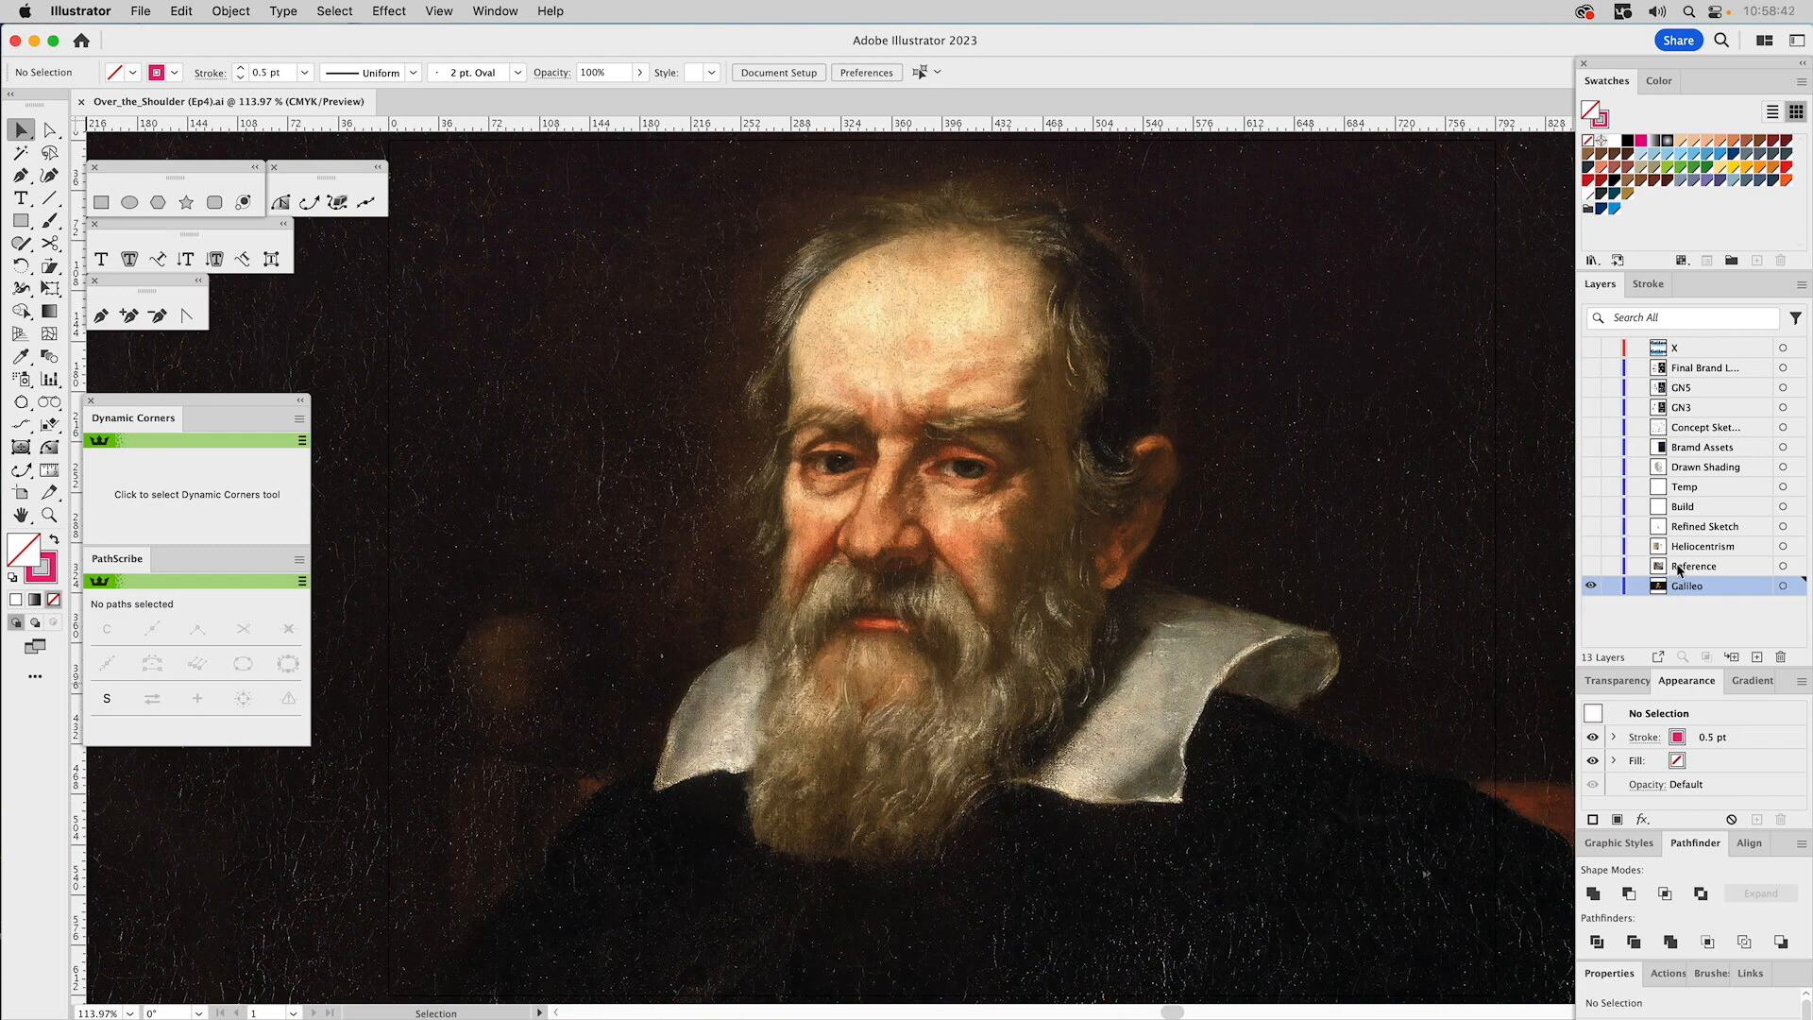
Review the portrait images on the Reference layer and the orbit diagrams on the Heliocentrism layer, showing one layer at a time.
left_click(1591, 565)
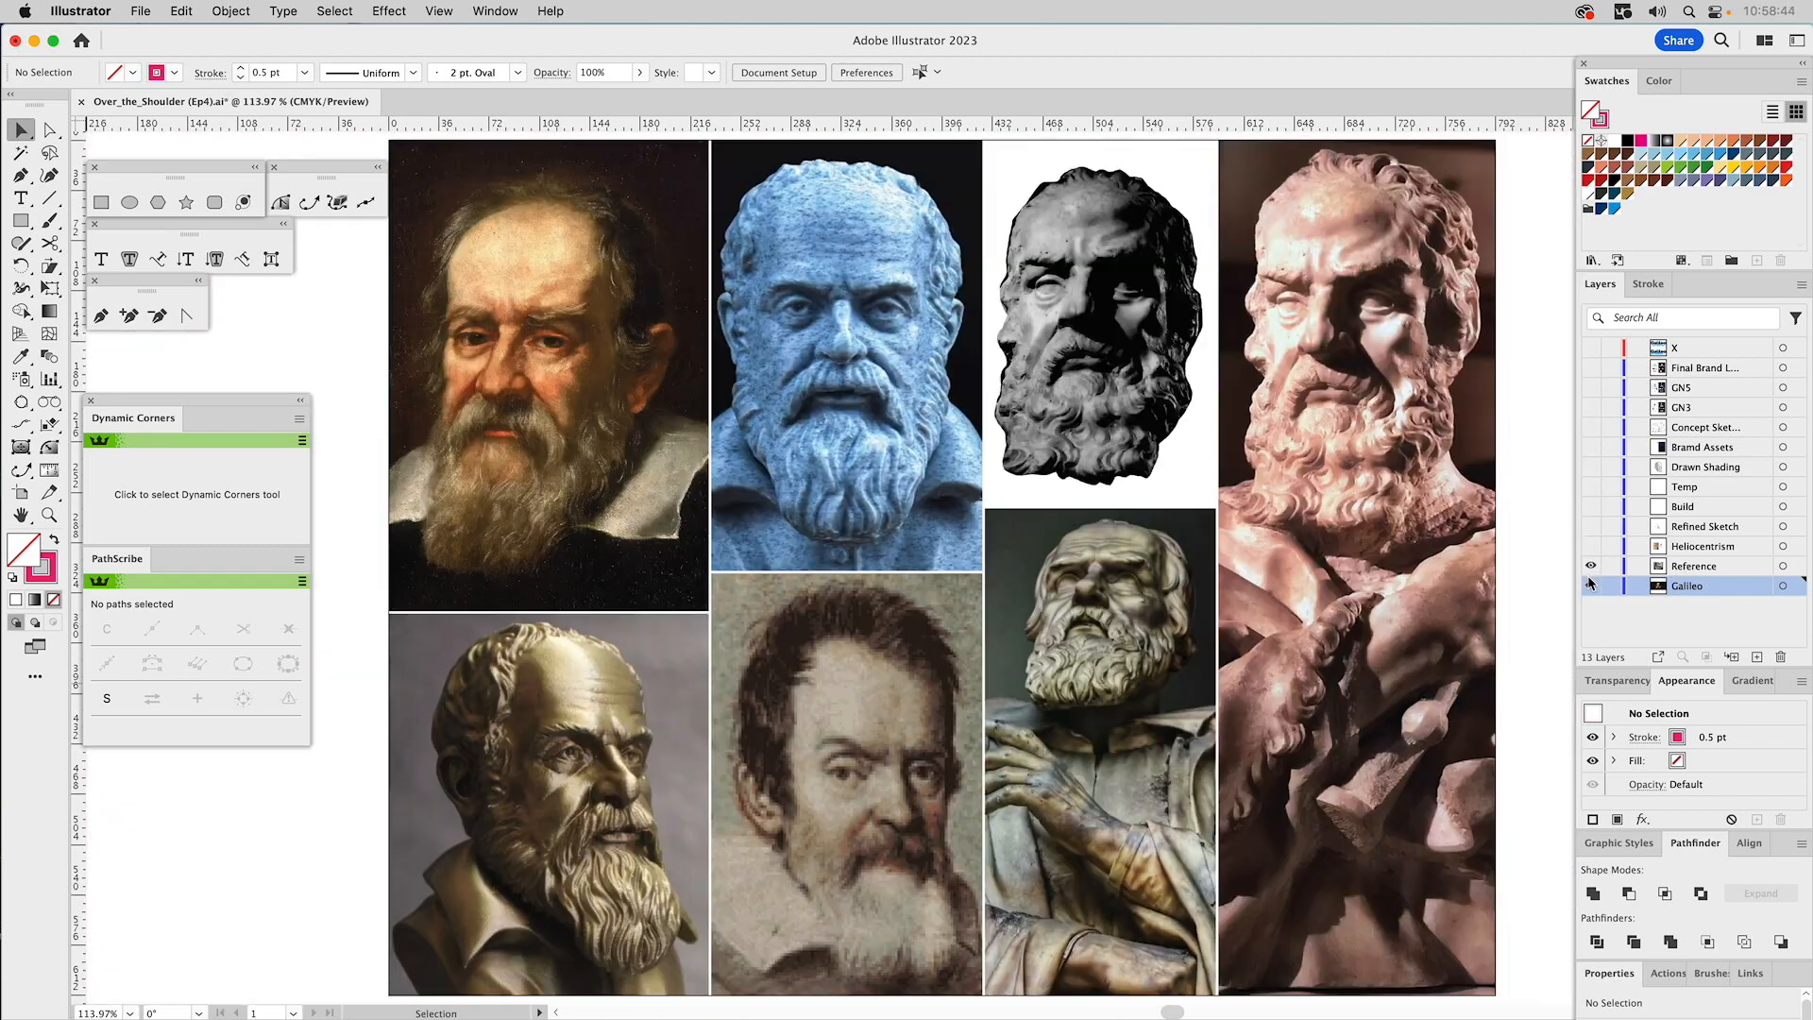
left_click(1688, 570)
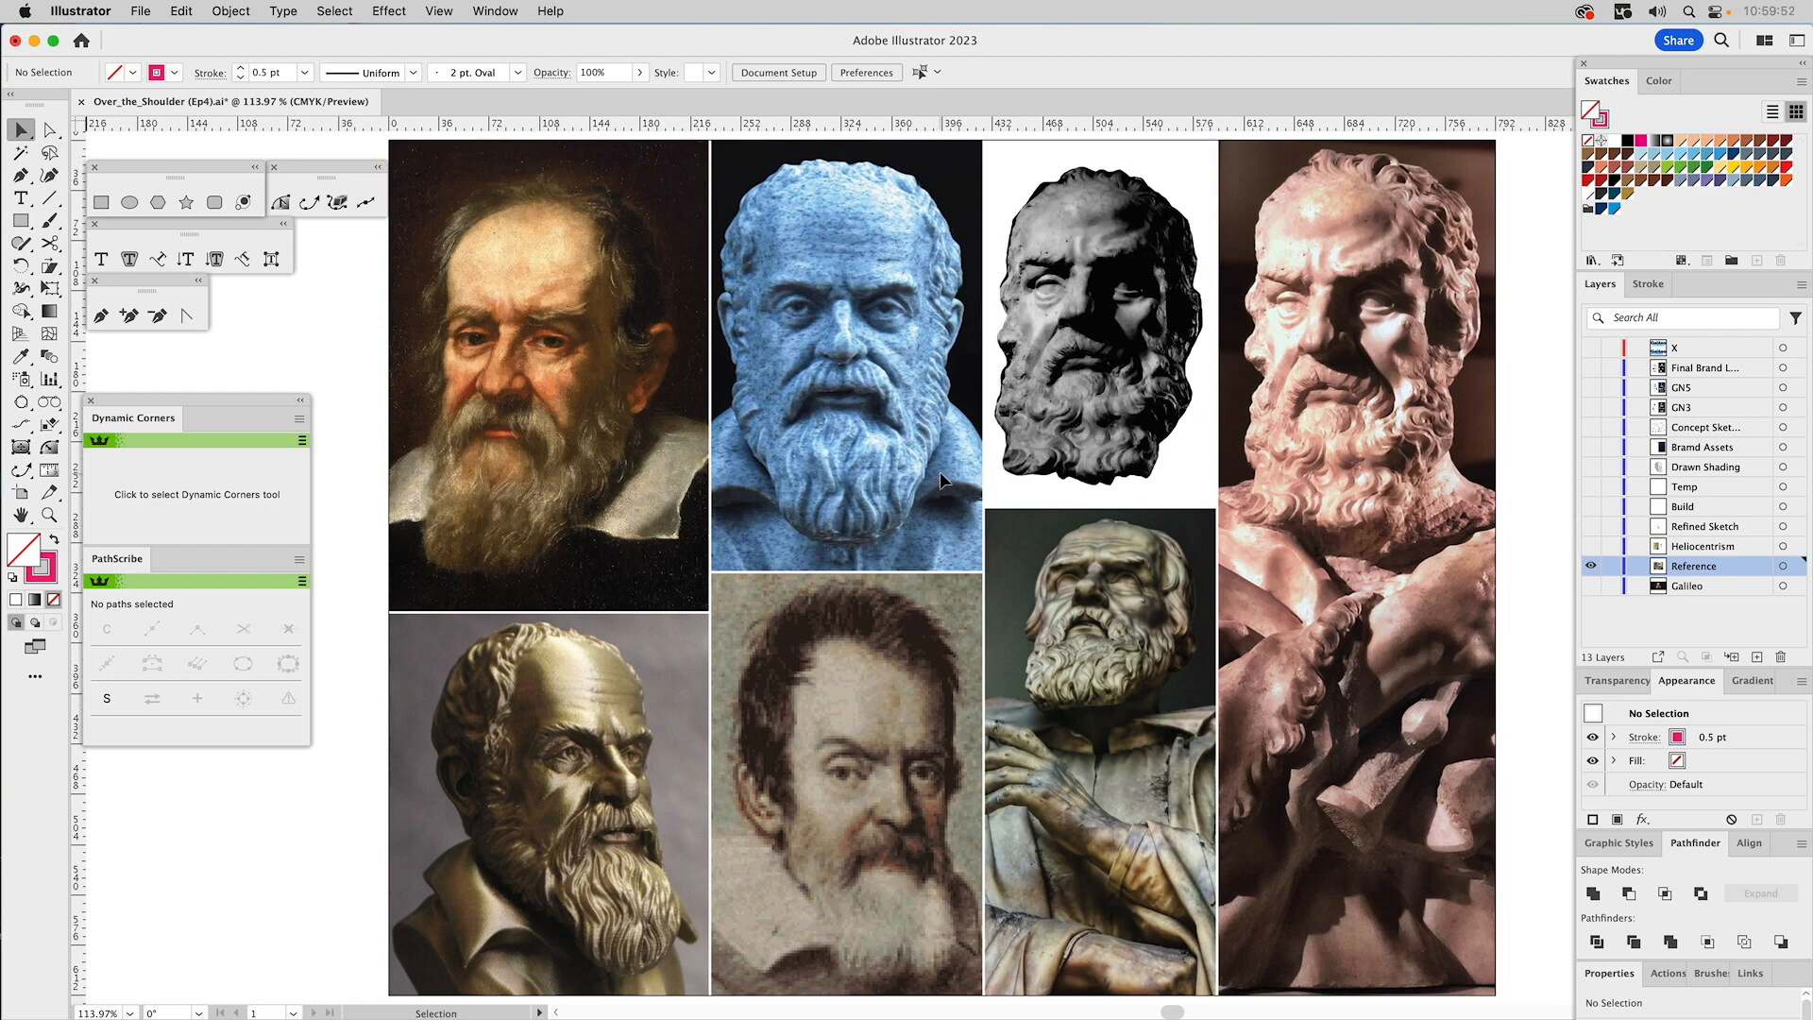
left_click(1591, 547)
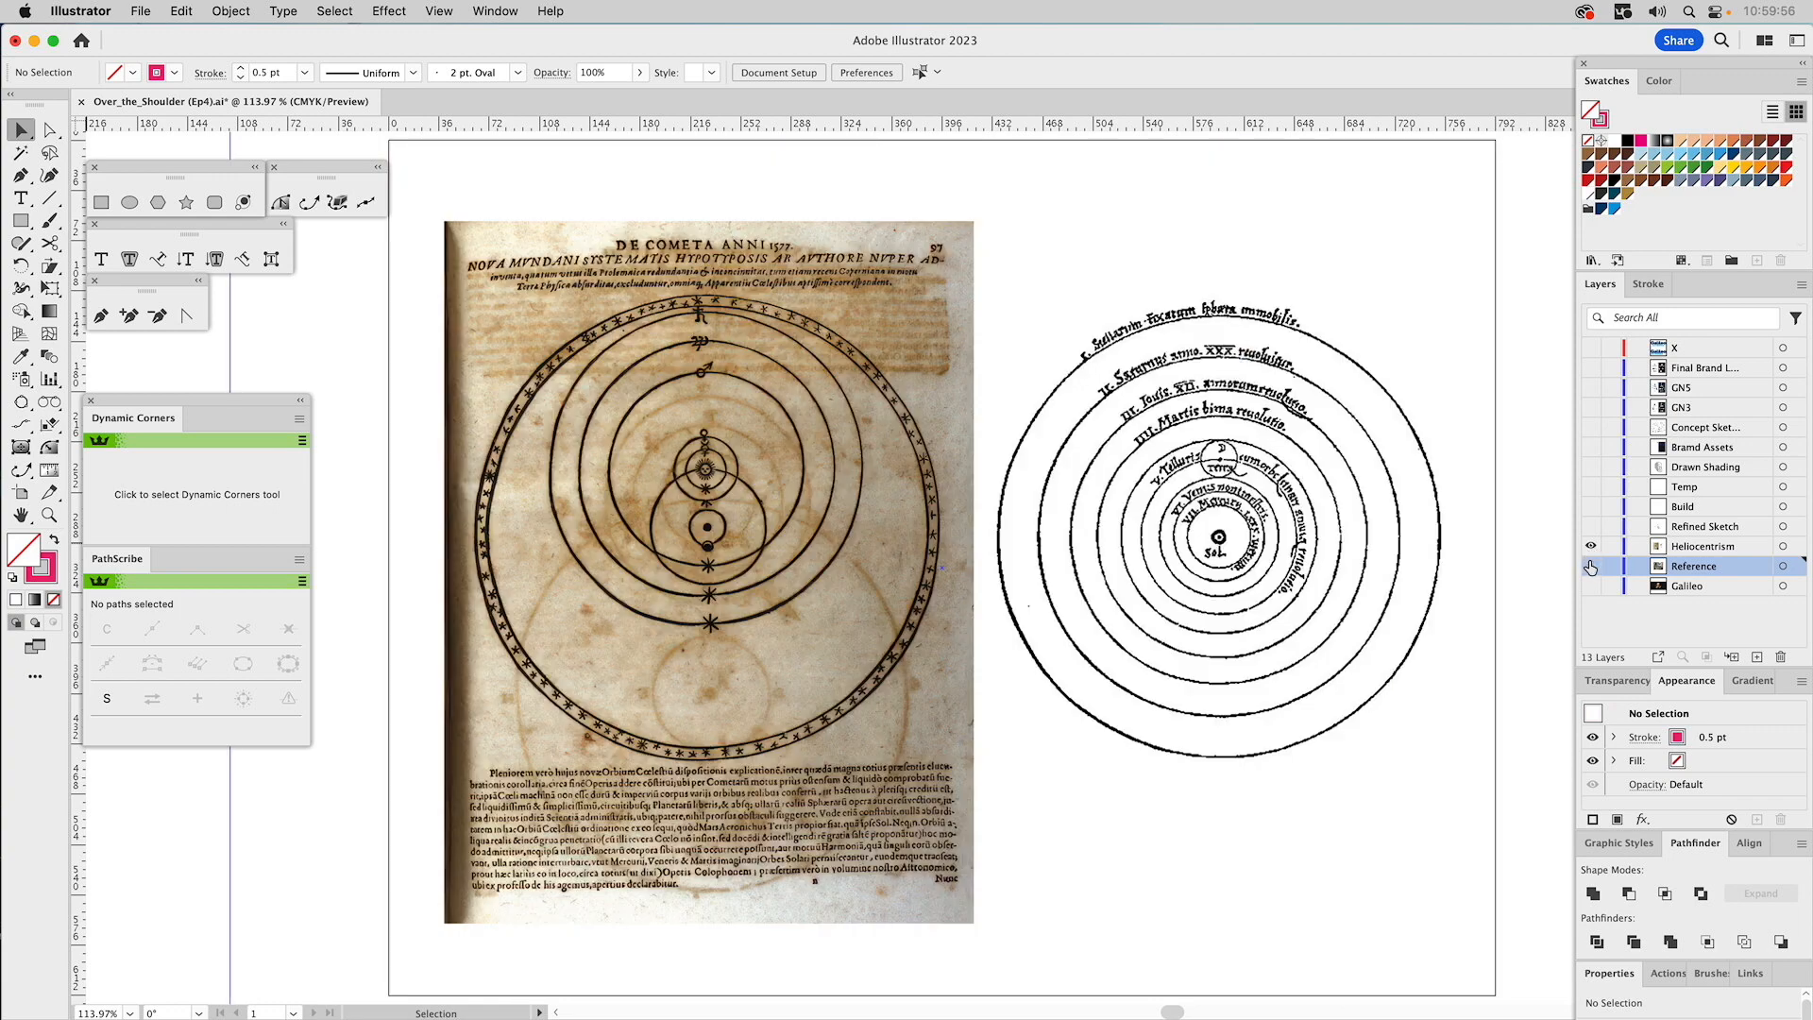
left_click(1711, 547)
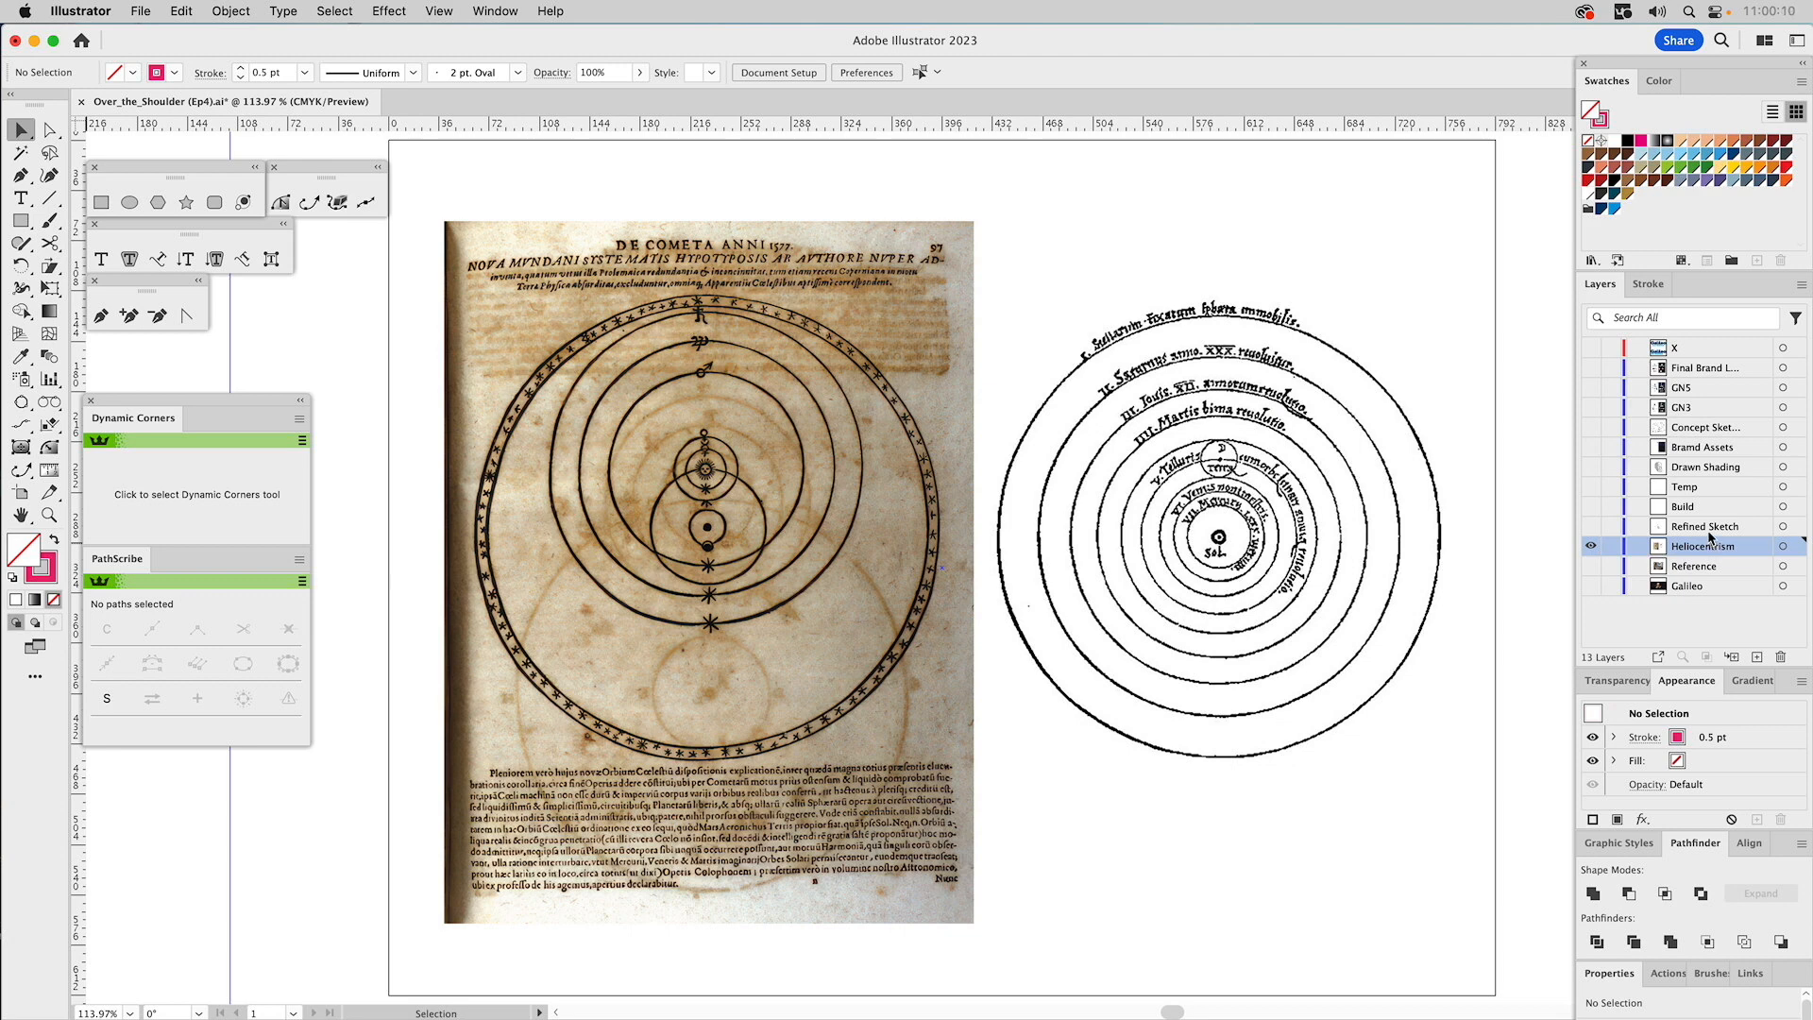
key("super+a")
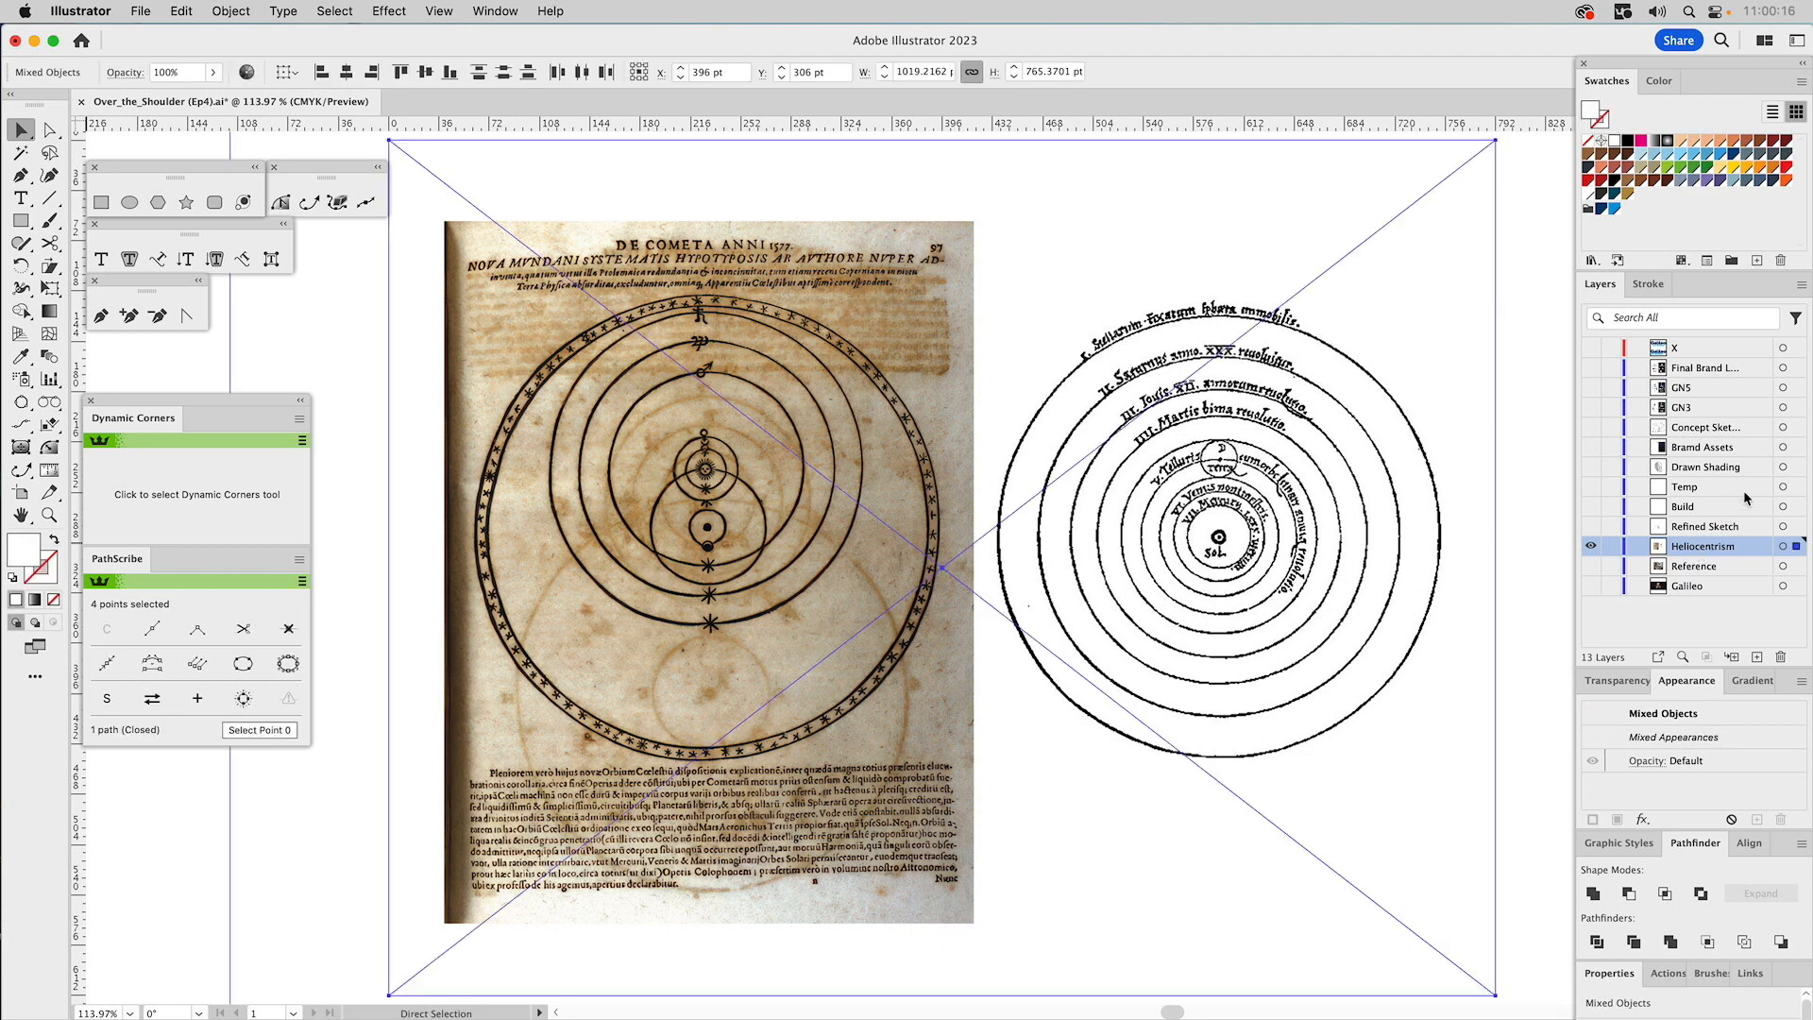
key("shift+super+a")
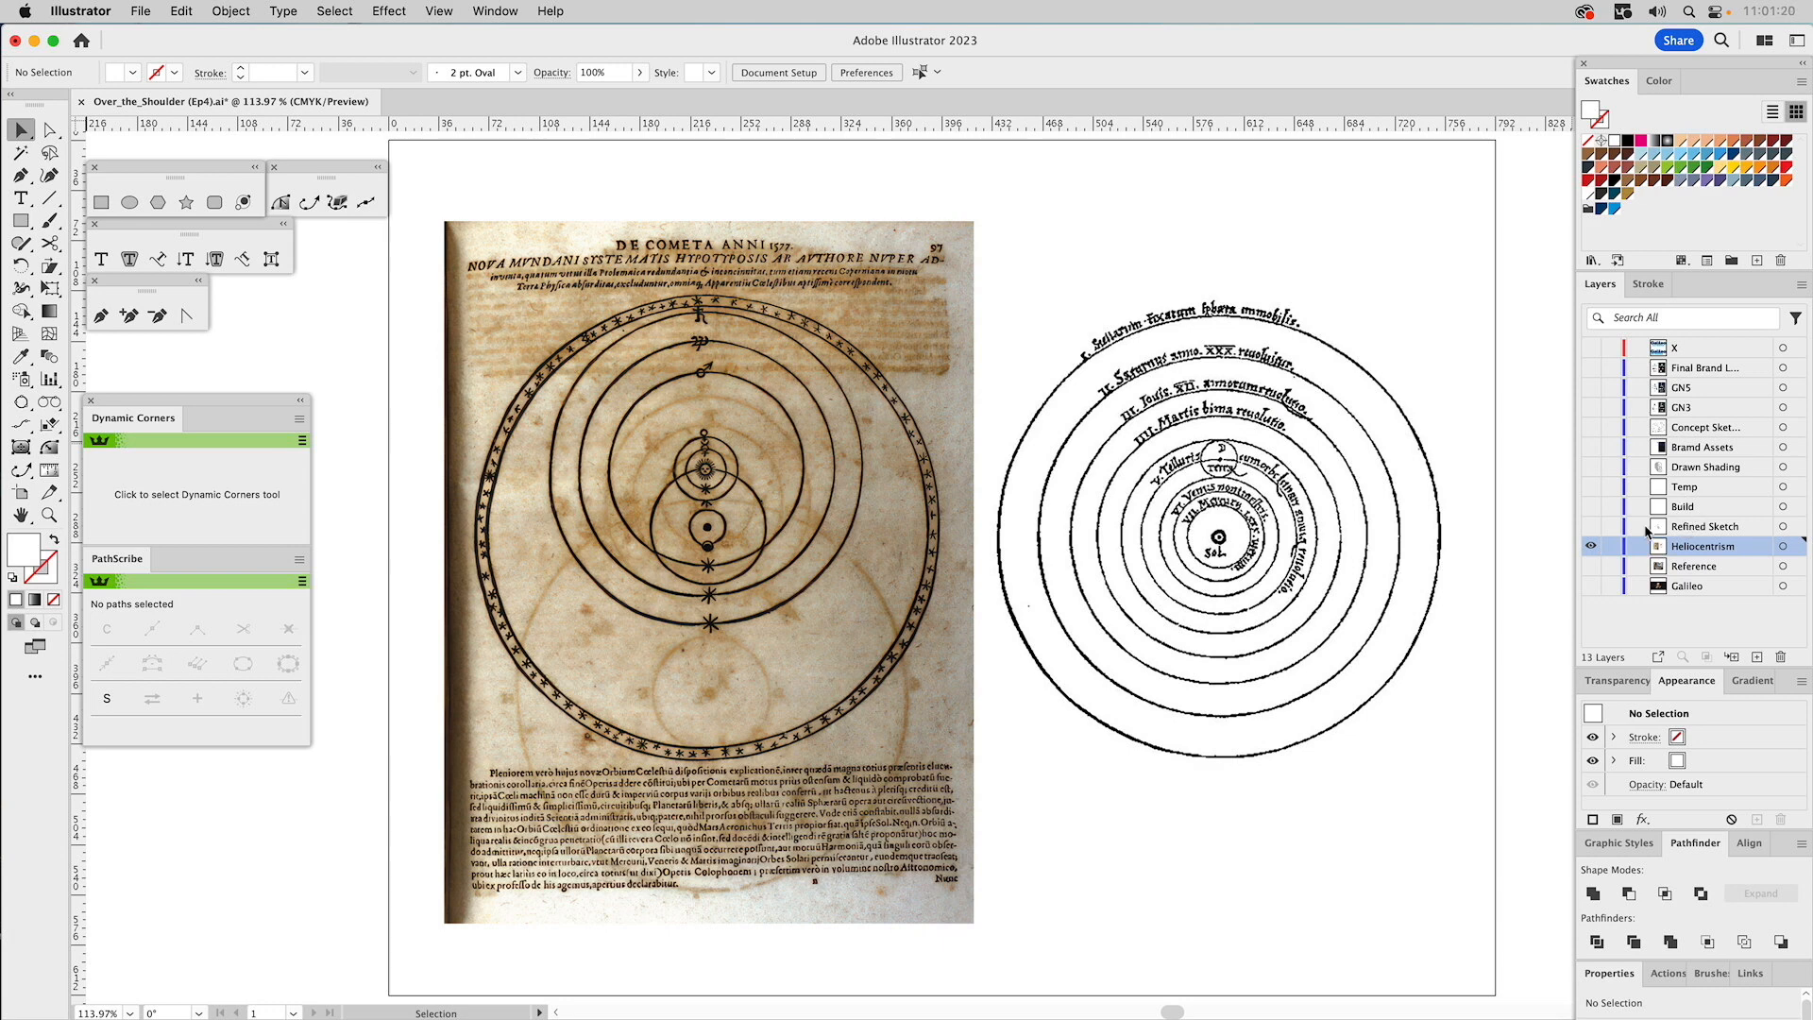
Show the Refined Sketch layer in place of the Heliocentrism layer and make it the active layer.
left_click(1591, 529)
left_click(1591, 546)
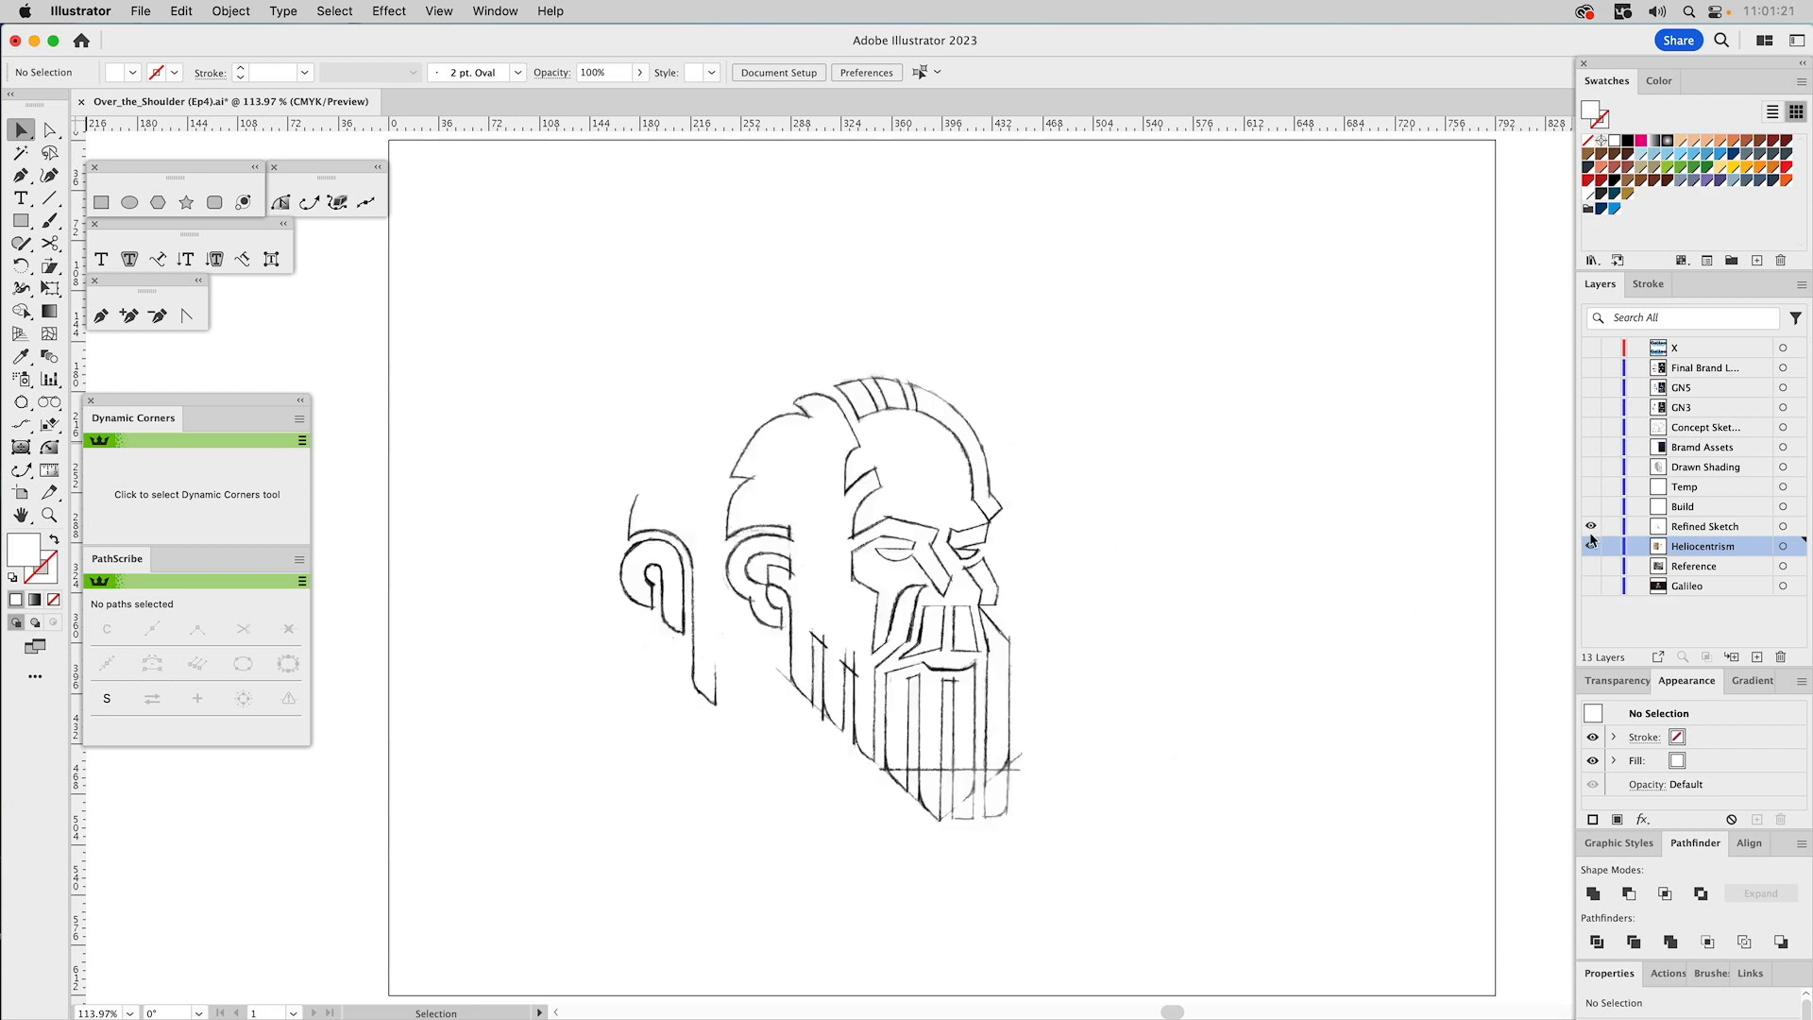
left_click(1695, 531)
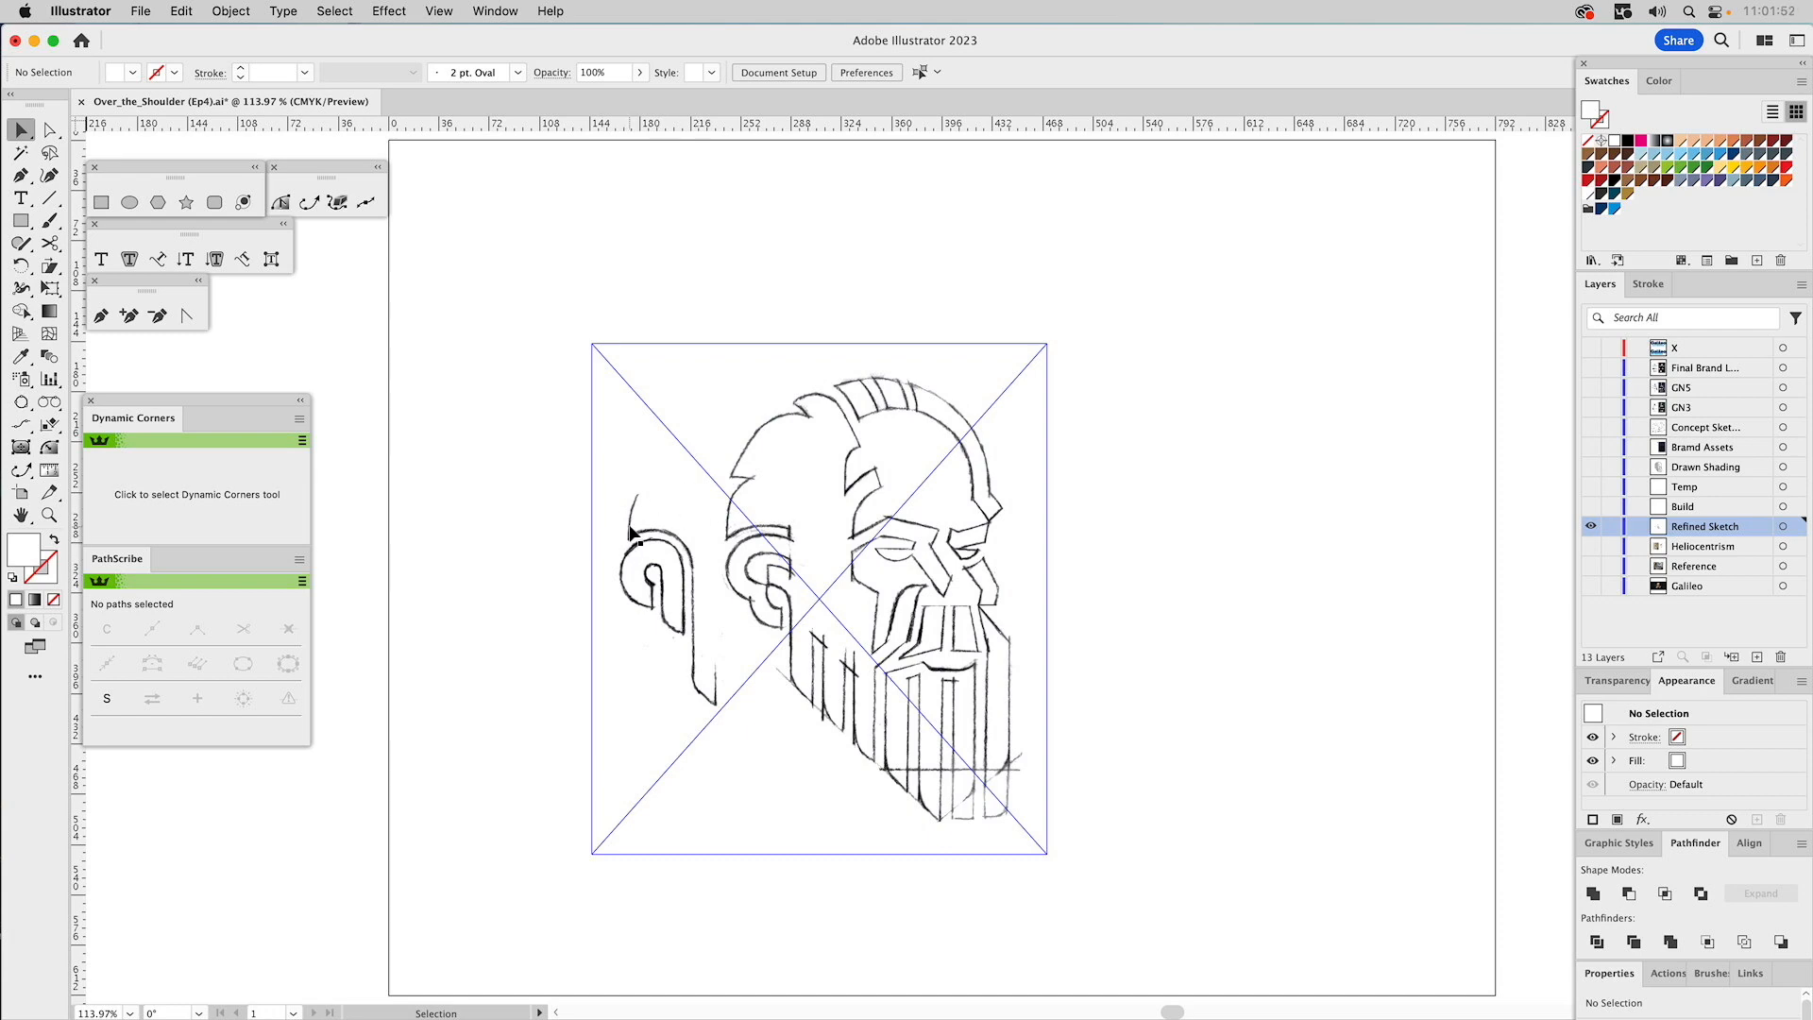
Set the linked Galileo sketch image's opacity to 20%.
left_click(875, 516)
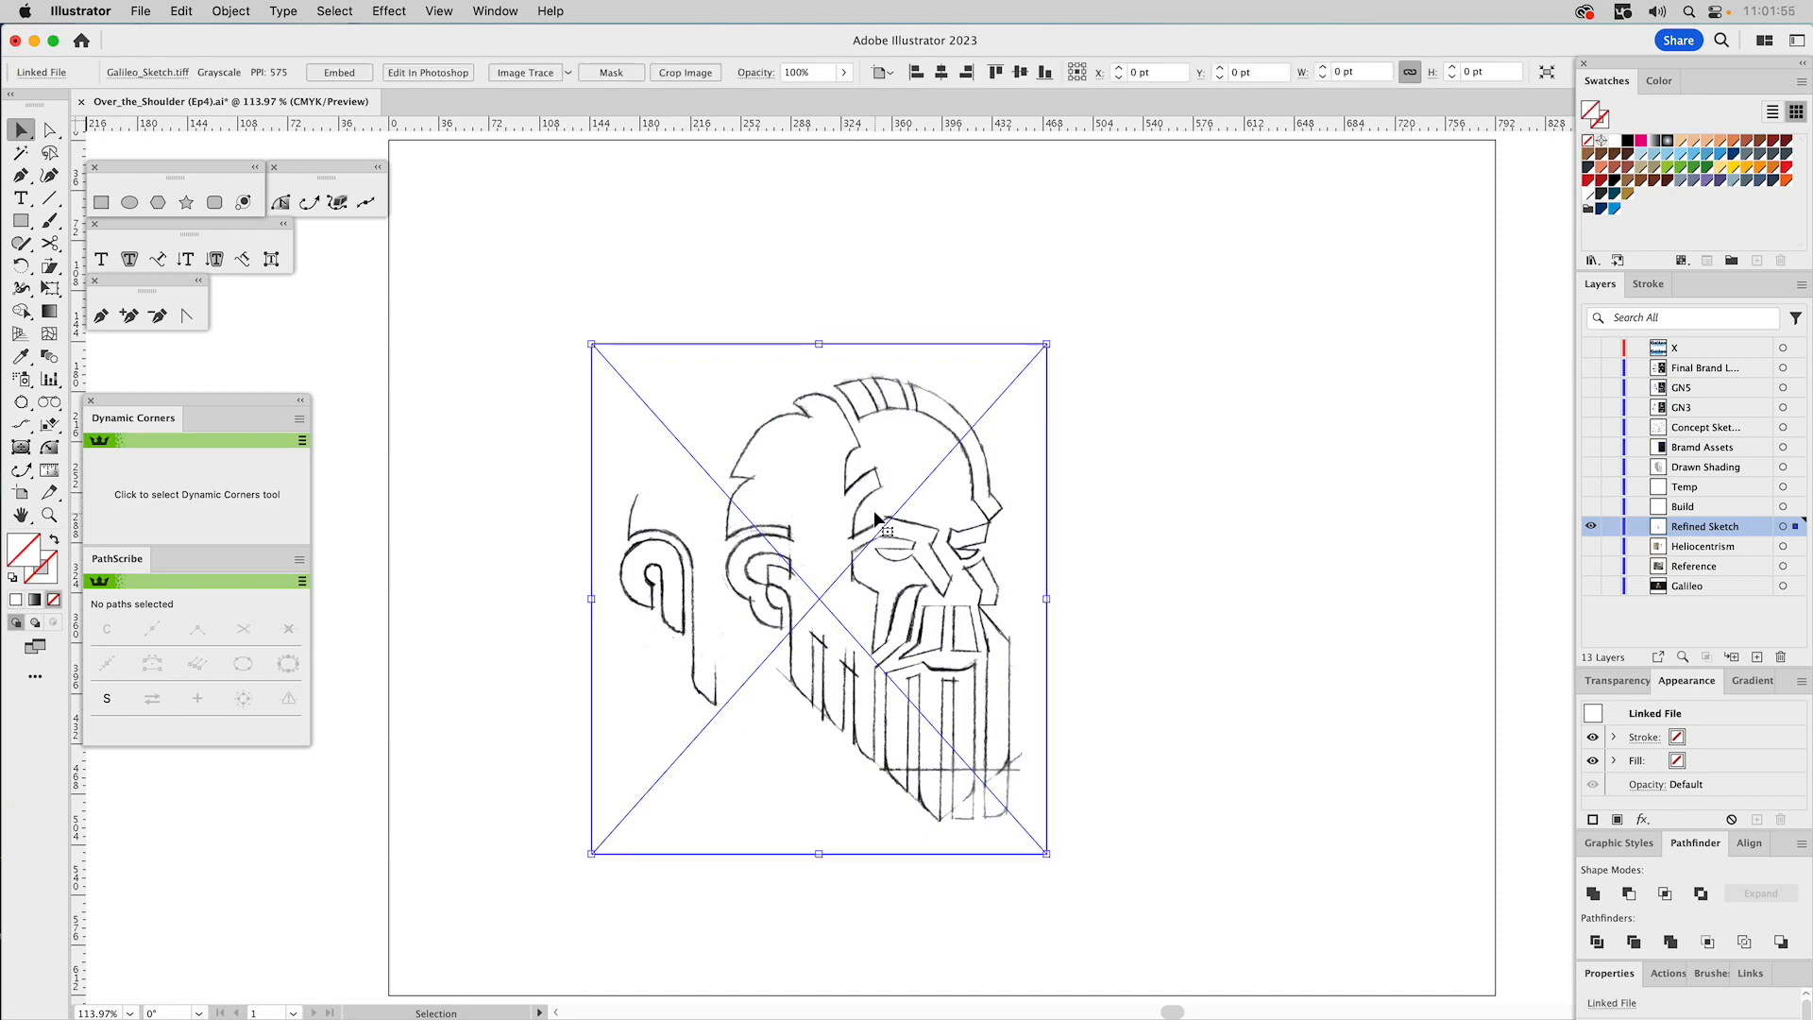
left_click(1632, 681)
double_click(1736, 711)
type("20")
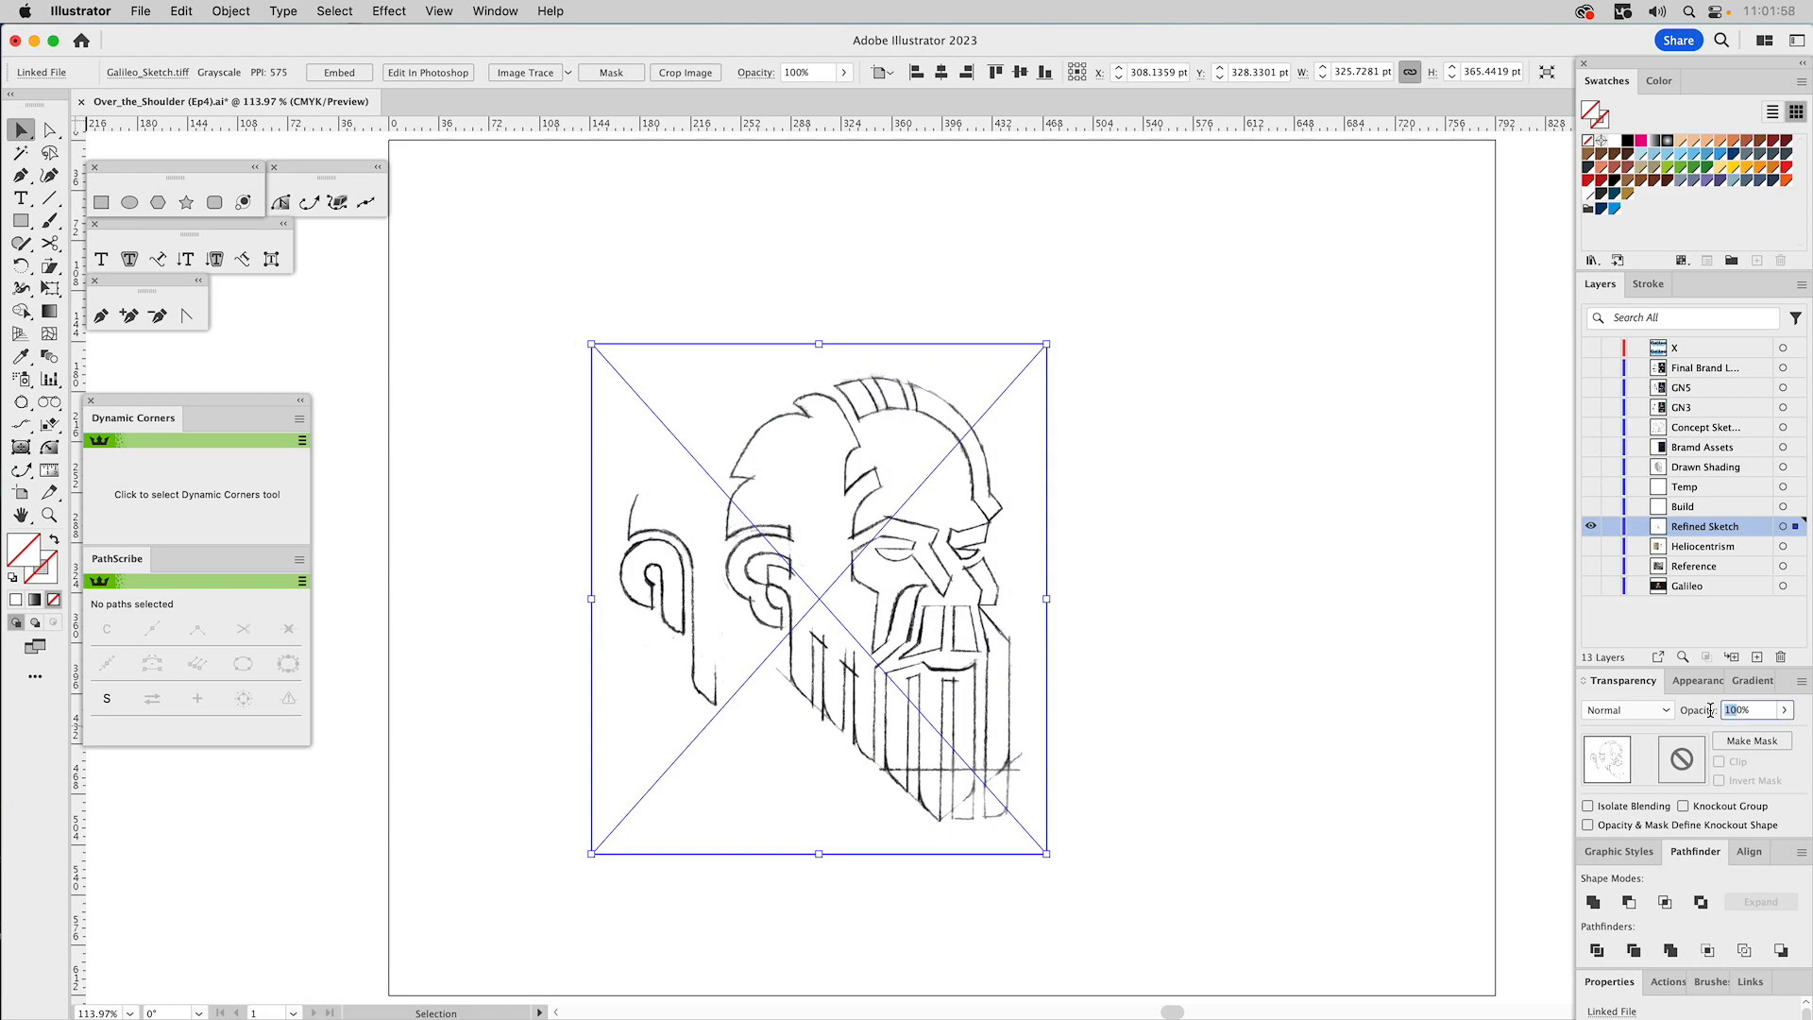
key("Return")
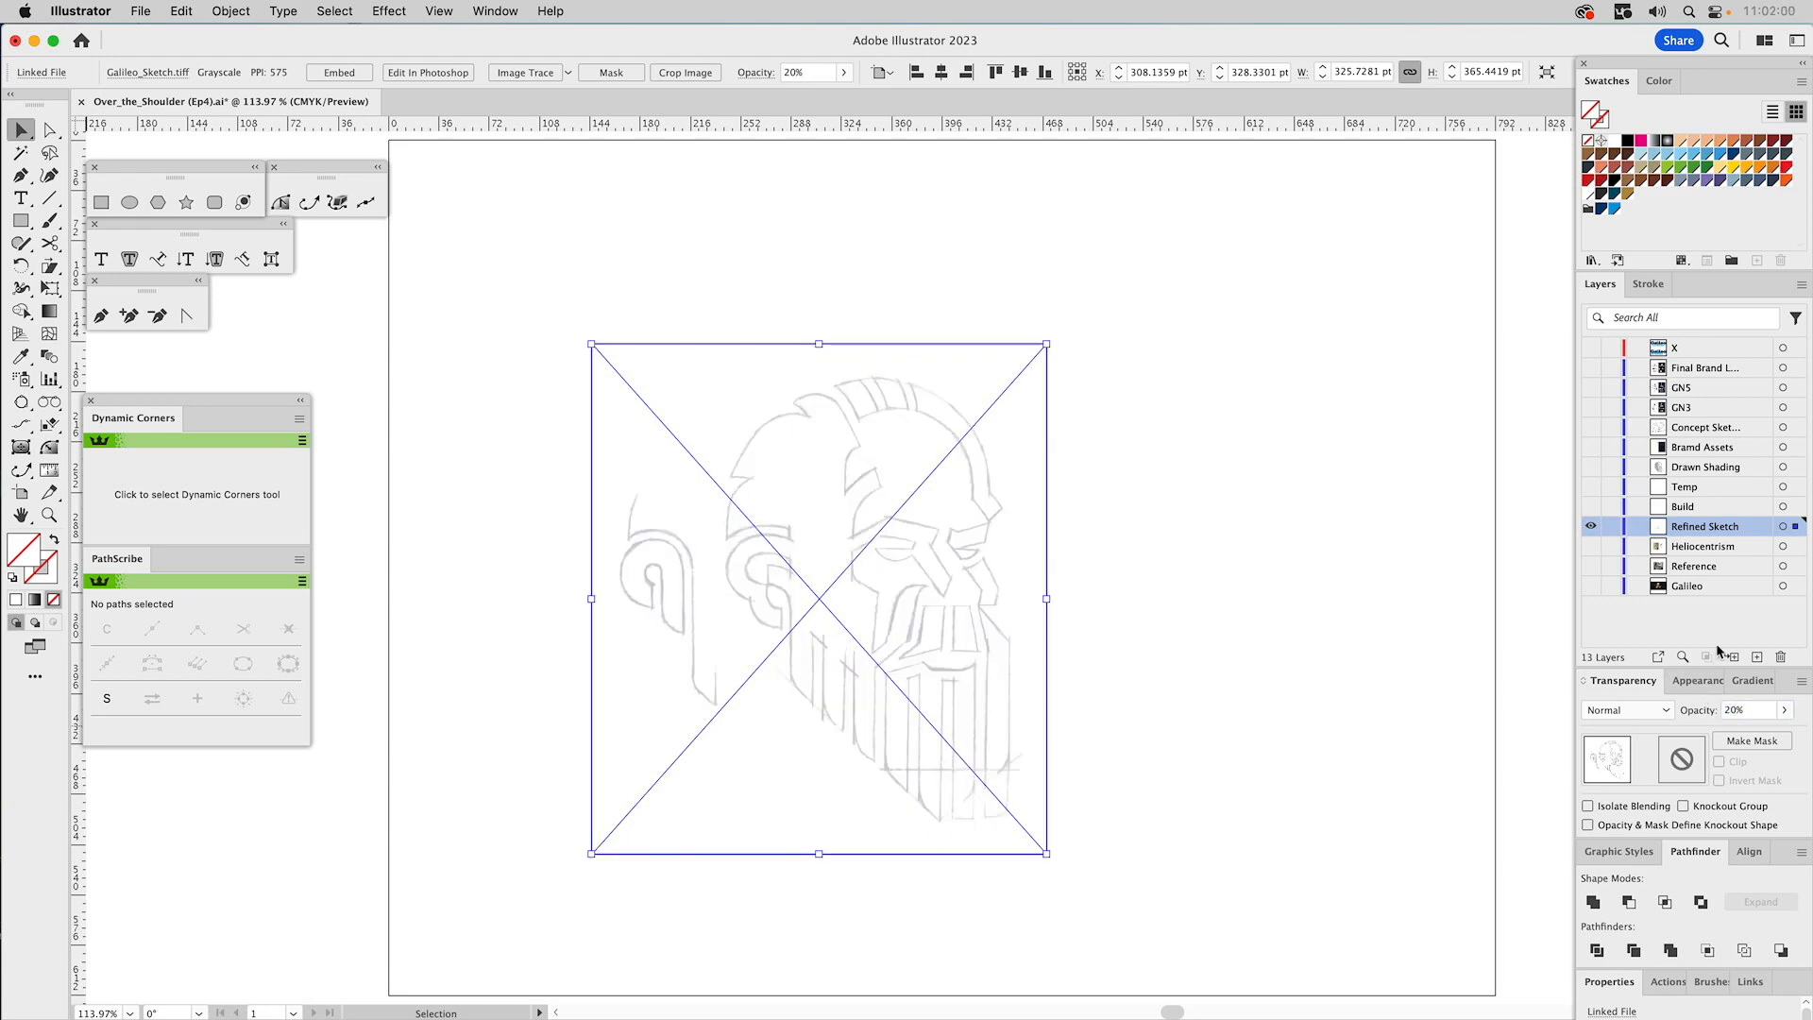
Lock the Refined Sketch layer, show the Build layer and make it active for drawing.
left_click(1611, 526)
left_click(1590, 506)
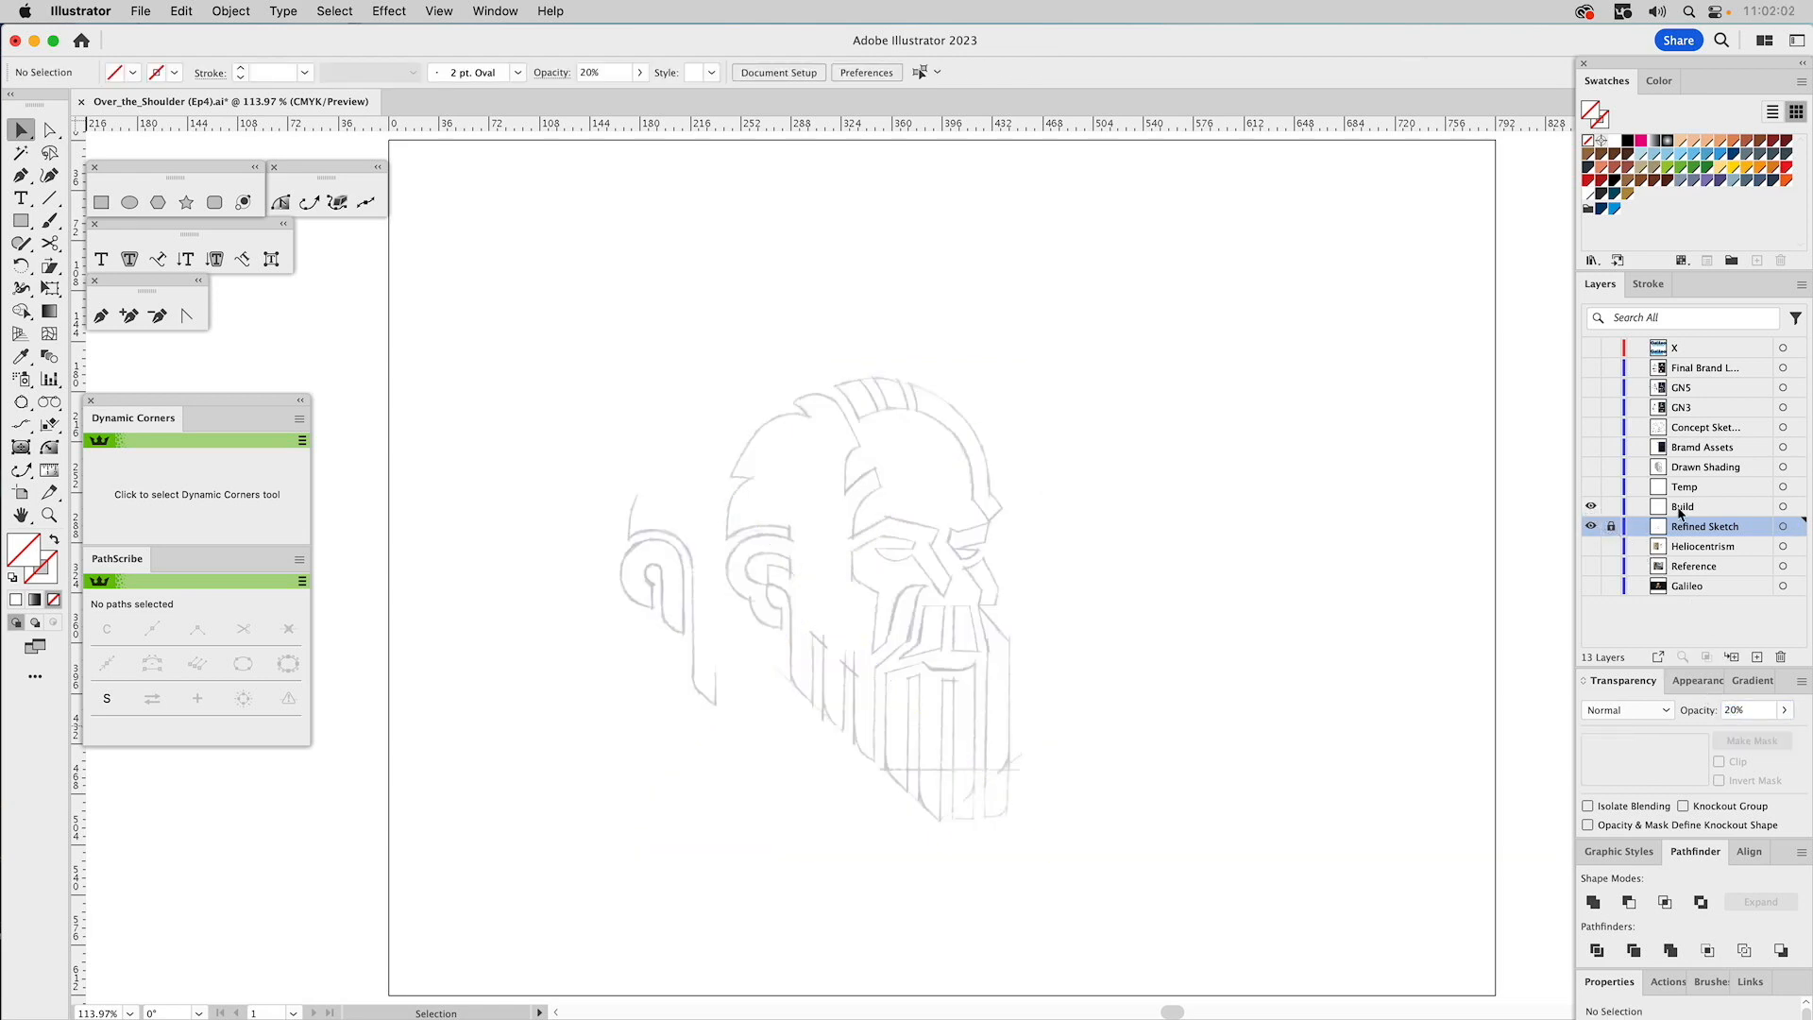
left_click(1682, 507)
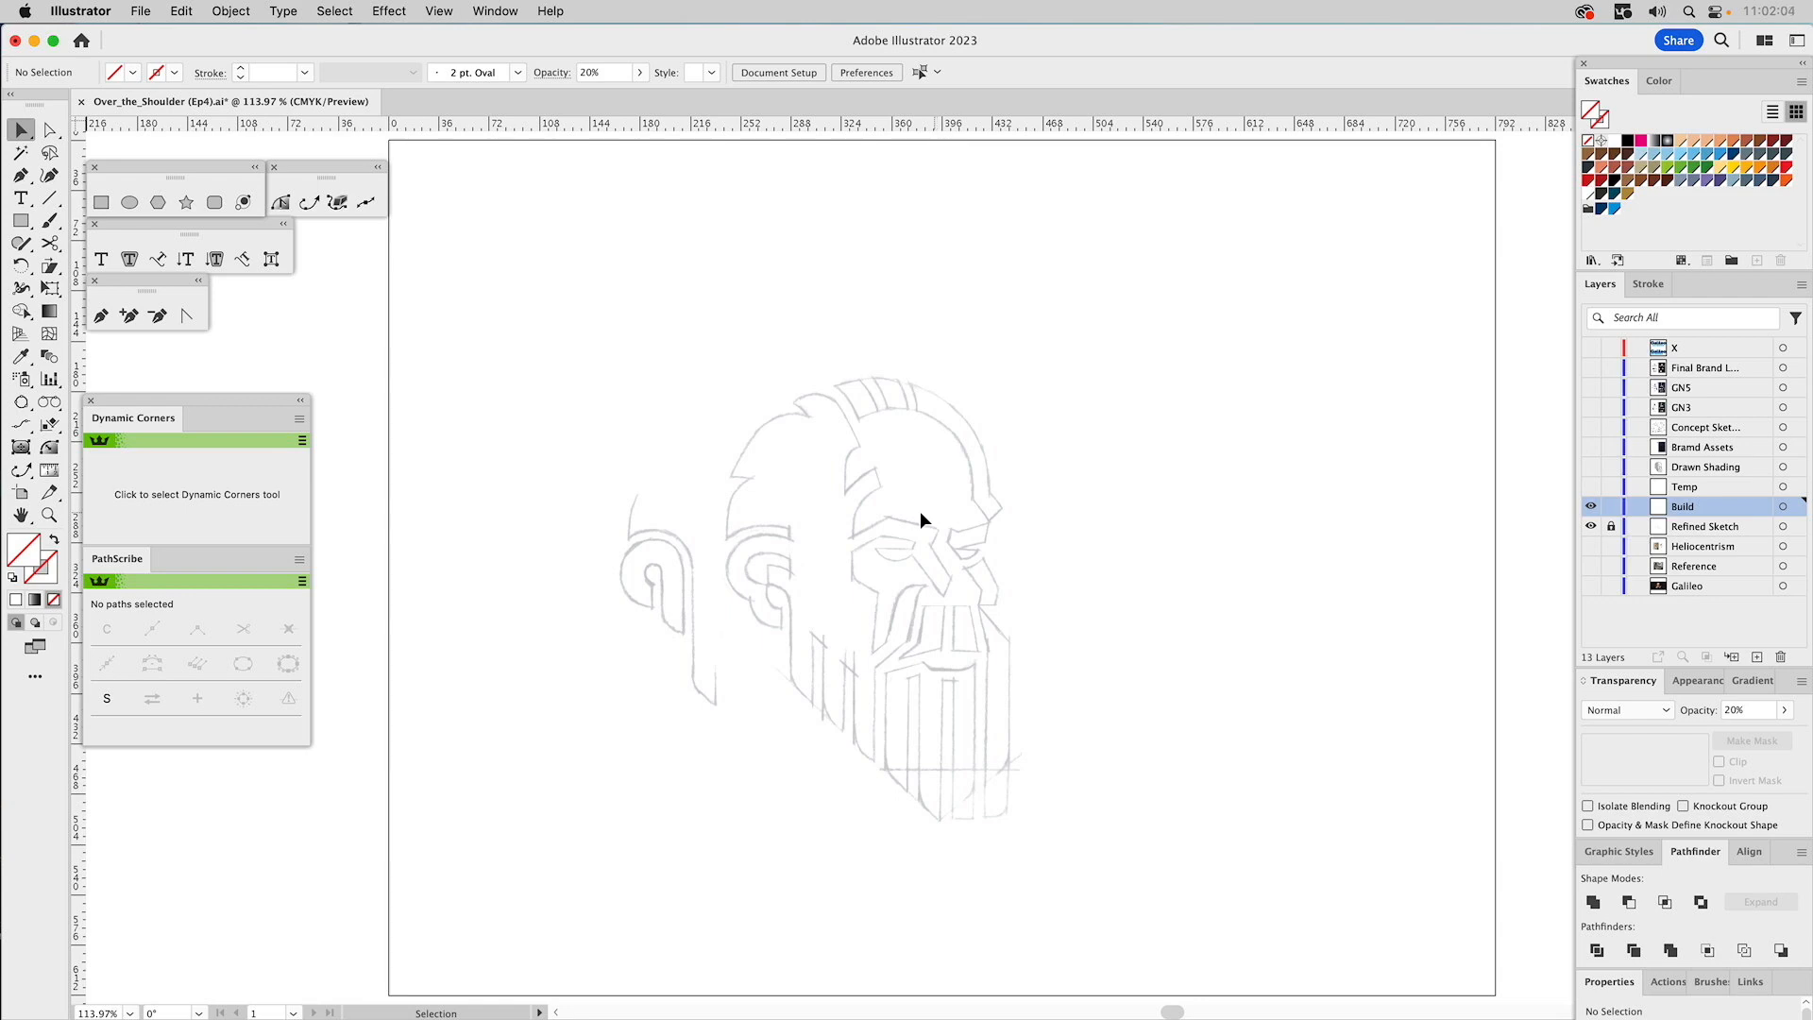
Place a horizontal ruler guide across the sketched face at the level of the eyes.
key("z")
left_click_drag(602, 337, 1121, 884)
left_click_drag(1162, 591, 1125, 502)
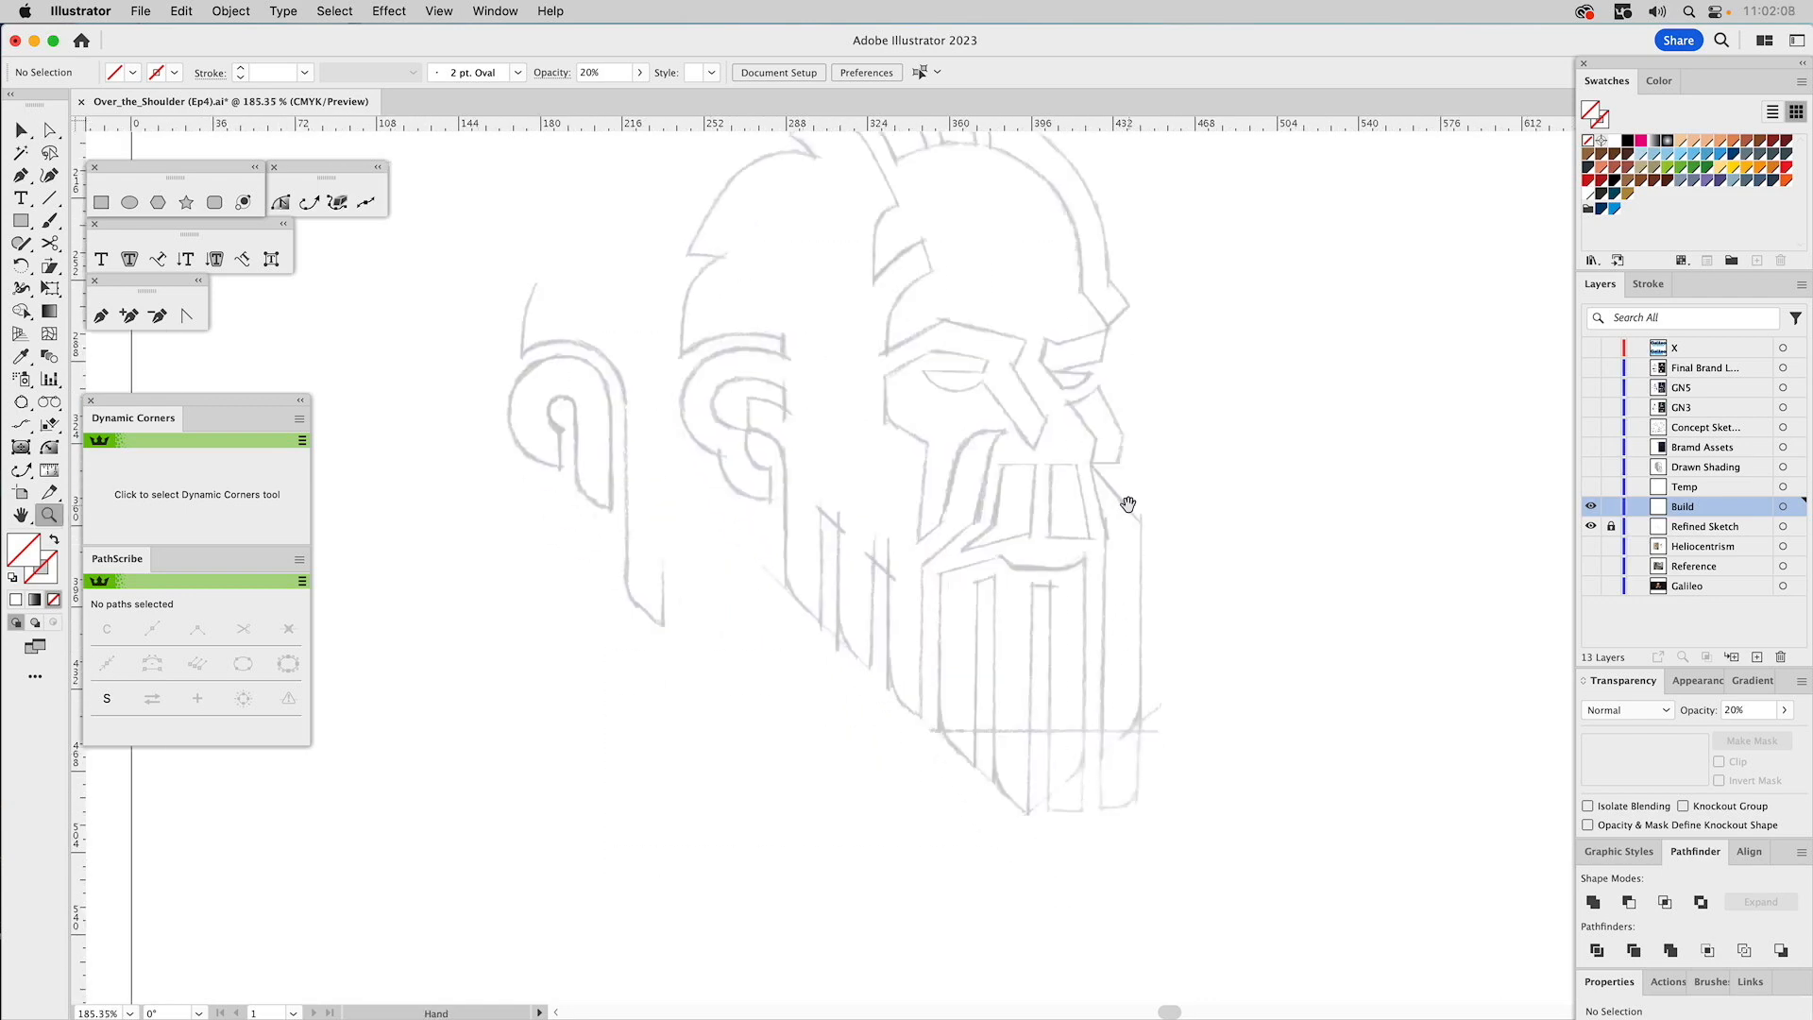
left_click_drag(1152, 122, 1165, 370)
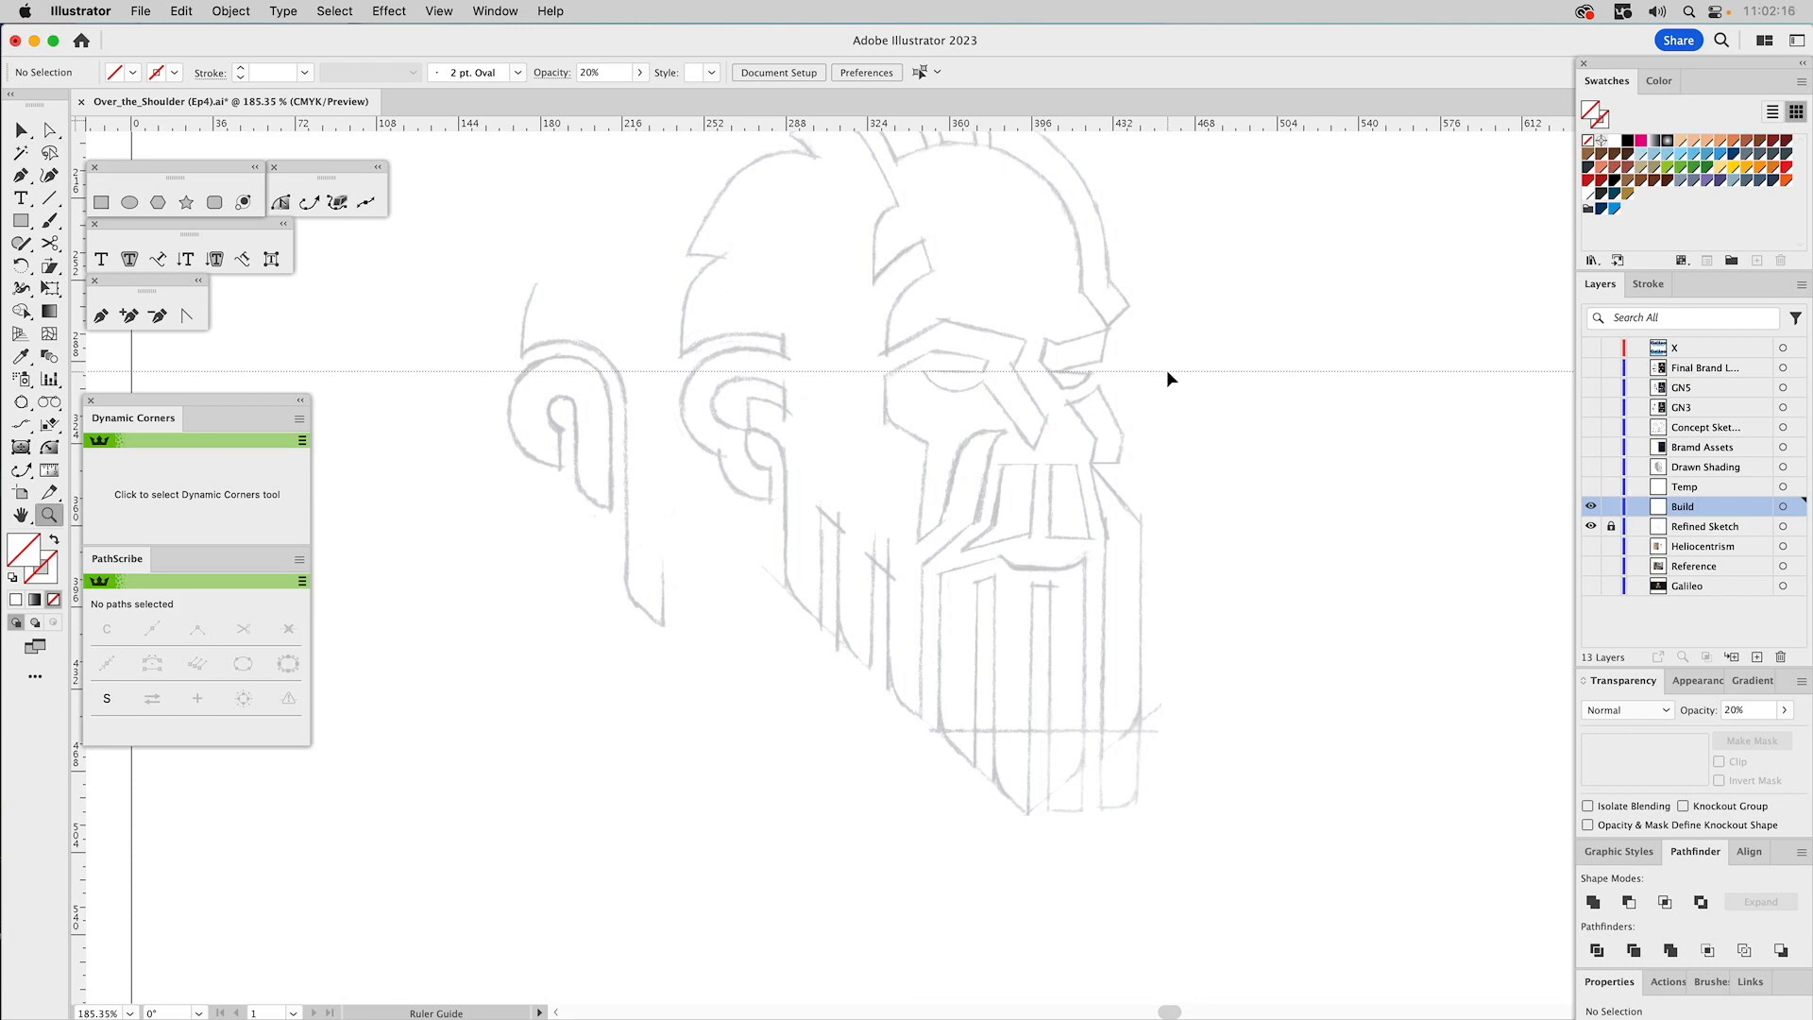
left_click_drag(1166, 370, 1165, 370)
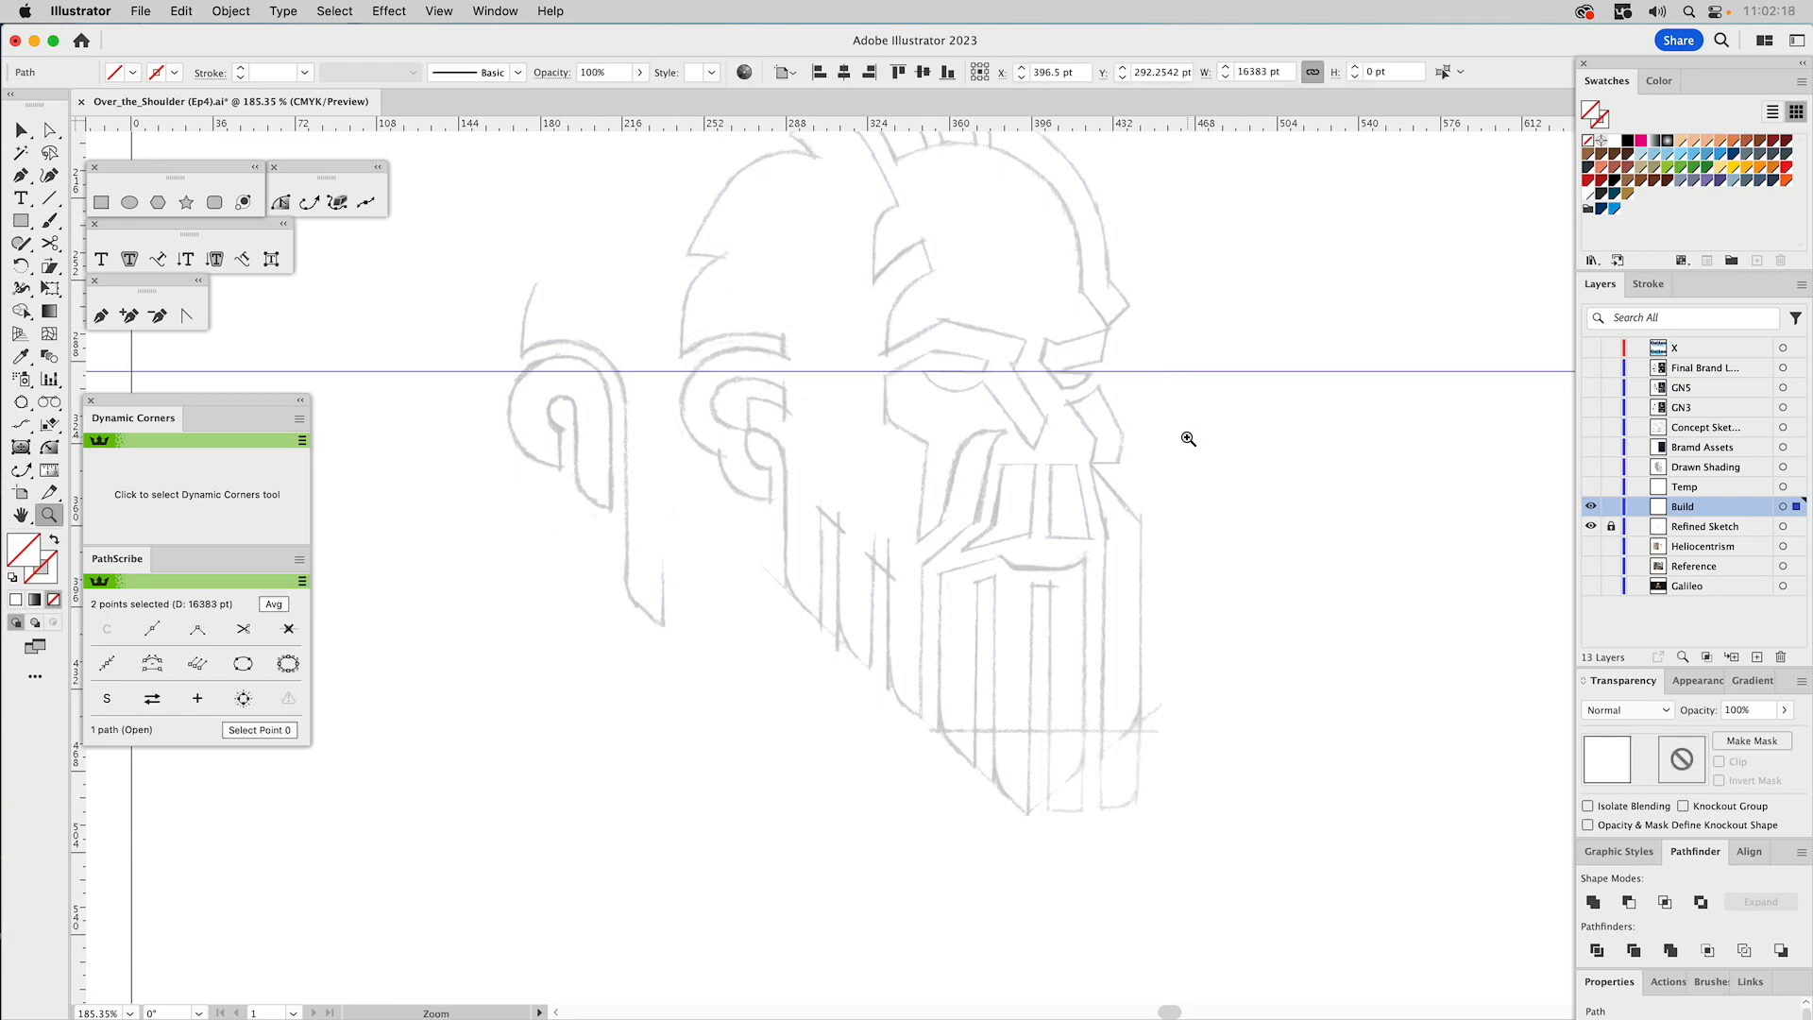
Draw a circle about 34.5 pt wide over the near eye in the thin pink outline graphic style and duplicate it level over the far eye.
mouse_move(773, 207)
left_mouse_down()
mouse_move(821, 279)
mouse_move(1303, 607)
left_mouse_up()
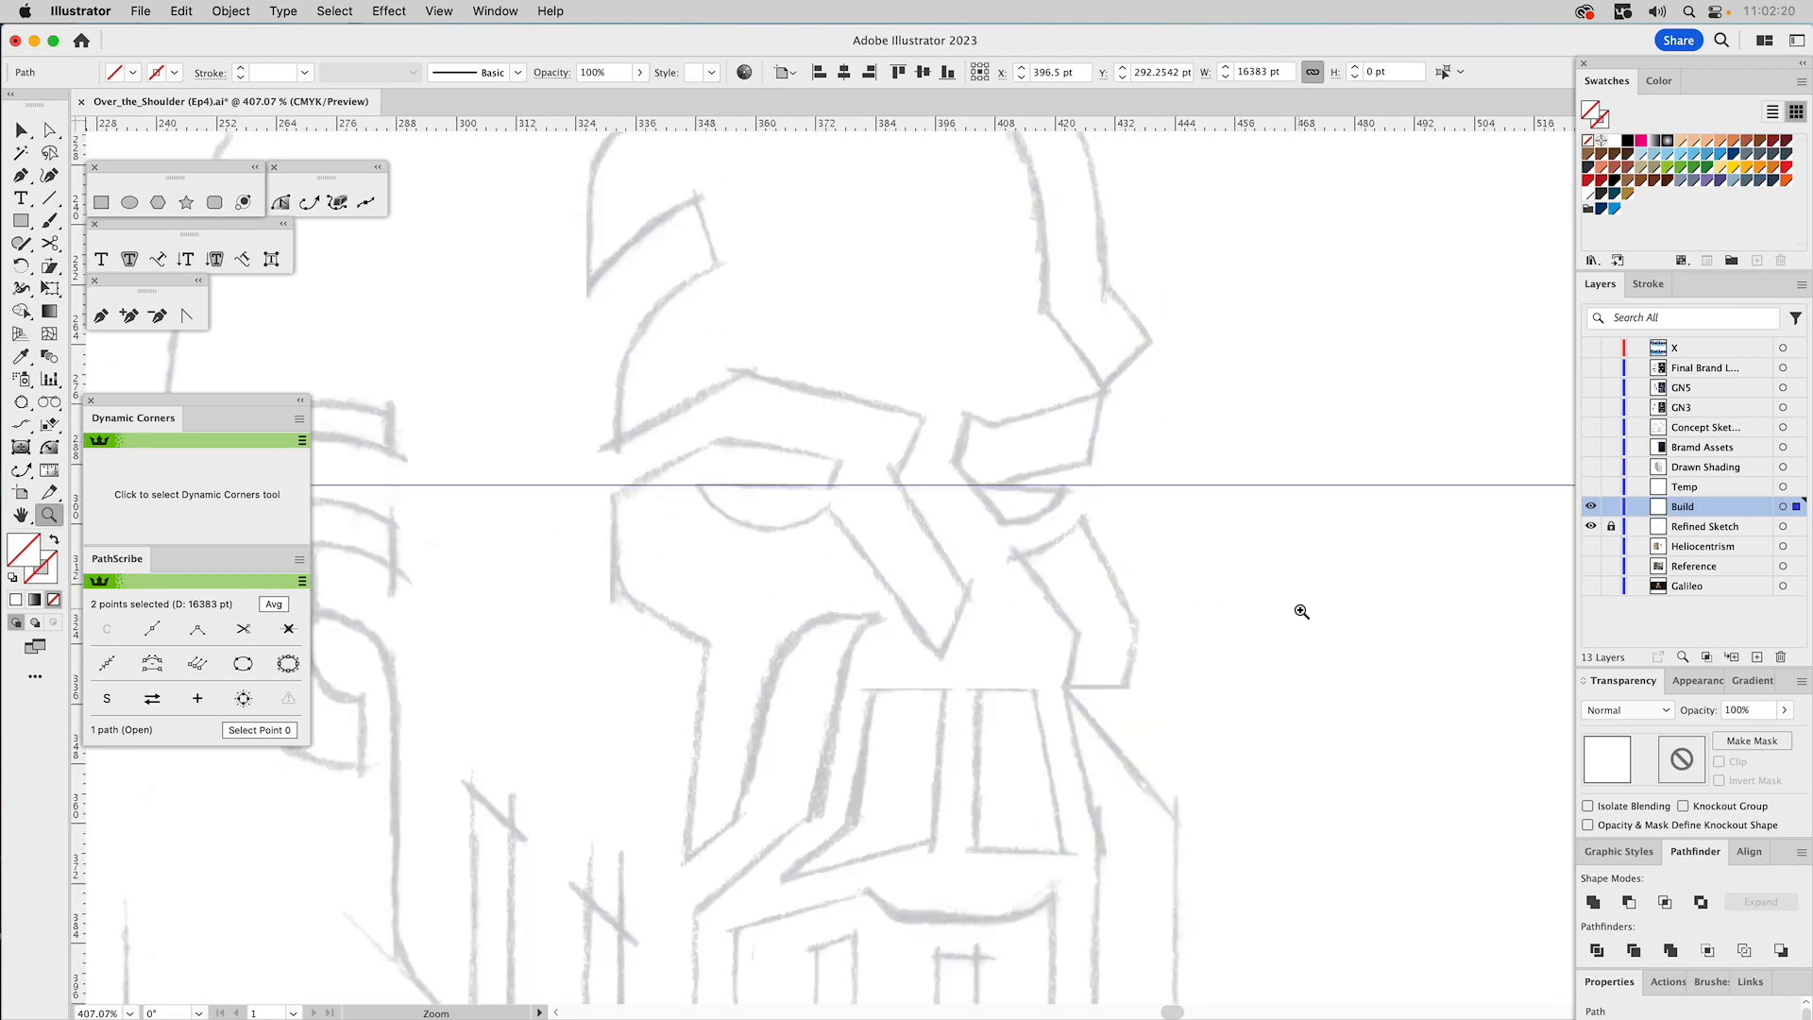
left_click(129, 203)
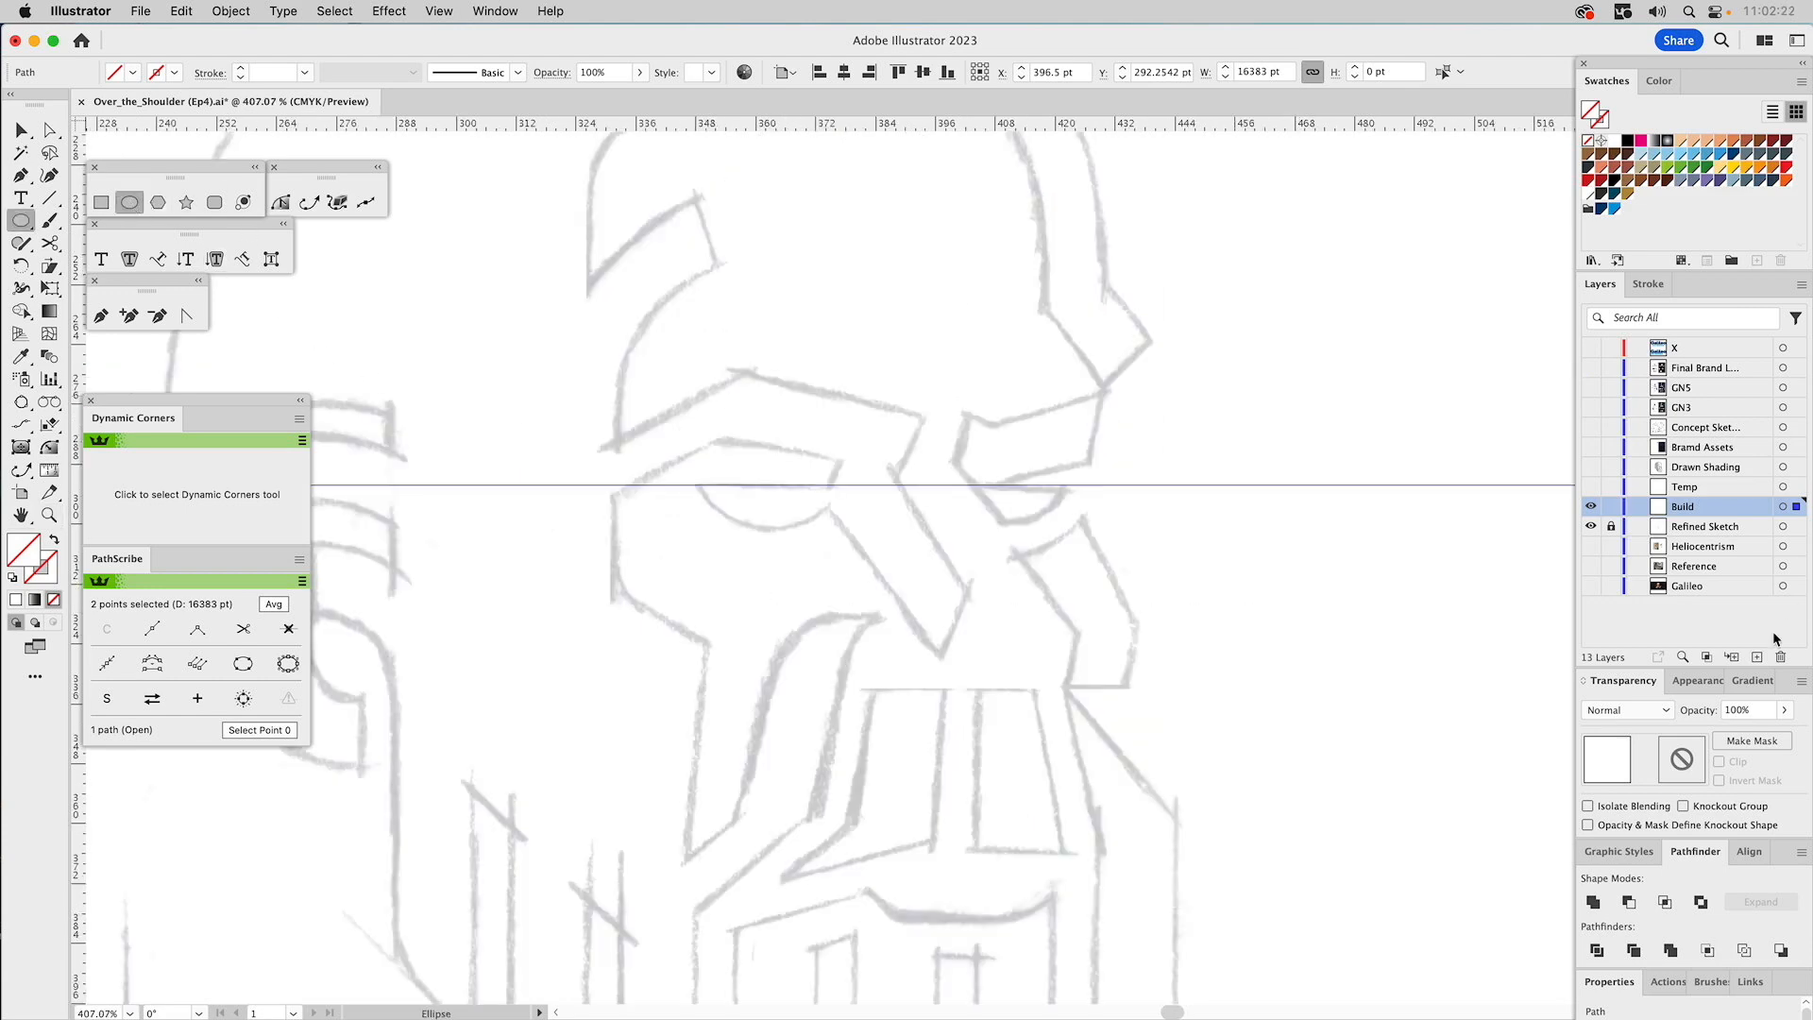
left_click(1618, 851)
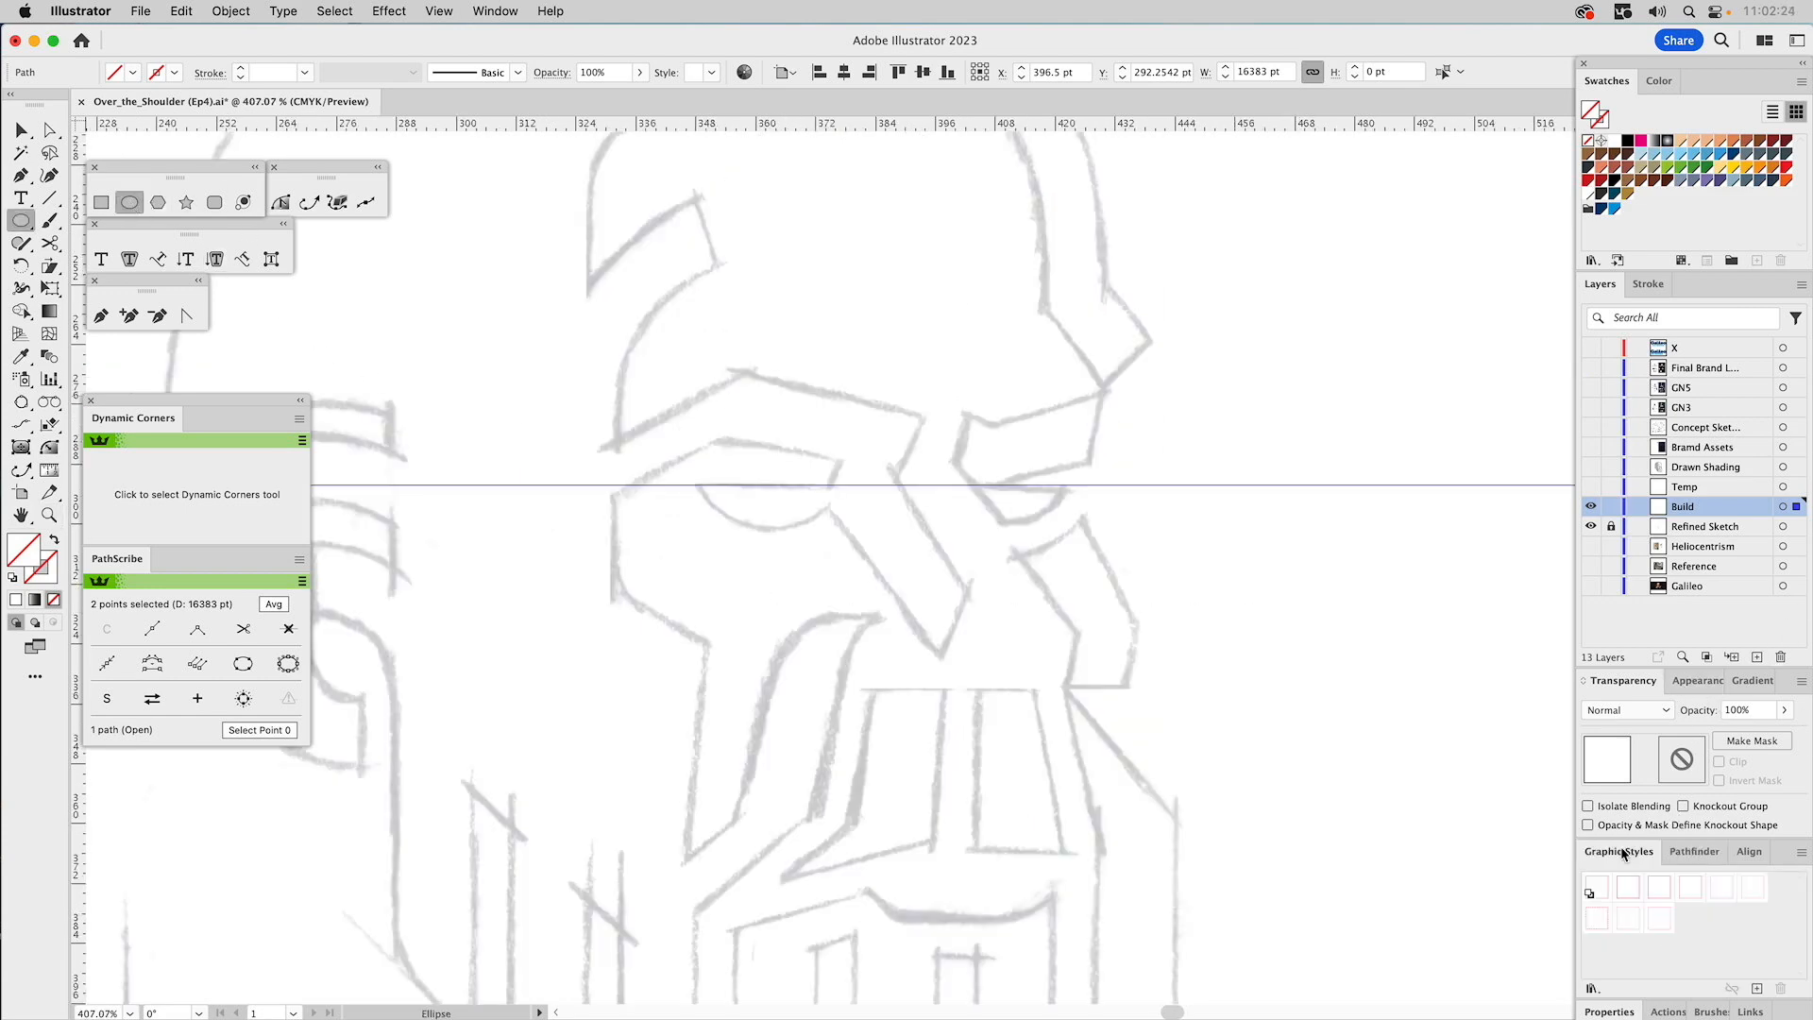
left_click(1690, 886)
left_click_drag(810, 380, 907, 477)
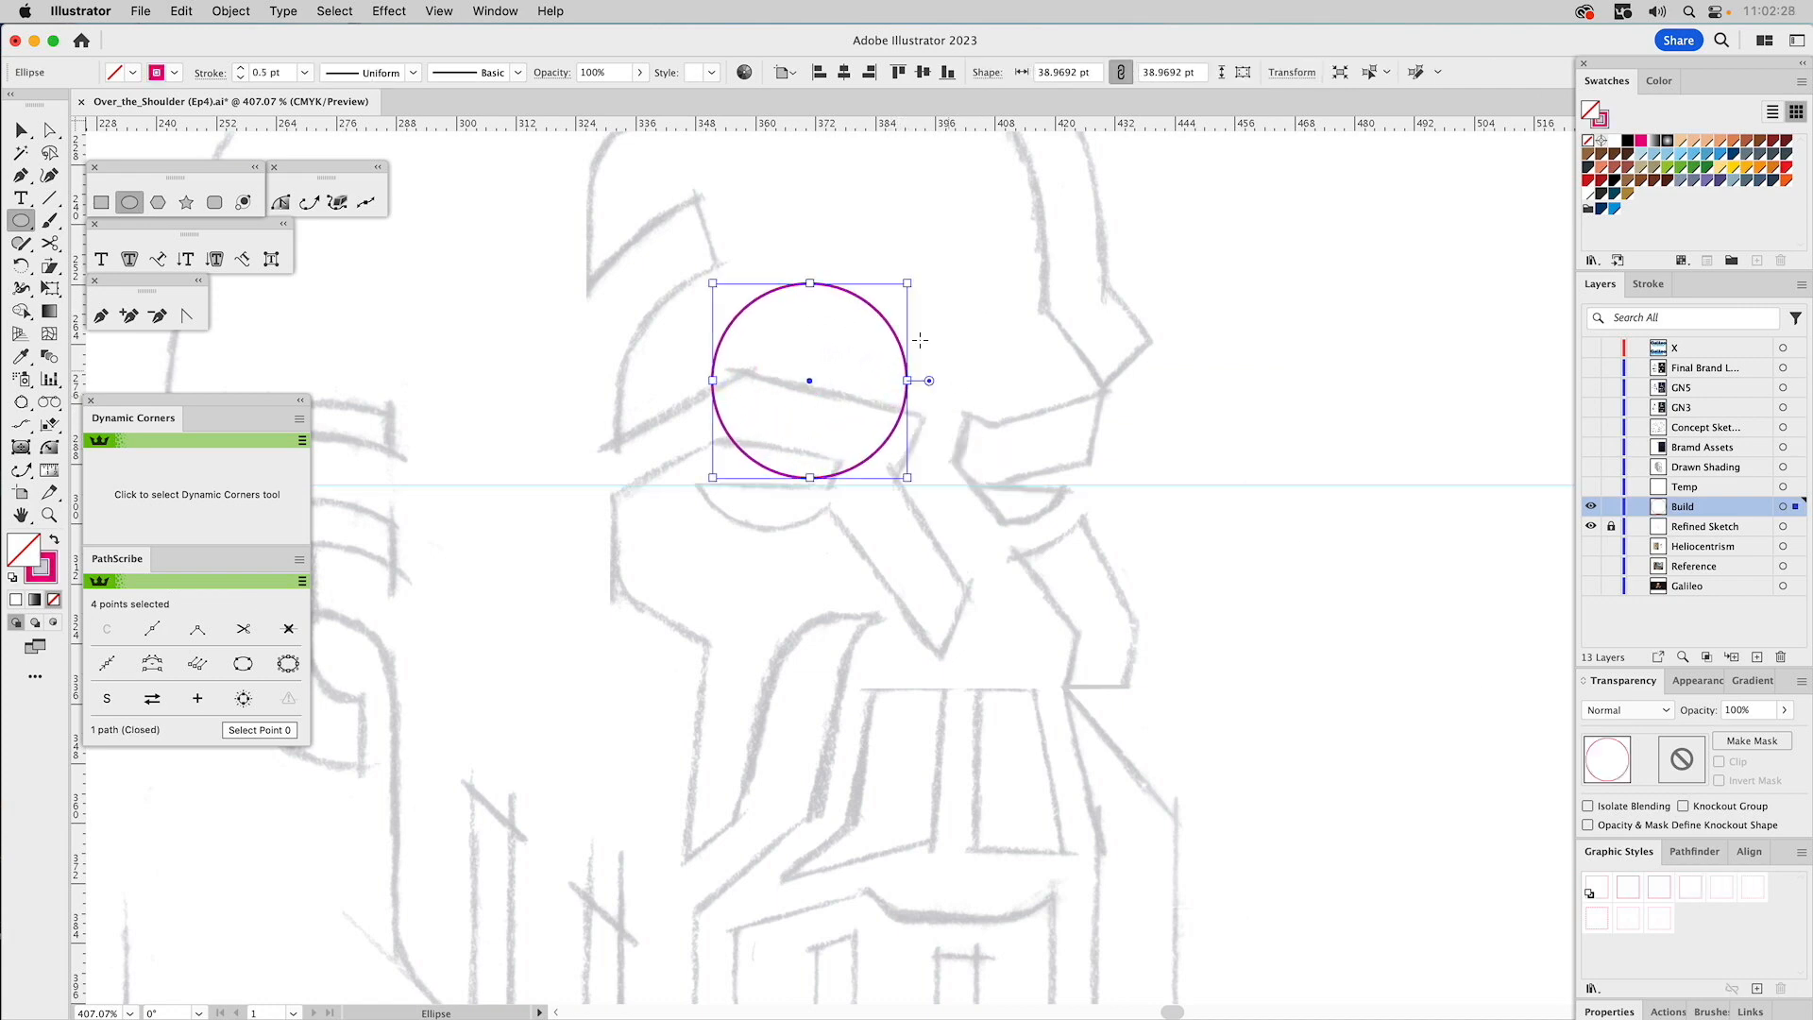
key("v")
mouse_move(865, 300)
left_mouse_down()
mouse_move(834, 357)
mouse_move(776, 333)
mouse_move(776, 356)
mouse_move(852, 403)
mouse_move(1063, 398)
left_mouse_up()
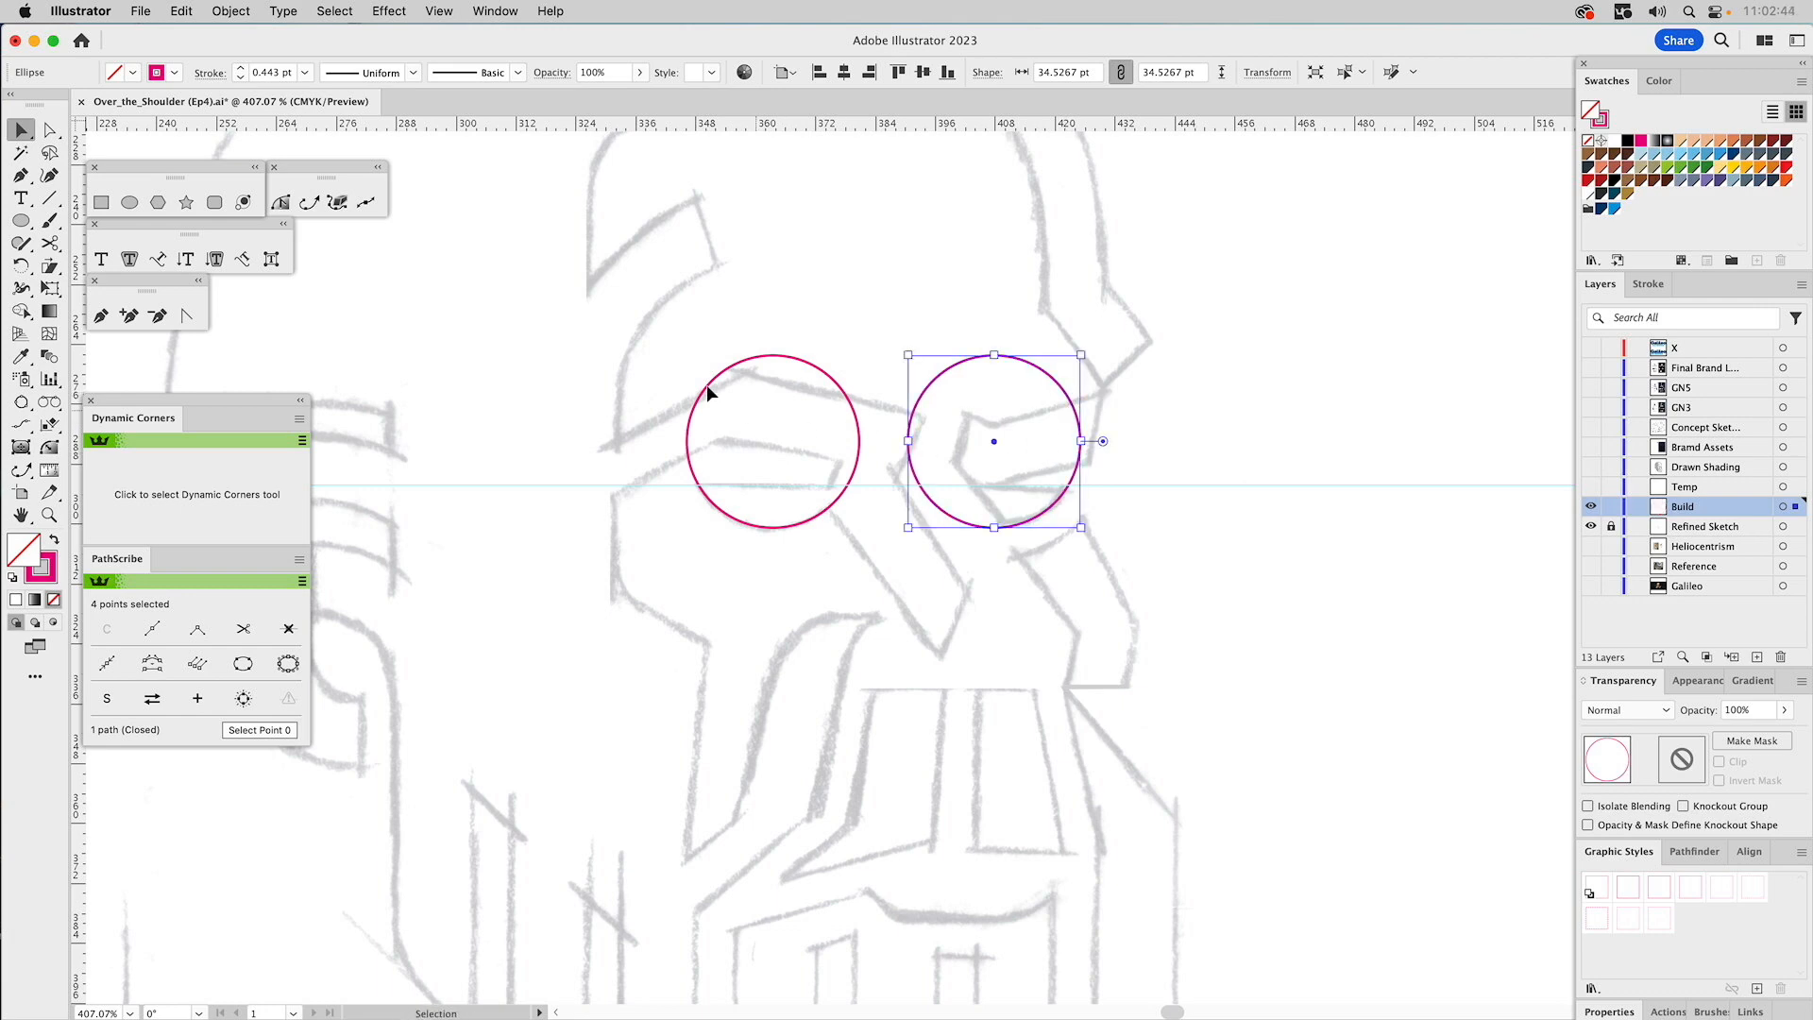
Draw a rectangle about 161 by 45 pt over both eye circles, with its lower edge on the horizontal guide.
left_click(101, 202)
left_click_drag(519, 263, 1325, 485)
key("v")
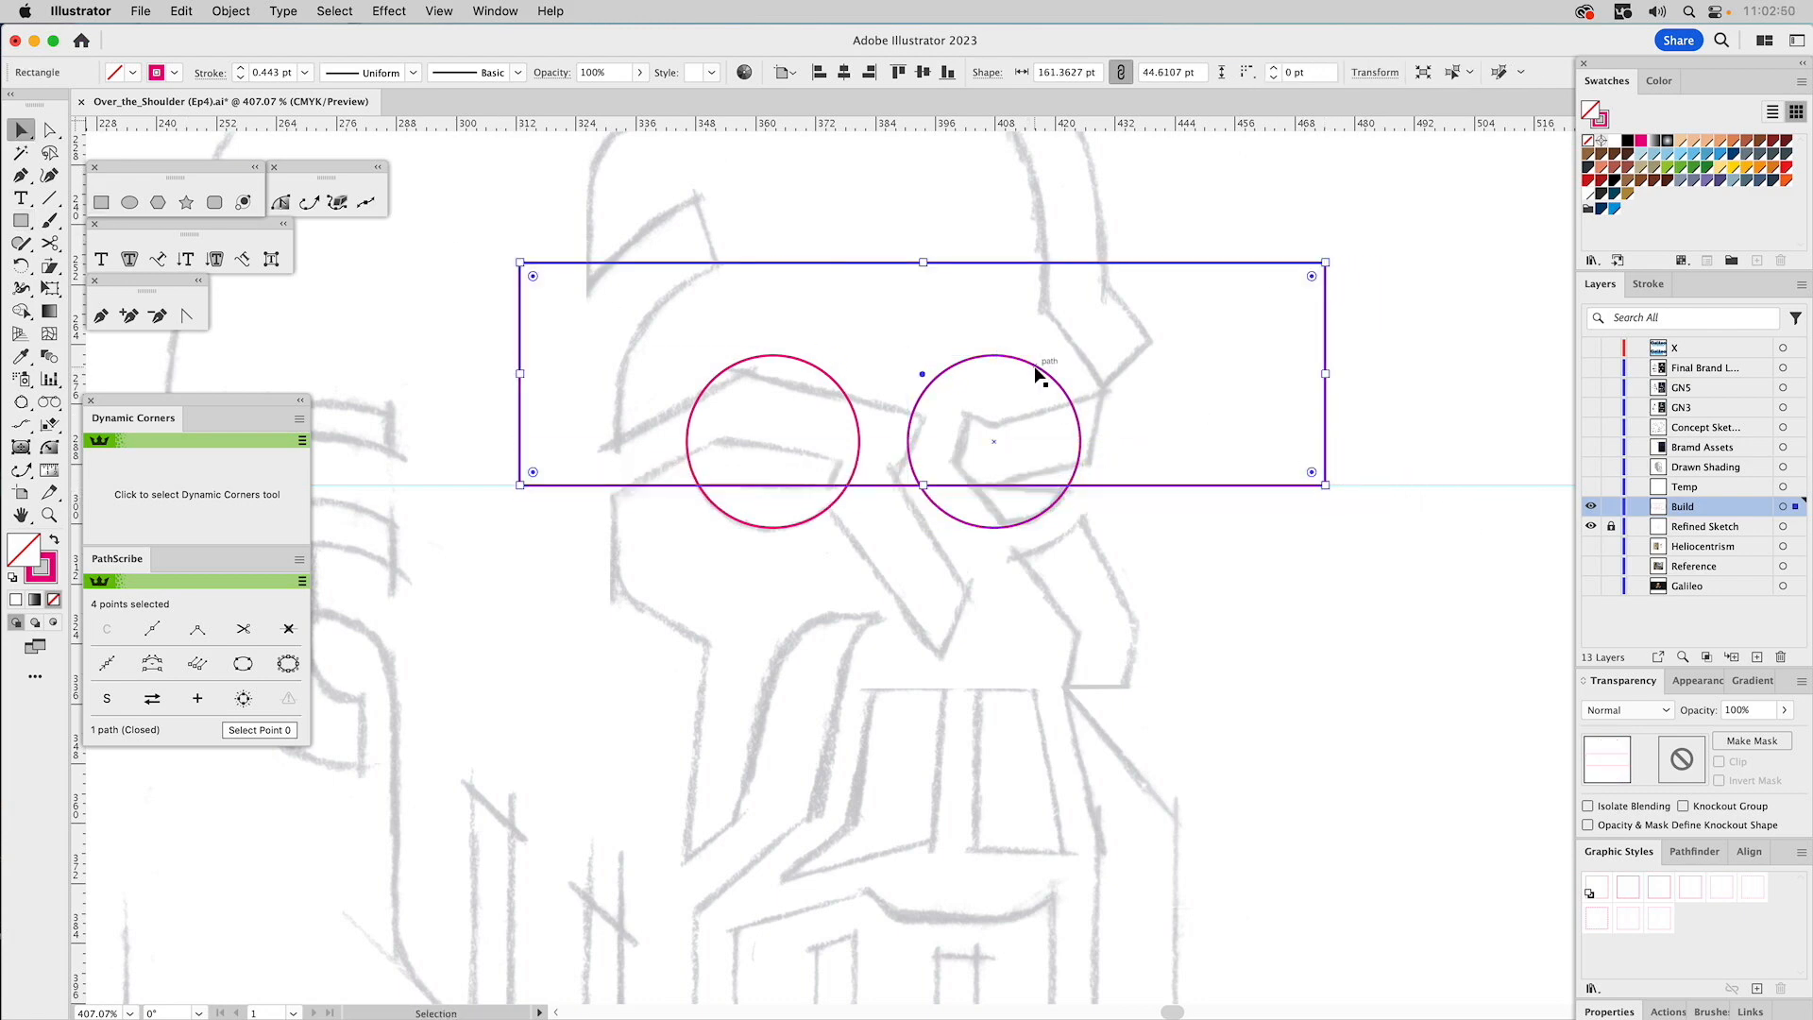
Subtract the rectangle from the far eye's circle with Minus Front, keeping a copy of the rectangle.
key("shift")
left_click(1022, 367, "shift")
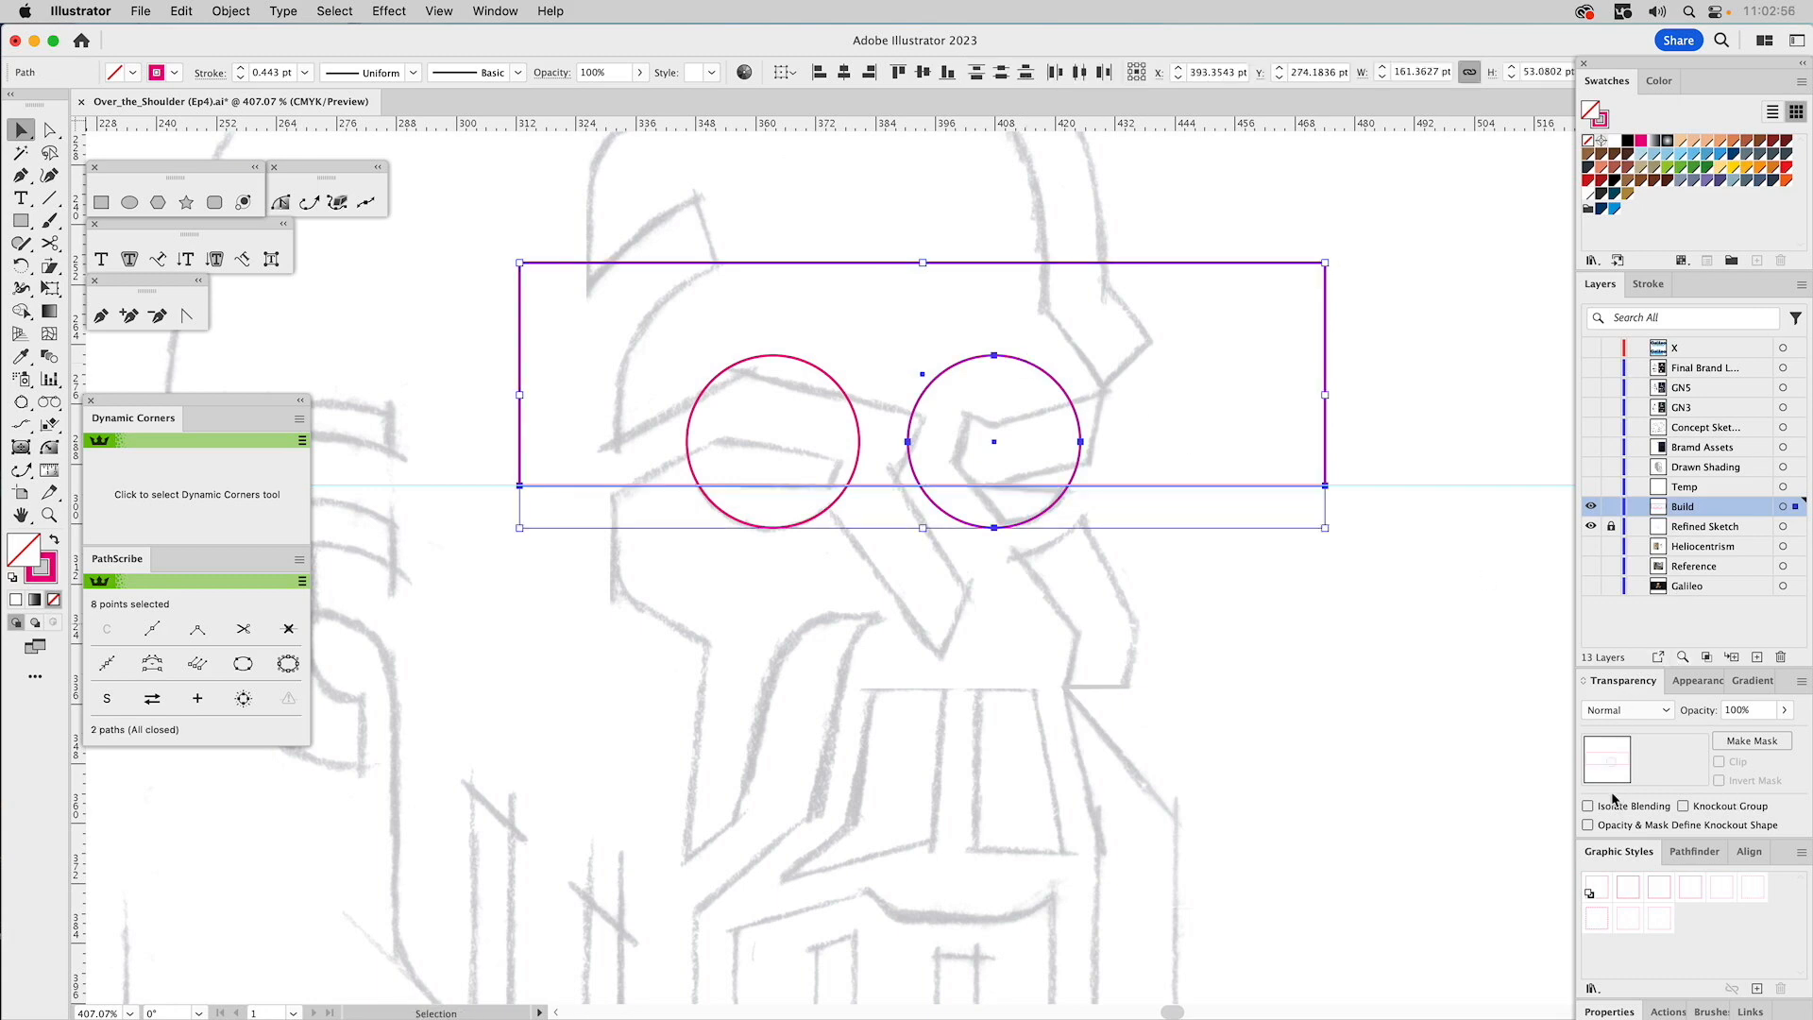
left_click(1695, 851)
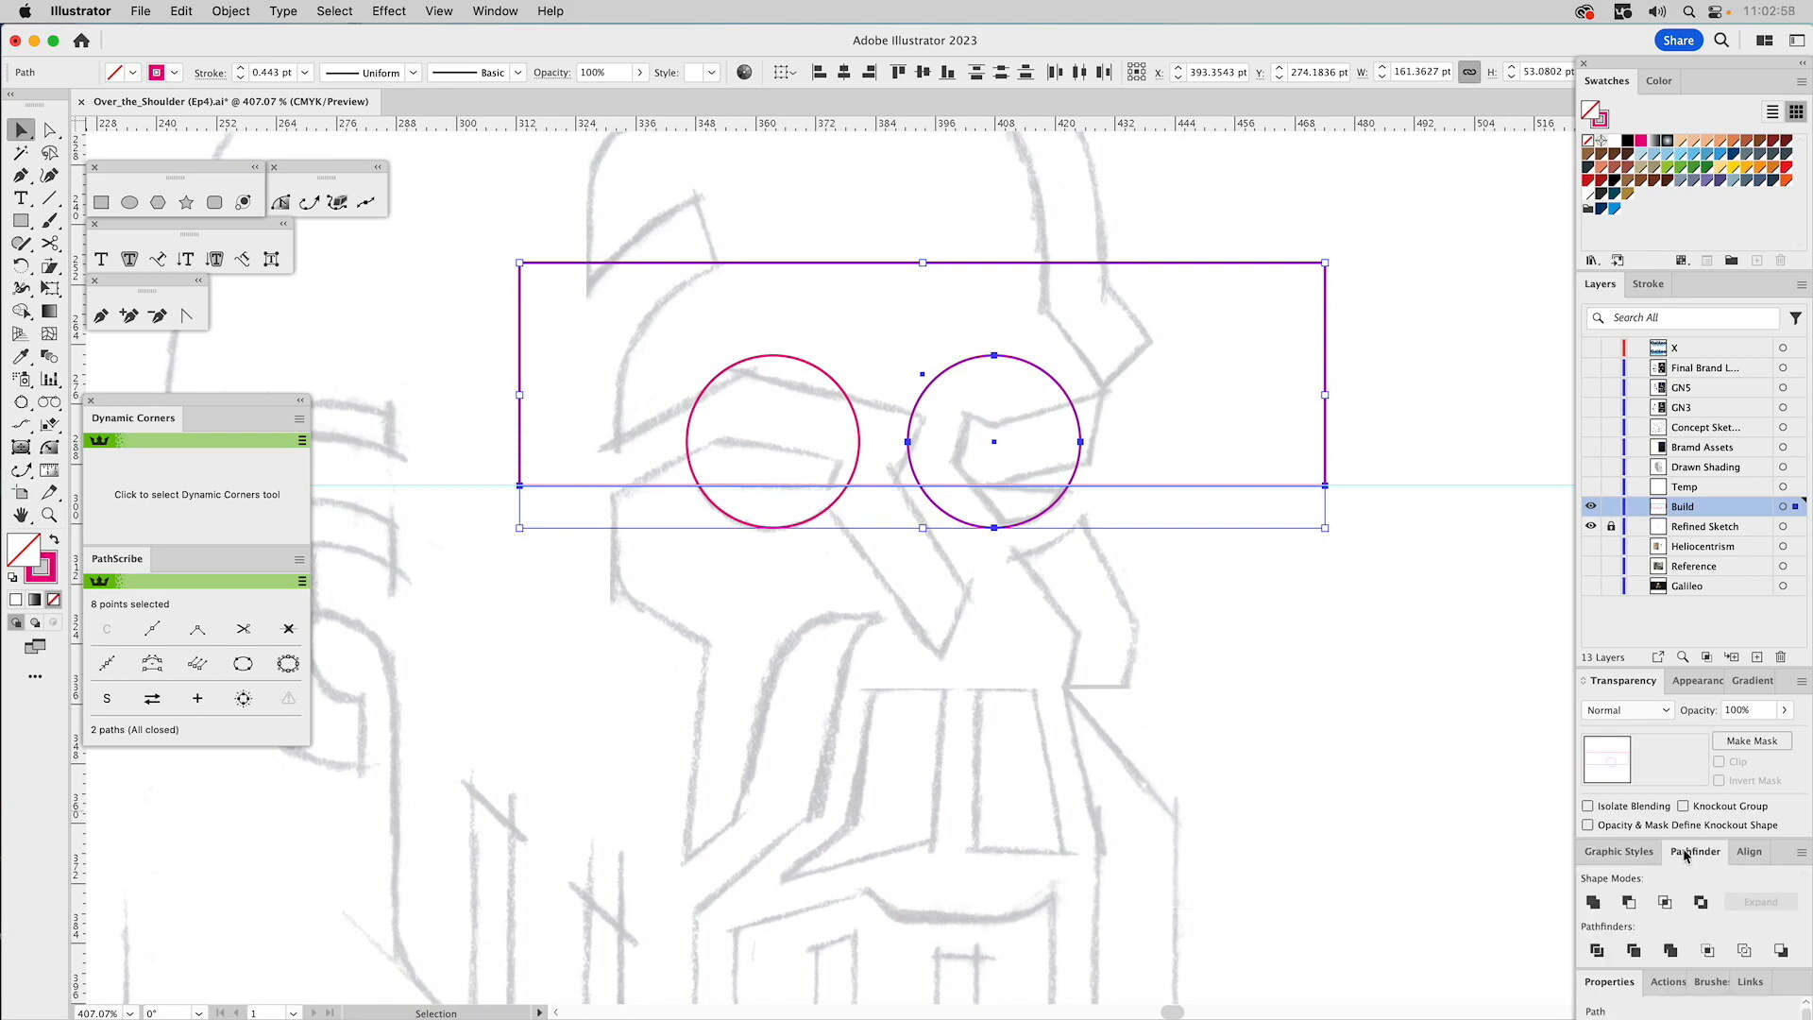
left_click(1626, 903)
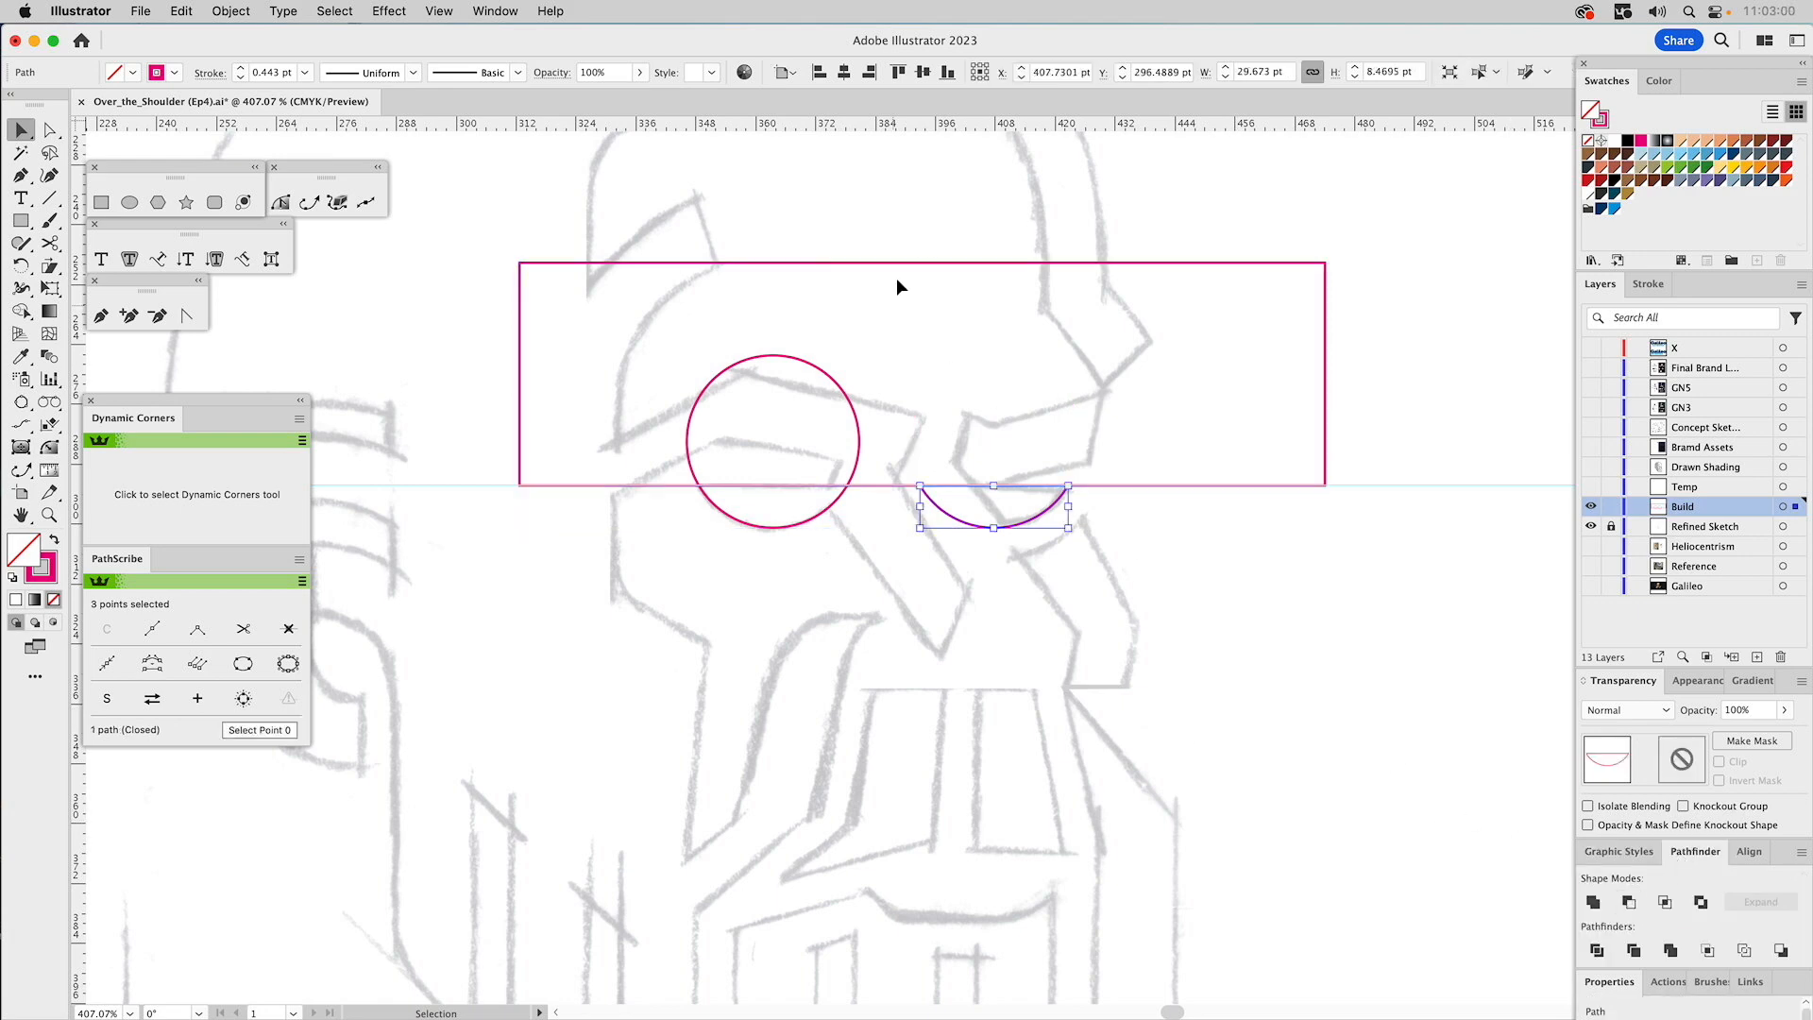
Subtract the remaining rectangle from the near eye's circle with Minus Front, leaving only the segment below the guide.
left_click(954, 262)
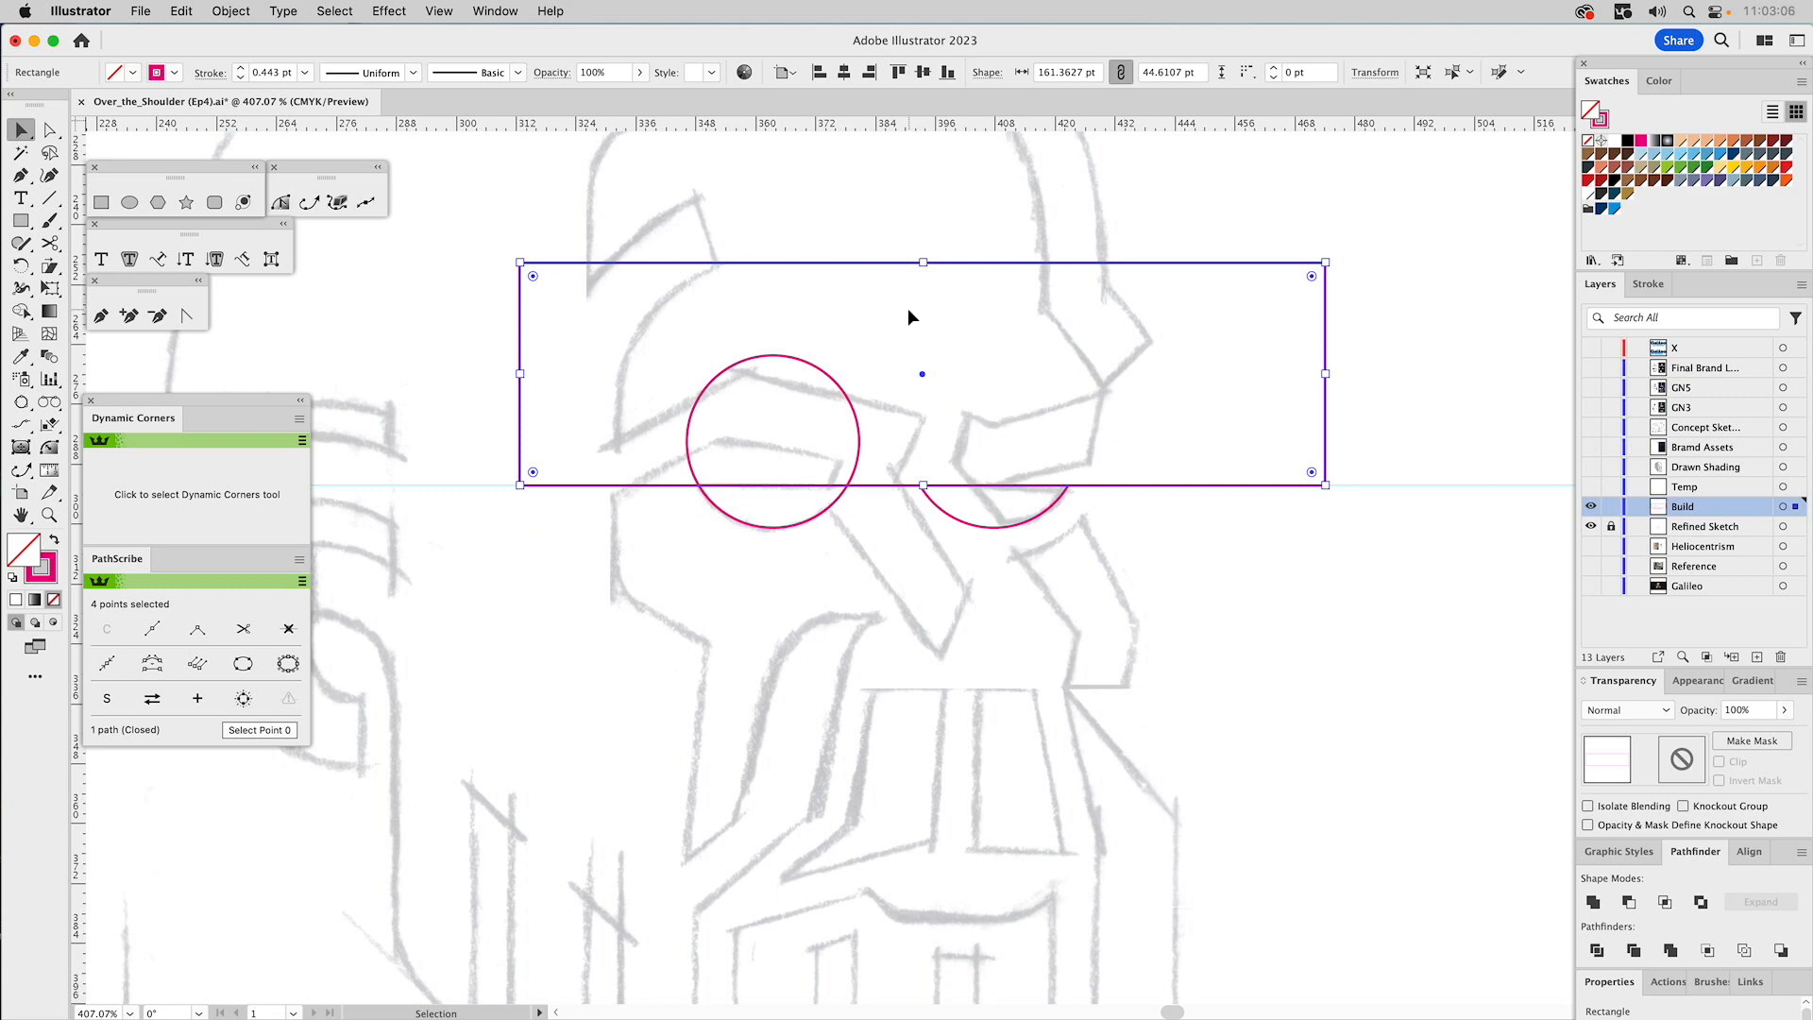
left_click(820, 369, "shift")
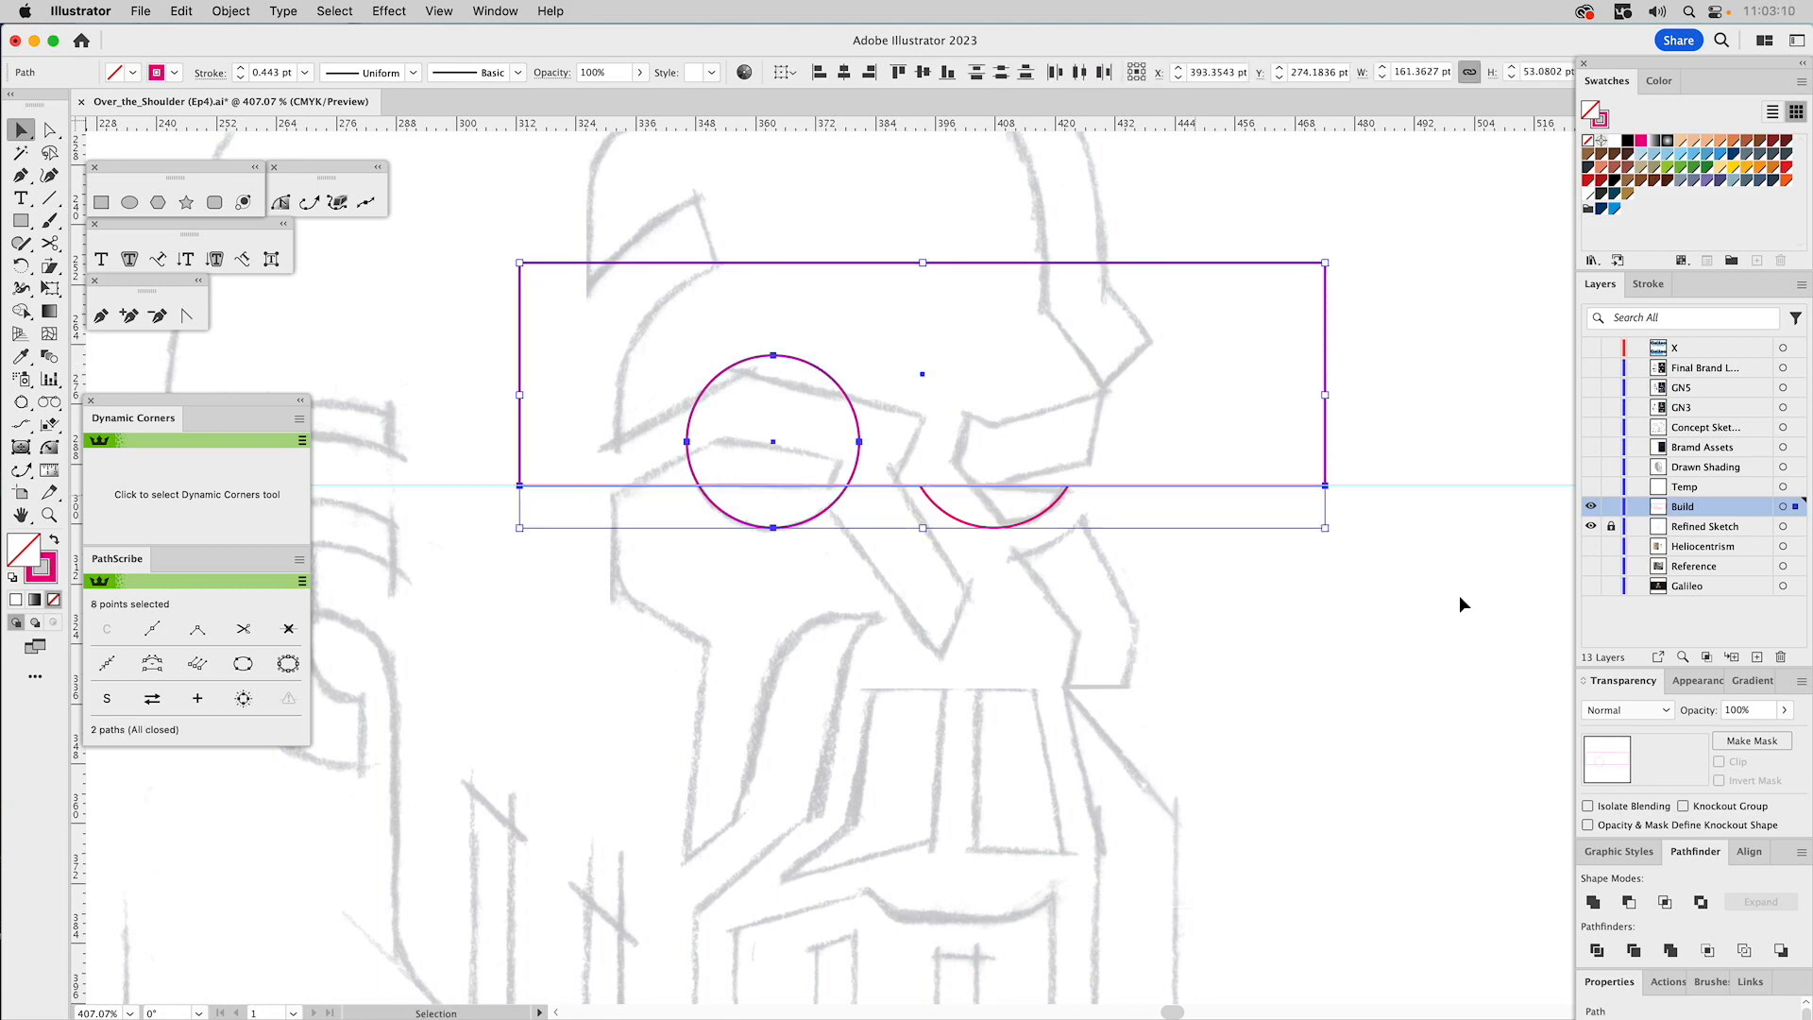
left_click(1629, 903)
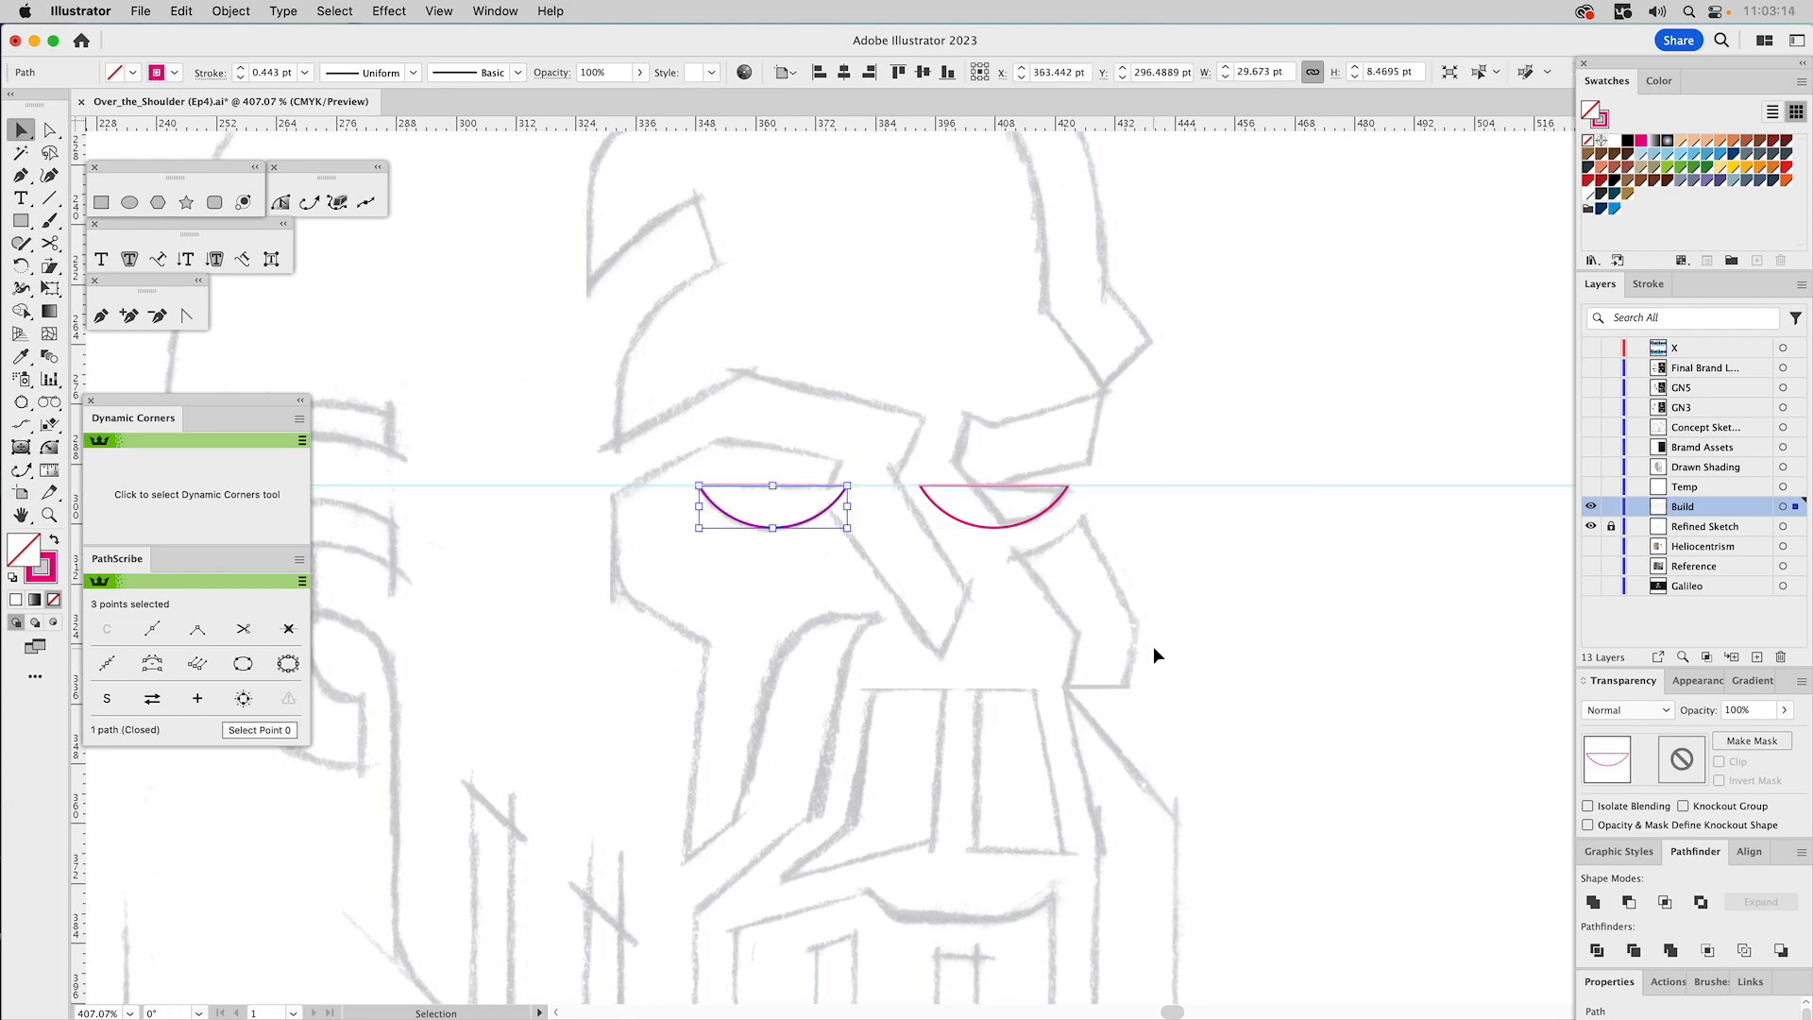
left_click(1208, 618)
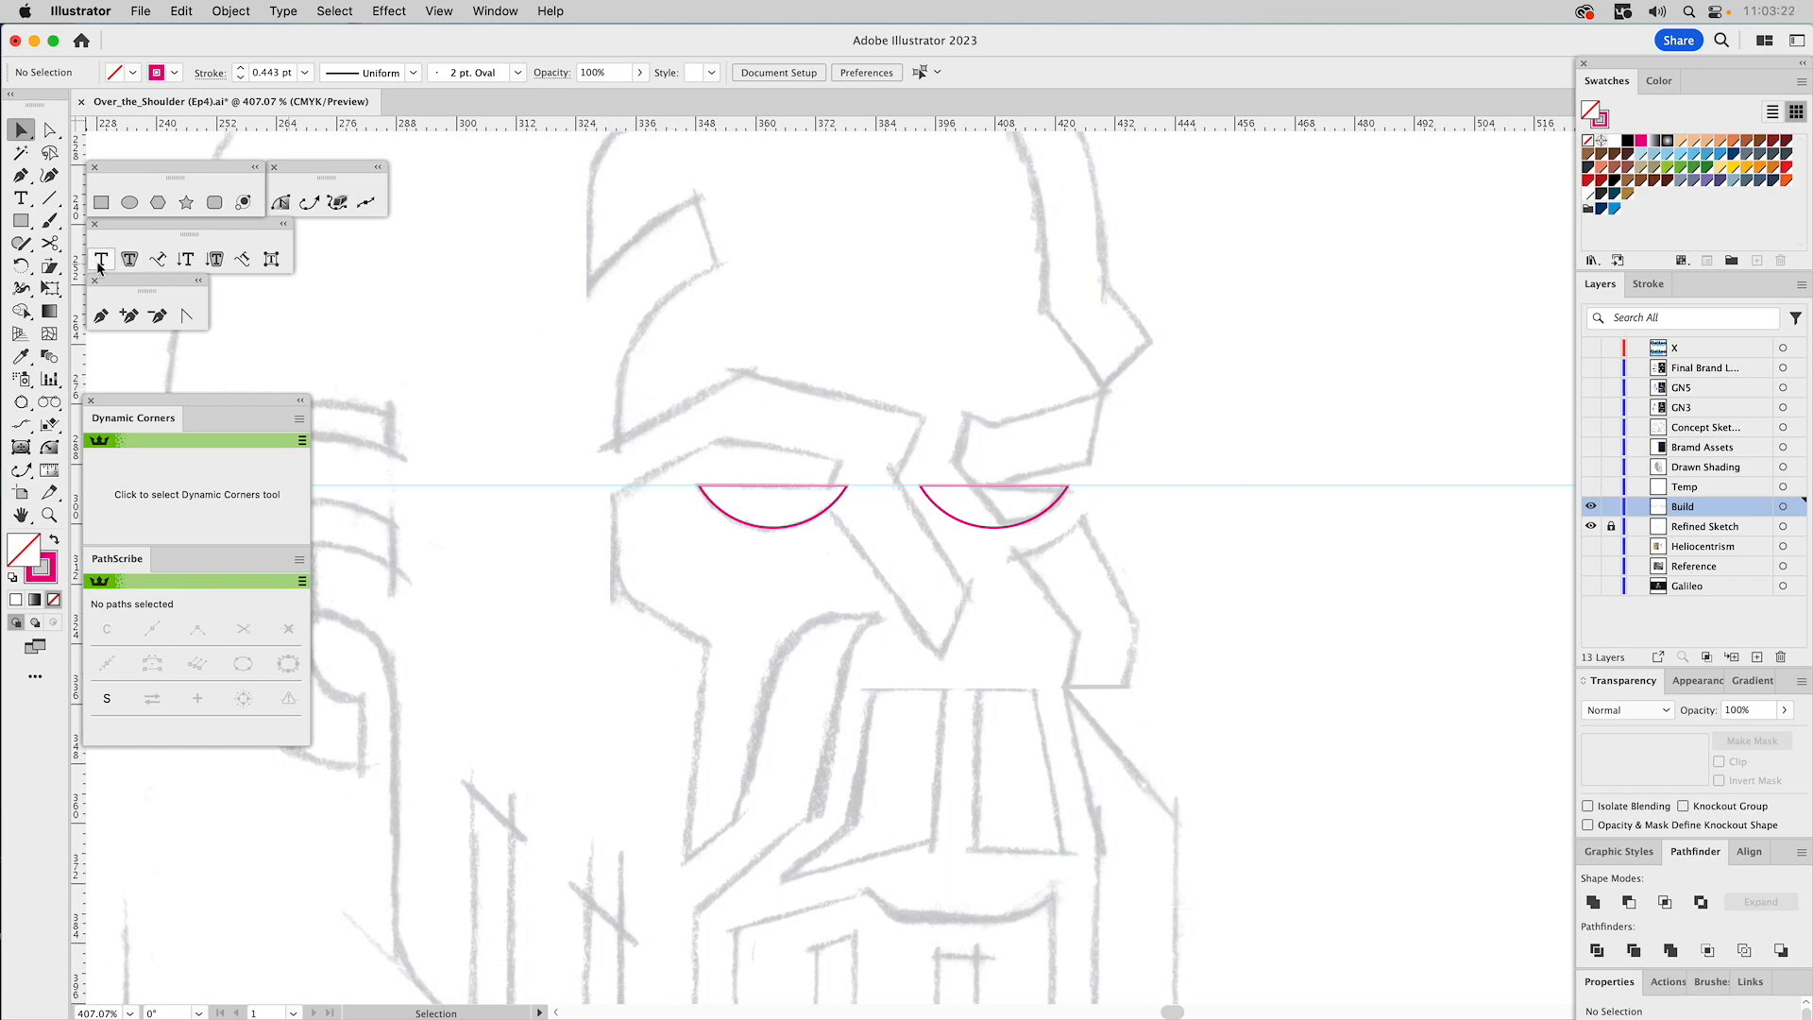
left_click(101, 315)
left_click_drag(943, 391, 1119, 303)
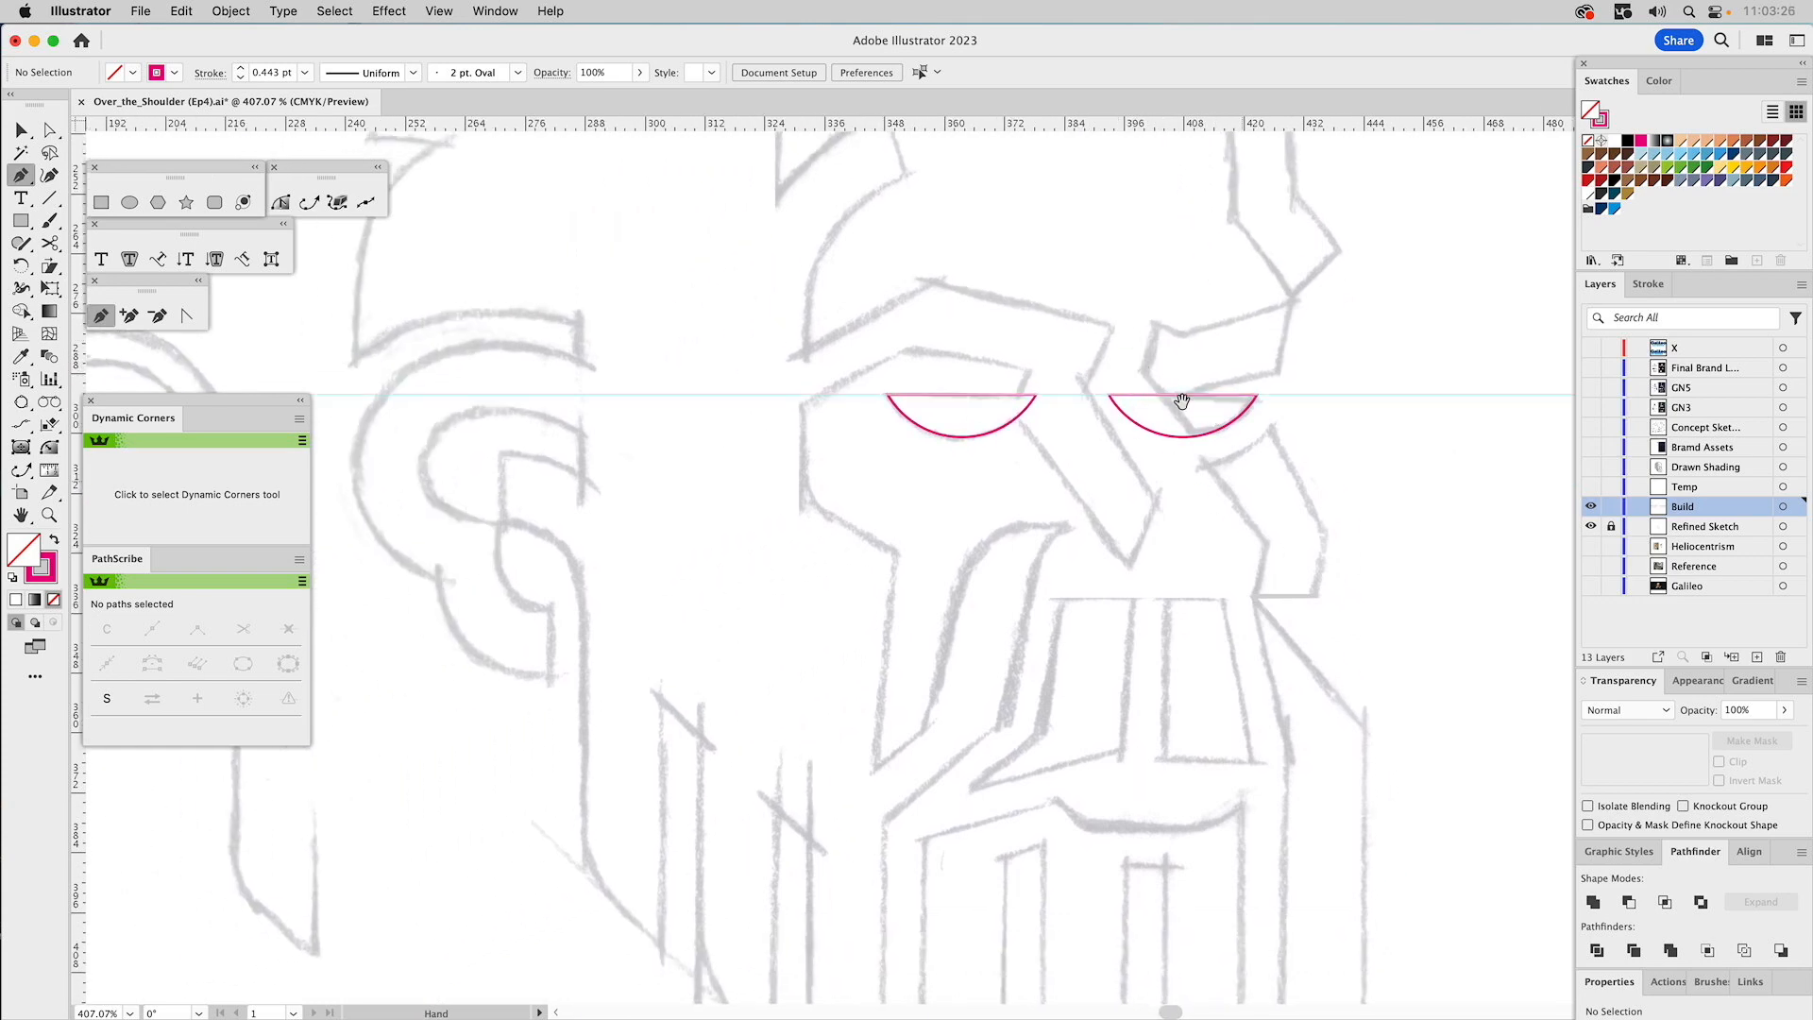
left_click_drag(975, 433, 954, 170)
left_click_drag(850, 283, 839, 617)
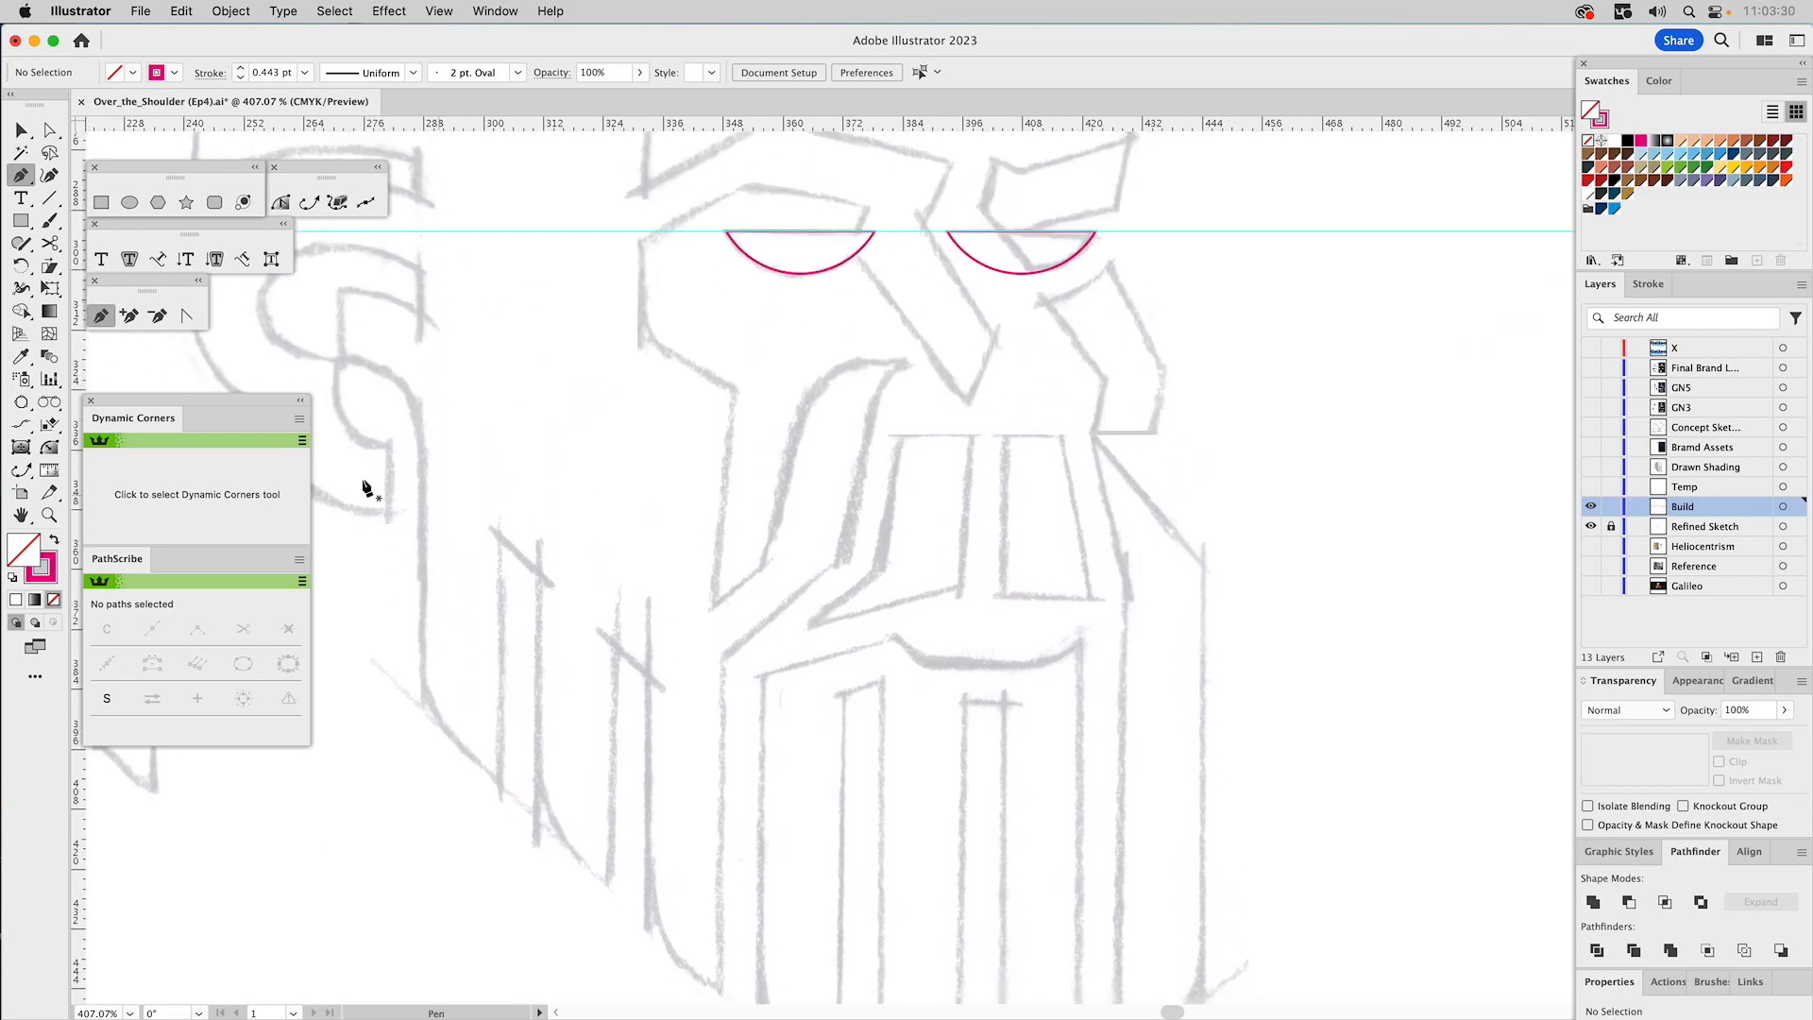
Draw a narrow vertical rectangle about 15.5 by 145 pt along the front edge of the ear, reaching down into the beard.
left_click(50, 515)
left_click(859, 576, "alt")
left_click(860, 575, "alt")
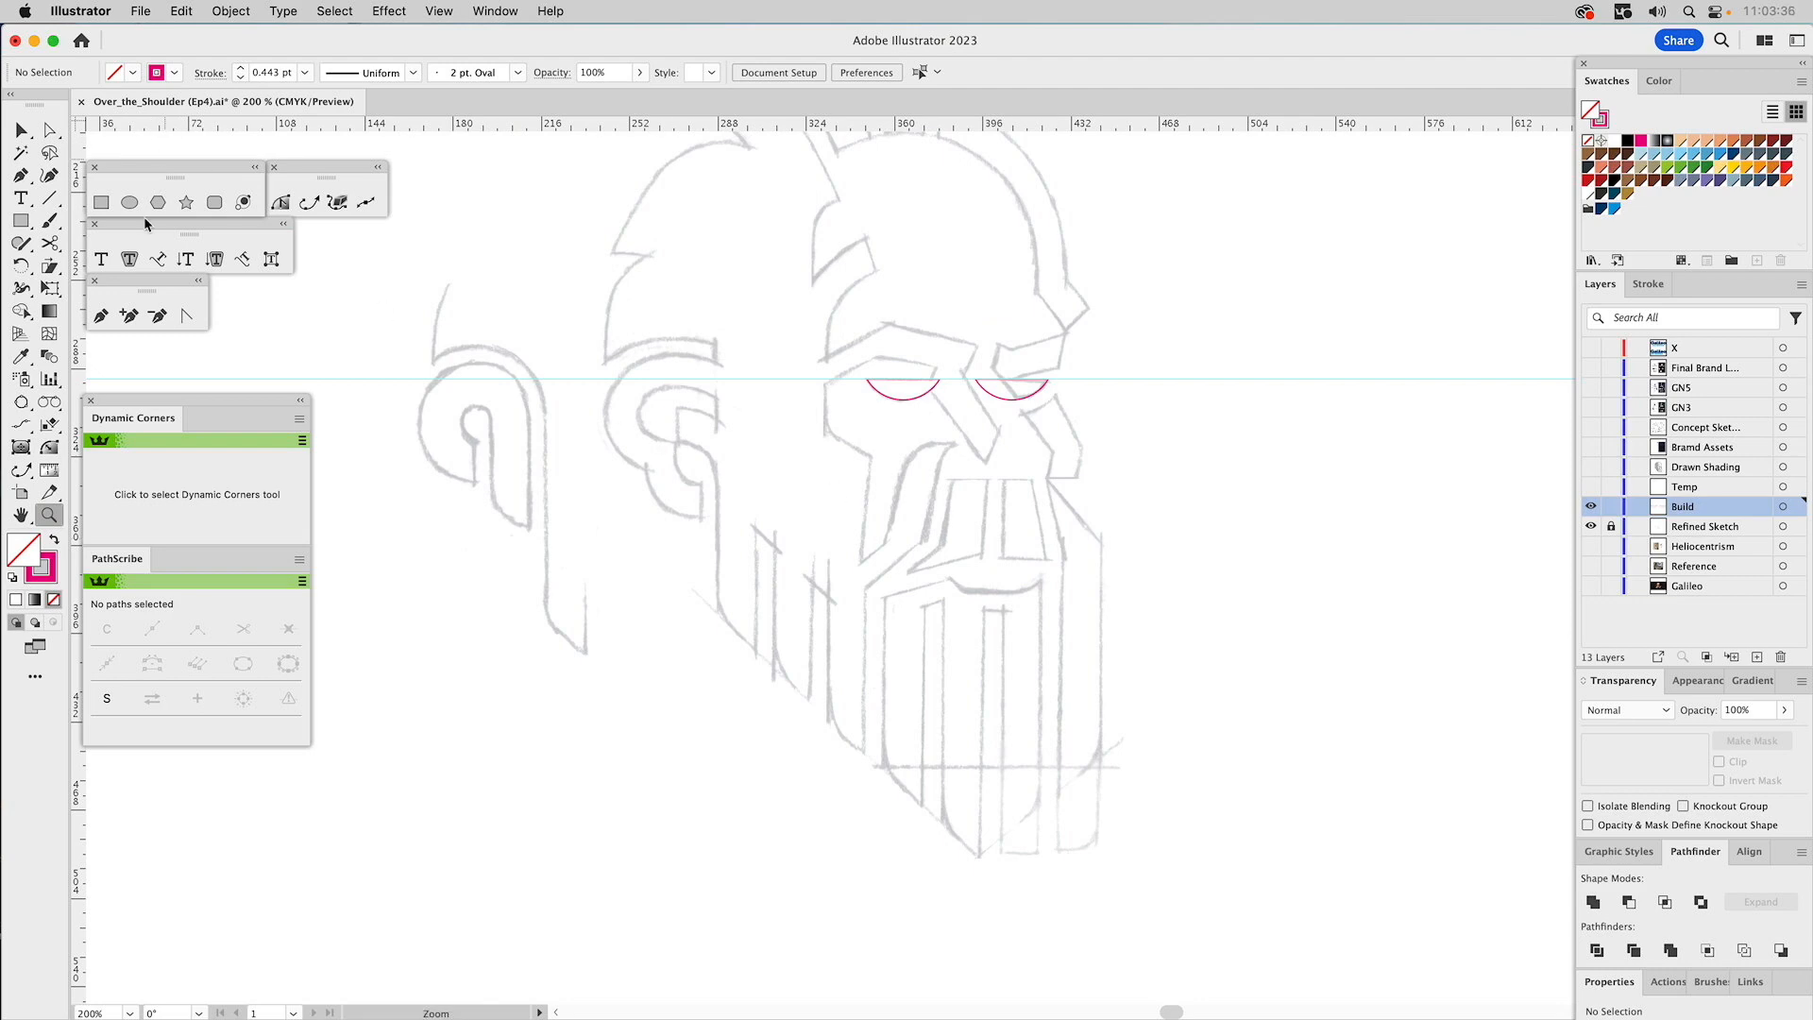
left_click(101, 202)
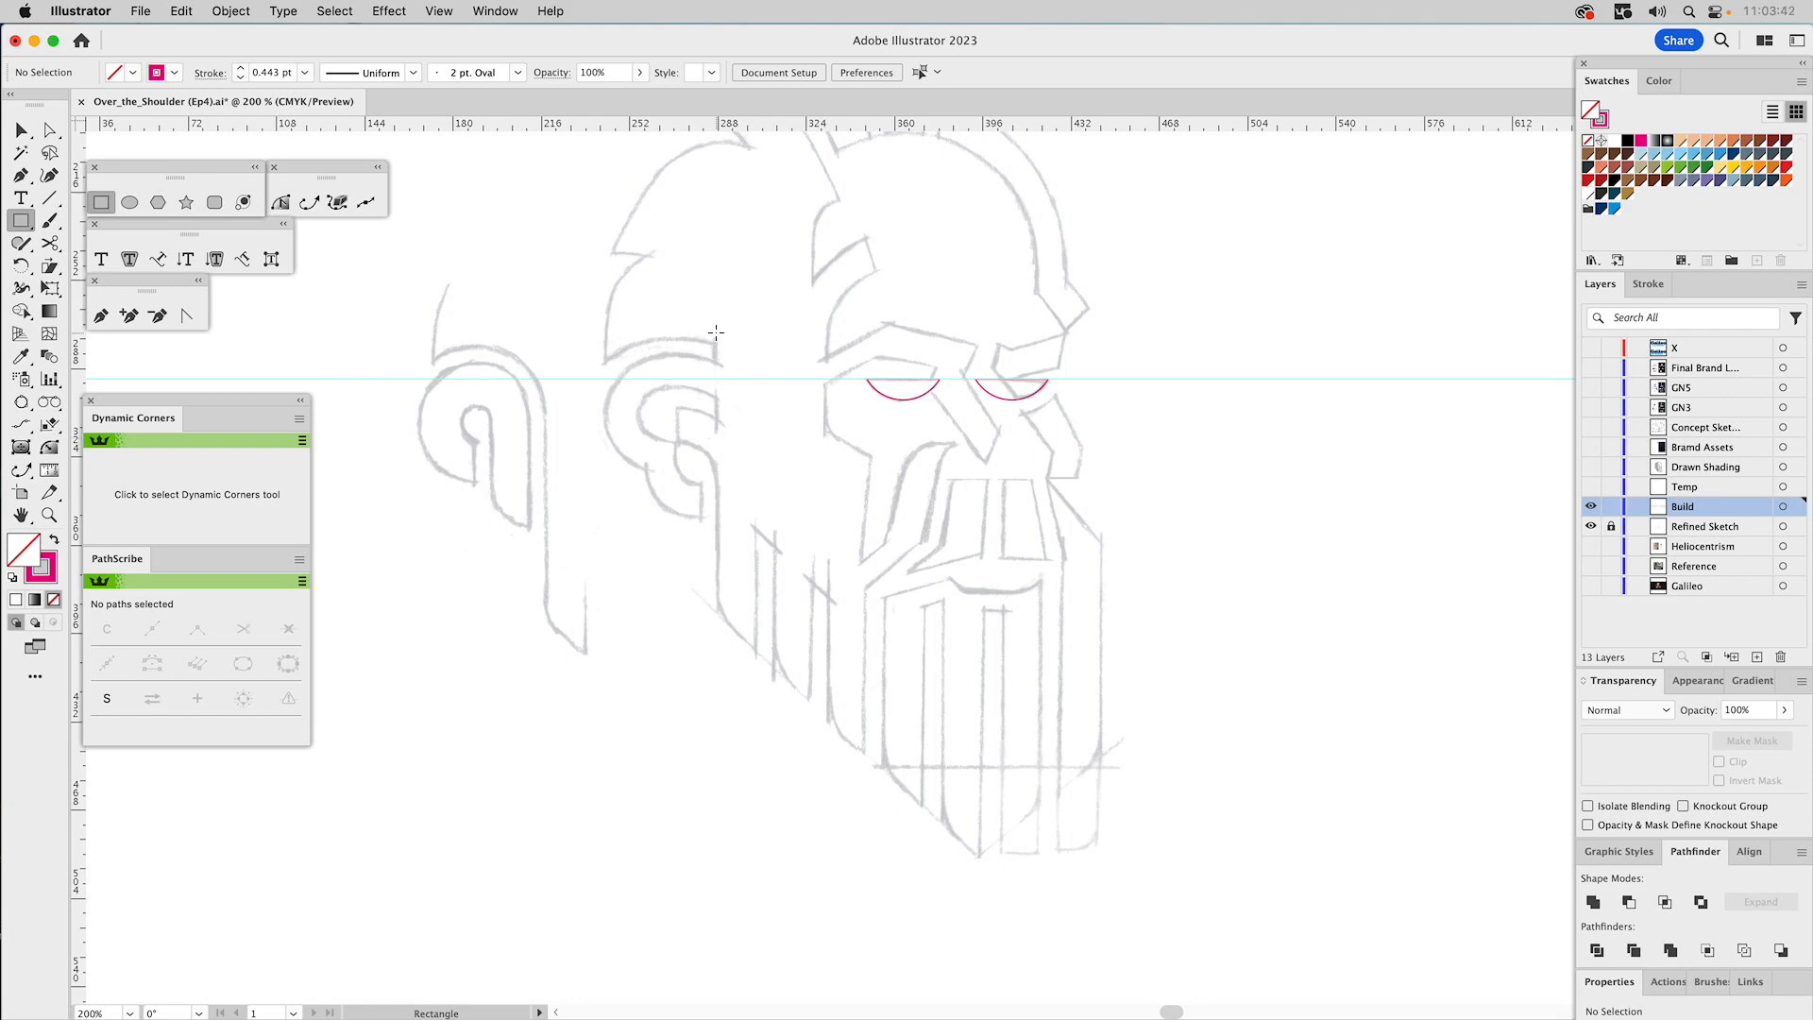
left_click_drag(716, 332, 755, 688)
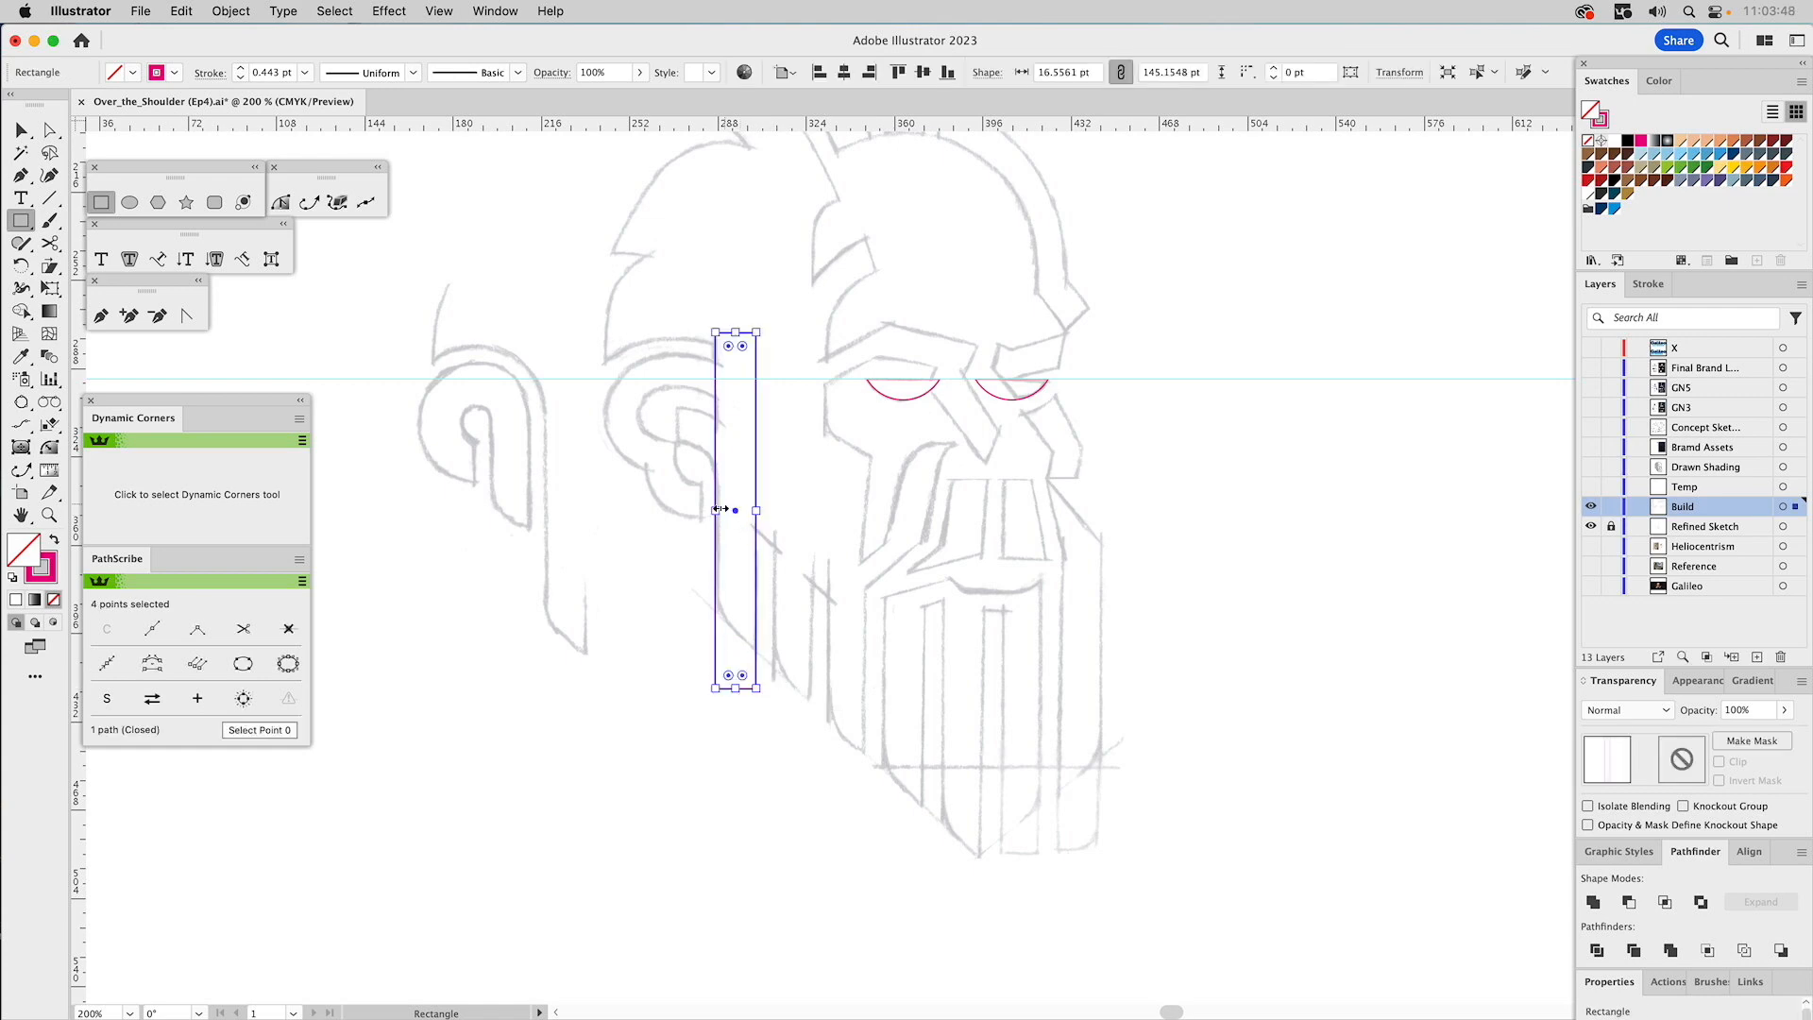
left_click_drag(715, 510, 719, 852)
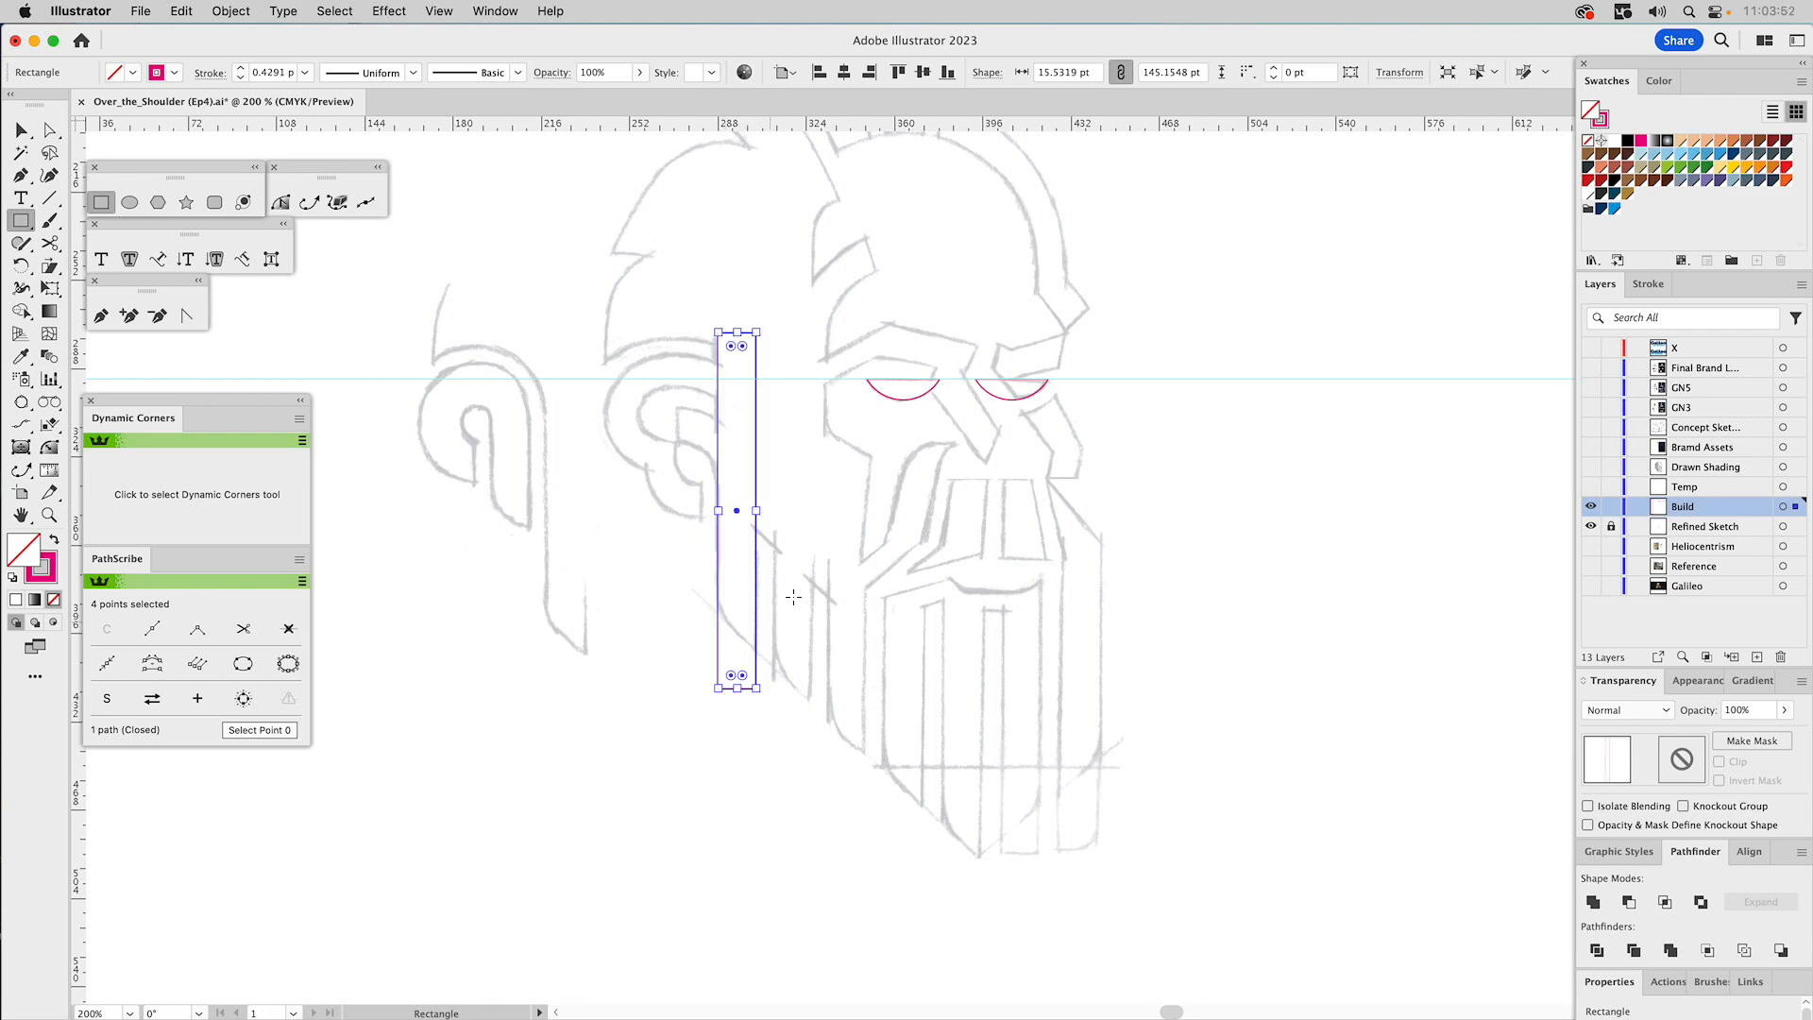
Draw a thin spacer rectangle about 6.5 by 41 pt over the sketched gap in the middle of the moustache.
key("v")
left_click(838, 465)
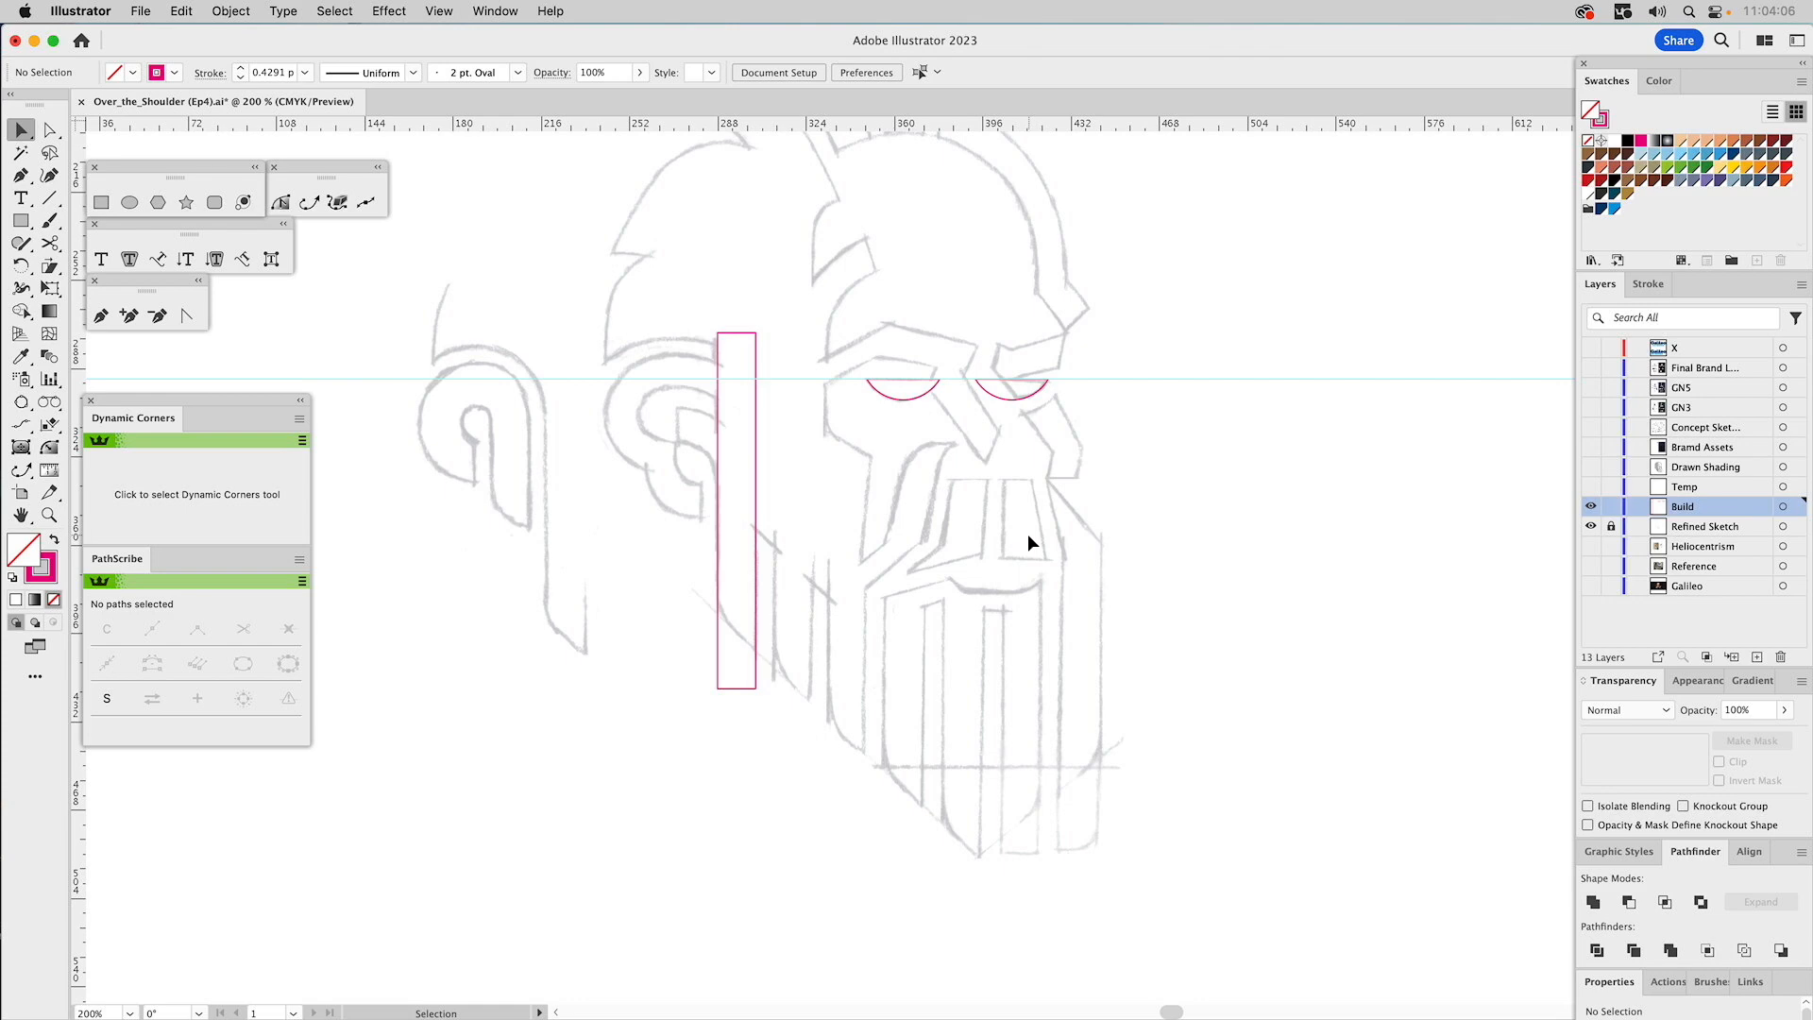
left_click(102, 202)
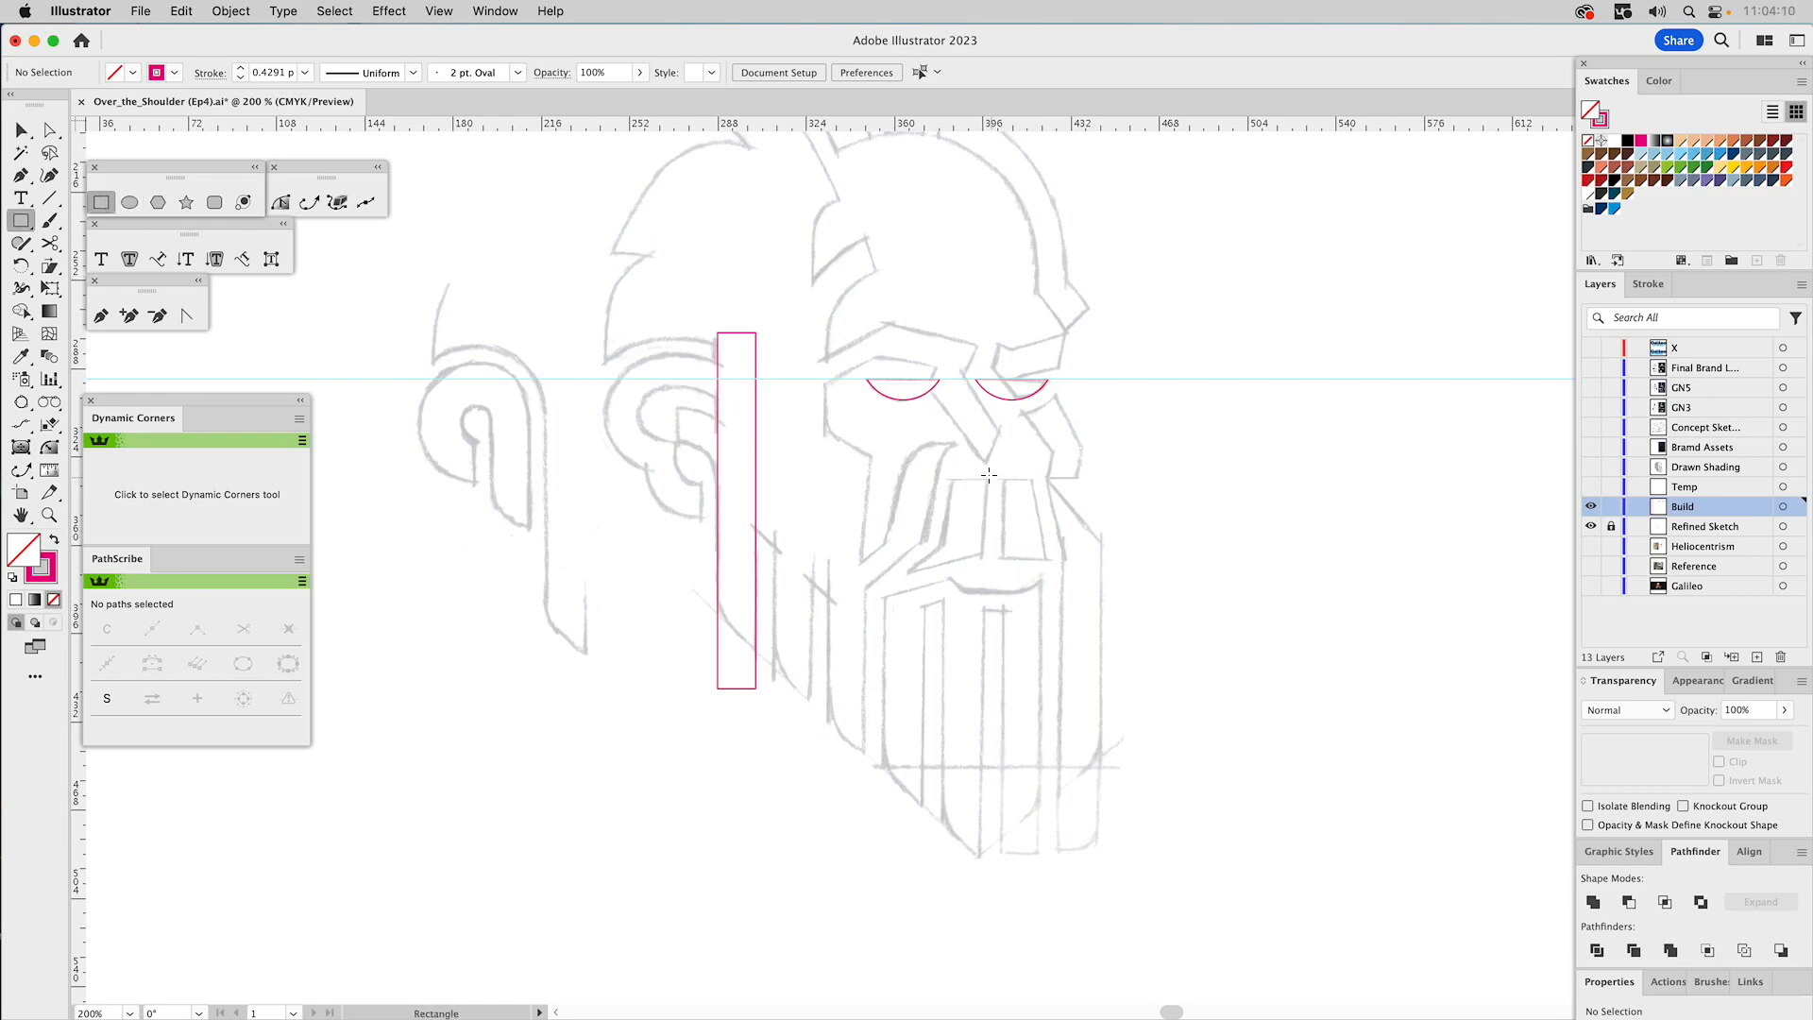
left_click_drag(987, 474, 1004, 575)
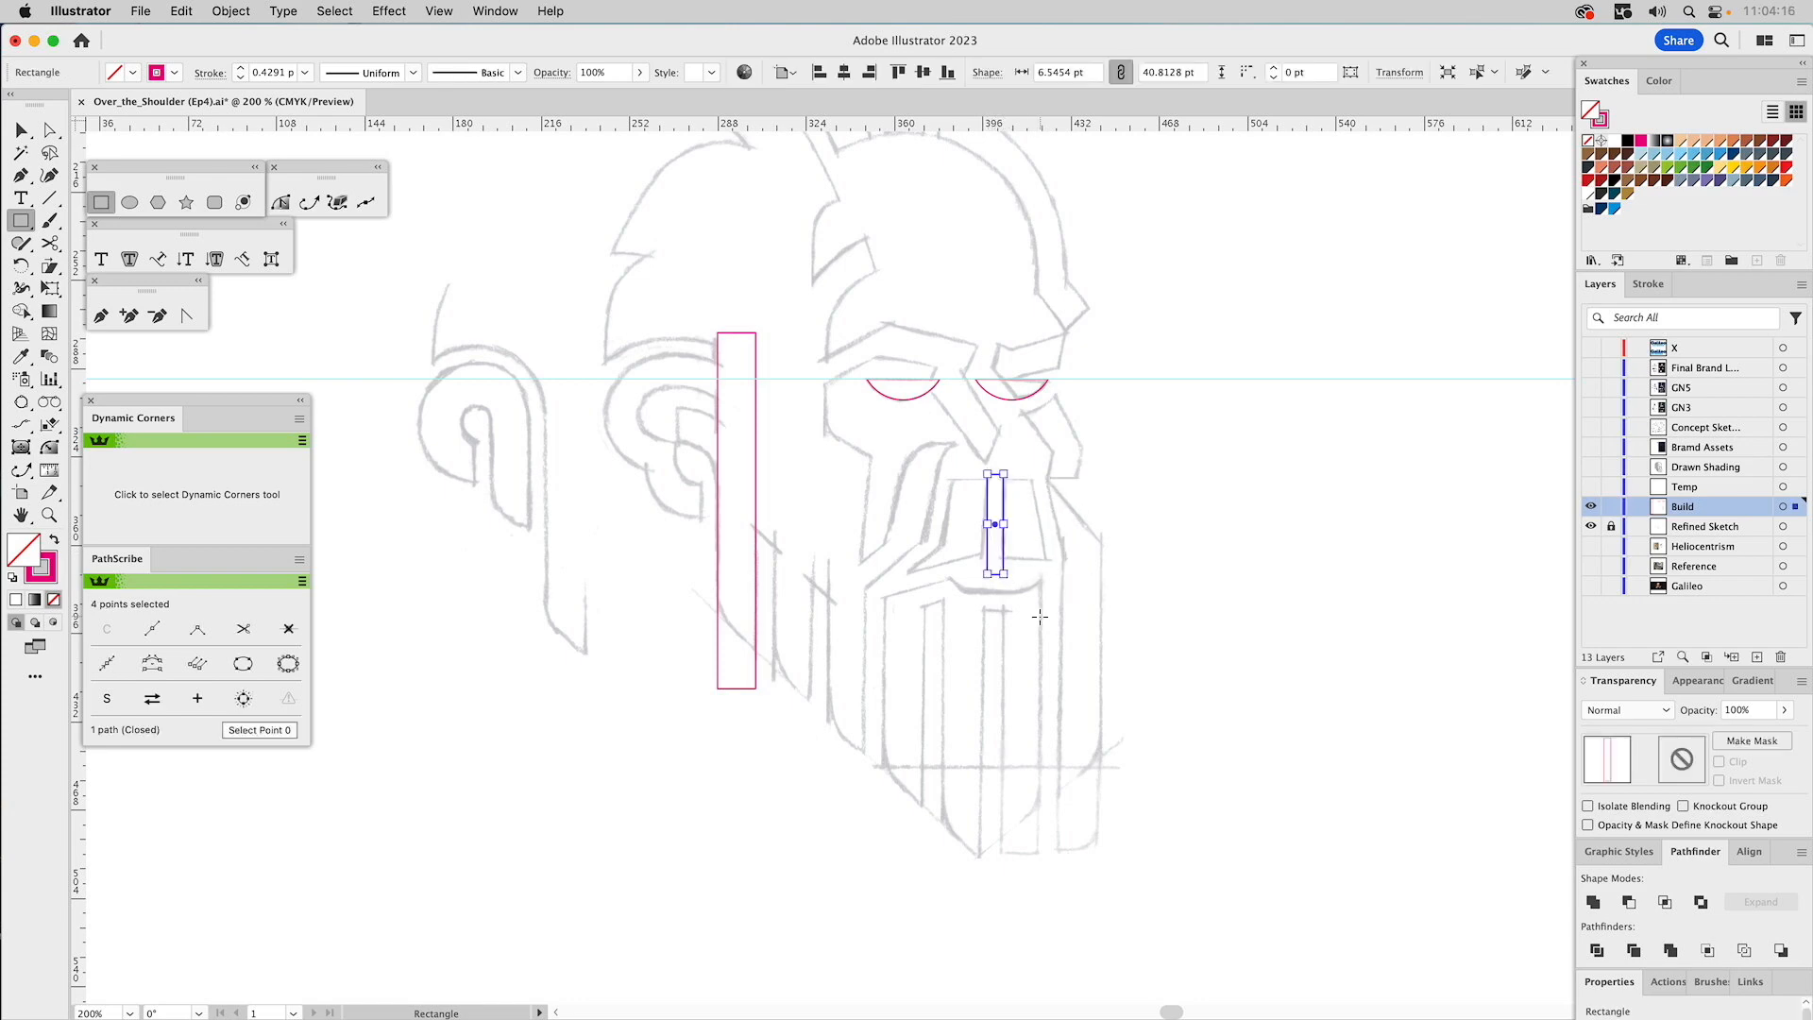
key("v")
left_click(1112, 472)
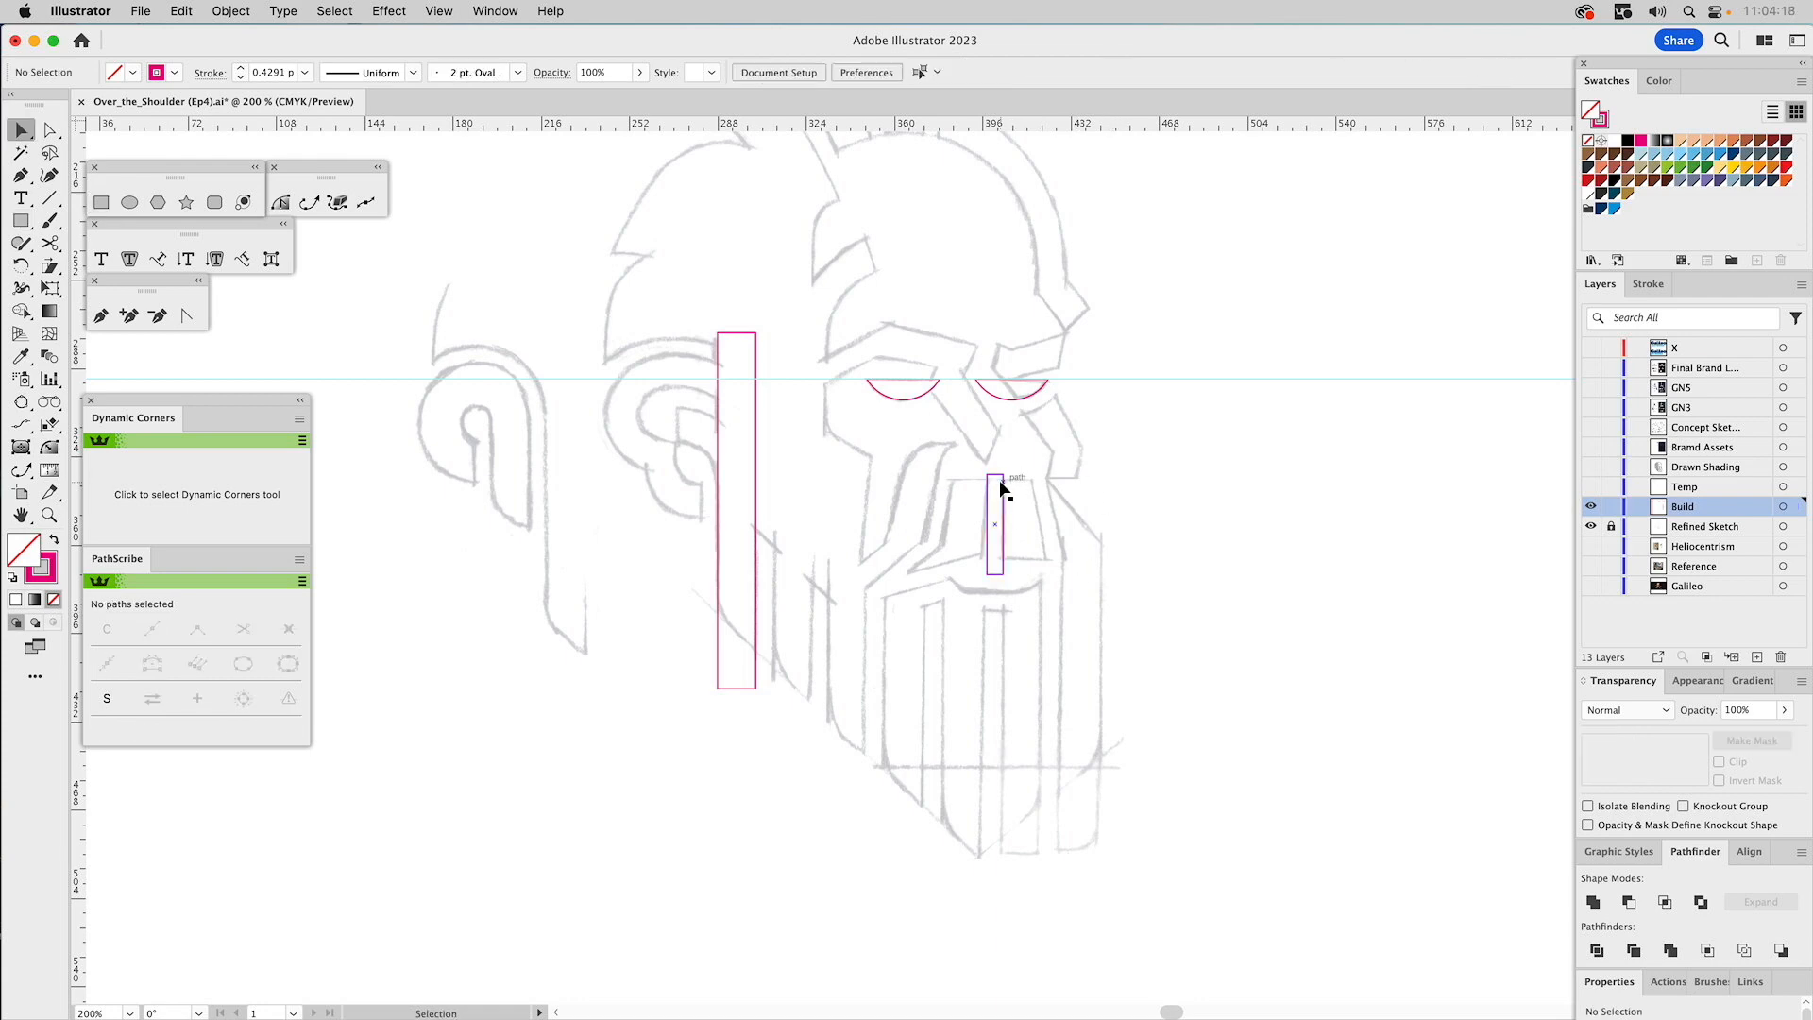
Copy the spacer to the tall bar's lower front corner and duplicate the bar horizontally, one spacer width away from the original.
left_click(1003, 487)
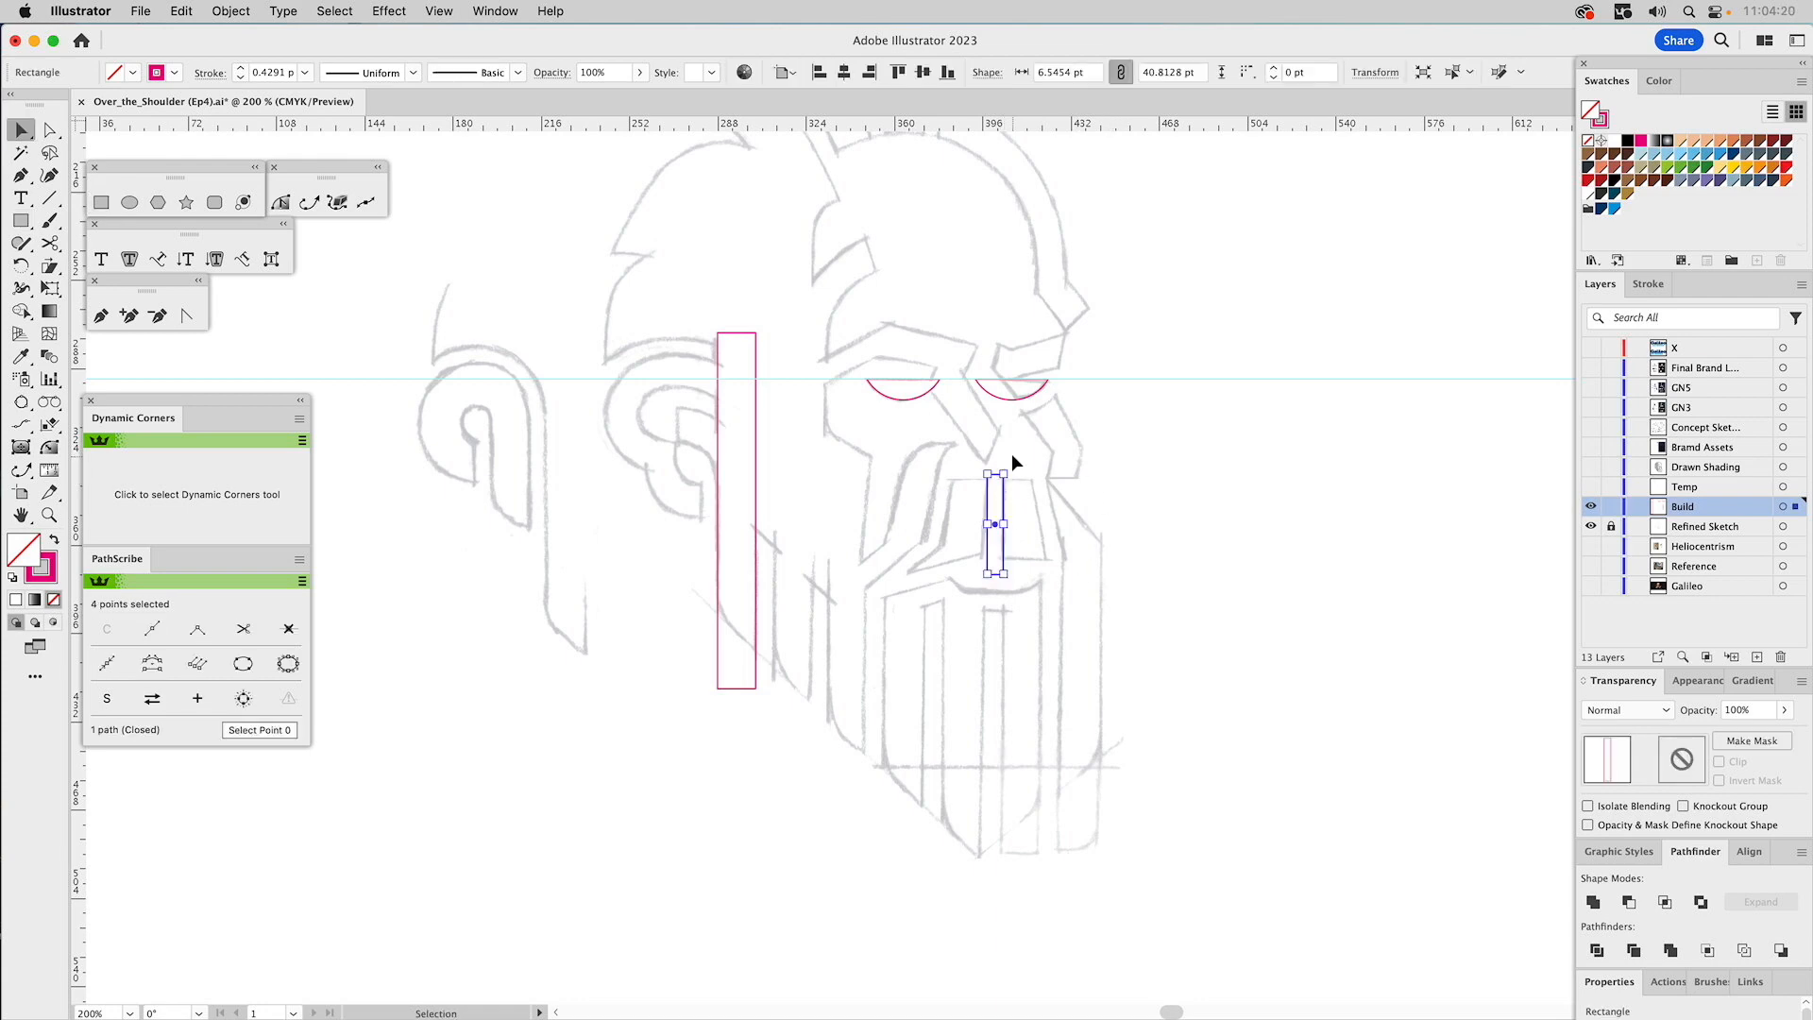
left_click(1012, 456)
left_click_drag(768, 660, 758, 699)
left_click(758, 652)
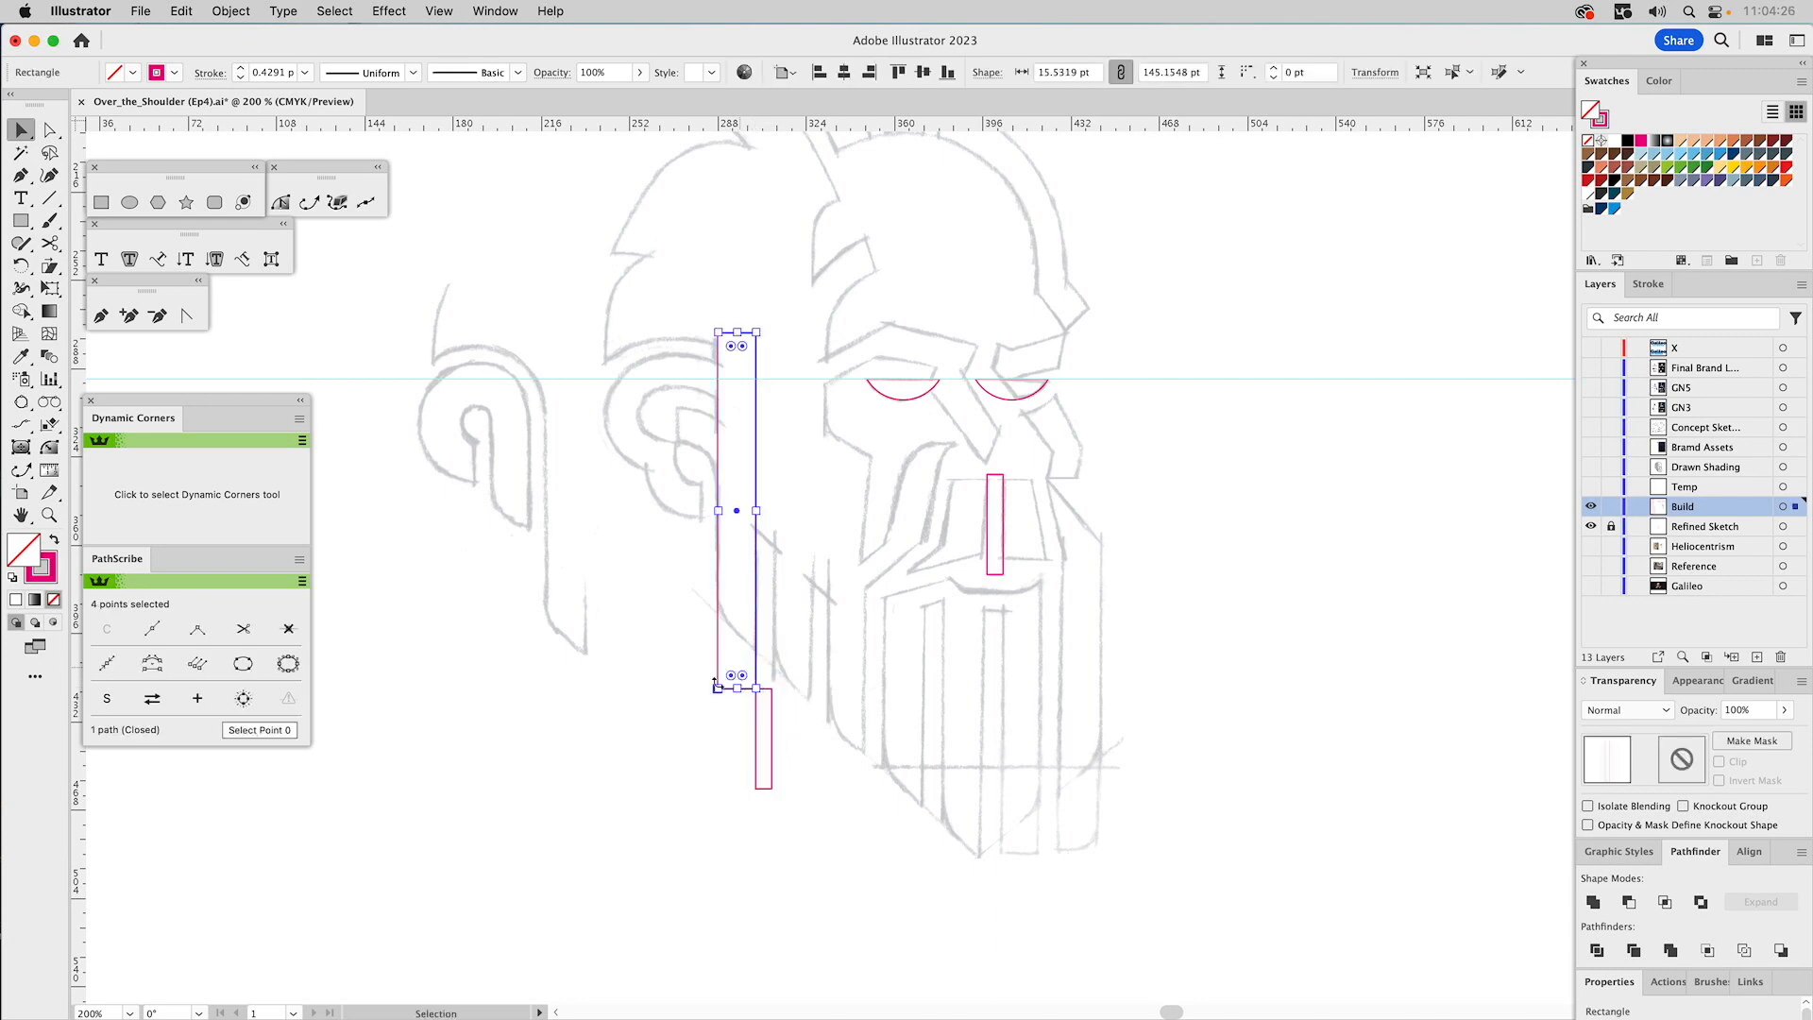
key("a")
left_click_drag(718, 688, 772, 689)
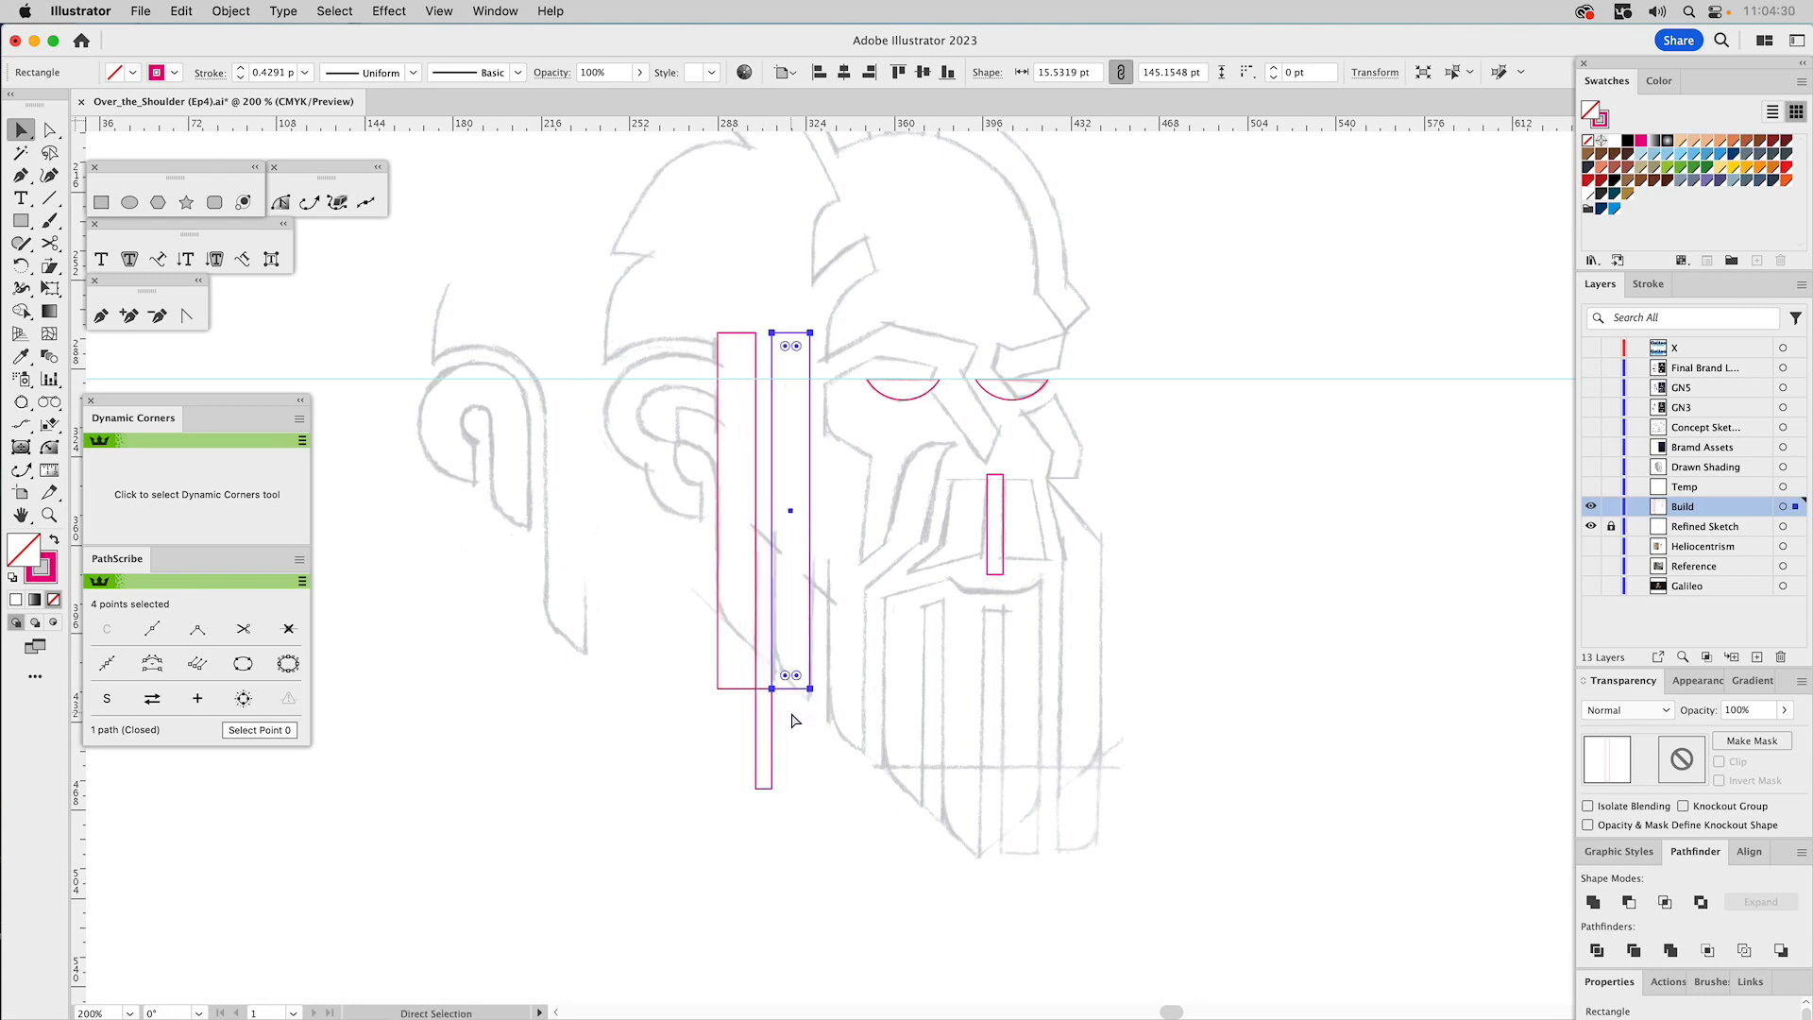
Repeat the evenly spaced bar duplication across the face and delete the outermost copy, leaving a row of seven bars.
key("shift+Right")
key("shift+Right")
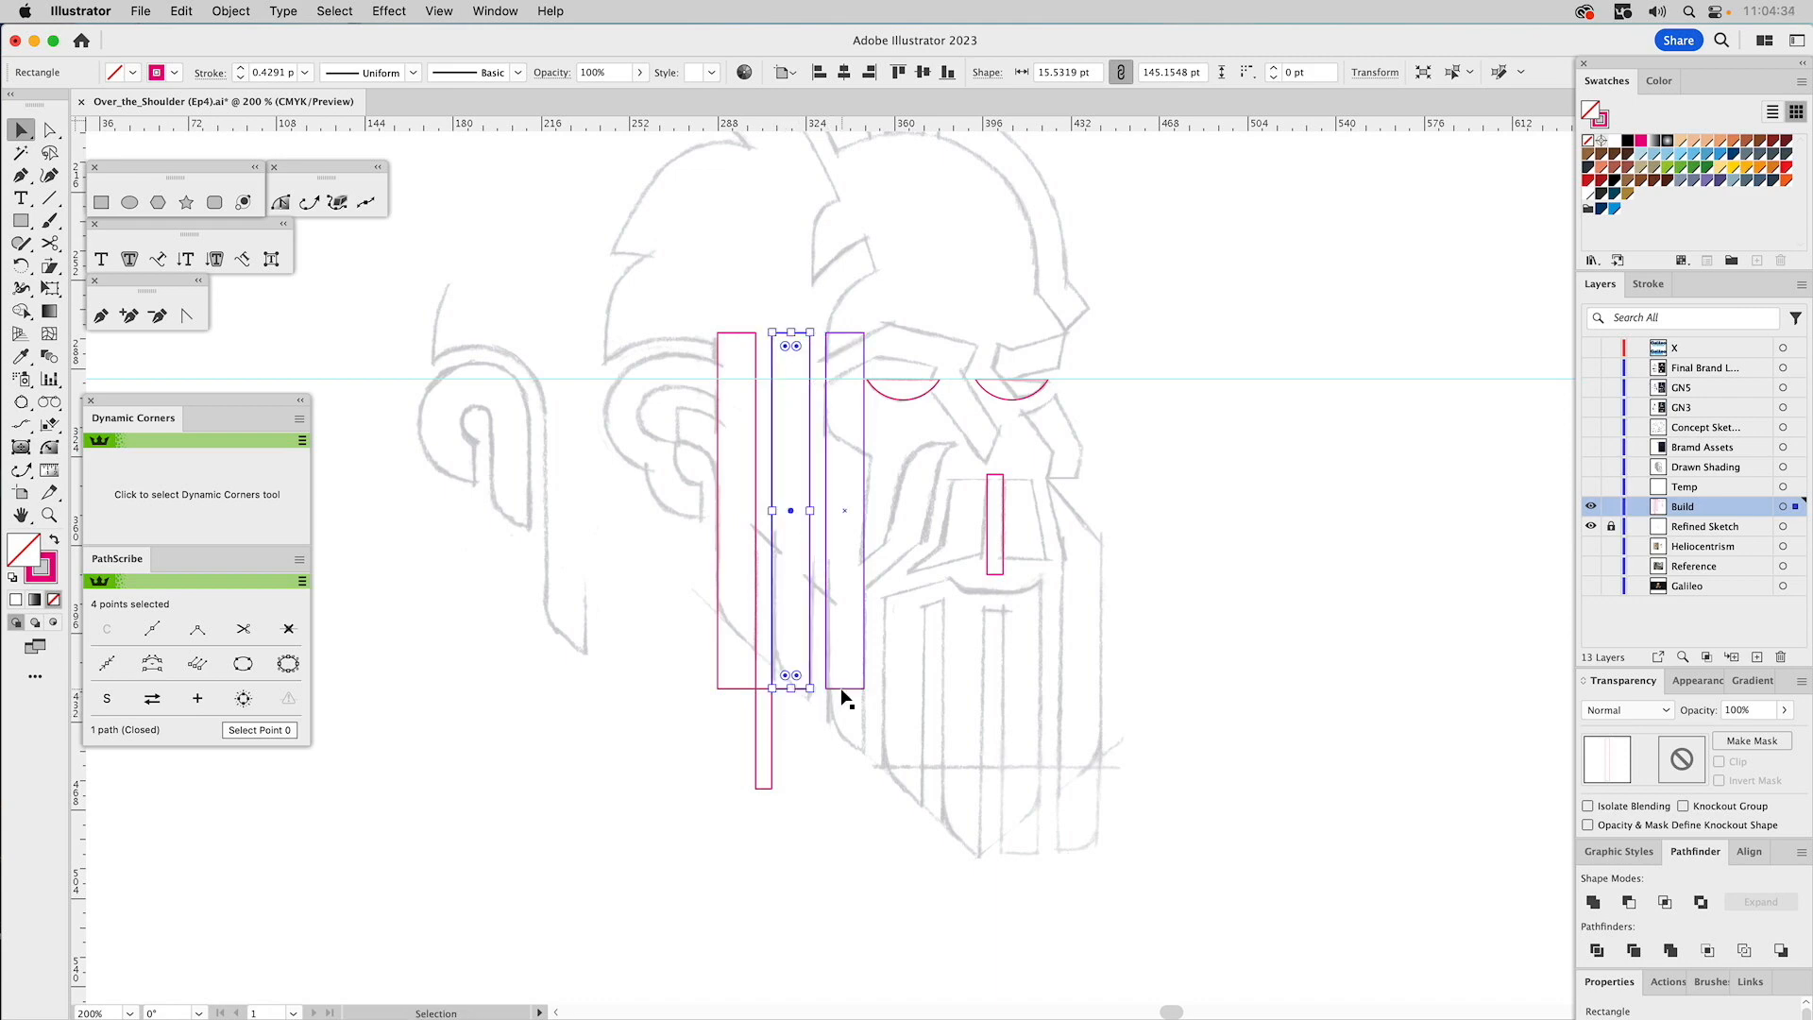
left_click_drag(845, 696, 1009, 699)
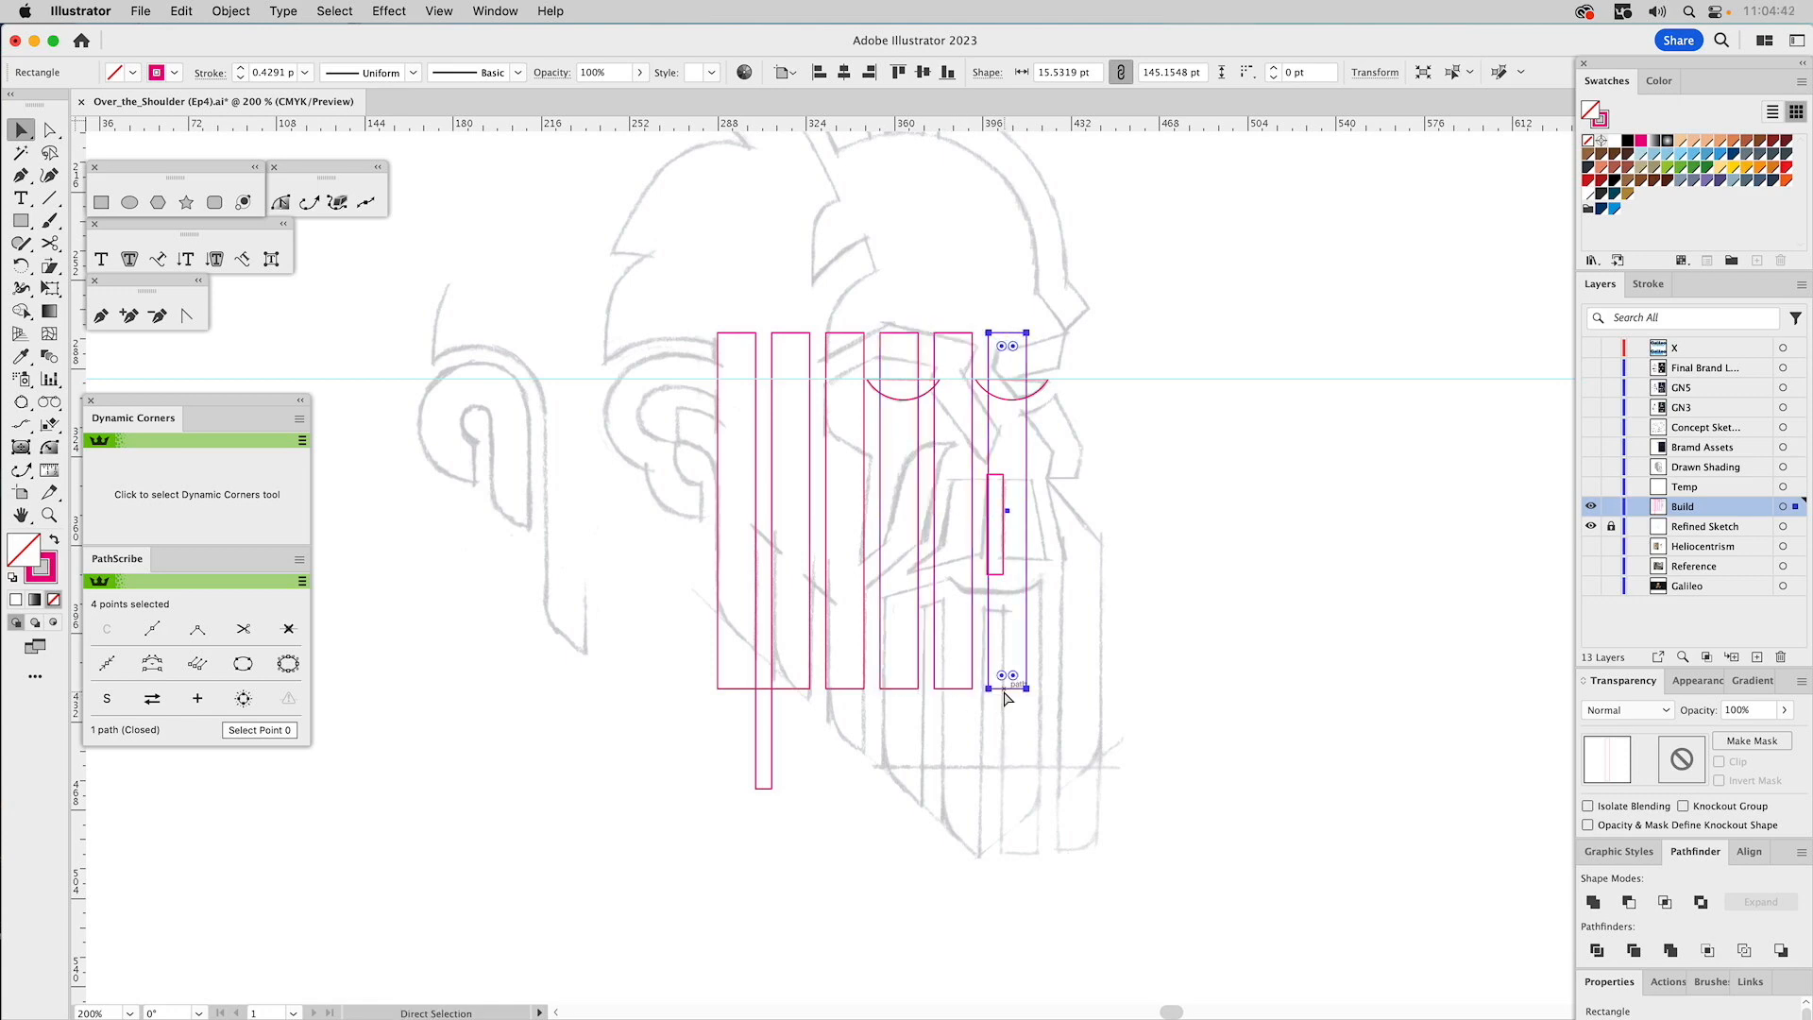
key("super+d")
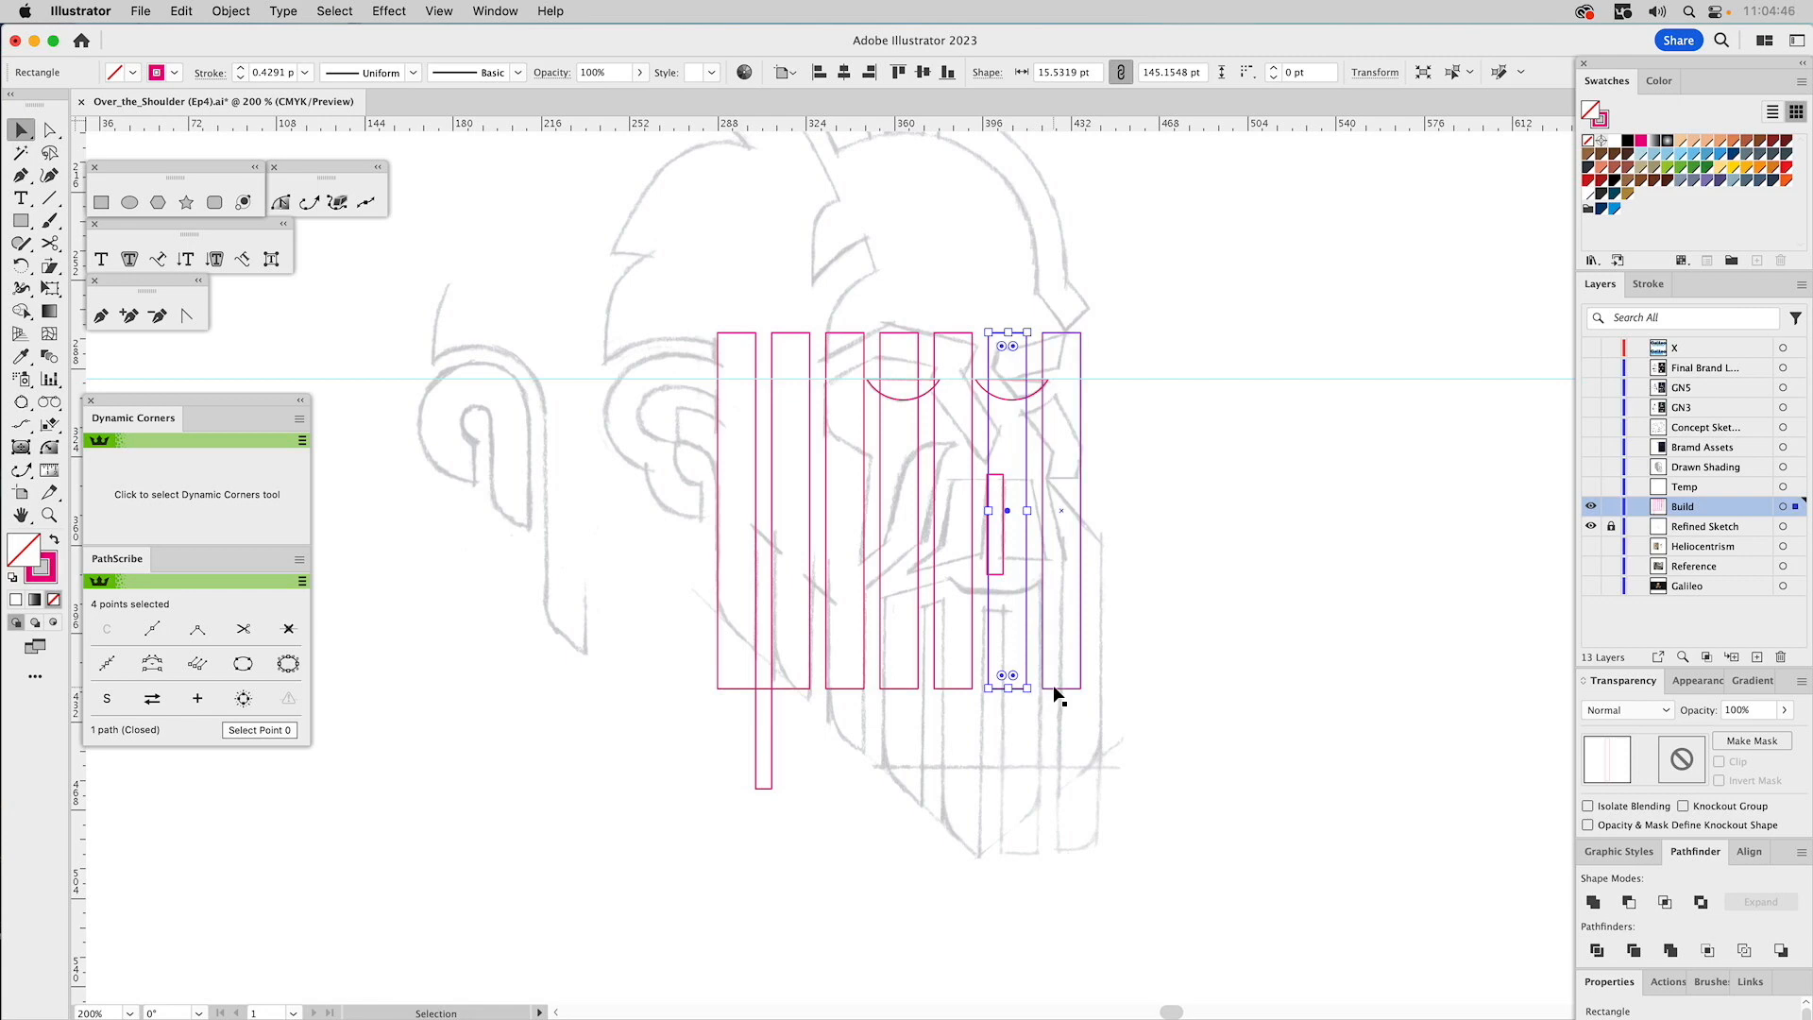
left_click(1055, 689, "super")
left_click_drag(1055, 694, 1109, 695)
left_click(1236, 697)
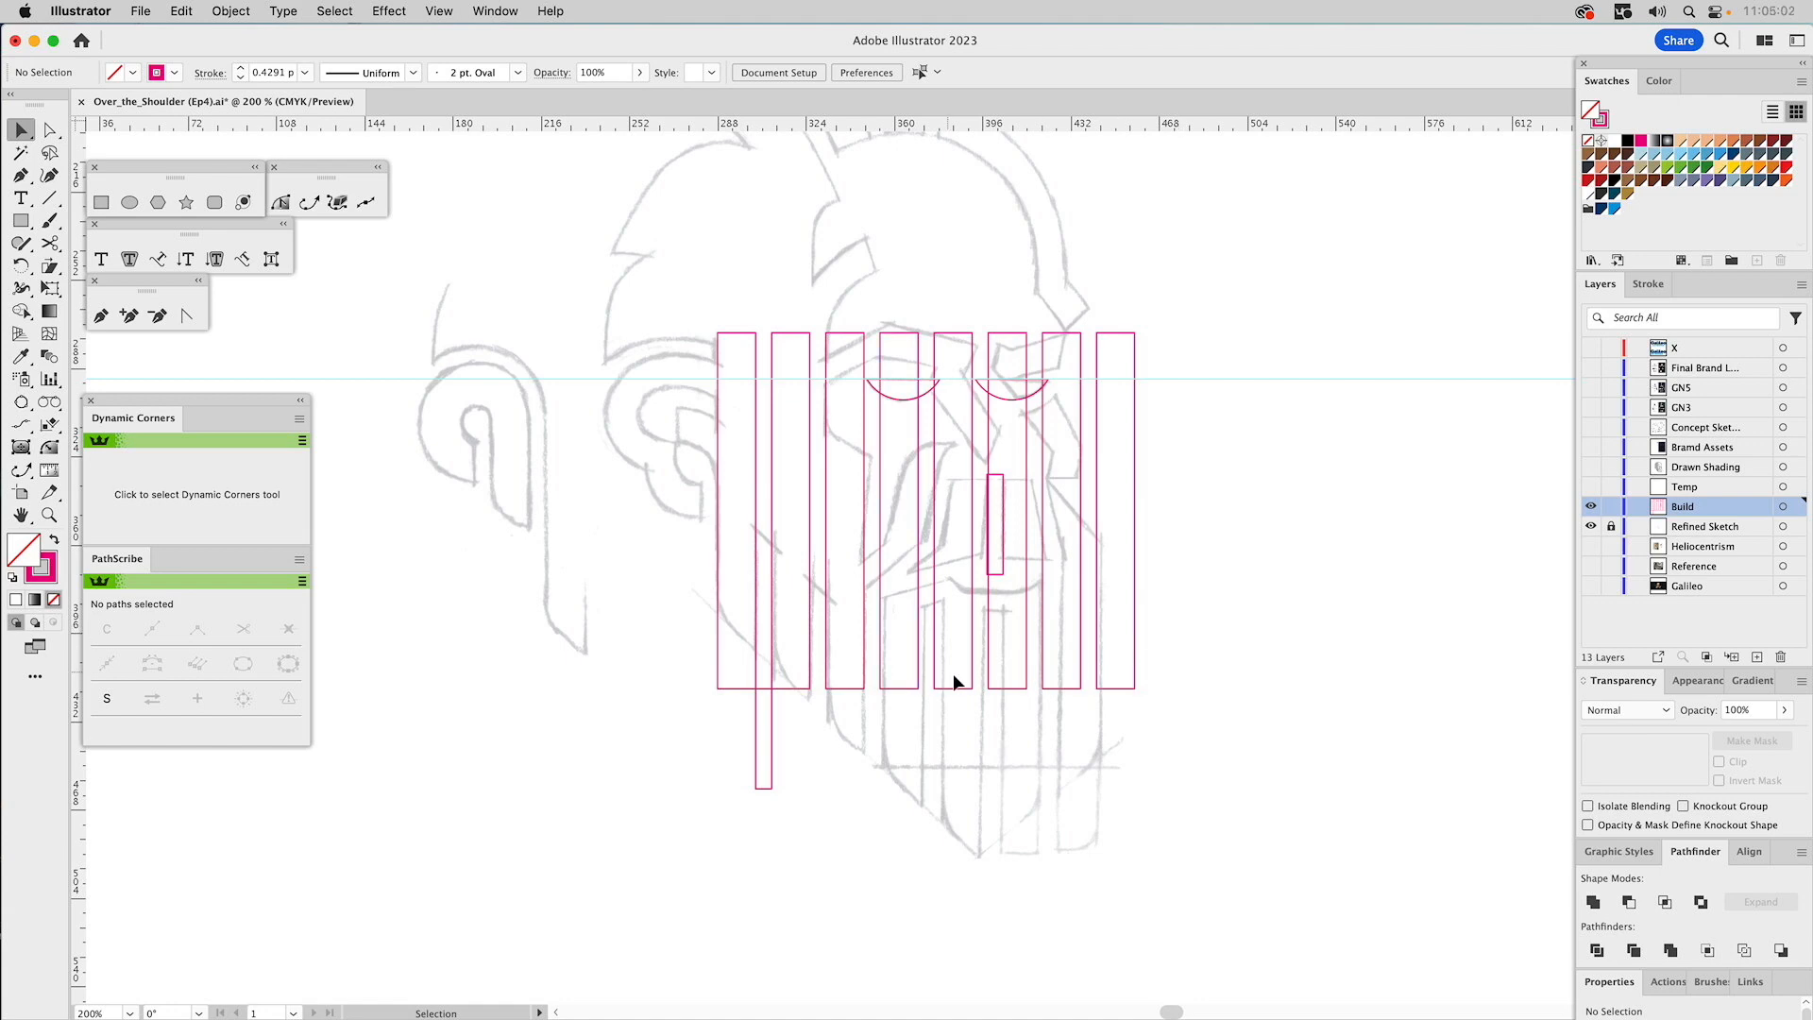
left_click(1097, 661)
key("Delete")
Move the four front bars down over the front of the beard and stretch them to about 16.7 pt wide each.
left_click_drag(1098, 658, 899, 691)
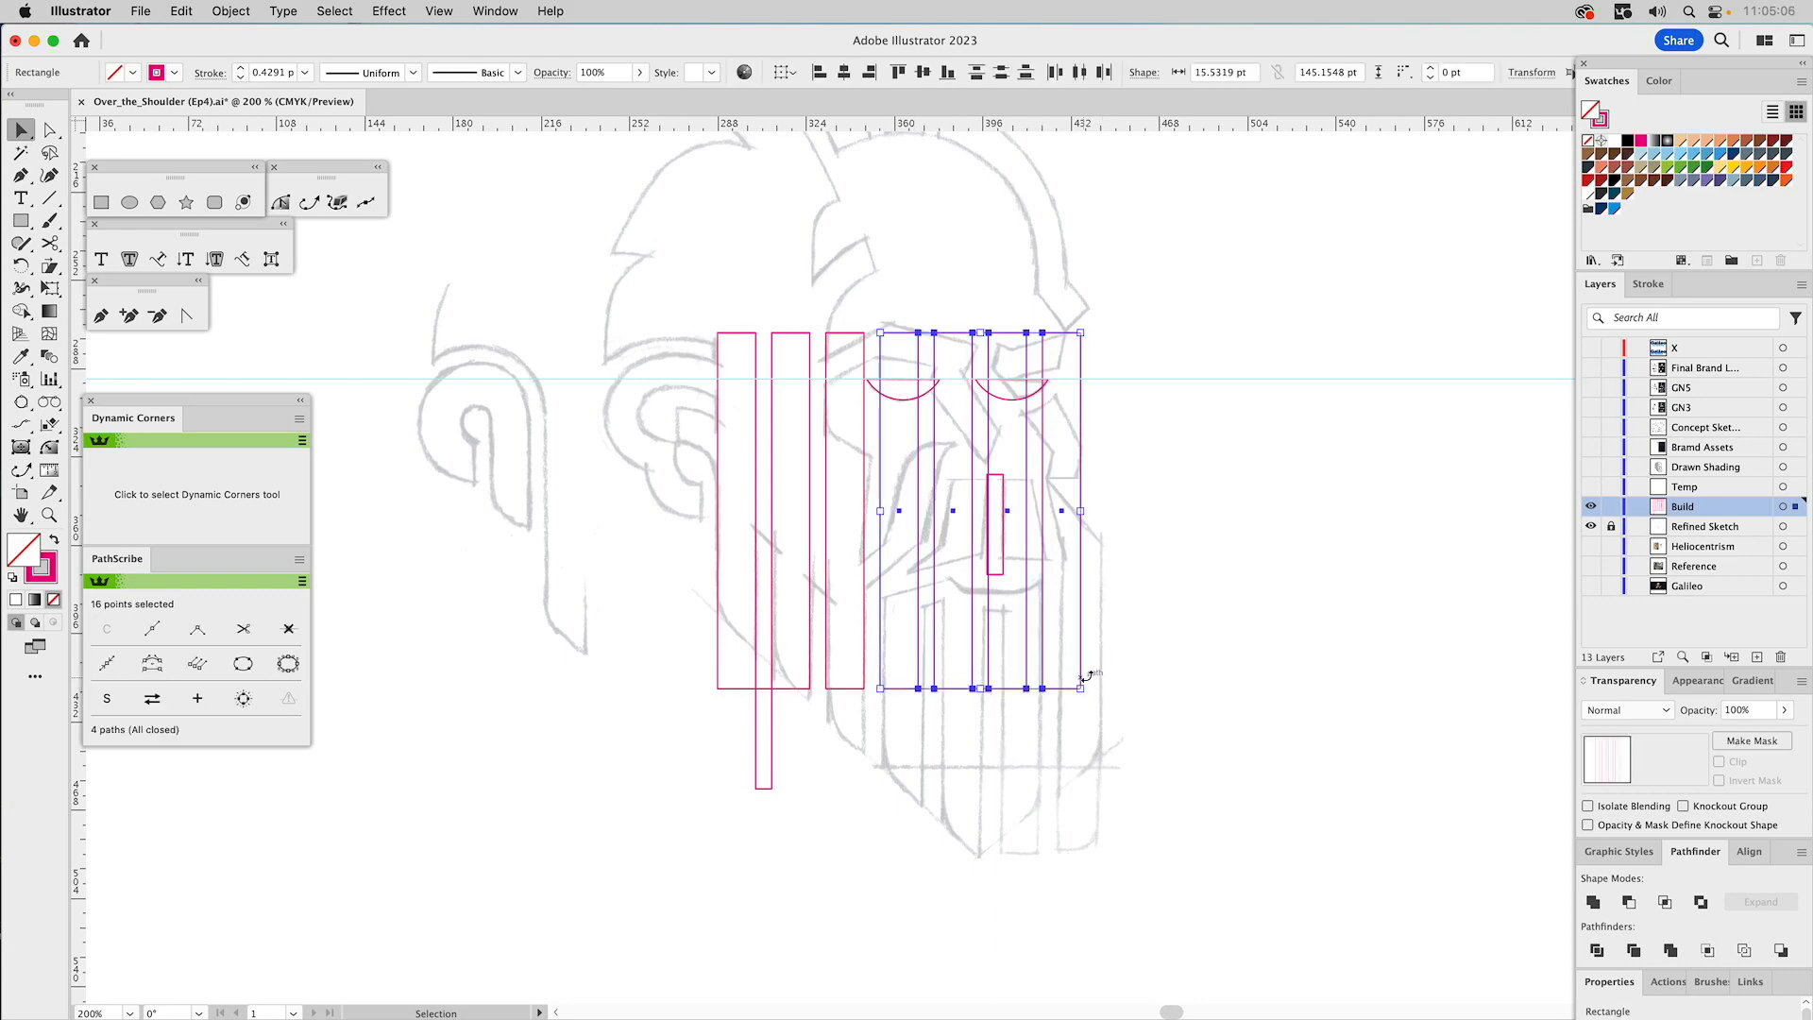
left_click_drag(1078, 658, 1102, 786)
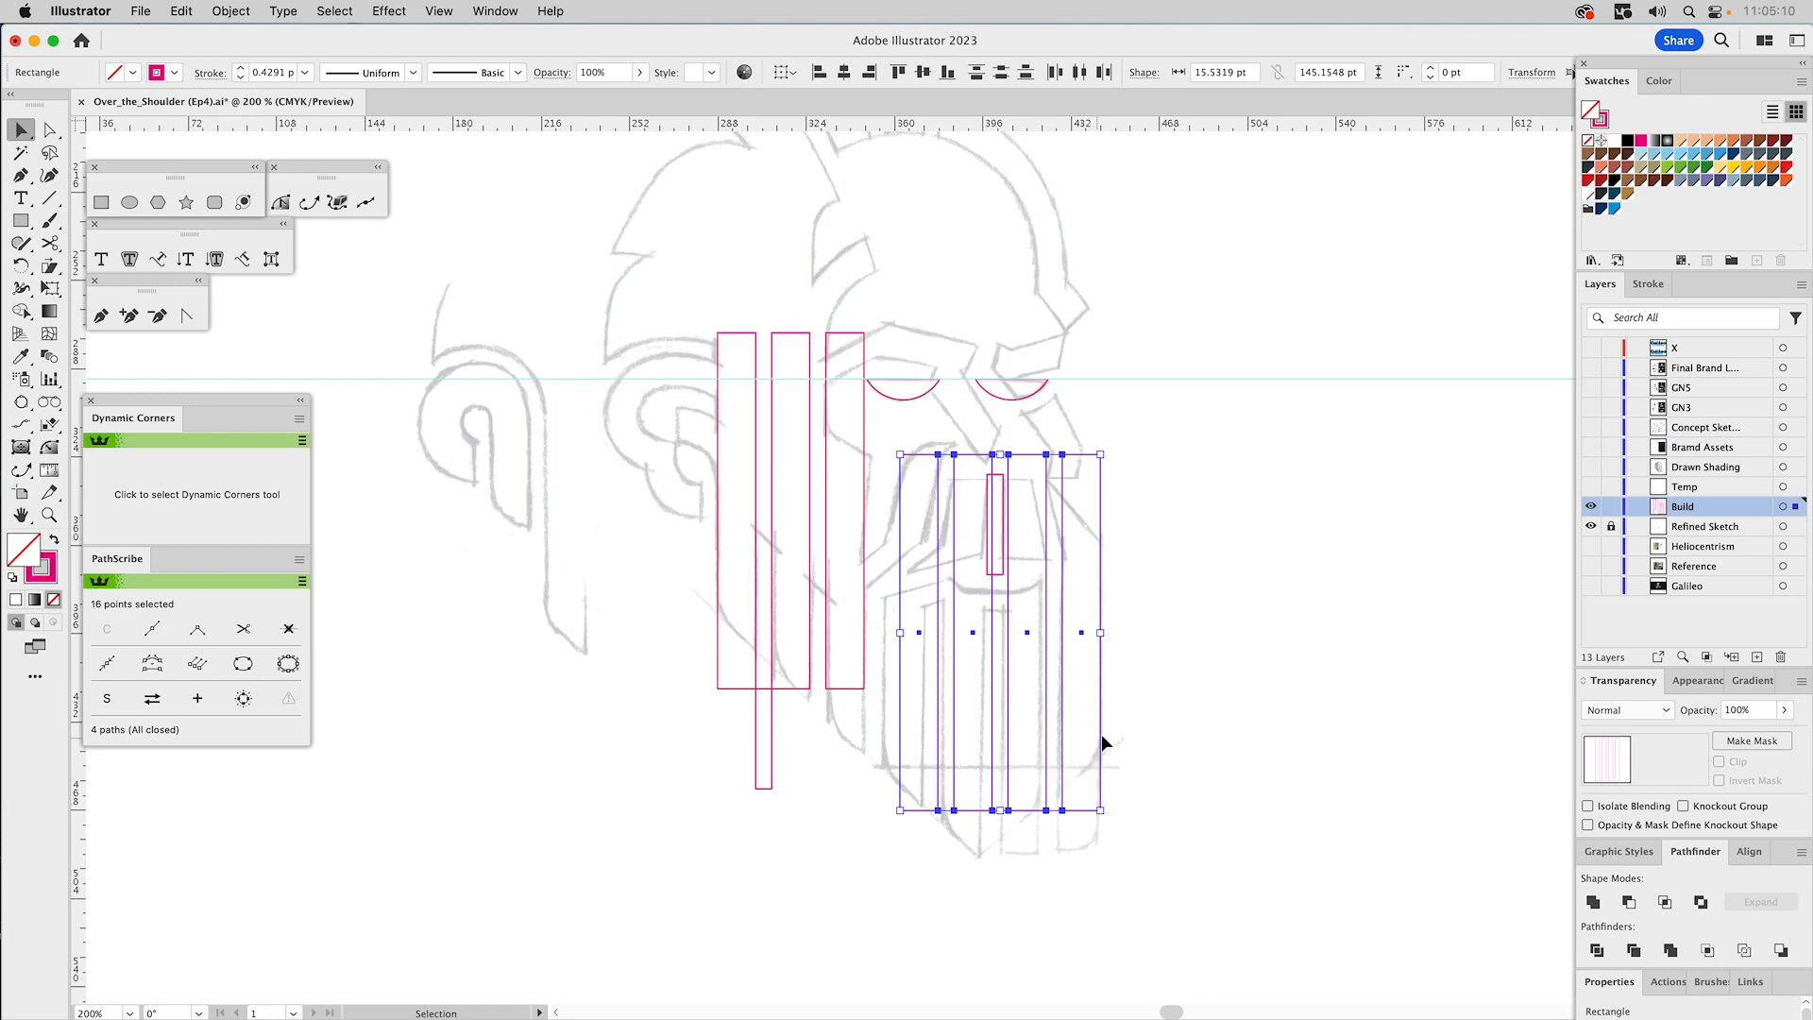
mouse_move(900, 633)
left_mouse_down()
mouse_move(916, 634)
mouse_move(887, 638)
left_mouse_up()
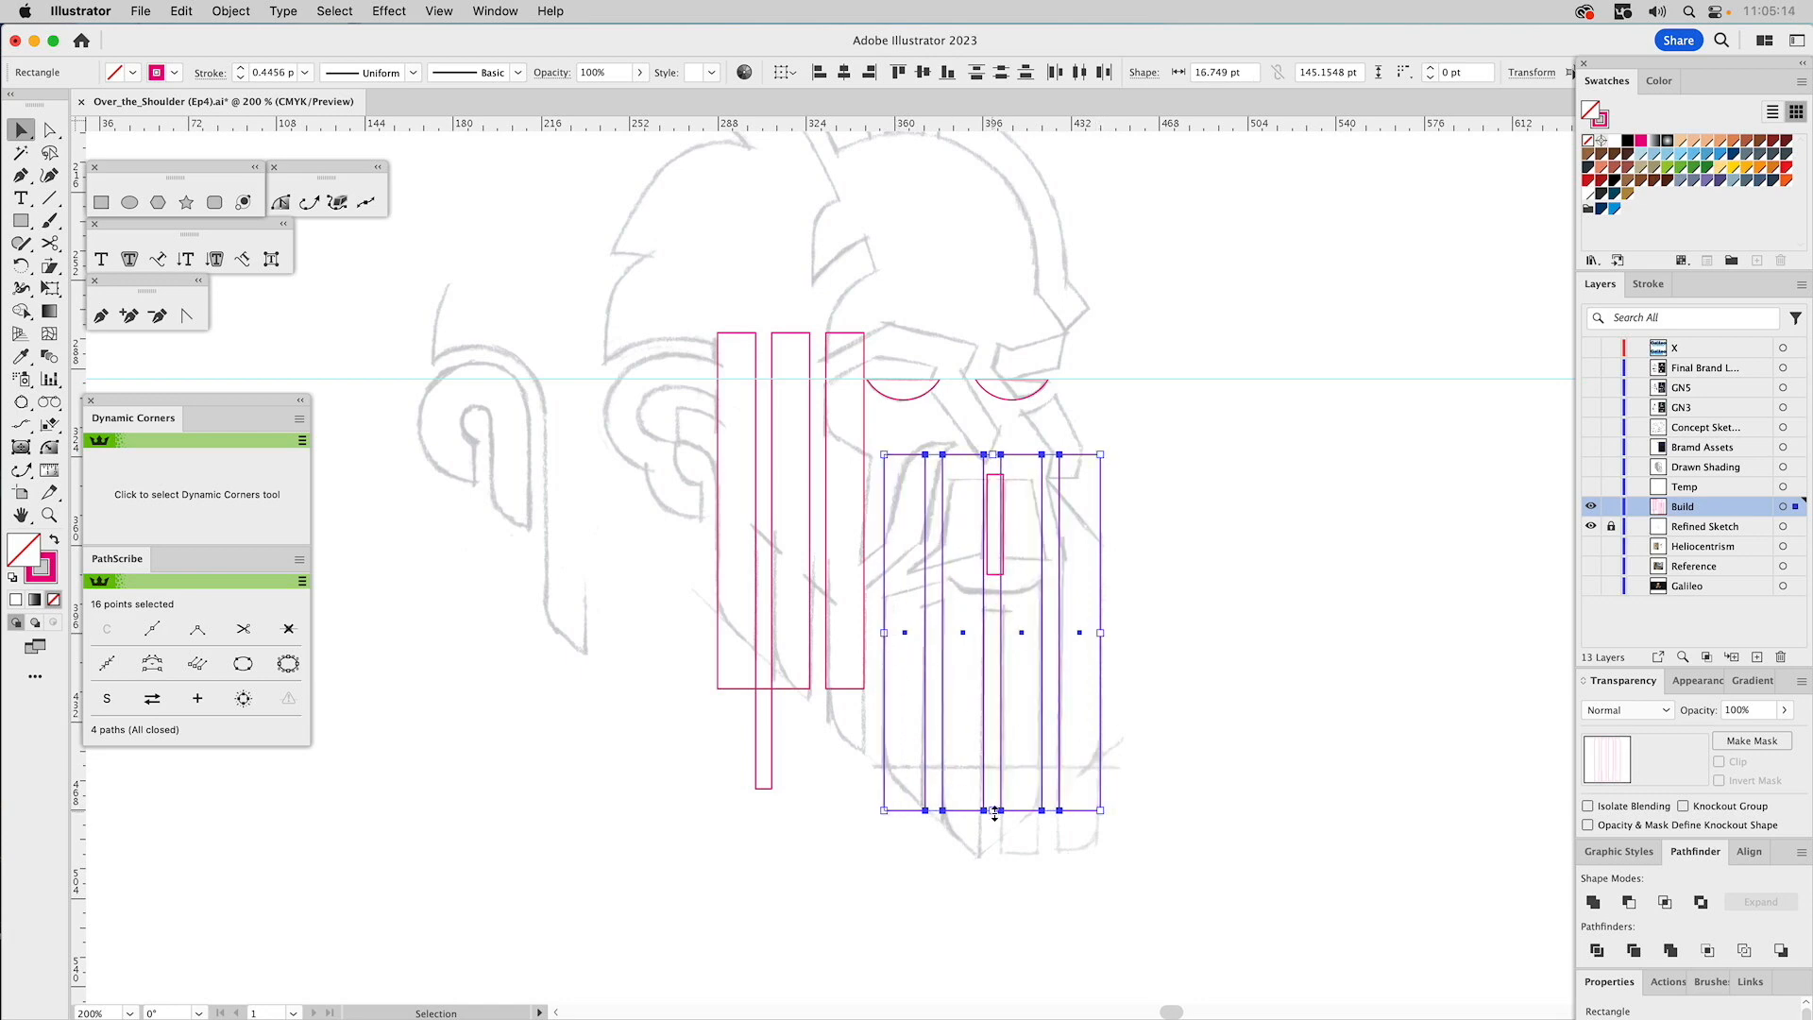
left_click(1178, 767)
Move the thin spacer into the gap between the two middle beard bars and widen it to about 7.06 pt to fill the gap.
mouse_move(988, 477)
left_mouse_down()
mouse_move(1023, 490)
mouse_move(982, 457)
left_mouse_up()
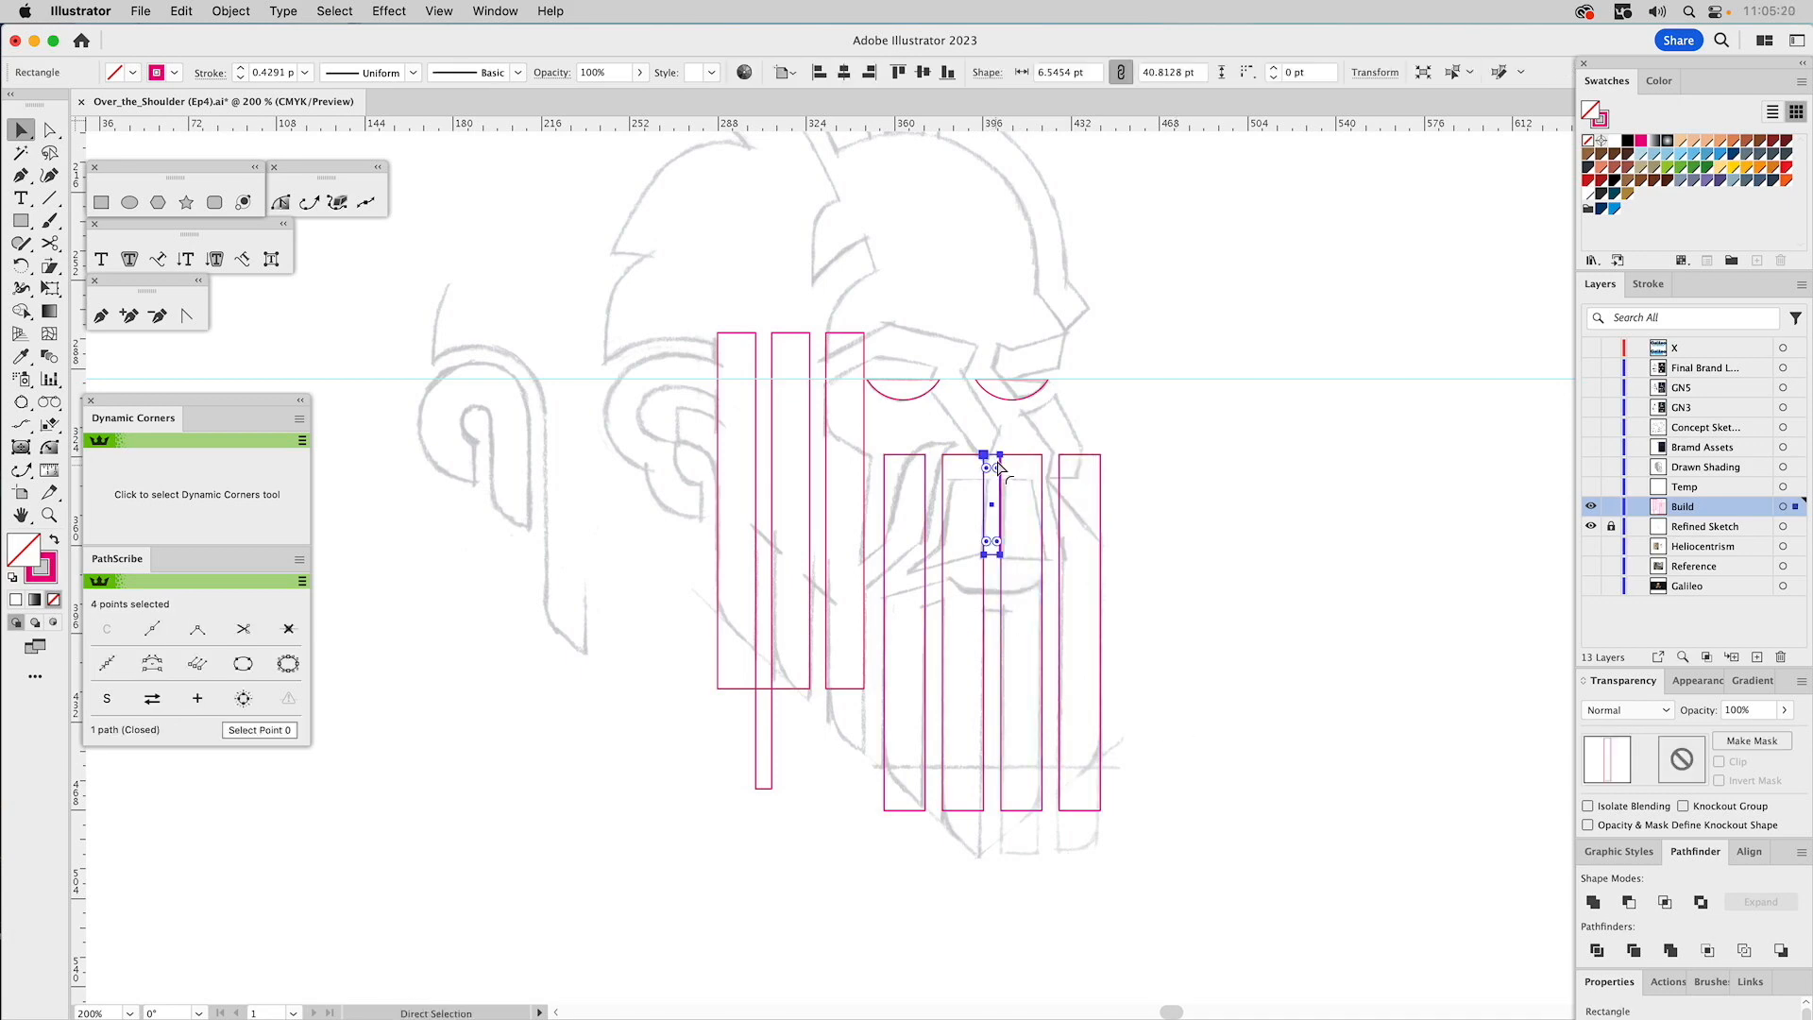
key("a")
left_click(1000, 555, "shift")
left_click_drag(1000, 555, 1018, 554)
left_click_drag(1011, 453, 1000, 454)
left_click(1238, 481)
key("v")
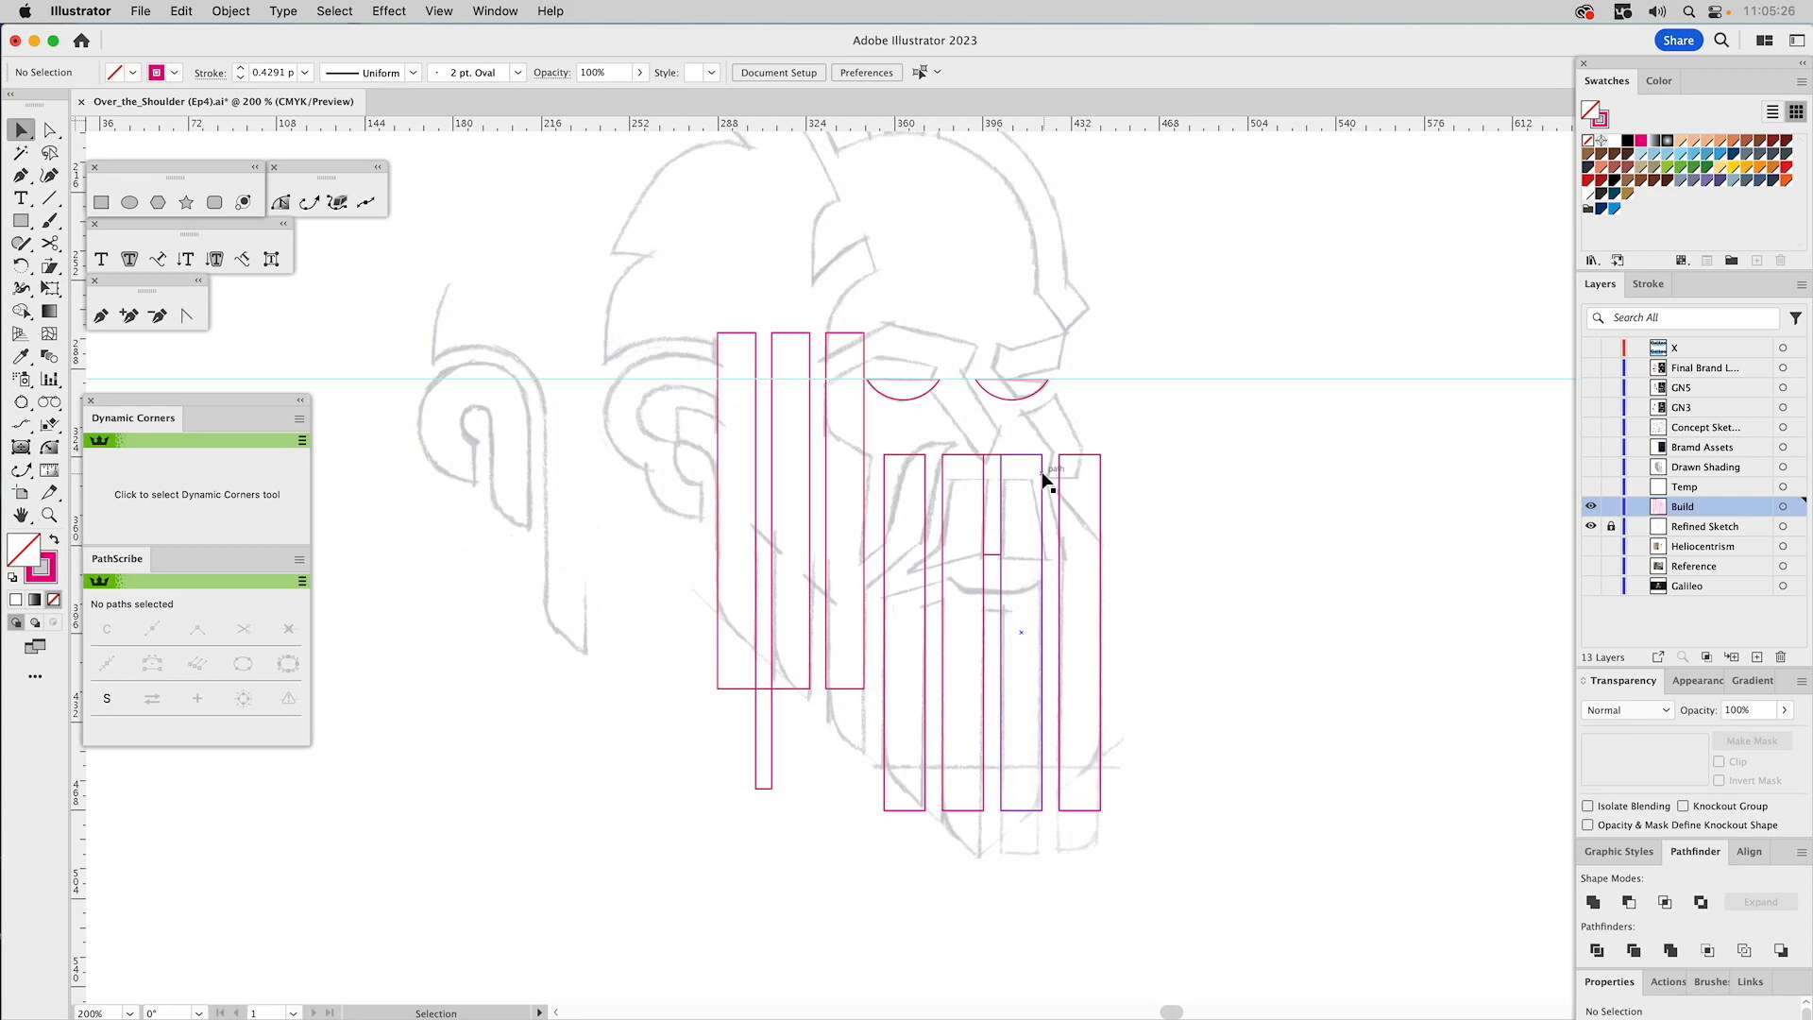
Delete the three old bars and the old spacer copy, and set the resized spacer against the rear edge of the four beard bars.
left_click_drag(993, 460, 653, 460)
left_click_drag(716, 299, 889, 355)
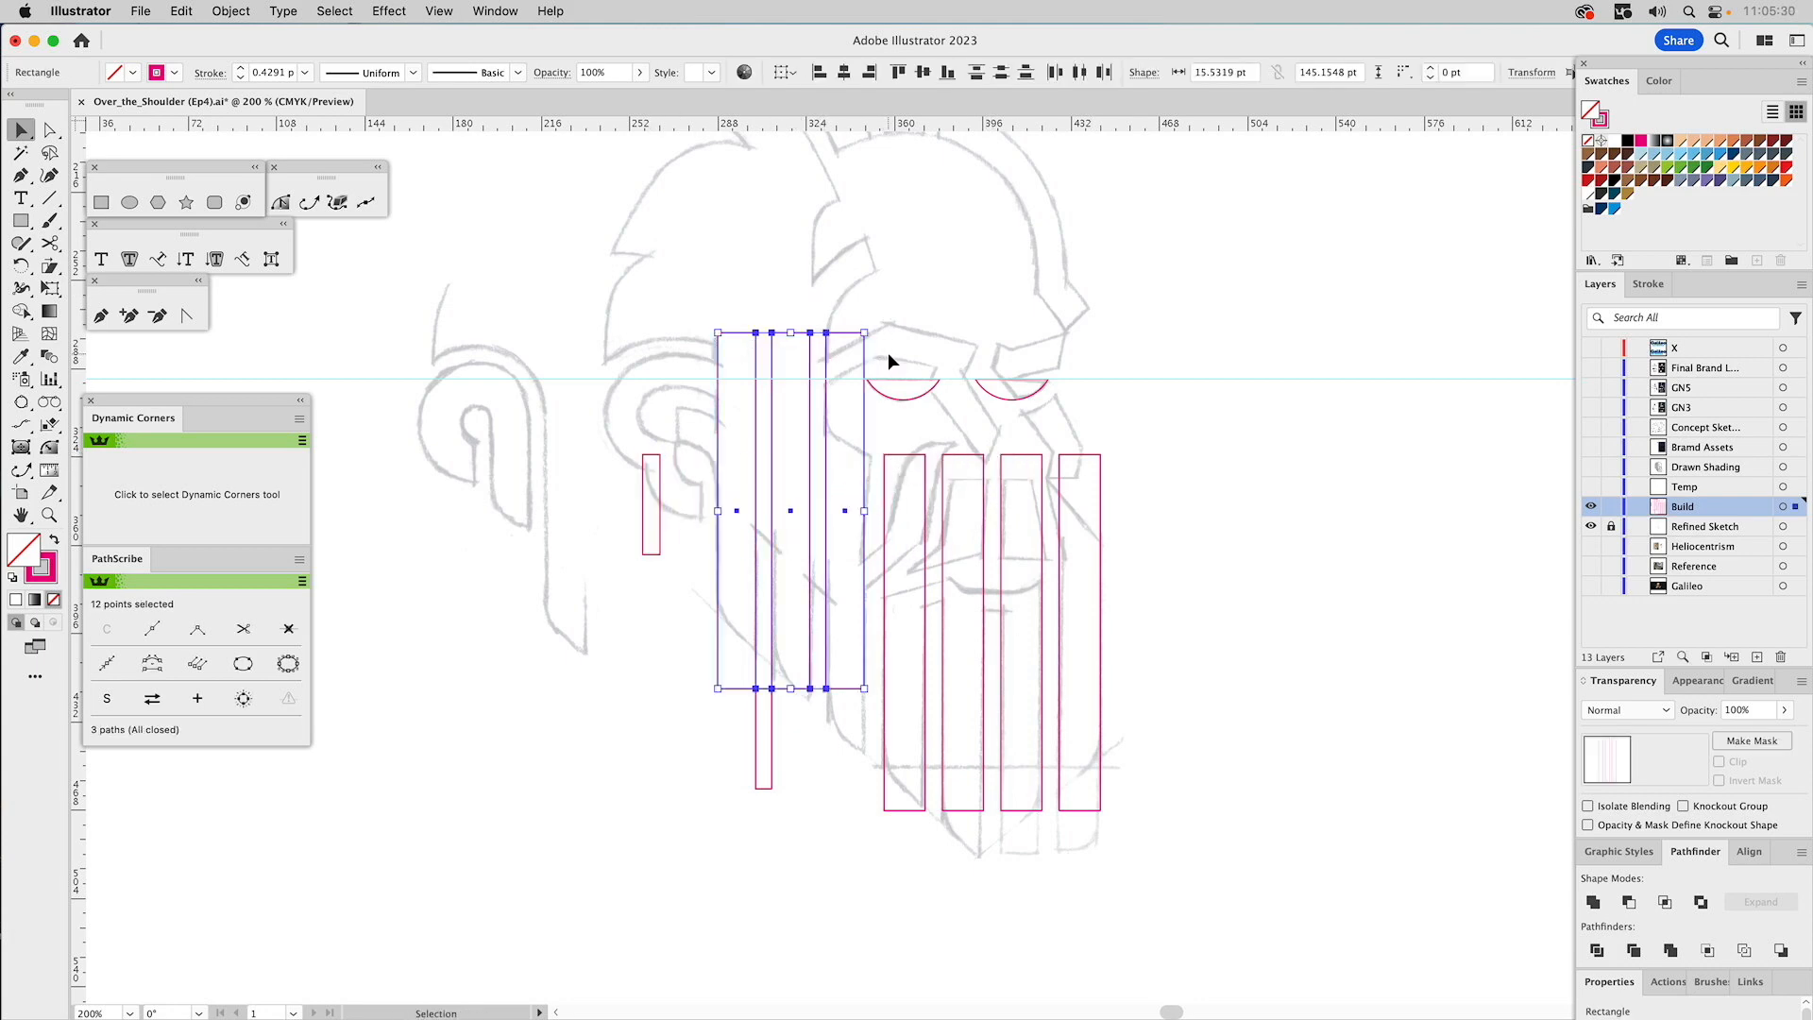
key("Delete")
left_click_drag(661, 460, 885, 455)
left_click(772, 699)
key("Delete")
Copy the four beard bars toward the ear, aligned to the spacer, and delete the rearmost copy to leave seven bars.
left_click_drag(1128, 650, 806, 725)
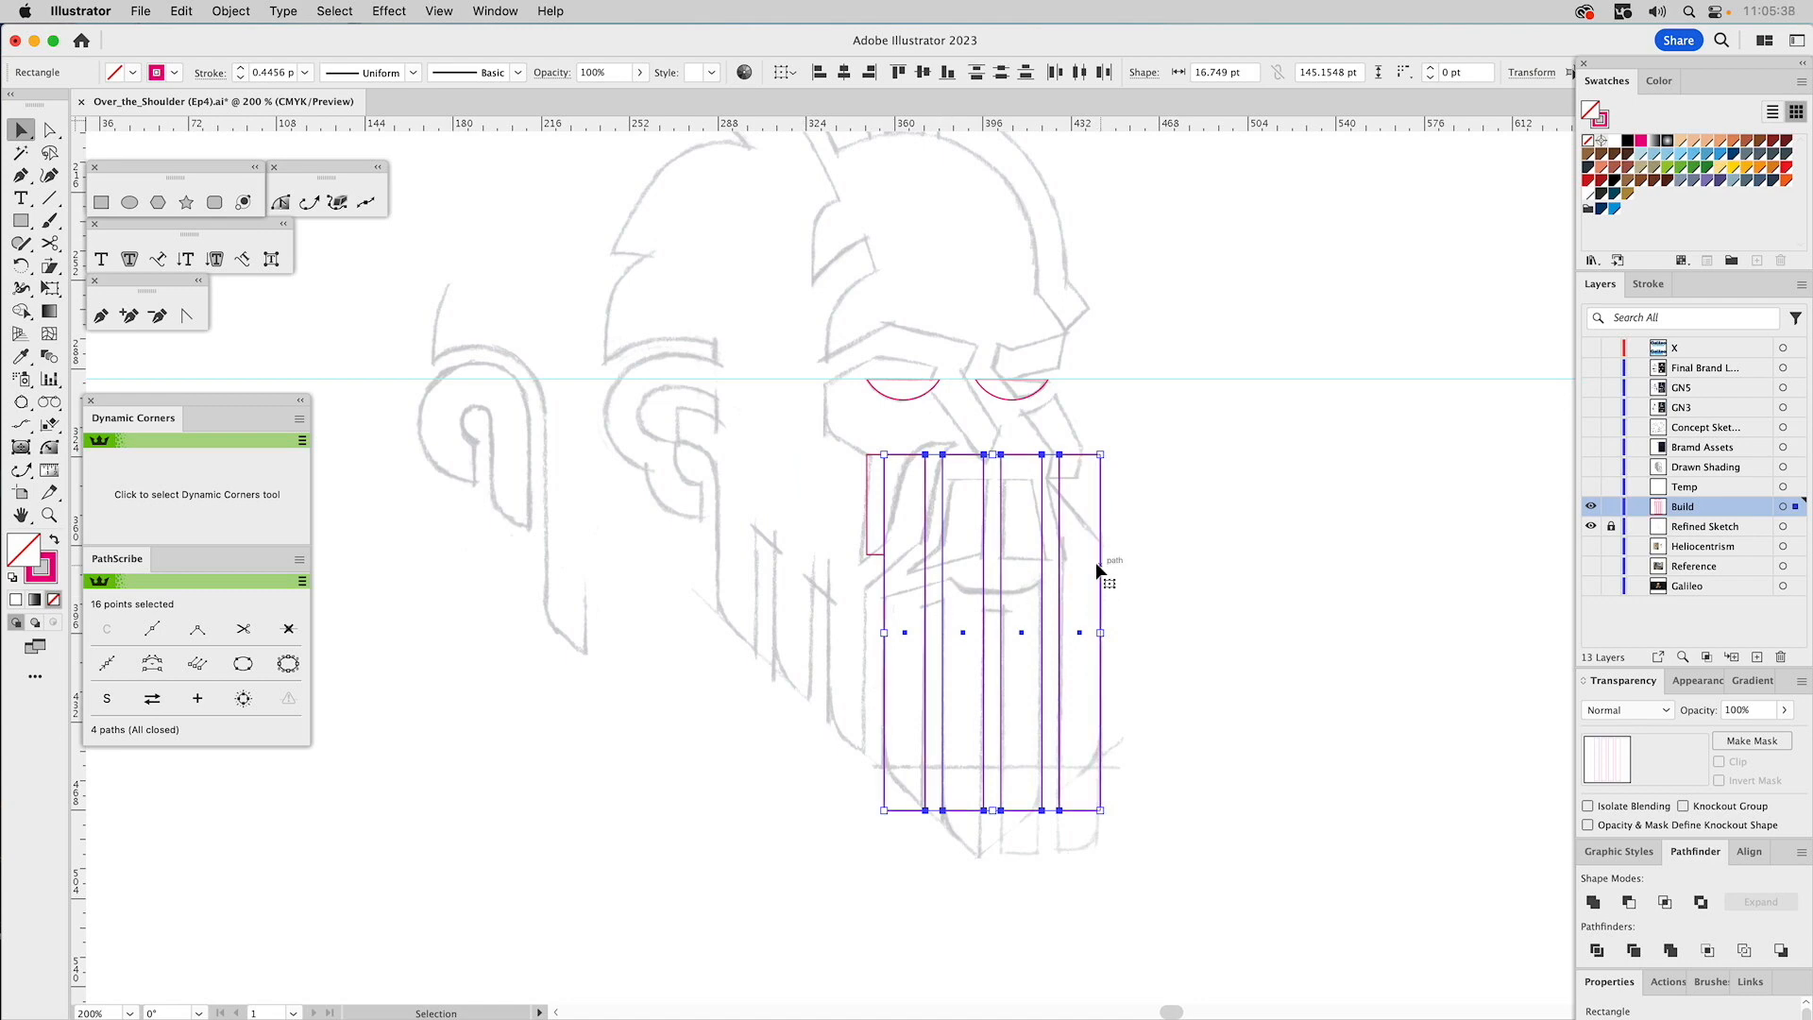
left_click_drag(1104, 557, 885, 559)
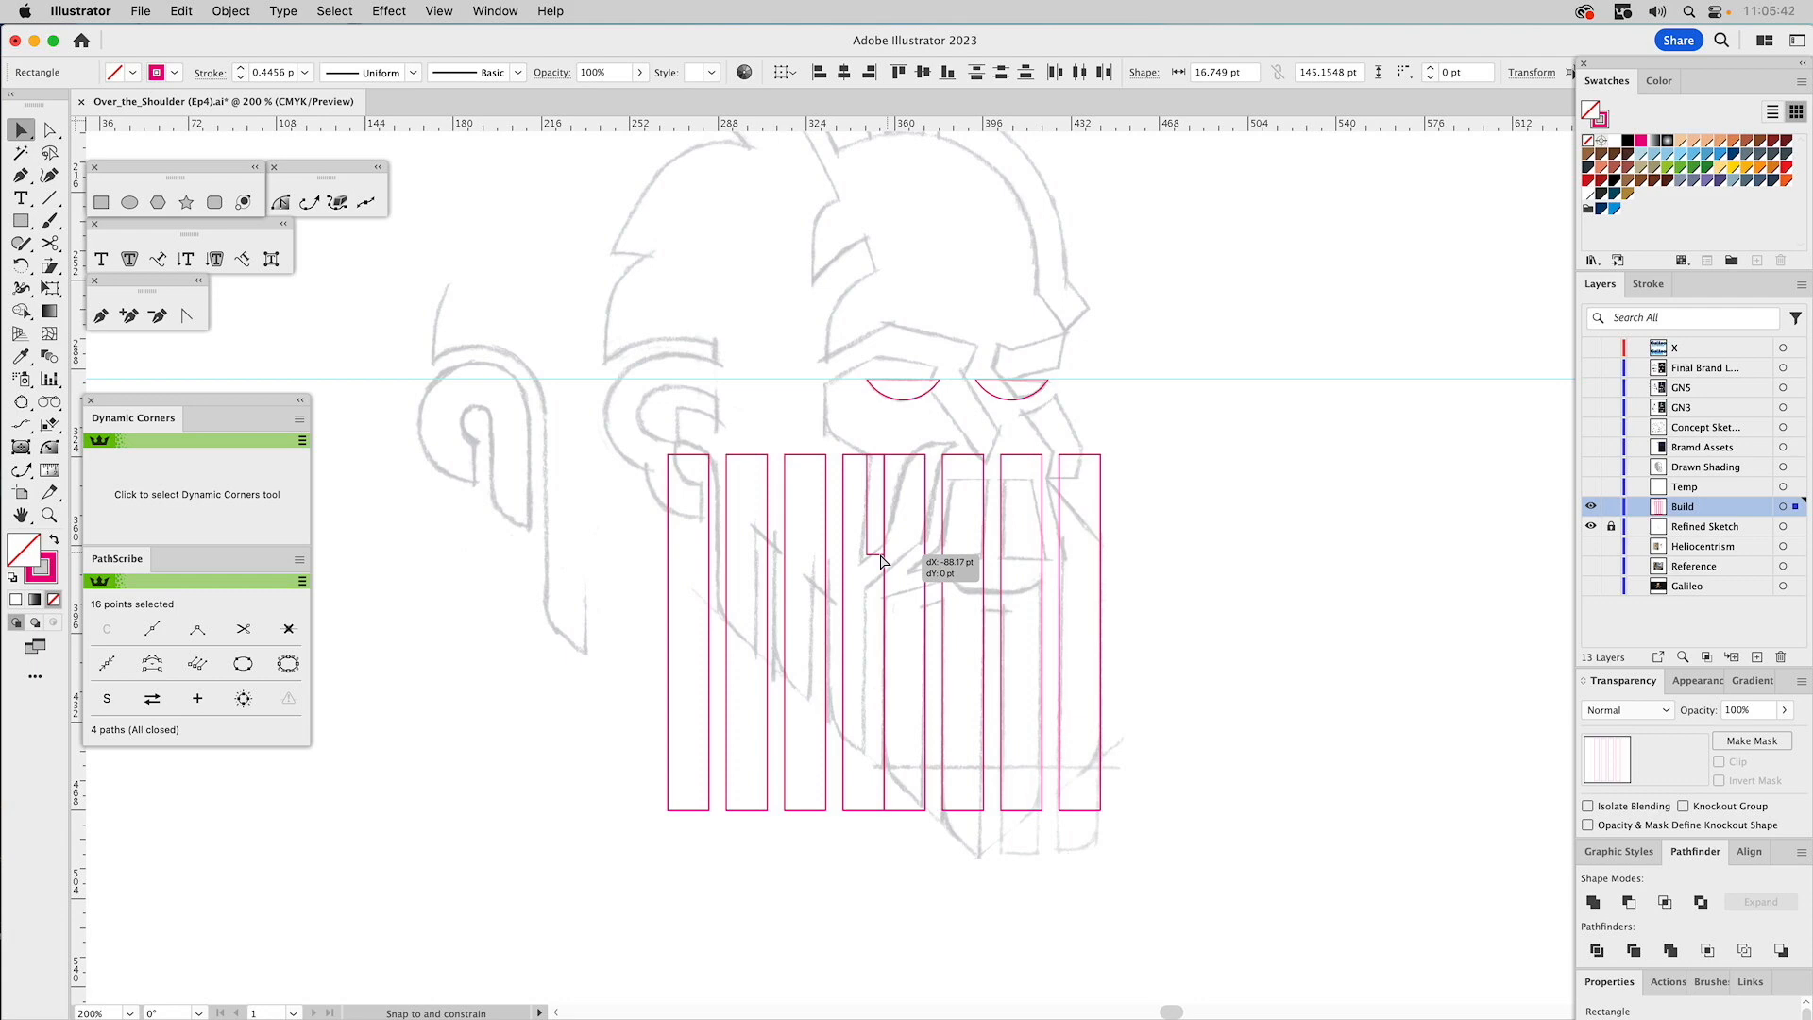
left_click_drag(880, 560, 854, 565)
left_click(754, 407)
left_click(693, 517)
key("Delete")
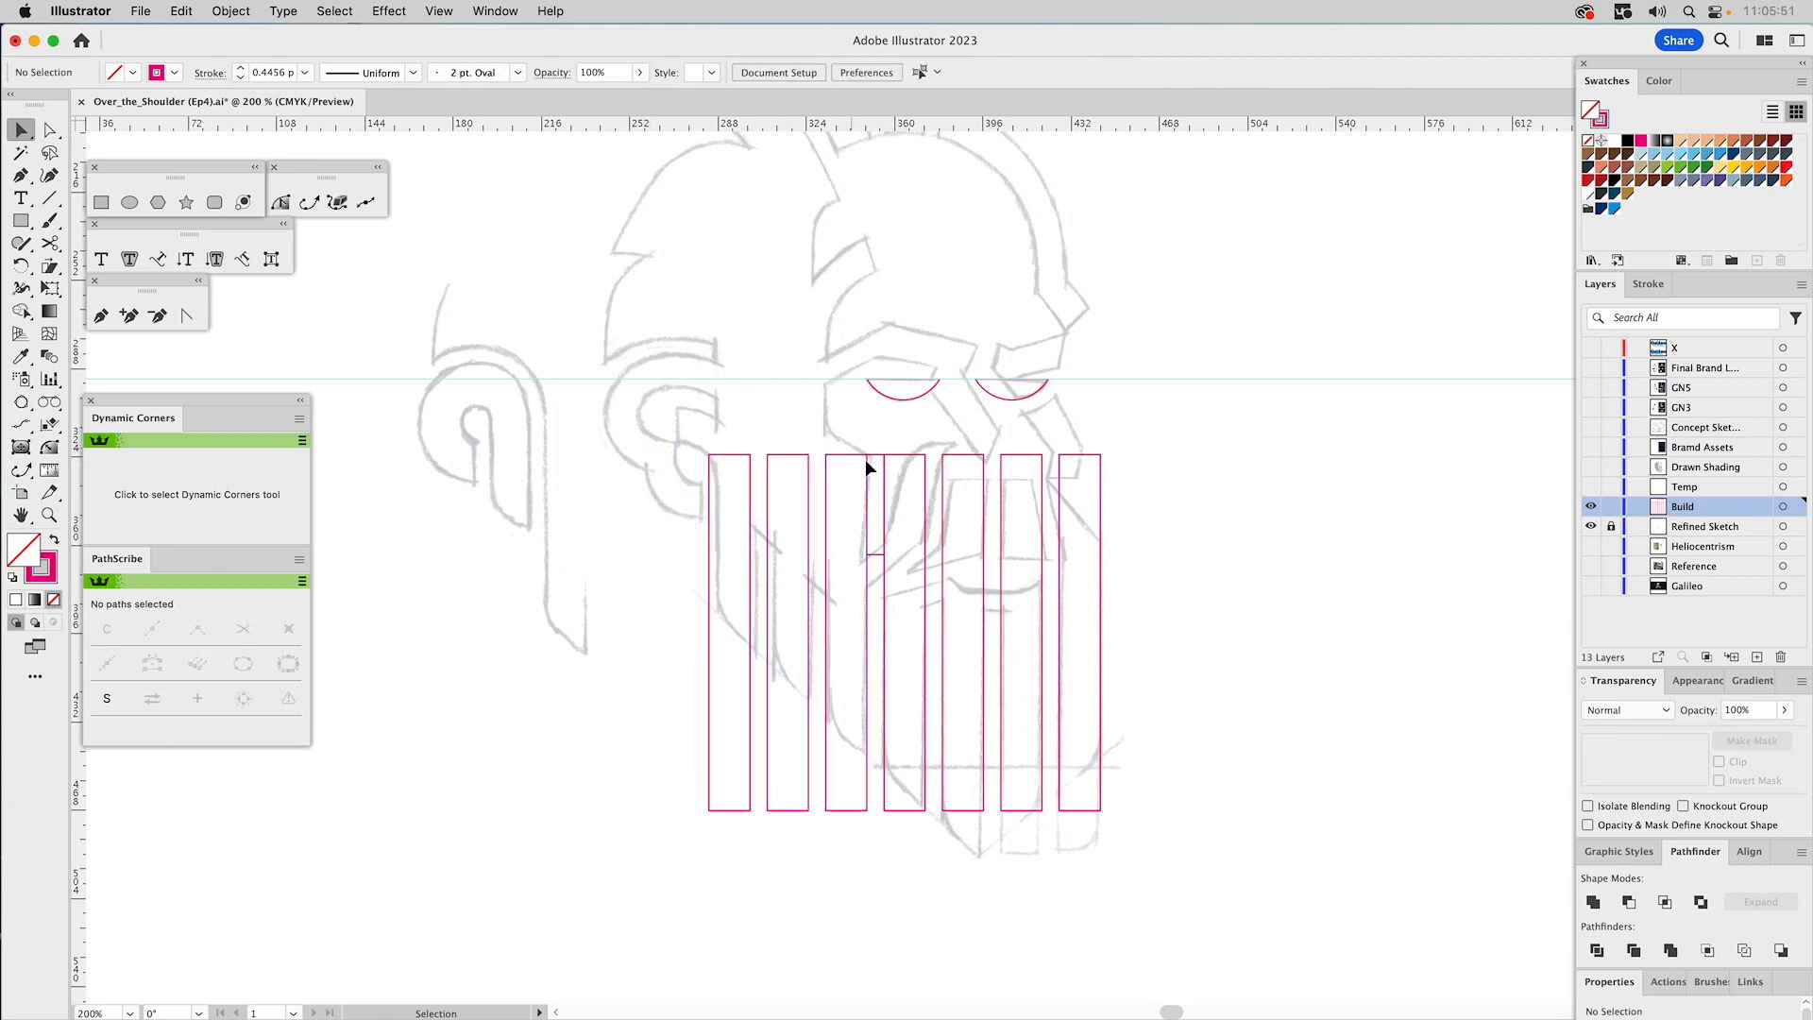
Set the thin spacer aside in front of the face and copy all seven beard bars to the Temp layer.
left_click_drag(884, 459, 1192, 480)
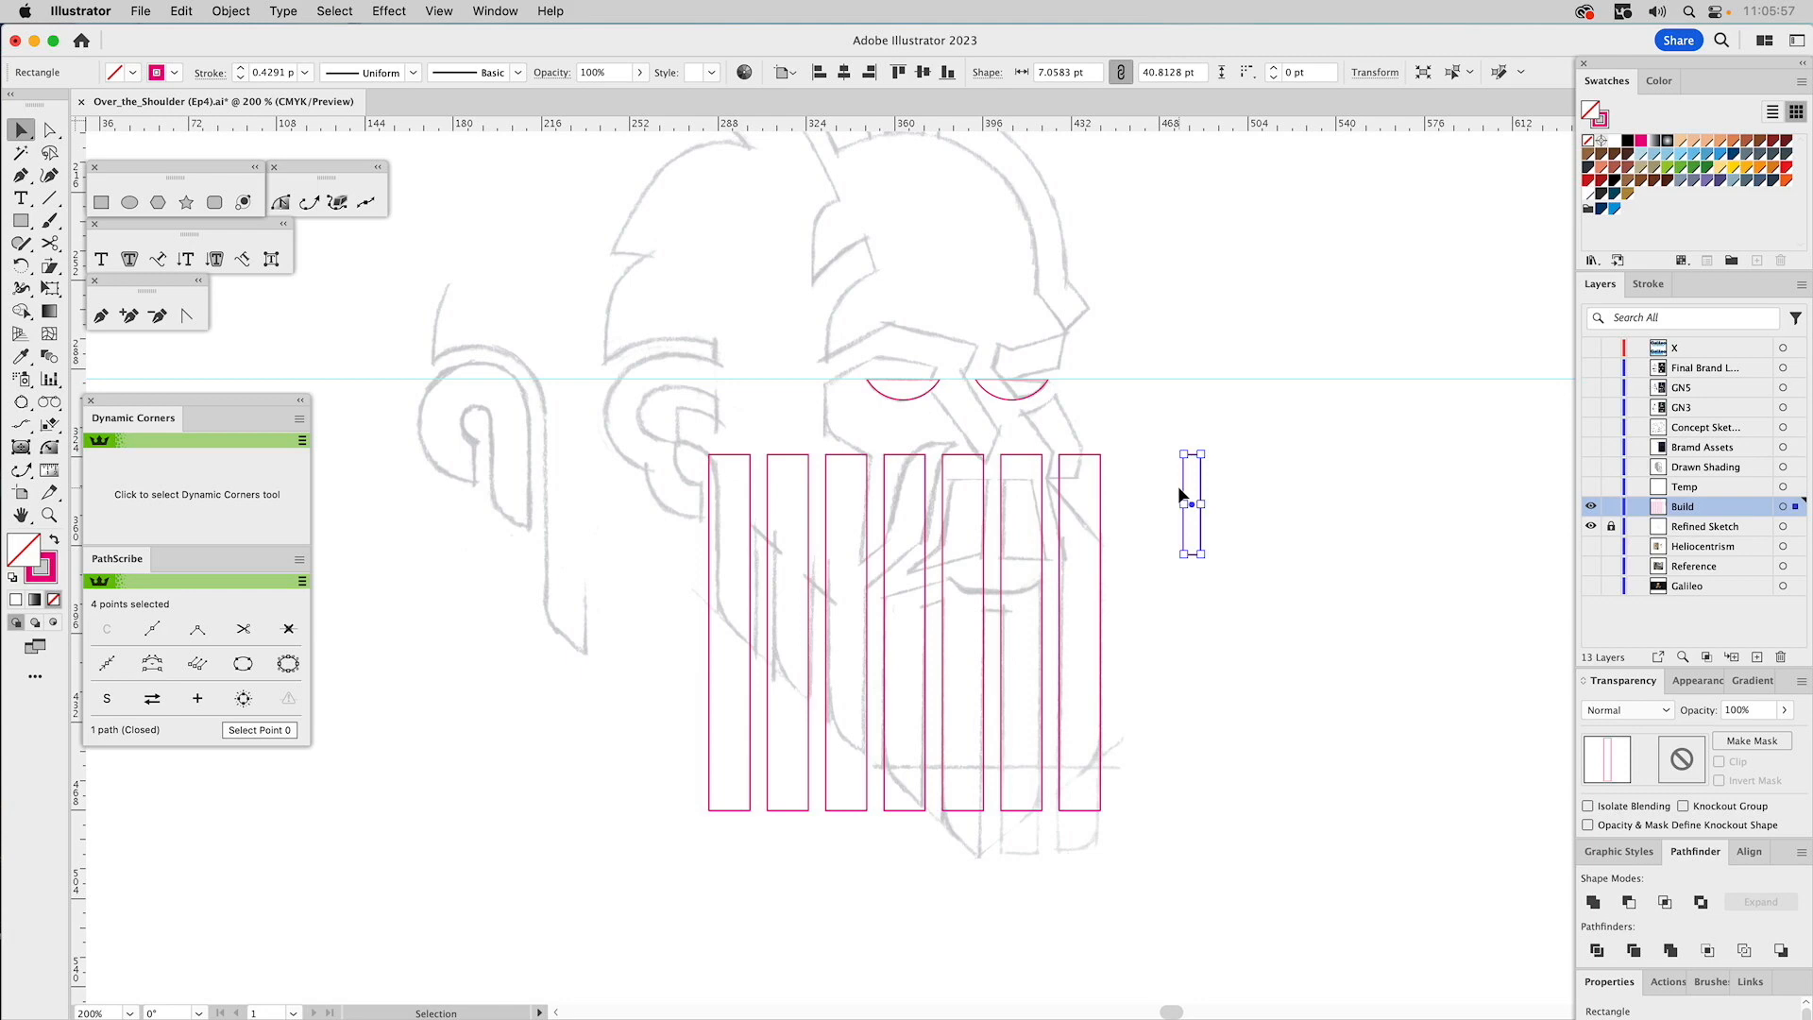
left_click_drag(1116, 584, 716, 672)
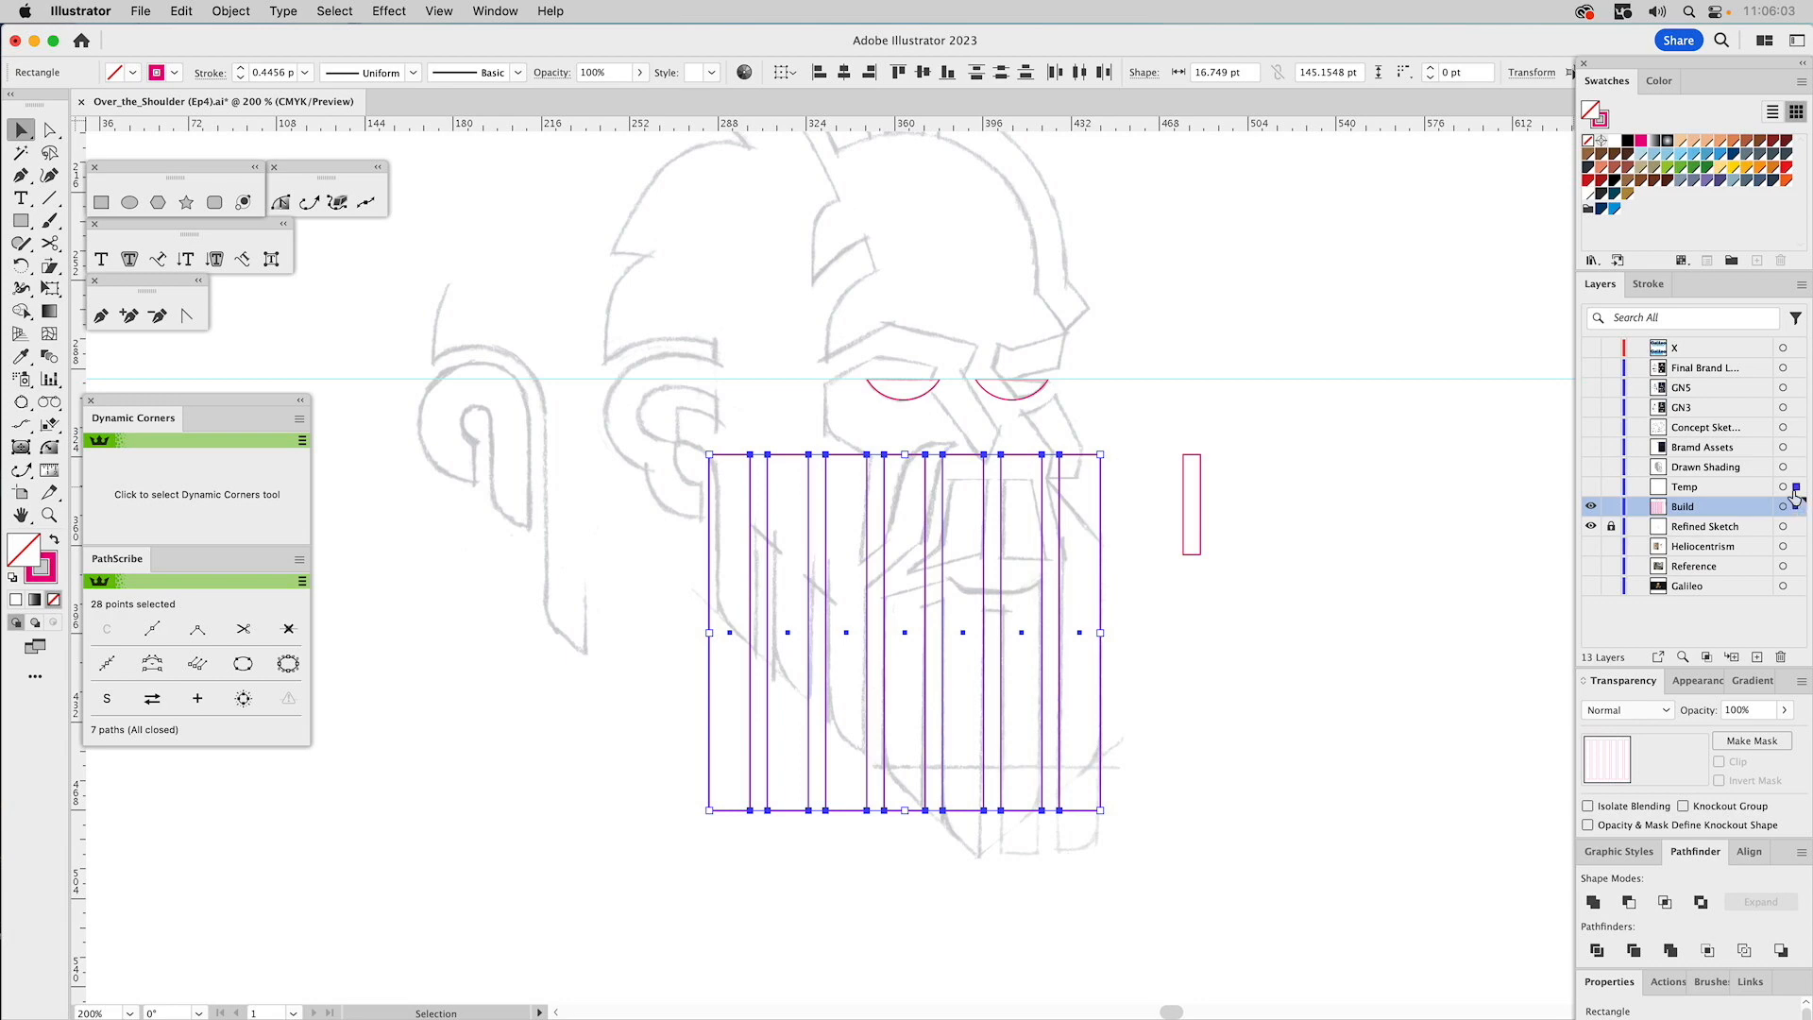
key("super+shift+a")
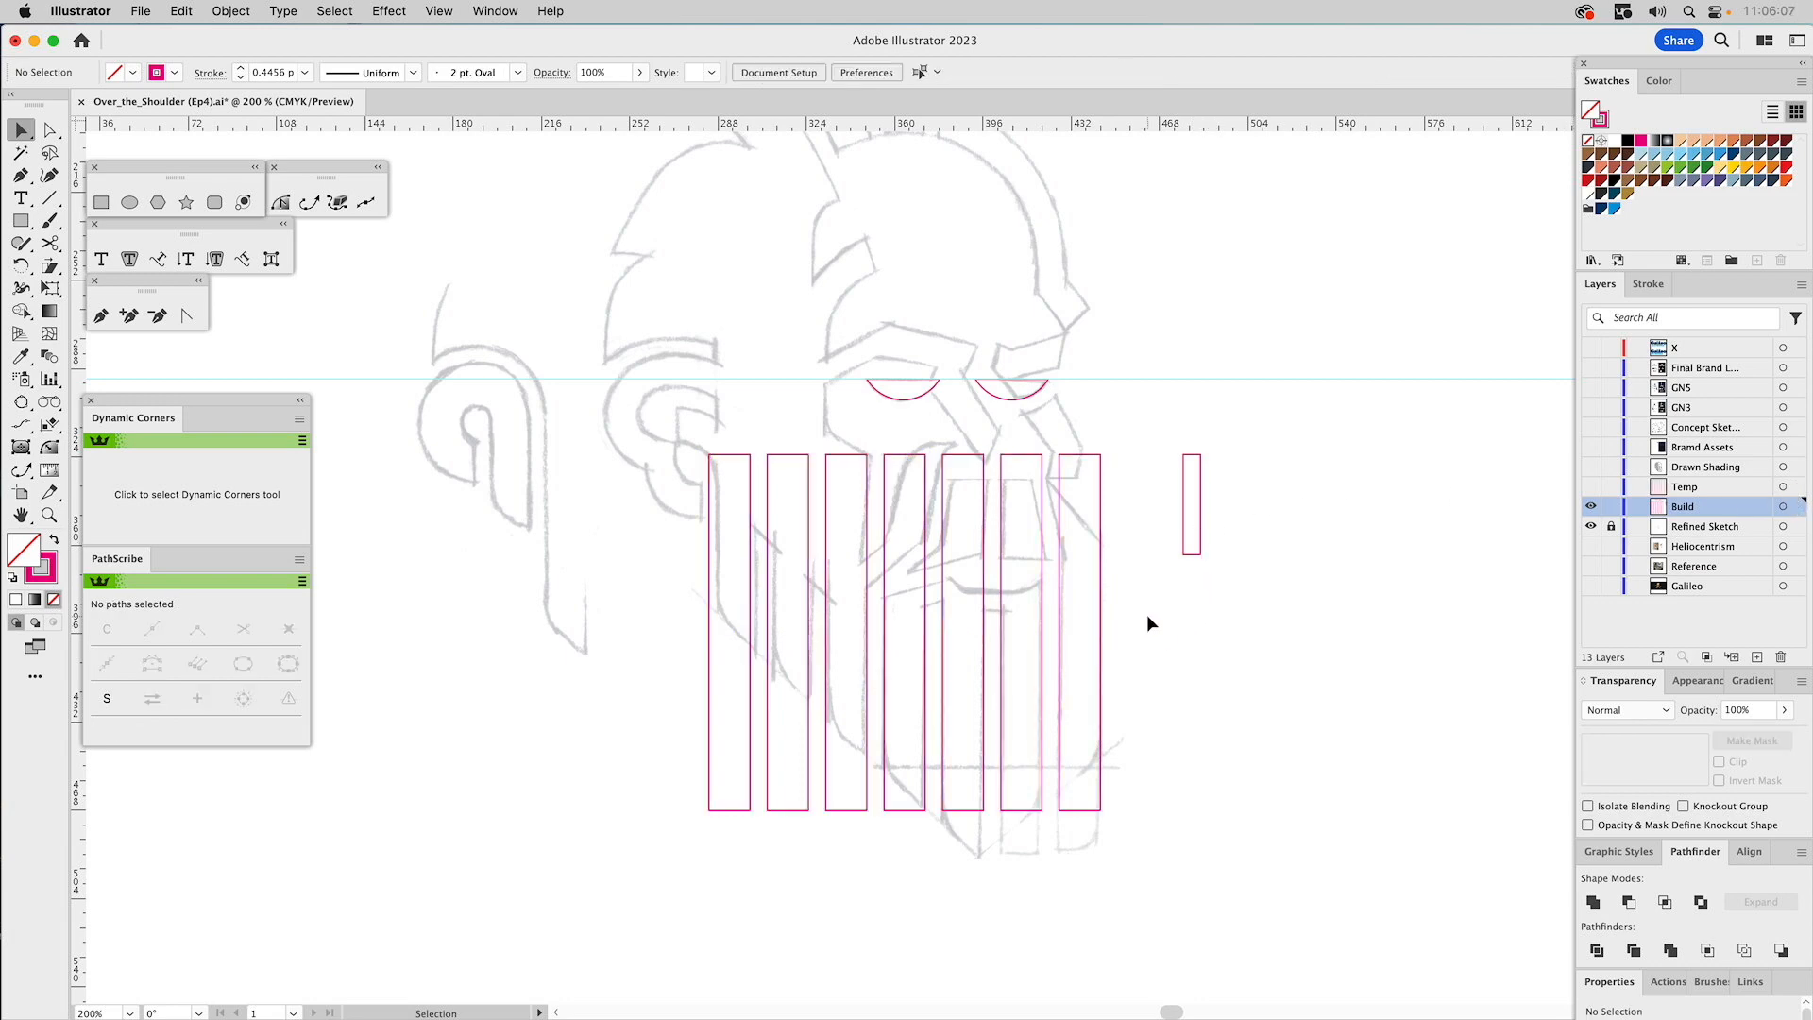
Extend the rearmost bar upward past the eye guide to a height of about 203 pt.
key("a")
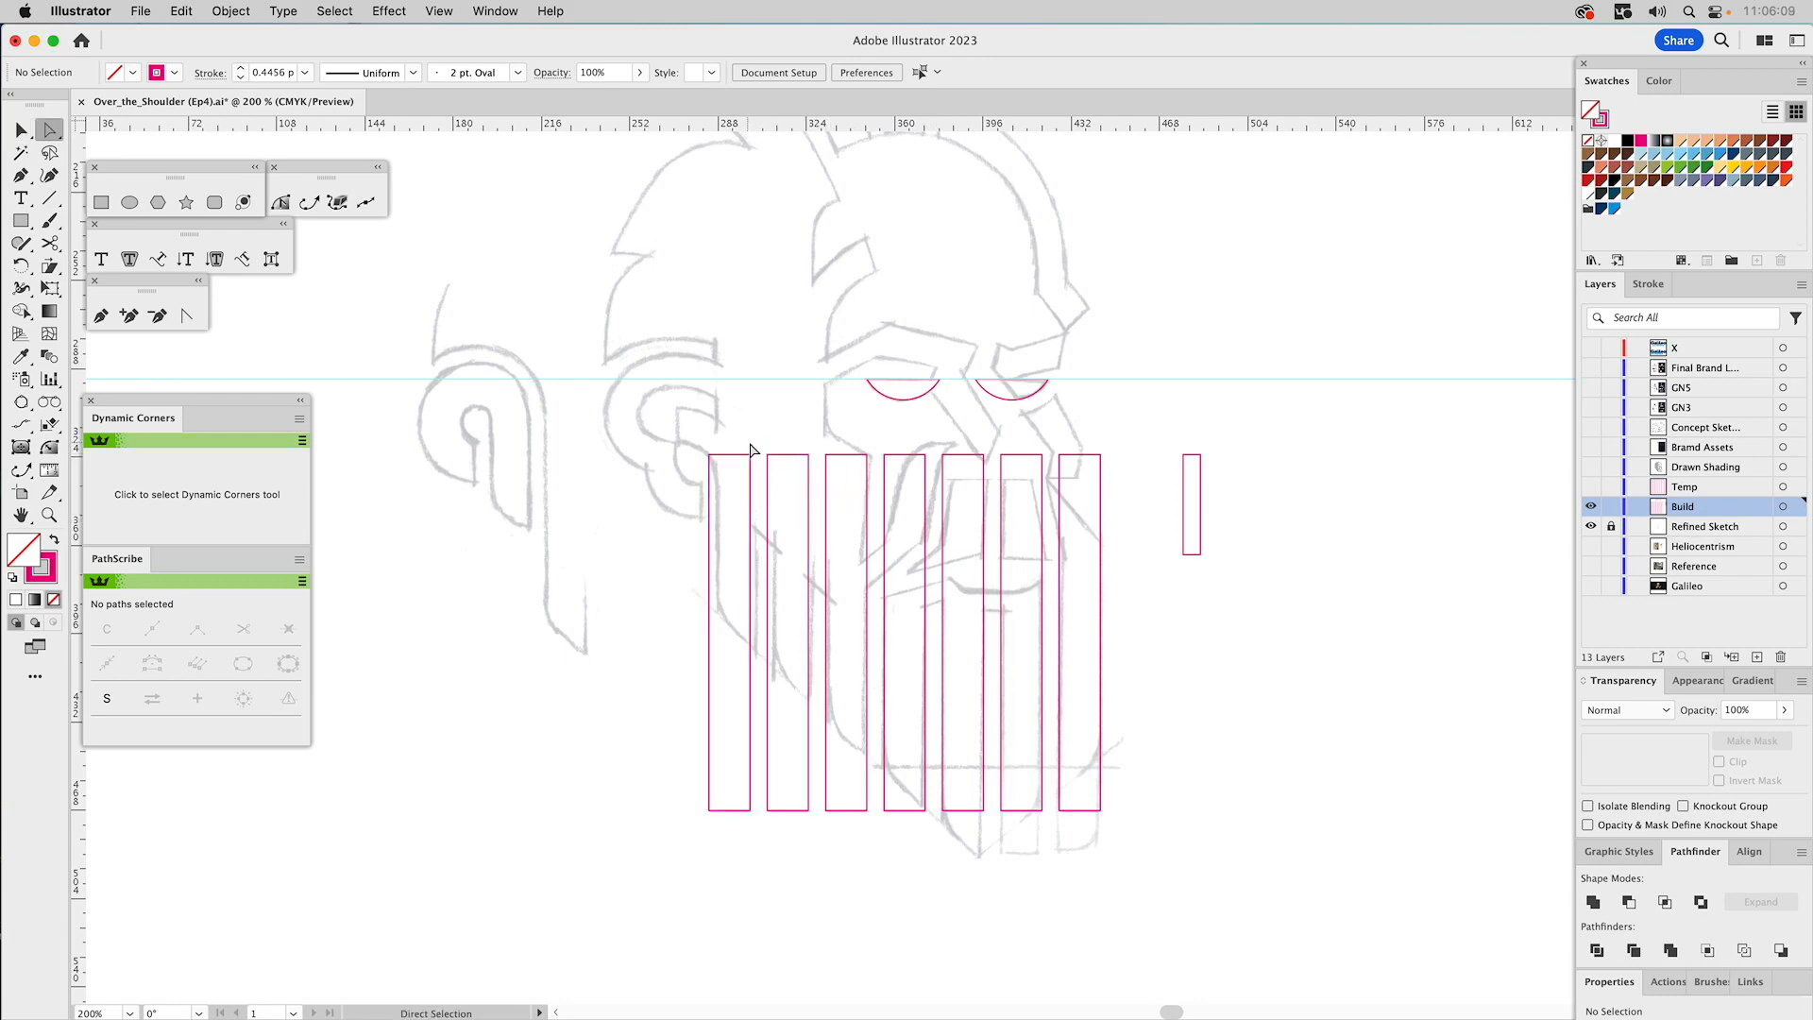
left_click_drag(757, 445, 713, 320)
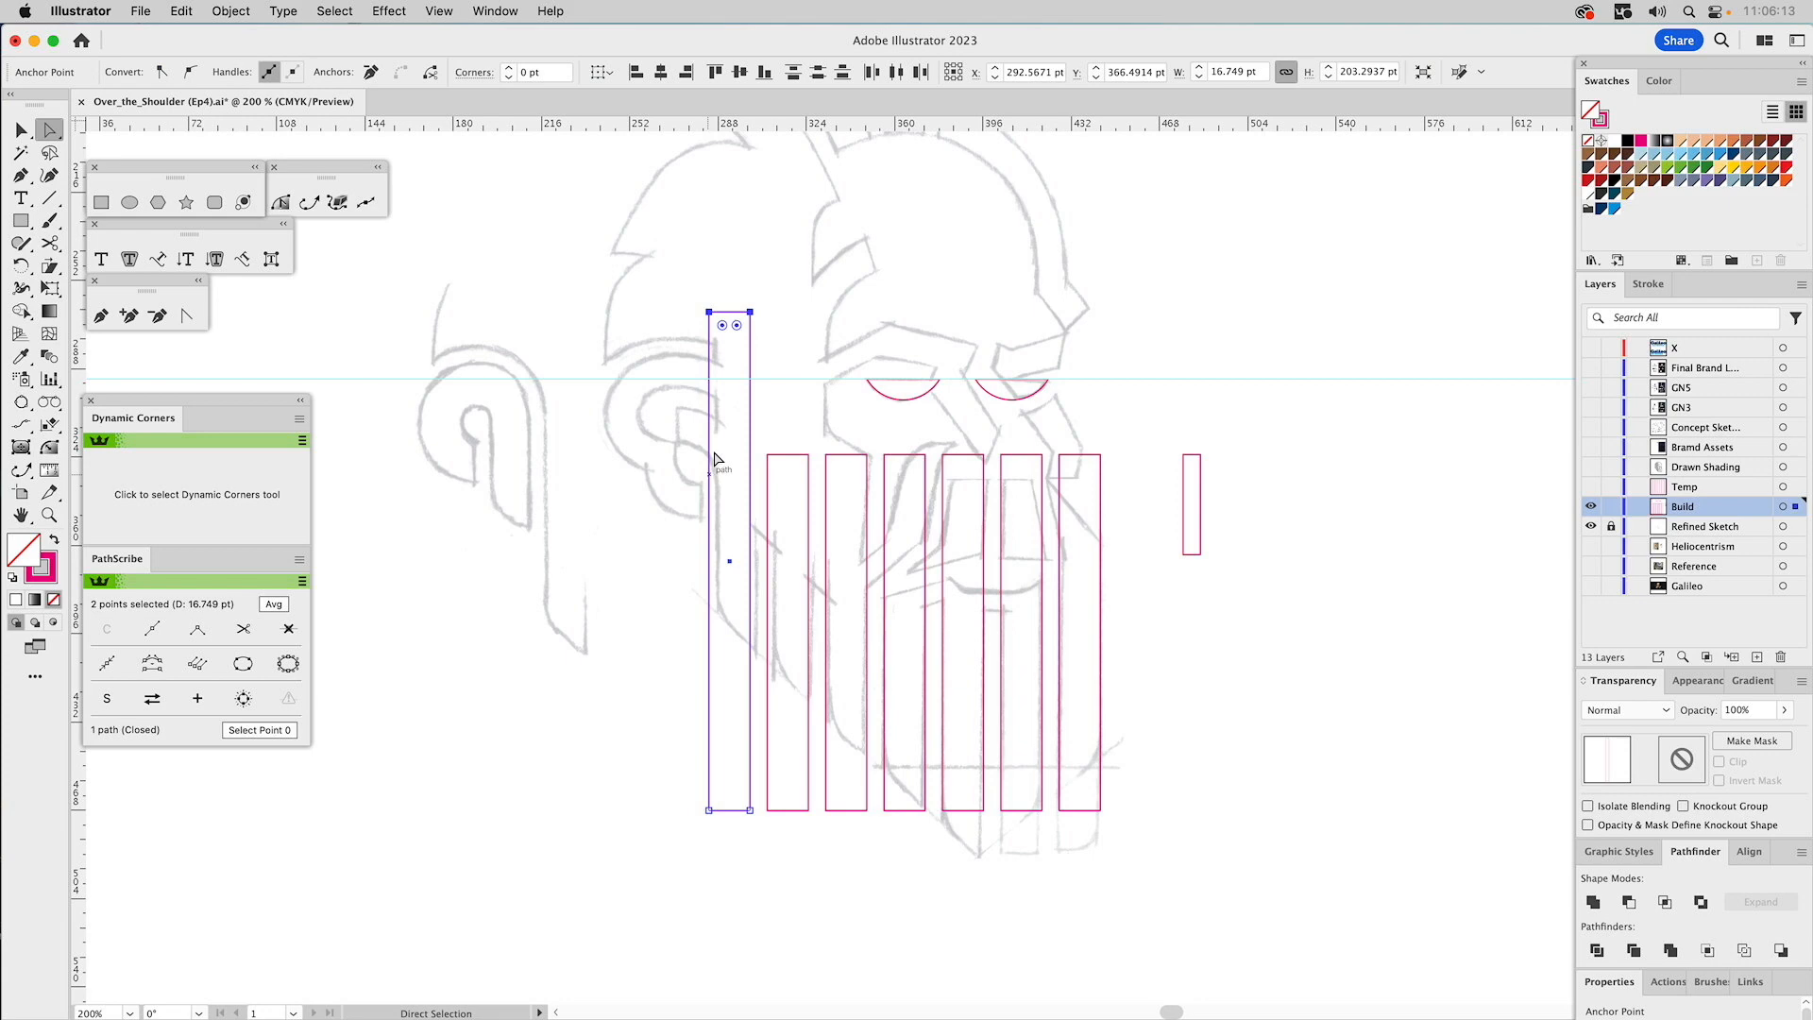
left_click(777, 415)
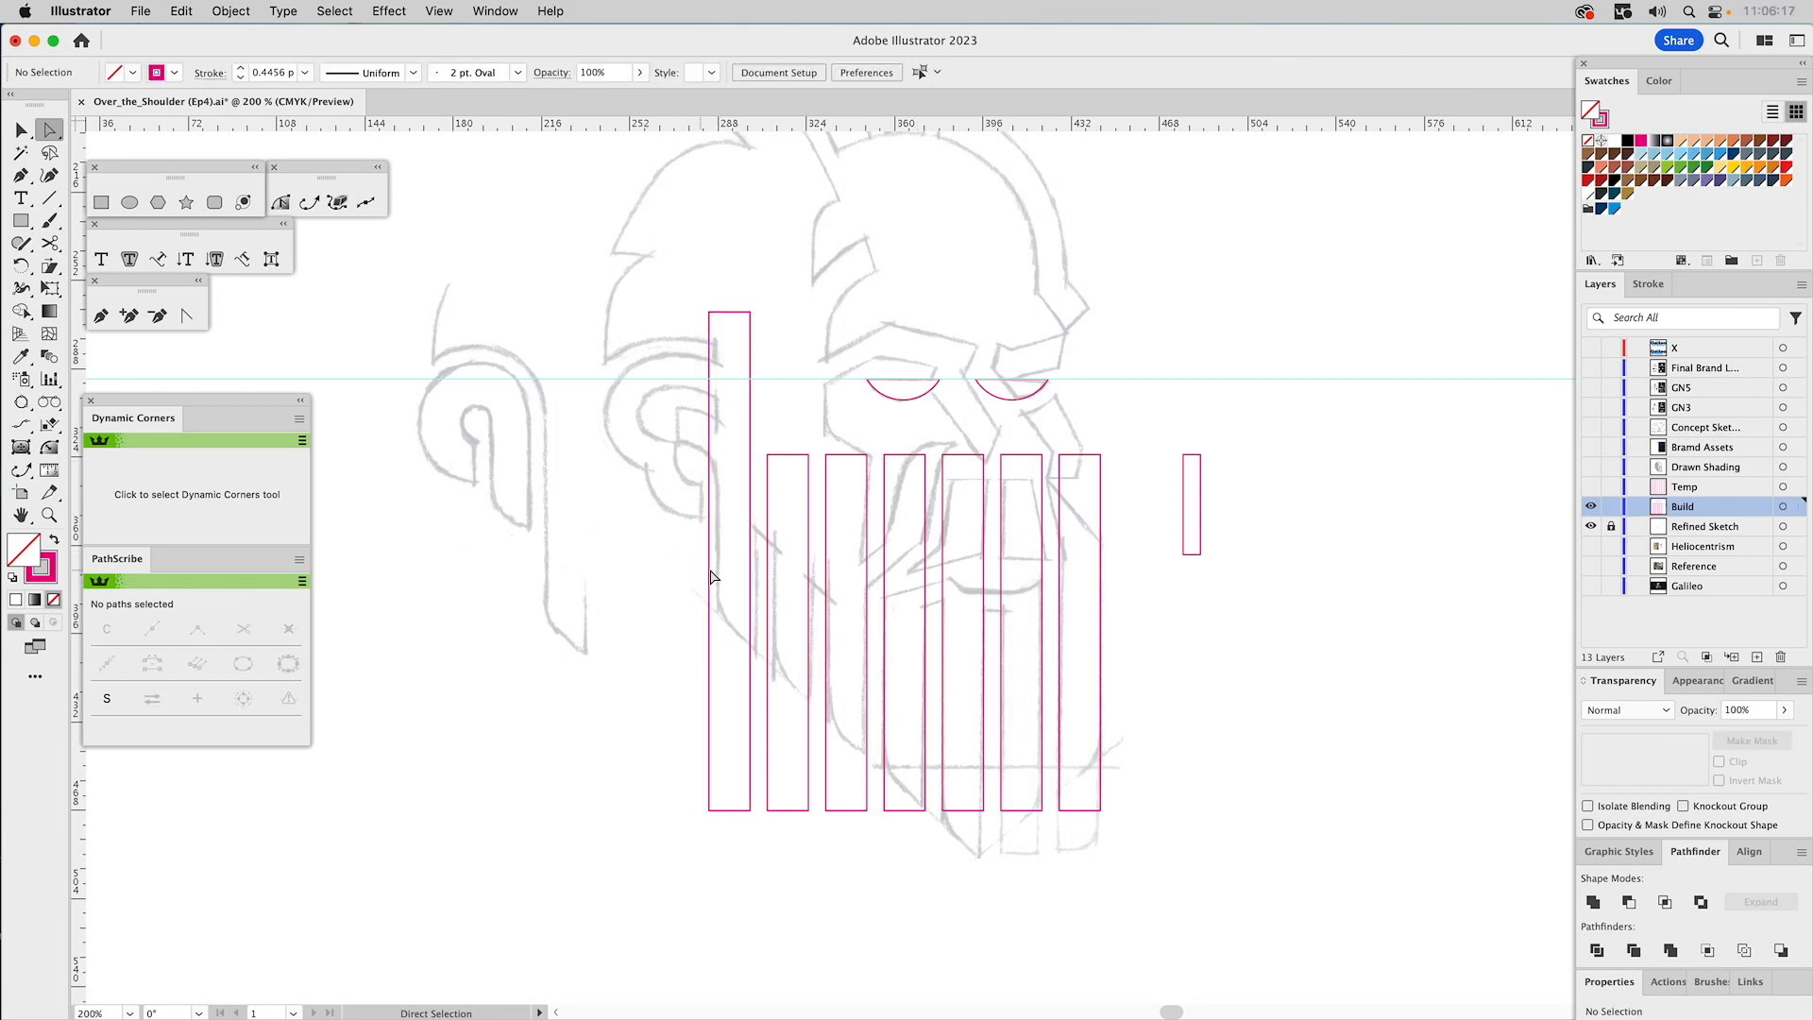
Draw a diagonal line along the jaw's beard edge and close it with the Pen tool into a five-point shape covering the bars' lower ends.
left_click(50, 199)
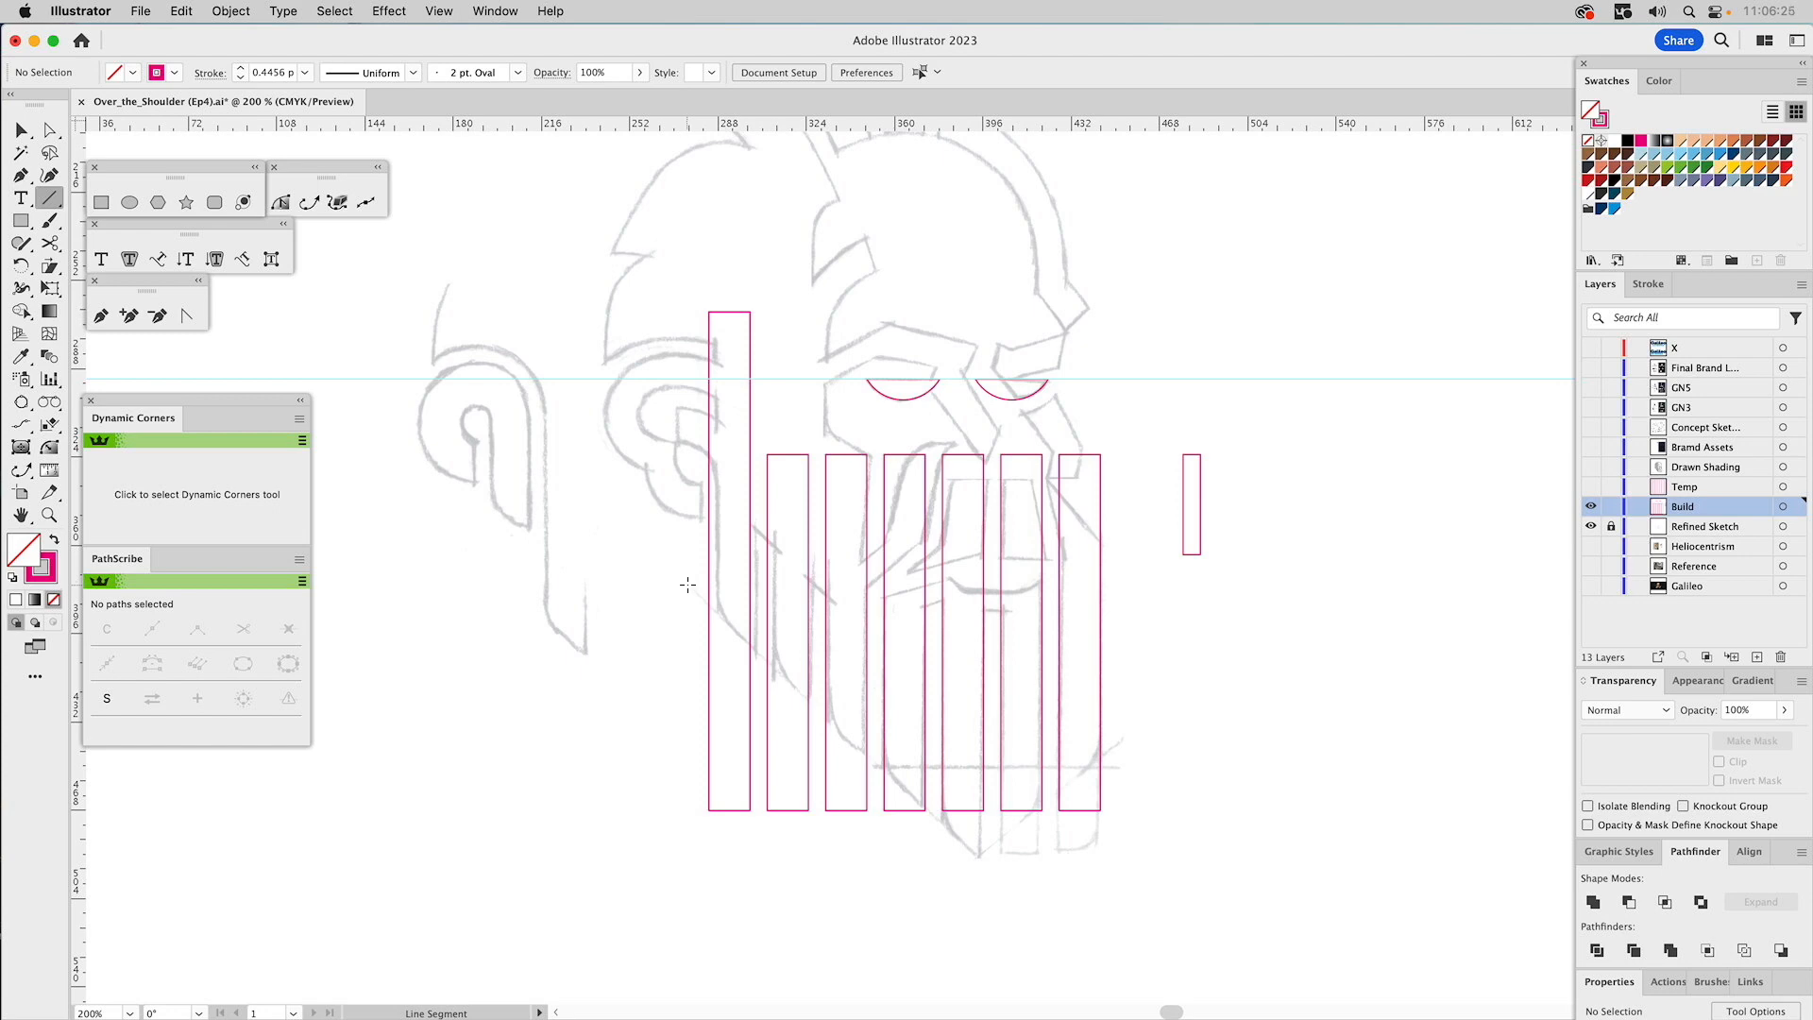
left_click_drag(688, 585, 885, 766)
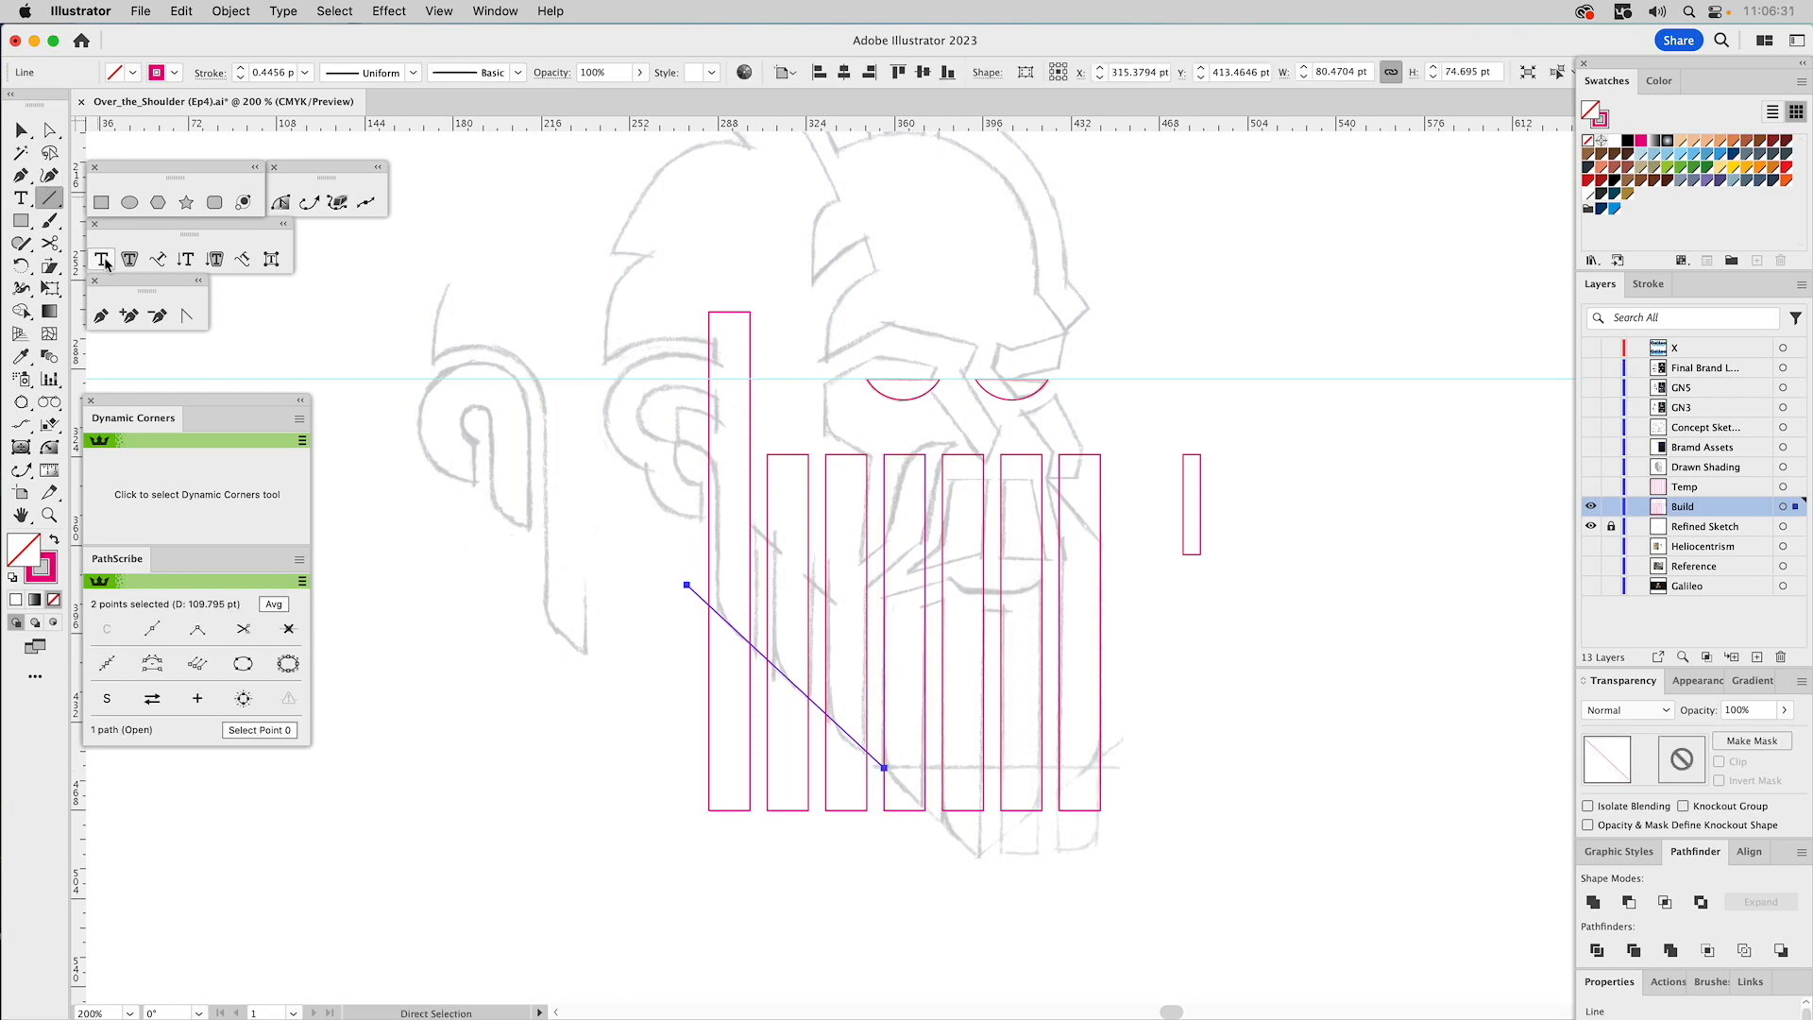
left_click(101, 317)
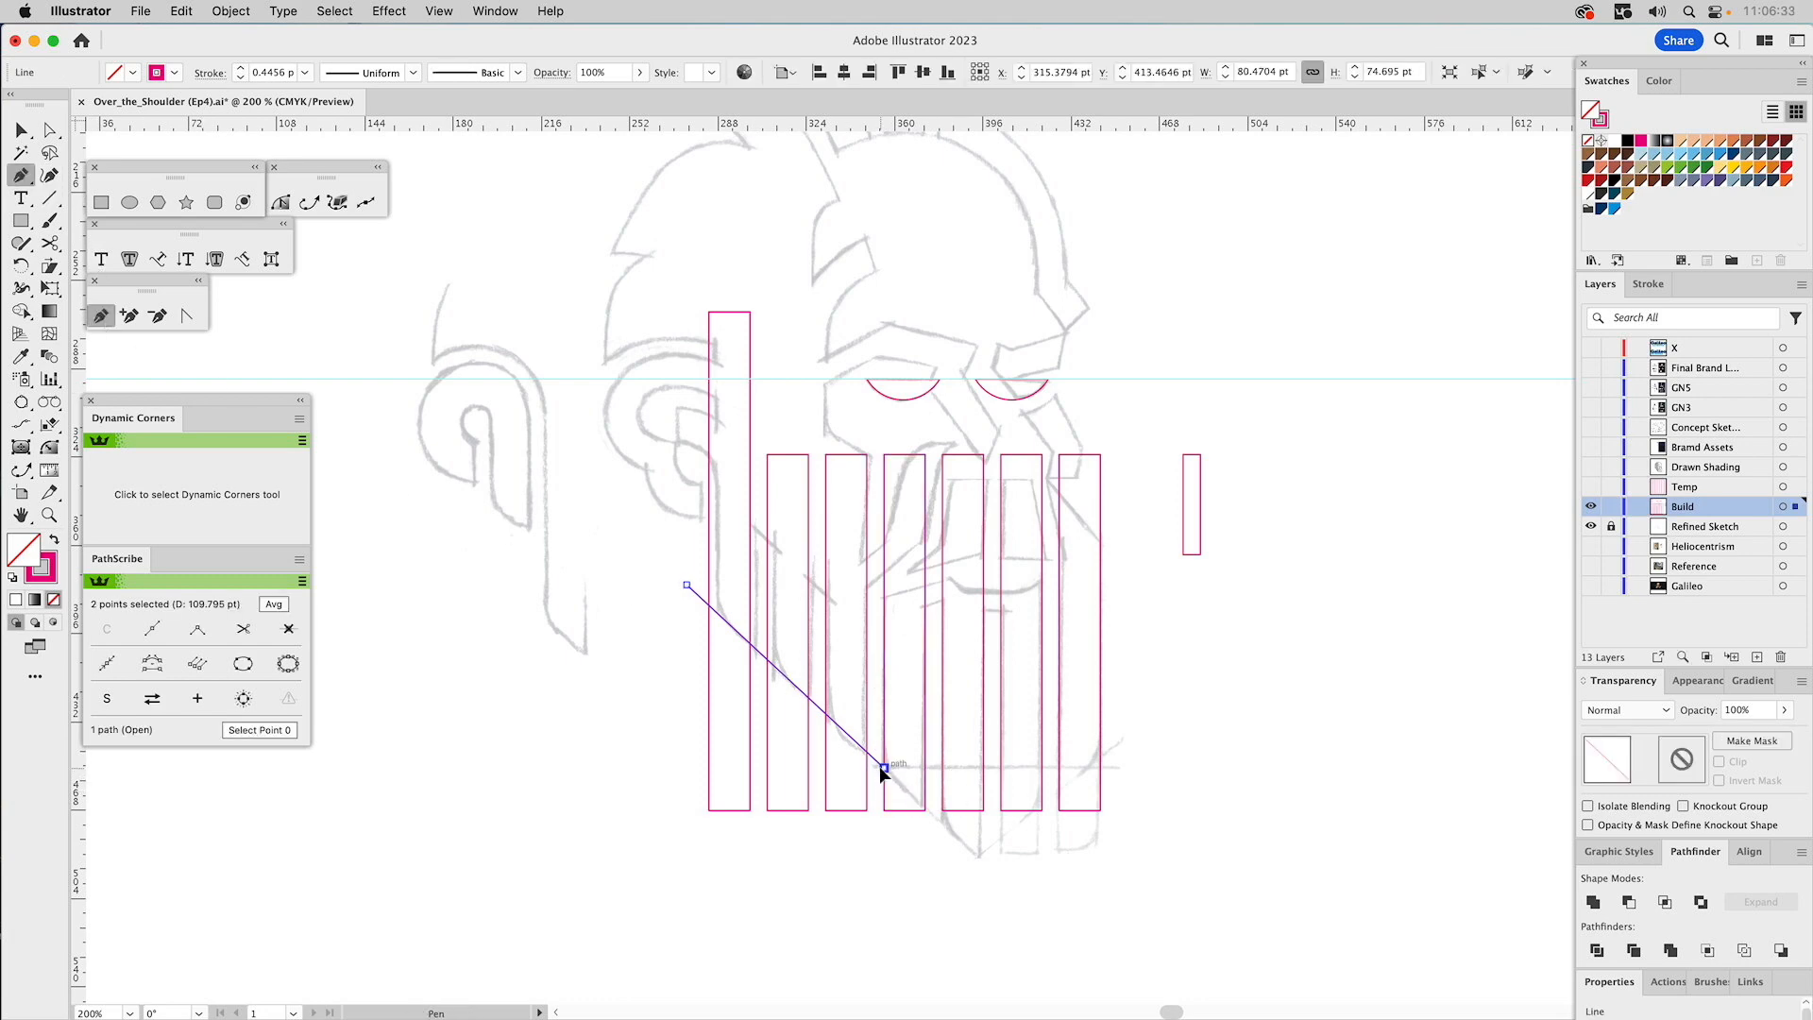
left_click(884, 766)
left_click(1137, 767)
left_click(1137, 907)
left_click(638, 906)
left_click(686, 585)
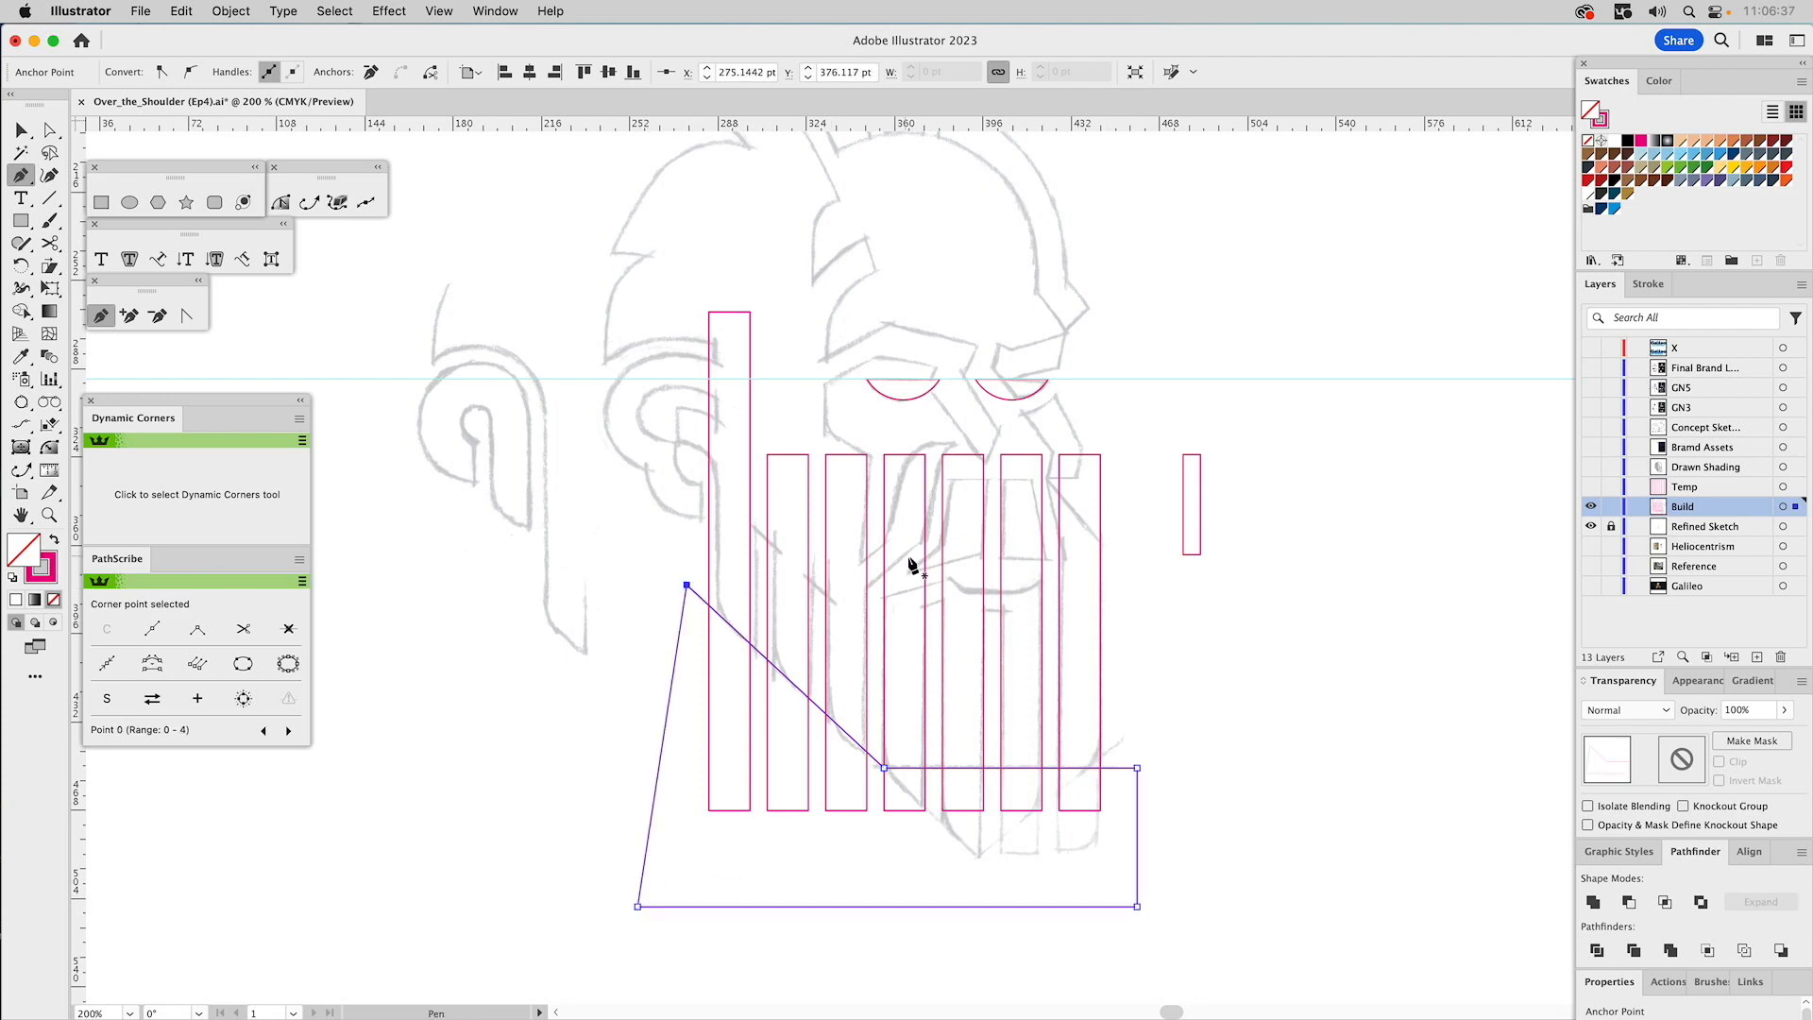
Duplicate the closed five-point shape about 49 pt straight up.
key("v")
left_click(852, 594)
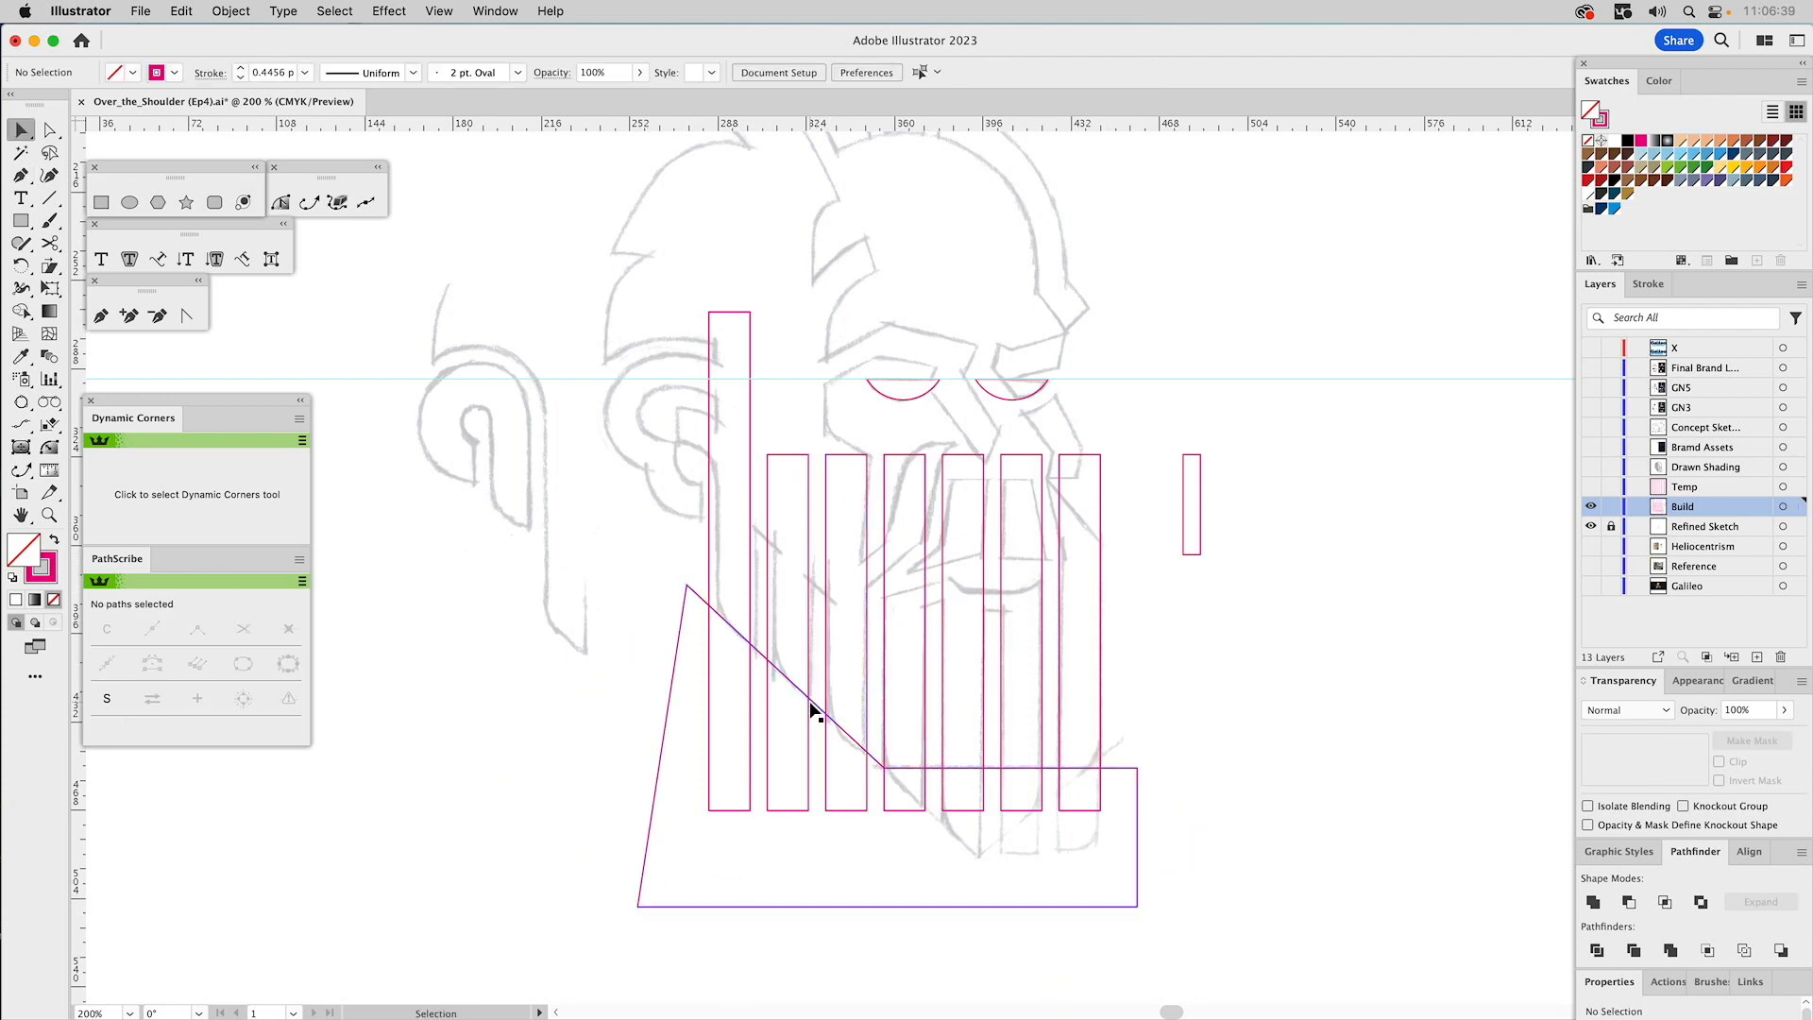
left_click(814, 708)
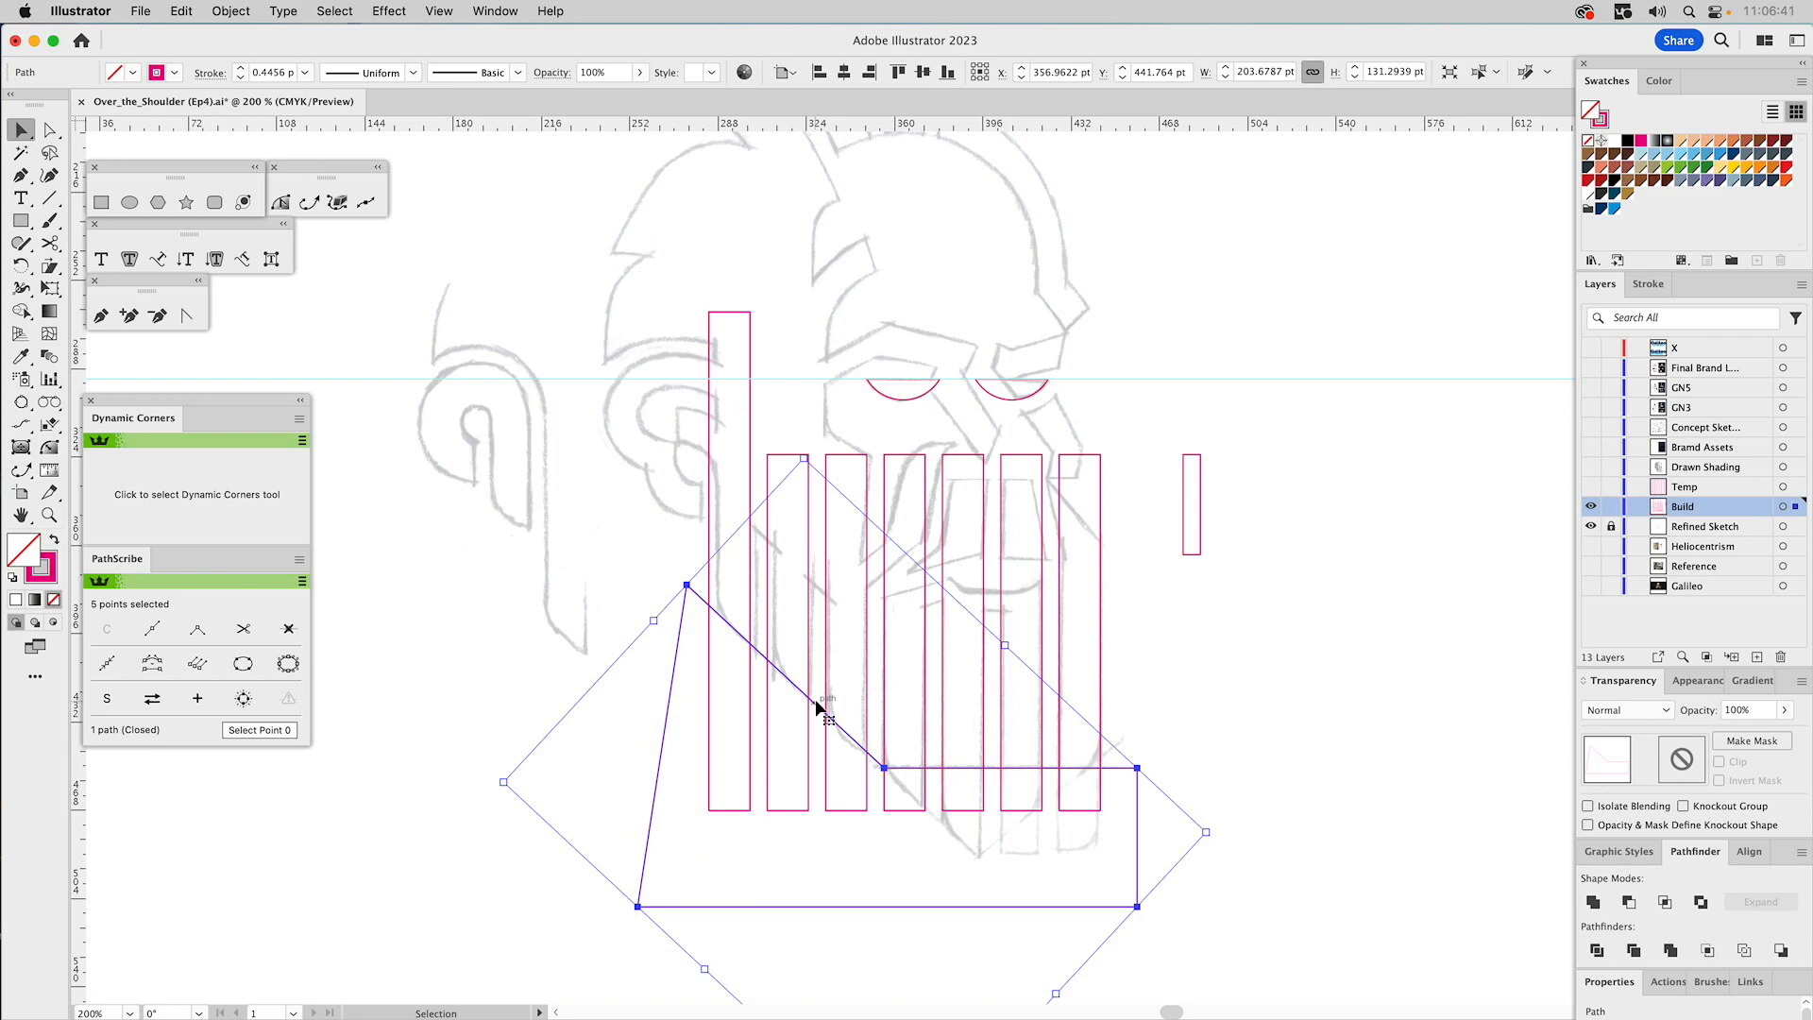
left_click_drag(817, 704, 840, 587)
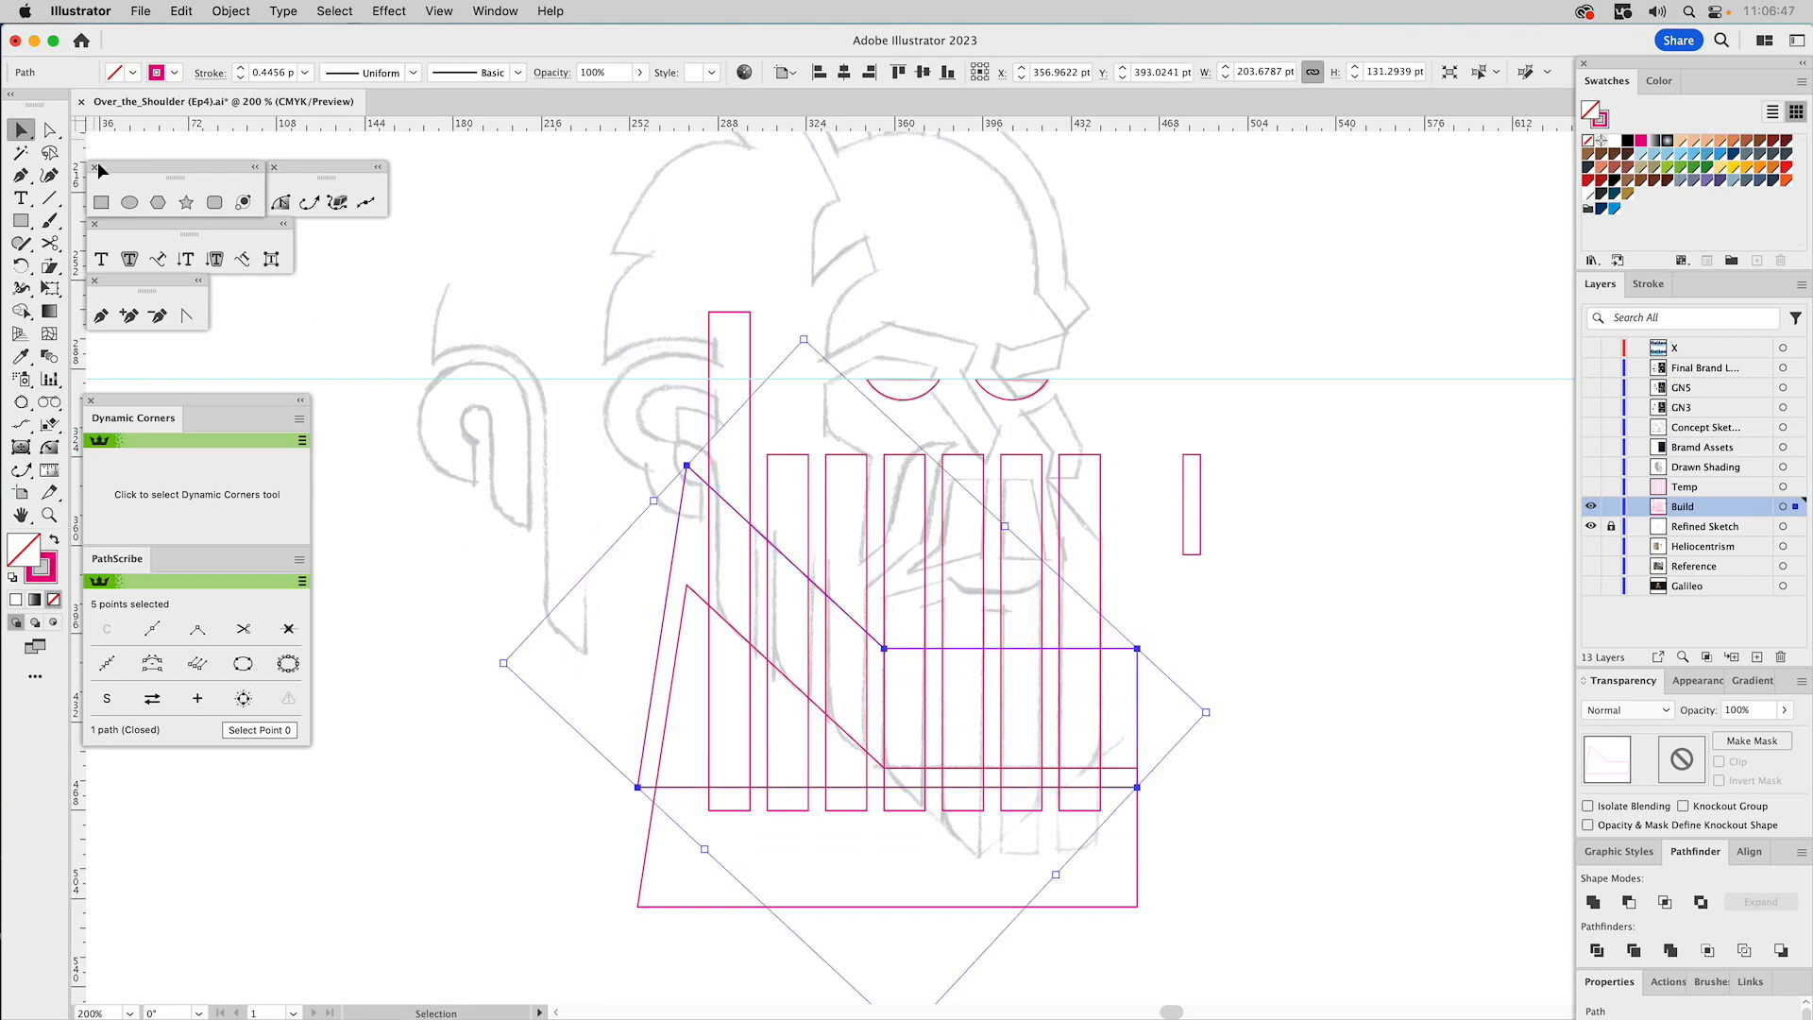
Draw a rectangle about 45 by 55 pt across the upper parts of the three rear bars, with its top on the beard bars' top edge.
left_click(102, 204)
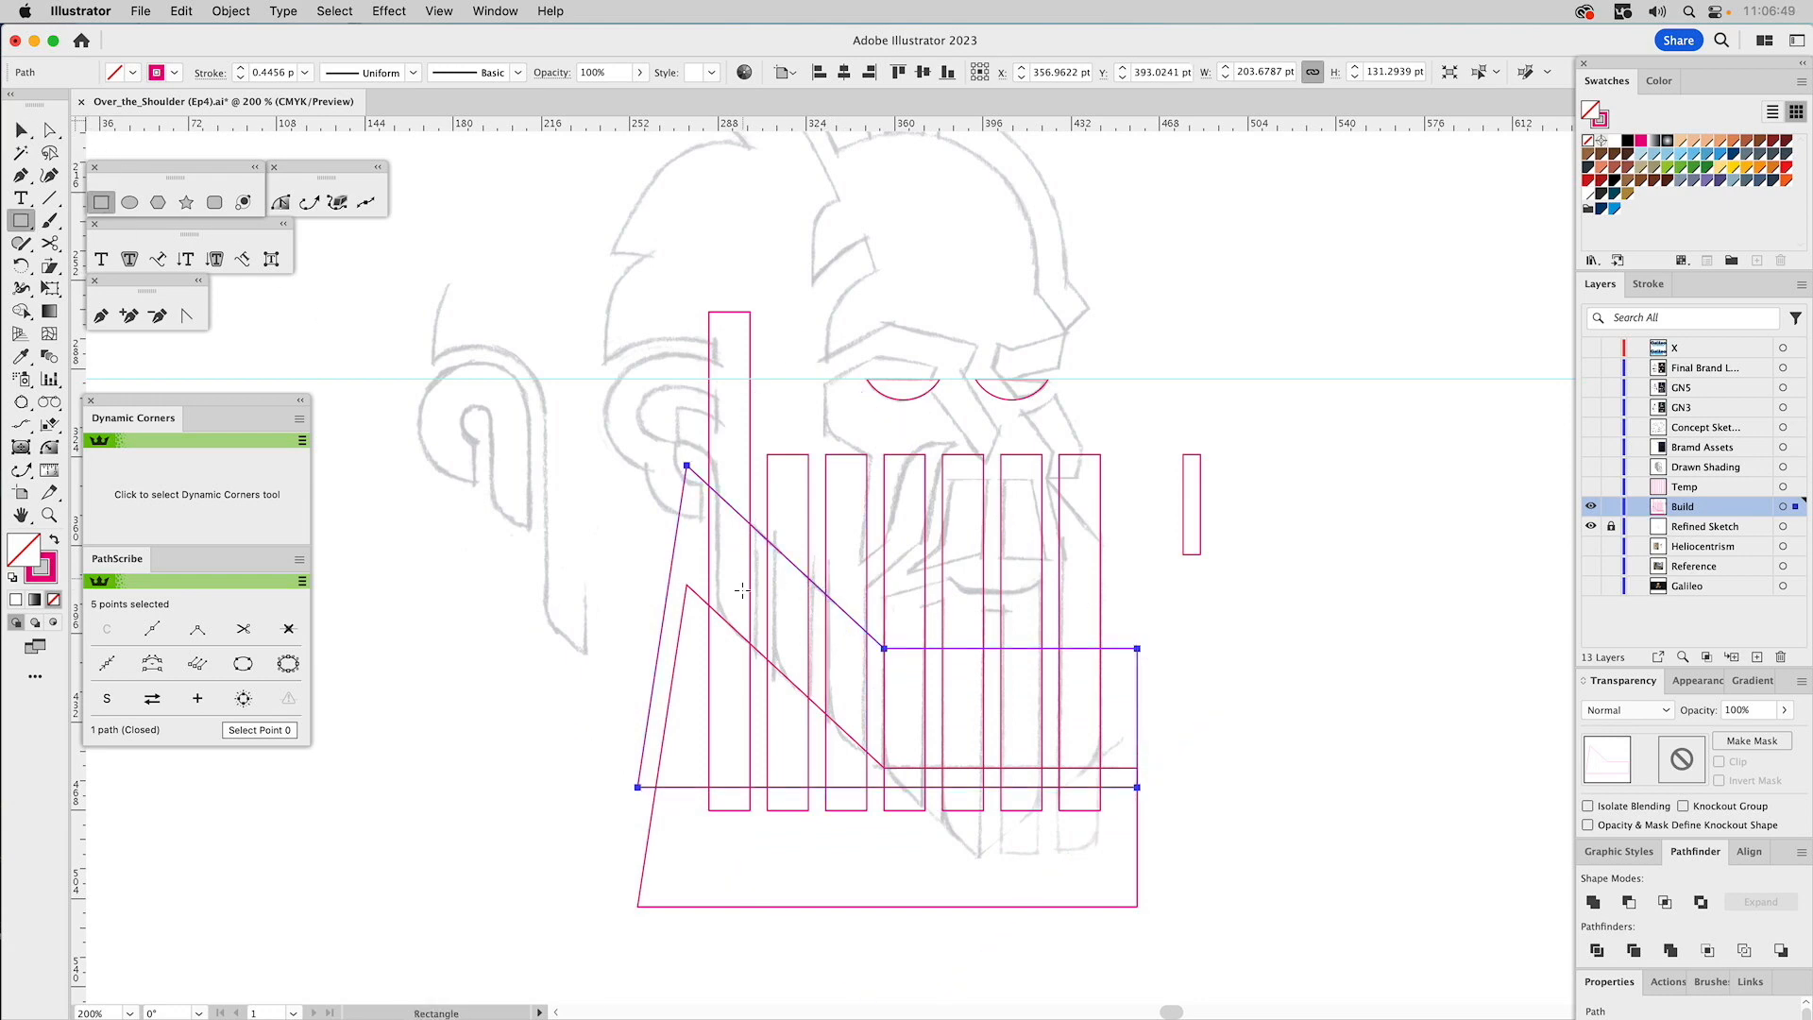
left_click_drag(736, 588, 847, 454)
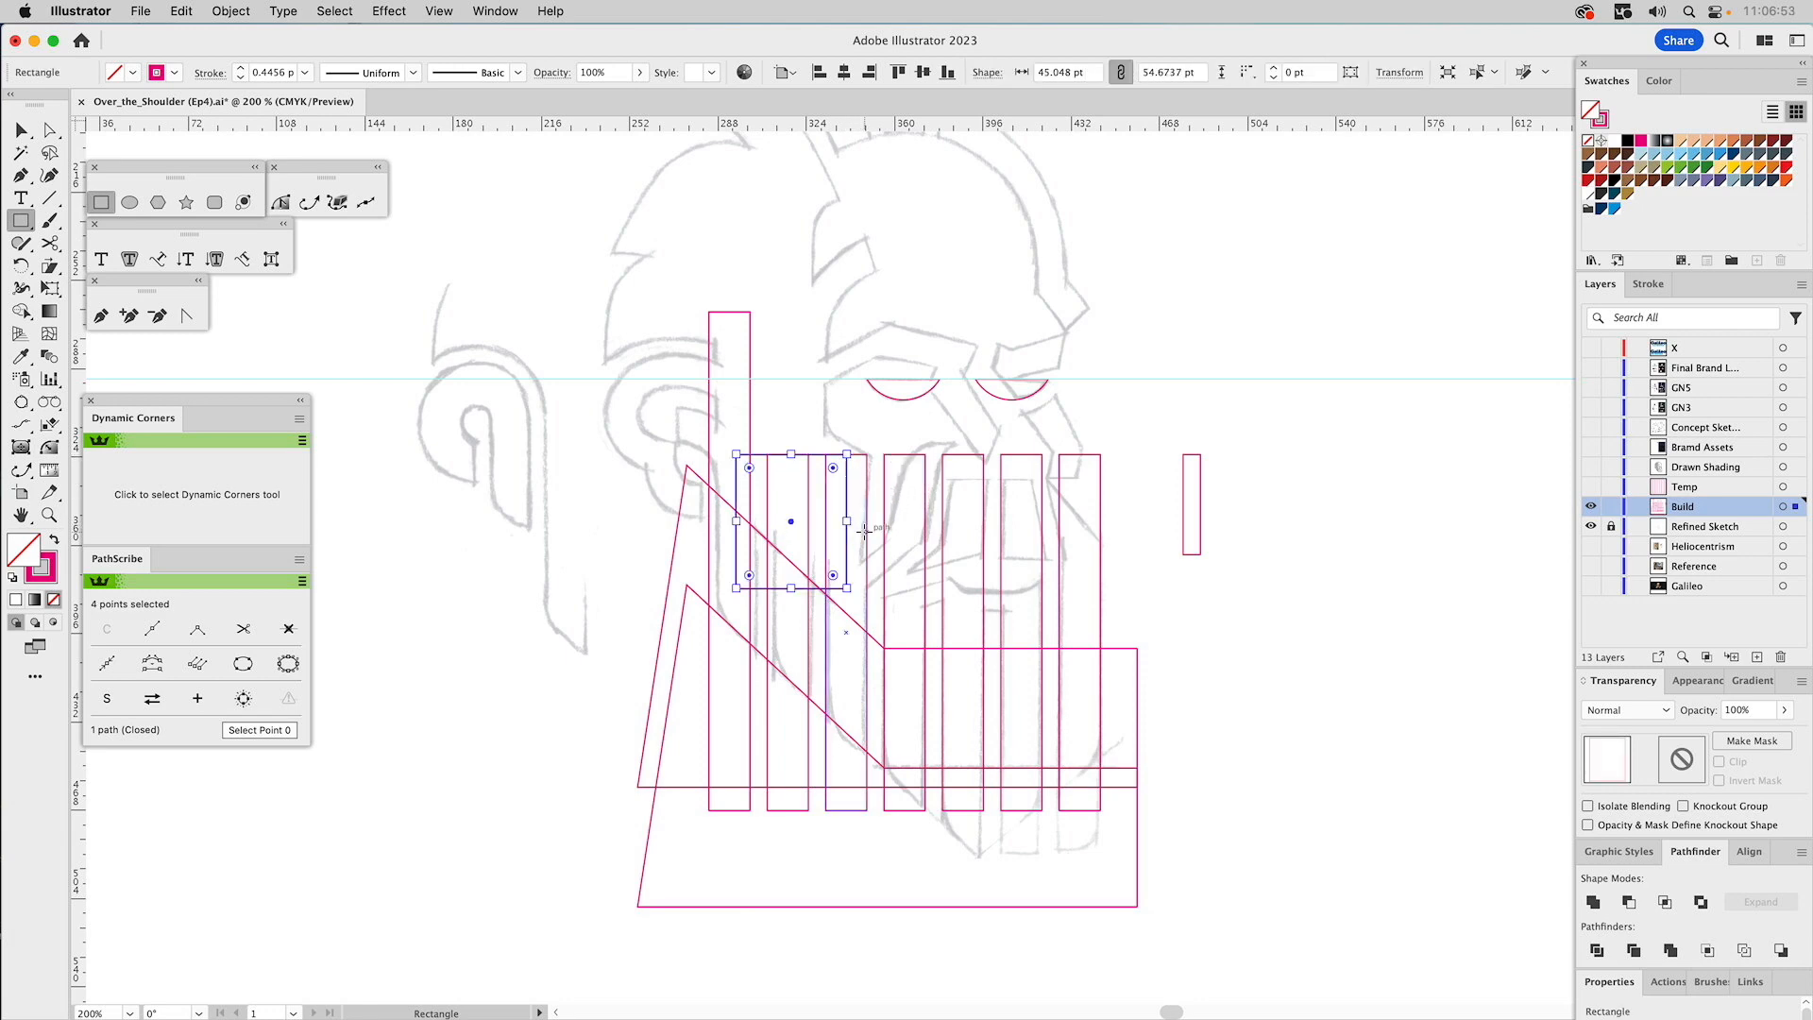
Lower the rectangle's front lower corner, then cut the rectangle with the upper five-point shape using Minus Front.
key("a")
left_click_drag(845, 589, 845, 639)
key("v")
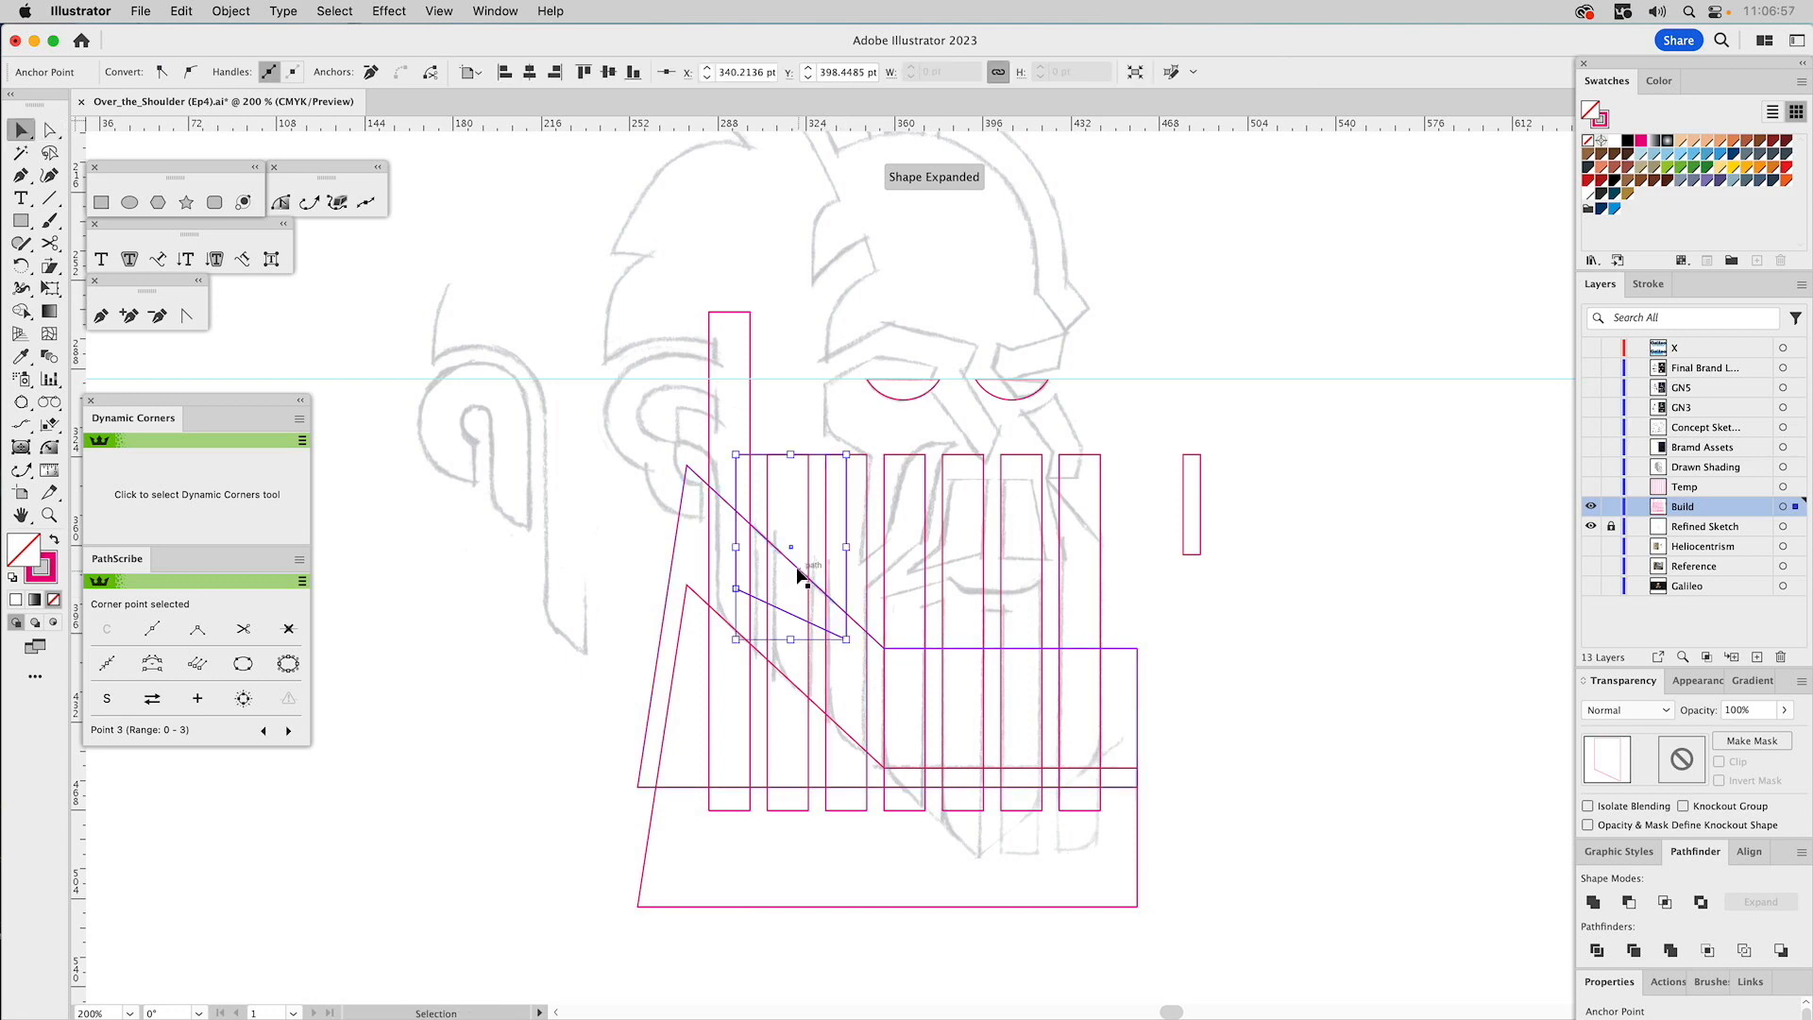
left_click(796, 566)
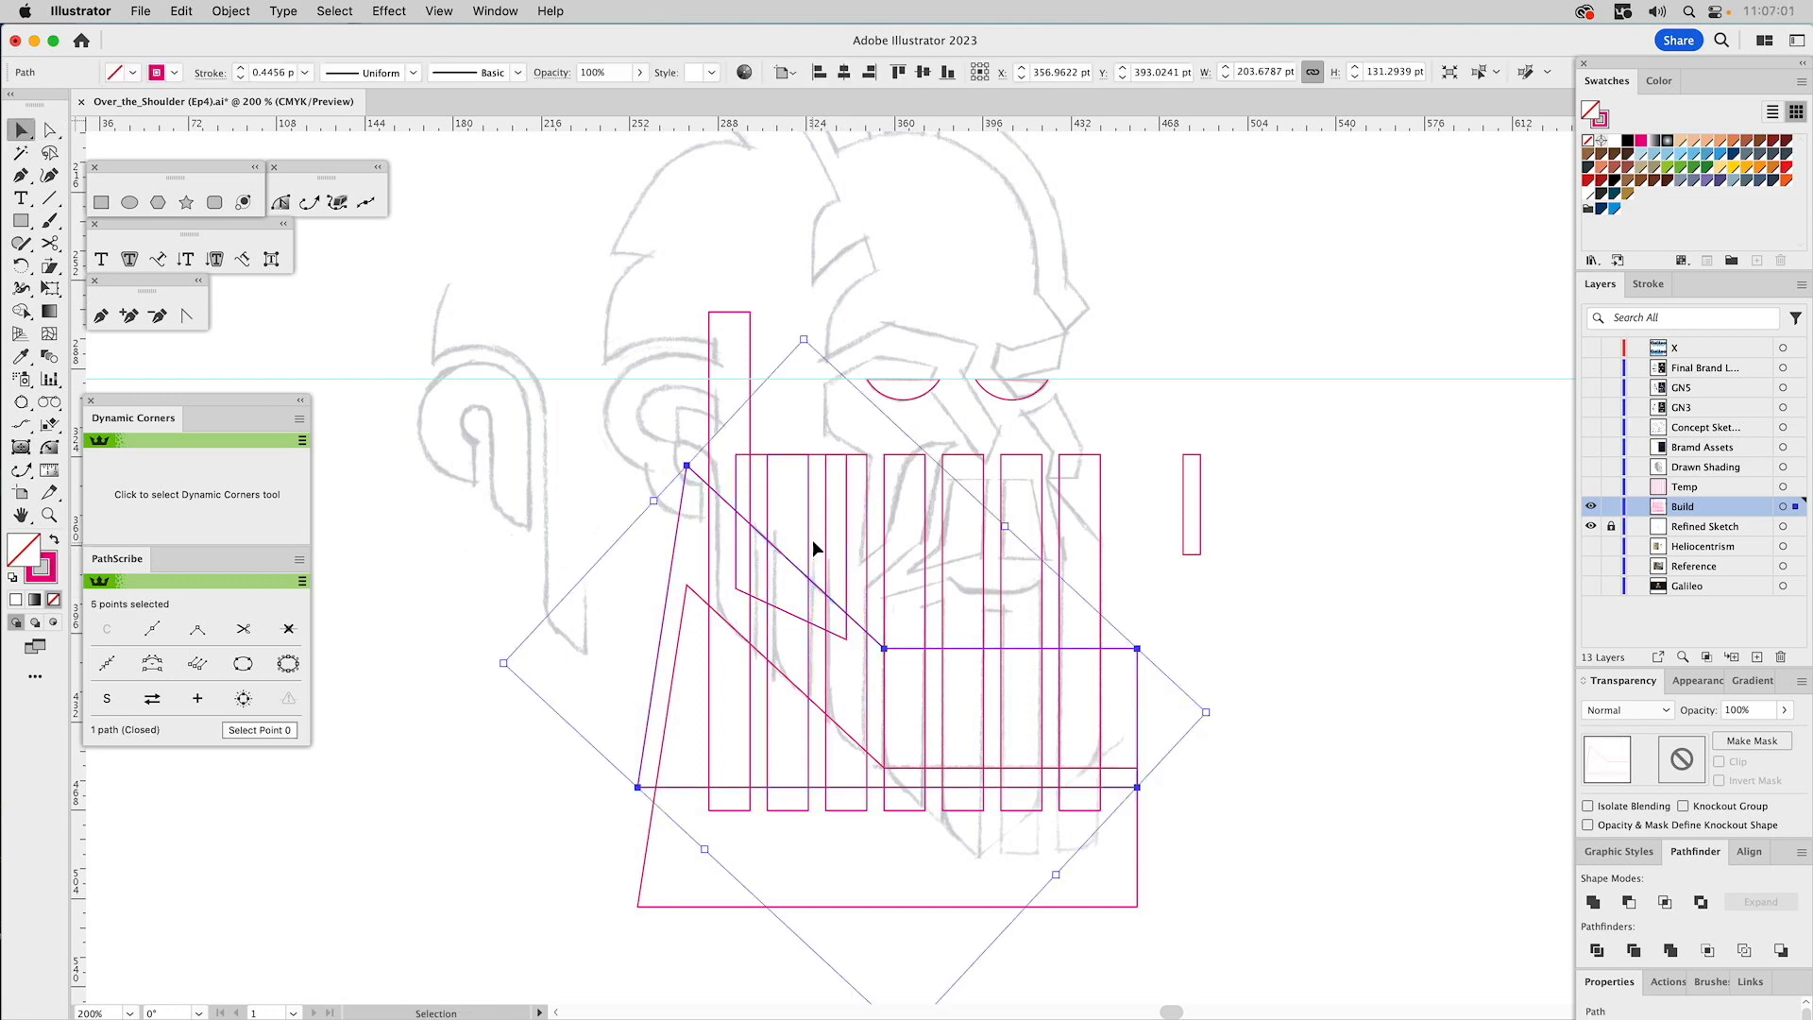
left_click(809, 622, "shift")
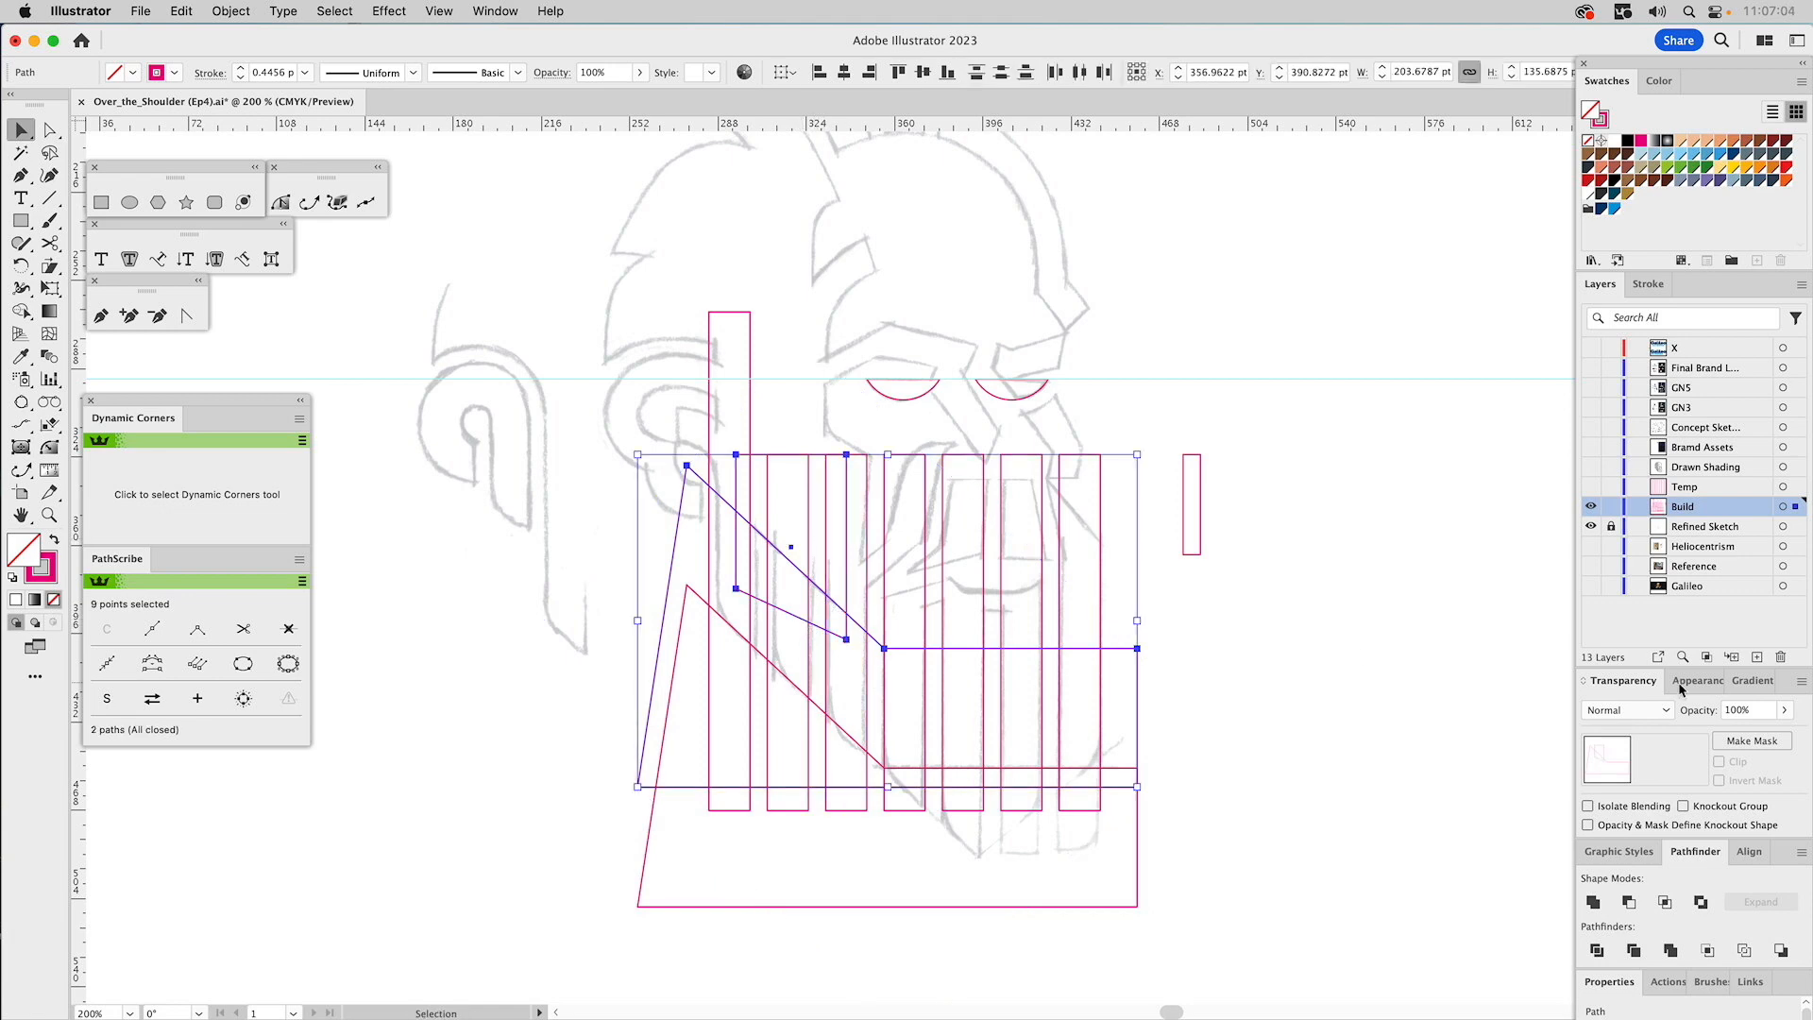
left_click(1628, 902)
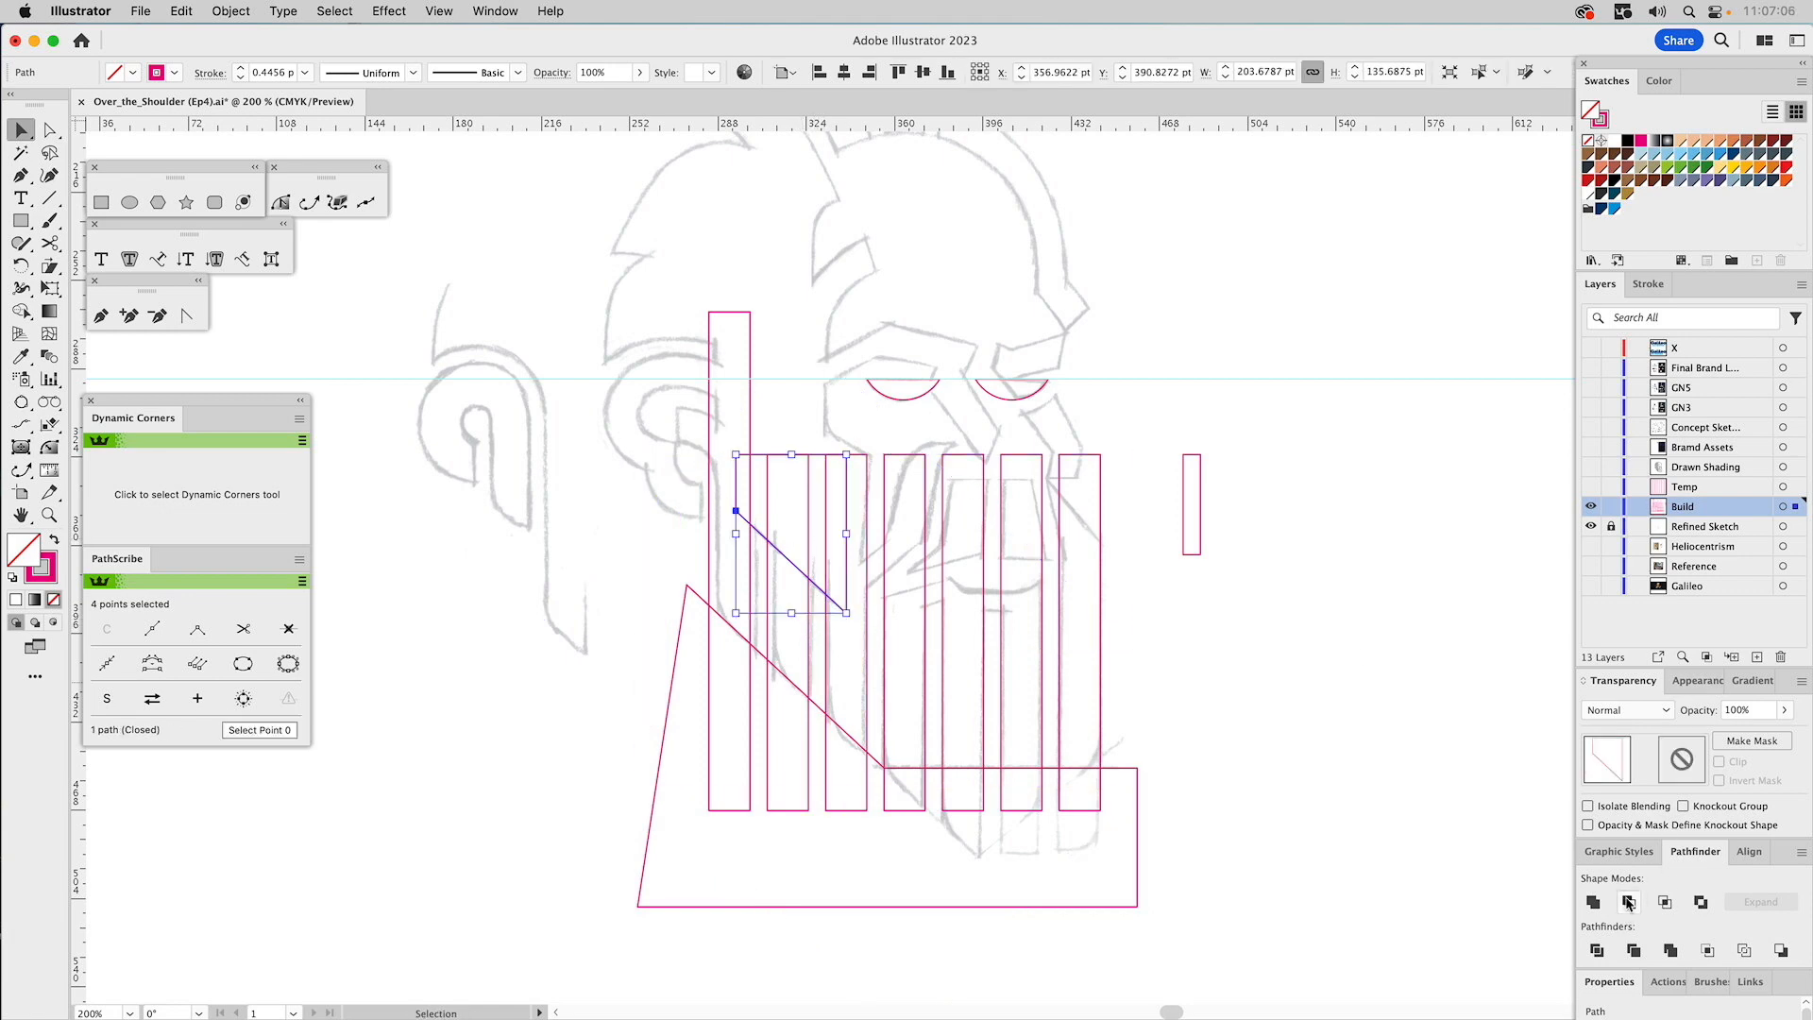
Unite the slant-cut rectangle with the three rear beard bars into one shape.
left_click(846, 427)
left_click_drag(870, 438, 727, 518)
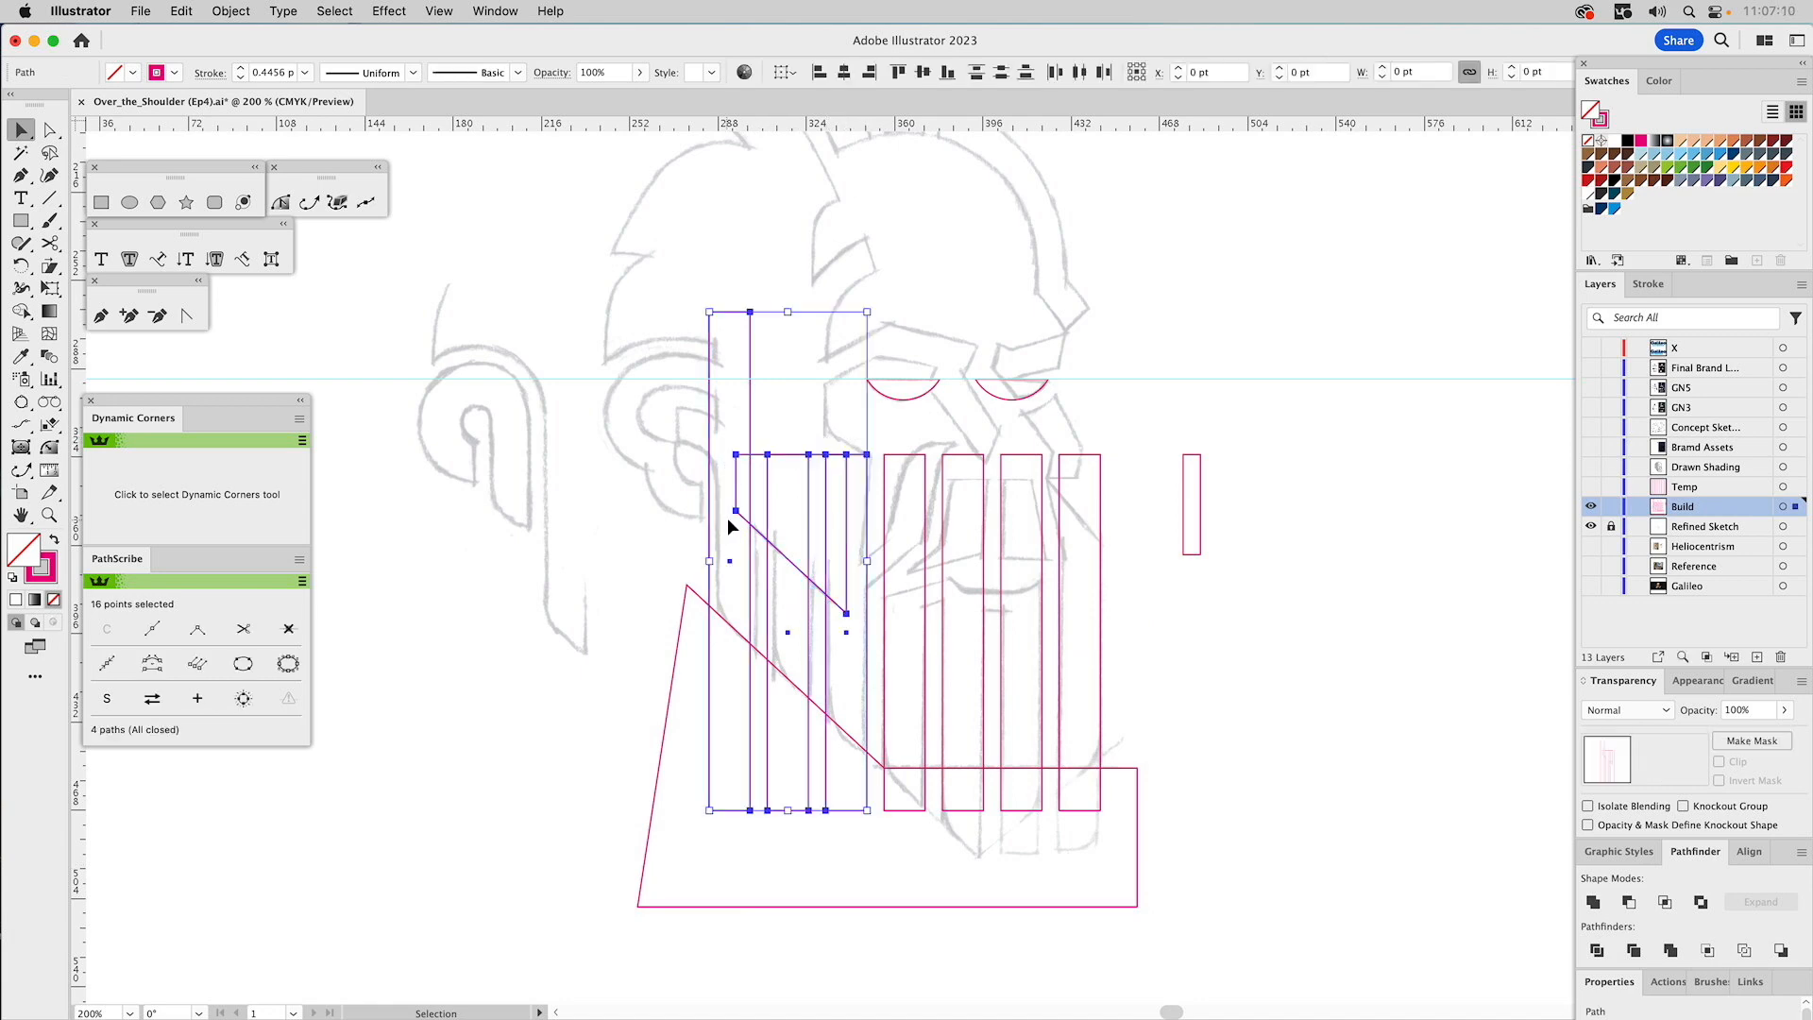
left_click(1594, 902)
left_click(1352, 756)
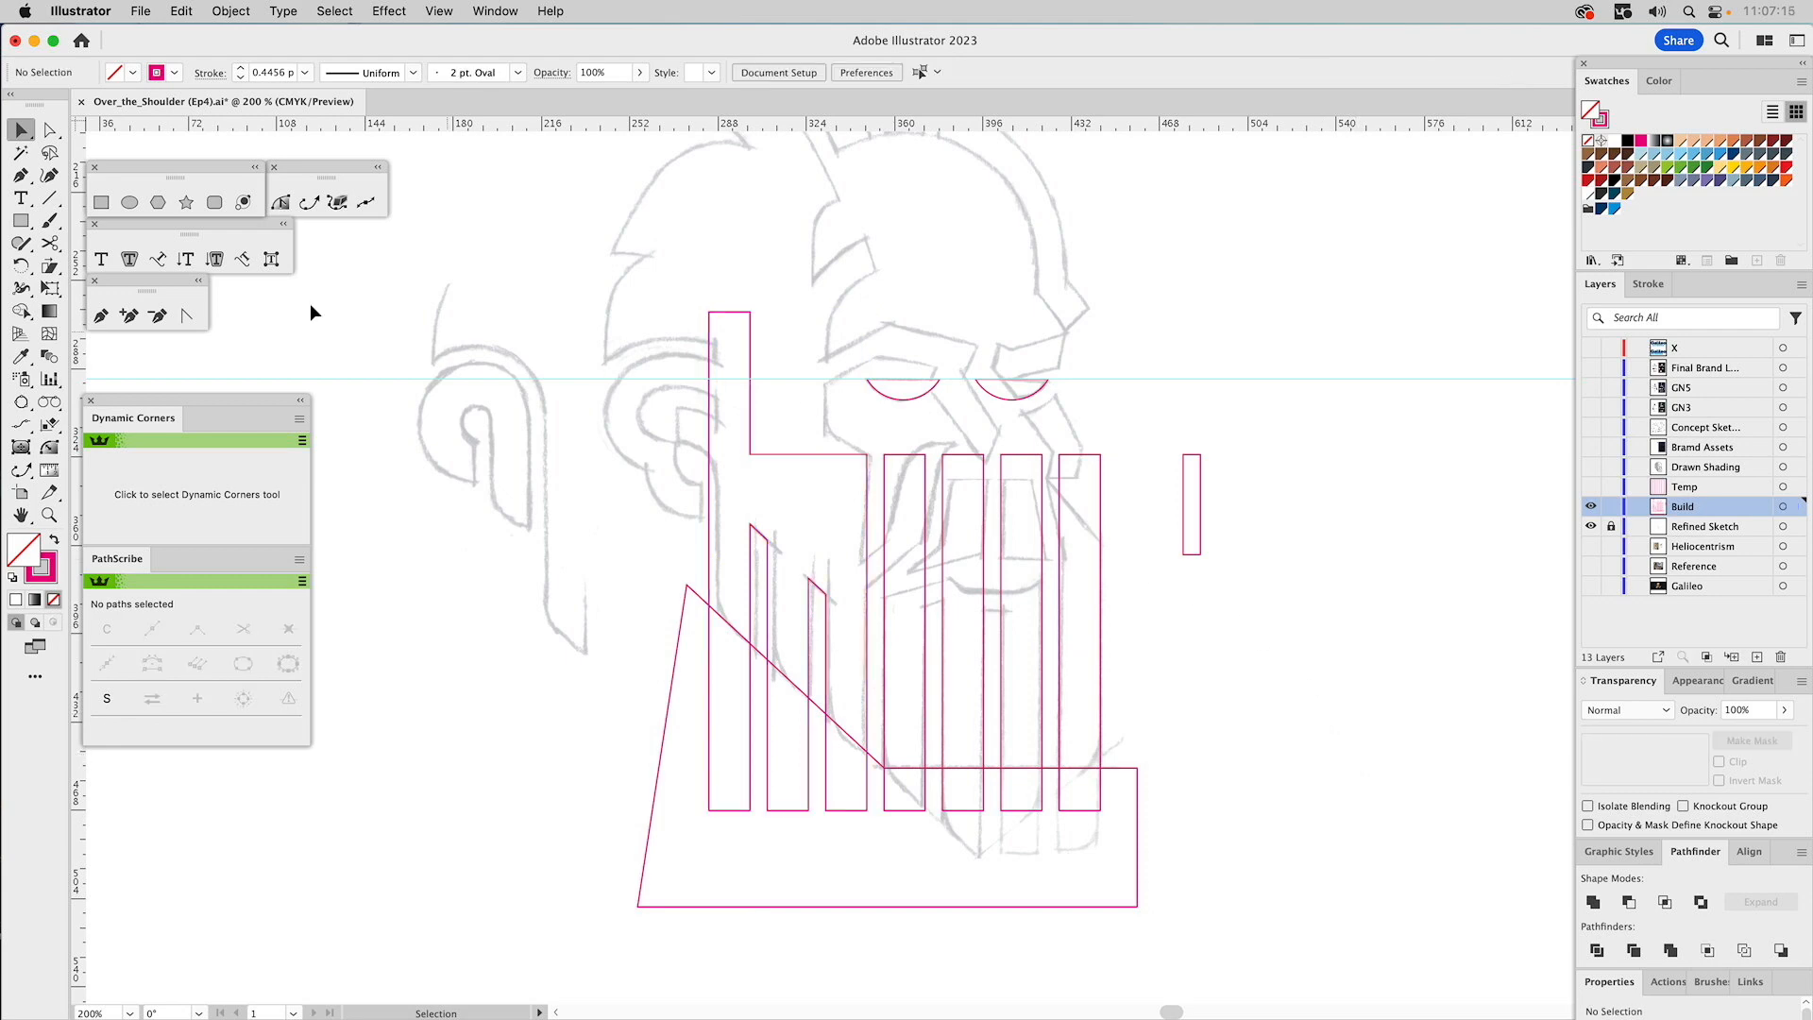
left_click(51, 243)
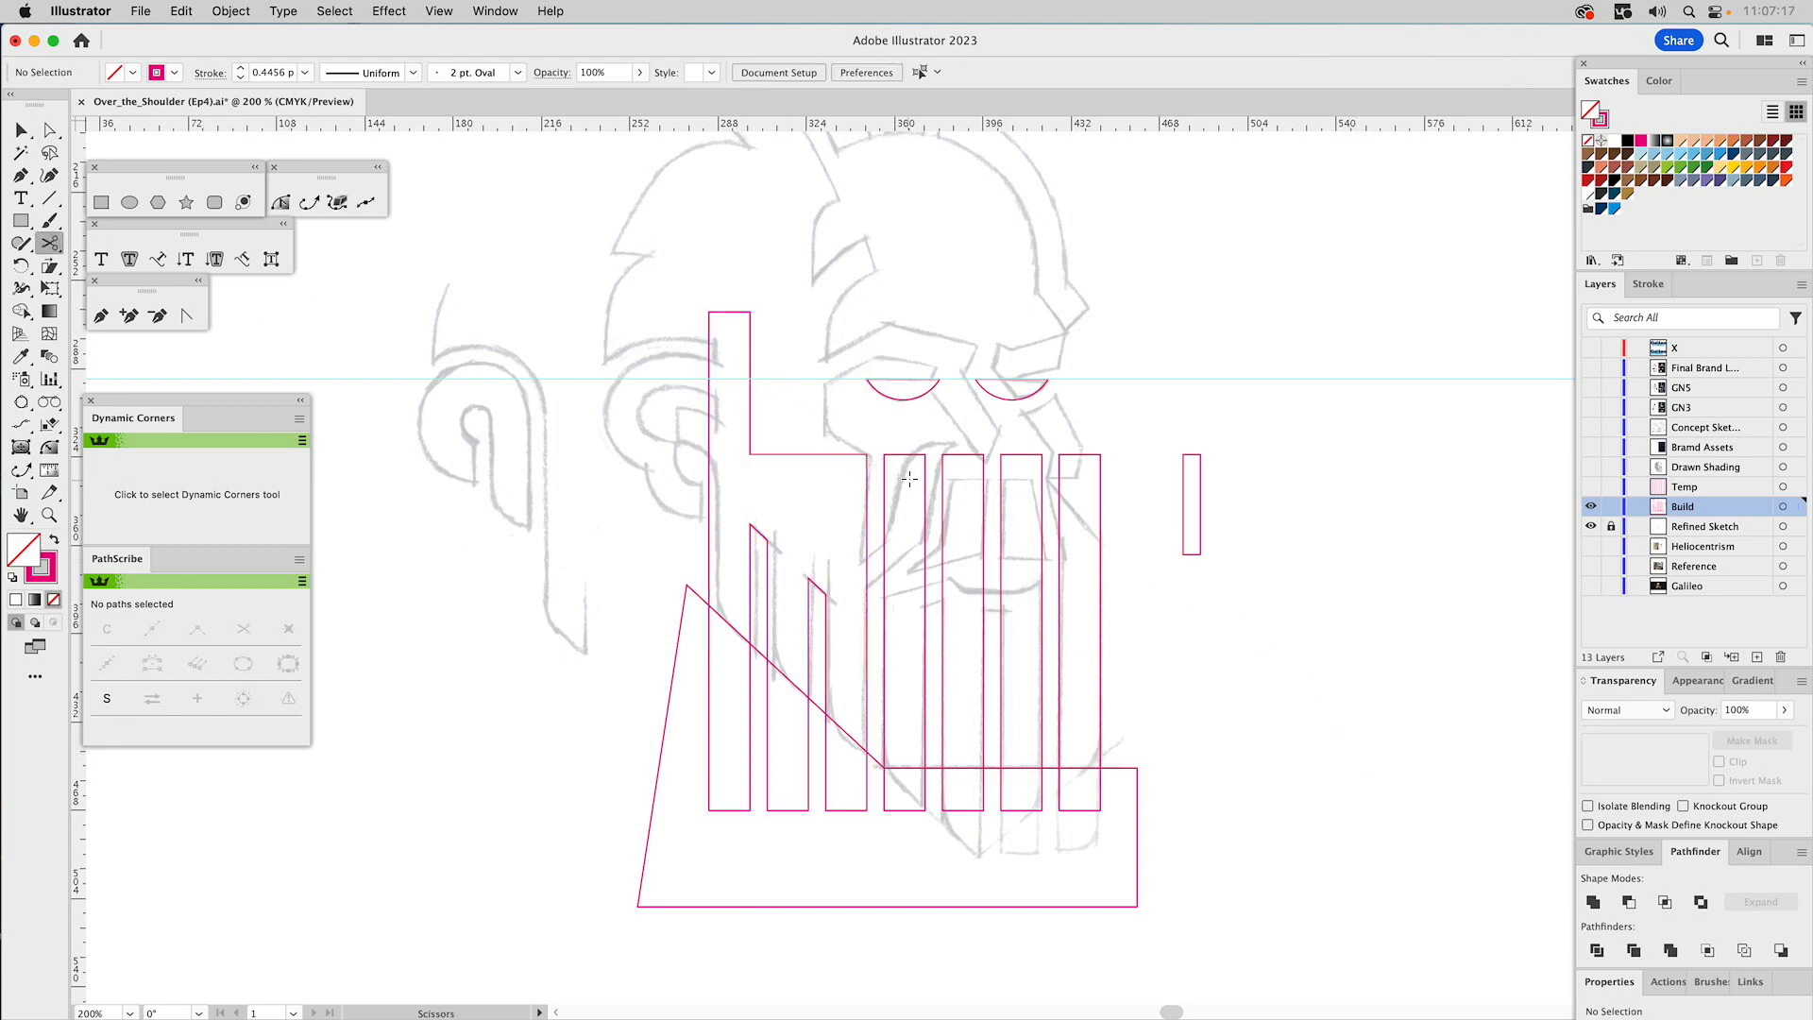
left_click(867, 455)
key("a")
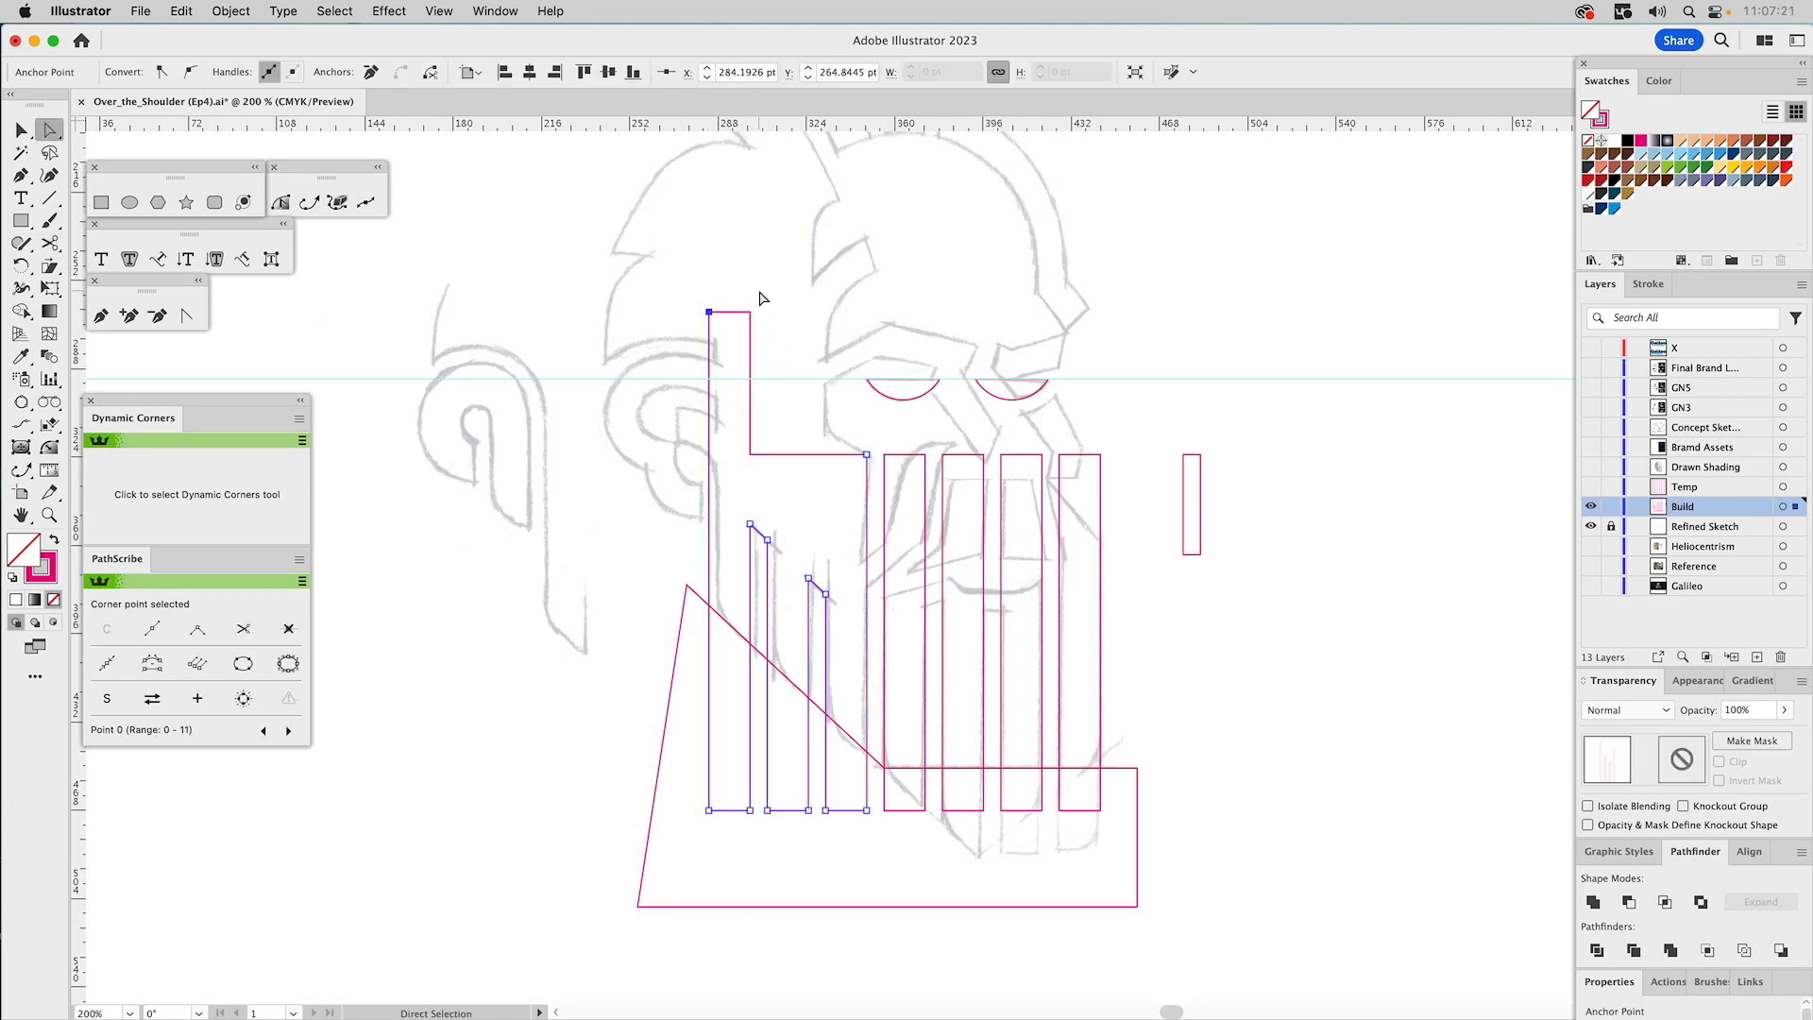
left_click(750, 312)
key("Delete")
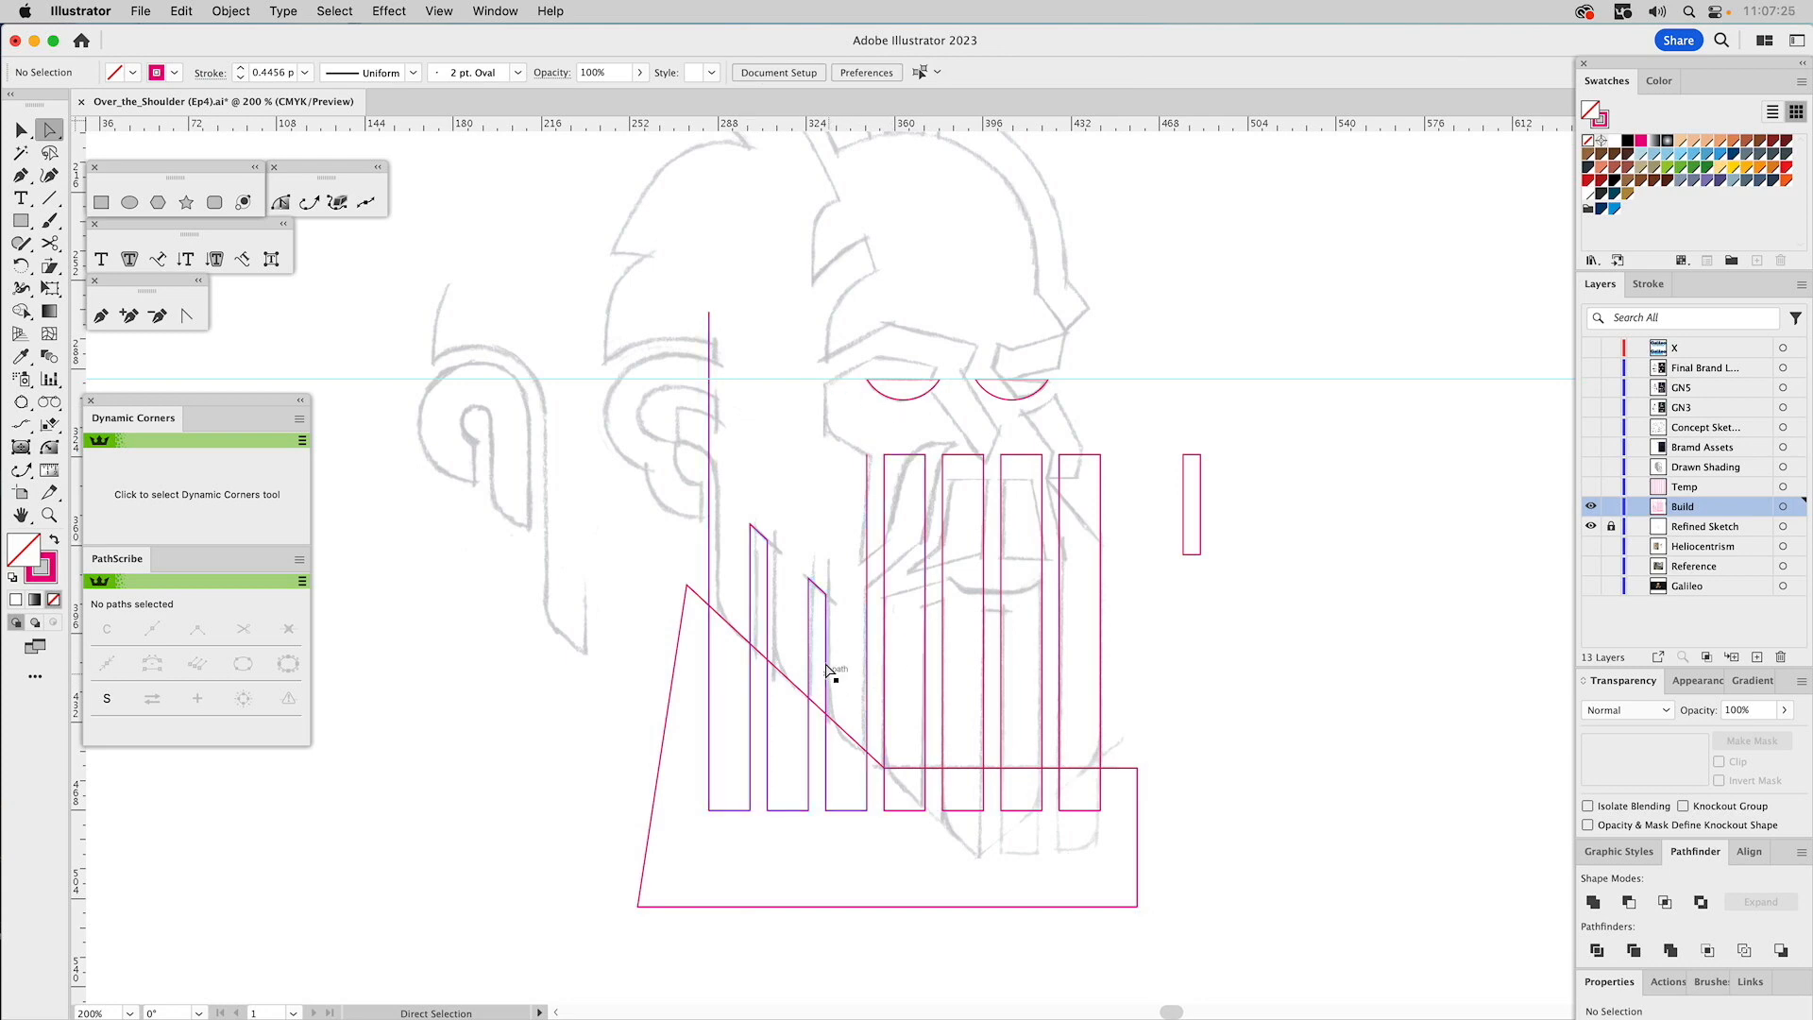
key("super+z")
key("super+z")
key("super+z")
key("super+z")
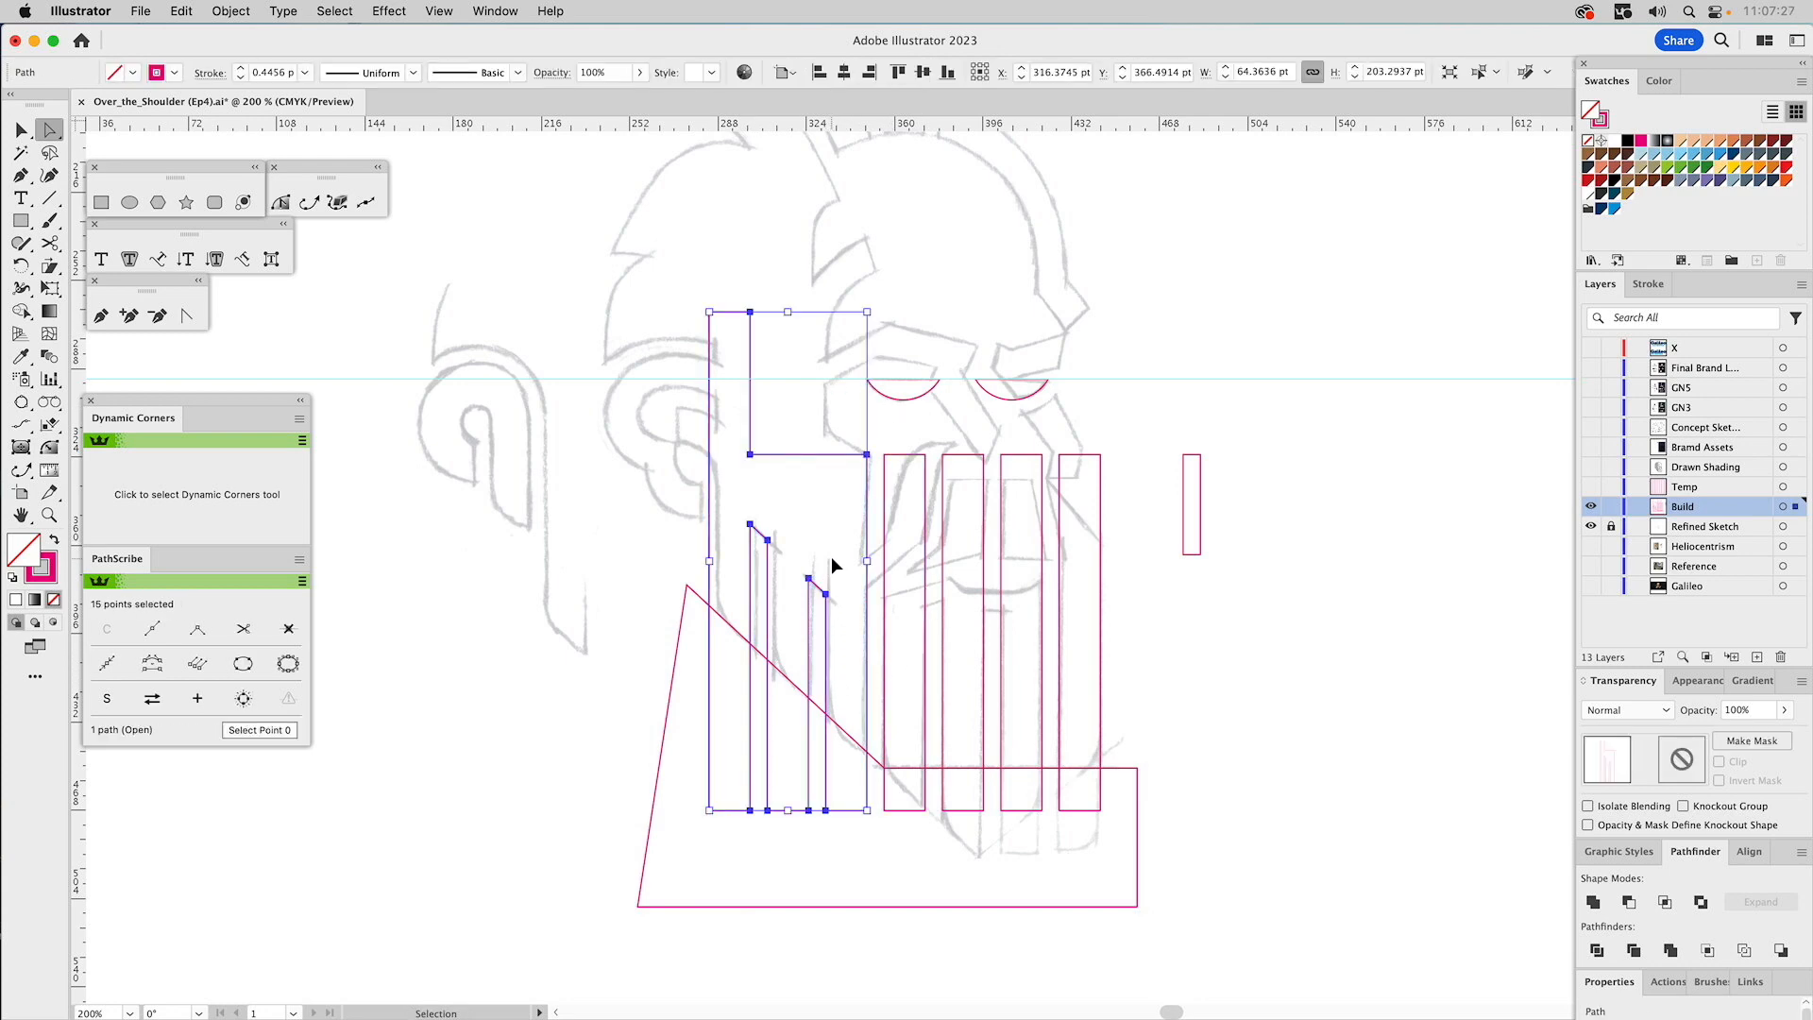
Unite all the beard bars as one group and subtract the remaining five-point shape from their lower ends with Minus Front.
key("v")
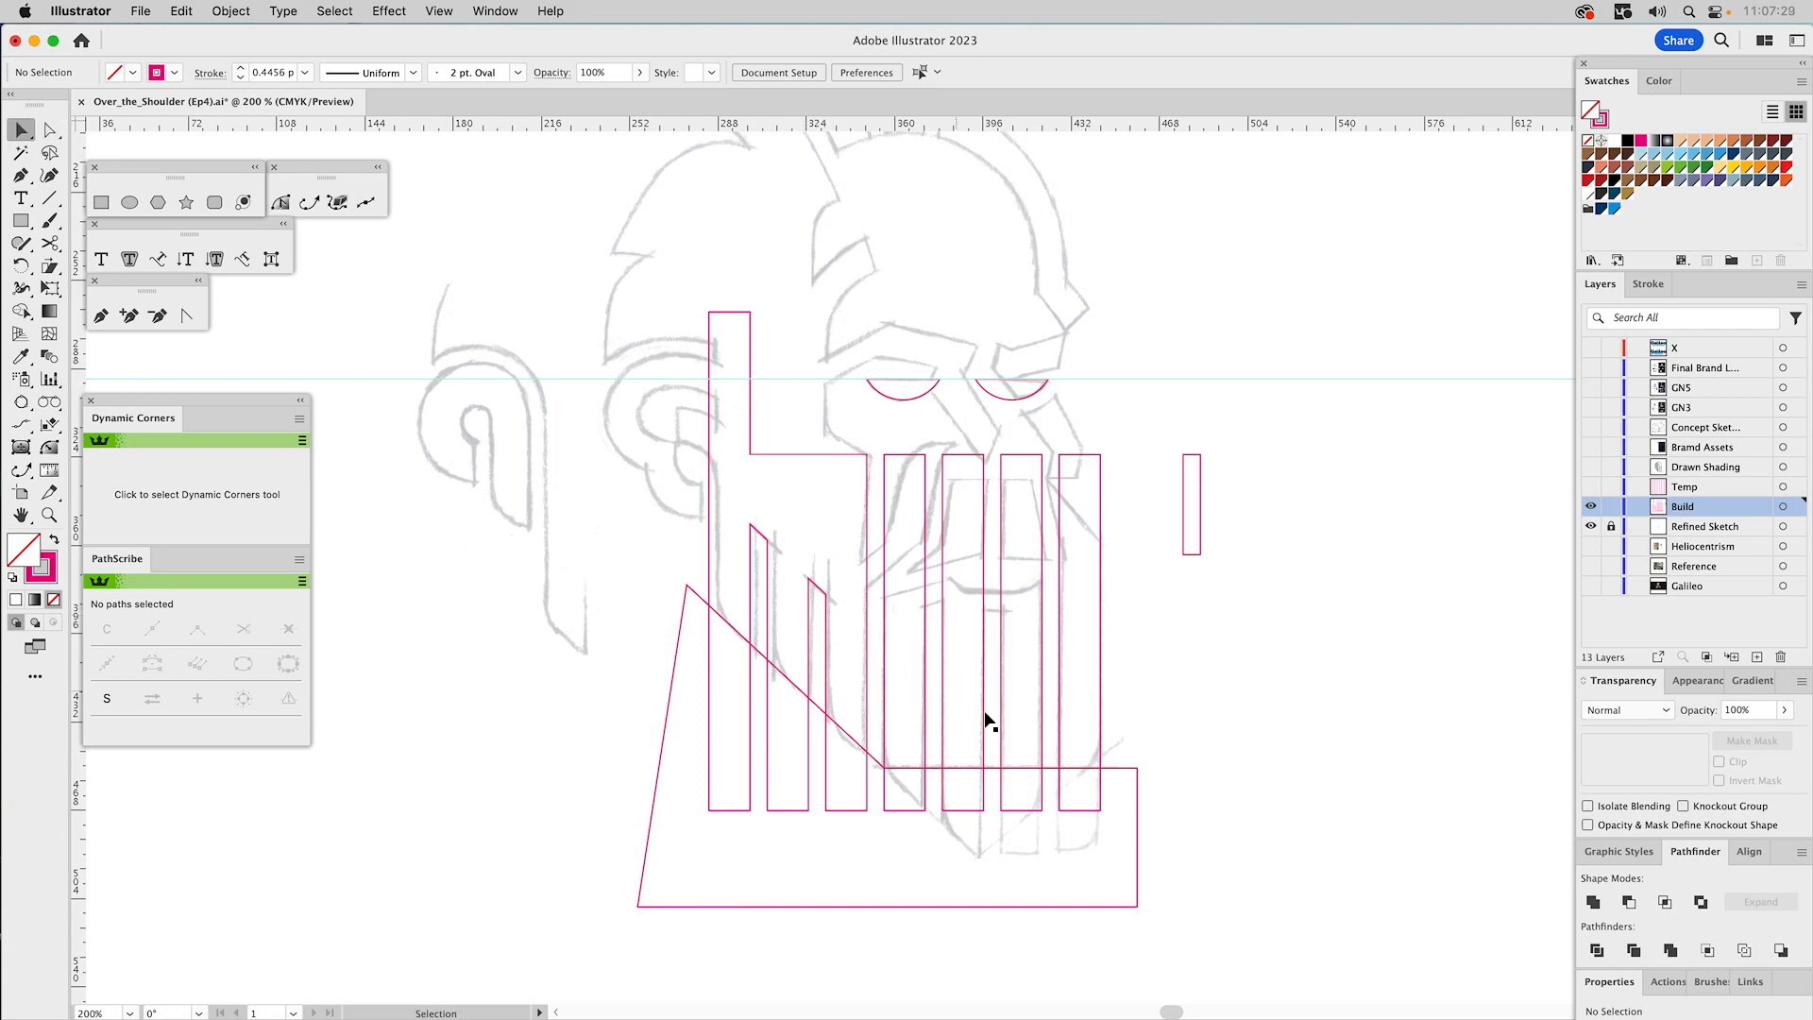
left_click_drag(1119, 523, 831, 588)
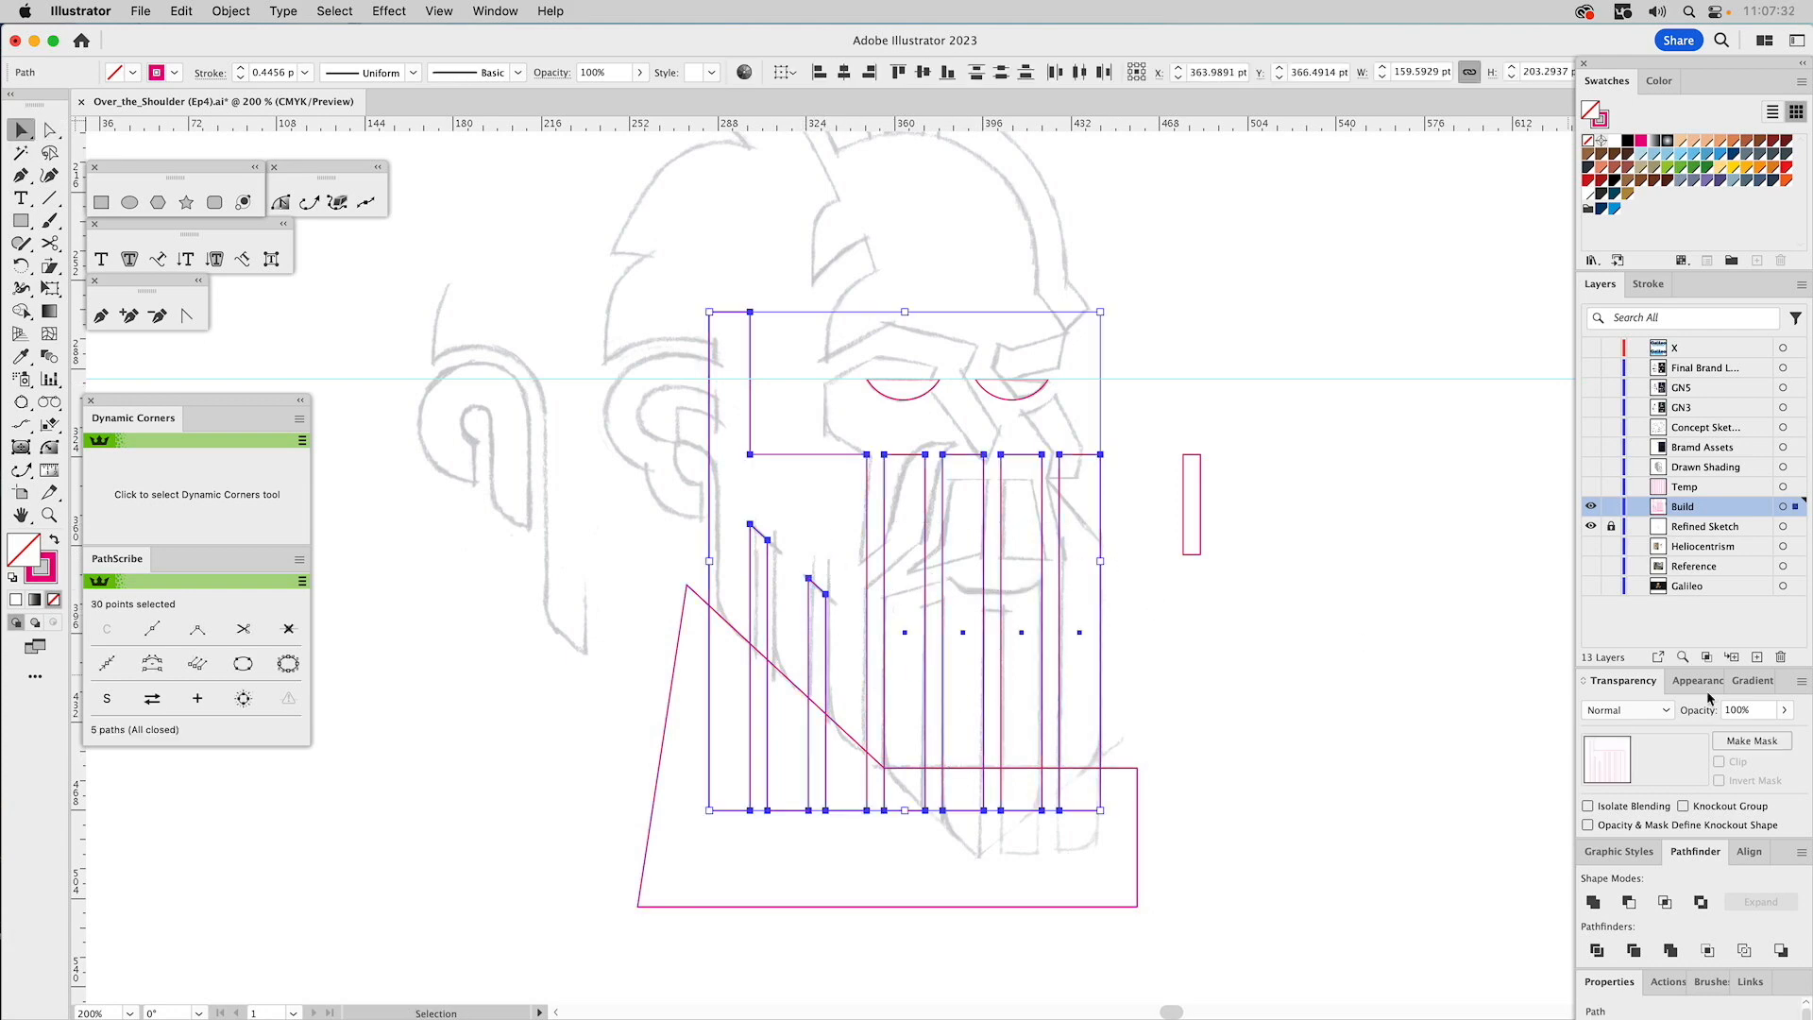
left_click(1591, 903)
left_click(1088, 880)
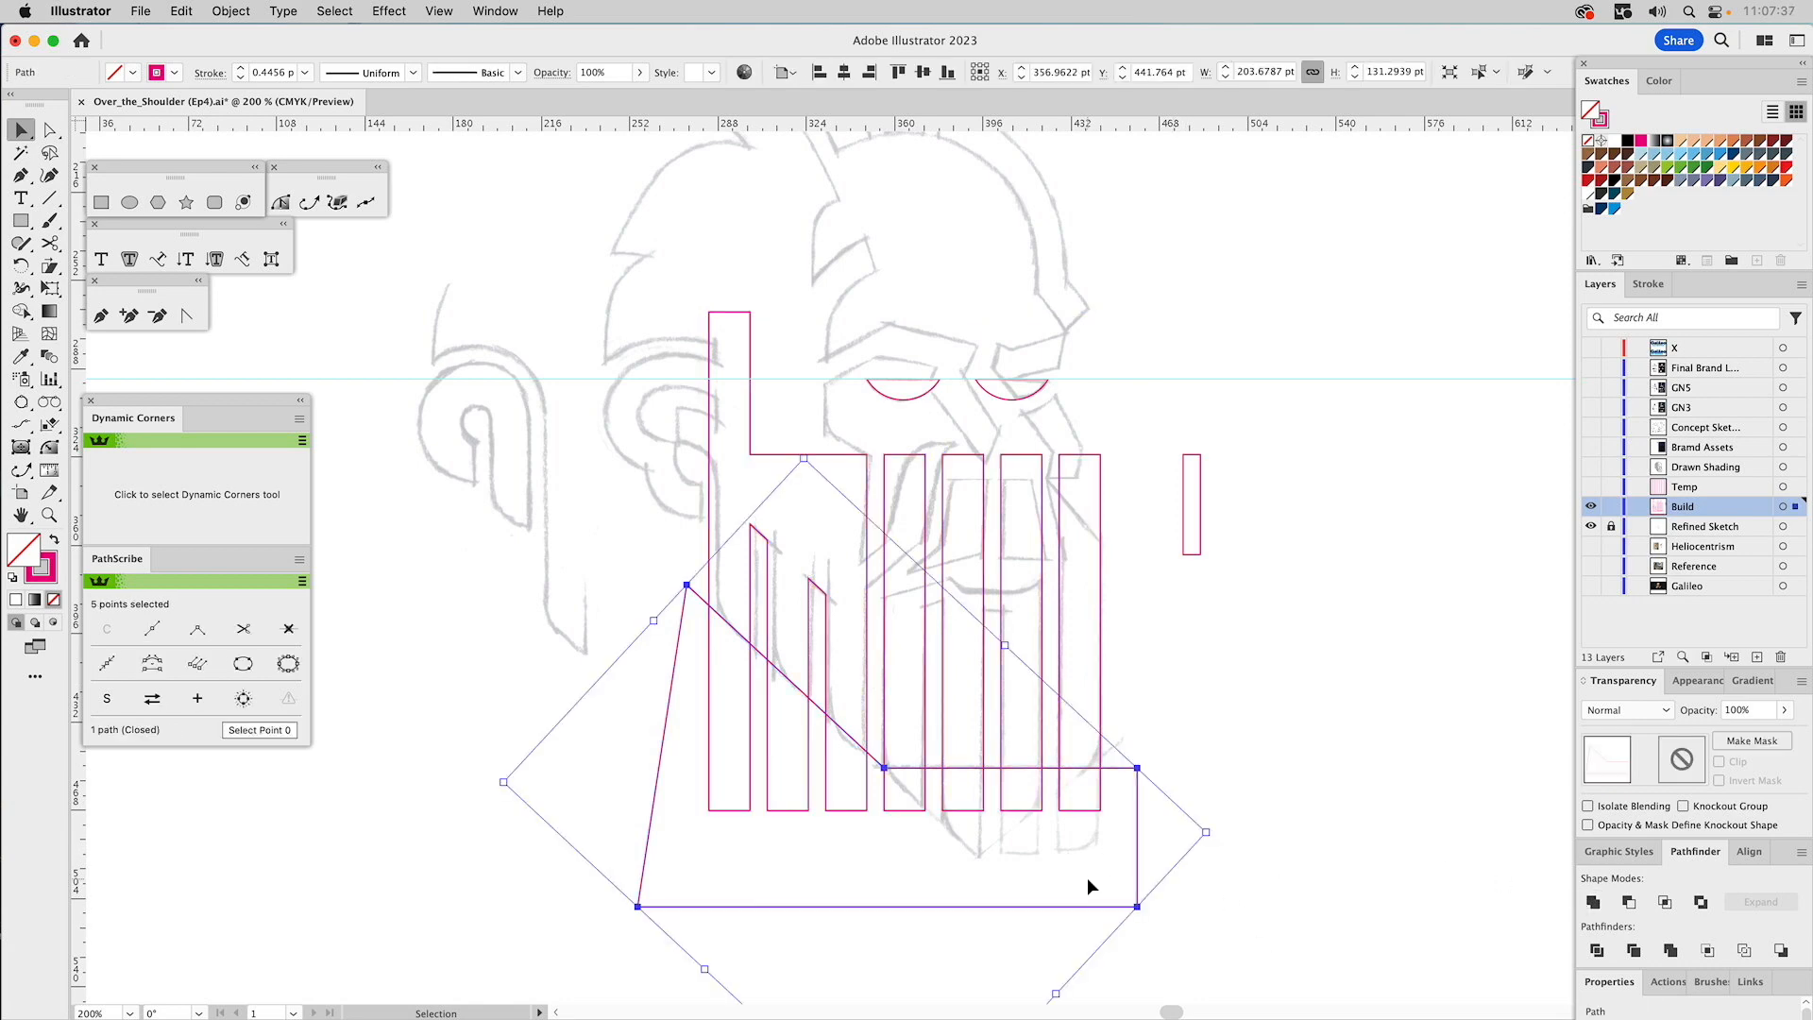
key("super+z")
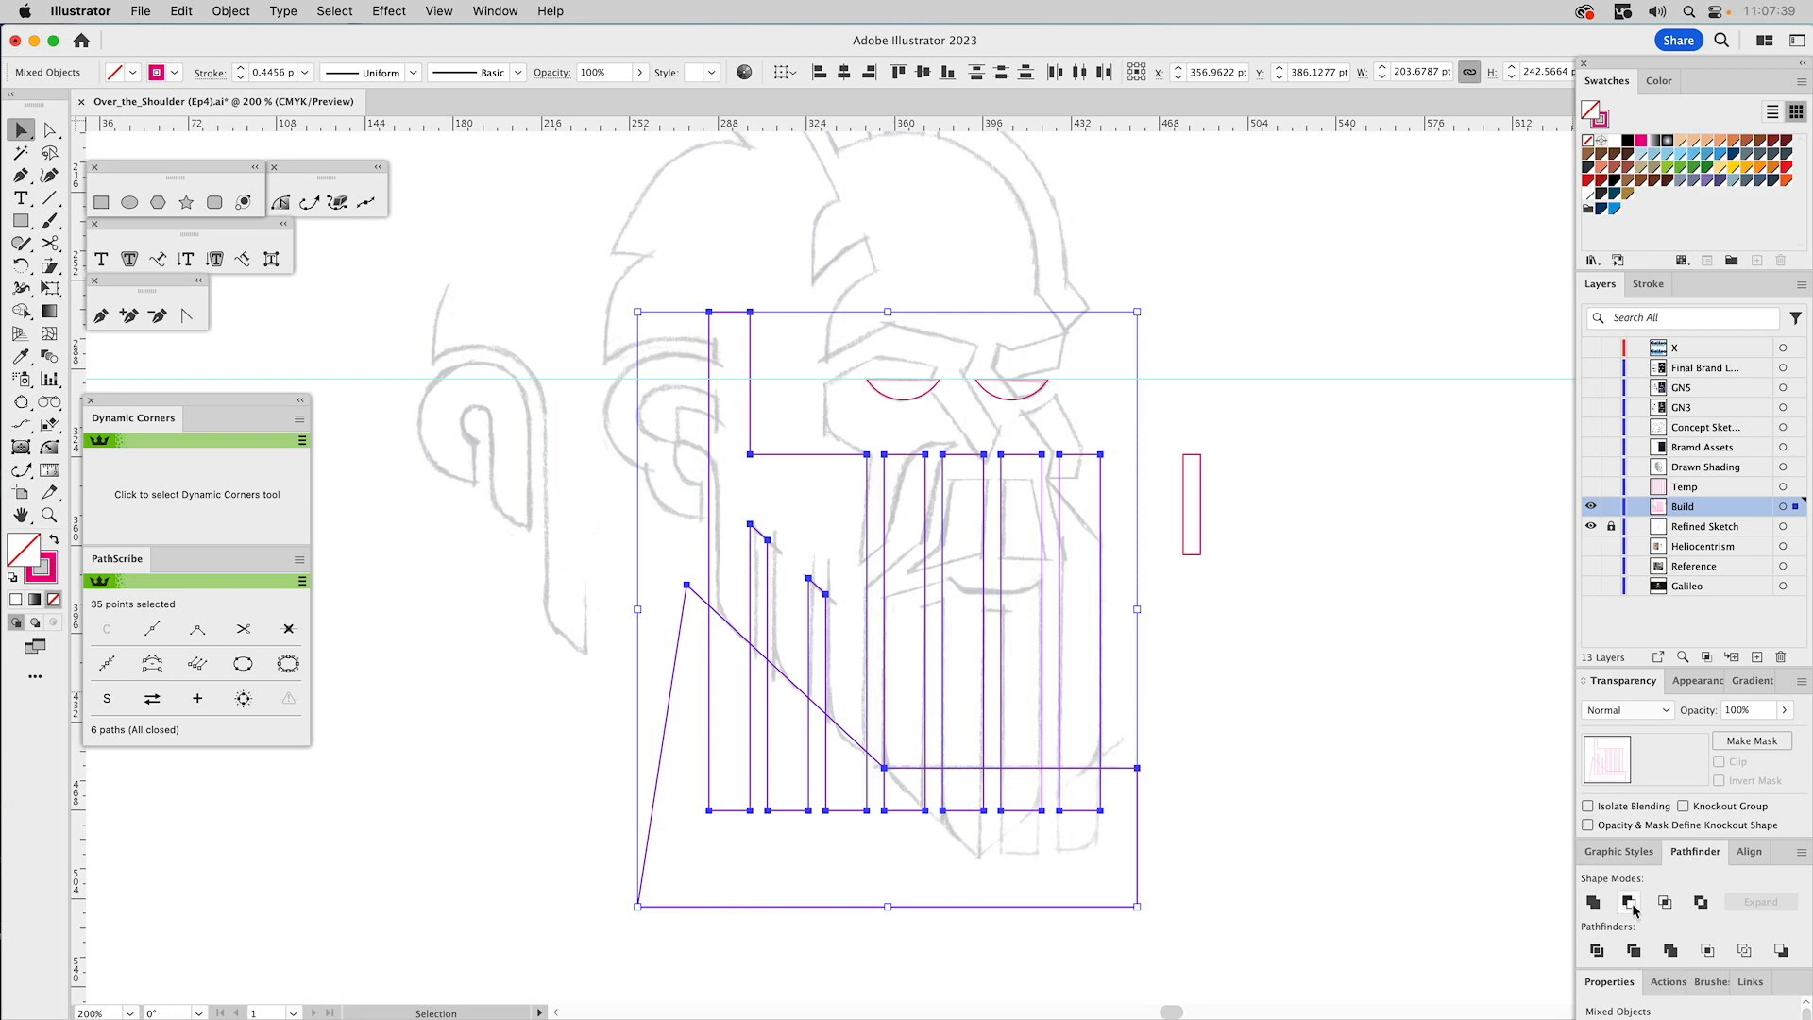
left_click(1344, 719)
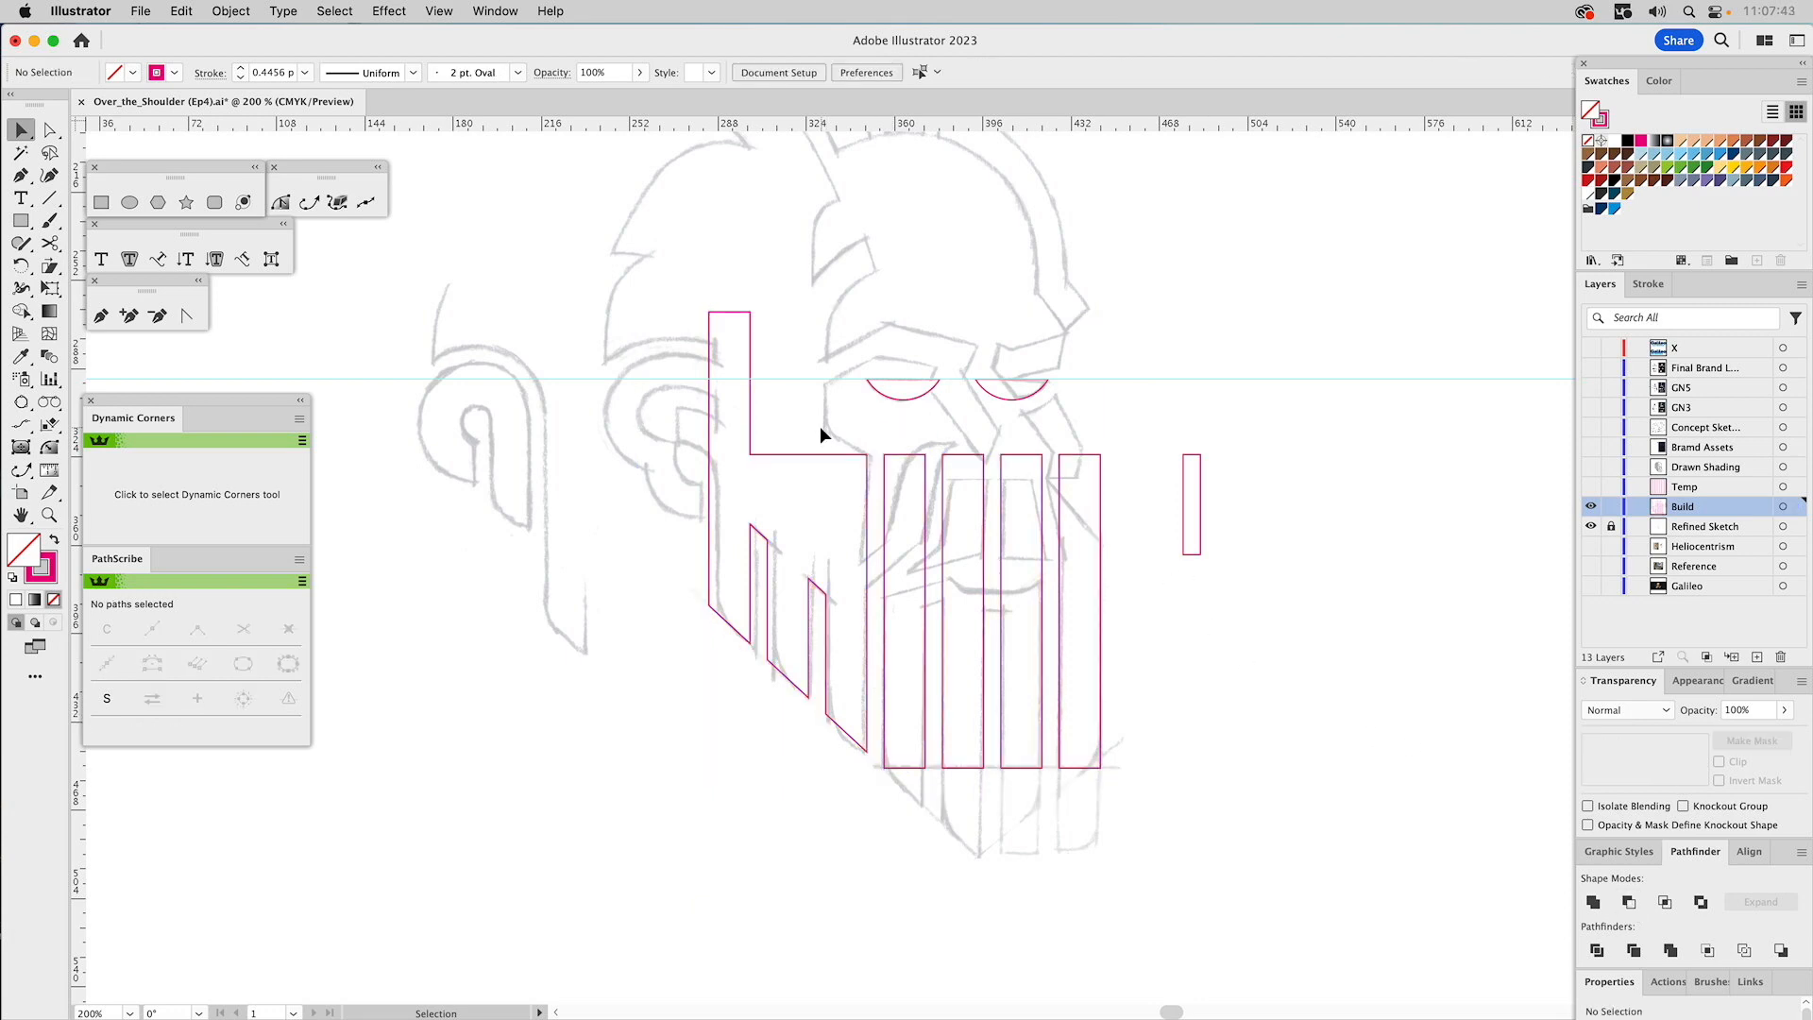
Lower the top edges of the four front beard bars together to about Y 333 pt, near the base of the sketched nose.
key("a")
left_click_drag(874, 440, 1140, 502)
left_click_drag(1043, 455, 1039, 478)
left_click(1167, 424)
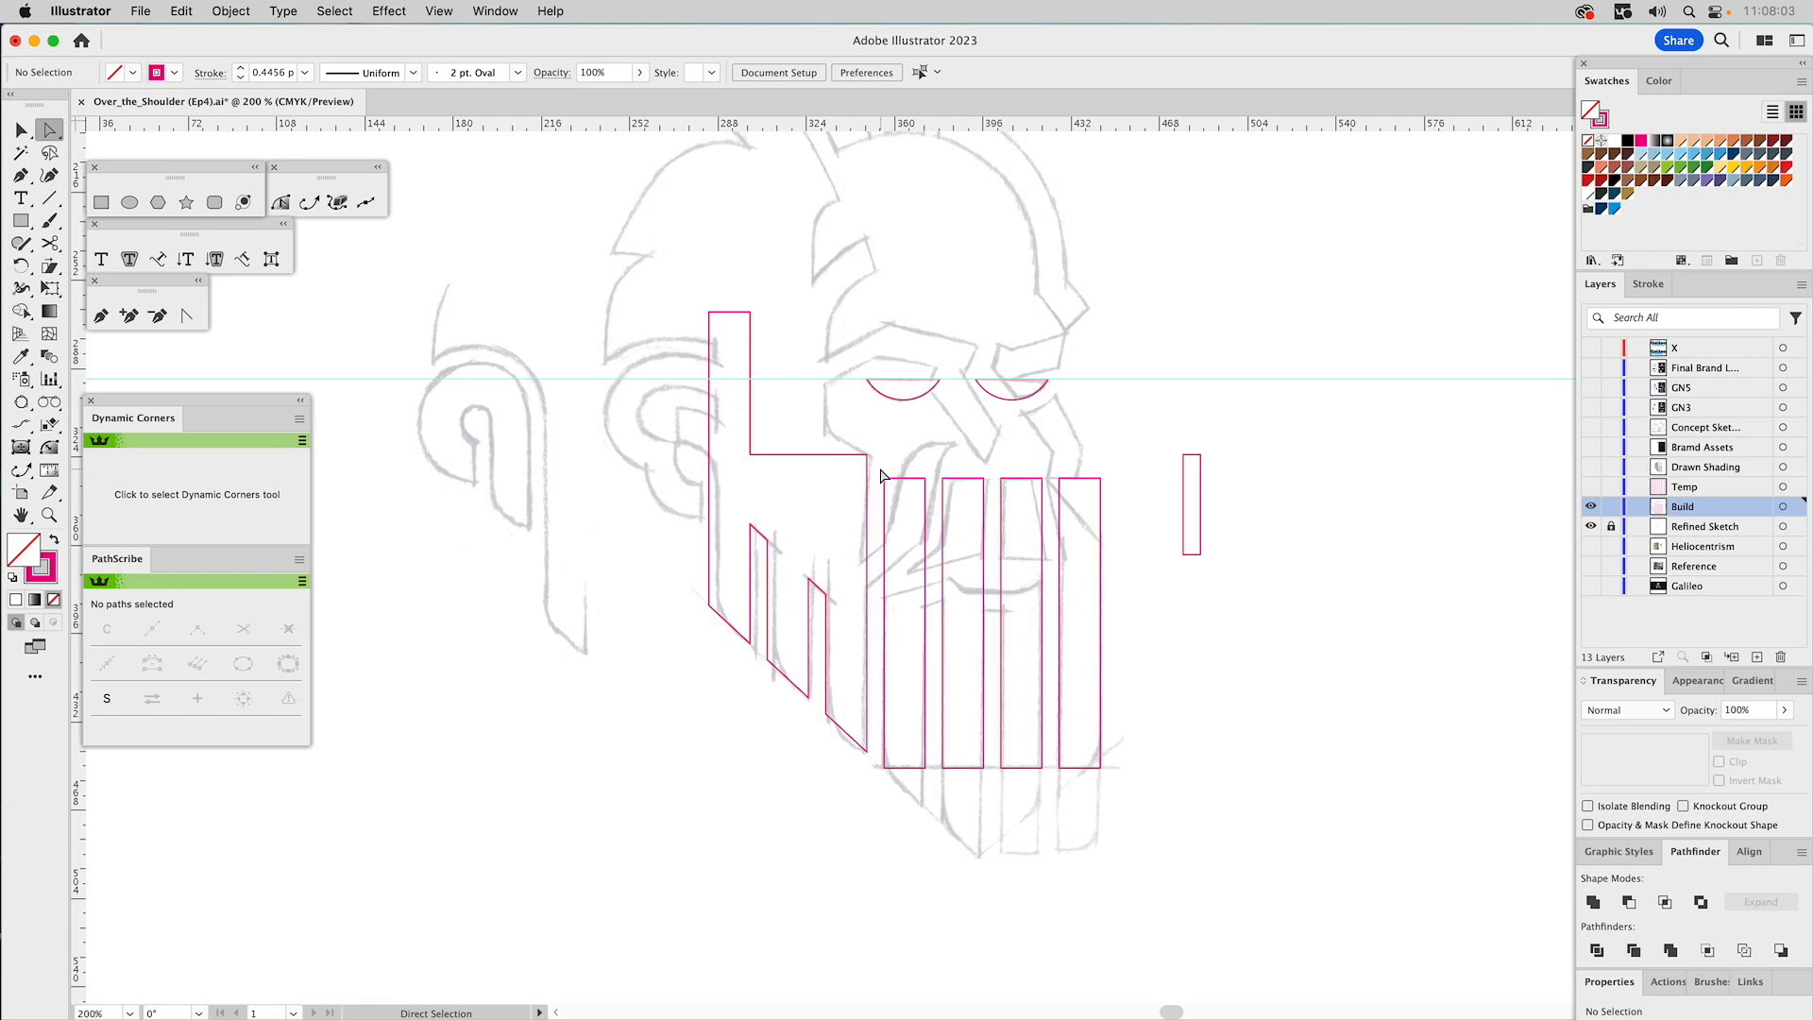
Shorten the rearmost of the four front bars from its top edge to a height of about 78 pt.
left_click_drag(882, 472, 986, 491)
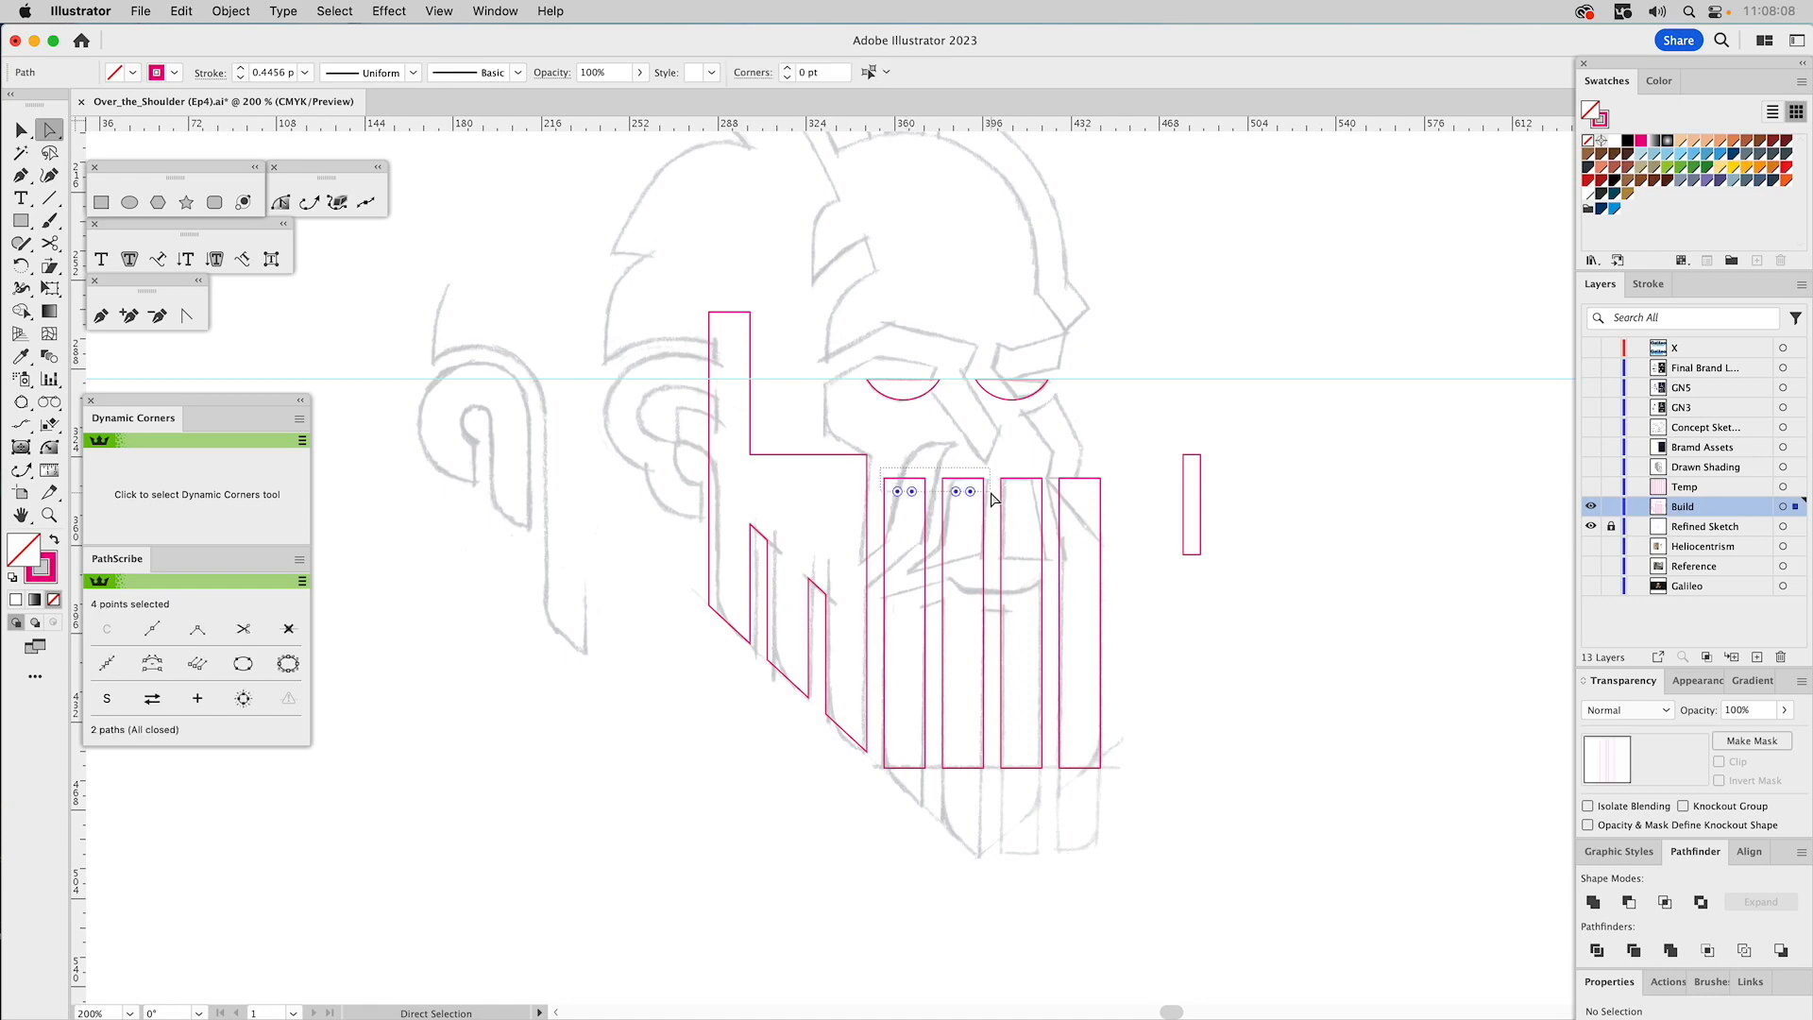
left_click(935, 461)
left_click(884, 478)
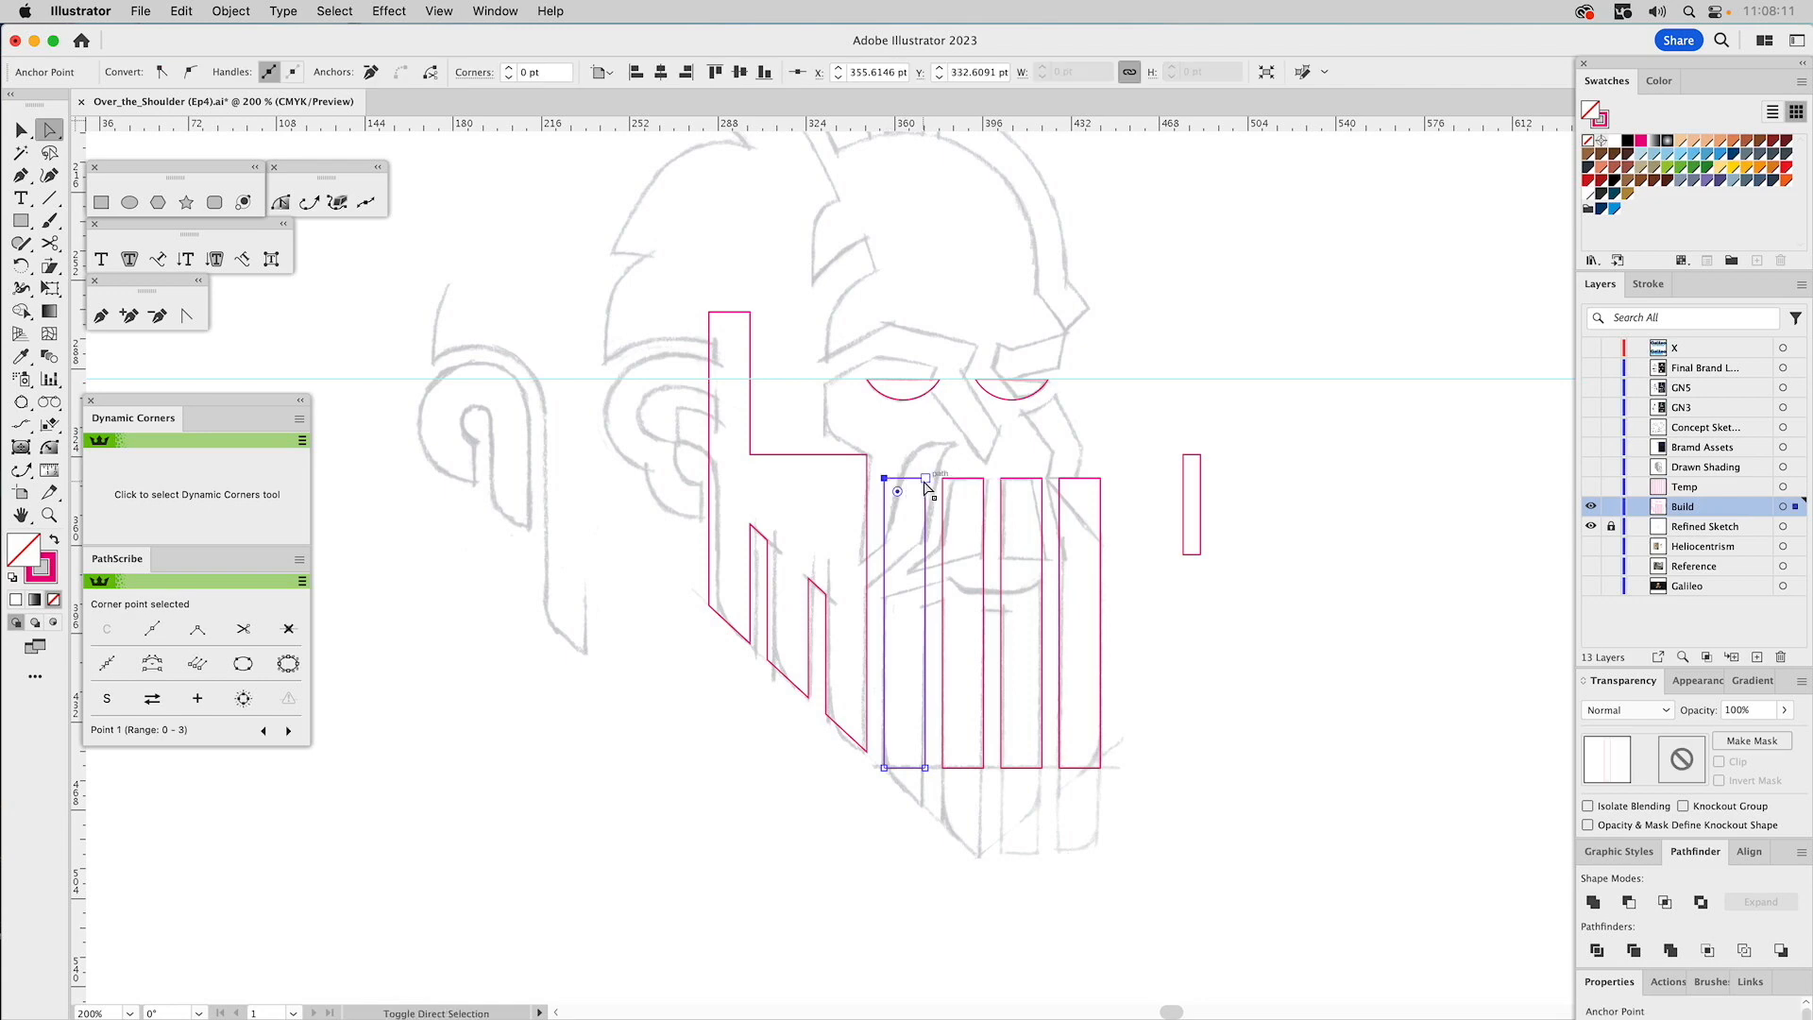
left_click_drag(925, 479, 924, 541)
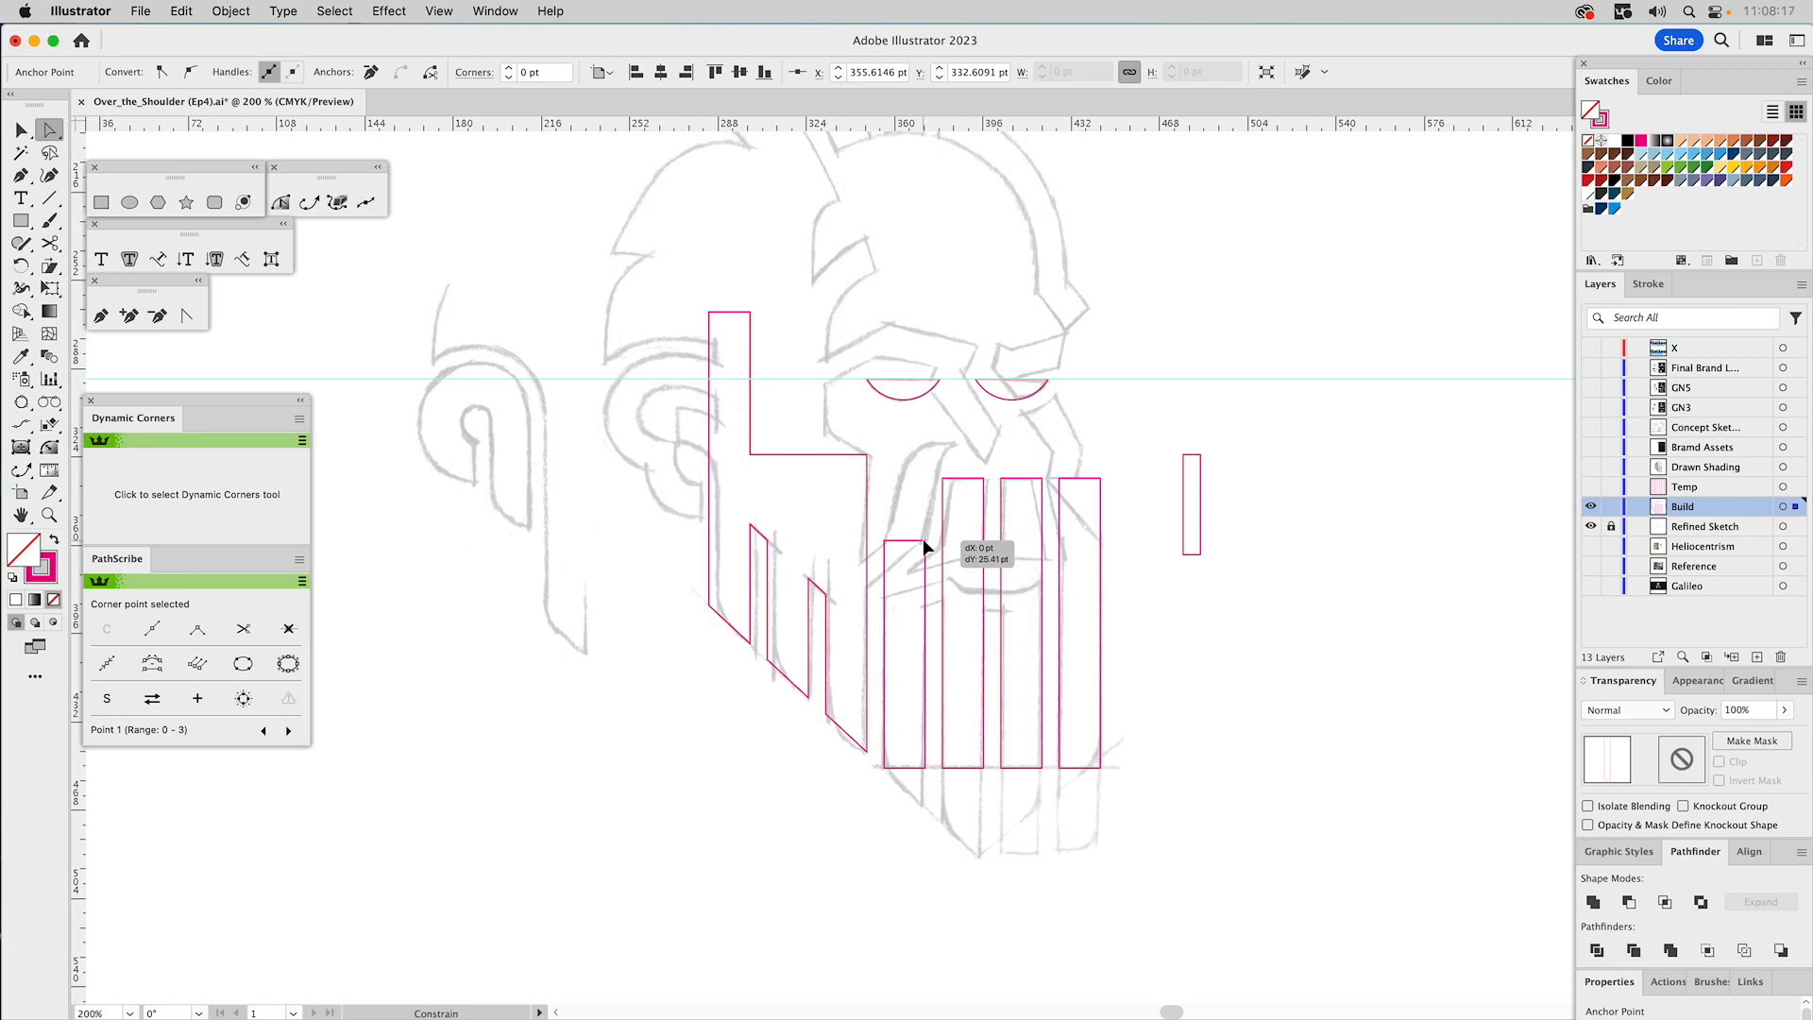
left_click_drag(921, 539, 921, 576)
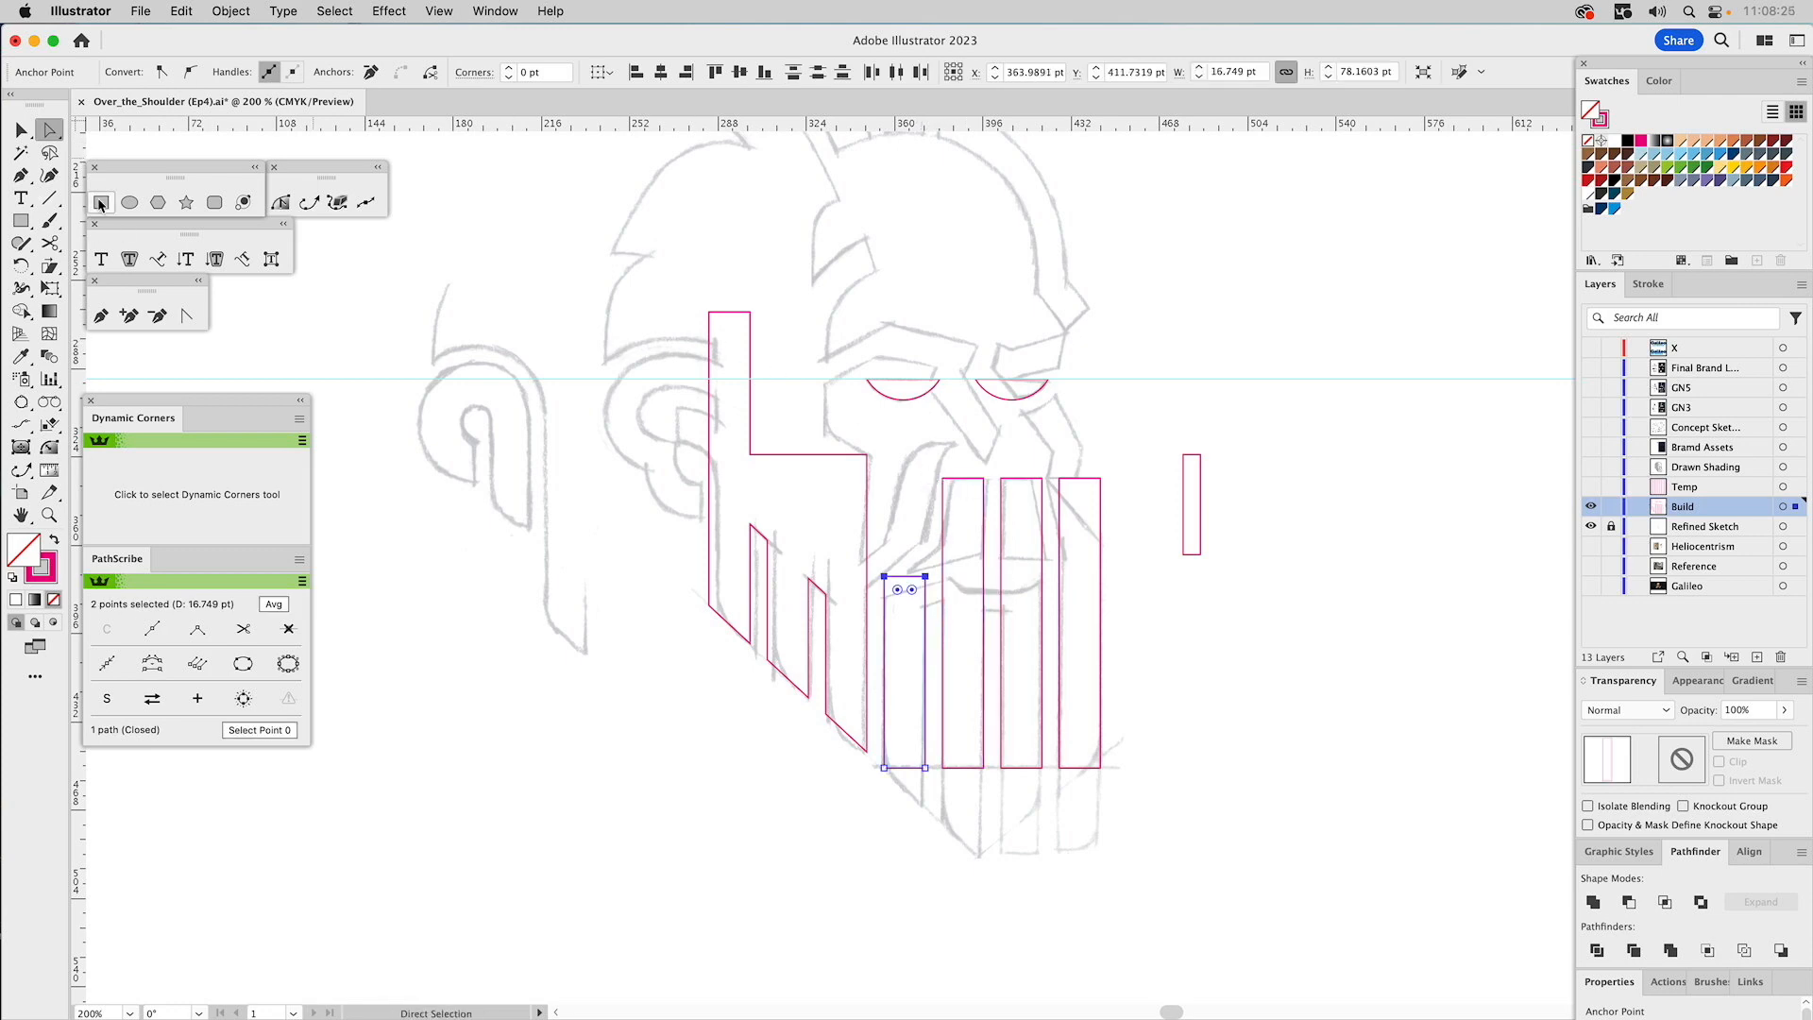
Draw a wide, low rectangle resting on the tops of the three foremost bars and extending past the front bar.
left_click(101, 202)
mouse_move(943, 479)
left_mouse_down()
mouse_move(1176, 437)
mouse_move(1154, 437)
left_mouse_up()
key("v")
left_click(1256, 472)
Shorten the two middle bars of the front four from their top edges to a height of about 81 pt.
key("a")
left_click(944, 492)
left_click_drag(944, 479, 978, 569)
left_click_drag(1037, 484, 1040, 570)
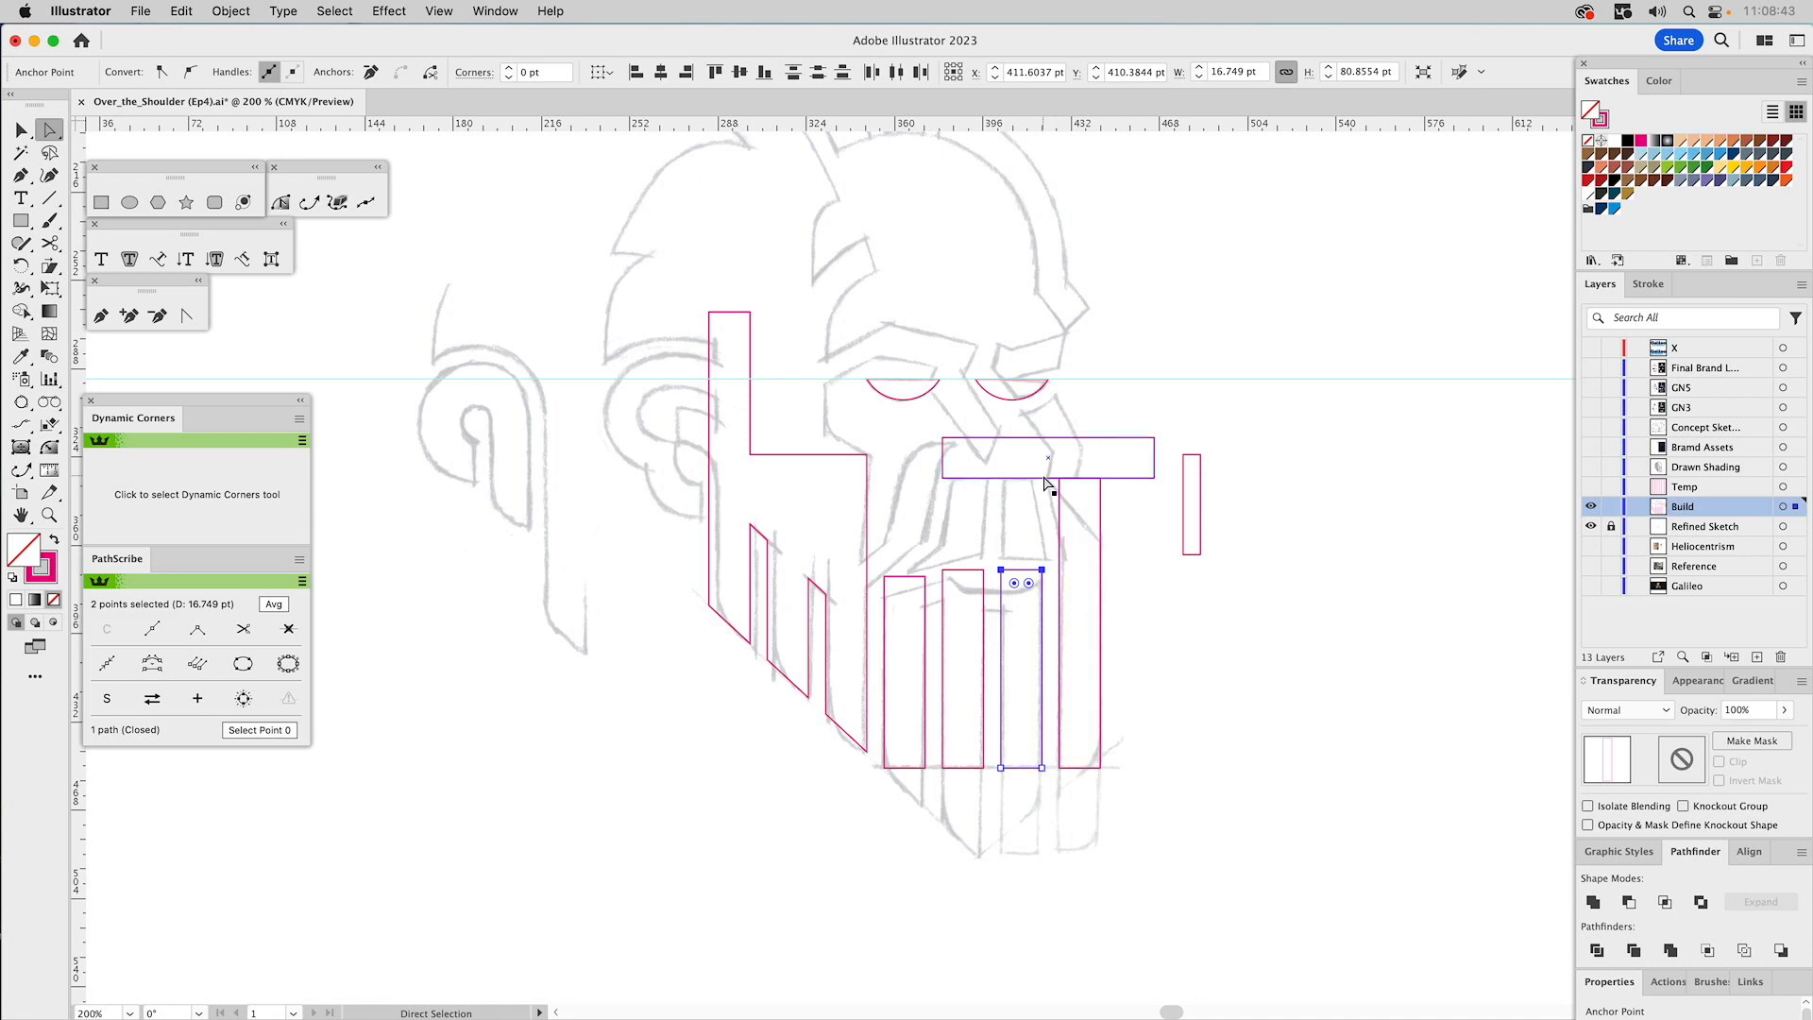
left_click(1212, 601)
key("v")
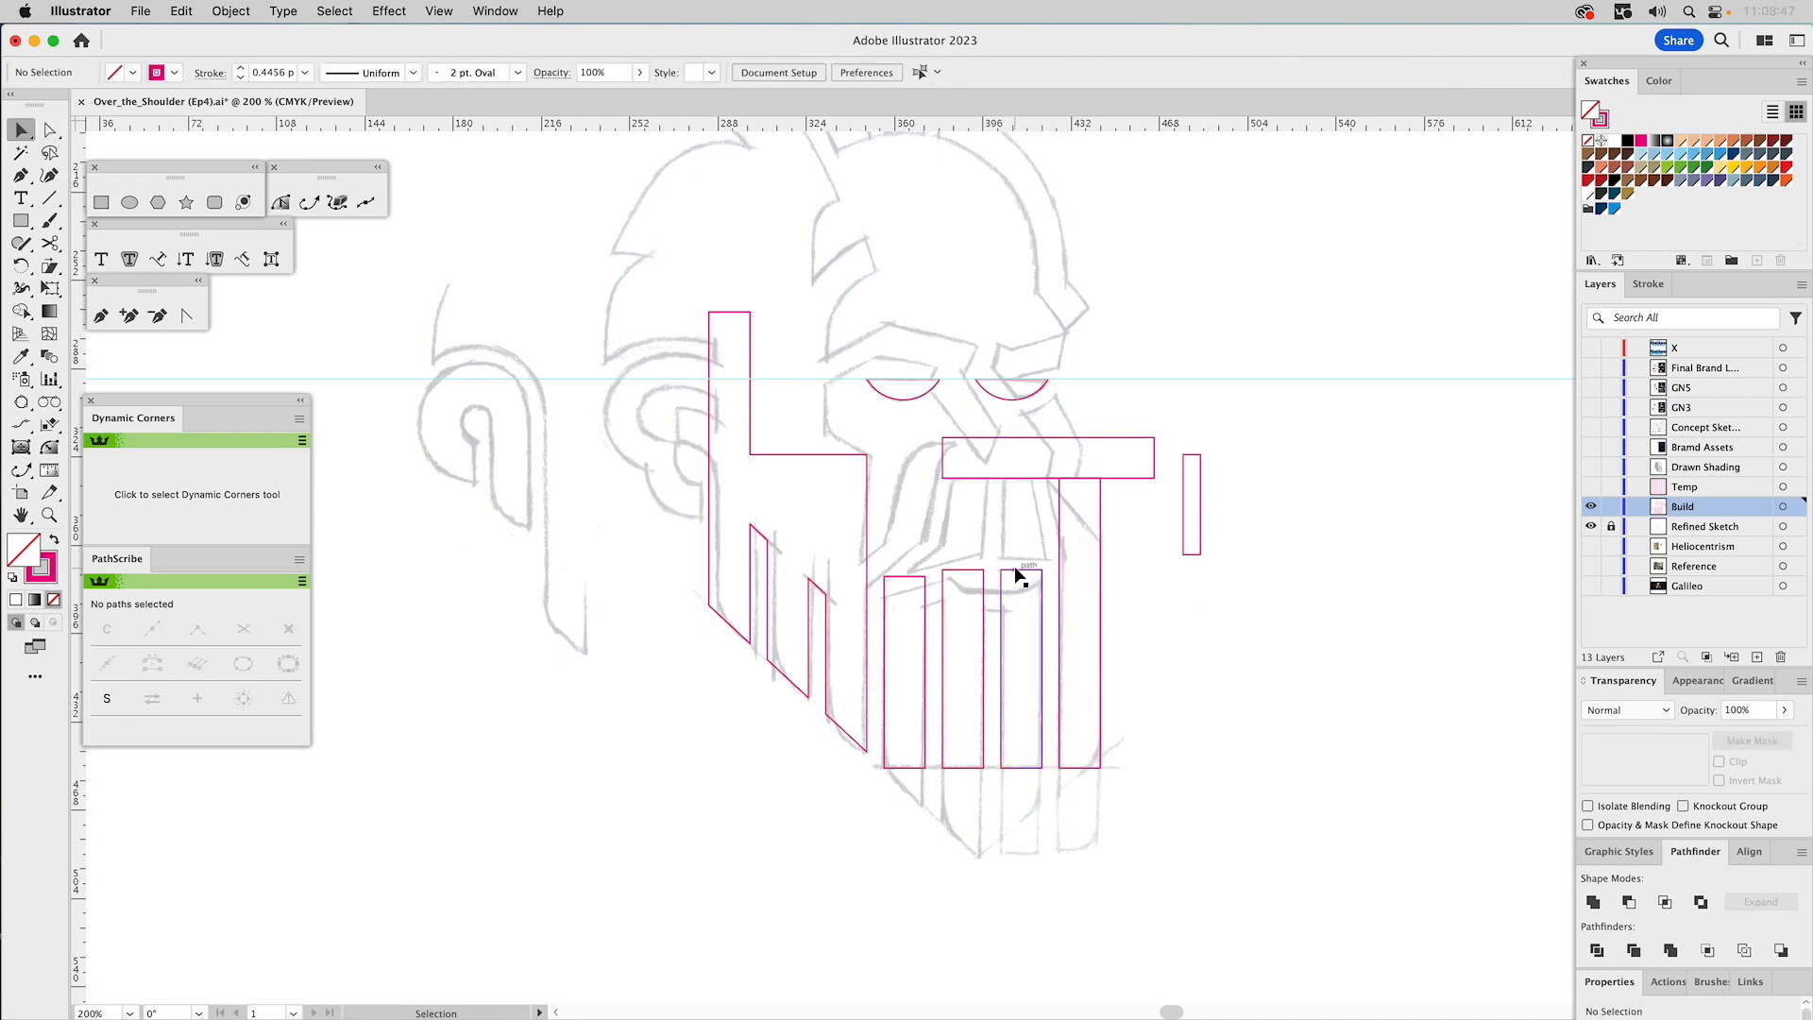
left_click(1013, 574)
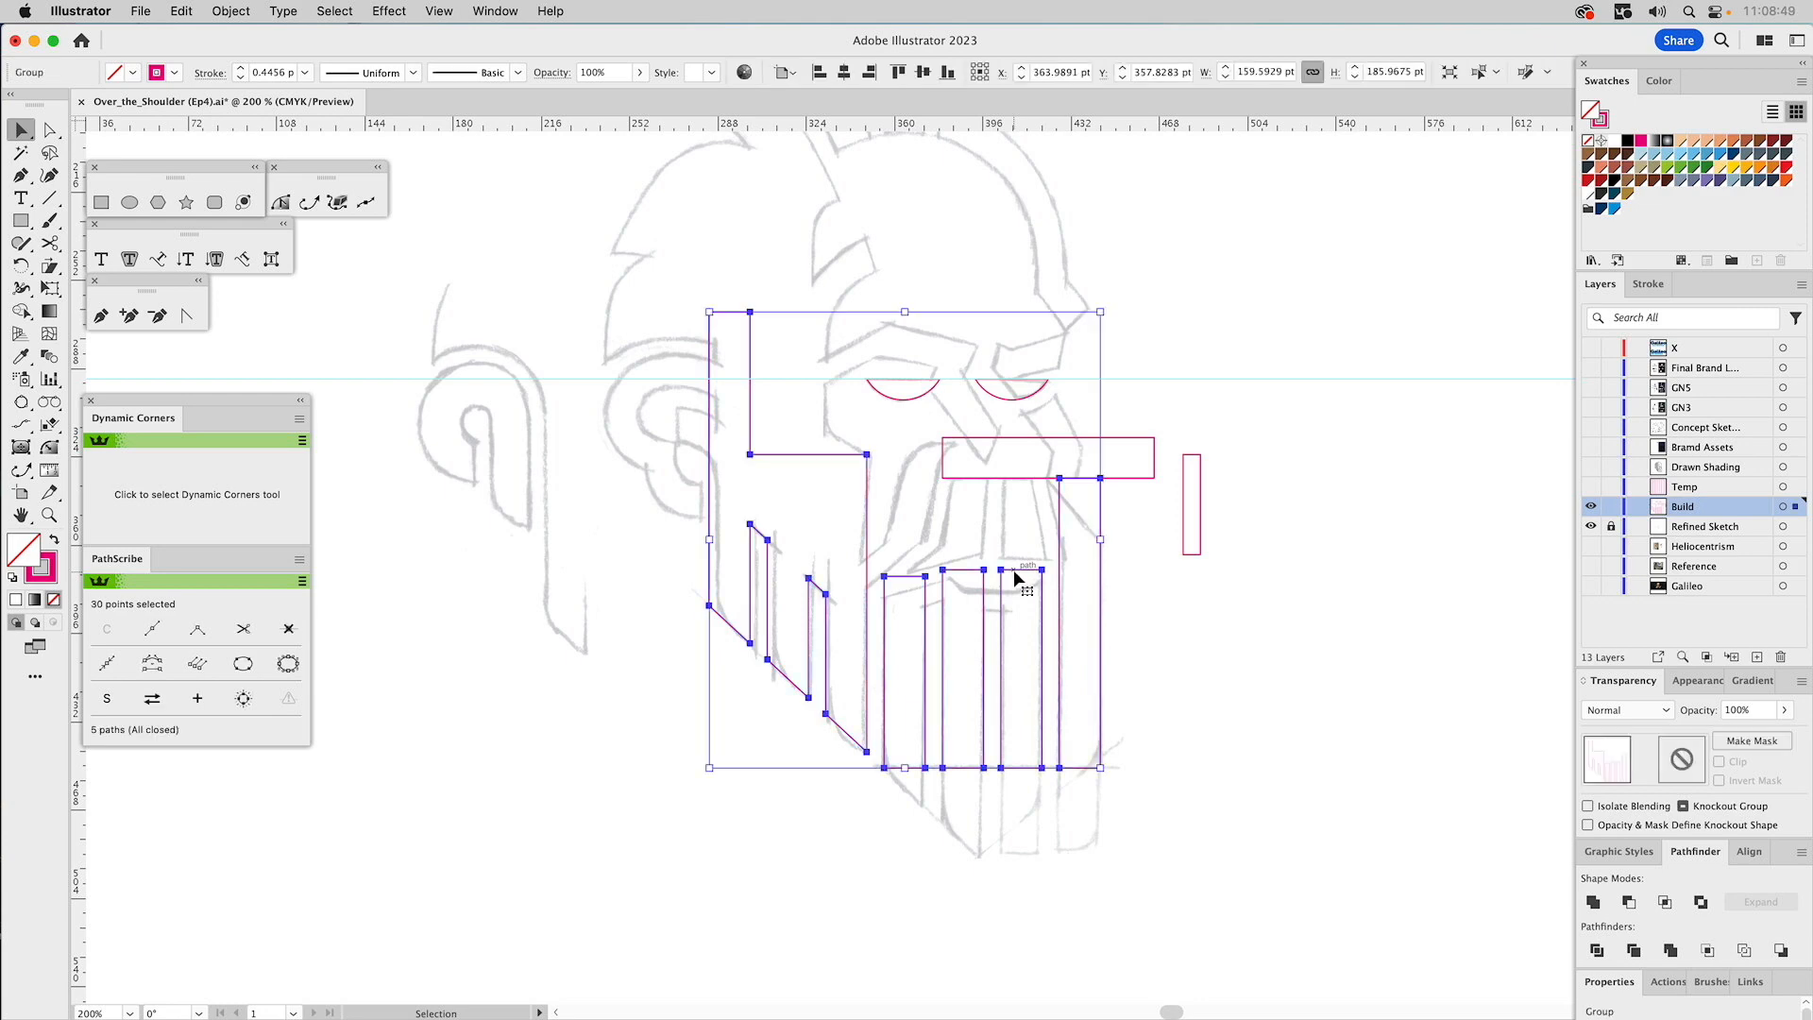
double_click(1015, 578)
left_click(1018, 576)
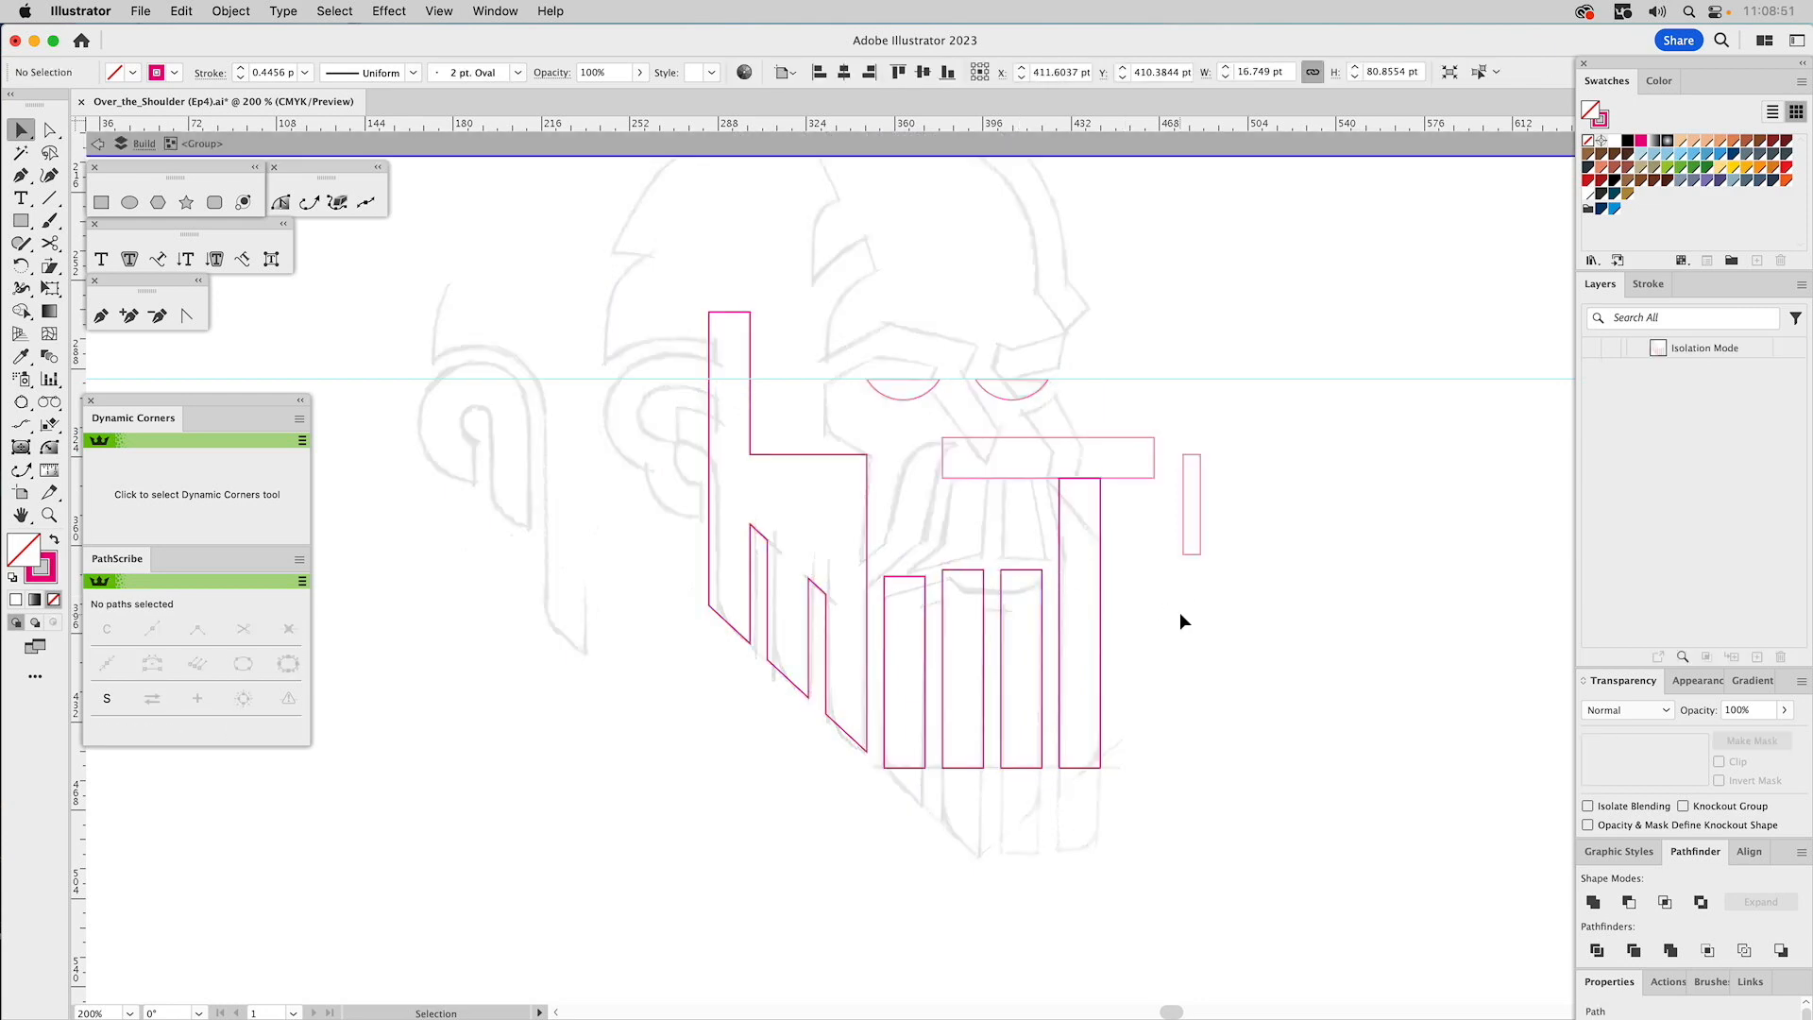
key("Escape")
Duplicate the second bar from the front up against the wide rectangle's underside and shorten the copy to about 36 pt high.
key("a")
left_click_drag(1002, 573, 1005, 478)
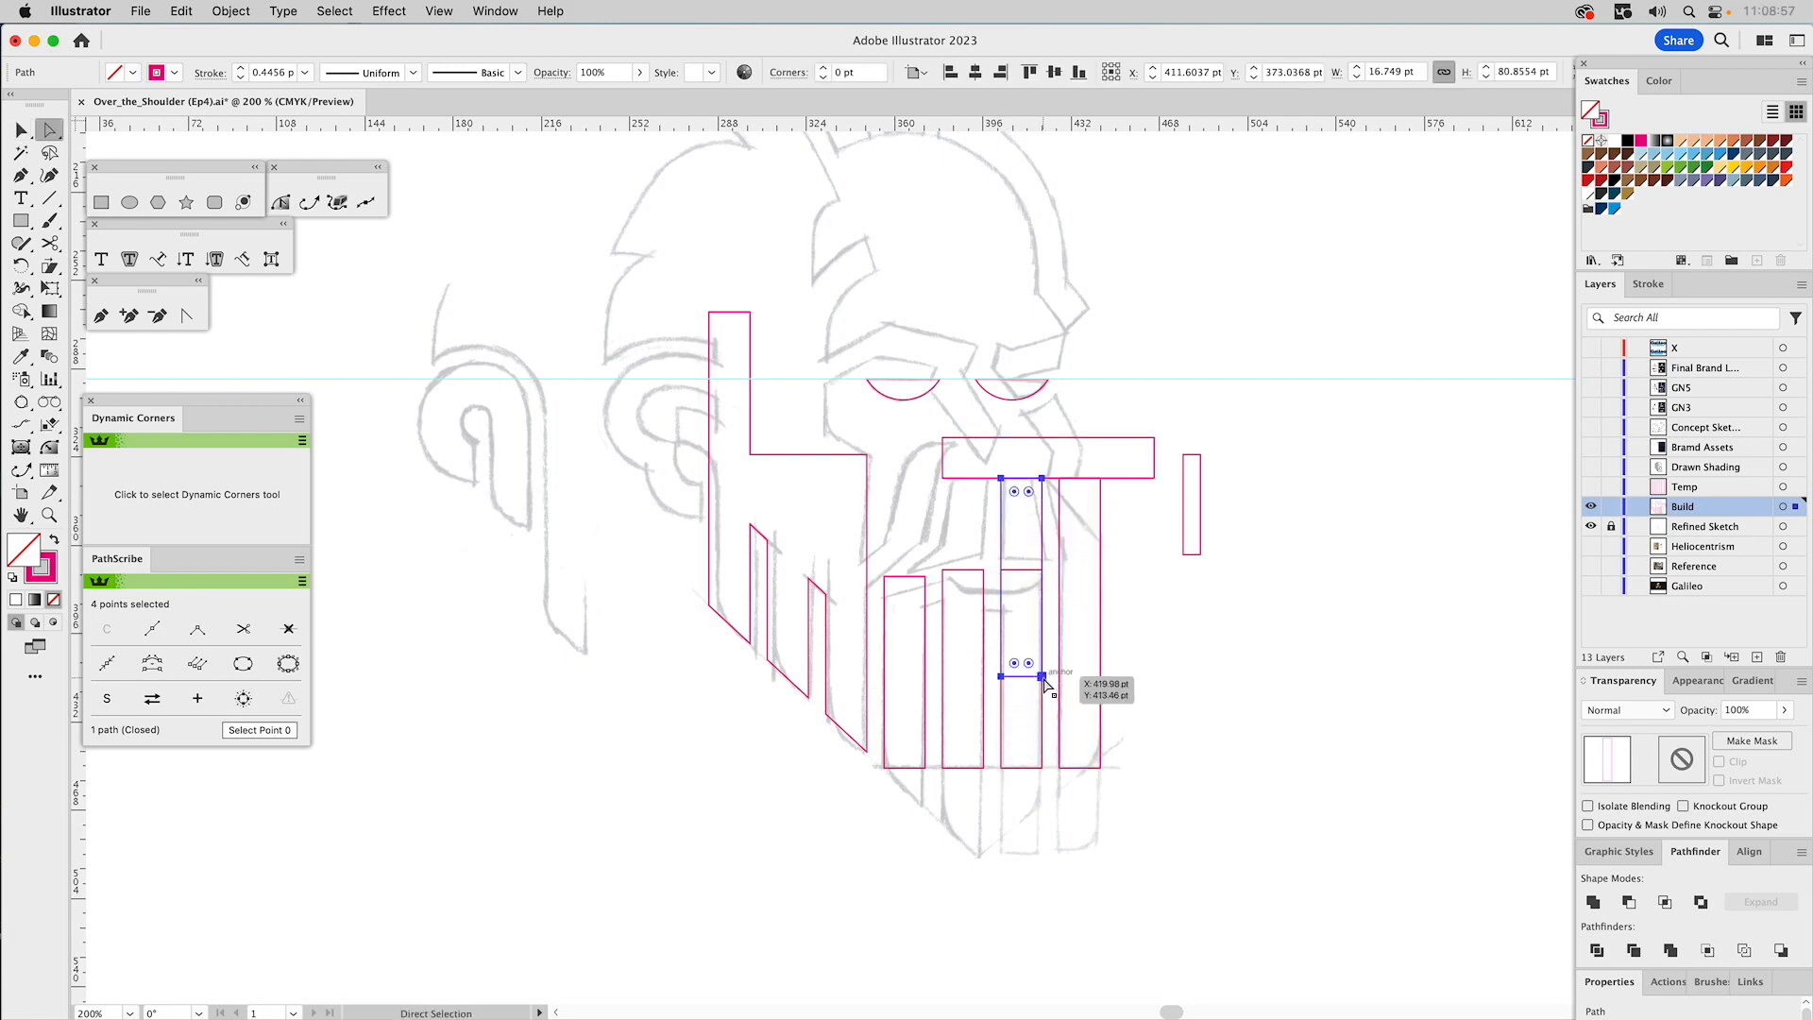
left_click_drag(1004, 676, 1006, 565)
key("v")
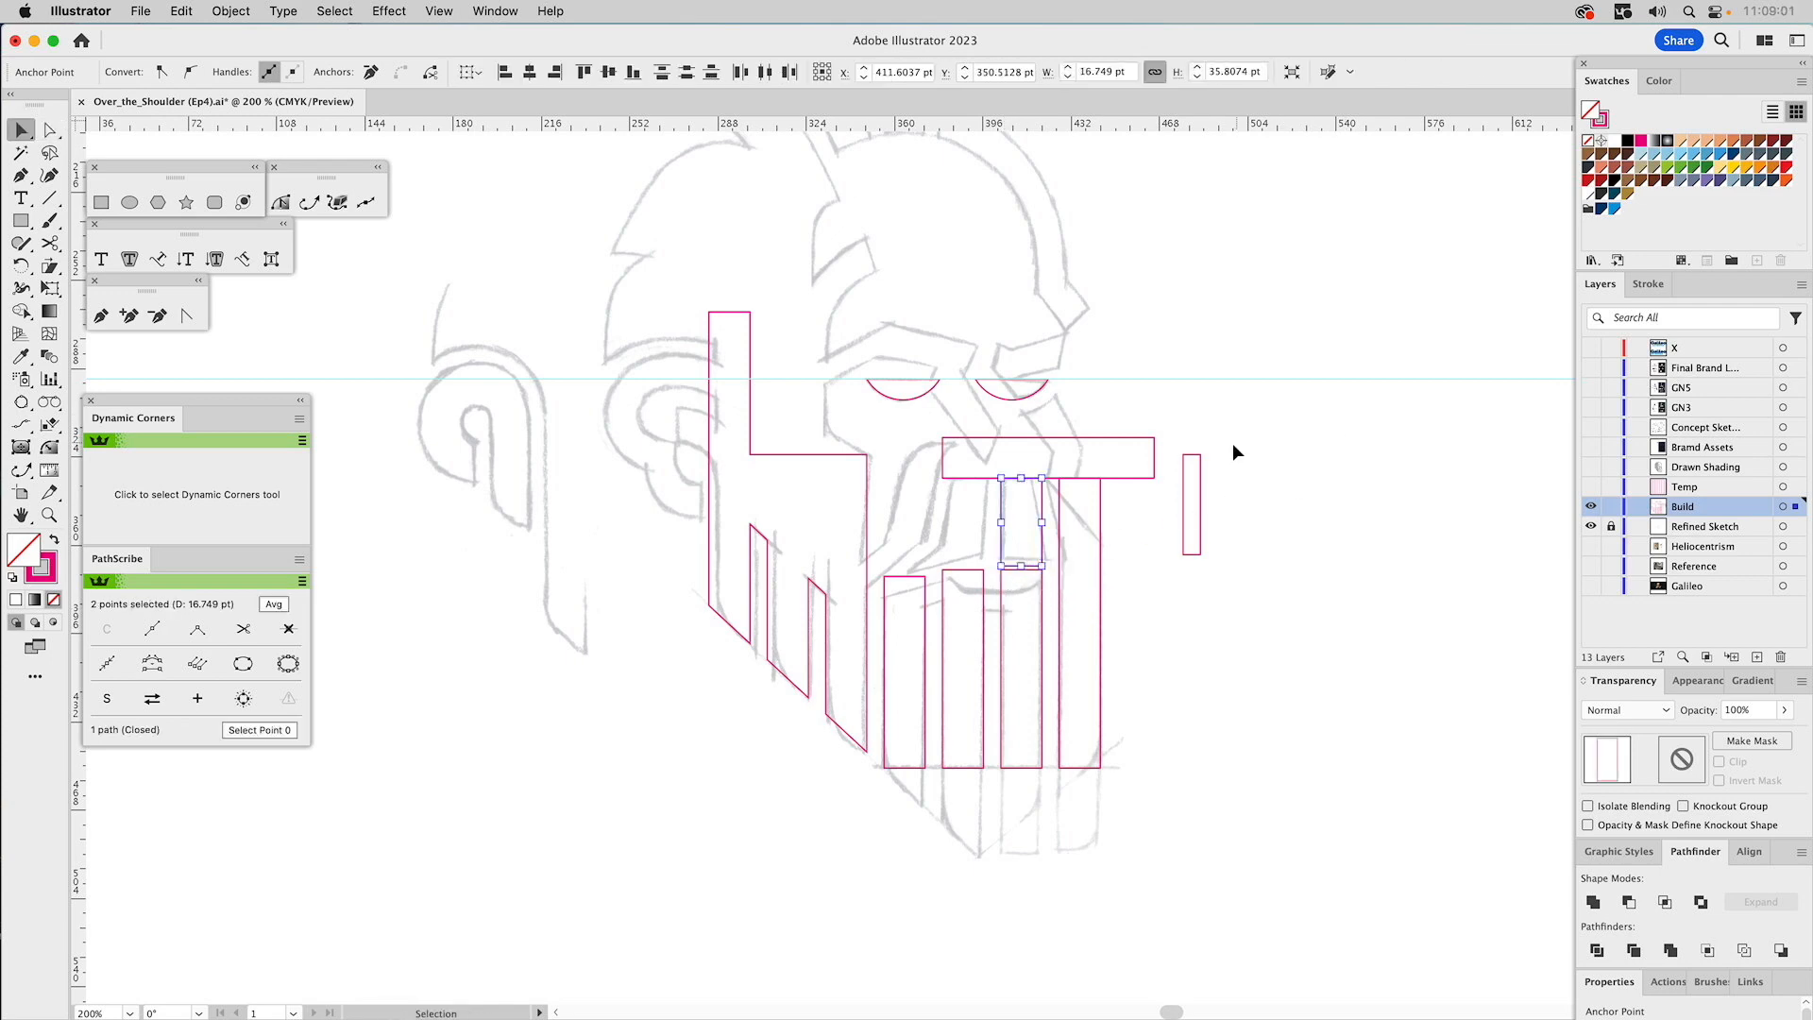
Make a copy of the thin spacer rectangle rotated 90° and place it across the front bars at the sketched mouth line.
left_click(1190, 457)
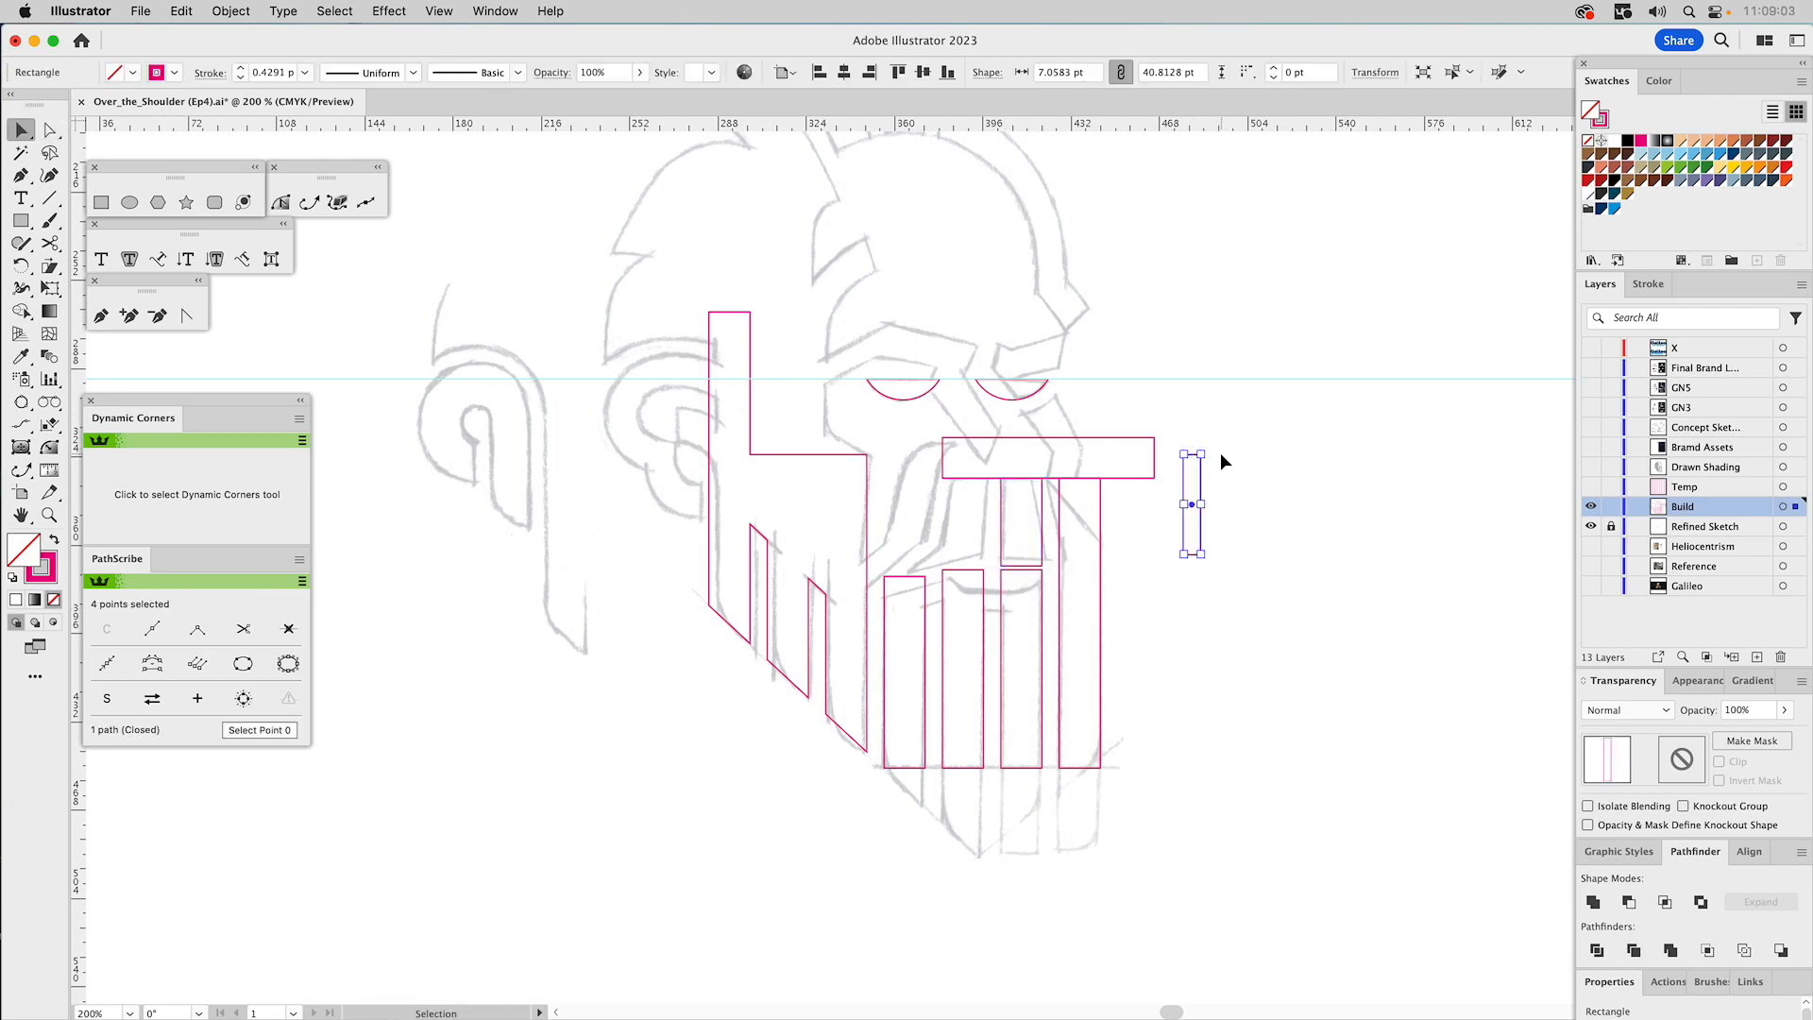
left_click_drag(1209, 451, 1257, 521)
left_click(1162, 519)
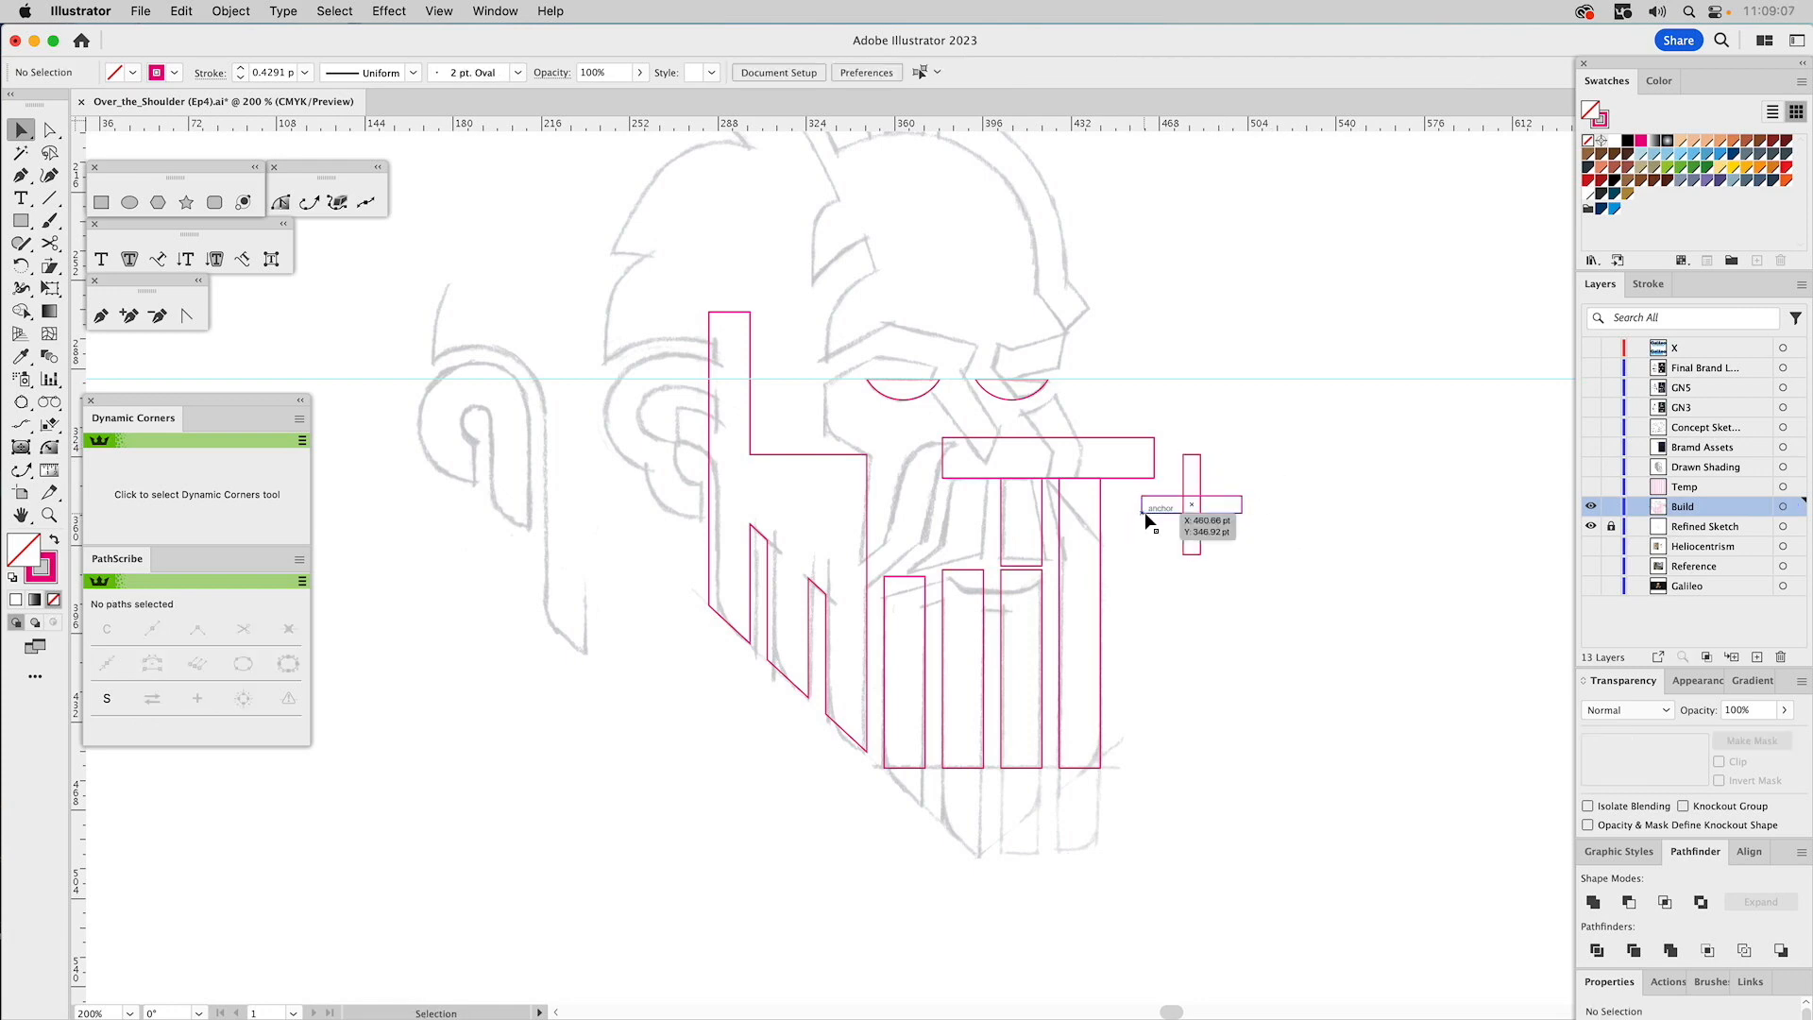
left_click_drag(1145, 518, 1076, 560)
left_click(1209, 599)
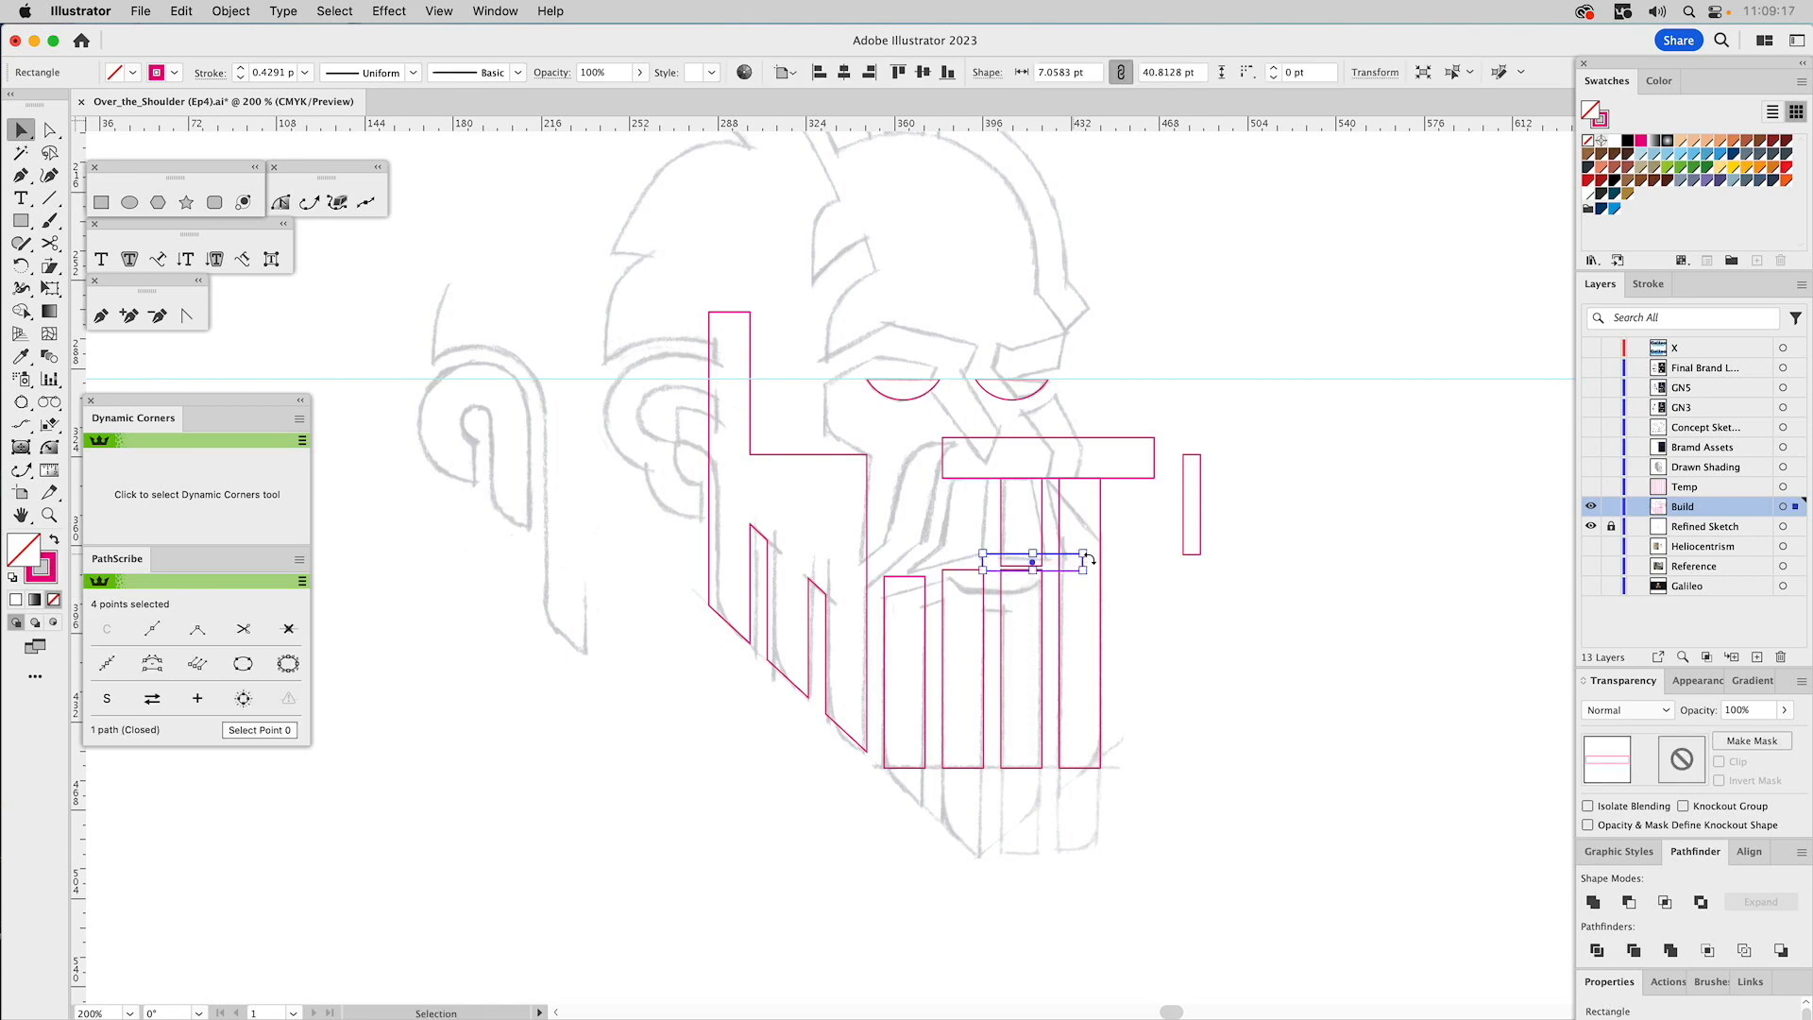
left_click(1165, 575)
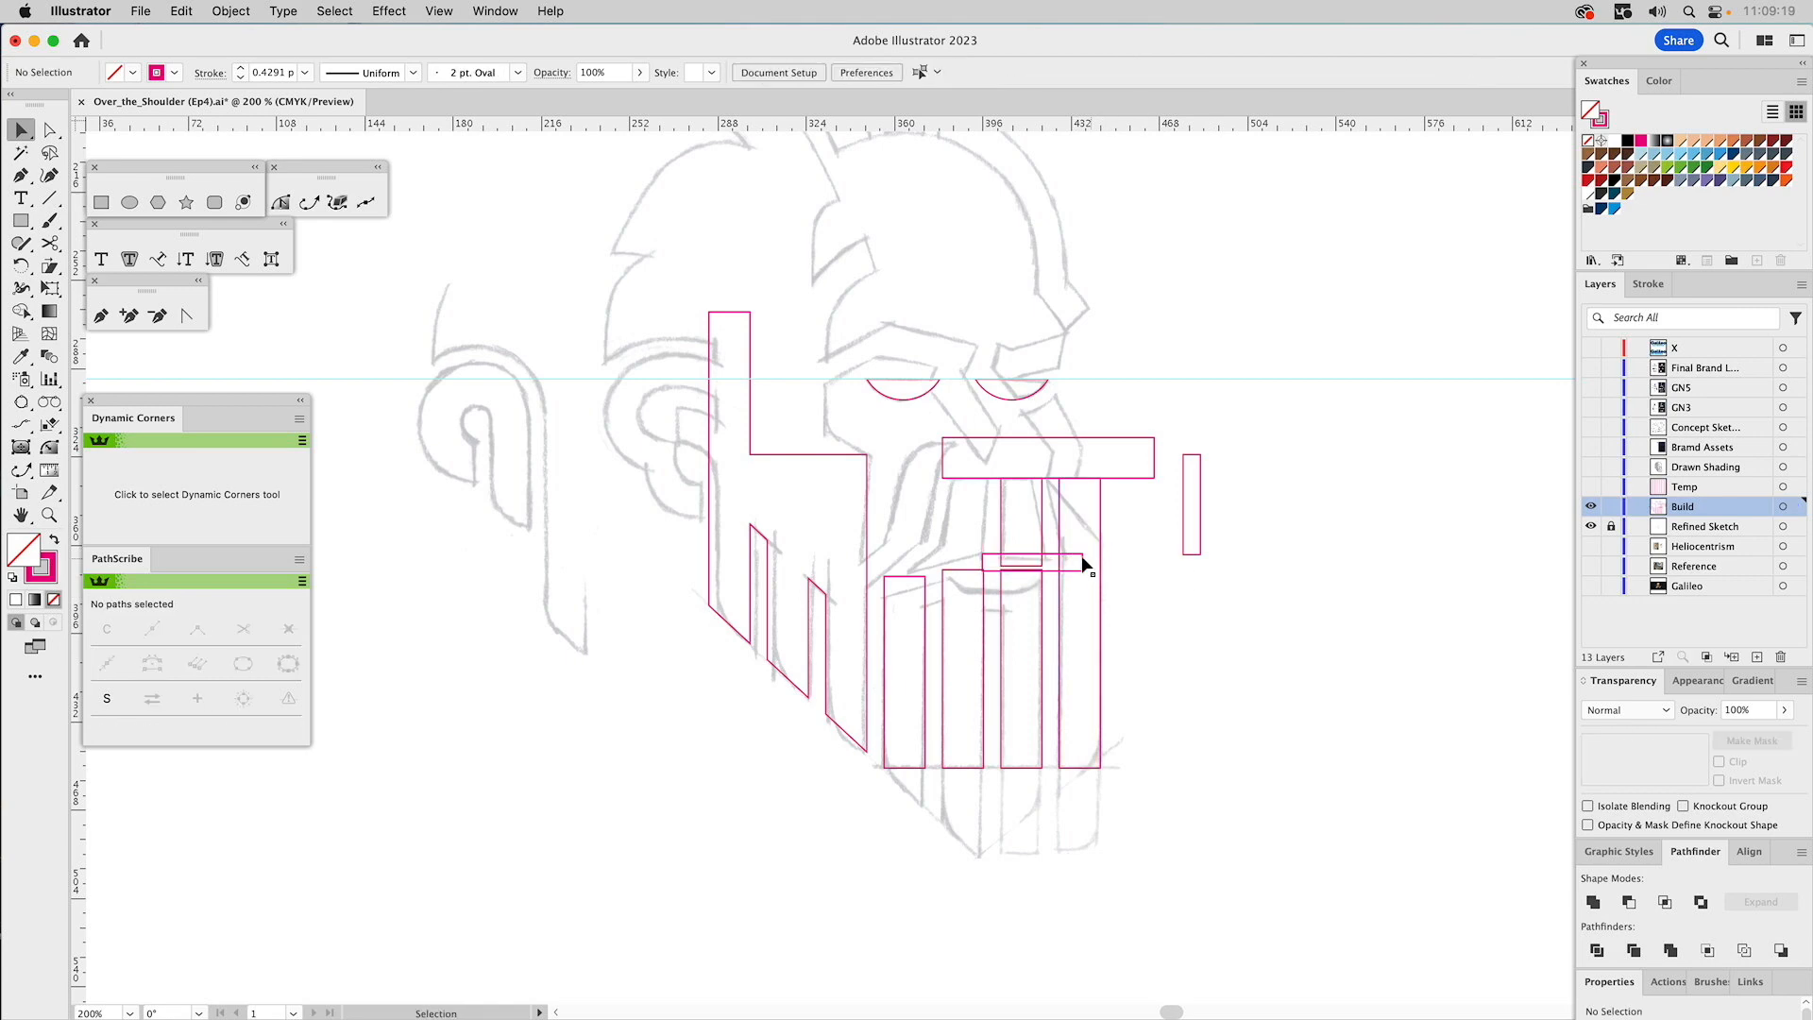
Duplicate the horizontal spacer rectangle against its rear end and lengthen the copy backward to about 77 pt.
left_click_drag(1083, 561, 794, 563)
key("a")
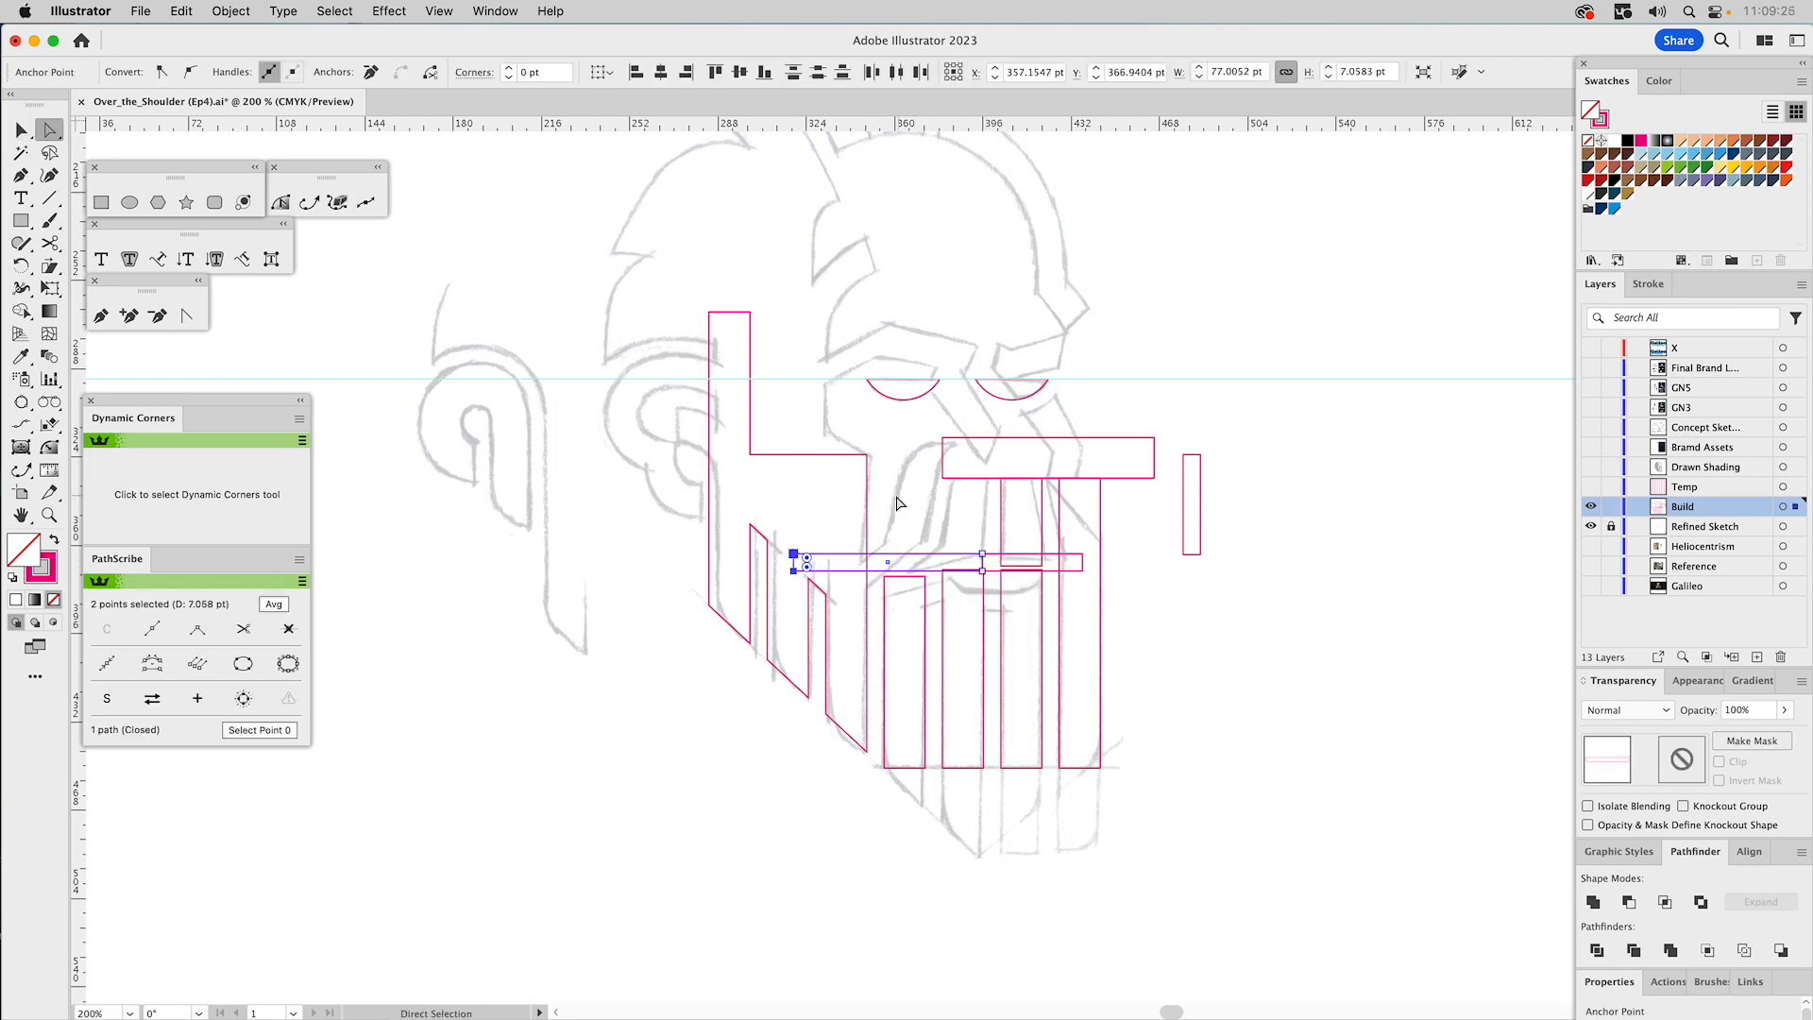
key("v")
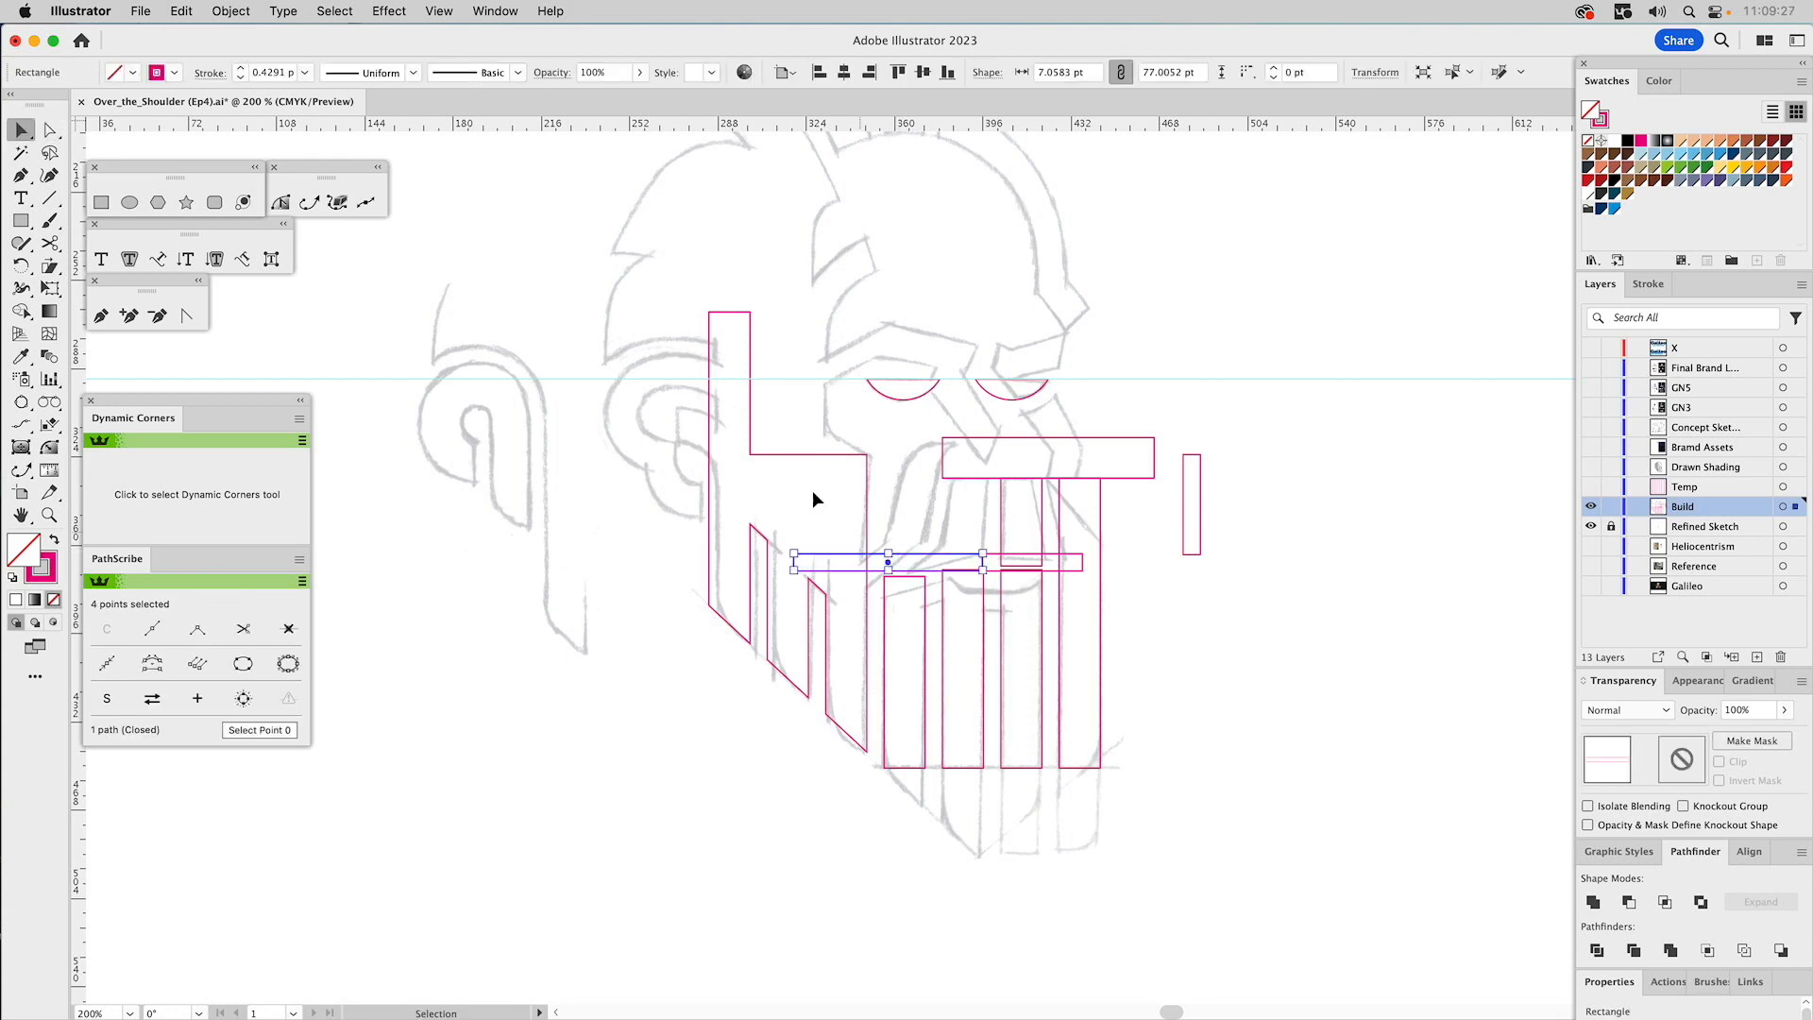
Rotate the lengthened rectangle about its upper front corner so it slopes down toward the rear along the sketched moustache, about 26 pt overall height.
left_click(21, 265)
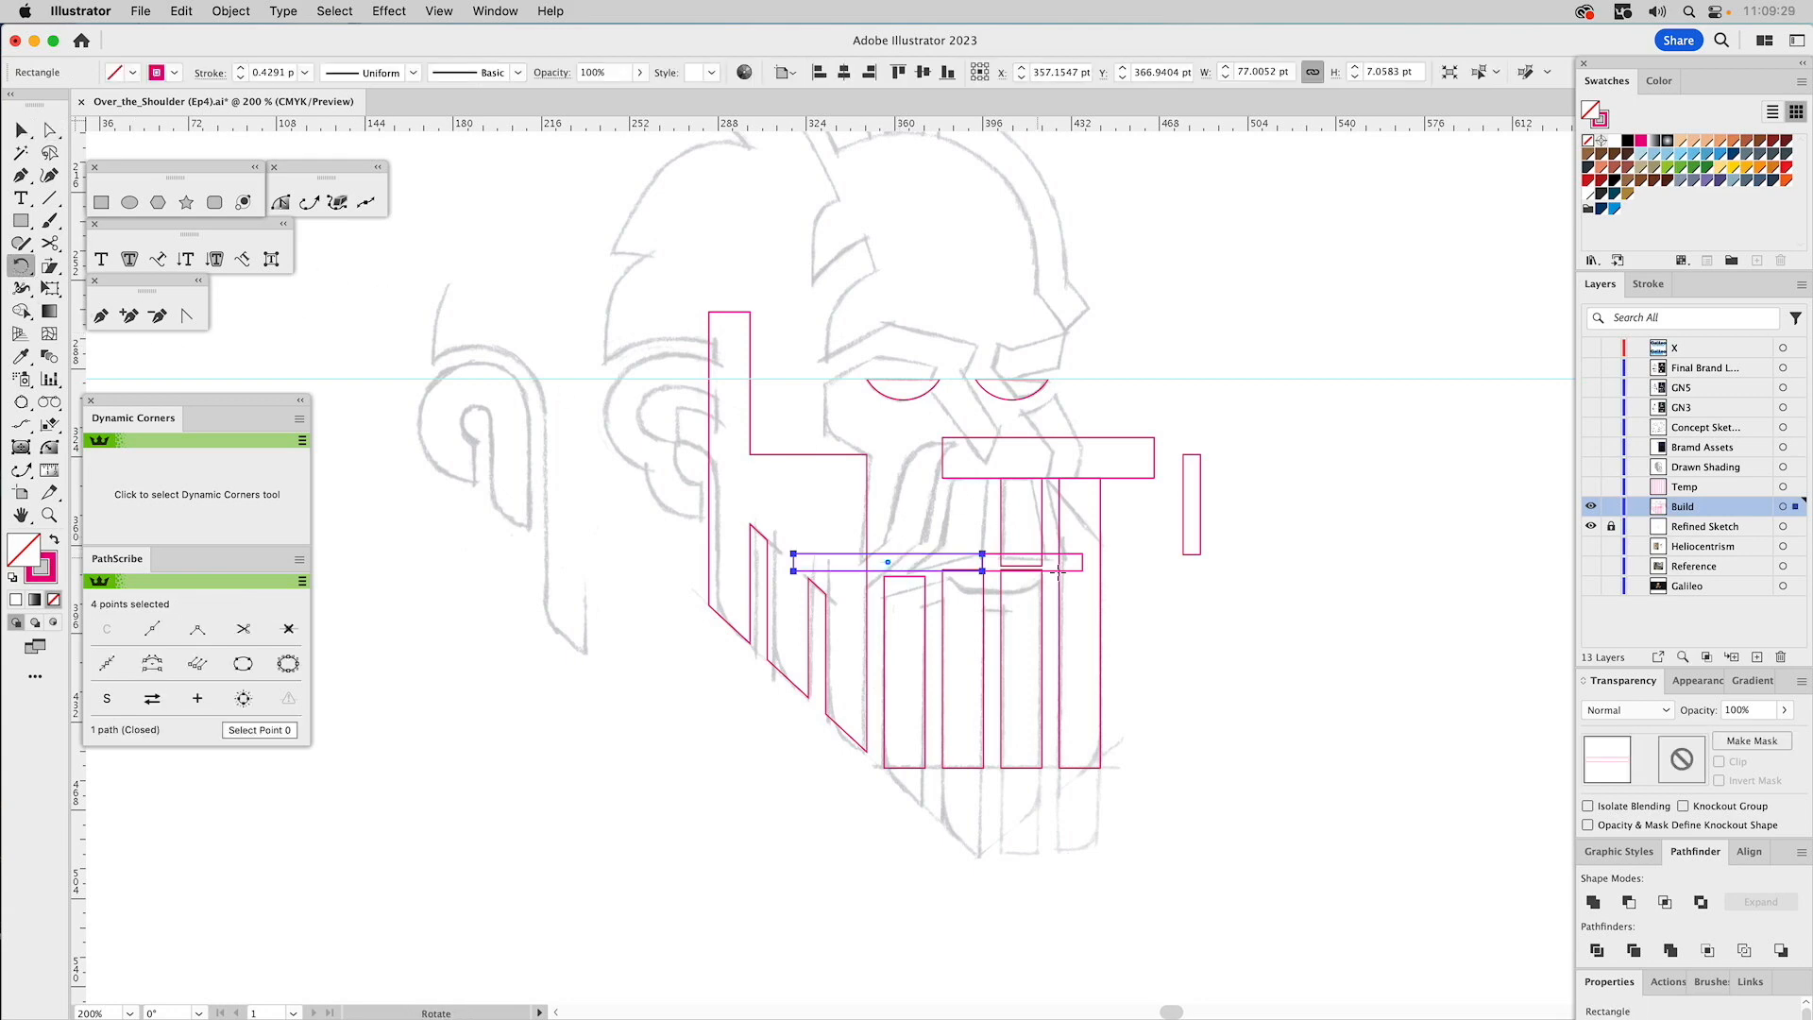
left_click(982, 552)
left_click_drag(1250, 642, 1344, 580)
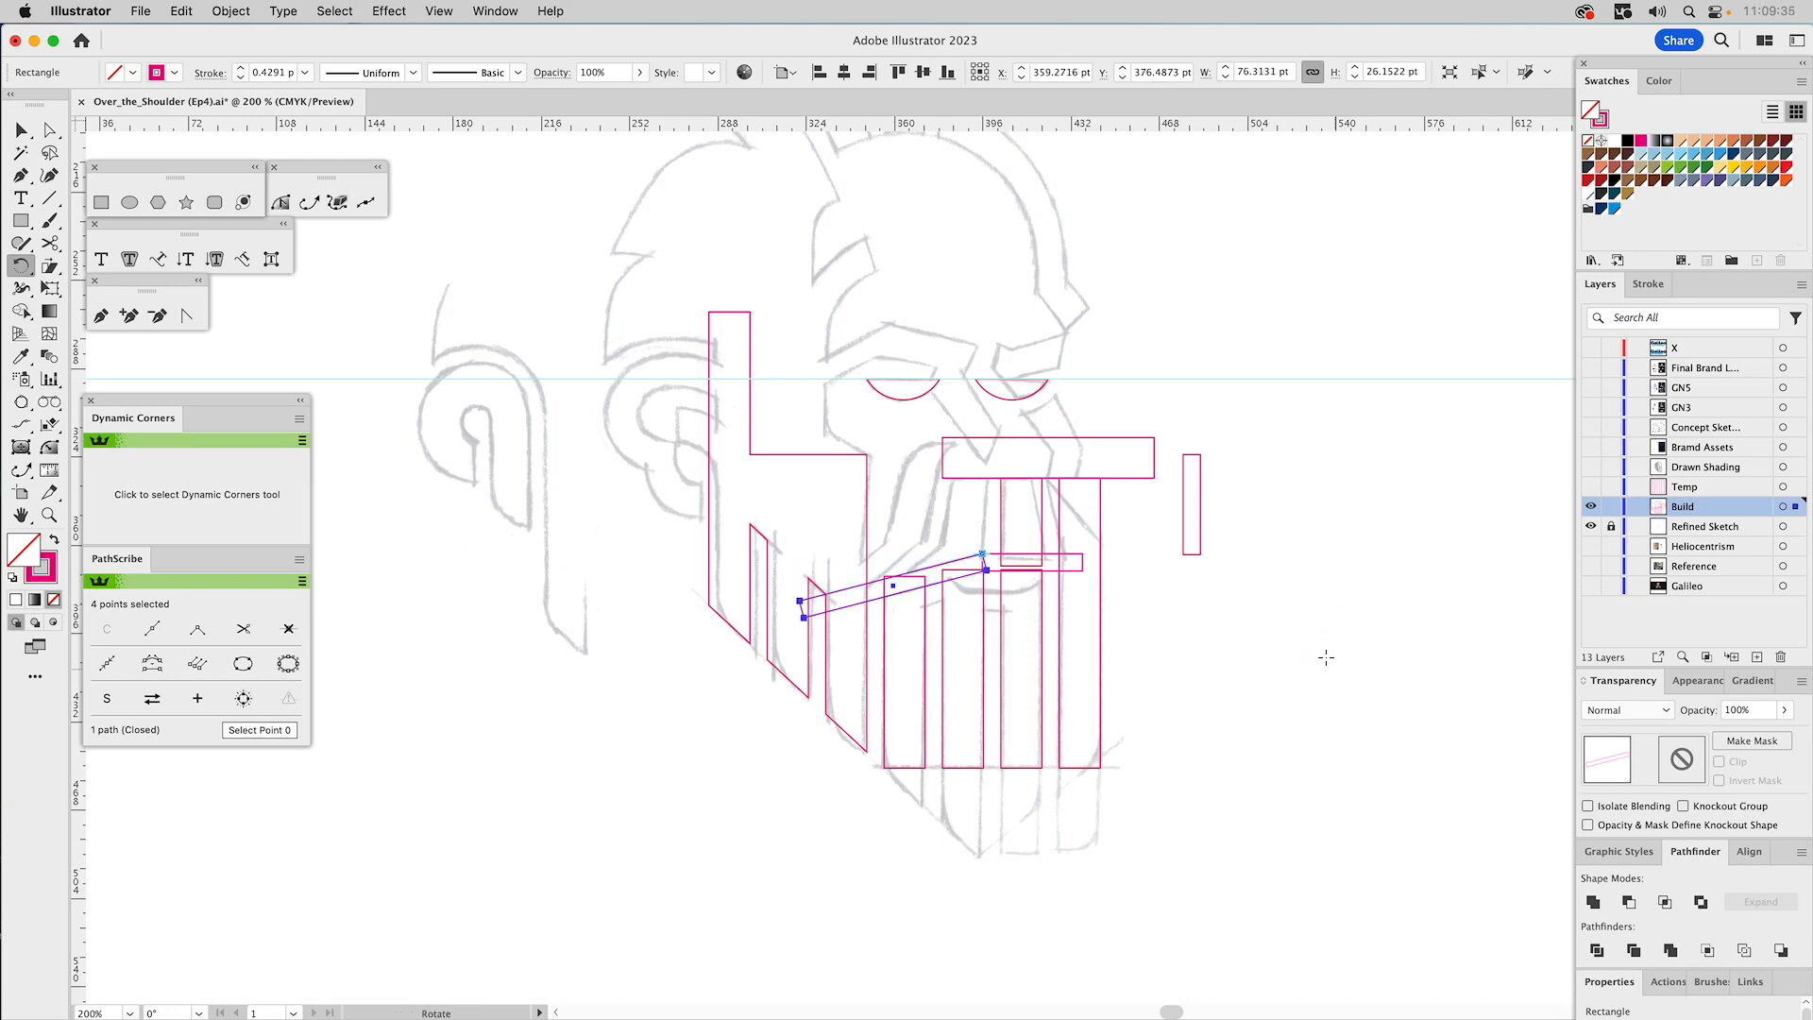
key("v")
left_click(1309, 644)
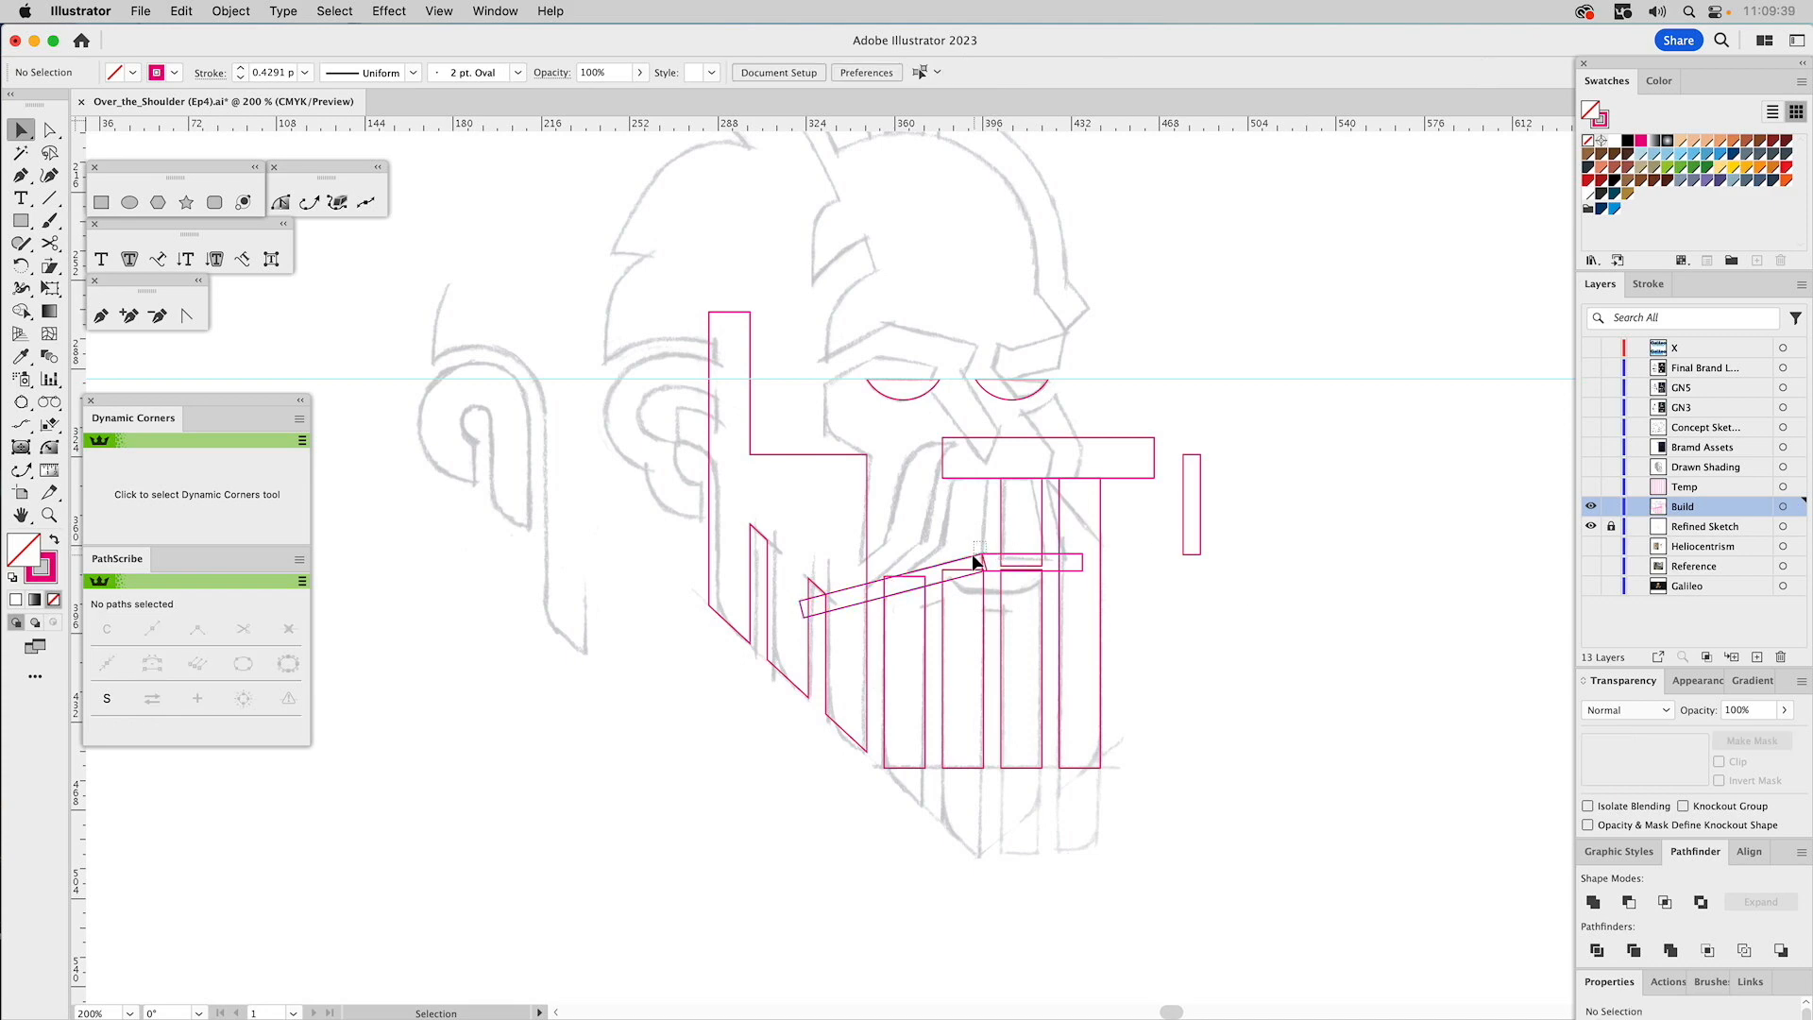
Unite the sloped rectangle and the horizontal mouth-line rectangle into a single bent moustache shape.
left_click(972, 553)
left_click(1593, 902)
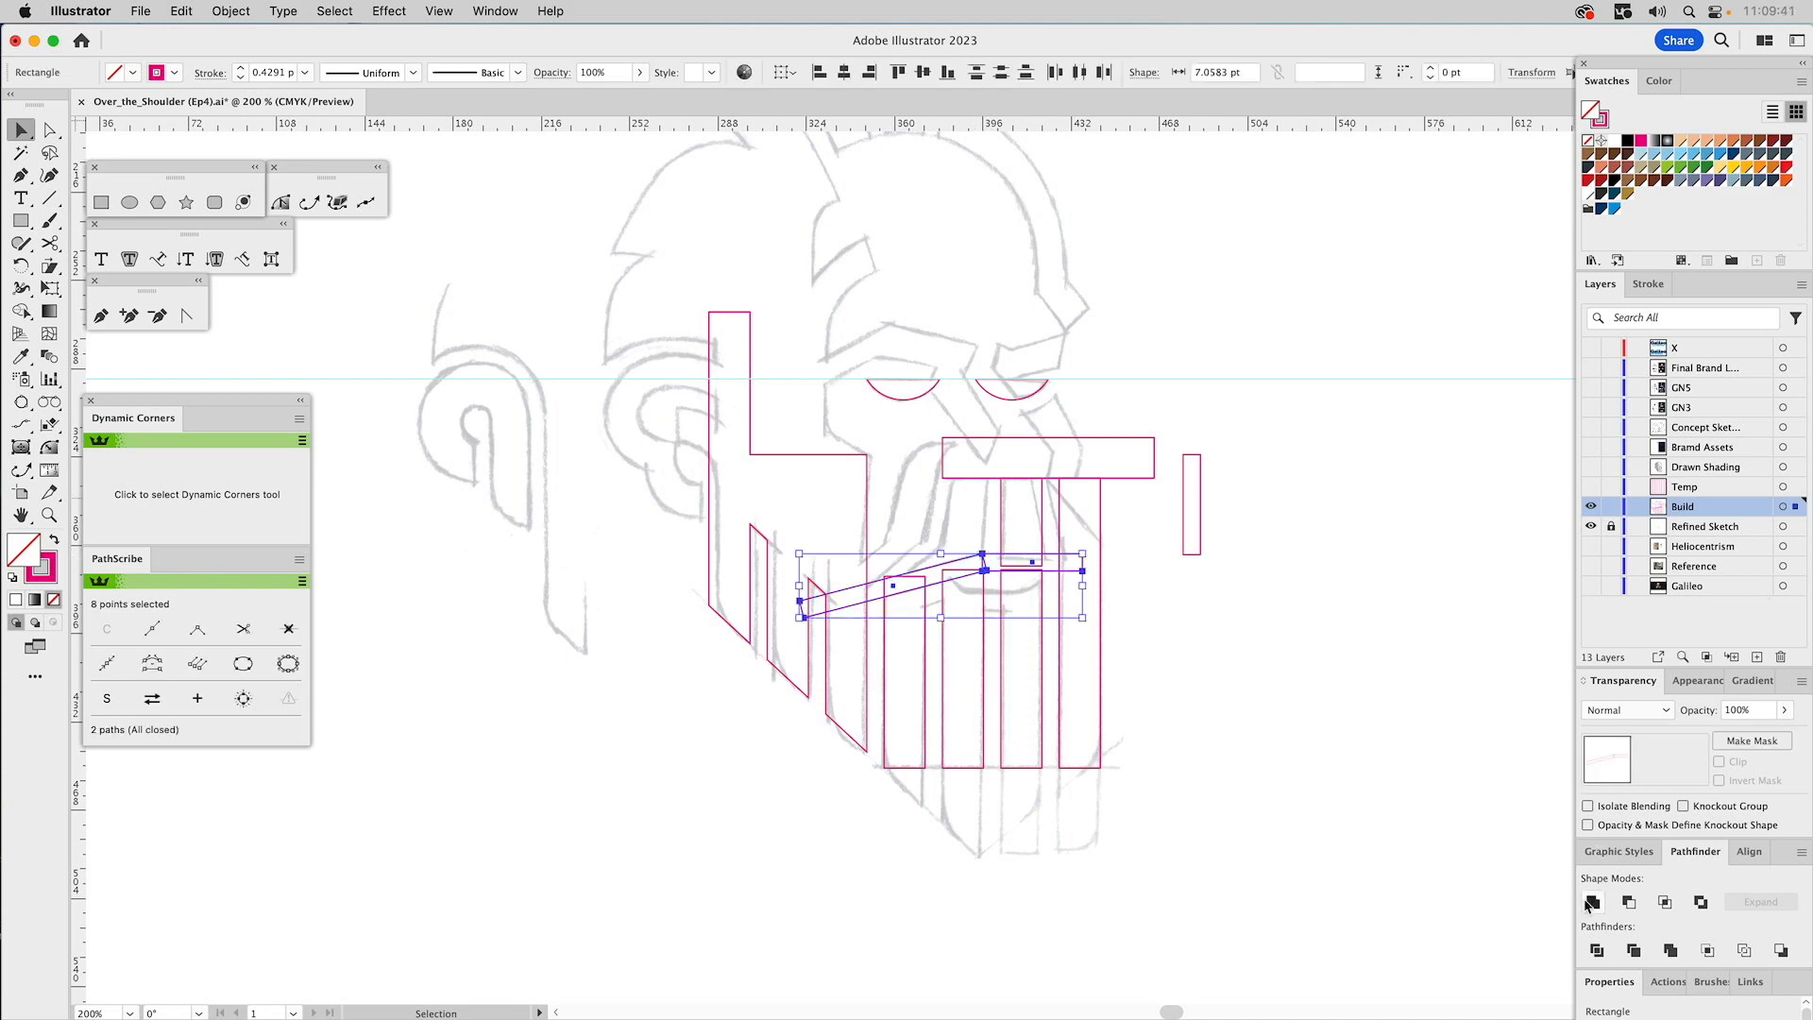
left_click(1362, 705)
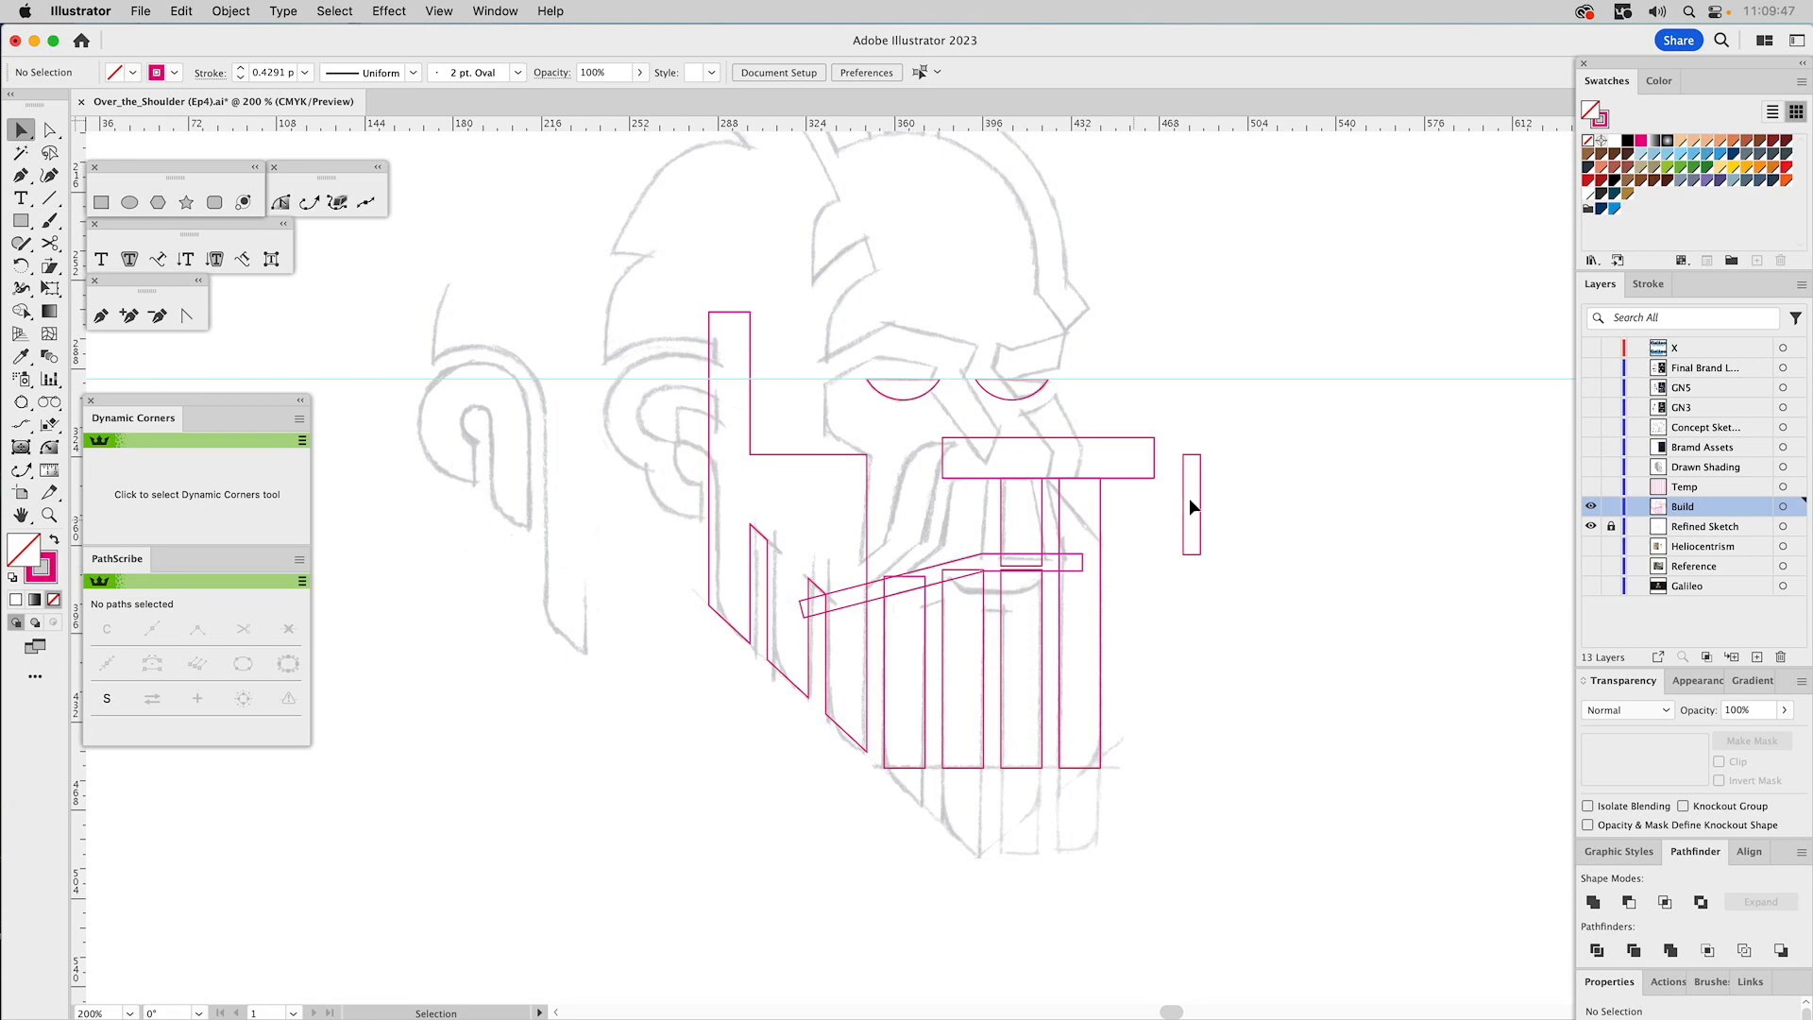
Duplicate the bent moustache shape clear of the face and cut off the copy's front part using a rectangle about 106 × 47 pt.
left_click(847, 600)
left_click_drag(847, 600, 1199, 663)
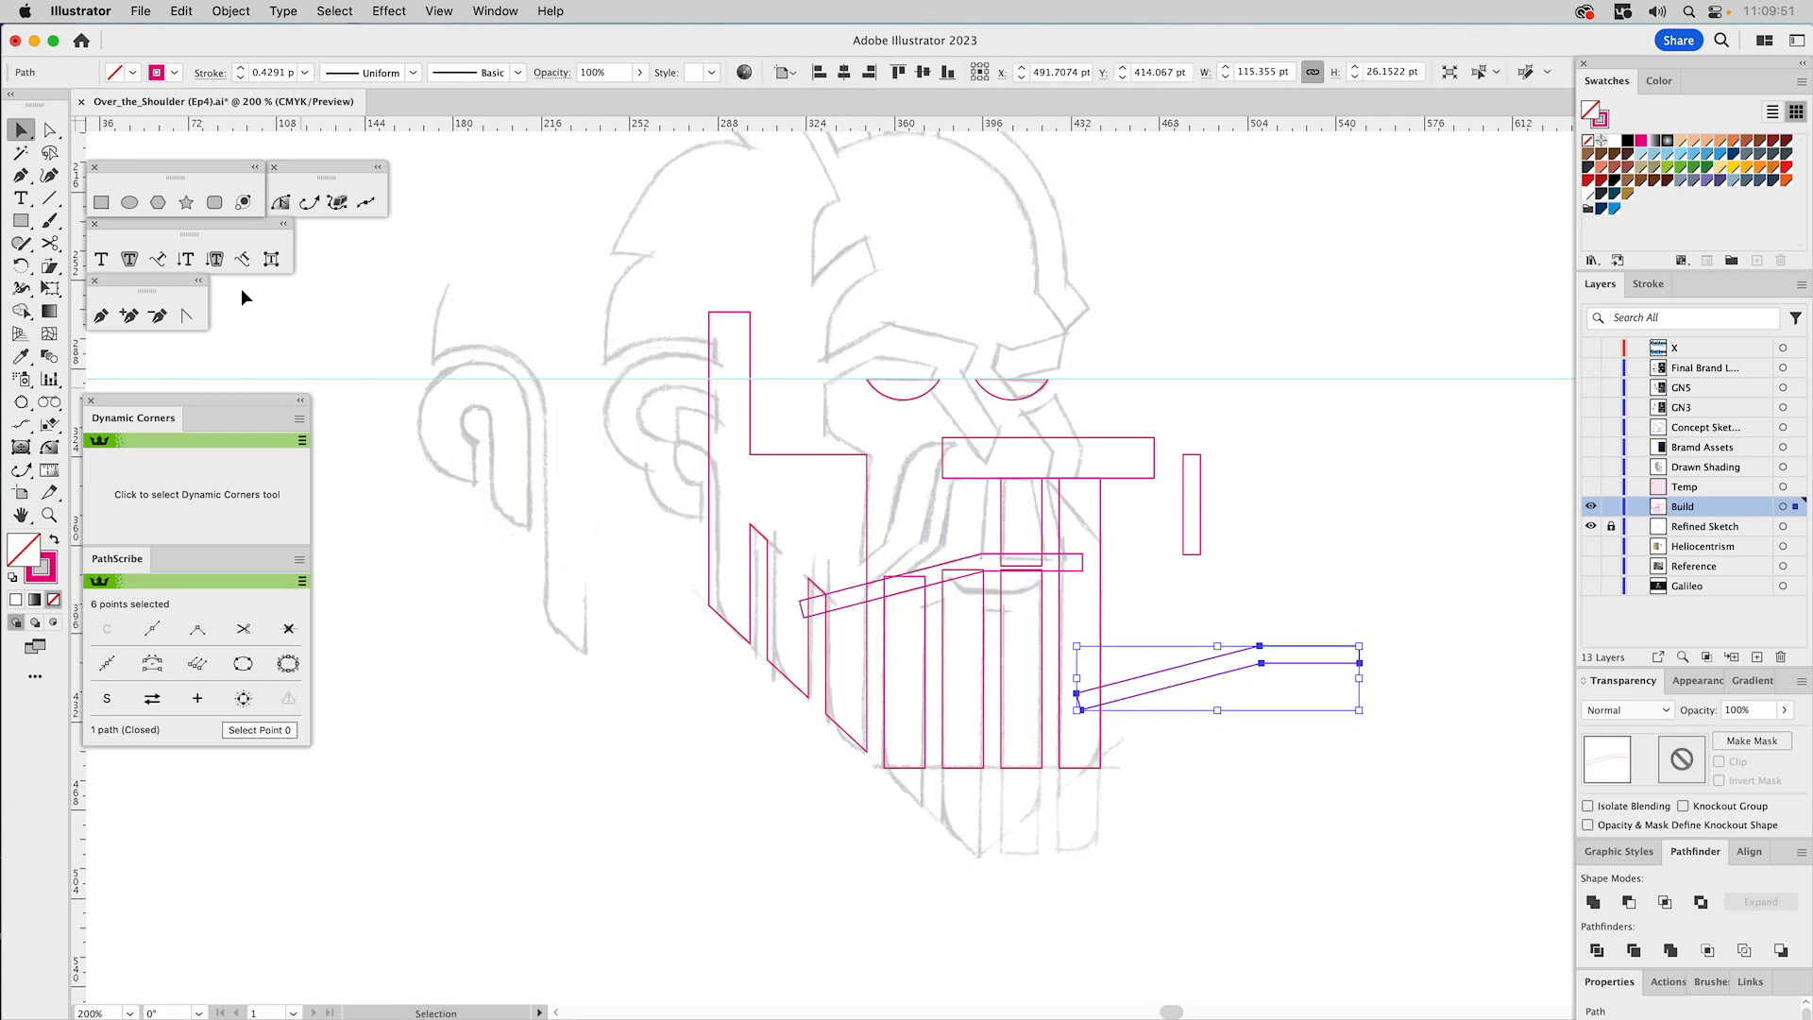
key("m")
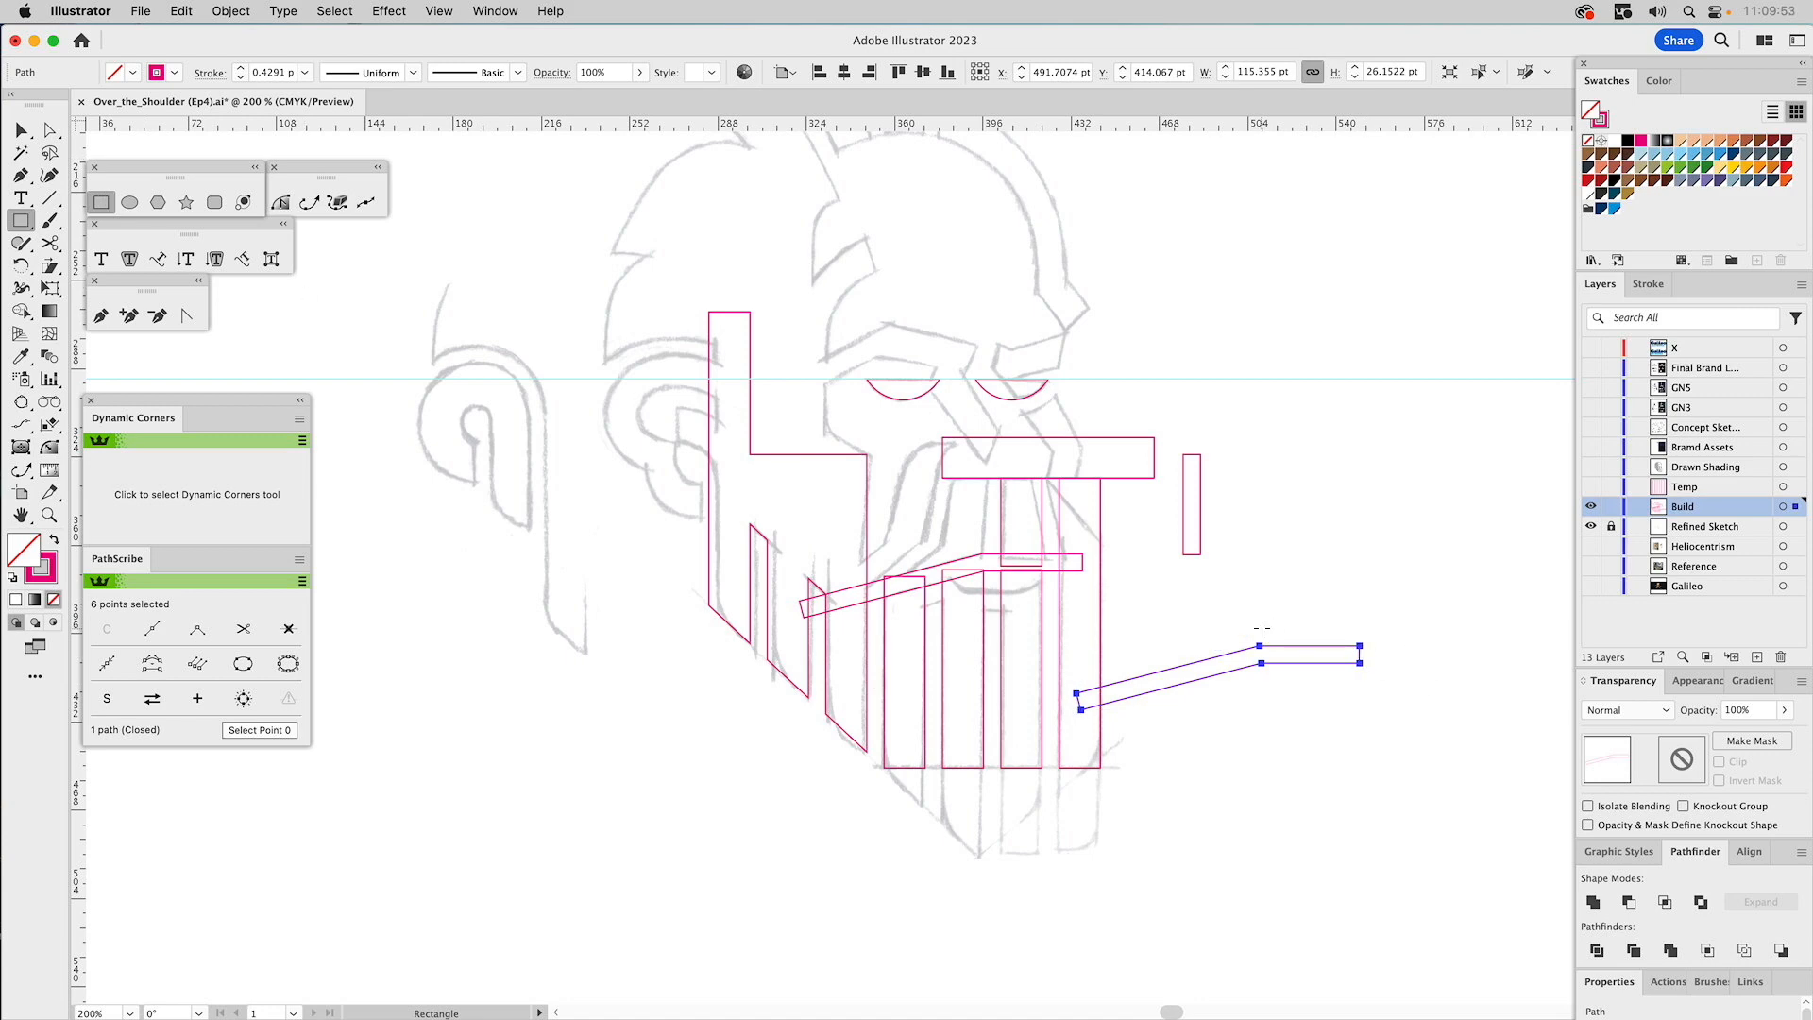
mouse_move(1158, 606)
left_mouse_down()
mouse_move(1336, 709)
mouse_move(1418, 720)
left_mouse_up()
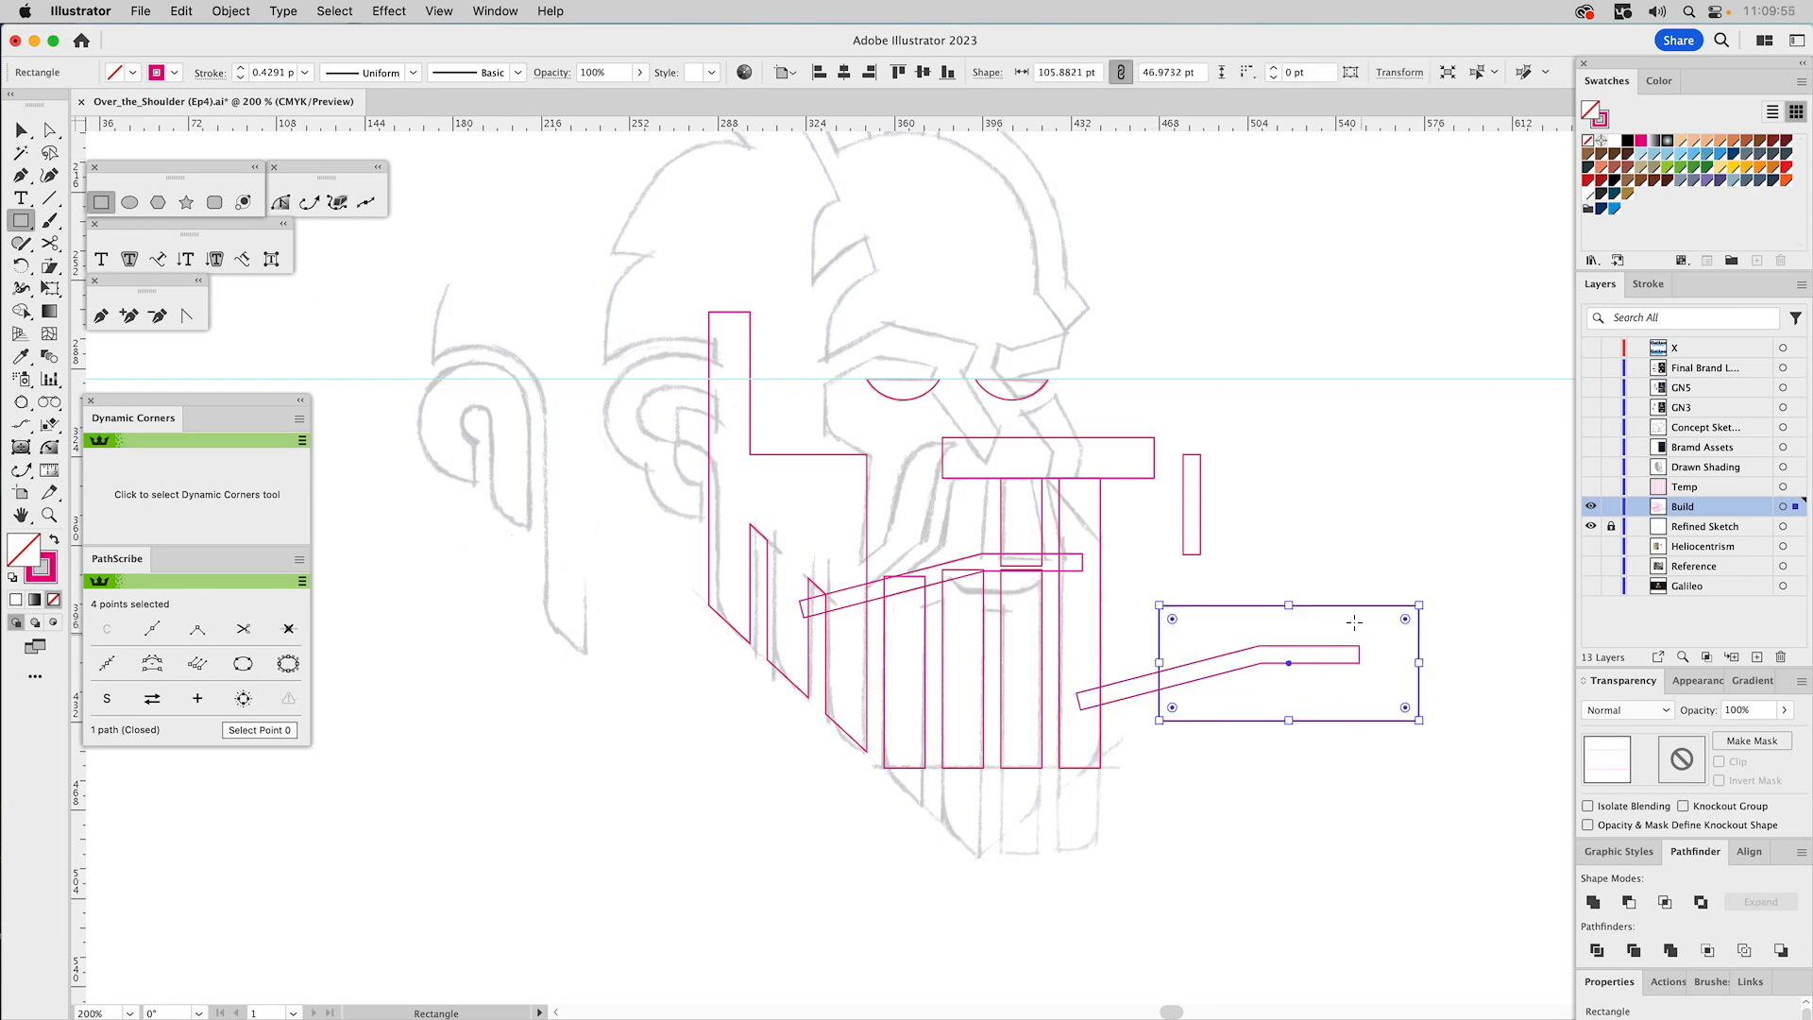
key("v")
left_click(1287, 661, "shift")
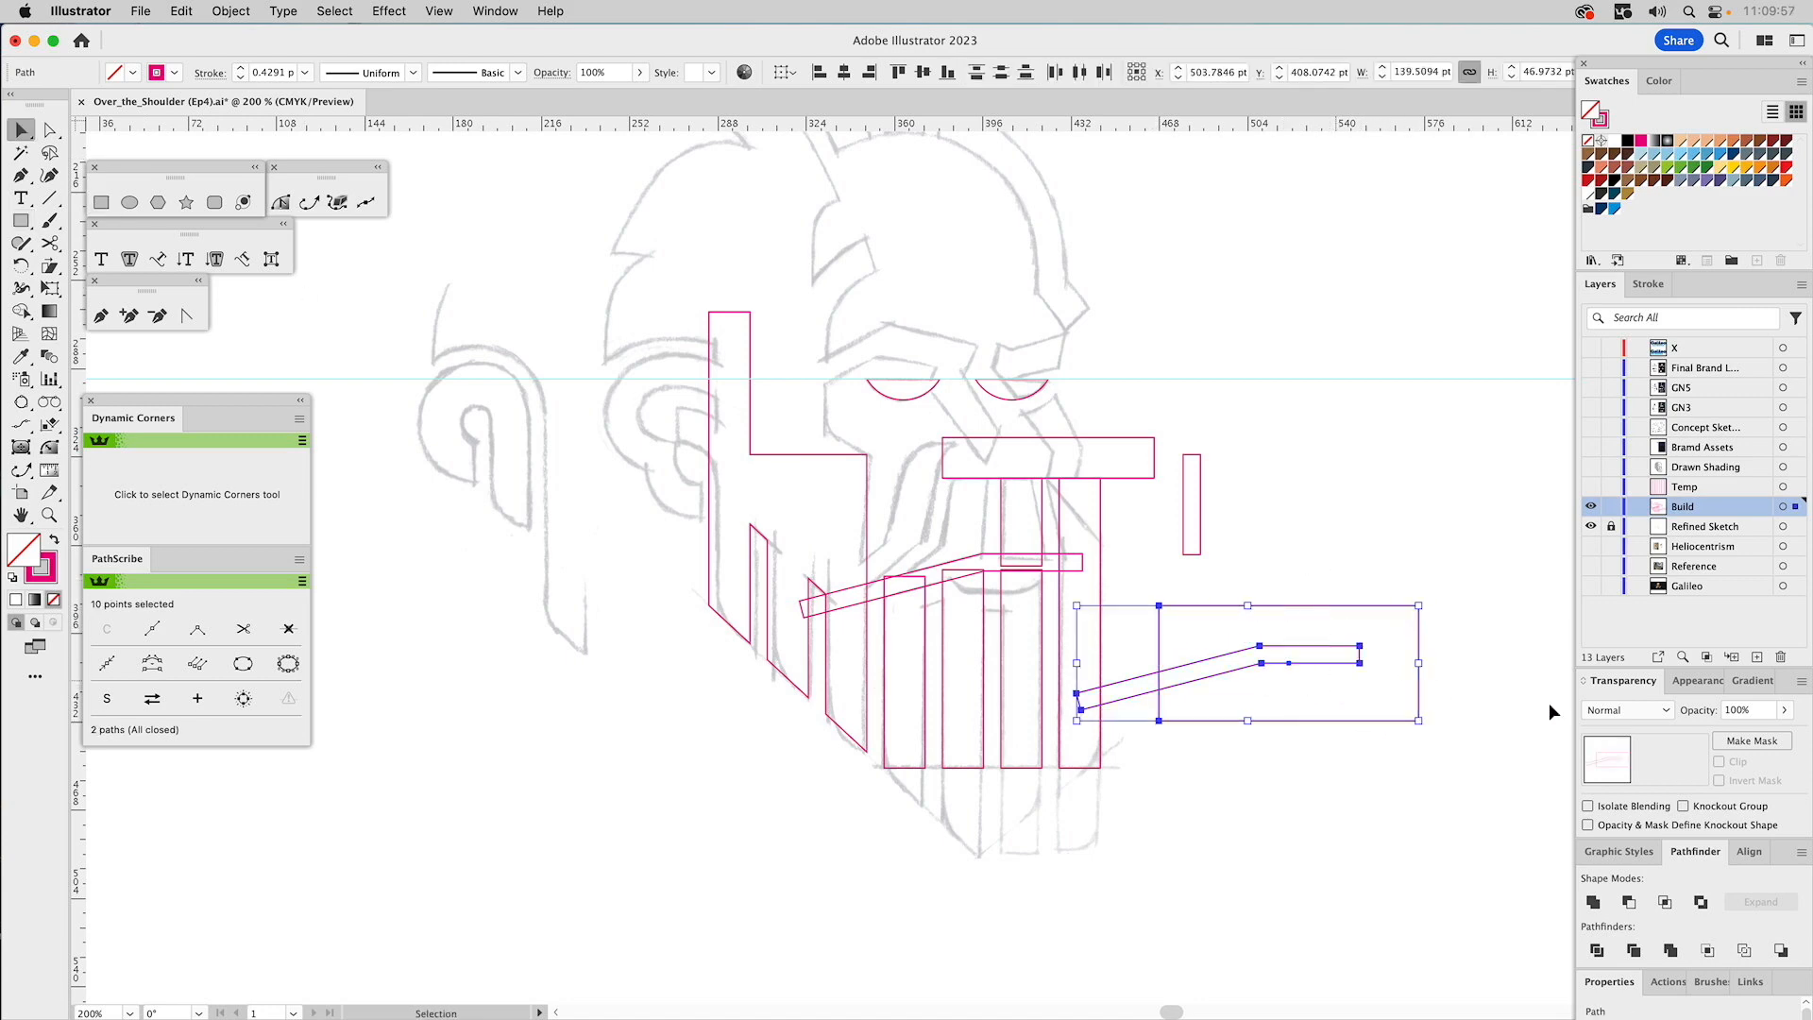
left_click(1633, 911)
left_click(1112, 673)
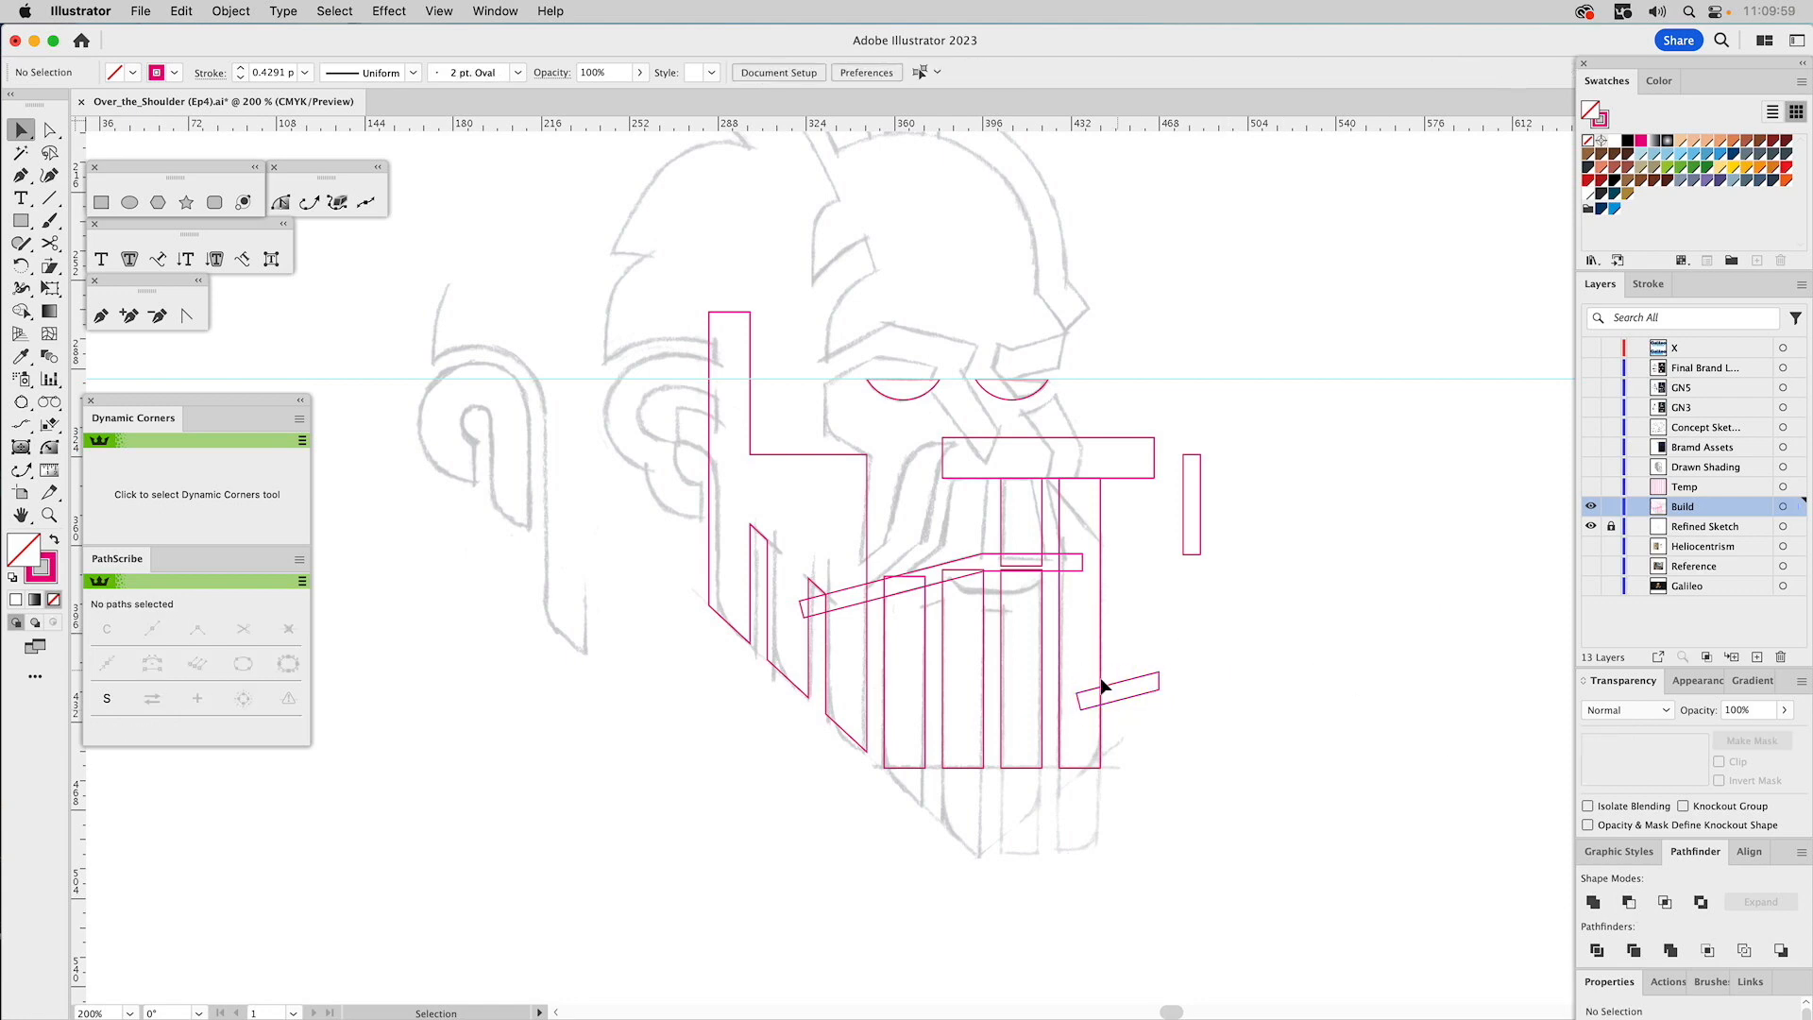
Move the short sloped piece up against the moustache's underside, spanning the third and fourth bars from the front.
left_click_drag(1077, 699, 896, 592)
key("a")
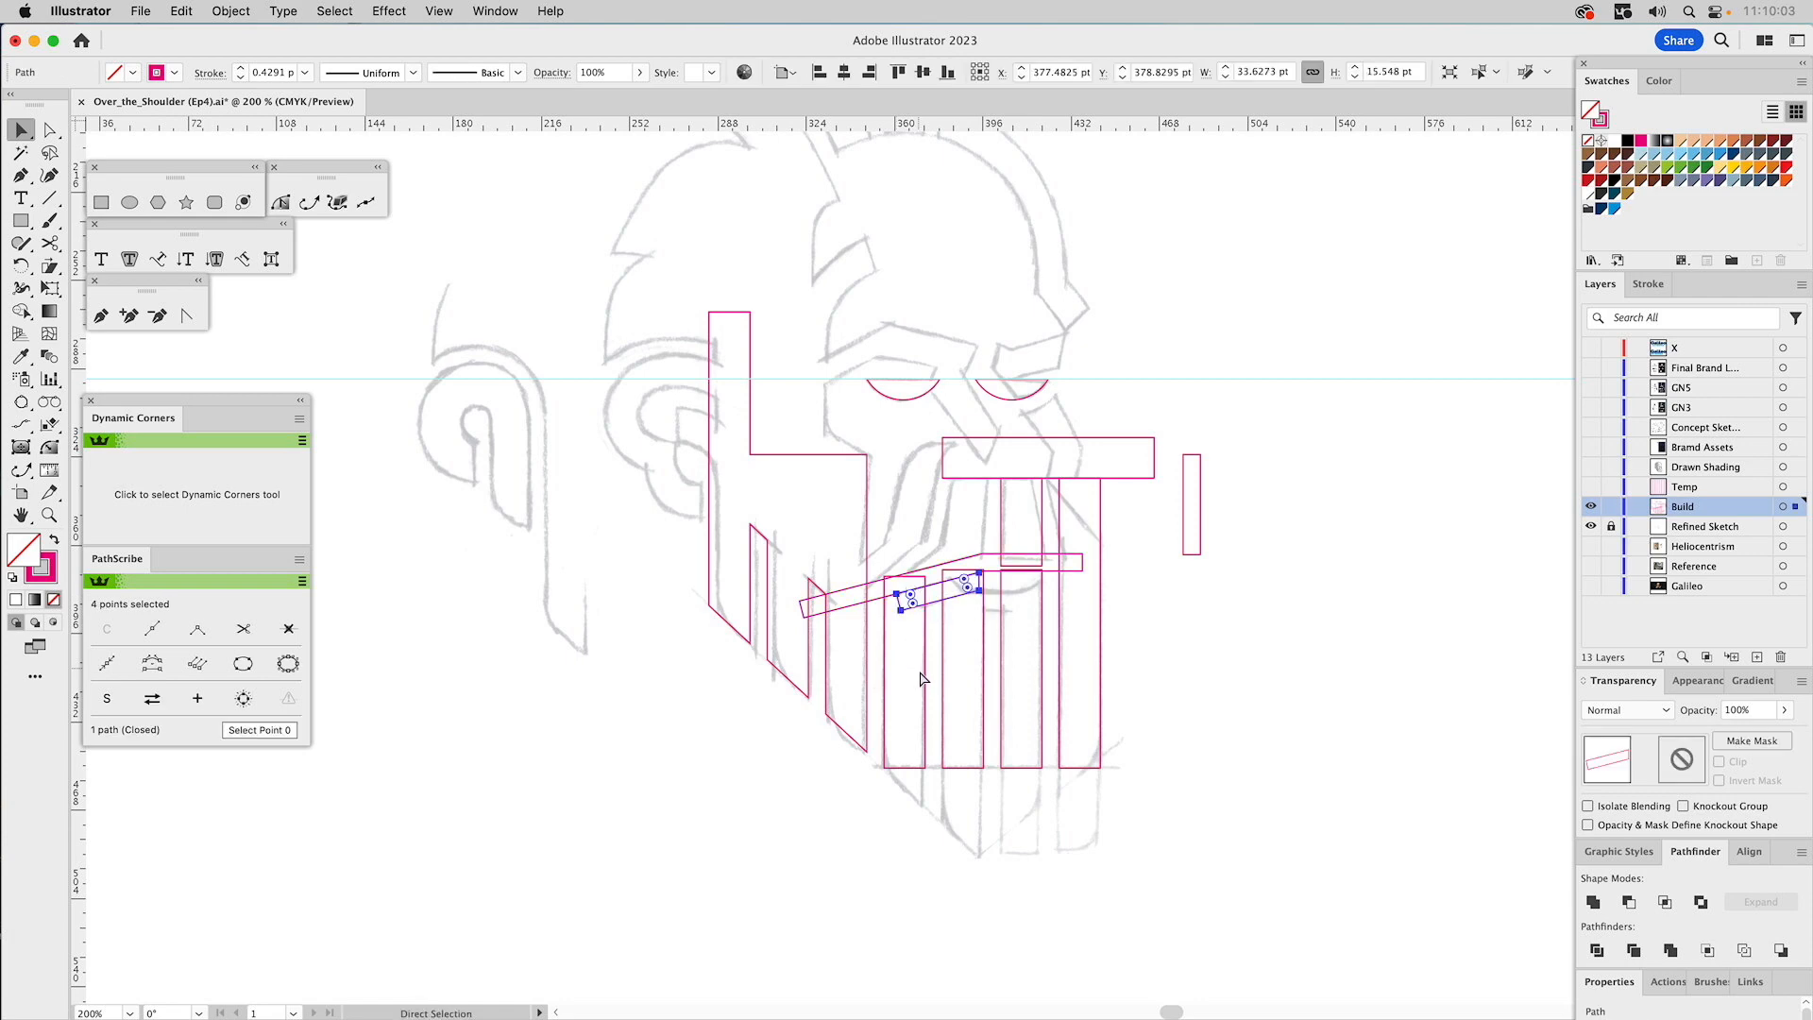
key("v")
left_click(1217, 686)
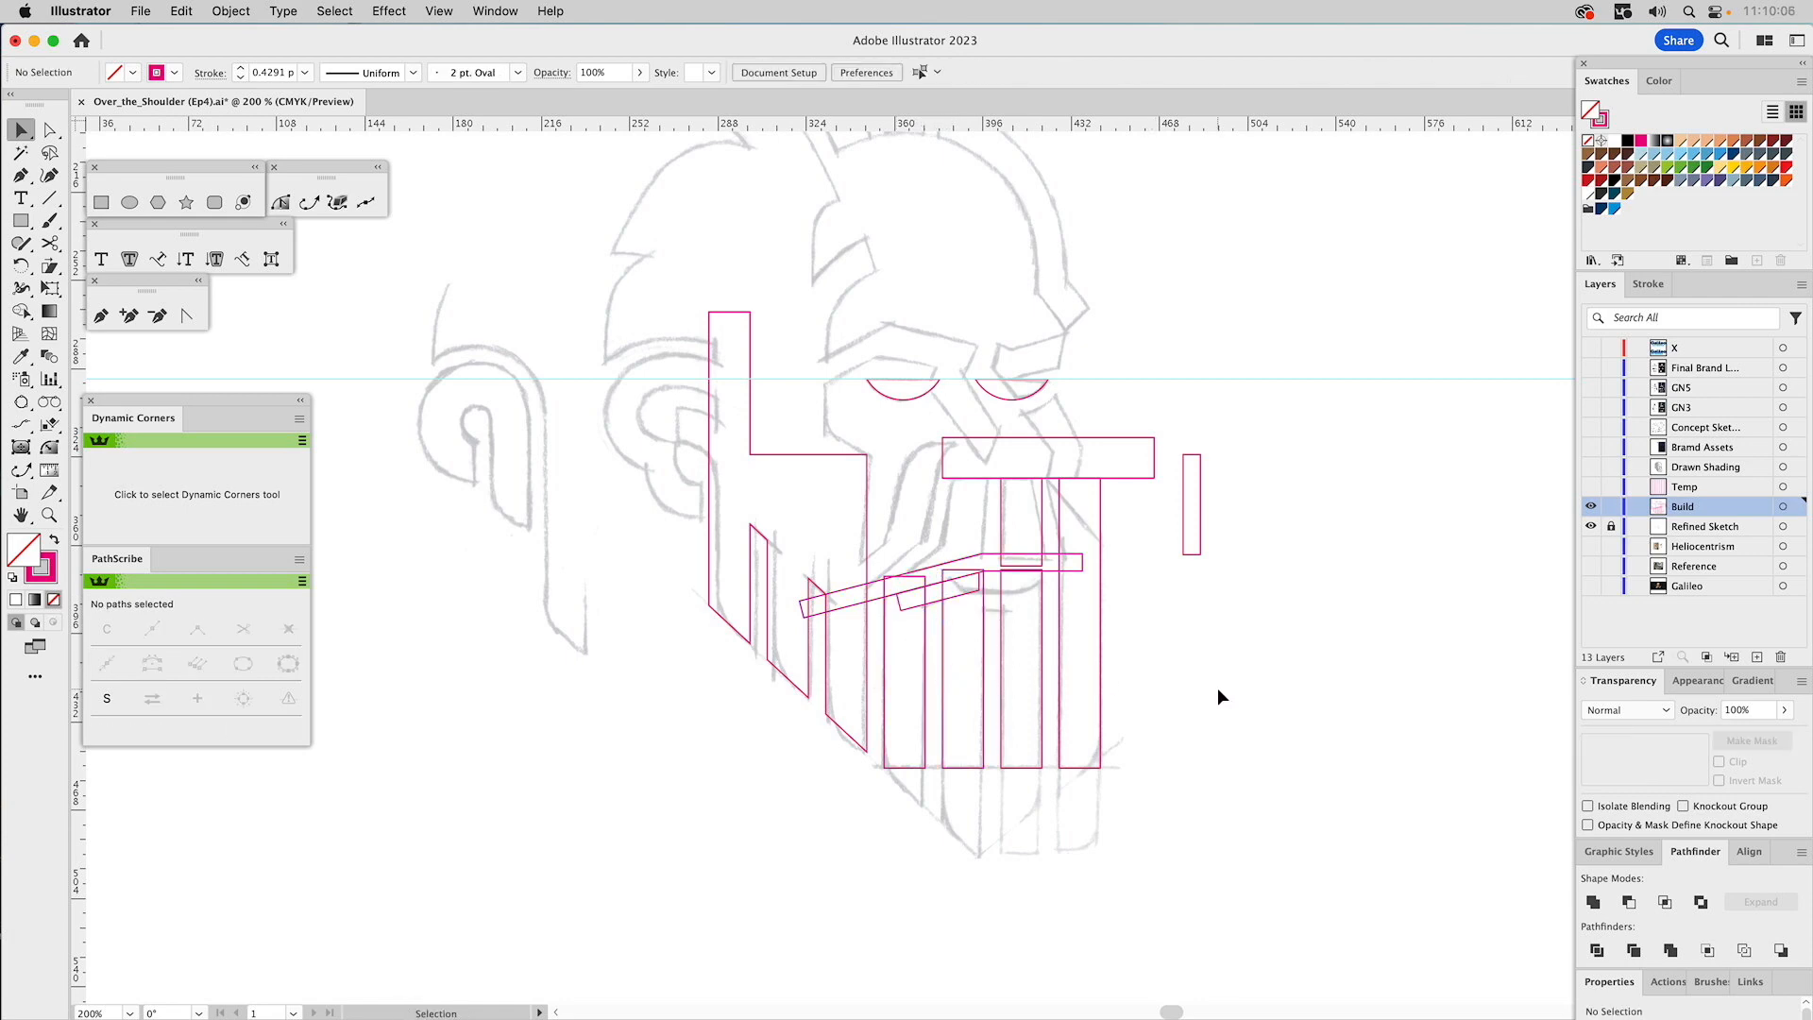
Cut the three bars behind the front bar out of their group and paste them back in the same place outside it.
left_click(992, 581)
left_click(49, 515)
left_click_drag(716, 467, 1243, 846)
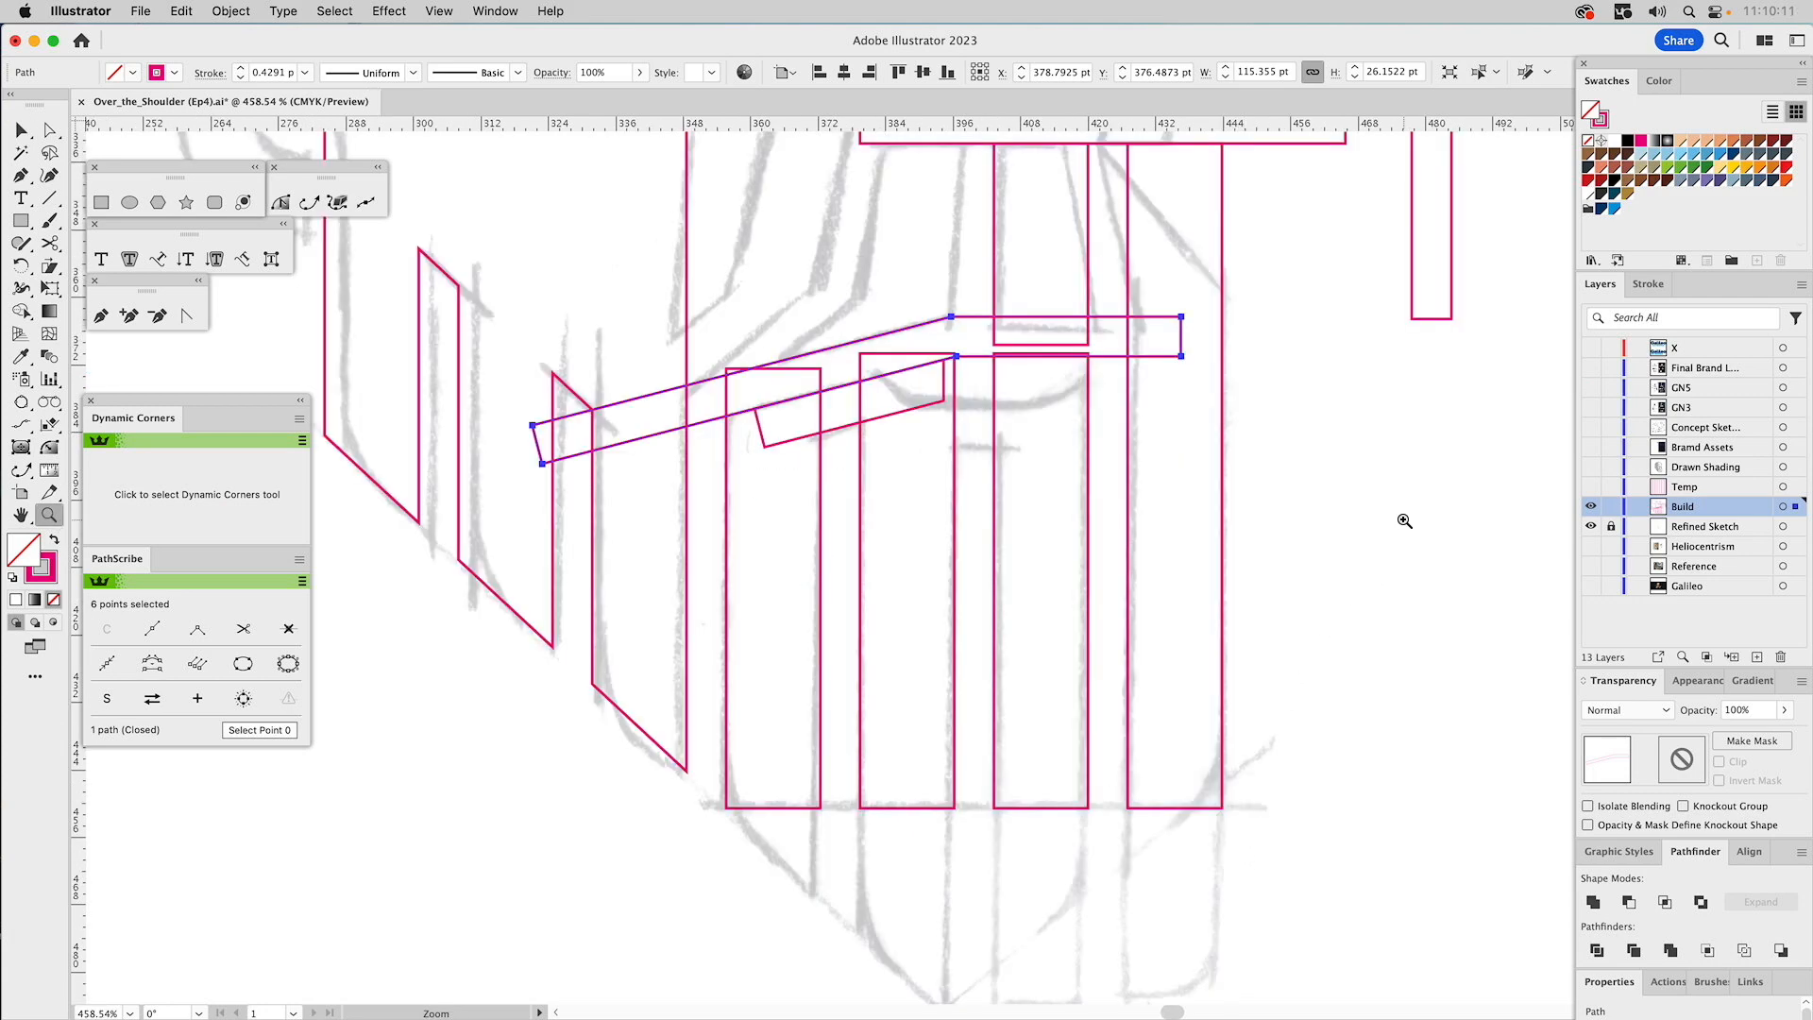
key("v")
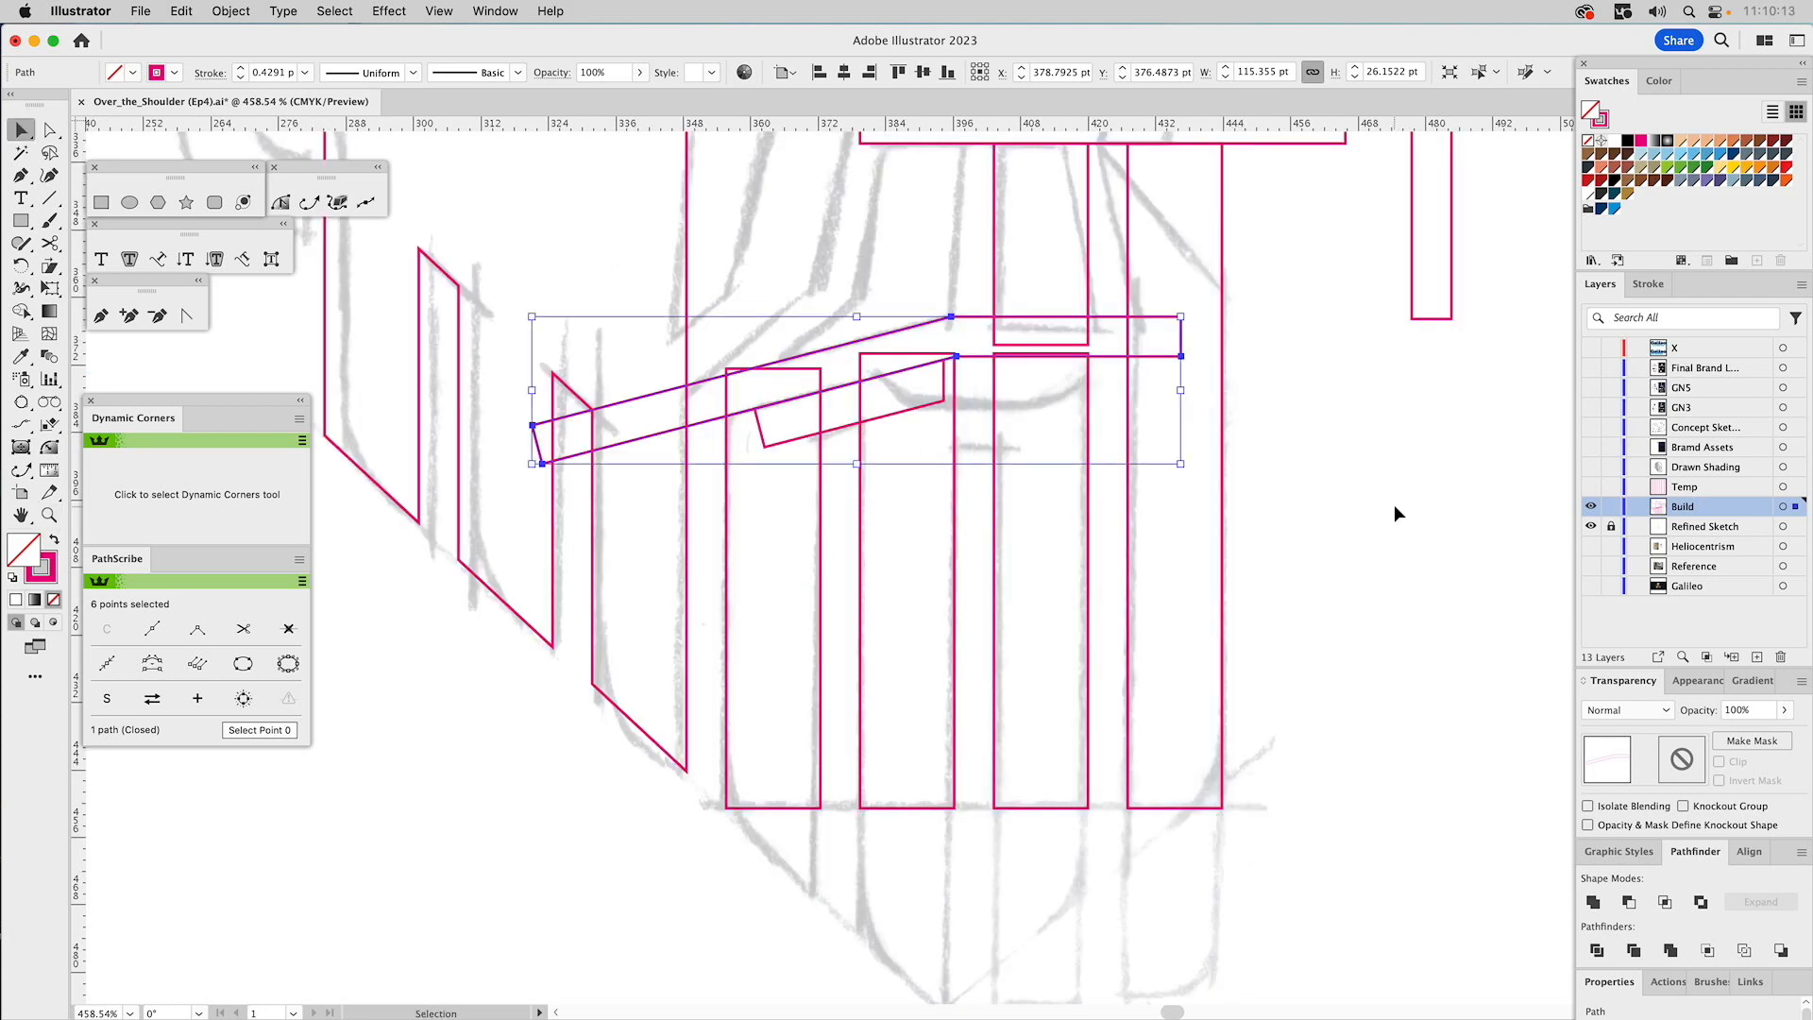
left_click(1395, 509)
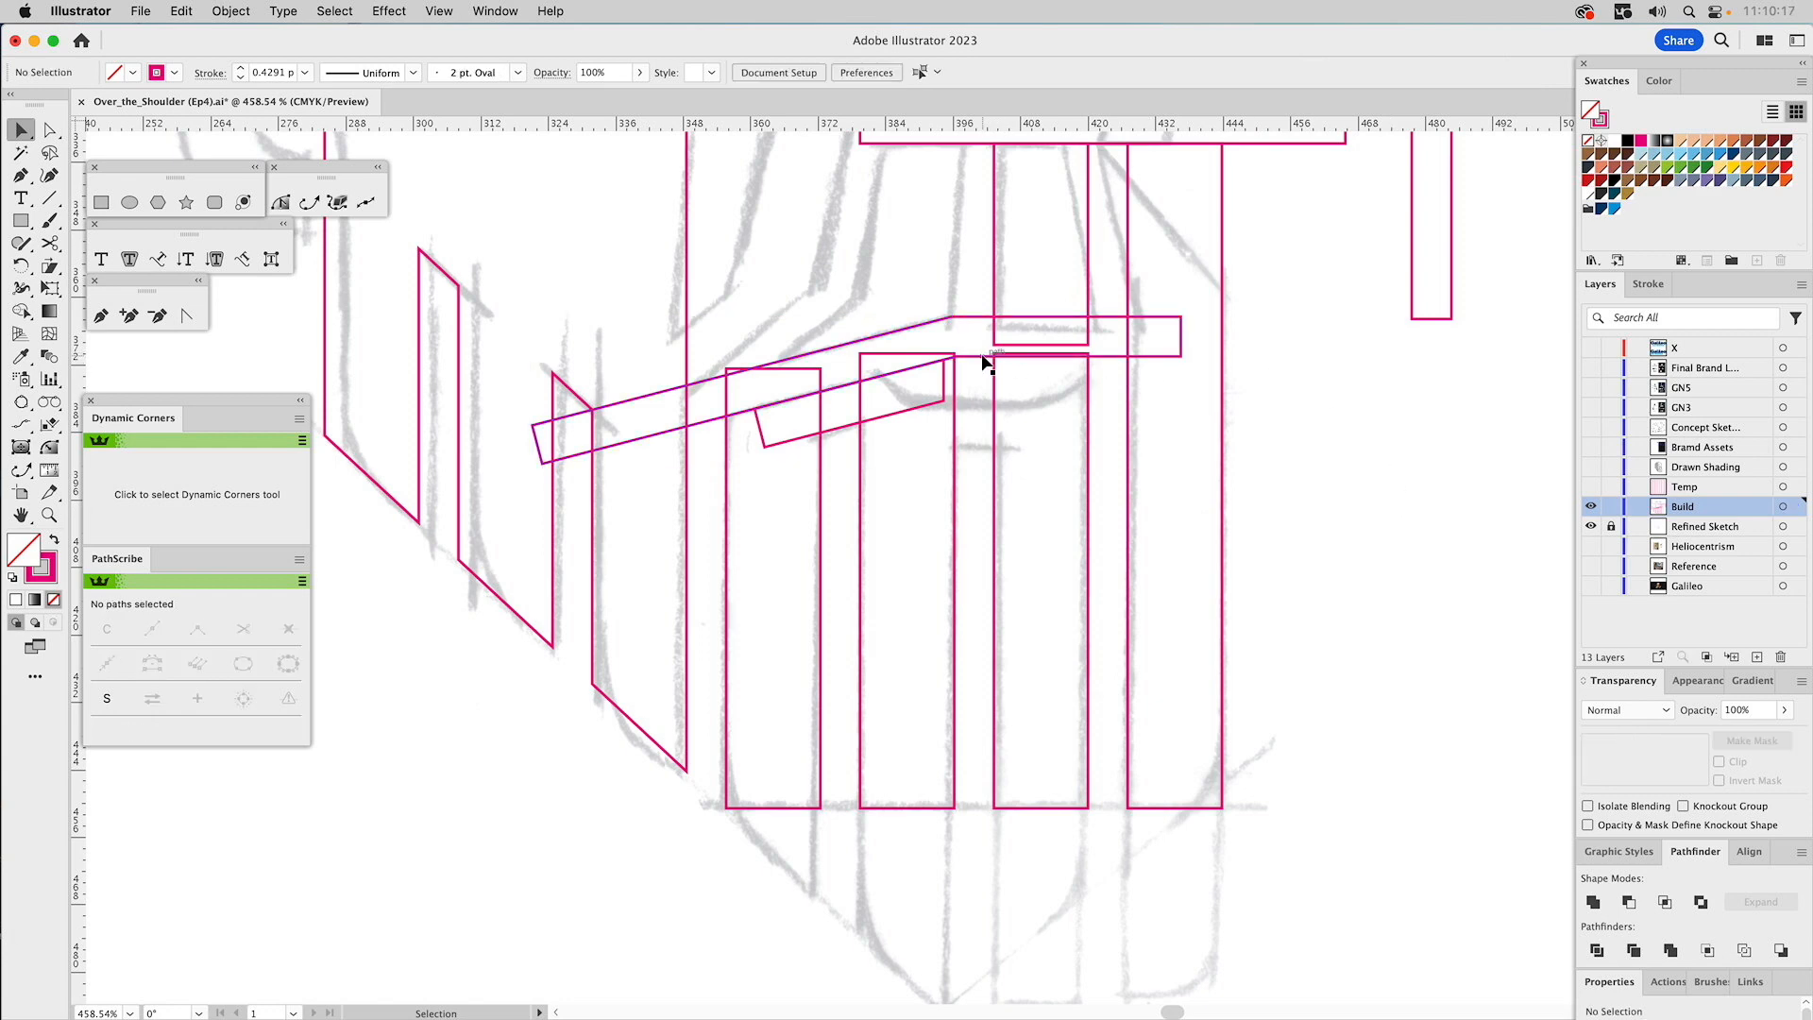
left_click(954, 488)
double_click(821, 519)
left_click_drag(803, 514, 1075, 574)
key("Delete")
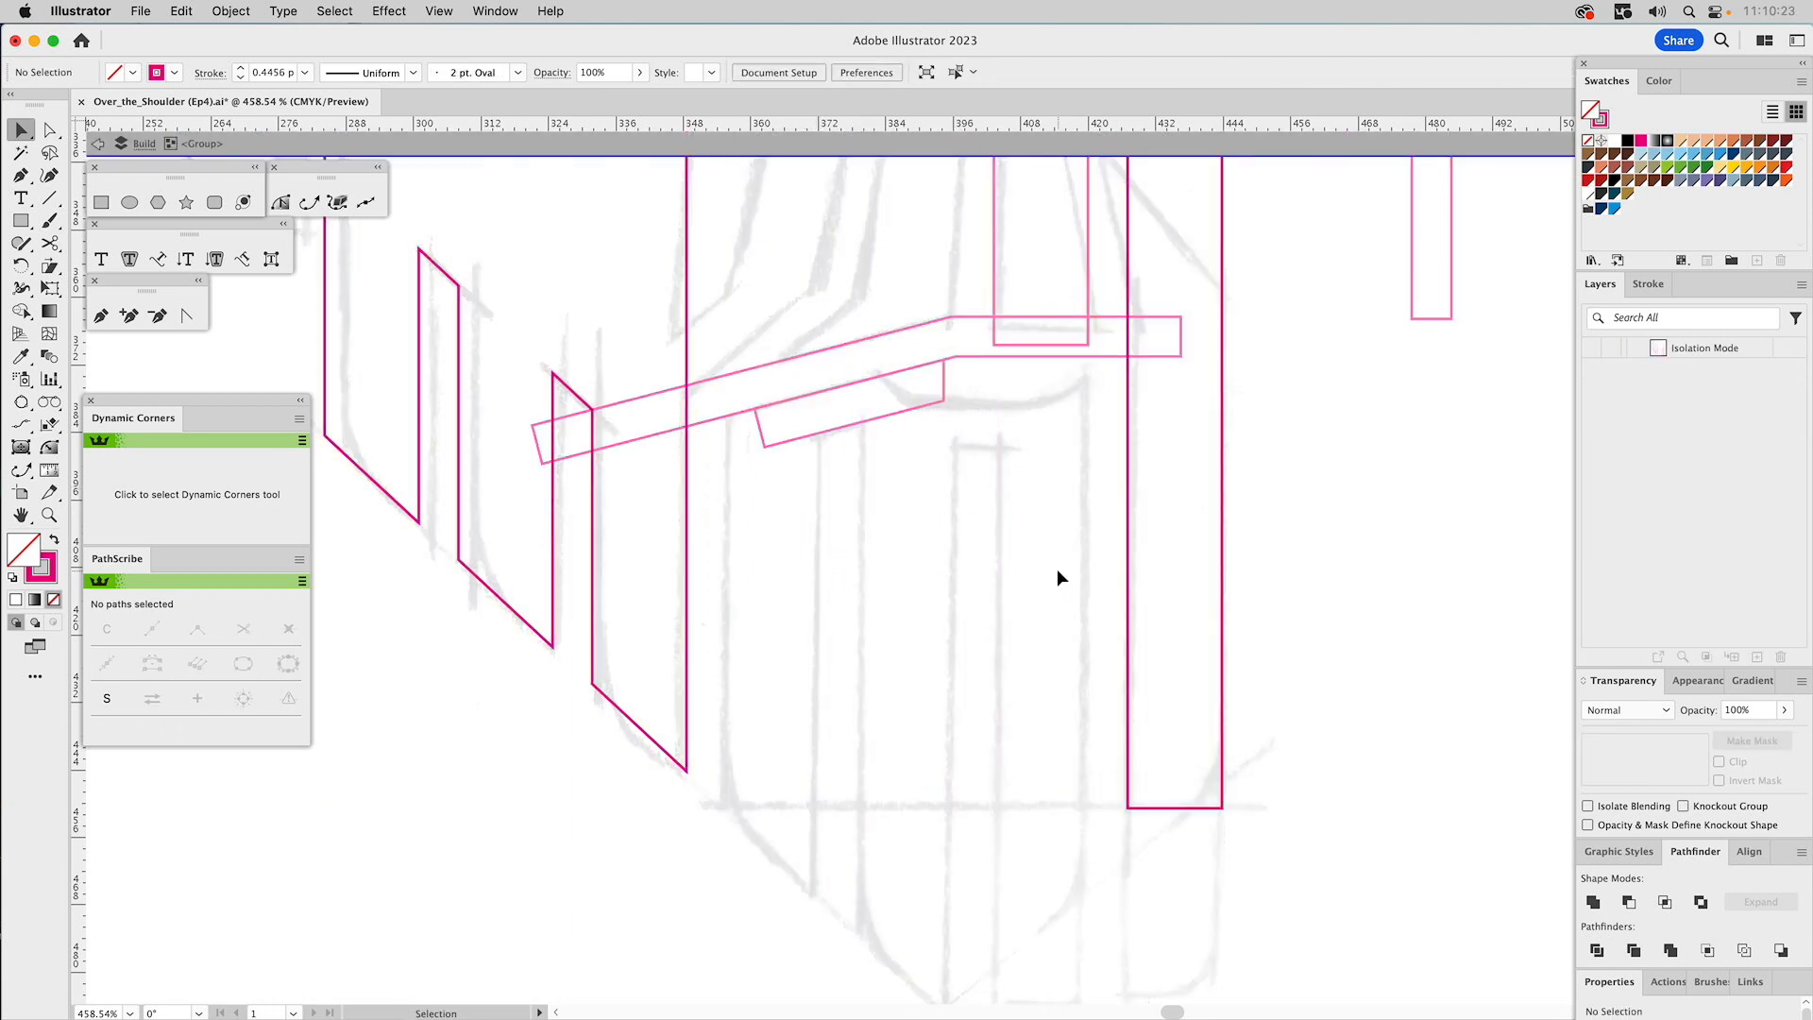
key("Escape")
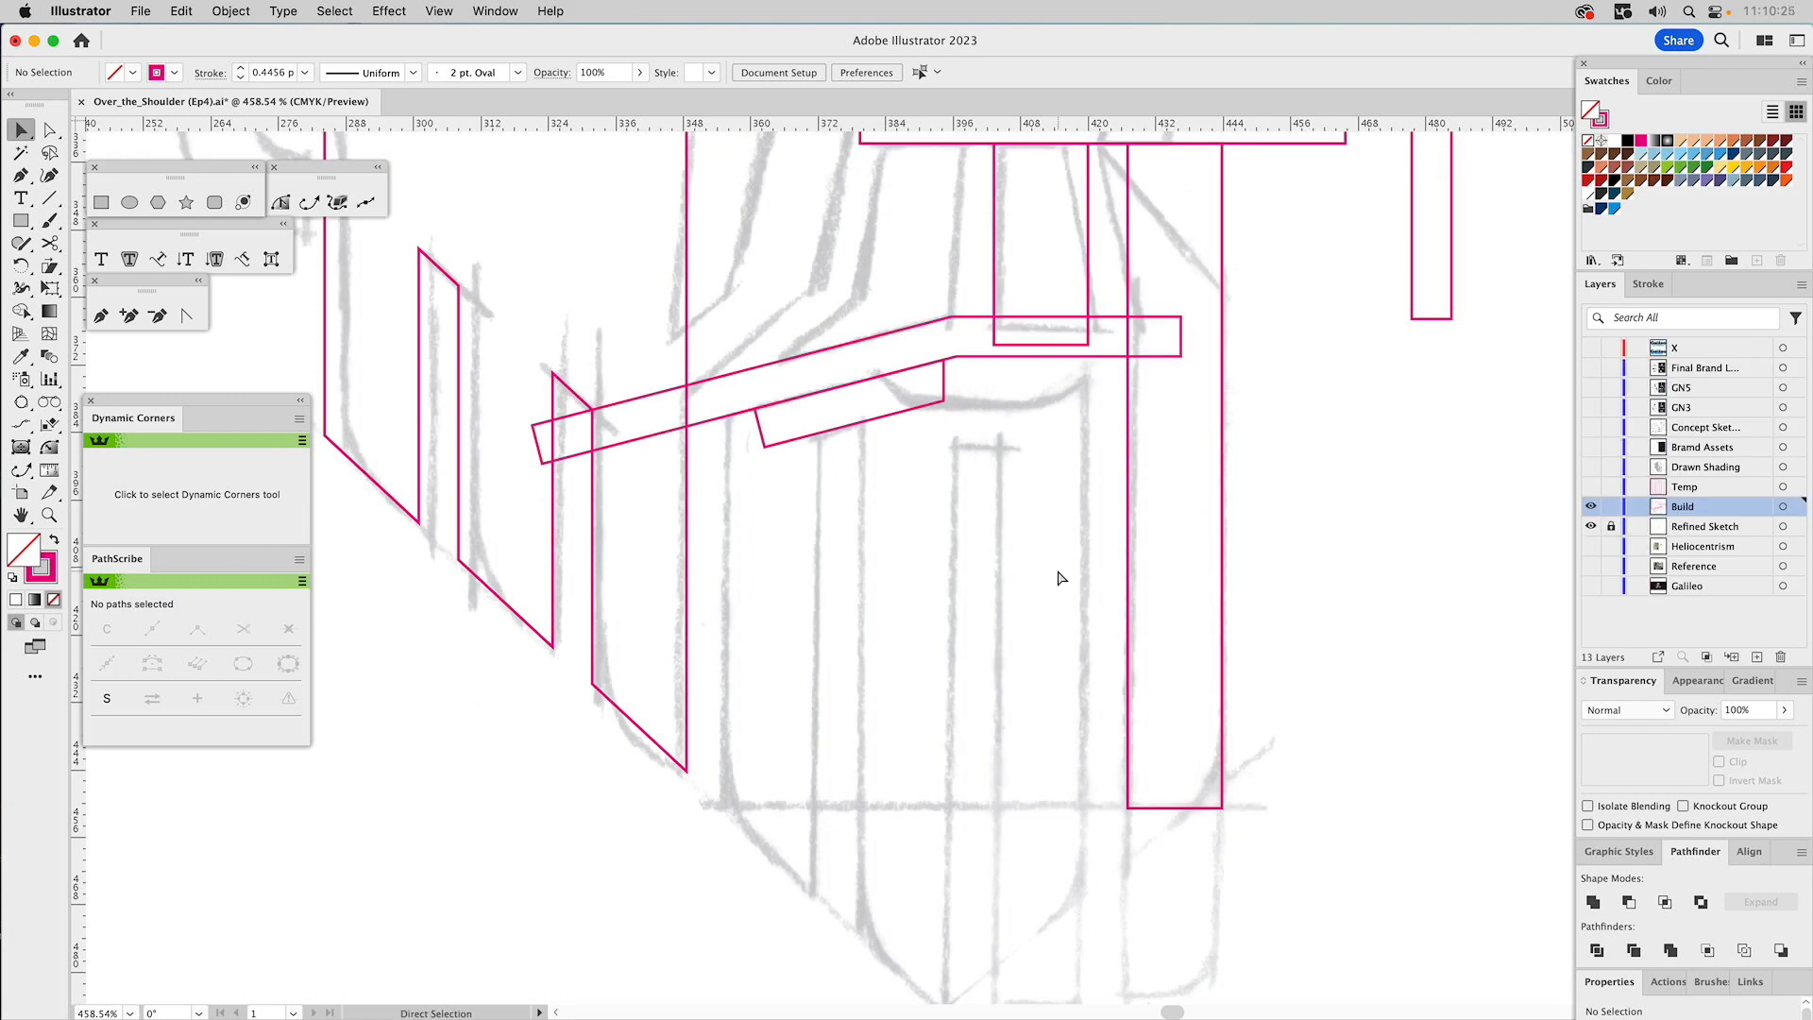
key("cmd+z")
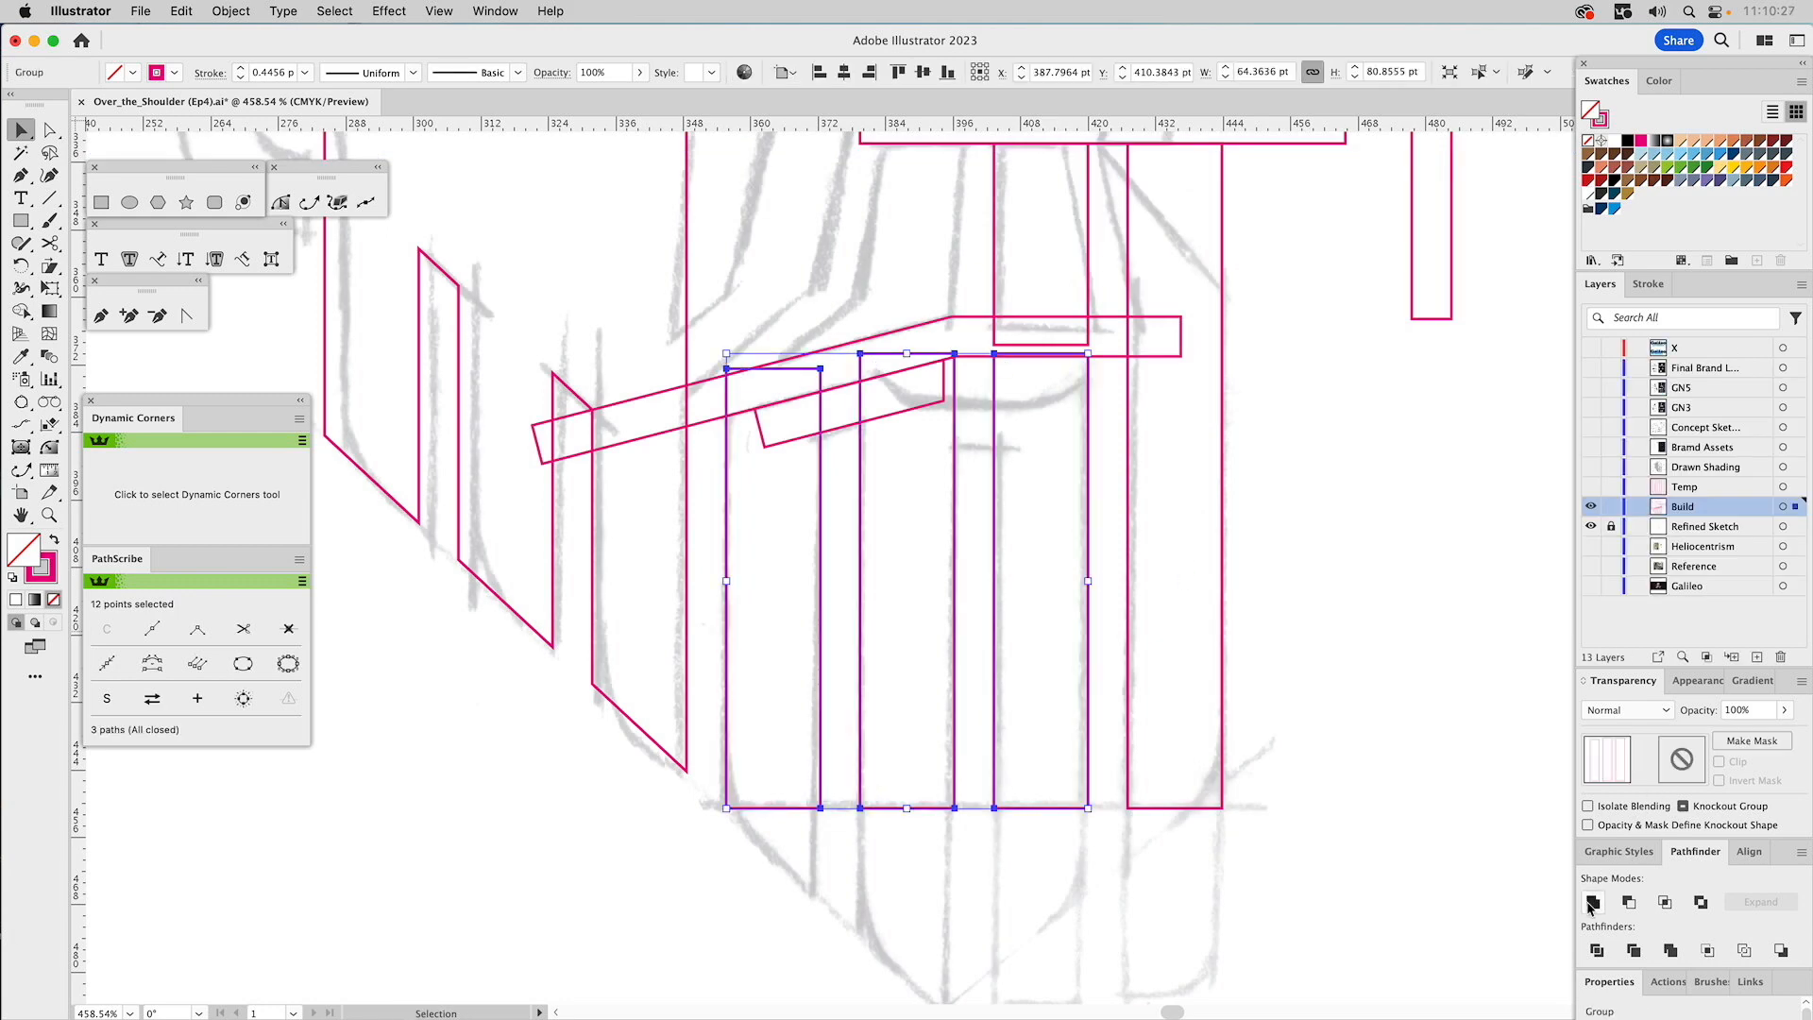
Unite the three extracted bars and subtract a copy of the moustache shape from their tops, keeping the original moustache.
left_click(1593, 903)
left_click(924, 327)
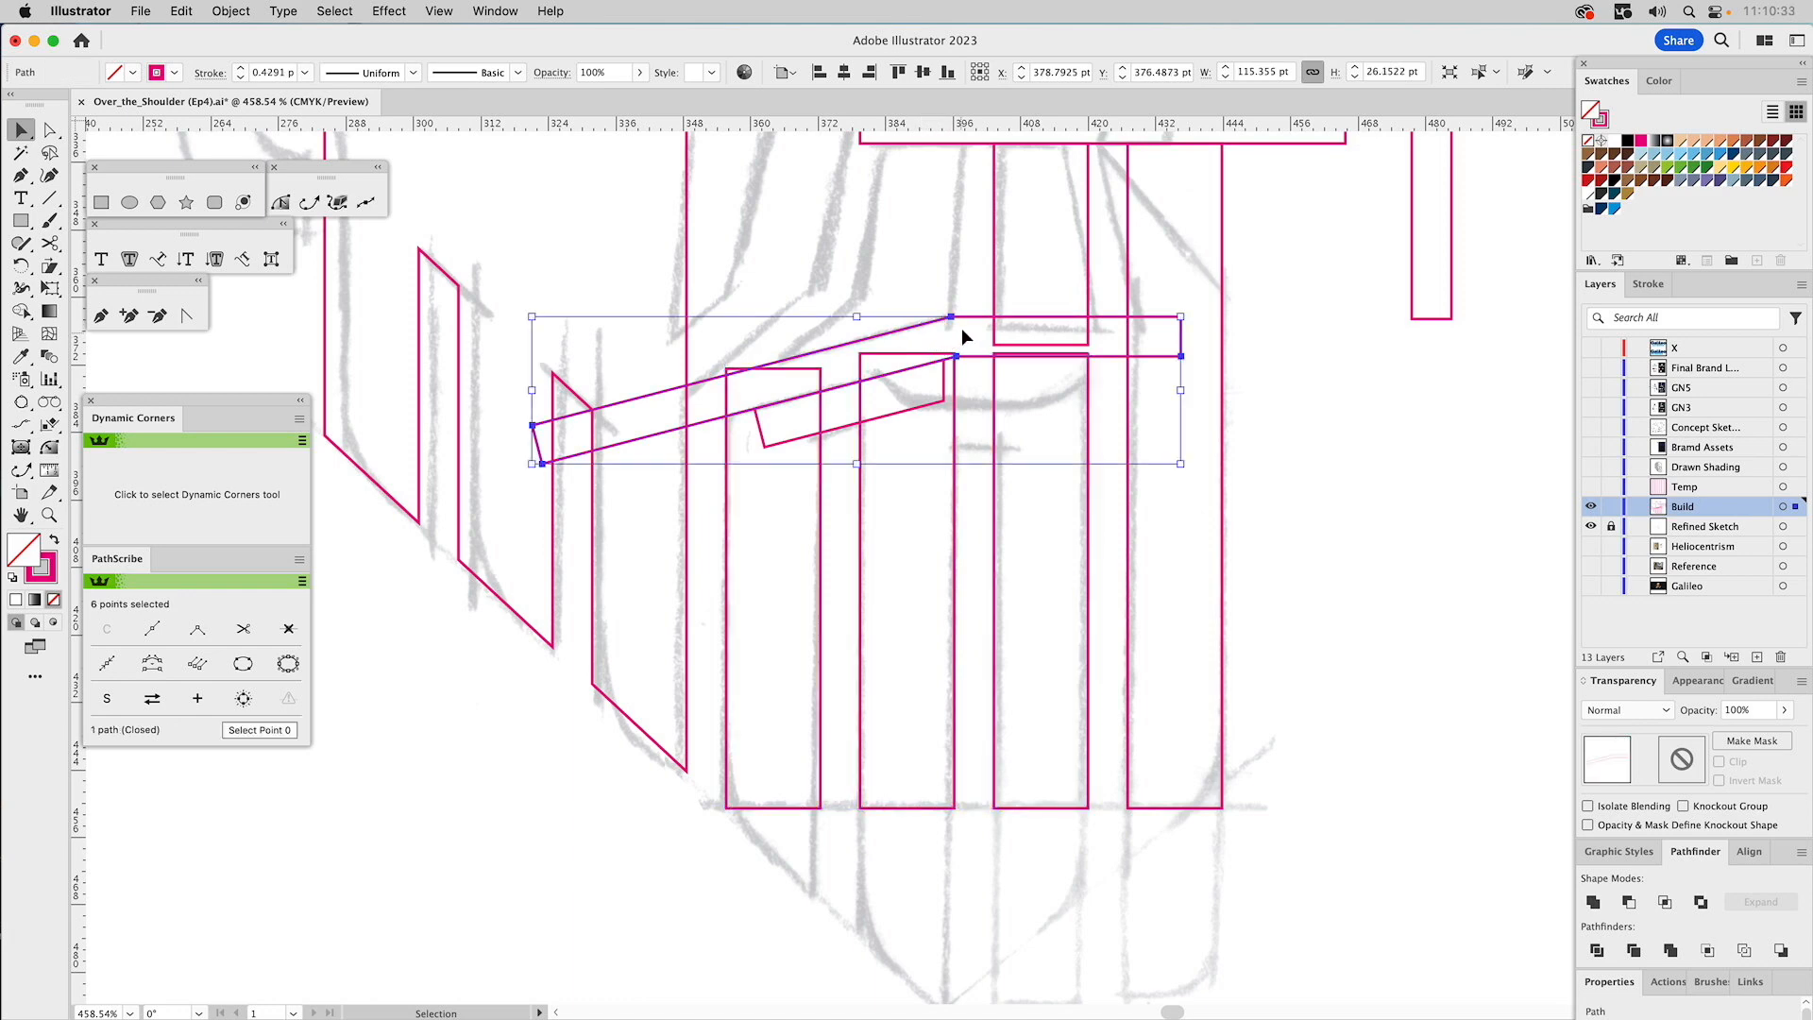
left_click(958, 409, "shift")
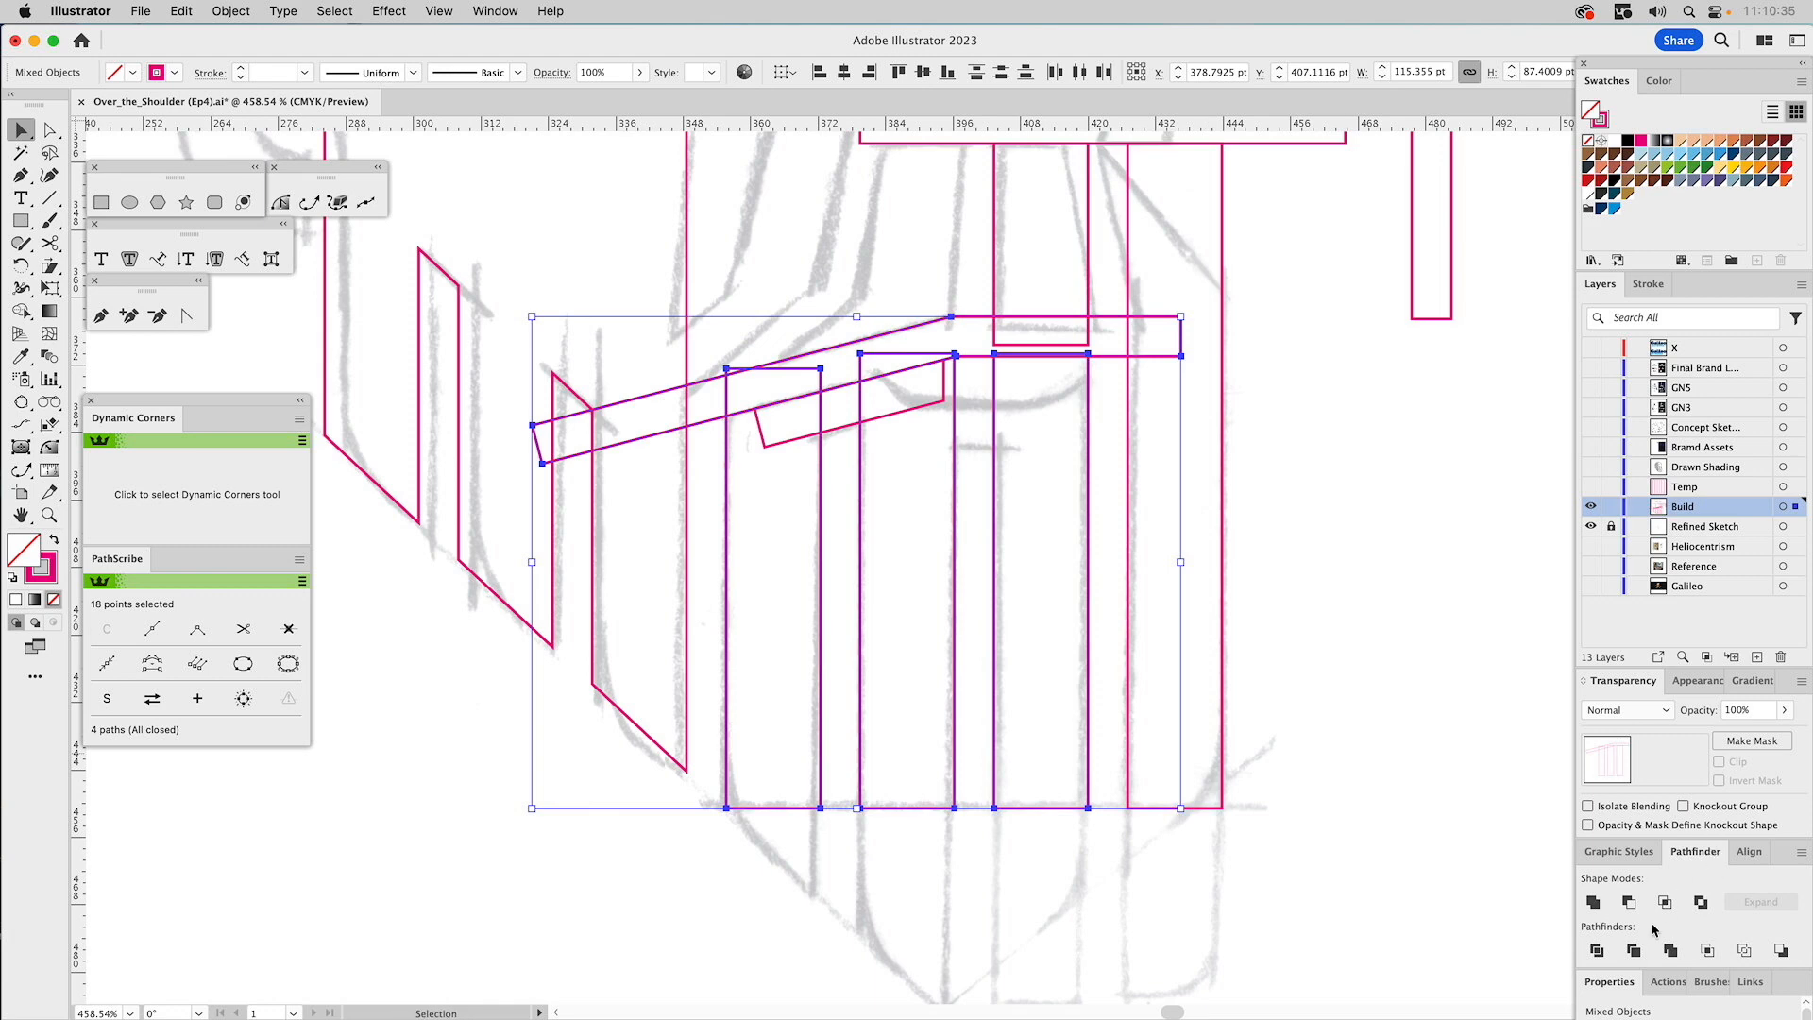
left_click(1628, 902)
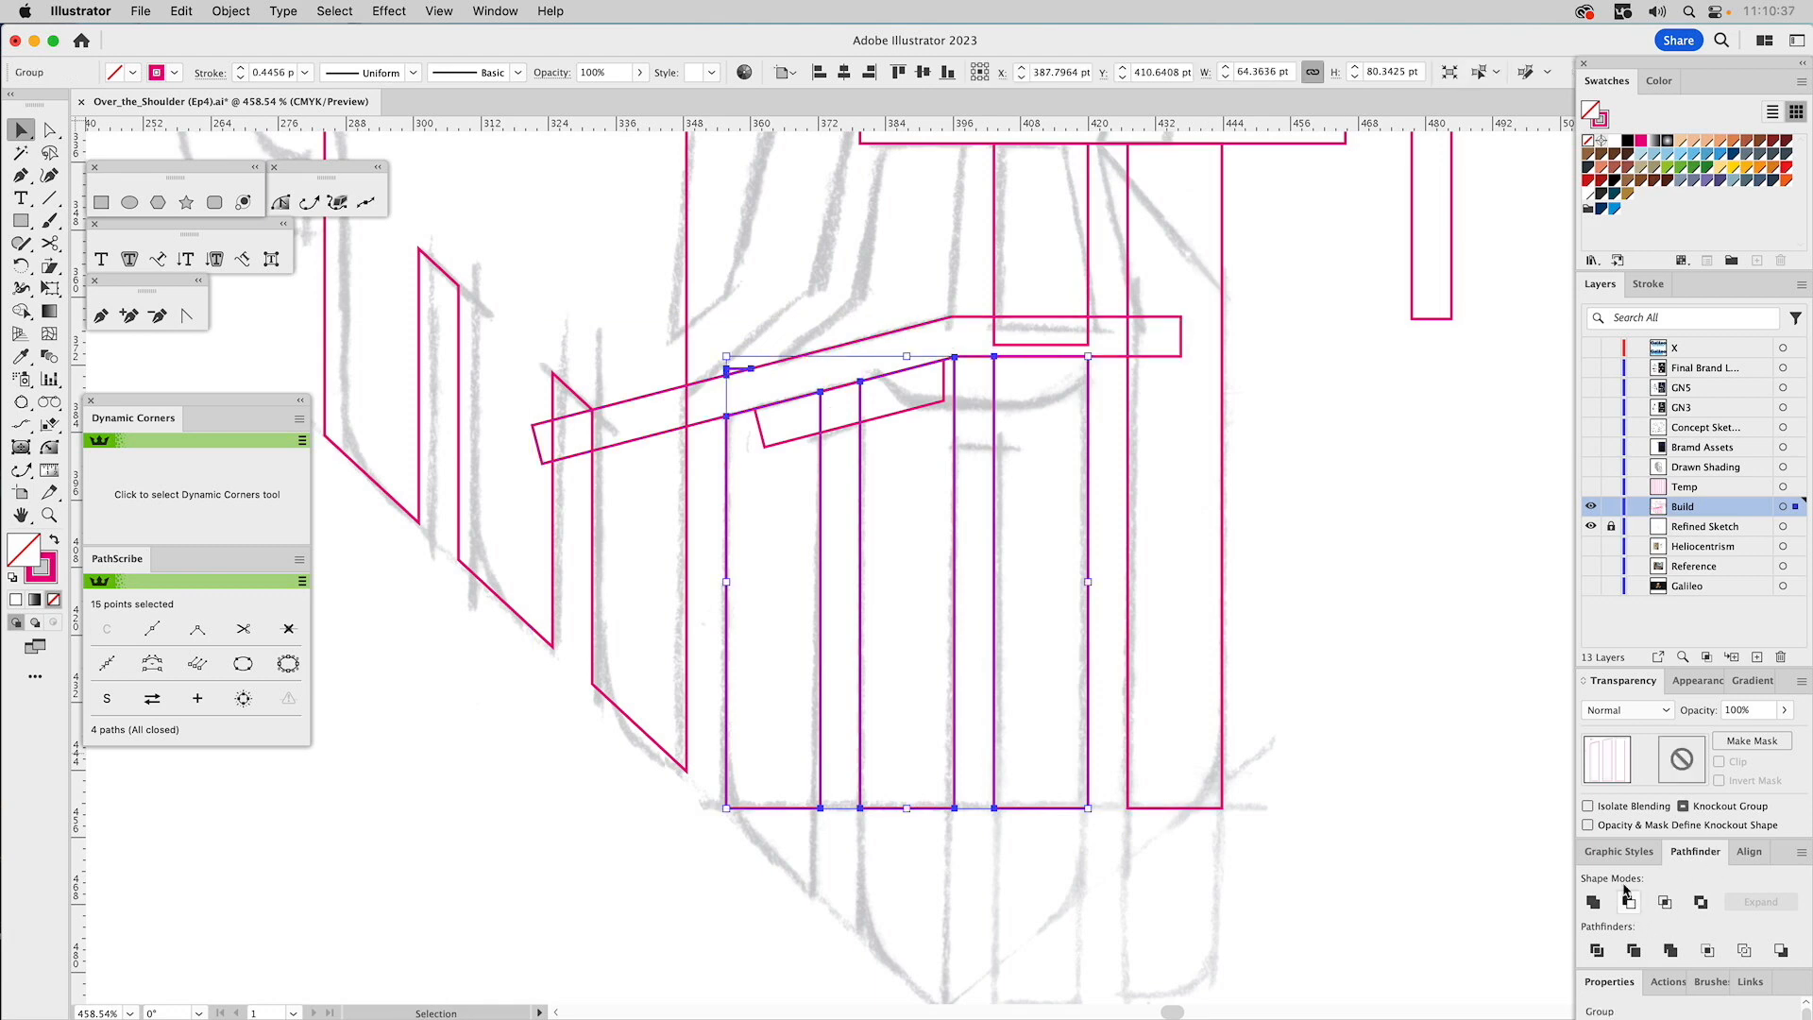
left_click(1279, 559)
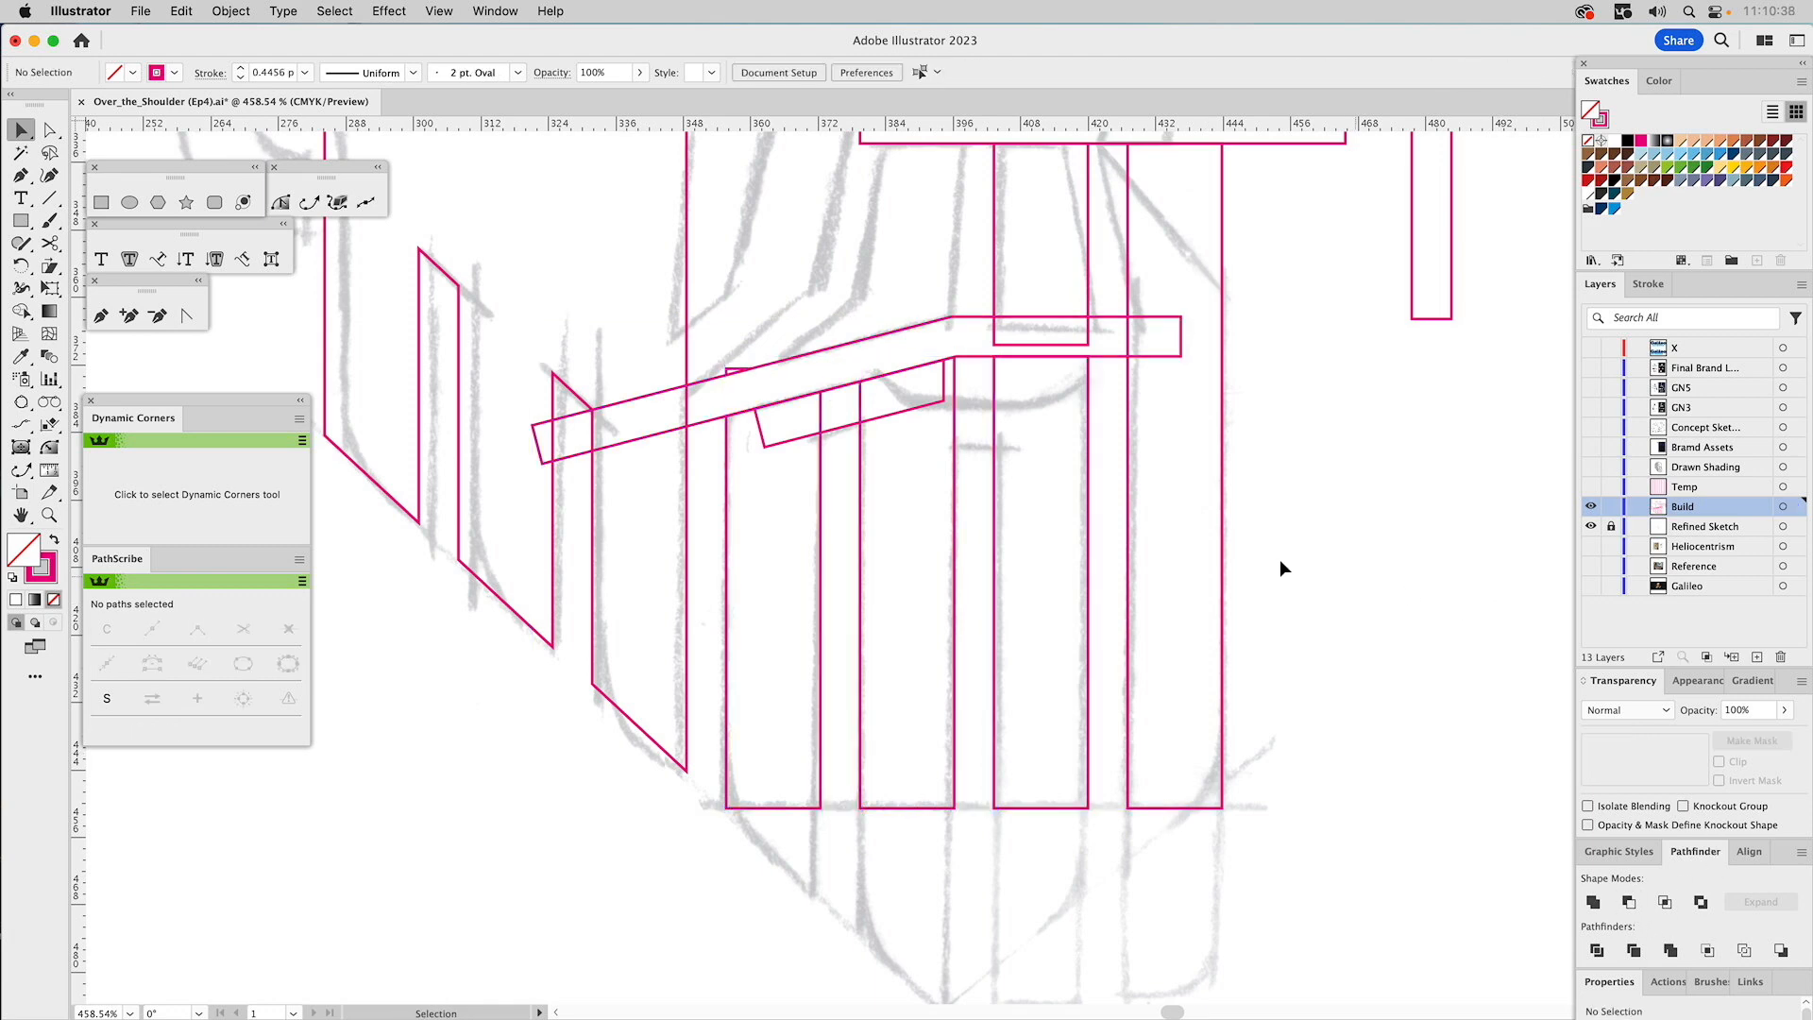
Delete the small leftover sliver of the rearmost trimmed bar above the moustache.
key("a")
left_click(737, 371)
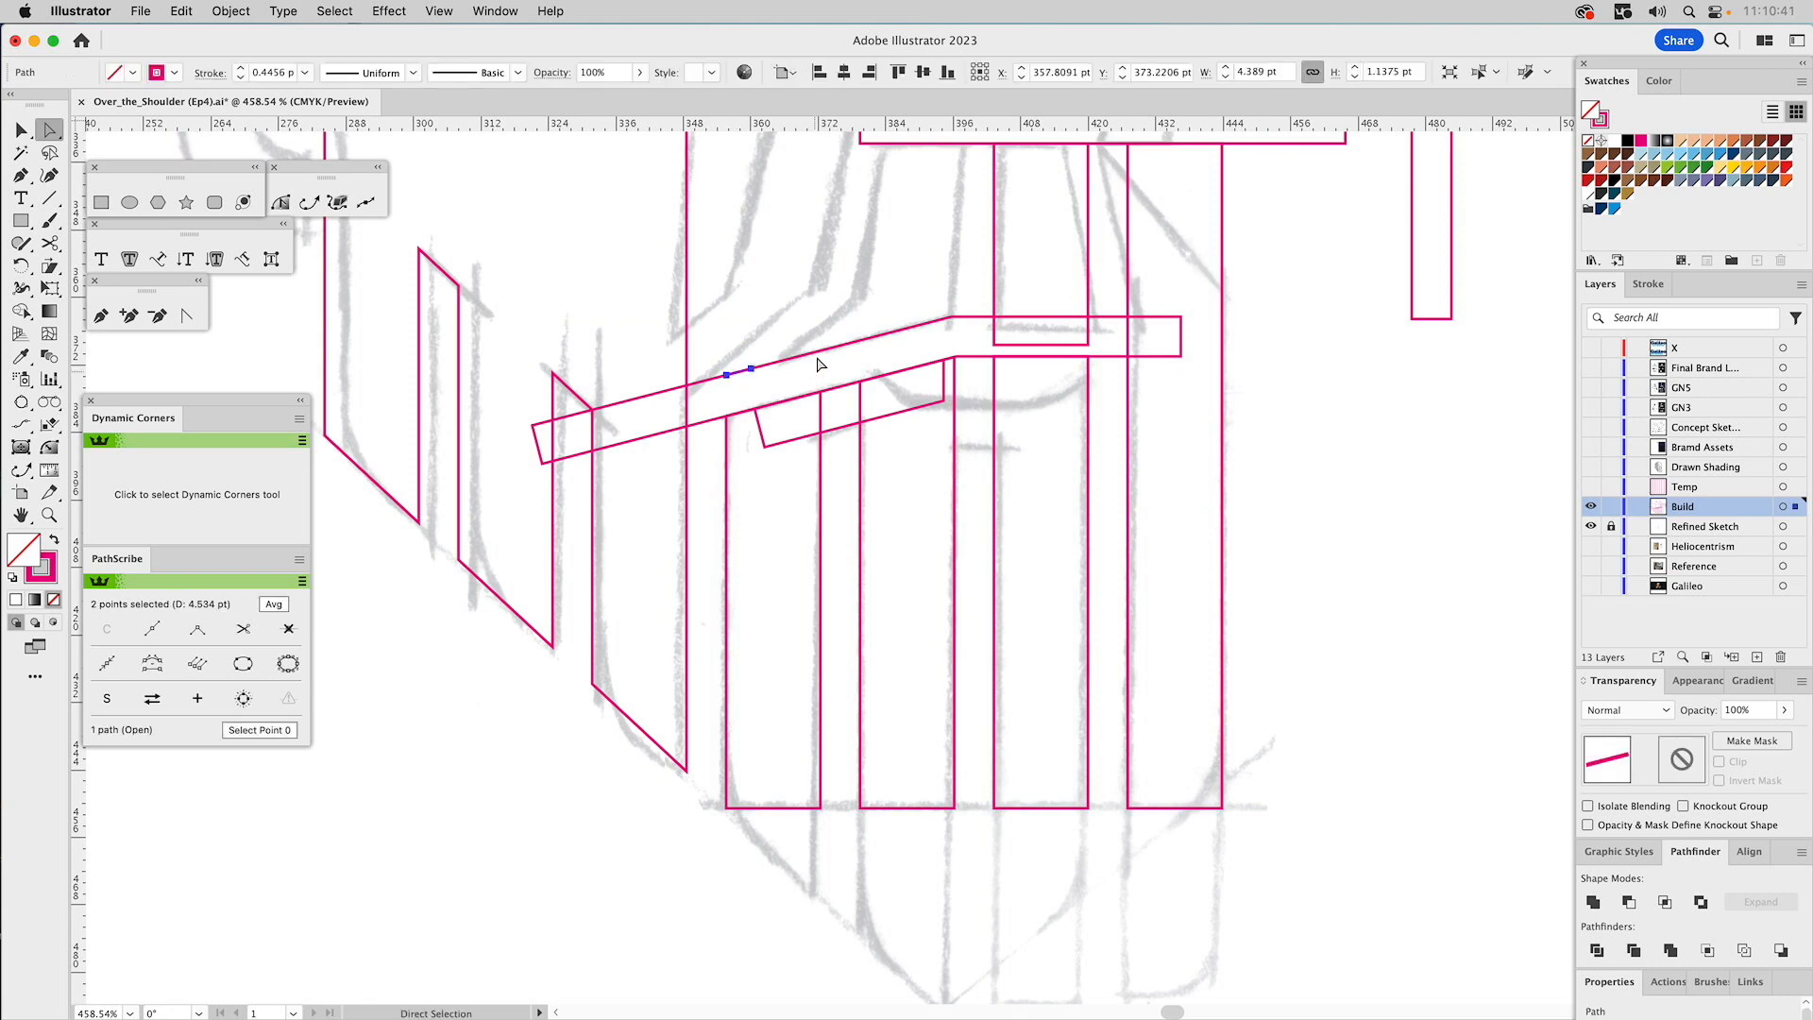
left_click(801, 319)
key("v")
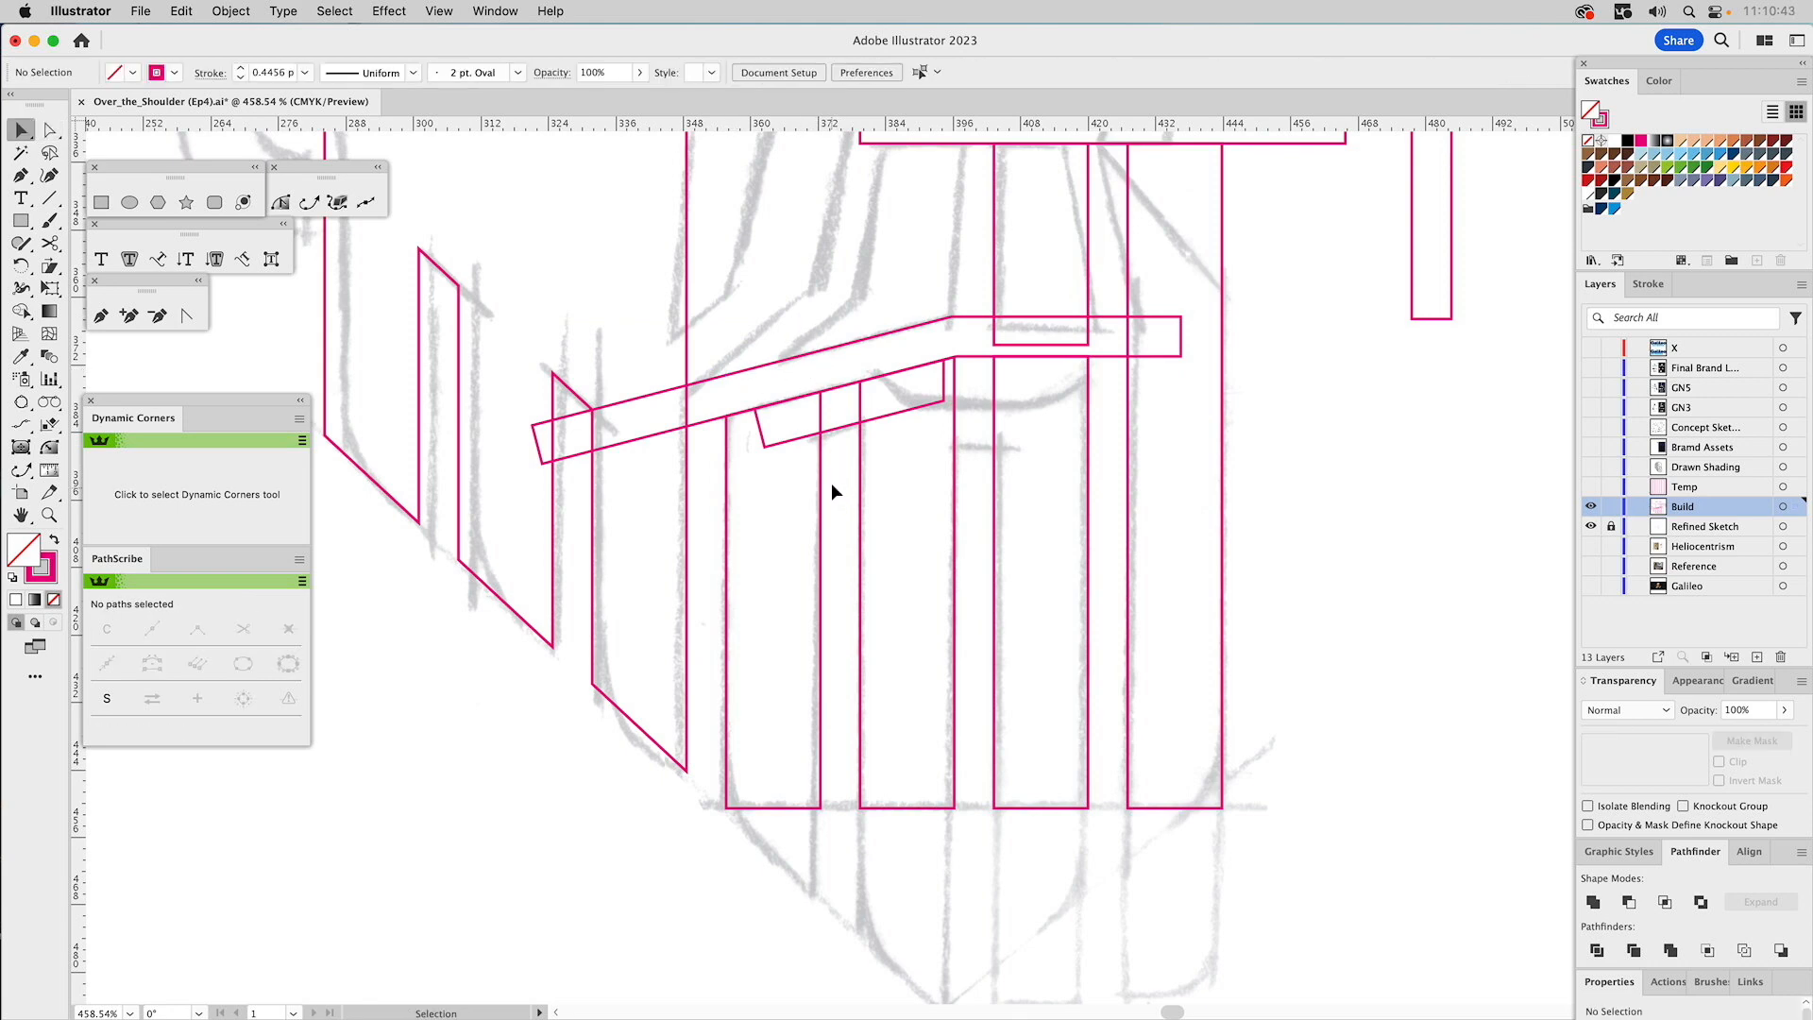
Unite the short sloped piece with the trimmed bars and remove the two redundant anchor points along the sloped top edge.
left_click(846, 426)
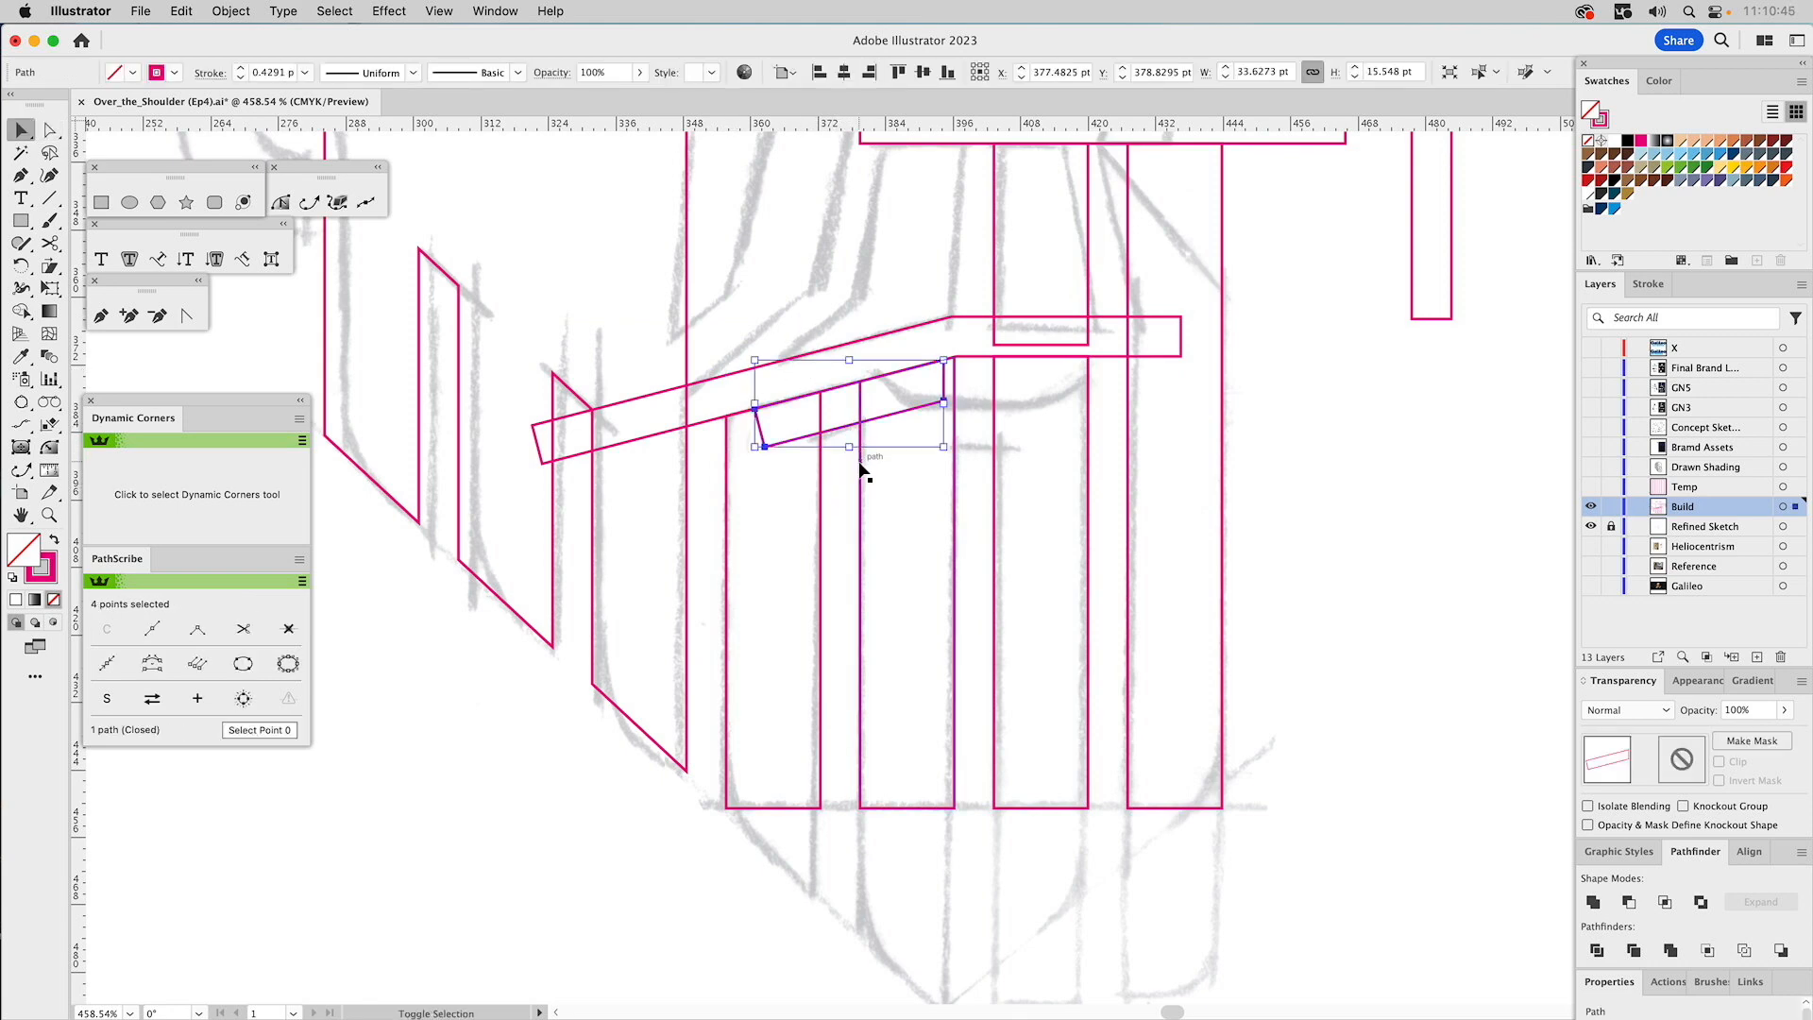
left_click(1593, 904)
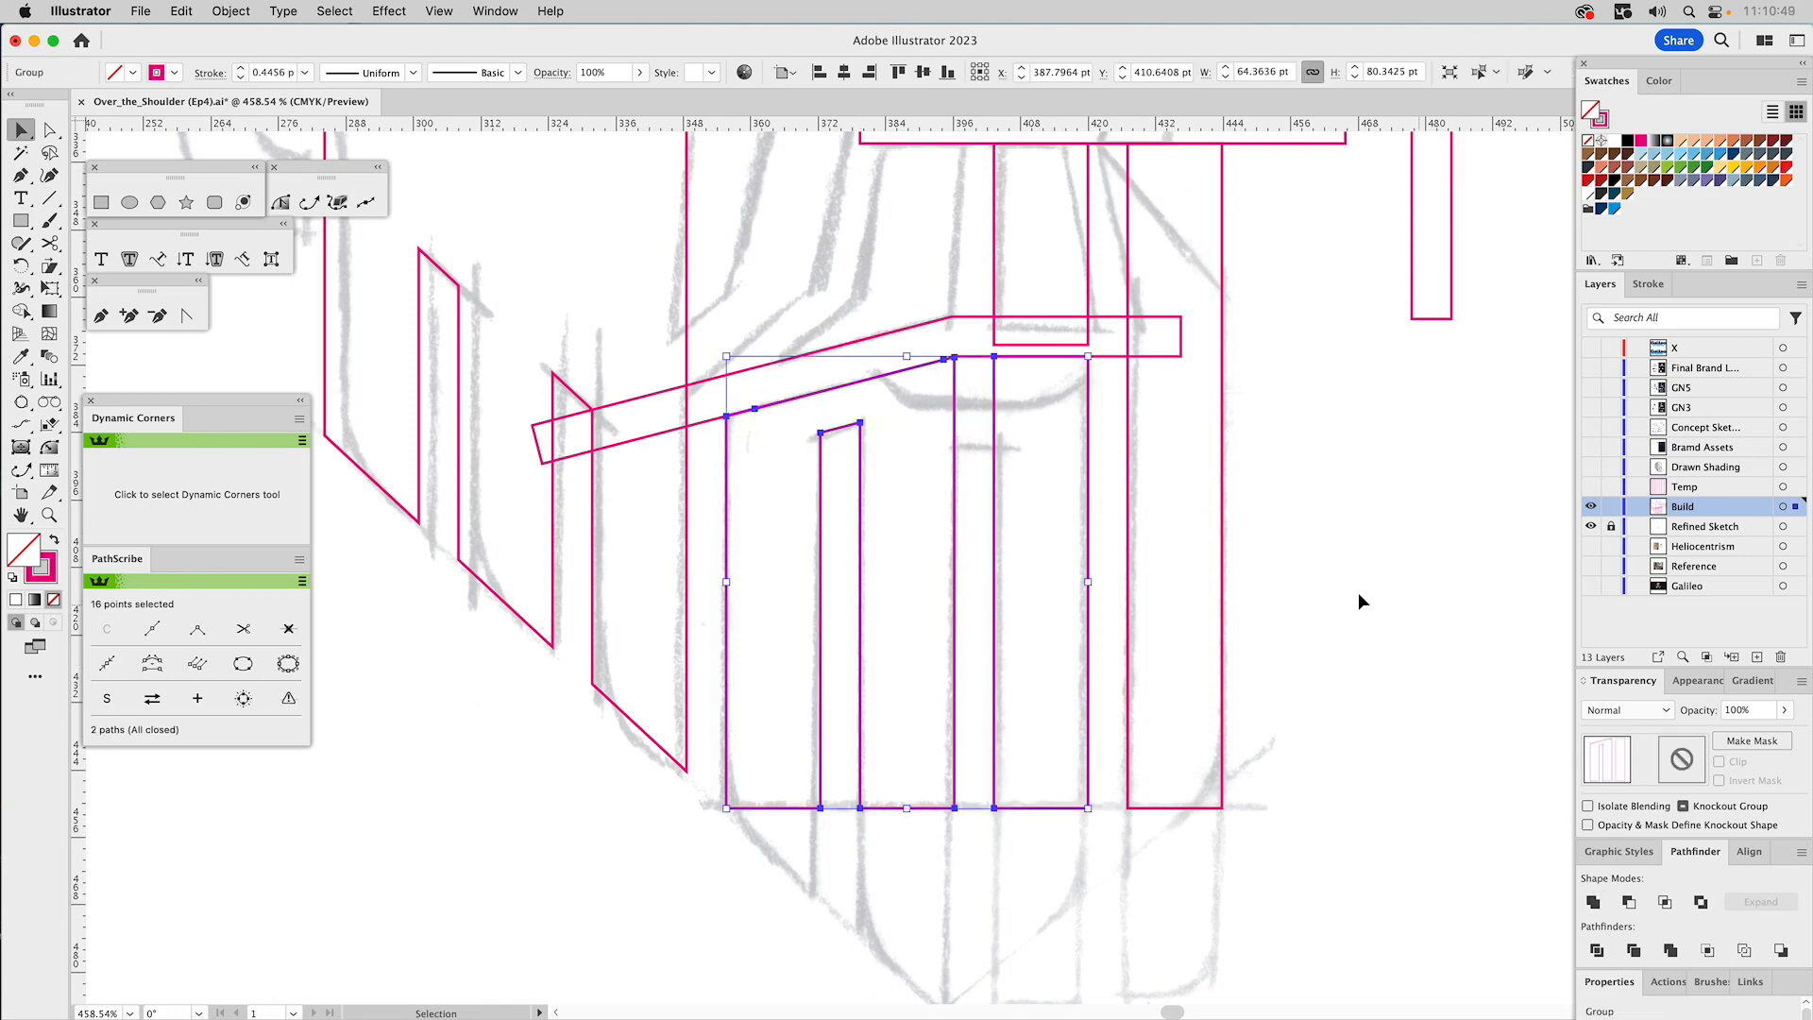
key("a")
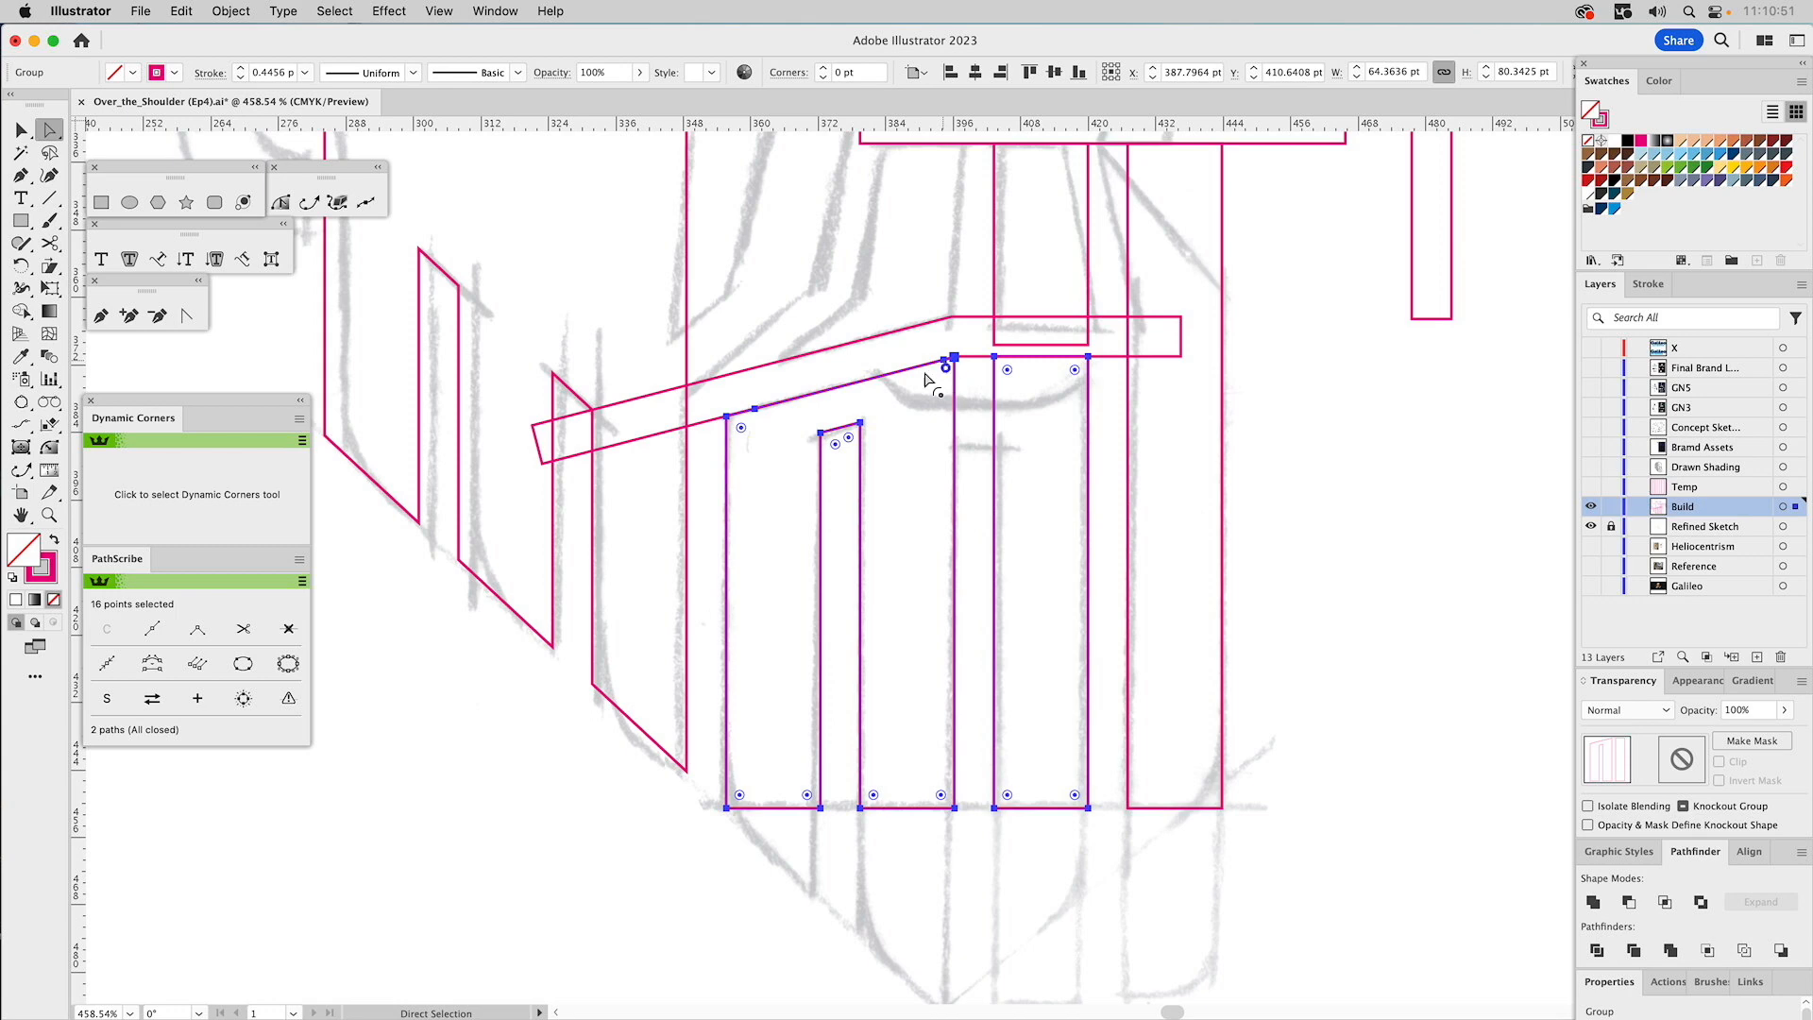
left_click(756, 409)
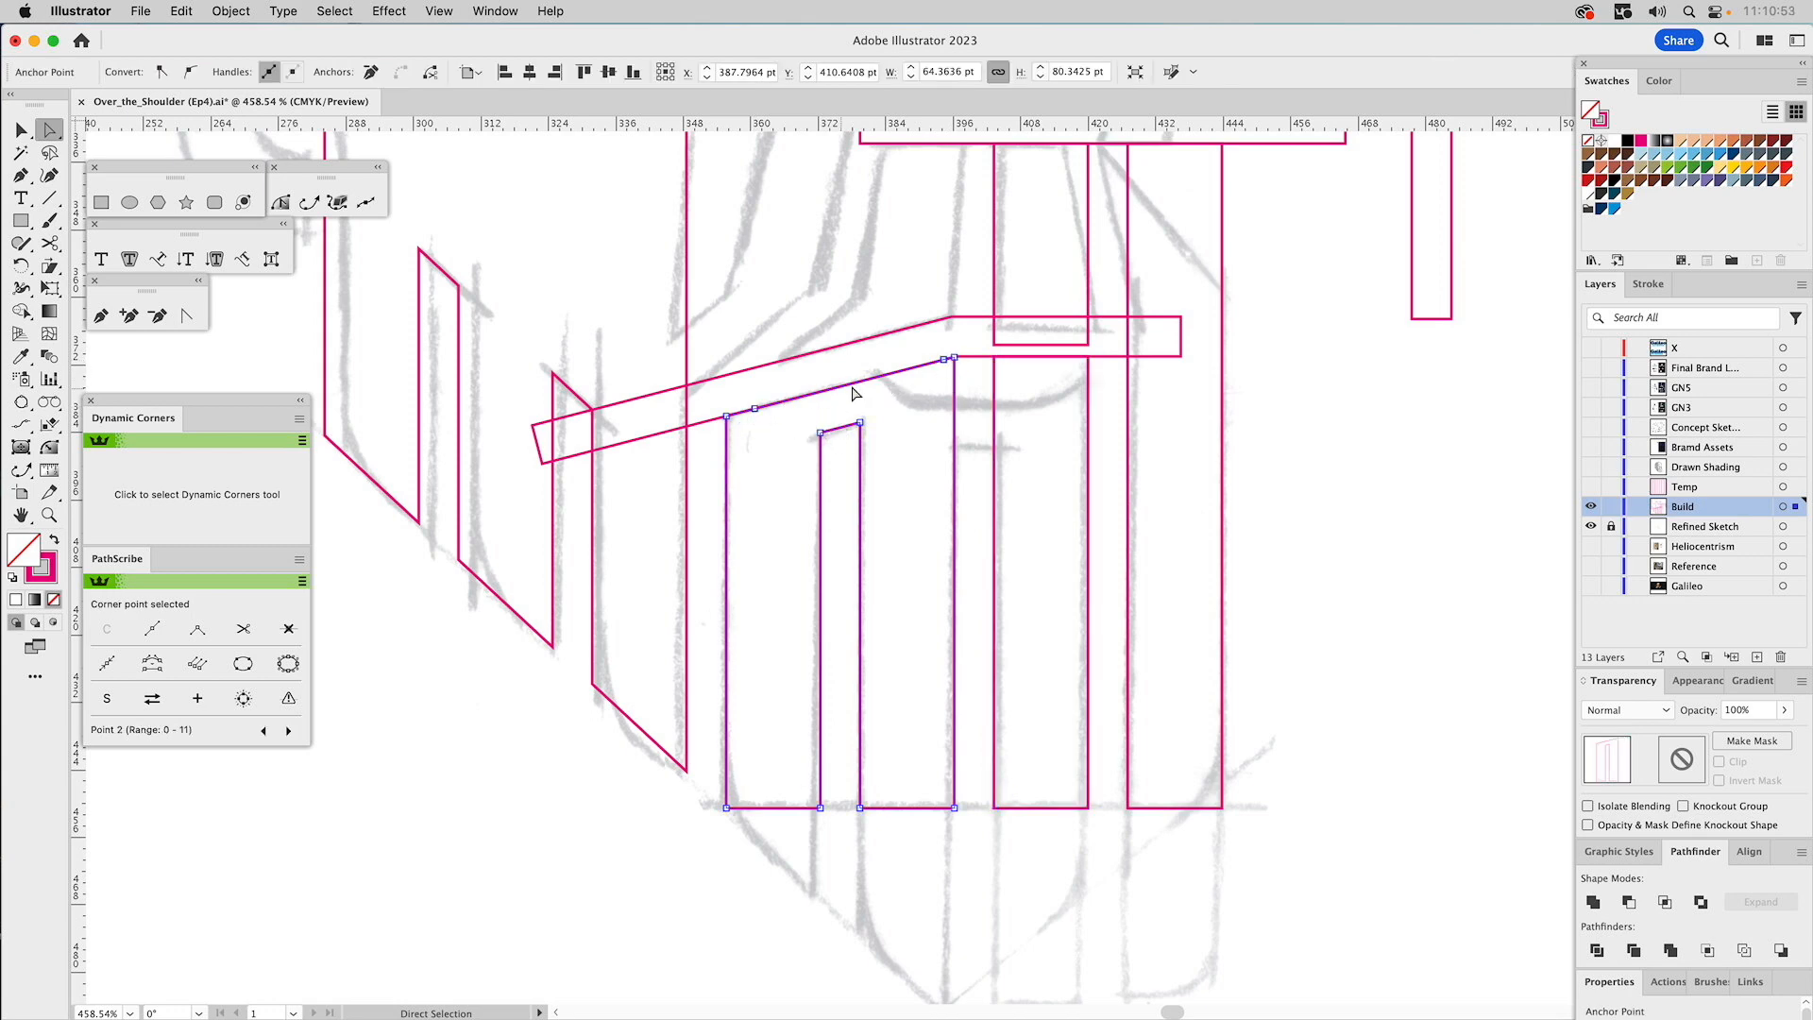
left_click(945, 362, "shift")
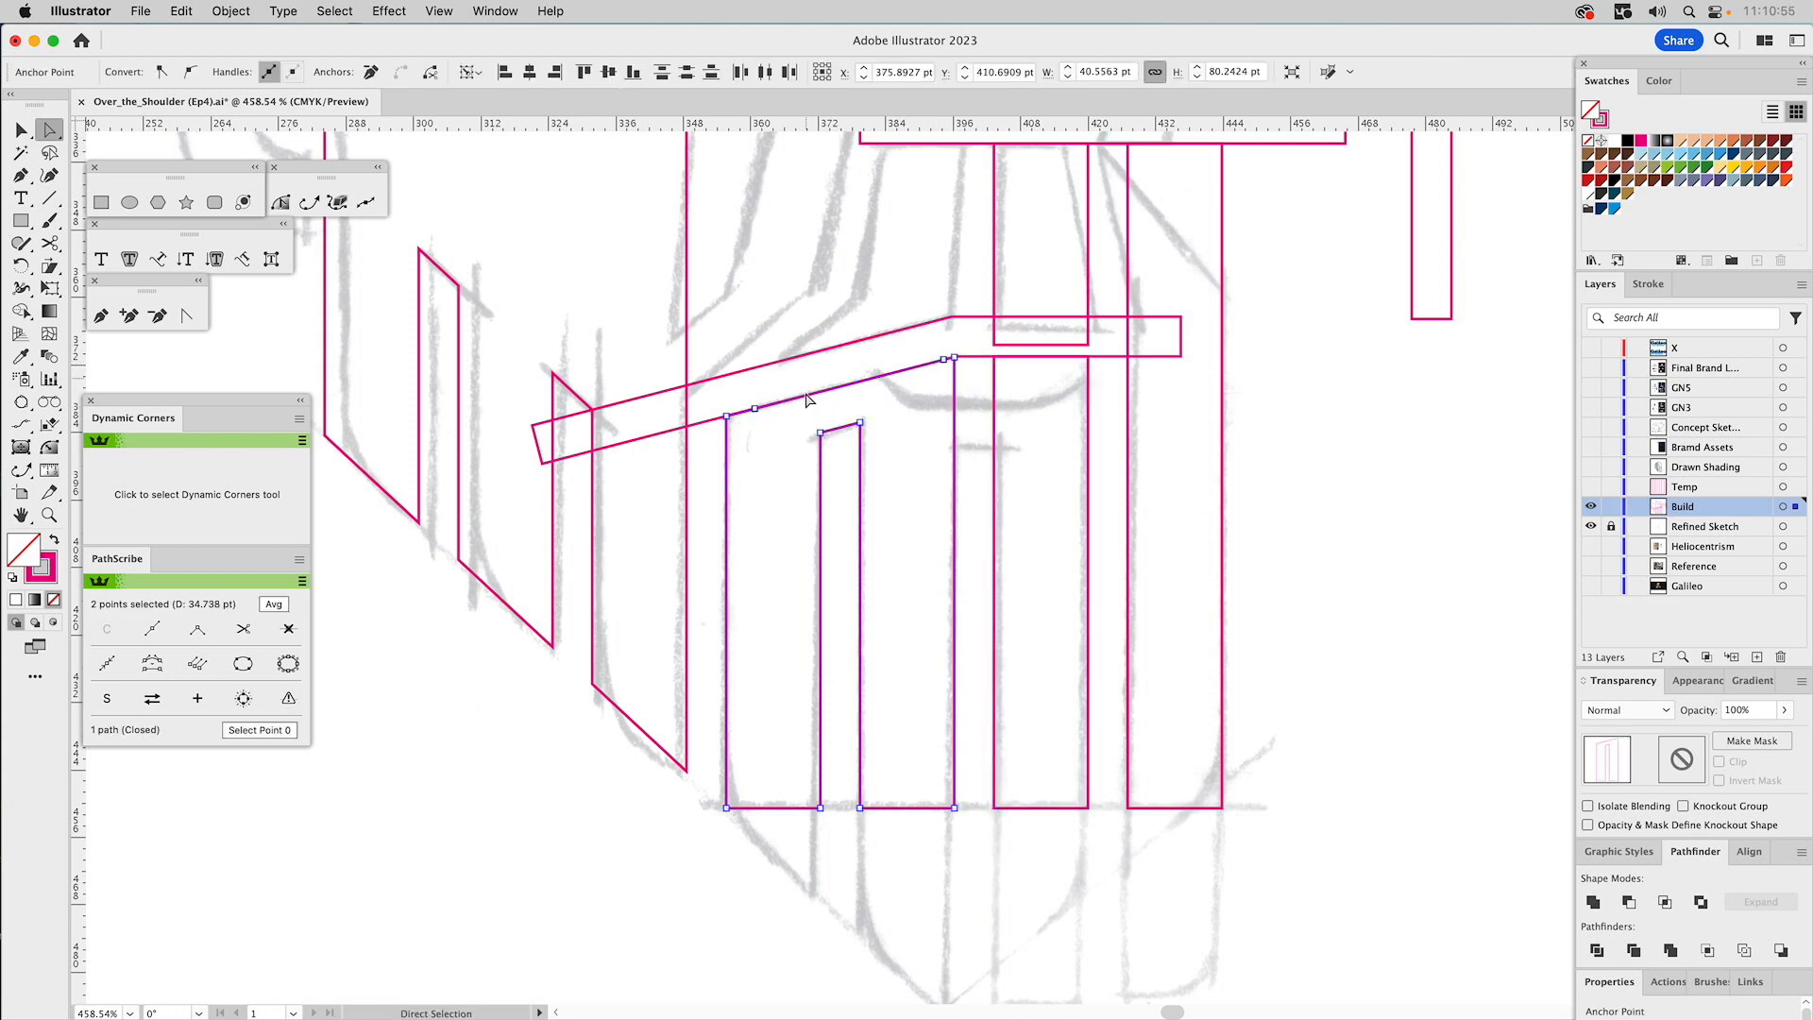
double_click(728, 463)
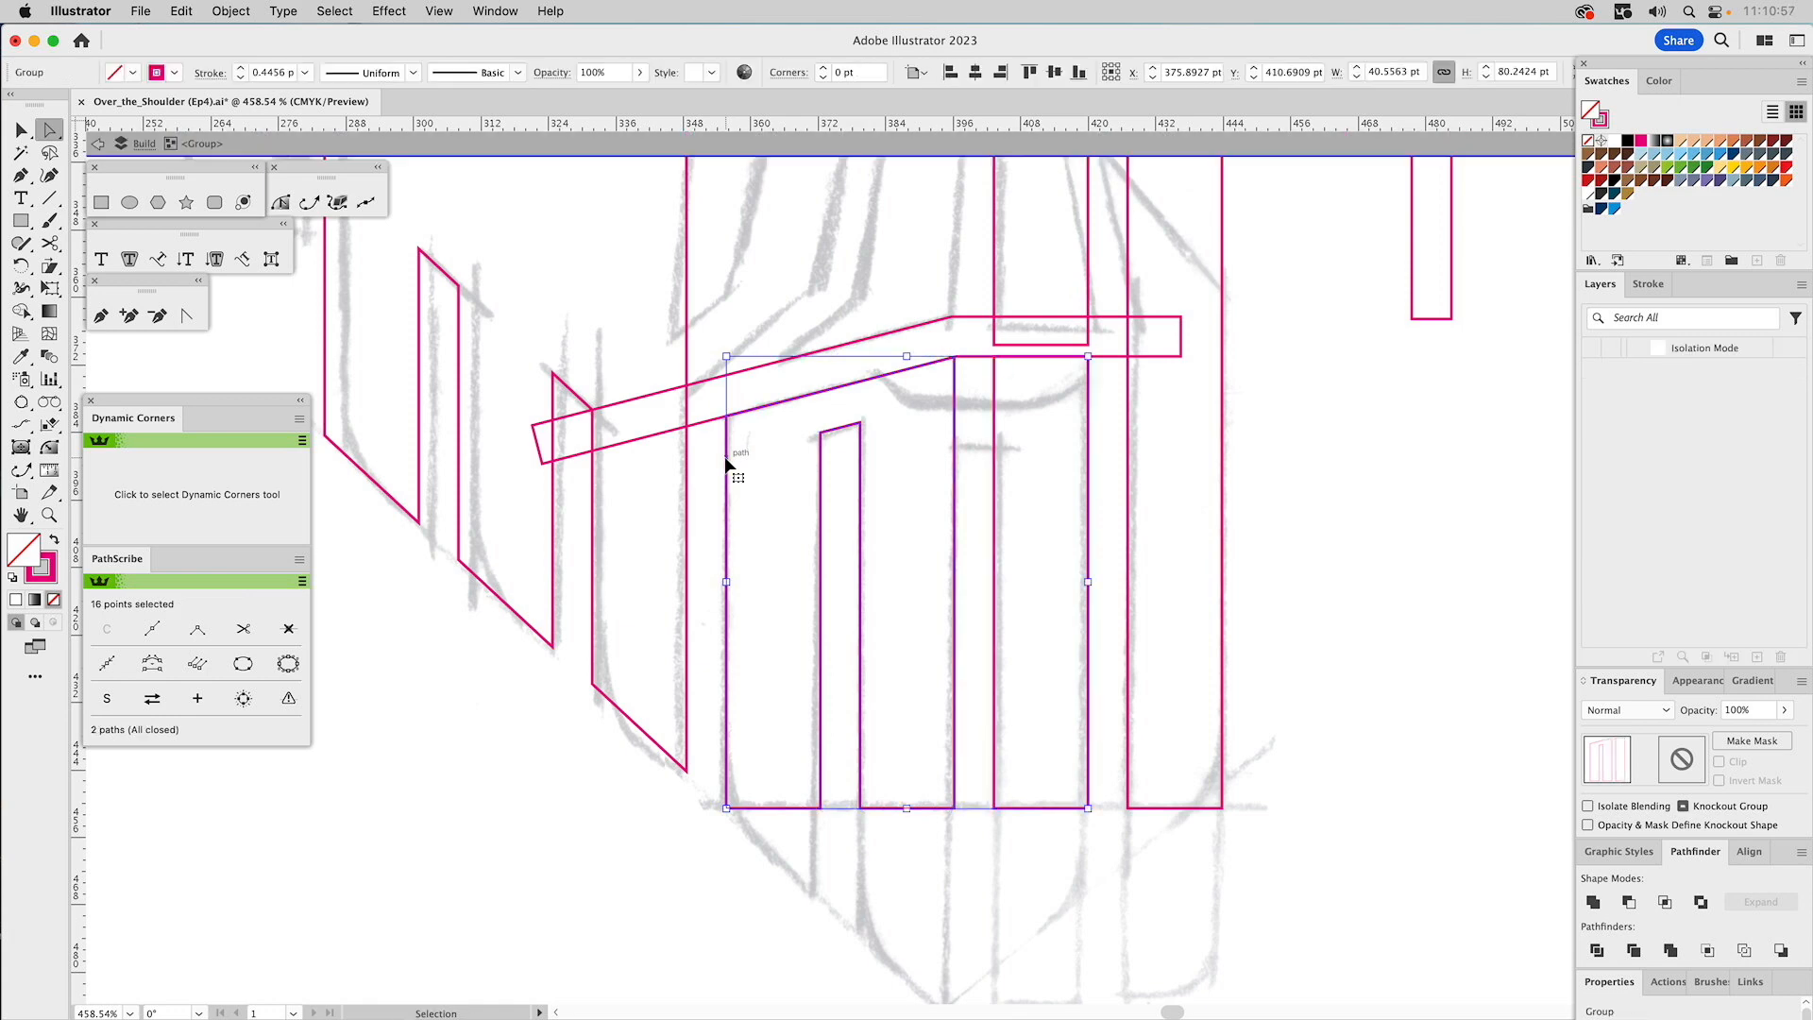
left_click(755, 409)
left_click(944, 361, "shift")
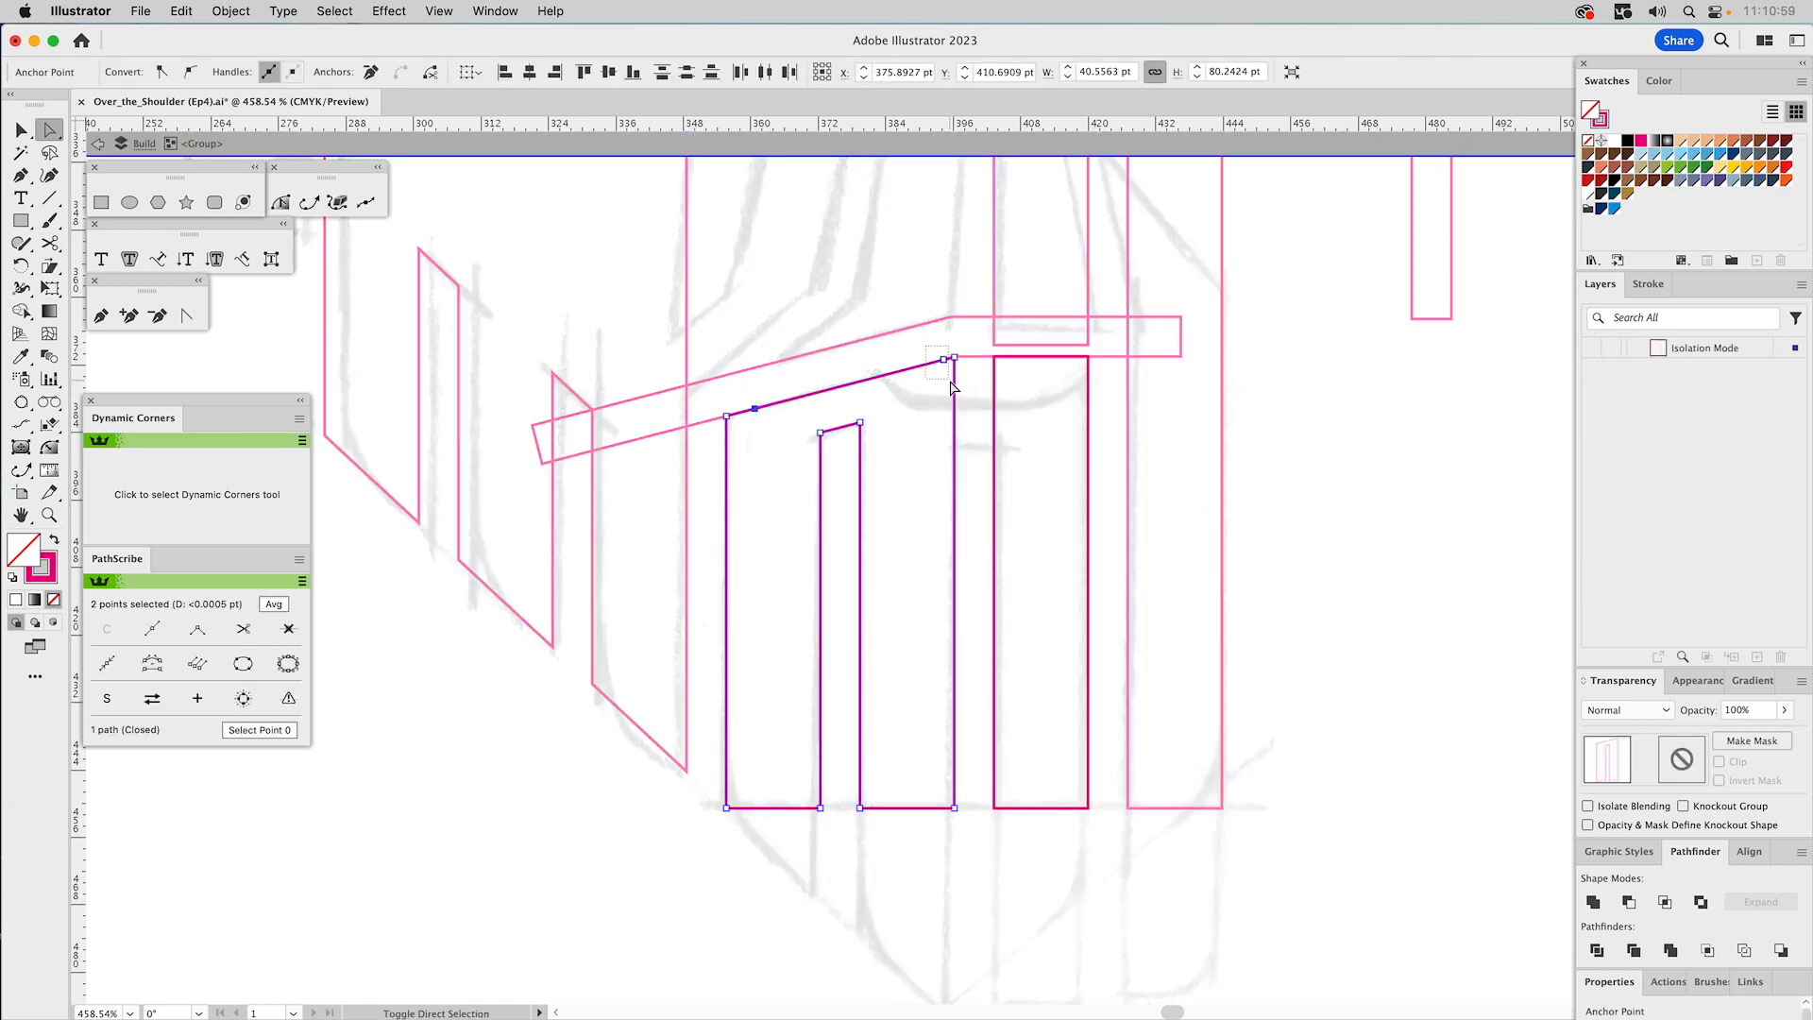
left_click(369, 74)
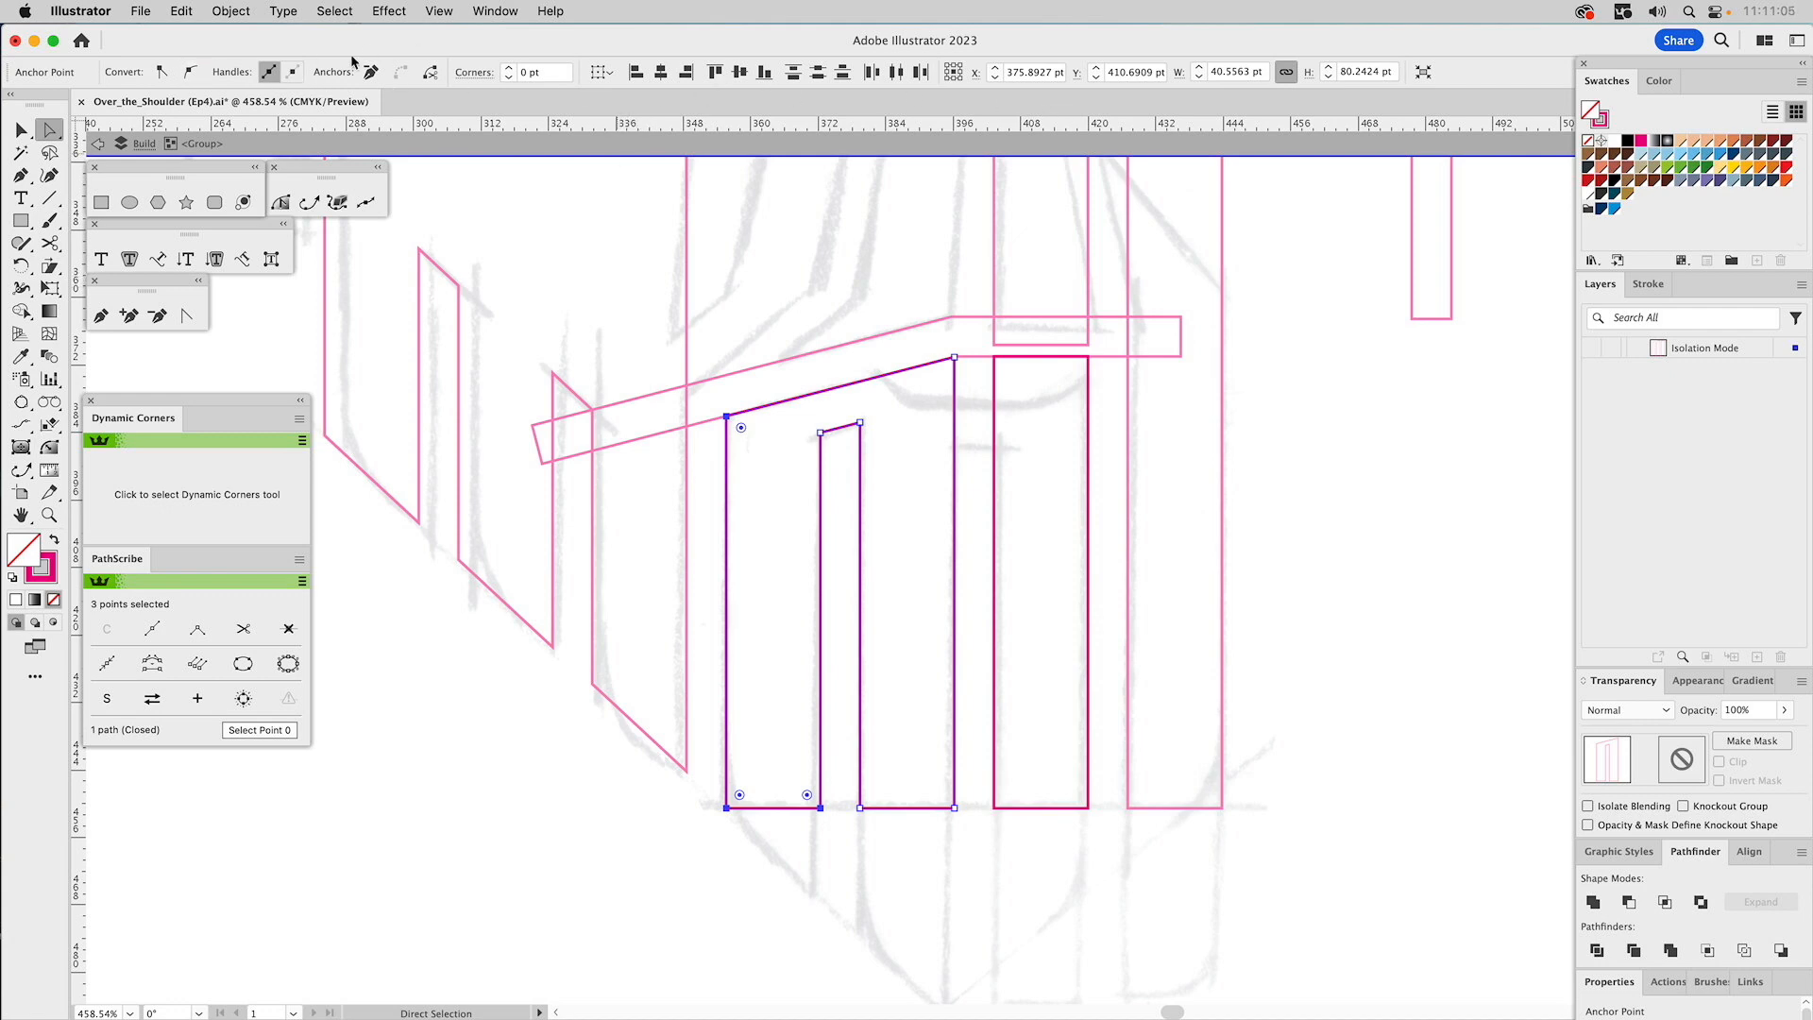
left_click(609, 245)
key("v")
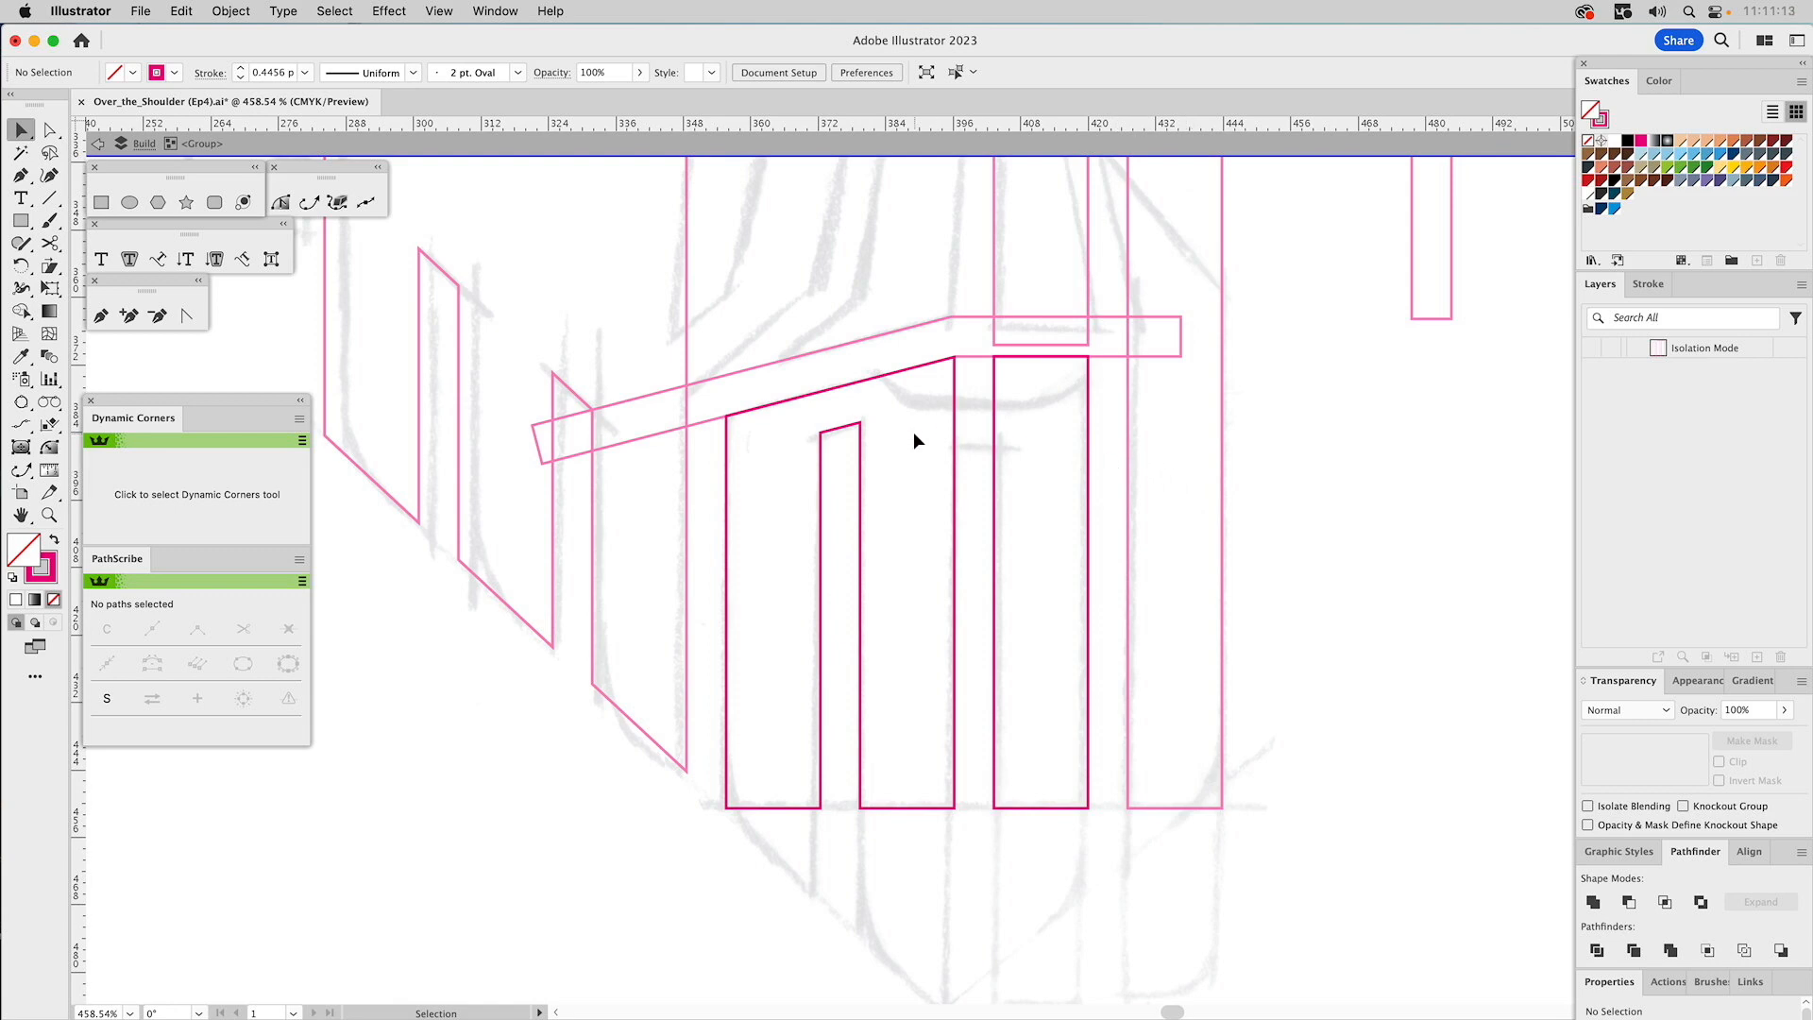
Add a horizontal rectangle about 31 × 7 pt across the second and third bars from the front, just below the sketched lower lip.
left_click(103, 206)
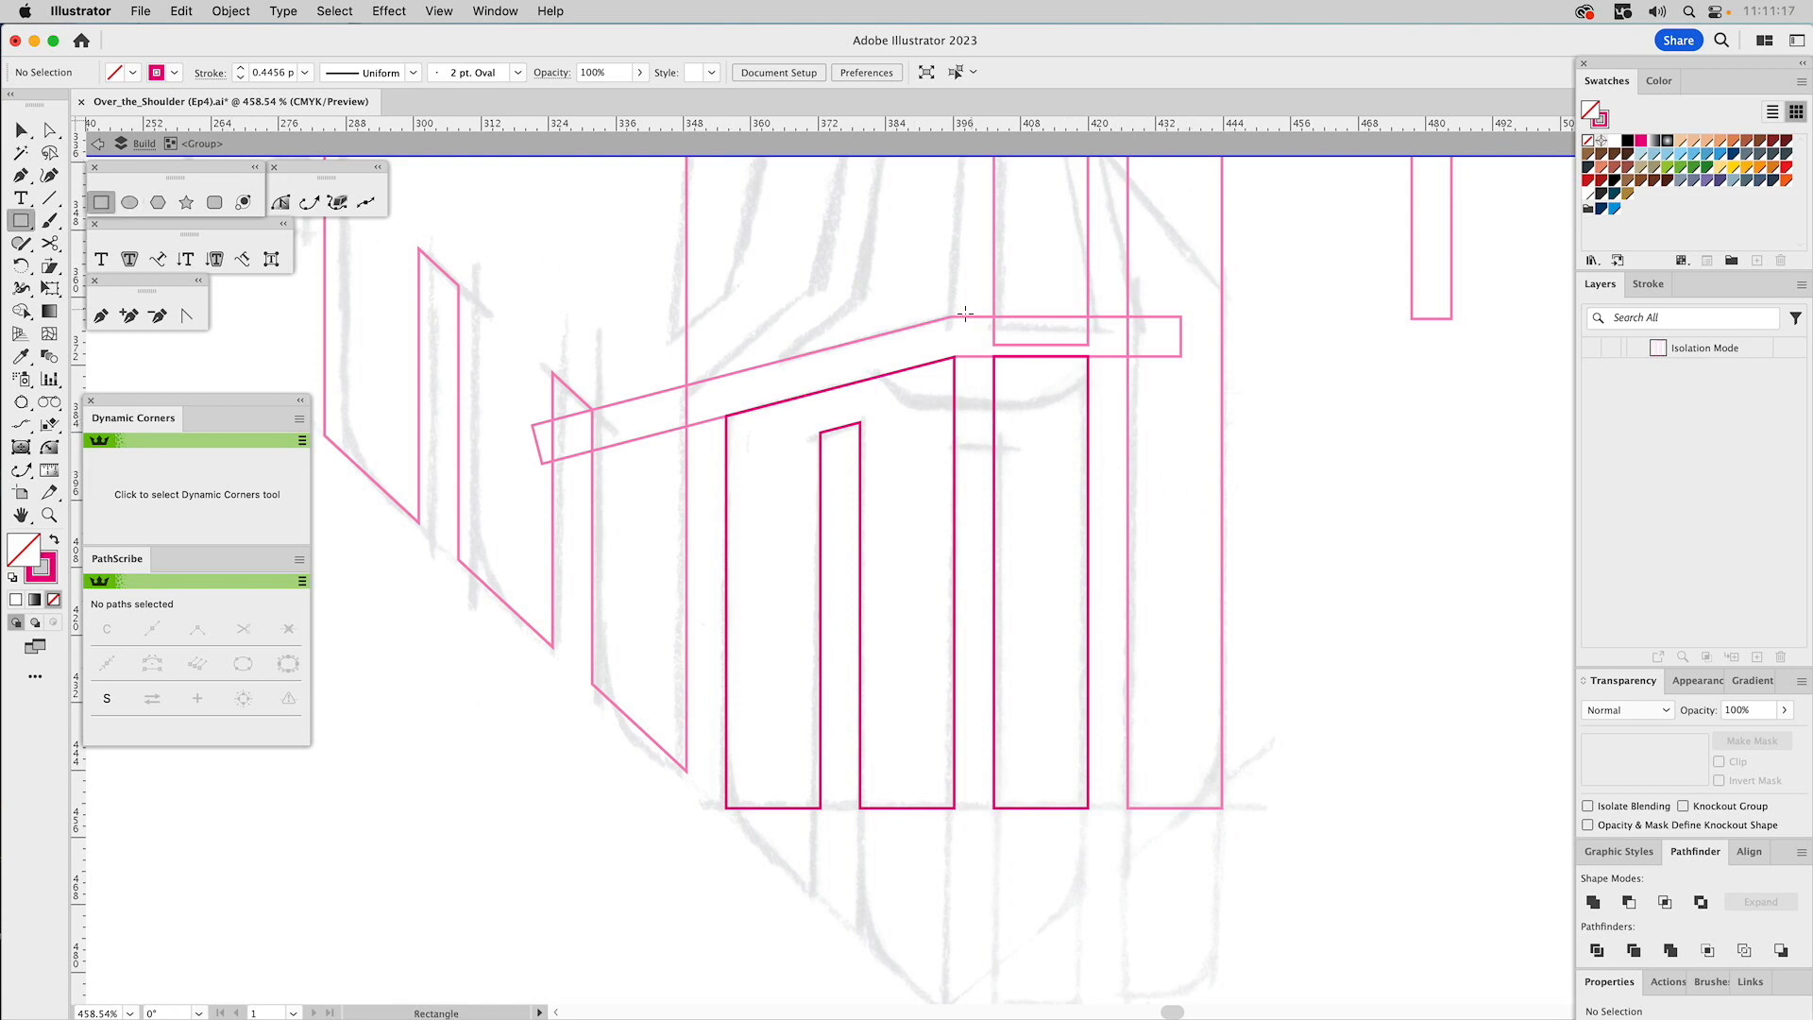
mouse_move(965, 318)
left_mouse_down()
mouse_move(1149, 365)
mouse_move(1041, 405)
left_mouse_up()
key("v")
left_click(1197, 245)
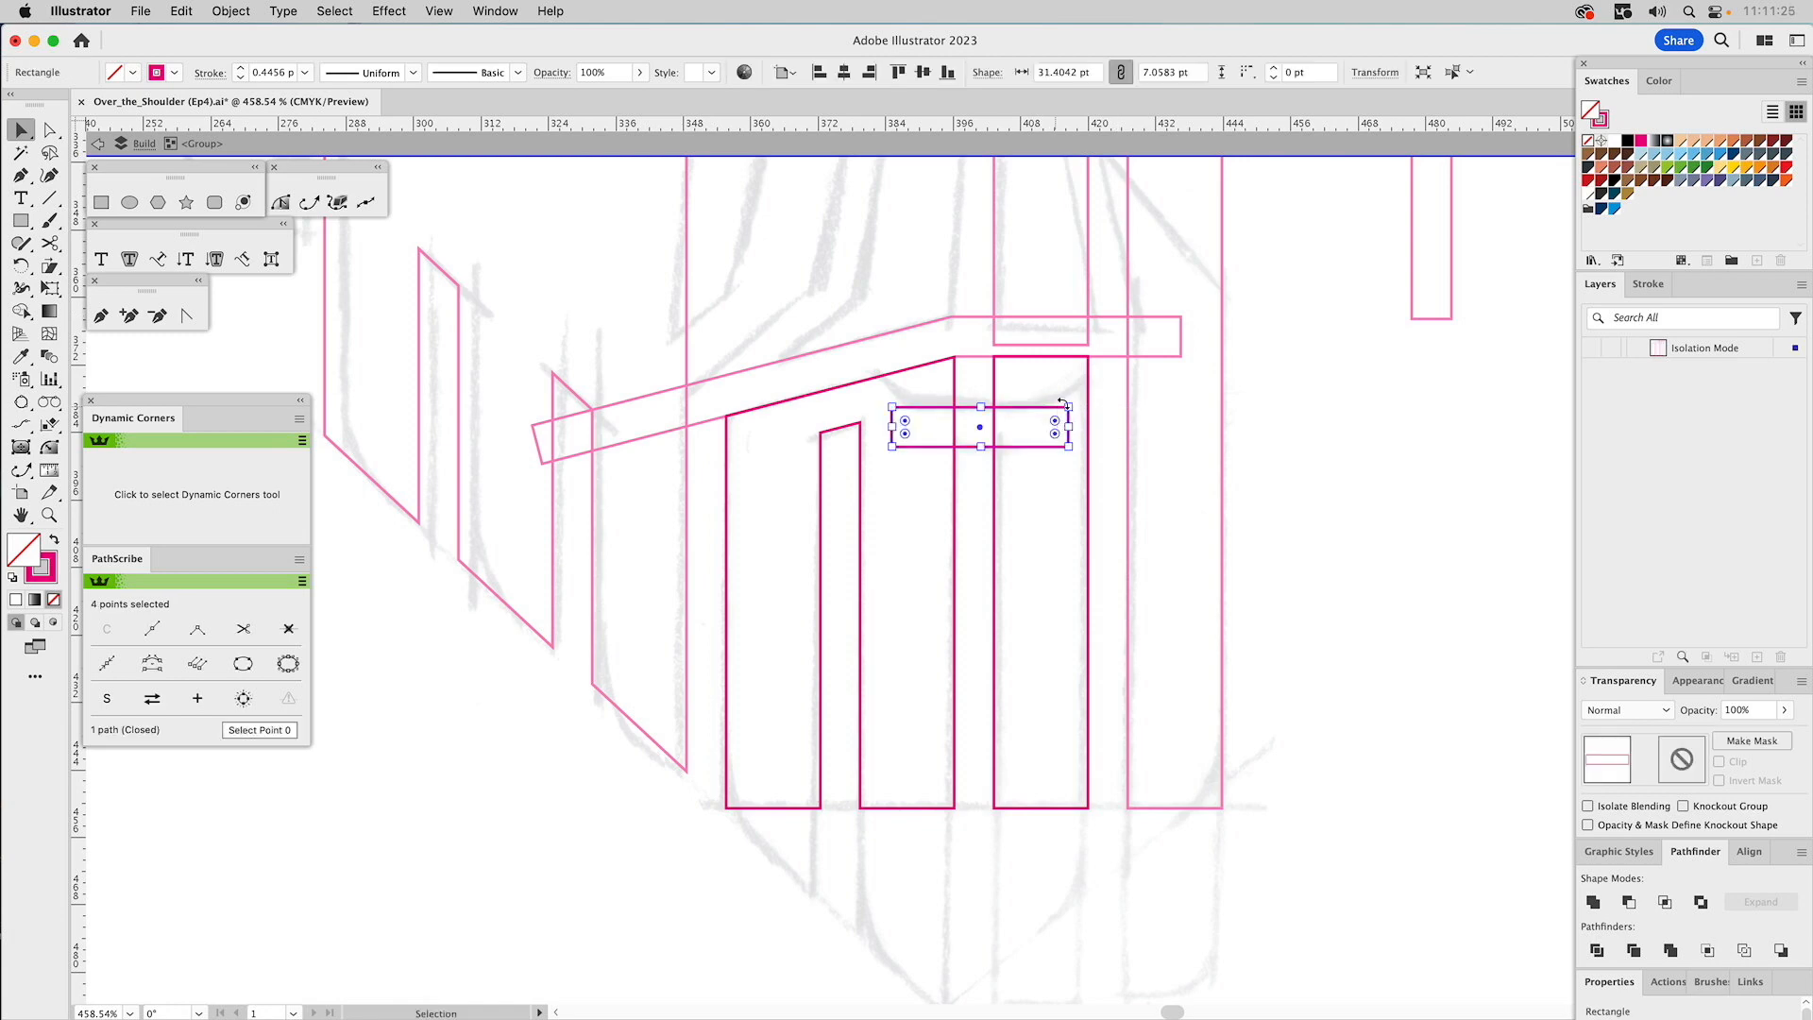
left_click(1179, 398)
Move the lip rectangle's upper rear corner onto the third bar's top front corner and raise its upper front corner to the moustache's underside.
key("a")
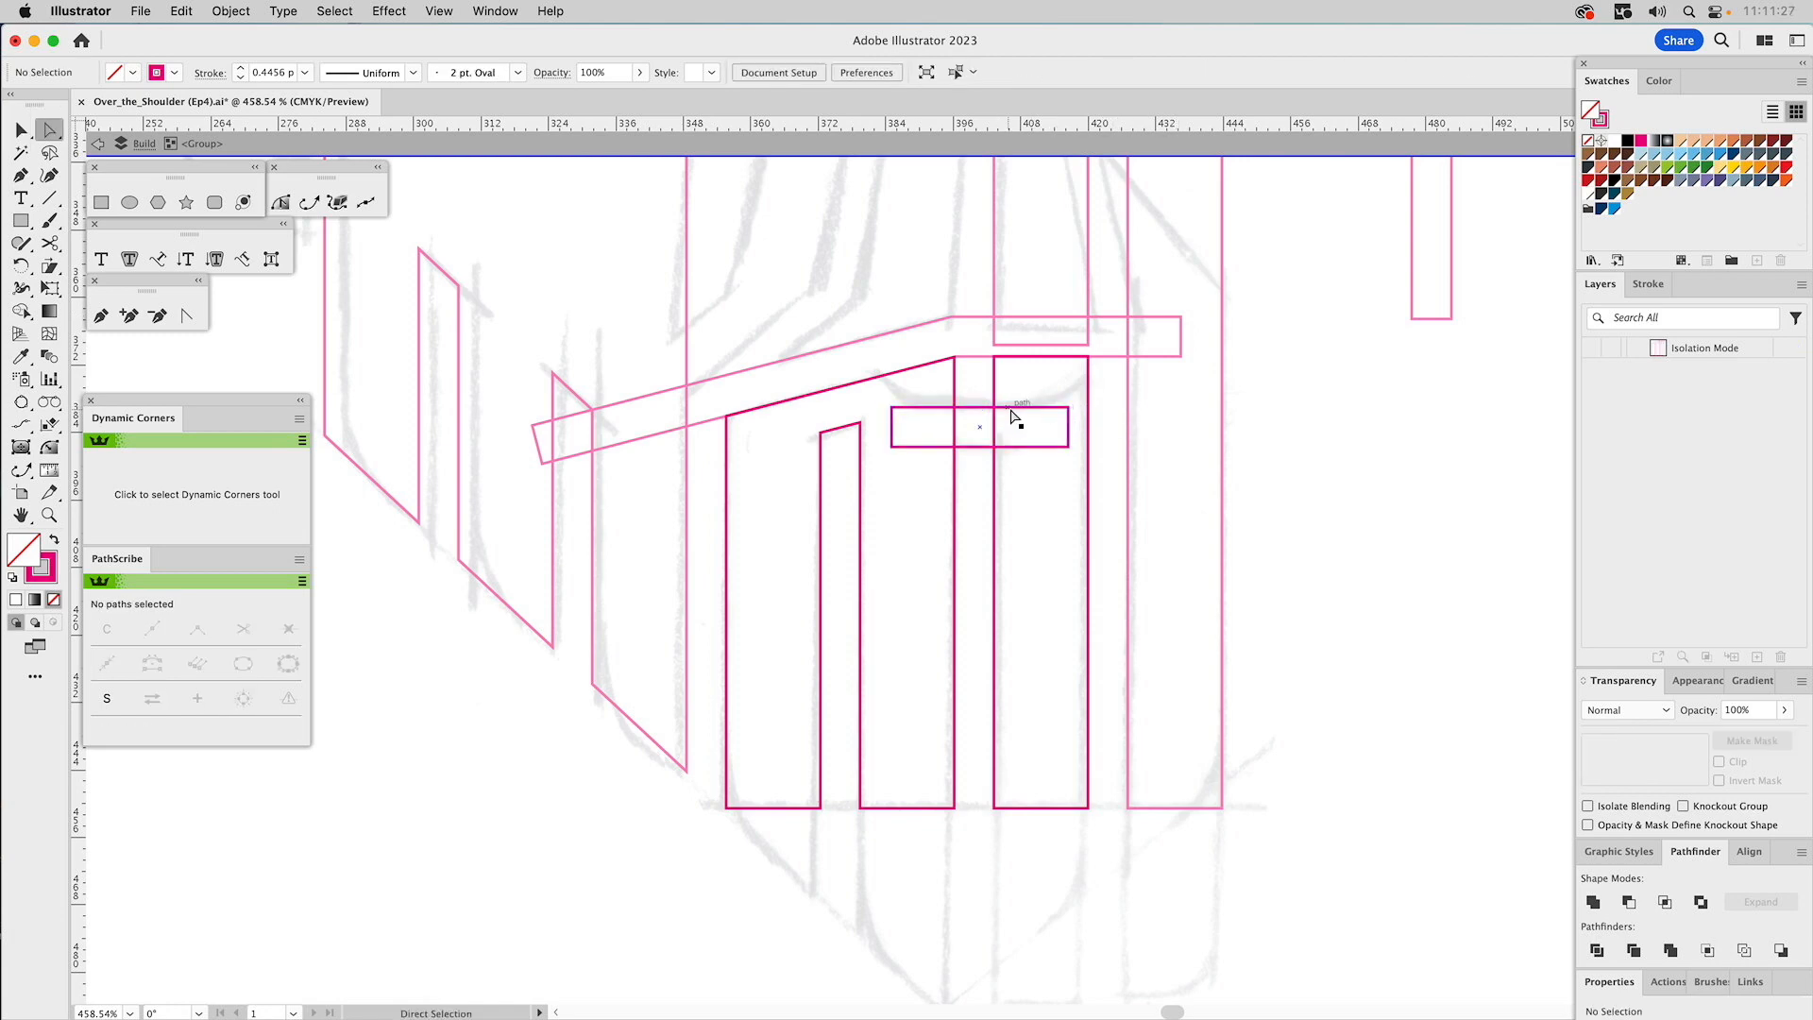
left_click_drag(892, 407, 955, 357)
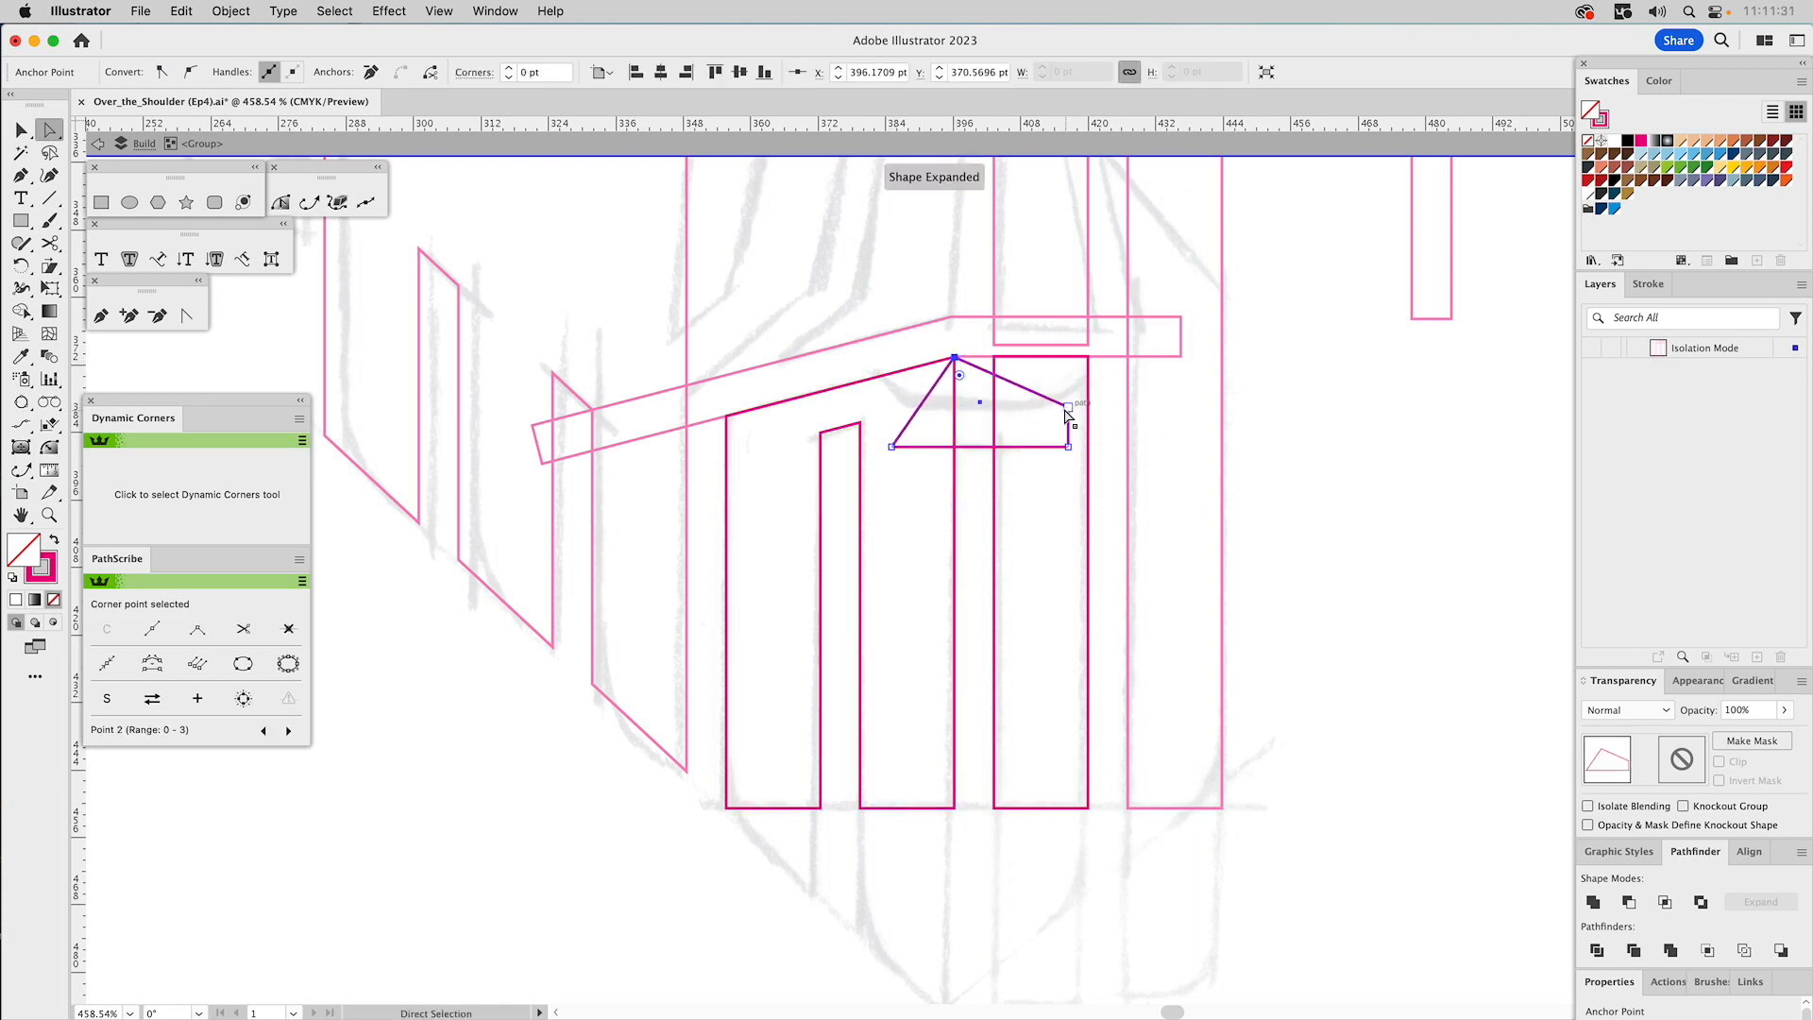
left_click_drag(1070, 408, 1068, 358)
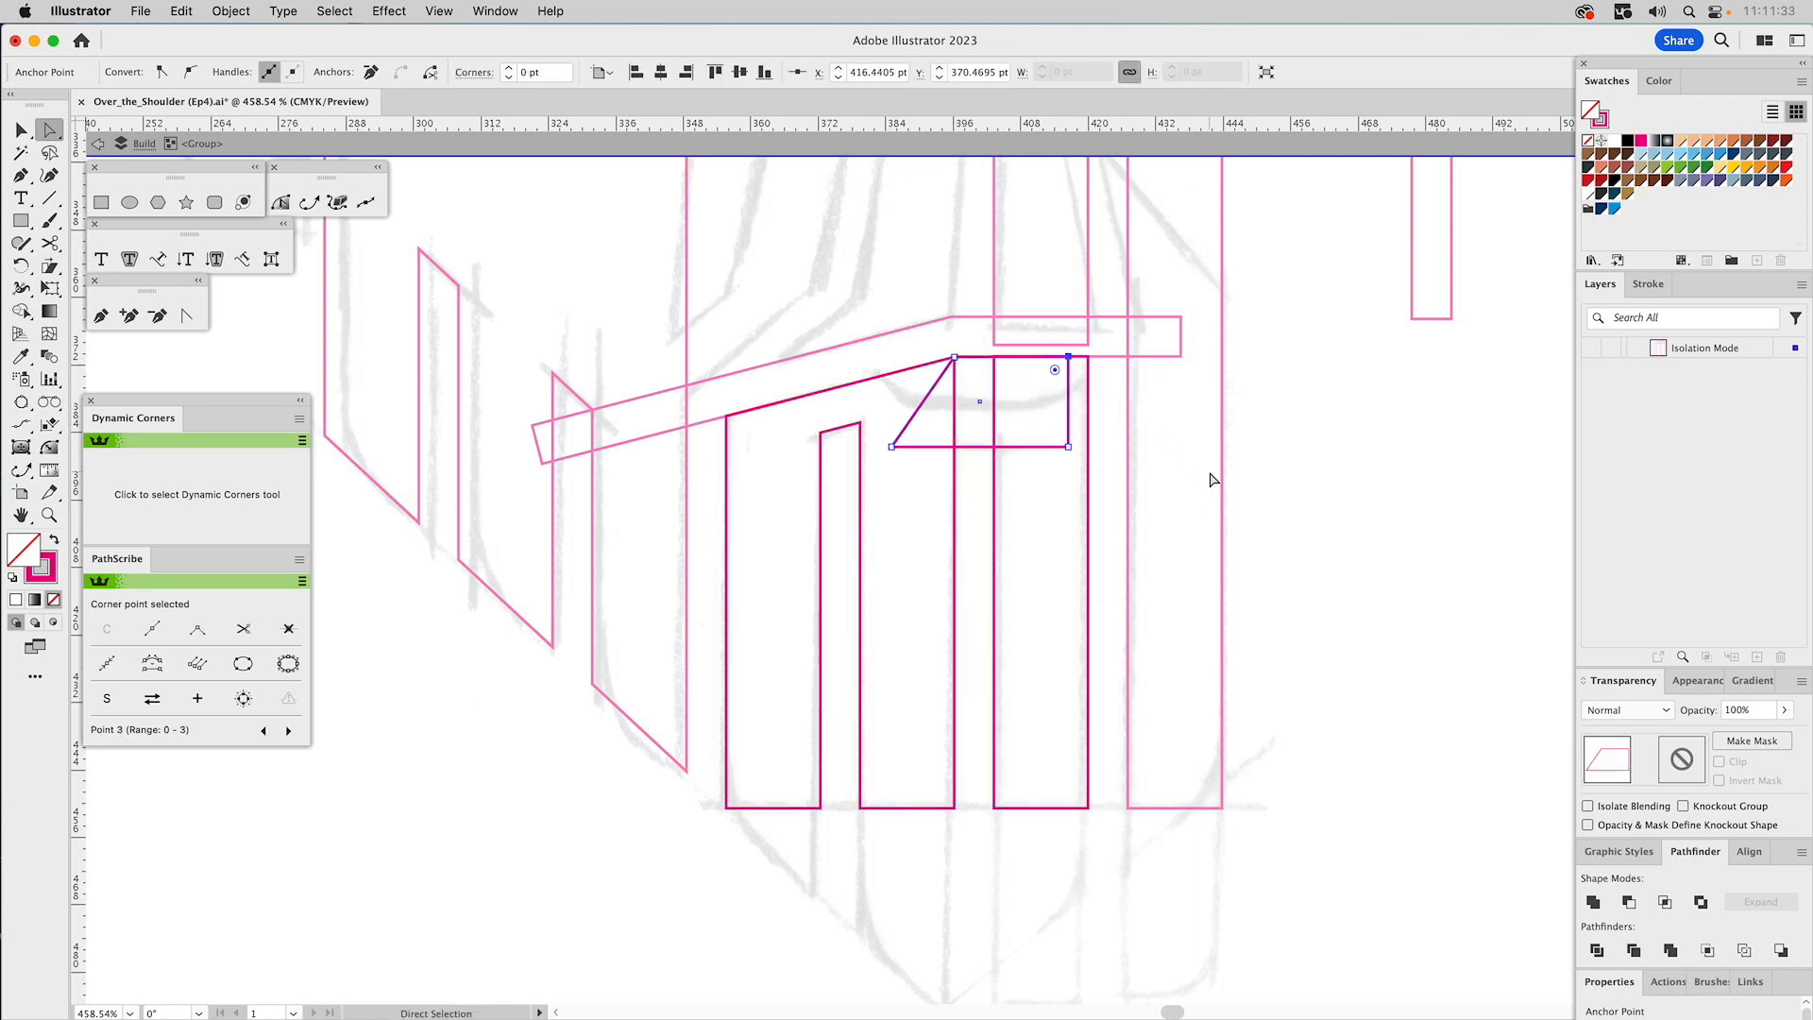
Exit isolation mode and unite the lower-lip piece with the joined beard bars.
key("v")
double_click(1210, 473)
left_click(1088, 401)
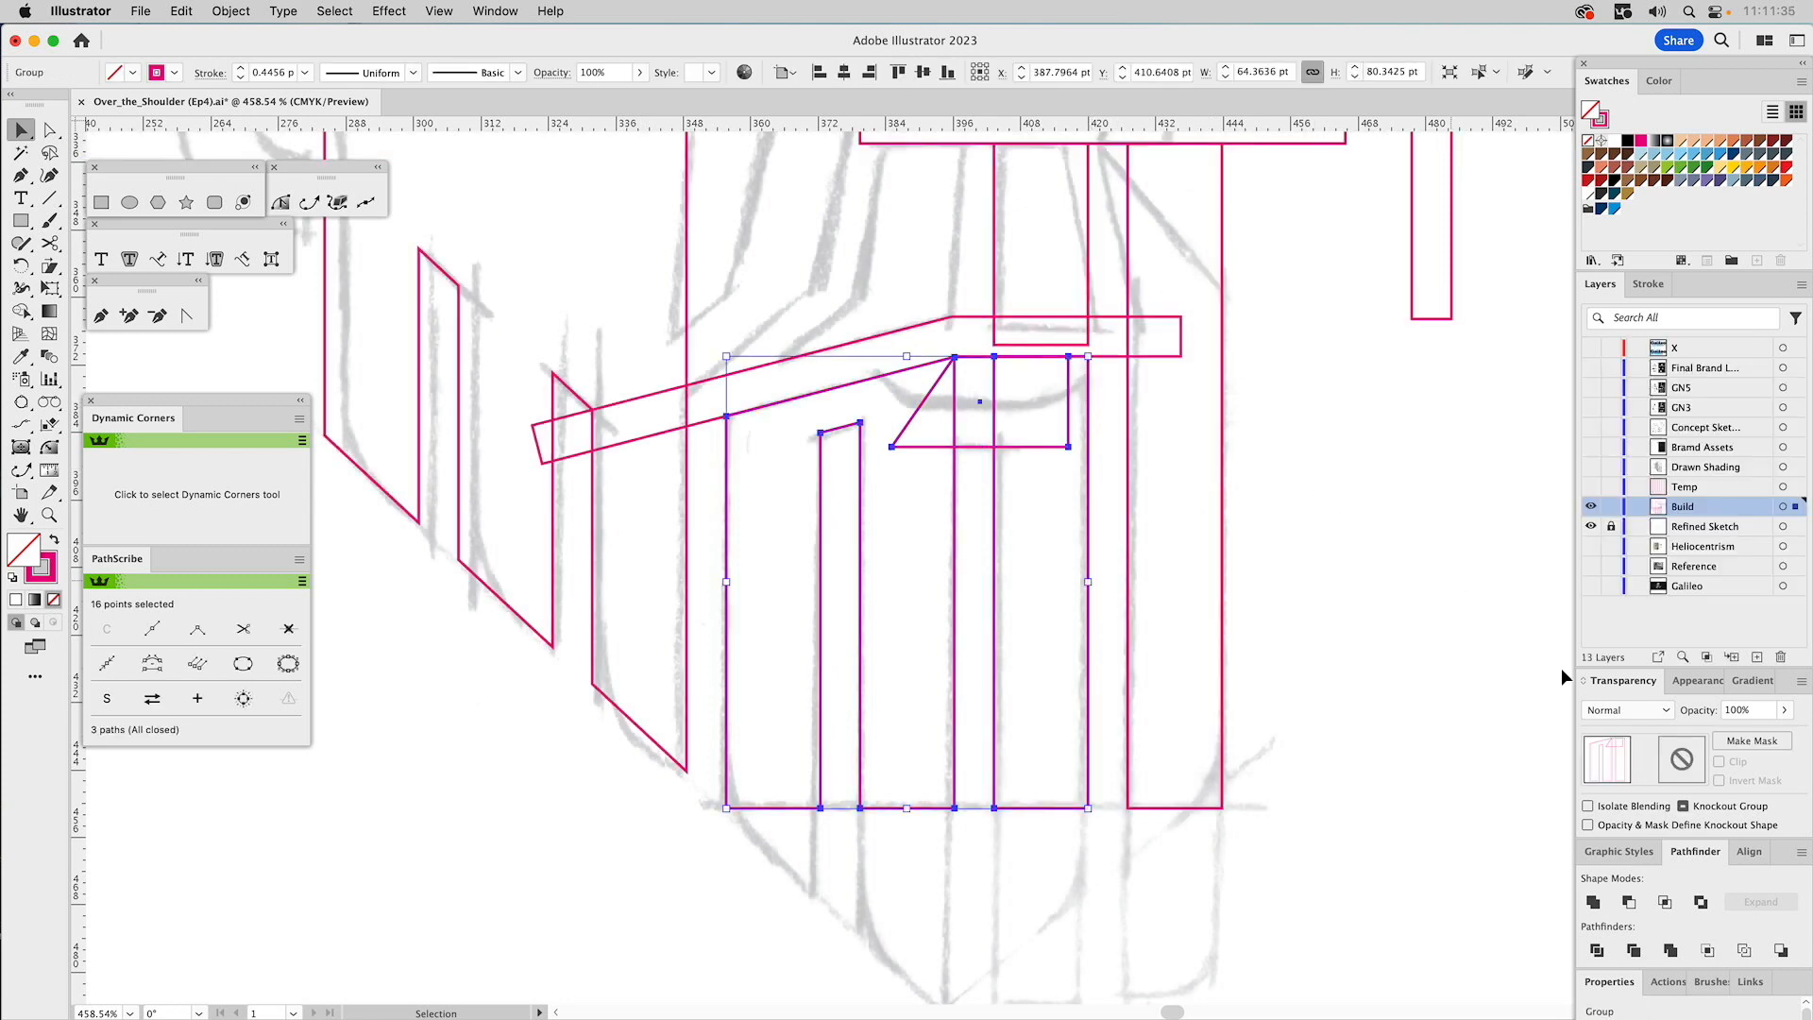
left_click(1593, 901)
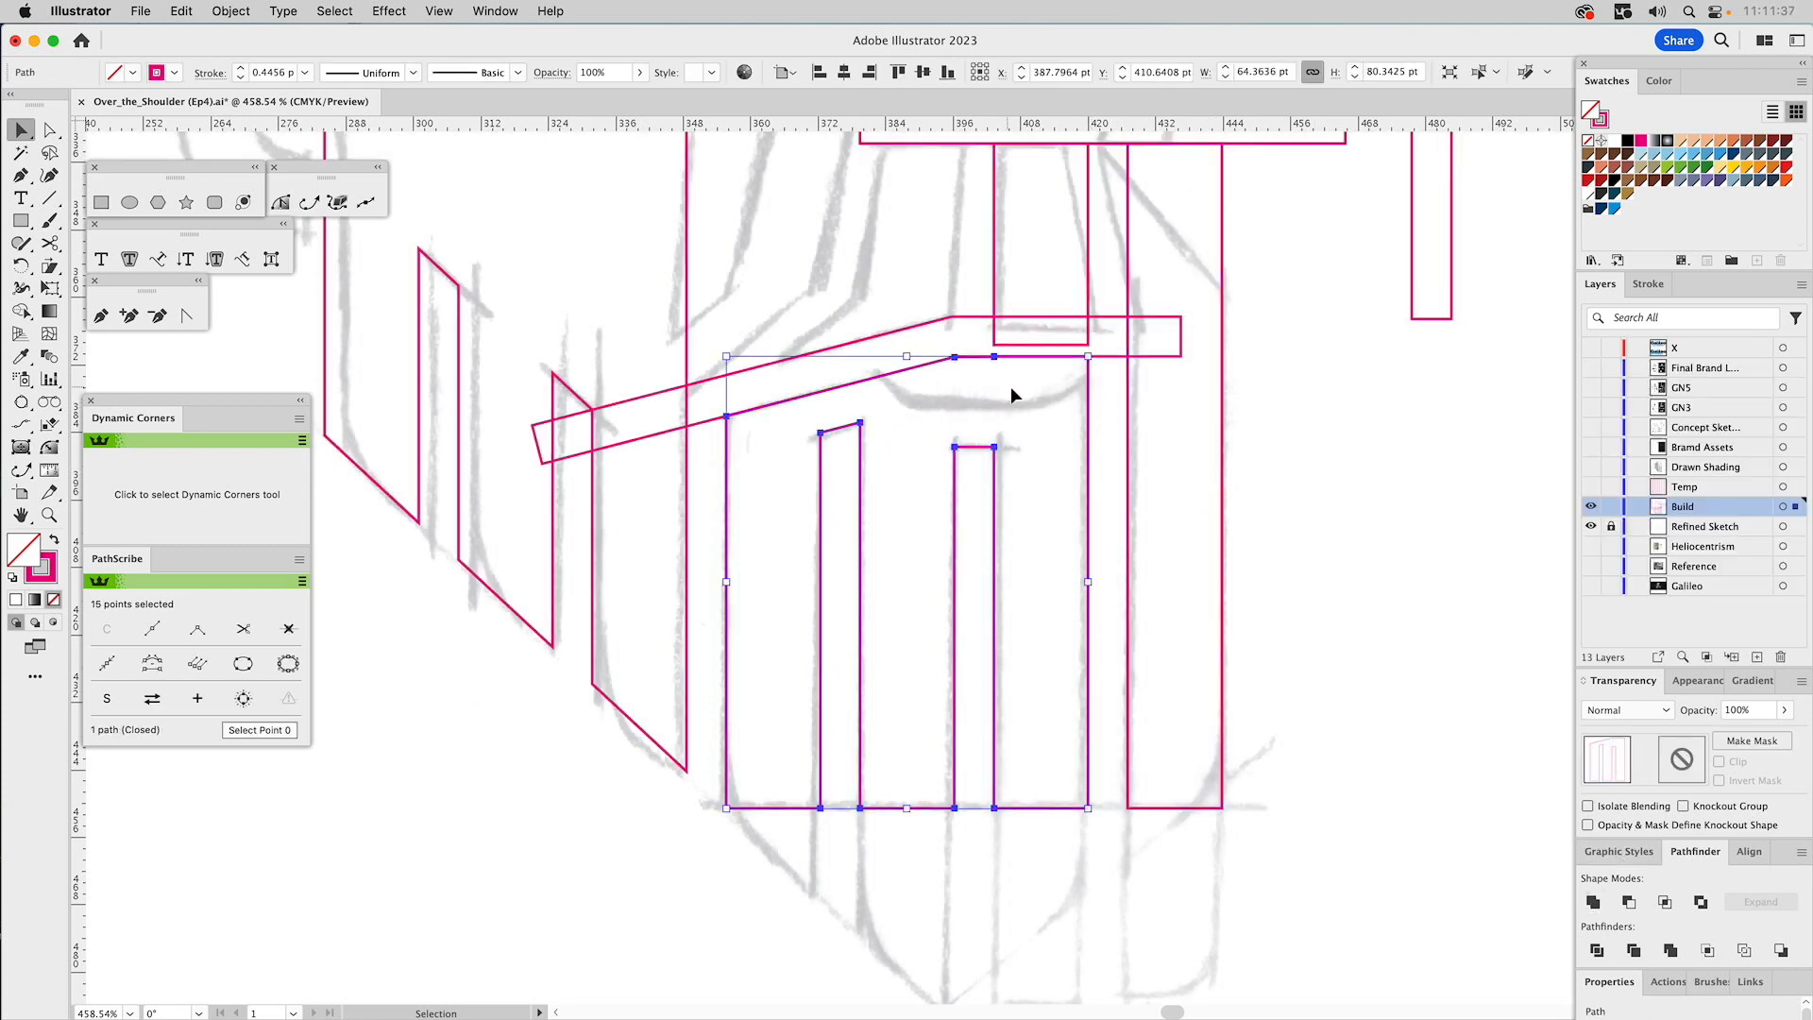
Remove the redundant anchor points along the united beard shape's top edge, just beneath the angled moustache strip.
key("a")
left_click_drag(1010, 379, 987, 350)
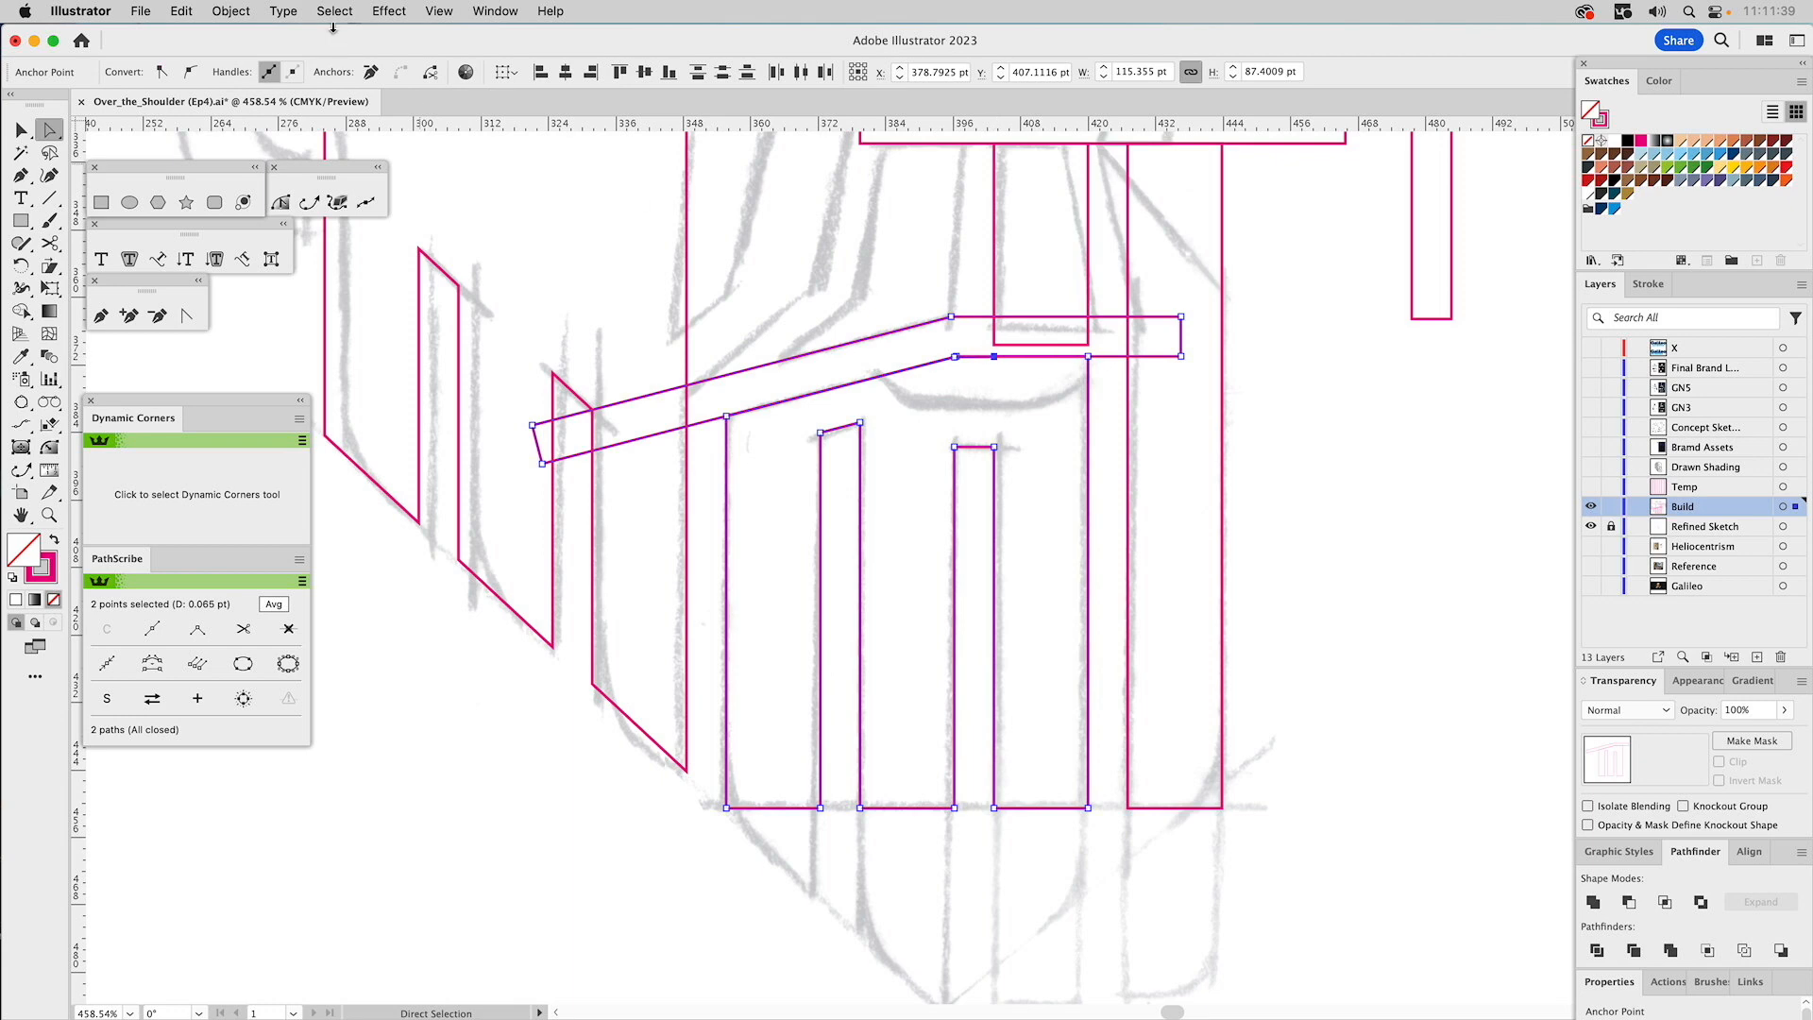
left_click(373, 74)
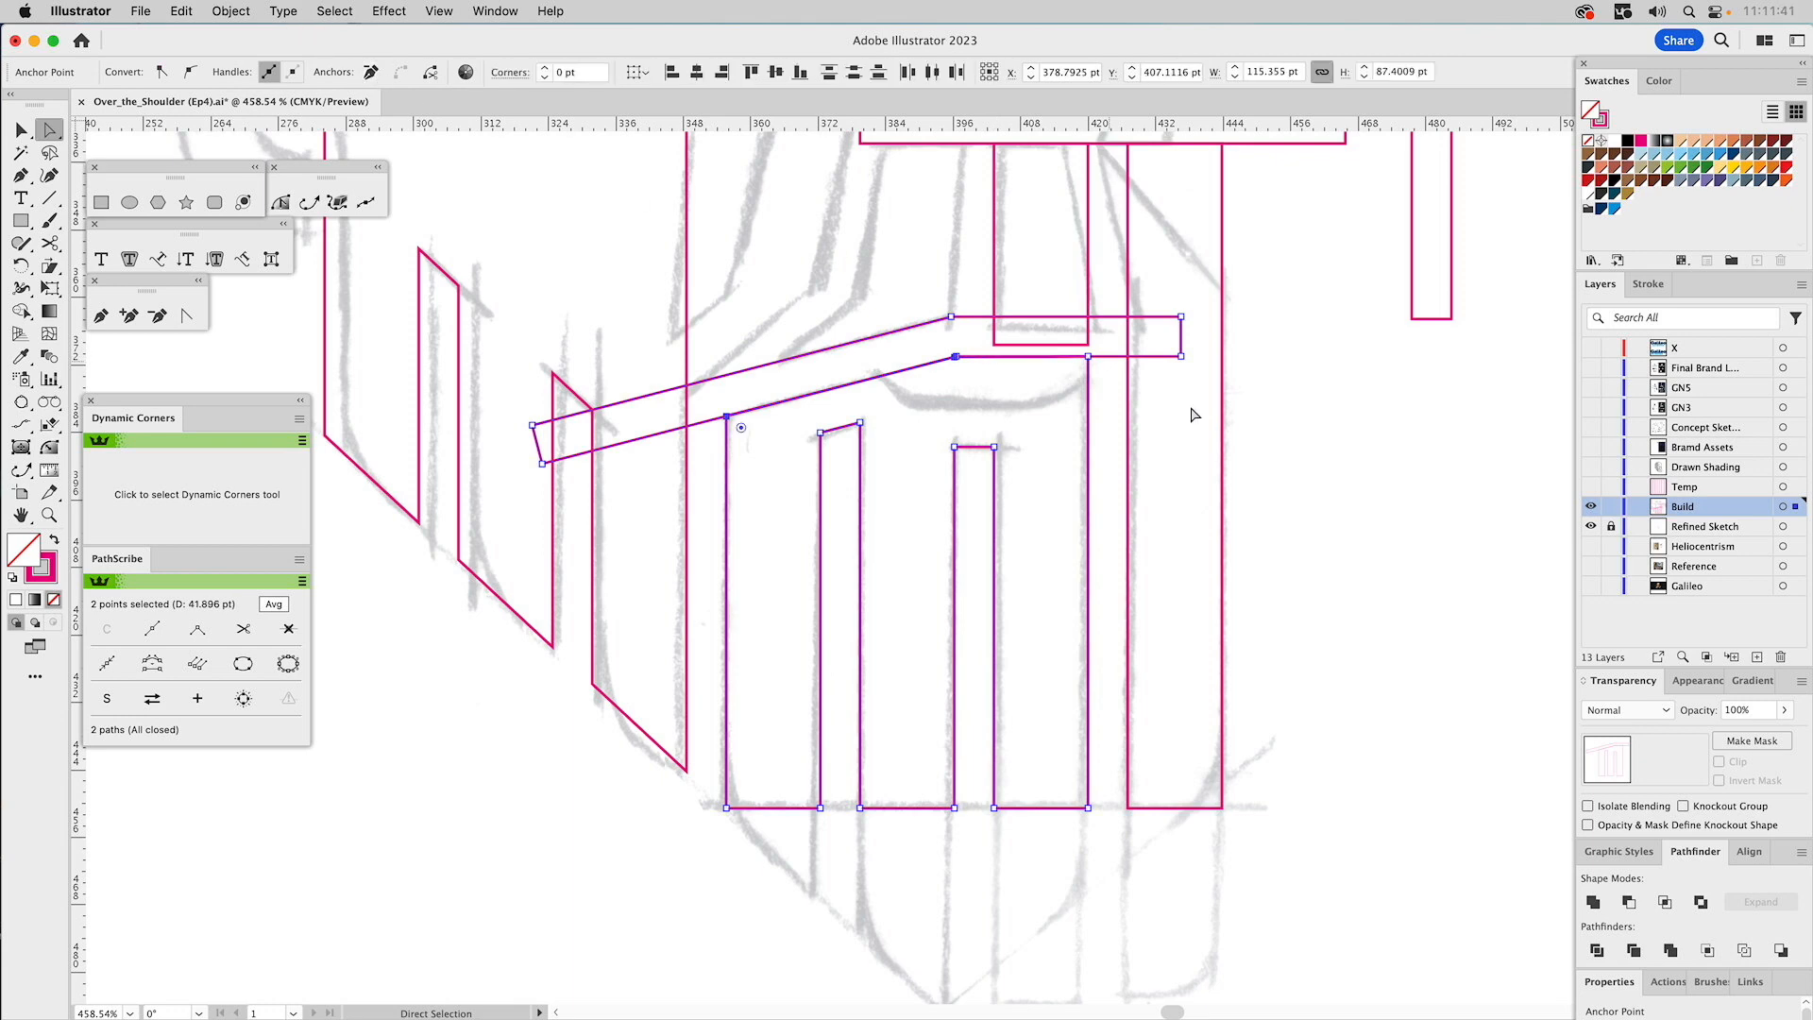
left_click(1341, 510)
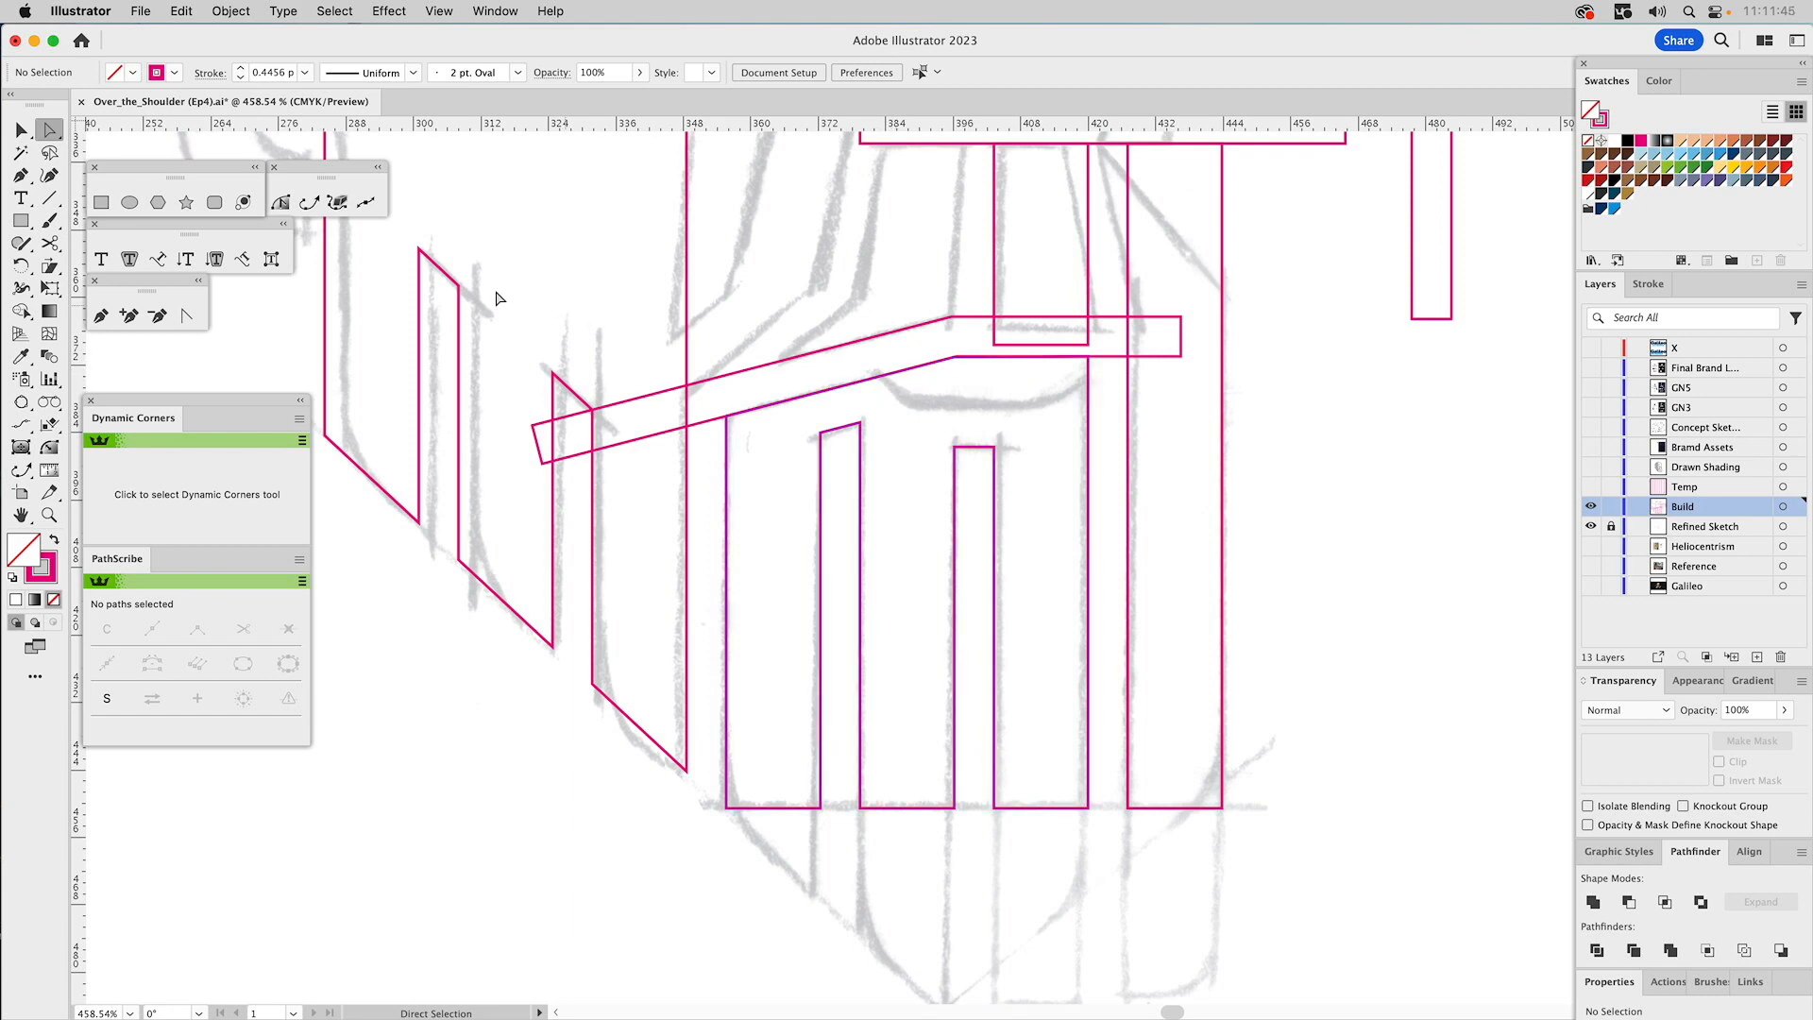
Draw a rectangle about 40 × 13 pt over the sketched lower lip and shift its lower rear corner slightly inward.
left_click(104, 204)
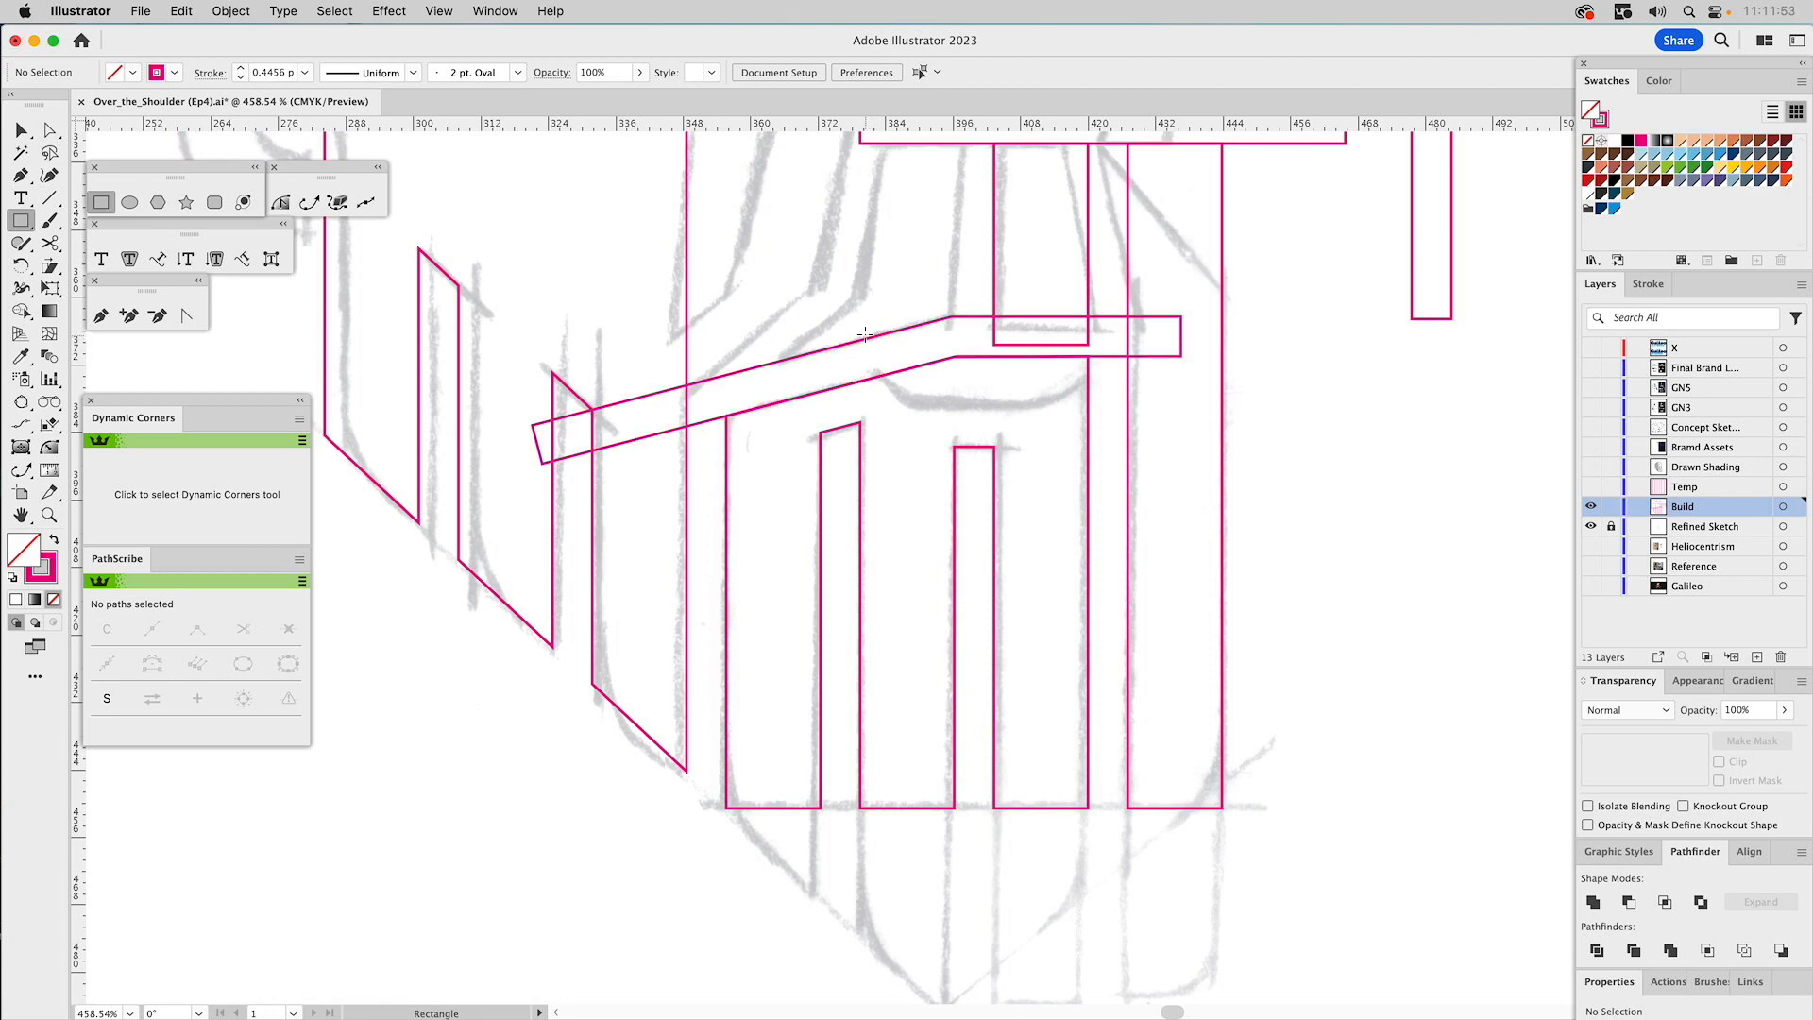
left_click_drag(867, 333, 1094, 404)
key("a")
left_click(921, 451)
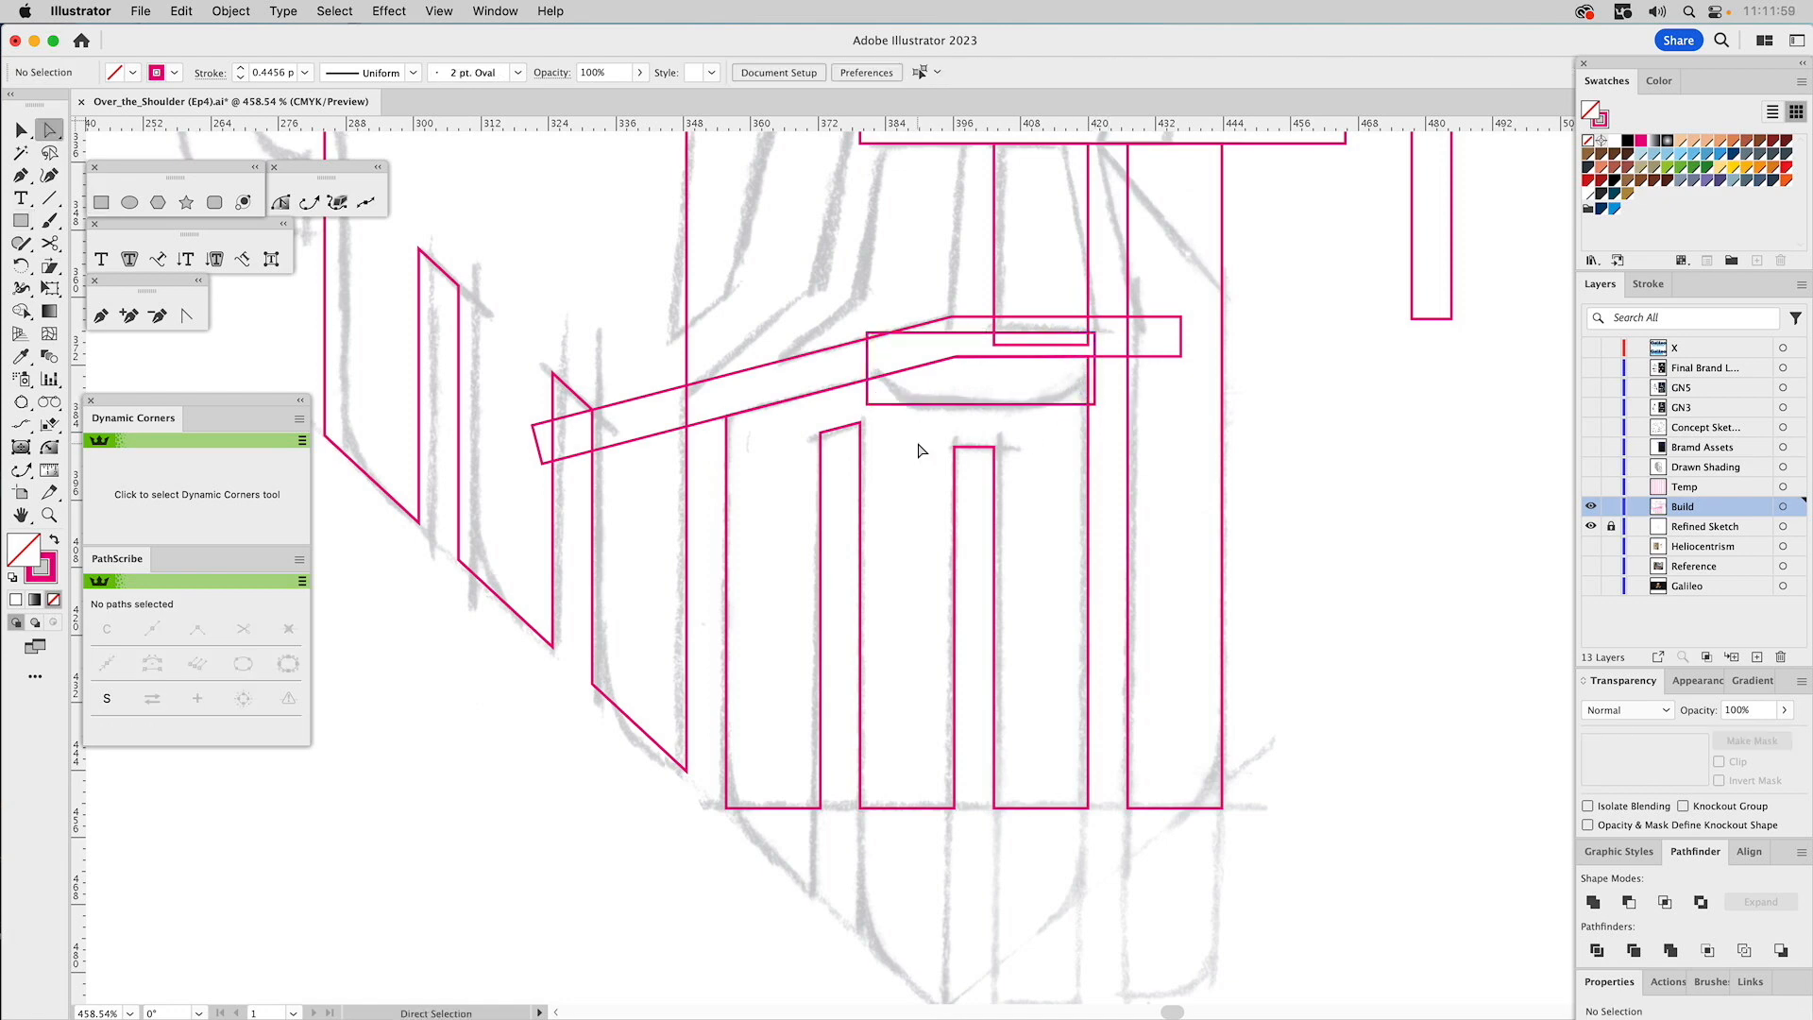
left_click_drag(867, 404, 887, 411)
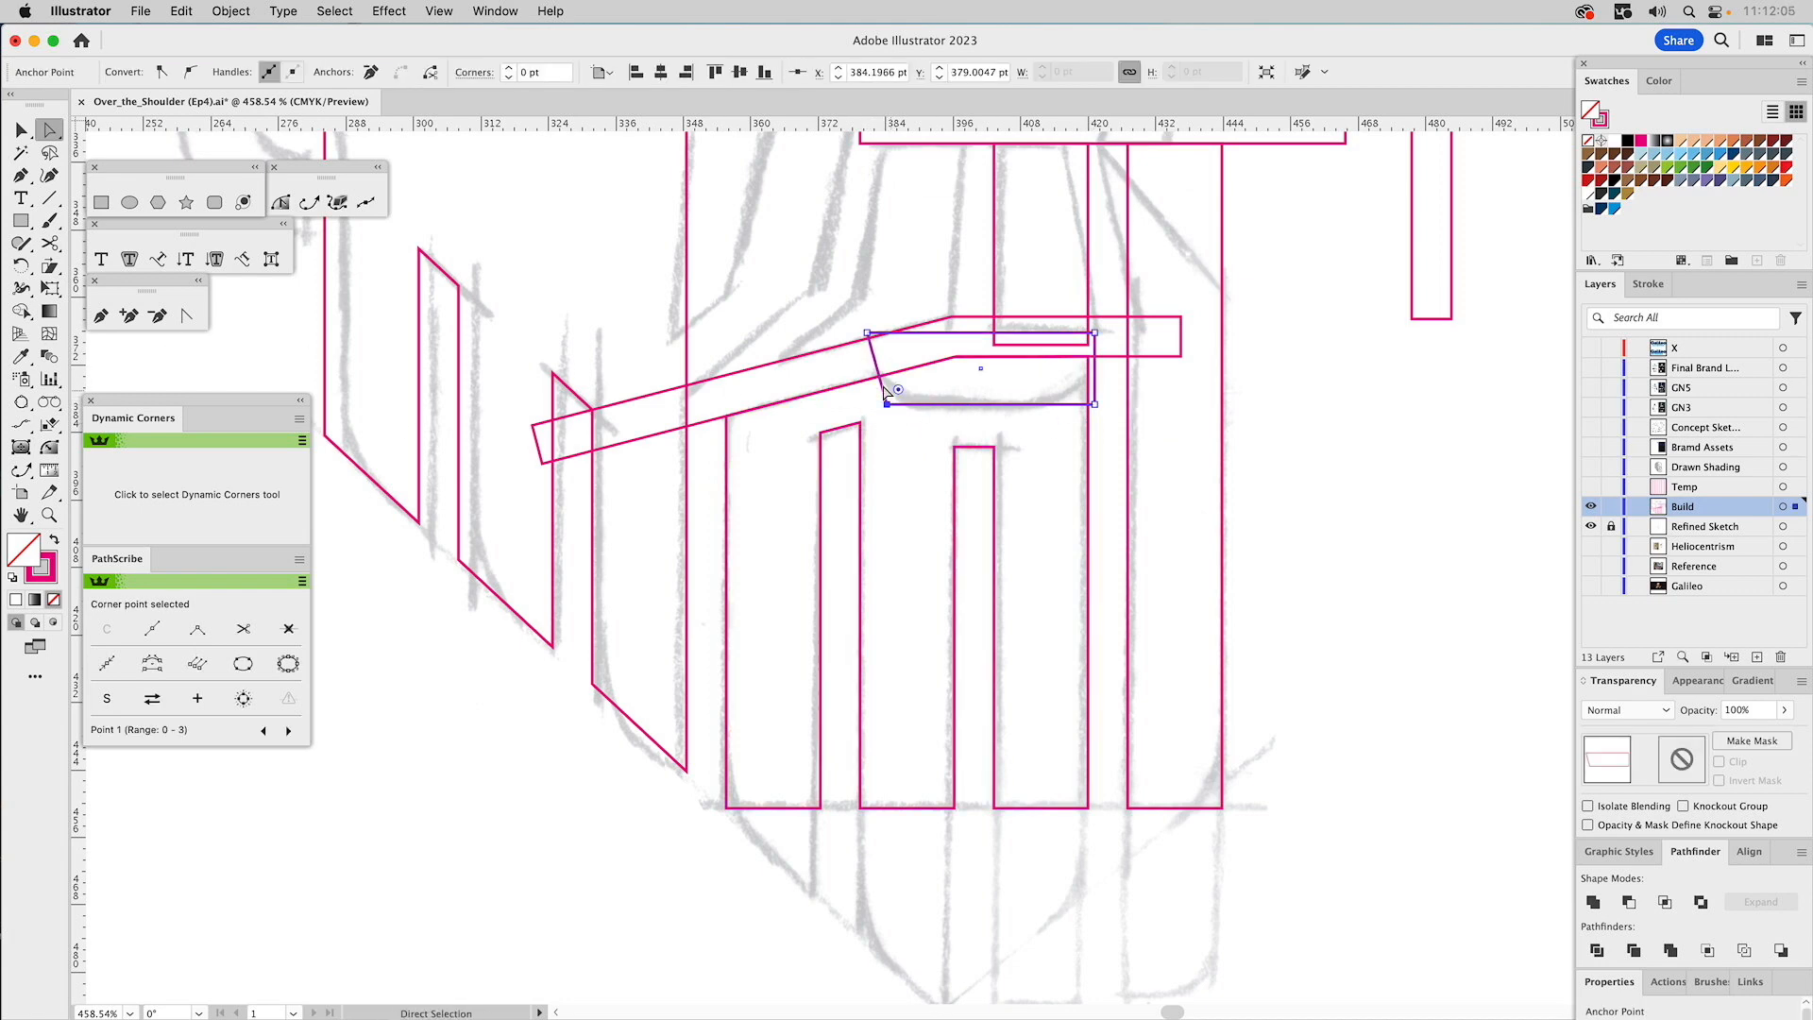
Round both lower corners of the lip rectangle to a radius of about 10.67 pt.
left_click(1094, 406, "shift")
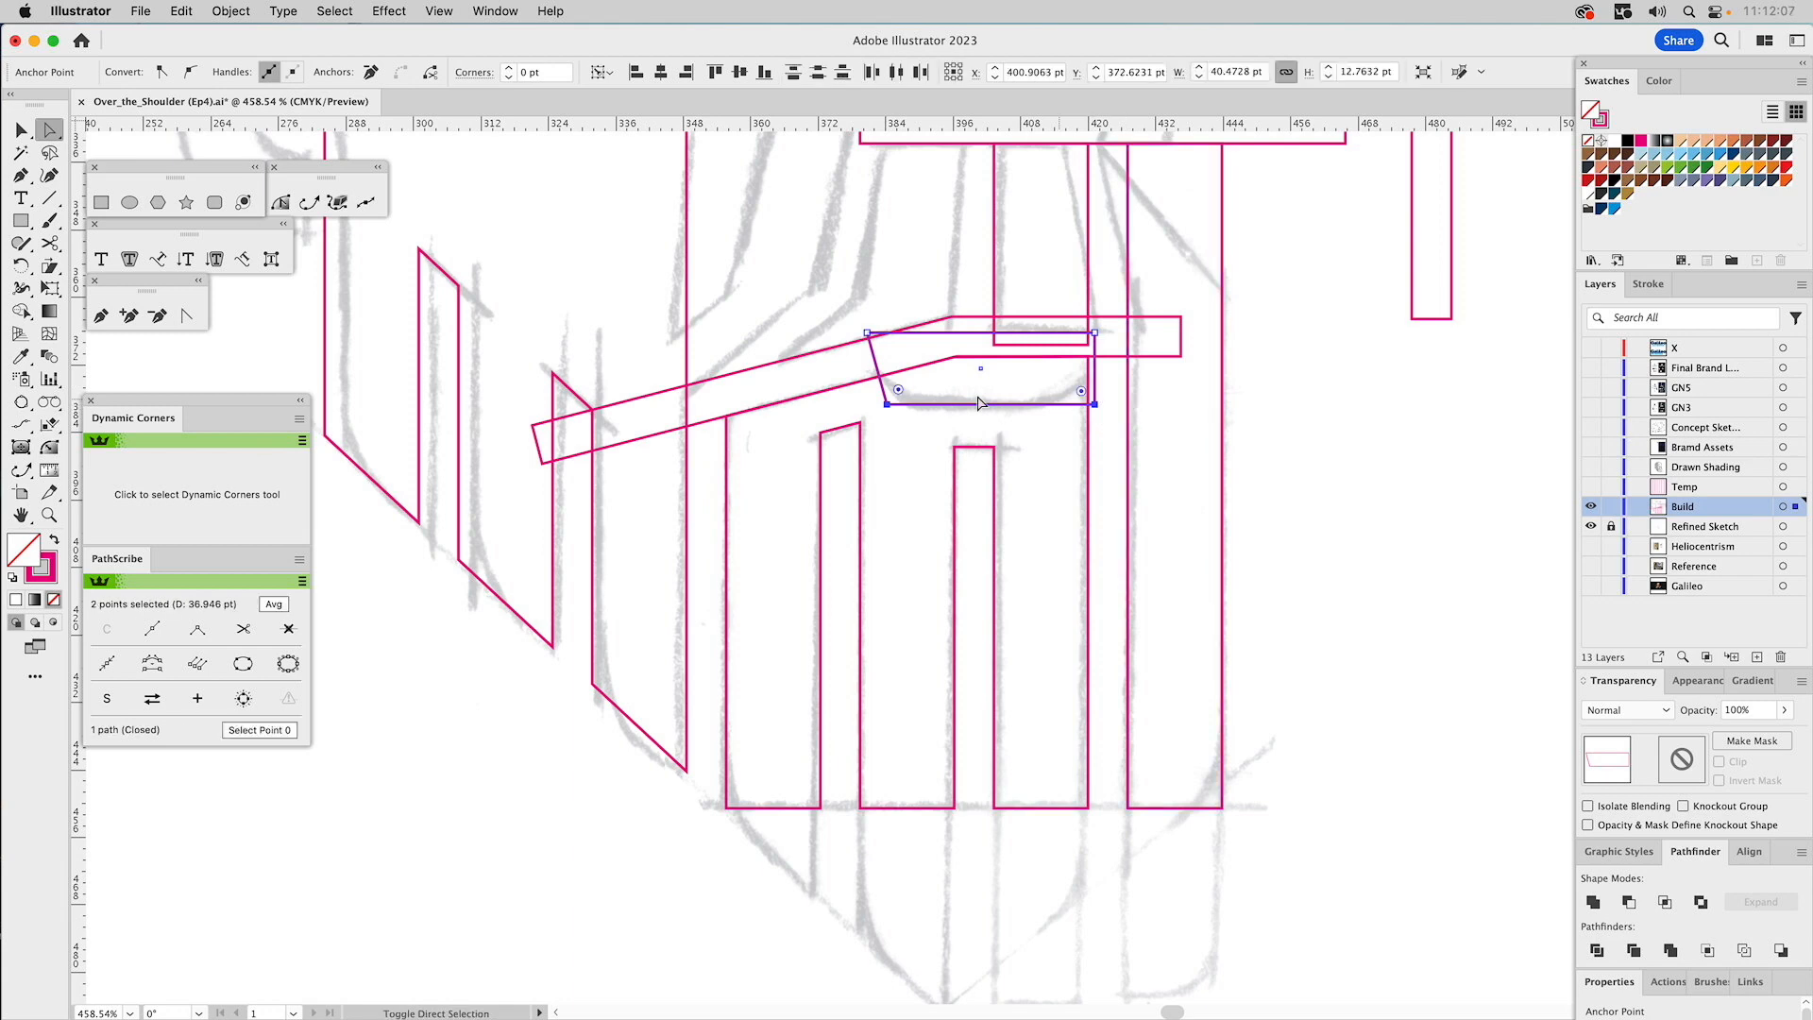
left_click_drag(900, 393, 932, 348)
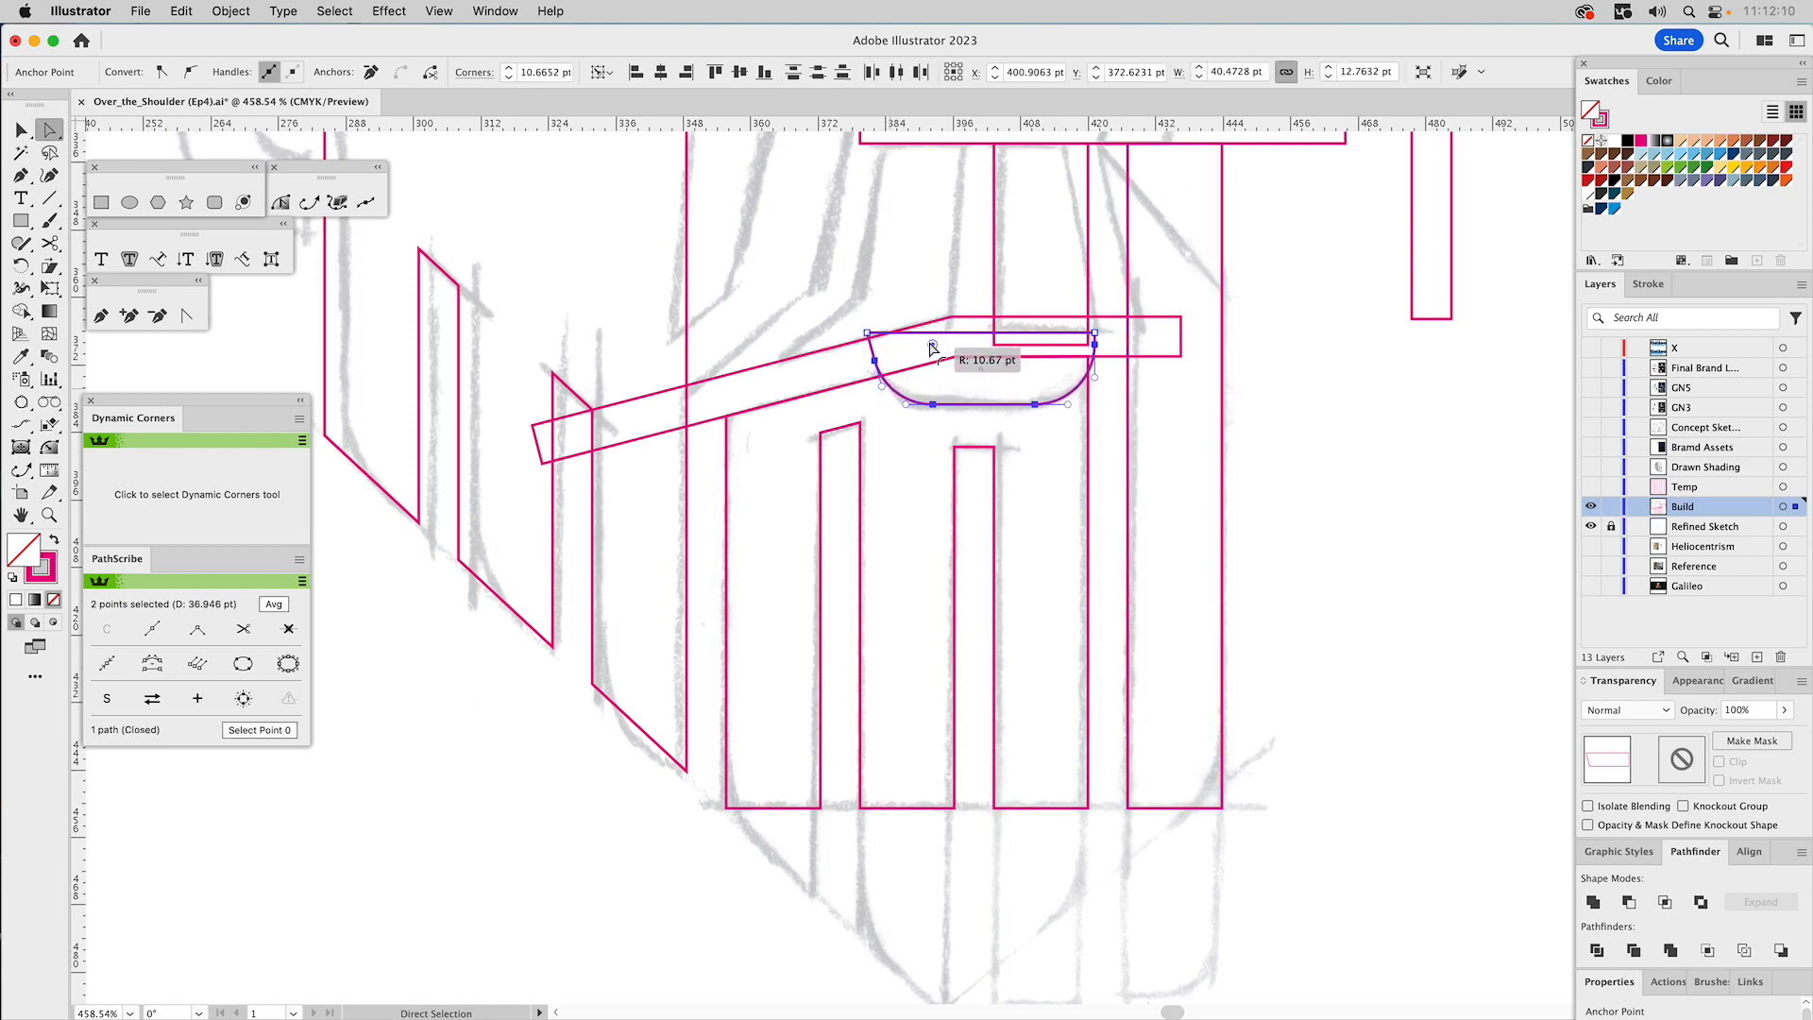
key("v")
left_click(1268, 503)
Fill the rounded lip shape with orange and subtract it from the joined beard bars.
left_click(1094, 391)
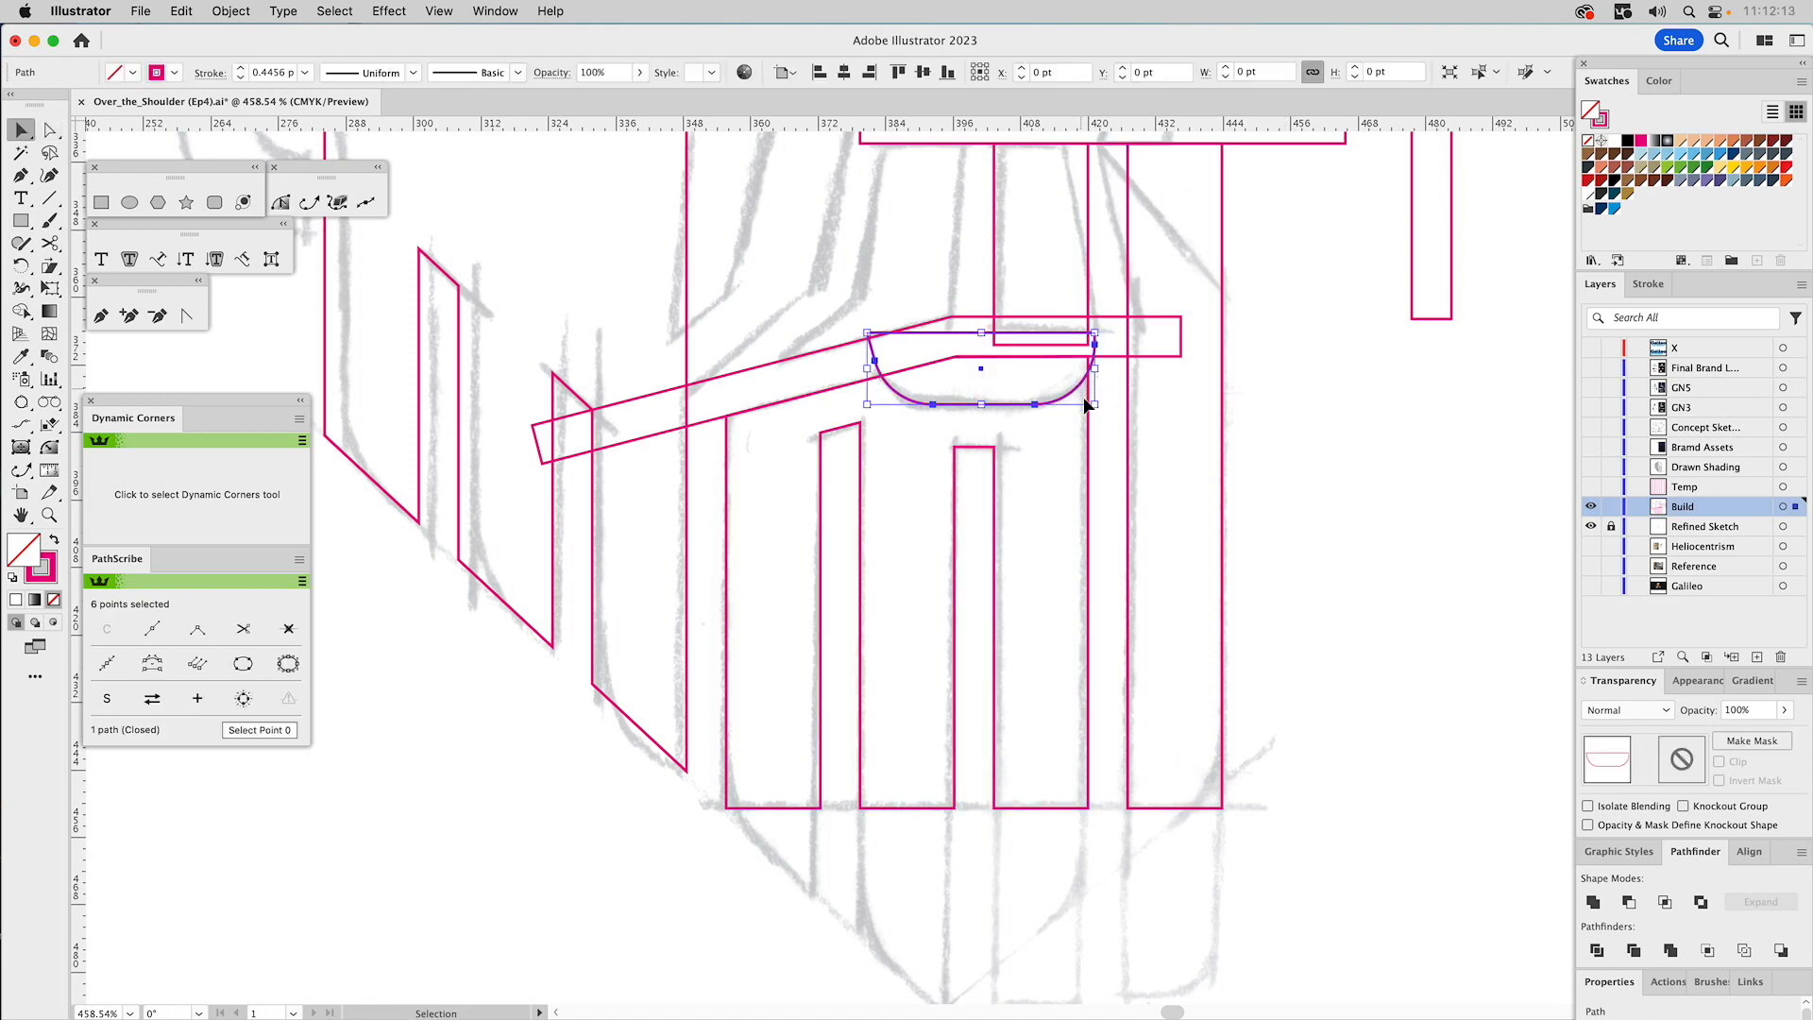
left_click(1750, 169)
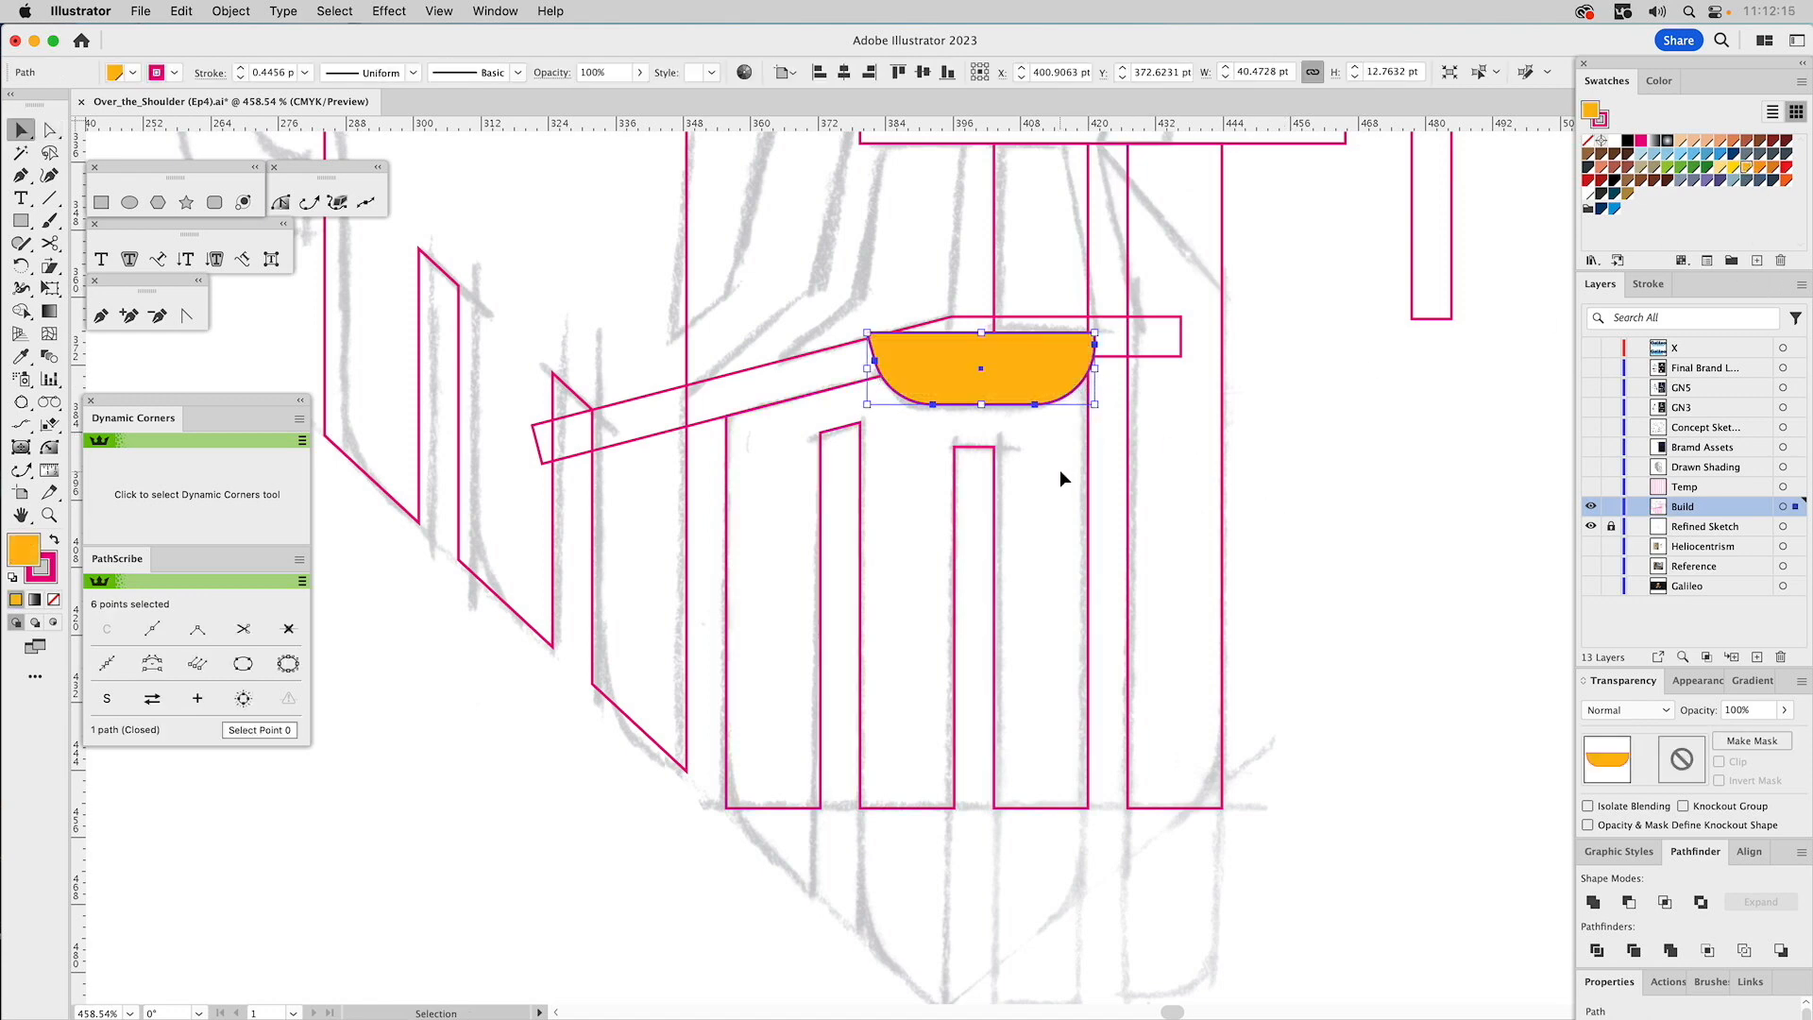
left_click(1090, 439, "shift")
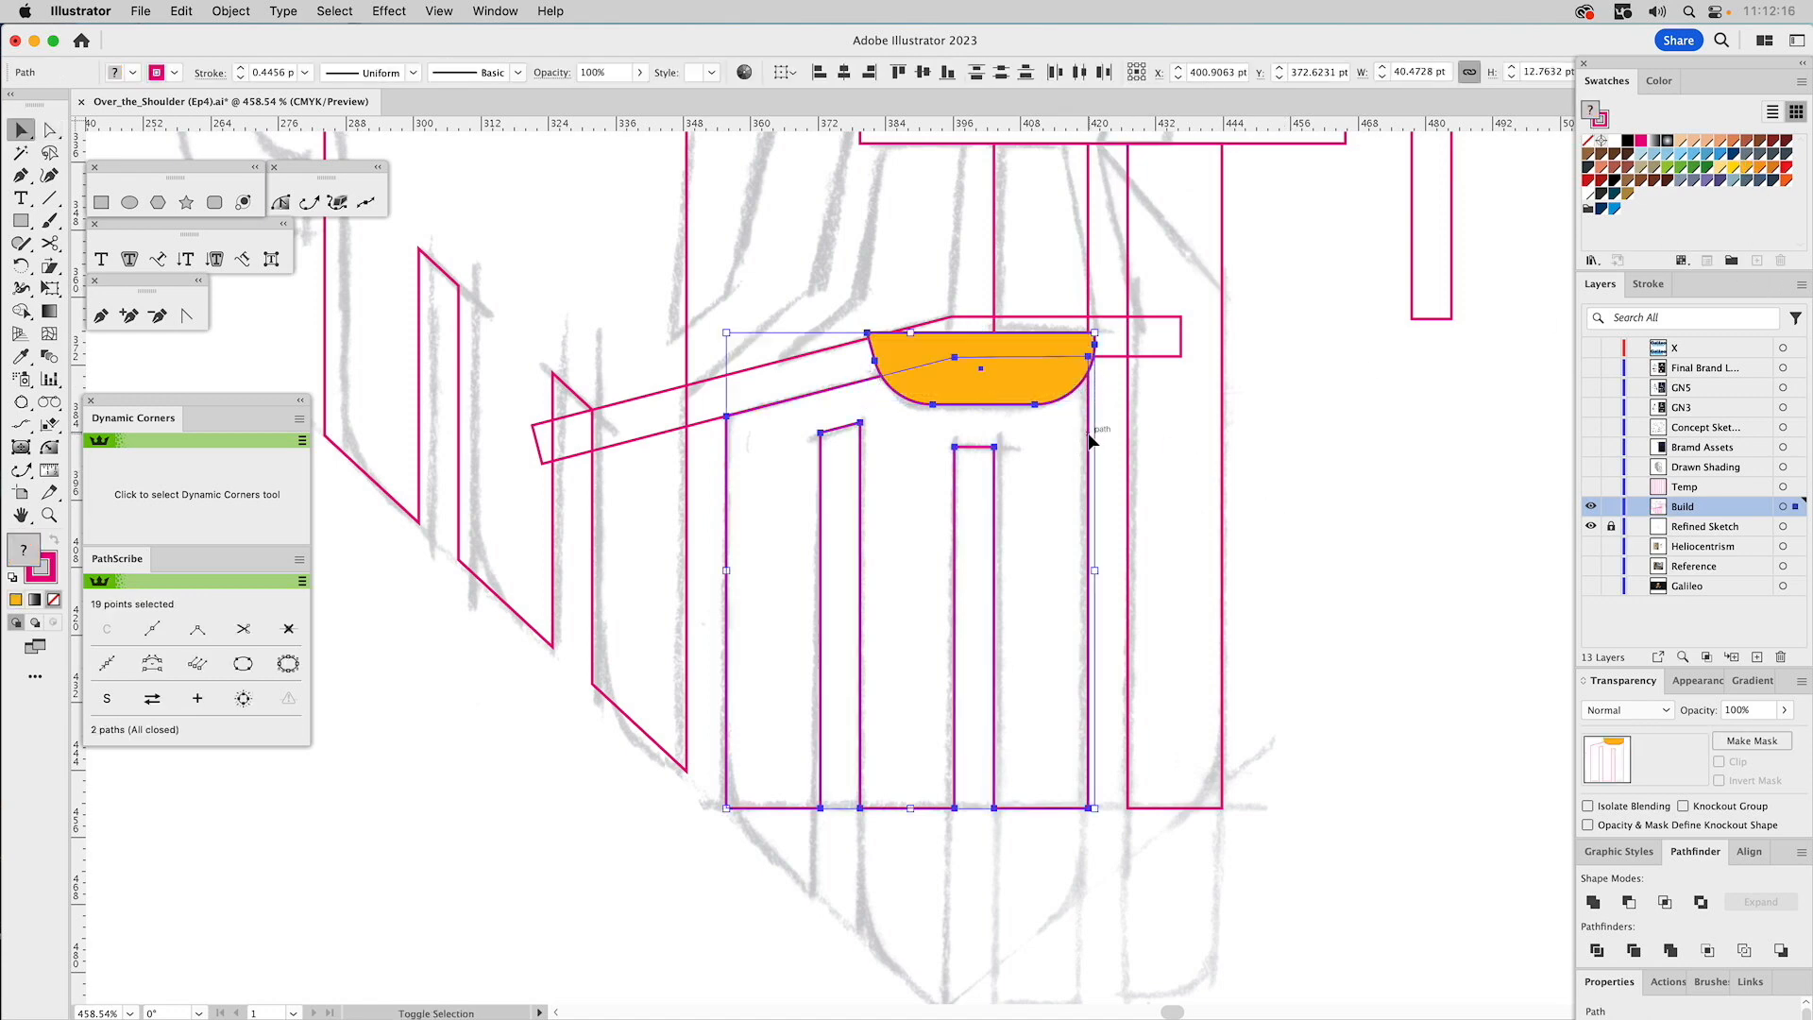
left_click(1629, 902)
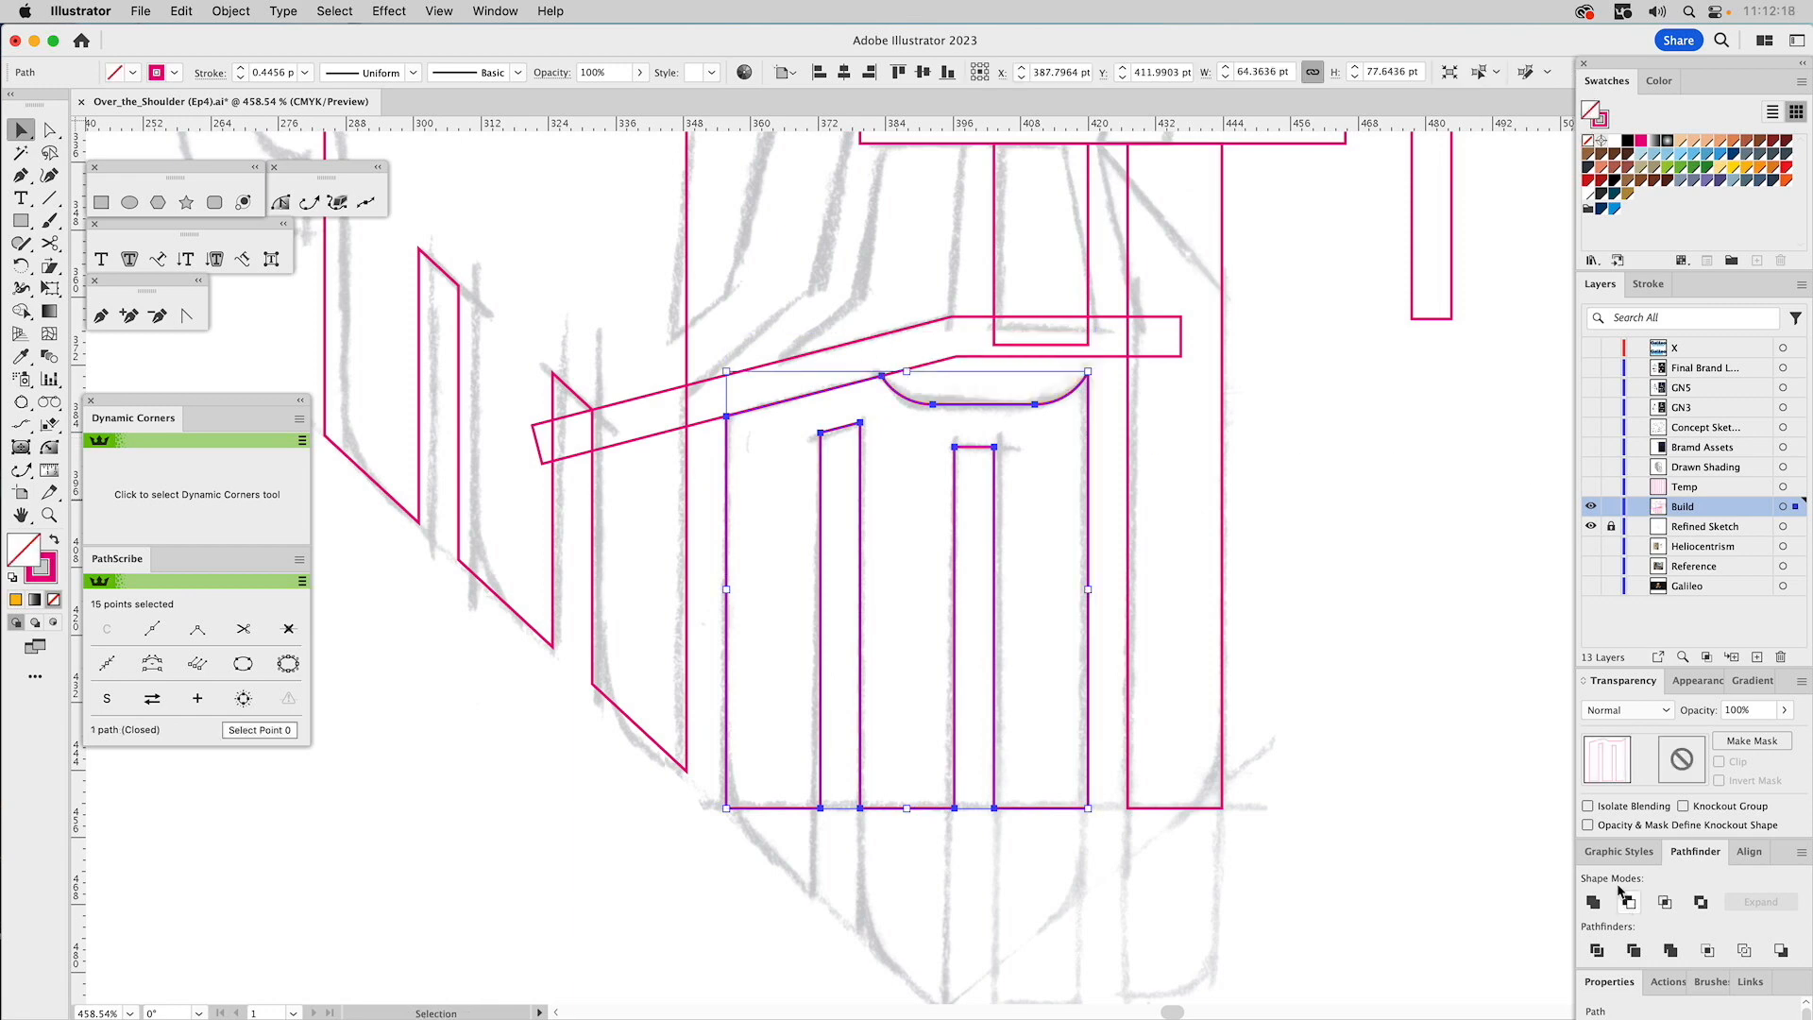
left_click(1385, 560)
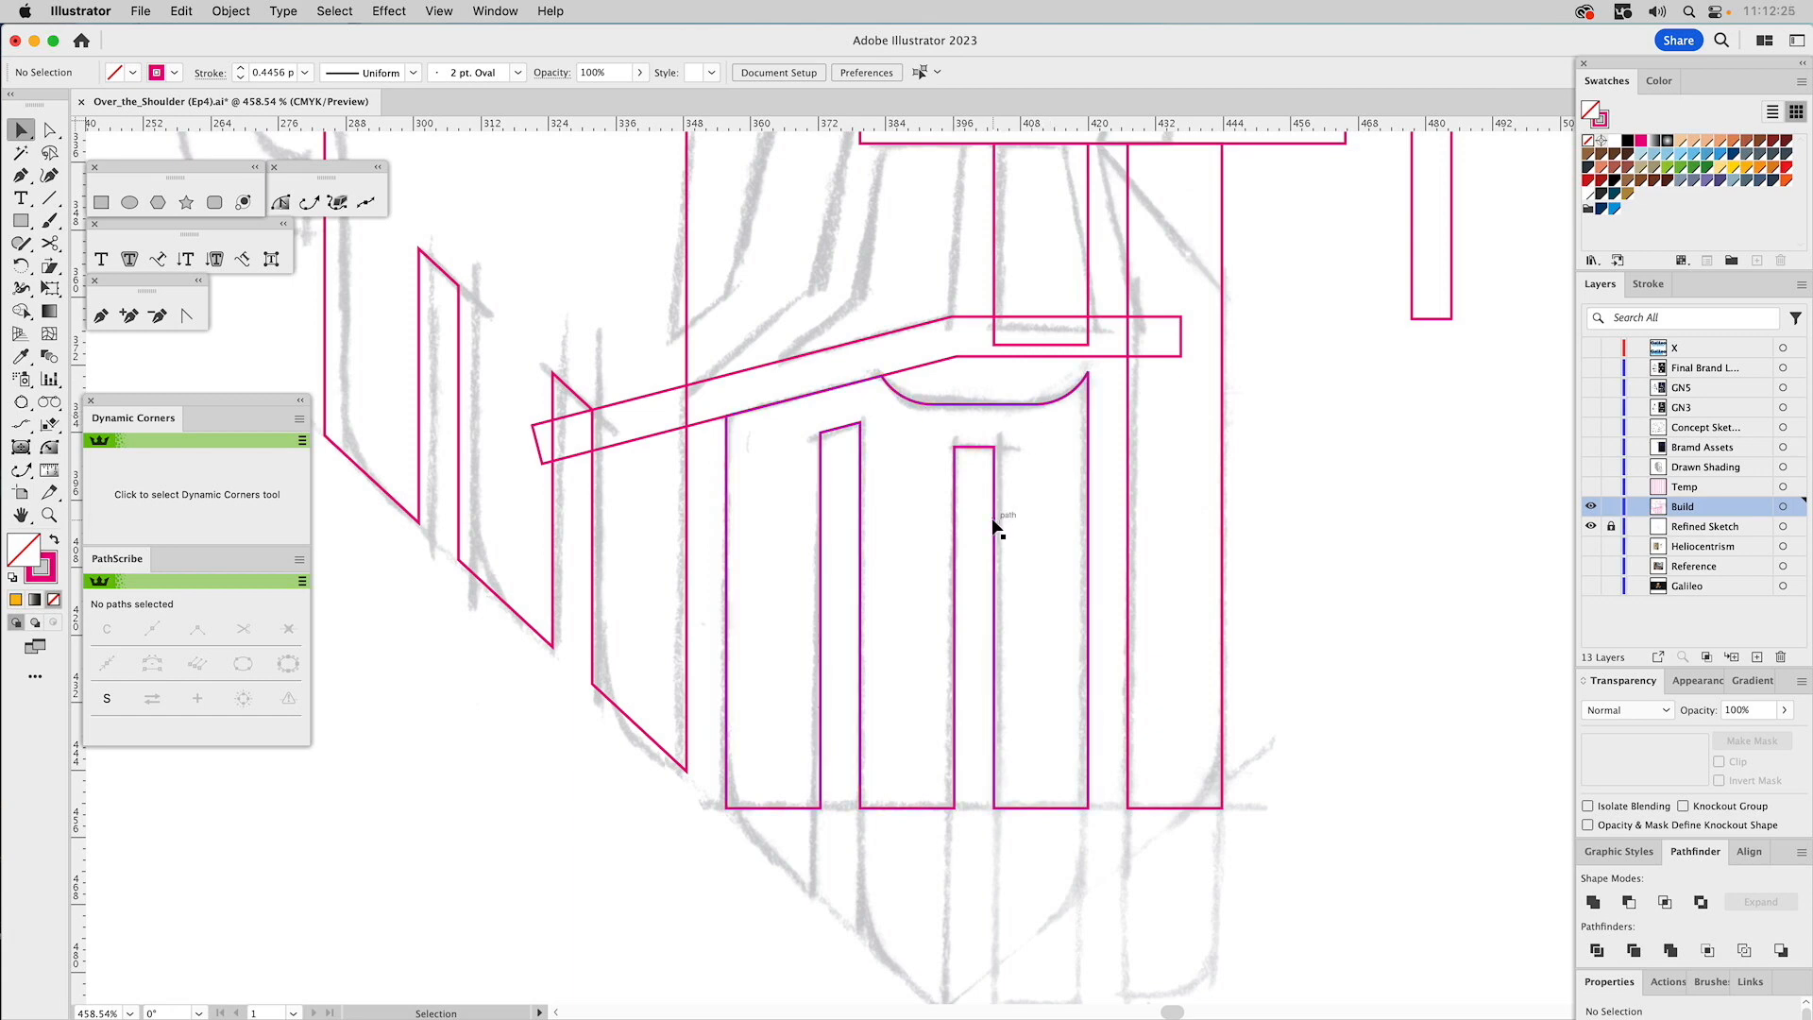
Add an anchor point on the front bar's rear edge at the moustache strip's top, and shift the bar's upper rear corner backward.
scroll(1201, 480, "up", 3)
scroll(1202, 480, "right", 1)
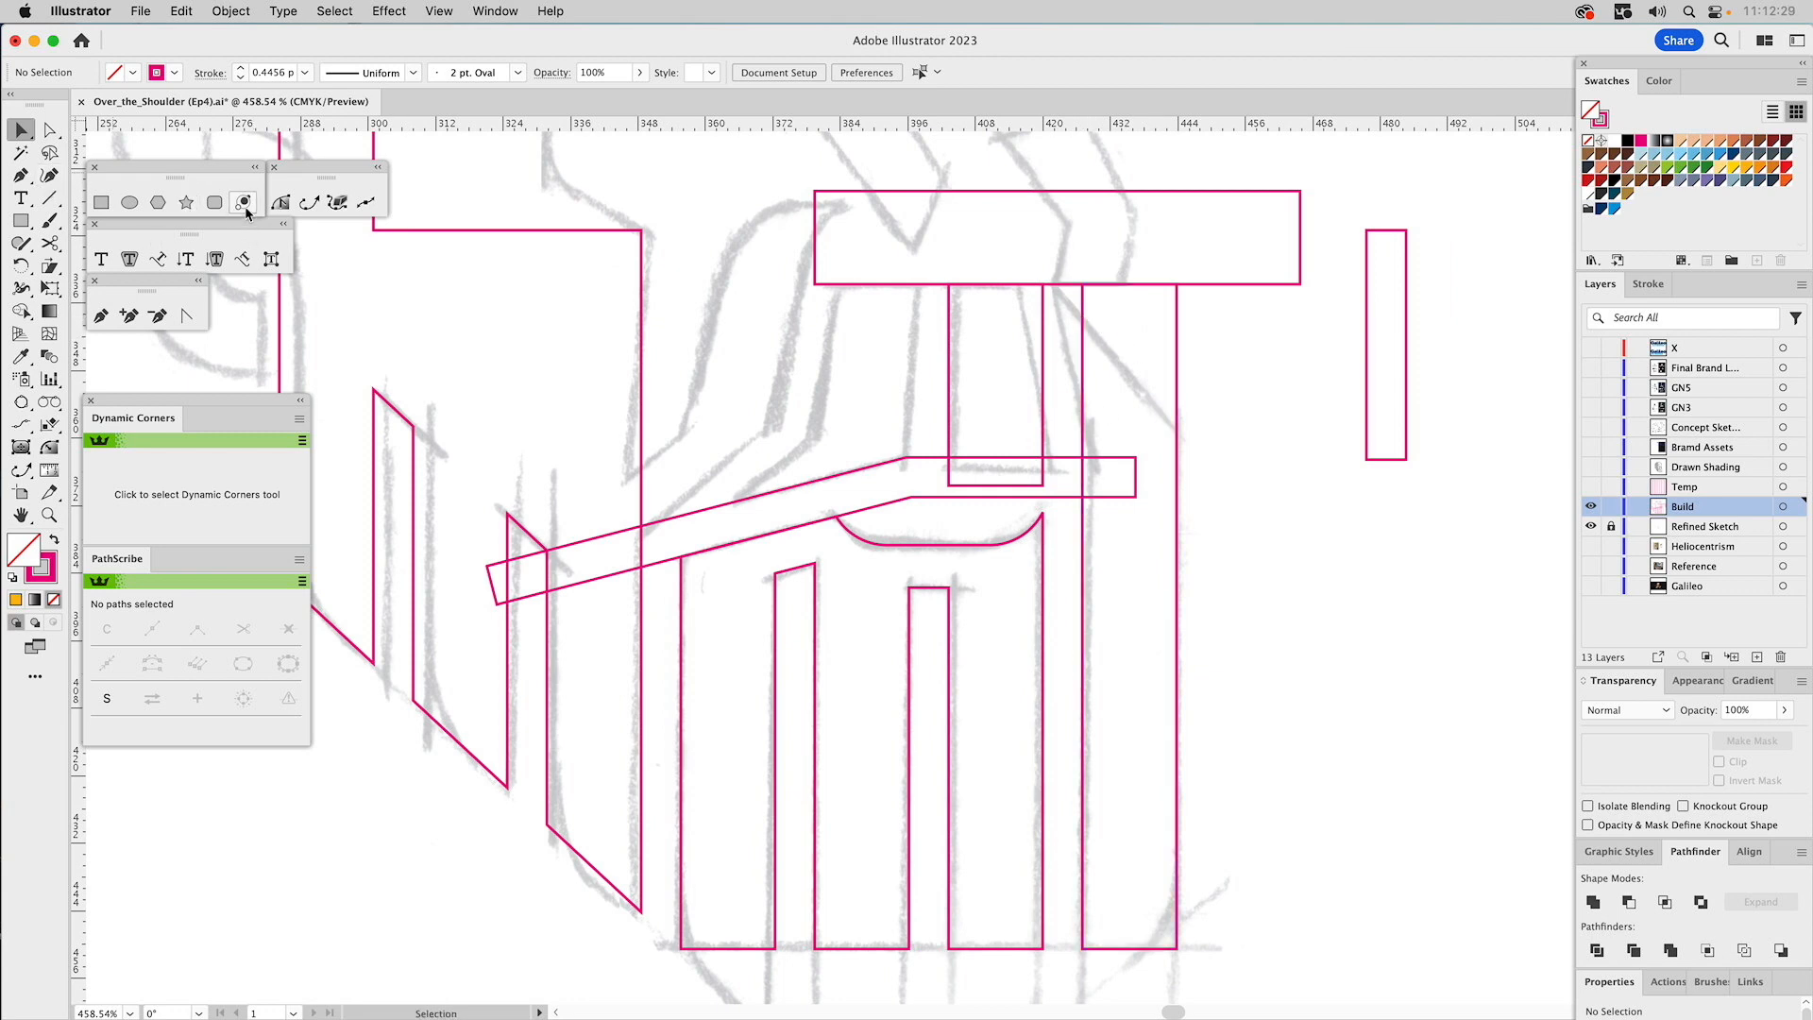
left_click(128, 316)
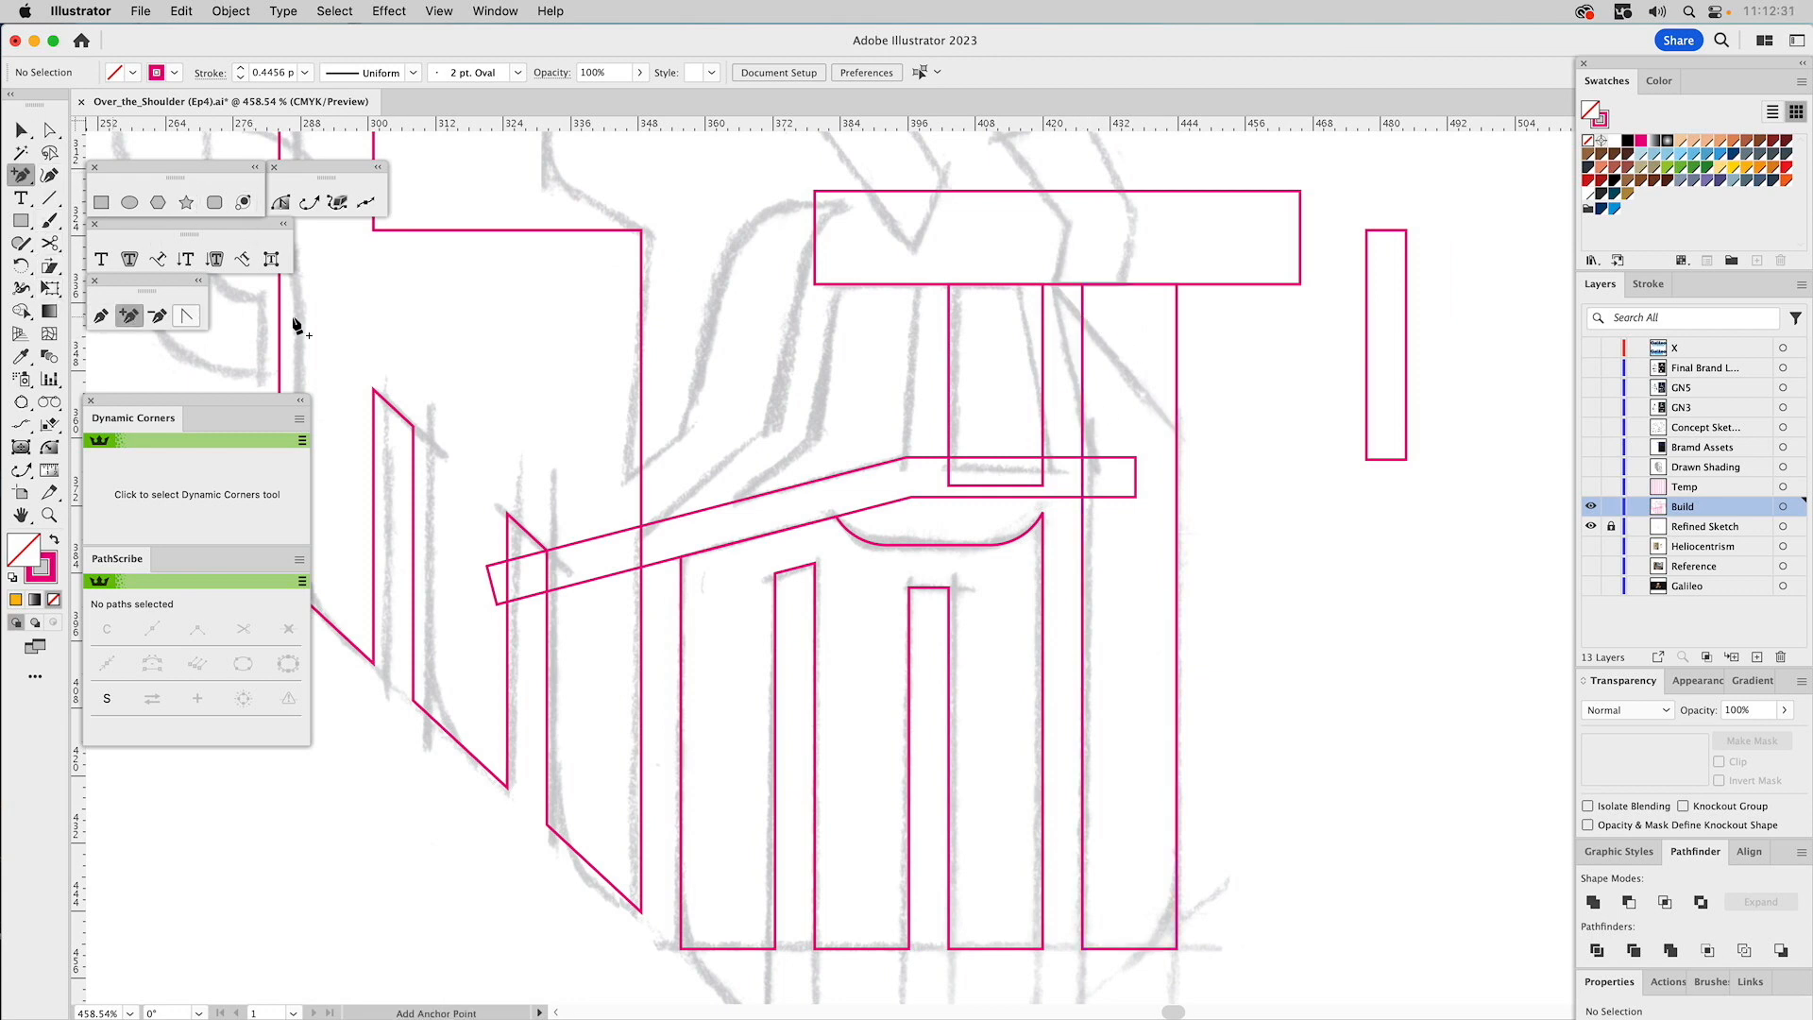
left_click(1083, 428)
left_click_drag(1084, 427, 1082, 457)
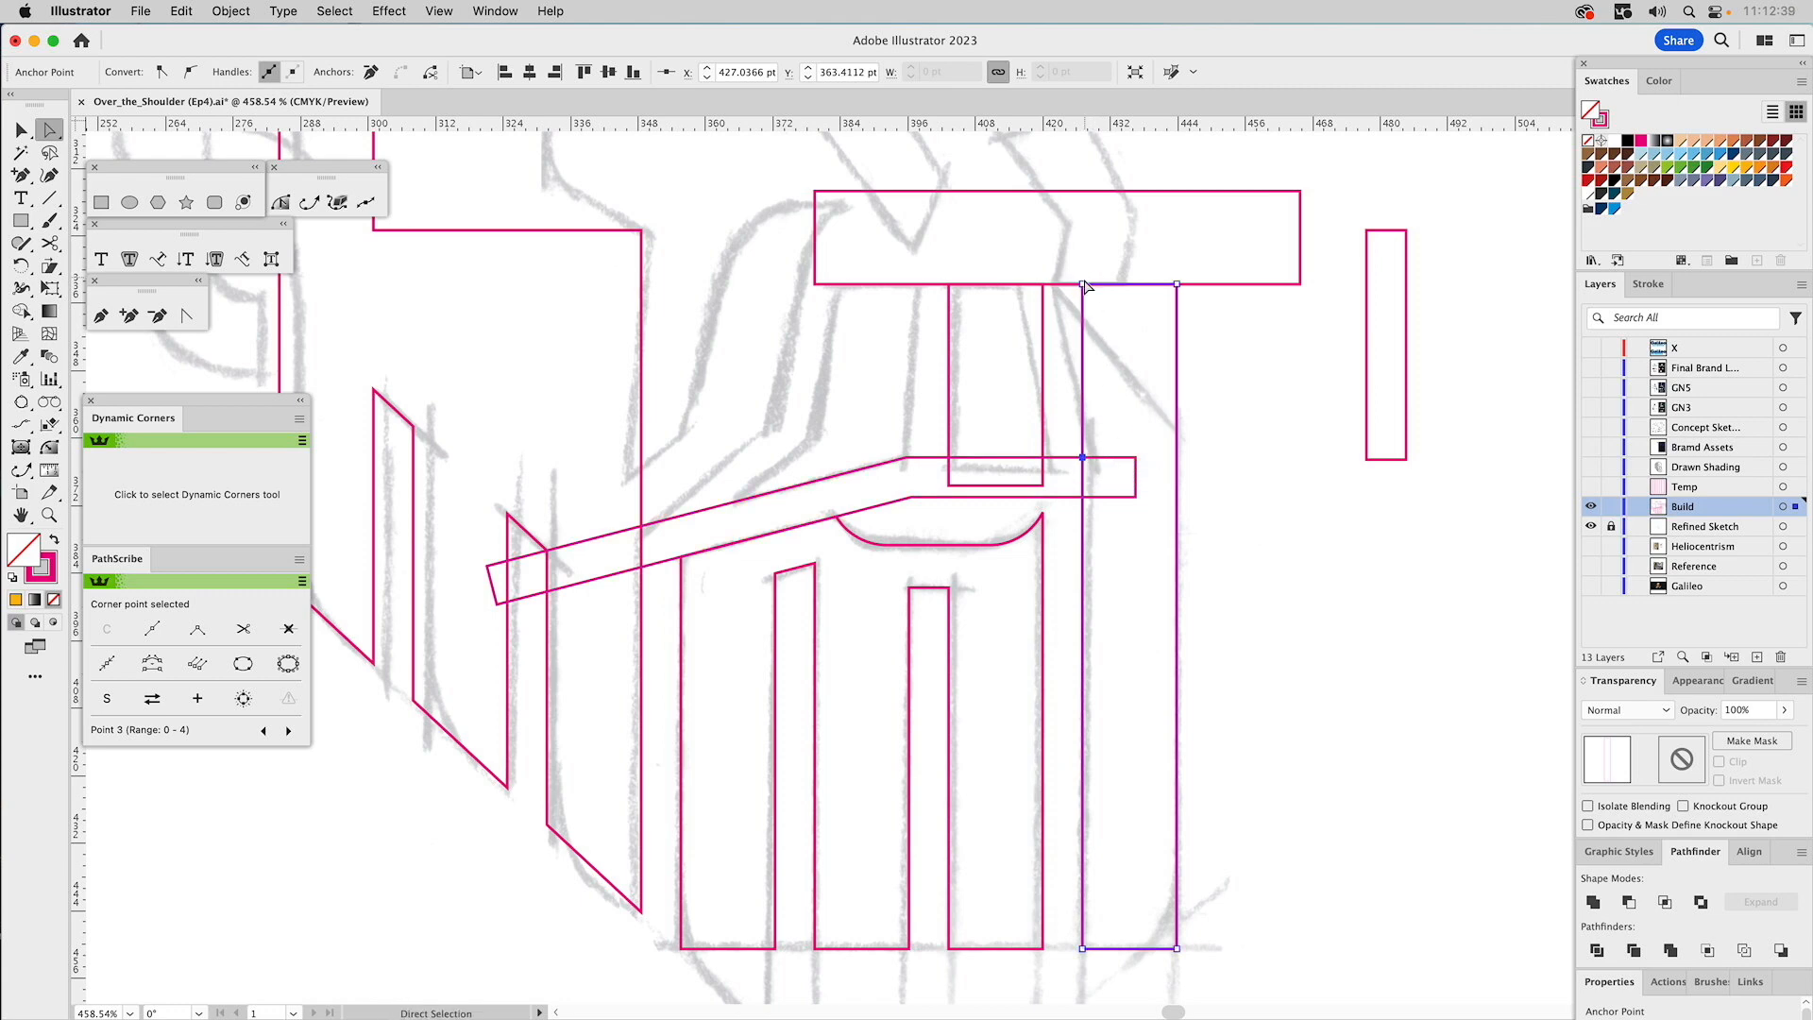
left_click_drag(1084, 283, 1054, 283)
Lower the front bar's upper front corner to the top of a temporary moustache strip copy, and delete the copy.
left_click_drag(1181, 290, 1182, 297)
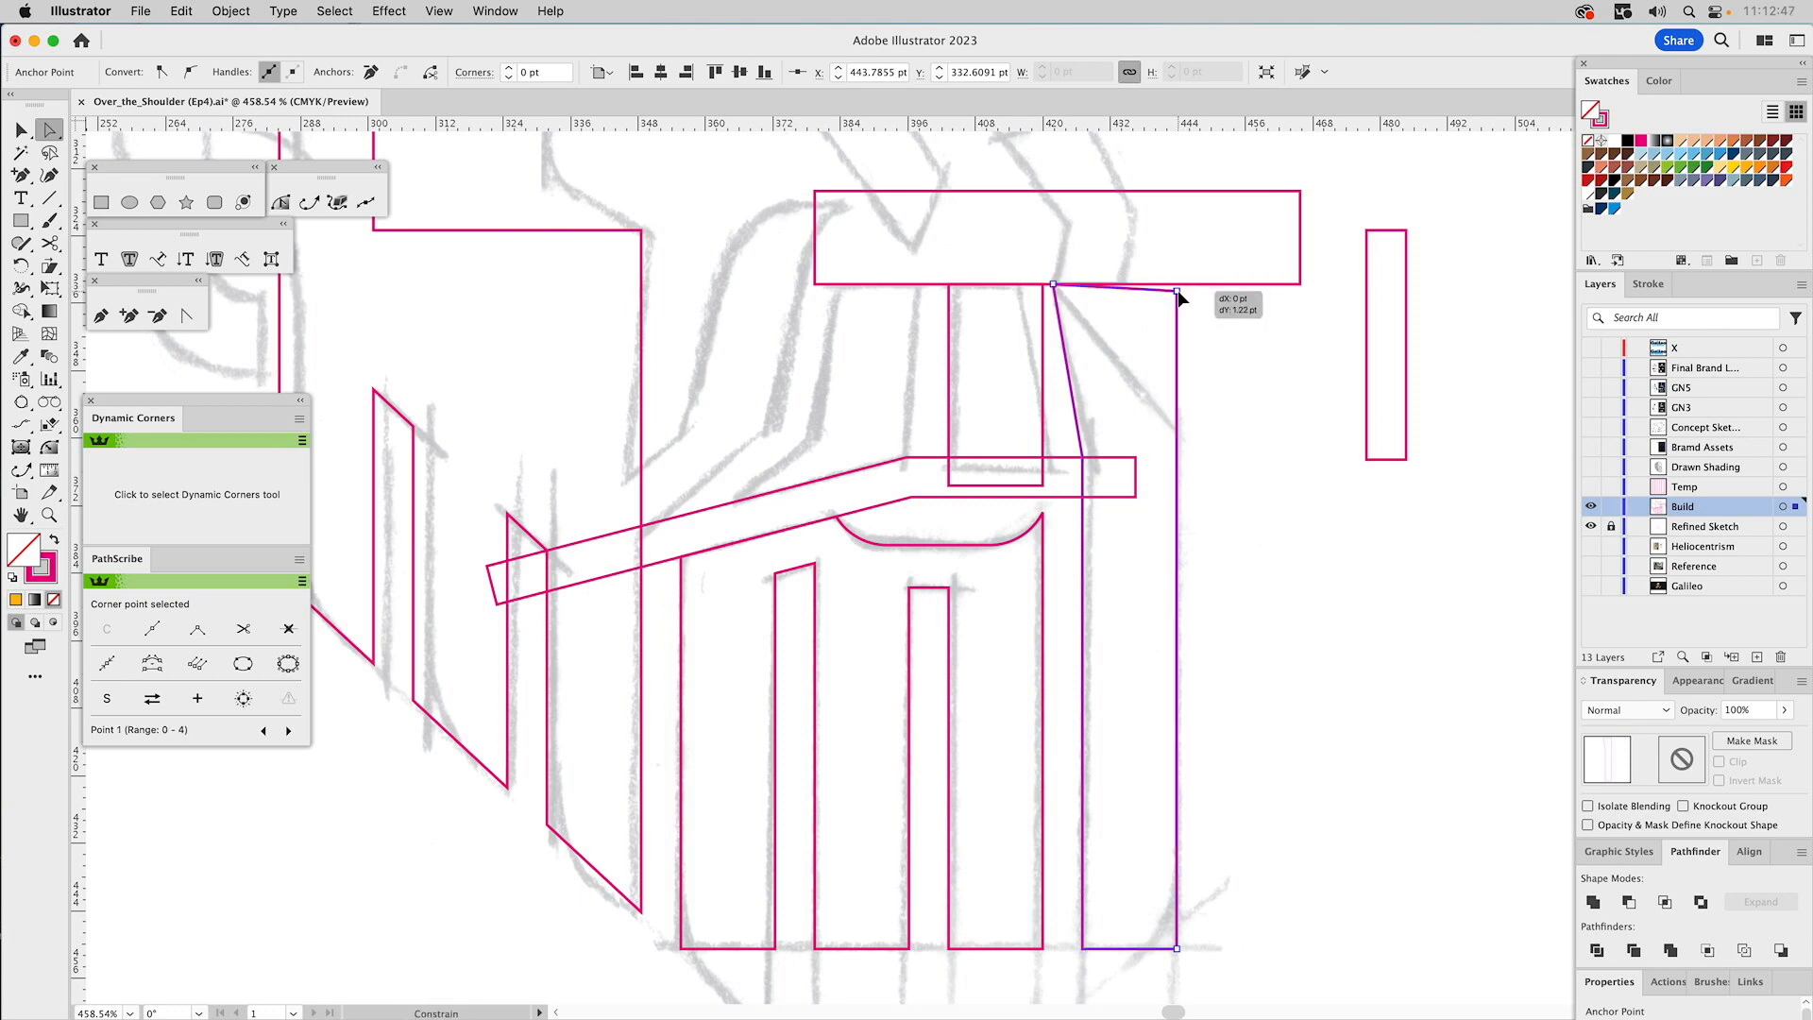
left_click_drag(1180, 298, 1181, 299)
left_click(1239, 496)
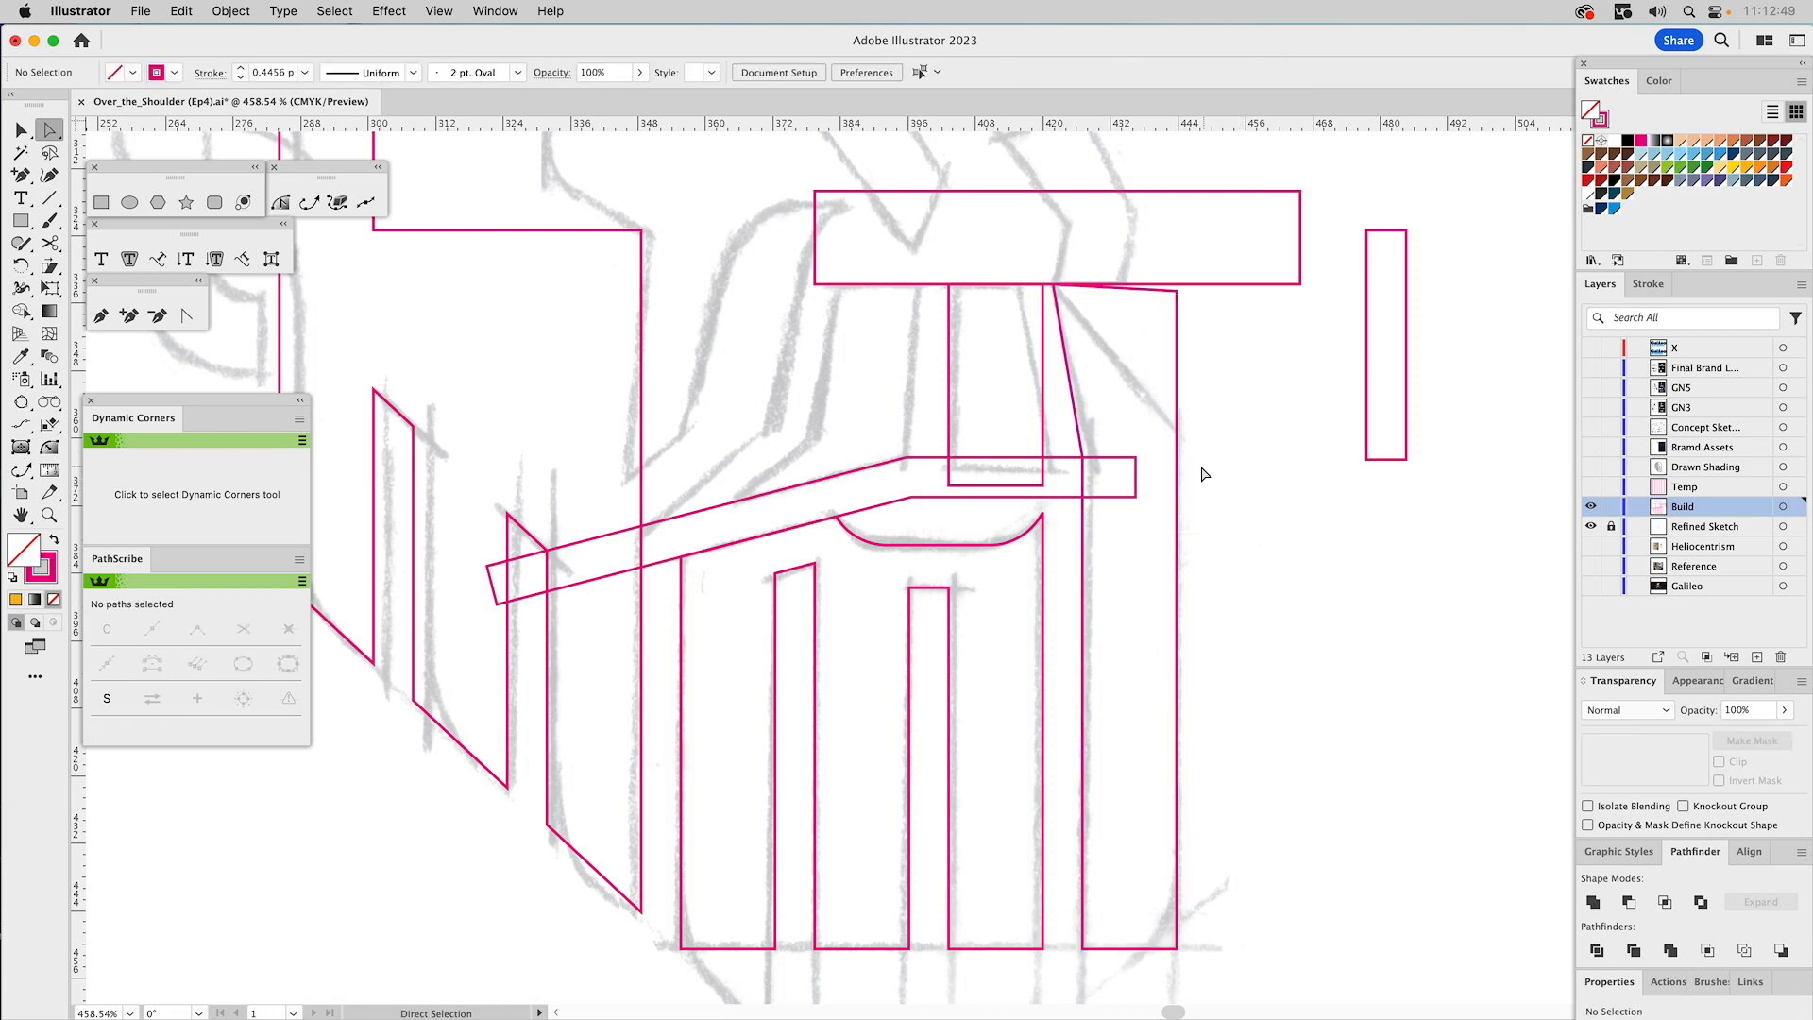
key("v")
left_click_drag(1111, 511, 1183, 424)
left_click(1183, 295)
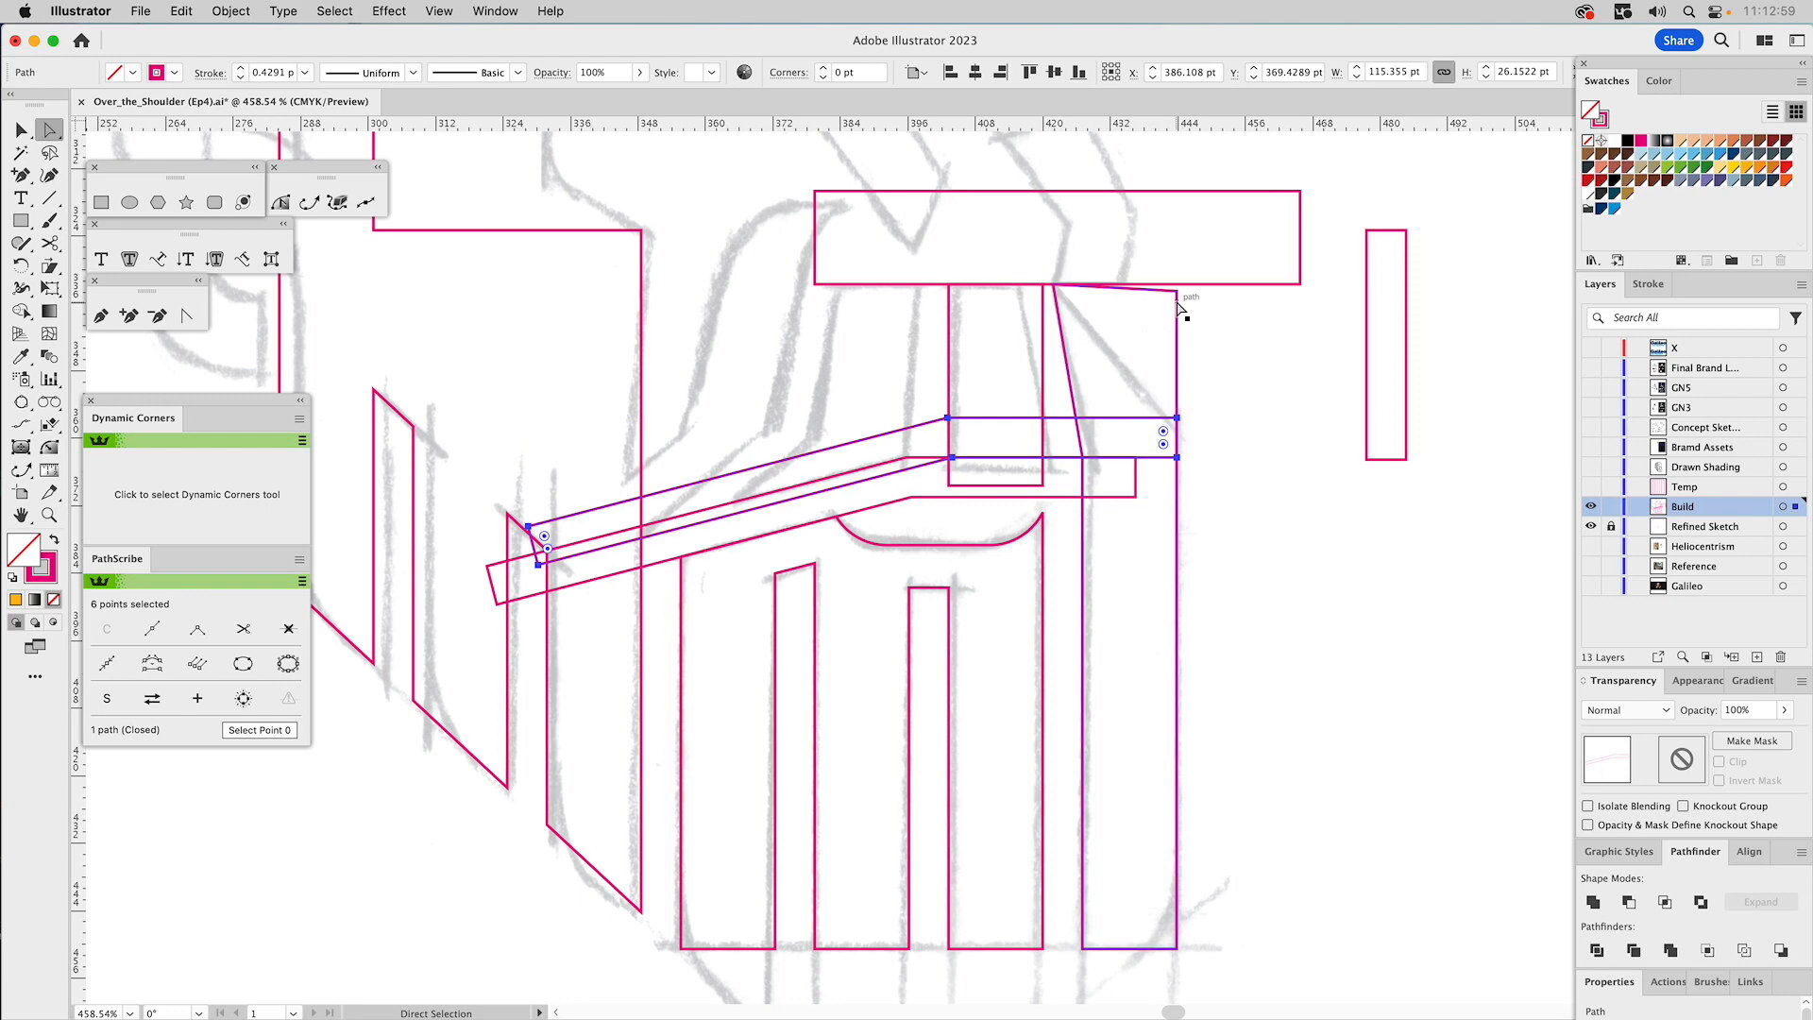
key("a")
left_click_drag(1178, 295, 1178, 421)
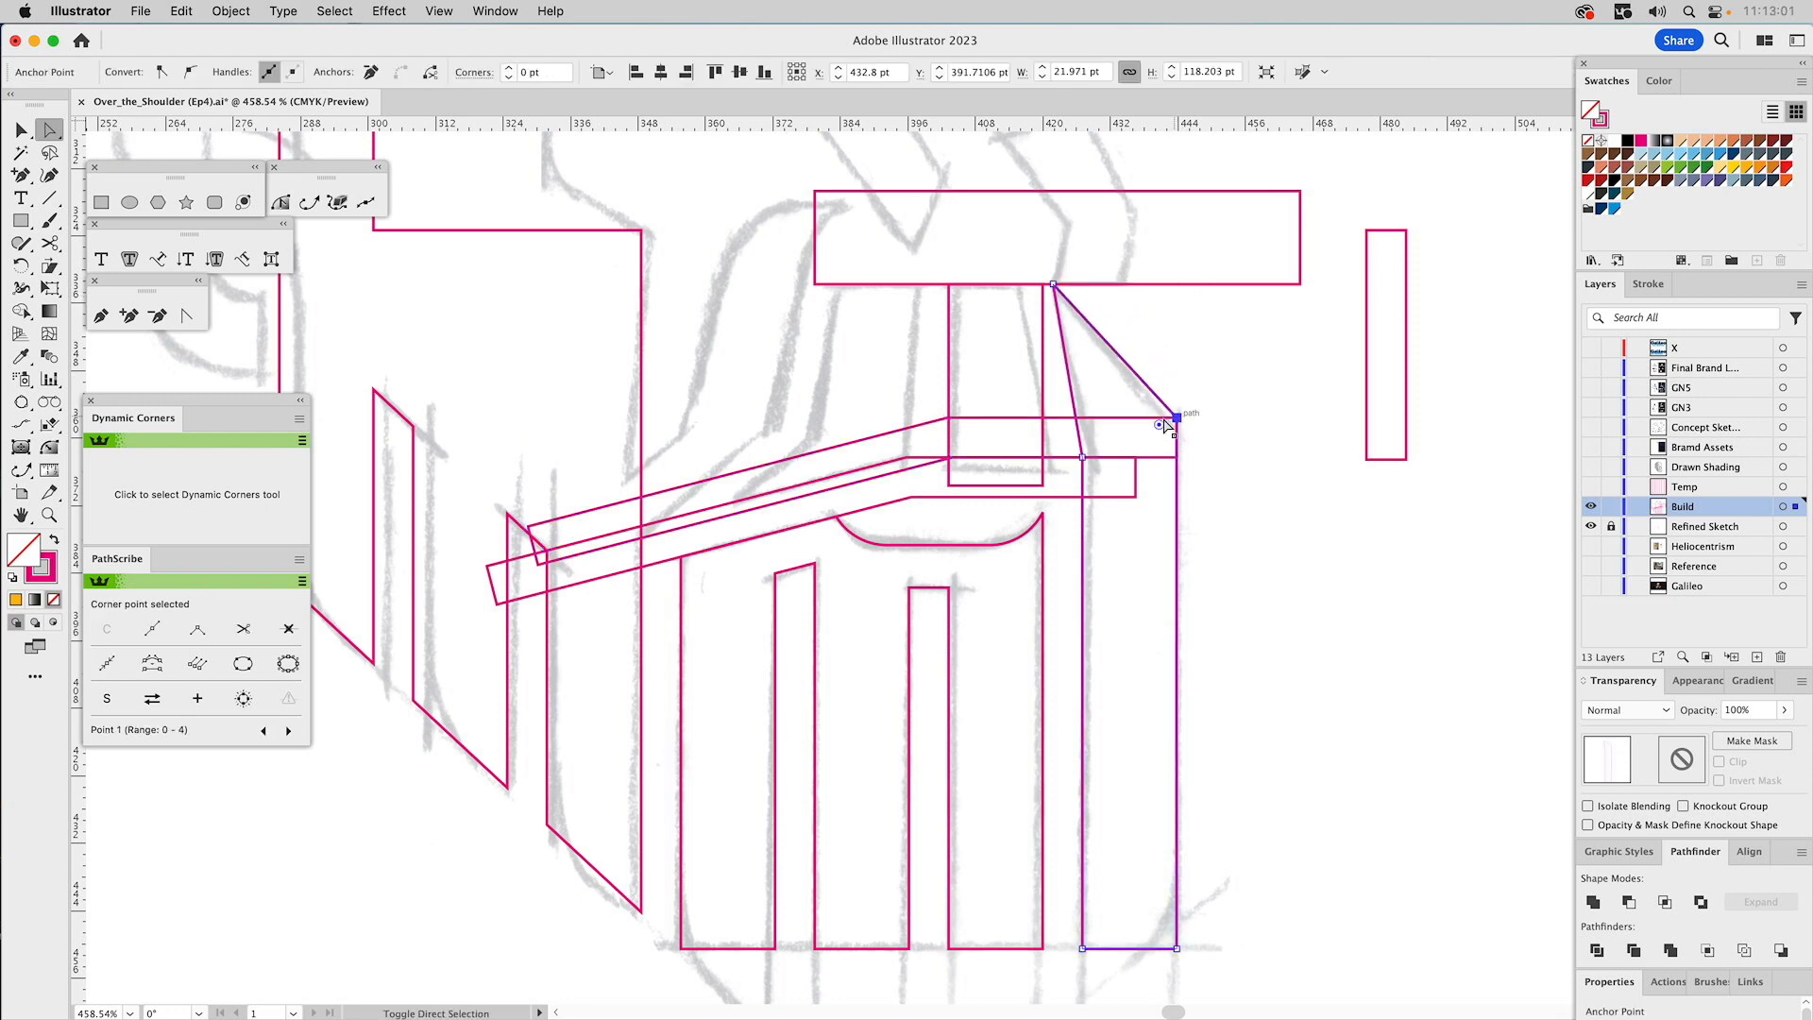
left_click(1135, 424)
key("Delete")
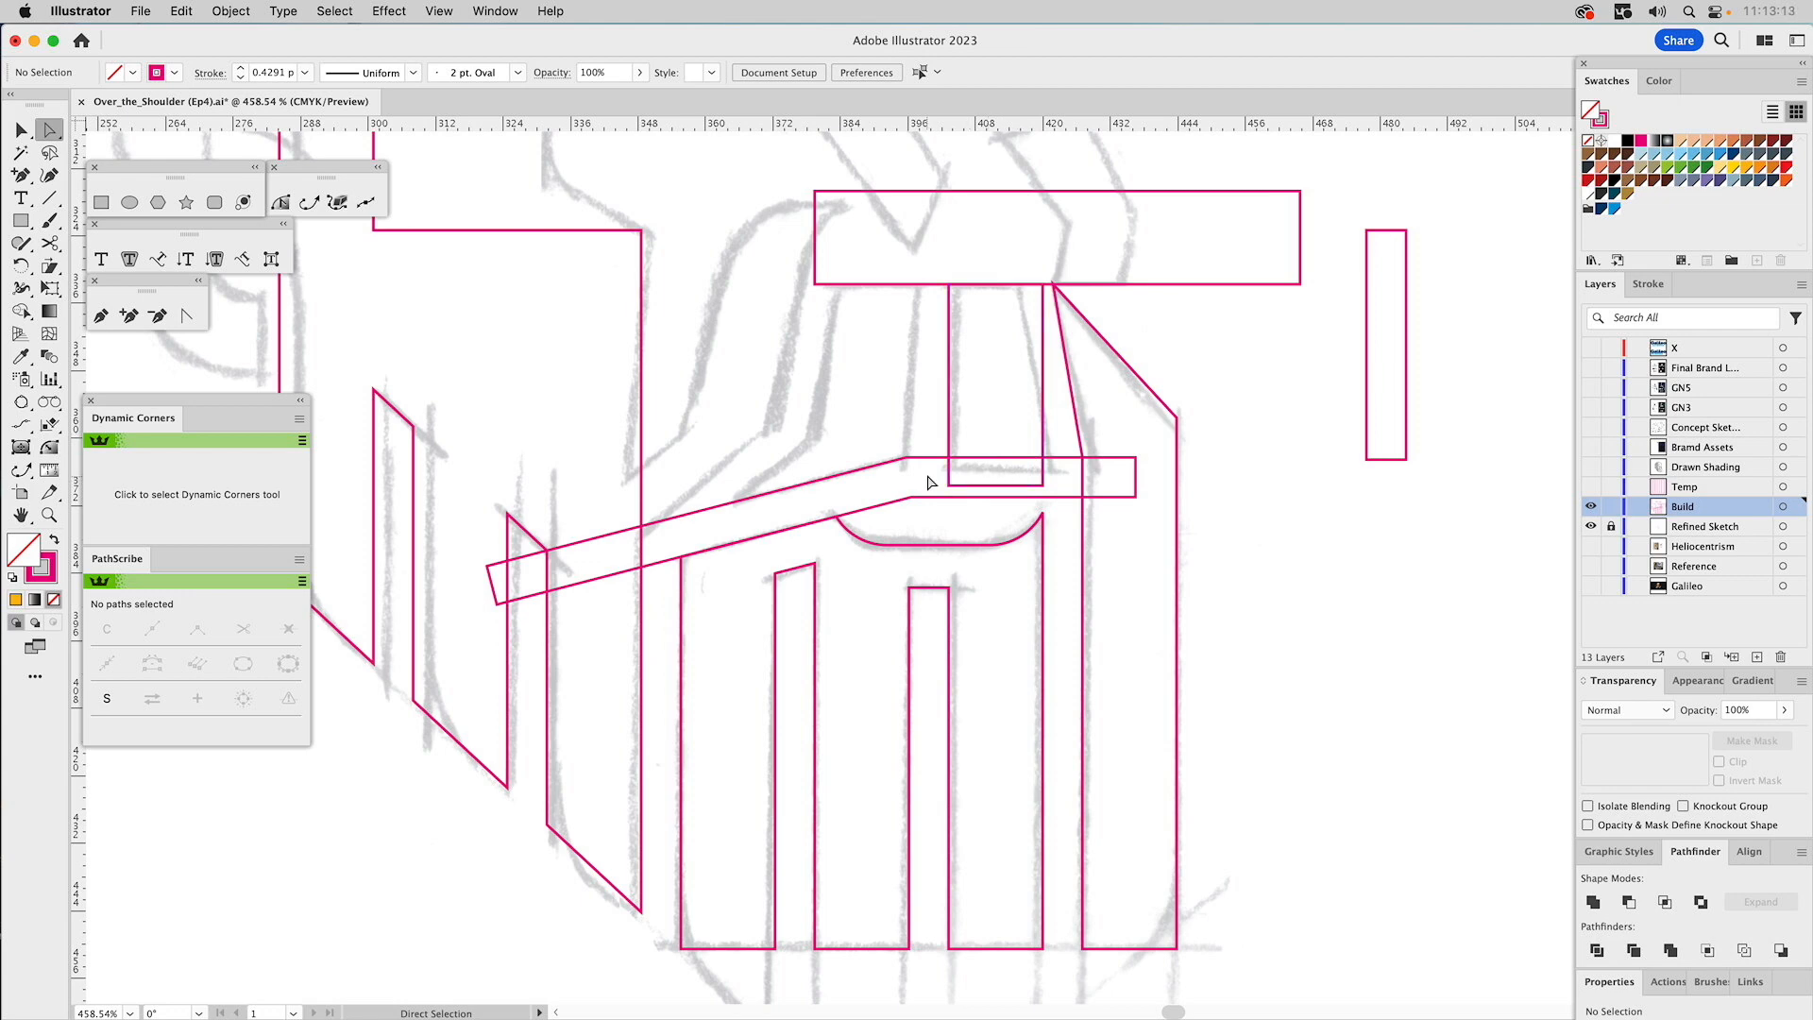
Snap the loose spacer rectangle to the front bar's upper rear corner and move the short bar's upper front corner to the spacer's rear edge.
left_click_drag(930, 476, 1055, 498)
left_click(1307, 490)
key("v")
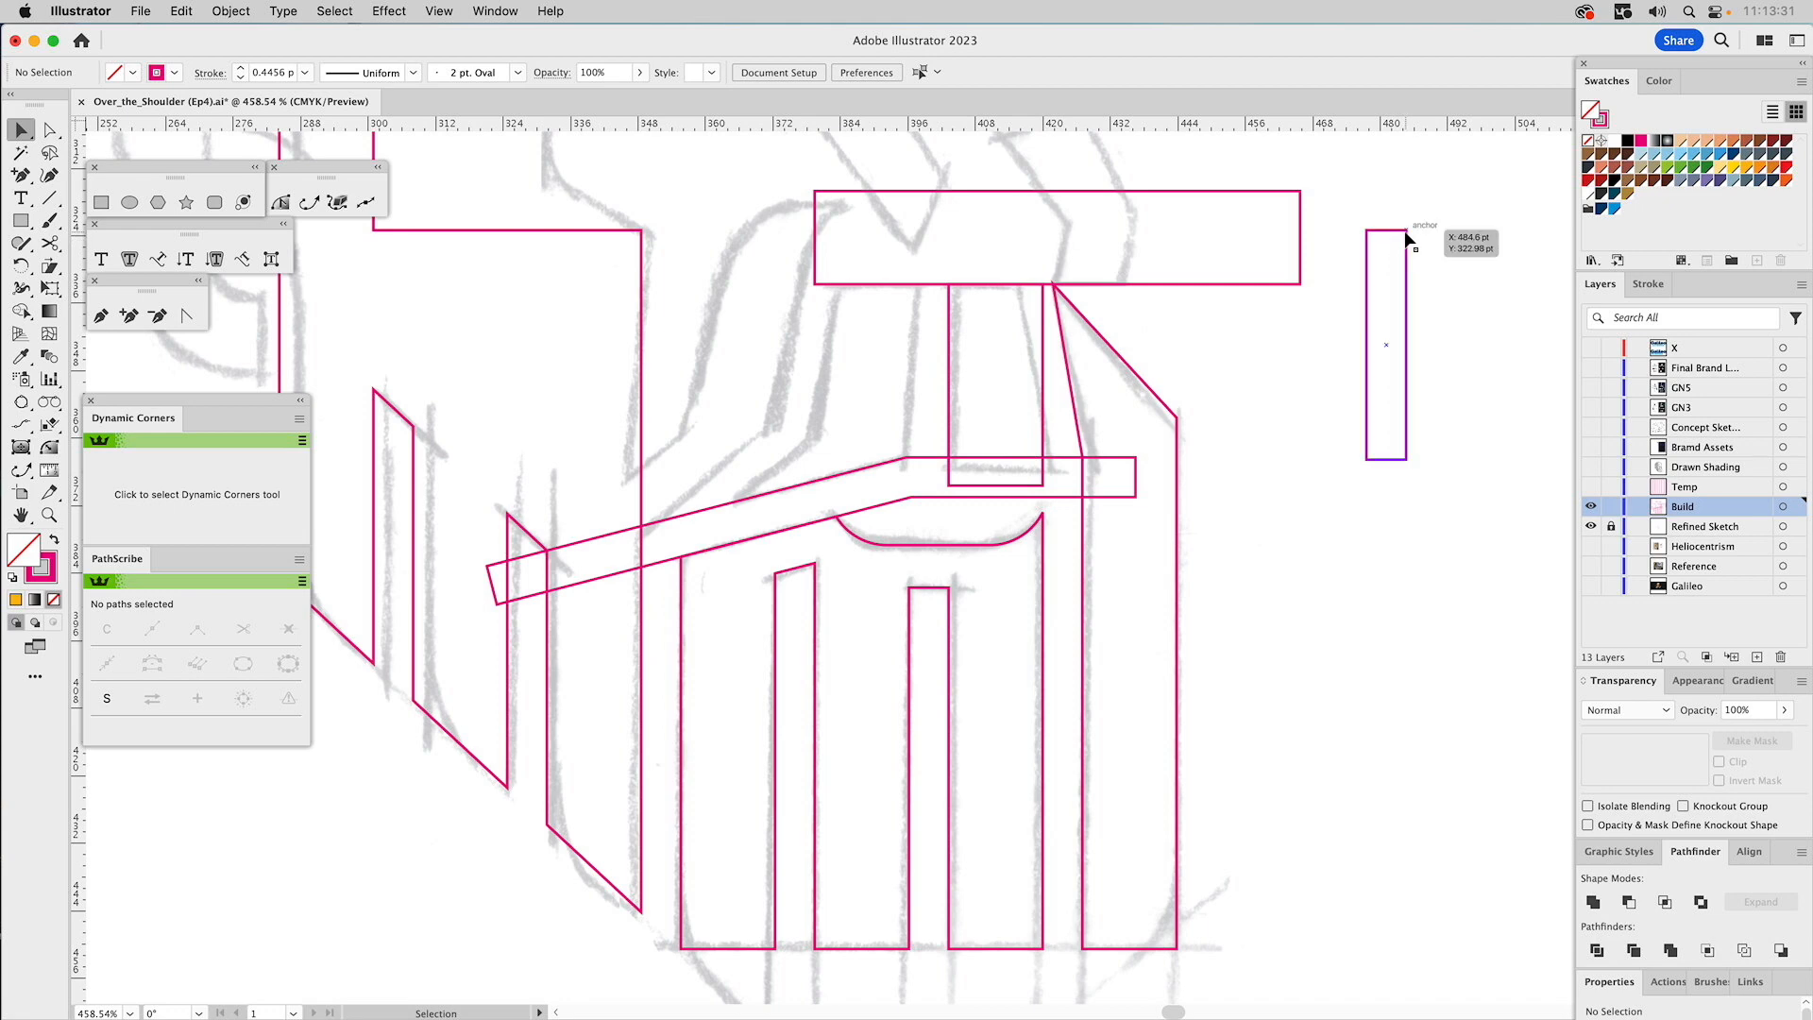
left_click_drag(1406, 234, 1018, 288)
key("a")
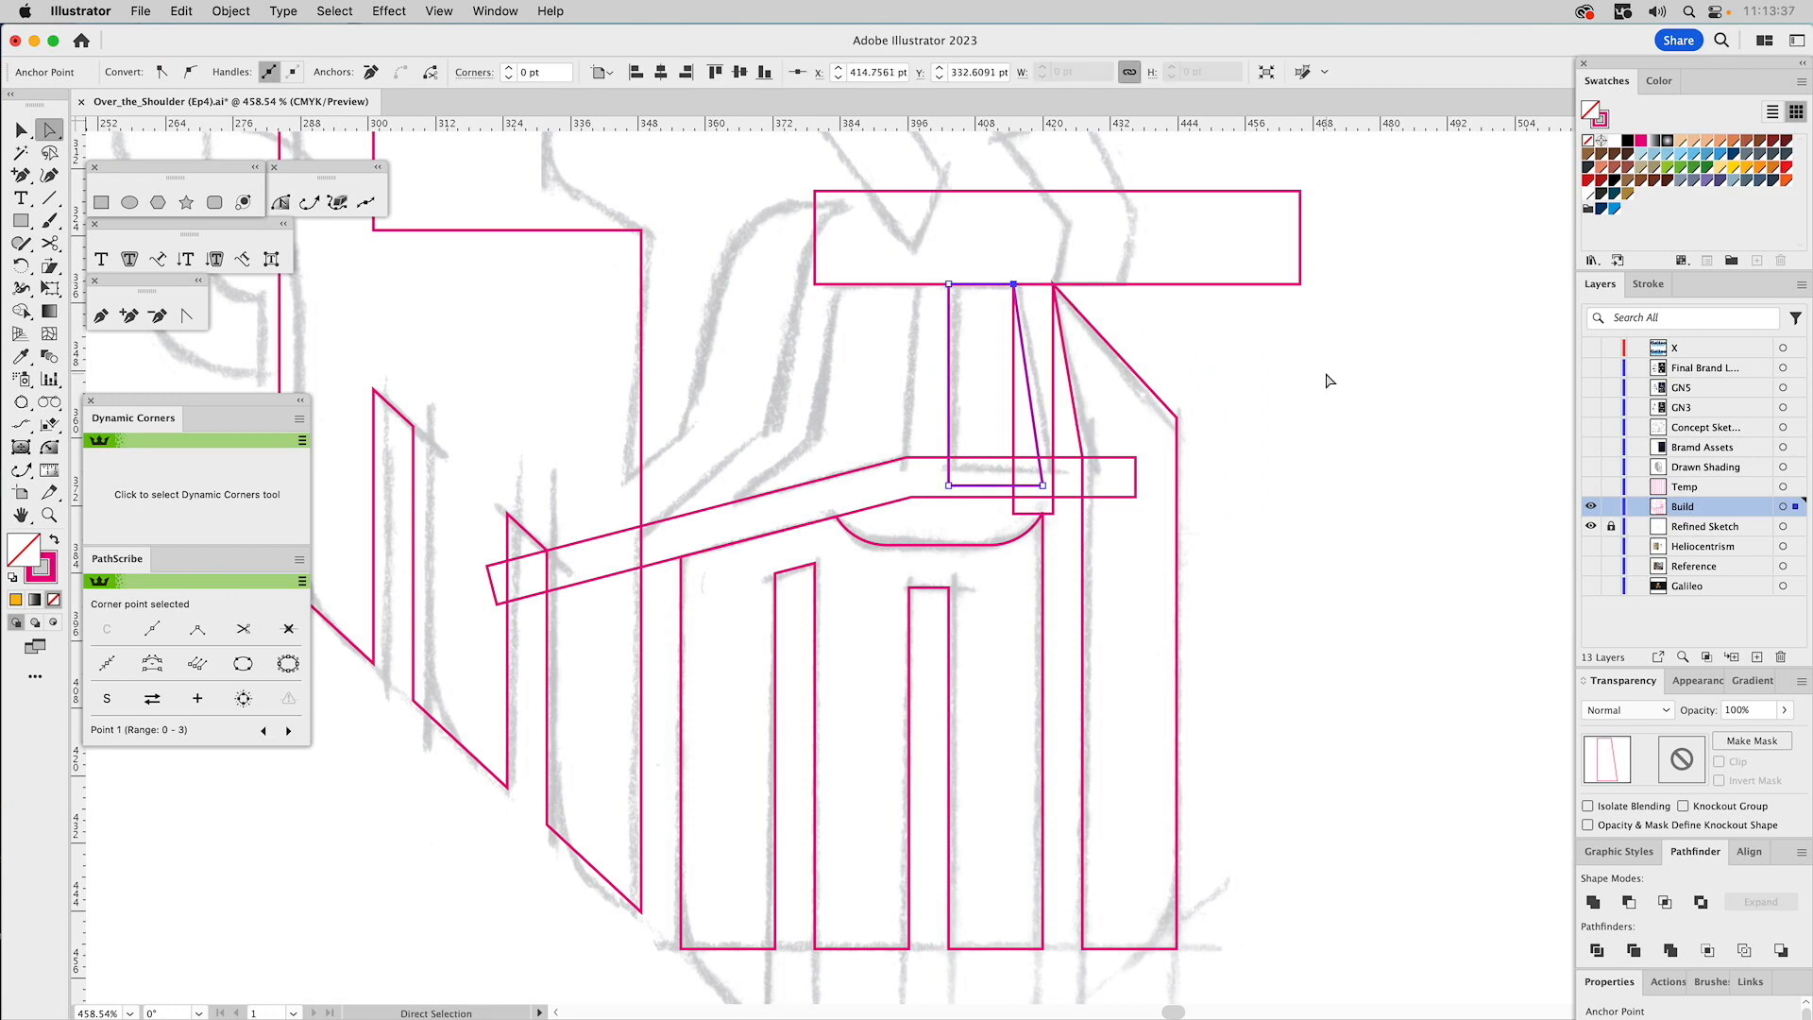
left_click(1327, 380)
Align the spacer rectangle with the front bar's bend and raise the short bar's bottom edge to the moustache strip's top.
key("b")
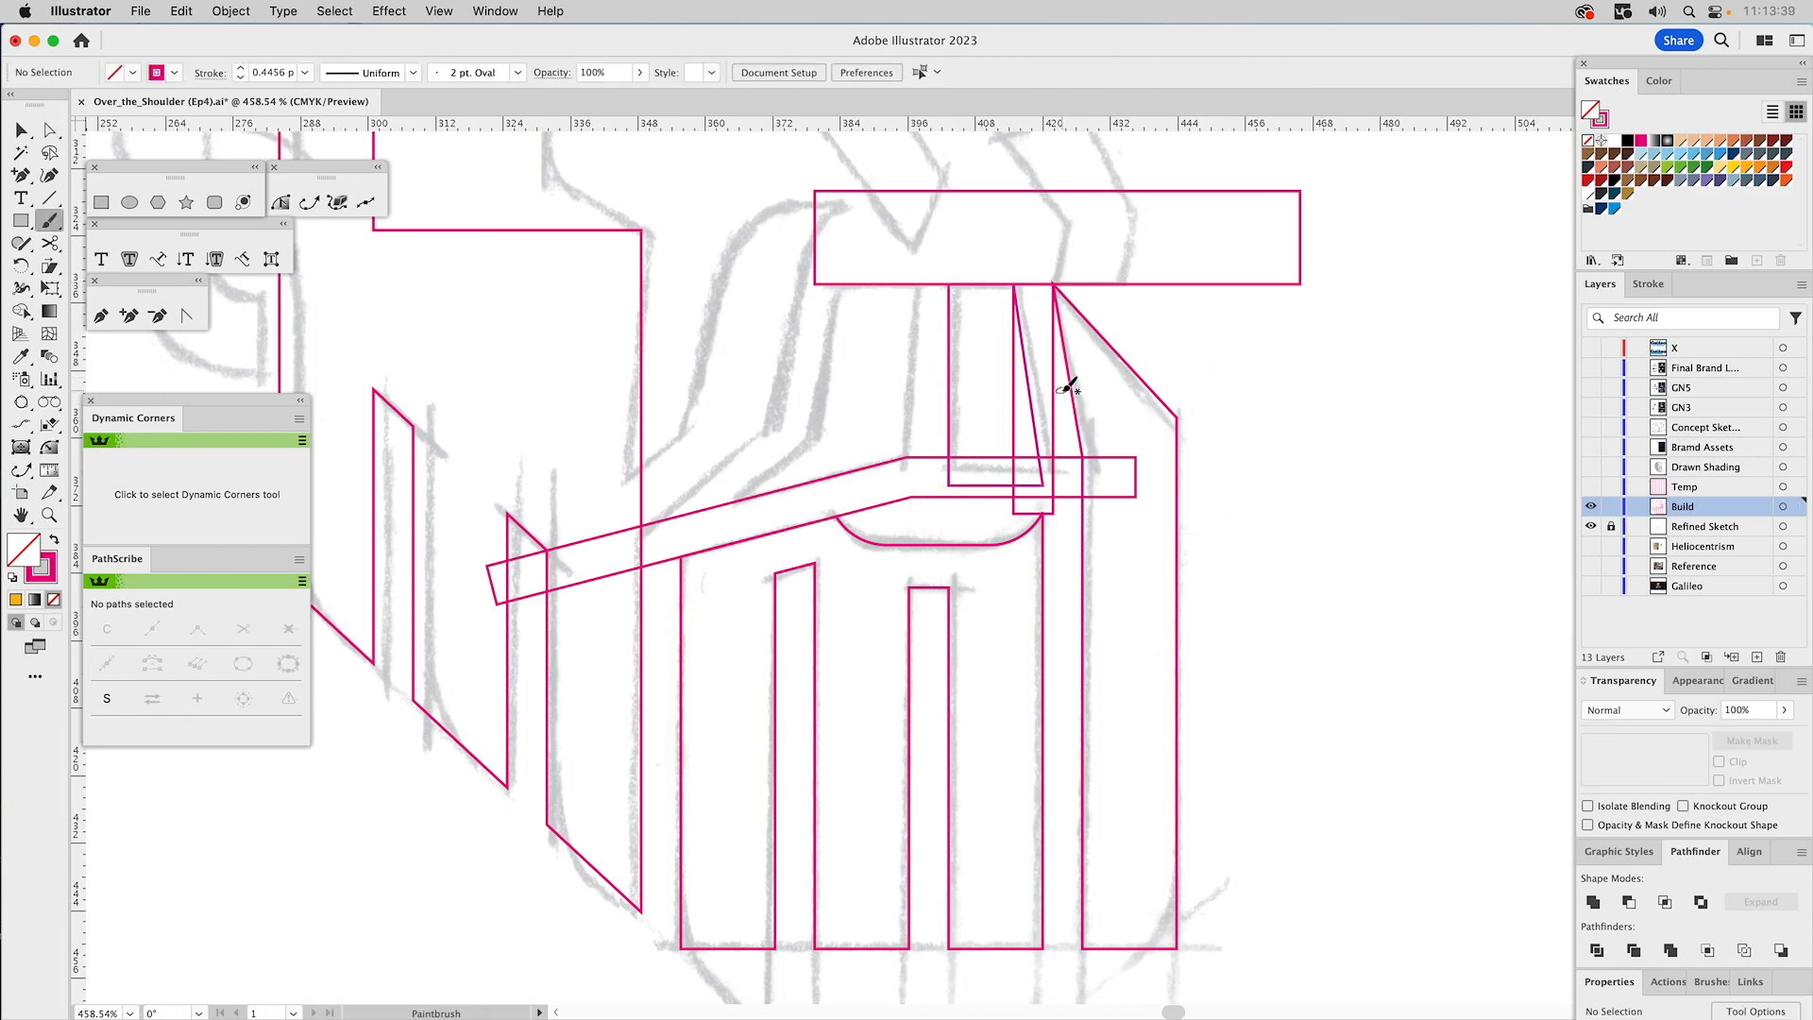
key("v")
left_click_drag(1055, 392, 1350, 399)
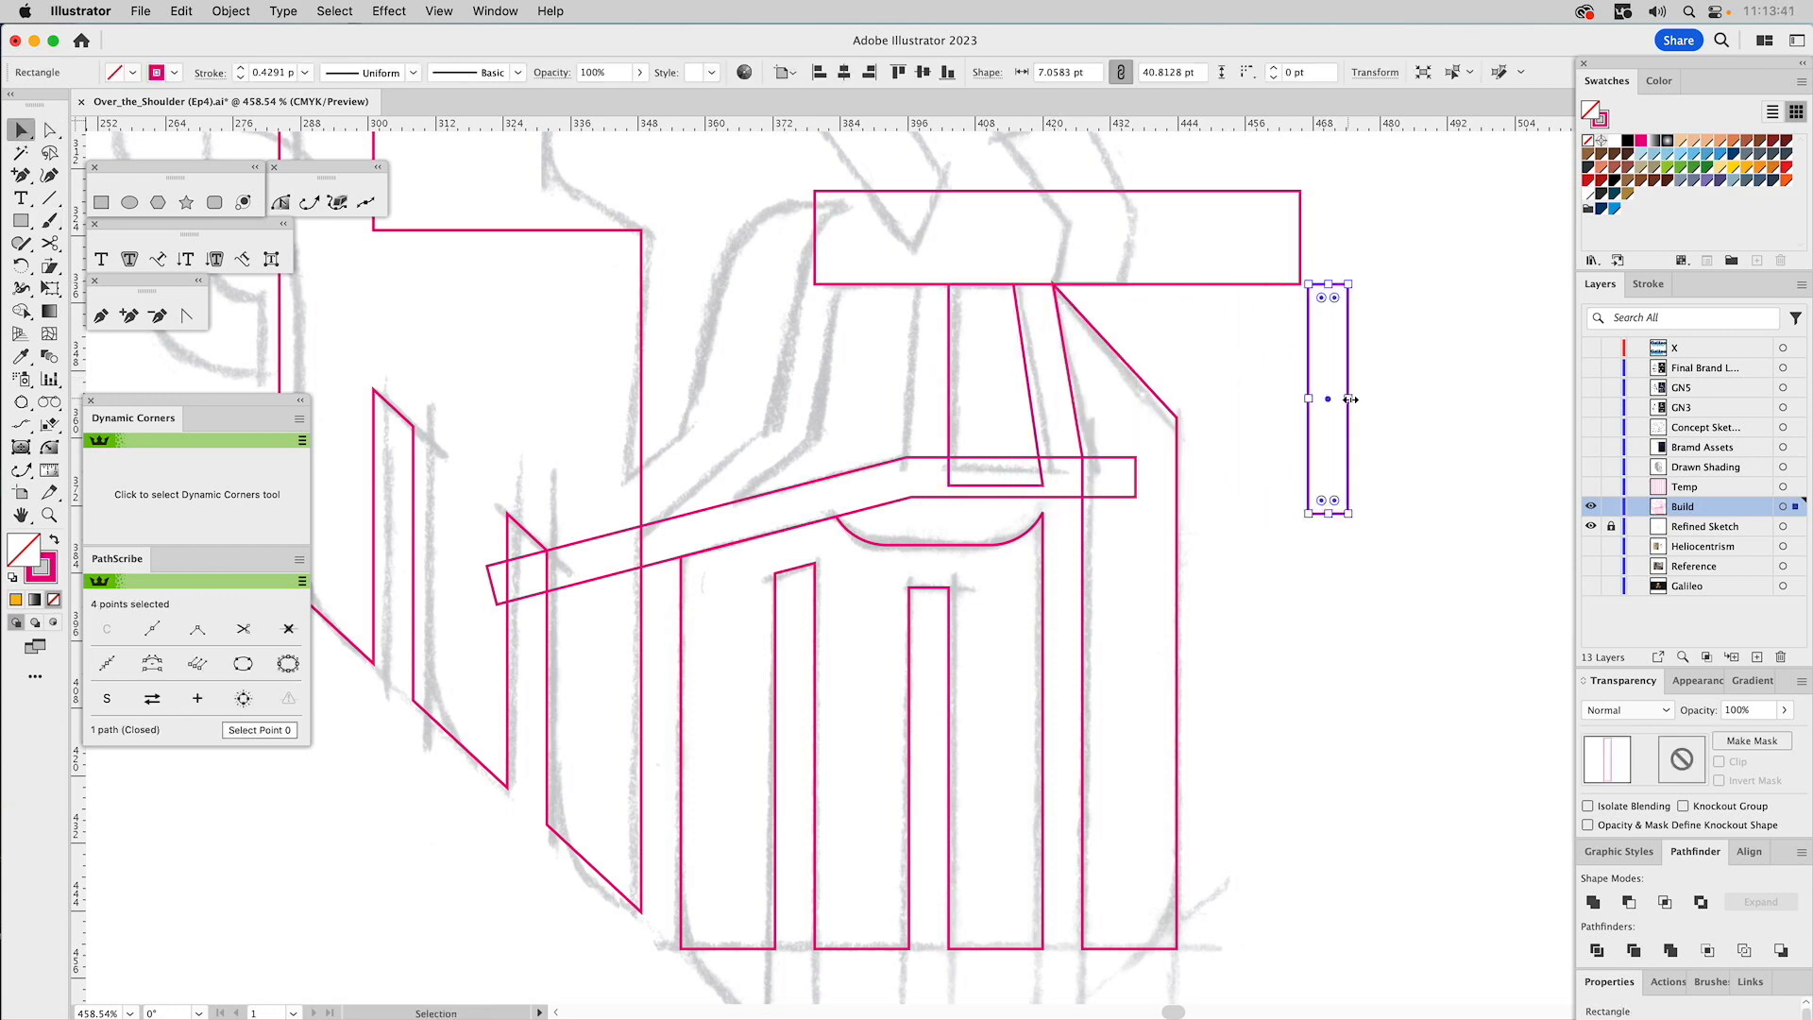
left_click_drag(1348, 513, 1082, 462)
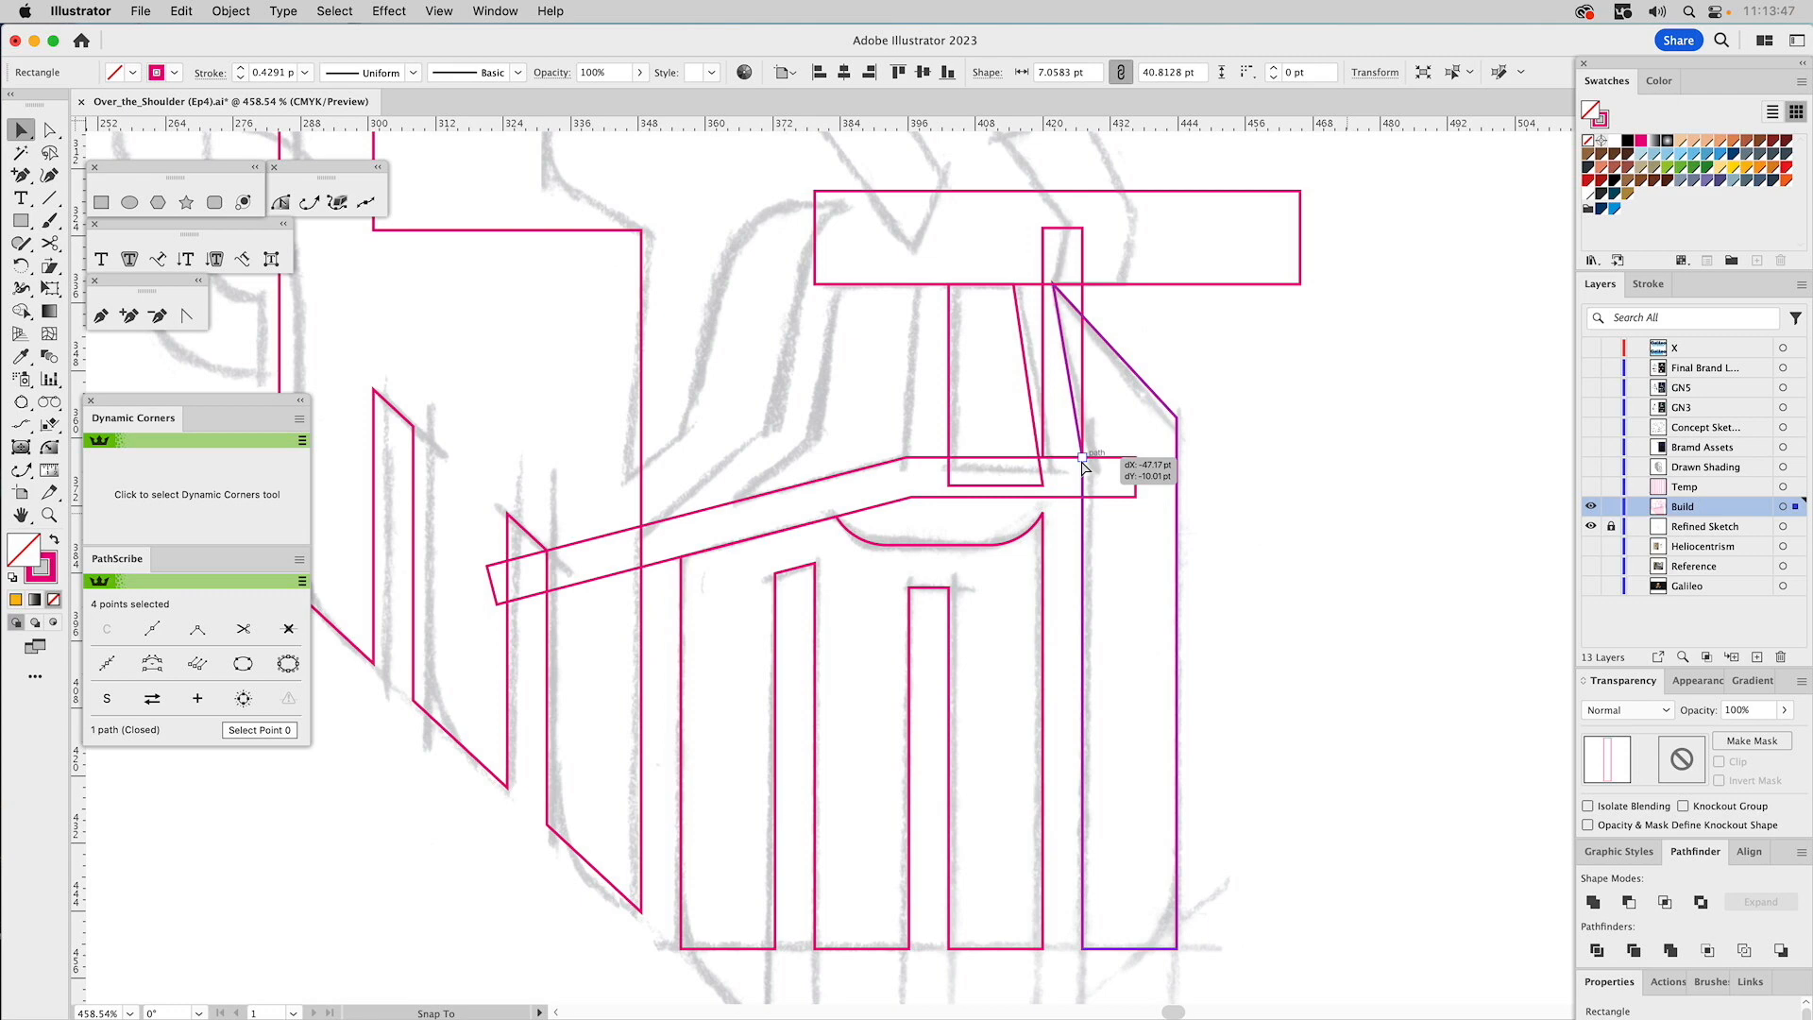
left_click_drag(1083, 463, 1042, 458)
key("a")
left_click(1041, 487)
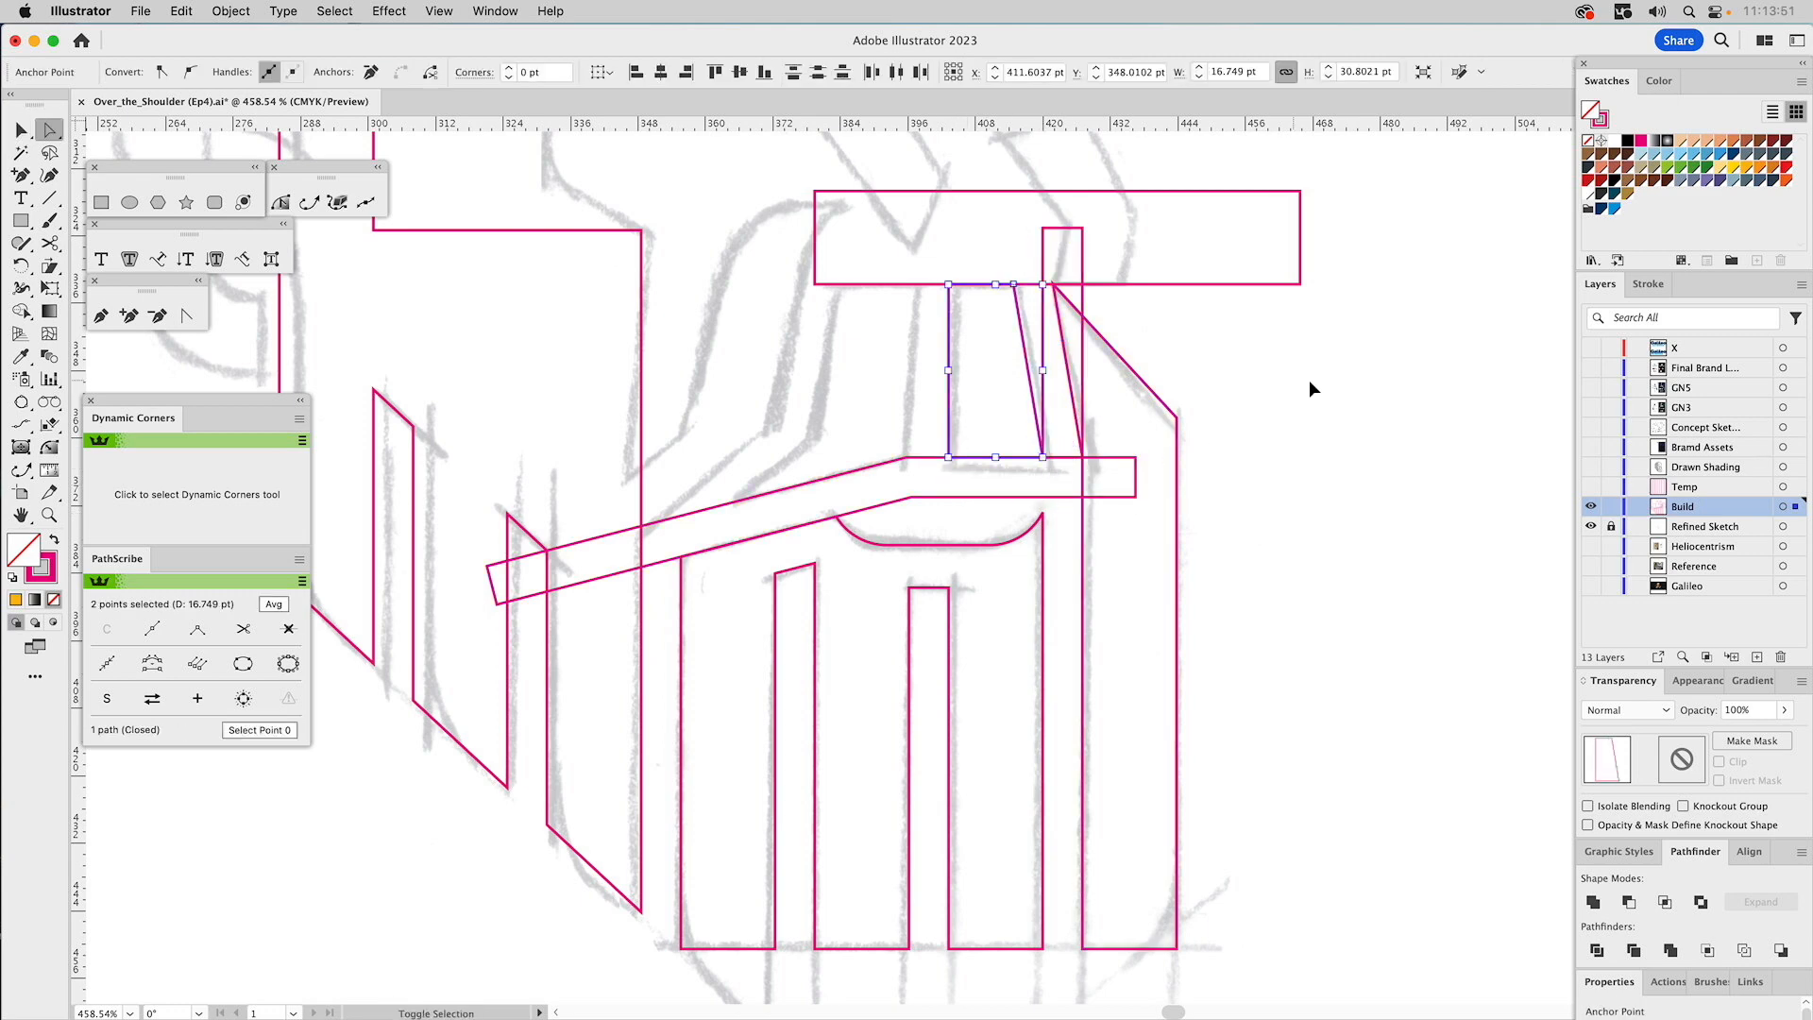
Move the spacer rectangle against the short bar's rear edge, flush with the underside of the wide horizontal rectangle.
key("v")
left_click(1177, 312)
left_click_drag(1043, 320, 1271, 566)
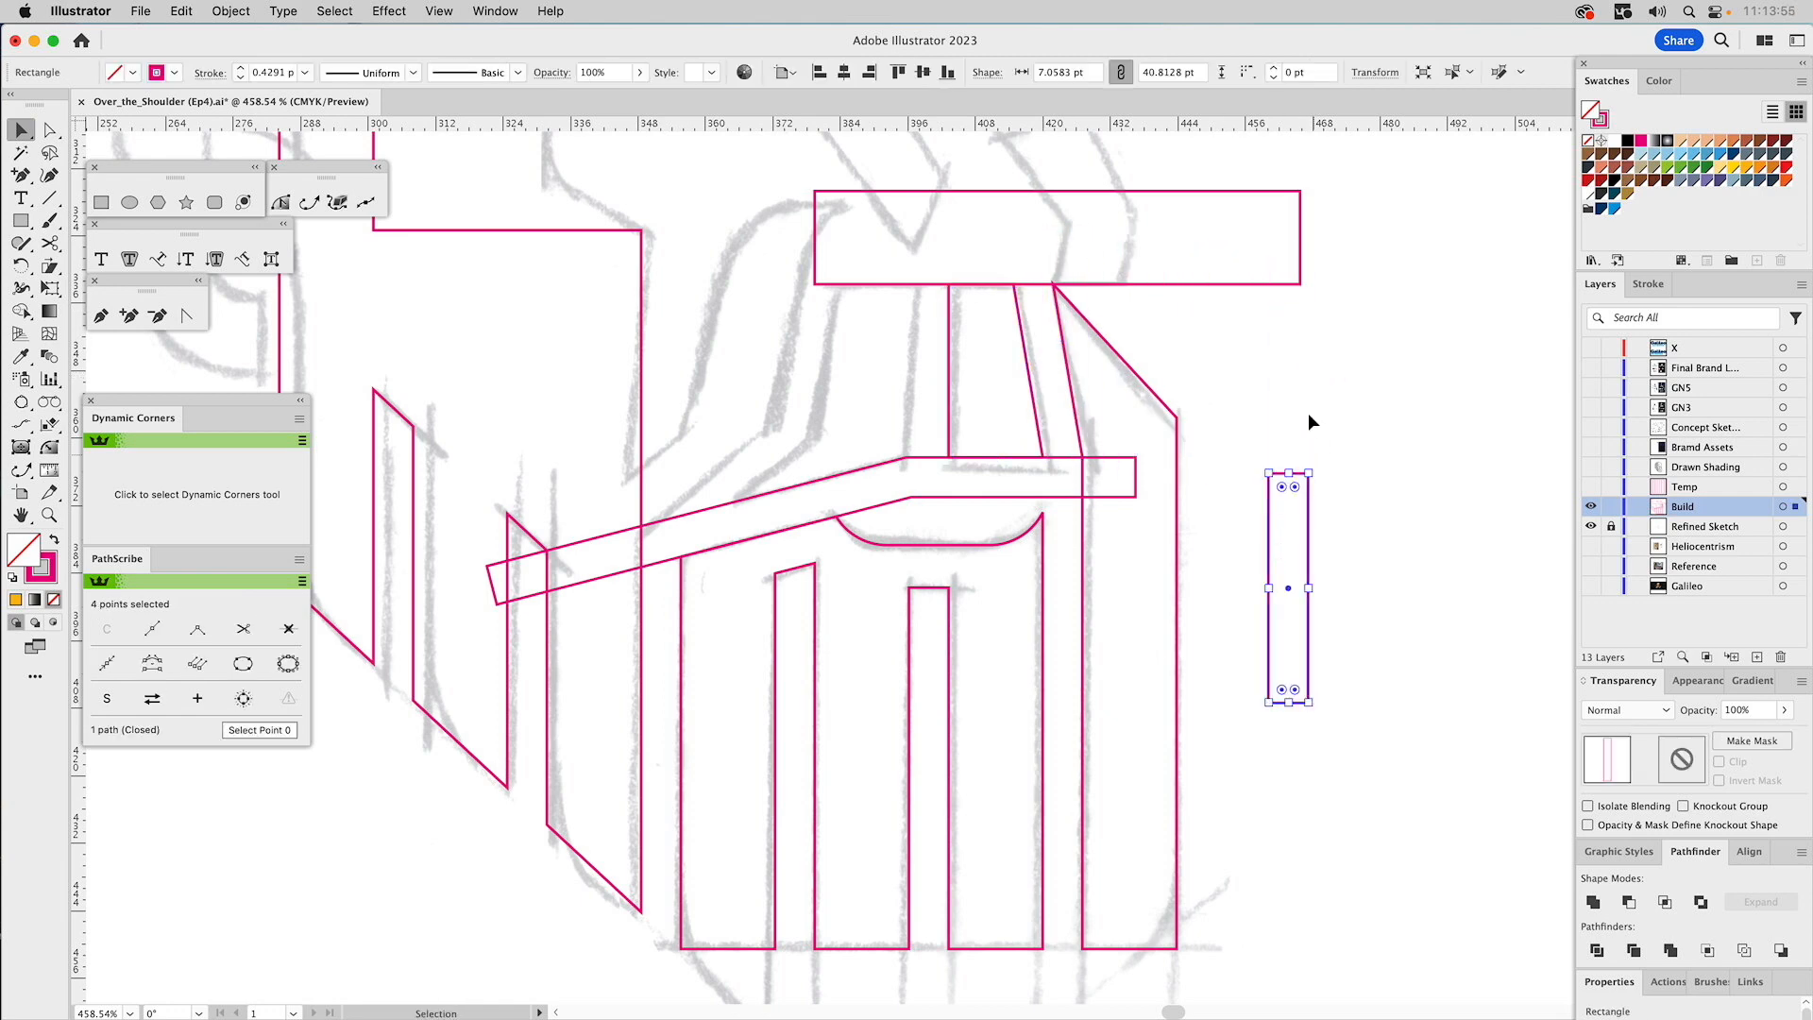
left_click(1328, 477)
left_click_drag(1311, 477, 949, 290)
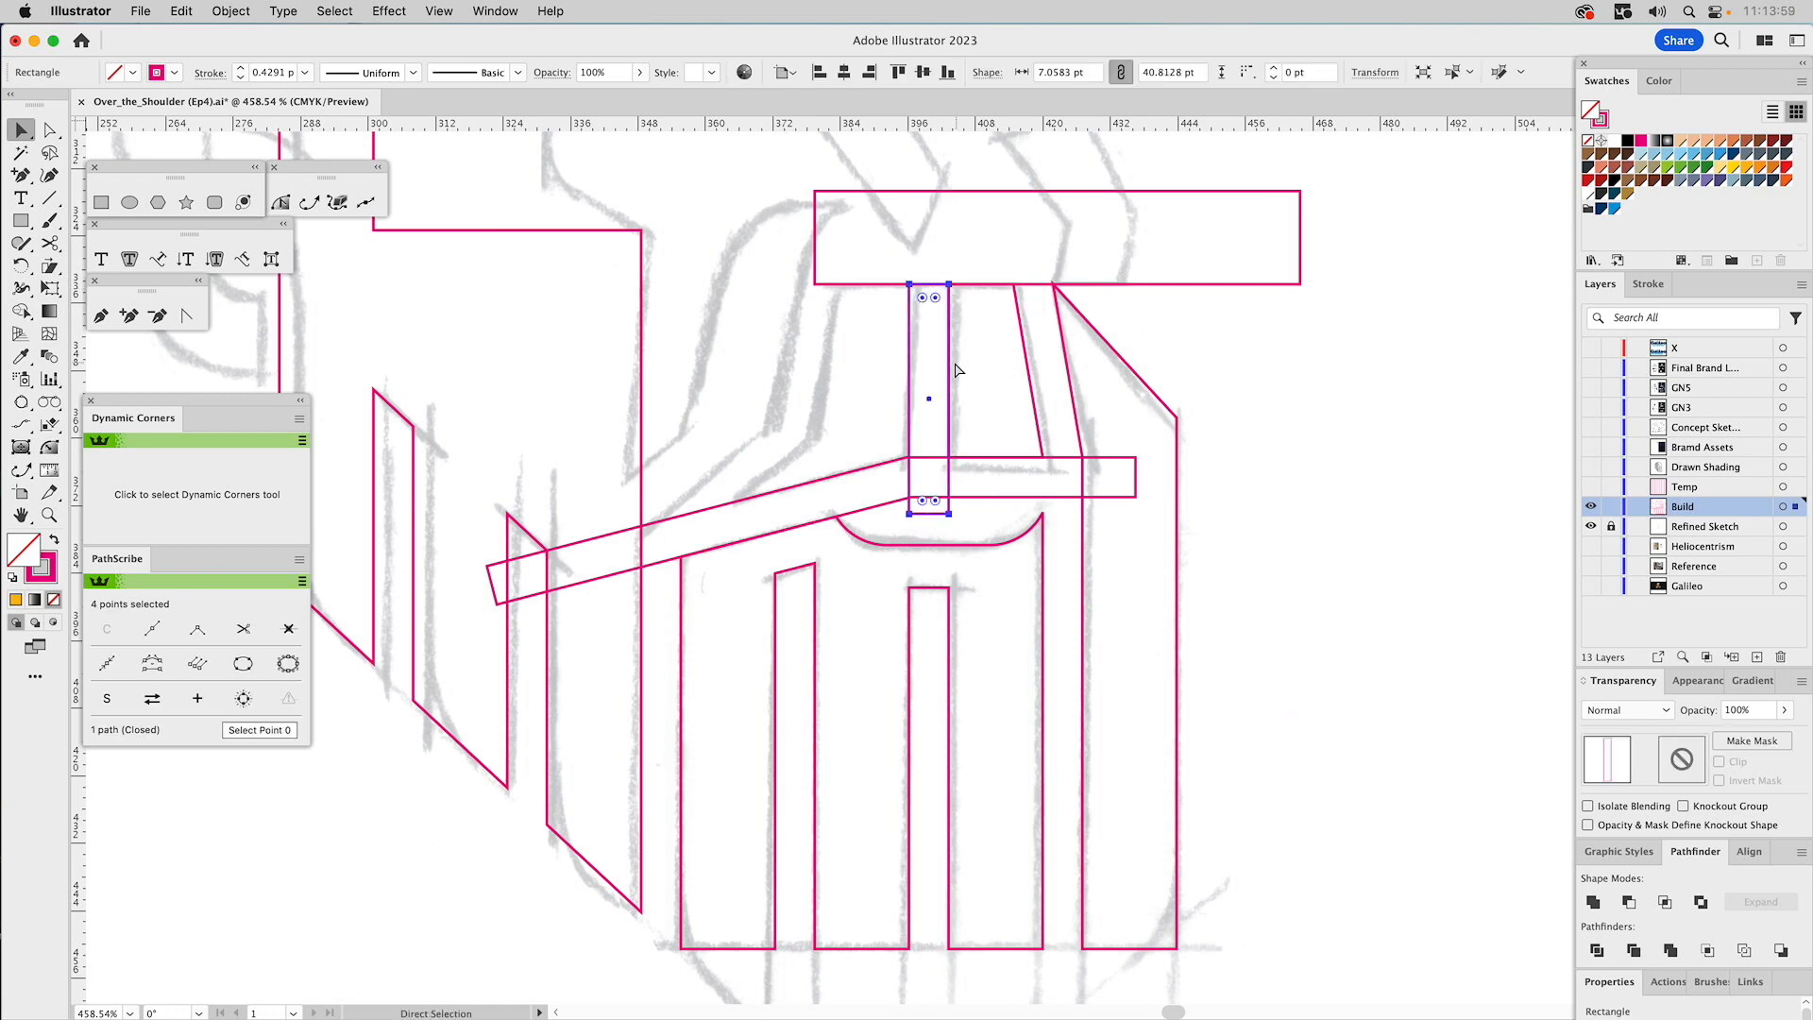
Duplicate the spacer rectangle between the moustache bars into the empty area just beyond the wide horizontal rectangle's front end.
left_click(892, 461)
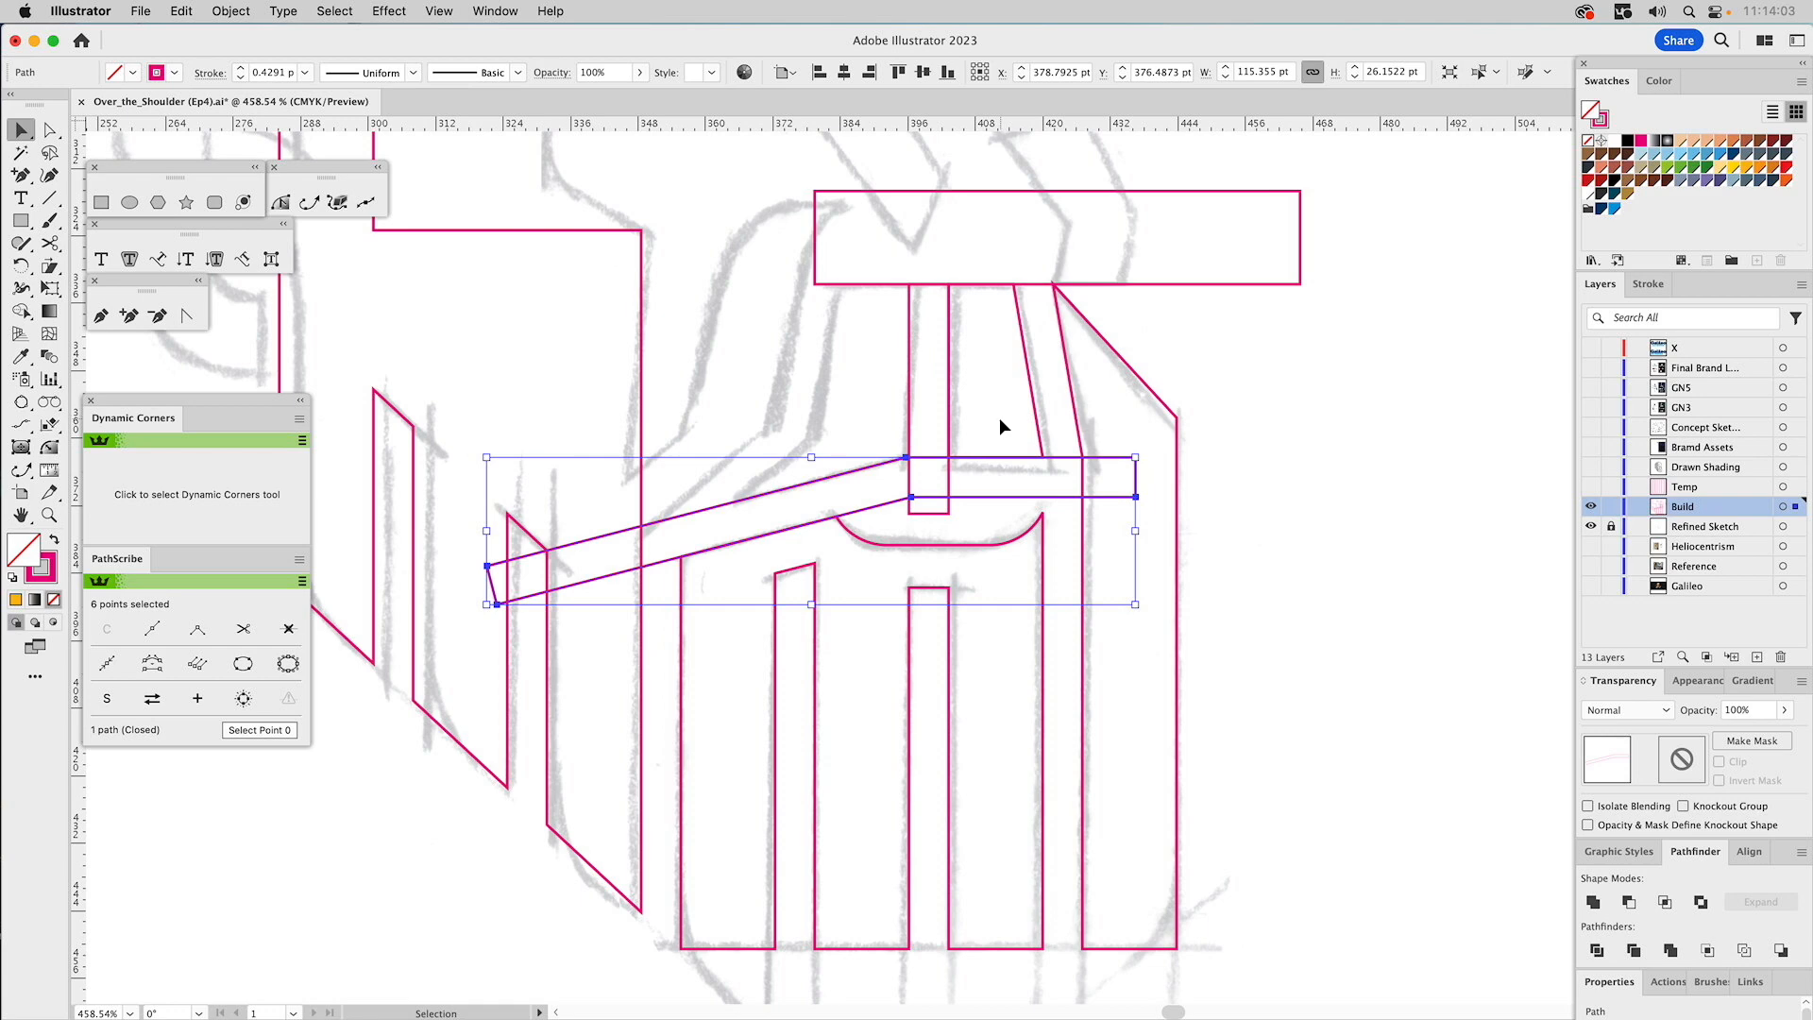
key("a")
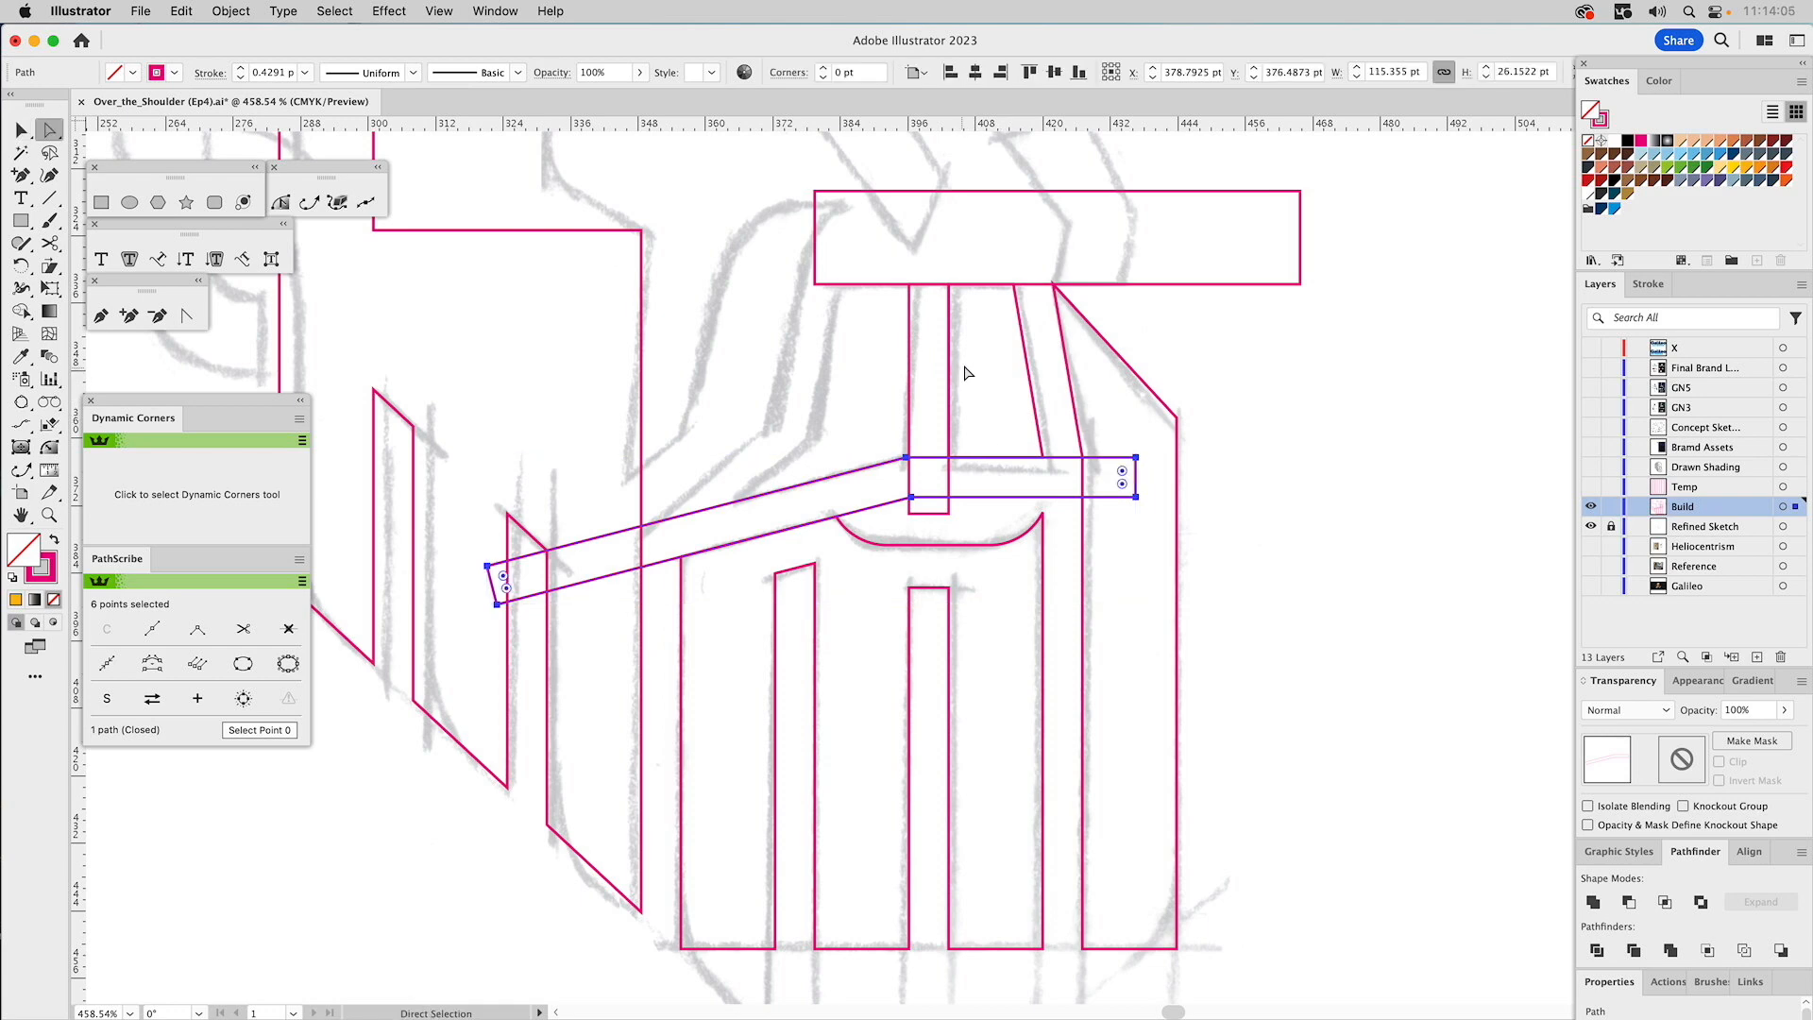
key("v")
left_click(921, 376)
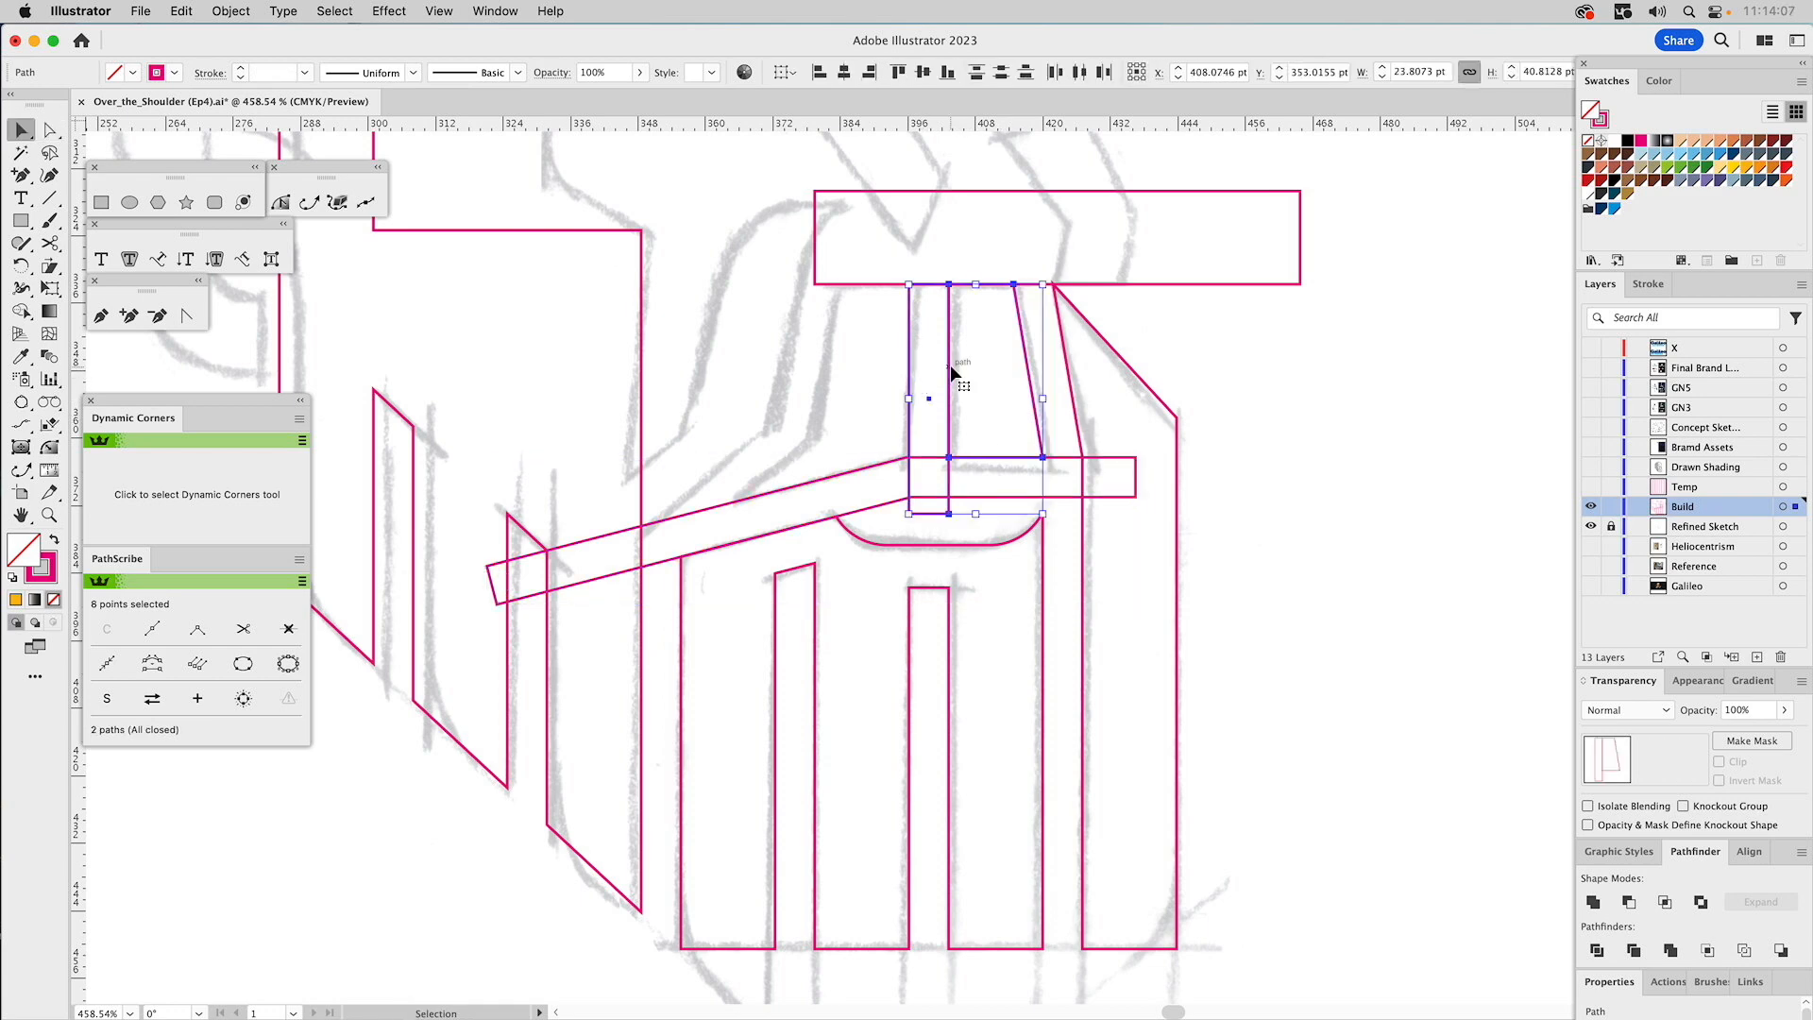
left_click(920, 344)
left_click(904, 355)
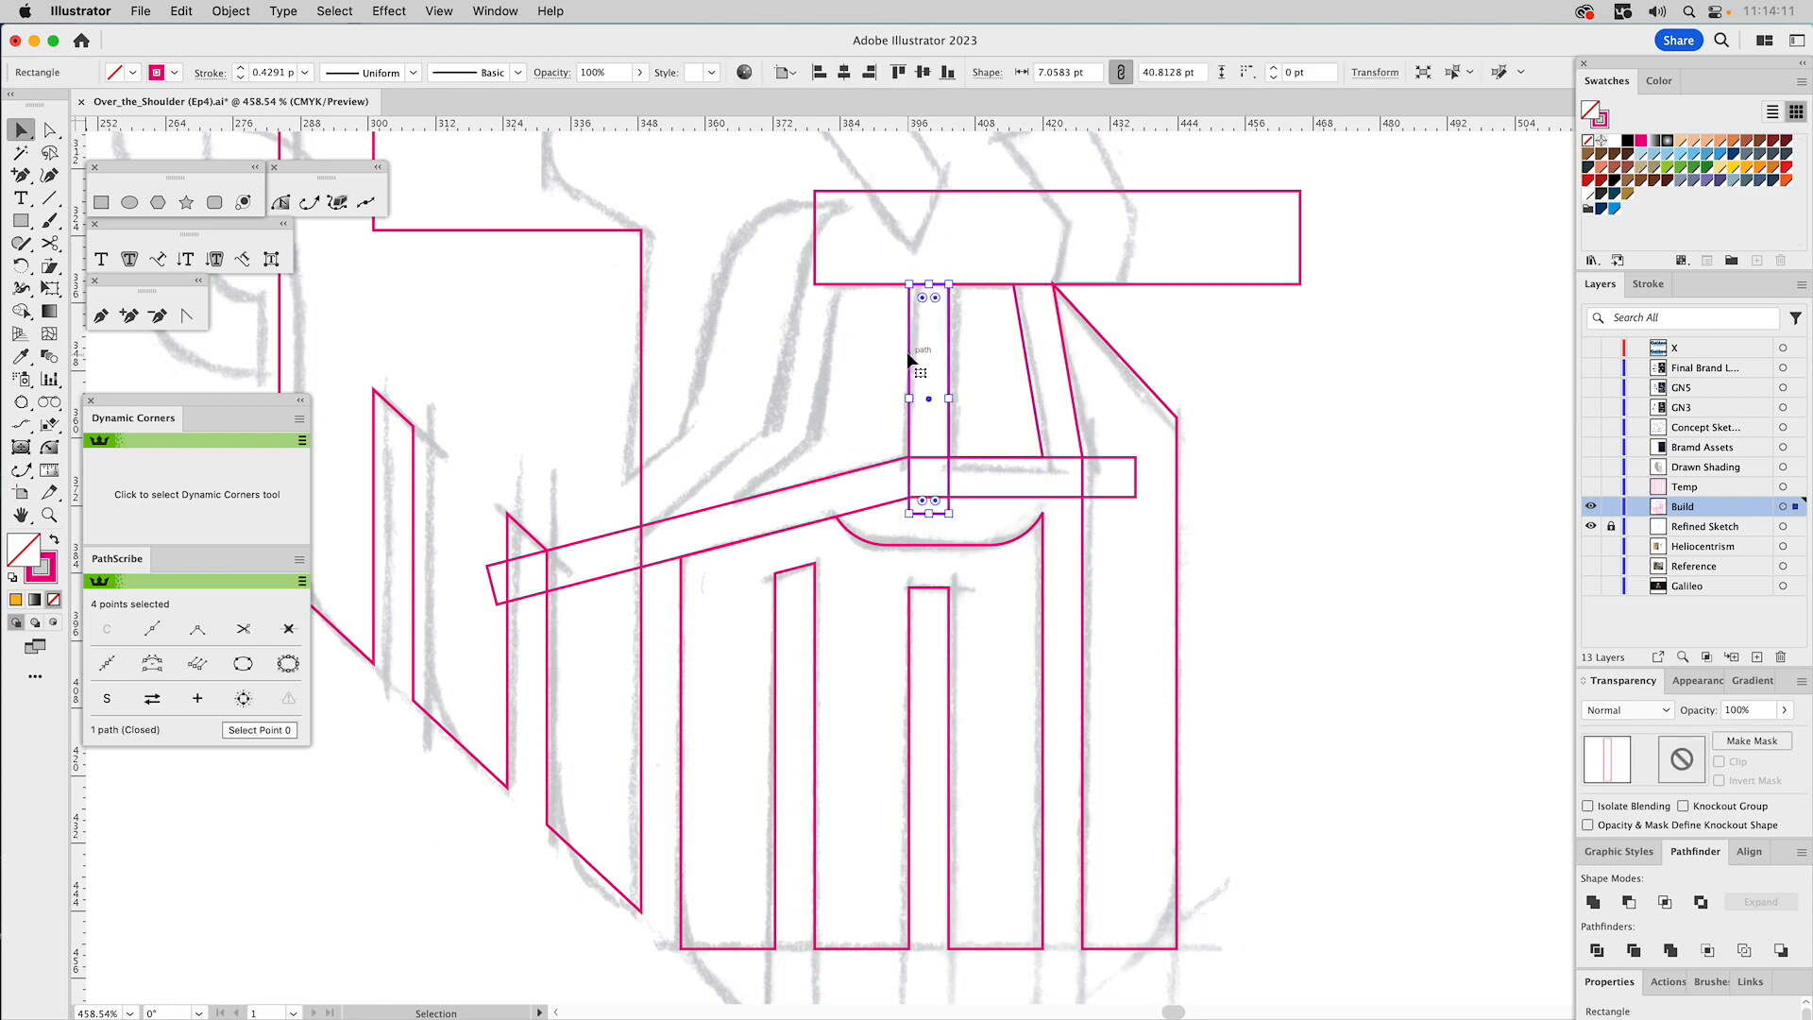
left_click_drag(910, 344, 1315, 387)
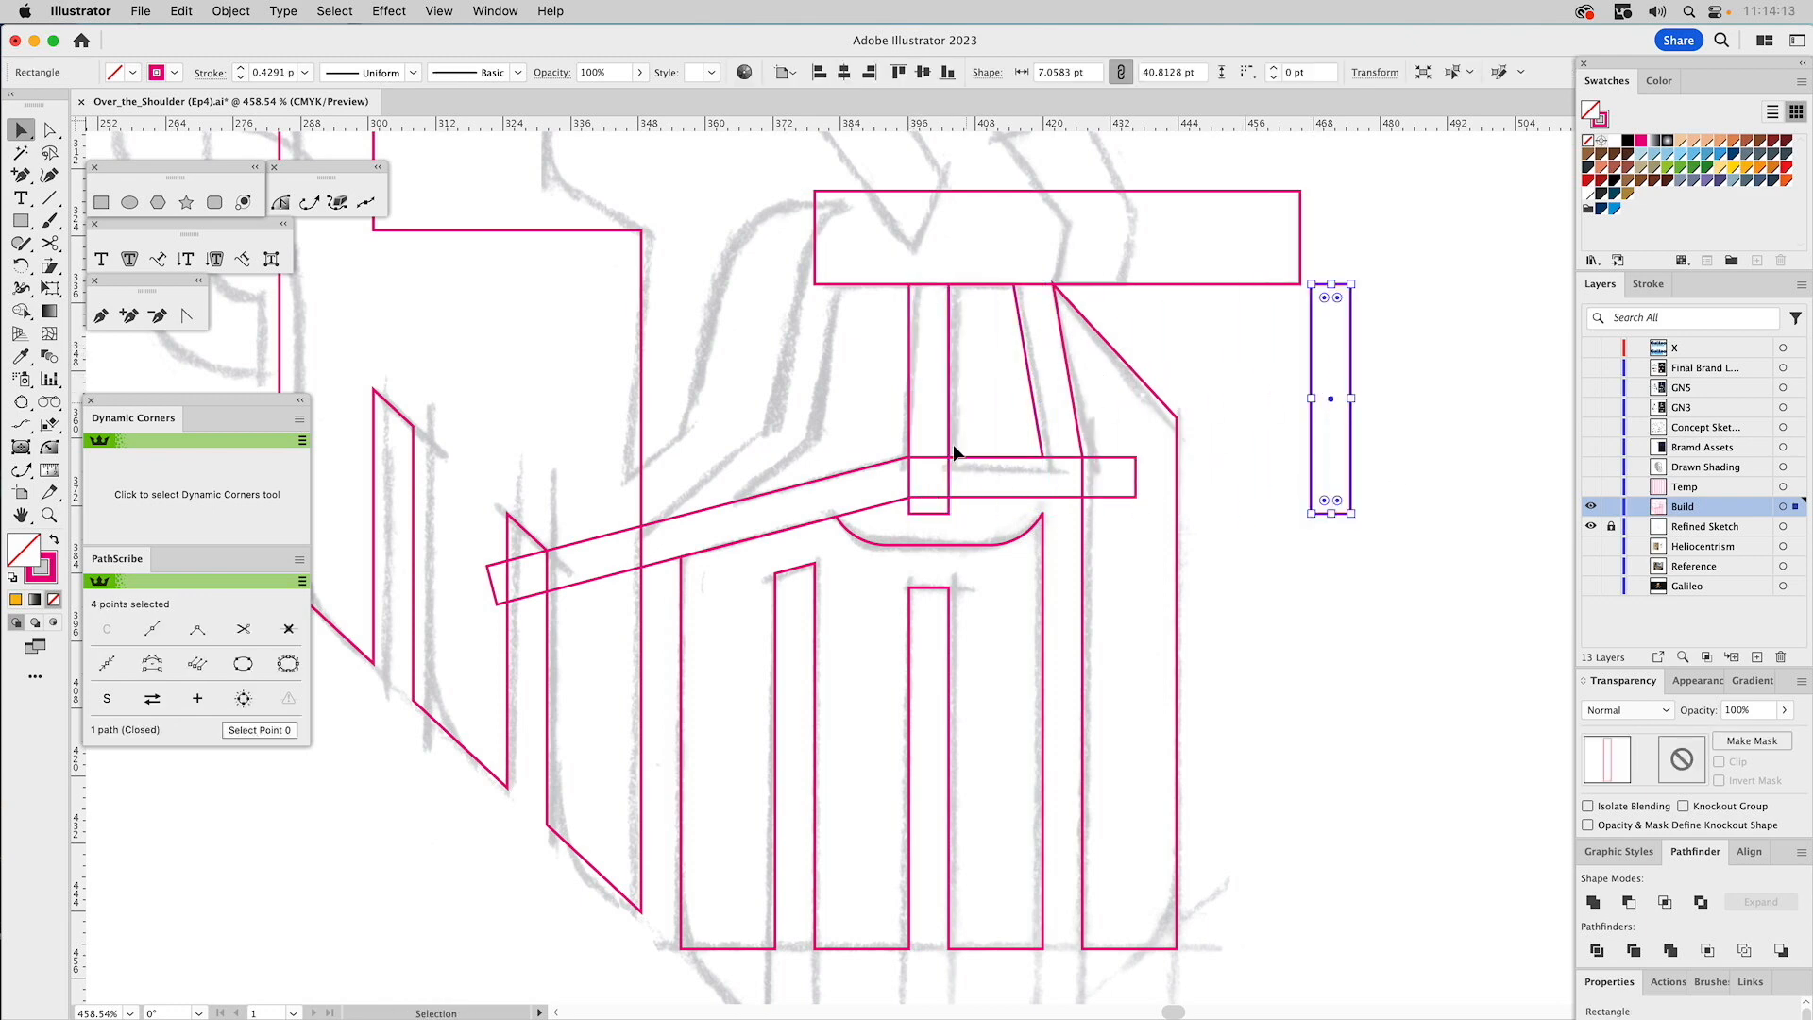
Raise the original spacer rectangle's bottom edge to the top edge of the bent moustache strip.
key("a")
left_click(944, 515)
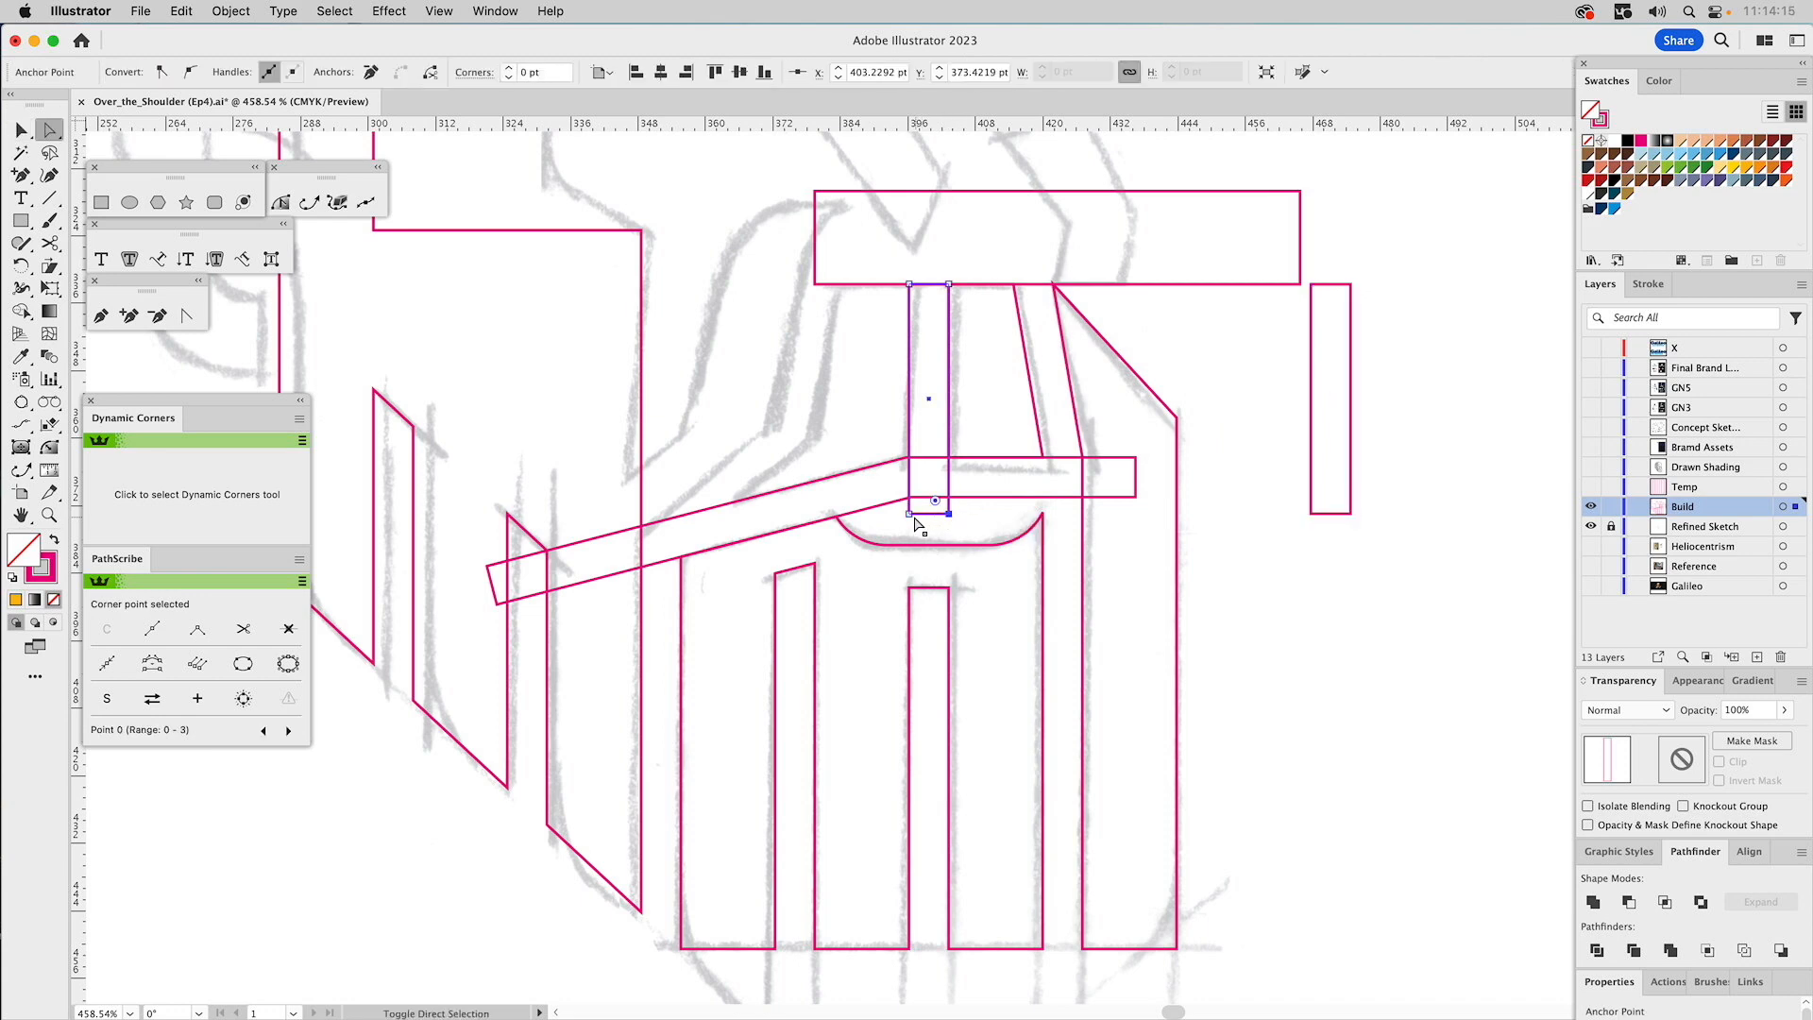
left_click_drag(915, 515, 912, 463)
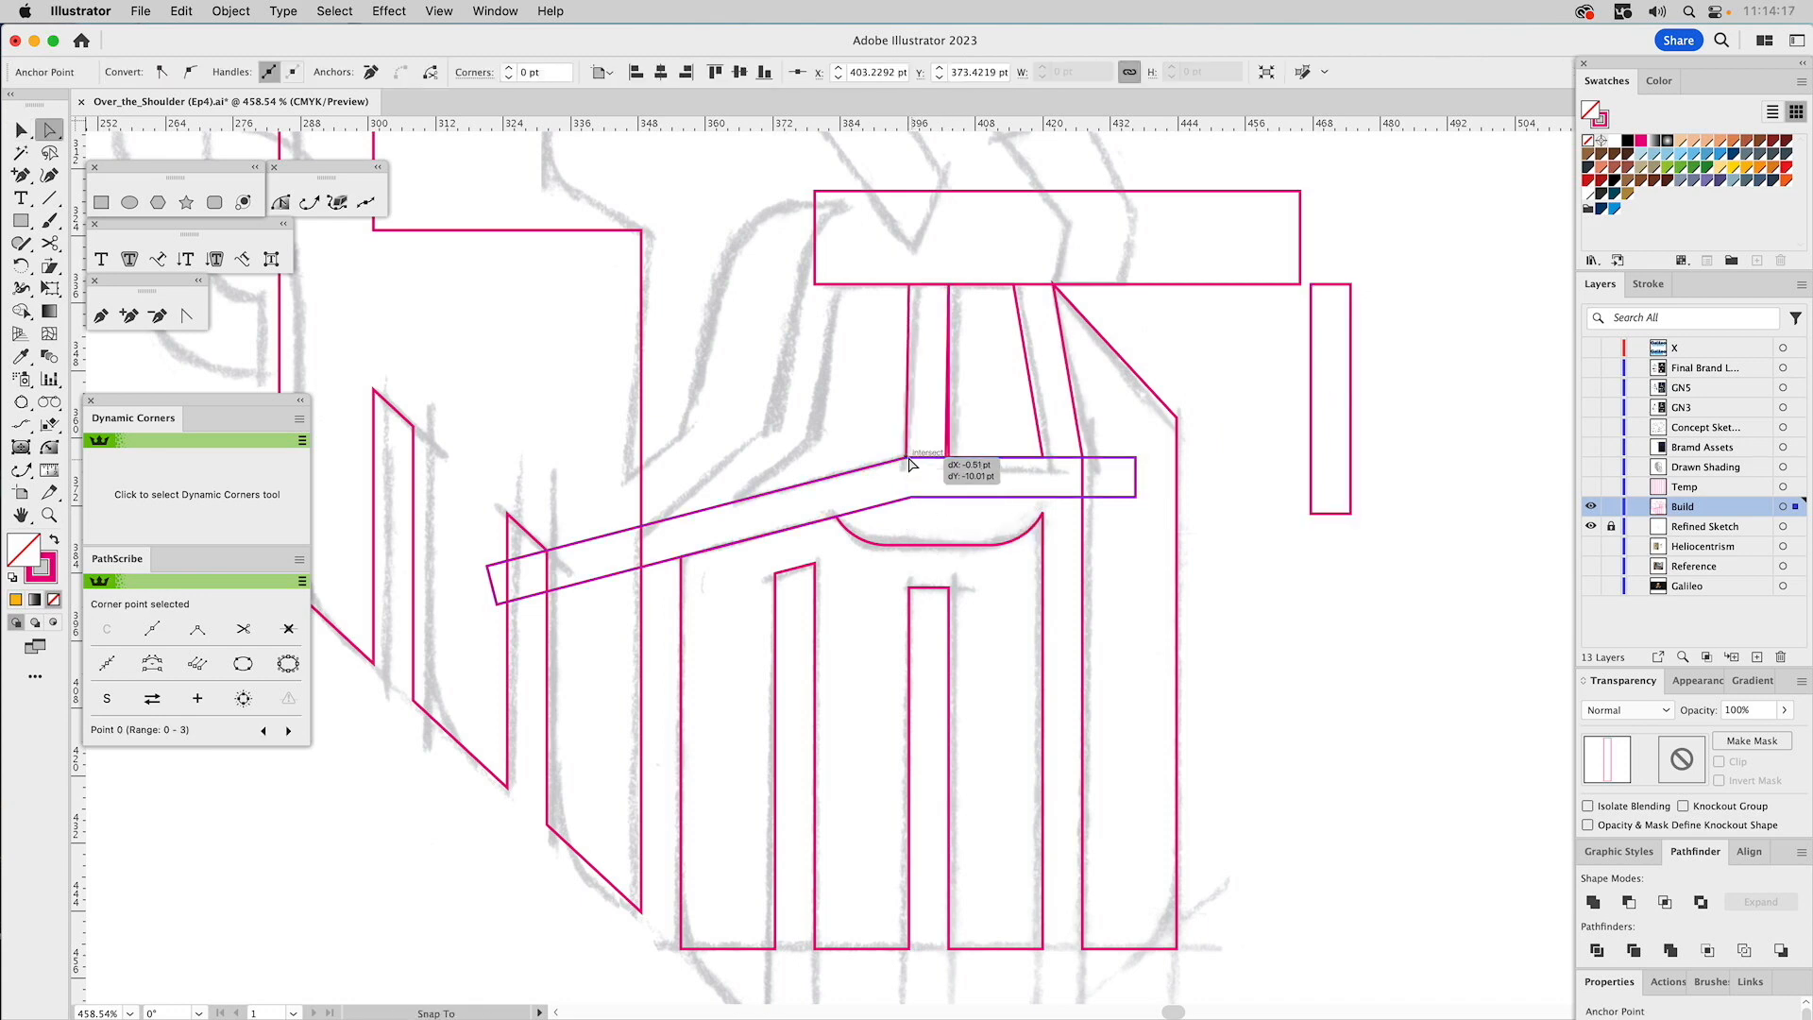
left_click_drag(909, 463, 924, 458)
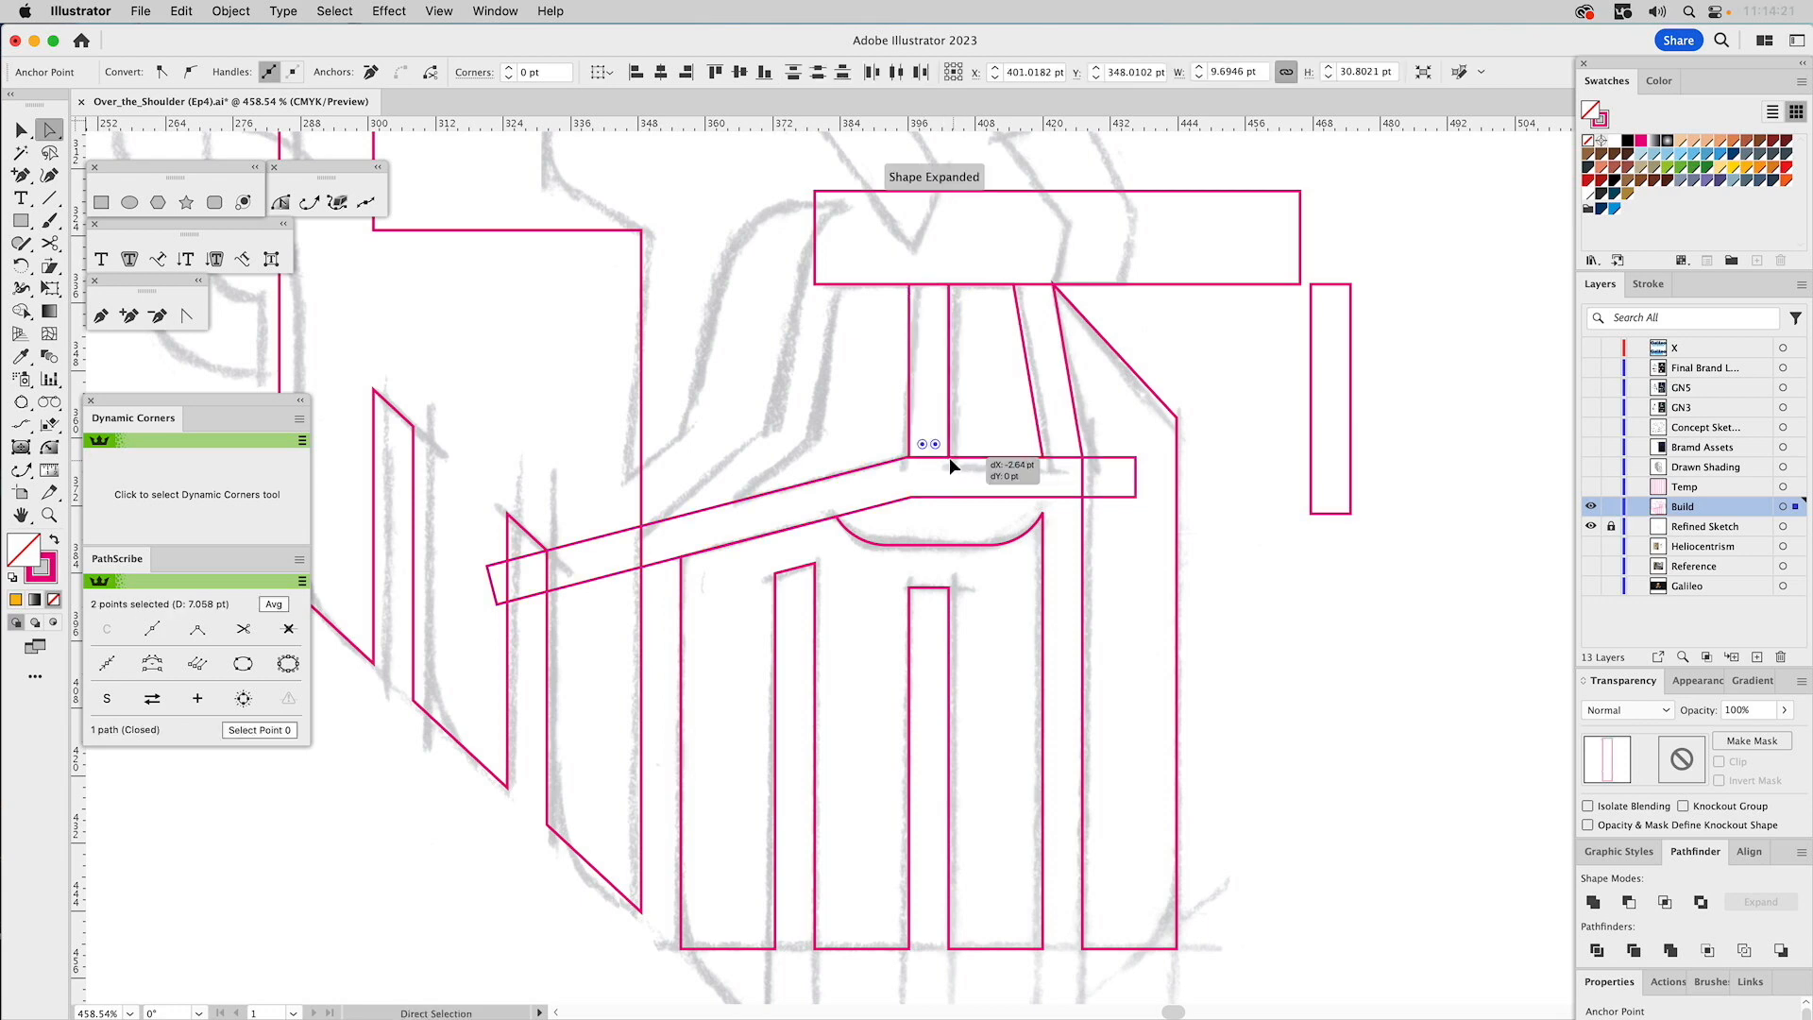
left_click(943, 481)
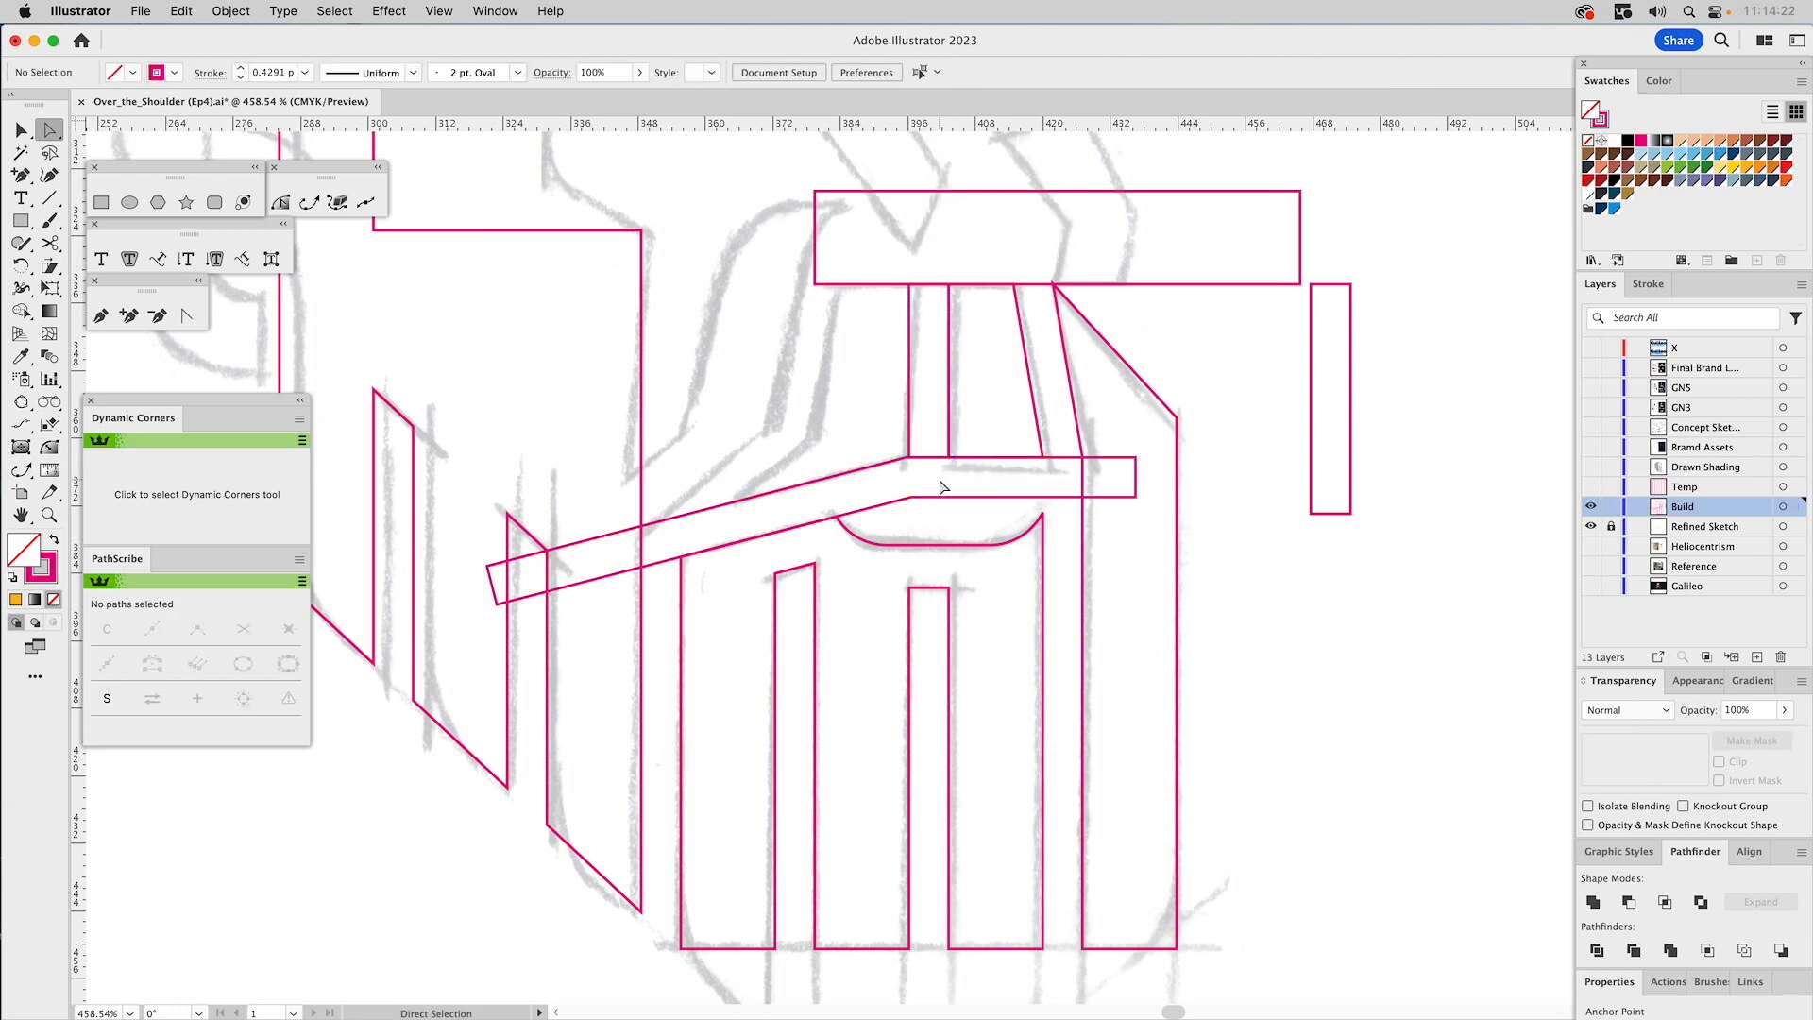
Shift the bent moustache strip slightly forward and up so its sloped top edge meets the spacer's lower rear corner.
left_click(885, 464)
key("v")
left_click(570, 557)
left_click_drag(488, 573, 501, 571)
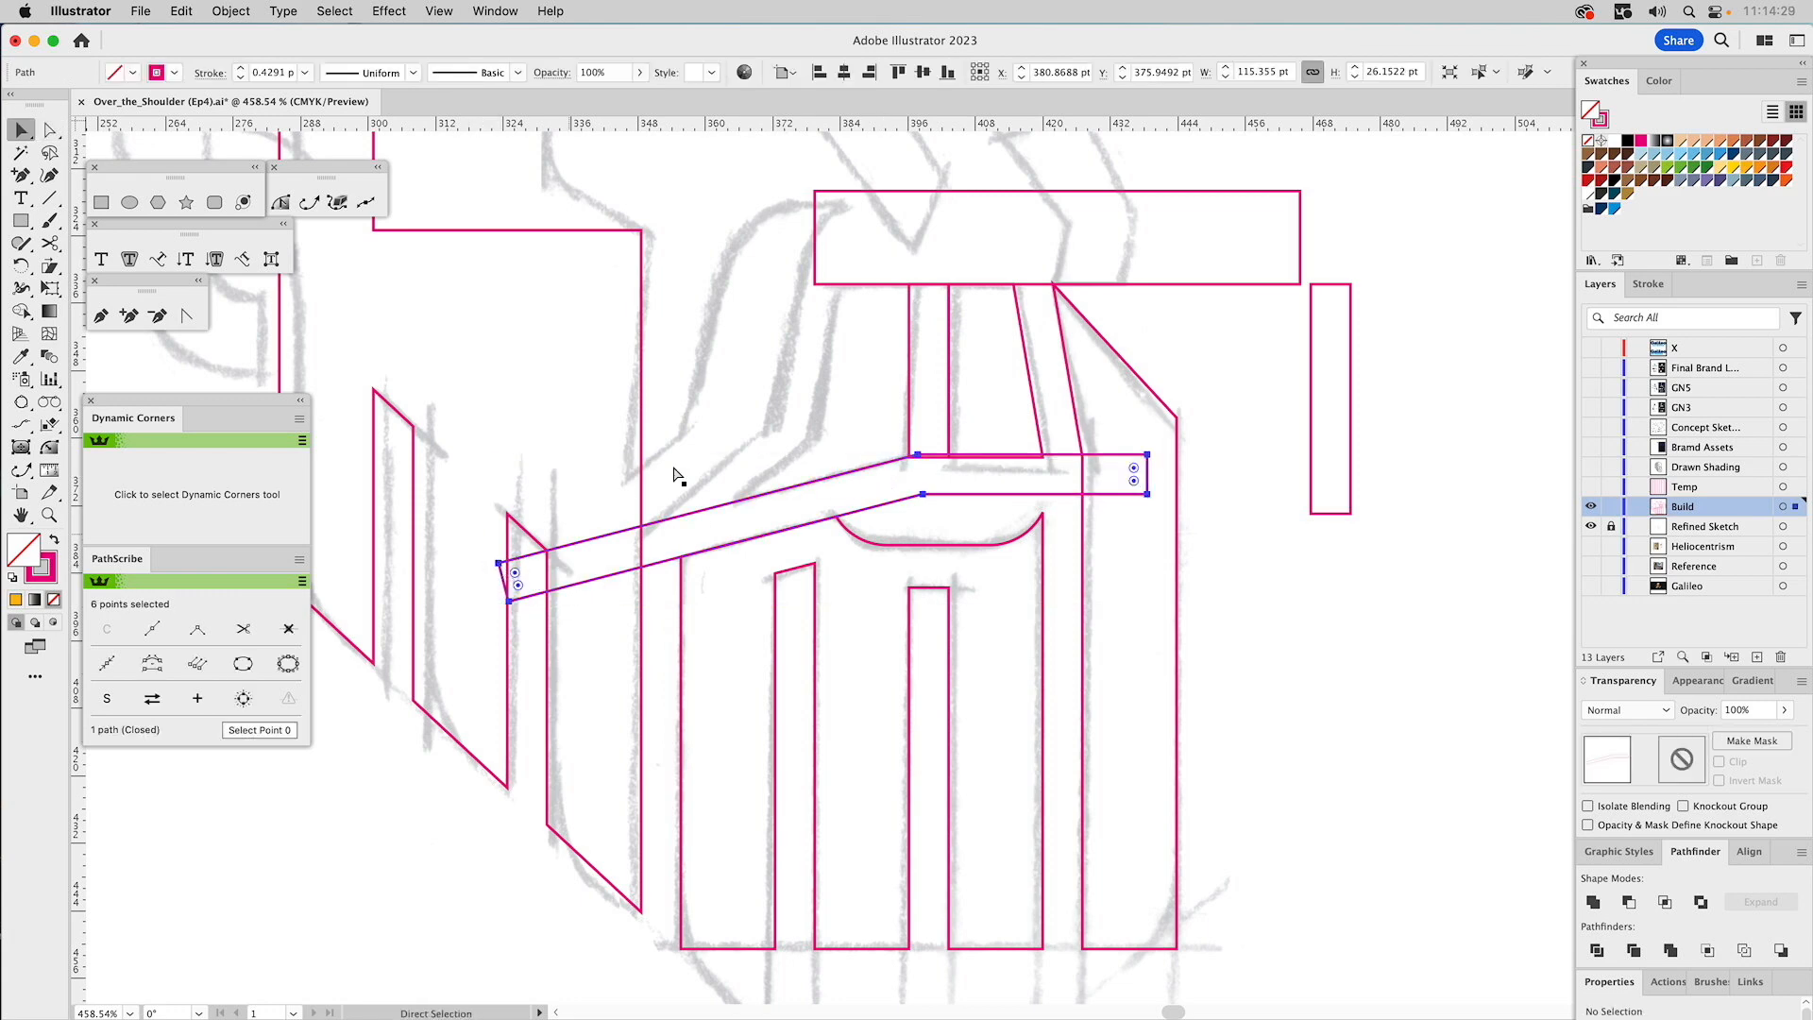
left_click(846, 332)
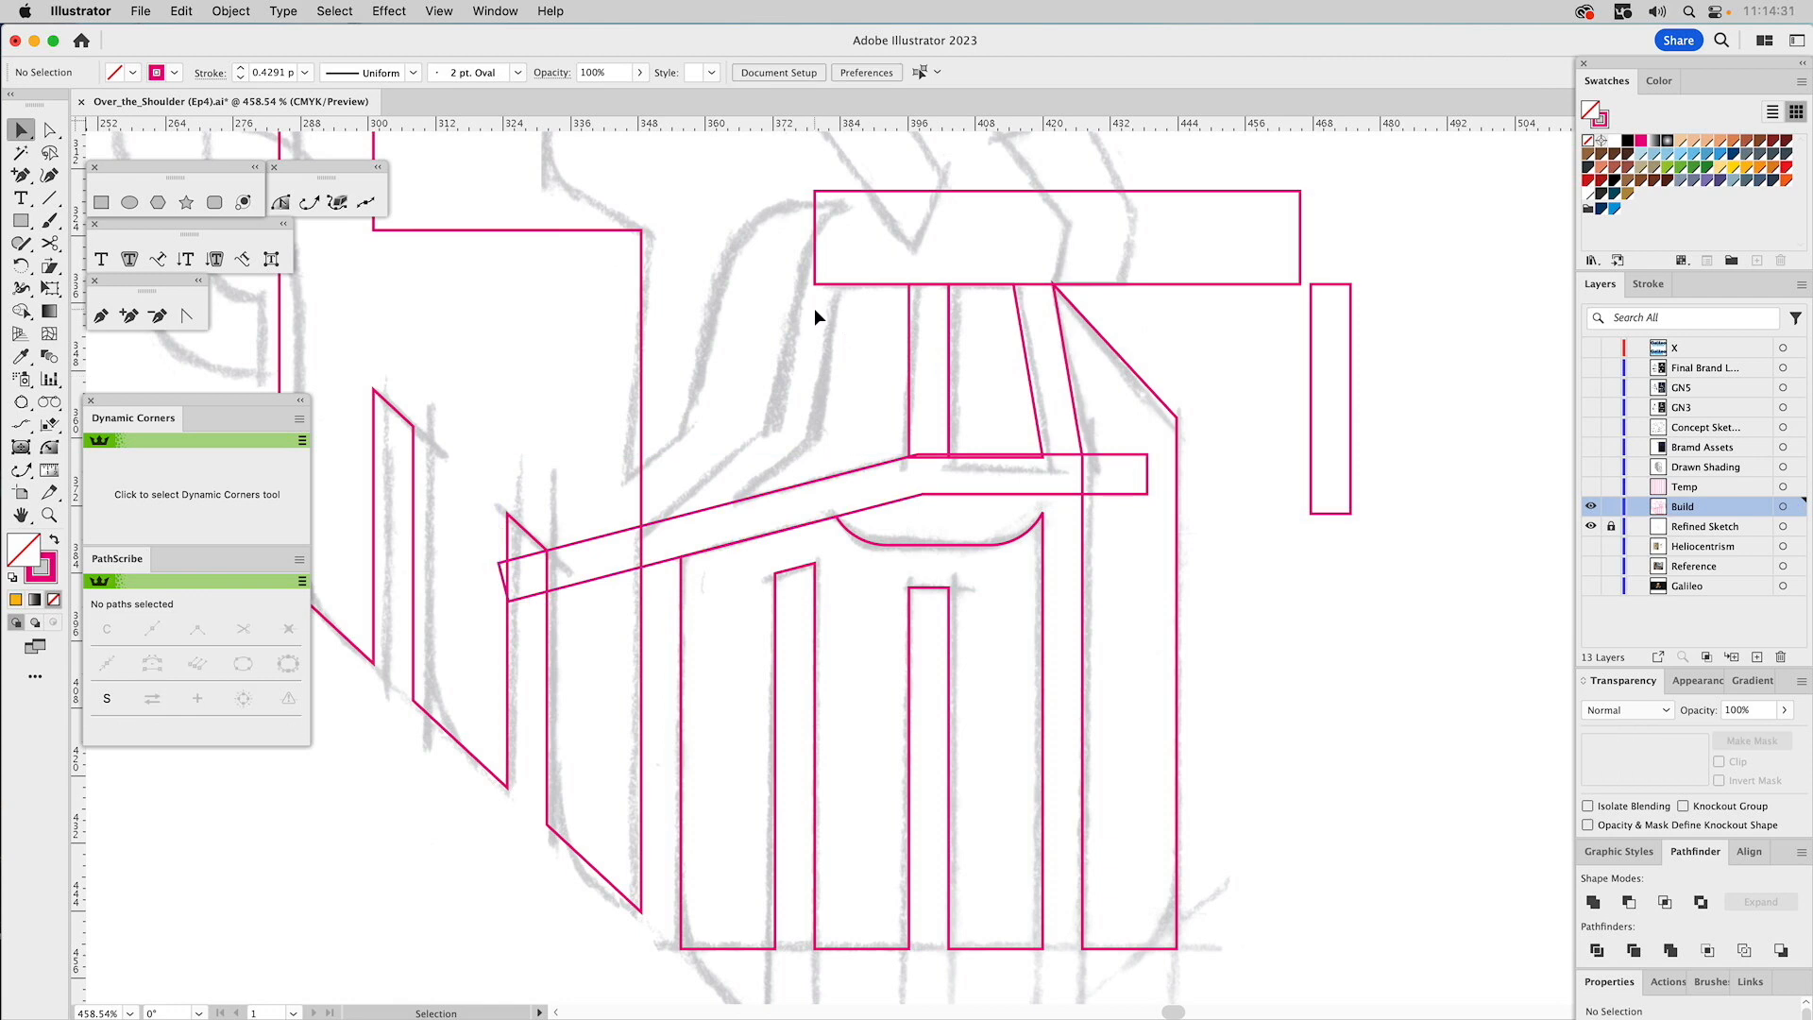
Duplicate the short tapered bar behind the spacer, snapping the copy's upper front corner to the spacer's upper rear corner.
left_click(1021, 320)
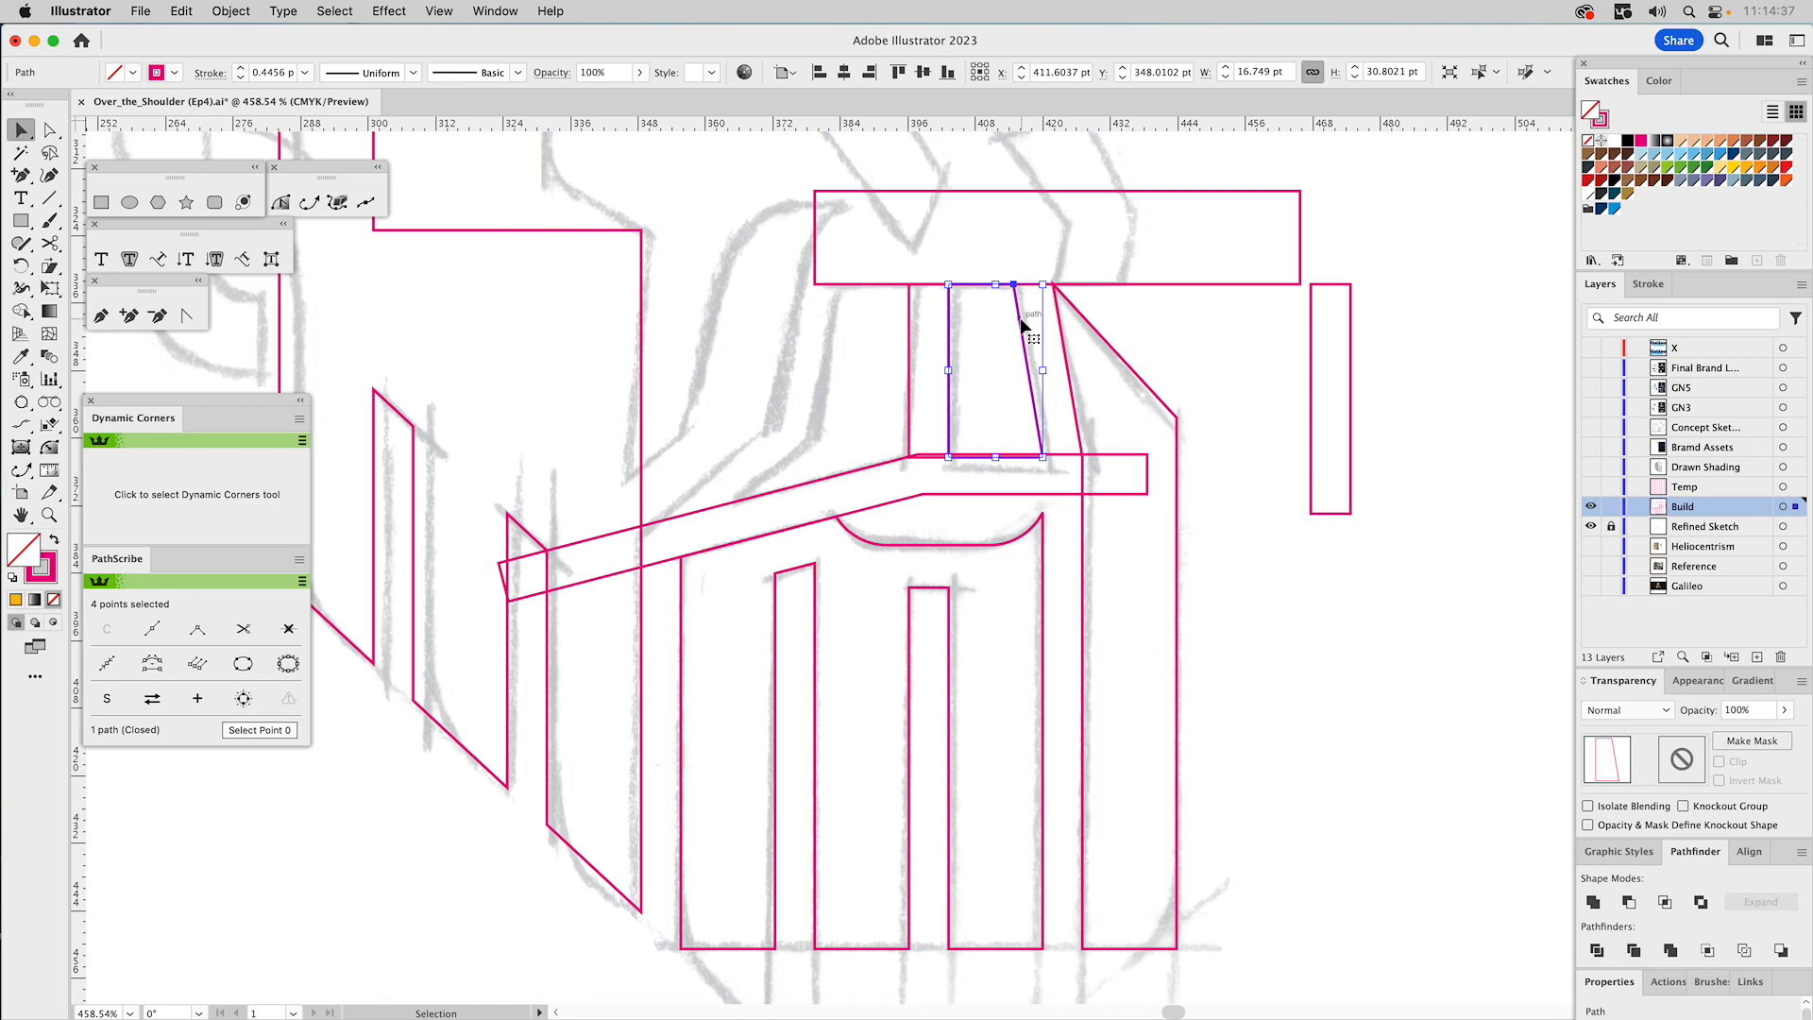
left_click_drag(1022, 287, 912, 287)
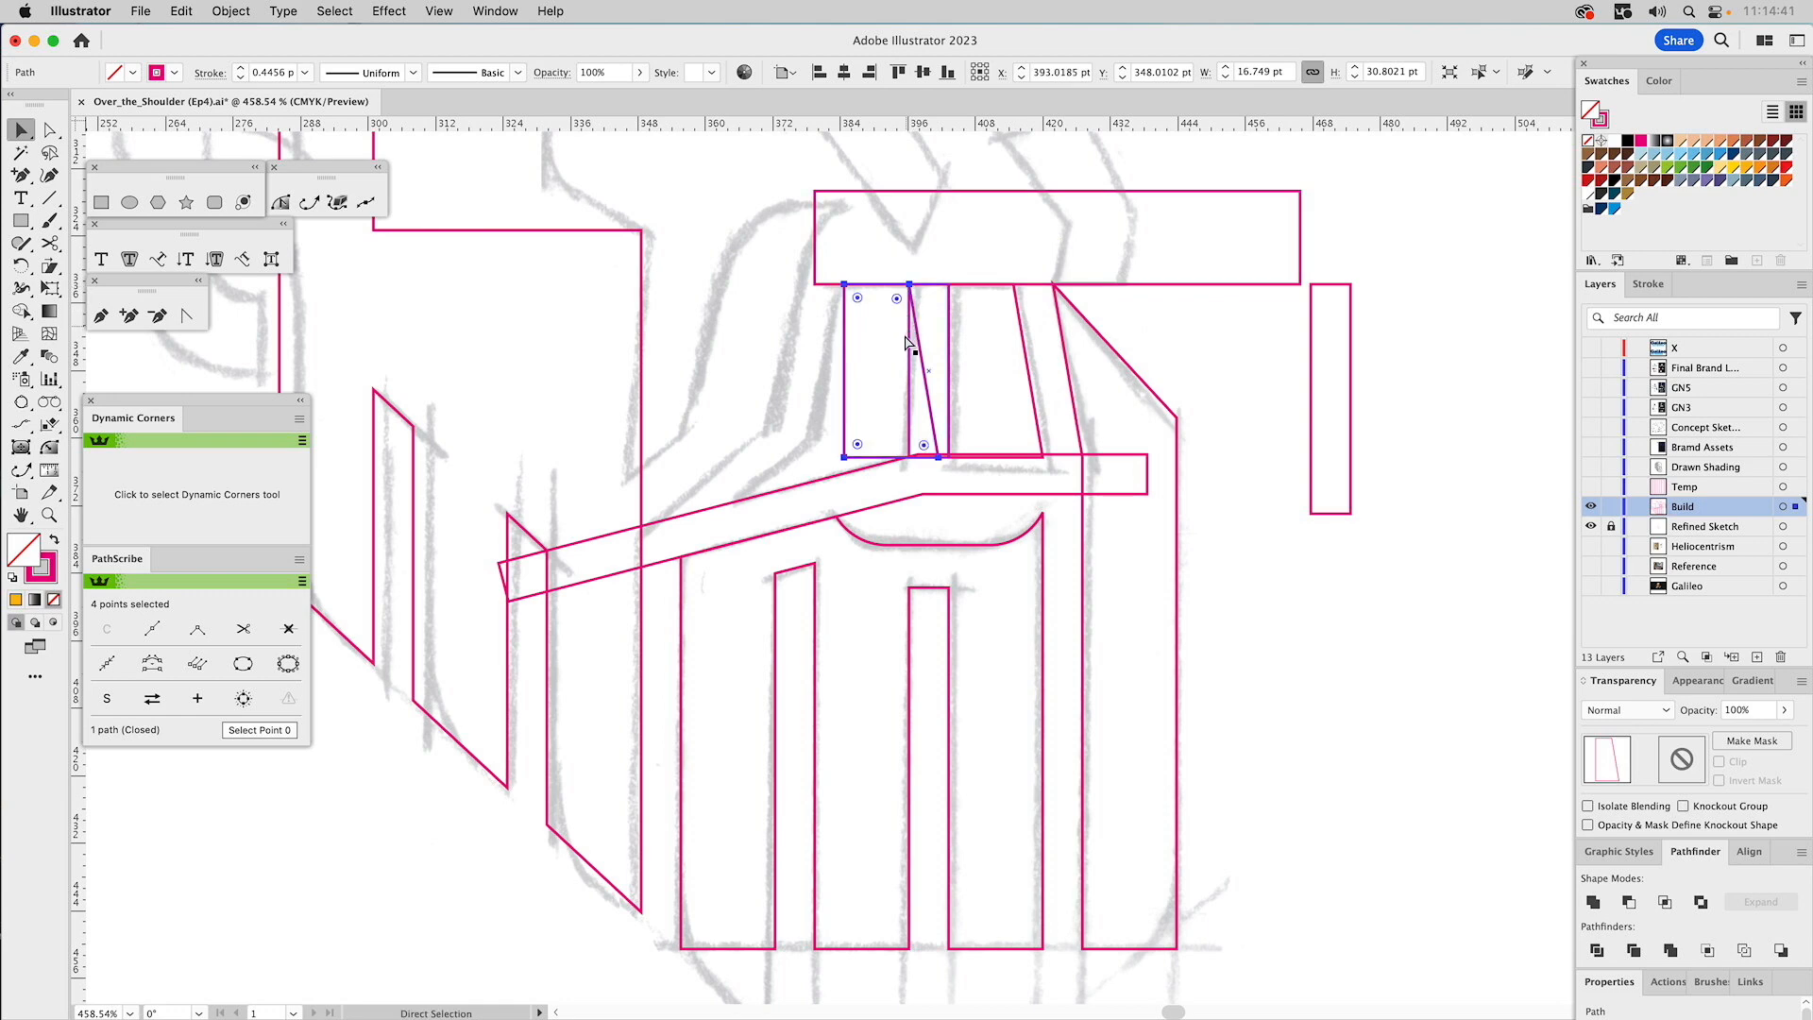
left_click(911, 398)
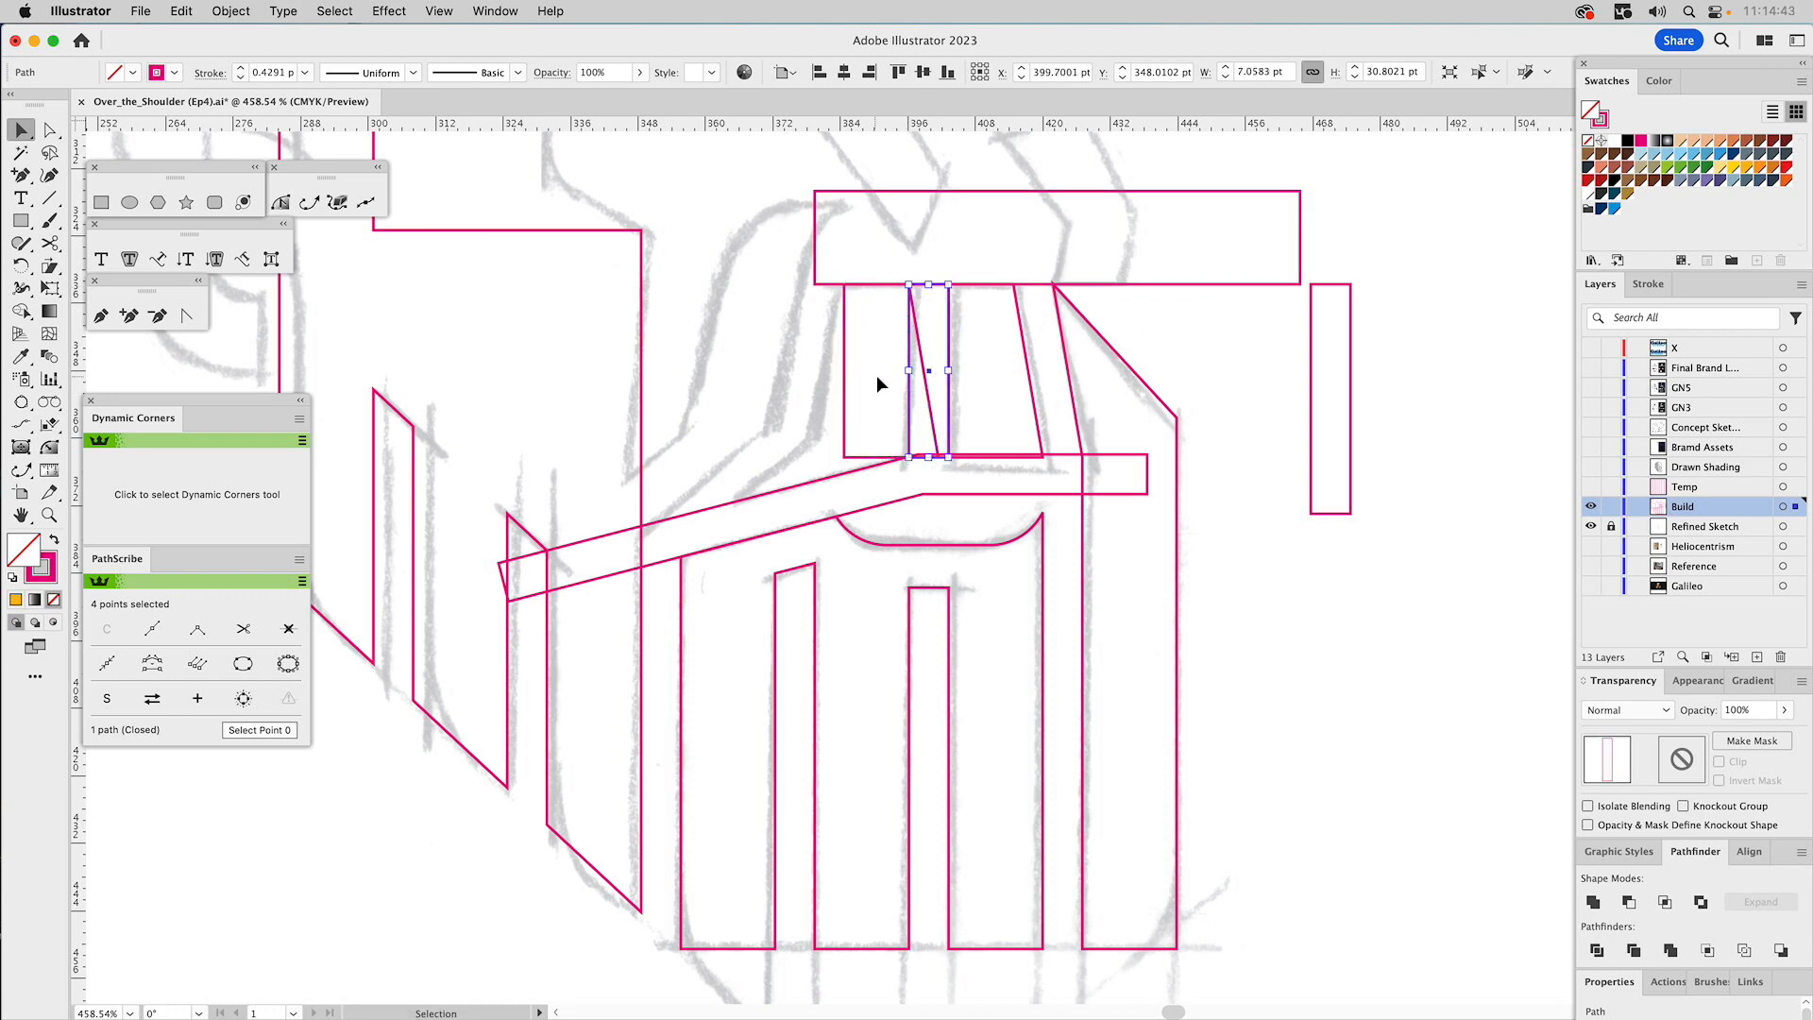
Snap the copied bar's lower front corner to the spacer's lower rear corner and pull its lower rear corner outward along the sketch.
key("a")
left_click(1000, 394)
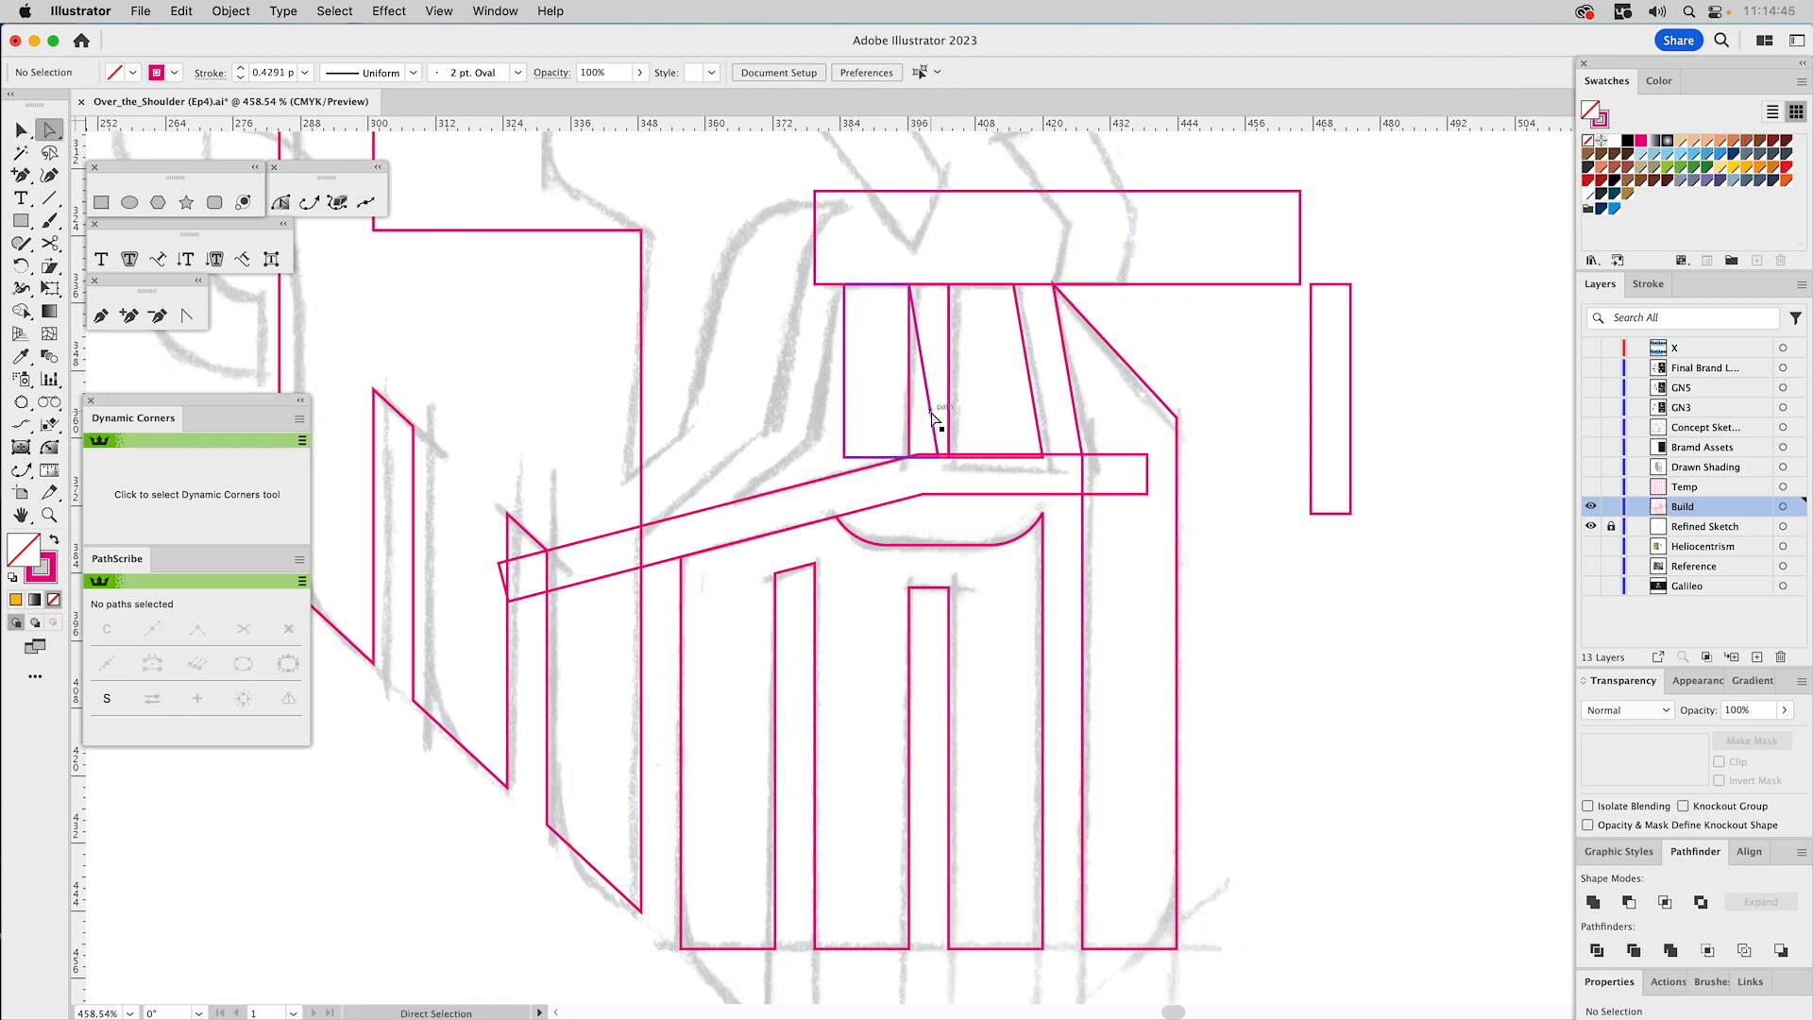
left_click_drag(917, 457, 810, 440)
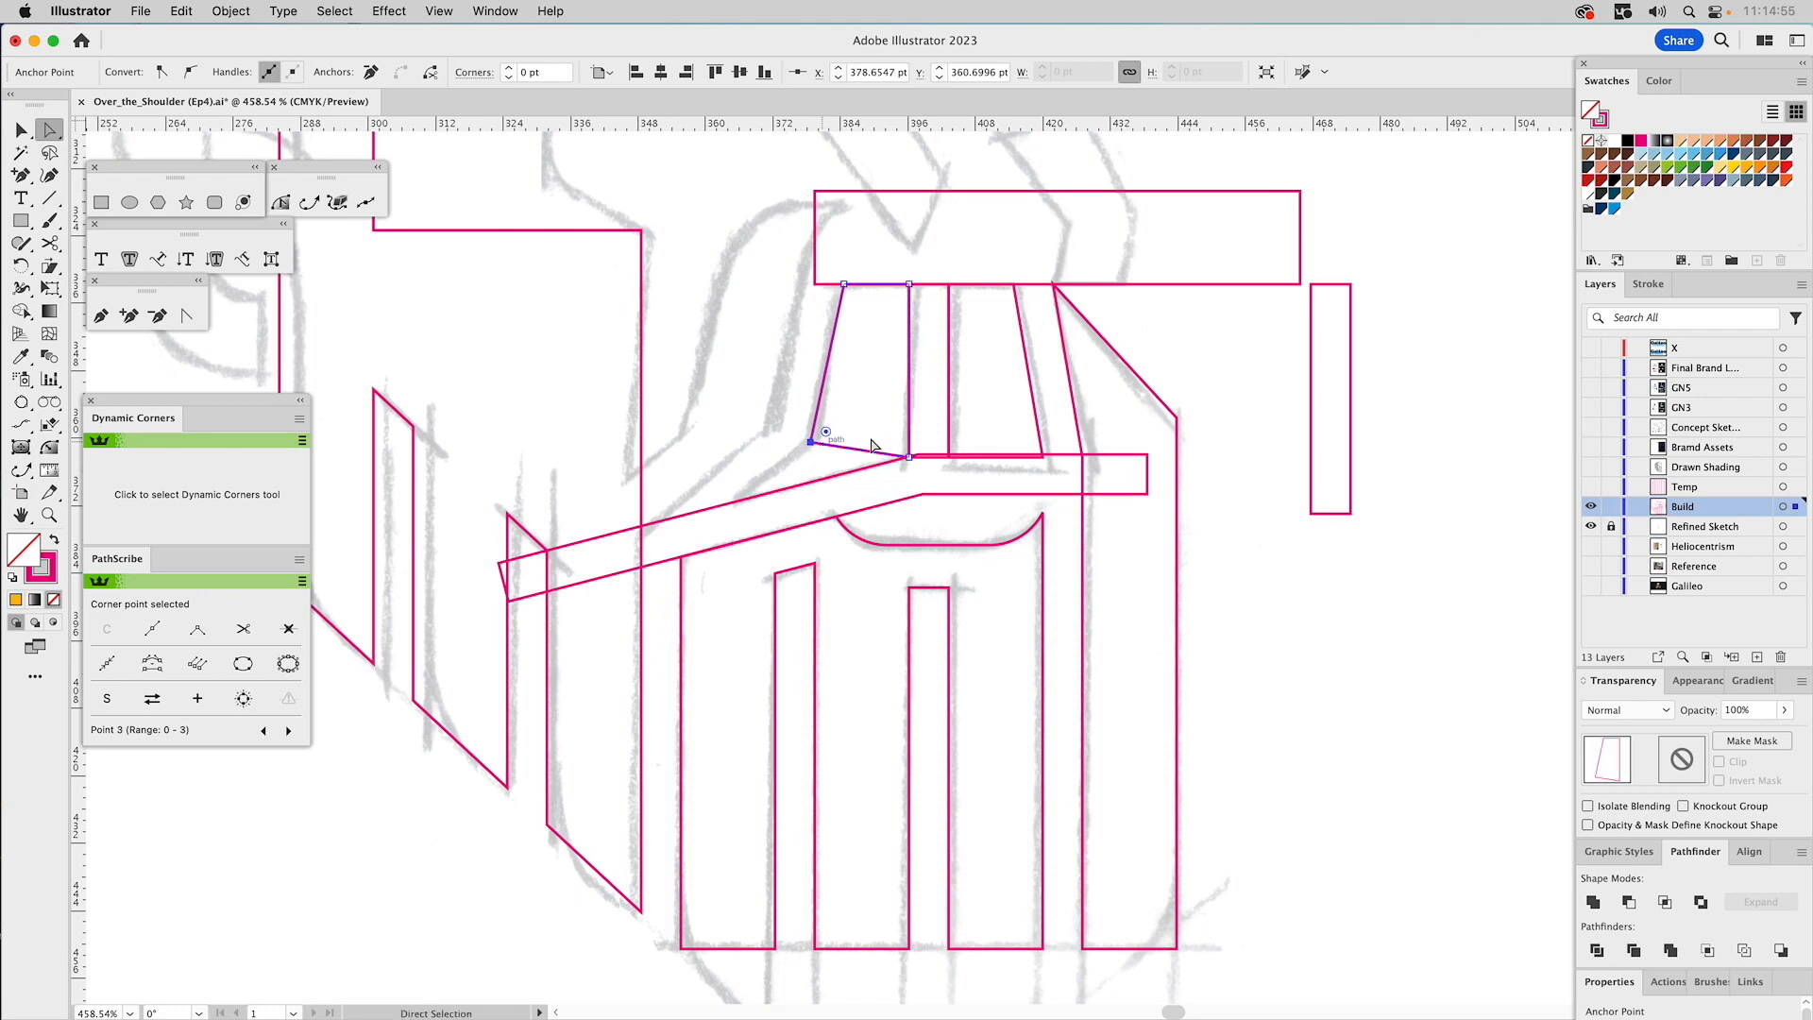
Add an anchor to the copied bar's bottom edge, pull it onto the moustache strip's sloped top as a pointed tip, and raise the rear bend slightly.
left_click(129, 316)
left_click(836, 445)
key("a")
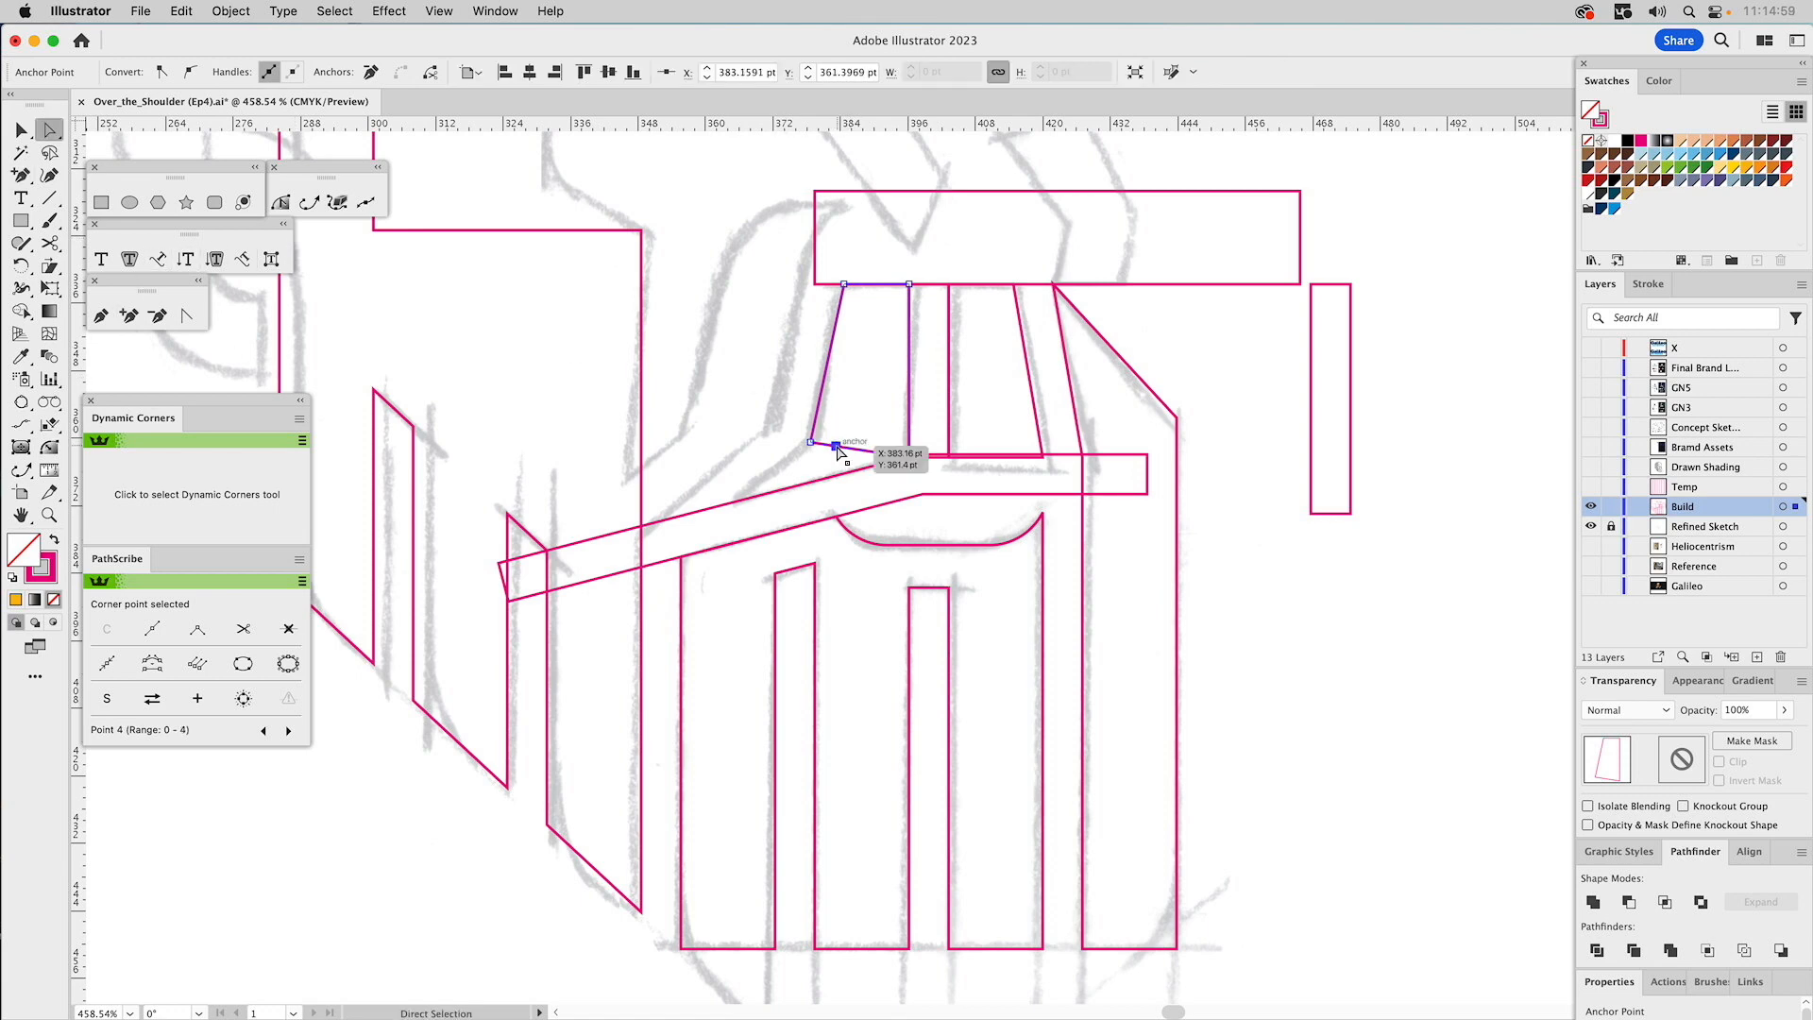
left_click_drag(836, 446, 732, 501)
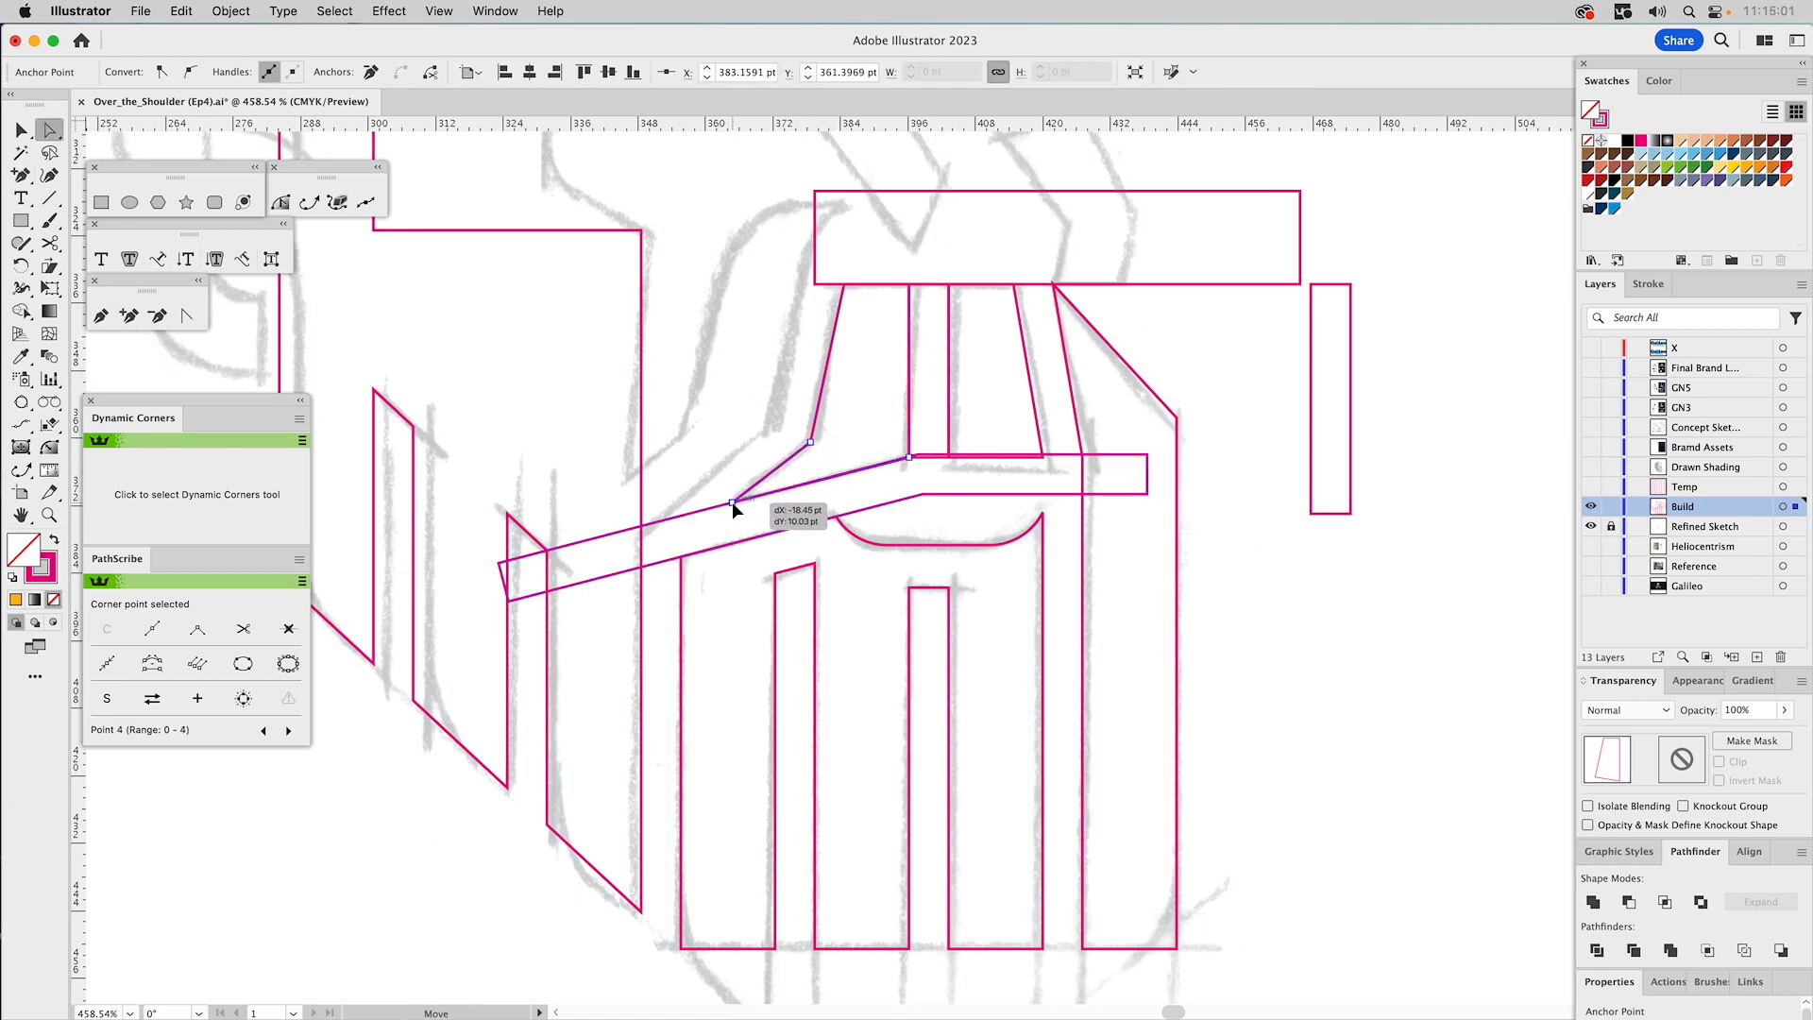
left_click_drag(731, 502, 727, 504)
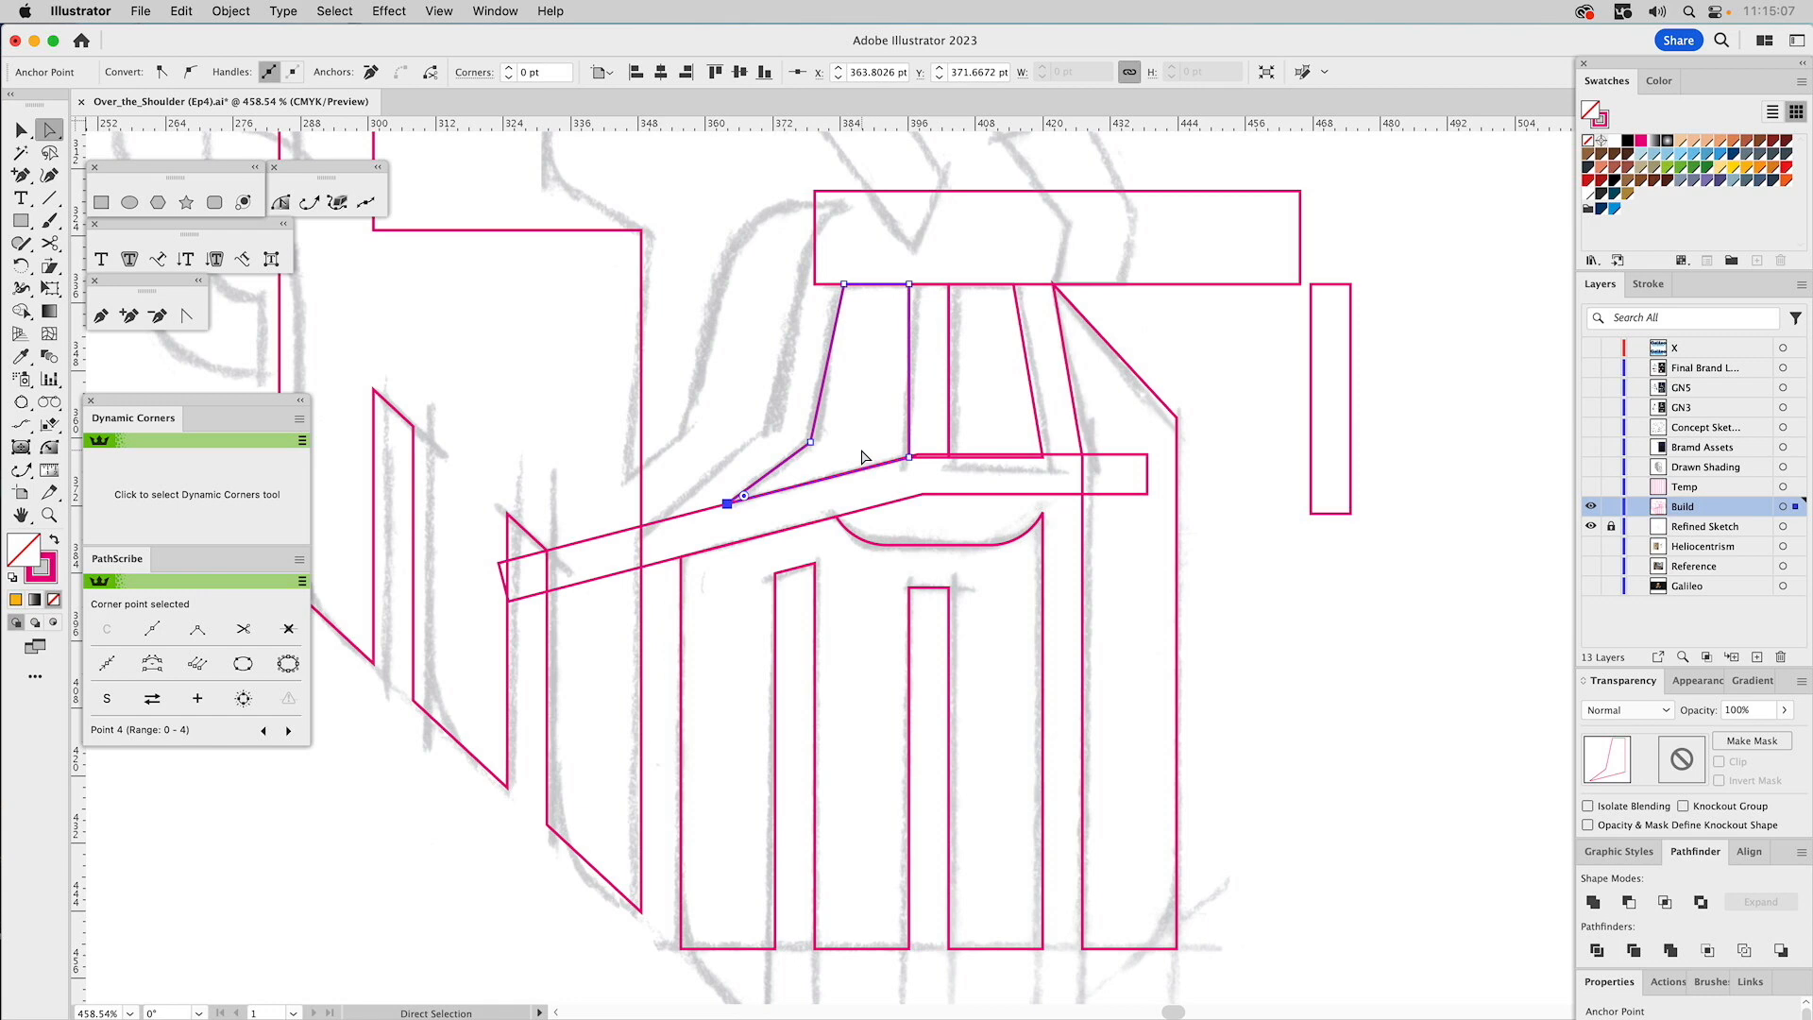
left_click_drag(812, 441, 813, 430)
left_click(1284, 448)
Move the bent moustache strip and the shortened spacer off the beard into the empty area in front of the face.
key("v")
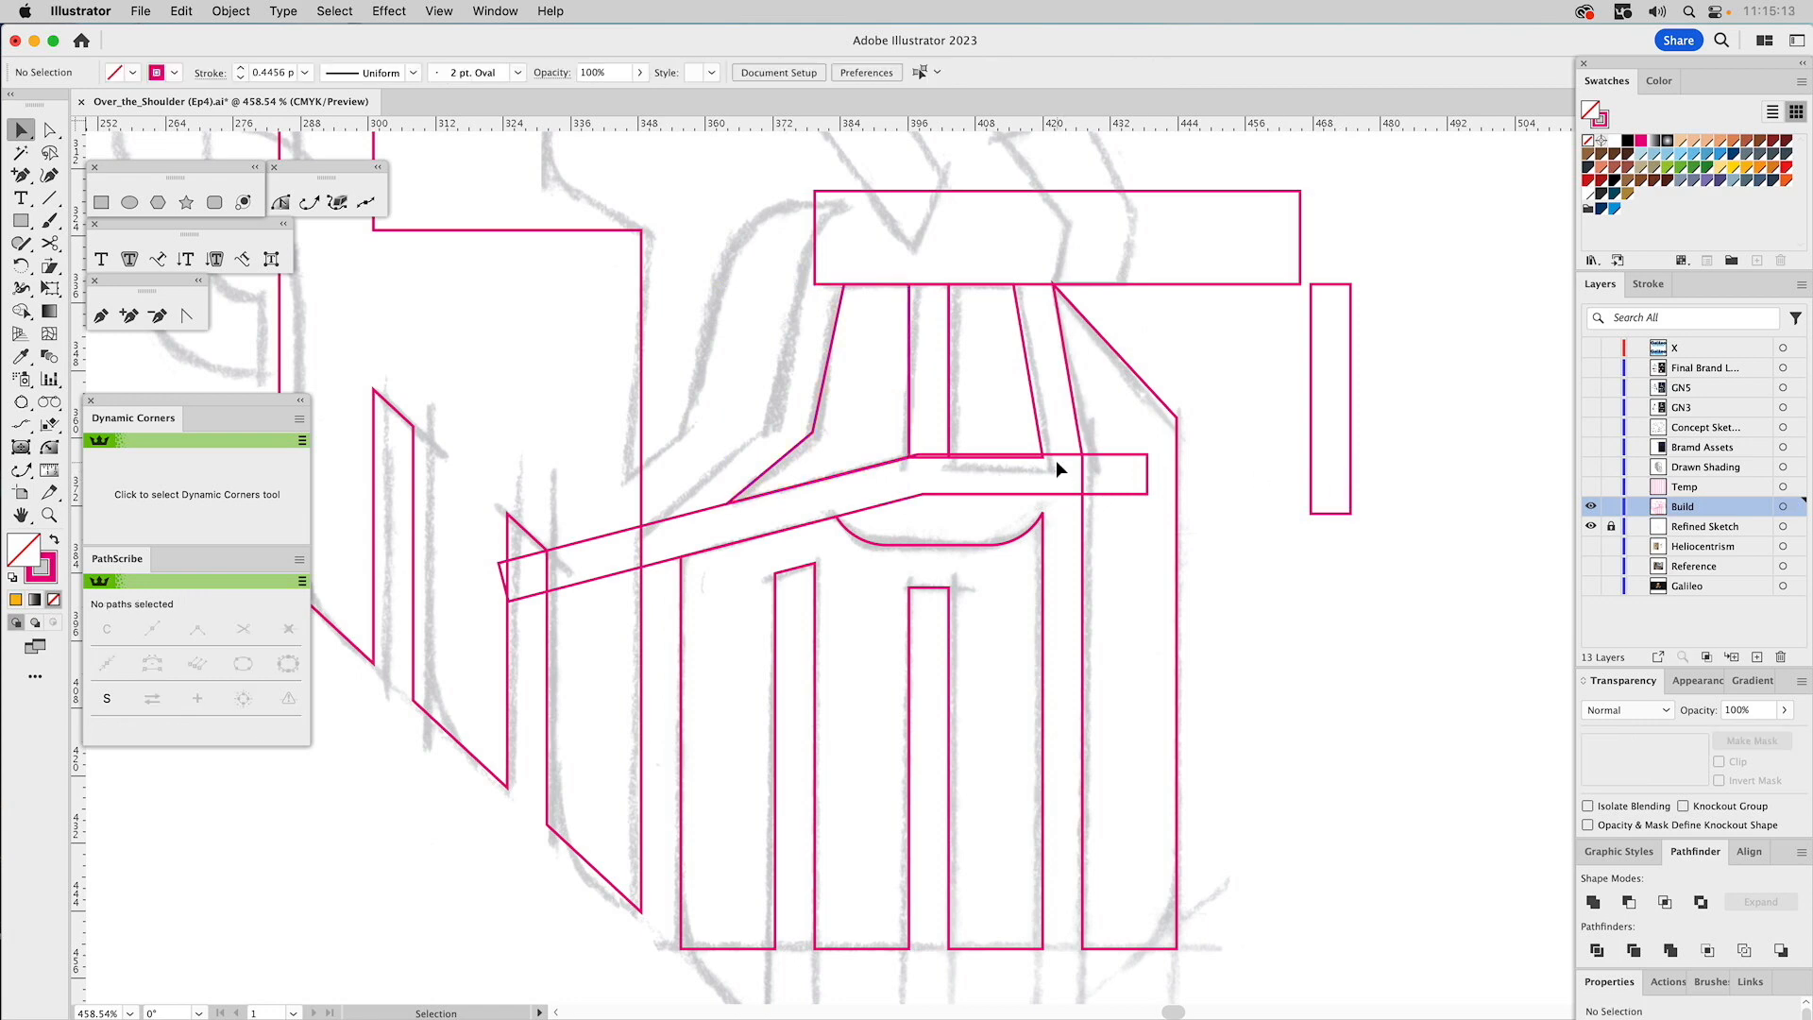
left_click_drag(1068, 462, 1283, 813)
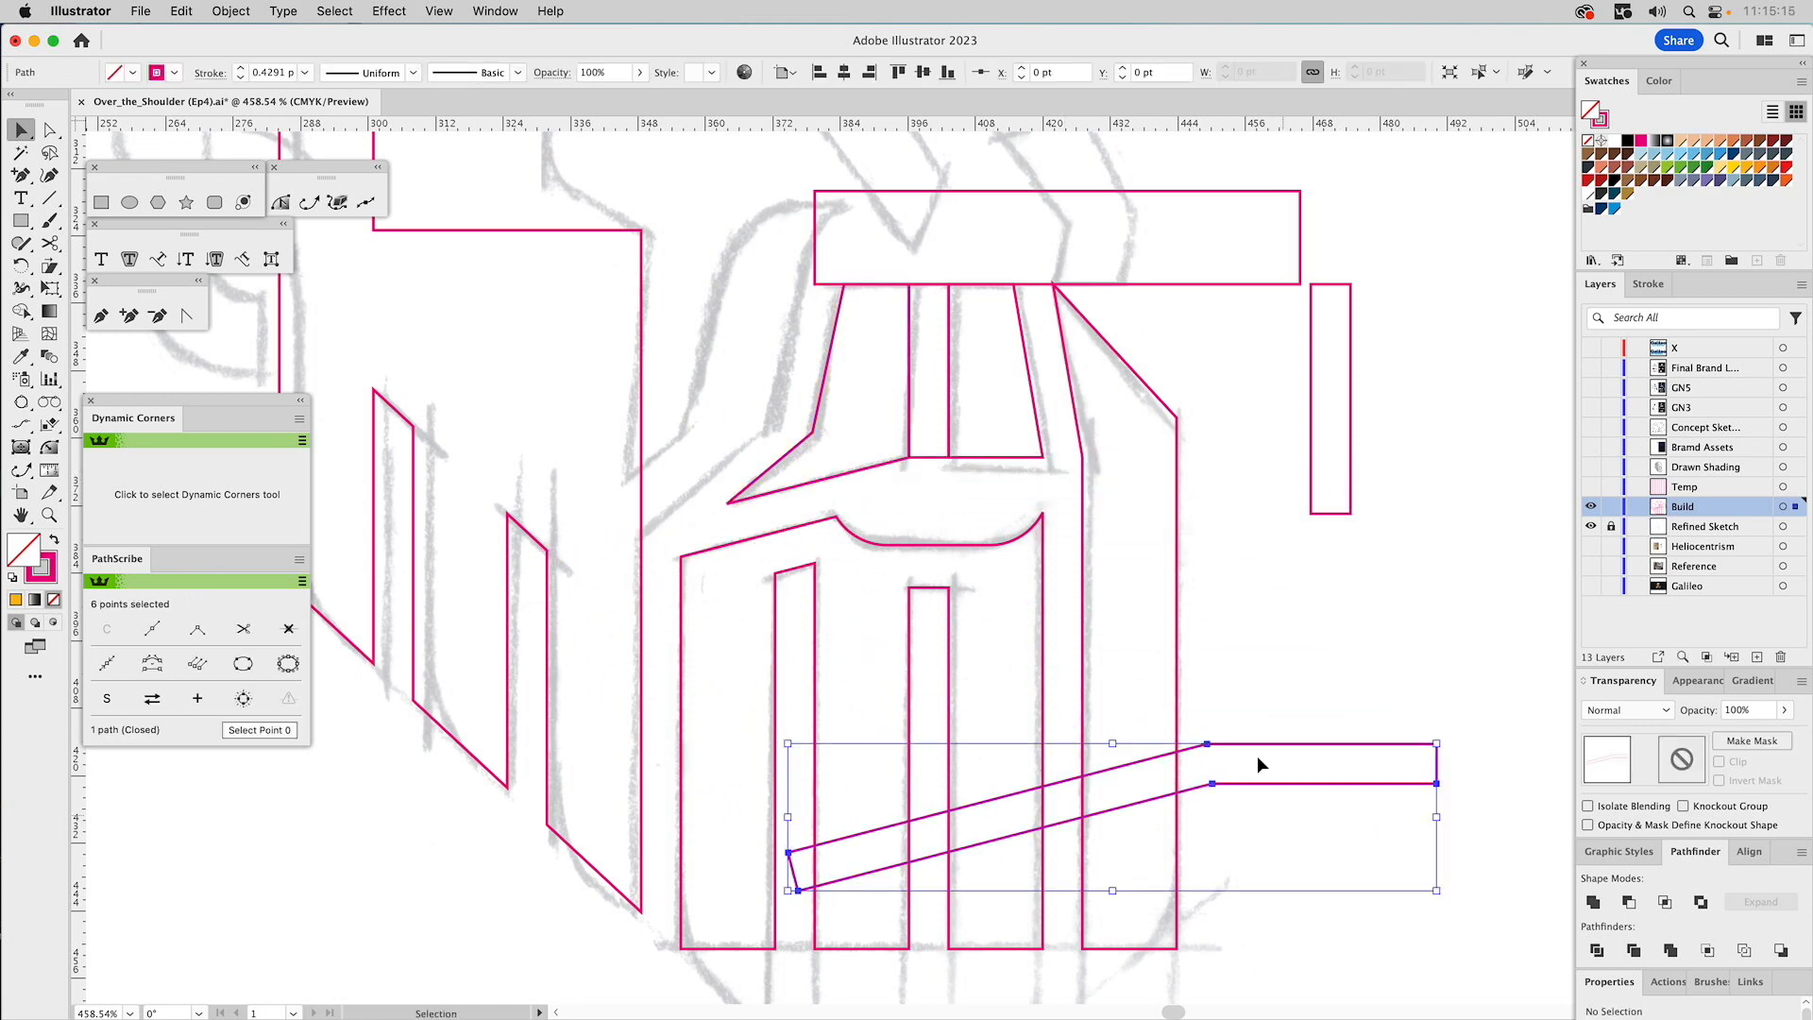
left_click_drag(933, 461, 1319, 700)
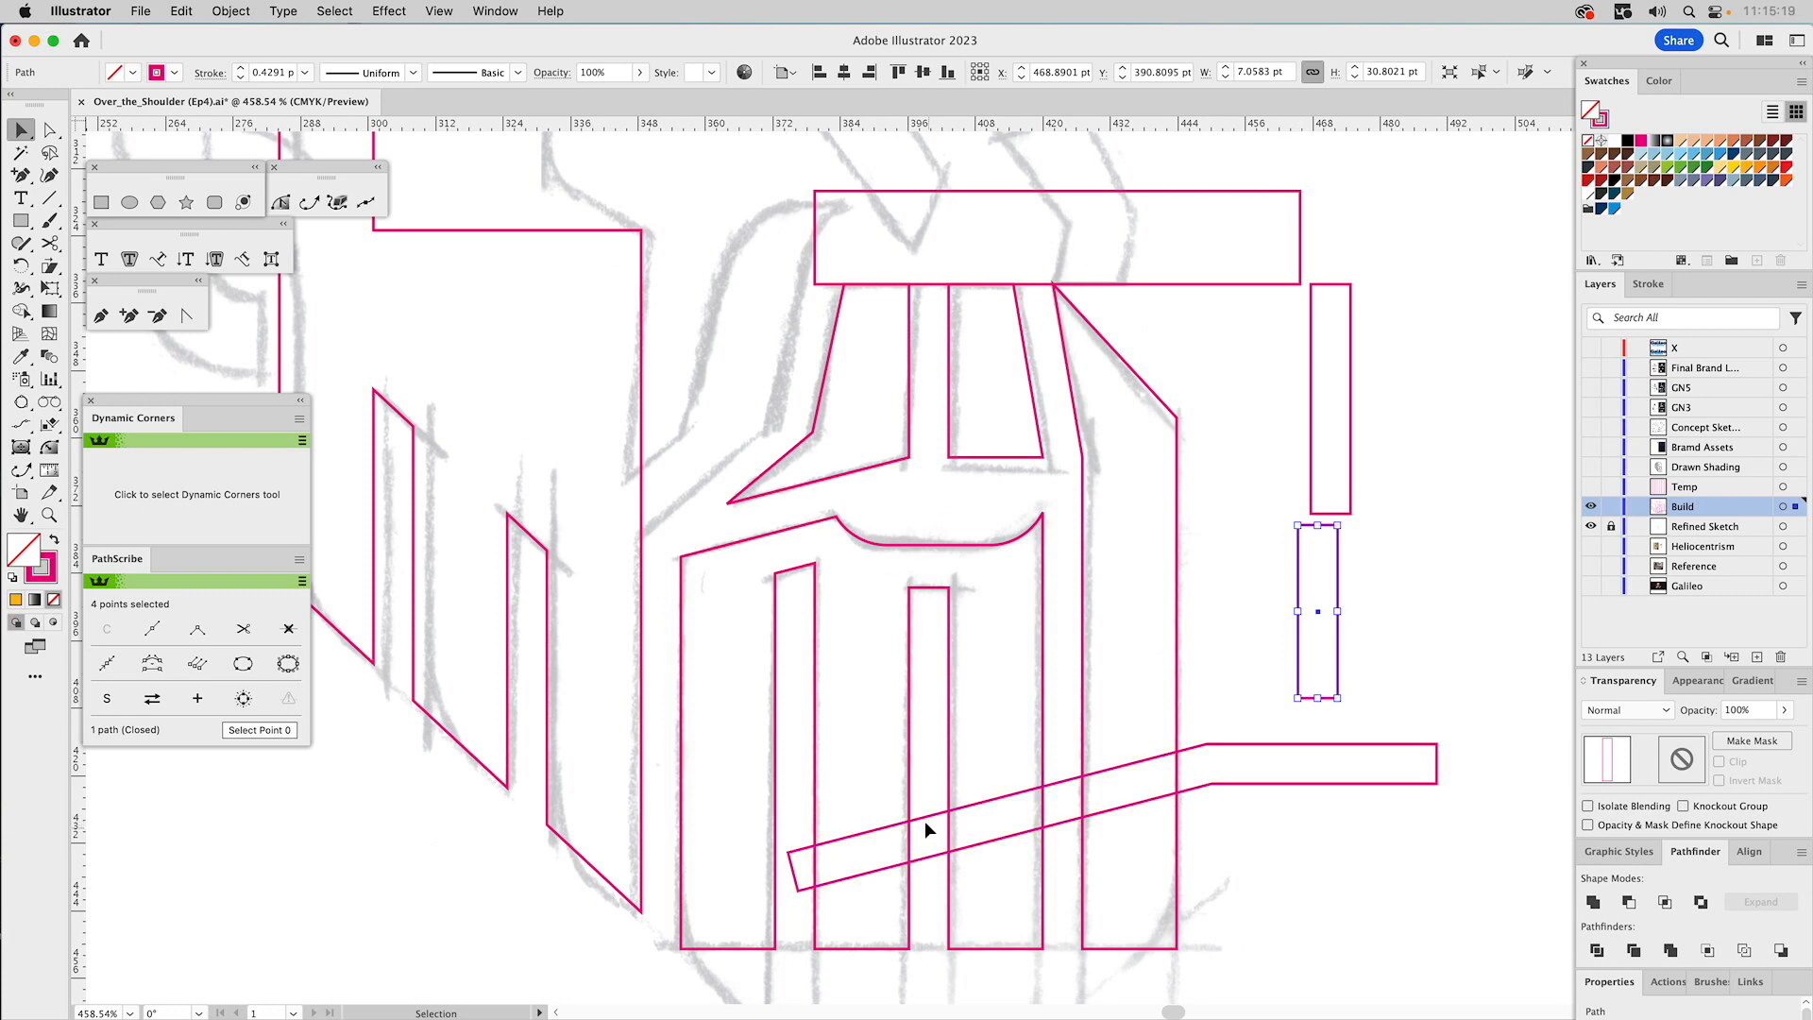
left_click_drag(887, 831, 1375, 784)
Copy the width value of the taller spare spacer rectangle.
left_click_drag(889, 447, 901, 570)
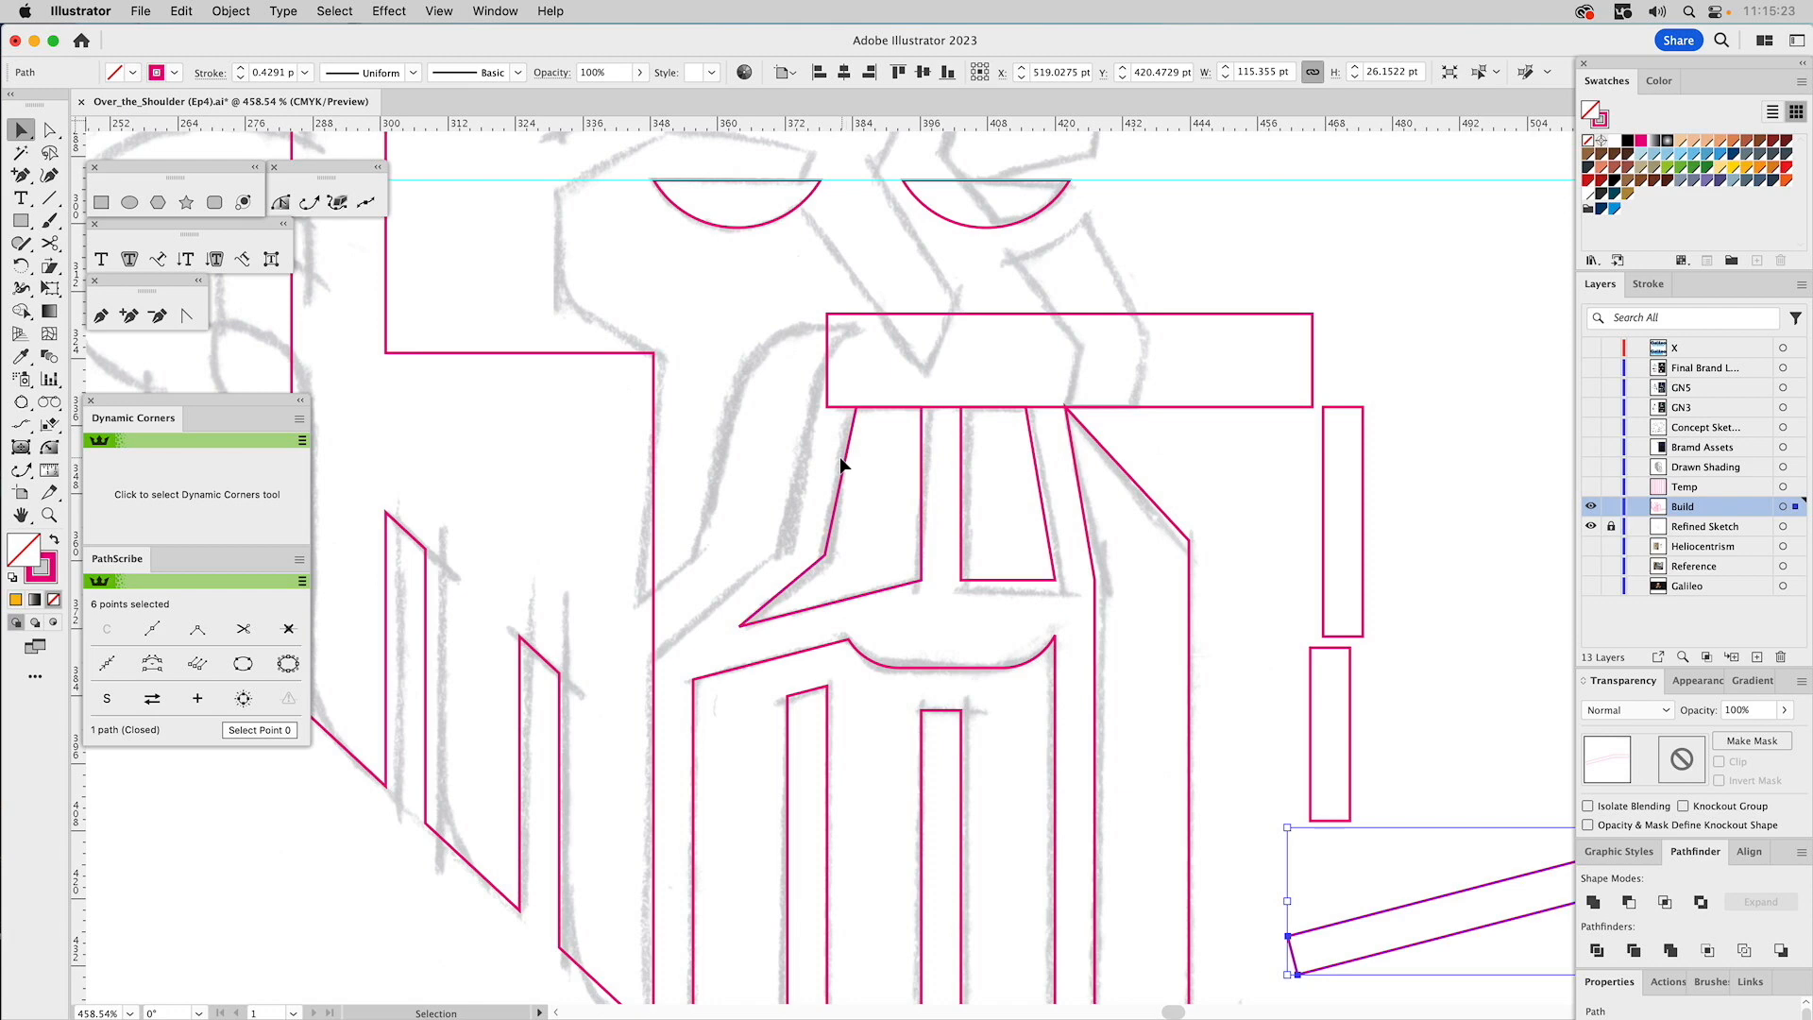
left_click(1339, 508)
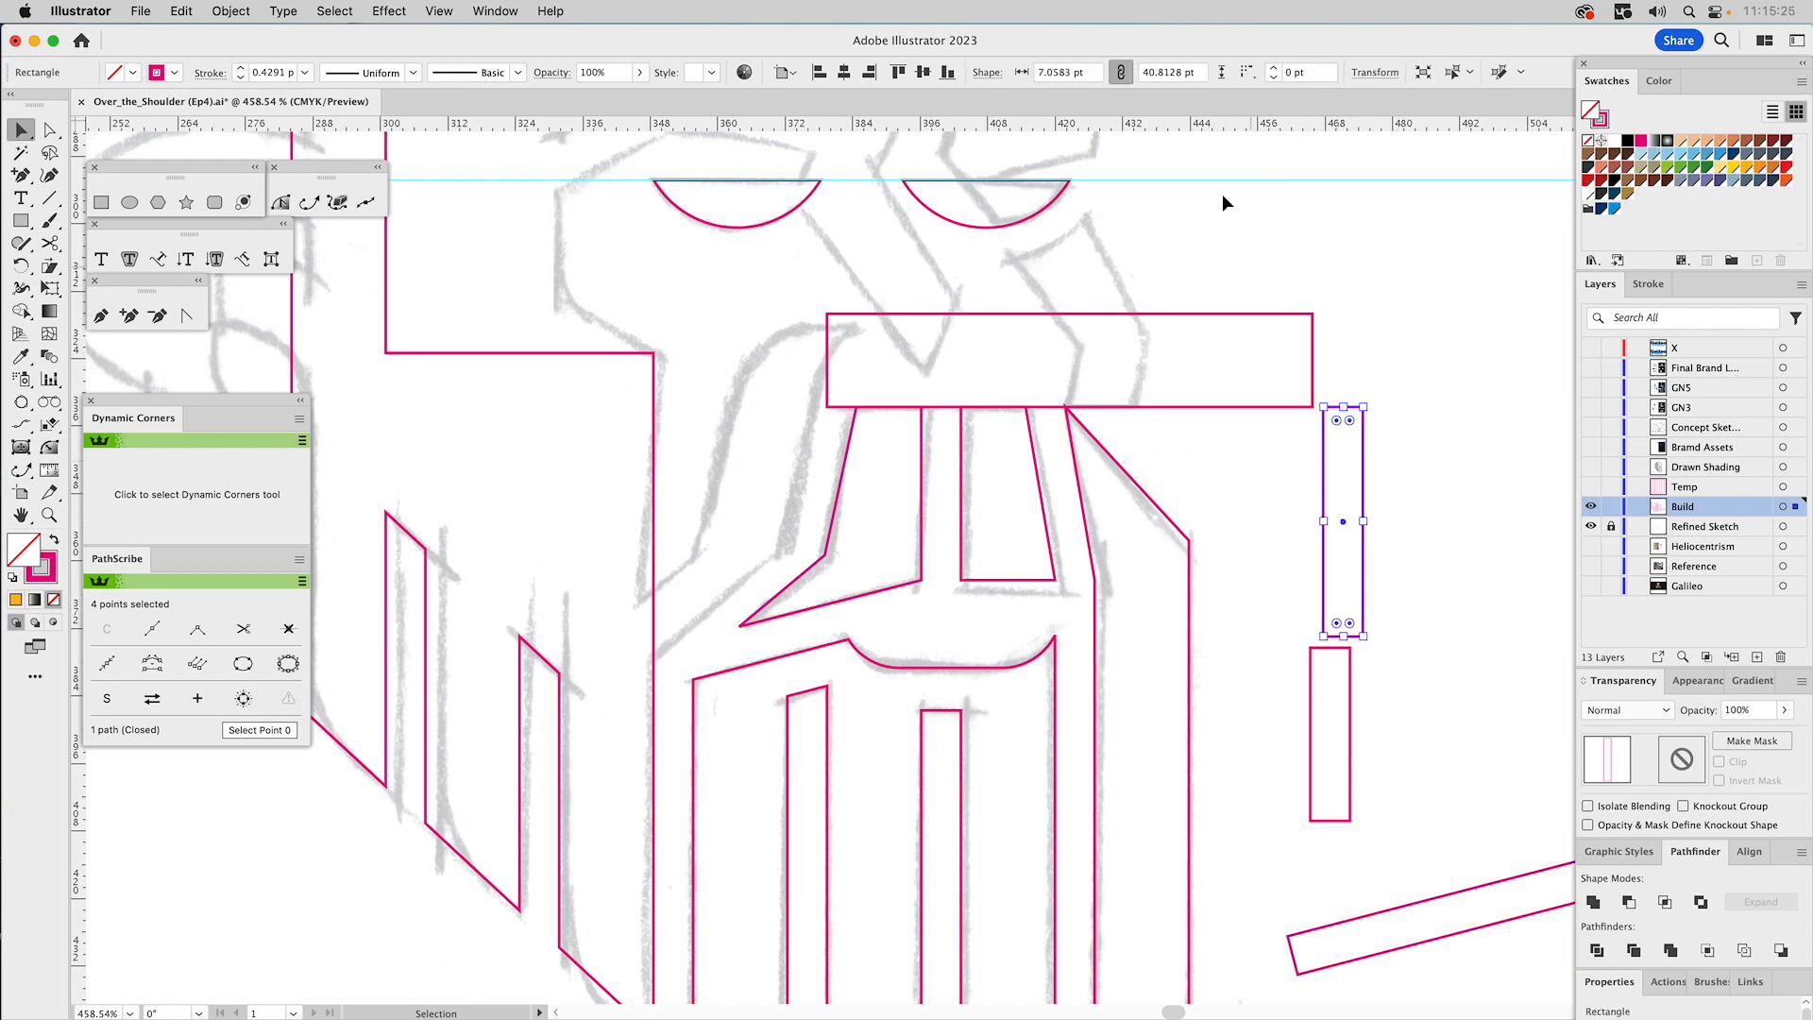
double_click(1055, 73)
key("super+c")
key("super")
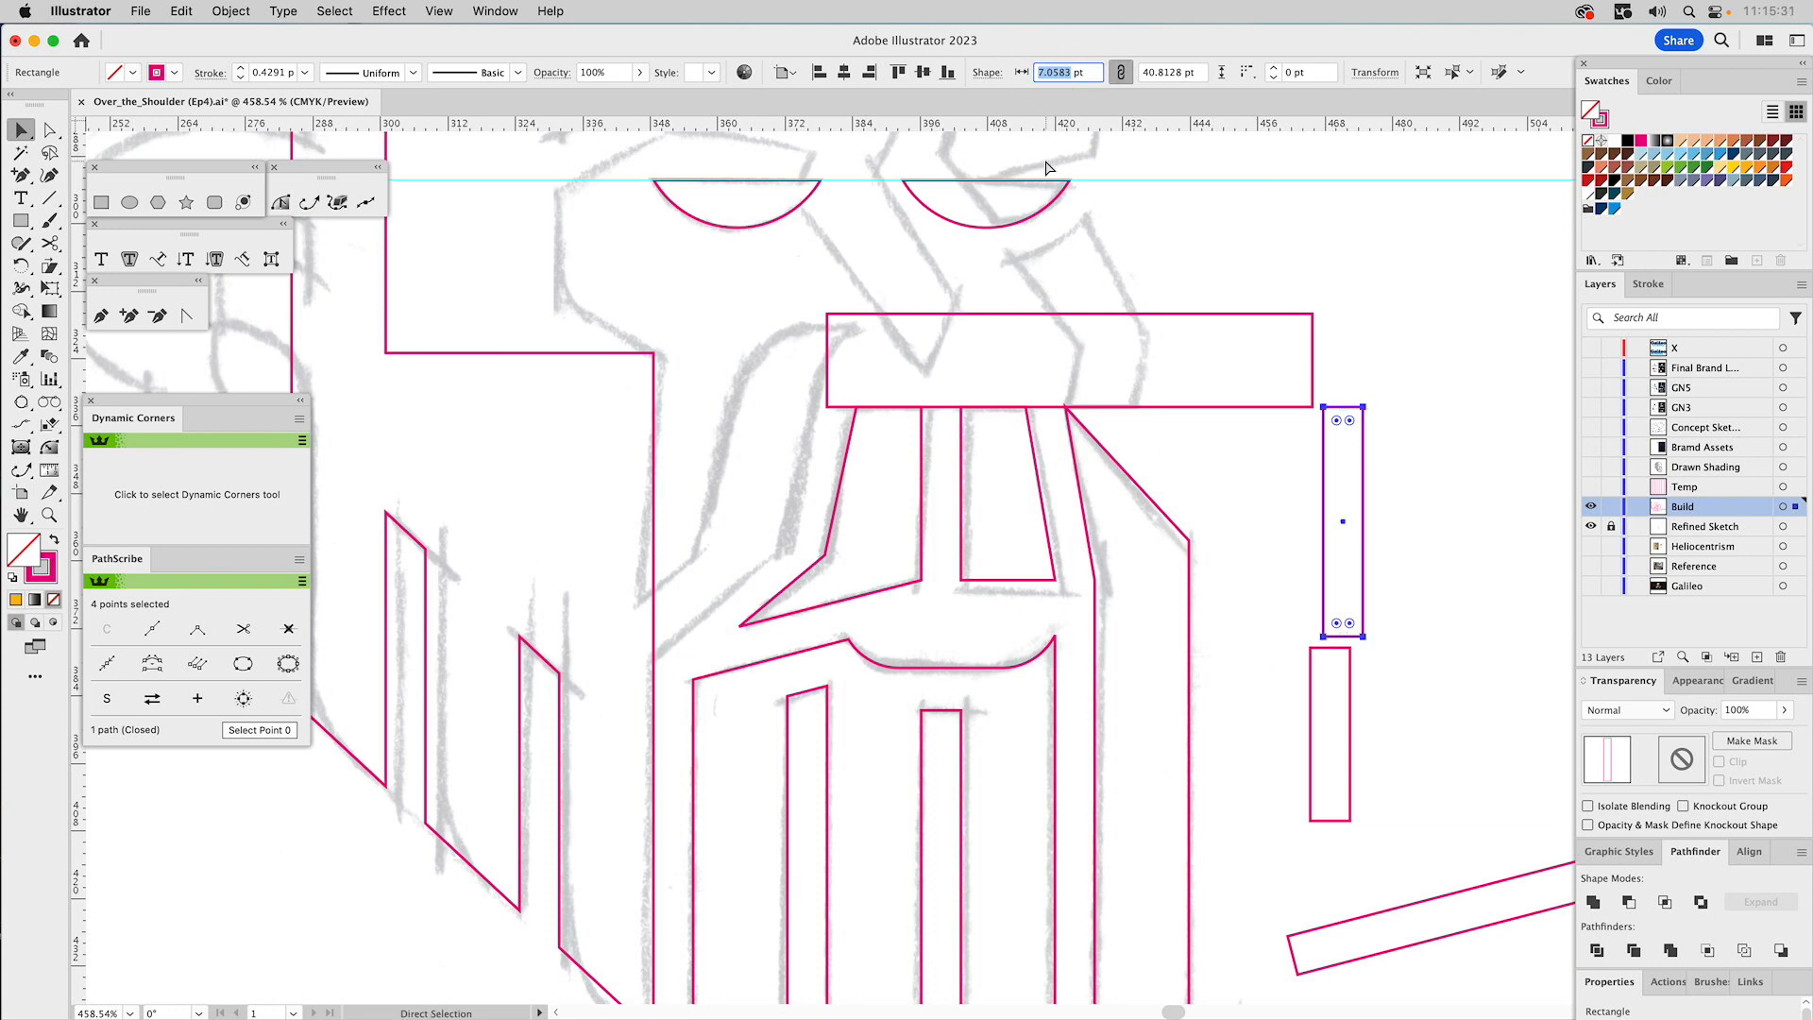
Create an outward offset path of the pointed moustache shape using the spacer's width of 7.0583 pt.
left_click(853, 421)
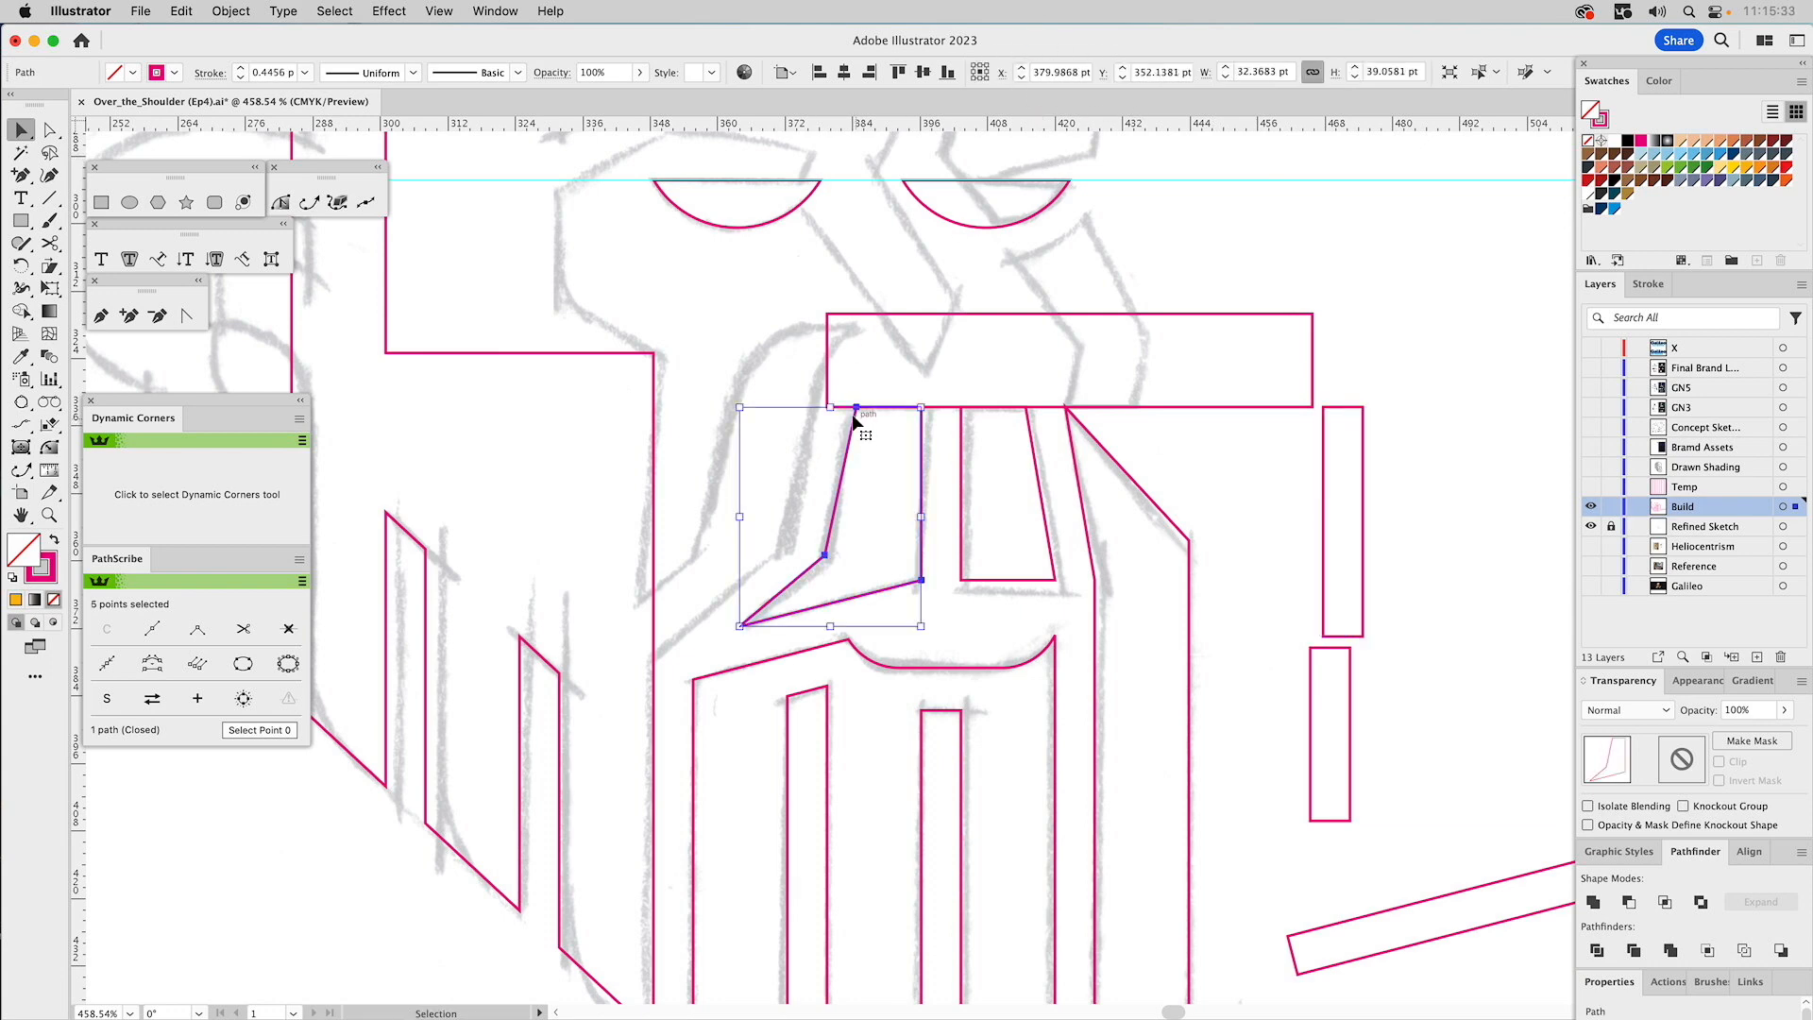
left_click(218, 11)
mouse_move(264, 507)
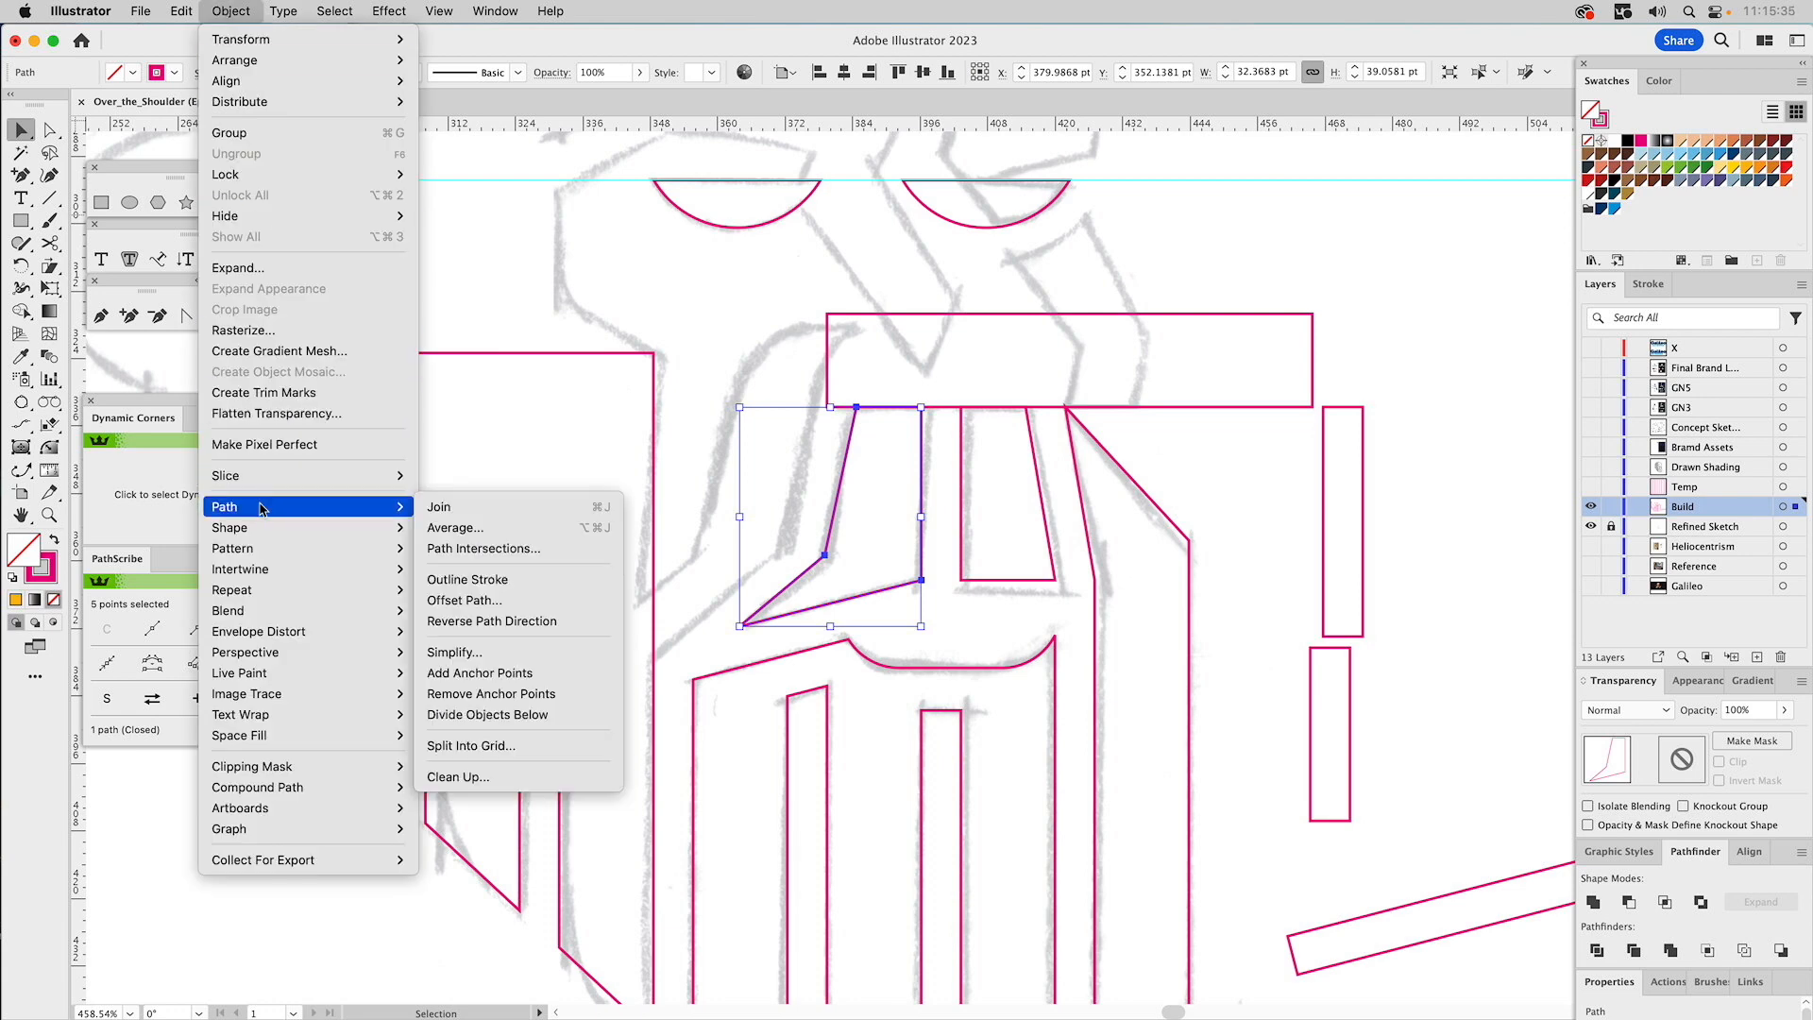
left_click(498, 600)
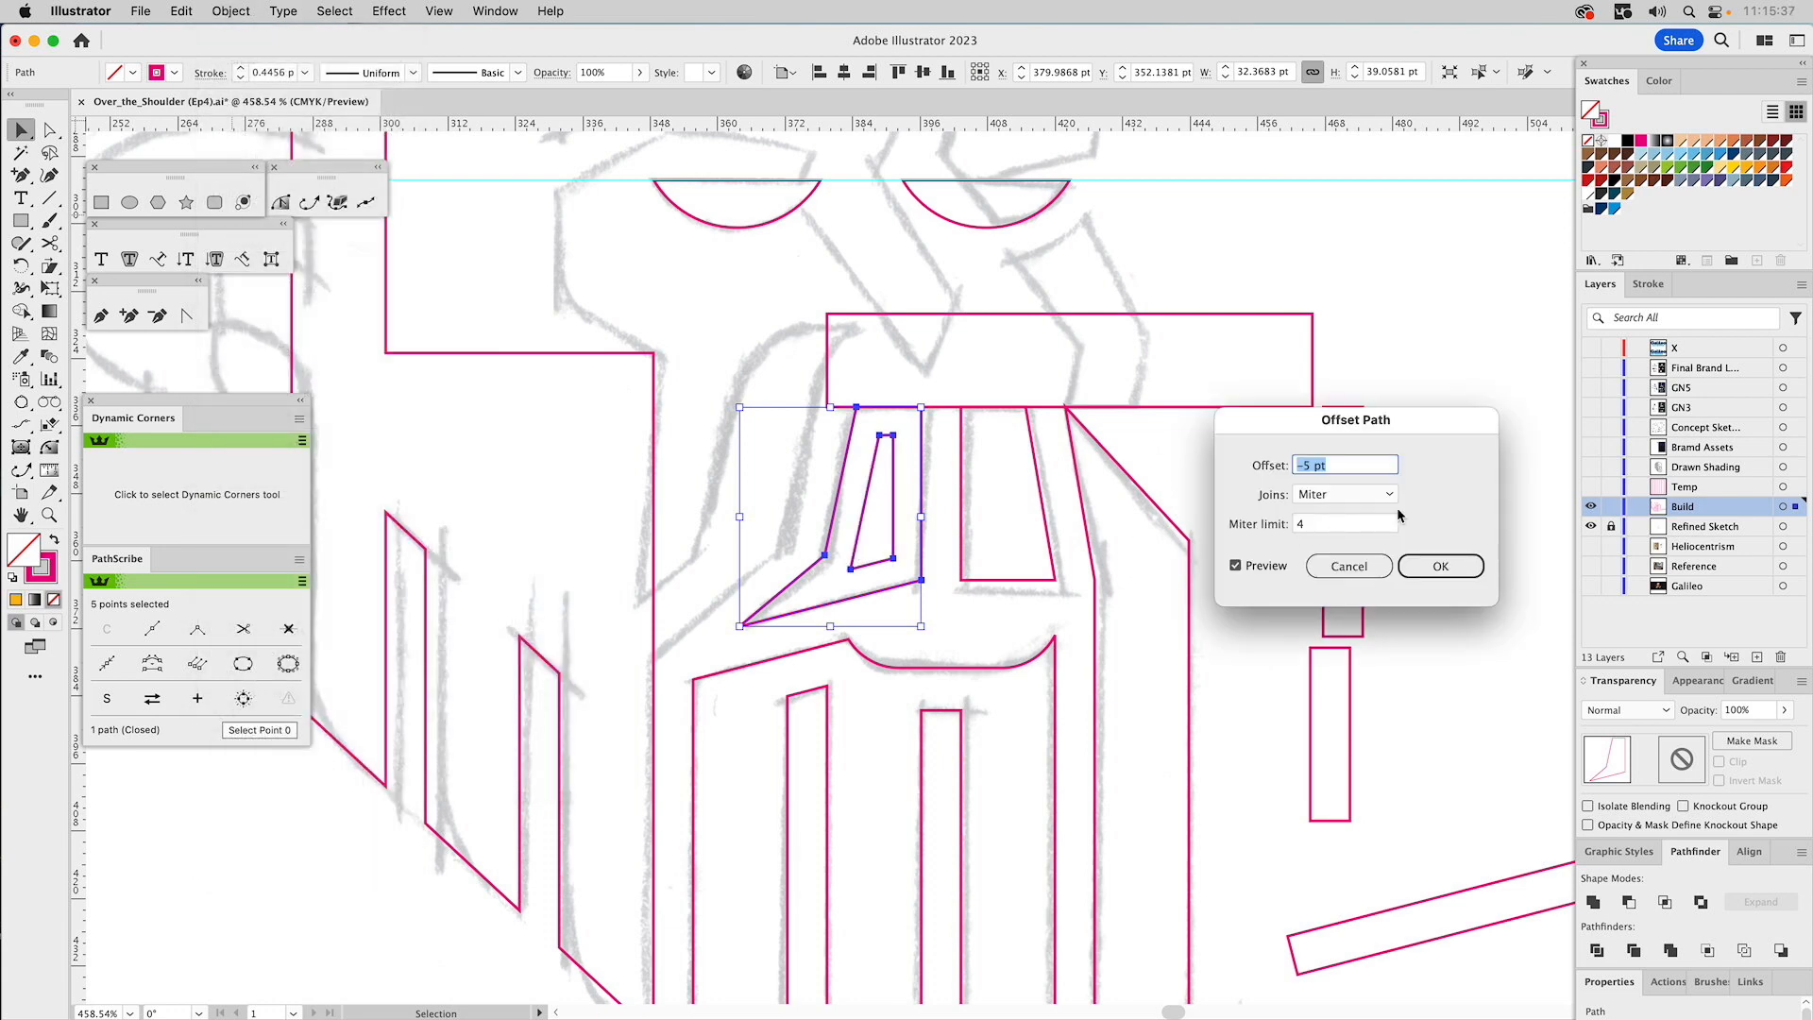
key("super+v")
left_click(1429, 567)
left_click(1264, 571)
left_click(1263, 572)
left_click(1441, 564)
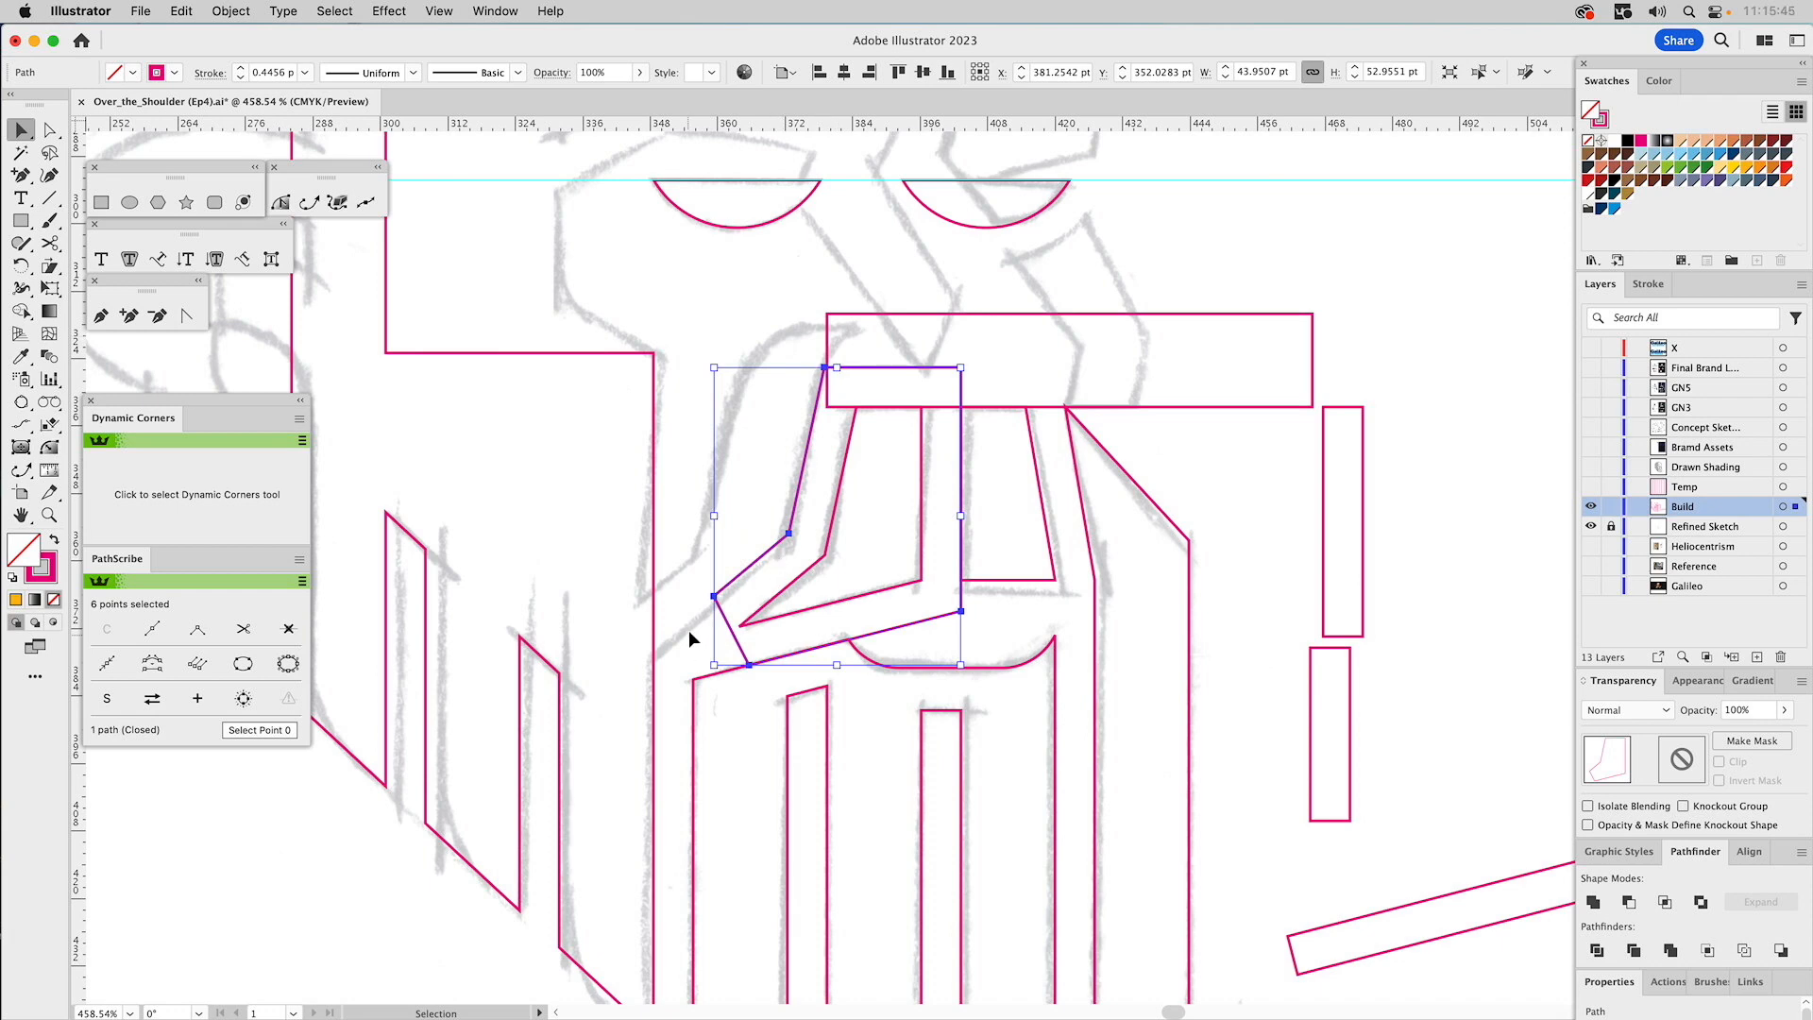
Add one anchor to the offset outline's lower slanted rear edge and another midway along its upper rear edge.
left_click(130, 316)
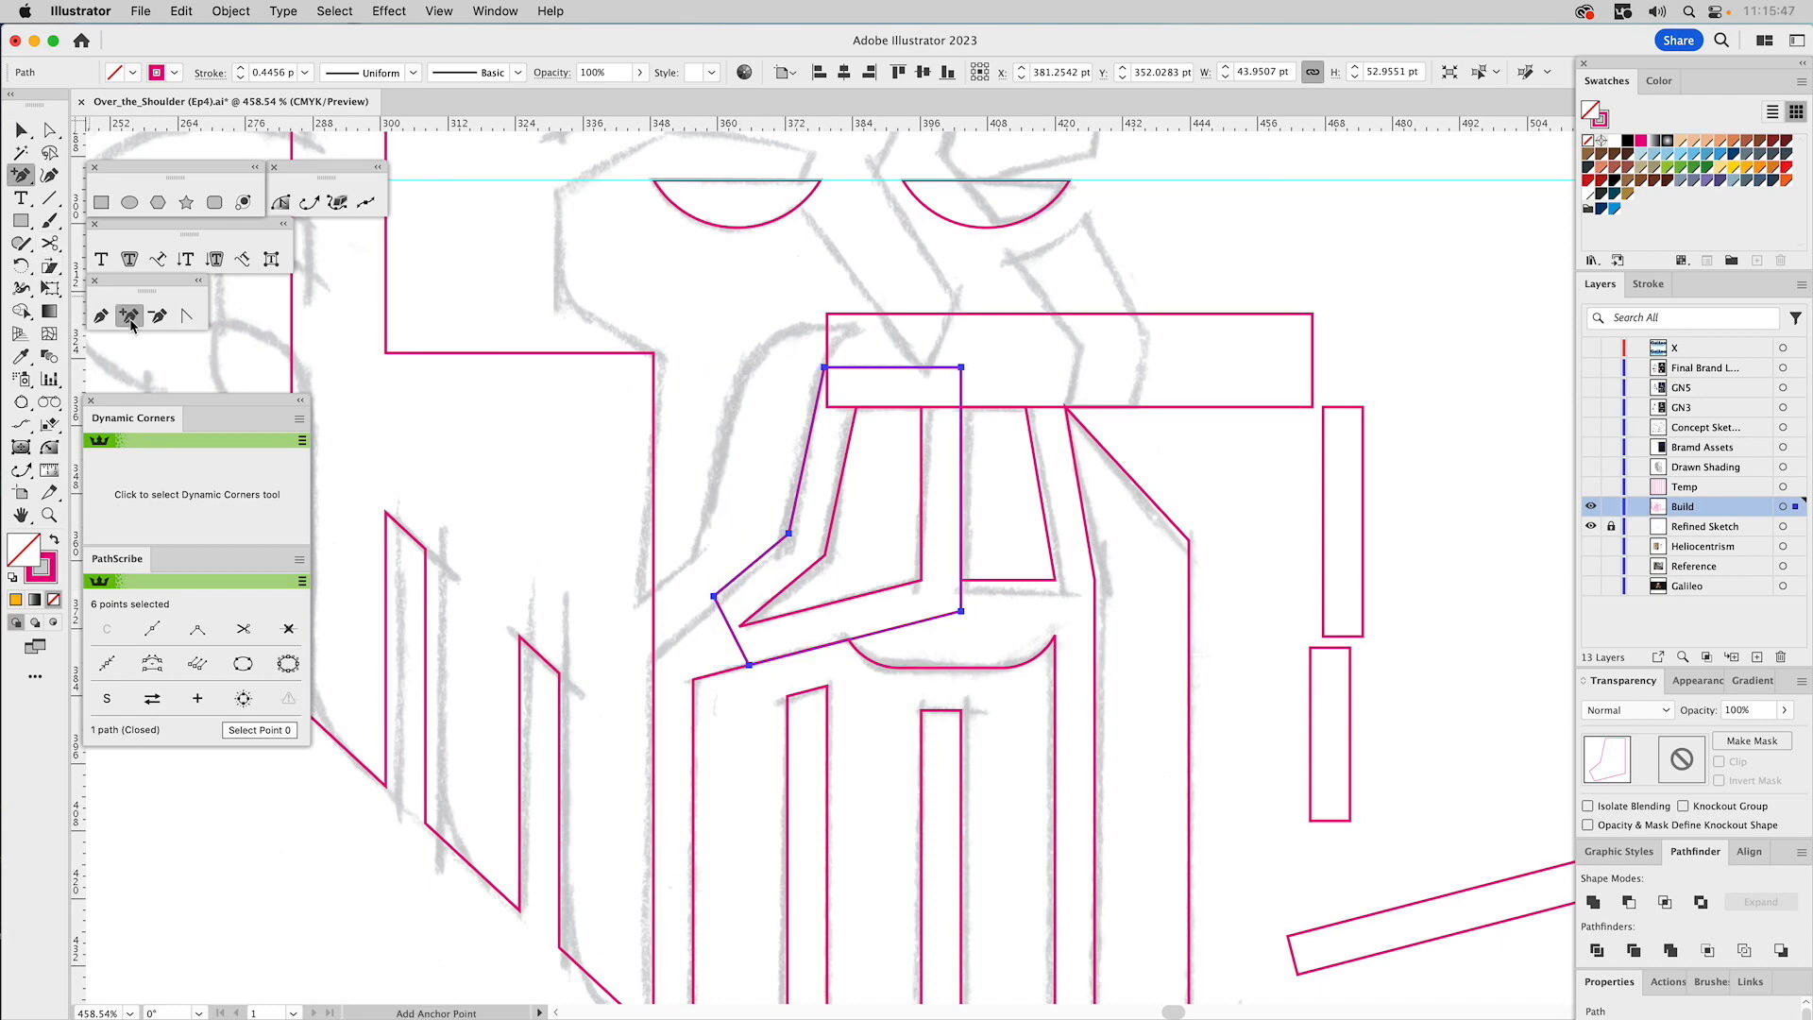
left_click(773, 549)
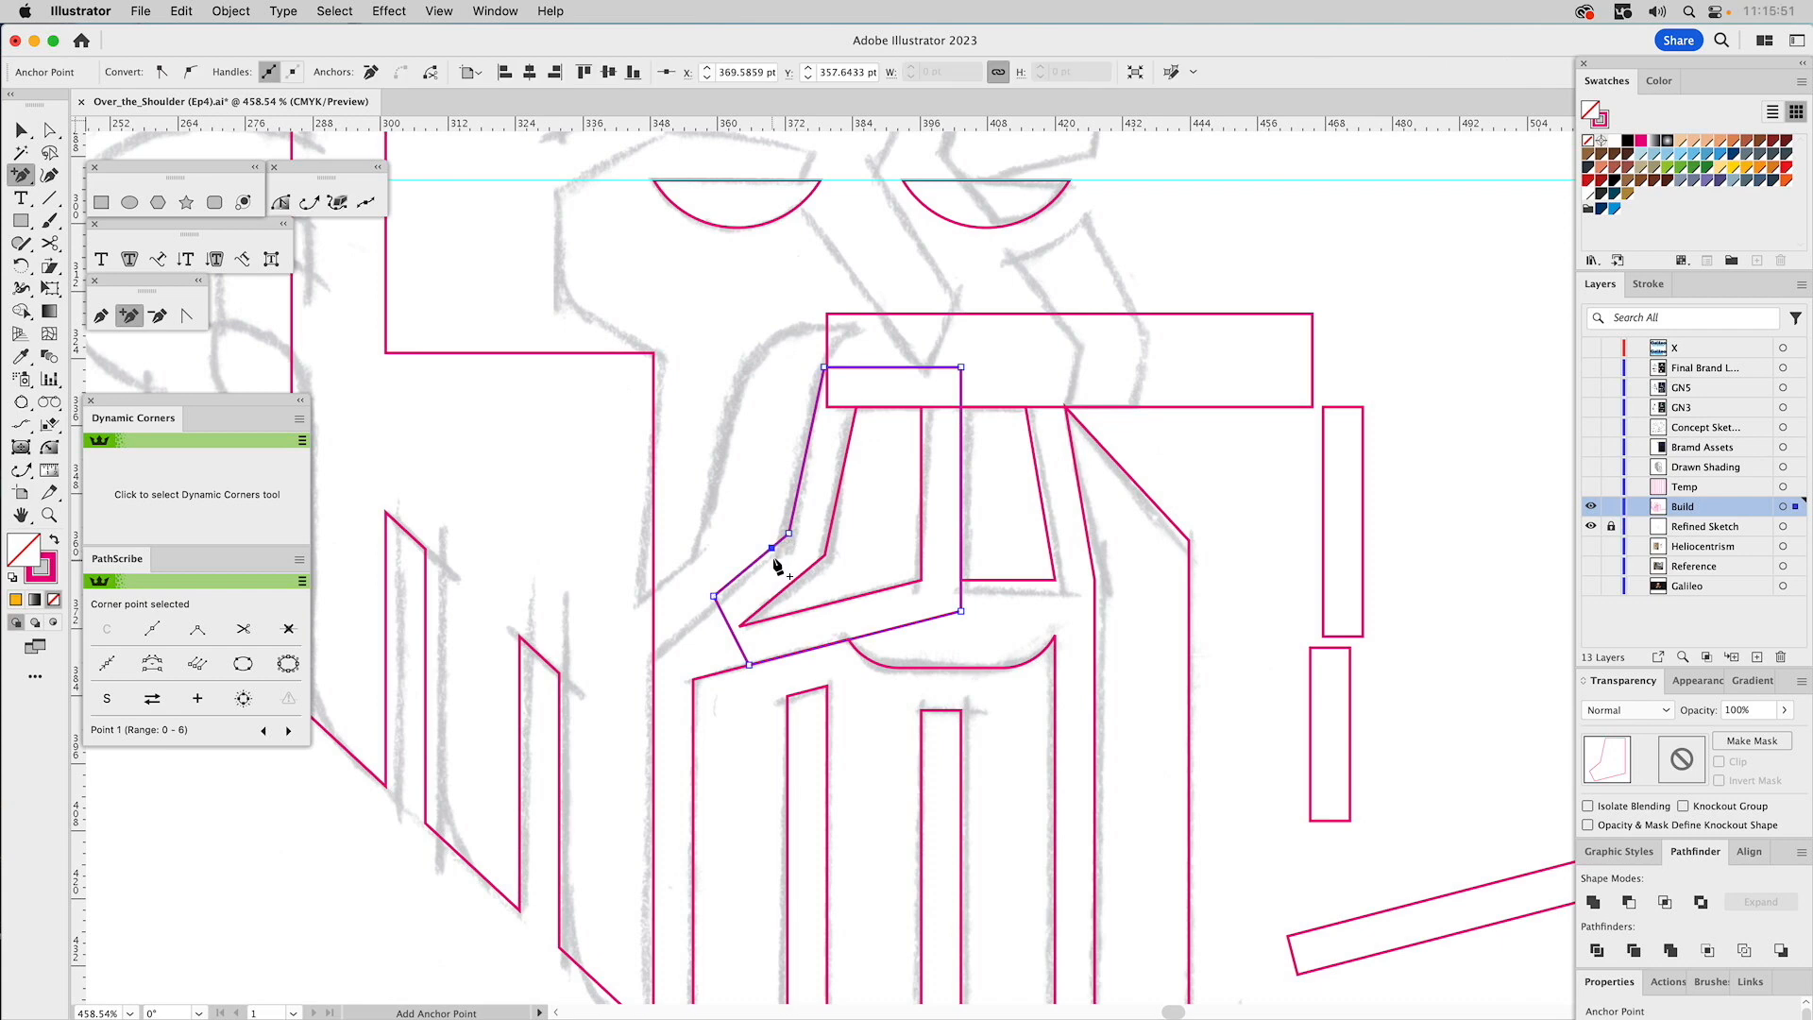
left_click(808, 443)
Extend the offset outline upward along its rear slope by moving the upper added anchor and both top corners, landing that anchor on the former top rear corner.
key("a")
left_click(824, 367, "shift")
left_click(961, 367, "shift")
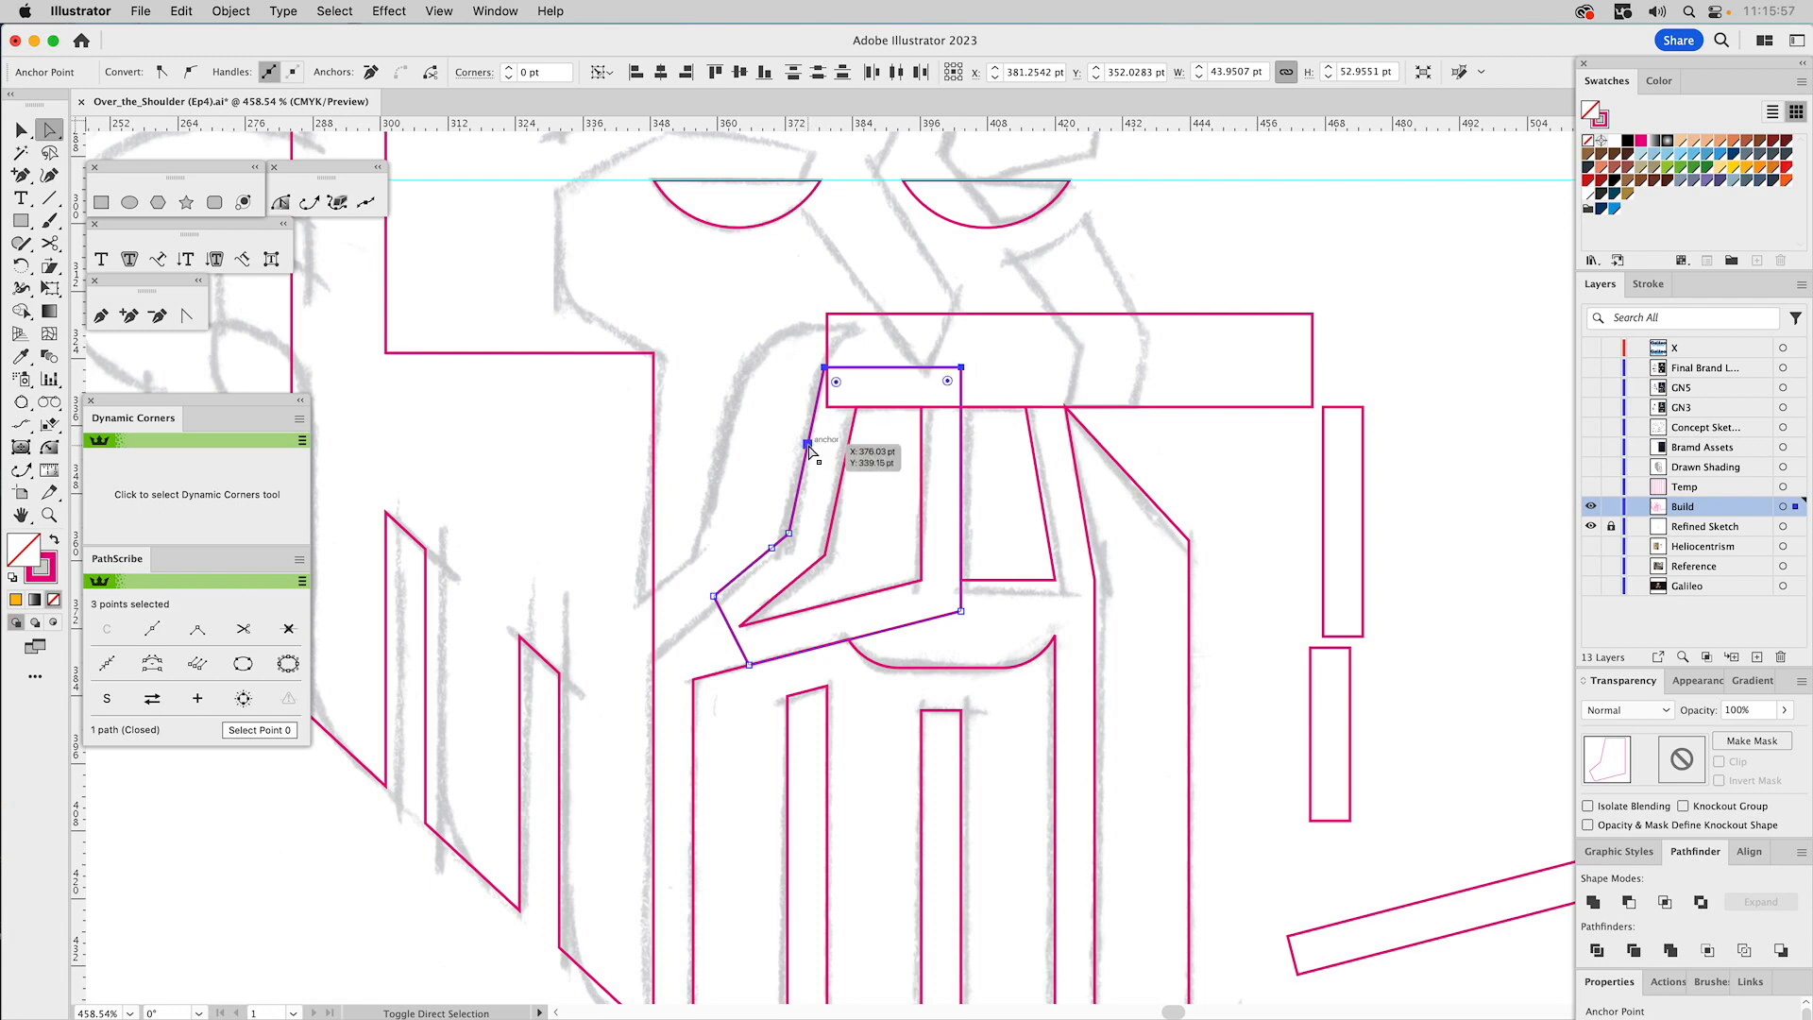
left_click_drag(809, 445, 823, 368)
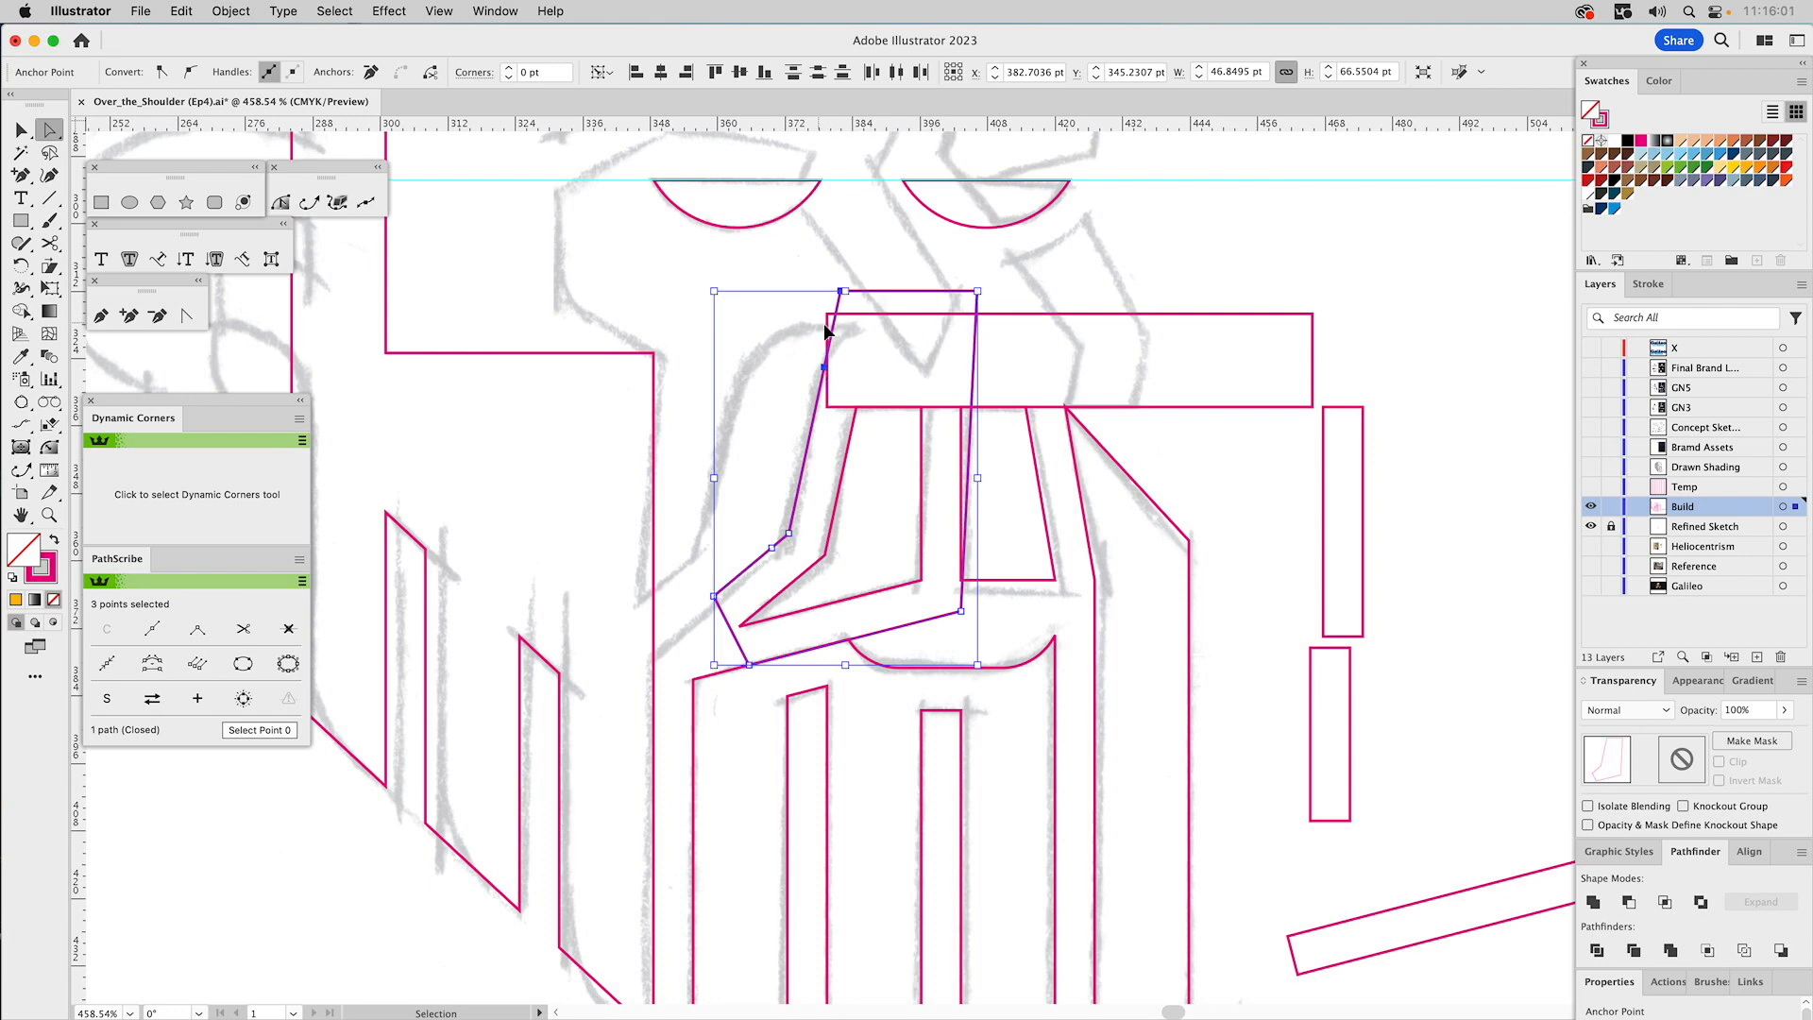
Extend the outline's lower end down its slanted rear edge by moving the lower added anchor together with both end corners.
left_click(771, 547)
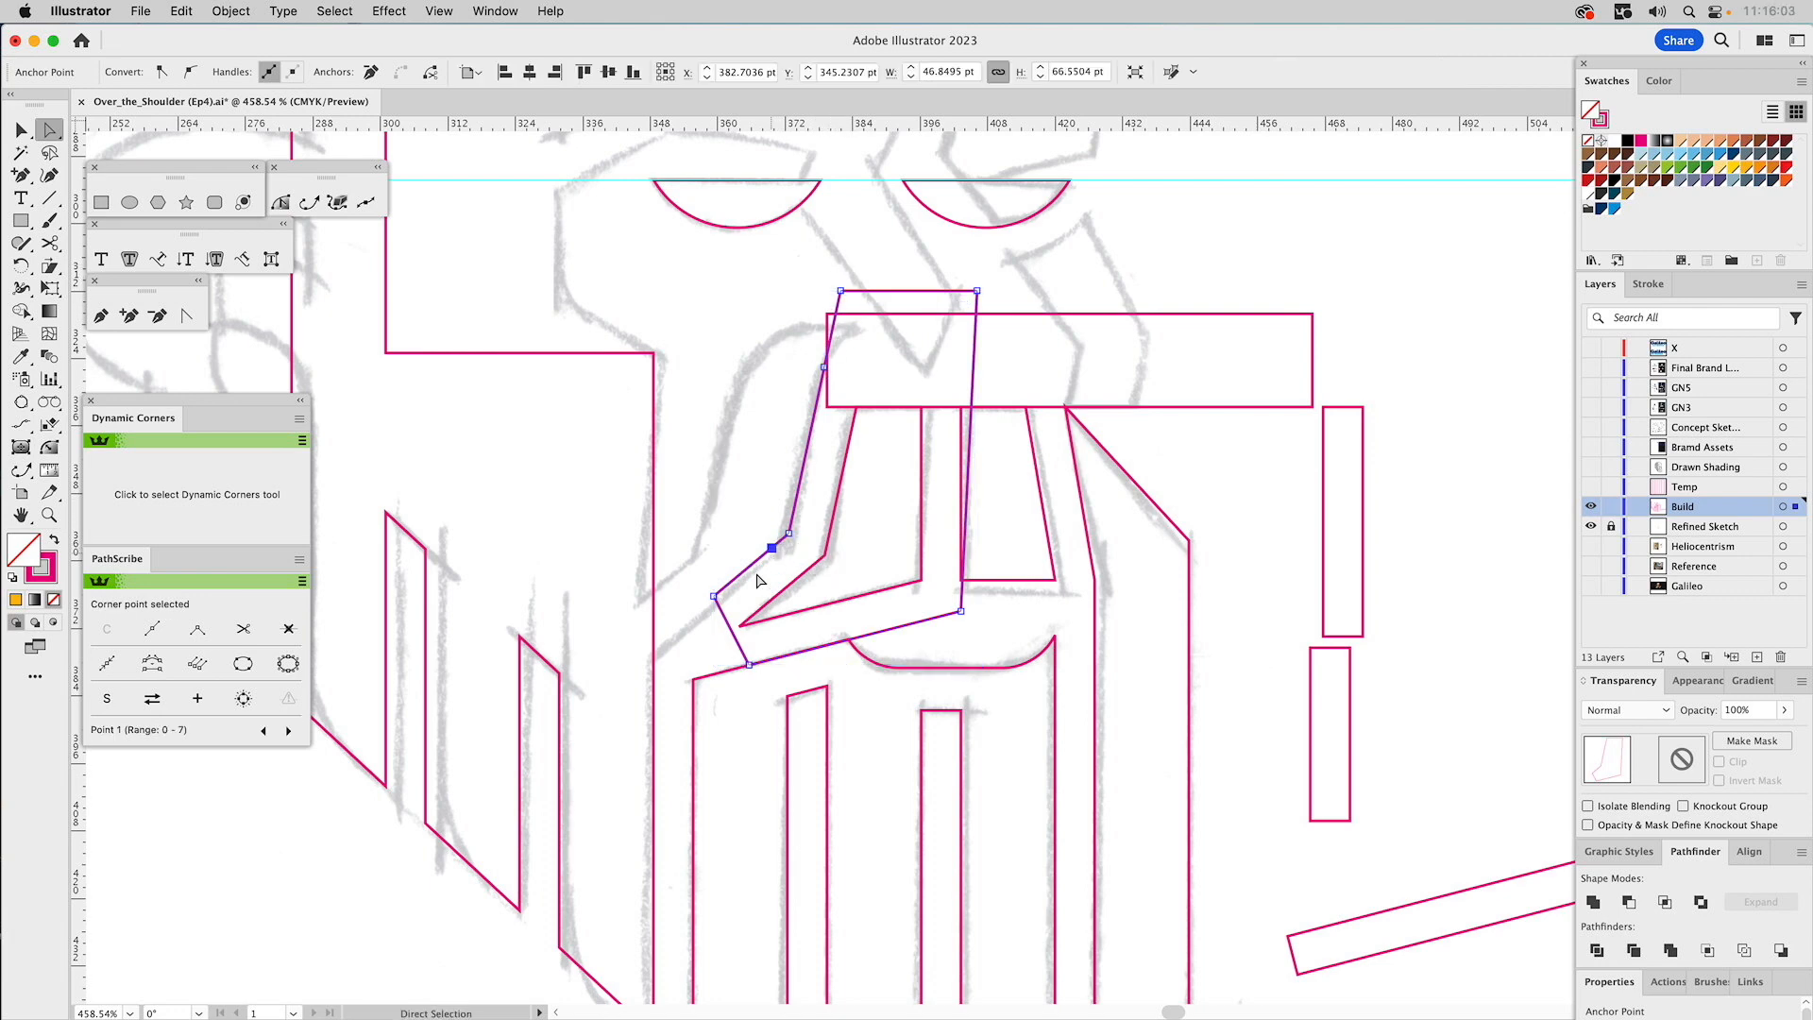
left_click(714, 599, "shift")
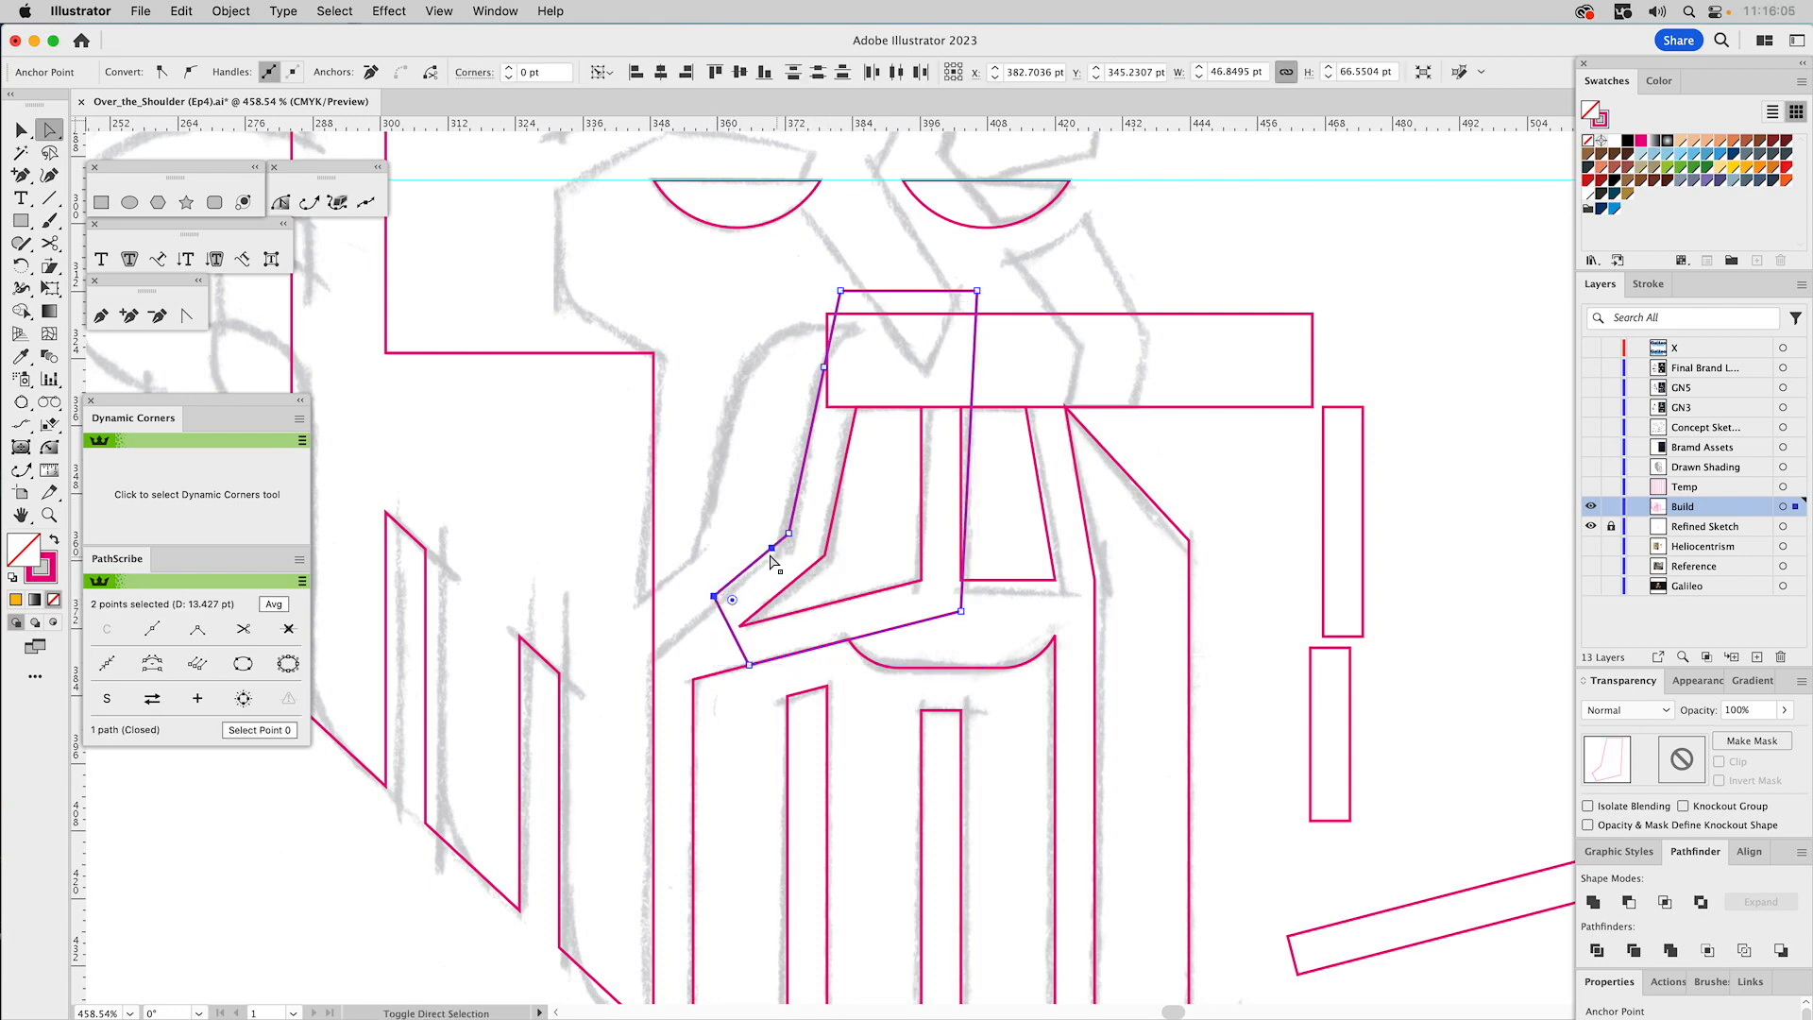
left_click(749, 665, "shift")
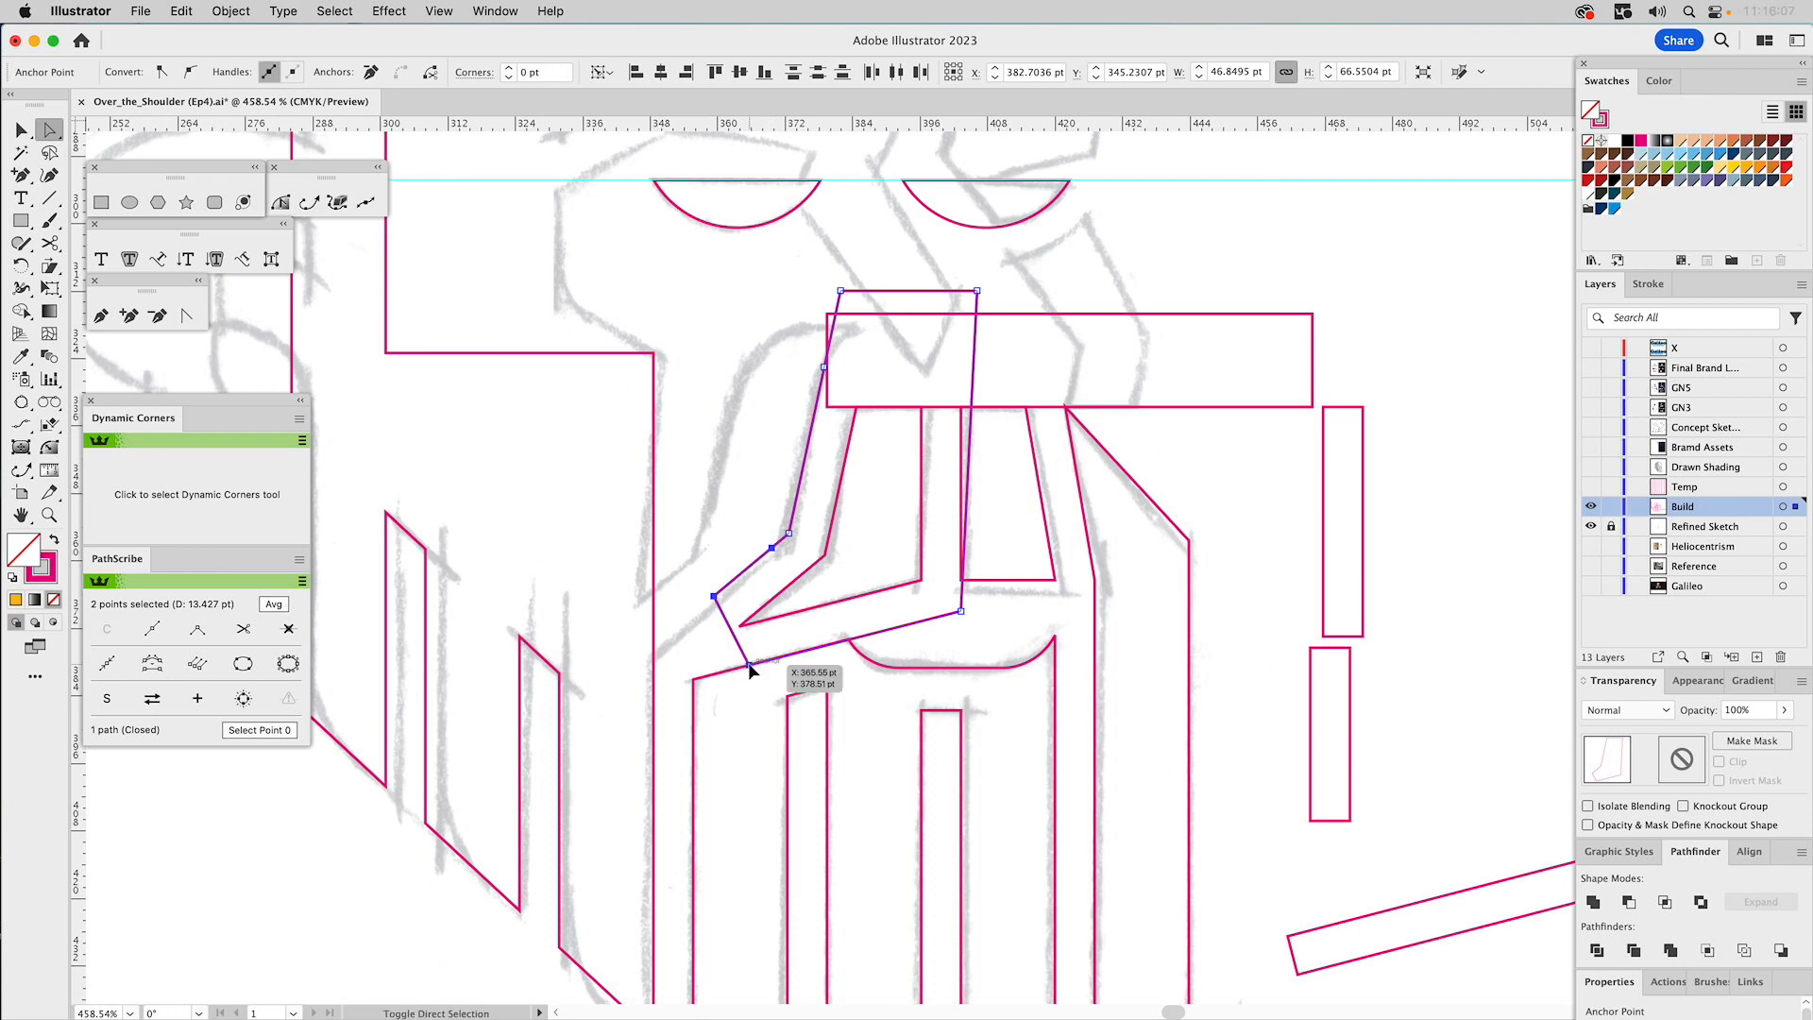
left_click_drag(772, 547, 673, 631)
Remove the two added anchors from the outline's upper and lower rear edges.
left_click(673, 630)
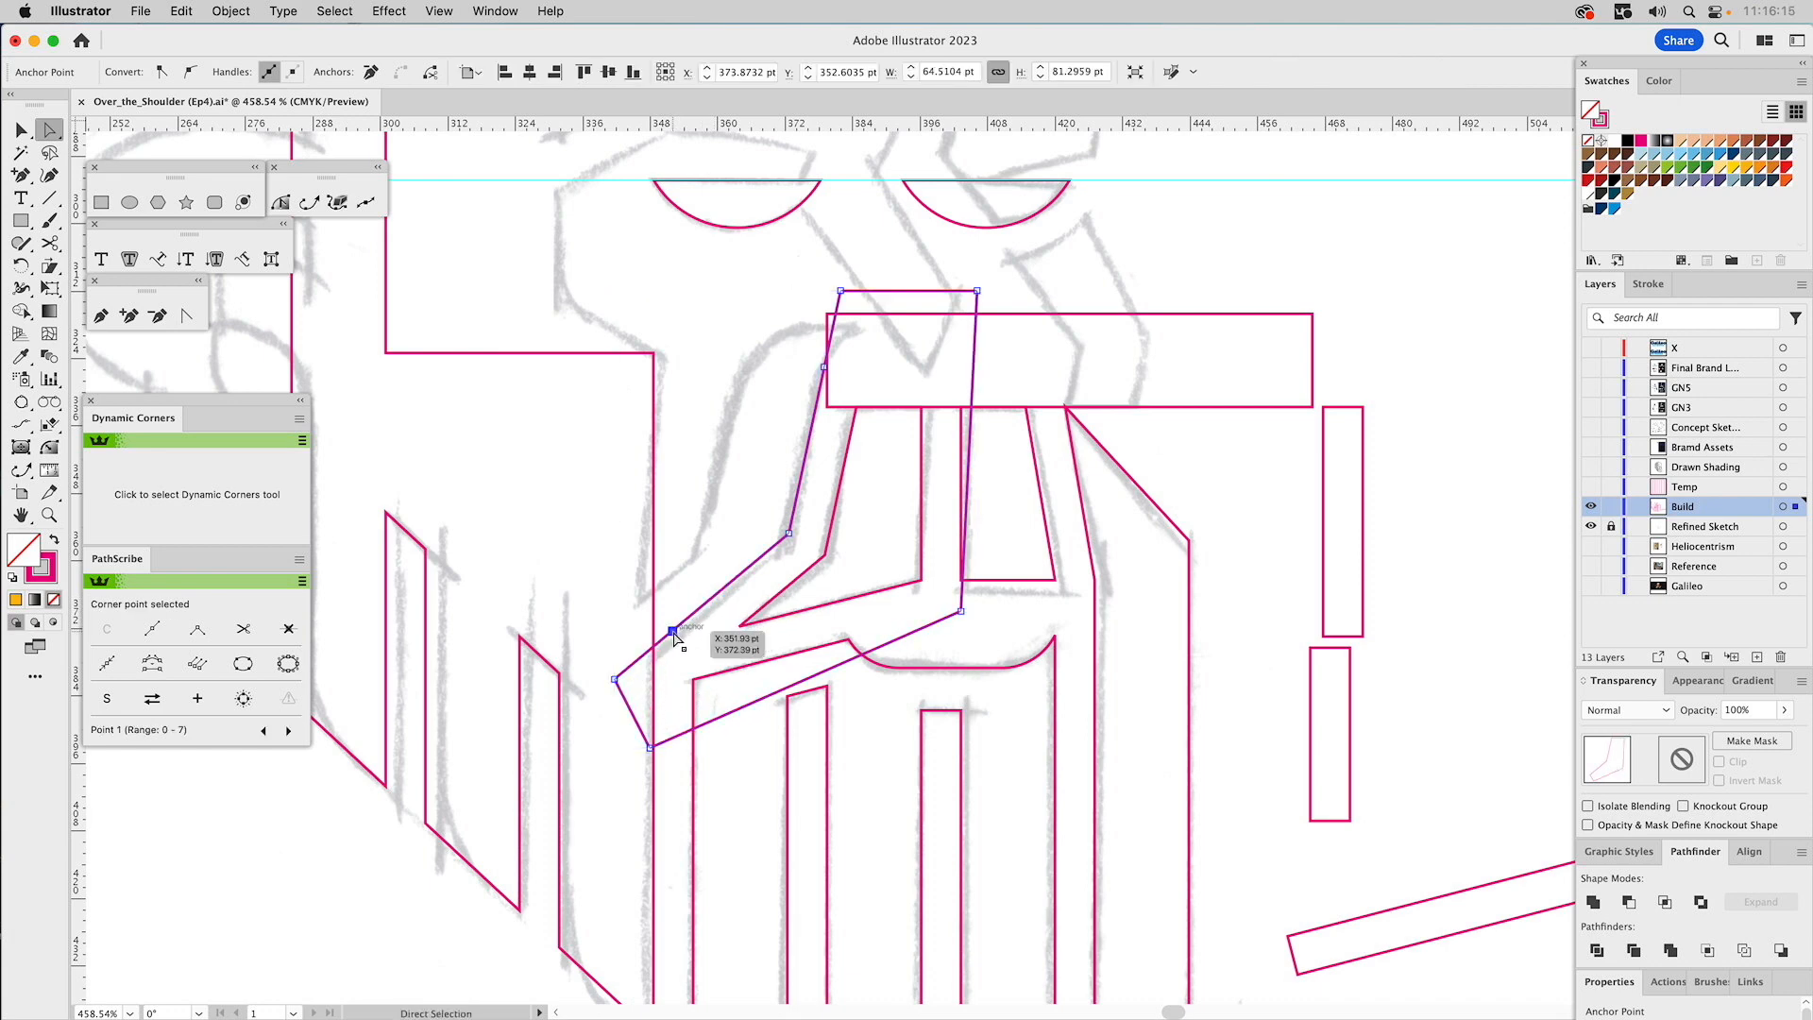
left_click(823, 367, "shift")
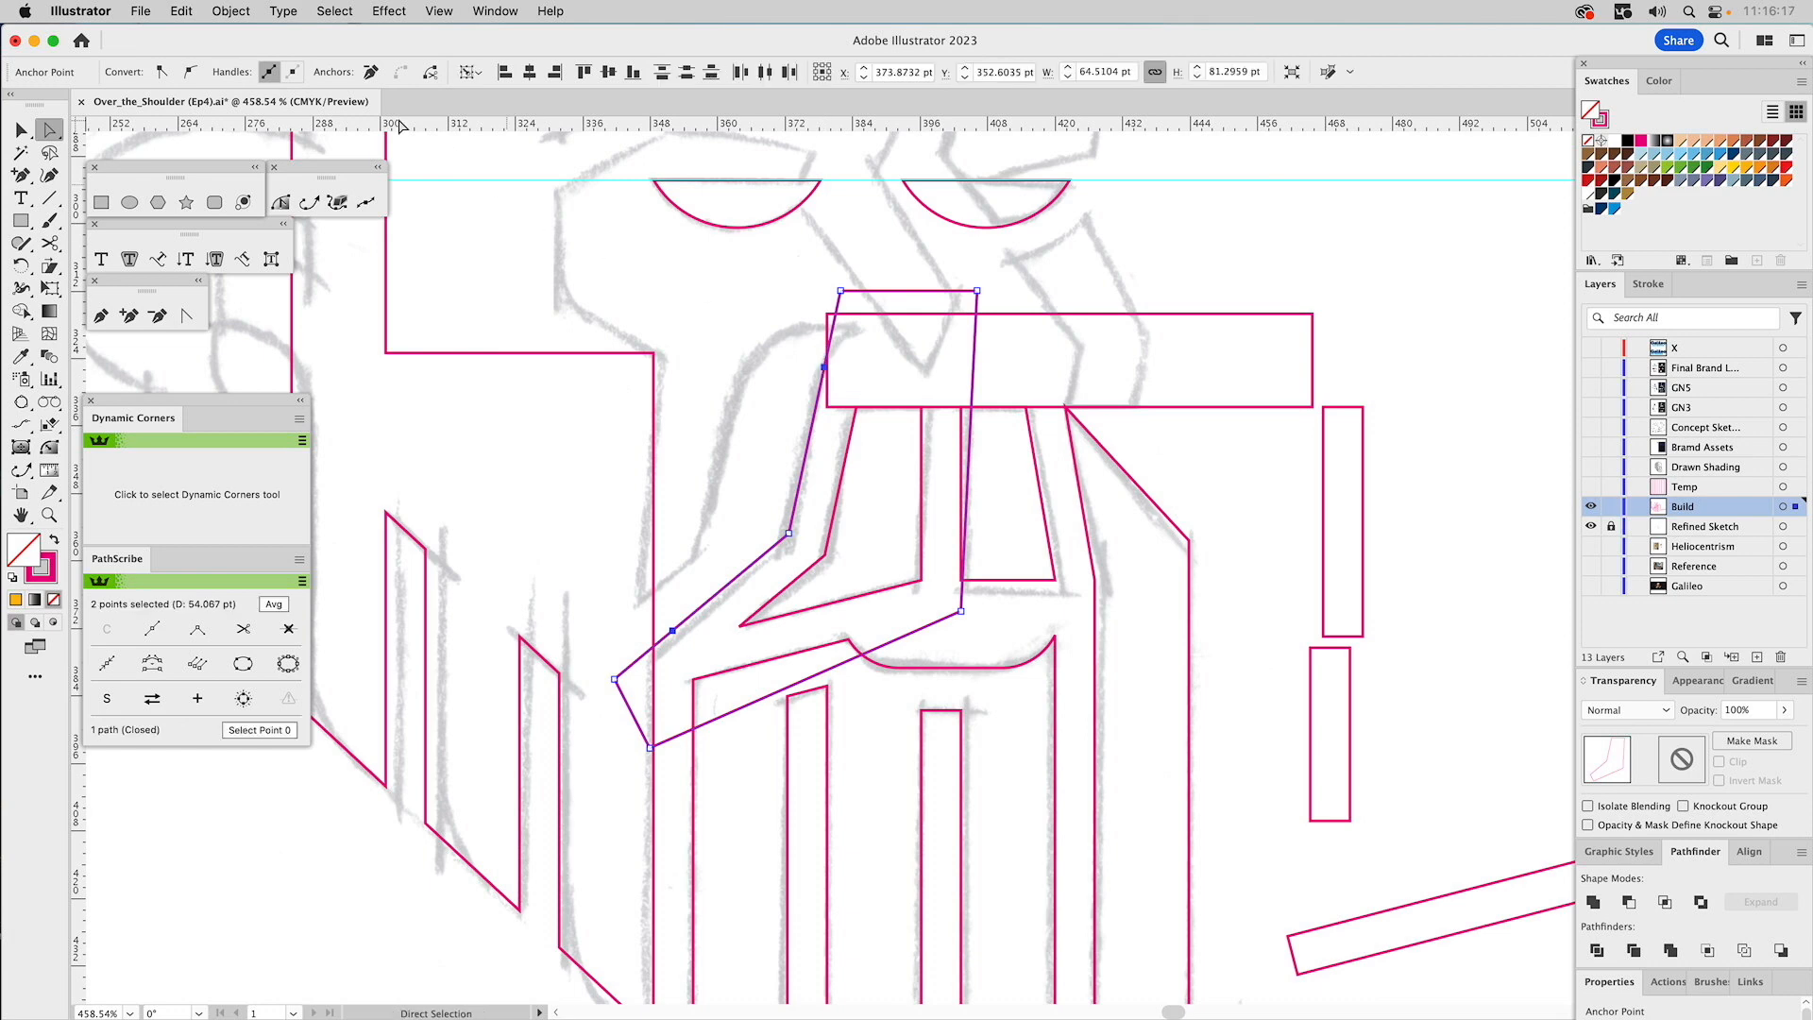
left_click(1287, 235)
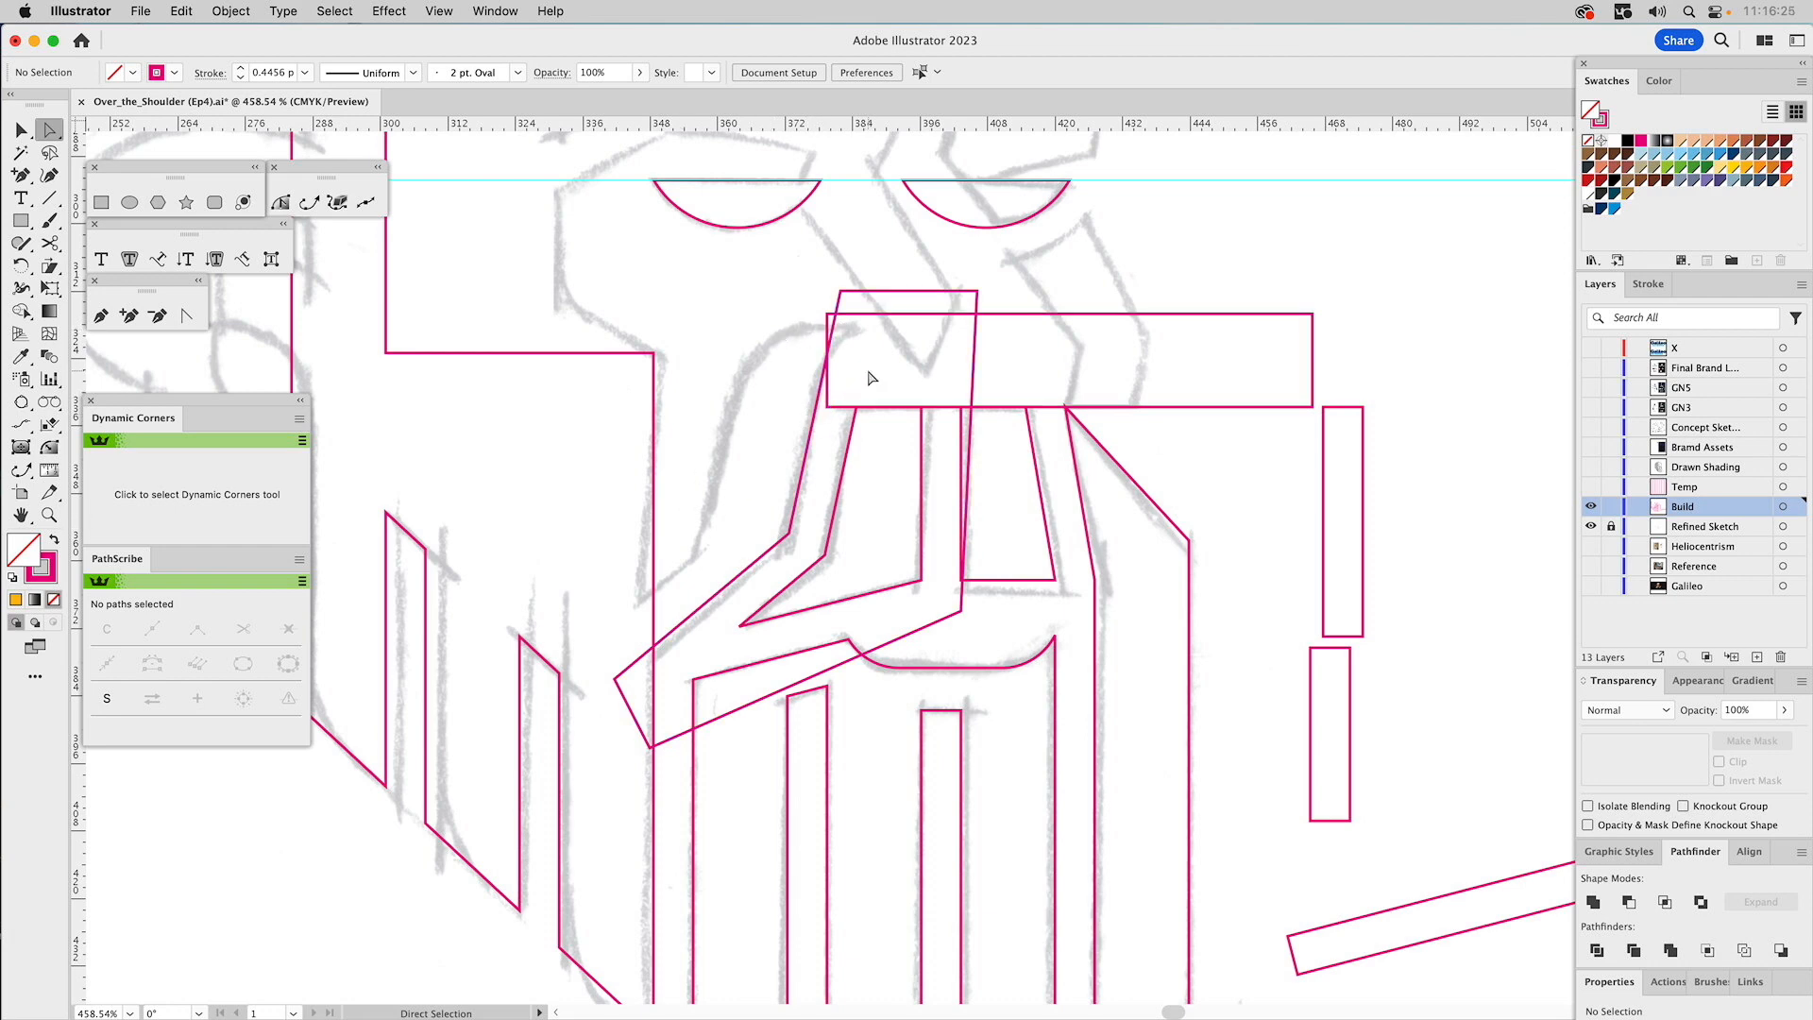
Copy the shorter spare spacer to the outline's rear bend and rotate it flush along the lower slanted rear edge.
key("v")
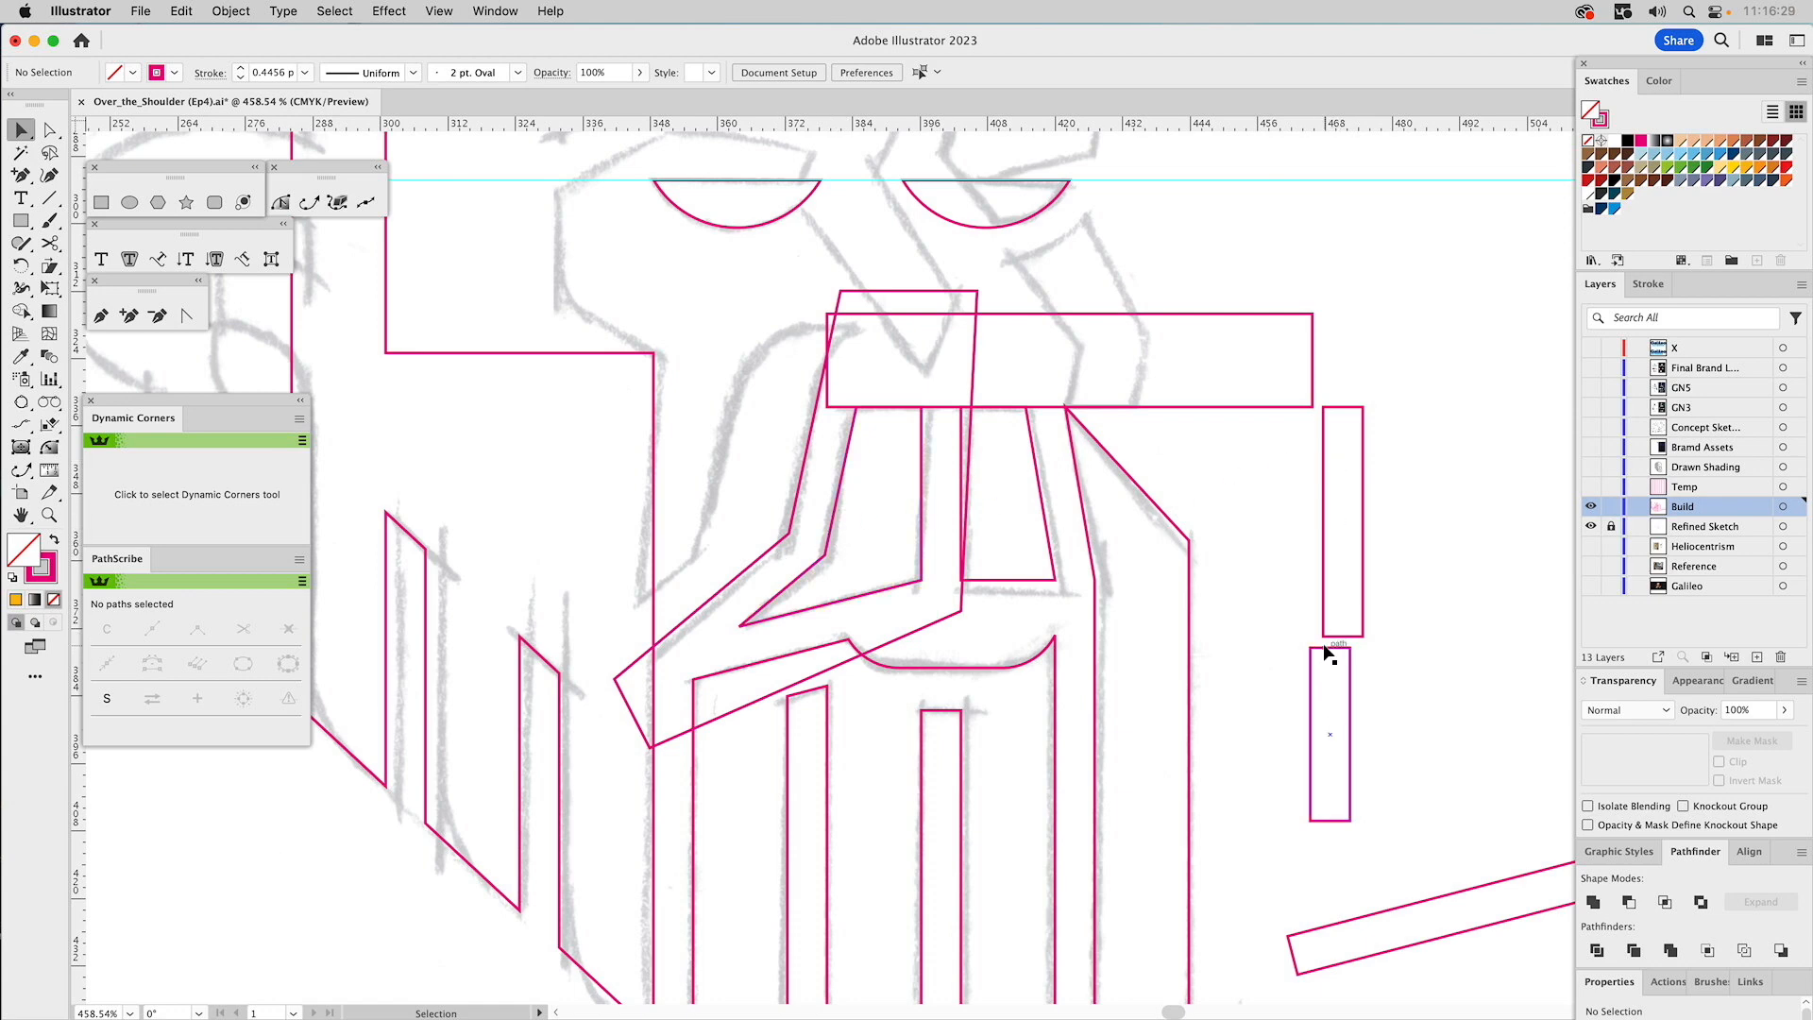
left_click_drag(1327, 658, 791, 538)
left_click(26, 267)
key("v")
left_click_drag(787, 635, 732, 628)
key("super+z")
left_click_drag(789, 638, 706, 601)
key("v")
left_click(747, 434)
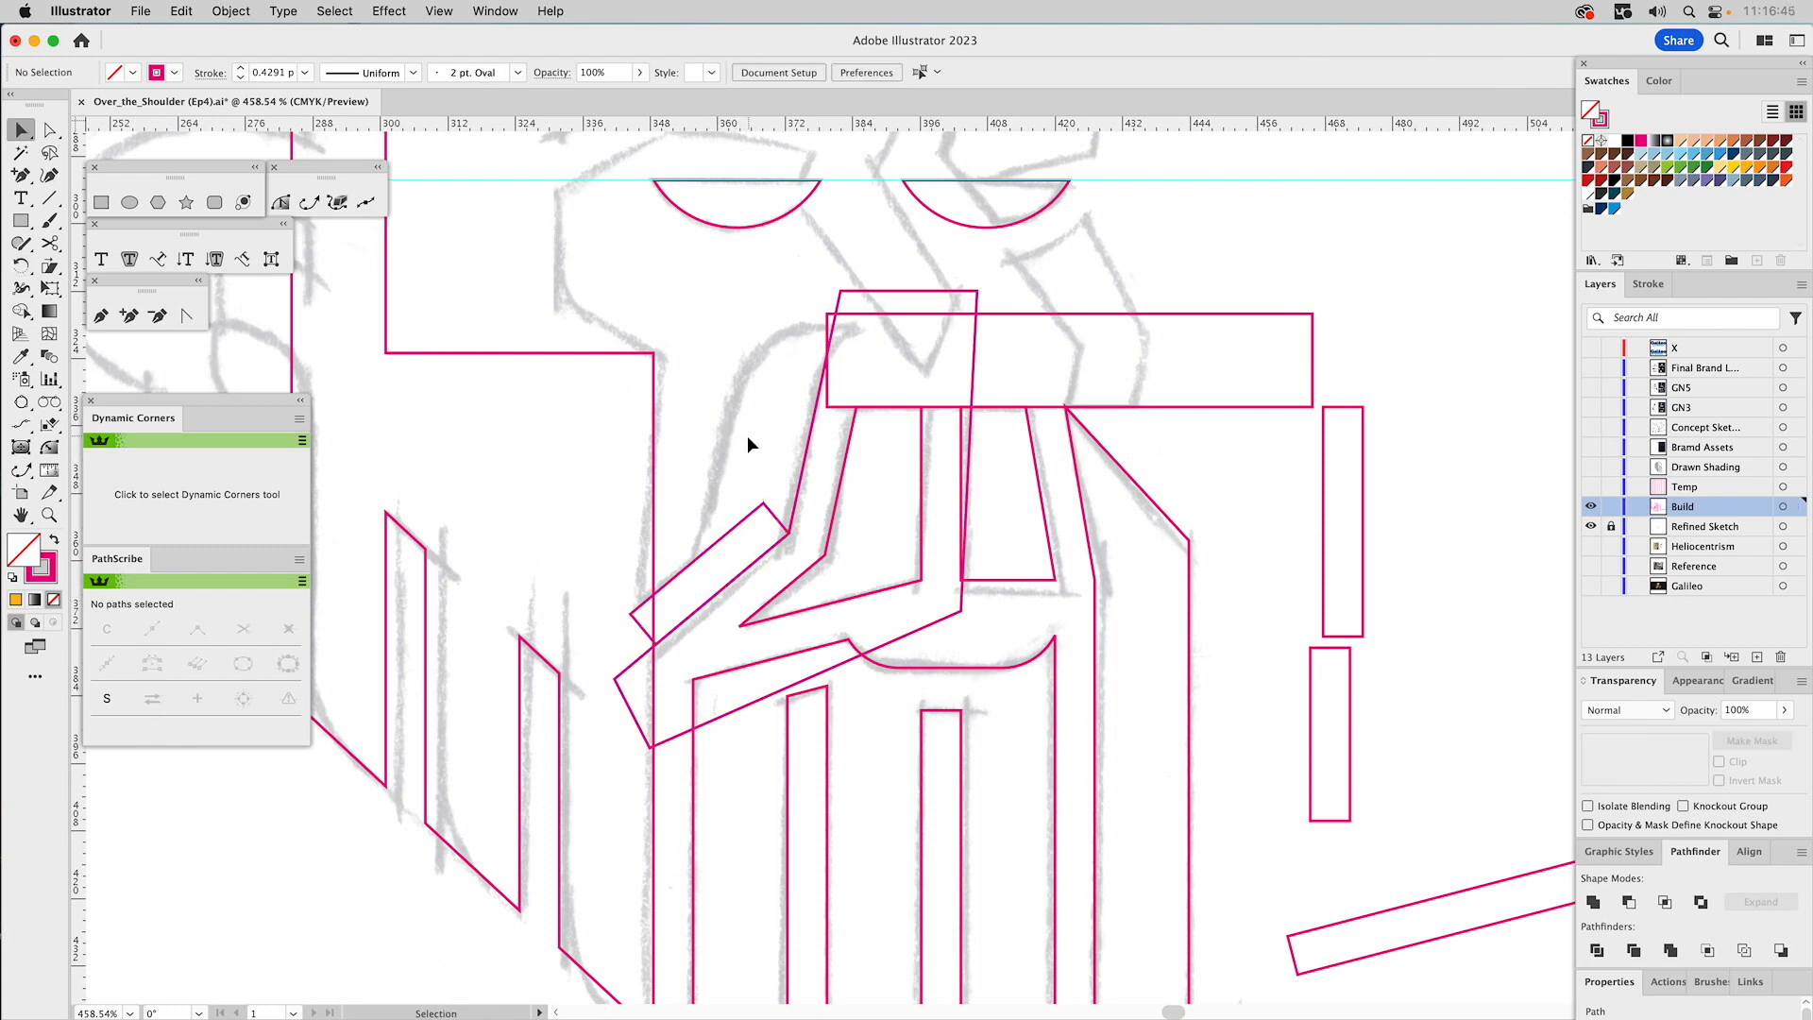
Duplicate the extended outline about 17 pt rearward and 6 pt down beside the slanted spacer, and unite the copy with the spacer.
left_click(129, 315)
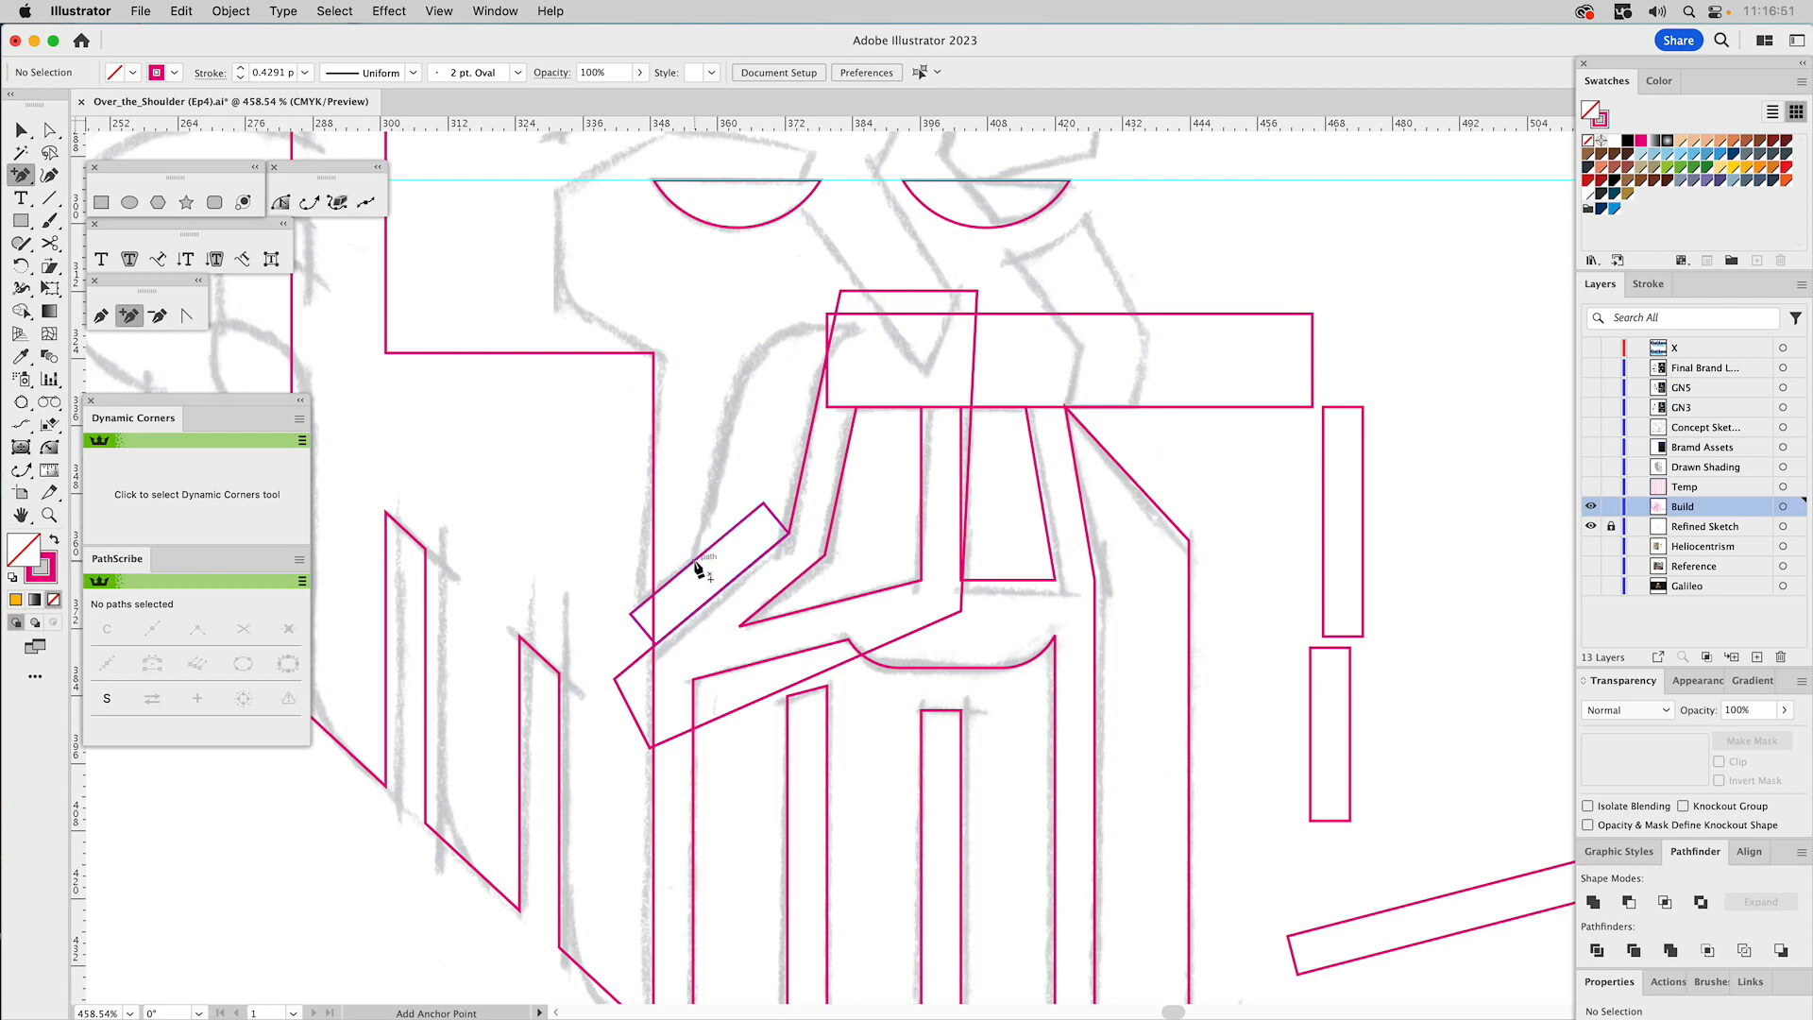
key("v")
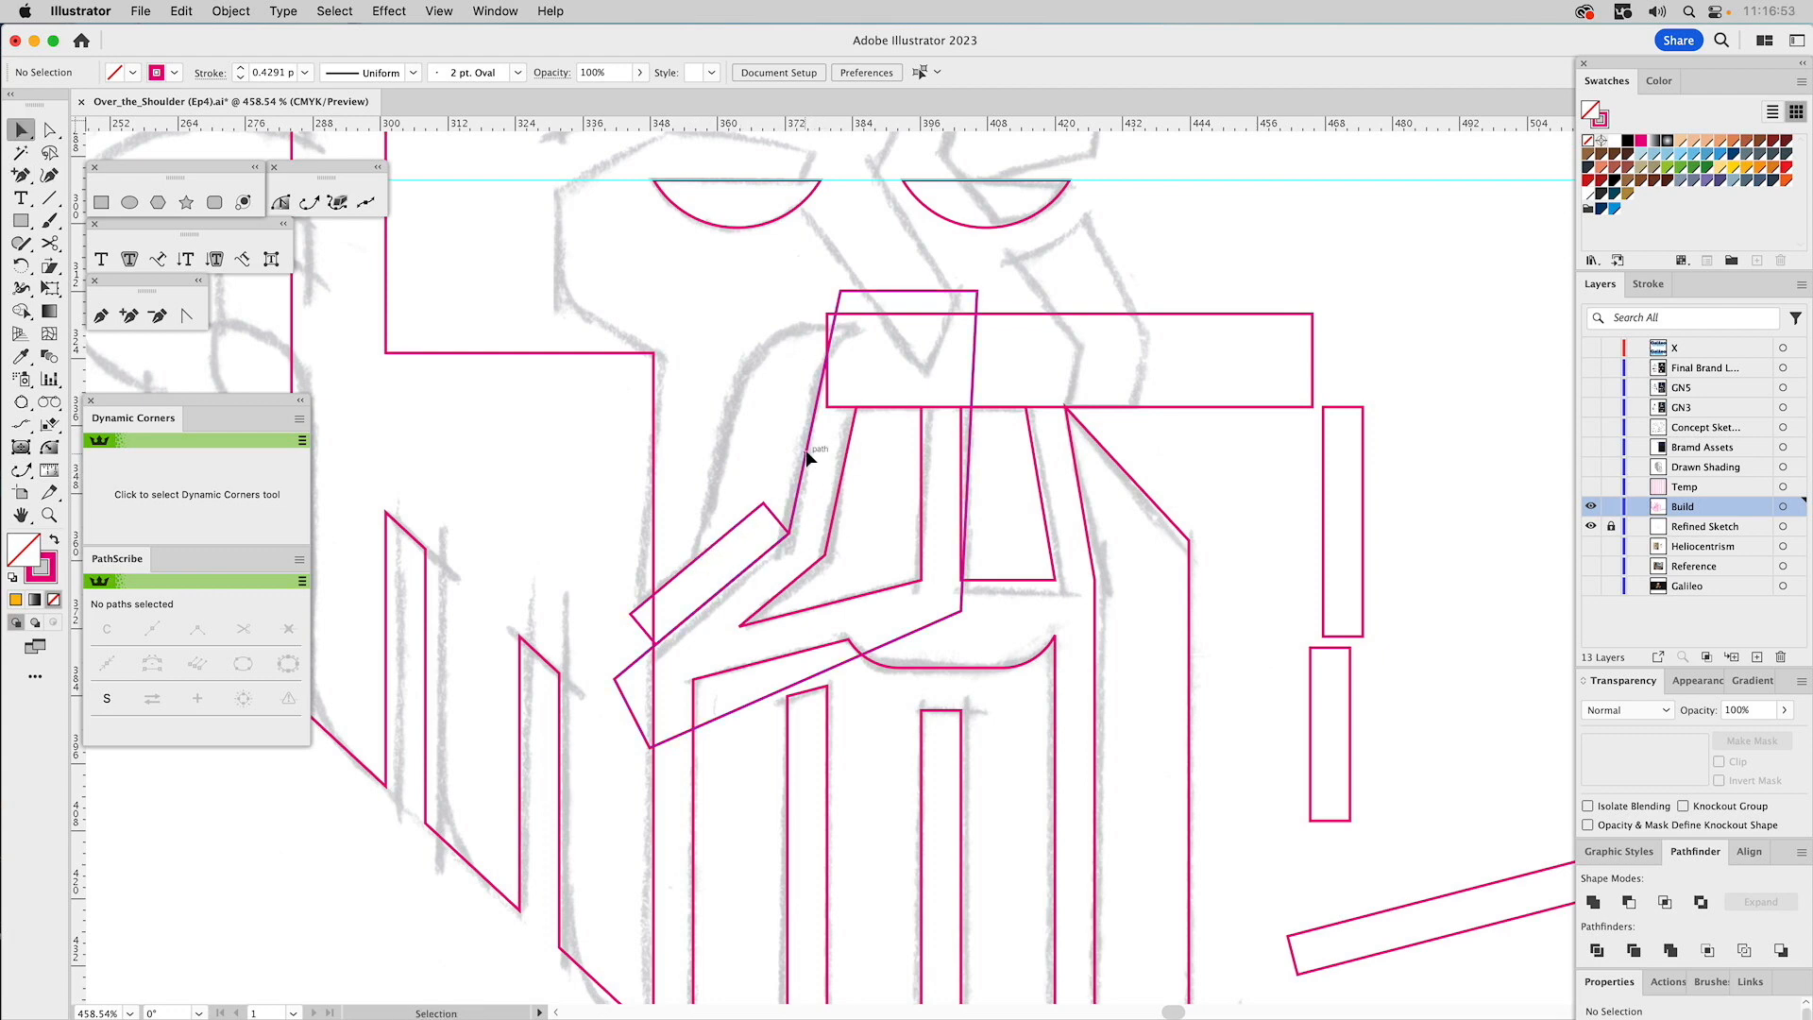
left_click(809, 456)
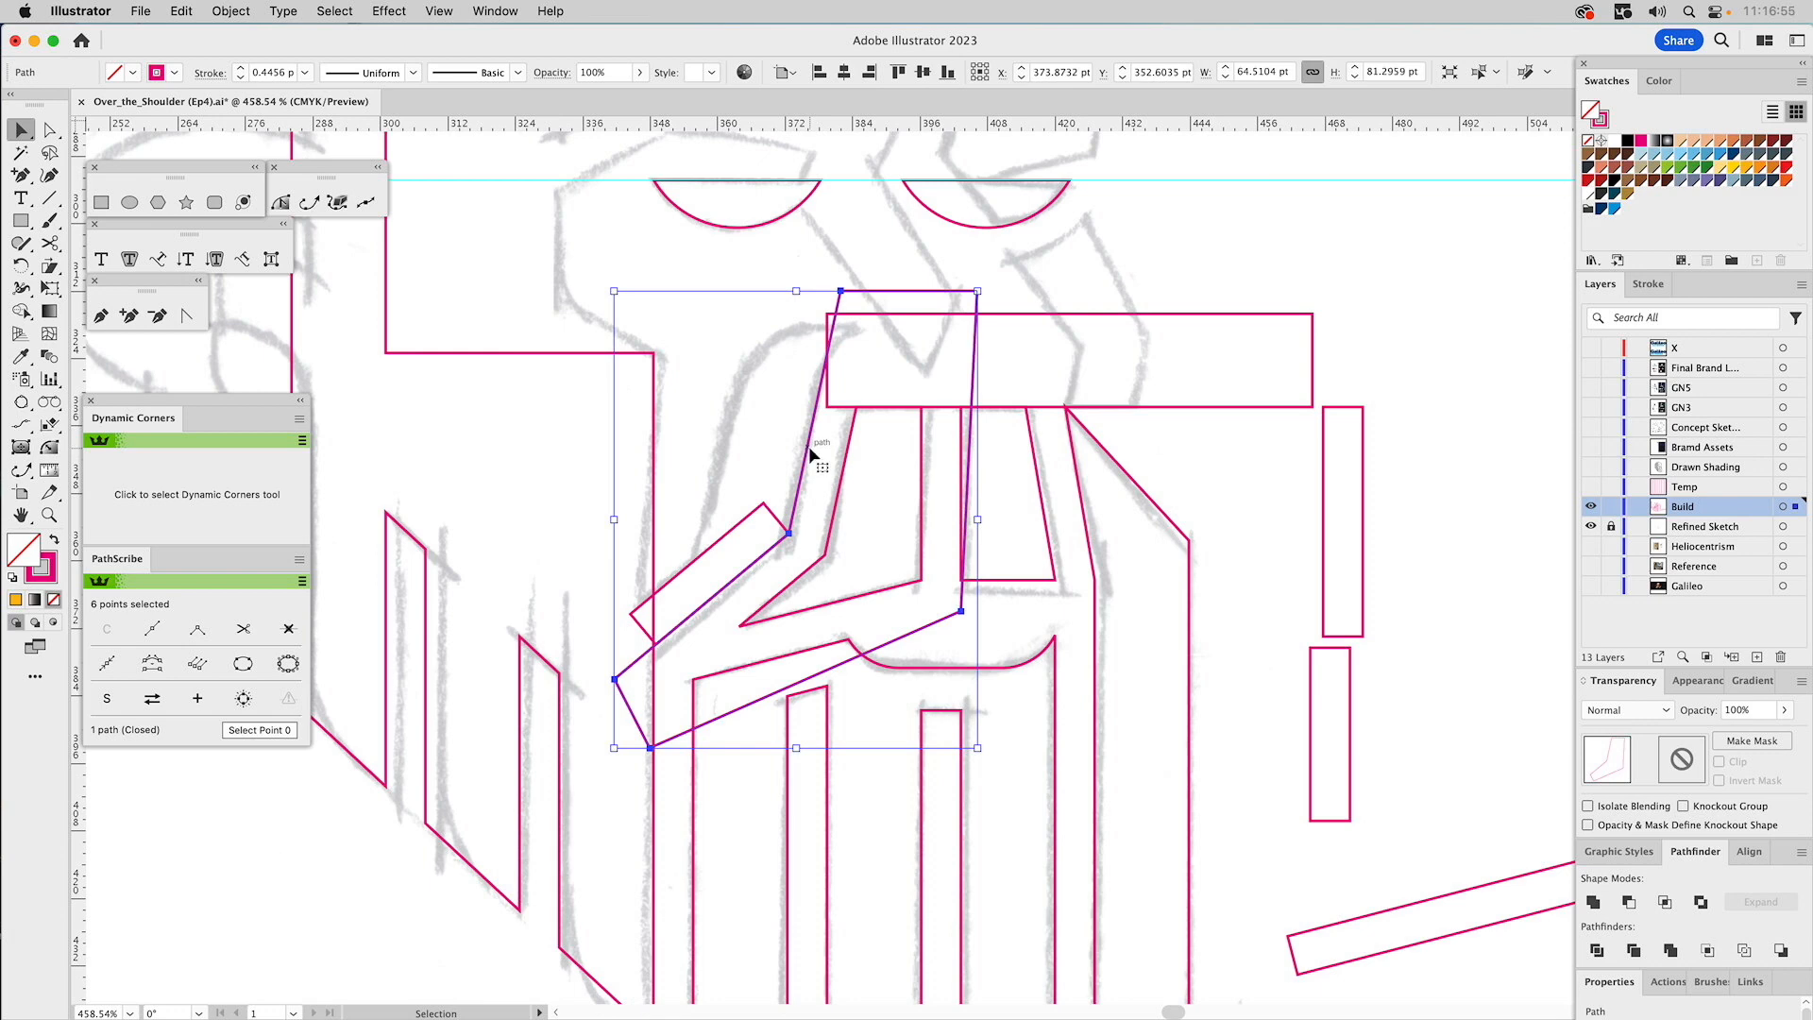
left_click_drag(808, 449, 712, 483)
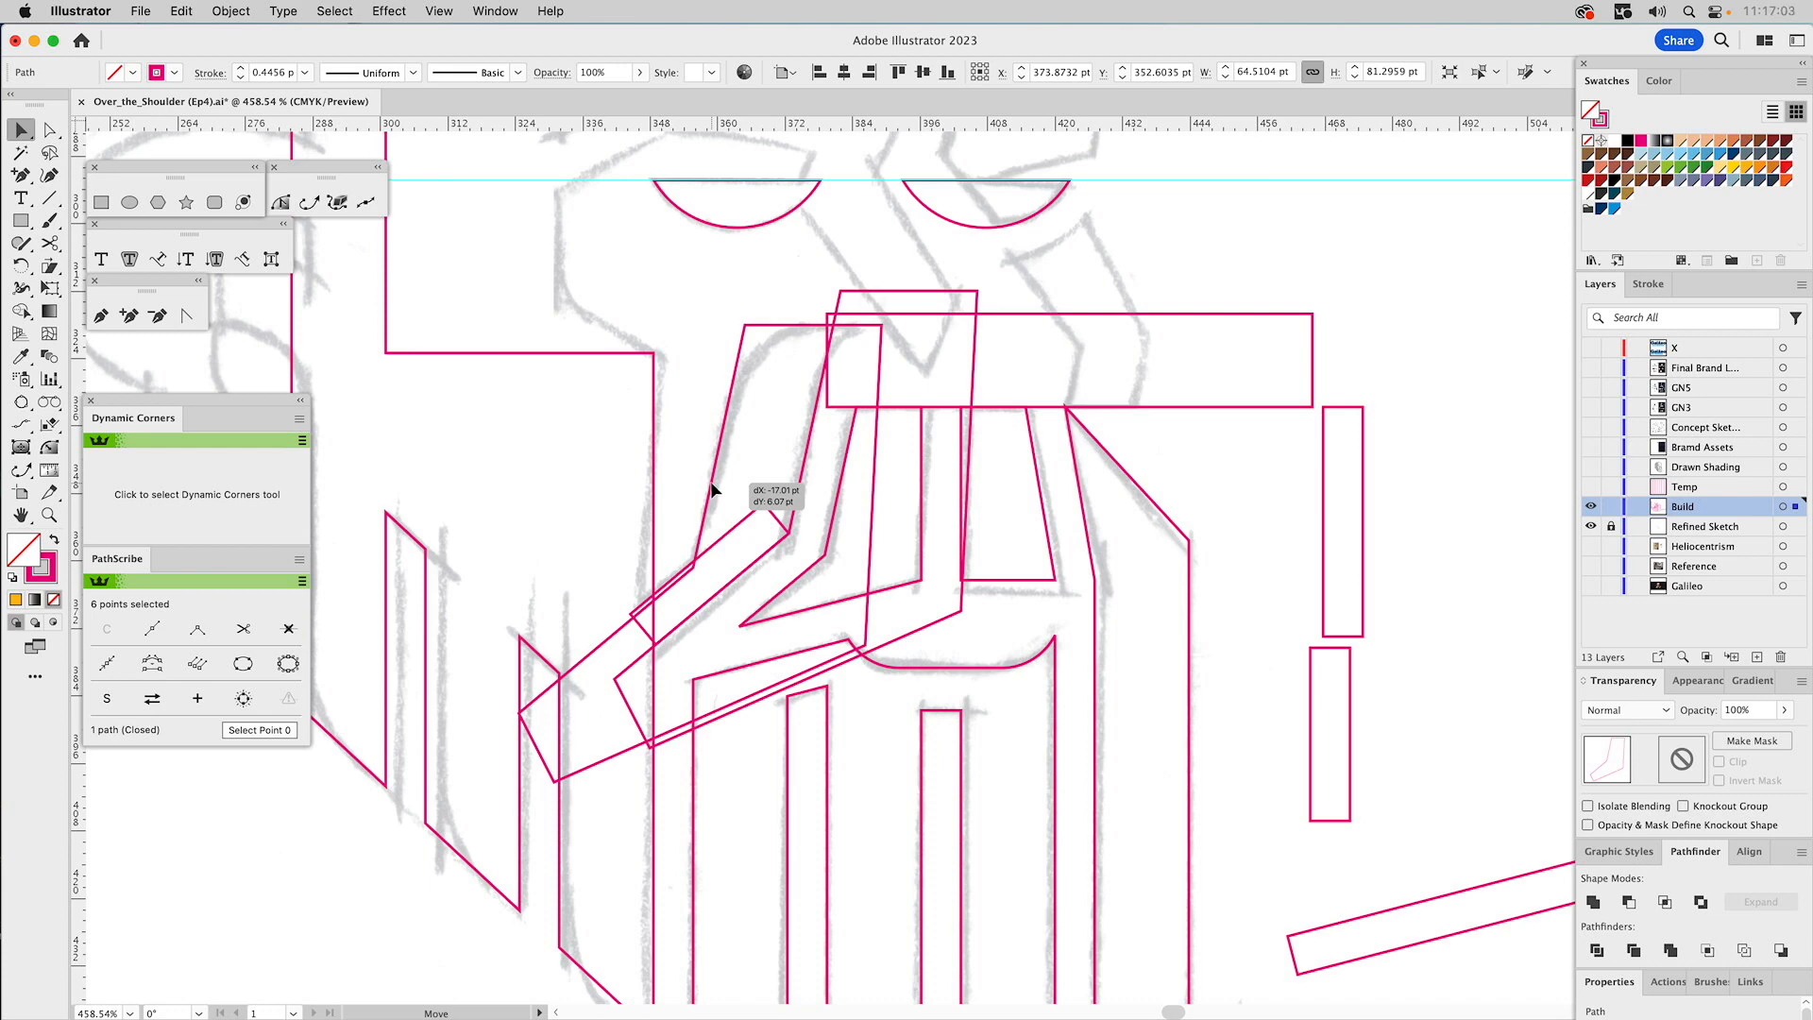
left_click_drag(711, 484, 713, 484)
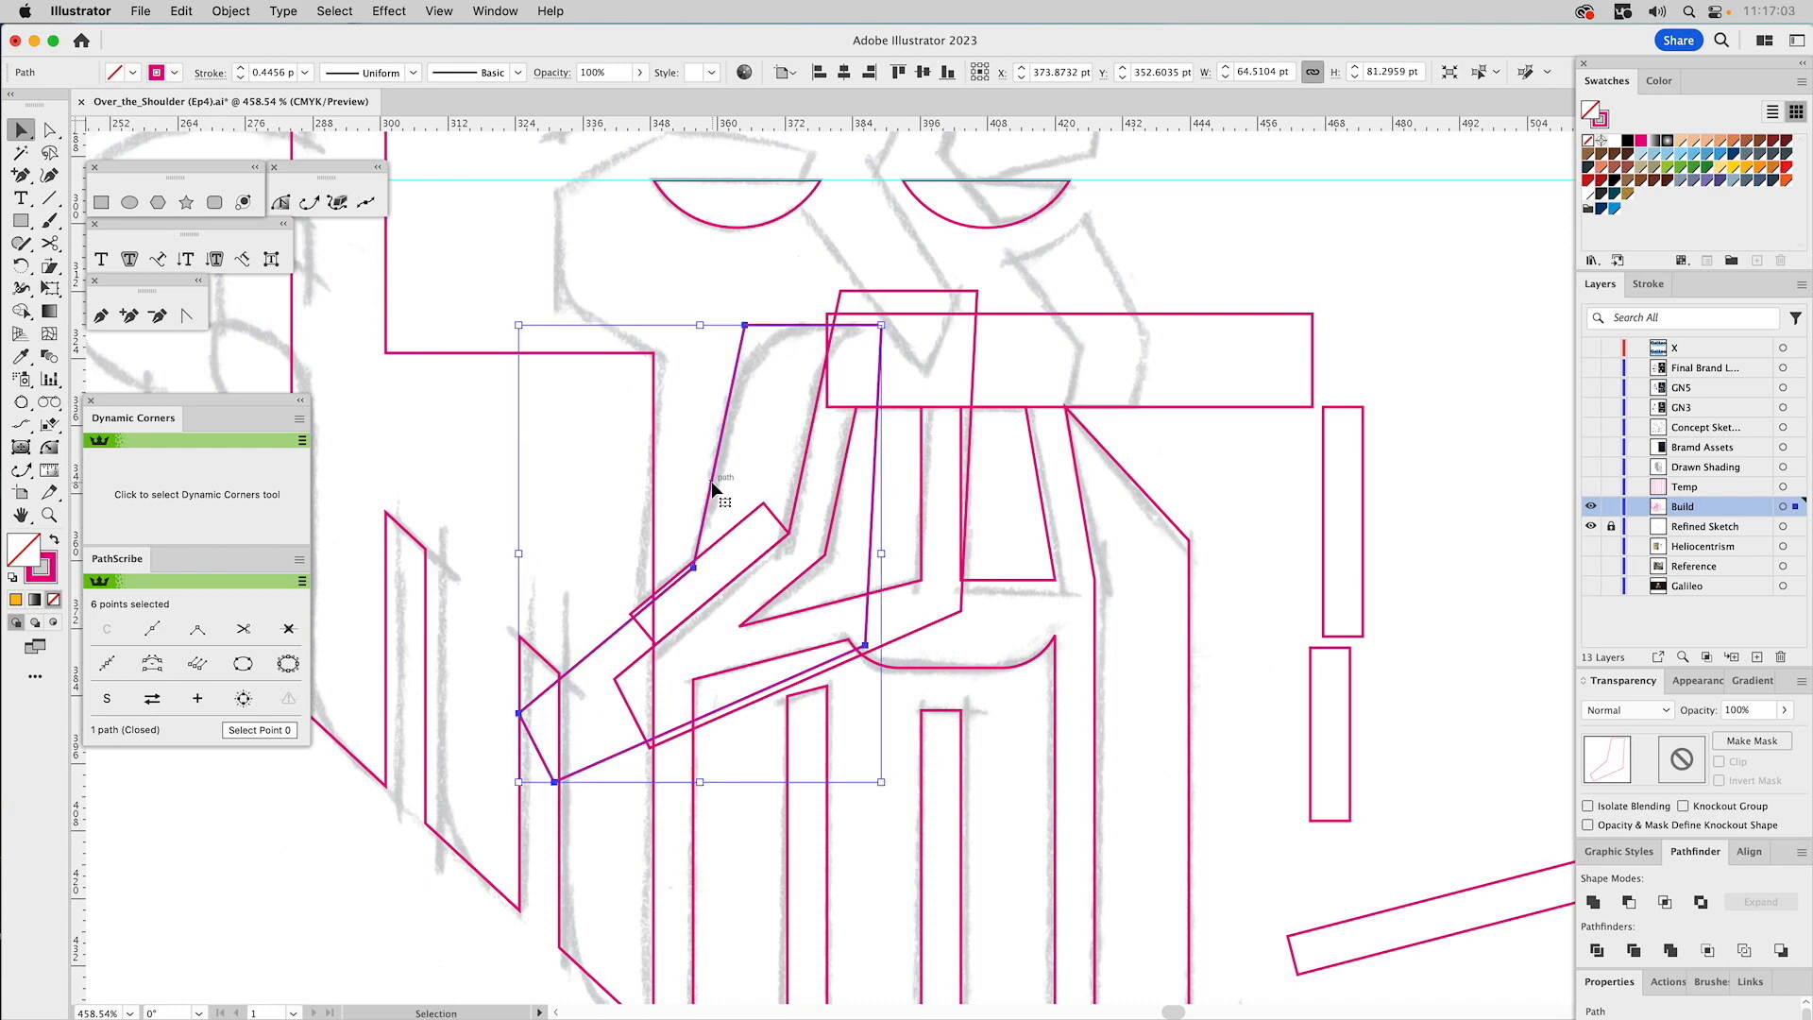
left_click(707, 557, "shift")
left_click(1593, 902)
Draw a rectangle about 43.3 by 12.6 pt over the original outline's top and subtract it from the outline.
left_click(805, 487)
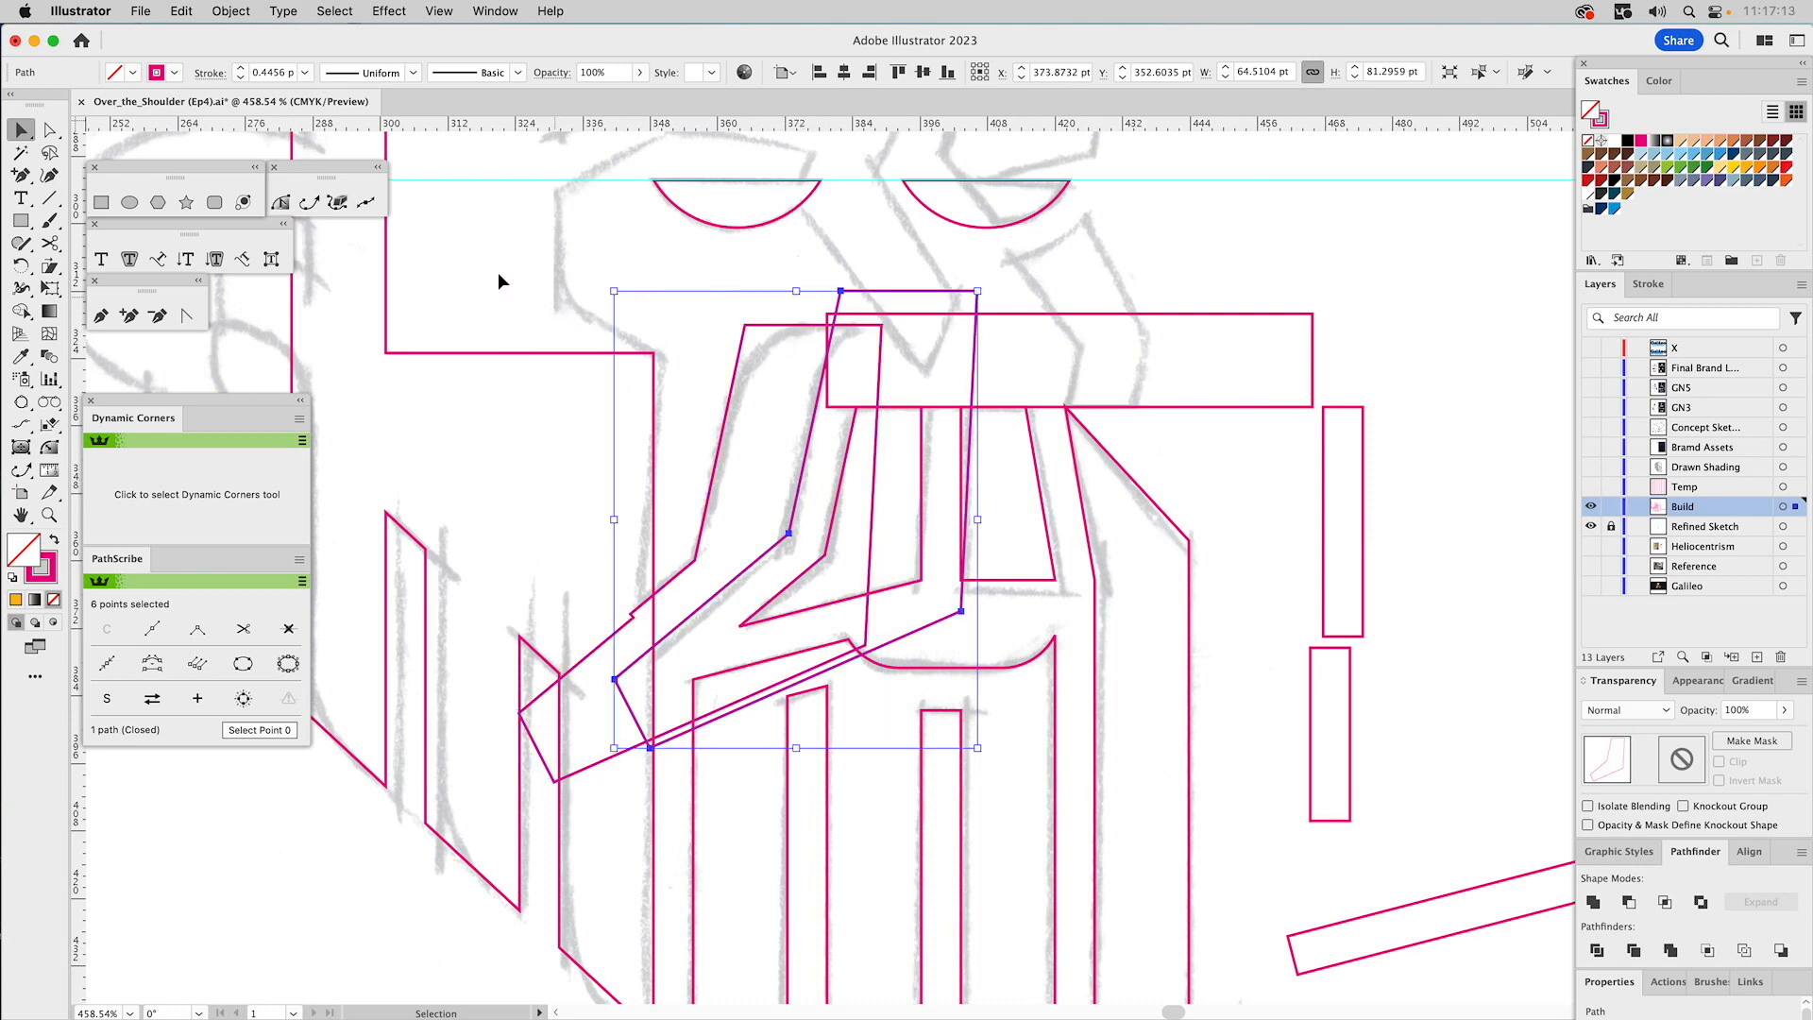
left_click(102, 203)
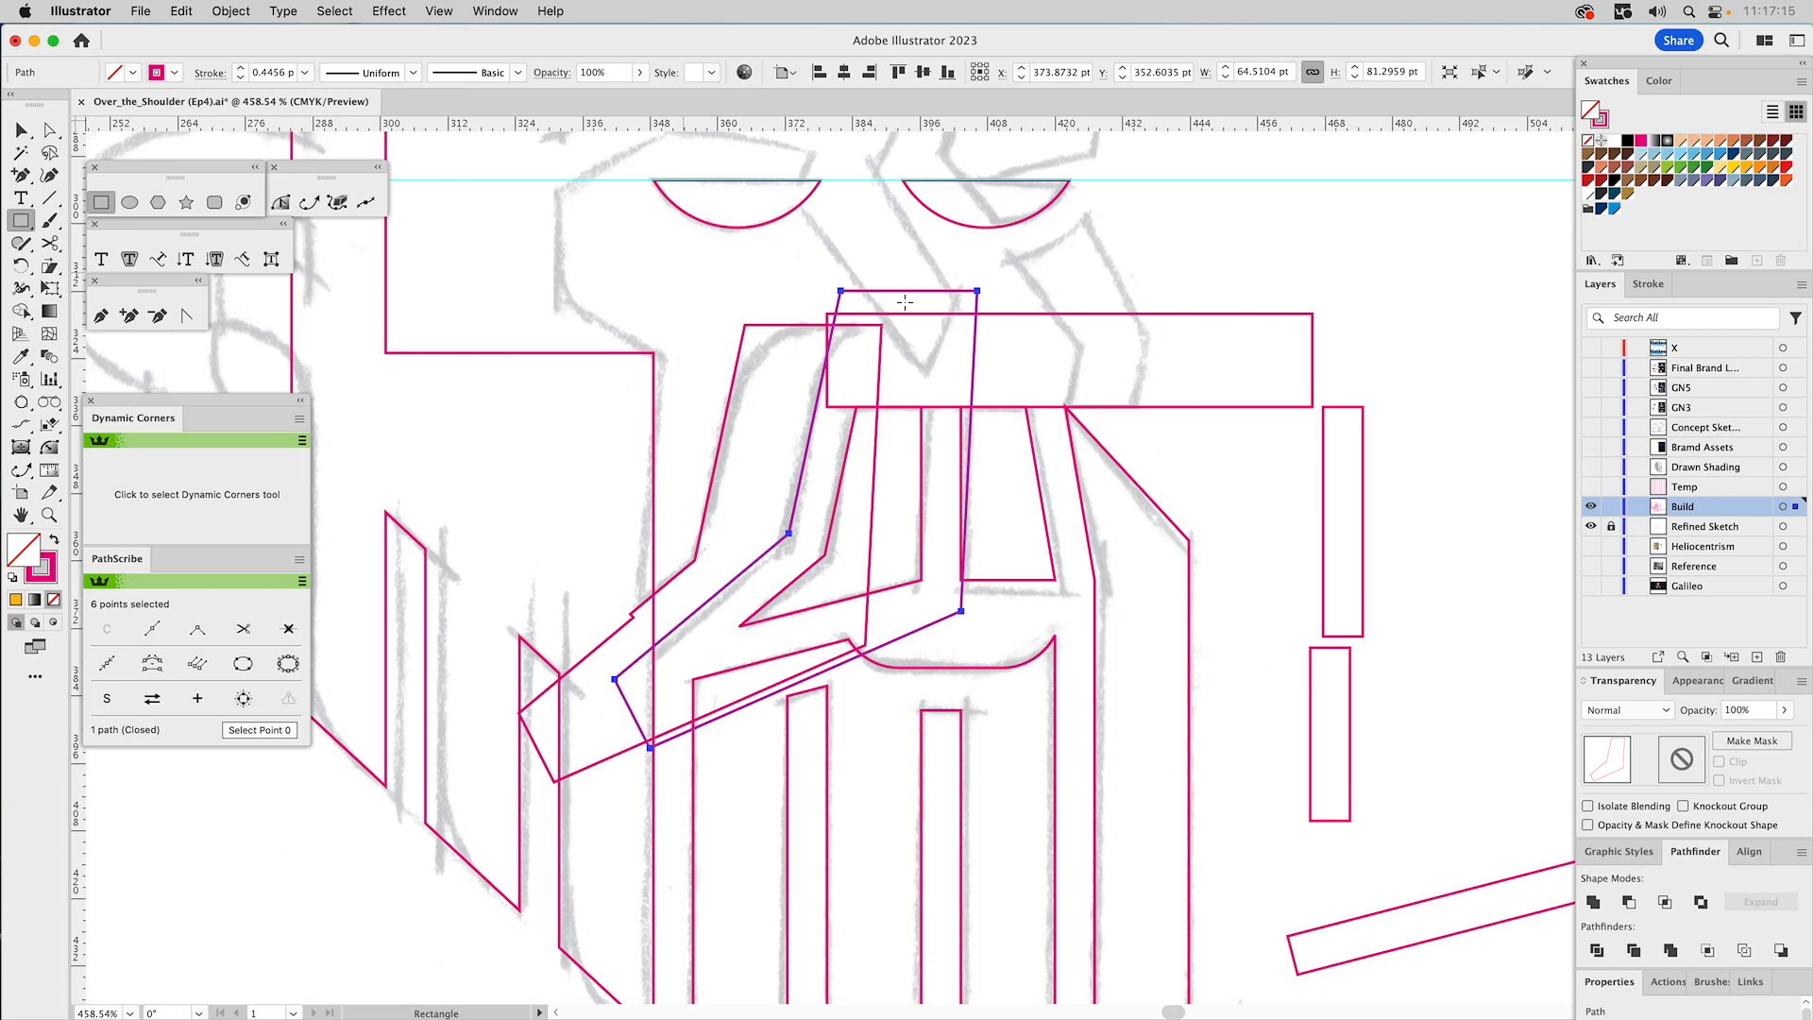
left_click_drag(798, 249, 1041, 319)
key("v")
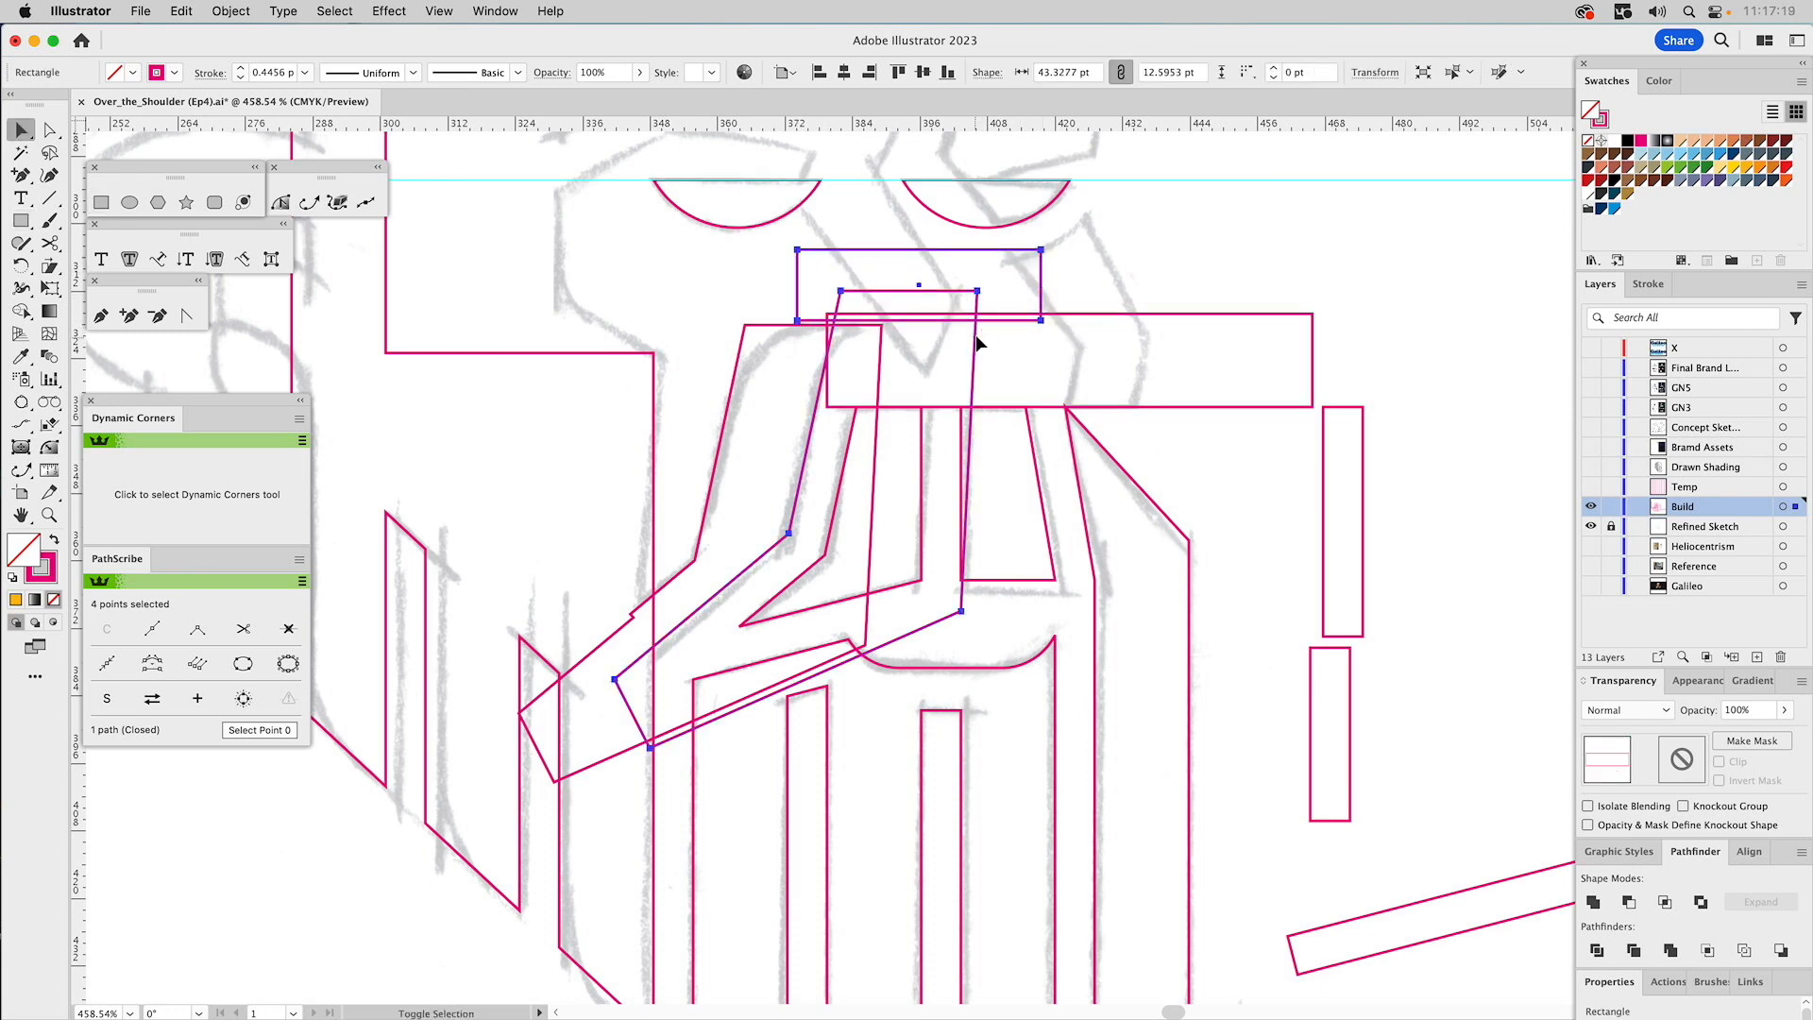
left_click(976, 342, "shift")
left_click(1627, 901)
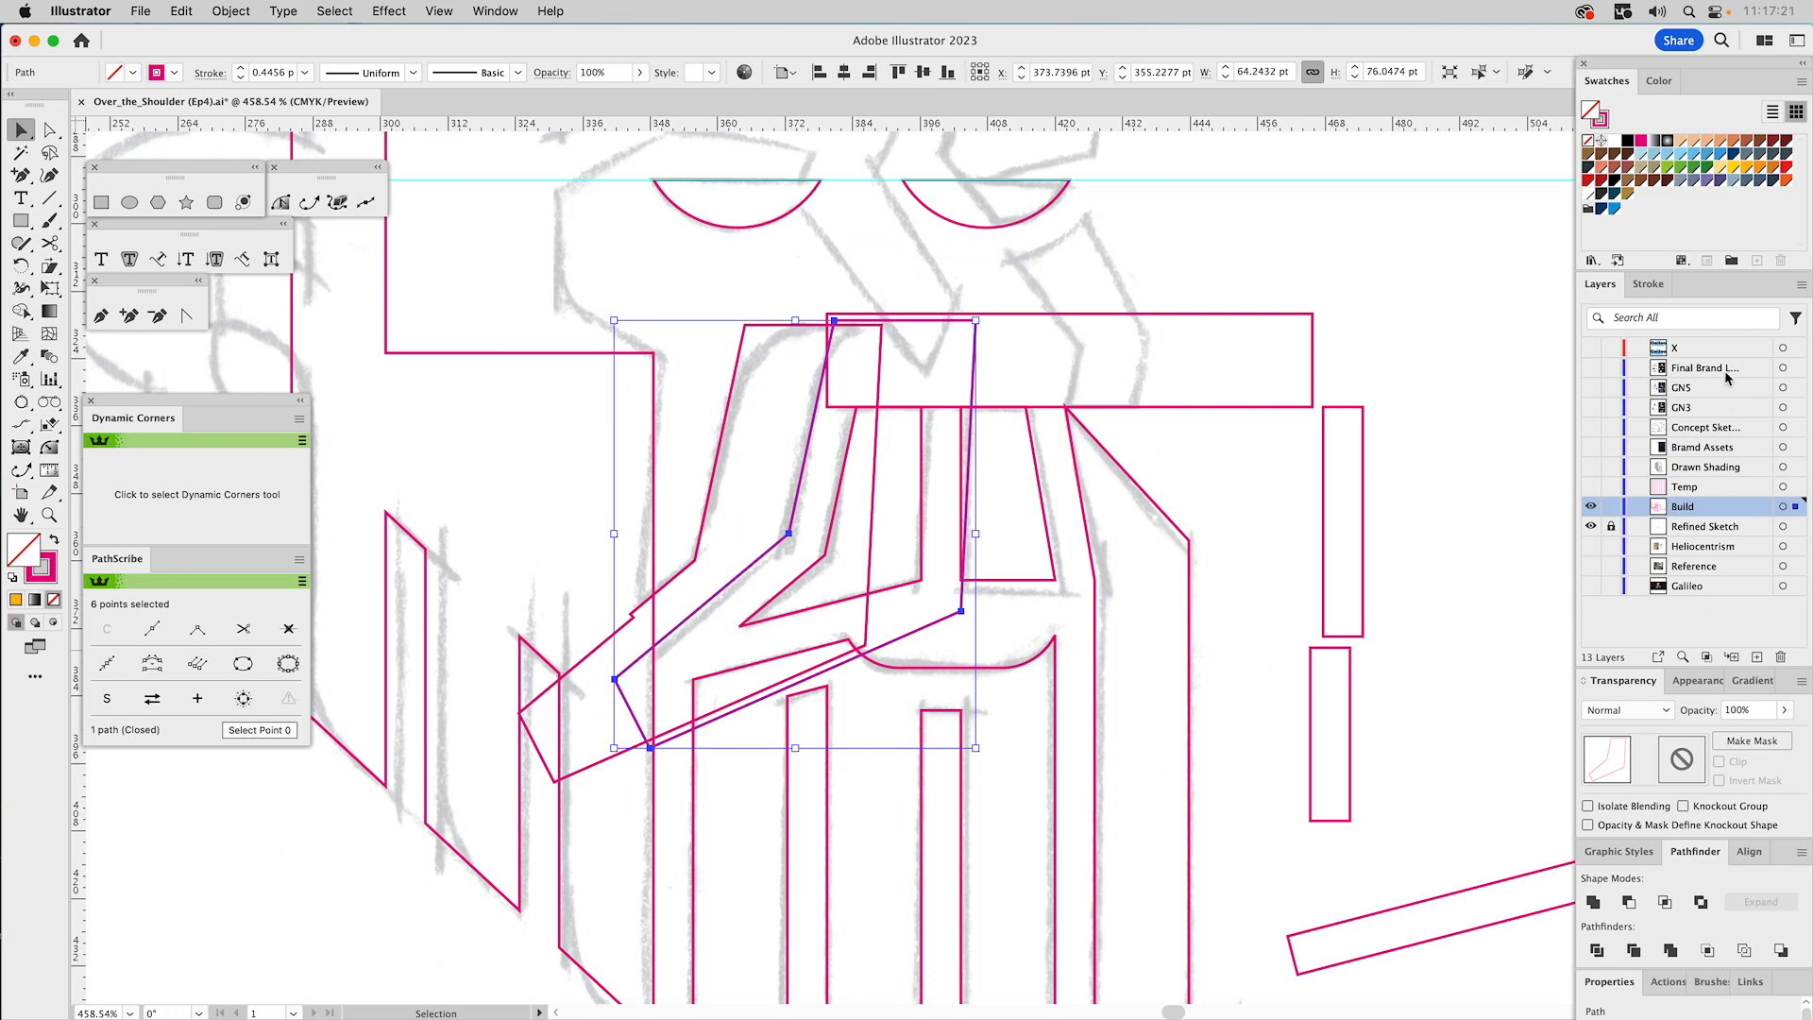
Fill the trimmed outline with blue and round its top rear corner to 9.397 pt.
left_click(1721, 155)
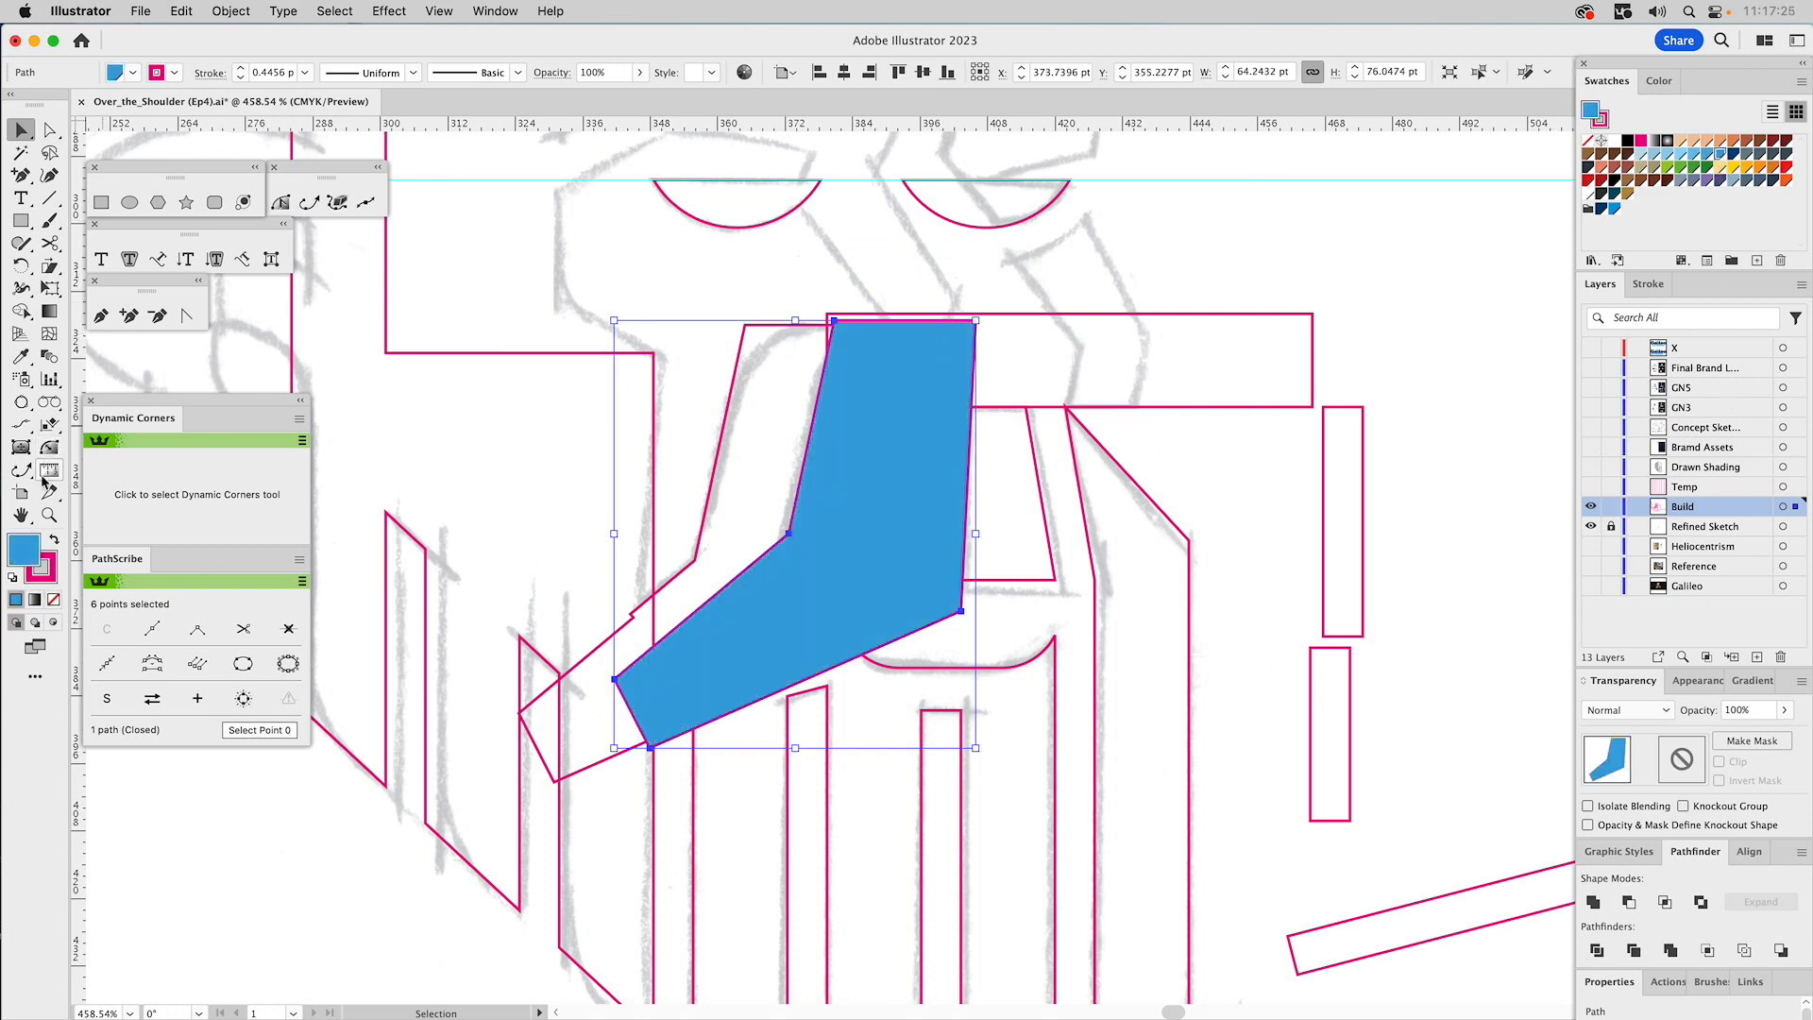
left_click(49, 447)
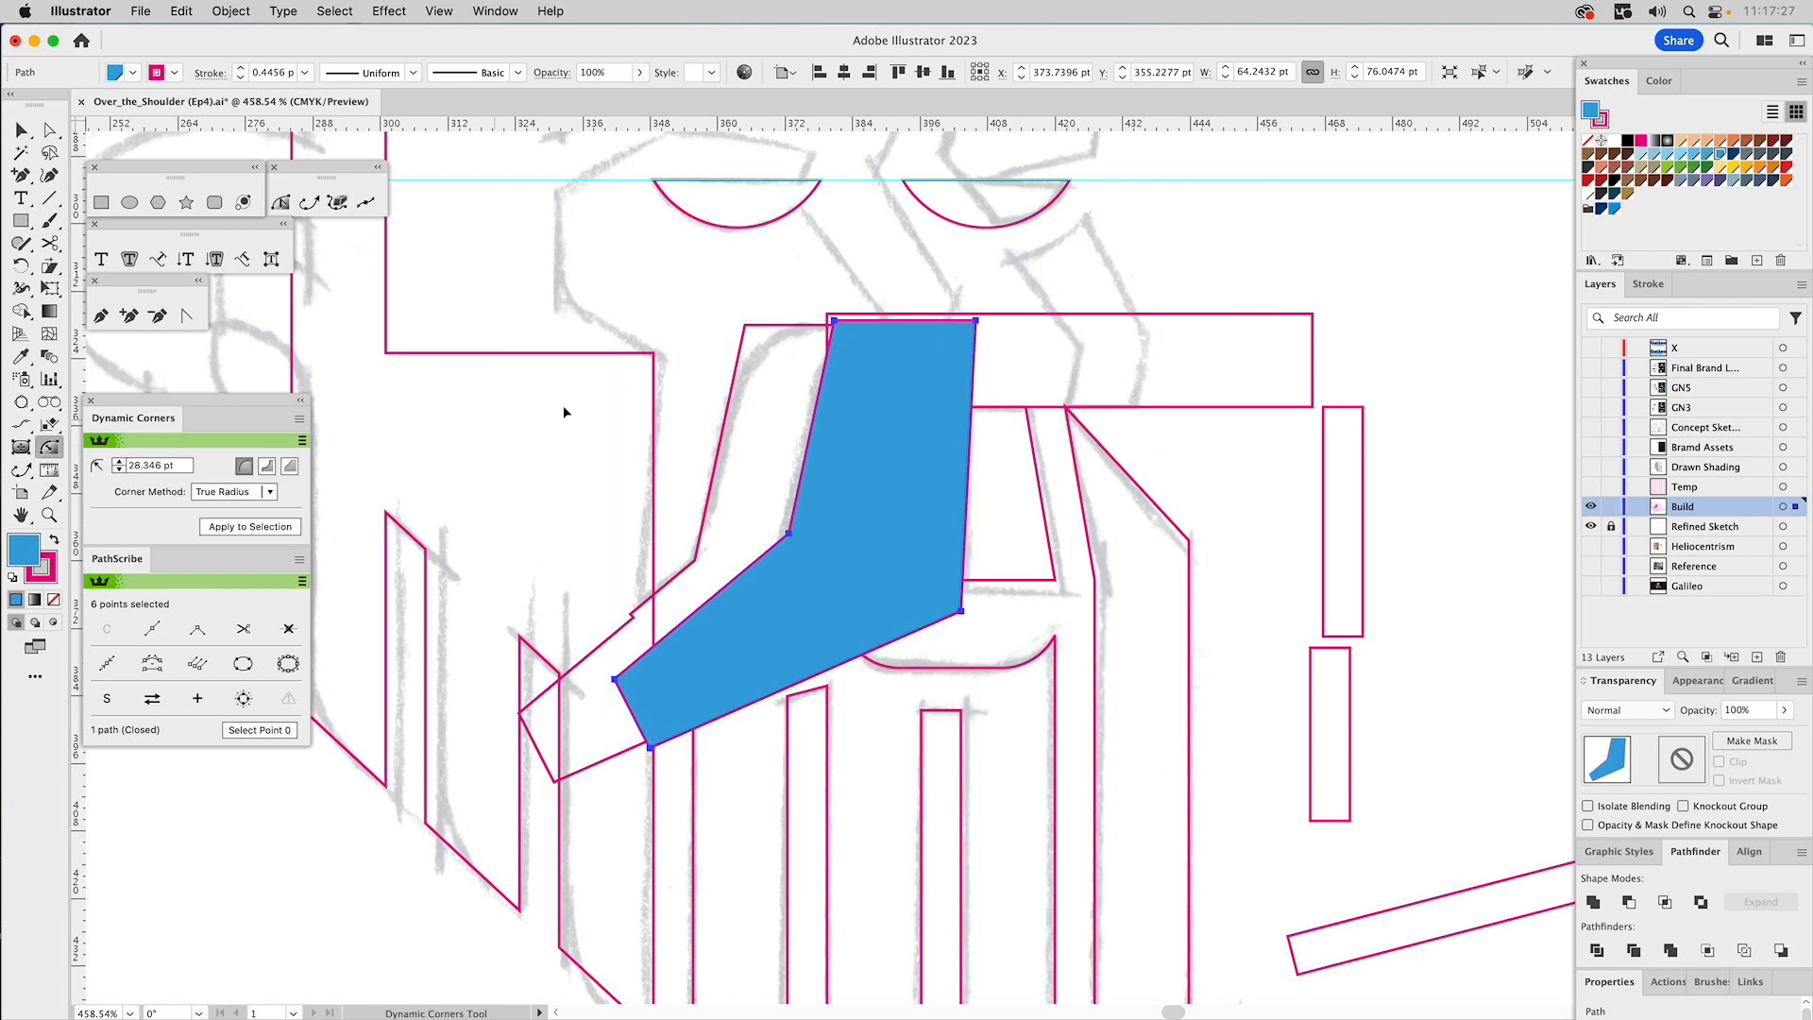
left_click_drag(837, 326, 875, 376)
left_click_drag(912, 419, 1125, 473)
key("v")
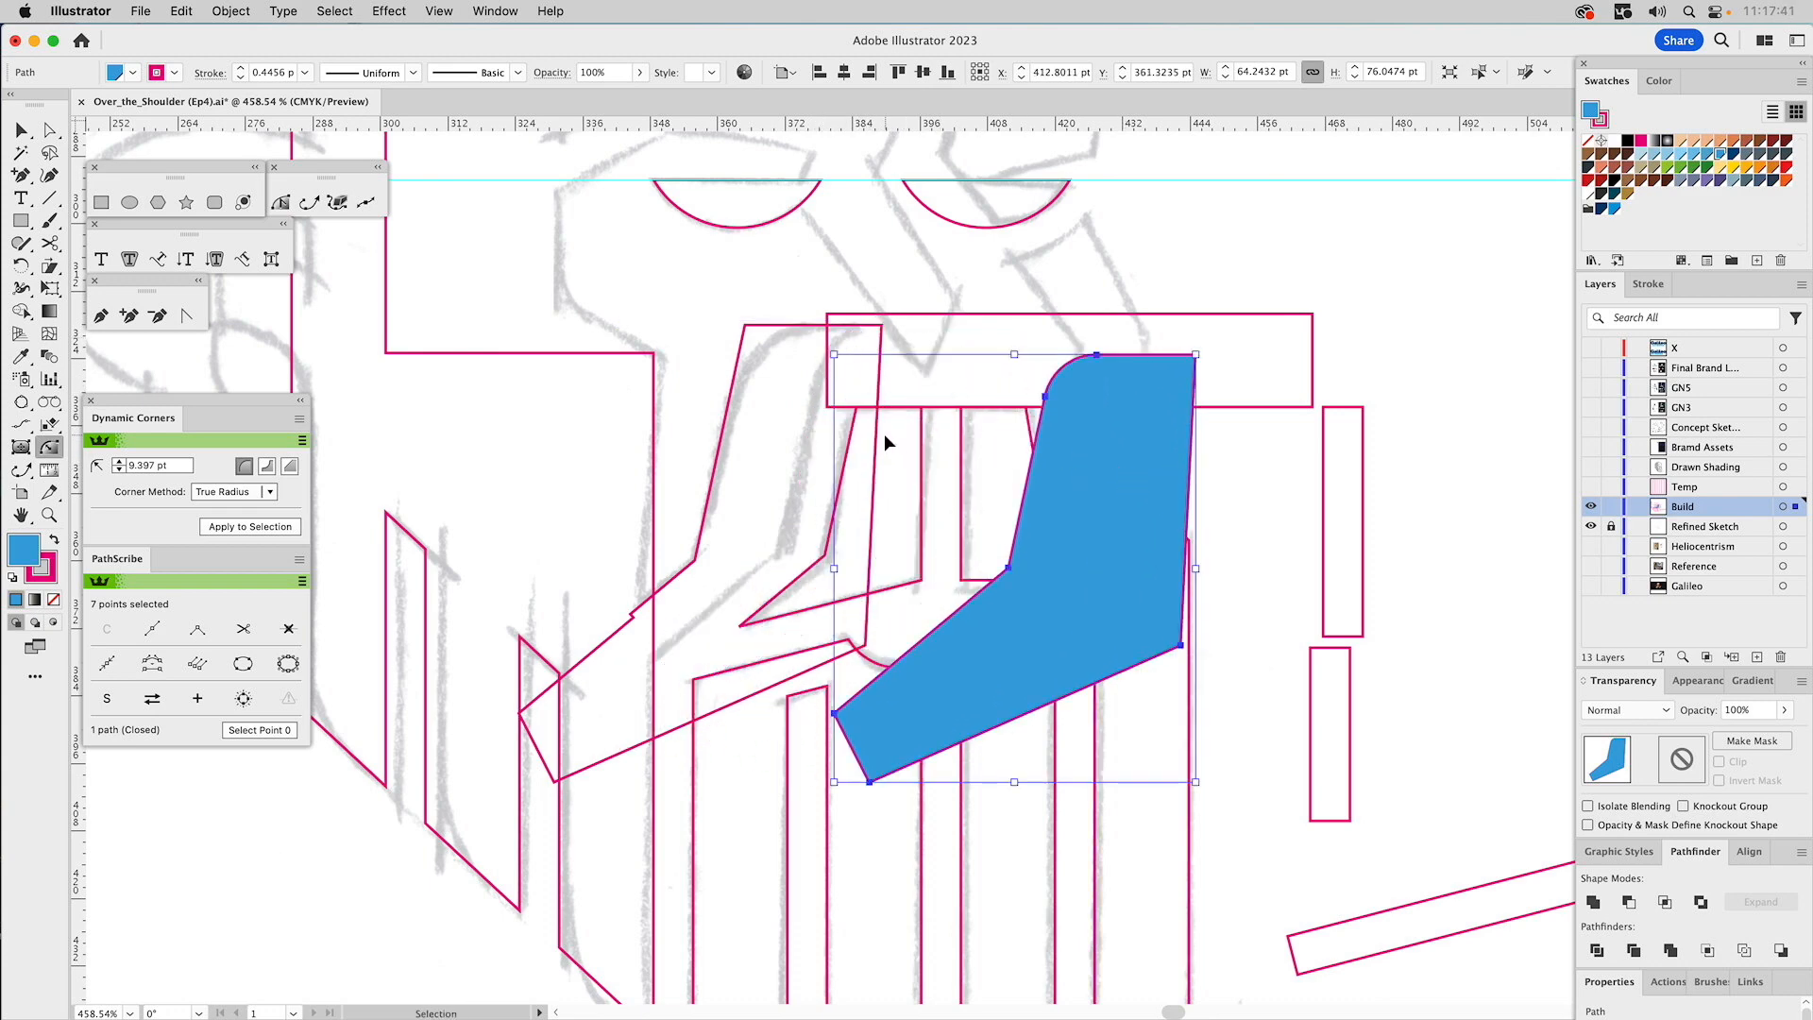
key("ctrl+z")
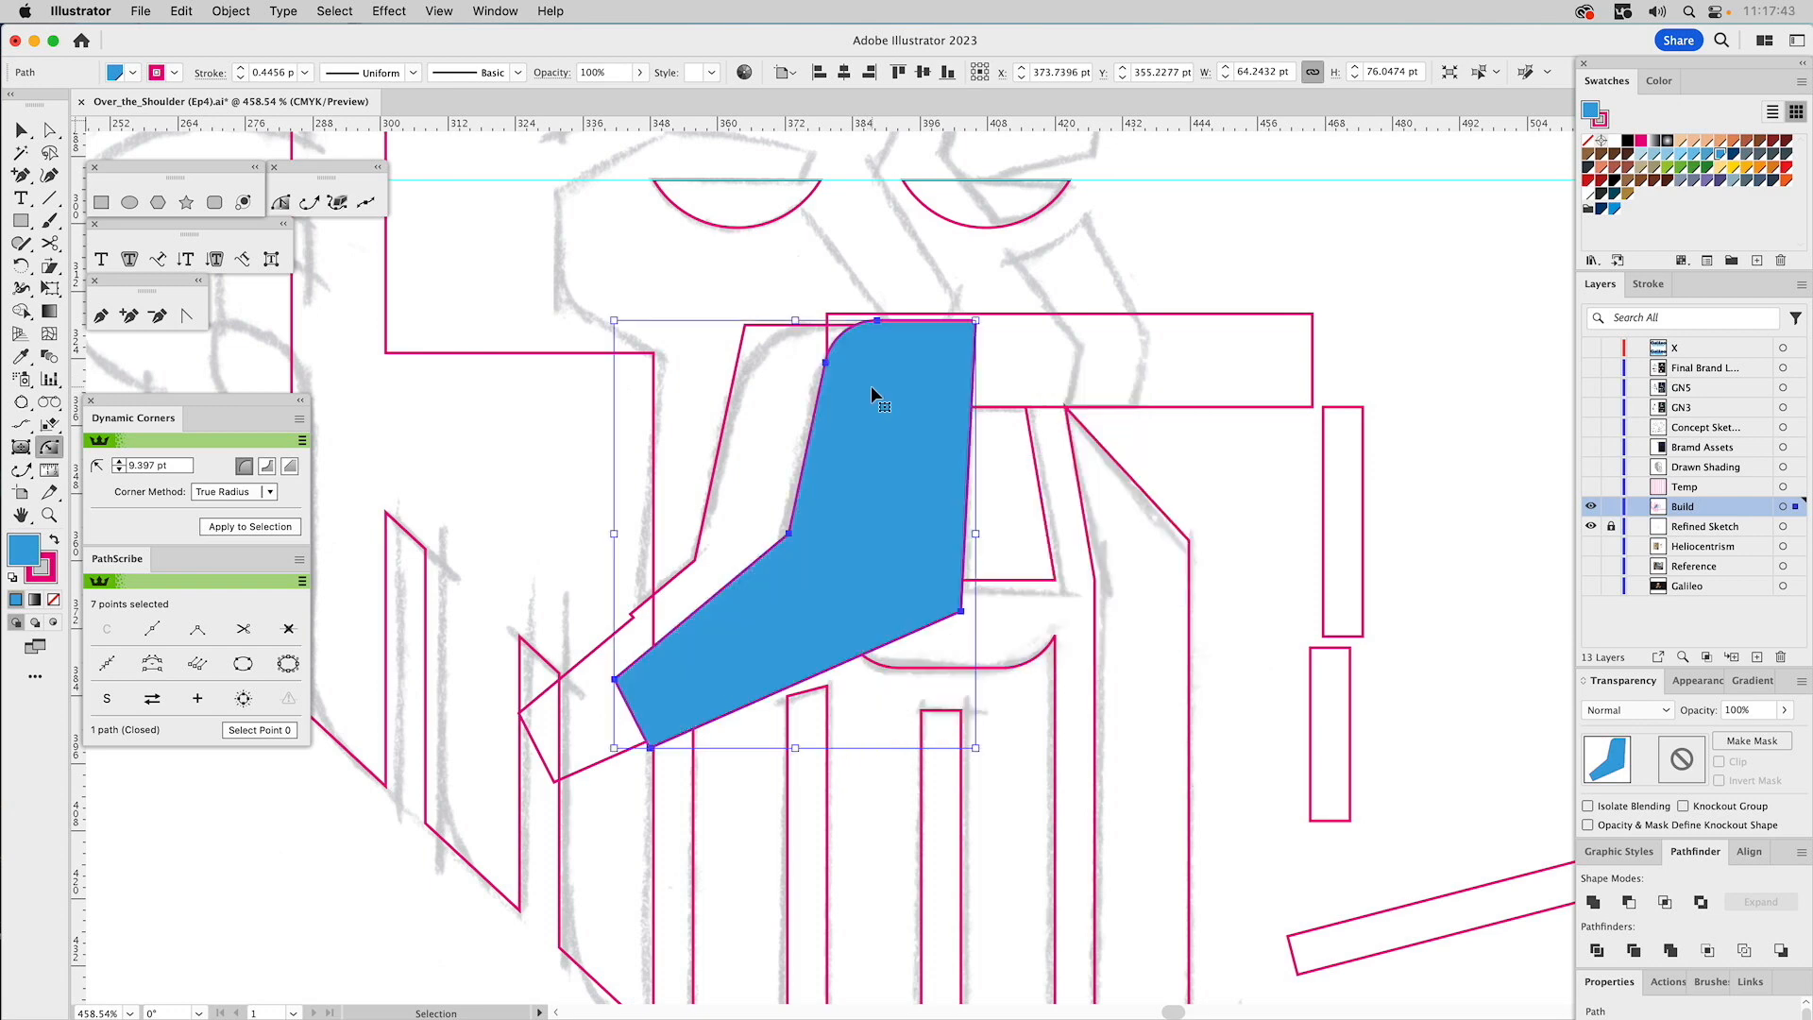
Increase the blue shape's top rear corner radius to 12.581 pt and round the matching corner of the rear copy equally.
left_click_drag(871, 389, 894, 417)
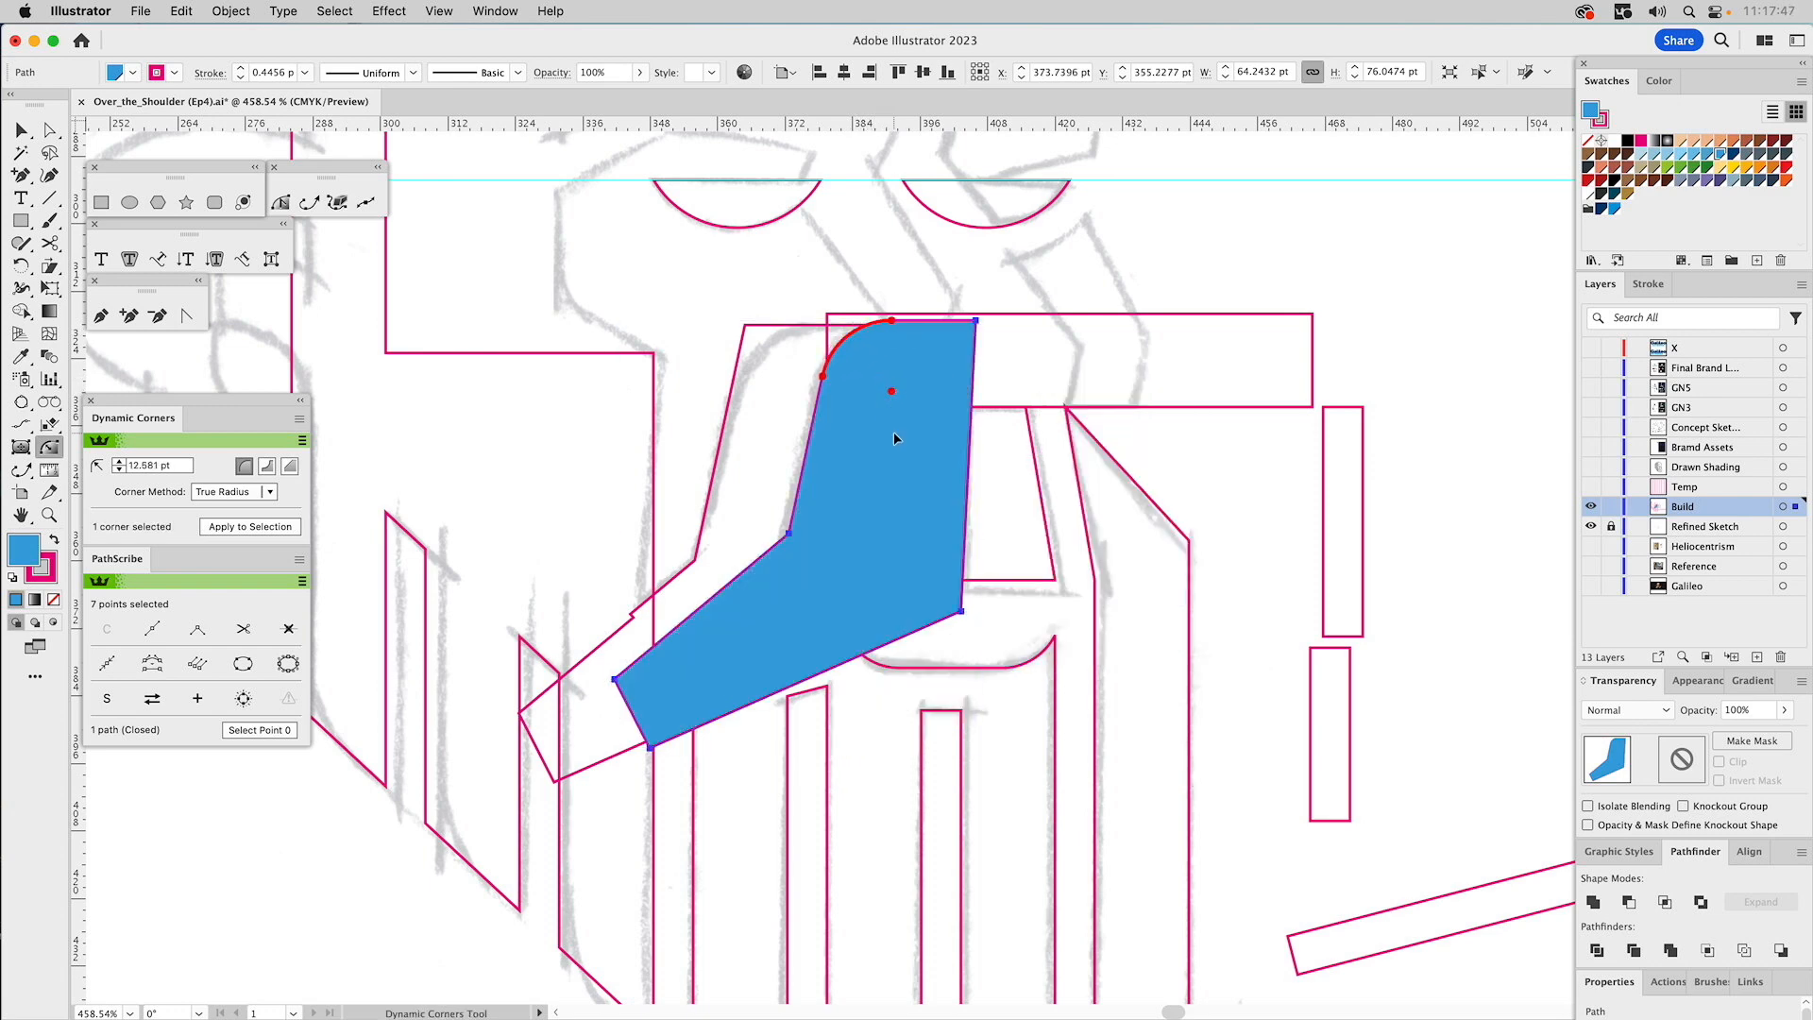
left_click(746, 331, "shift")
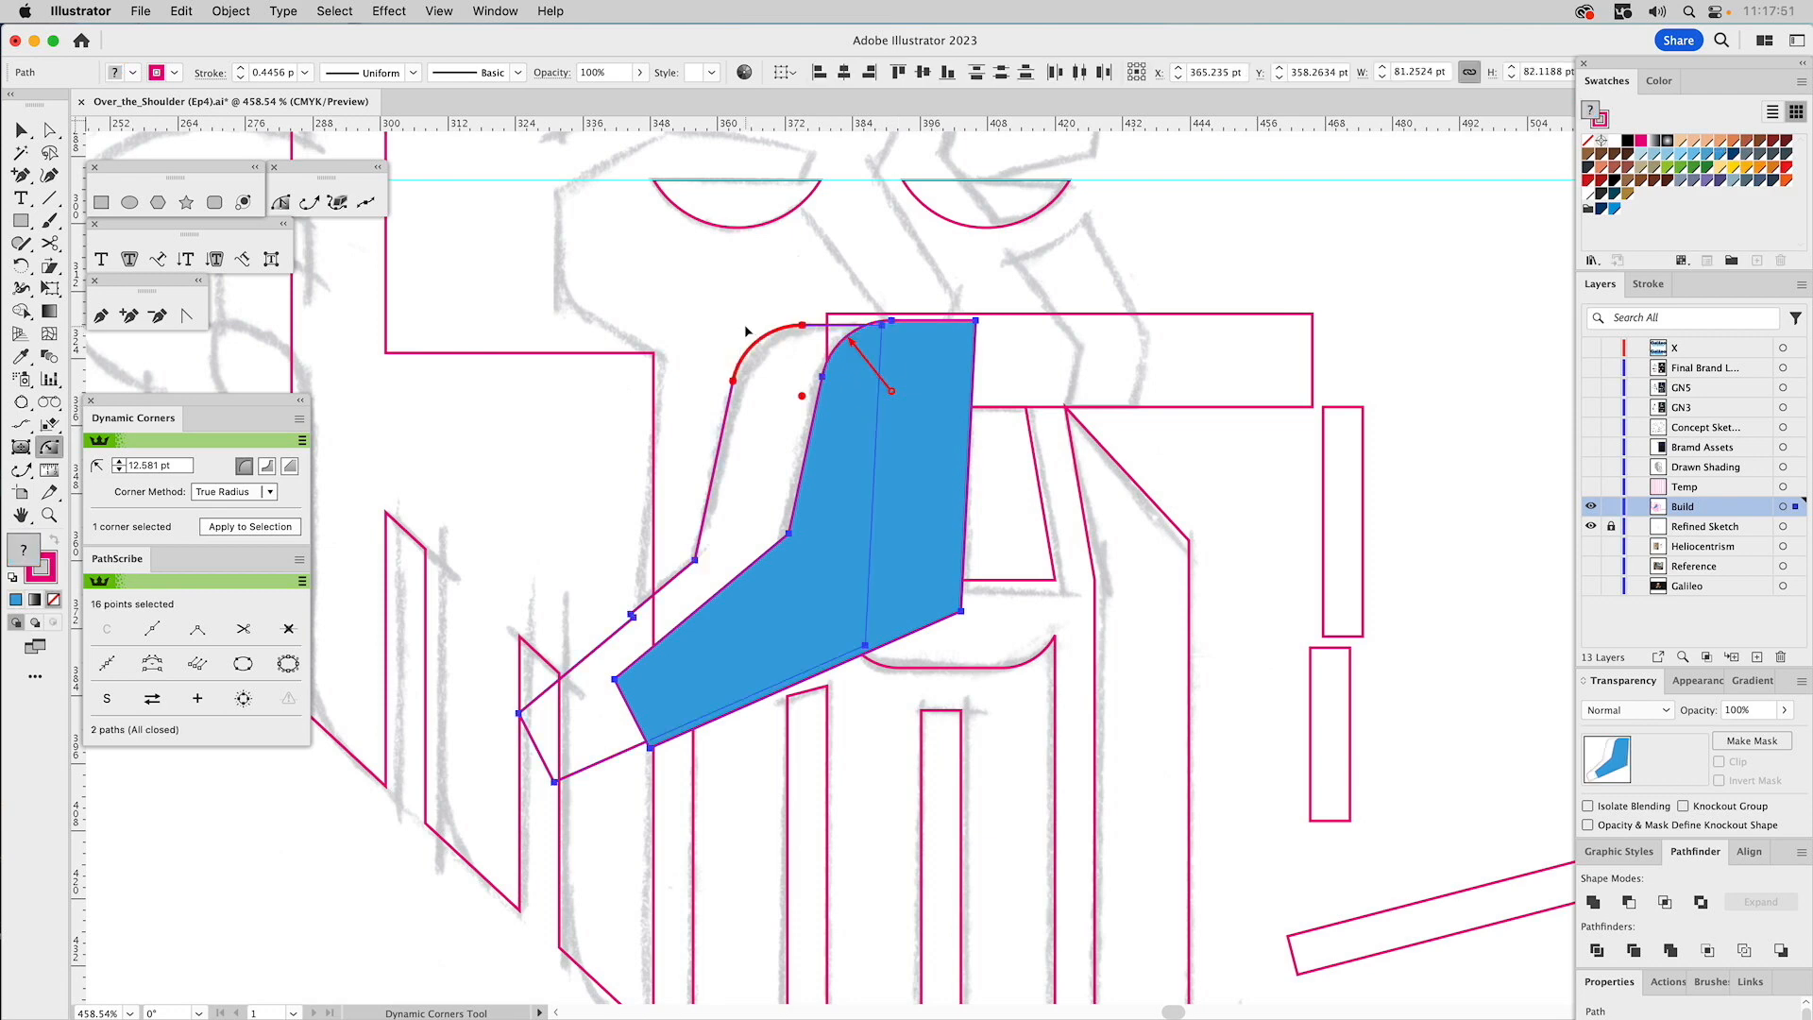
key("v")
left_click(729, 270)
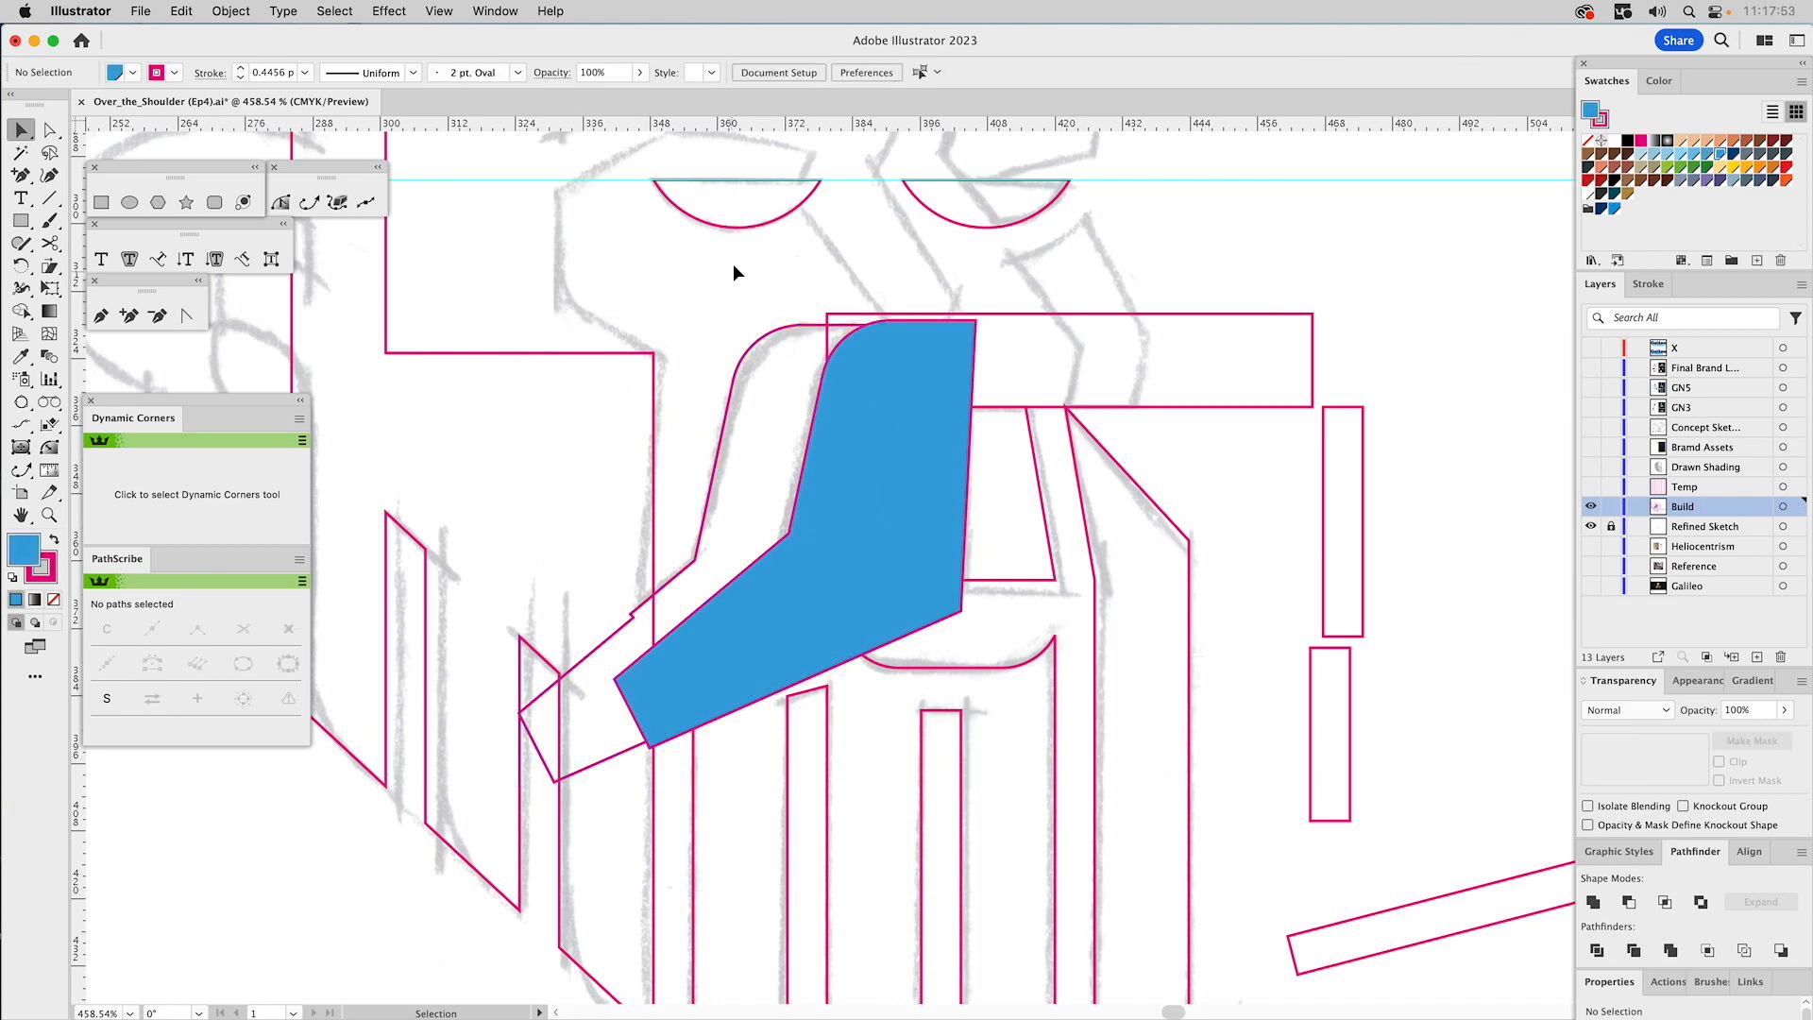
Subtract the blue shape from the united rear copy to leave a curved moustache strand.
left_click(888, 395)
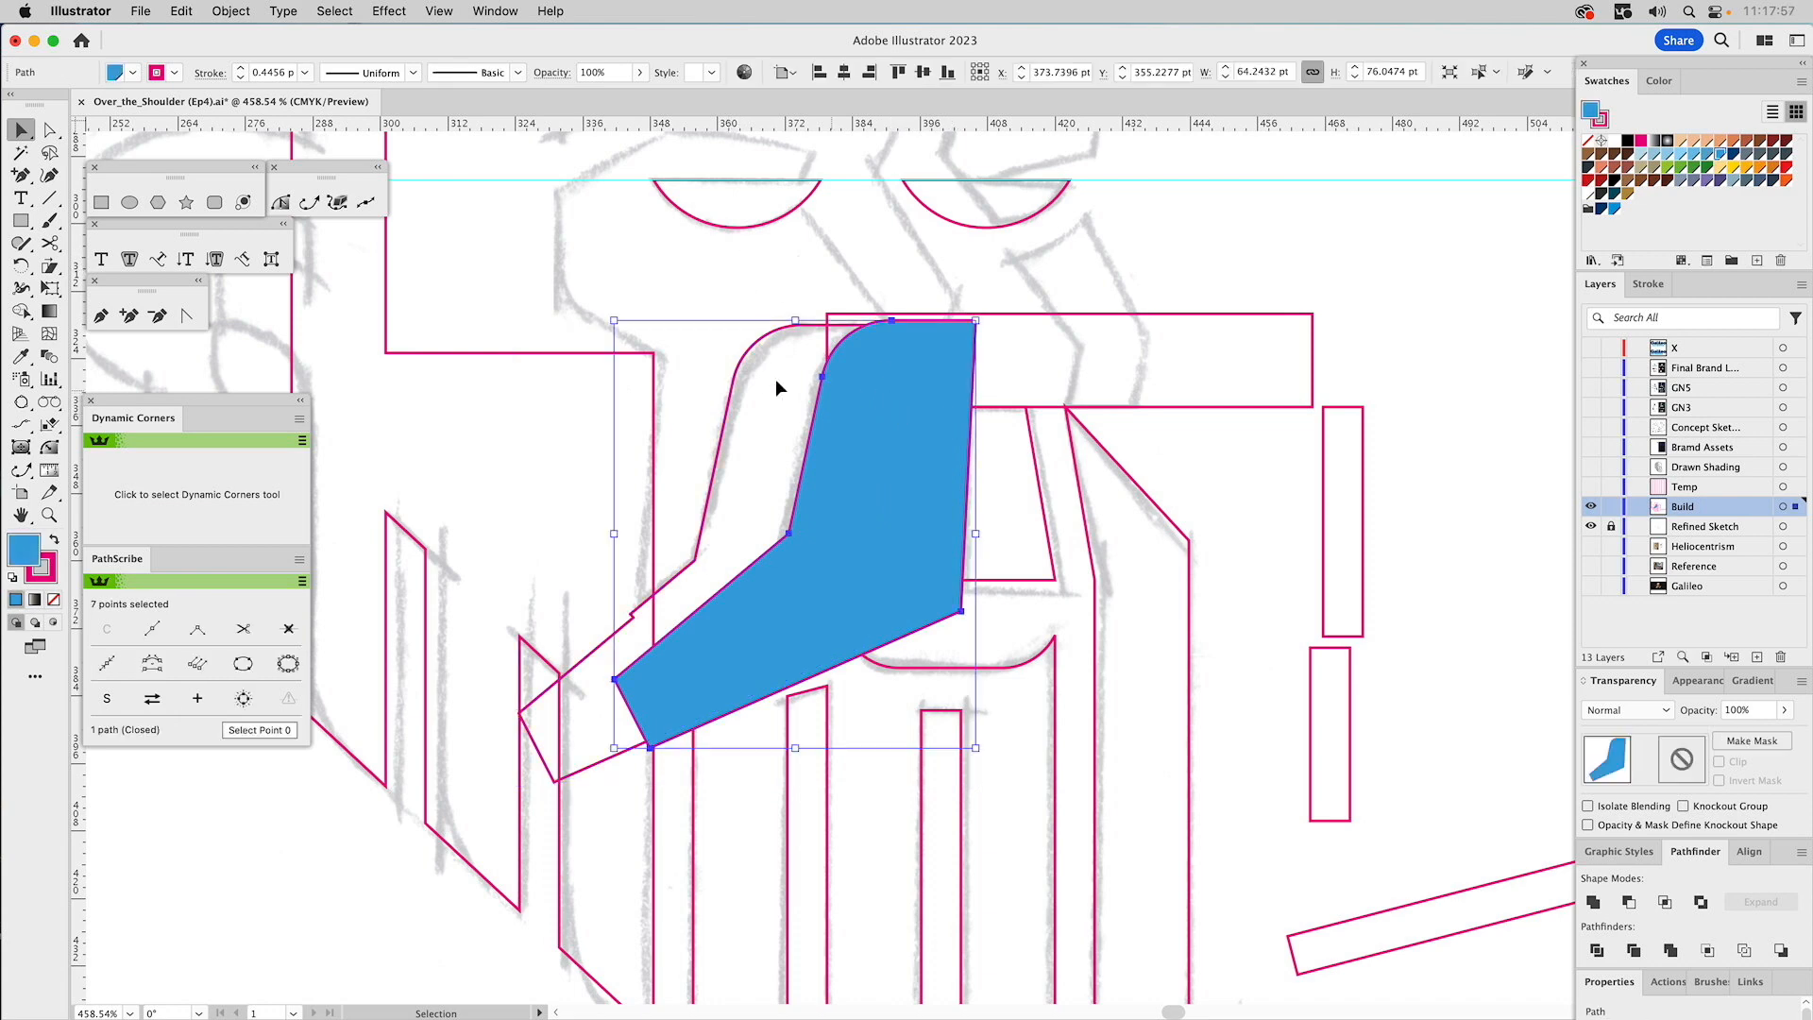
left_click(739, 368, "shift")
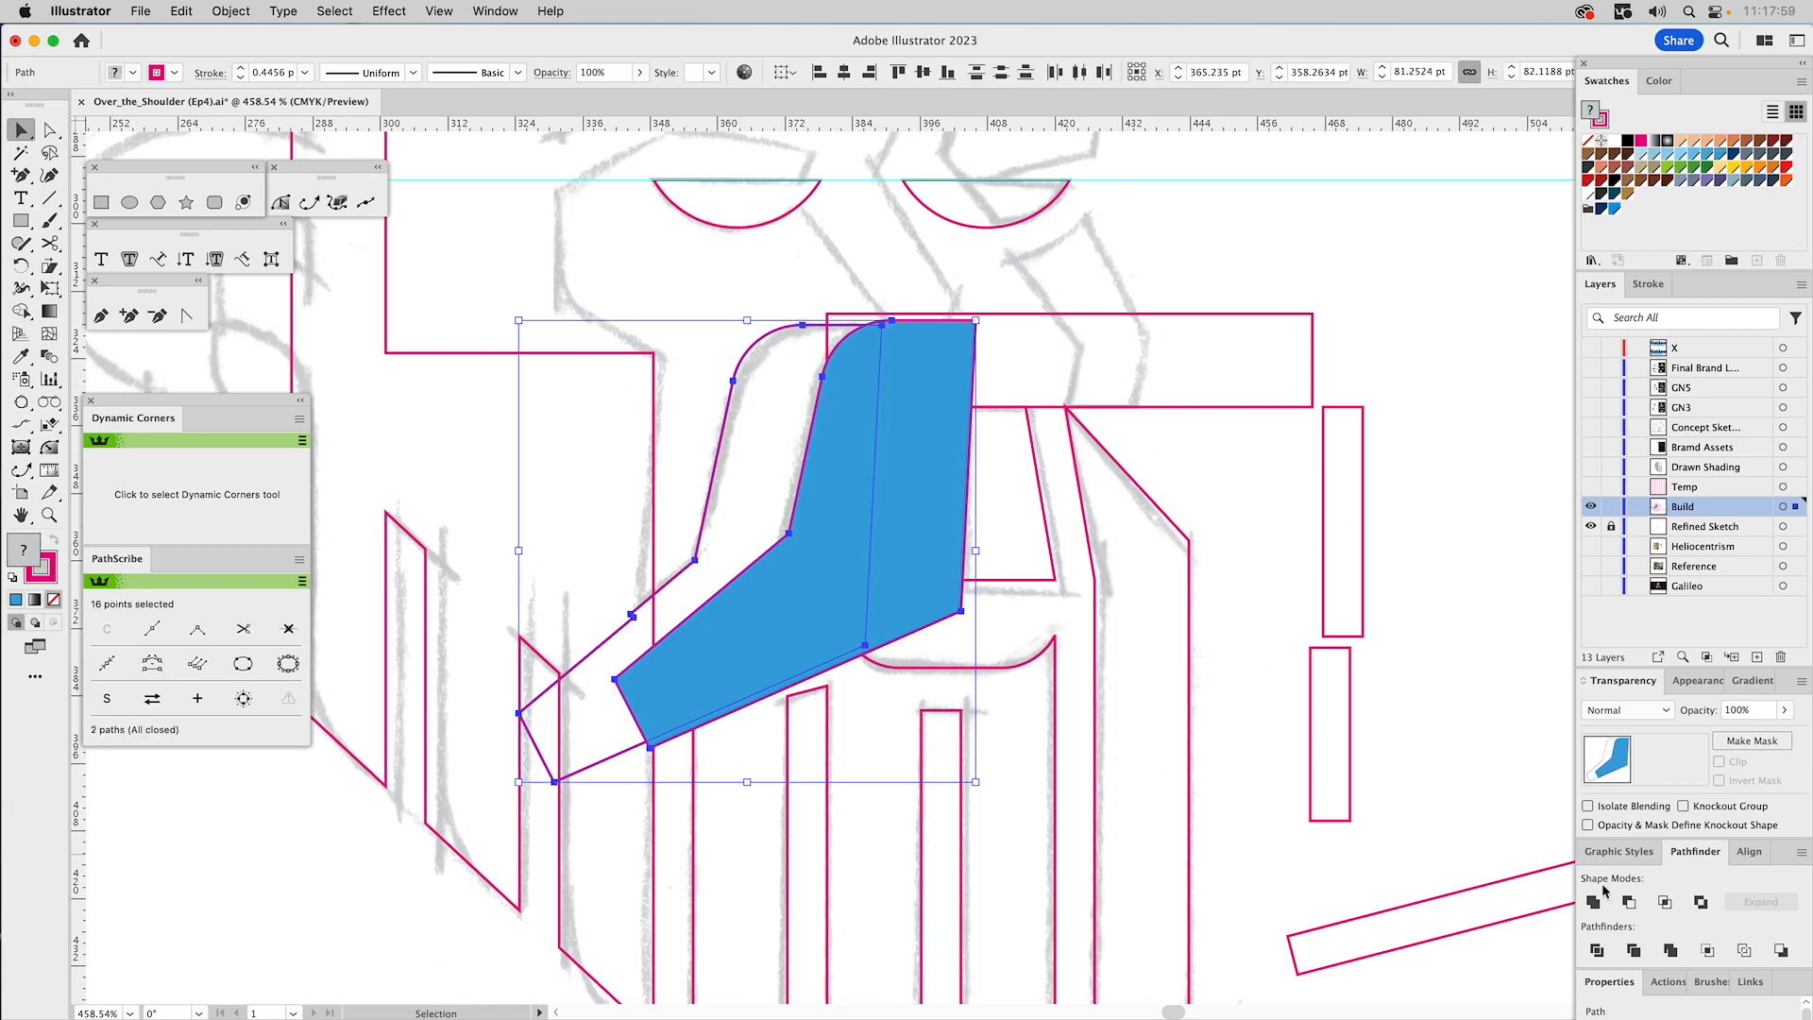
left_click(1628, 902)
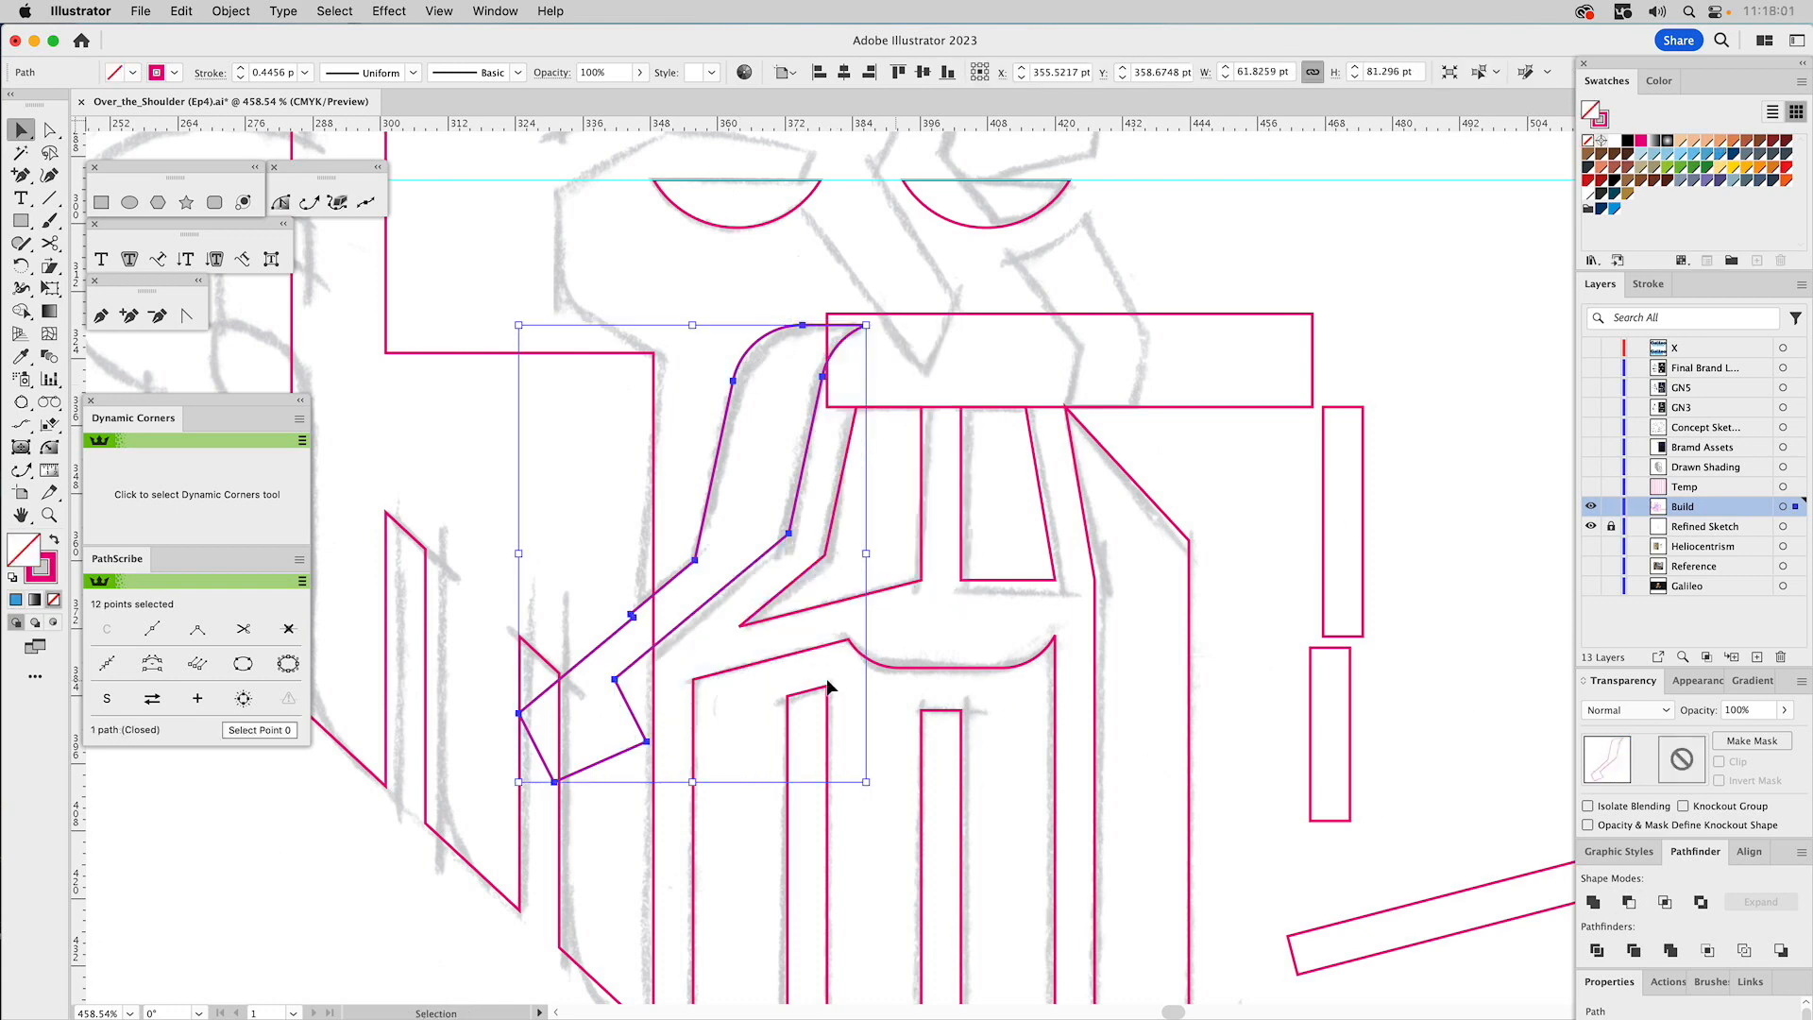
Draw a rectangle about 35.9 by 59.1 pt over the strand's lower tail and subtract it to cut the tail vertically.
left_click(104, 204)
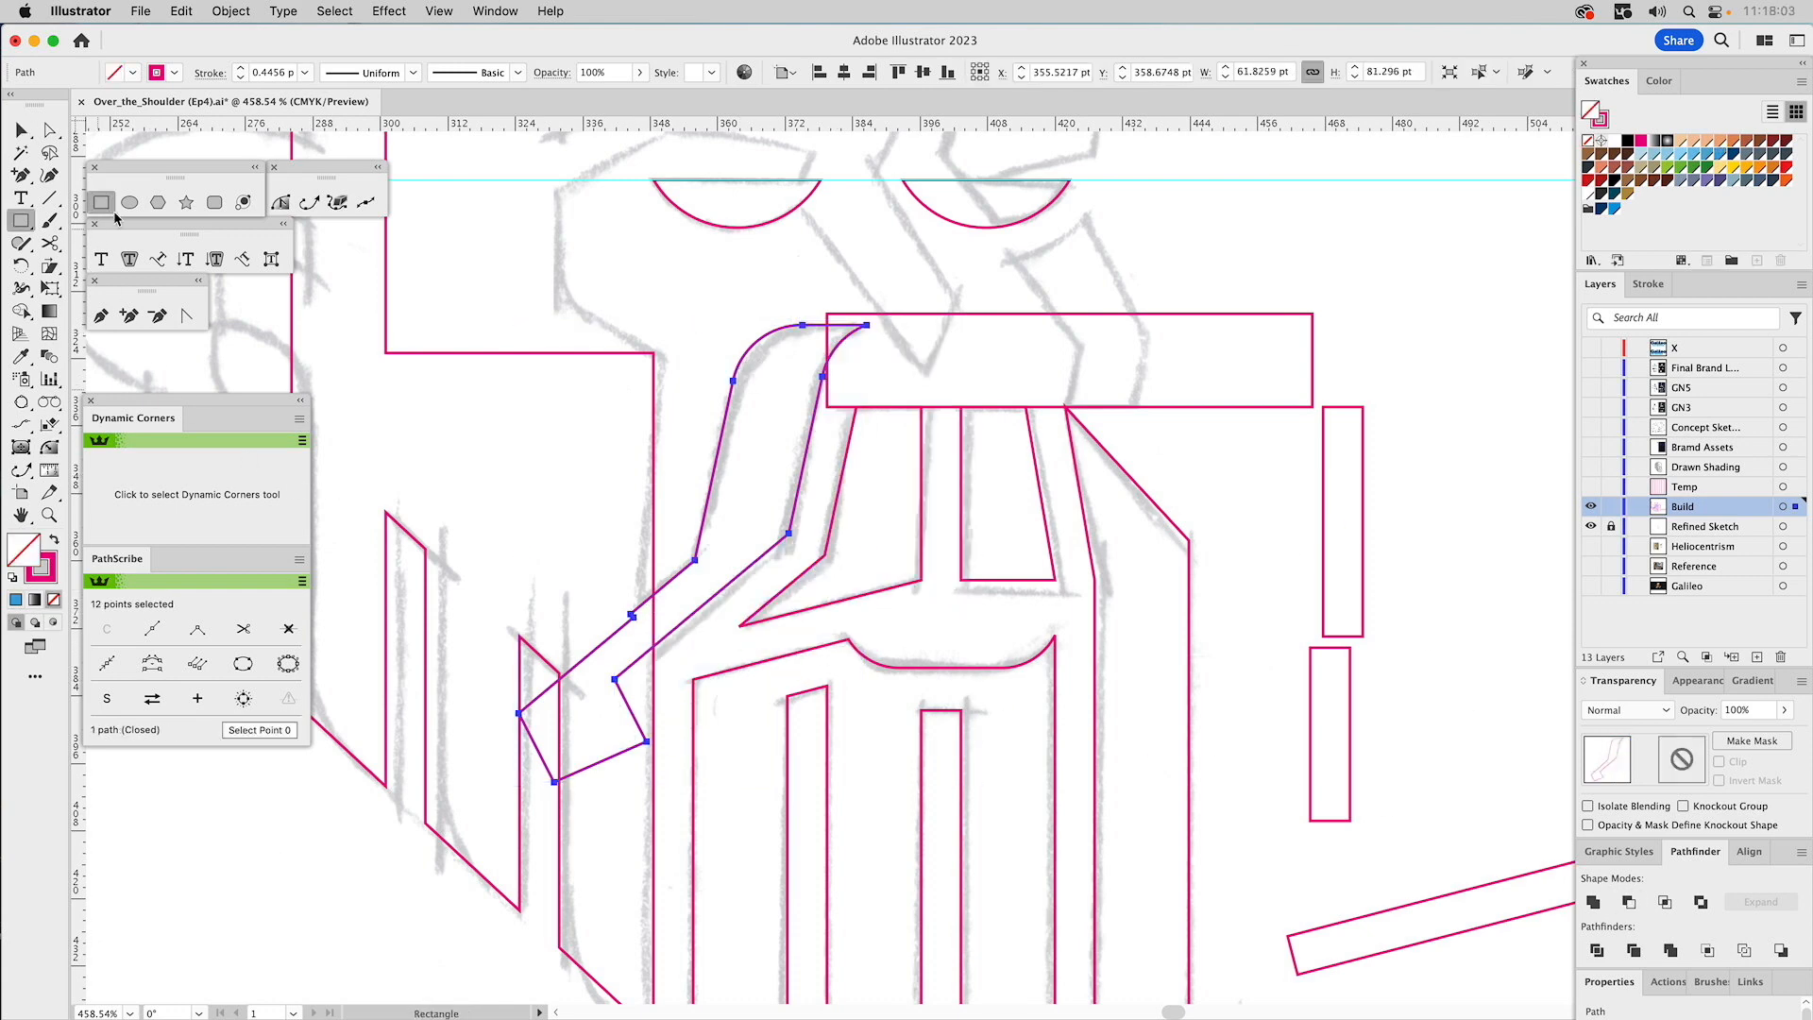
left_click_drag(446, 526, 650, 858)
key("v")
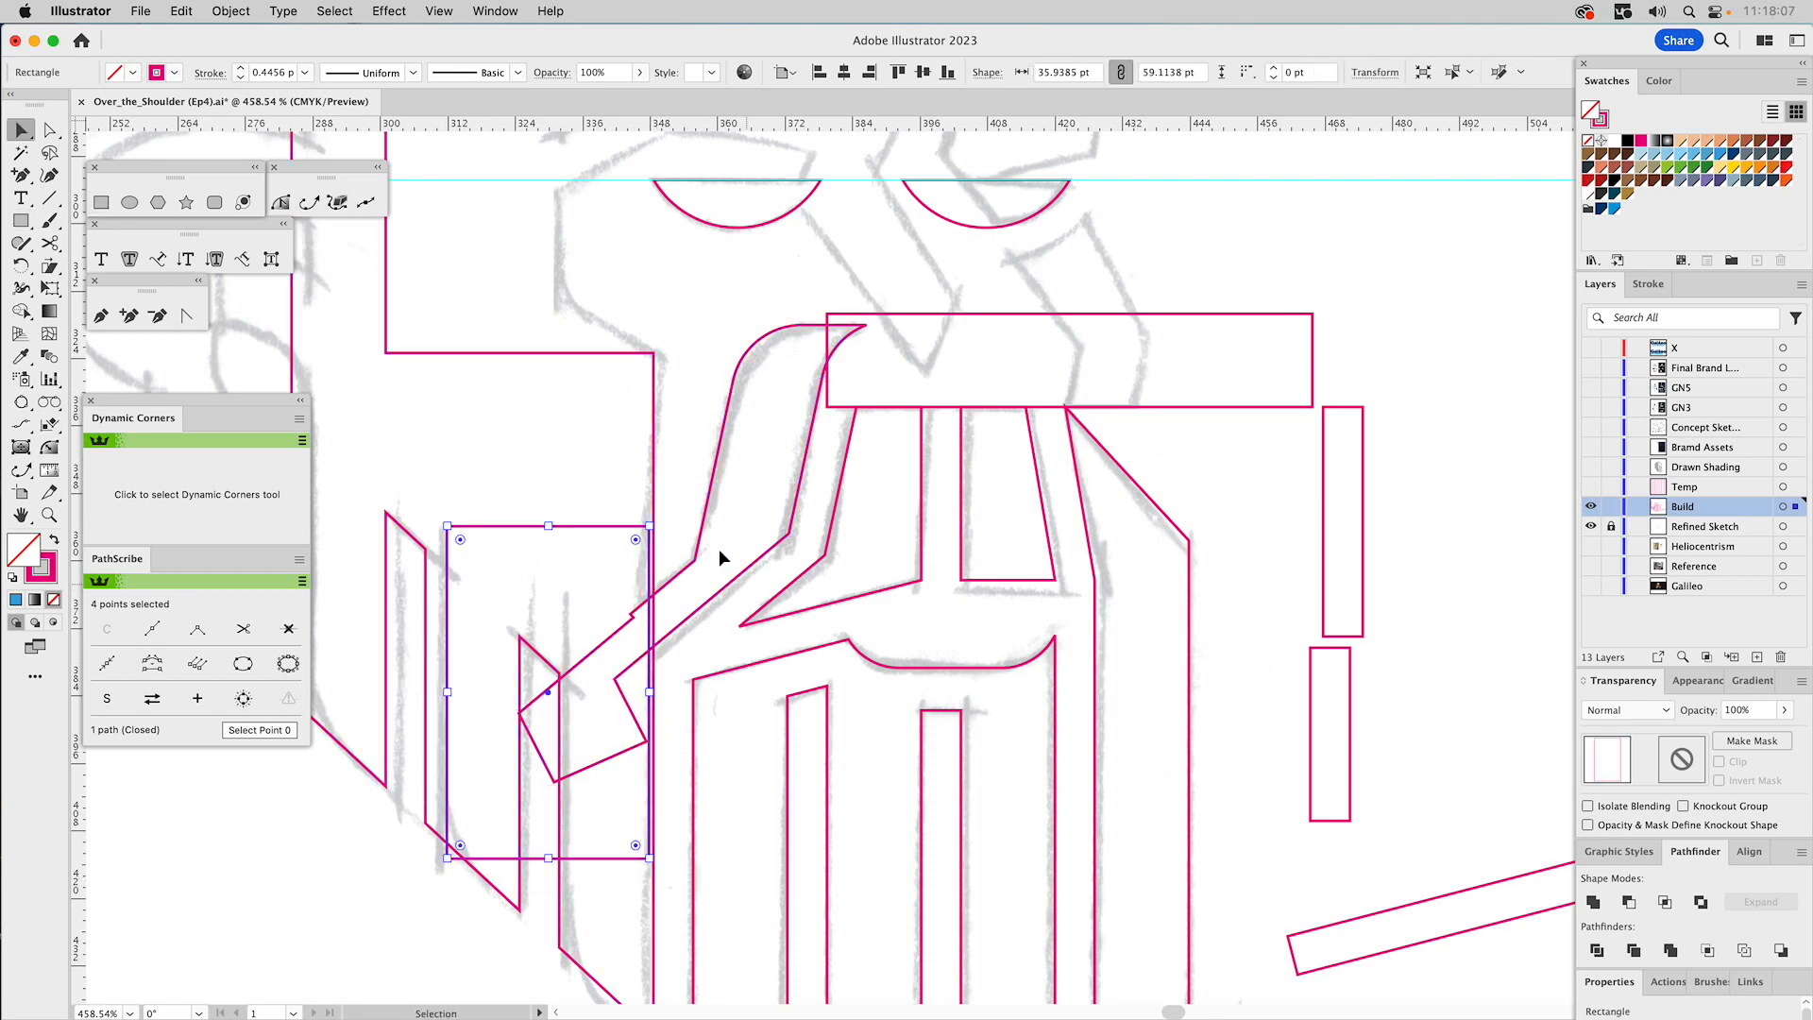
left_click(706, 522, "shift")
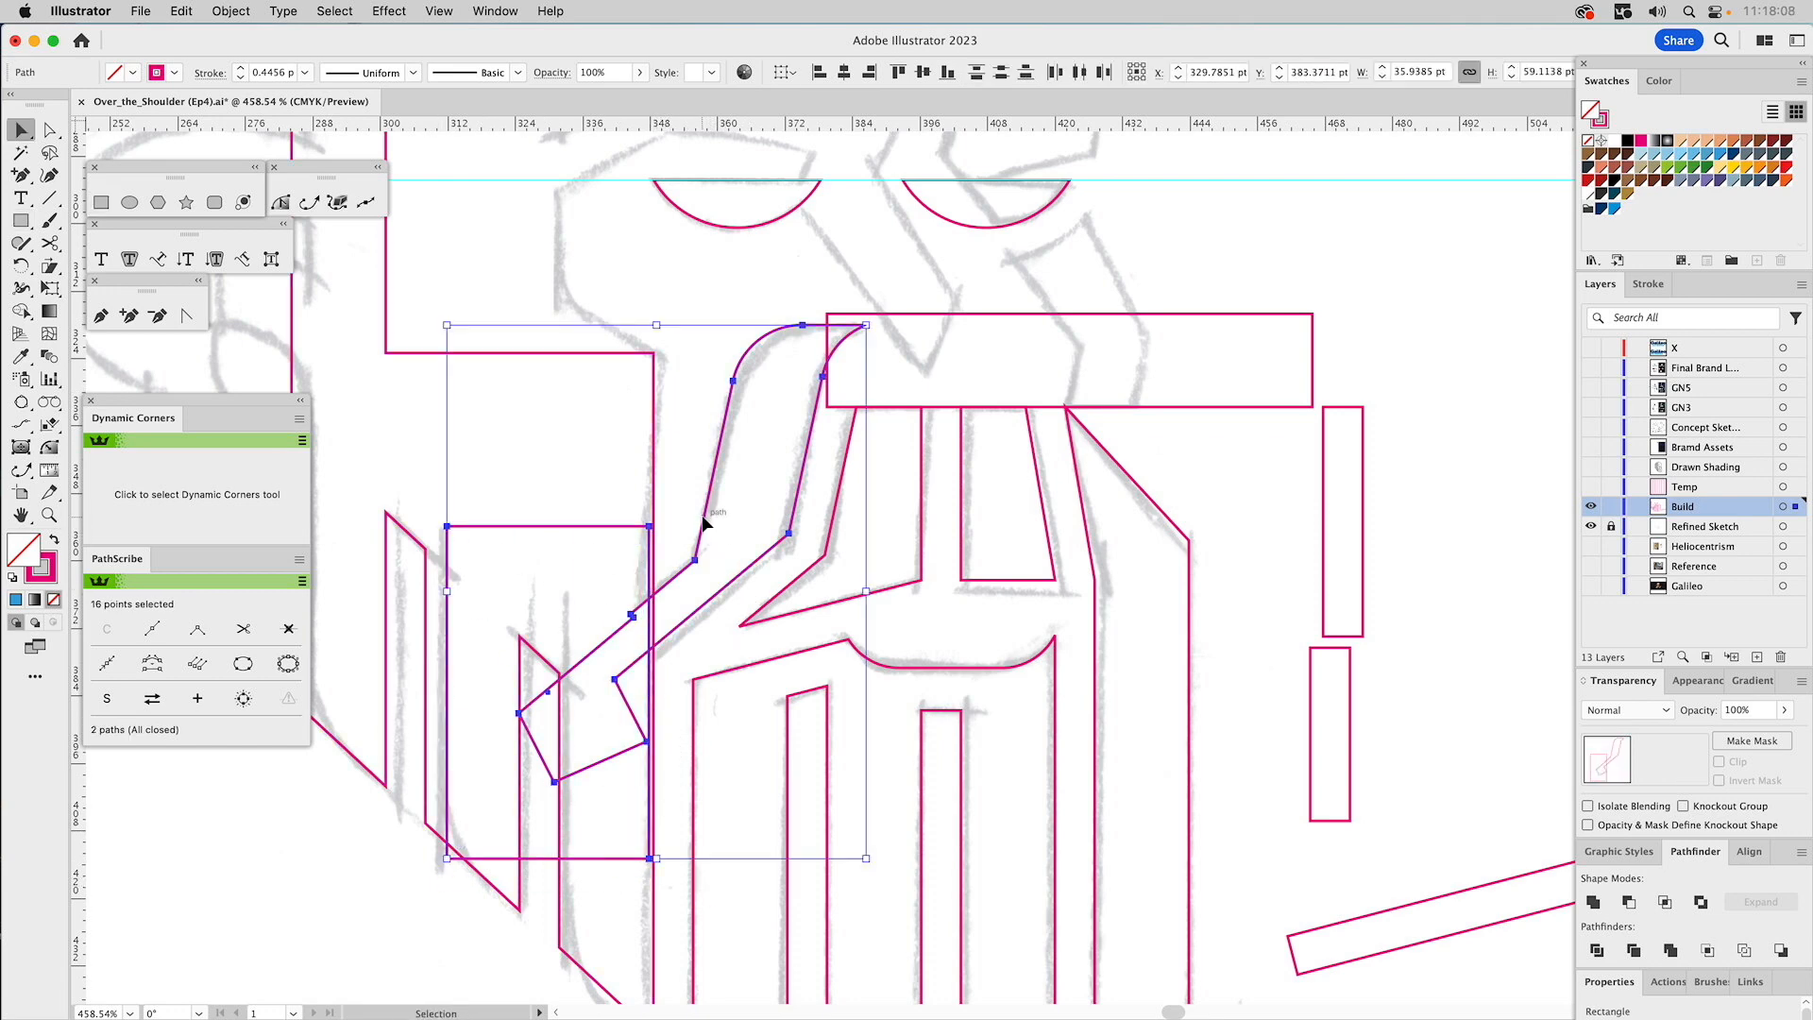
left_click(1628, 902)
left_click(1480, 523)
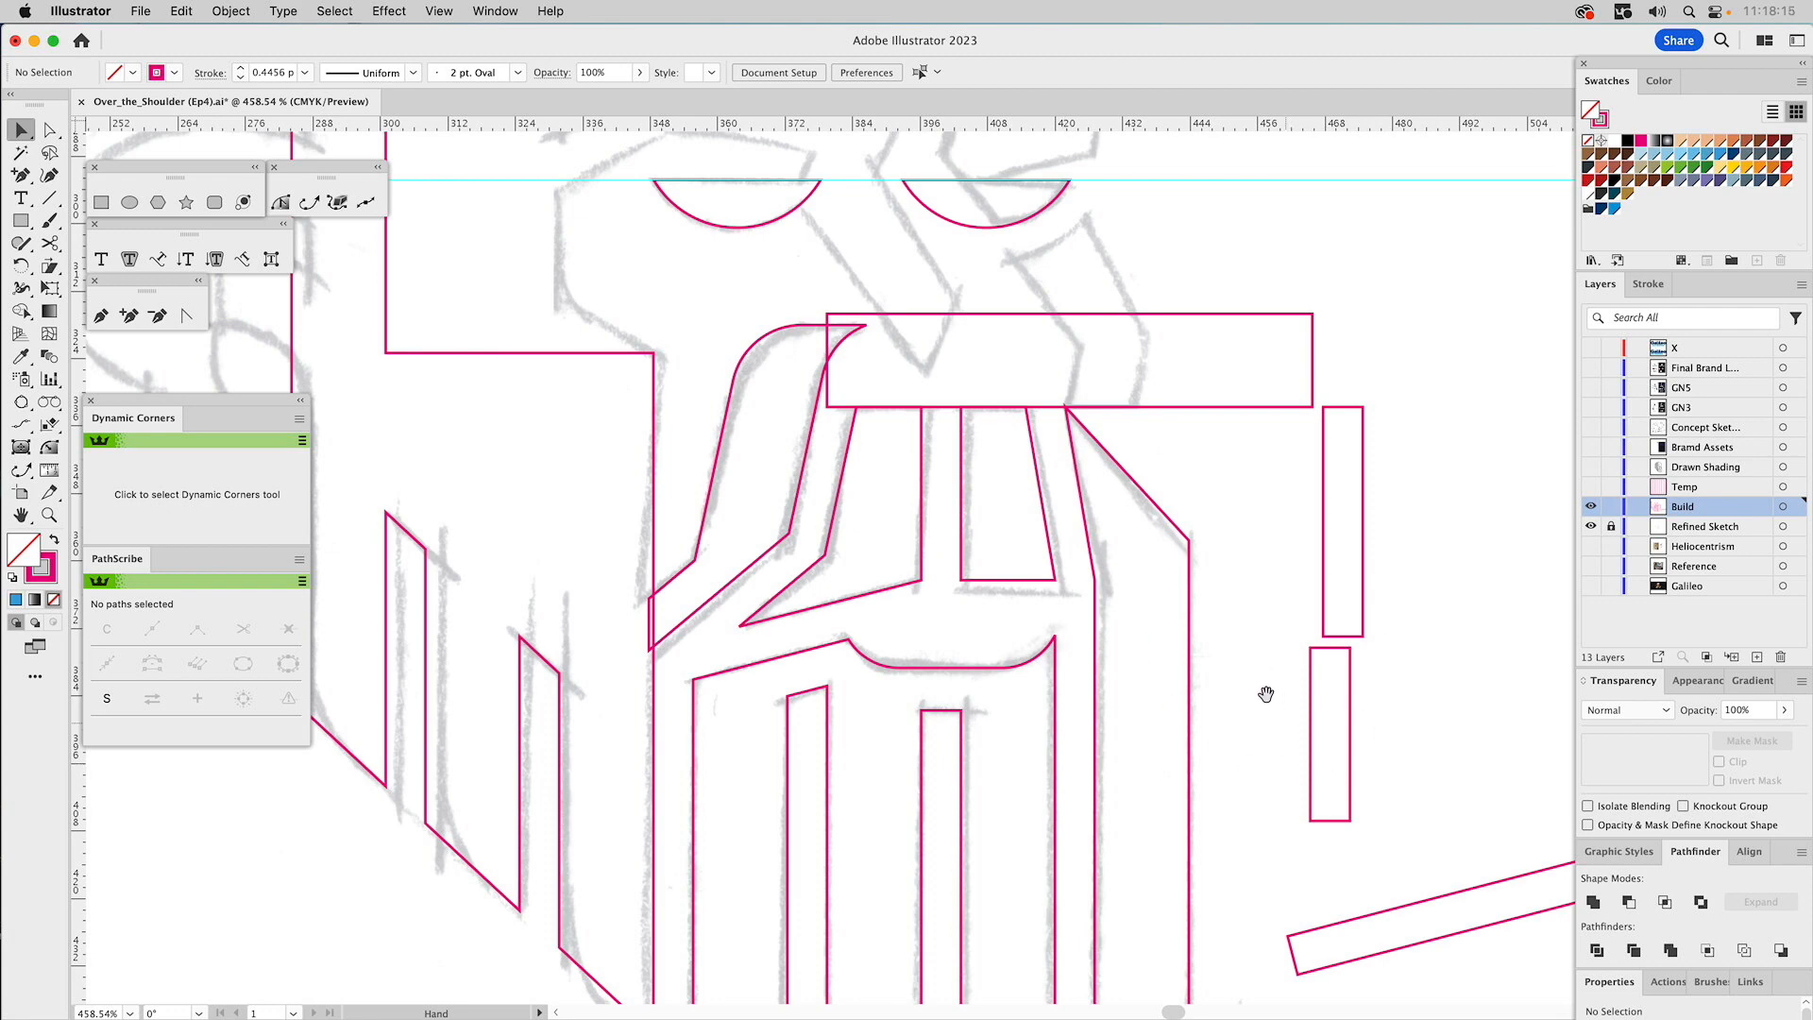
Move the wide horizontal rectangle from the moustache's top to the empty area above the spare spacers.
left_click(49, 515)
left_click(1077, 631, "alt")
left_click(1058, 618, "alt")
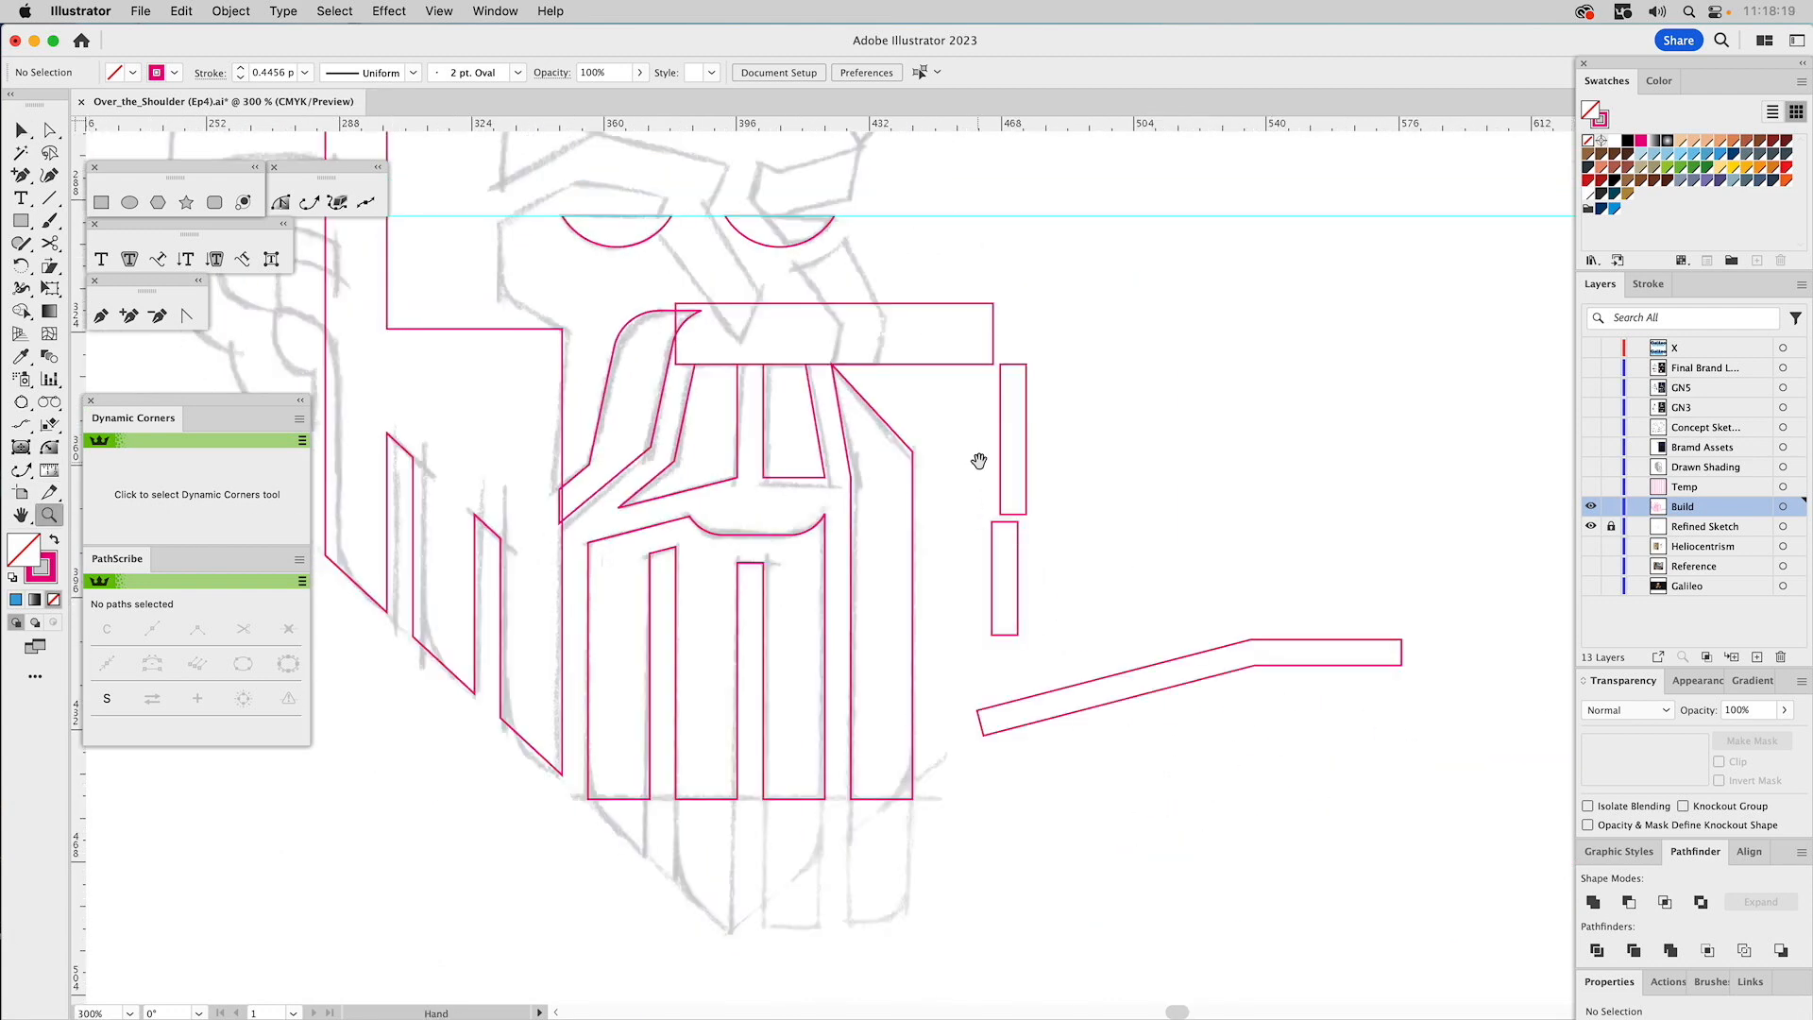
left_click_drag(975, 467, 1105, 514)
key("v")
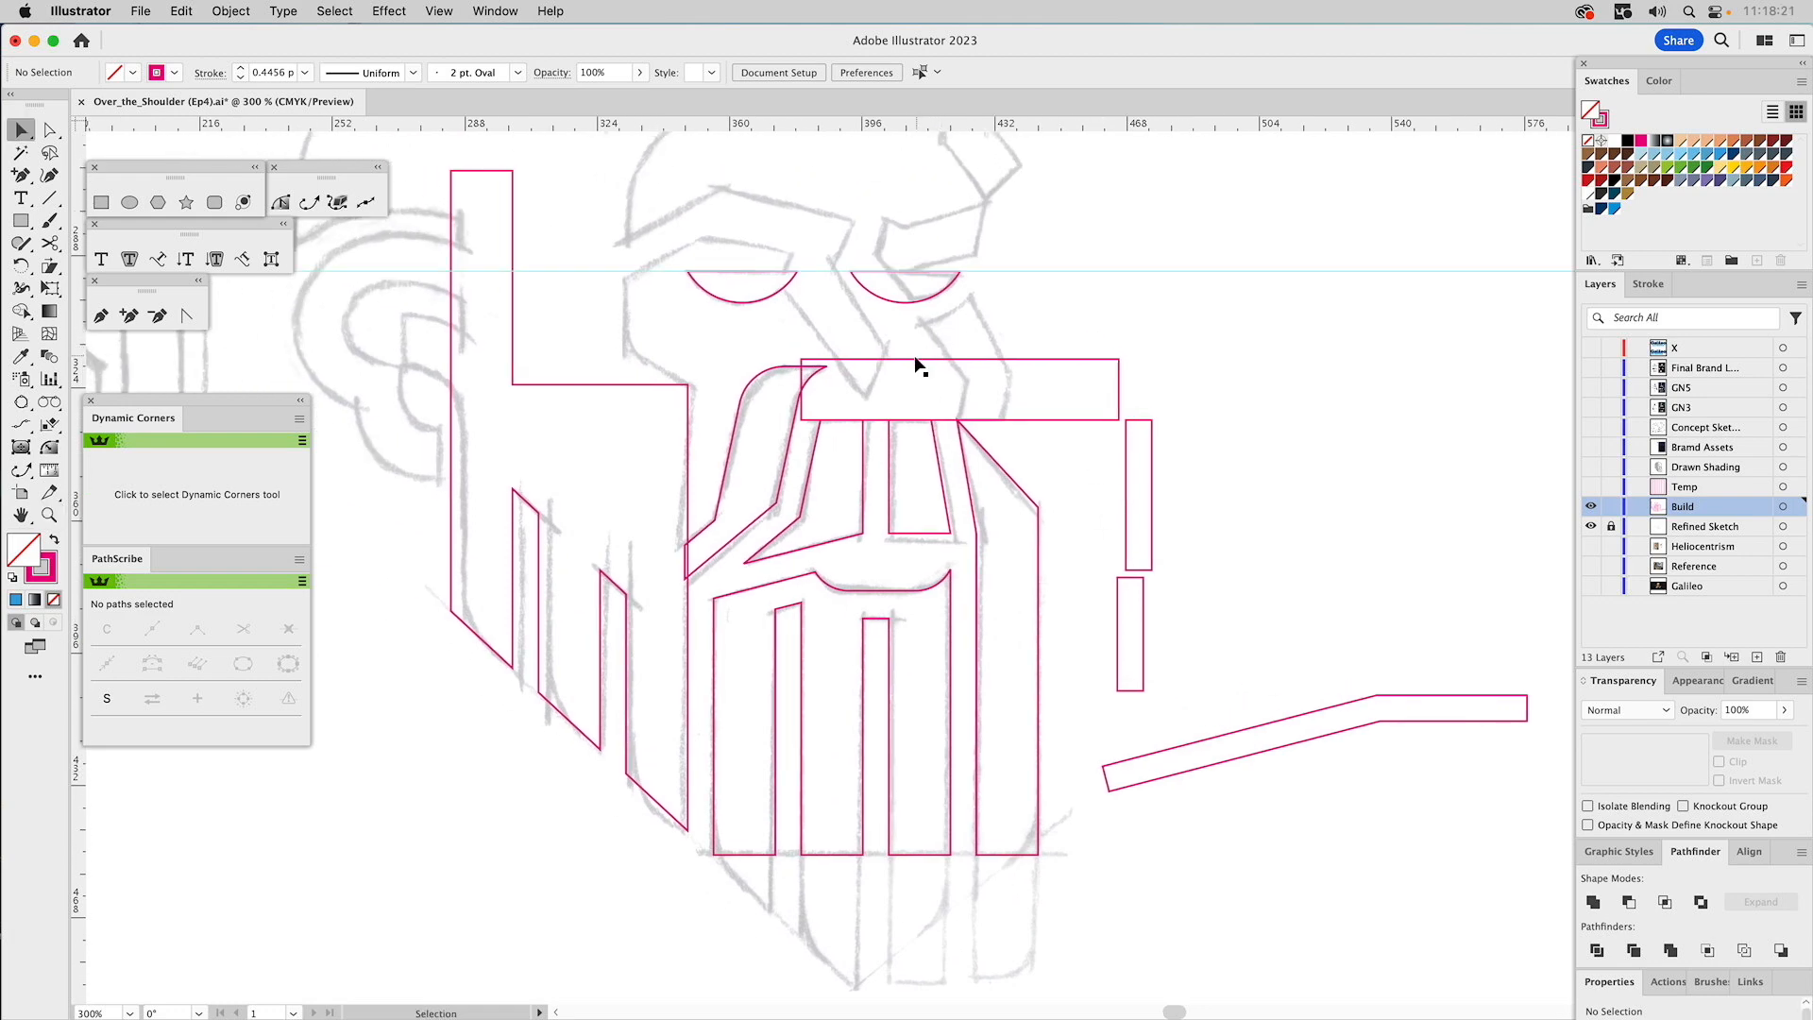
left_click_drag(916, 370, 1298, 380)
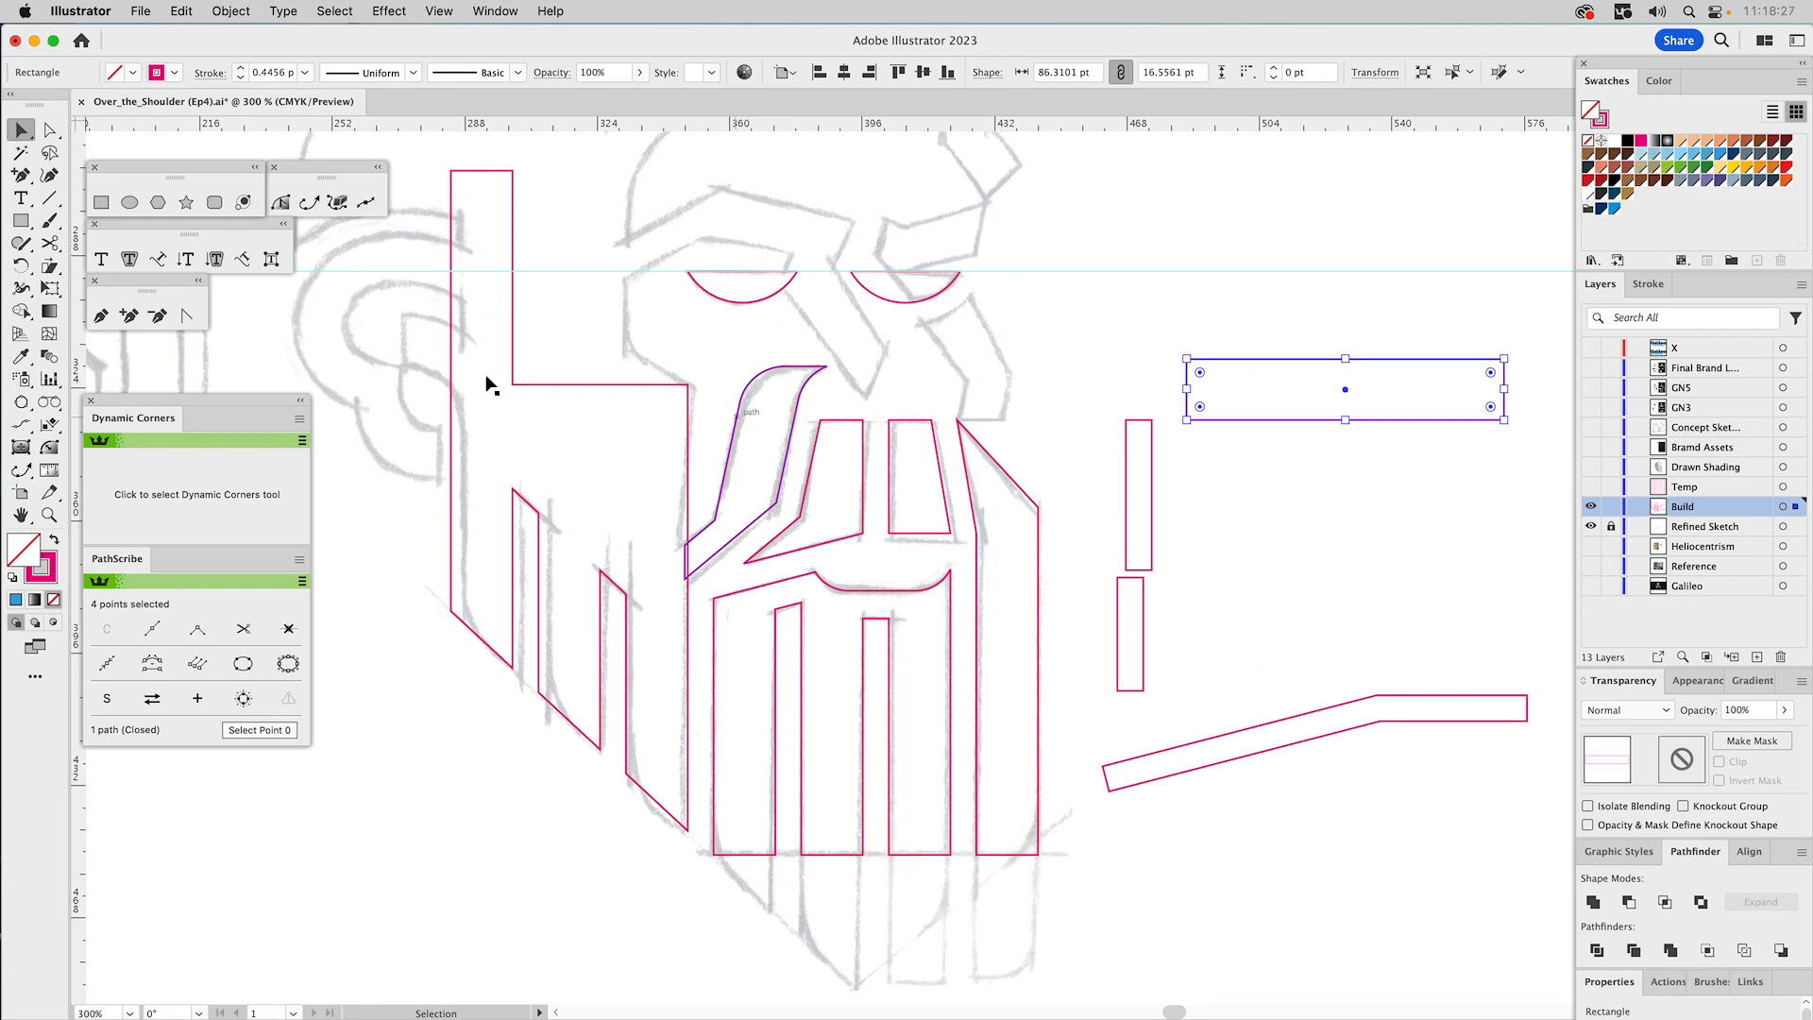
Add an anchor point to the curved moustache strand just above the lower bend of its rear edge.
left_click(50, 515)
left_click_drag(549, 318, 970, 619)
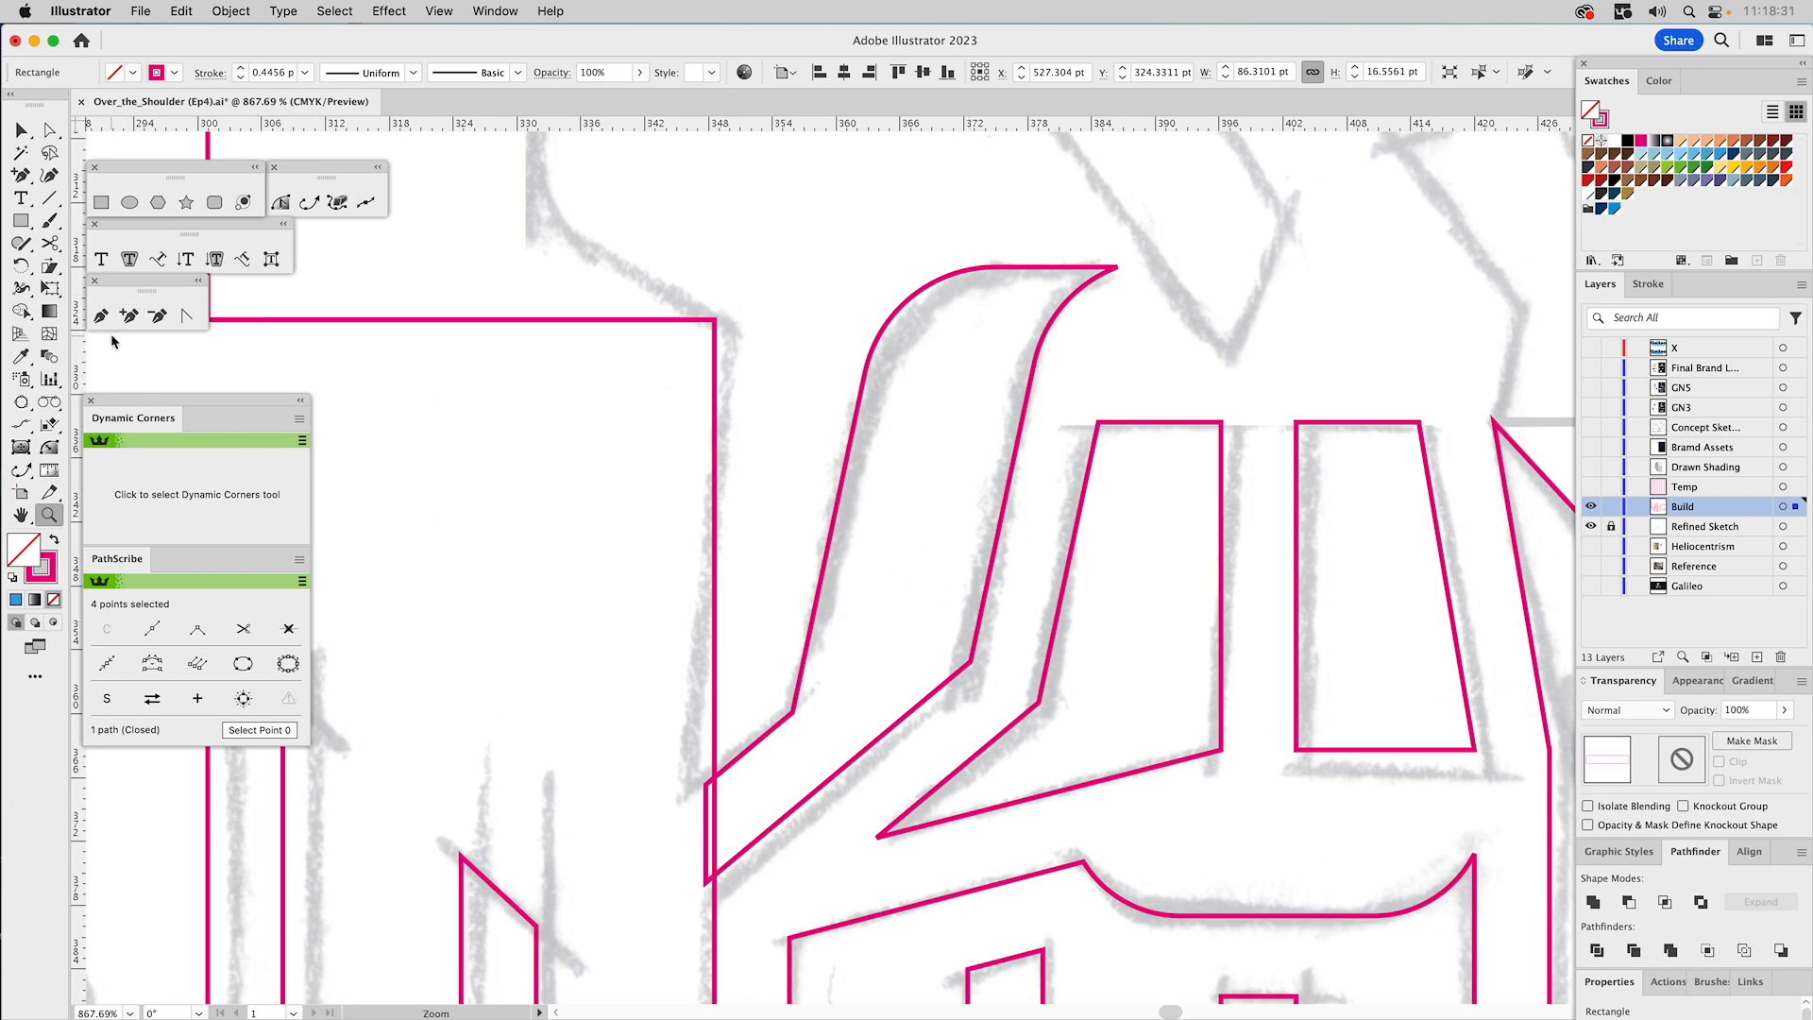
left_click(132, 316)
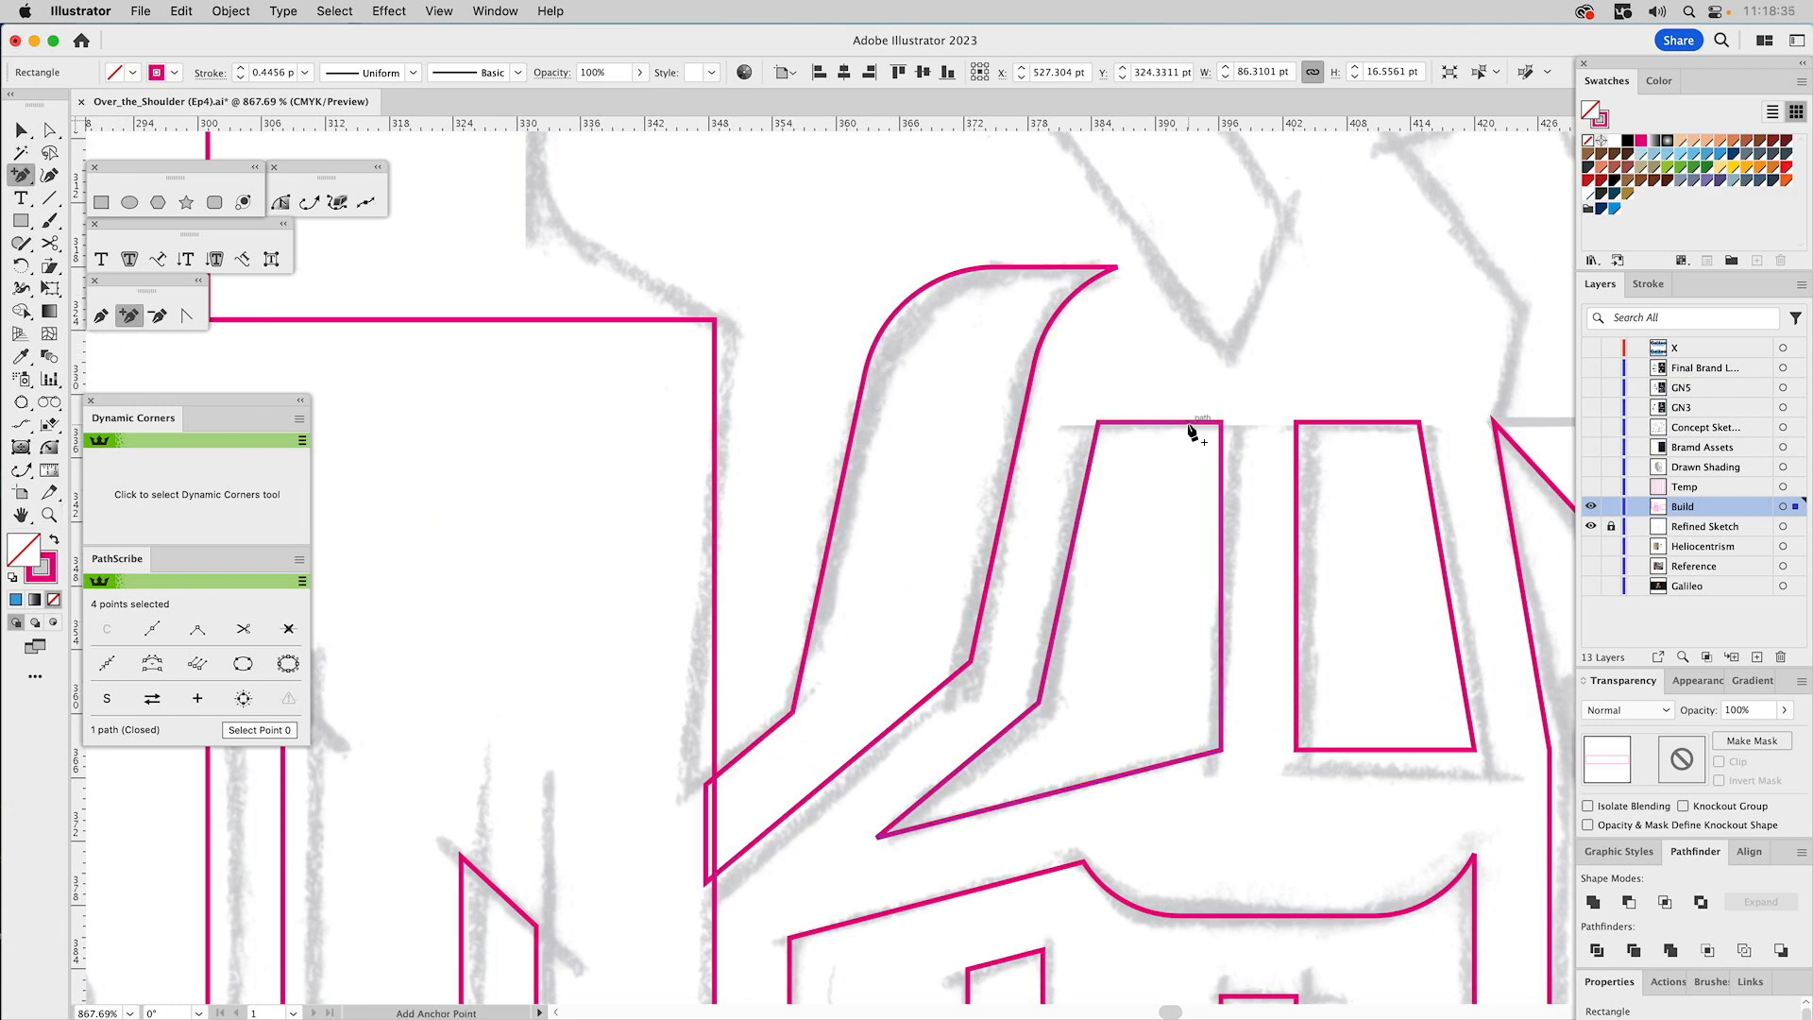
left_click(794, 703)
Shift the new point and the two points of the rear rounded corner about 1.2 pt inward to narrow the strand.
key("a")
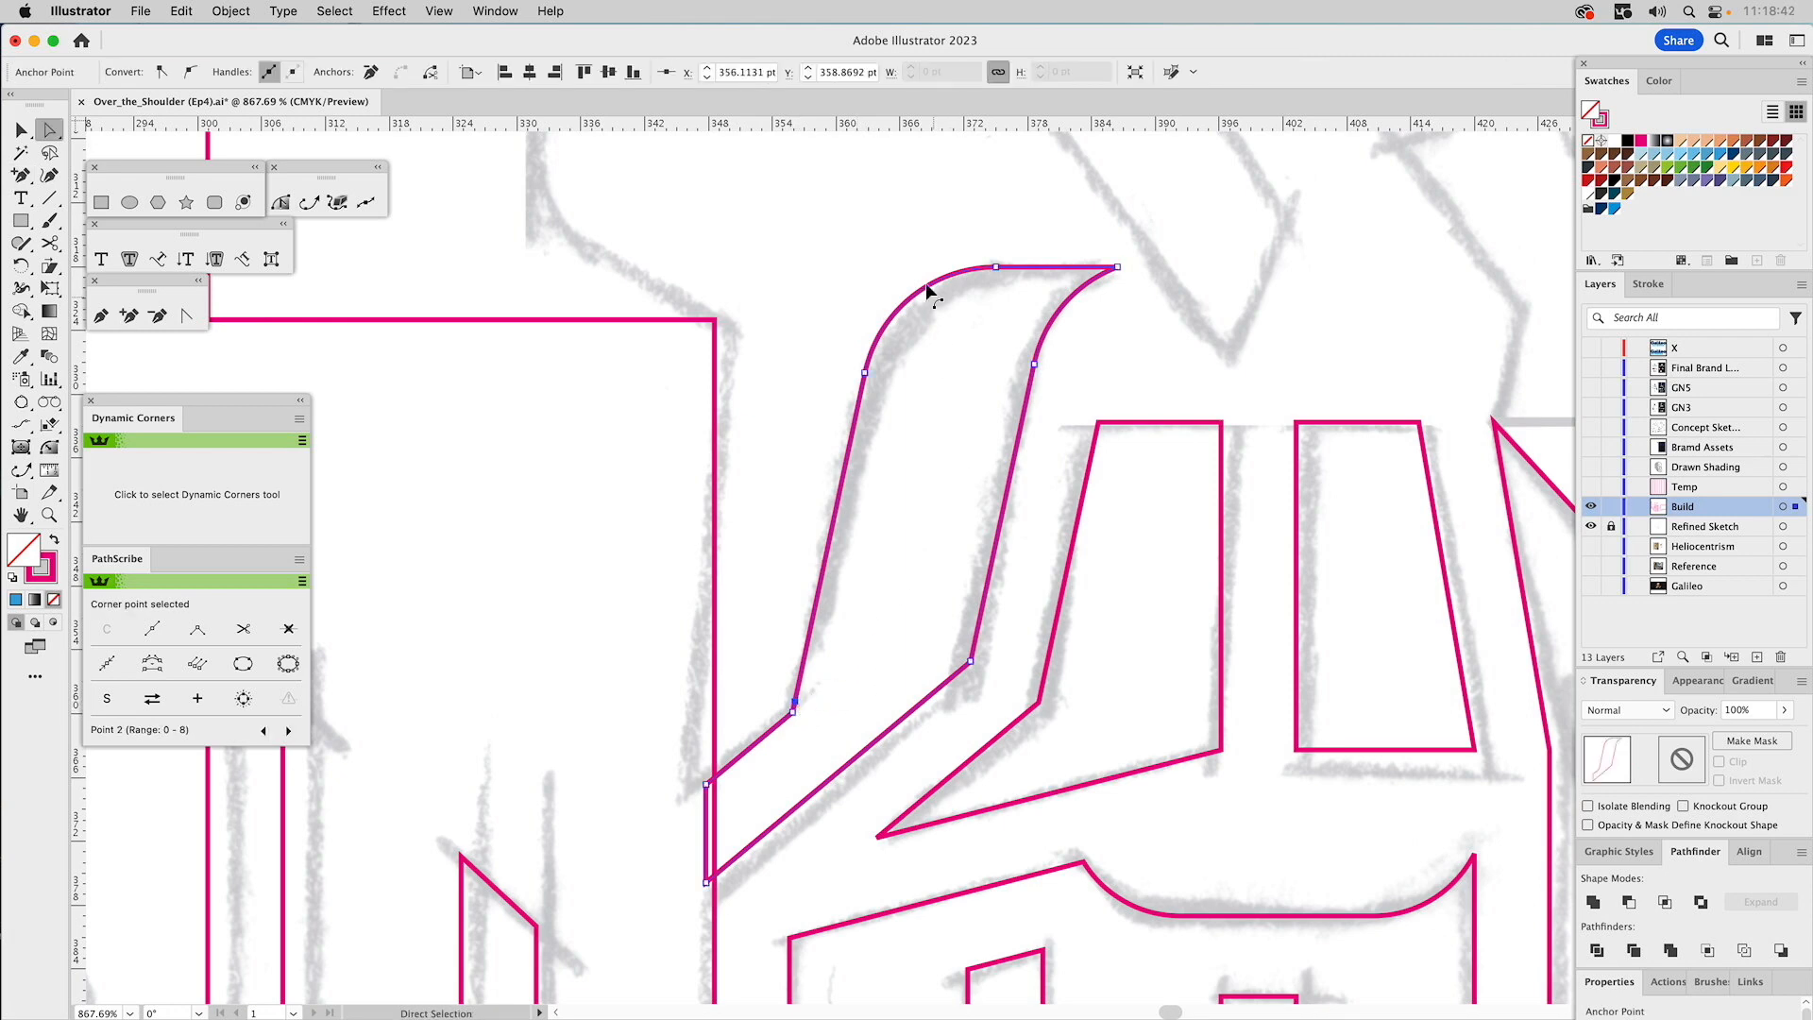
left_click(865, 373, "shift")
left_click(996, 267, "shift")
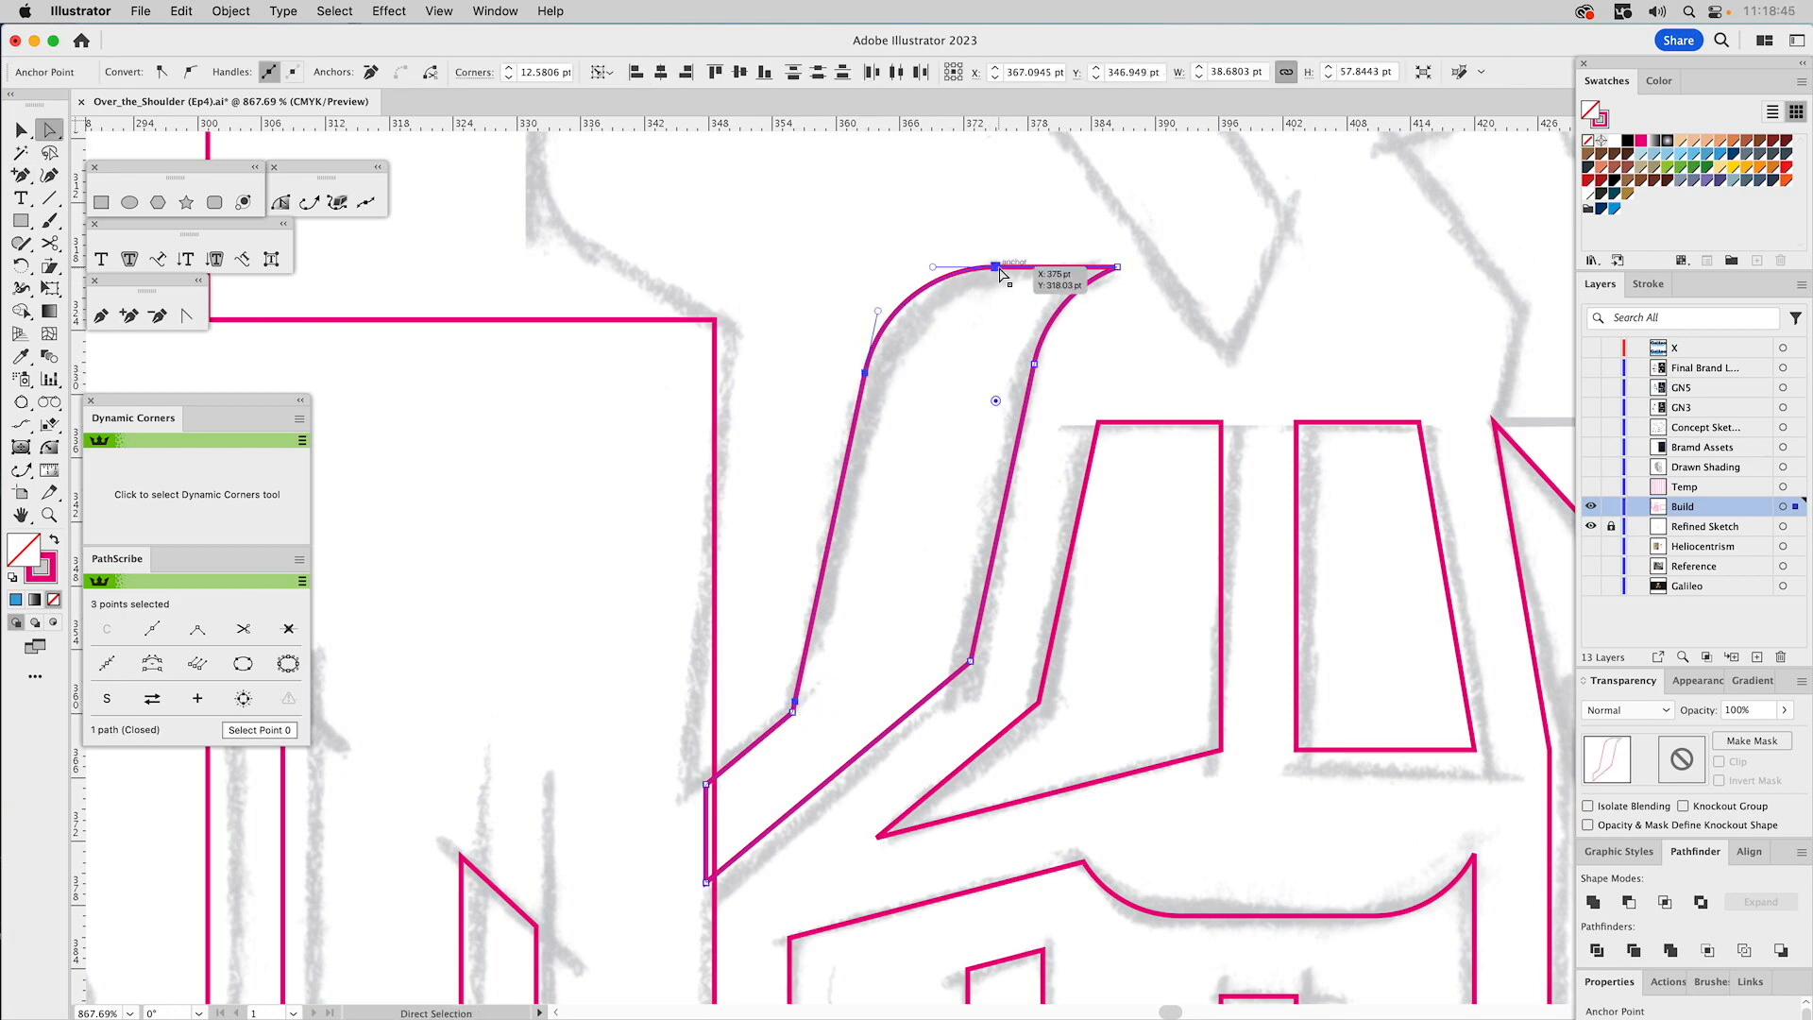
left_click_drag(1000, 268, 1007, 266)
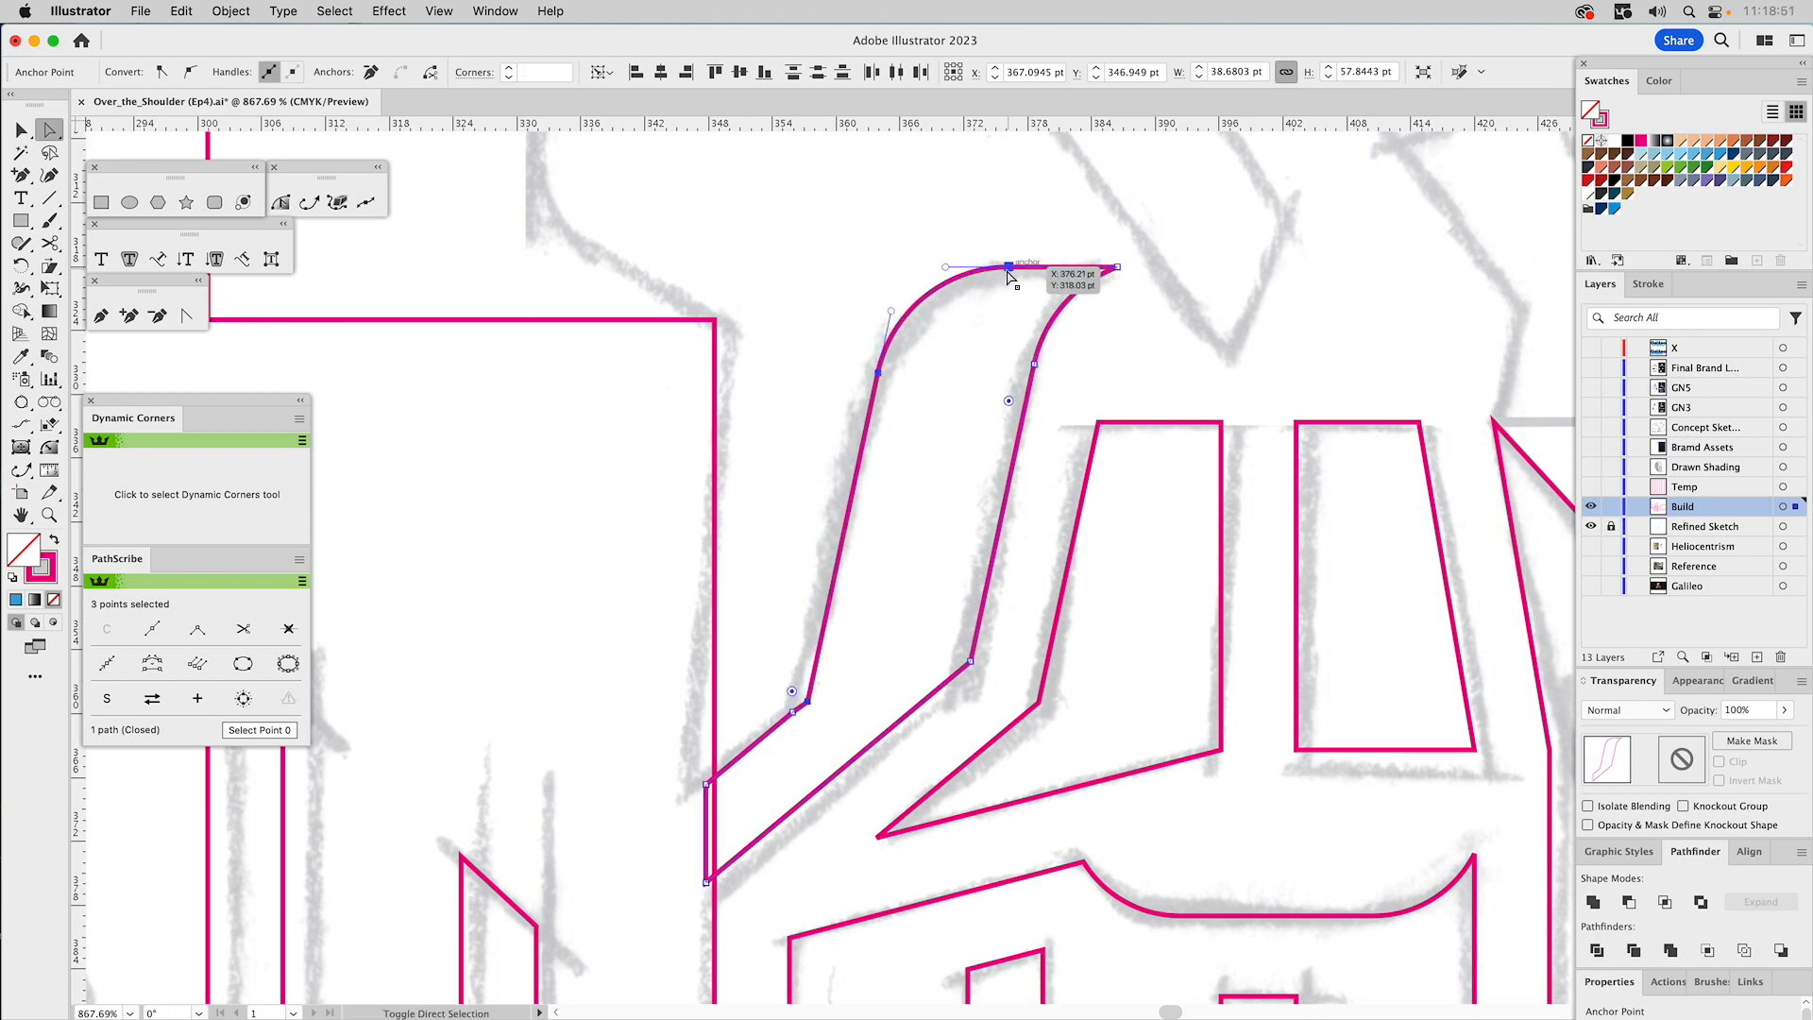
left_click(851, 706)
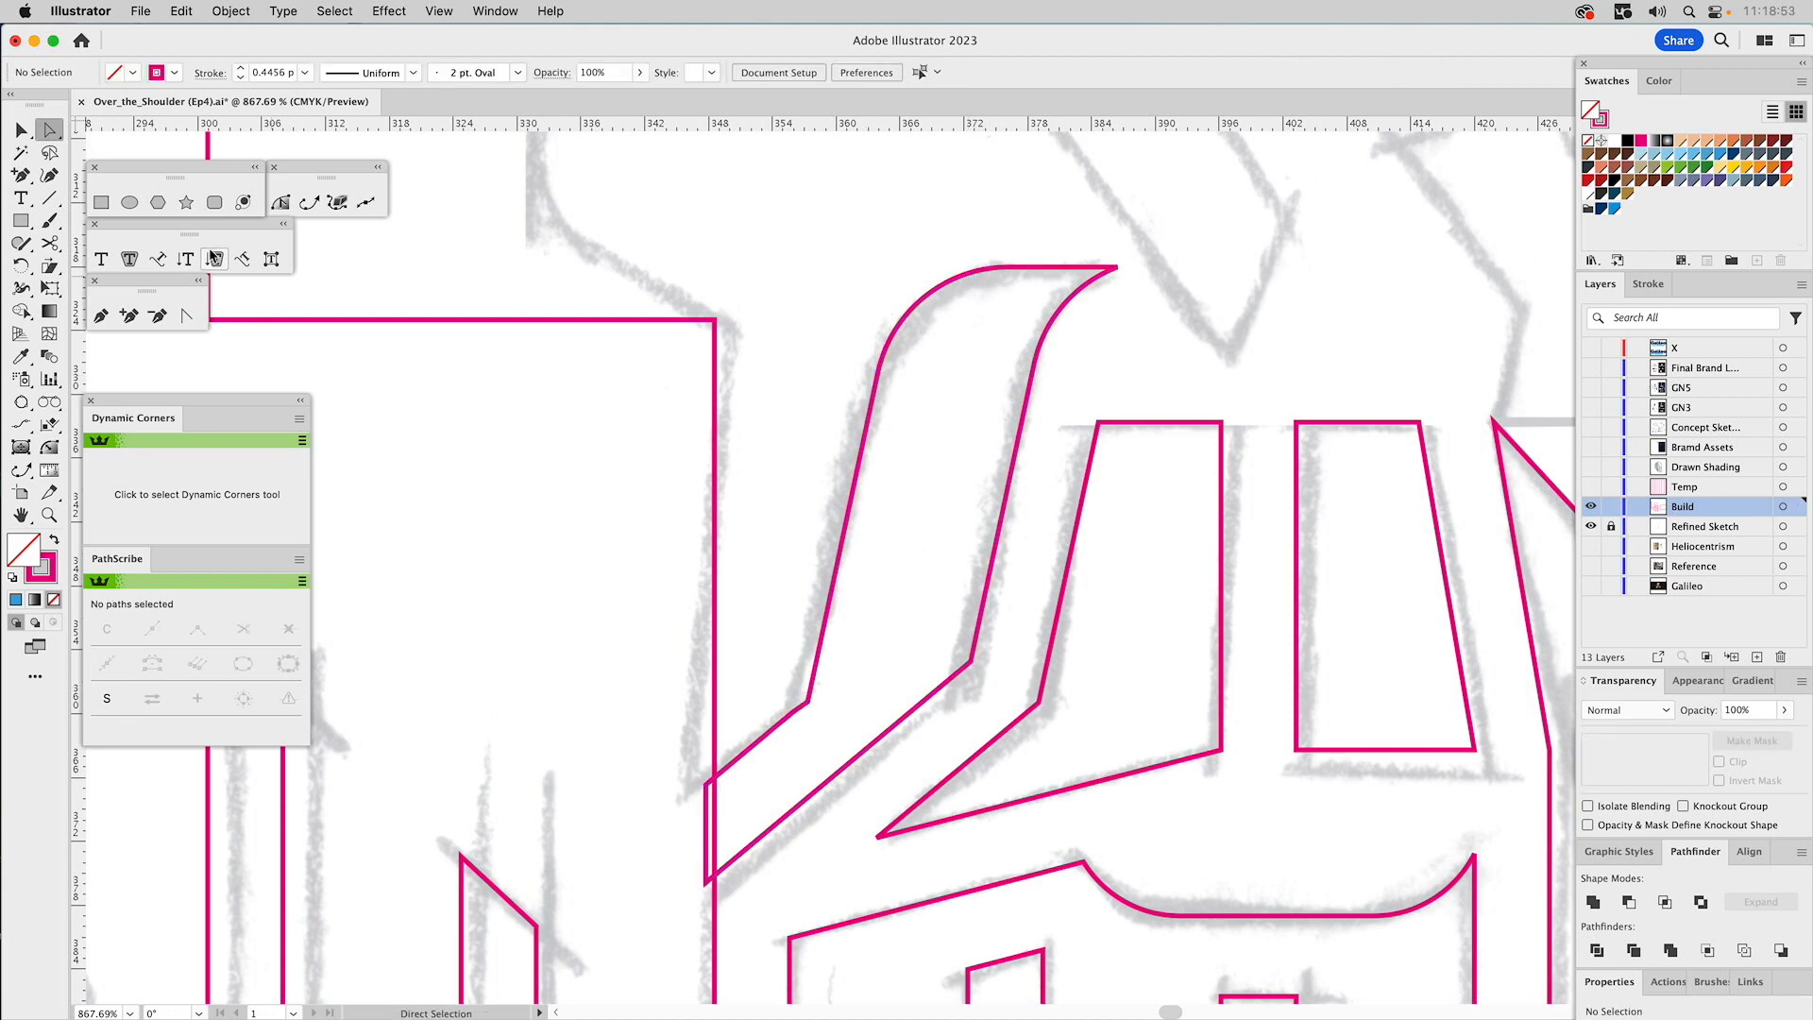
Add an anchor on the tail's upper edge, pull it past the bend into the strand, and unite the path into a clean corner.
left_click(129, 316)
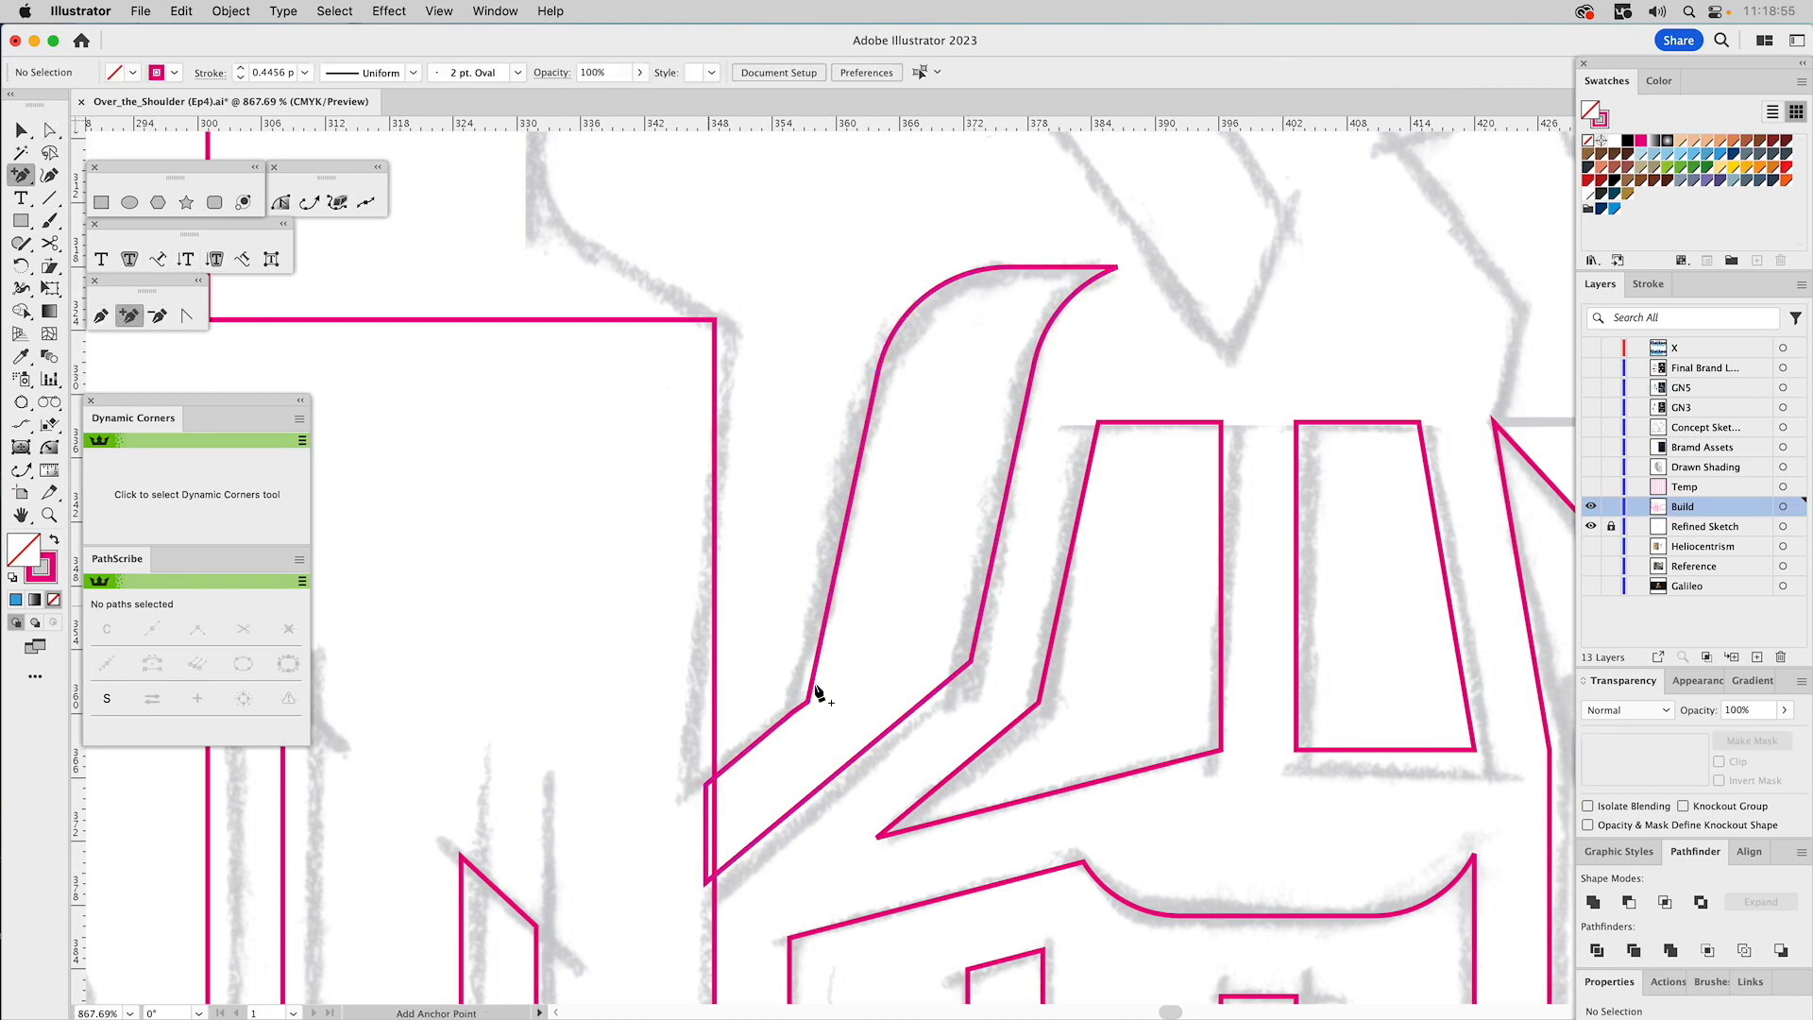
left_click(747, 751)
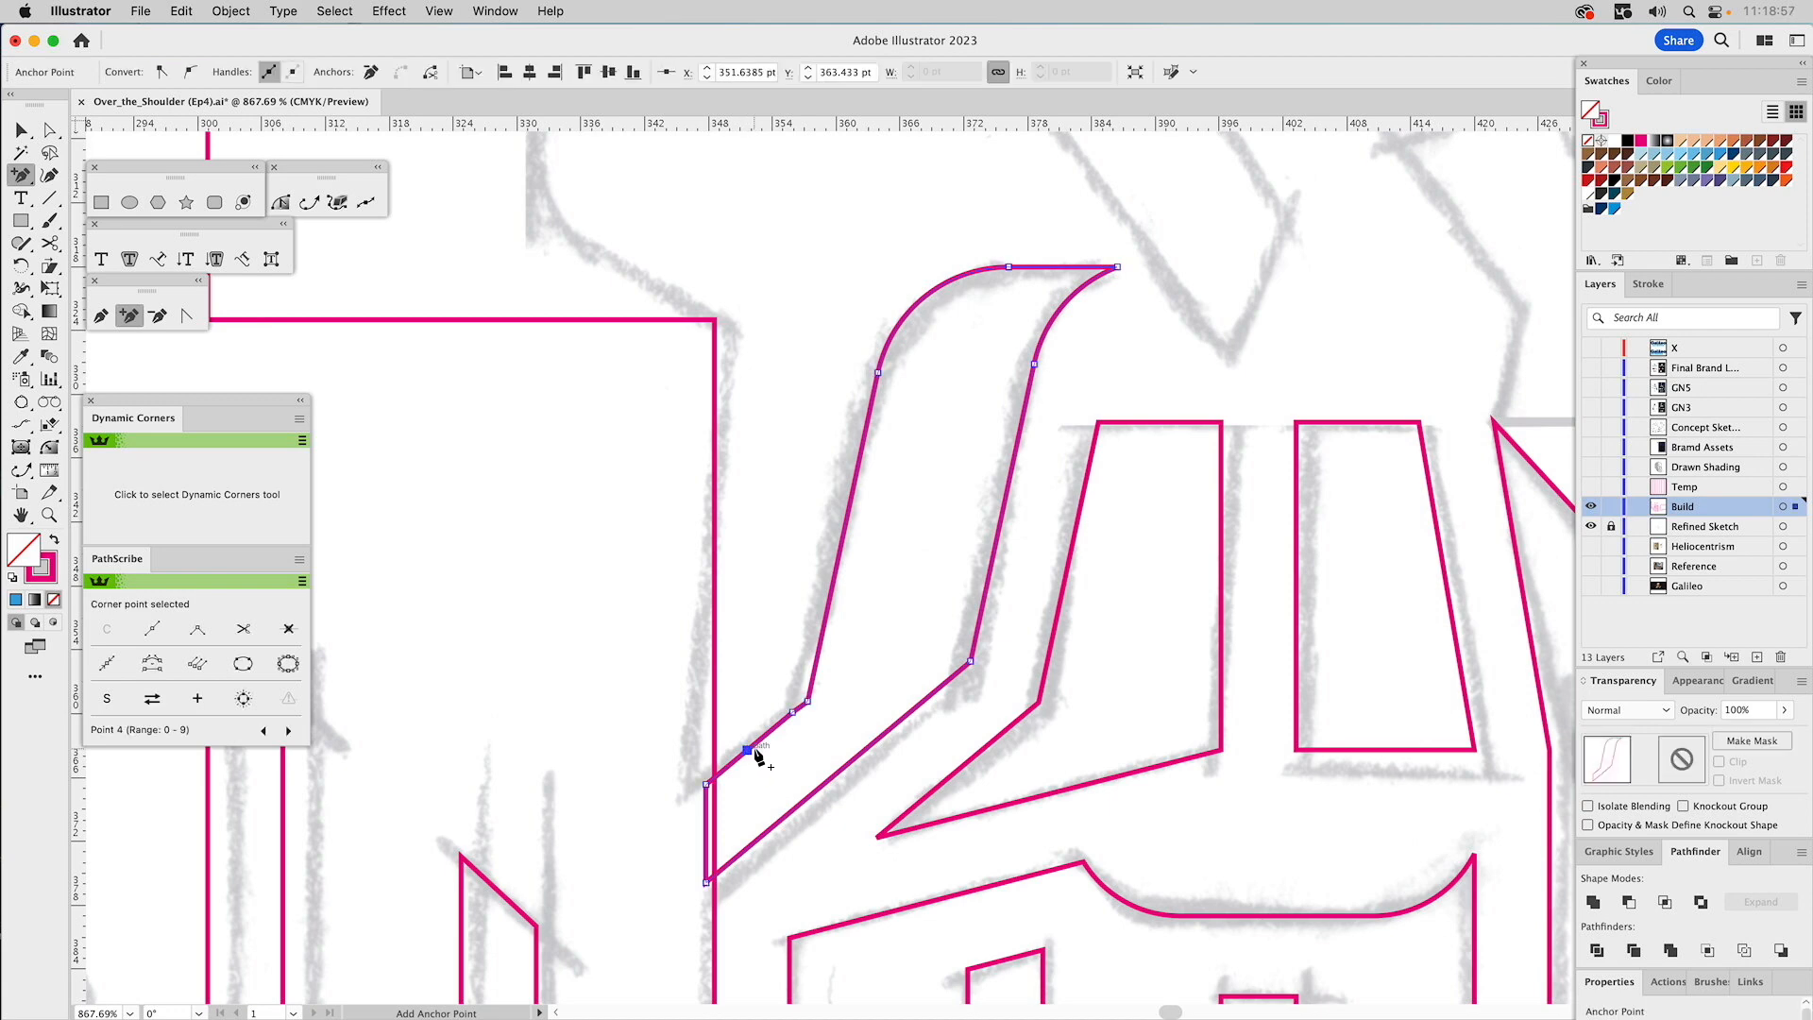
key("a")
left_click(793, 719)
left_click_drag(749, 754, 838, 677)
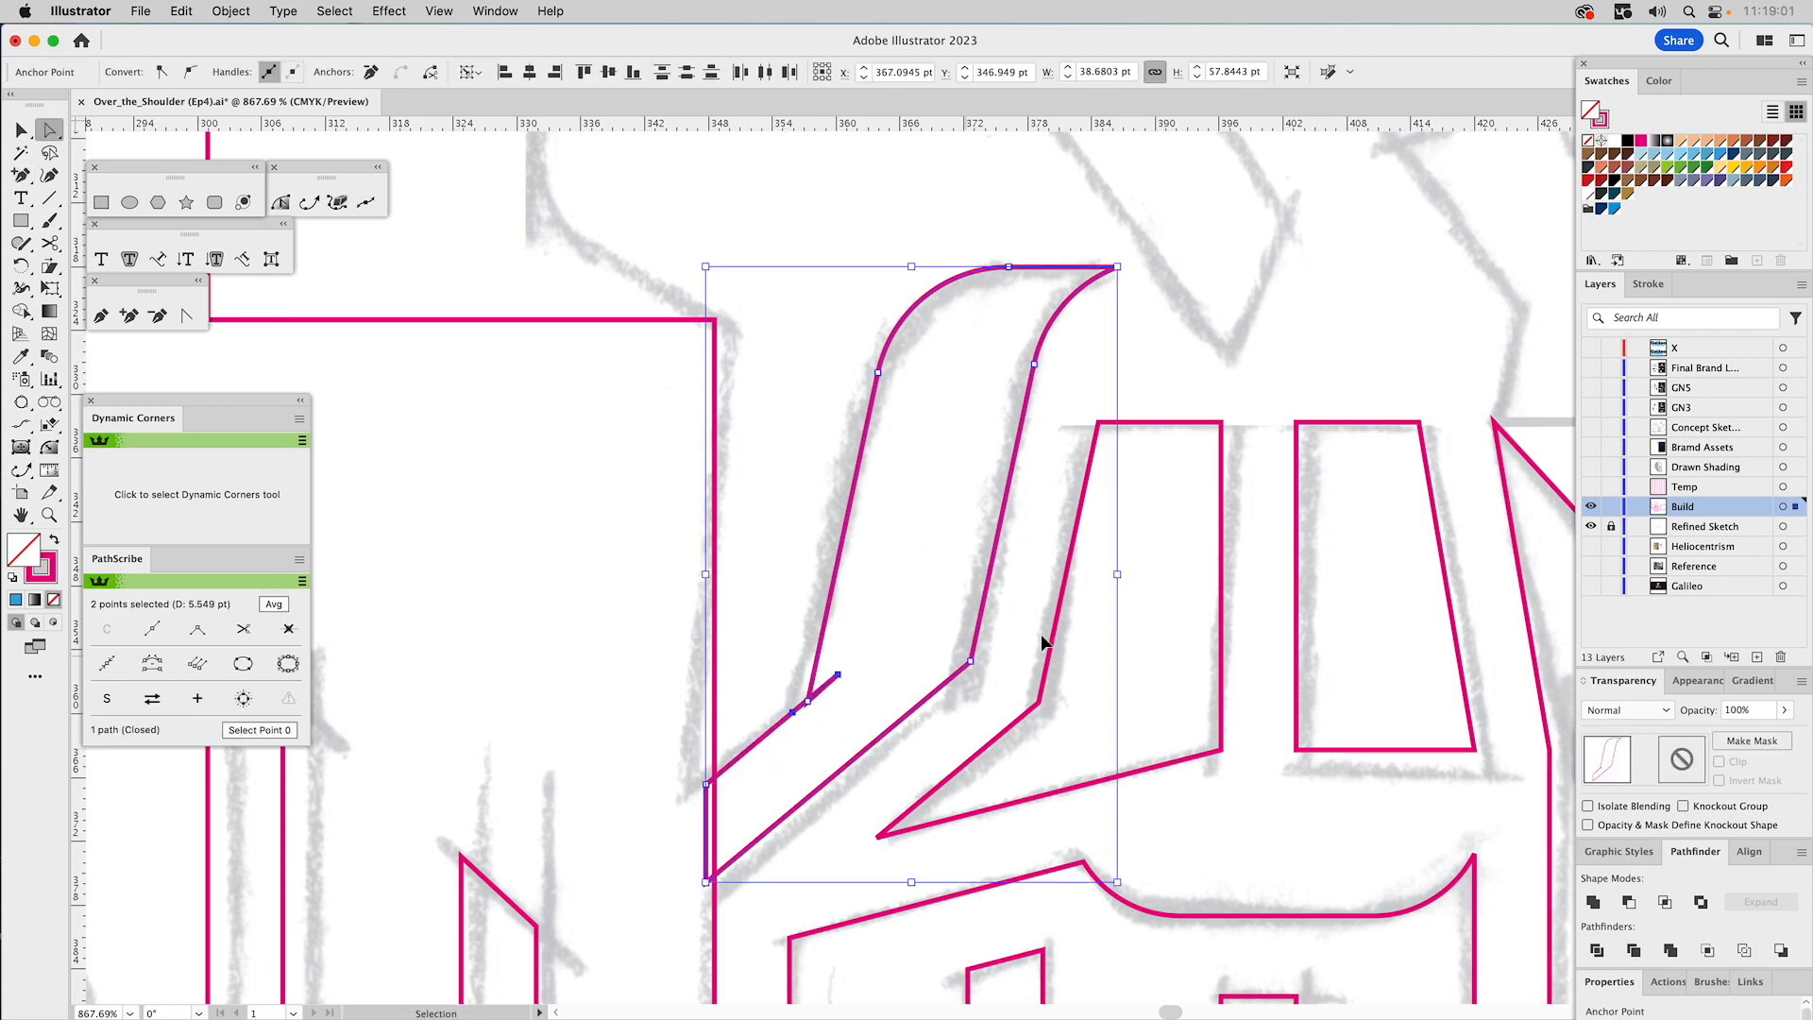
left_click(1593, 902)
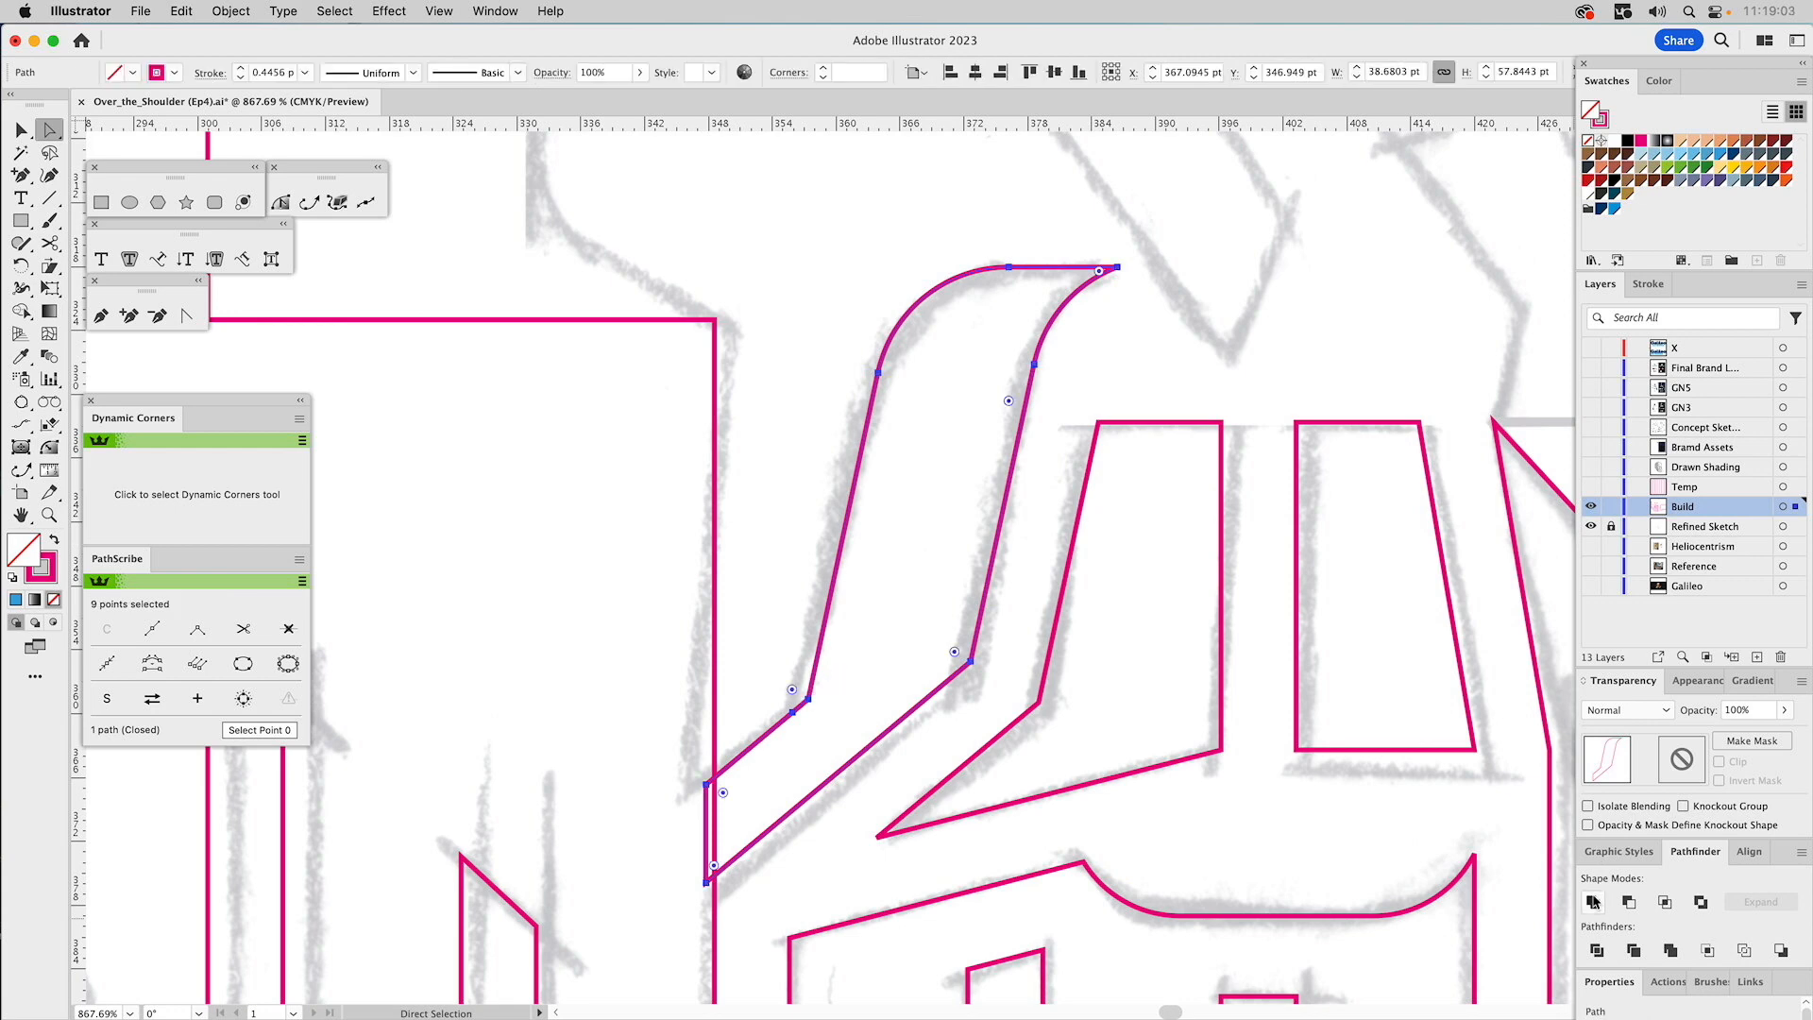
Remove the leftover anchor point beside the strand's lower rear bend.
left_click(792, 713)
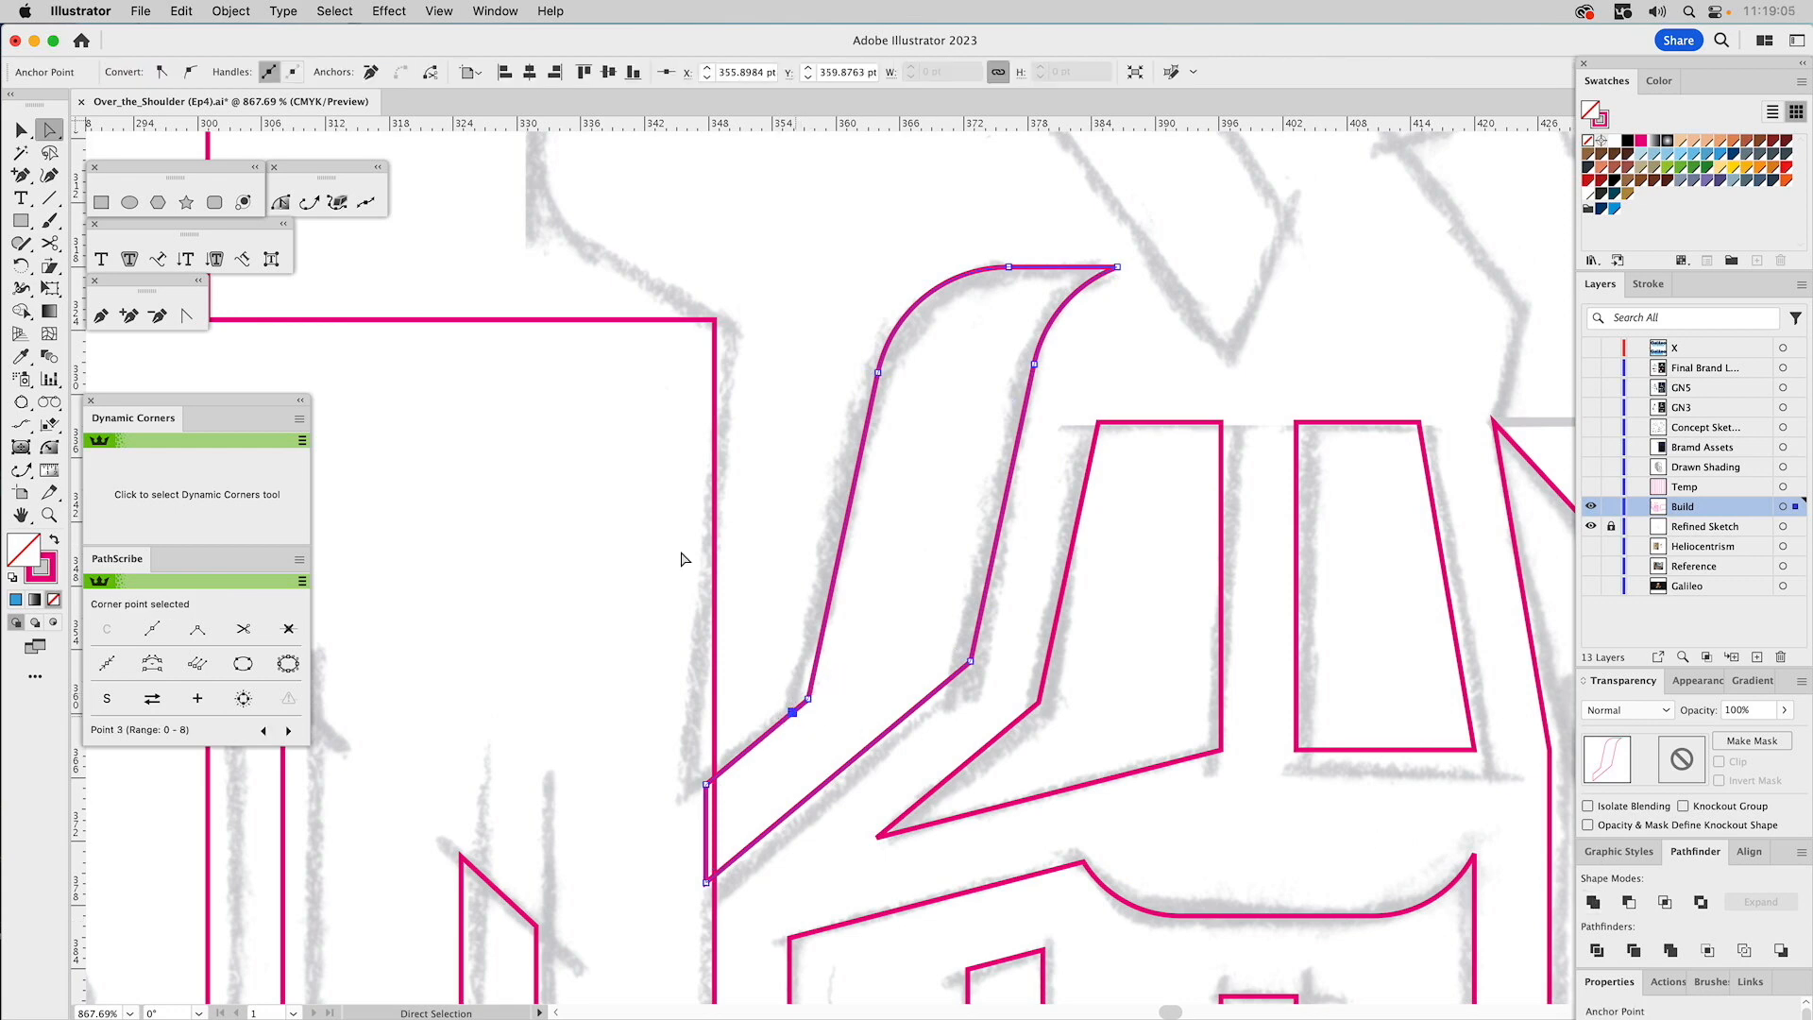
left_click(371, 72)
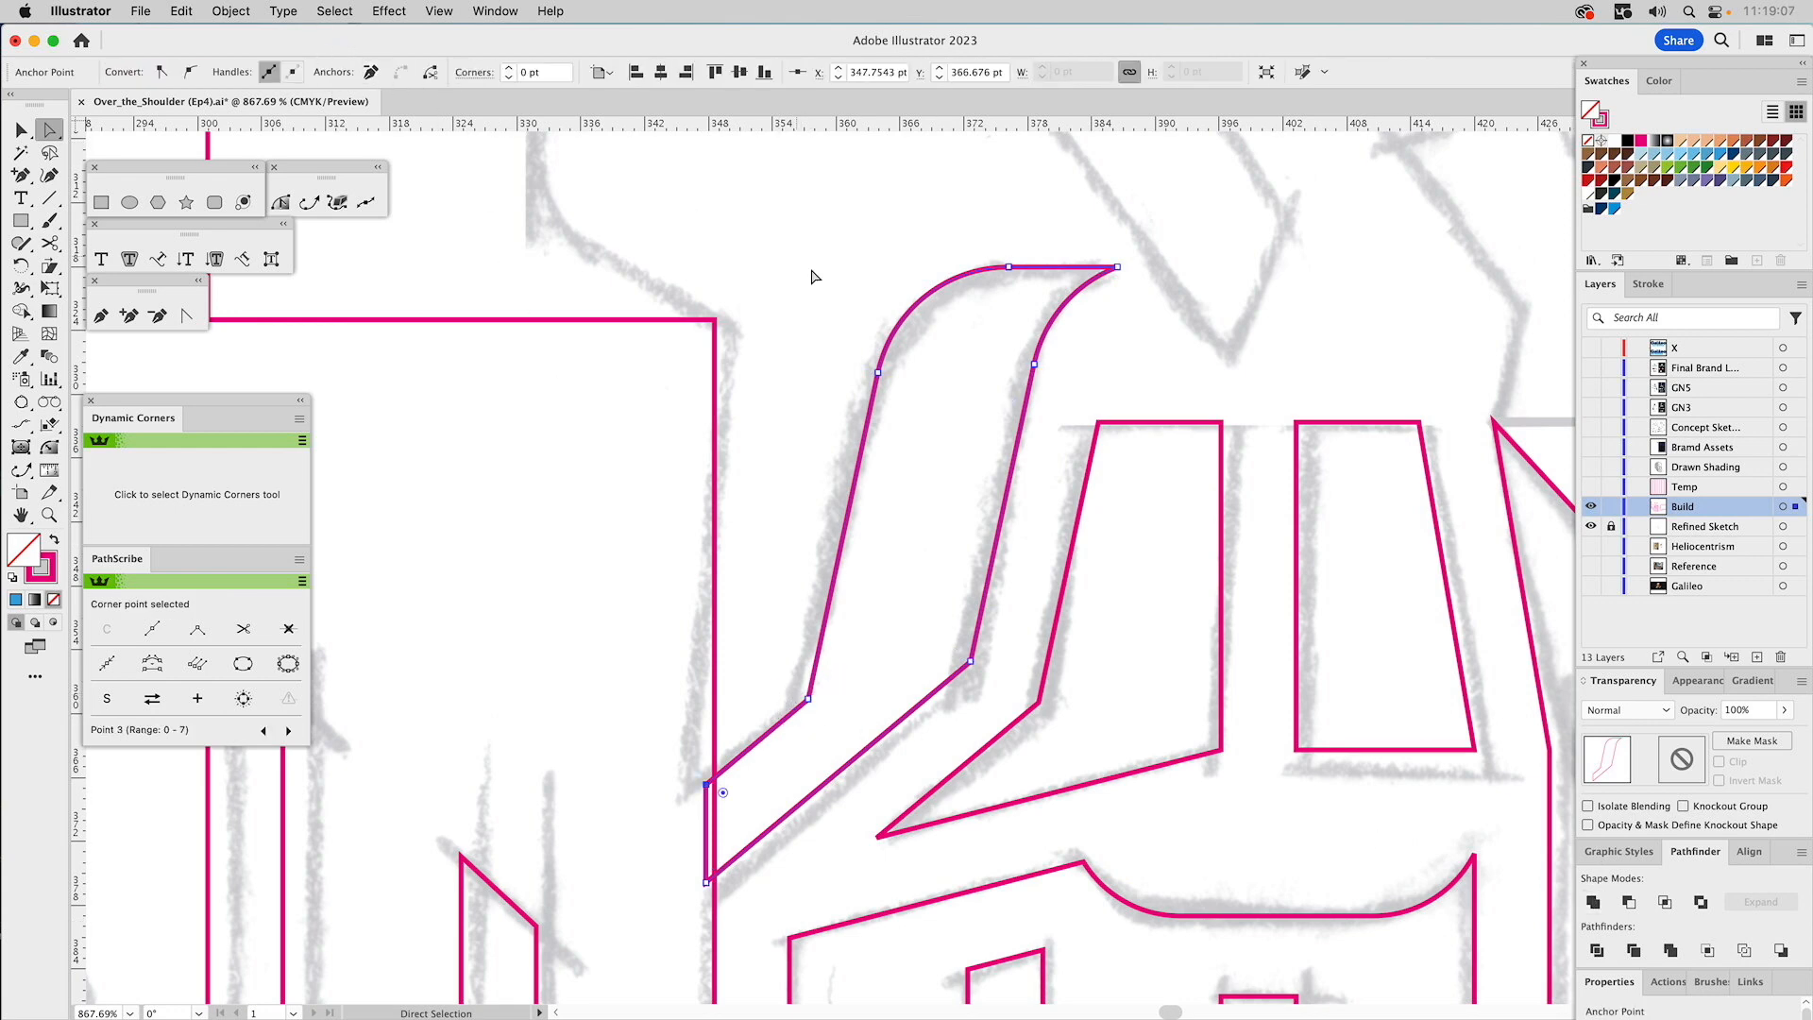
left_click(844, 296)
Reflect a copy of the curved strand across the moustache's vertical centre line.
left_click(49, 515)
left_click(1174, 667, "alt")
left_click(1153, 647, "alt")
left_click(1146, 652, "alt")
left_click_drag(1028, 482, 1145, 687)
key("v")
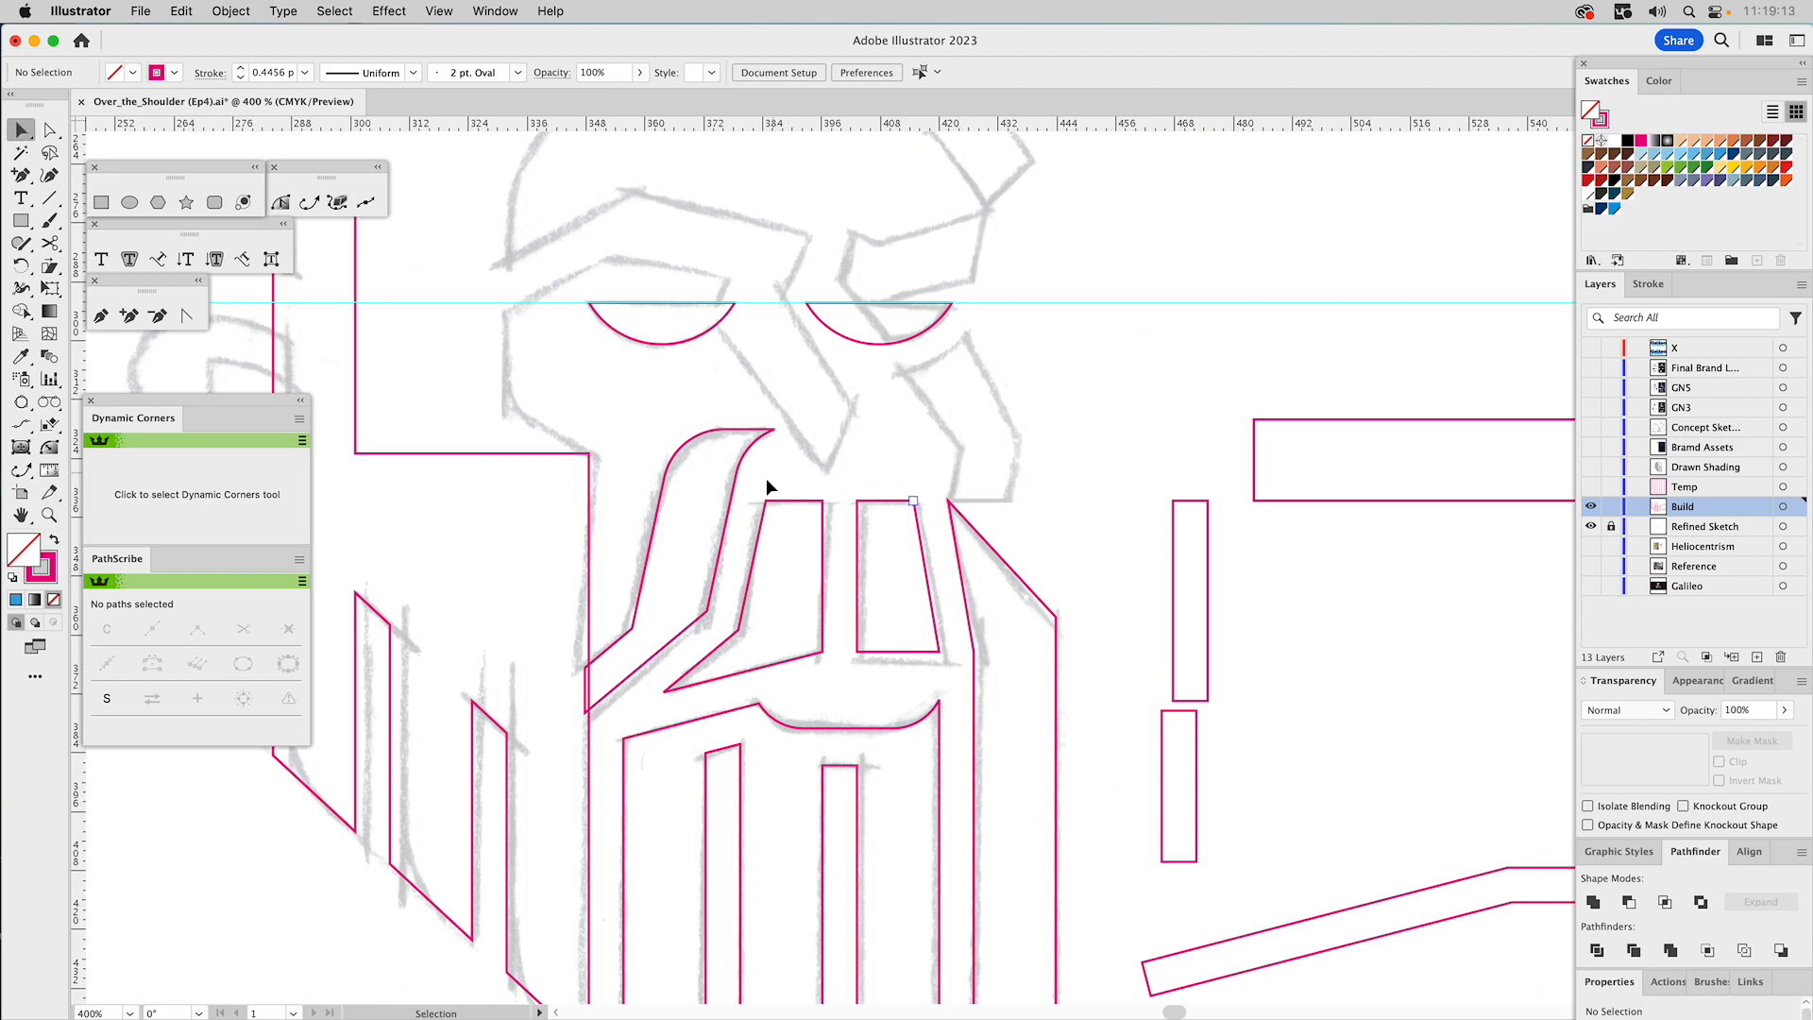
left_click(734, 429)
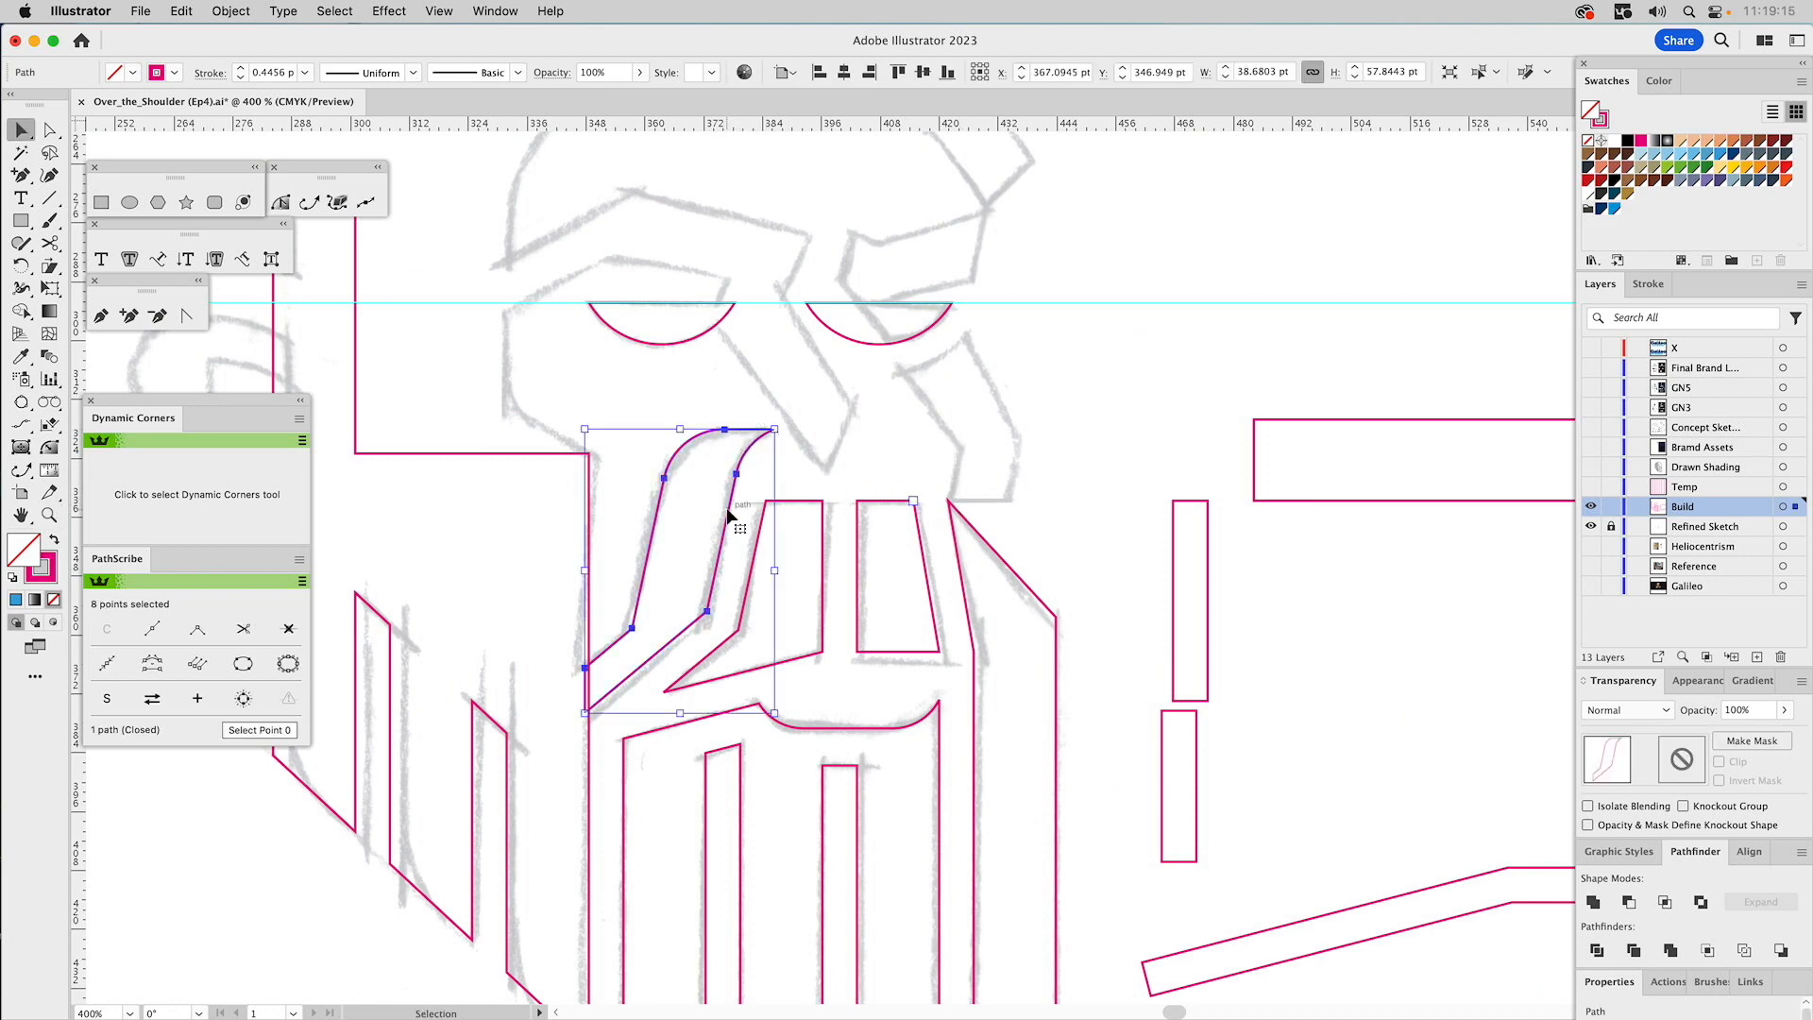
left_click_drag(21, 265, 85, 288)
left_click(845, 456)
left_click_drag(841, 548, 833, 596)
key("v")
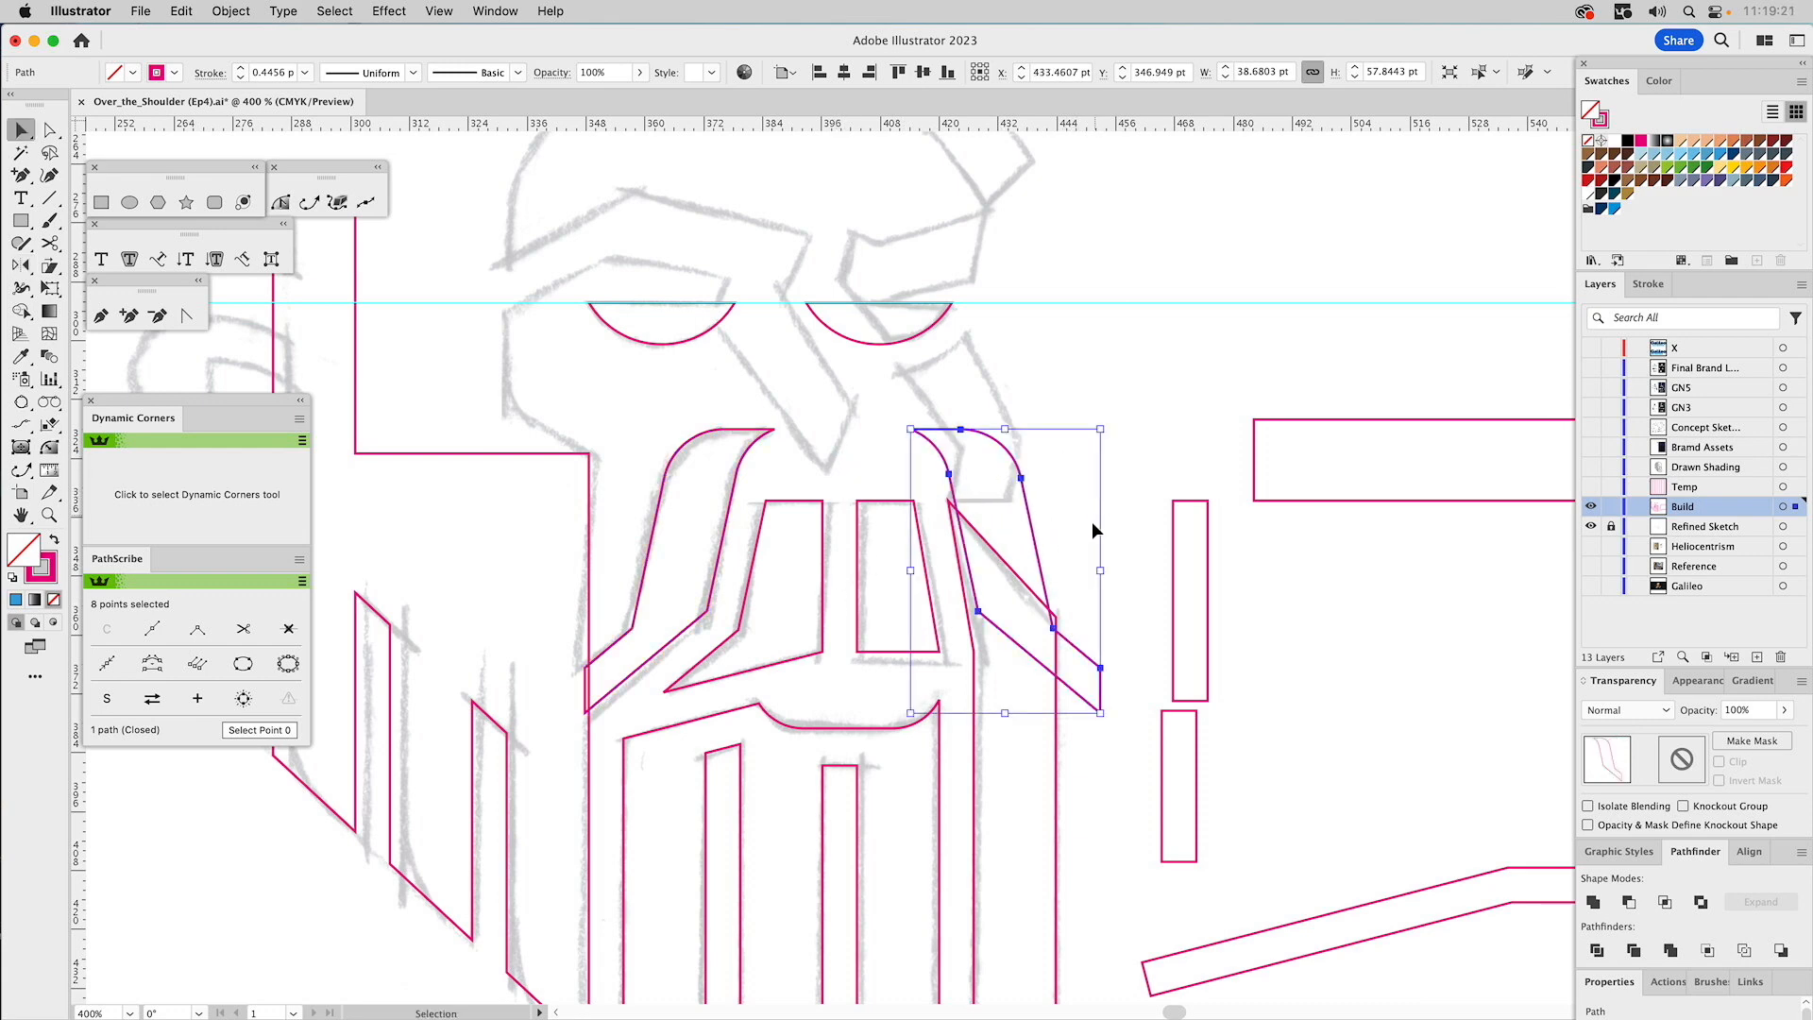
Move the mirrored strand up over the right-hand cheek and rotate it counter-clockwise about its lower inner bend to follow the sketch.
left_click(1091, 521)
left_click_drag(1045, 502, 1059, 378)
left_click_drag(1006, 462, 964, 457)
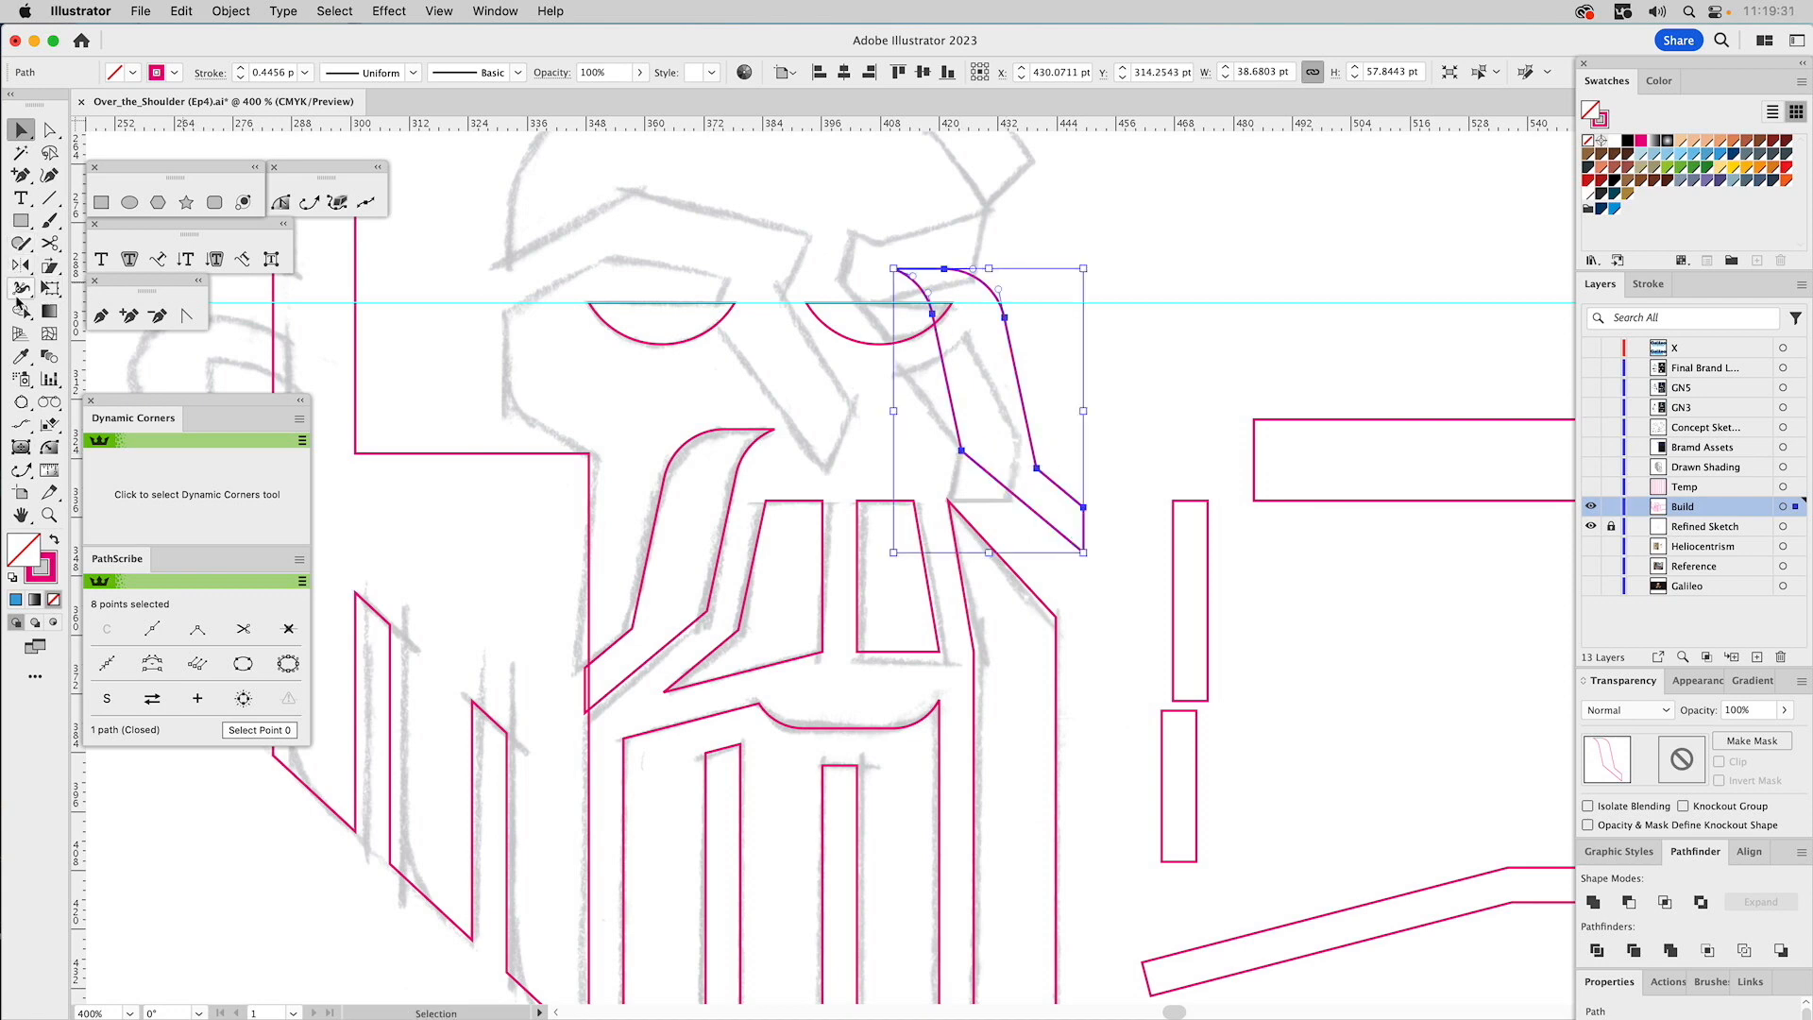
left_click_drag(25, 269, 75, 270)
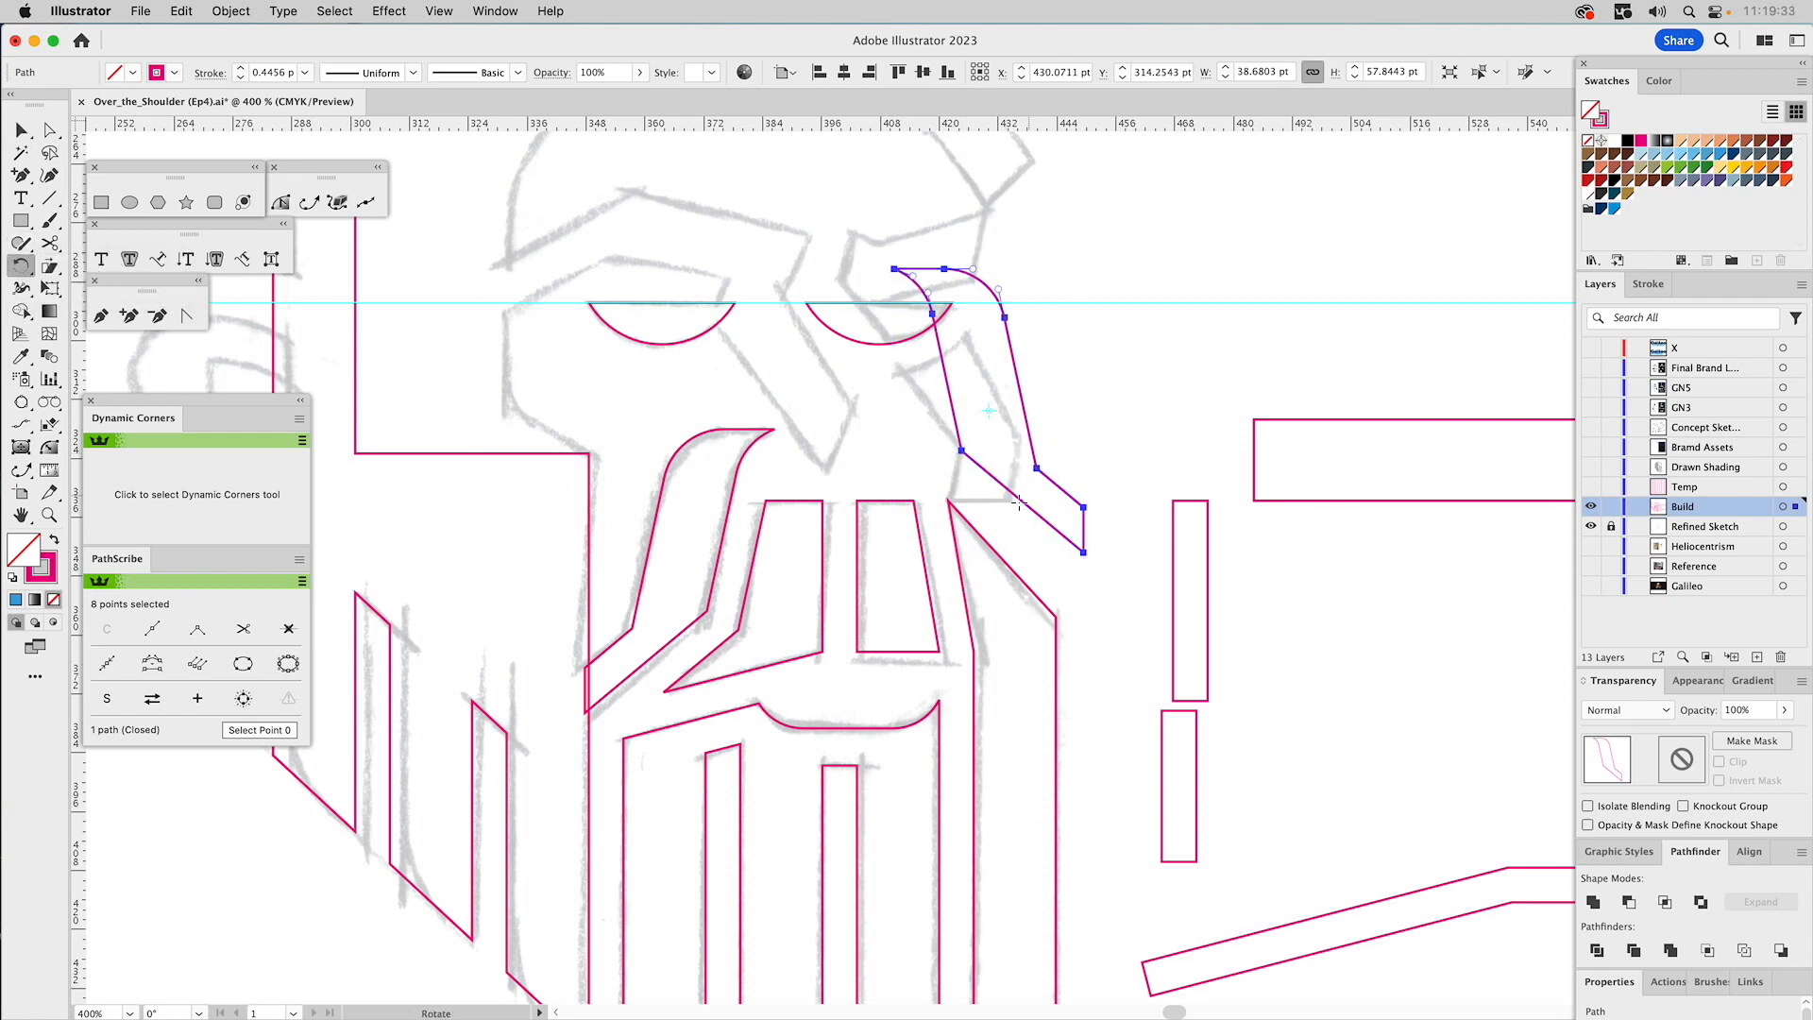
left_click(960, 451)
left_click_drag(1067, 400, 1058, 343)
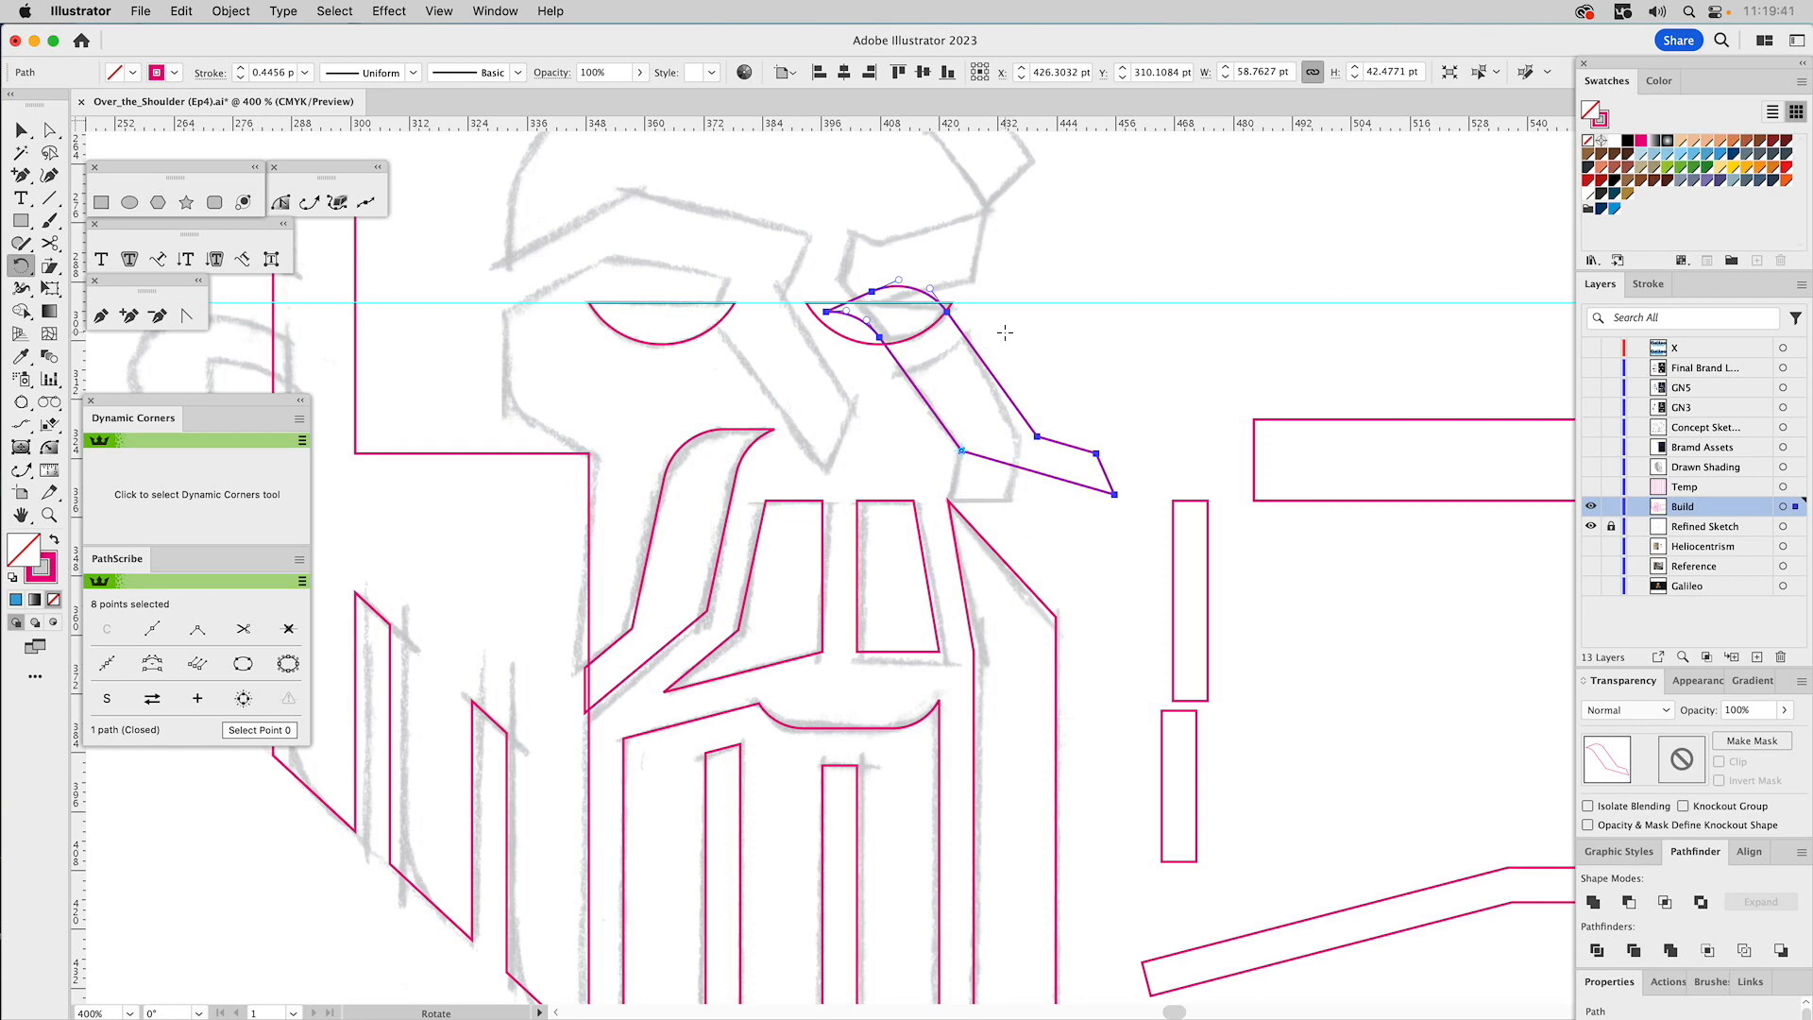
Move the cheek shape's two tail points onto the sketched base, one at the beard's upper tip and one level with it further out.
key("a")
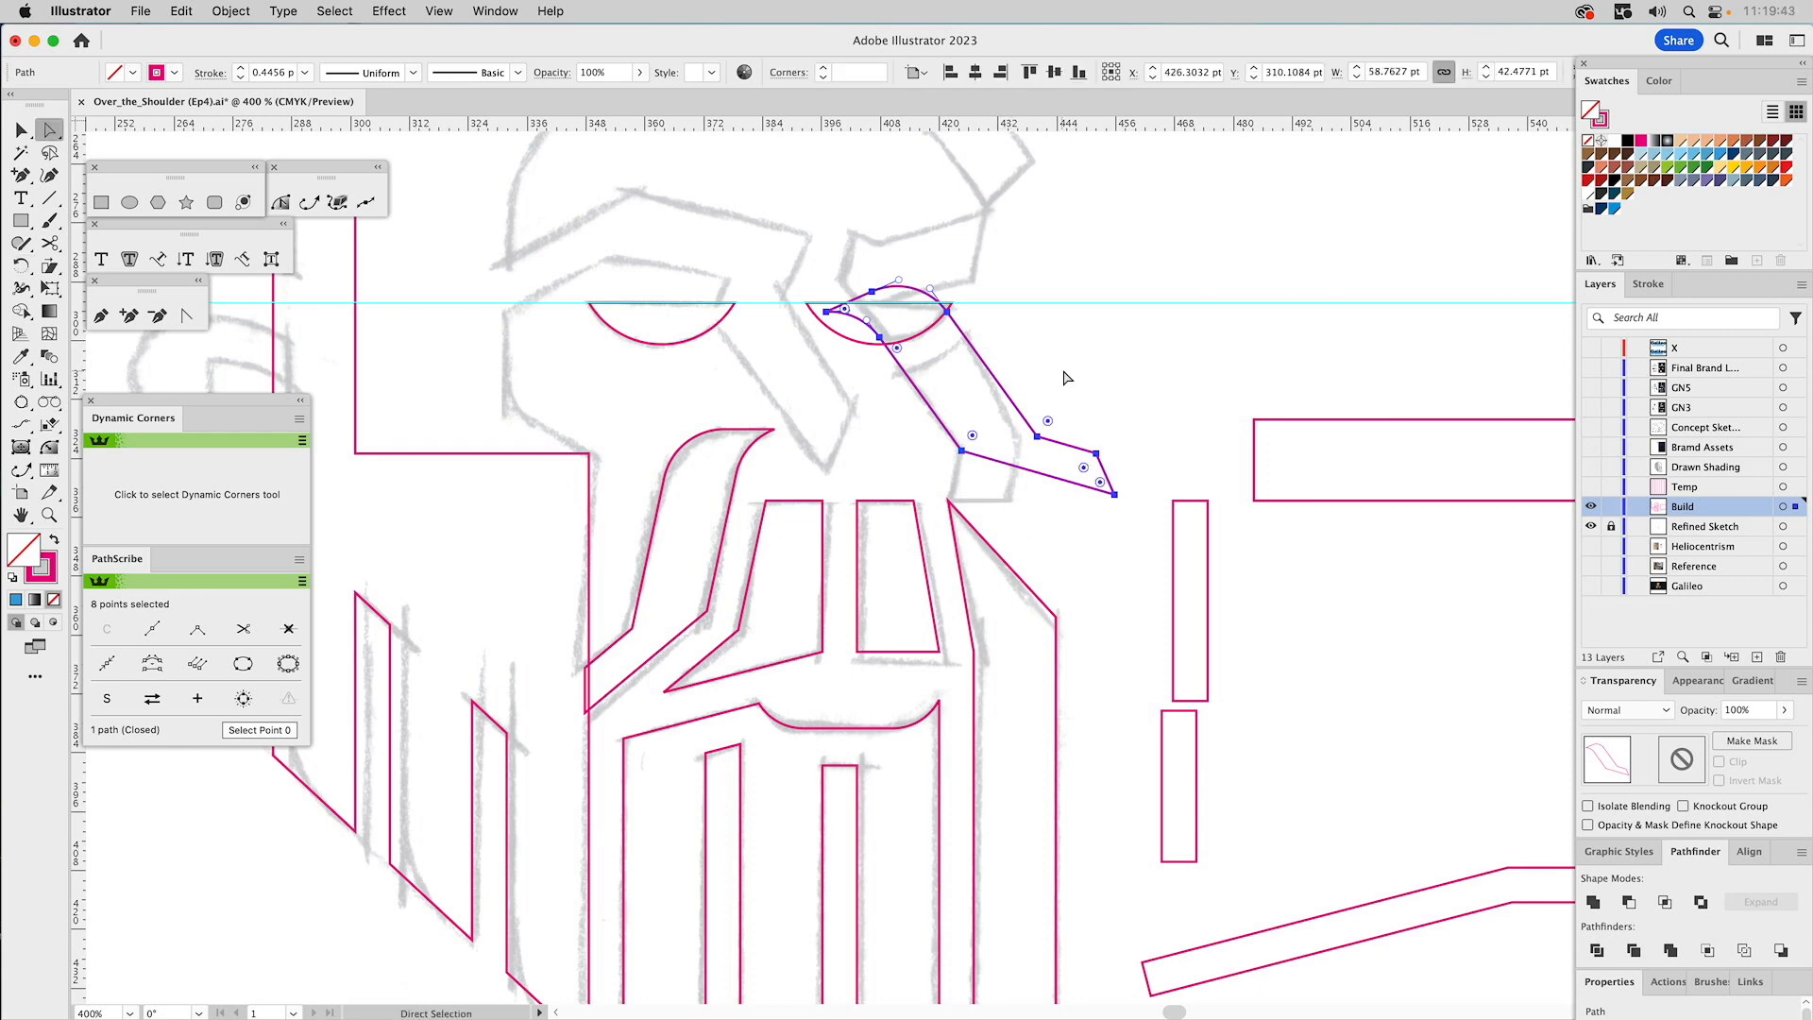
key("v")
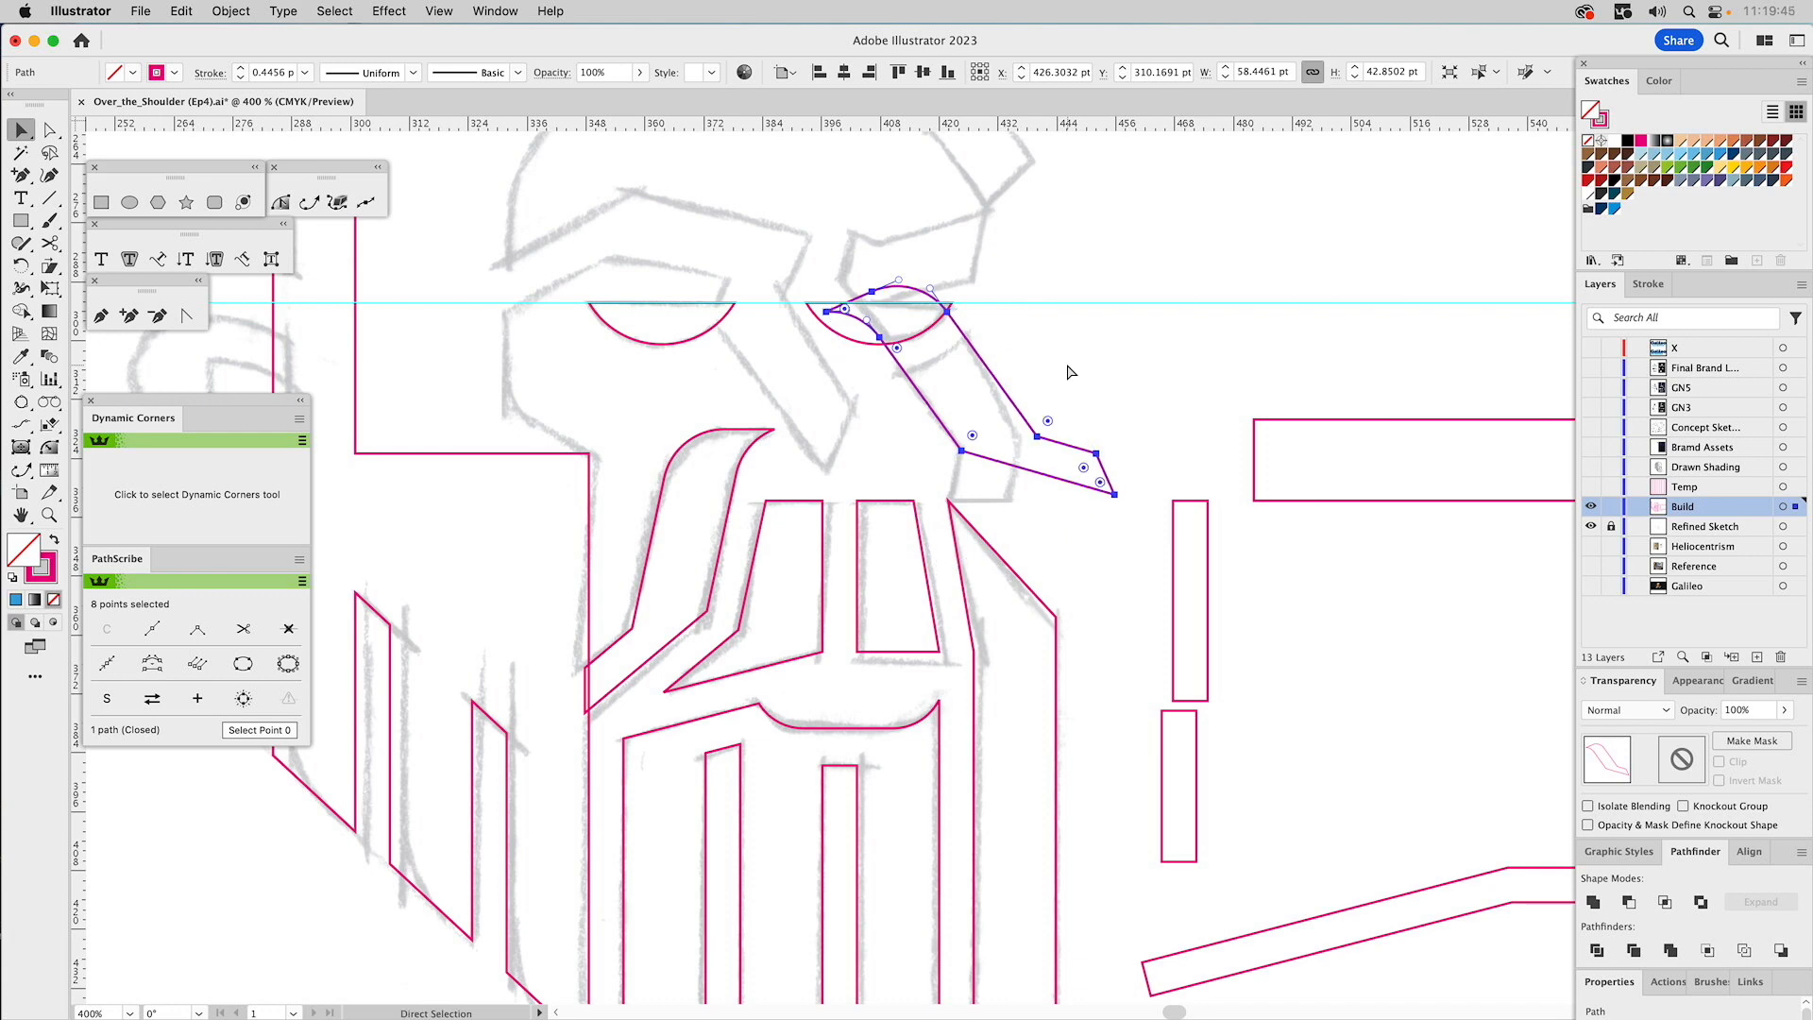
left_click(1080, 367)
key("a")
left_click(986, 457)
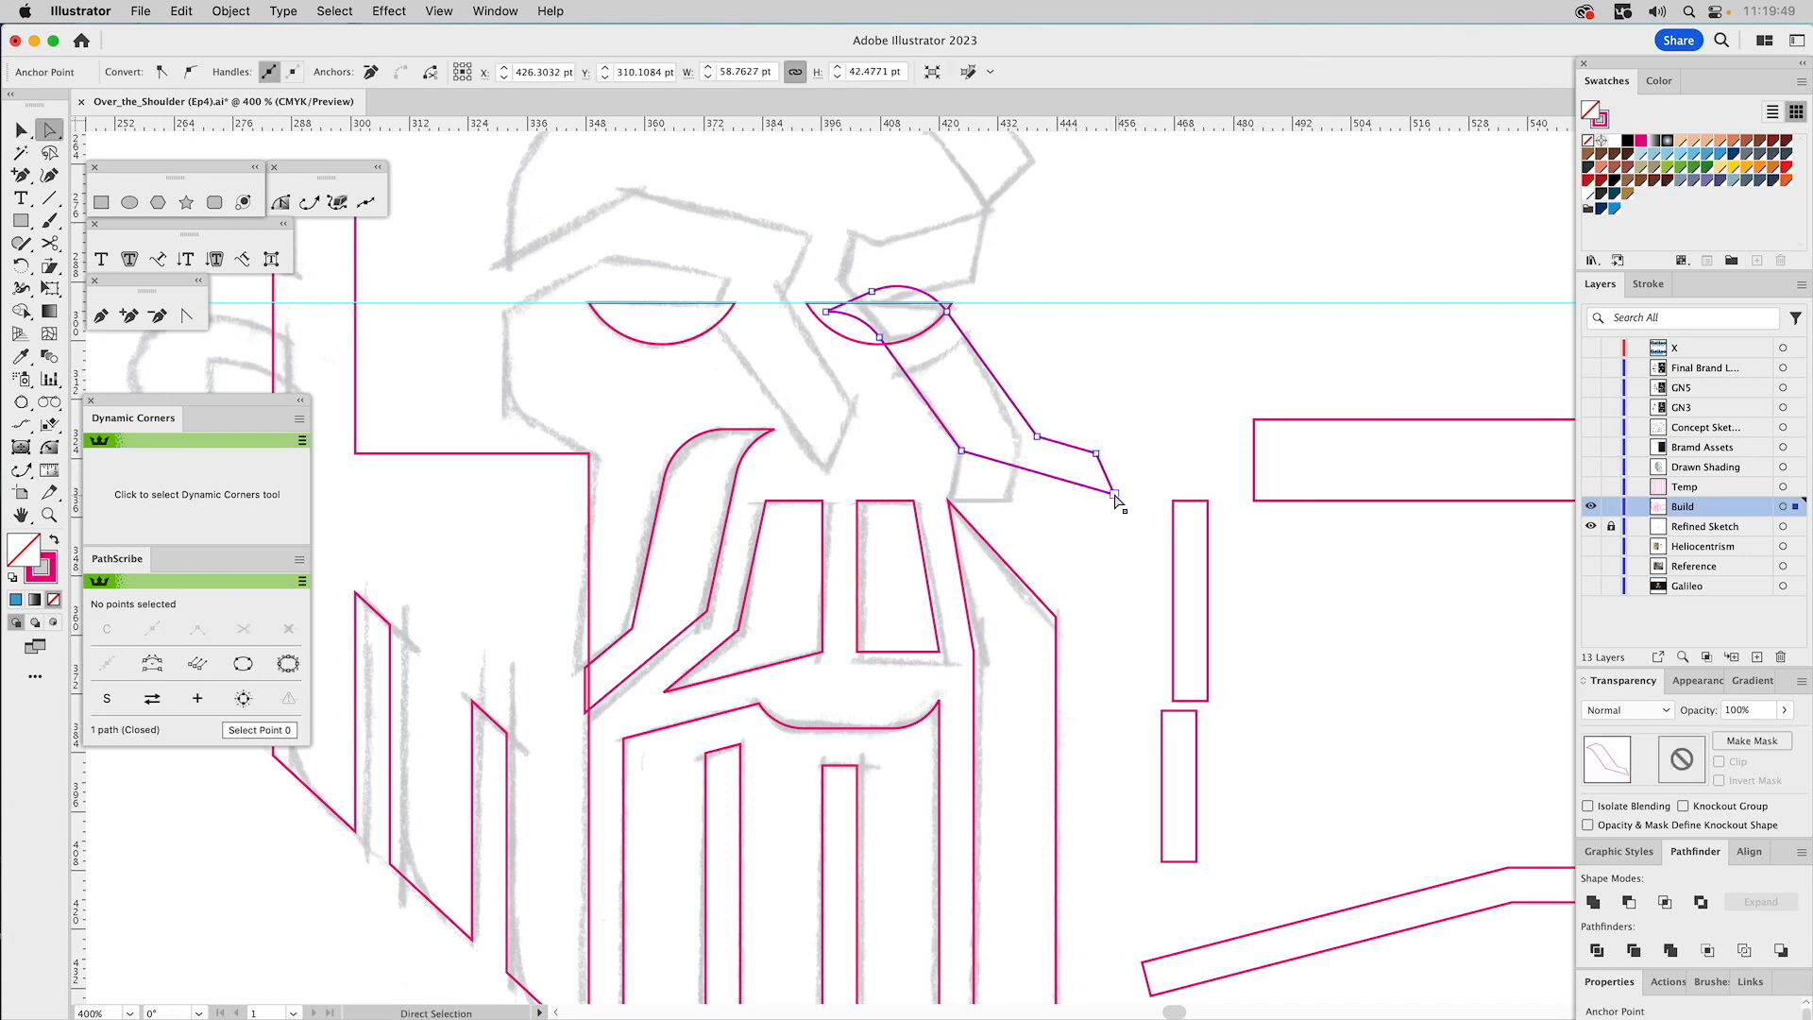
left_click_drag(1114, 495, 950, 504)
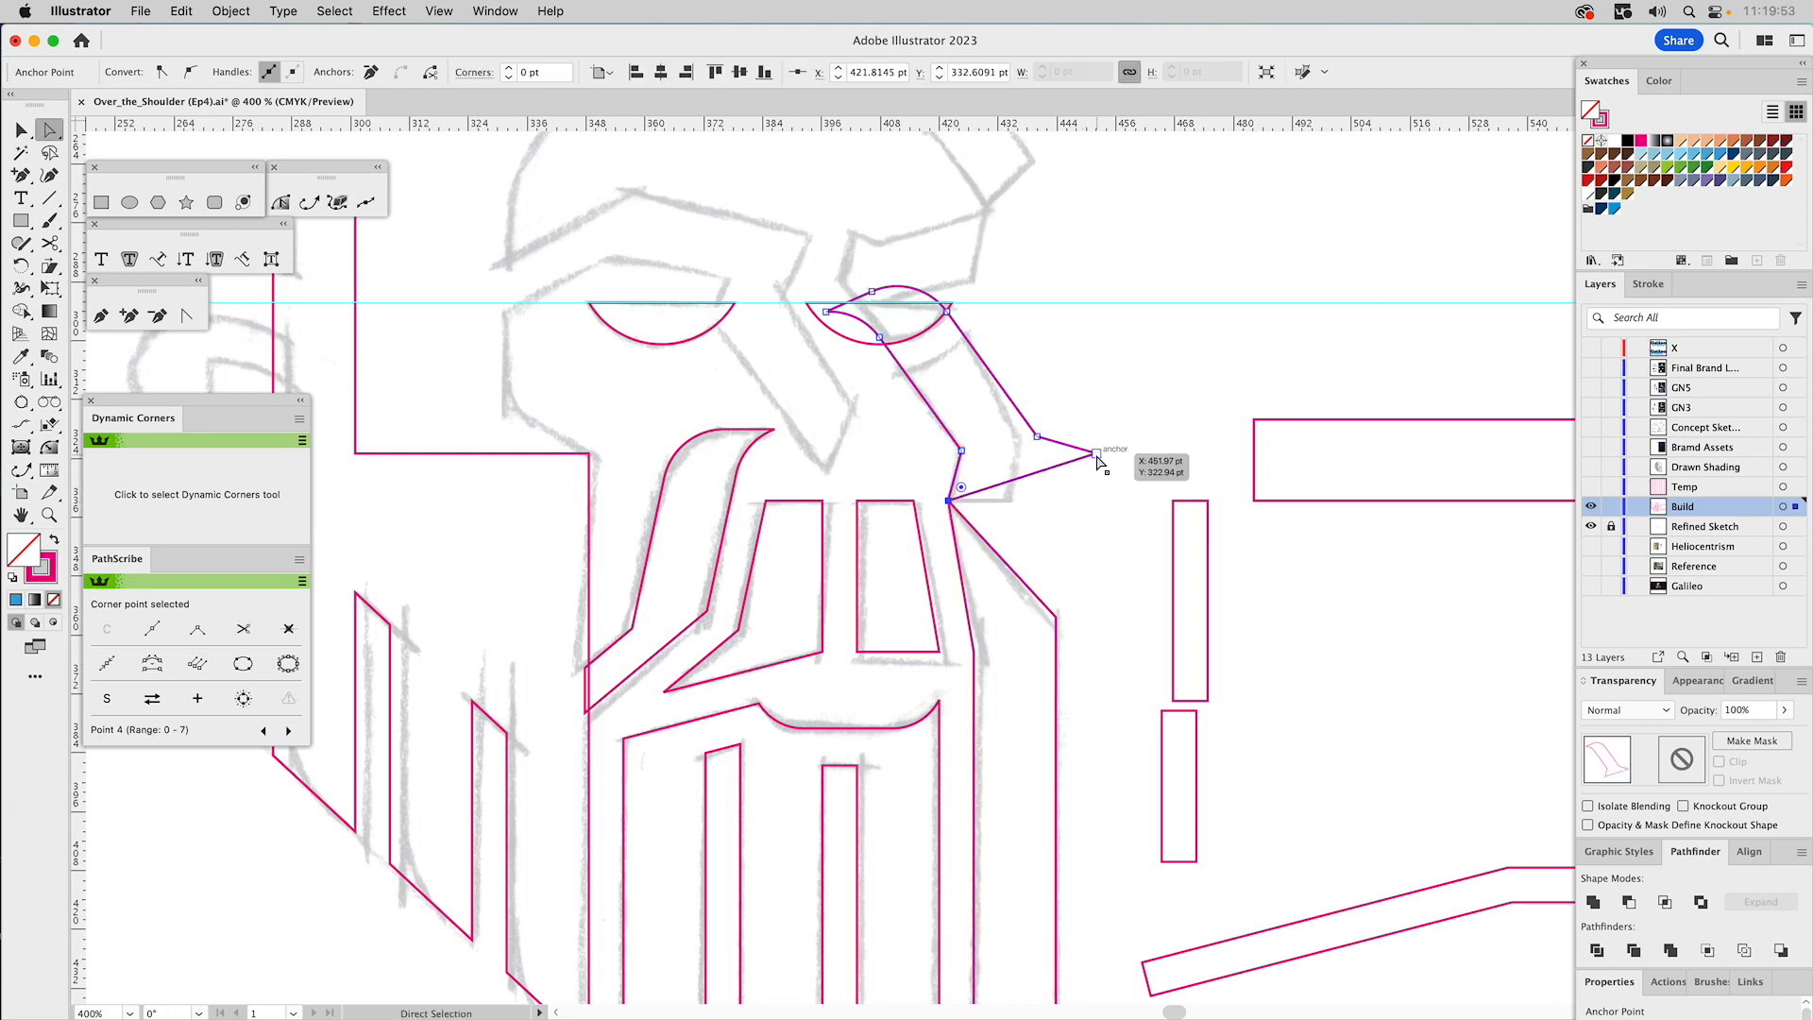
left_click_drag(1098, 460, 1013, 504)
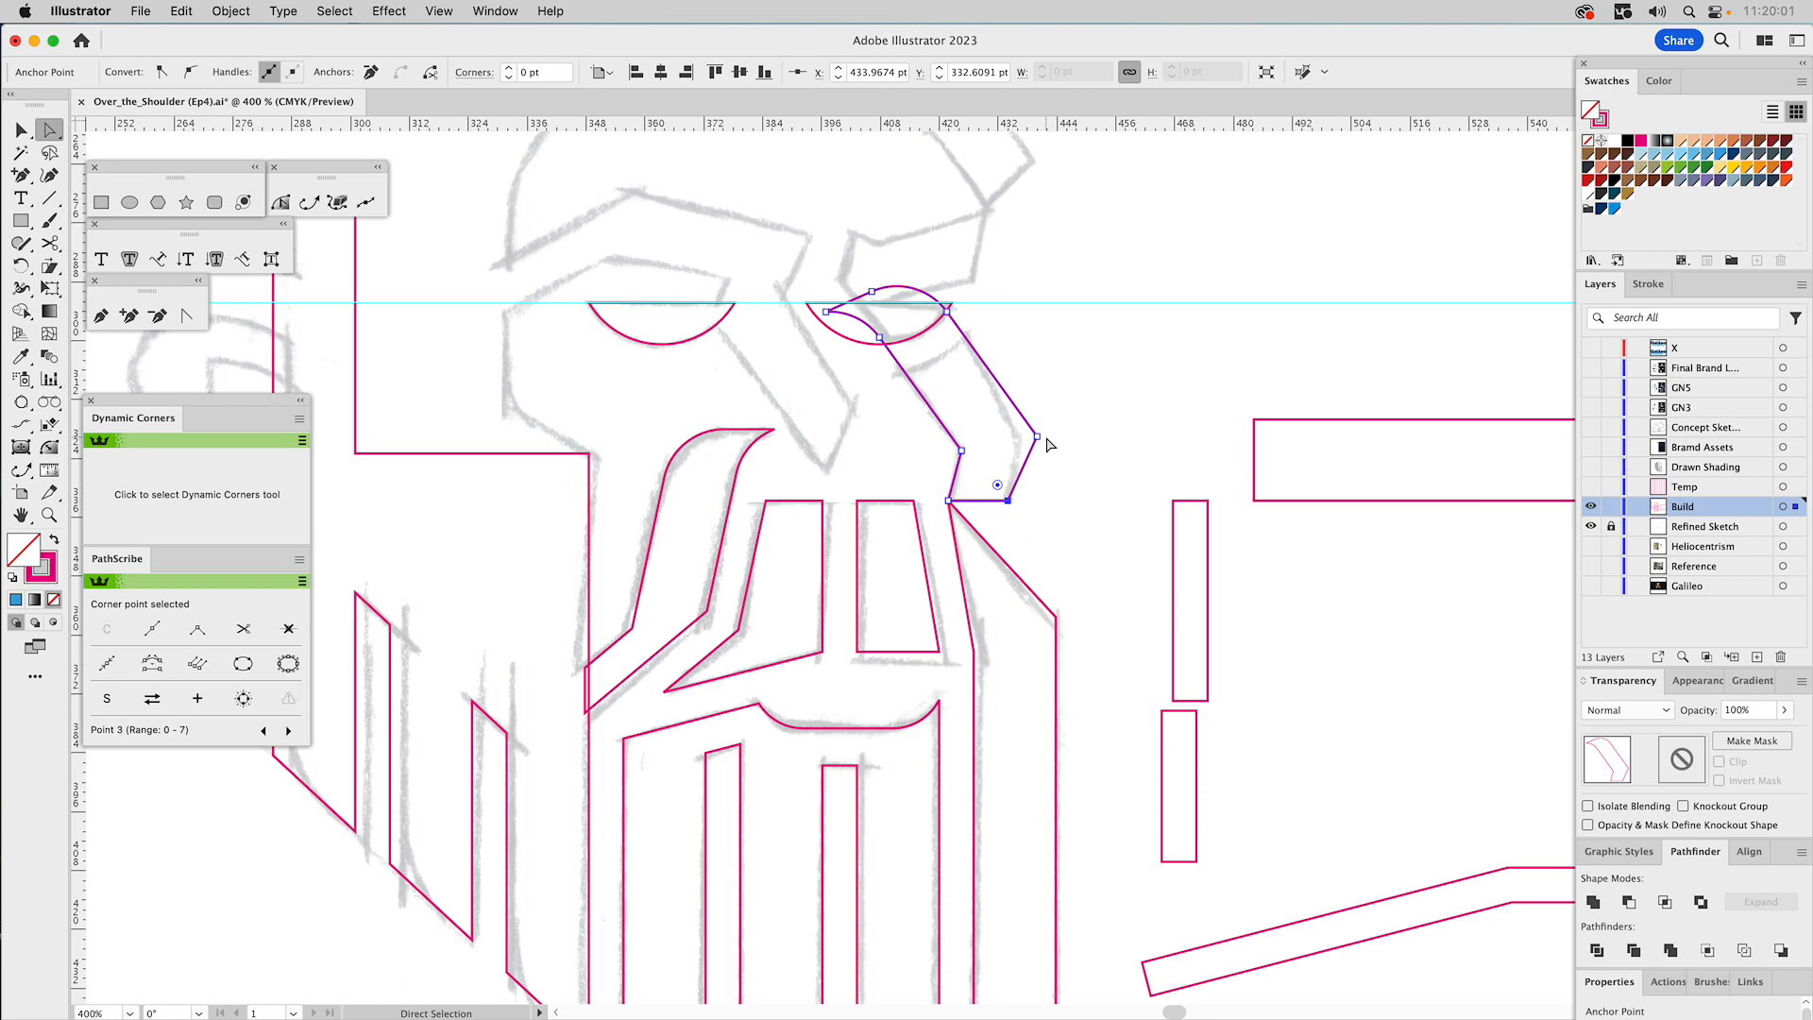
Fit the cheek's outer edge to the sketch by moving its lower bend to about X 437.2, Y 322.4 pt and its upper point slightly outward.
mouse_move(1039, 441)
left_mouse_down()
mouse_move(963, 451)
mouse_move(1026, 456)
left_mouse_up()
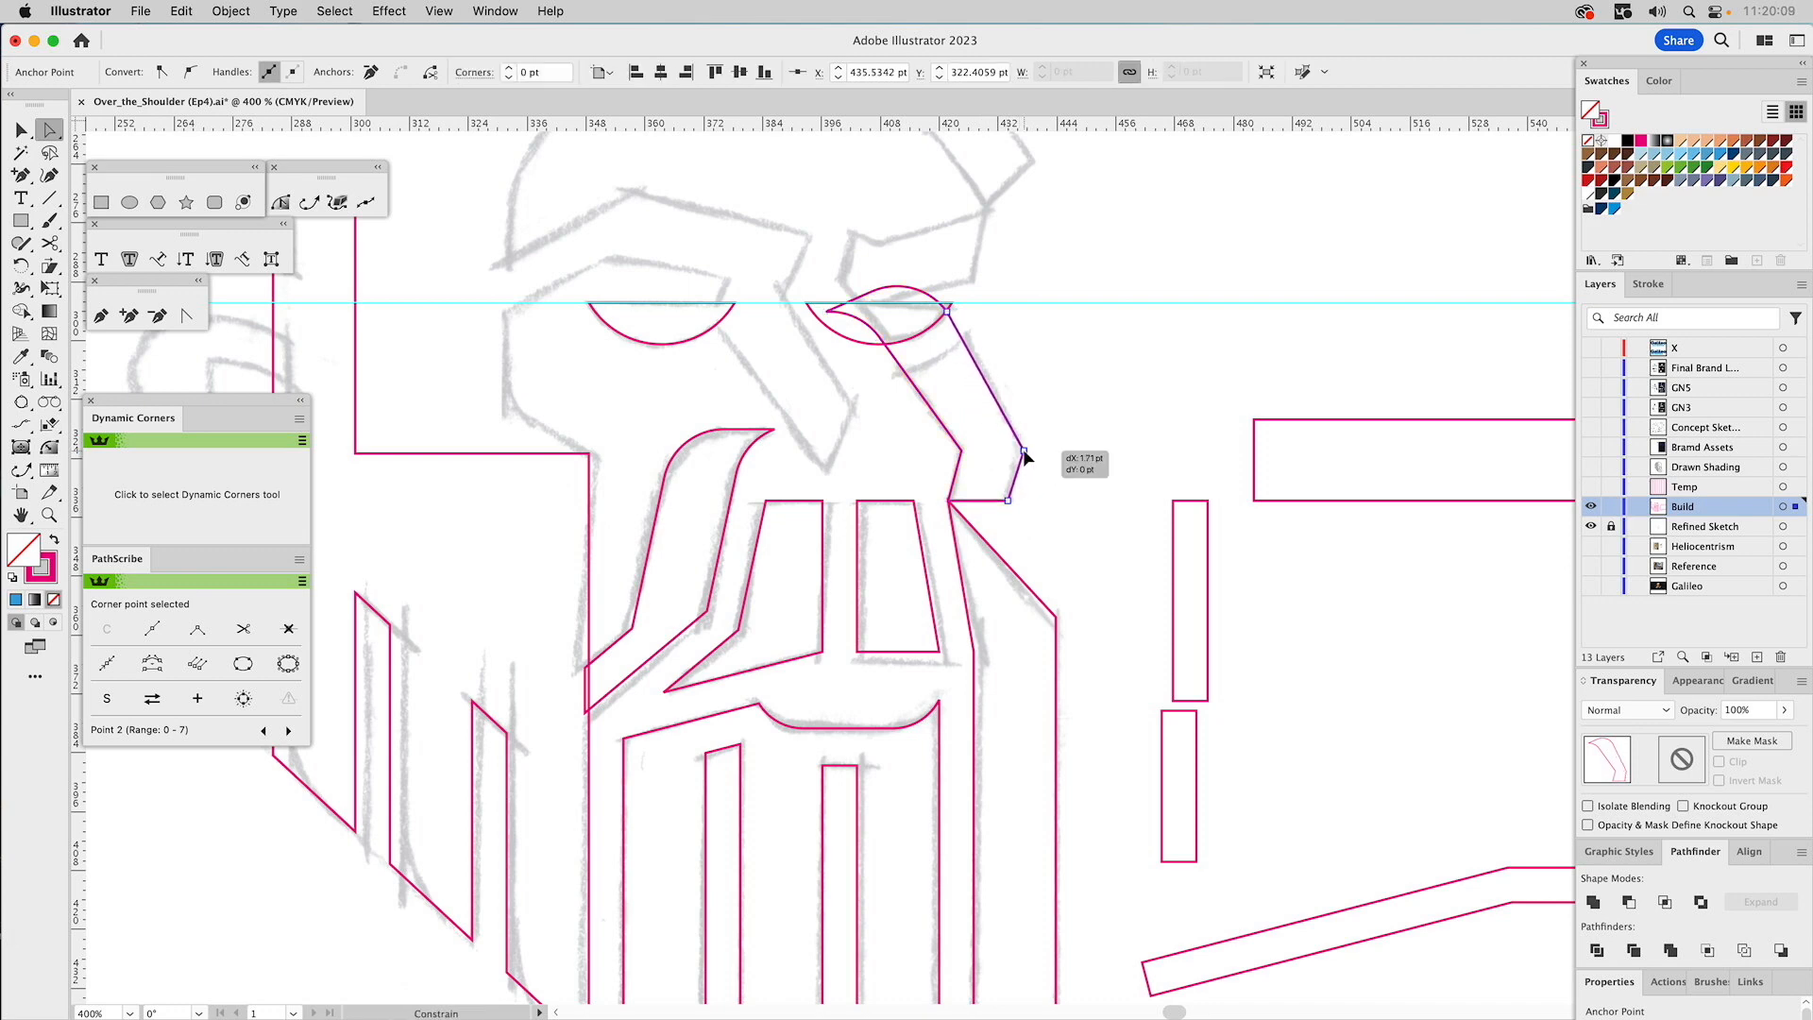
left_click_drag(1025, 457, 1026, 457)
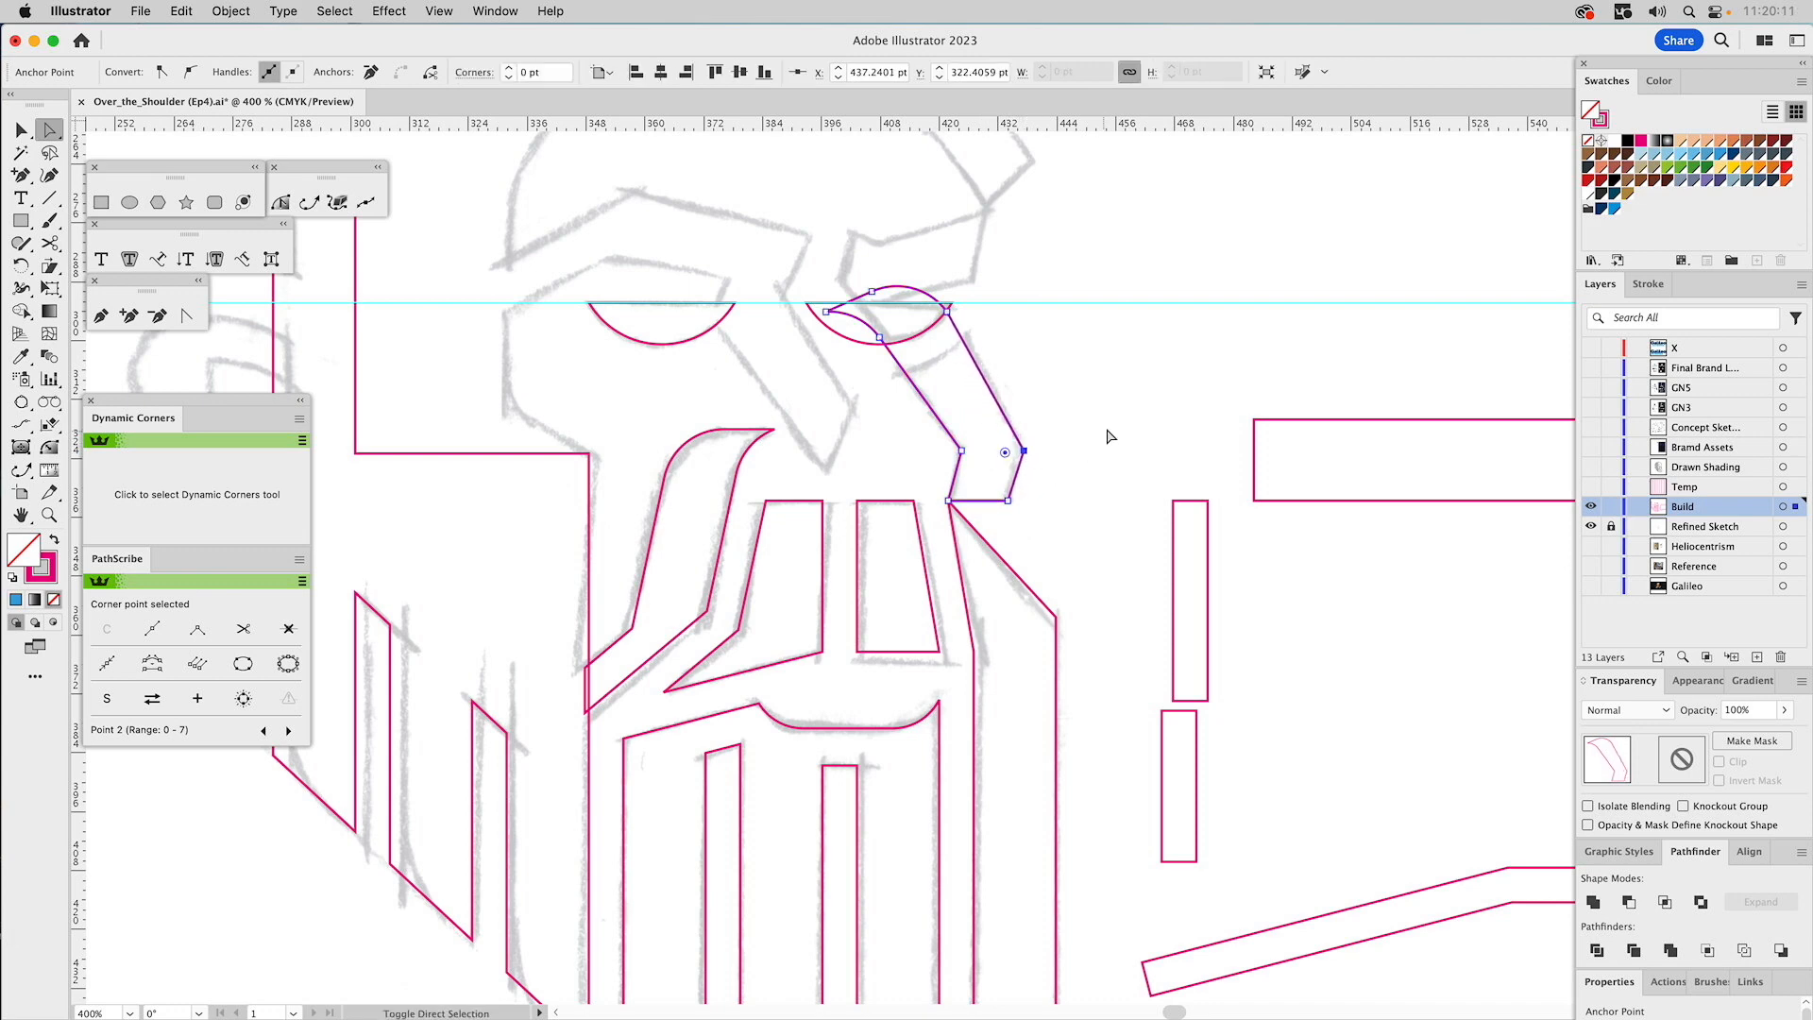
left_click(1111, 433)
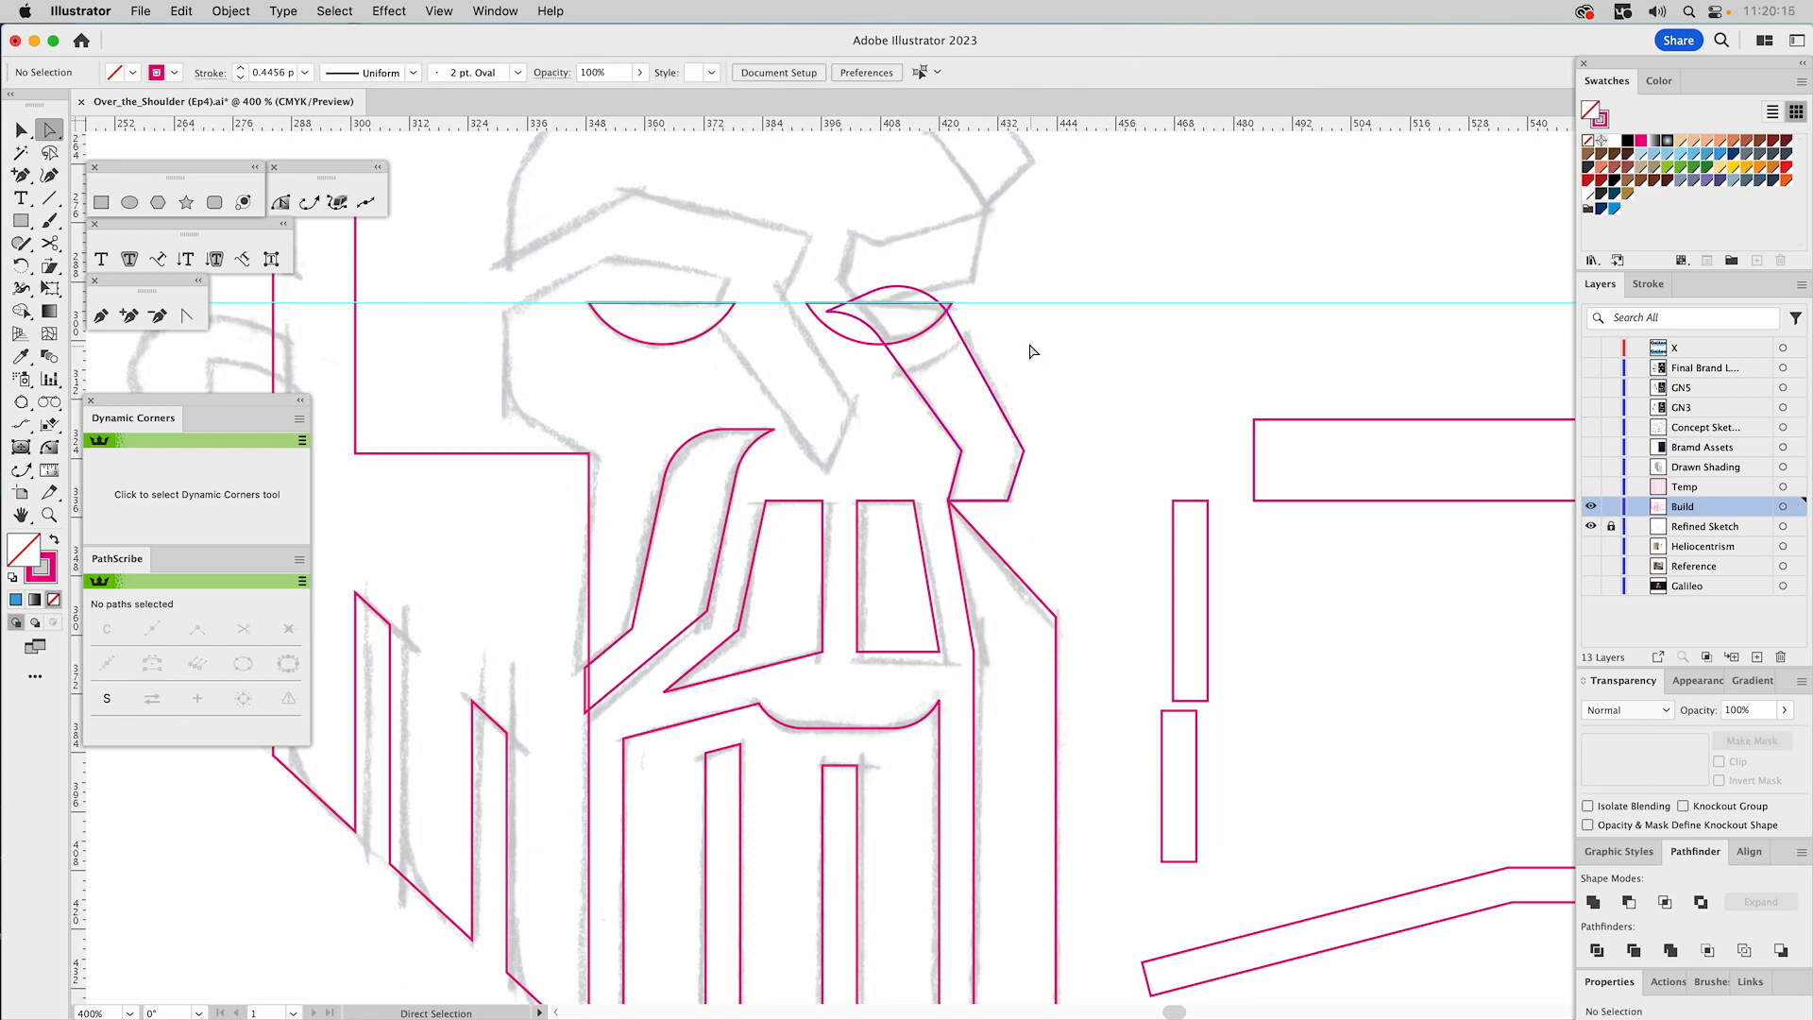
left_click(950, 316)
left_click_drag(950, 316, 955, 316)
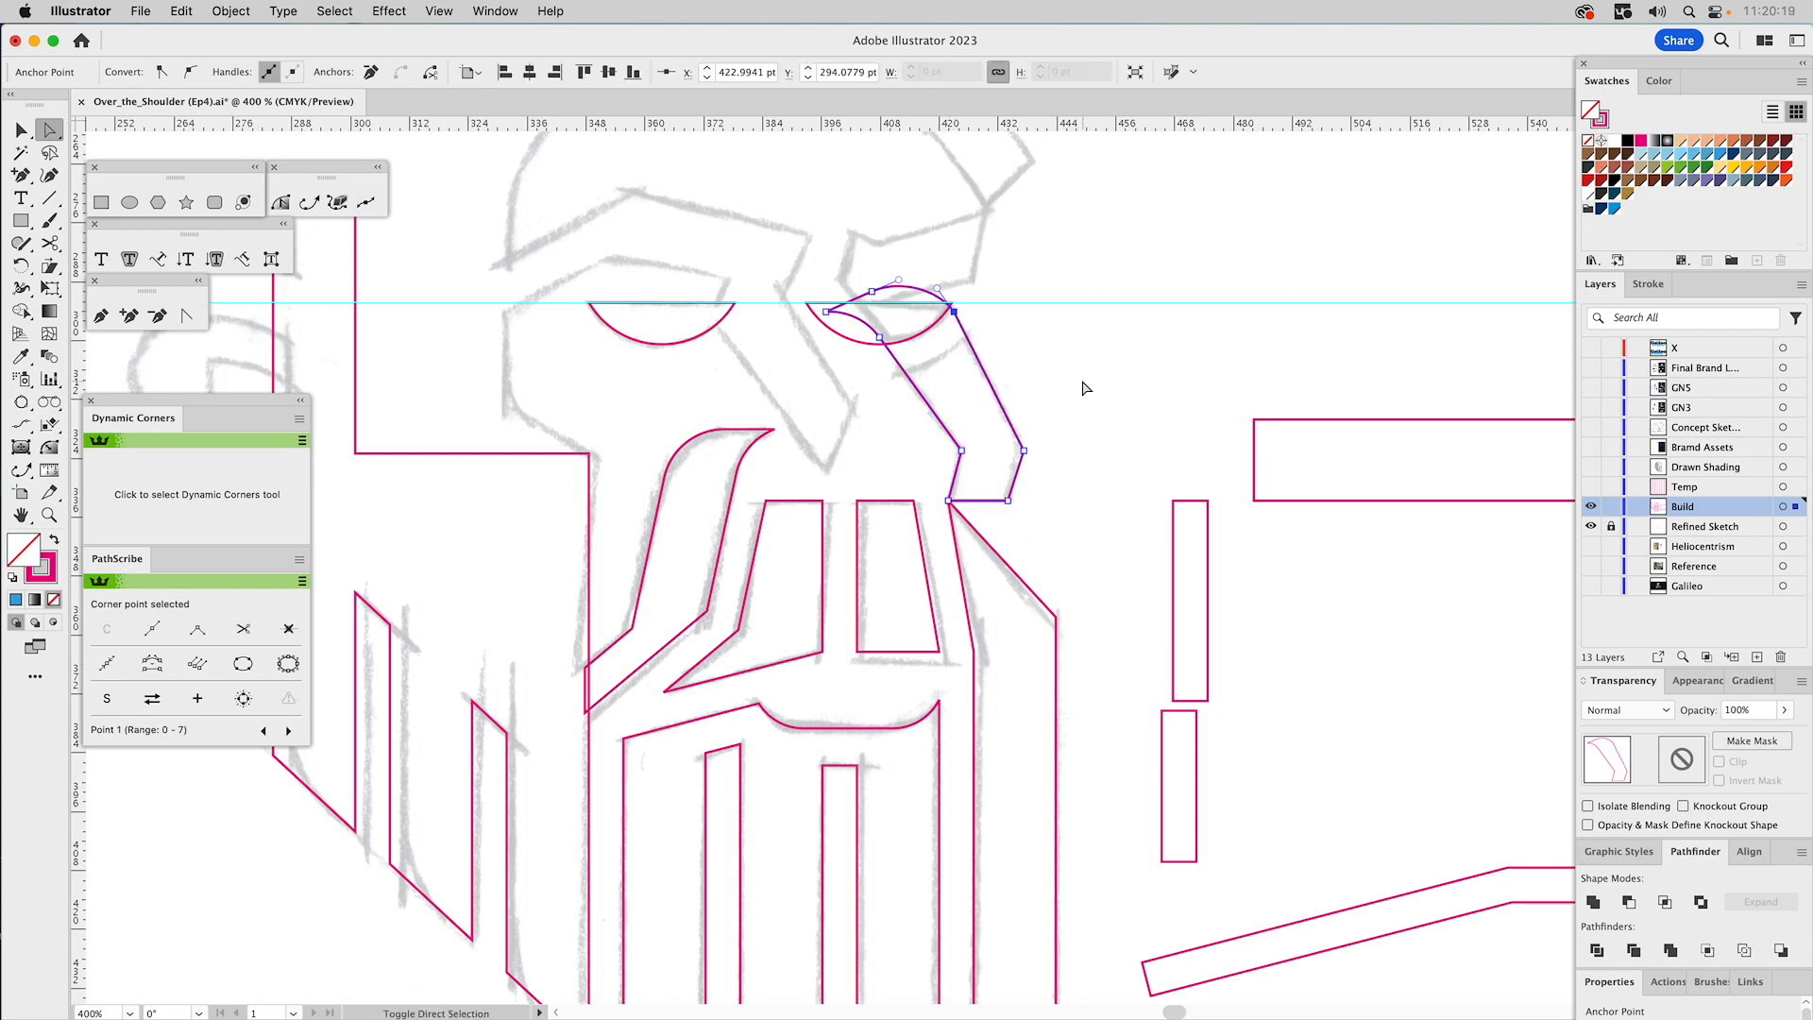
left_click(1084, 385)
key("v")
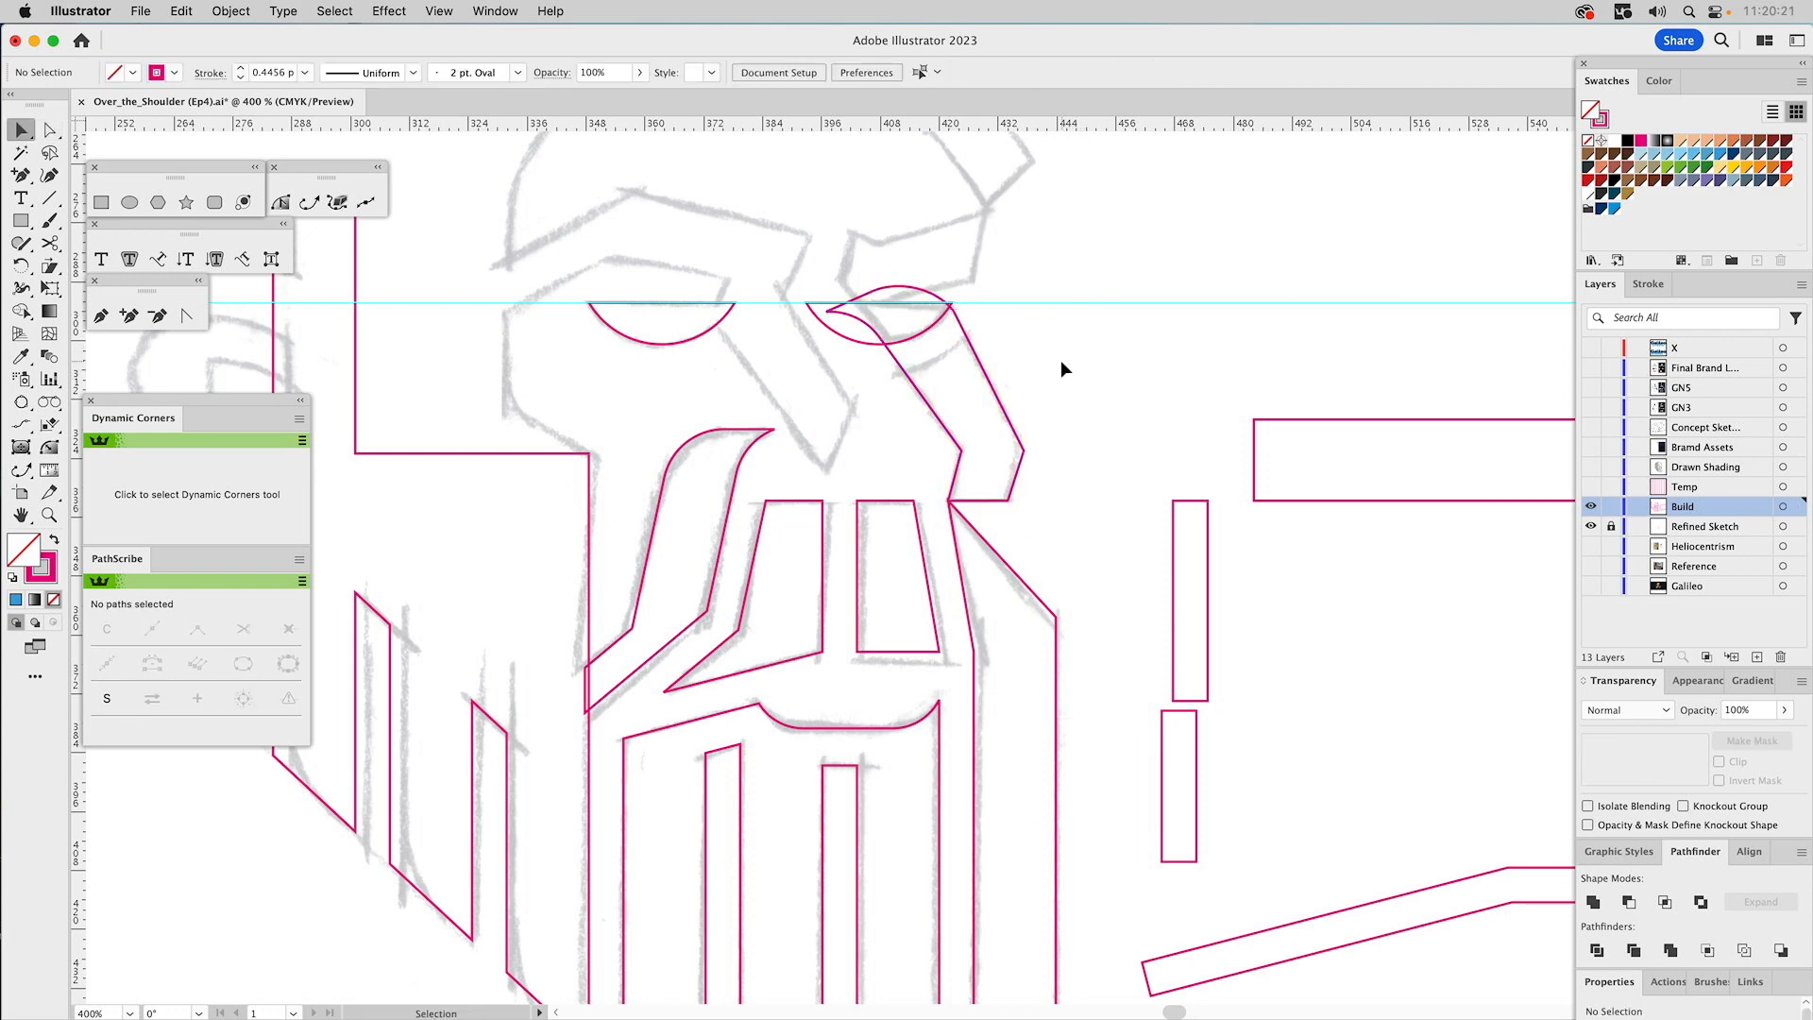
Offset the right-hand eye shape by the tall spacer's width of 7.0583 pt with mitred joins.
scroll(1062, 360, "up", 5)
scroll(1061, 360, "left", 2)
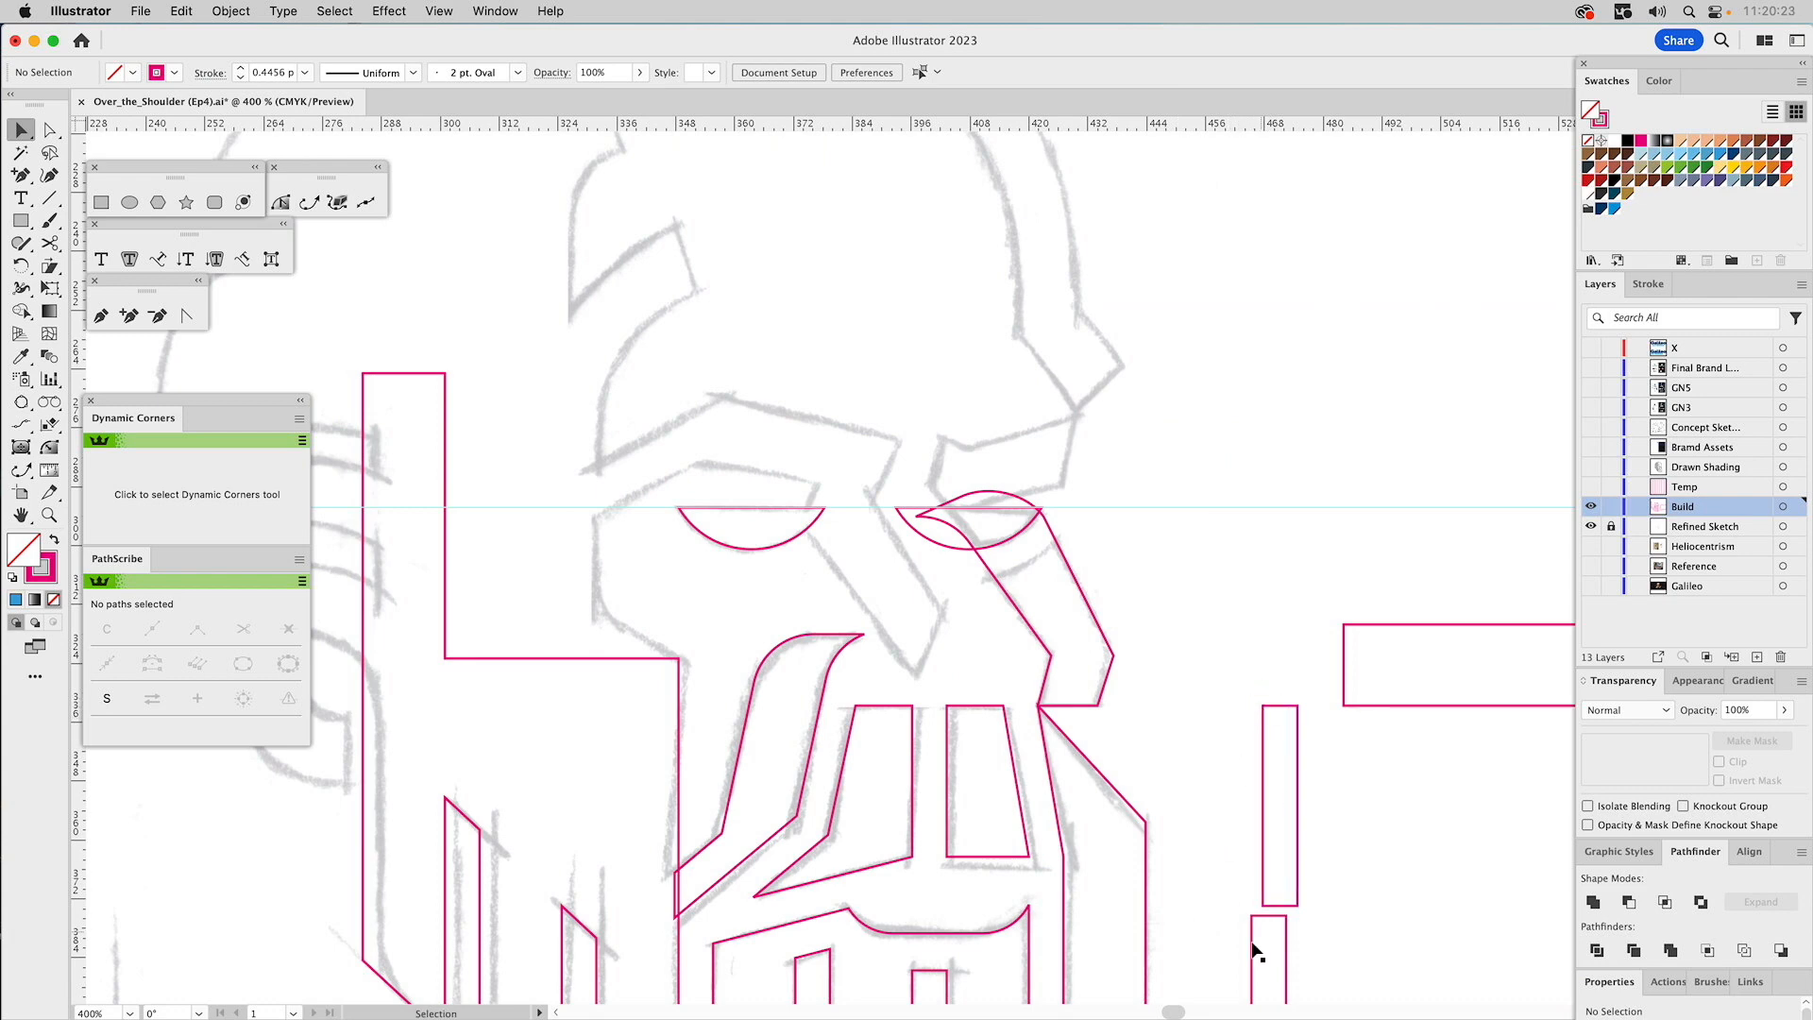
left_click(1262, 793)
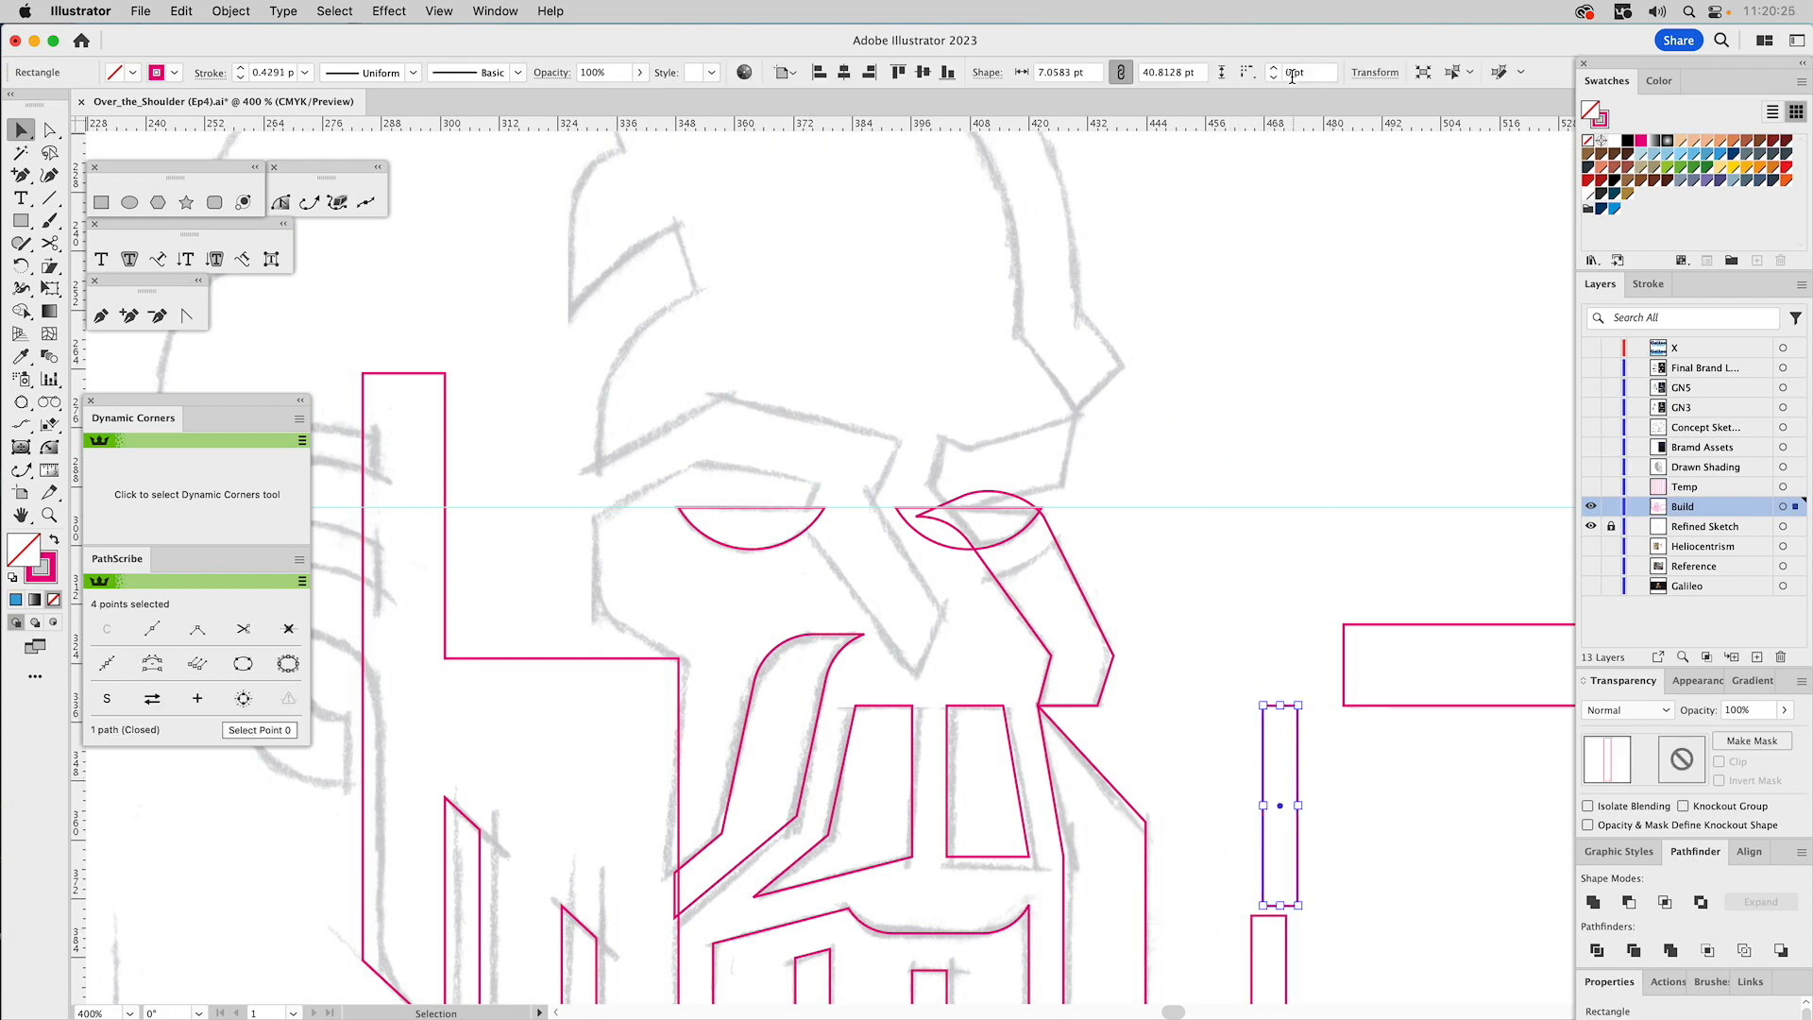
double_click(1065, 71)
left_click(913, 516)
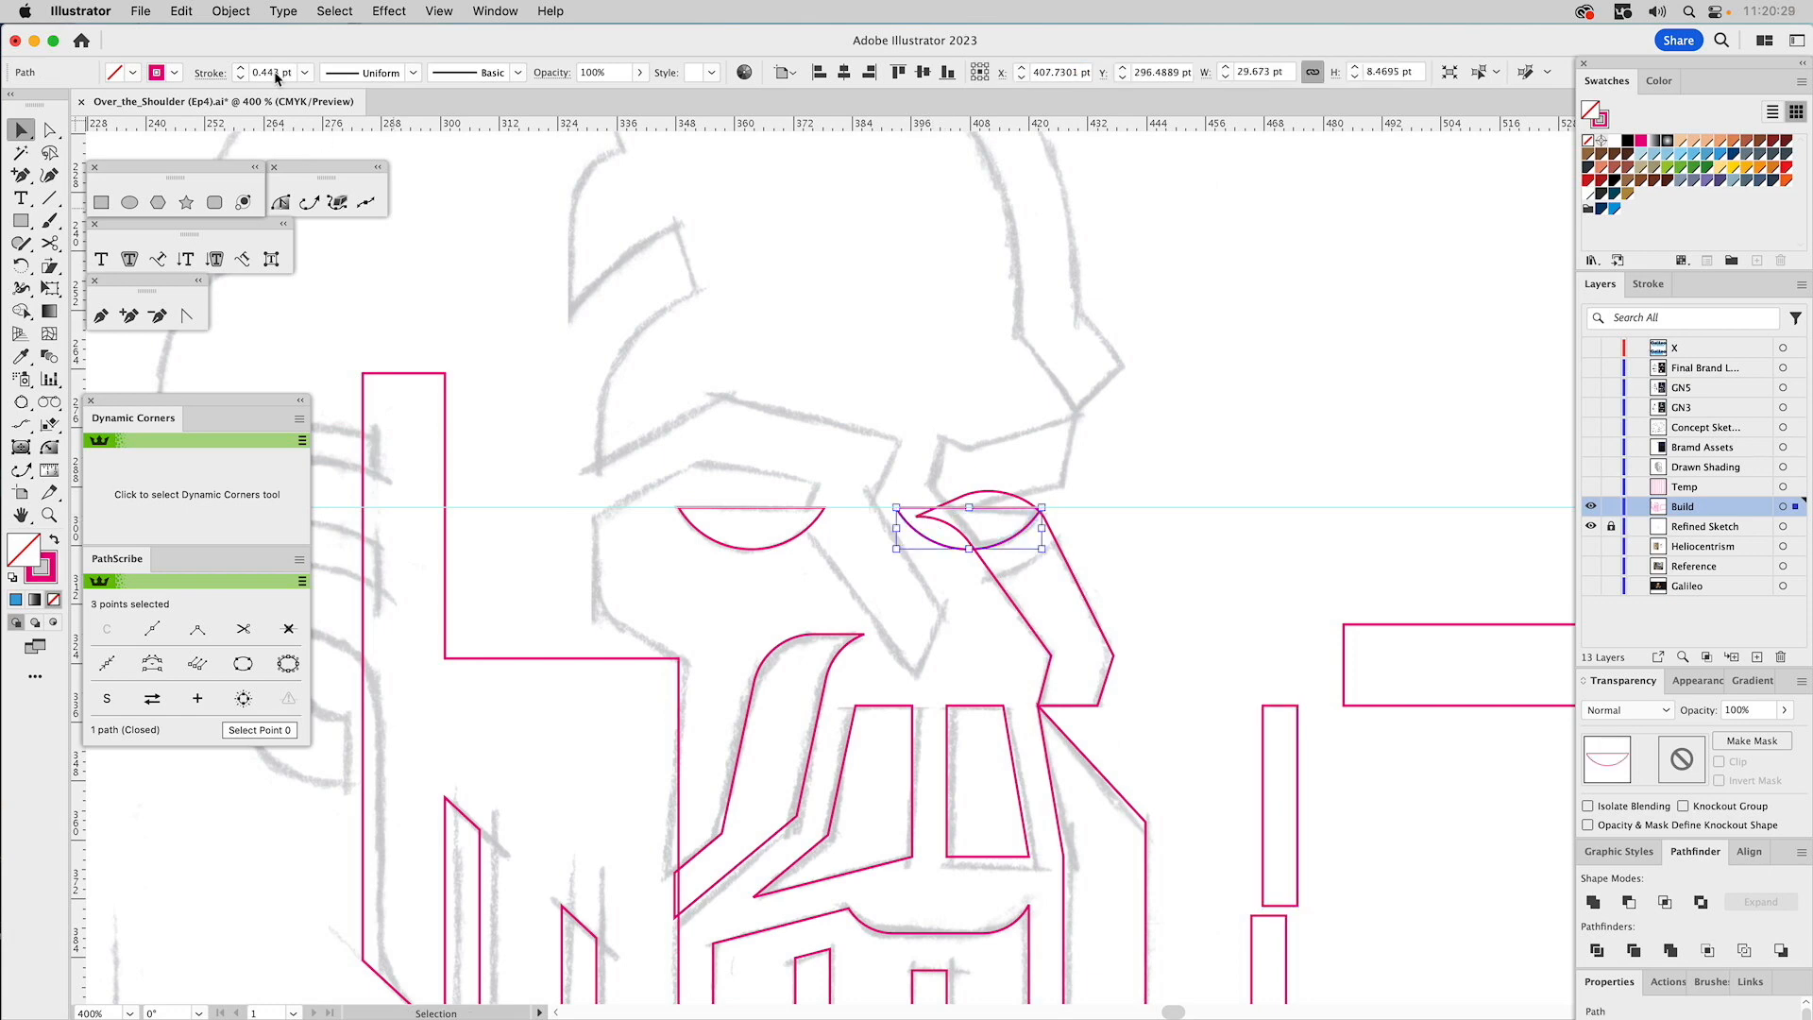
left_click(231, 11)
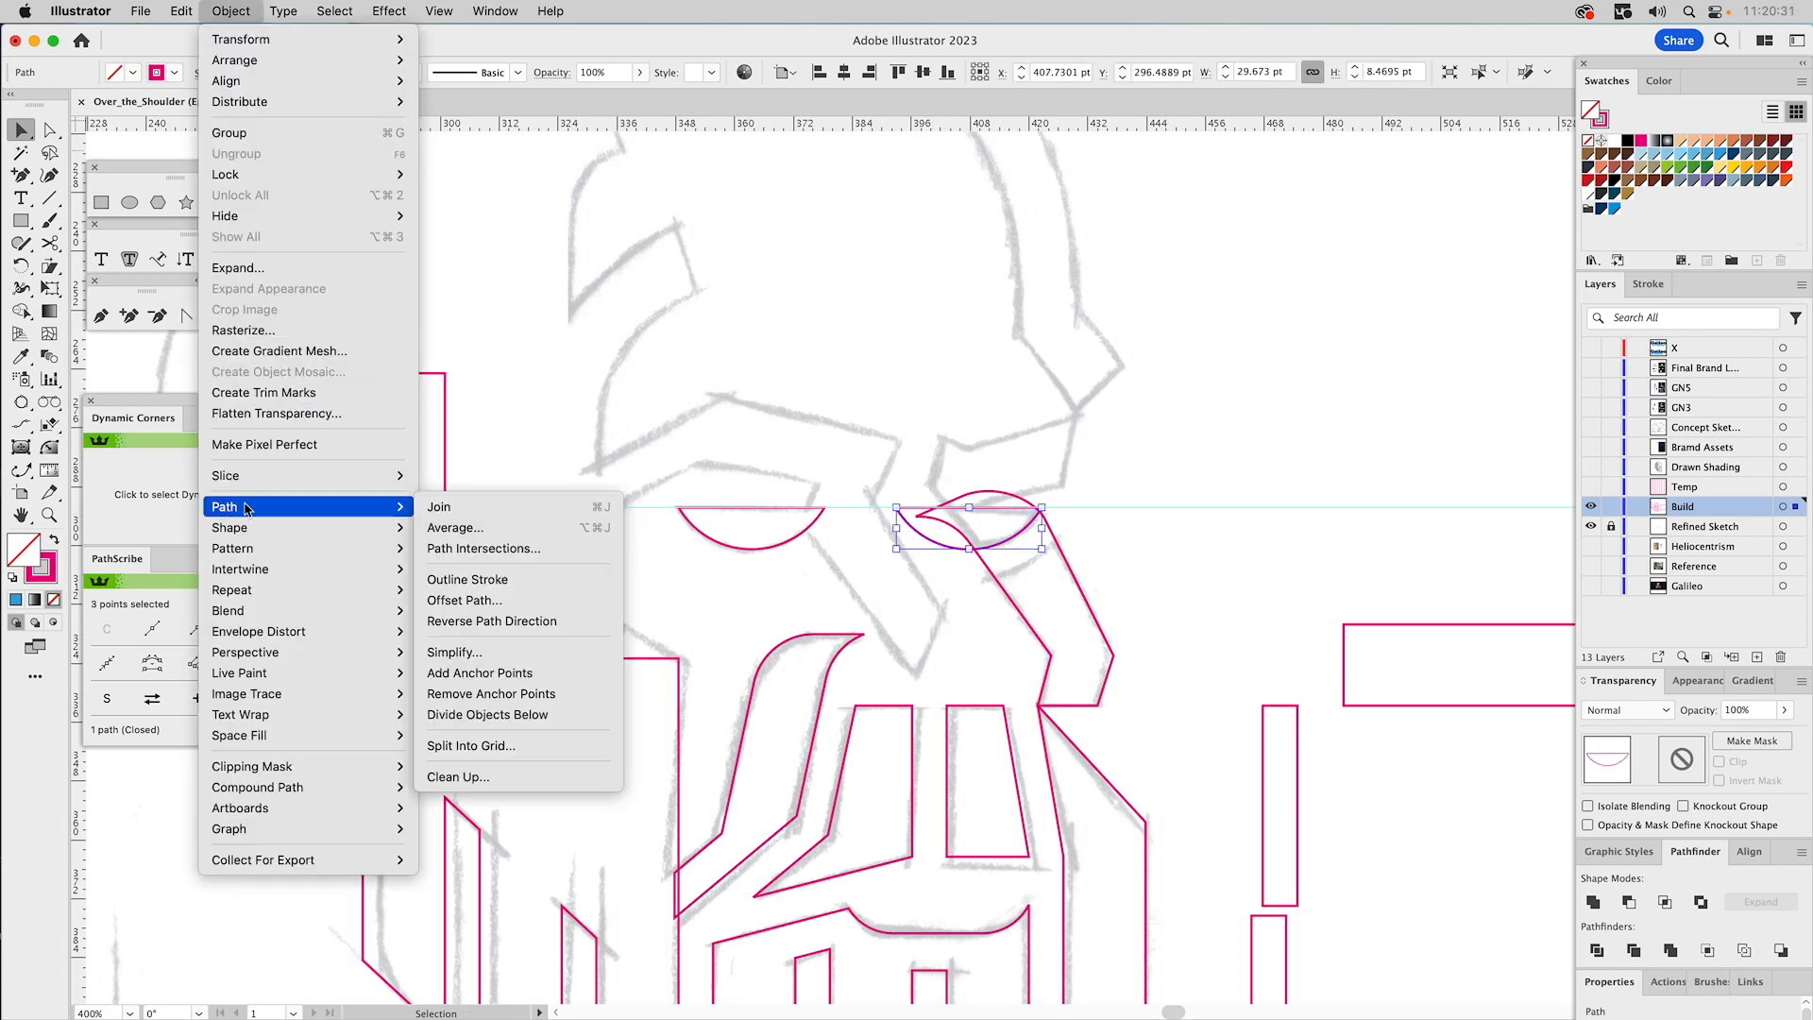
mouse_move(267, 503)
left_click(491, 599)
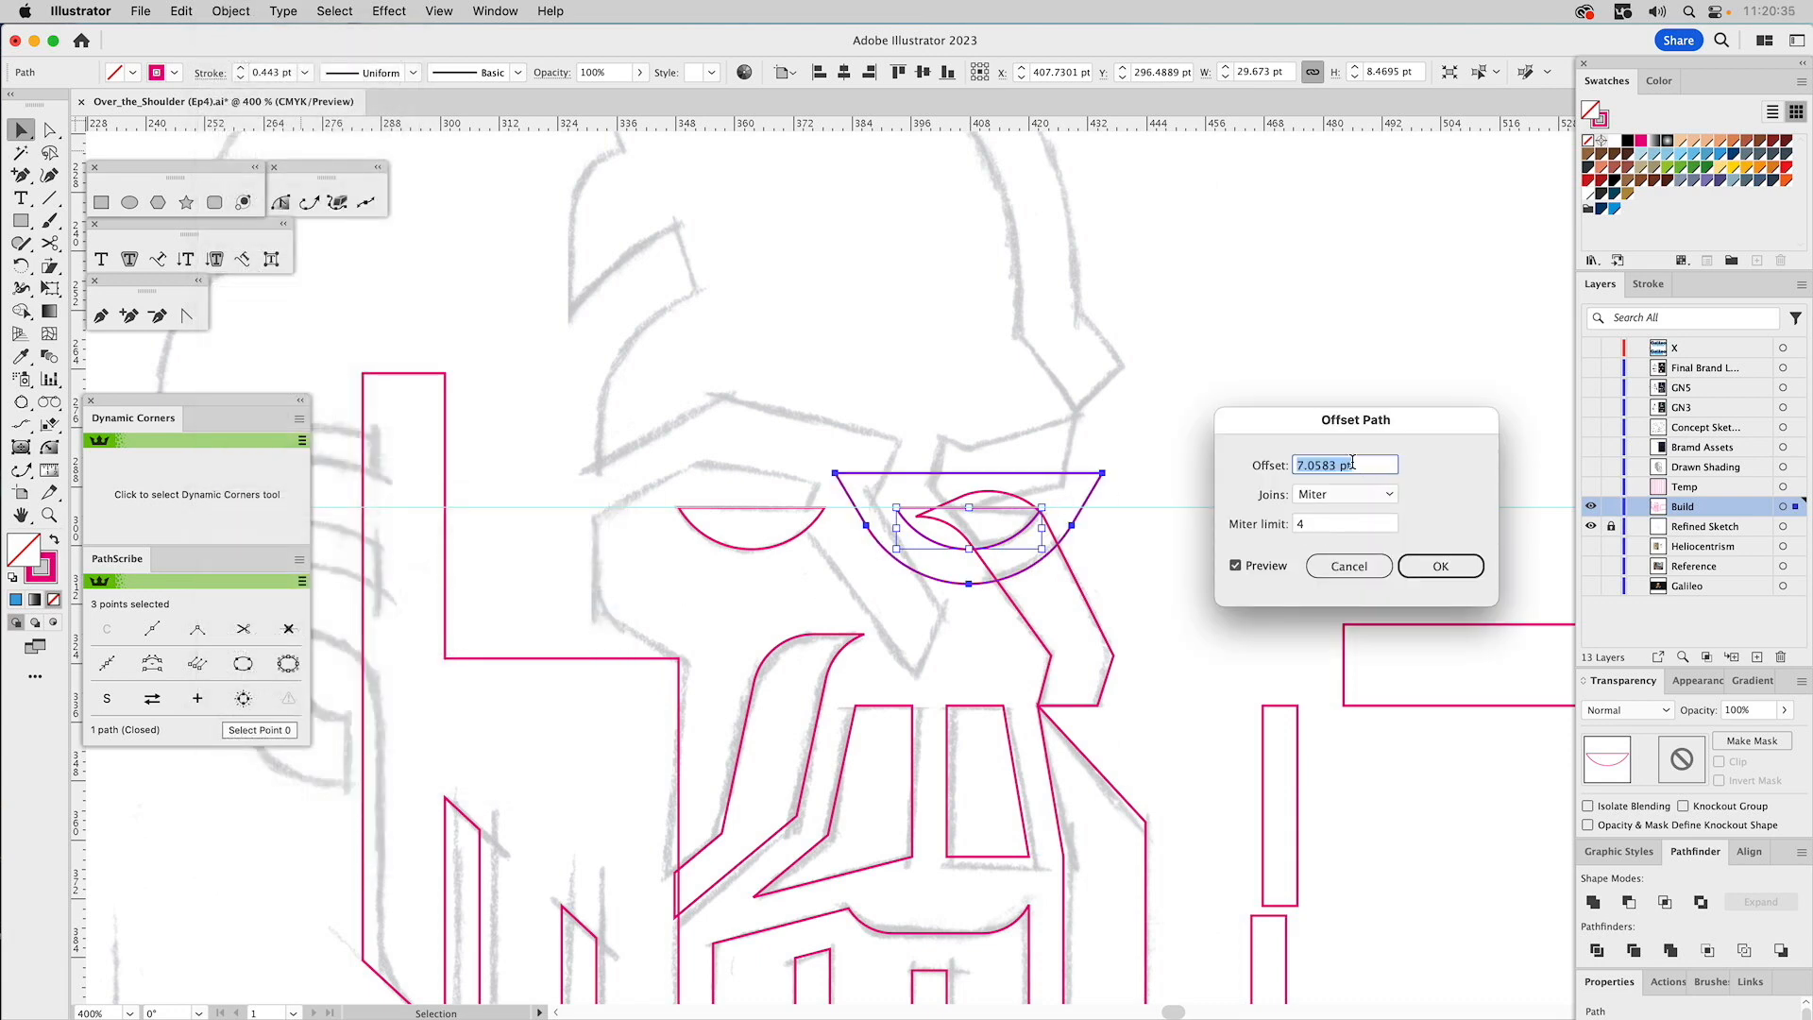
left_click(1440, 565)
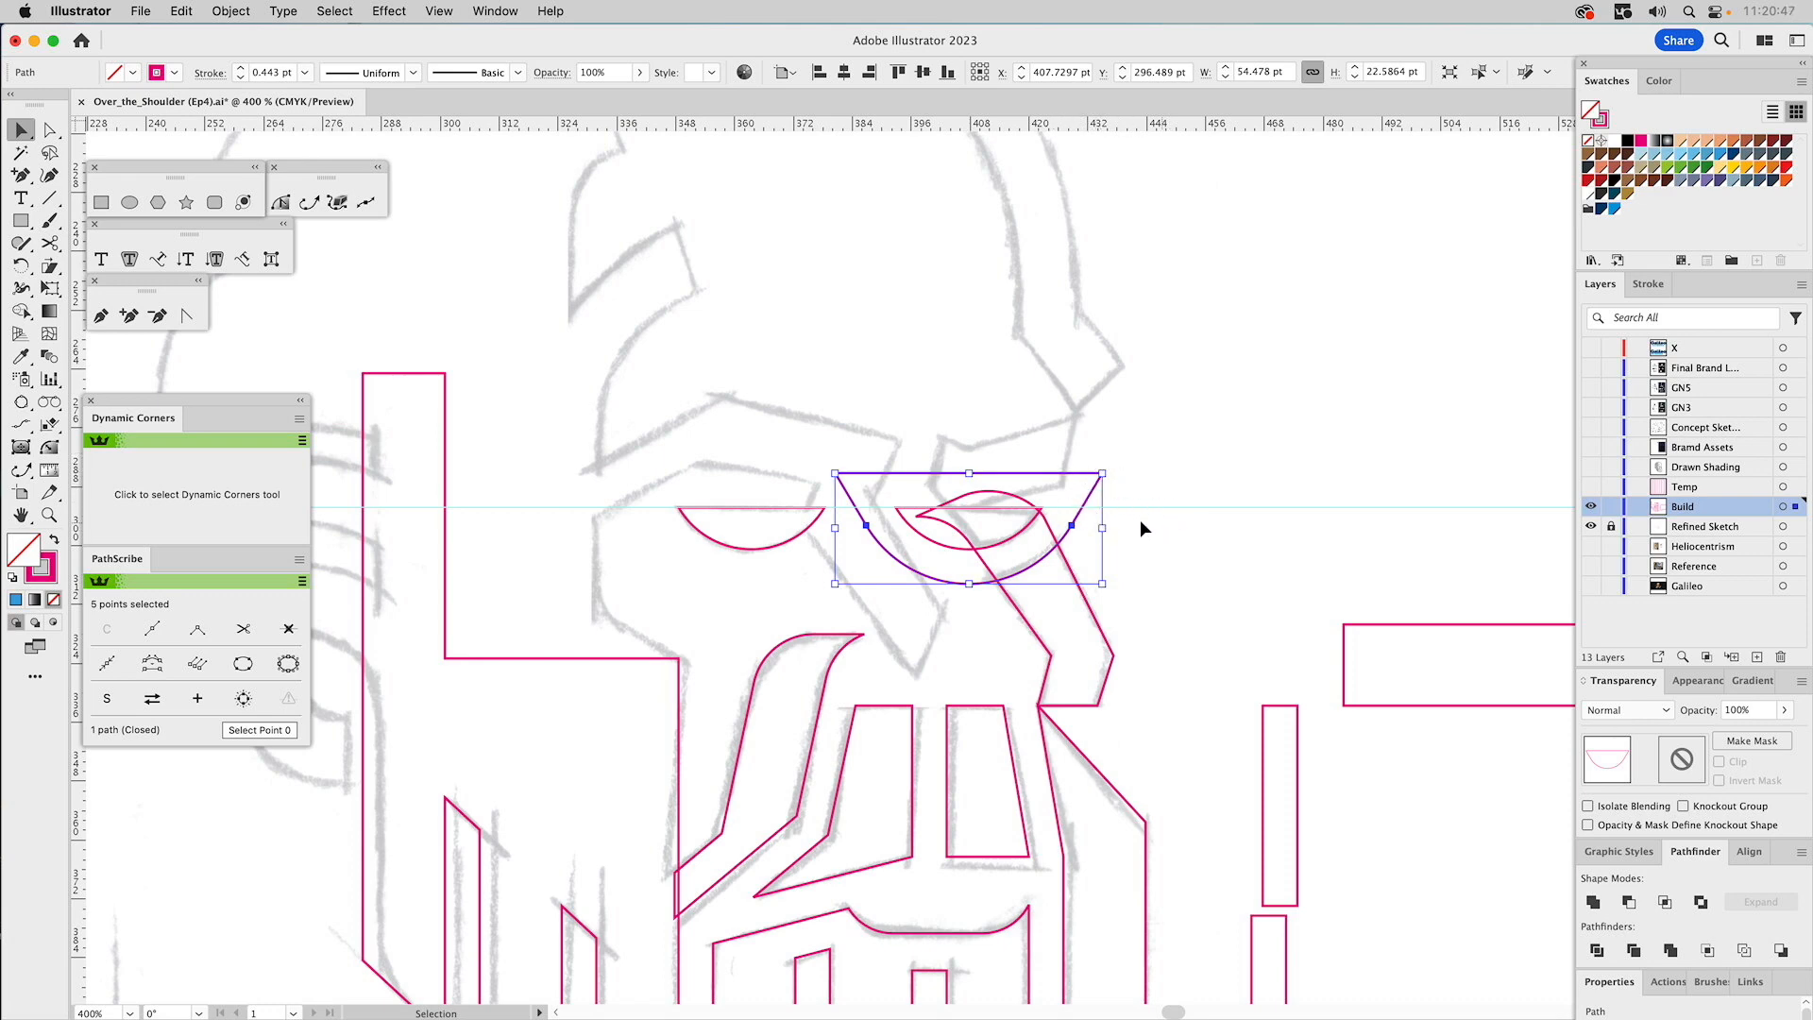
Try to cut the offset eye shape out of the right-hand cheek shape with Minus Front.
left_click(1065, 565, "shift")
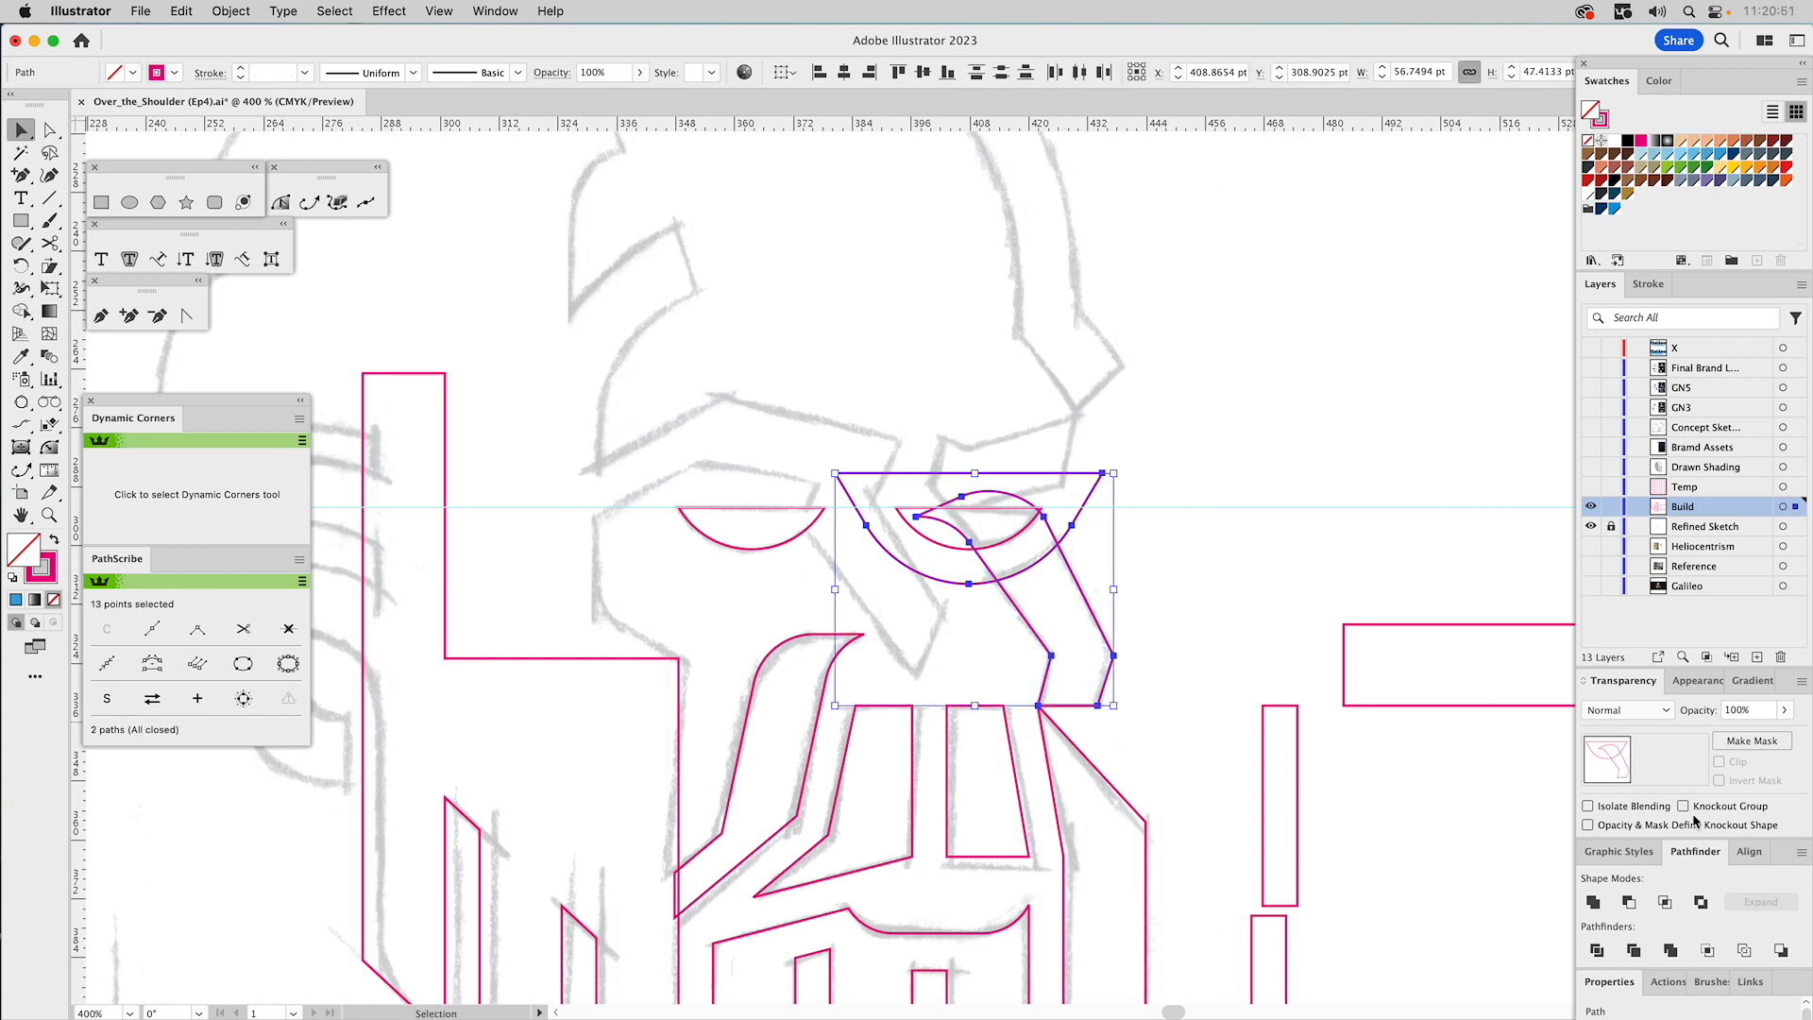
left_click(1628, 904)
left_click(1179, 570)
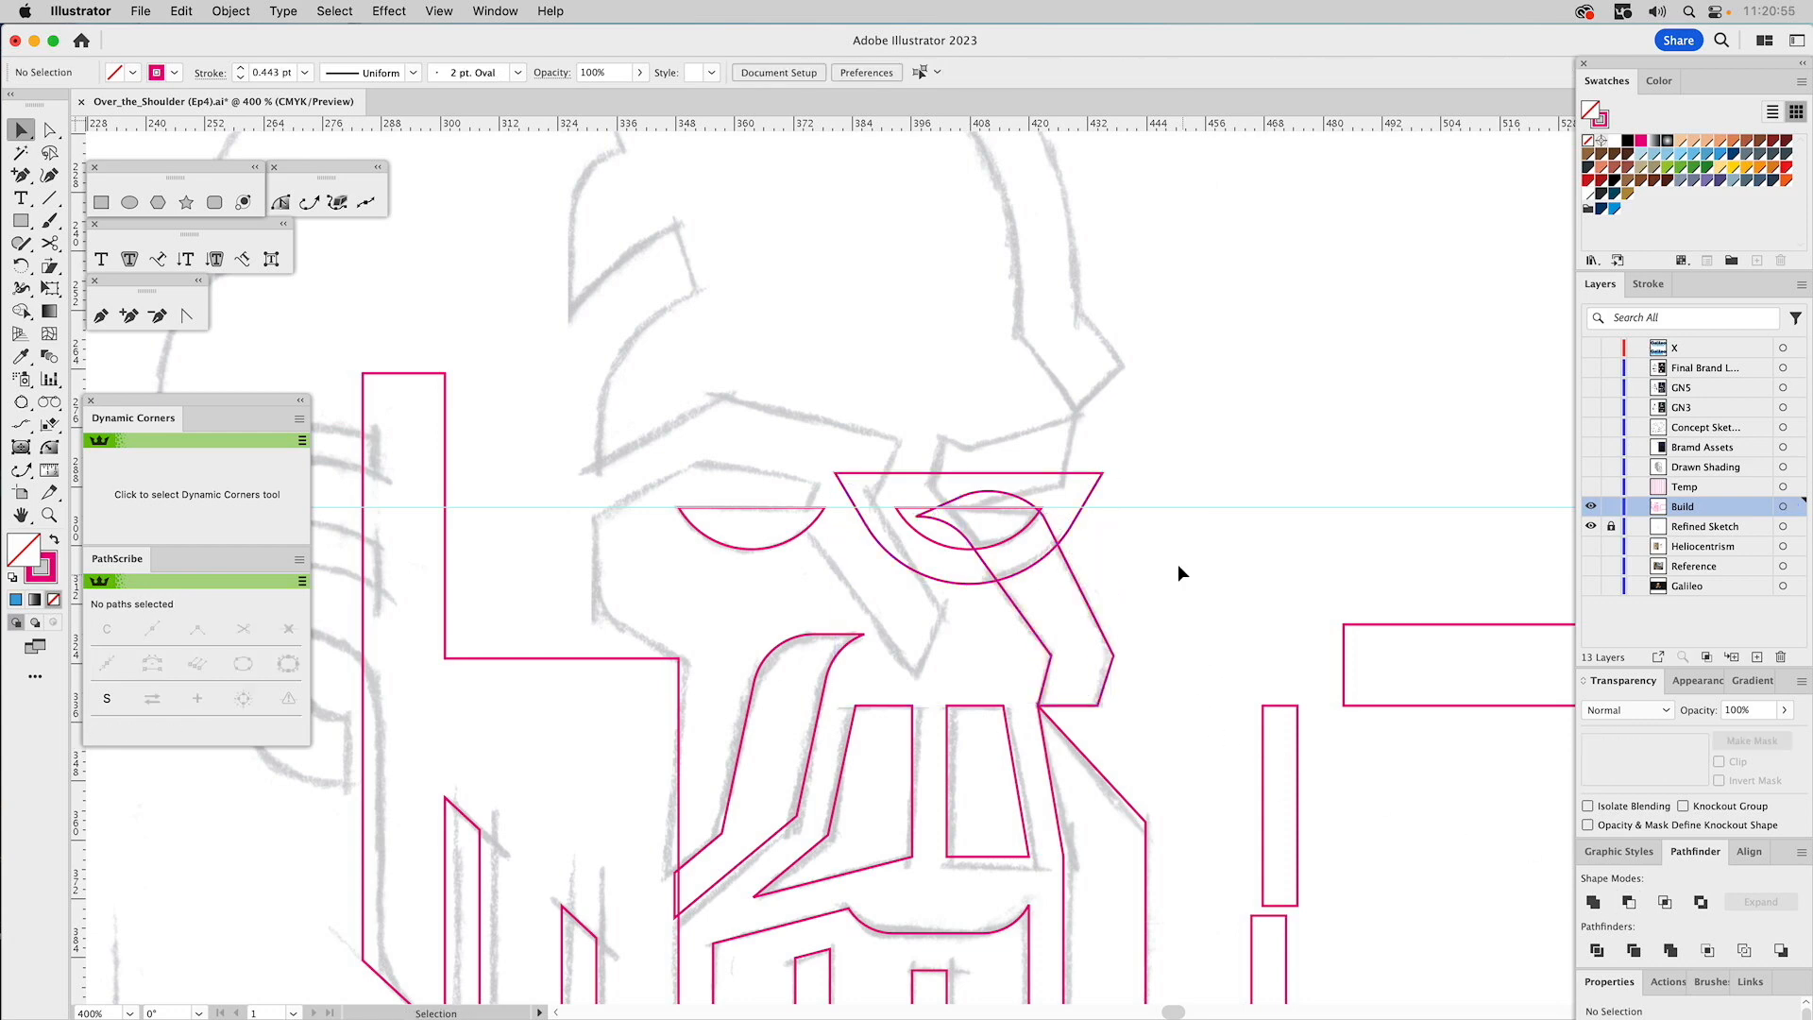
Fill the offset eye shape with orange and subtract it from the right-hand cheek shape with Minus Front.
left_click(1082, 507)
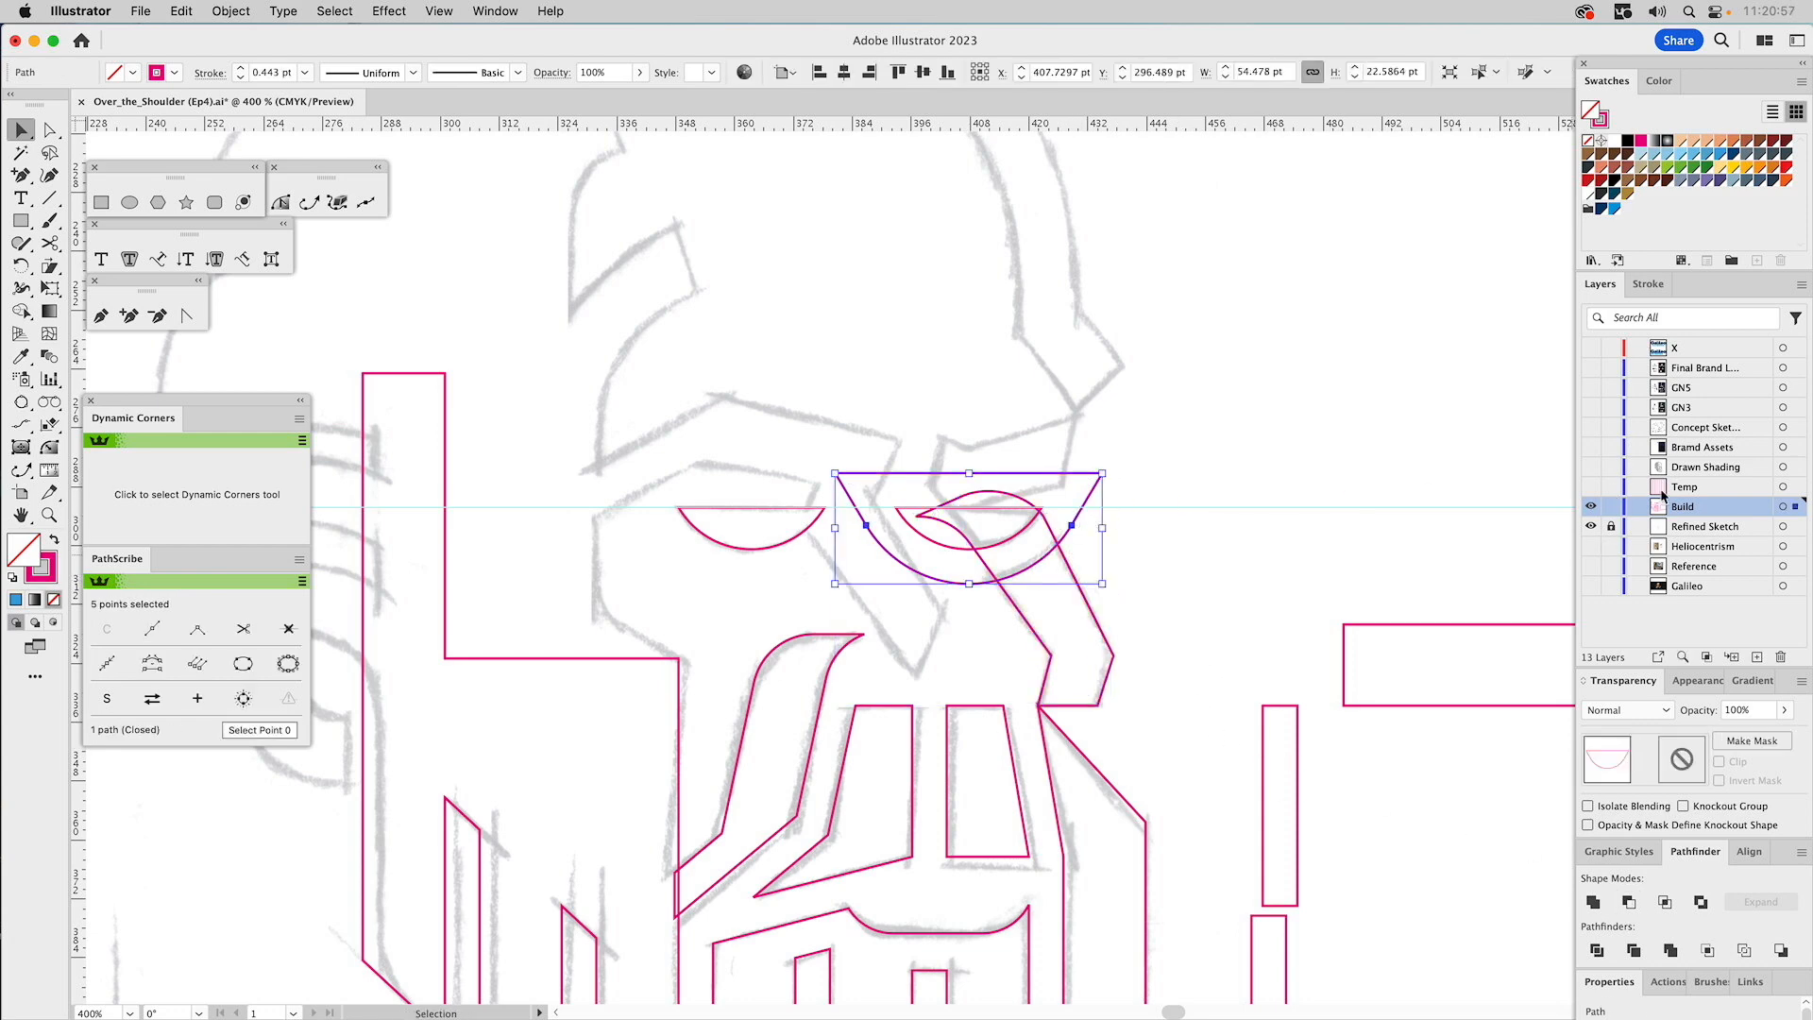
left_click(1746, 173)
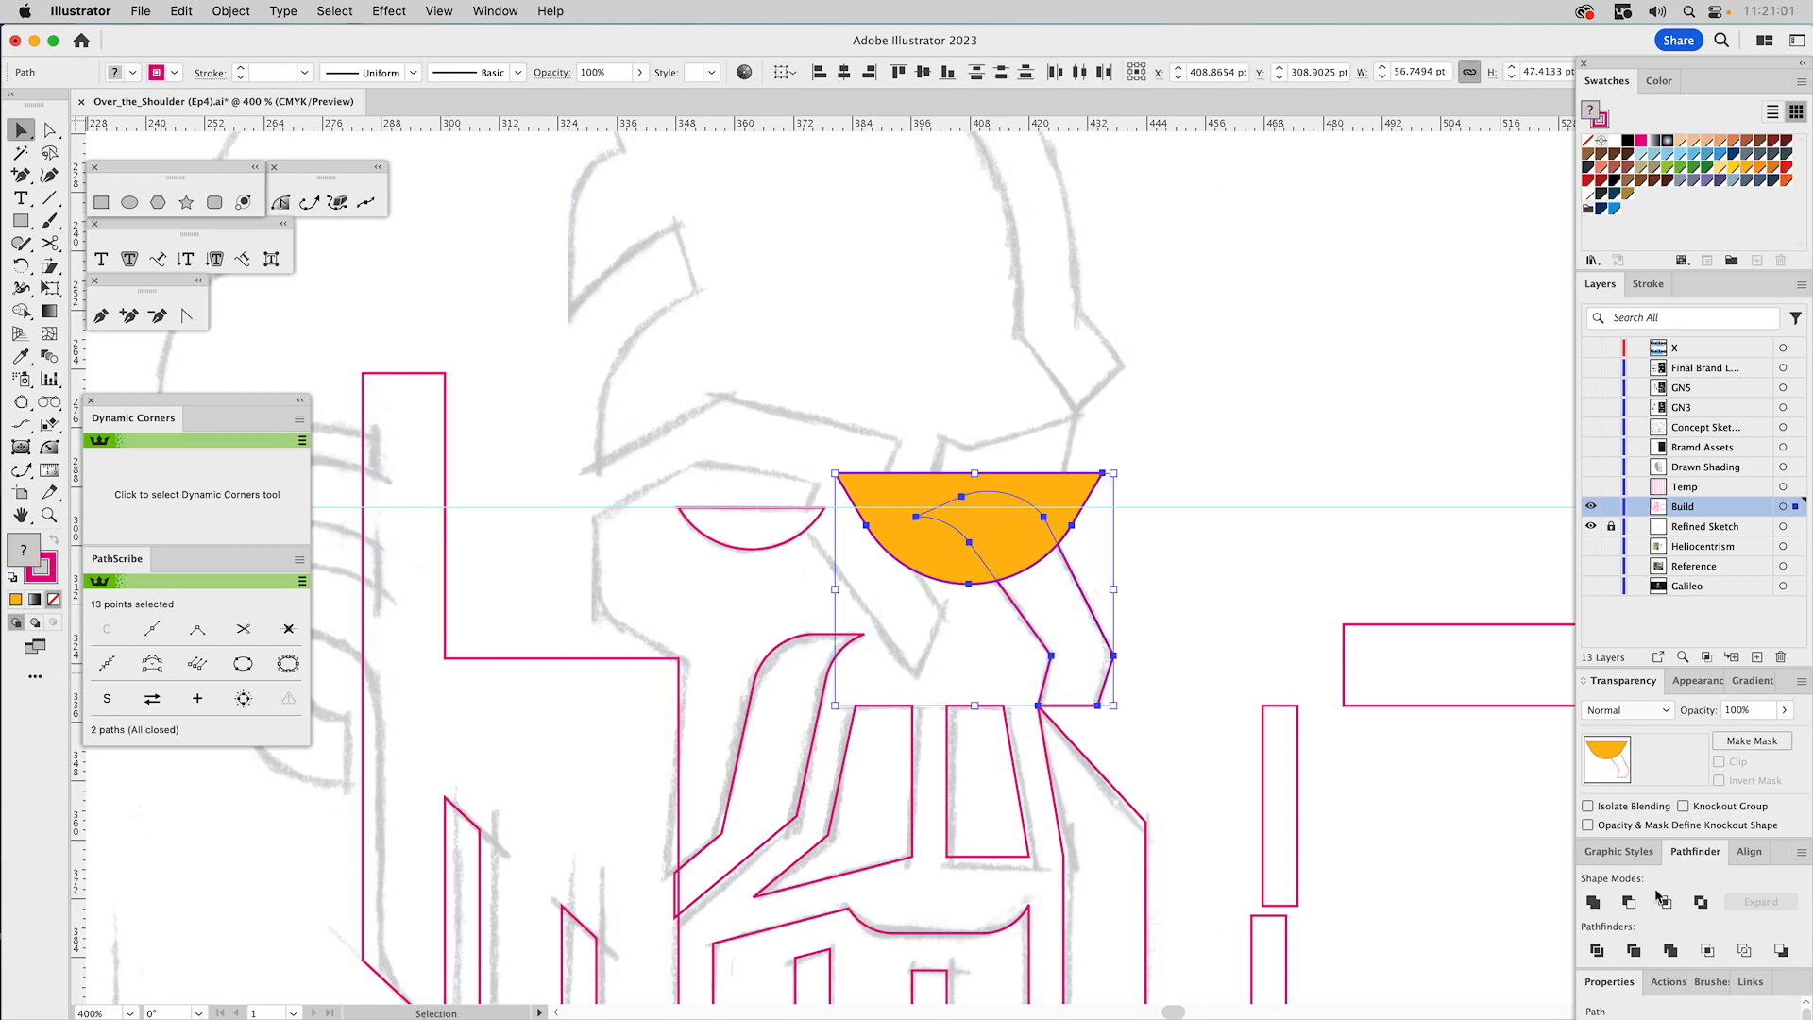
left_click(1629, 902)
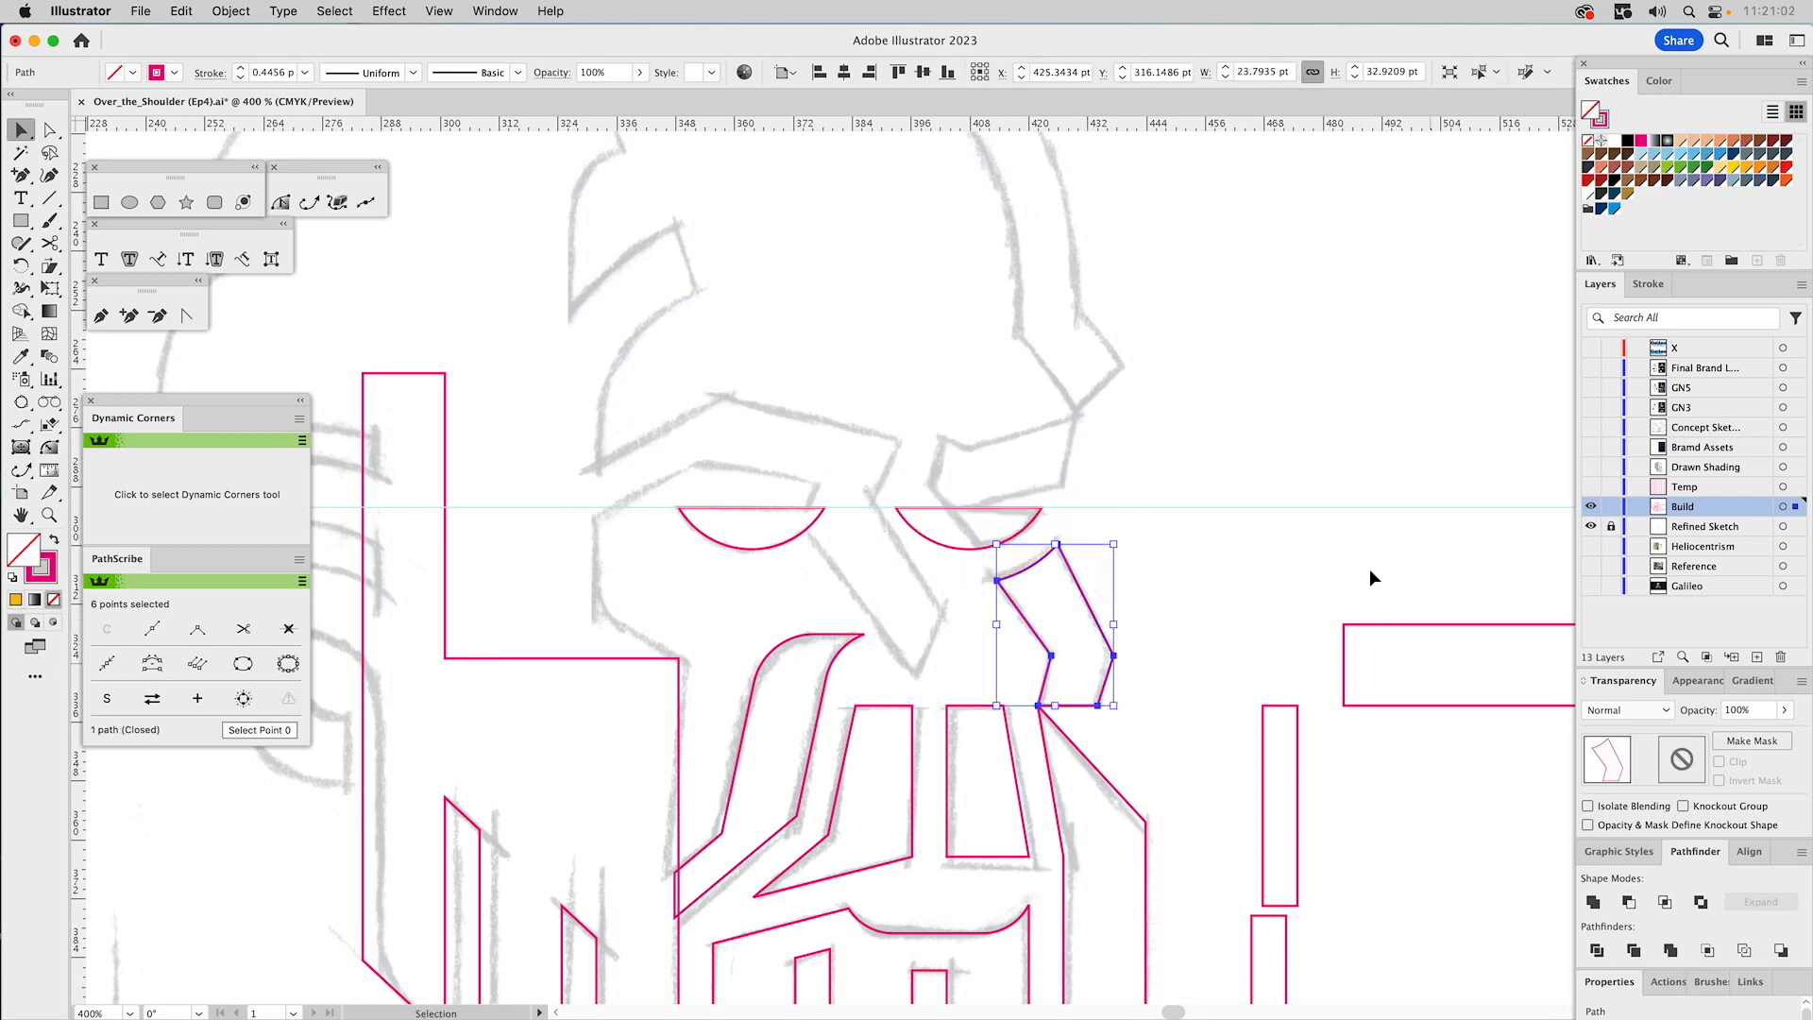
left_click(1264, 444)
Draw a closed four-sided shape, about 19.8 by 21 pt, with one long side along the cheek shape's upper inner edge.
left_click_drag(1228, 430, 1293, 363)
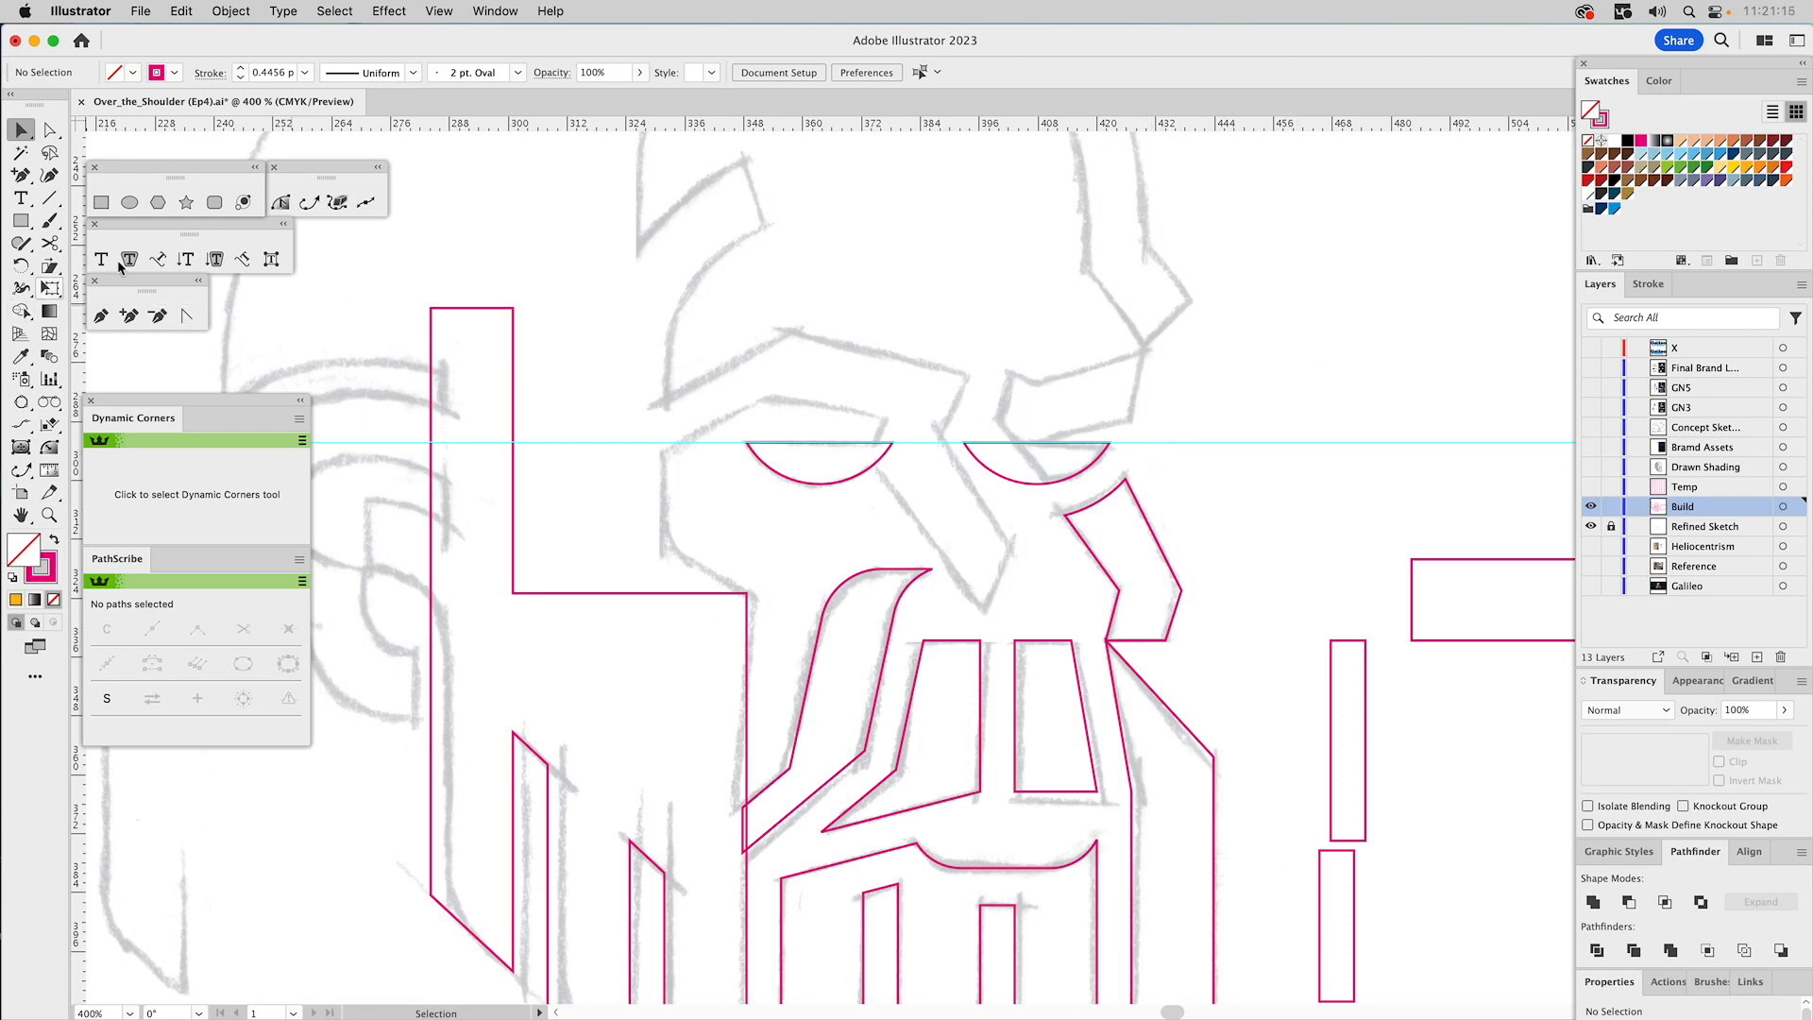
left_click(102, 312)
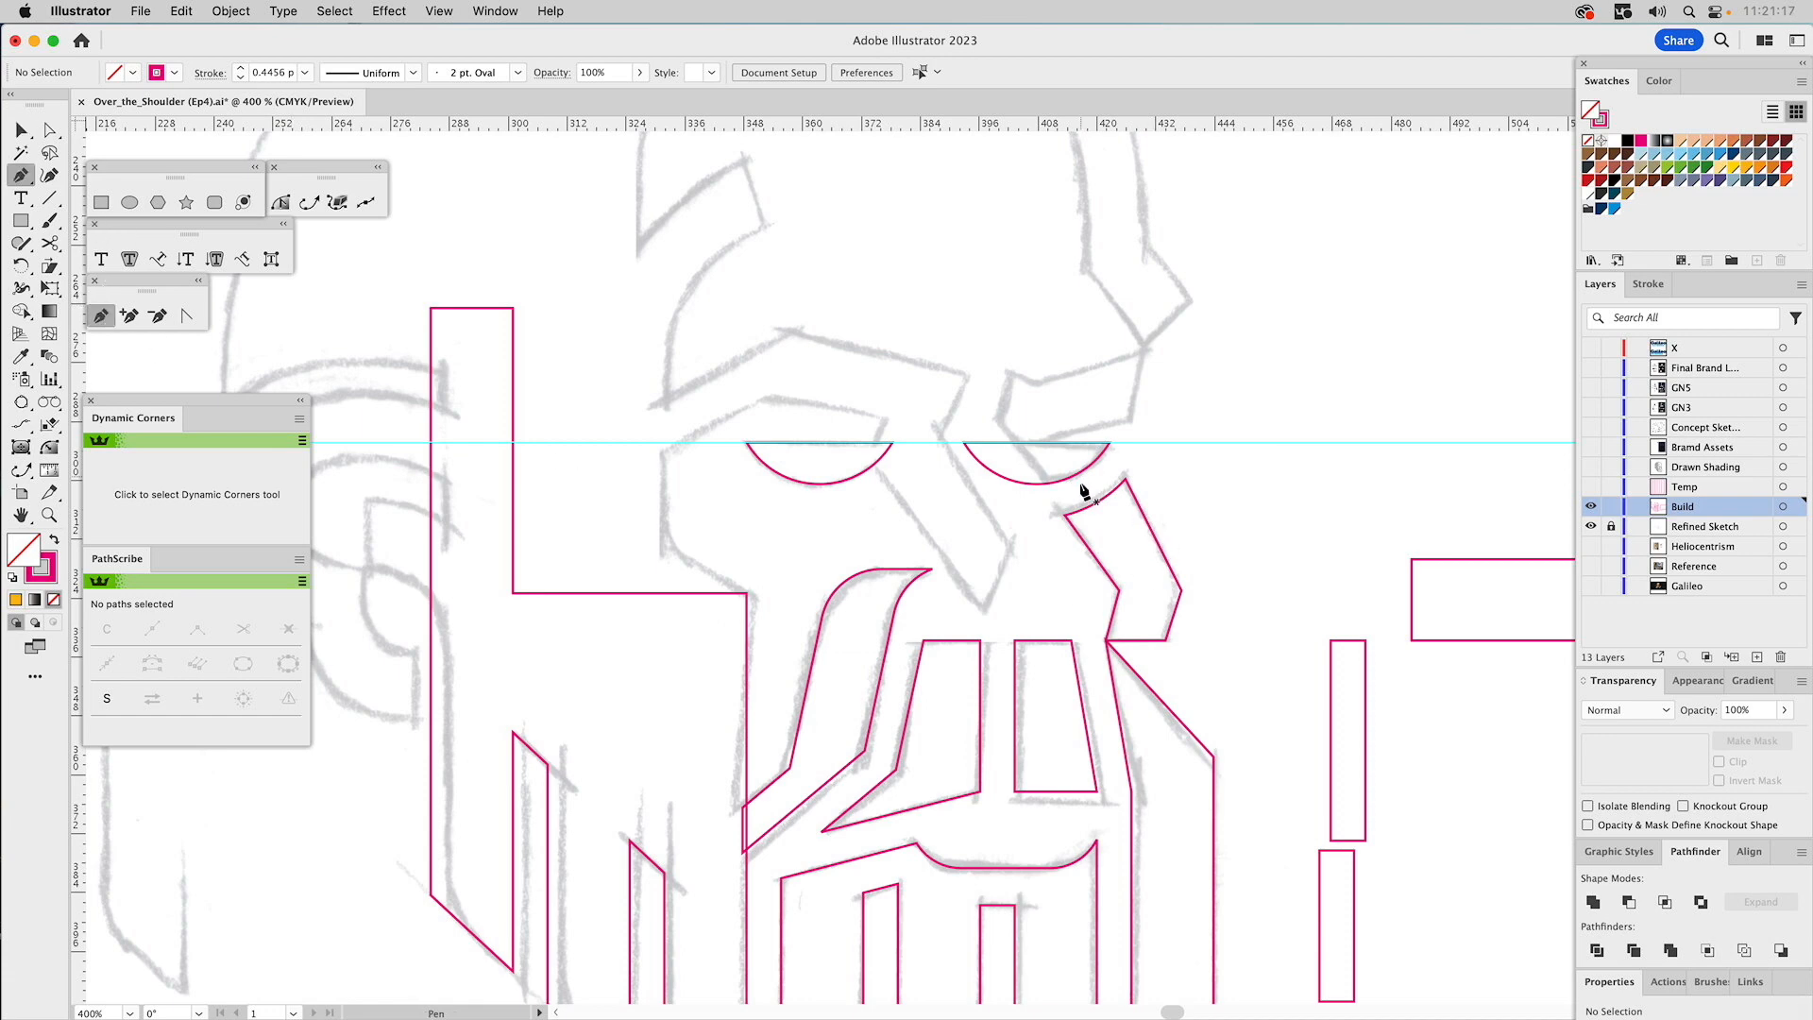
left_click_drag(1093, 489, 1073, 518)
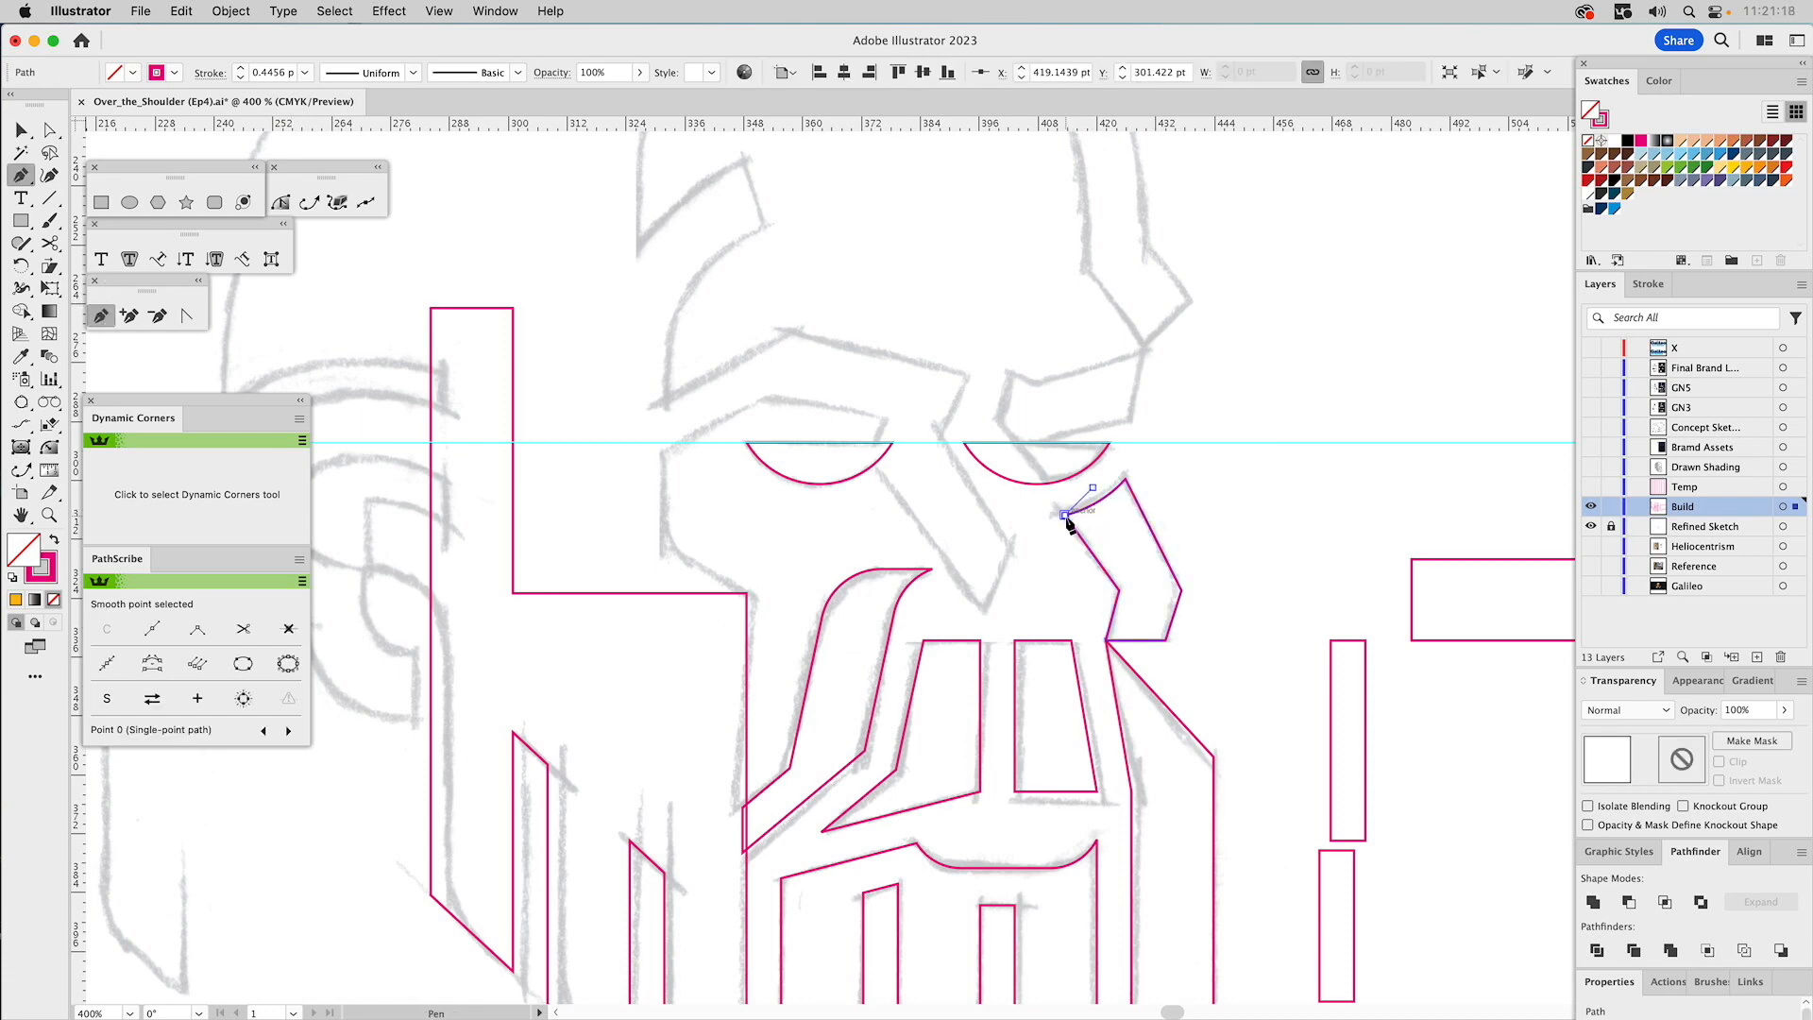
left_click(1119, 591)
left_click(1162, 573)
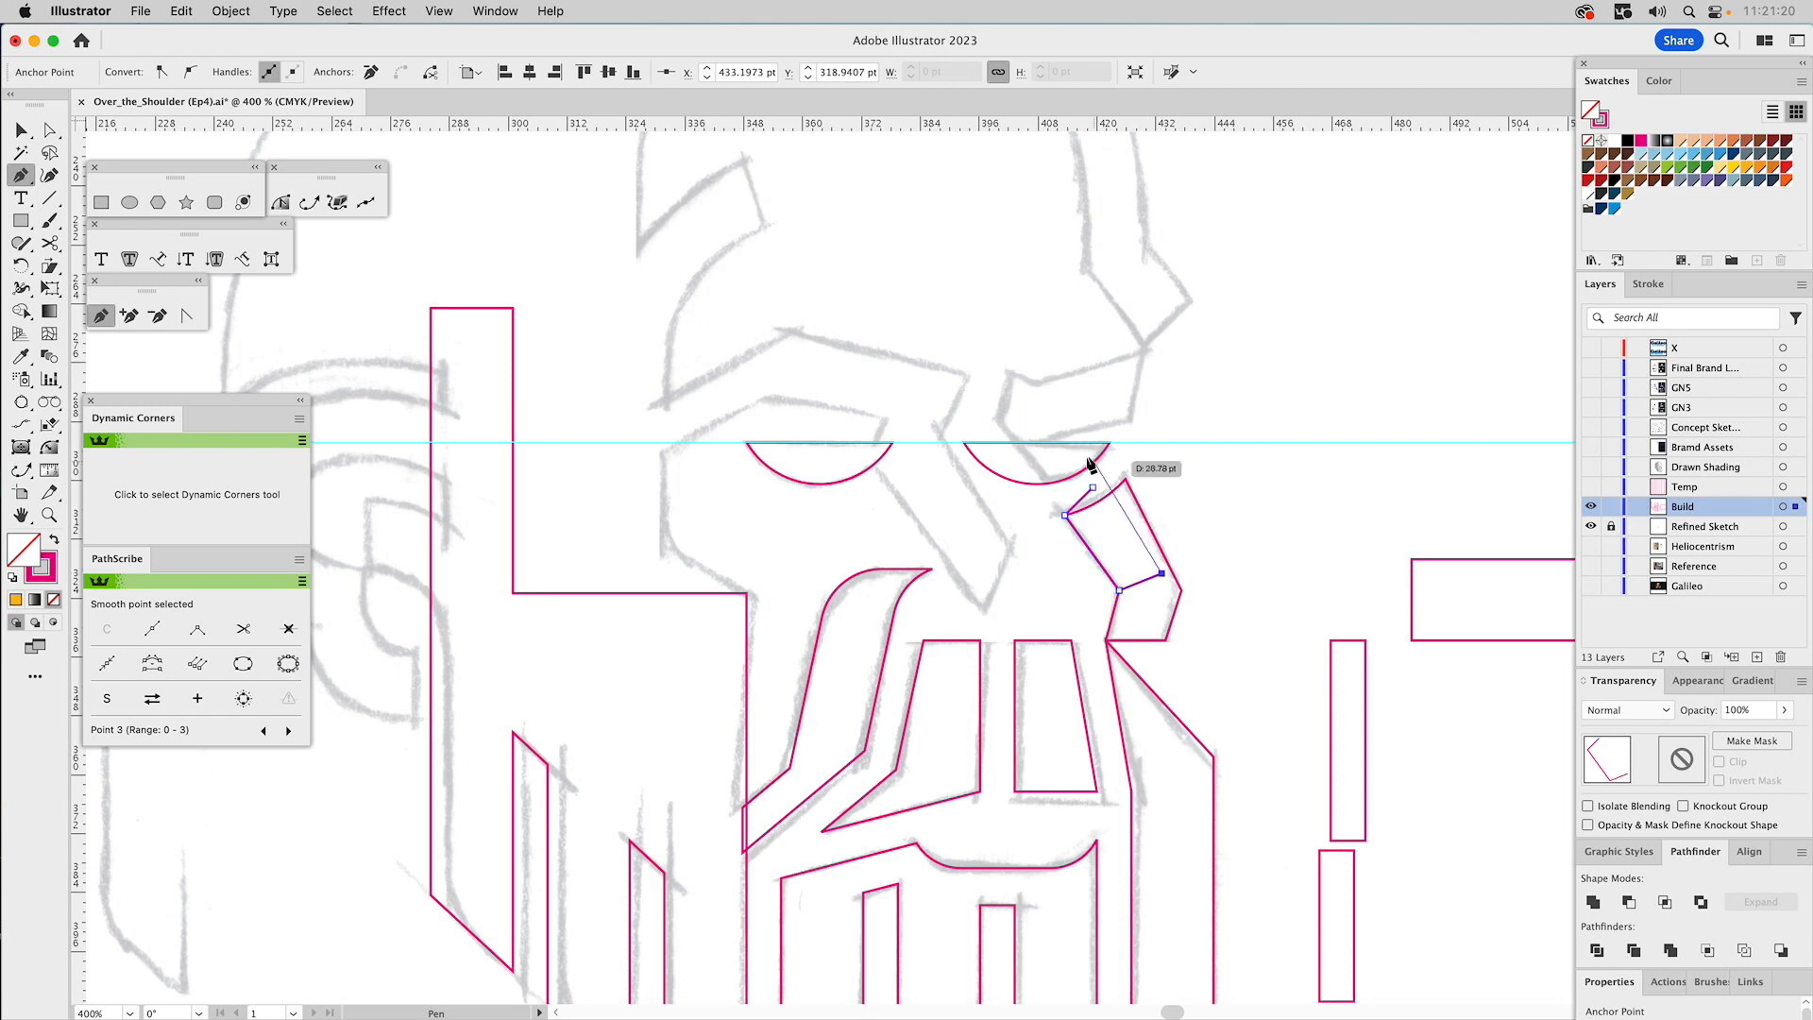
left_click(1092, 489)
key("v")
left_click(1324, 495)
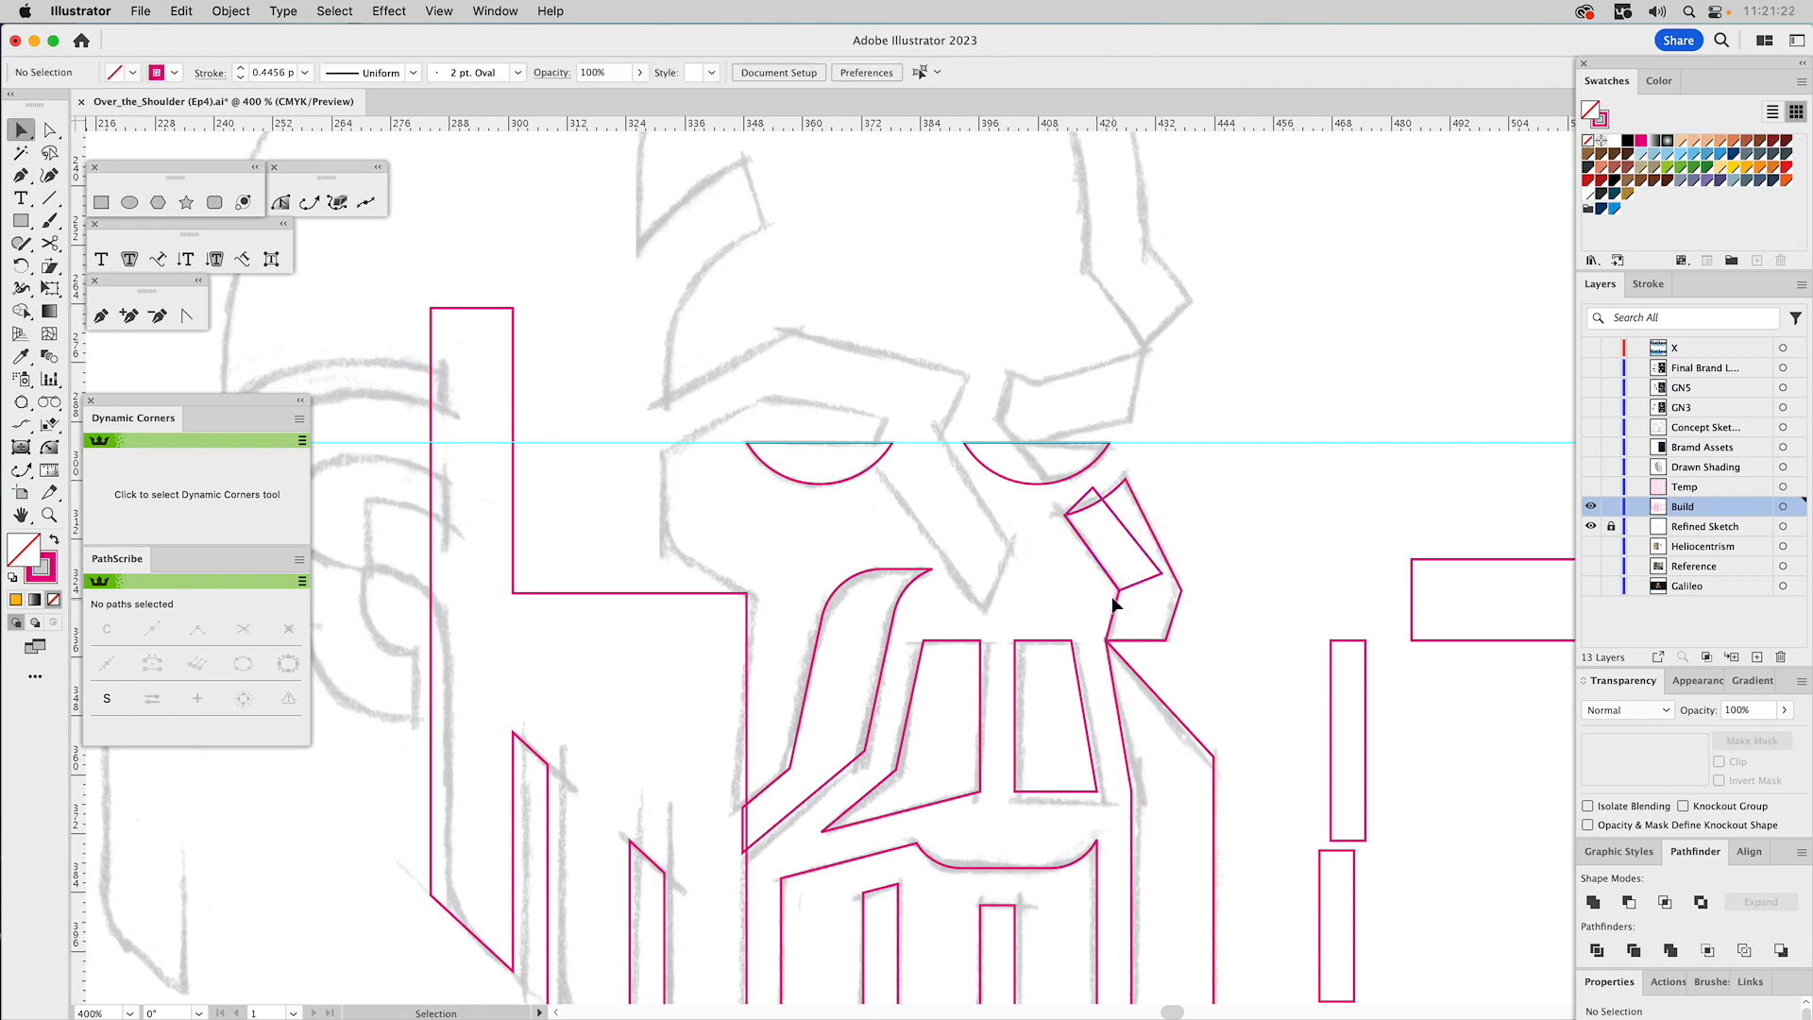
Move the four-sided shape up over the right-hand eye to about X 409.2, Y 292.3 pt, continuing the cheek's inner edge line.
left_click_drag(1122, 599, 1068, 522)
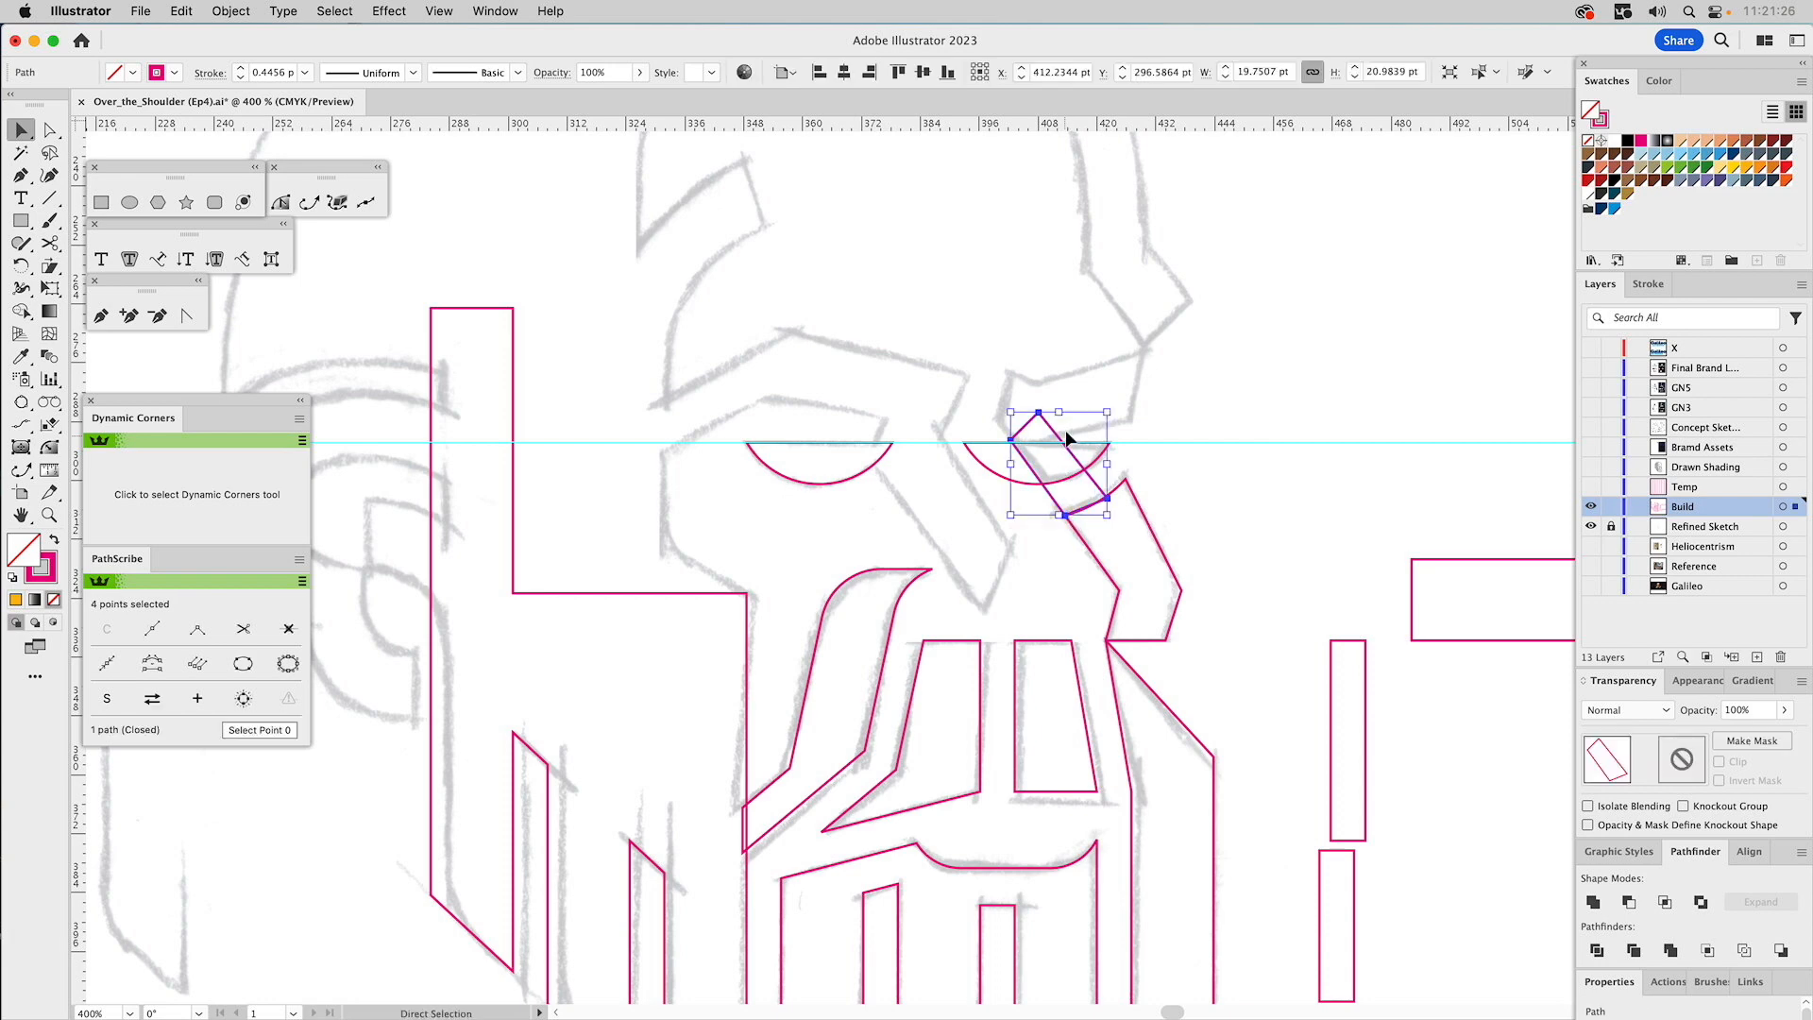
key("a")
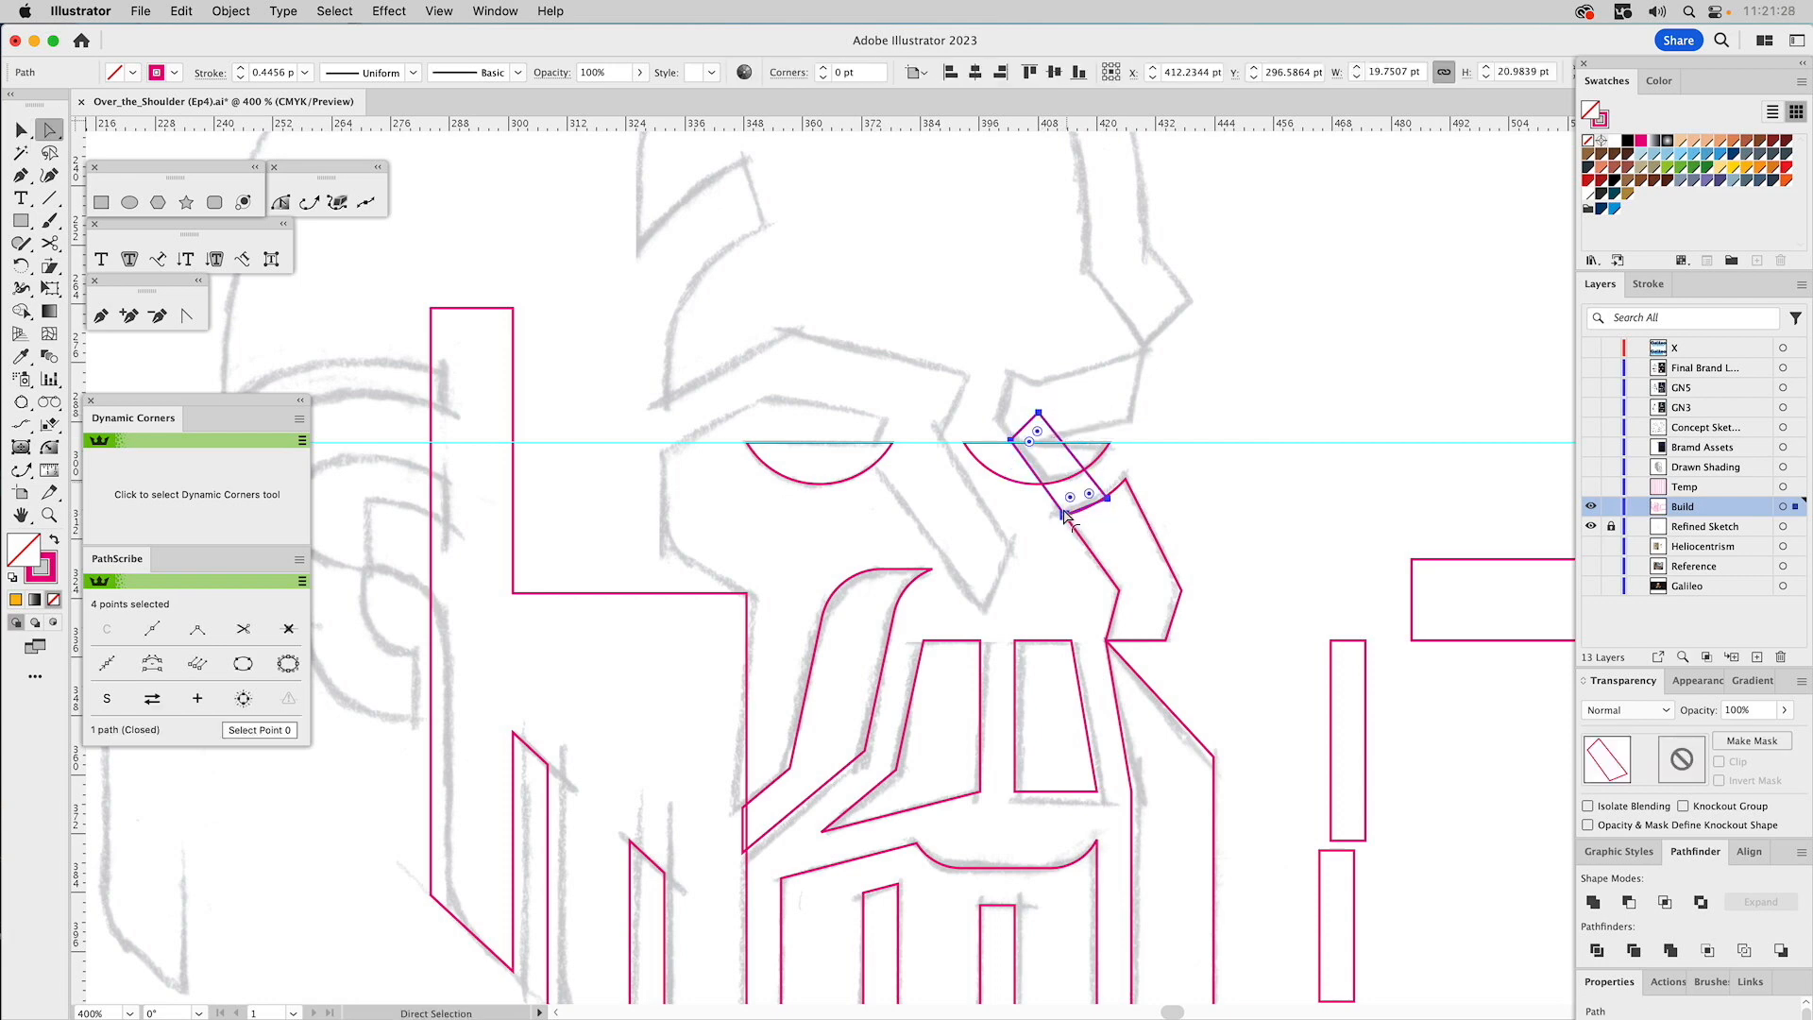
left_click_drag(1065, 517, 1050, 493)
key("v")
Copy the four-sided shape in place, stretch the copy over the right-hand eye's inner part, and subtract it from the eye.
left_click(1044, 420)
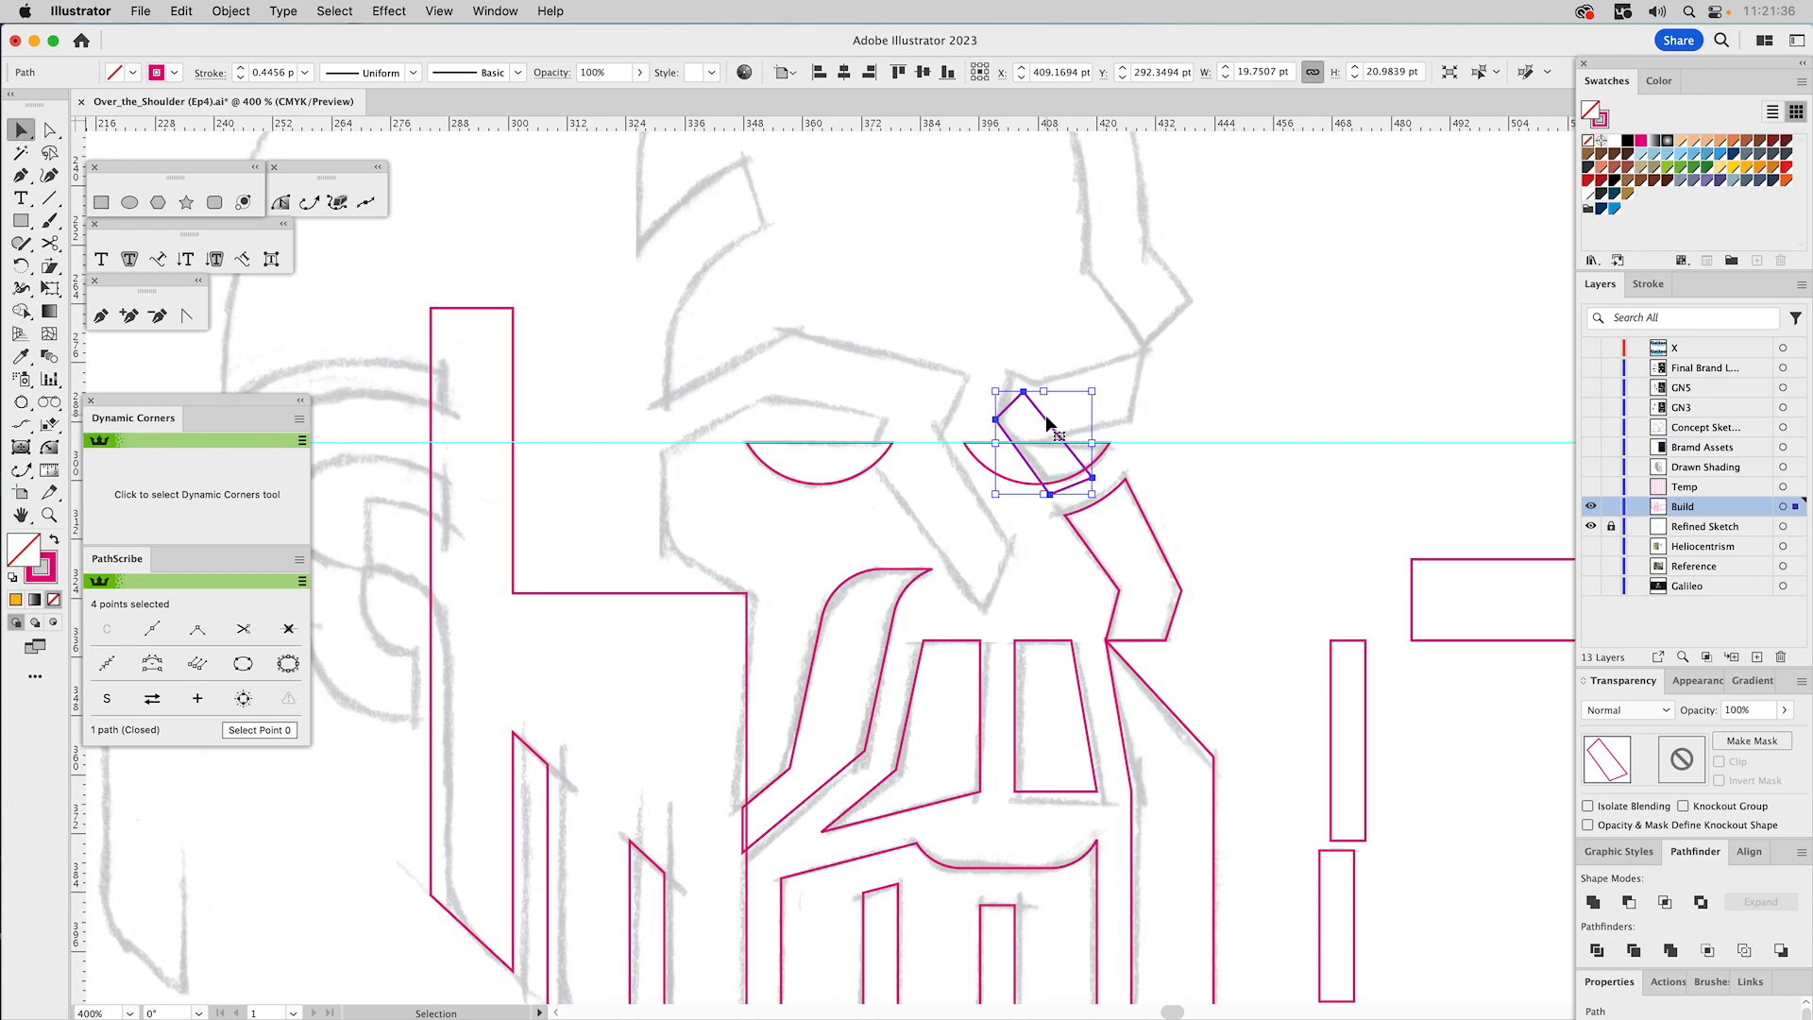
key("a")
left_click_drag(1024, 392, 981, 515)
key("v")
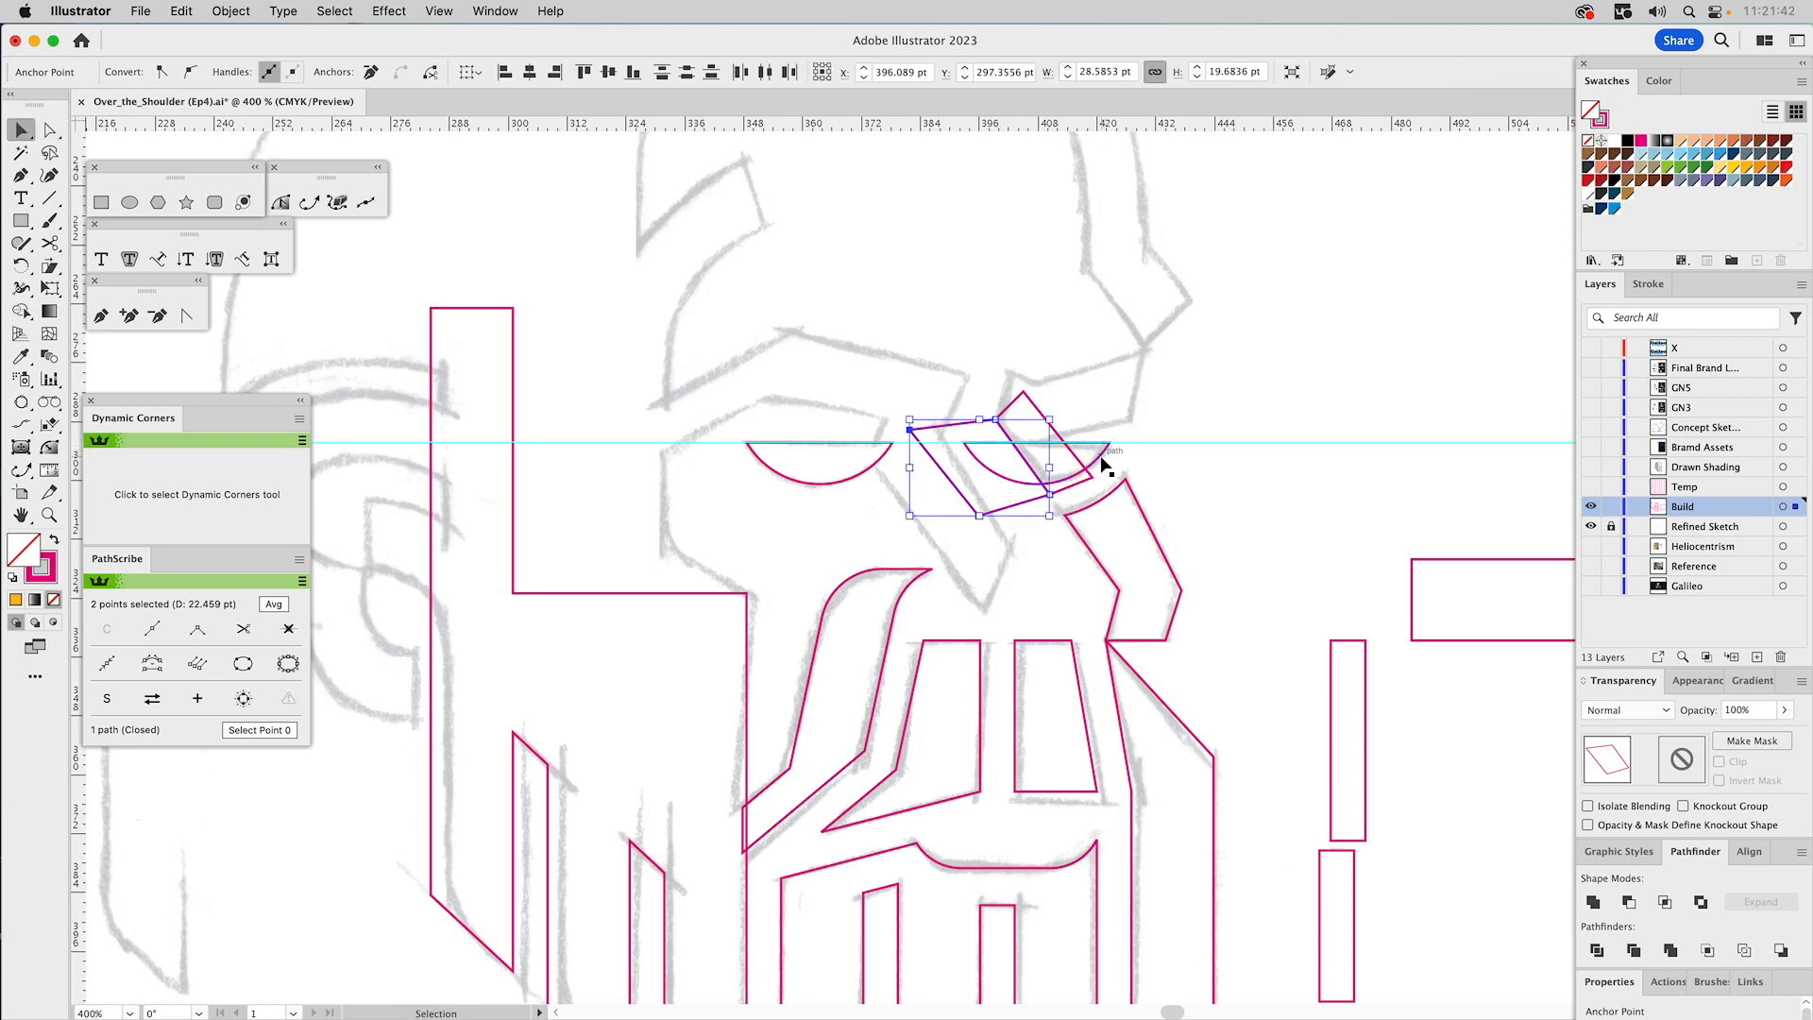
left_click(1102, 458)
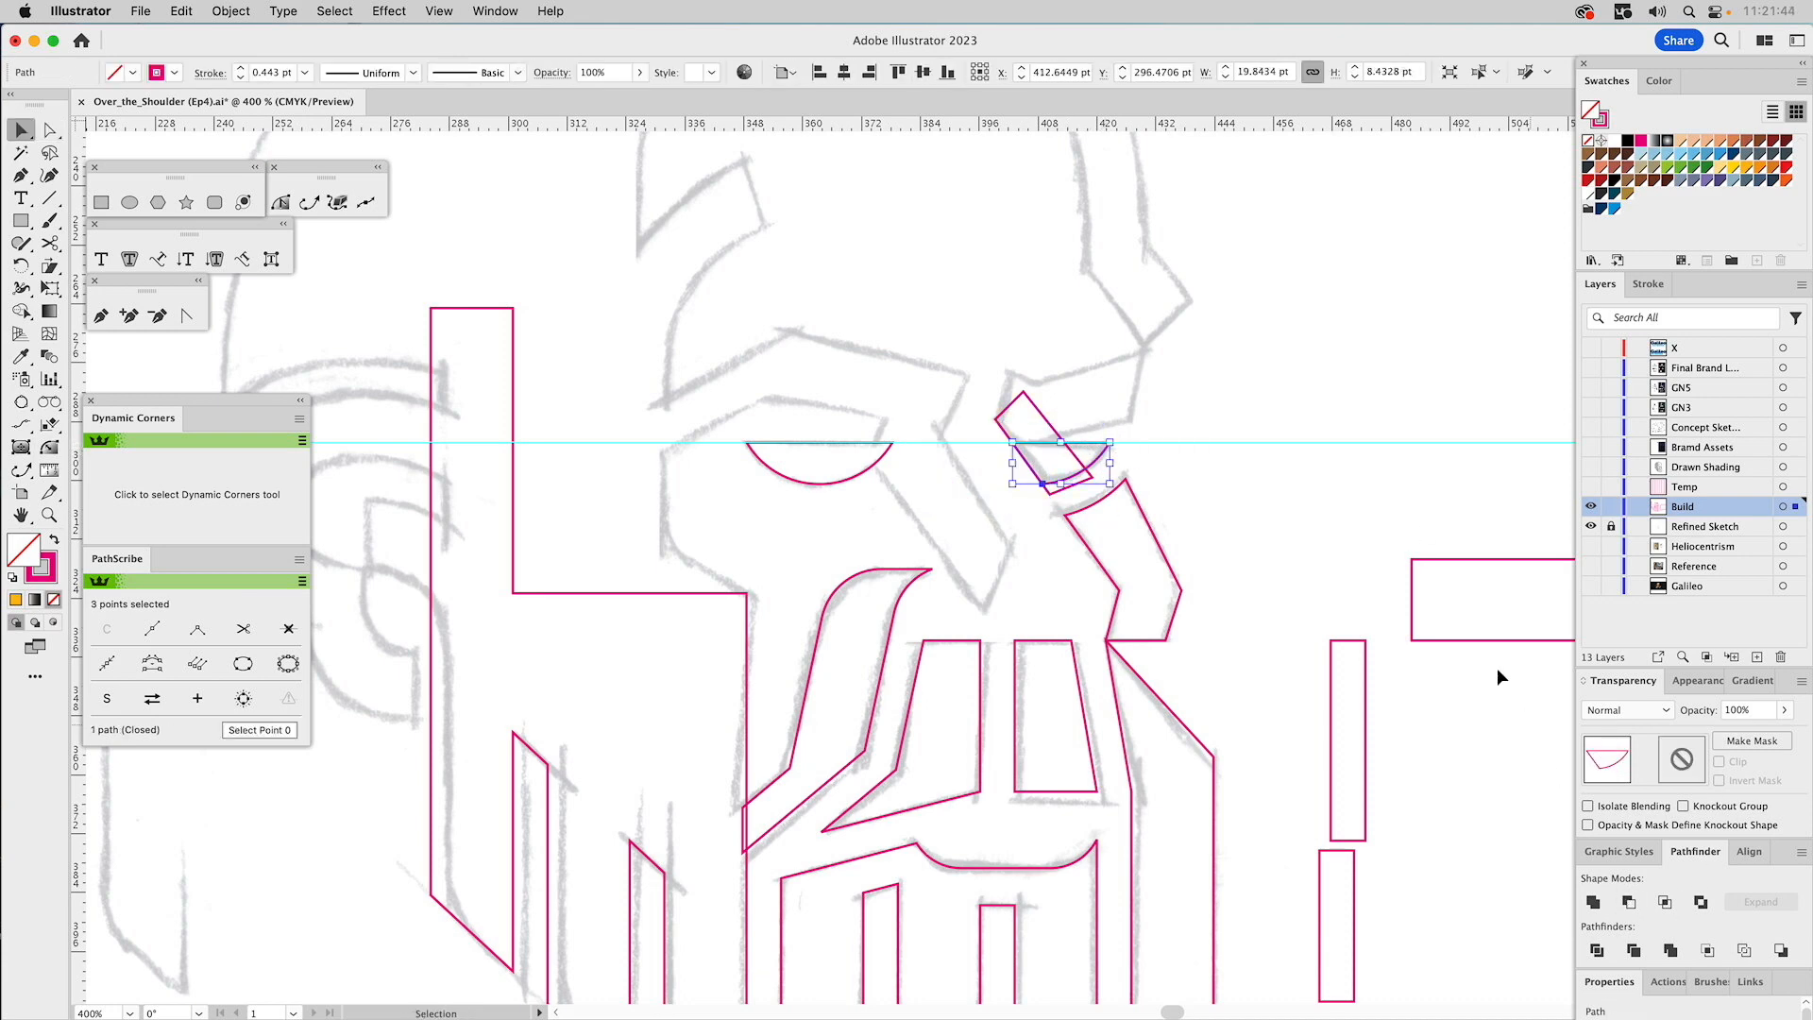
left_click(1374, 353)
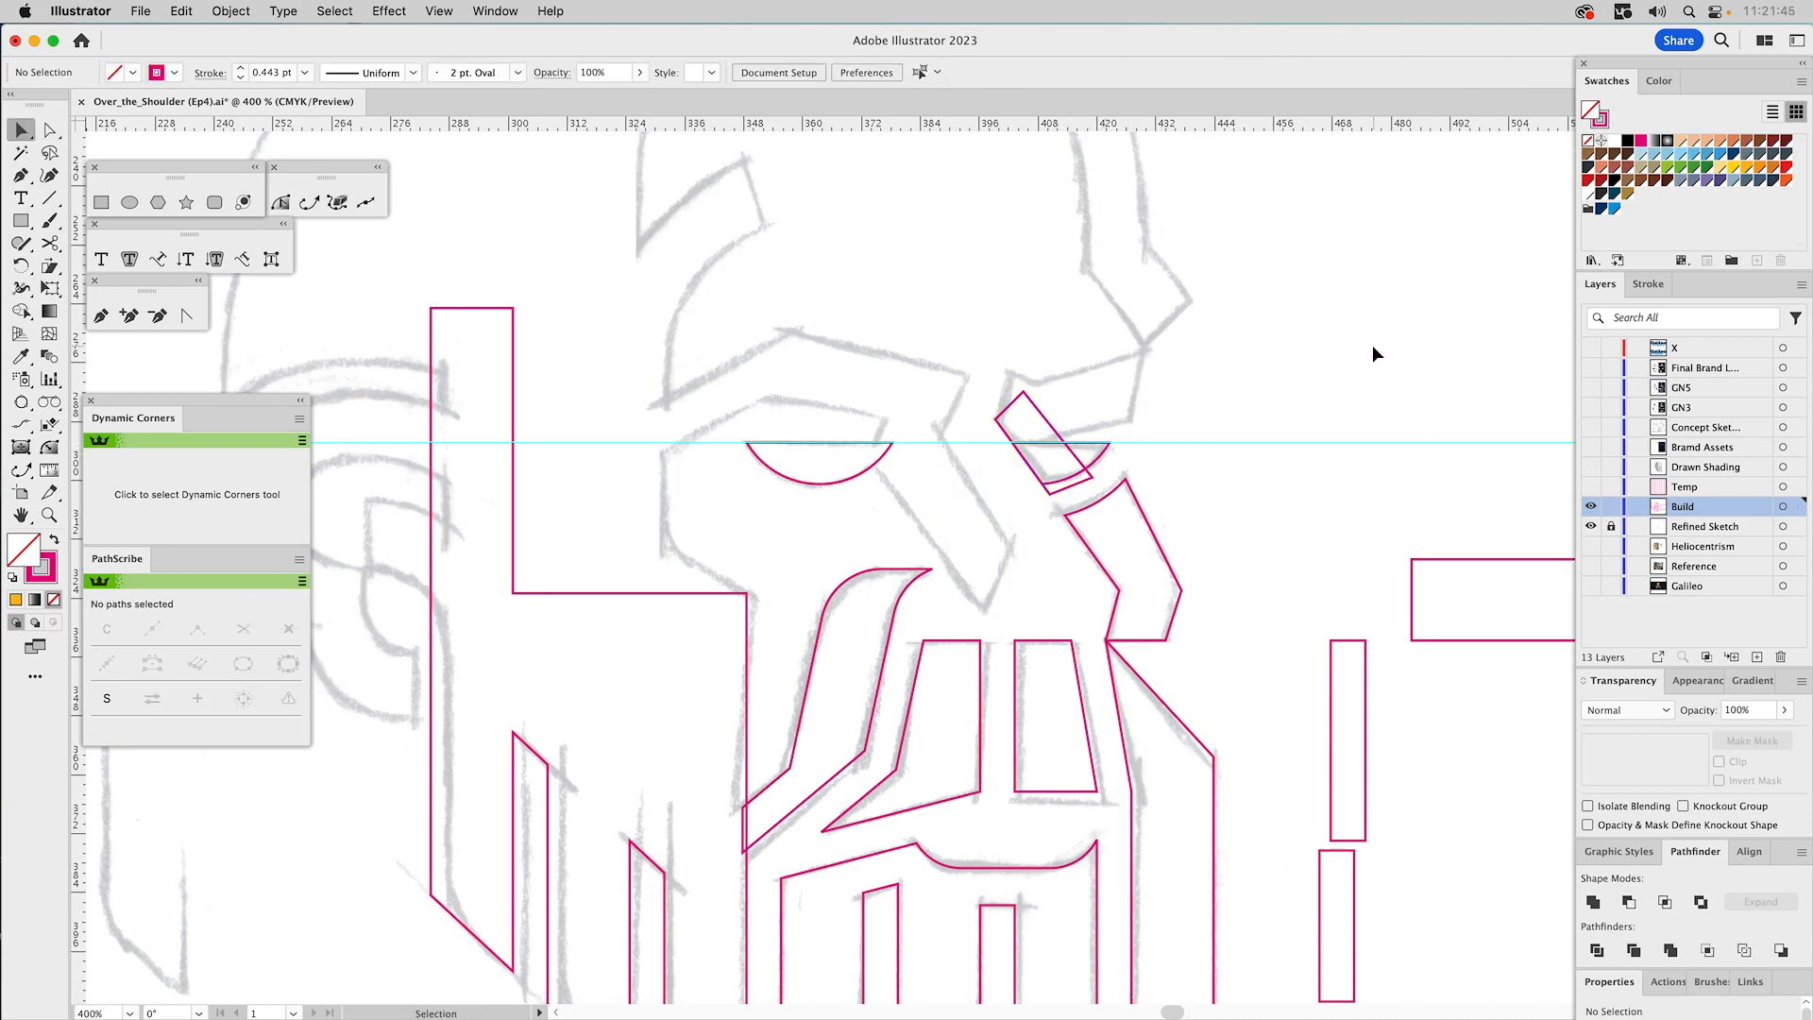
Reshape the four-sided shape into a small facet above the right-hand eye's inner corner, fitting its points to the sketch.
key("a")
left_click(1094, 478)
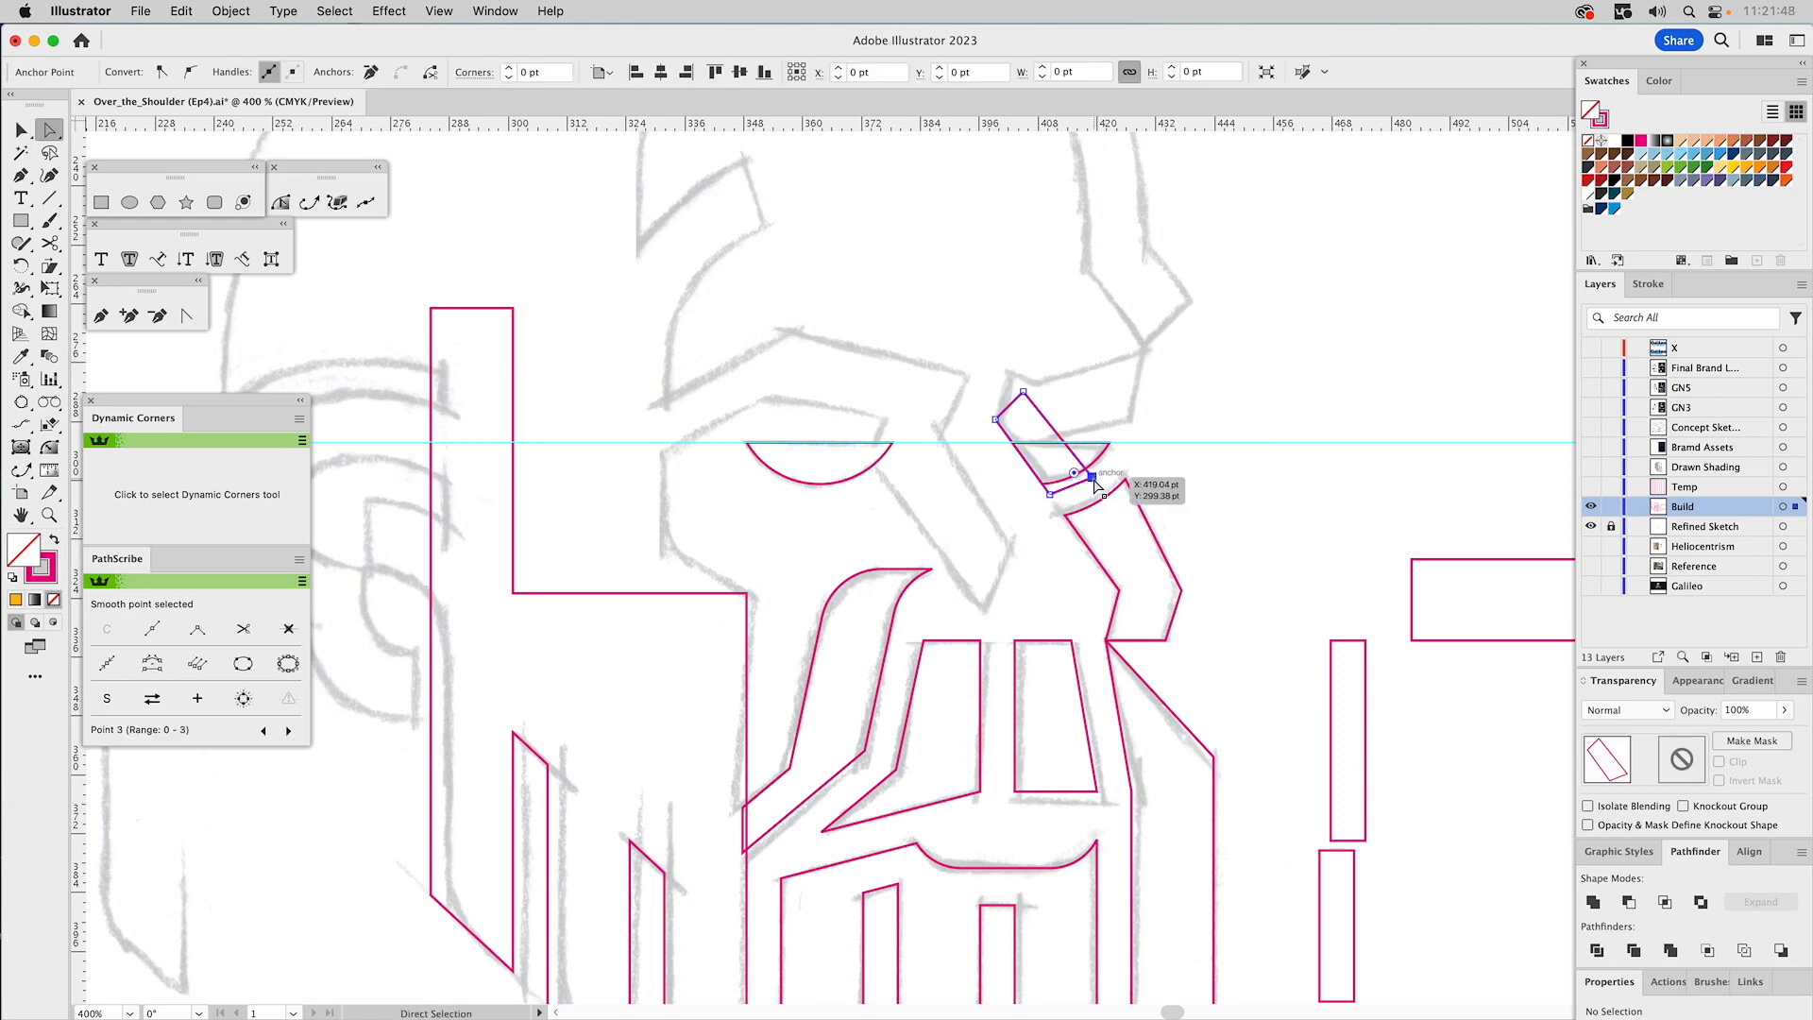
left_click_drag(1096, 480, 1011, 376)
key("v")
left_click(1396, 366)
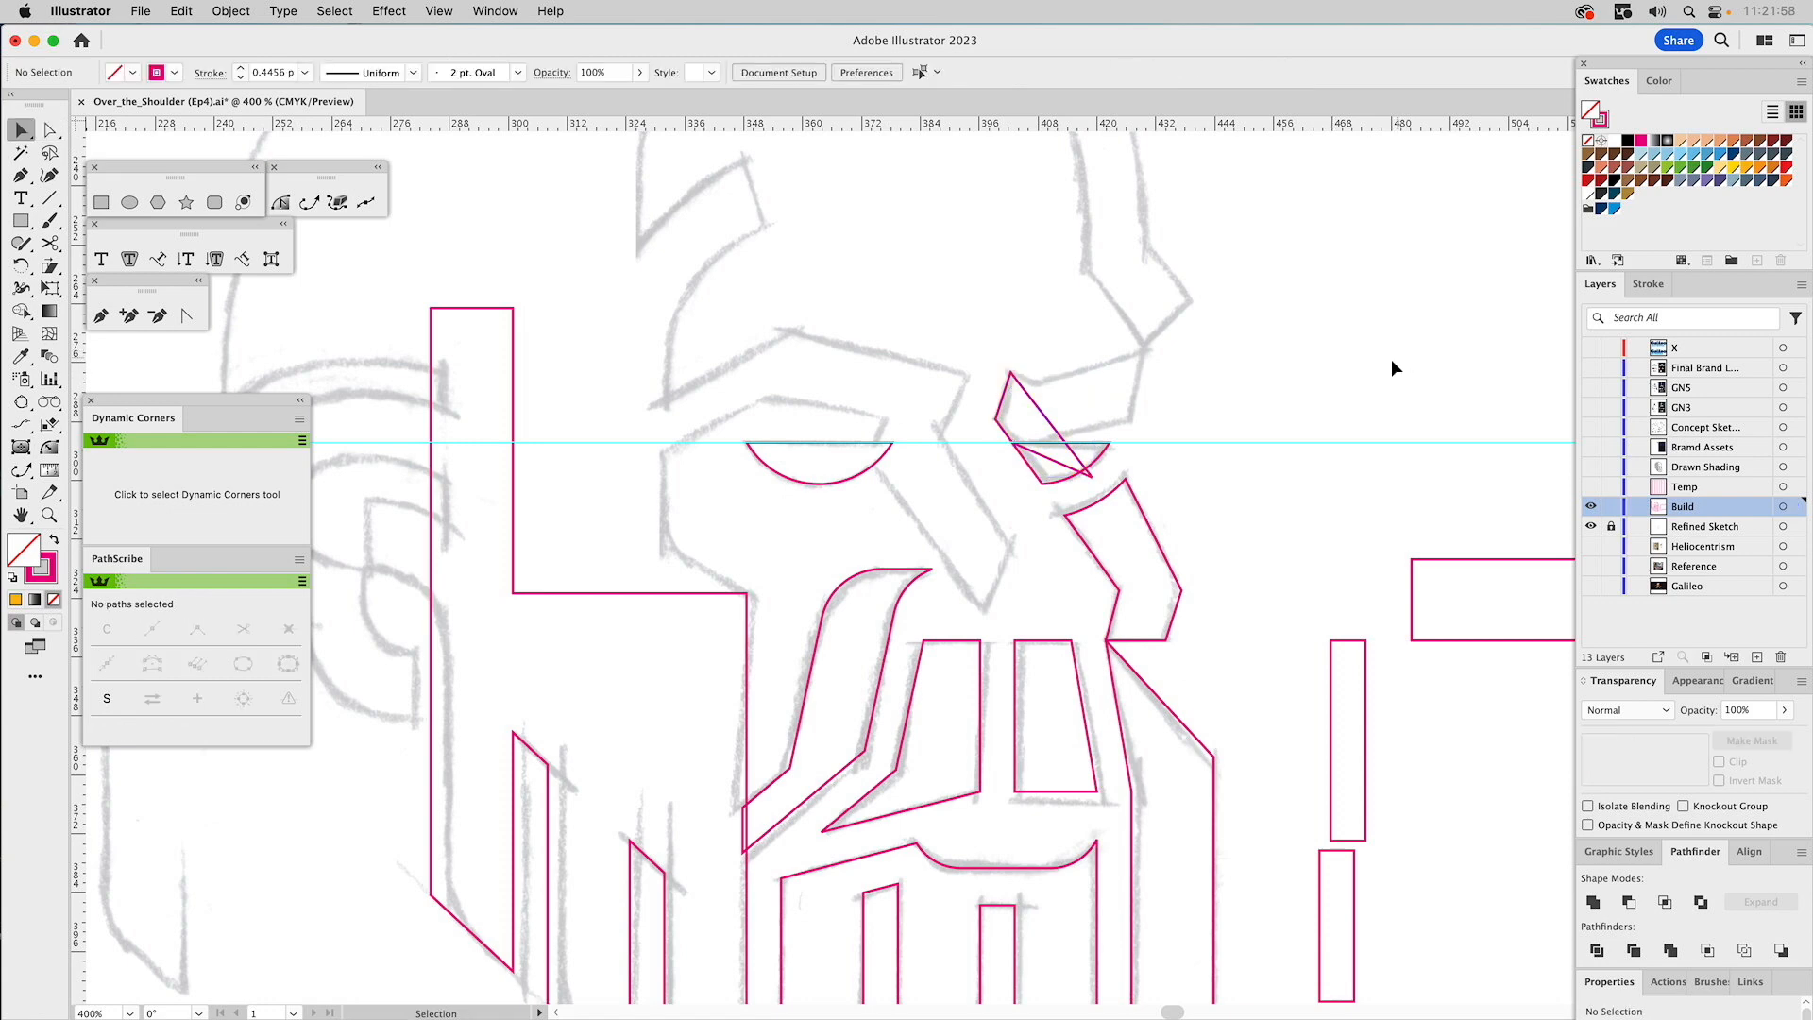
key("a")
left_click_drag(1092, 474, 1039, 383)
left_click(1237, 376)
Trace the left-hand brow as a six-point path, running along its lower edge, around the inner end and back along its upper edge.
left_click_drag(1231, 372, 1394, 365)
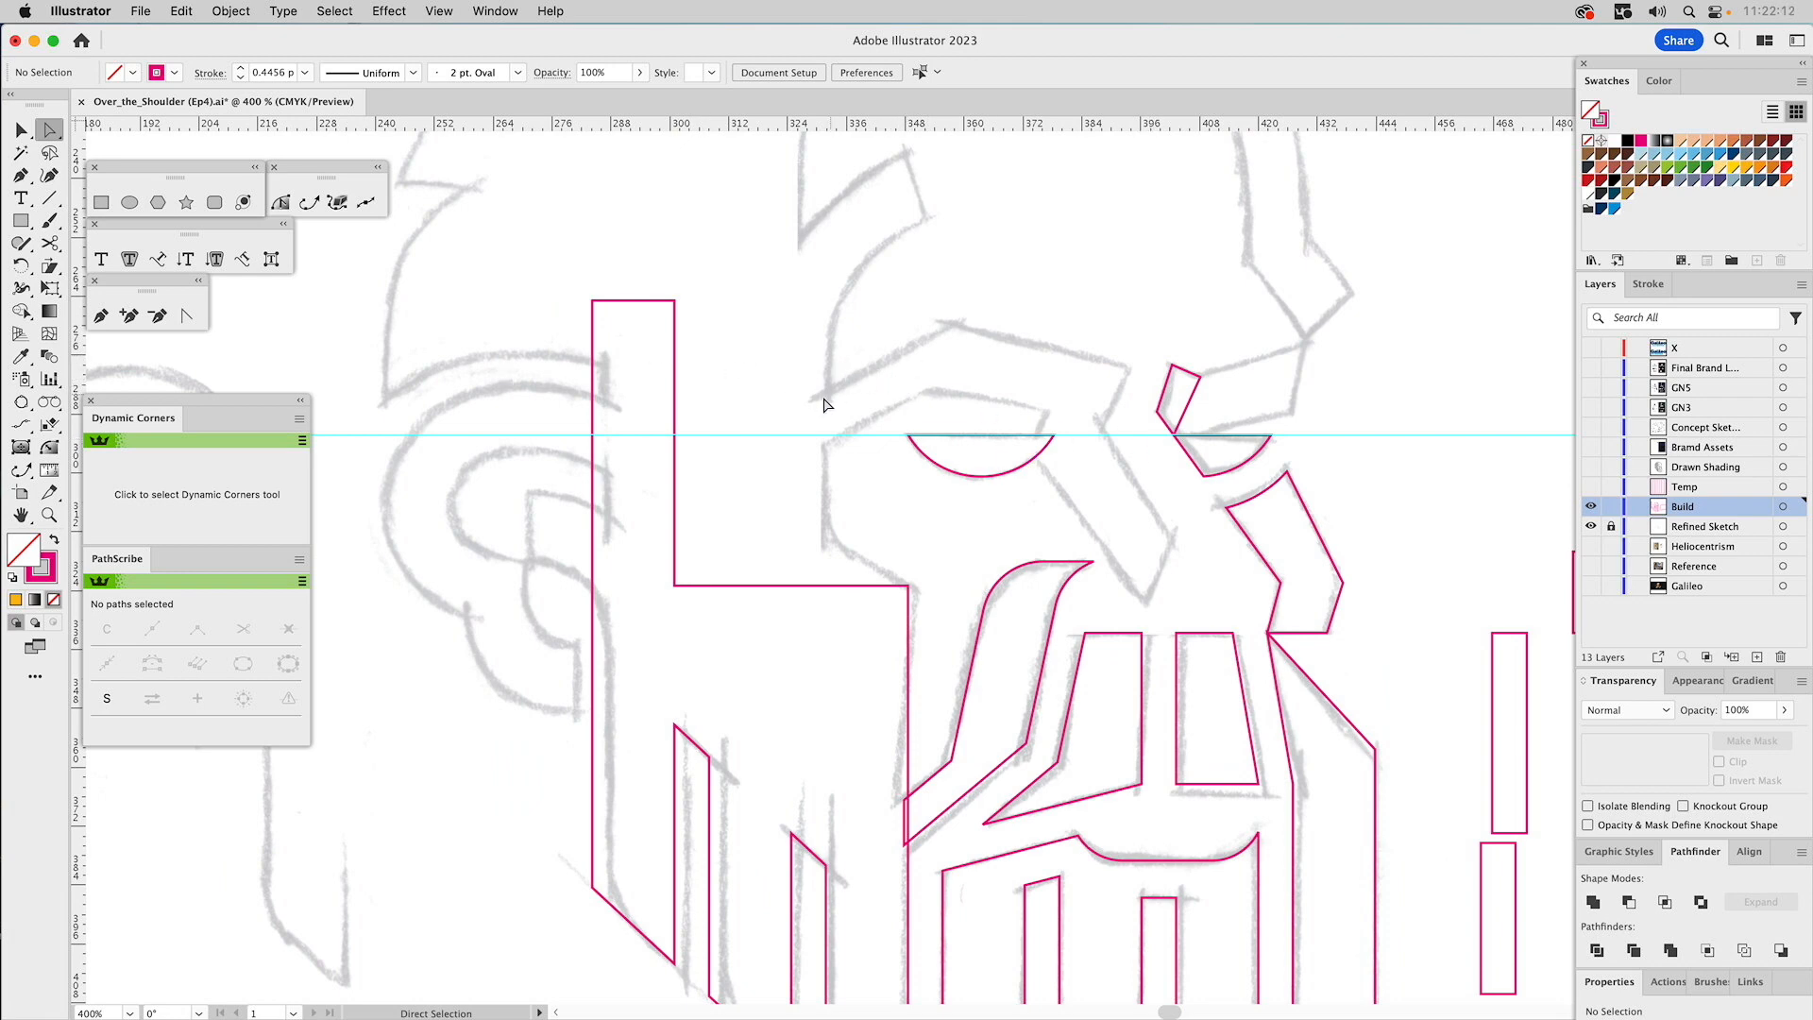
left_click(99, 318)
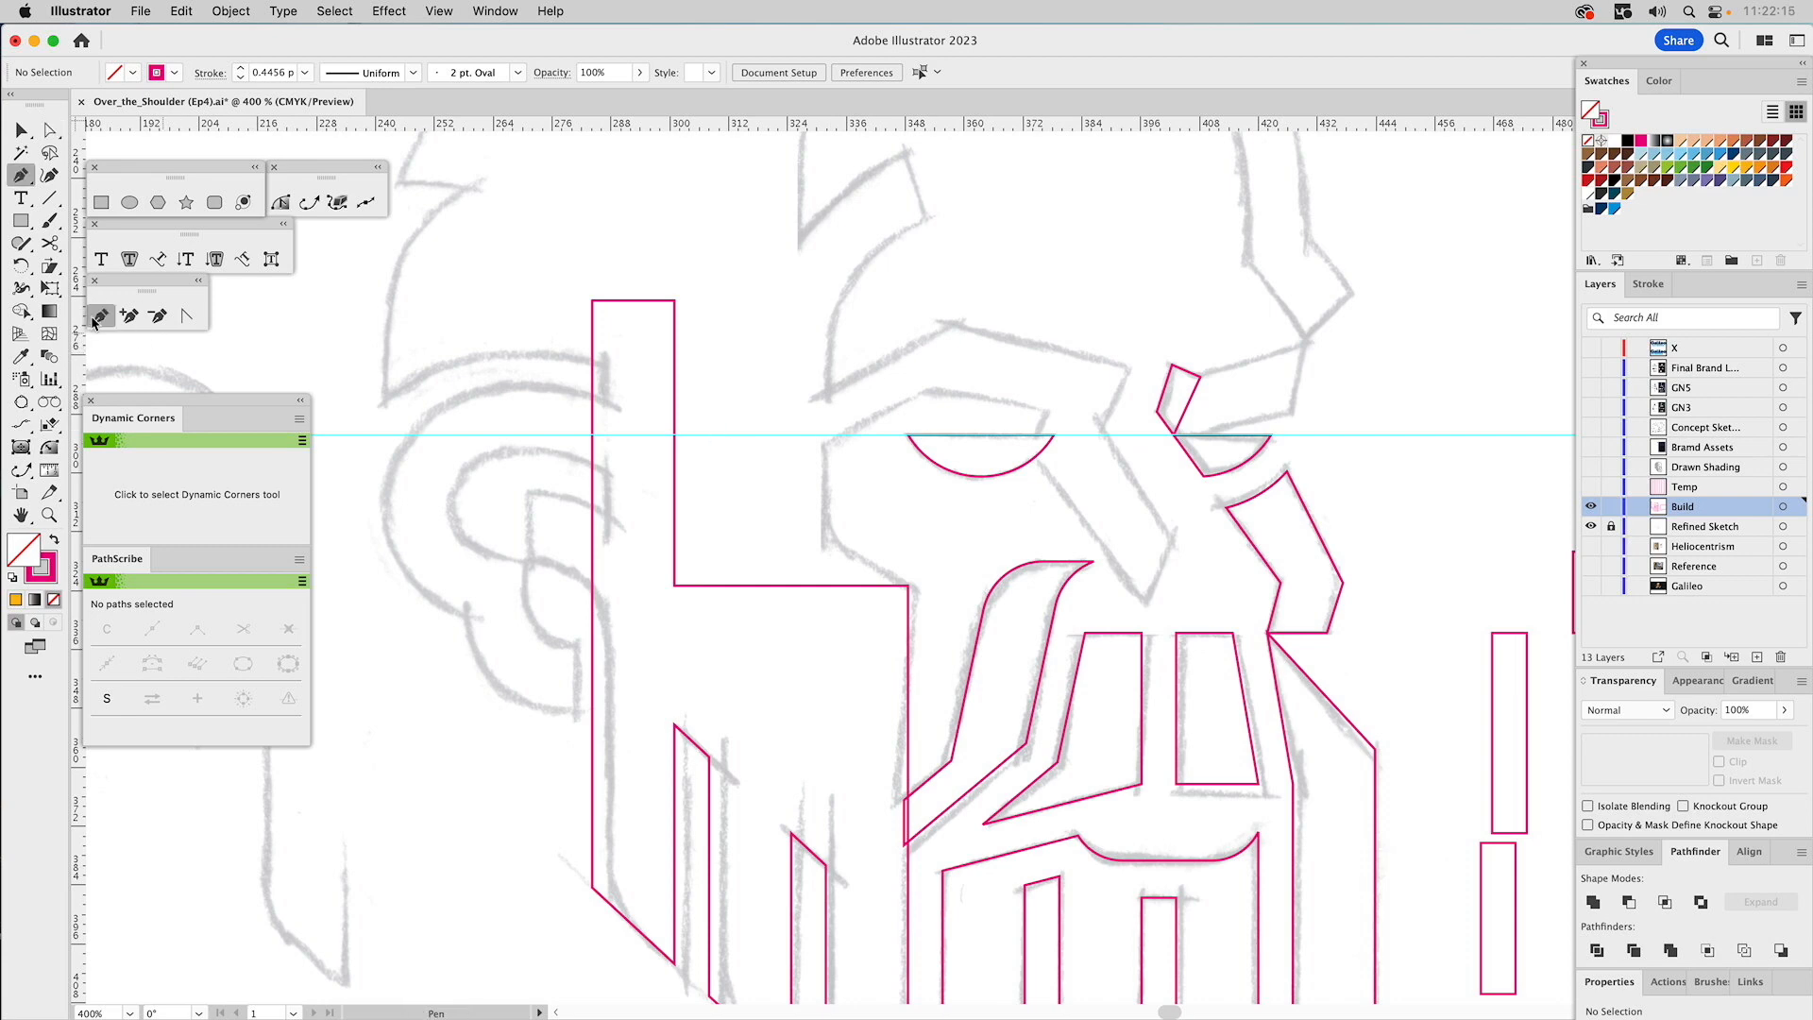
left_click(816, 454)
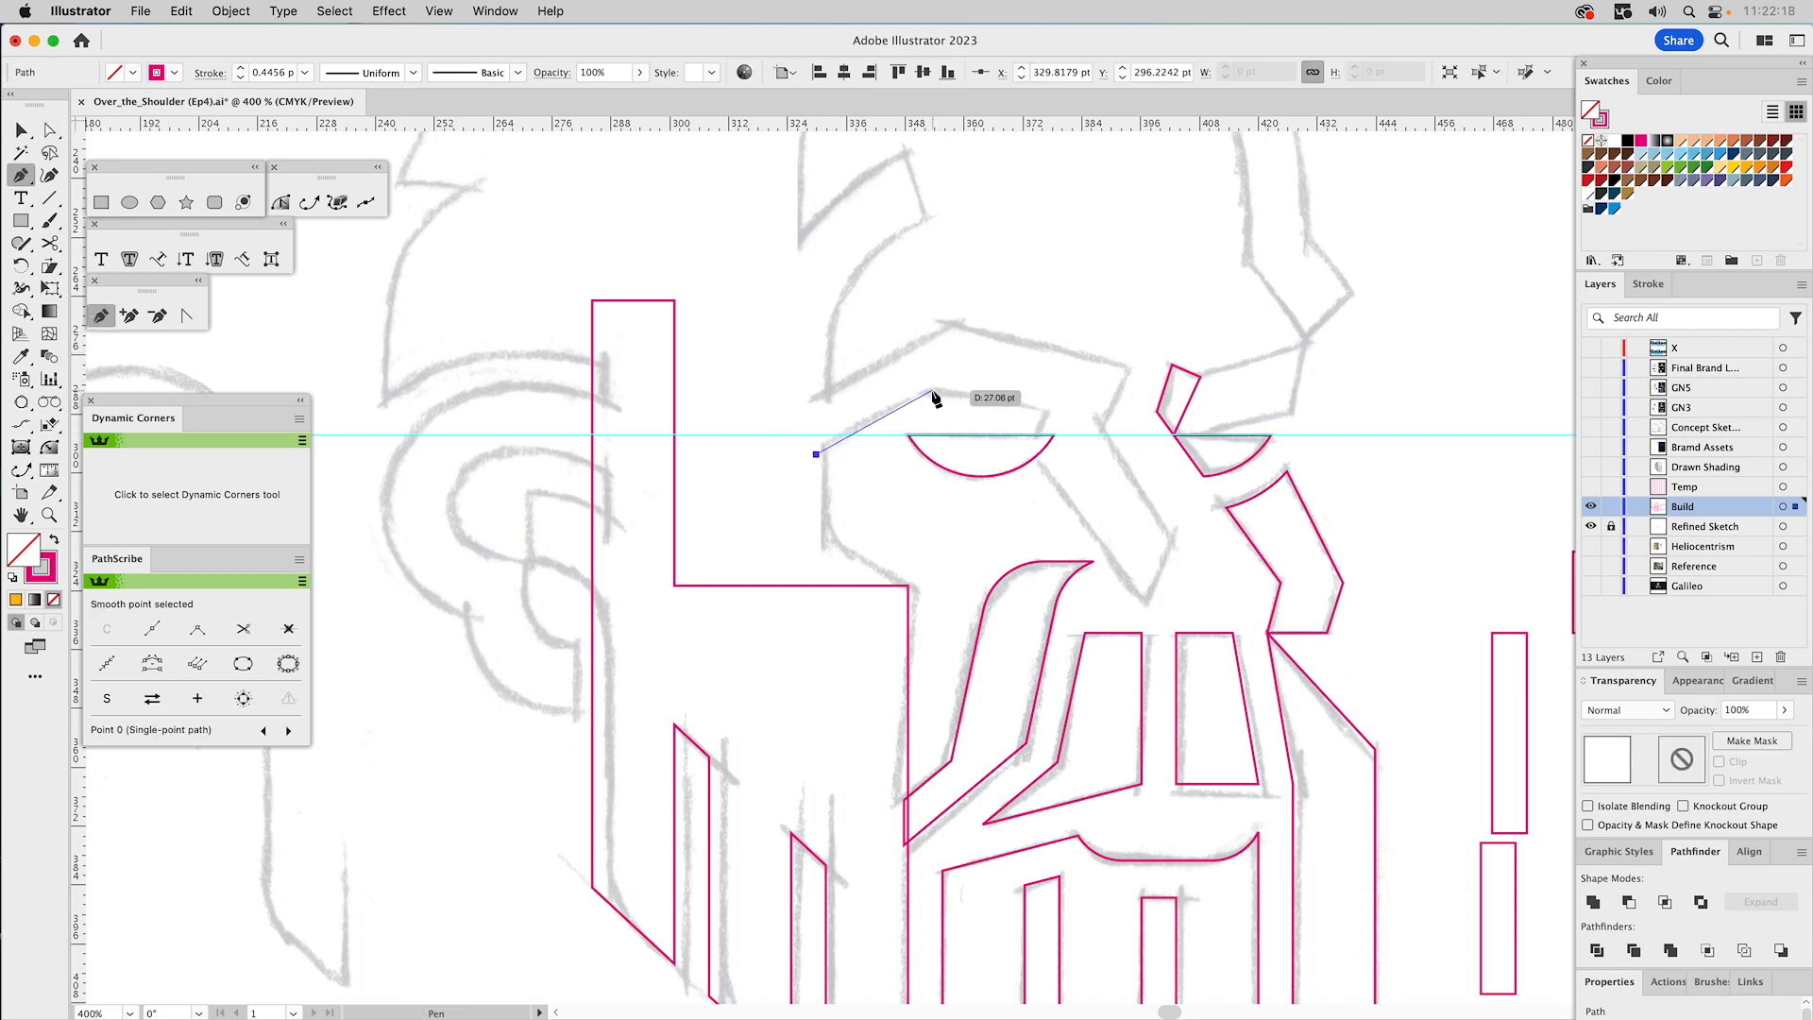
left_click(928, 391)
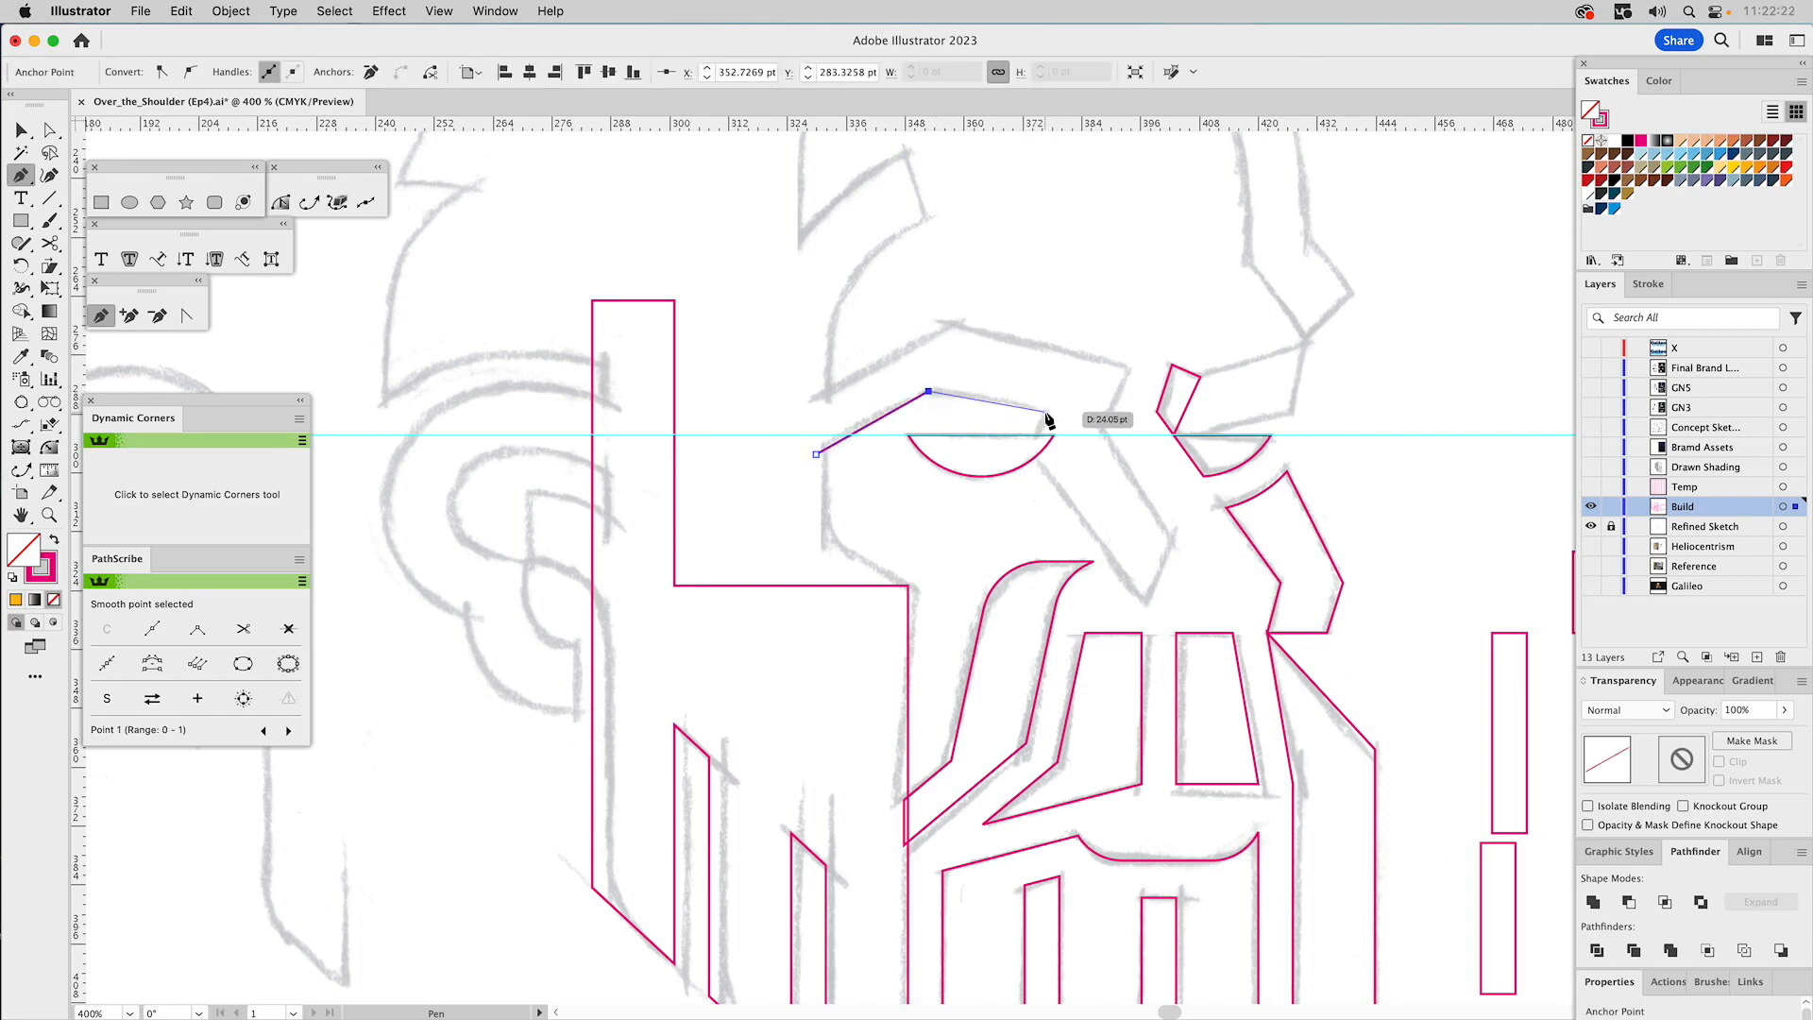
left_click(1121, 426)
left_click(1145, 370)
left_click(950, 324)
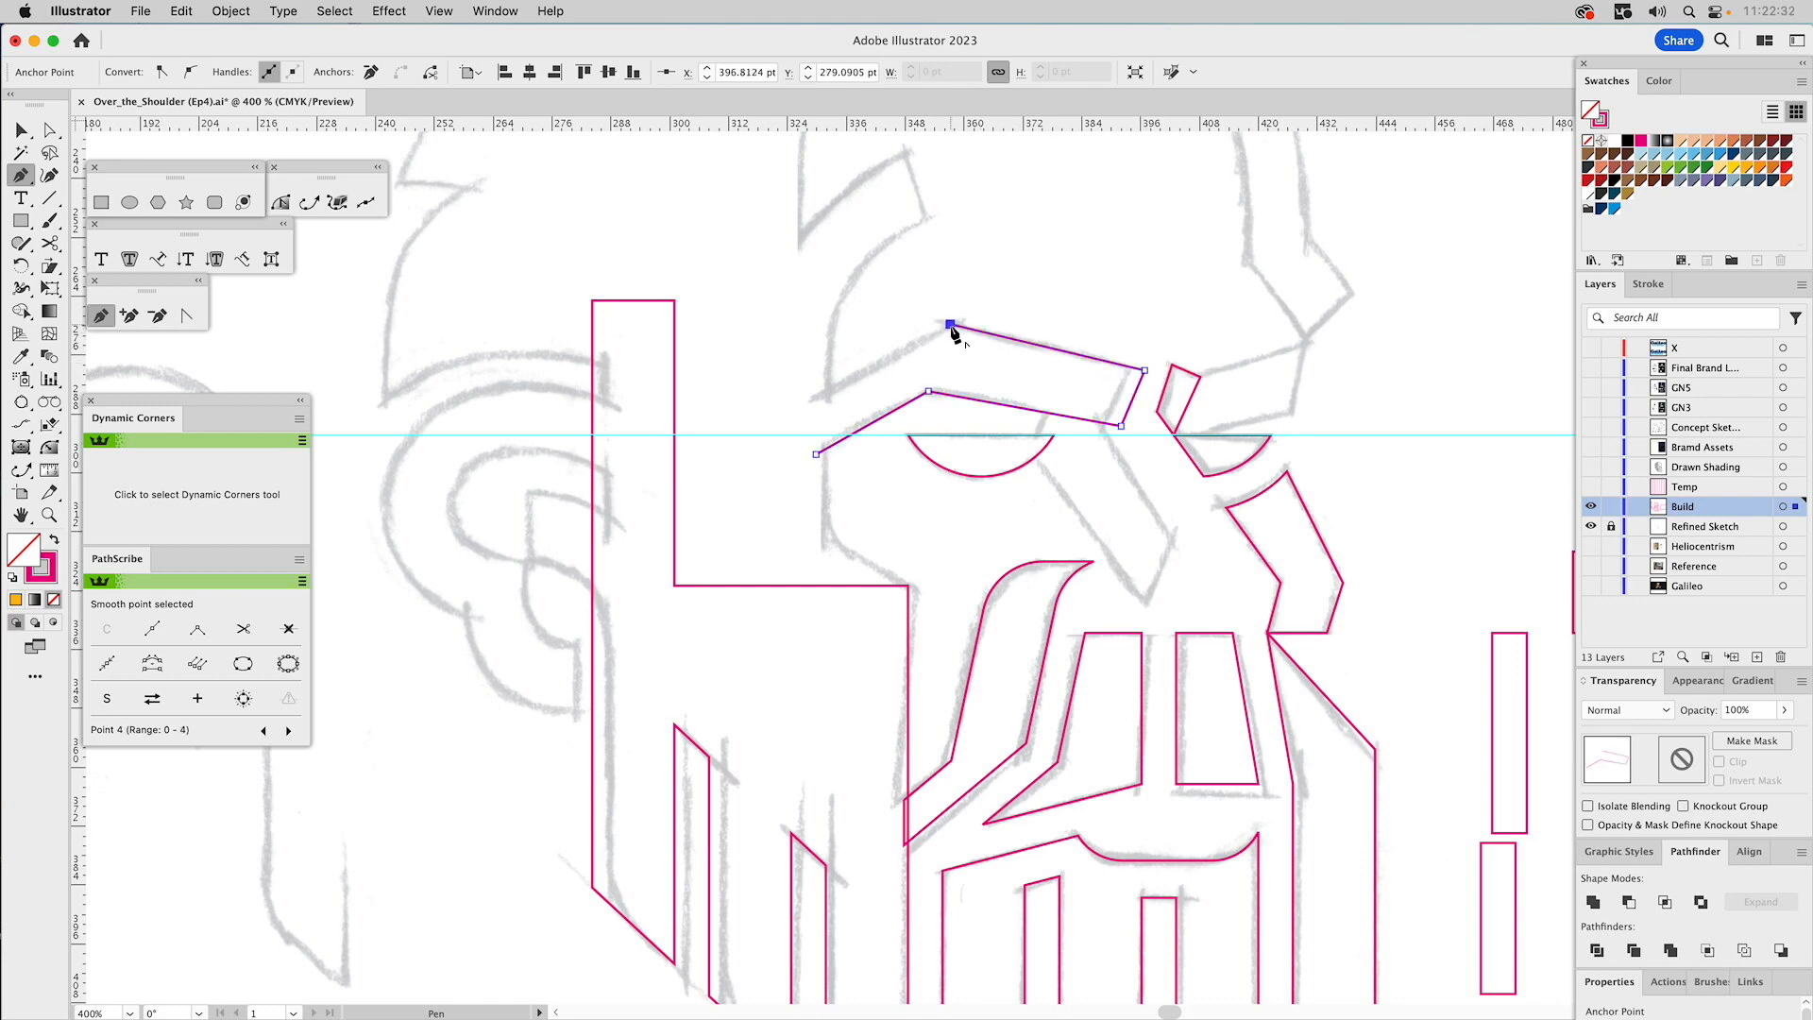
left_click(796, 411)
key("a")
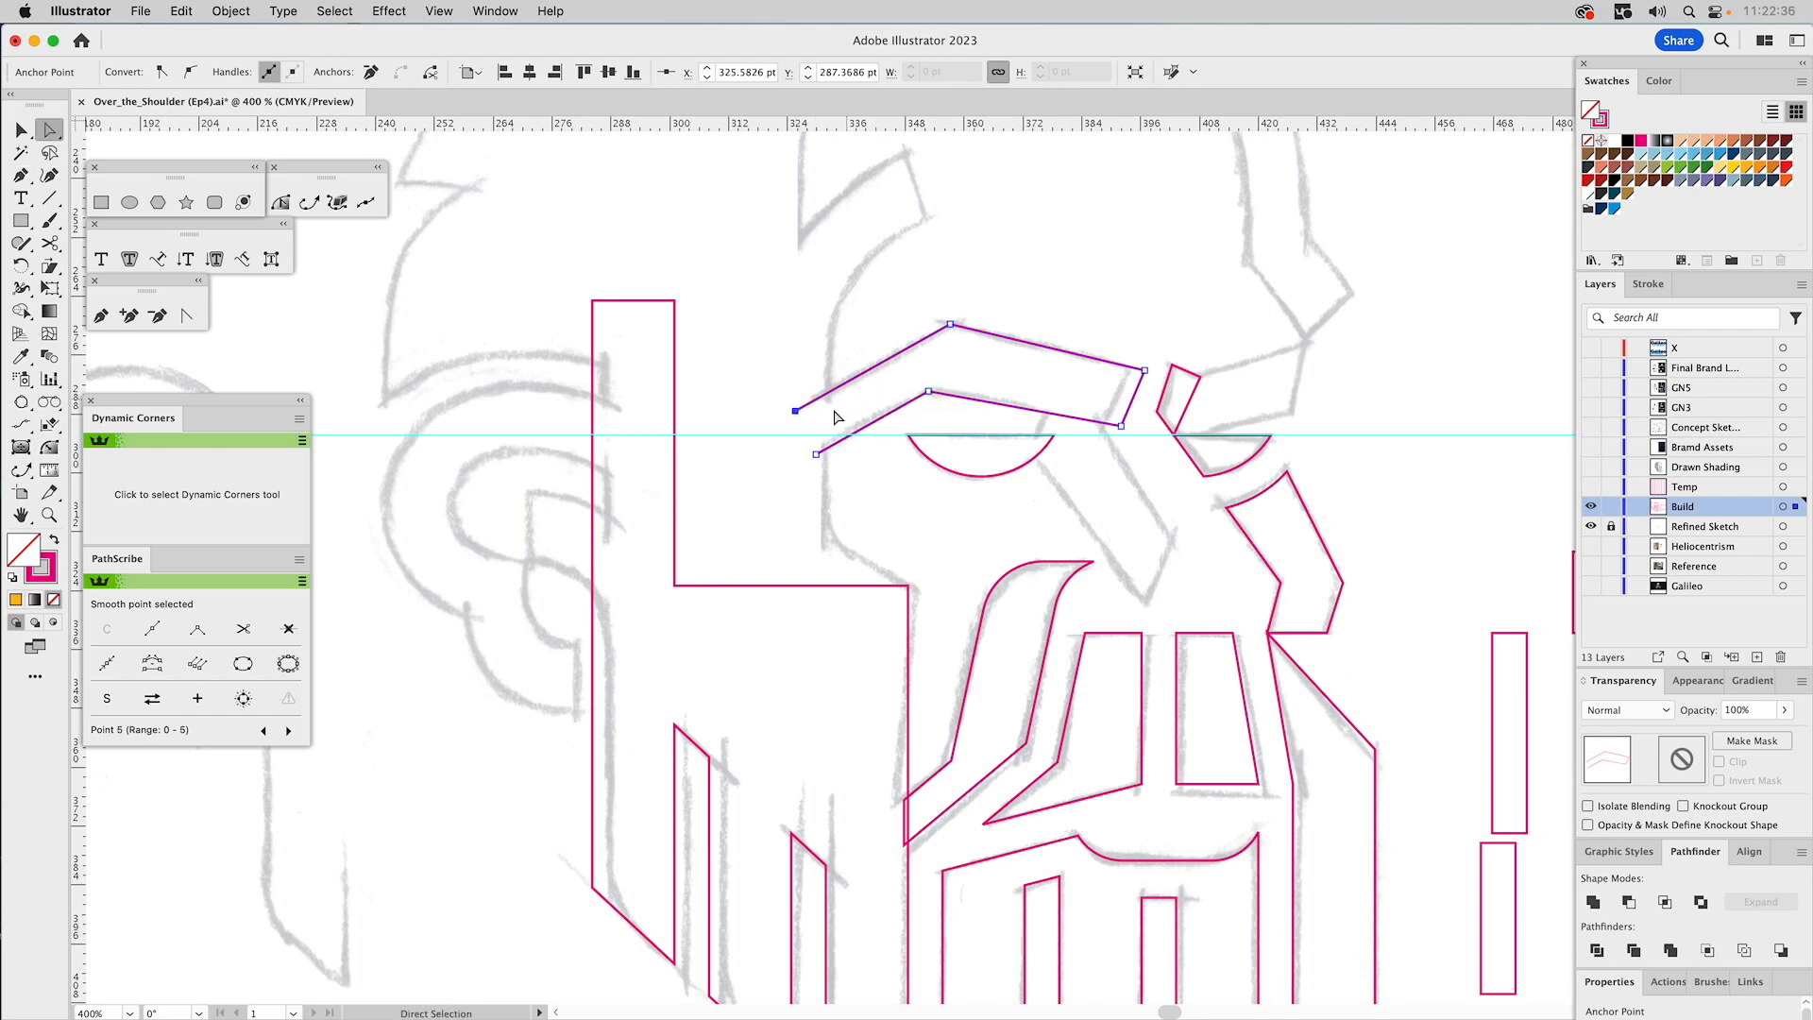
Close the brow path with a straight segment between its two outer end points.
left_click(101, 315)
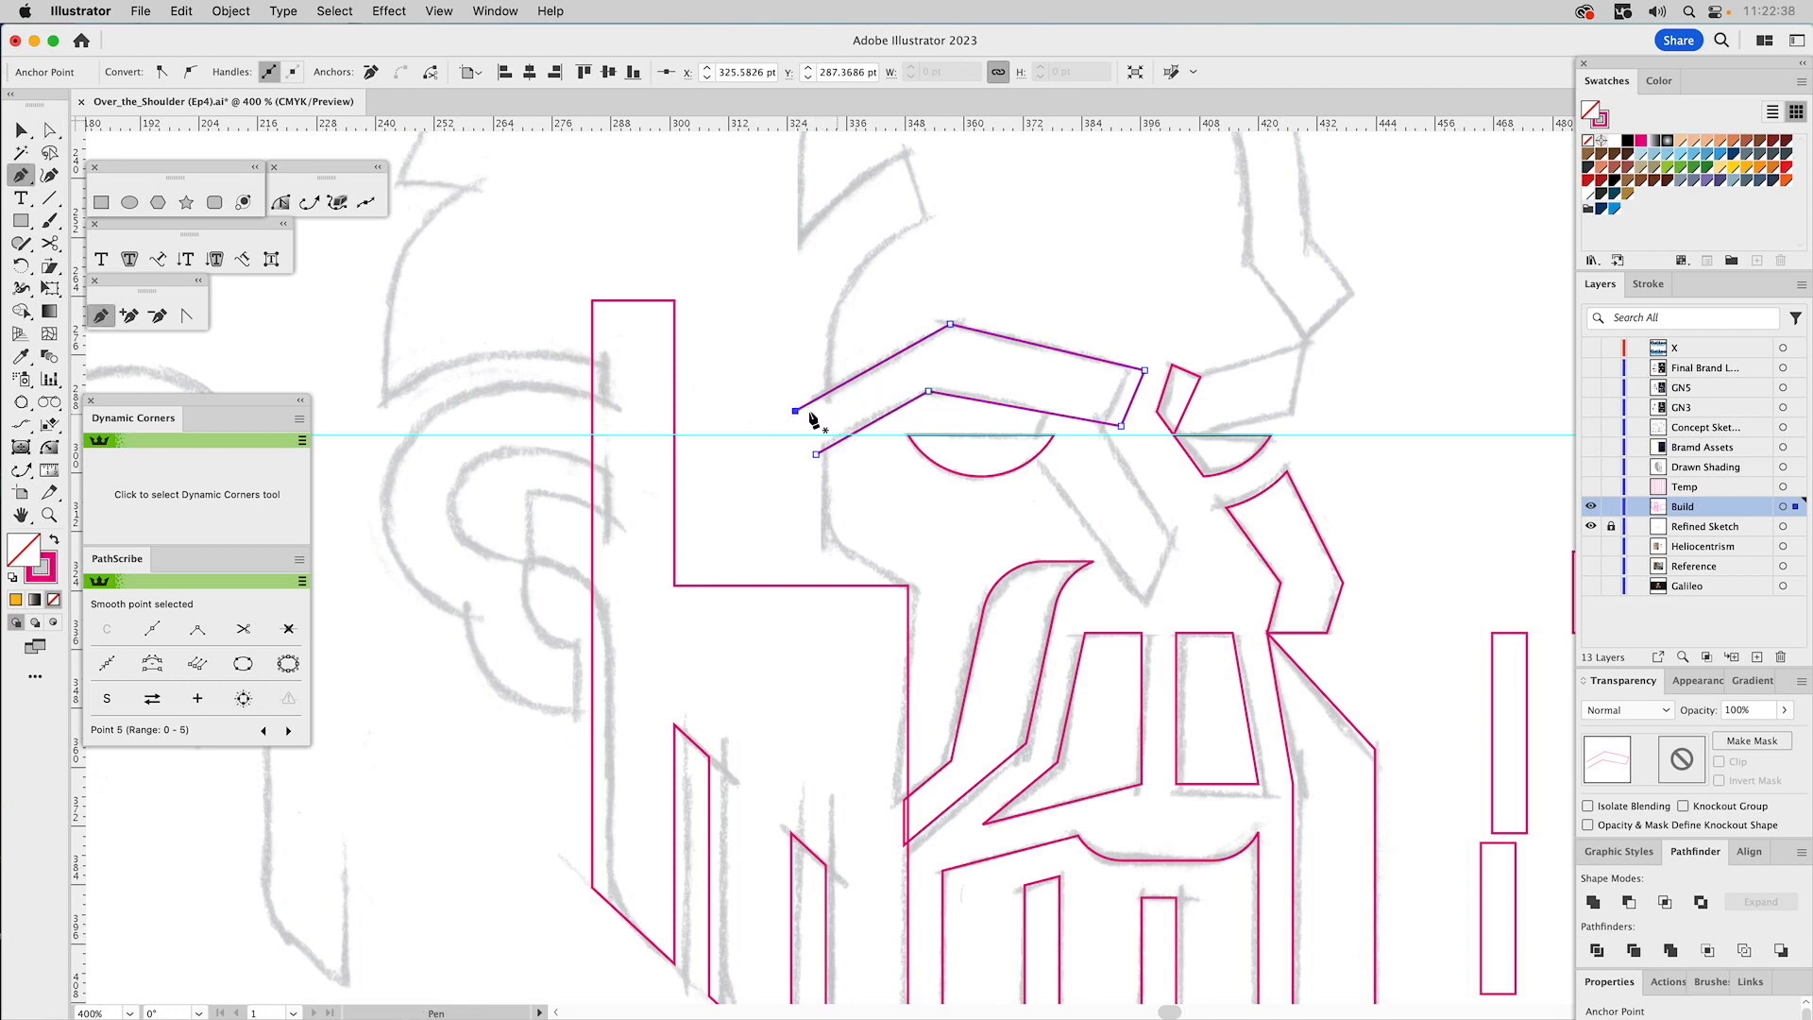
left_click(796, 411)
left_click(816, 454)
key("a")
left_click(1040, 302)
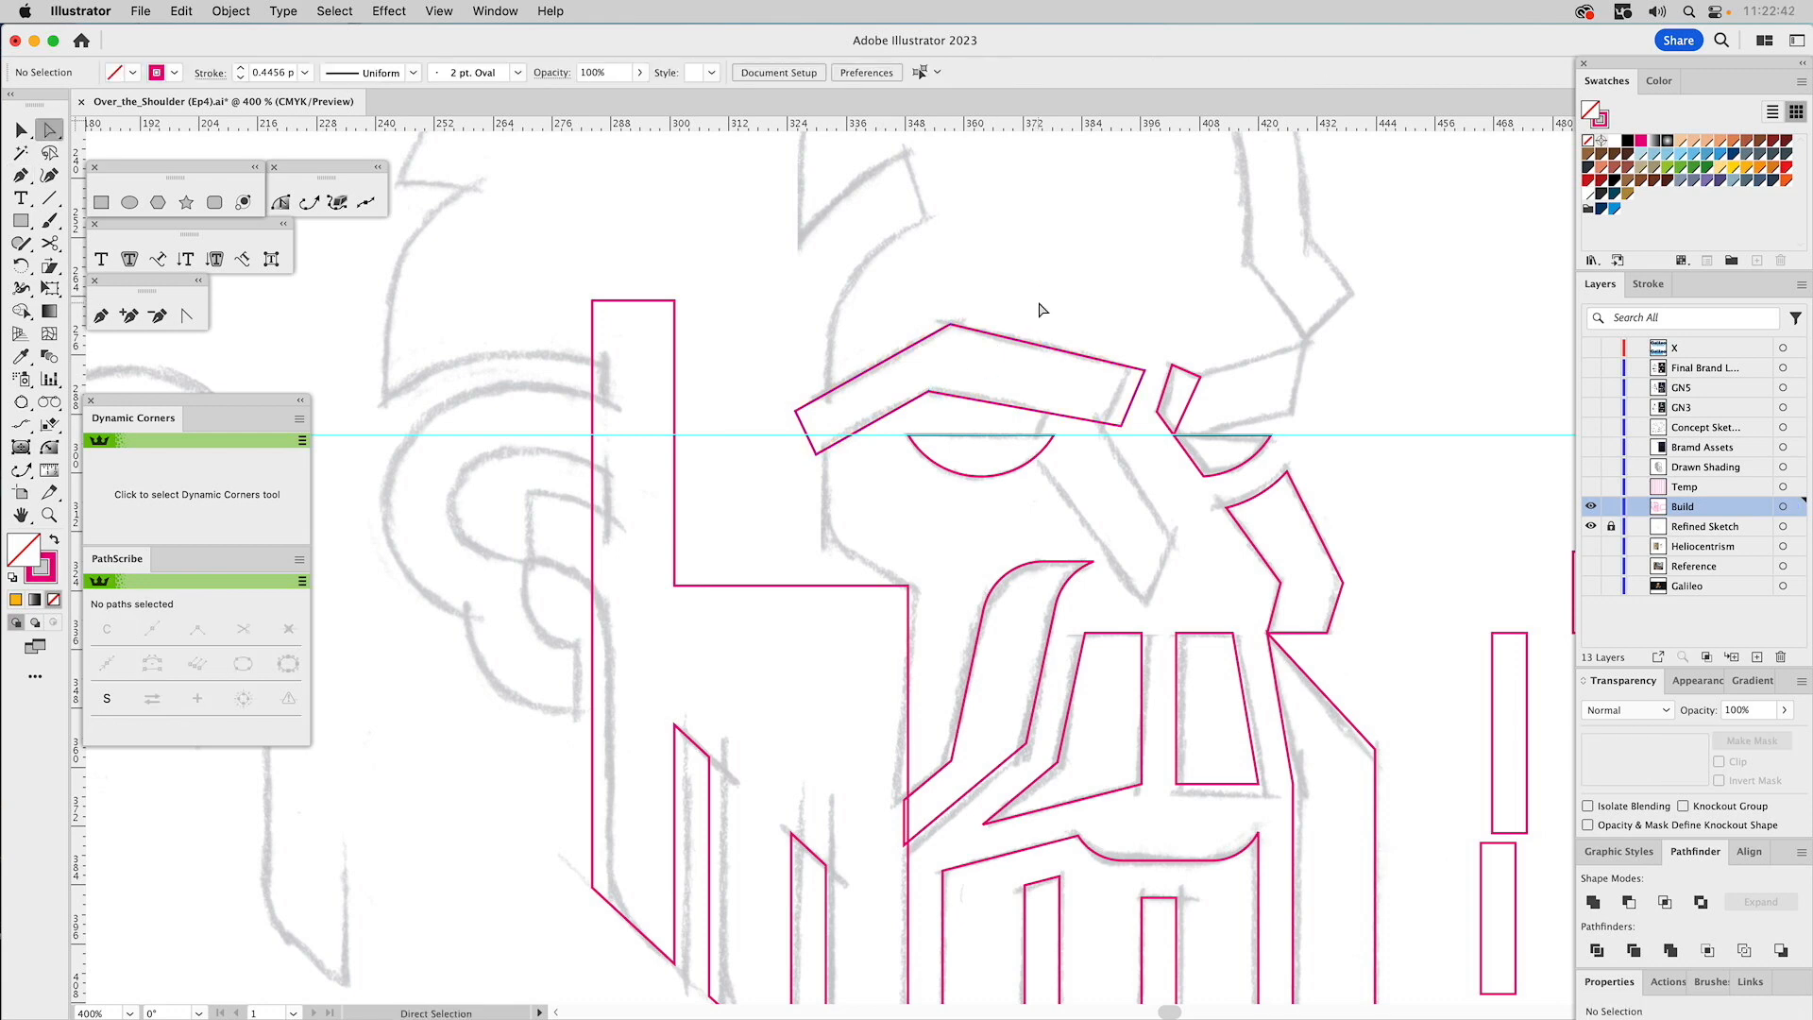
Copy the brow down so its upper bend meets the original's lower bend, and subtract the copy from the original with Minus Front.
key("v")
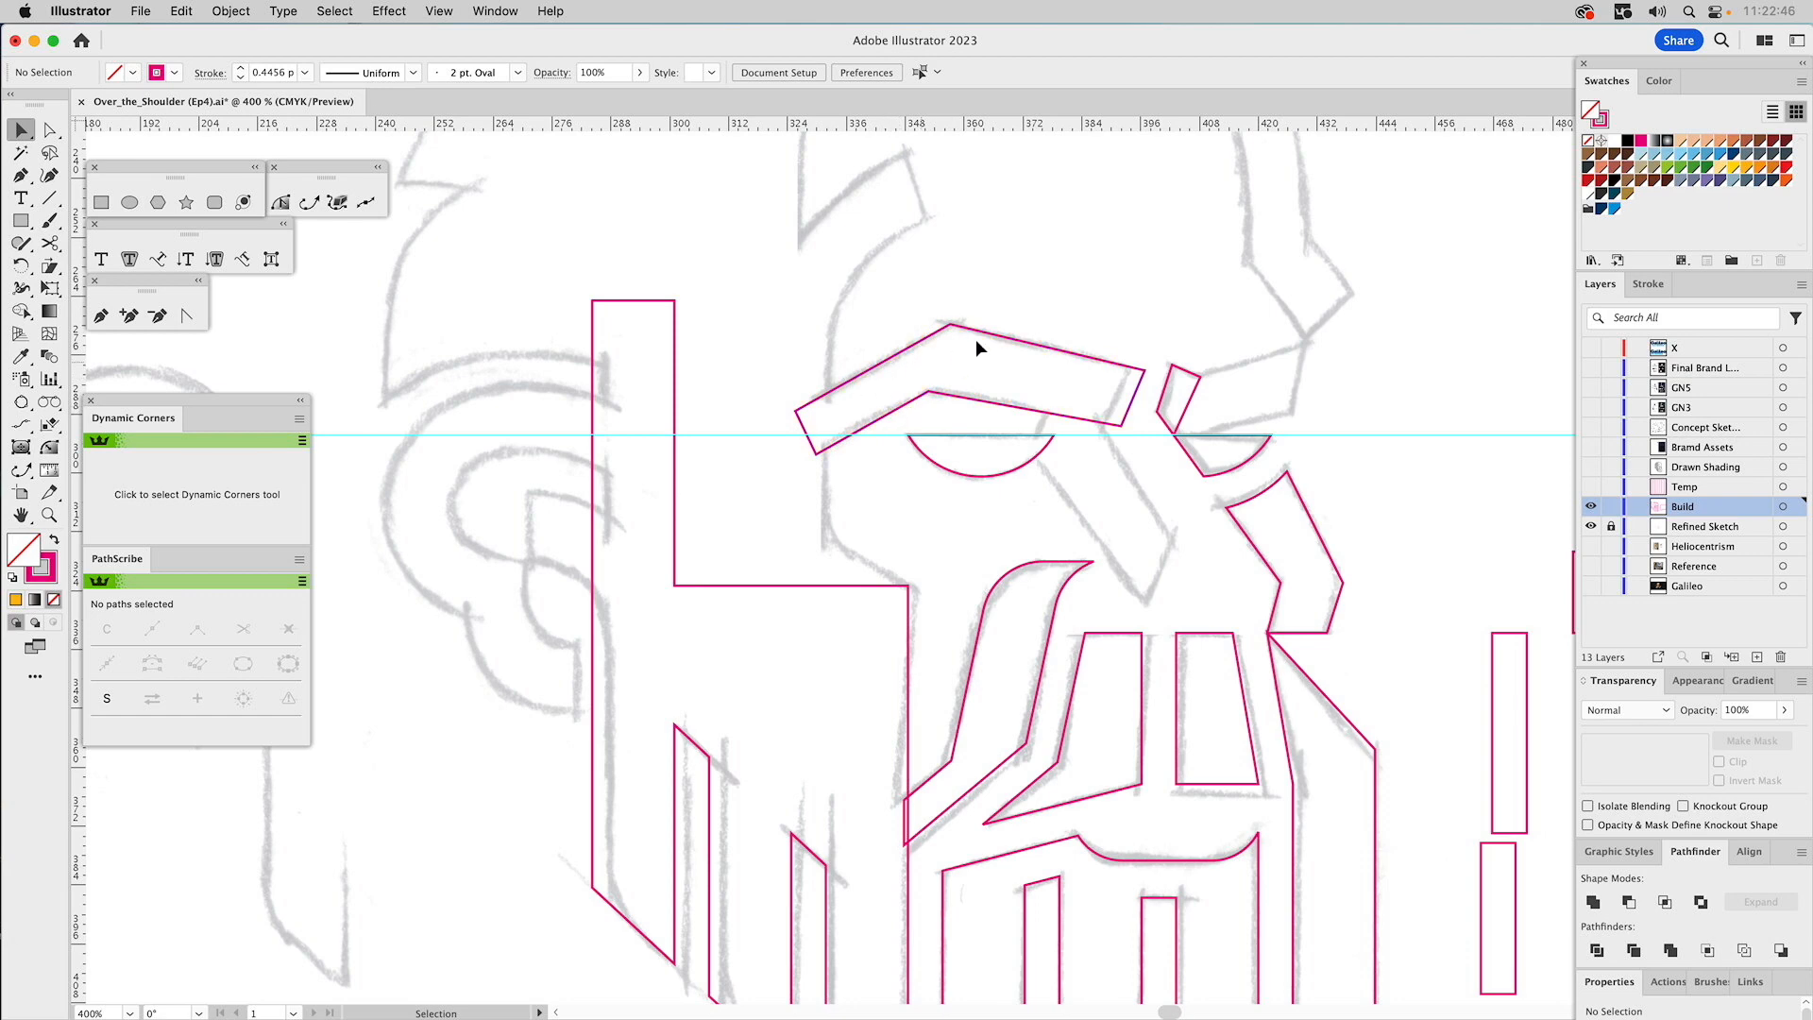
left_click(979, 331)
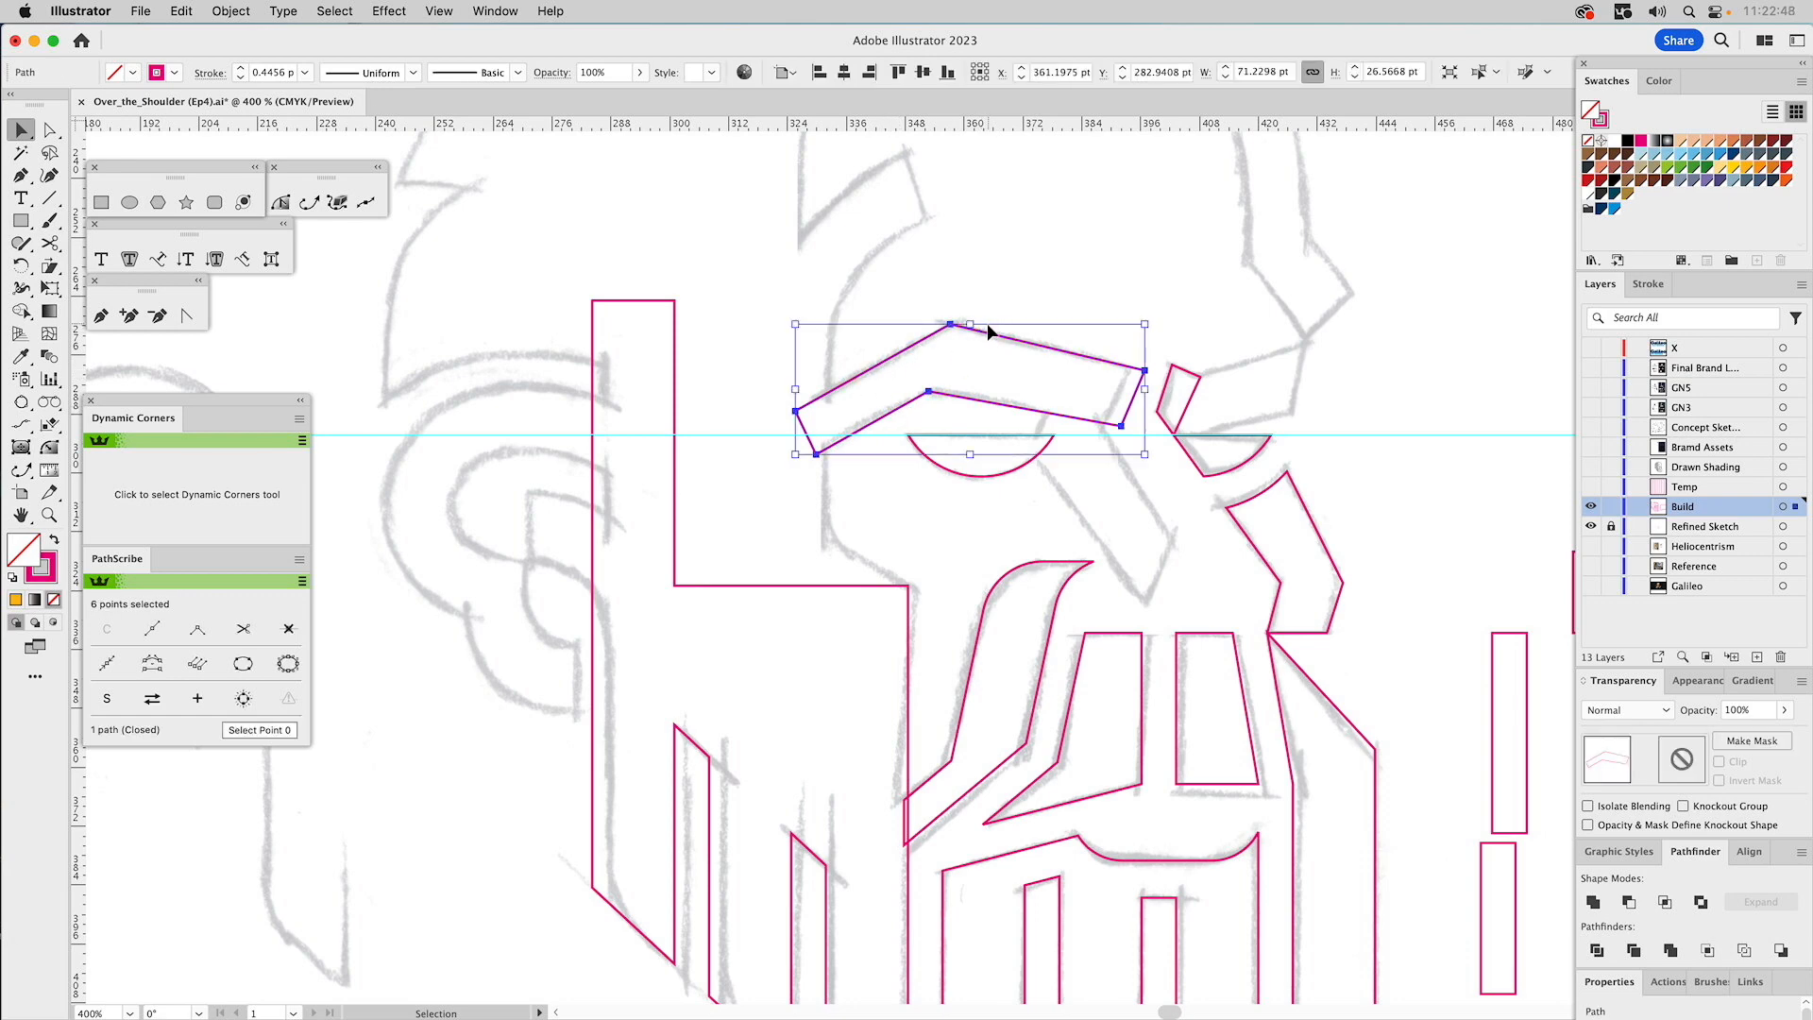
key("a")
left_click_drag(948, 334, 929, 396)
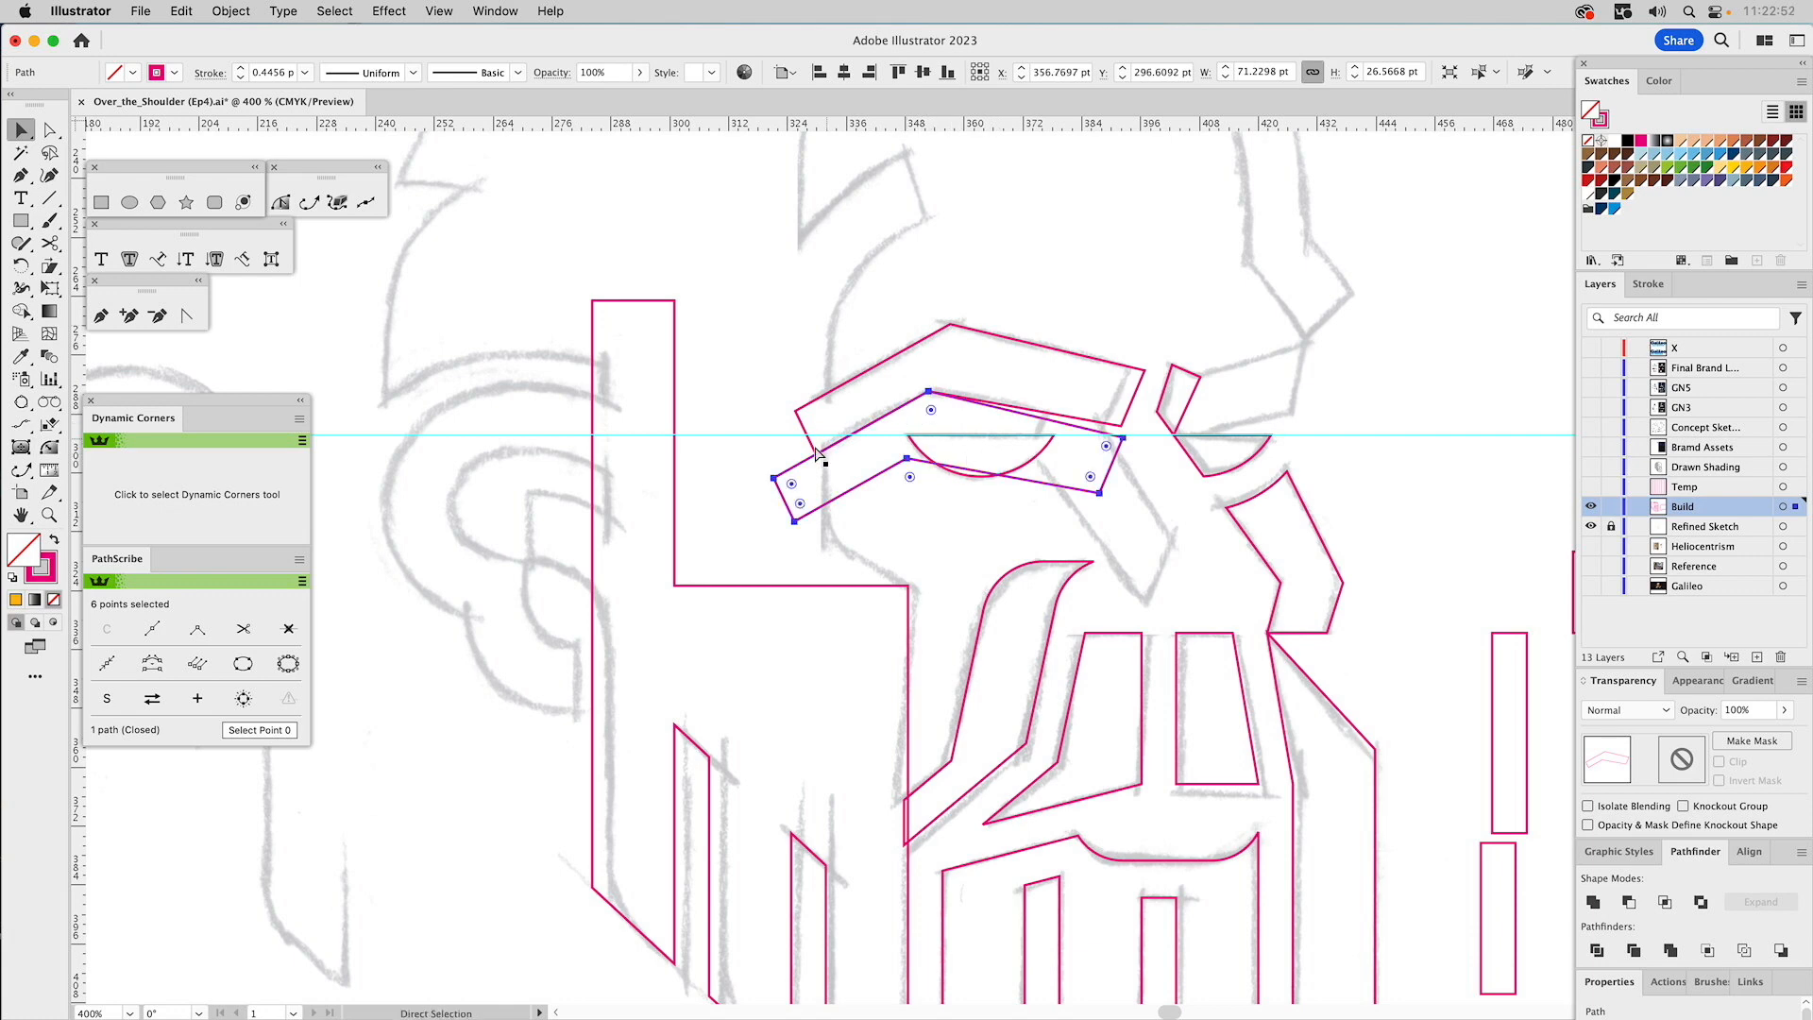
key("v")
left_click(799, 417, "shift")
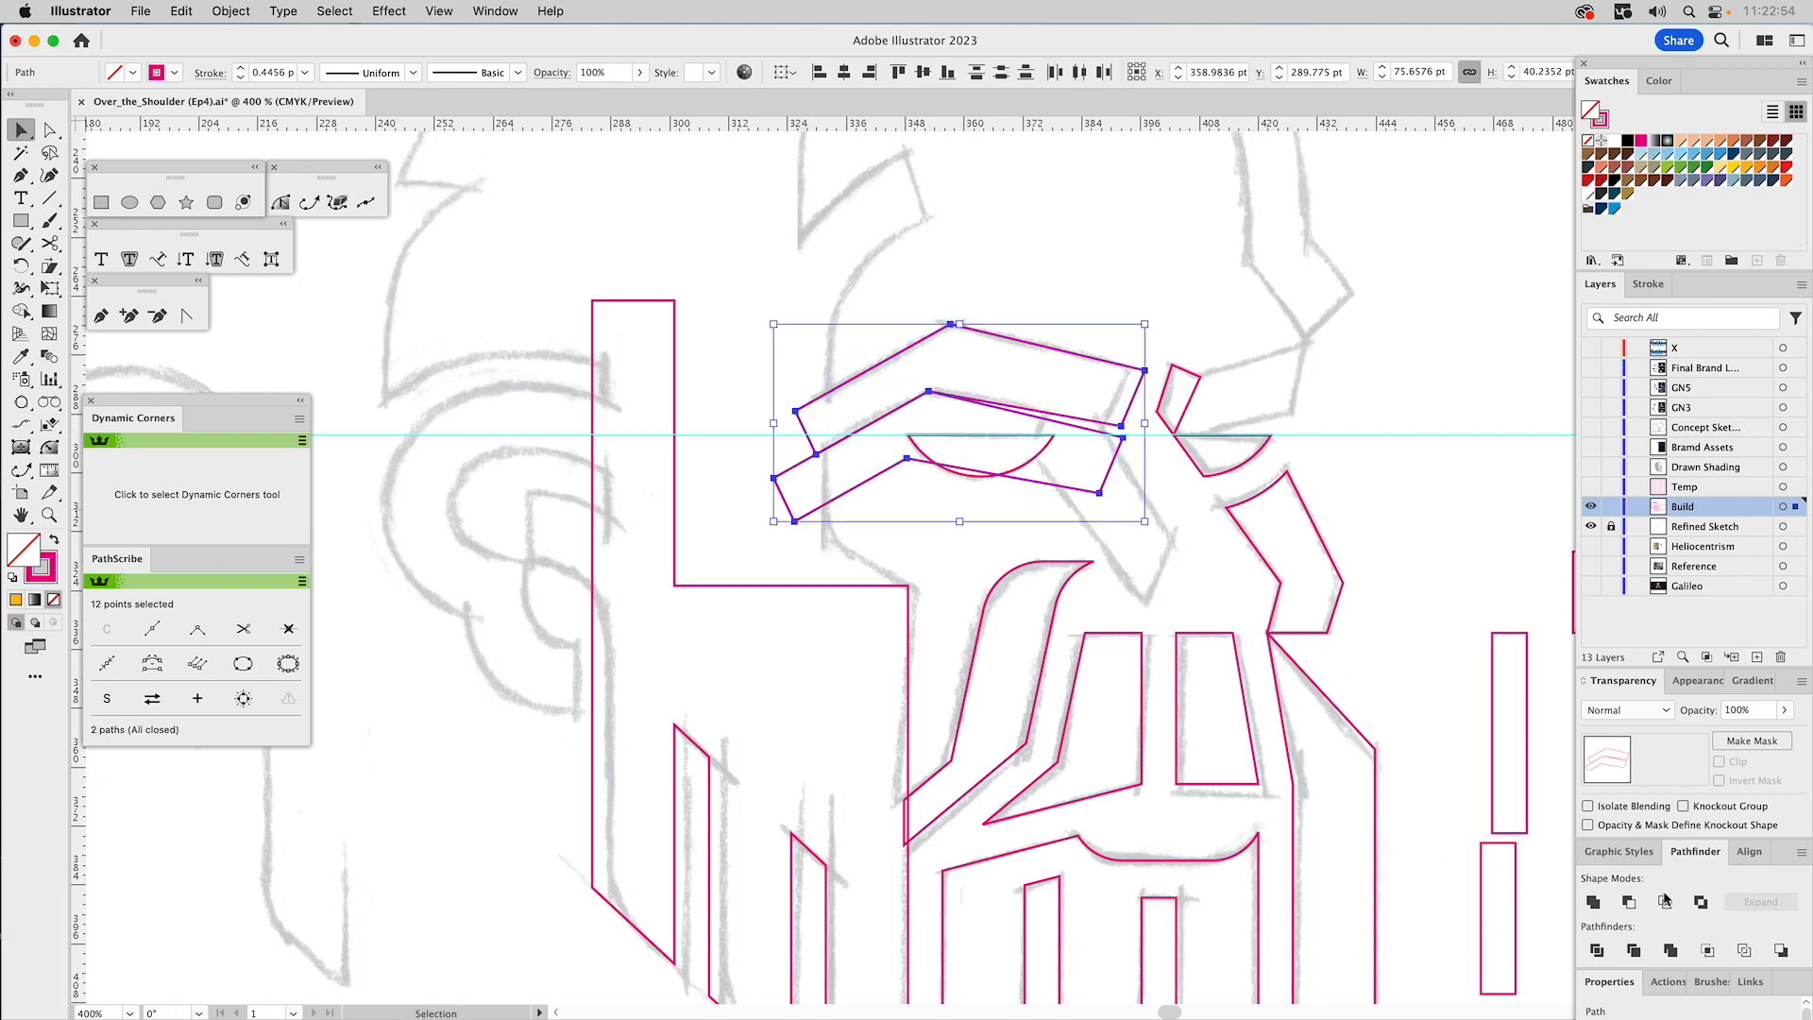
left_click(1629, 902)
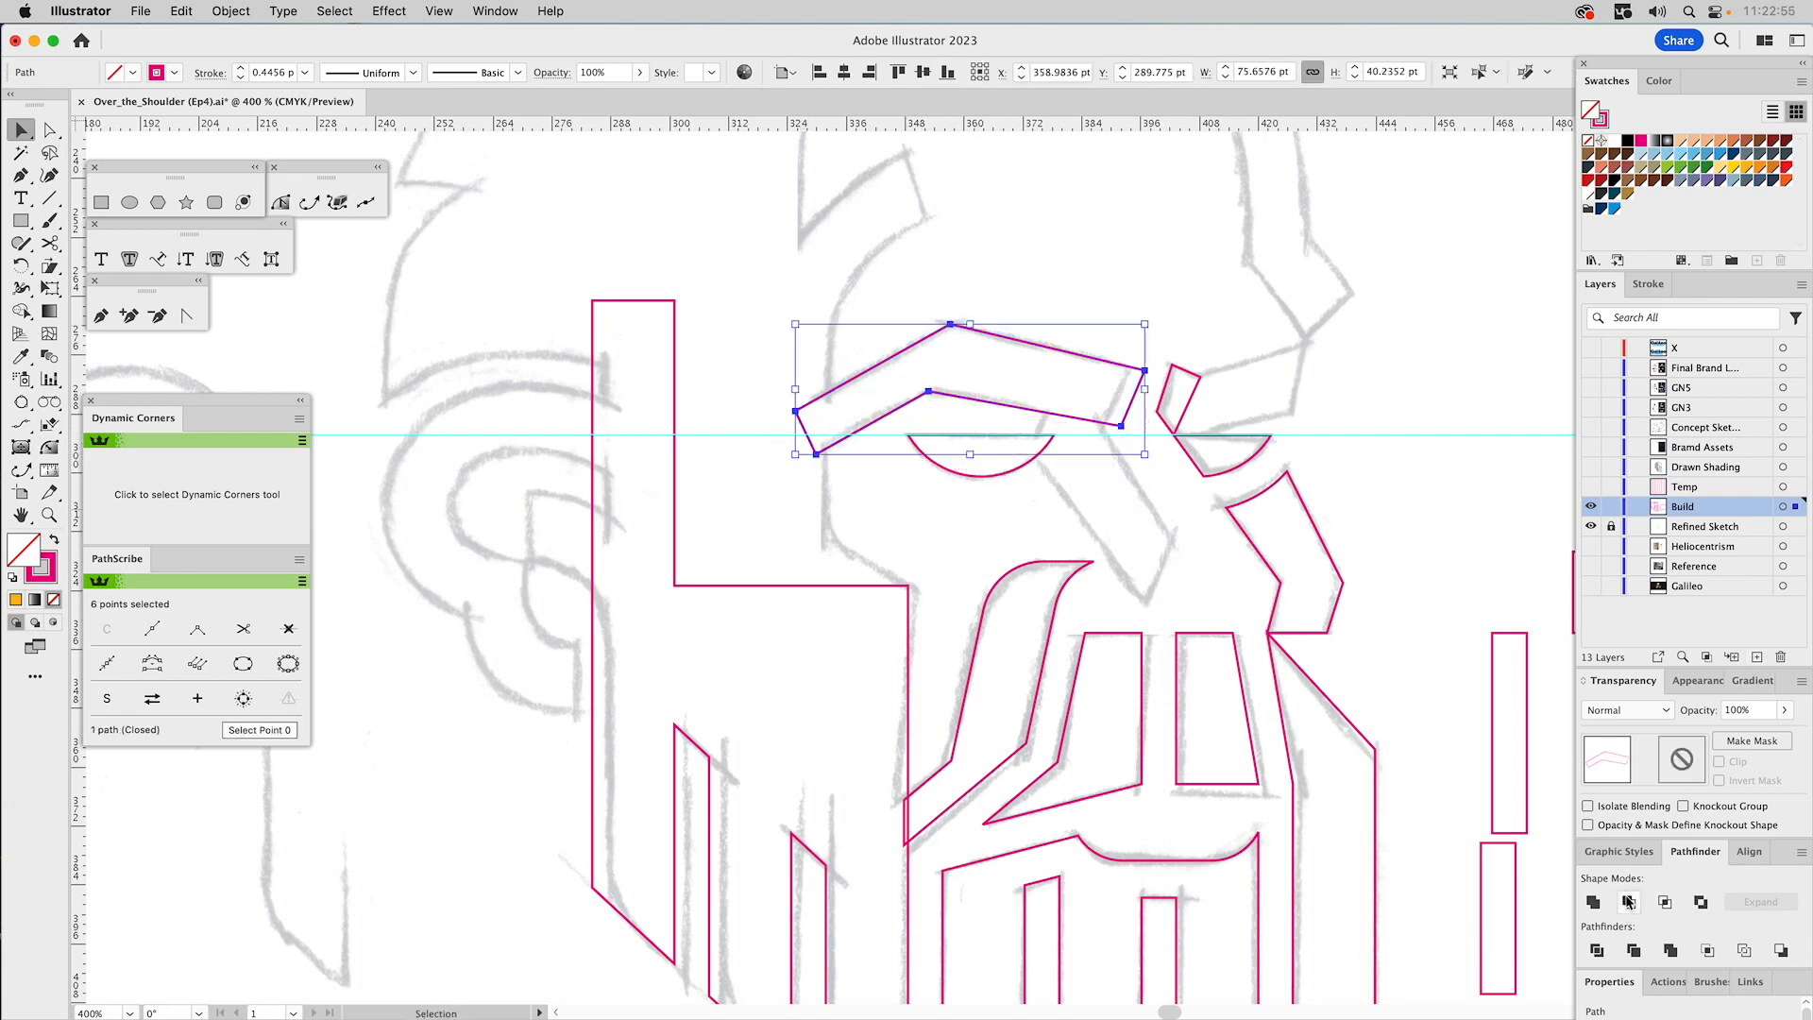
left_click(1428, 345)
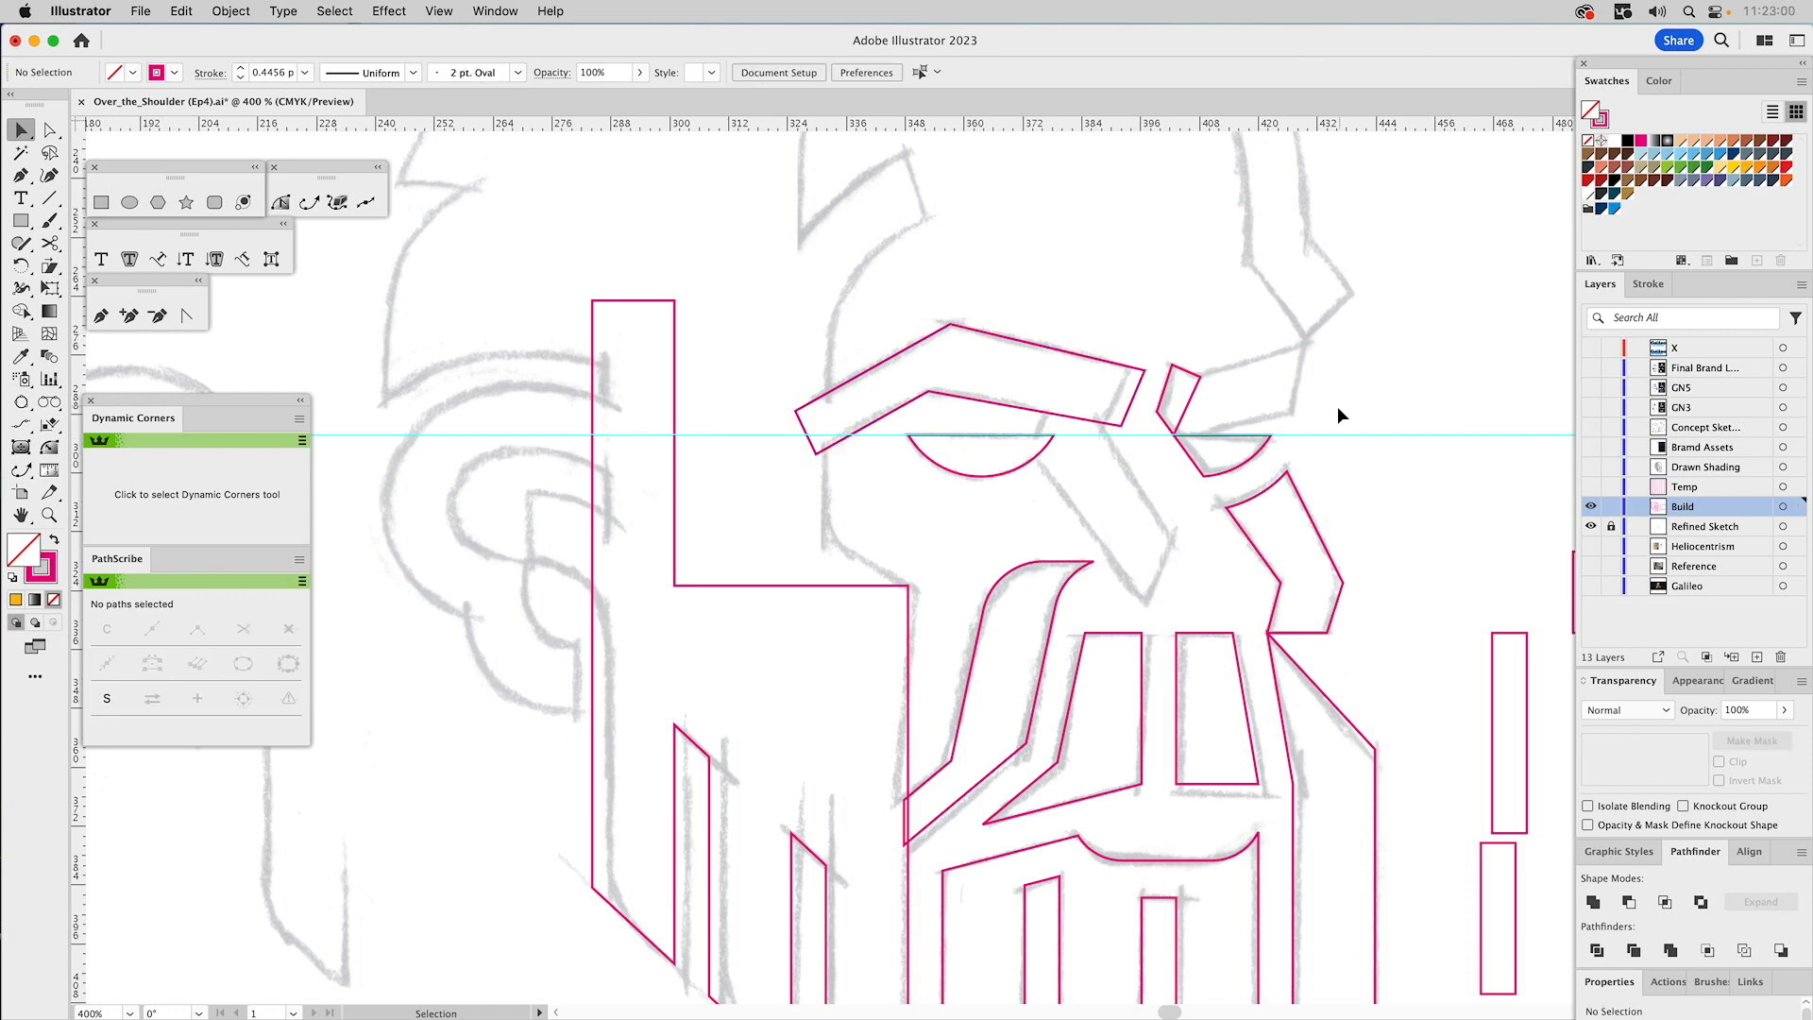
Draw a closed five-point path for the side of the nose, running from the nostril's upper corner to below the brow's inner end.
left_click(101, 315)
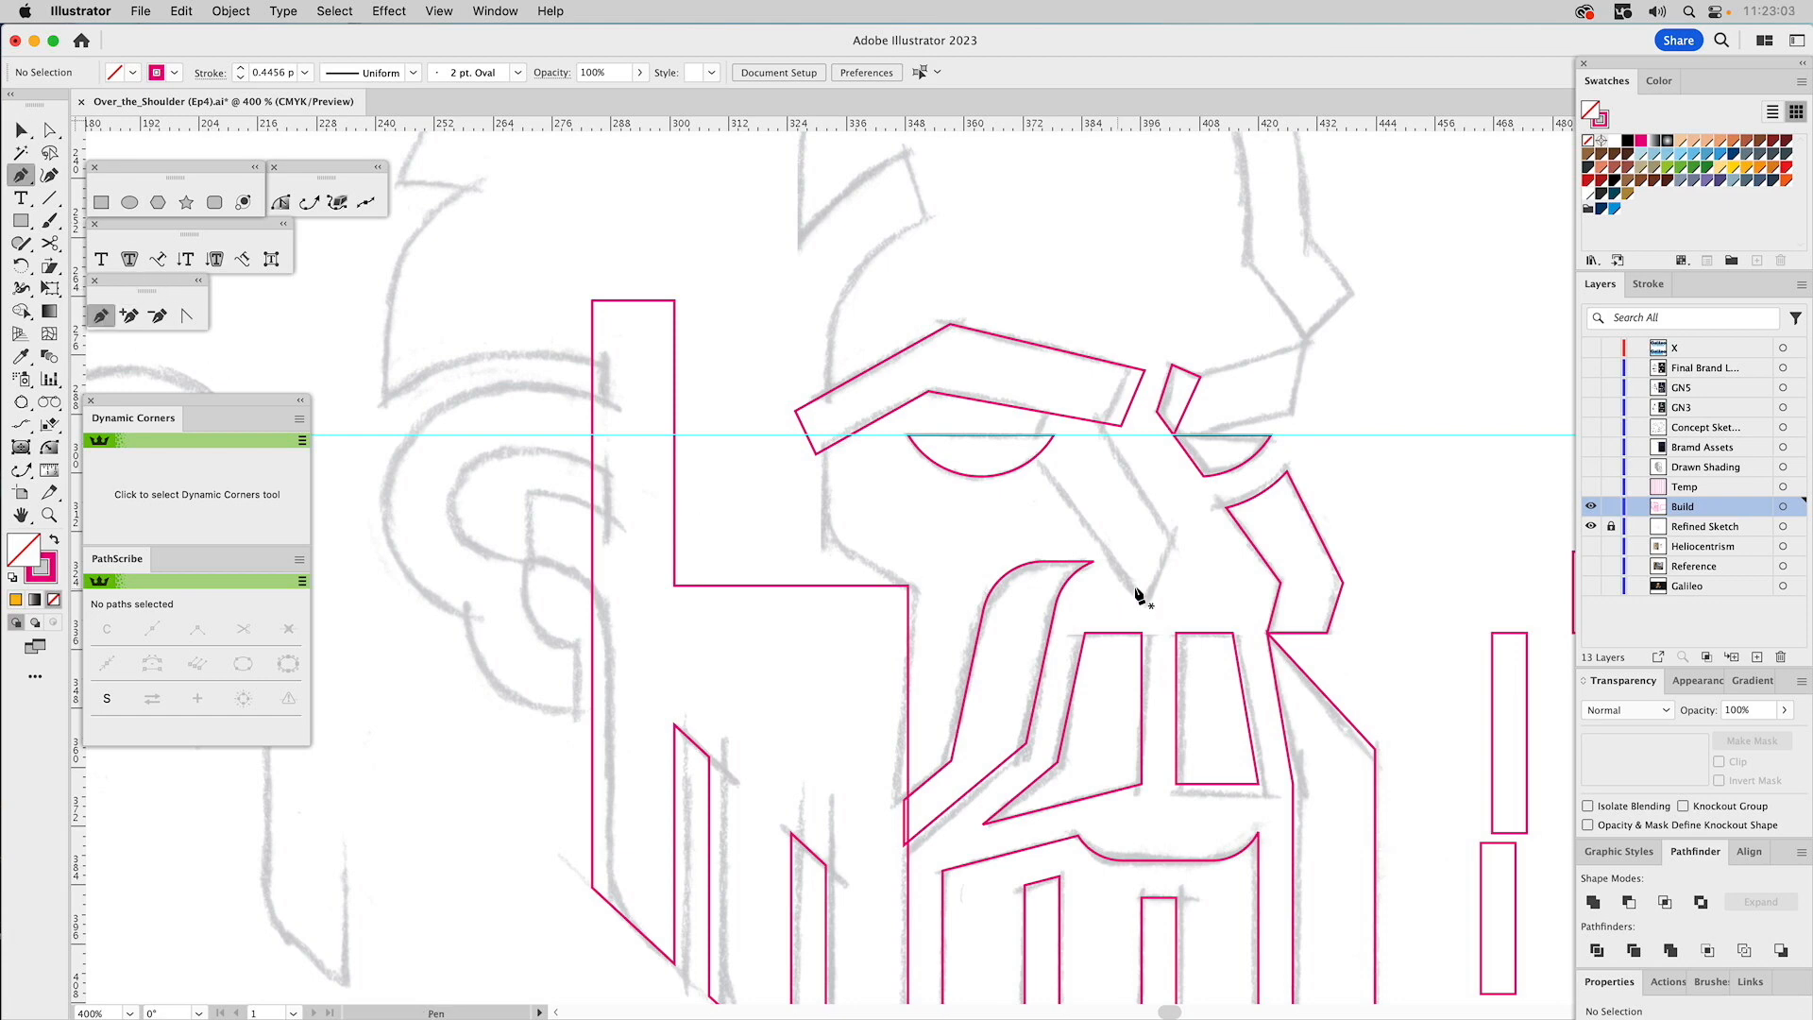
left_click(1176, 633)
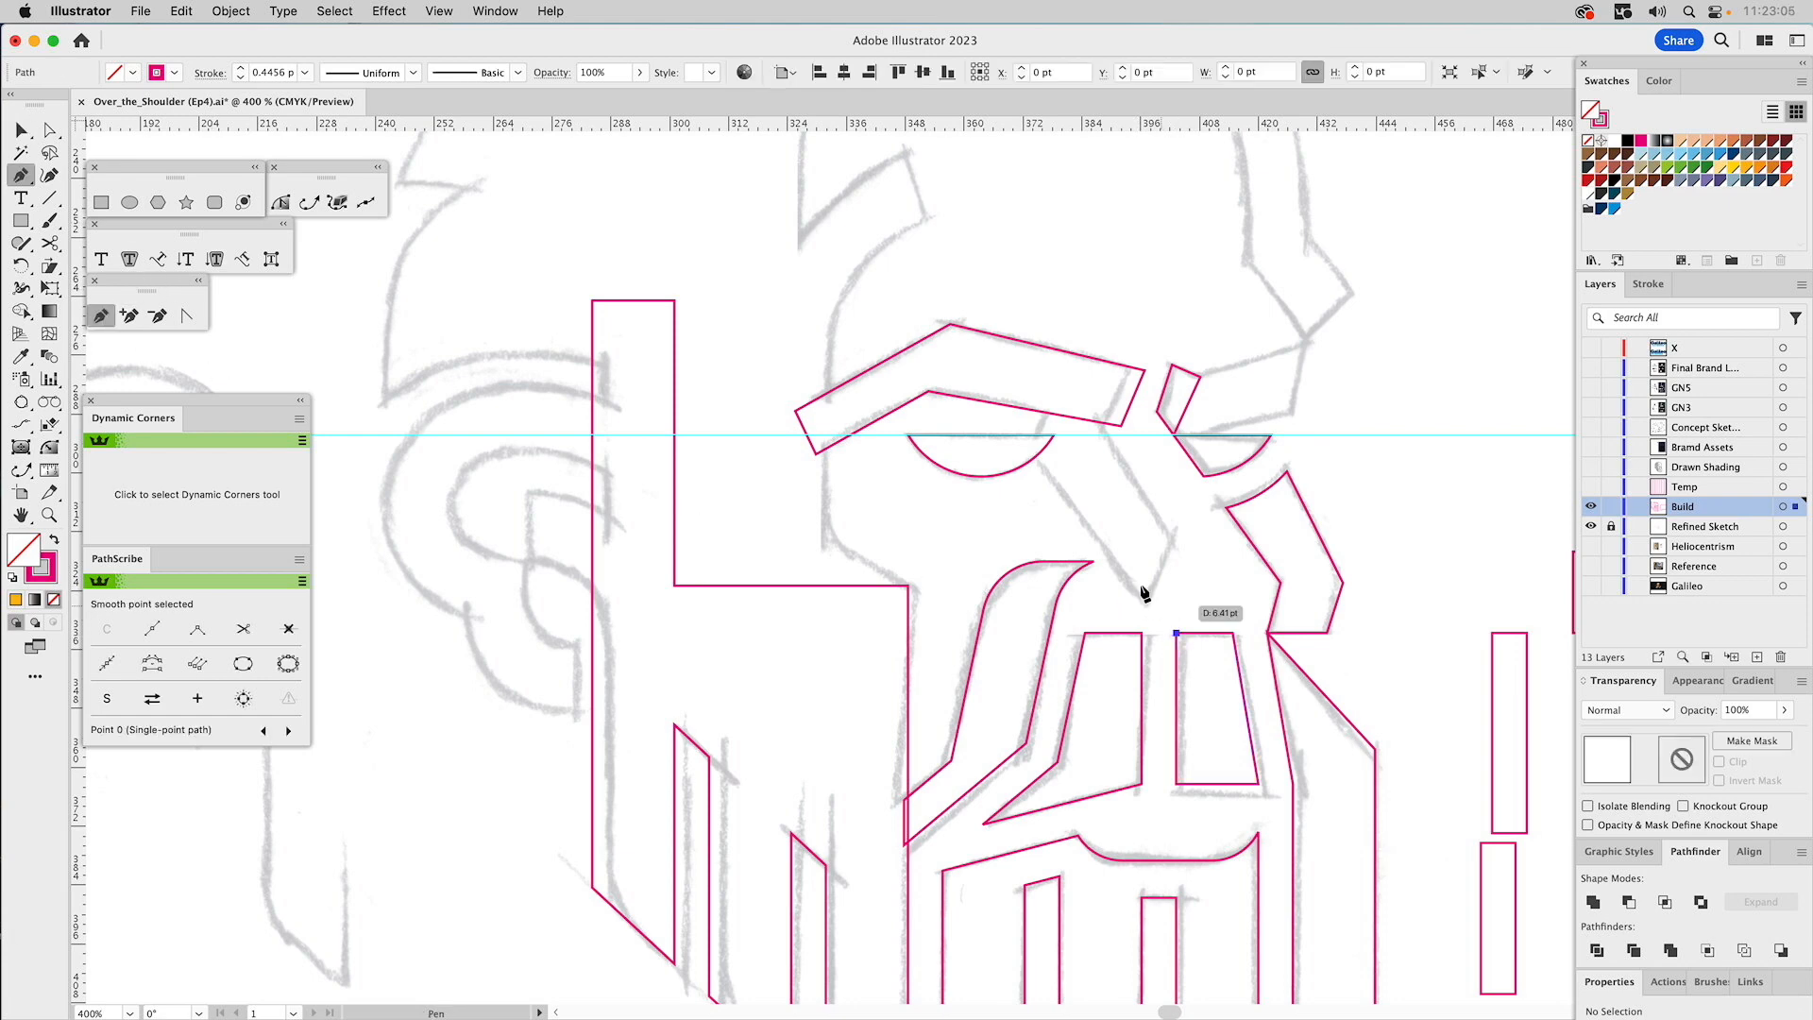
left_click(1029, 451)
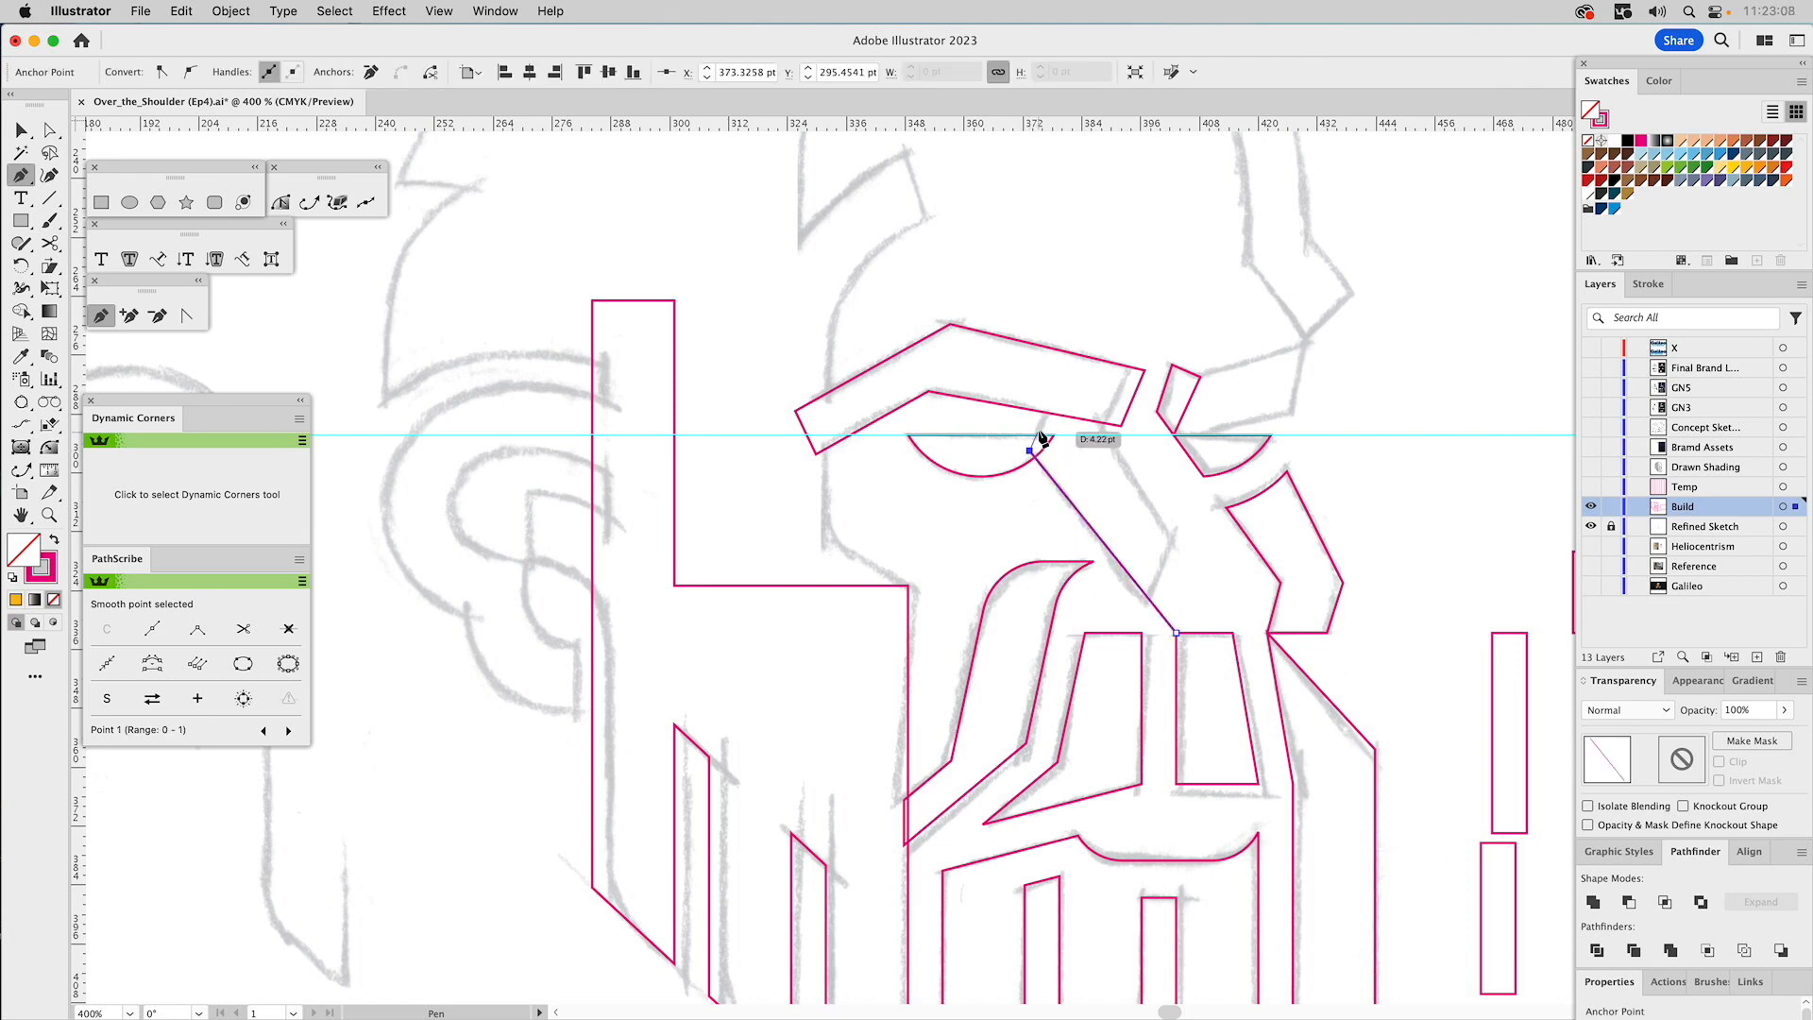
left_click(1051, 404)
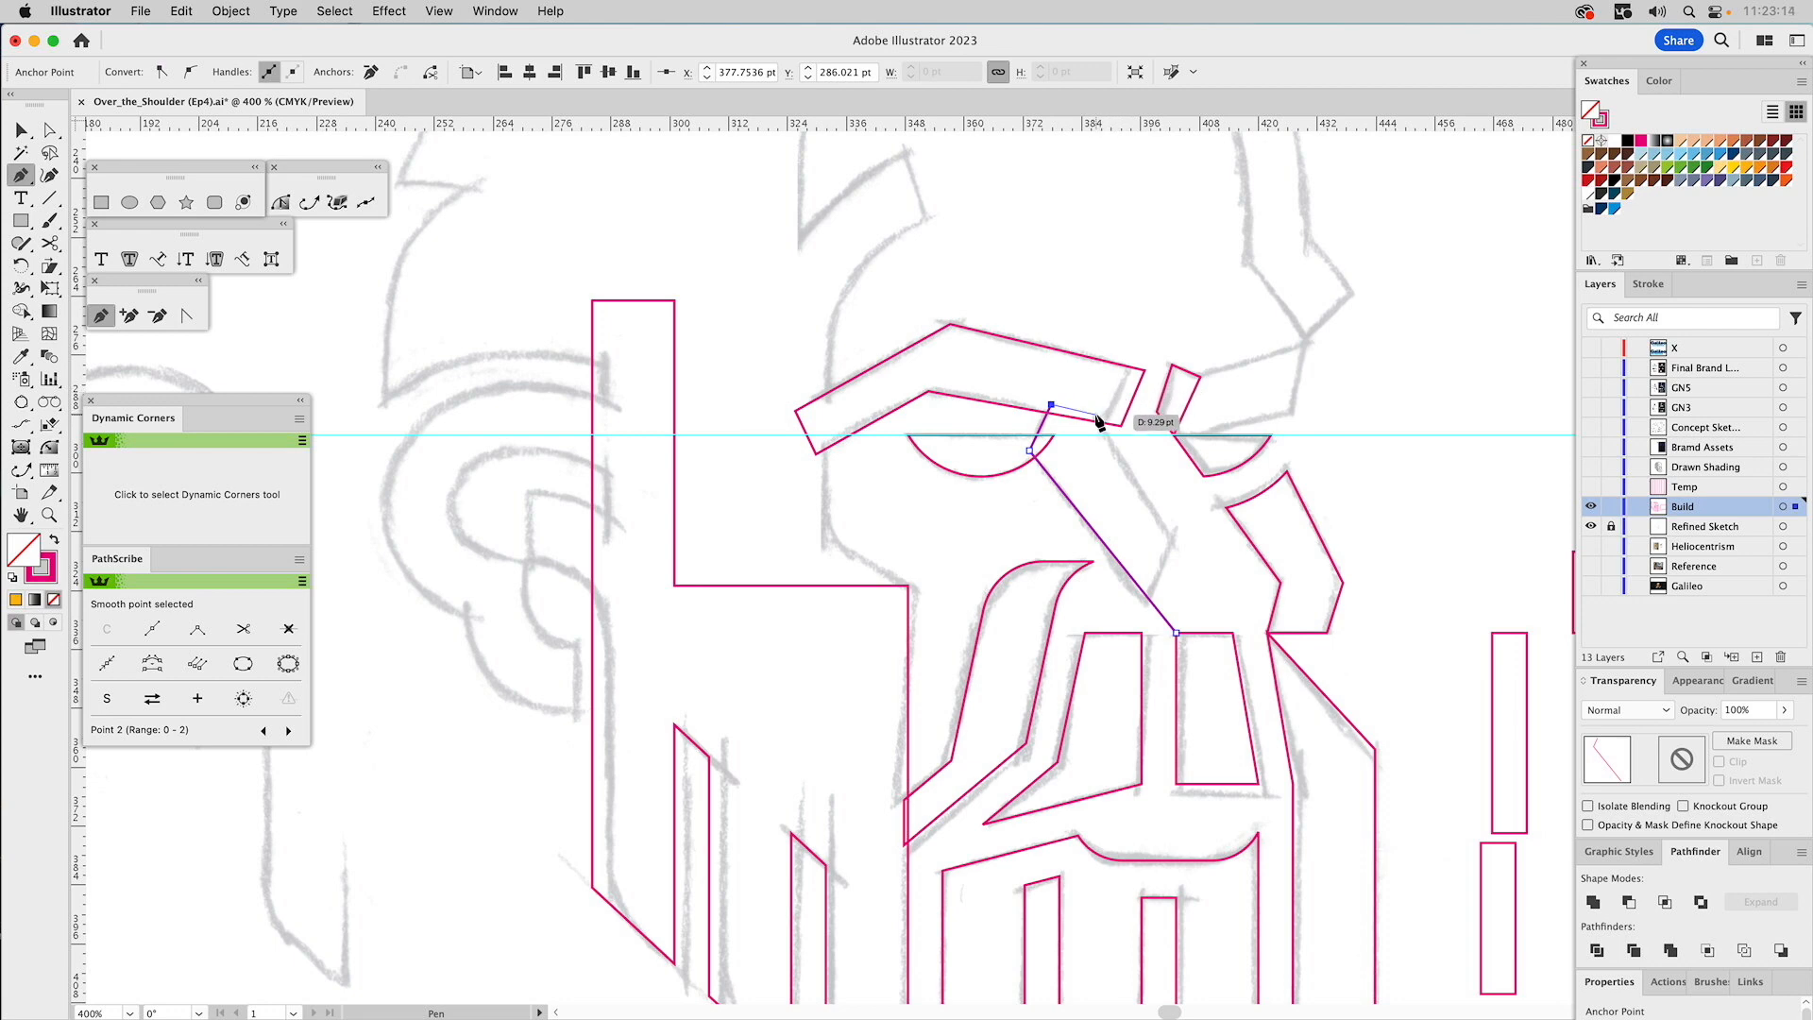
left_click(1183, 447)
left_click(1274, 573)
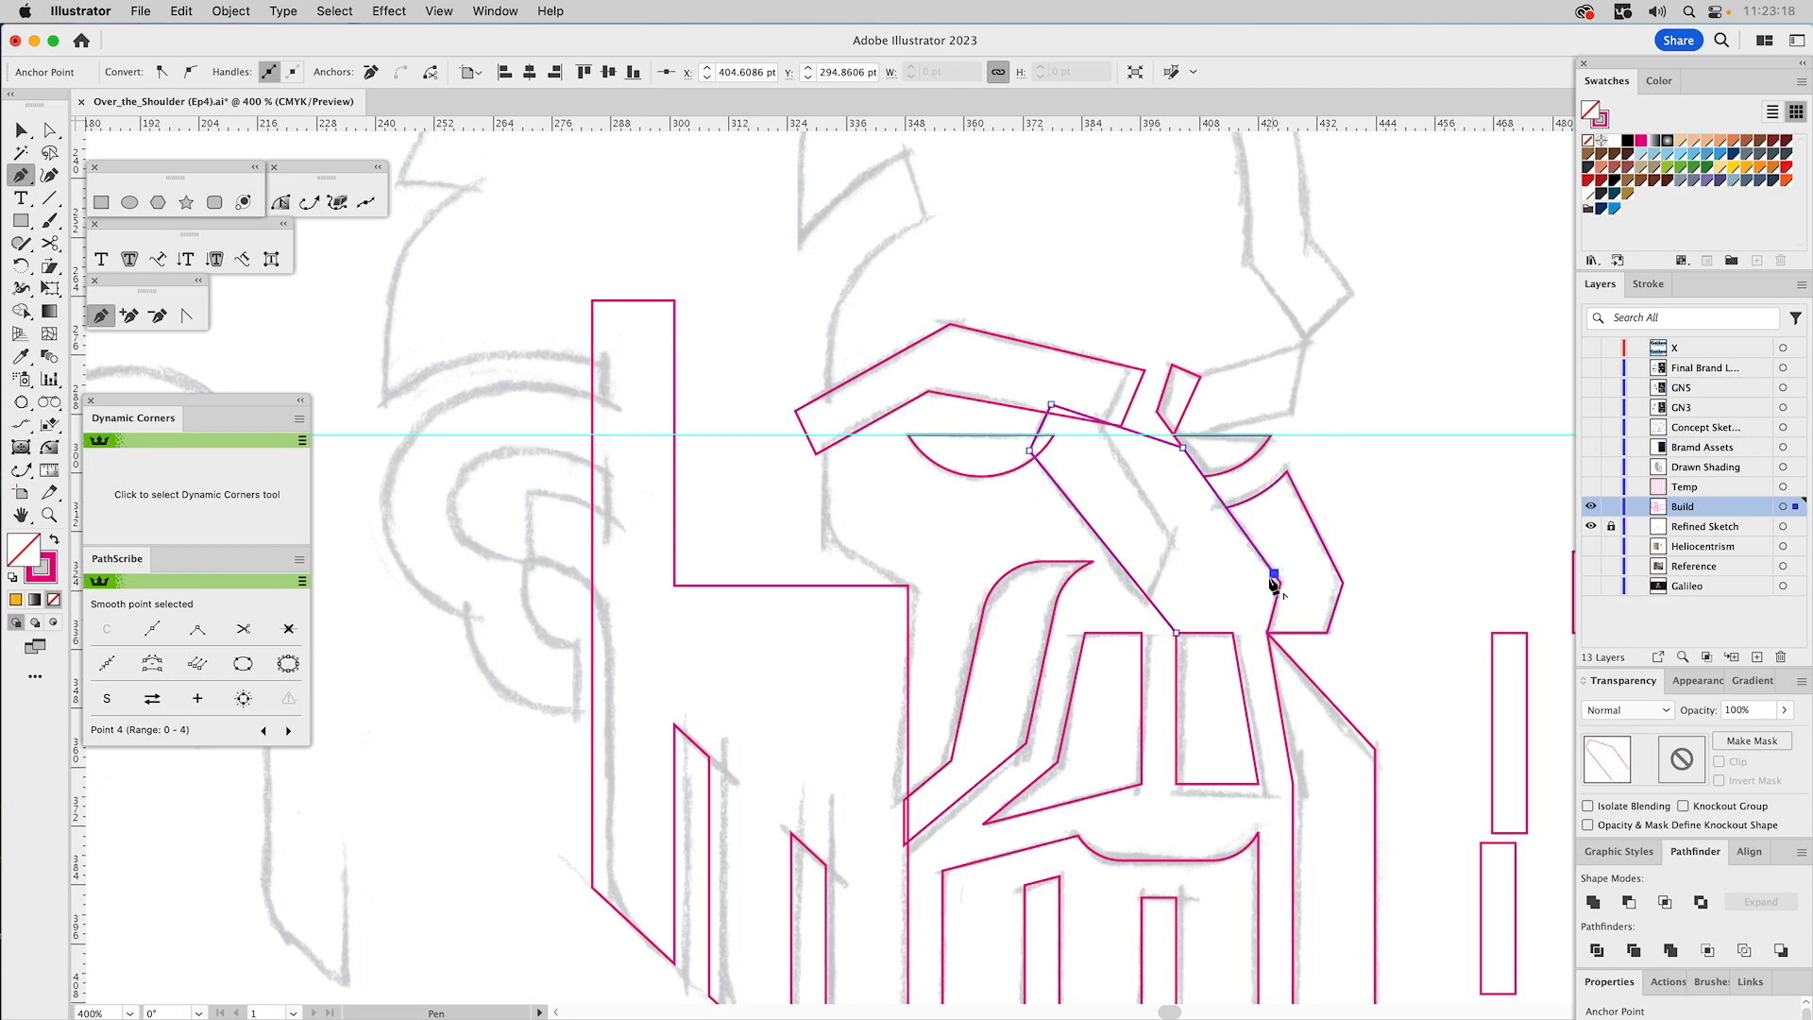
left_click(1177, 635)
Move the nose-side path's outer anchor points inward to narrow it into a slanted band that follows the sketch.
key("a")
left_click_drag(1182, 447, 1172, 445)
left_click_drag(1274, 573, 1171, 534)
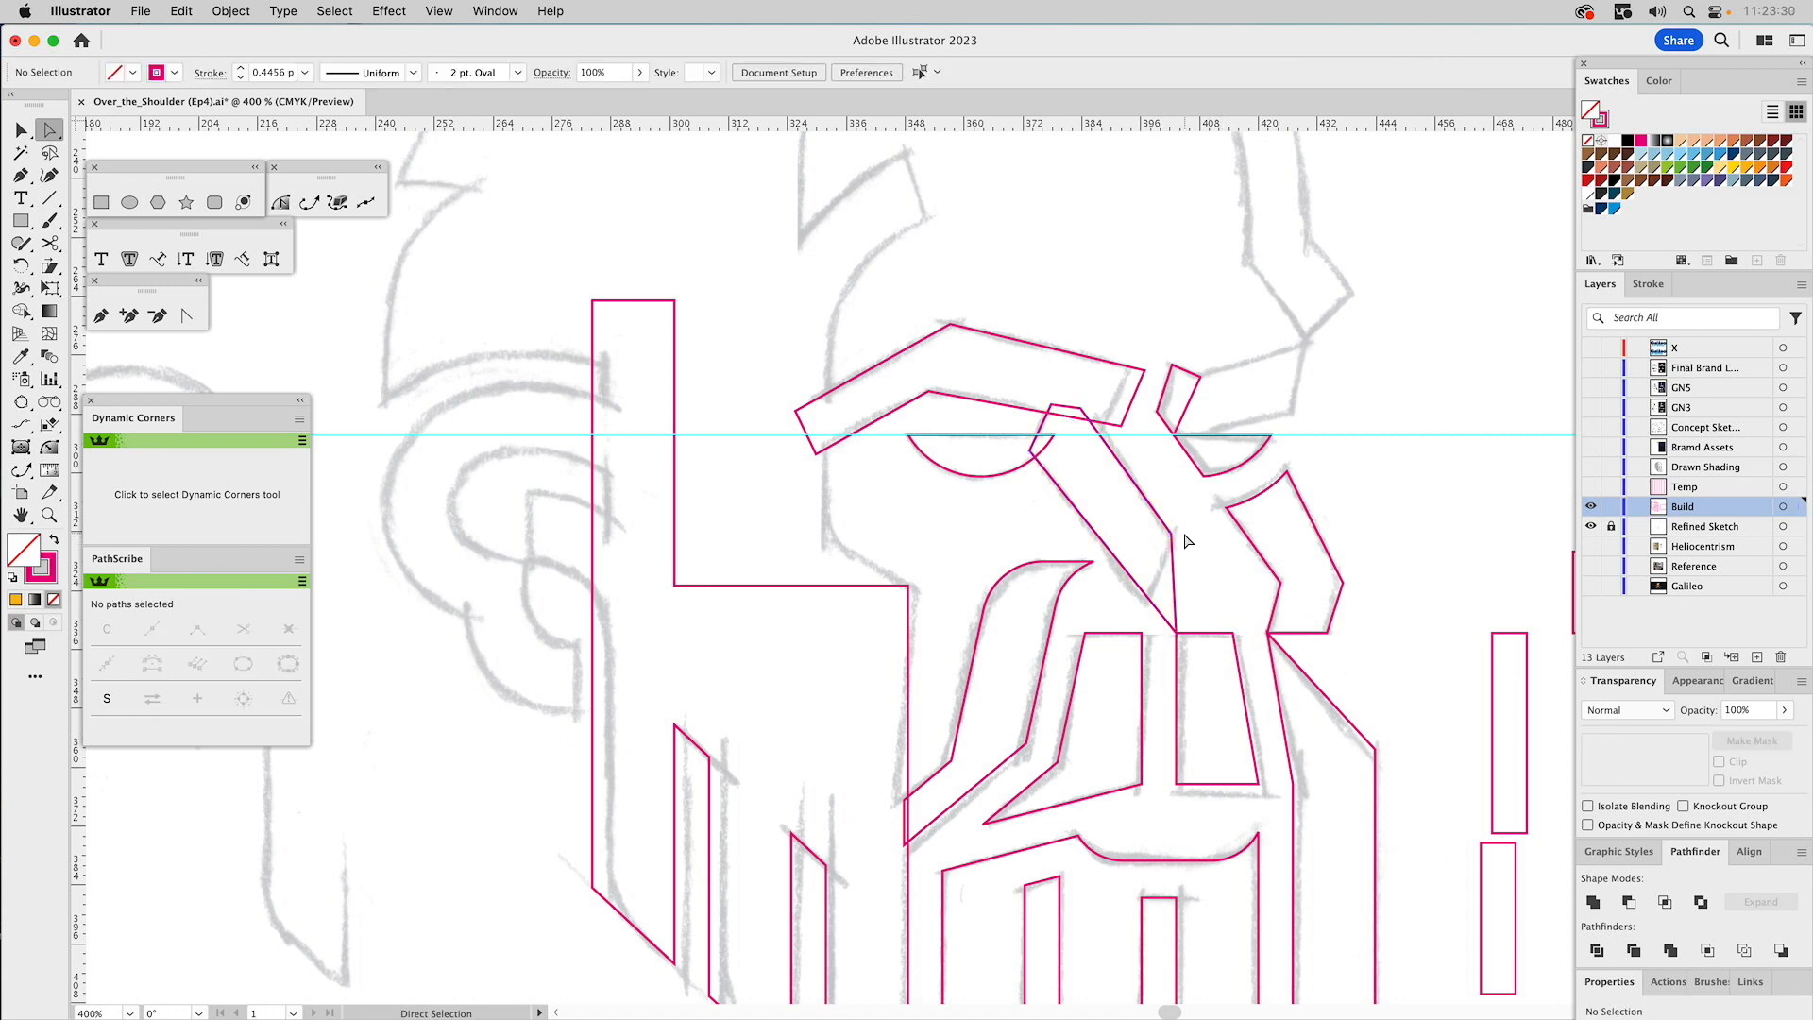
mouse_move(1183, 531)
left_mouse_down()
mouse_move(1281, 582)
mouse_move(1183, 547)
left_mouse_up()
left_click(1215, 556)
left_click_drag(1174, 630, 1152, 602)
key("super+z")
left_click(1218, 586)
Draw a small four-sided closed path at the right-hand cheek facet's lower notch, with one side following the notch's slanted edge.
left_click(101, 315)
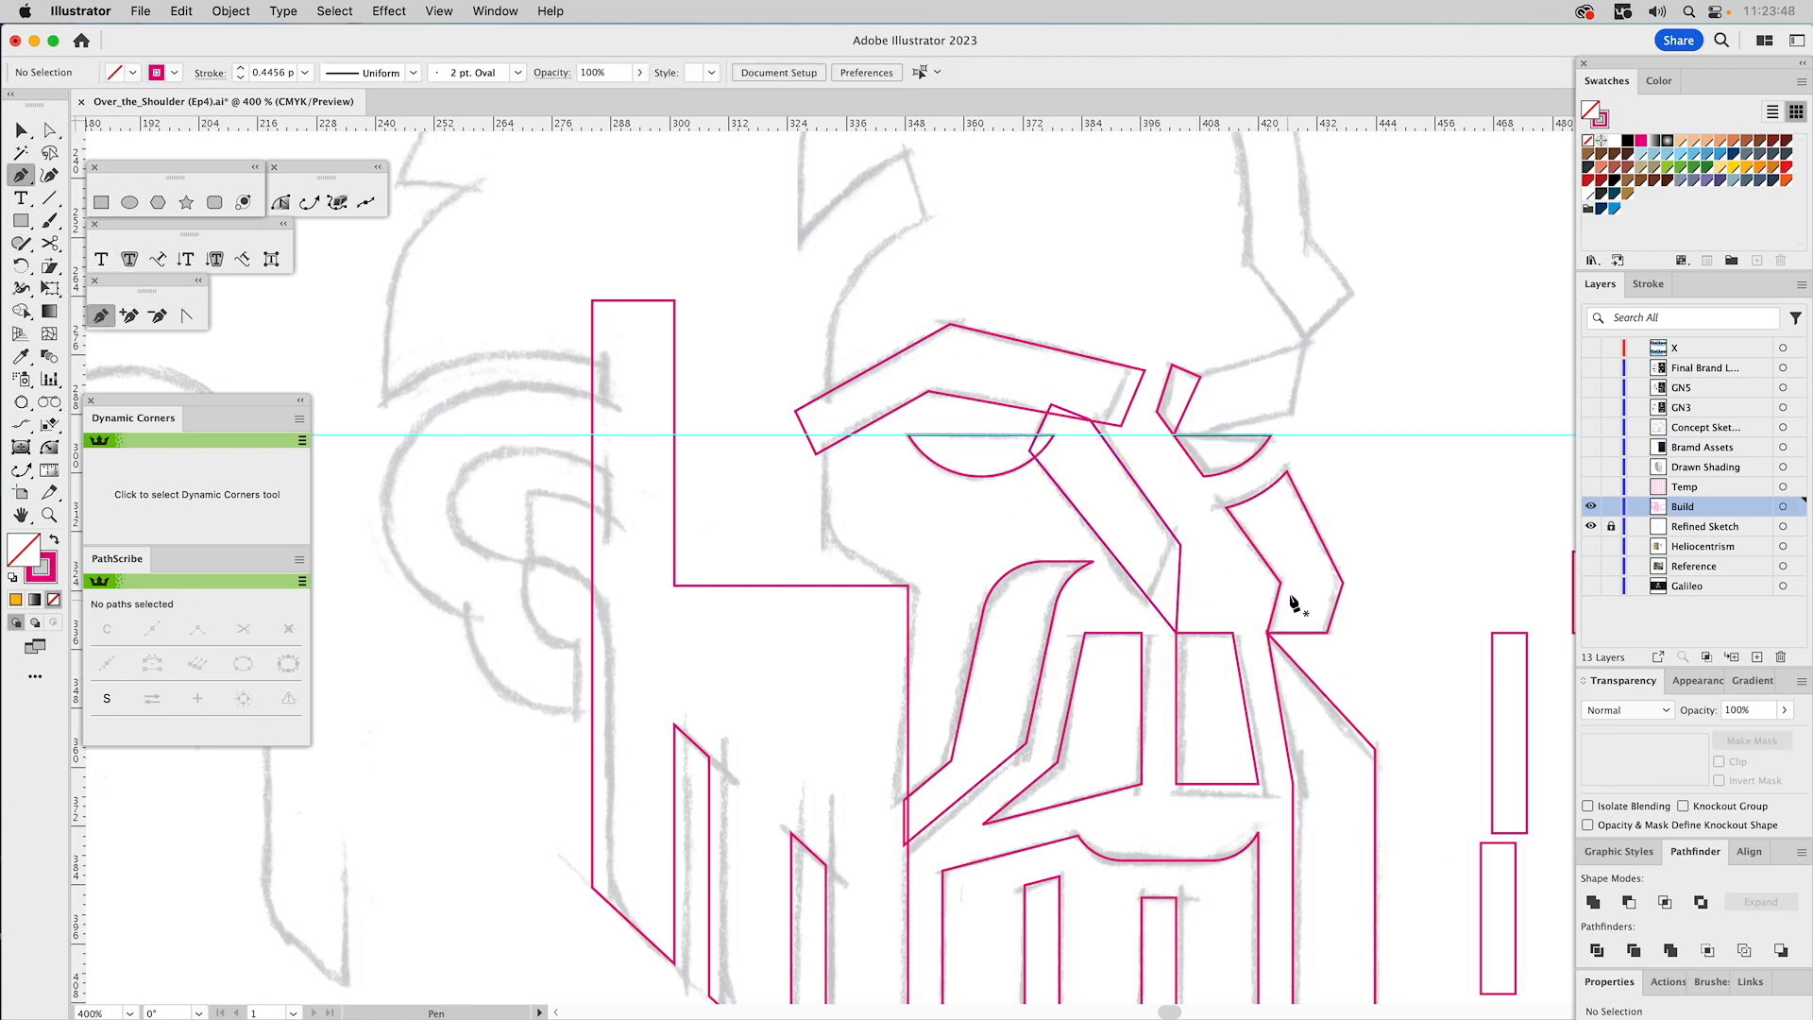
left_click_drag(1282, 583, 1271, 637)
left_click(1268, 632)
left_click(1321, 654)
left_click(1309, 580)
key("v")
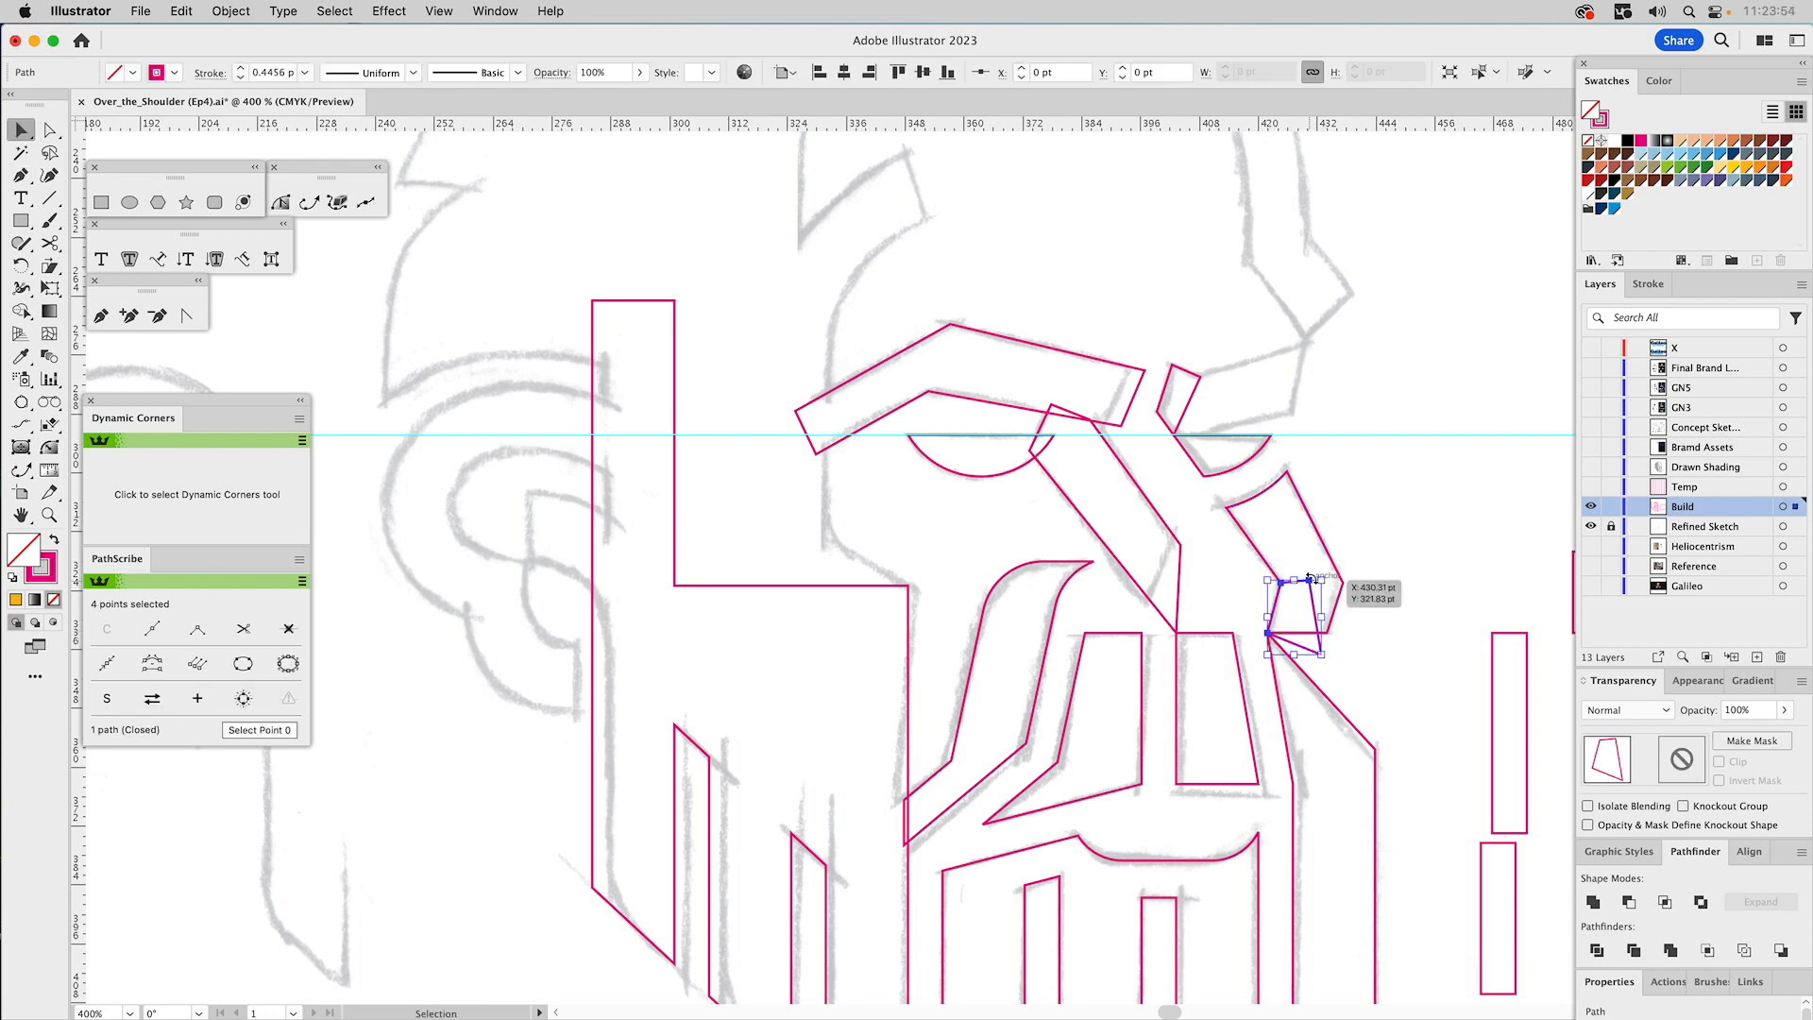
Enlarge the four-sided shape to about 47 by 65 pt and match its stroke to the cheek facet's 0.4456 pt outline.
left_click_drag(1322, 581, 1498, 336)
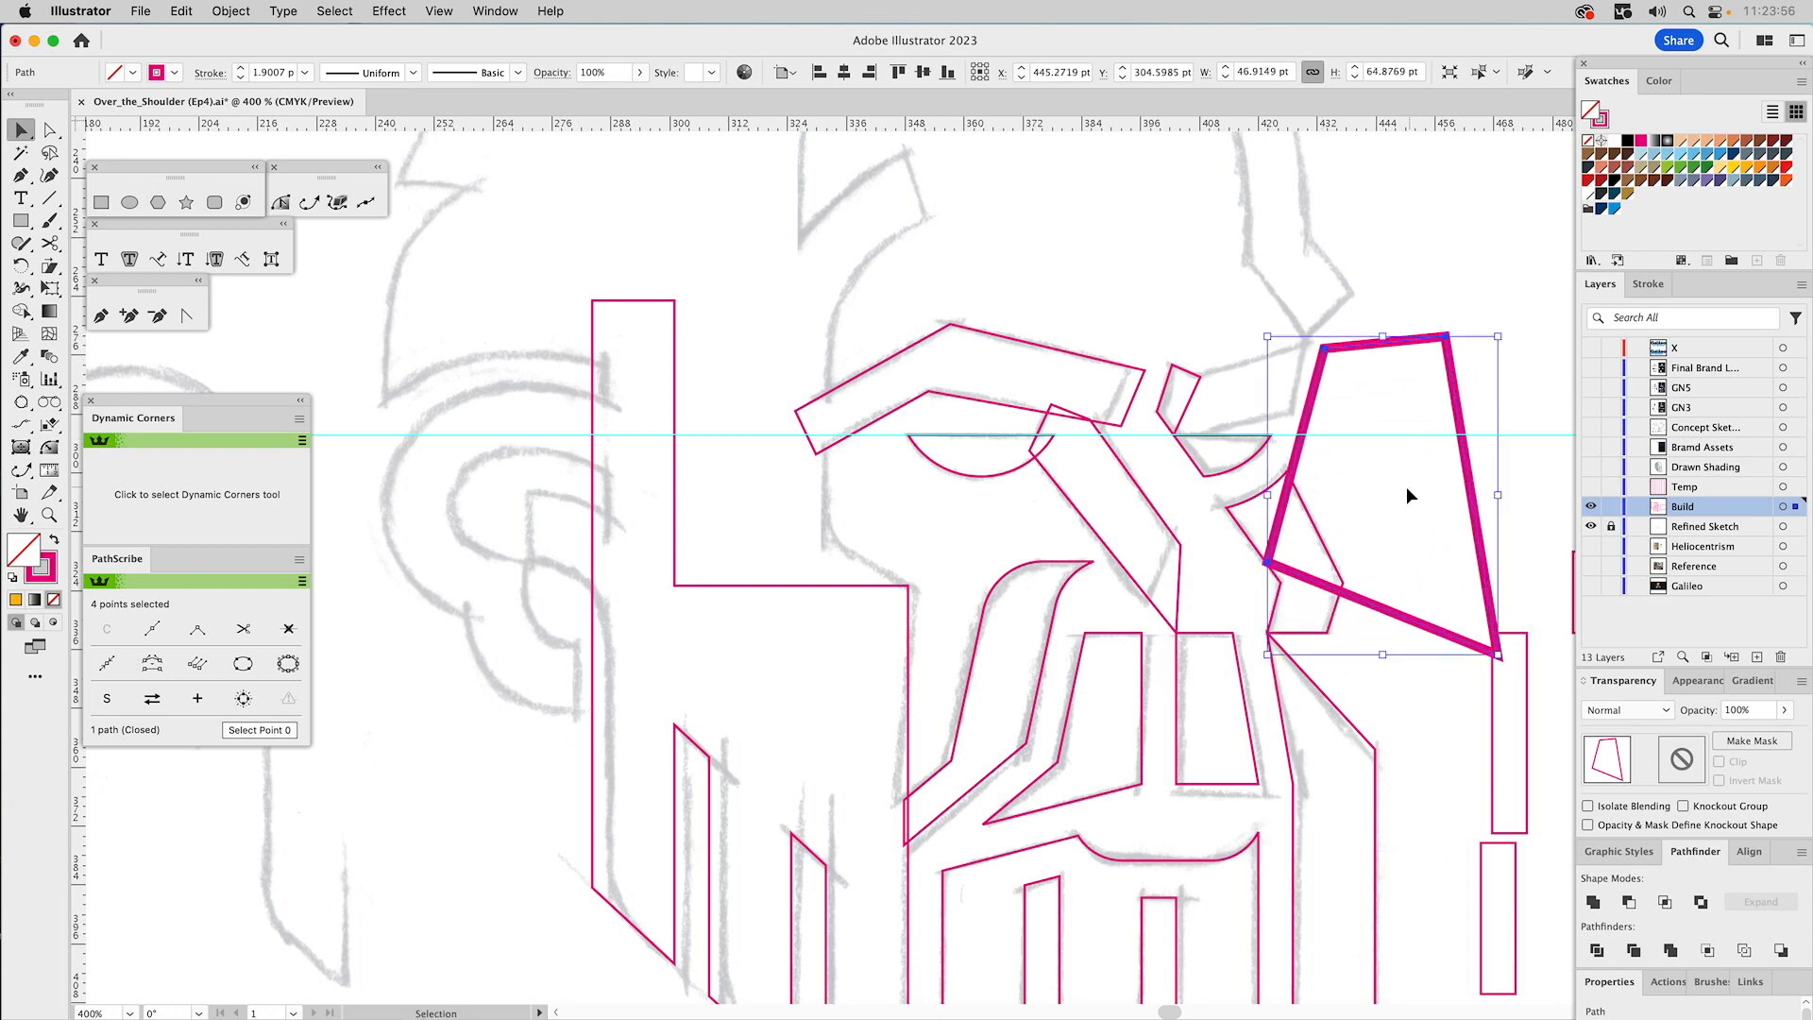
key("i")
left_click(1245, 500)
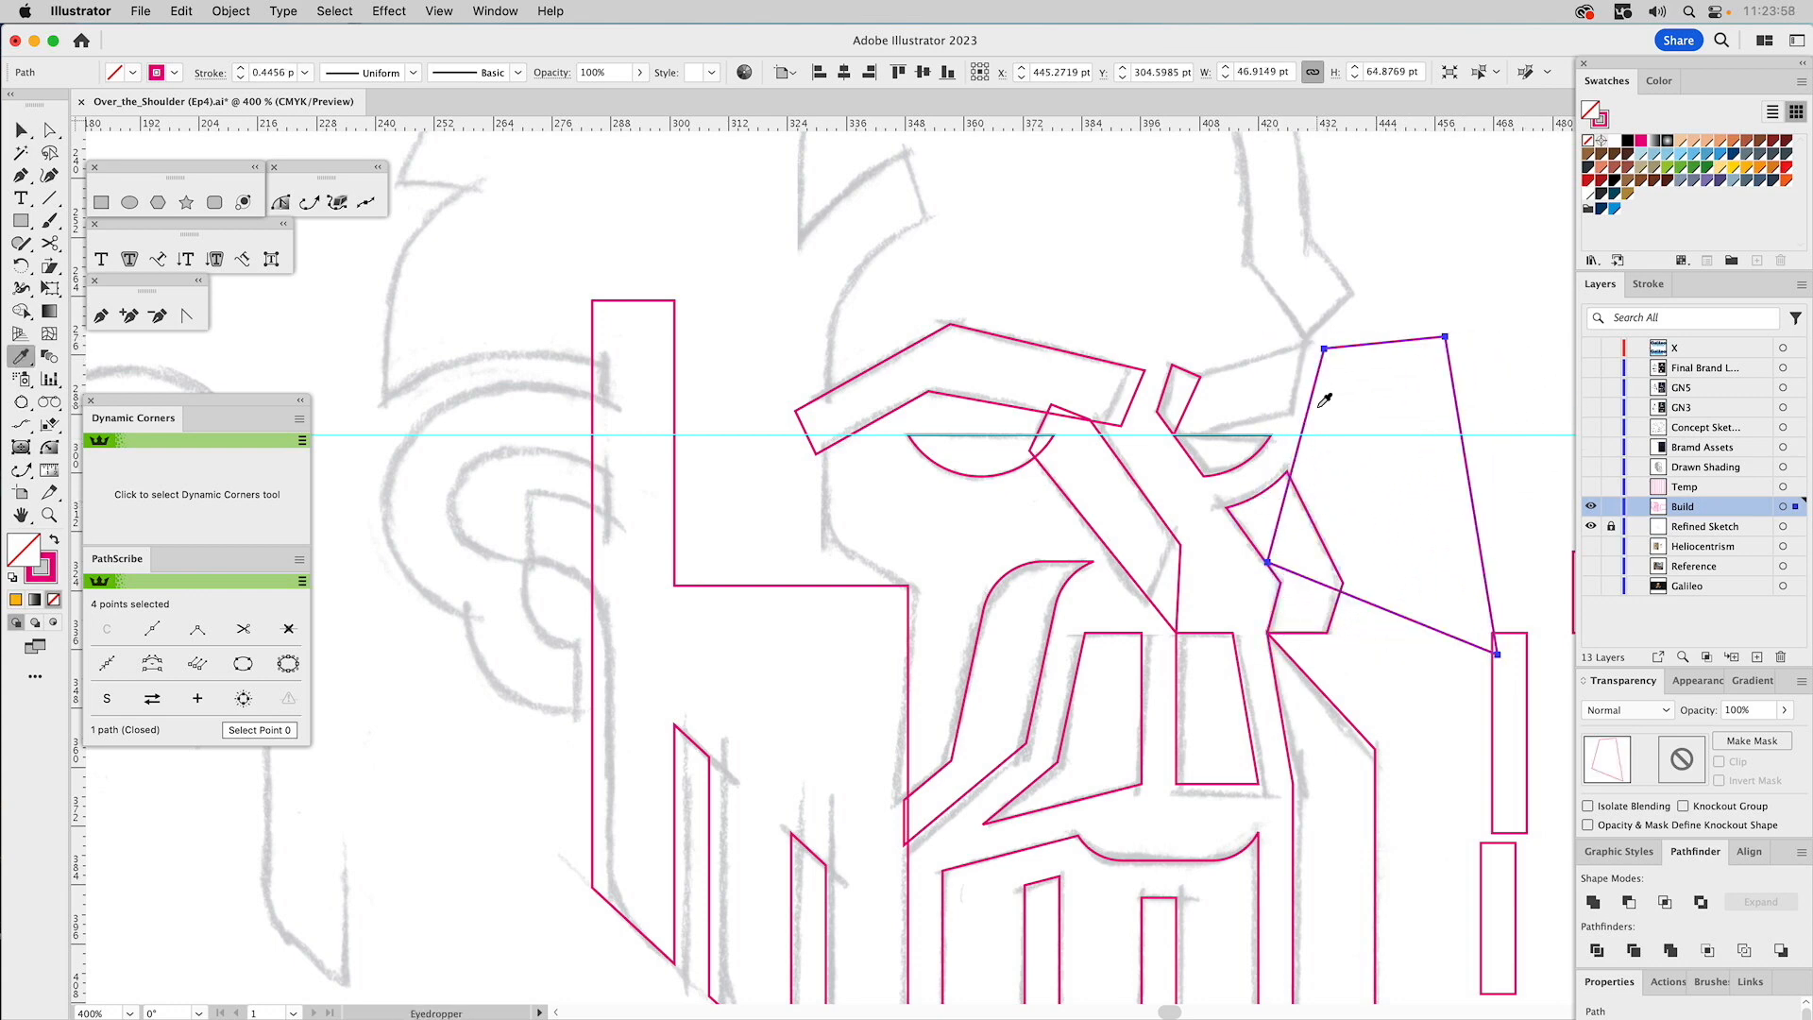
Snap the enlarged shape's outer corner to the left nostril plane's upper right corner and subtract it from the nose band's lower end.
mouse_move(1318, 388)
left_mouse_down()
mouse_move(1309, 503)
mouse_move(1186, 499)
mouse_move(1201, 505)
left_mouse_up()
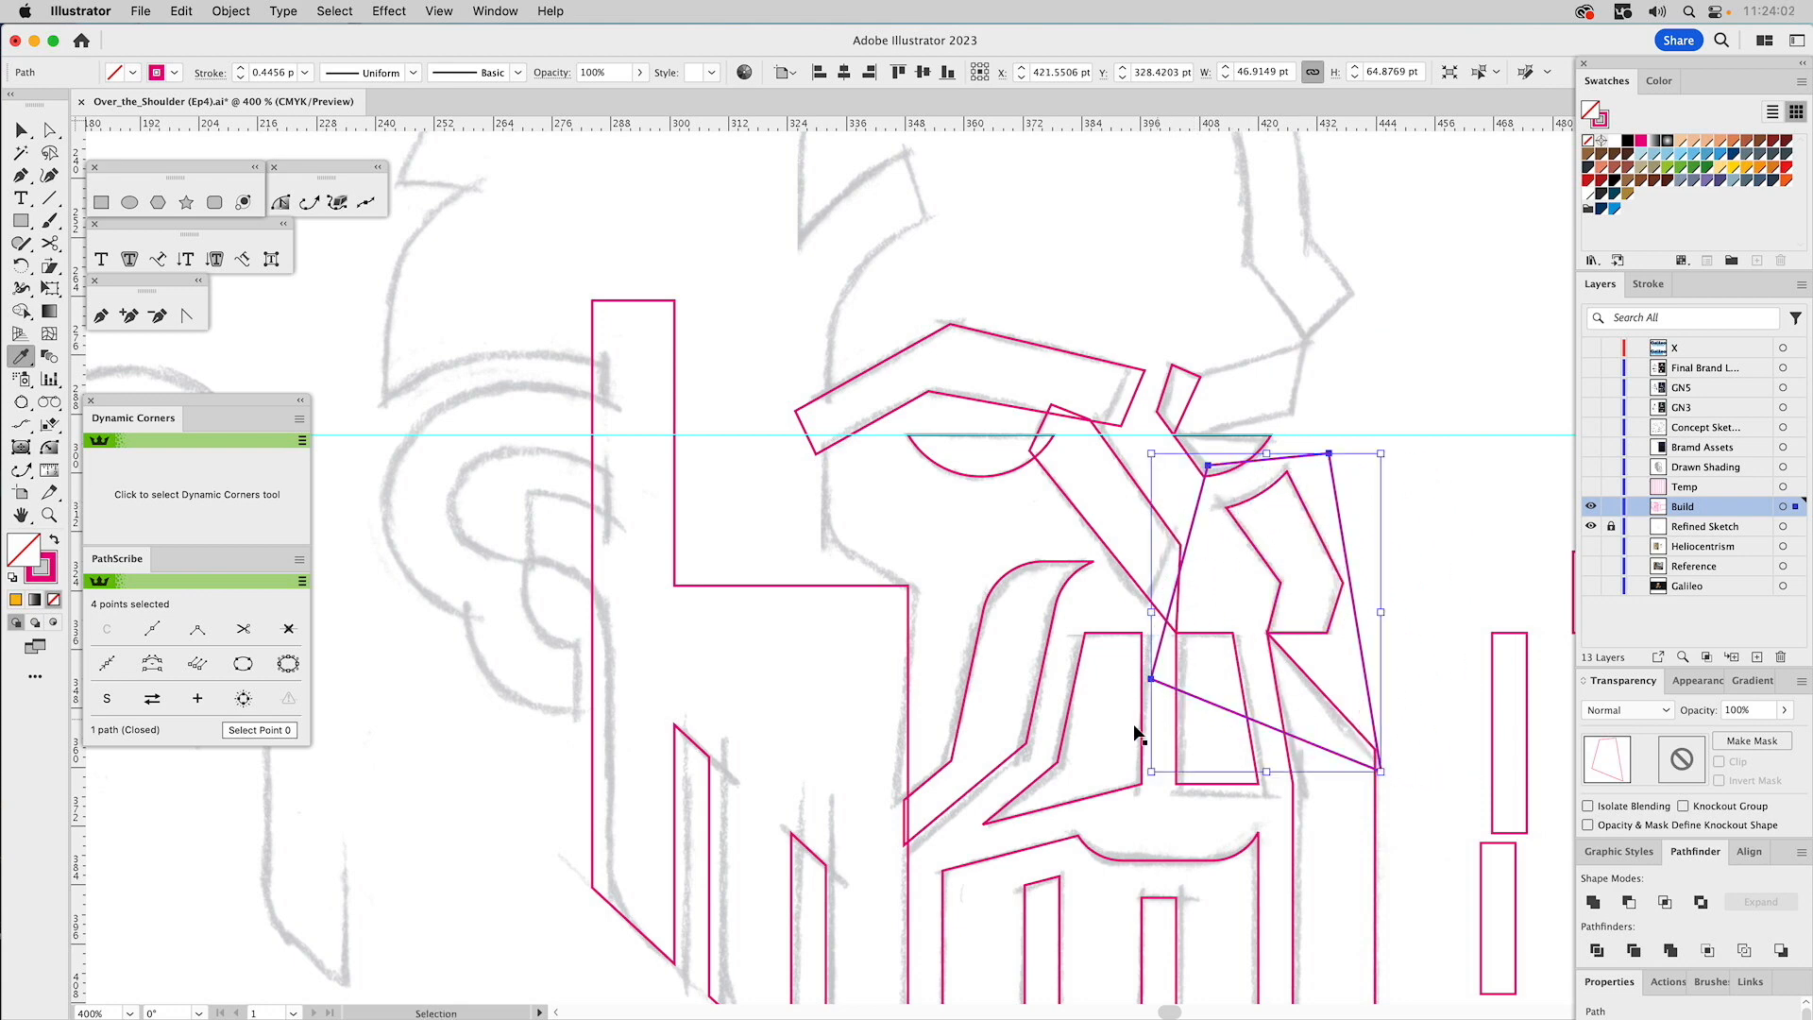
left_click(1128, 716, "super")
key("v")
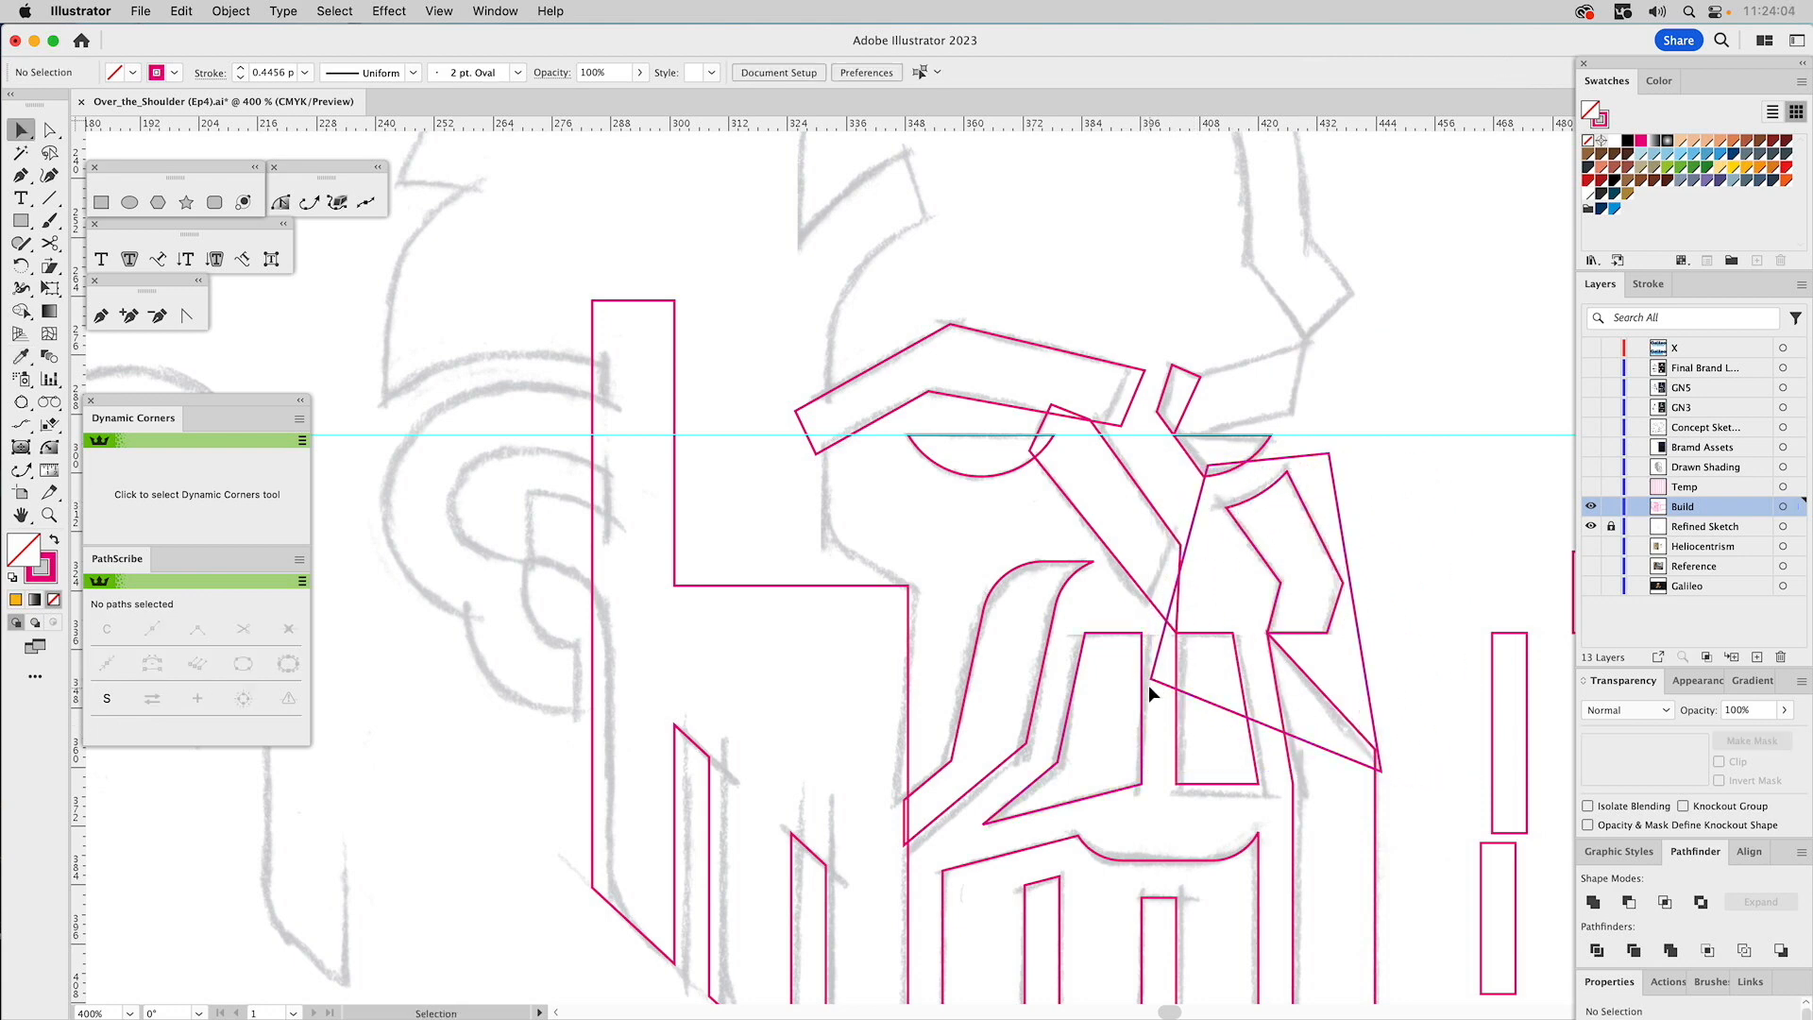
left_click_drag(1150, 678, 1143, 637)
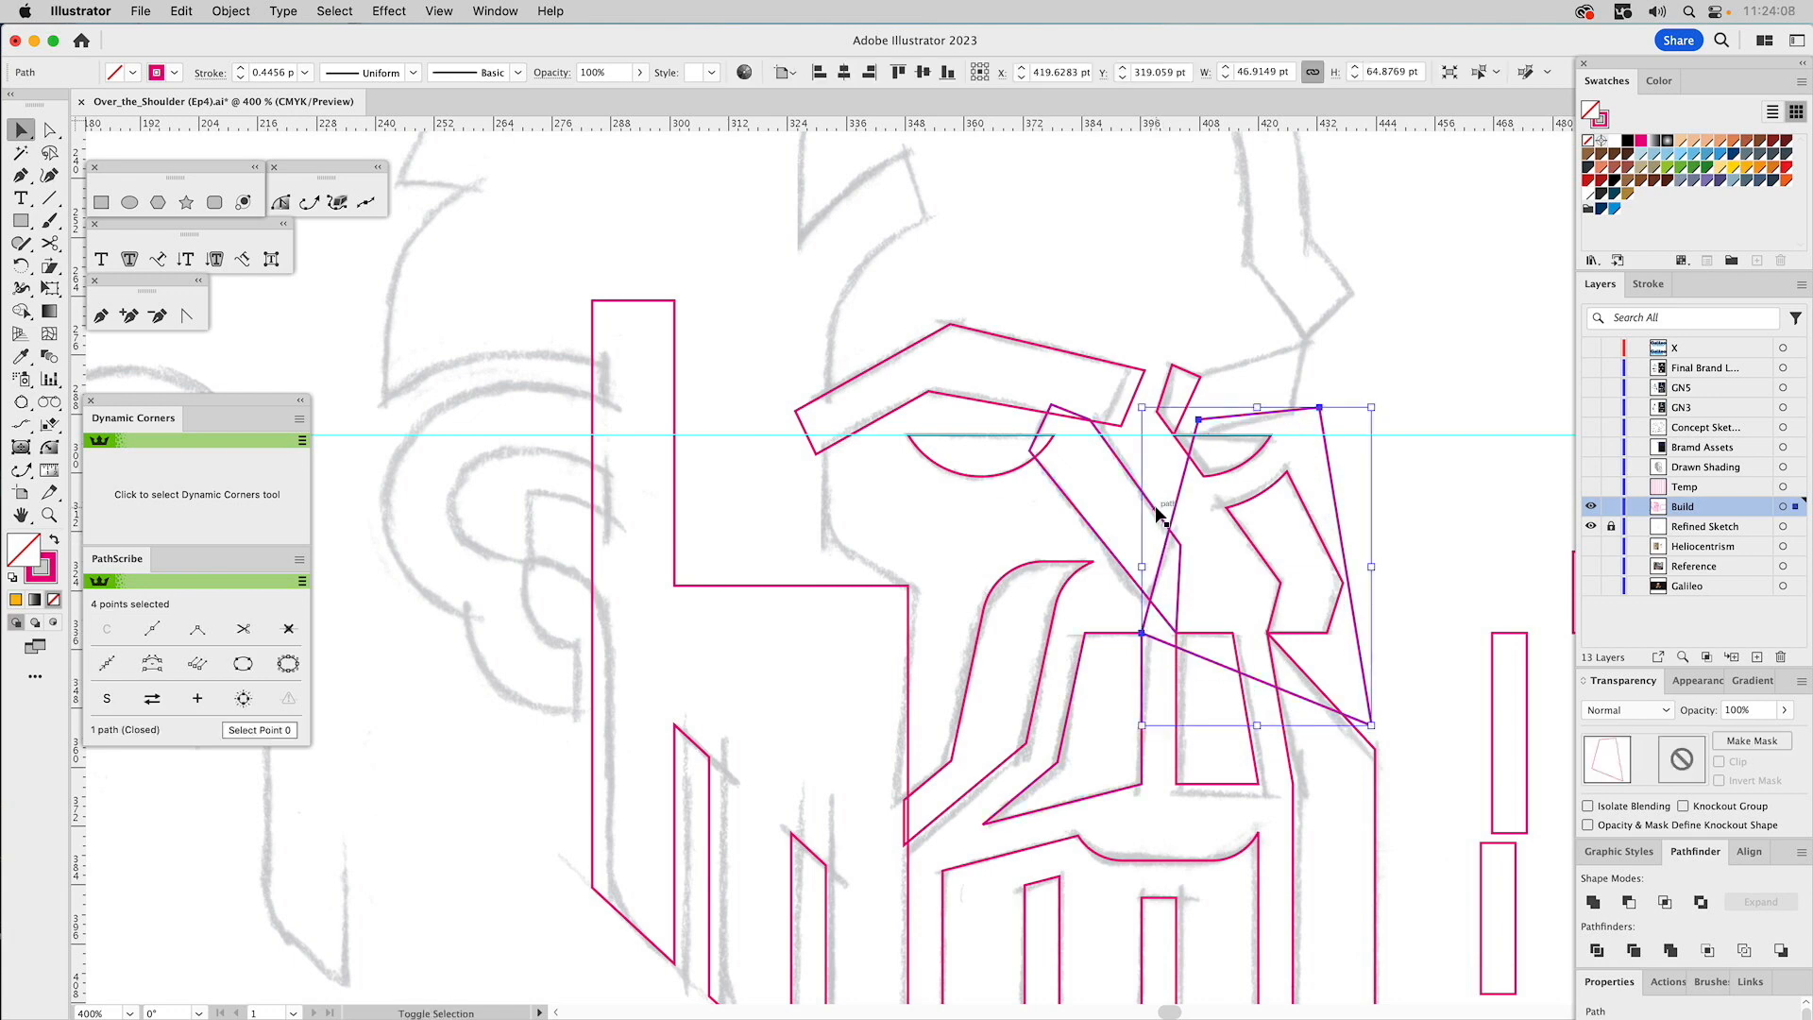
key("super+z")
key("super+z")
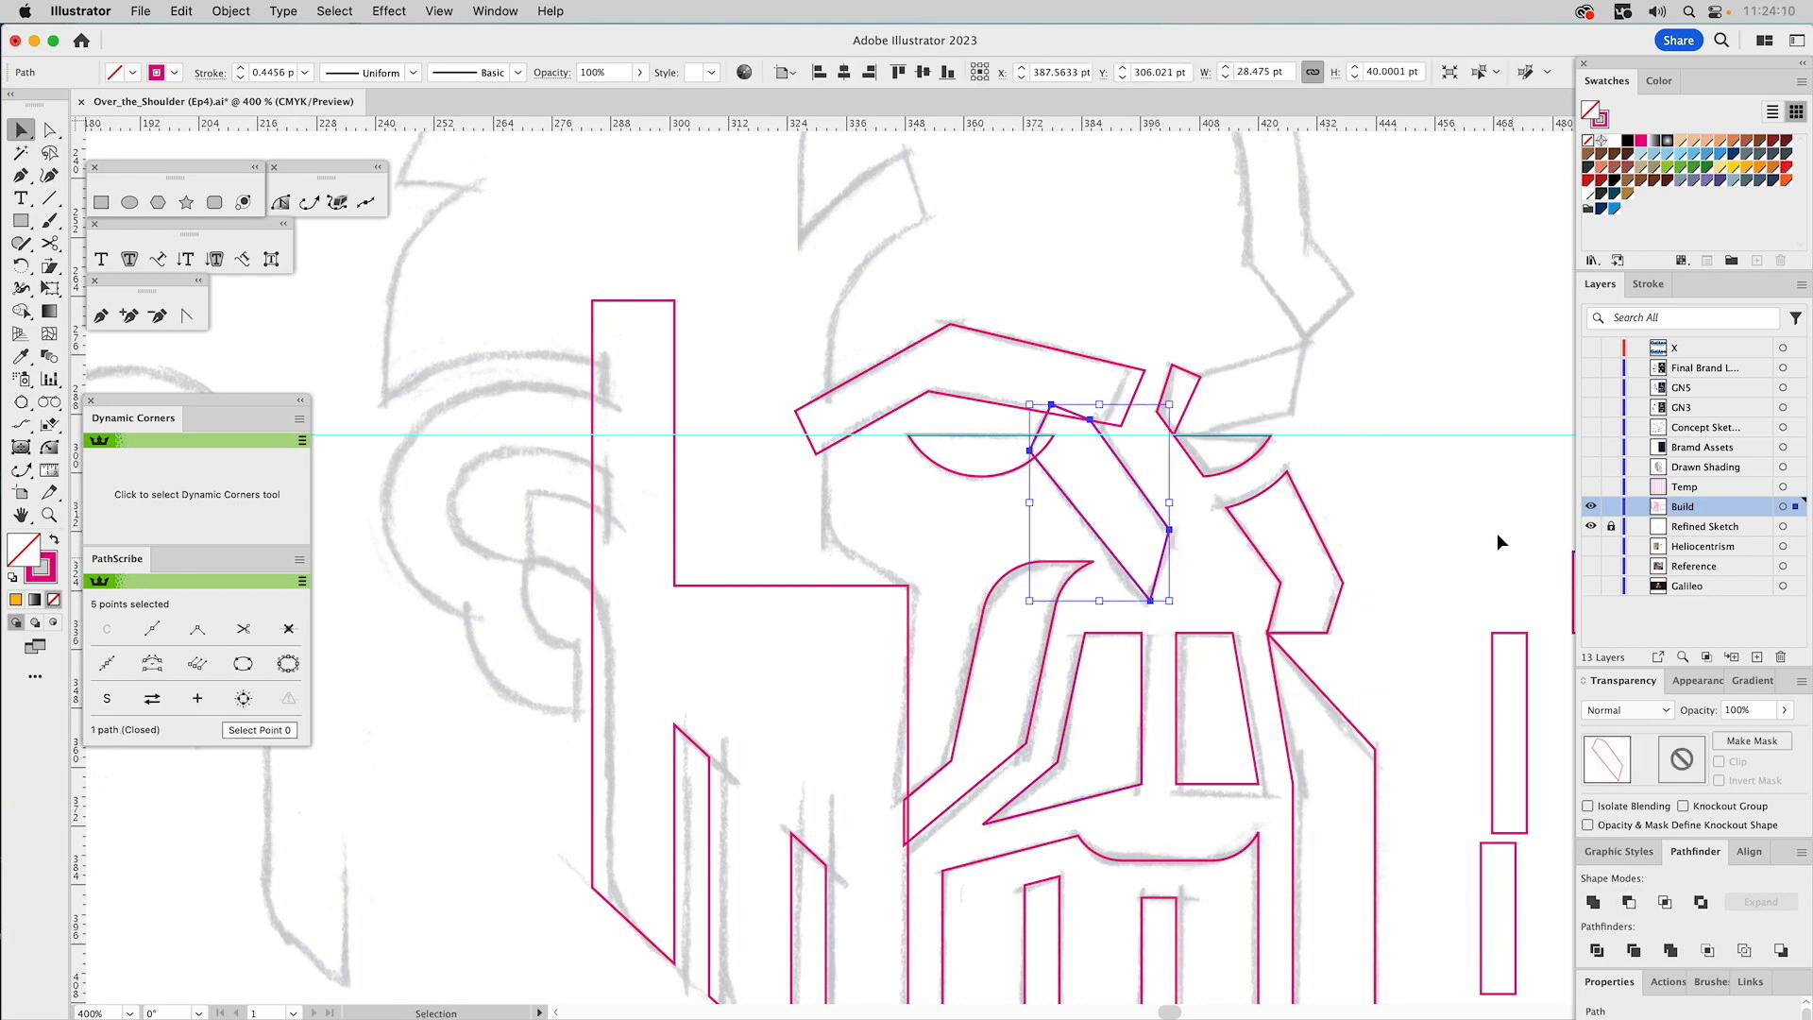
left_click(1451, 529)
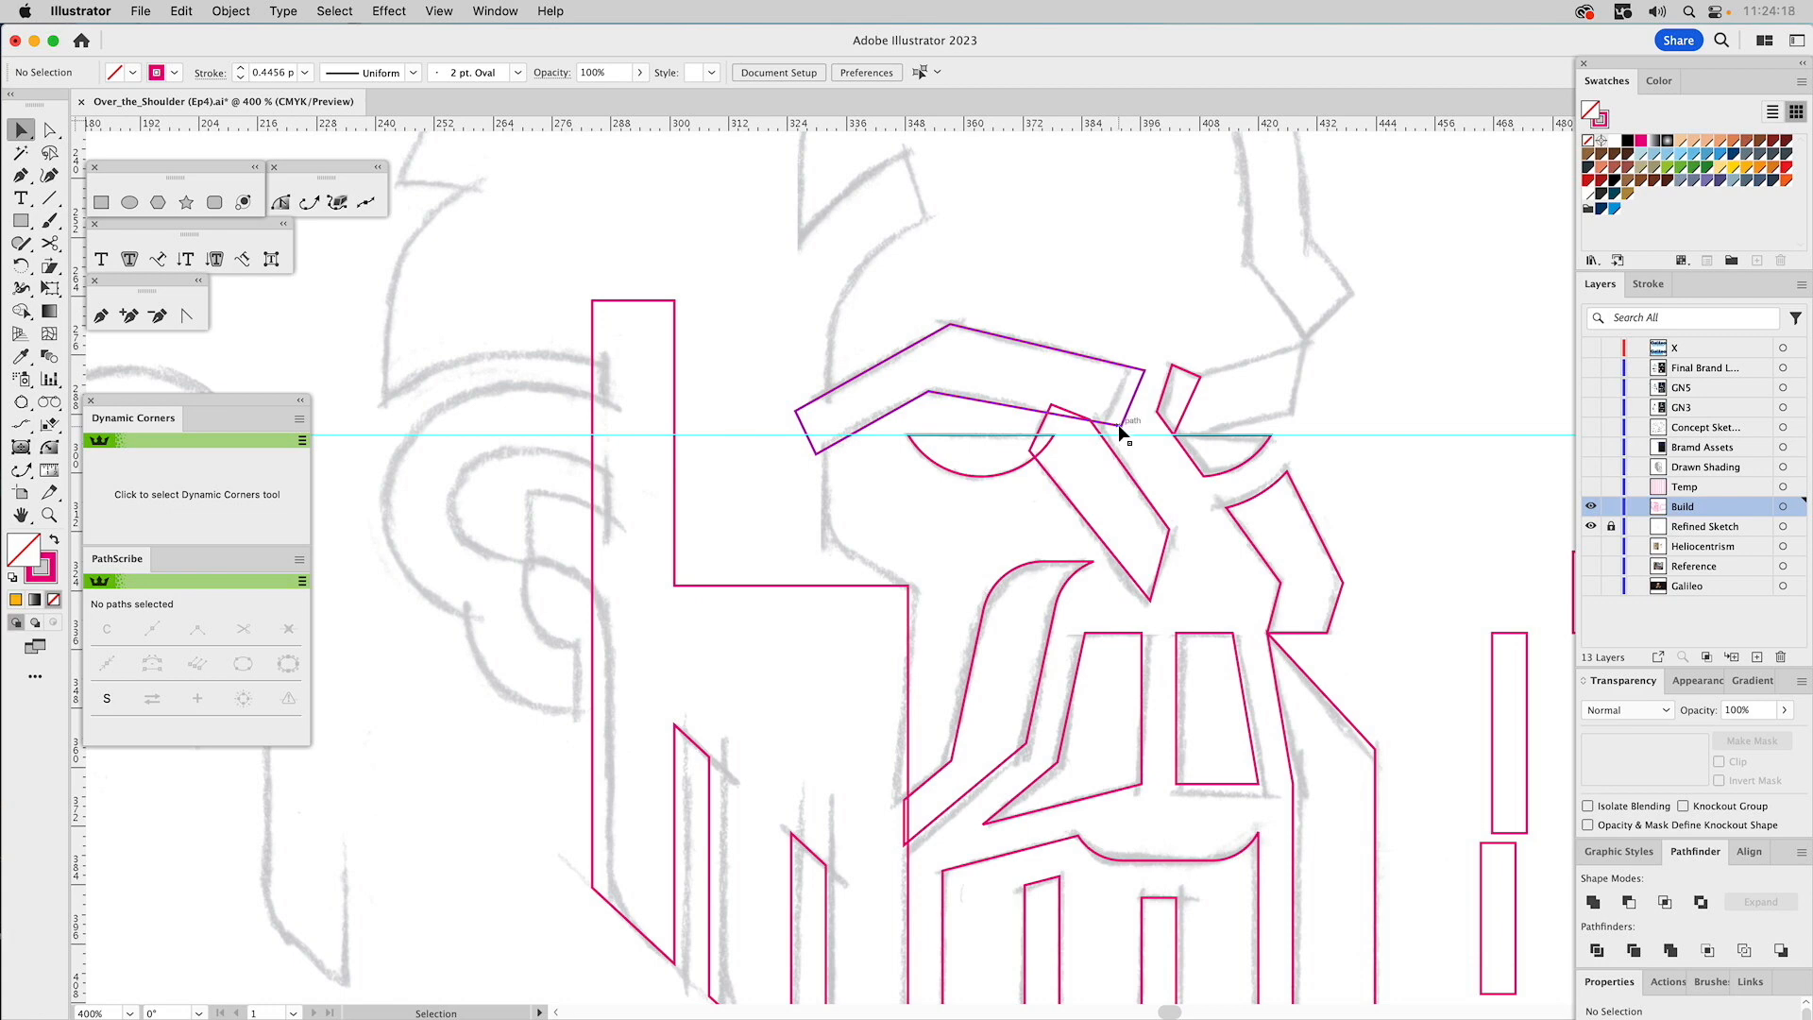
Enlarge a copy of the small facet above the right-hand eye to about 17.6 by 28.4 pt, giving it a 0.443 pt stroke.
left_click(1171, 380)
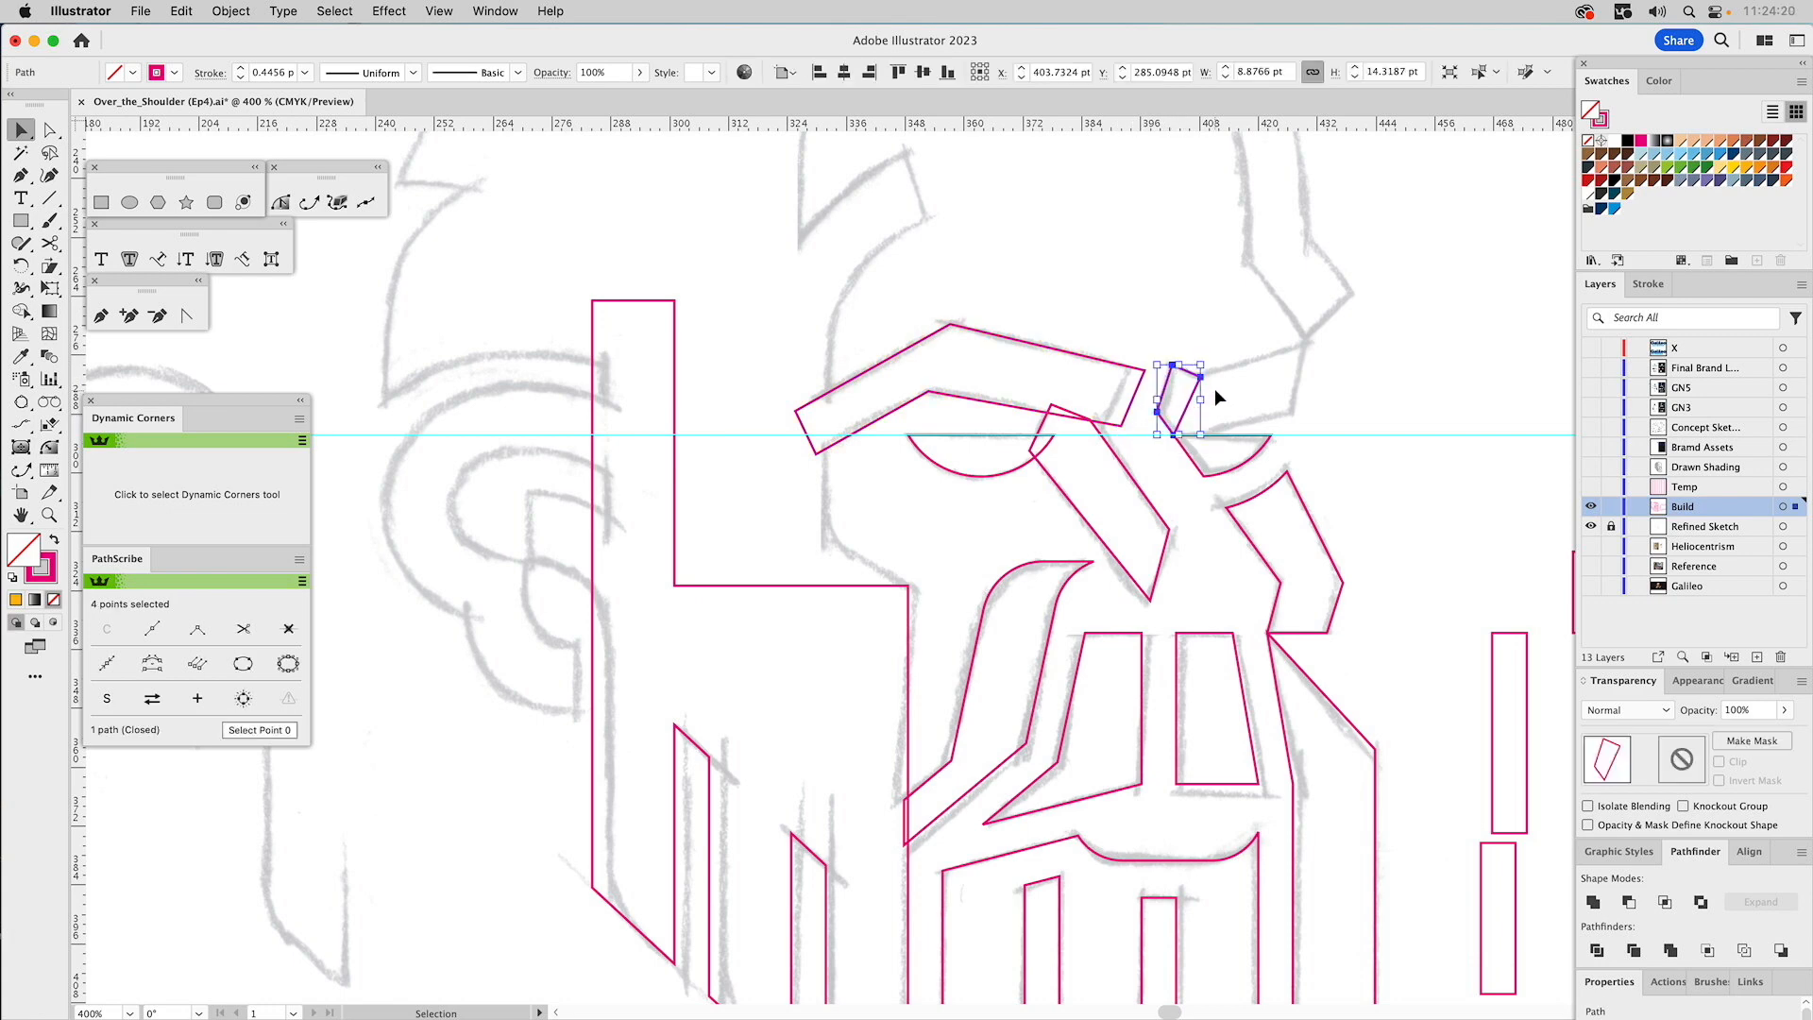
left_click_drag(1202, 365, 1307, 303)
key("i")
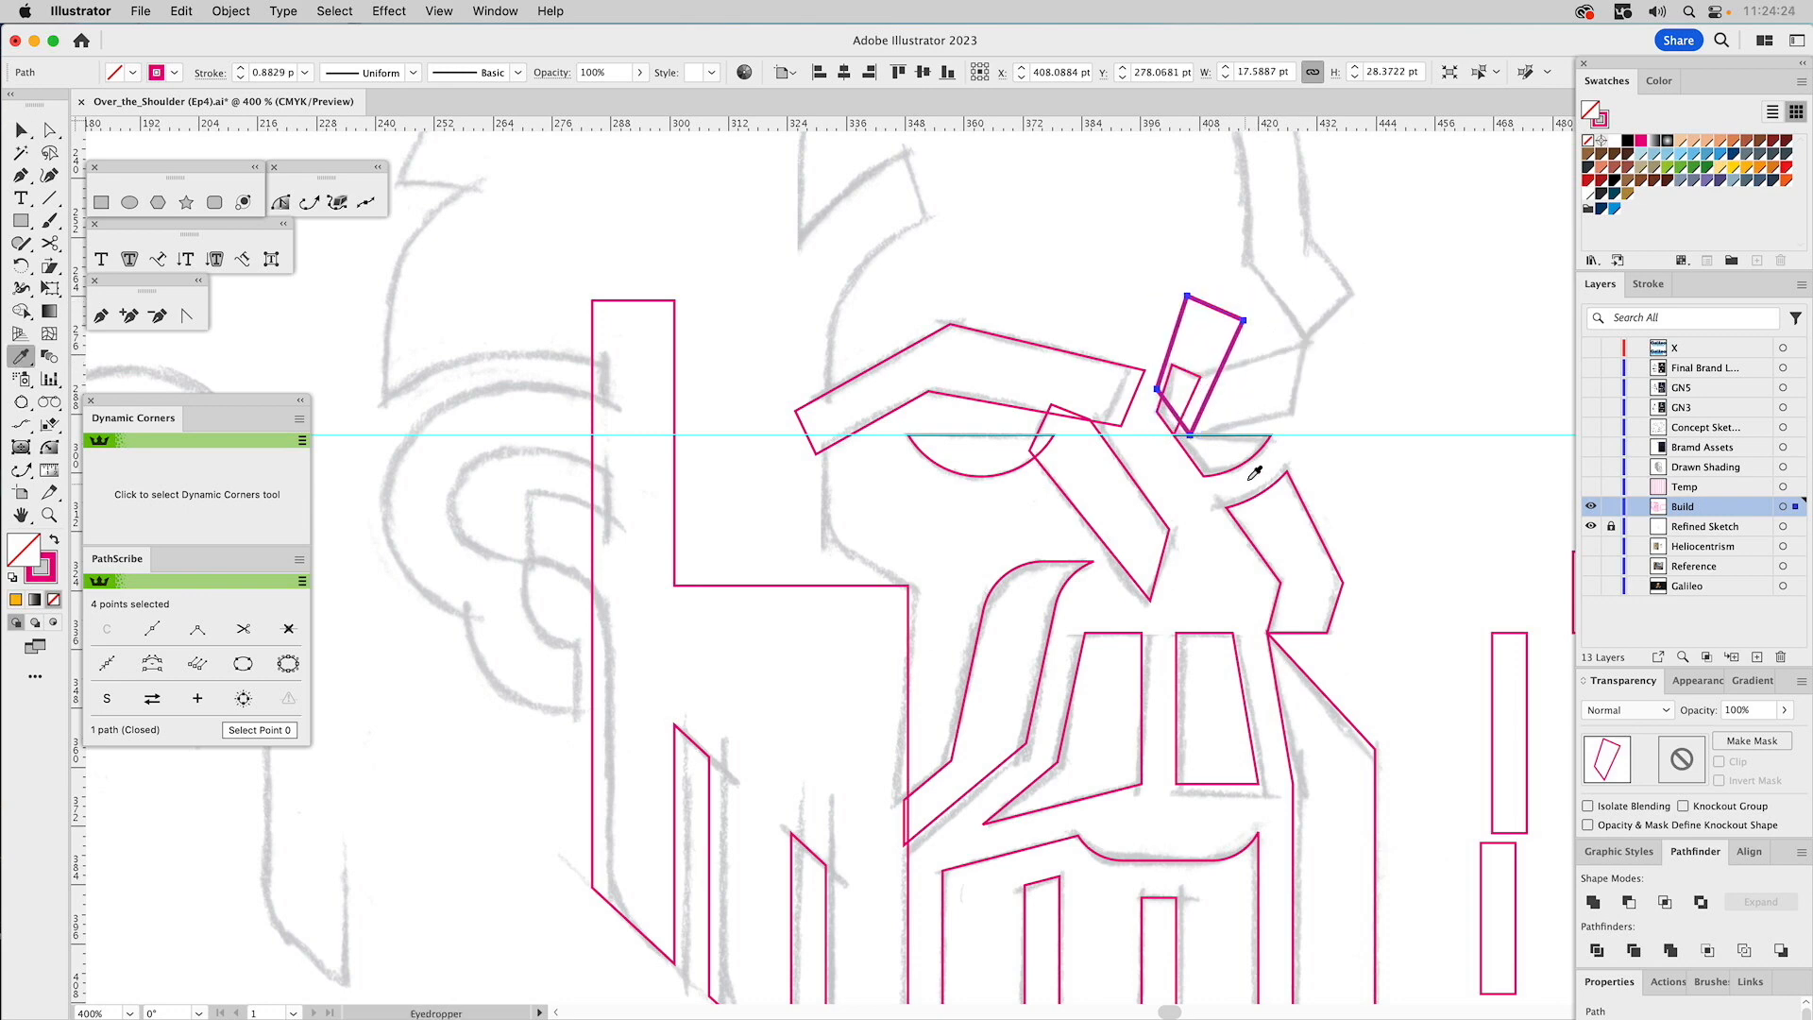
key("super+shift+a")
key("v")
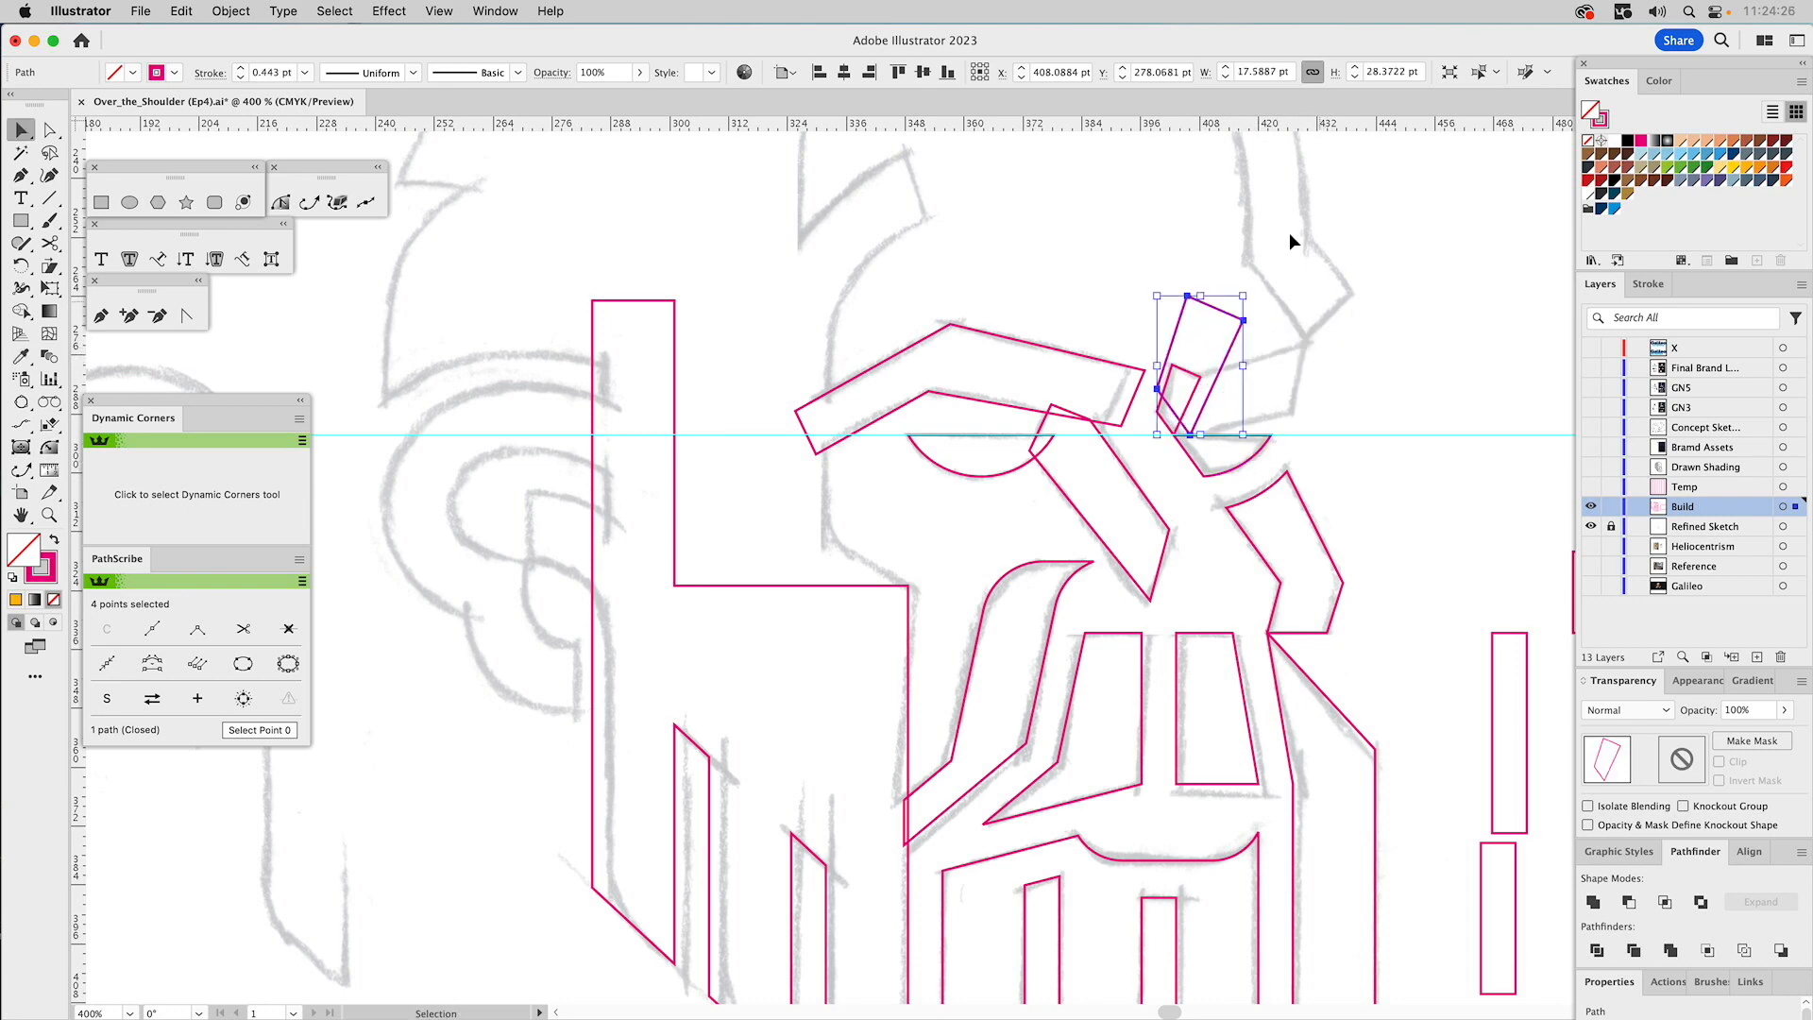
Place the enlarged facet copy over the left-hand brow's inner end and trim the brow back to the copy's slanted edge.
left_click_drag(1187, 298, 1129, 364)
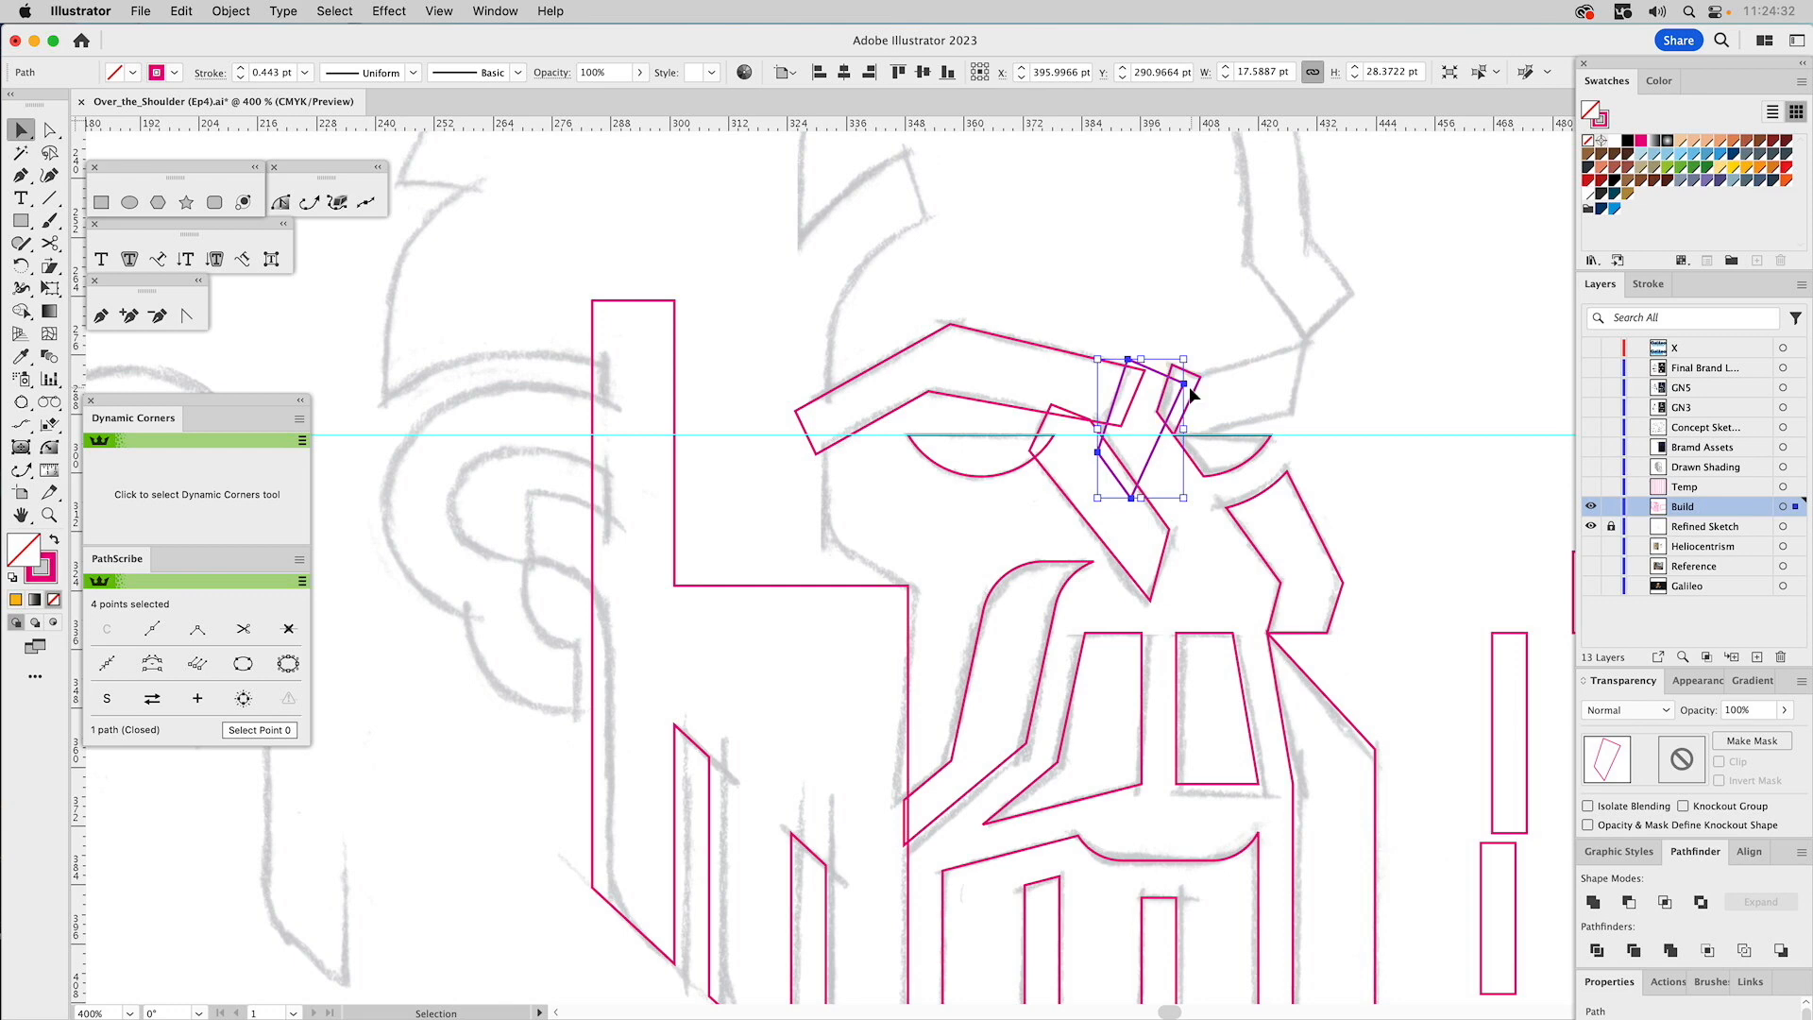
left_click(1135, 392, "shift")
left_click(1664, 949)
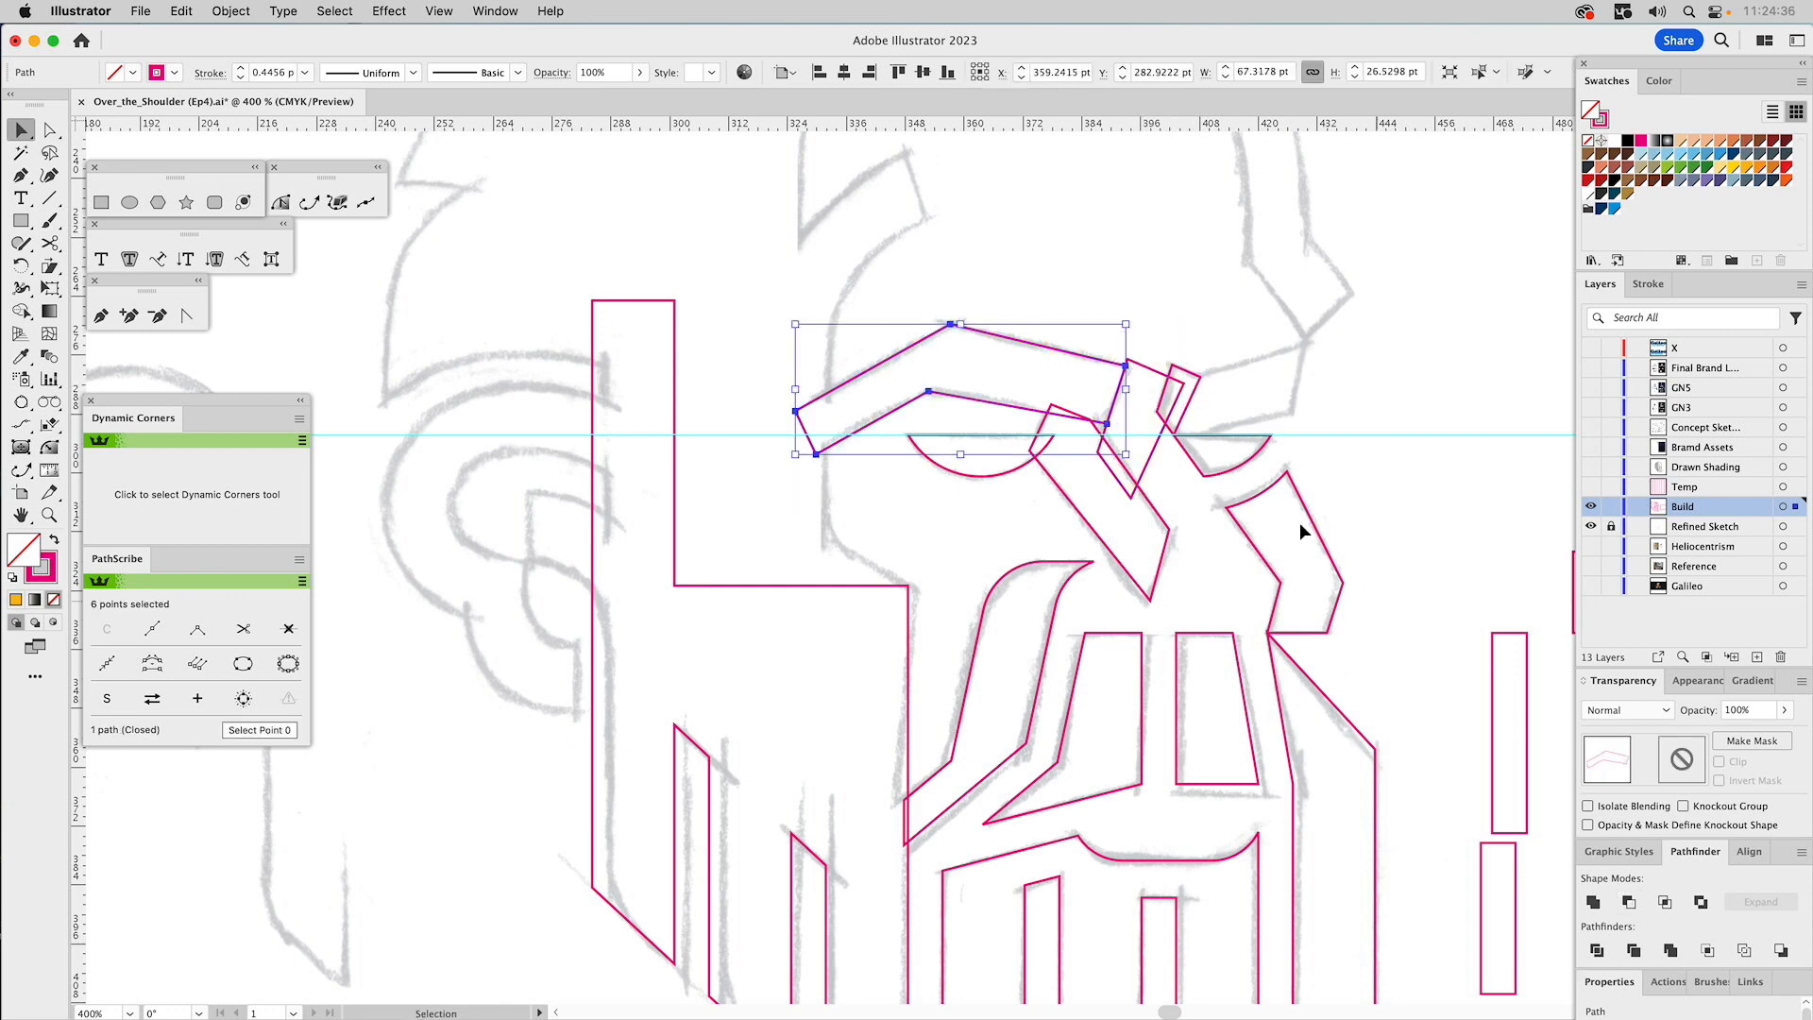
Move the facet copy's upper anchor points inward so the shape bridges the brow's inner end and the nose band.
left_click(1181, 268)
key("a")
left_click_drag(1172, 365, 1051, 391)
left_click_drag(1121, 472, 1124, 404)
Unite the left-hand brow, the bridging facet and the nose band into one path.
key("v")
left_click(1090, 437)
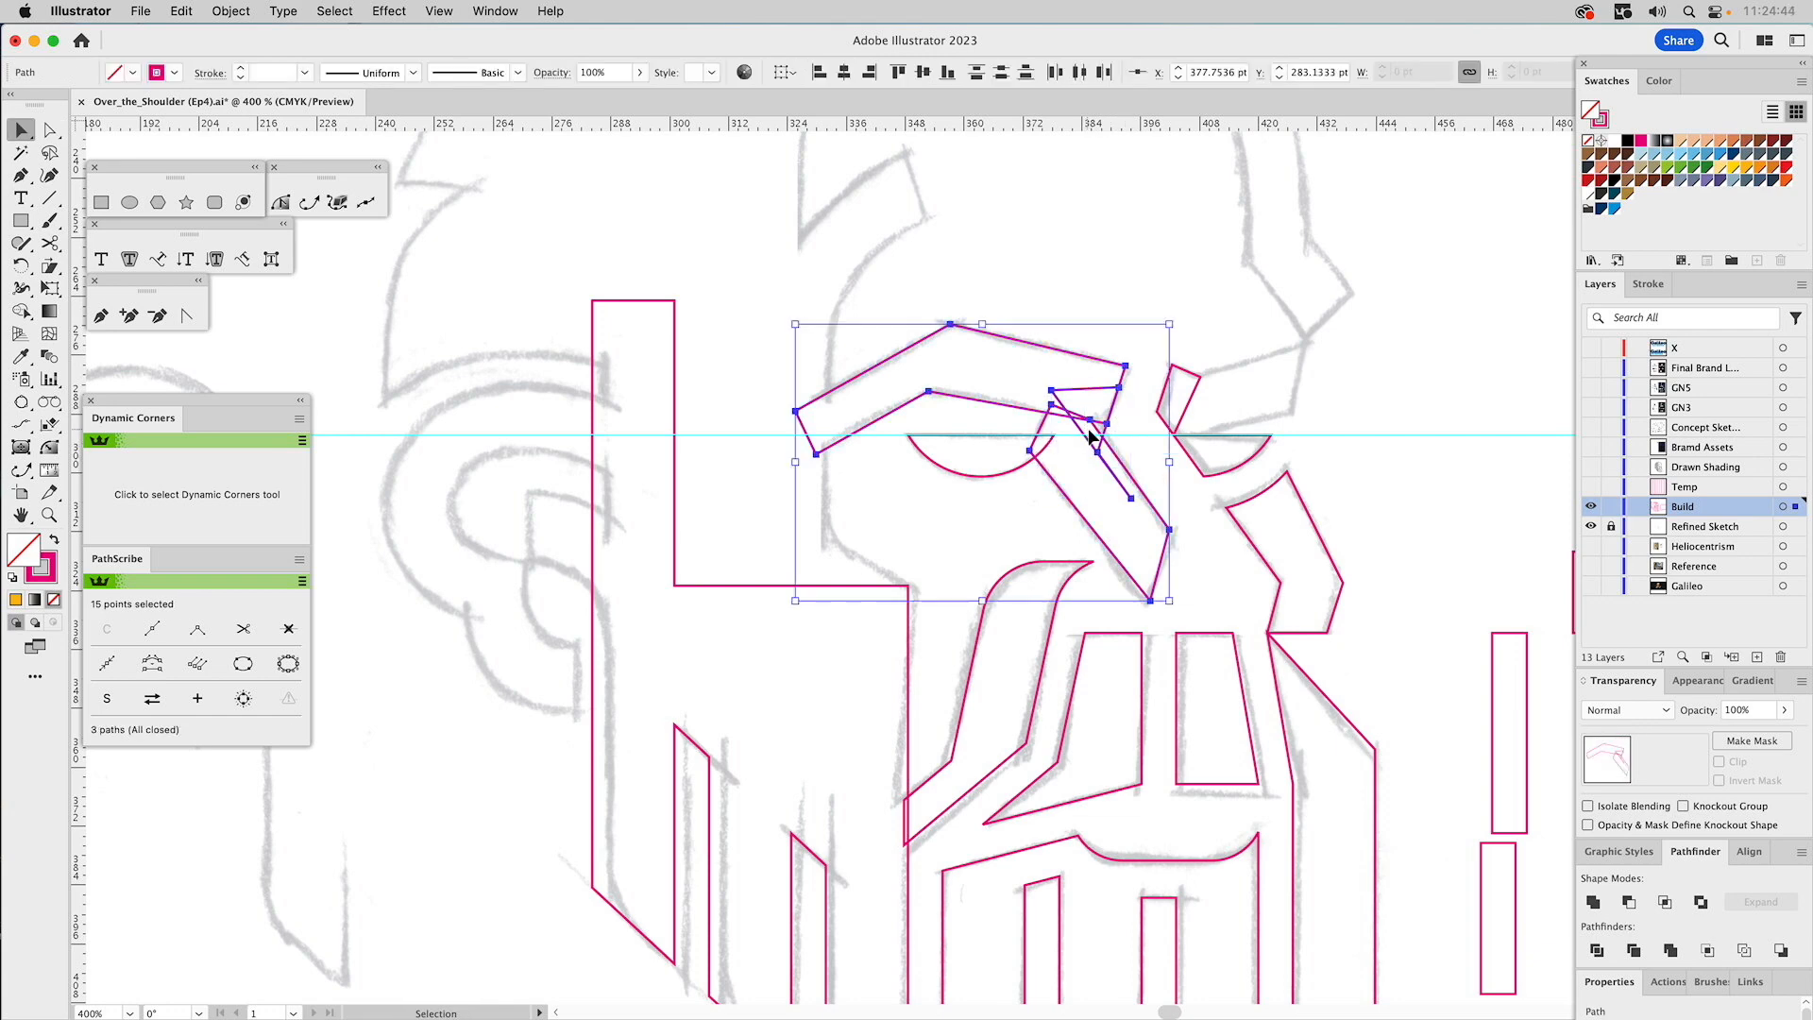
left_click(1593, 901)
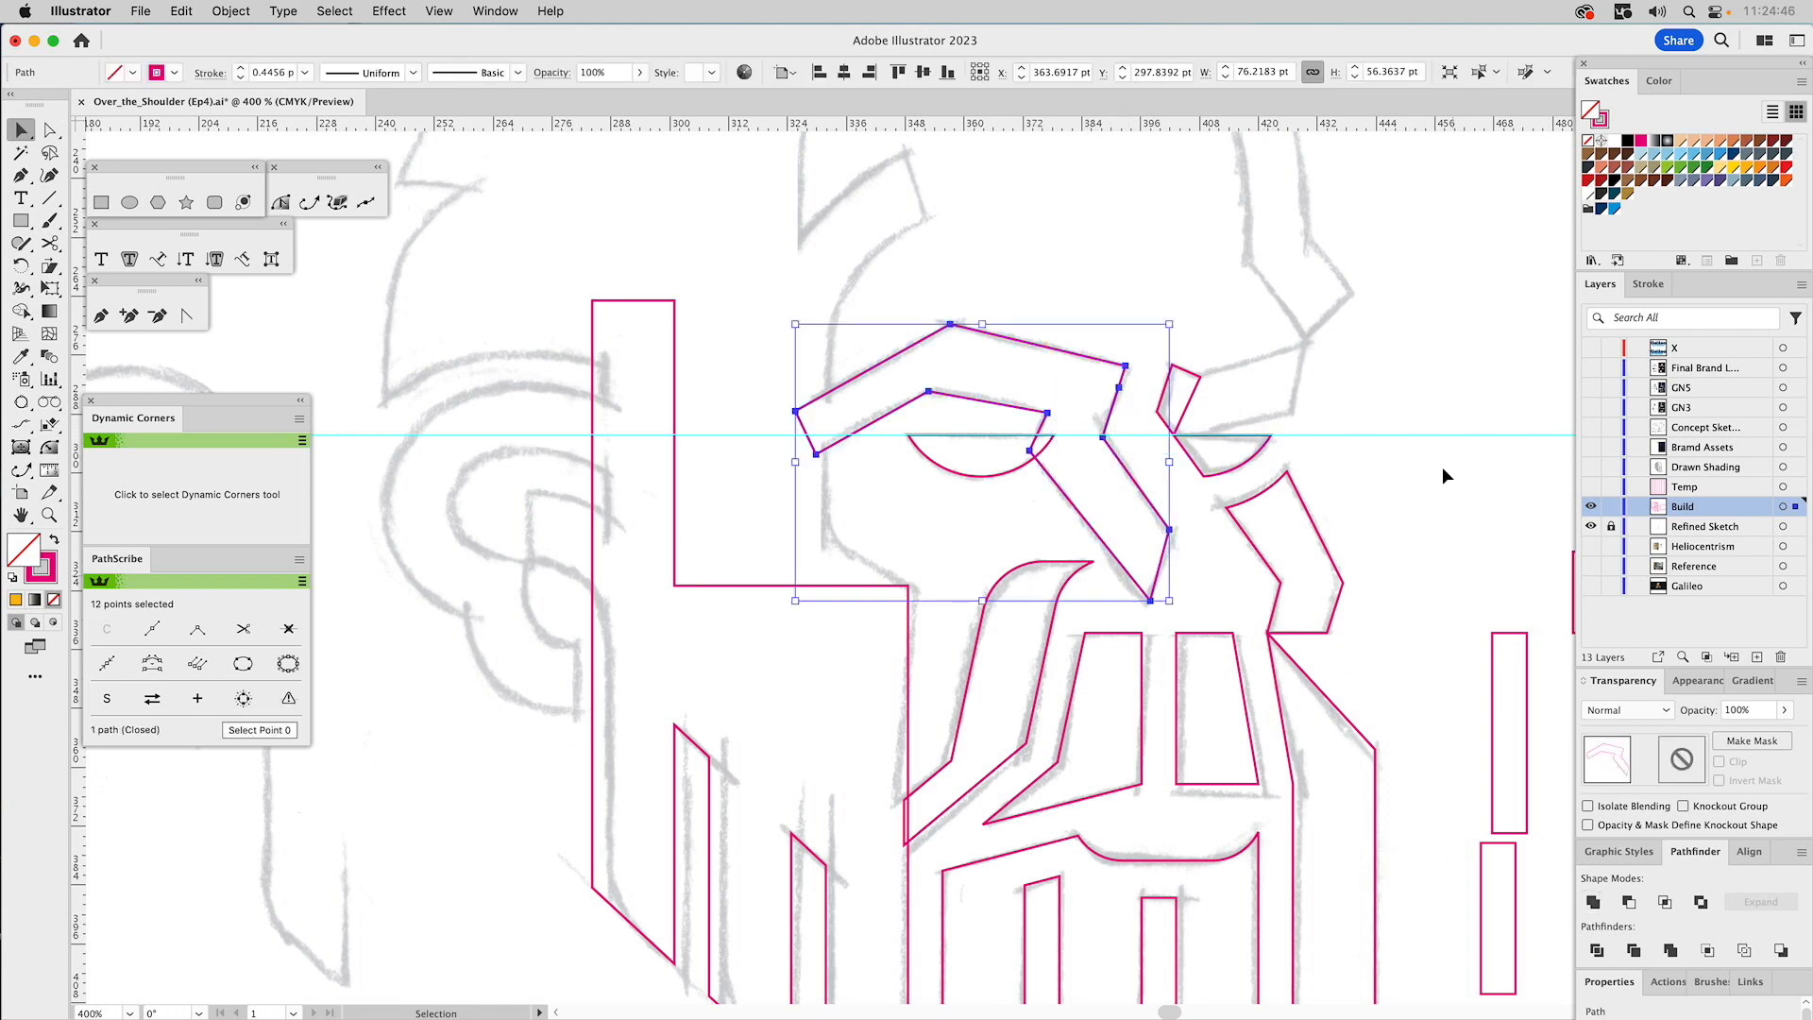
Remove the coincident anchor points on the united path's inner edge, between the brow's upper corner and the nose bend.
key("a")
left_click_drag(1145, 374, 1105, 411)
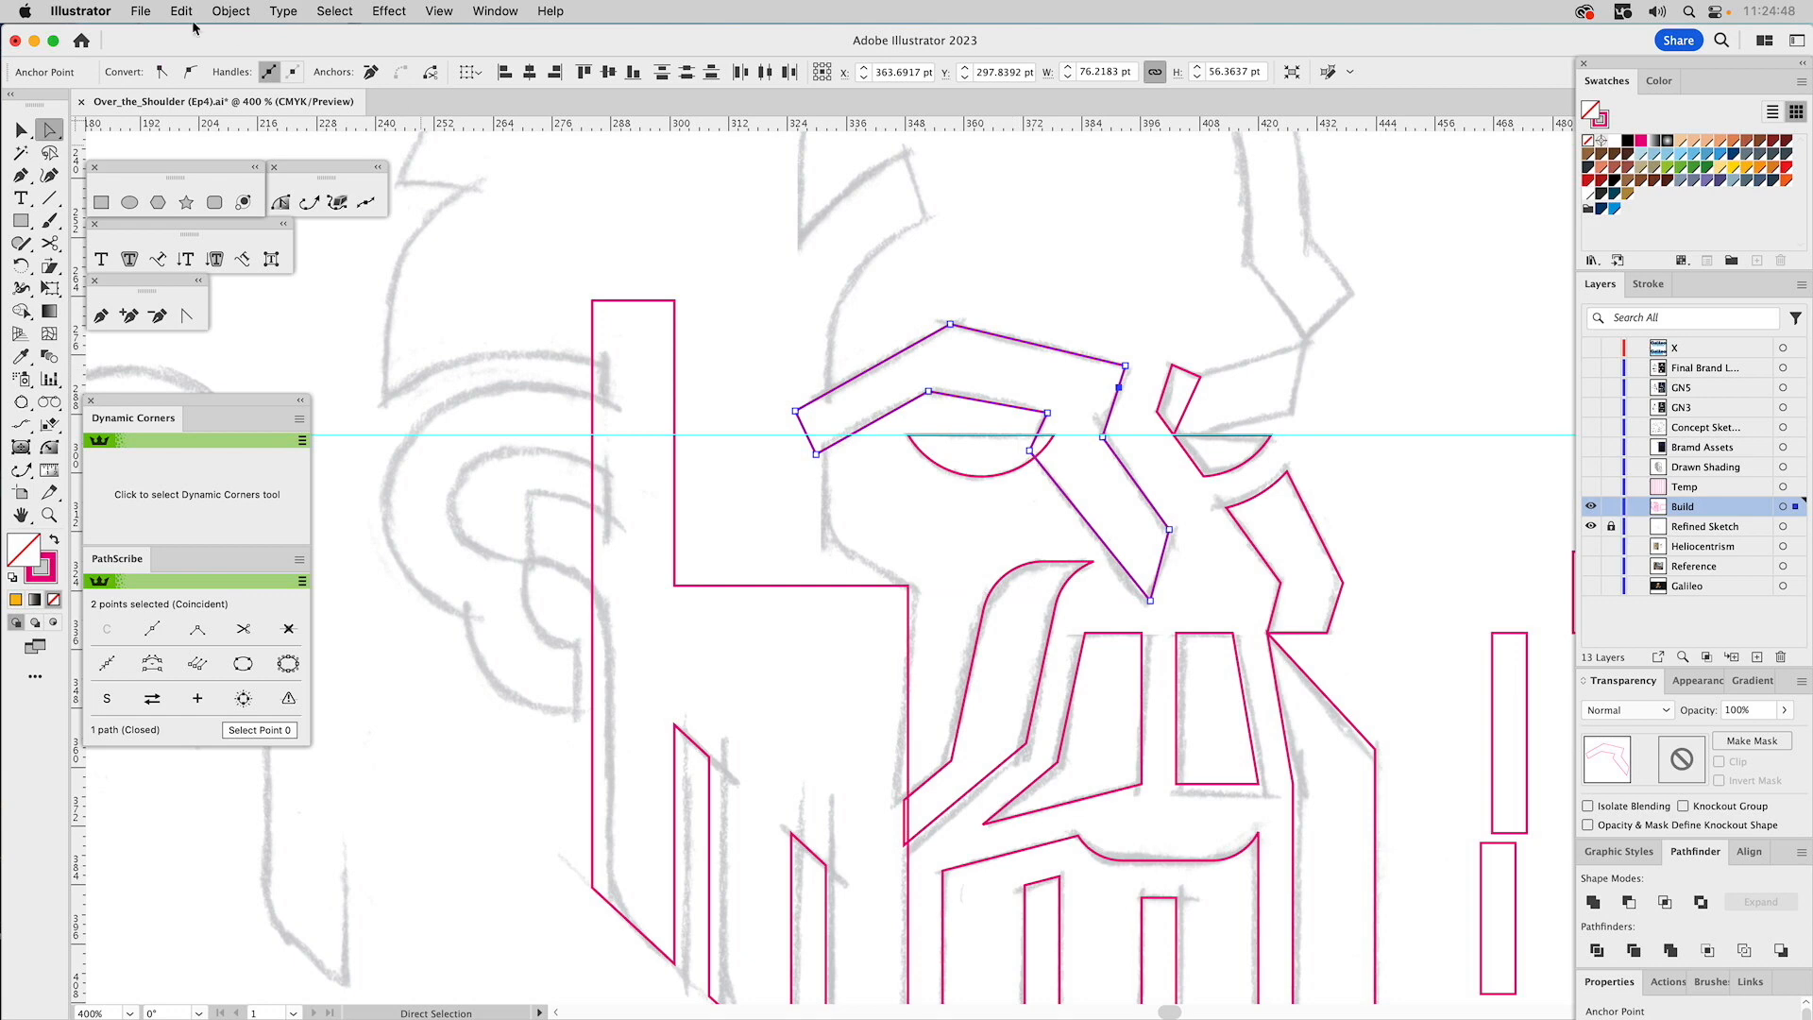
left_click(1213, 264)
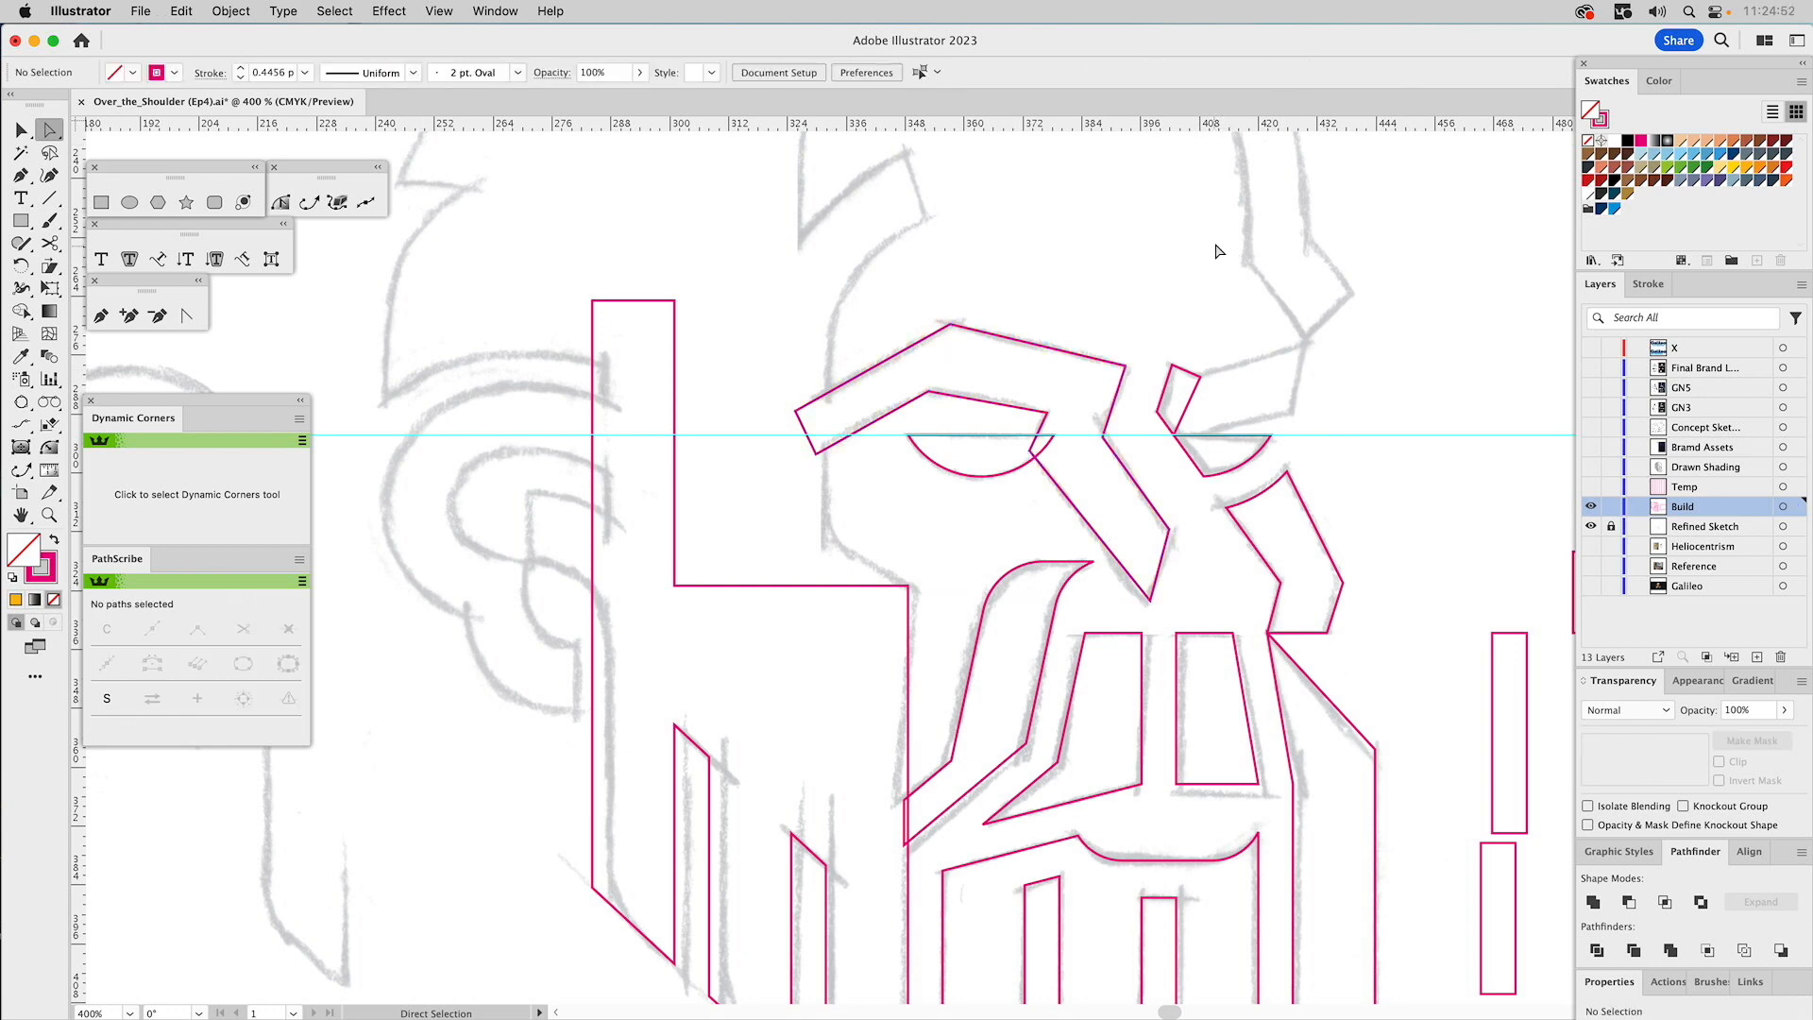
Draw a slanted four-point closed shape overlapping the brow's upper edge, from near its peak to its inner corner.
key("v")
left_click(1035, 346)
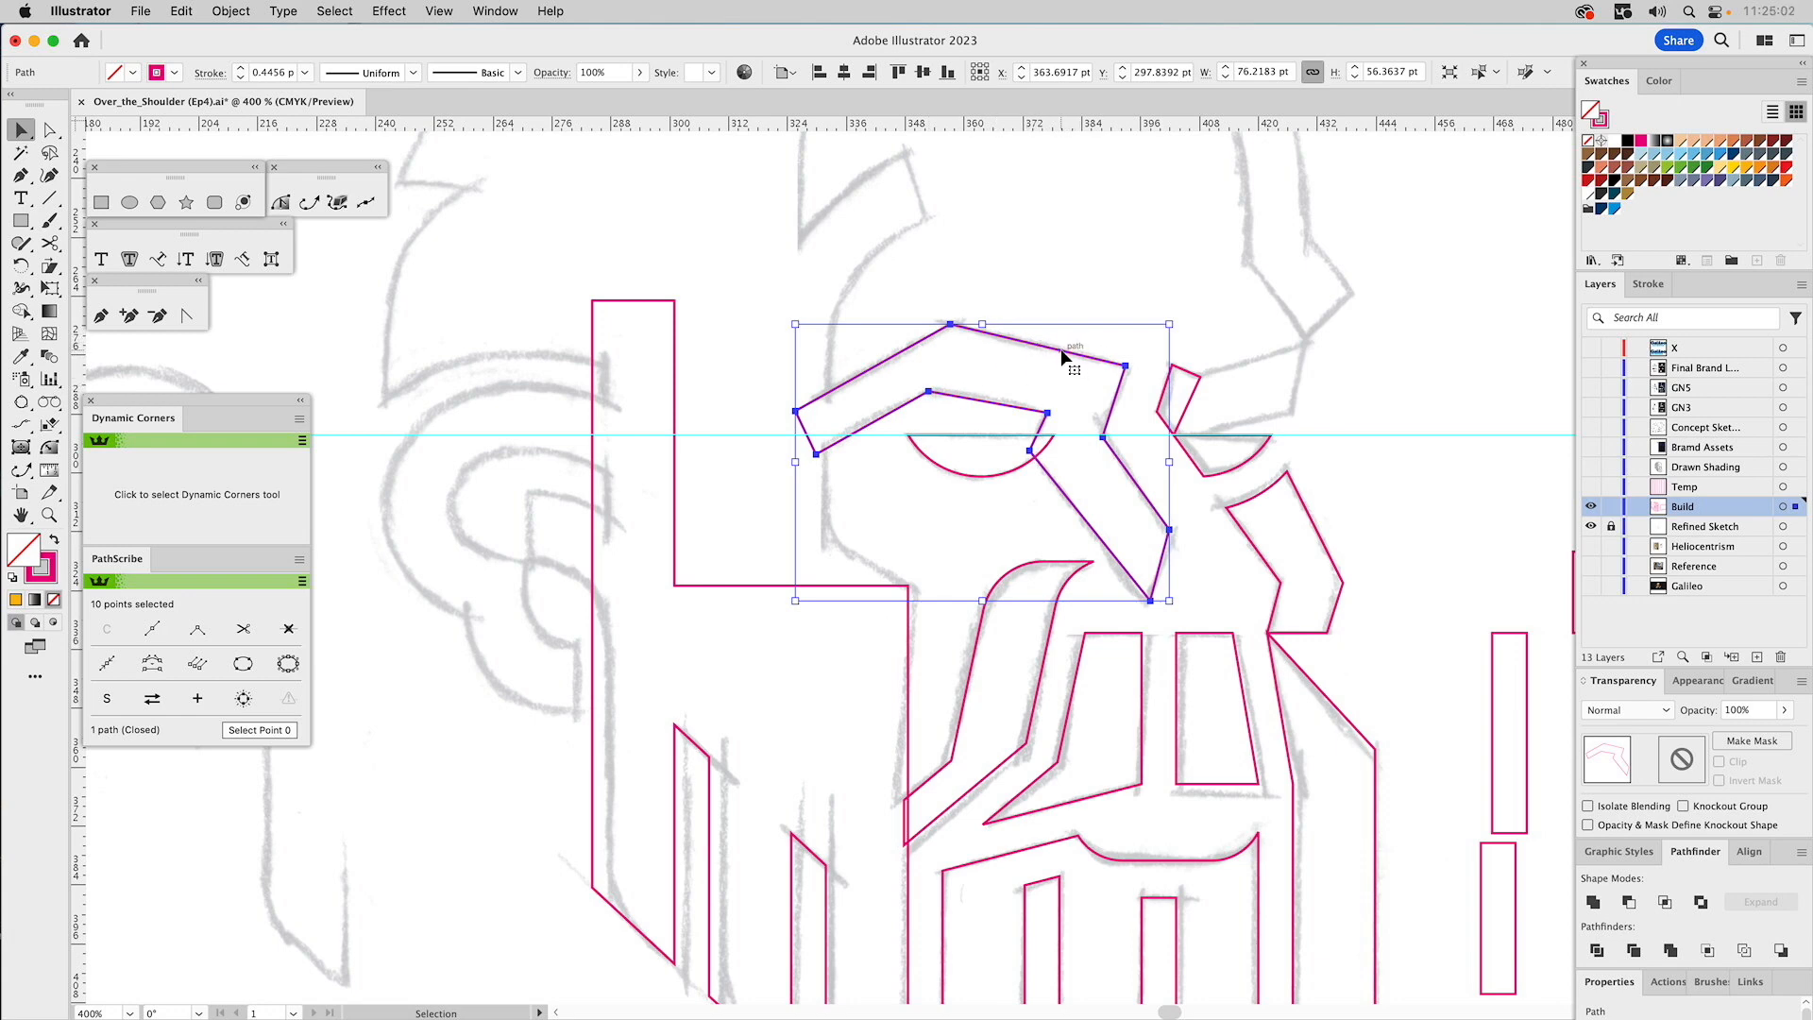
left_click(101, 316)
left_click_drag(976, 345, 1003, 292)
left_click(1115, 371)
left_click(1125, 330)
left_click(1003, 292)
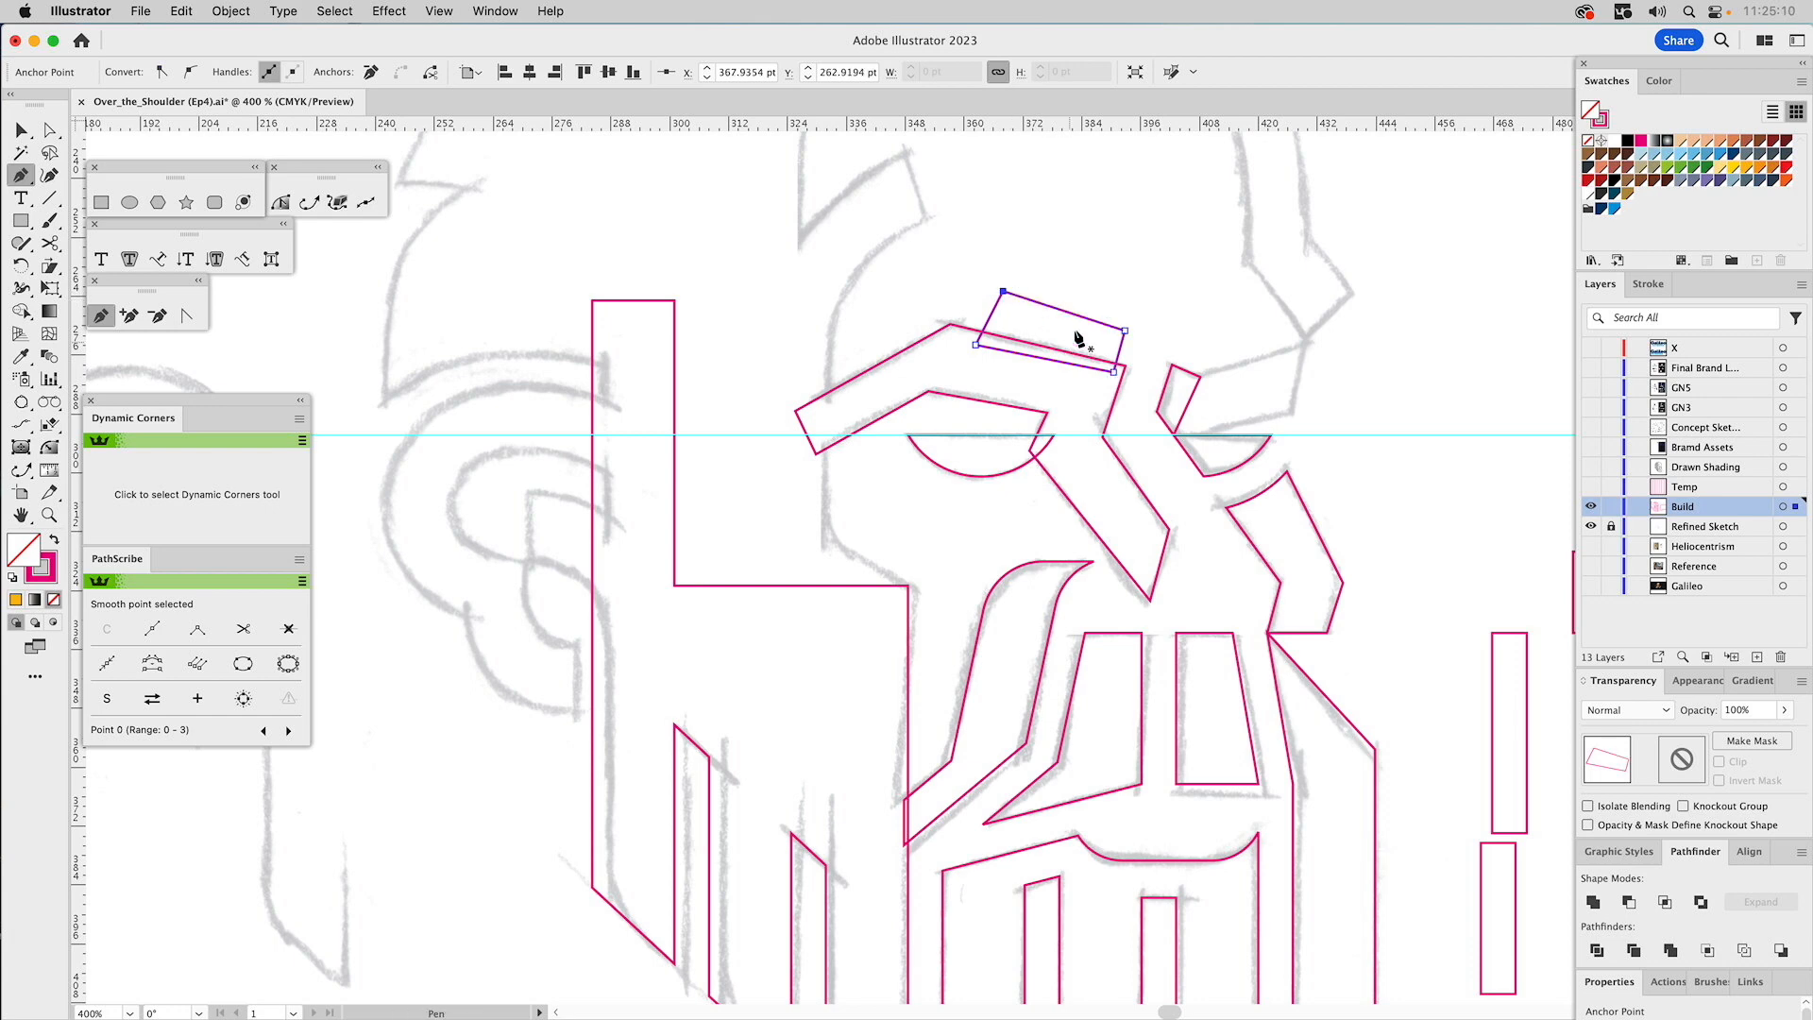
Trim the four-sided shape along the brow's upper edge and move it down so its corner meets the brow's lower inner corner.
key("v")
left_click(1039, 347)
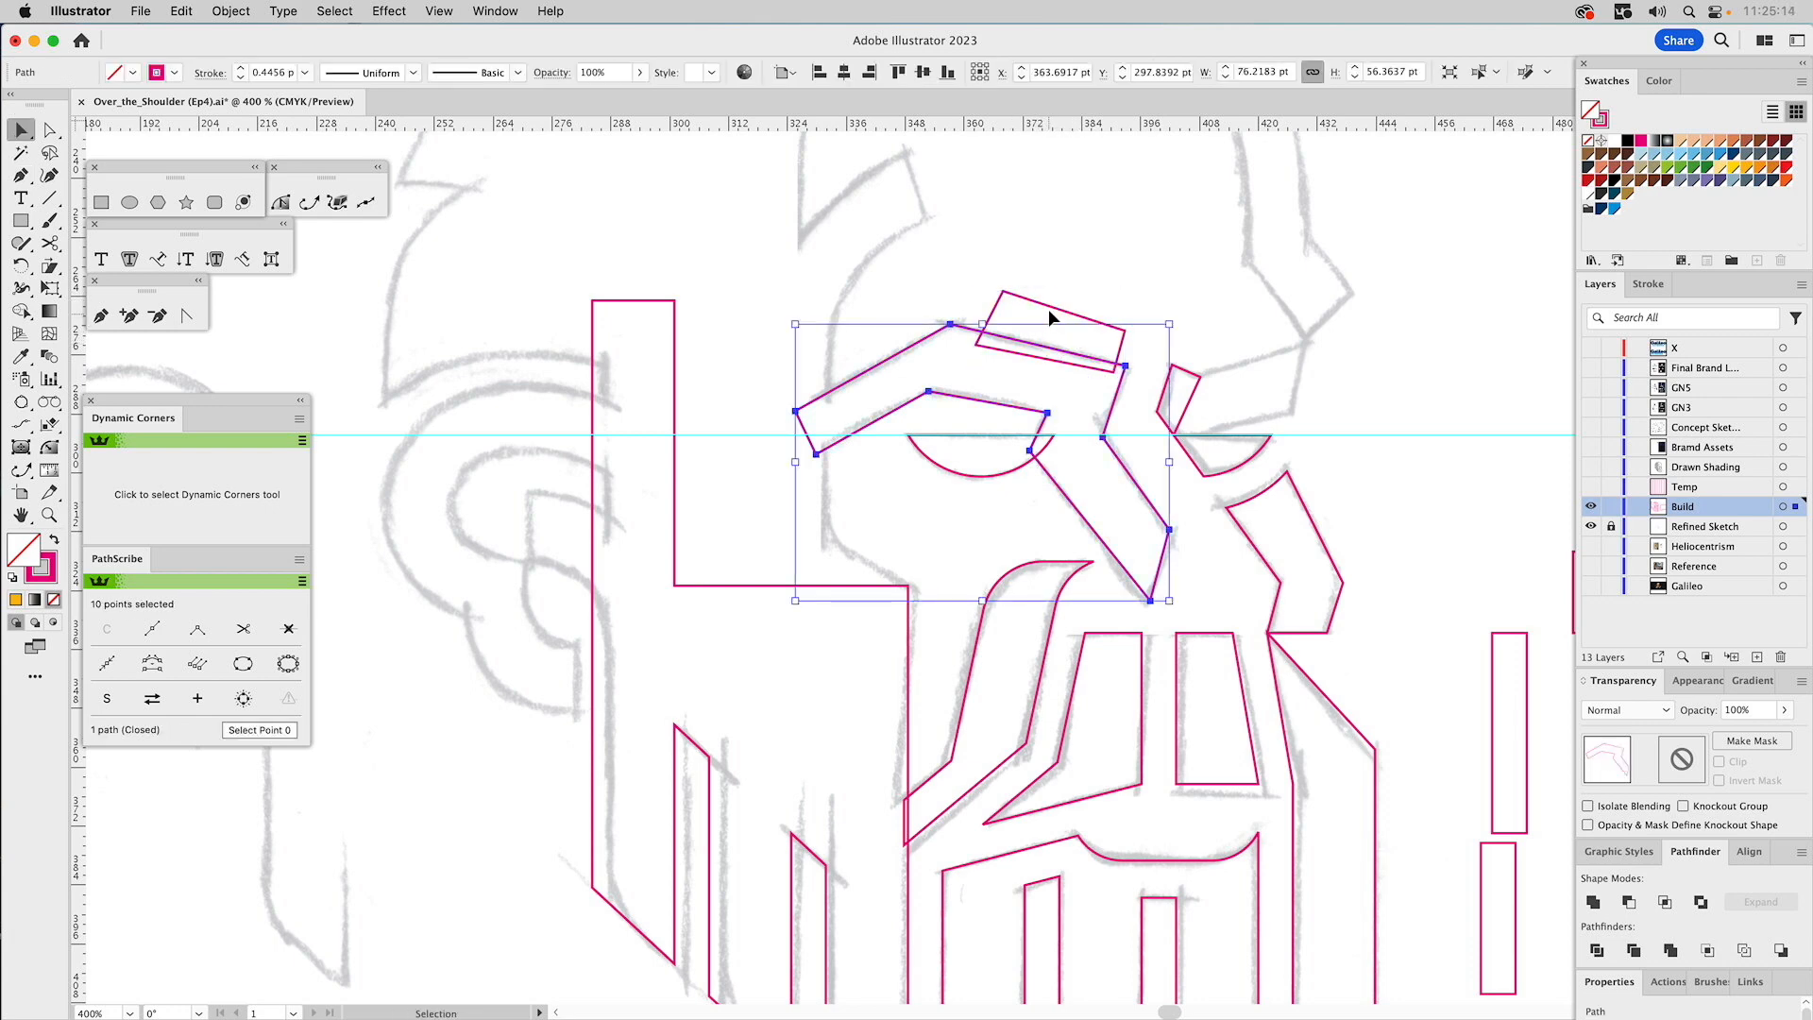
left_click(1051, 308)
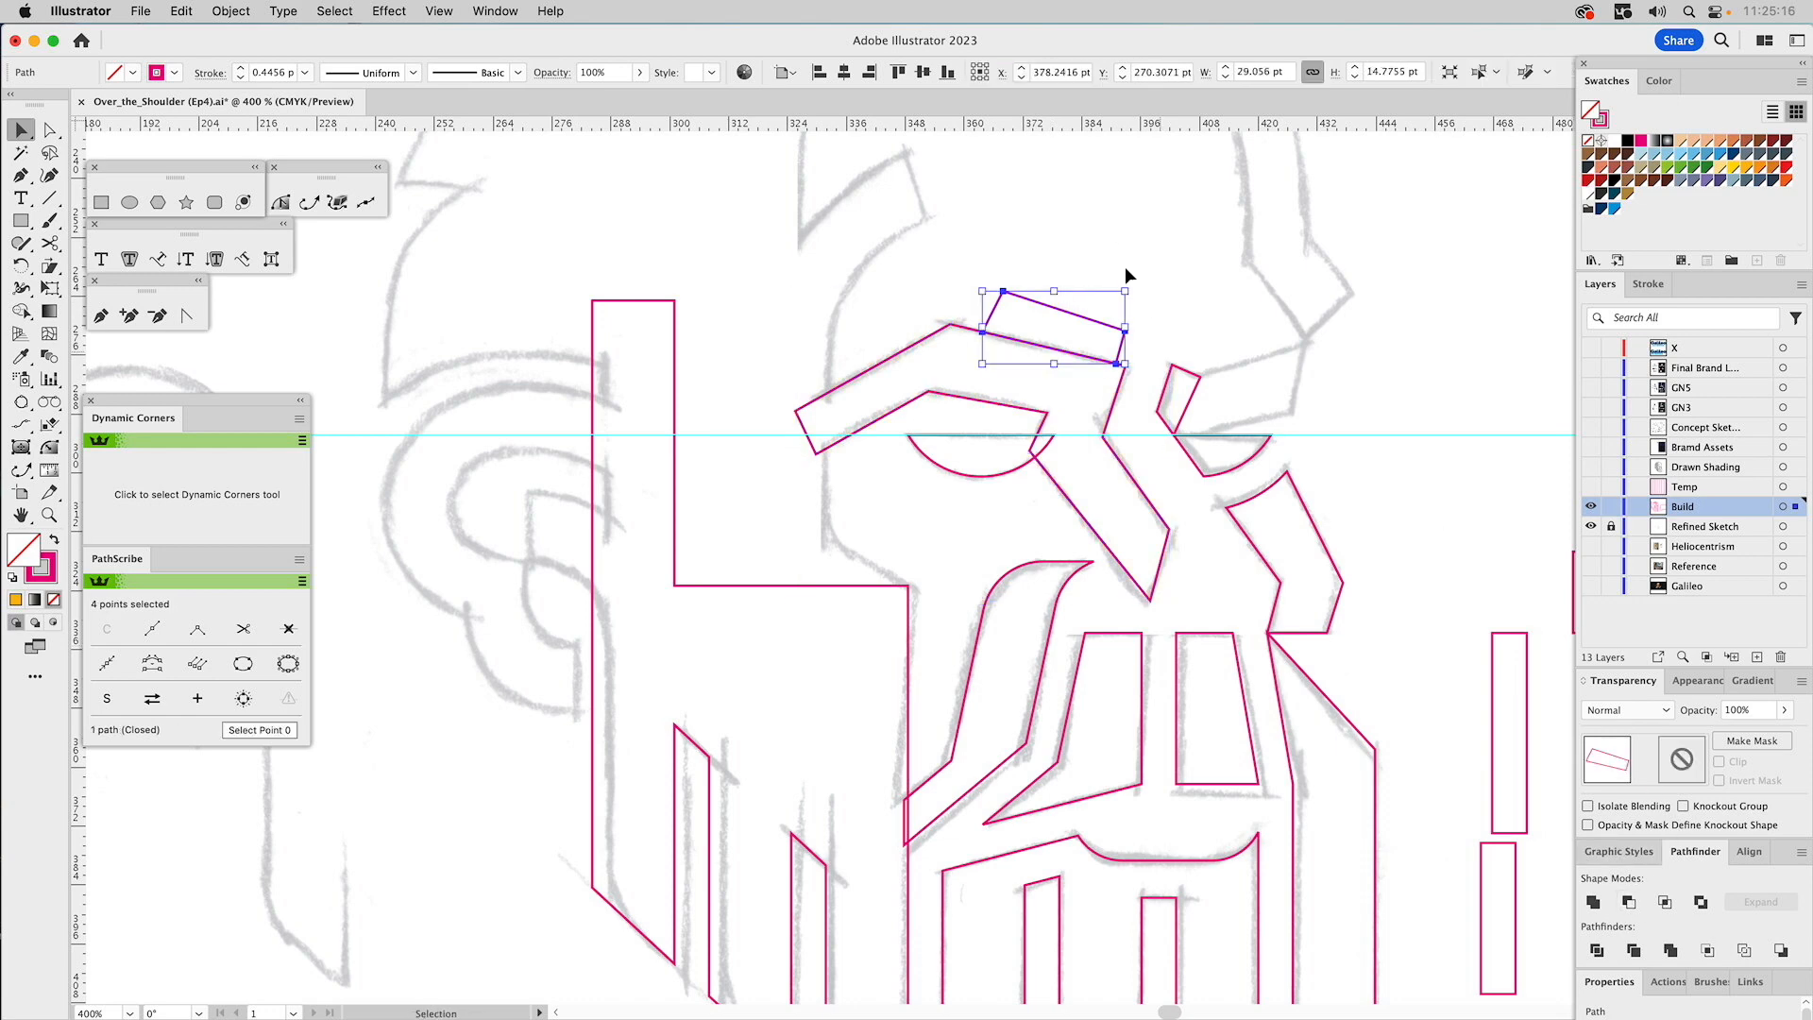
key("a")
left_click_drag(1117, 364, 1051, 413)
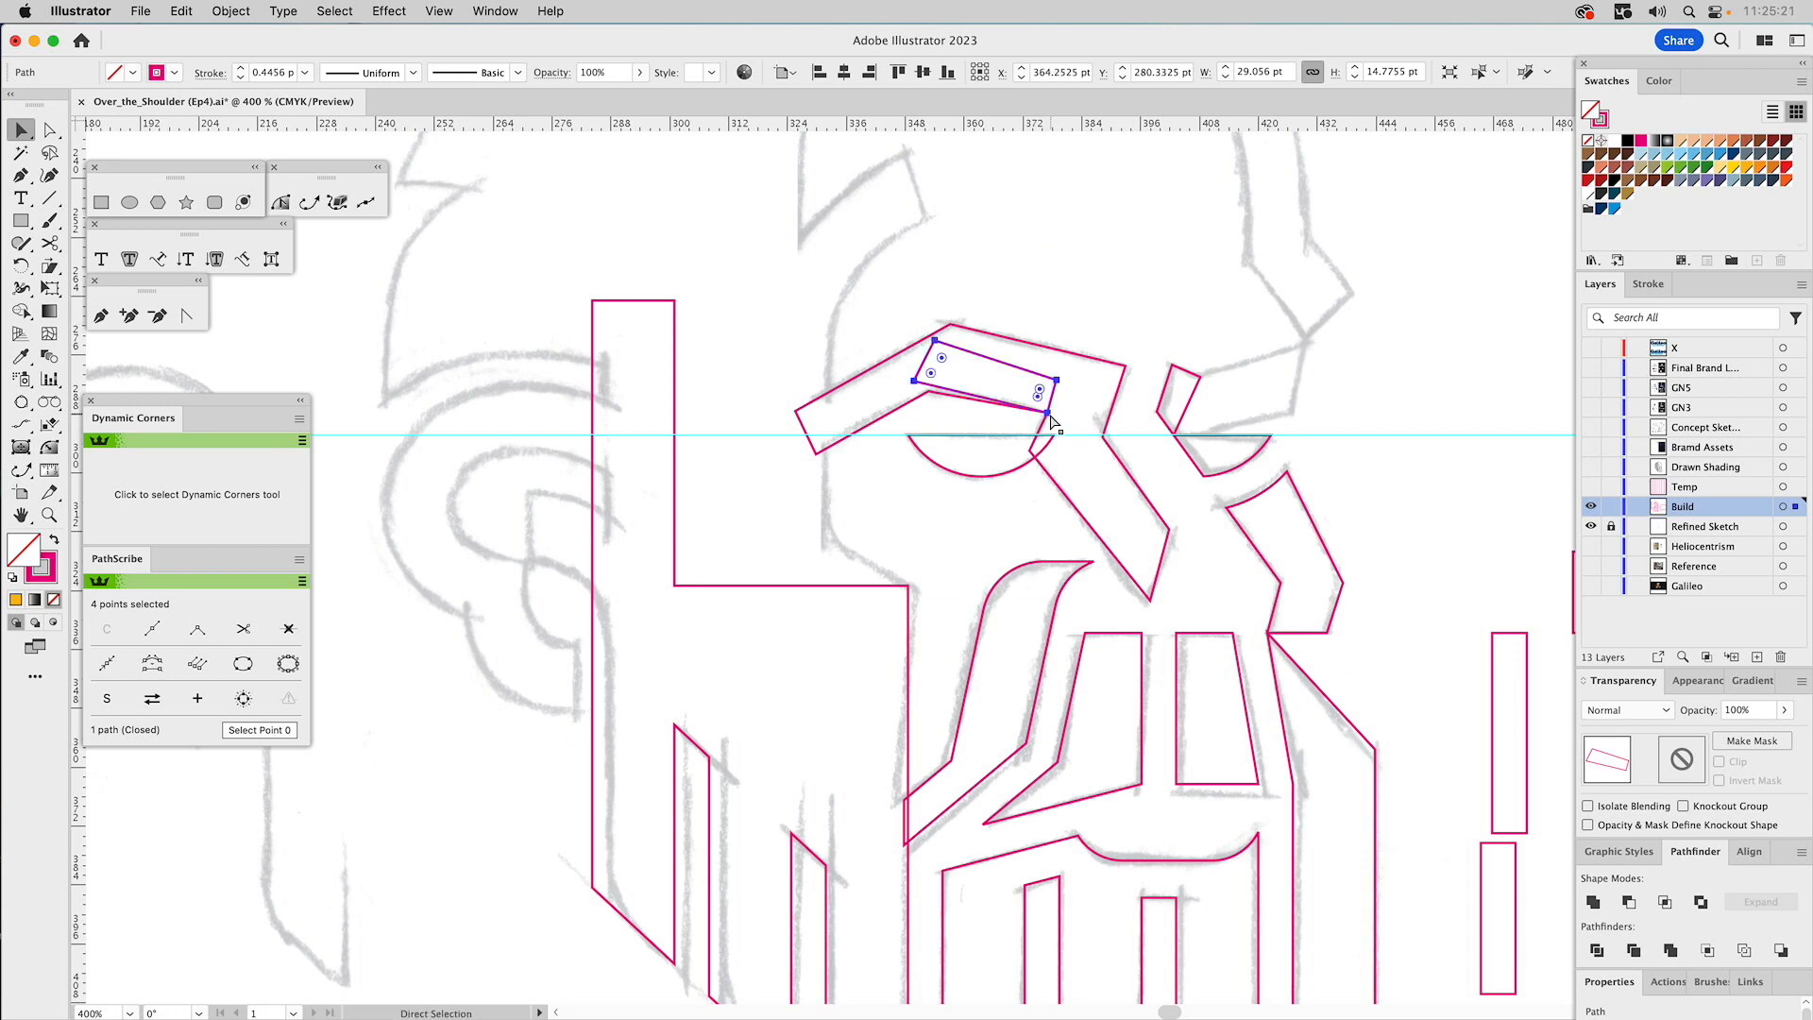
Extend the brow's lower outer edge up into the four-sided shape along its own angle, using an added anchor point, and remove the extra point.
left_click(129, 314)
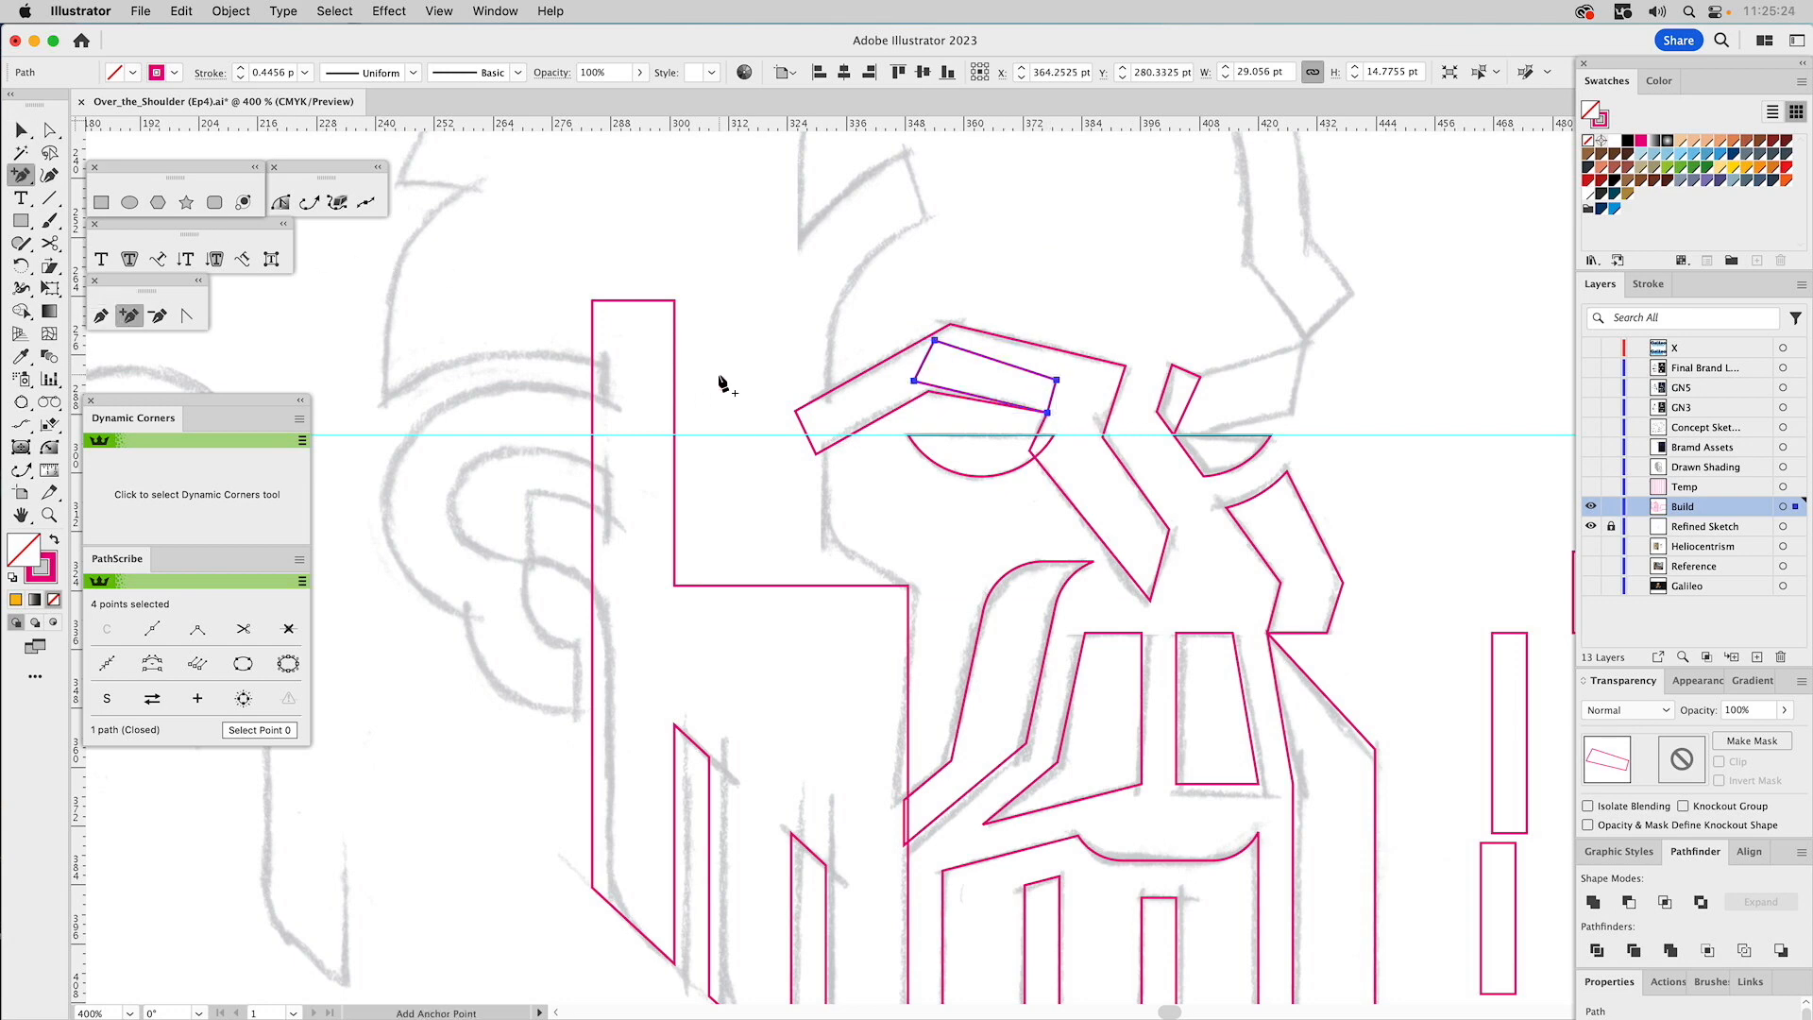
left_click(900, 408)
key("a")
left_click(930, 392, "shift")
left_click_drag(904, 411, 933, 401)
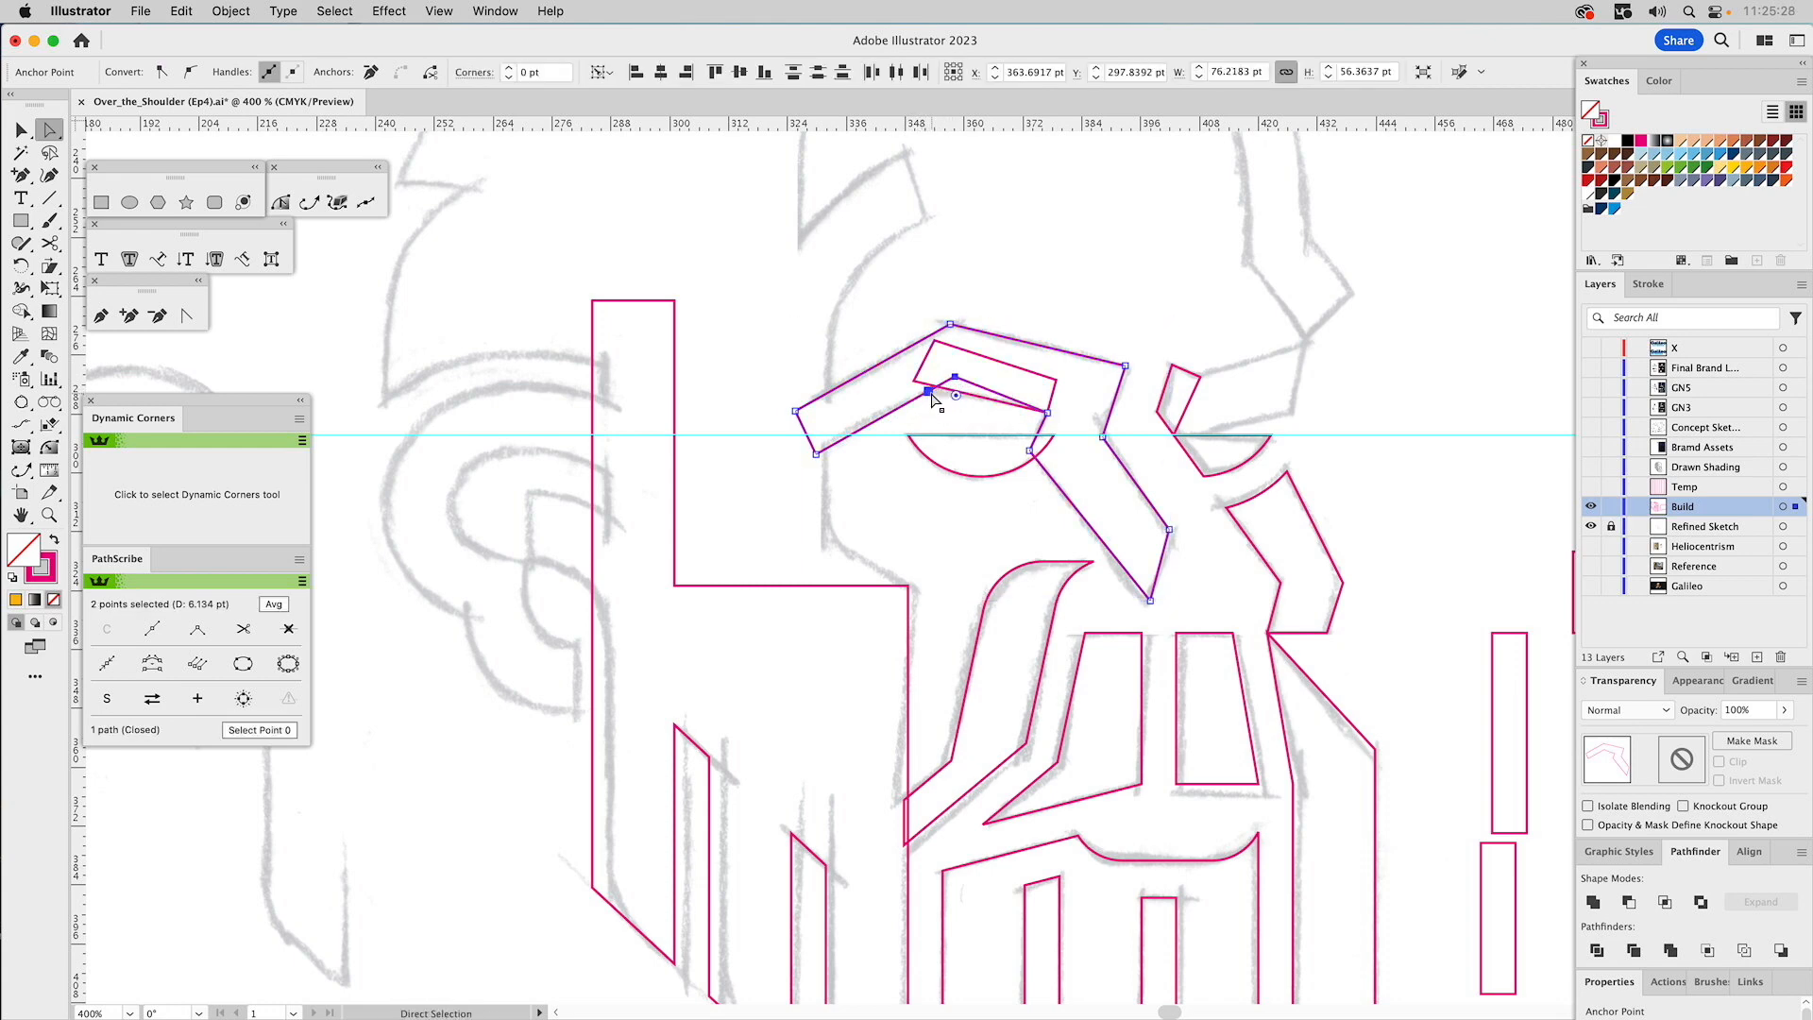
left_click(955, 377, "shift")
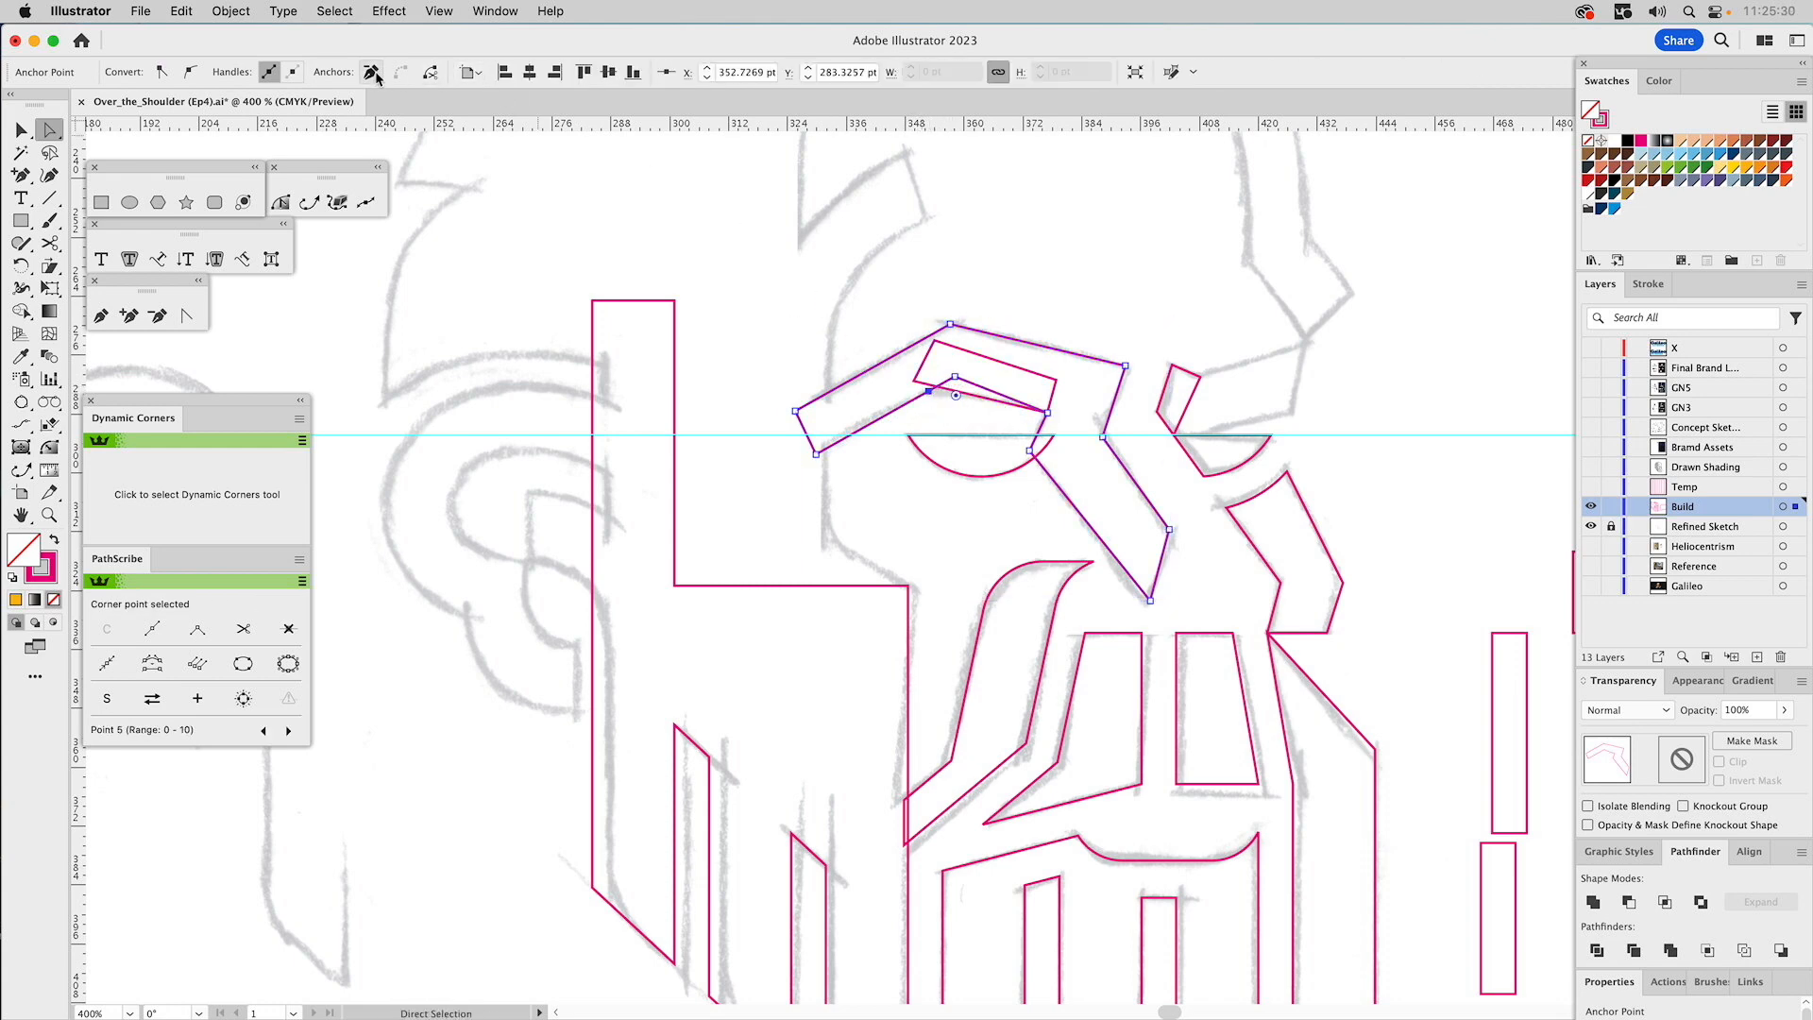
left_click(1122, 259)
Unite the four-sided shape with the brow so the brow's lower inner edge runs parallel to its upper edge.
key("v")
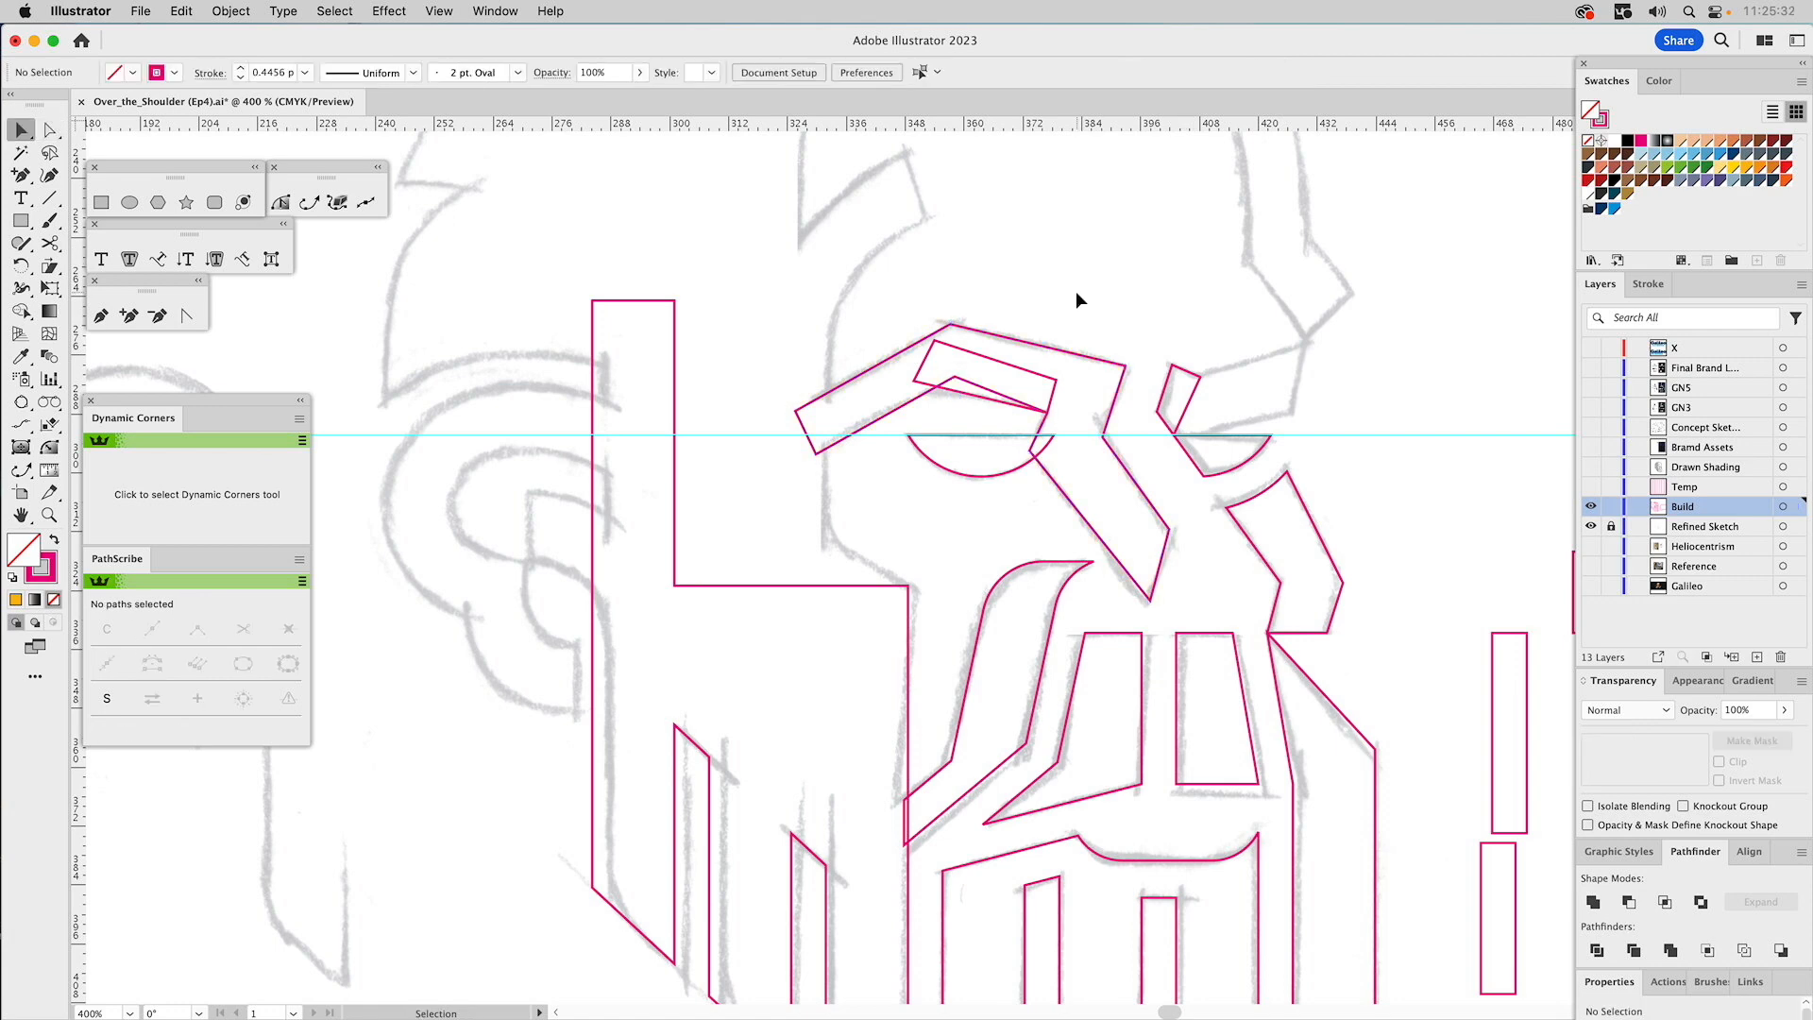
left_click_drag(979, 387, 981, 389)
left_click(1593, 902)
left_click(1496, 378)
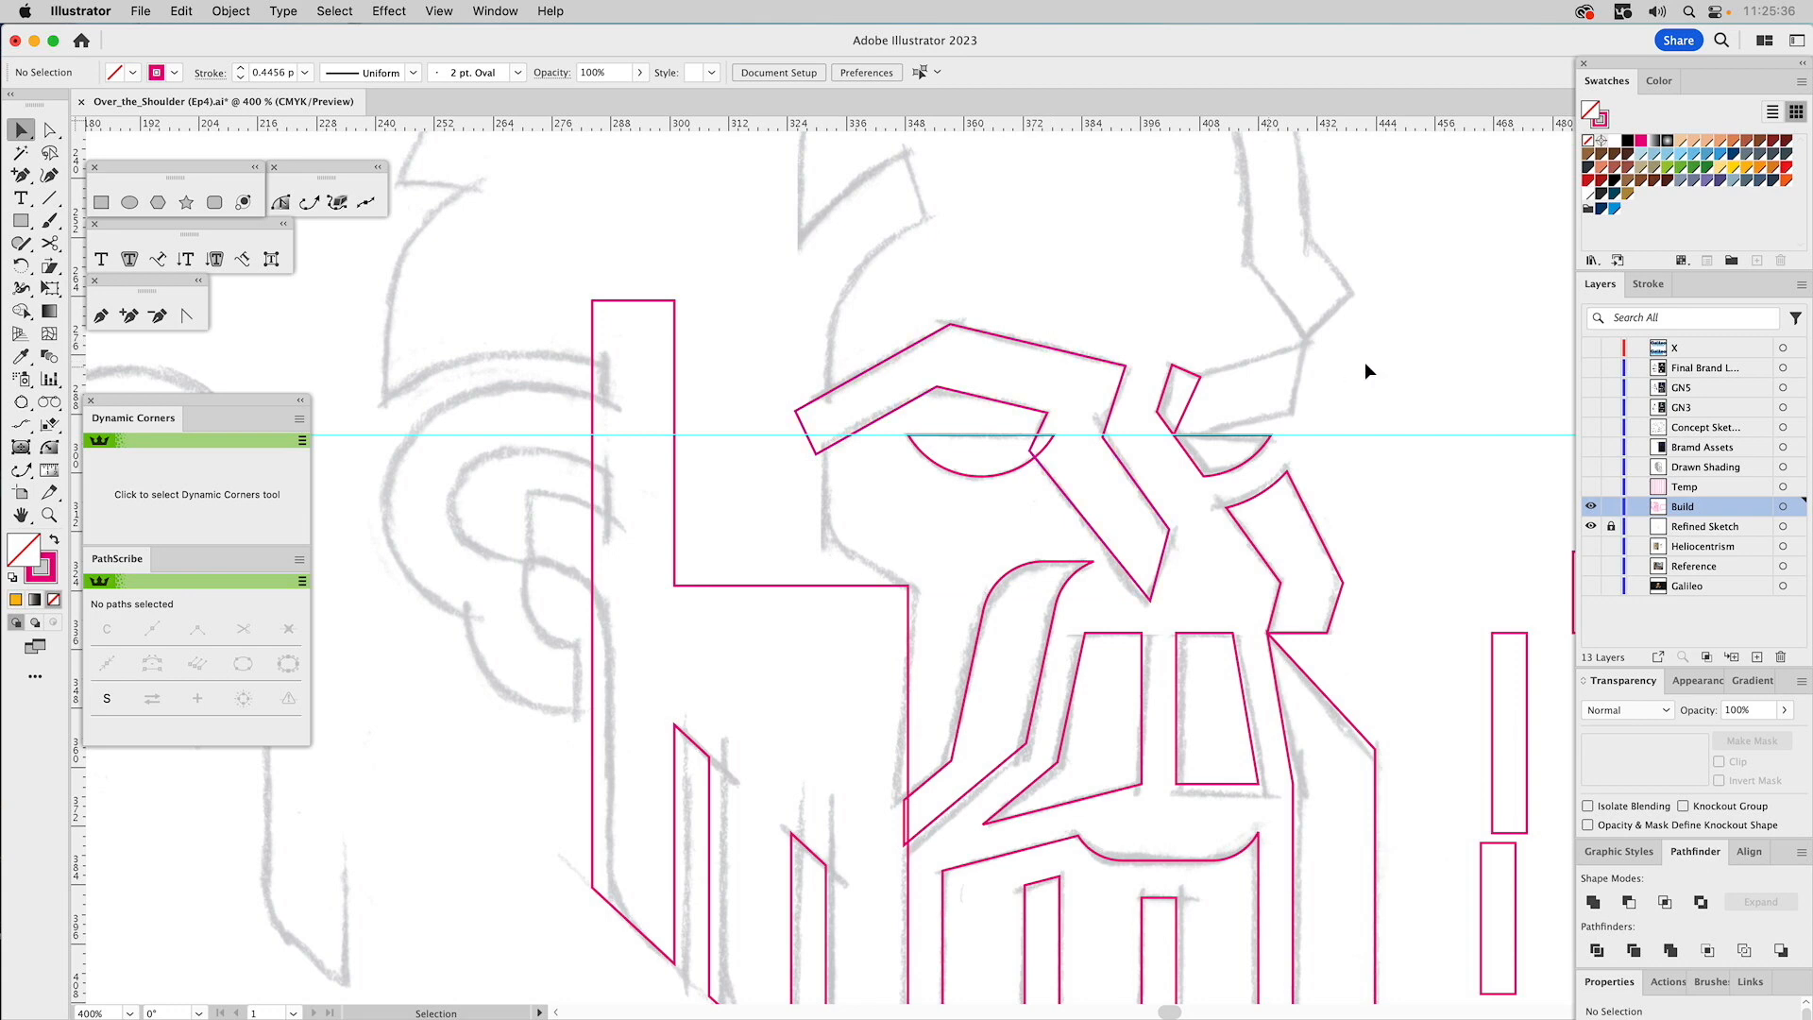
scroll(1421, 373, "right", 5)
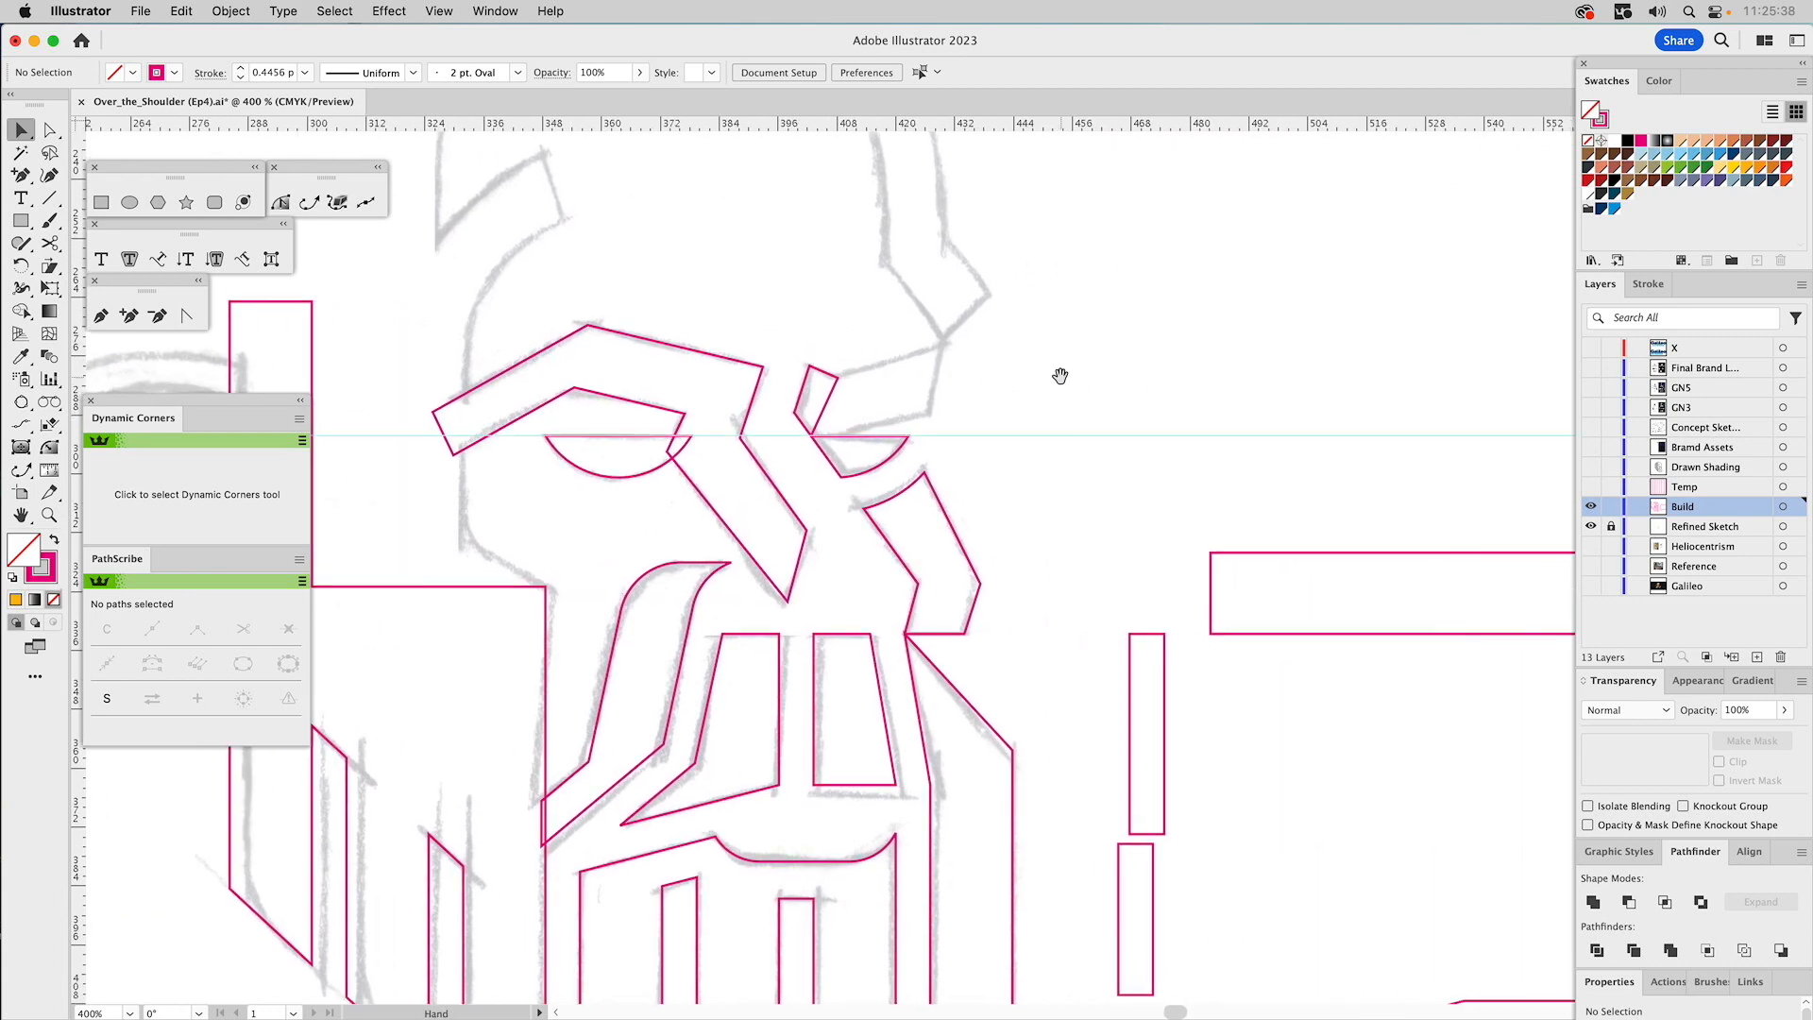
Duplicate the completed brow into the empty area beside the face and delete the copy's two outer end points.
left_click(677, 349)
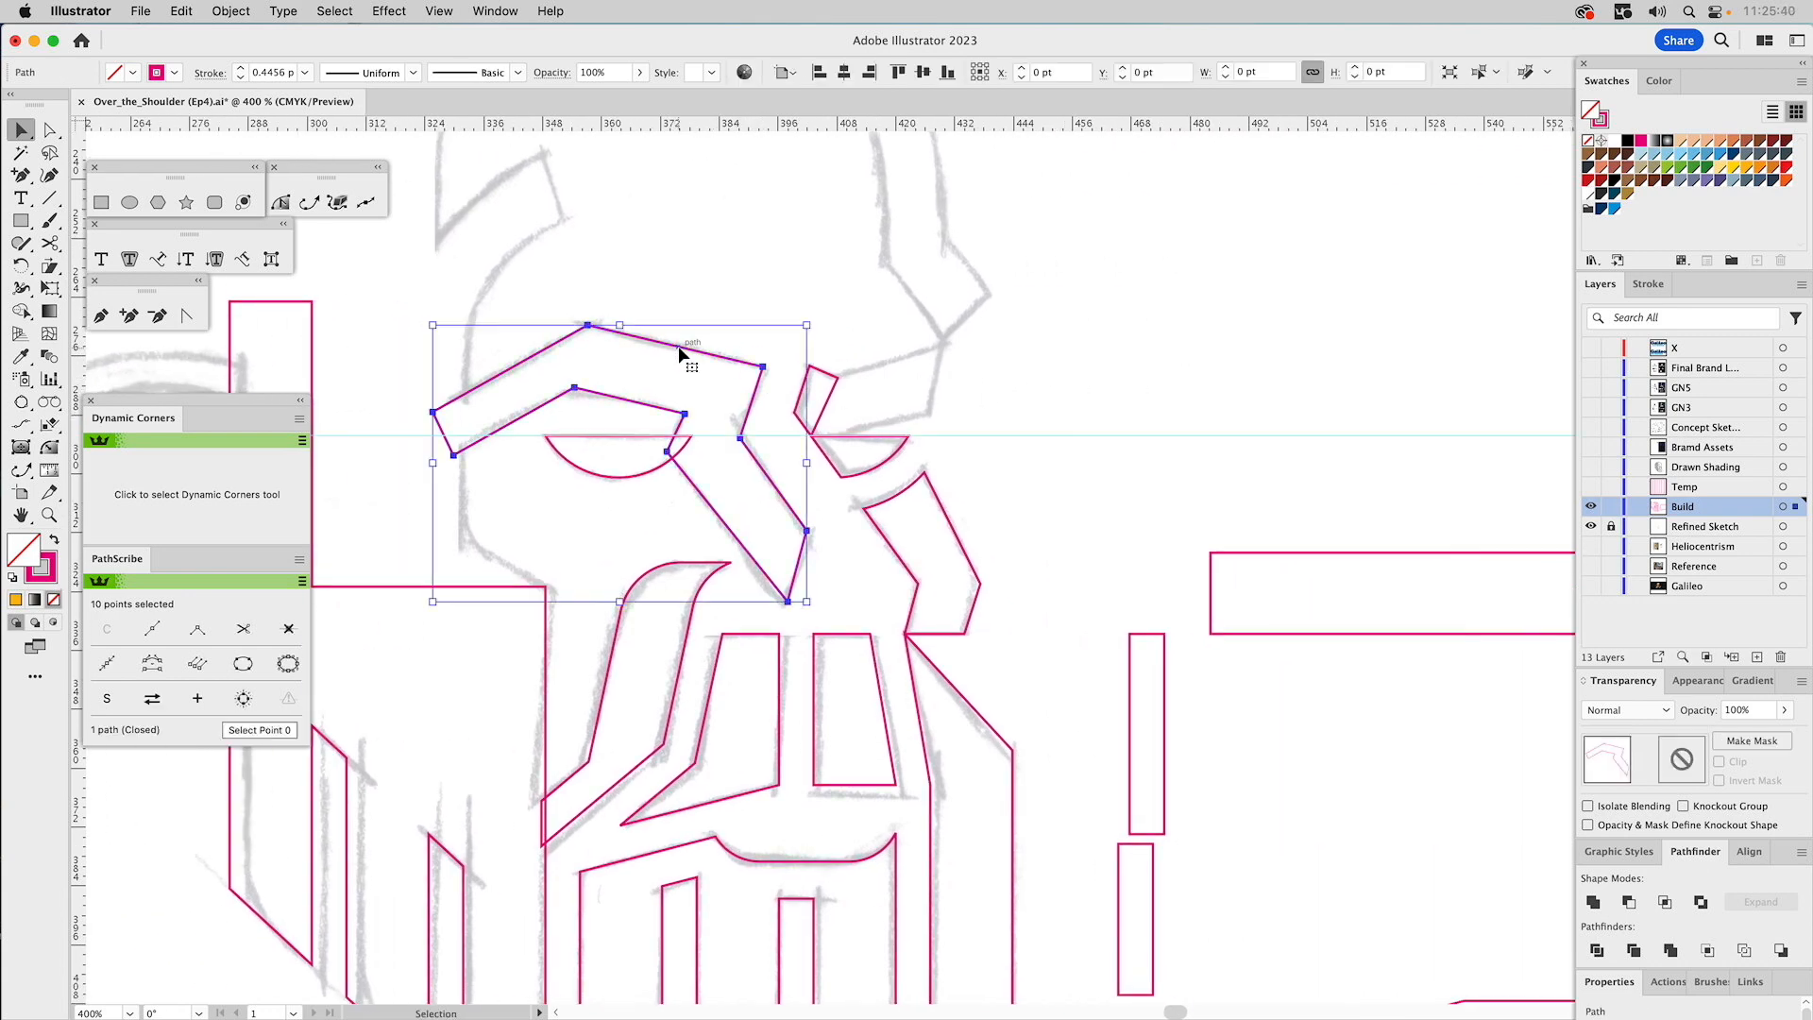
left_click_drag(678, 348, 1212, 355, "alt")
key("a")
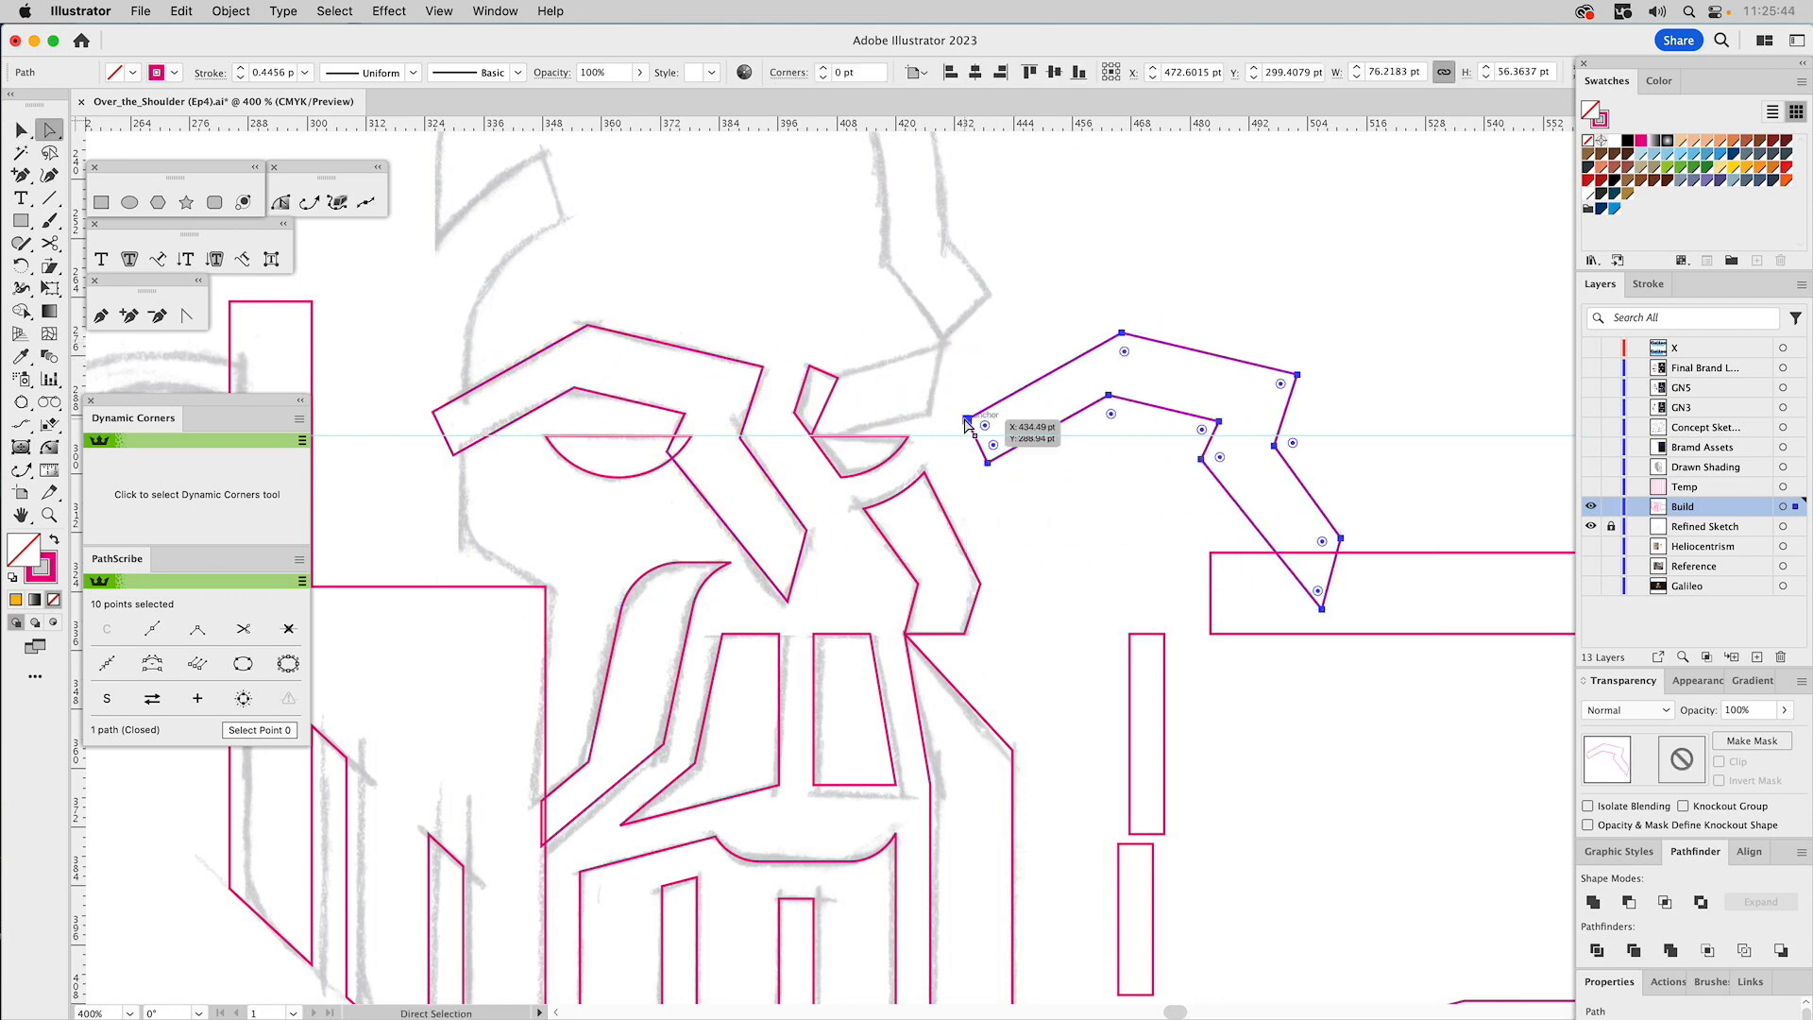
left_click(966, 420)
left_click(987, 462, "shift")
left_click(371, 71)
left_click(1184, 337)
Snap the trimmed brow copy to the small nose-bridge shape's upper corner and rotate it to follow the sketched far brow.
key("v")
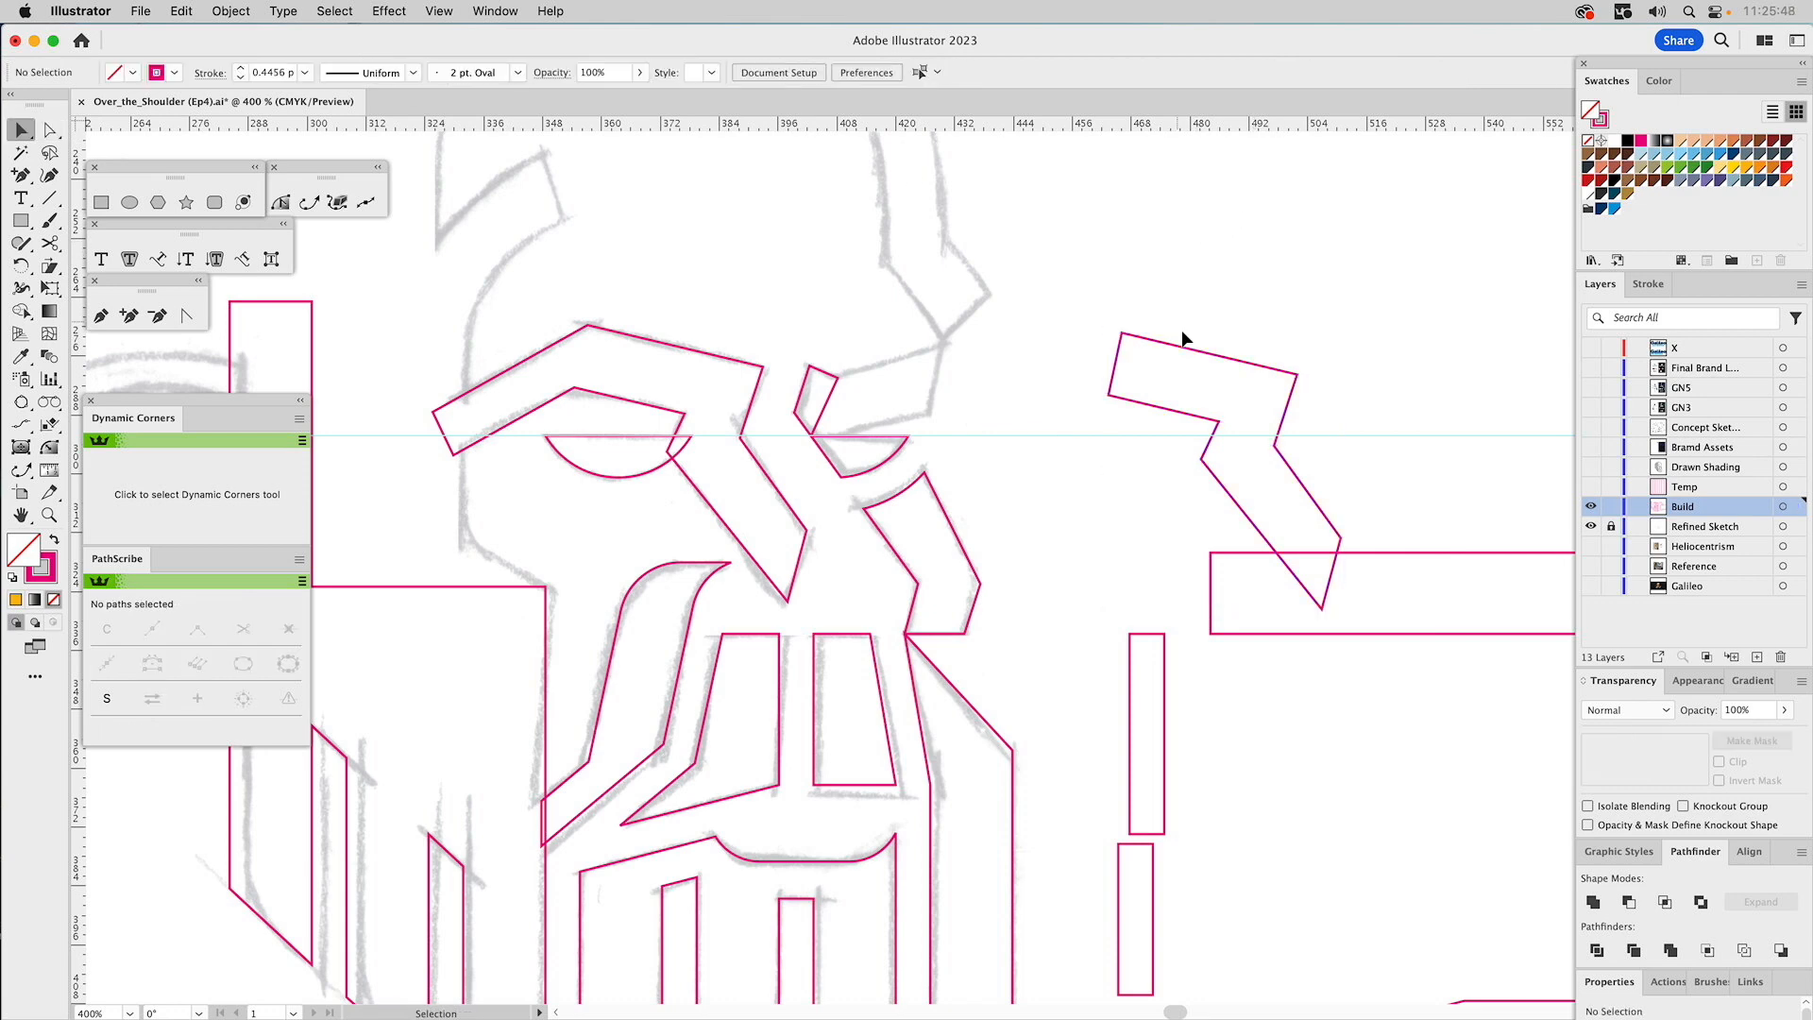
left_click_drag(1122, 335, 831, 382)
key("r")
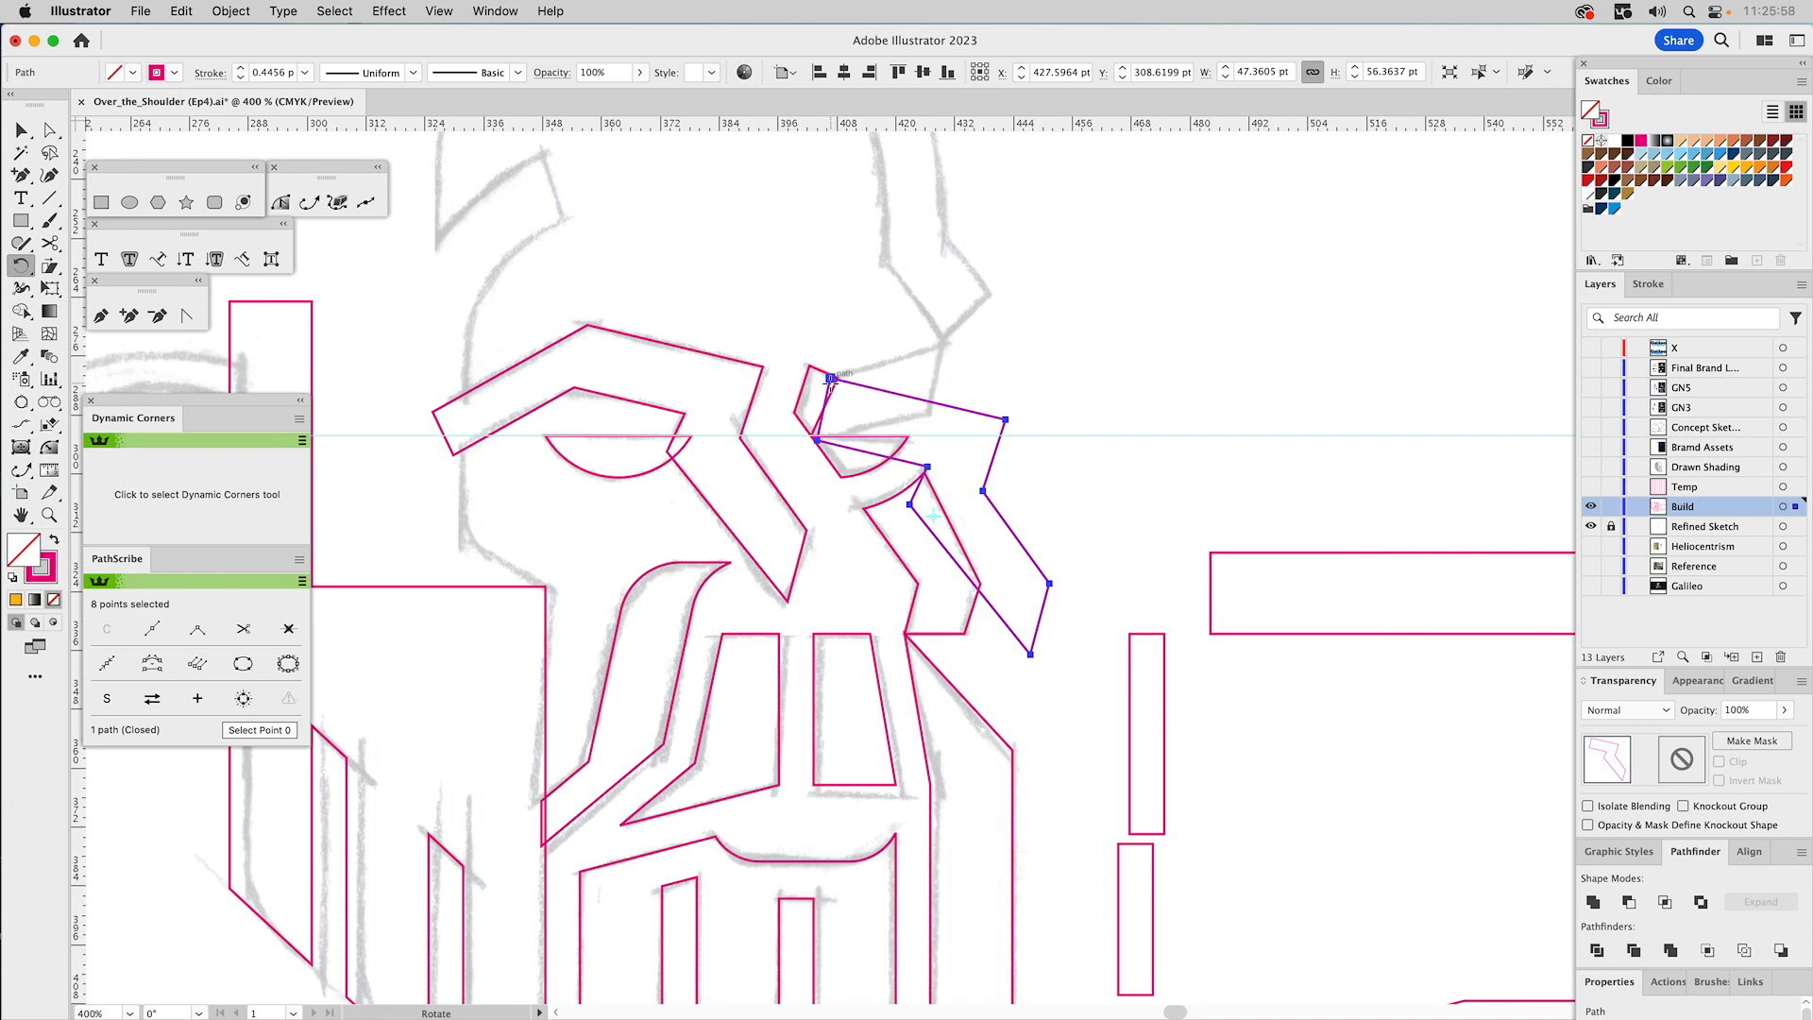
left_click_drag(974, 419, 976, 333)
Shift the lower edge of the rotated brow copy slightly upward by moving its two end points together.
key("a")
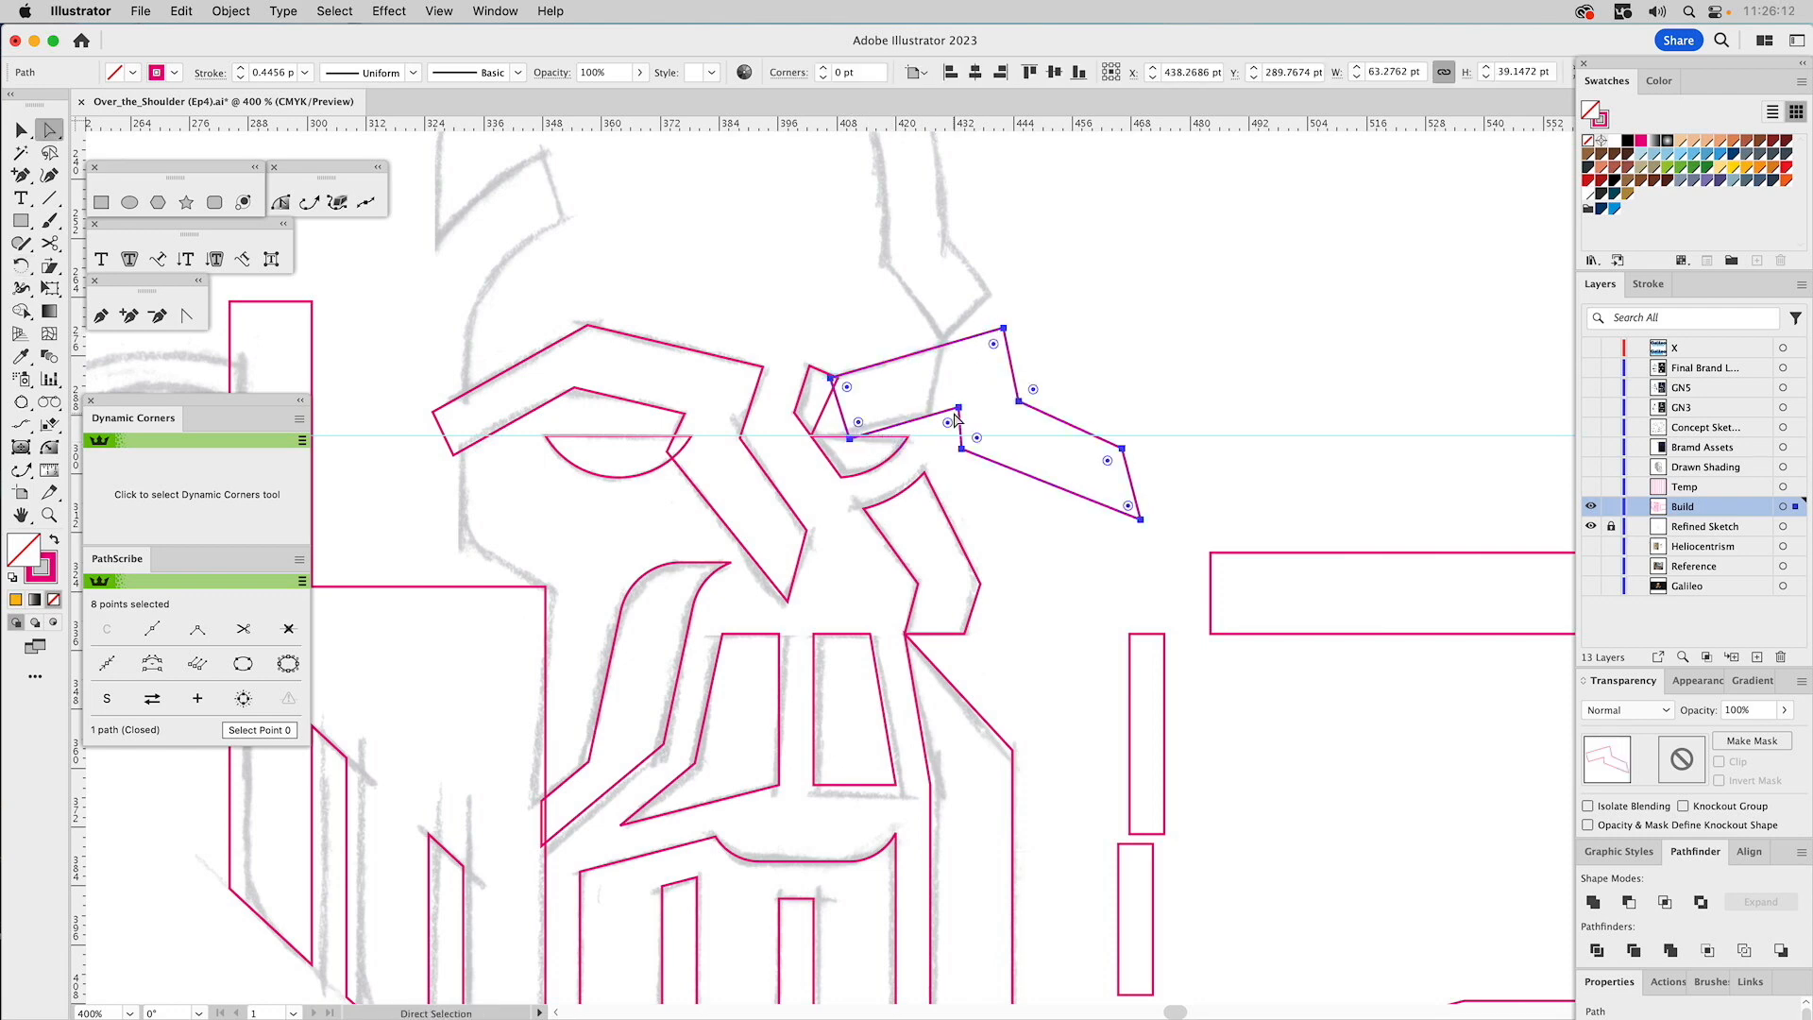
left_click(958, 407)
left_click(849, 440, "shift")
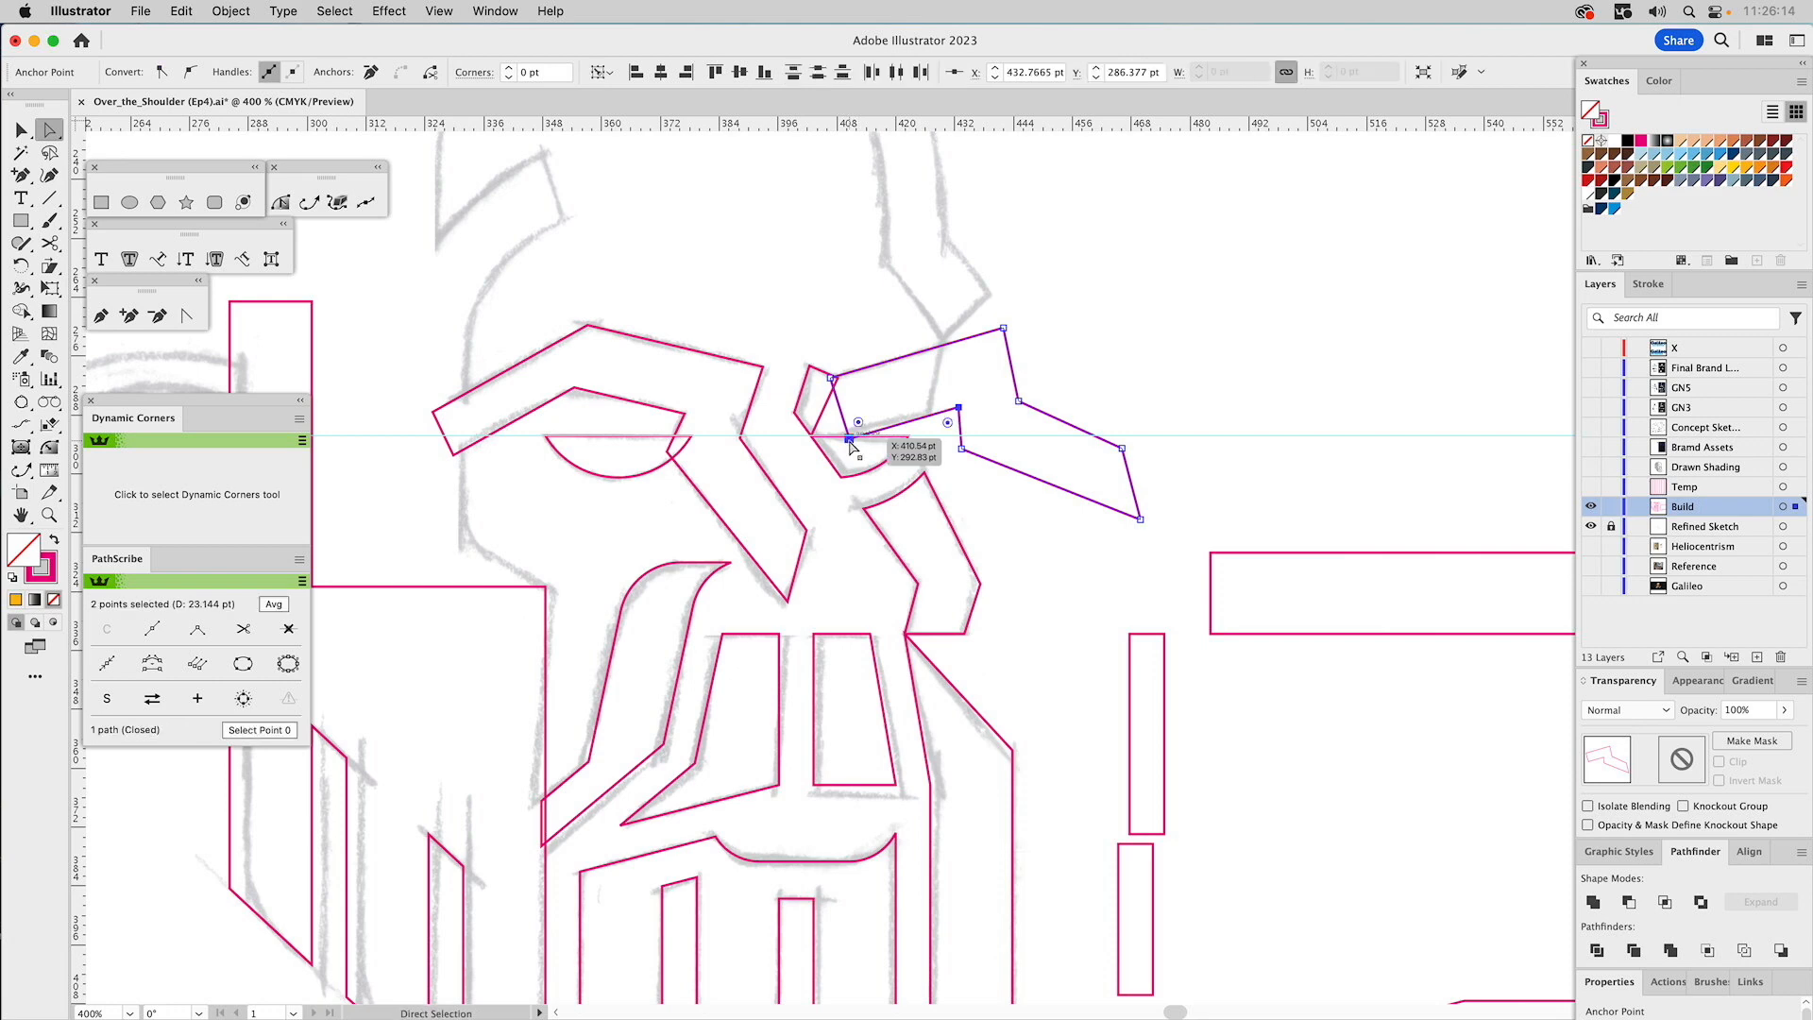
left_click_drag(849, 442, 846, 436)
left_click(659, 337)
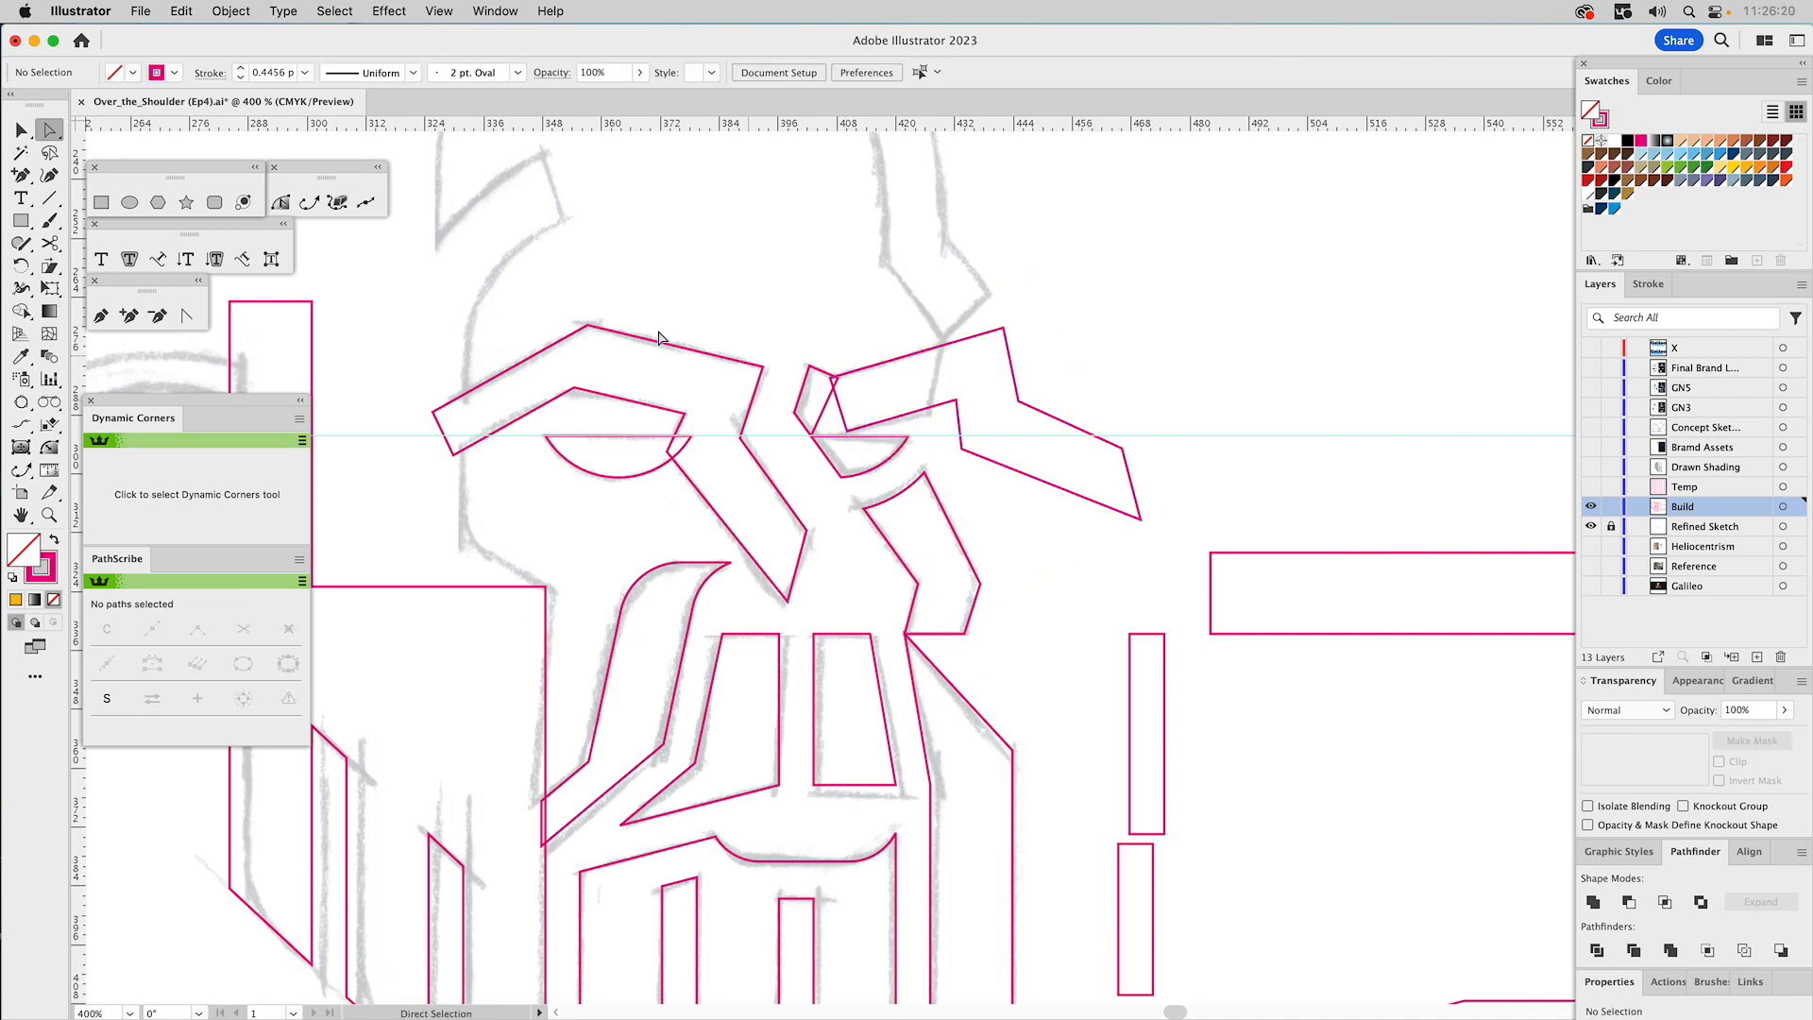
left_click_drag(1247, 386, 1308, 477)
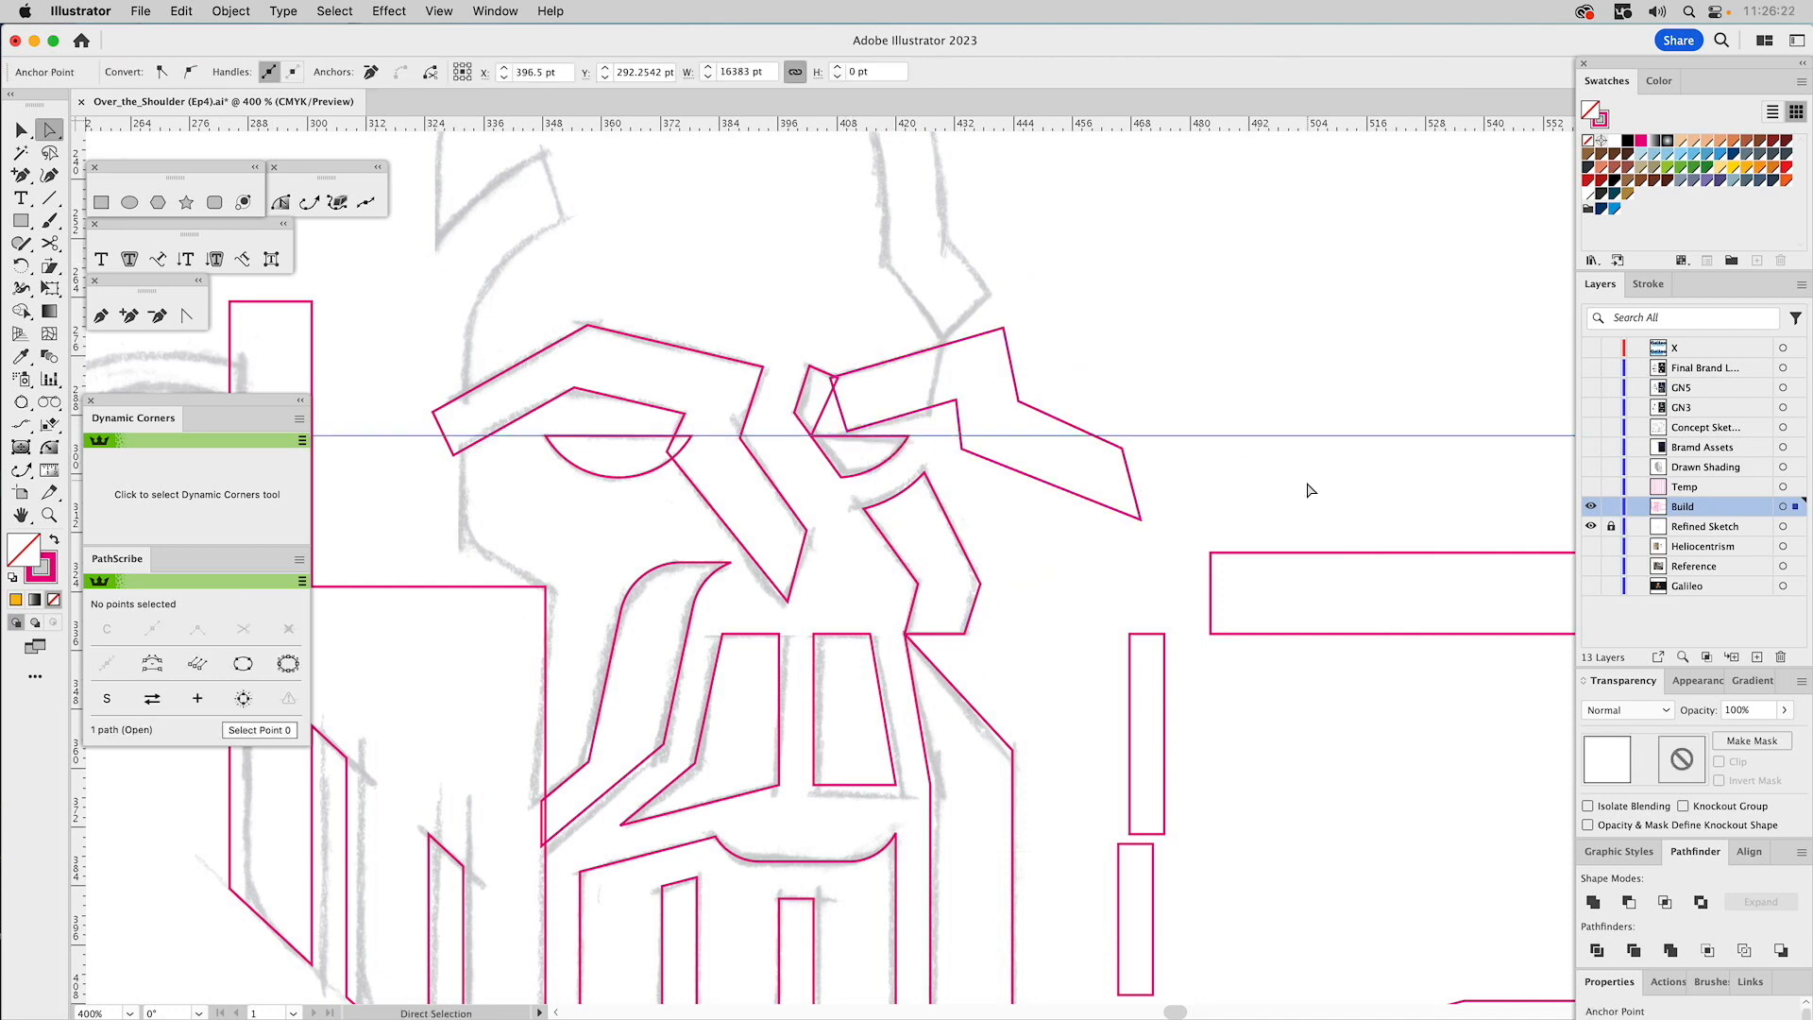
Extend the far brow's lower edge inward along its own angle to the eye's corner with an added anchor point, removing the old corner.
left_click(129, 307)
left_click(881, 423)
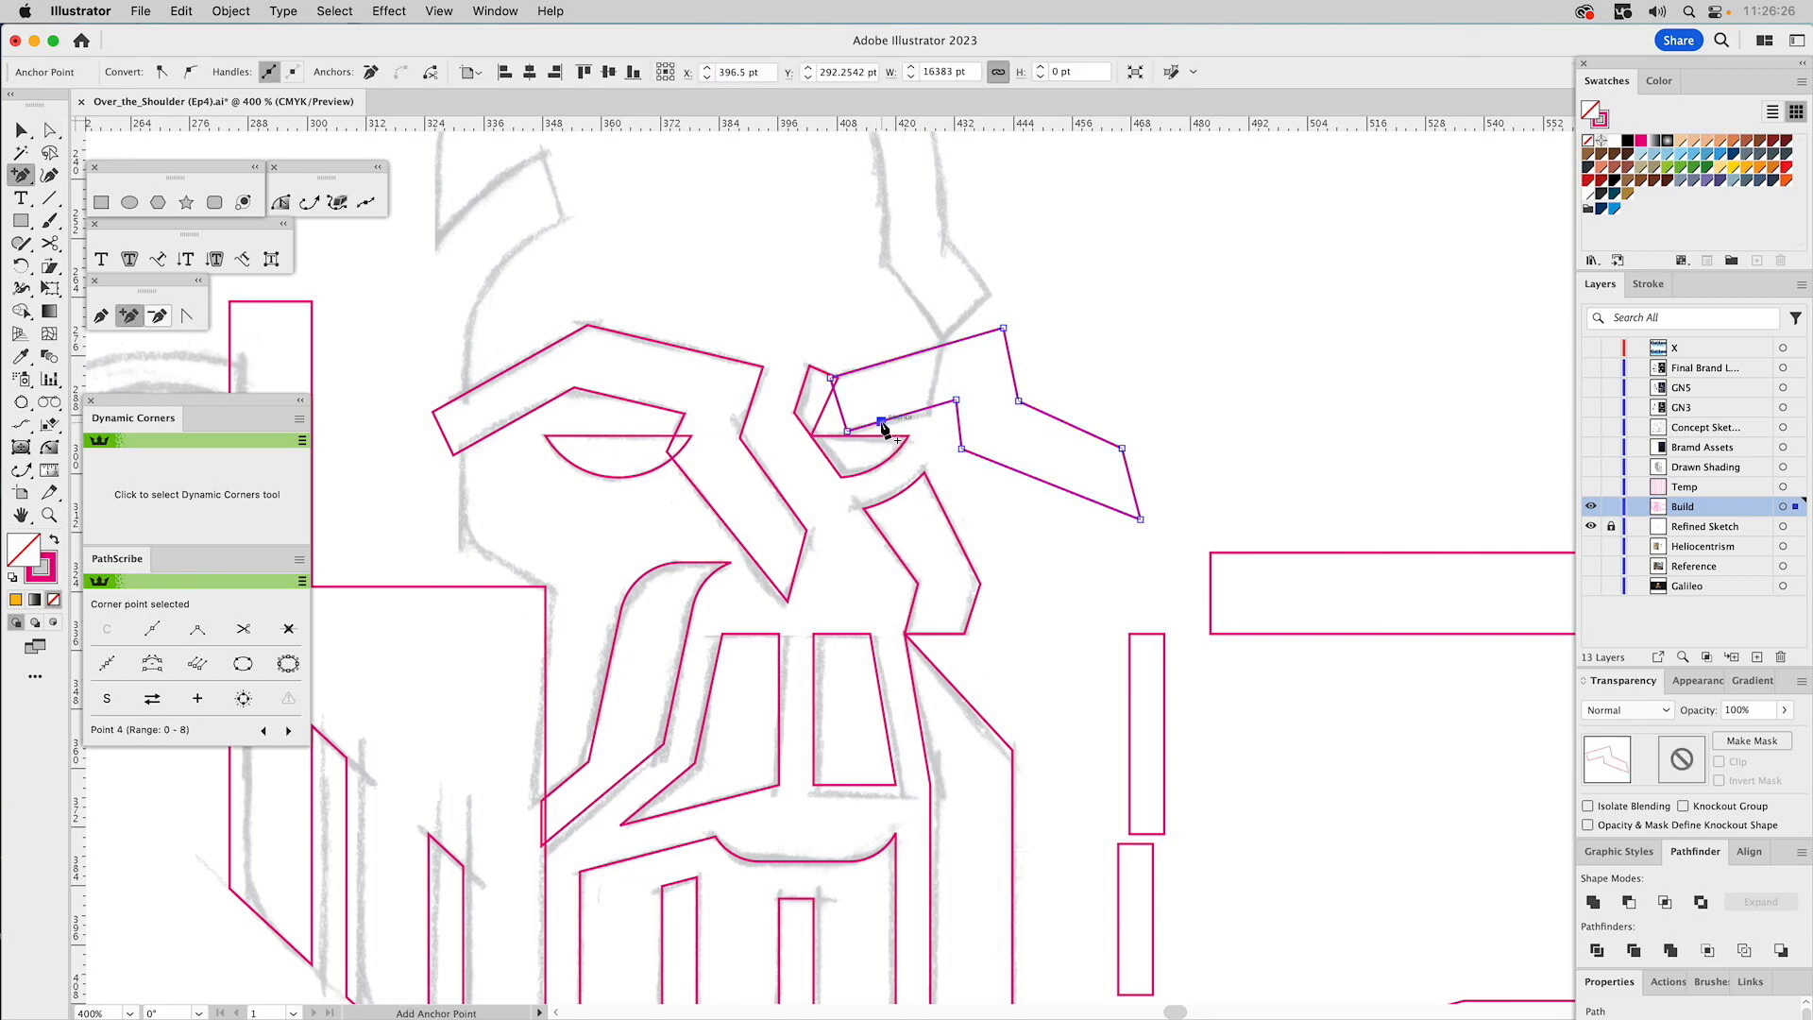
key("a")
left_click_drag(883, 427, 844, 437)
left_click(846, 432)
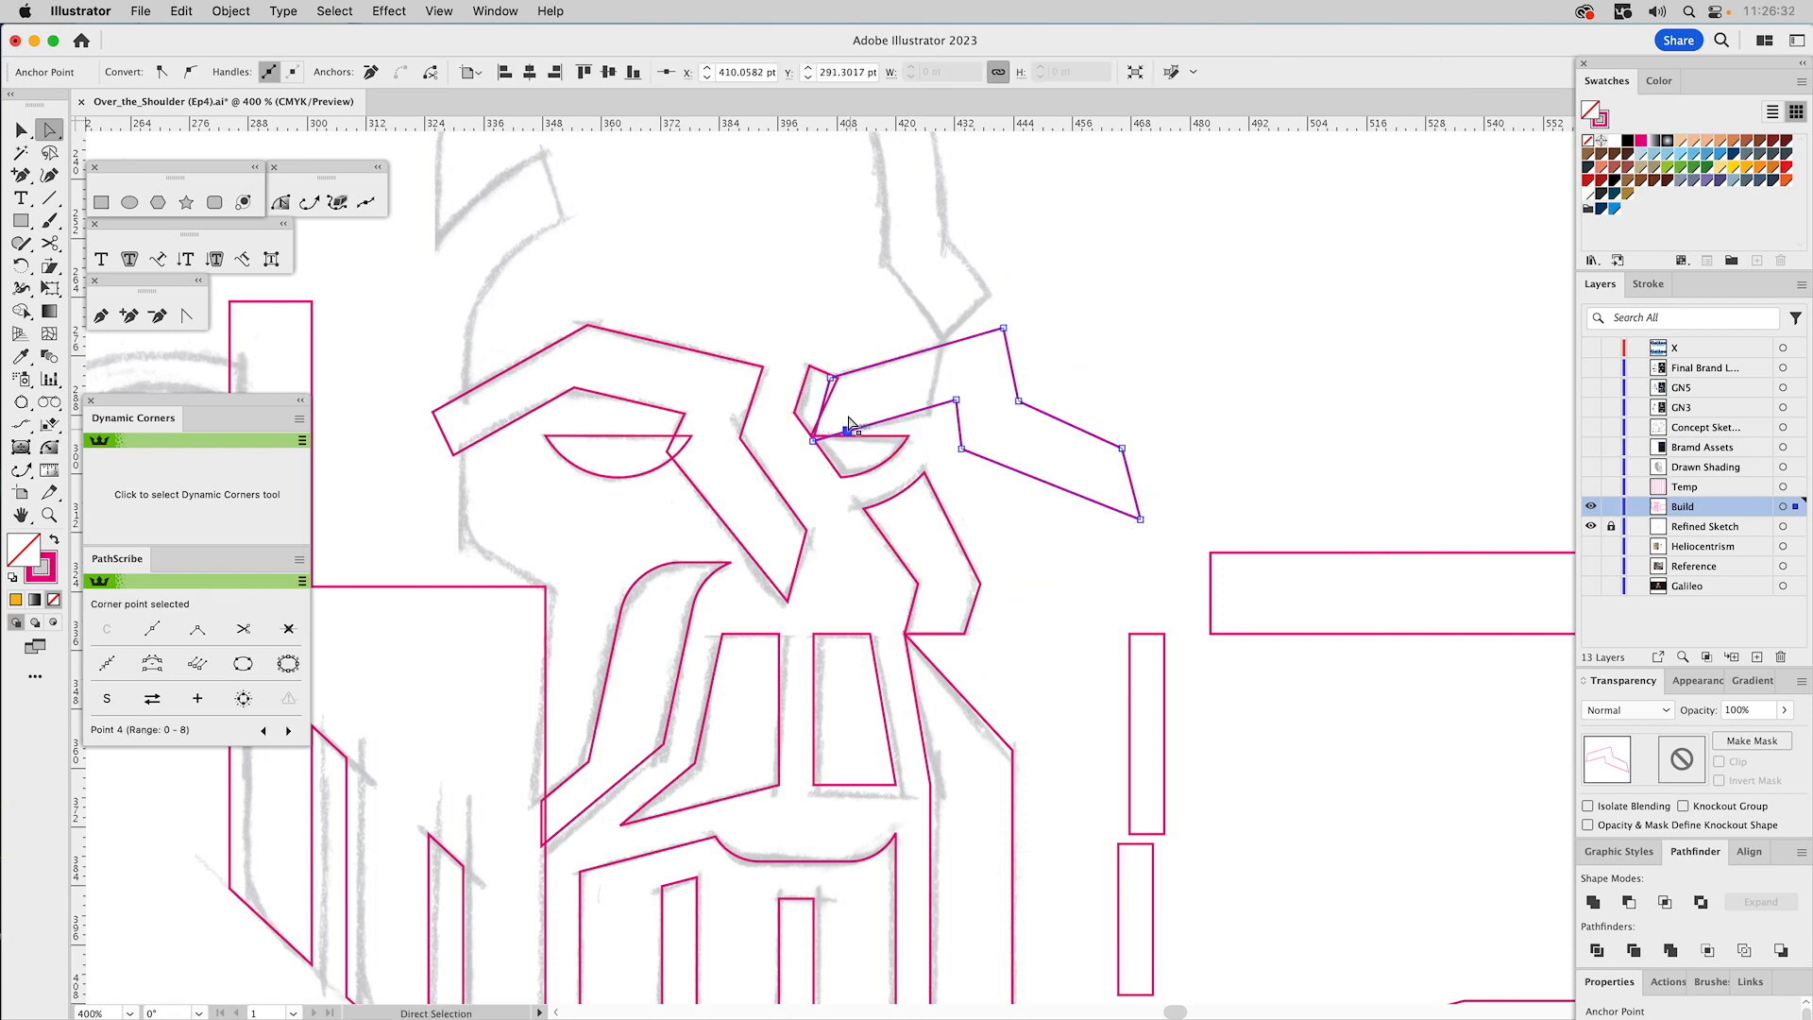
left_click(371, 72)
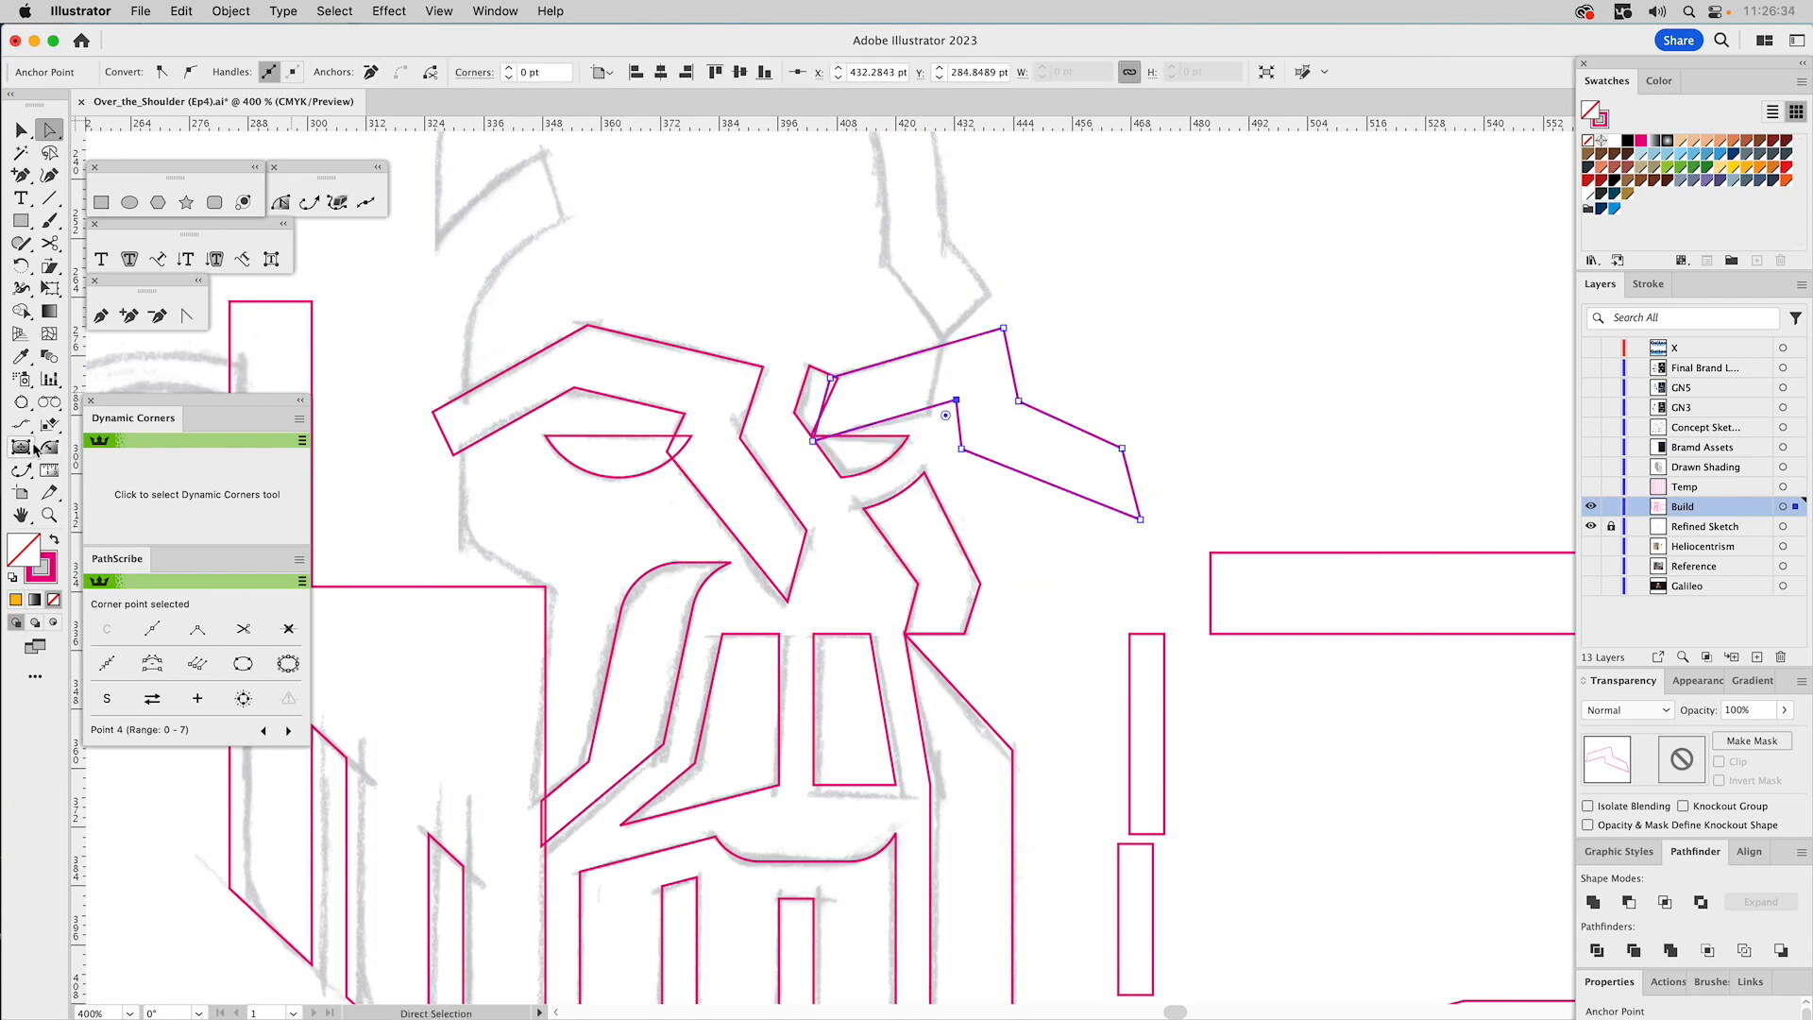
Add two anchor points to the far brow's inner end and position them so it overlaps the nose-bridge and eye shapes where they meet.
left_click(49, 514)
left_click_drag(716, 305, 1004, 566)
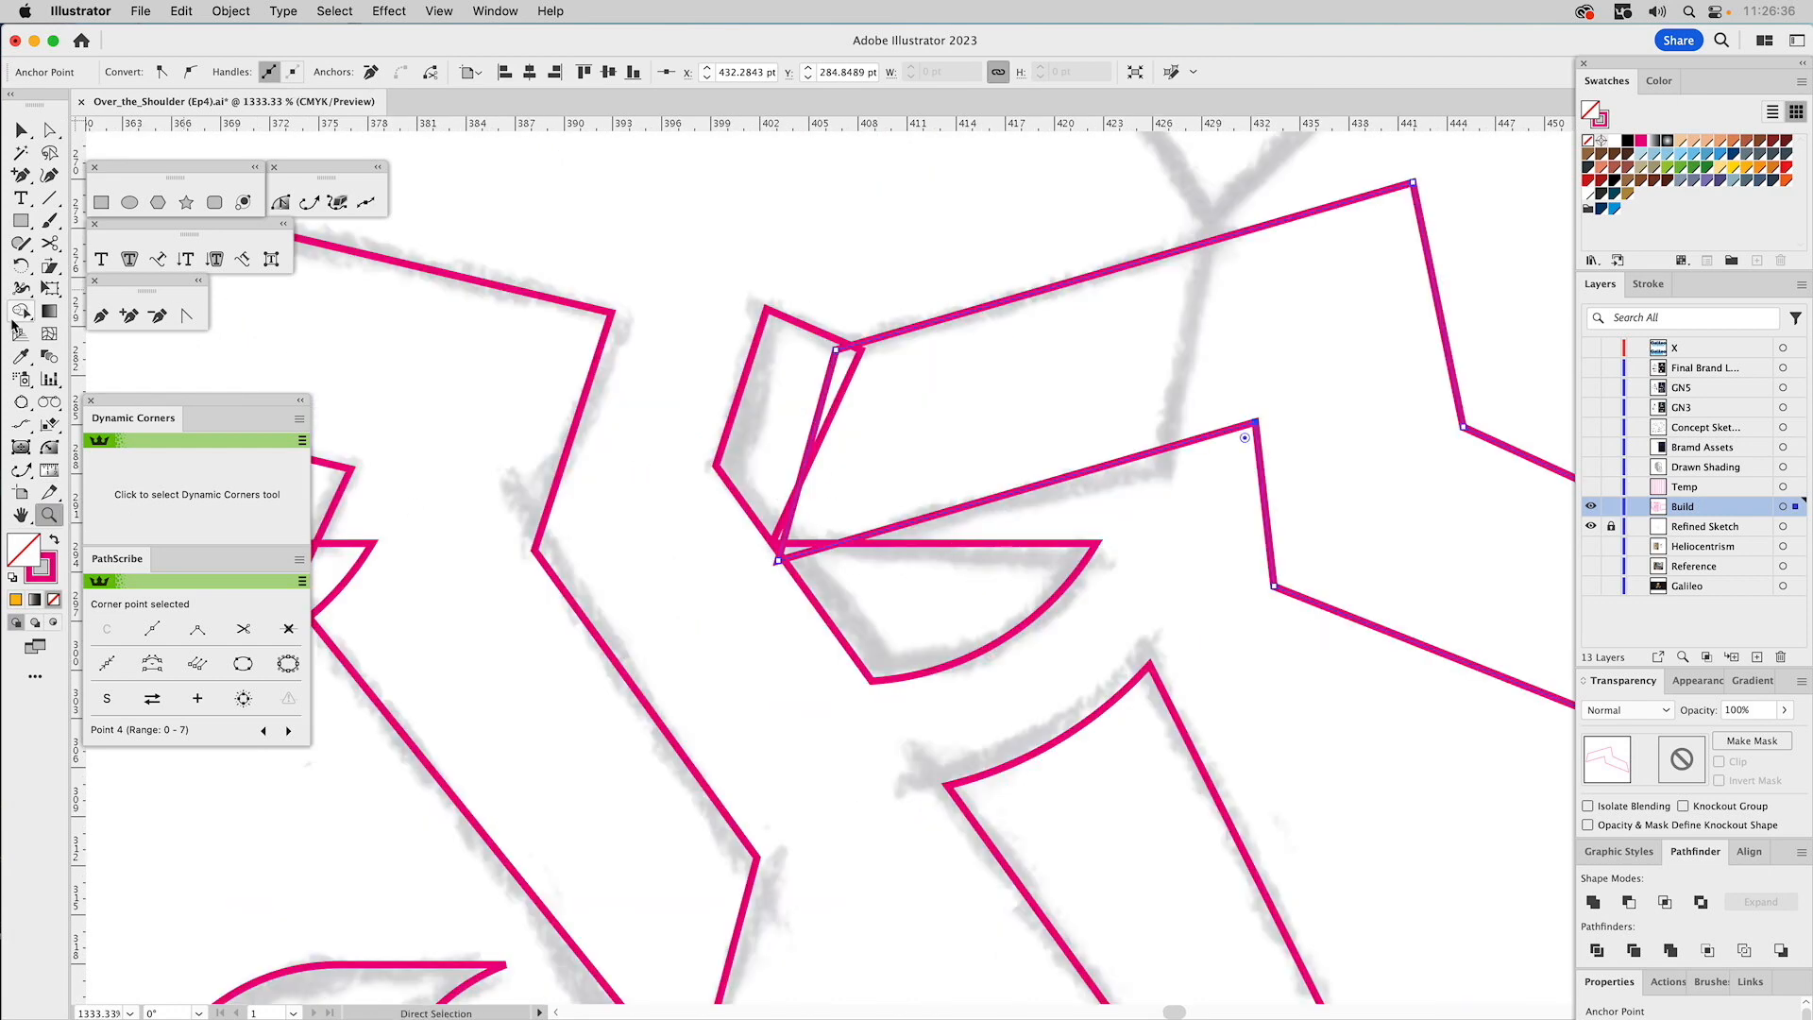
left_click(129, 315)
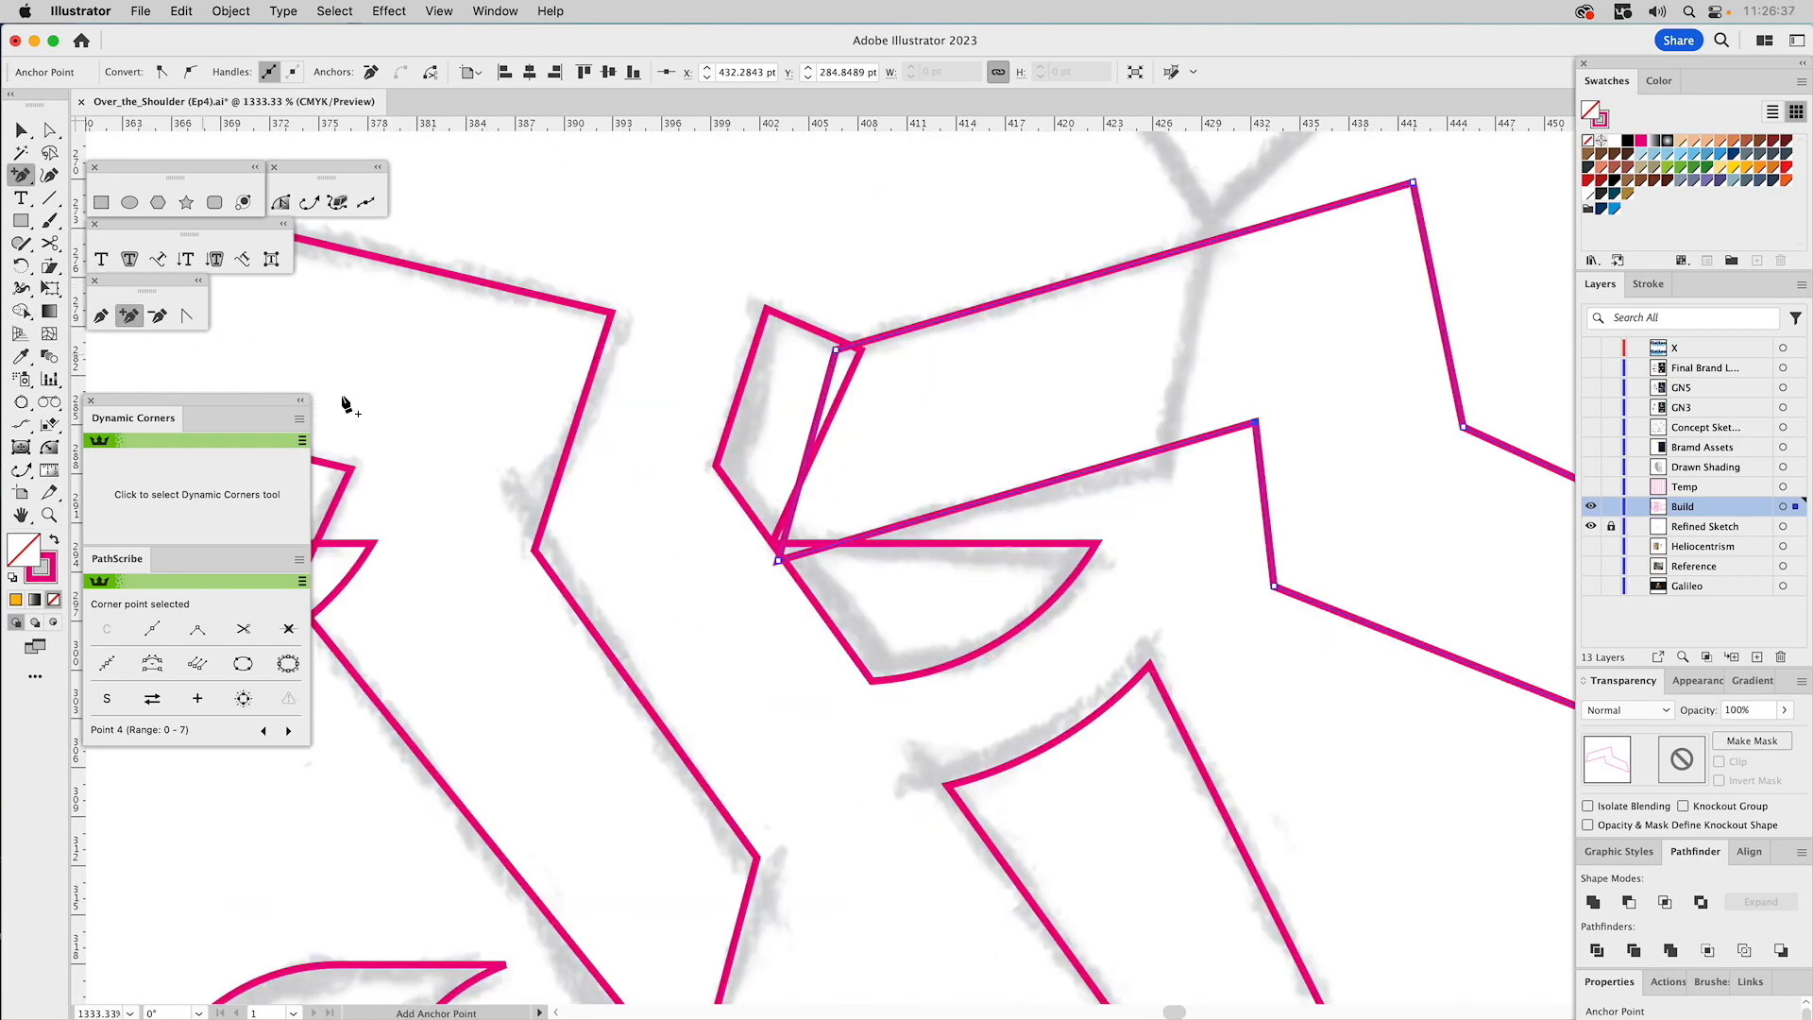
left_click(806, 452)
left_click_drag(806, 451, 793, 555)
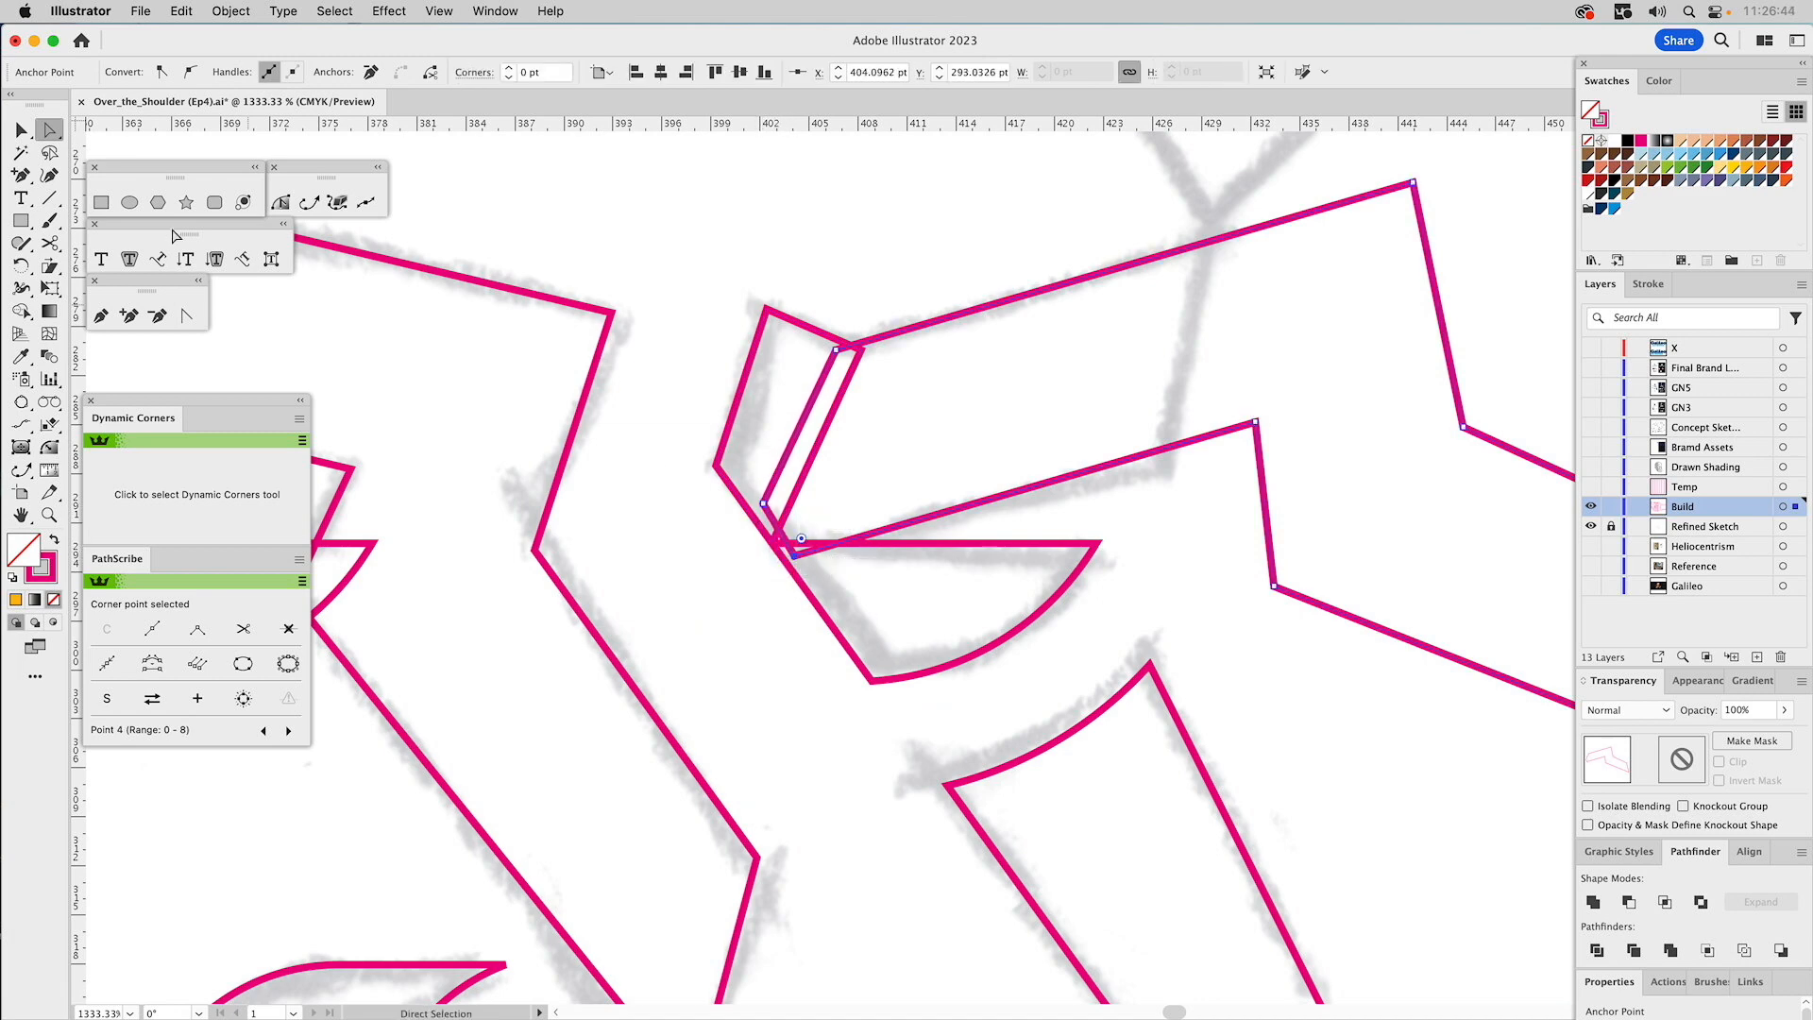
left_click(129, 316)
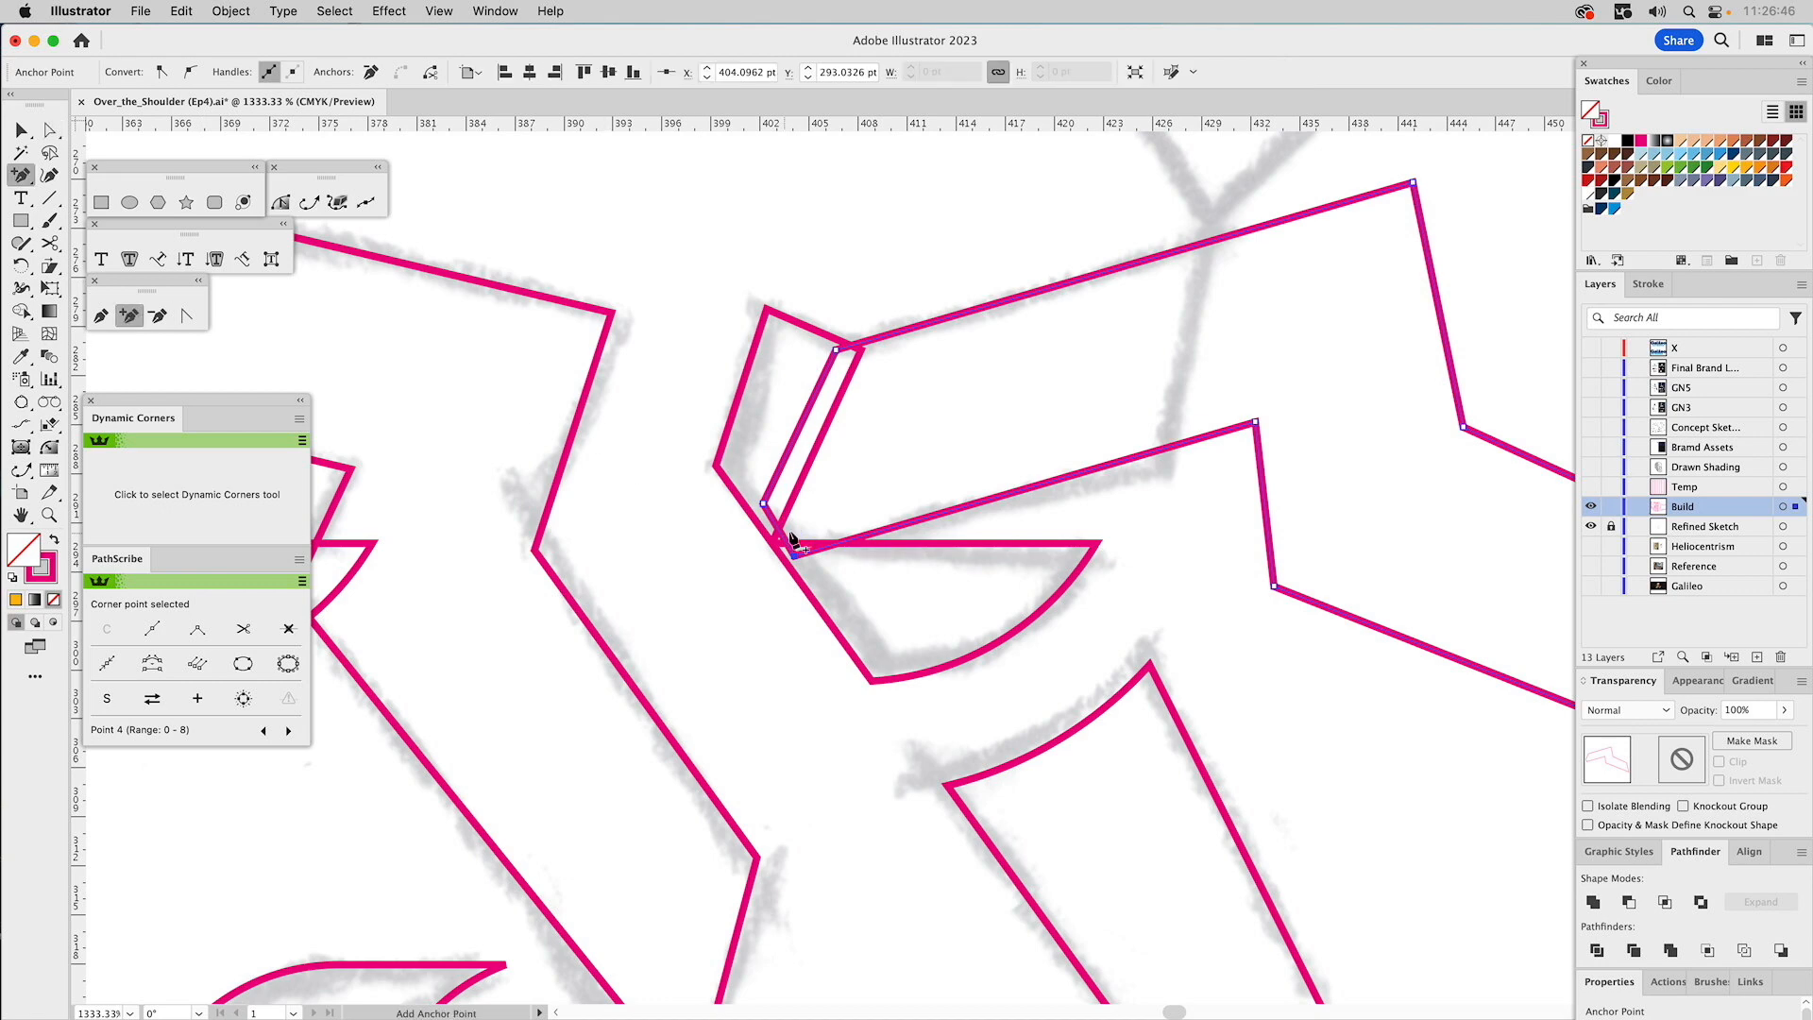
left_click(768, 523)
key("a")
left_click_drag(769, 523, 772, 544)
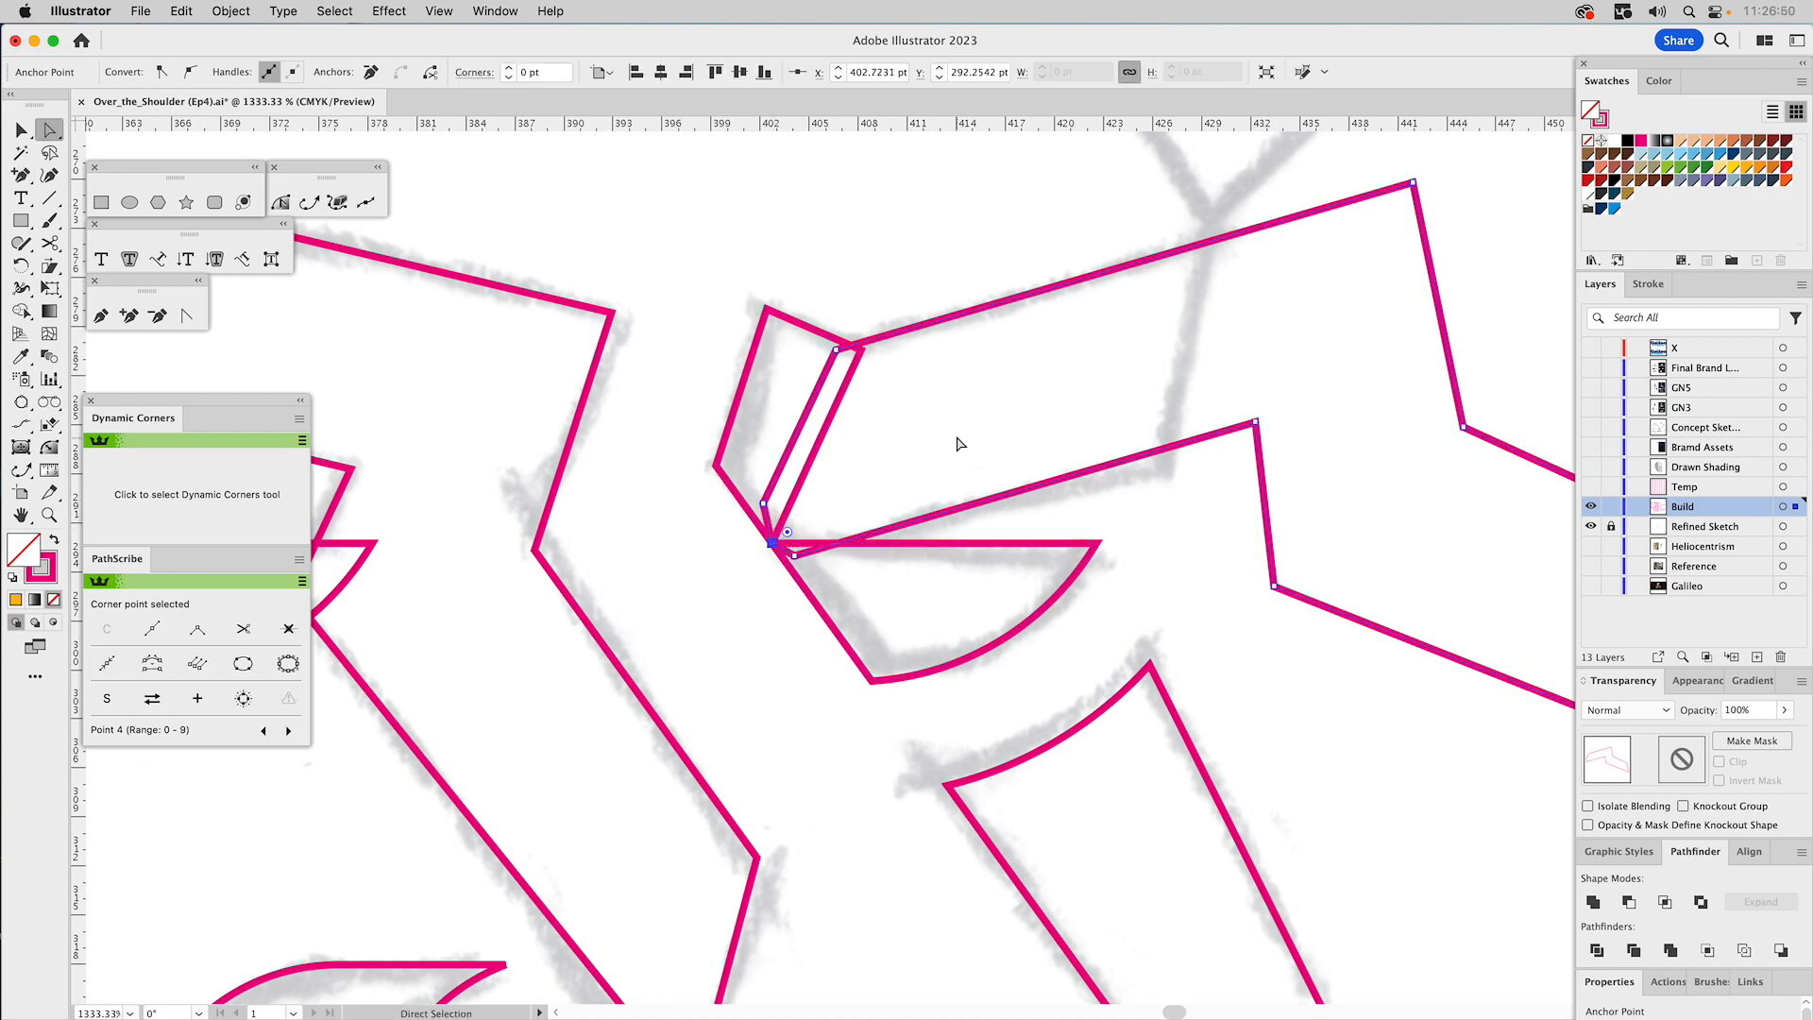
Unite the far brow, nose-bridge and eye shapes, and remove the redundant anchor point on the slanted inner edge.
key("v")
left_click_drag(961, 419, 706, 666)
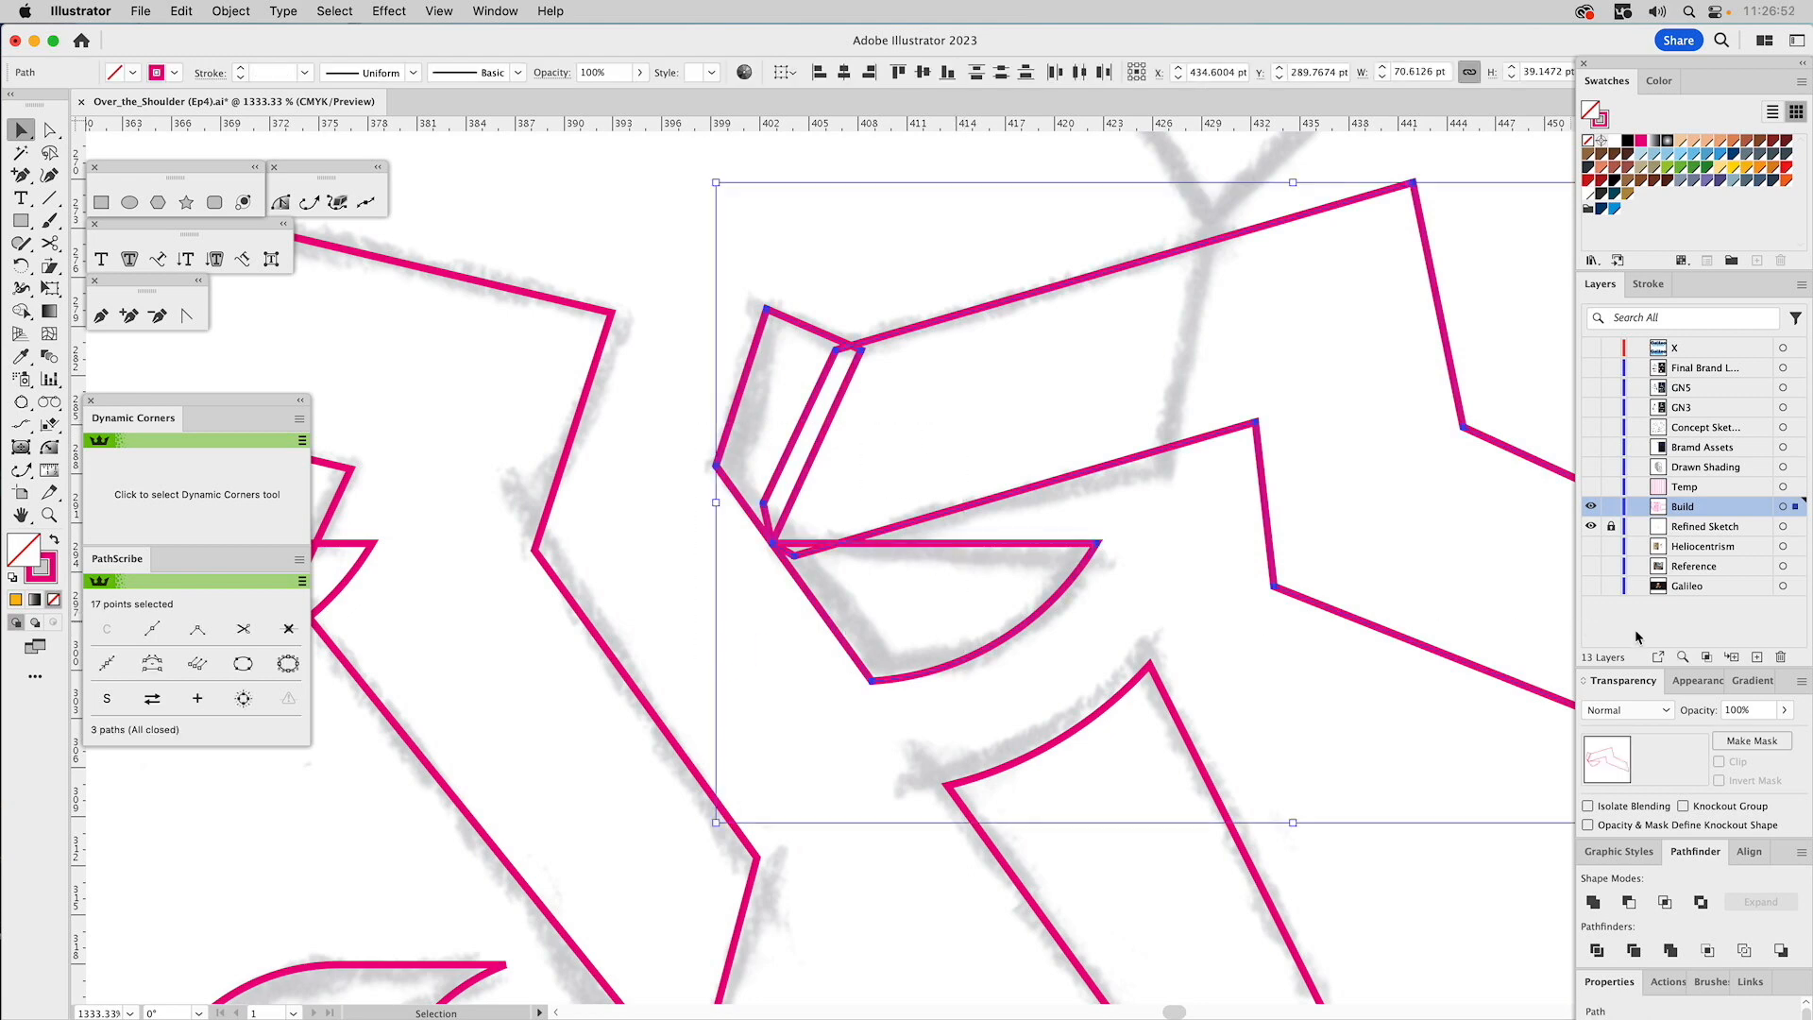
left_click(1593, 902)
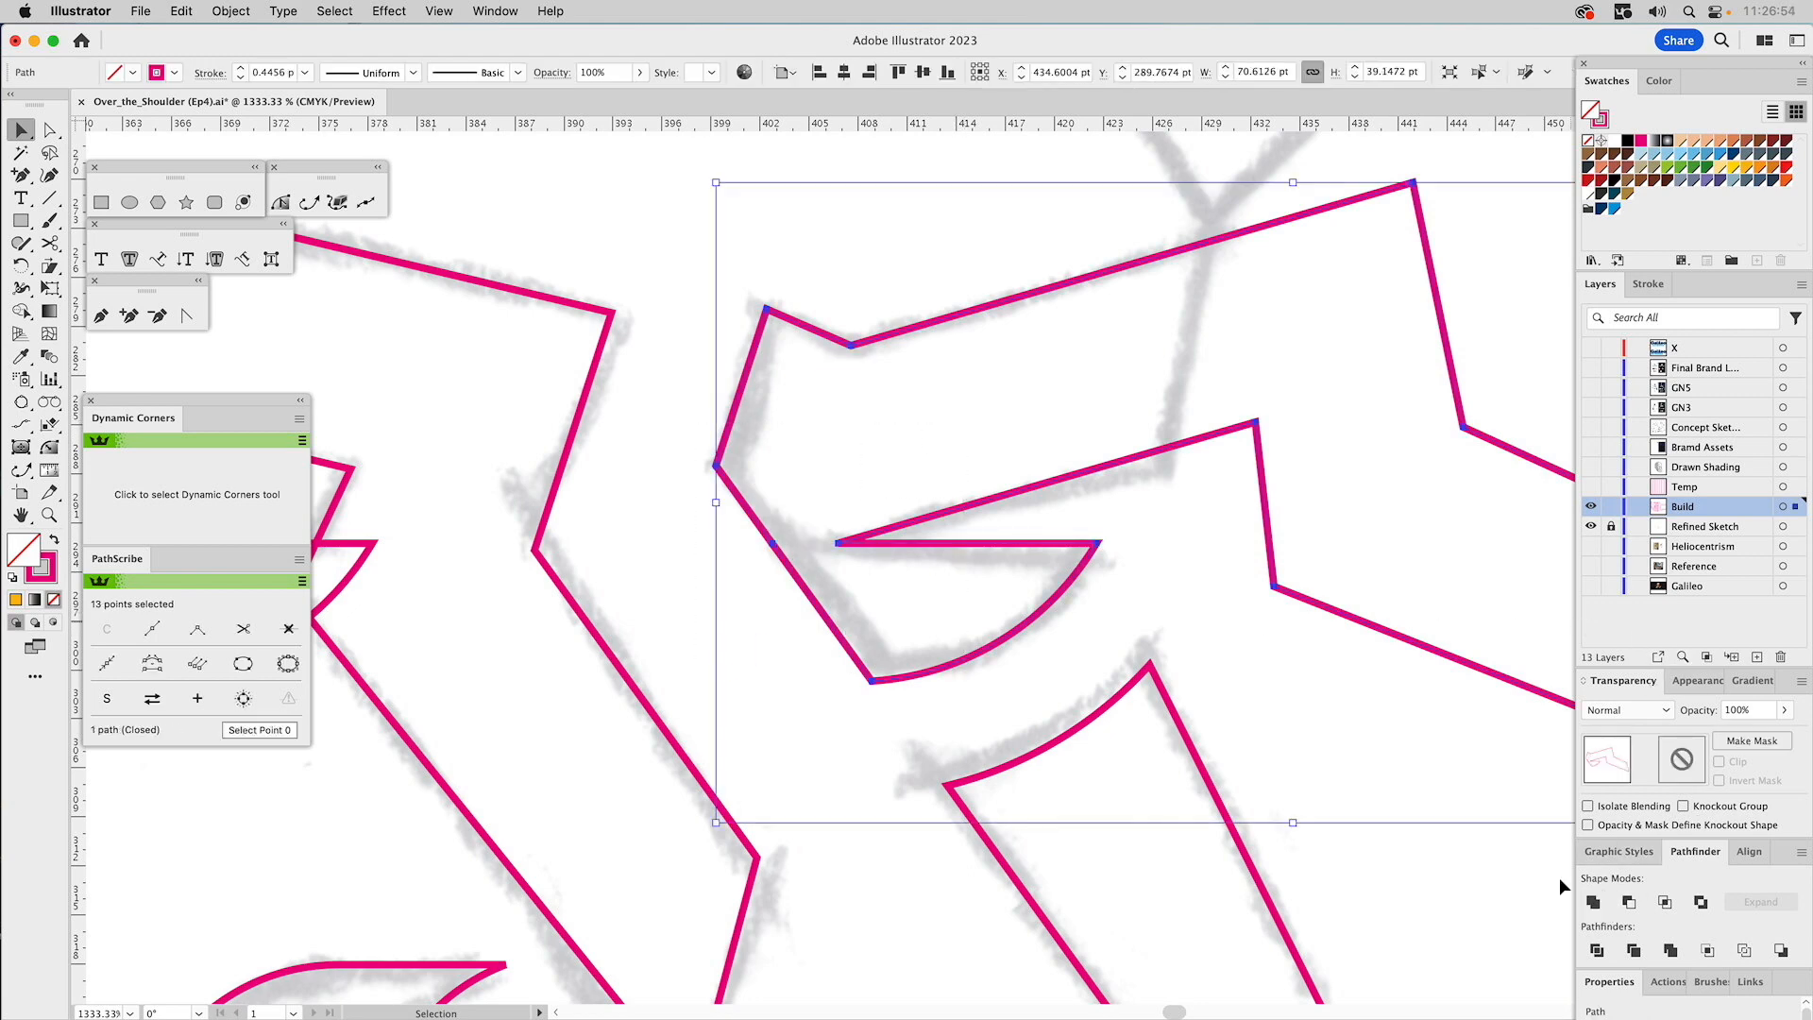
key("a")
left_click(773, 544)
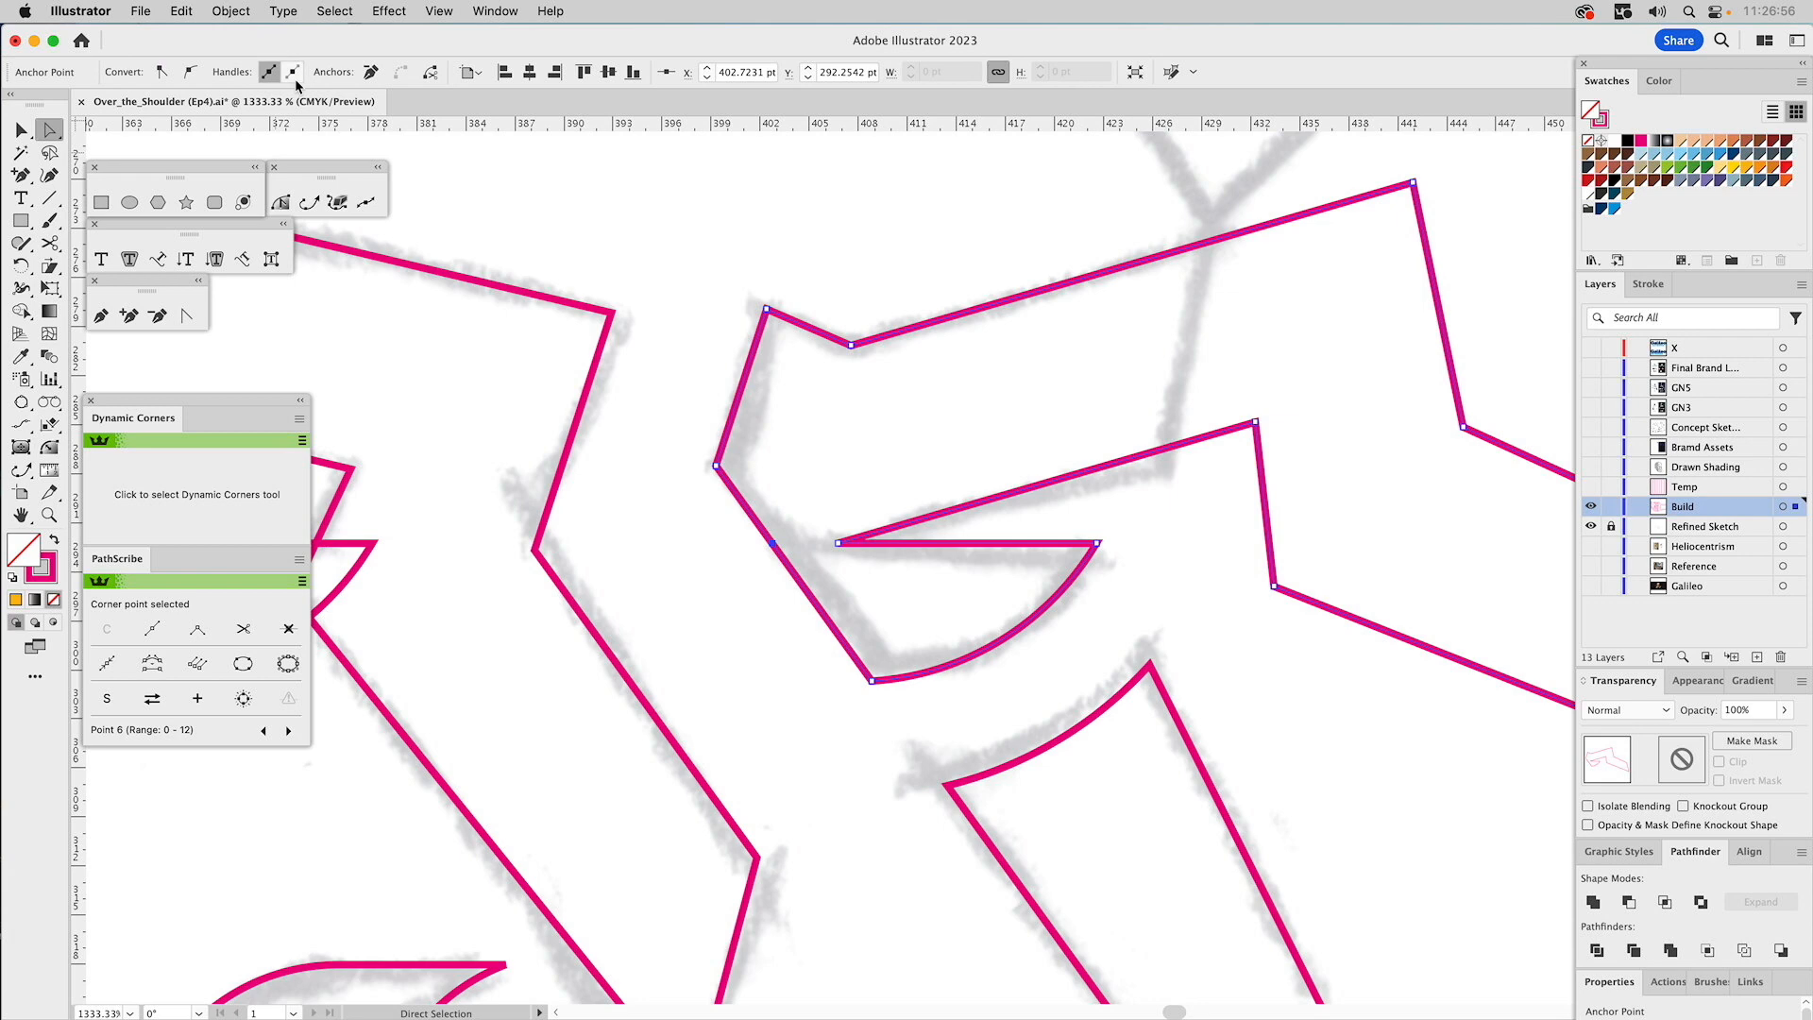
left_click(372, 73)
left_click(922, 191)
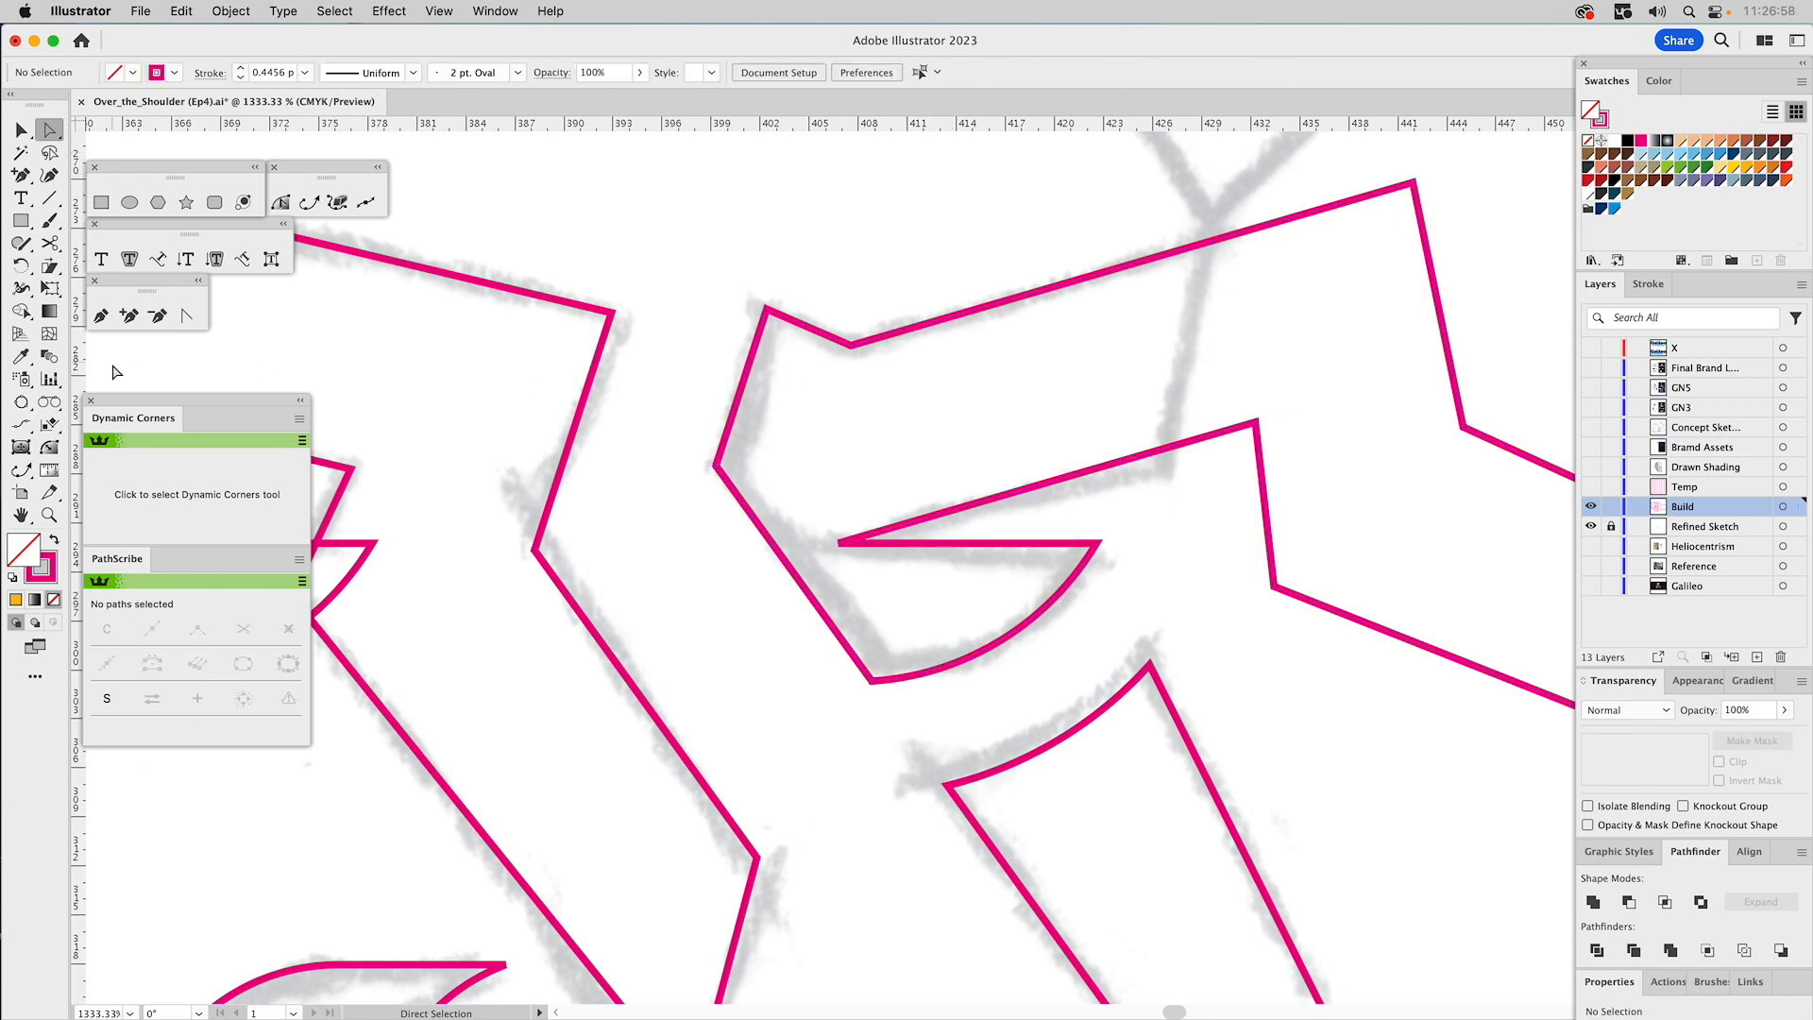
Draw a closed five-point shape over the far brow's outer excess, with one edge along the sketched brow end from the cheek's tip.
left_click(50, 515)
left_click(1222, 491, "alt")
left_click(1218, 486, "alt")
left_click(977, 473, "alt")
left_click(853, 513, "alt")
left_click(874, 550, "alt")
left_click_drag(1101, 563, 1174, 315)
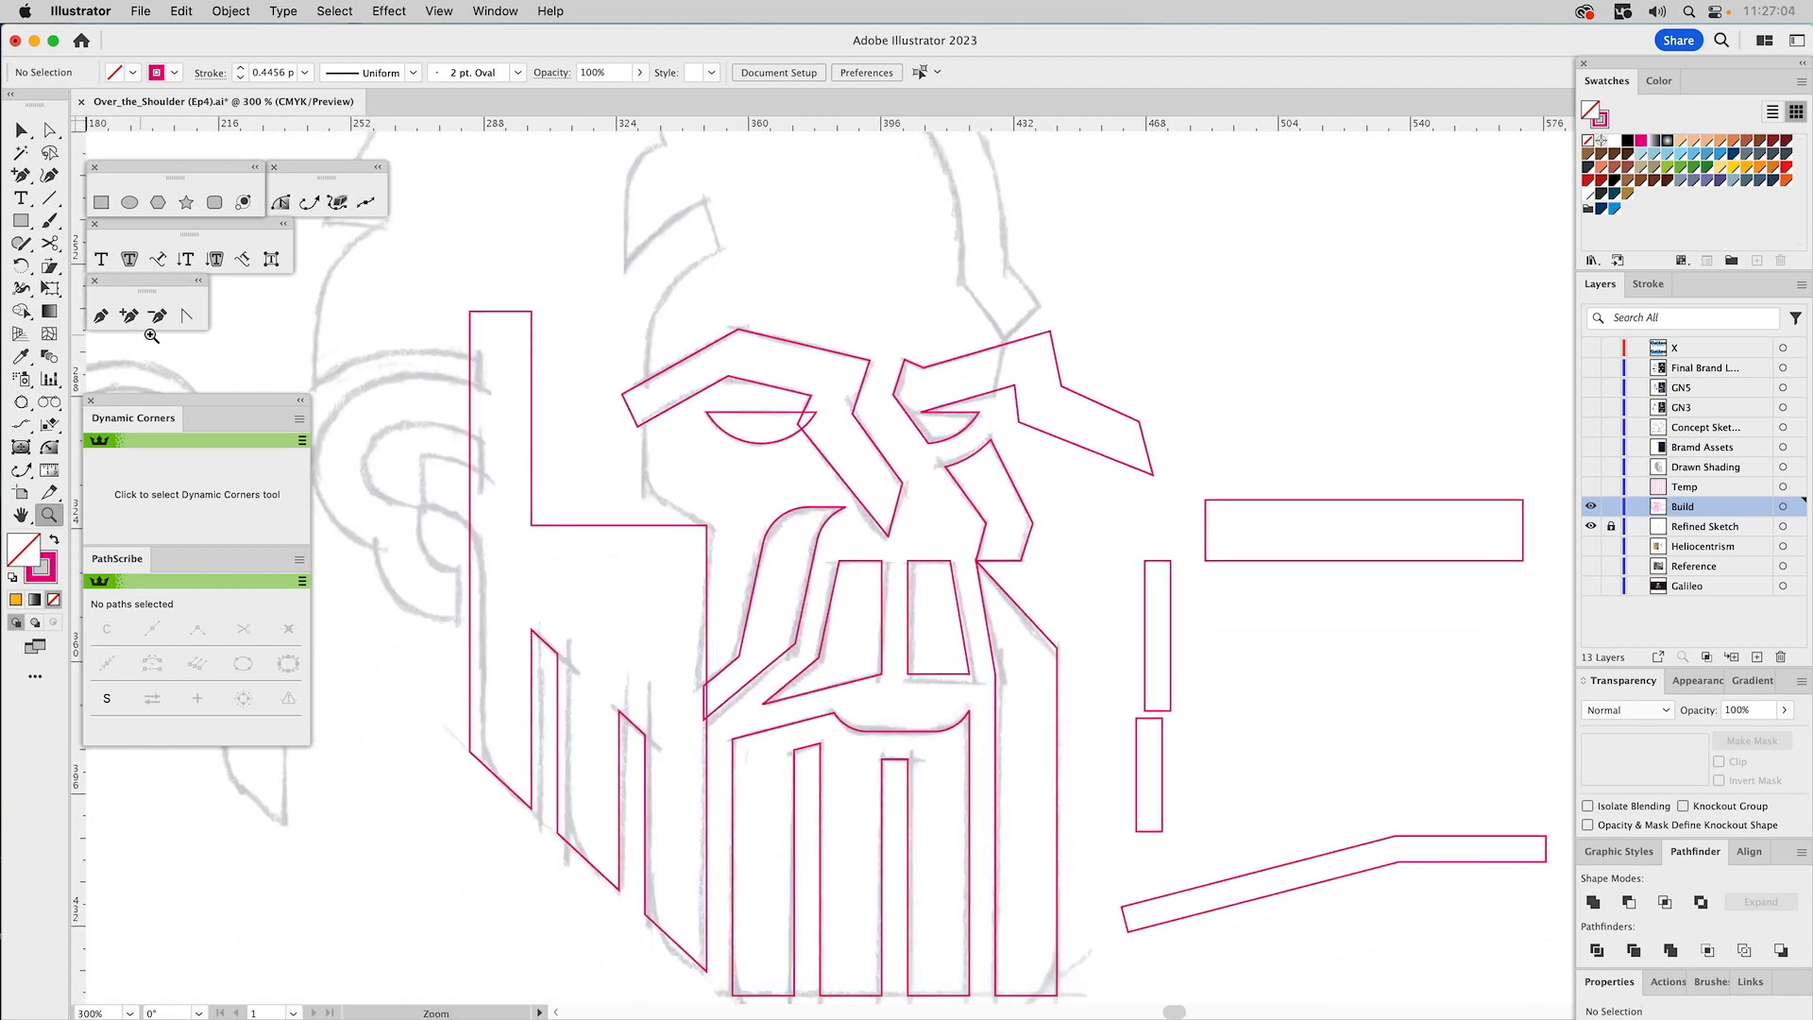
left_click(101, 316)
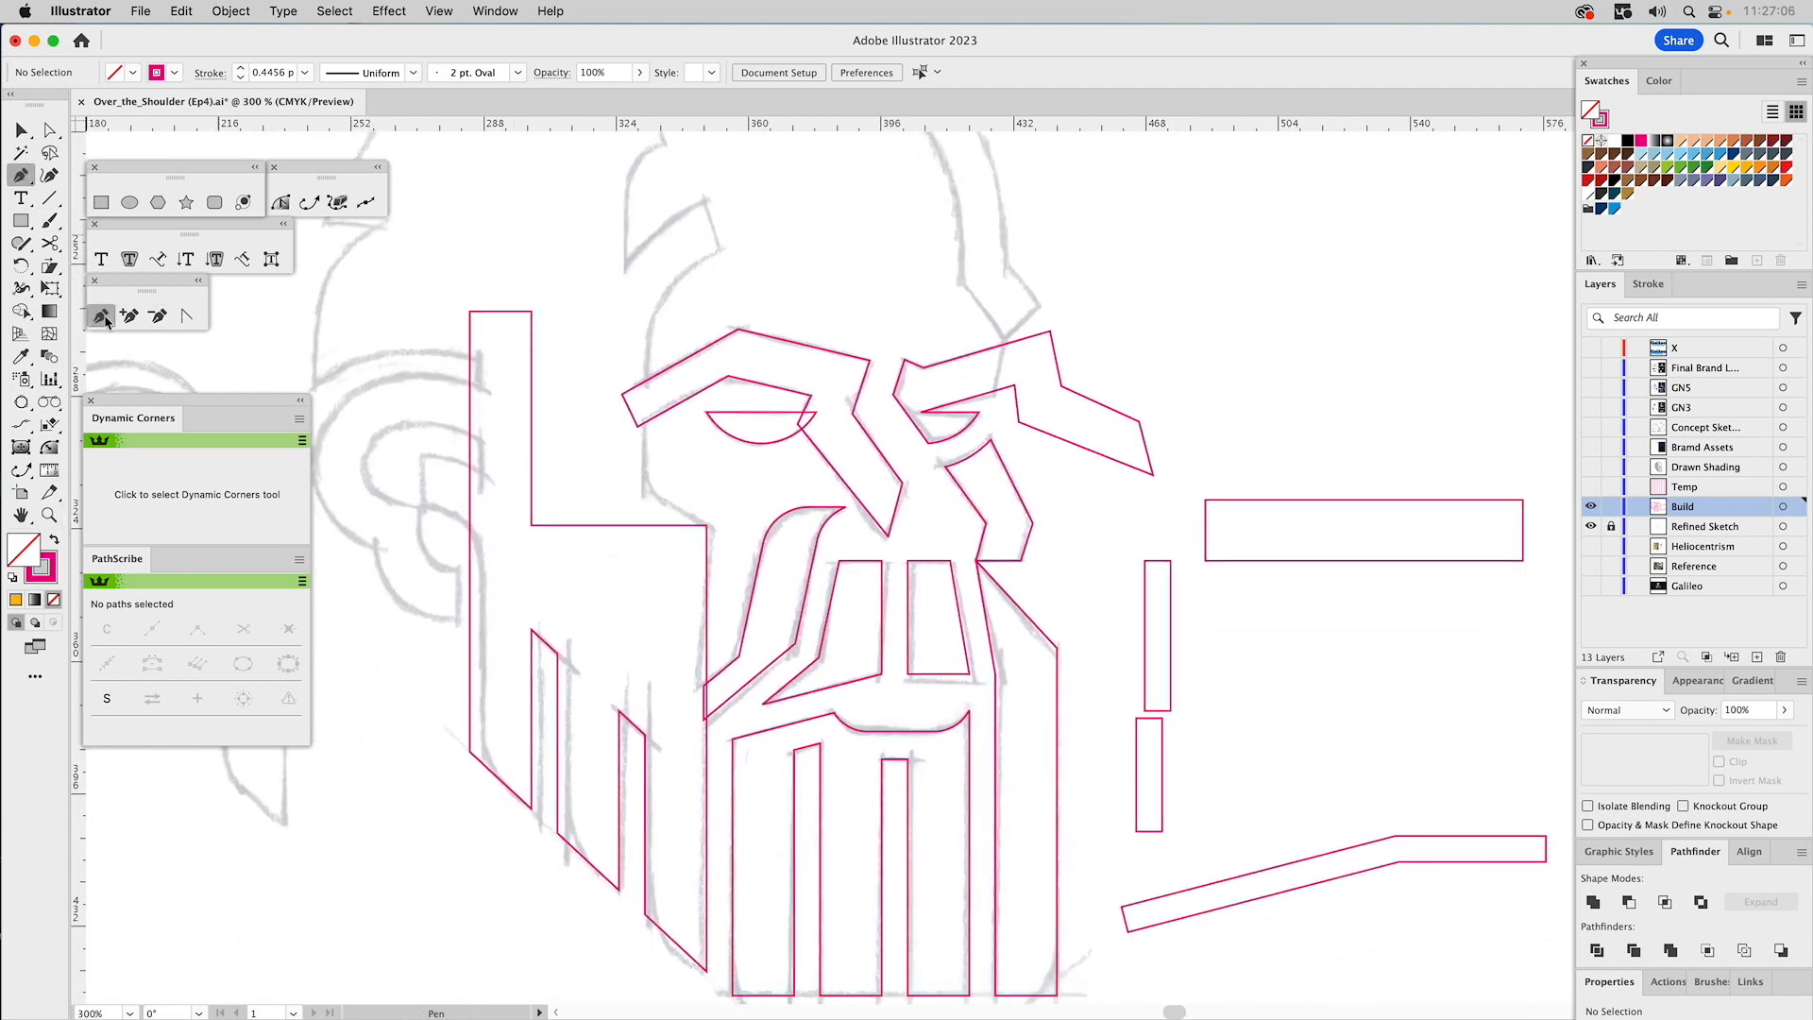
left_click(991, 441)
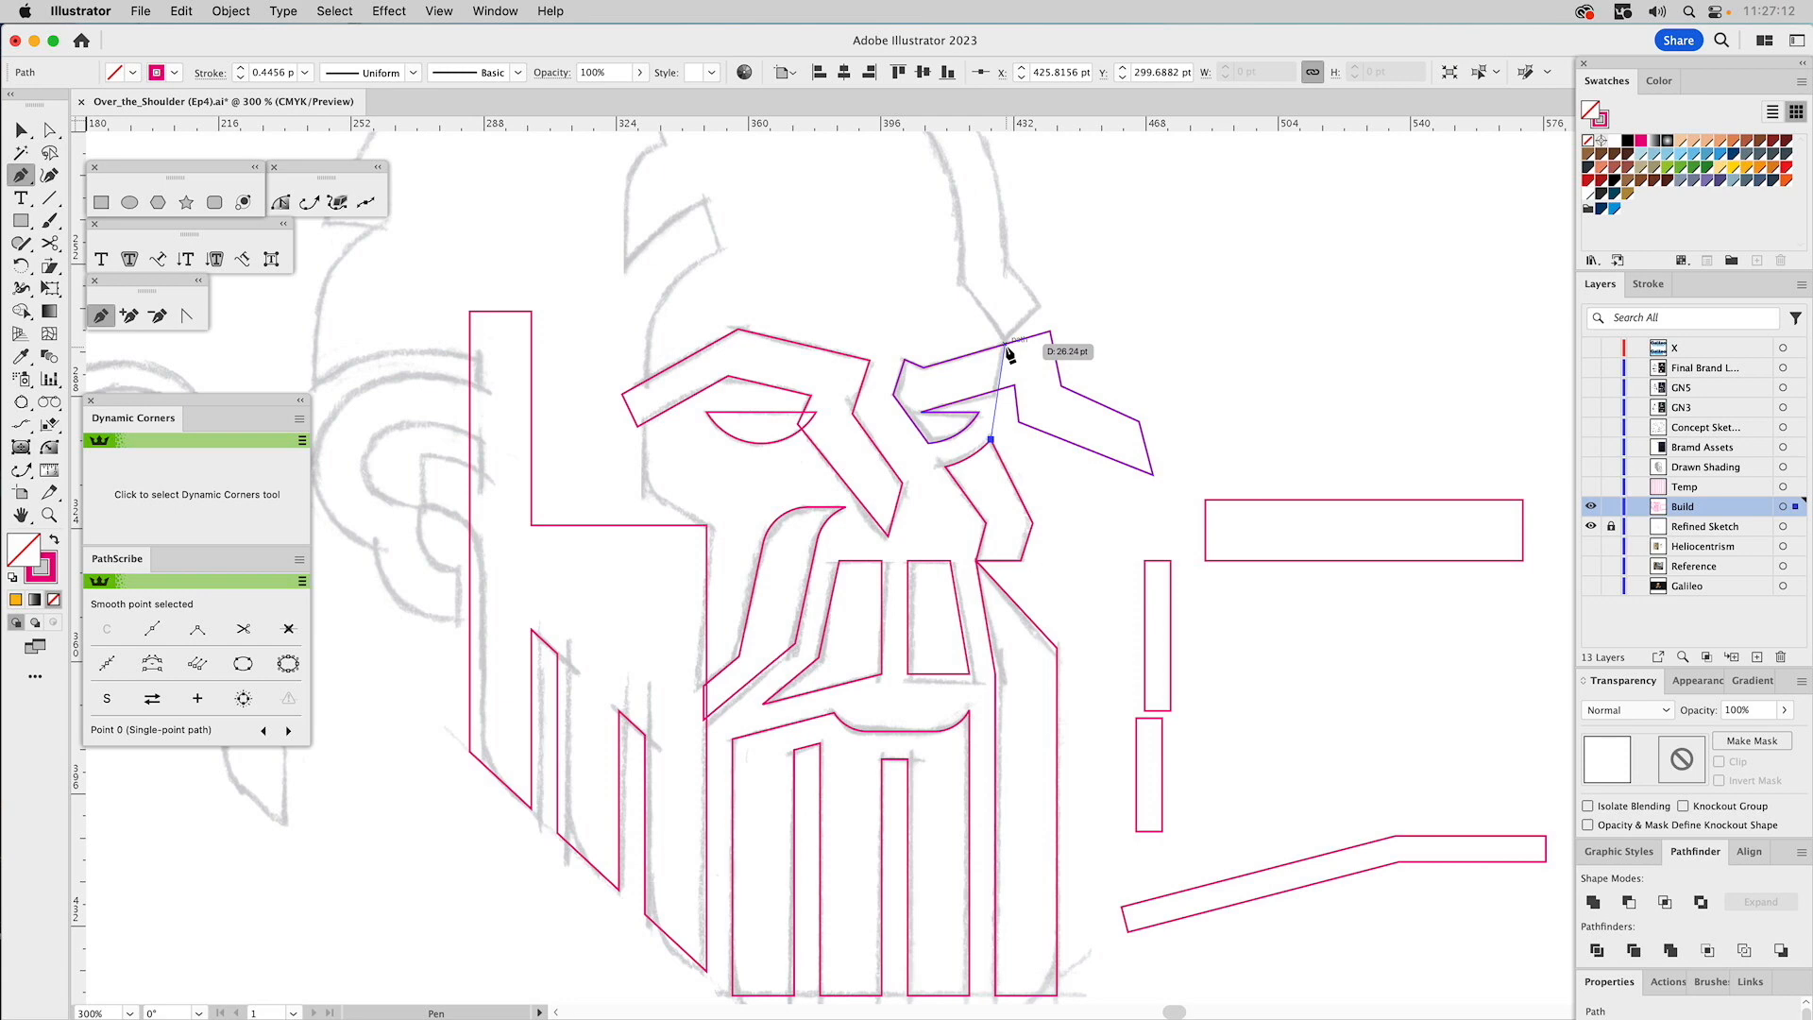
left_click(1005, 343)
left_click(1067, 292)
left_click(1220, 438)
left_click(1149, 517)
left_click(991, 440)
Subtract the five-point shape from the united far brow and eye shape to trim its outer end.
key("v")
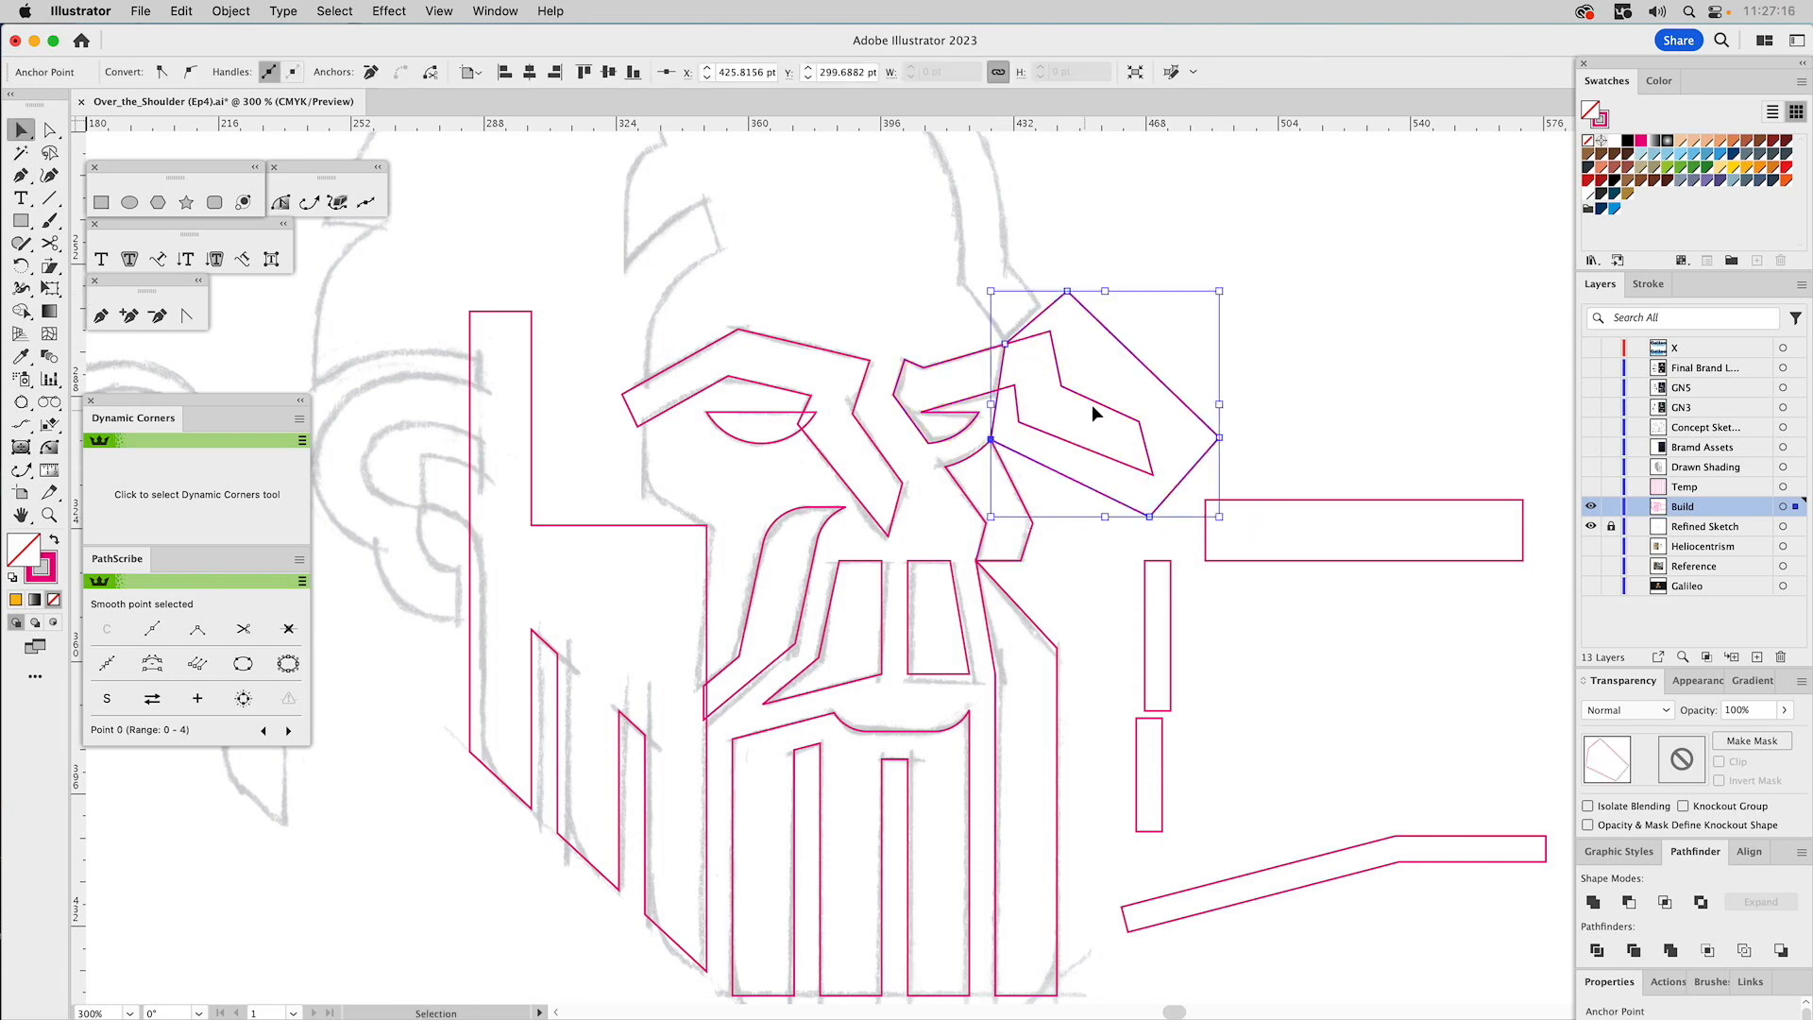
left_click(1097, 404, "shift")
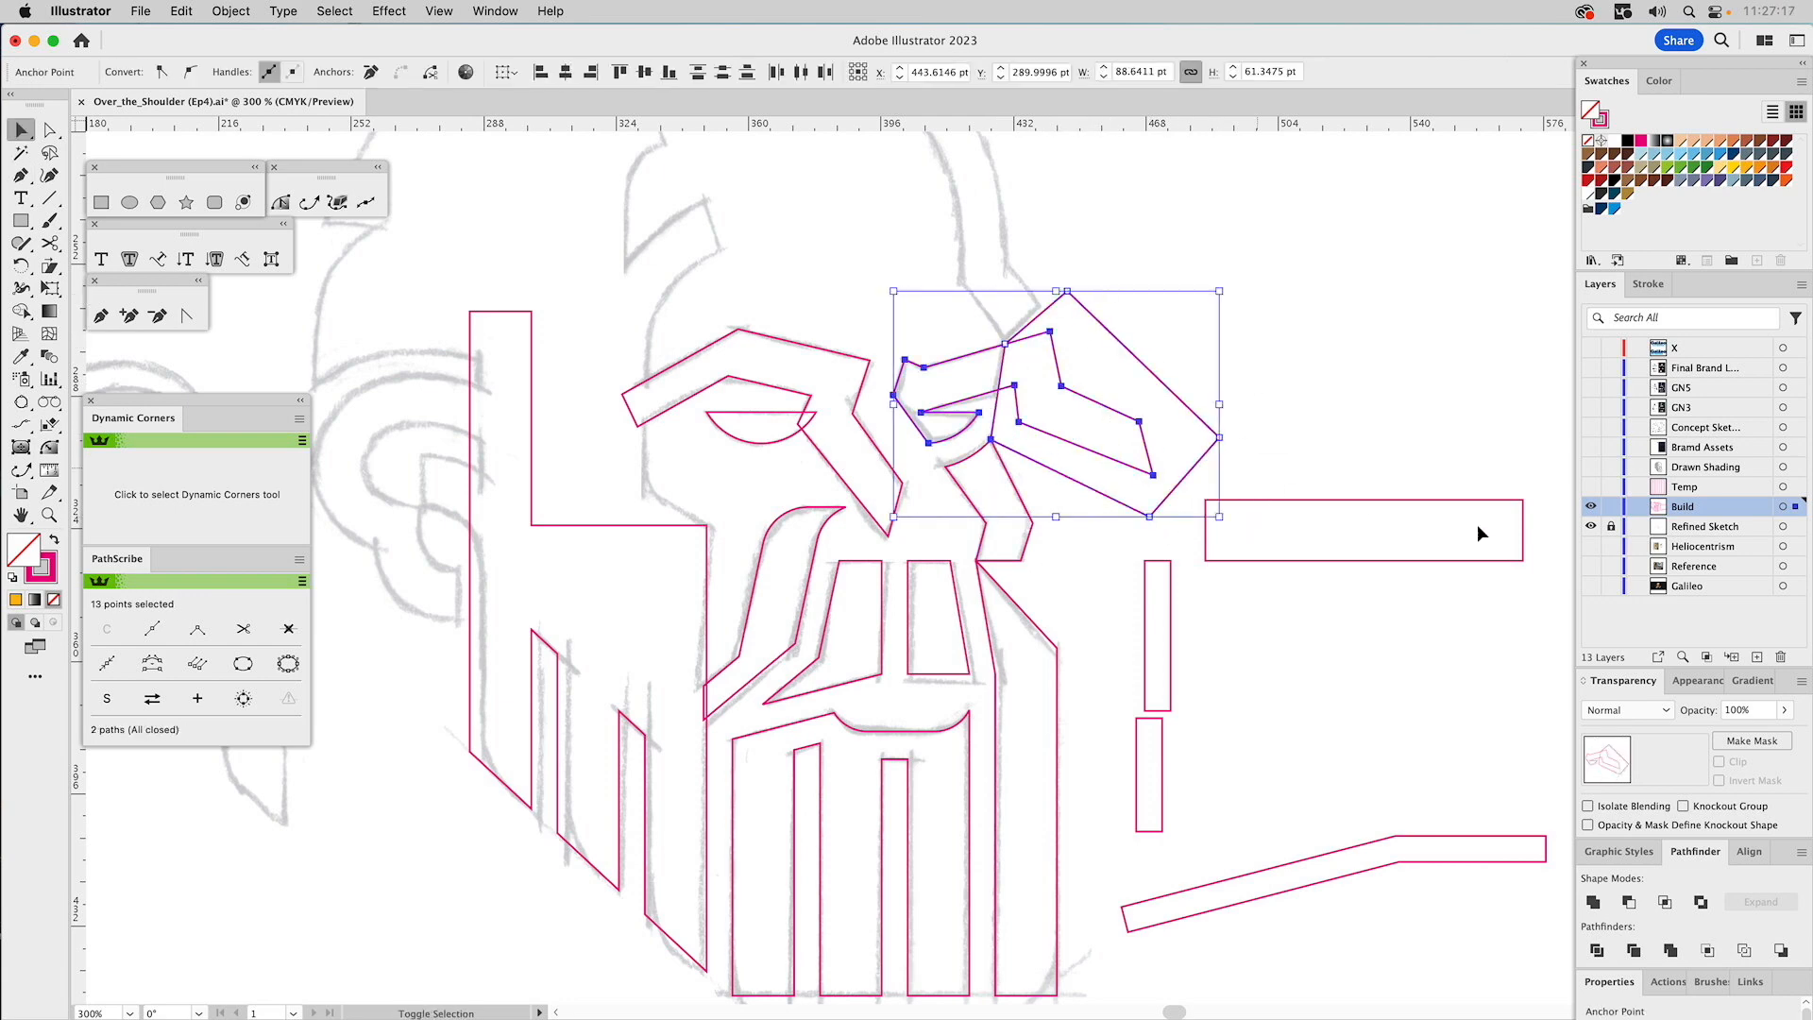
left_click(1629, 902)
left_click(1261, 348)
Draw a circle about 105 pt in diameter over the forehead, fitted to the sketched inner hairline curve.
key("space")
left_click_drag(1186, 372, 1225, 560)
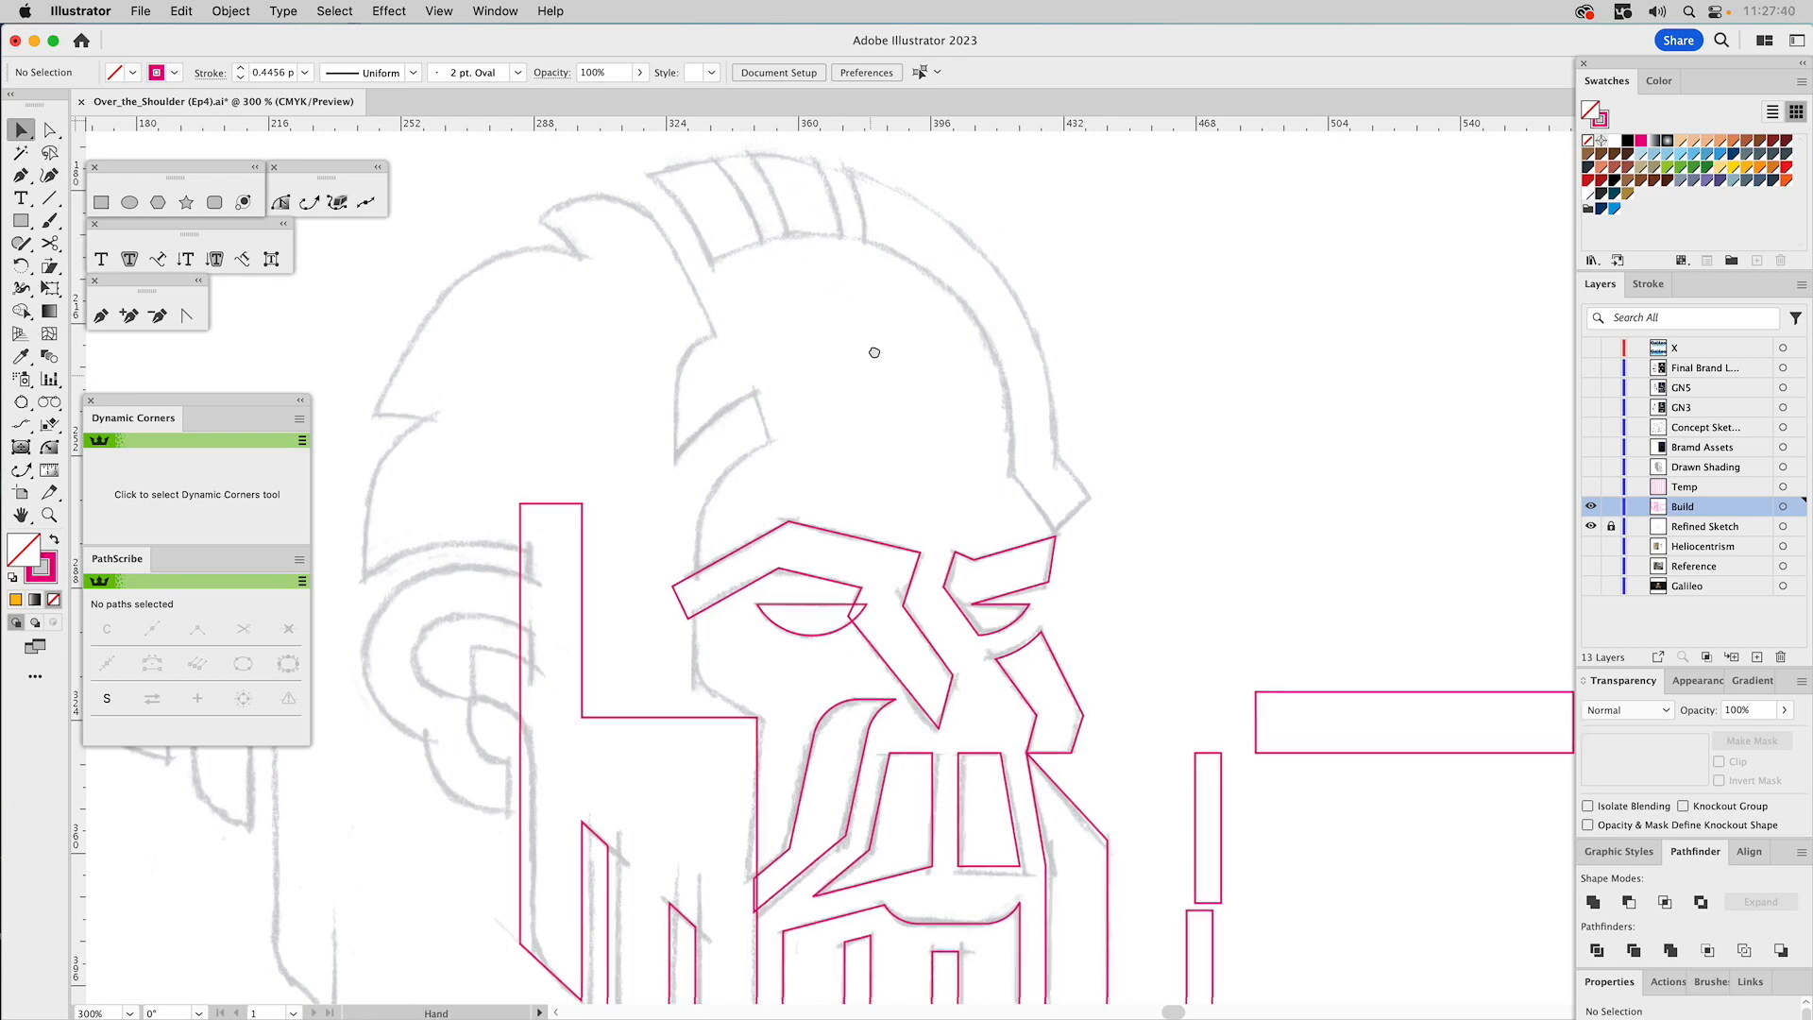
left_click_drag(878, 348, 954, 510)
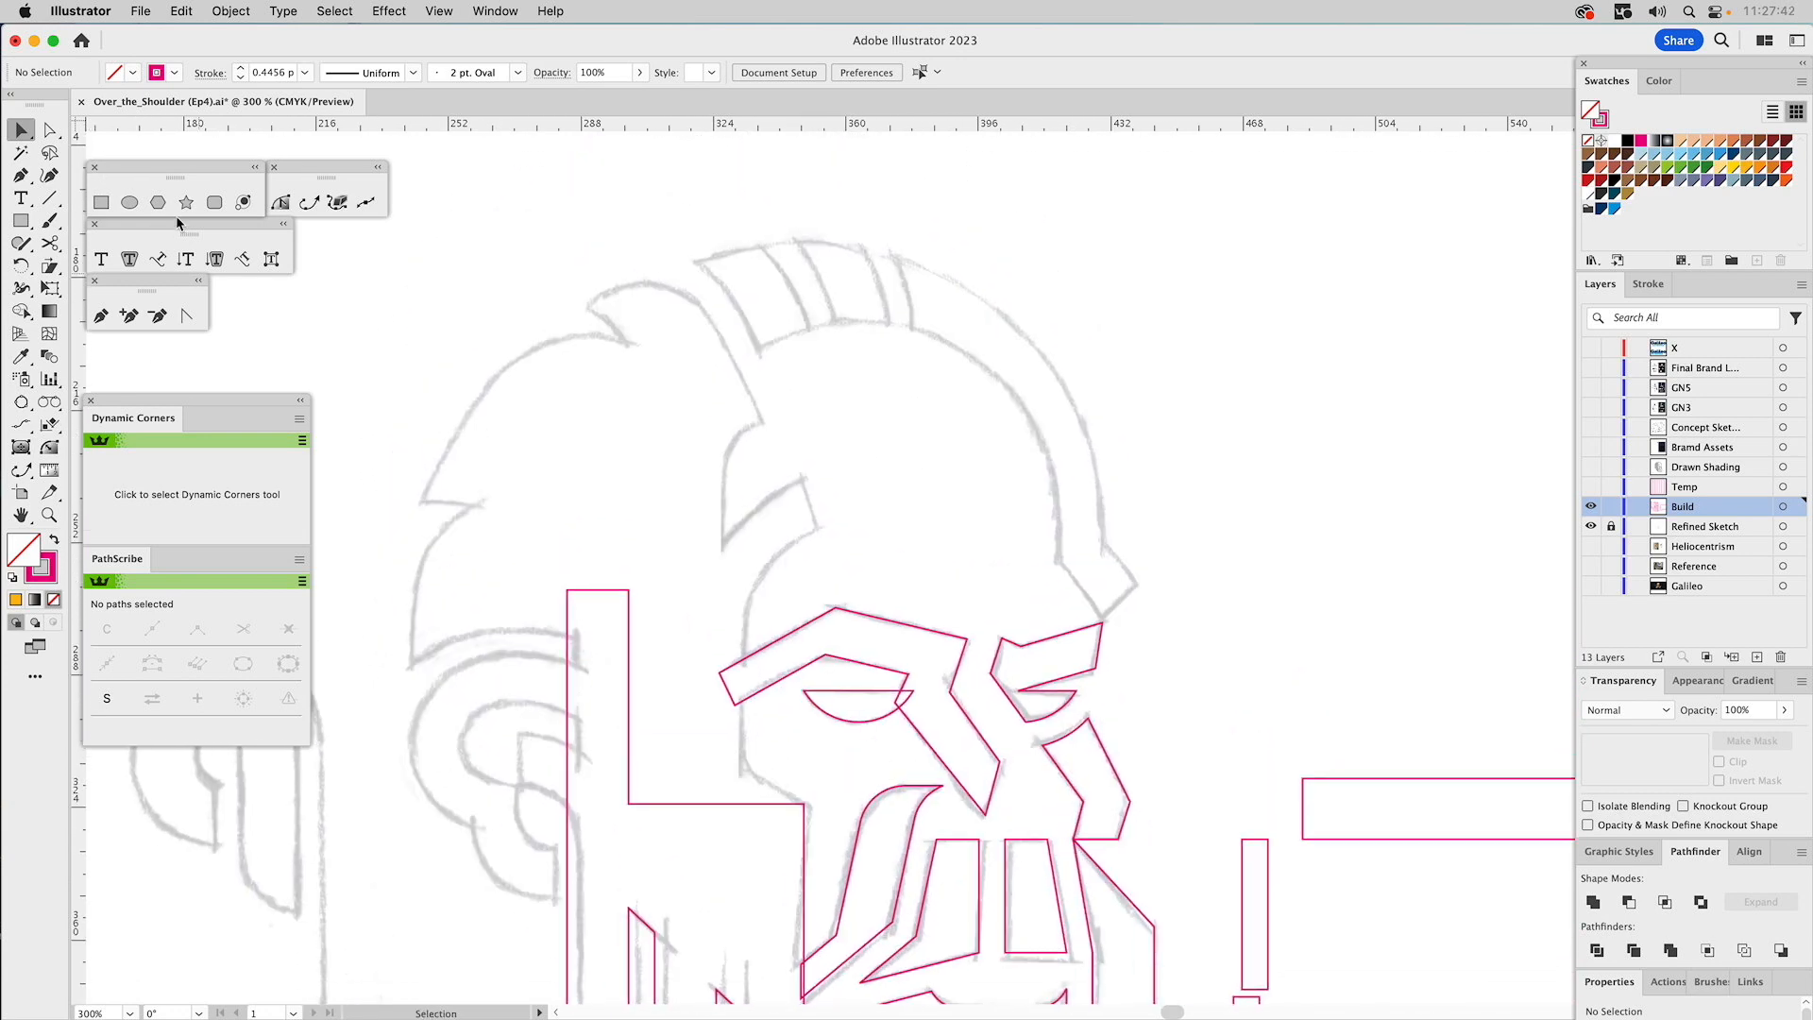
left_click(131, 204)
left_click_drag(882, 511, 1075, 667)
key("v")
left_click_drag(966, 342, 942, 340)
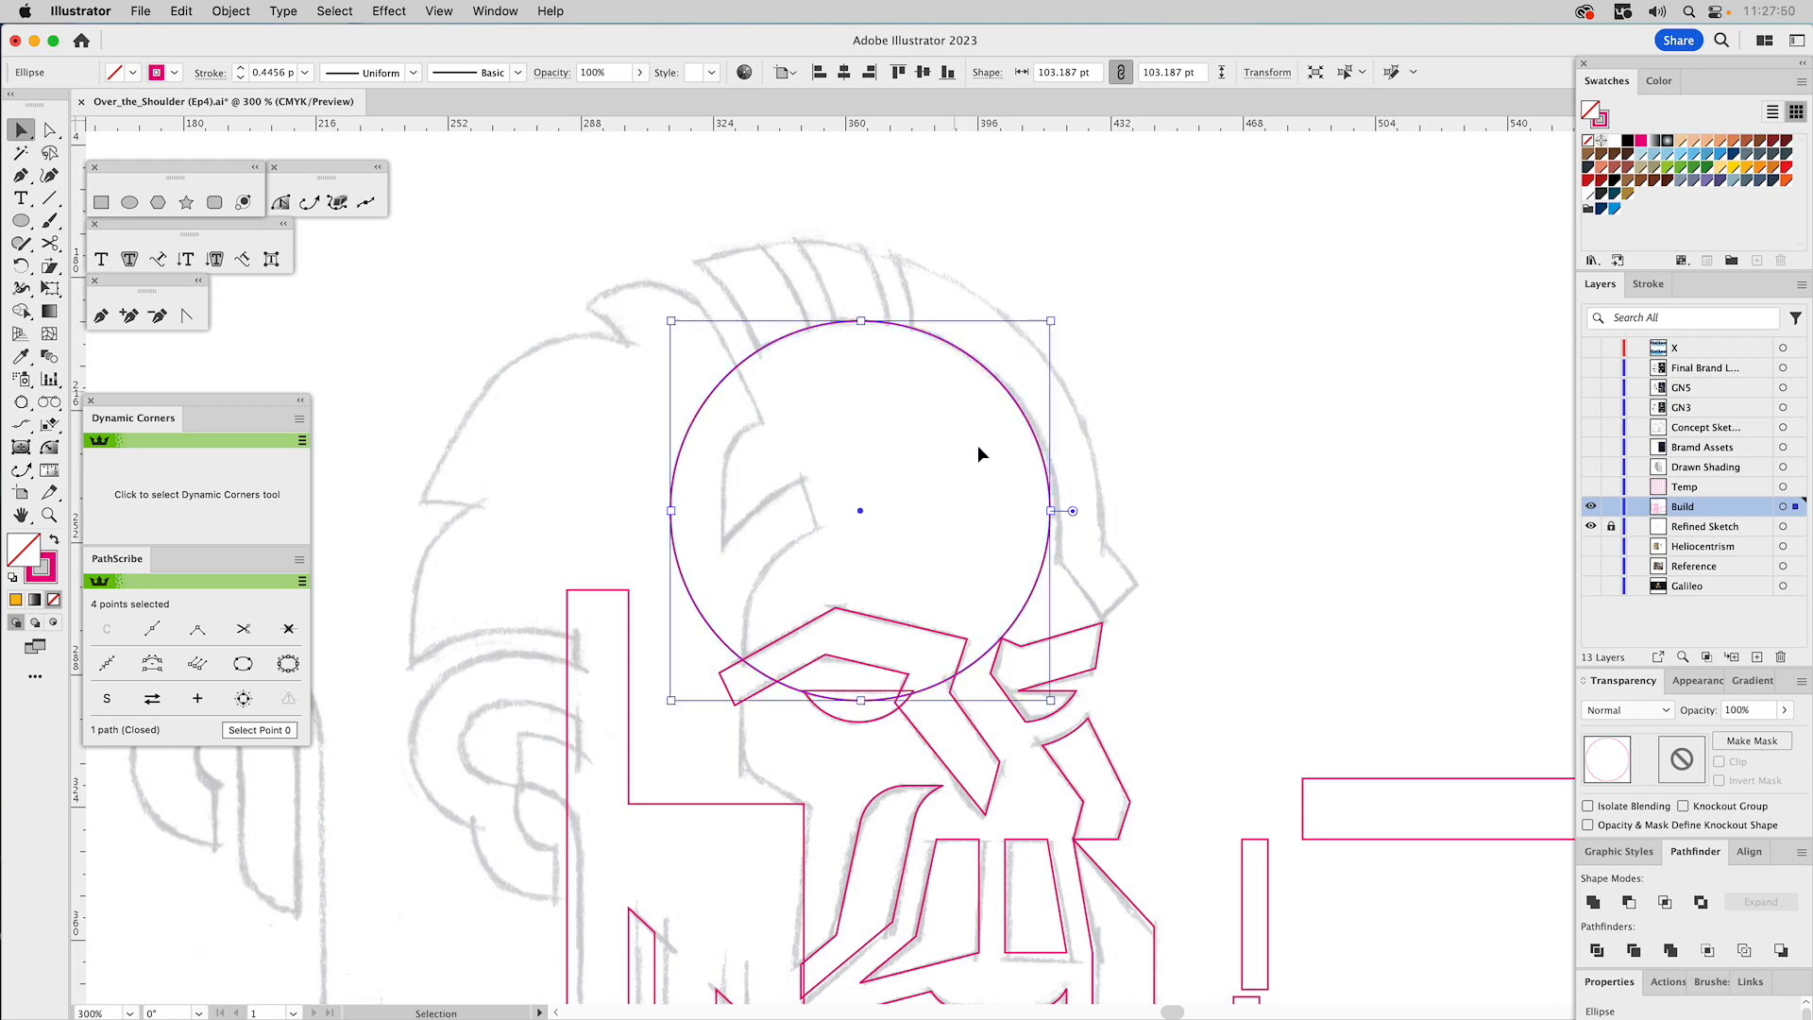
left_click_drag(1051, 701, 1058, 707)
Turn the circle's quadrant over the far eye into a square corner with the Dynamic Corners tool.
left_click_drag(1176, 699, 1193, 506)
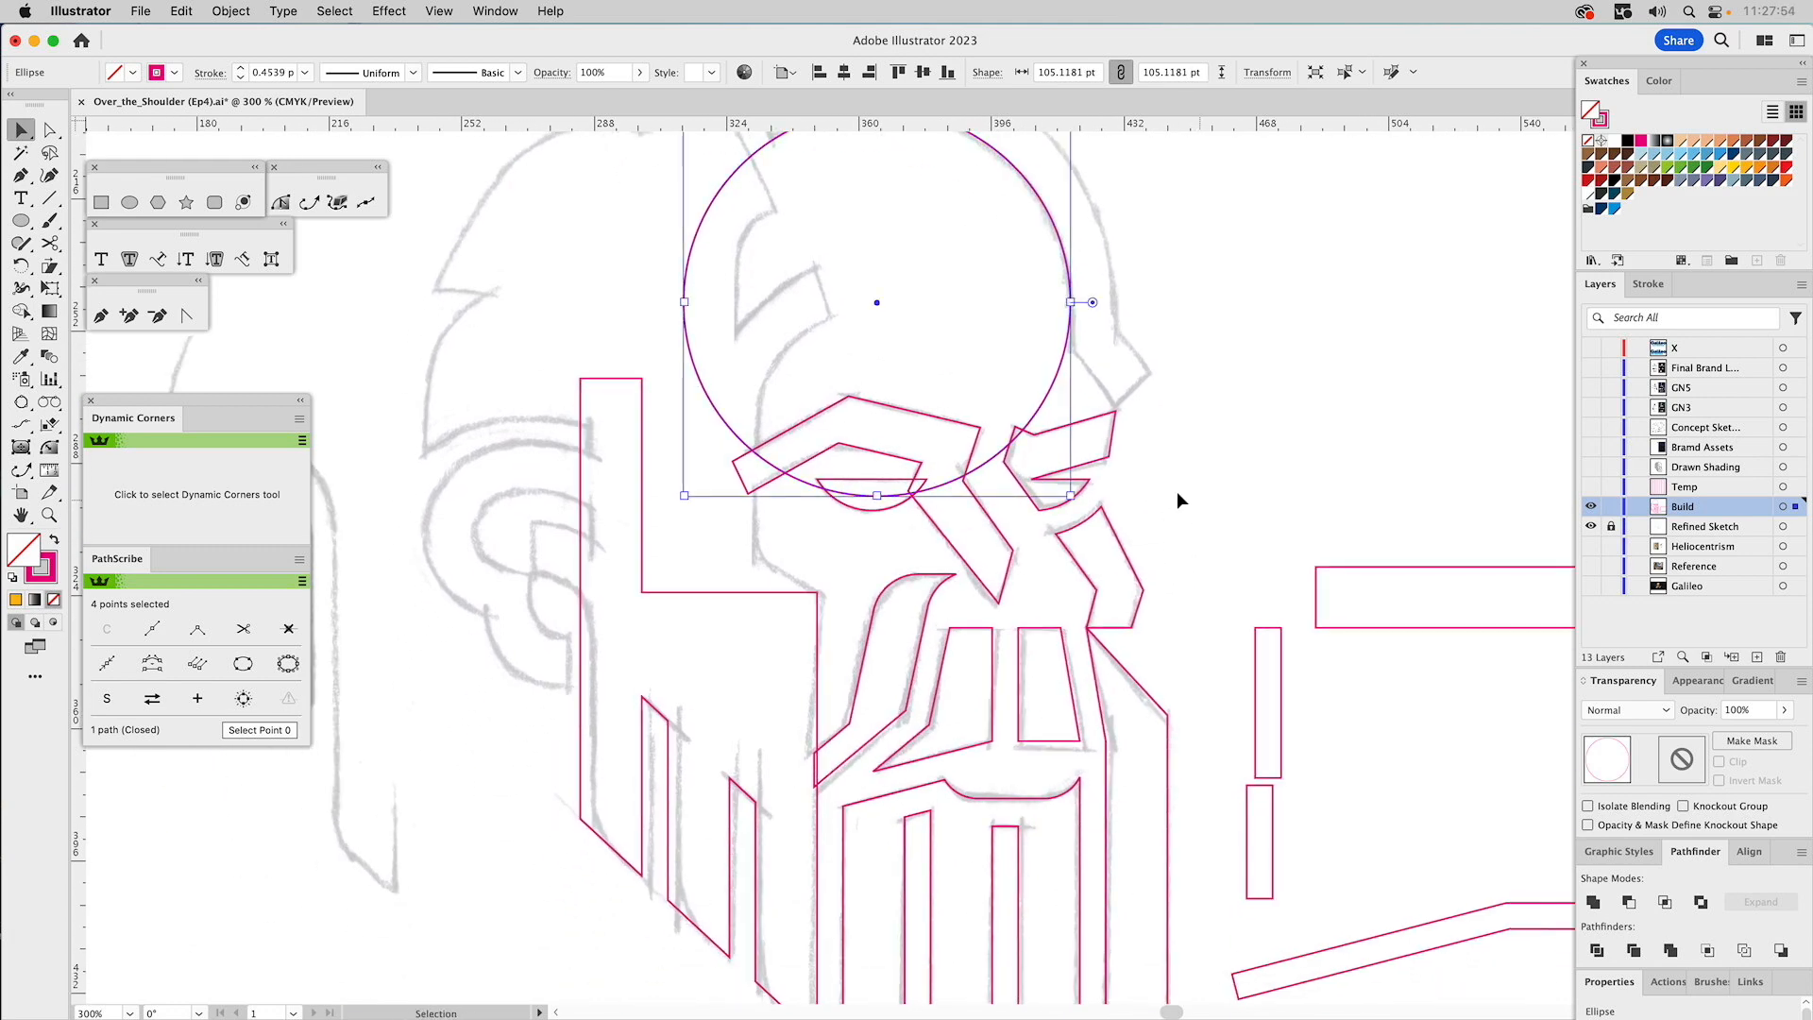
left_click(49, 446)
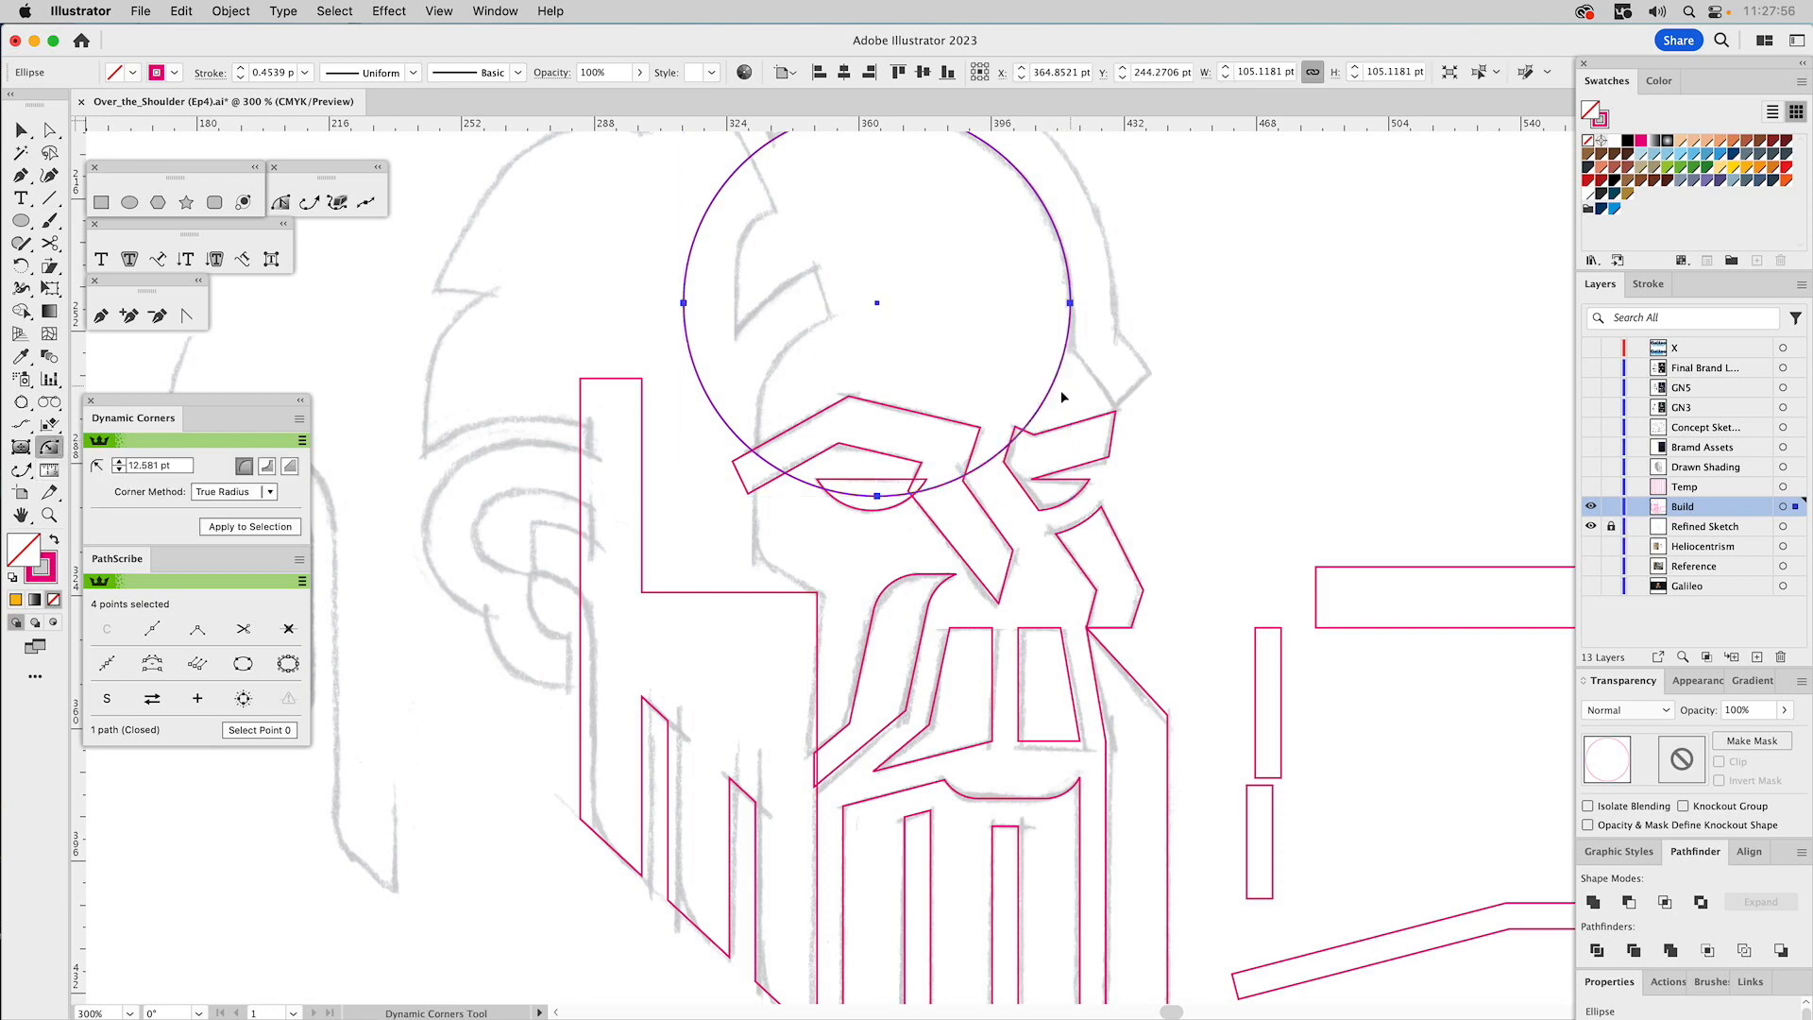
left_click_drag(1066, 395, 1073, 576)
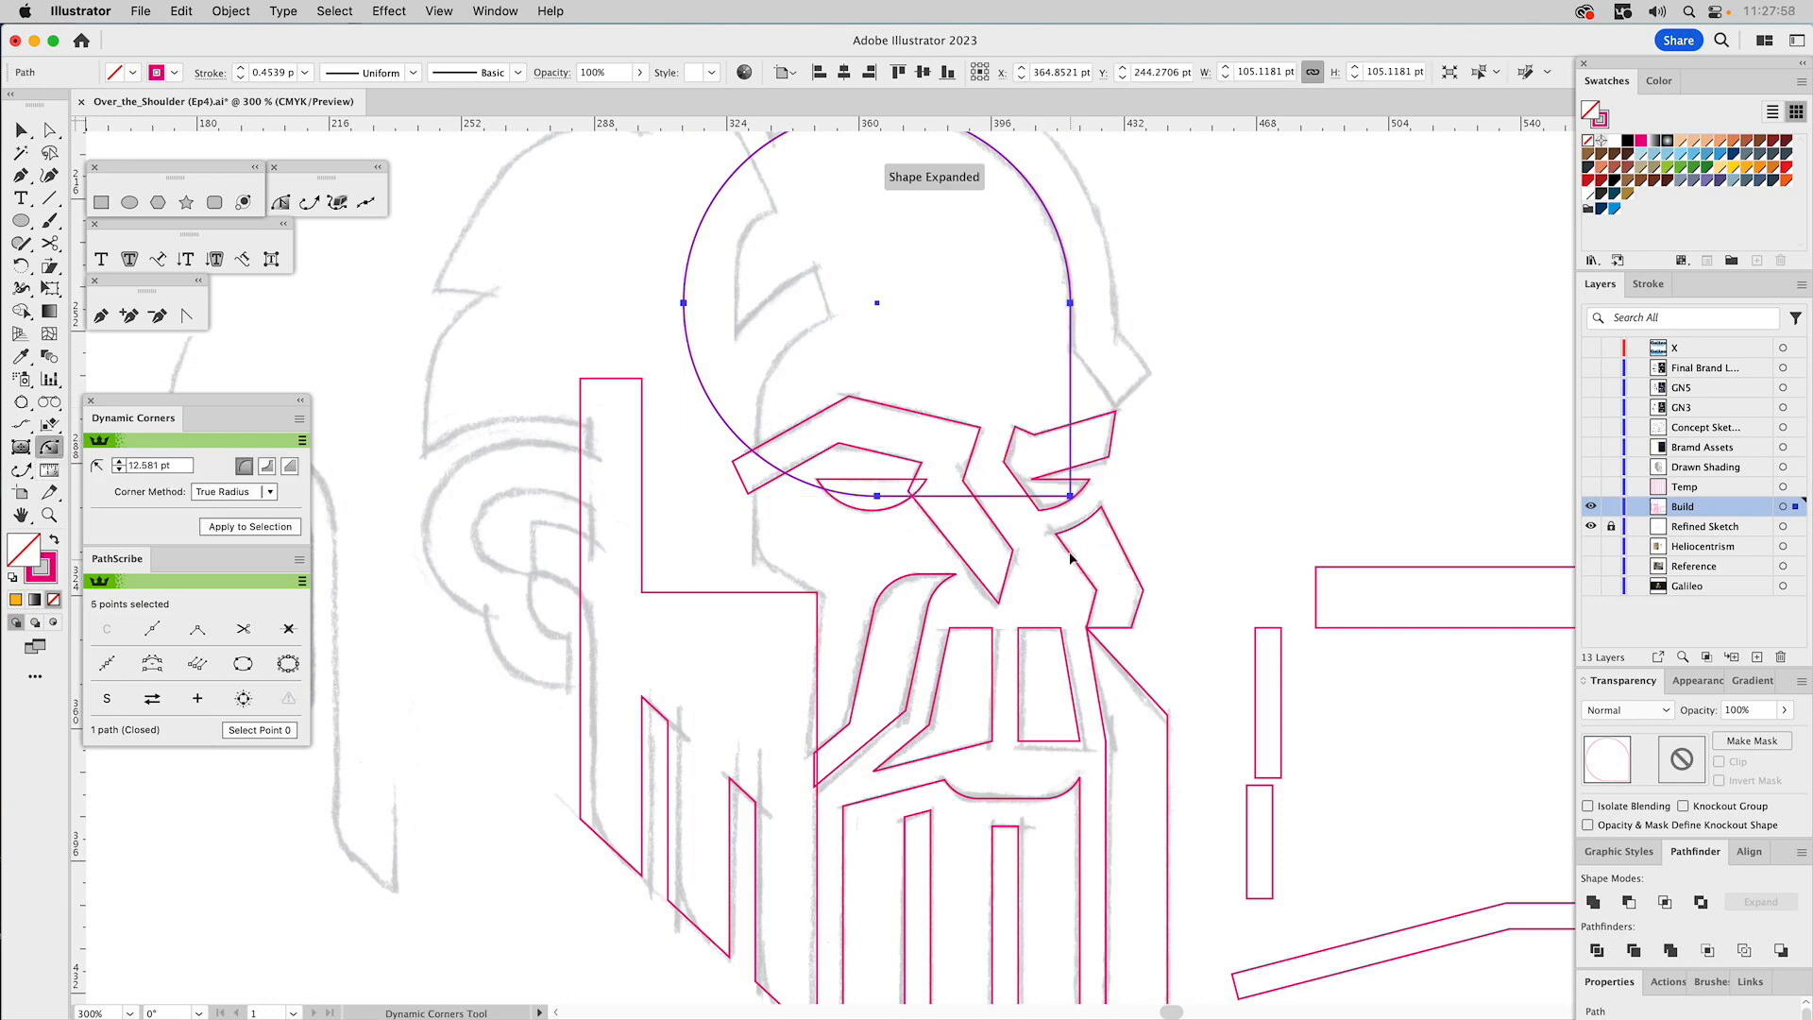
left_click_drag(950, 344, 975, 501)
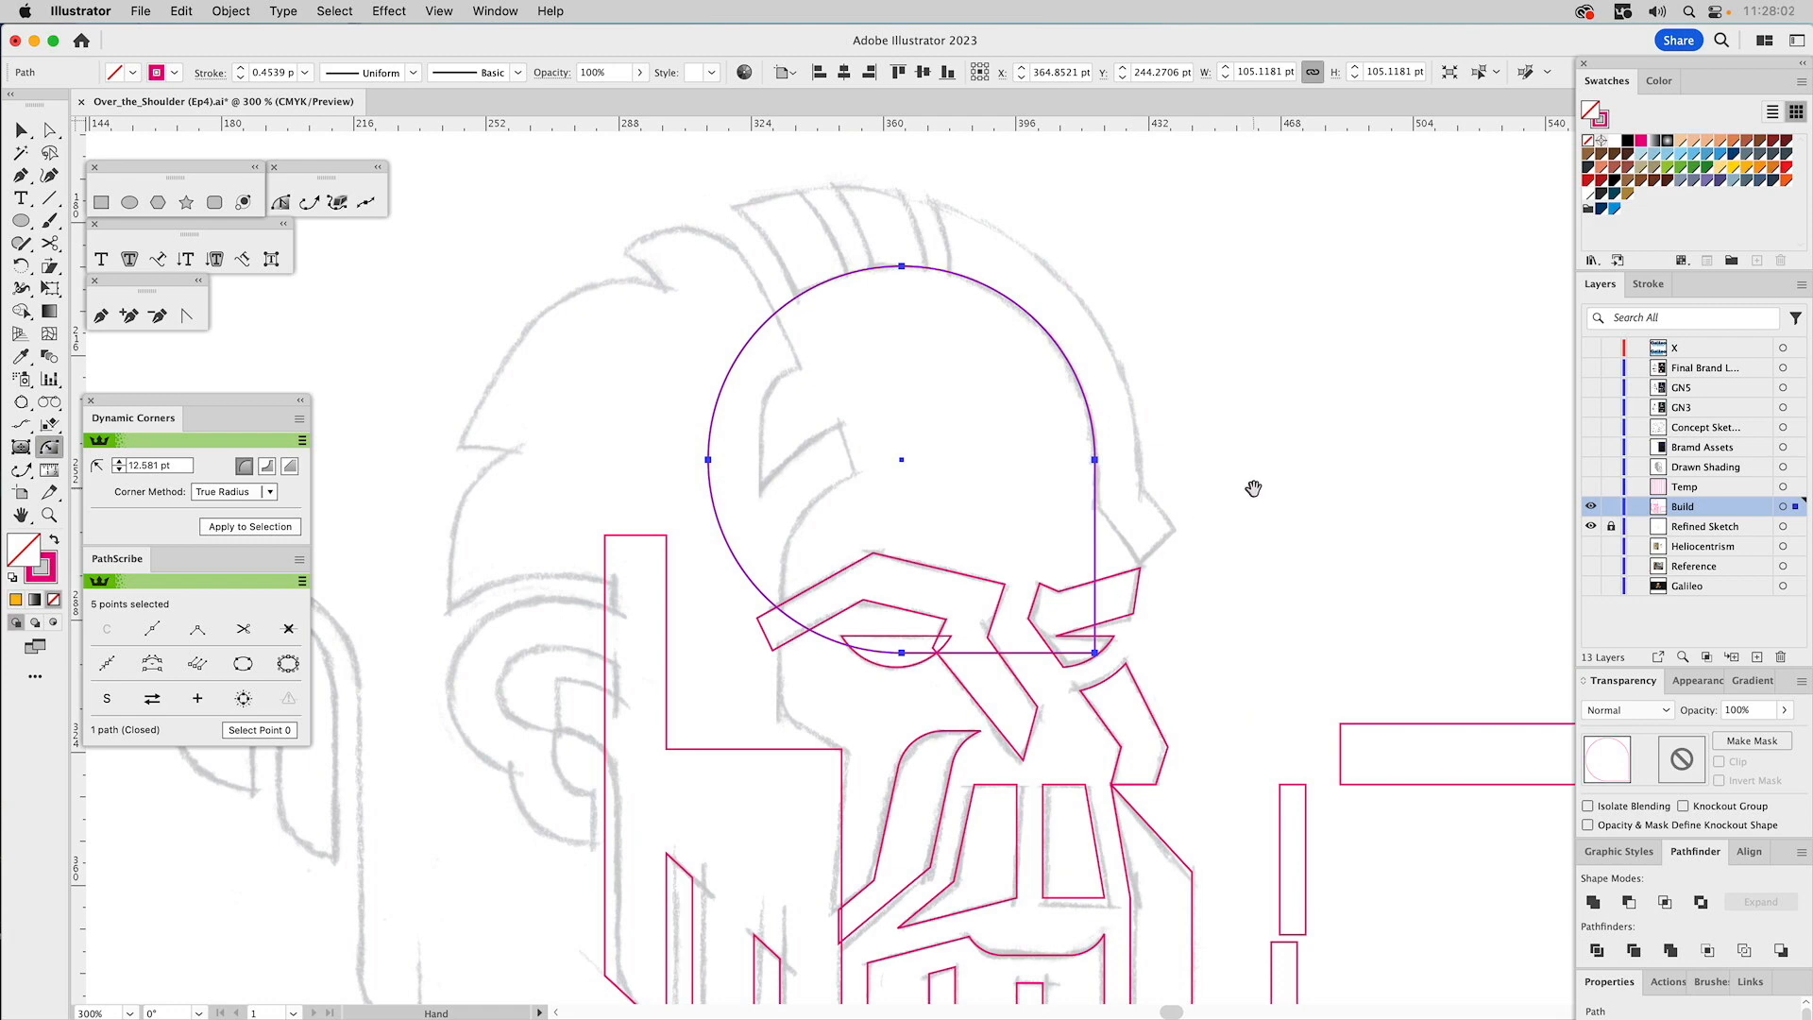
Square off the head circle's lower-left corner and extend its bottom edge down, making the dome about 105 by 131 pt.
left_click_drag(750, 580, 706, 670)
left_click(949, 474)
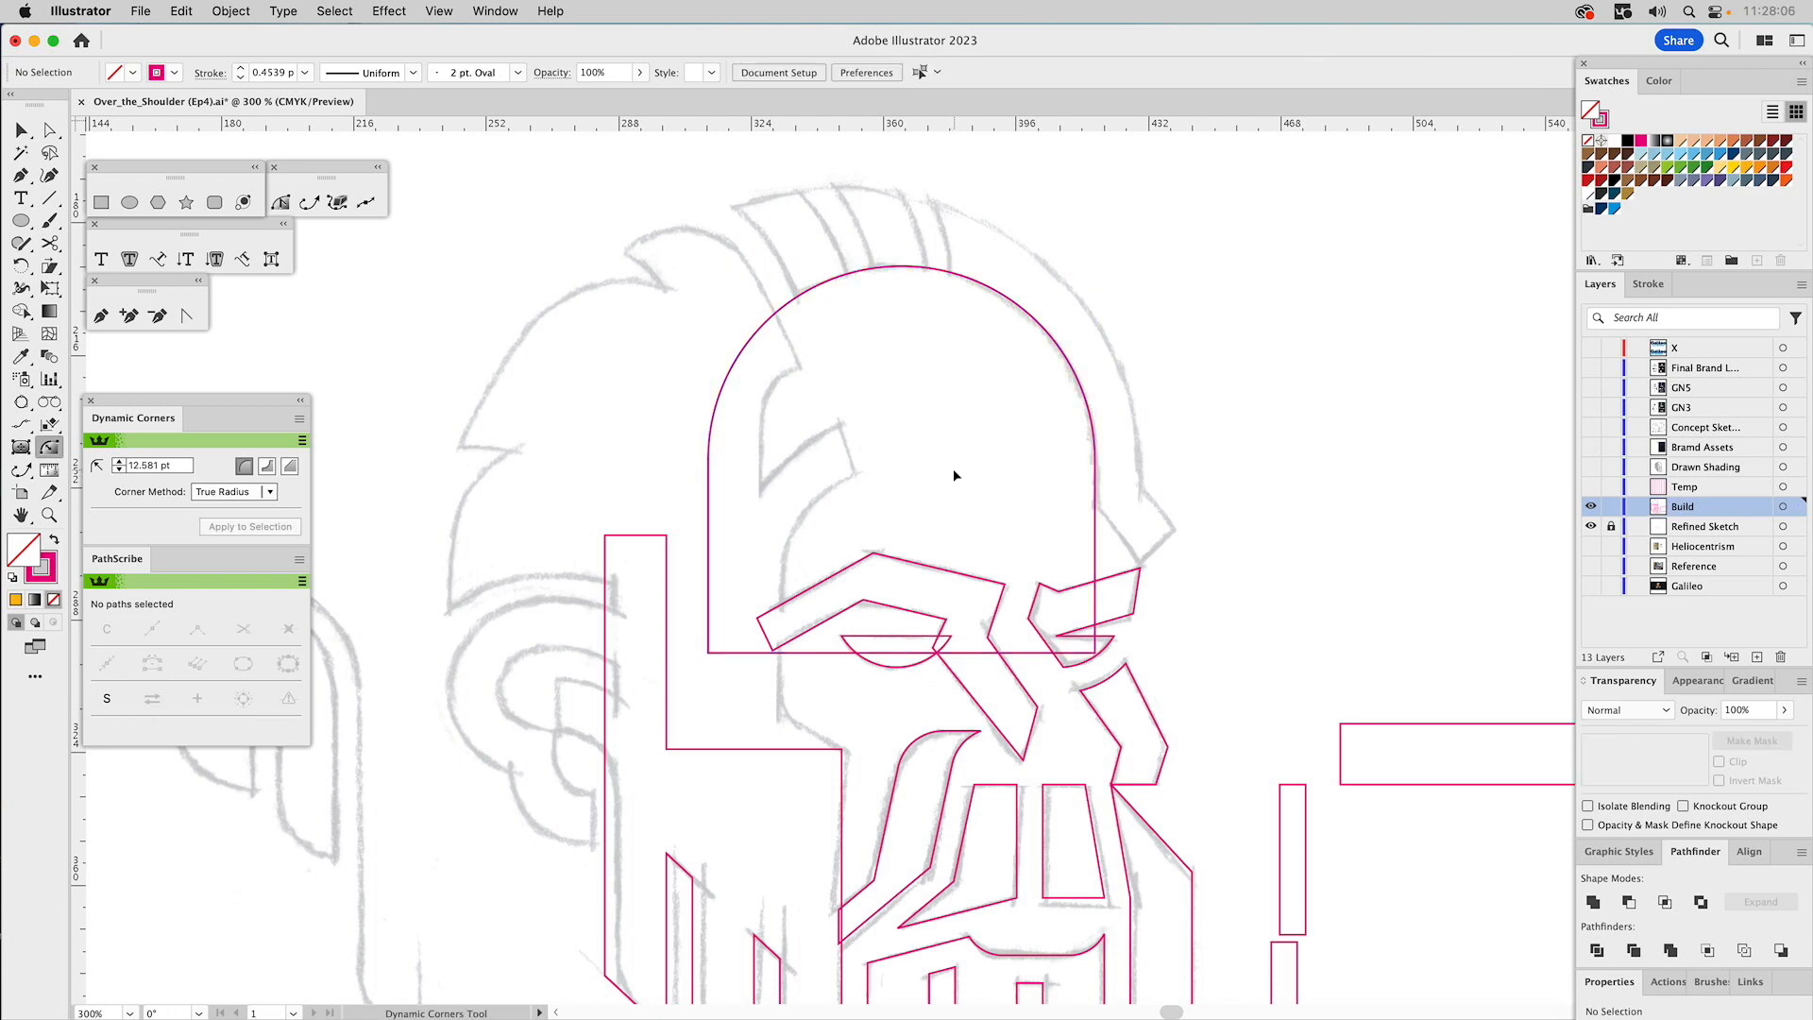
key("a")
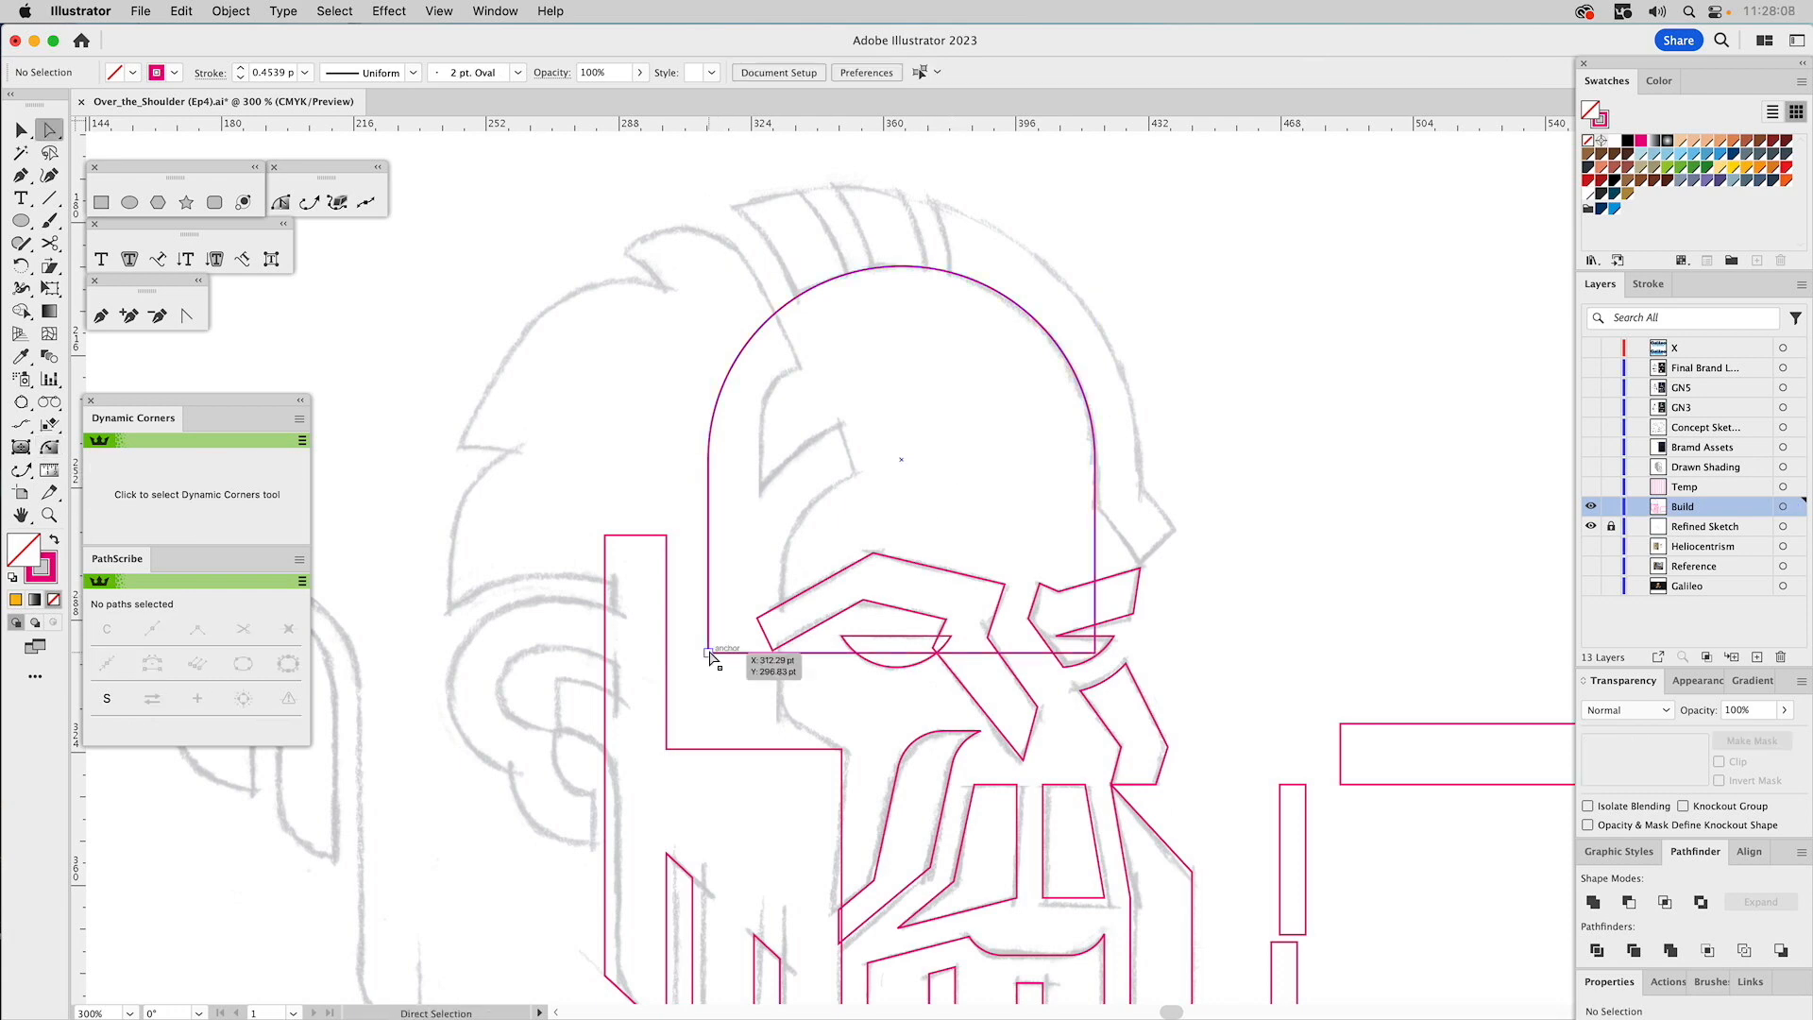
left_click(709, 652)
left_click_drag(1094, 654, 1082, 705)
left_click_drag(820, 710, 819, 746)
left_click(781, 749)
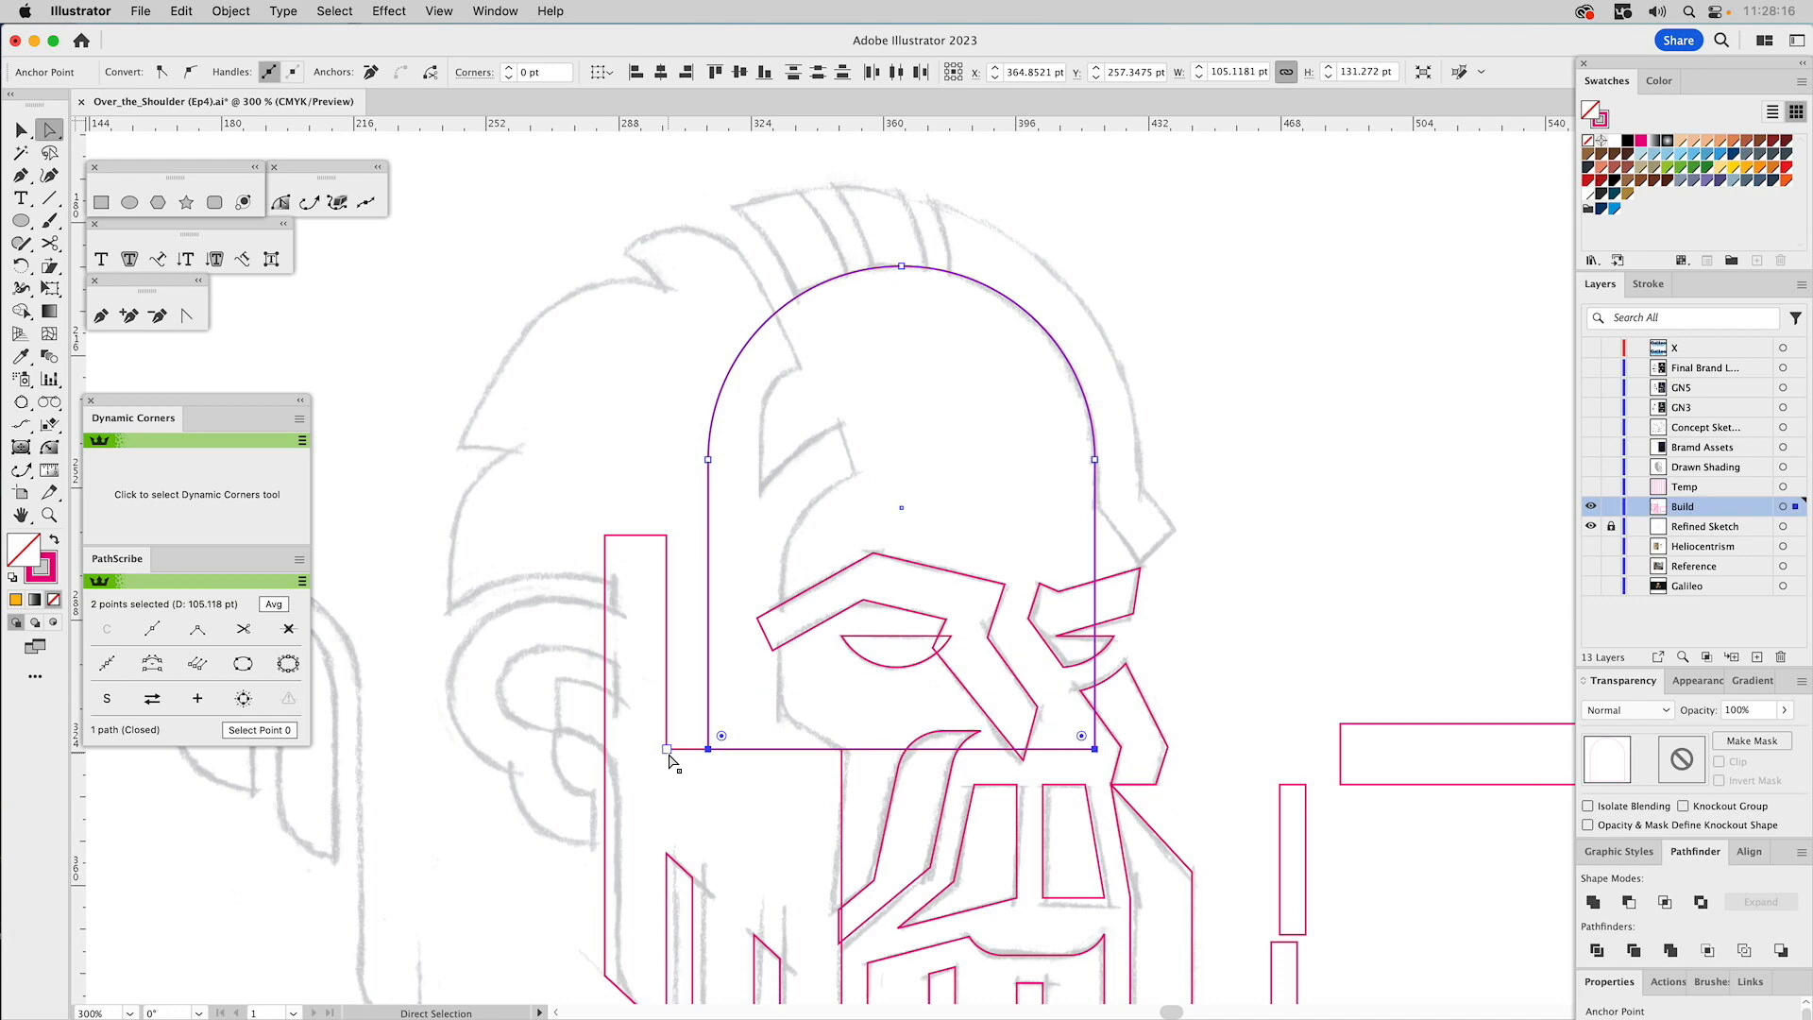
Shift the inner corner point of the side-of-face shape horizontally inward by about 26 pt, into the dome.
left_click_drag(667, 748, 761, 748)
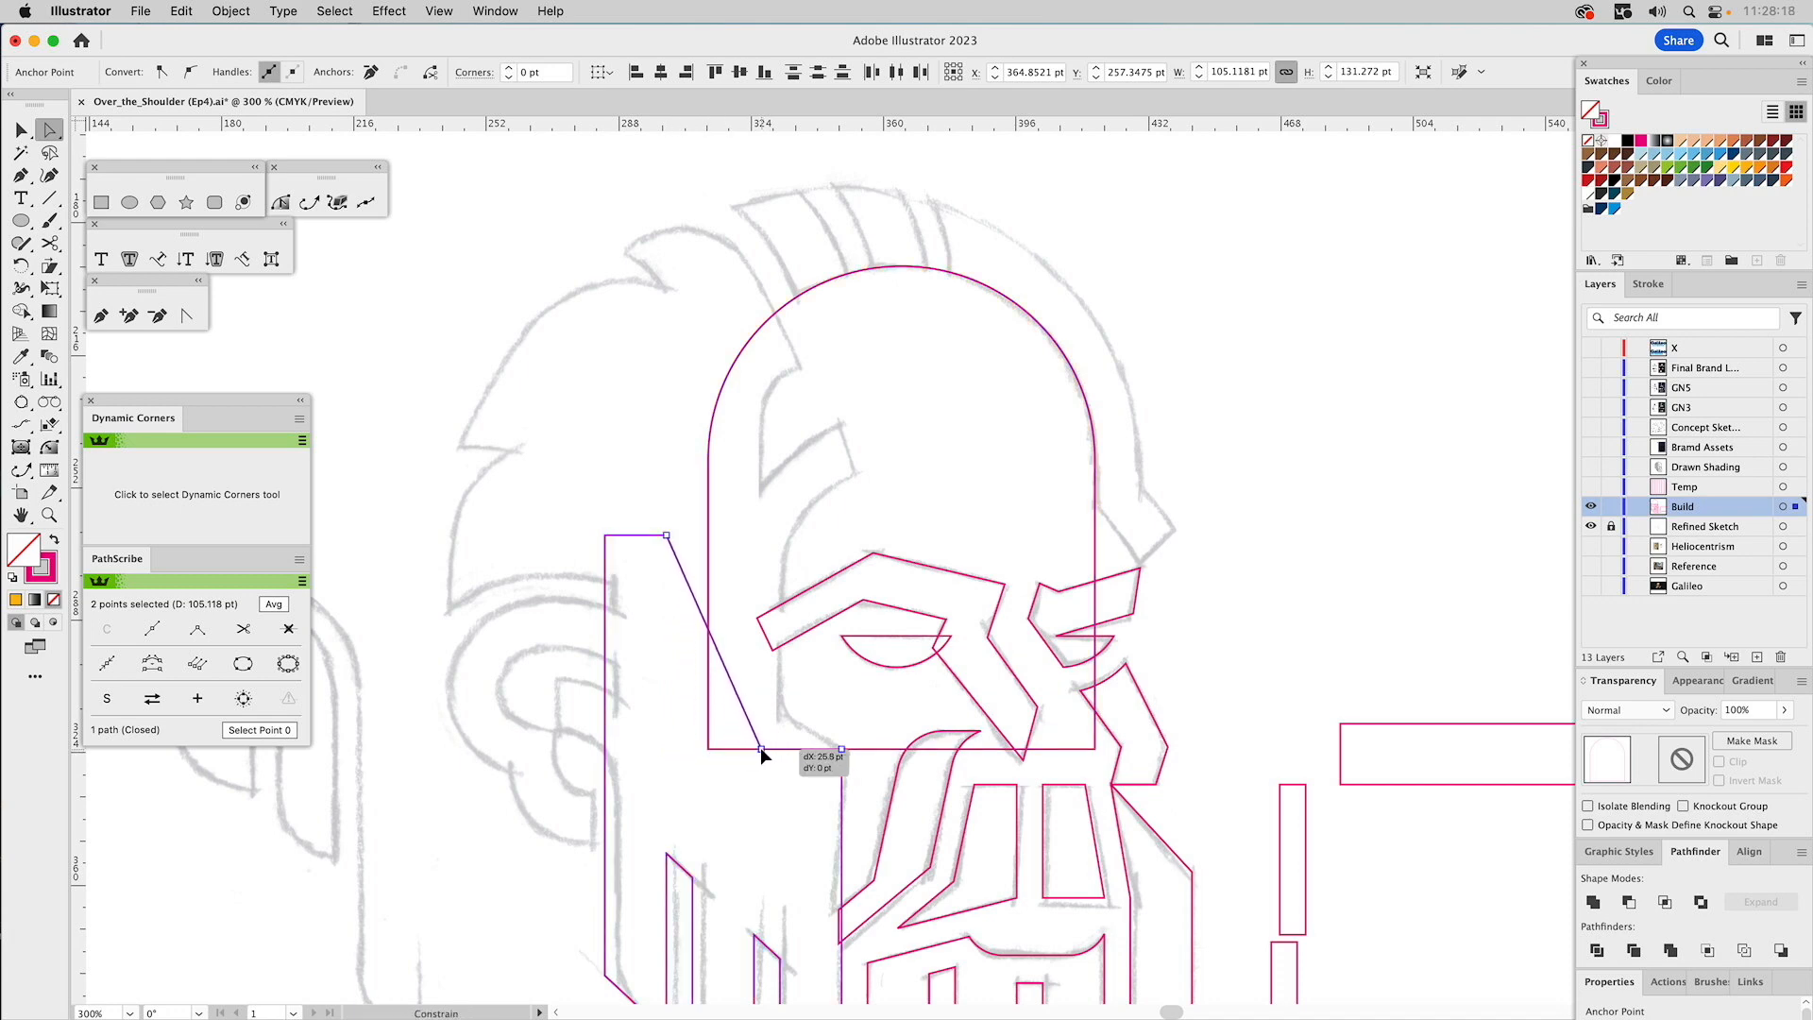
left_click(850, 699)
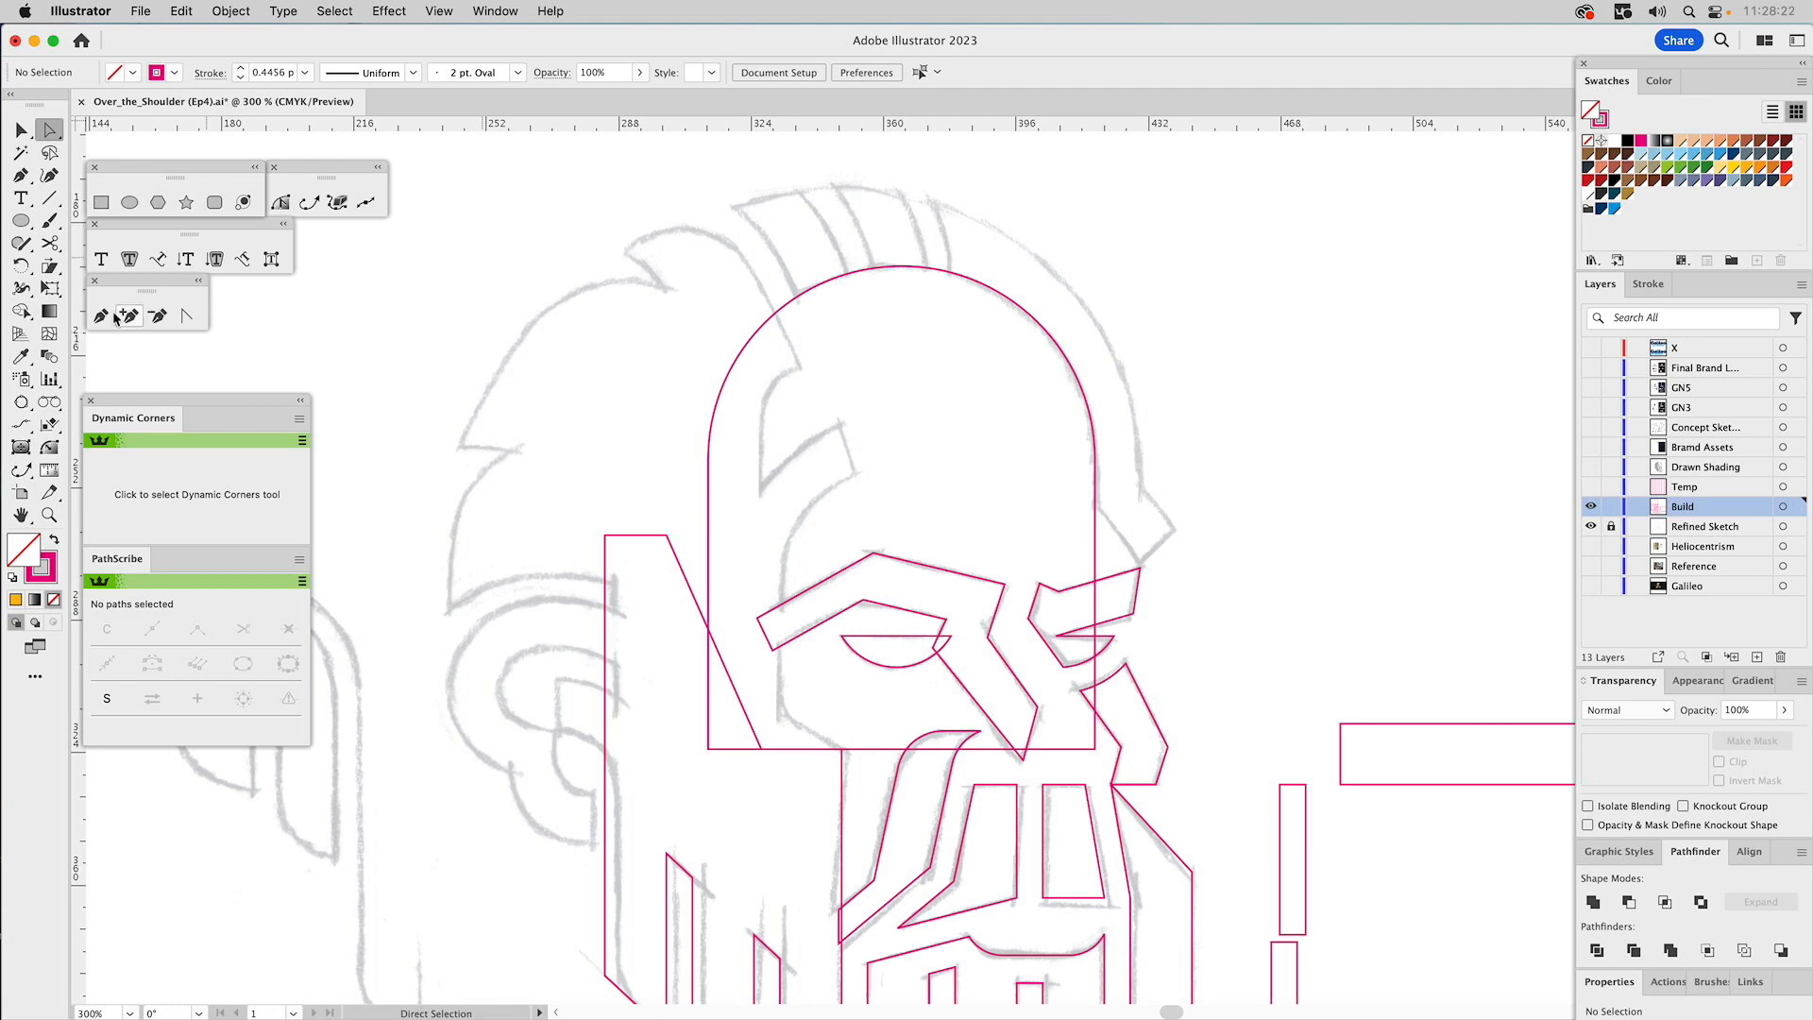
Draw a circle about 58 pt in diameter around the eye, its outer edge aligned with the sketched cheek line.
left_click(132, 204)
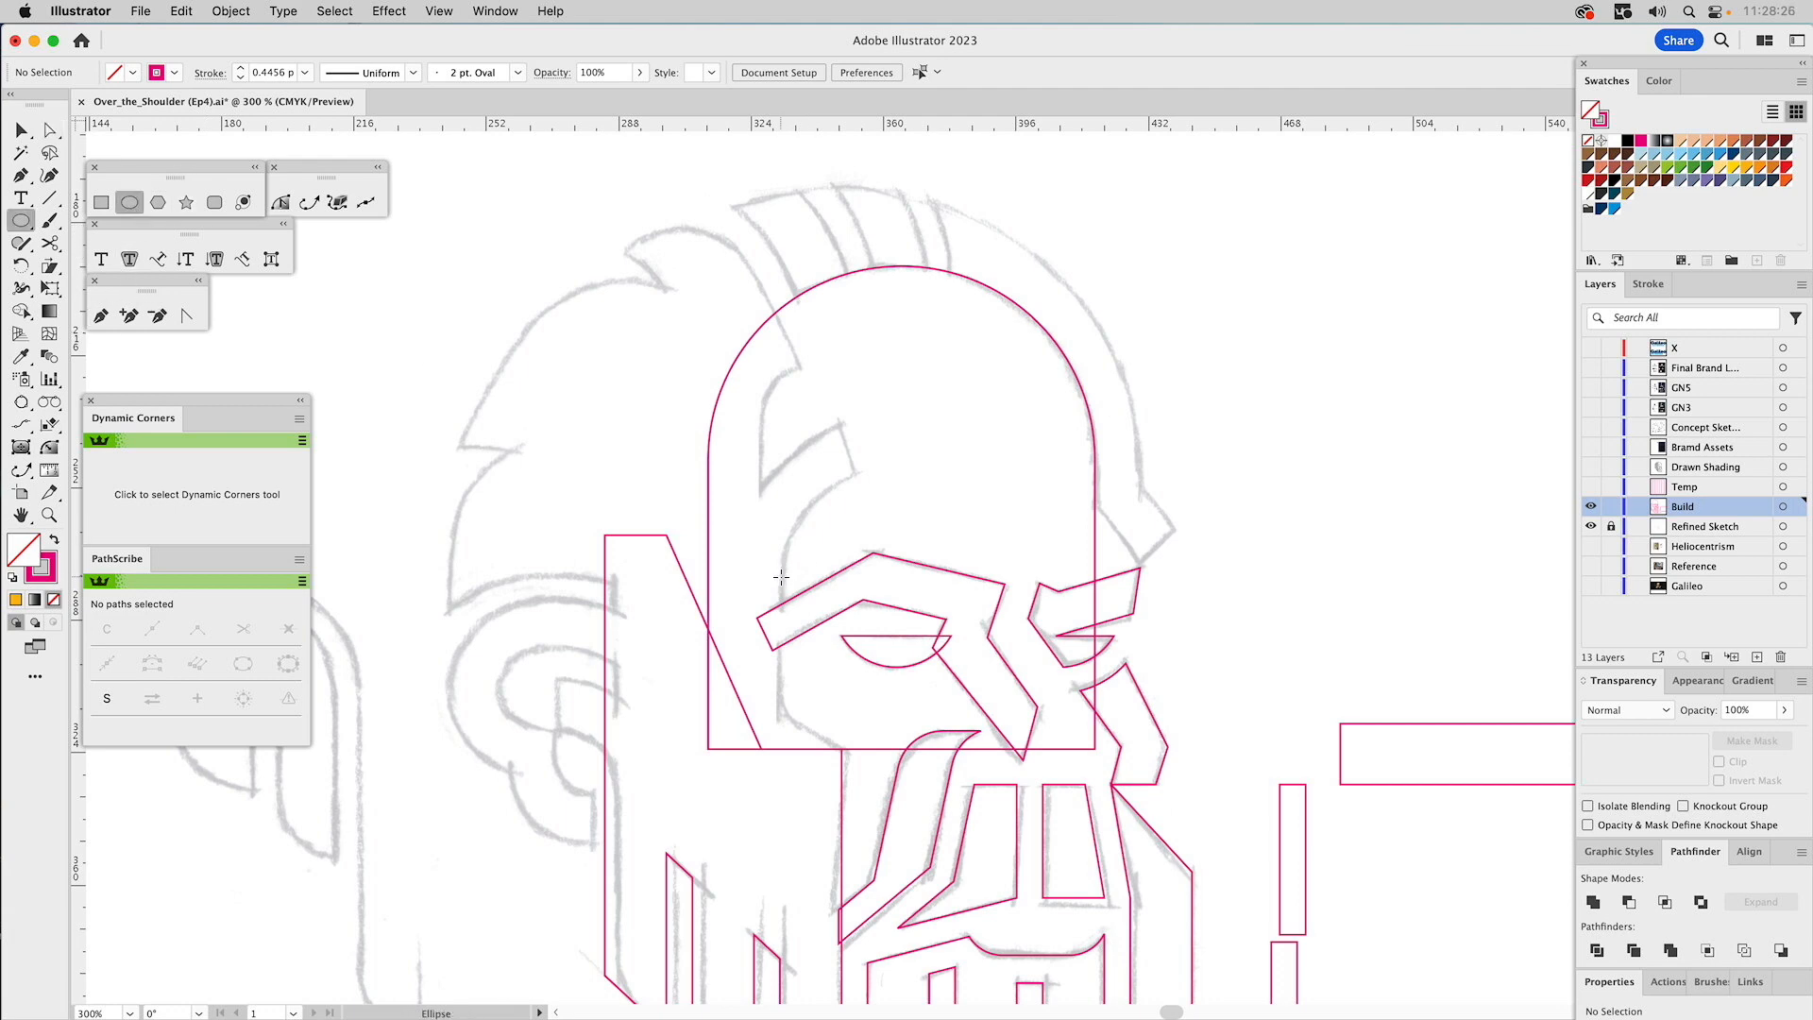
left_click_drag(784, 570, 958, 483)
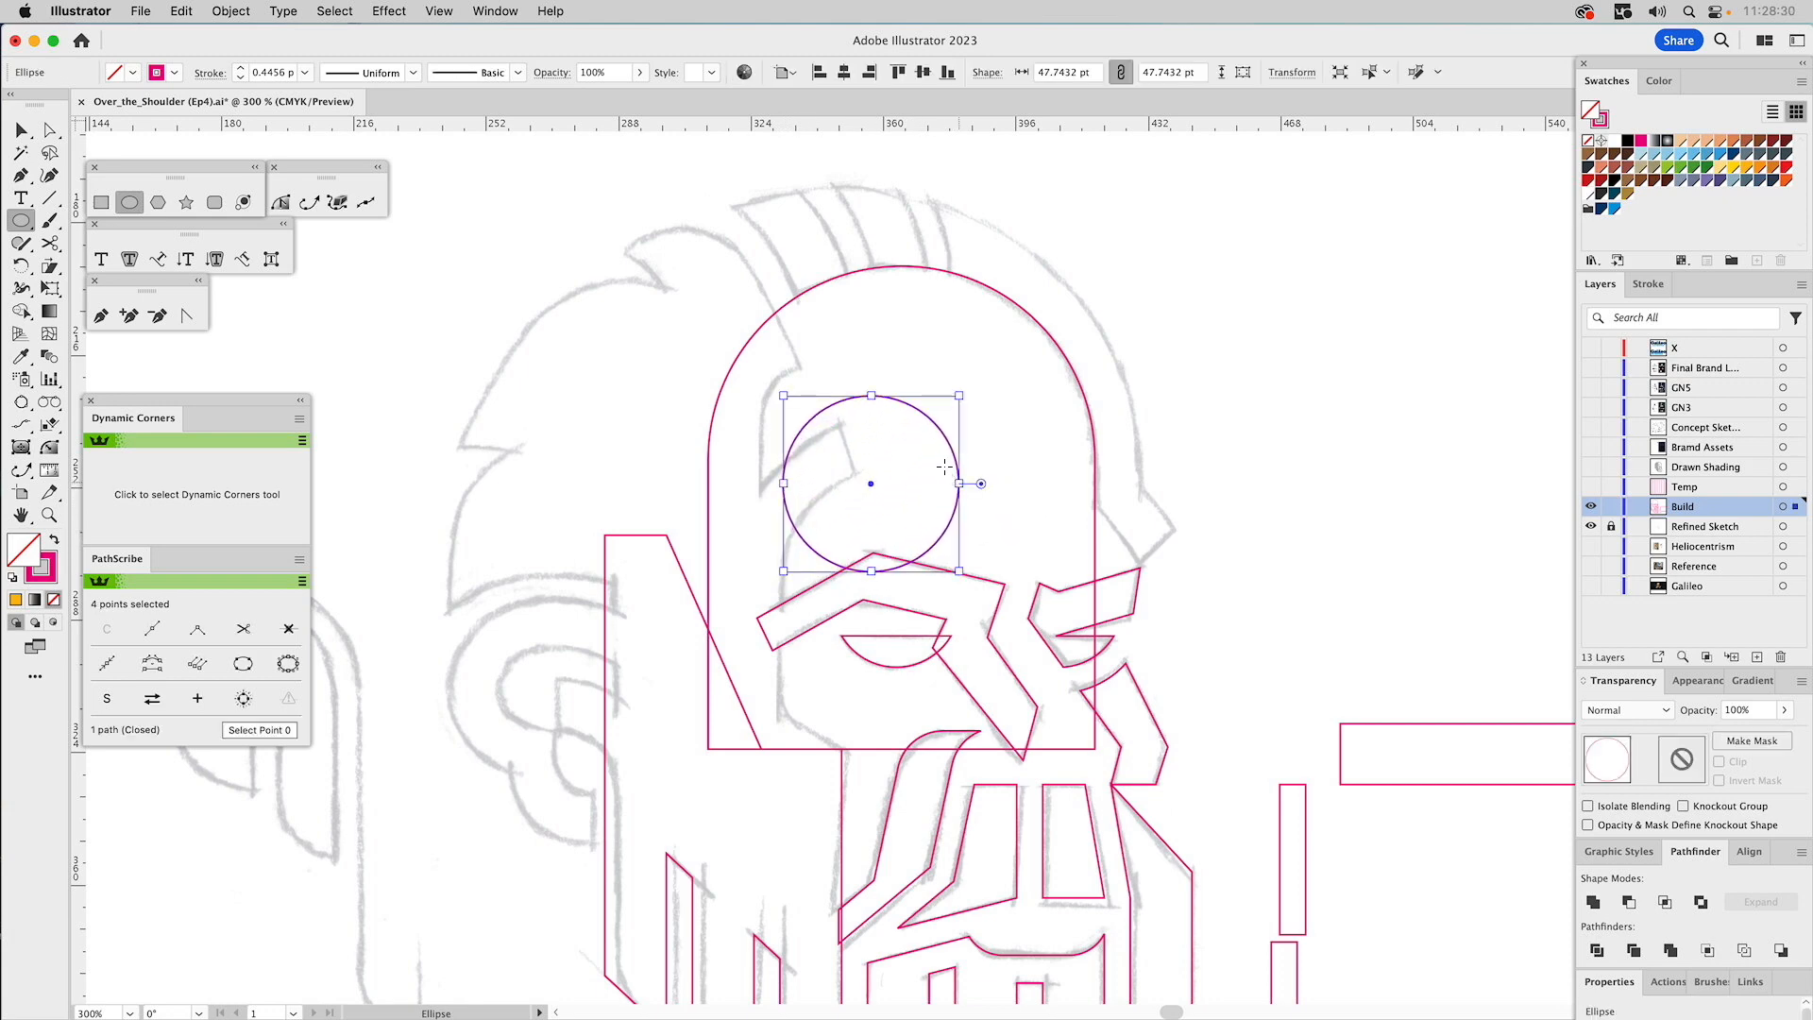
key("v")
left_click_drag(900, 402, 887, 492)
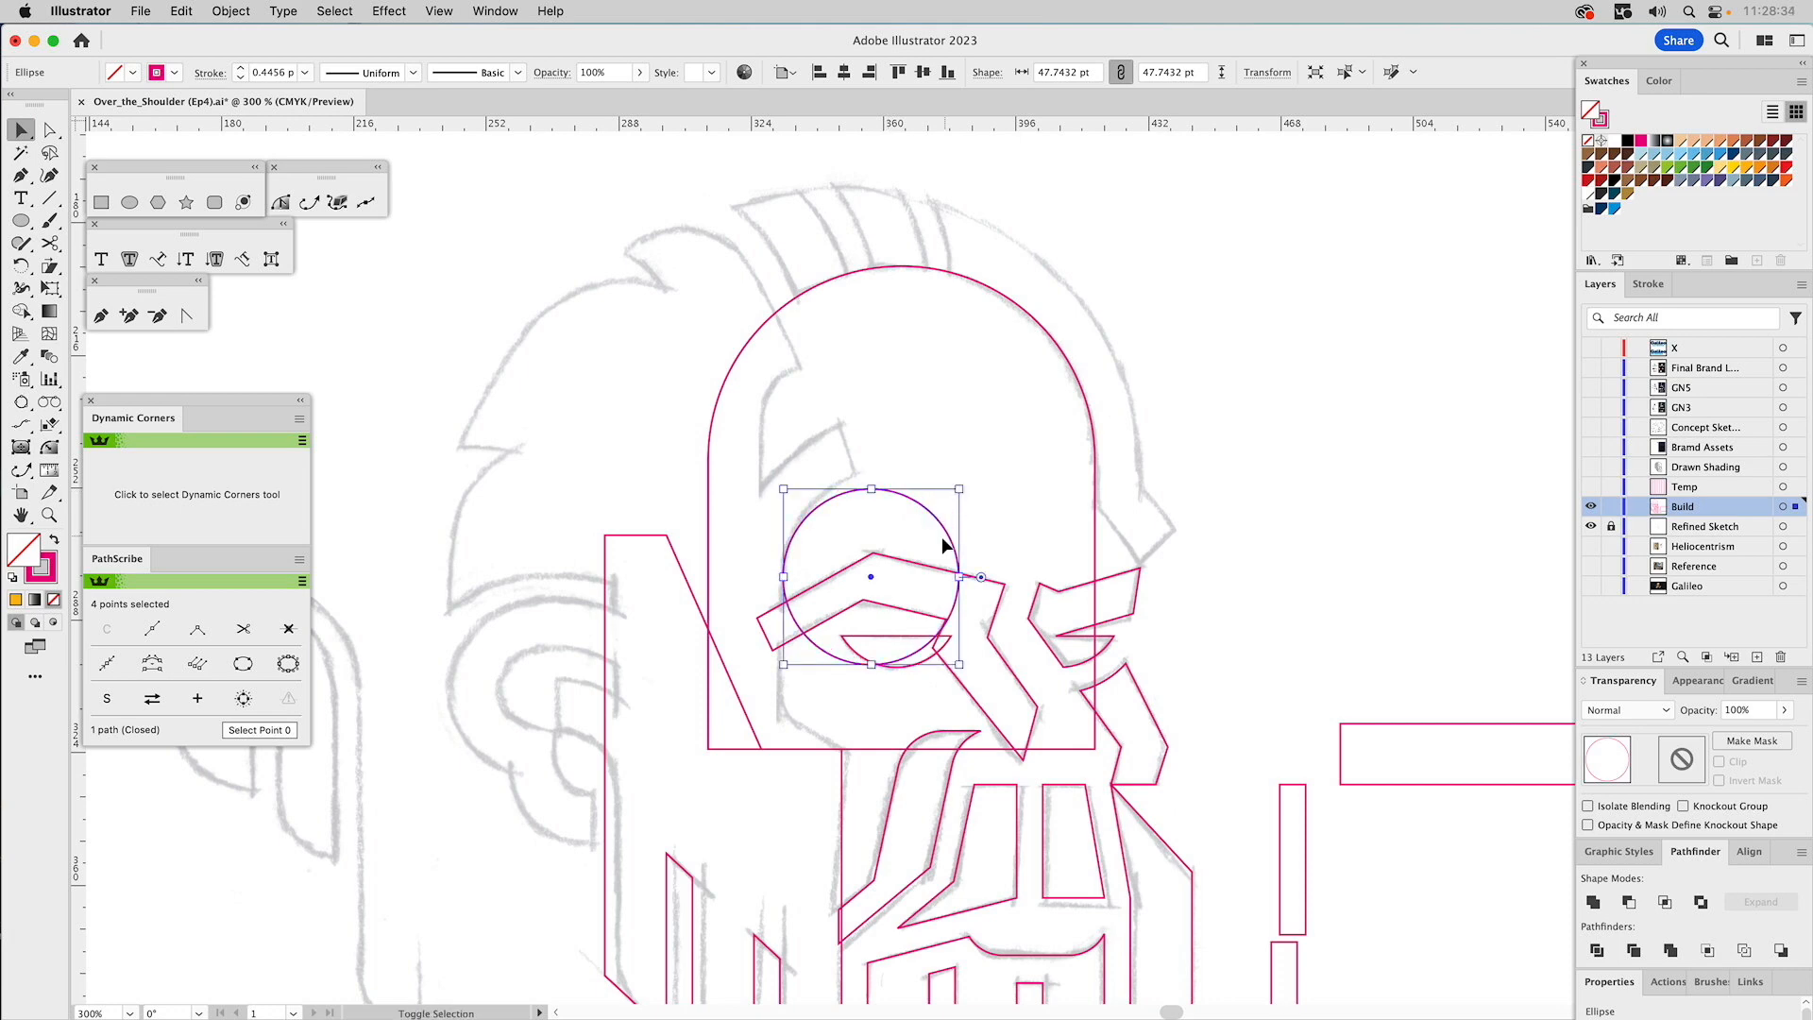
left_click_drag(961, 578, 996, 585)
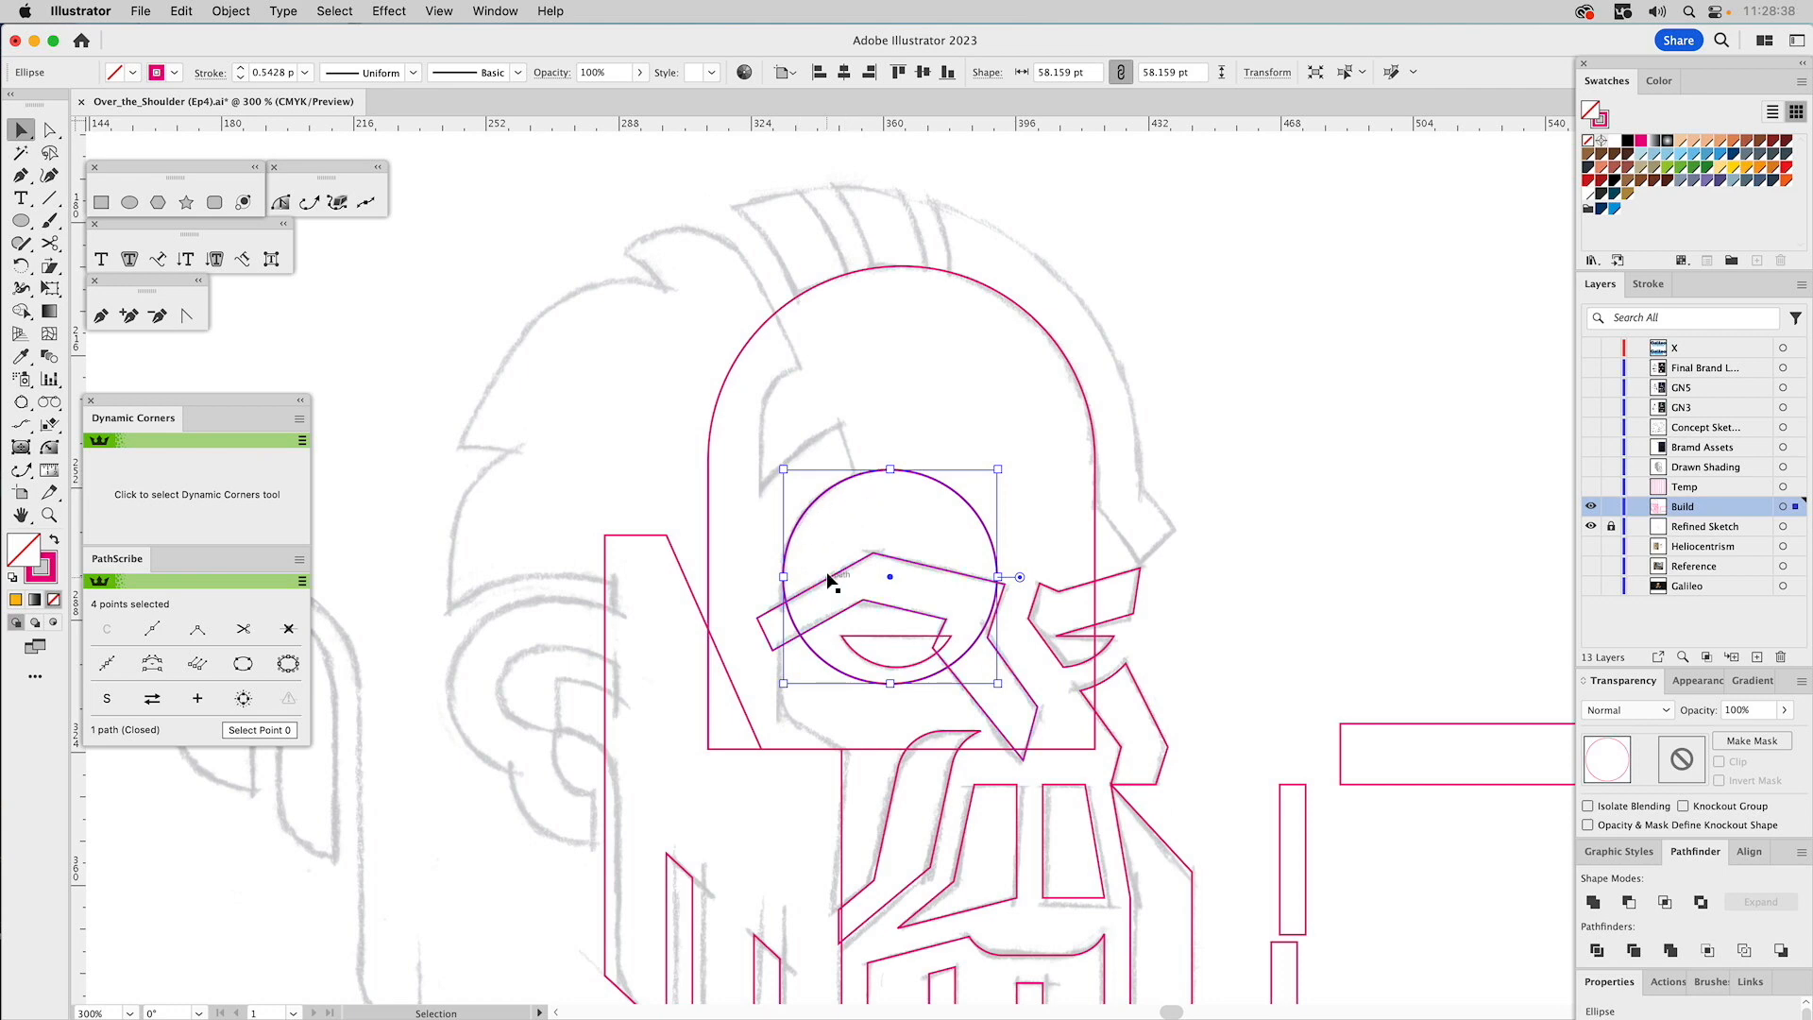
Square off both lower corners of the eye circle to turn it into an arch shape.
left_click(55, 449)
left_click_drag(807, 670, 789, 740)
key("a")
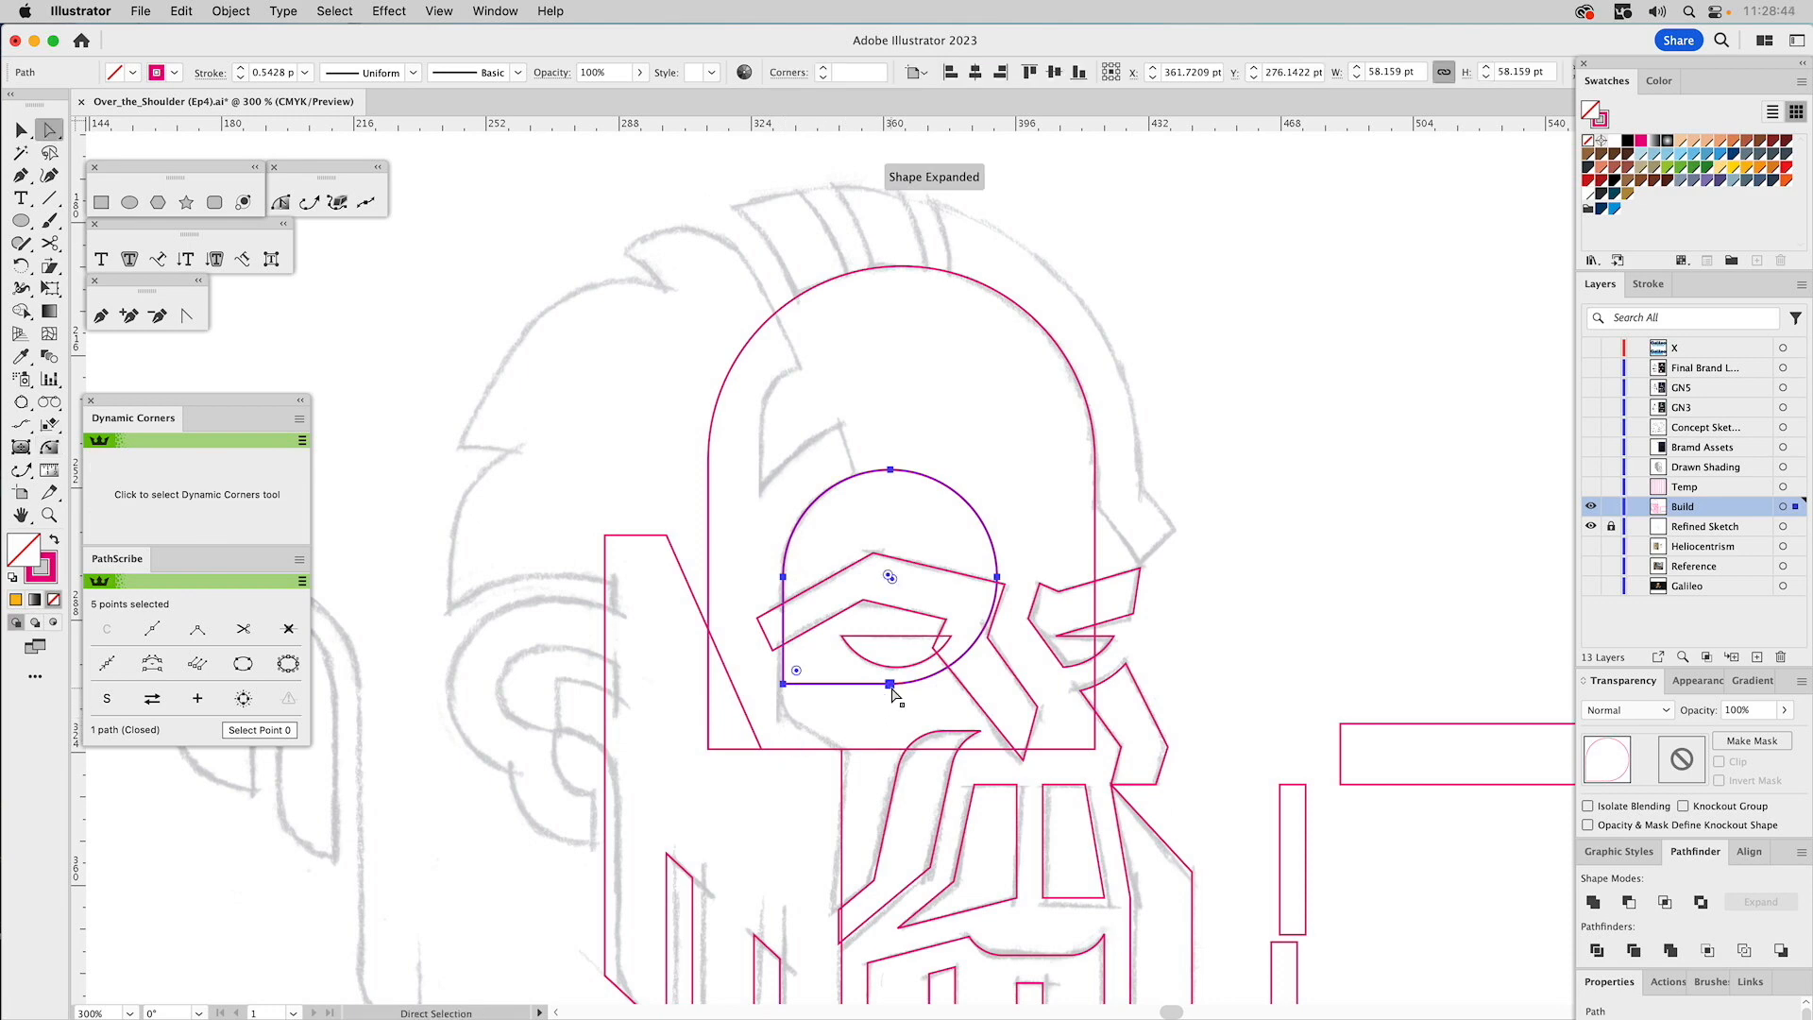
left_click(55, 450)
left_click_drag(999, 676, 1045, 729)
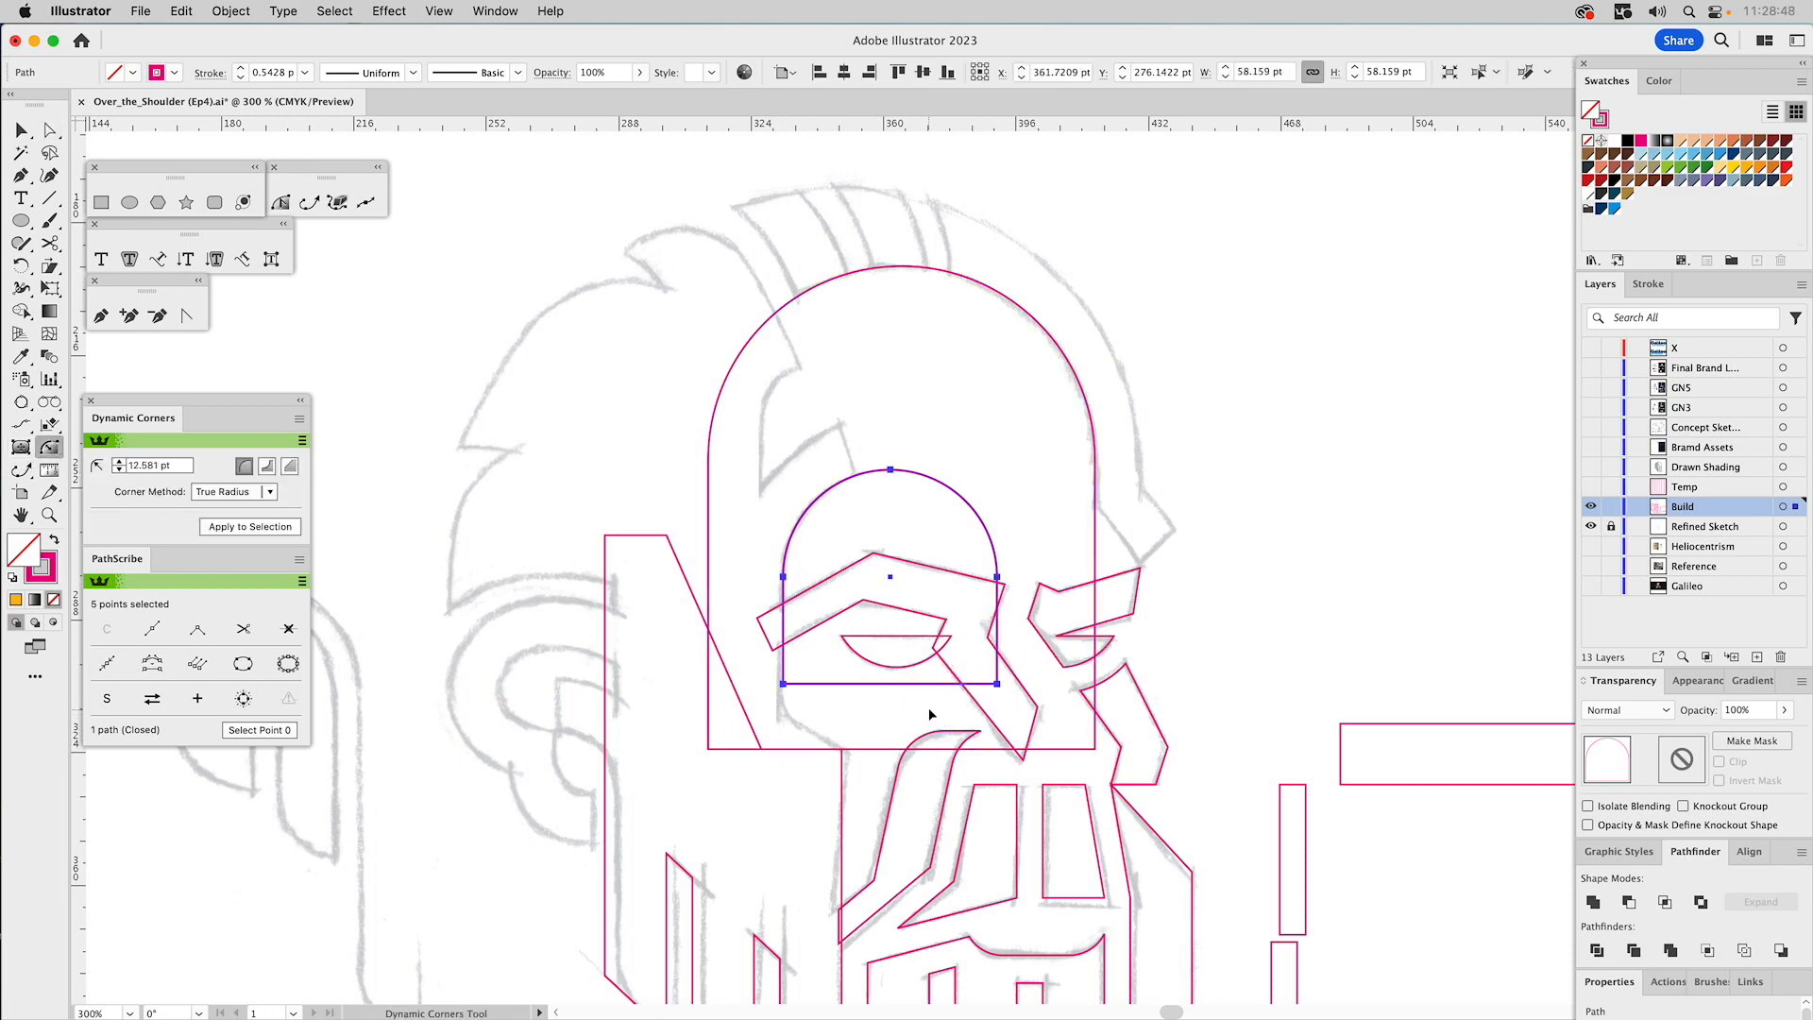
Lower the small arch's two bottom corners to the sketched cheek corner, making it about 67 pt tall.
key("a")
left_click(784, 685)
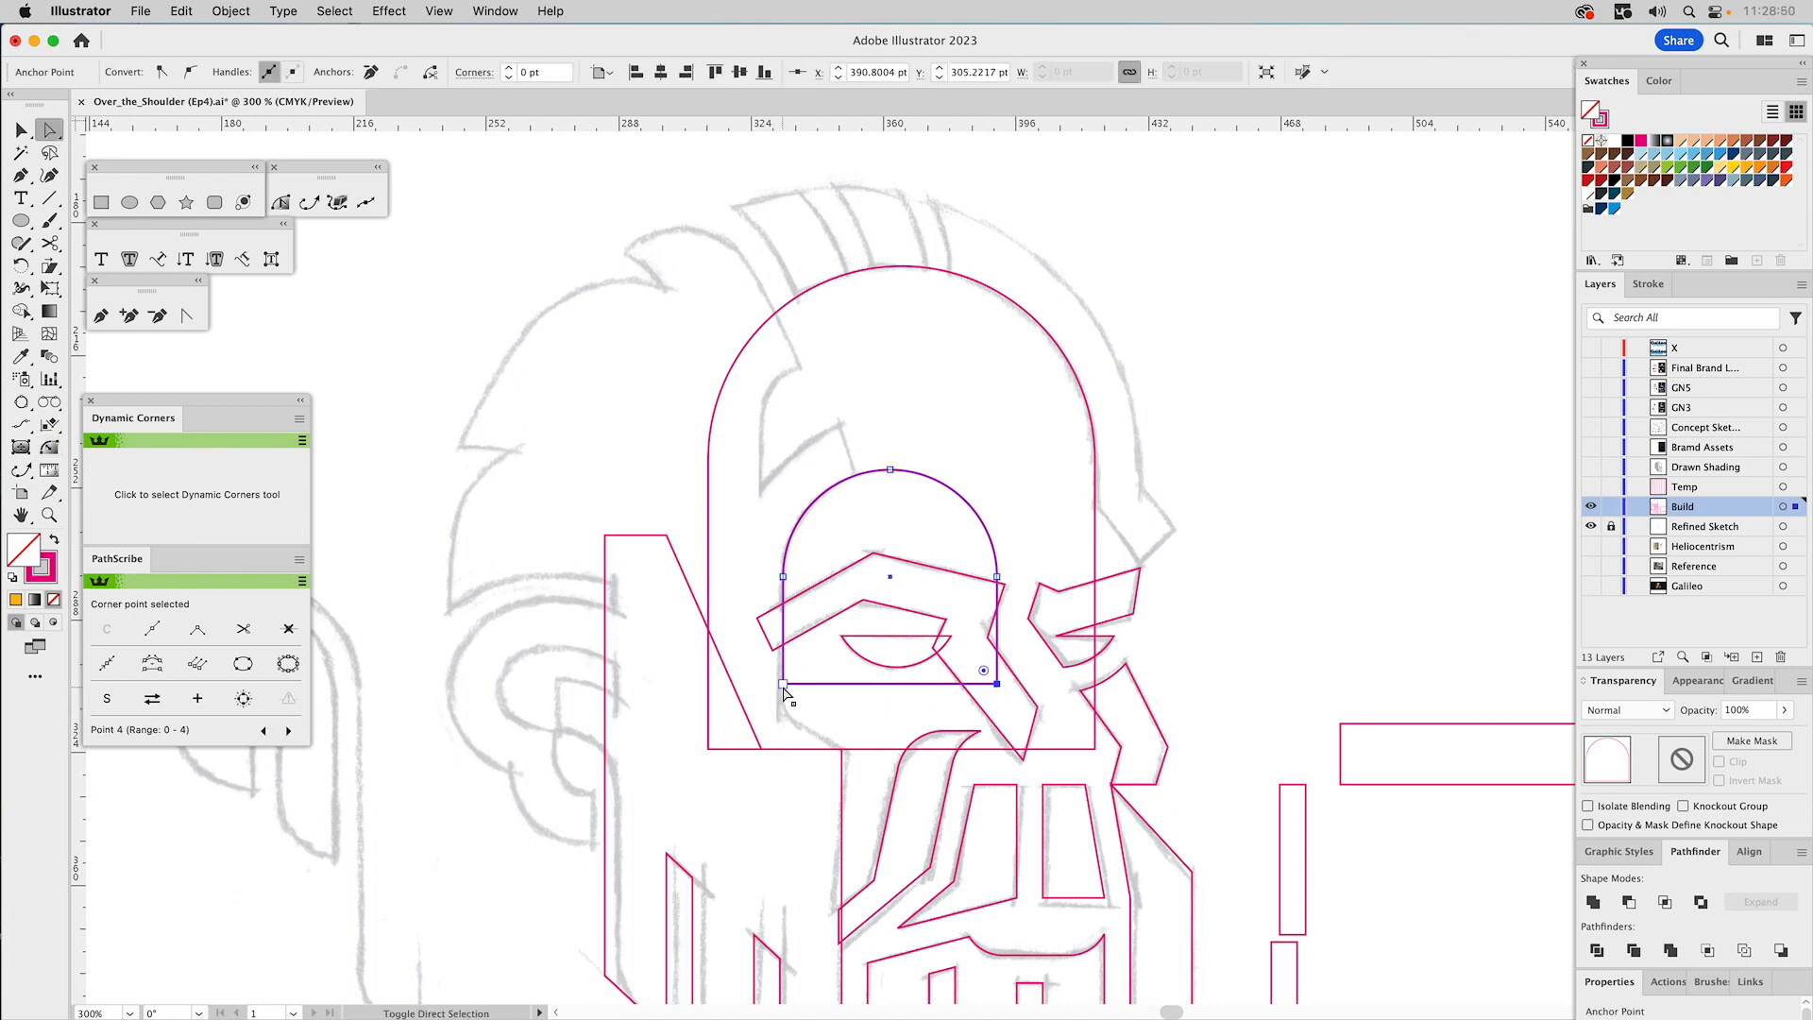
left_click_drag(782, 686, 780, 716)
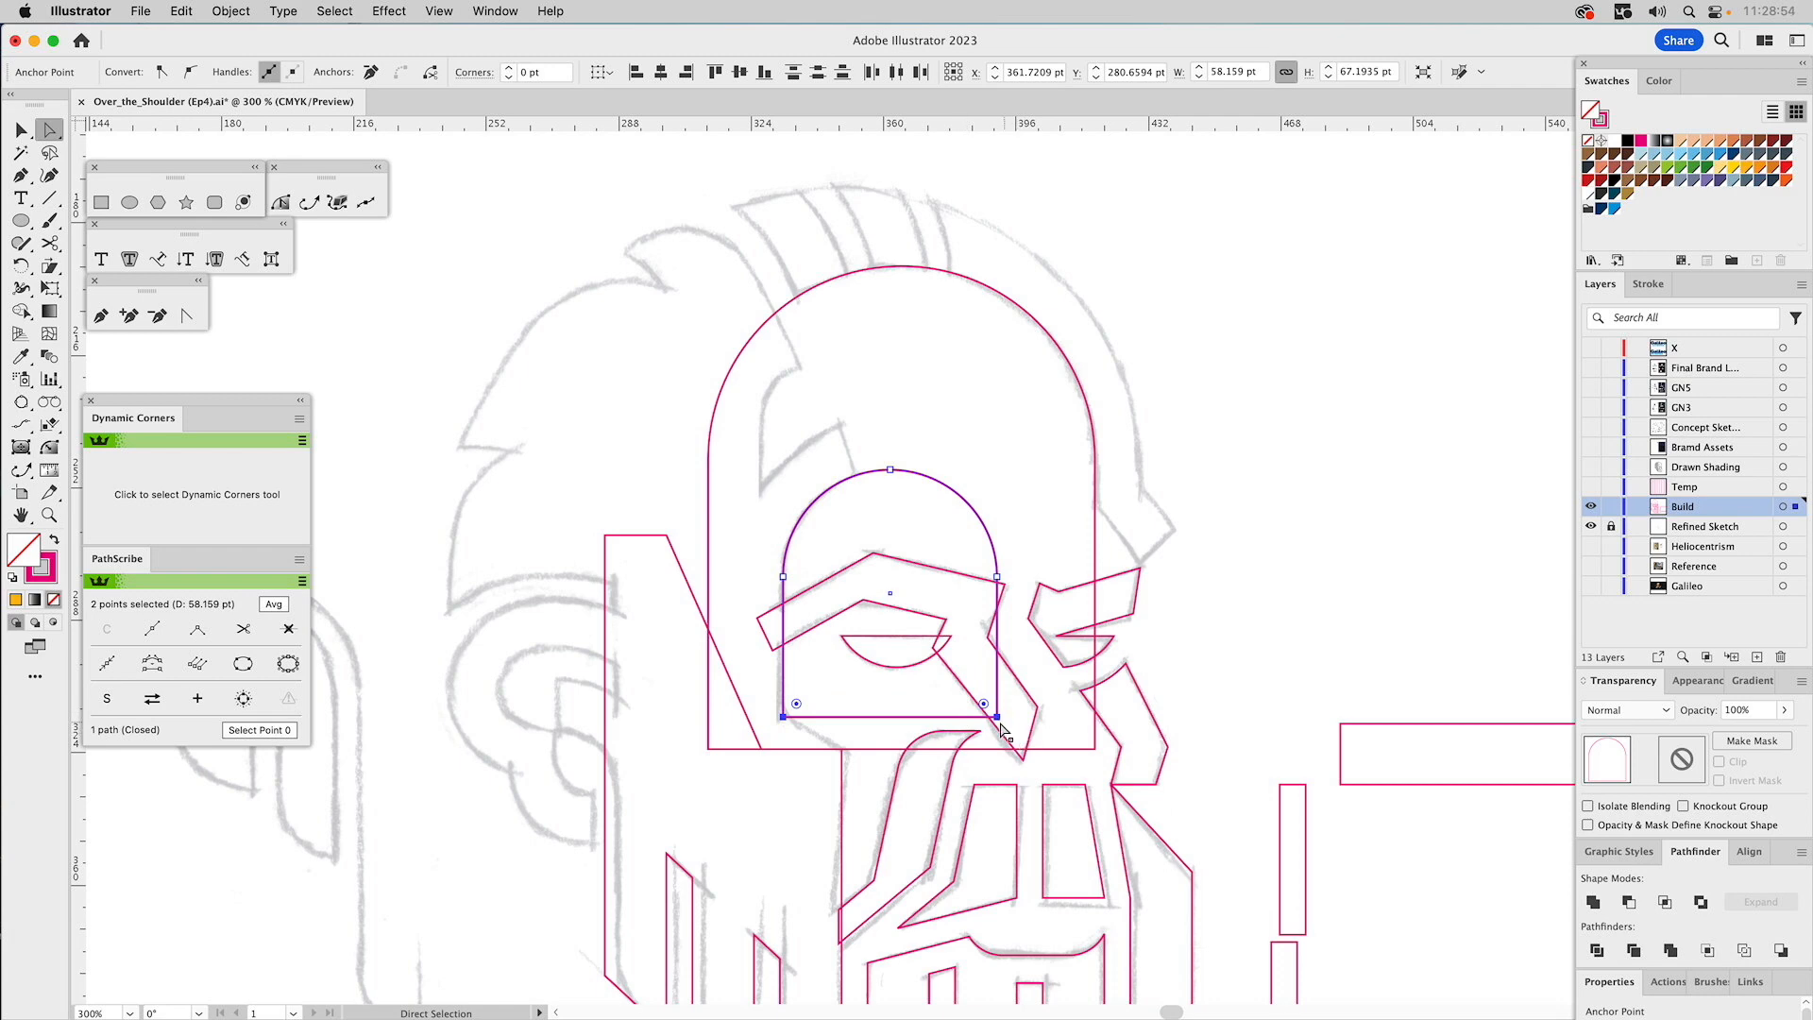
Add an anchor point to the small arch's bottom edge and slope that edge down along the cheek, making the shape about 90 pt tall.
left_click(998, 718)
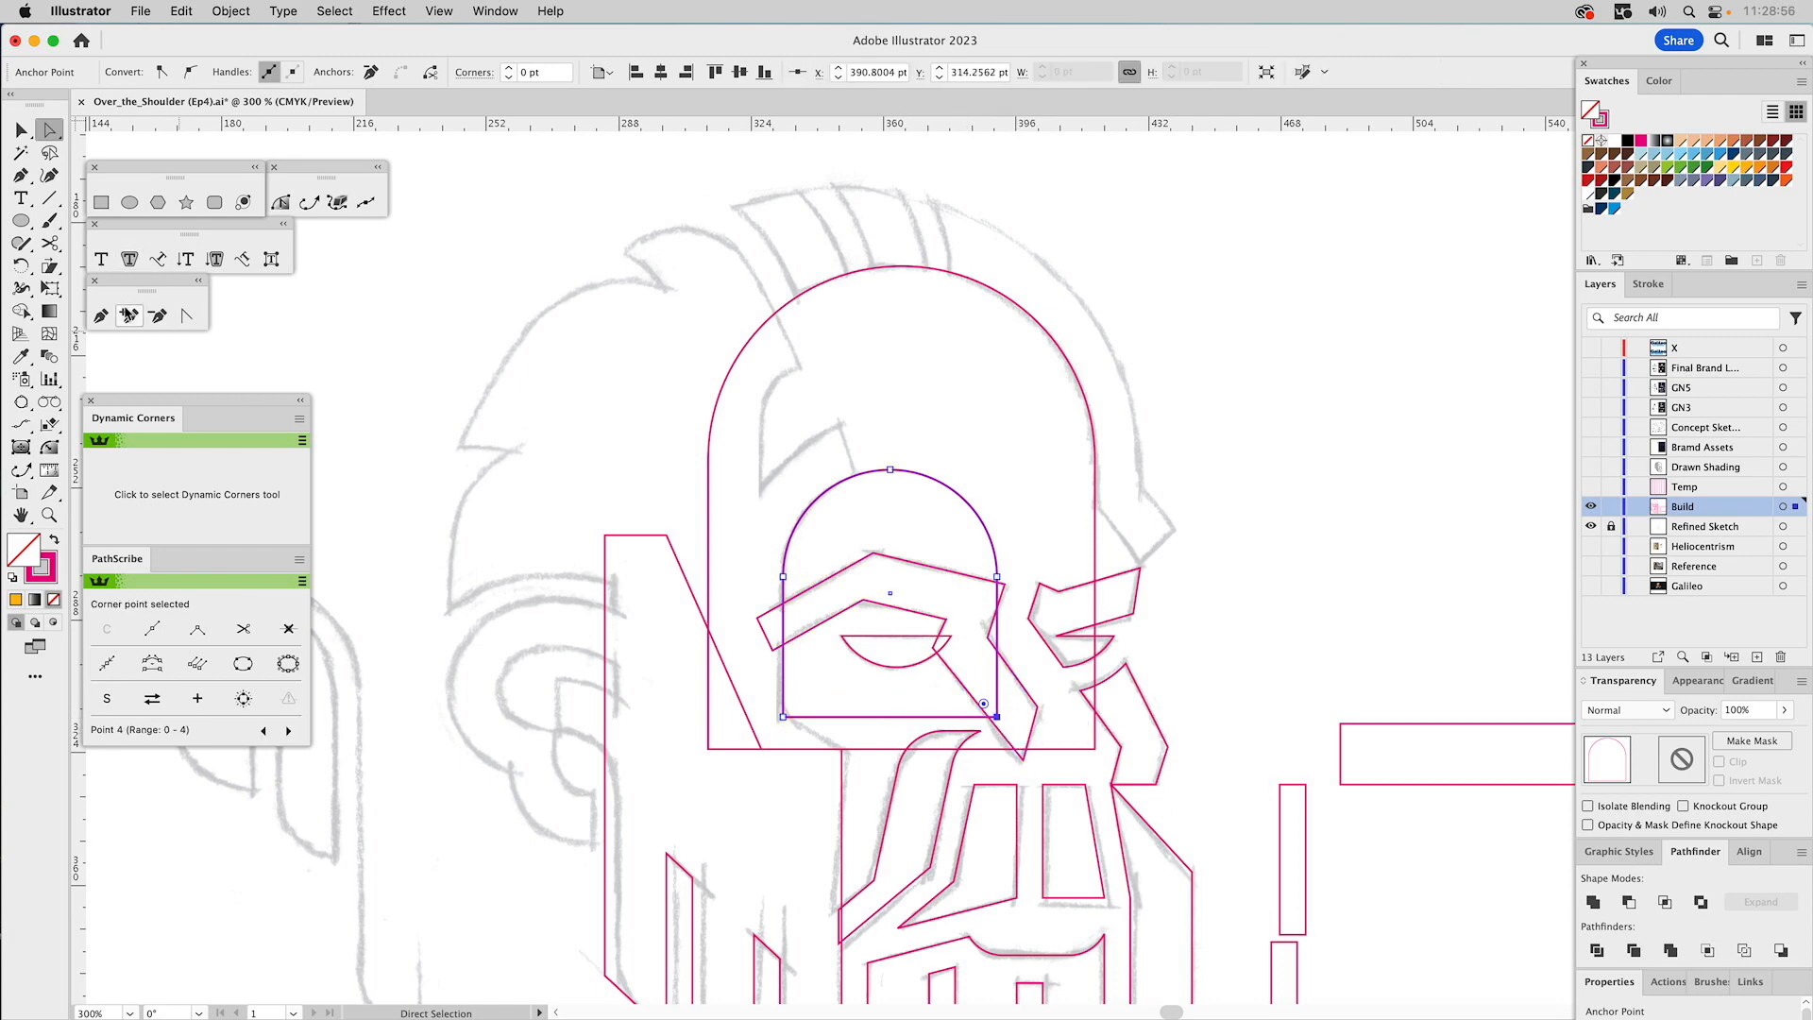
left_click(127, 314)
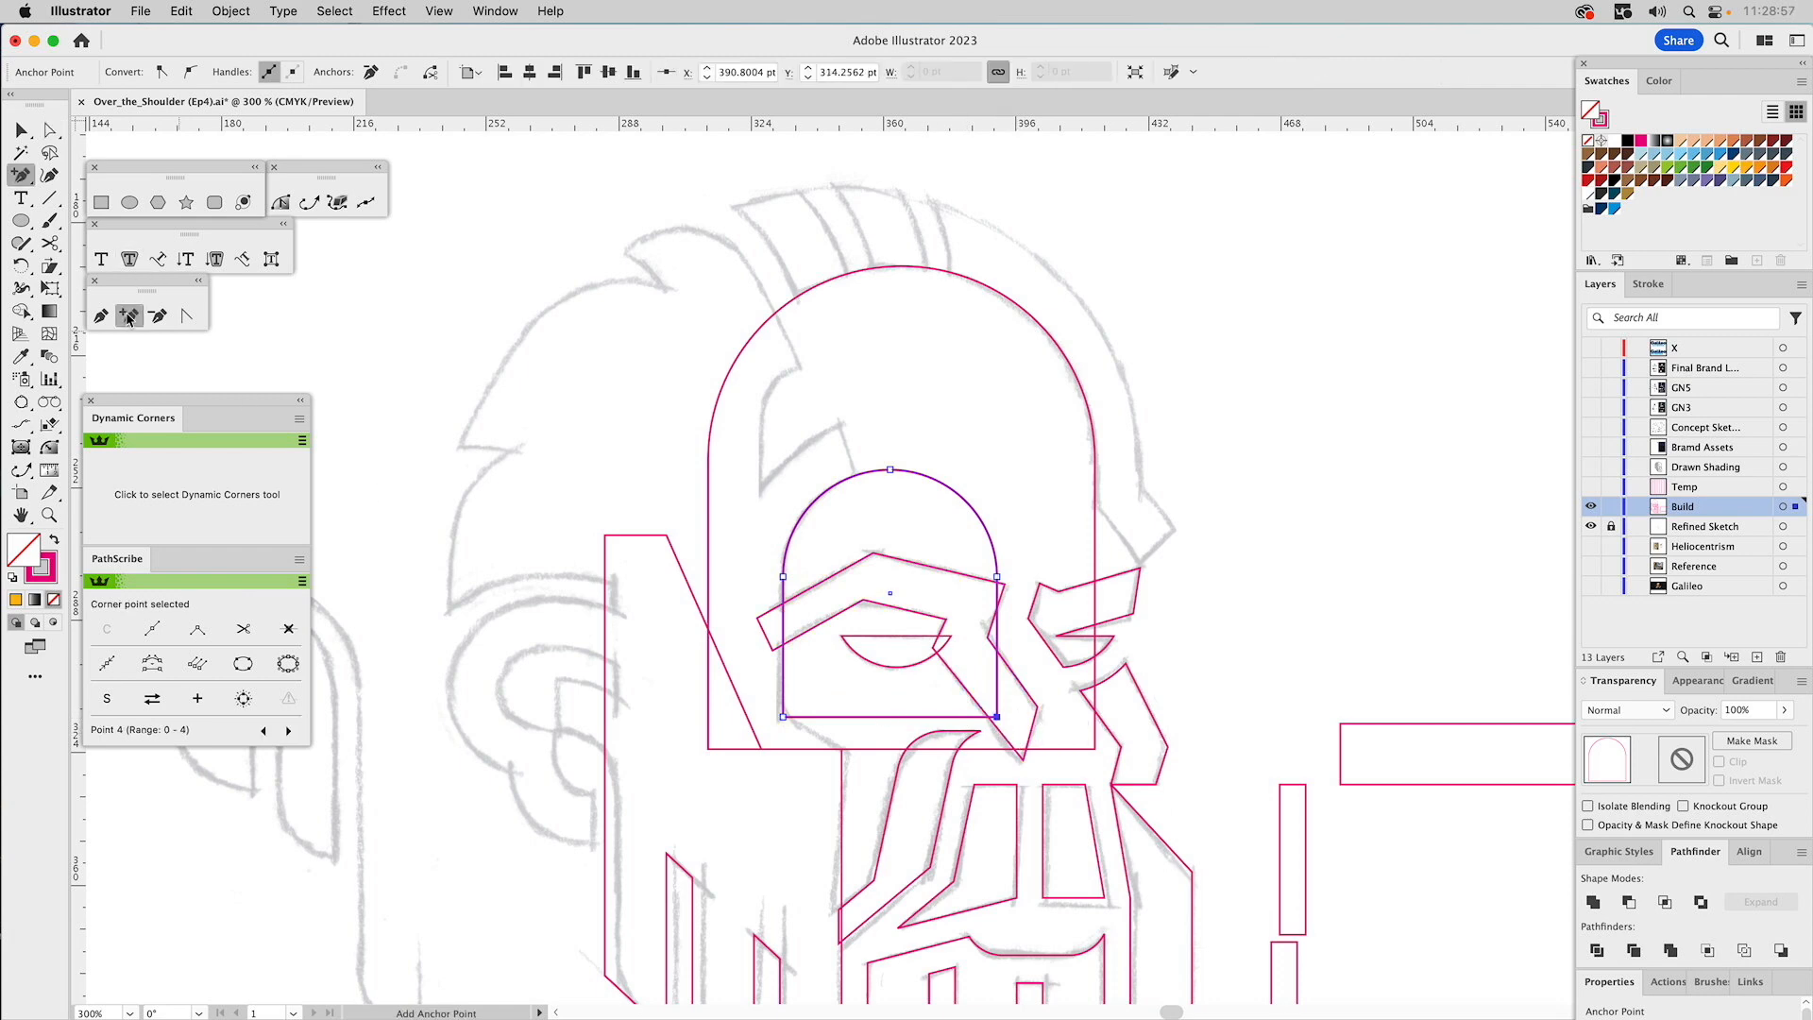
left_click(841, 718)
key("a")
left_click(998, 718, "shift")
left_click_drag(843, 721, 844, 753)
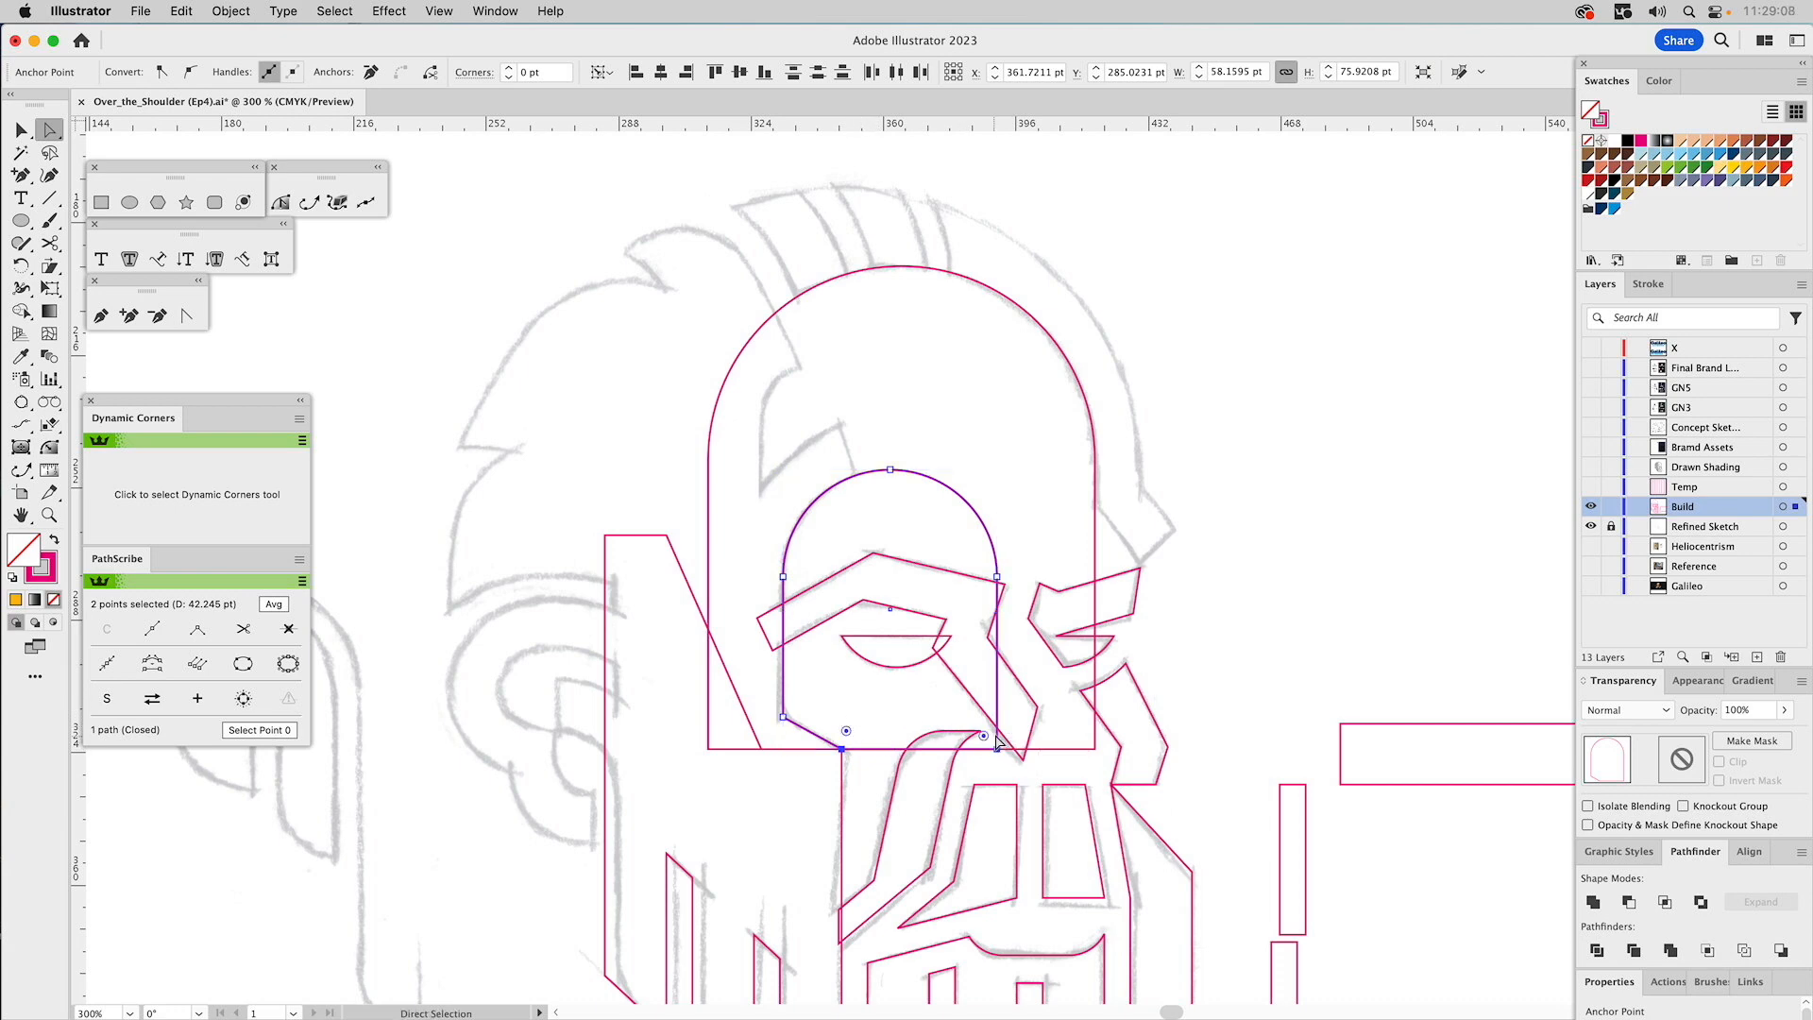
left_click_drag(997, 749, 997, 801)
left_click(868, 720)
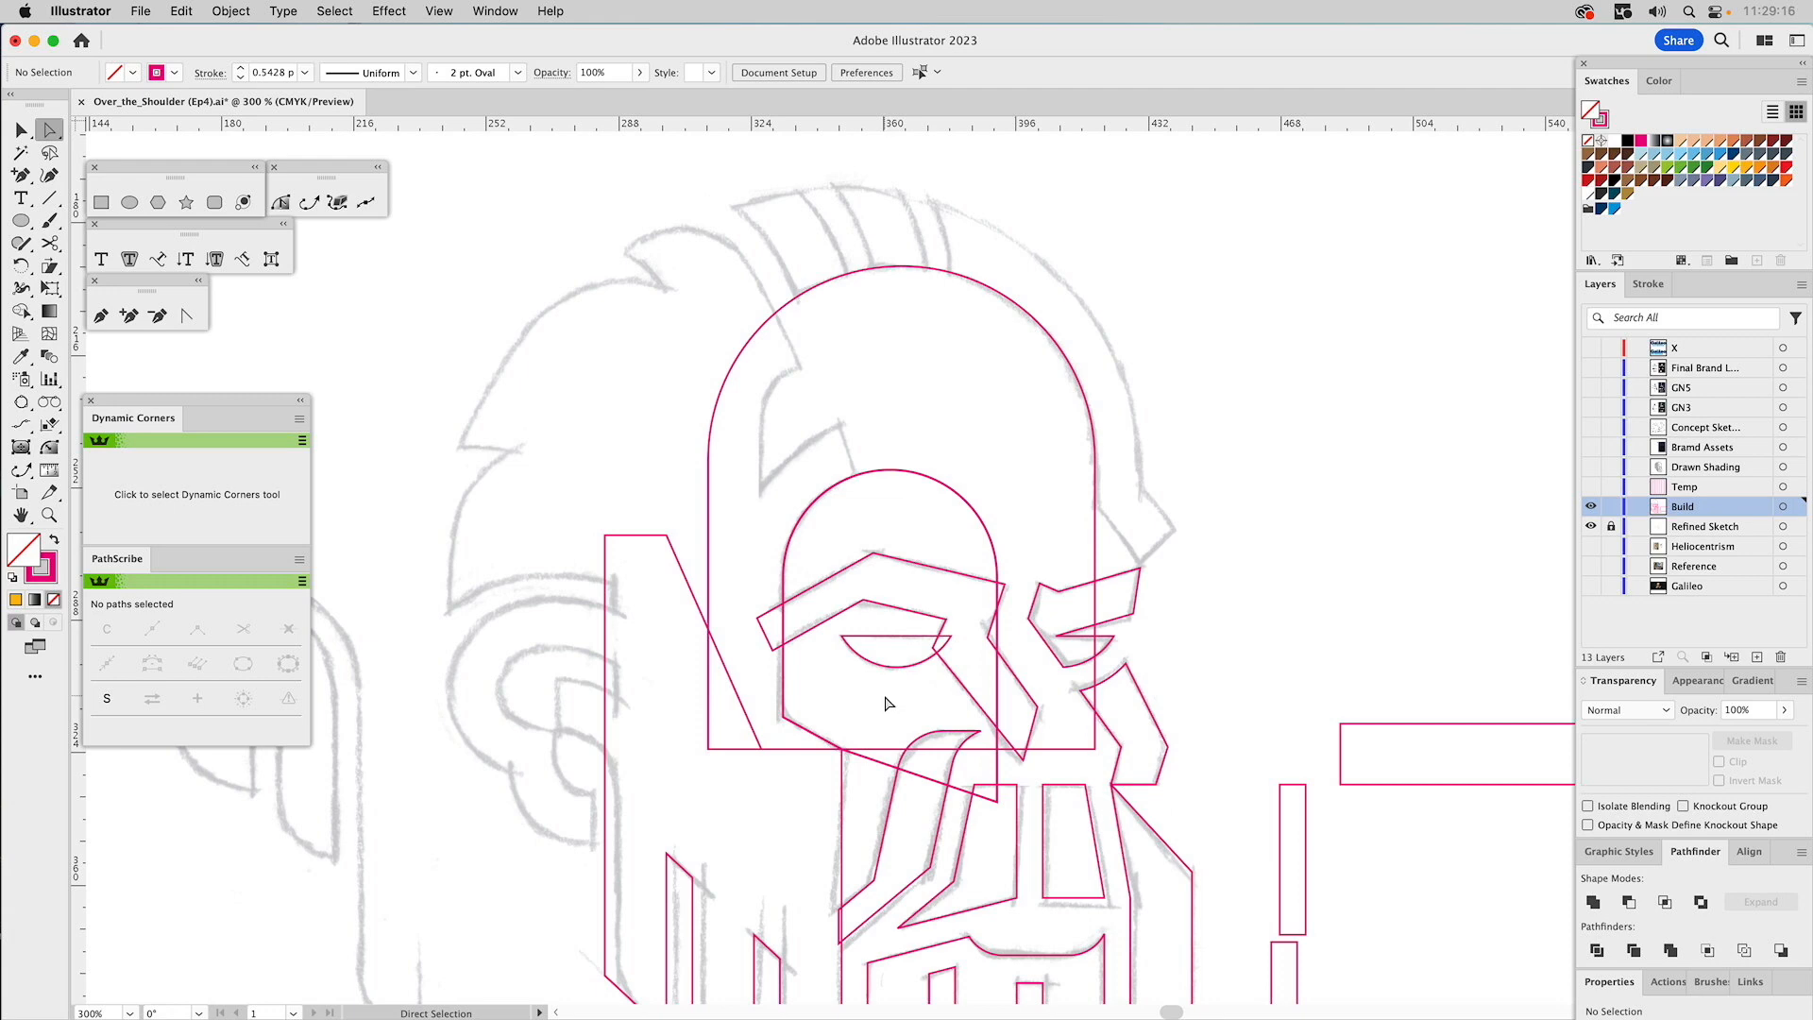
Create an outward copy of the small arch using Offset Path with a 13 pt offset and Miter joins.
key("v")
left_click(853, 486)
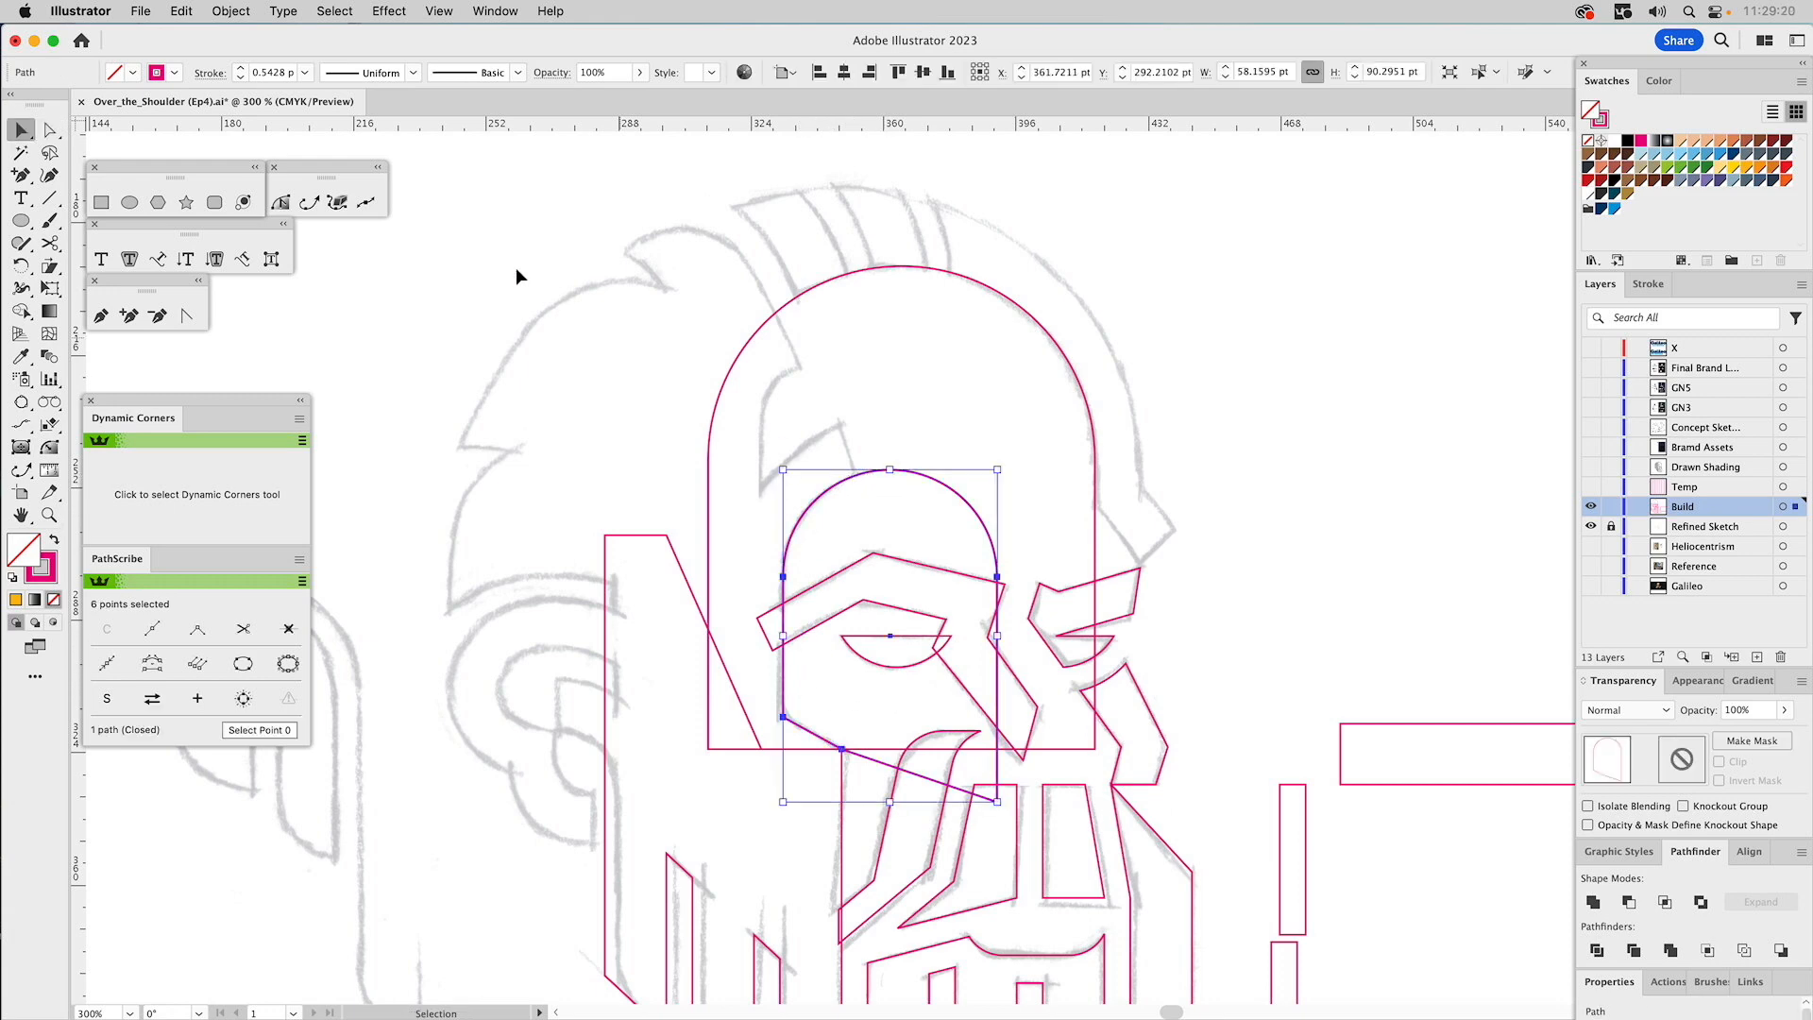
left_click(232, 11)
mouse_move(251, 507)
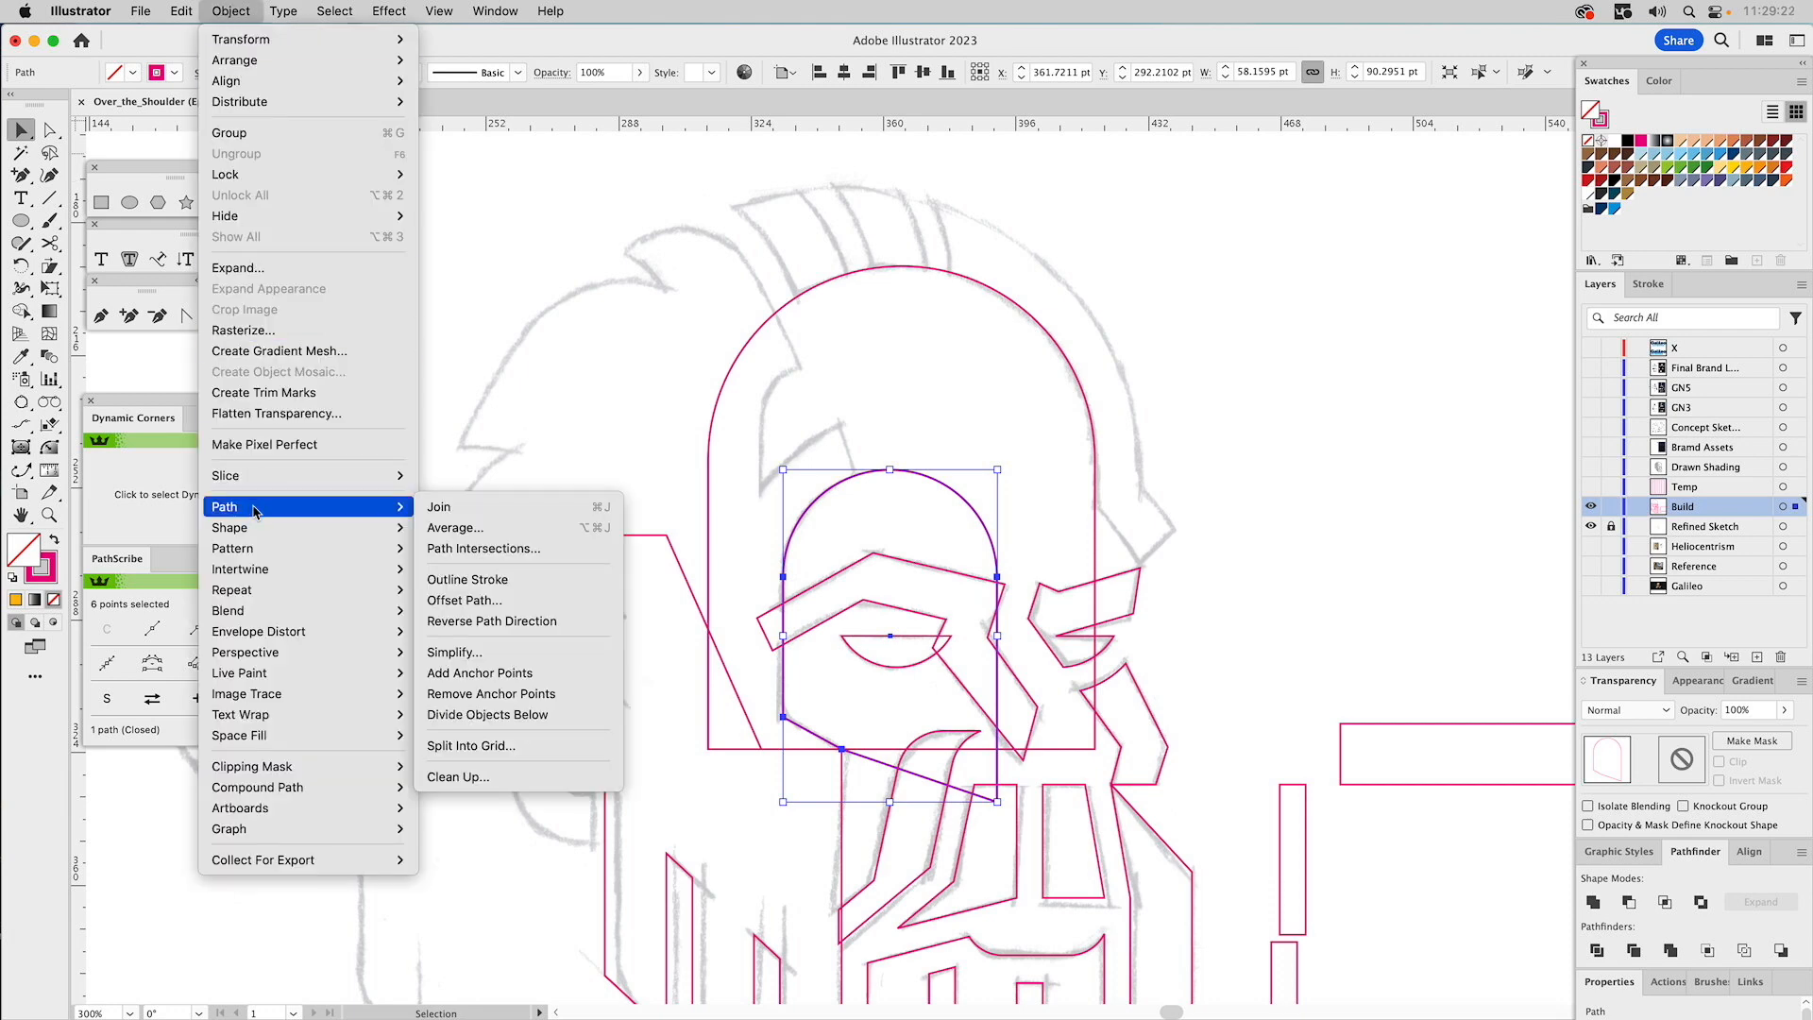
left_click(433, 601)
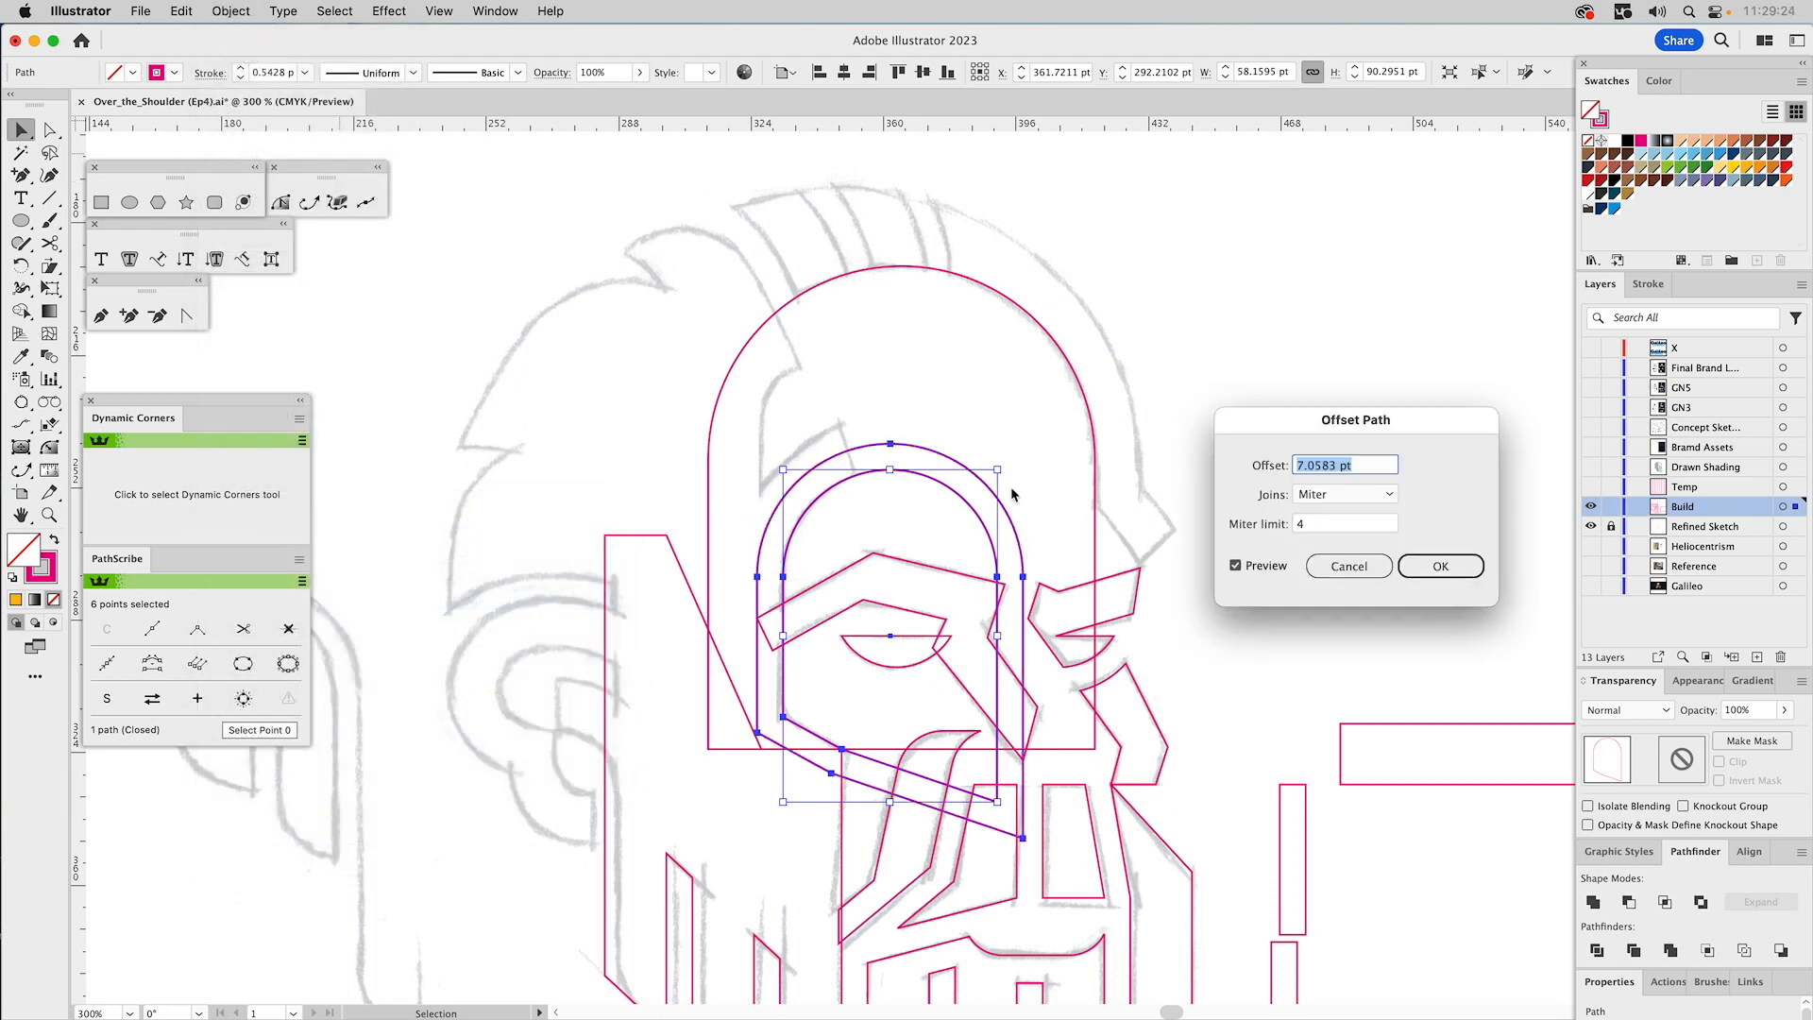
type("14")
left_click(1265, 567)
left_click(1265, 567)
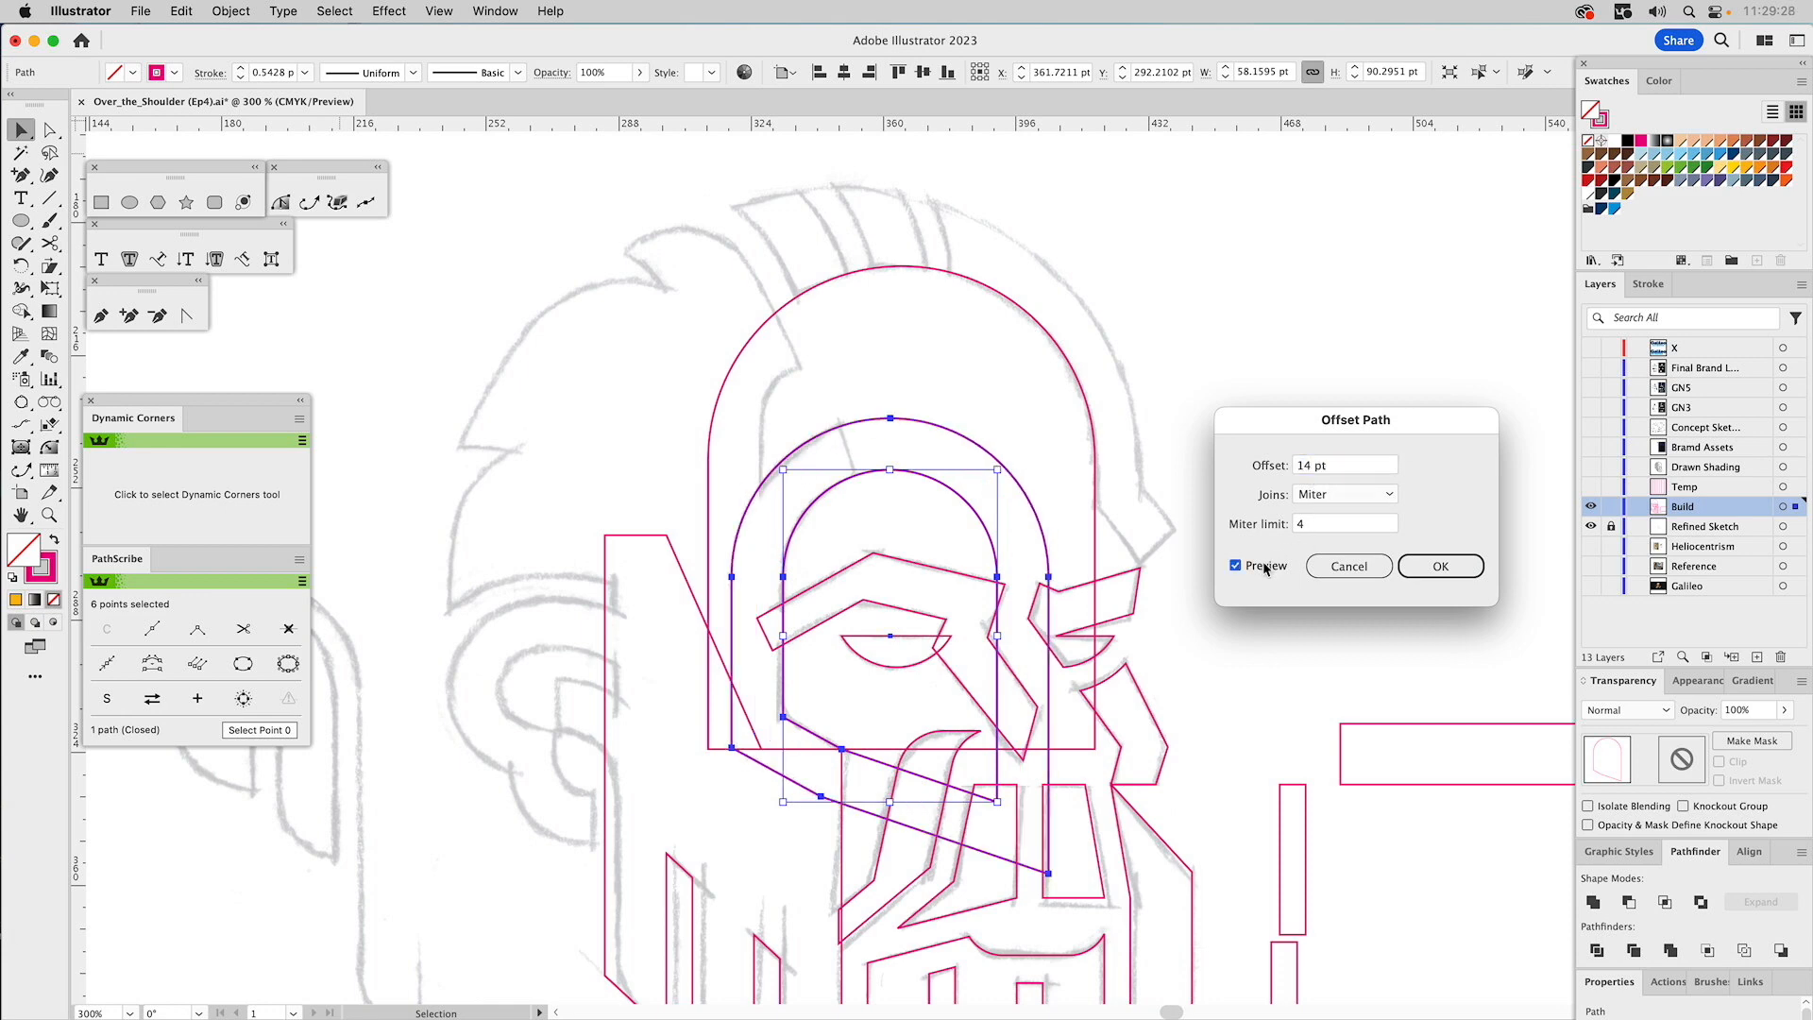
left_click_drag(1316, 473, 1305, 472)
left_click(1414, 561)
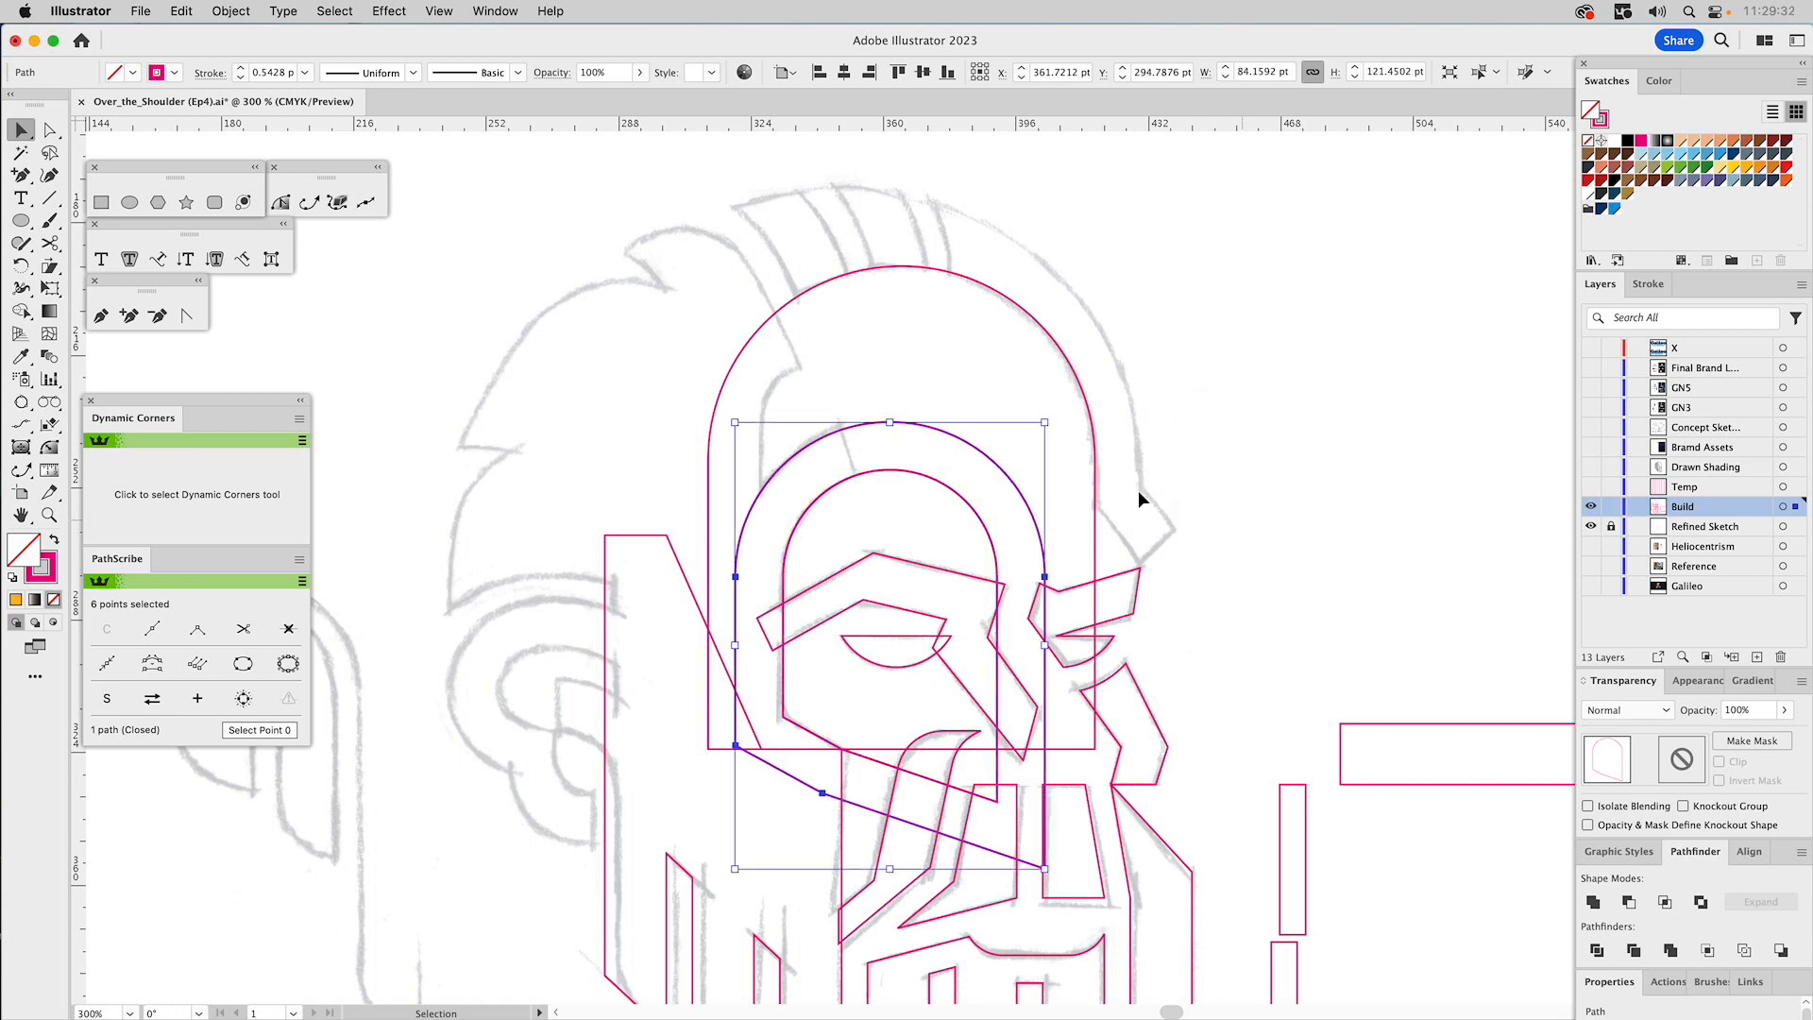
Subtract the inner arch from the outer arch with Minus Front and fill the resulting band with yellow.
left_click(826, 491)
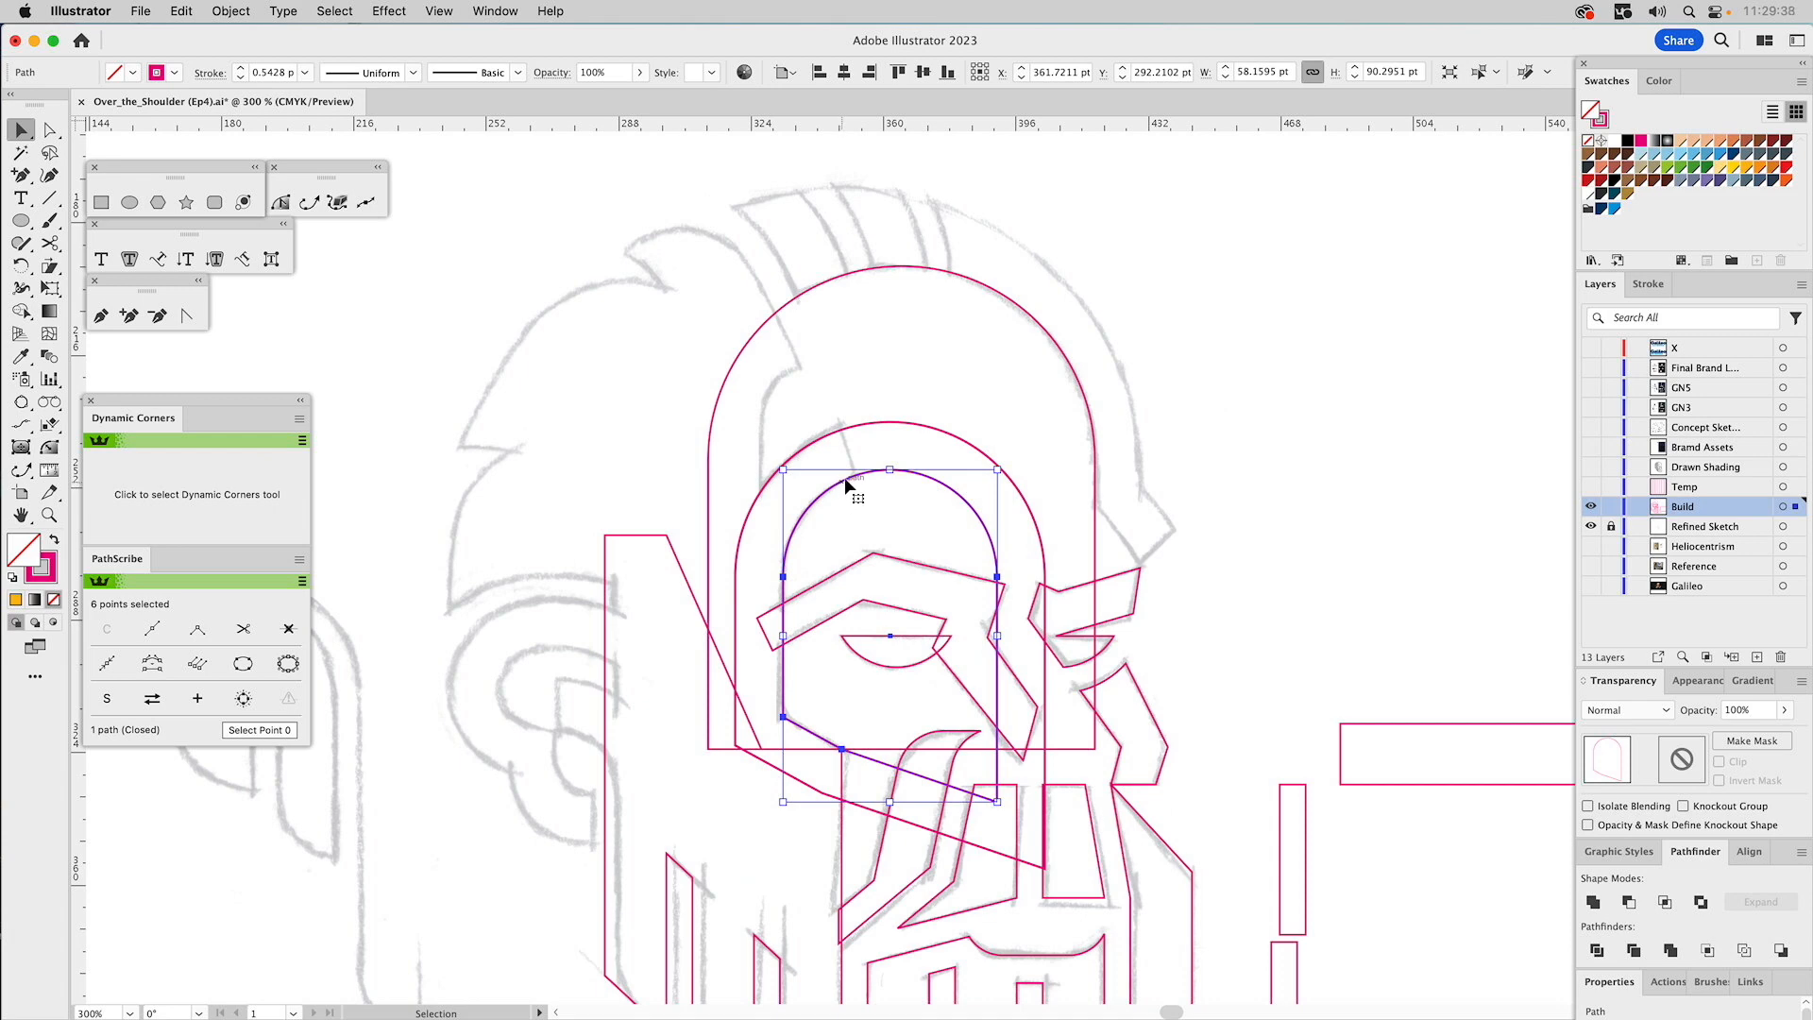
left_click(855, 427, "shift")
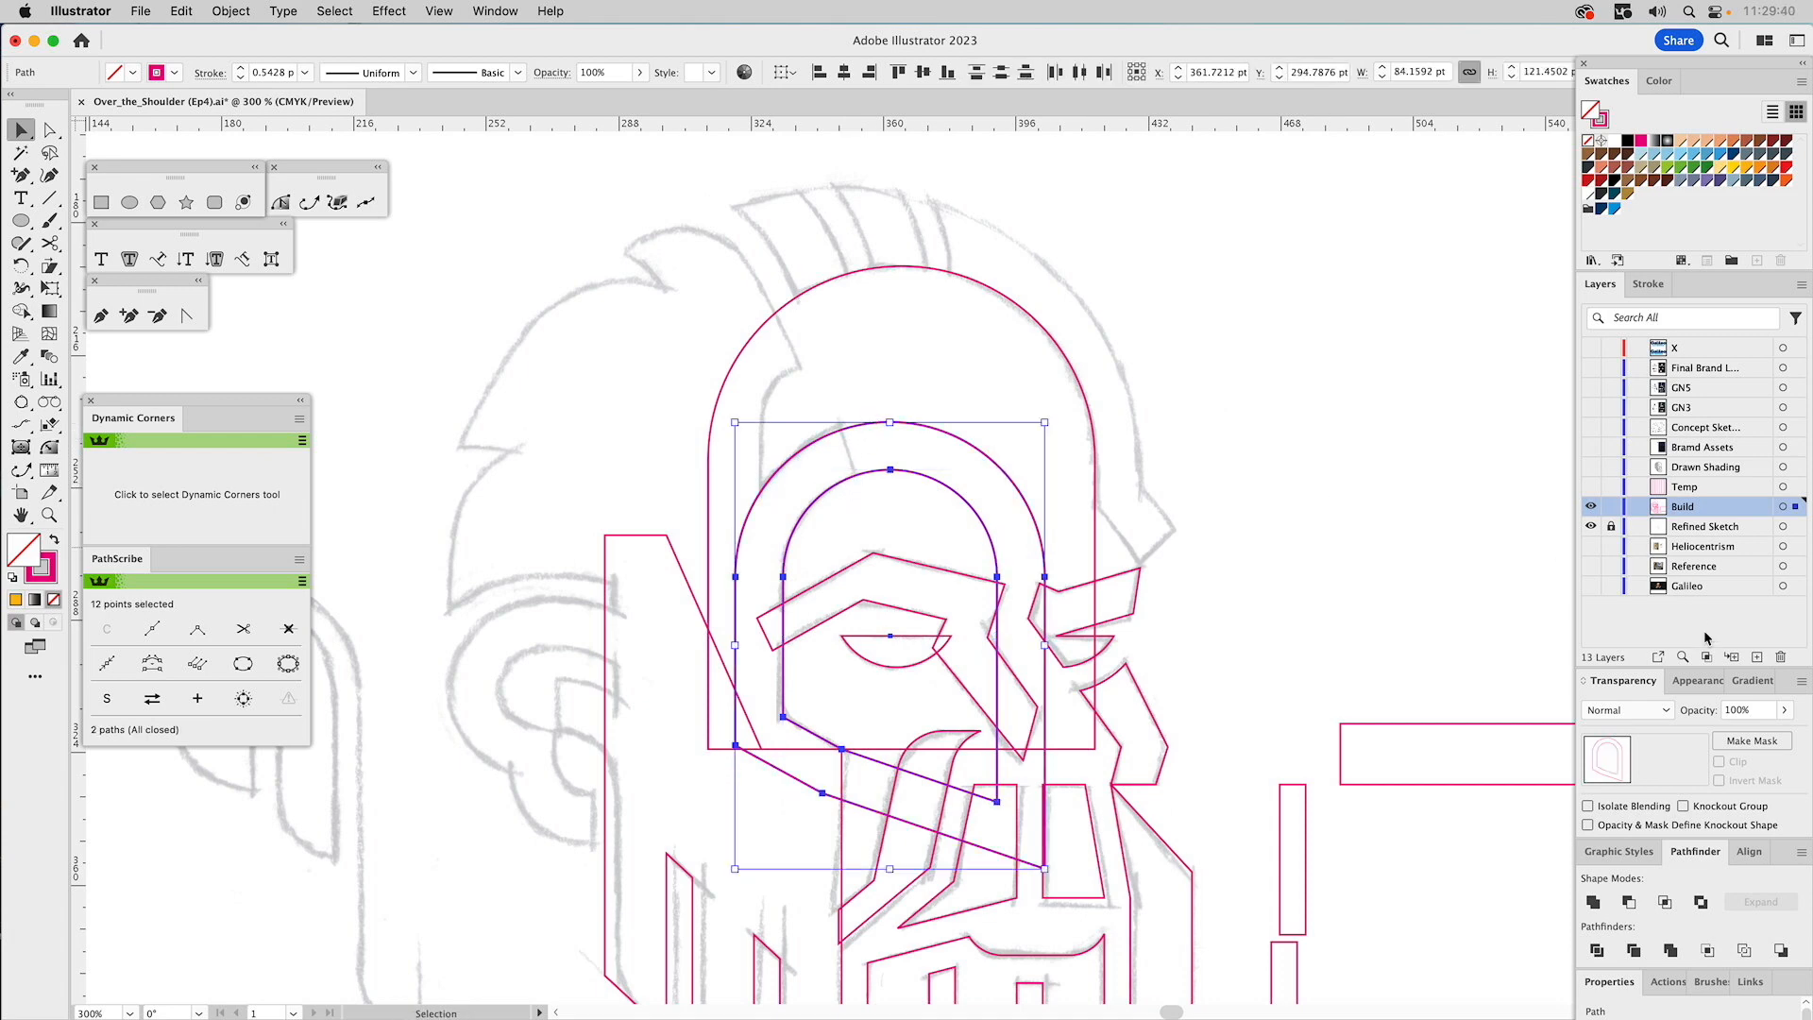
left_click(1629, 902)
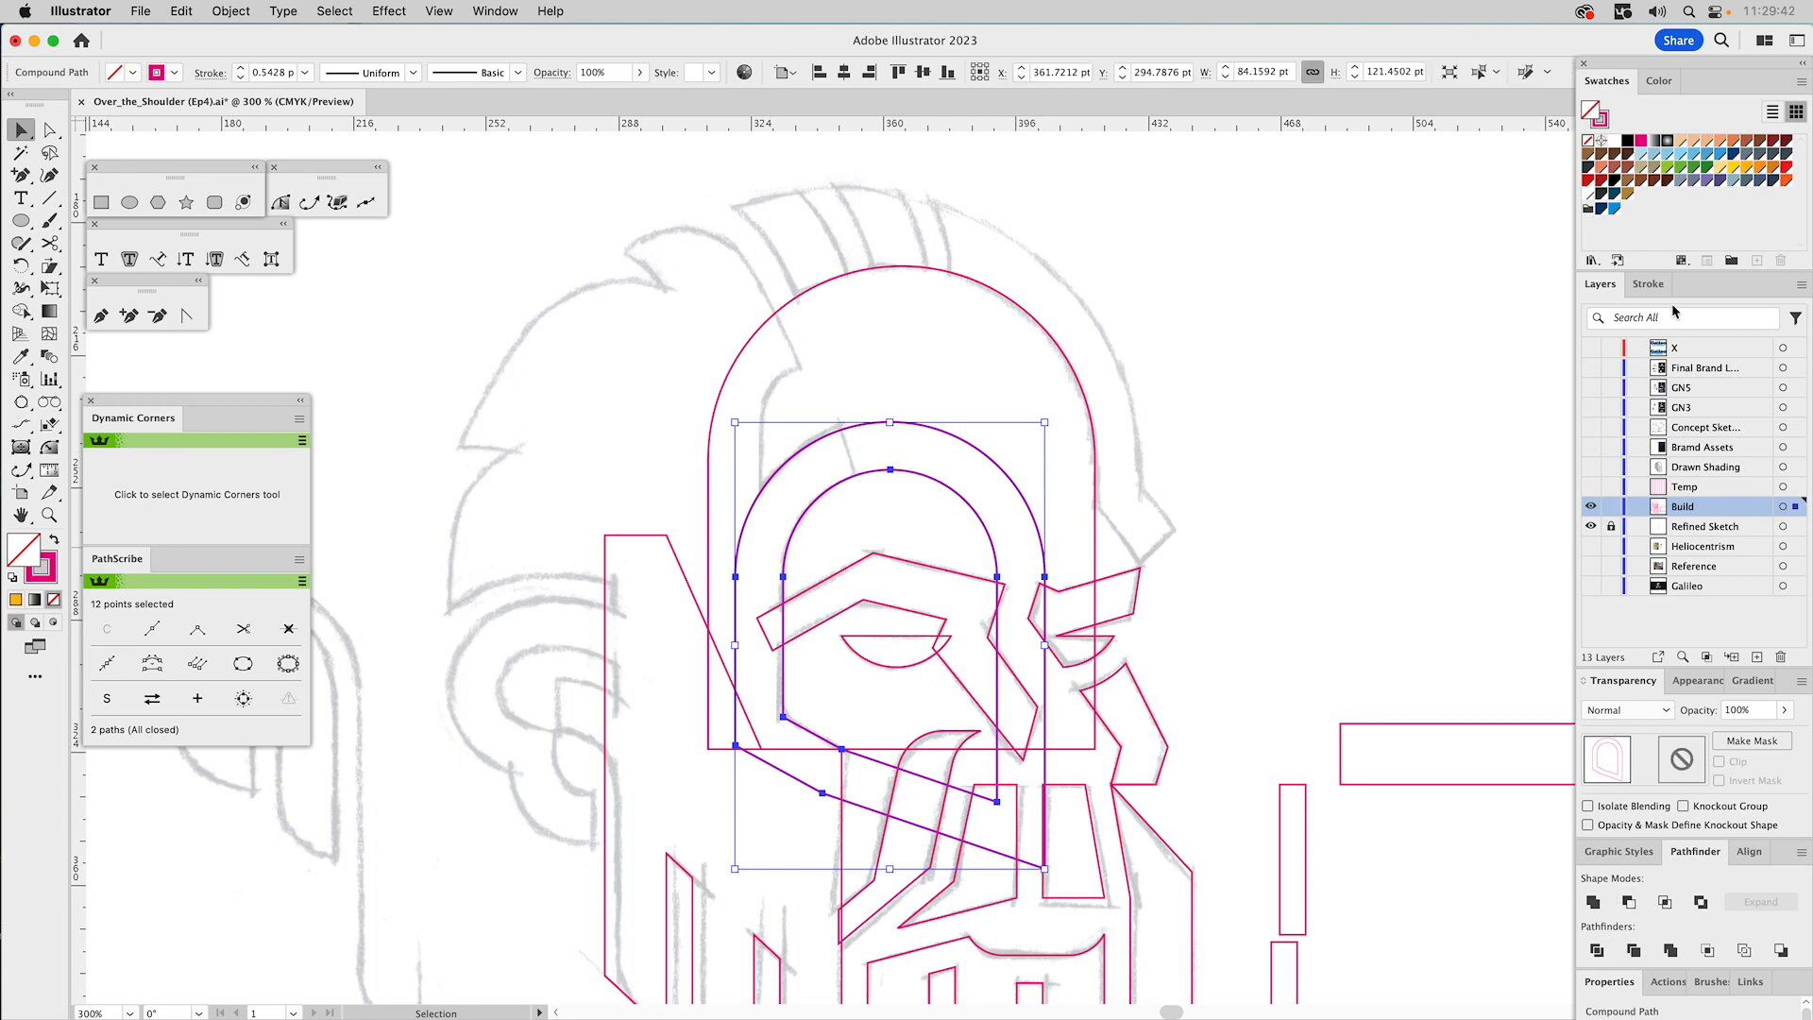
left_click(1735, 169)
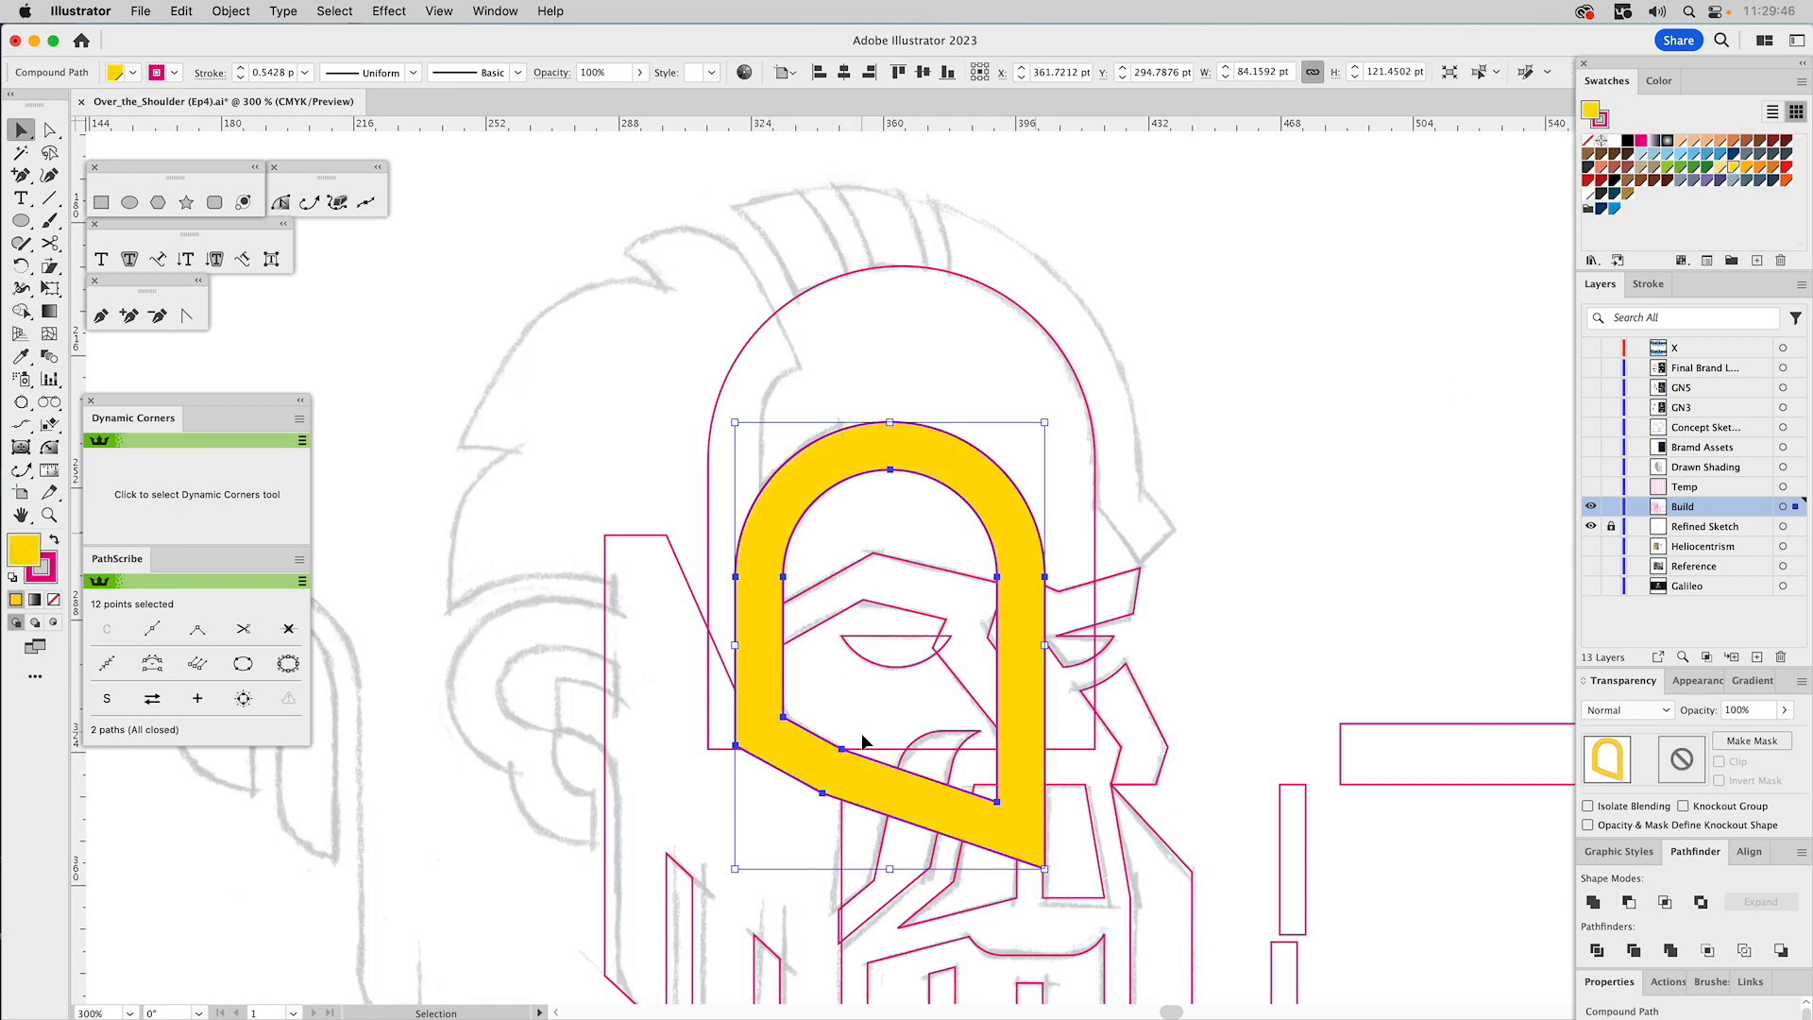
Draw a tall rectangle over the nose side of the yellow band and subtract it, leaving only the cheek-side portion.
left_click(101, 202)
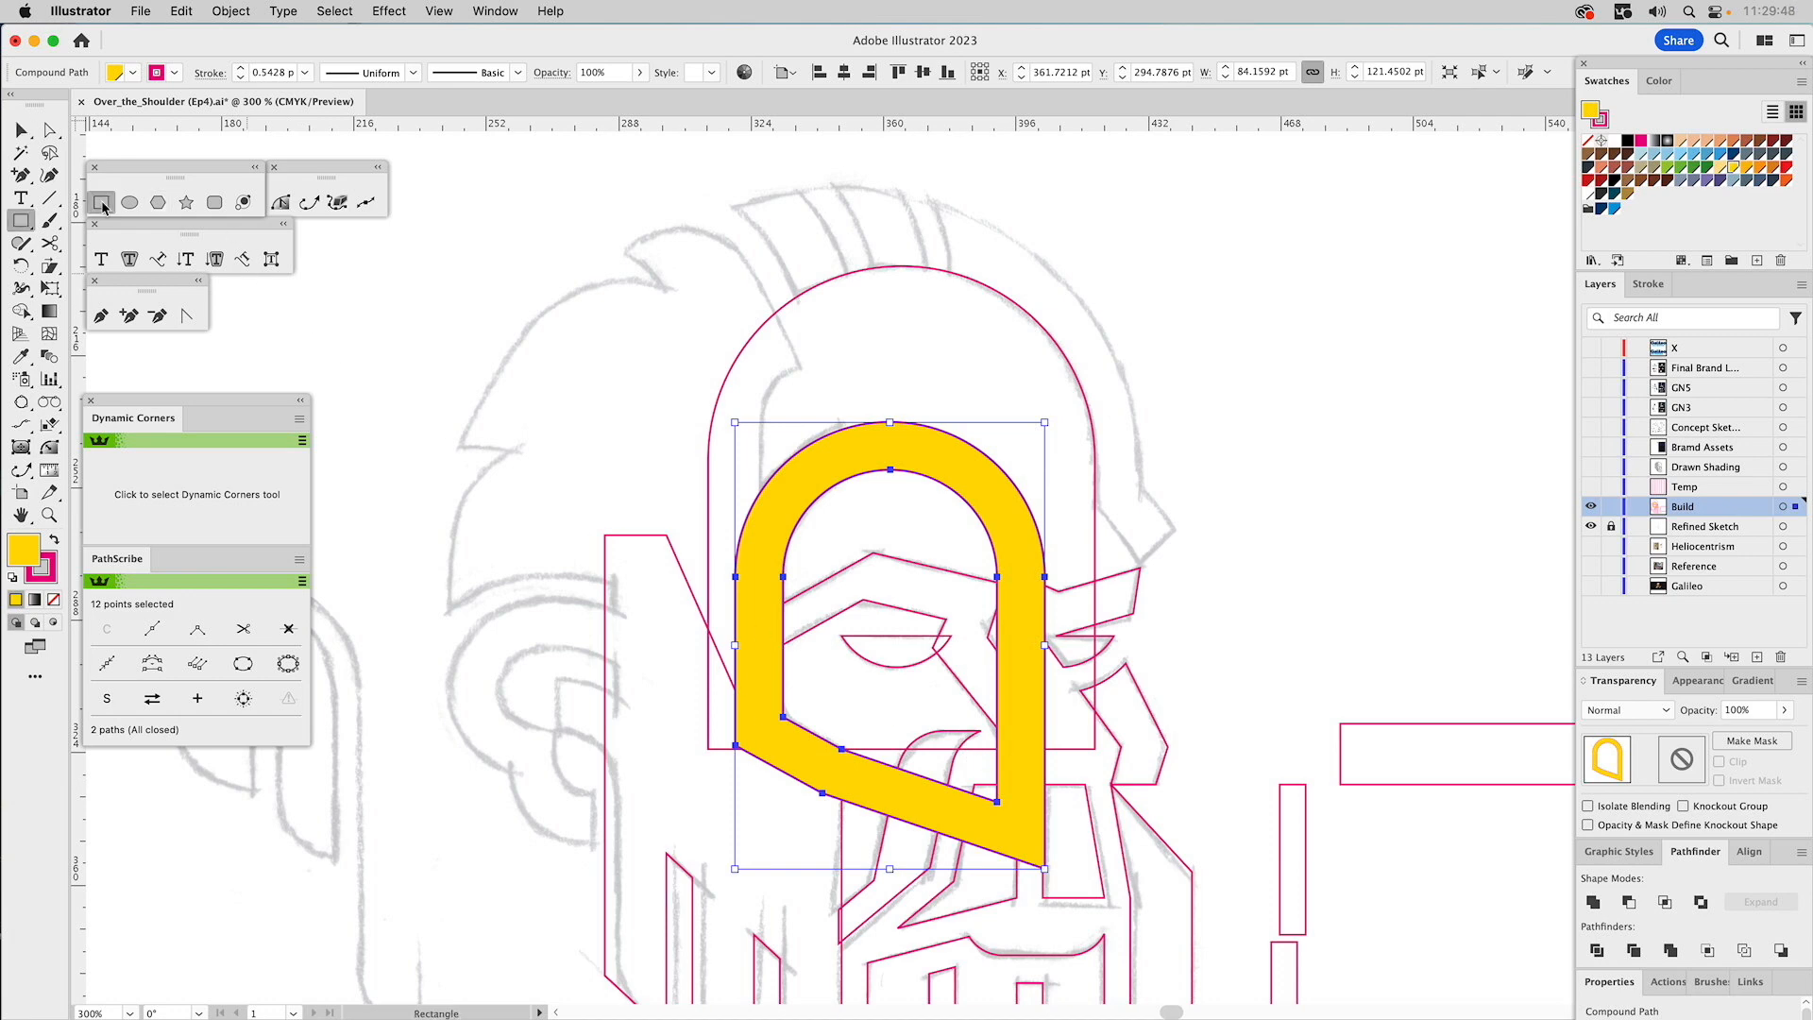
left_click_drag(877, 391, 1176, 968)
key("v")
left_click(798, 763, "shift")
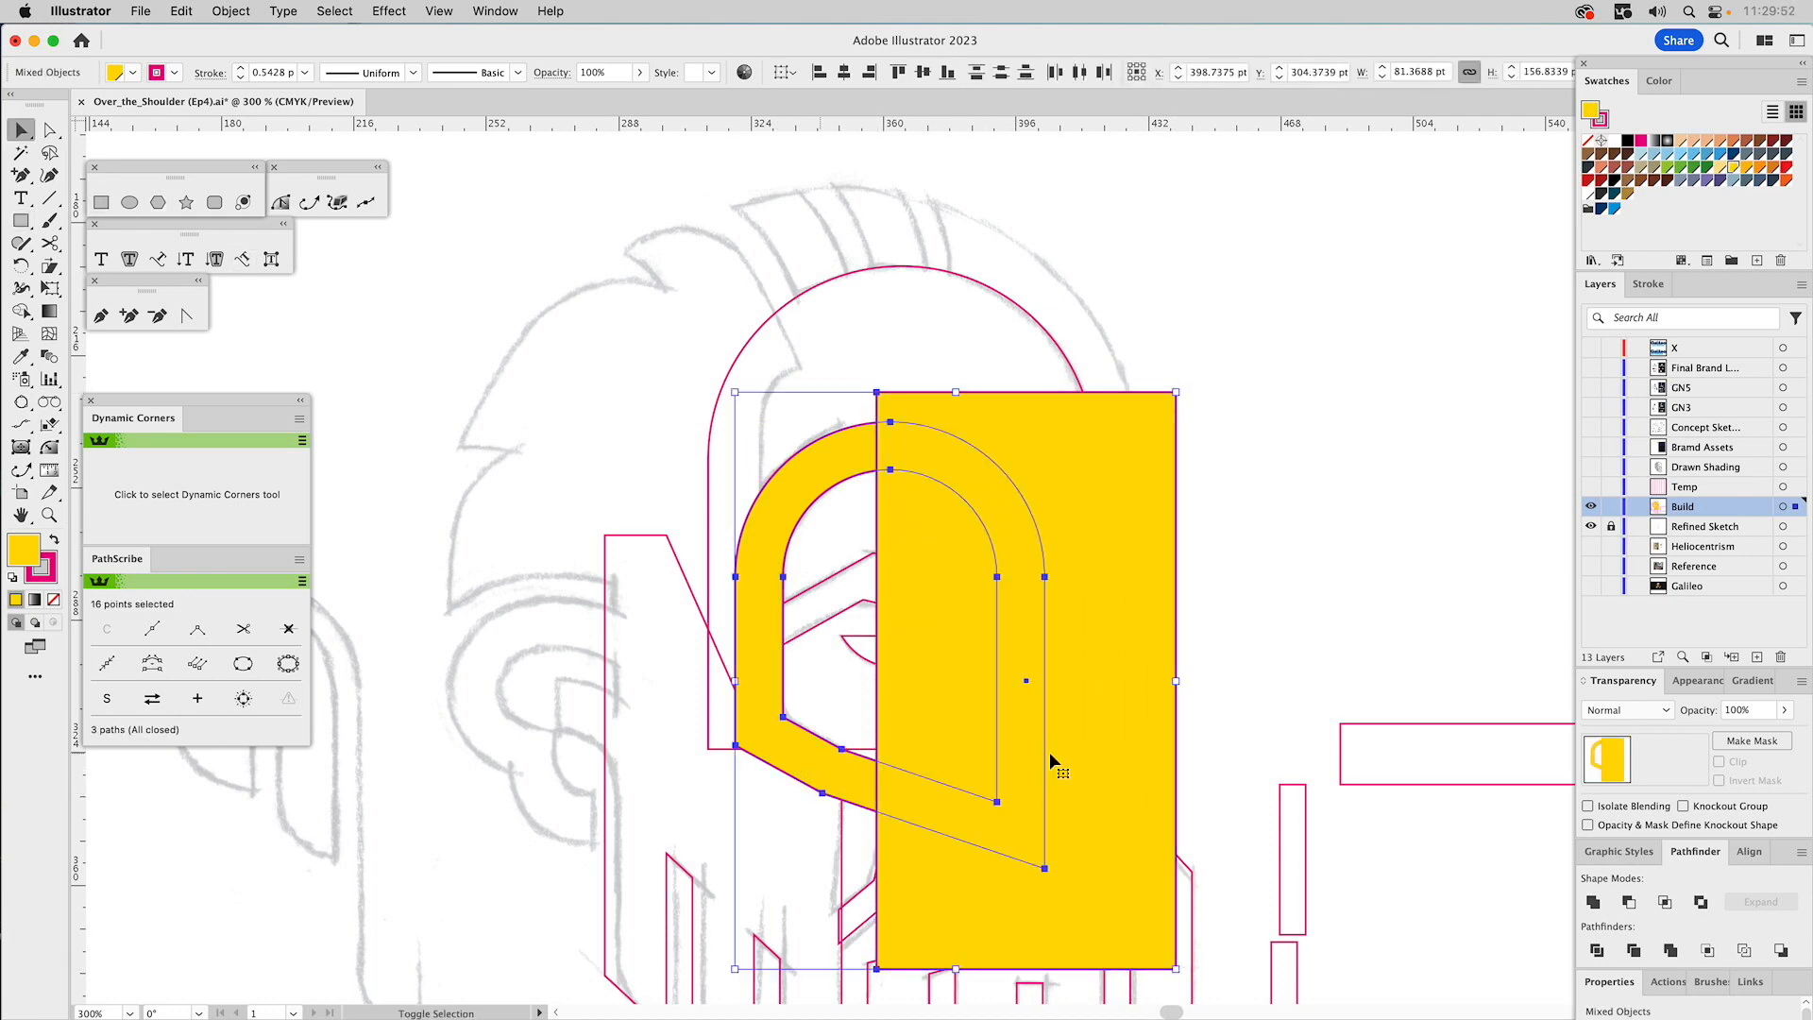
key("super+shift+m")
Pull the lower end of the yellow band back to the cheek corner and set its fill to None.
key("a")
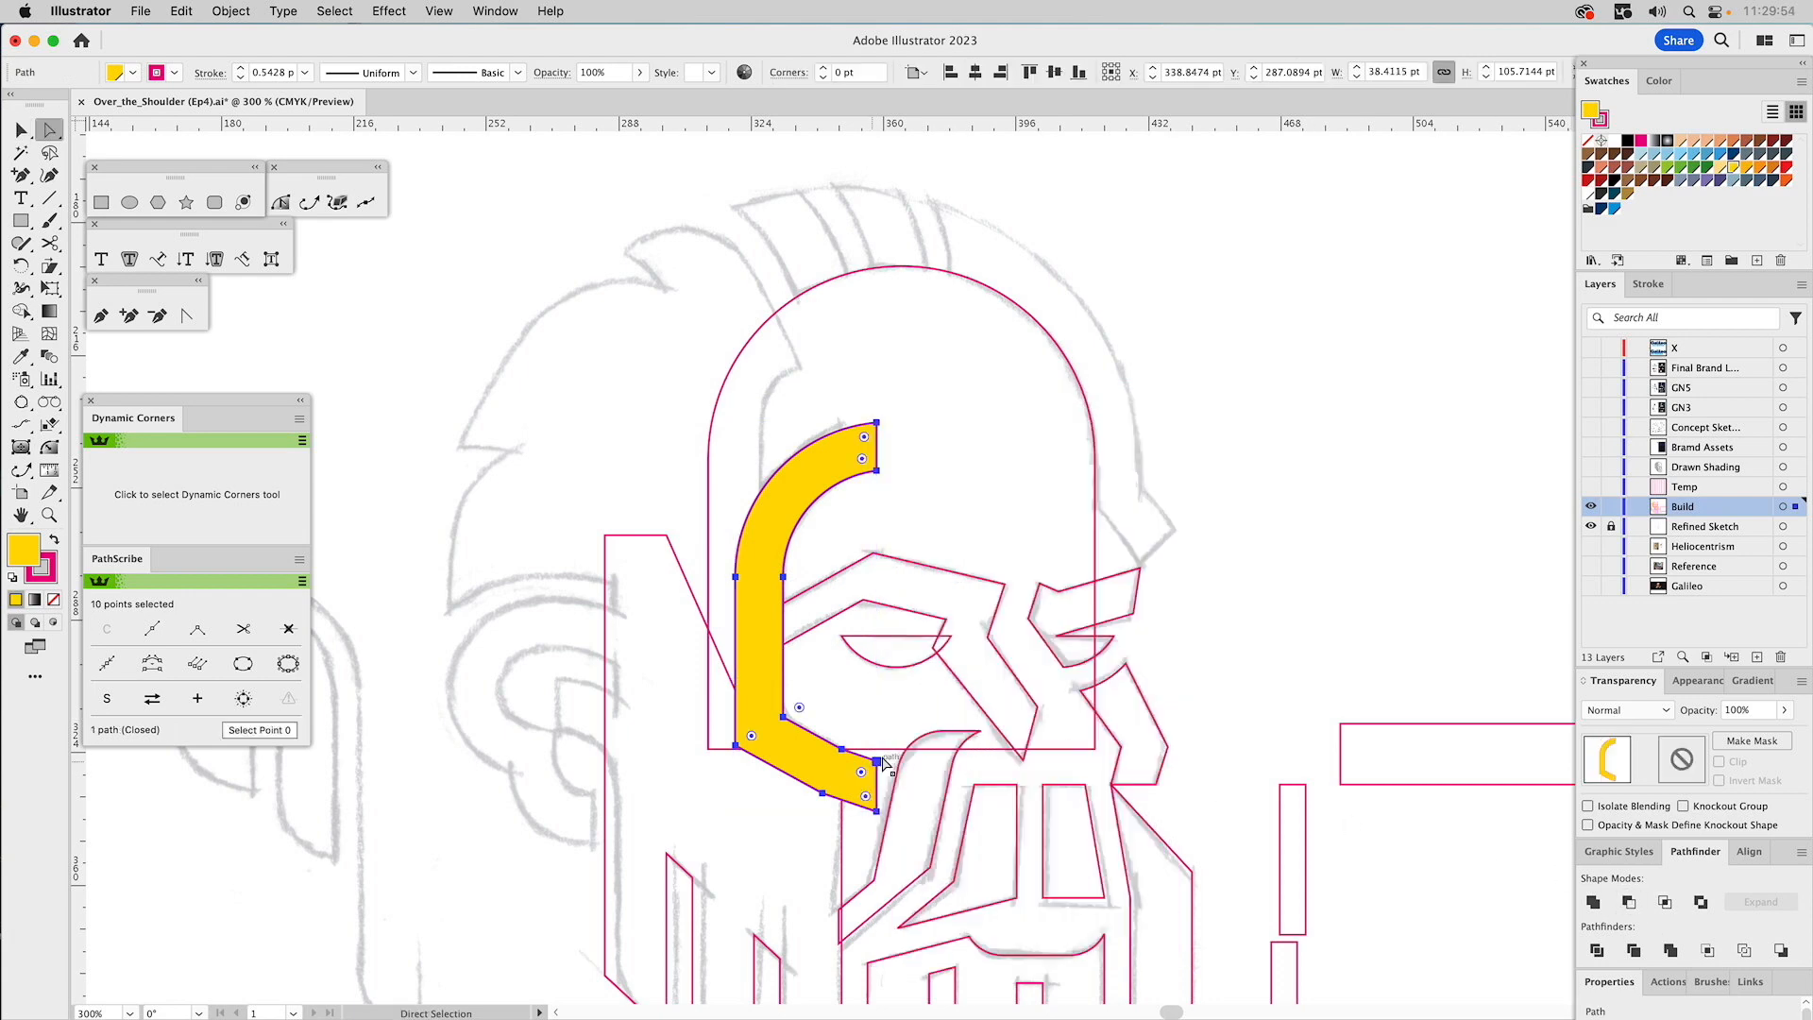
left_click_drag(877, 760, 826, 781)
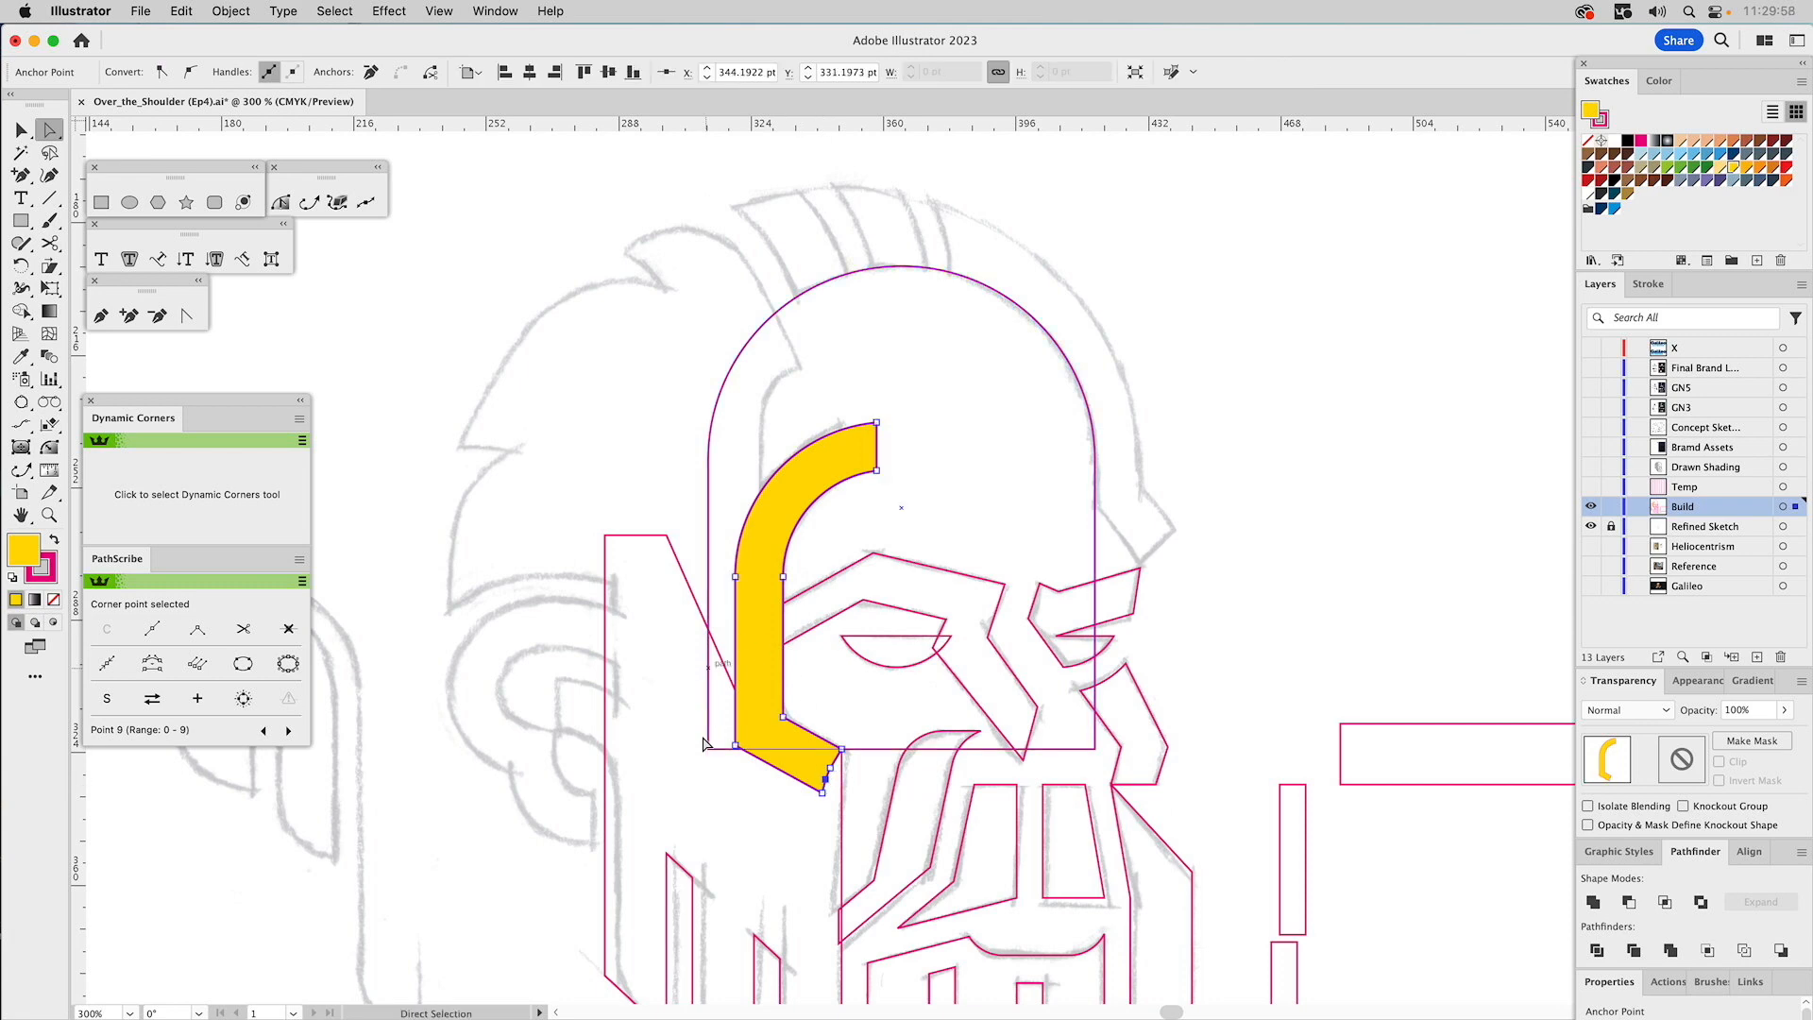
left_click(1589, 141)
left_click(1001, 382)
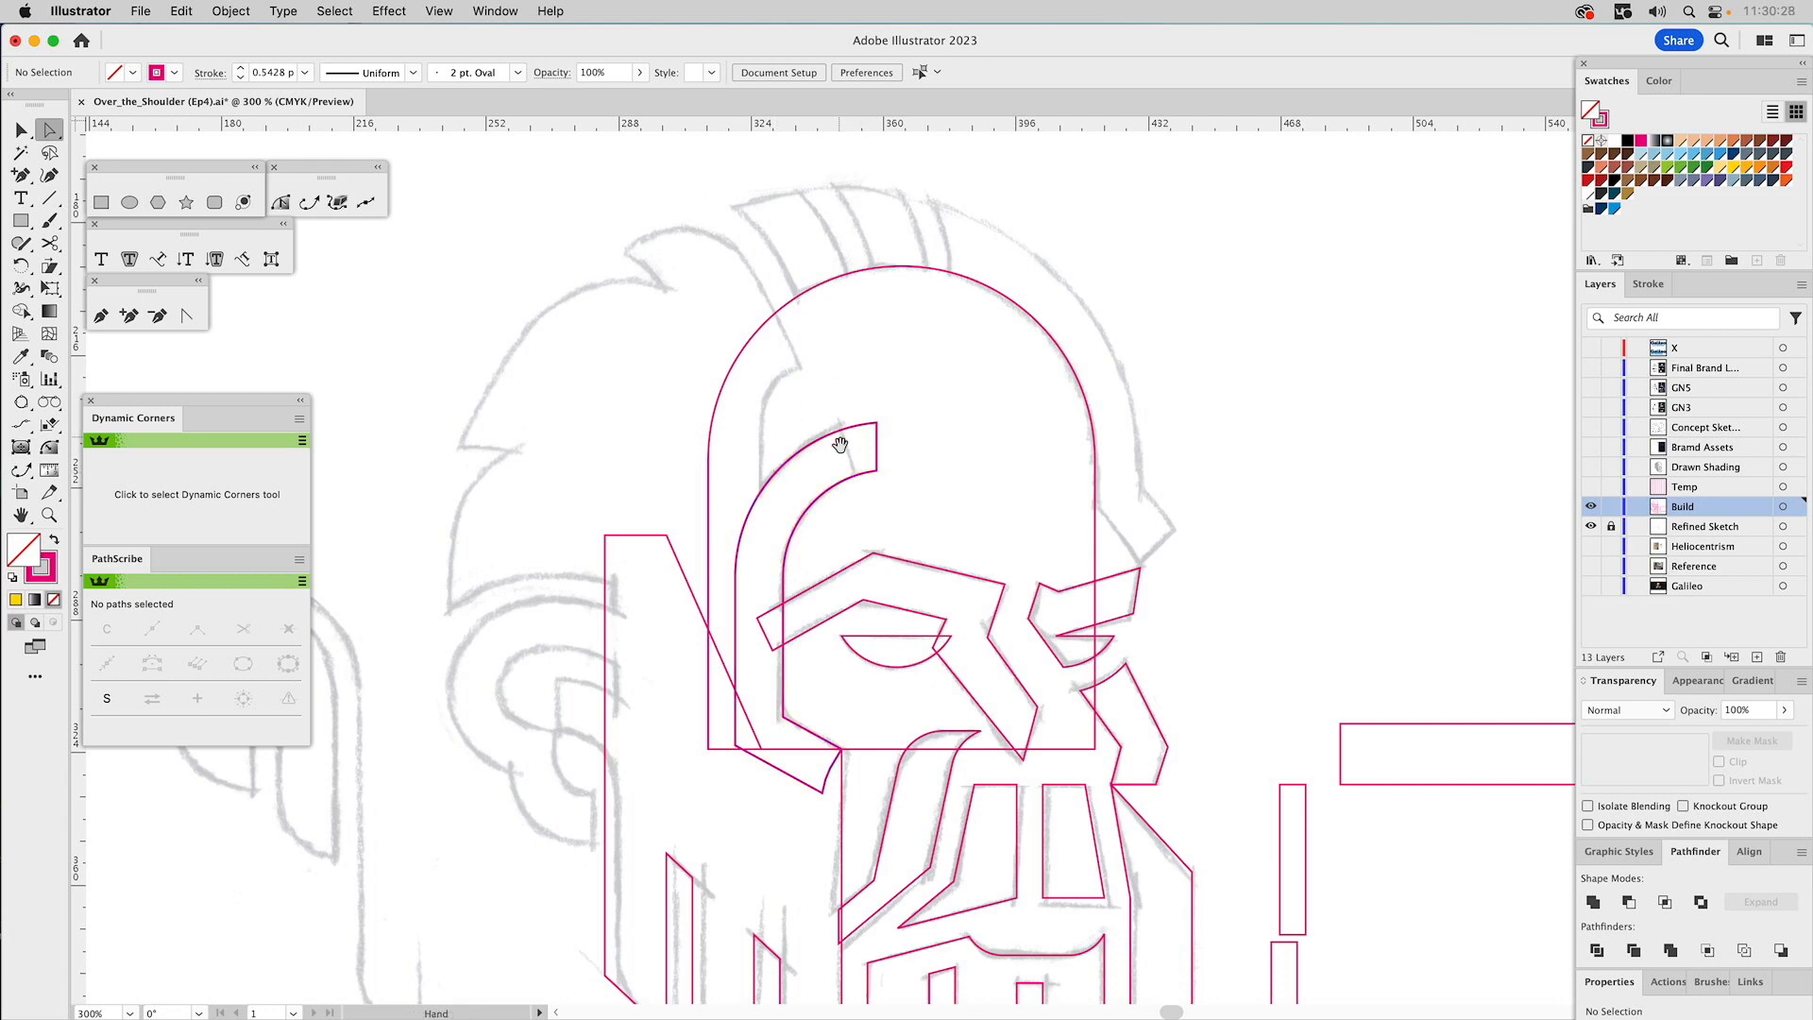
Unite the side-of-face, moustache and outer beard paths into one shape.
scroll(839, 425, "down", 5)
key("v")
left_click(823, 678)
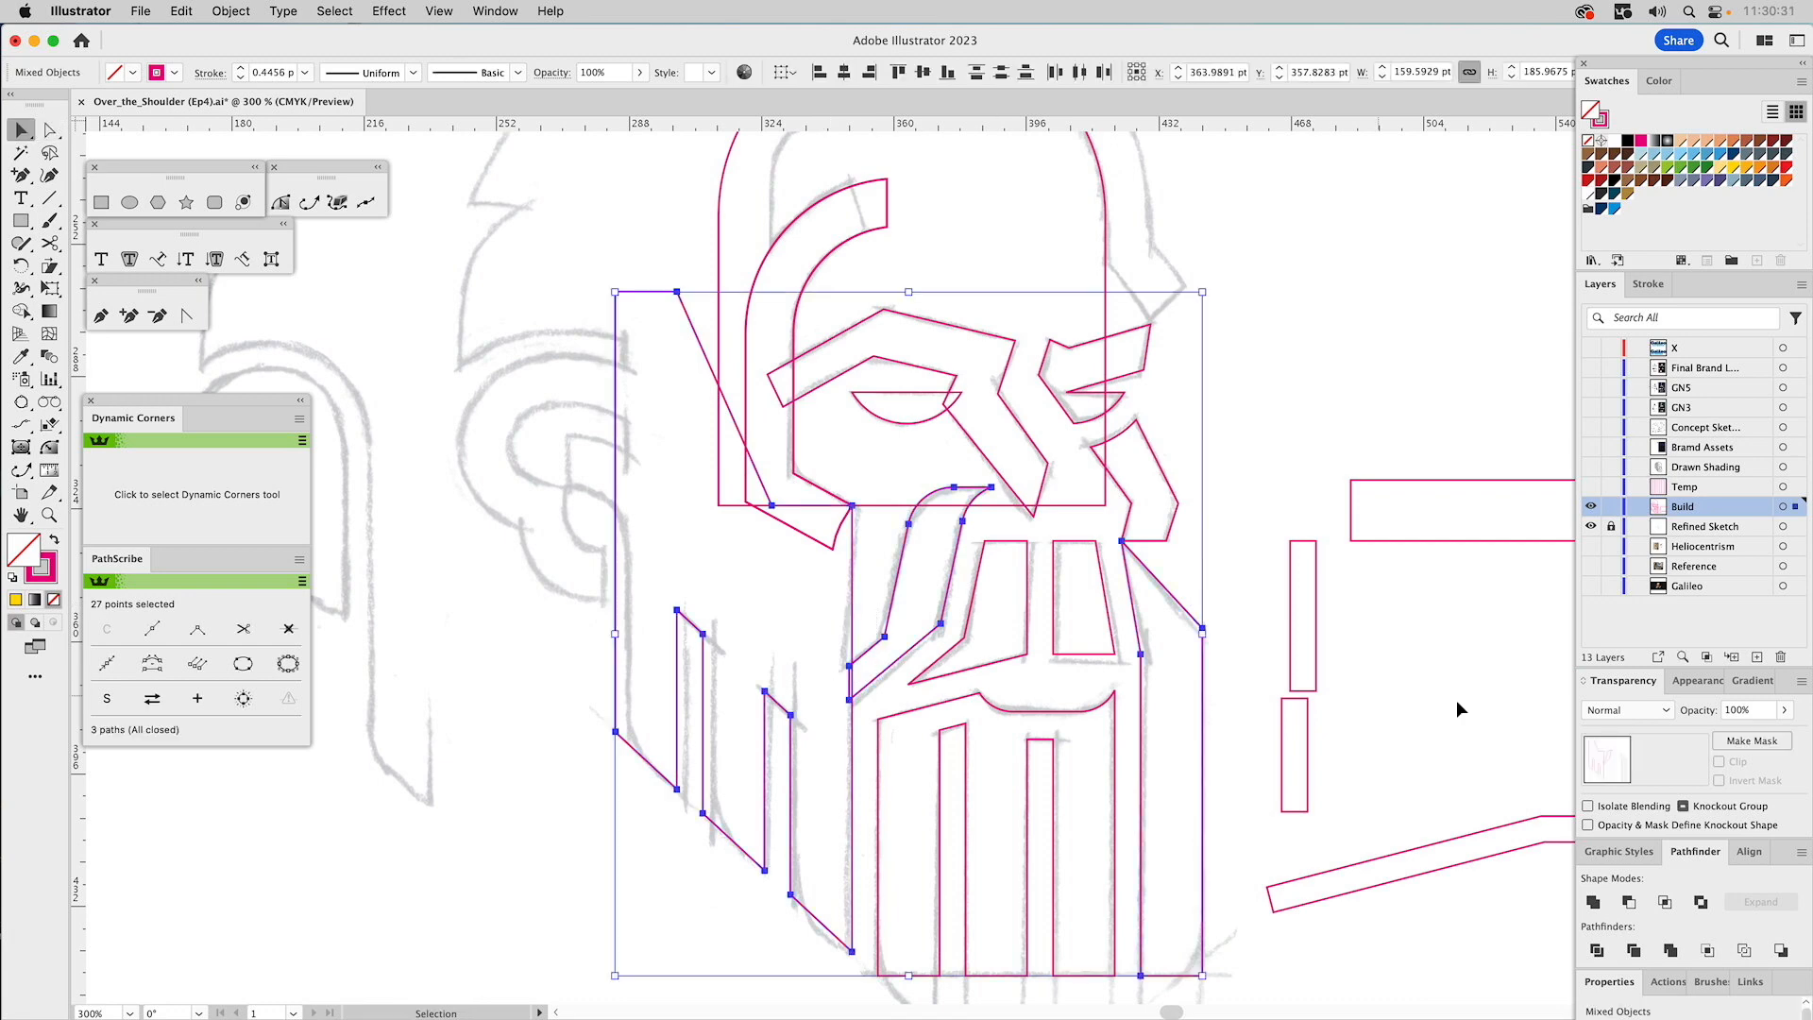
left_click(1593, 902)
left_click(1459, 306)
Remove the large dome-shaped head outline from the Build layer.
left_click_drag(987, 394, 1045, 501)
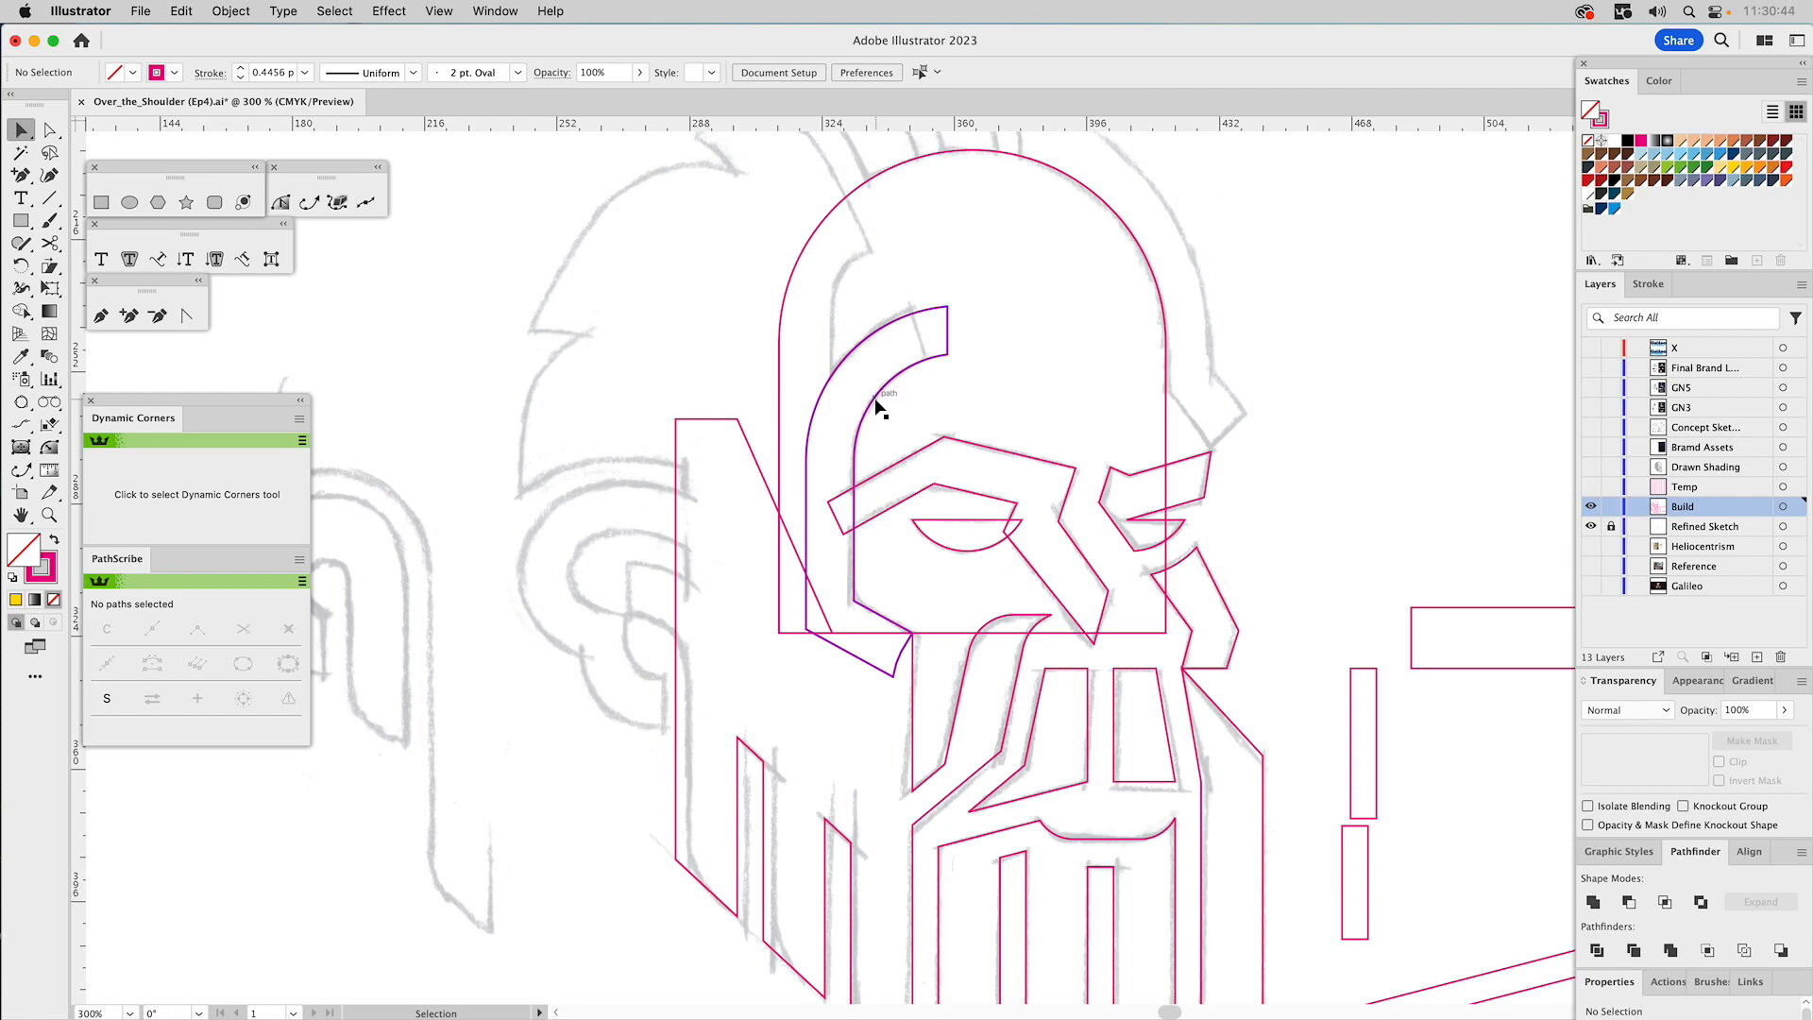
left_click(842, 194)
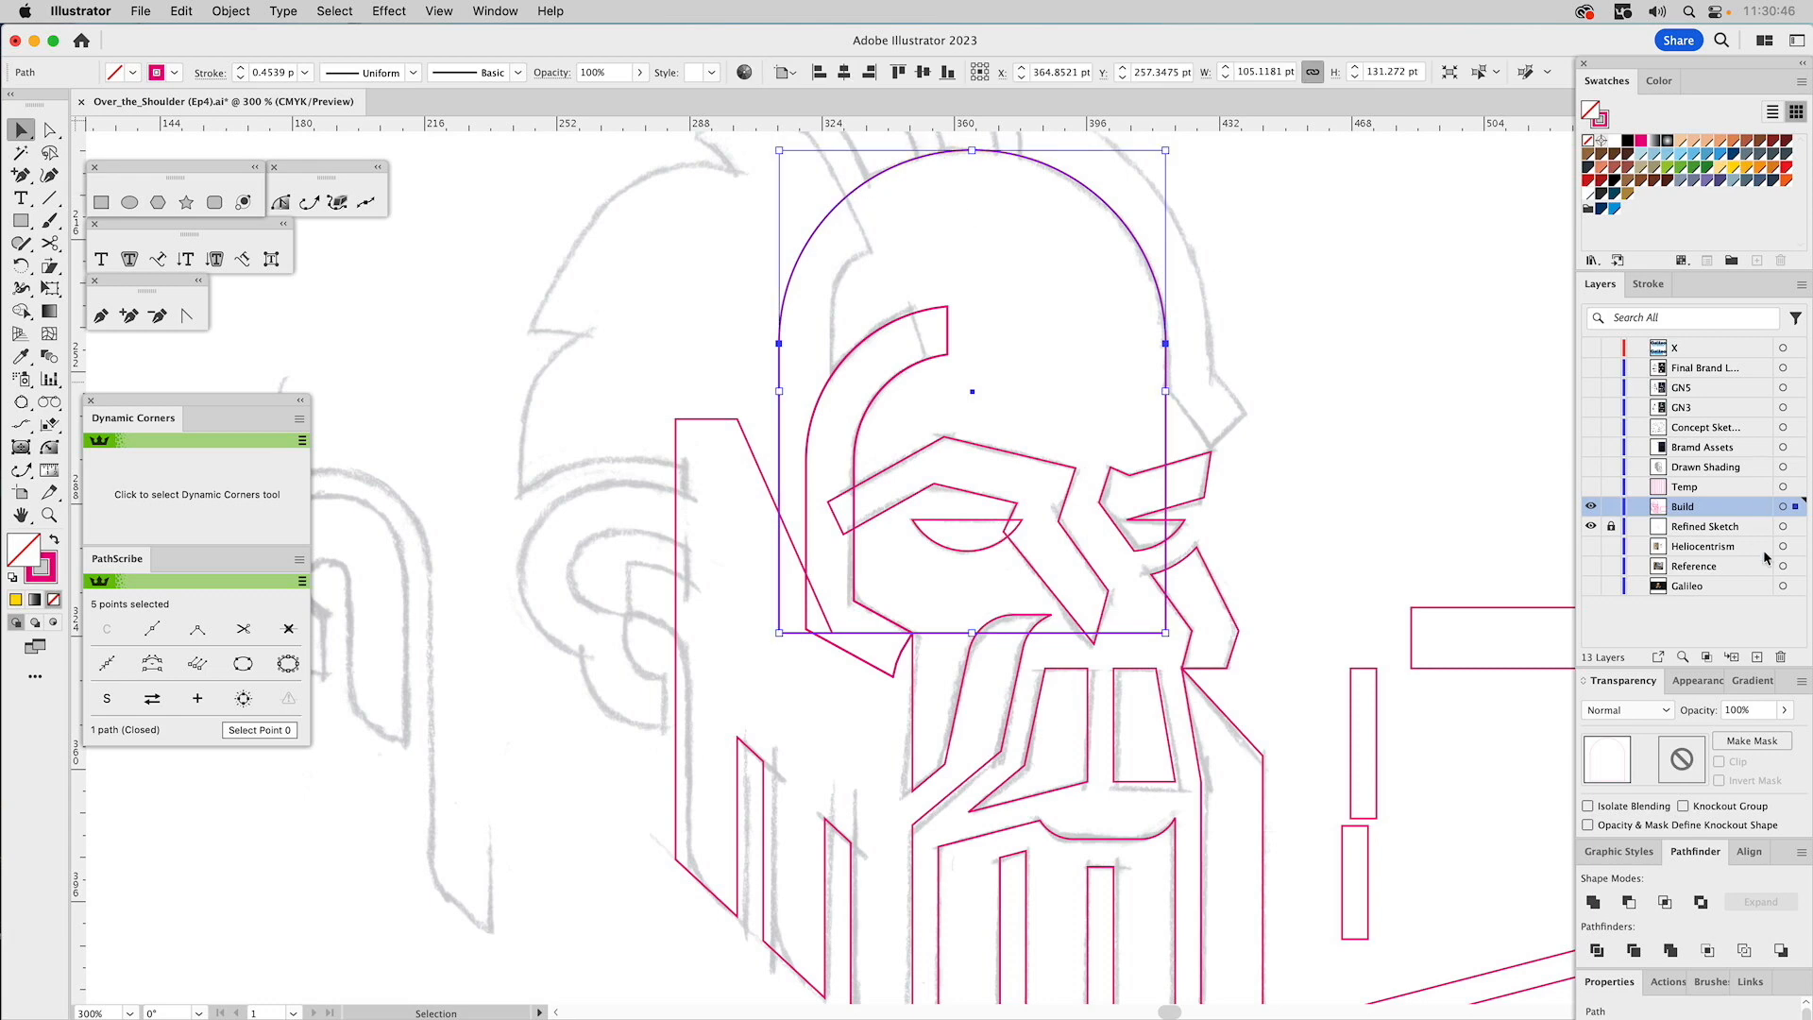
key("Delete")
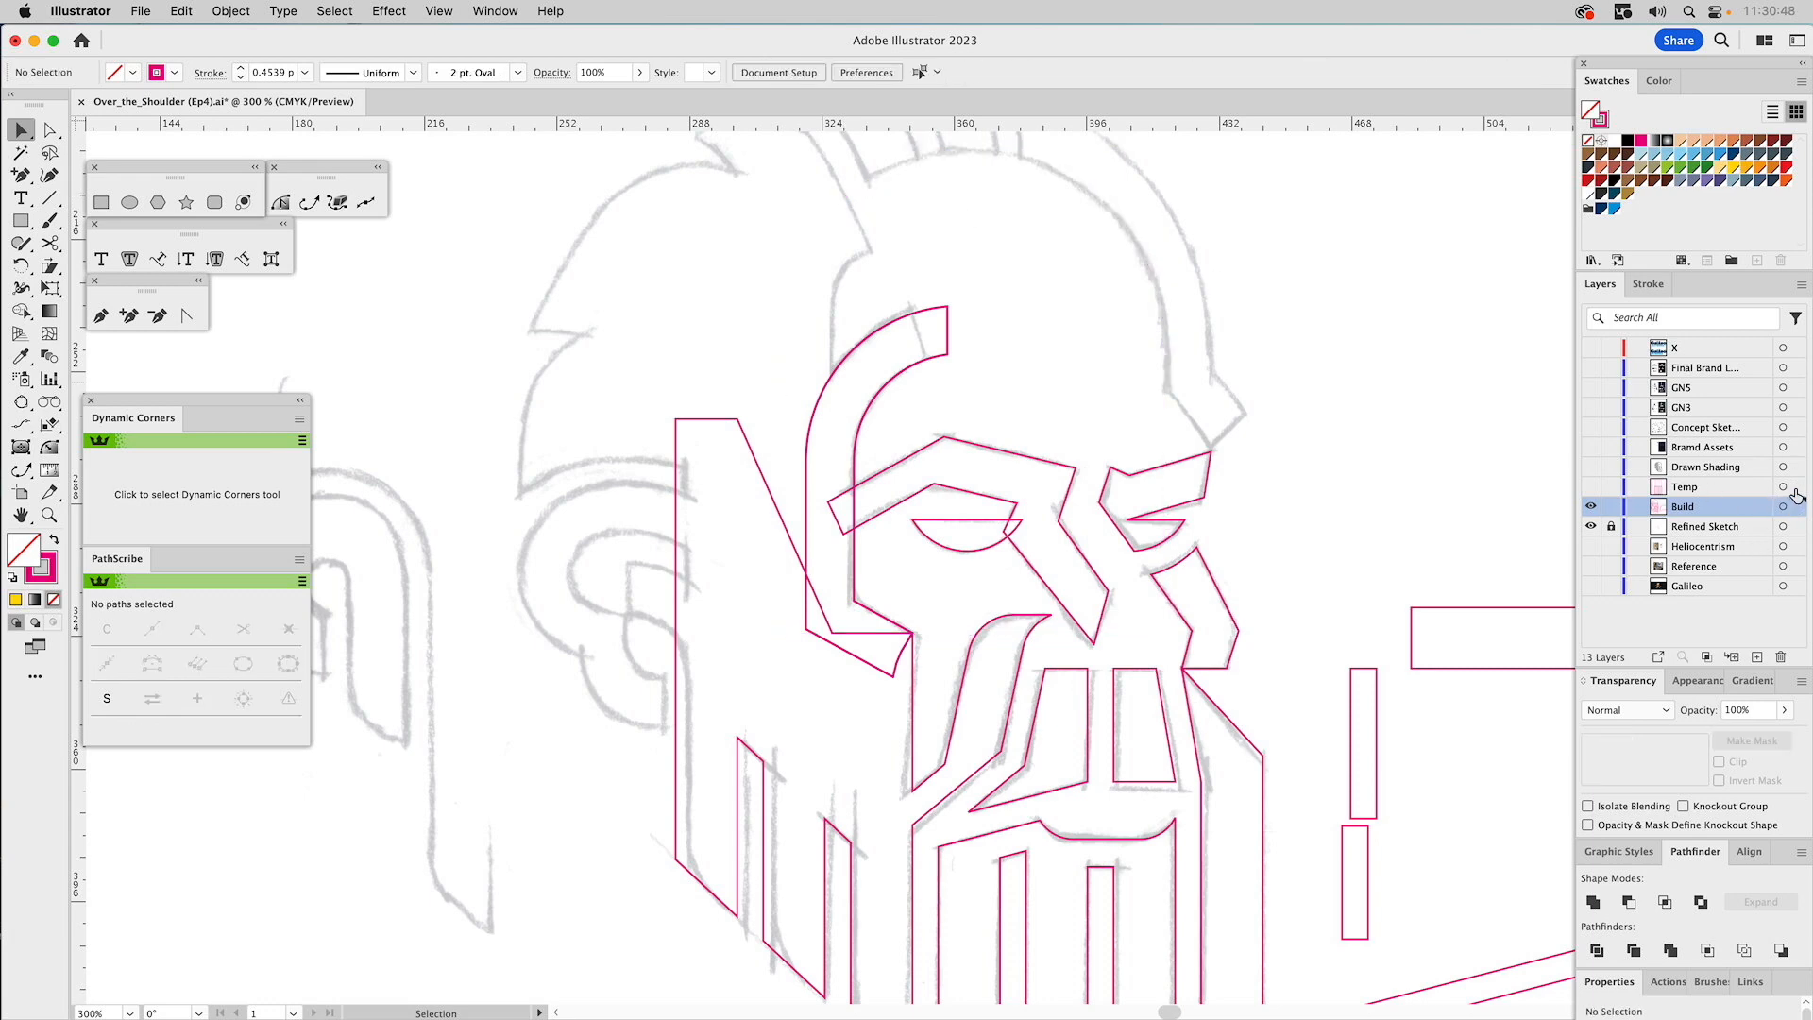
Match the curved temple band's stroke to the eyebrow outline and deselect it.
left_click_drag(1037, 310, 1045, 530)
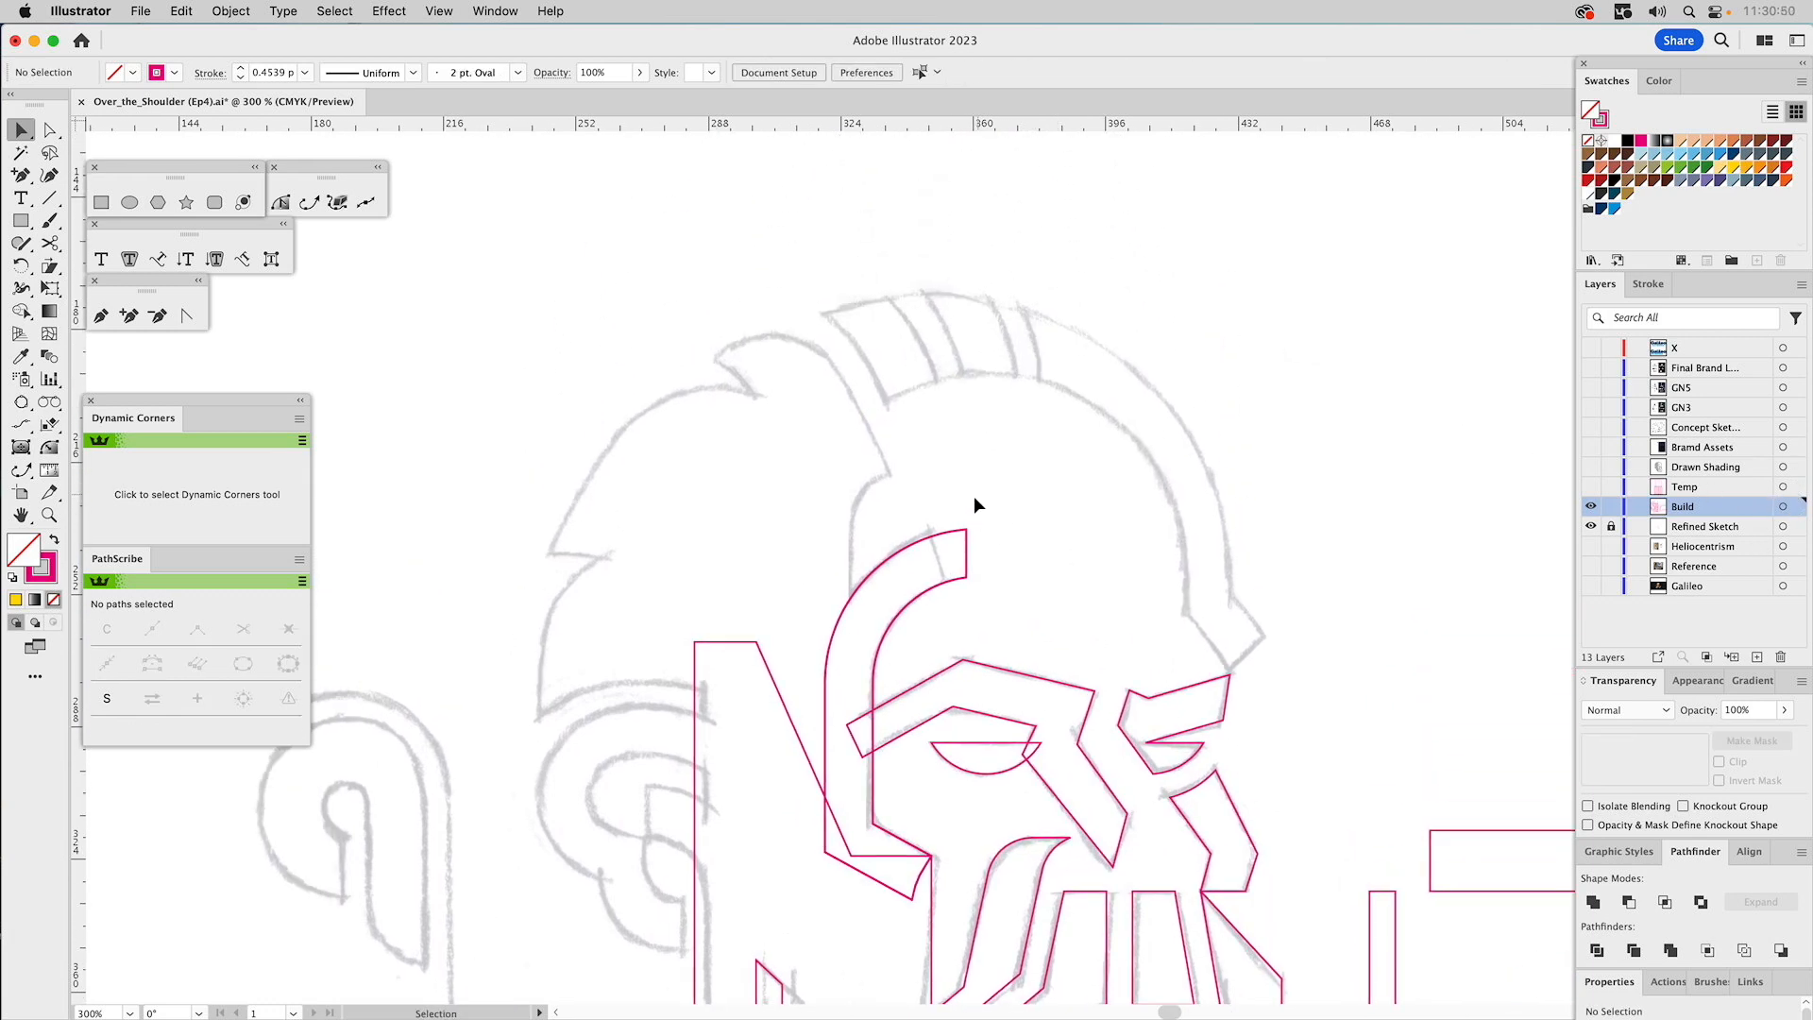
left_click(919, 581)
key("i")
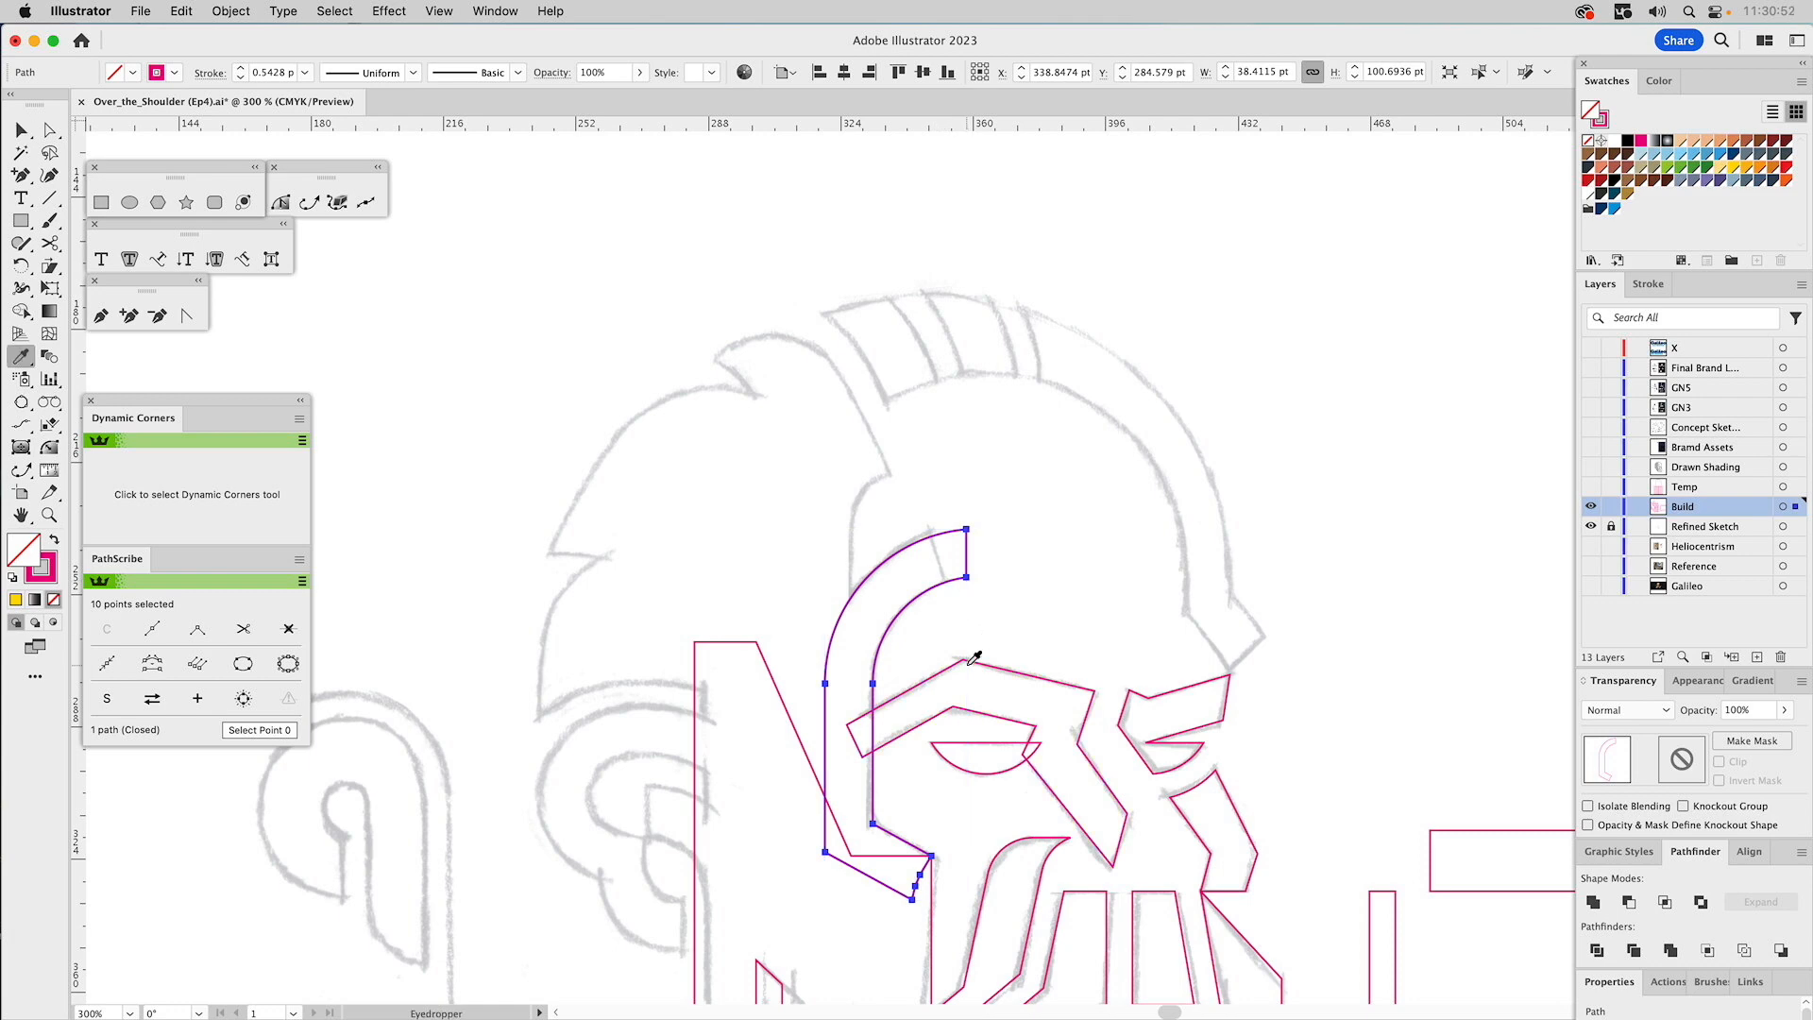
left_click(977, 655)
key("shift+super+a")
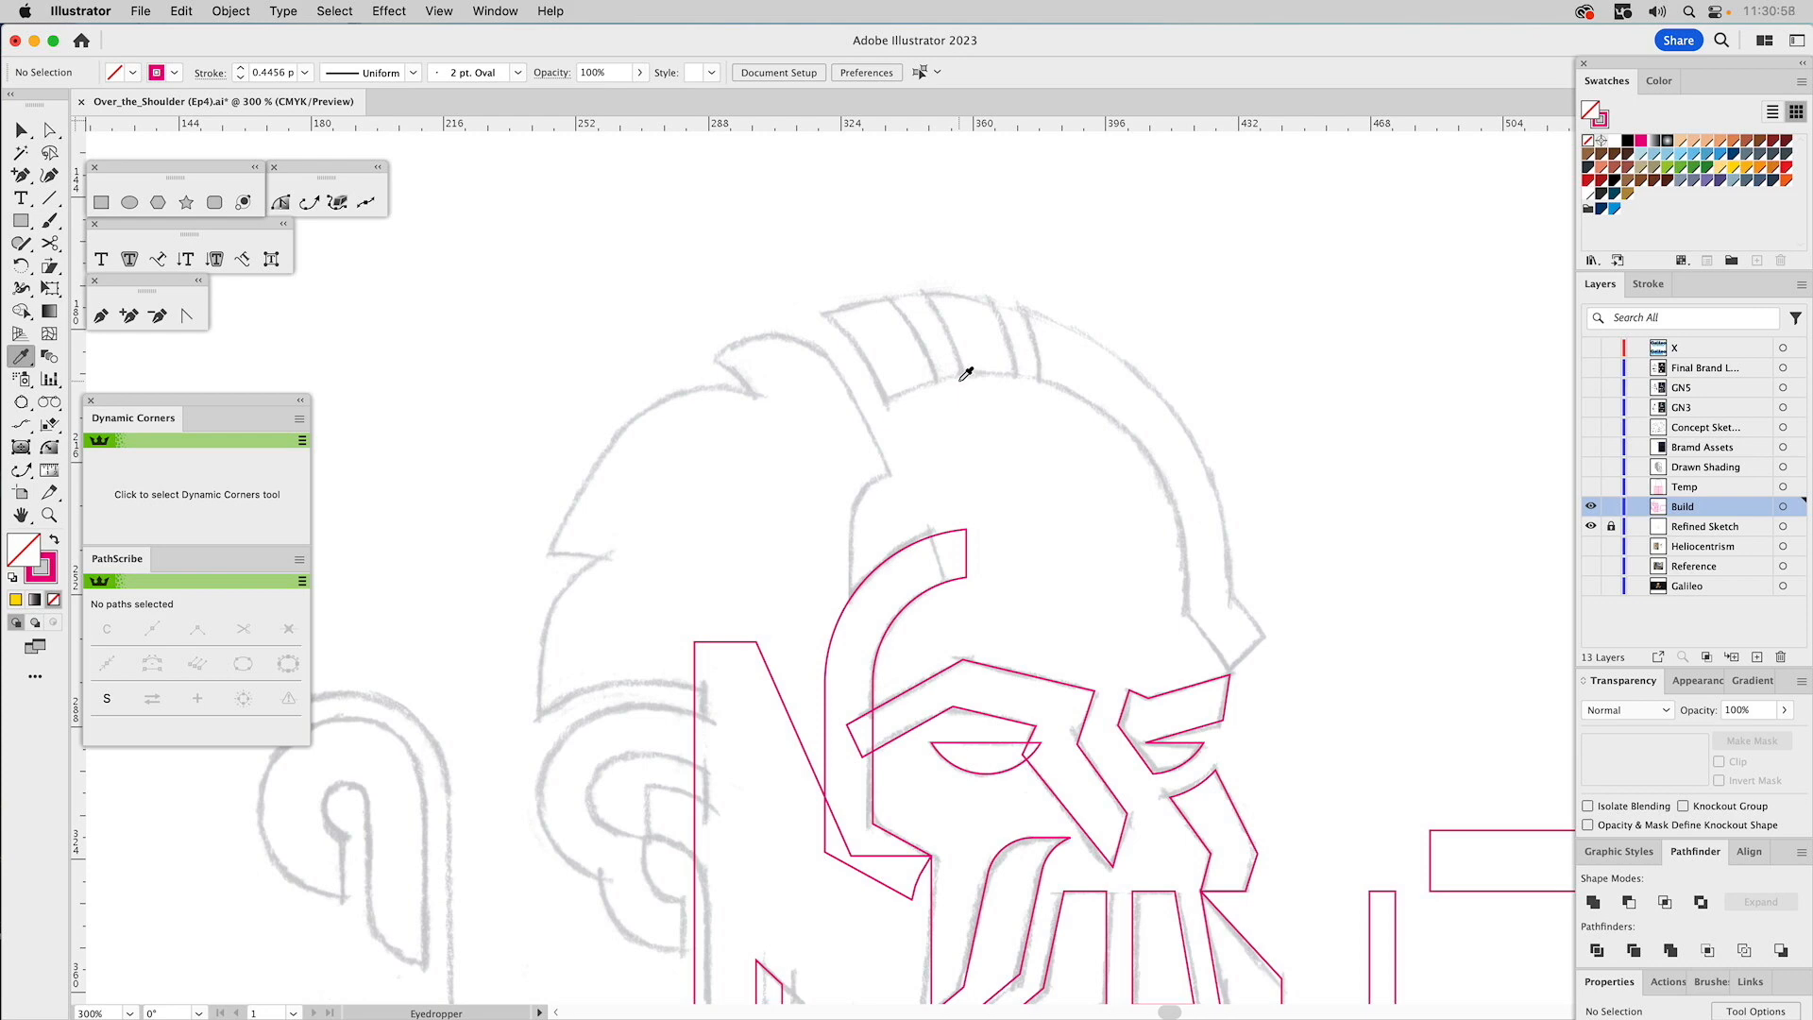
Show the Temp layer and select its dome-shaped head outline.
left_click(1590, 487)
key("v")
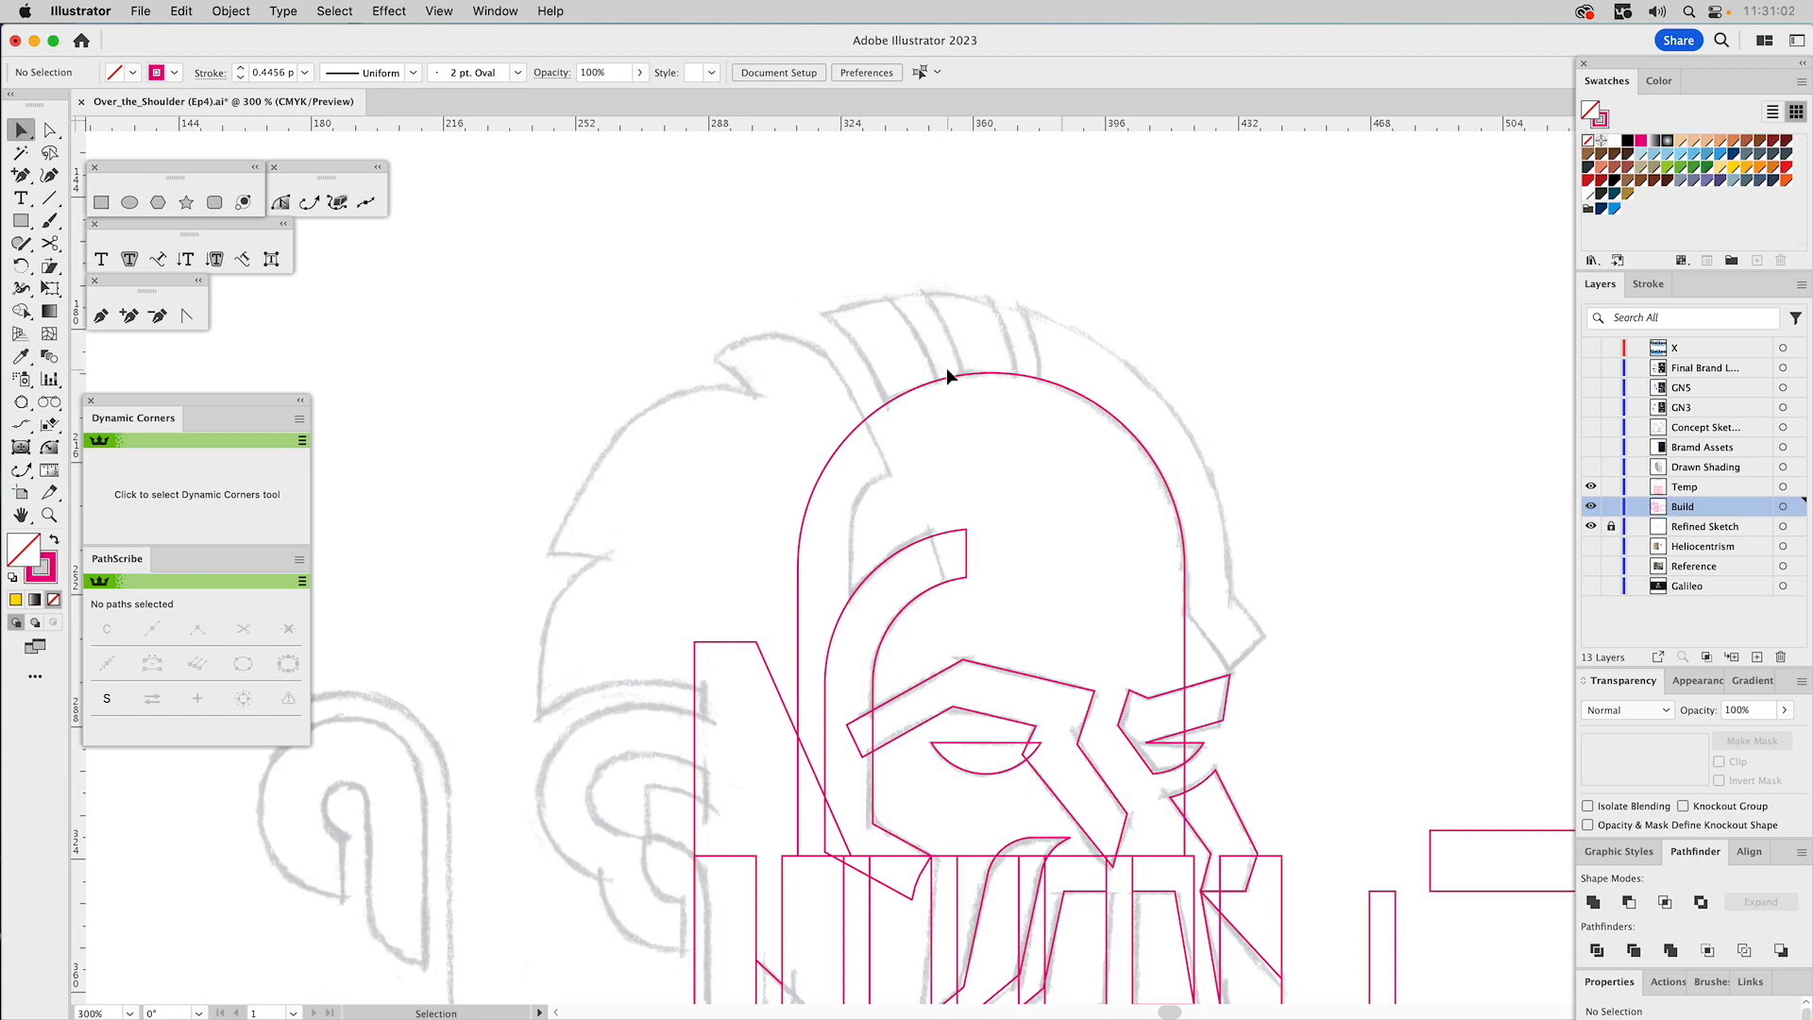
left_click(948, 375)
left_click_drag(998, 374, 1016, 340)
key("super+z")
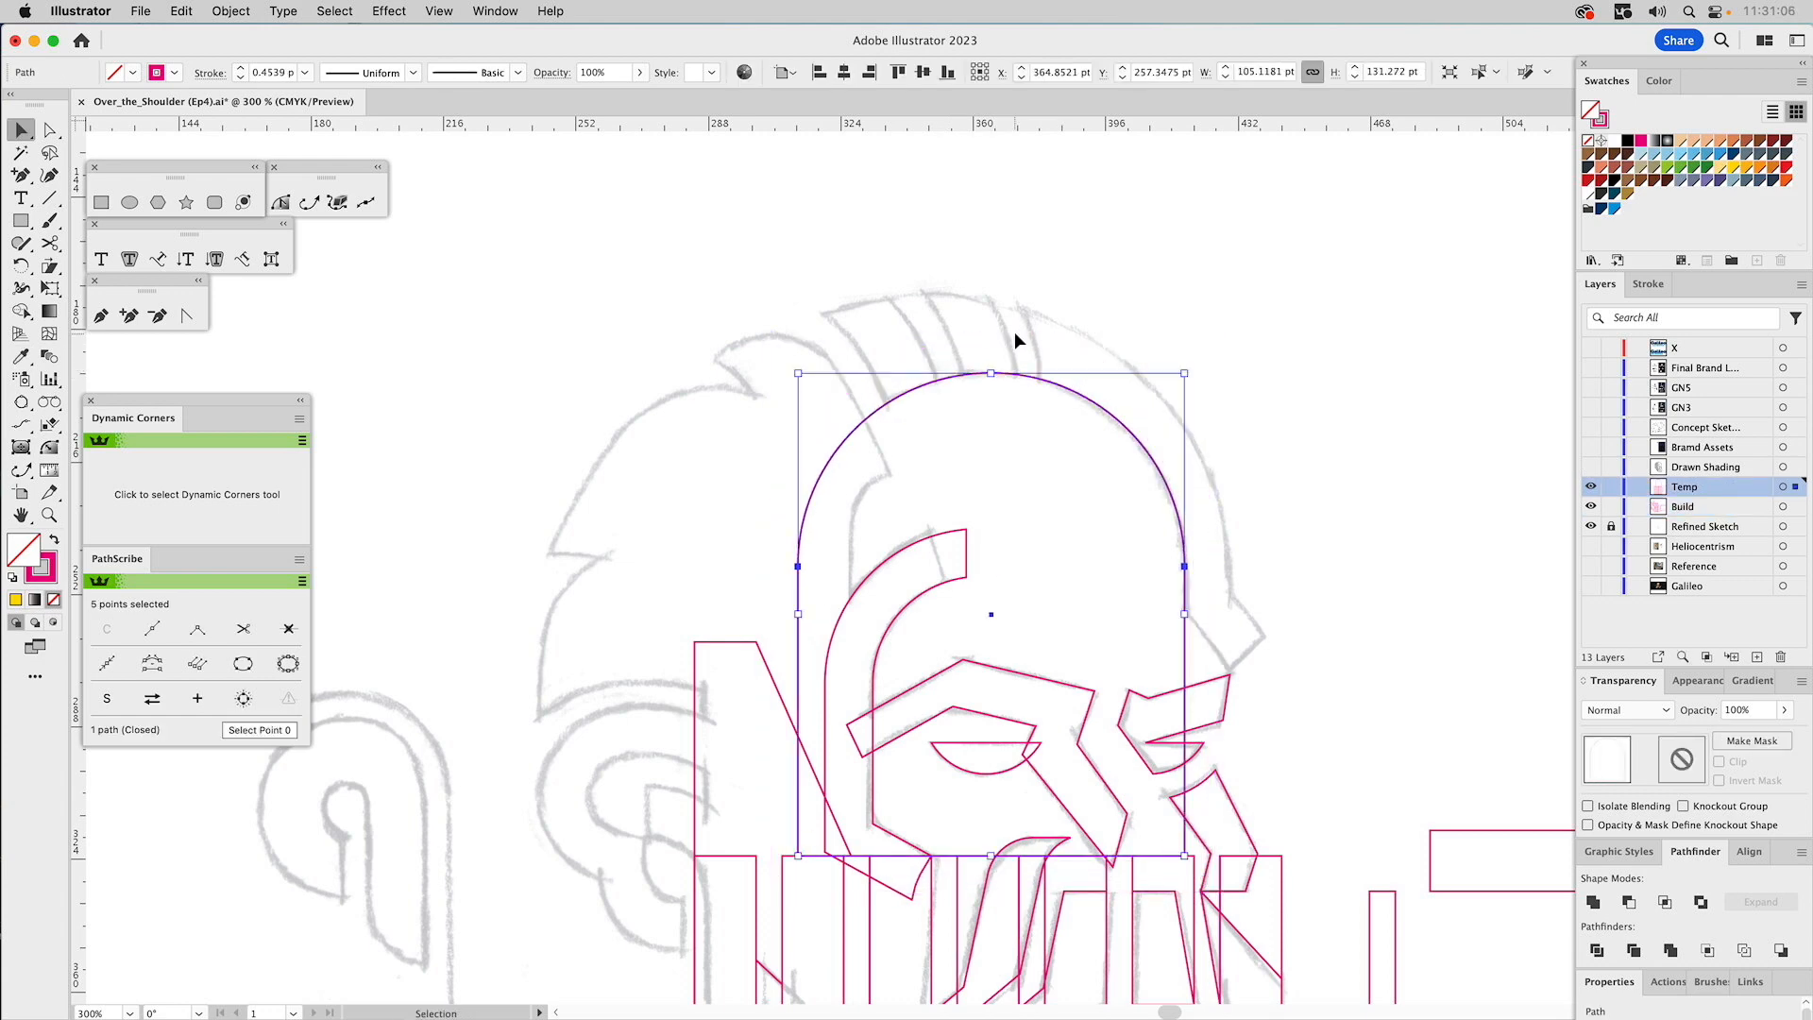
Try fitting an enlarged copy of the dome outline to the crown and back of the sketched hair.
left_click_drag(992, 373, 1007, 324)
left_click_drag(759, 615, 698, 609)
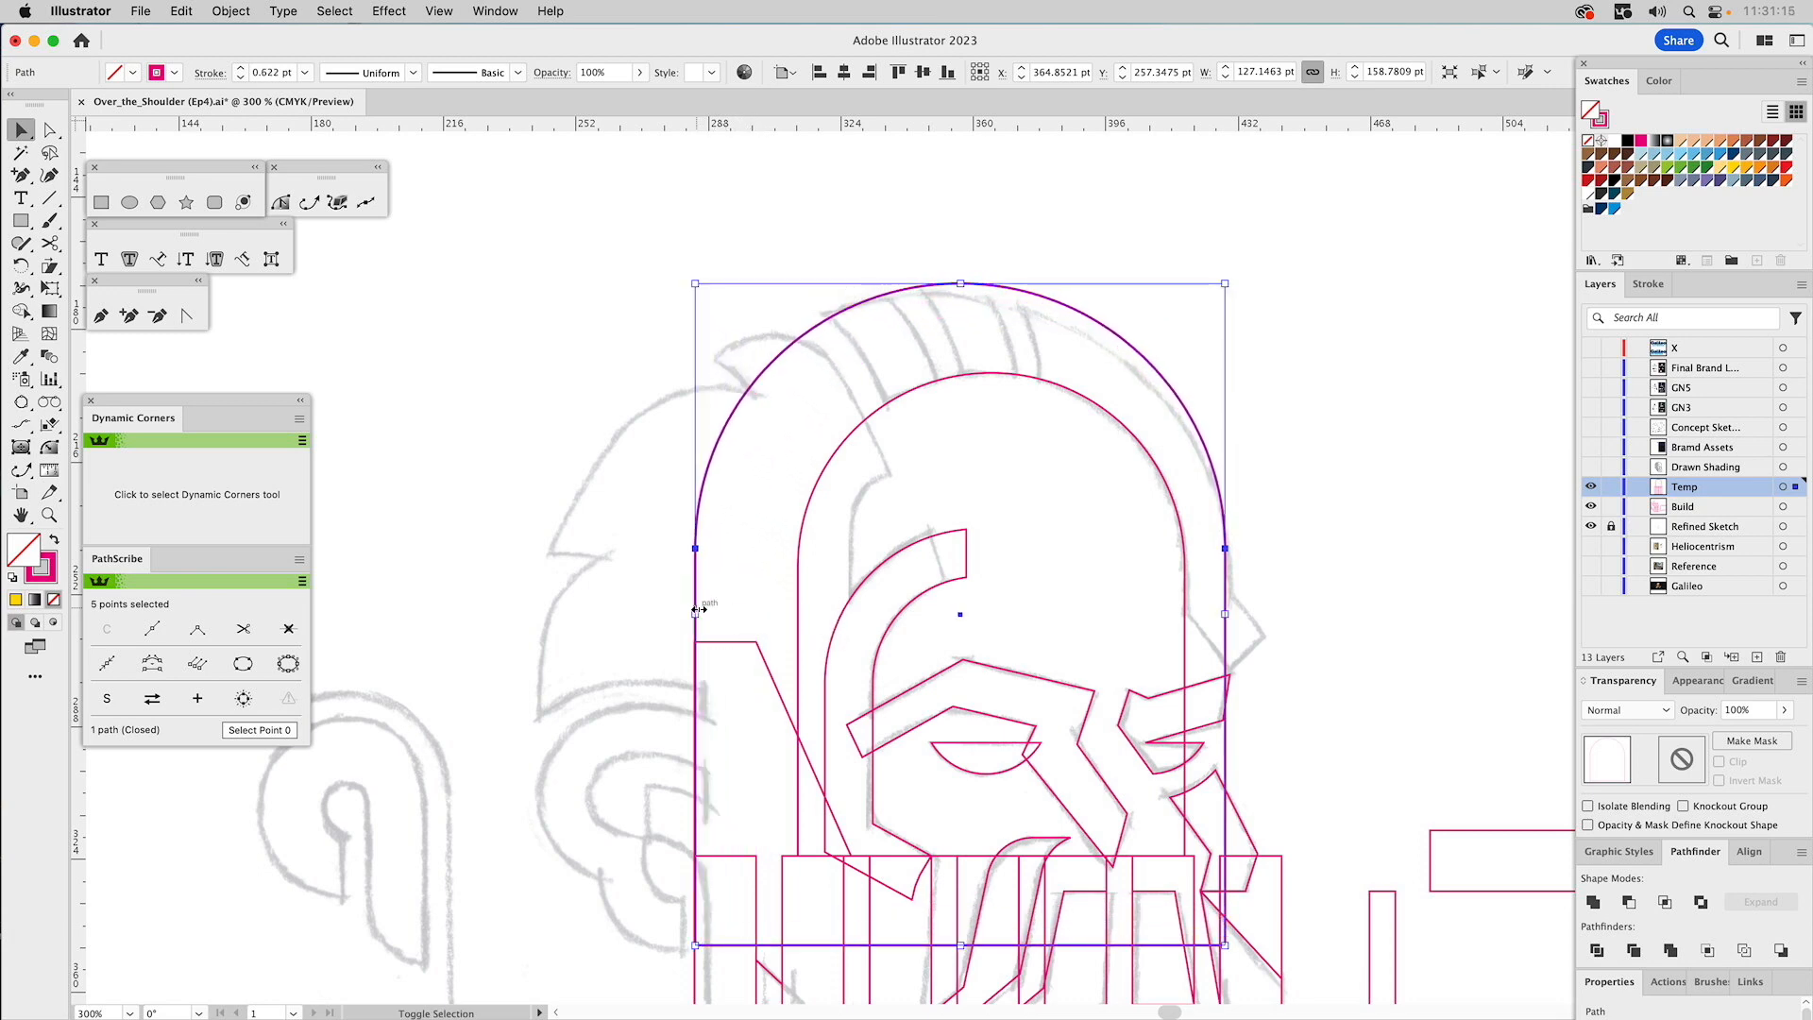
left_click(1112, 340)
left_click_drag(1113, 340, 1112, 348)
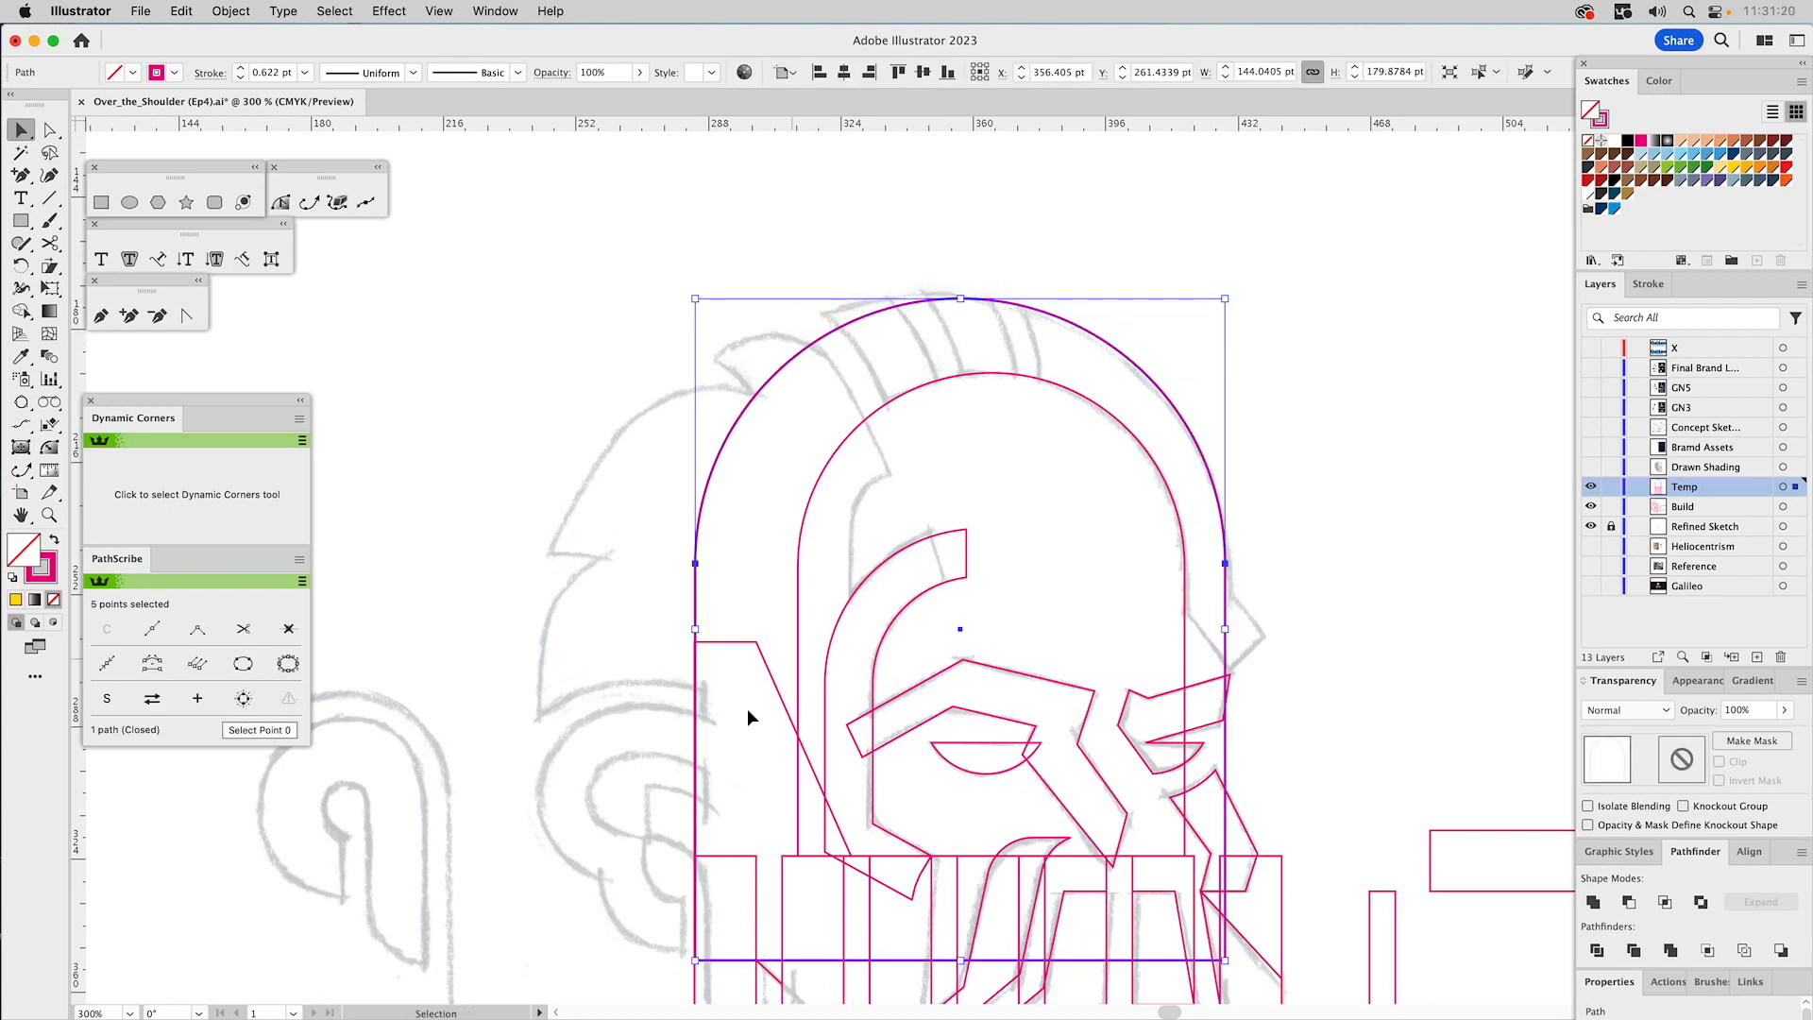
left_click_drag(698, 629, 685, 641)
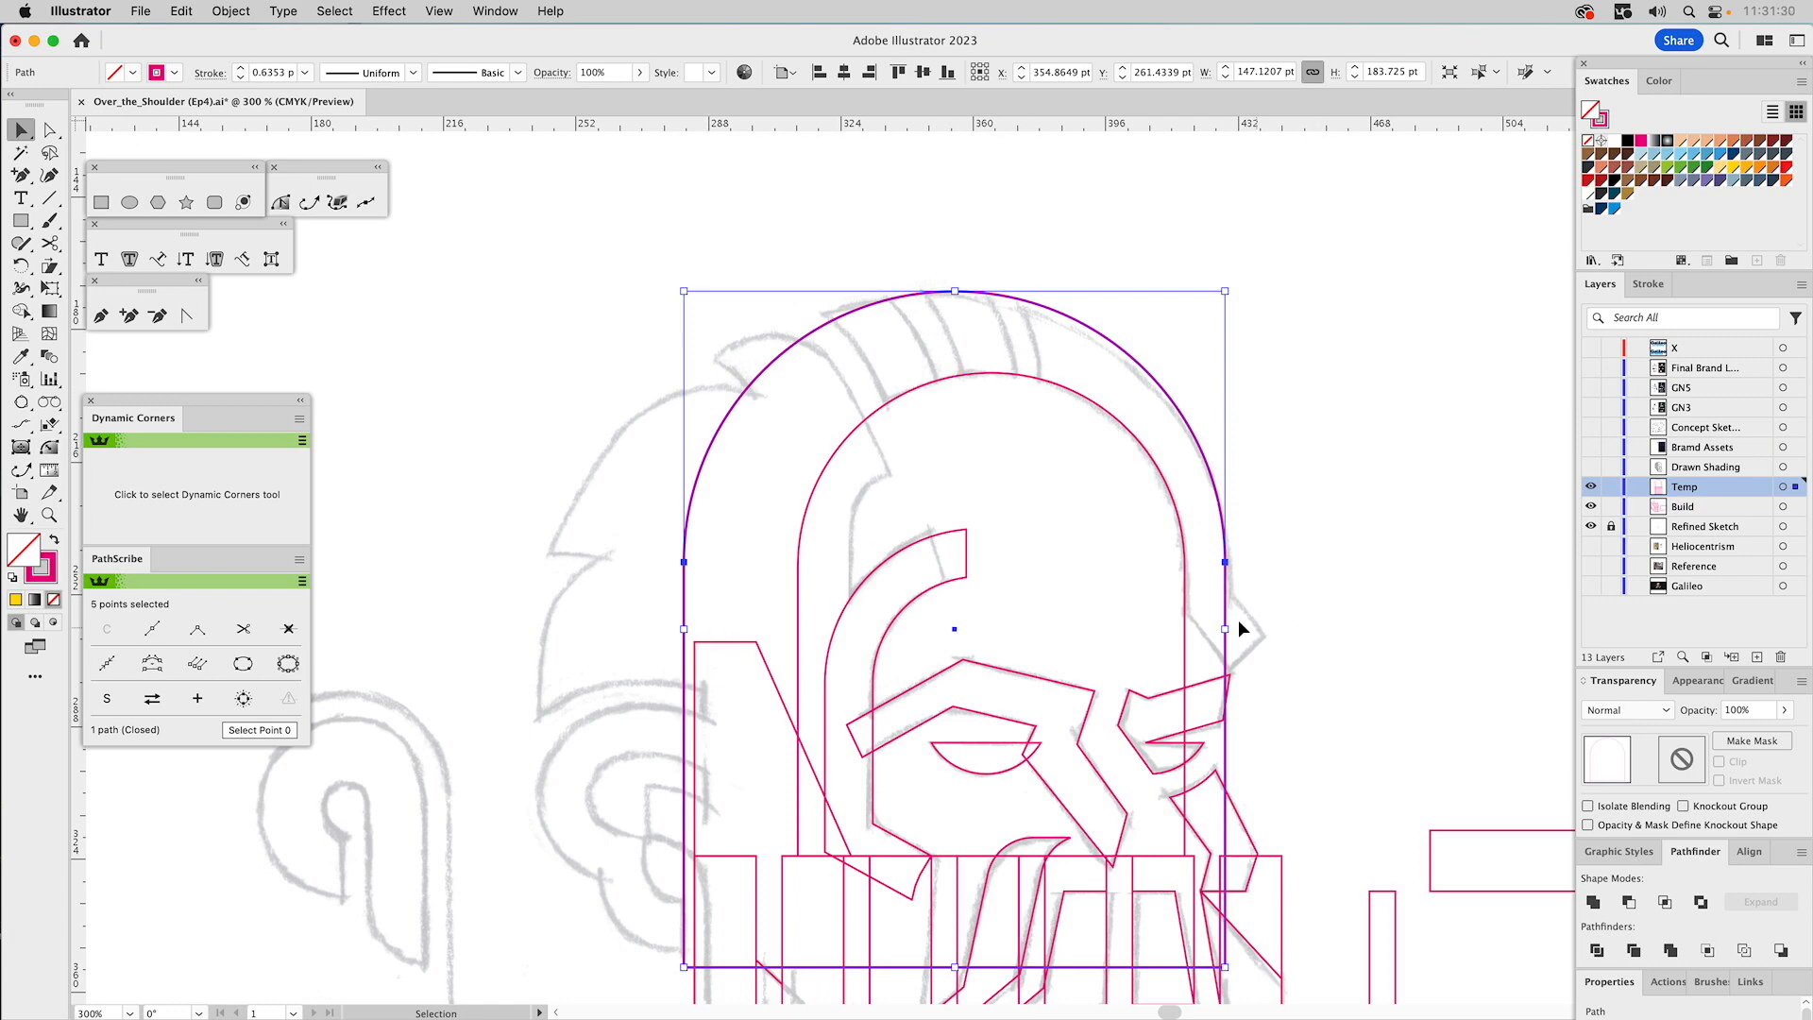
left_click_drag(684, 642, 542, 646)
Lower the enlarged dome about 13 pt with the original dome's stroke applied, and delete it.
key("i")
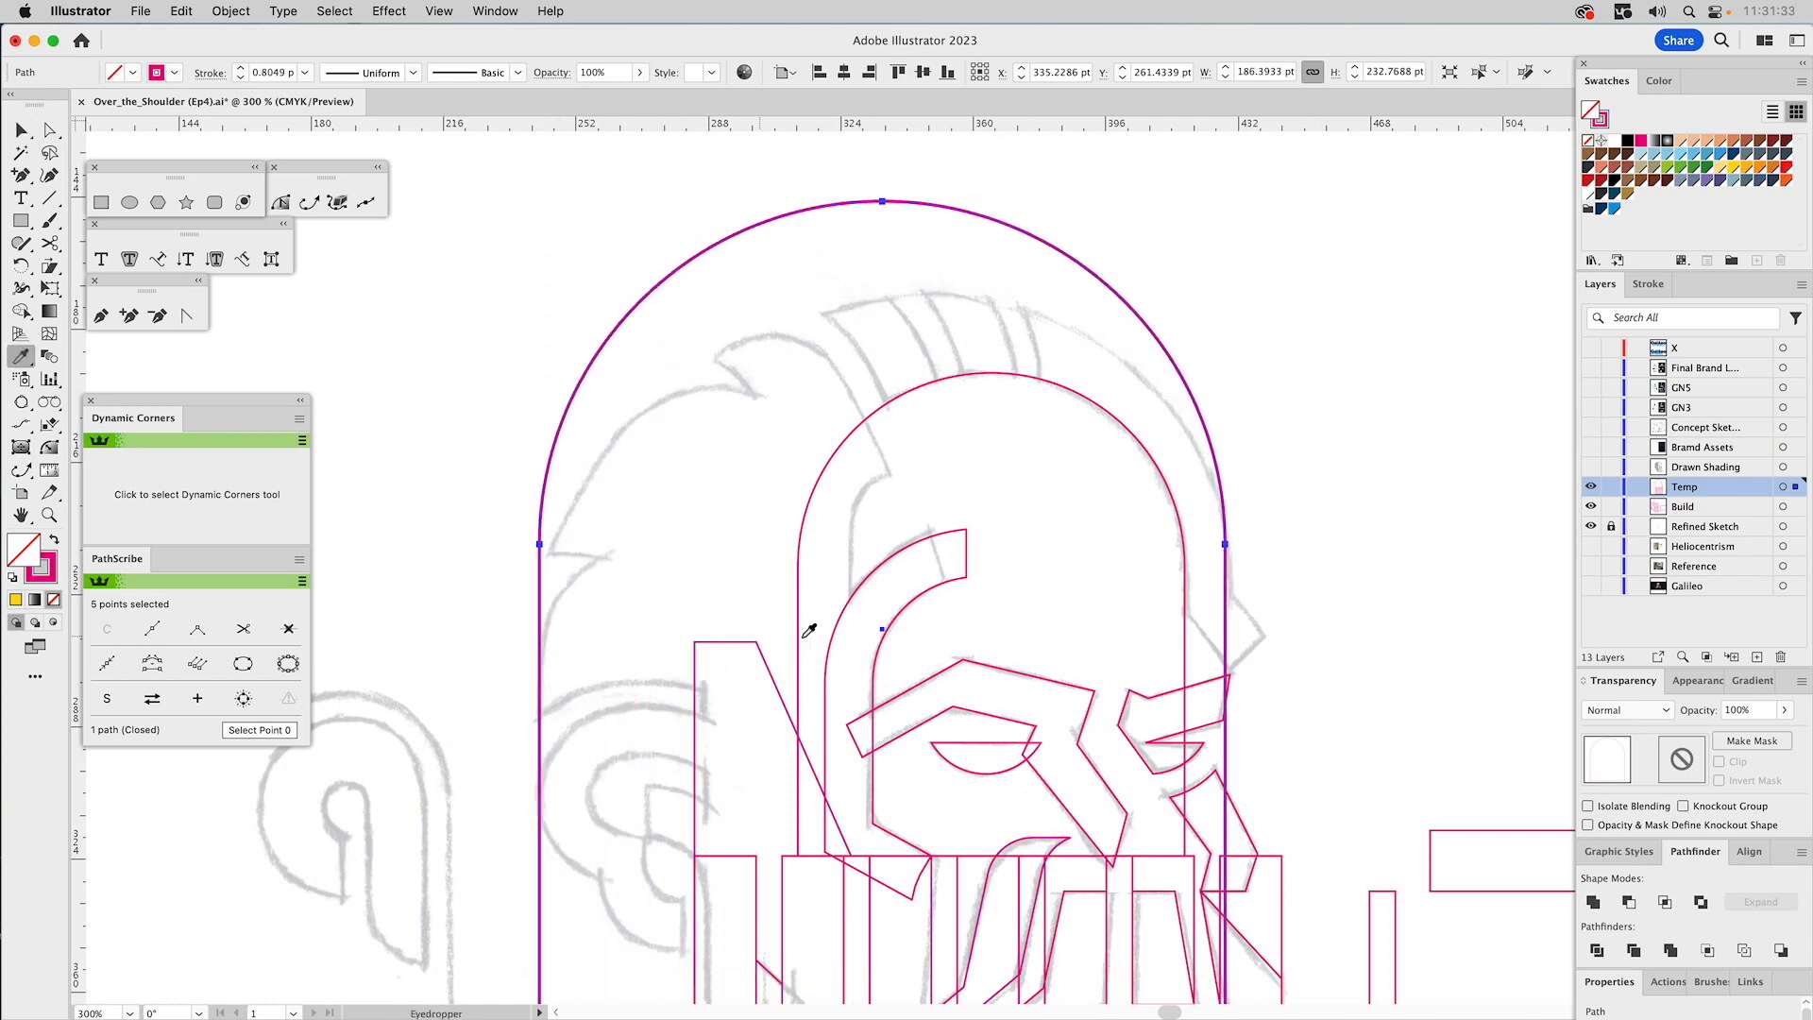
left_click(803, 548)
key("v")
left_click_drag(955, 207, 960, 253)
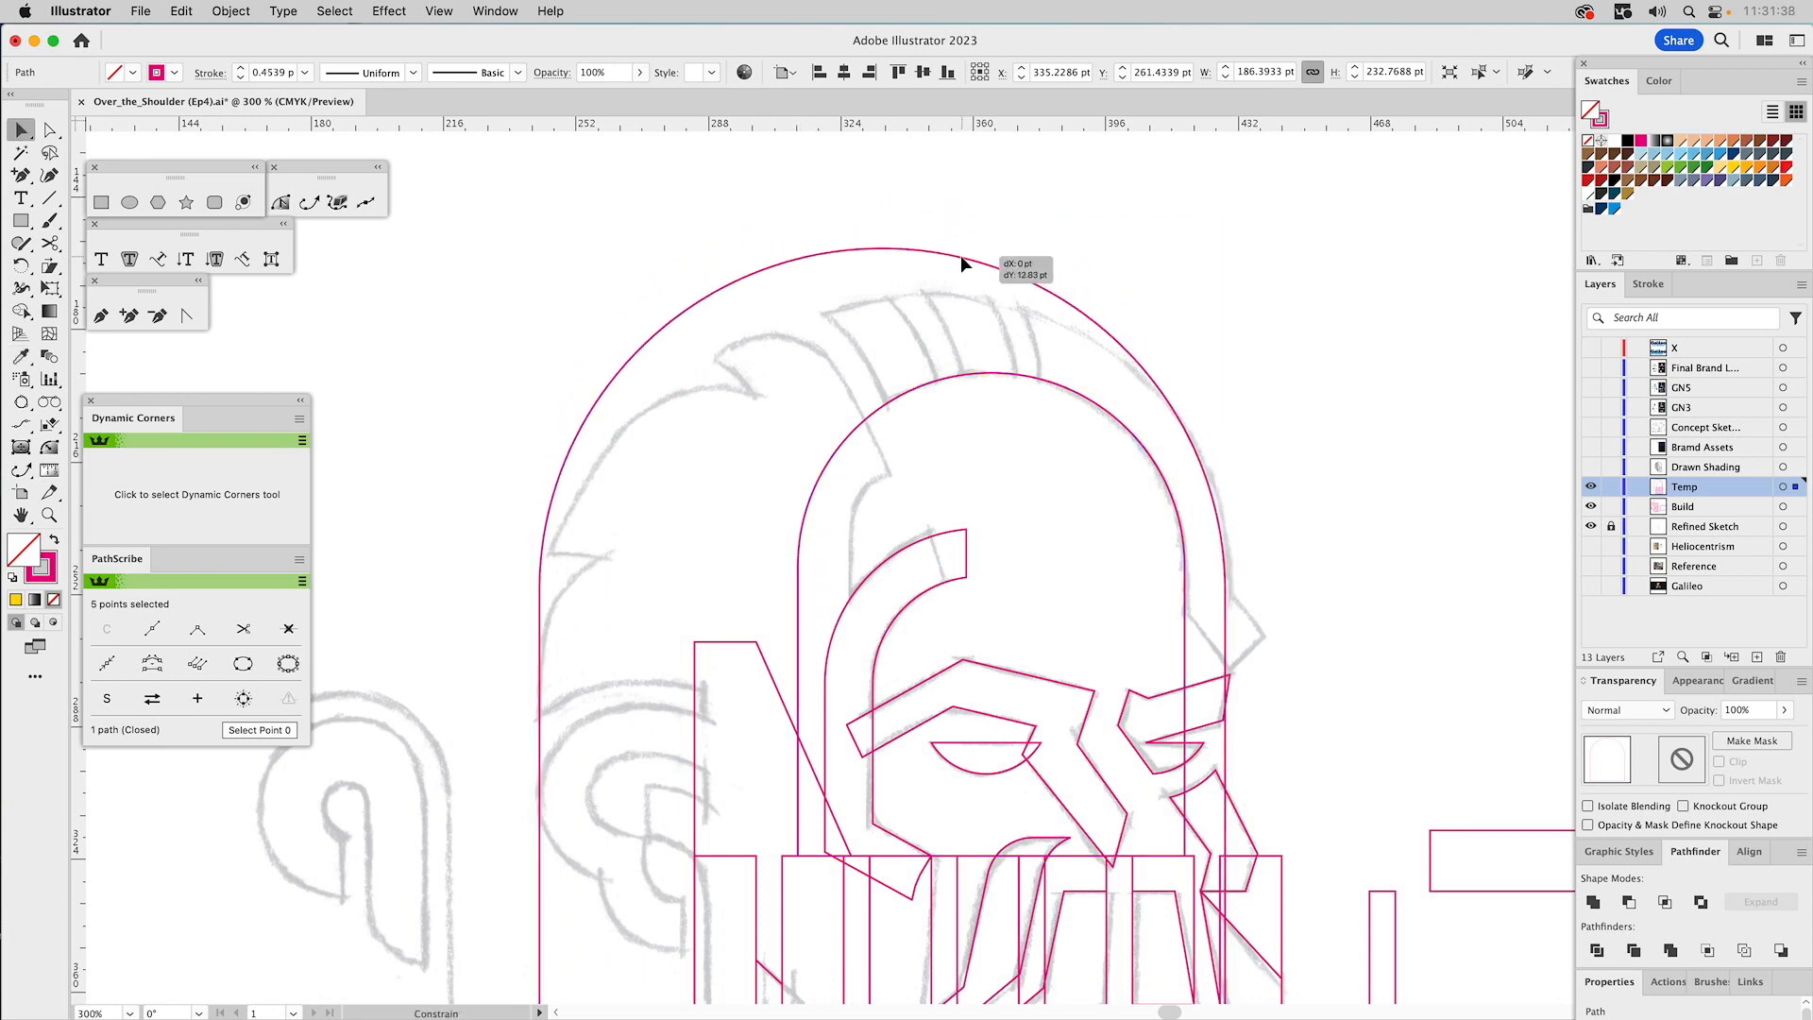
left_click_drag(960, 255, 961, 253)
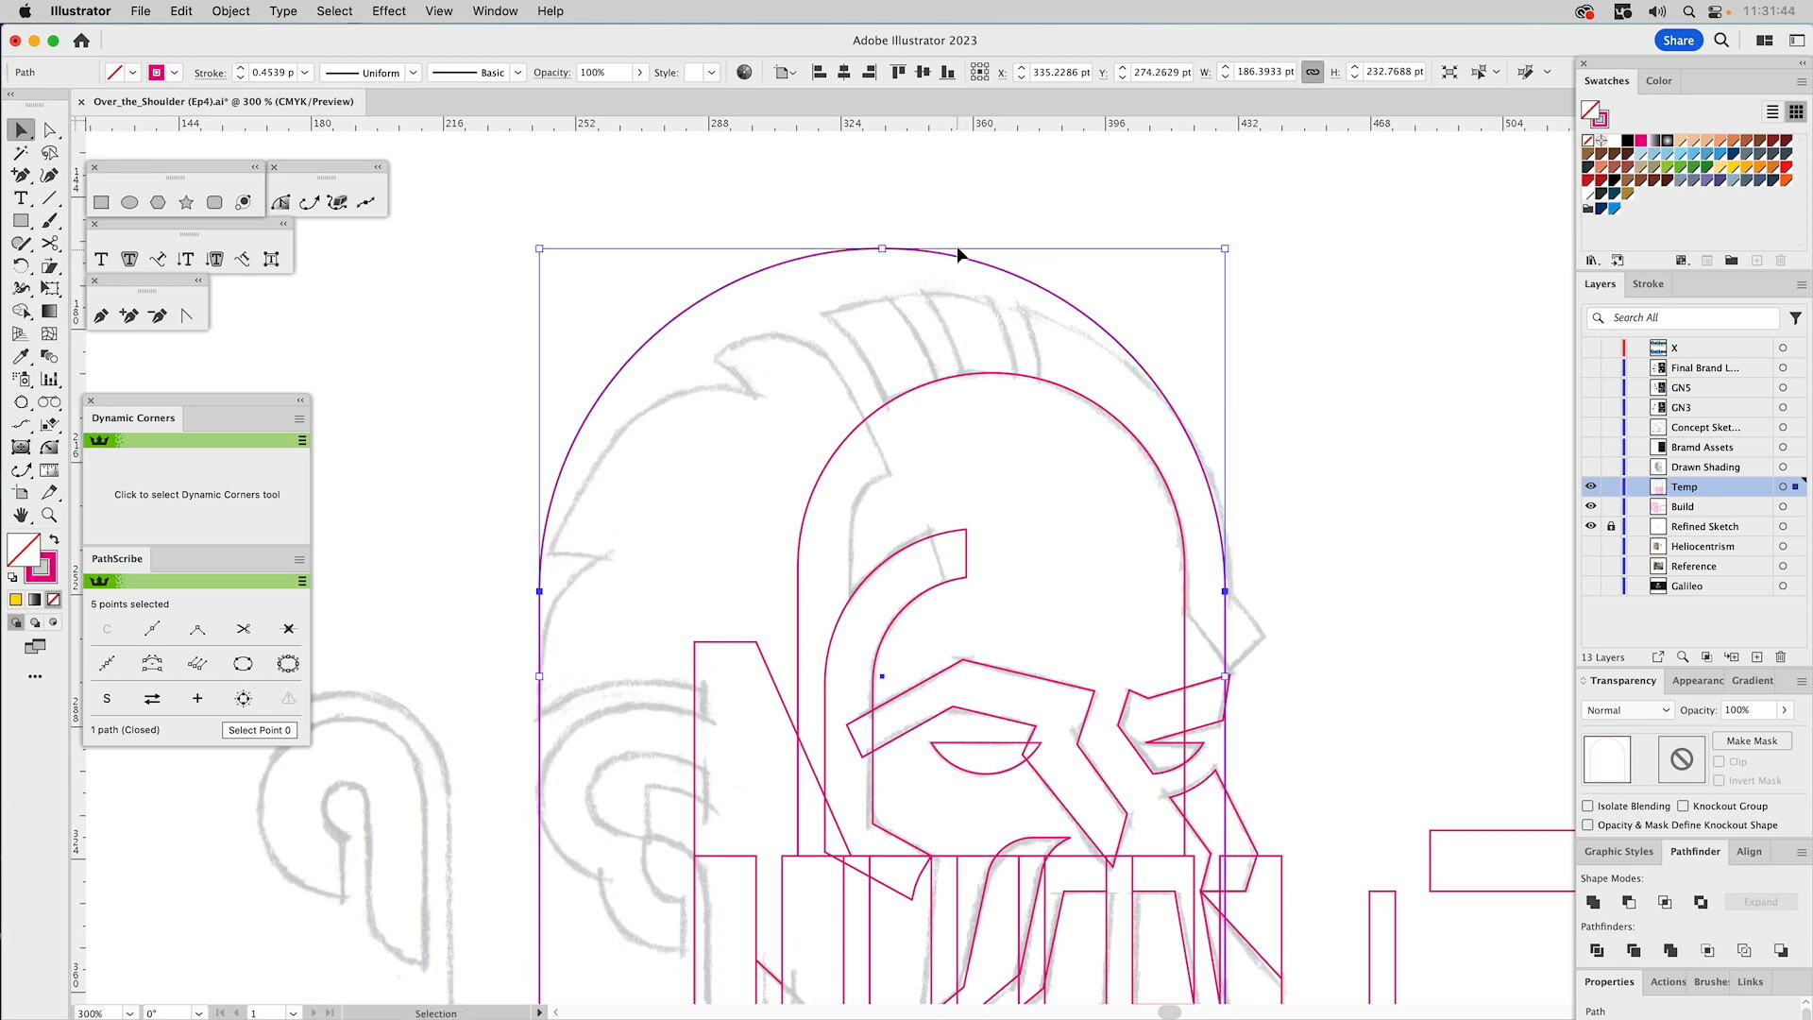
key("Delete")
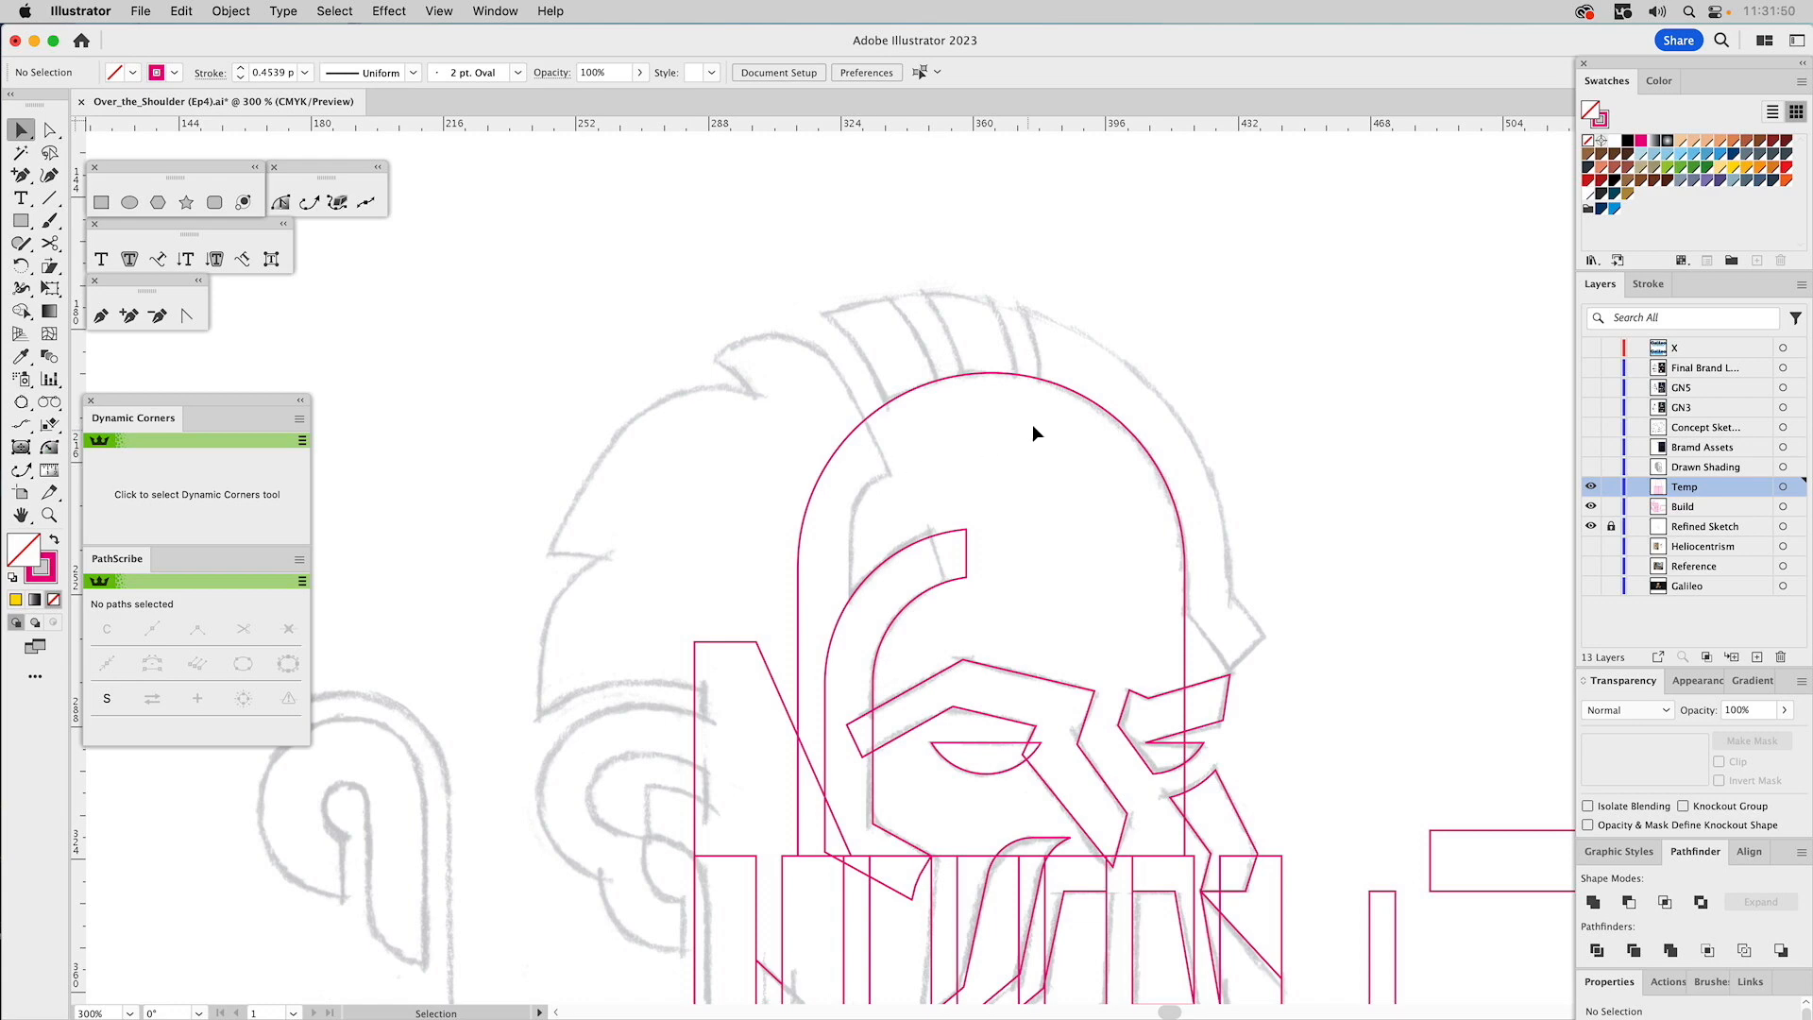
Scale up a copy of the dome outline around its centre to about 137 pt wide.
left_click(1027, 374)
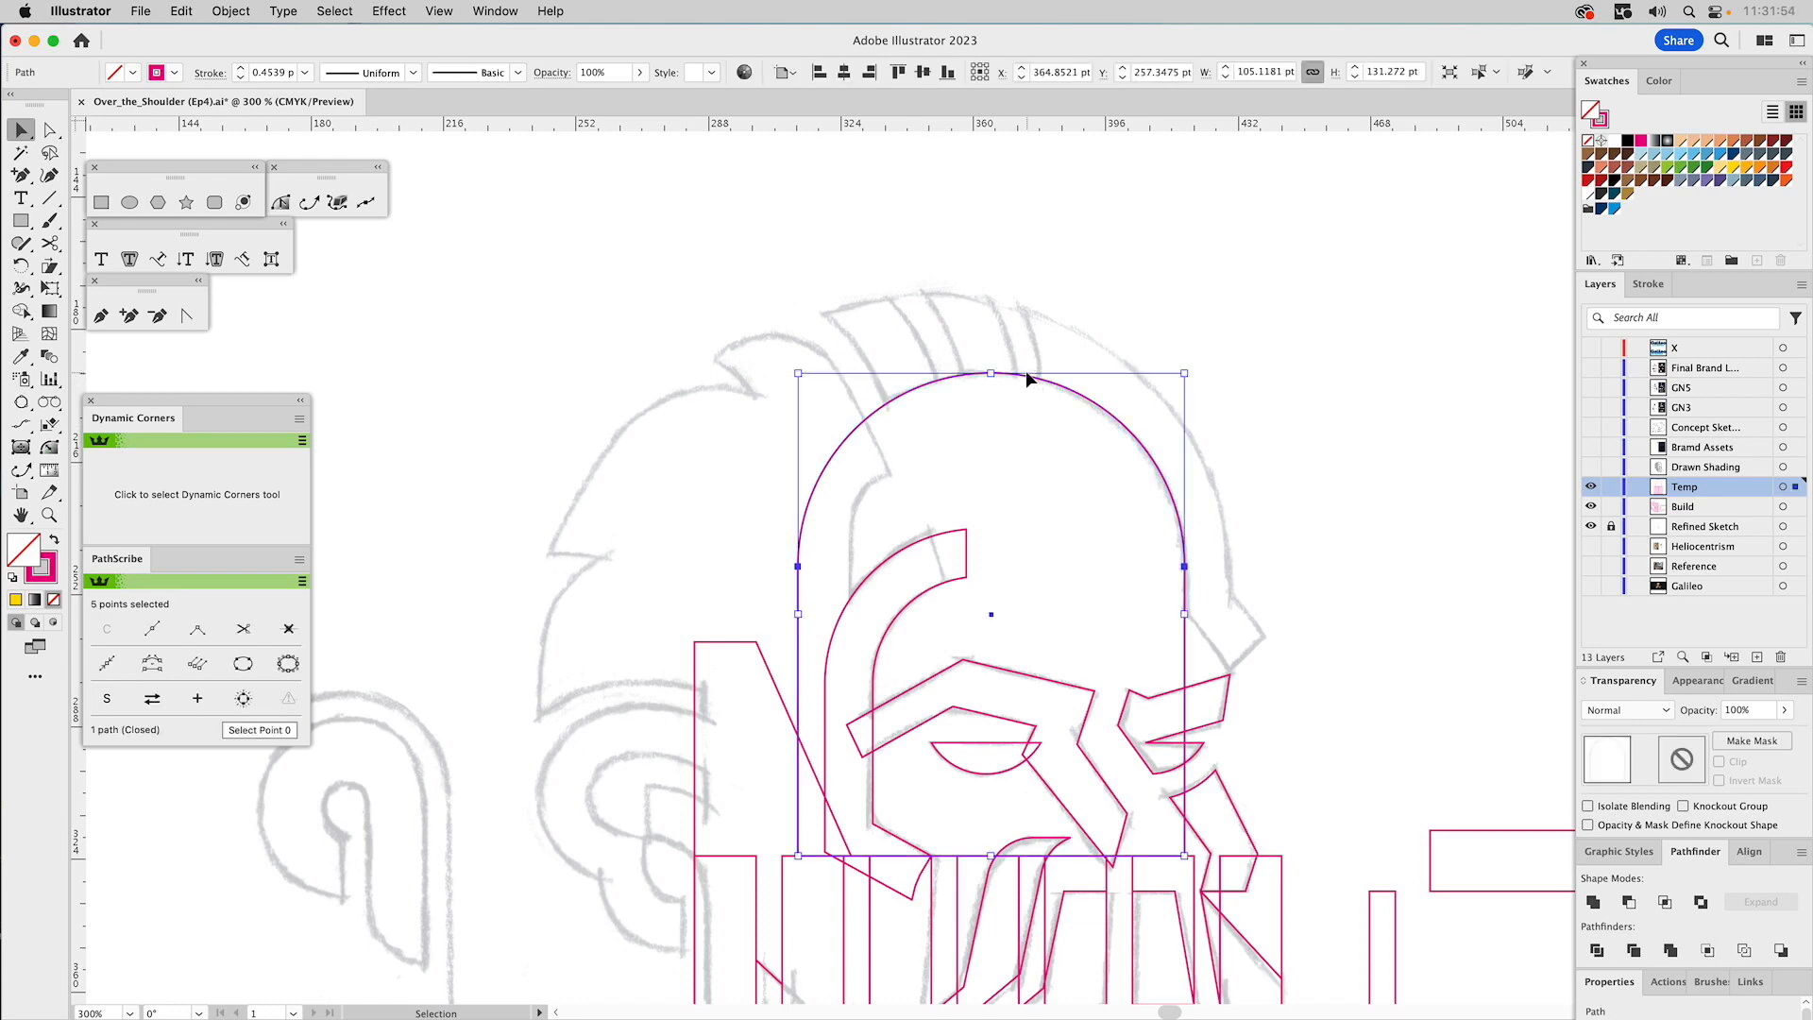
left_click_drag(992, 372, 1018, 302)
Copy the curved temple band into the blank area and intersect it with a rectangle to make a spacer block of the band's width.
left_click_drag(1078, 603, 1002, 391)
left_click(794, 475)
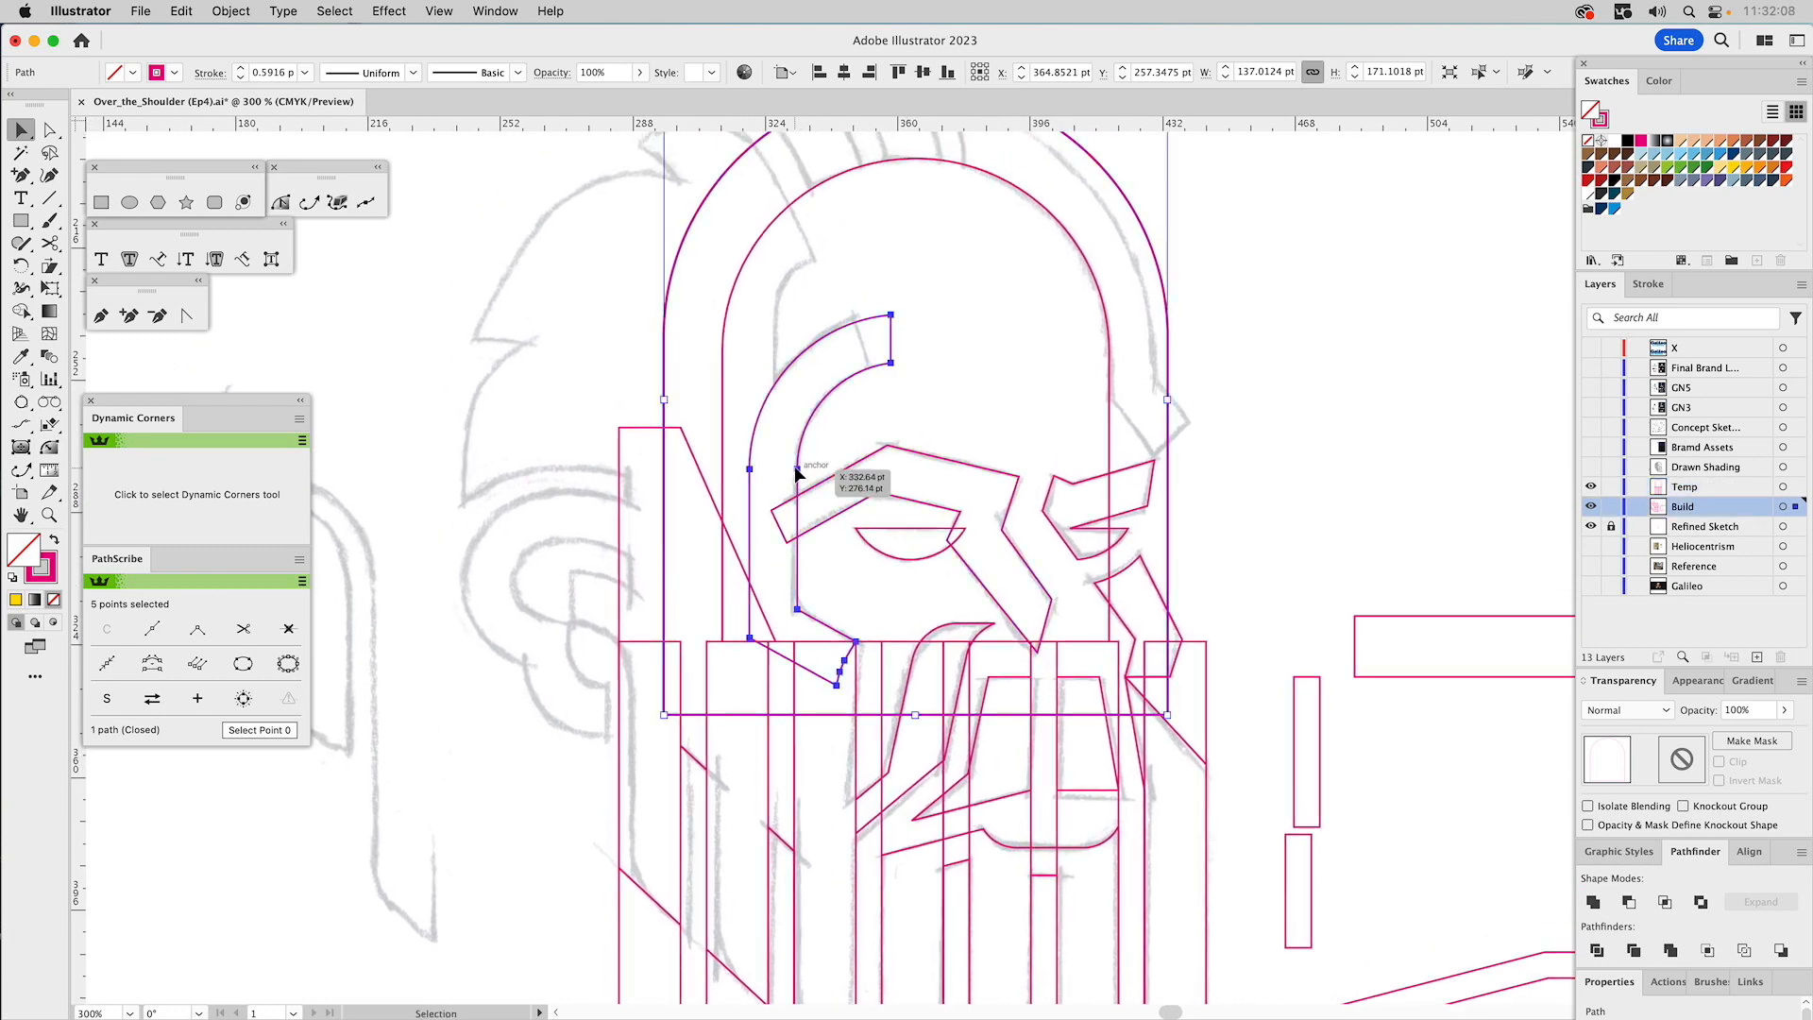
left_click_drag(794, 475, 1321, 420)
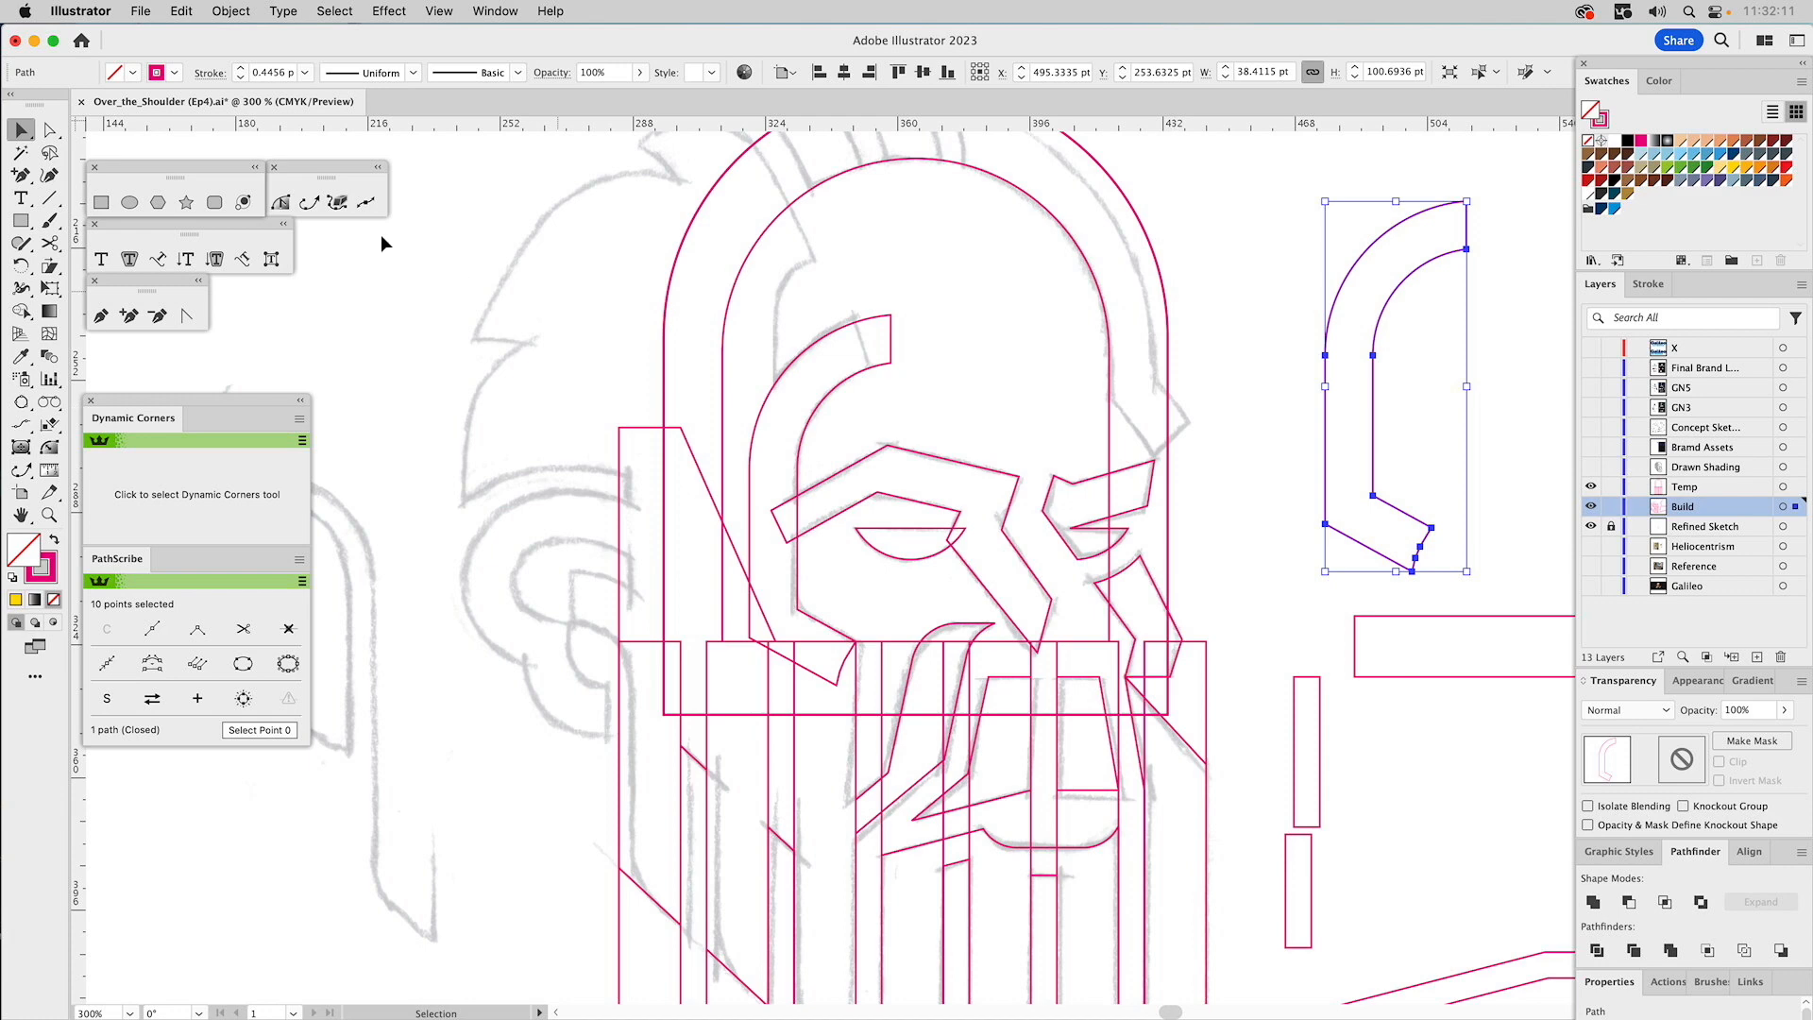
left_click(109, 202)
left_click_drag(1307, 369, 1409, 483)
key("v")
left_click(1391, 305, "shift")
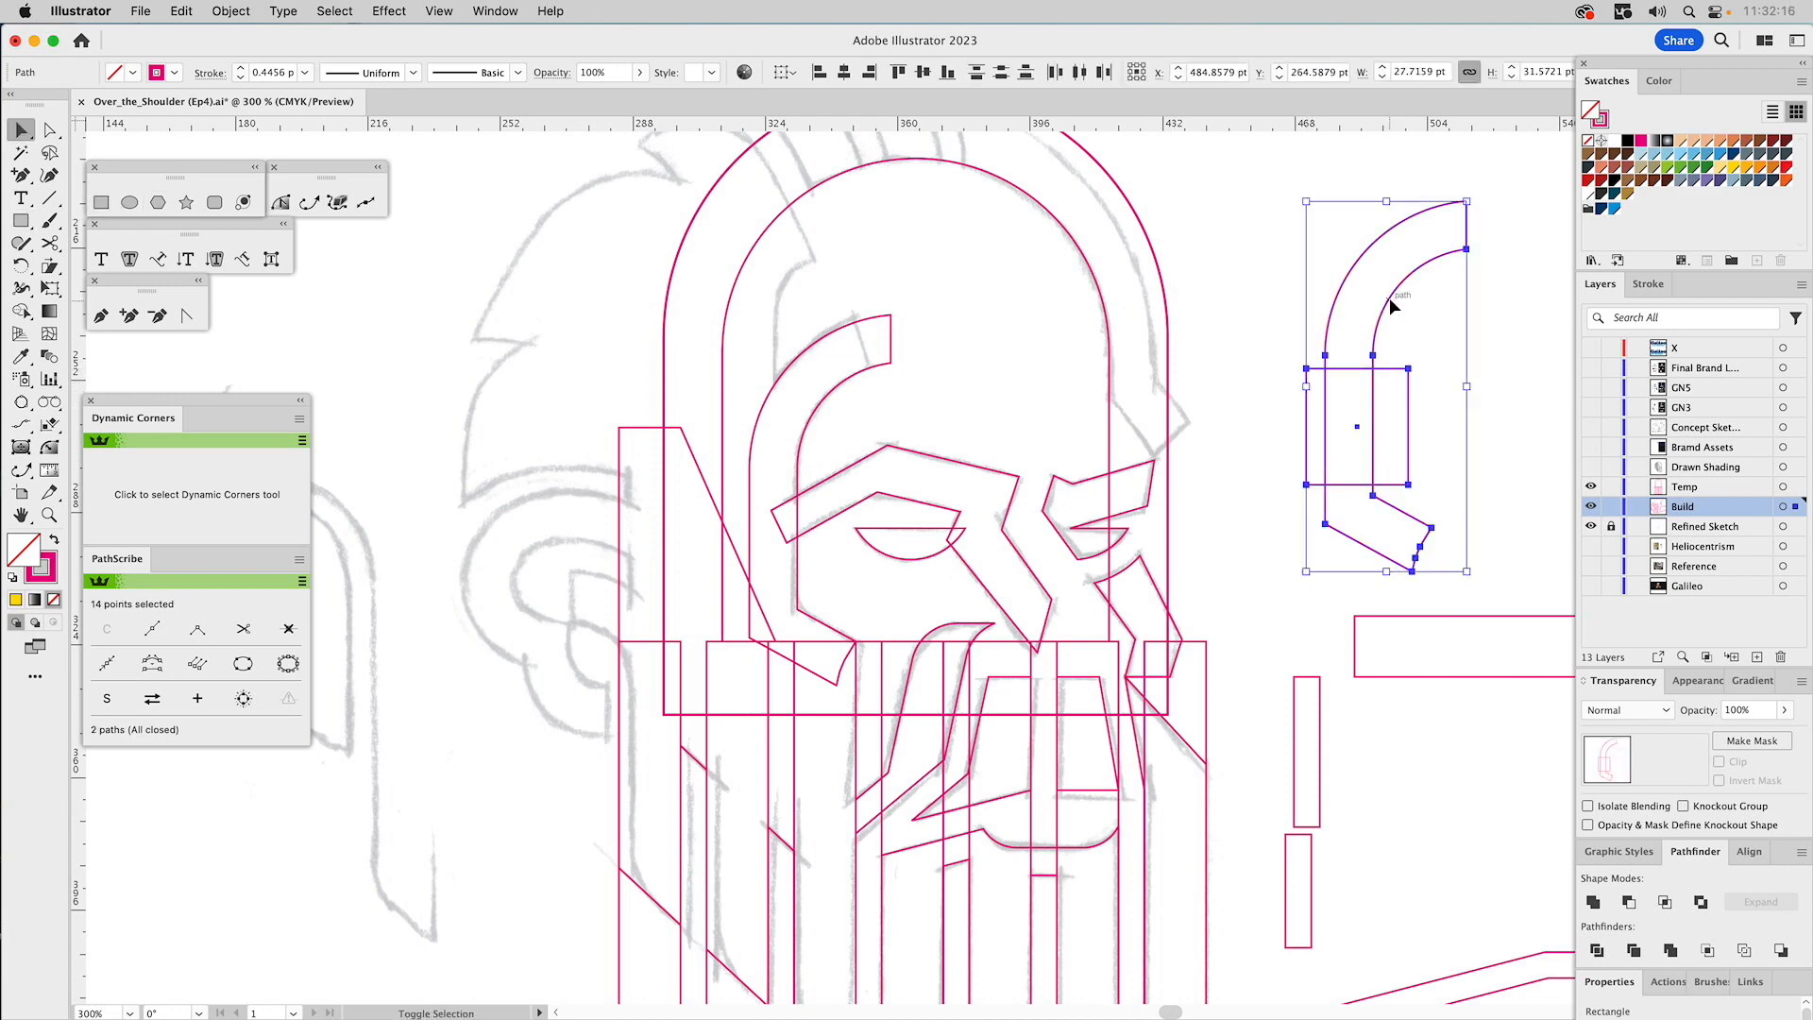
left_click(1664, 901)
left_click(1249, 302)
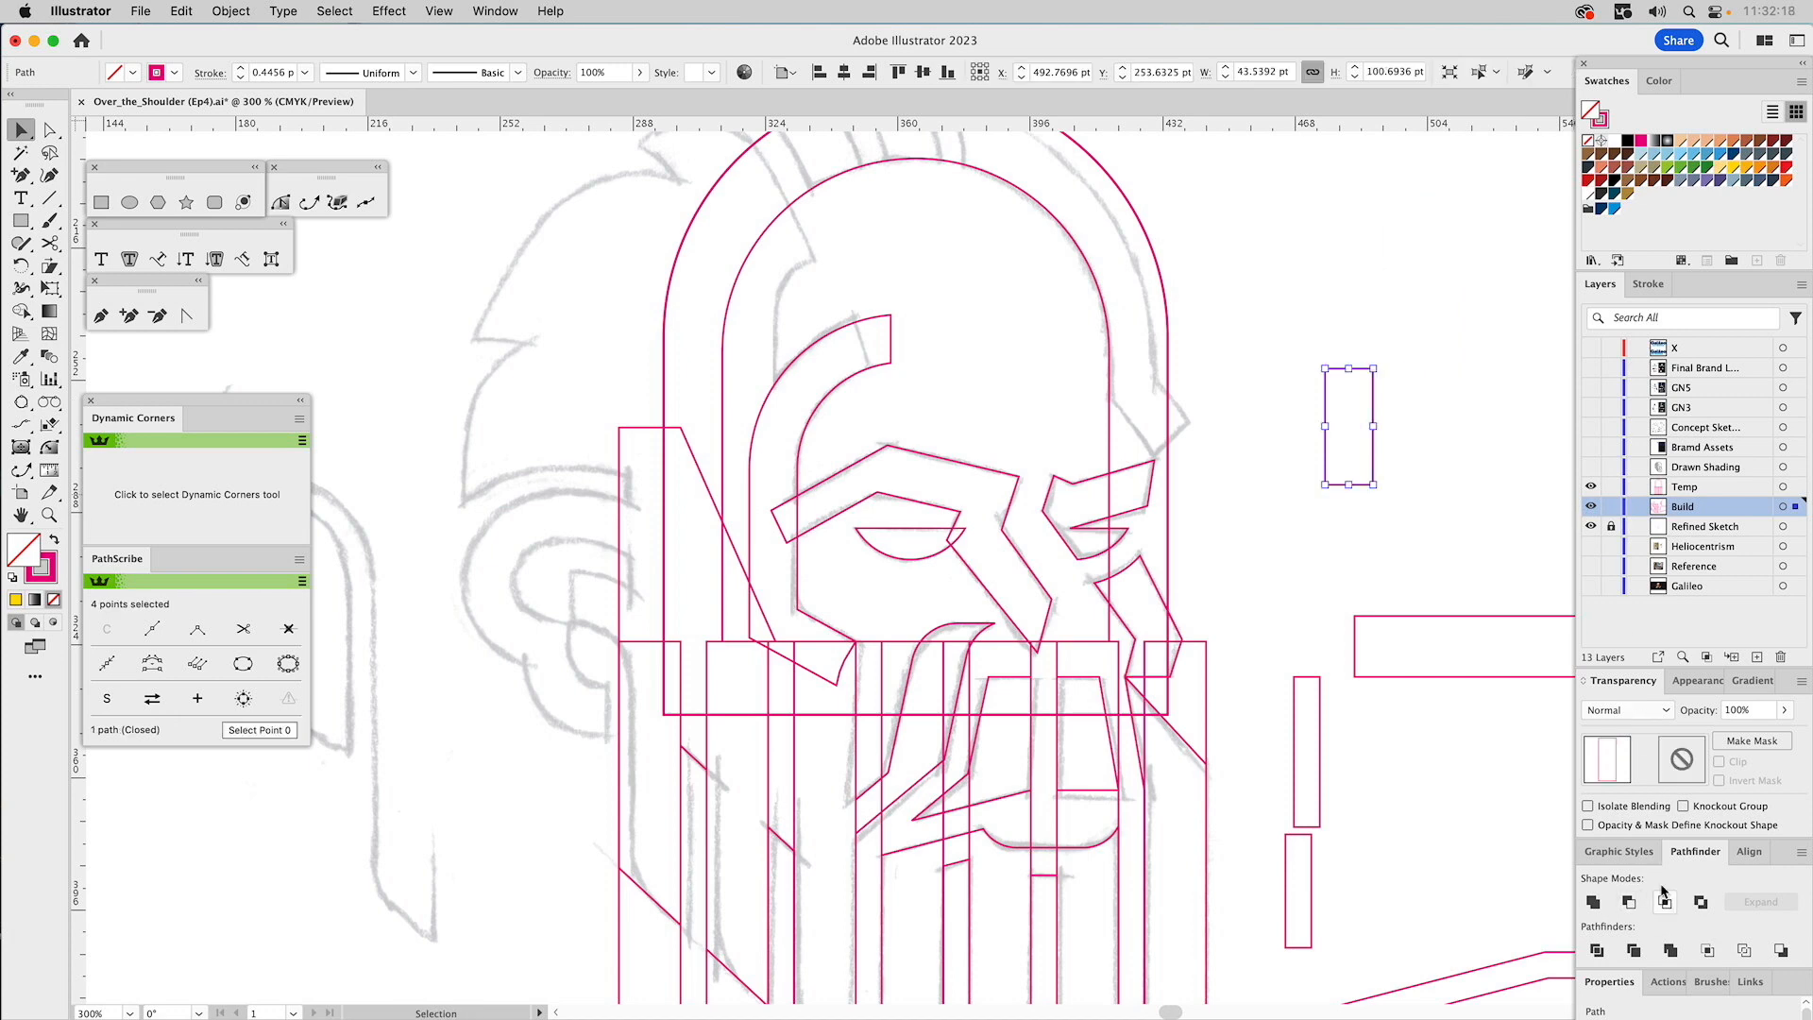
Set the spacer block against the forehead side of the inner dome and scale the outer dome to its width, about 131 pt wide.
left_click_drag(1328, 375, 1111, 354)
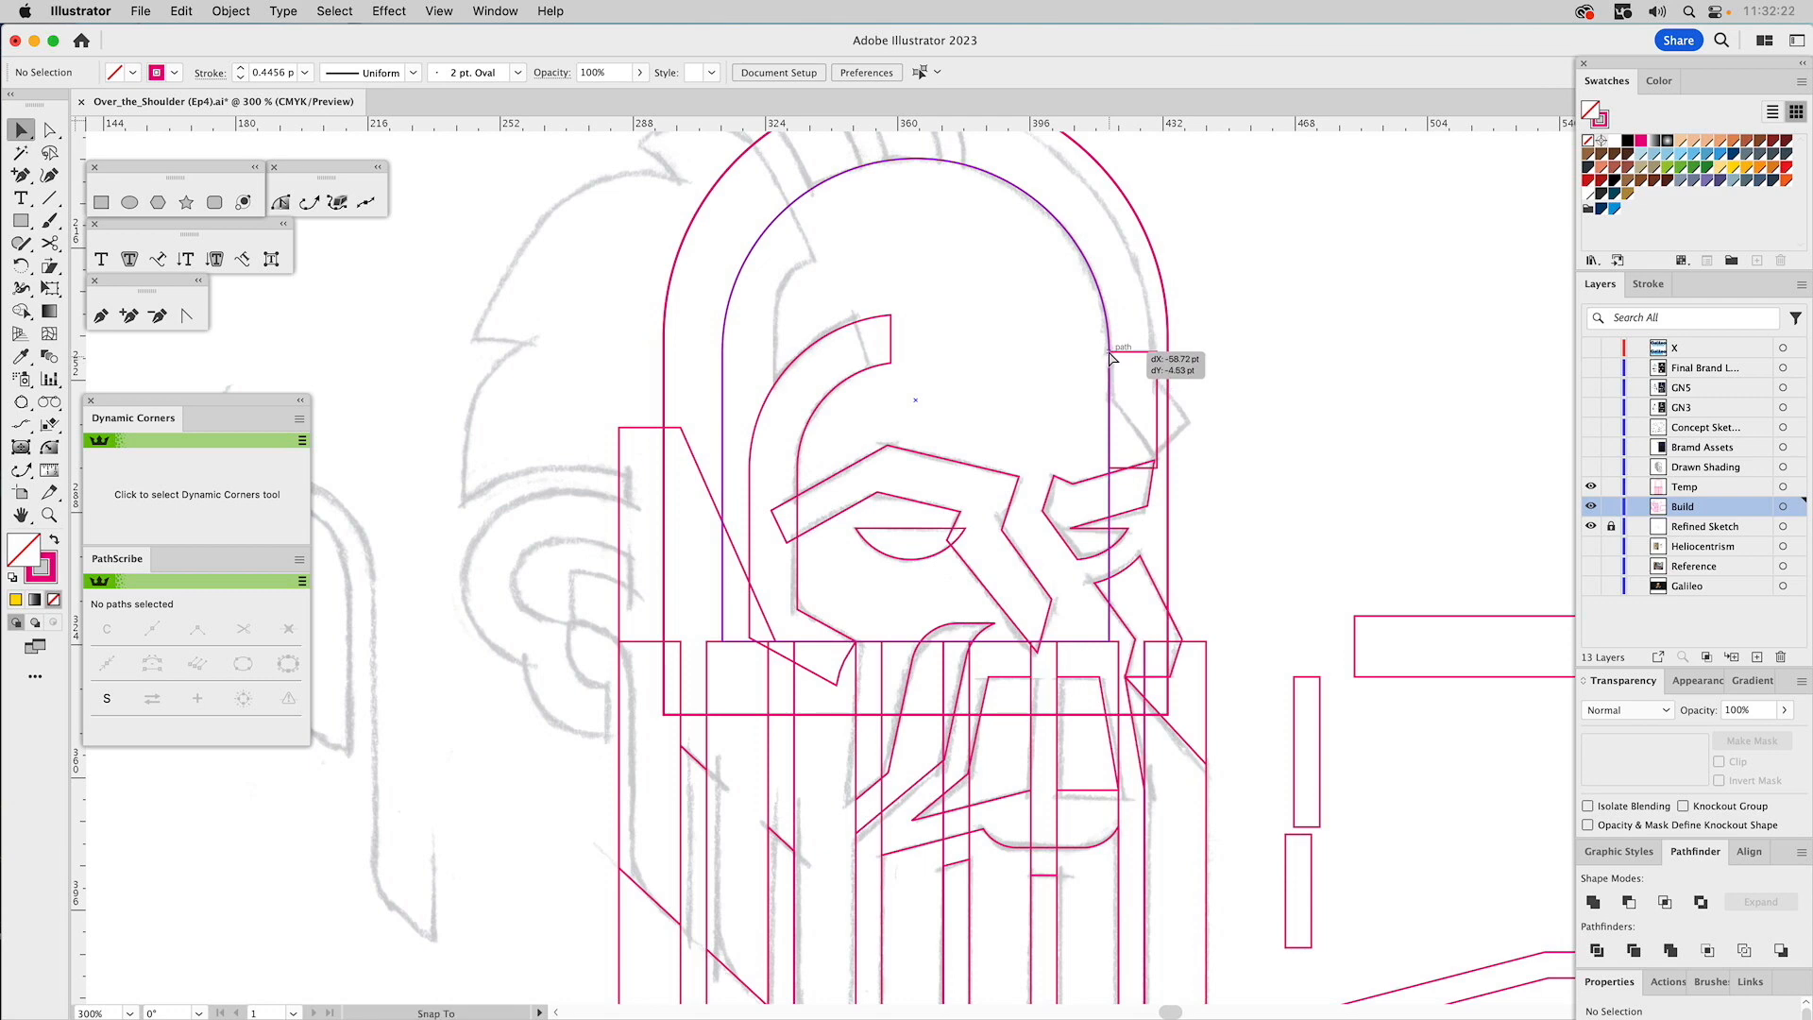
left_click(1170, 333)
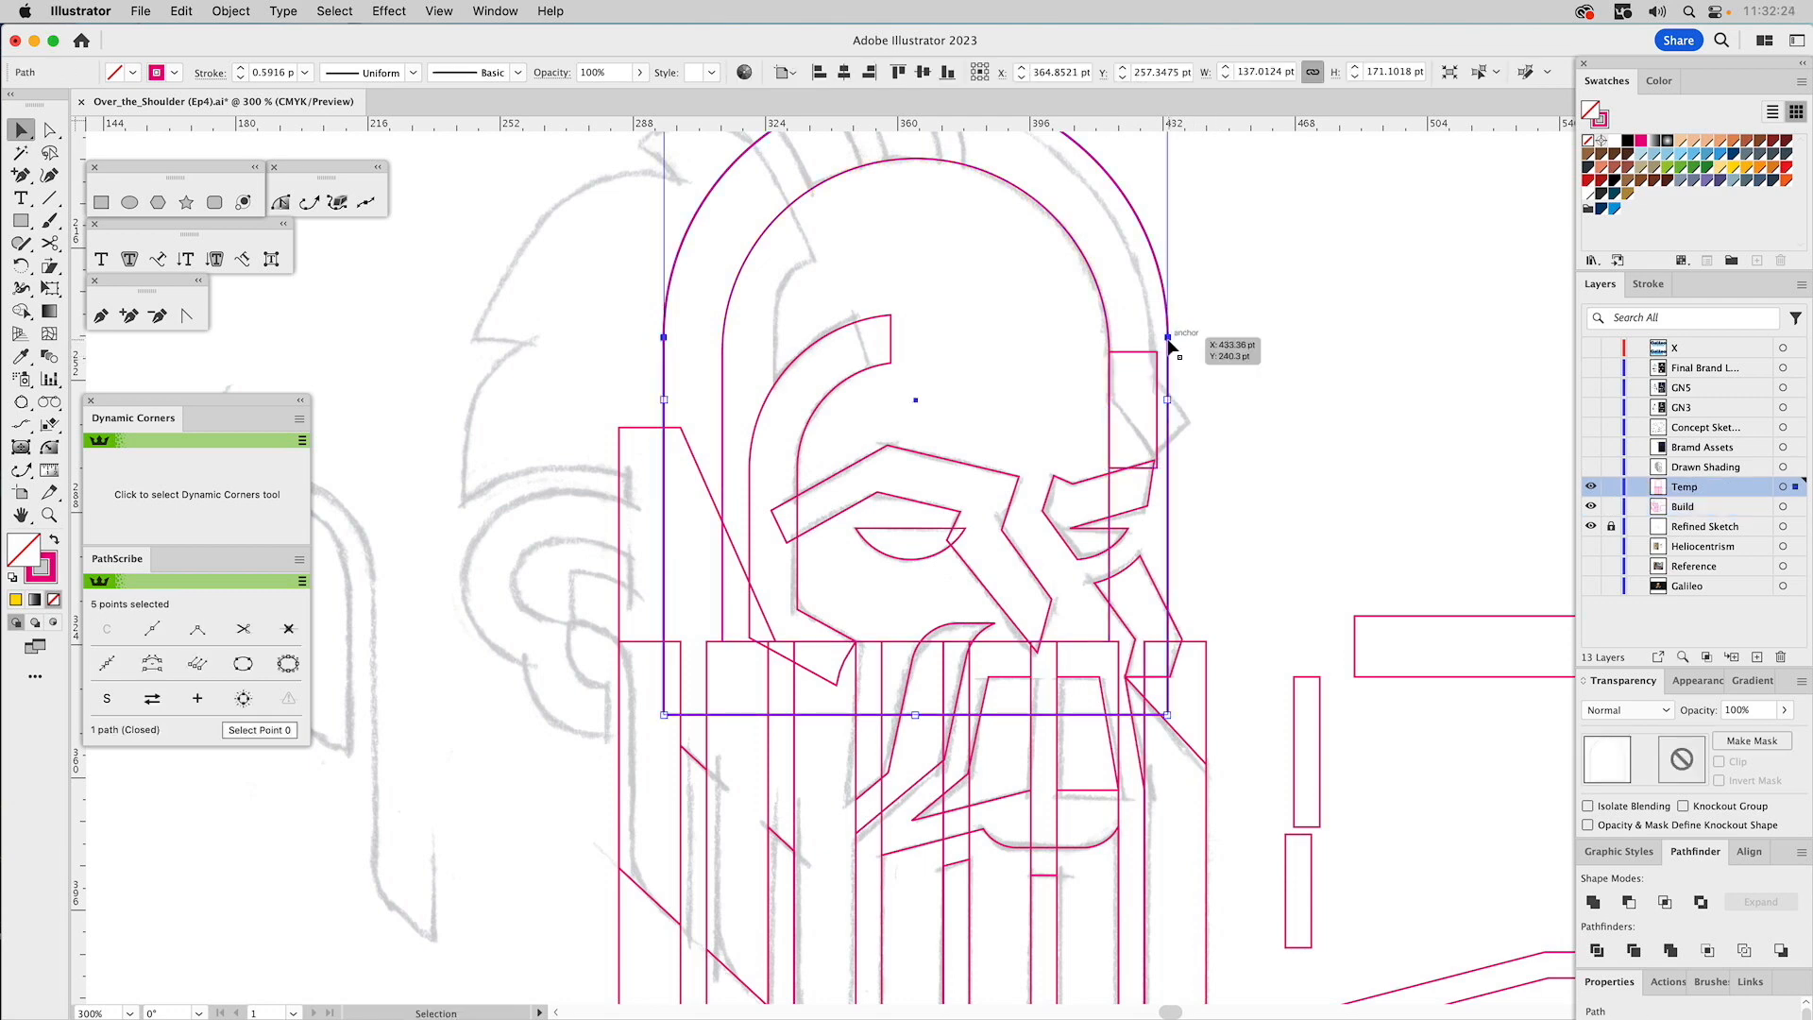
left_click_drag(1167, 400, 1157, 400)
Lower the outer dome about 3 pt and move the spacer block out beyond the face.
left_click_drag(1271, 296, 1357, 459)
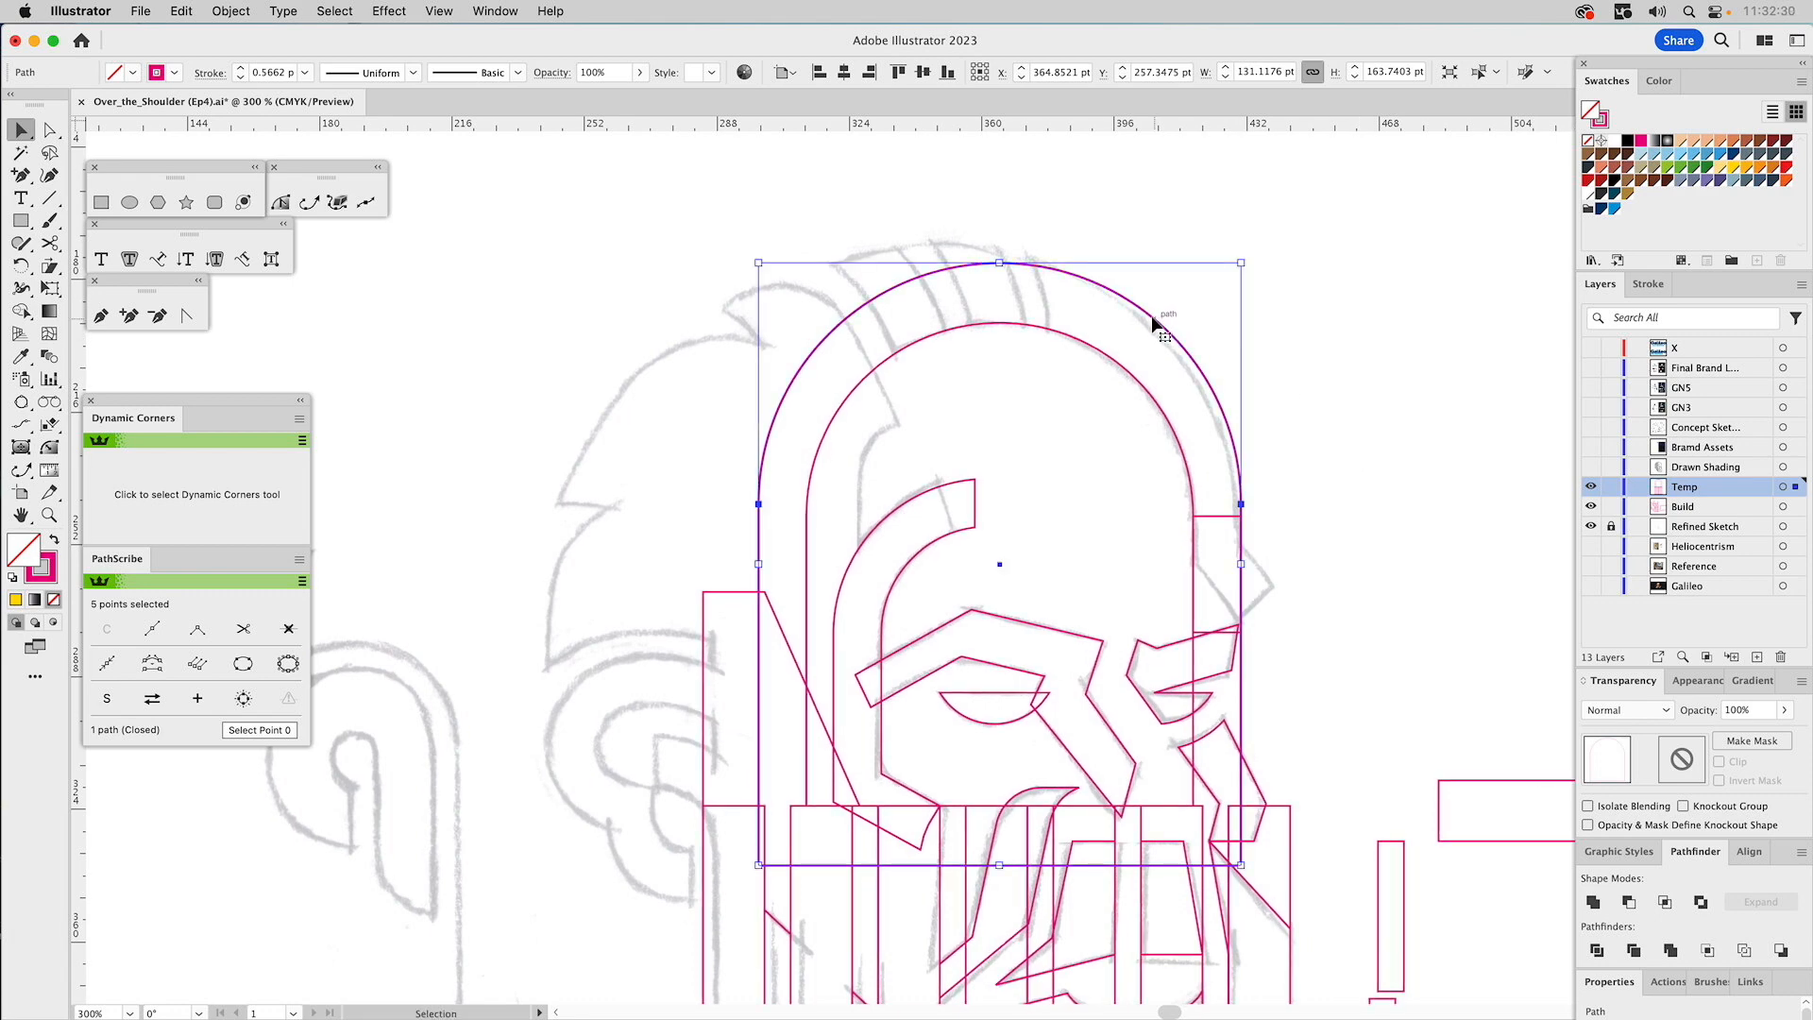
left_click_drag(1238, 502, 1244, 515)
left_click(1429, 527)
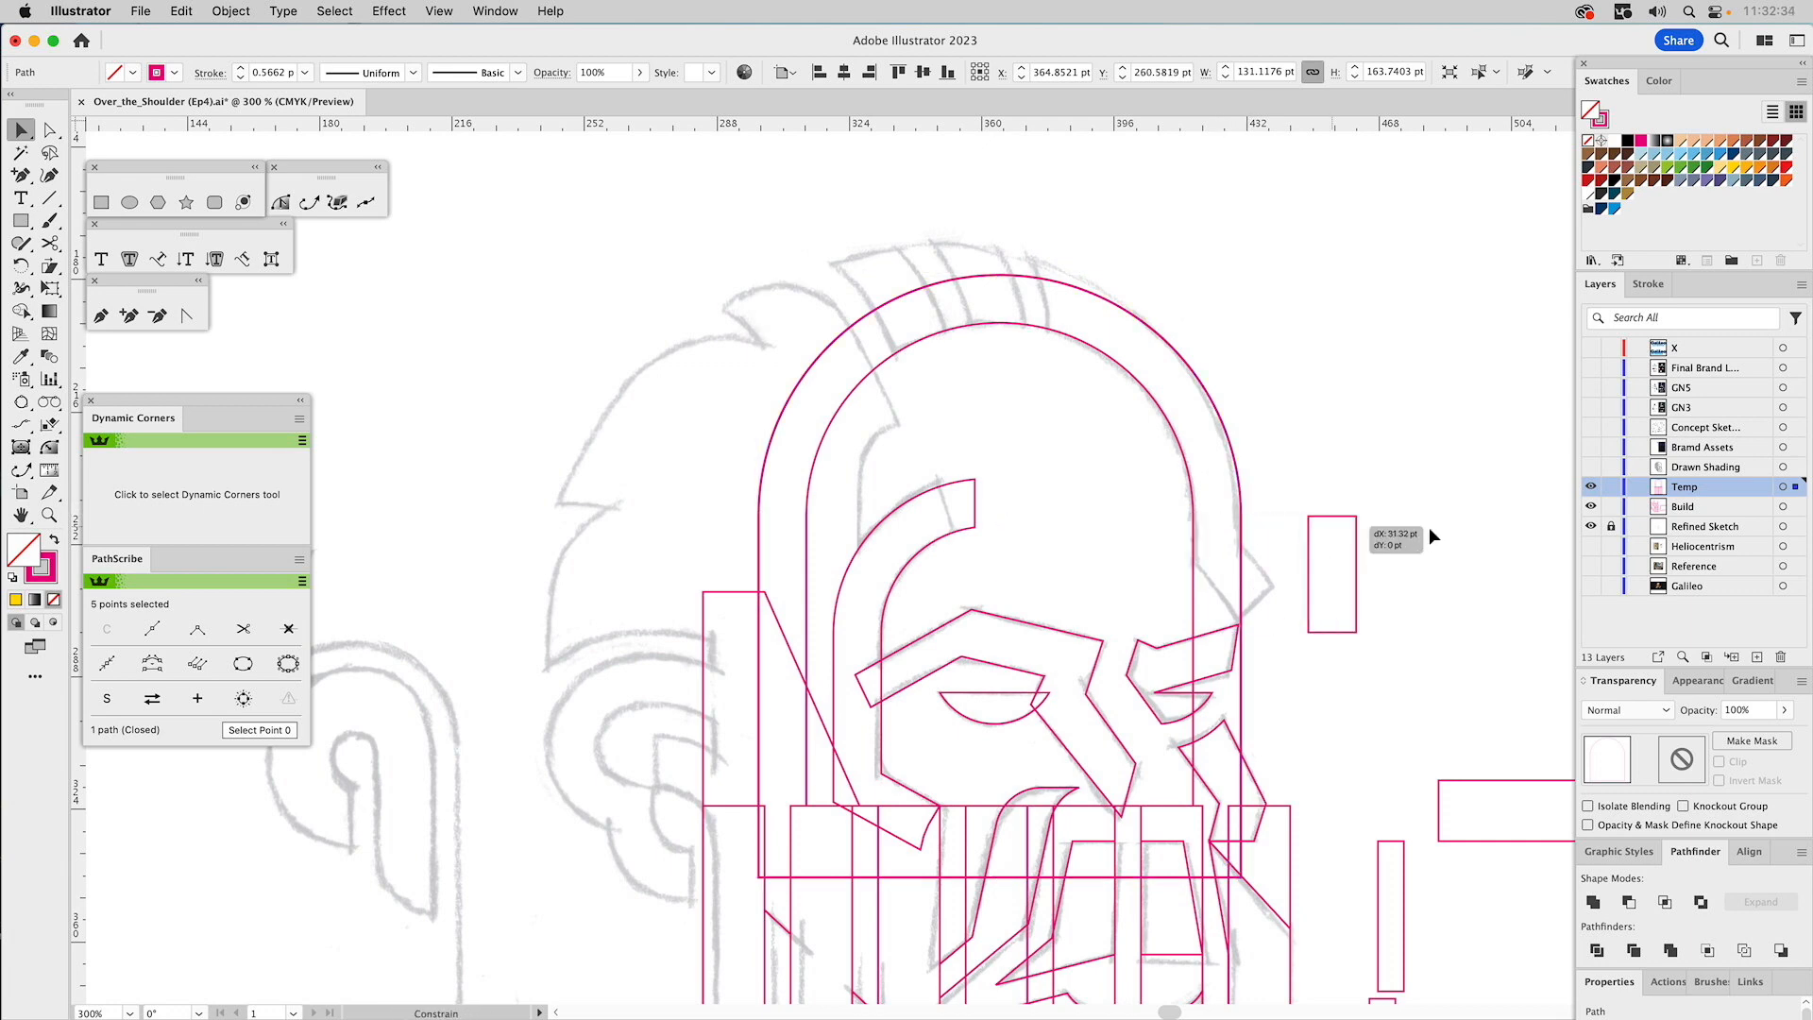
Give an in-place copy of the outer dome a blue stroke and cut it down to only its upper arc.
left_click(1081, 295)
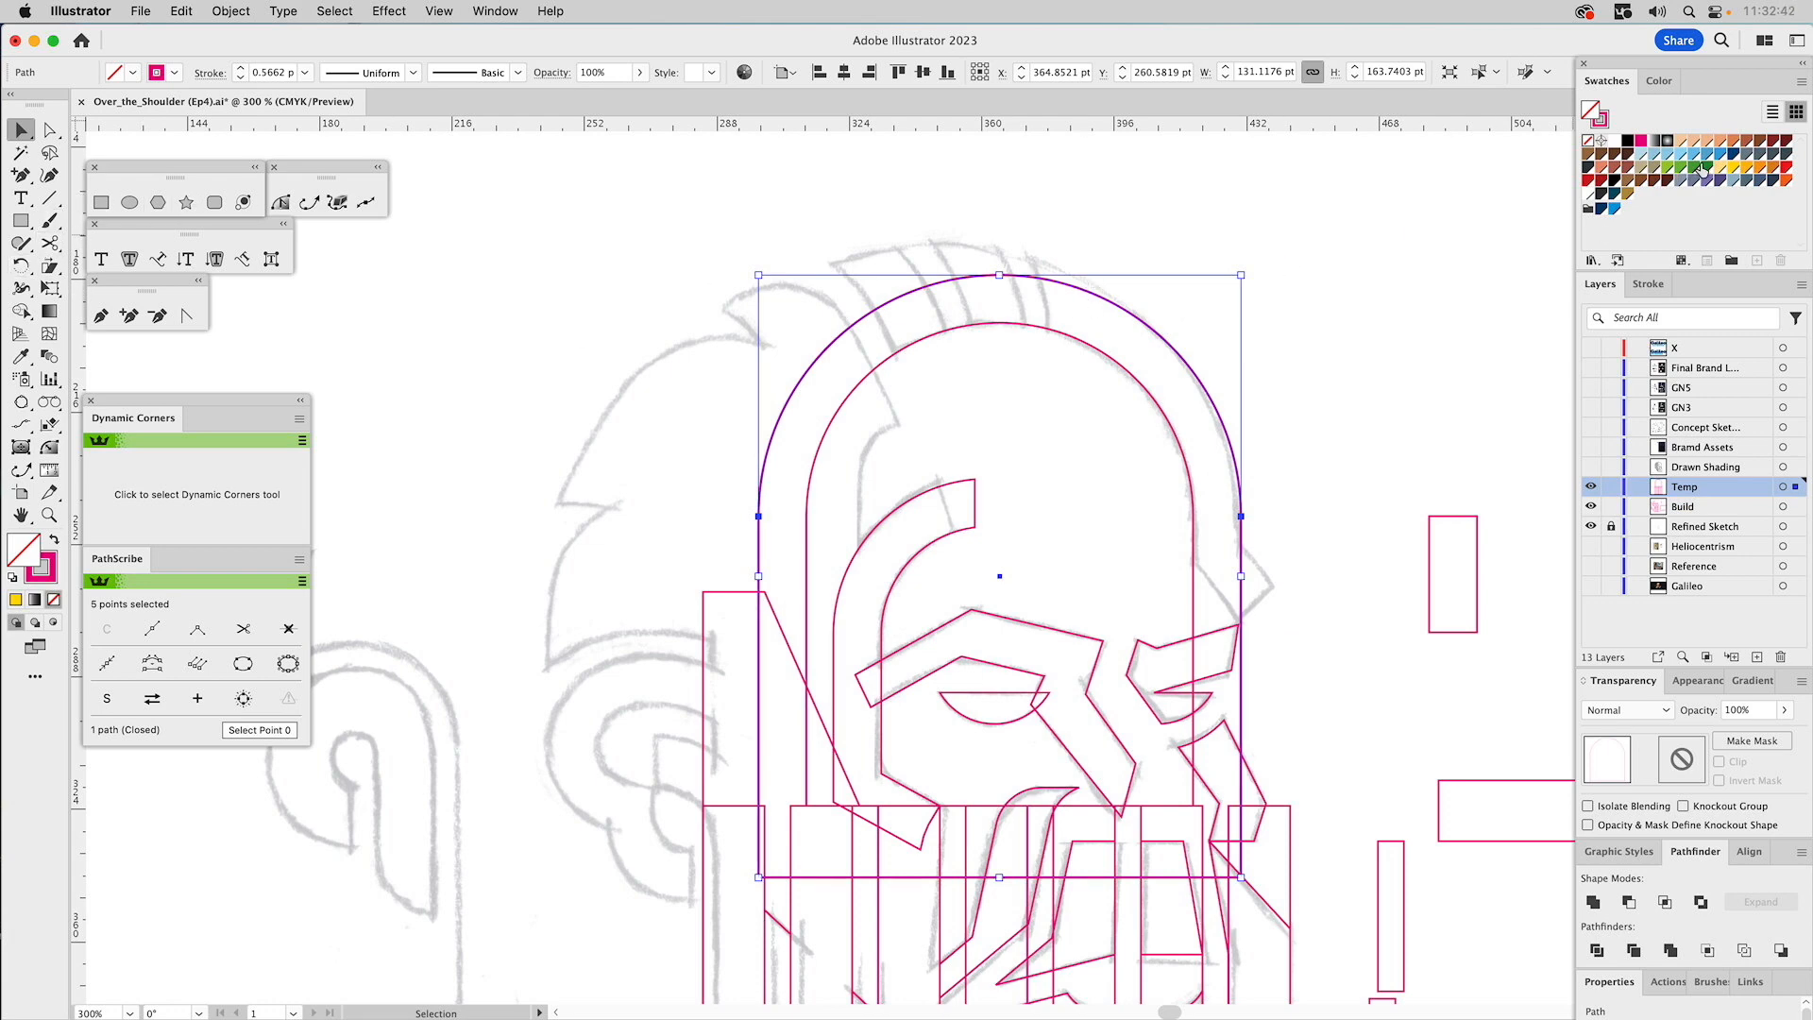
left_click(1616, 208)
key("c")
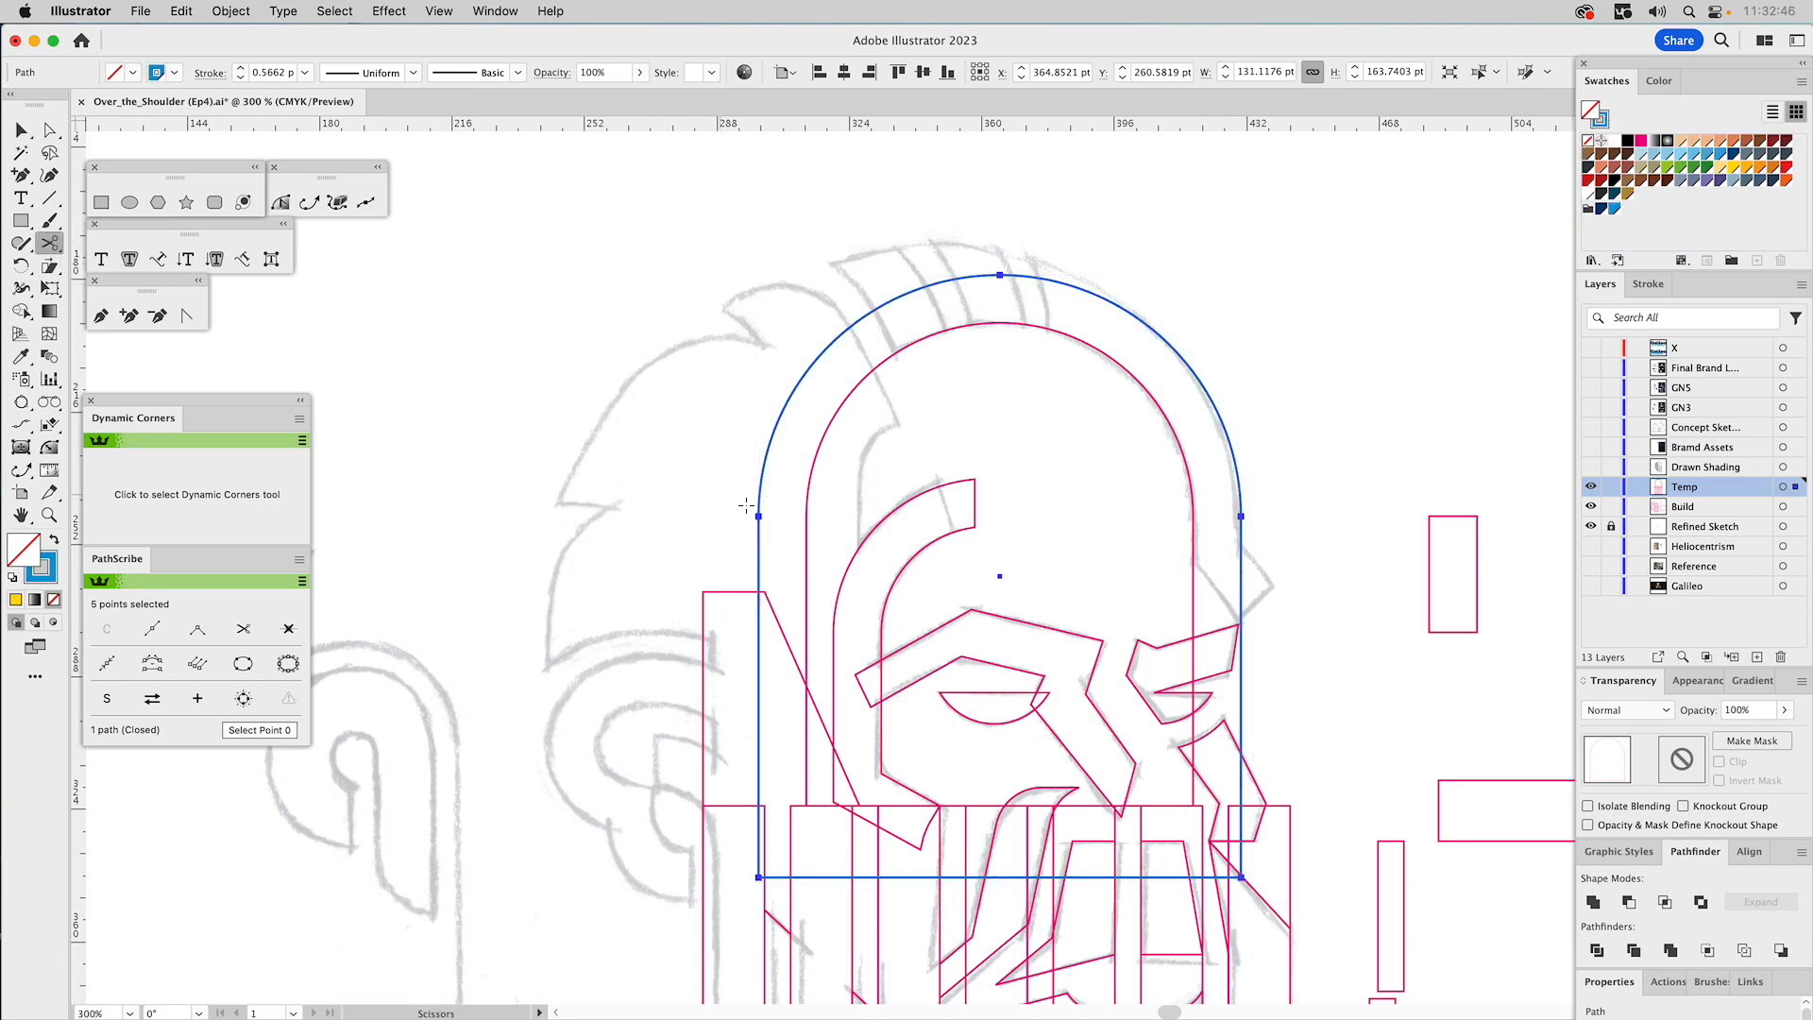
left_click(759, 516)
left_click(1242, 517)
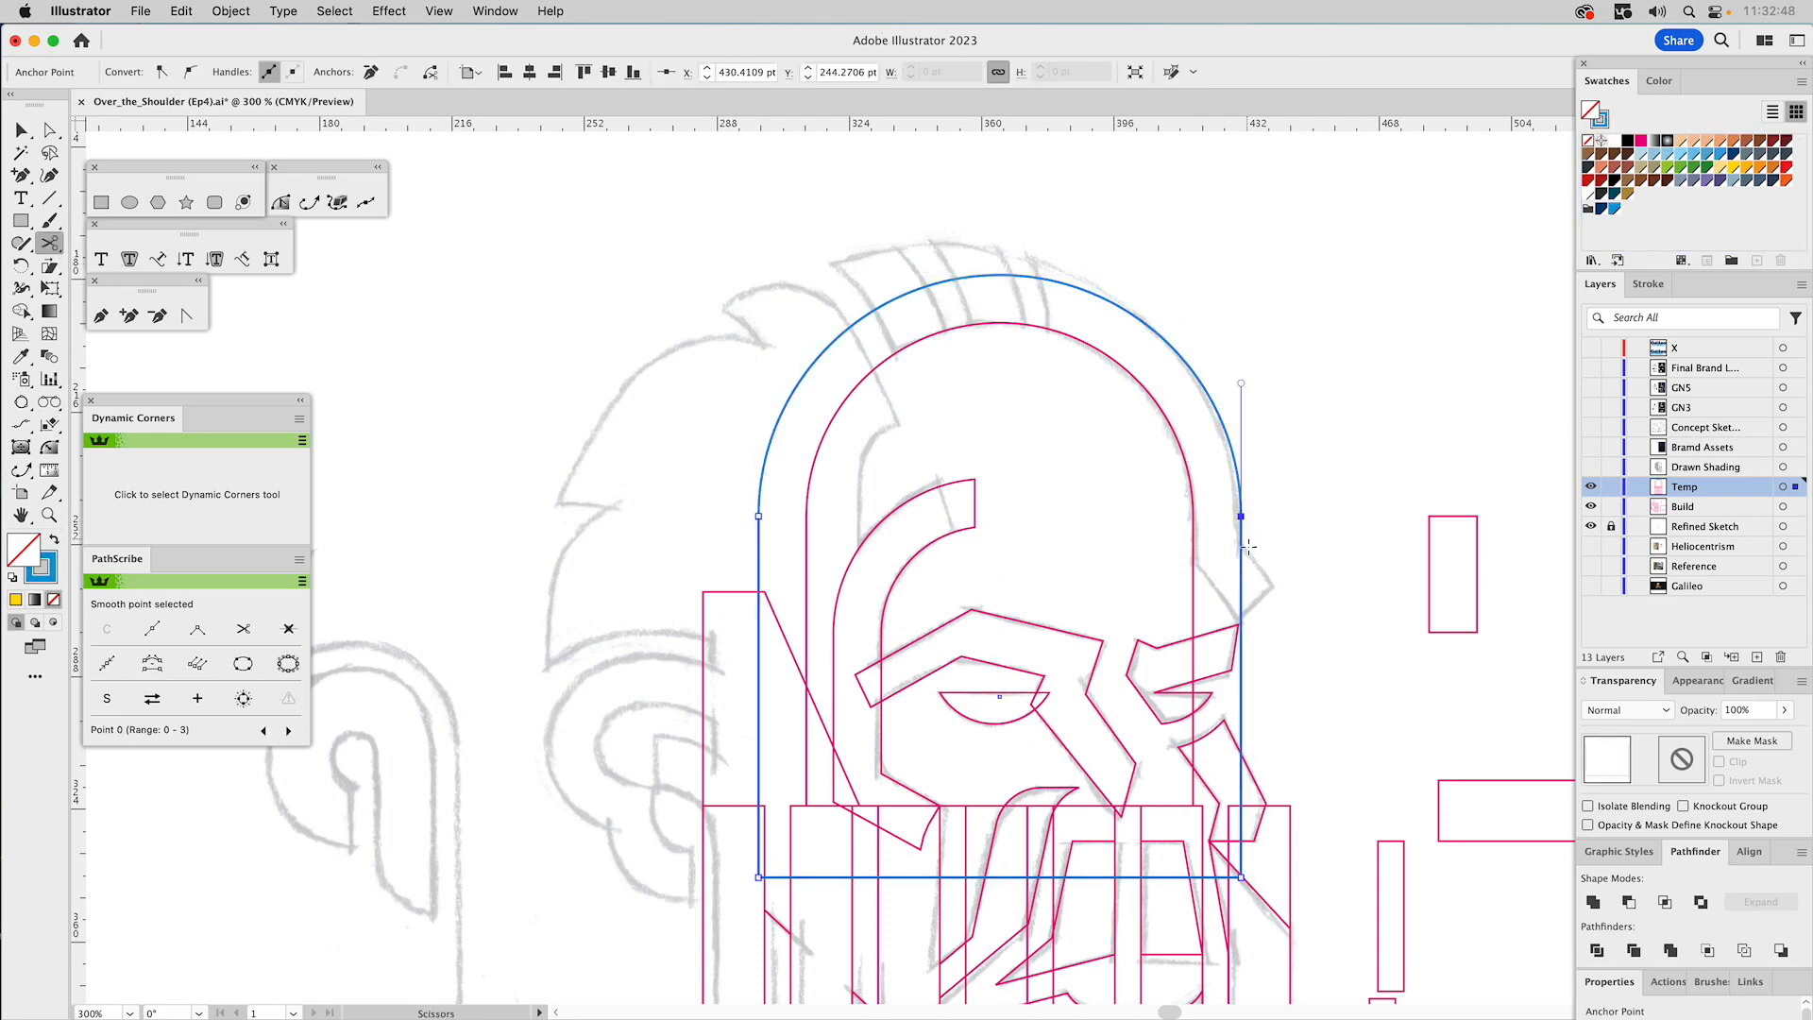
key("a")
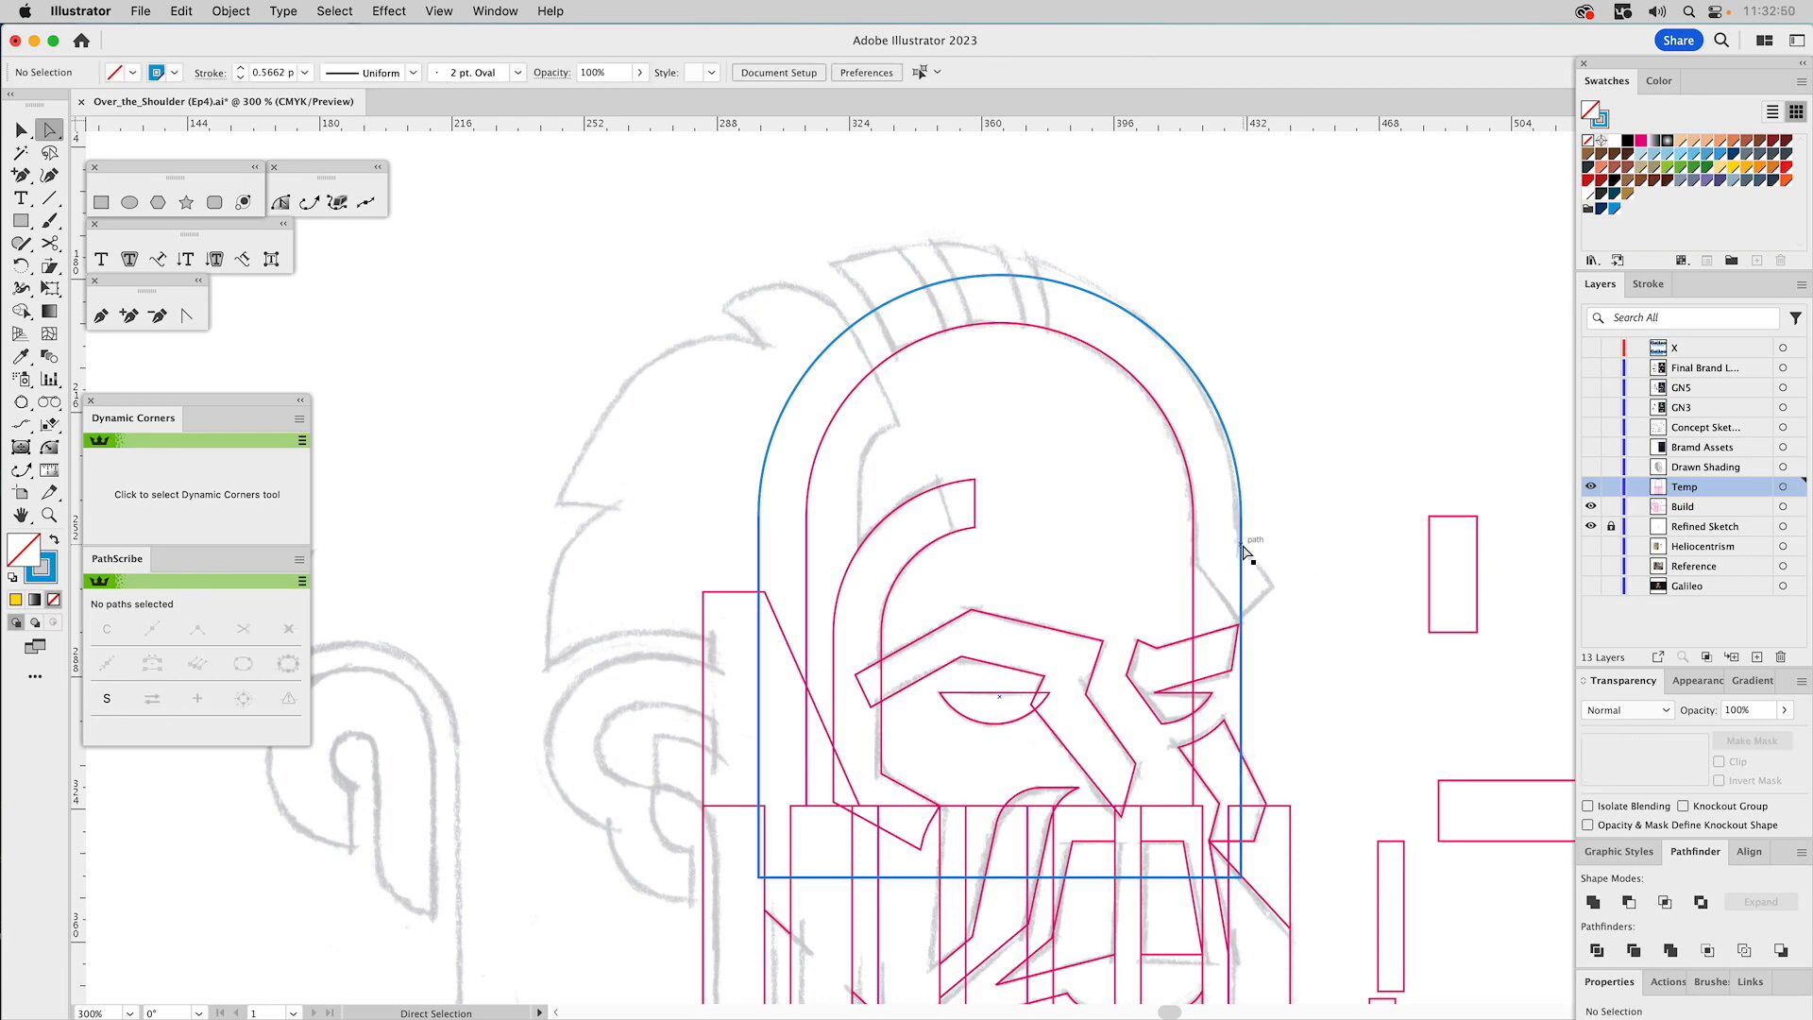
left_click(1261, 553)
key("v")
Enlarge the blue arc to about 189 pt wide, reaching the back of the sketched hair, and raise it about 3 pt.
left_click(1033, 276)
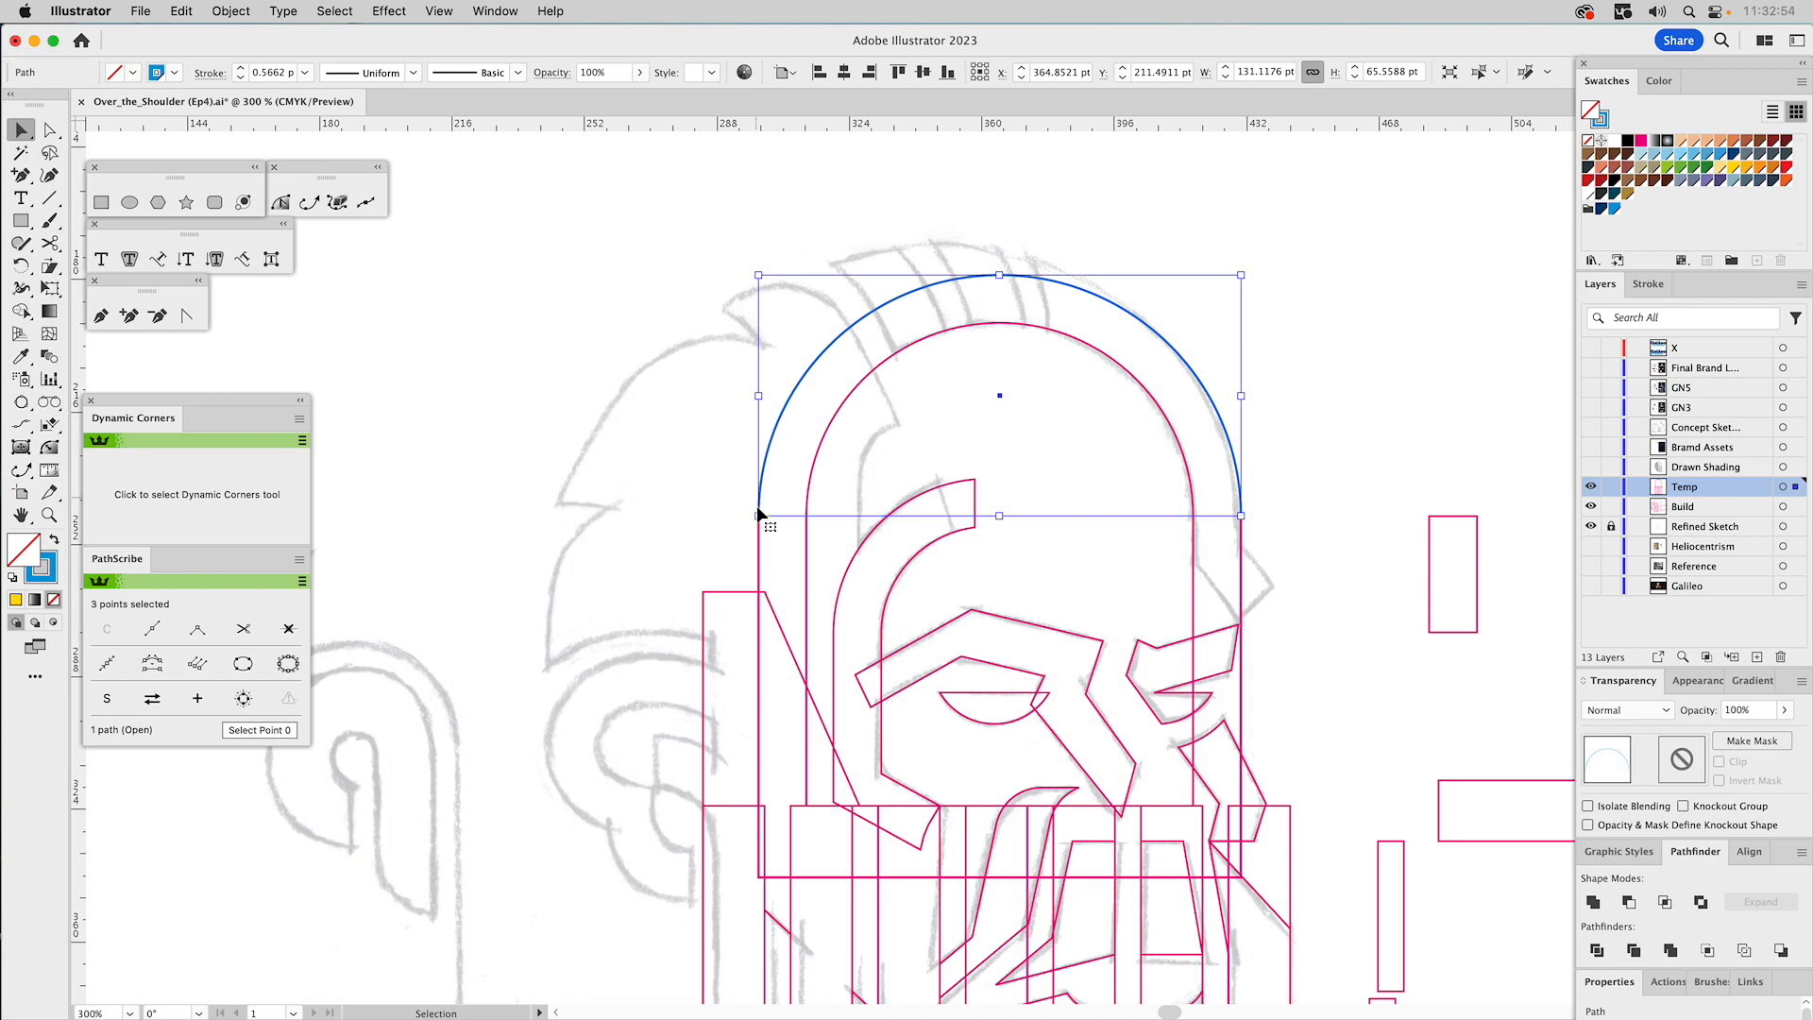
left_click_drag(756, 517, 547, 655)
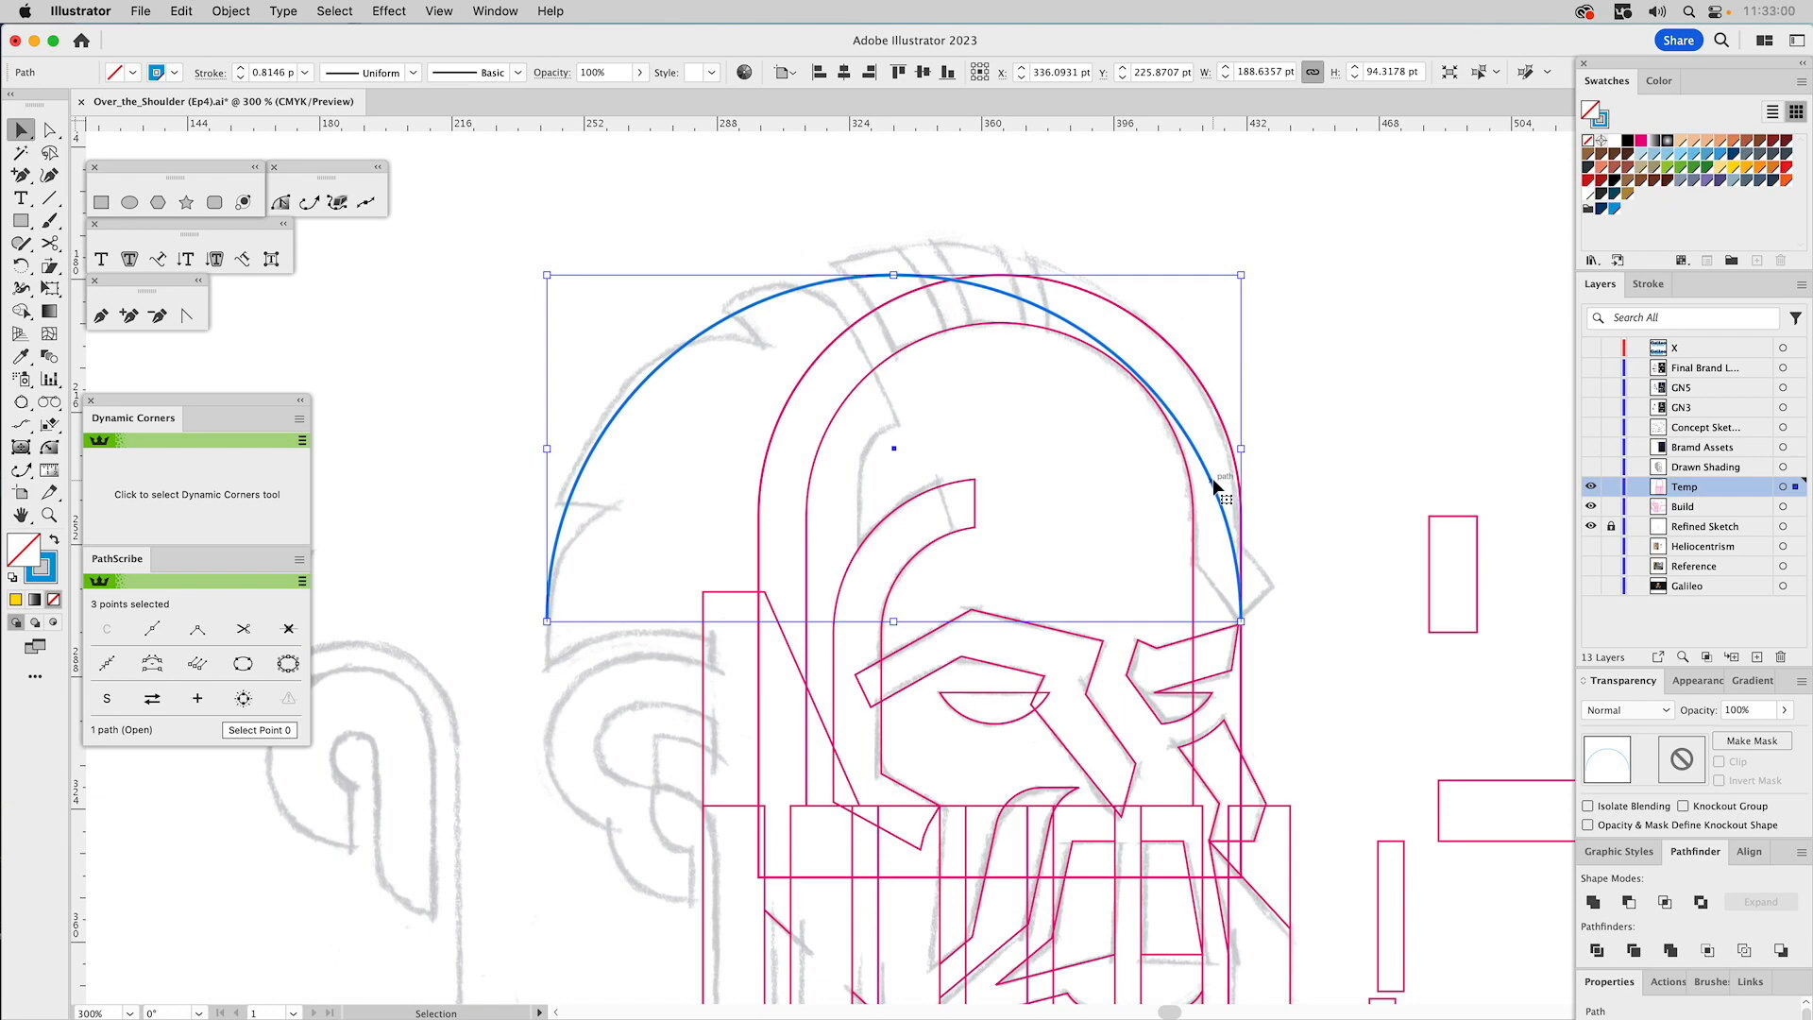
left_click_drag(1213, 482, 1217, 468)
Move the blue arc's forehead end onto the outer dome's arc end and its top anchor onto the crown of the sketched hair.
key("a")
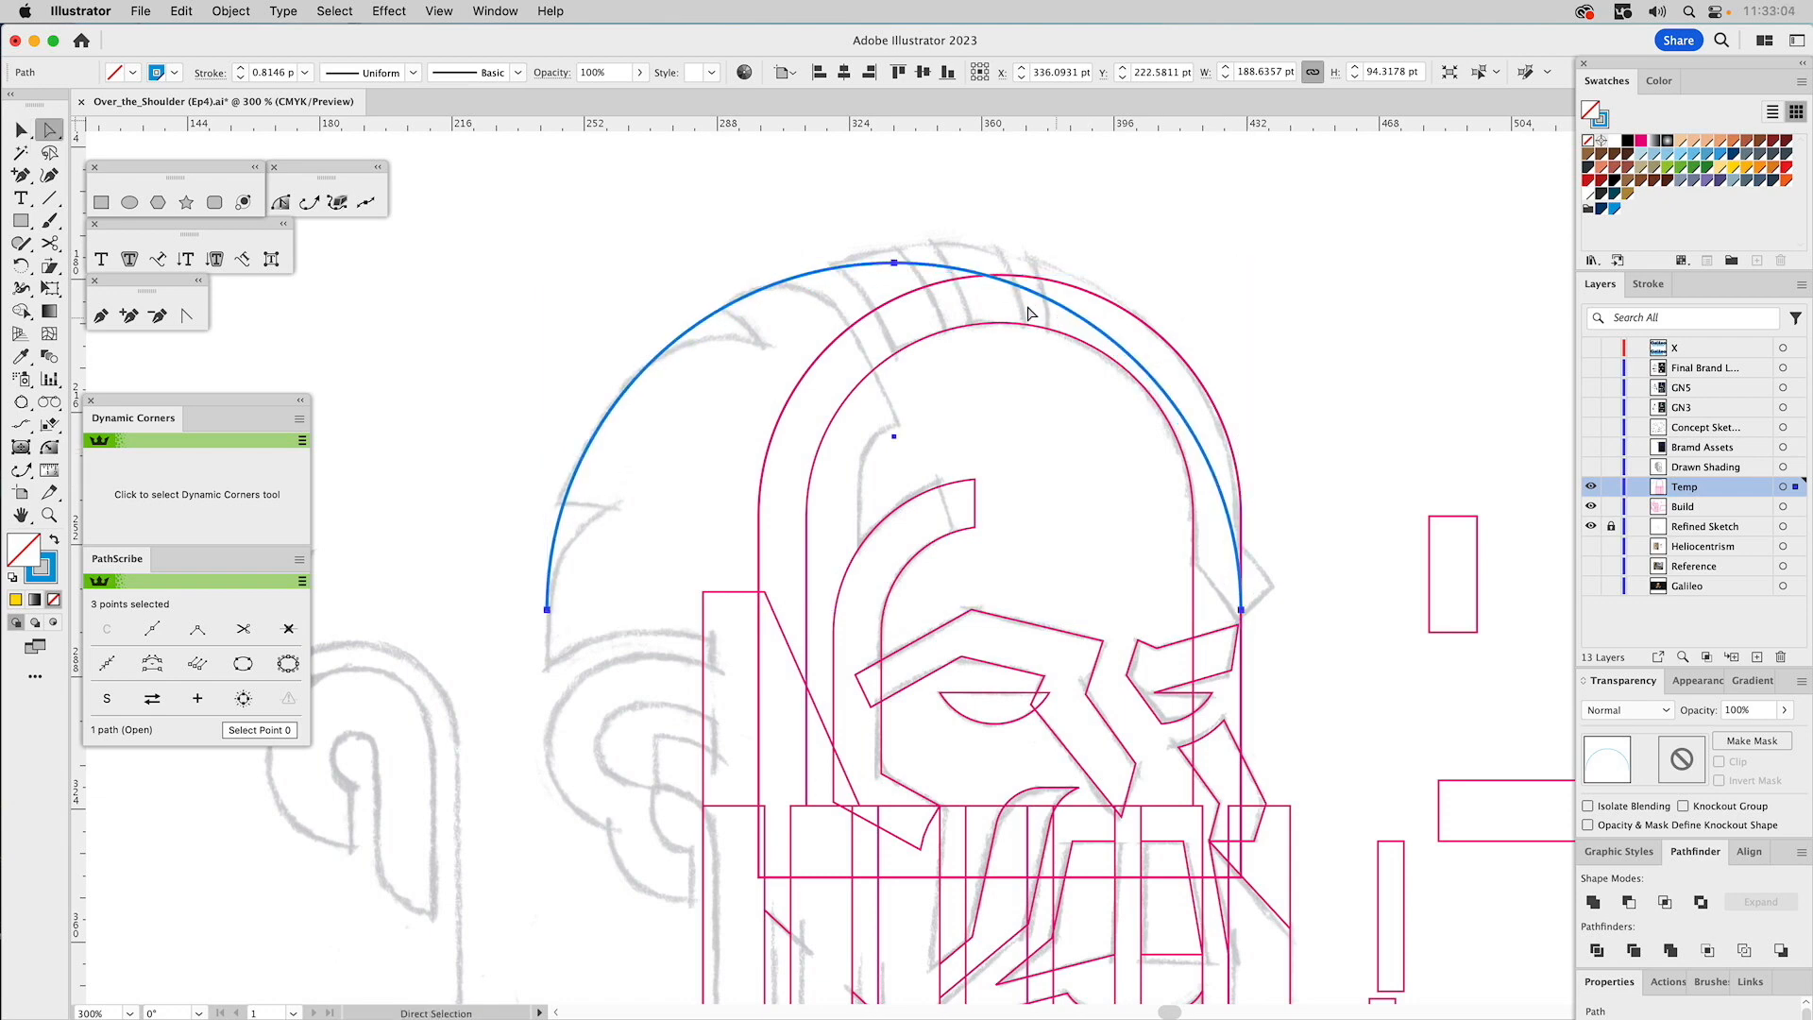
left_click_drag(1241, 609, 1244, 525)
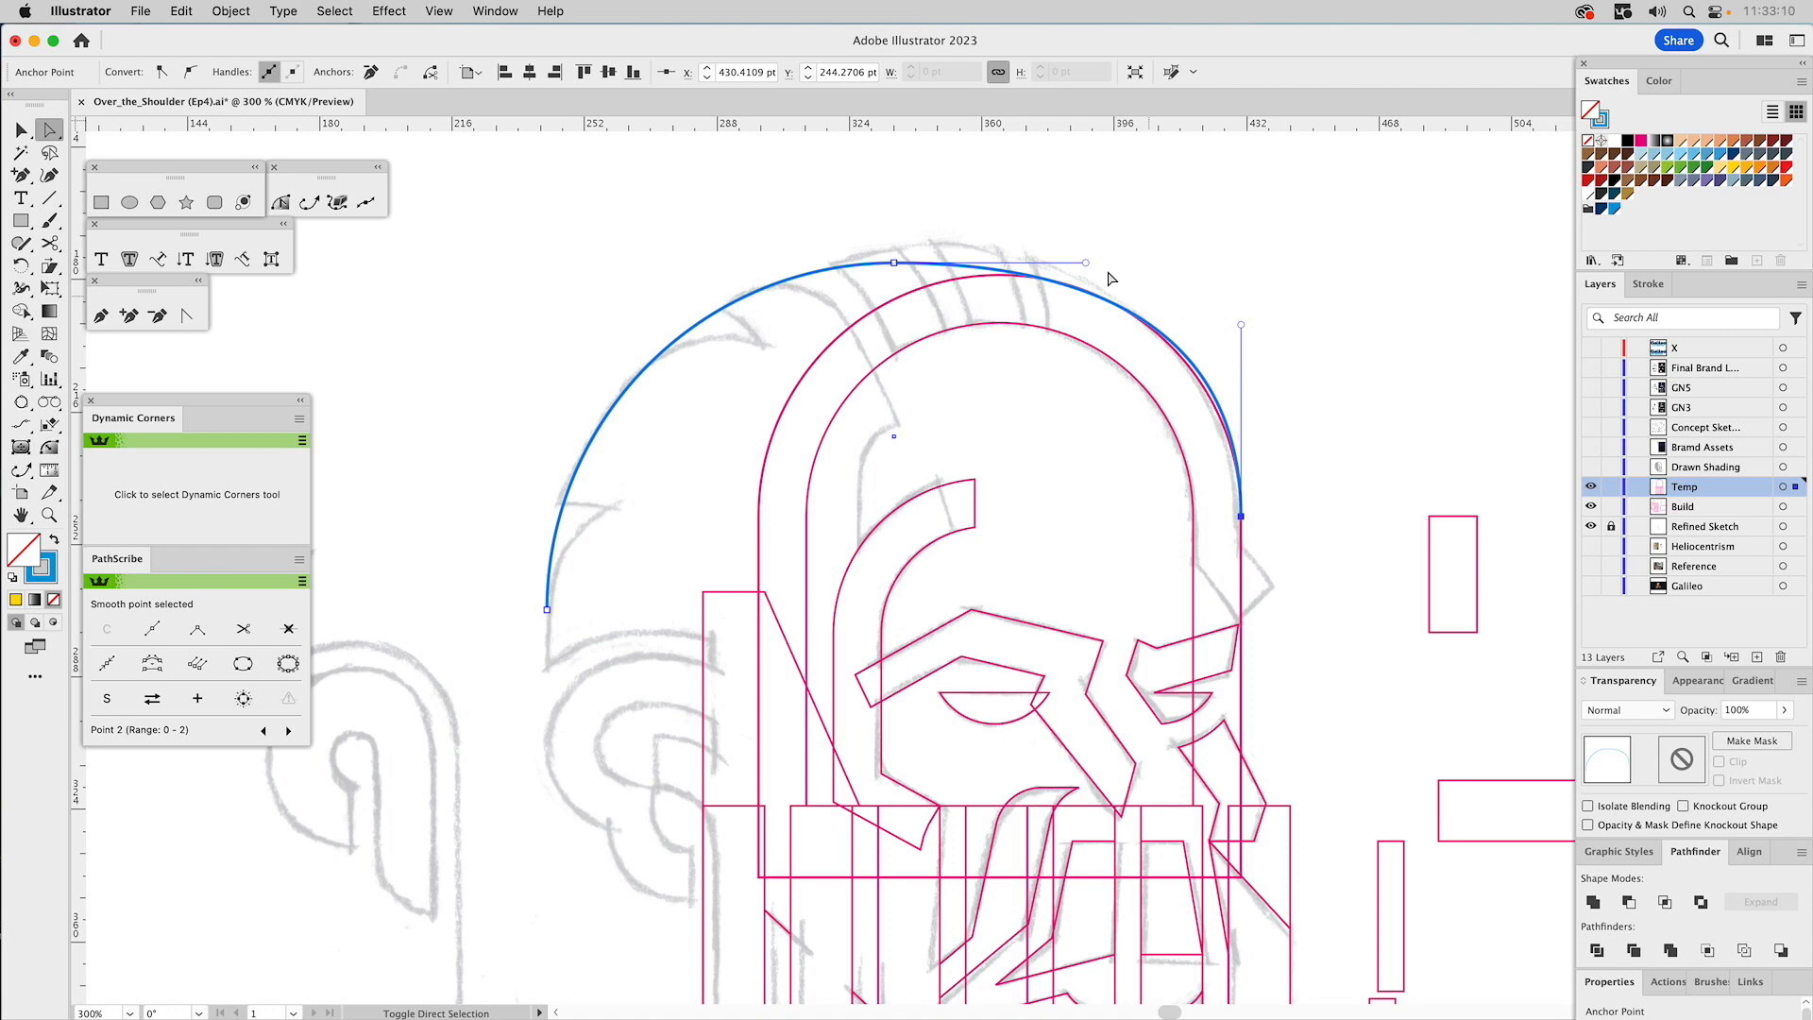
left_click_drag(895, 264, 936, 242)
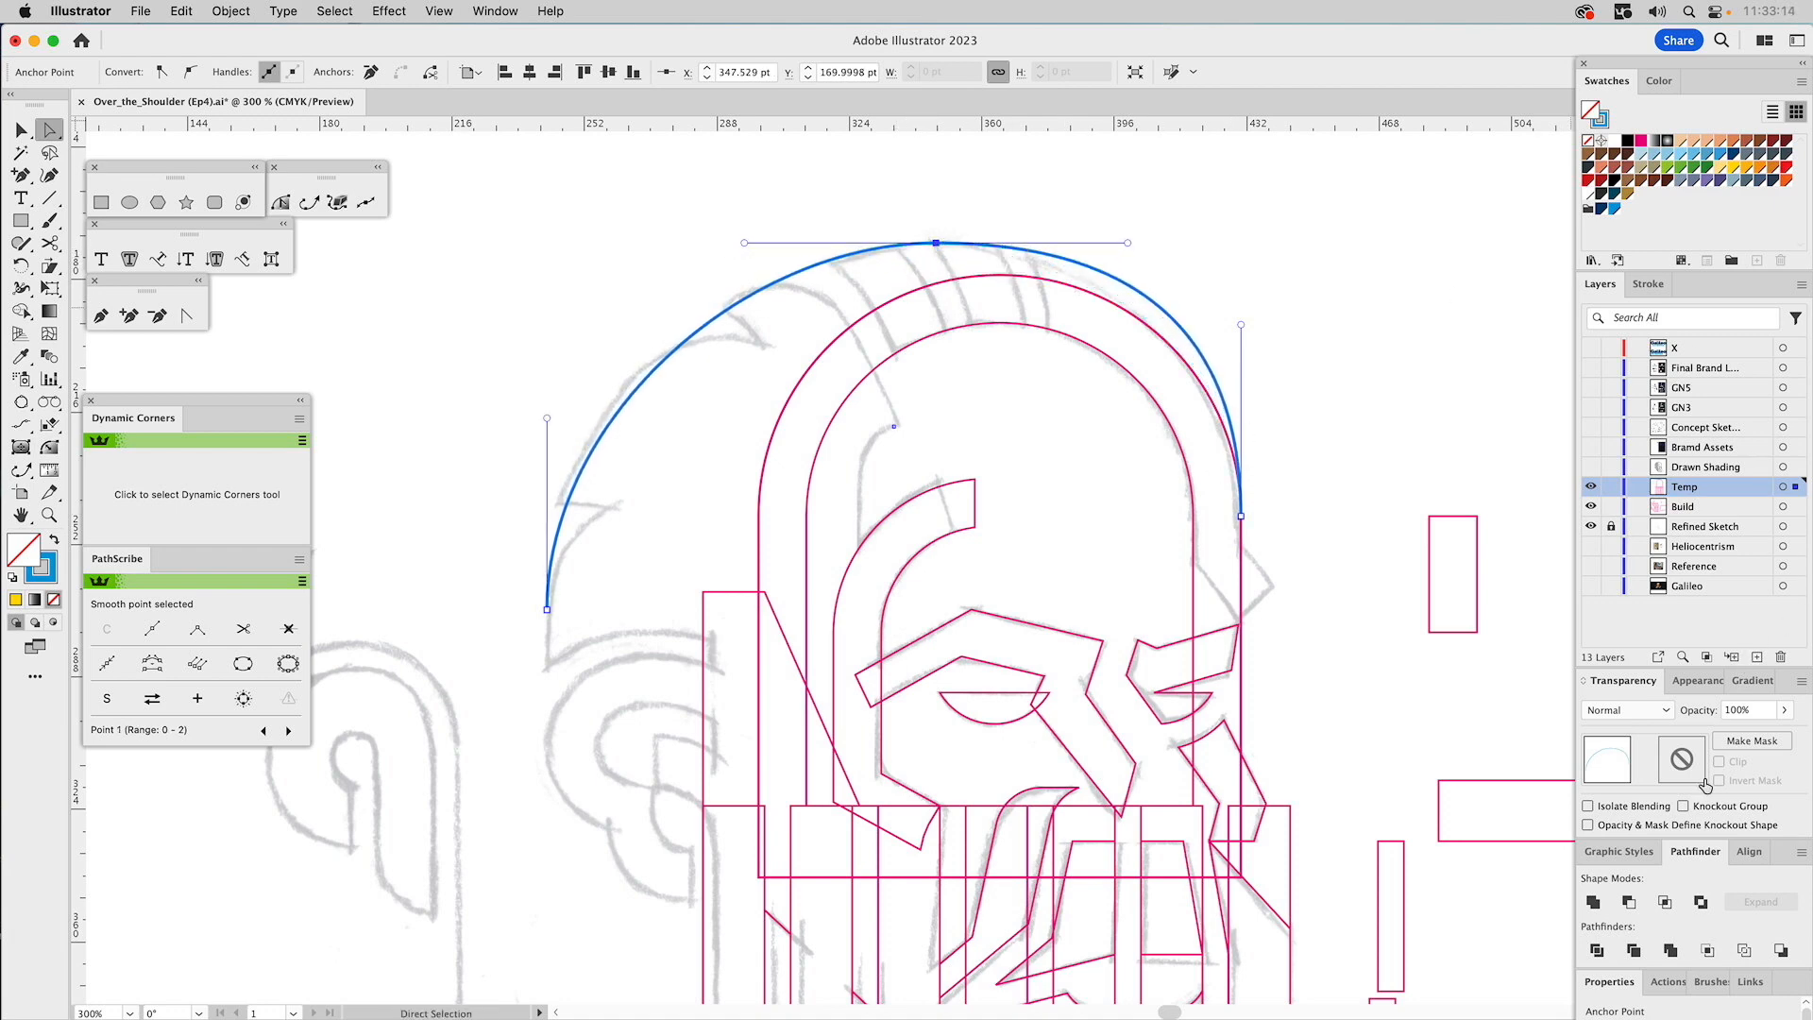
Set the blue arc's stroke weight to 0.5 pt.
left_click(1651, 285)
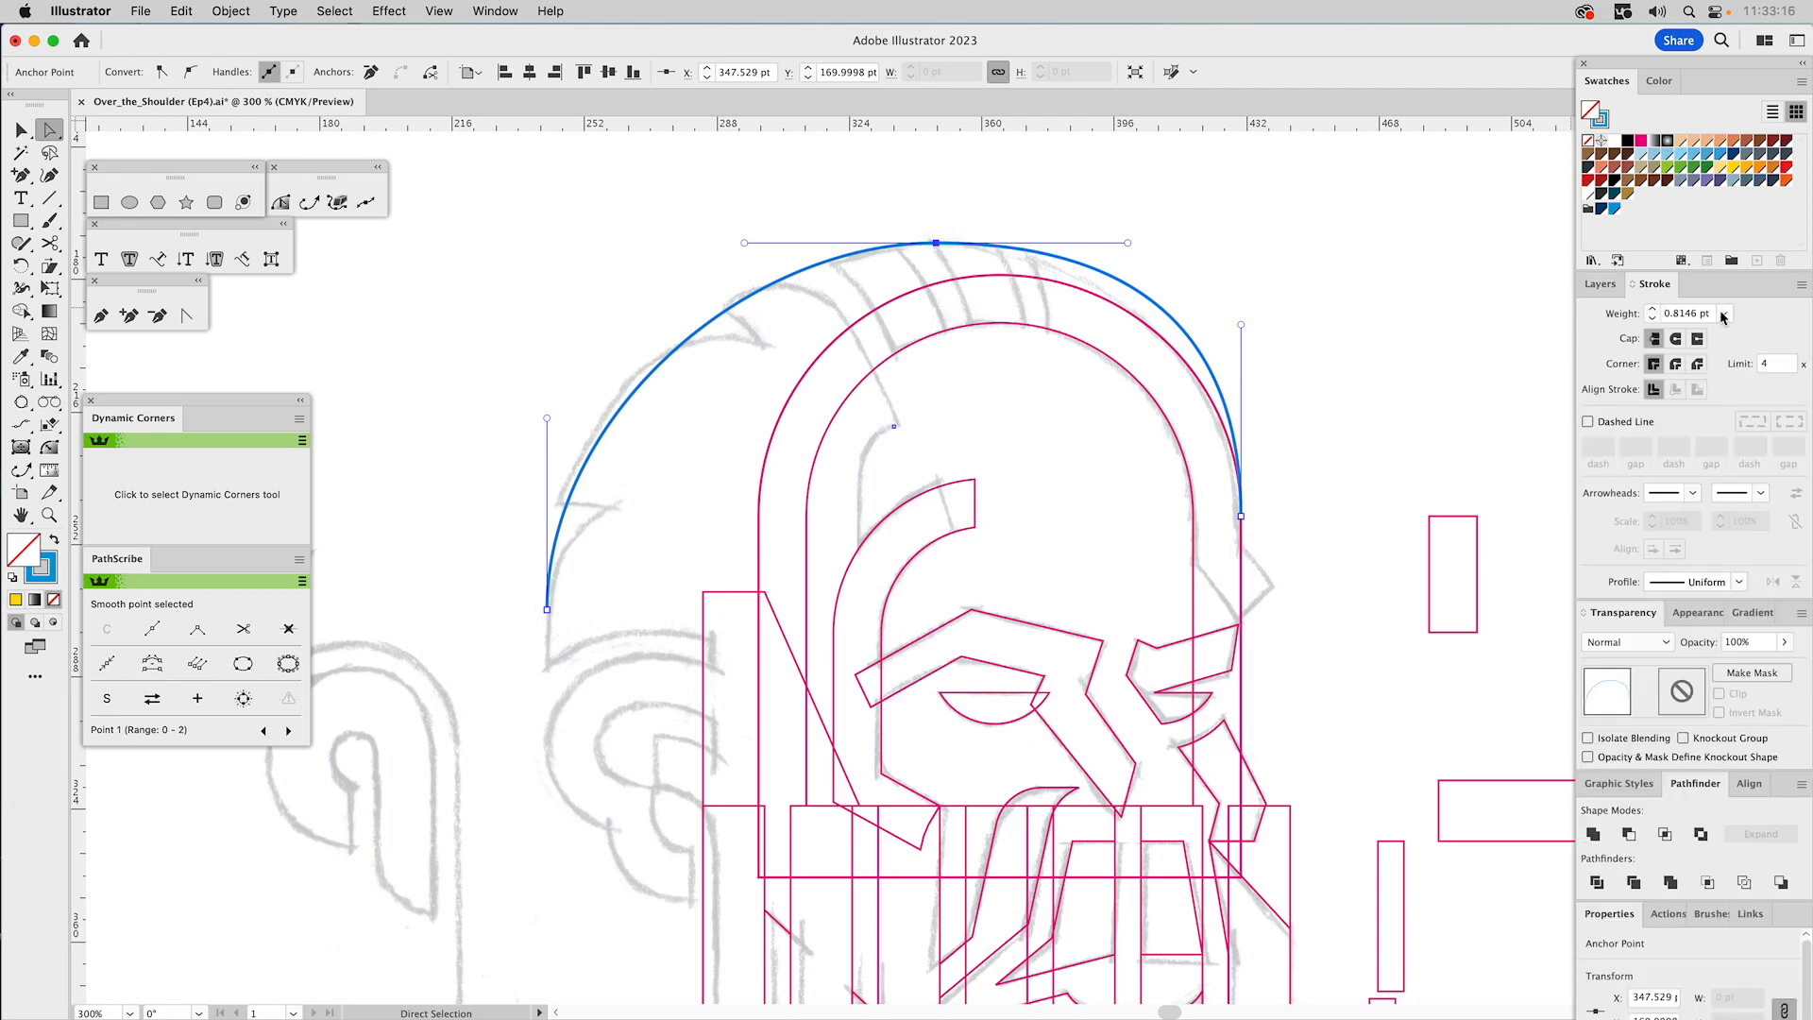
left_click(1723, 317)
left_click(1747, 327)
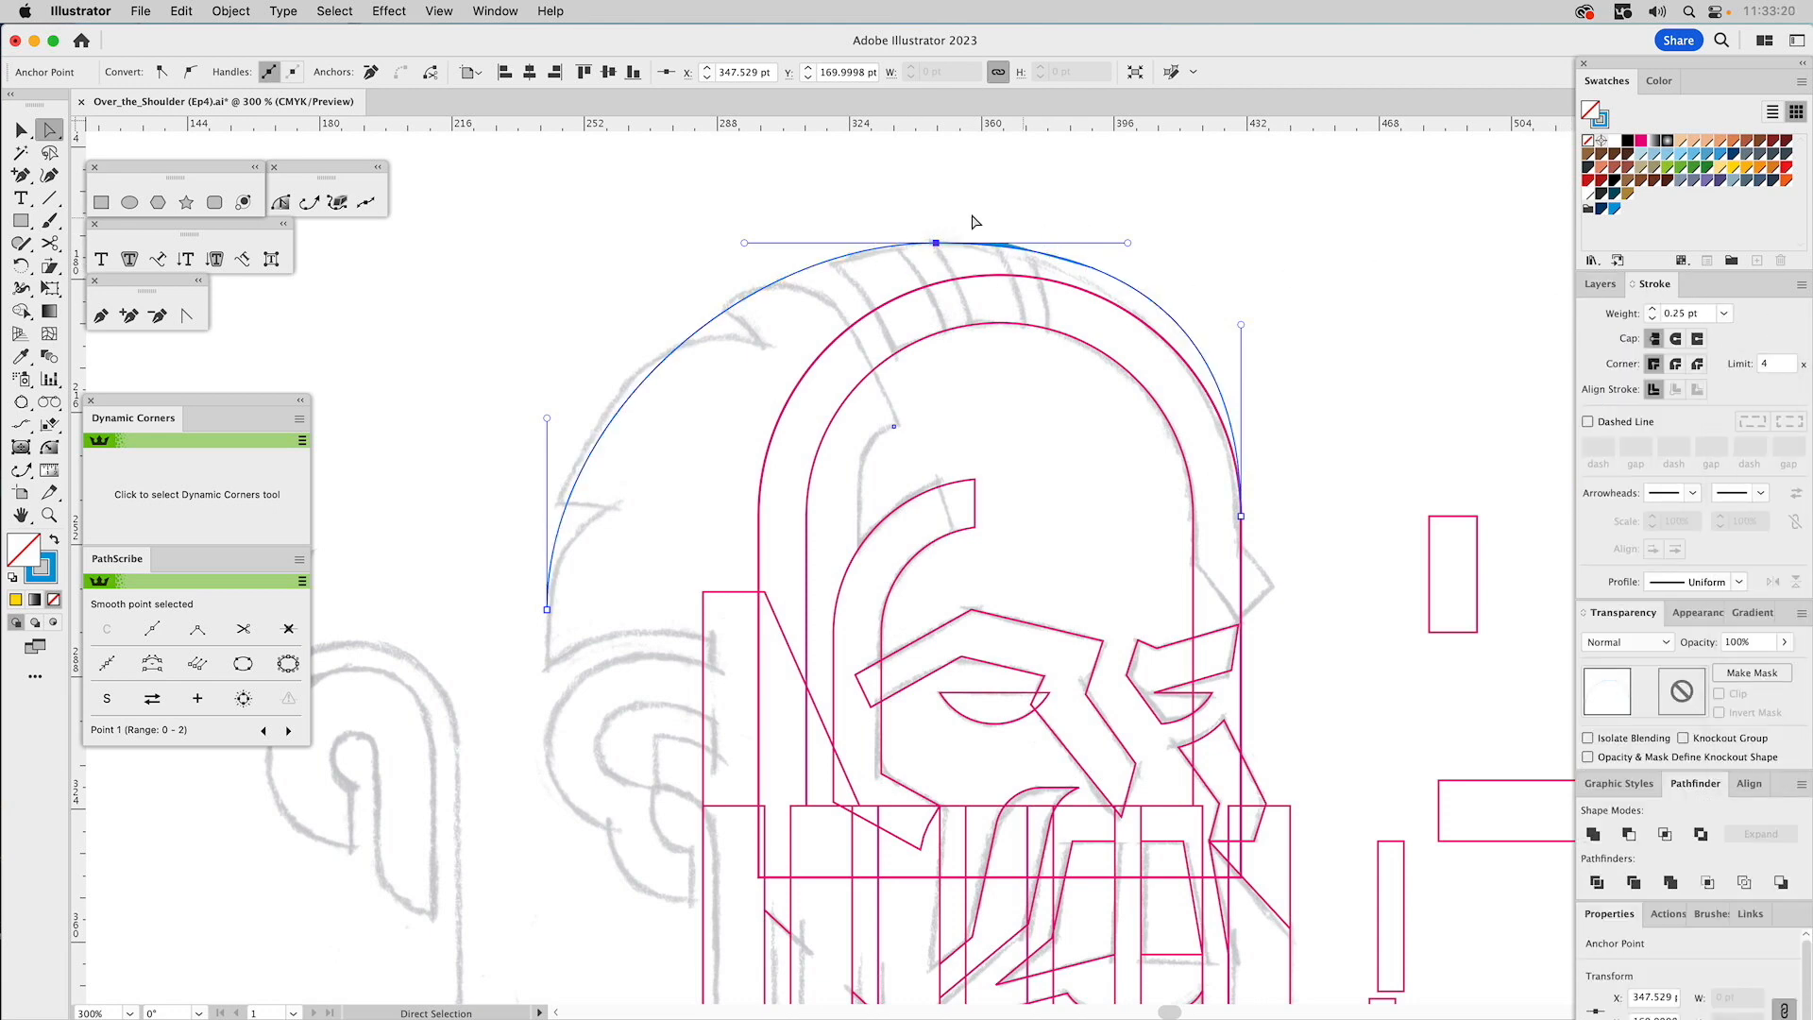
left_click(1727, 319)
left_click(1747, 332)
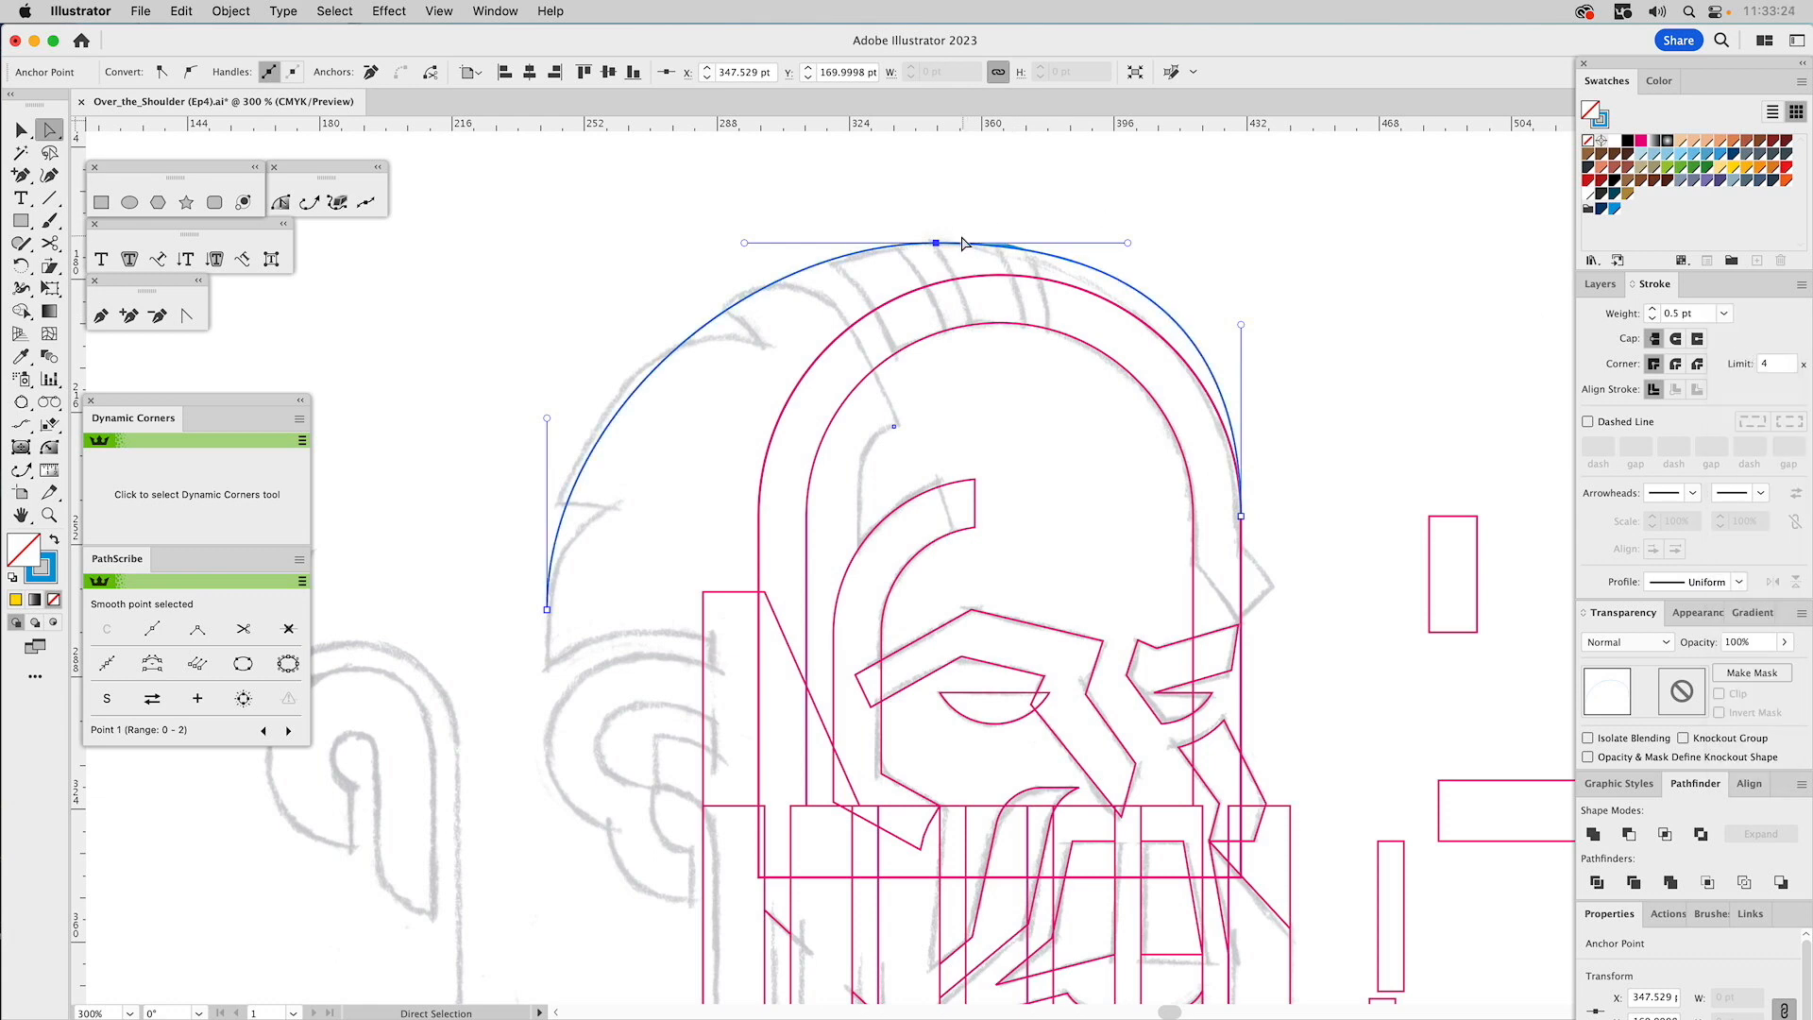
Lengthen the blue arc's direction handle at the back of the head and shorten the crown's front handle to follow the sketch.
left_click_drag(547, 418, 544, 391)
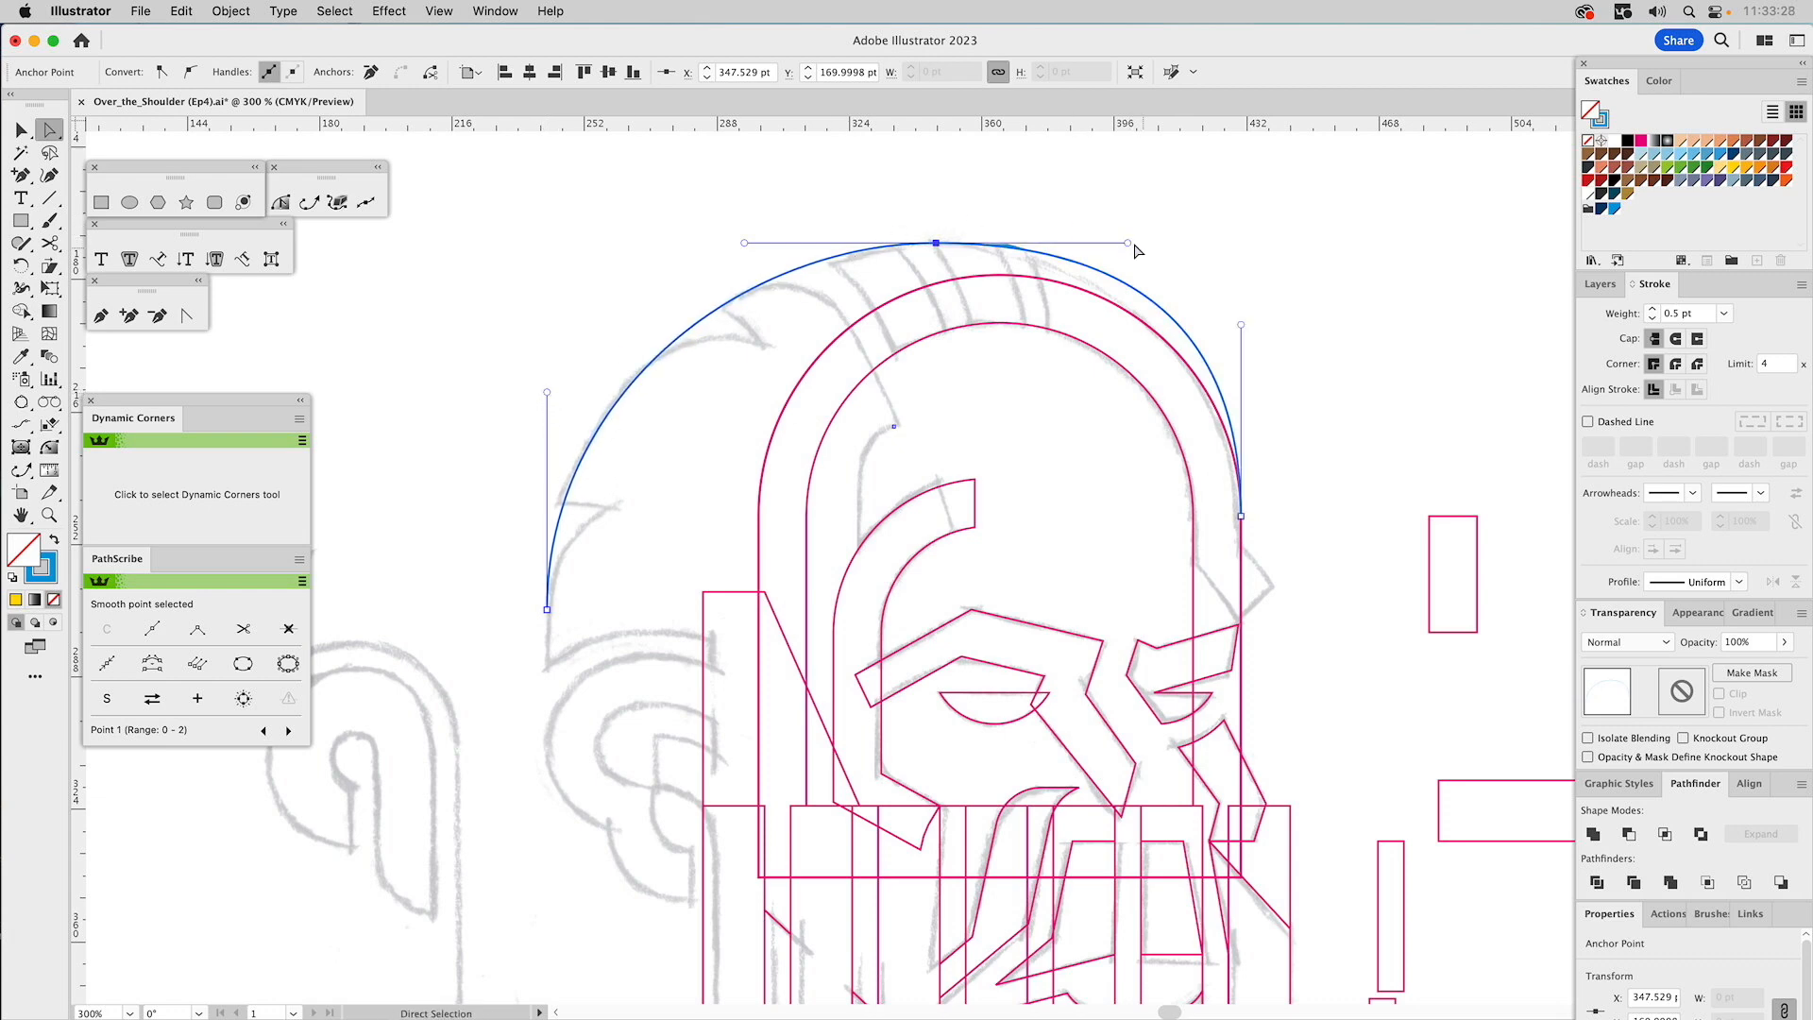
left_click_drag(1129, 242, 1096, 242)
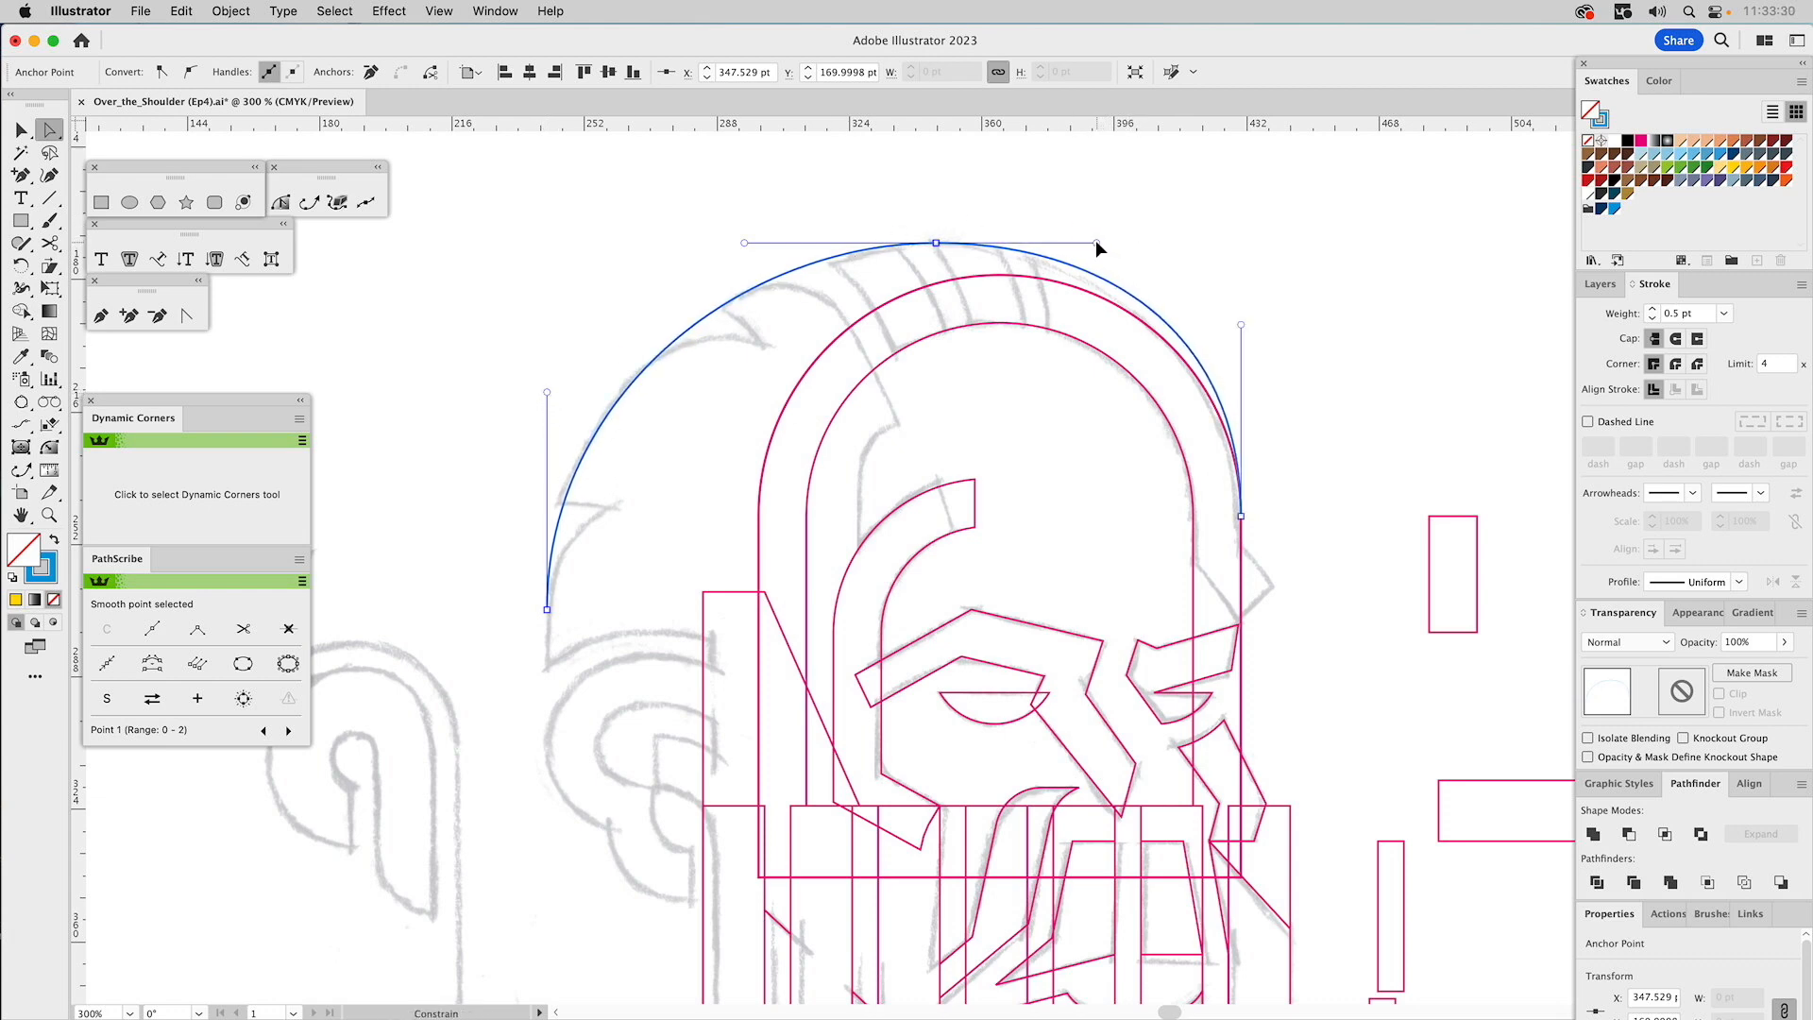
left_click_drag(1097, 243, 1081, 243)
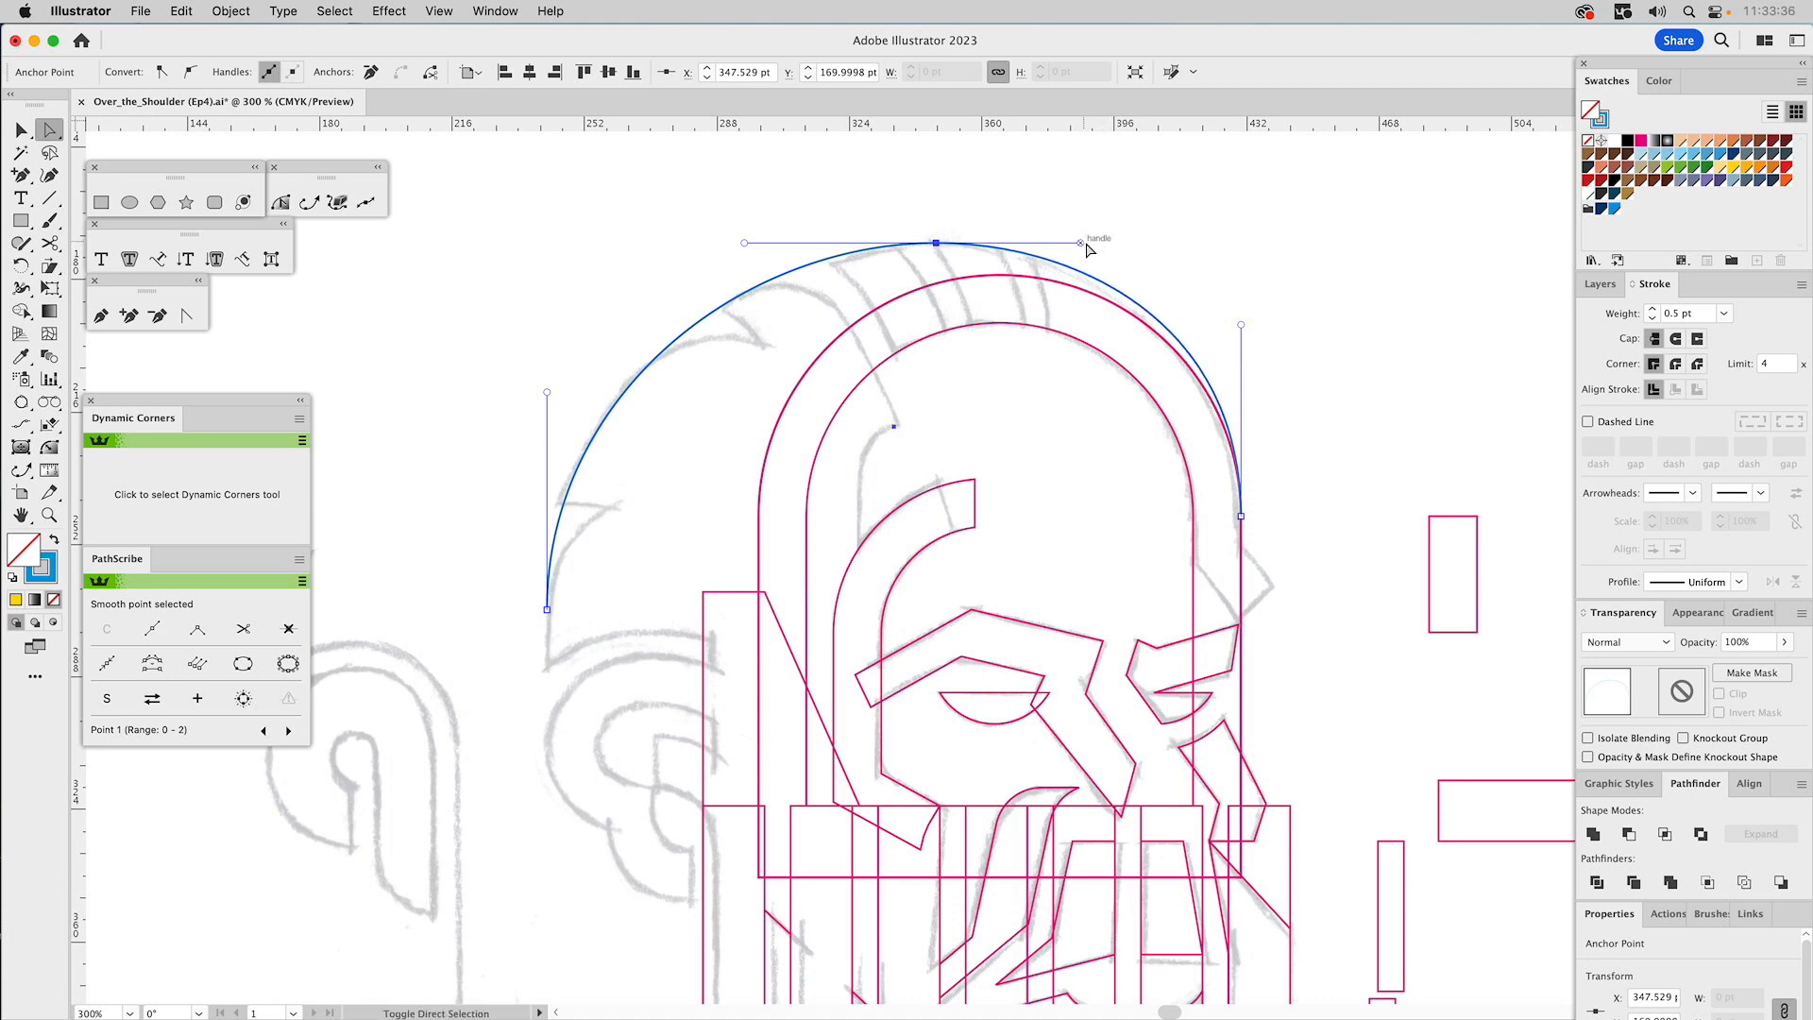
left_click(1338, 383)
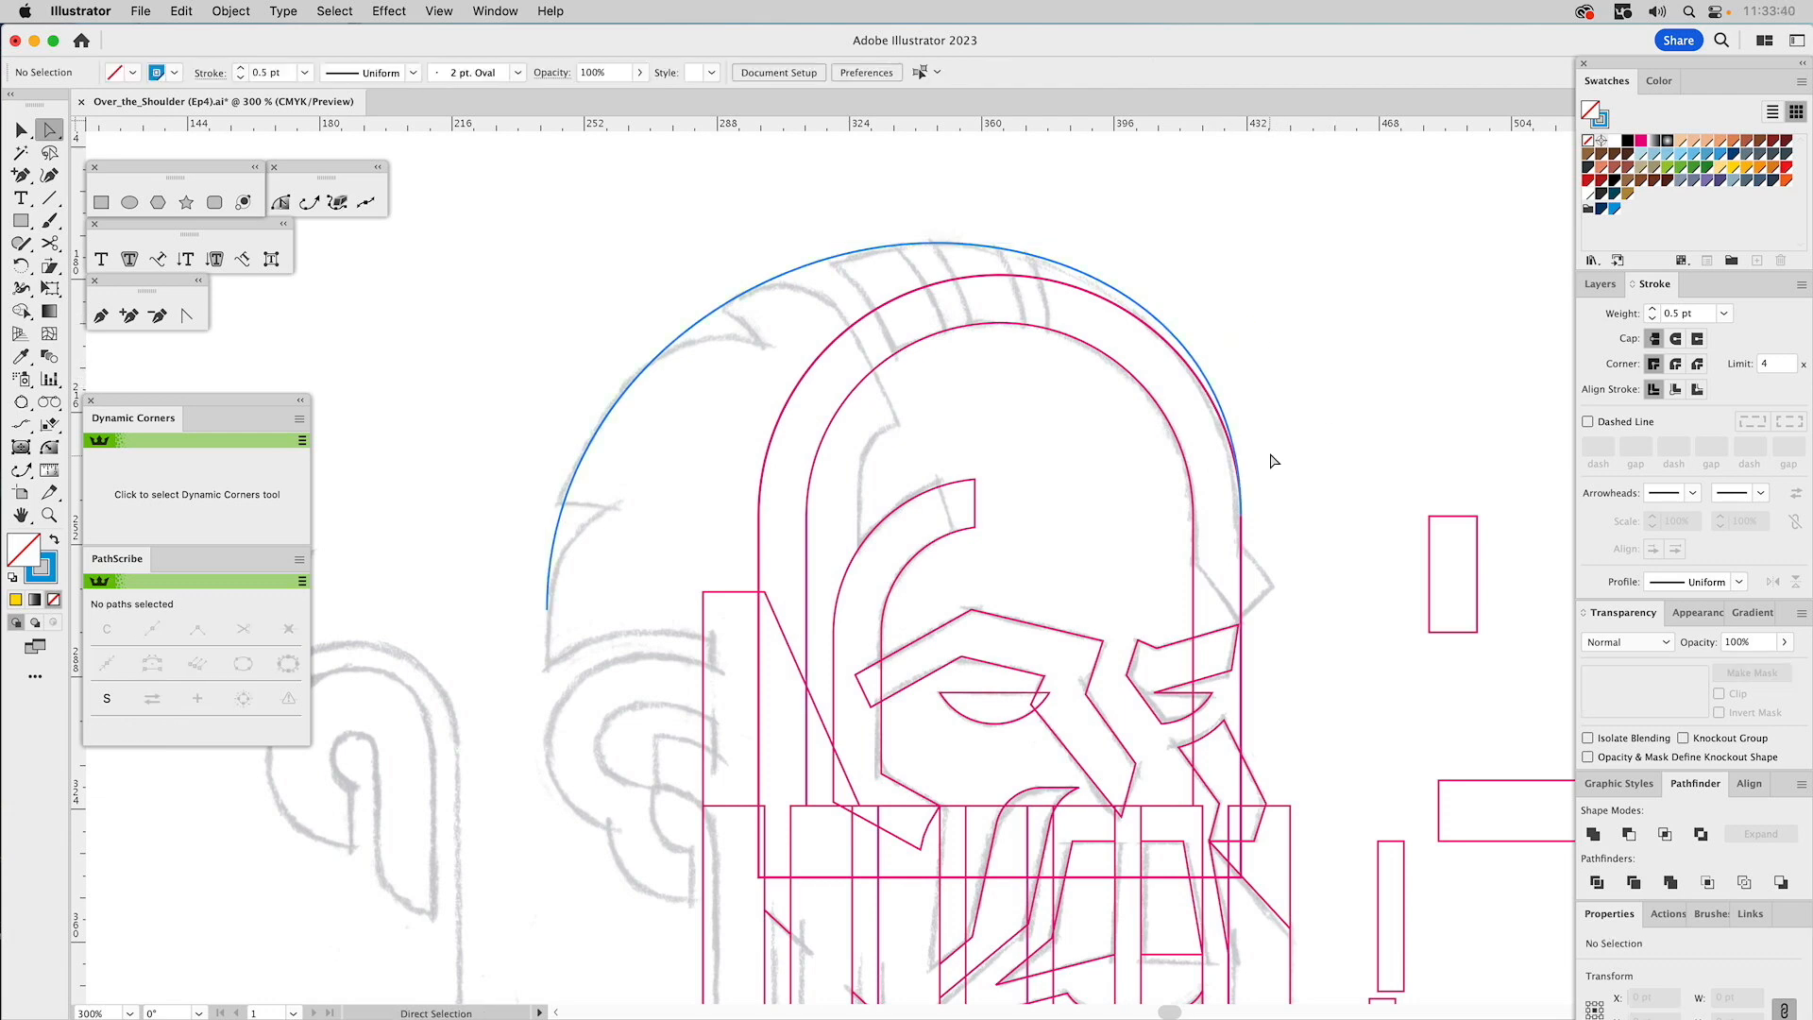
Extend the blue arc from its back end with the Pen tool, about 22 pt straight down and then diagonally across the sketched ear.
left_click_drag(1288, 466, 1279, 386)
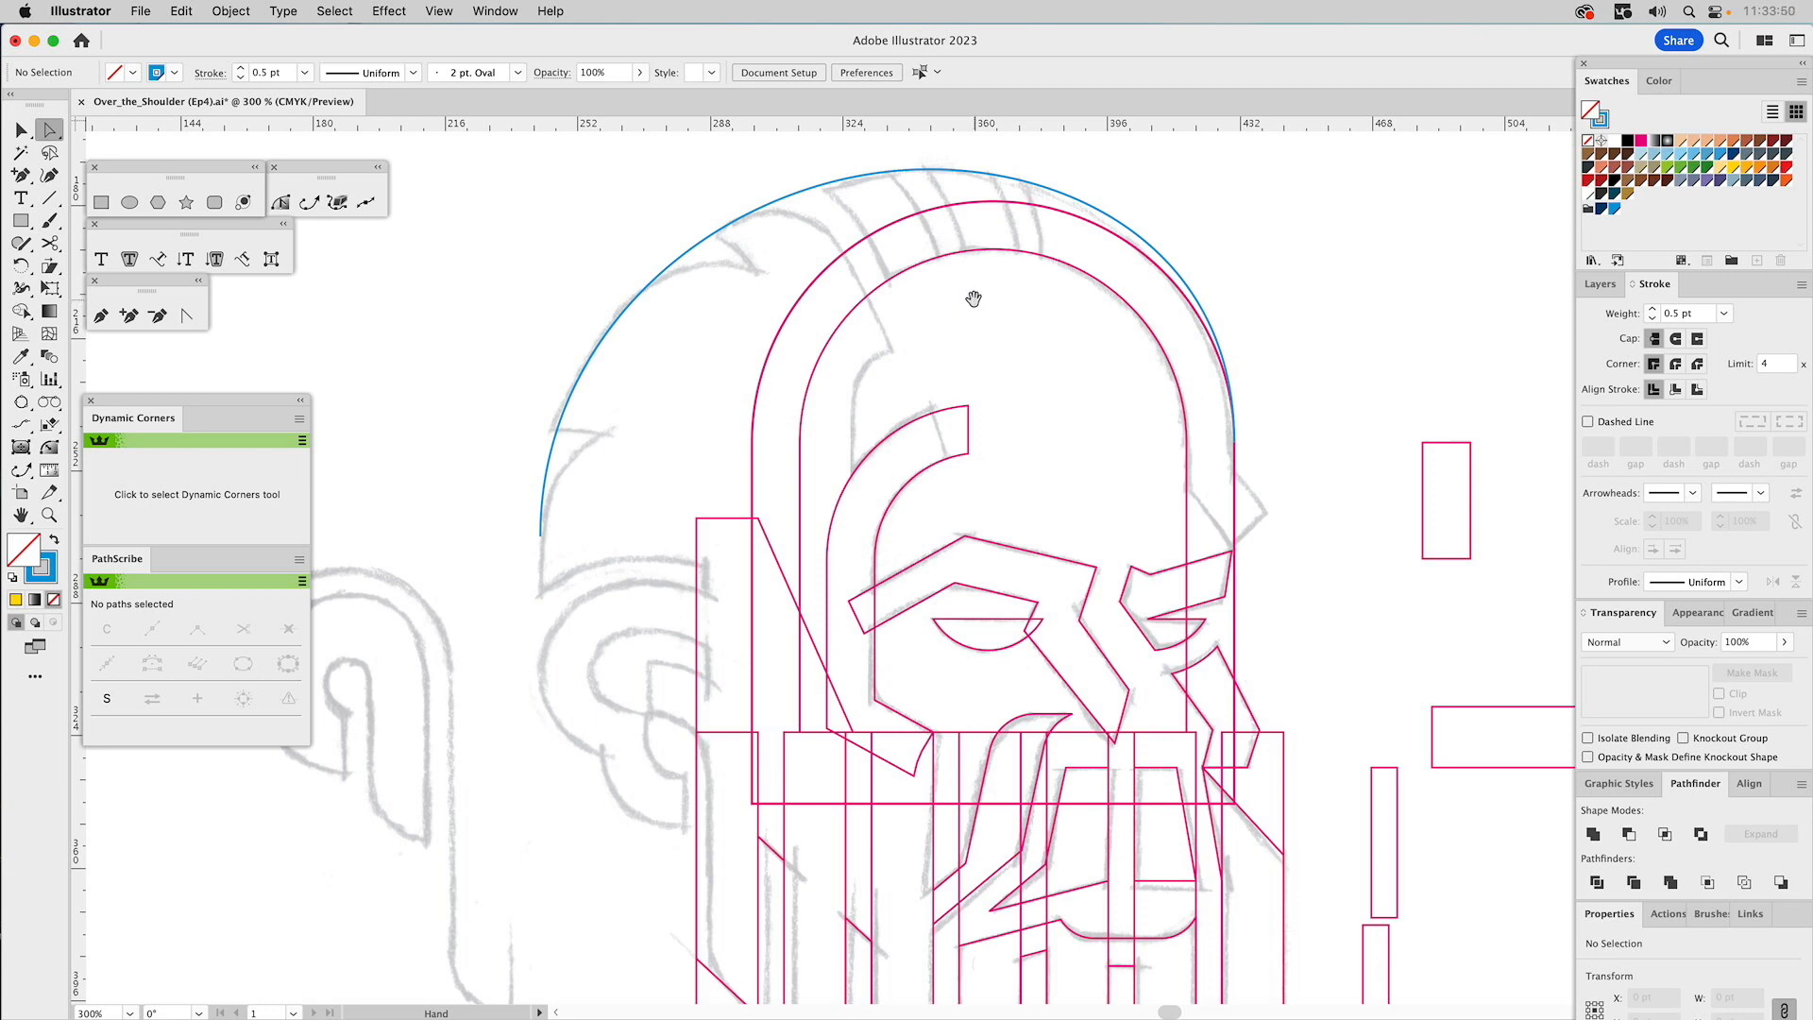
left_click(101, 316)
left_click(540, 535)
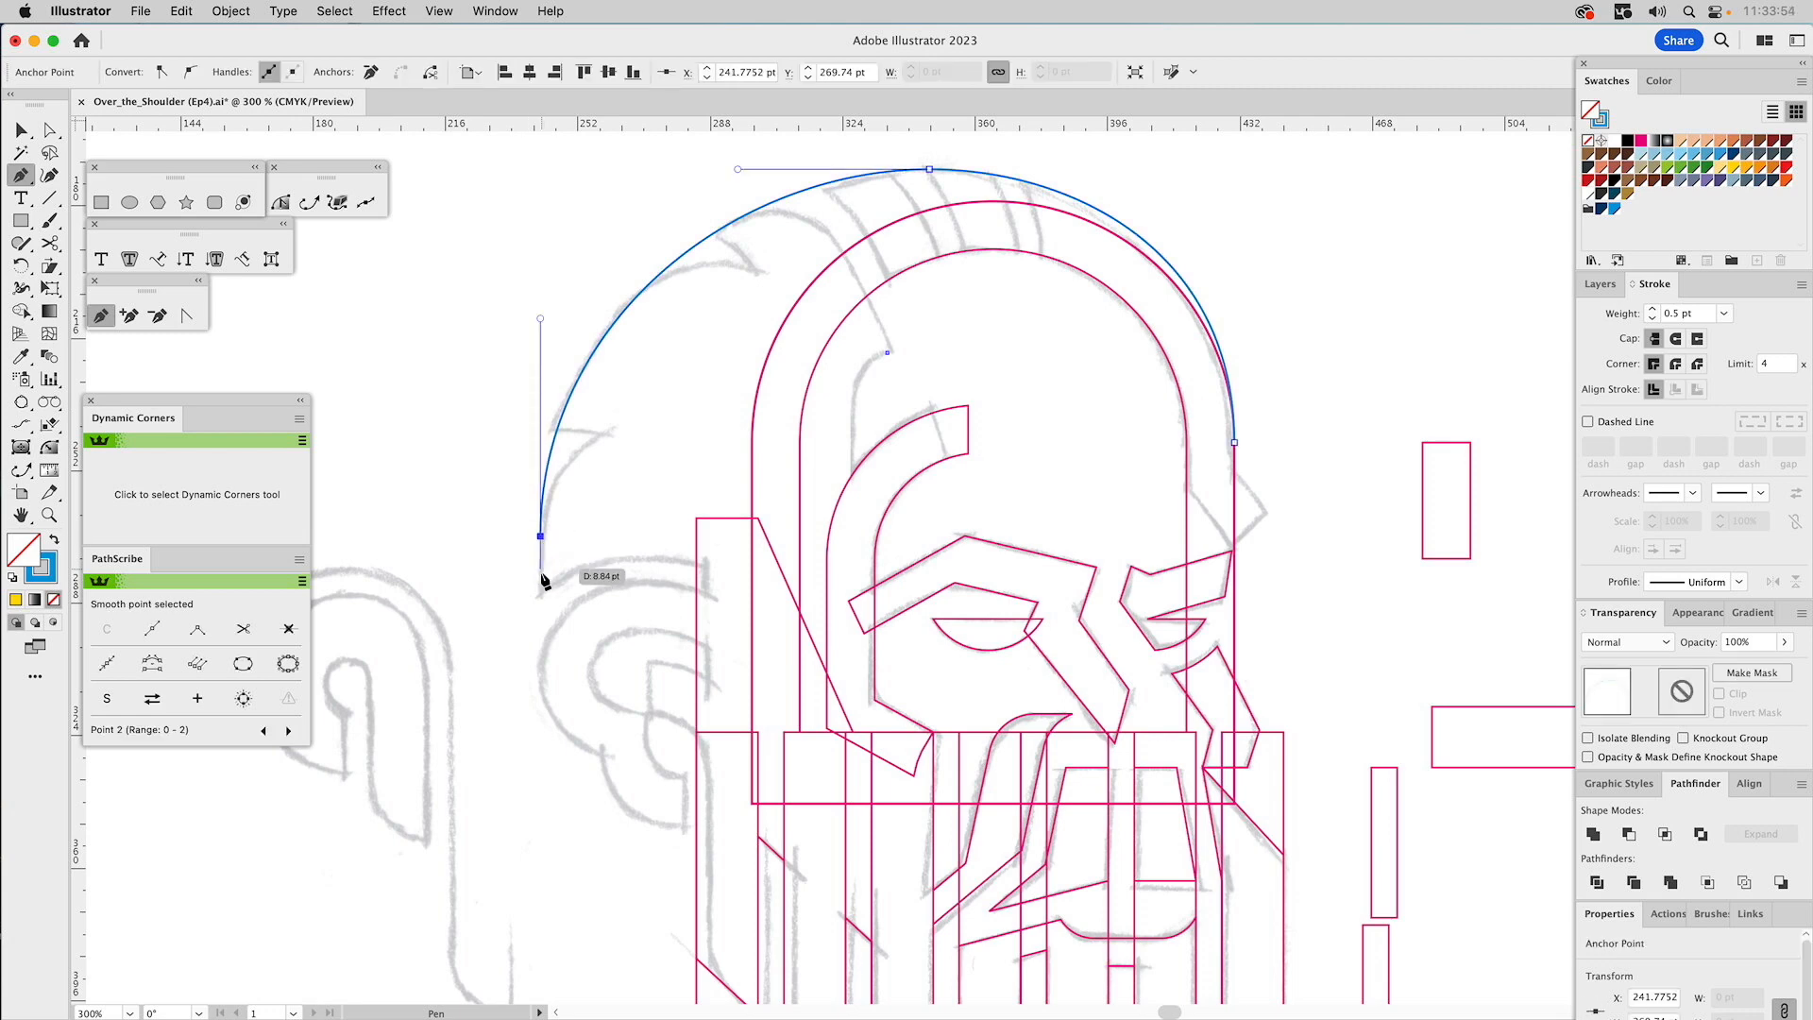
left_click(559, 616, "shift")
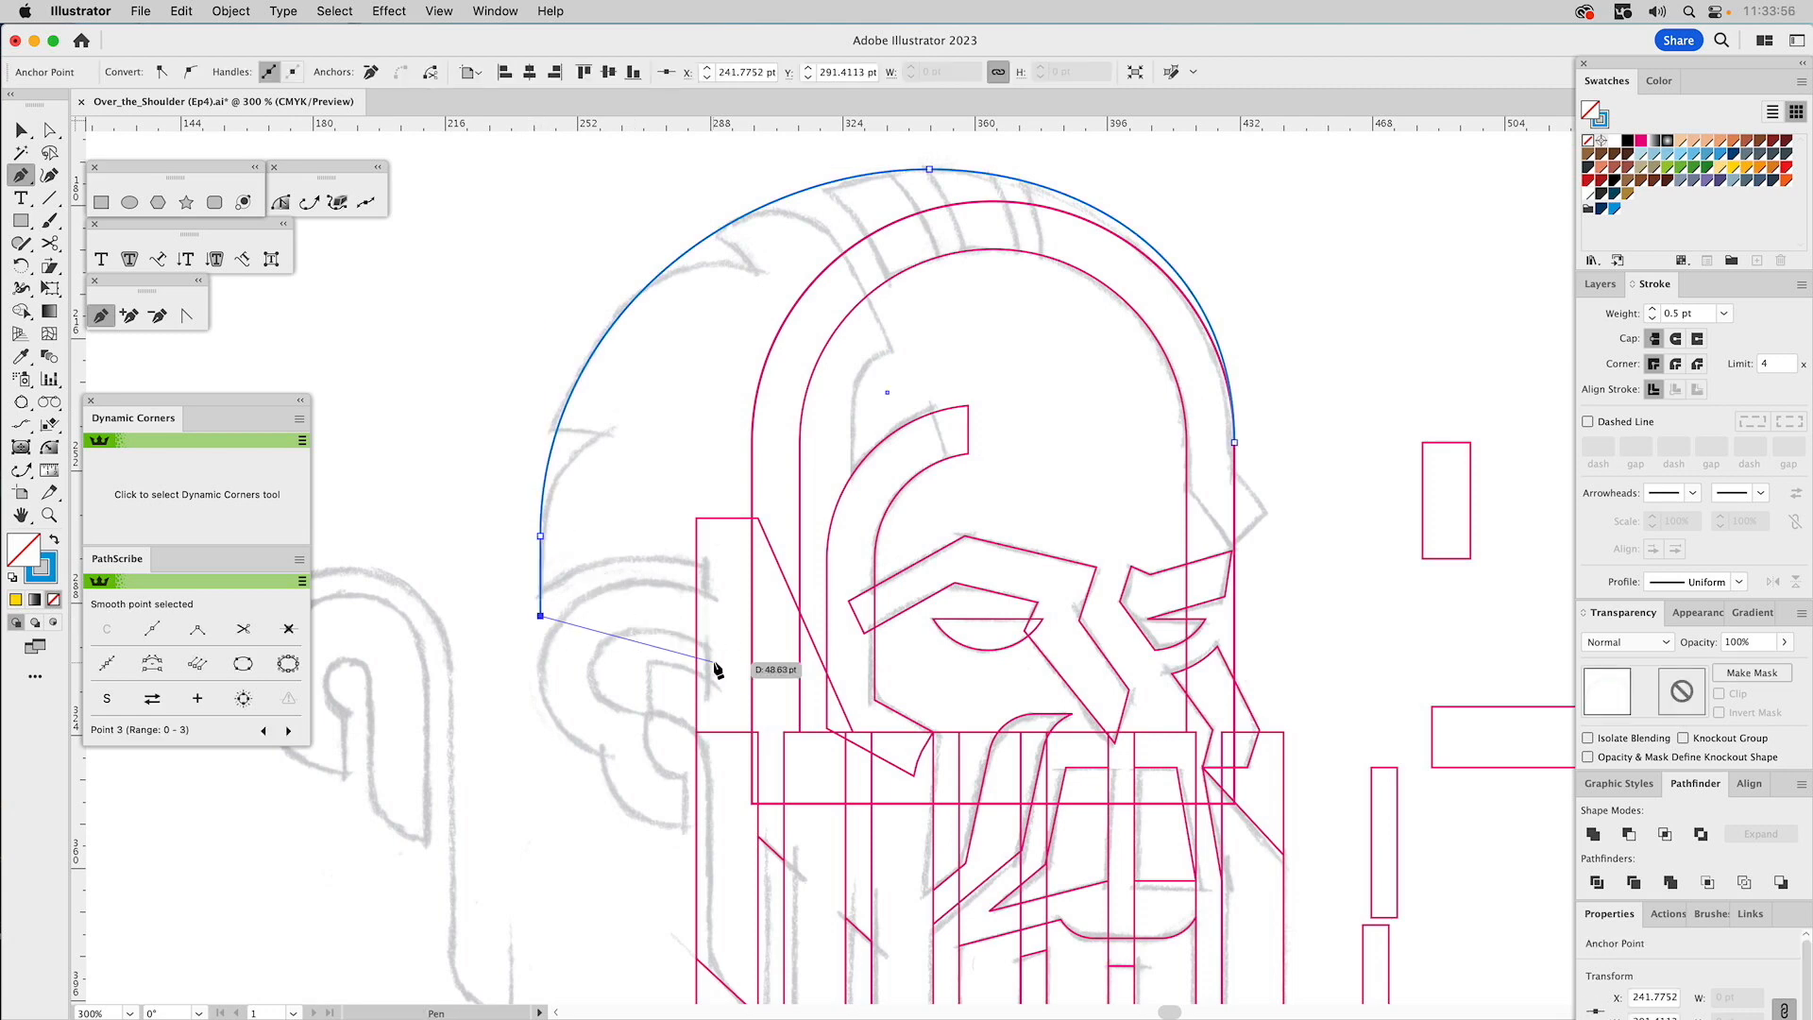
left_click(762, 674)
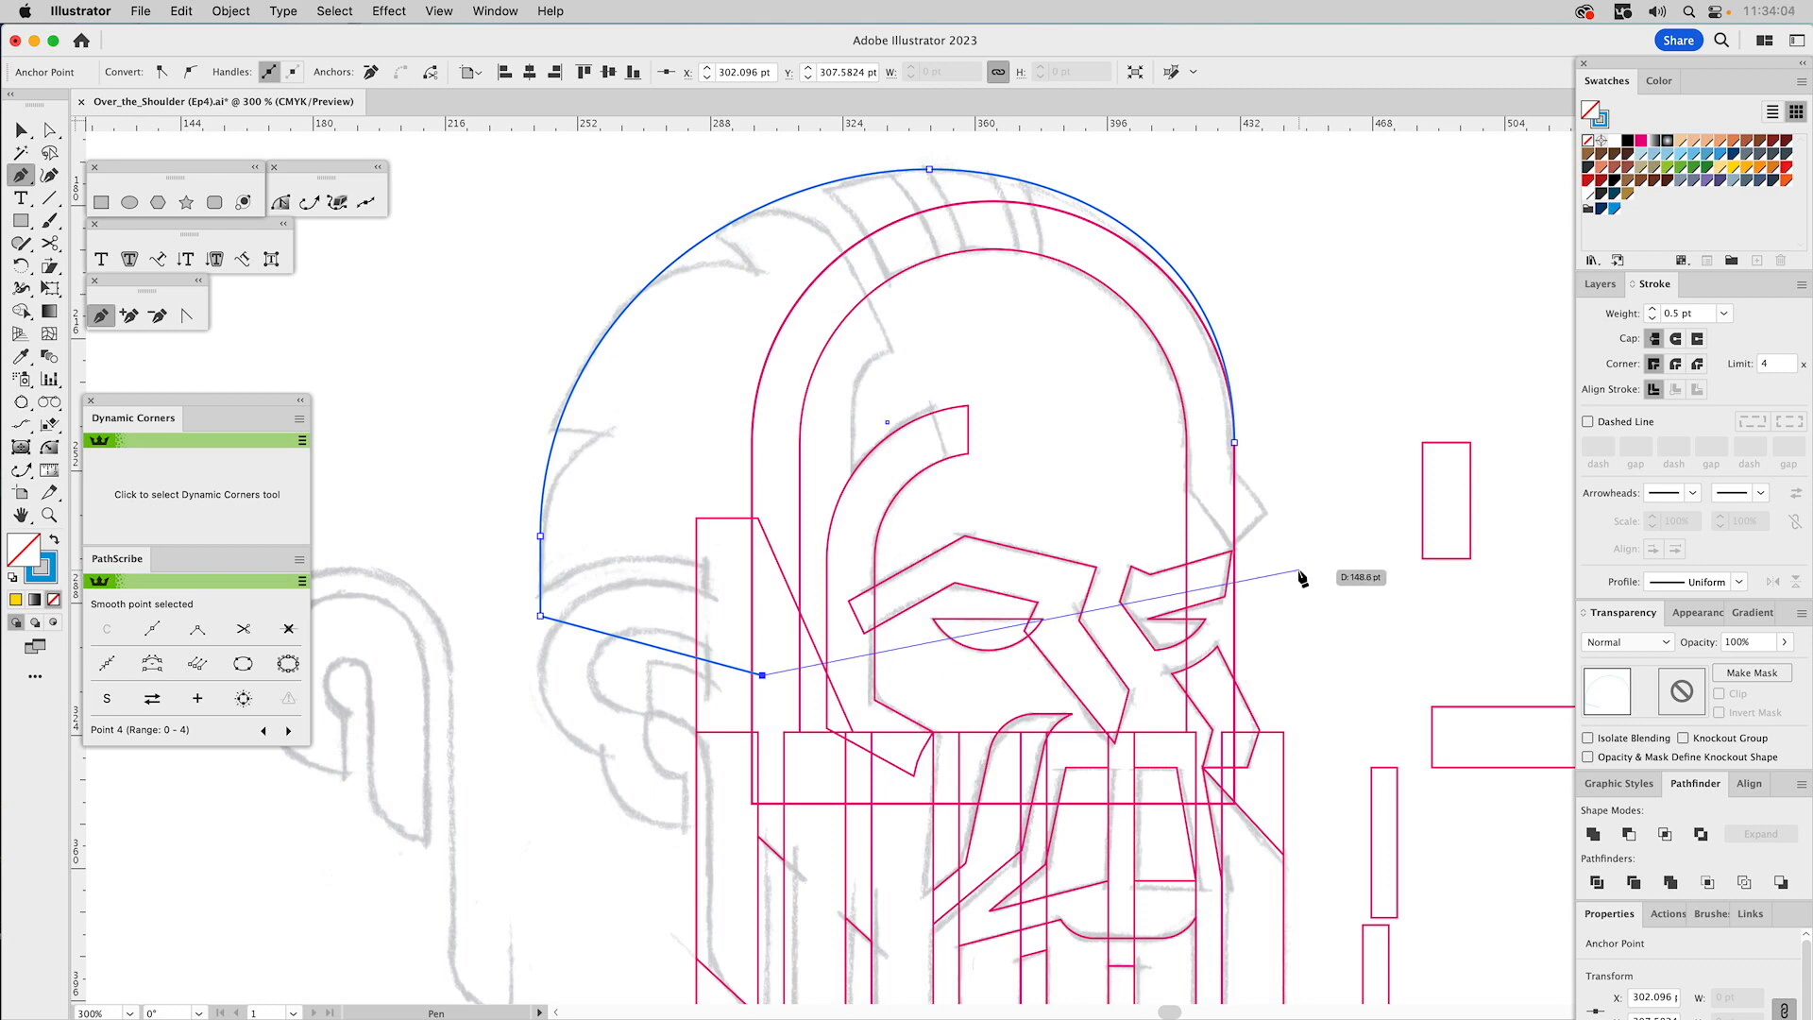
key("a")
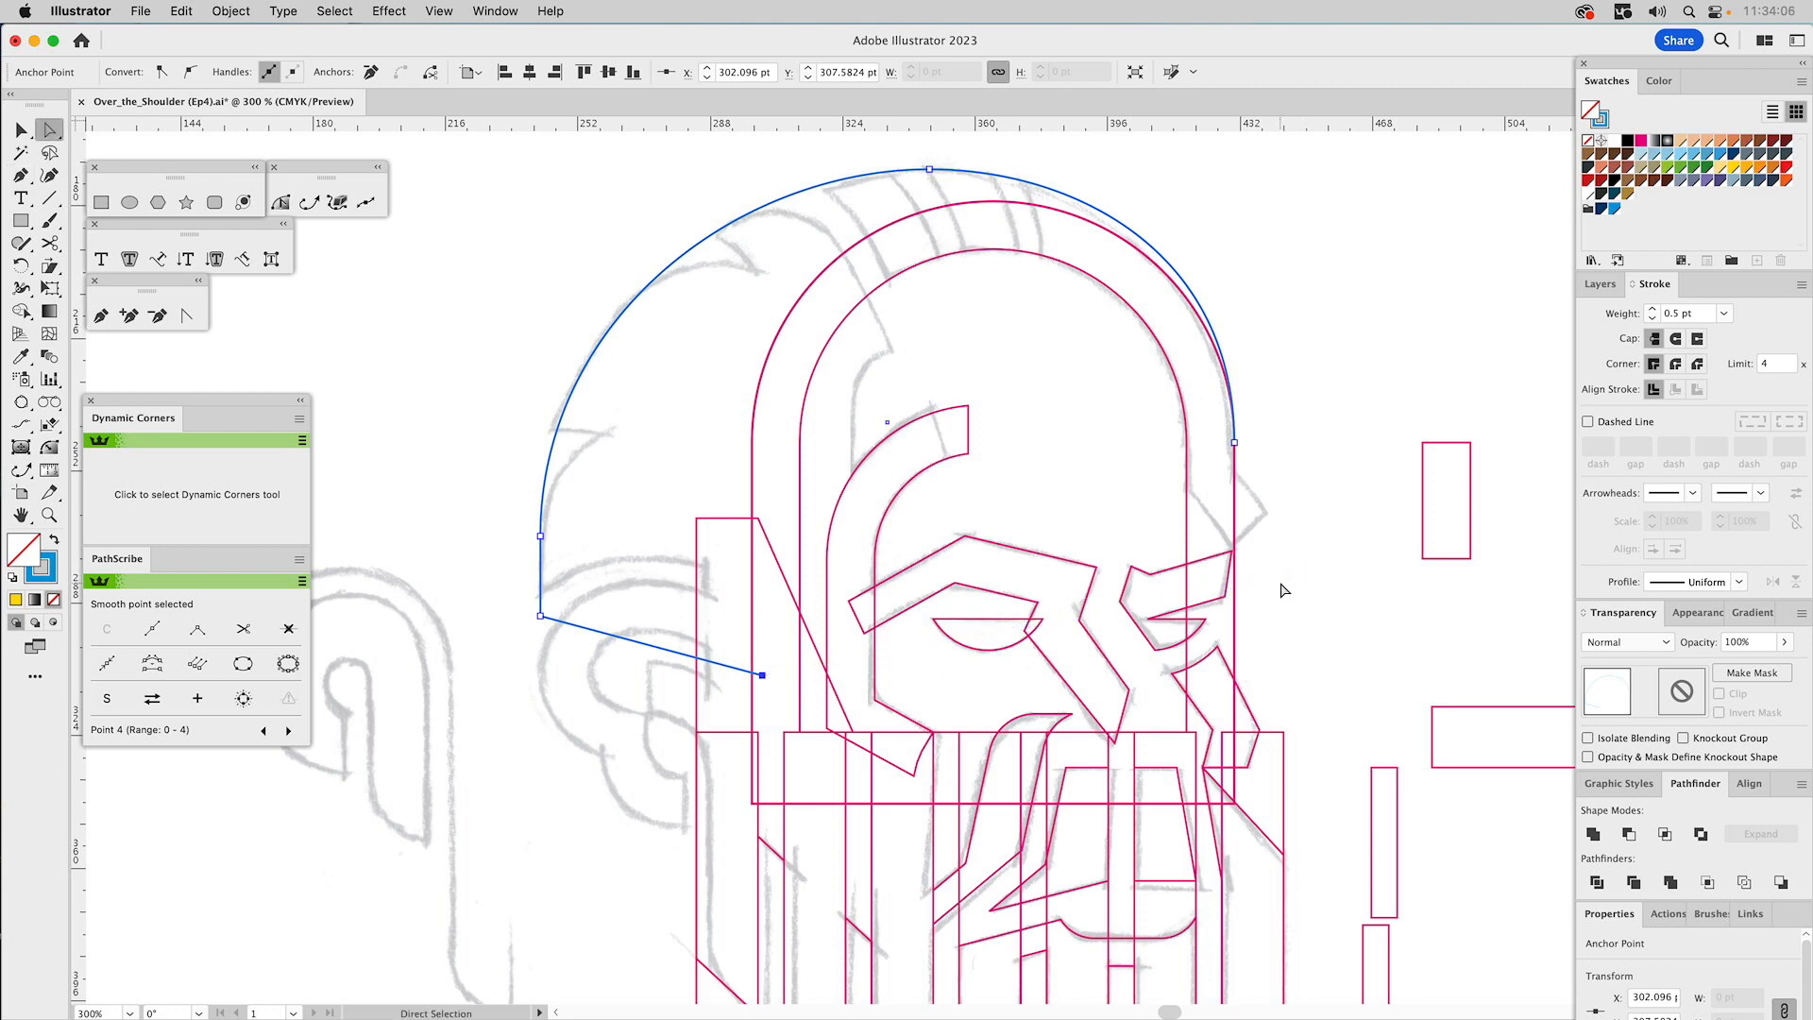
left_click(1279, 586)
Add anchor points on the far brow shape's upper and lower edges near its outer corners.
left_click(48, 515)
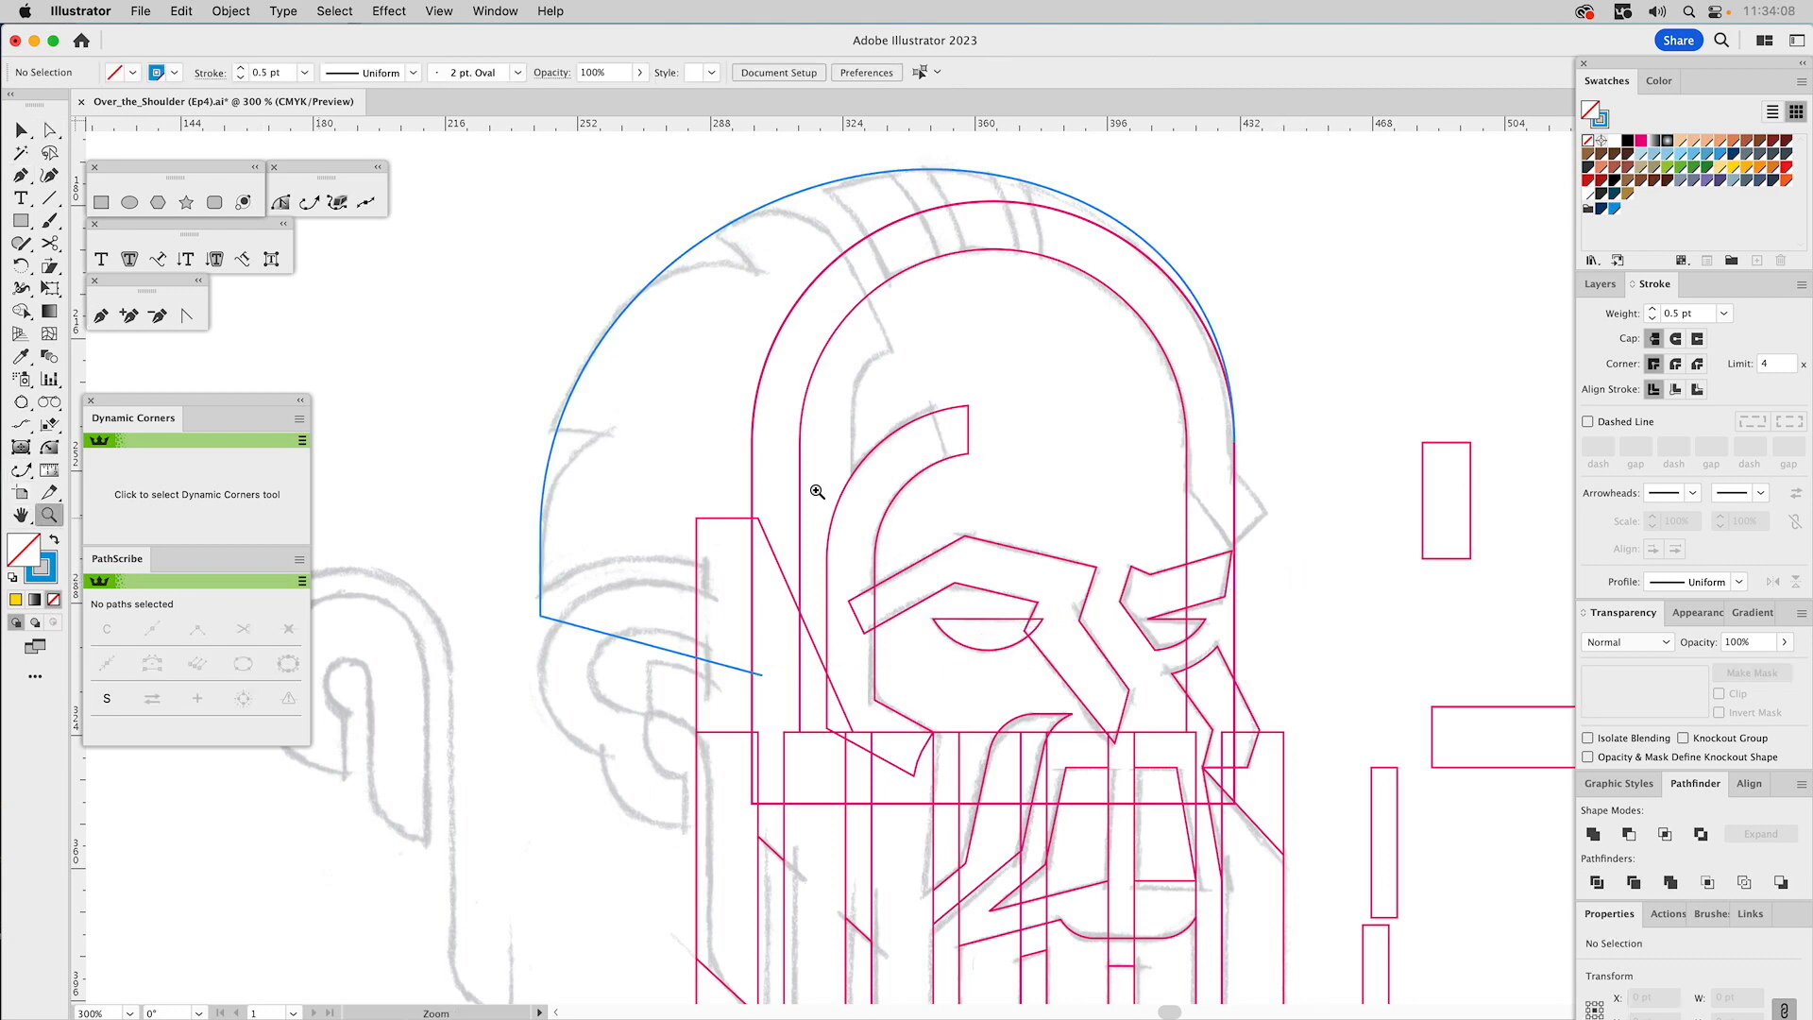
left_click_drag(1125, 514, 1303, 664)
key("a")
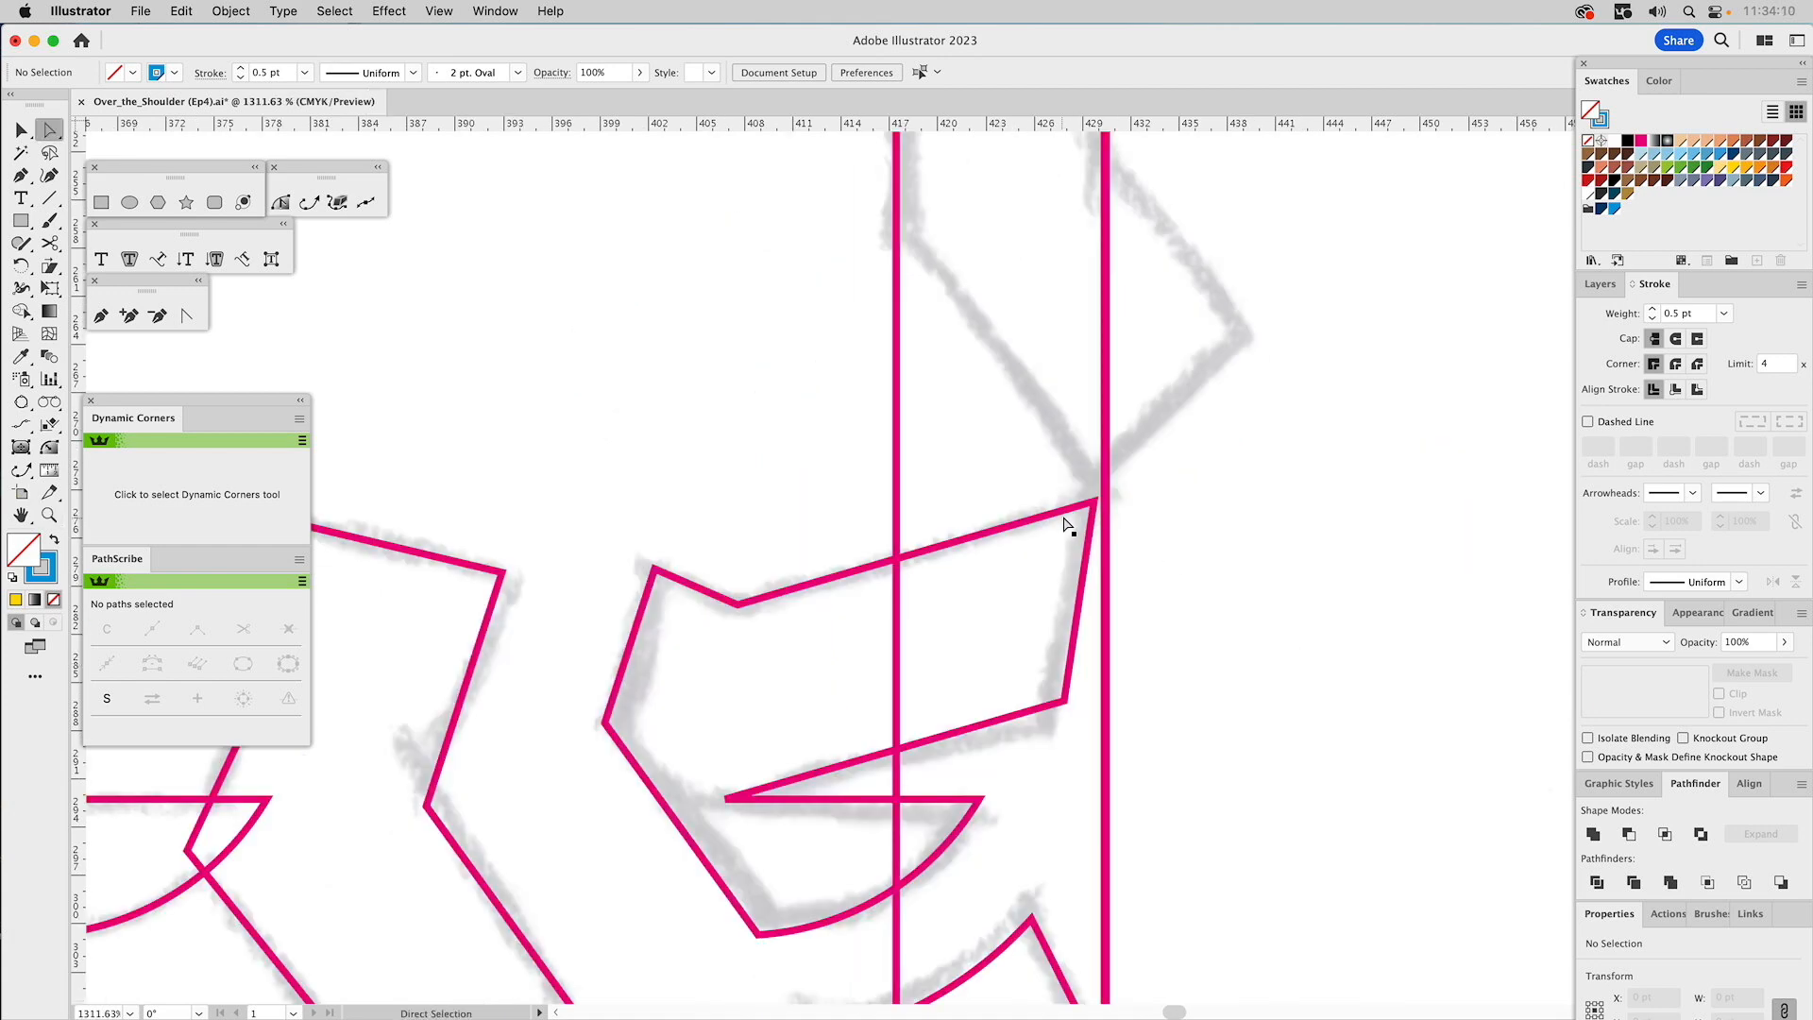
left_click(1095, 500)
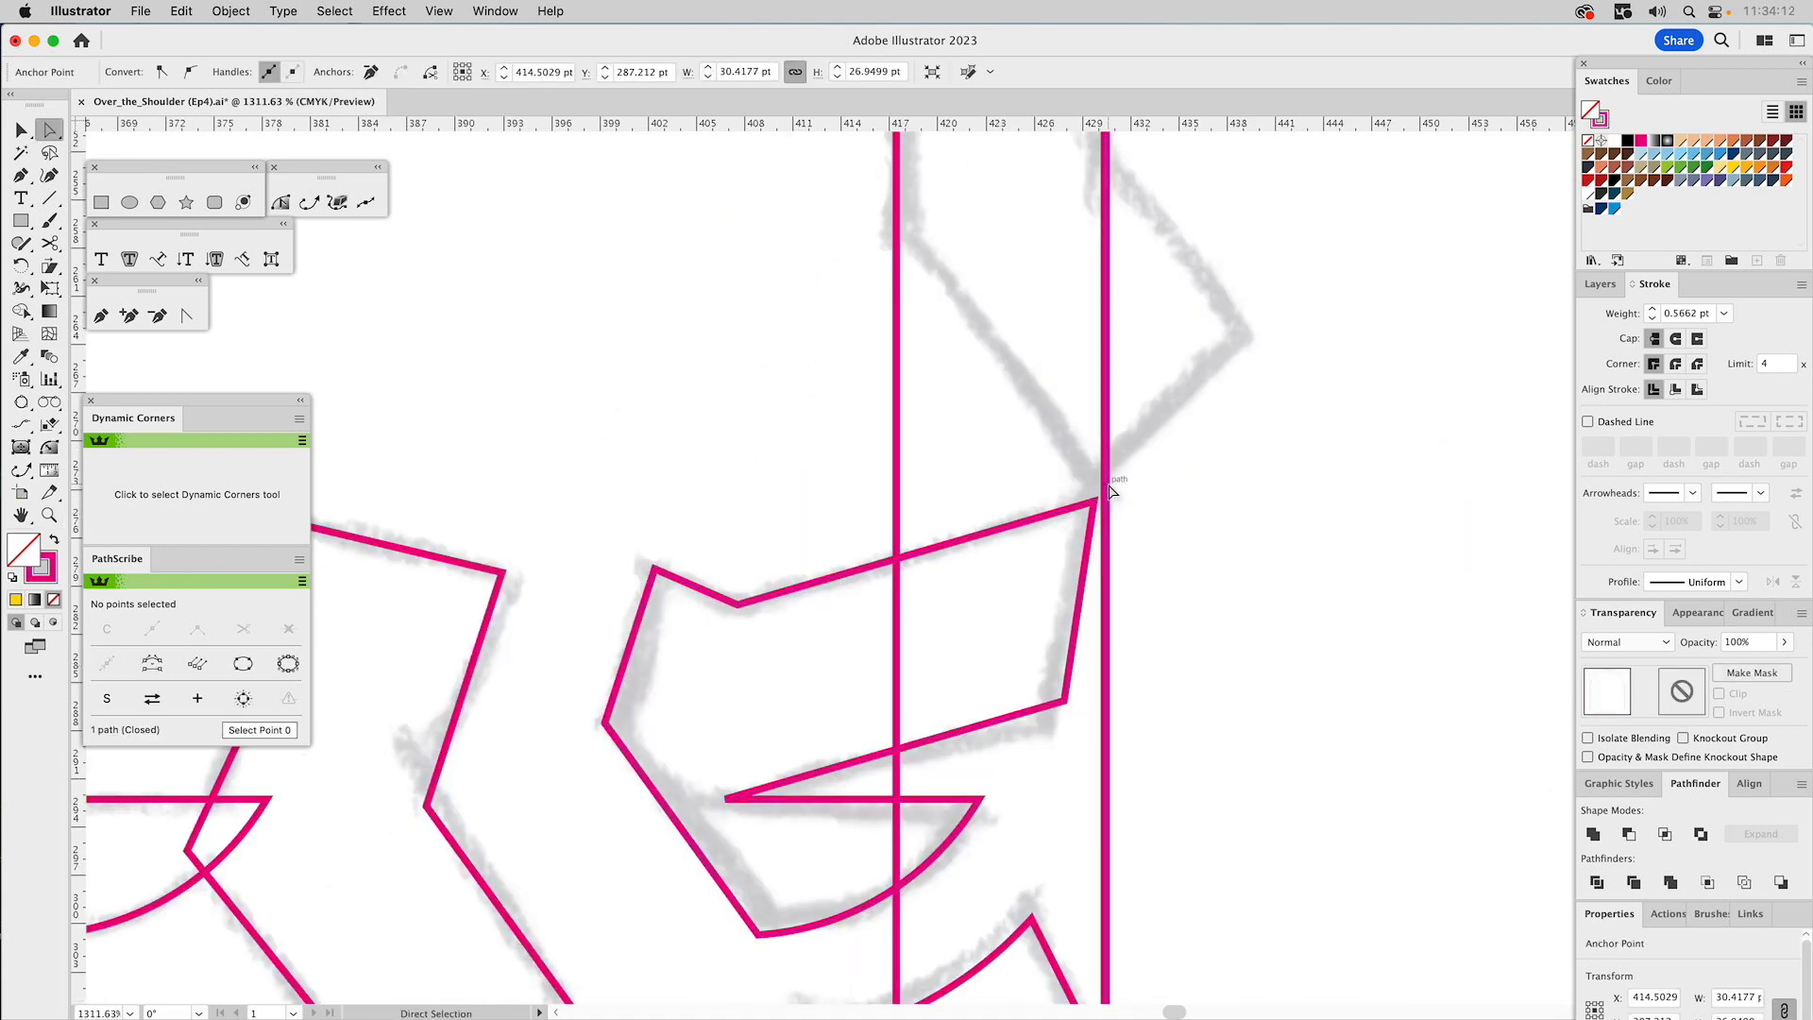
key("i")
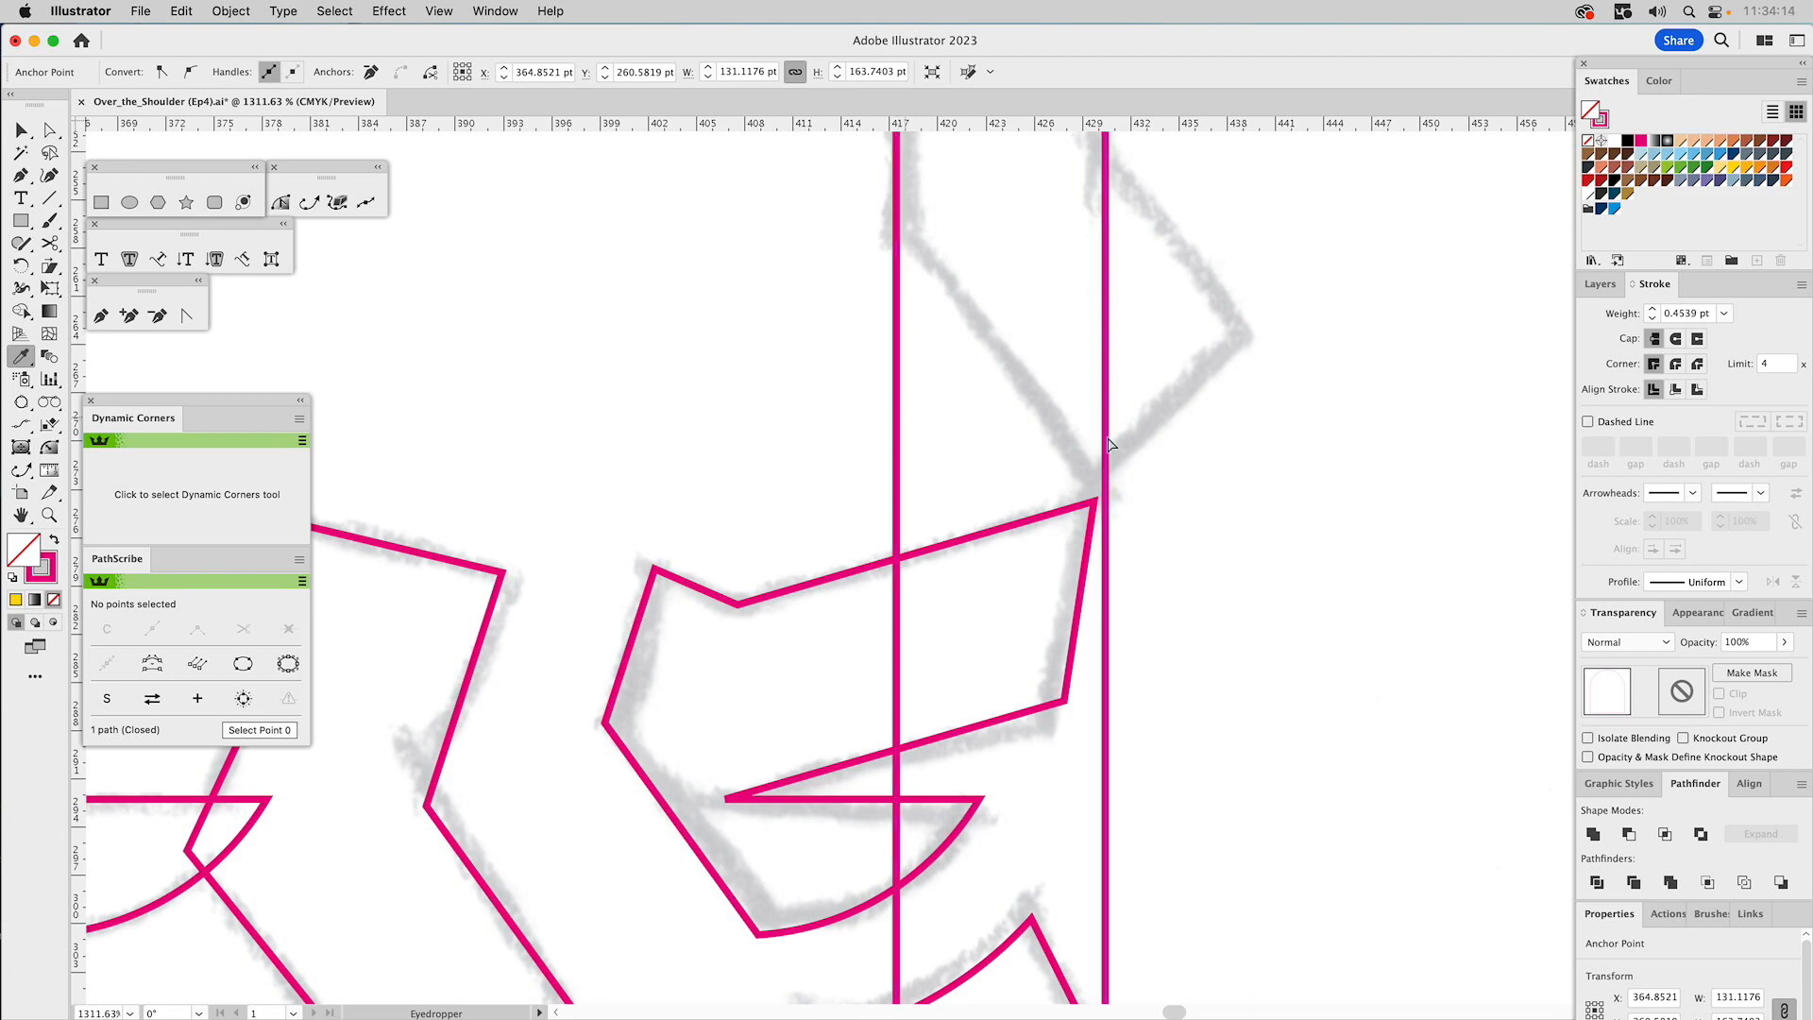
key("super+shift+a")
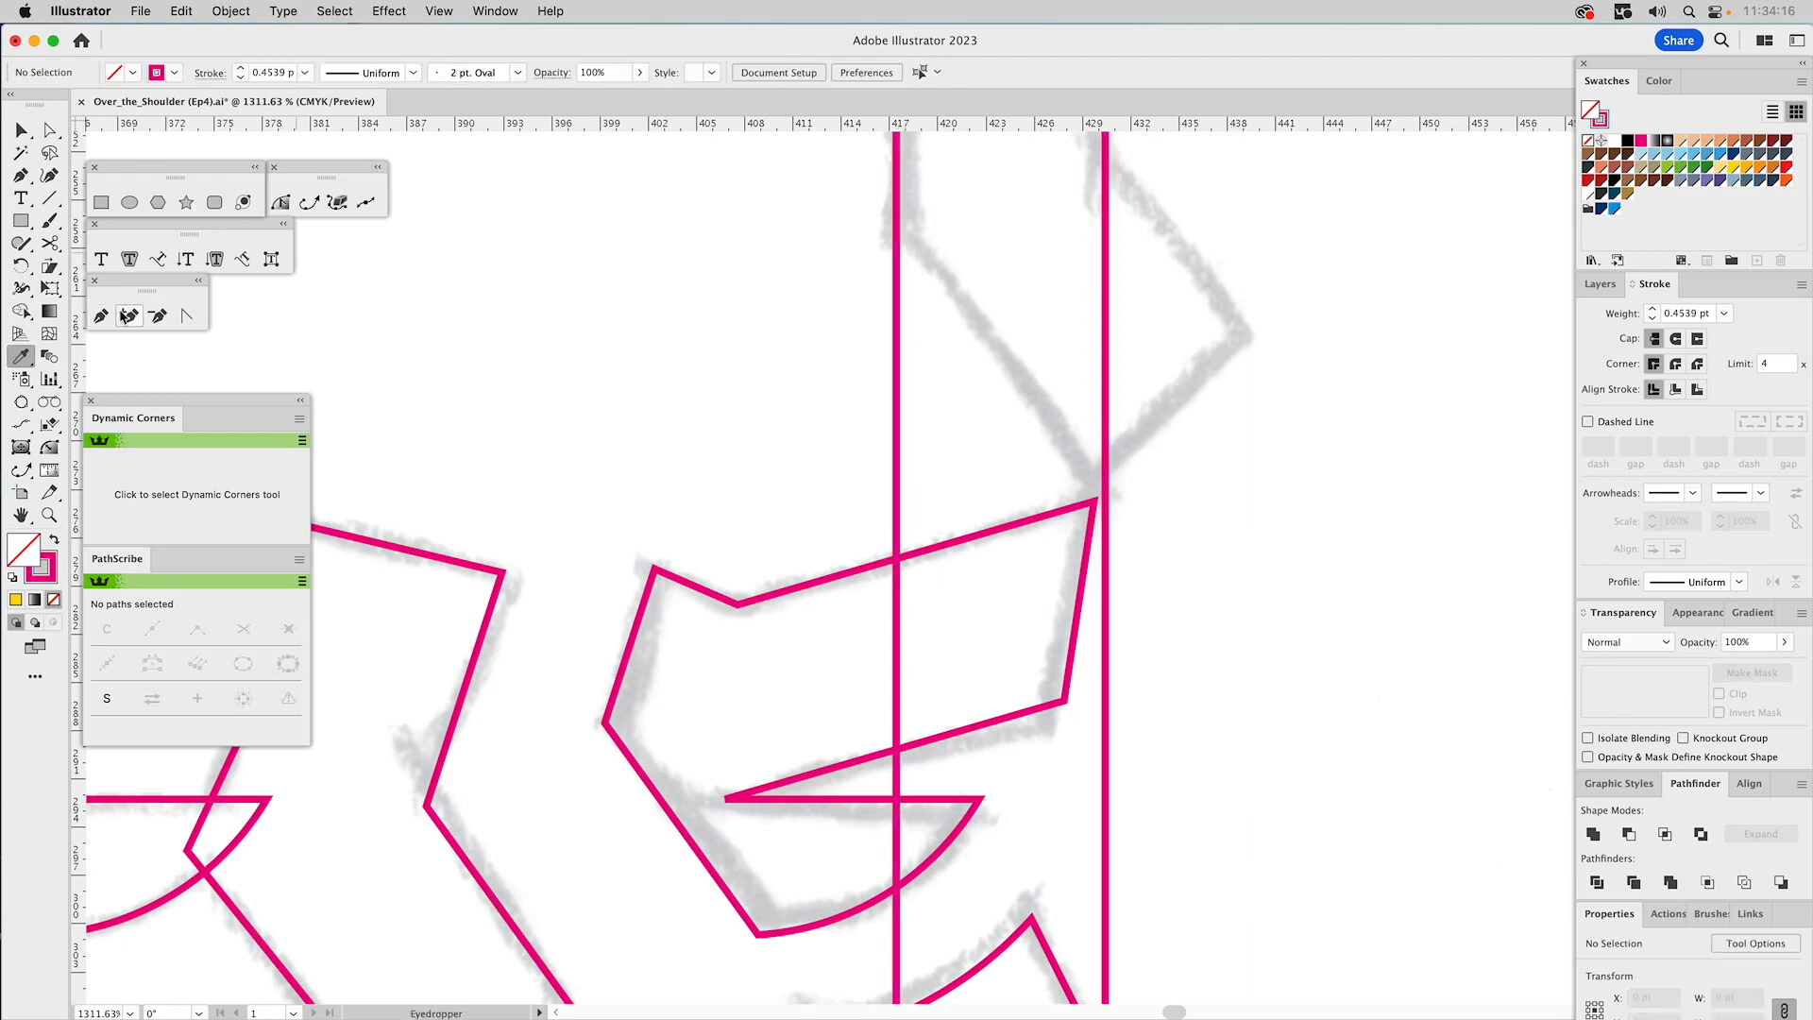
left_click(130, 316)
left_click(1060, 517)
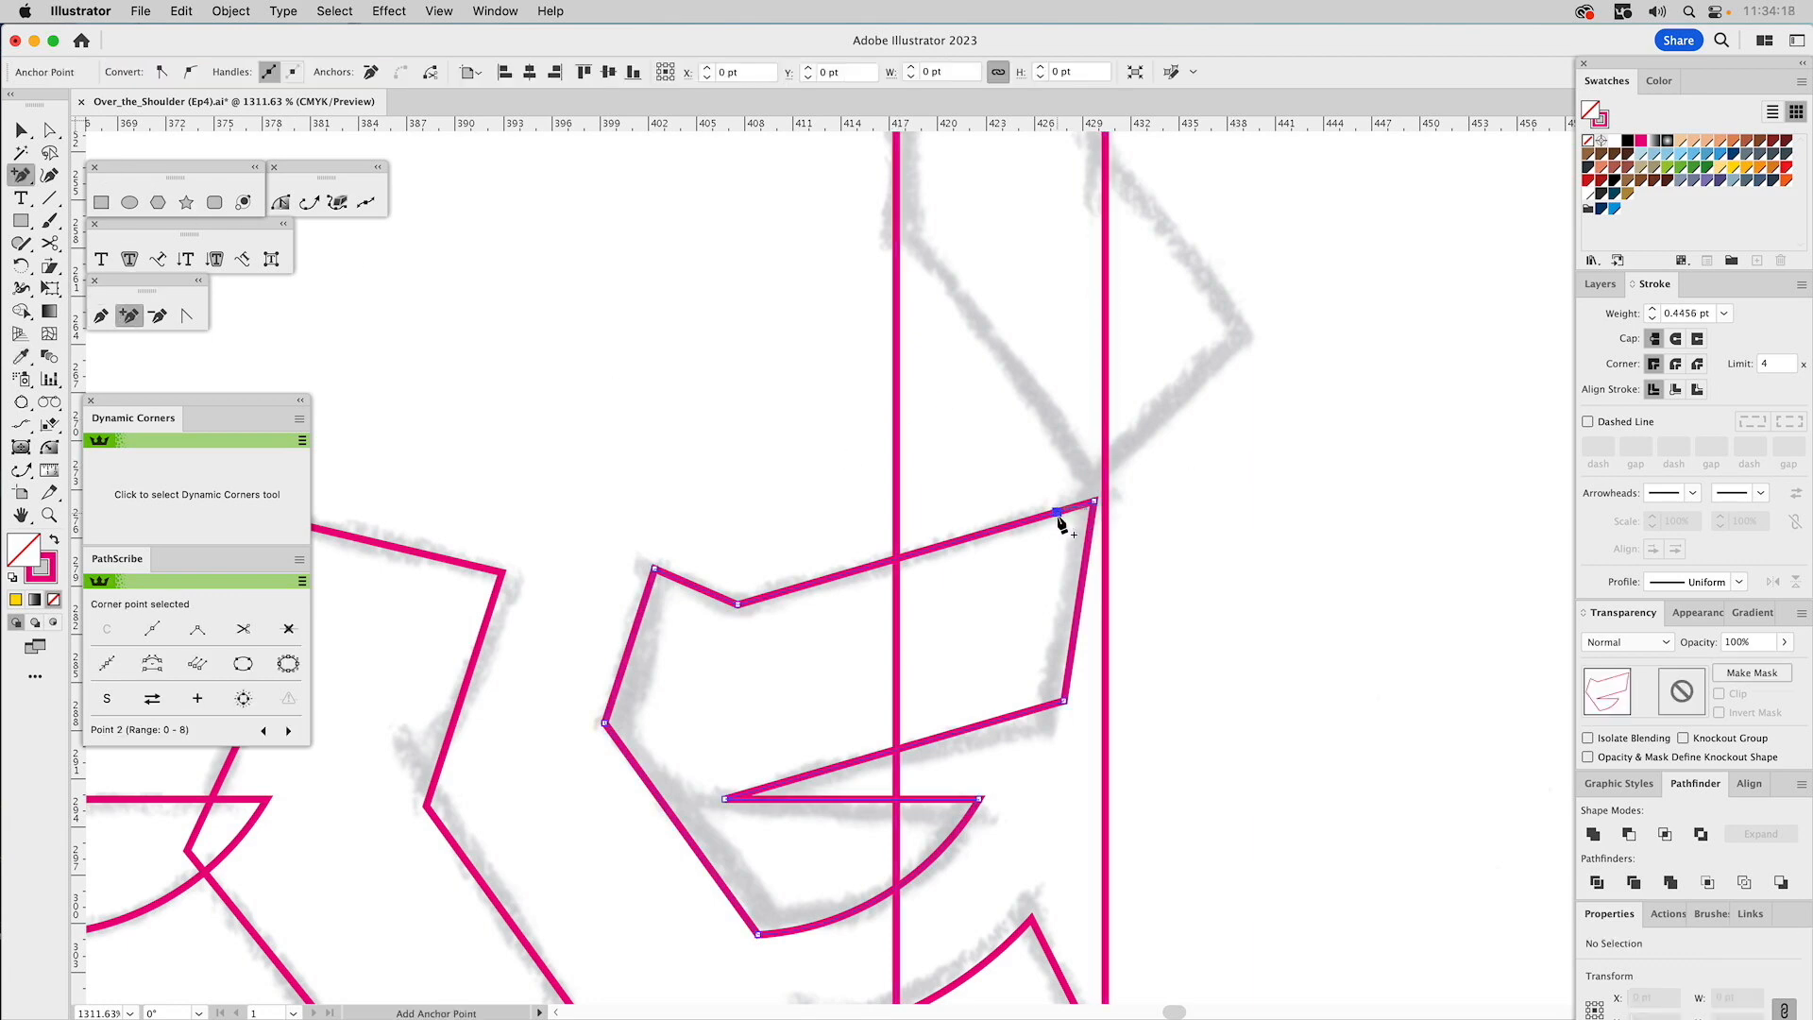
Extend the far brow shape's outer corners so its upper tip meets the outer dome's vertical edge.
key("super")
left_click_drag(1001, 678, 1077, 746)
left_click_drag(1039, 478, 1105, 500)
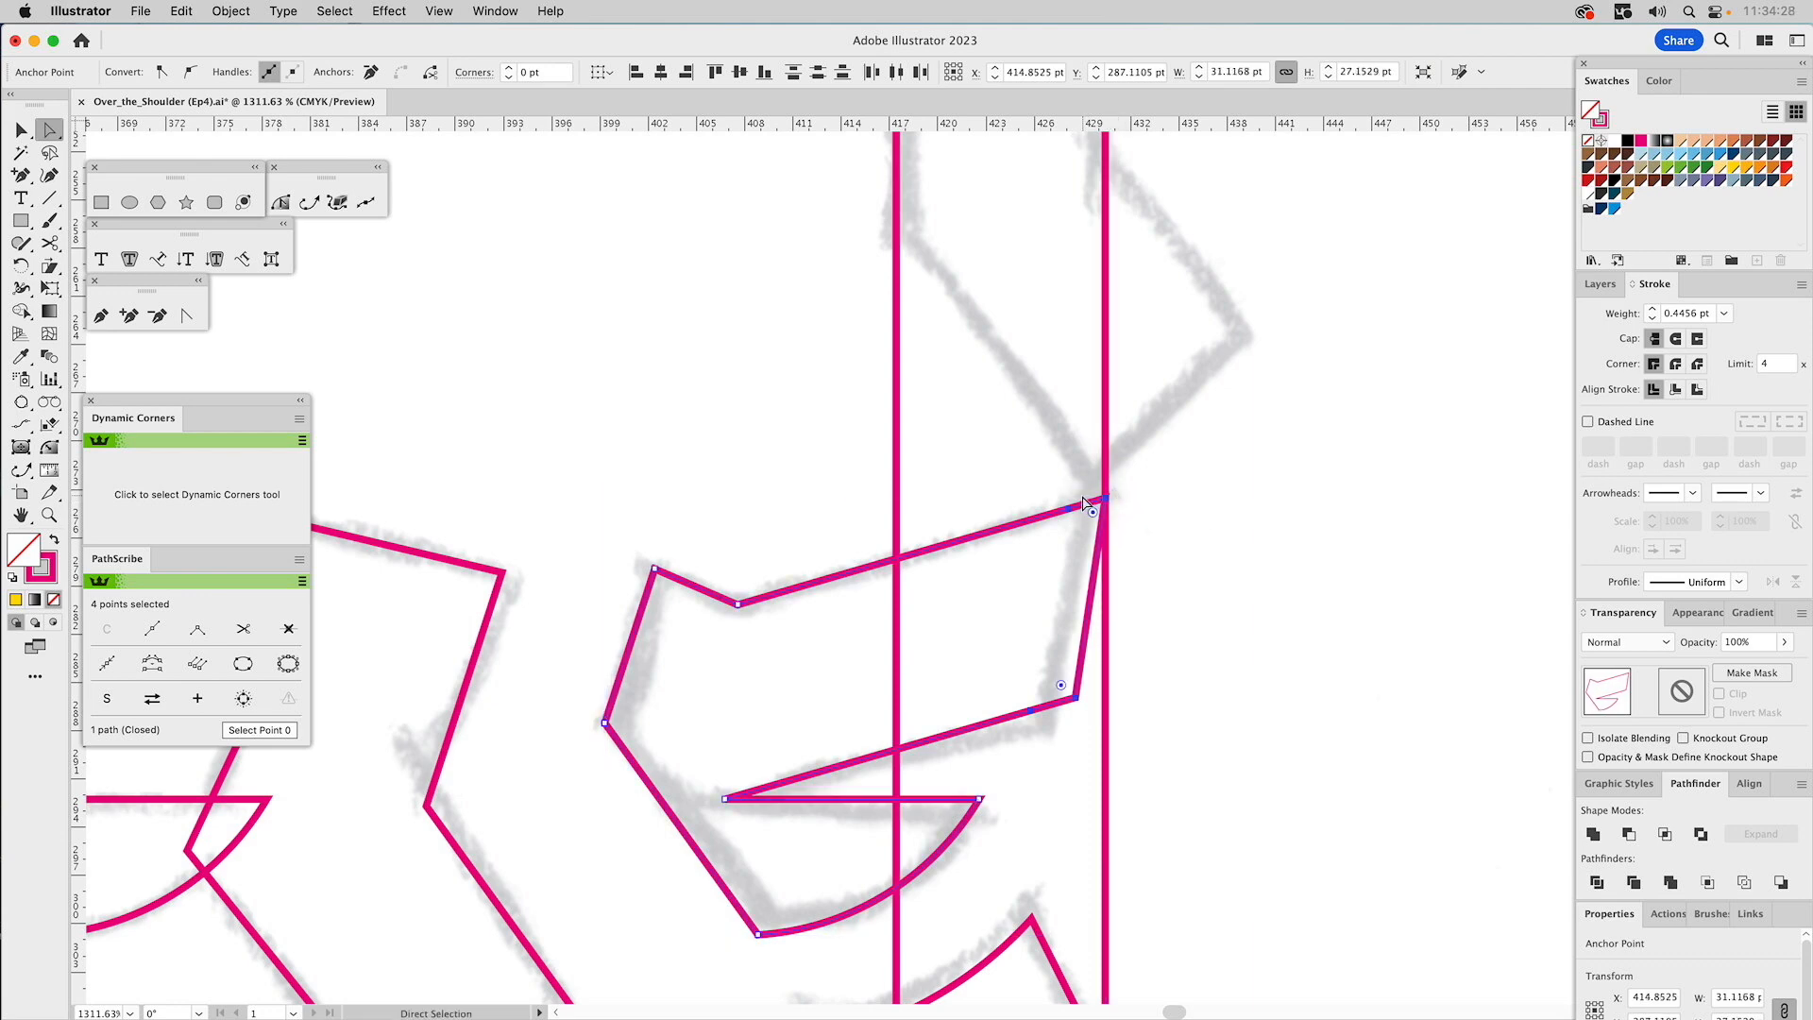
left_click(1075, 699)
left_click_drag(1040, 677, 1001, 735)
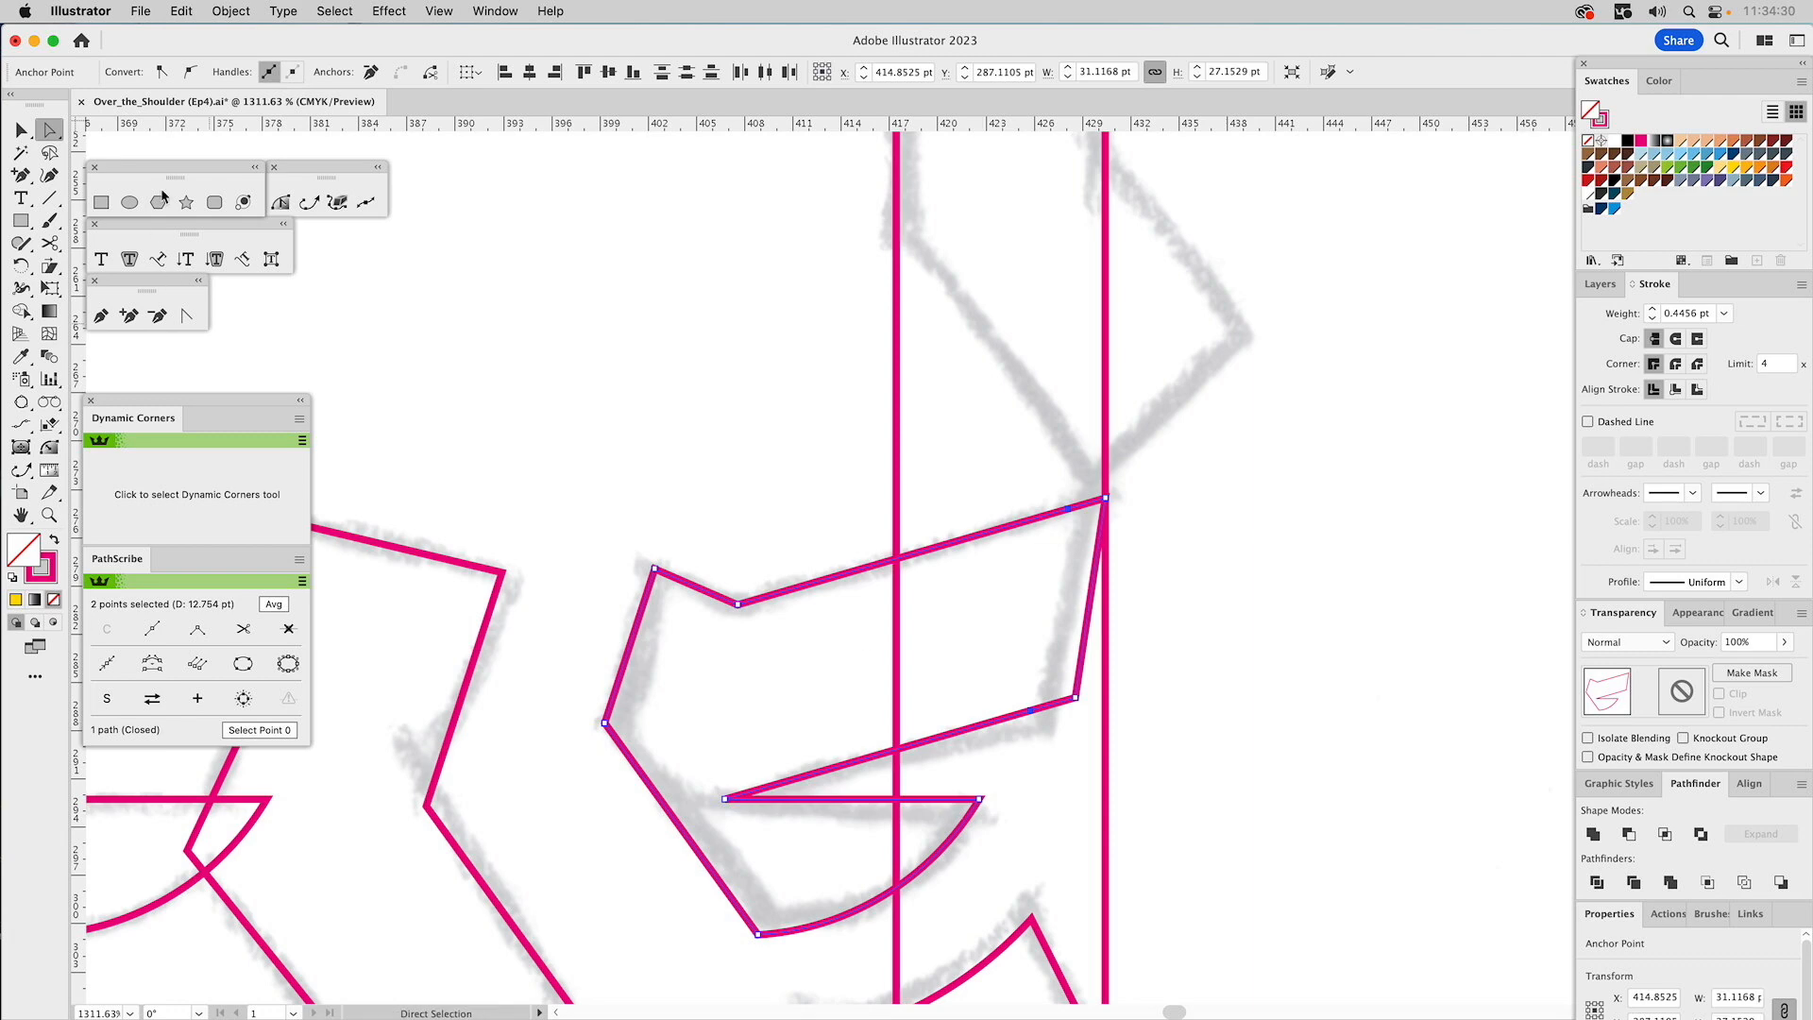
left_click(1184, 517)
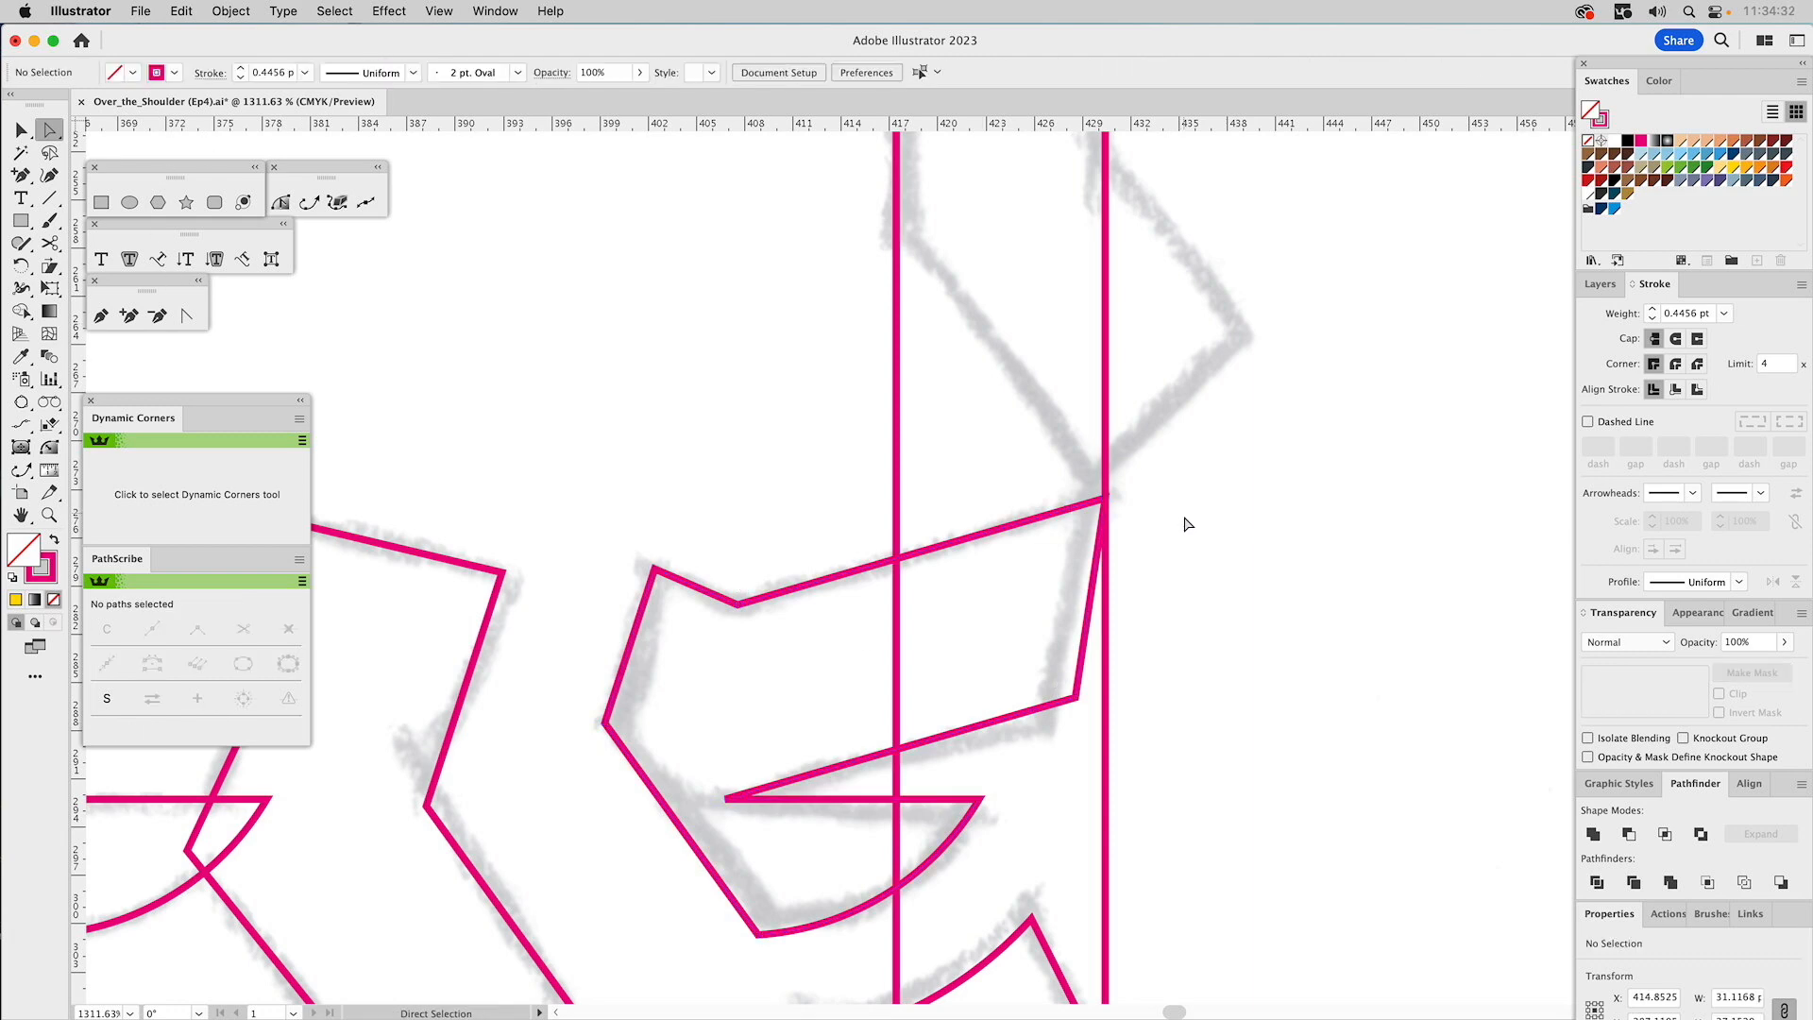
Move the inner dome, outer dome and blue hair outline in place onto the Build layer, and hide the Temp layer.
left_click(52, 511)
left_click(1073, 571, "alt")
left_click(903, 494, "alt")
left_click(902, 494, "alt")
left_click(902, 494, "alt")
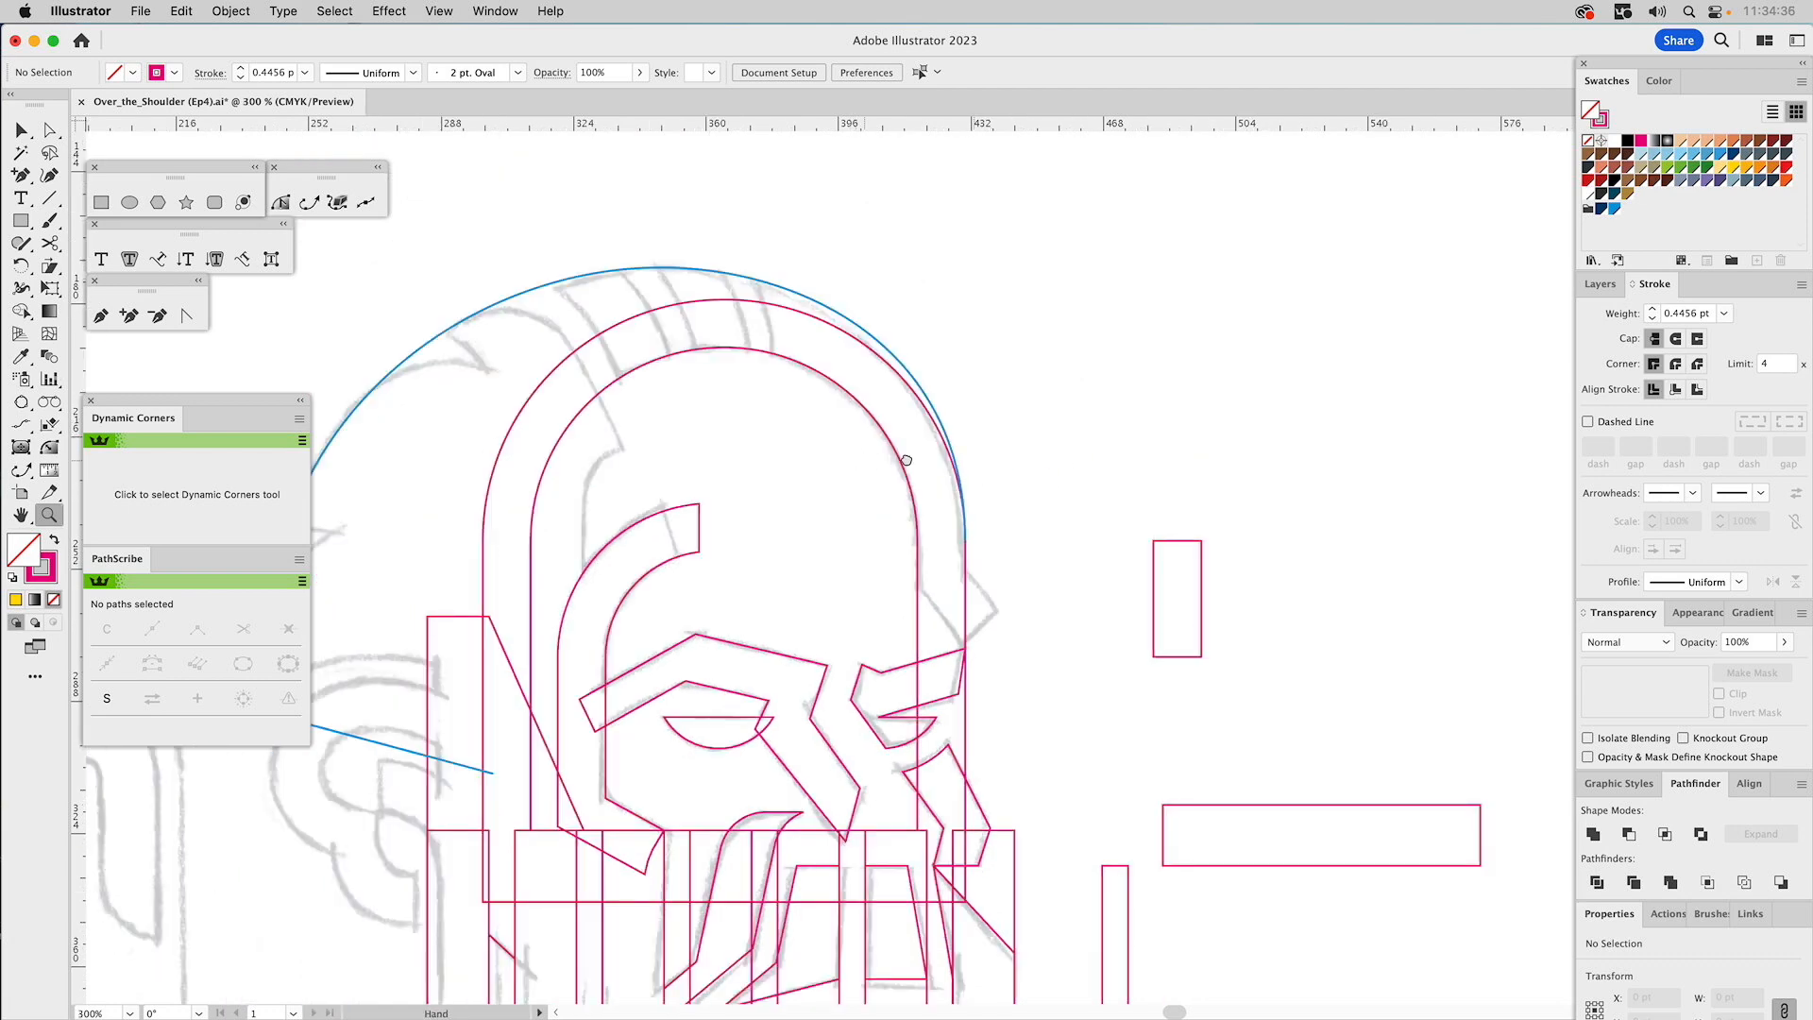
left_click_drag(874, 457, 1174, 291)
left_click_drag(1252, 442, 1142, 300)
left_click_drag(903, 338, 915, 660)
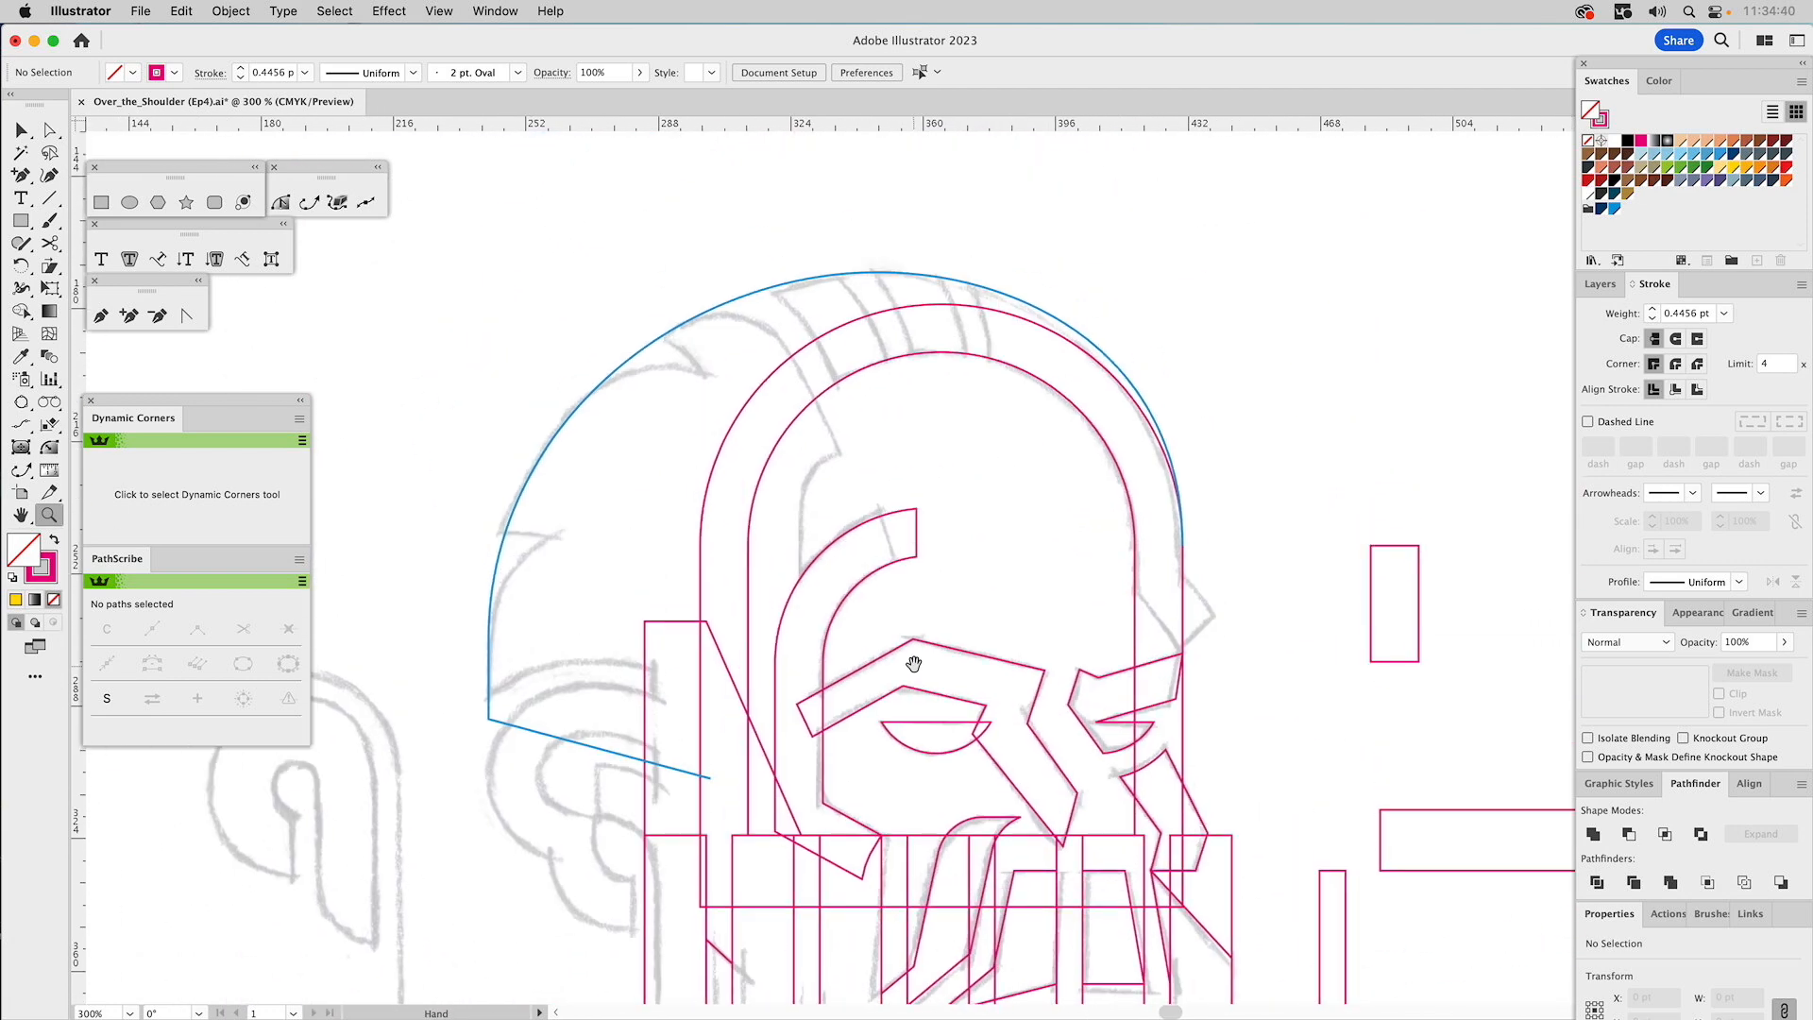
key("v")
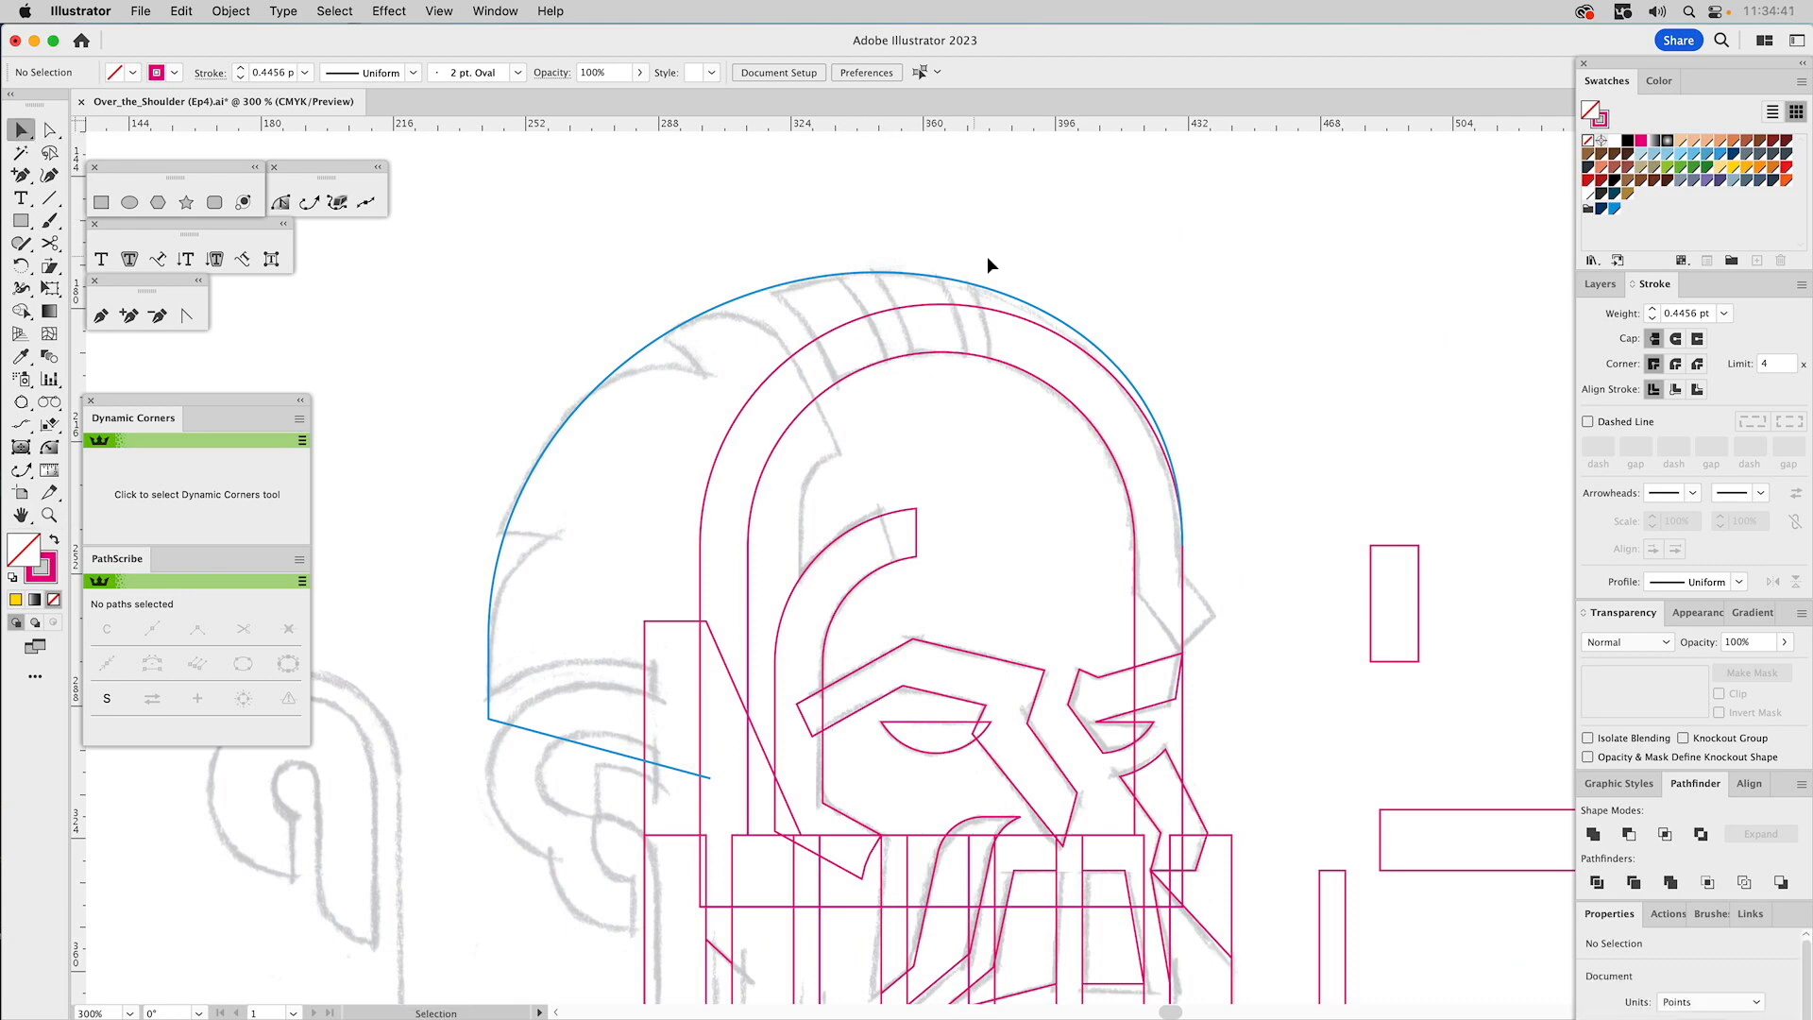
left_click(907, 387)
key("Delete")
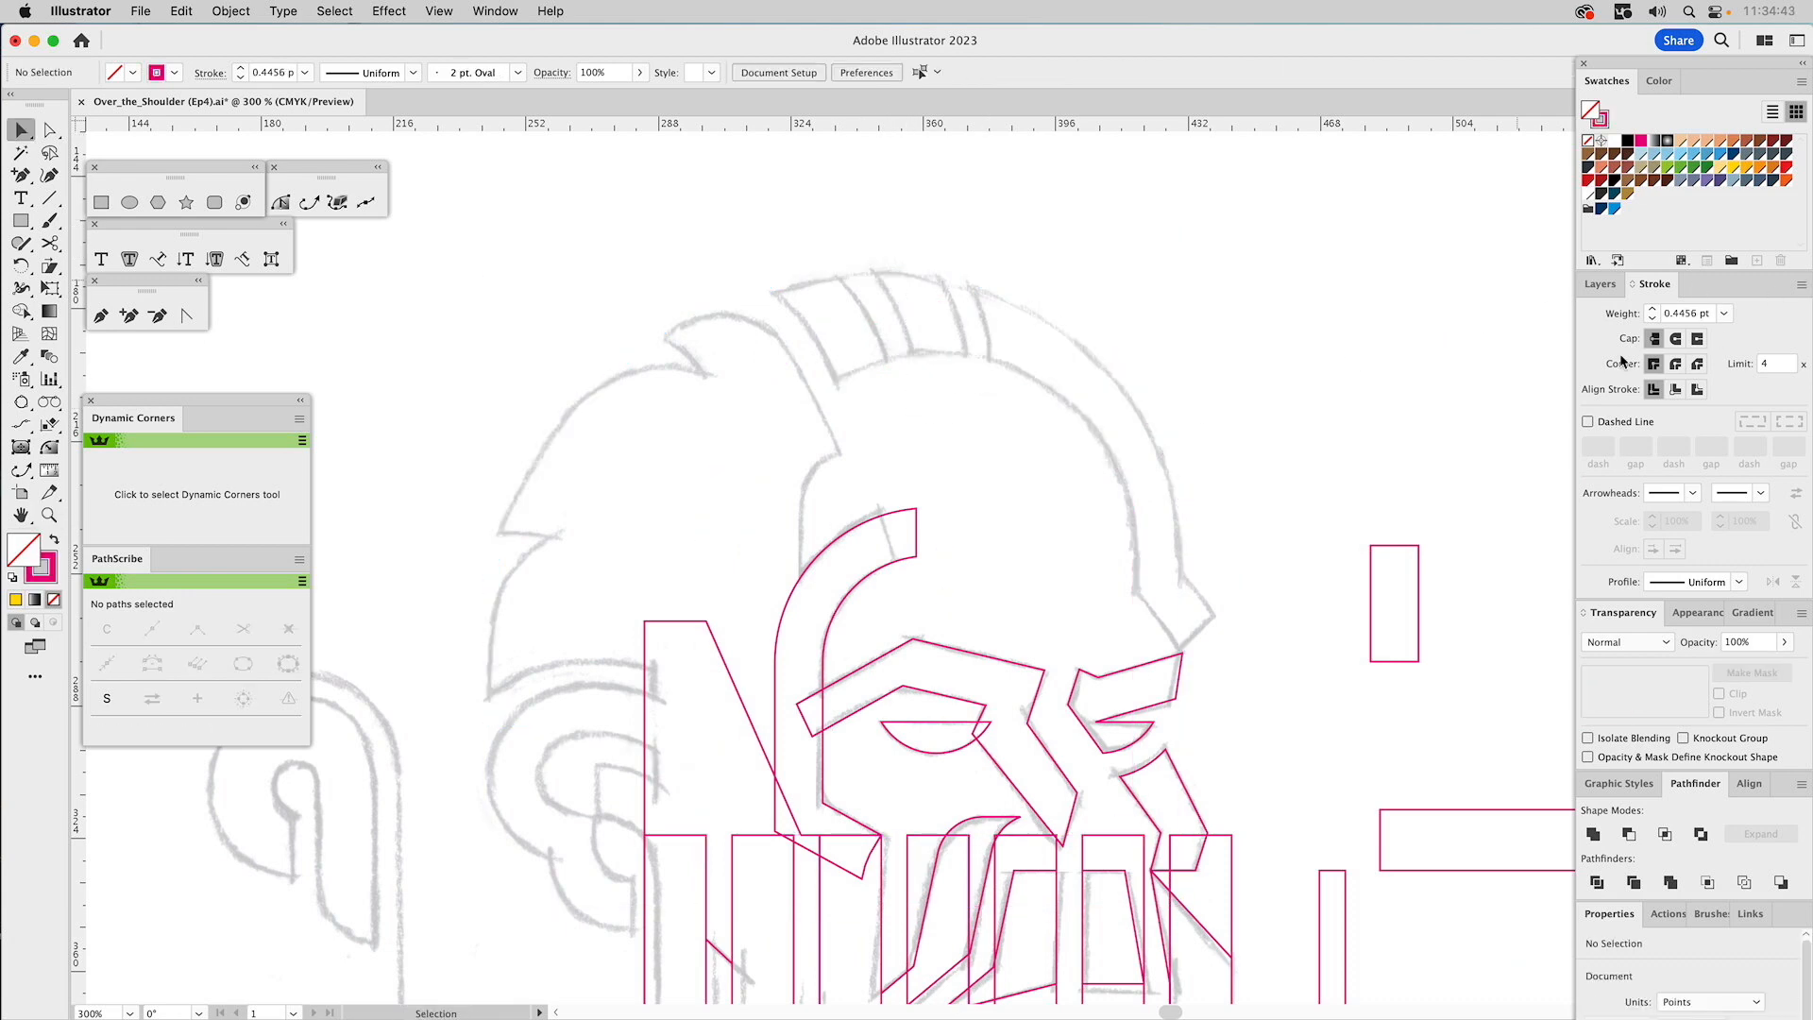
left_click(1599, 283)
left_click(1592, 490)
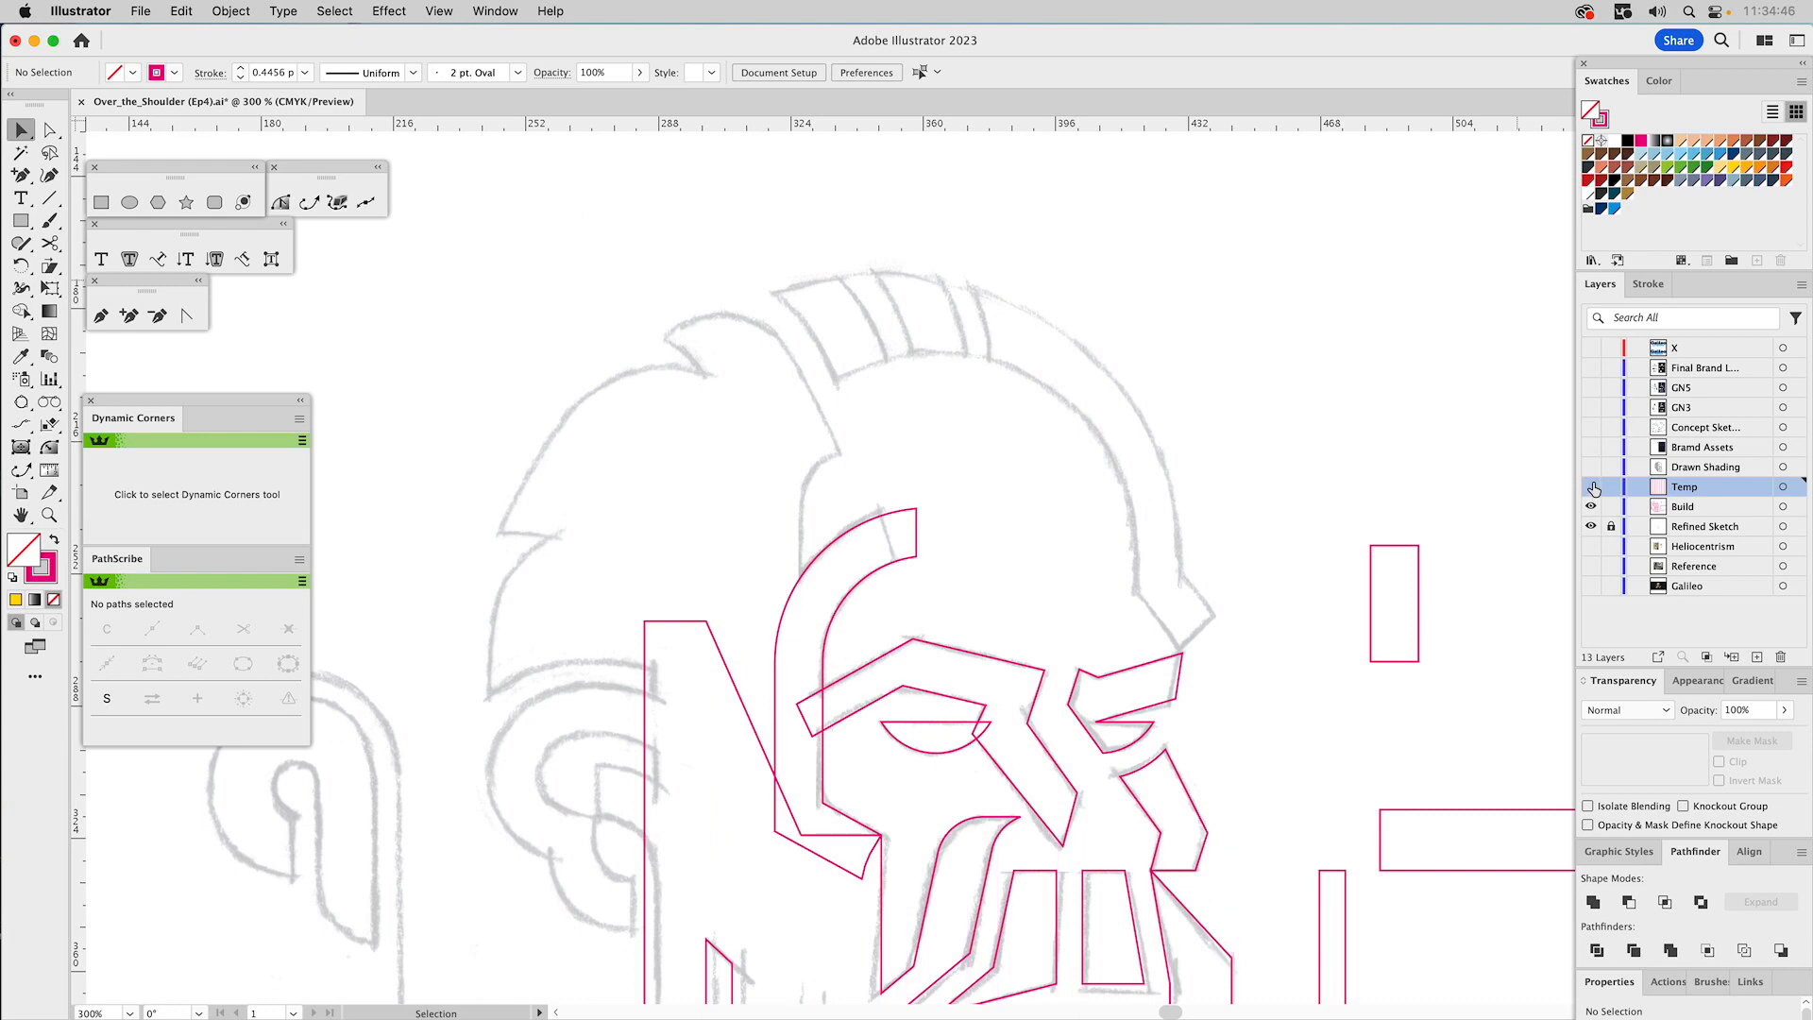
left_click(1686, 505)
left_click(1678, 508, "alt")
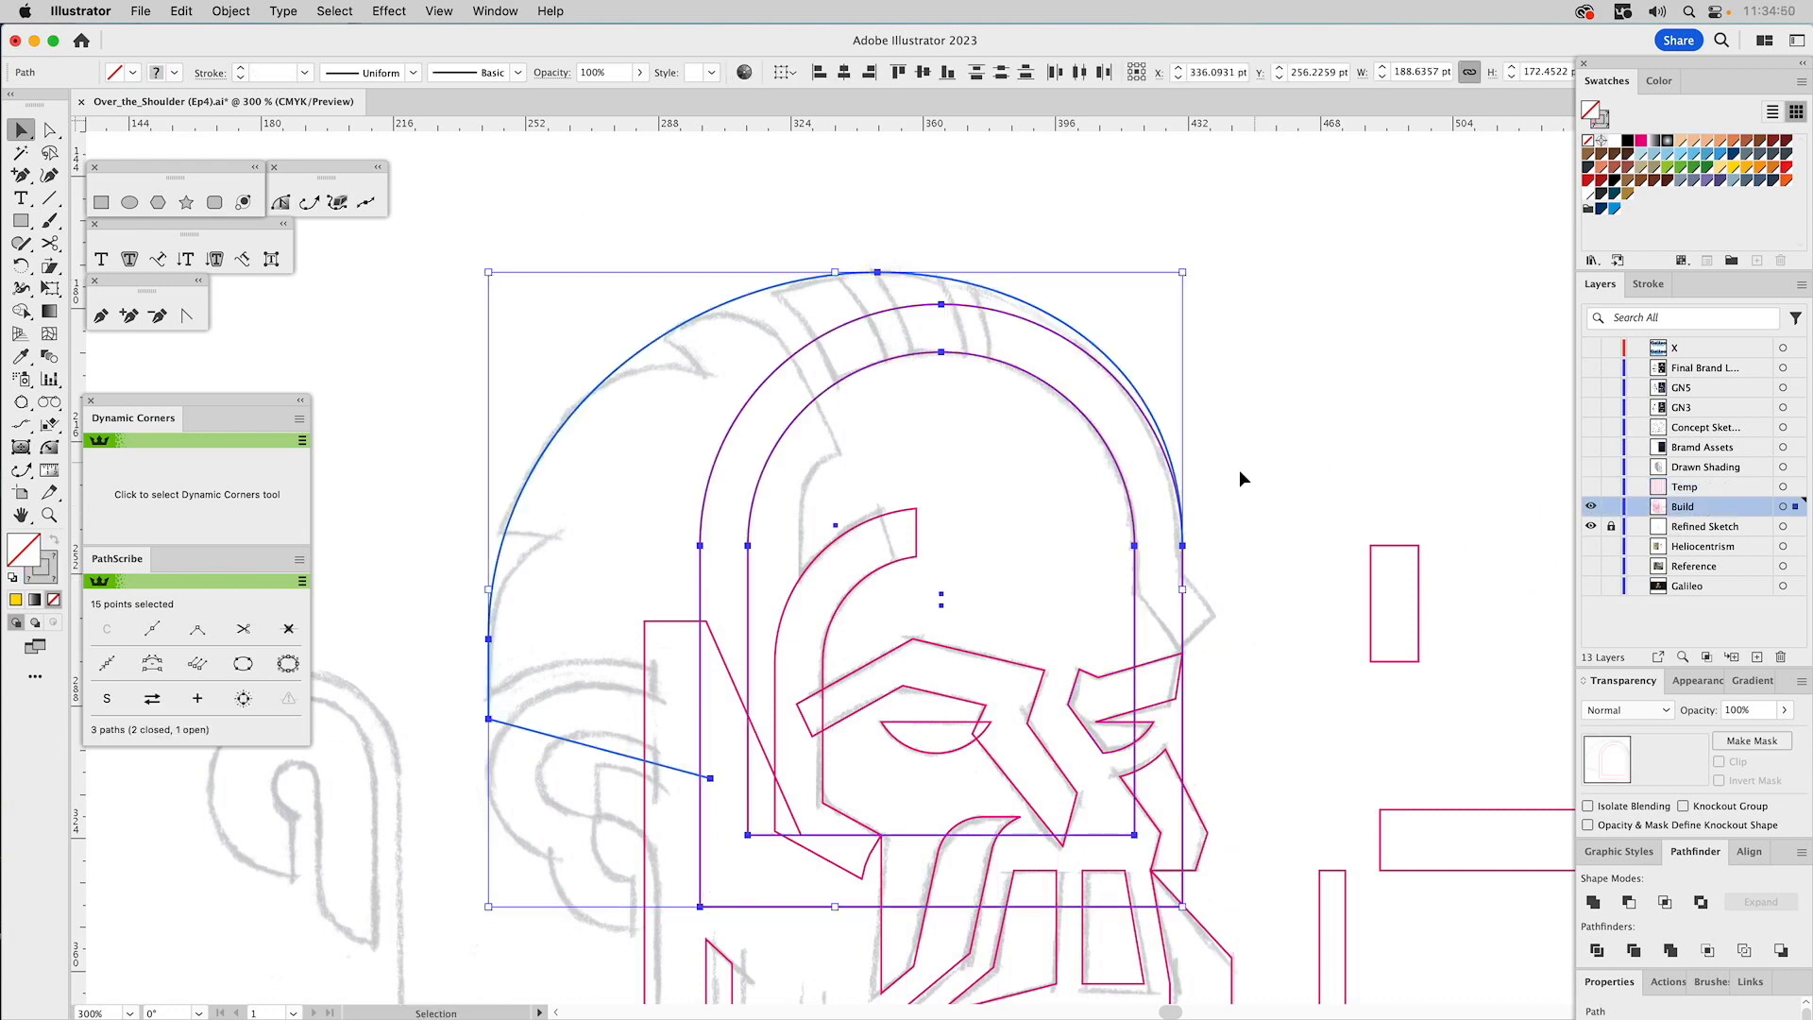
left_click(1239, 468)
Lower the inner dome's bottom edge past the outer dome's, making the inner dome about 170.5 pt high.
scroll(1238, 397, "down", 3)
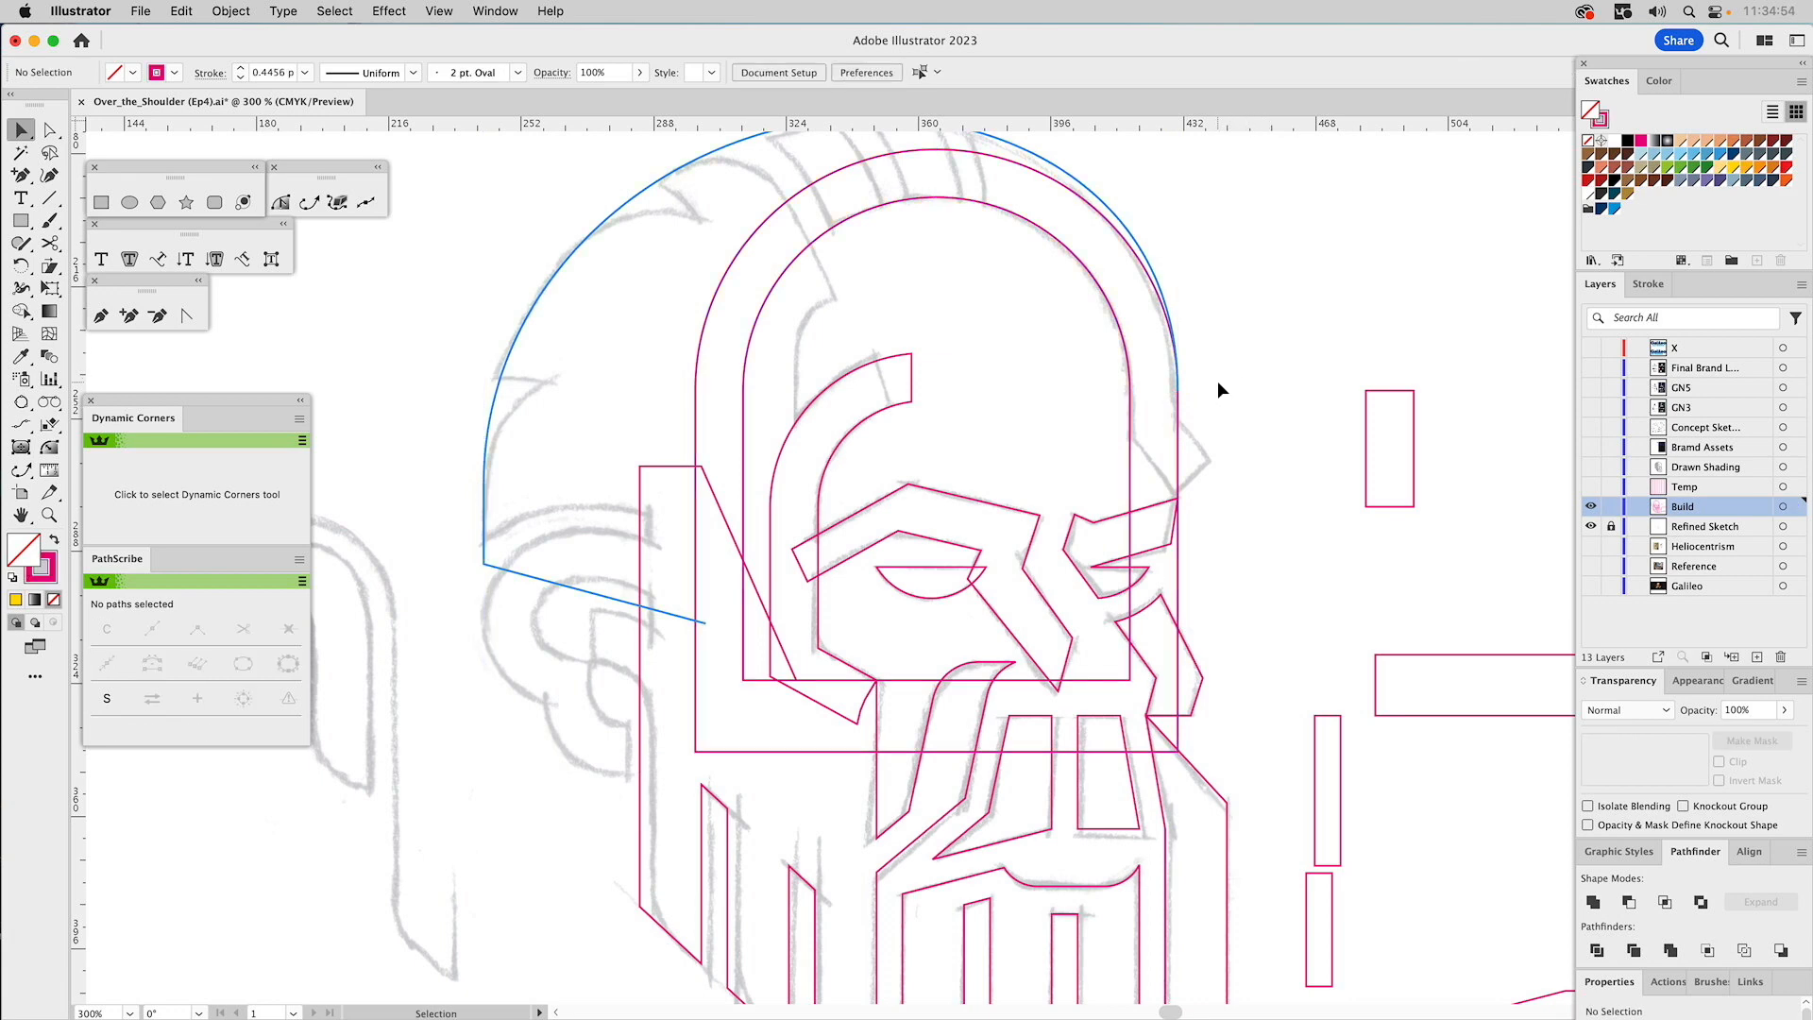
key("a")
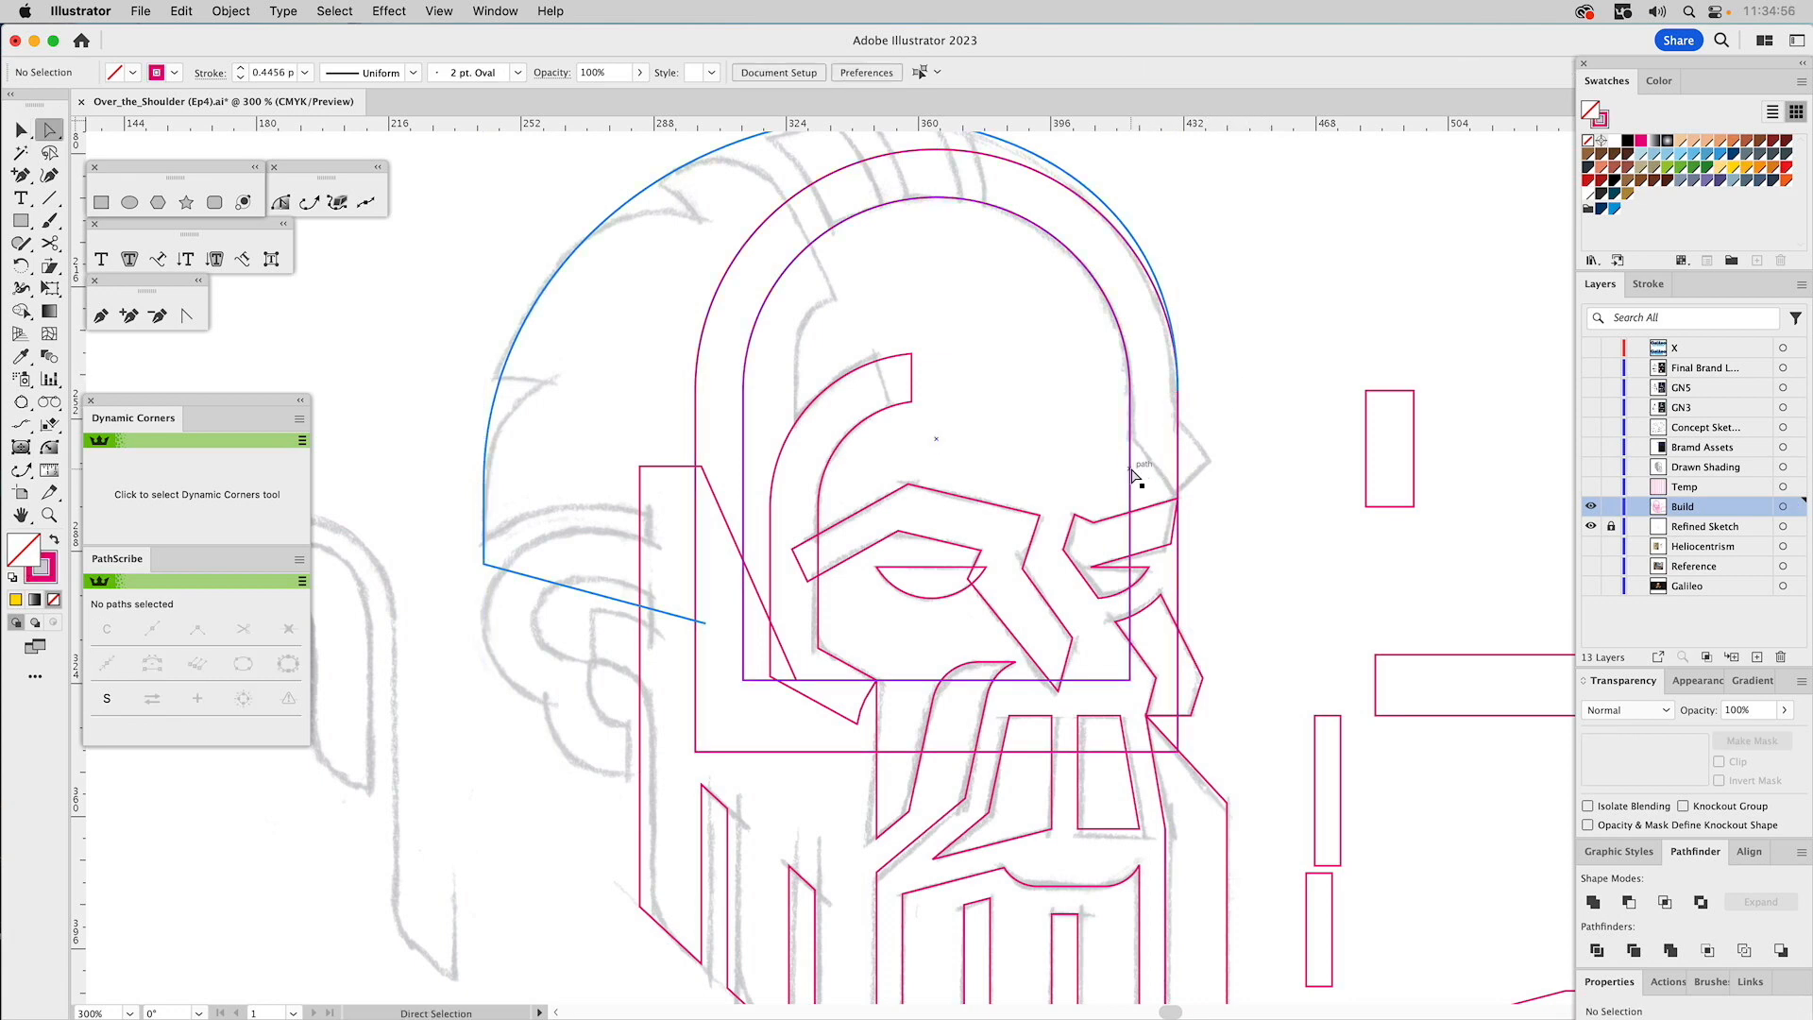
left_click(1130, 477)
left_click(1130, 679)
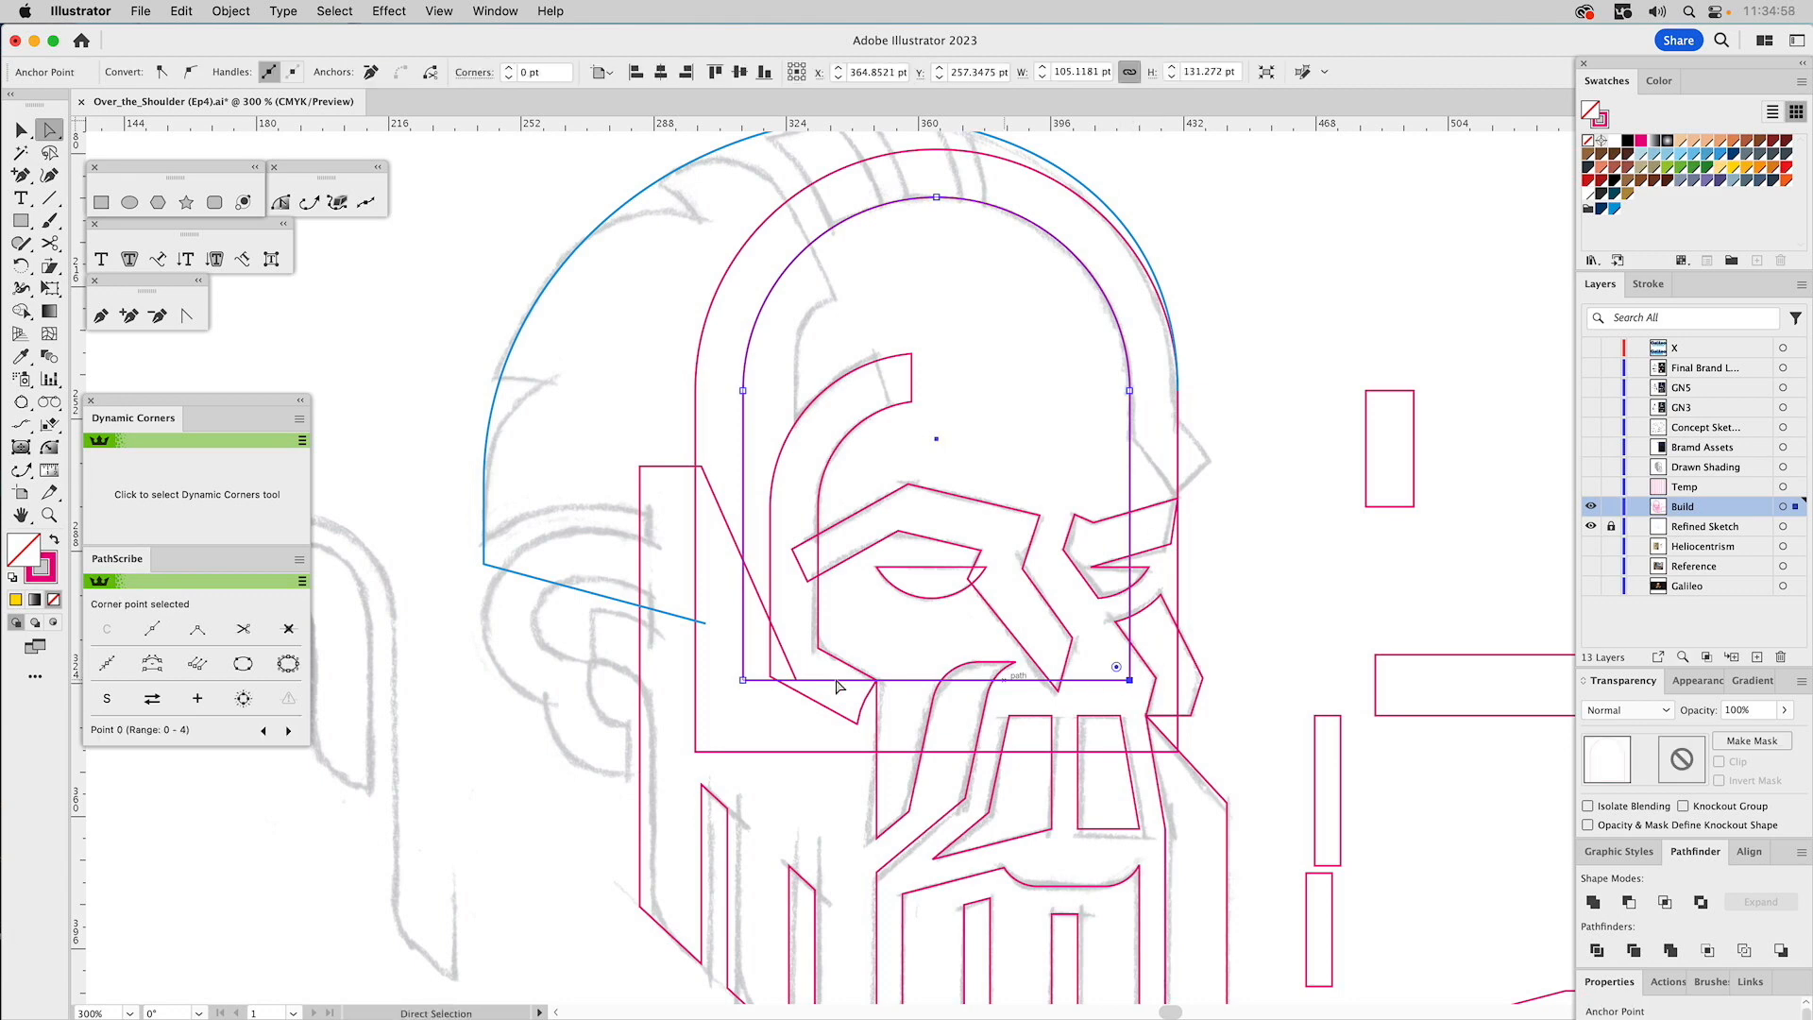
left_click(743, 679, "shift")
left_click_drag(743, 679, 751, 823)
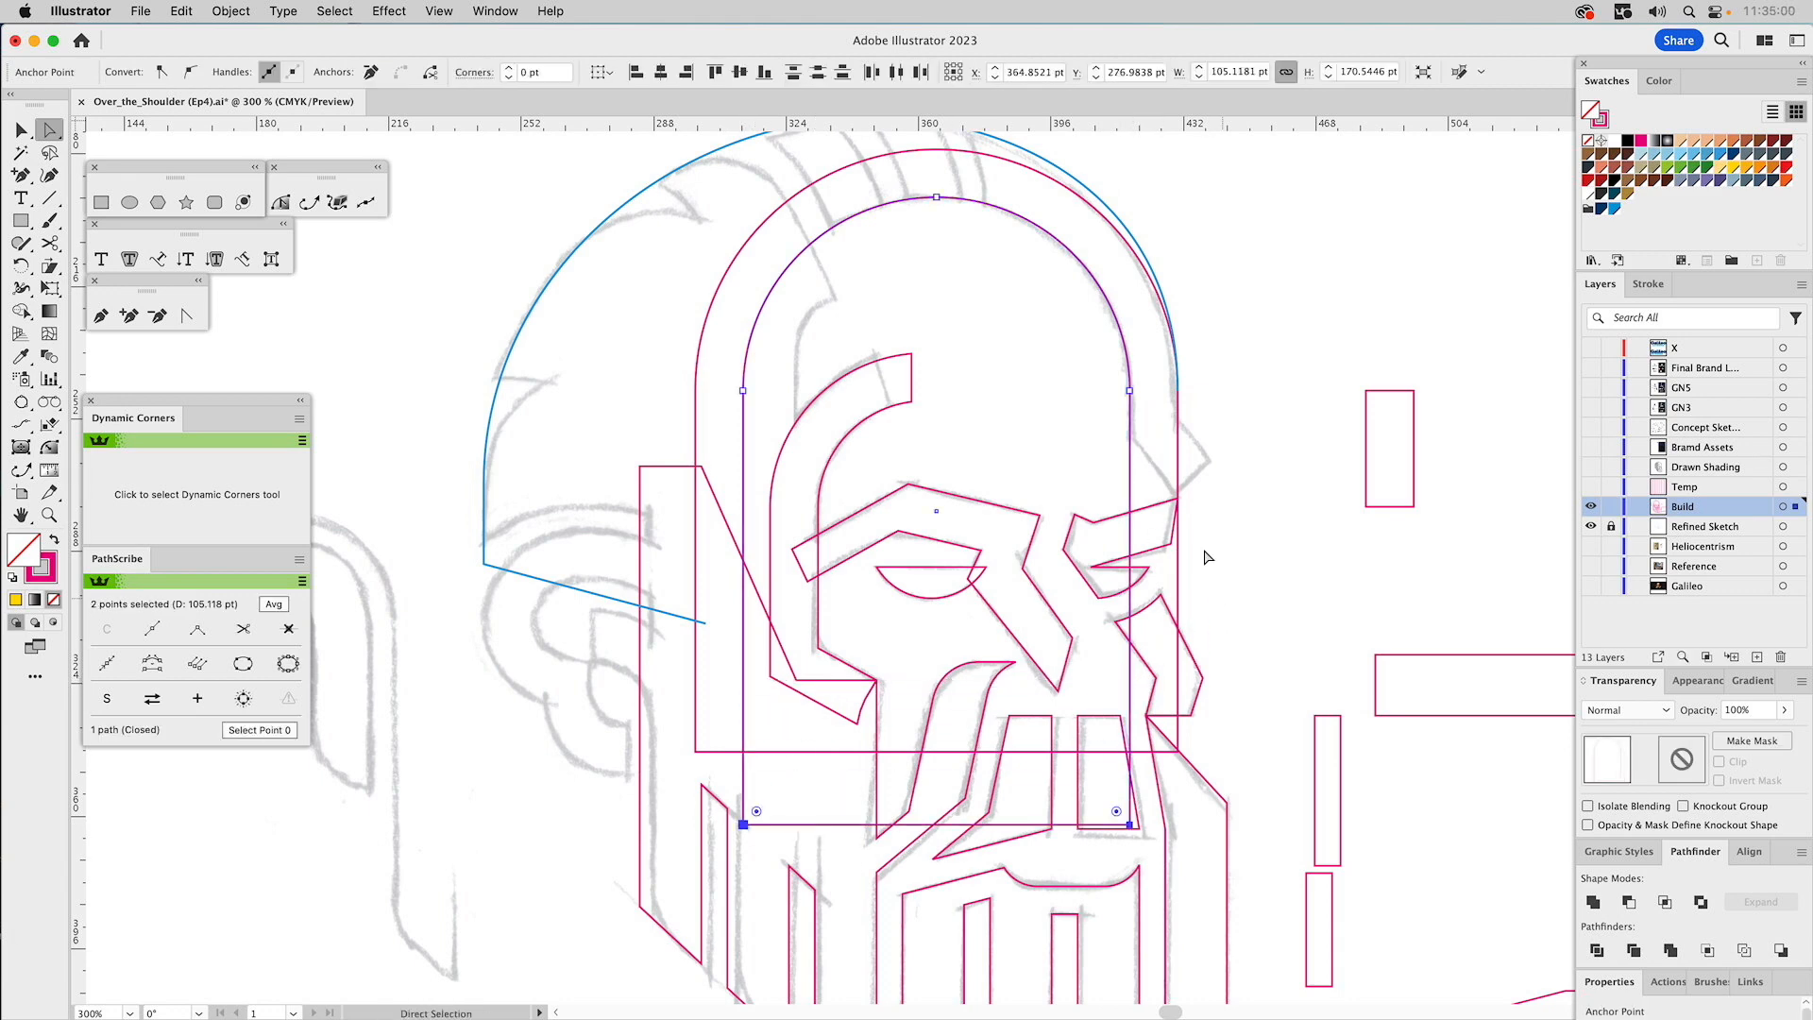
Subtract the inner dome from the outer dome with Minus Front to form an open-bottomed band.
key("v")
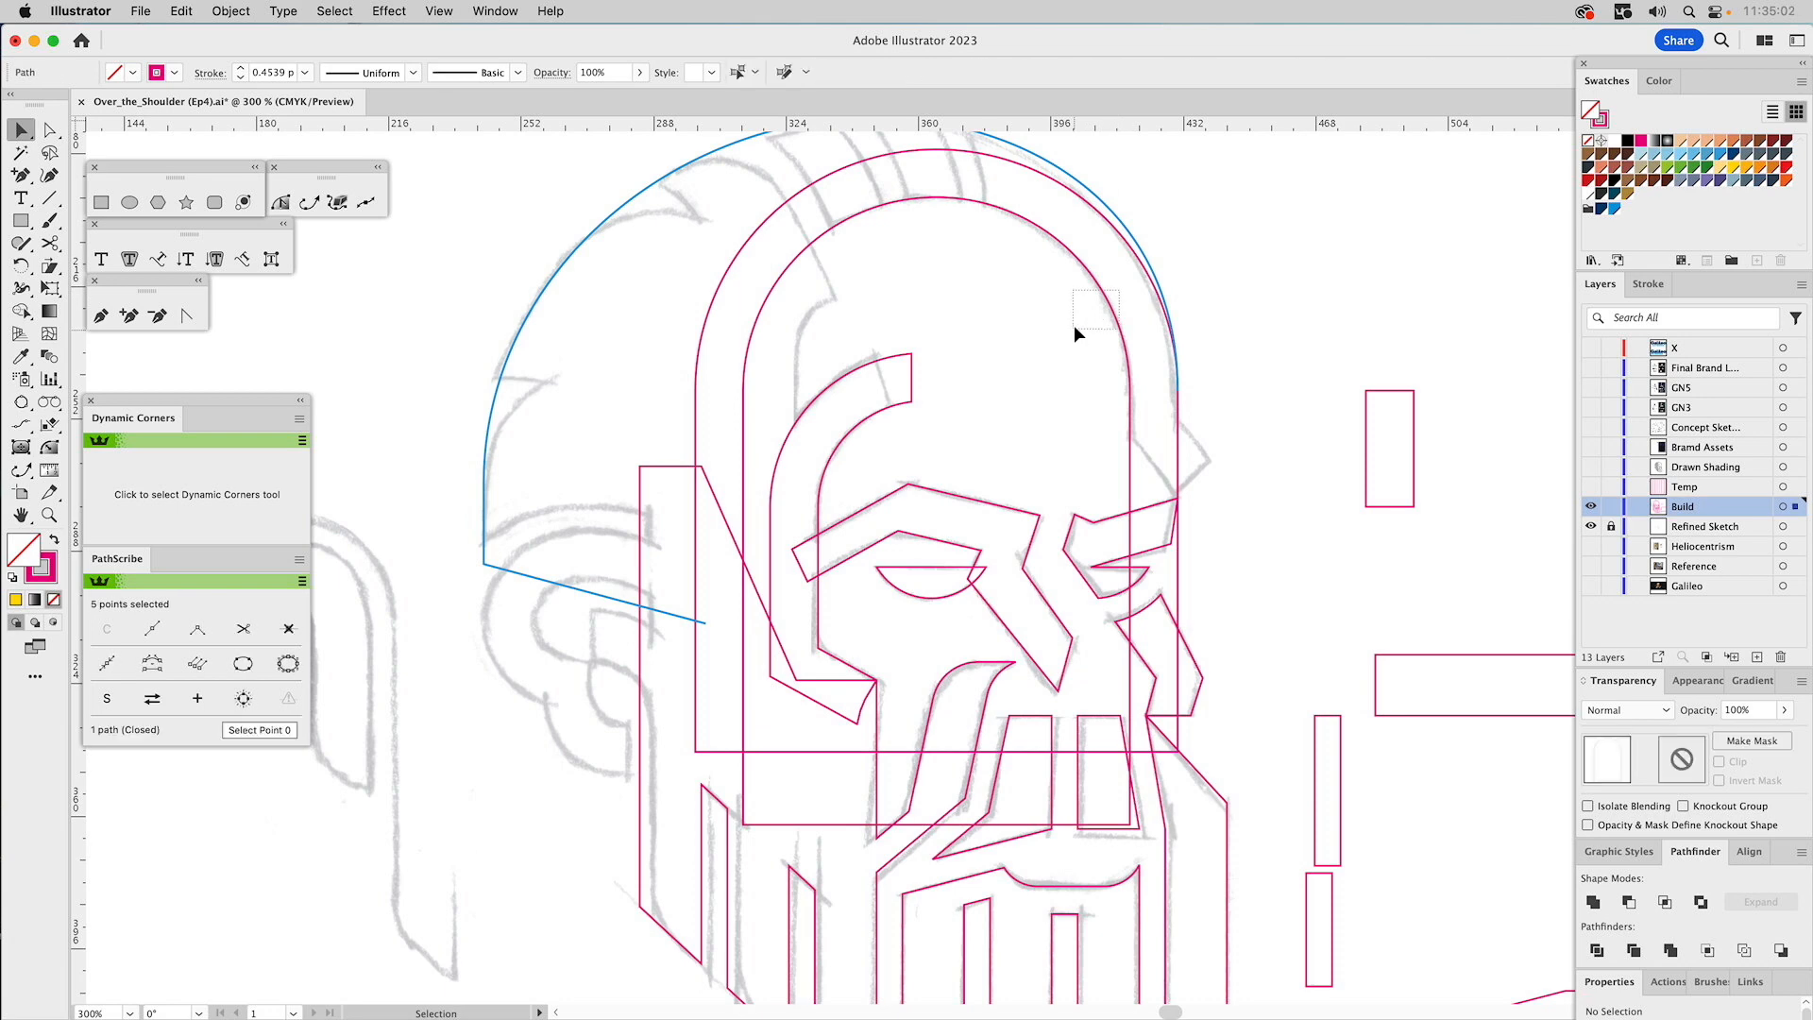
left_click(1178, 559, "shift")
left_click(1628, 901)
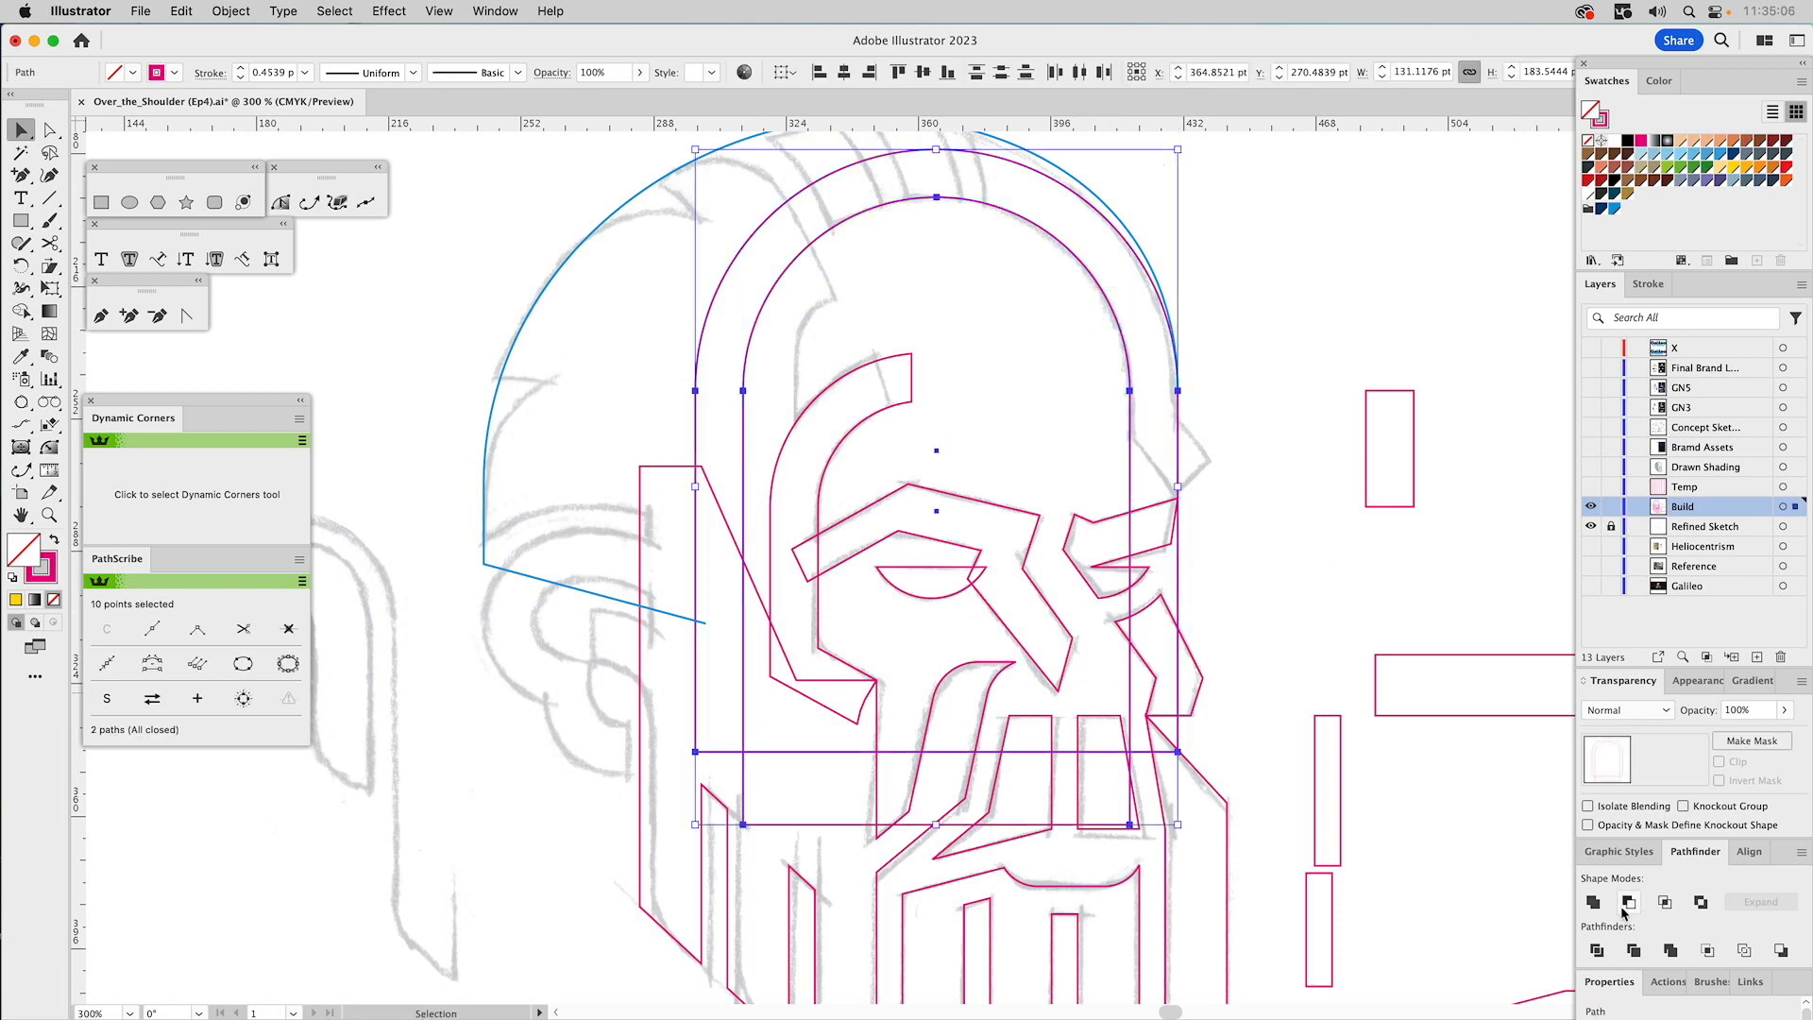
left_click(1323, 317)
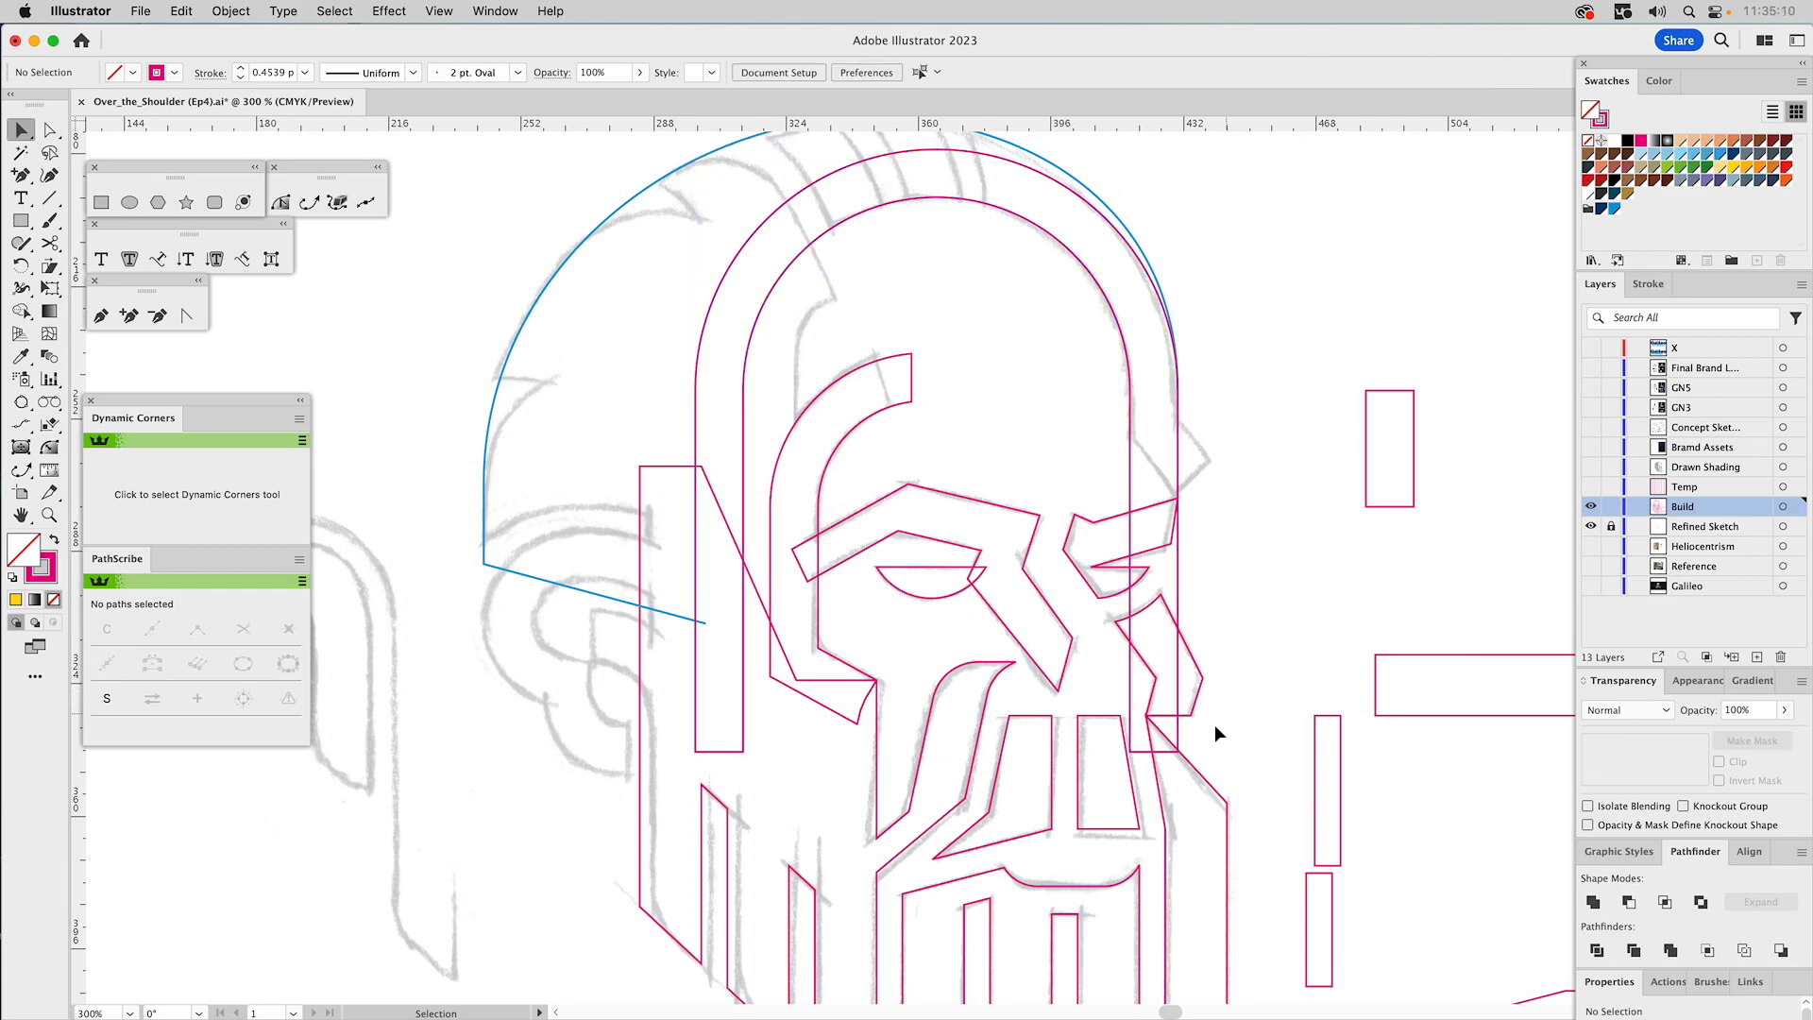
Shorten the band's front leg by raising its bottom edge to just above the sketched brow ridge.
key("a")
left_click(1178, 738)
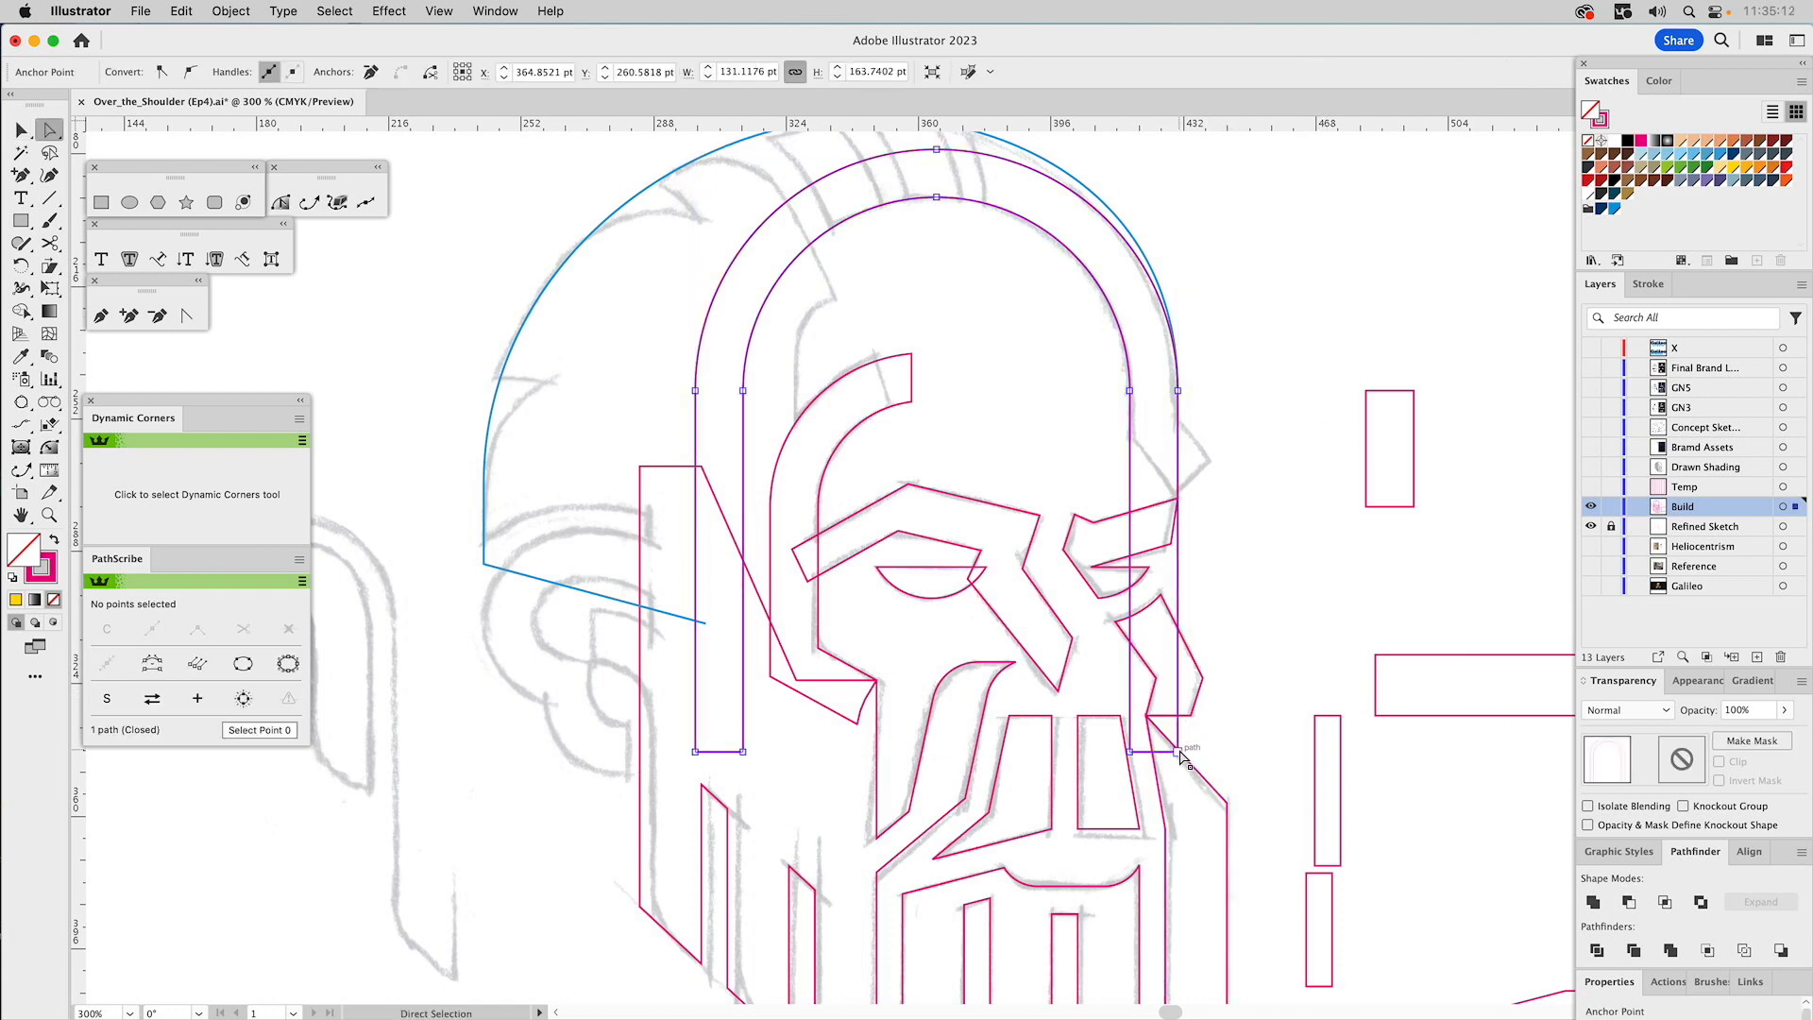
left_click(1178, 751)
left_click(1131, 753)
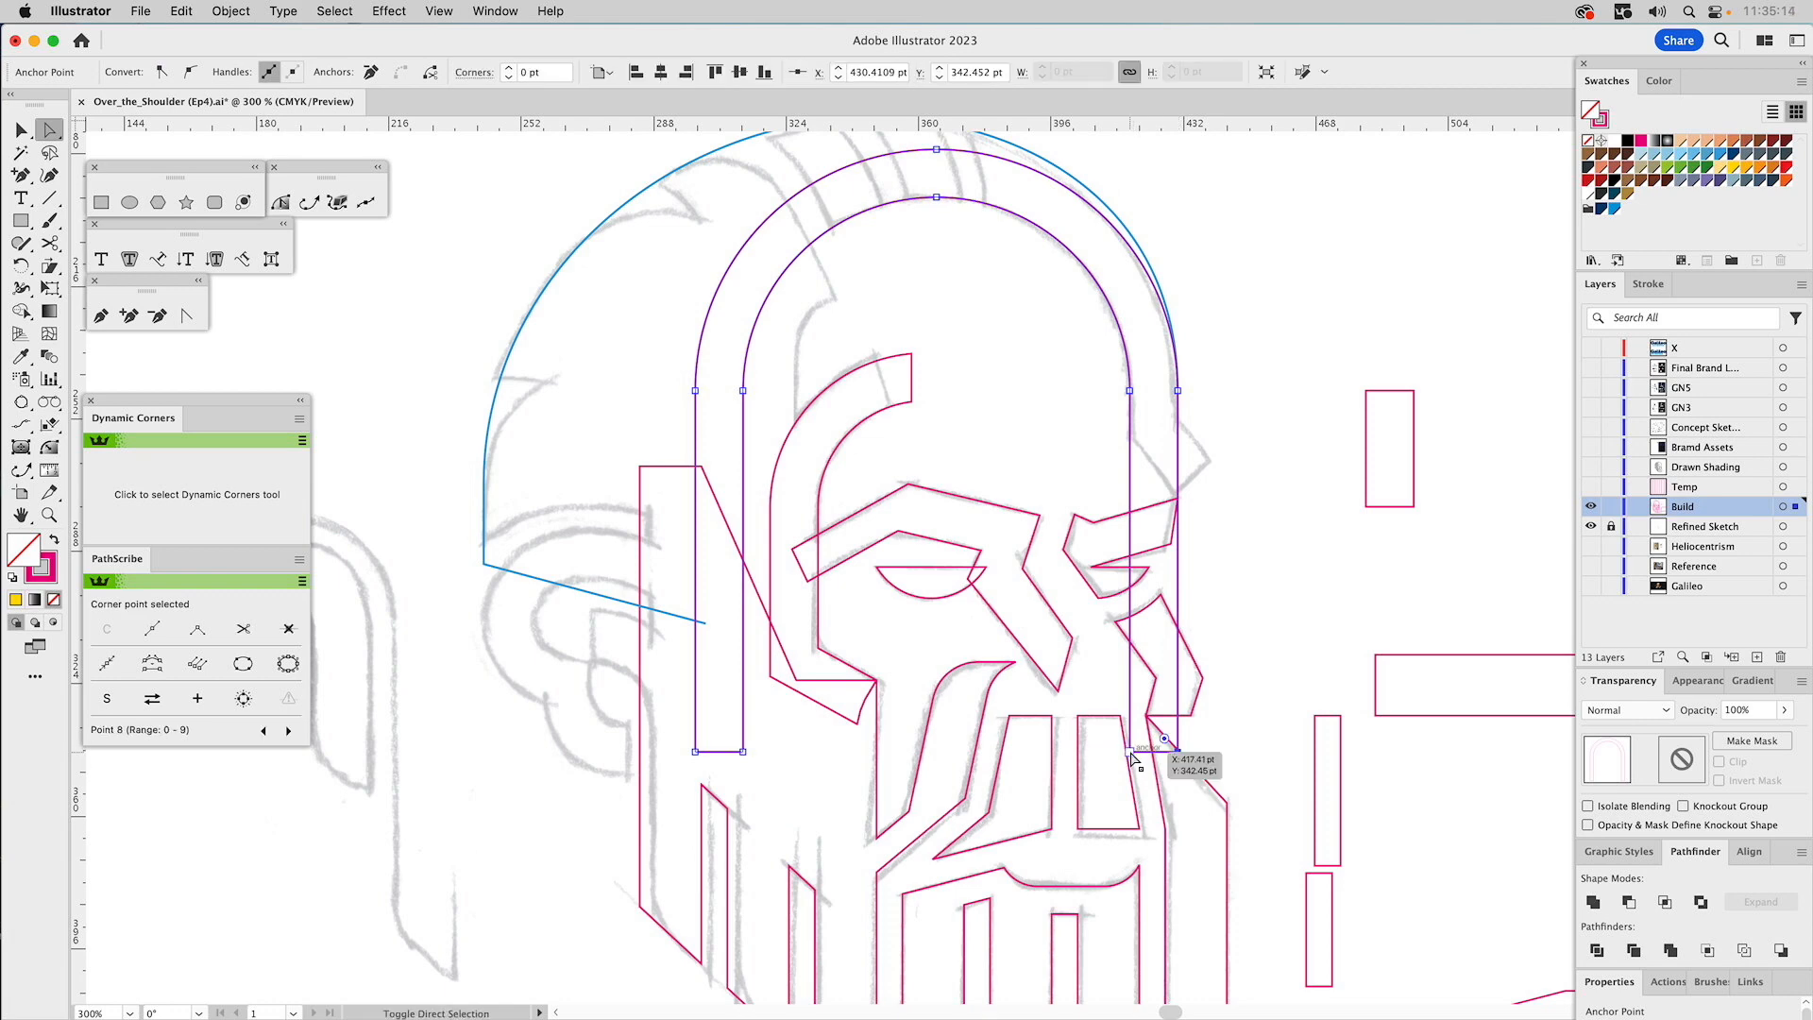
left_click_drag(1131, 753, 1137, 437)
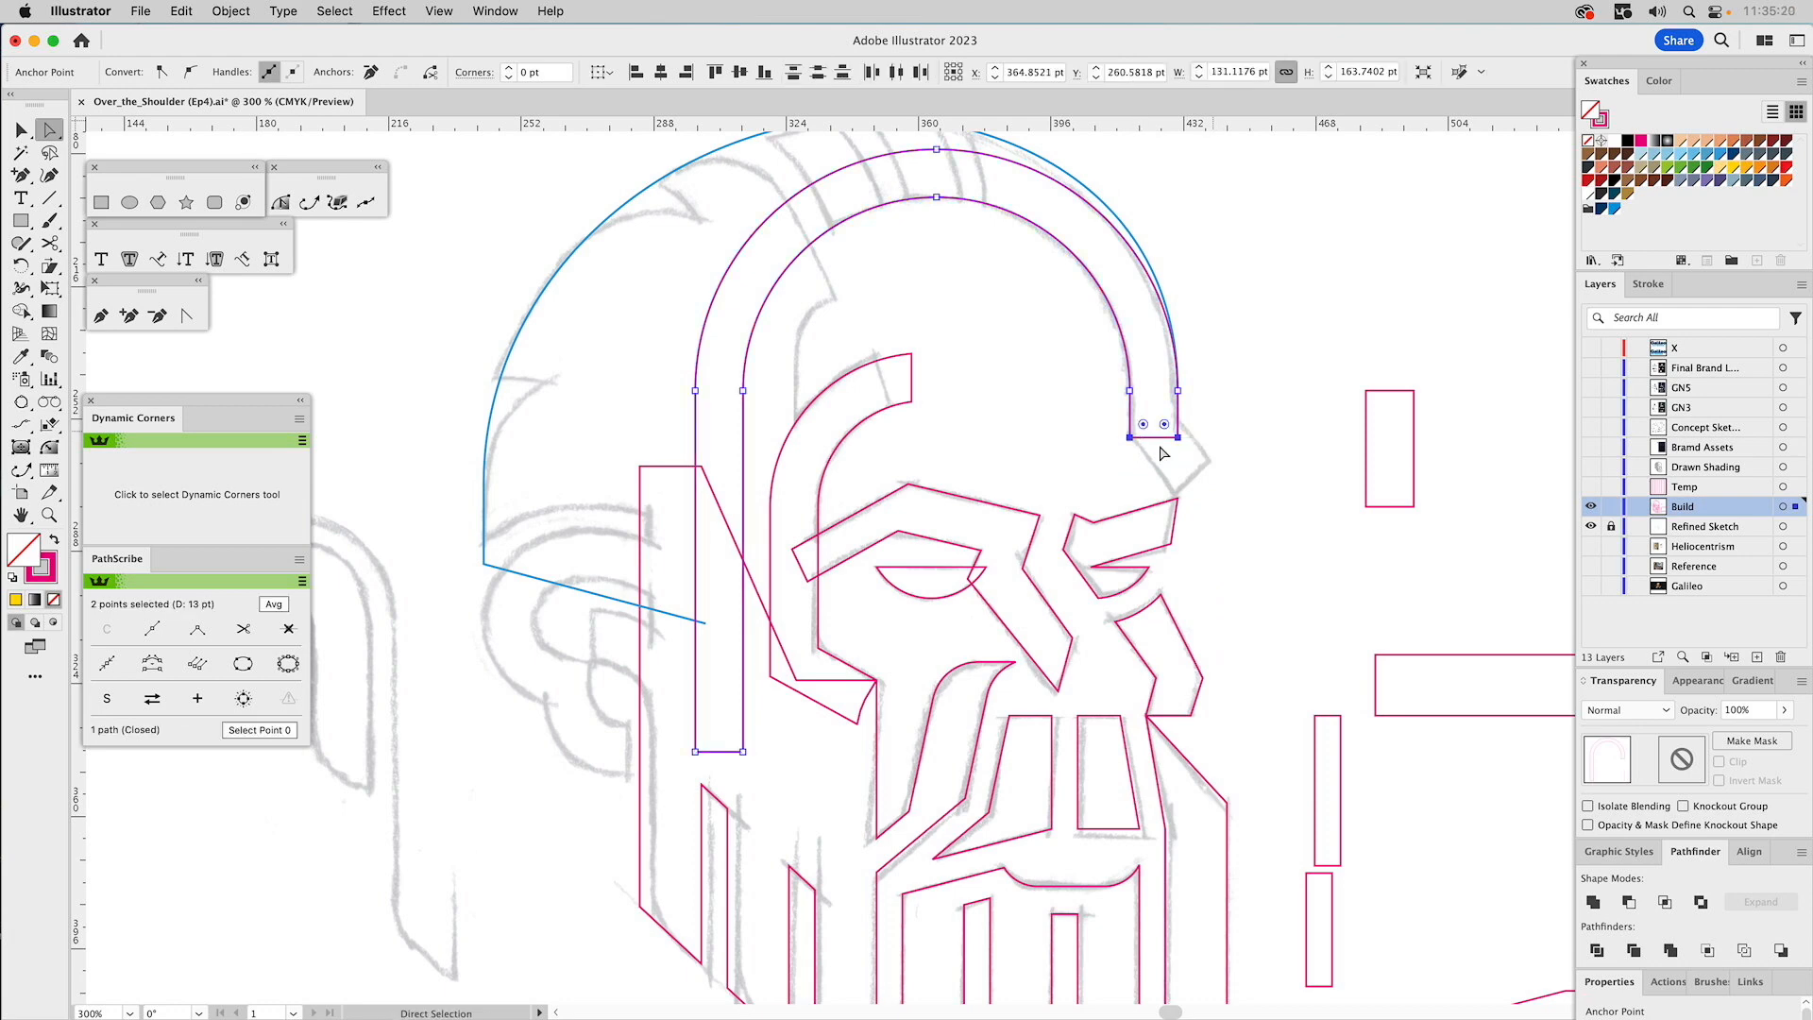
left_click(1238, 412)
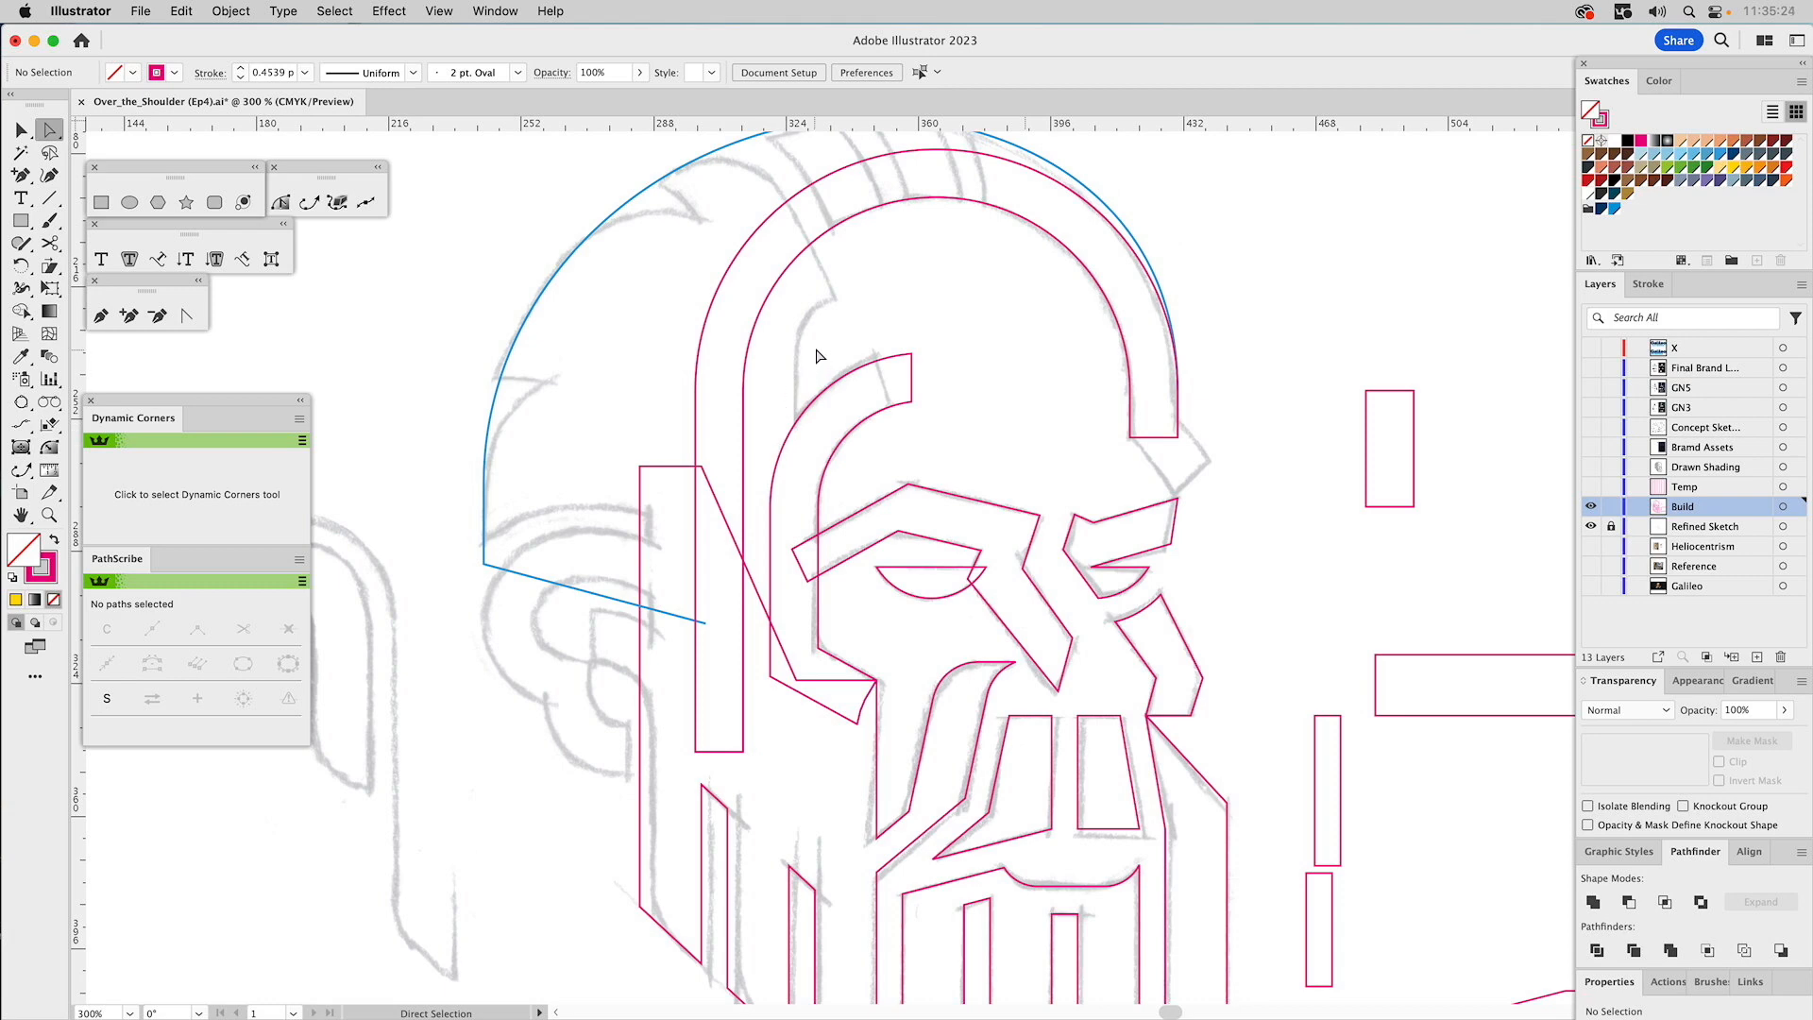
Extend the blue hair outline with the Pen tool from its lower open end to the sideburn, then straight up to the temple corner.
left_click(706, 625)
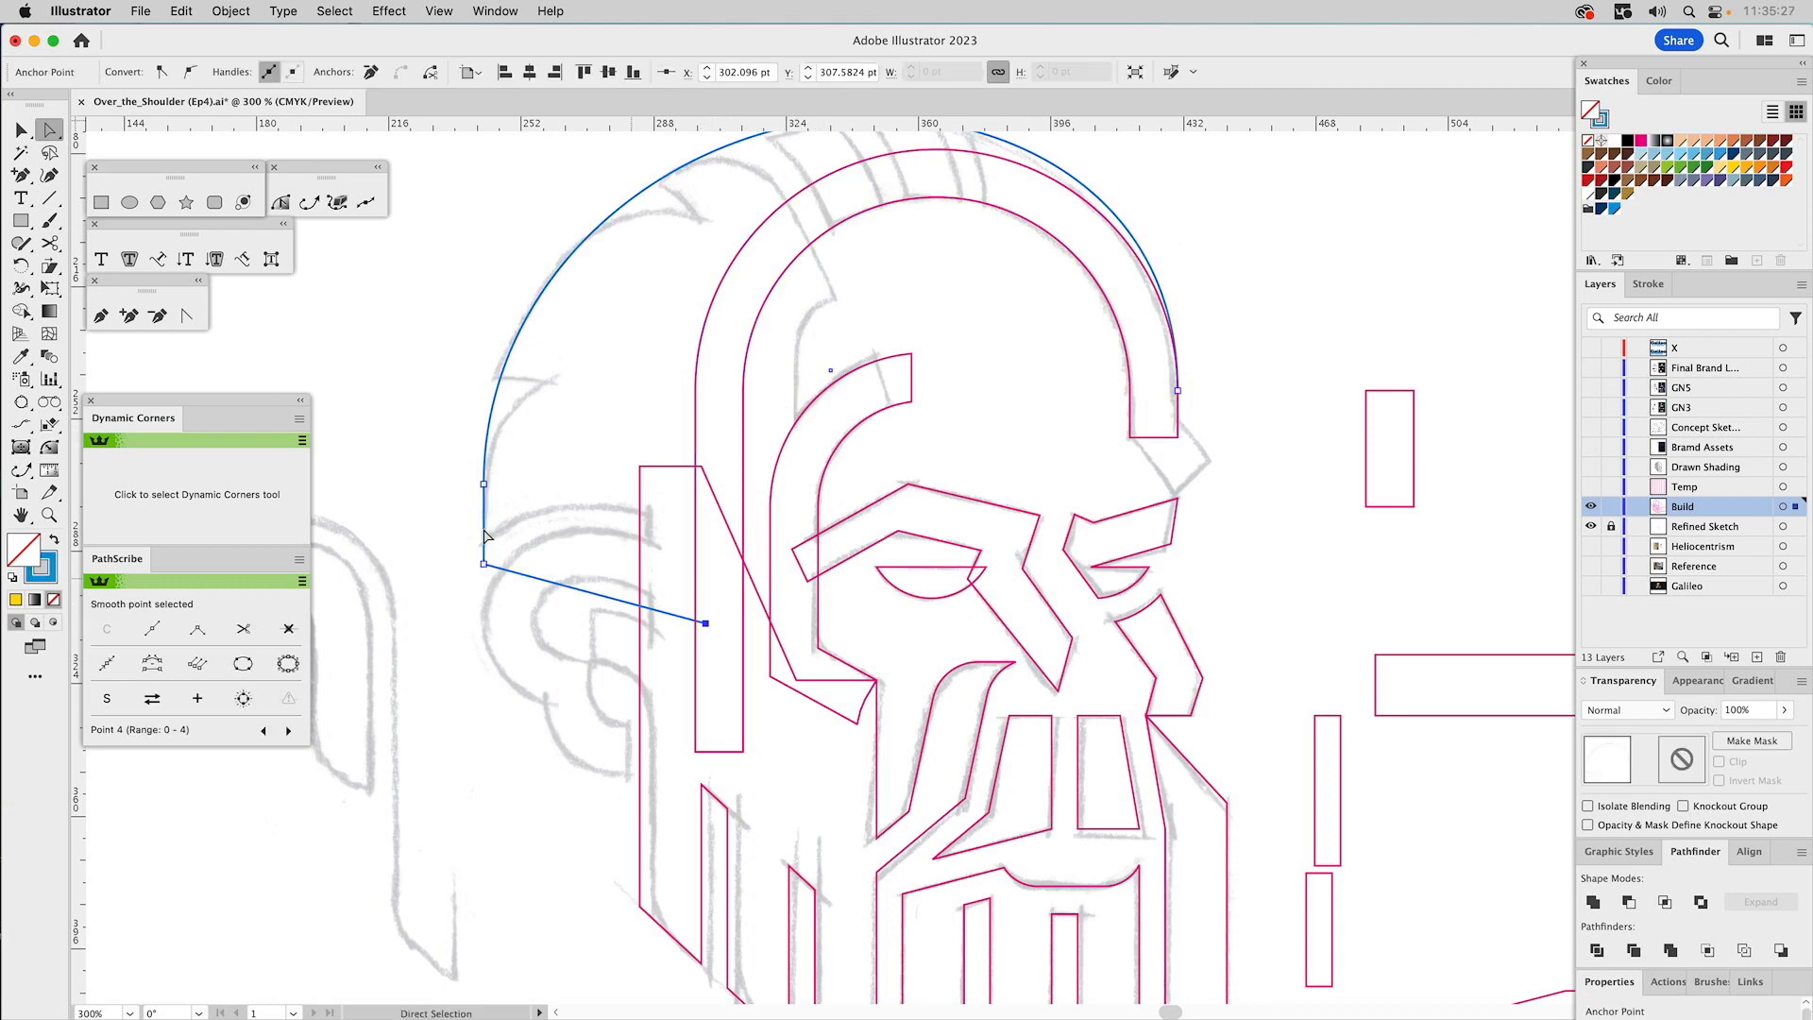
left_click(101, 316)
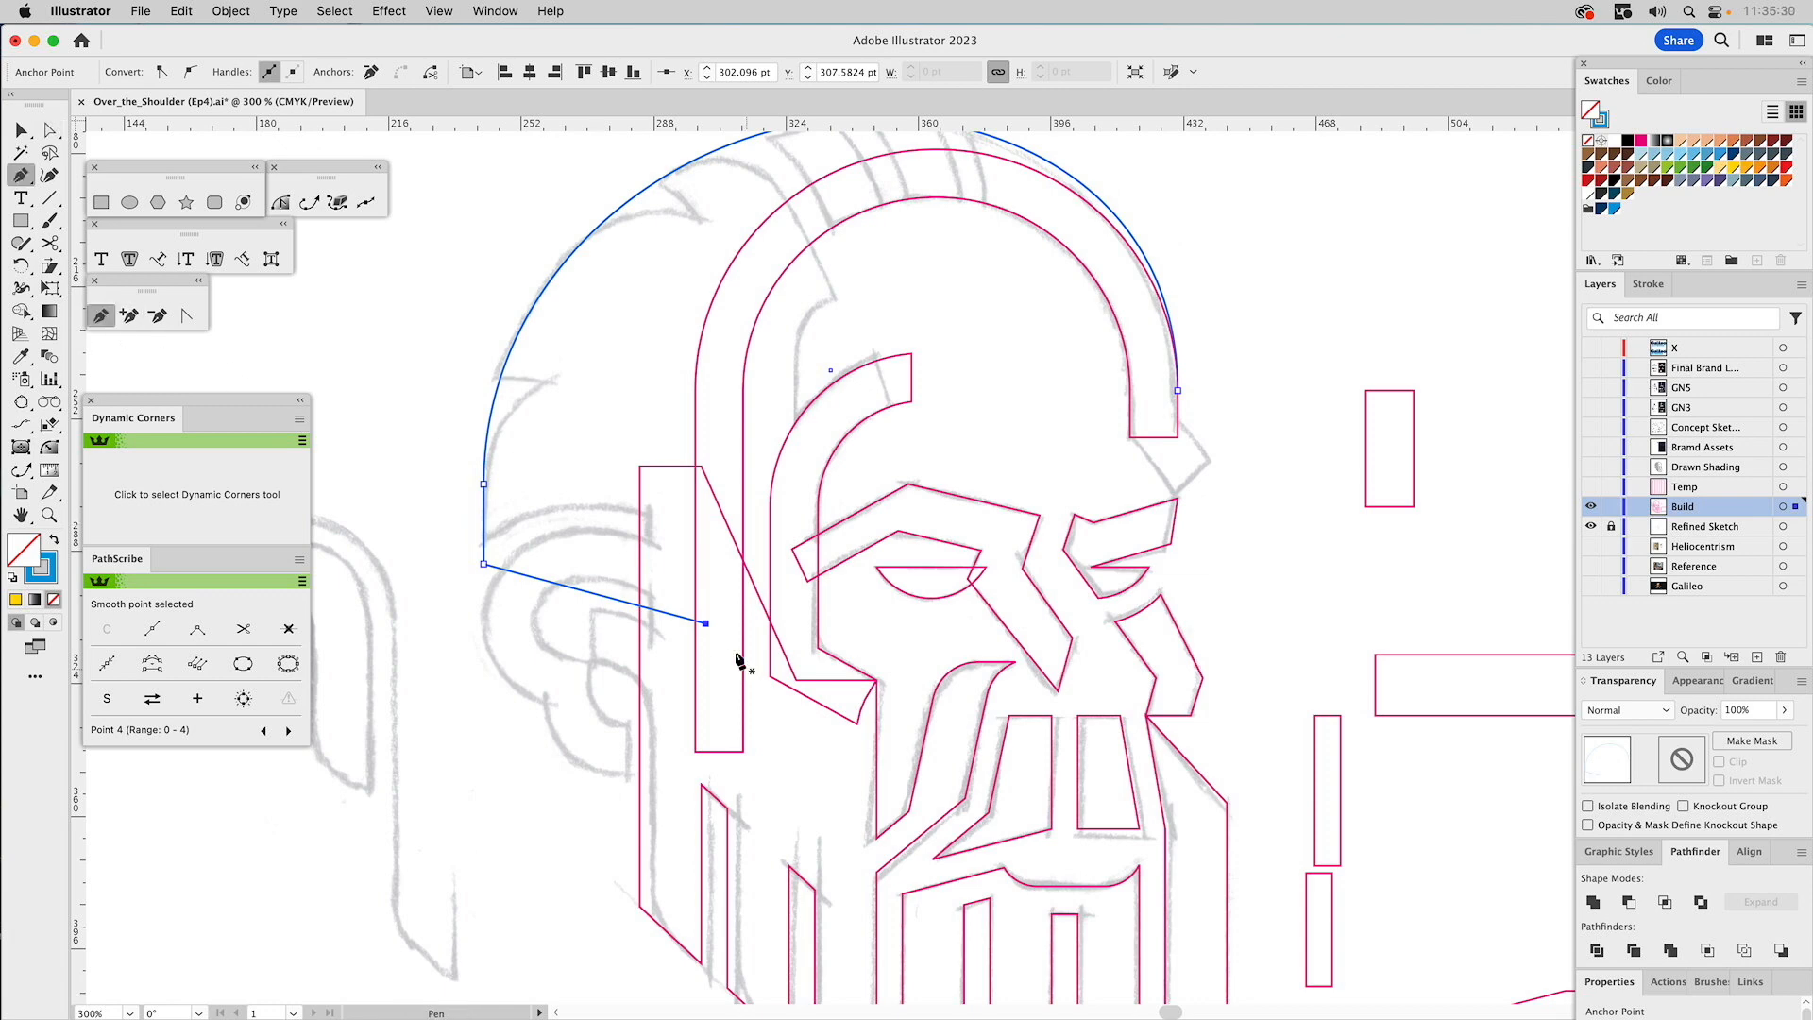
left_click(706, 624)
left_click_drag(788, 632, 824, 313)
left_click(823, 313, "shift")
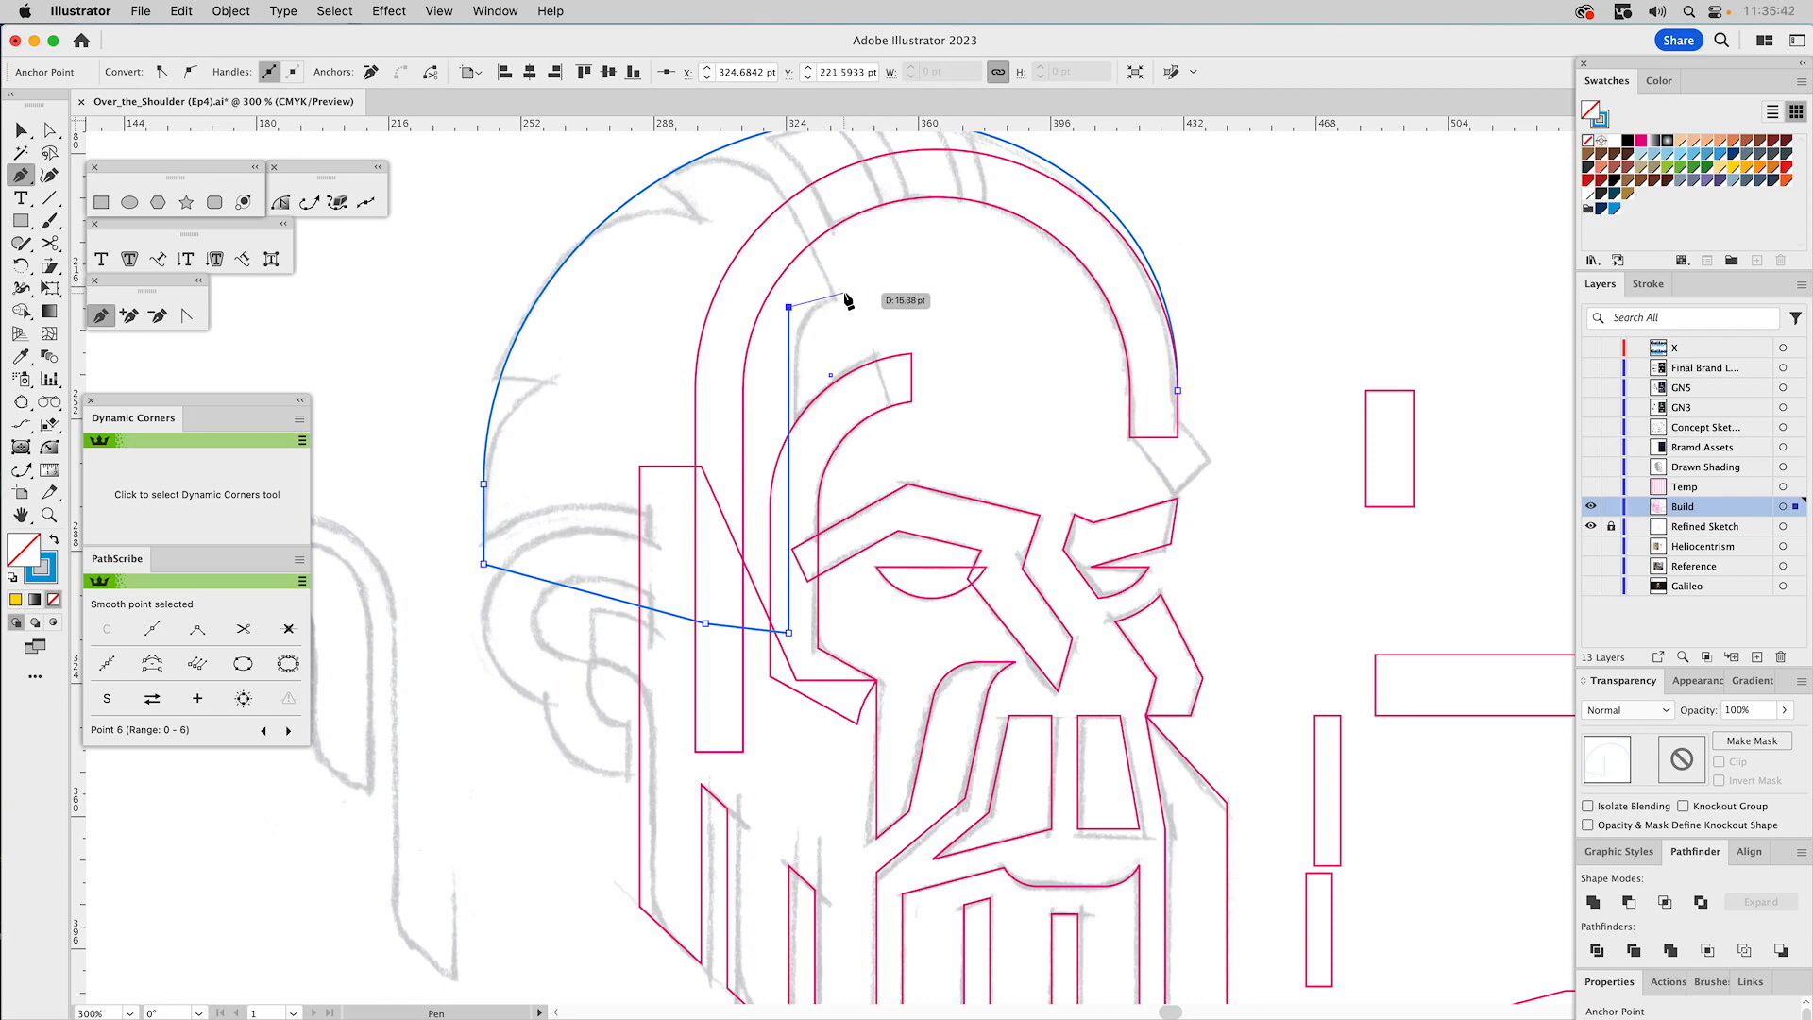
Trace the hairline notch from the temple and continue inside the dome's curve to close the blue outline at its front end.
left_click(854, 288)
left_click(815, 191)
left_click(978, 176)
left_click(1111, 242)
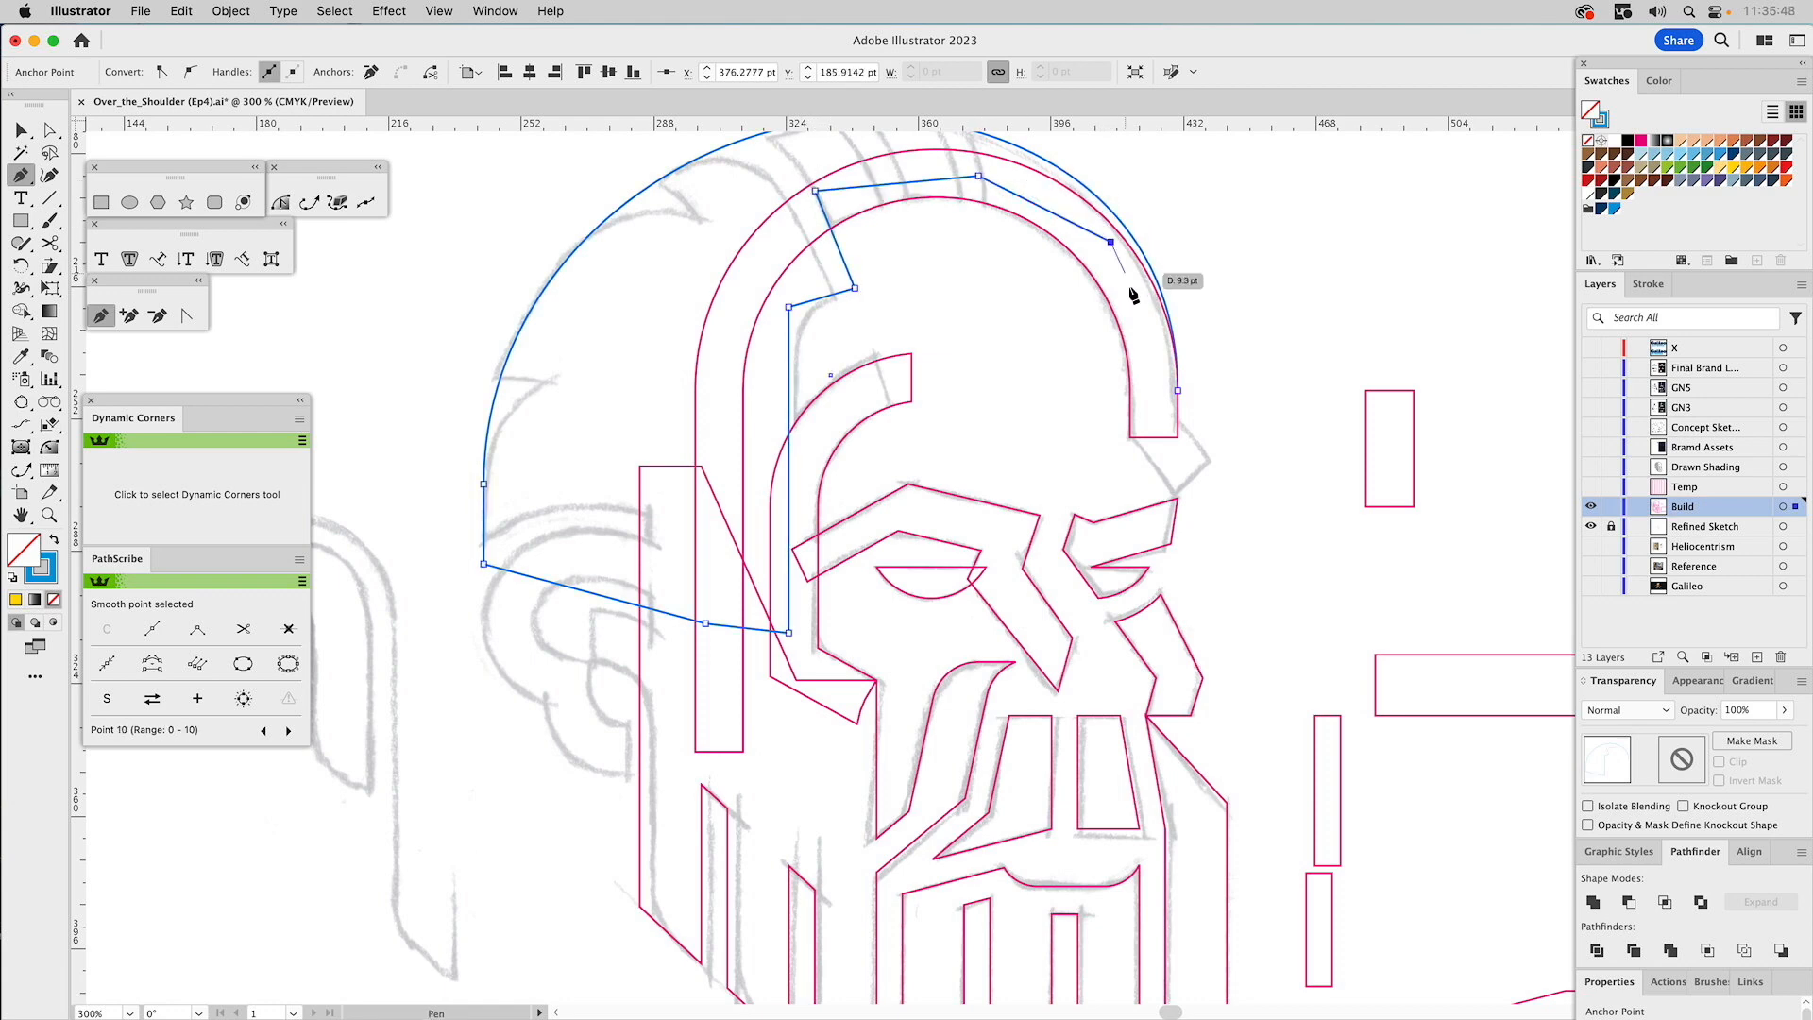
left_click(1154, 397)
left_click(1178, 390)
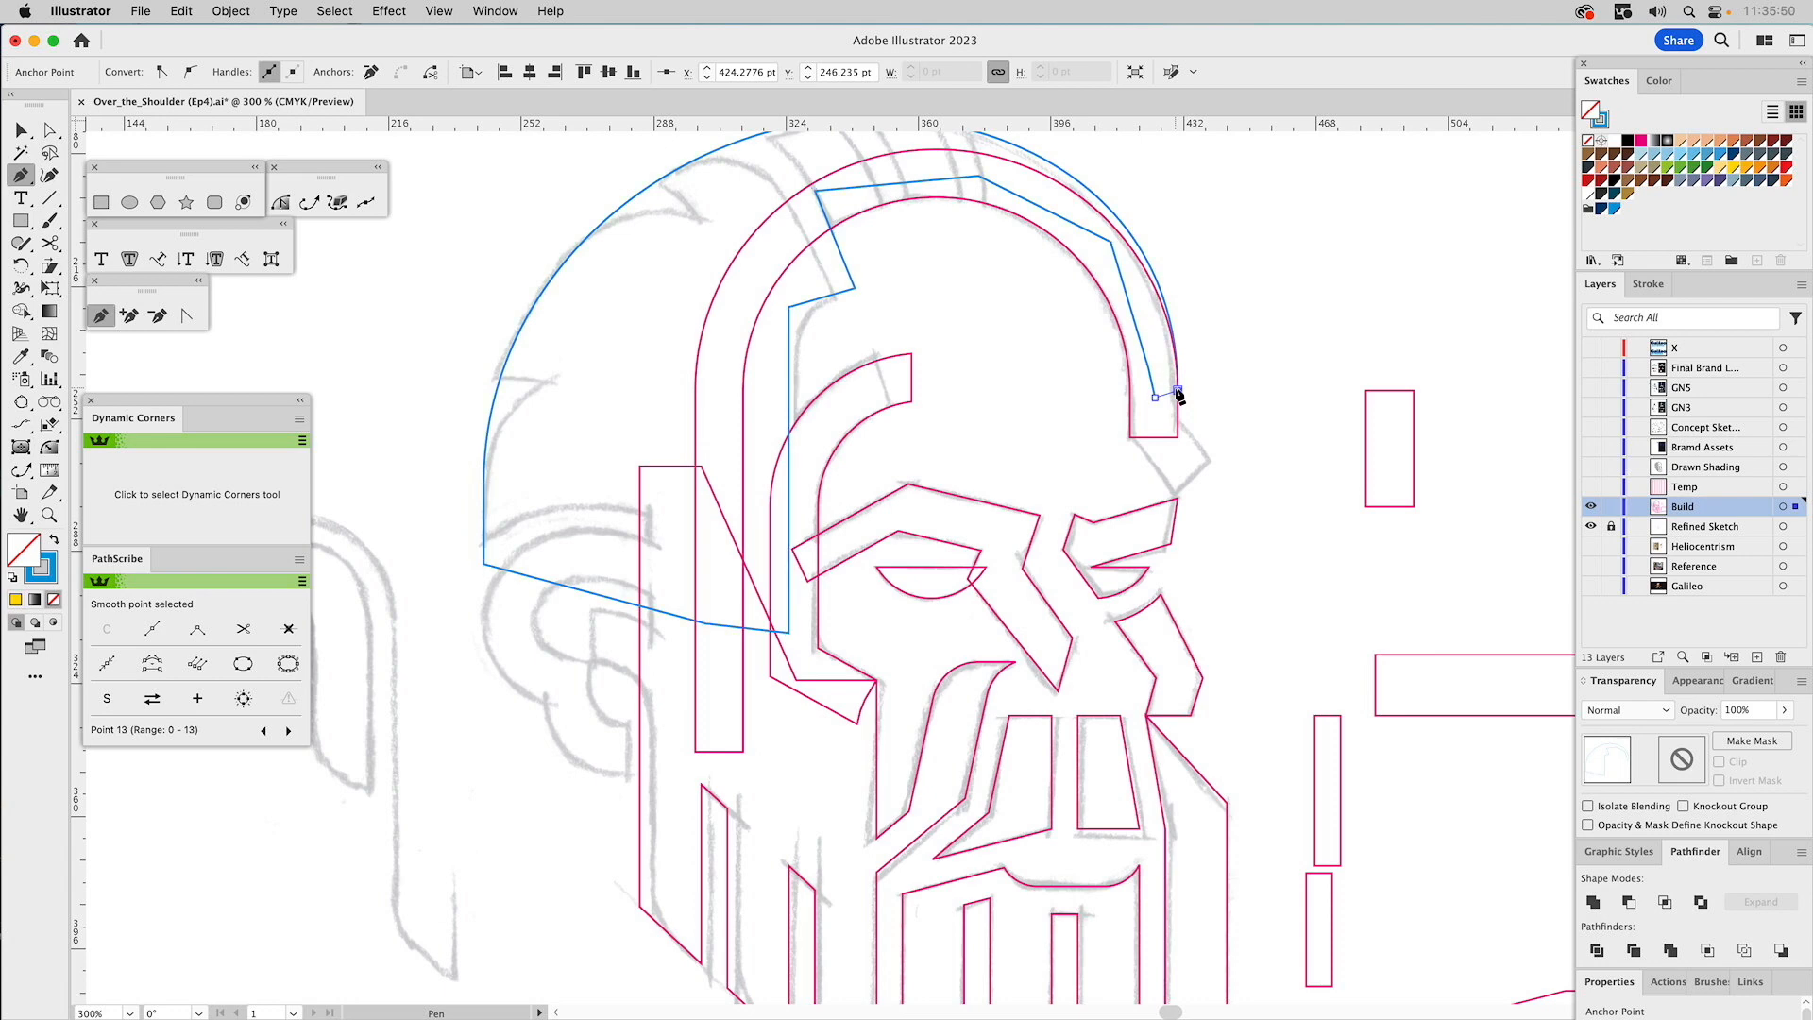
key("a")
left_click(1253, 362)
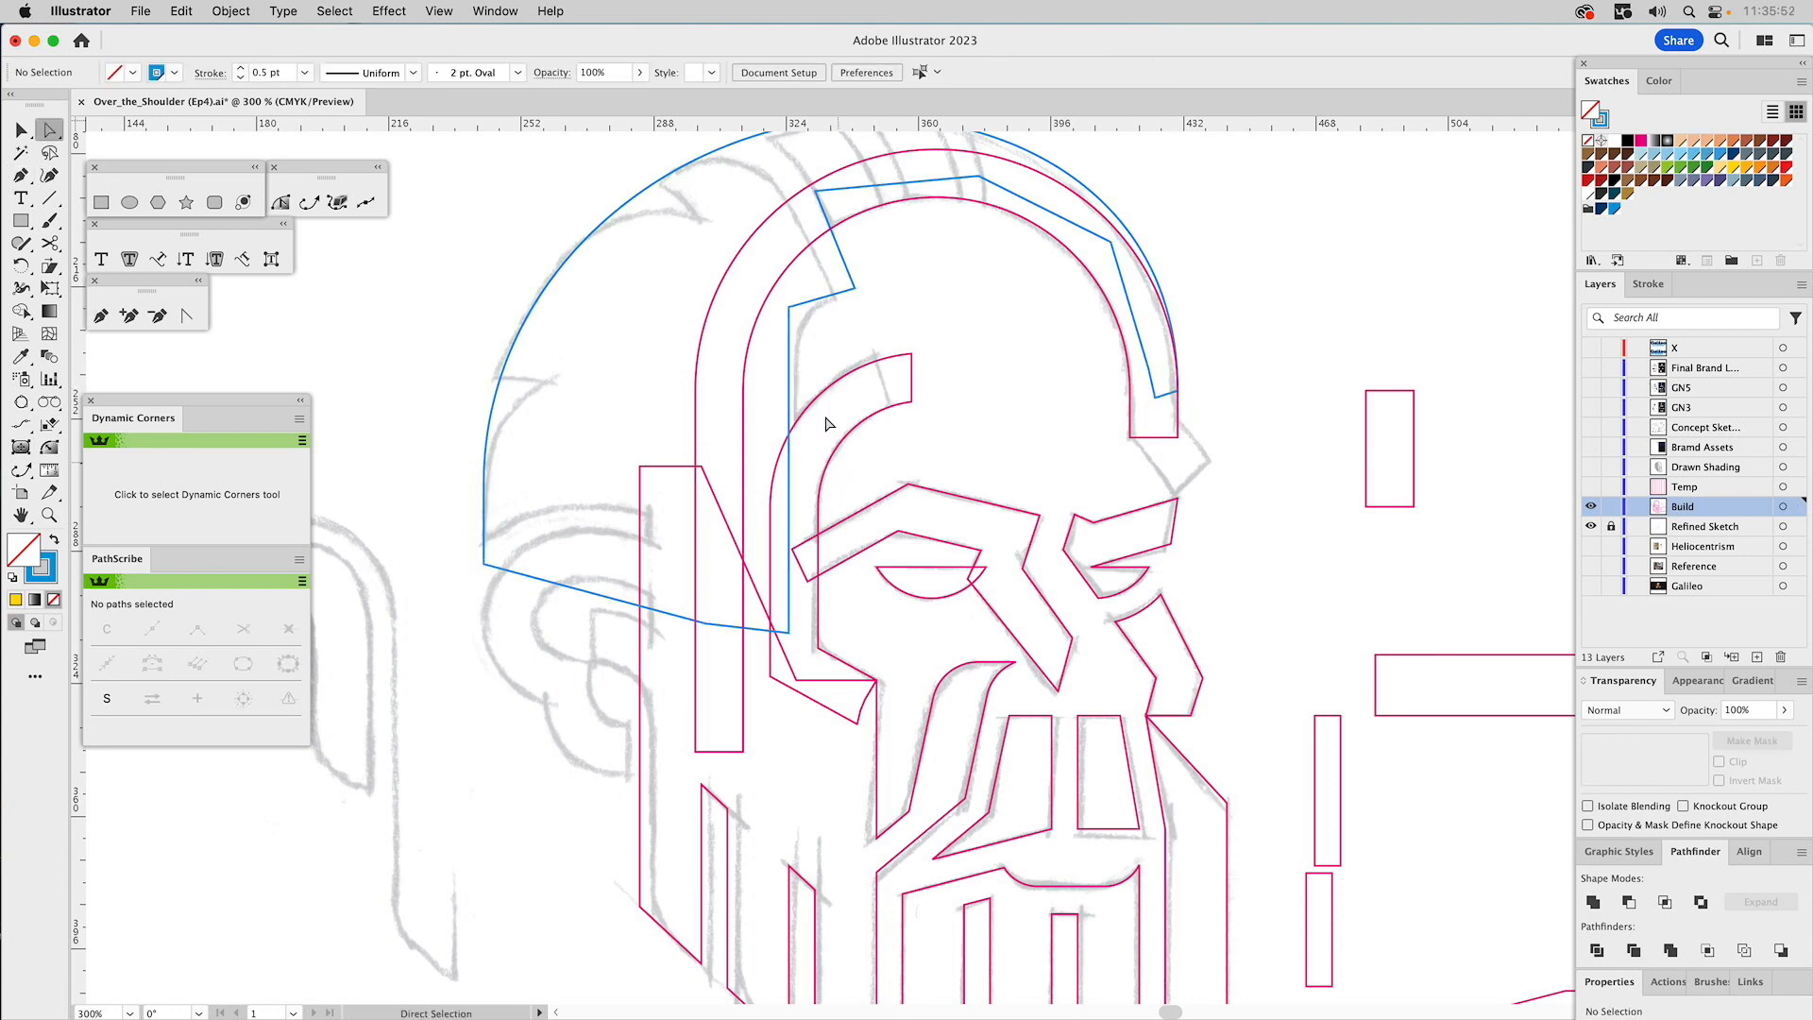
Shift the sideburn's vertical edge horizontally about 2 pt toward the face.
left_click(789, 307)
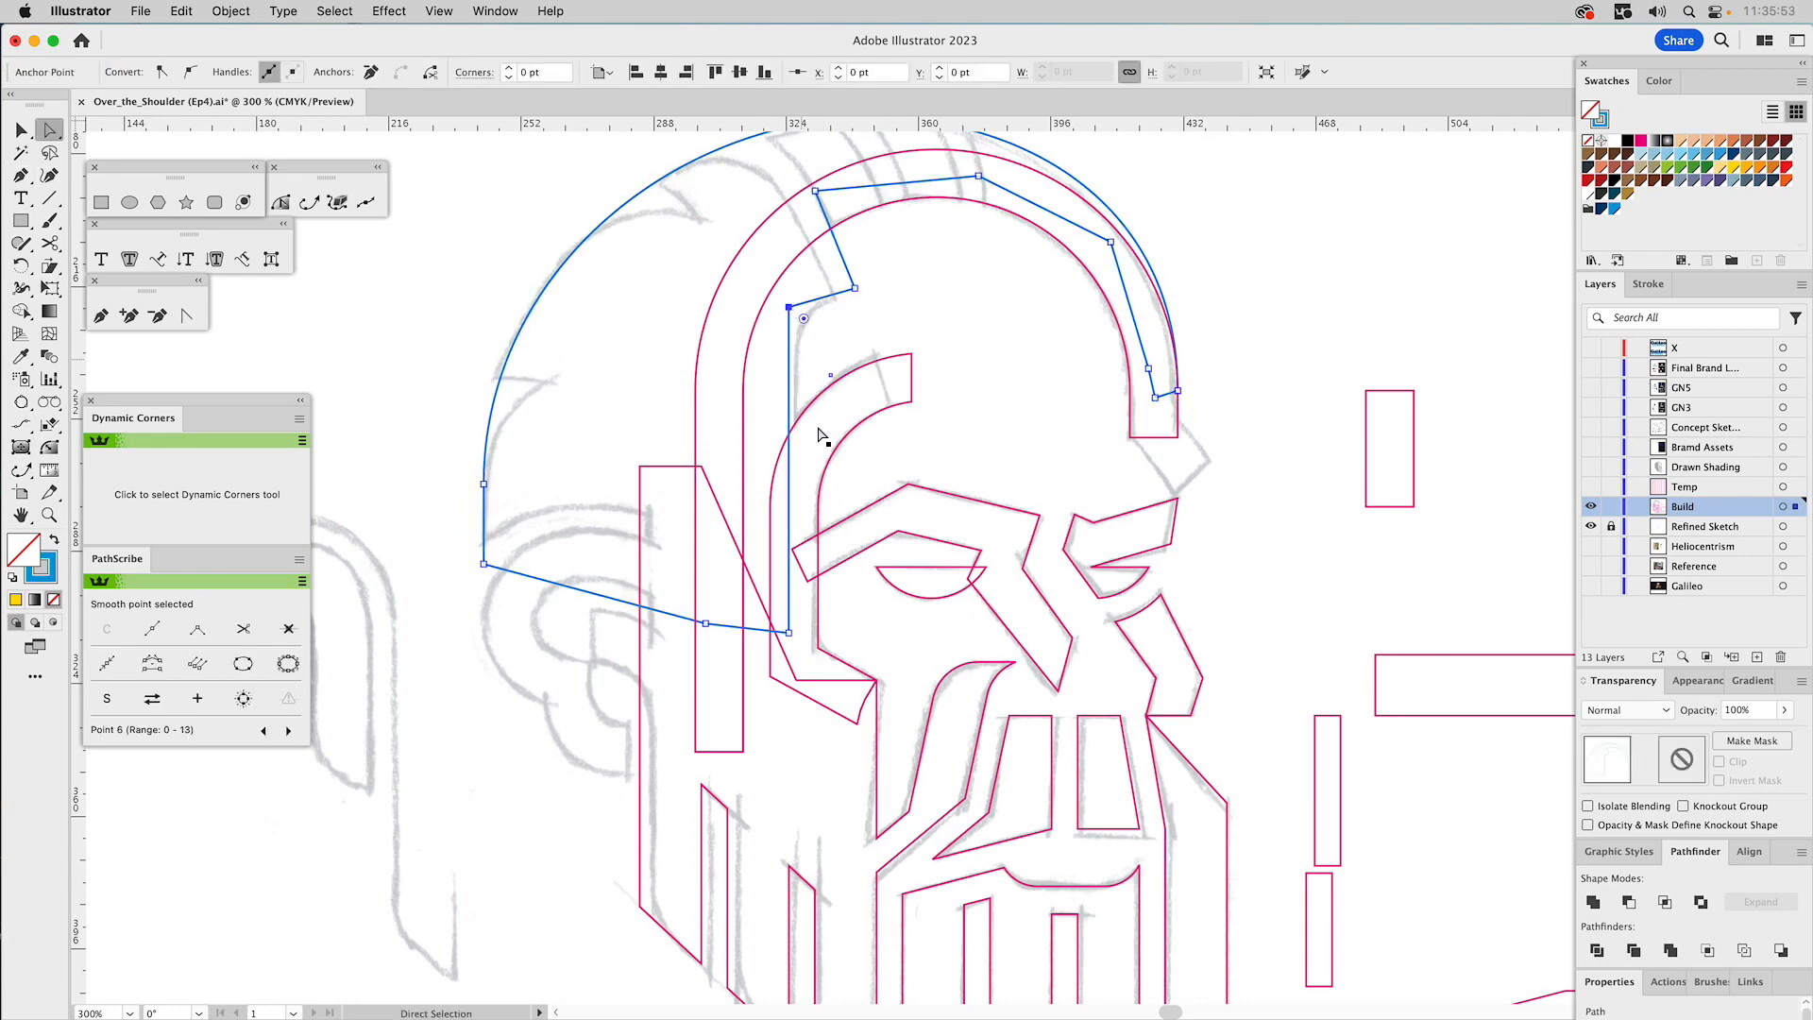
left_click(790, 632, "shift")
left_click_drag(791, 633, 797, 632)
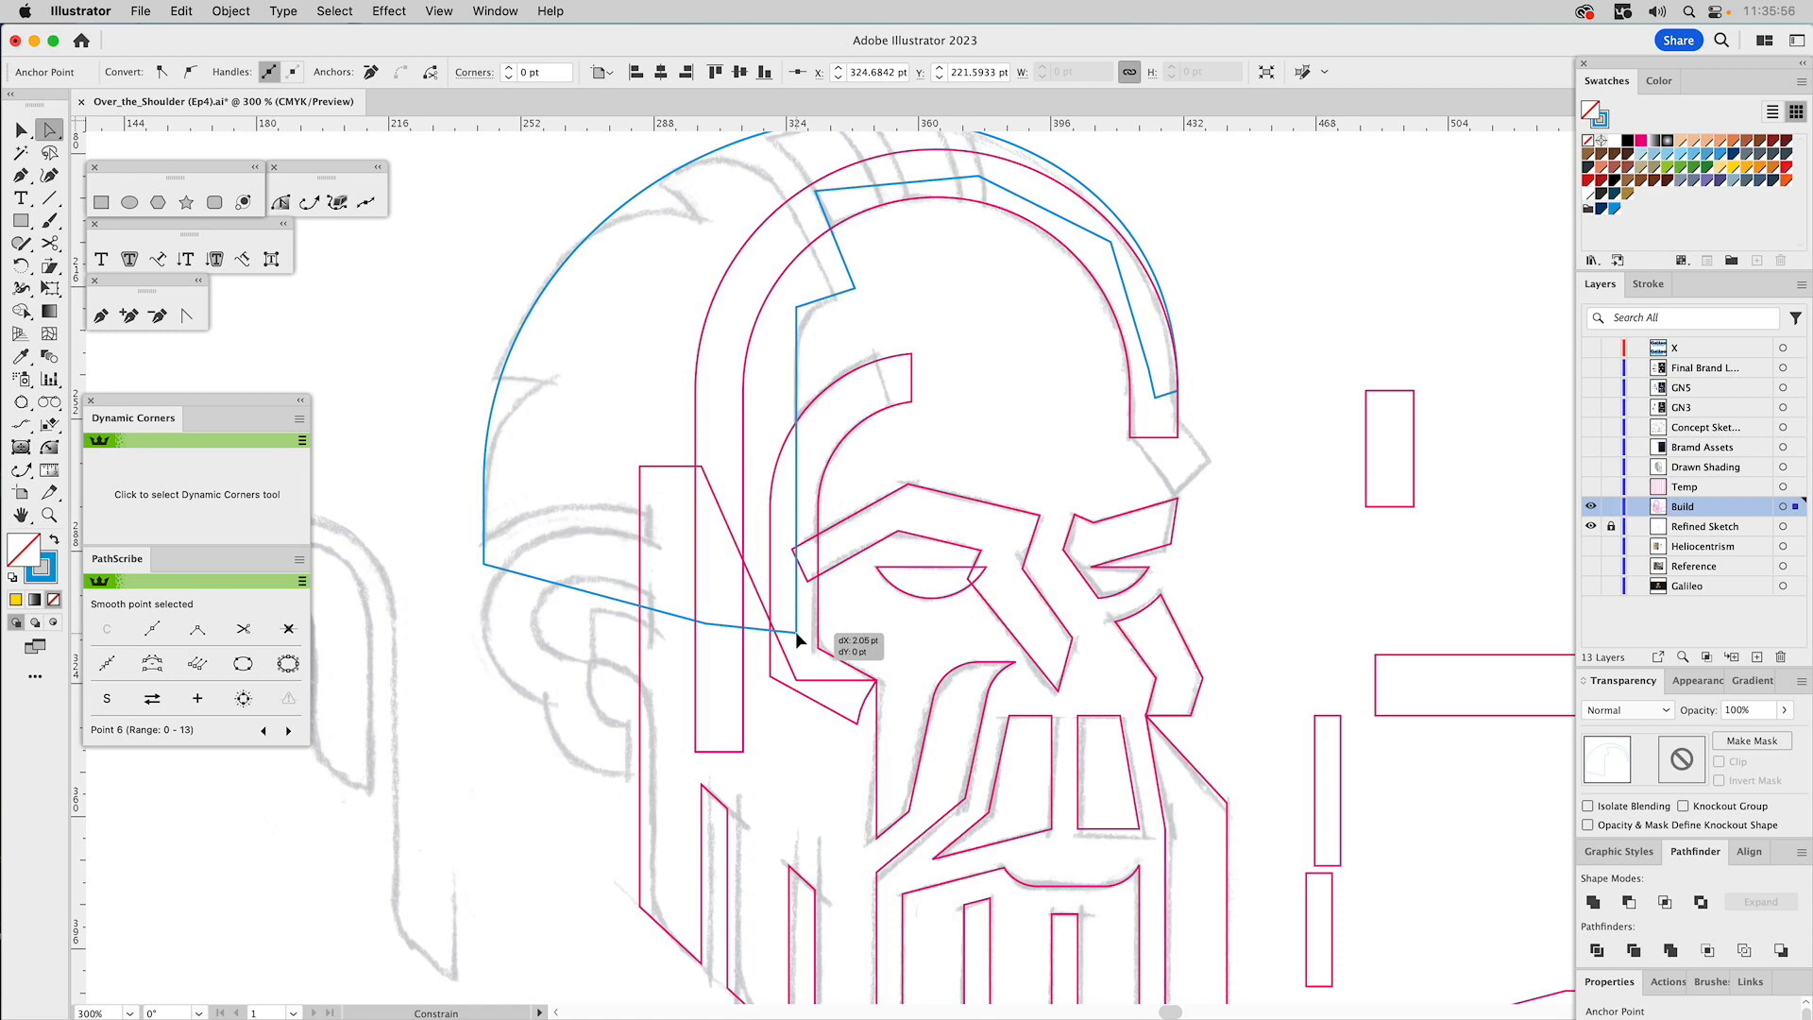
left_click(911, 312)
Round the hair outline's temple corner to about 17.9 pt with the Dynamic Corners tool, using the True Radius method.
left_click_drag(792, 310, 877, 388)
left_click(48, 457)
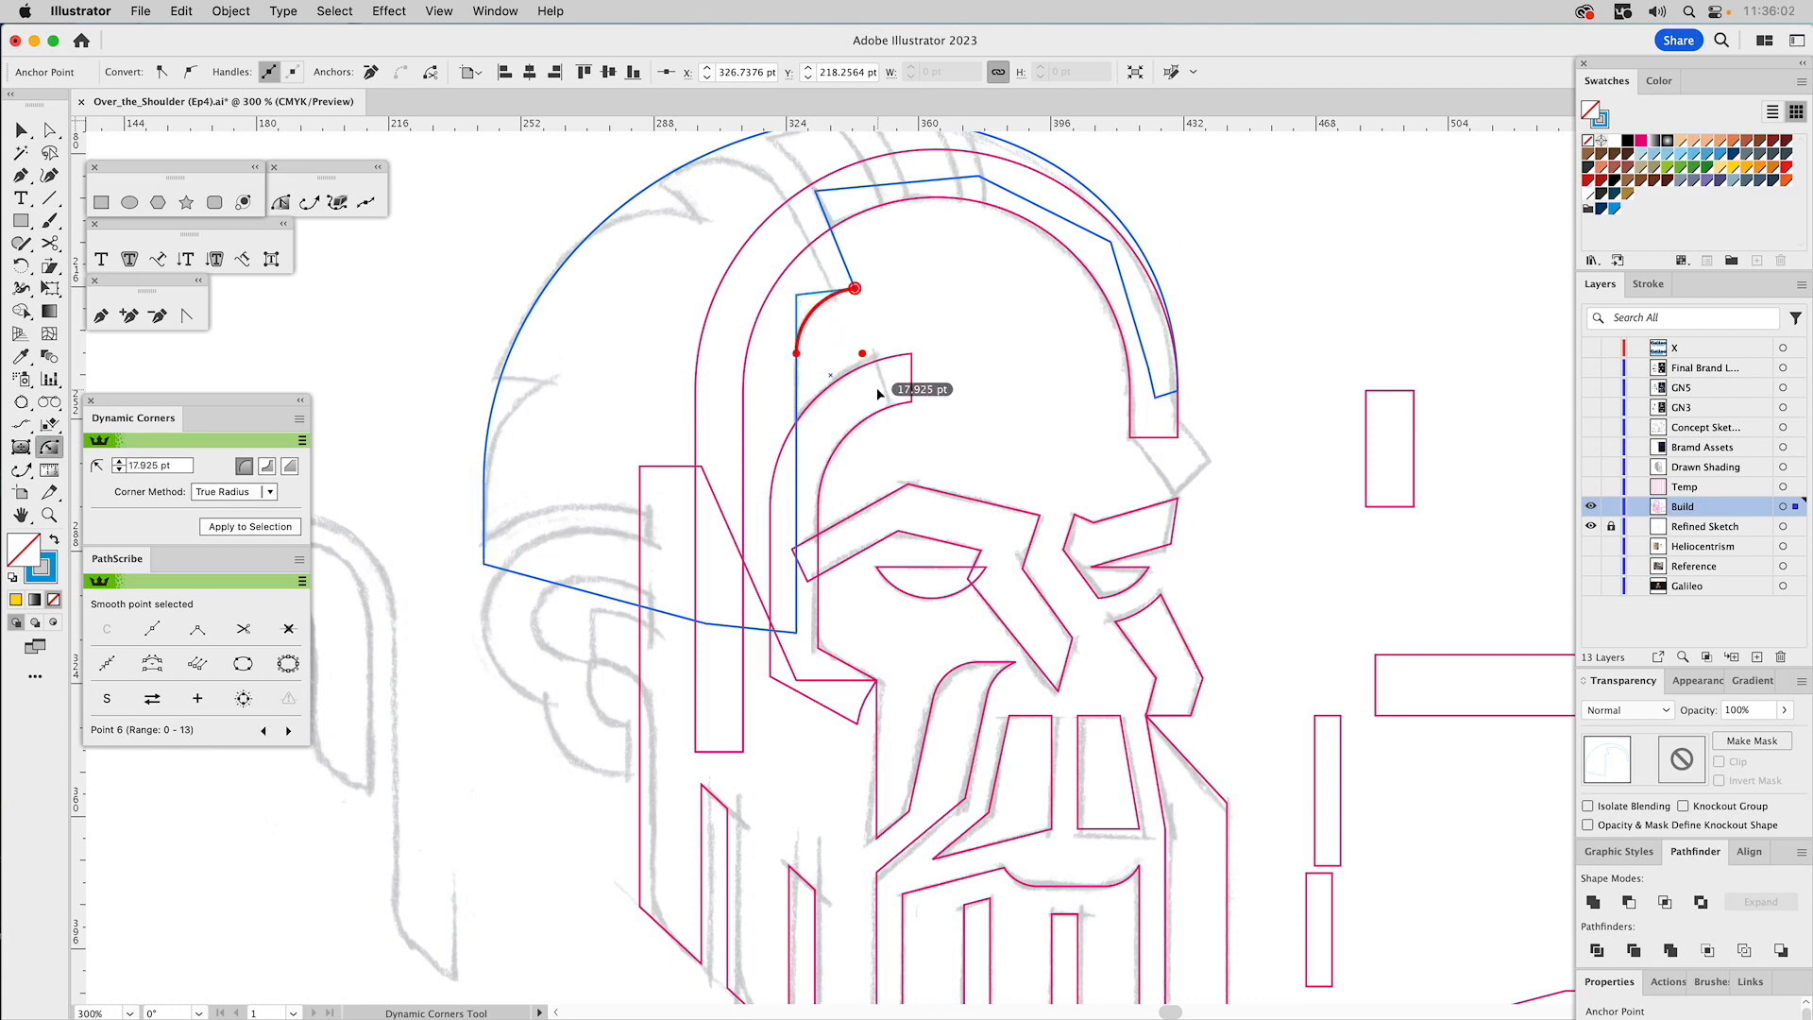
key("a")
left_click(979, 297)
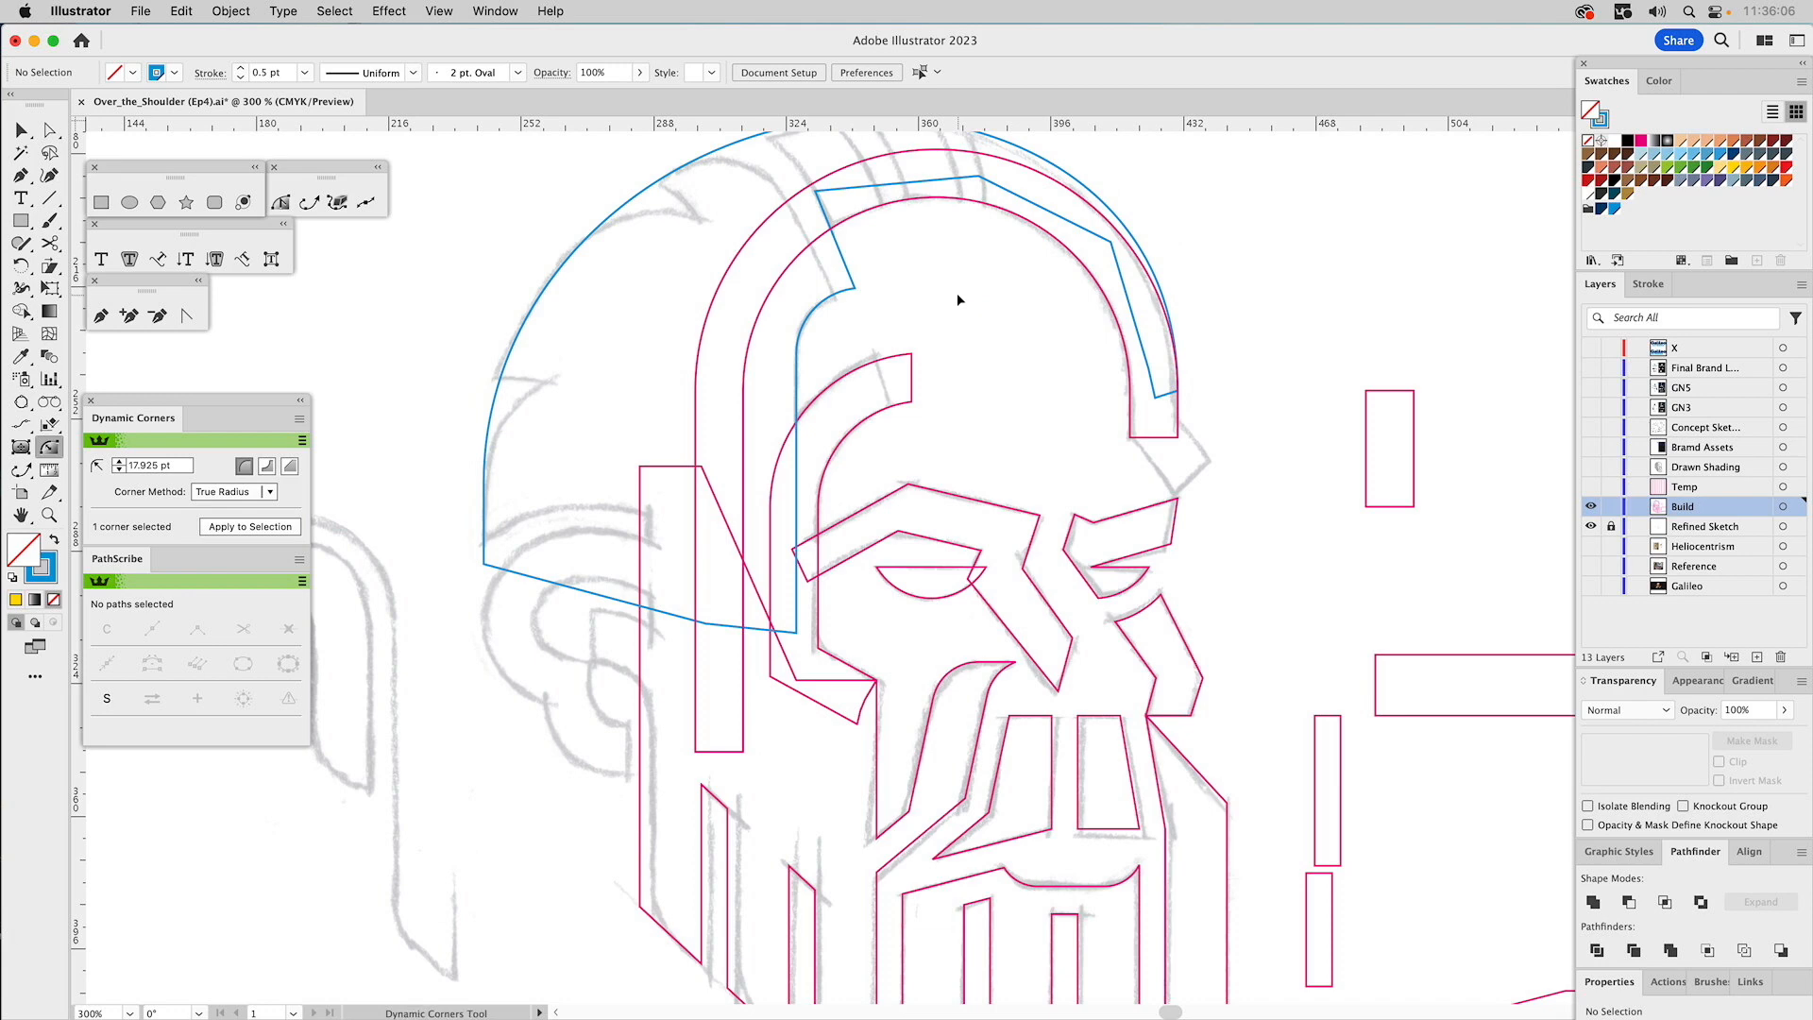
Move the small 12.9998 pt wide reference rectangle beside the head slightly up and closer to the forehead.
left_click_drag(958, 294, 965, 390)
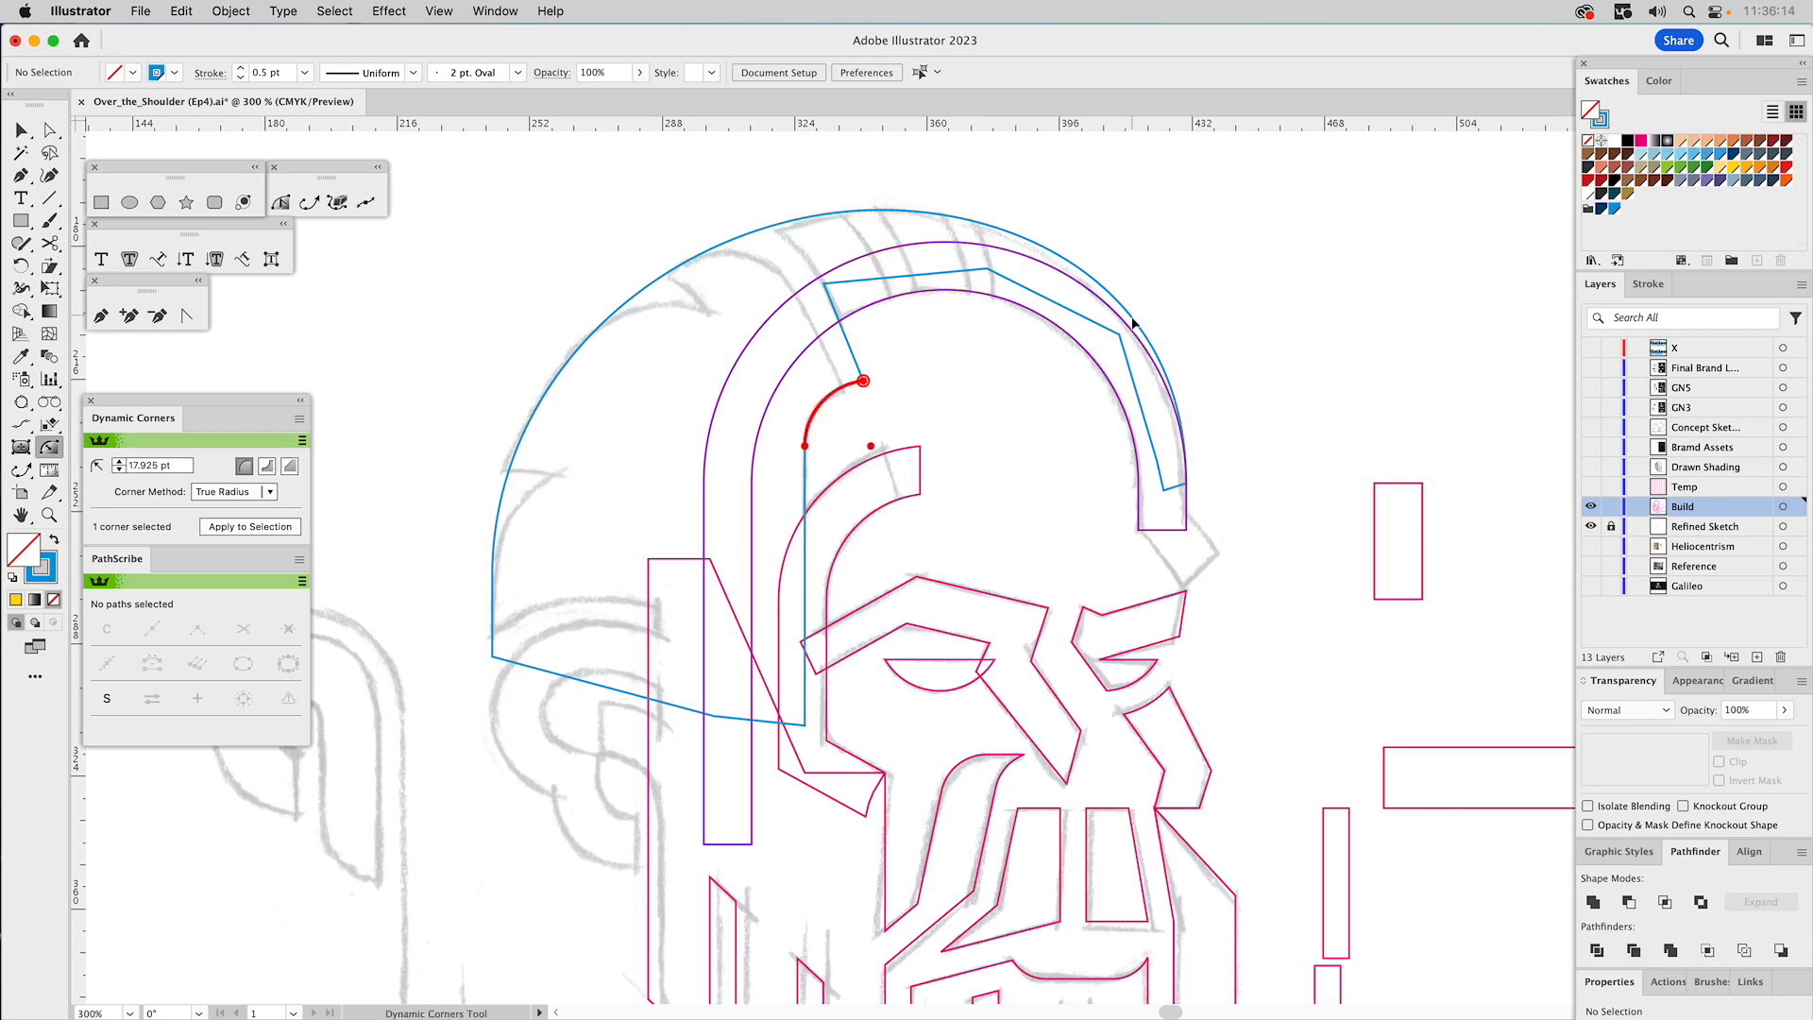
key("v")
left_click(100, 202)
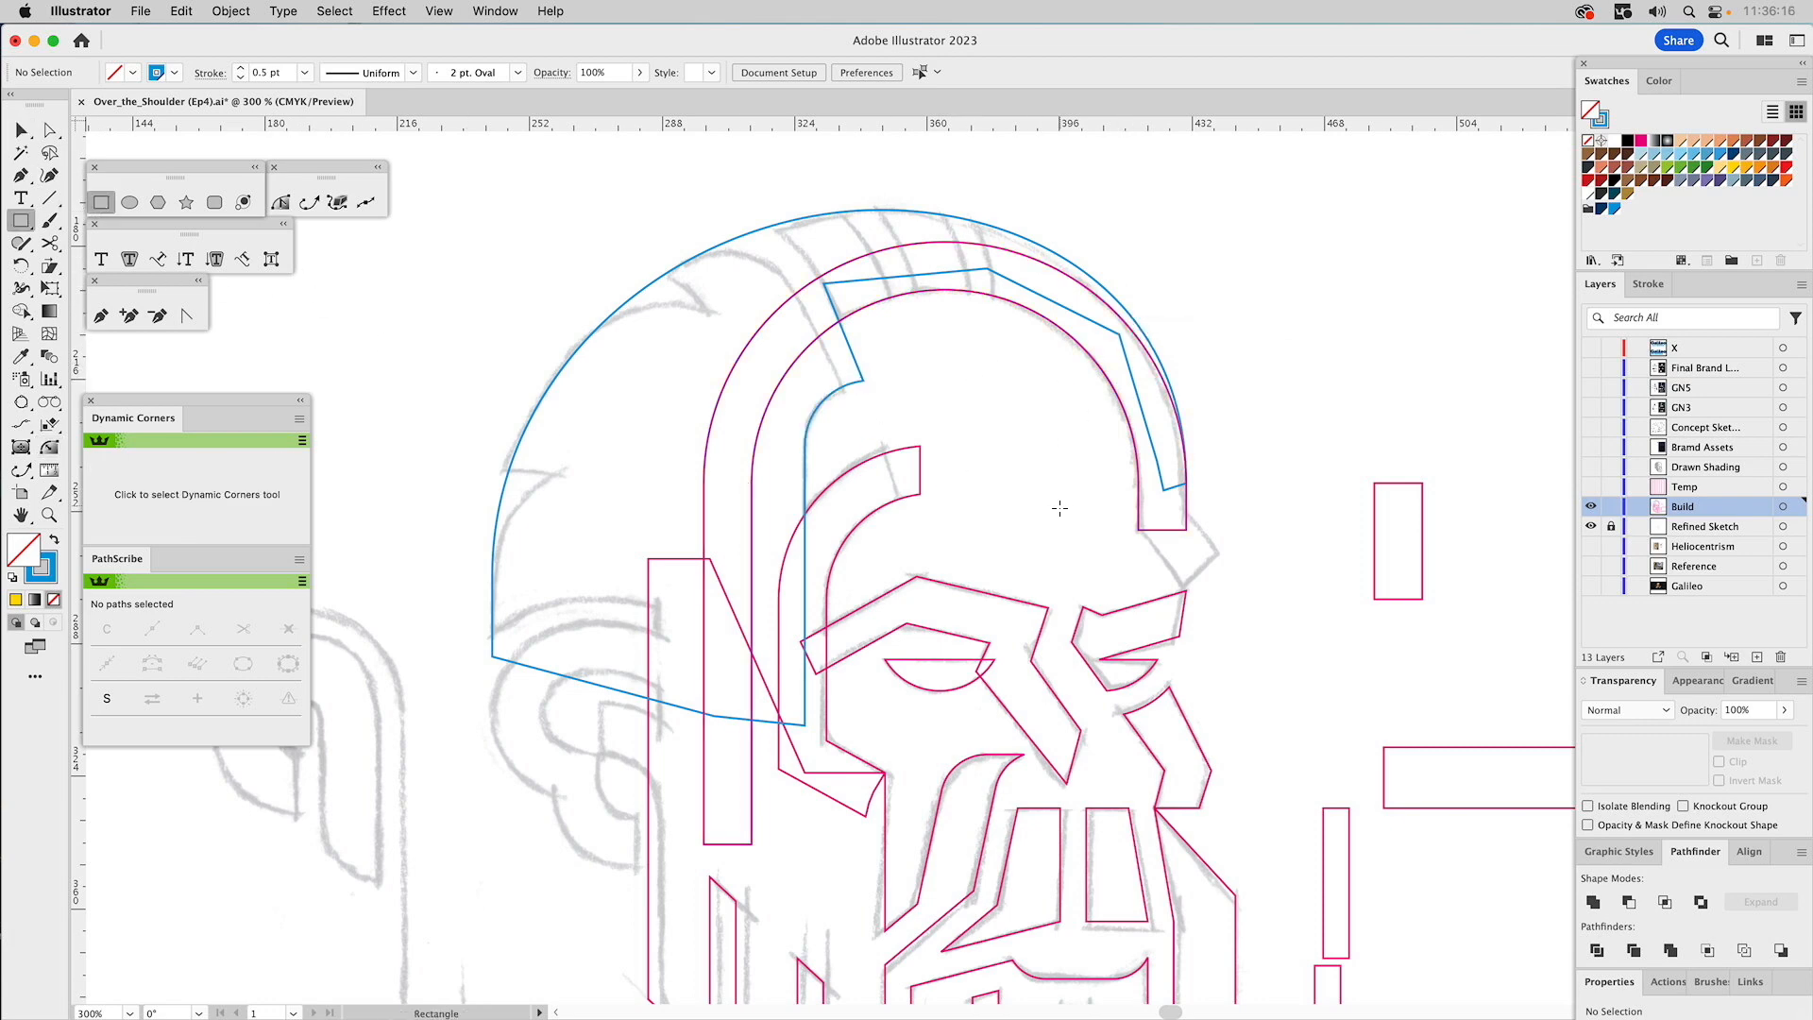
left_click(1394, 483)
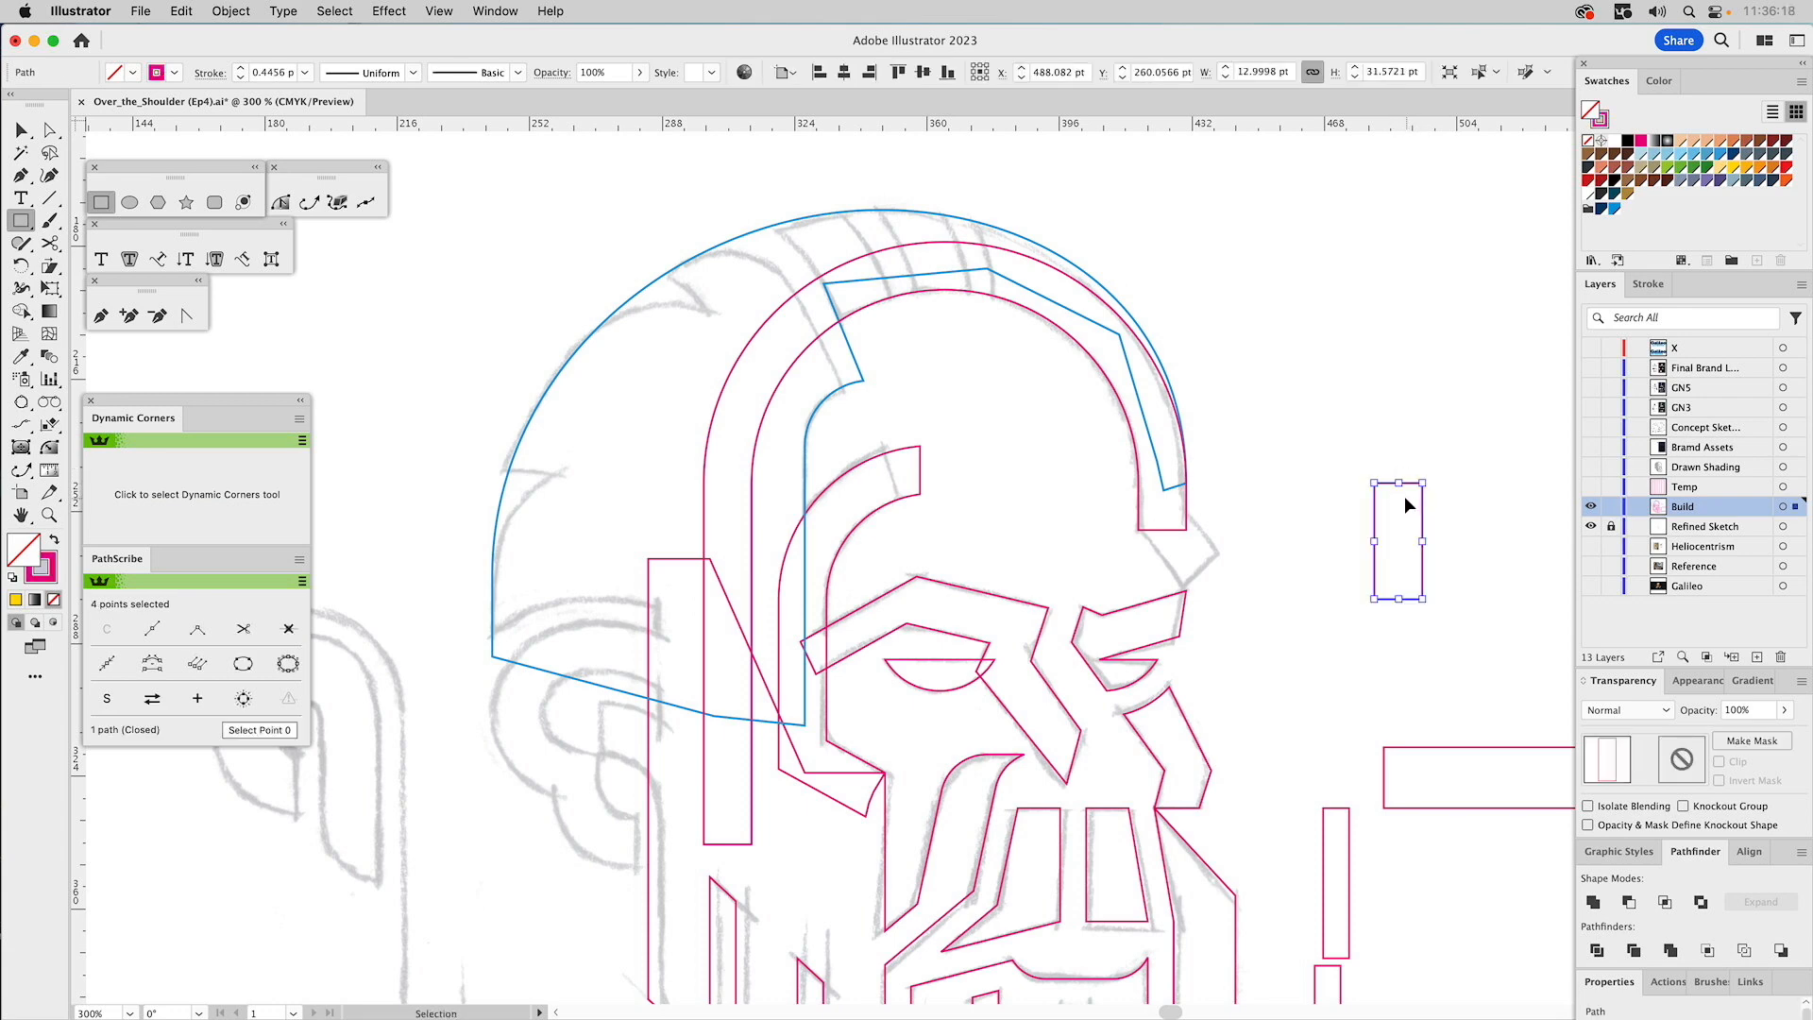
key("v")
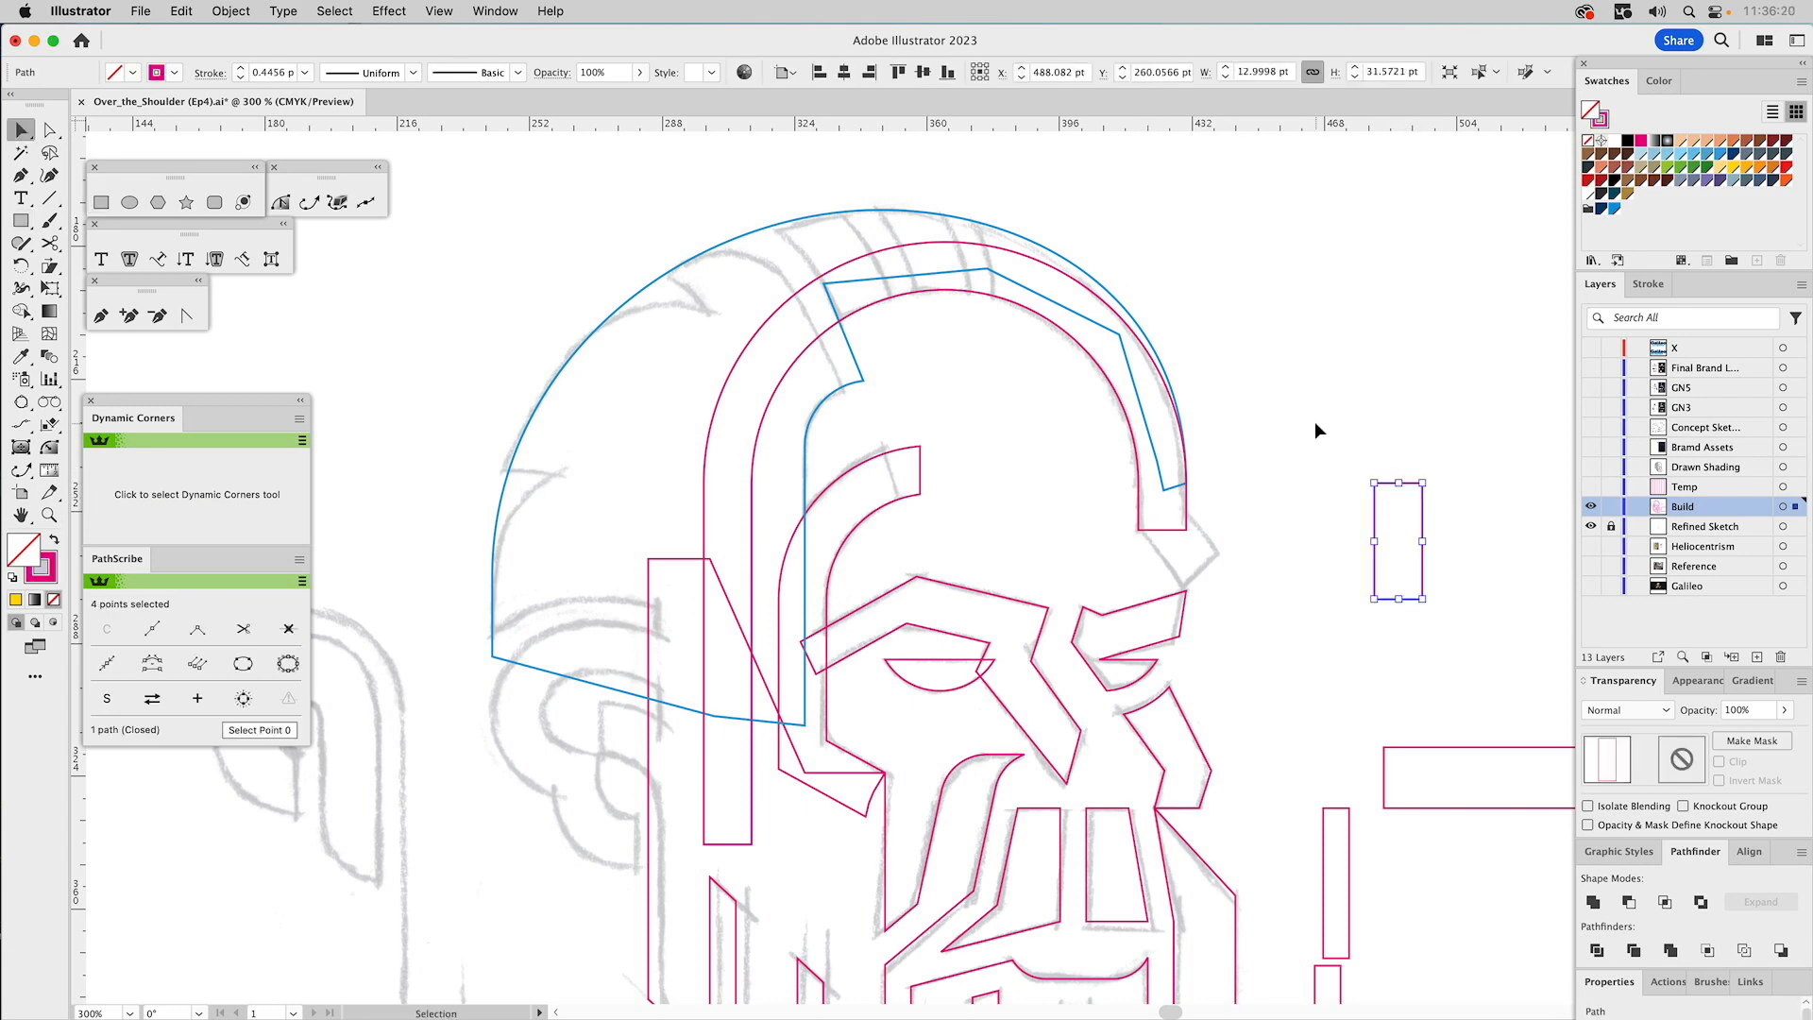
left_click(1353, 468)
left_click_drag(1376, 484, 1351, 455)
left_click(1248, 71)
key("a")
left_click(1277, 240)
Draw an Arc by Points of about 56.8 pt radius from the band's inner bottom corner to the top of the far eyebrow.
key("v")
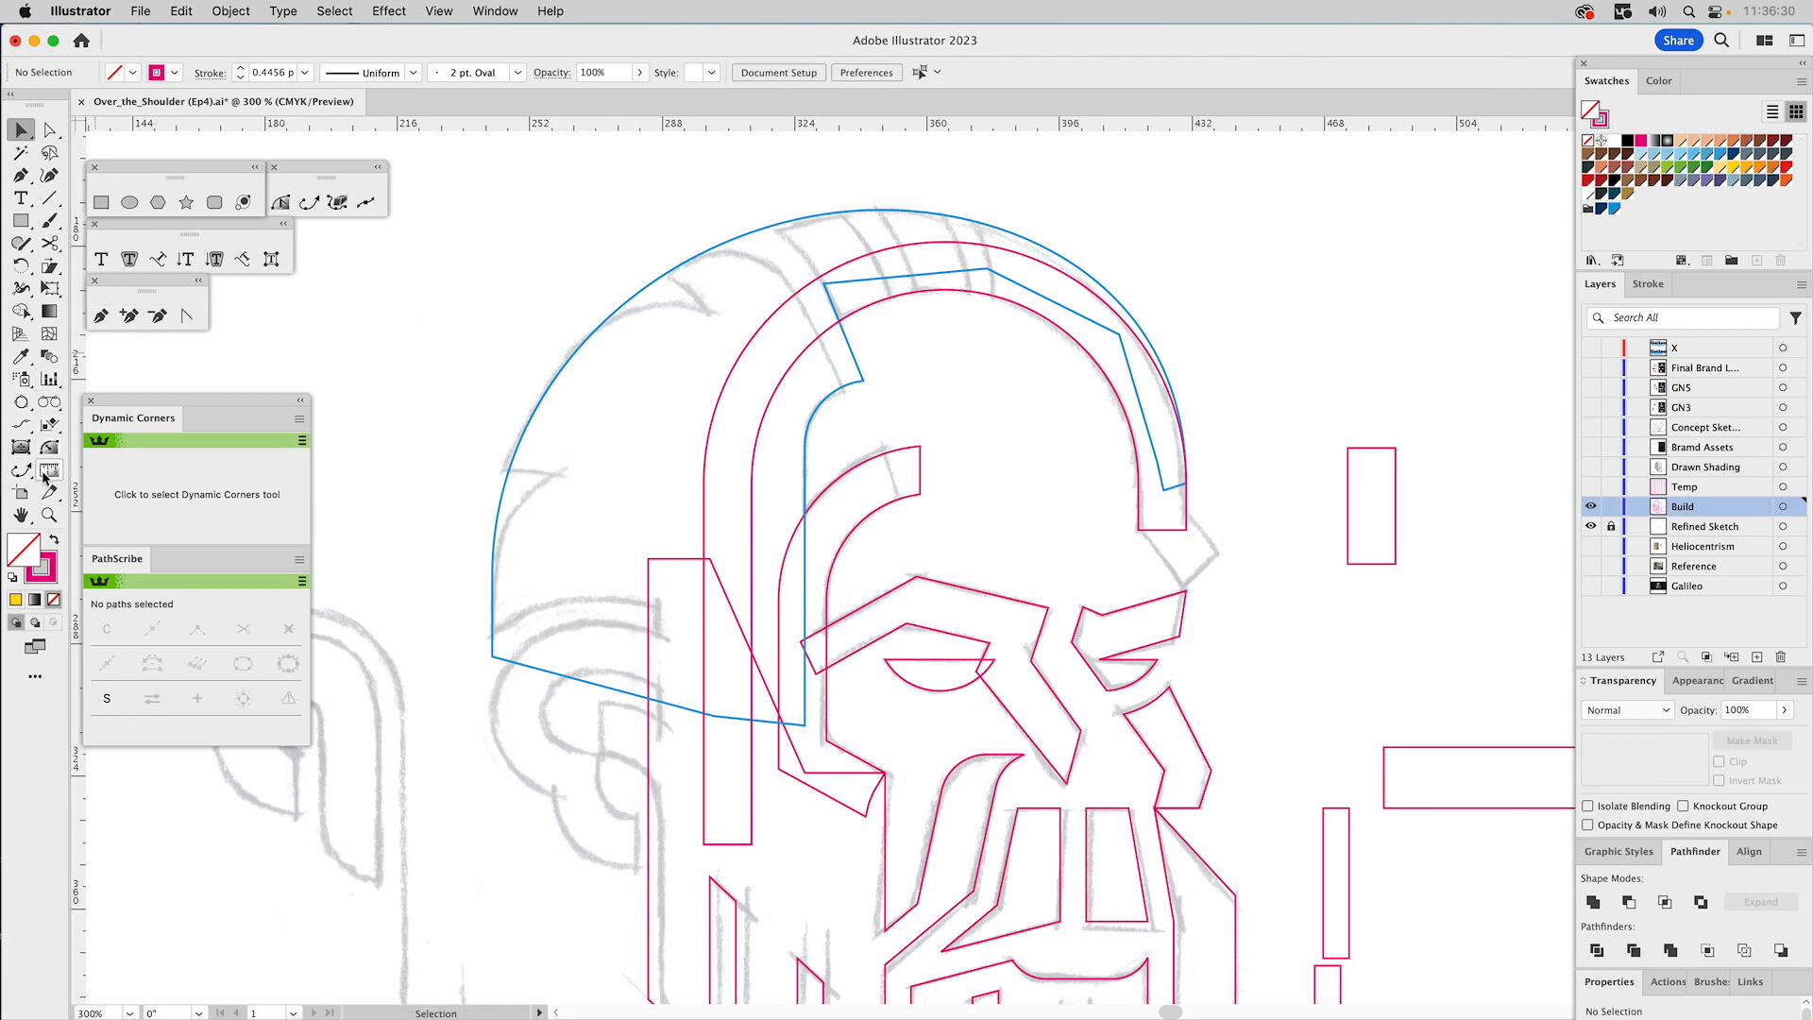
left_click(22, 404)
left_click_drag(22, 404, 66, 474)
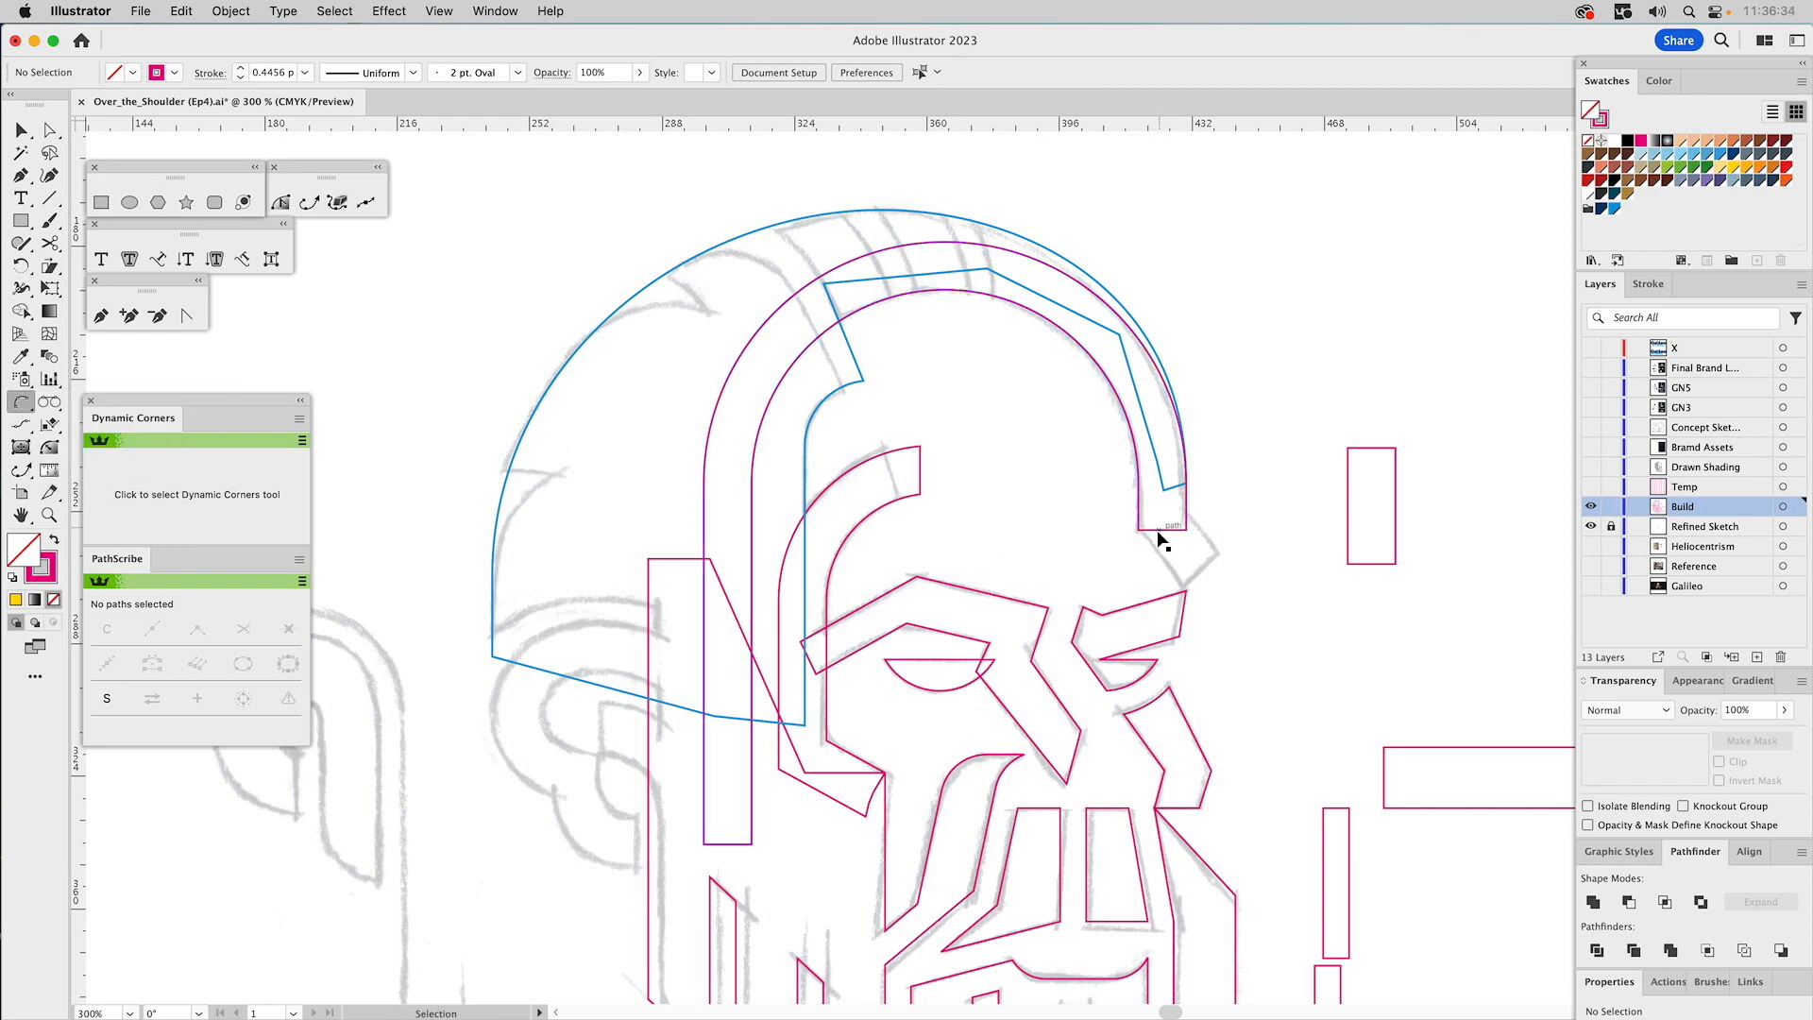
left_click(1163, 531)
left_click(1139, 530)
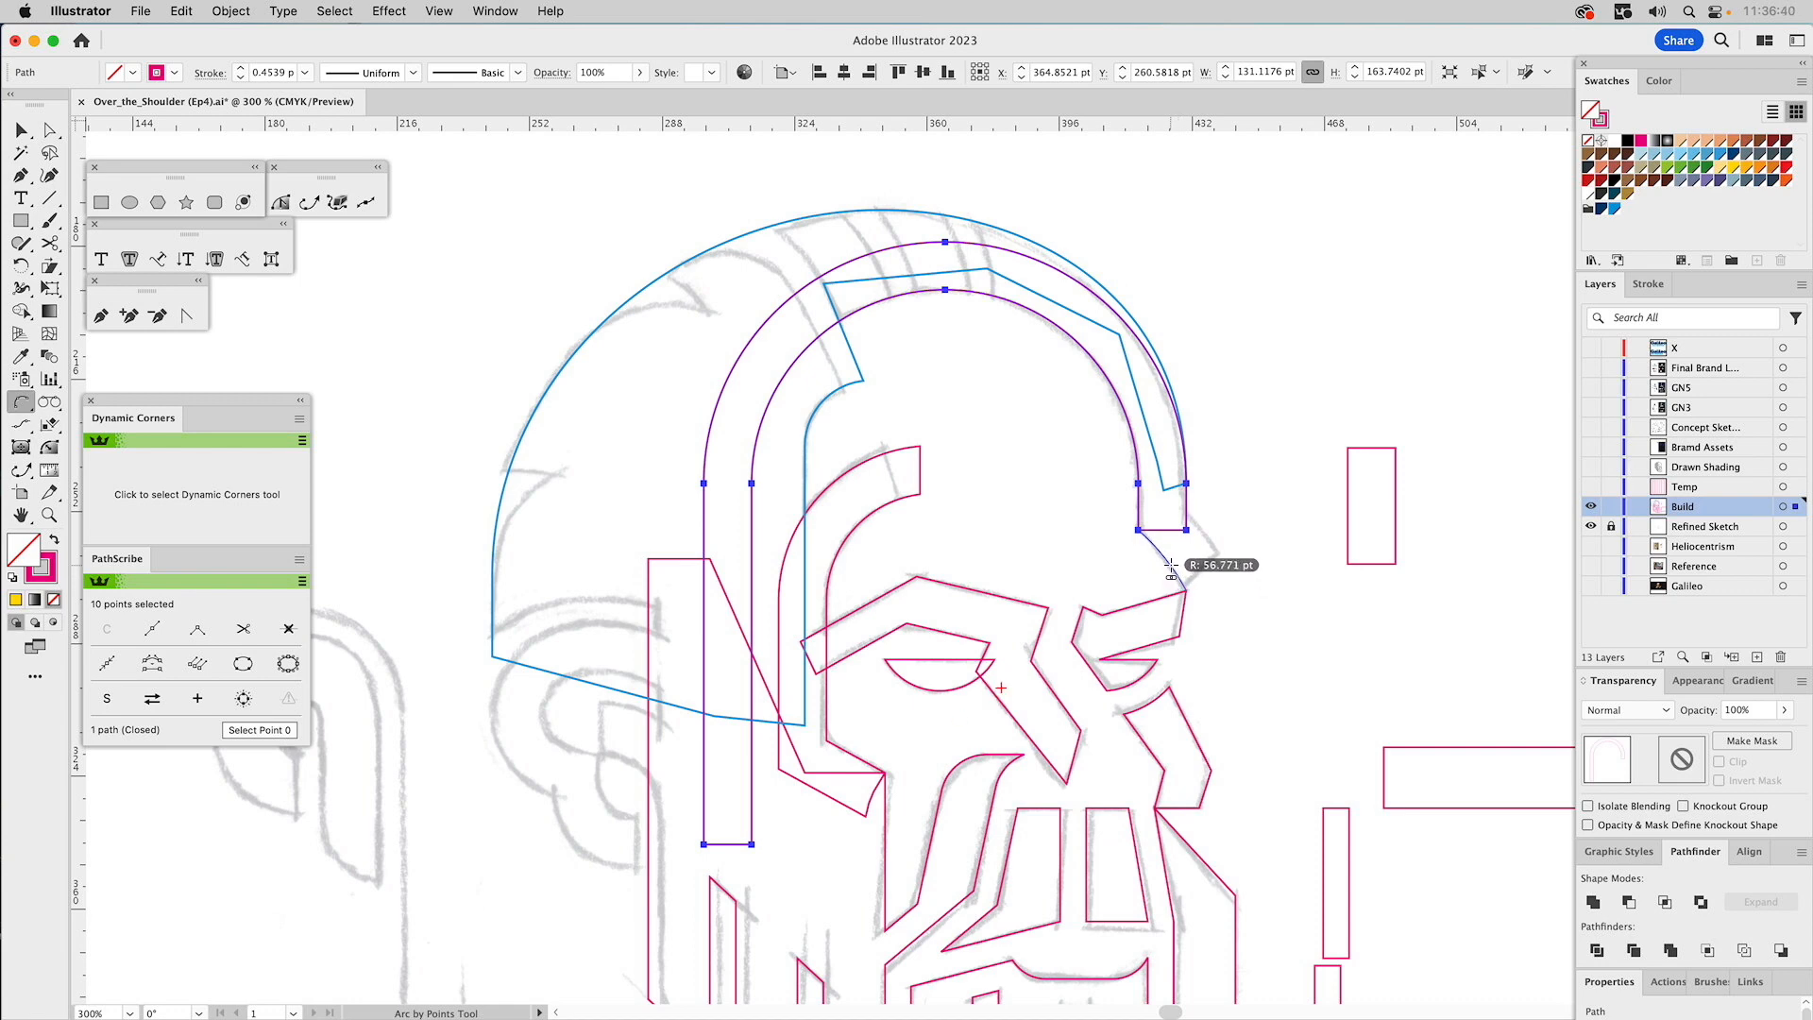
left_click(1171, 566)
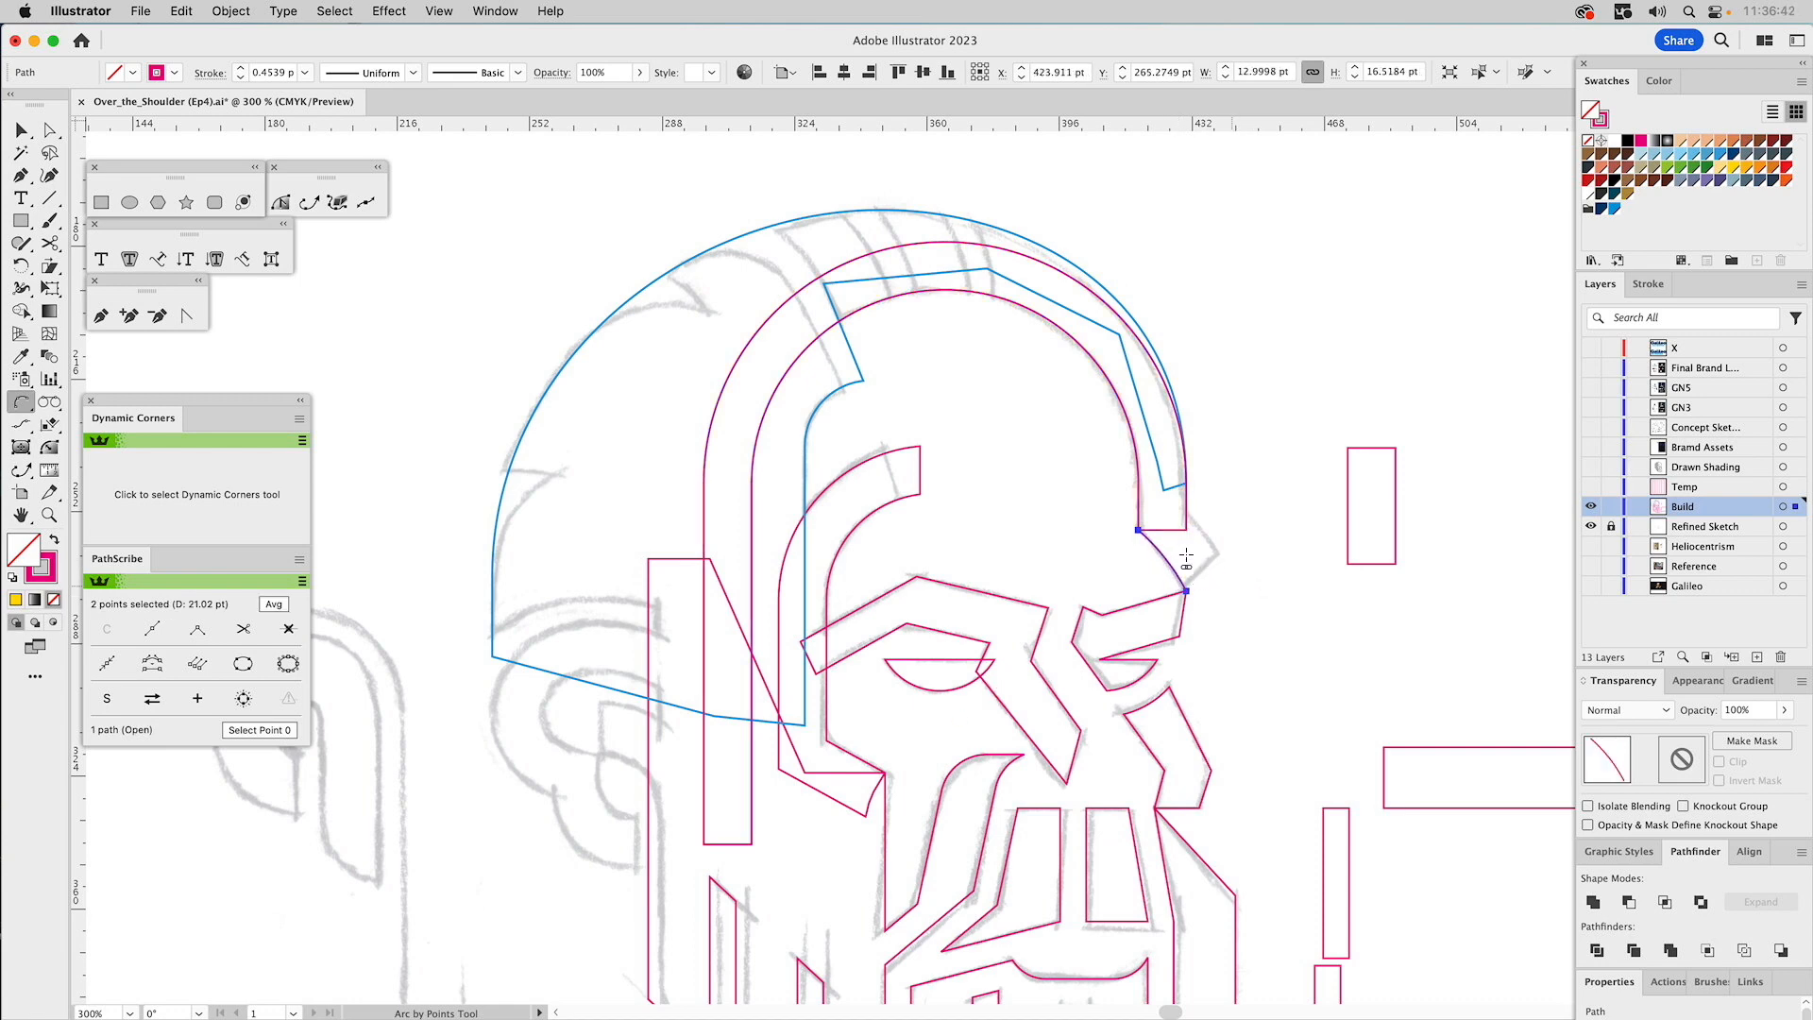
Close the brow ridge arc into a small four-point shape by adding two points on its inner side.
left_click(101, 316)
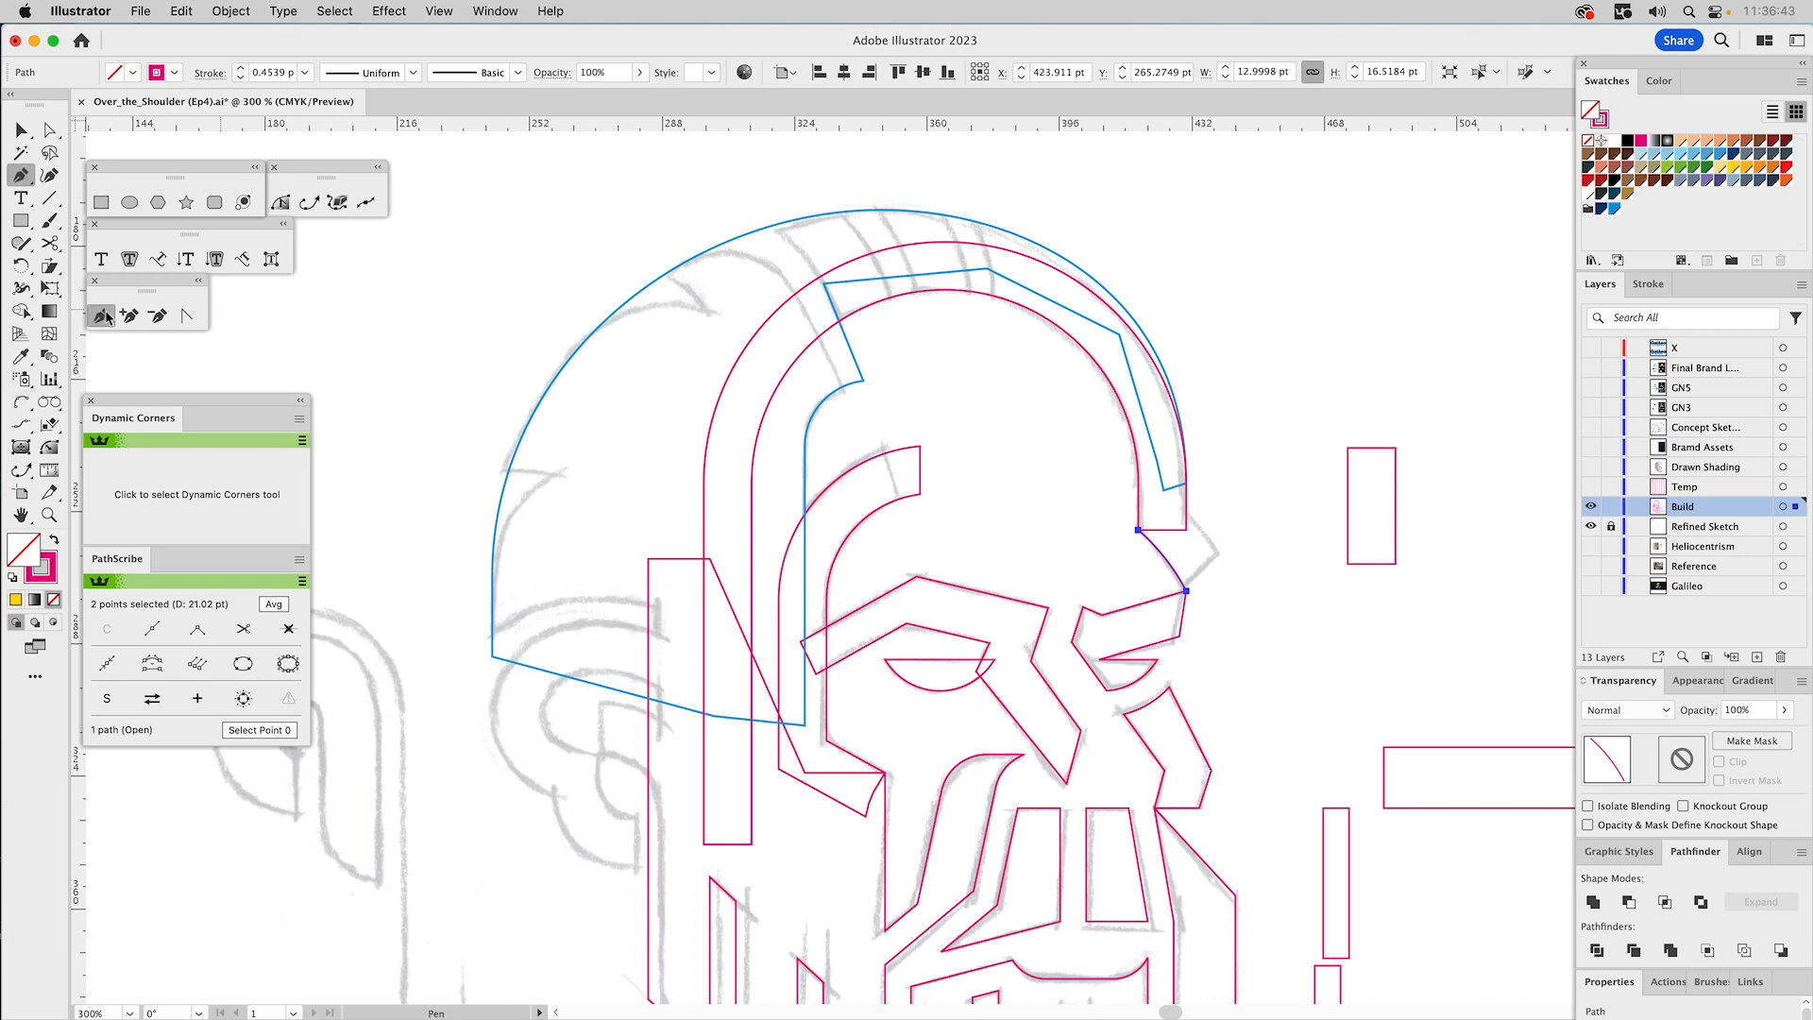
left_click(1139, 530)
left_click_drag(1133, 564, 1188, 593)
key("v")
Offset the small brow ridge shape by the reference rectangle's width of 12.9998 pt, with Miter joins and a miter limit of 4.
left_click(1348, 477)
double_click(1252, 72)
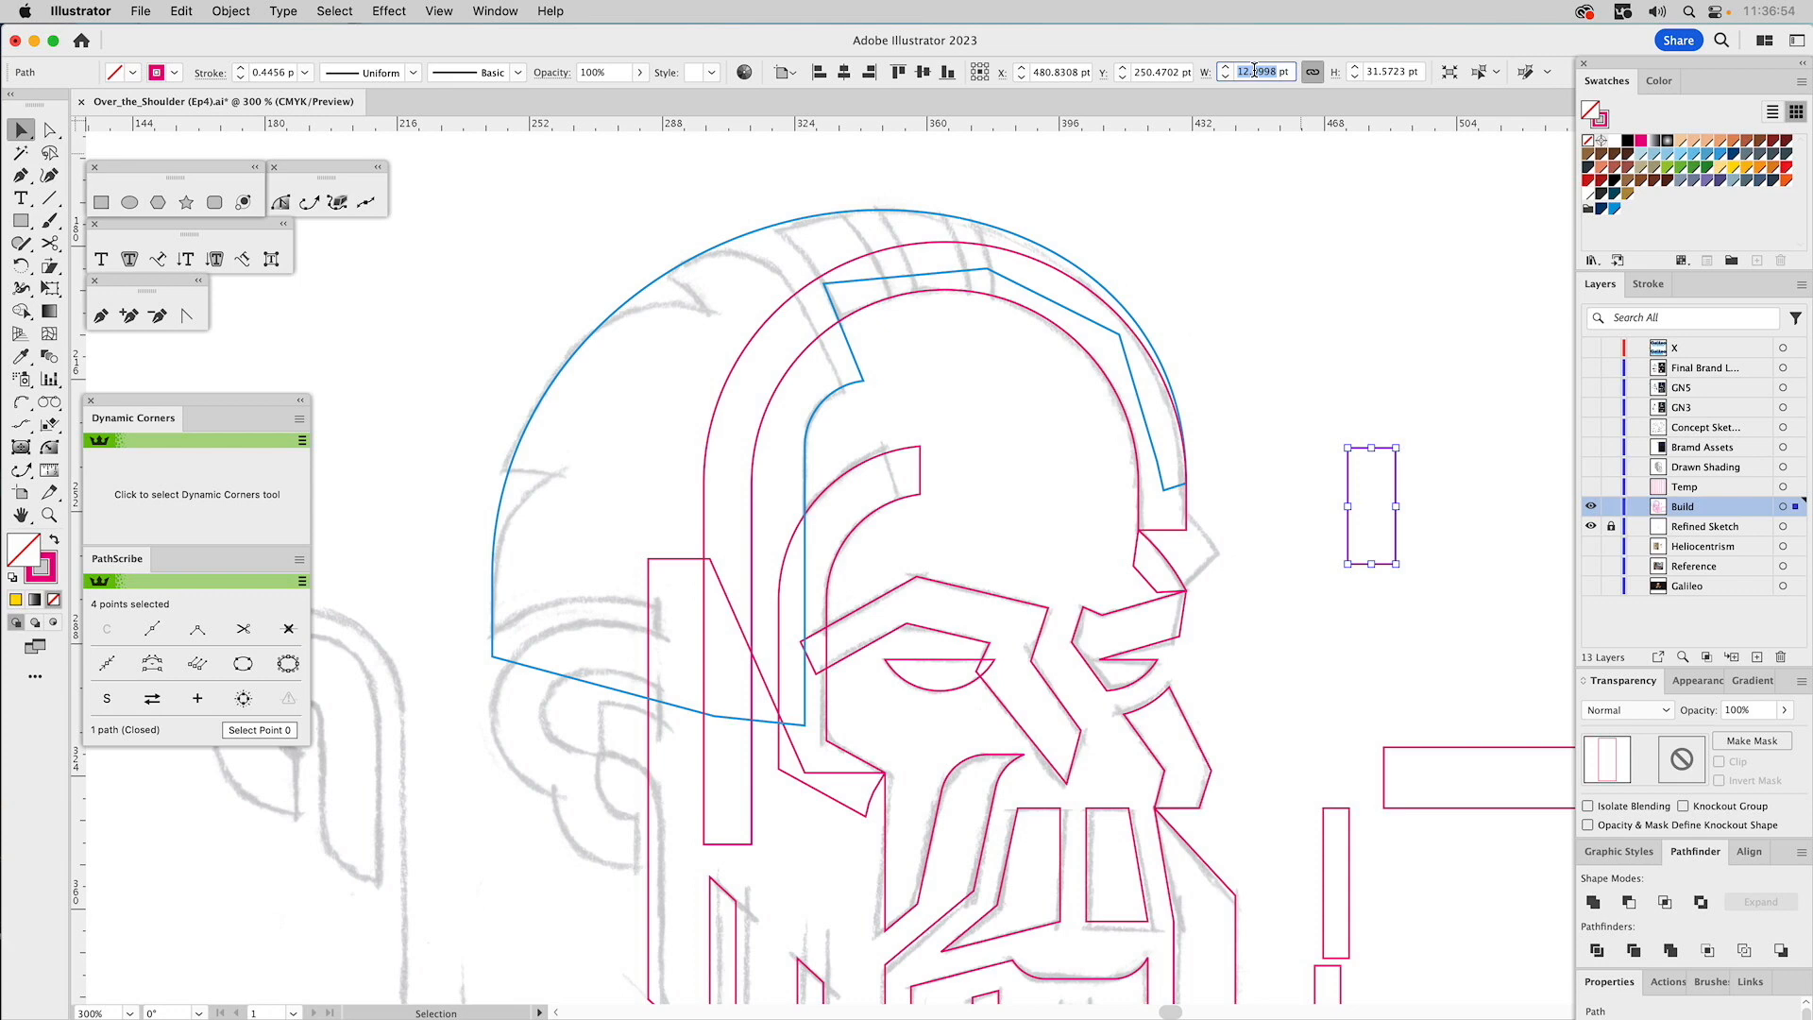
left_click(1169, 572)
left_click(224, 11)
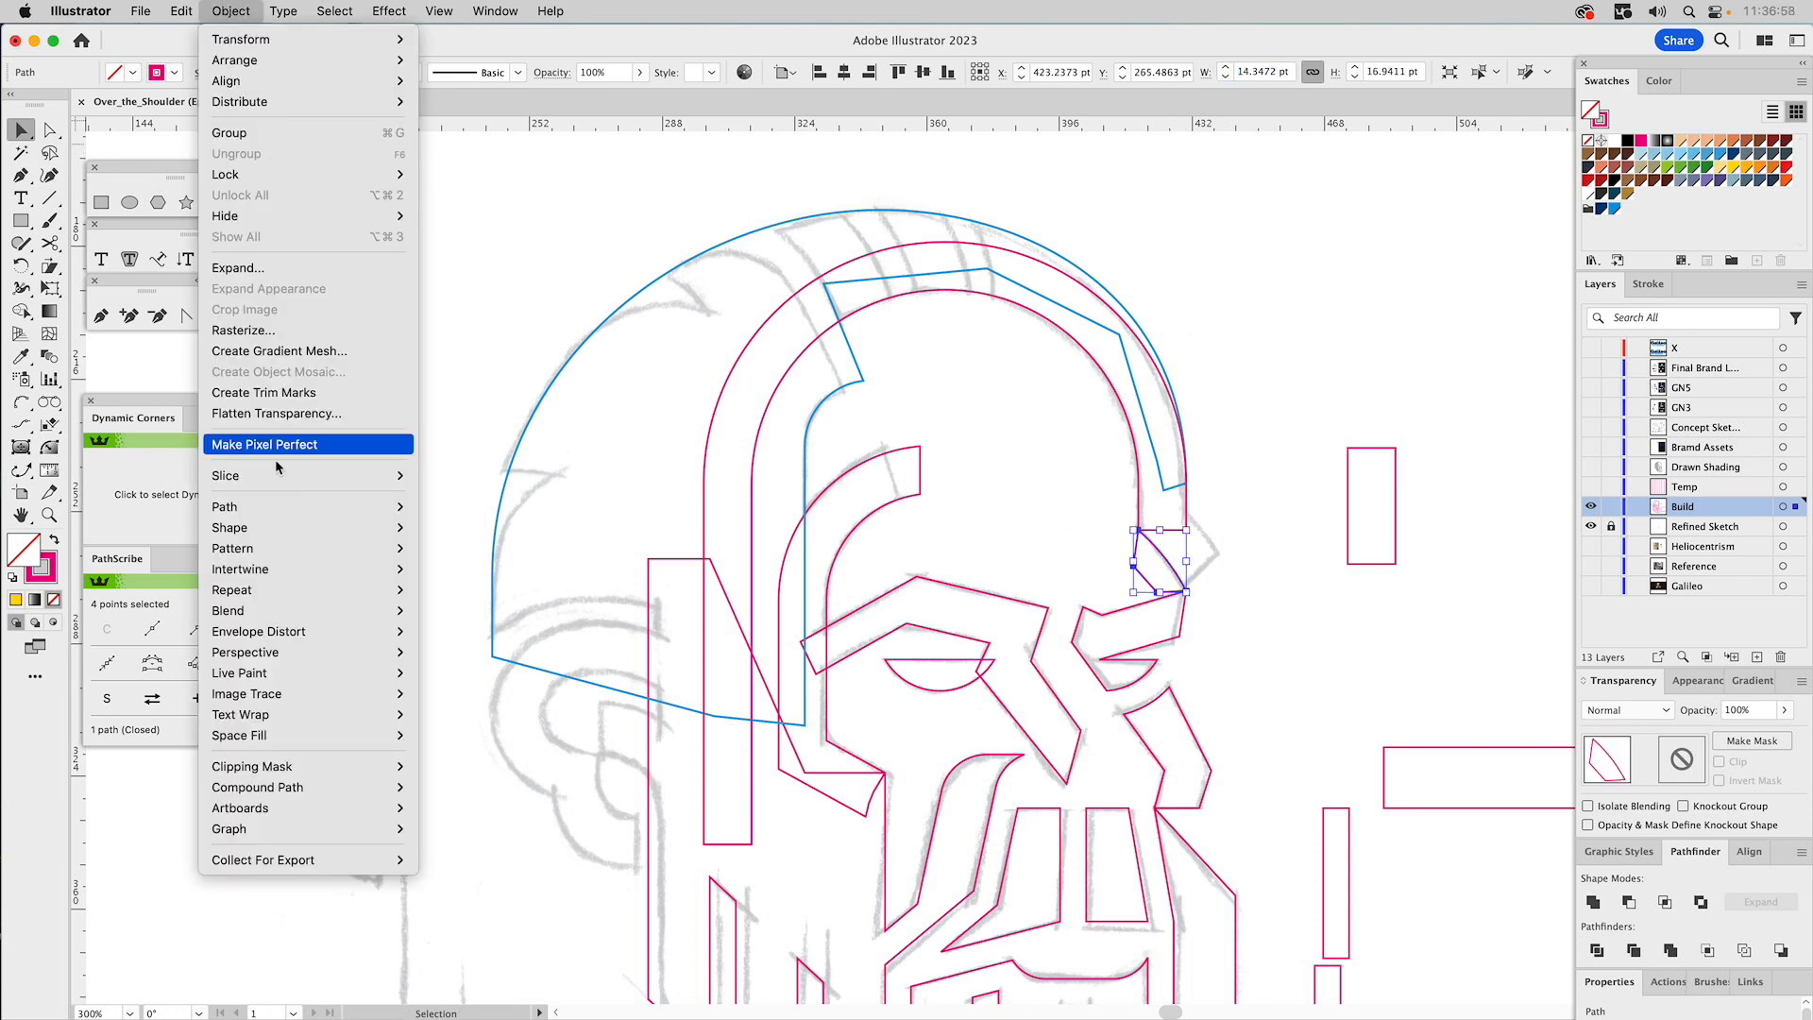
mouse_move(264, 506)
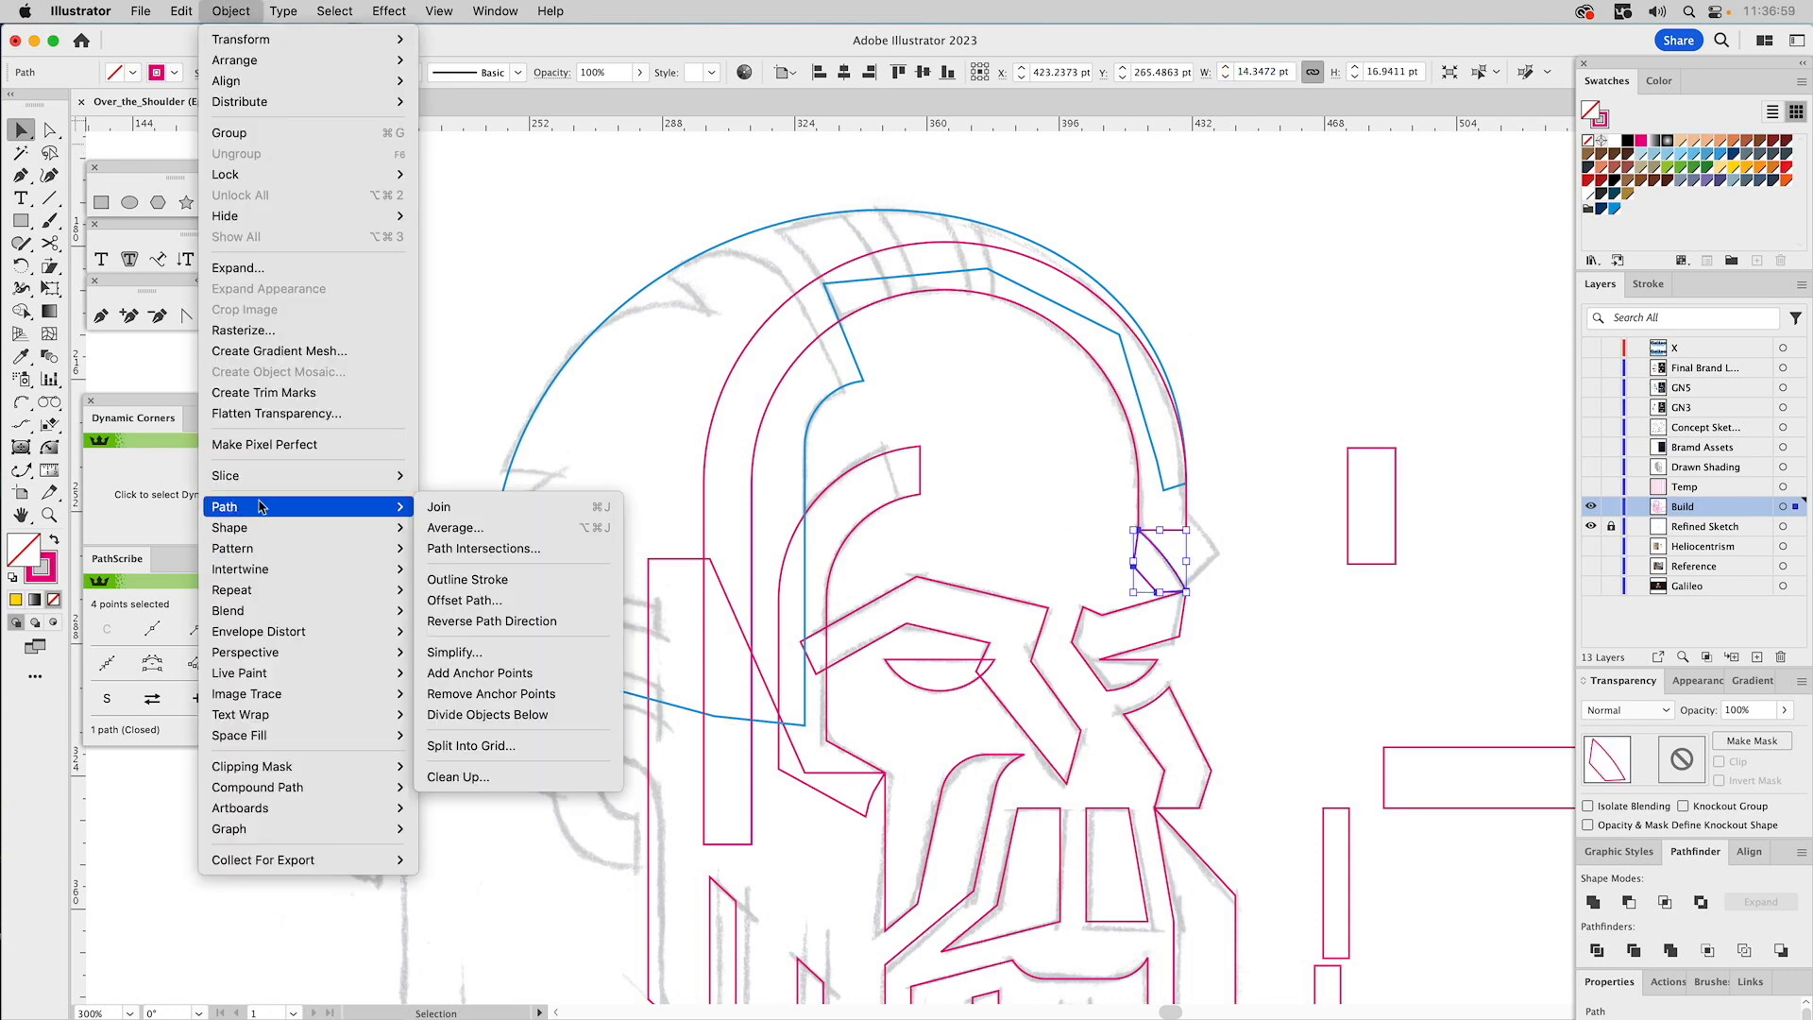
left_click(458, 601)
type("12.9998")
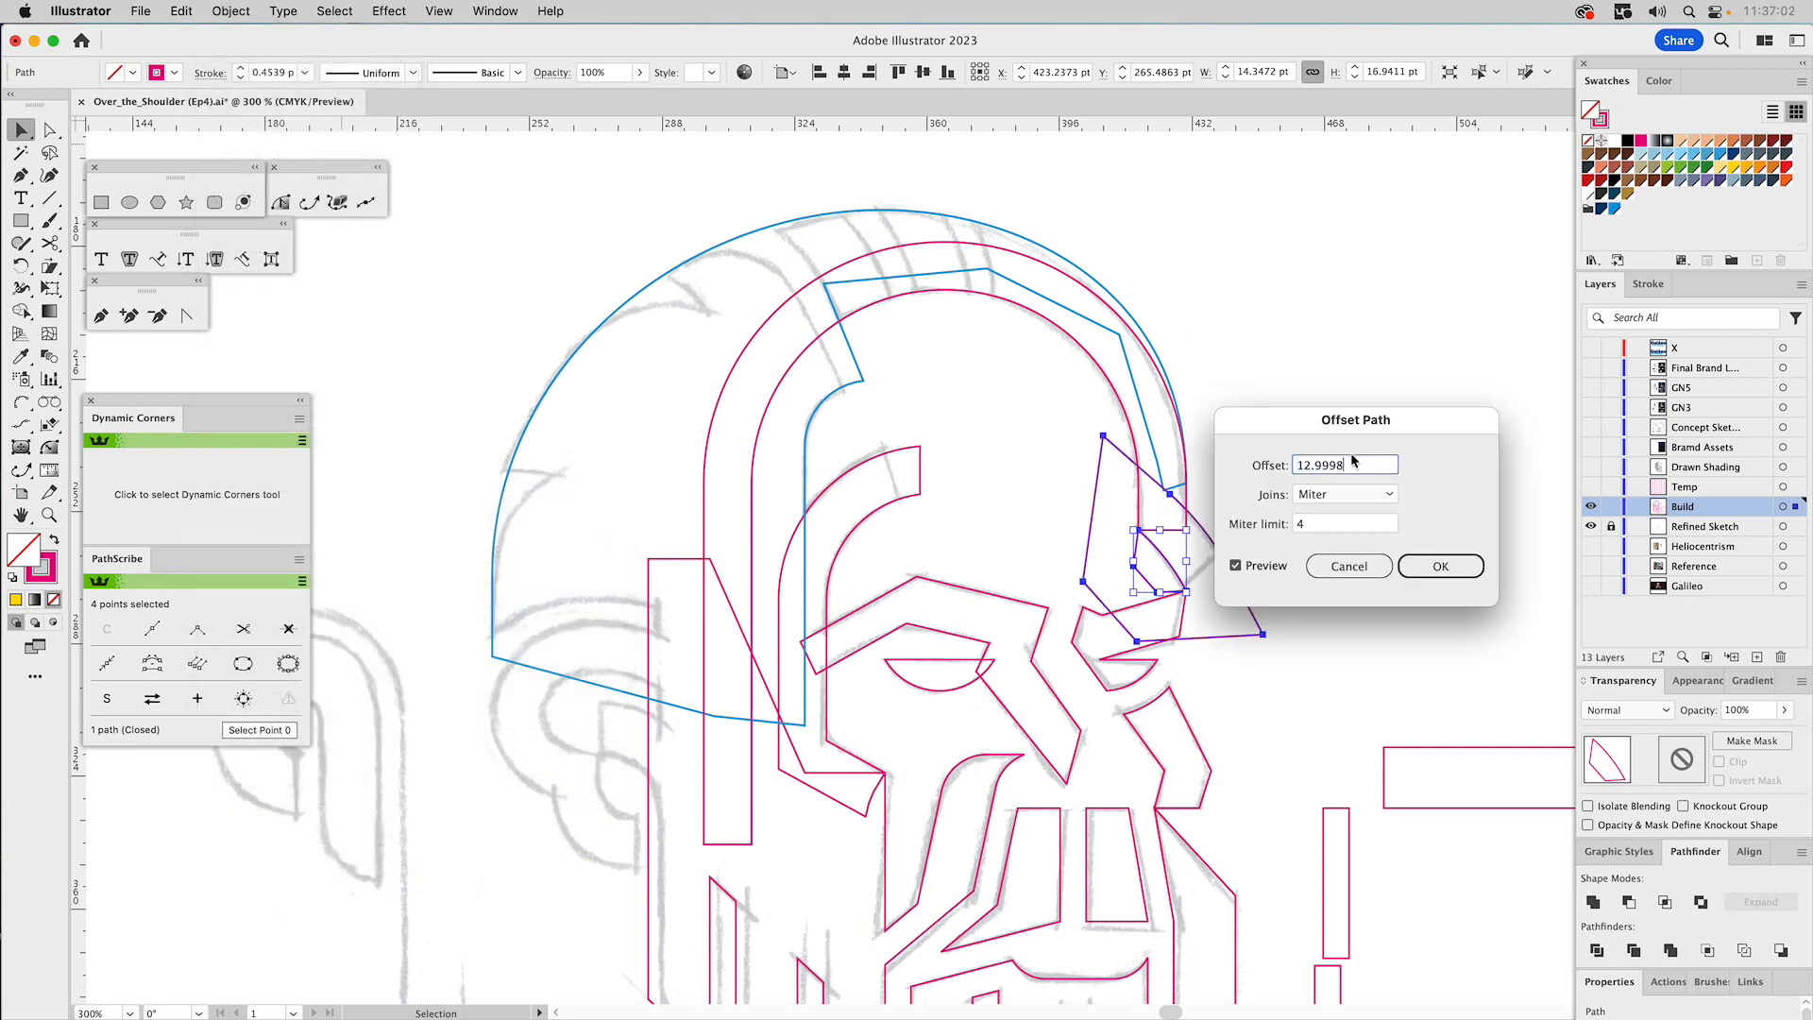
left_click(1261, 571)
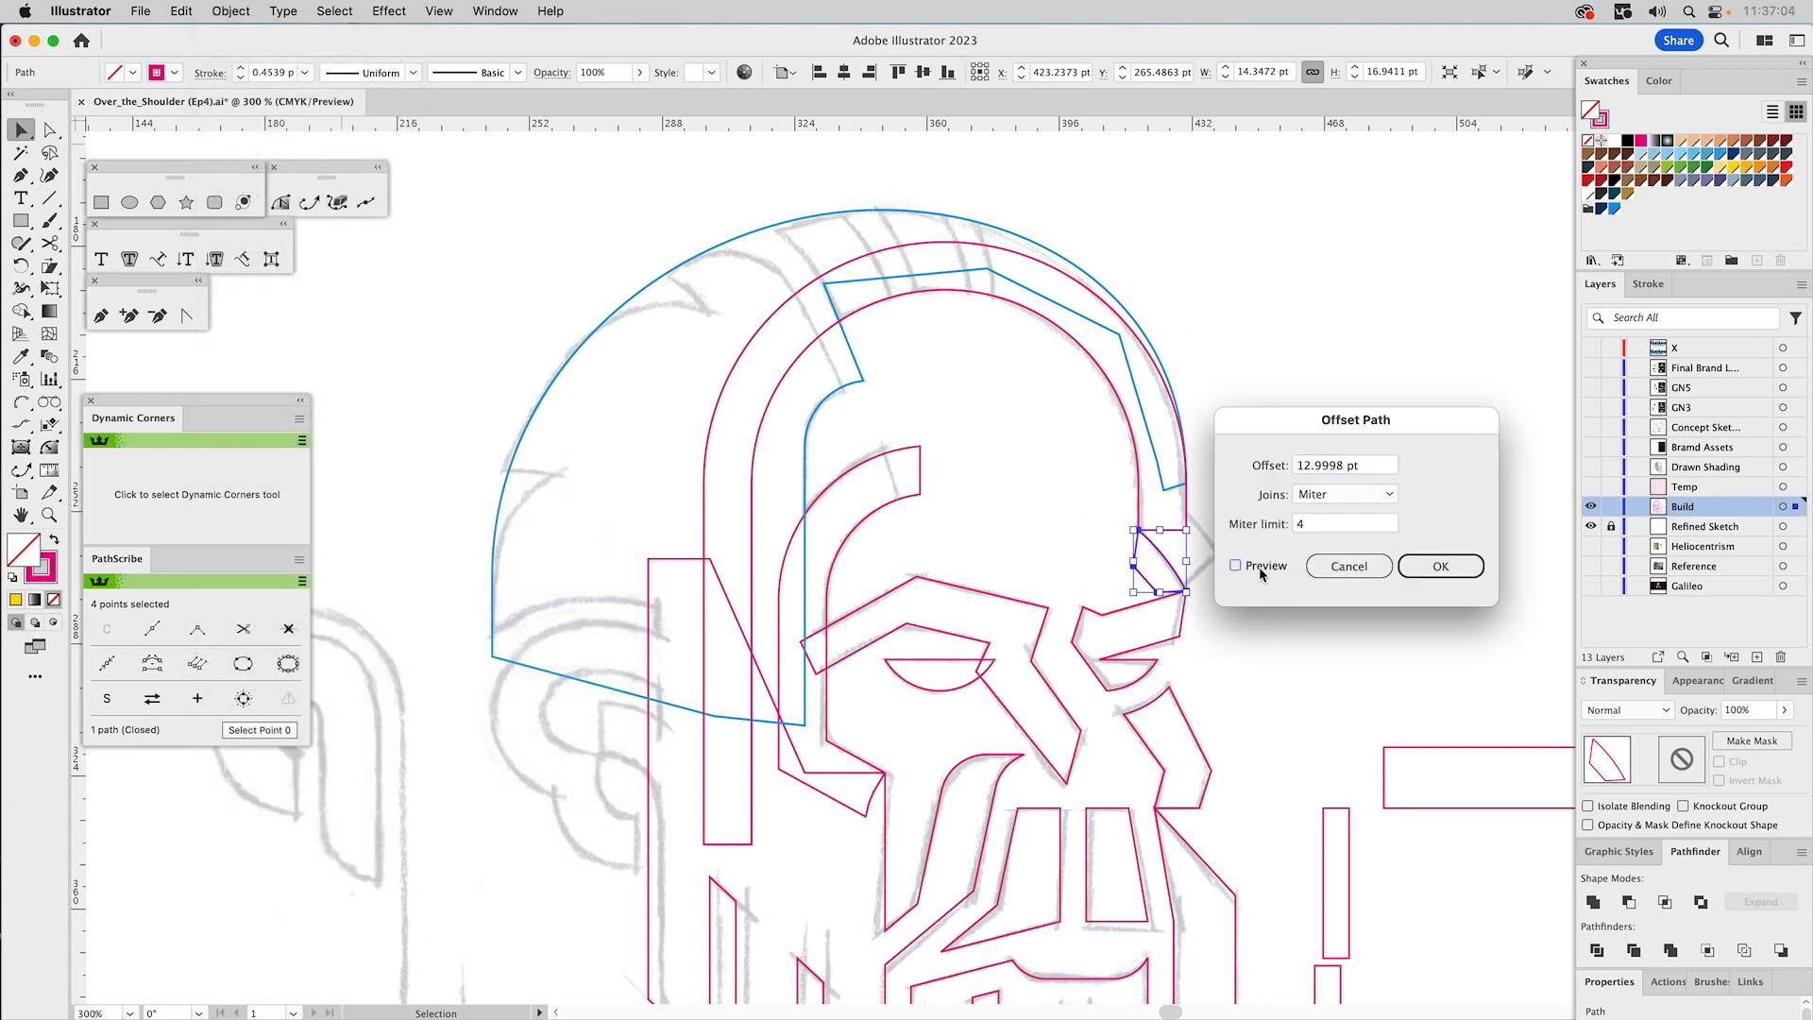
left_click(1260, 571)
left_click(1434, 566)
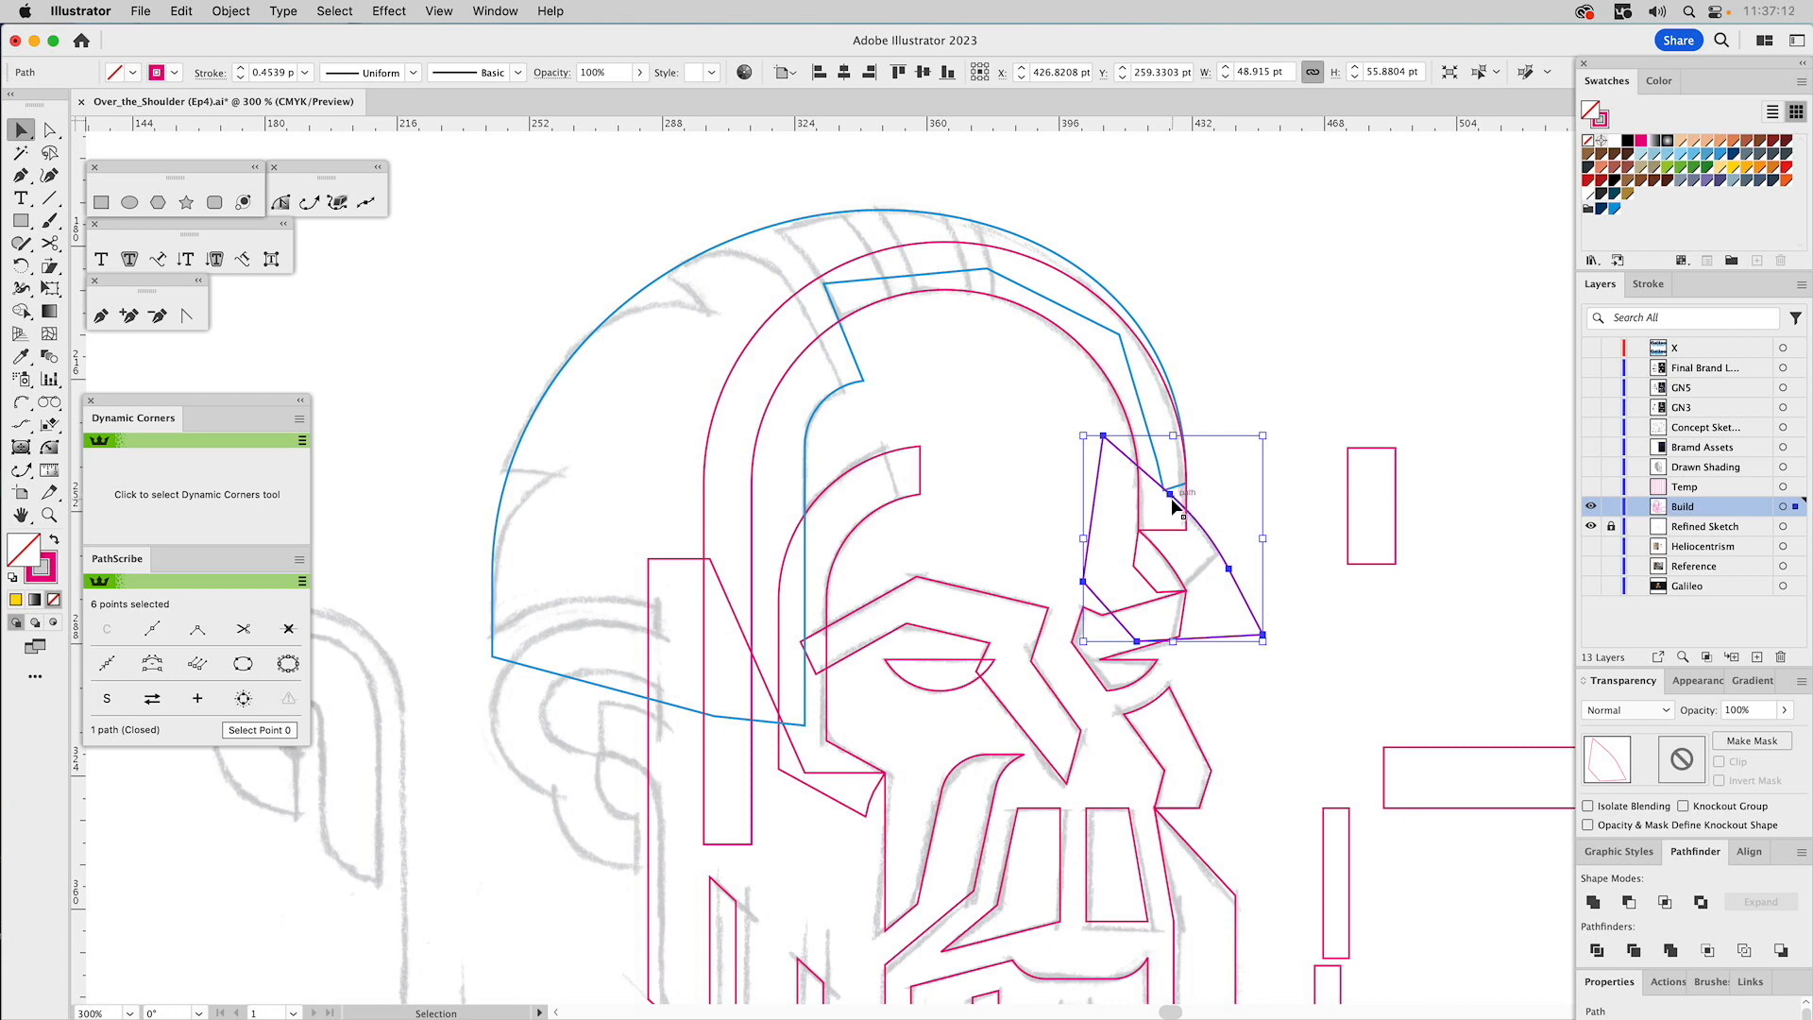
Fill the original brow ridge shape orange and pull its two non-arc points outward past the inner edges of the offset shape.
left_click(1232, 512)
left_click(1154, 548)
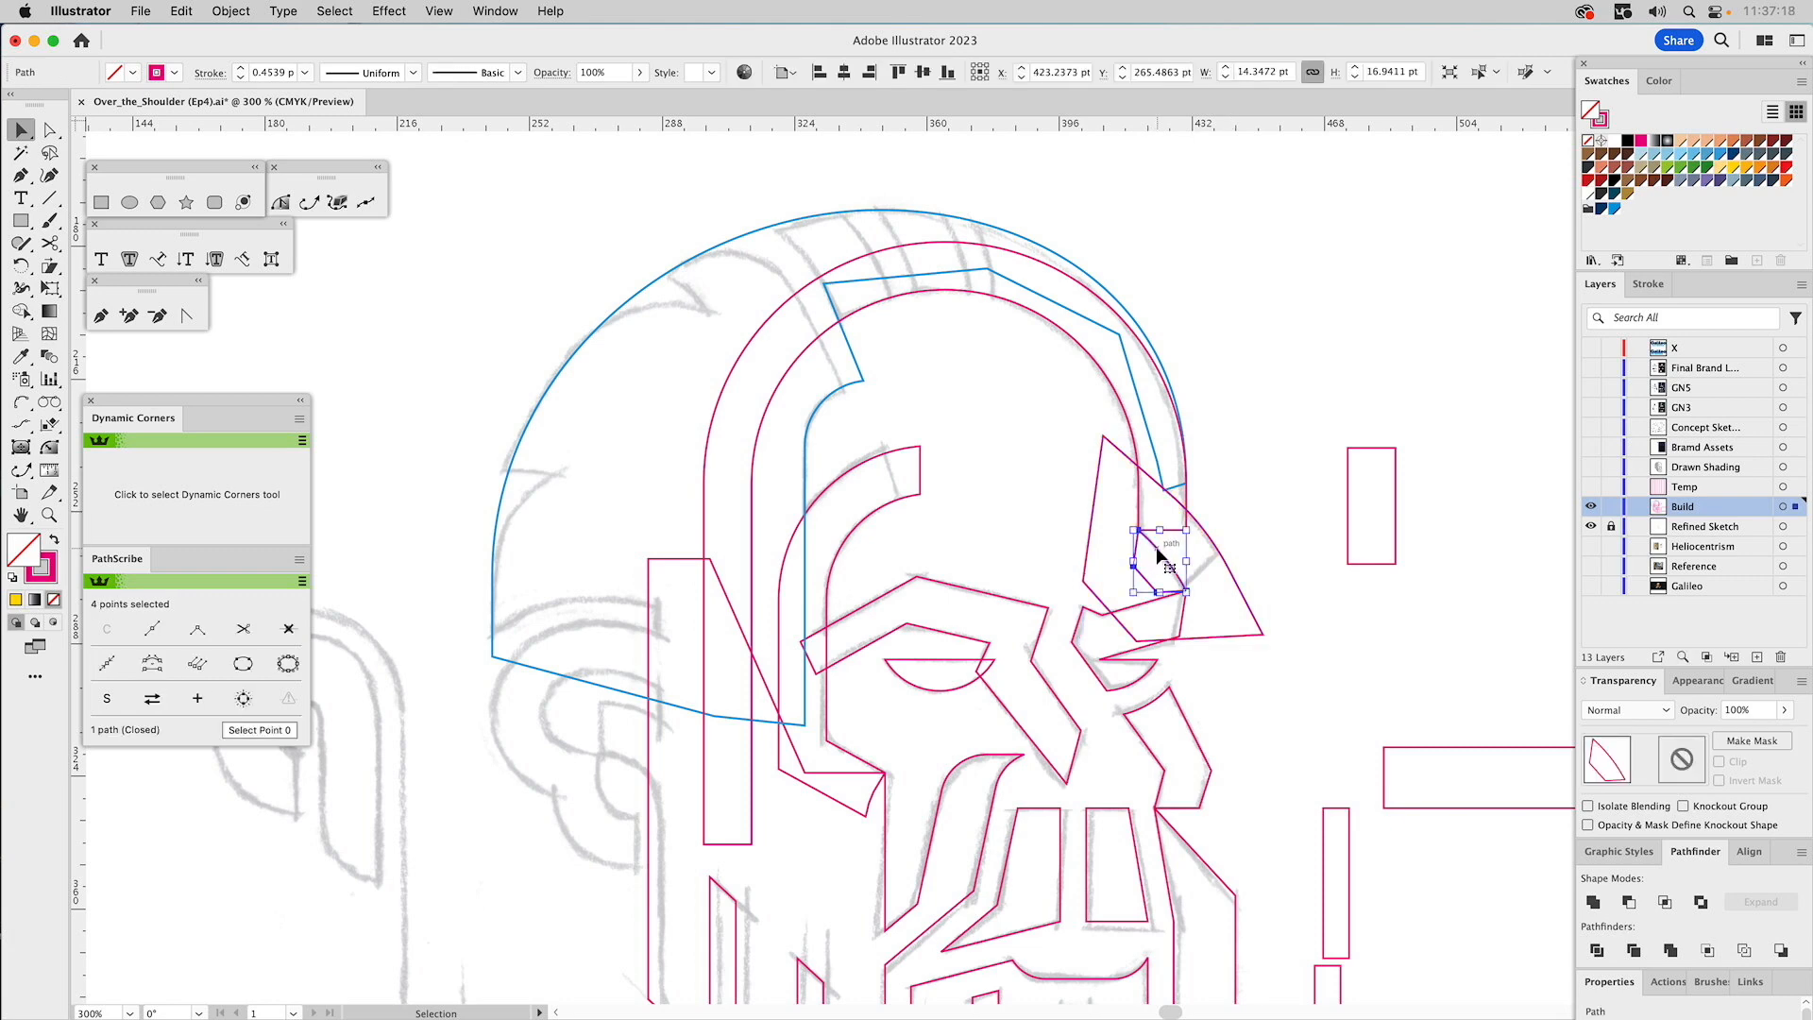
left_click(1763, 173)
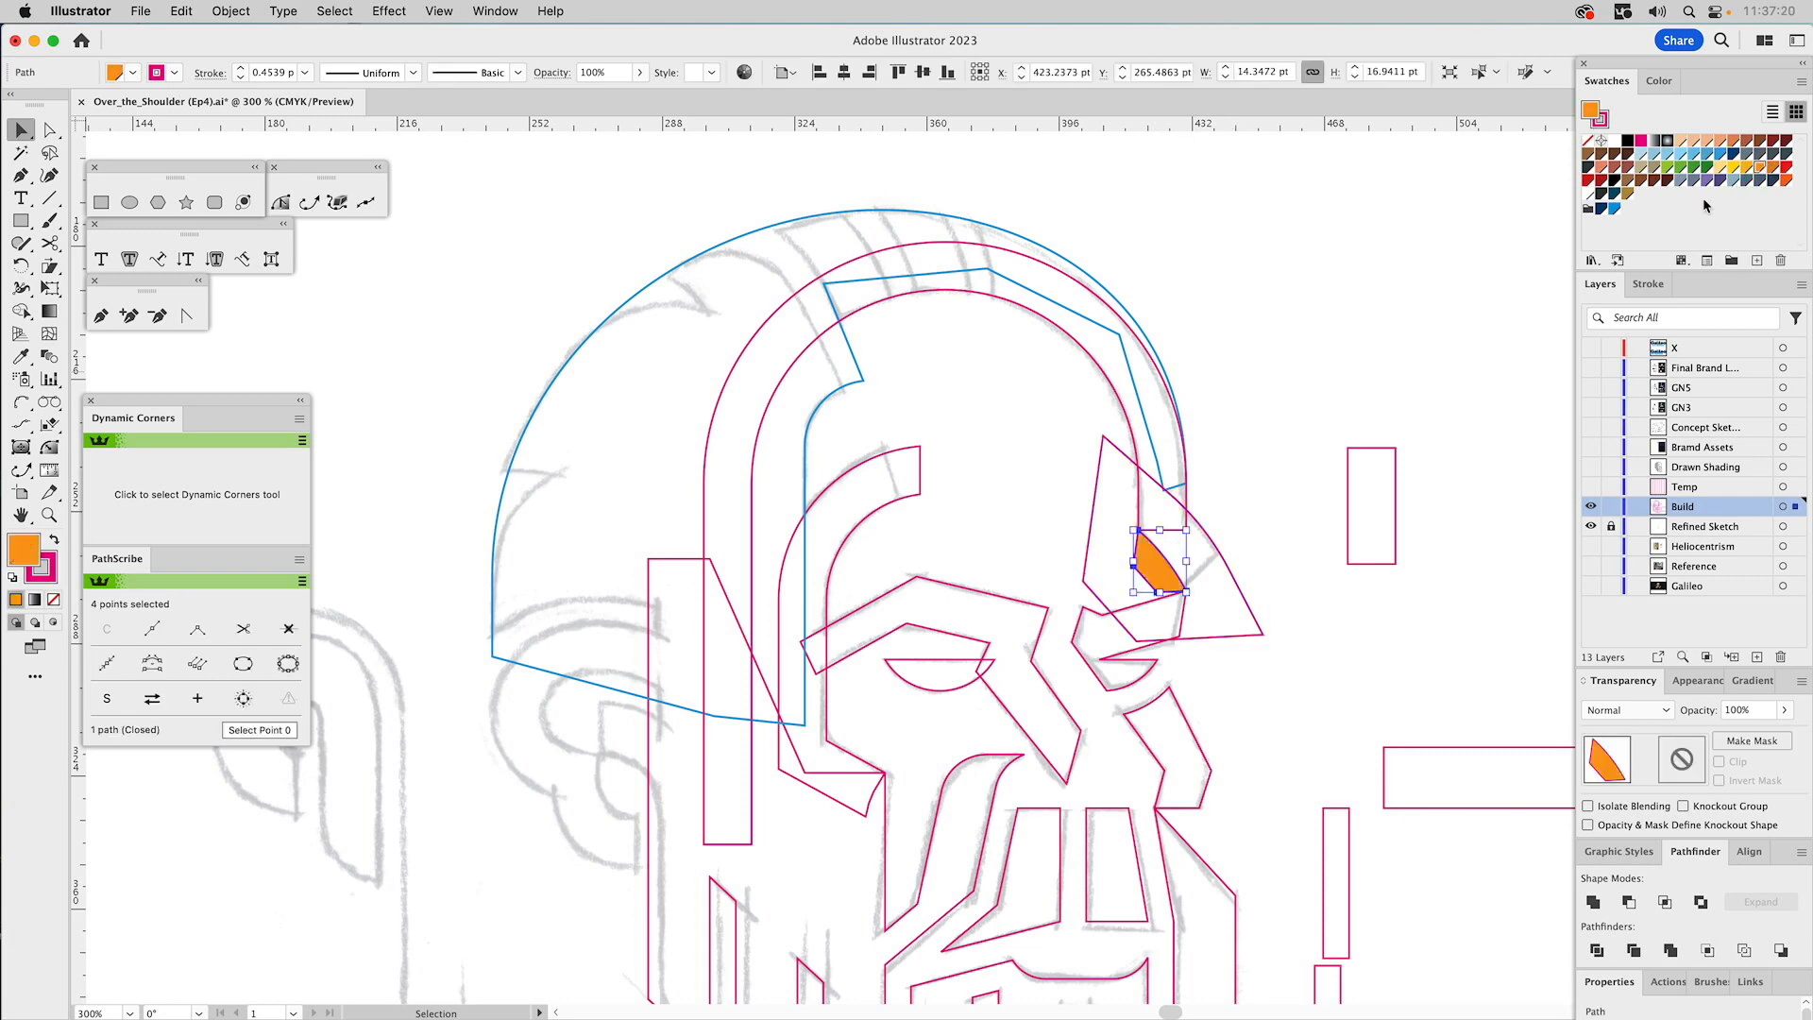
key("a")
key("super+shift+a")
left_click_drag(1134, 571, 973, 559)
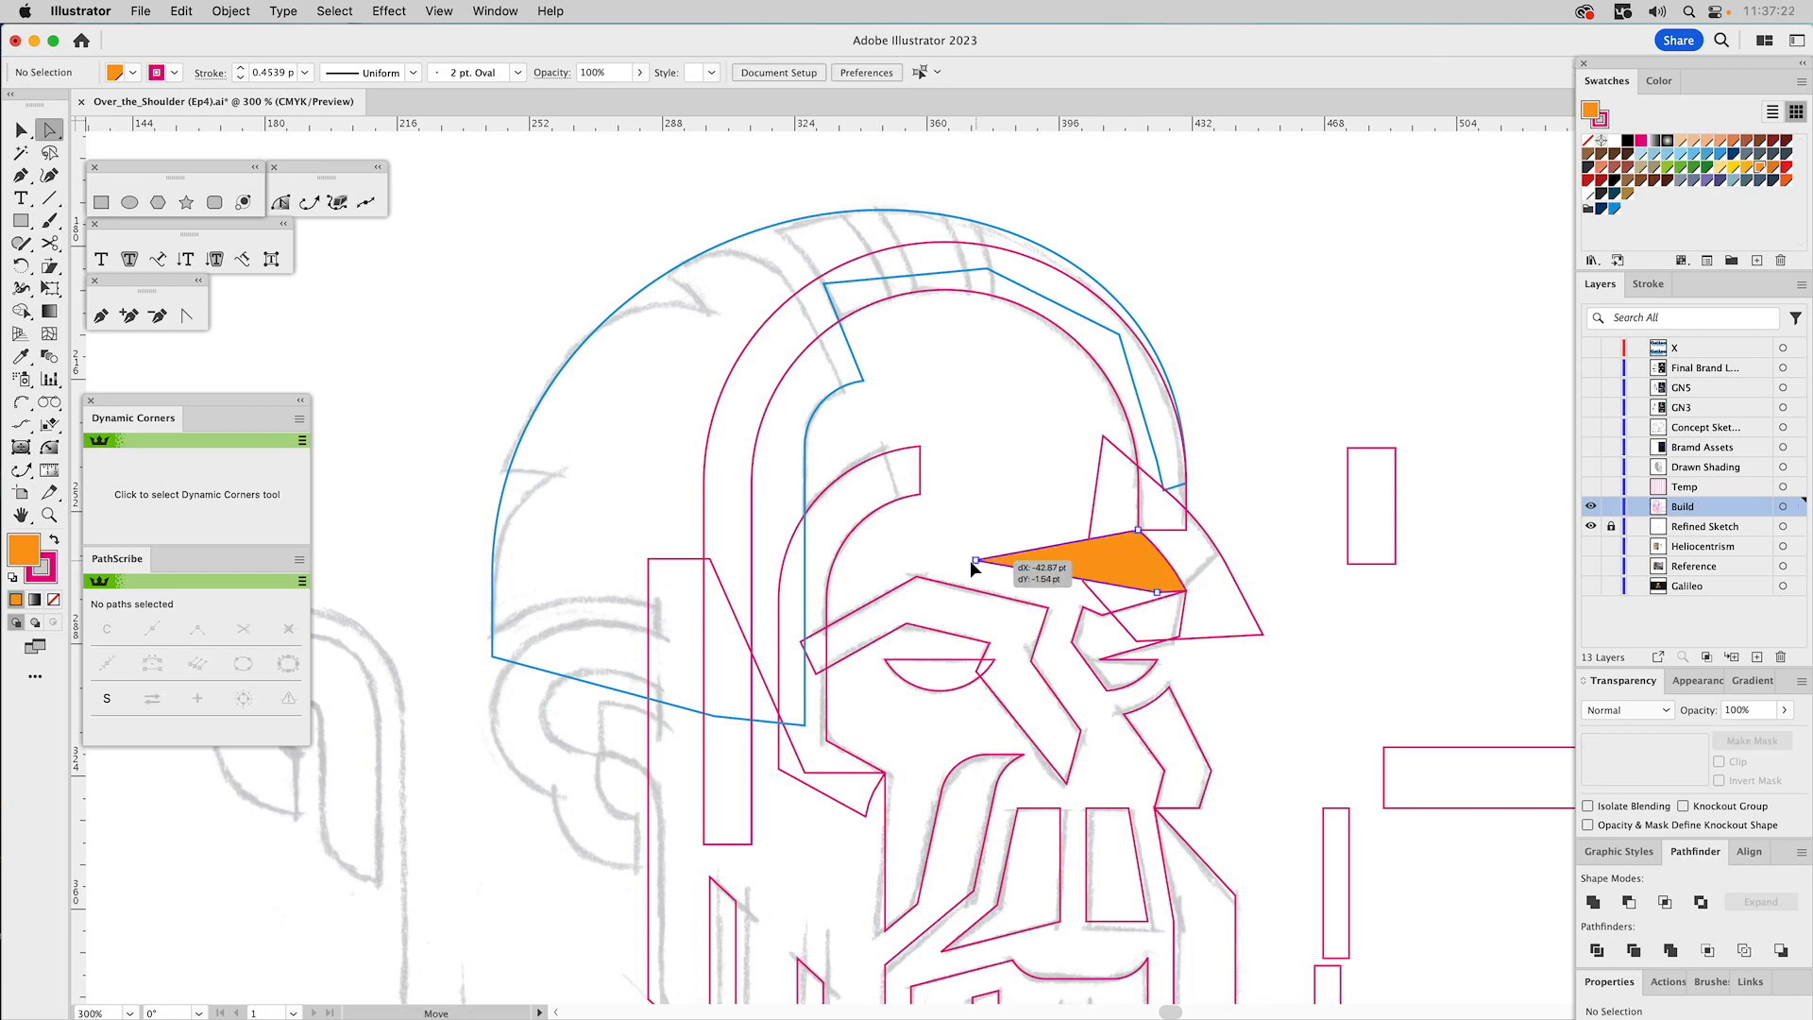
left_click_drag(1163, 598, 1233, 731)
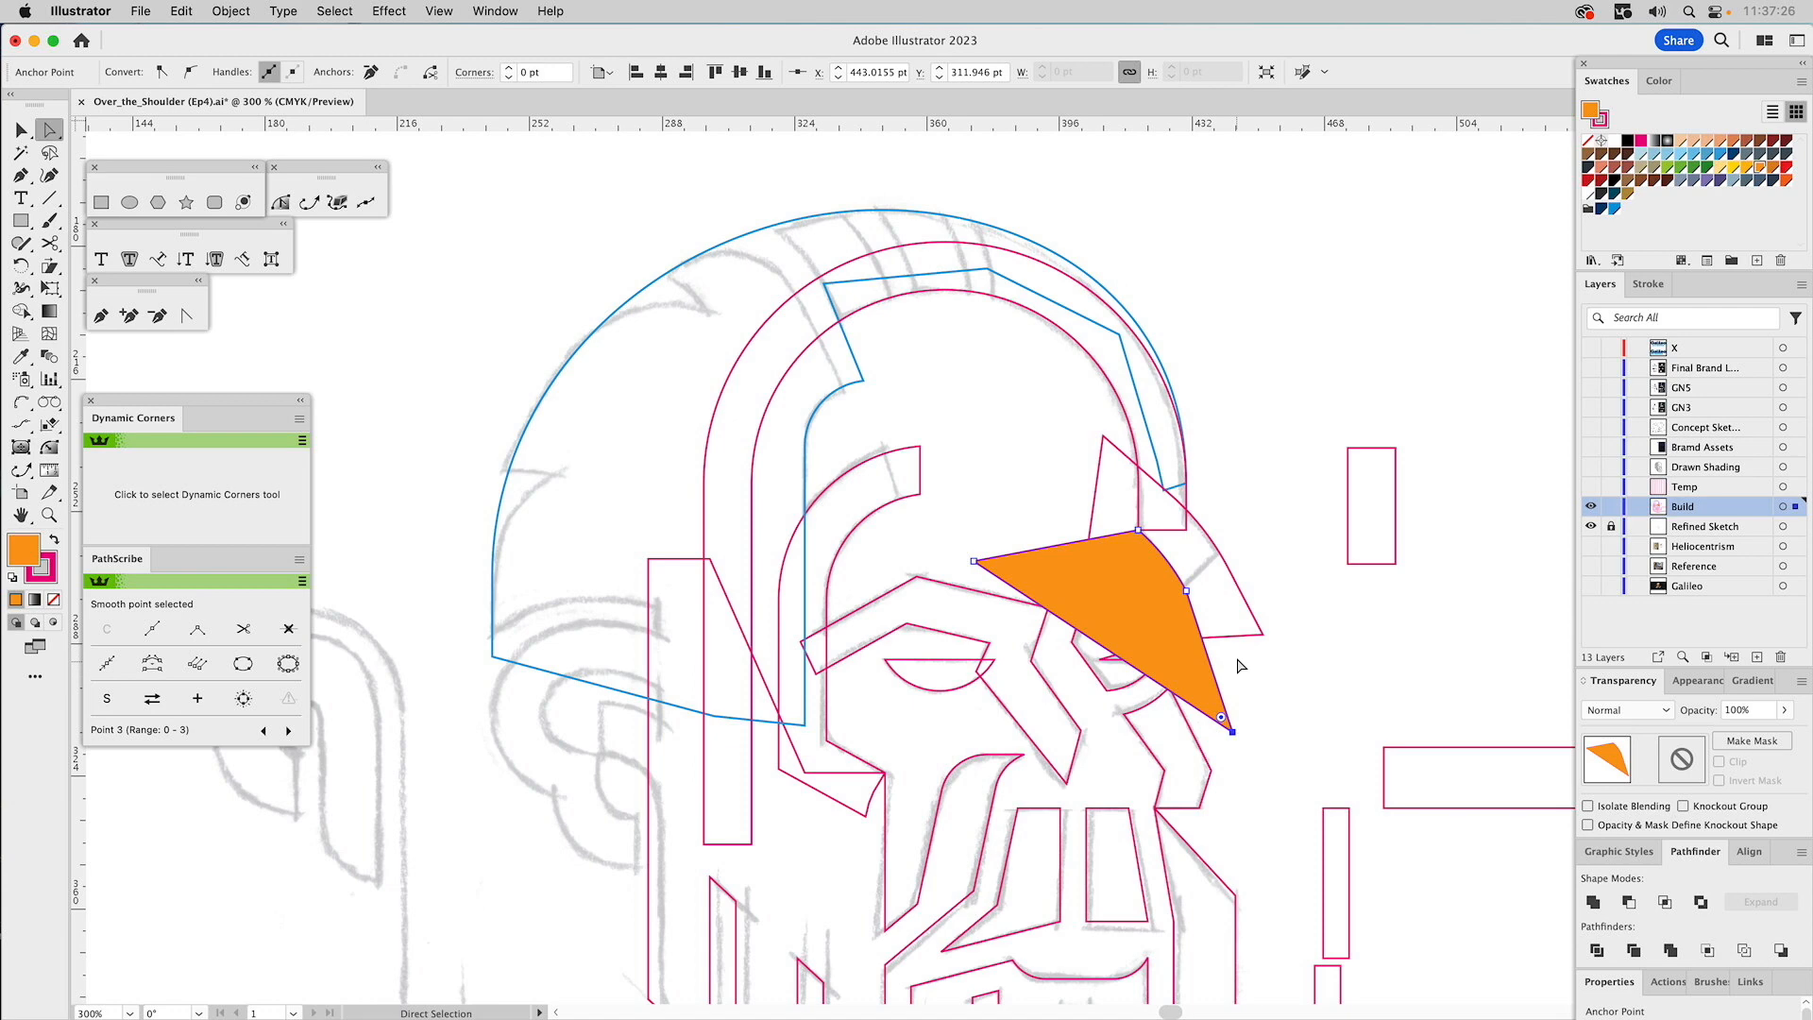
Subtract the orange shape from the offset shape with Minus Front.
key("v")
left_click(1228, 568, "shift")
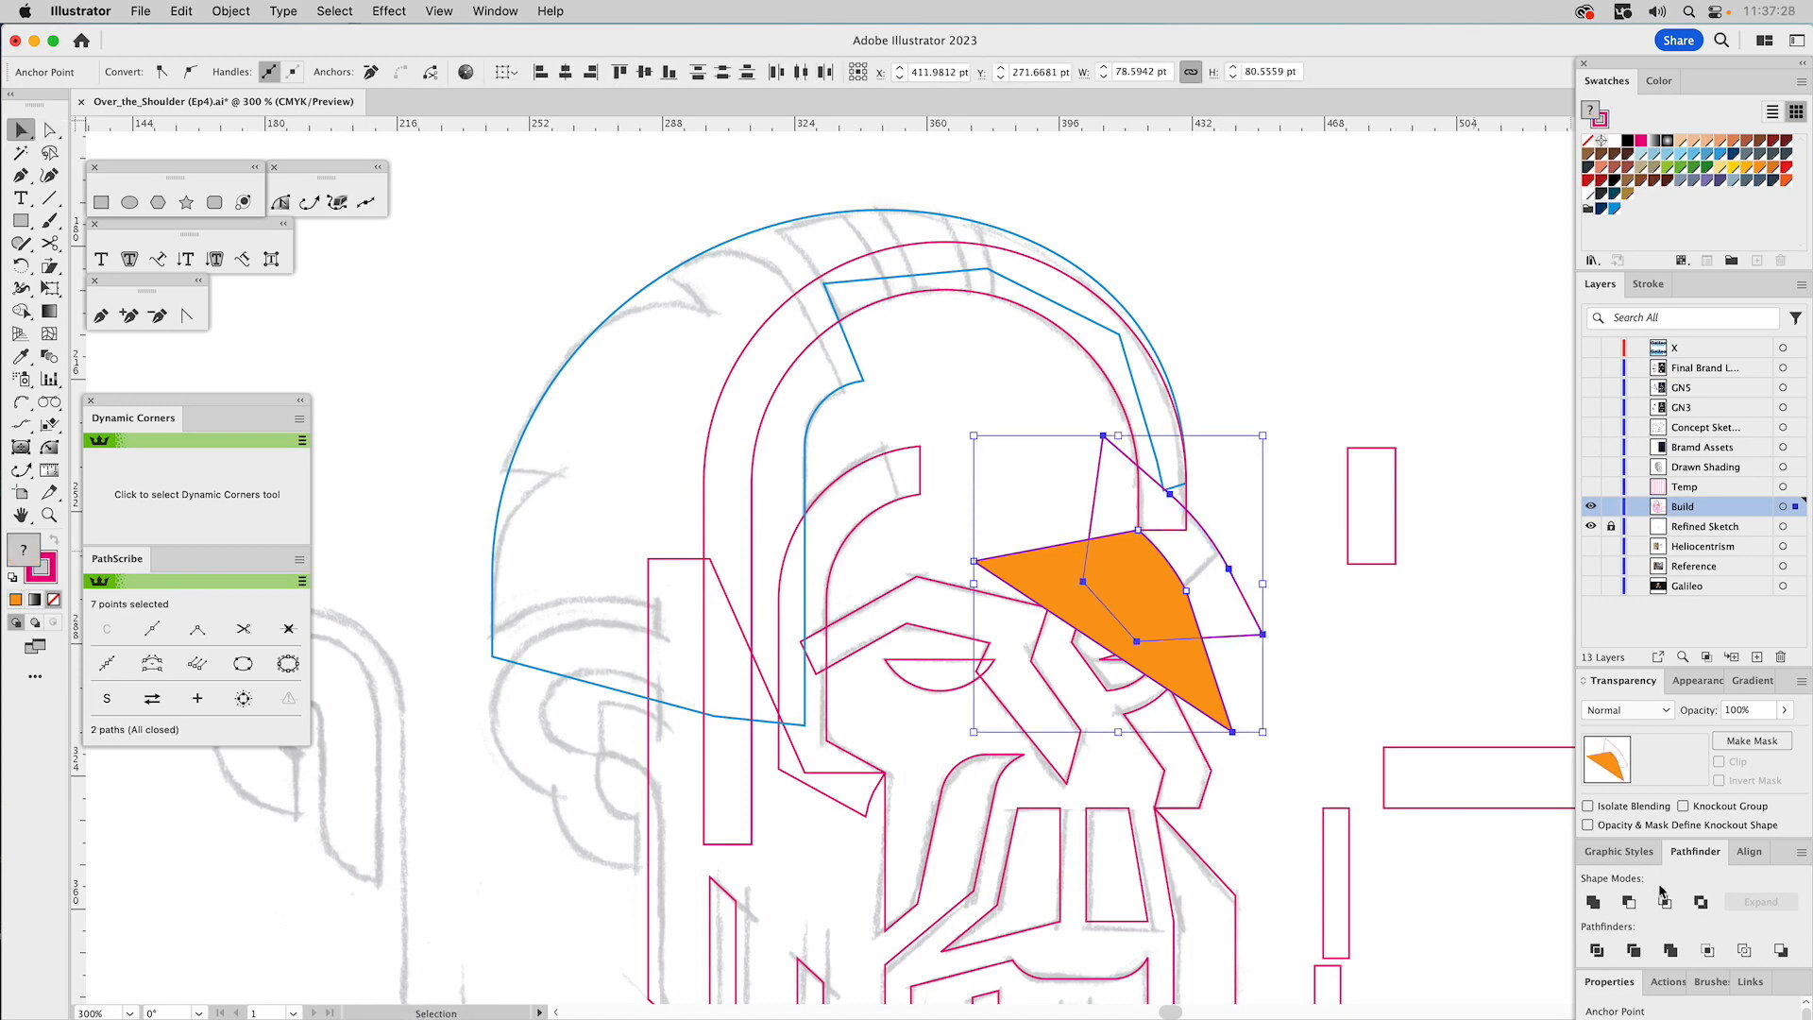
key("super+shift+m")
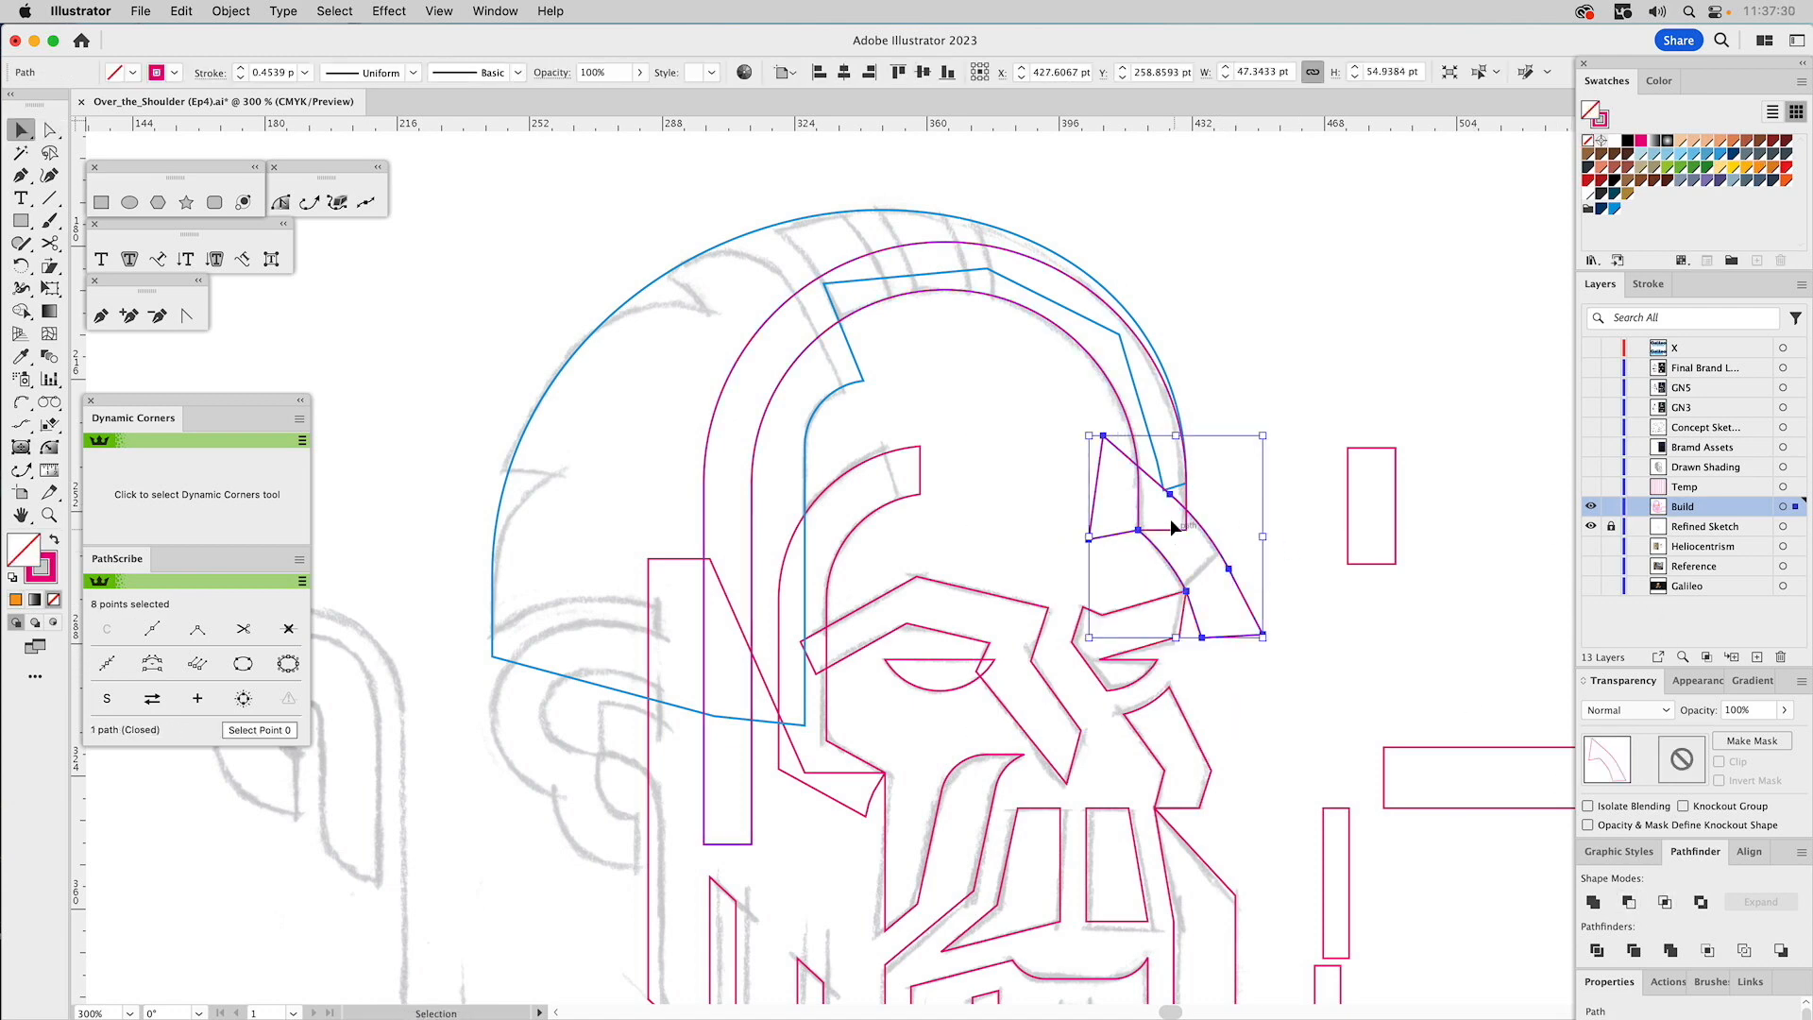
Remove the two excess anchor points at each end of the cut shape to form a short curved brow ridge piece.
key("a")
left_click_drag(1070, 428, 1107, 567)
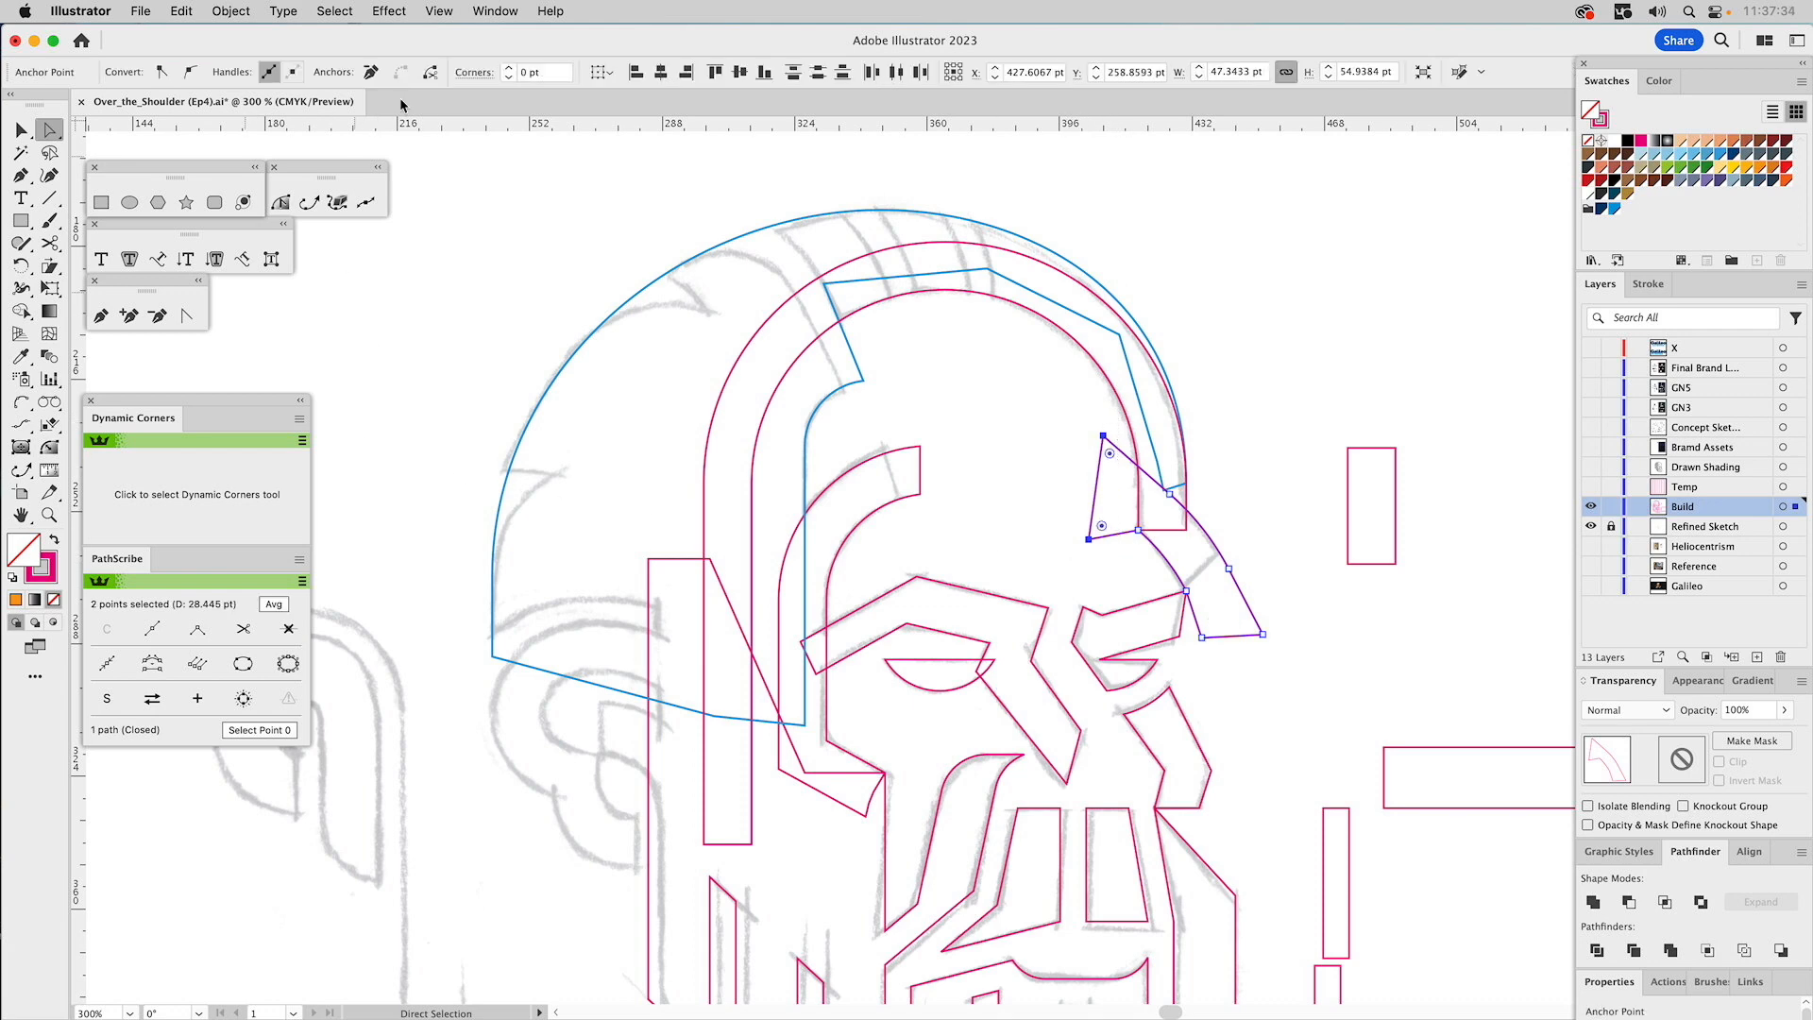
left_click(371, 73)
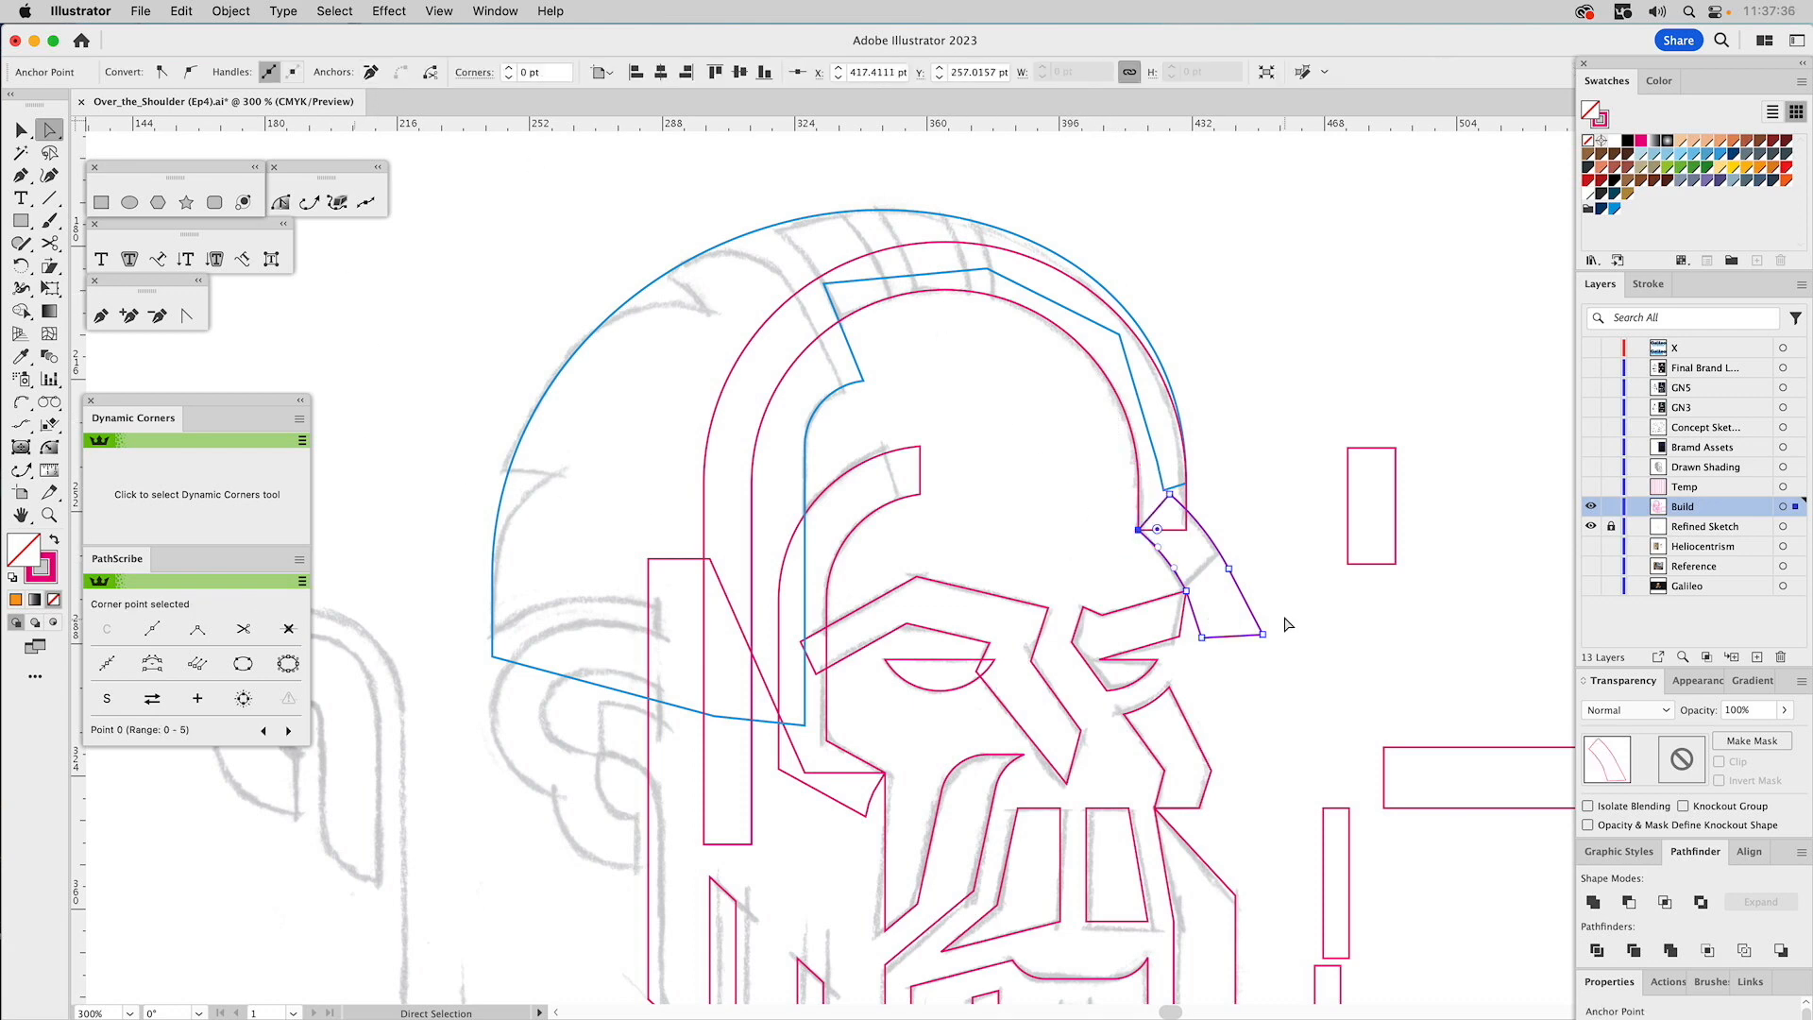
left_click_drag(1284, 612, 1199, 658)
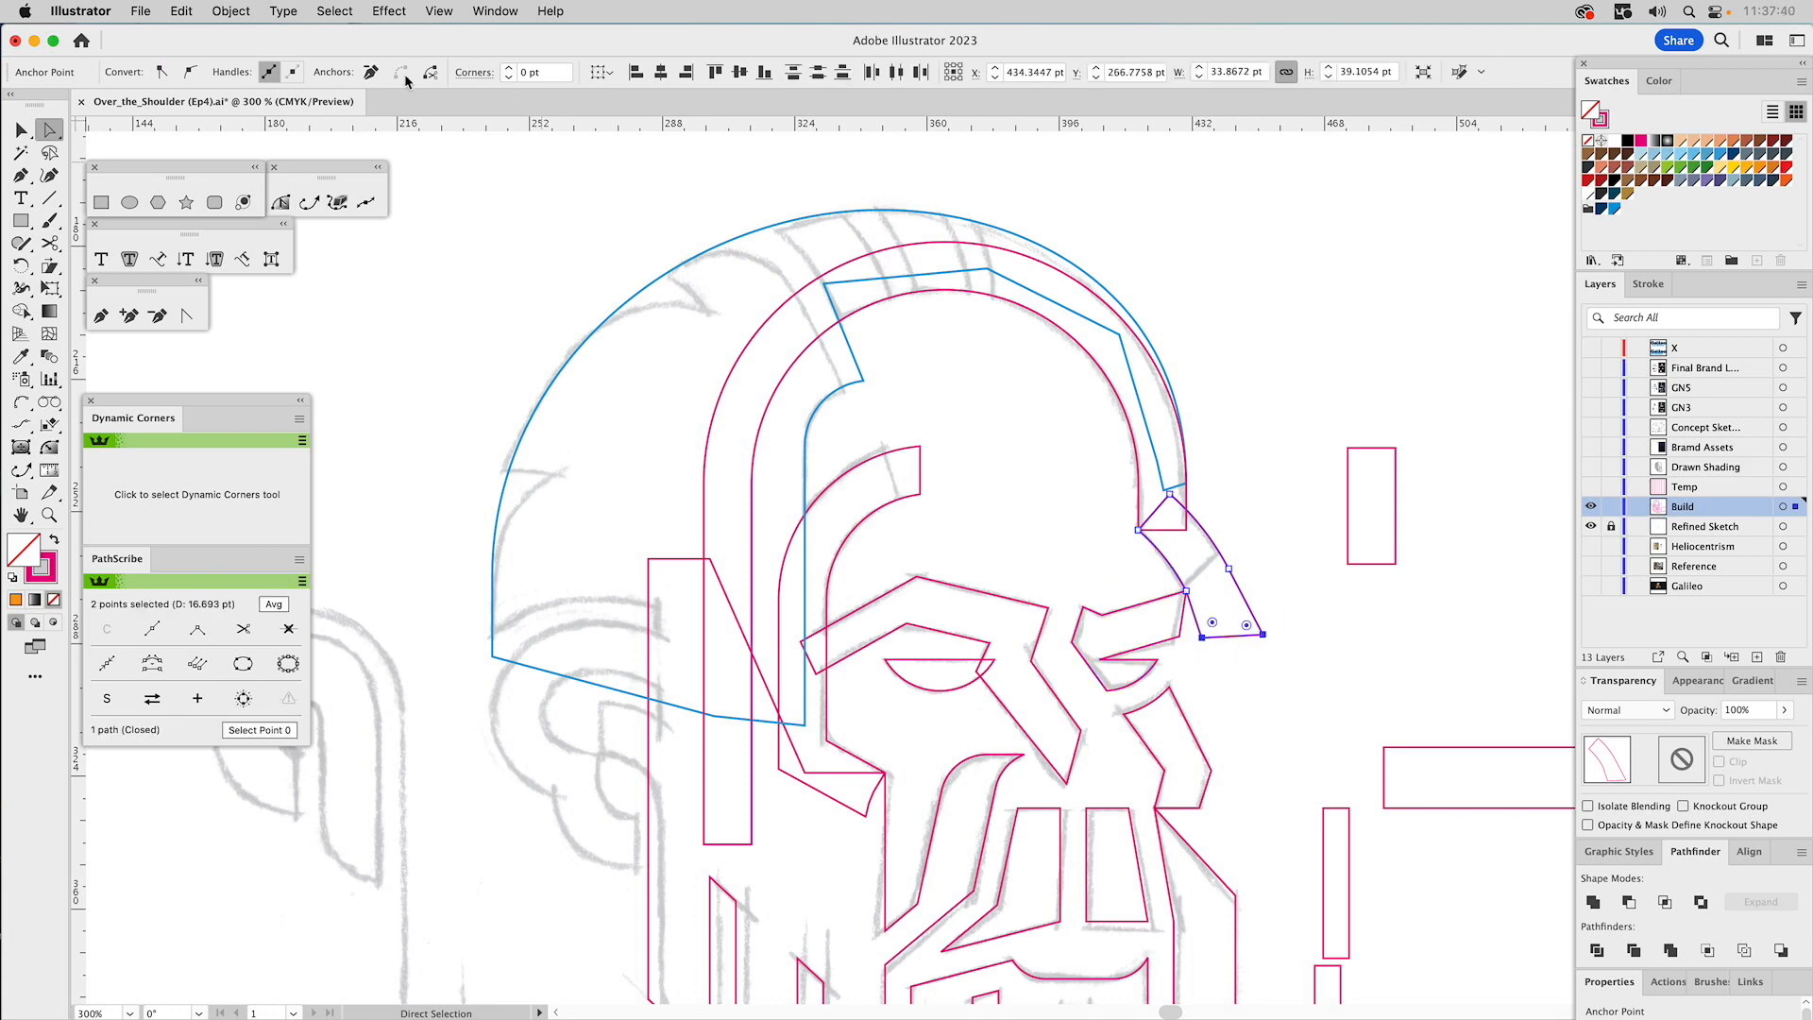
left_click(371, 72)
left_click(1250, 461)
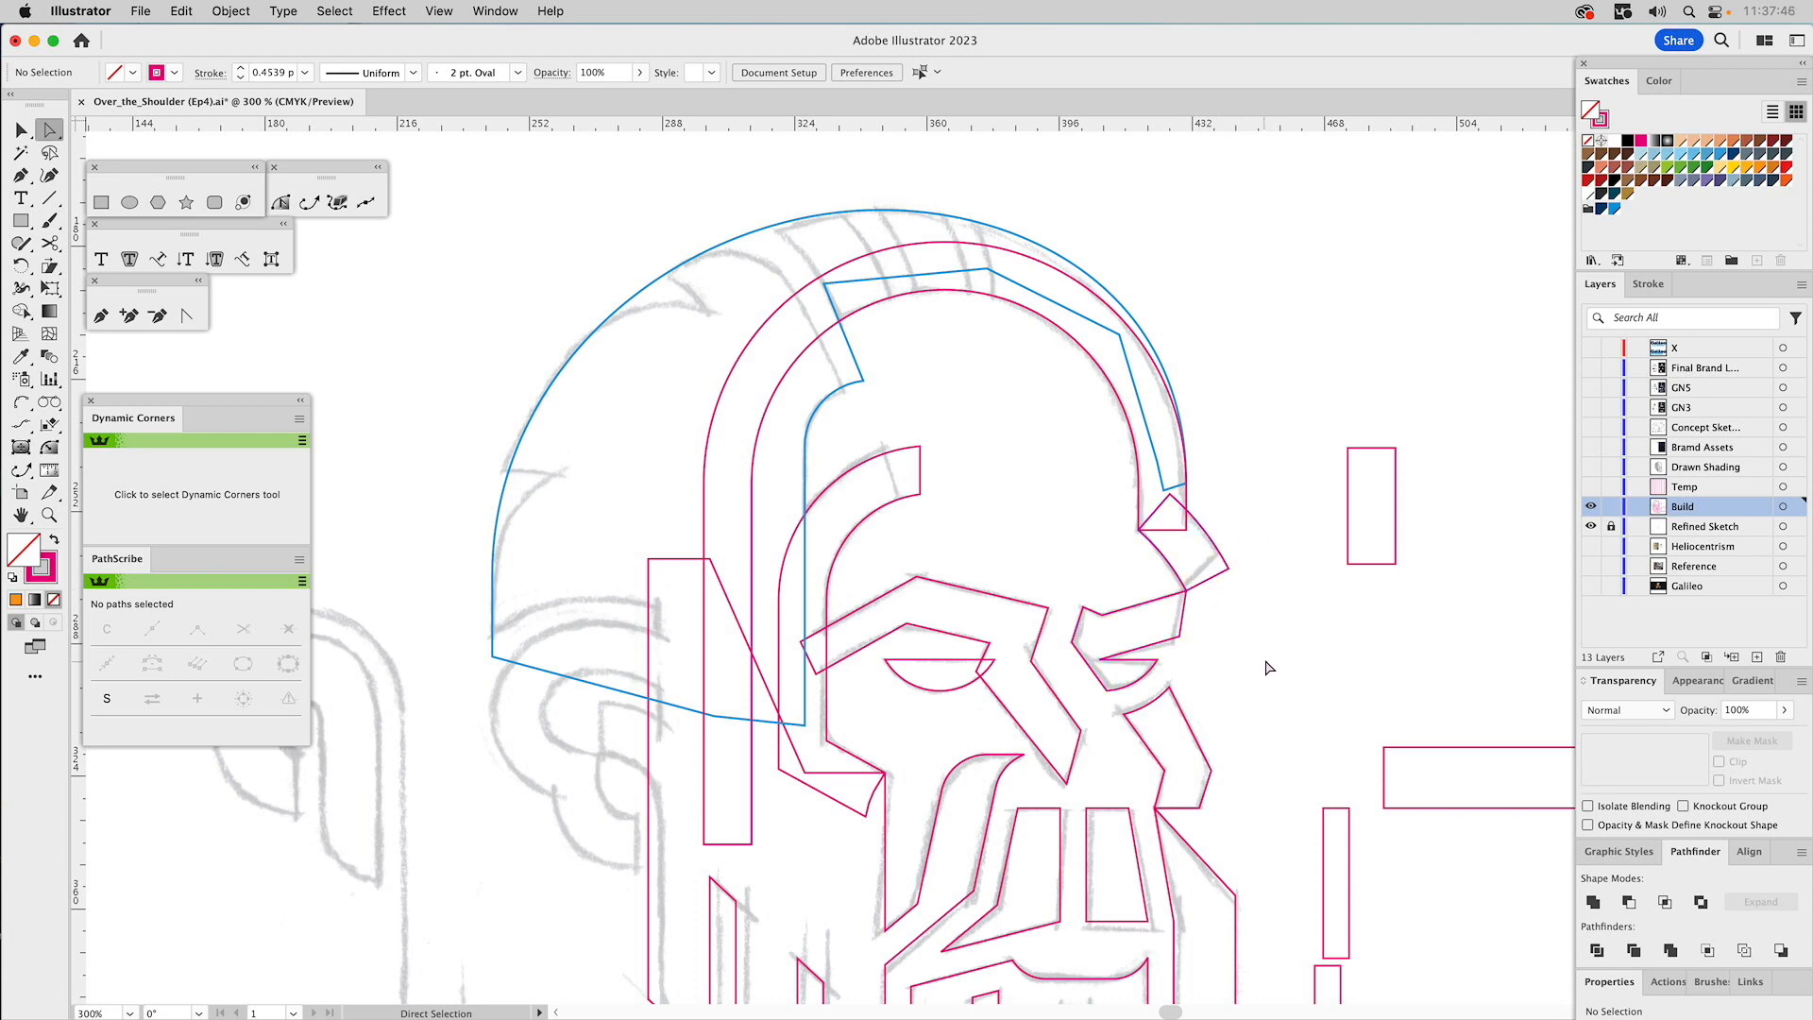
Draw a closed four-point path with the Pen tool over the lower outer corner of the small brow ridge piece.
left_click_drag(1246, 668, 1216, 589)
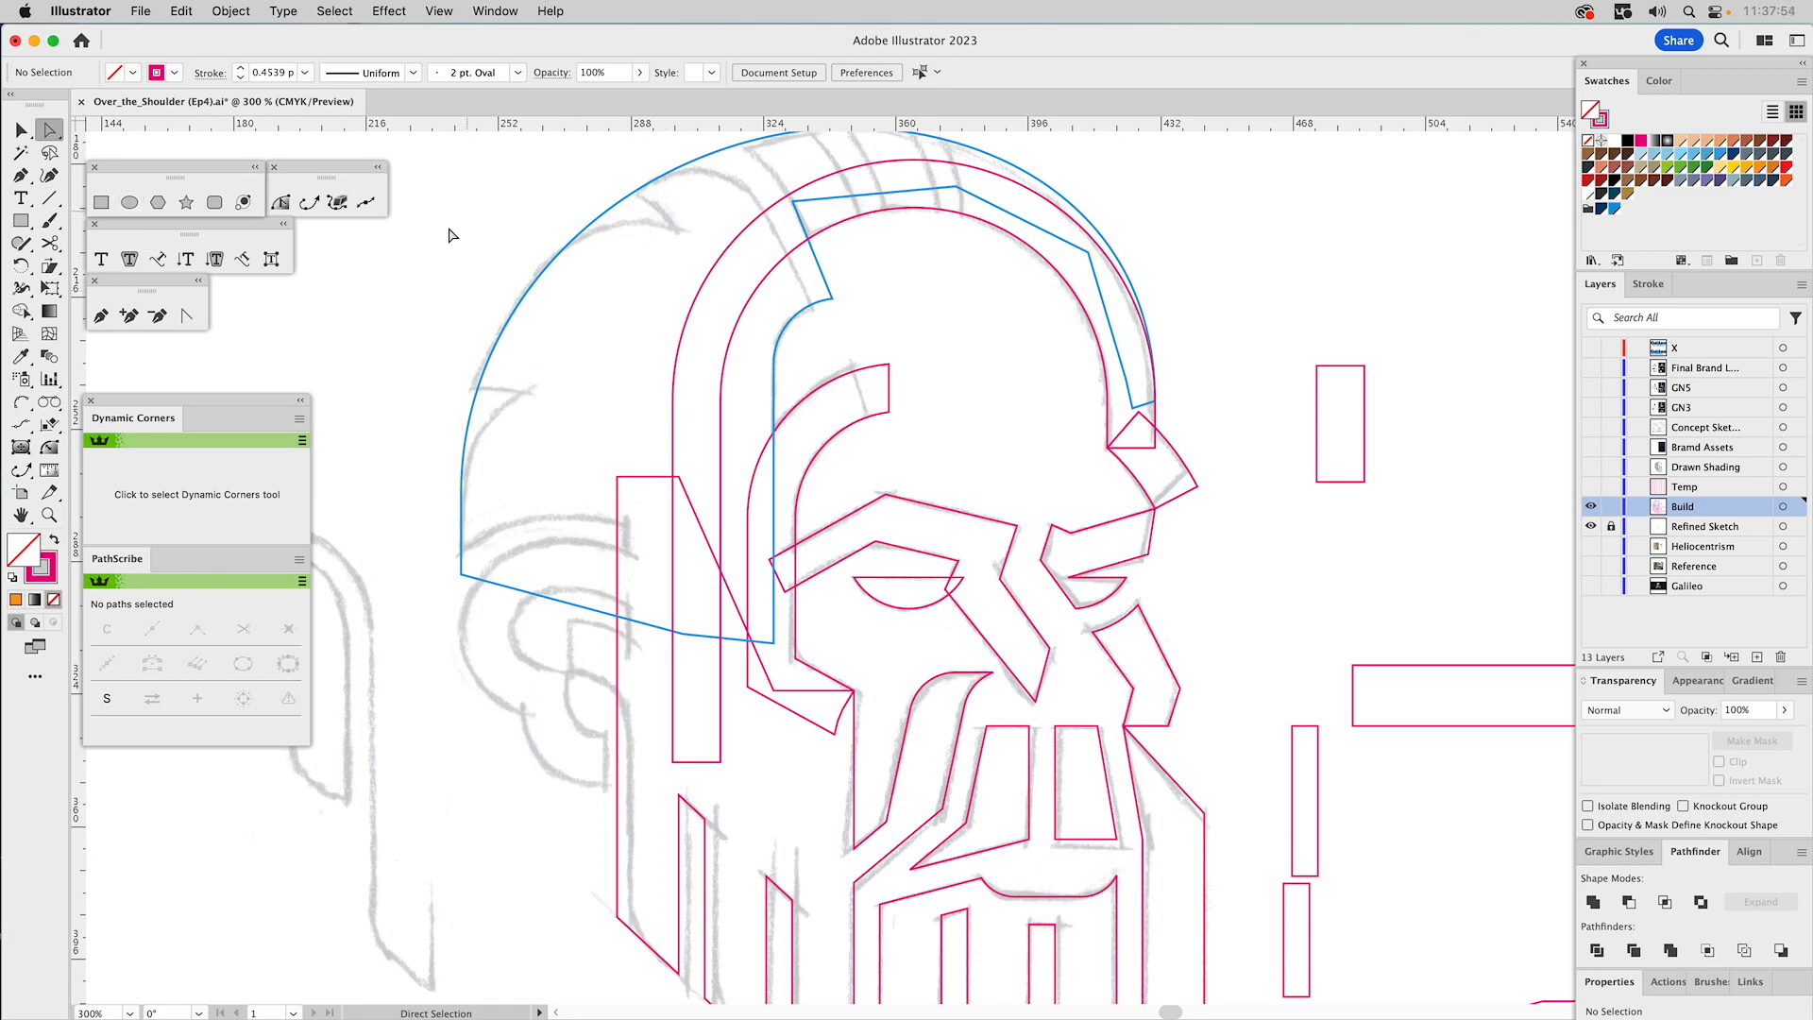
left_click(101, 315)
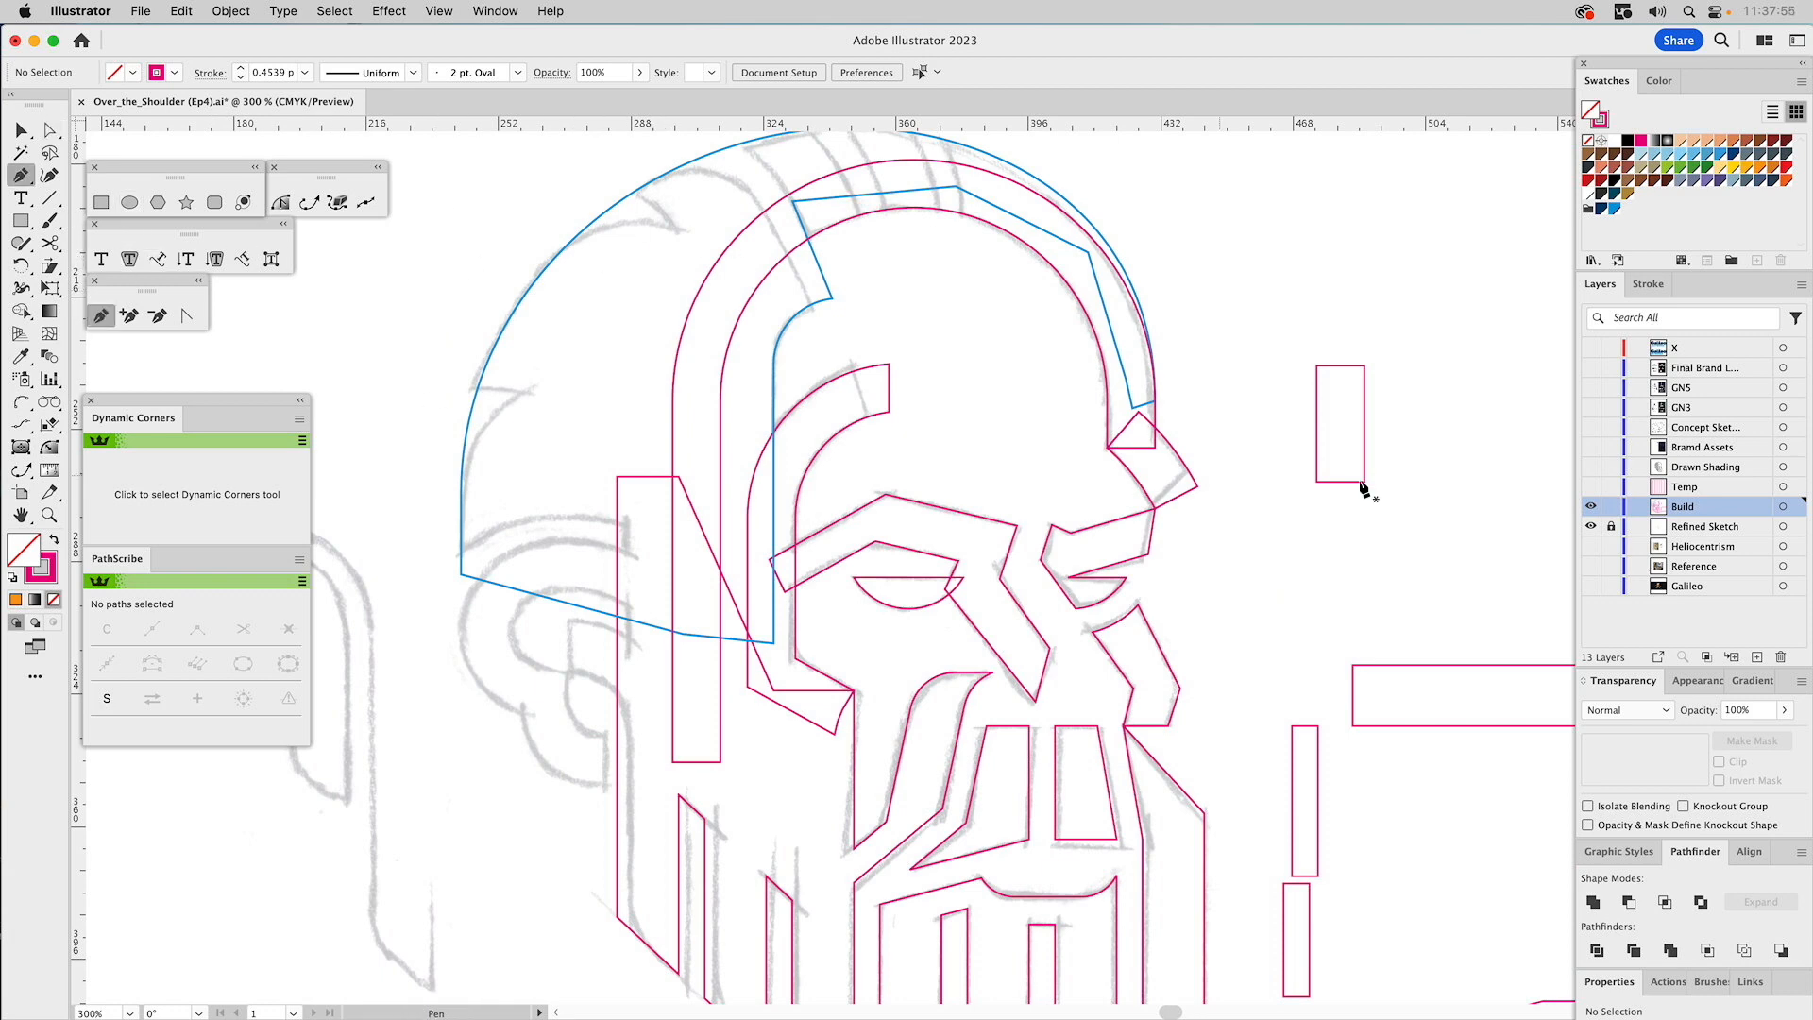
left_click(1190, 541)
left_click(1154, 509)
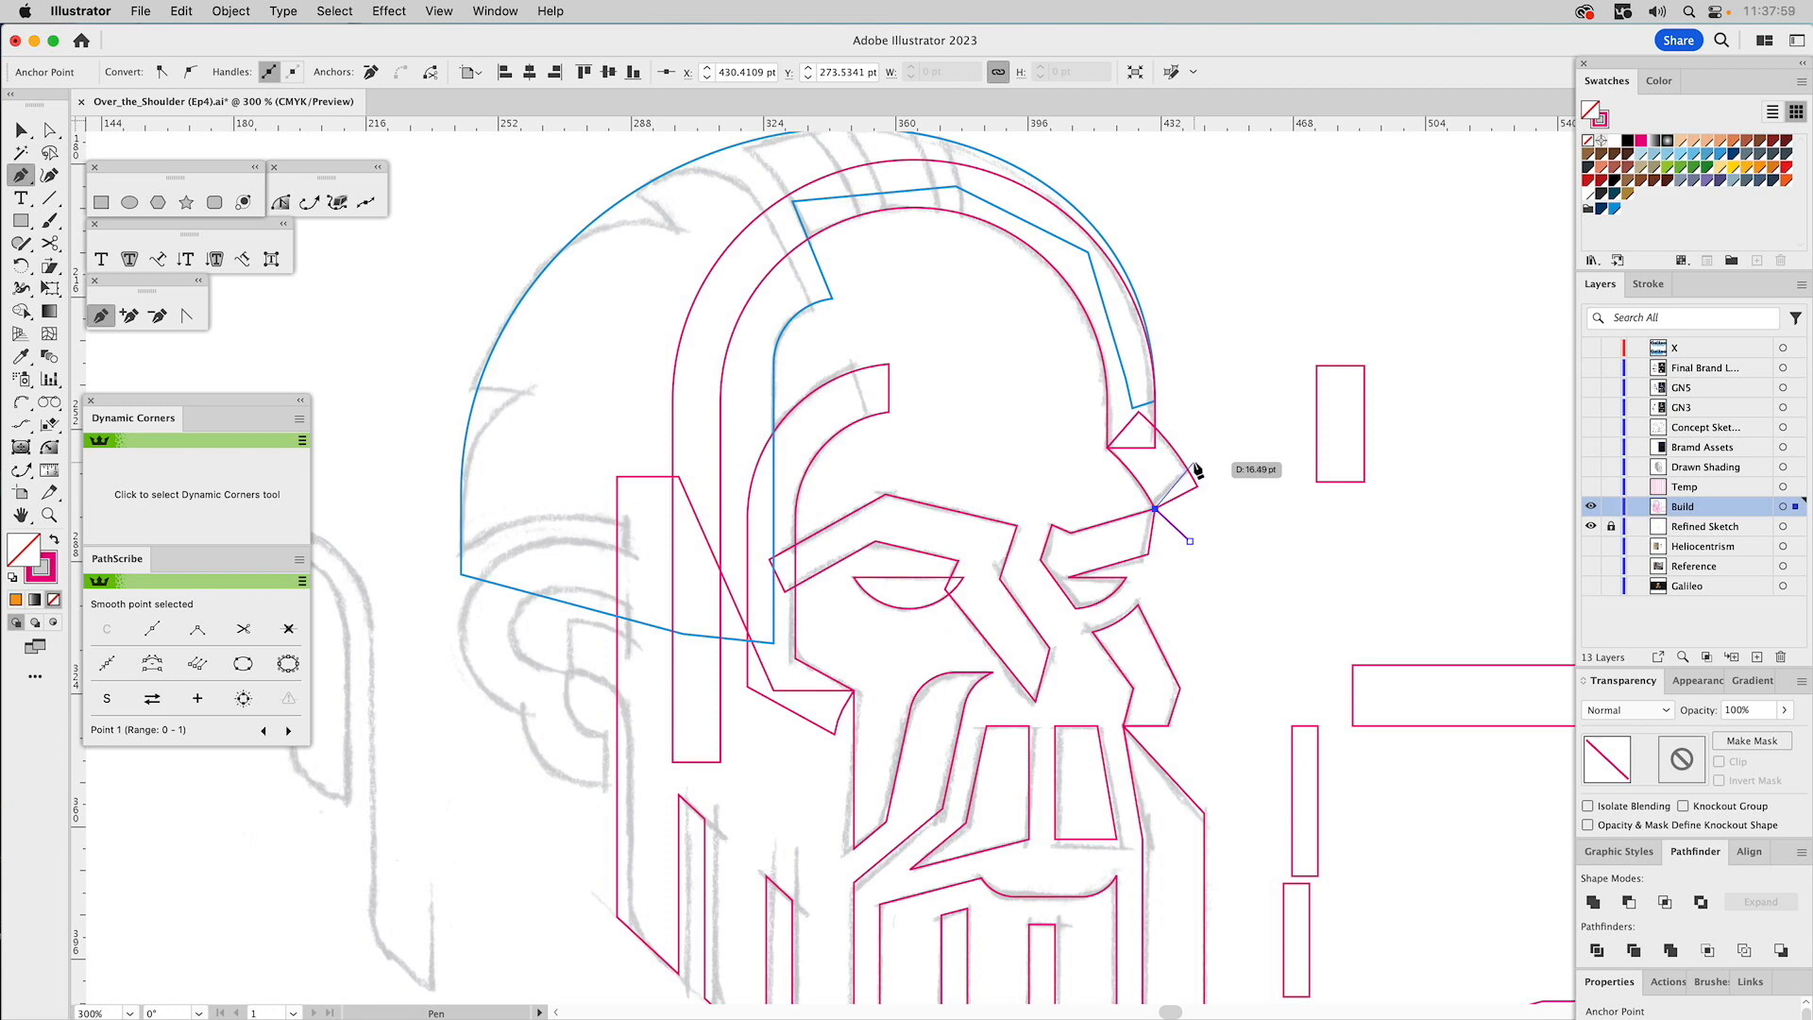
left_click(1194, 463)
left_click(1253, 510)
left_click(1191, 542)
Trim the brow ridge piece's lower end by subtracting the four-point shape with Minus Front.
key("v")
left_click(1176, 452, "shift")
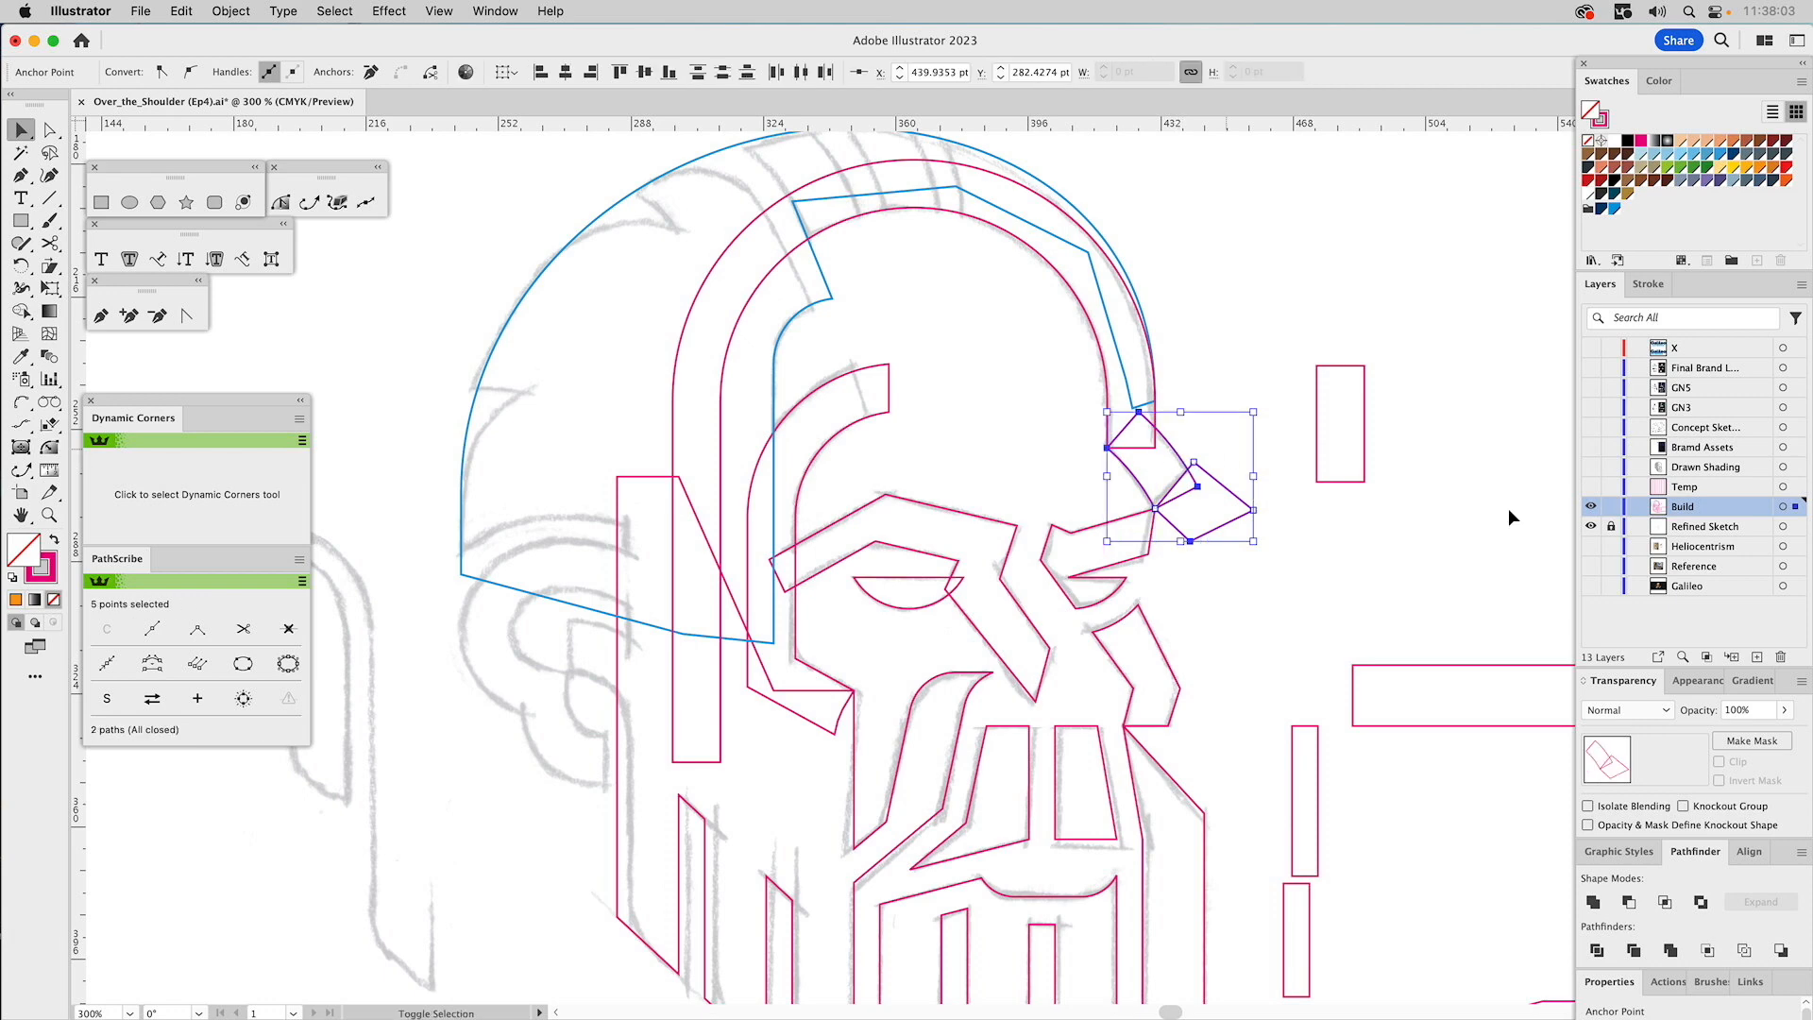
left_click(1629, 902)
left_click(1448, 612)
left_click_drag(1274, 547, 1321, 605)
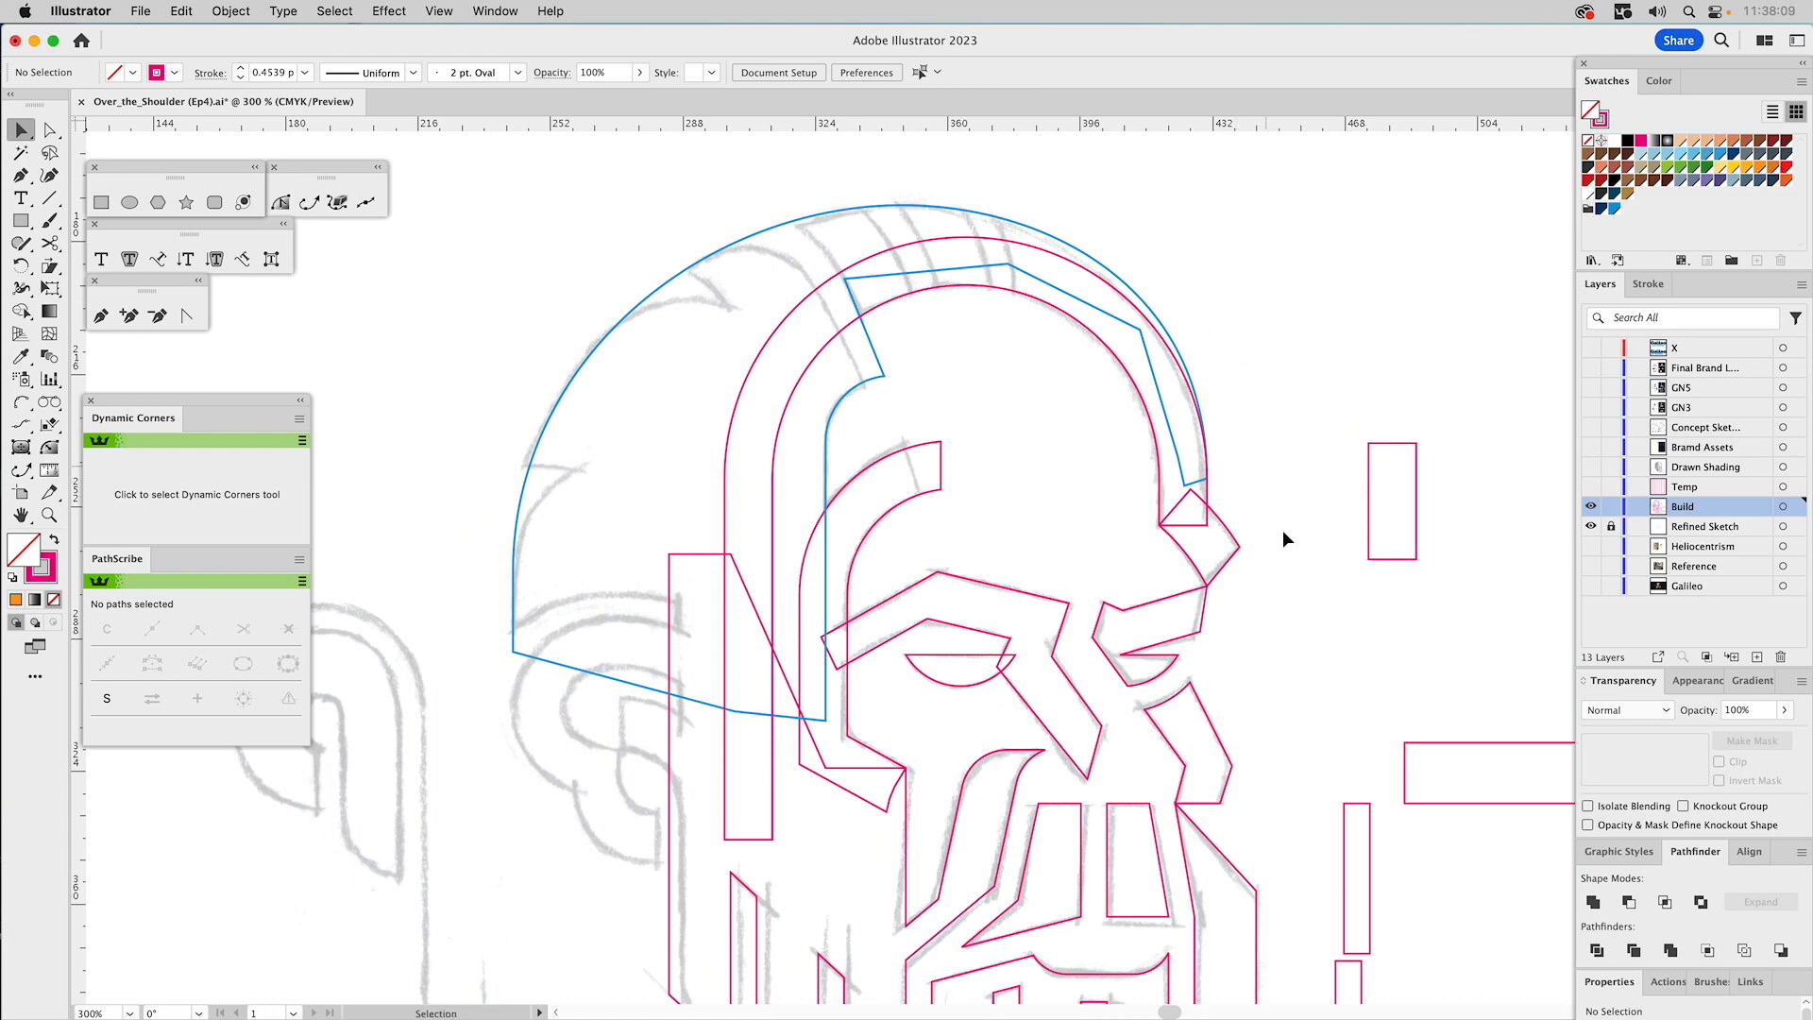
Group all the head outlines and copy the group onto layer X.
key("super+0")
left_click_drag(713, 365, 1018, 819)
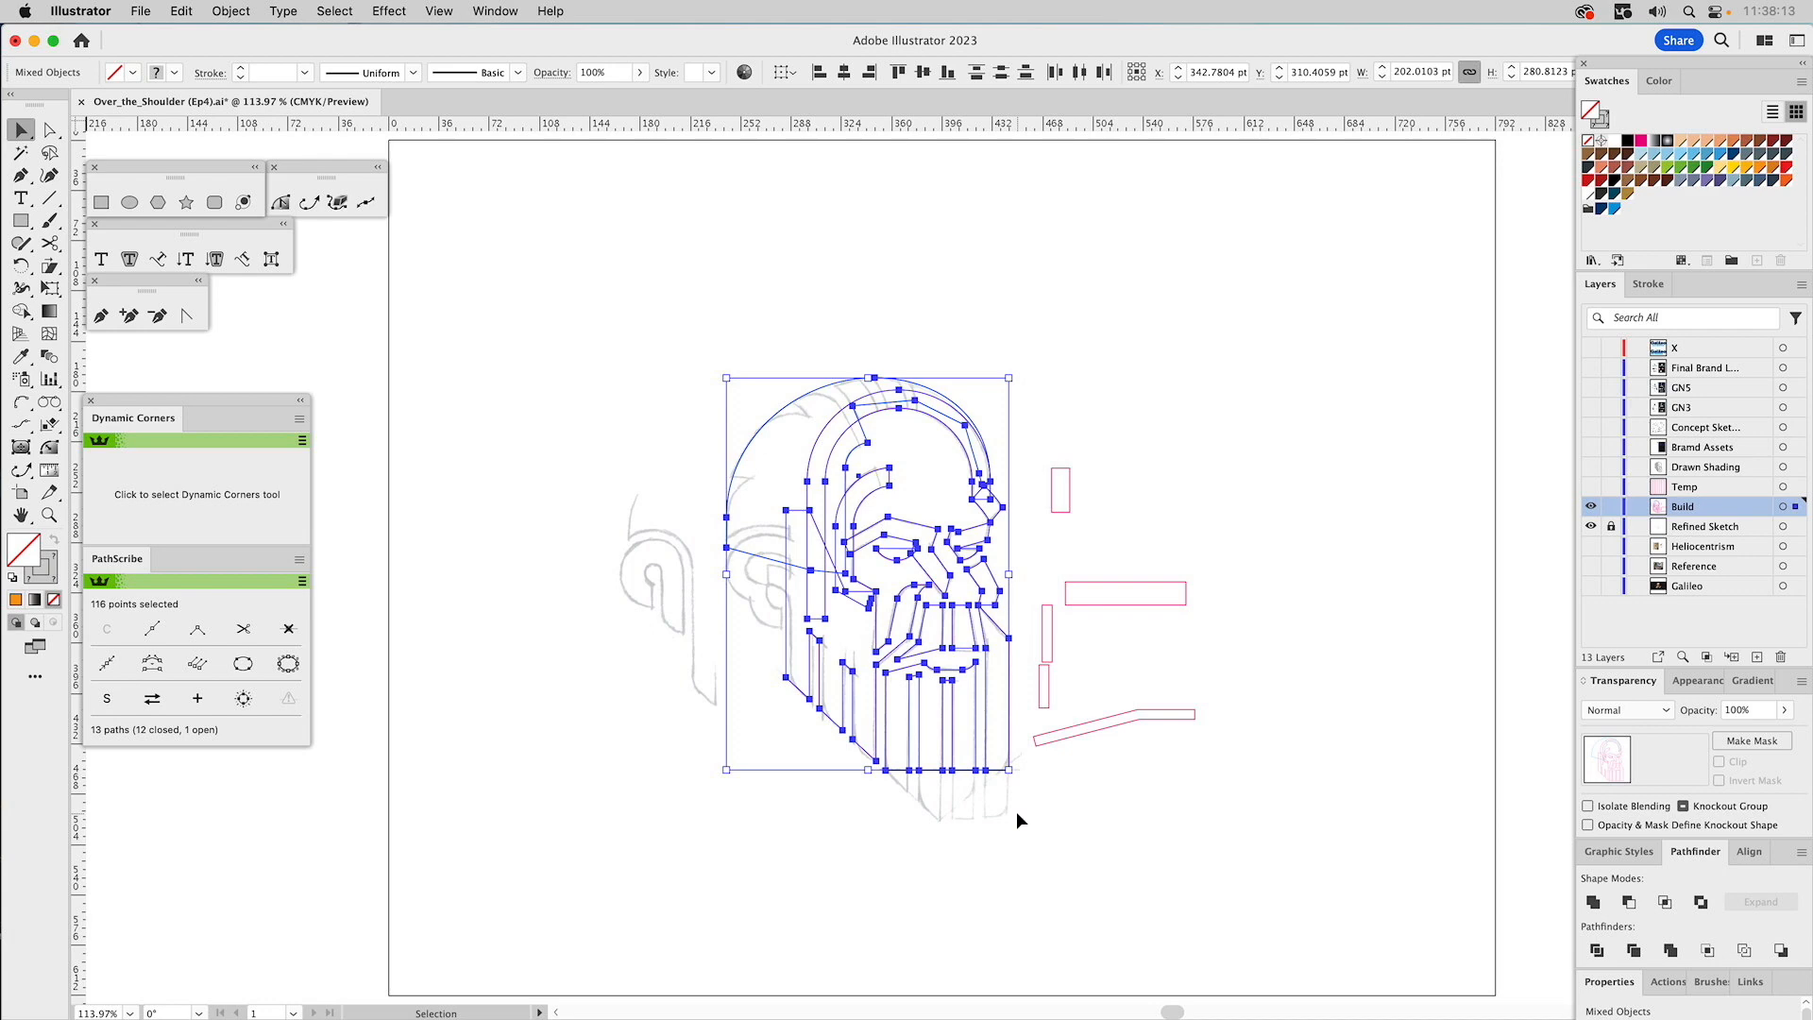
key("super+g")
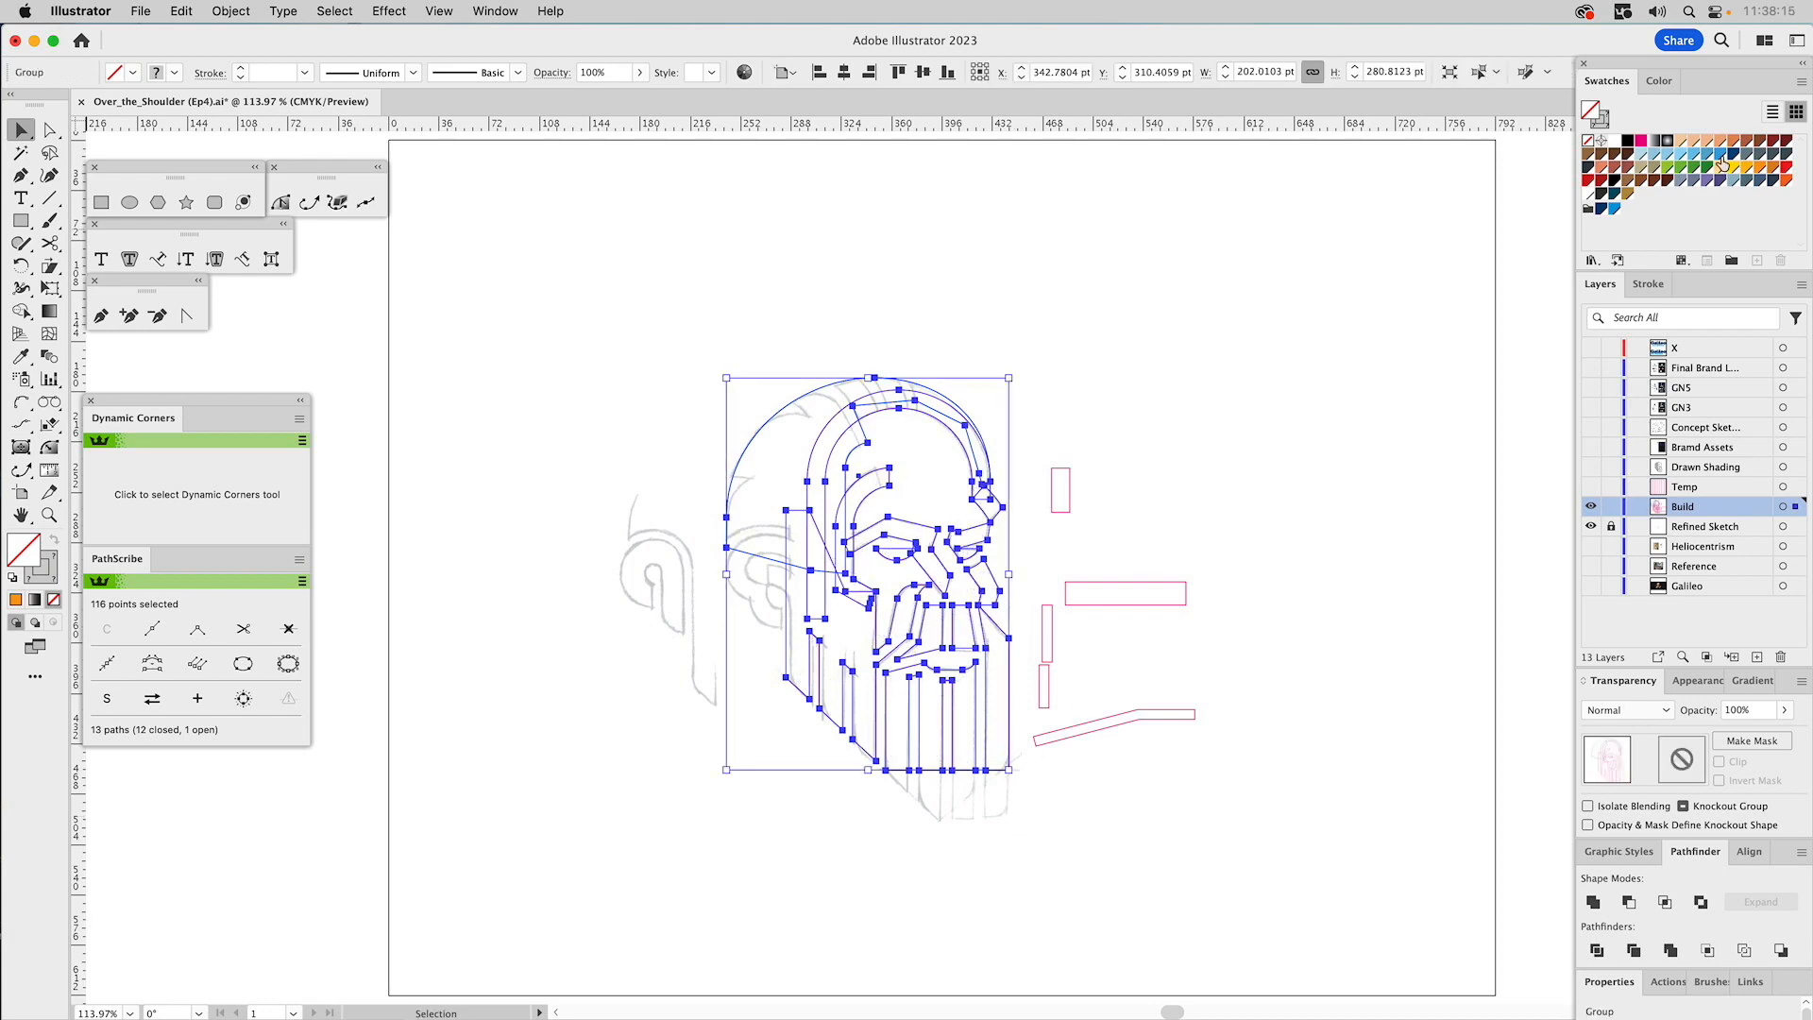
left_click_drag(1795, 507, 1793, 351)
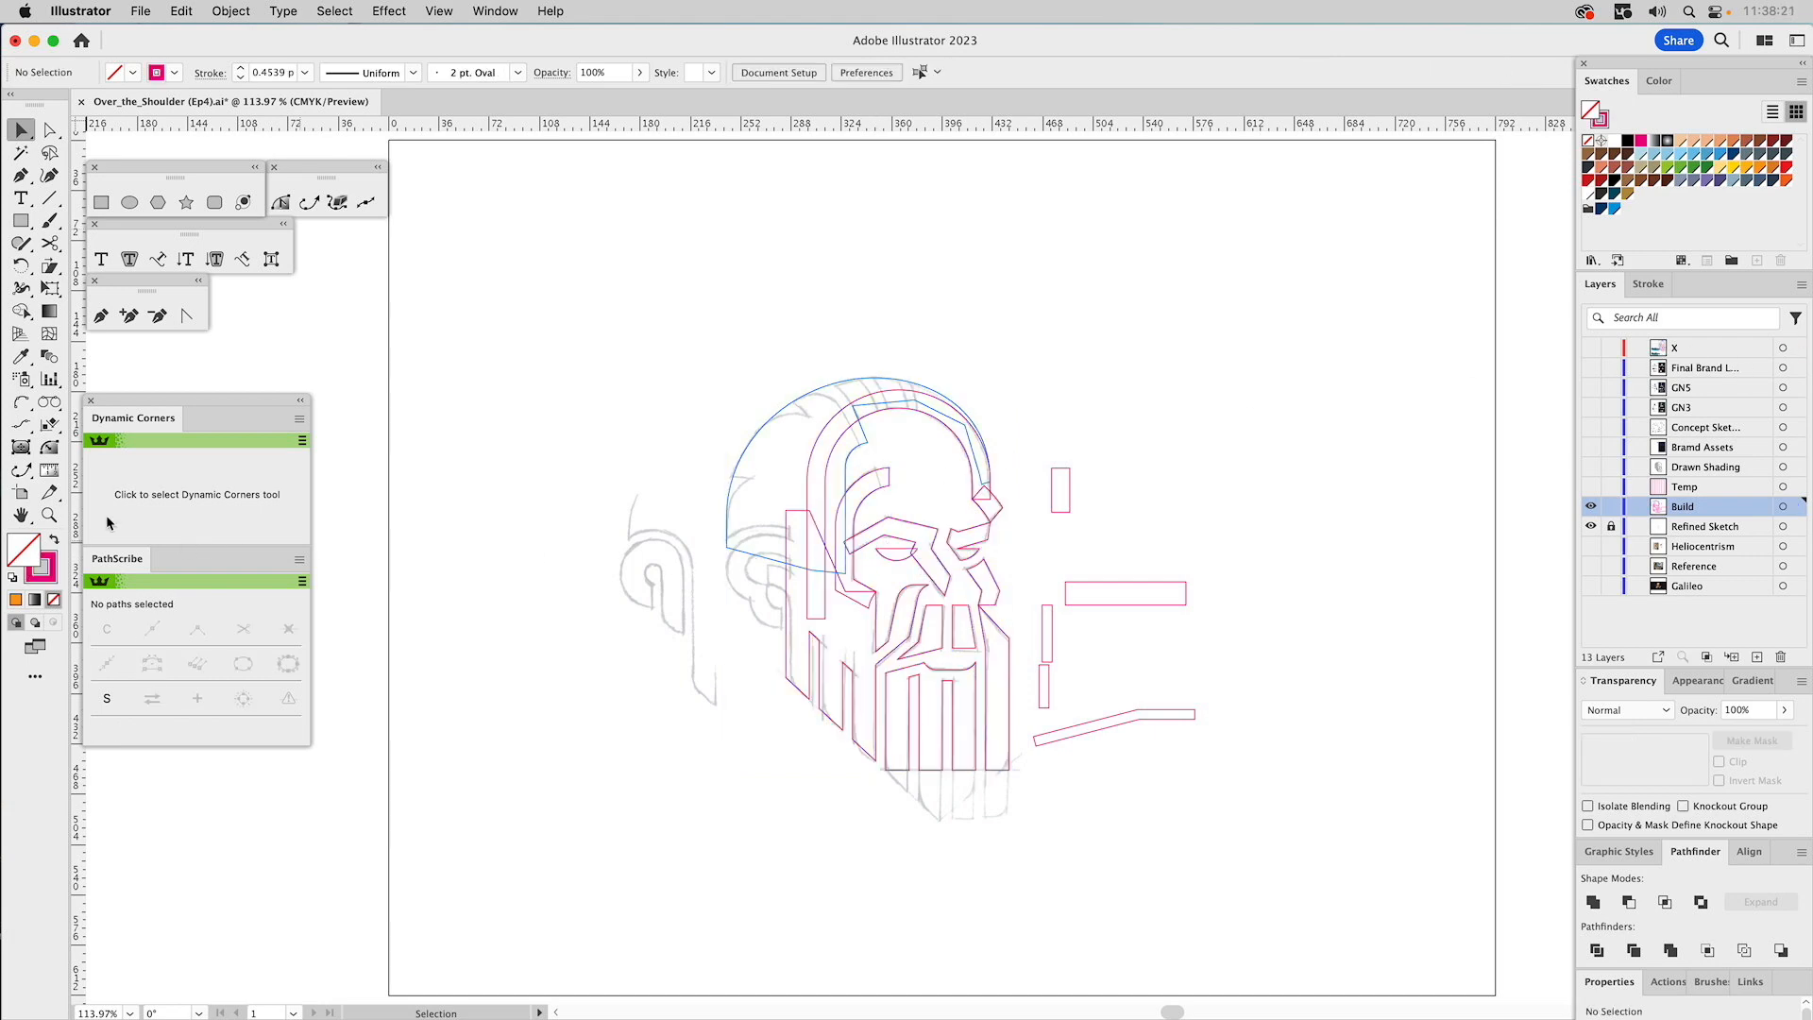
Retract the curve handle on the front end of the outer forehead arc onto its anchor point.
left_click(49, 515)
left_click_drag(570, 331, 1158, 893)
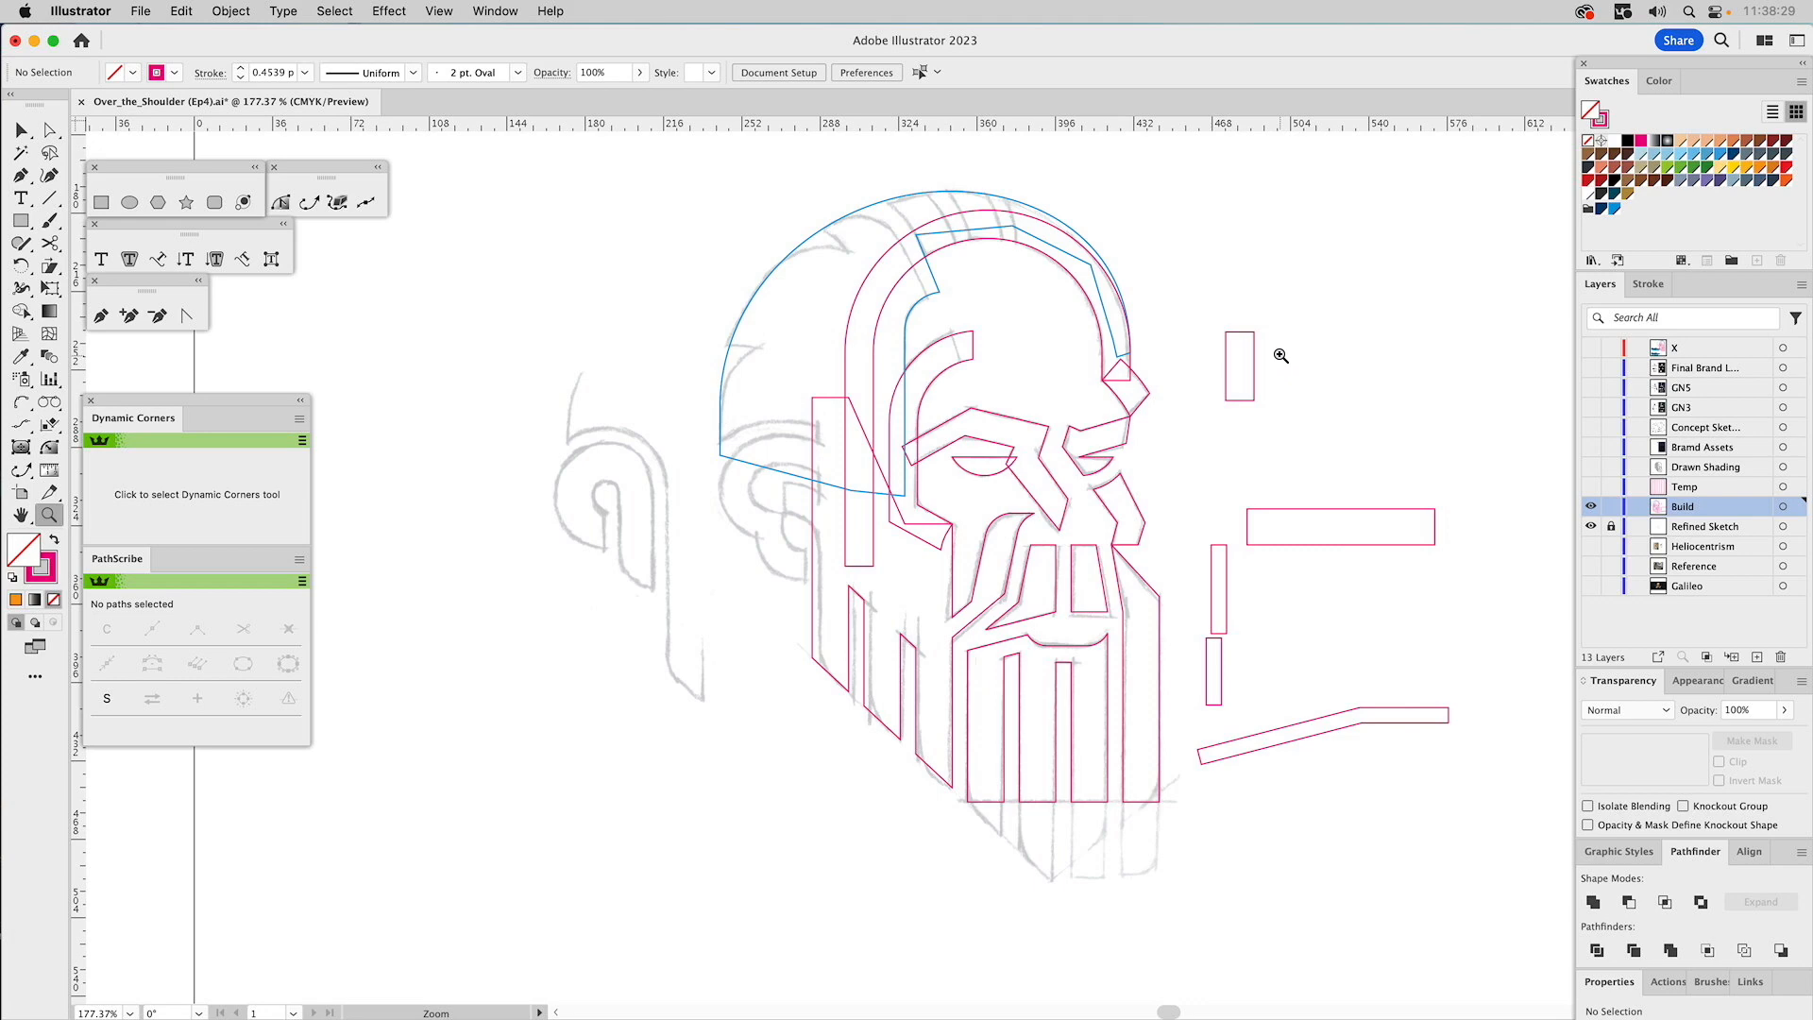
key("v")
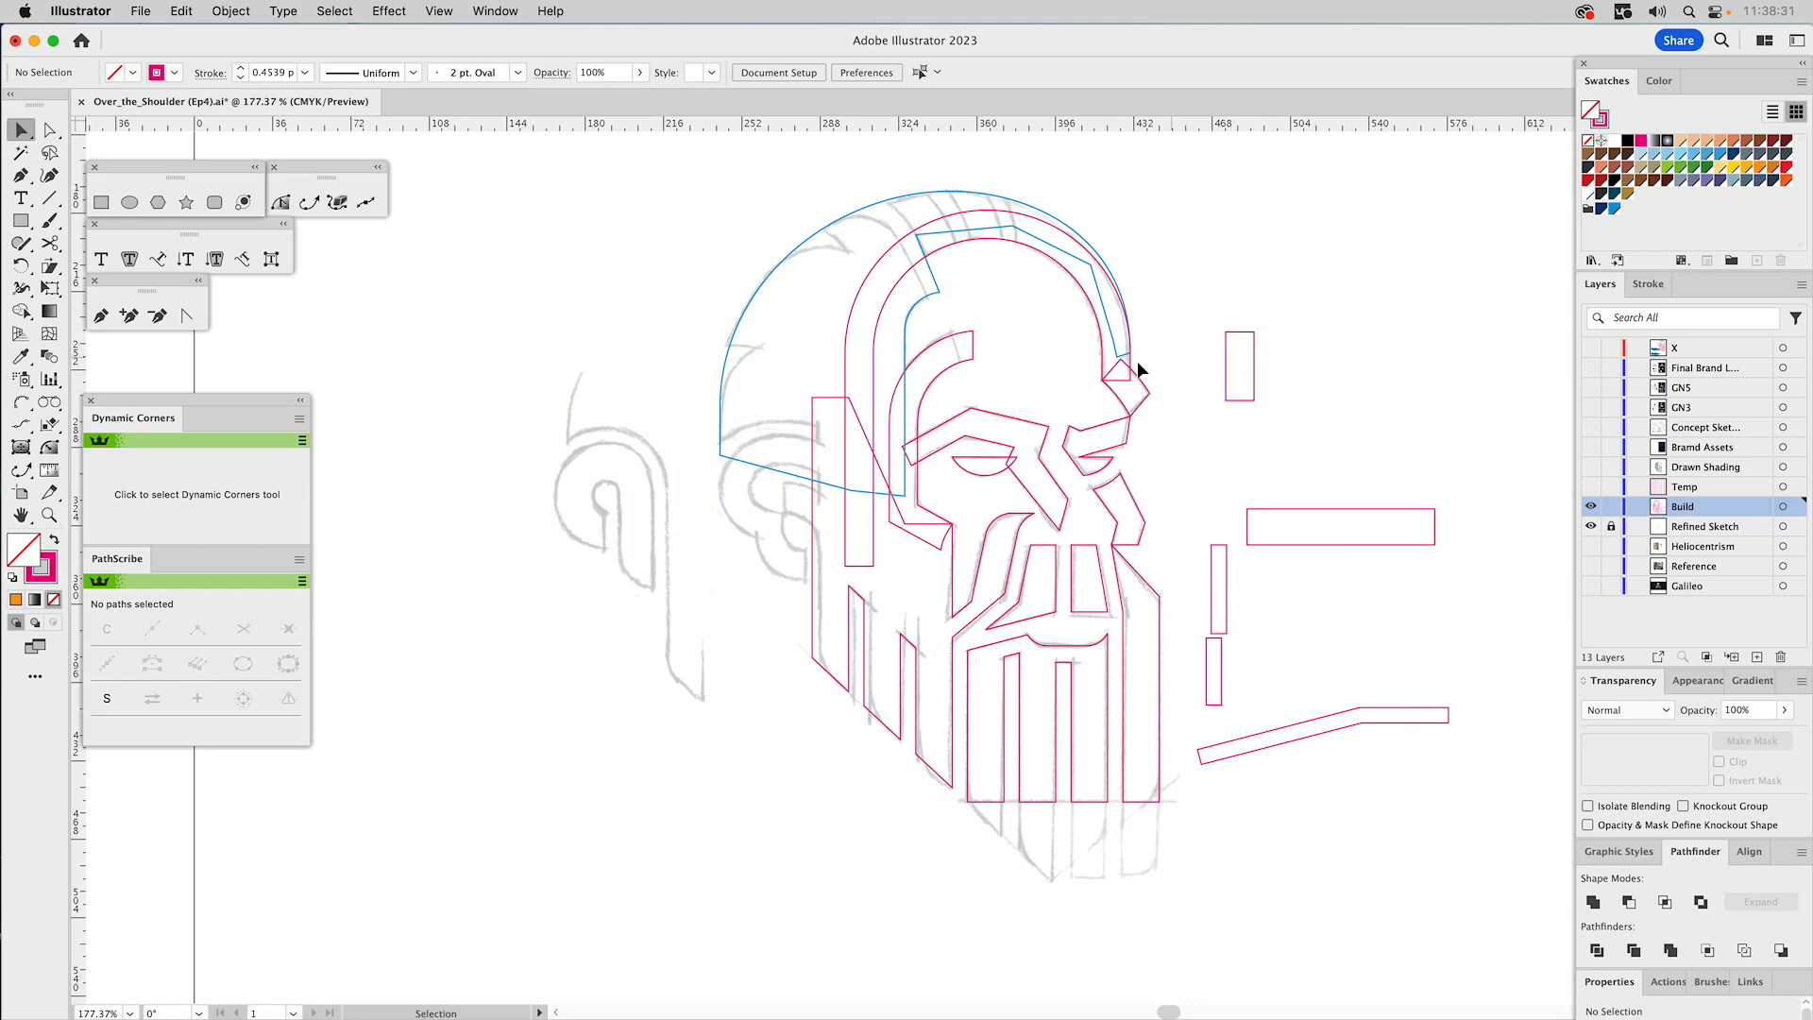
key("a")
left_click(1102, 274)
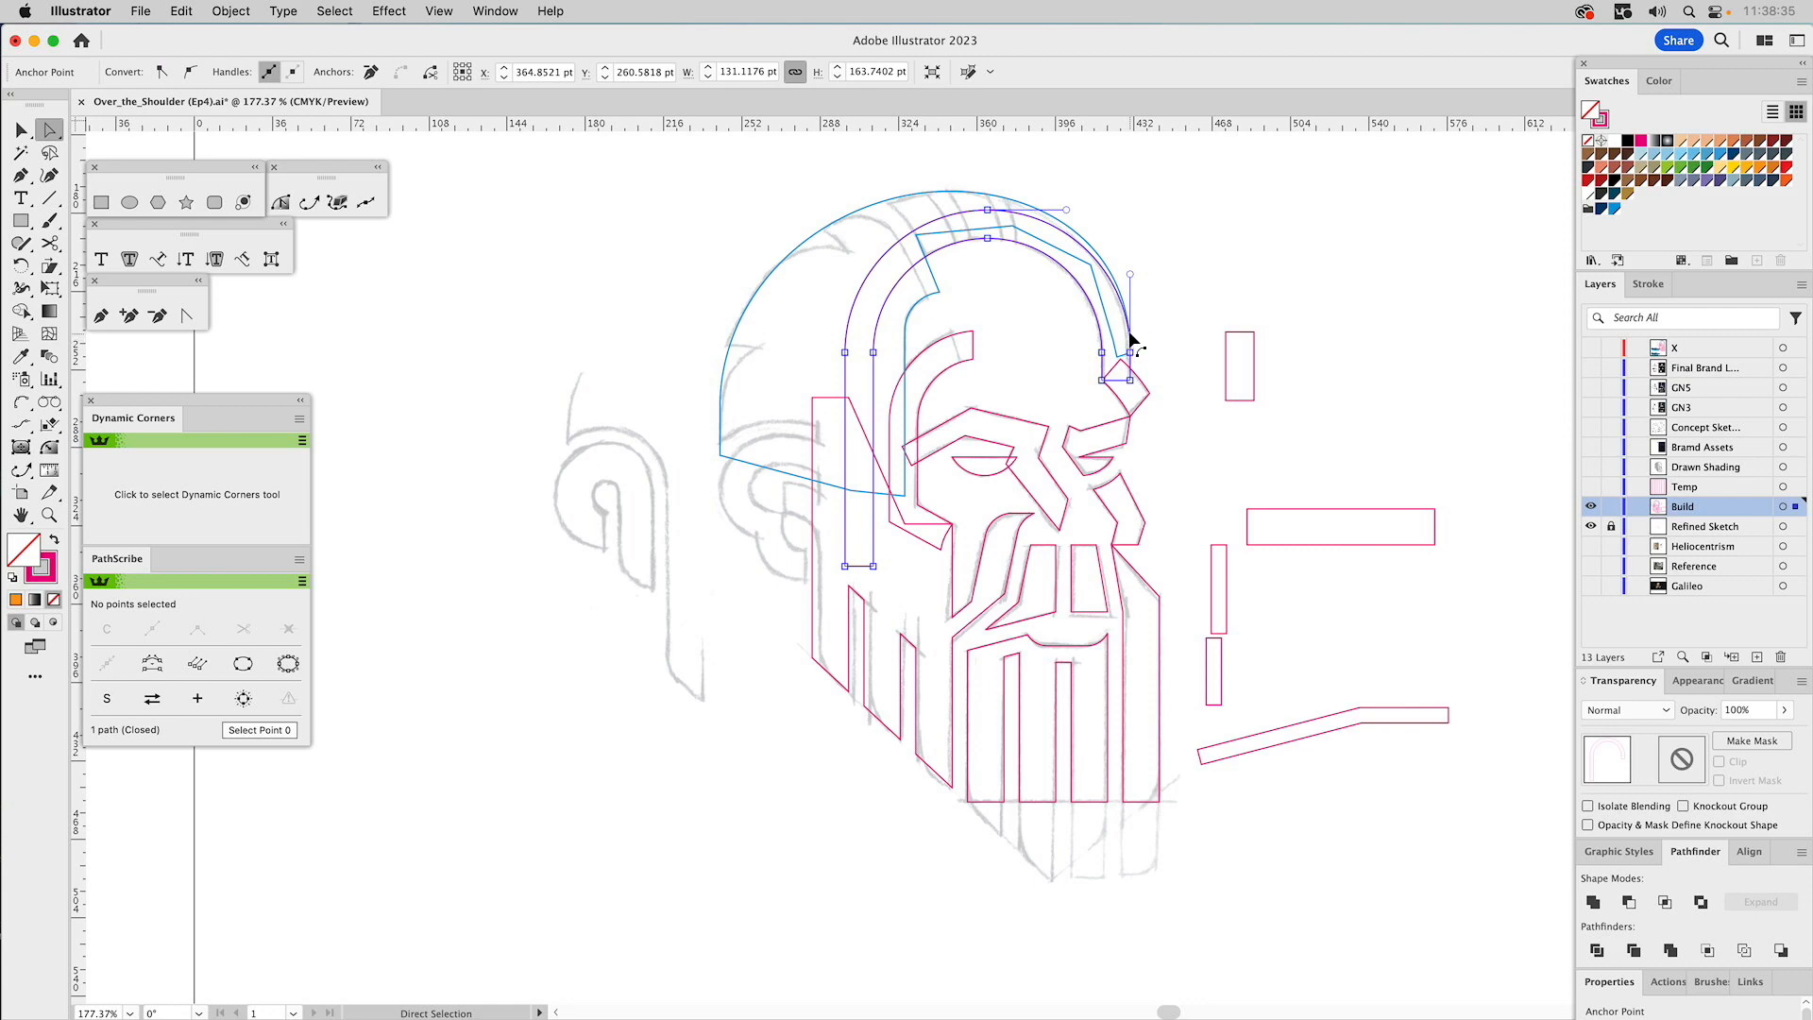
left_click_drag(1130, 274, 1131, 357)
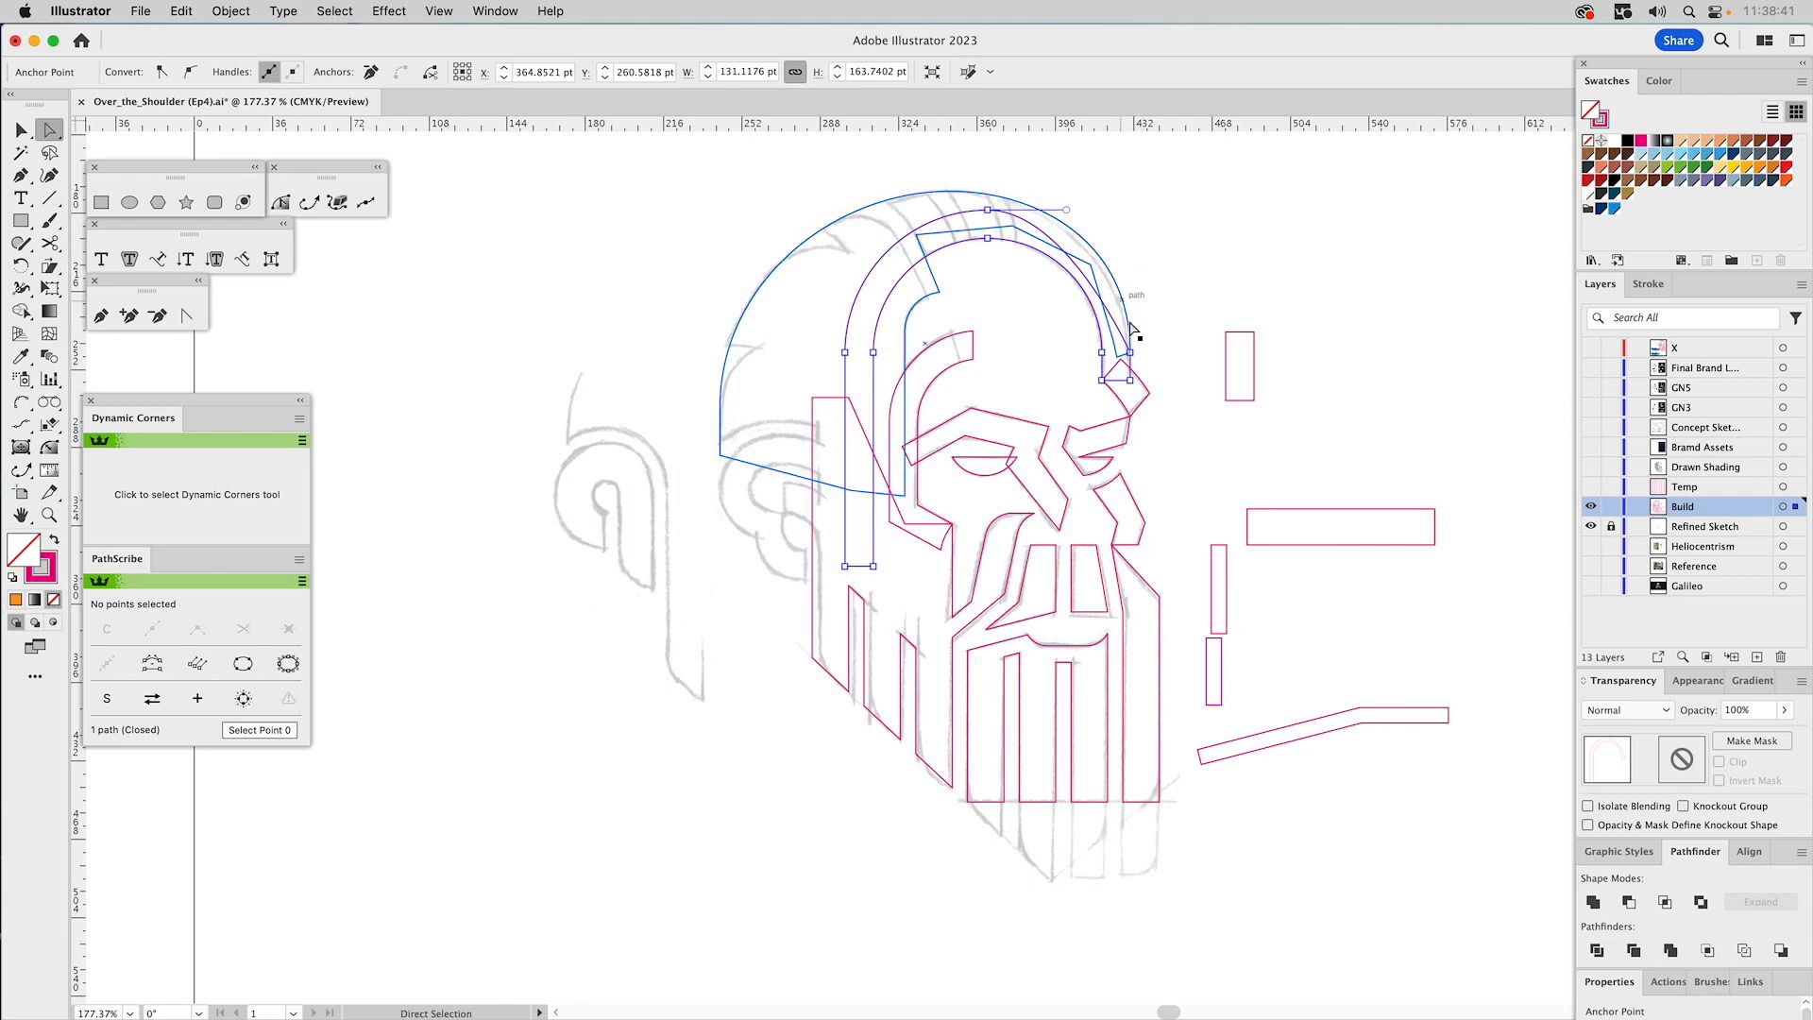
key("v")
left_click(1186, 264)
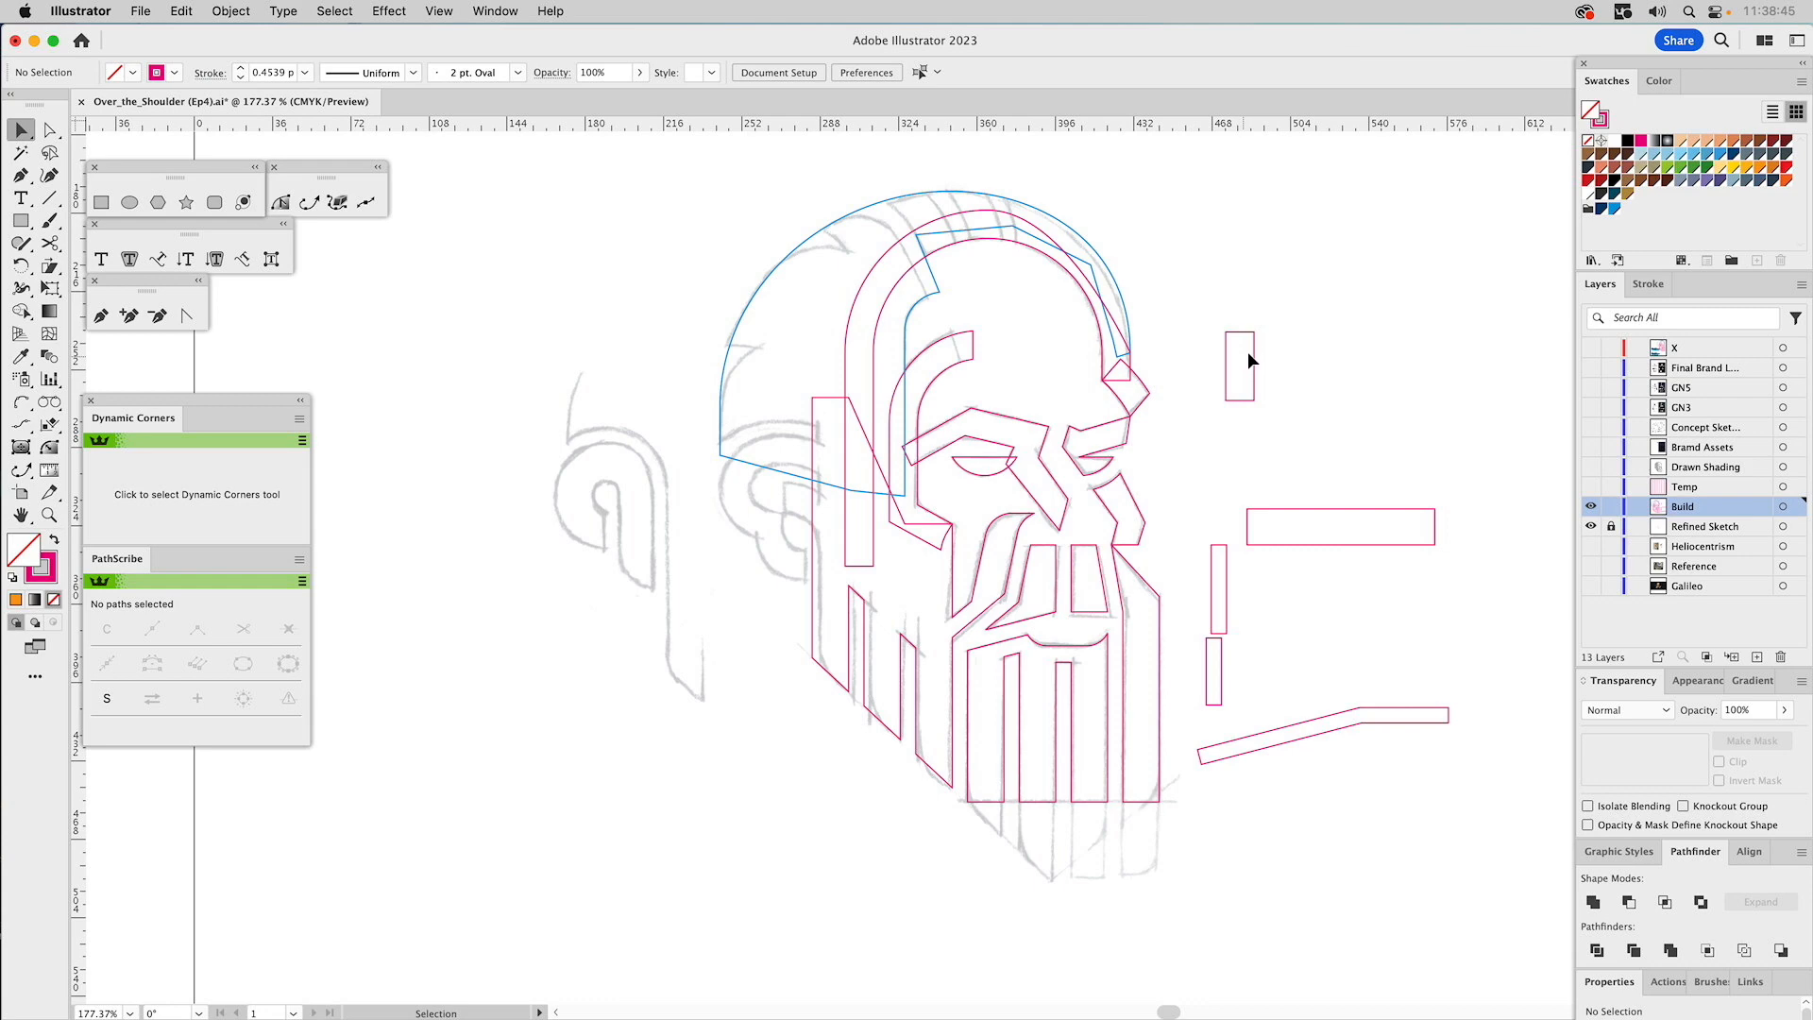
Move the 12.9998 pt wide reference rectangle from beside the forehead to just below the sketched ear.
left_click_drag(1256, 345, 741, 648)
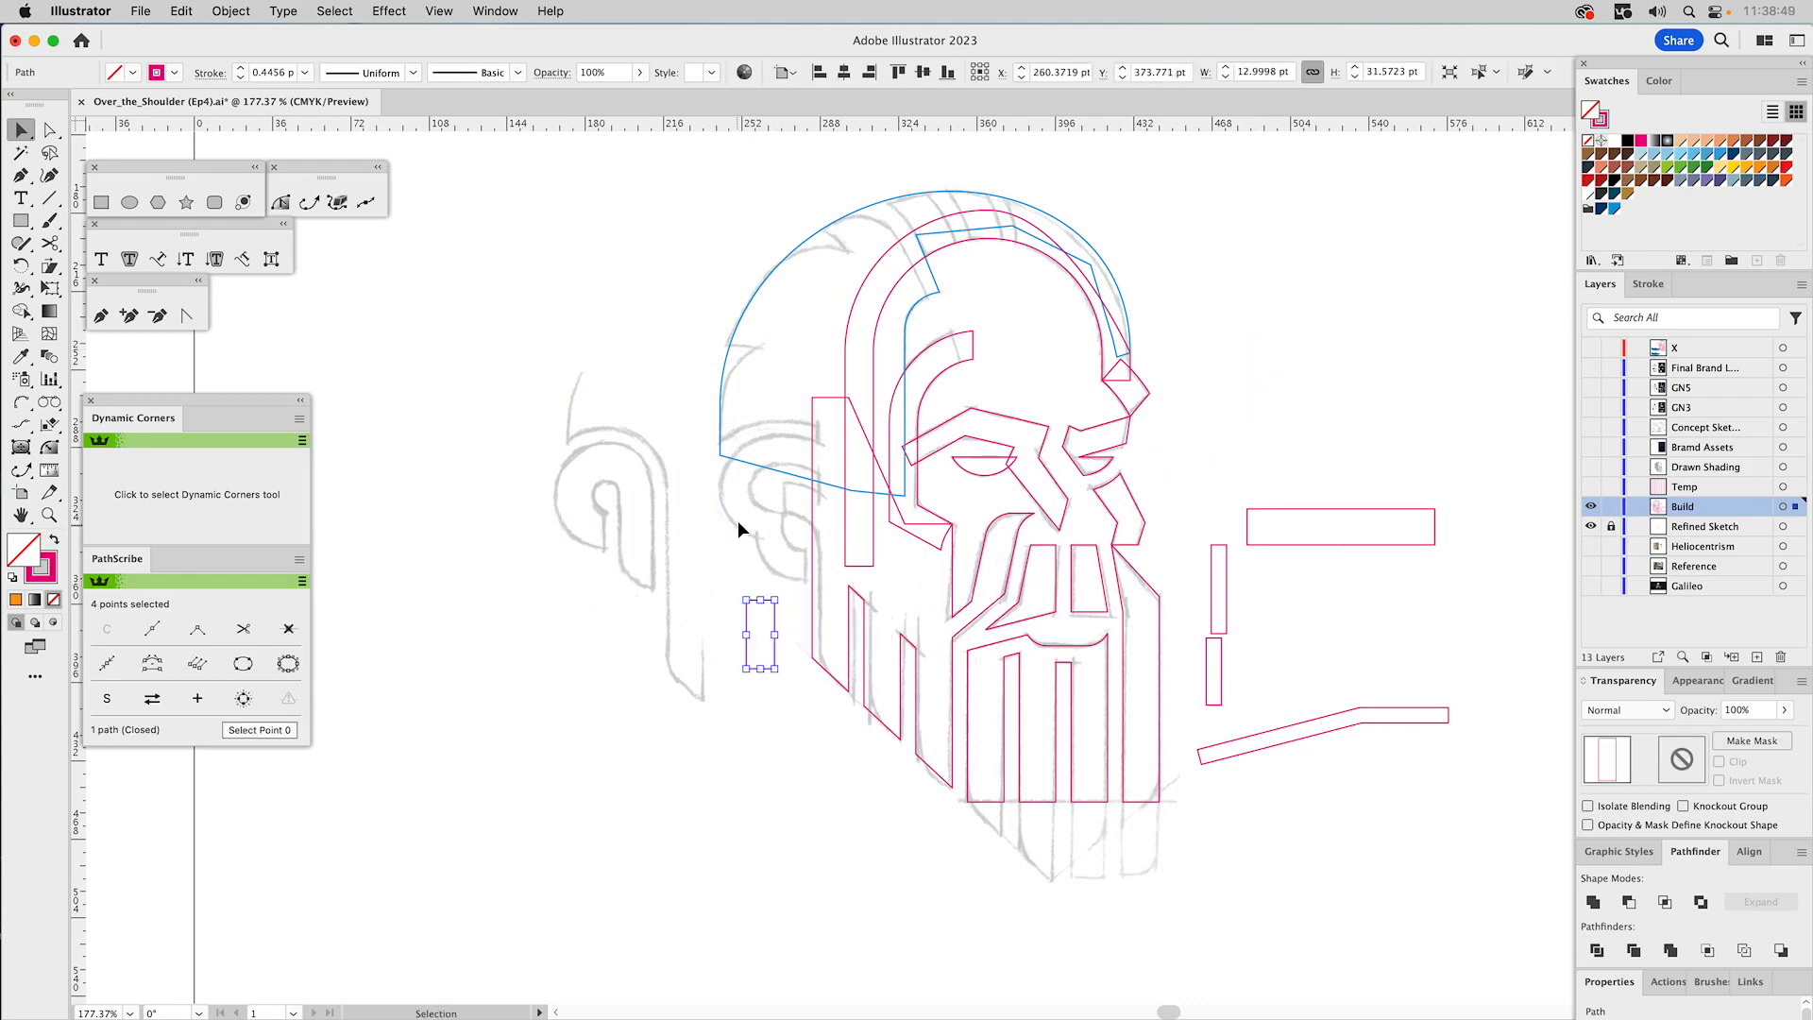
key("z")
left_click_drag(622, 407, 995, 819)
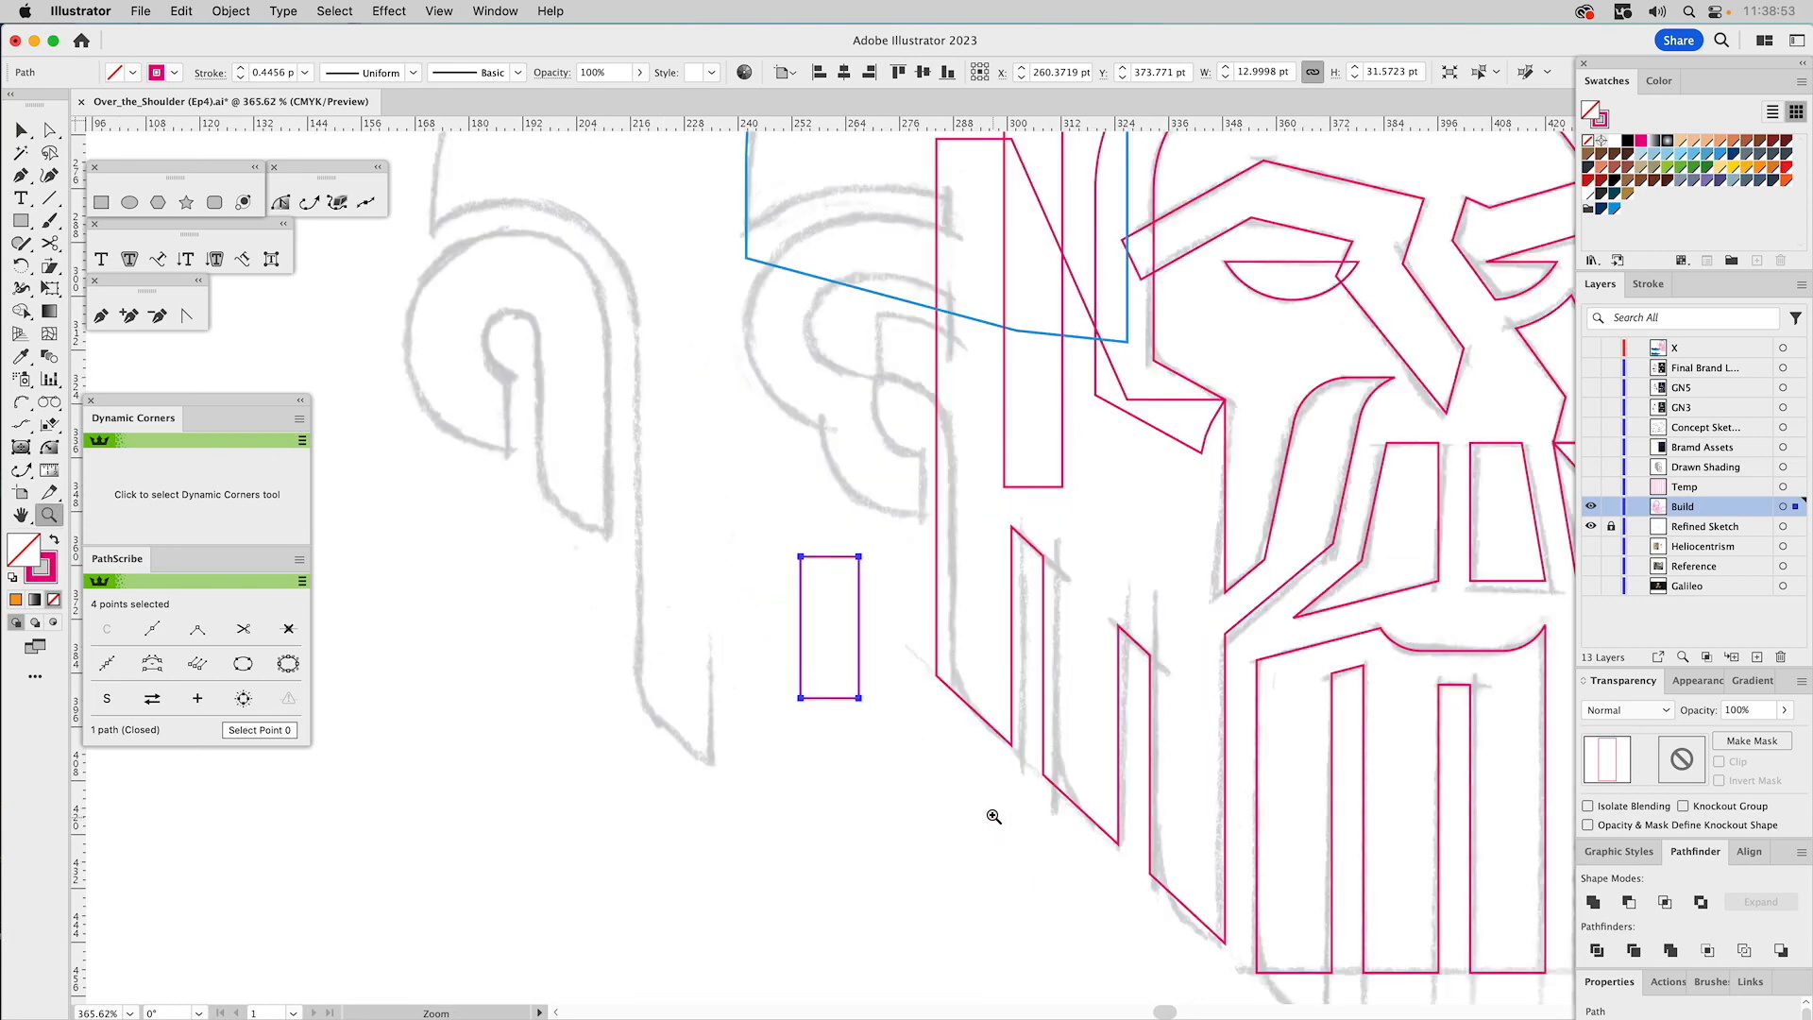
key("v")
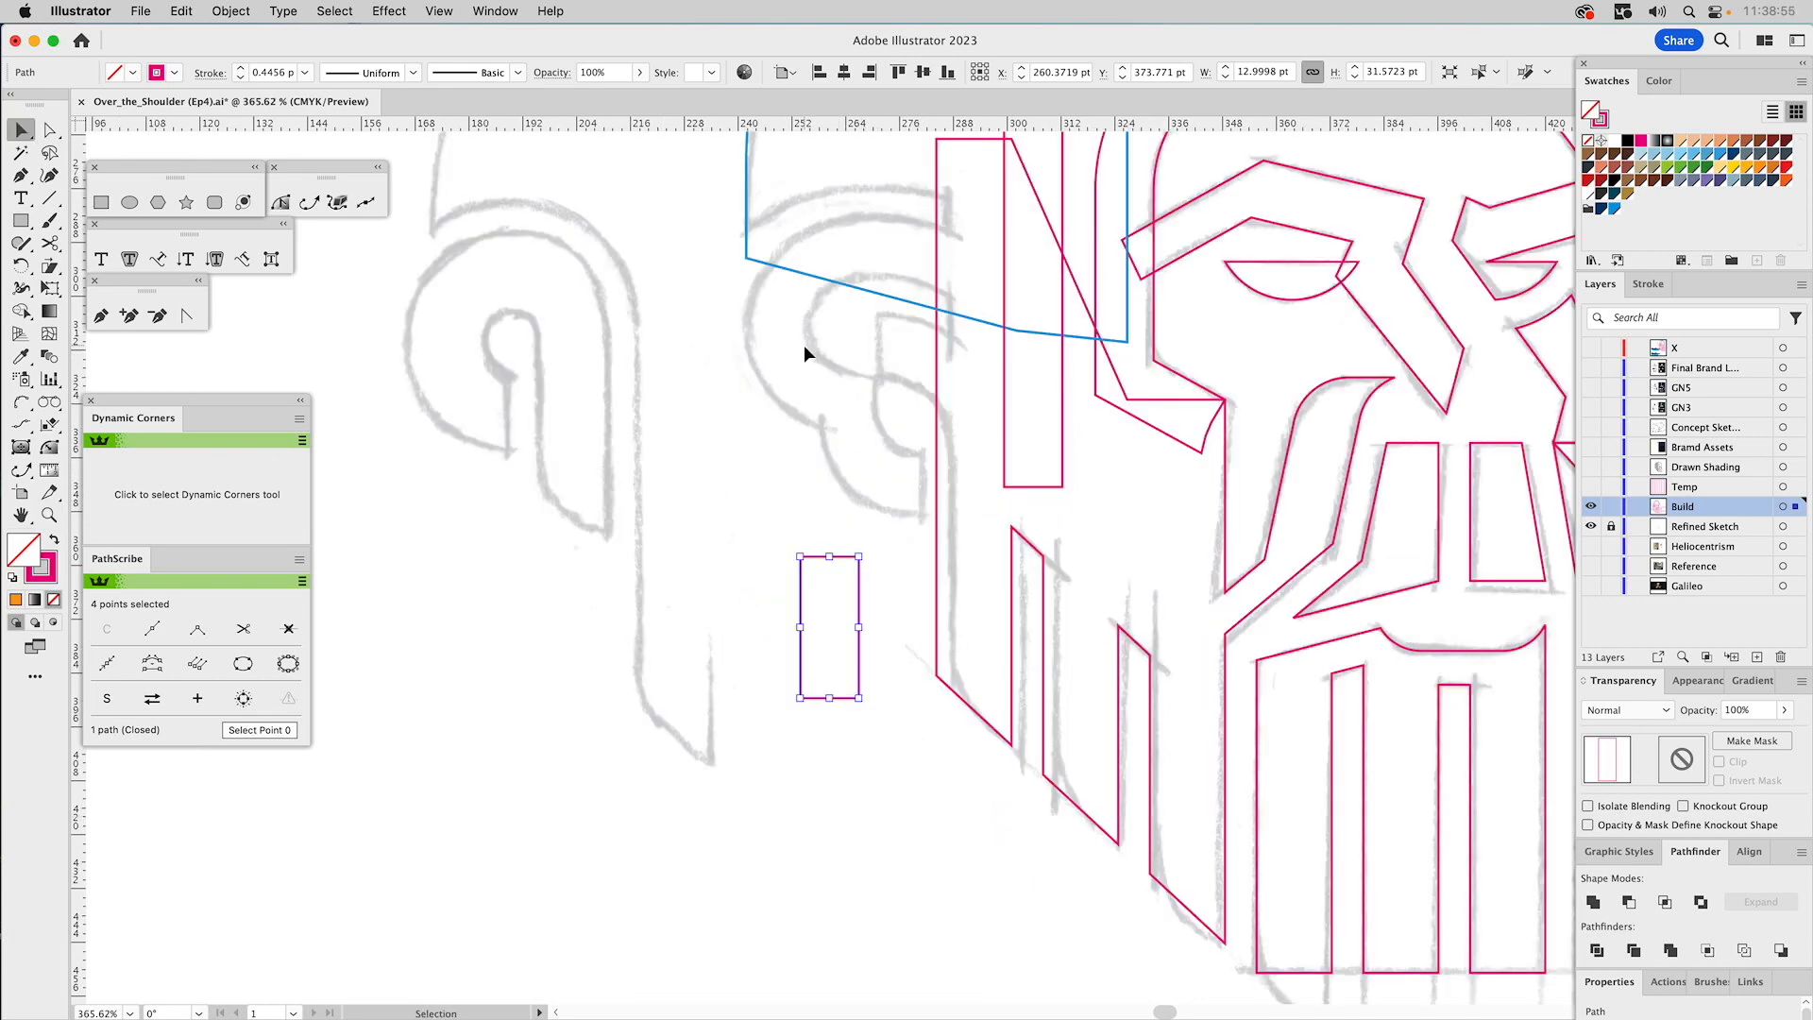
left_click(802, 355)
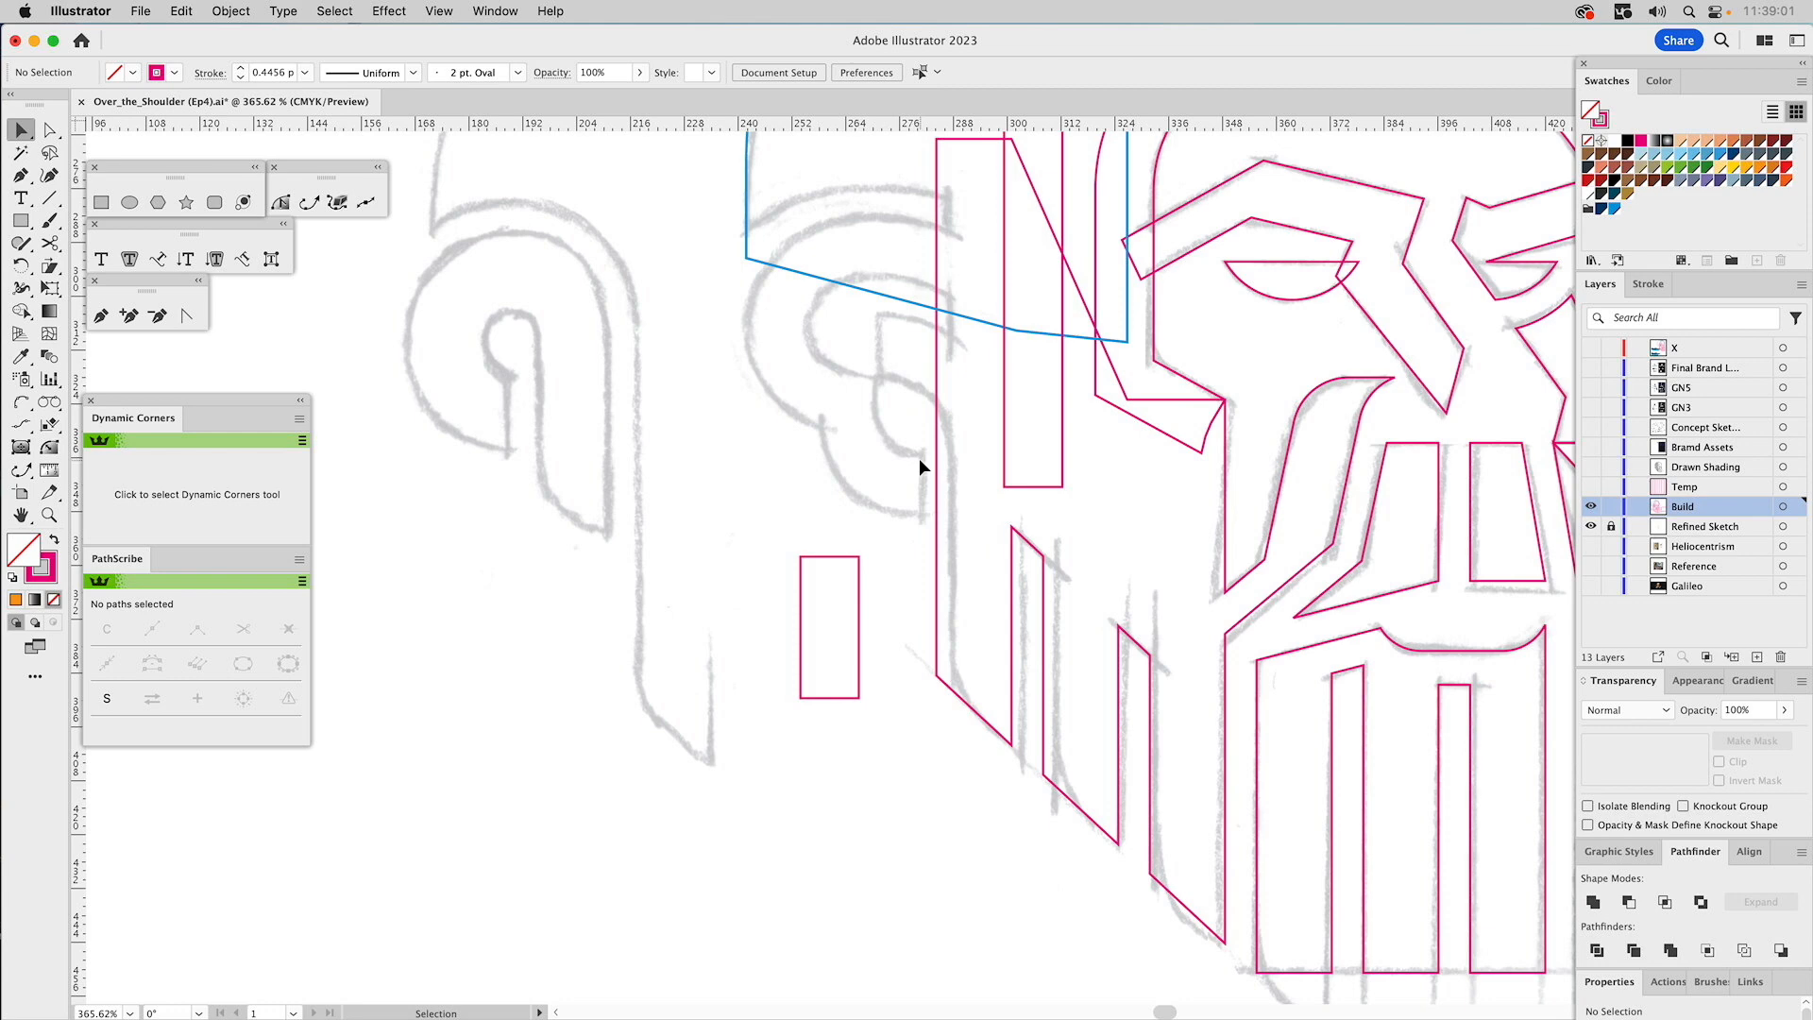
Draw a circle over the lower ear curve, enlarge it to about 28.9 pt and match its stroke to the neighbouring outline.
left_click_drag(978, 404, 976, 454)
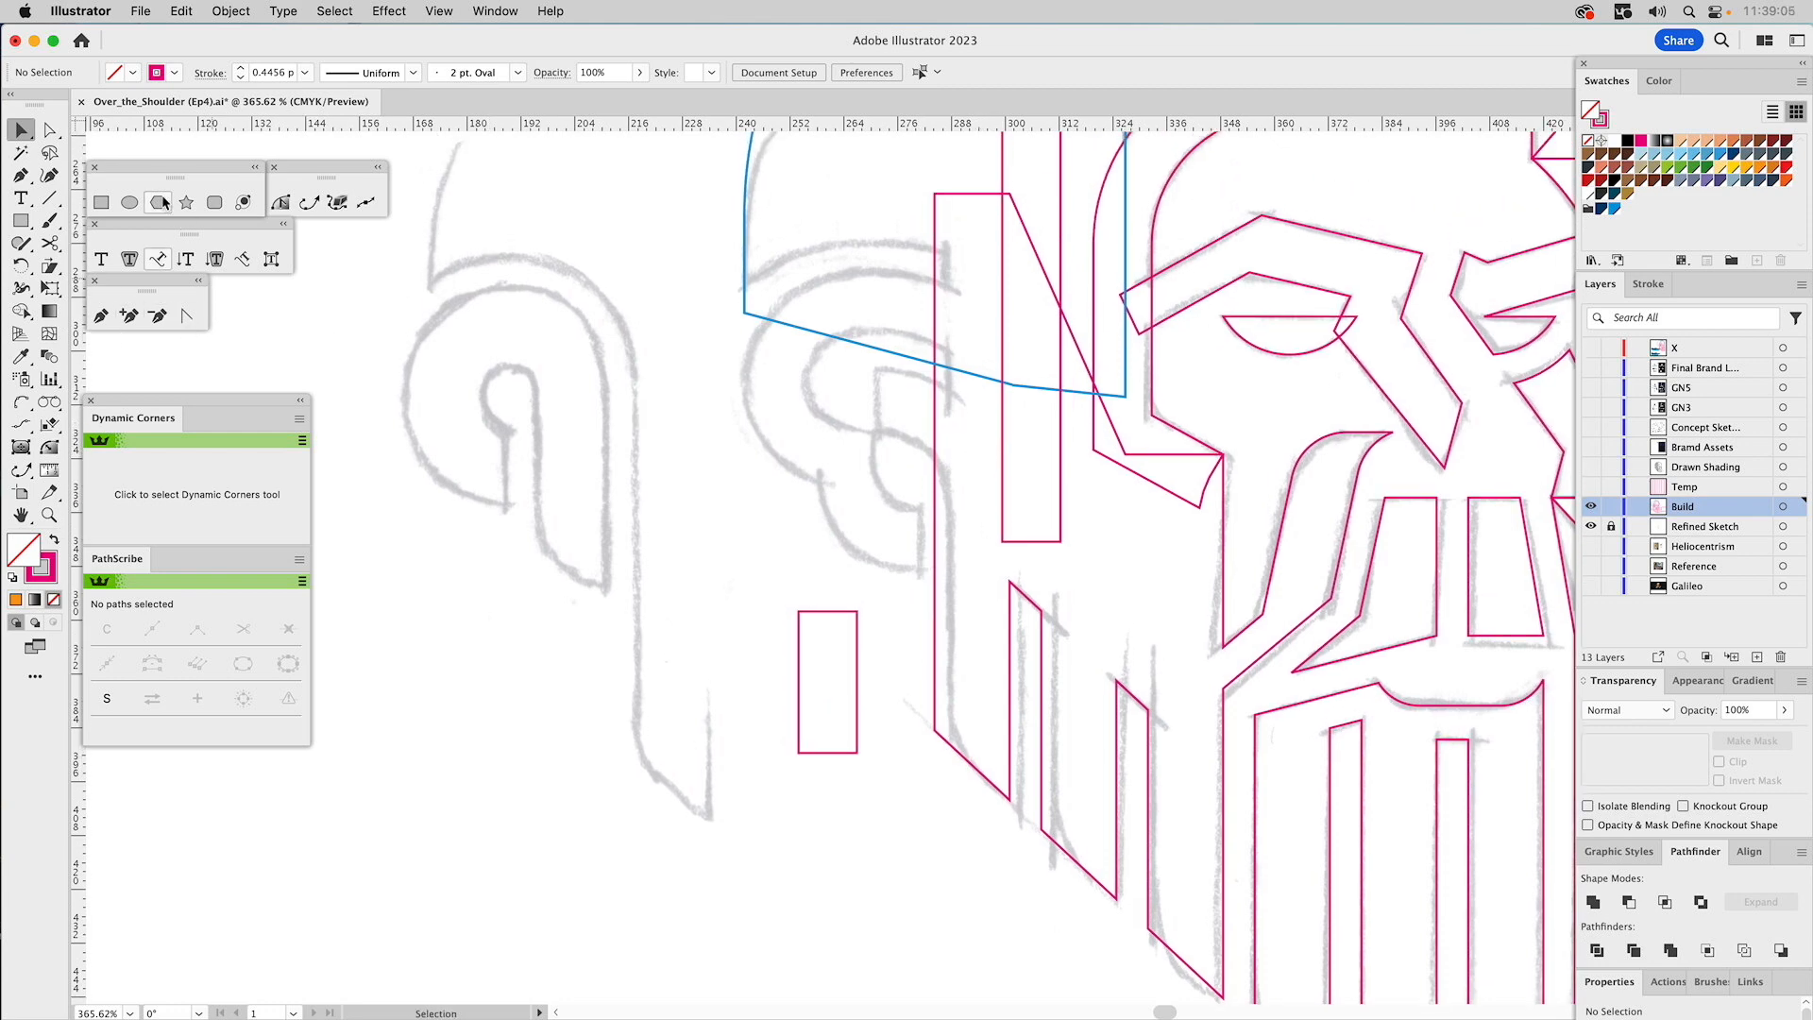
left_click(128, 202)
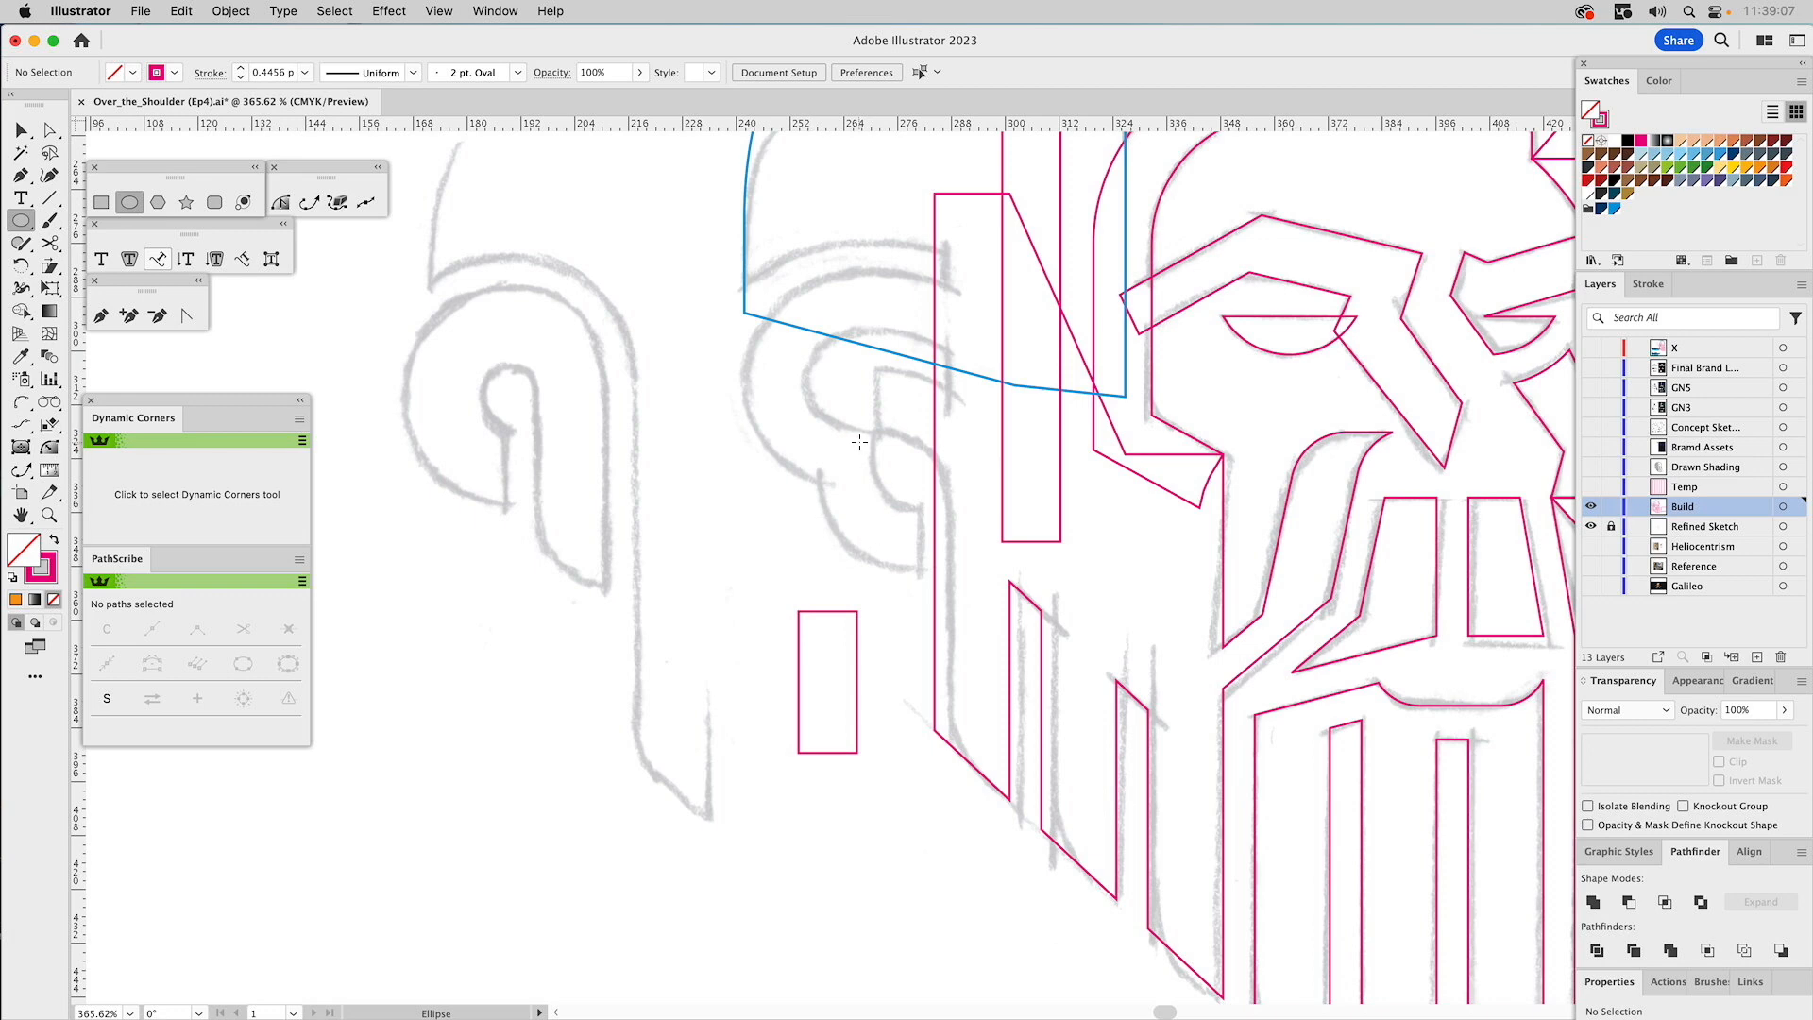
mouse_move(856, 429)
left_mouse_down()
mouse_move(898, 493)
mouse_move(954, 510)
mouse_move(935, 470)
left_mouse_up()
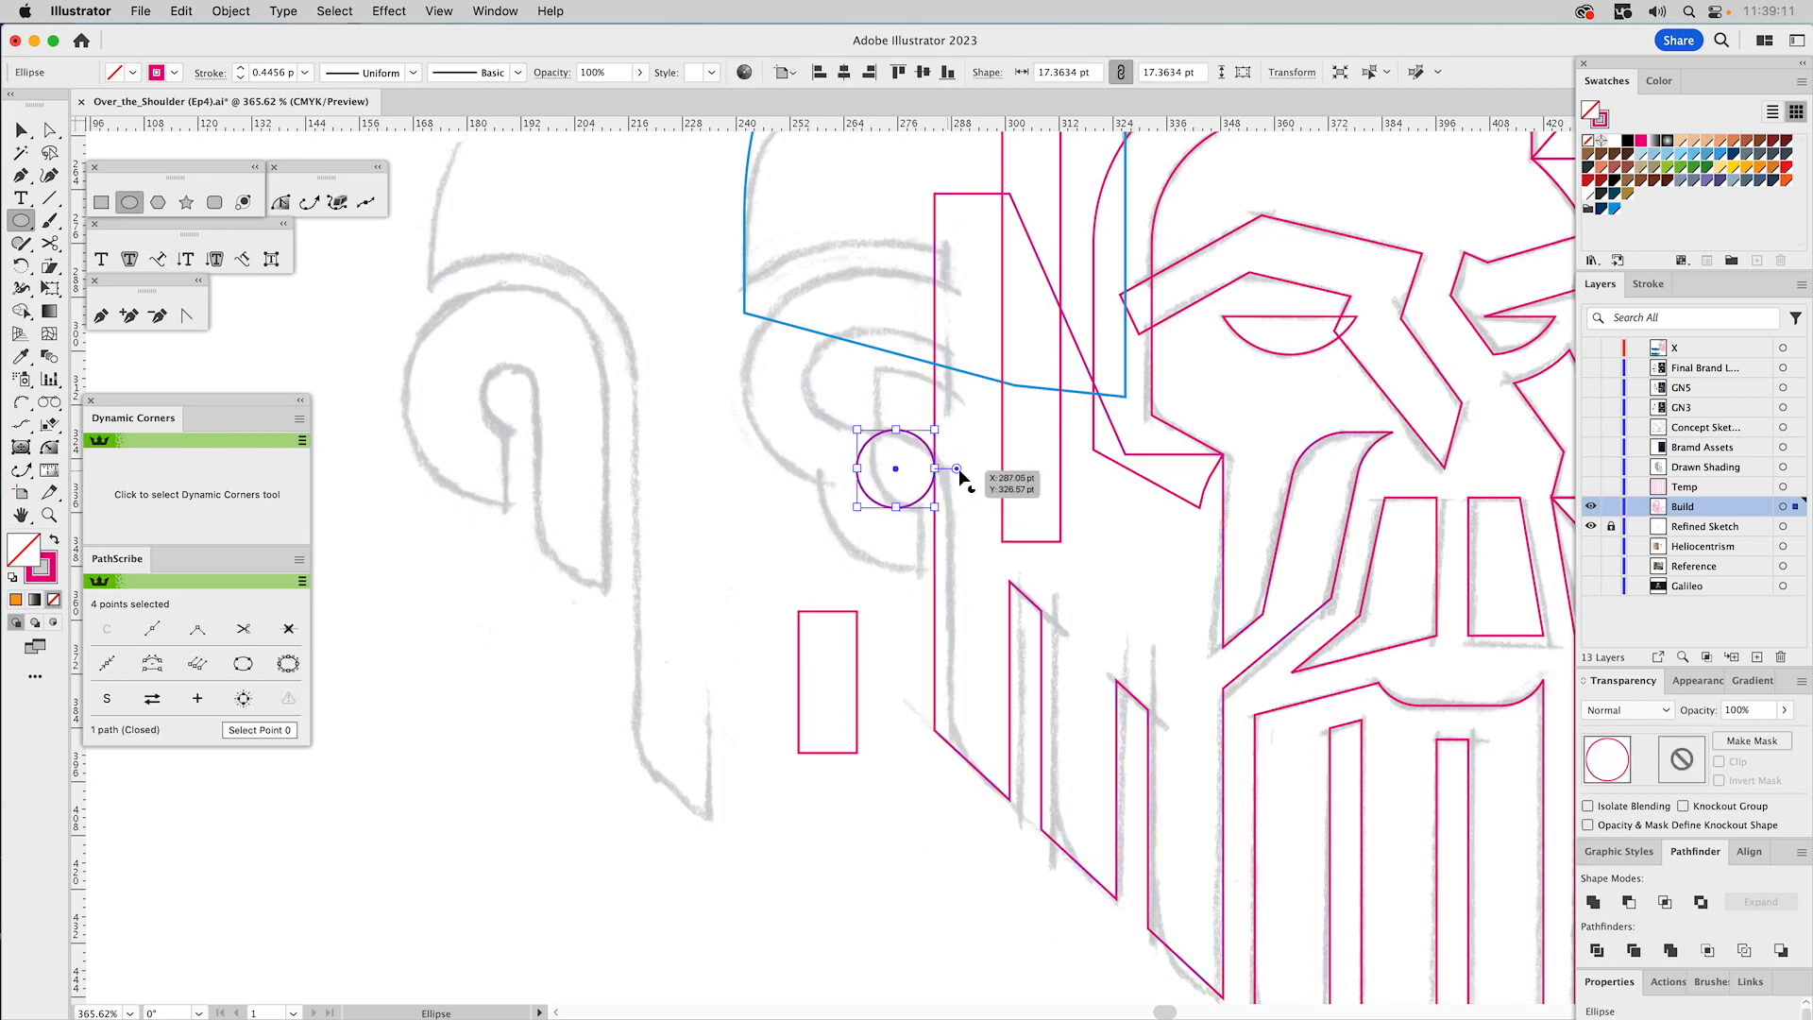
key("v")
left_click_drag(858, 507, 805, 558)
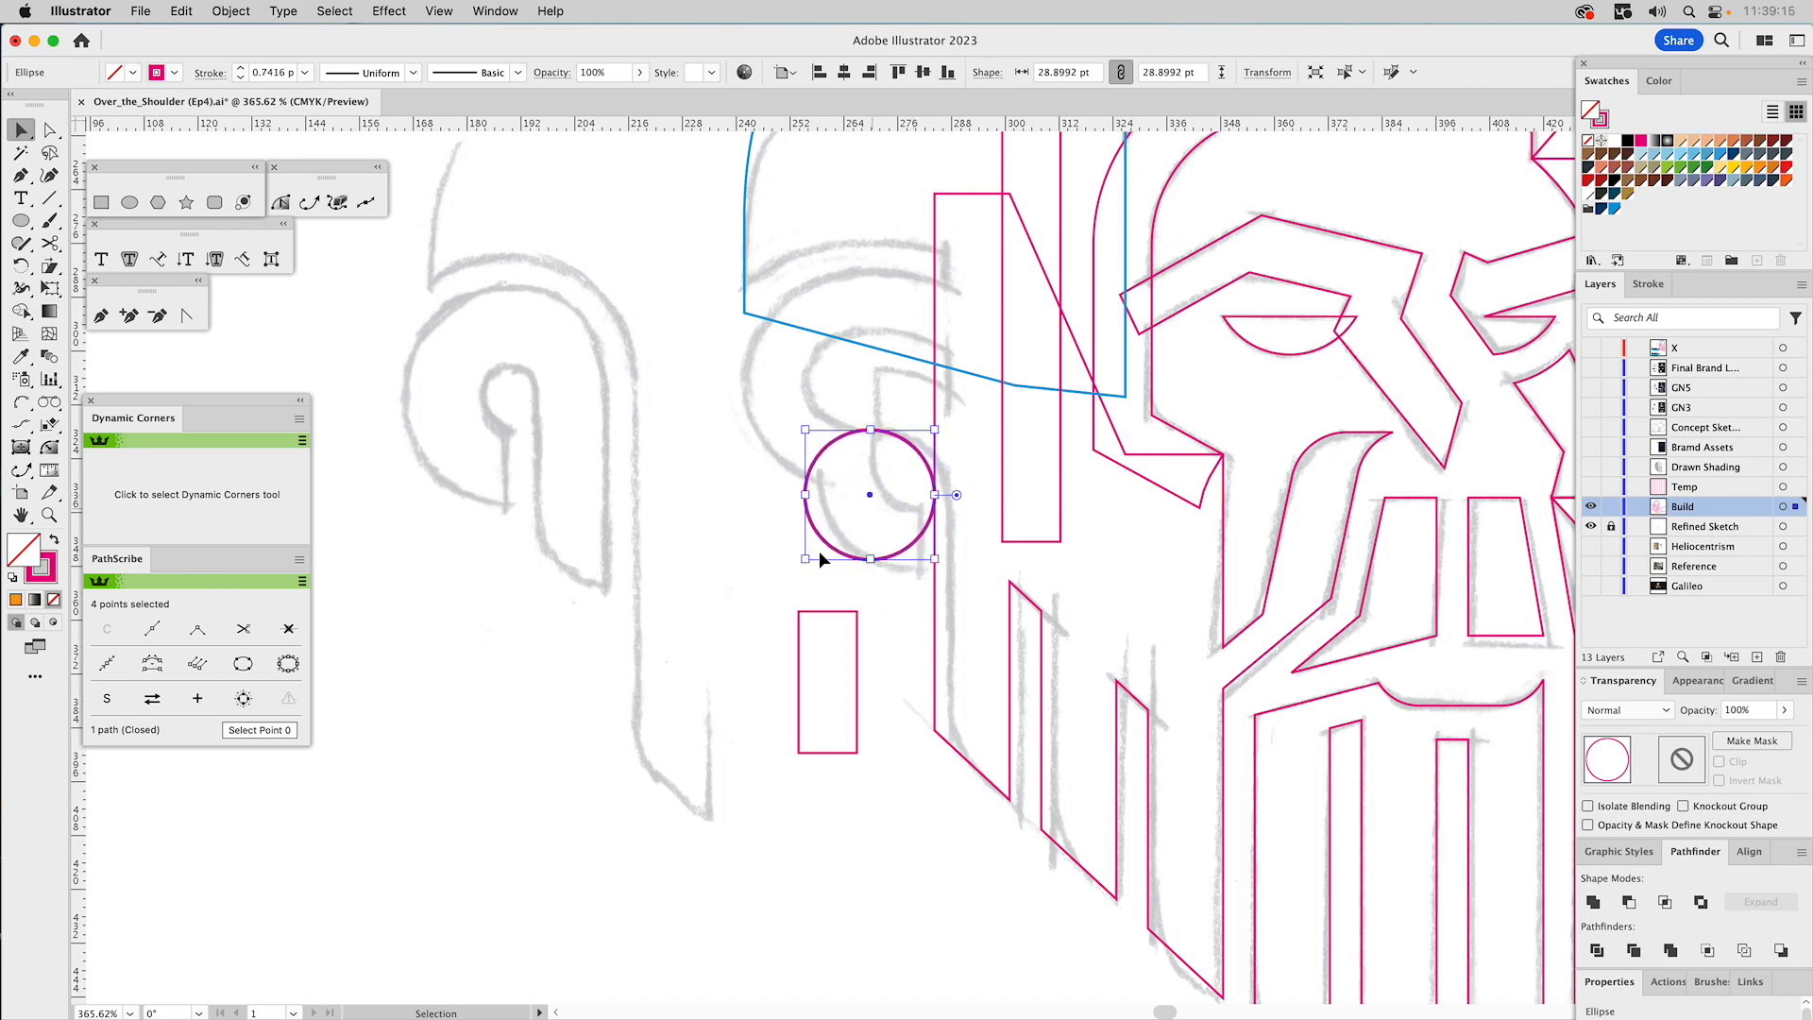
key("i")
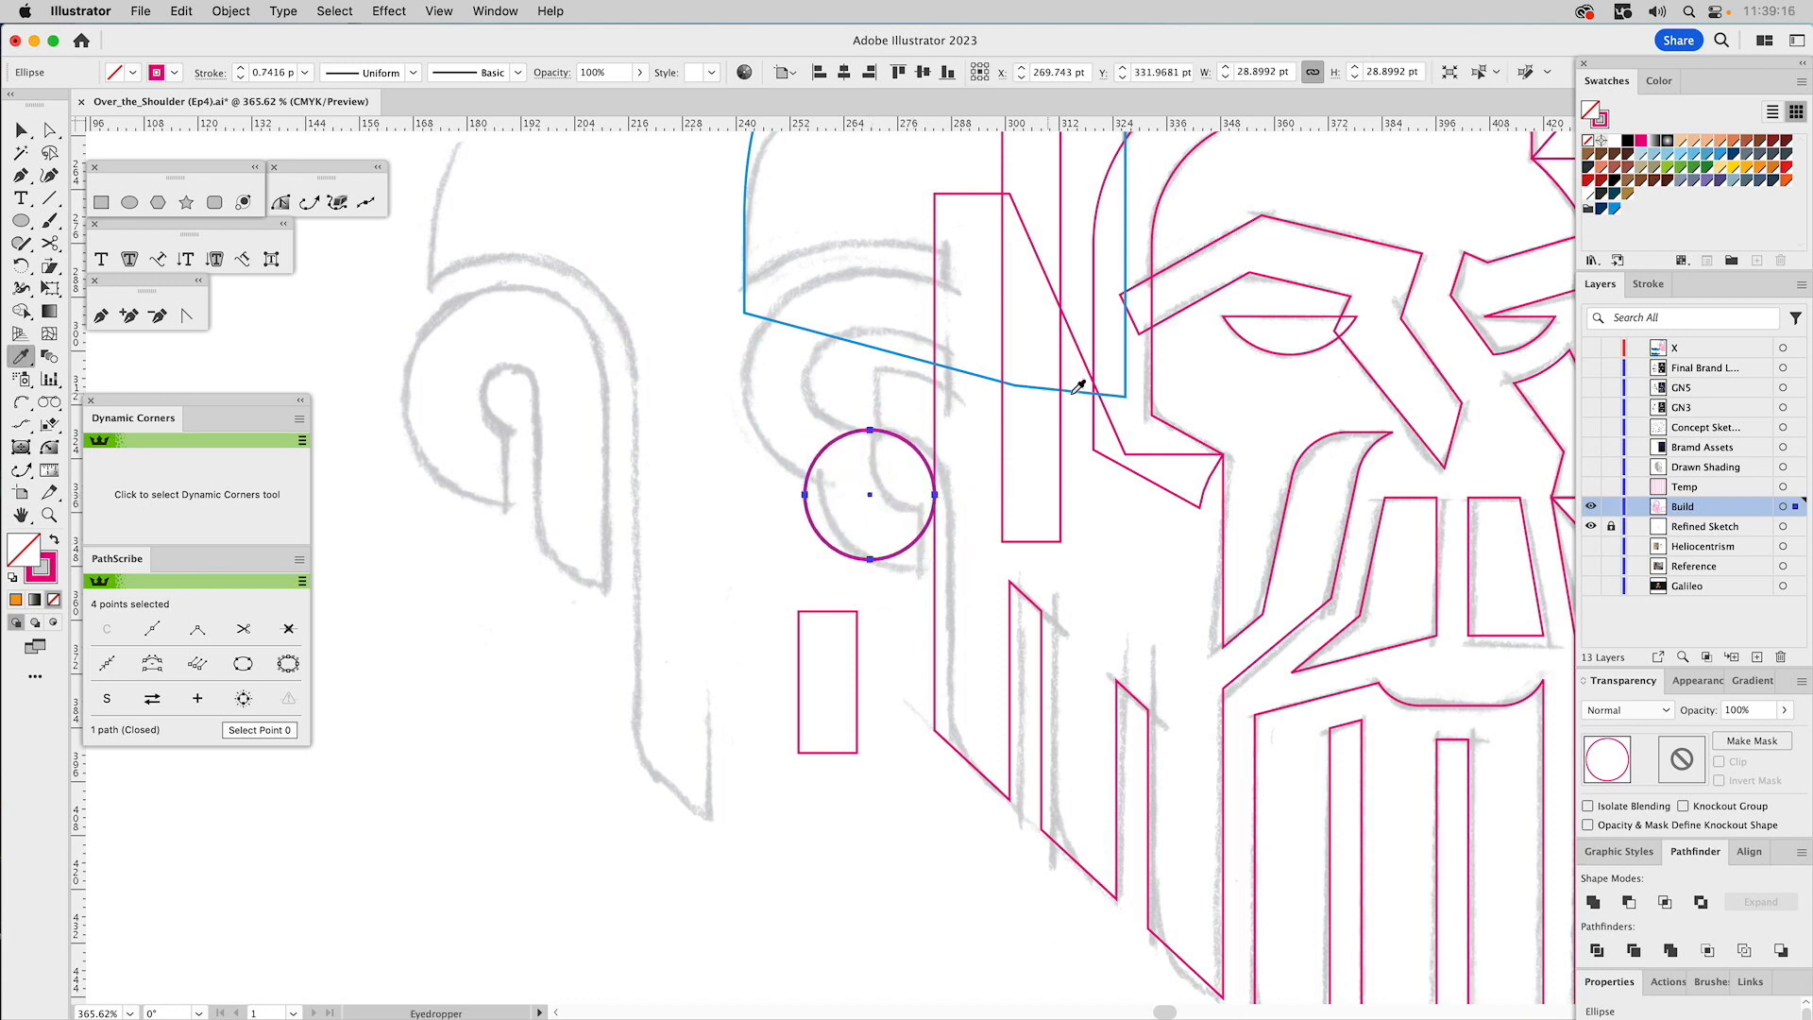
left_click(935, 401)
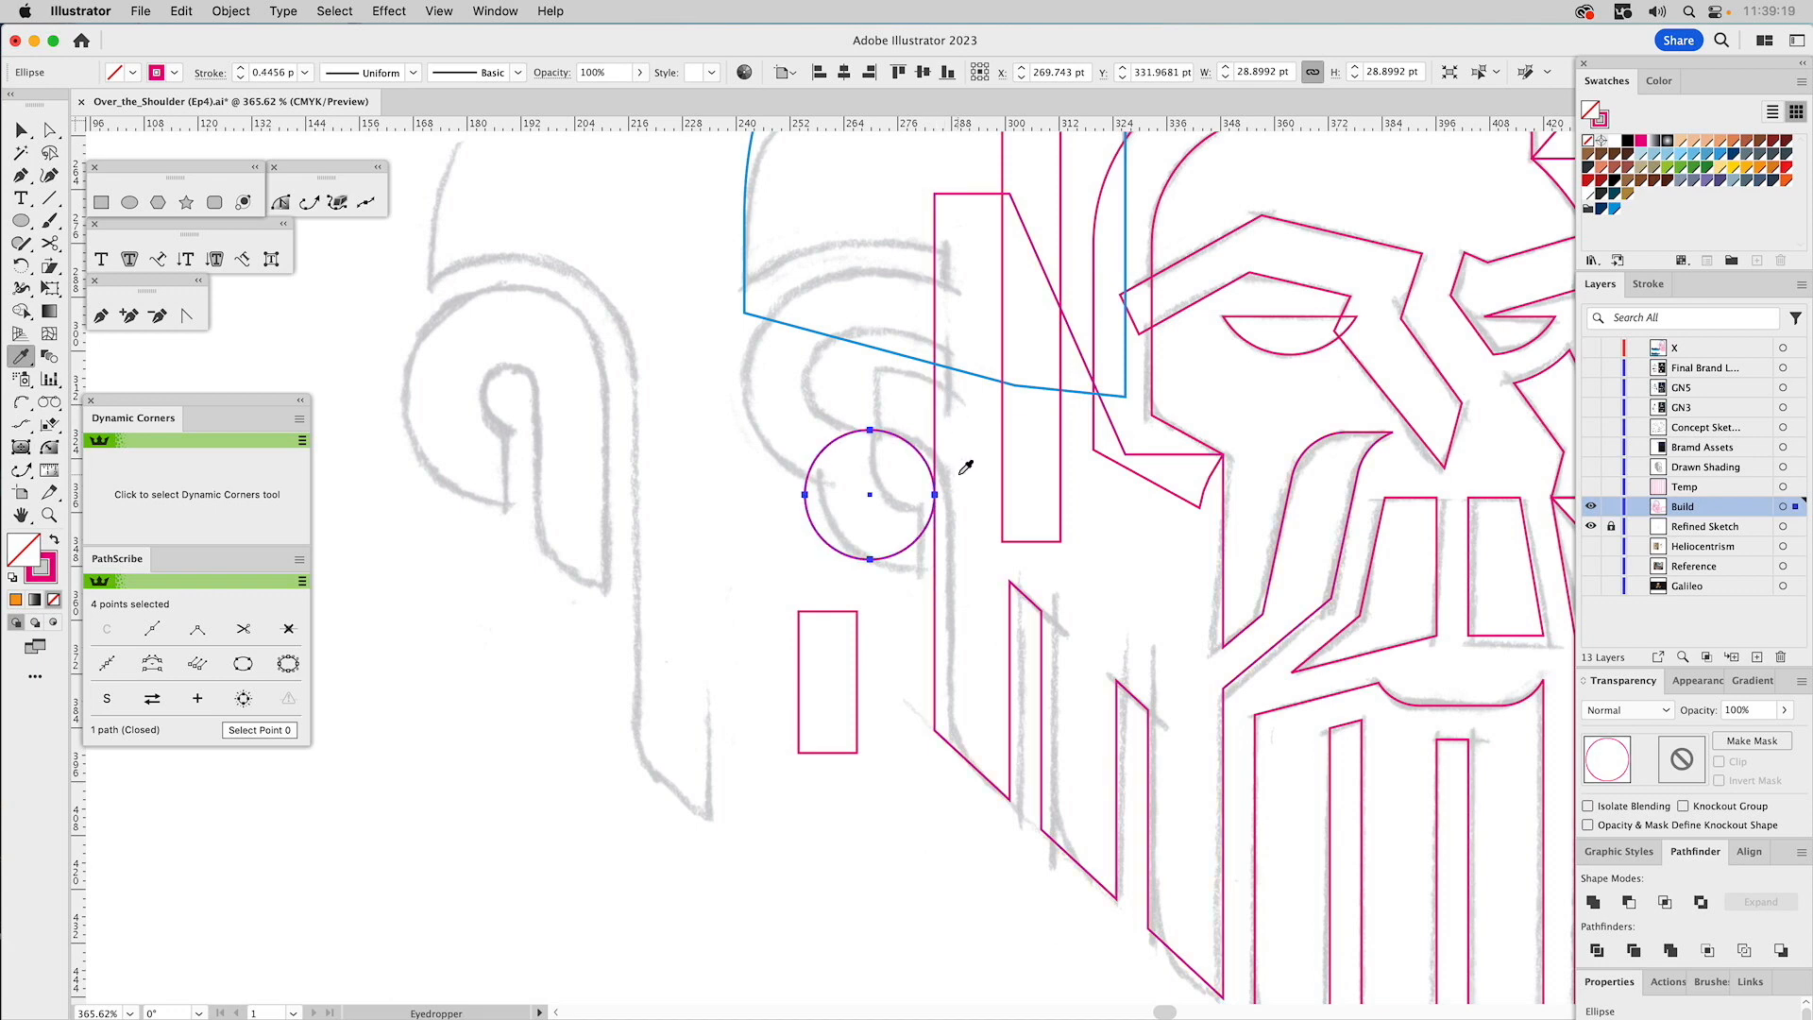
Rotate the reference rectangle to horizontal and snap its lower-left corner to the circle's top anchor point.
key("v")
left_click(857, 631)
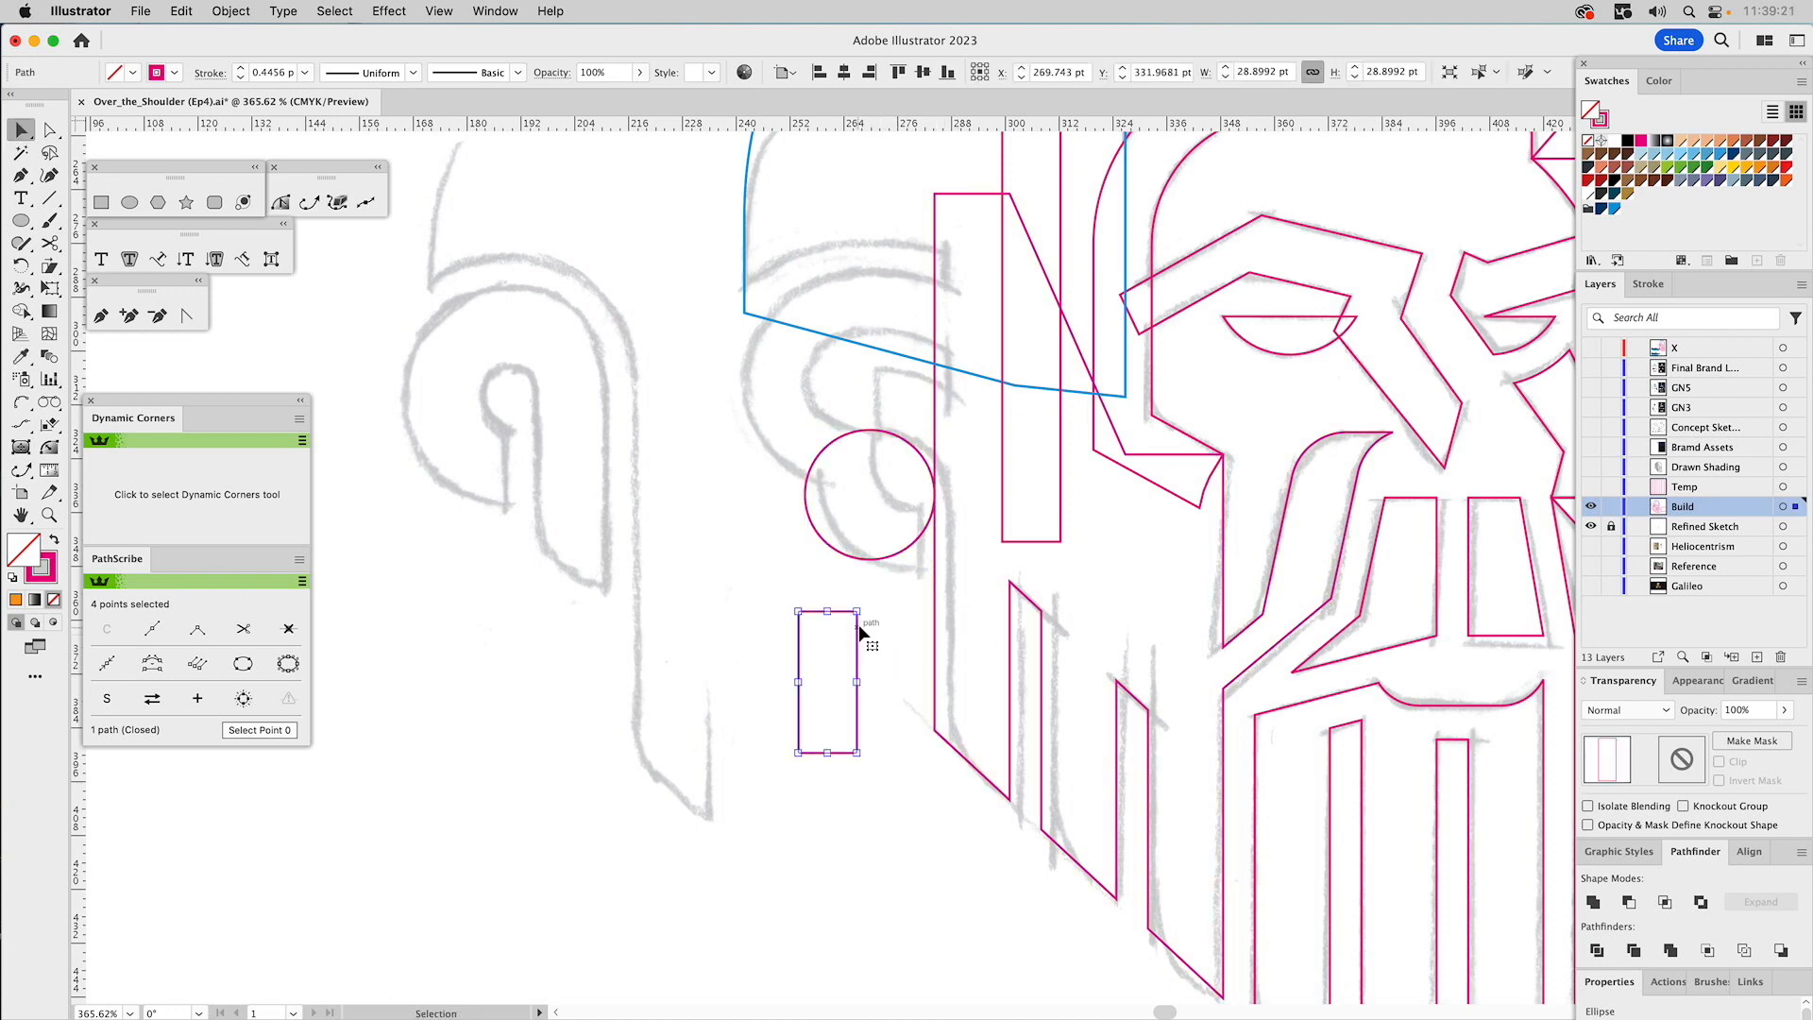
left_click_drag(867, 606, 910, 728)
left_click(852, 784)
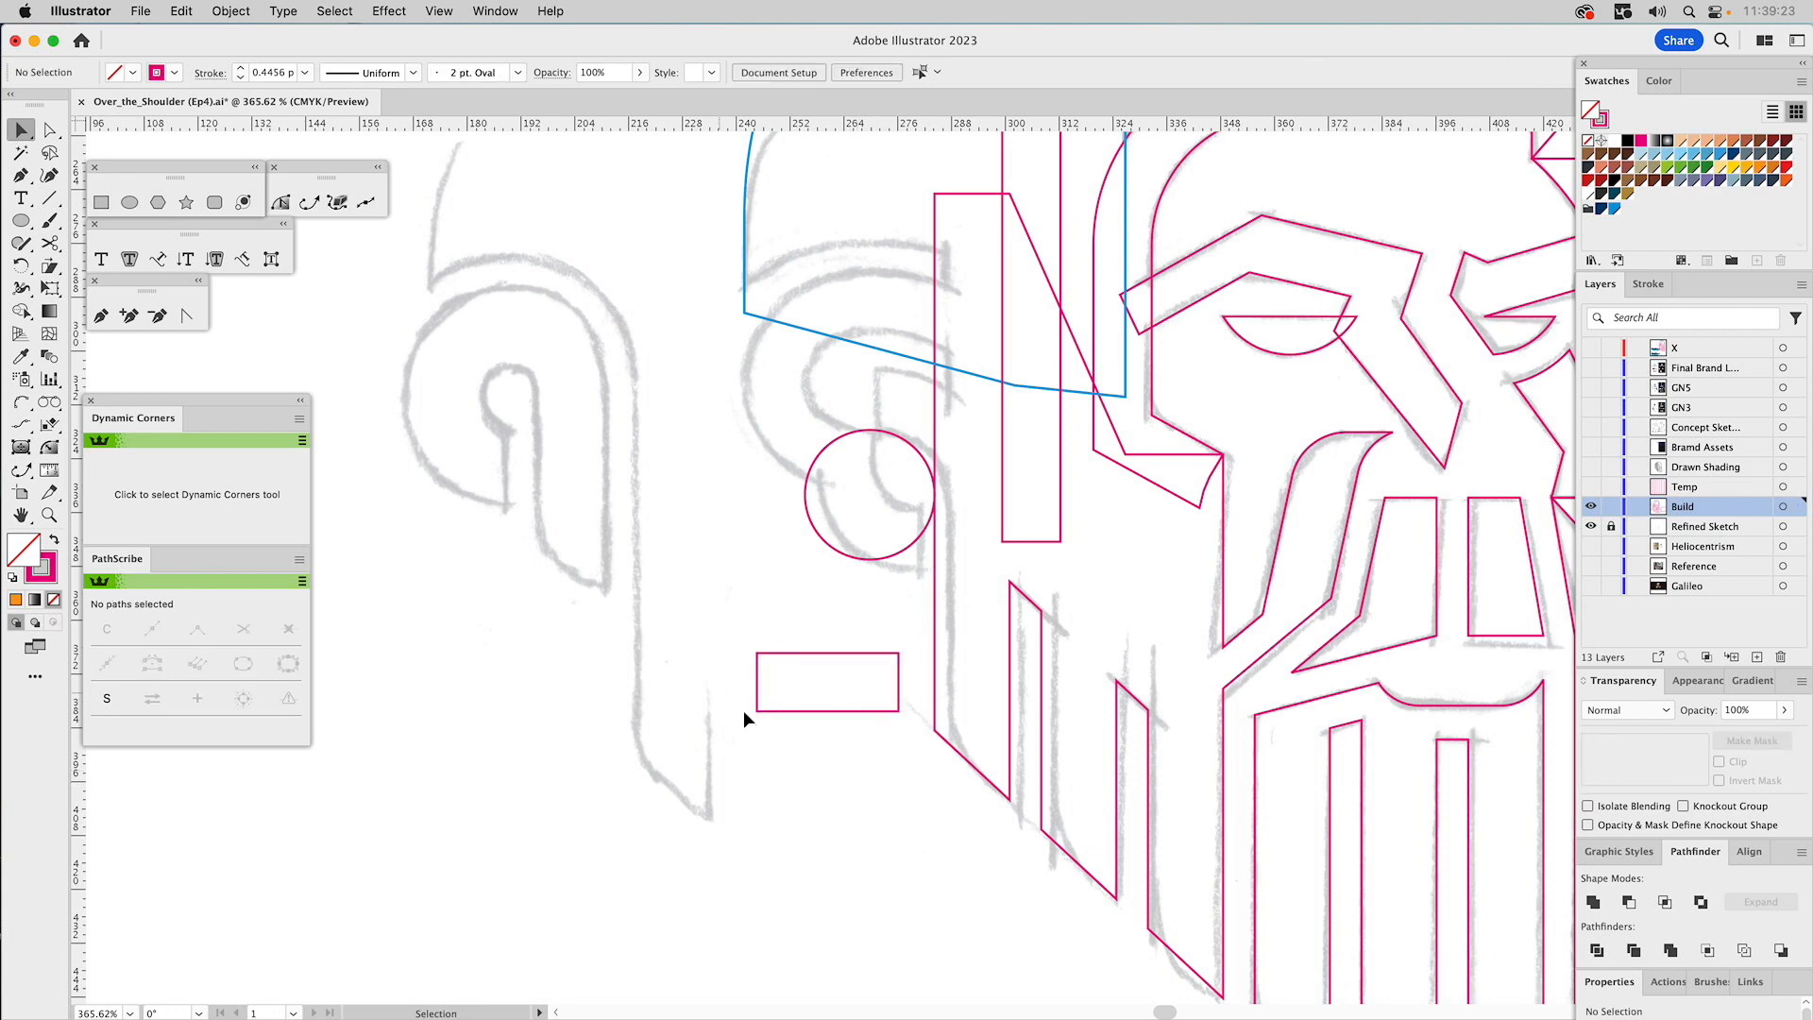
left_click_drag(758, 716, 872, 432)
key("a")
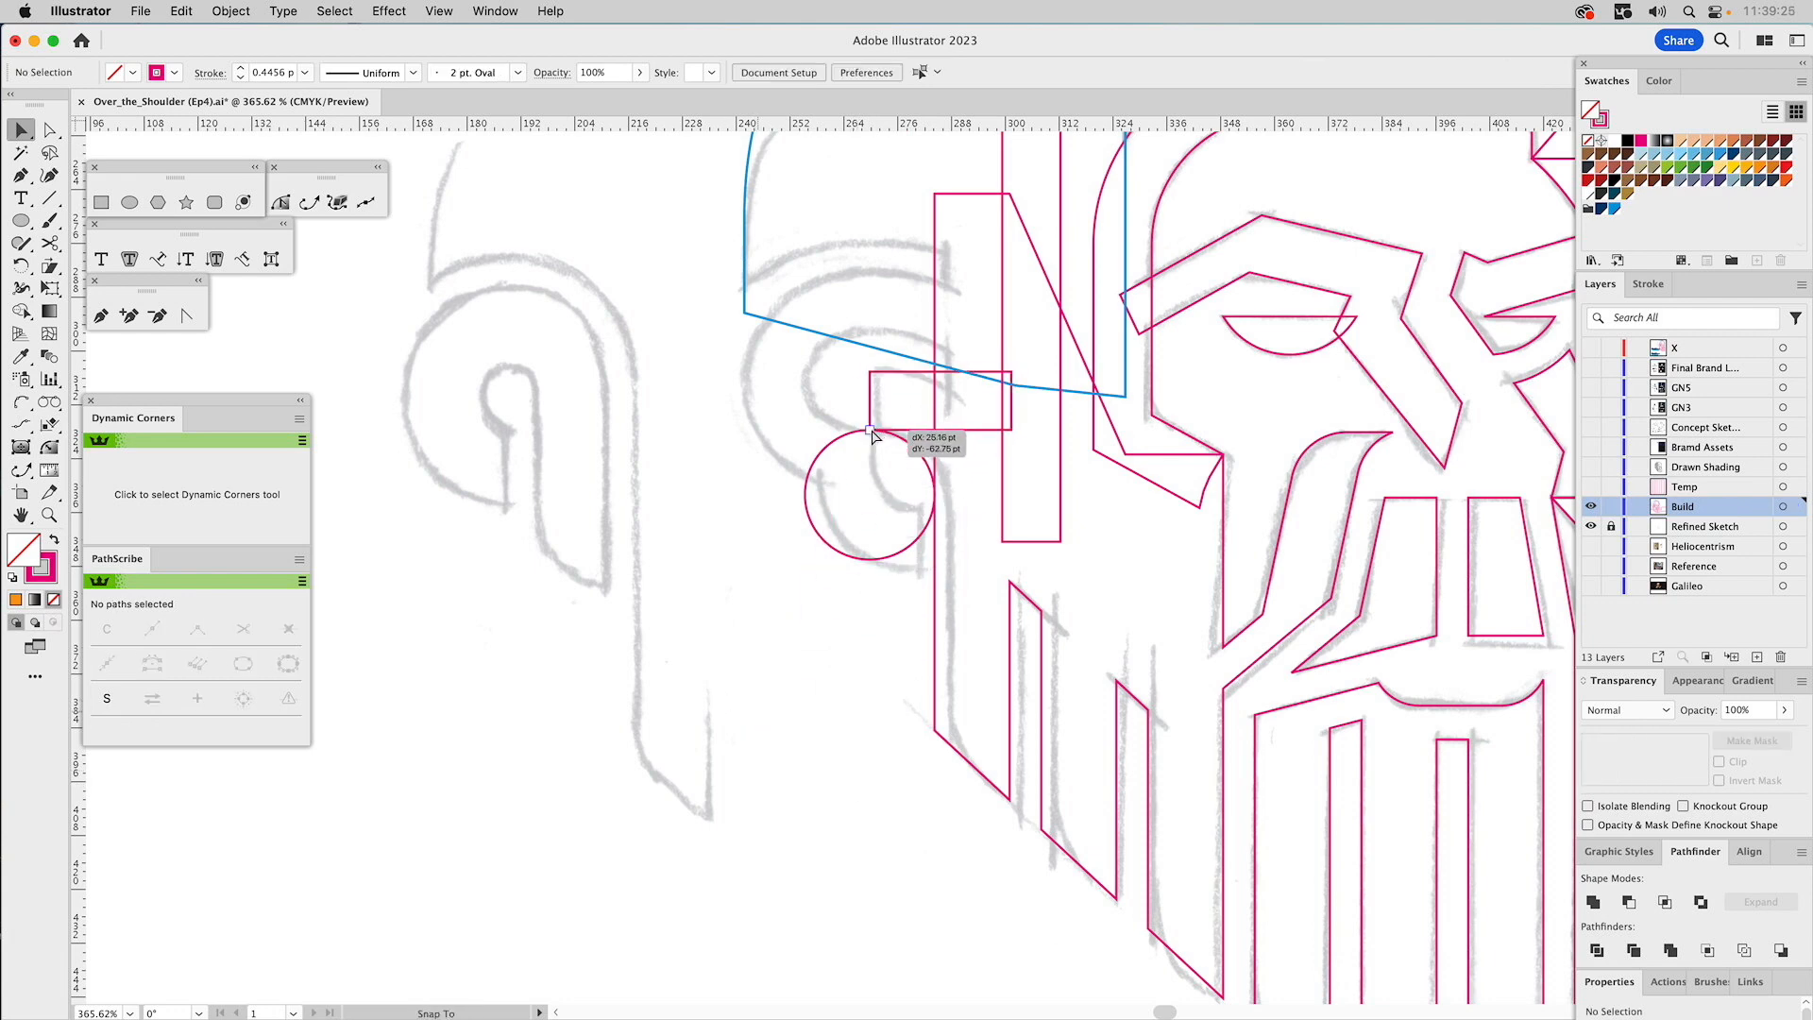
Add a concentric copy of the circle enlarged to about 54.9 pt at the rectangle's top edge, with its stroke matched to the existing outlines.
key("v")
left_click(869, 498)
left_click(918, 452)
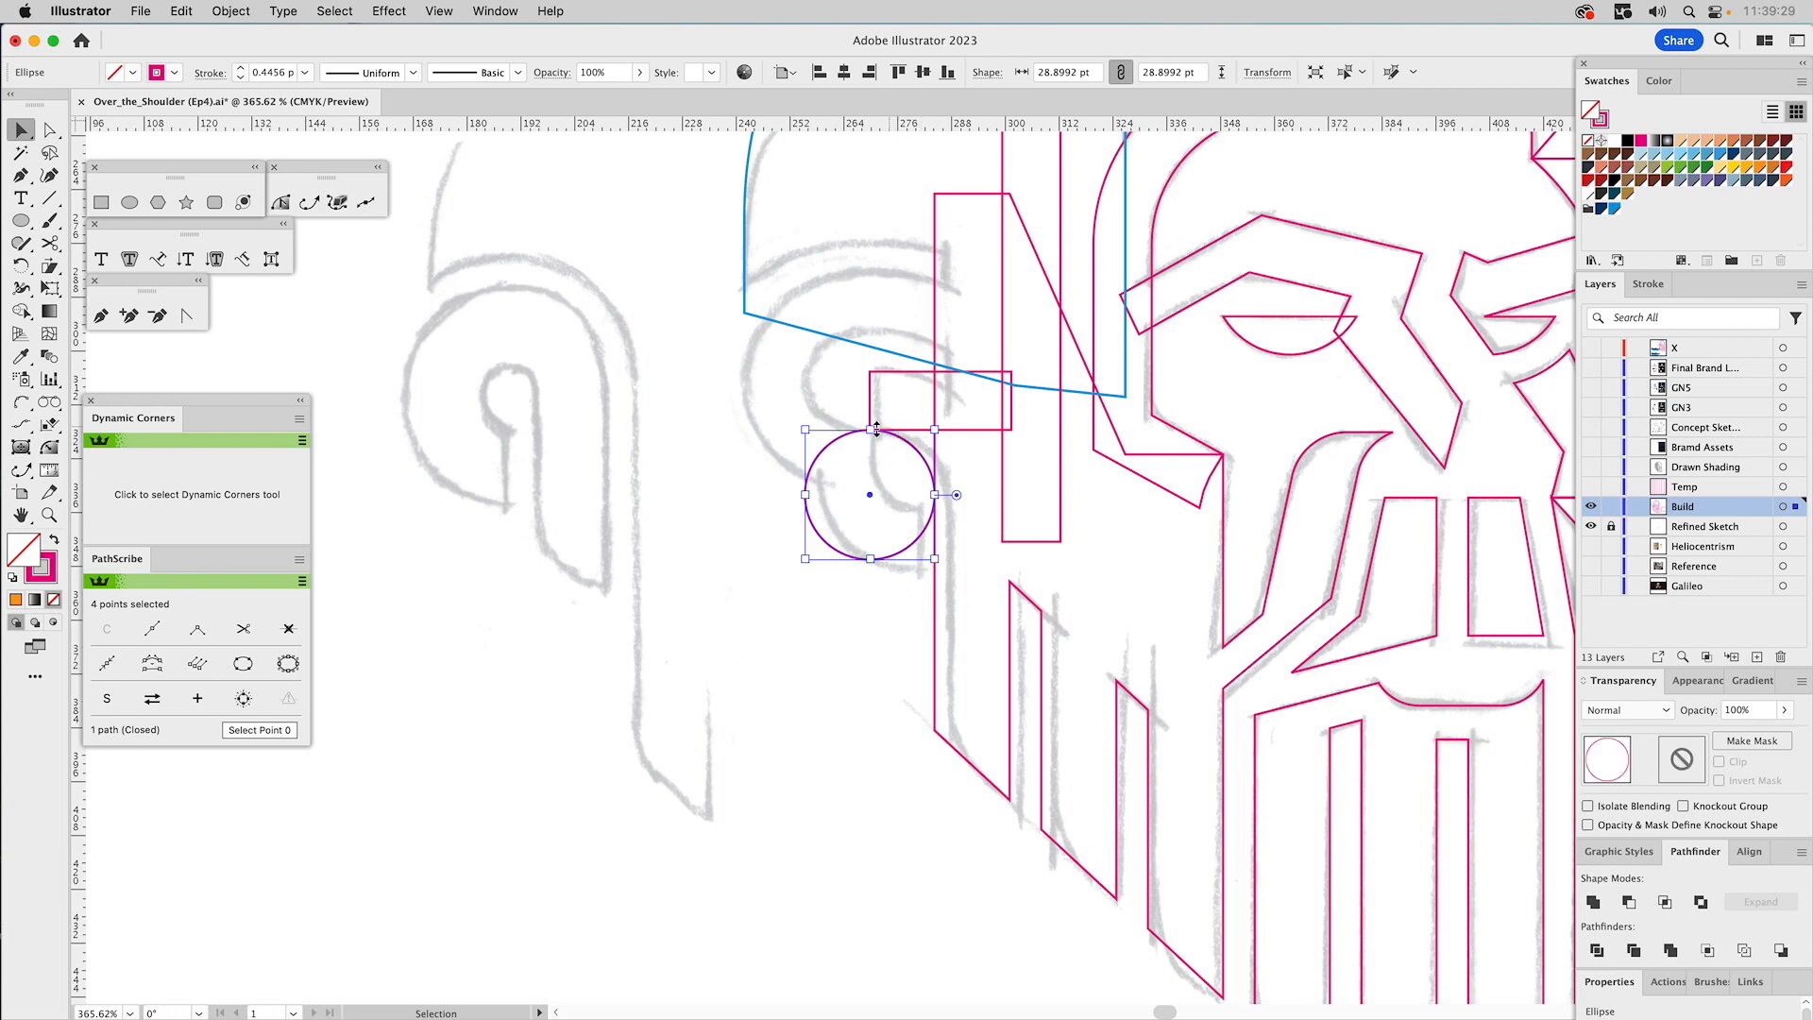
left_click_drag(871, 427, 874, 376)
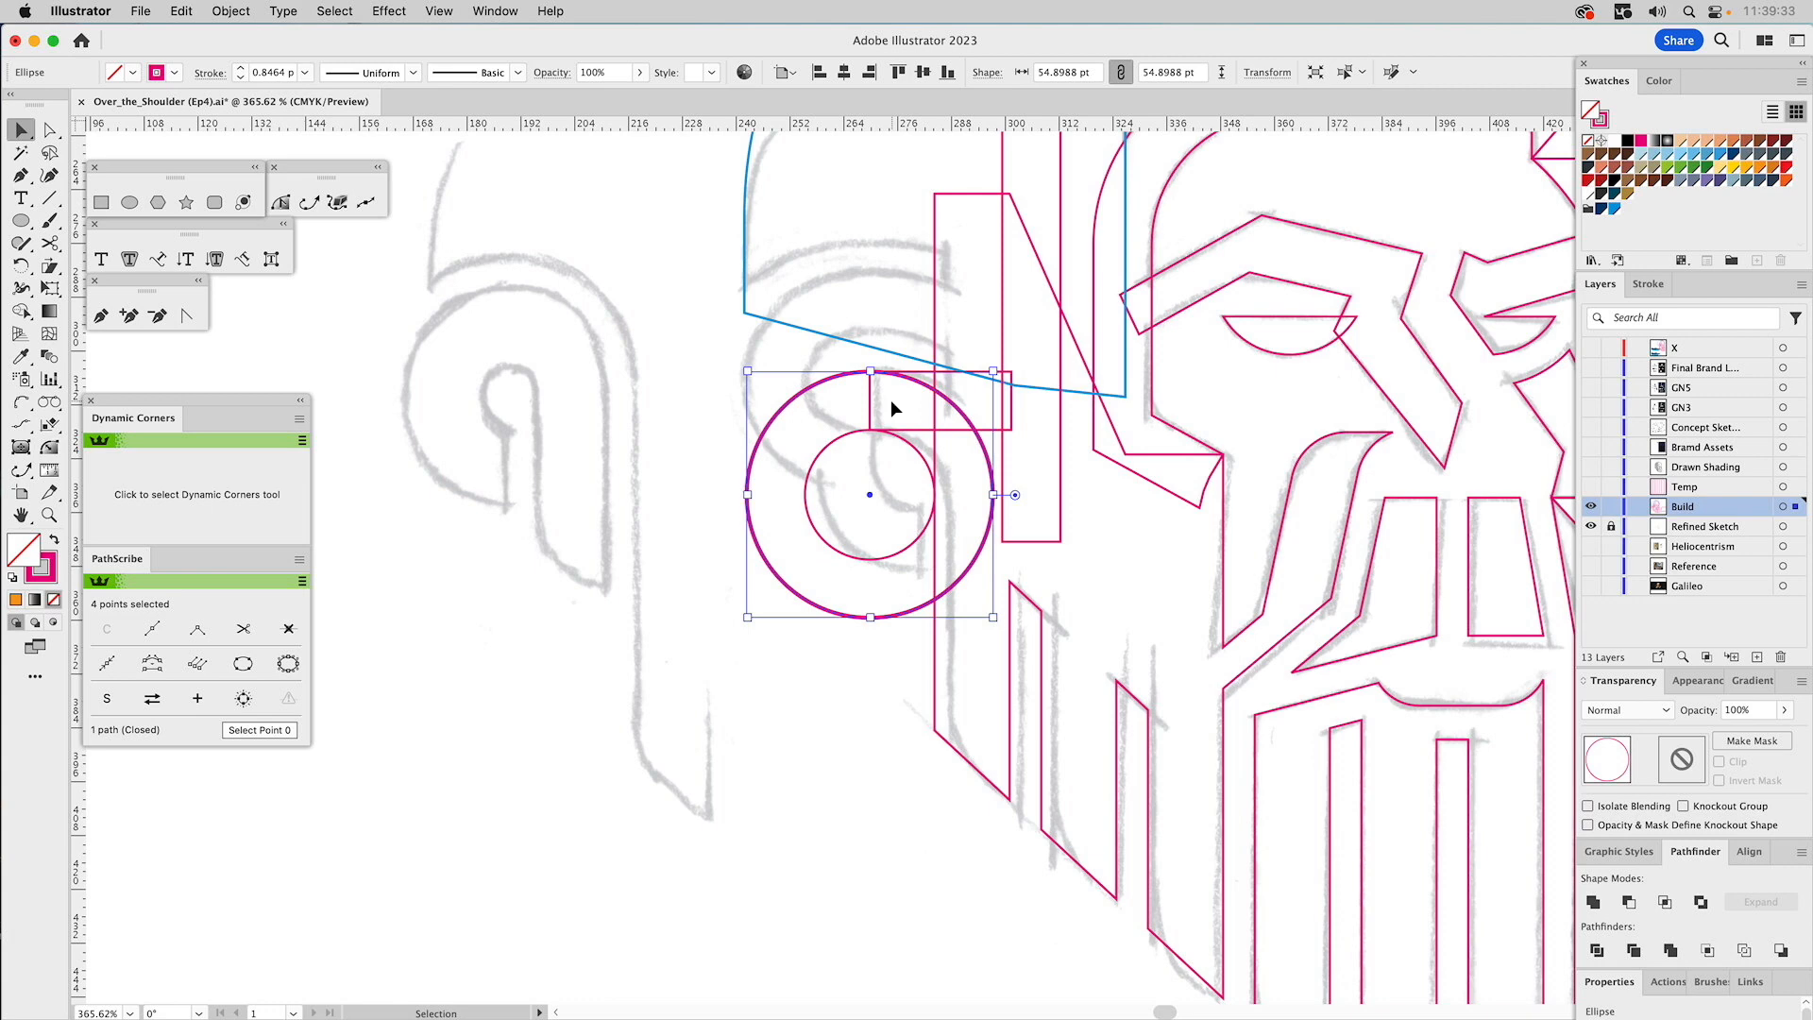
key("i")
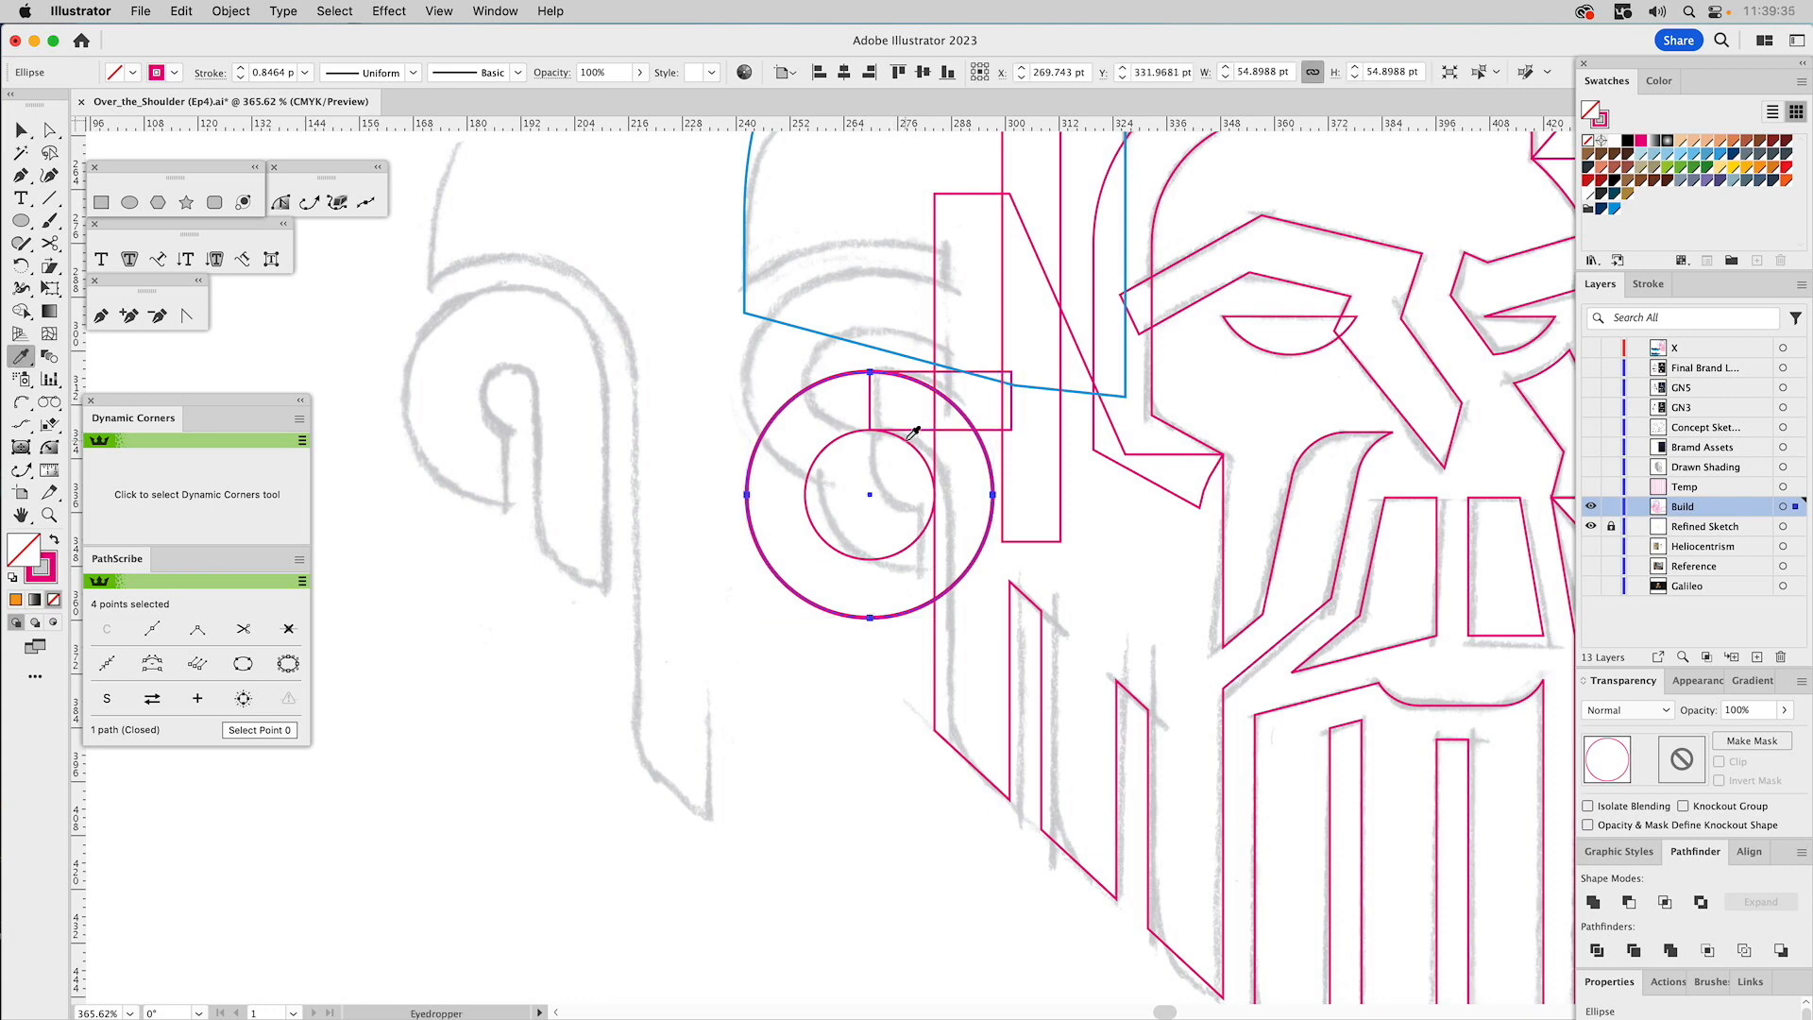
left_click(913, 432)
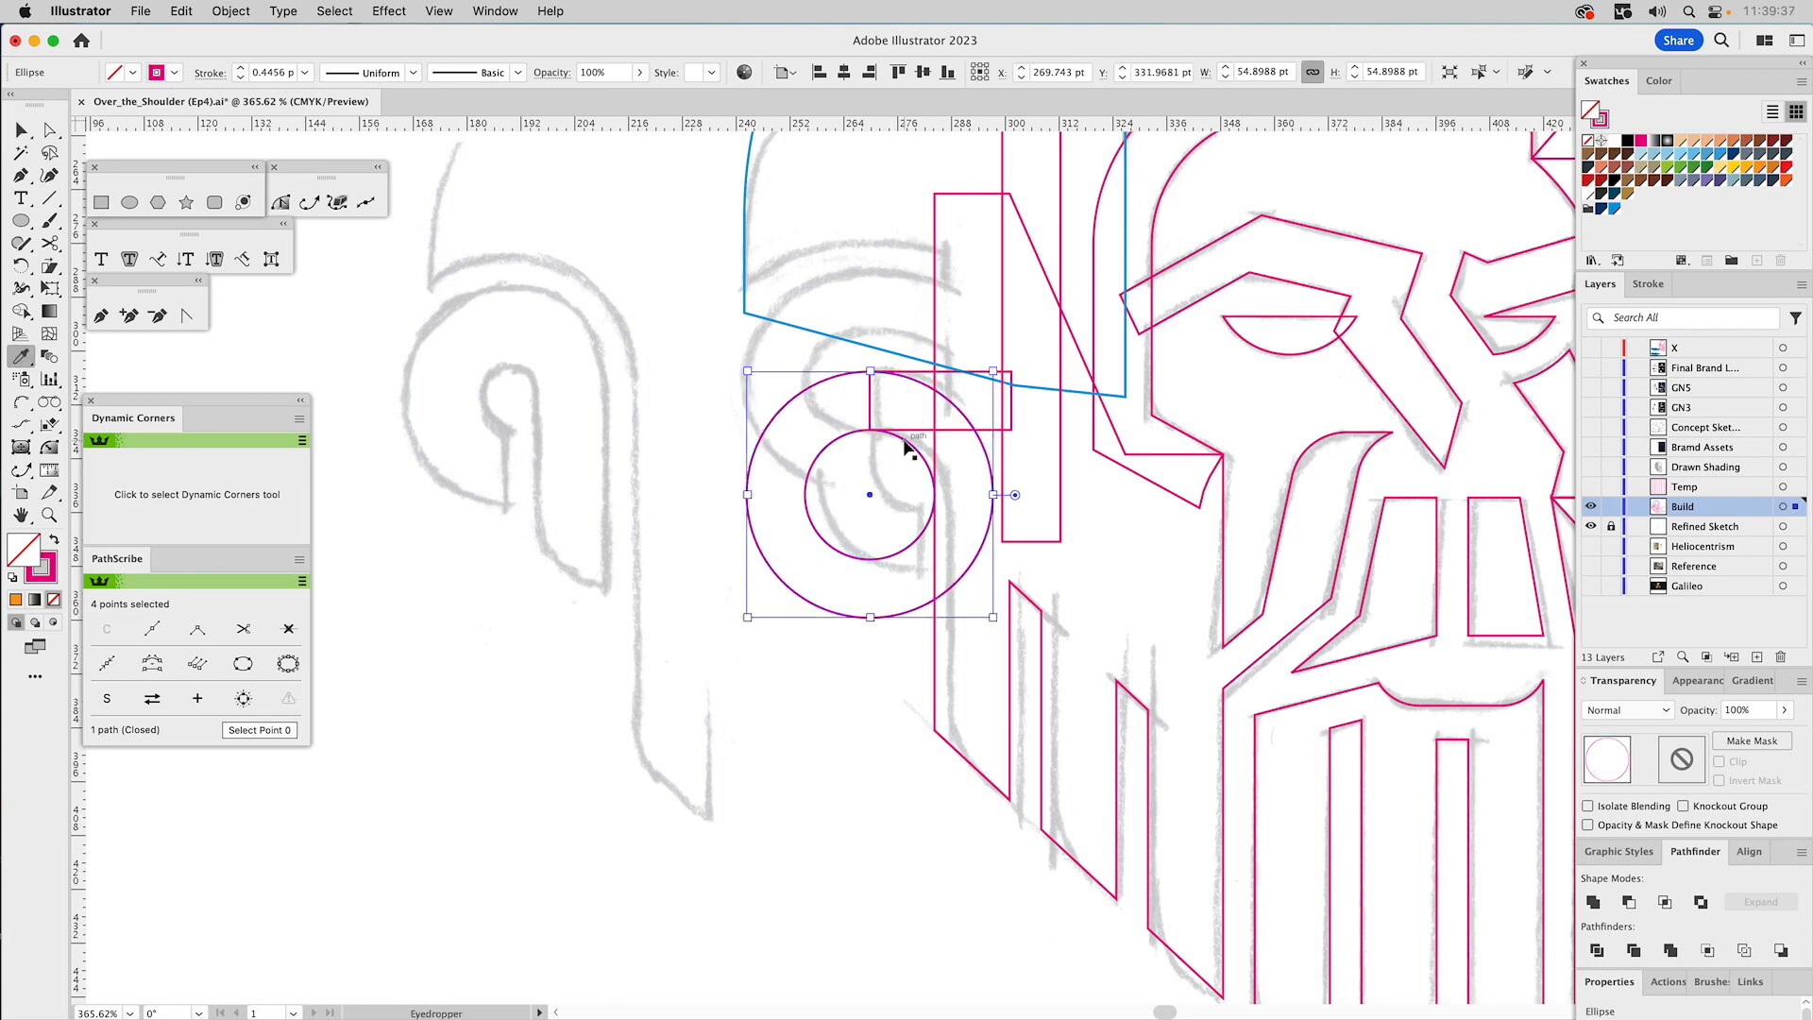
Reshape the inner circle's lower half into a square-cornered arch and extend its base downward to a height of about 49.3 pt.
key("v")
left_click(906, 447)
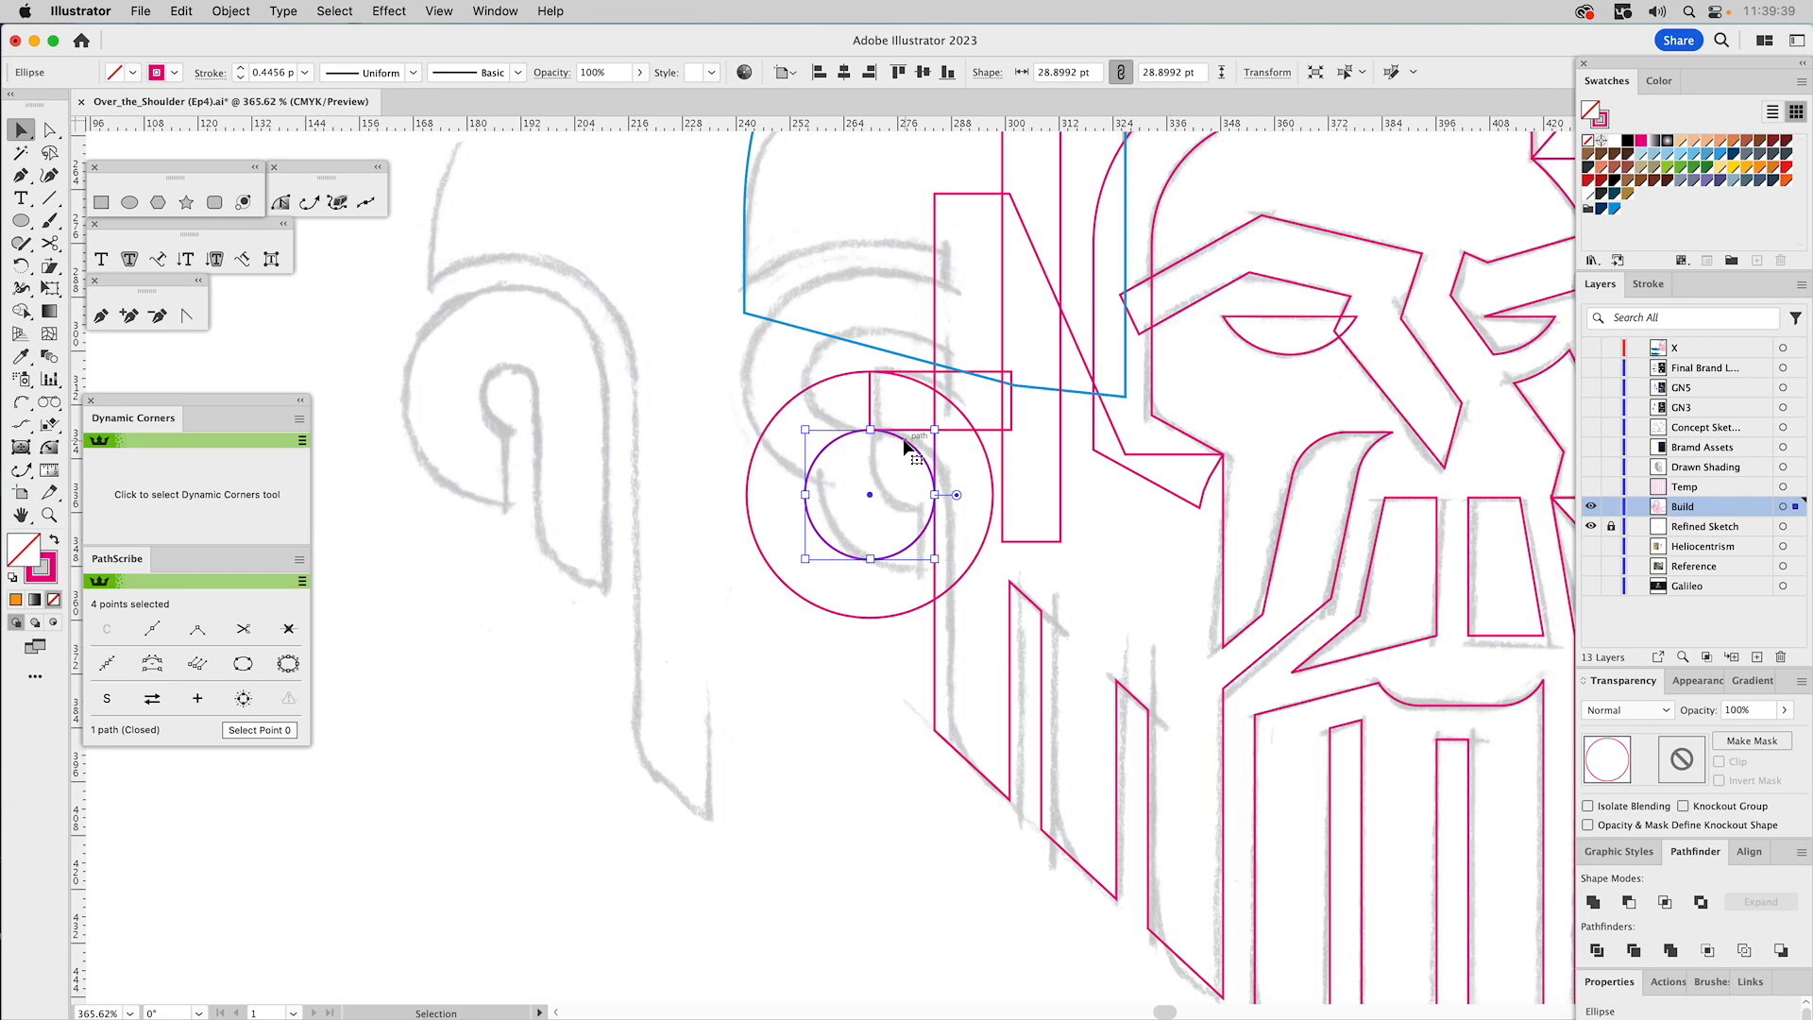
left_click(49, 446)
left_click_drag(863, 562, 805, 558)
key("a")
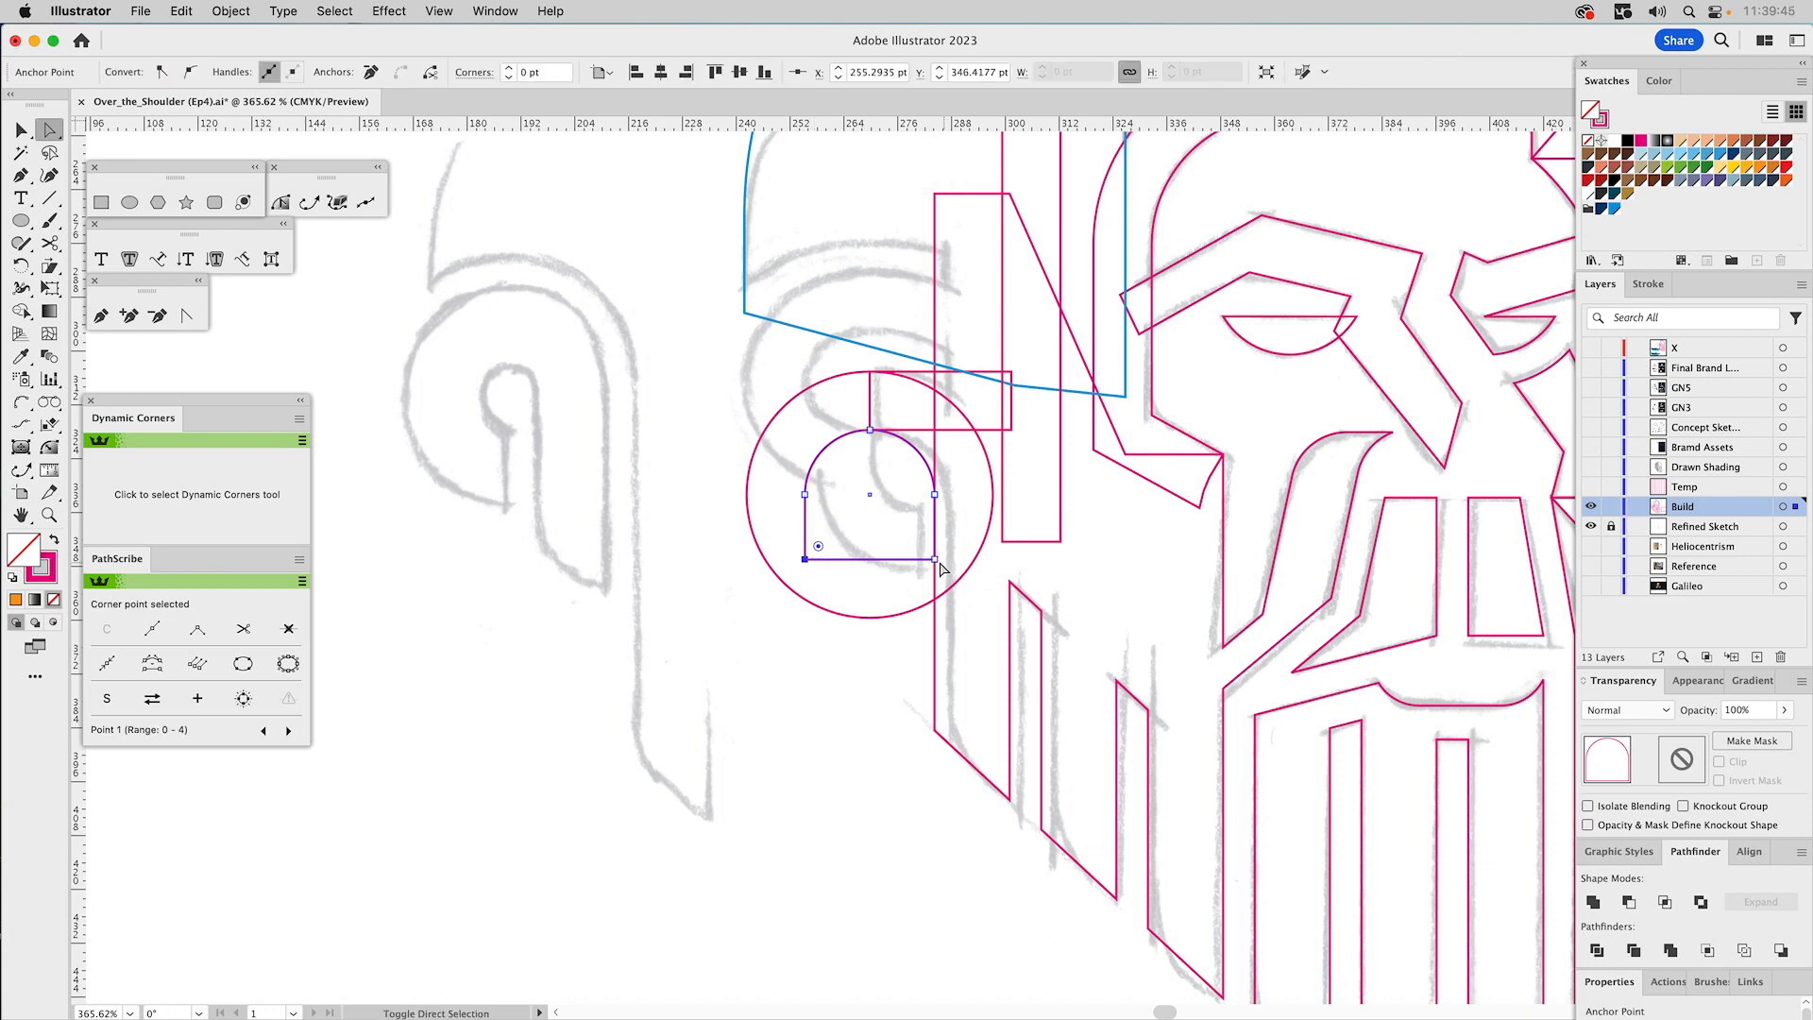
left_click_drag(940, 565, 939, 653)
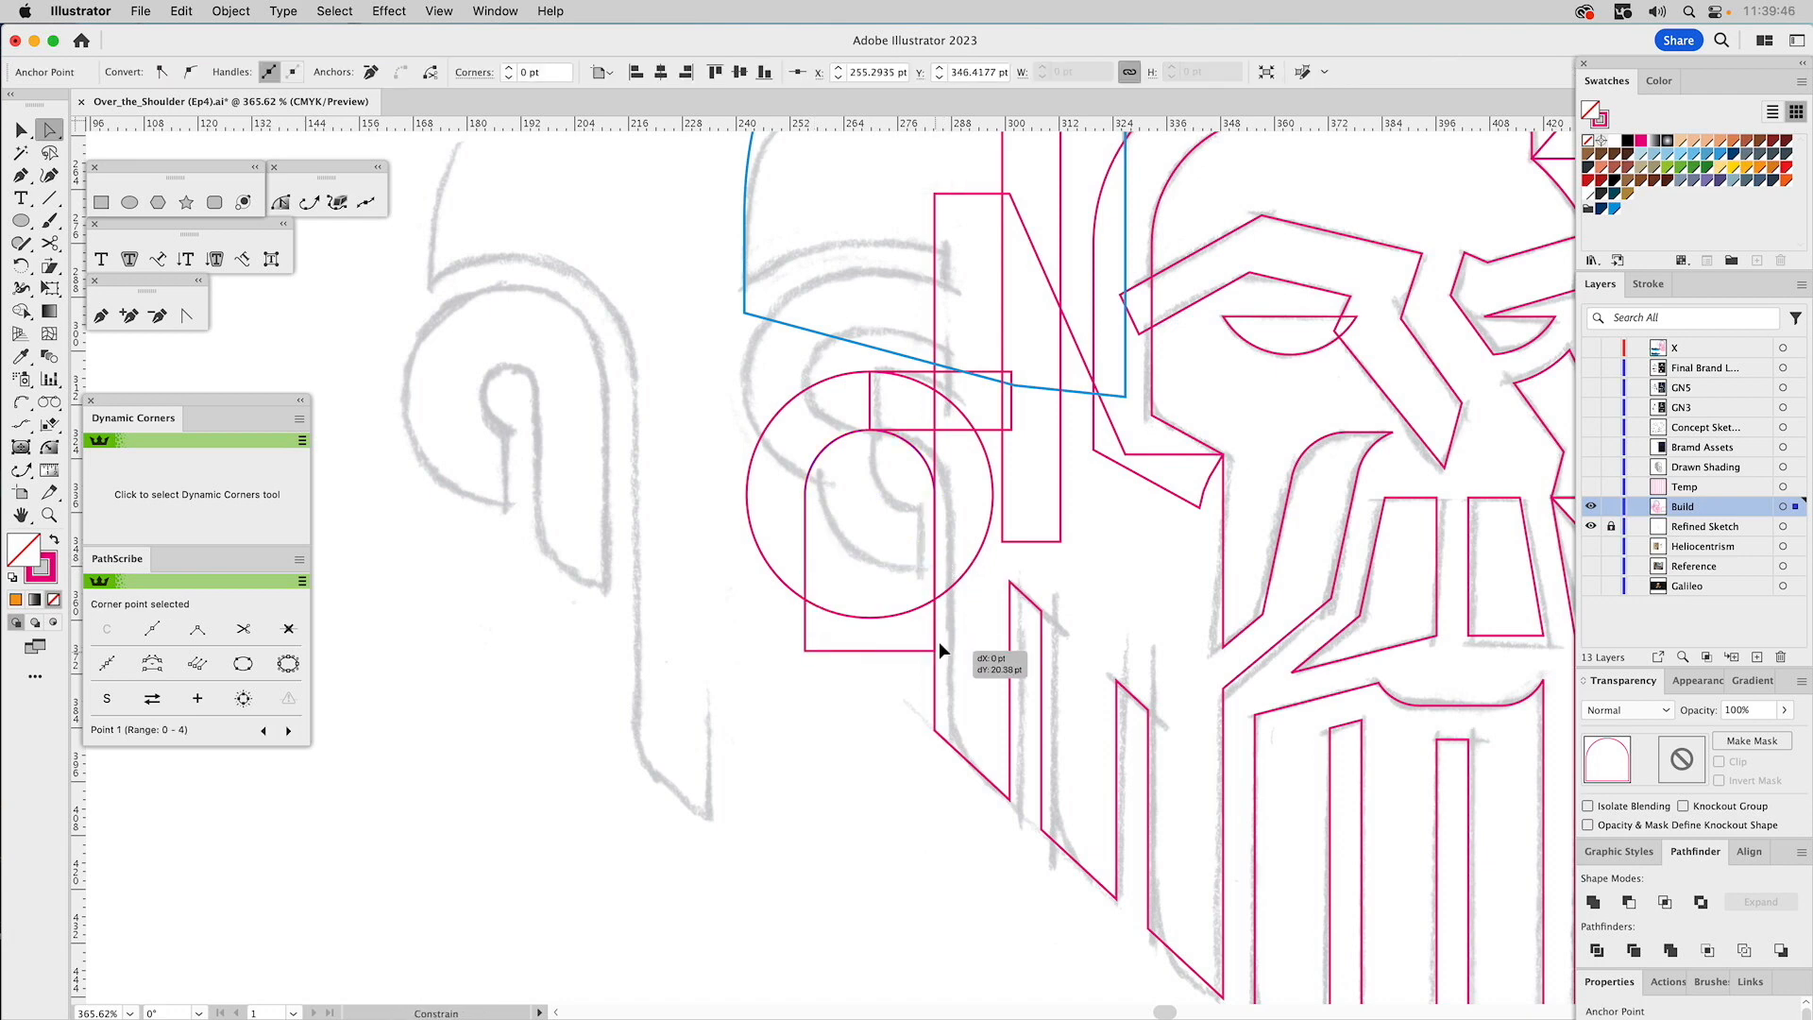
Bring the arch shape to the front with an orange fill and subtract it from the larger circle.
left_click(1760, 169)
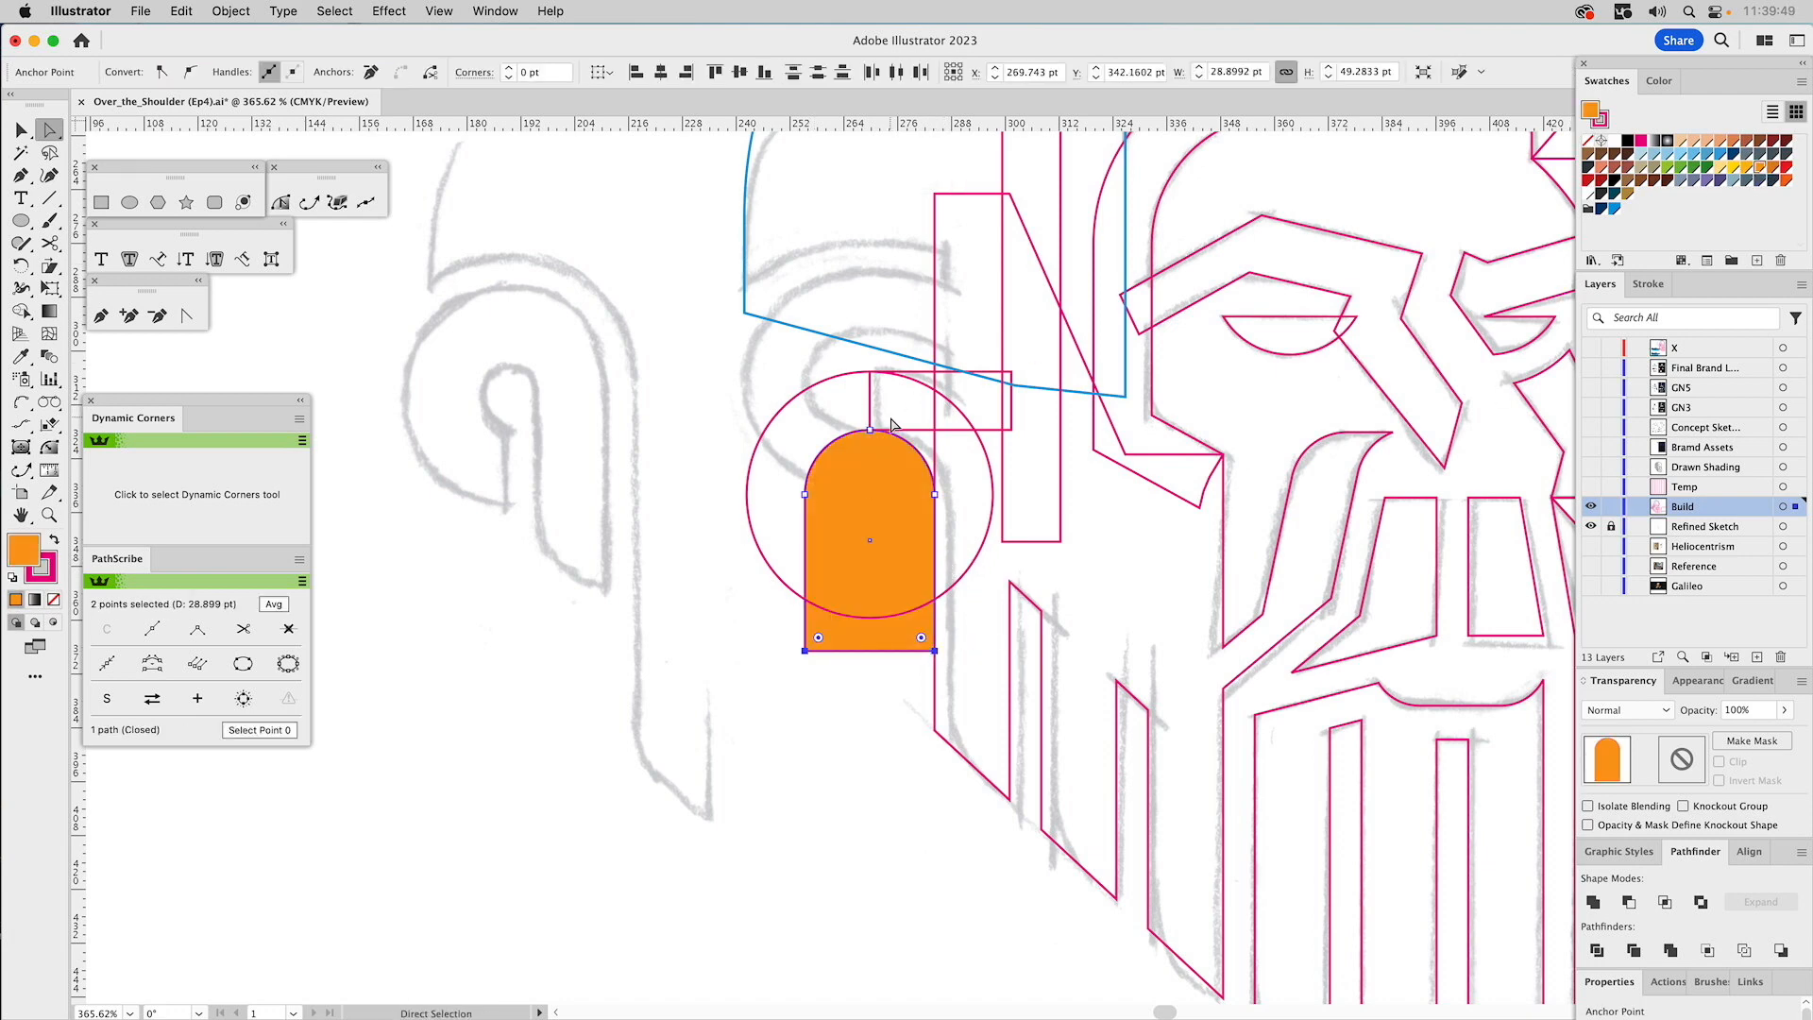
key("super+shift+bracketright")
key("v")
left_click(988, 457, "shift")
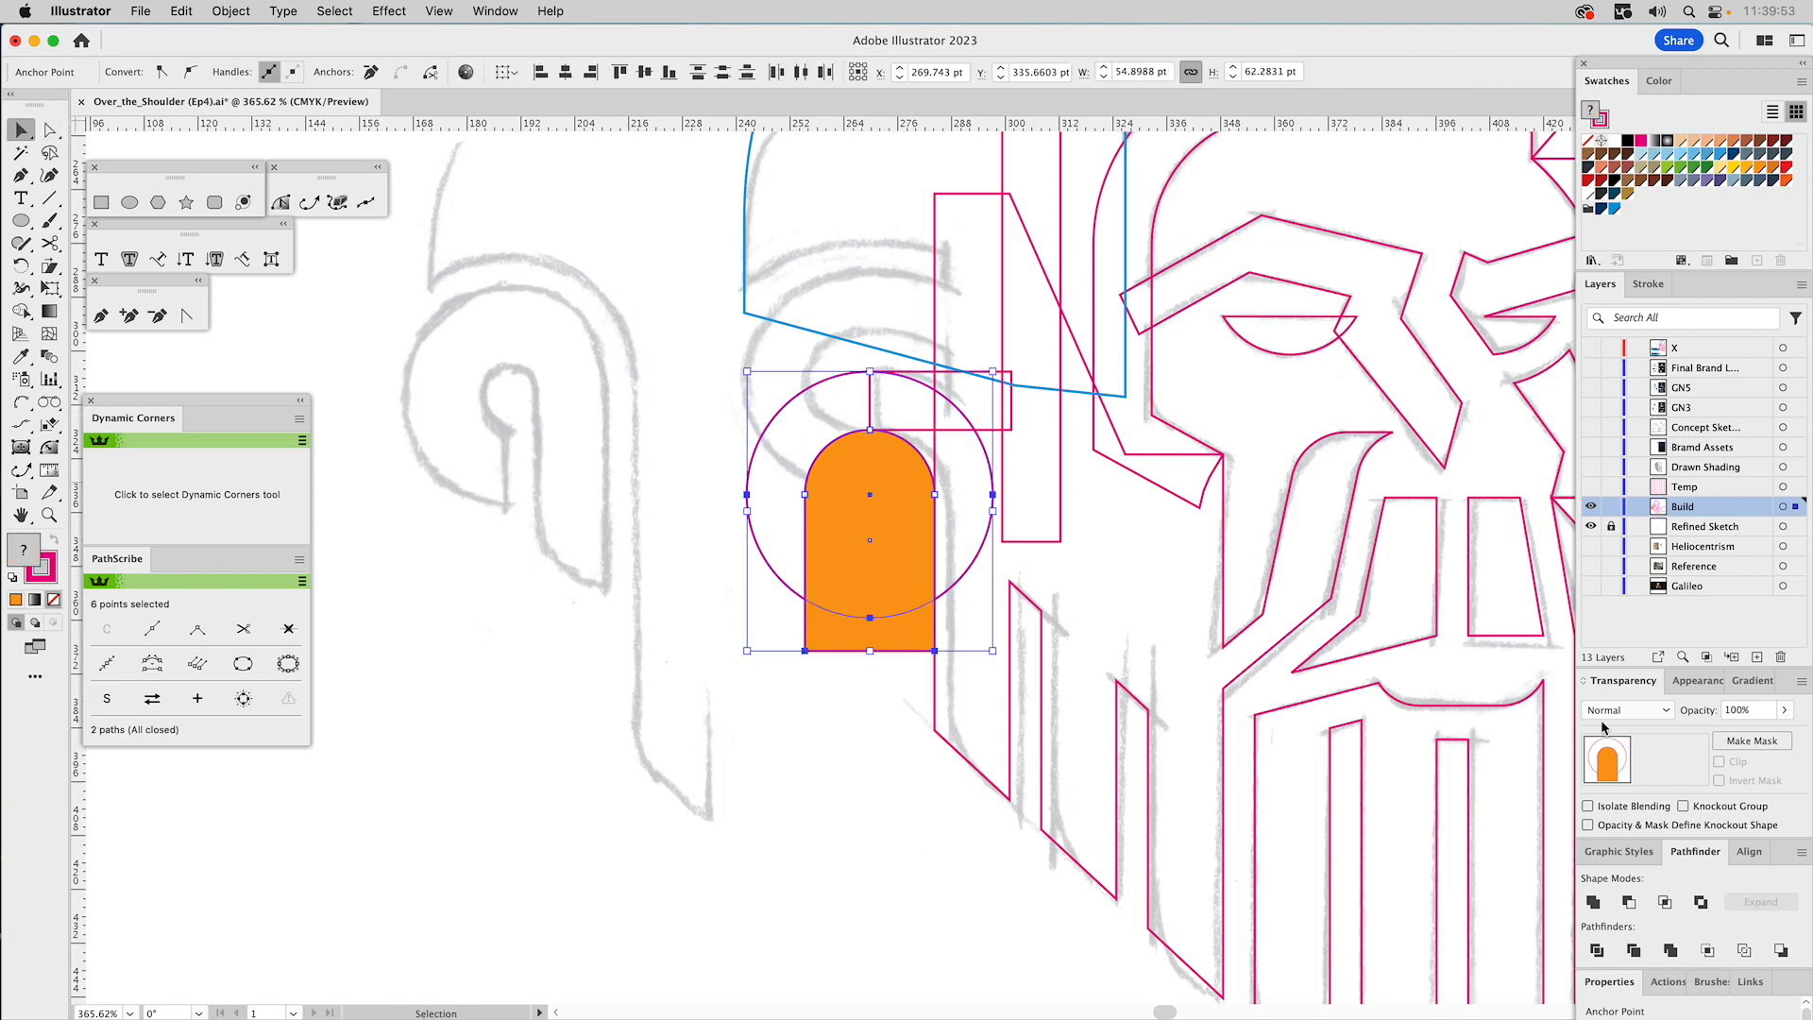
left_click(1629, 901)
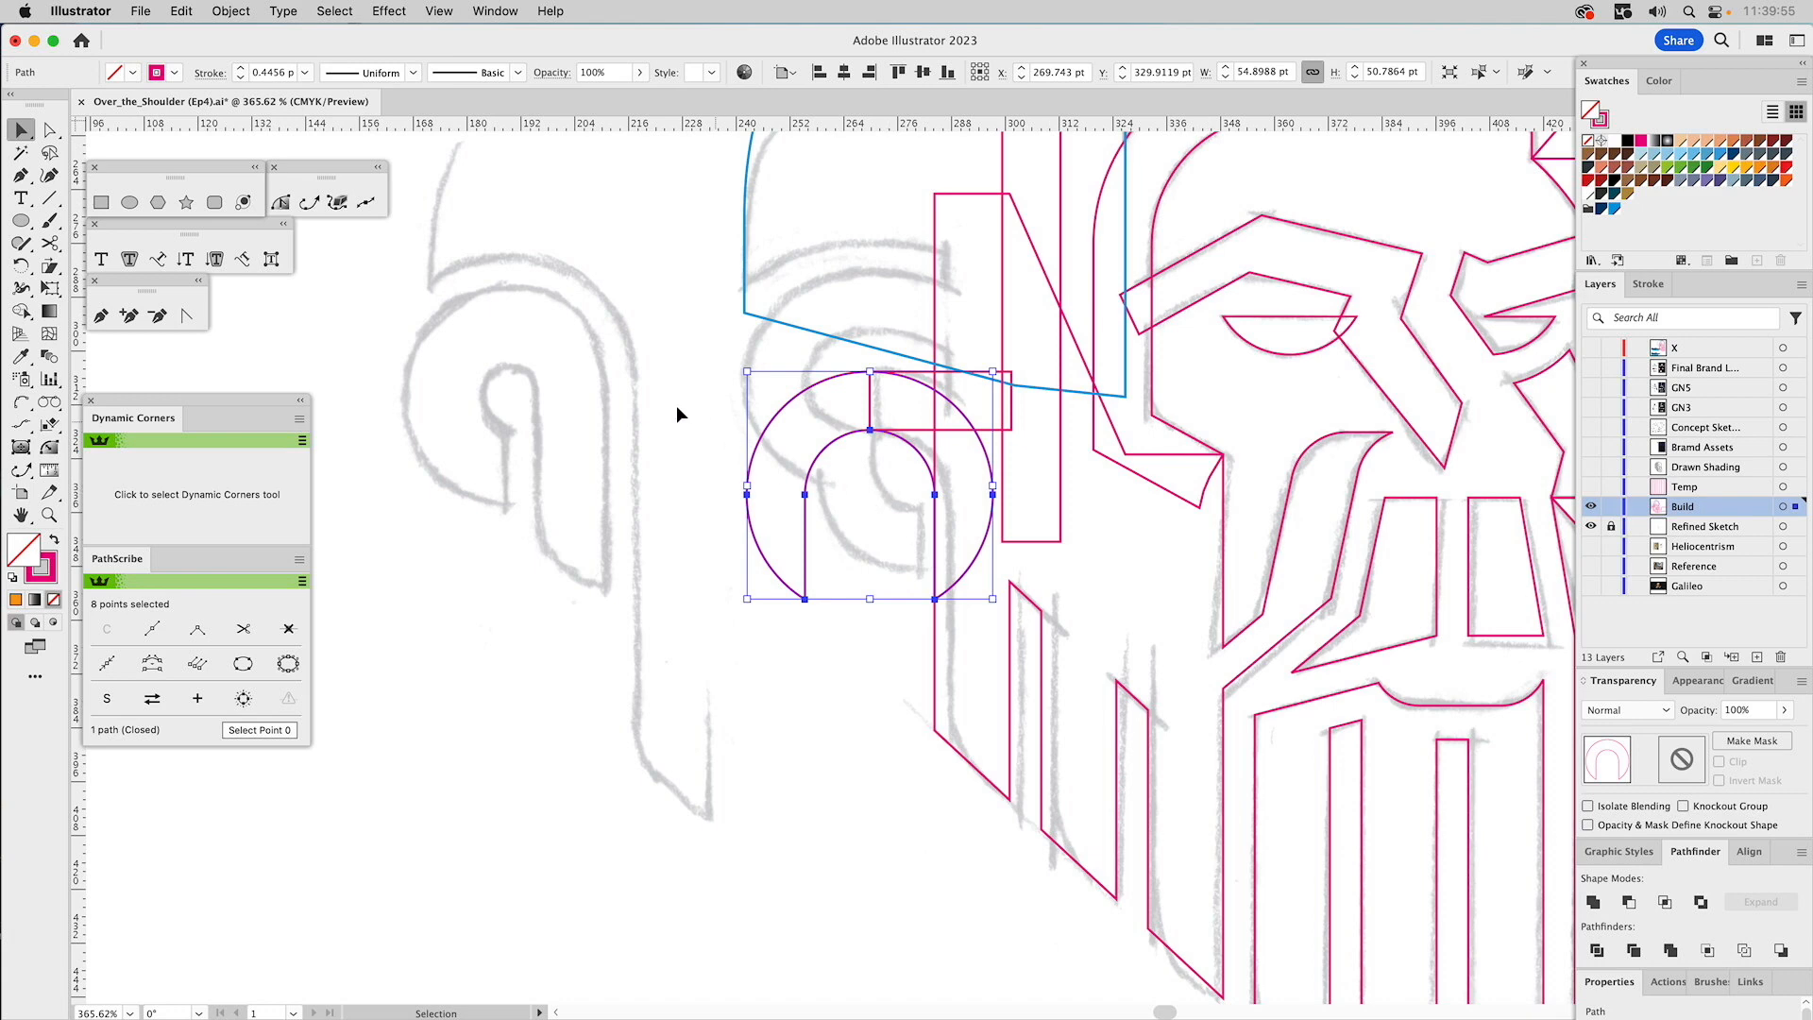
Enlarge a copy of the reference rectangle to about 87.2 by 45.3 pt and subtract it from the ring's upper left.
left_click(1014, 410)
left_click_drag(1019, 406, 480, 232)
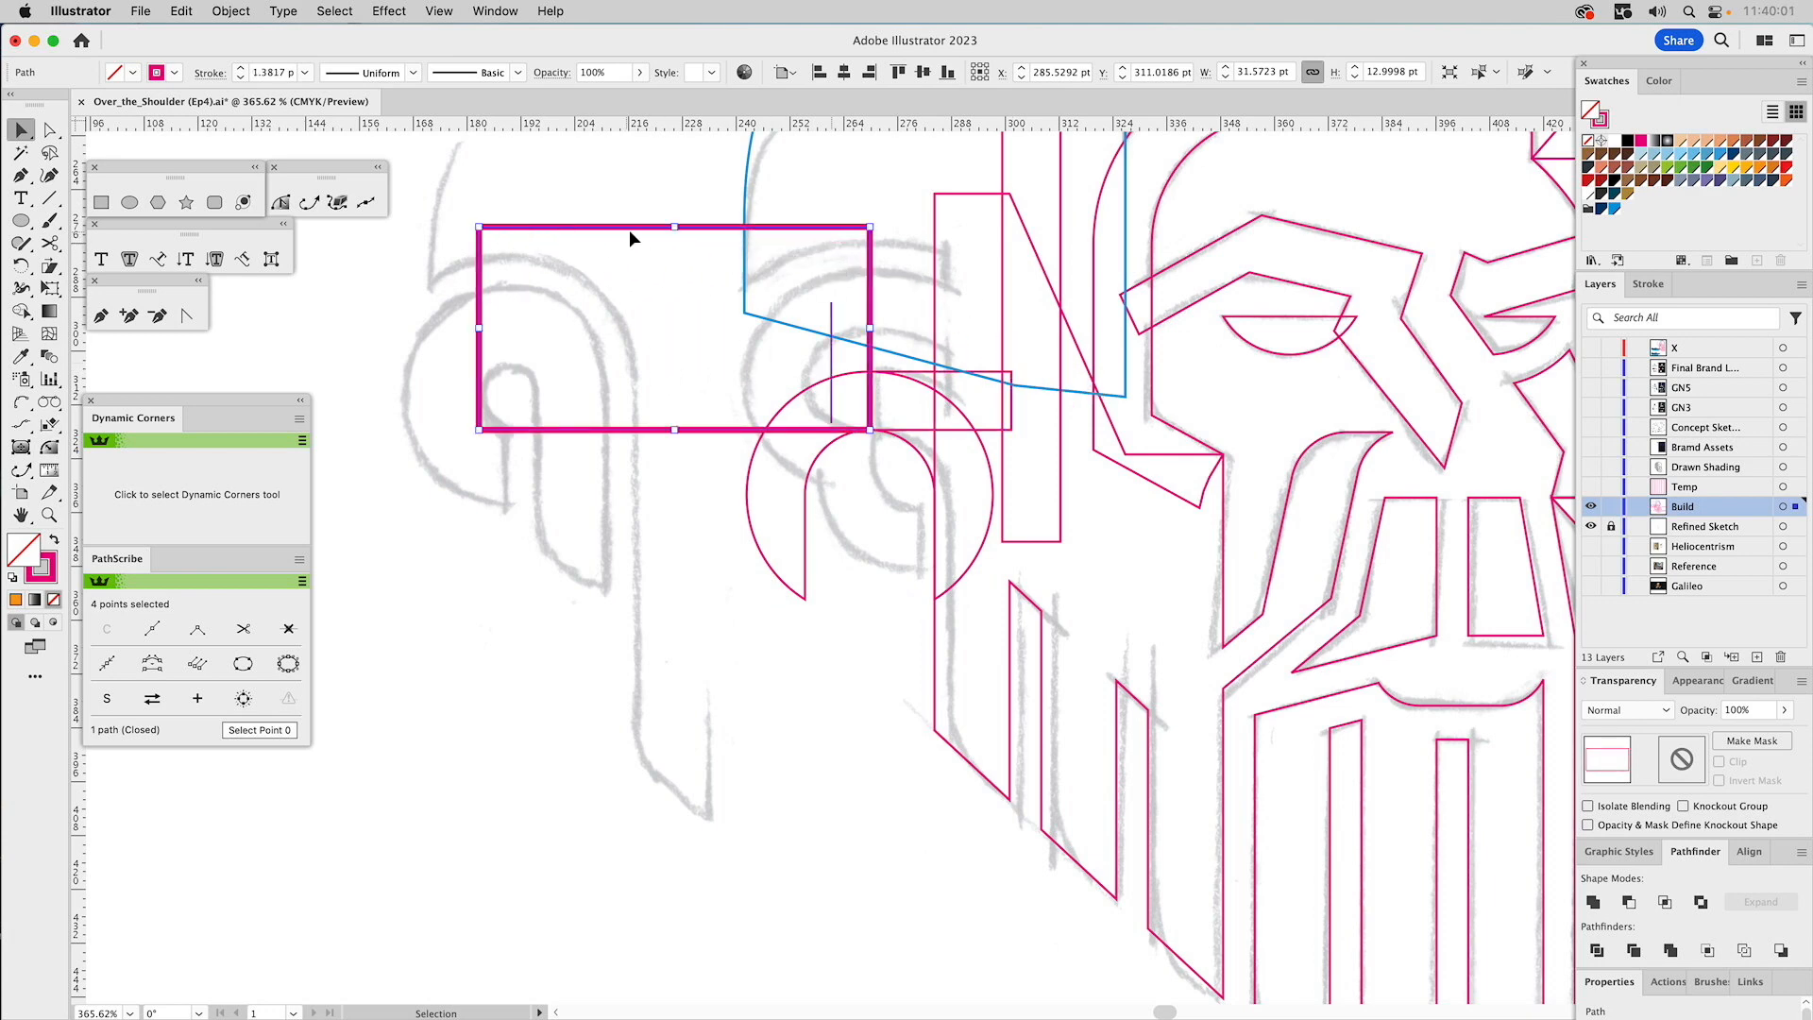
left_click_drag(629, 230, 629, 313)
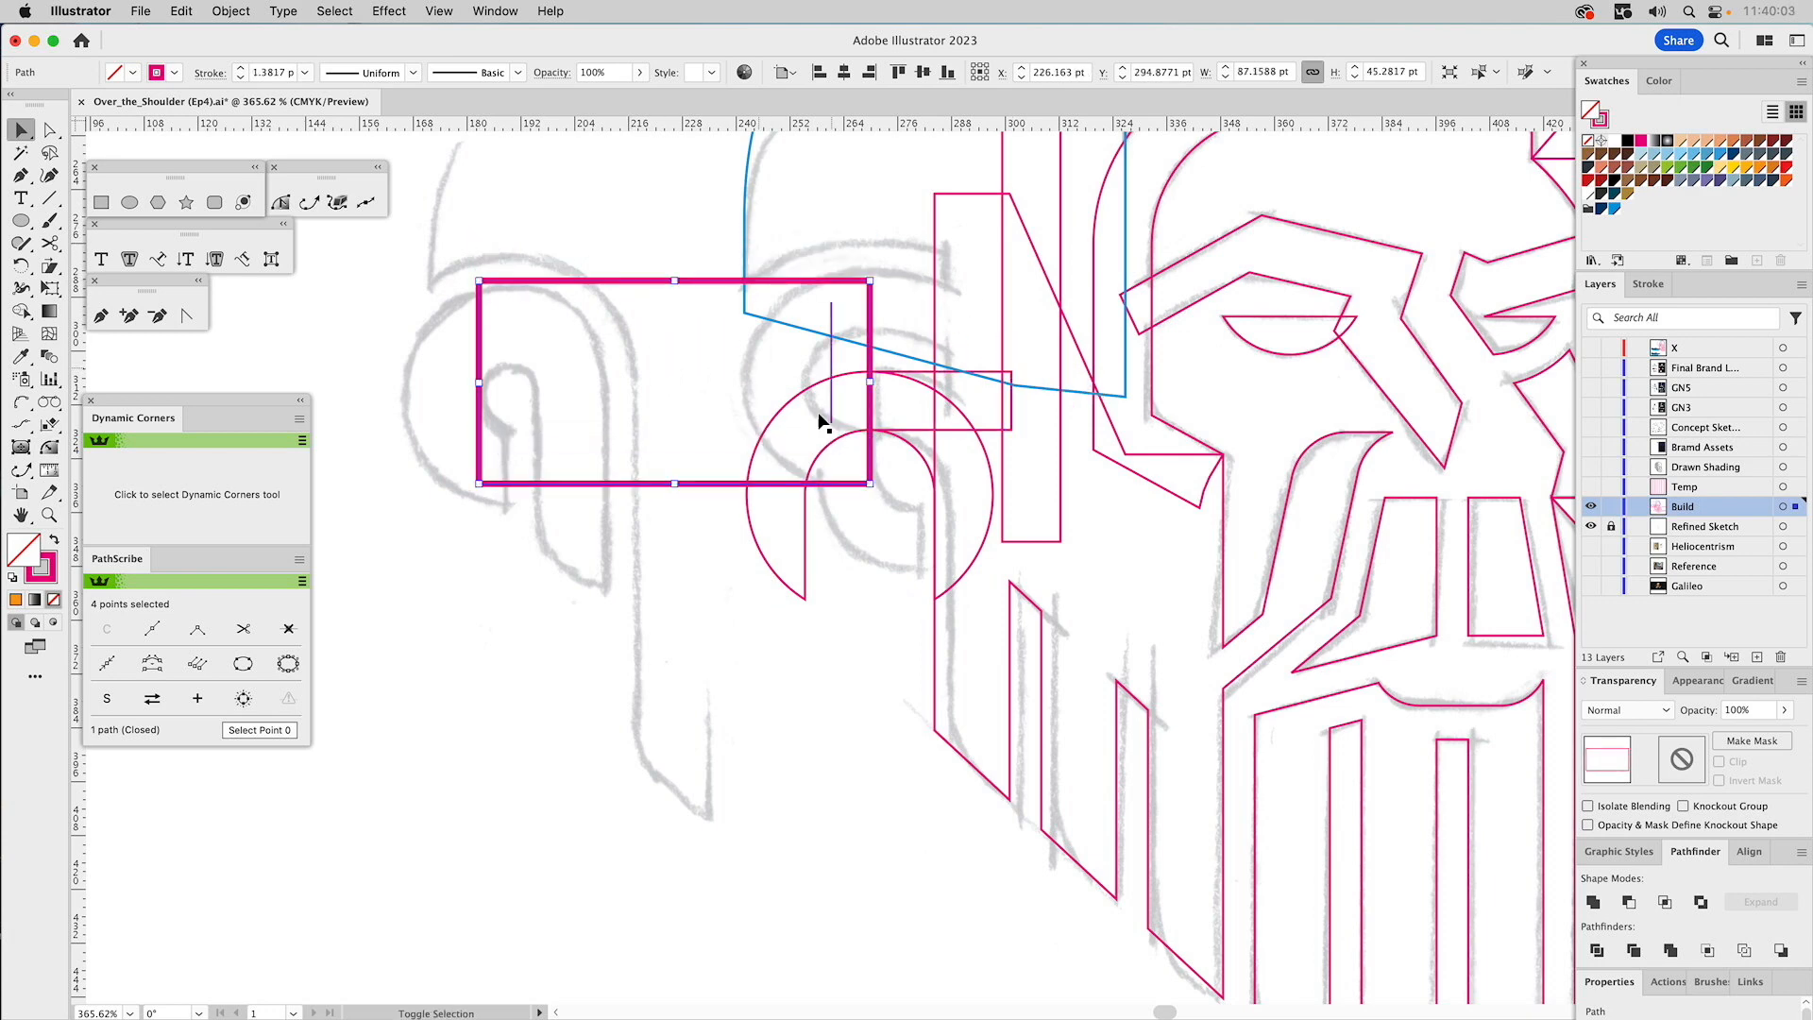
left_click(983, 453, "shift")
left_click(1629, 902)
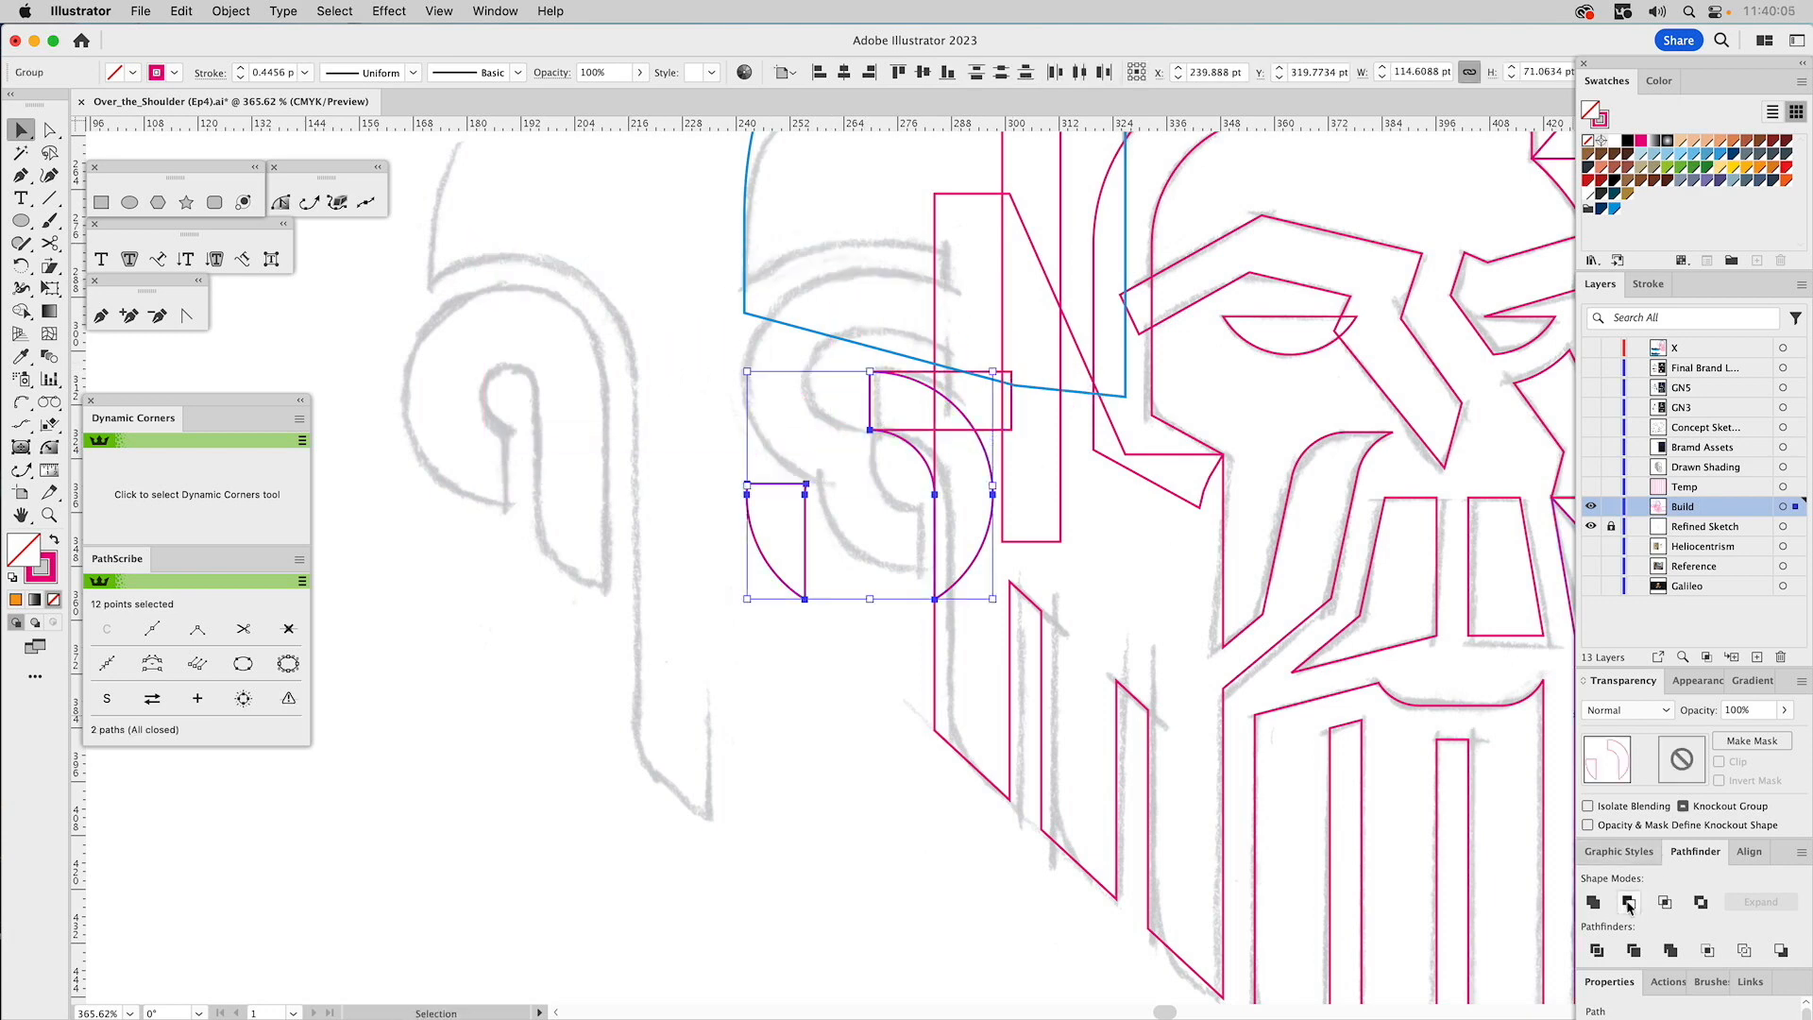
Delete the ring's leftover left fragment and move the reference rectangle down below the ear.
key("a")
left_click(772, 522)
key("Delete")
key("v")
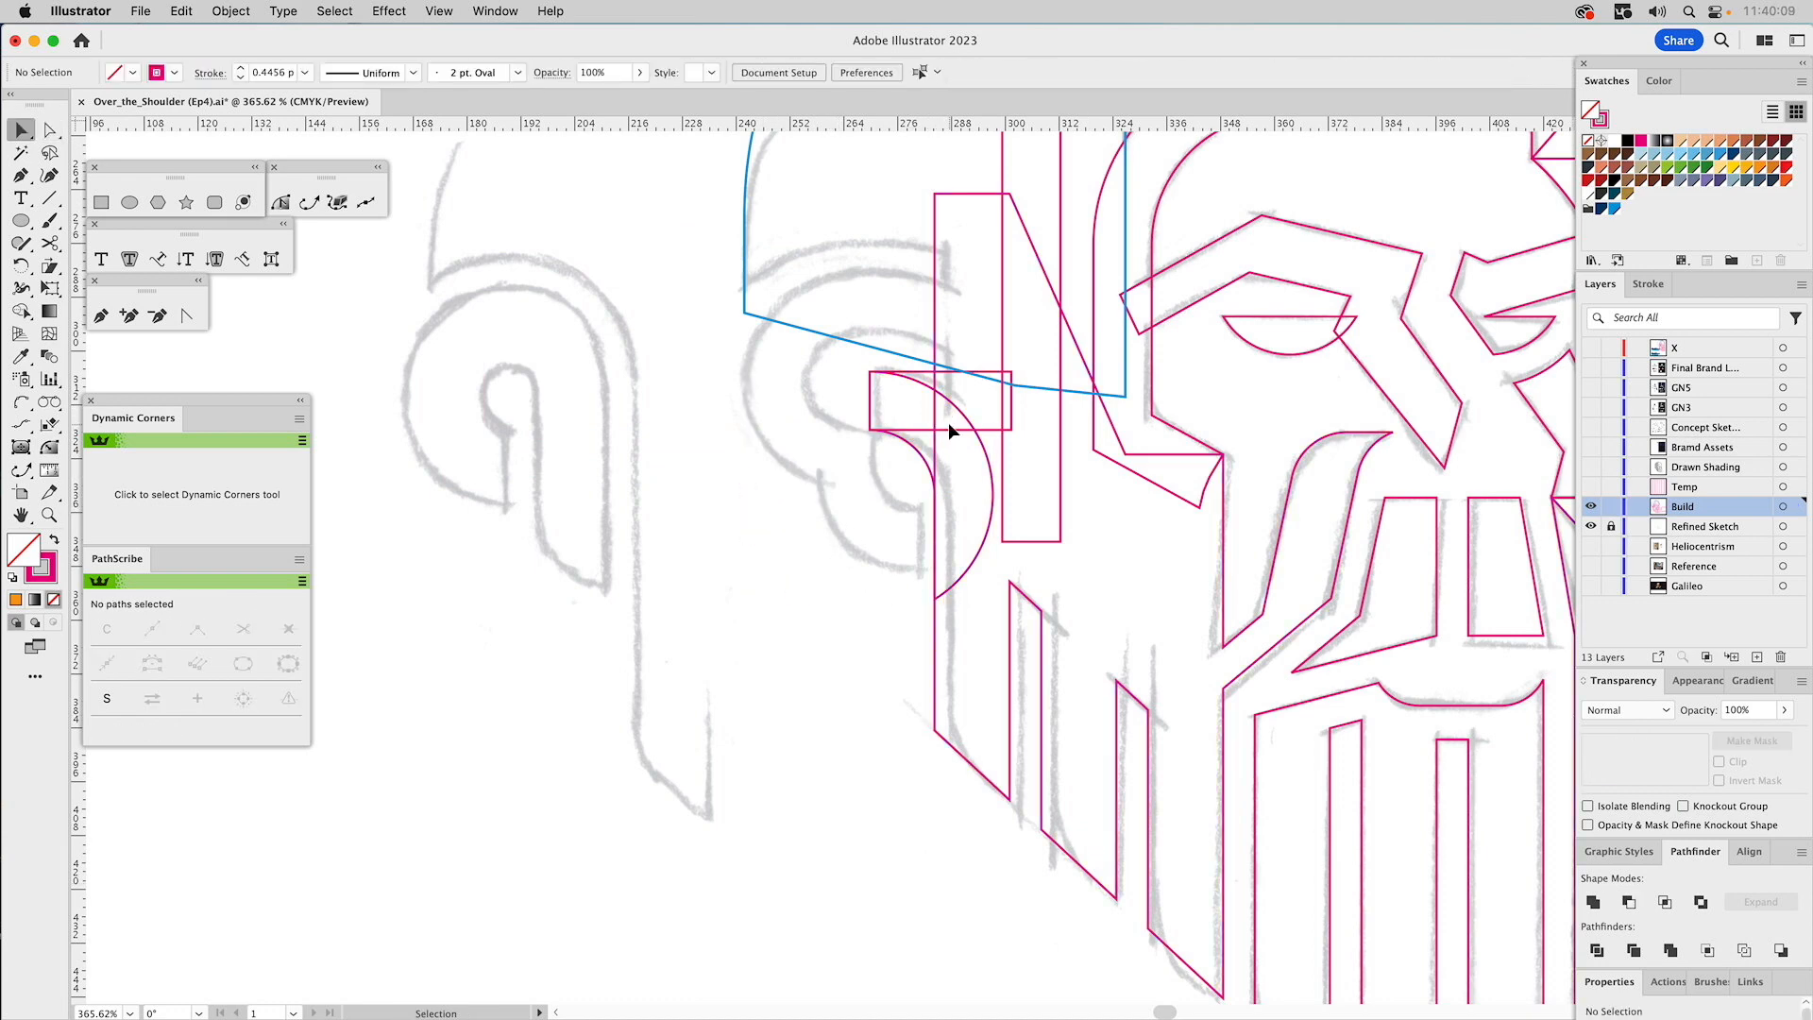
left_click_drag(944, 428, 902, 870)
Delete the ring segment's bottom tip anchor and retract the outer anchor's lower handle so the quarter ring ends in a straight edge.
left_click(986, 458)
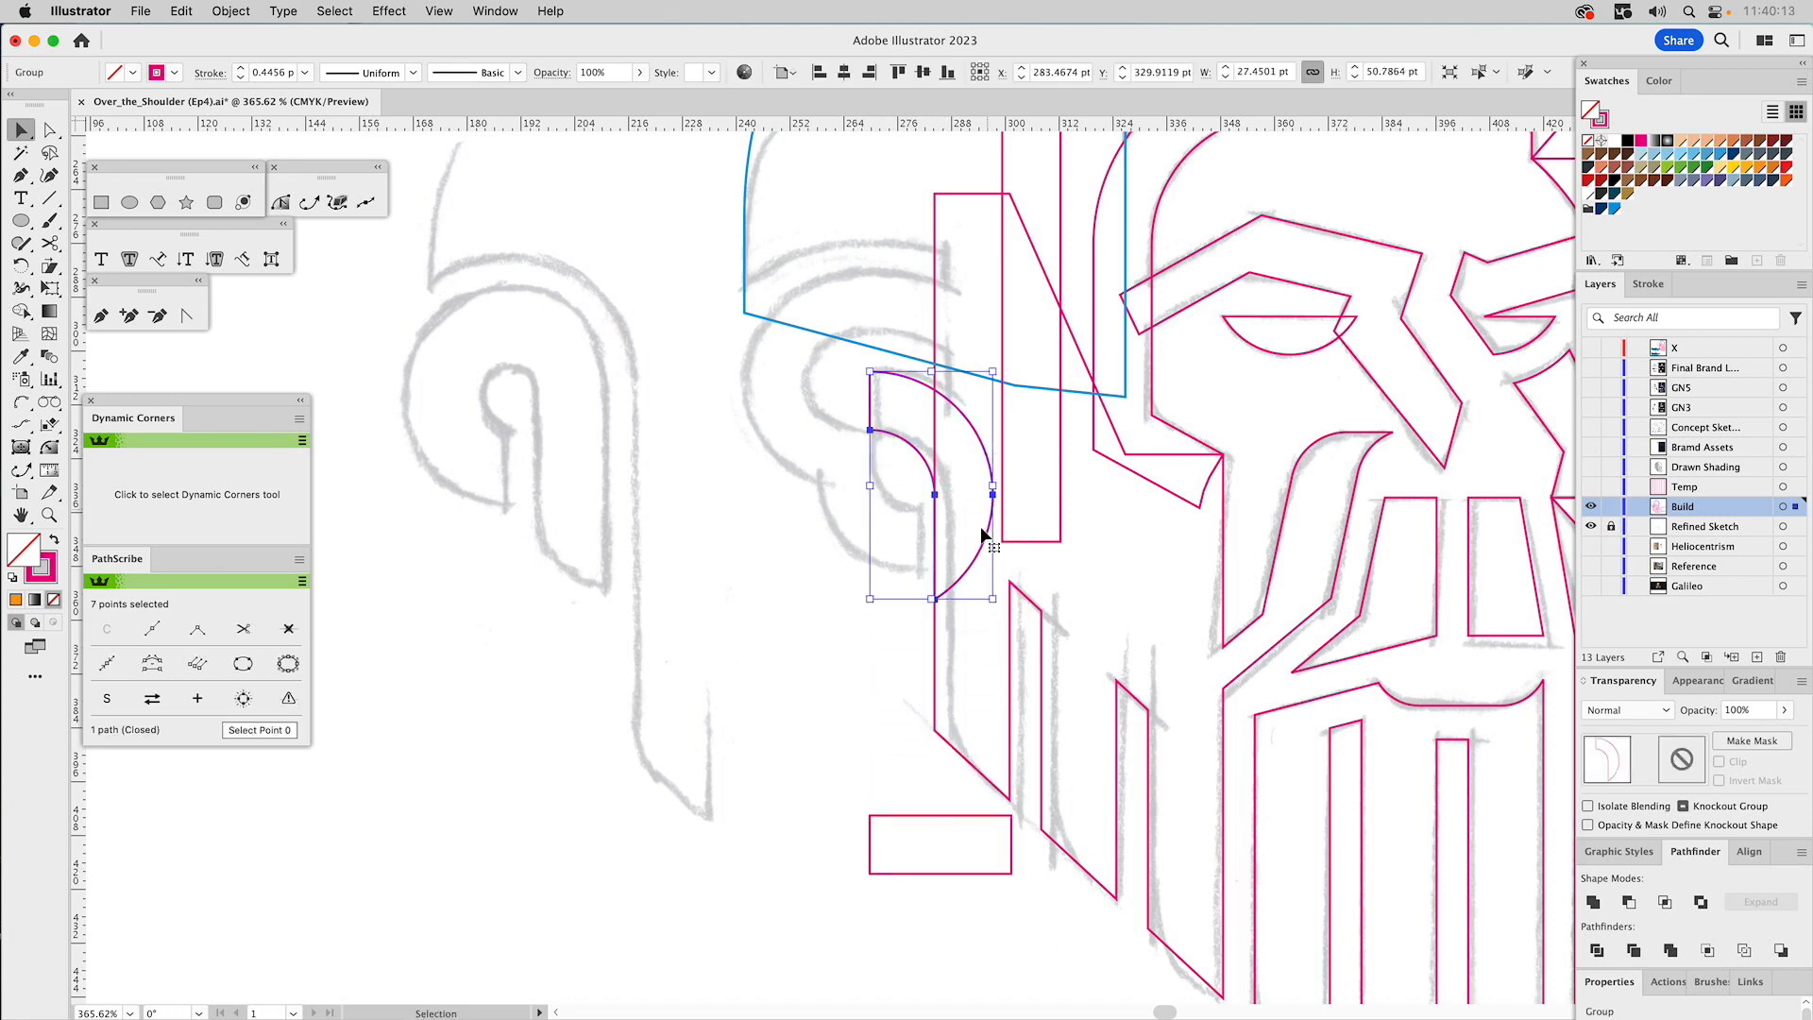
key("a")
left_click(936, 599)
key("Delete")
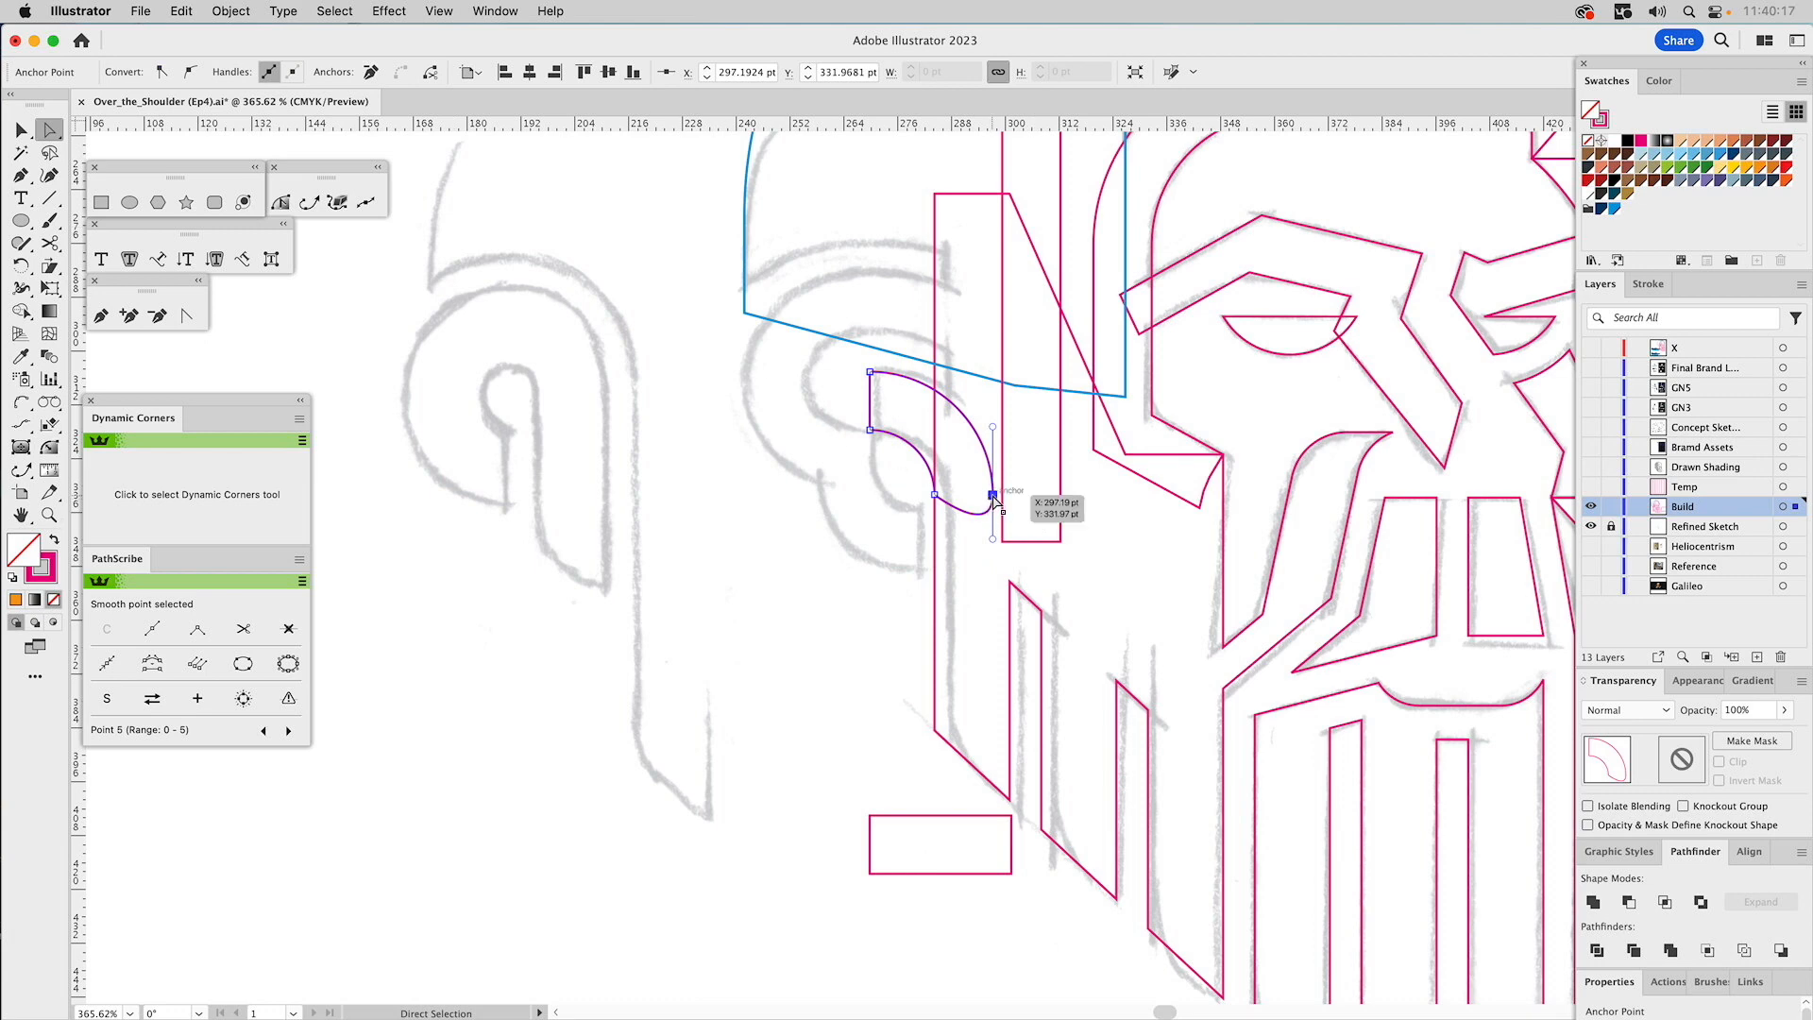
left_click(187, 316)
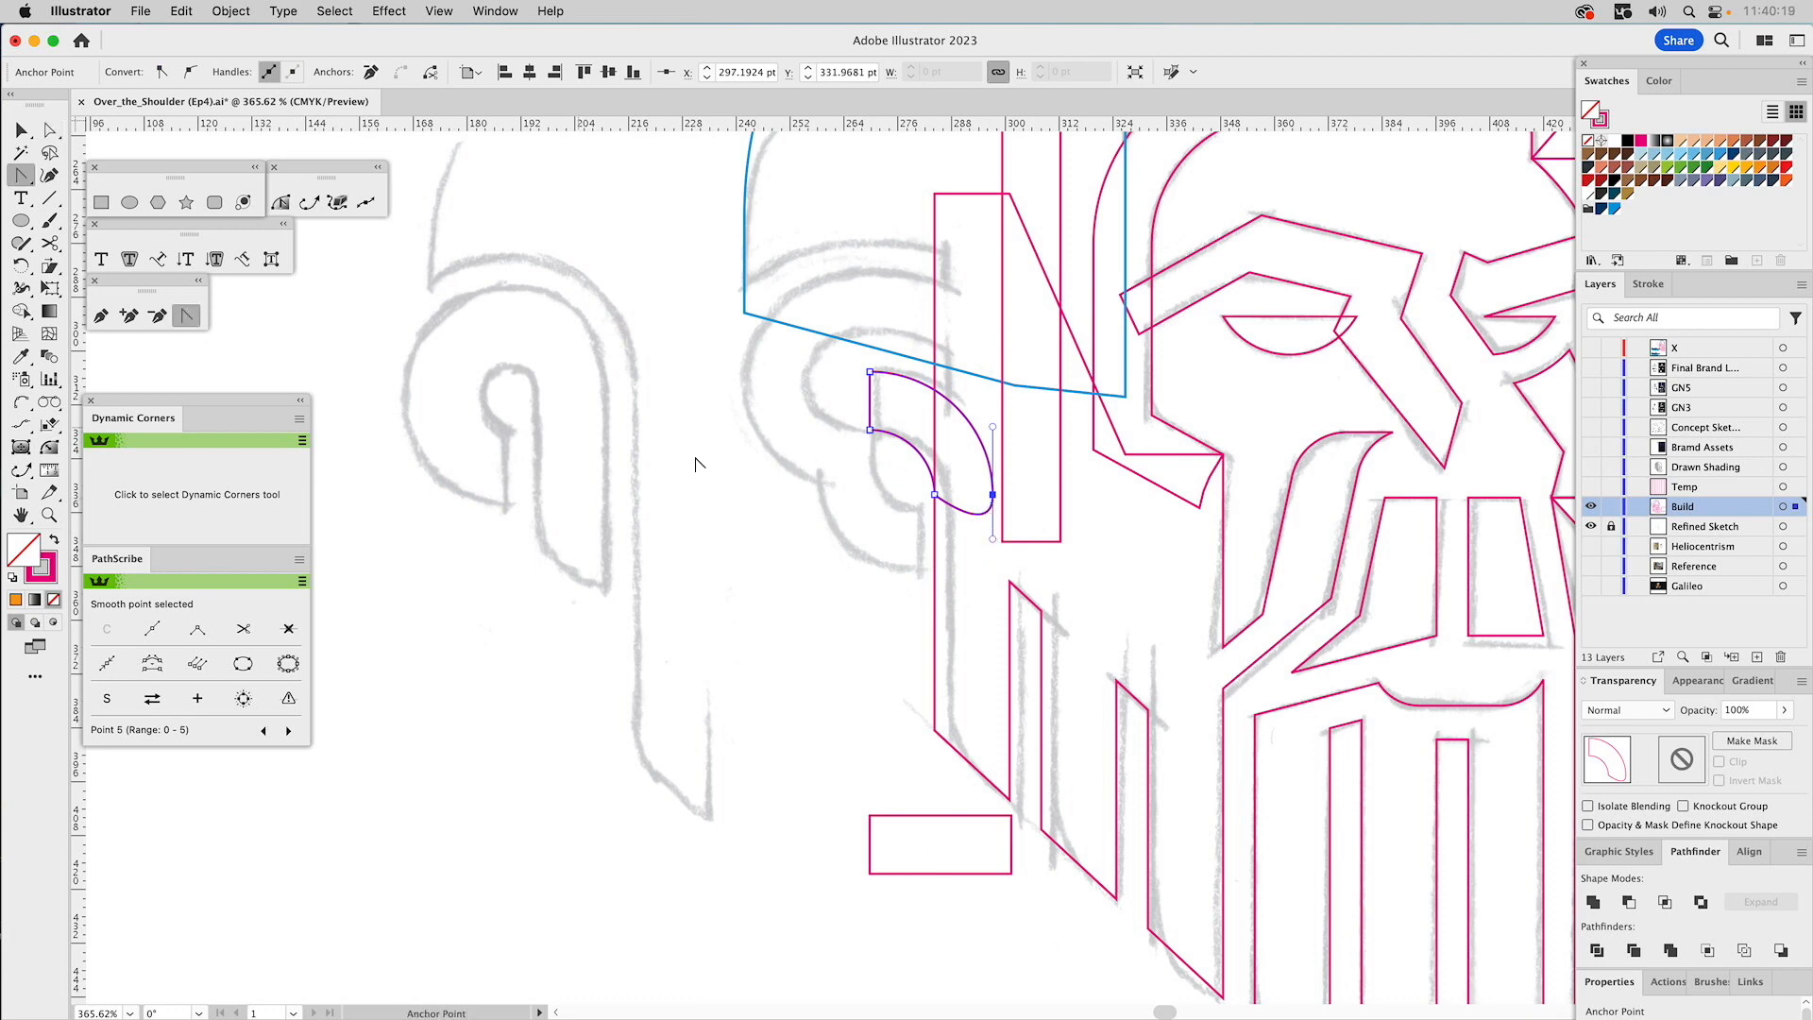
left_click(994, 543)
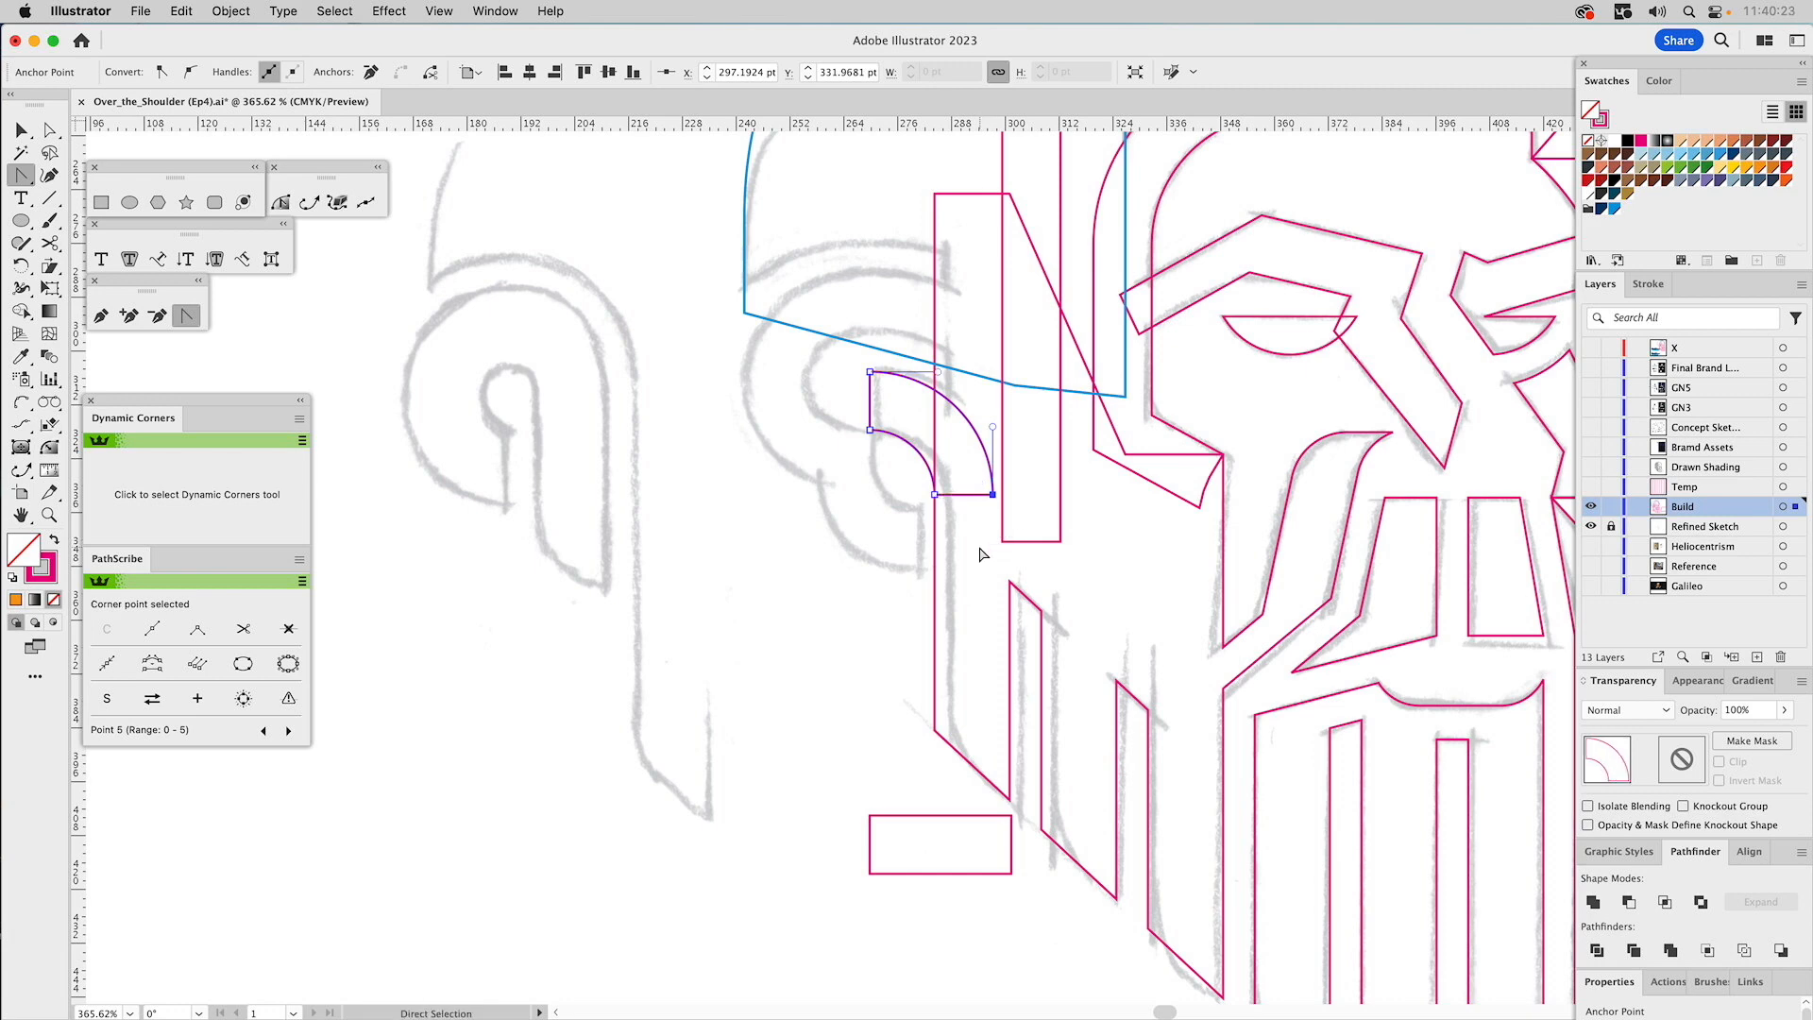
left_click(980, 557)
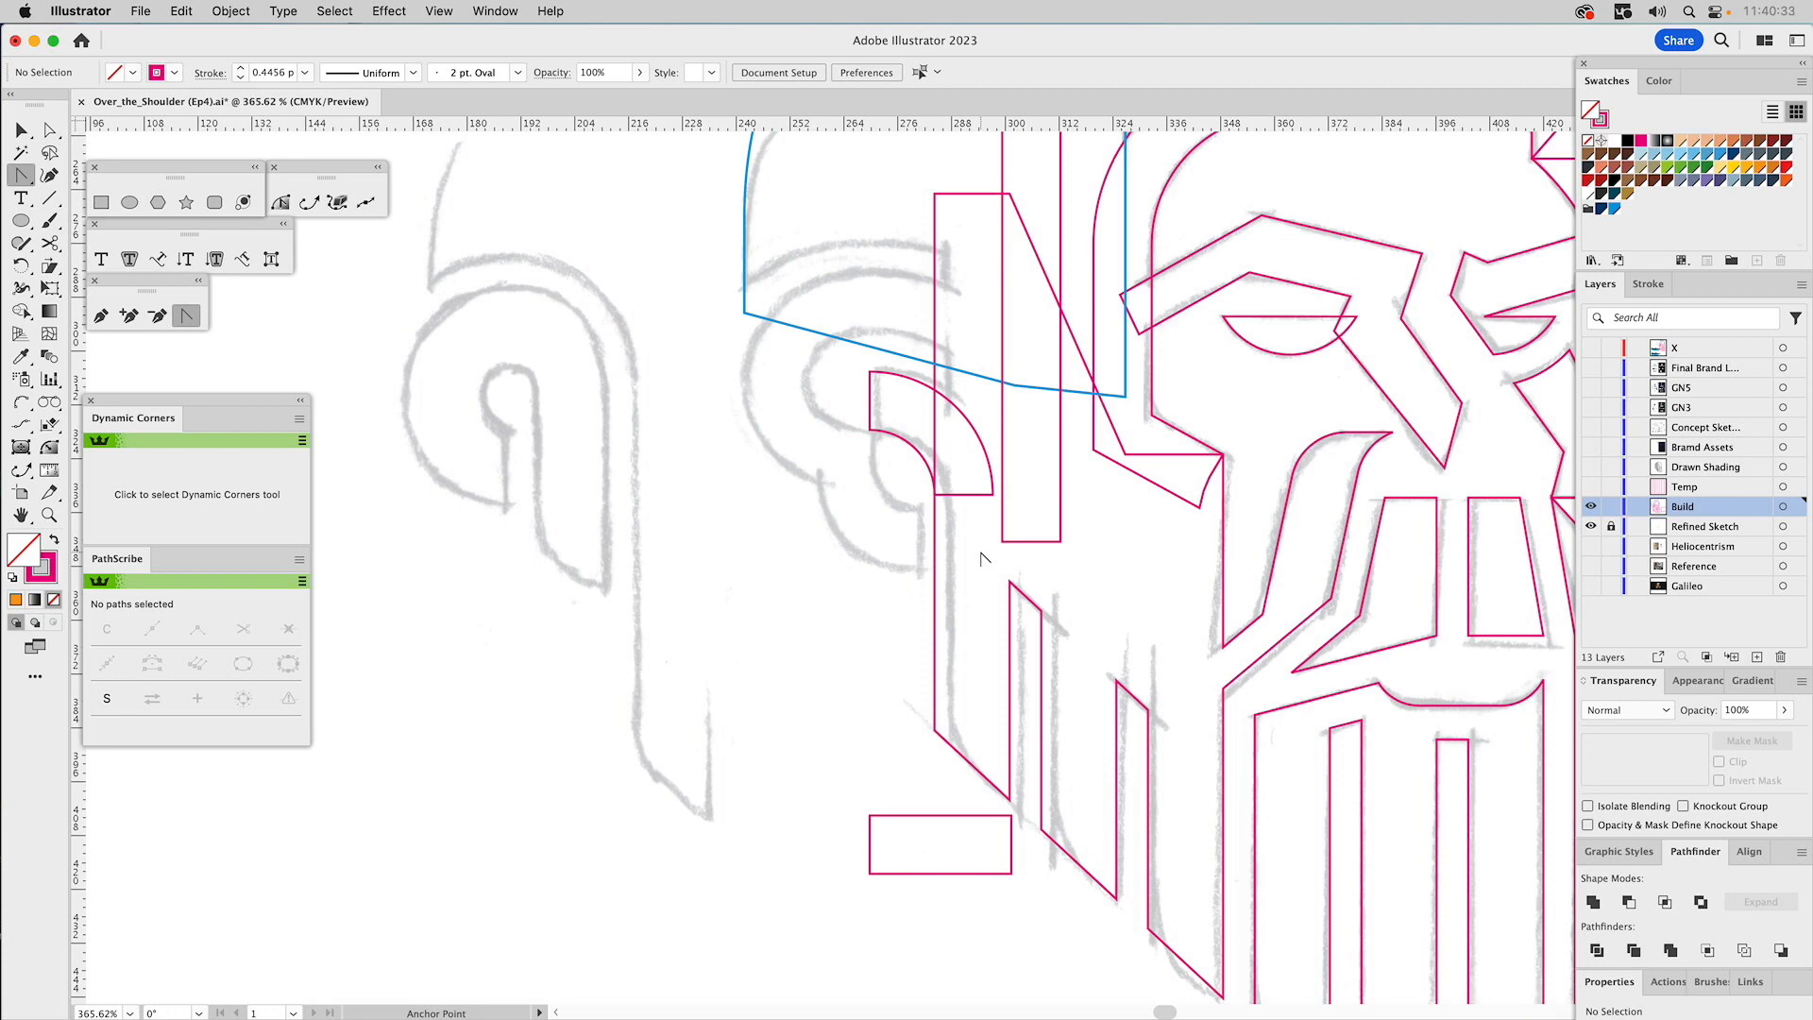
Draw an open four-point Pen path over the sketched inner ear curve, from the lower lobe through the notch to the upper end.
left_click(101, 316)
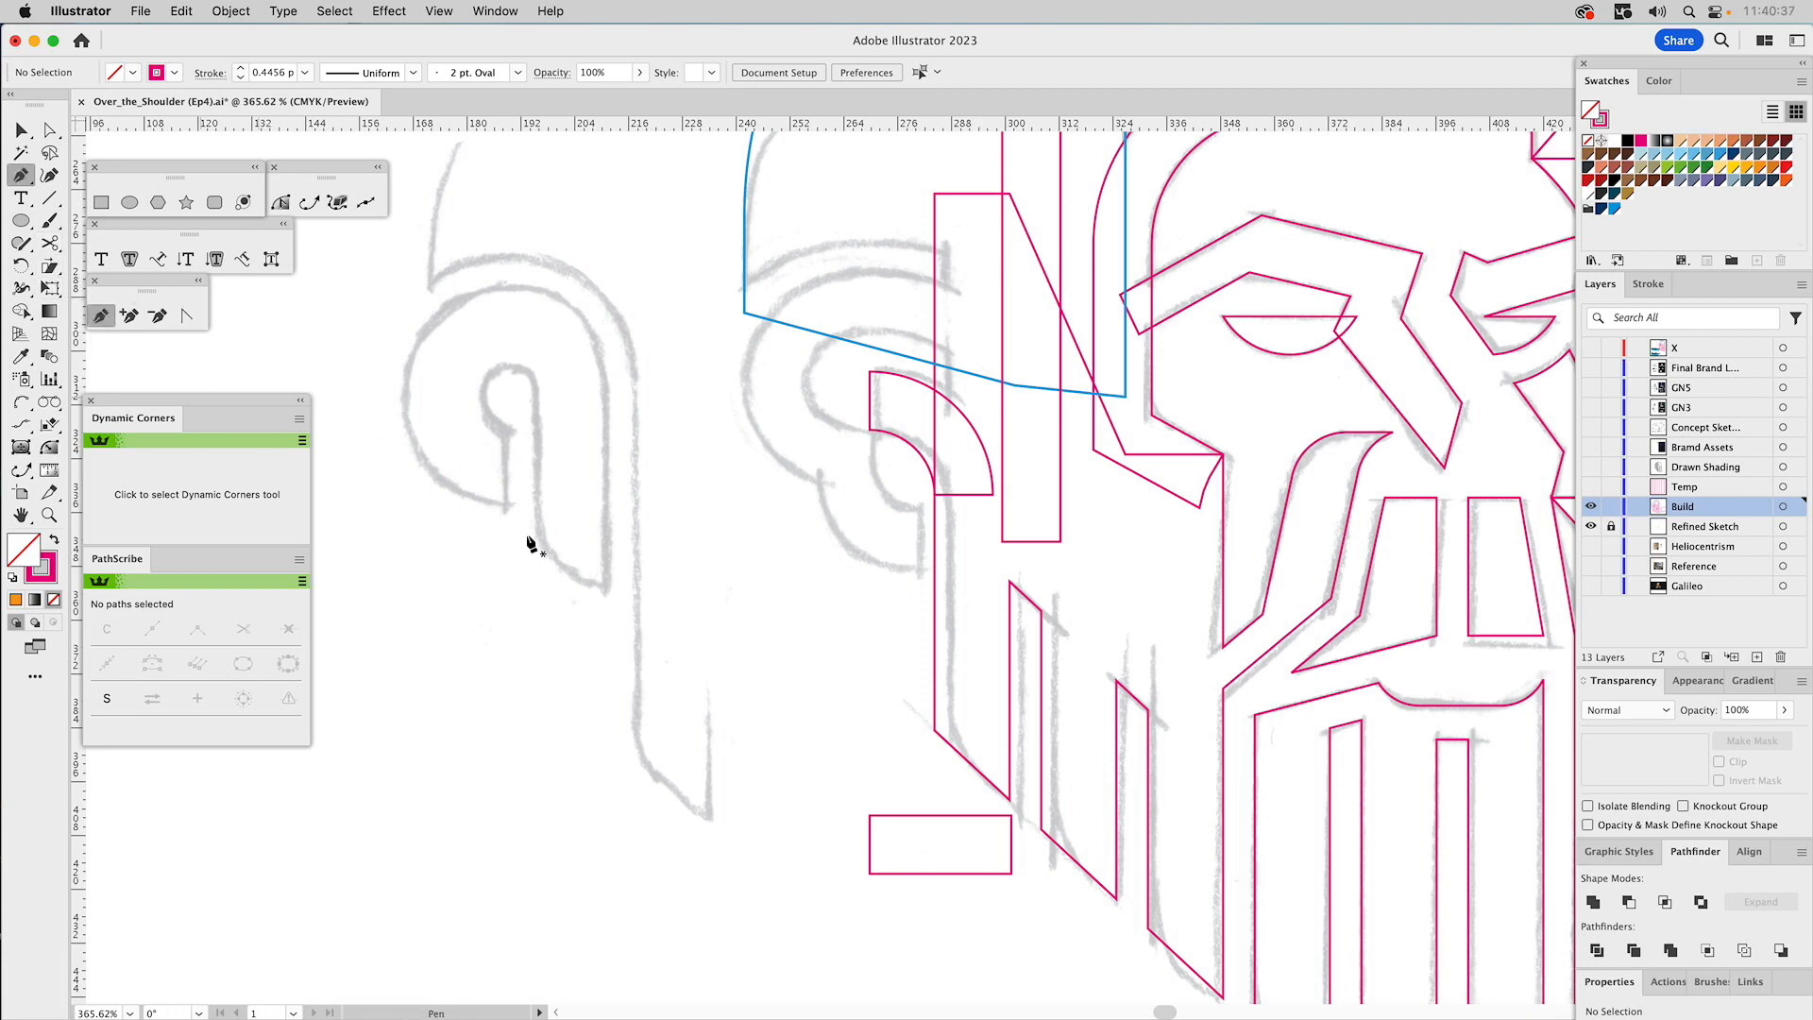
left_click(935, 513)
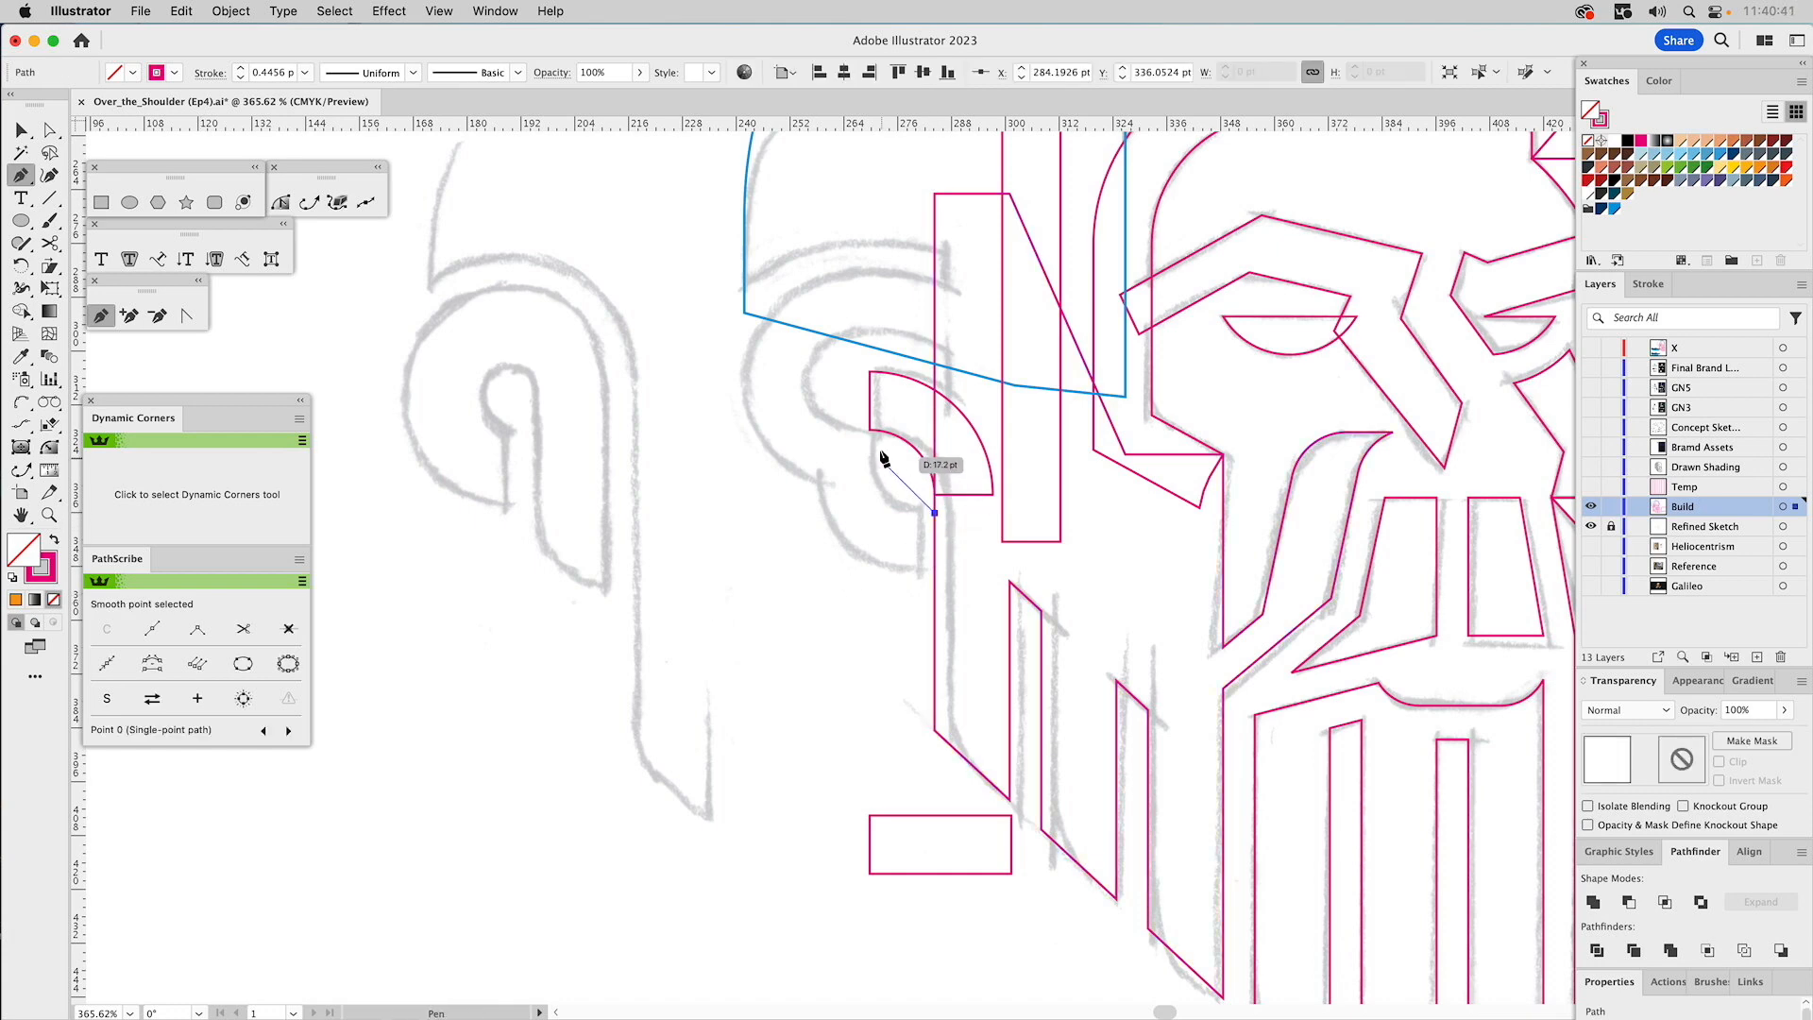
left_click_drag(870, 430, 943, 352)
left_click(944, 350)
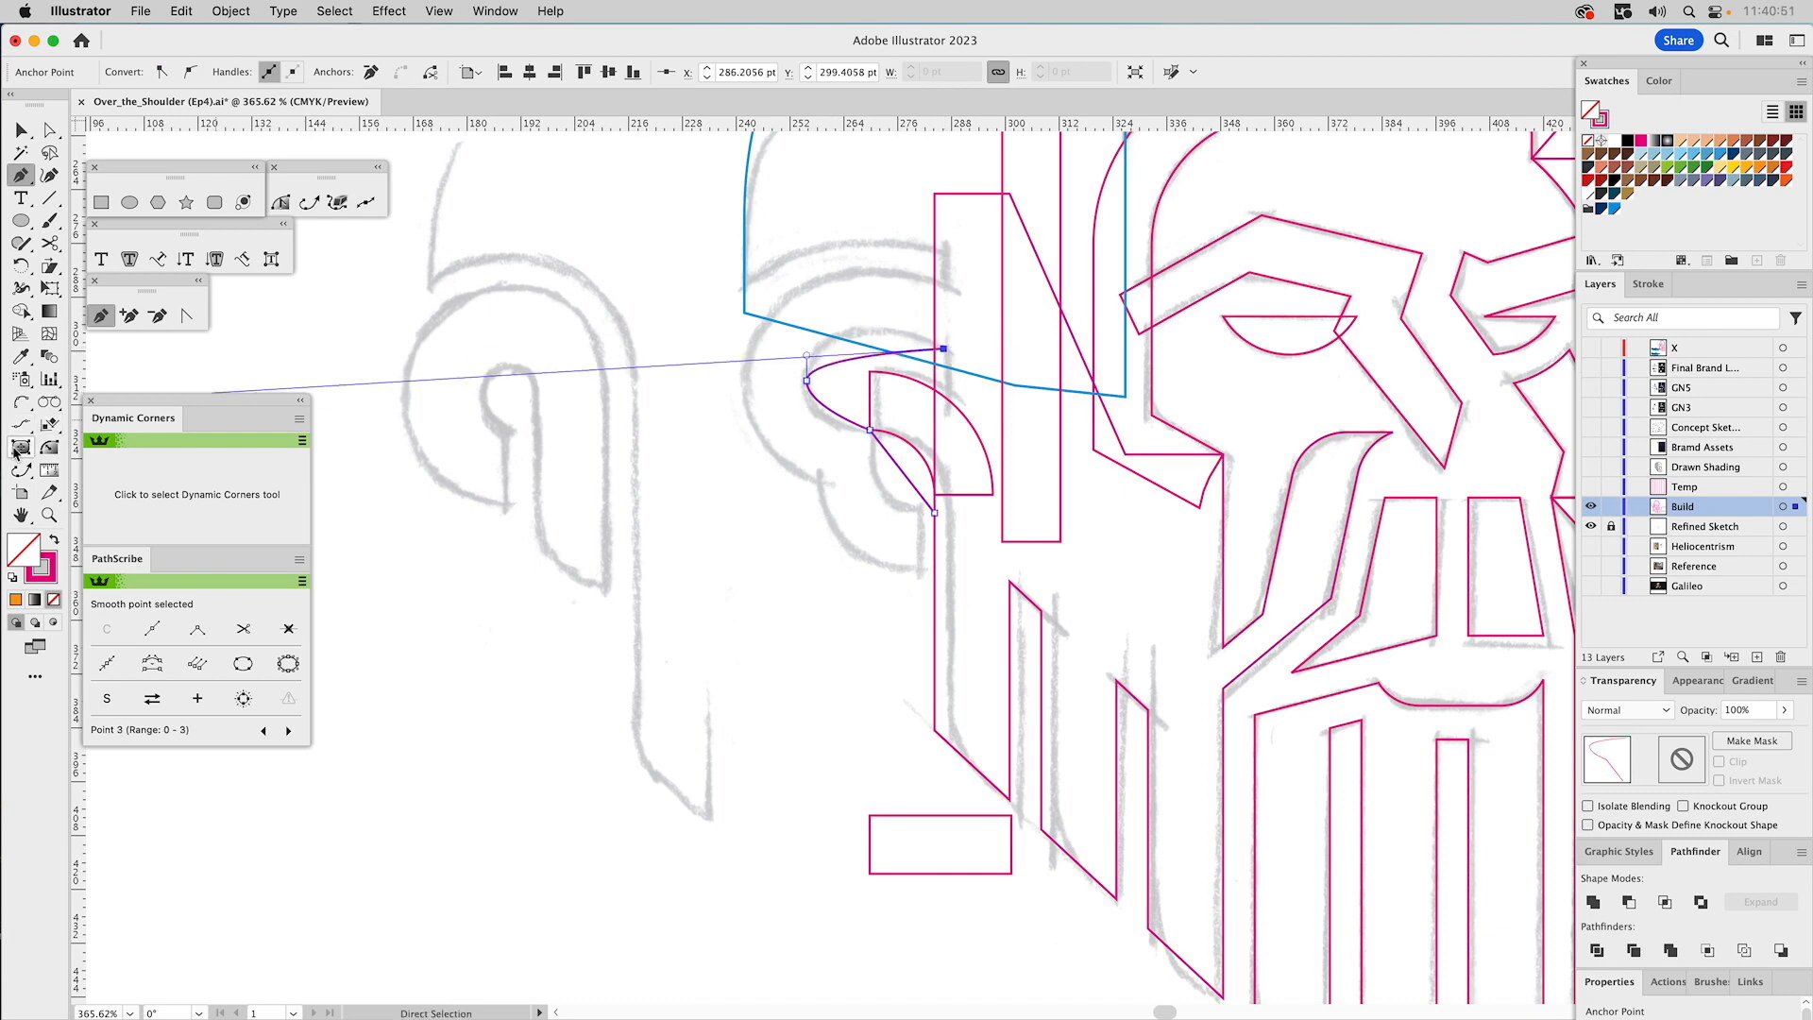
Shape the upper lobe of the inner ear path to the sketch with the PathScribe tool, adjusting its top and left handles.
left_click_drag(26, 472, 76, 477)
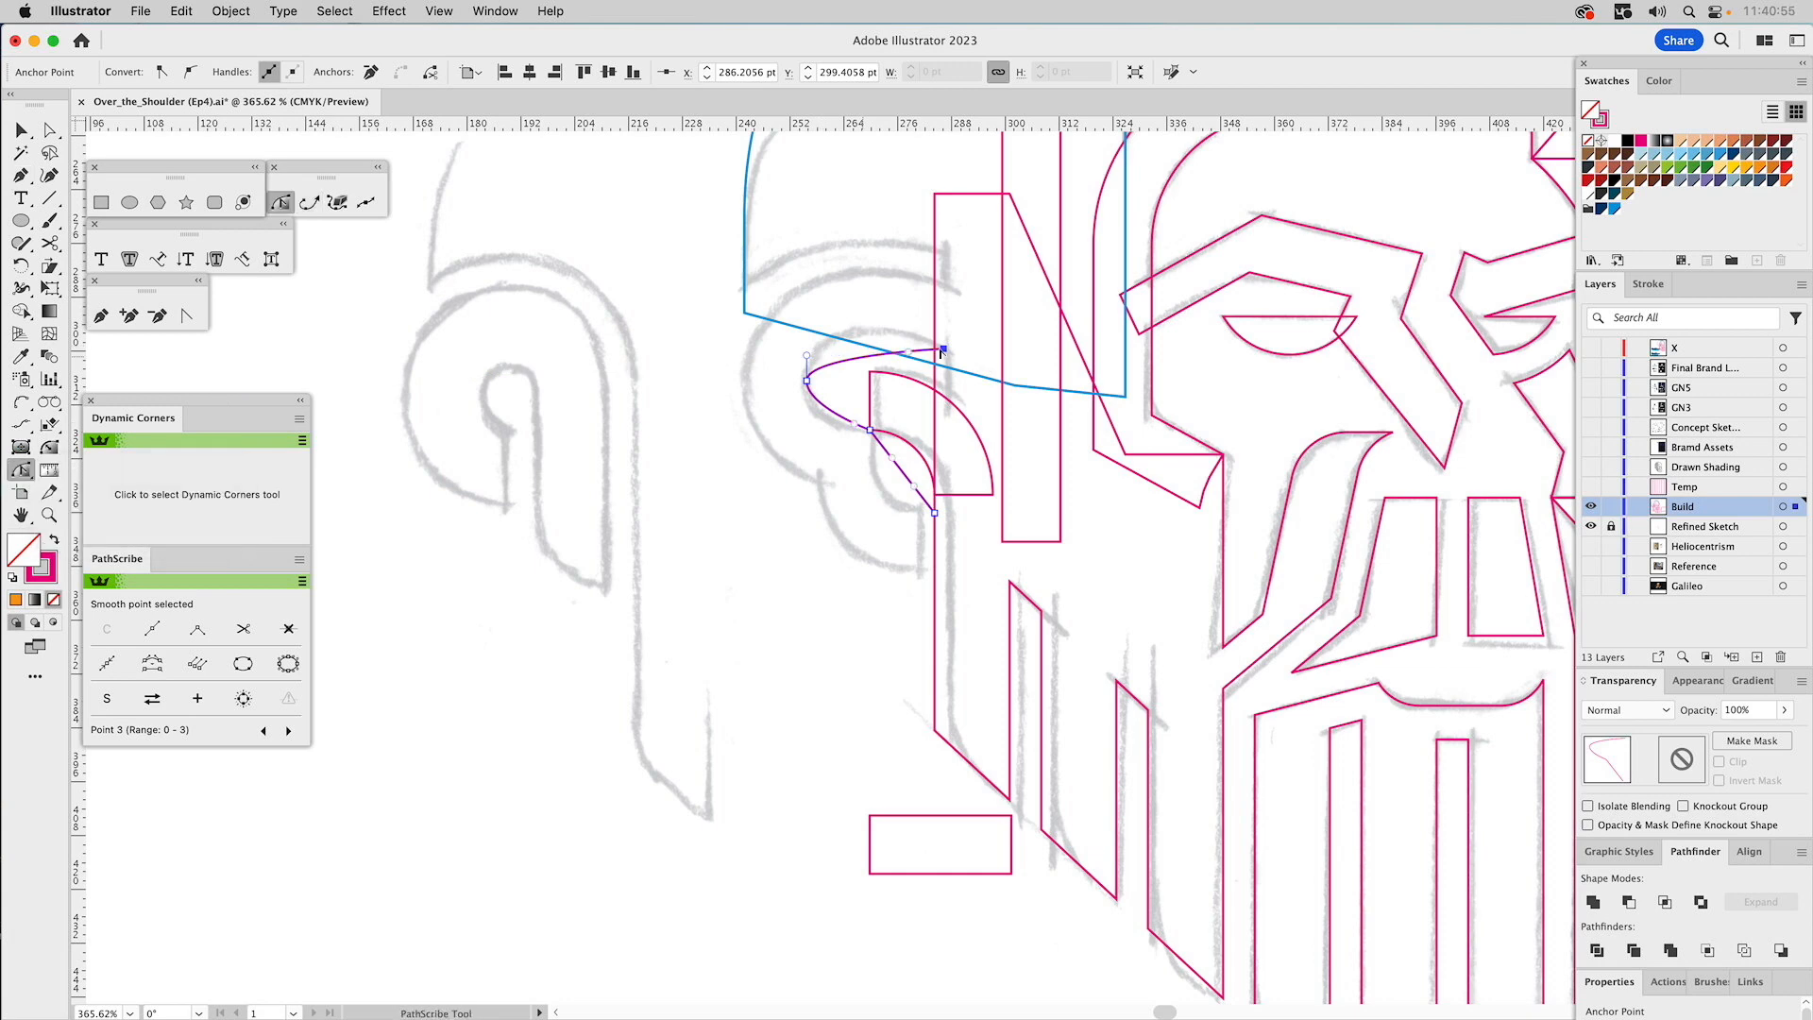
left_click_drag(911, 357, 870, 311)
left_click_drag(804, 345, 807, 335)
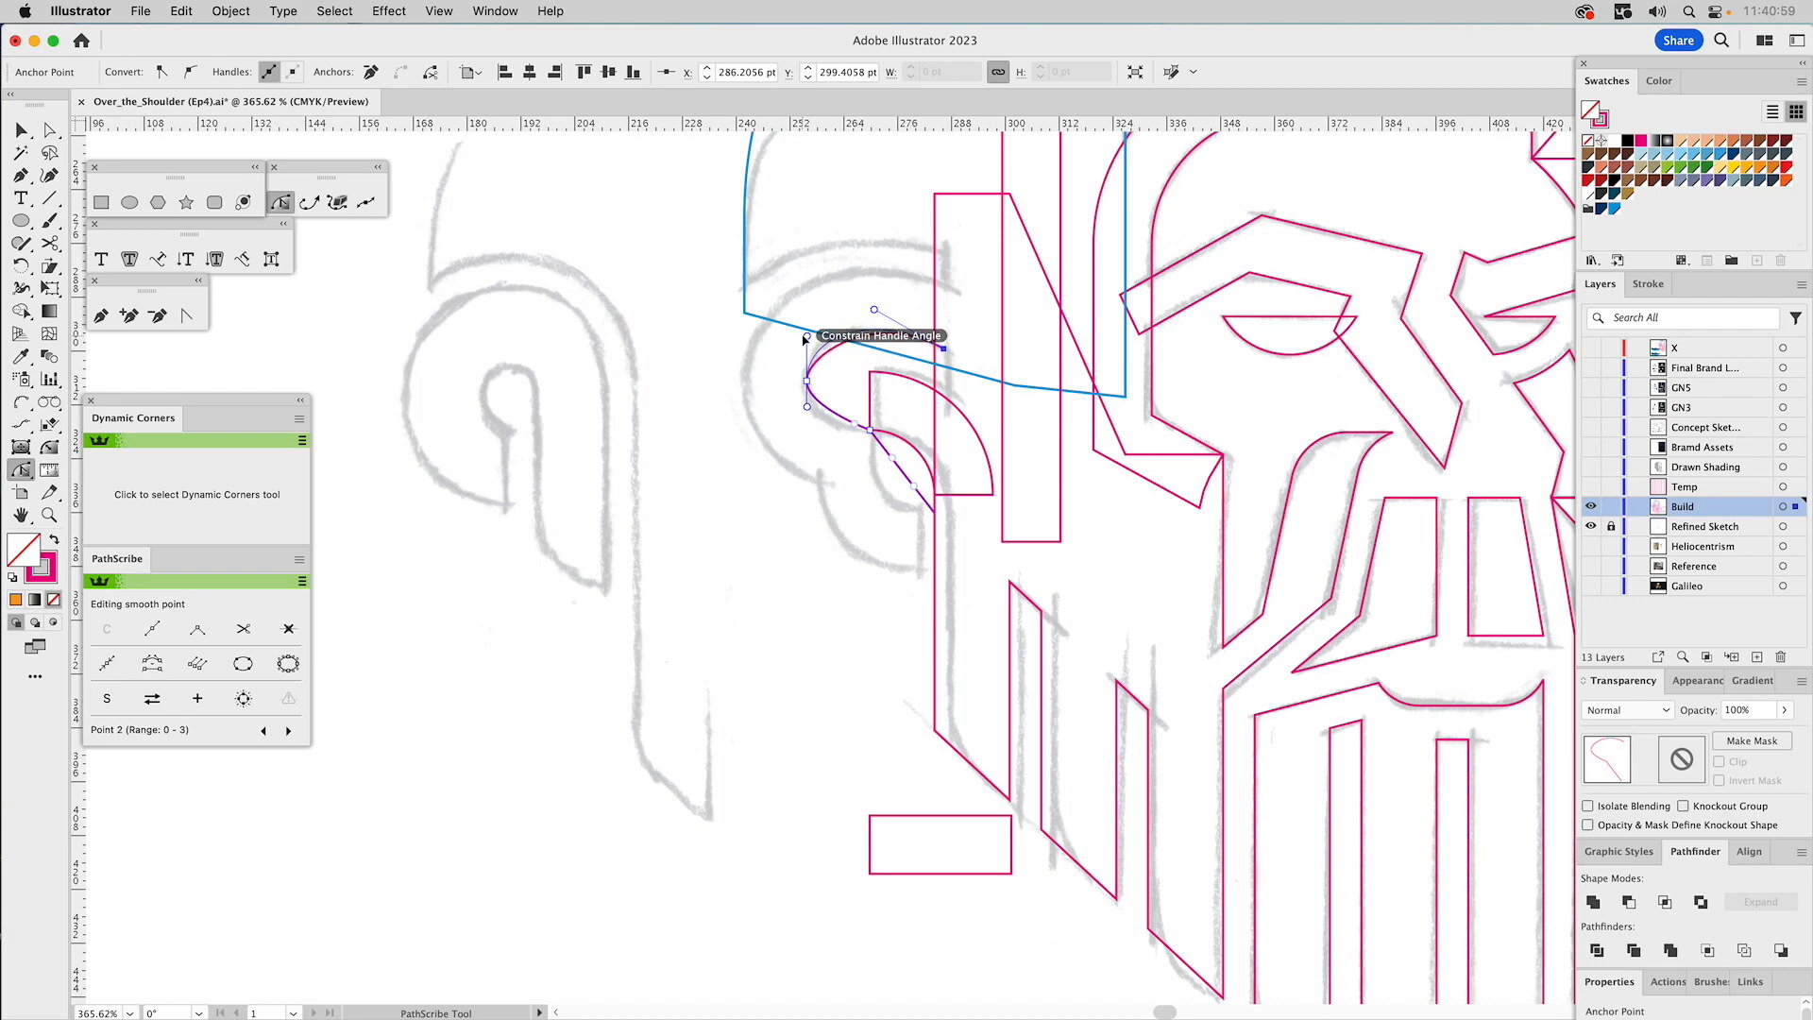
left_click_drag(806, 406, 806, 427)
Curve the inner ear path's lower segment from the notch to its bottom endpoint by pulling out handles with PathScribe.
left_click(869, 430)
left_click_drag(896, 463, 882, 517)
left_click(867, 478)
left_click_drag(865, 473, 869, 475)
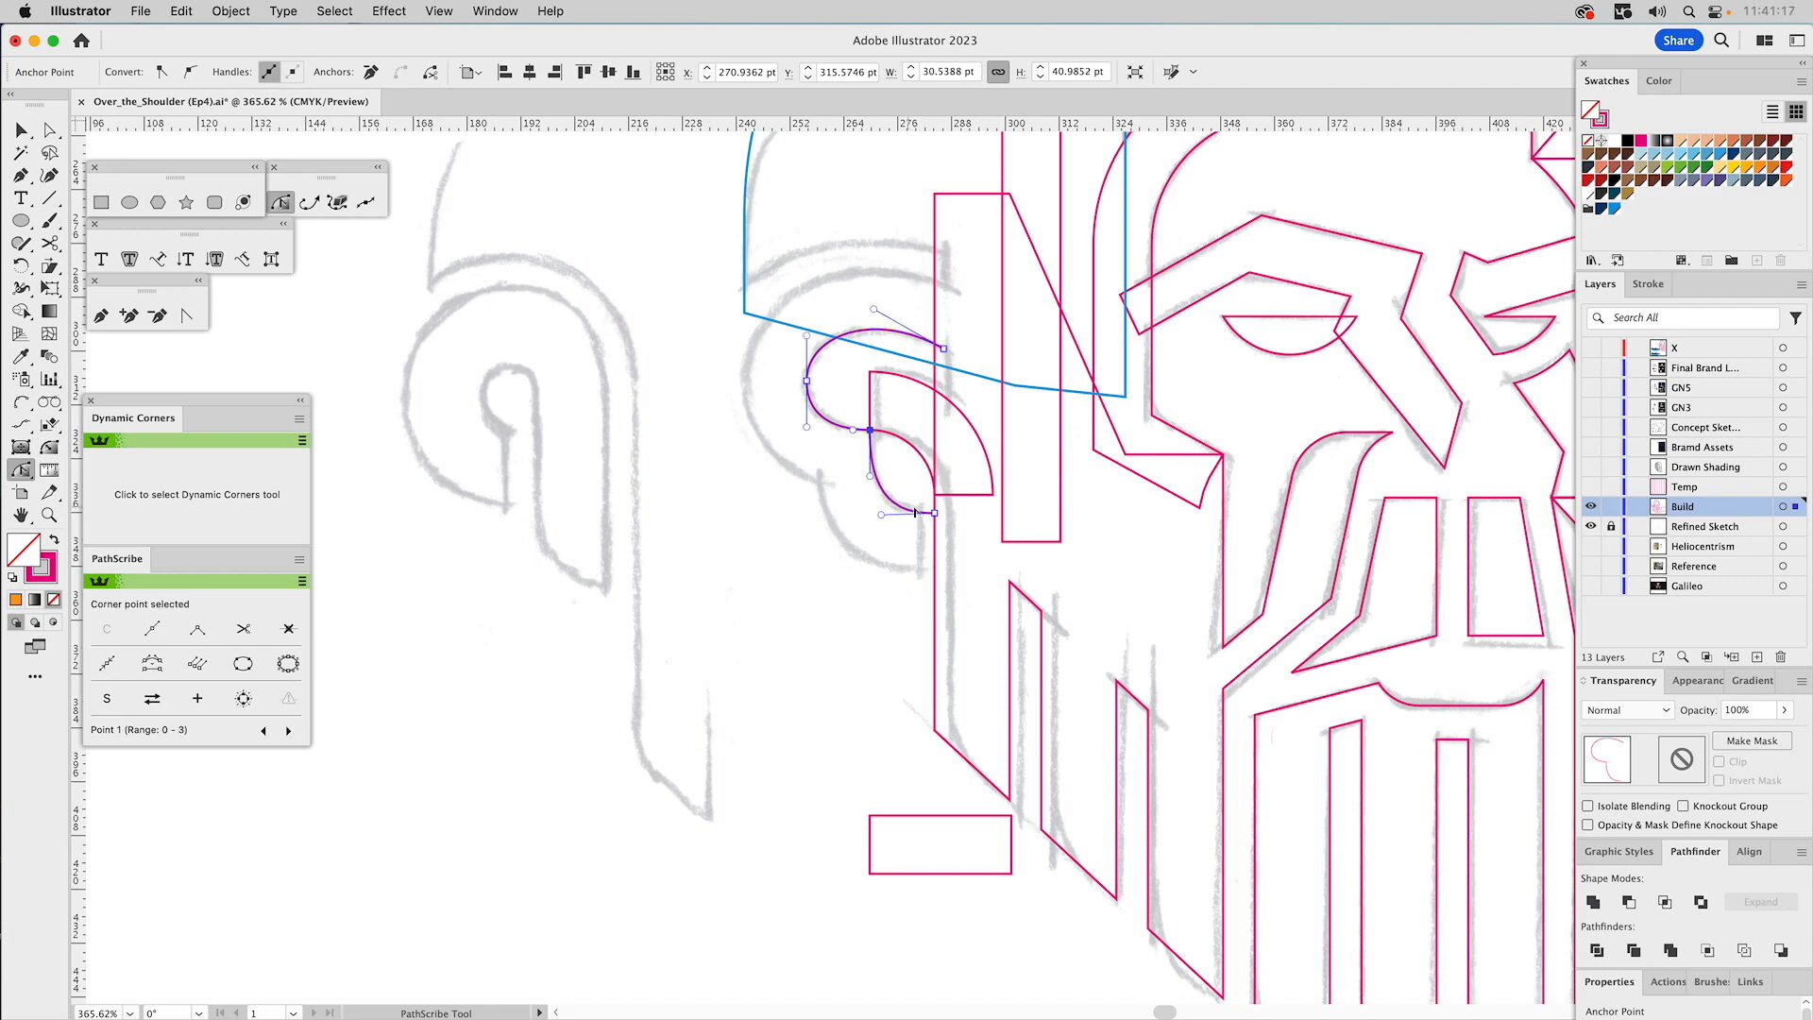
left_click(889, 516)
left_click_drag(890, 519, 888, 517)
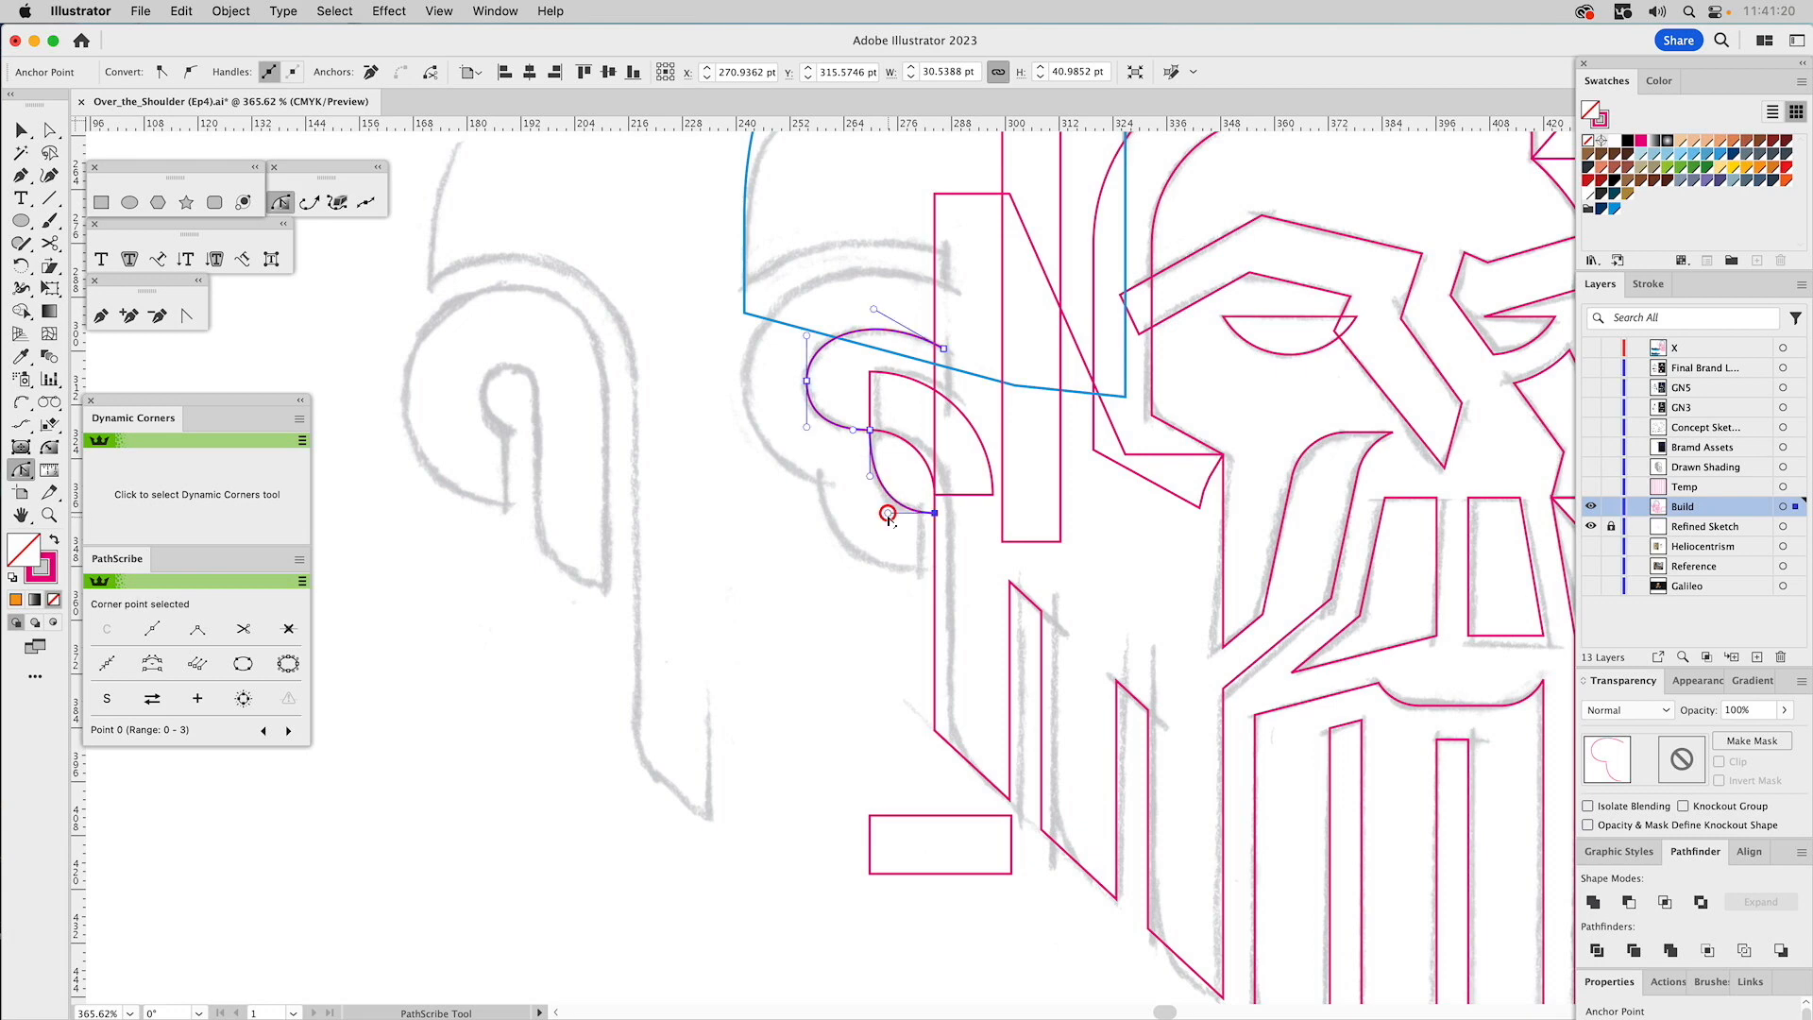
left_click(980, 552)
Fine-tune the upper lobe's handles with the Direct Selection tool to follow the sketch more smoothly.
key("a")
left_click(910, 333)
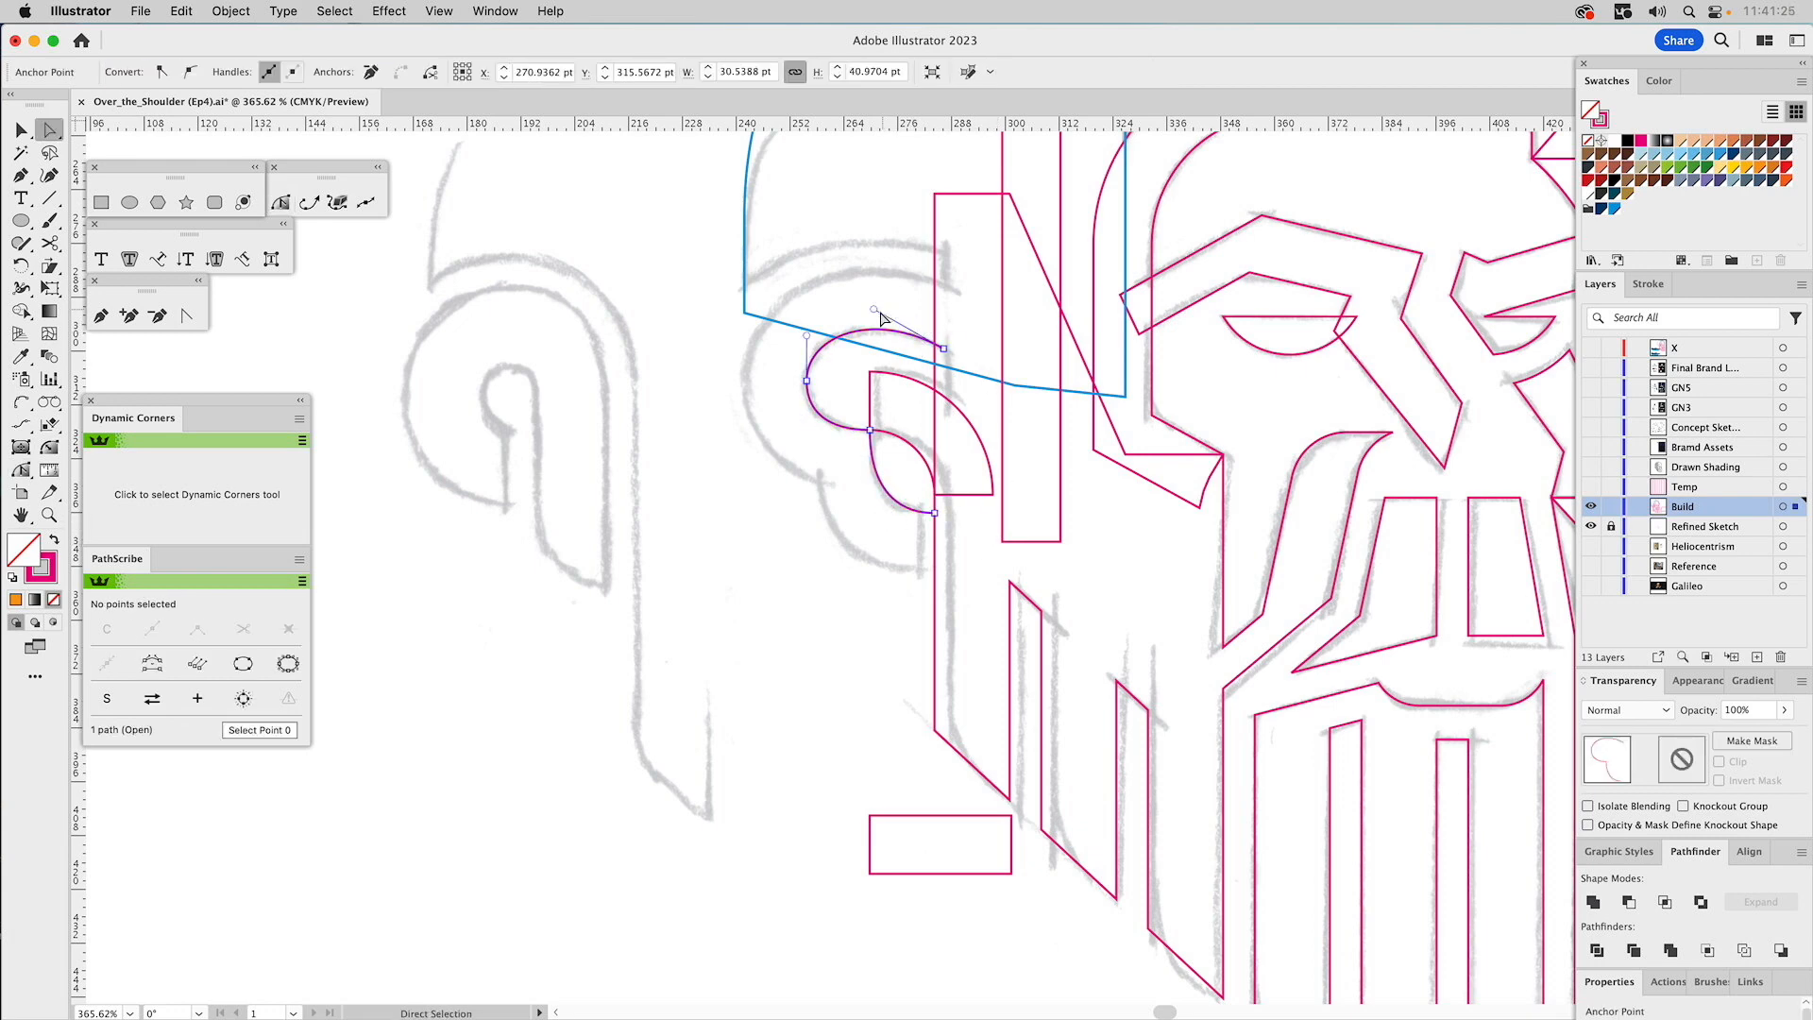
left_click_drag(875, 309, 807, 329)
left_click_drag(809, 420, 810, 433)
left_click(826, 404)
key("v")
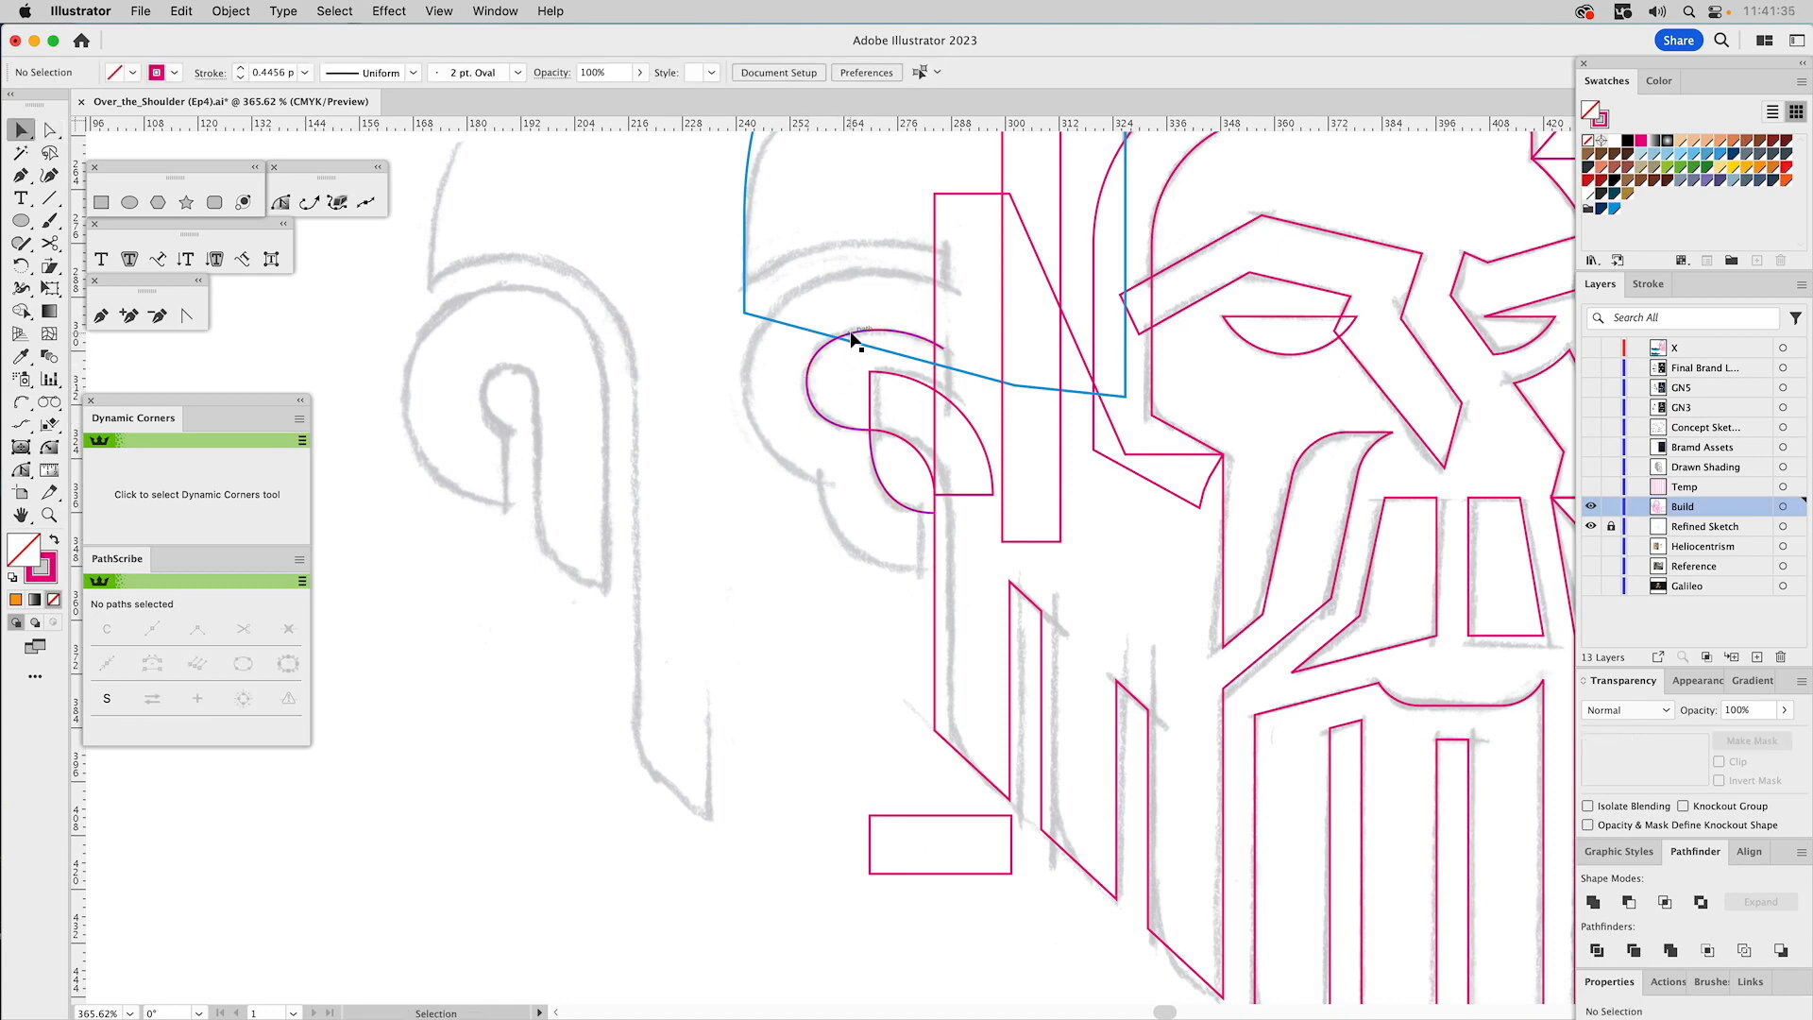
Close the inner ear path with the Pen tool through one extra corner point to the right of its two endpoints.
left_click(853, 332)
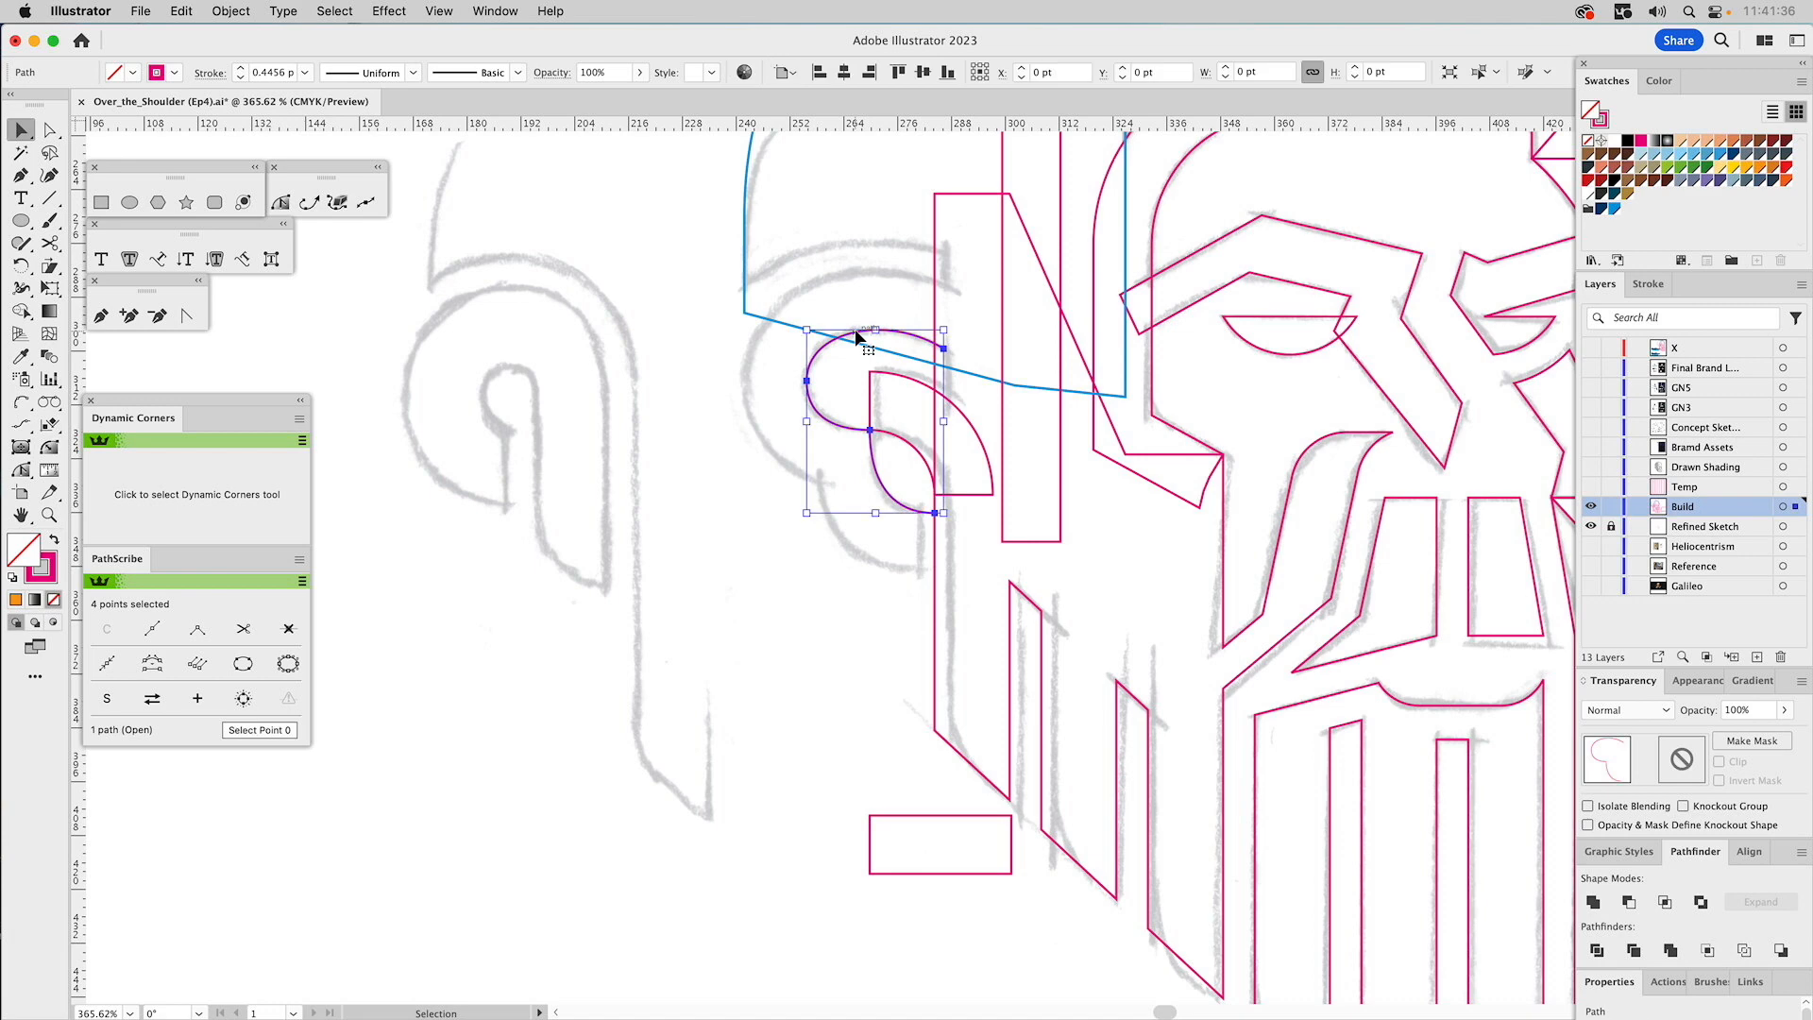
left_click(102, 313)
left_click(935, 512)
left_click(974, 406)
left_click(943, 348)
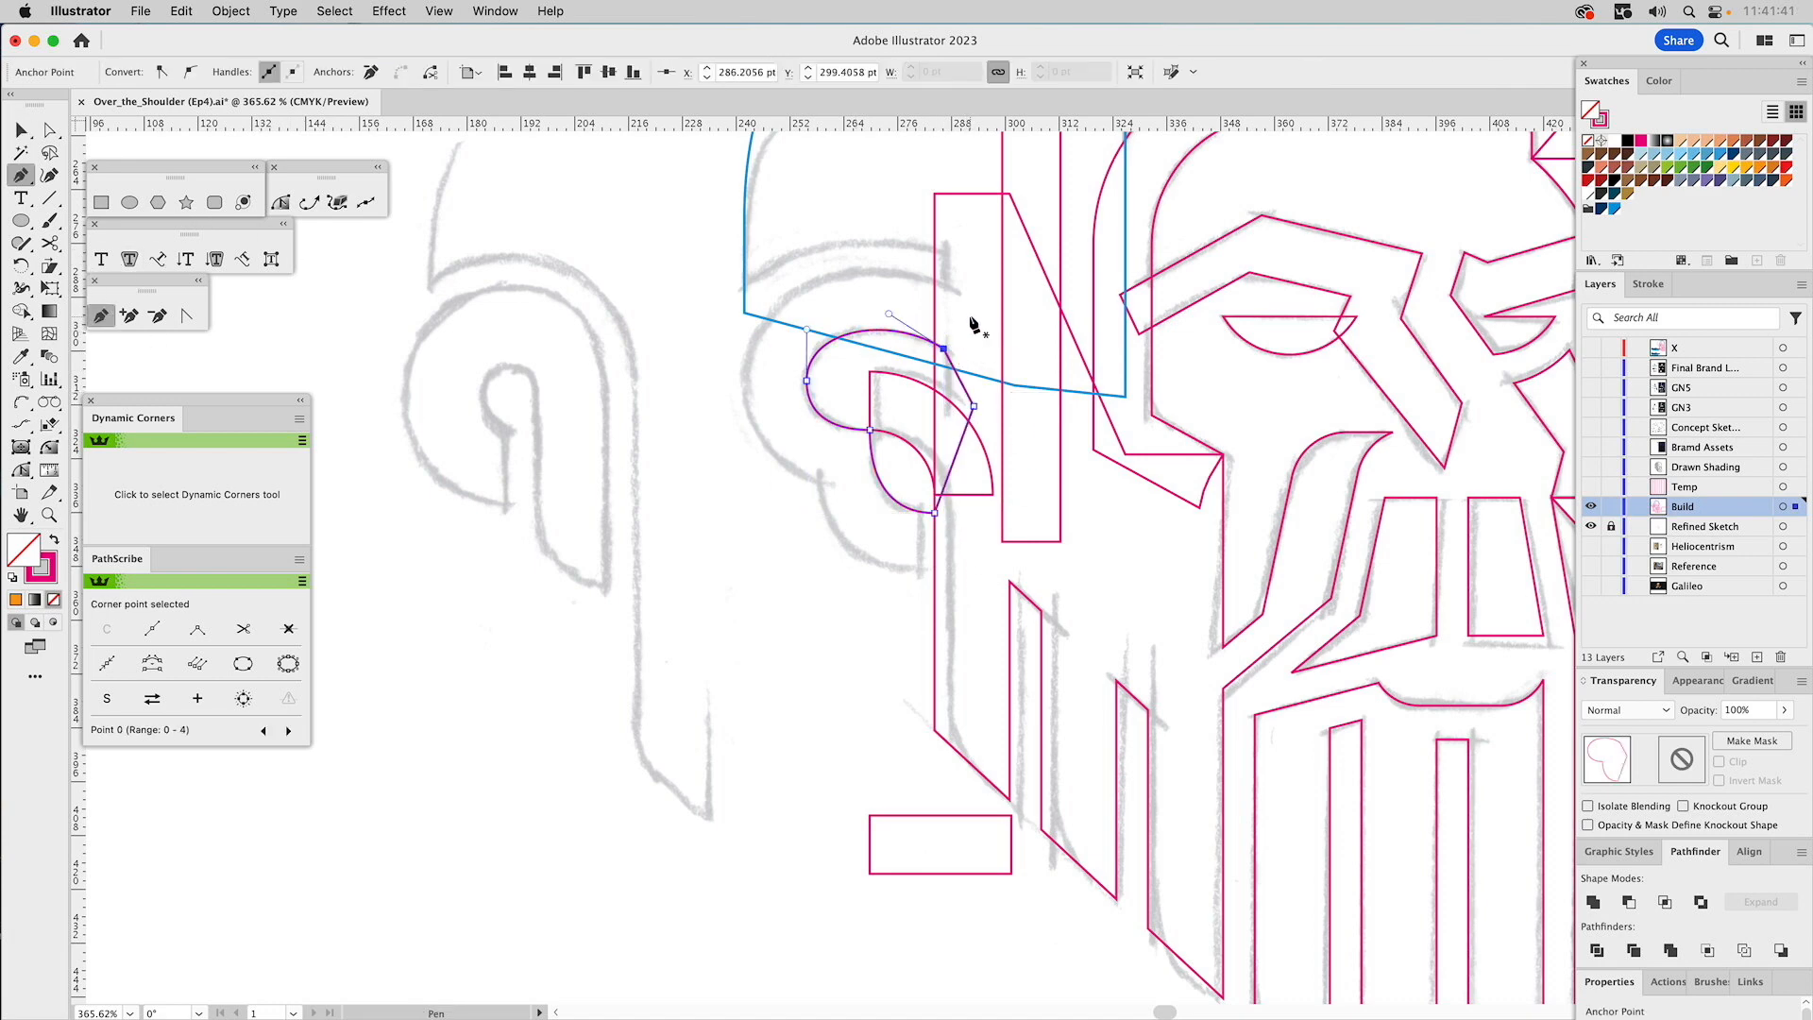
left_click(898, 304, "super")
left_click(878, 335)
left_click(231, 10)
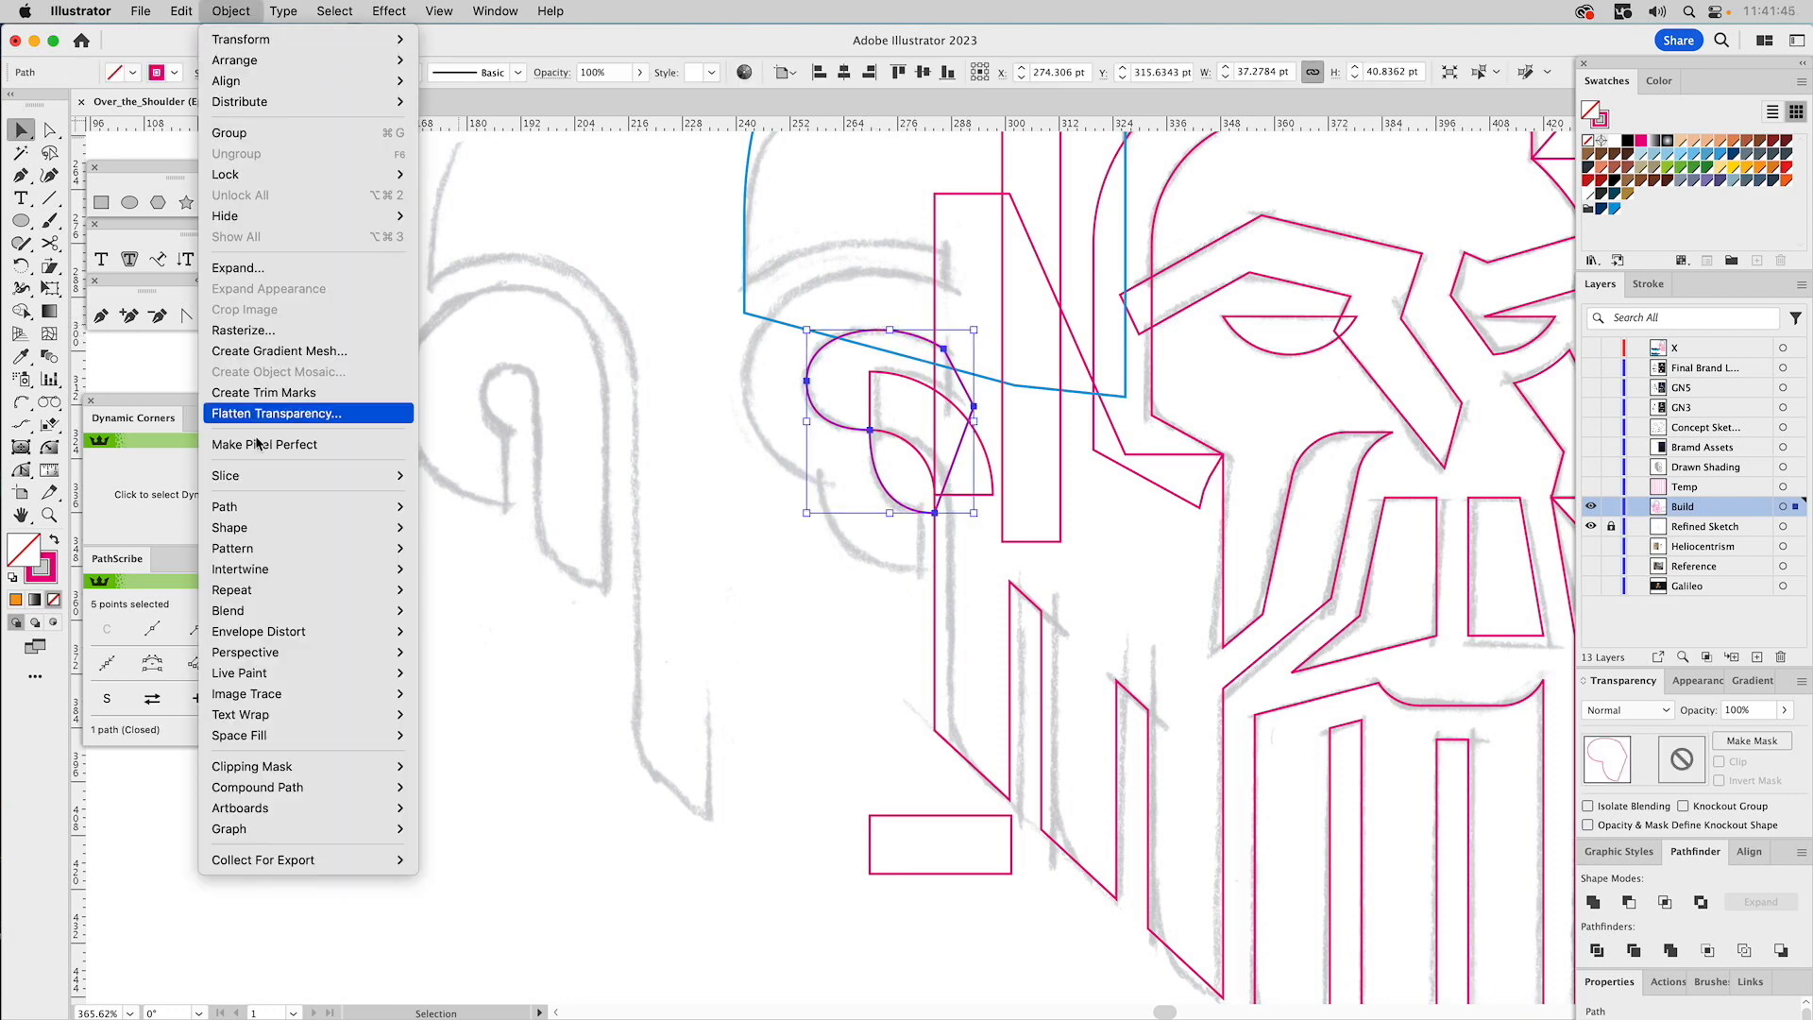
mouse_move(255, 507)
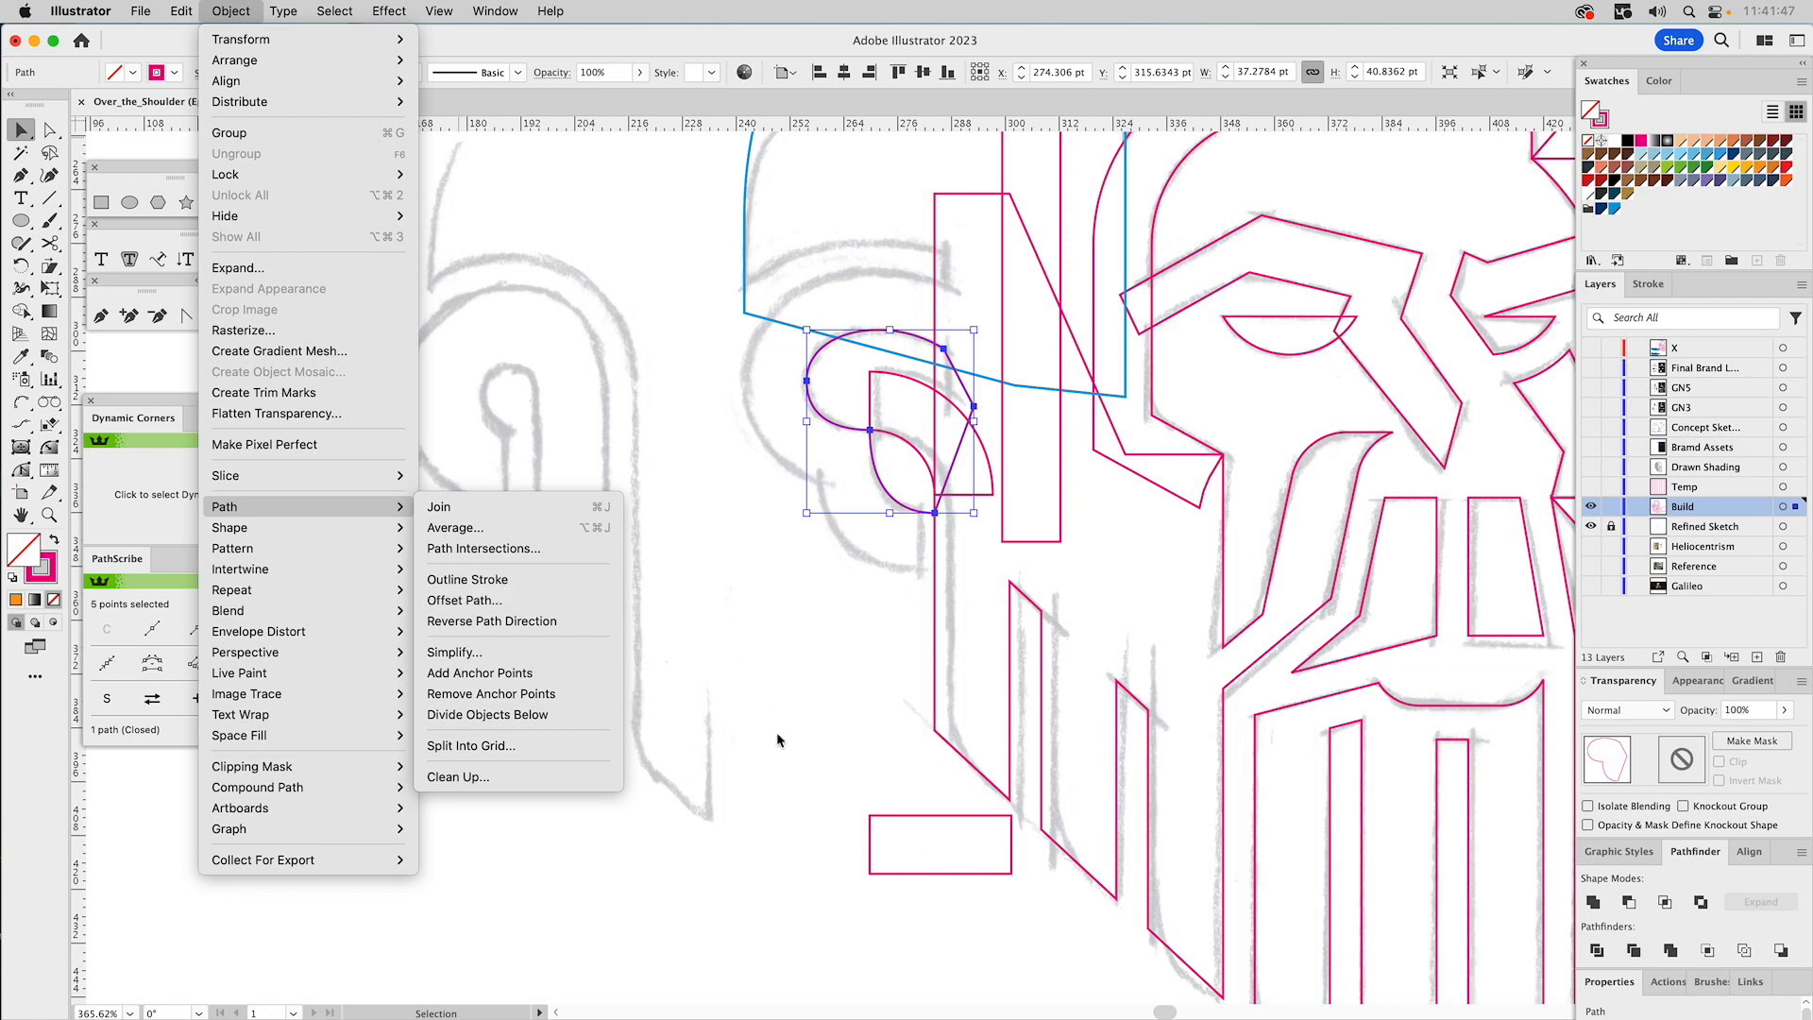
left_click(827, 773)
Offset the closed inner ear path outward by the reference rectangle's height, 12.9998 pt, with Miter joins and a miter limit of 4.
left_click(908, 873)
left_click(1382, 73)
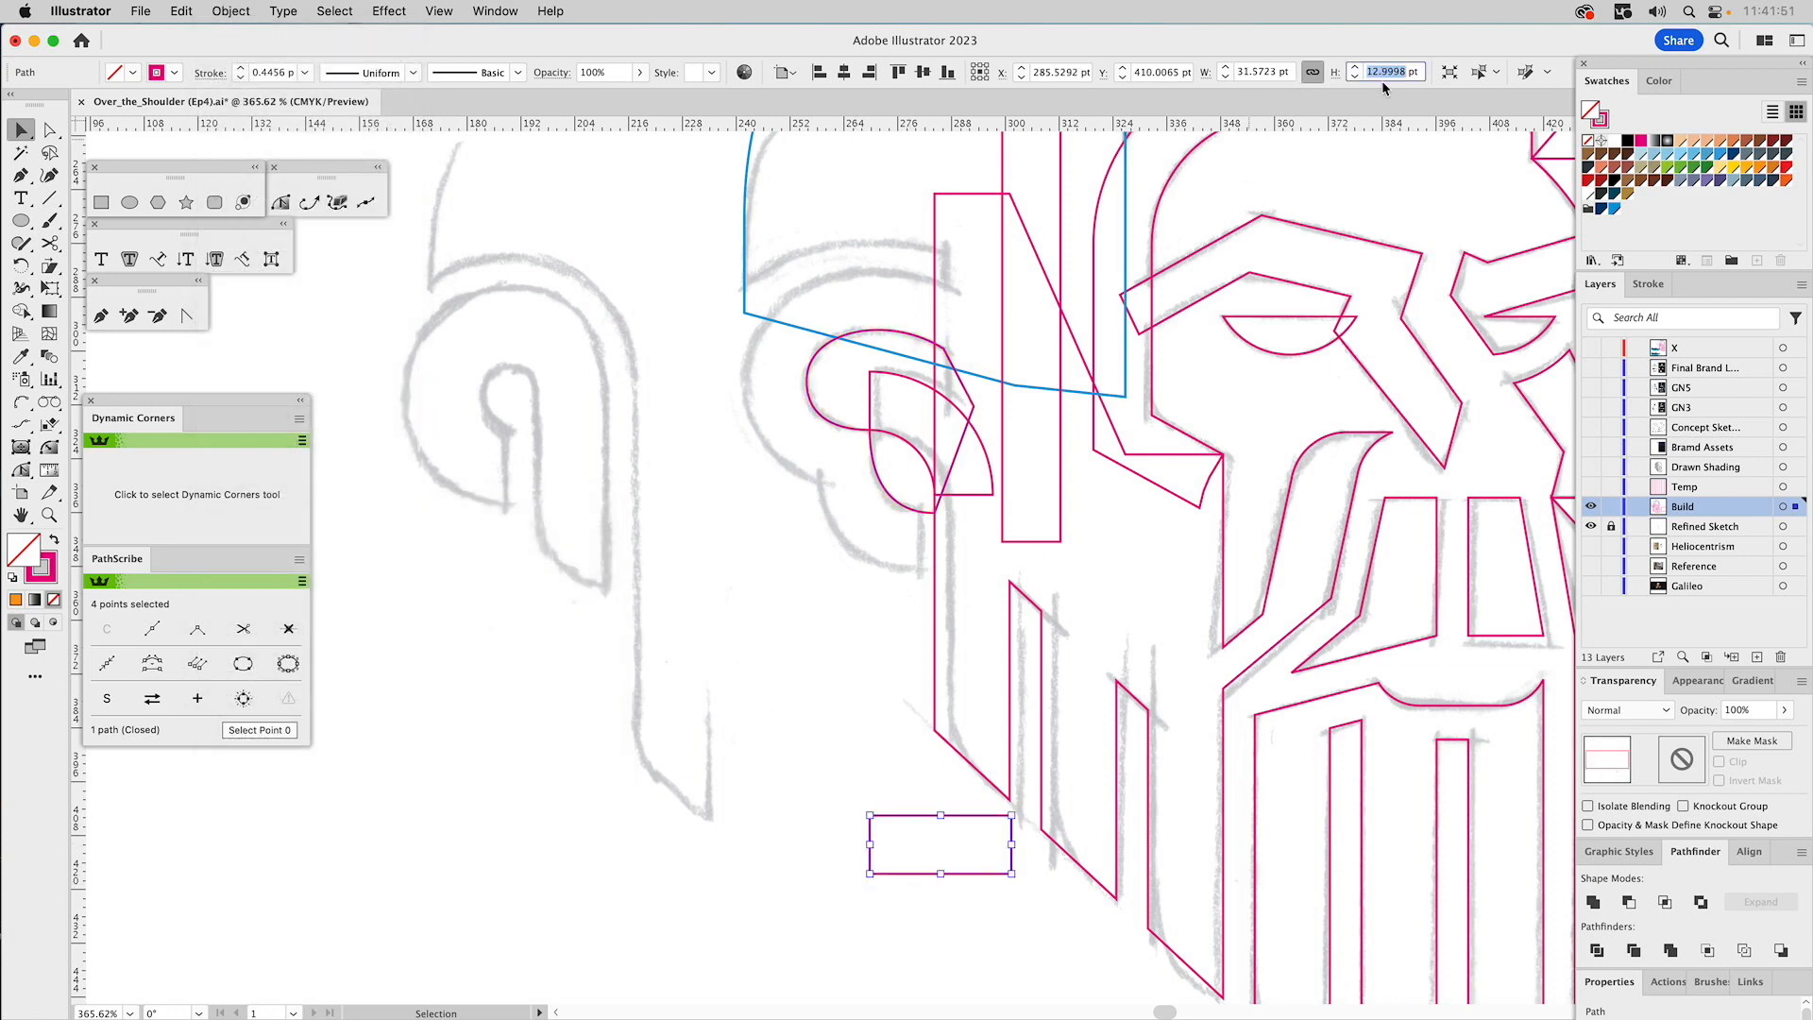
left_click(888, 332)
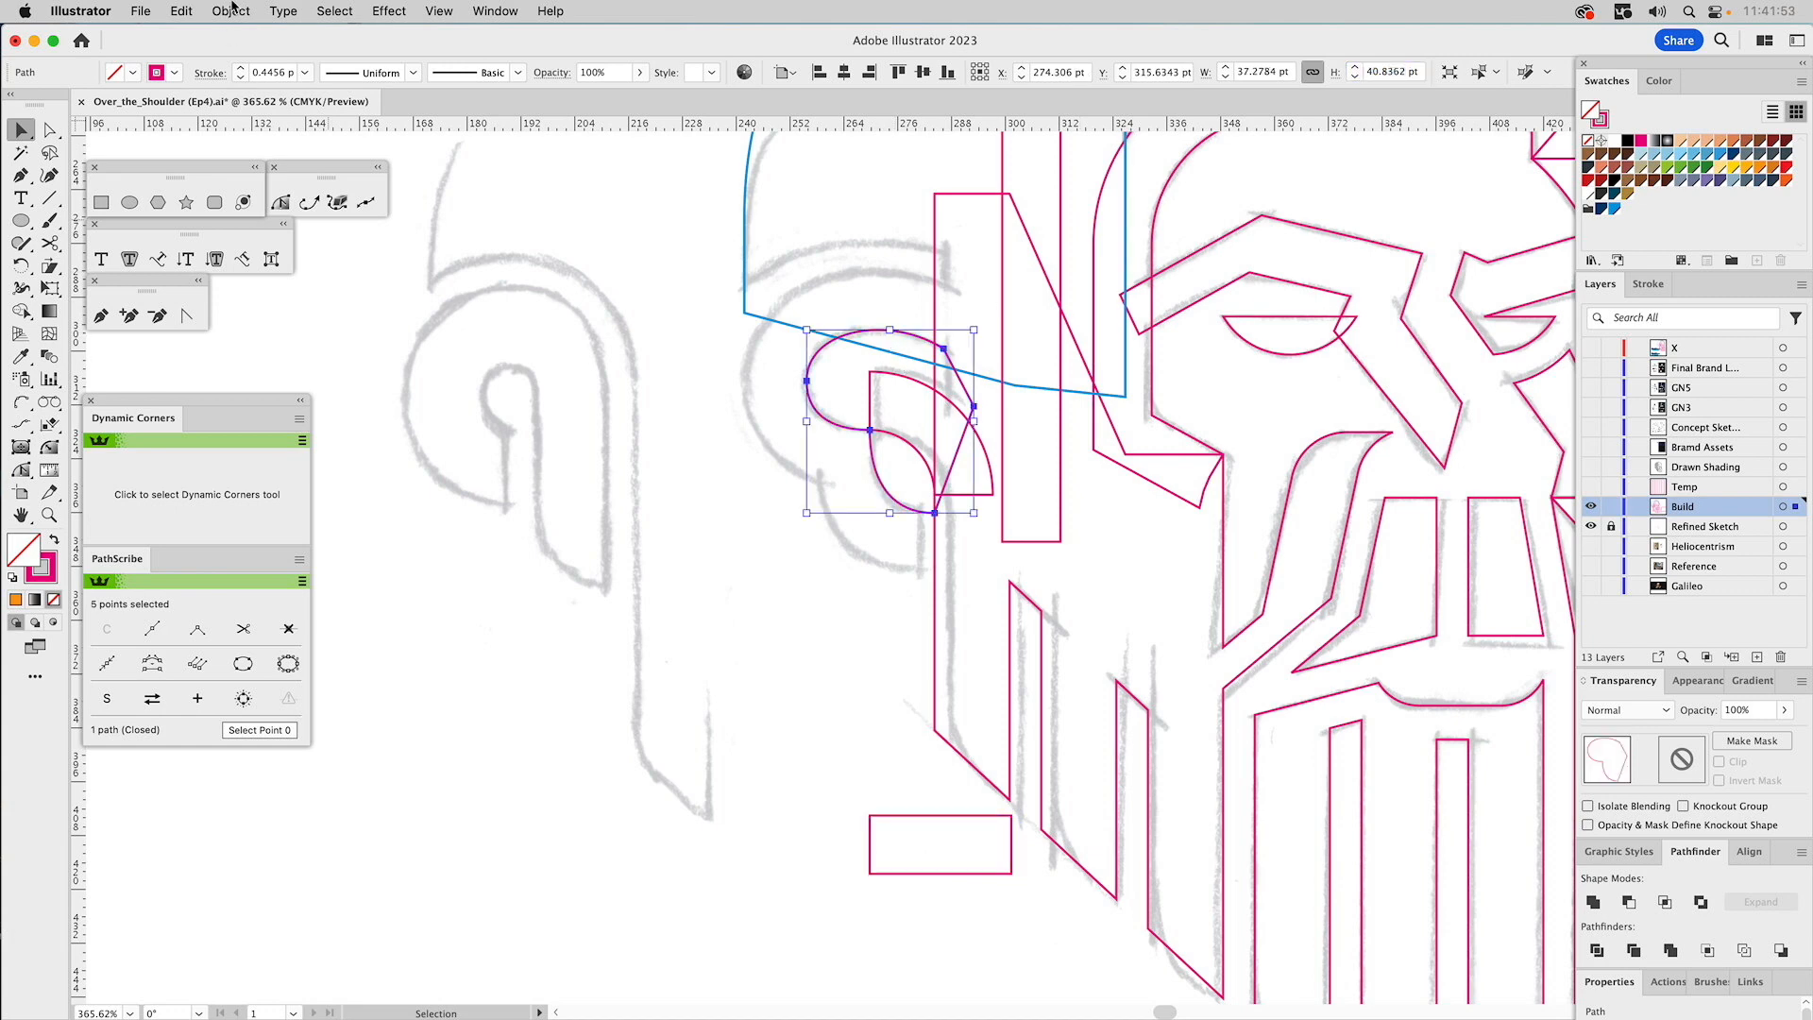
left_click(240, 11)
mouse_move(244, 508)
left_click(534, 590)
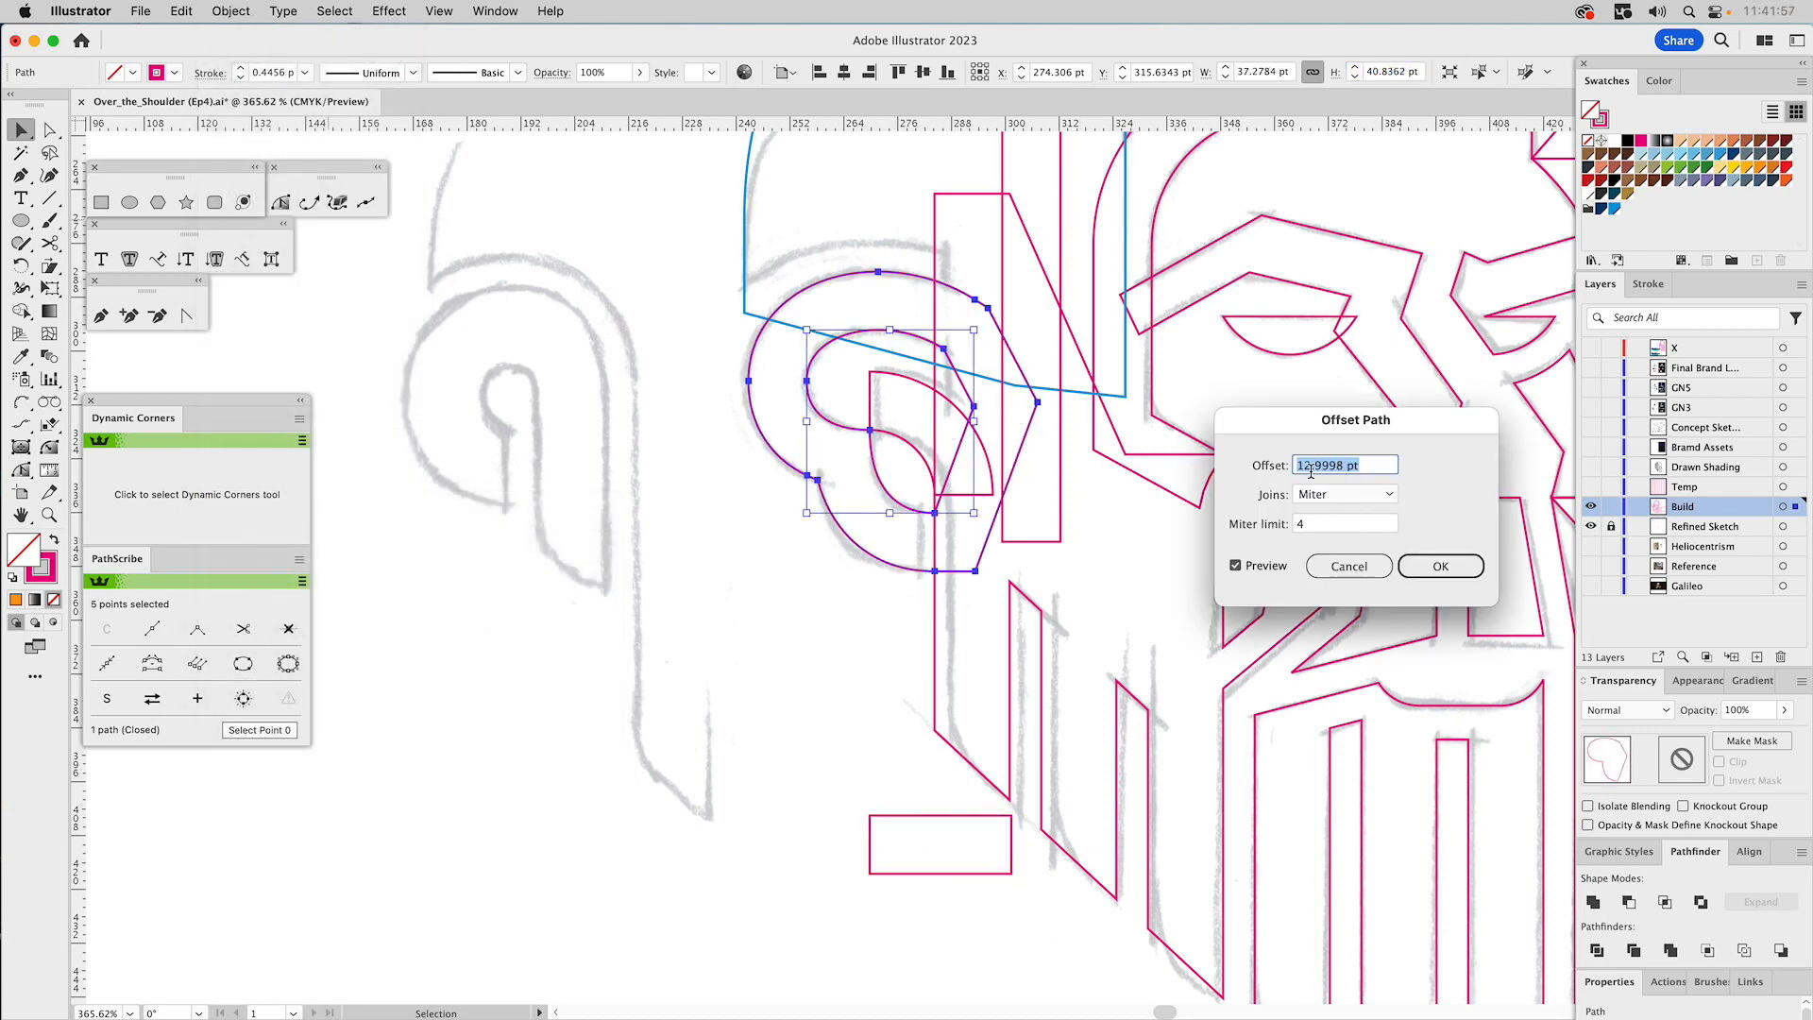
left_click(1445, 567)
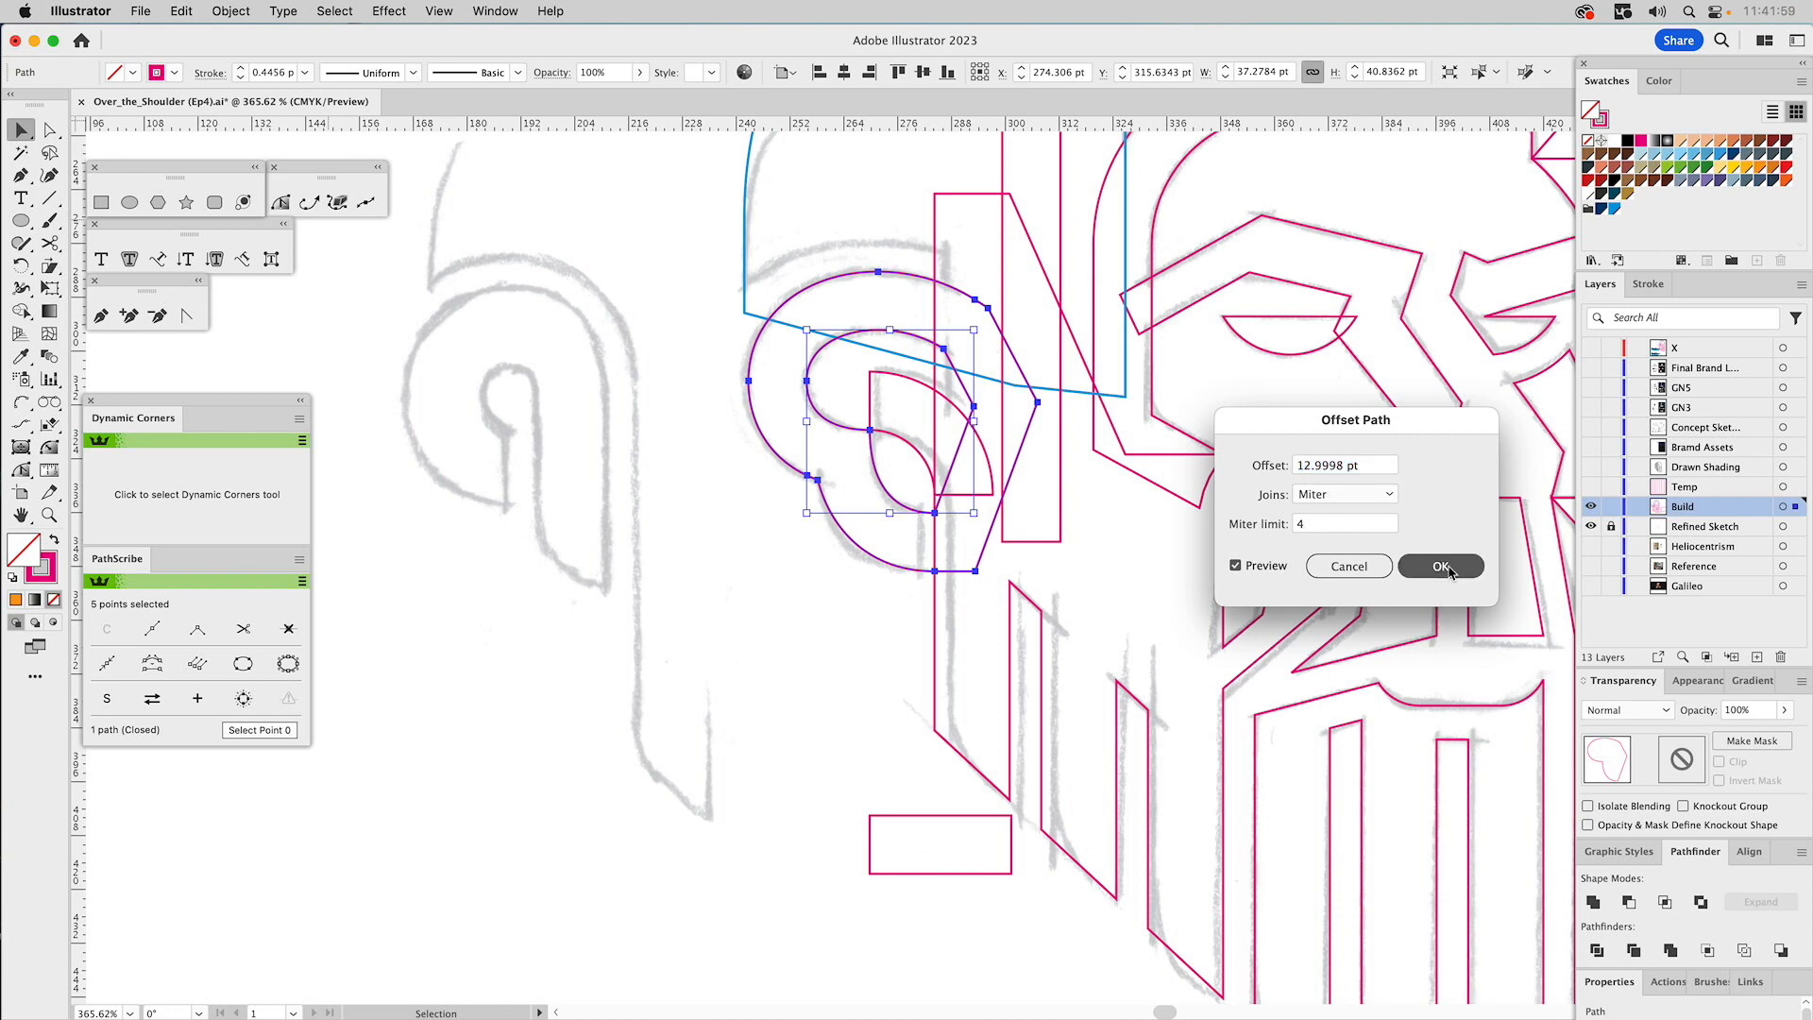
left_click(746, 532)
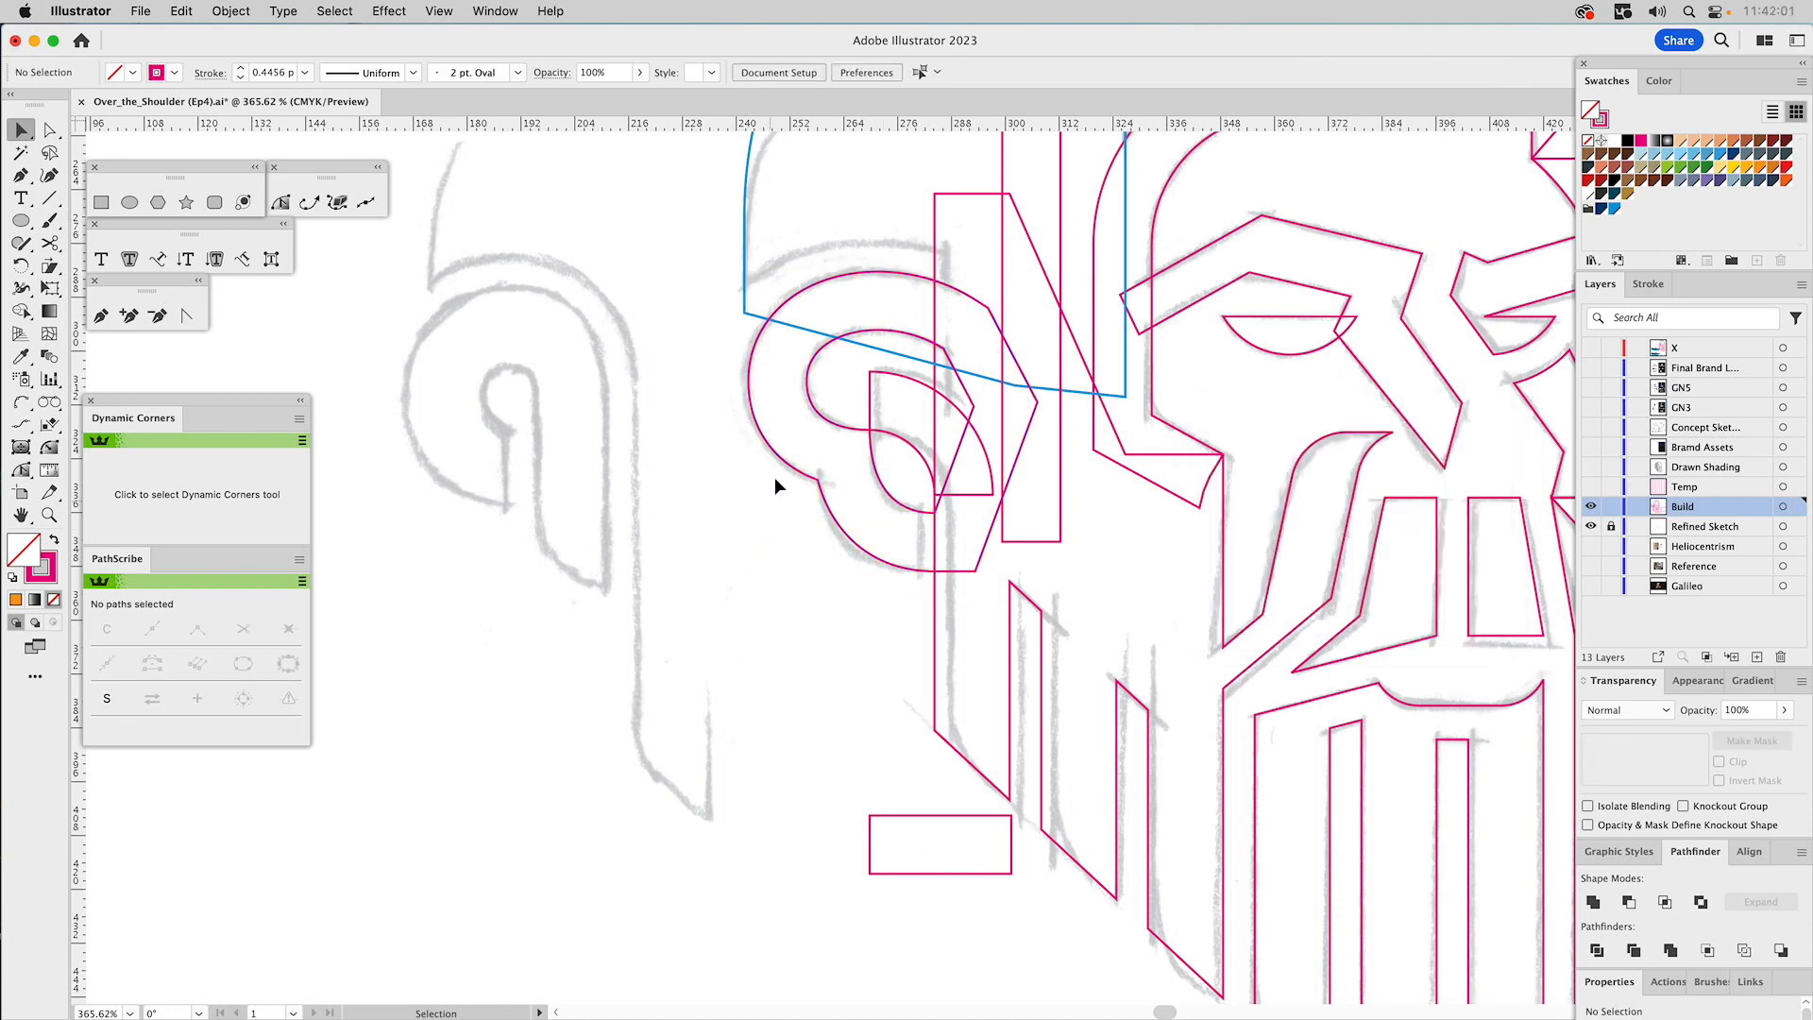
Remove the extra smooth anchor point just left of the offset outline's notch using PathScribe, keeping the curve's shape.
key("a")
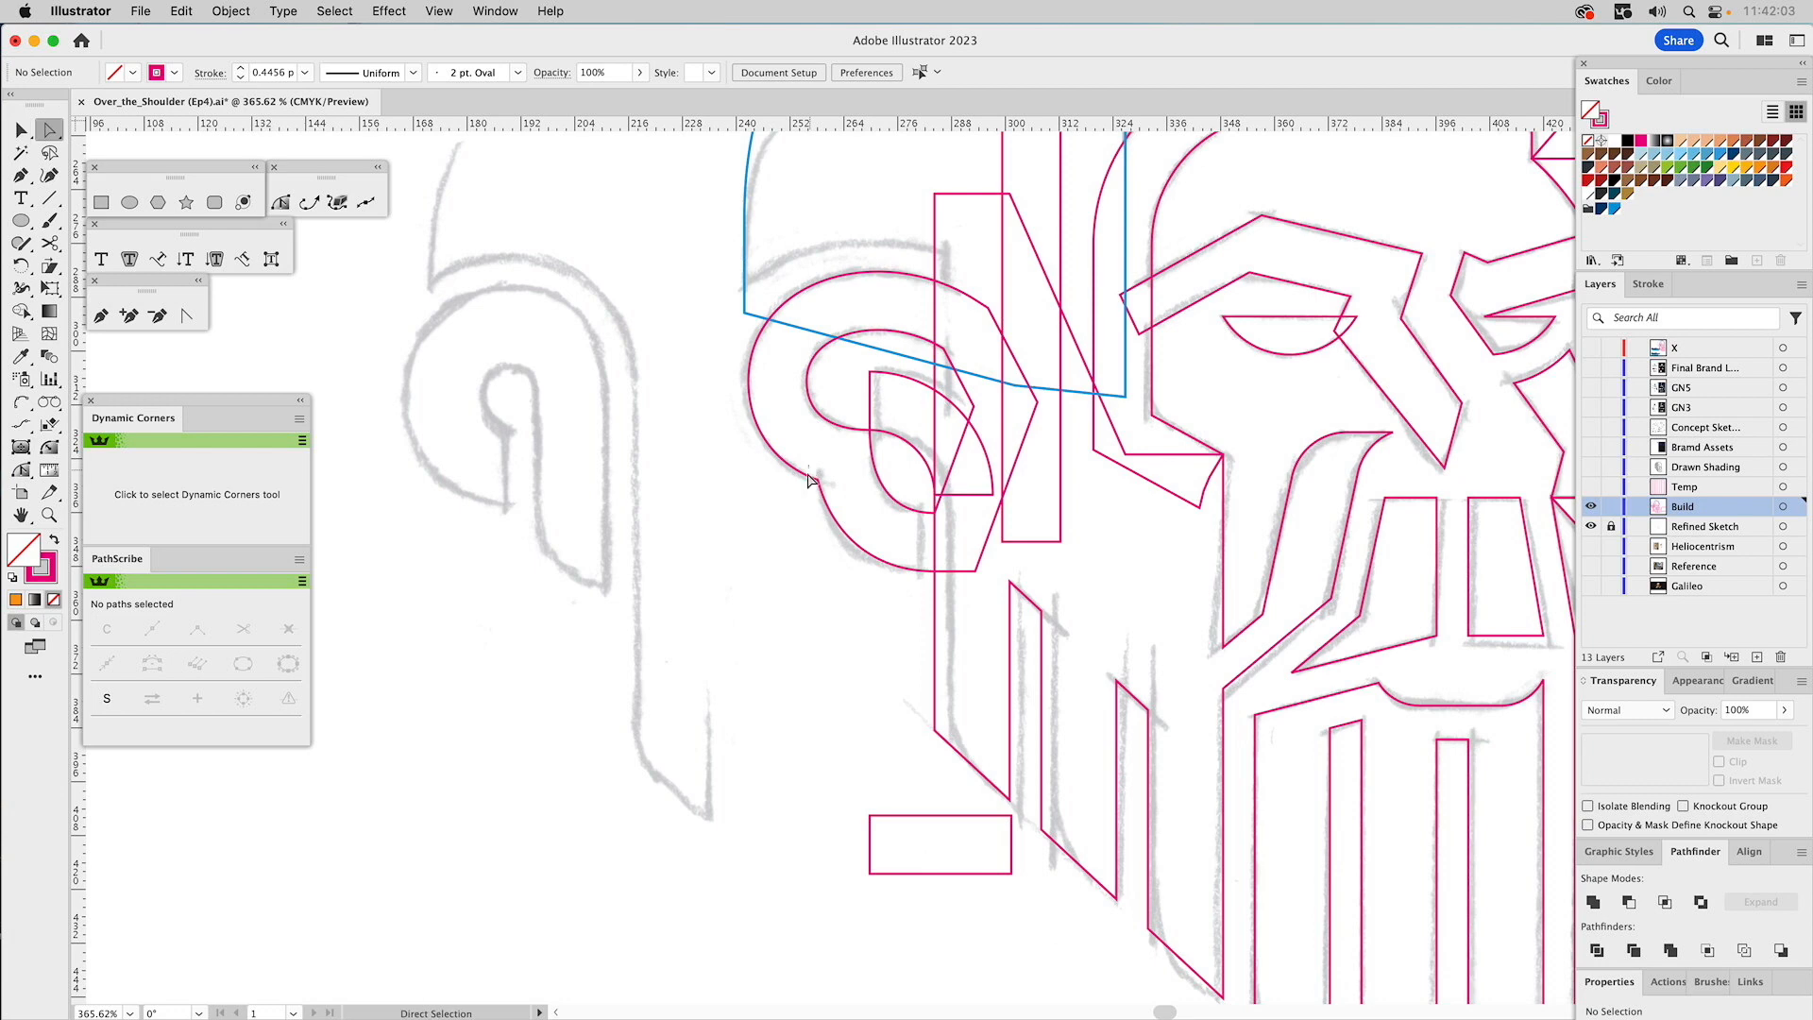
left_click(808, 474)
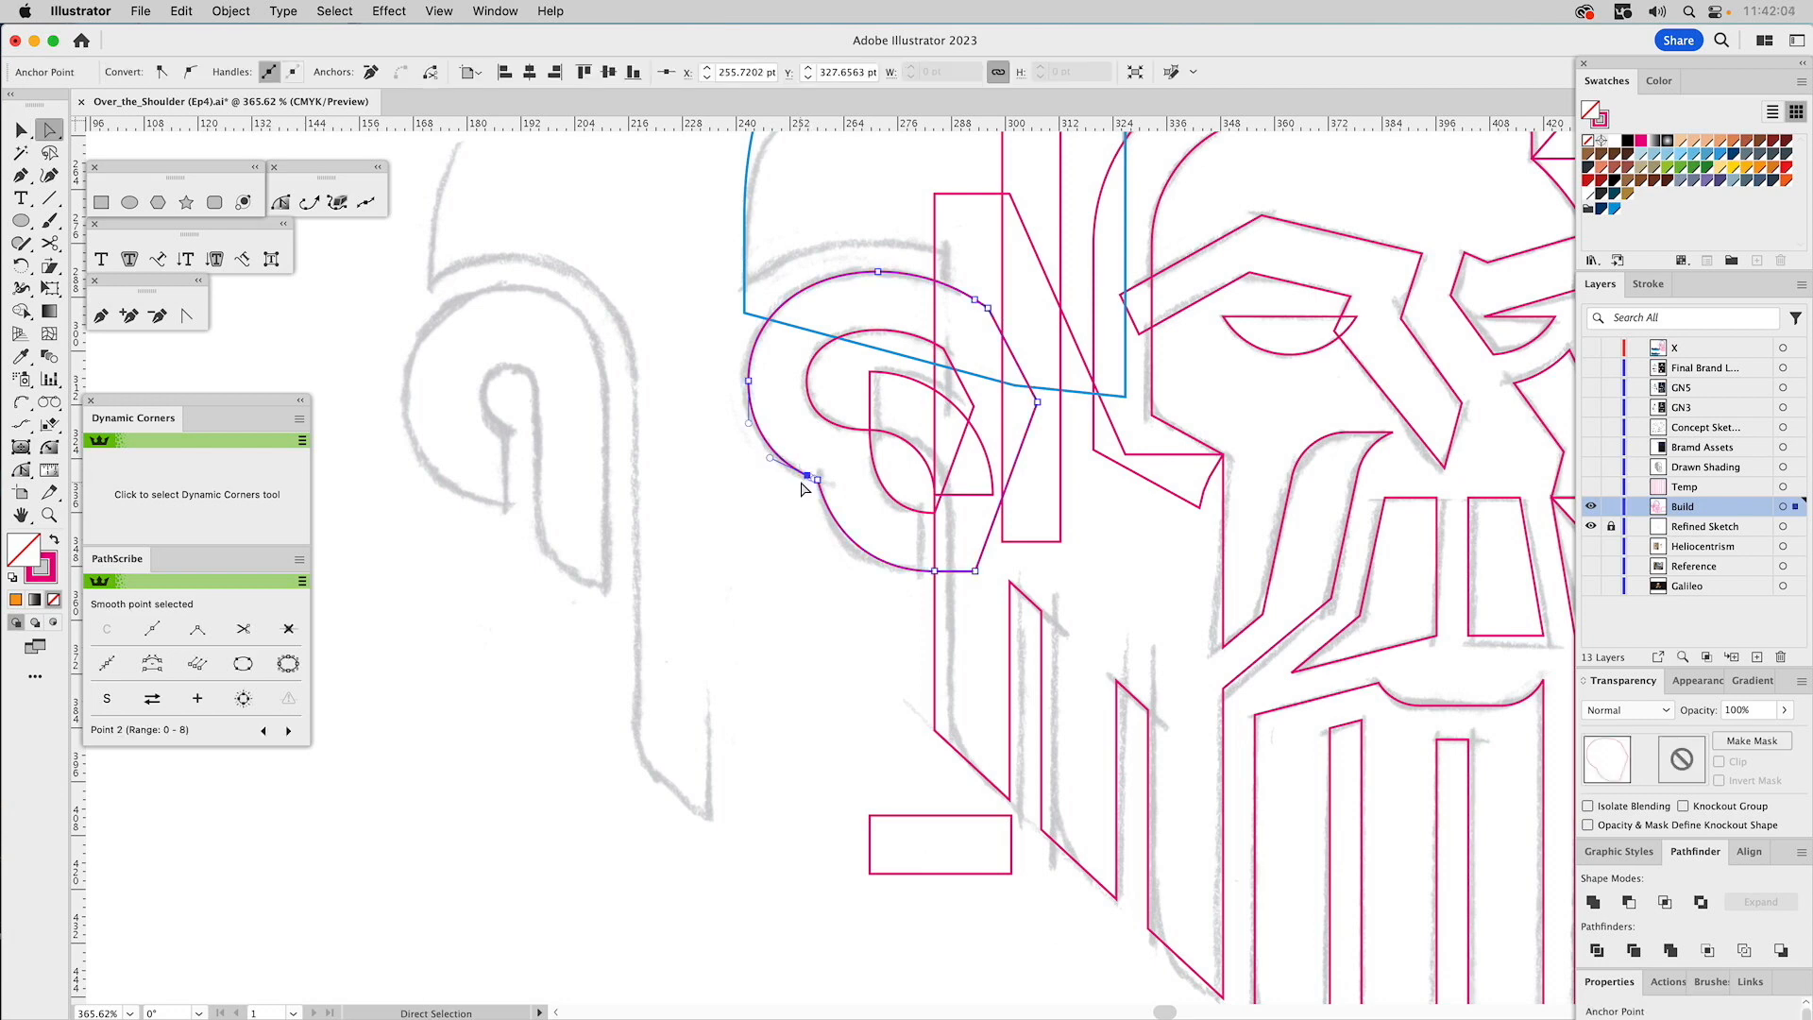
left_click(290, 631)
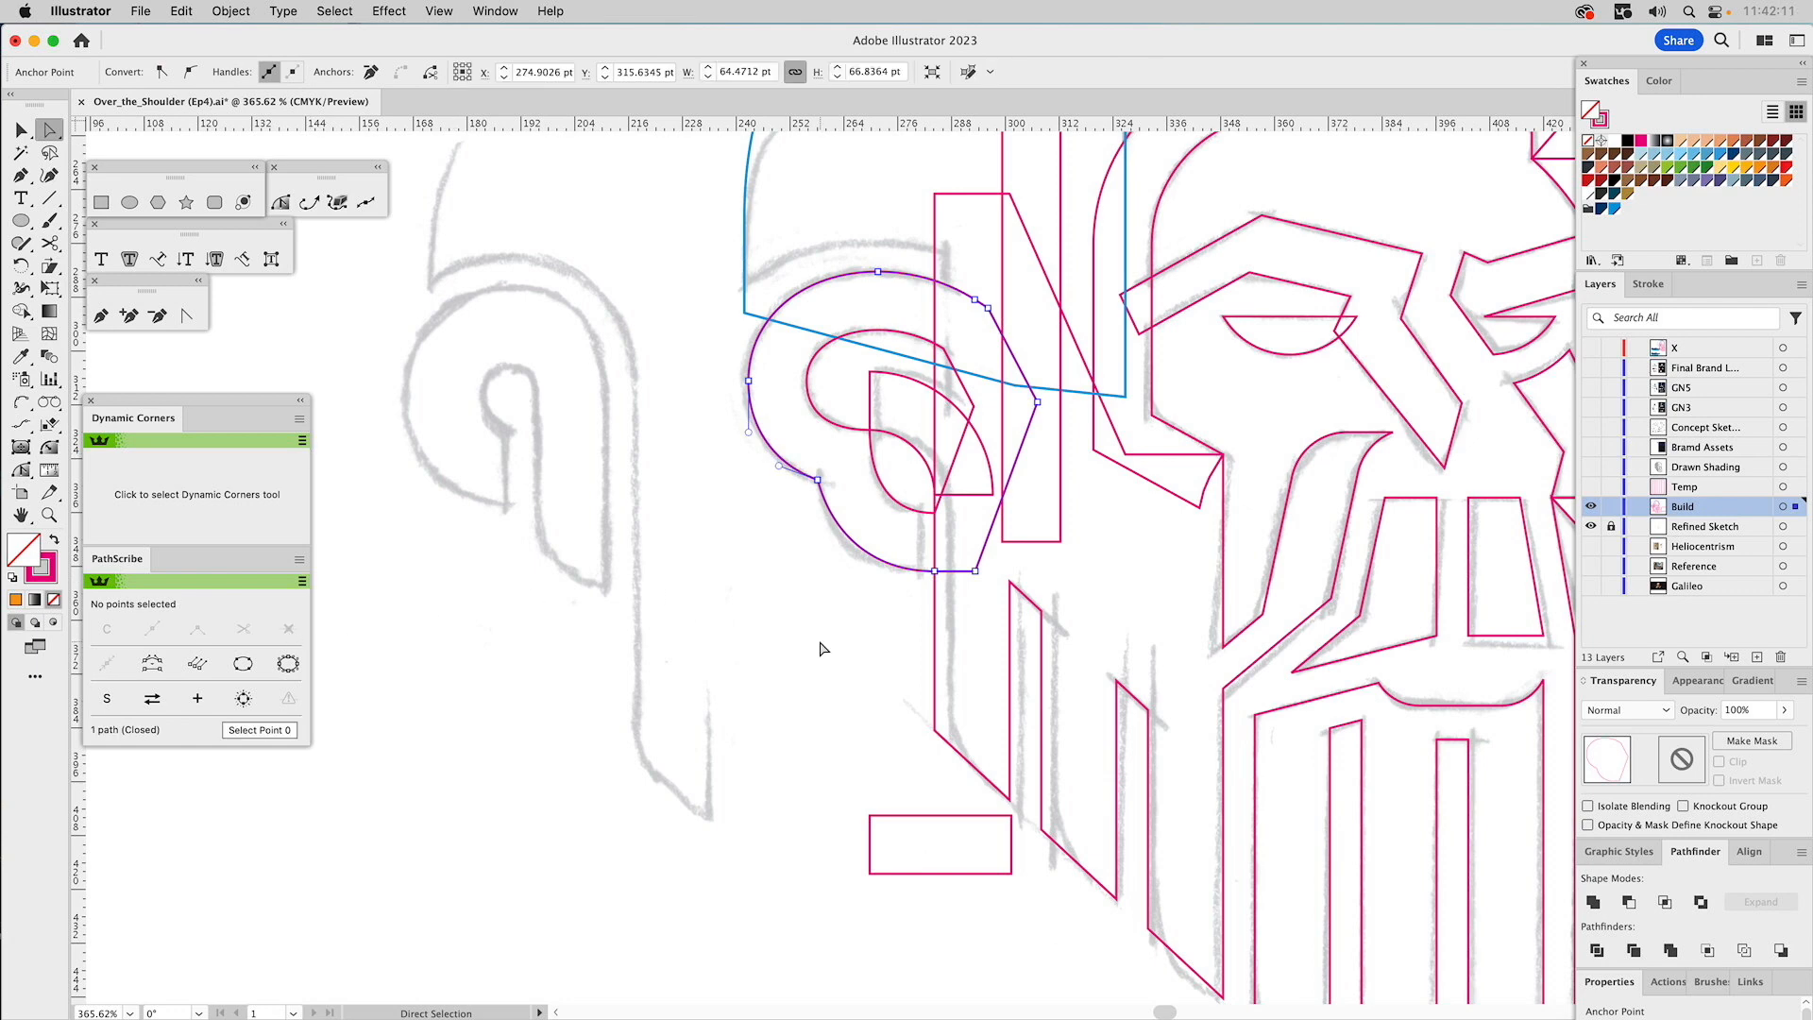
key("super+shift+a")
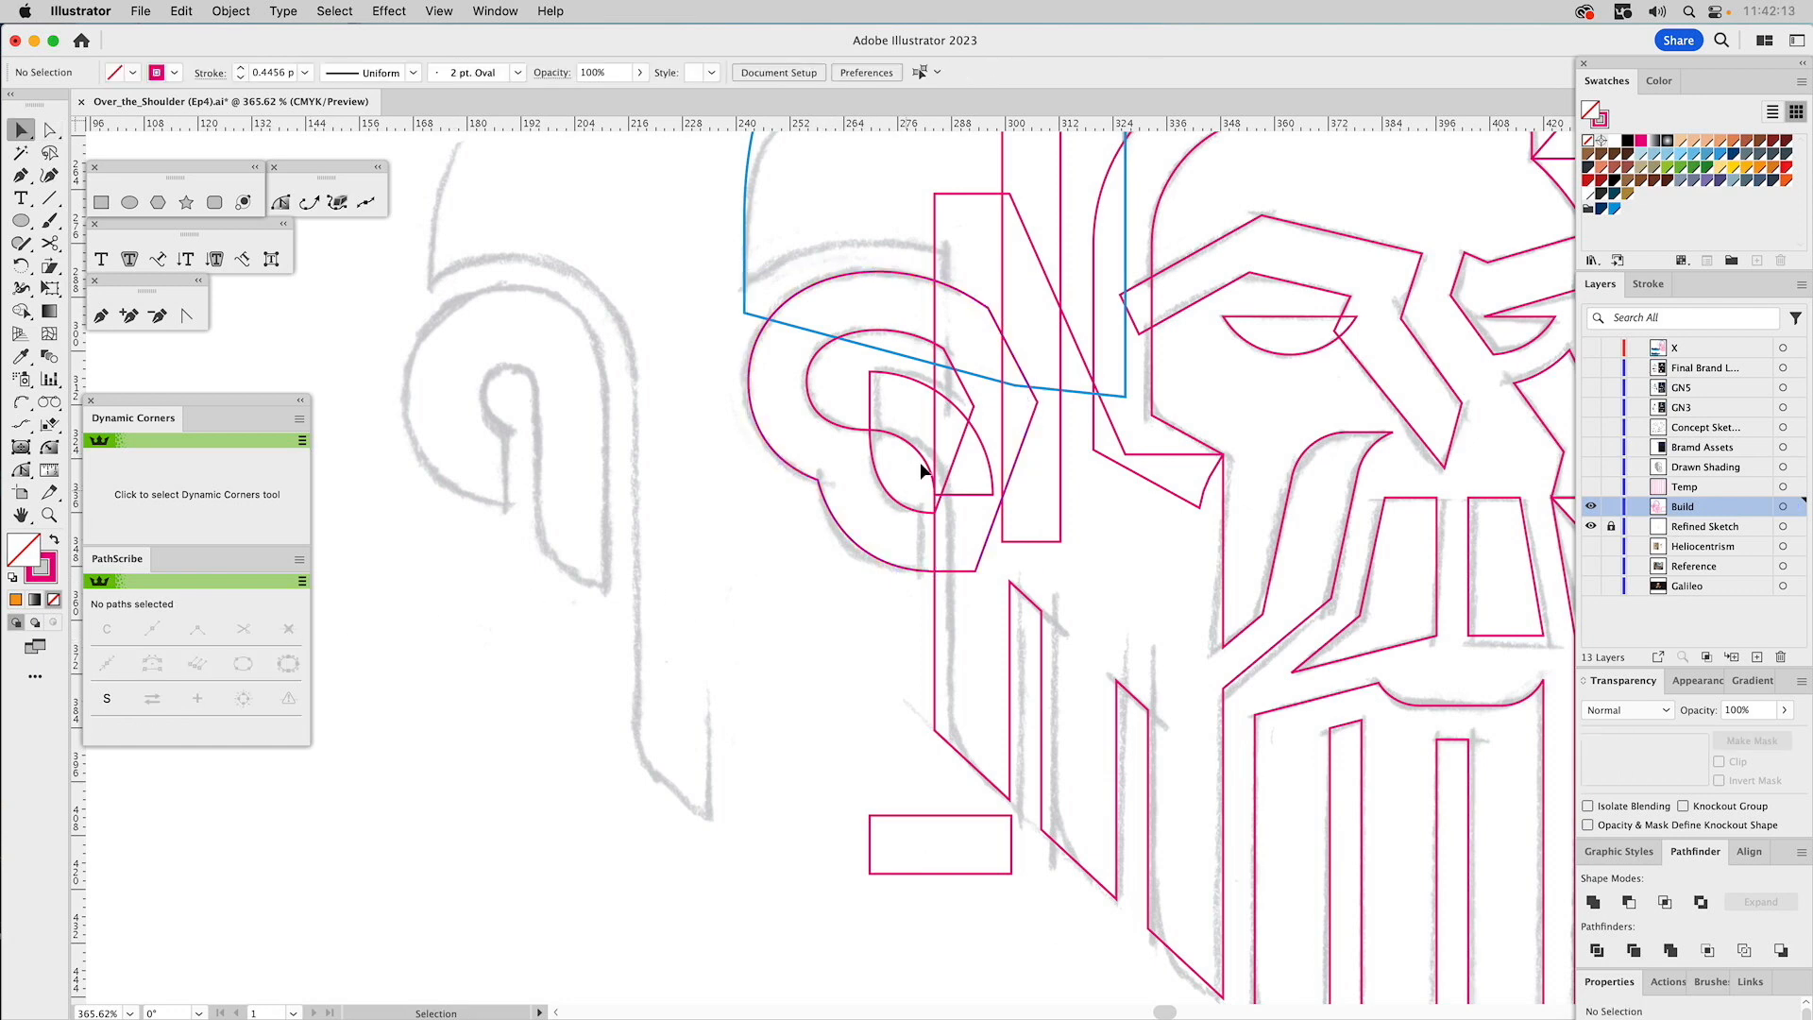
Subtract the inner ear path from the larger offset outline around it with Pathfinder Minus Front.
left_click(915, 332)
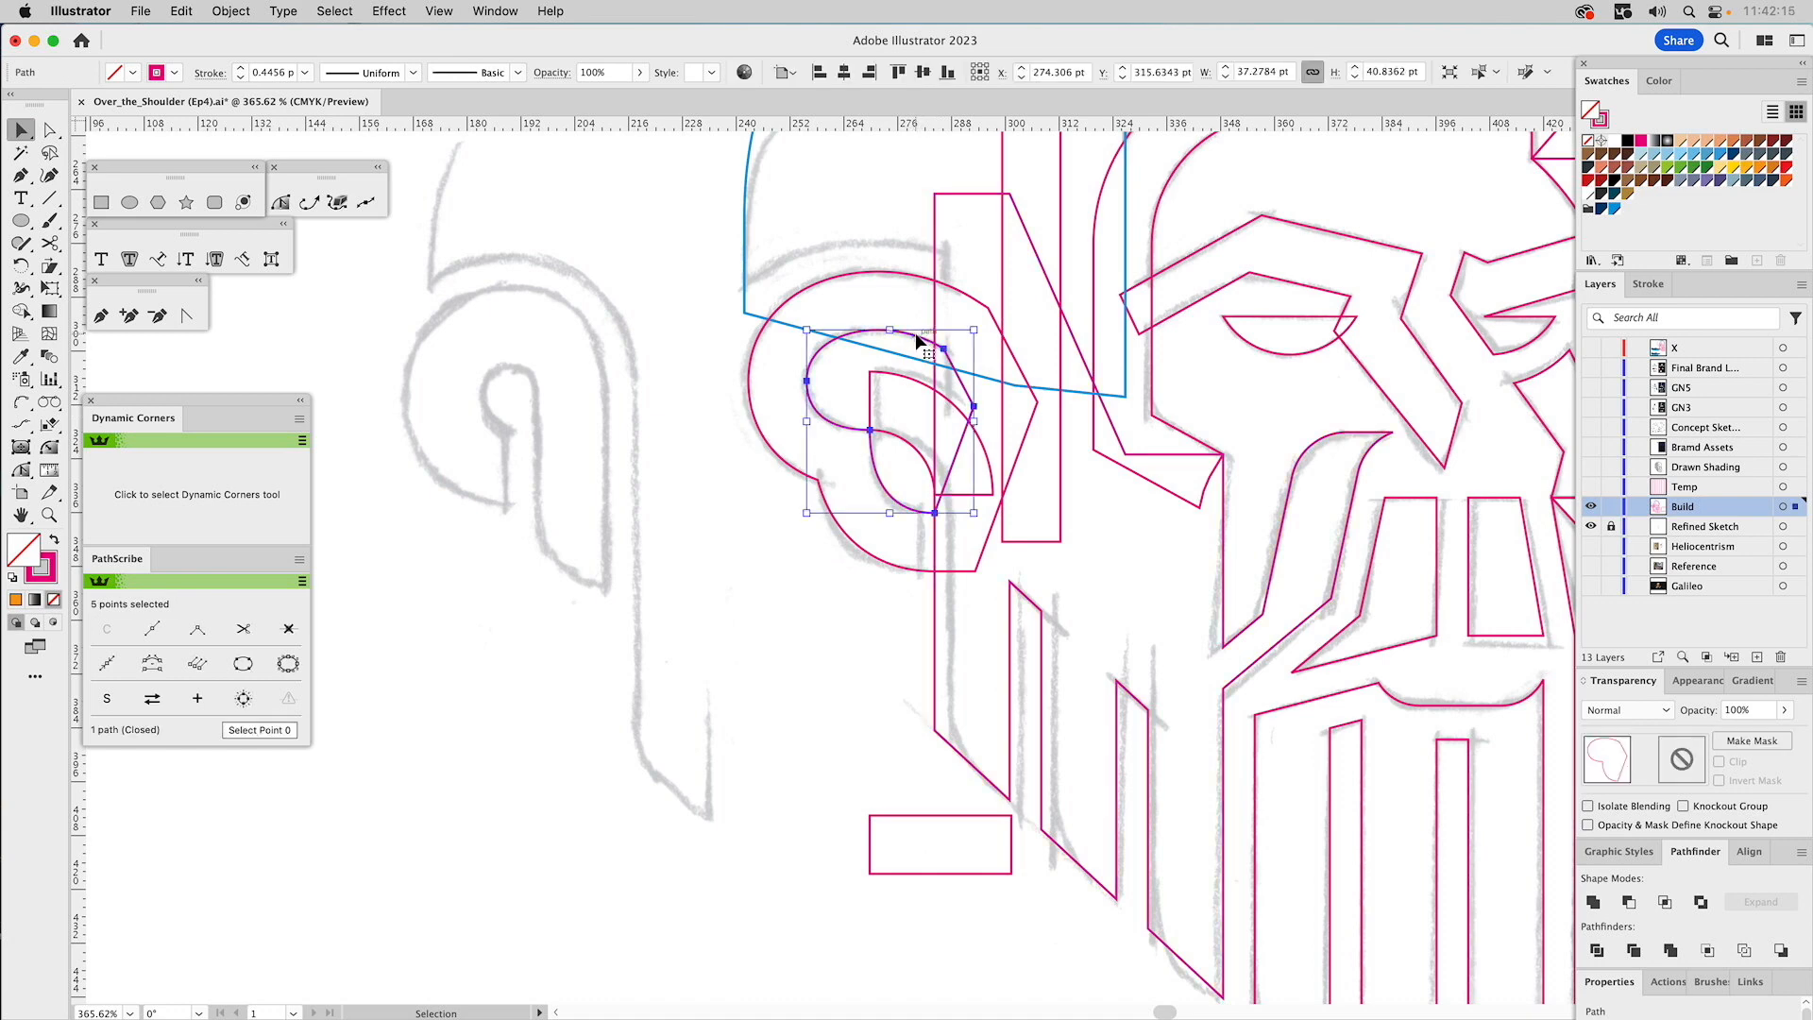
left_click(916, 272, "shift")
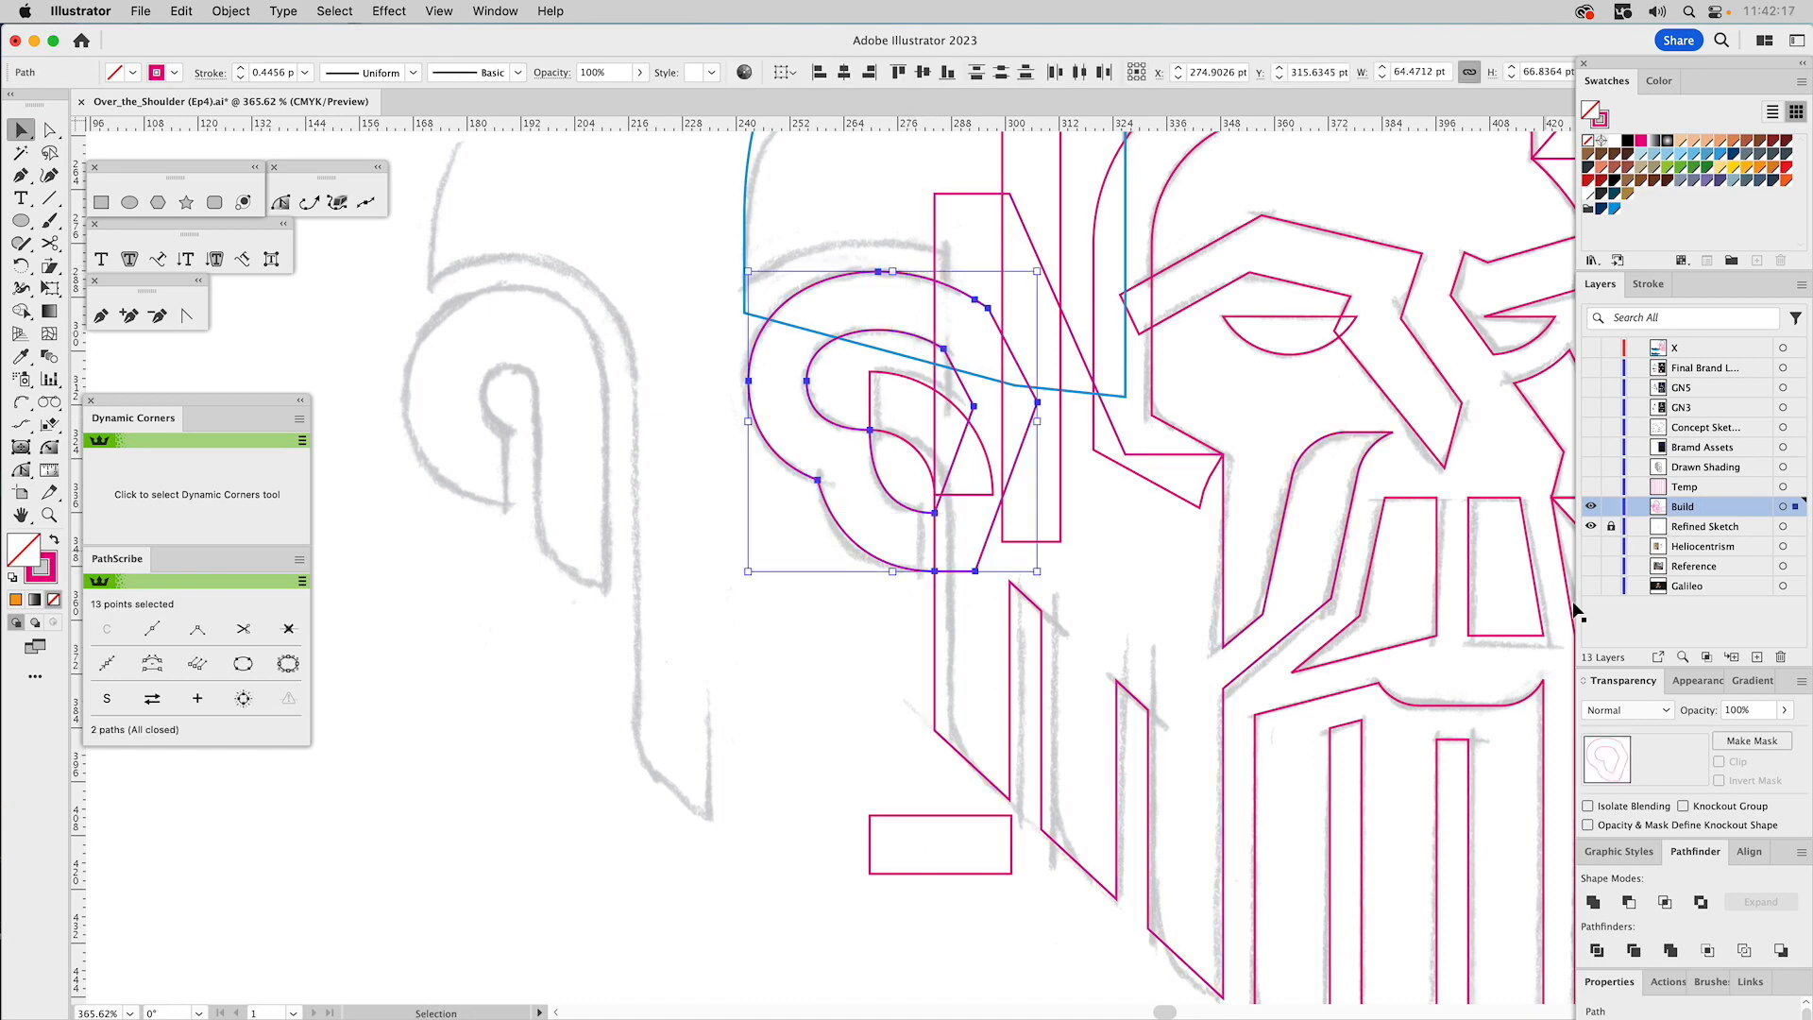
left_click(1628, 902)
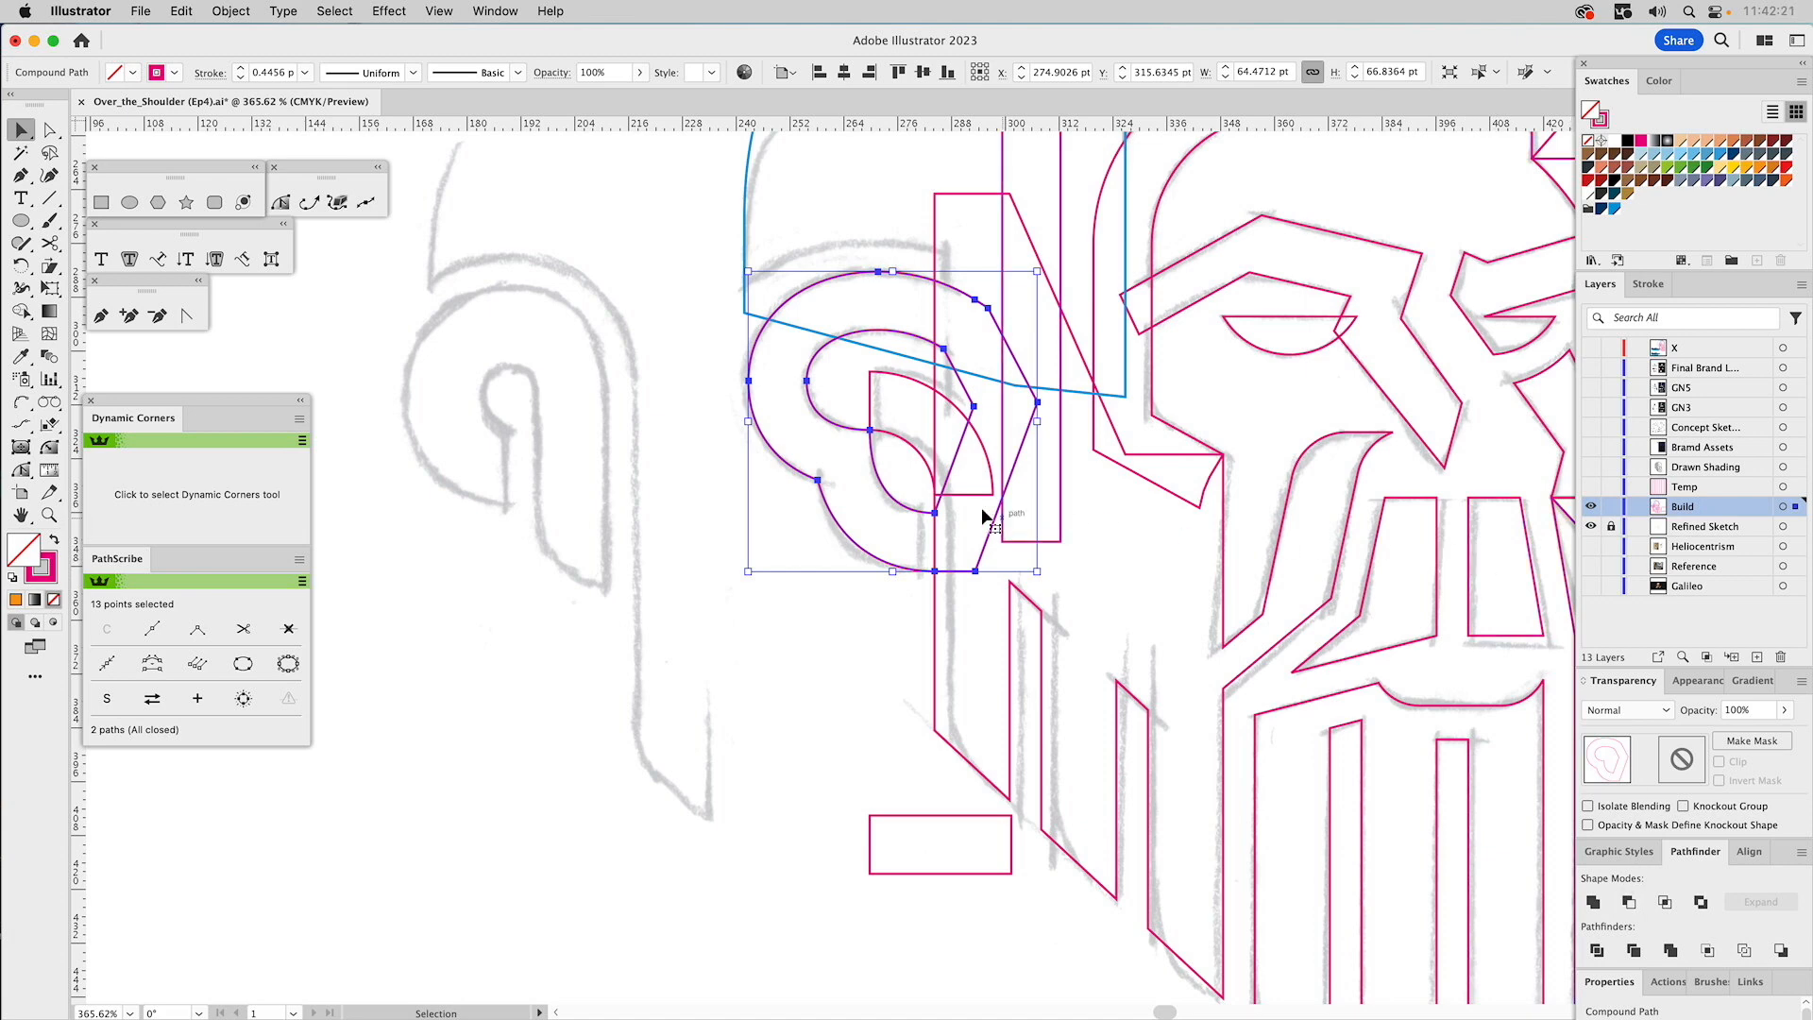
Cut off the ear shape's right side by subtracting a rectangle about 30.3 by 84.7 pt drawn over it.
left_click(101, 202)
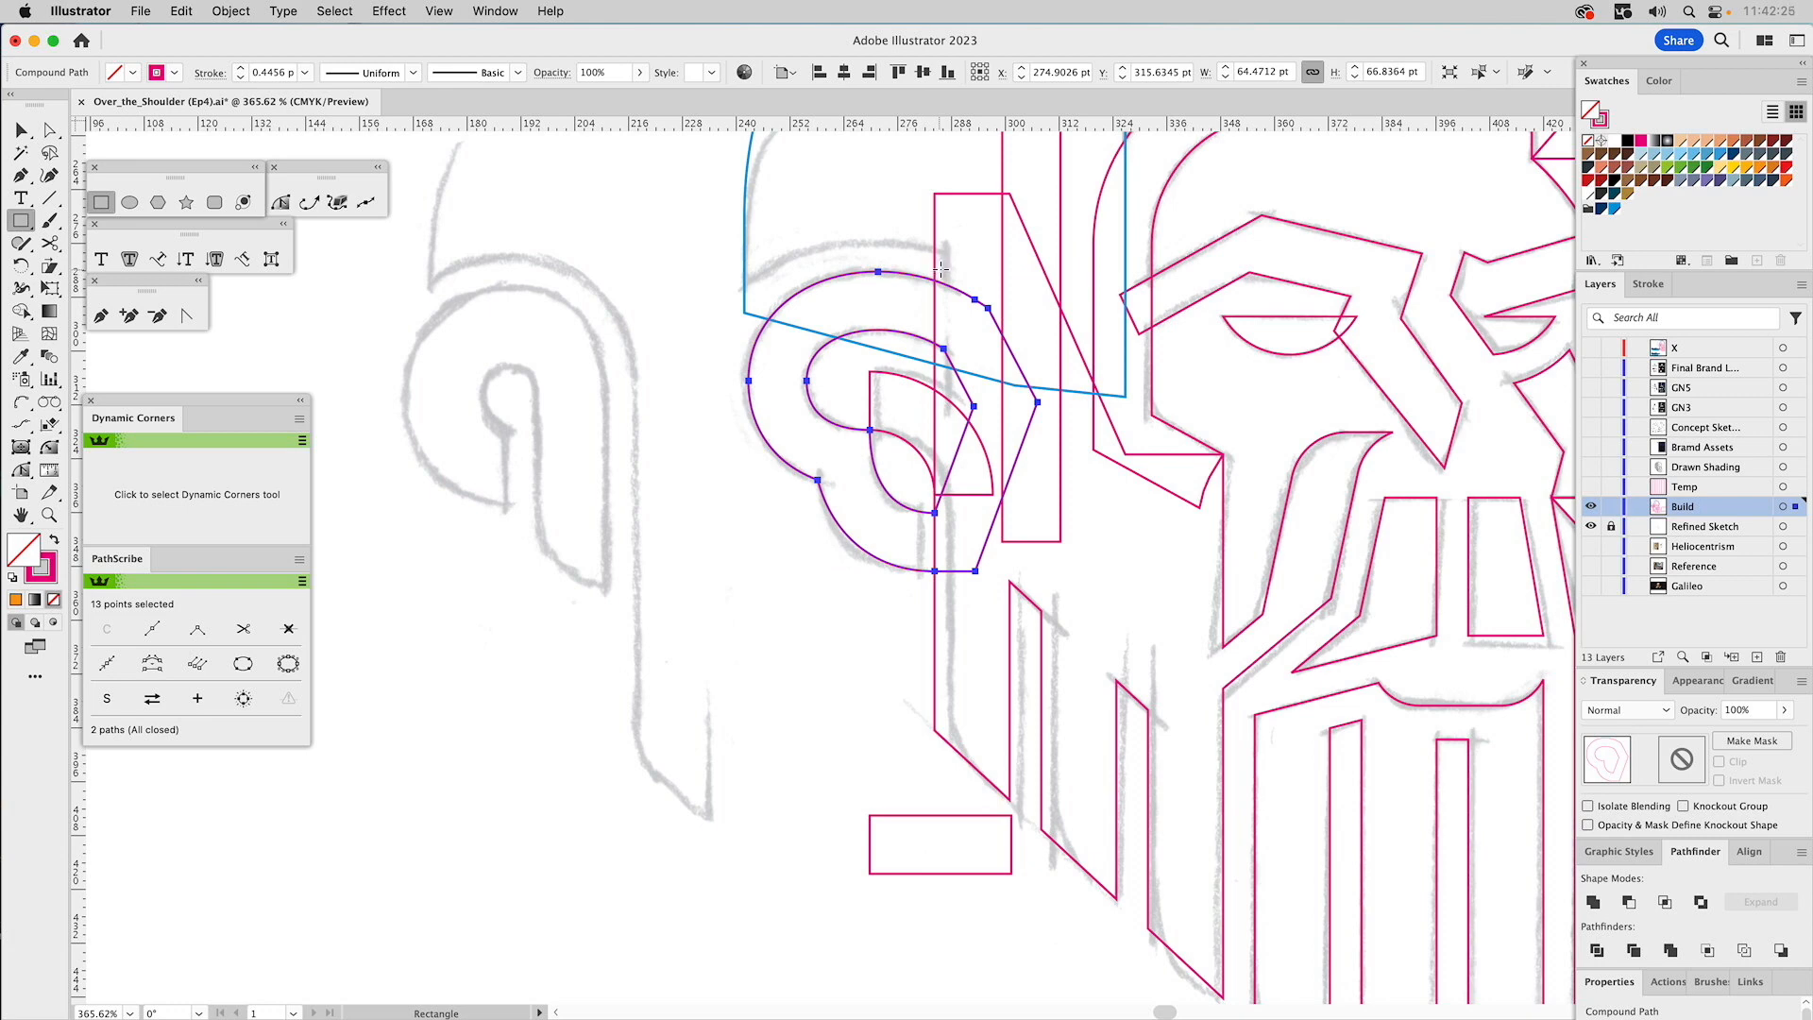
mouse_move(939, 272)
left_mouse_down()
mouse_move(963, 380)
mouse_move(1077, 648)
left_mouse_up()
key("v")
left_click(983, 295, "shift")
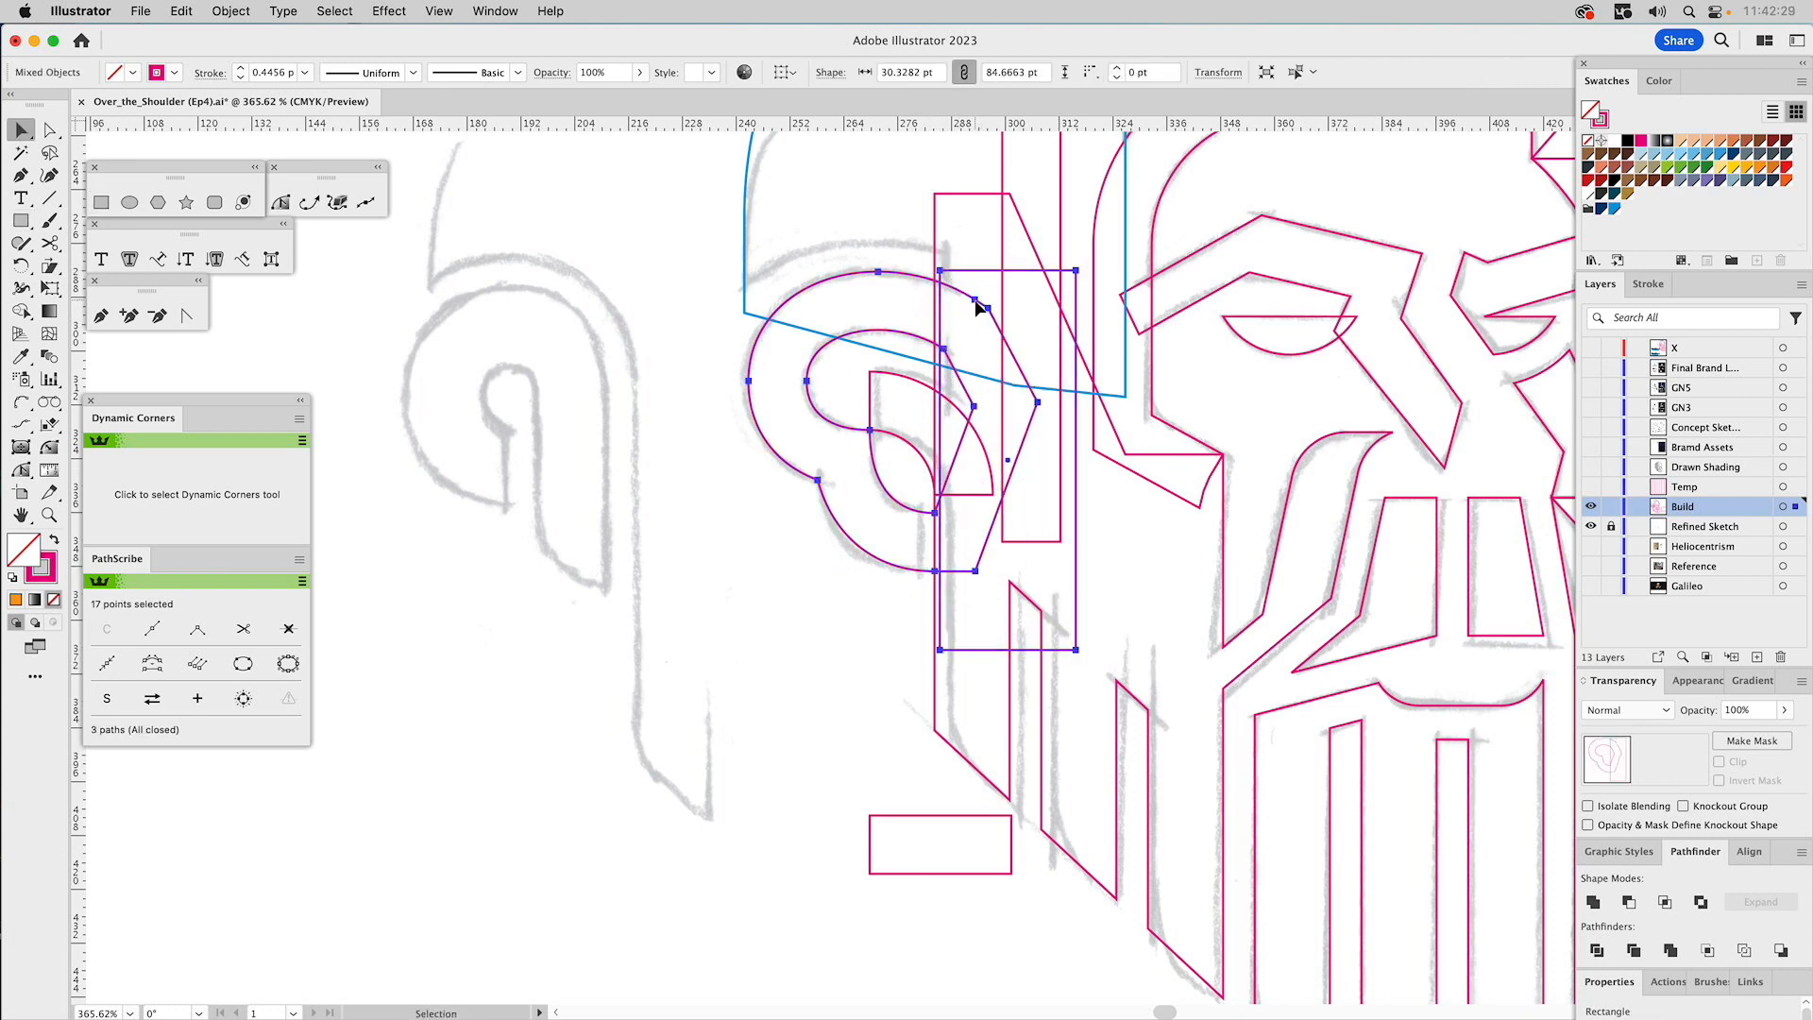
left_click(1631, 904)
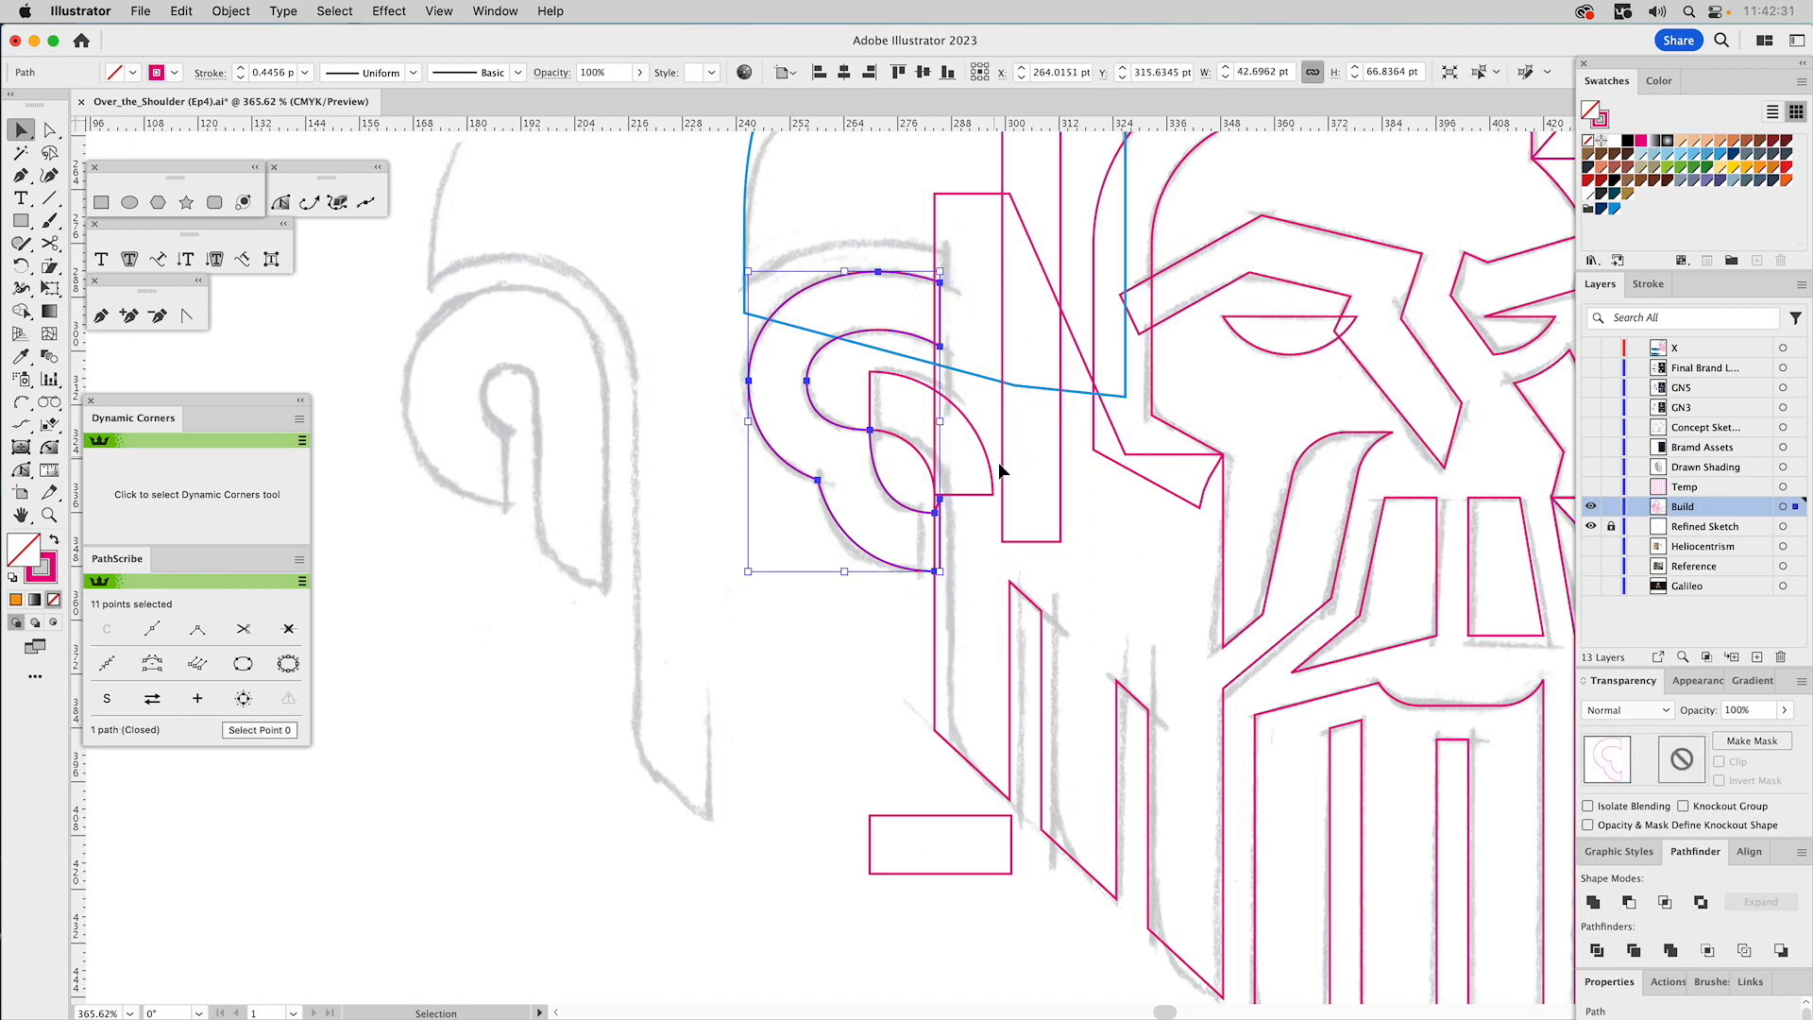
left_click(986, 548)
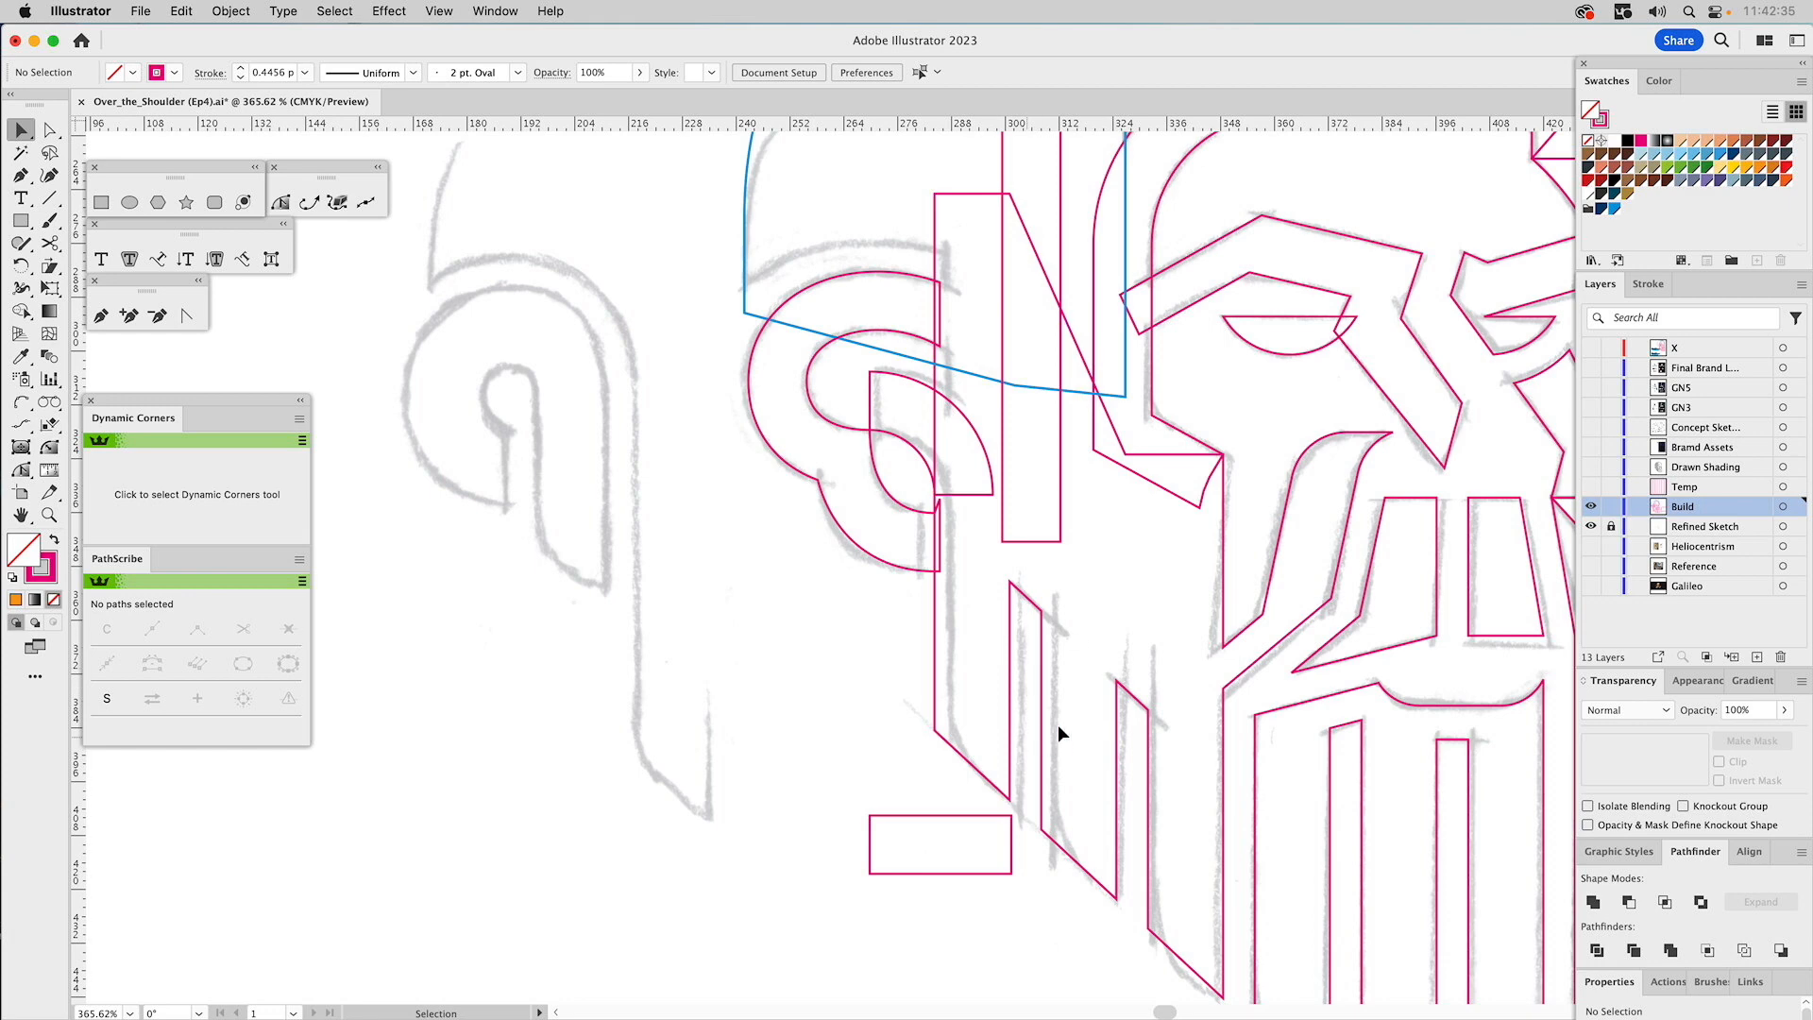
Draw a rectangle about 7.06 by 31.06 pt as wide as the beard strand below the ear, and move it over the ear's lower end.
left_click(101, 203)
left_click_drag(1009, 580, 1042, 721)
key("v")
left_click(1099, 578)
left_click_drag(1042, 581, 938, 470)
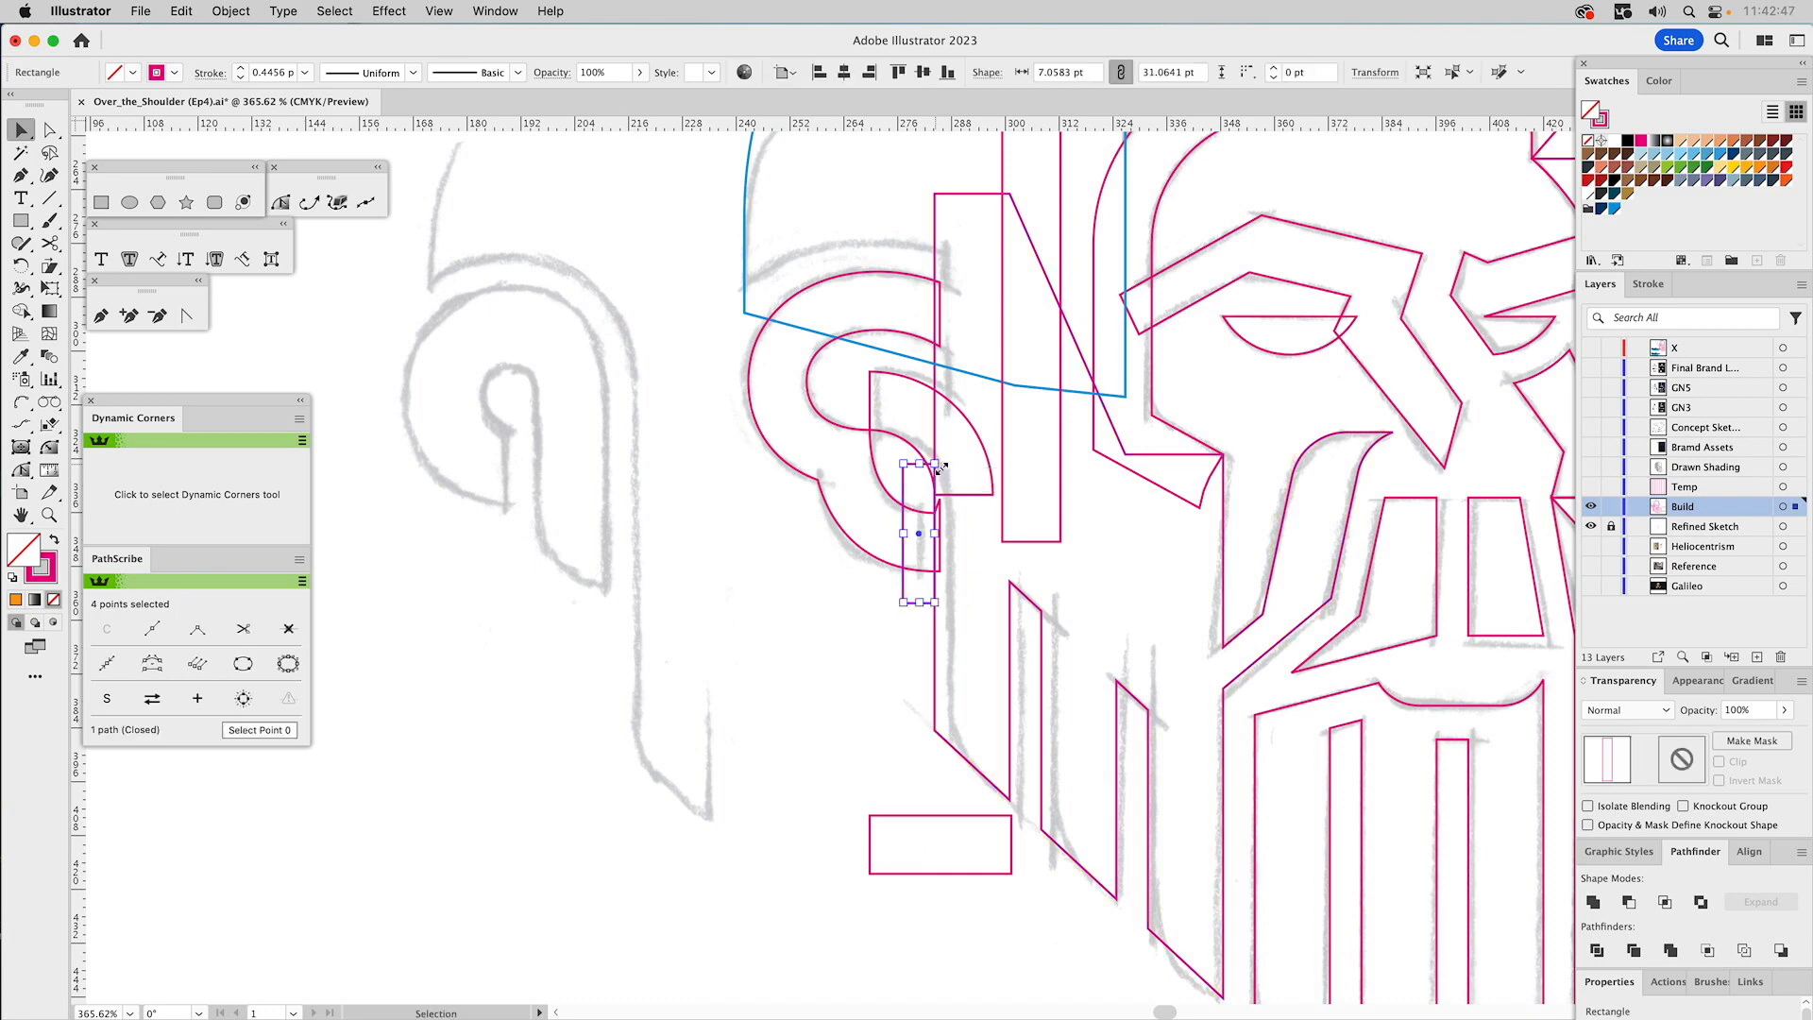
Widen the small rectangle to the right past the ear's lower tip, and subtract it from the ear shape.
key("a")
left_click(935, 465)
left_click(935, 602, "shift")
left_click_drag(935, 602, 964, 602)
key("v")
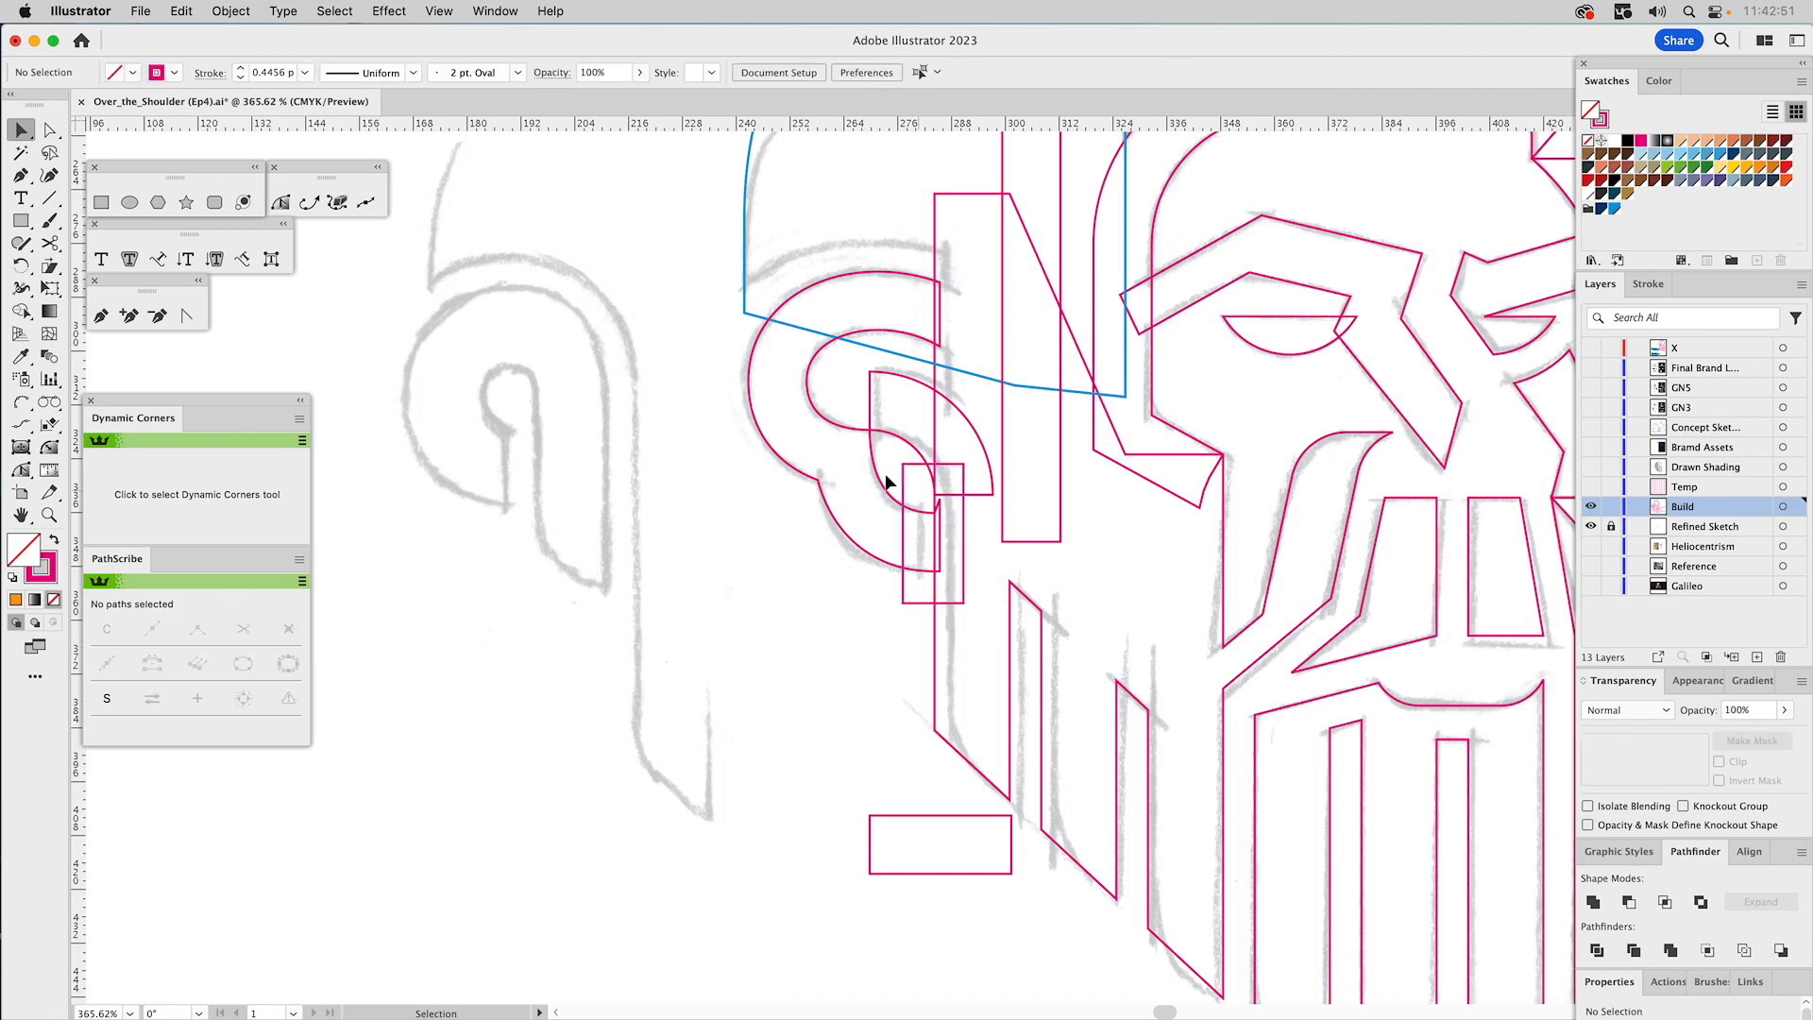
left_click(930, 502, "shift")
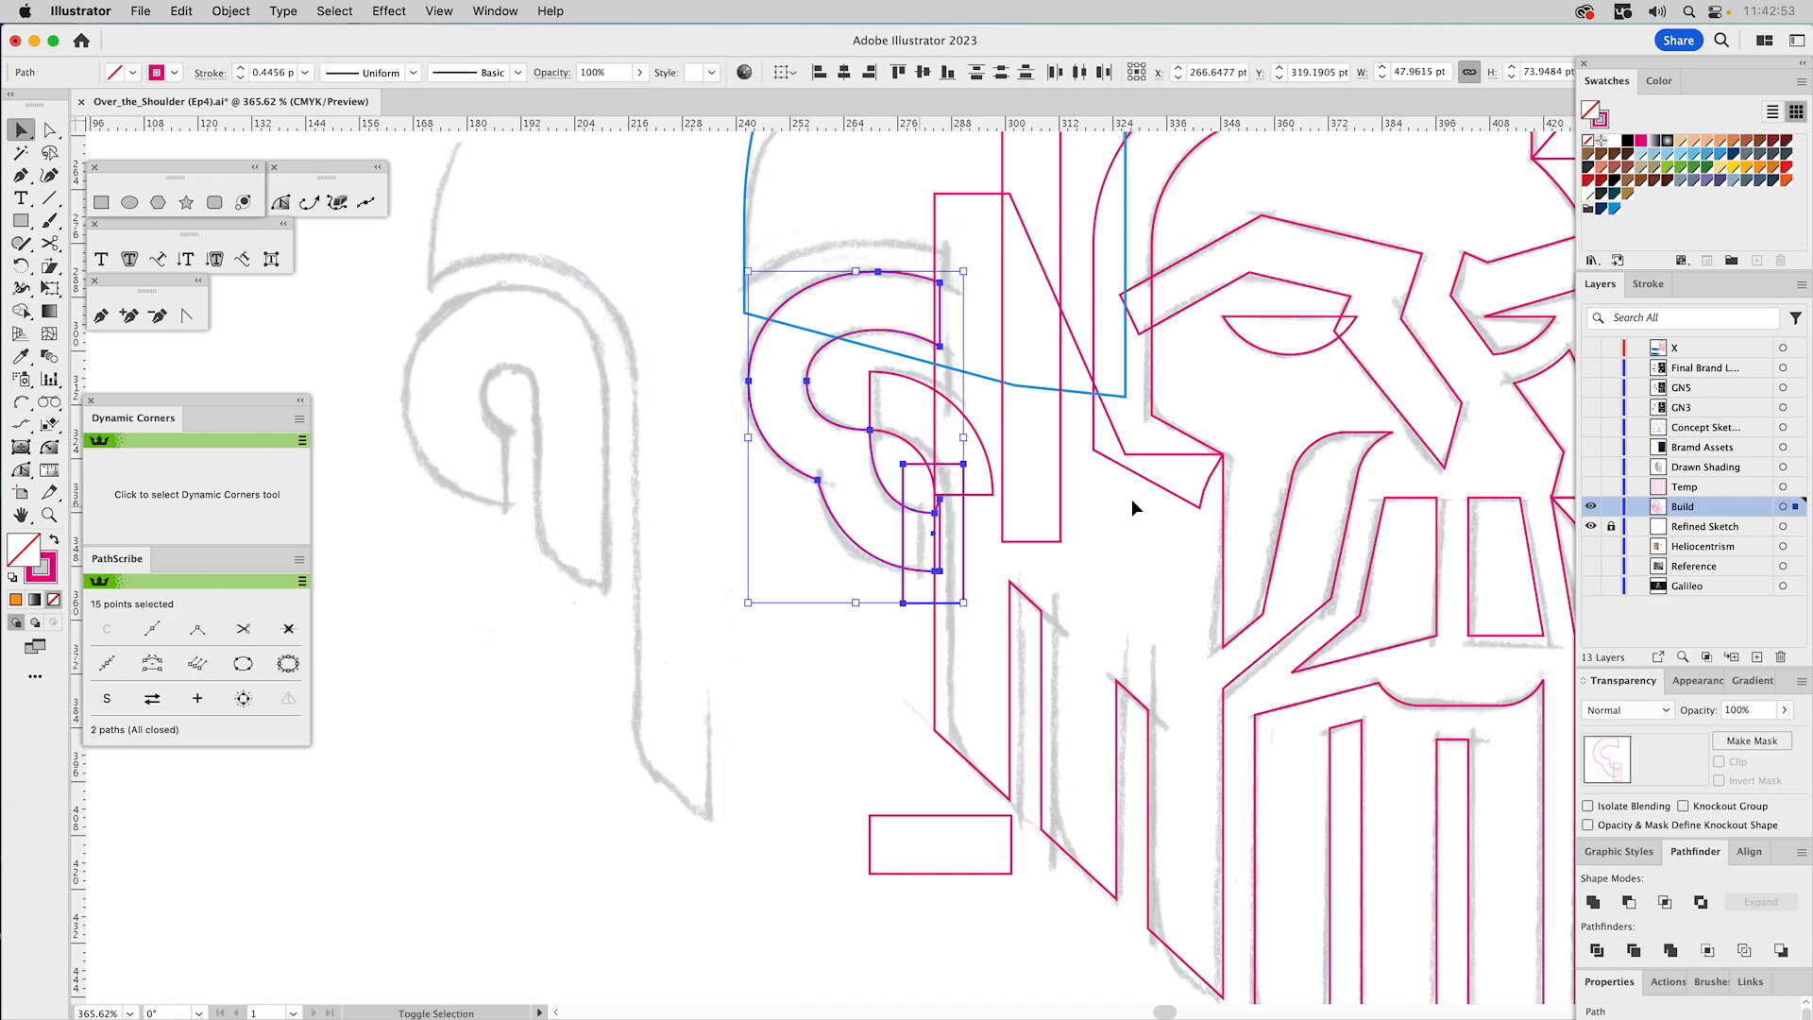
left_click(1624, 905)
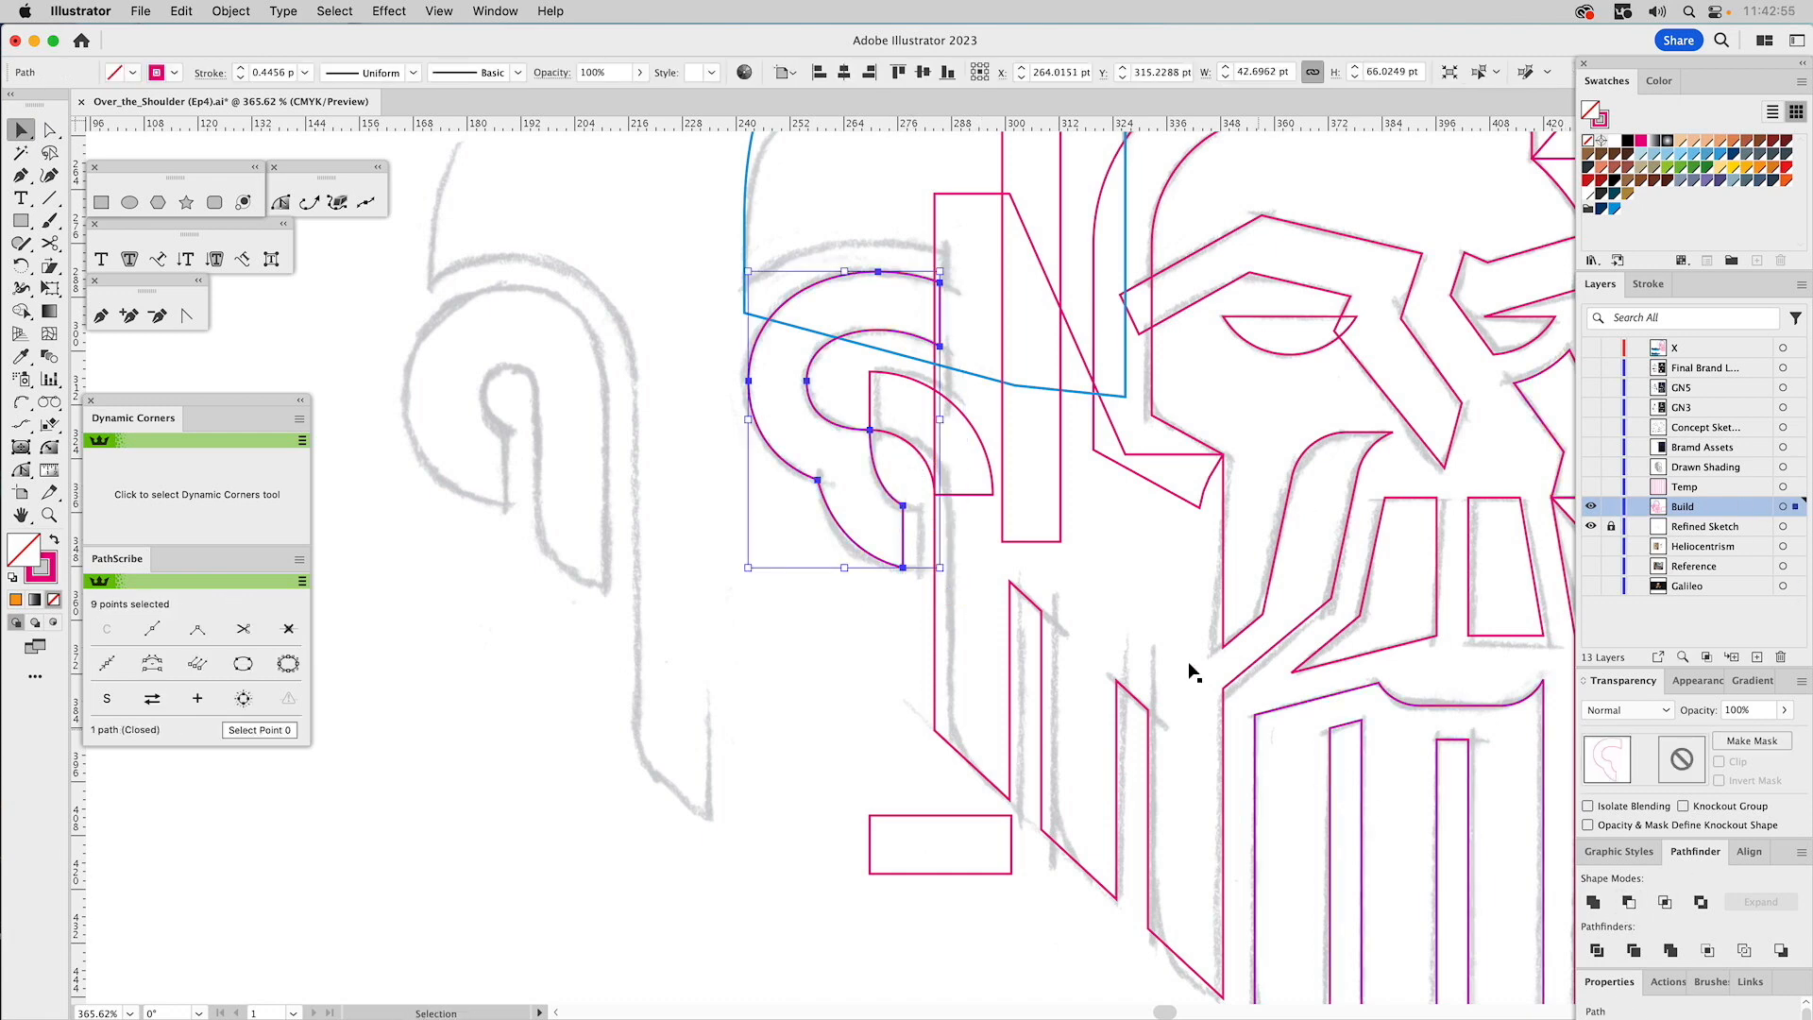
left_click(1142, 587)
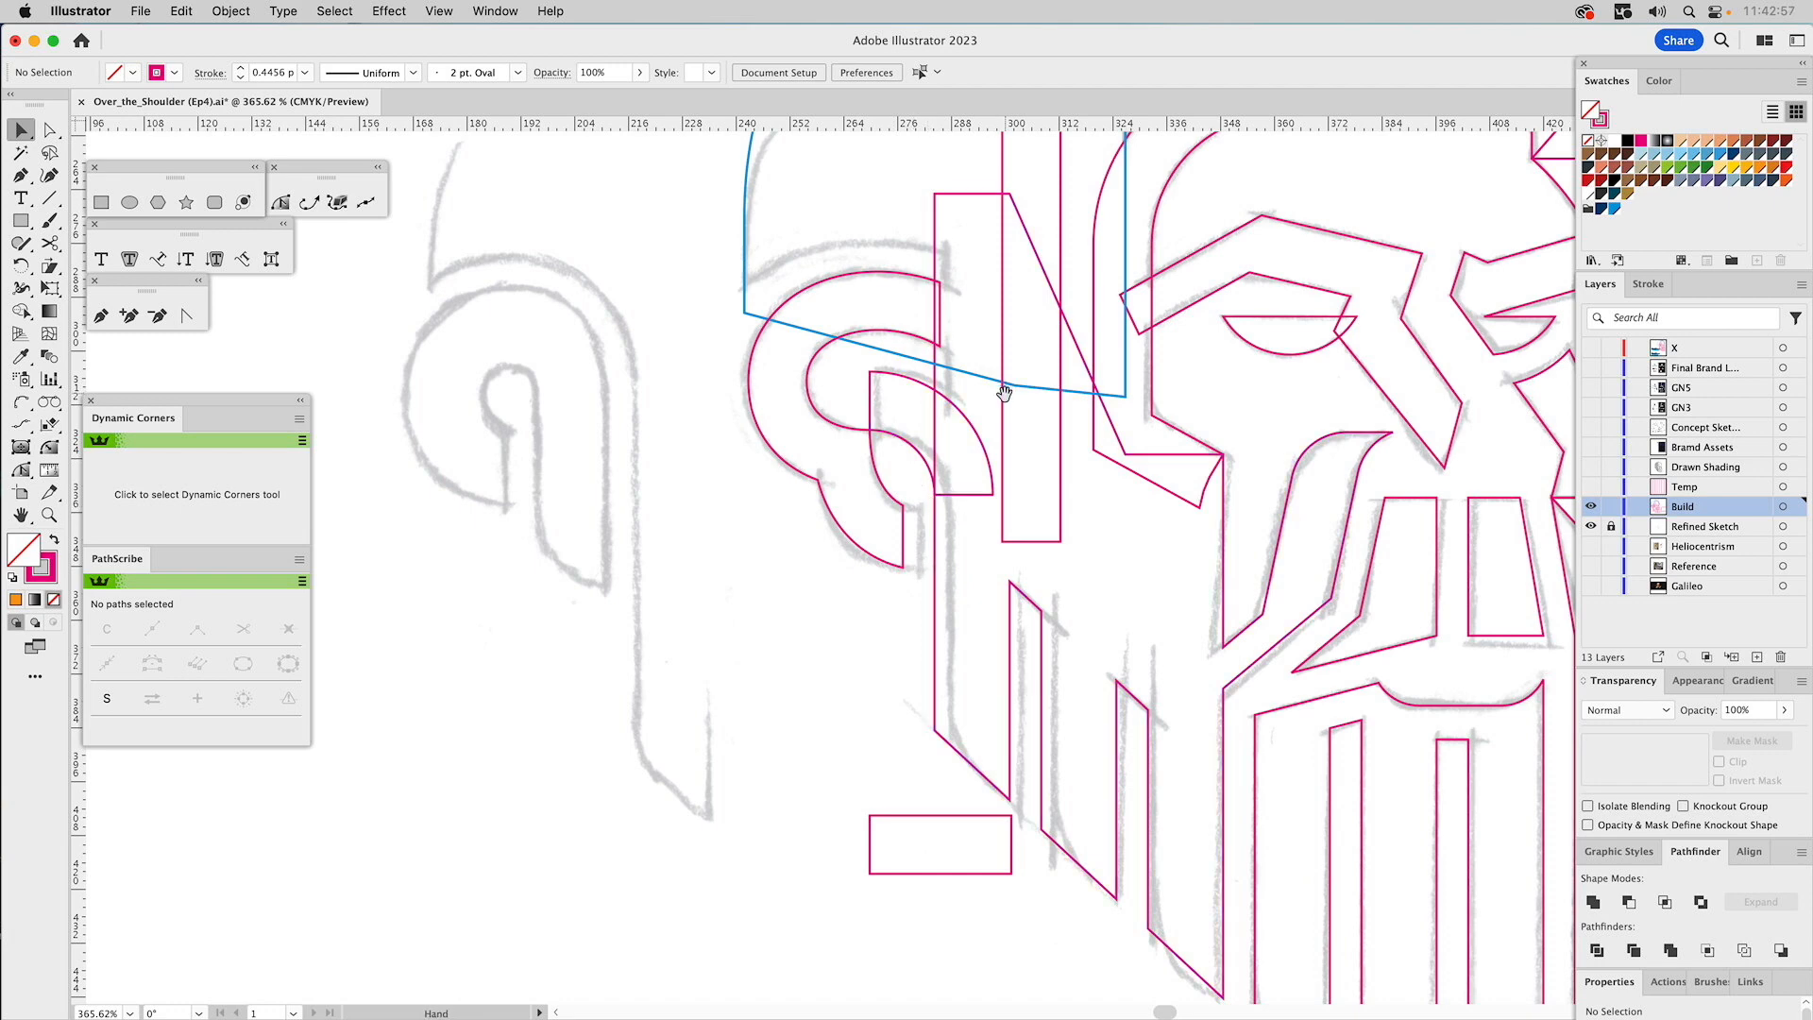
Check the width of the upper narrow reference rectangle beside the face for use as the ear's offset distance.
scroll(931, 491, "up", 5)
left_click(858, 500)
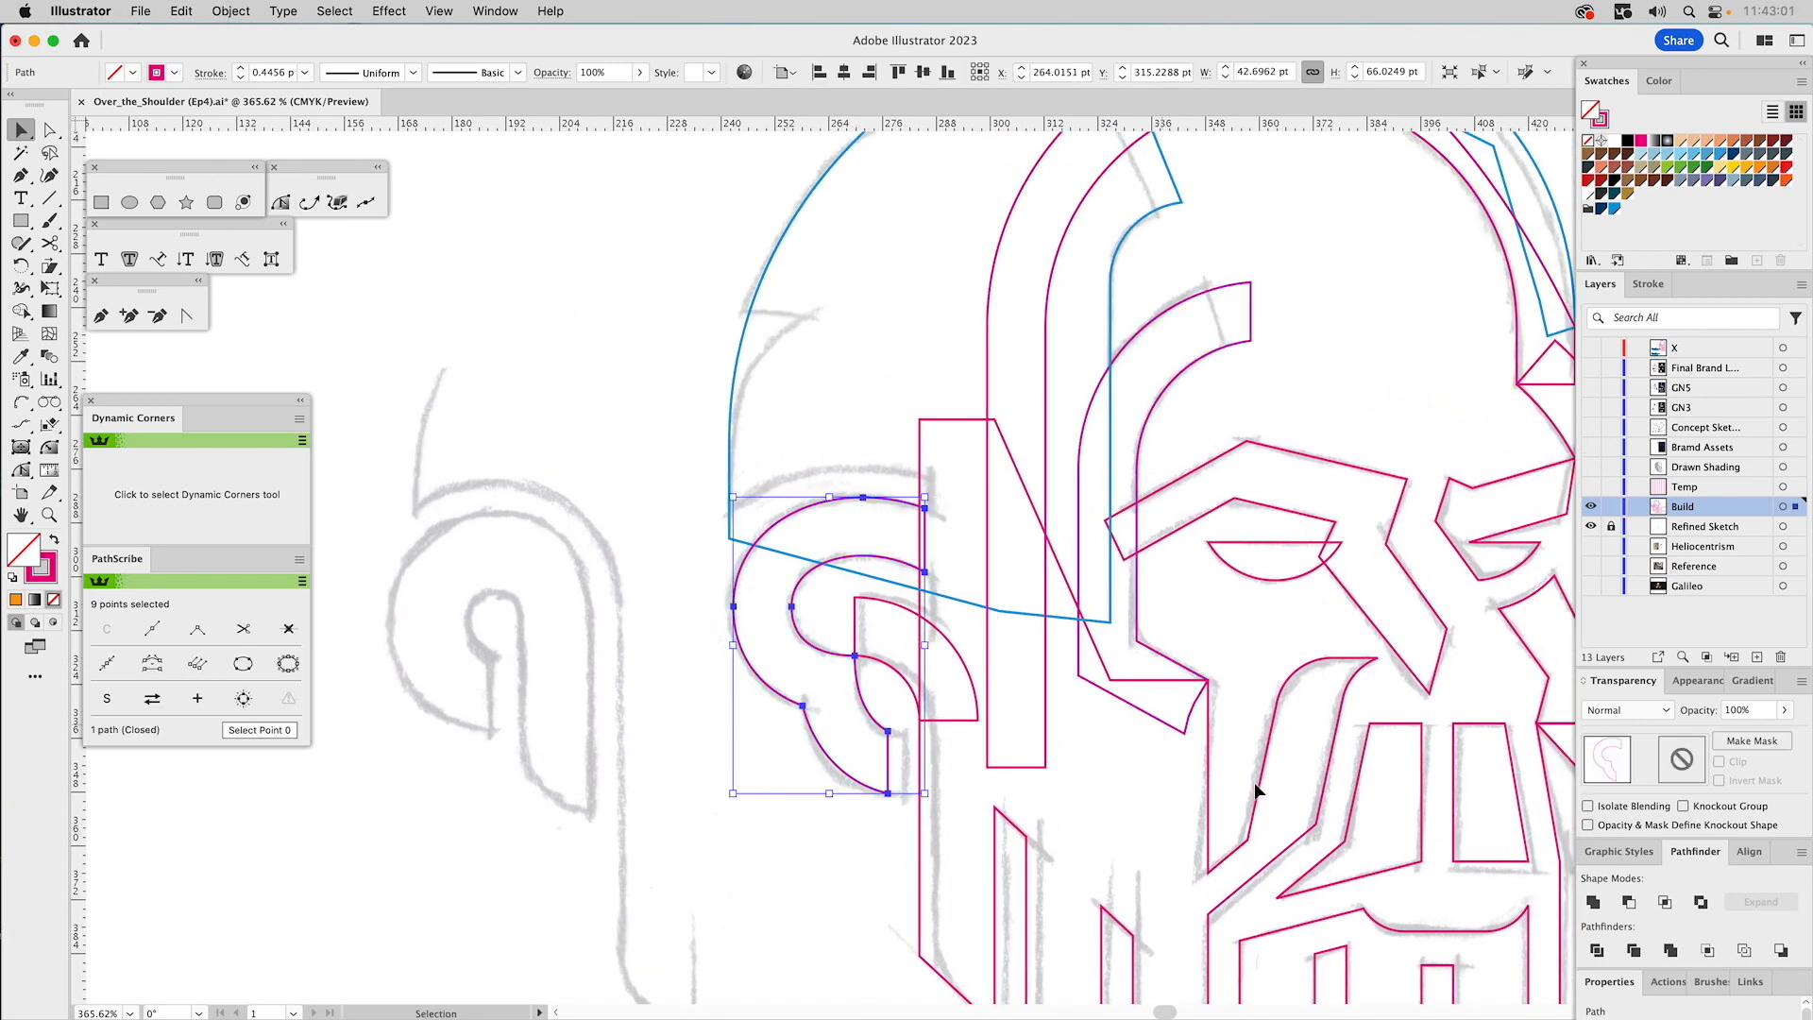
scroll(1240, 650, "right", 8)
scroll(1240, 650, "down", 4)
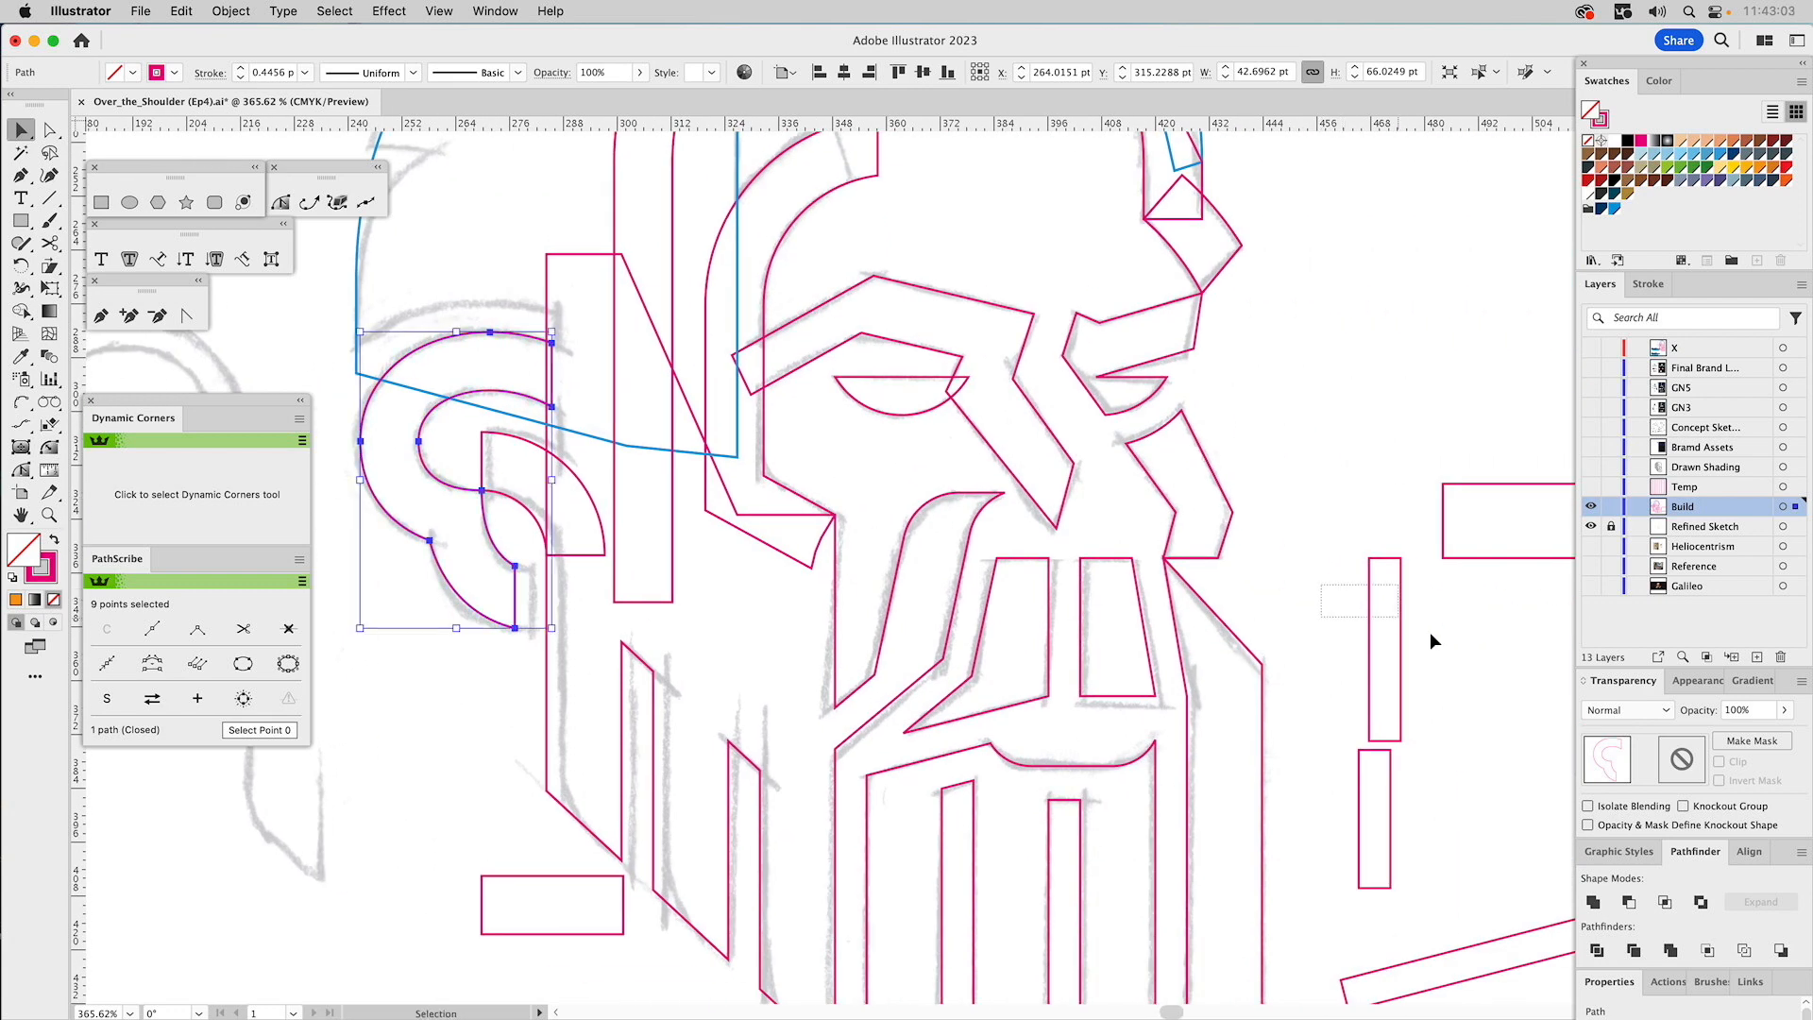
left_click_drag(1321, 586, 1399, 616)
double_click(1059, 72)
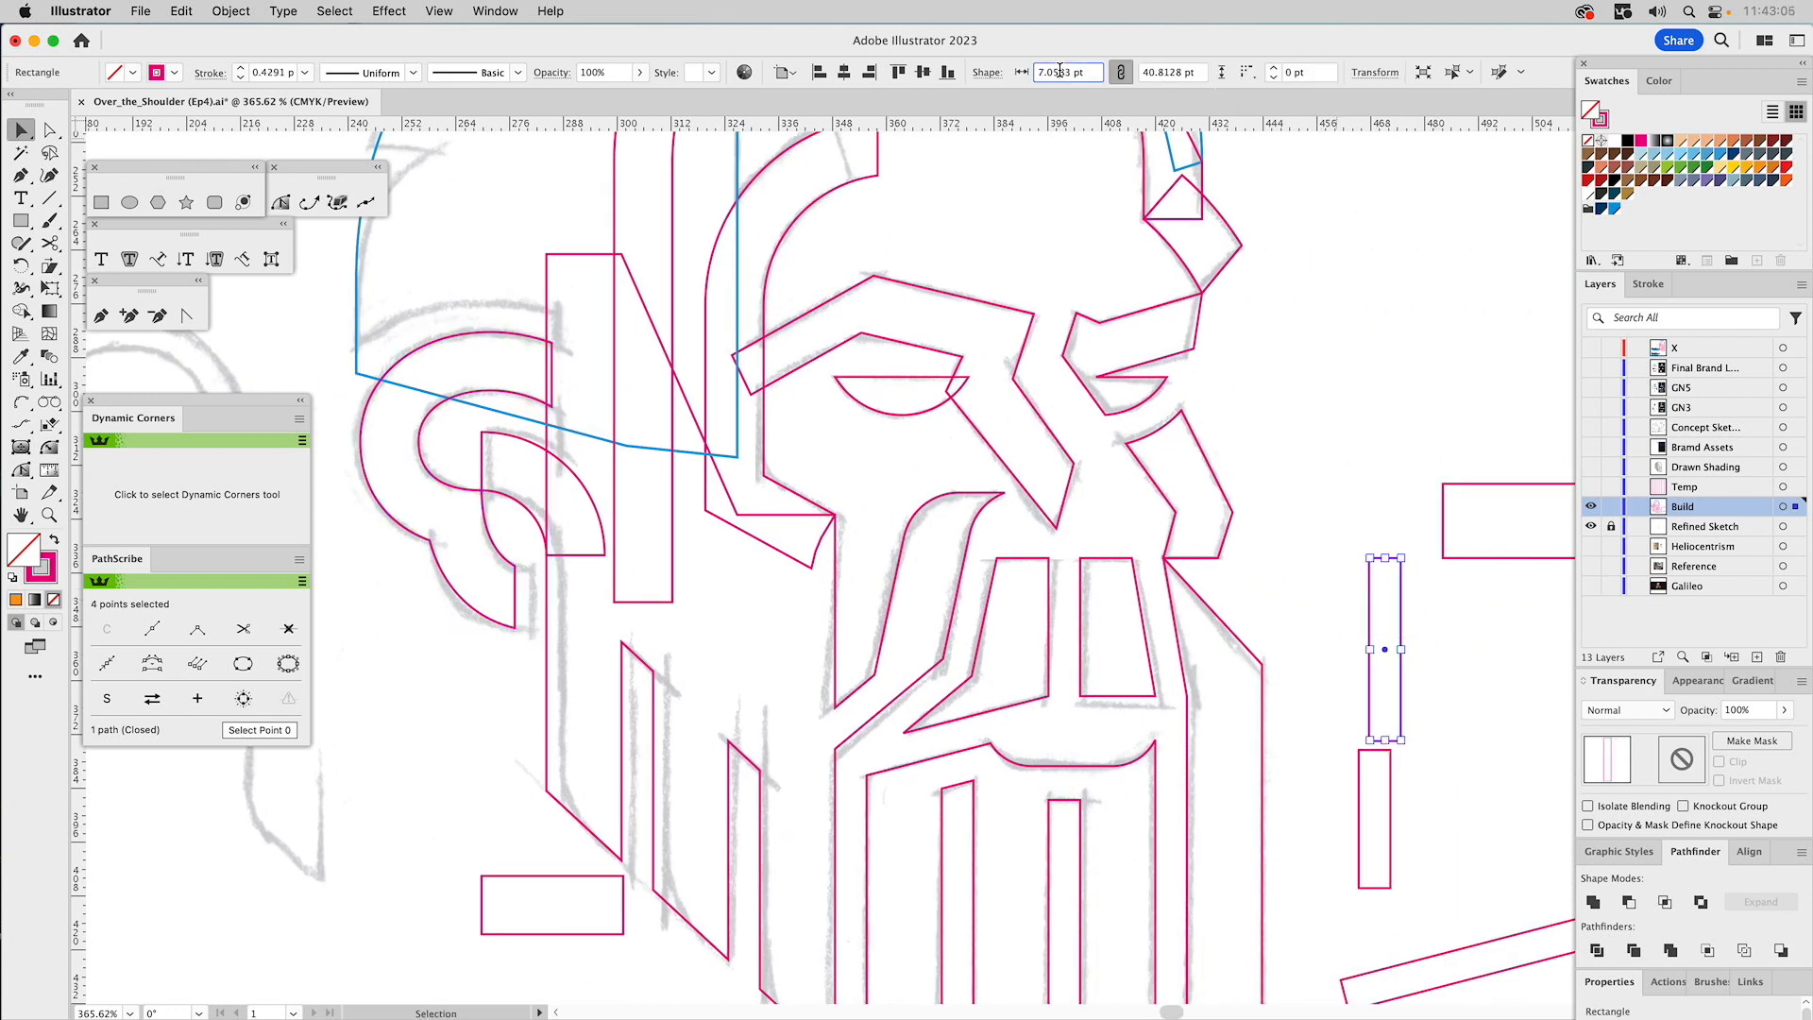
left_click(1050, 236)
scroll(989, 507, "left", 11)
scroll(989, 506, "up", 4)
Offset the trimmed ear shape outward by 7.0583 pt.
left_click(995, 499)
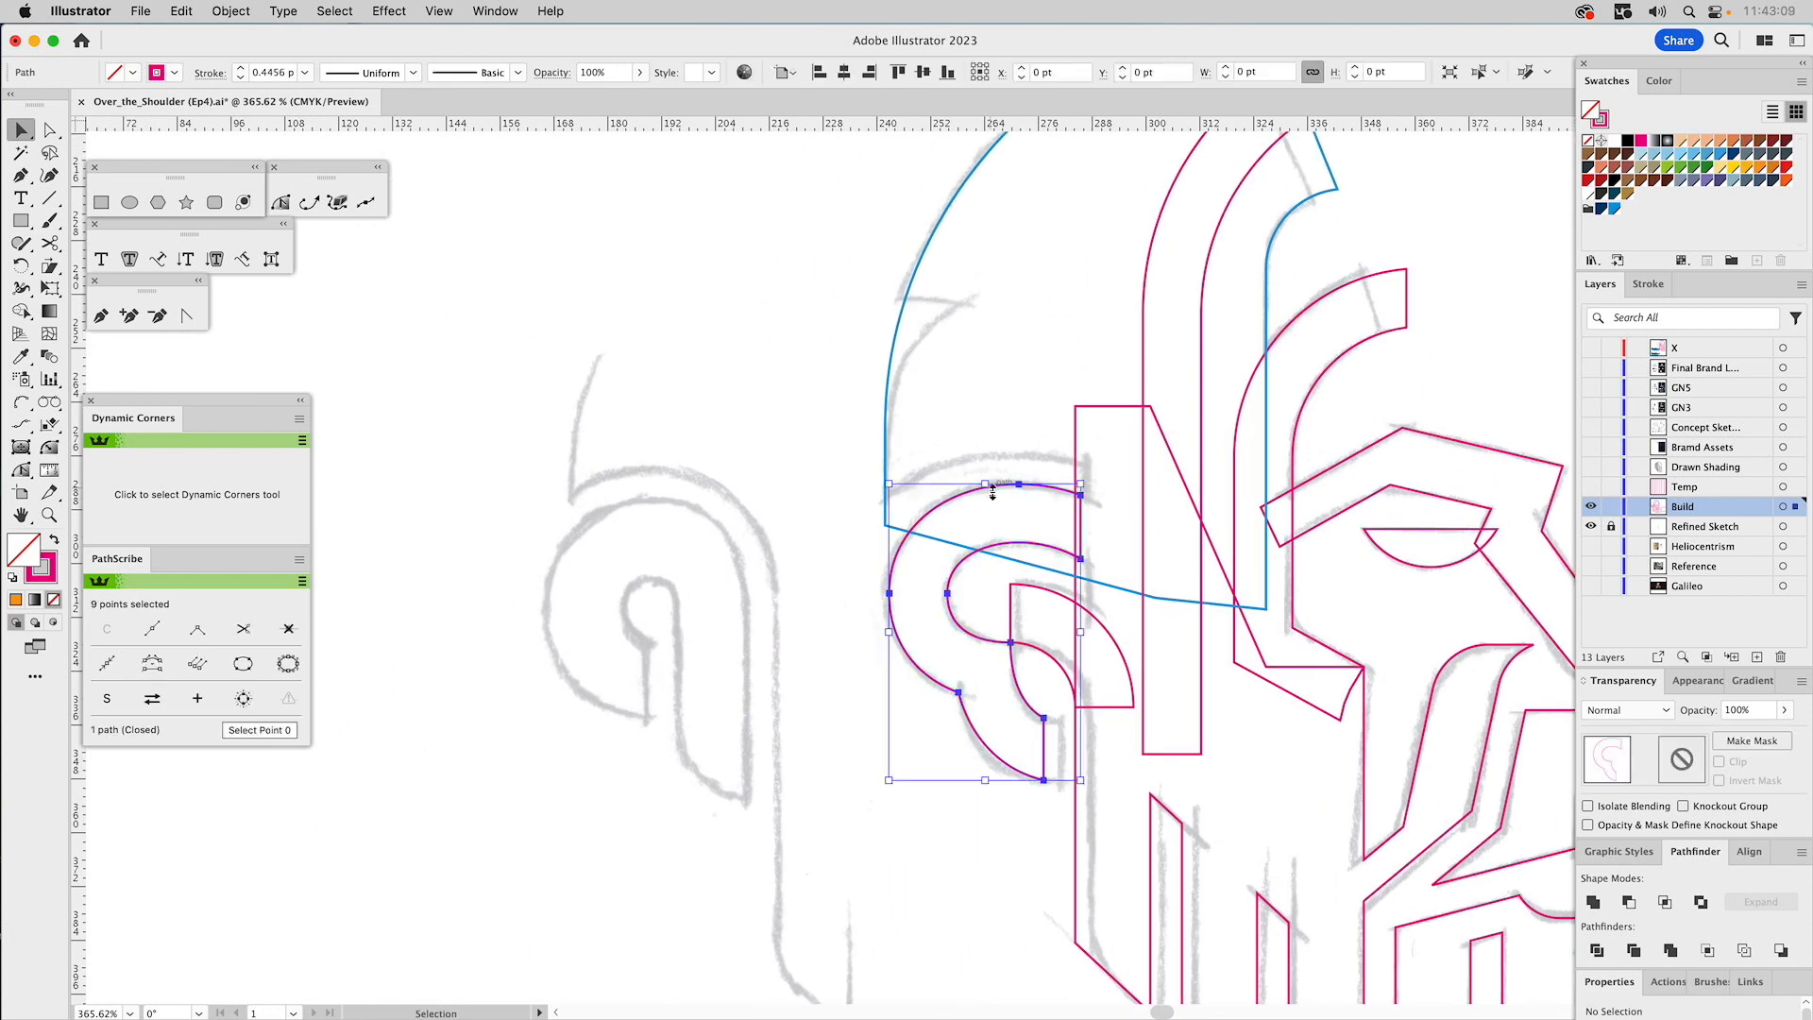
left_click(236, 11)
mouse_move(243, 507)
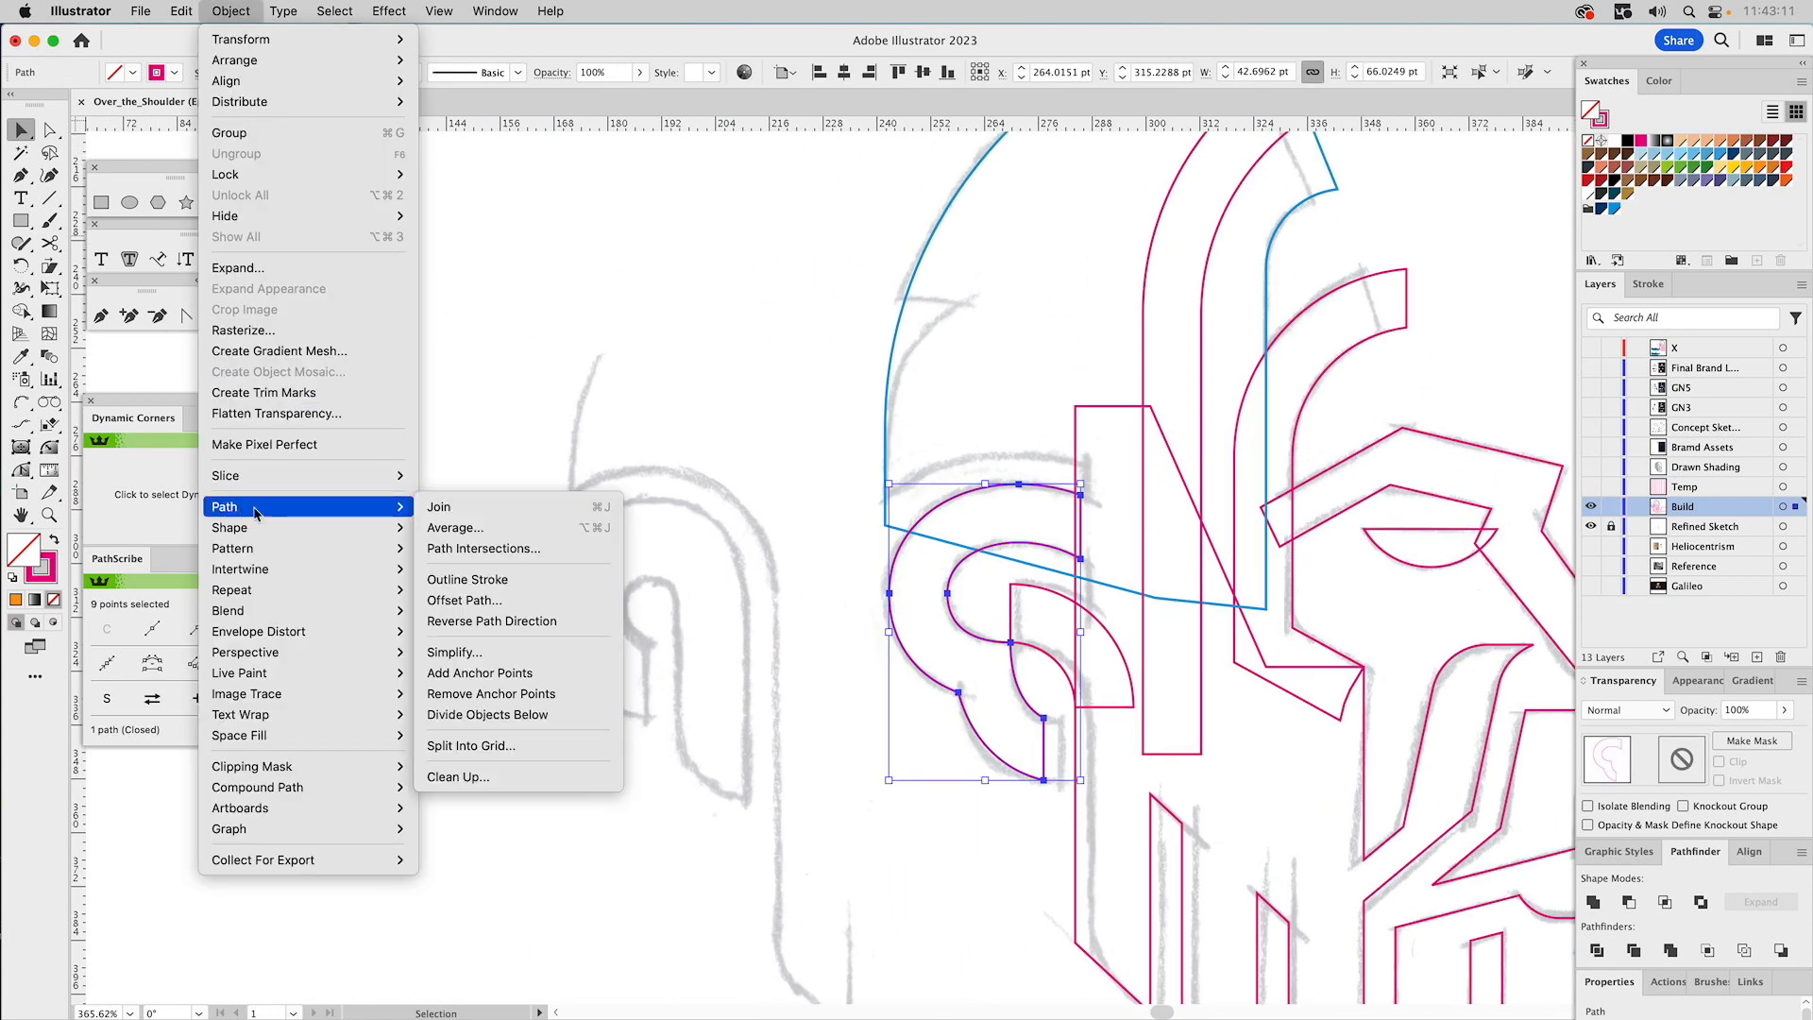
left_click(482, 601)
type("7.0583")
left_click(1237, 566)
left_click(1270, 567)
left_click(1440, 567)
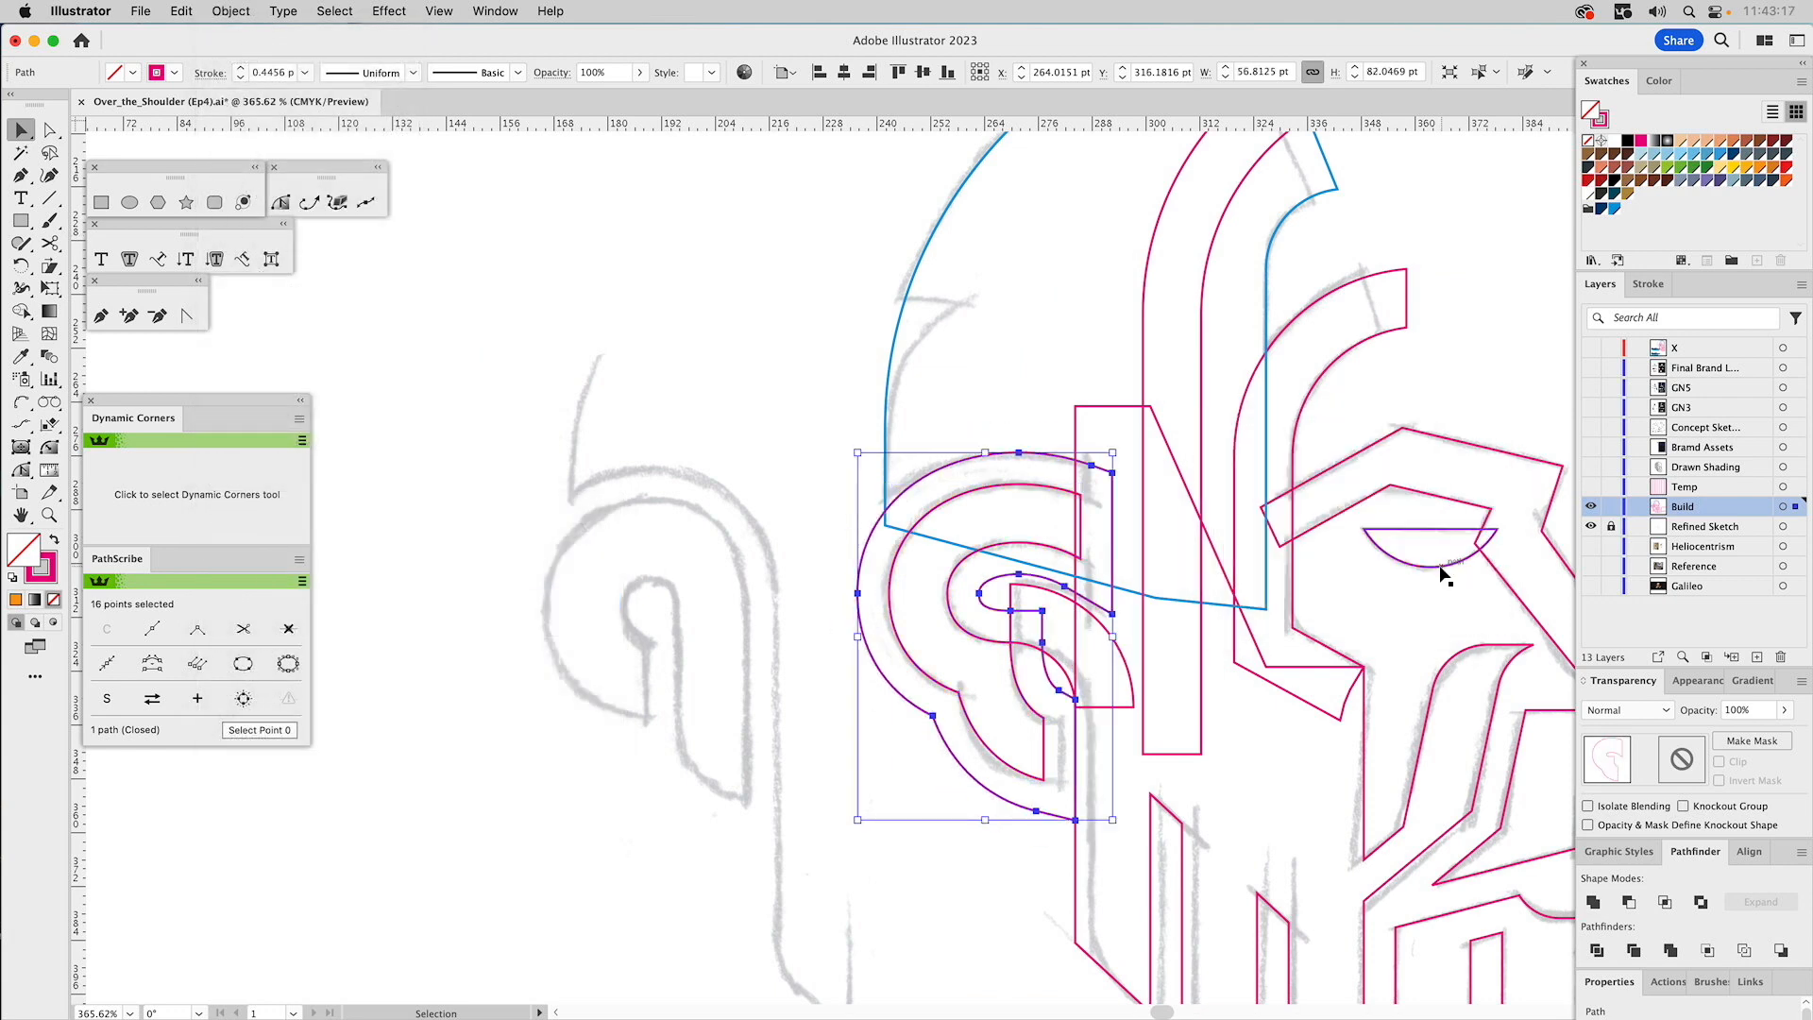
Subtract the offset ear outline from the blue head outline with Minus Front to leave a gap above the ear.
left_click(889, 498, "shift")
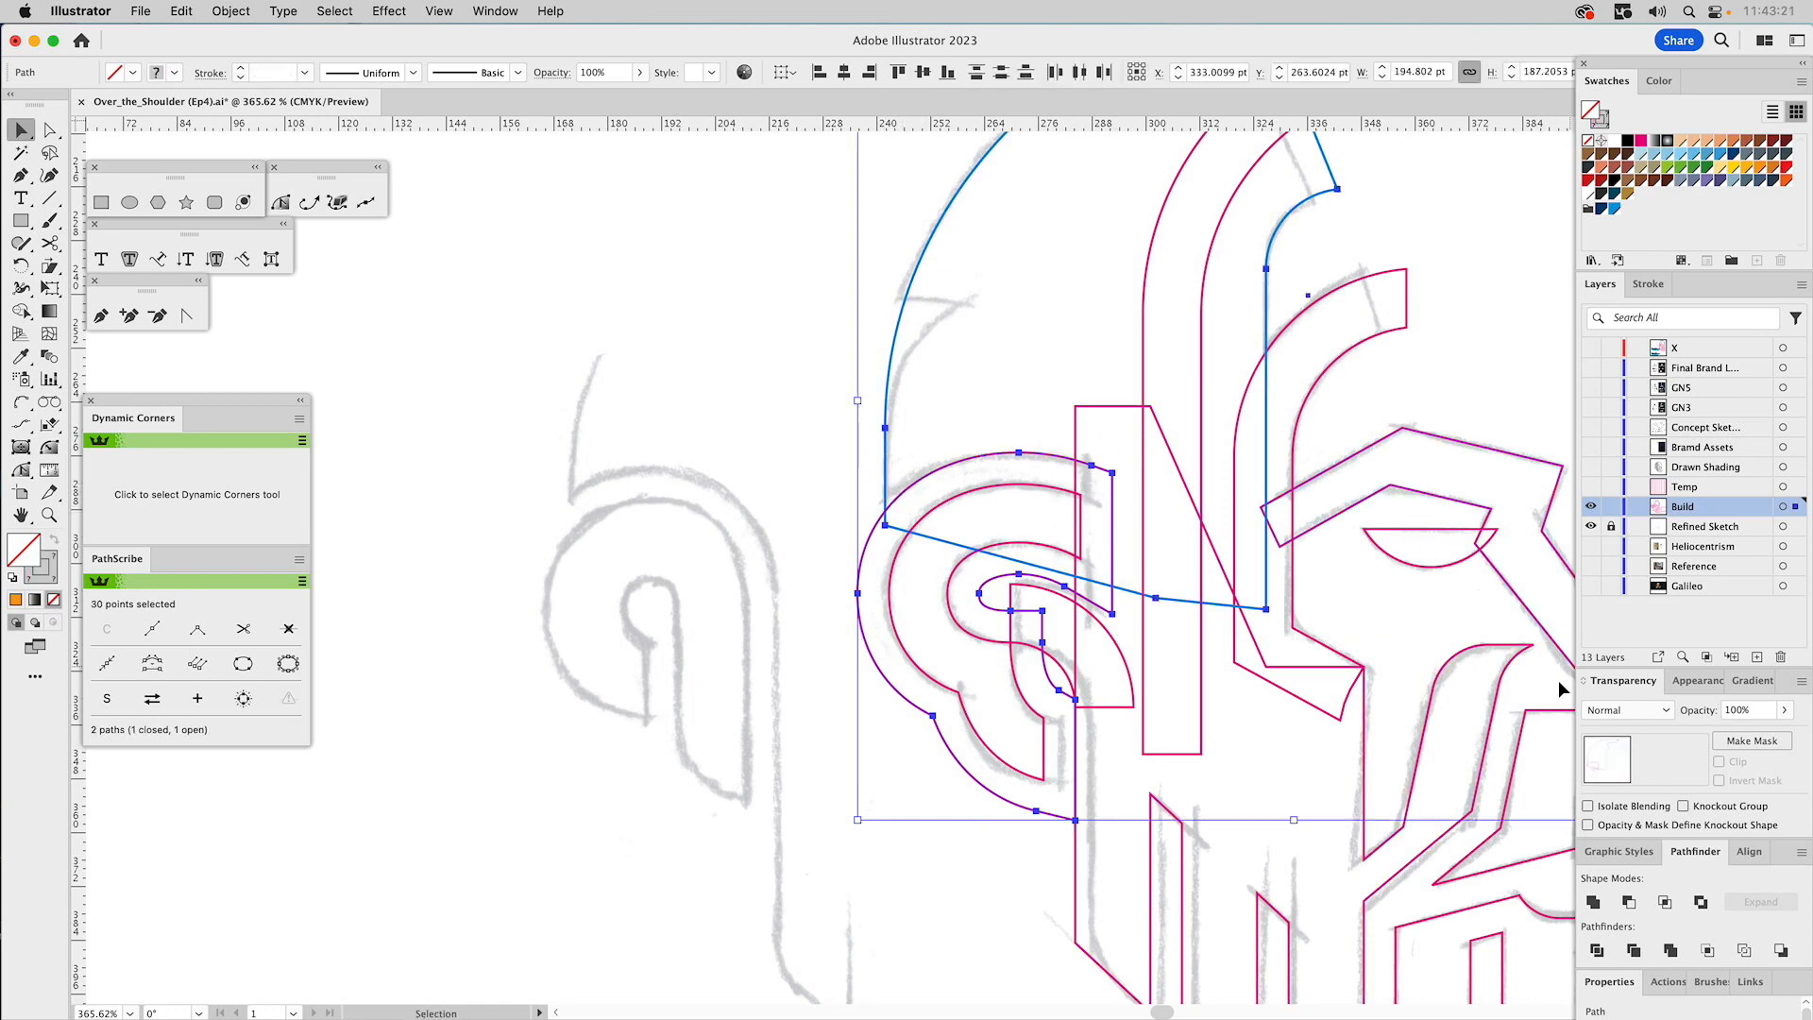
left_click(1631, 904)
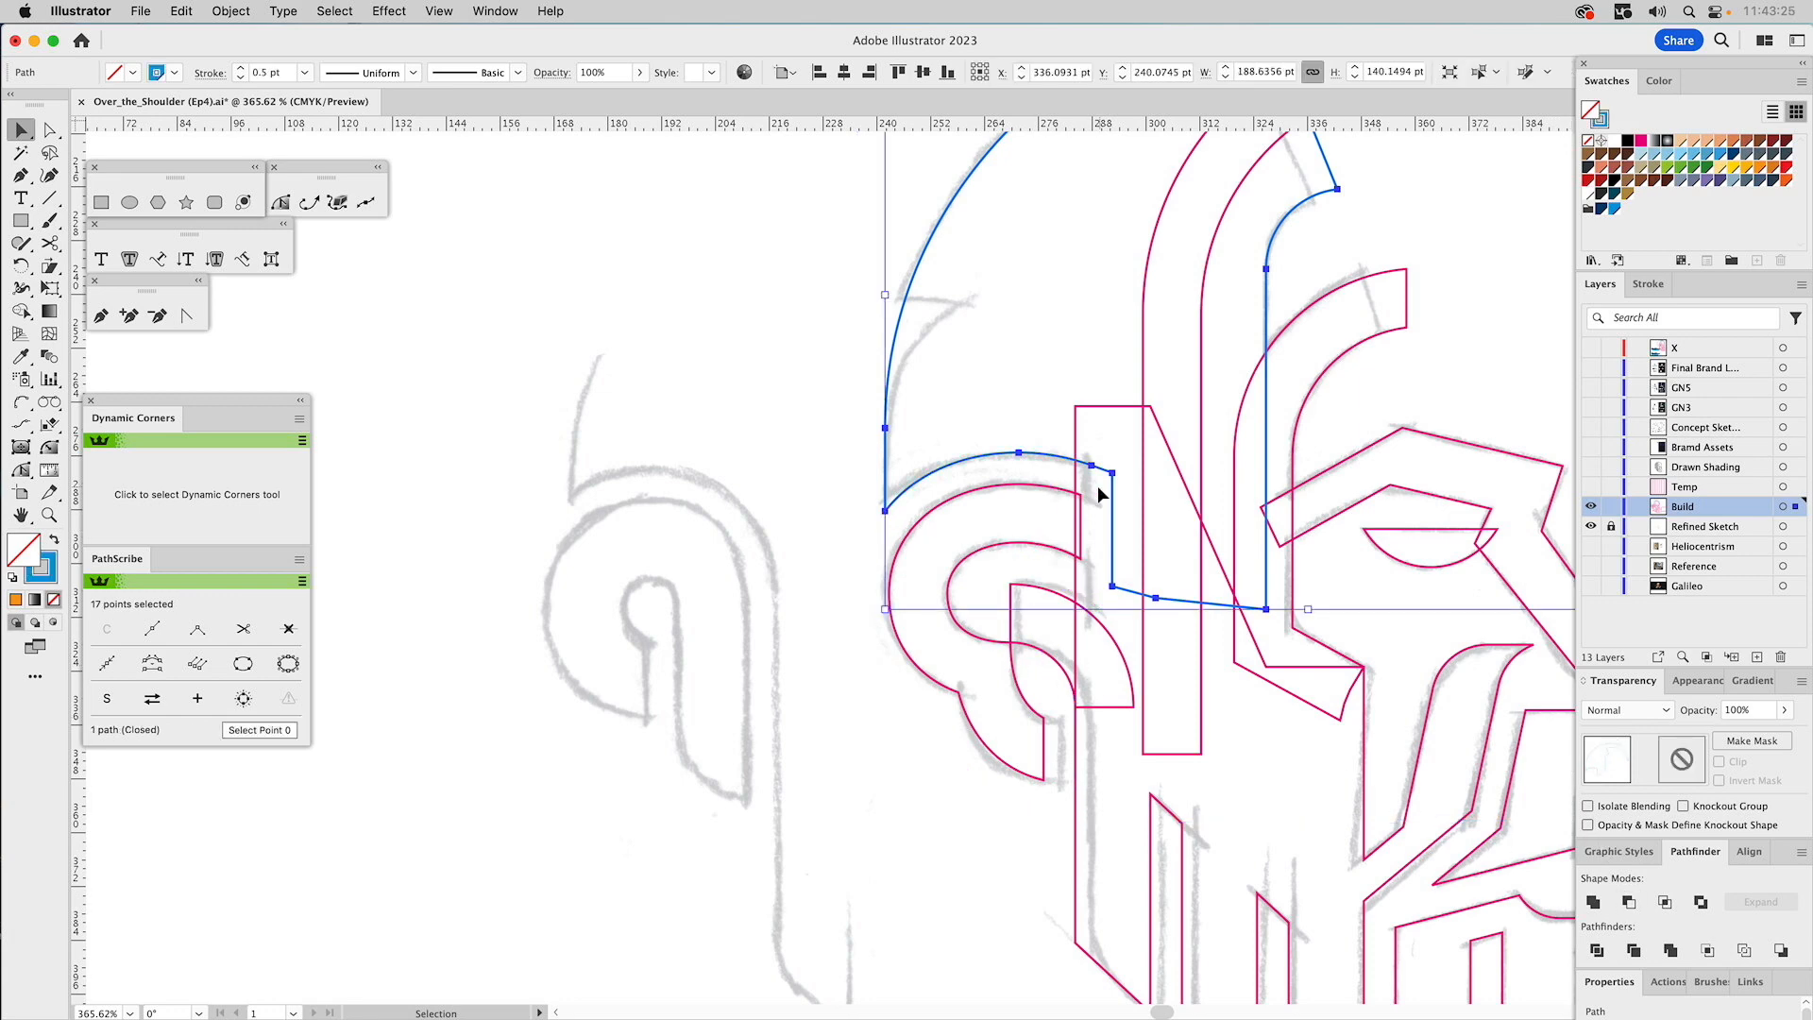
left_click(854, 561)
Try grouping all the head, face, ear and beard outlines together with the reference rectangle below the ear.
left_click_drag(1194, 850, 777, 613)
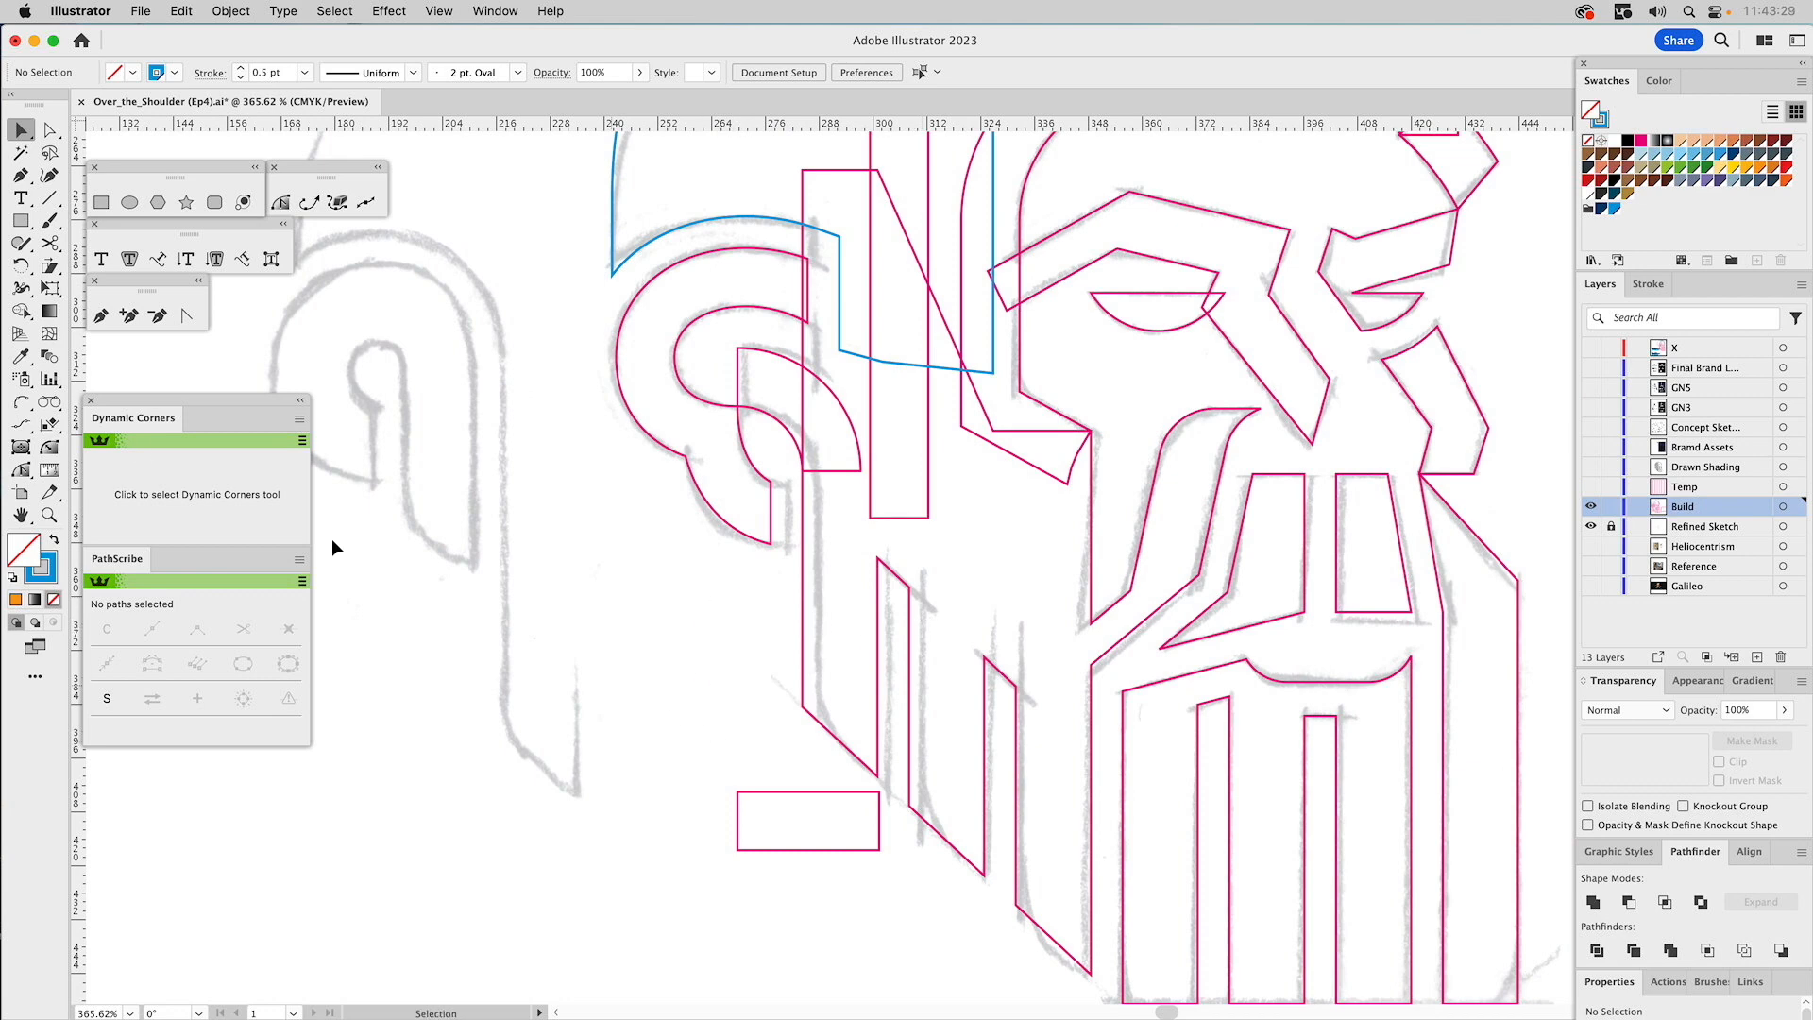
left_click(49, 514)
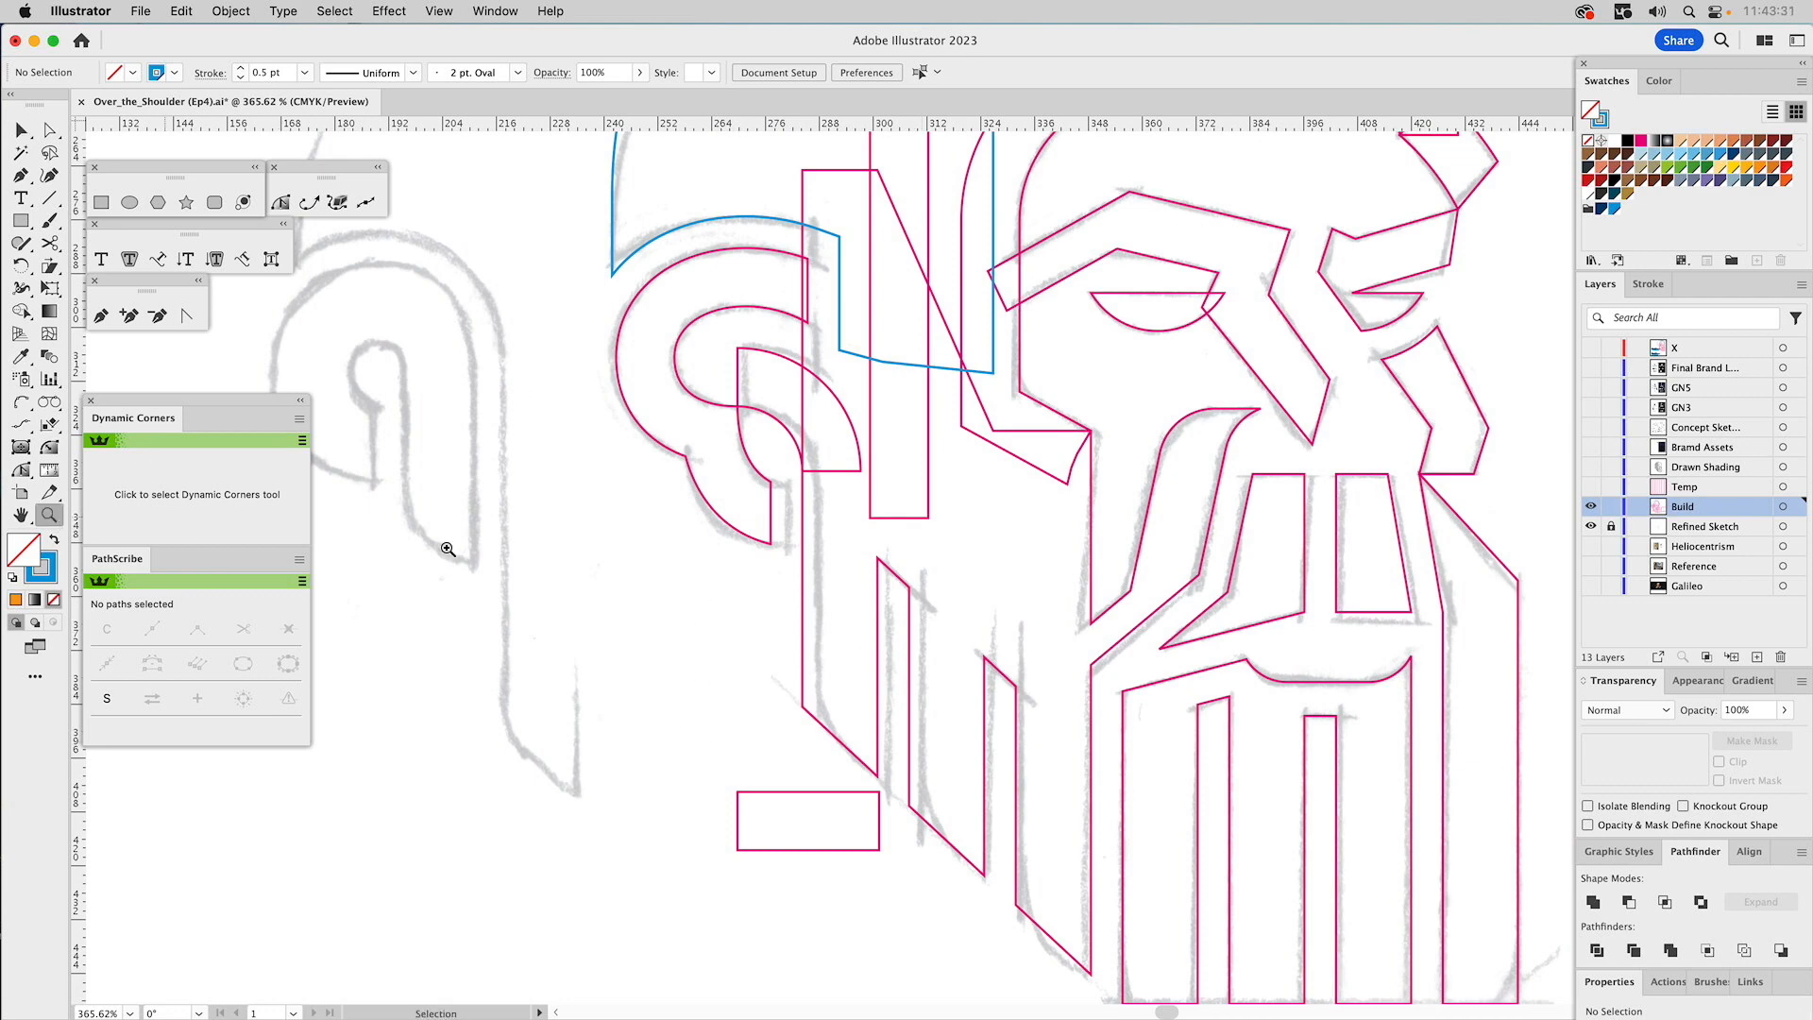
left_click(966, 583, "alt")
left_click(967, 584, "alt")
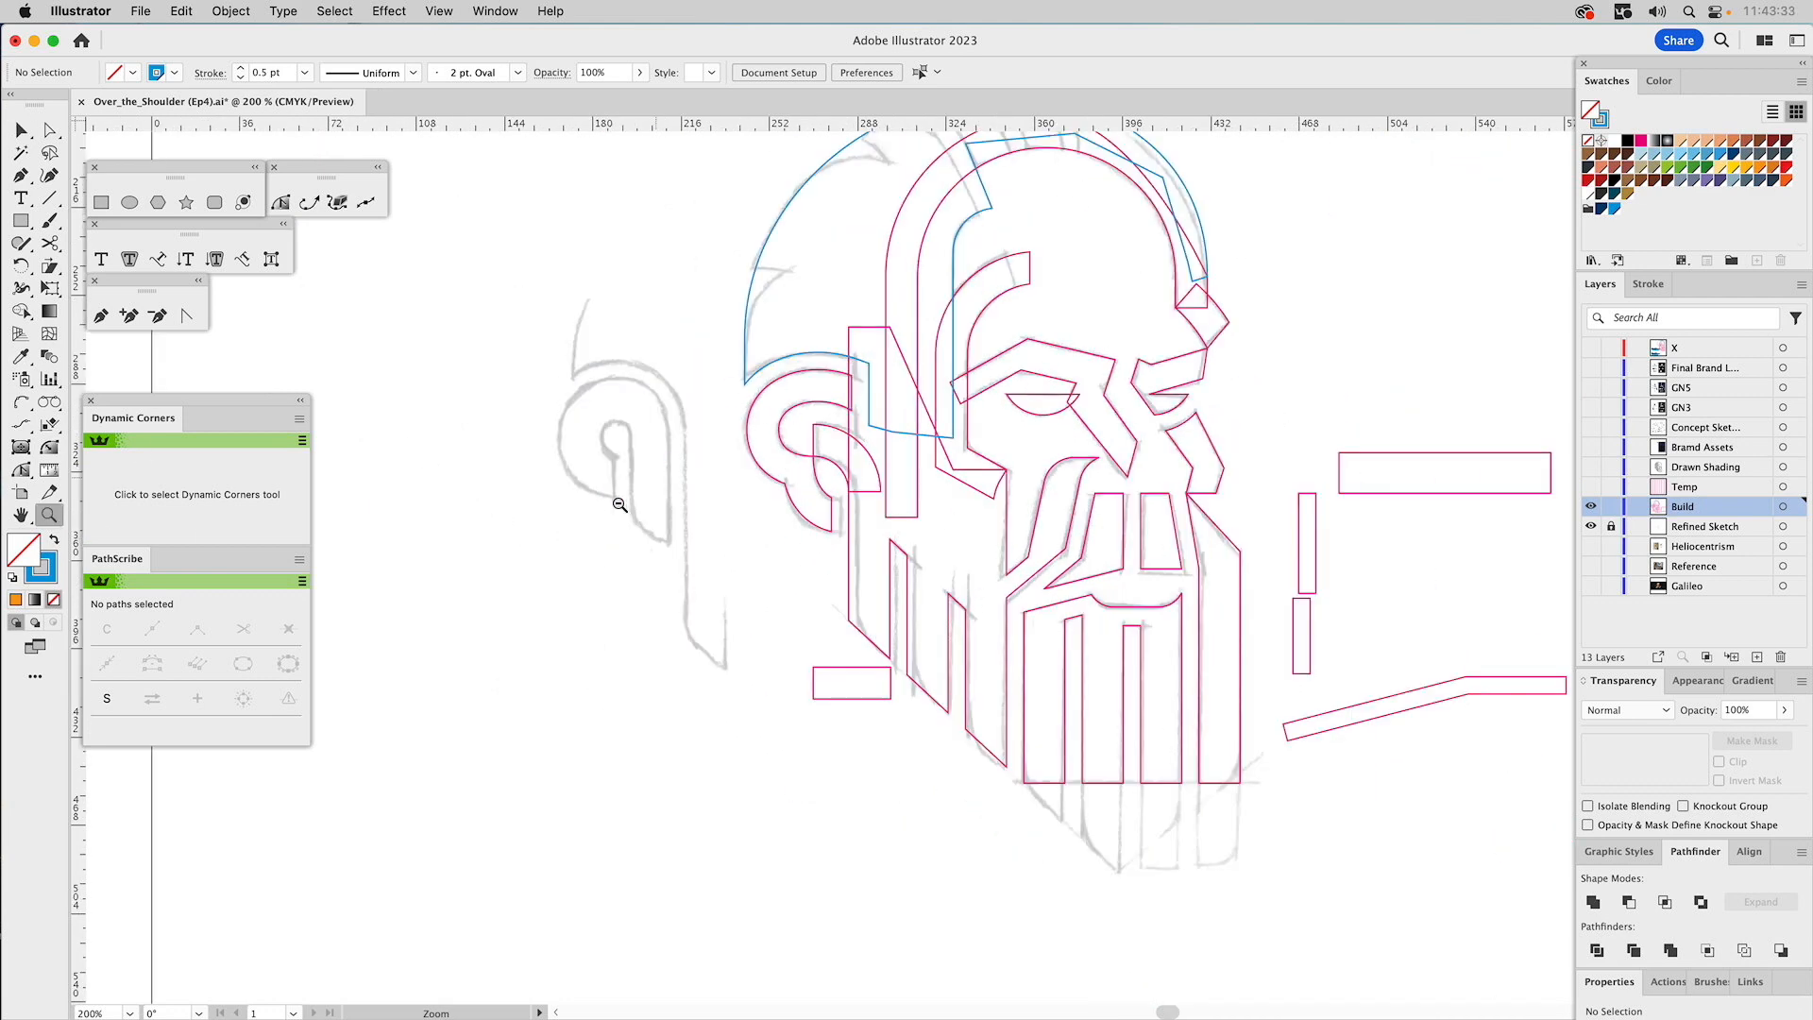
left_click_drag(1178, 406, 1052, 560)
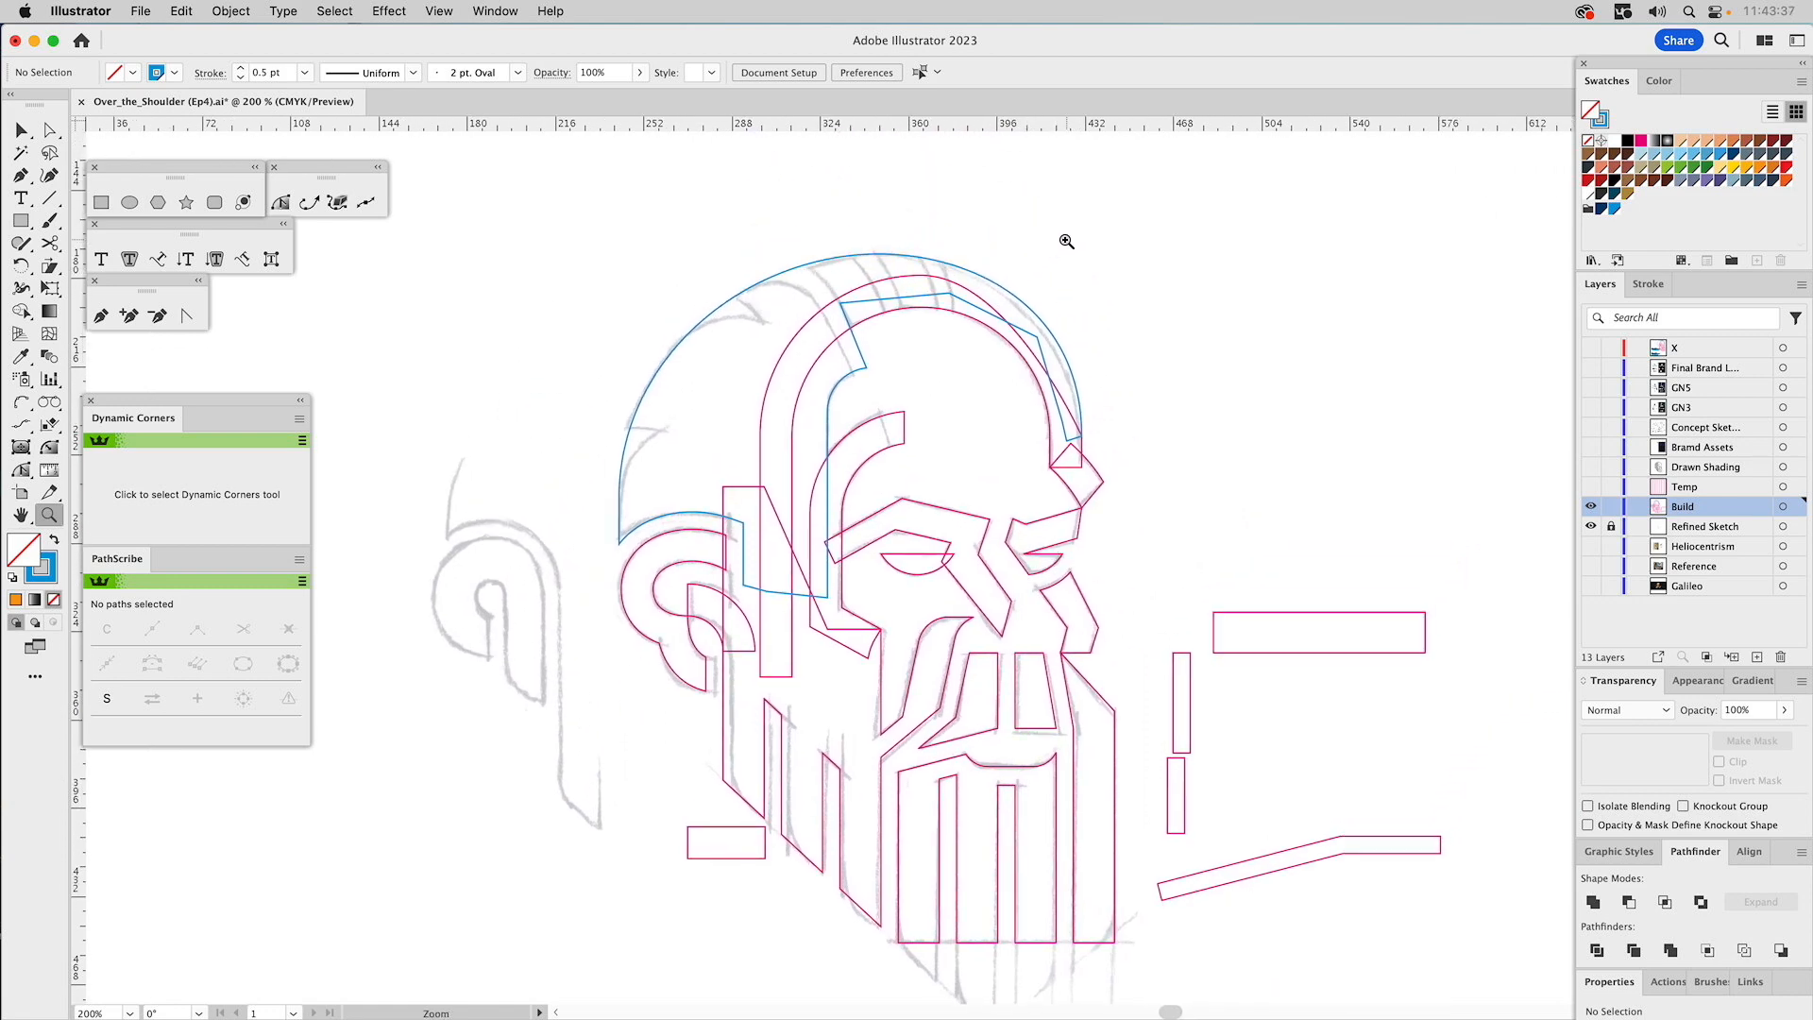
key("v")
left_click_drag(897, 618, 902, 474)
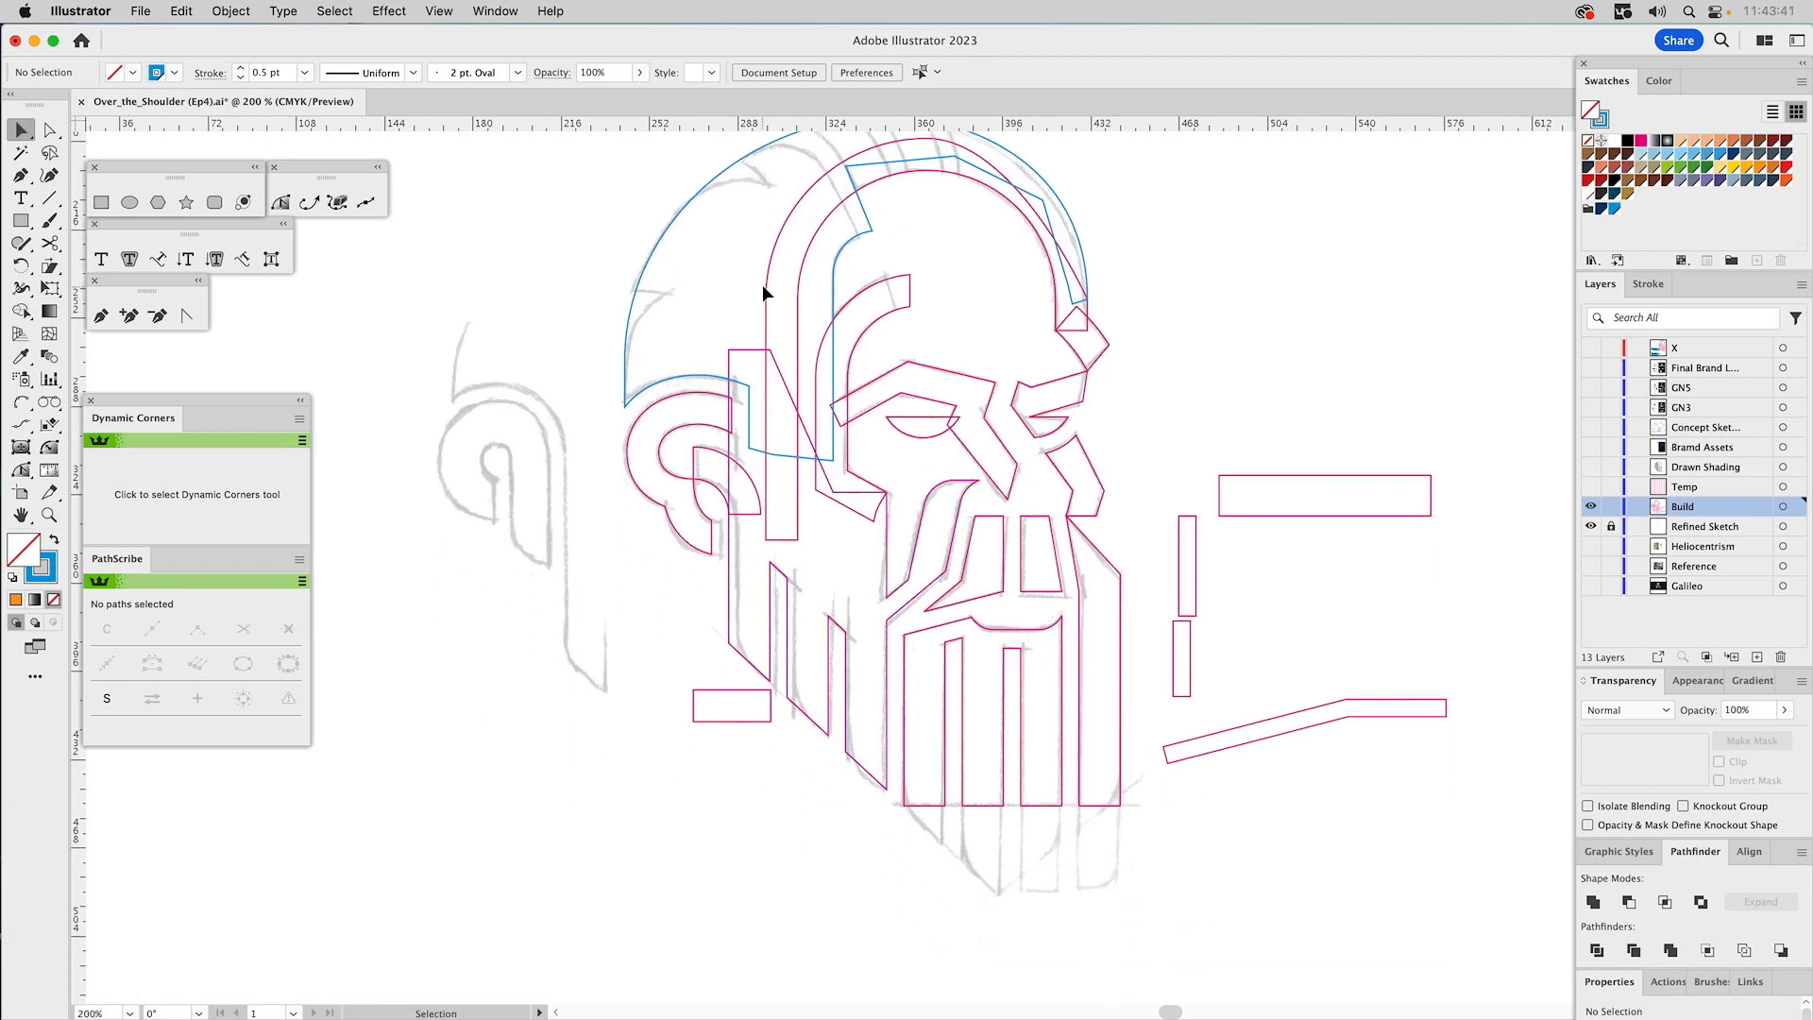
left_click_drag(636, 148, 1137, 893)
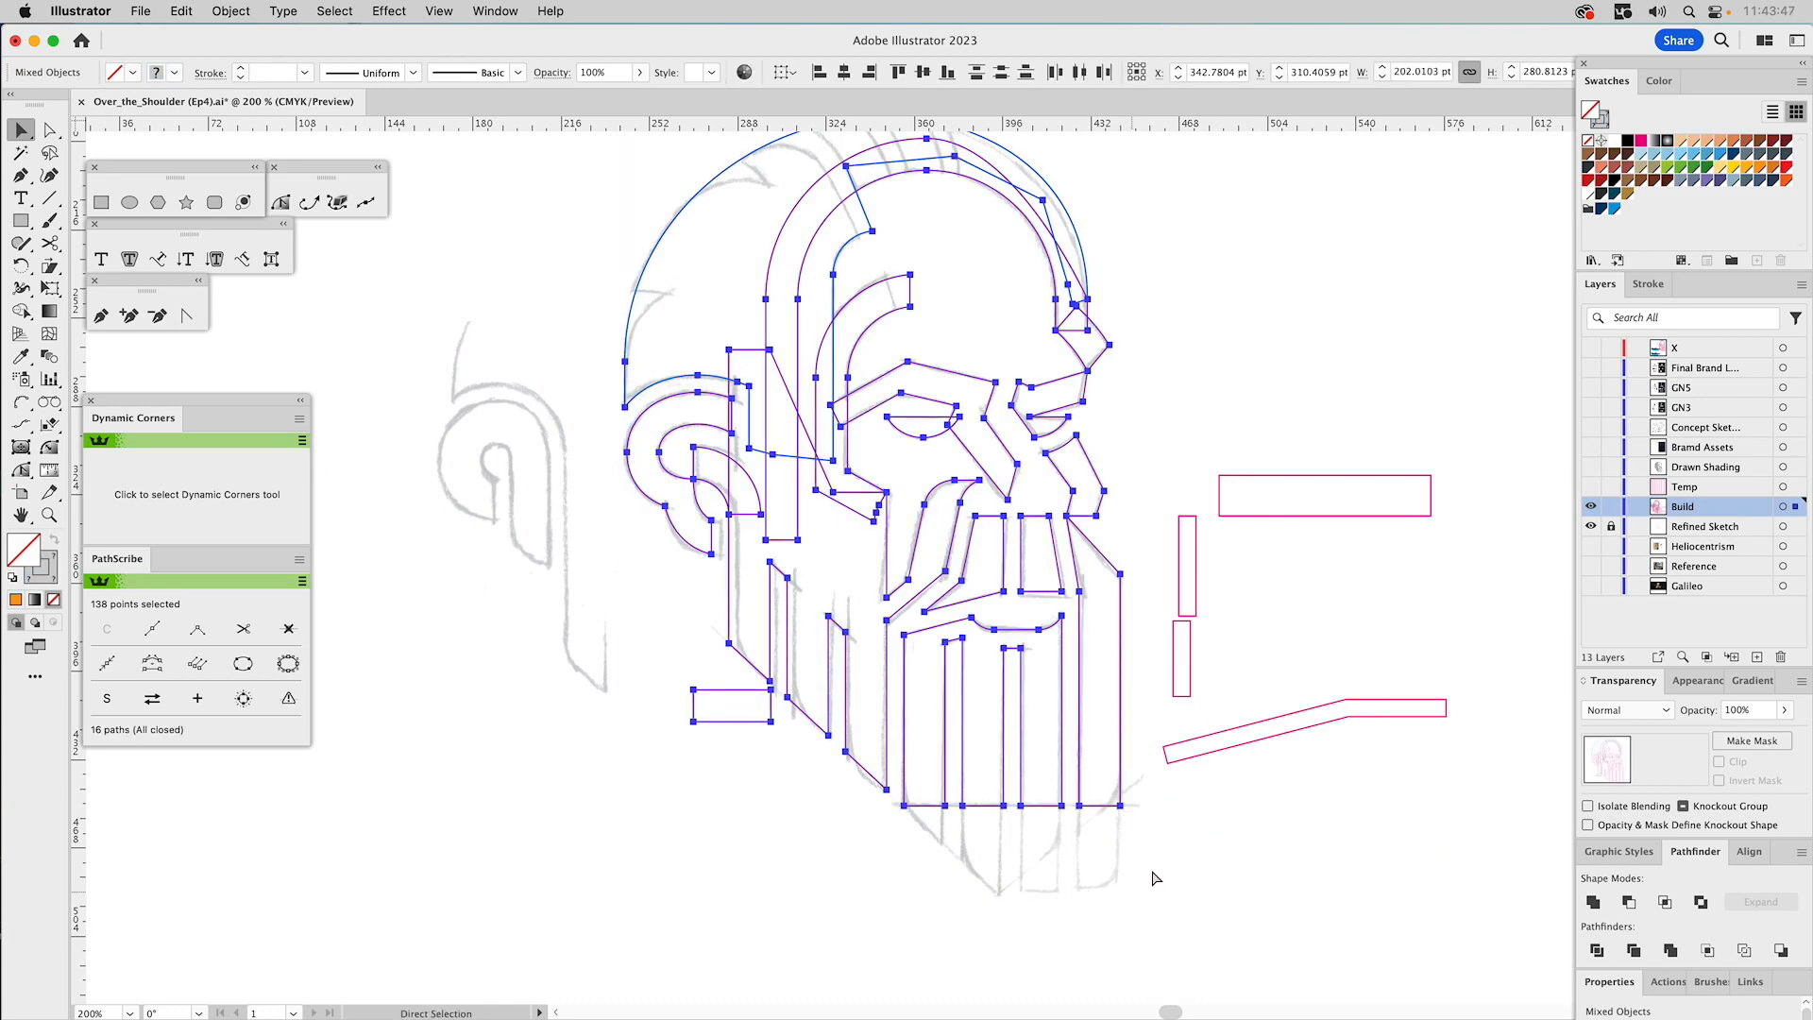
key("super+g")
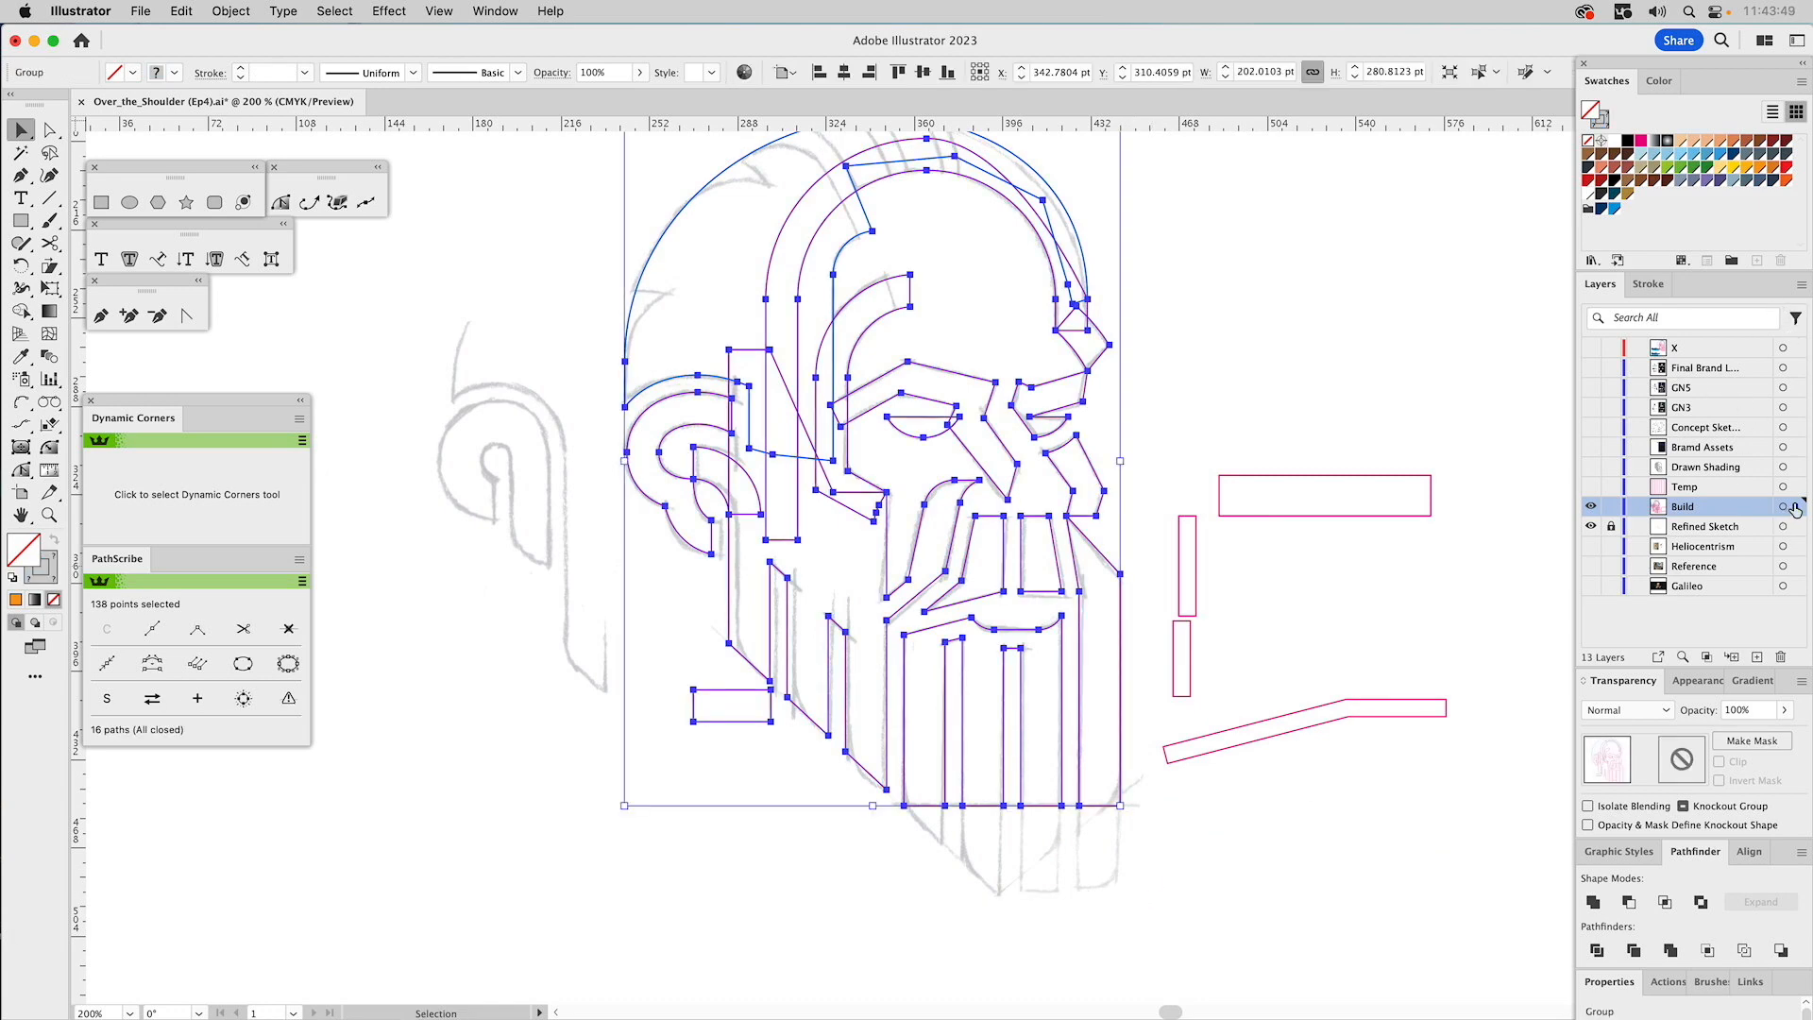
key("super+shift+a")
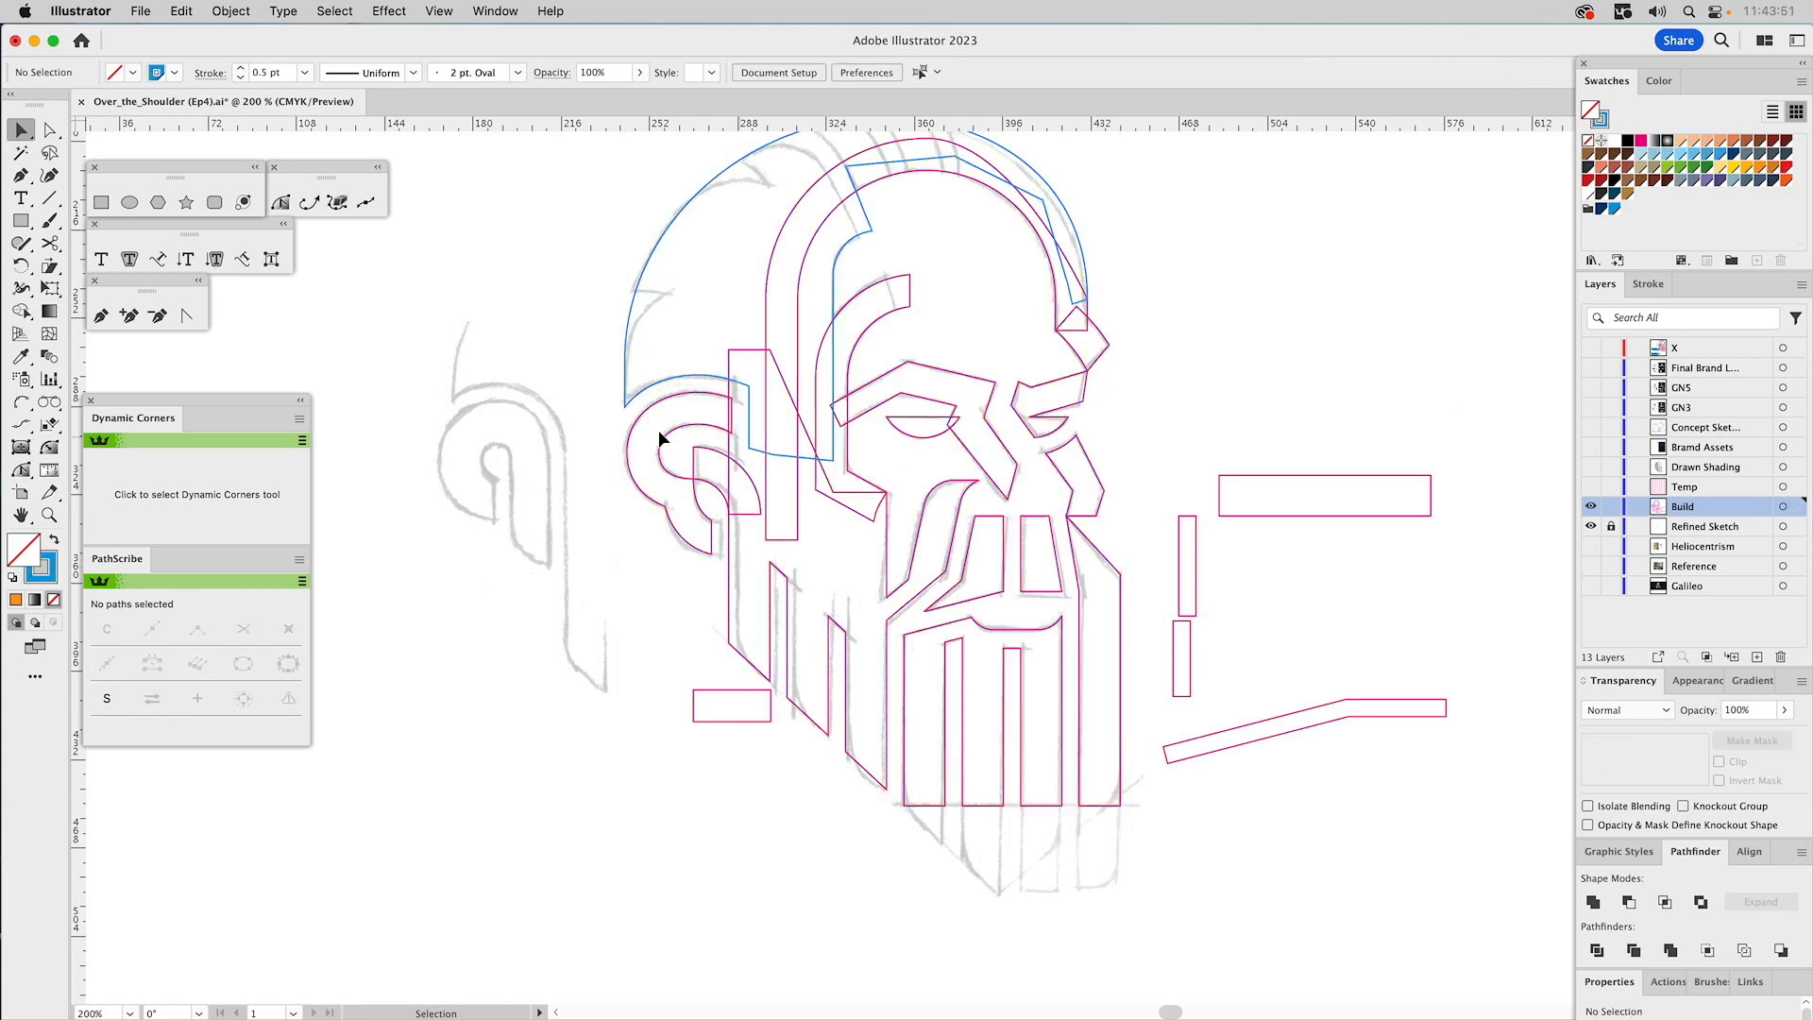
Merge all the head, face, ear and beard outlines with Pathfinder Unite, leaving out the reference rectangles.
left_click_drag(557, 344, 567, 505)
left_click_drag(637, 253, 1133, 830)
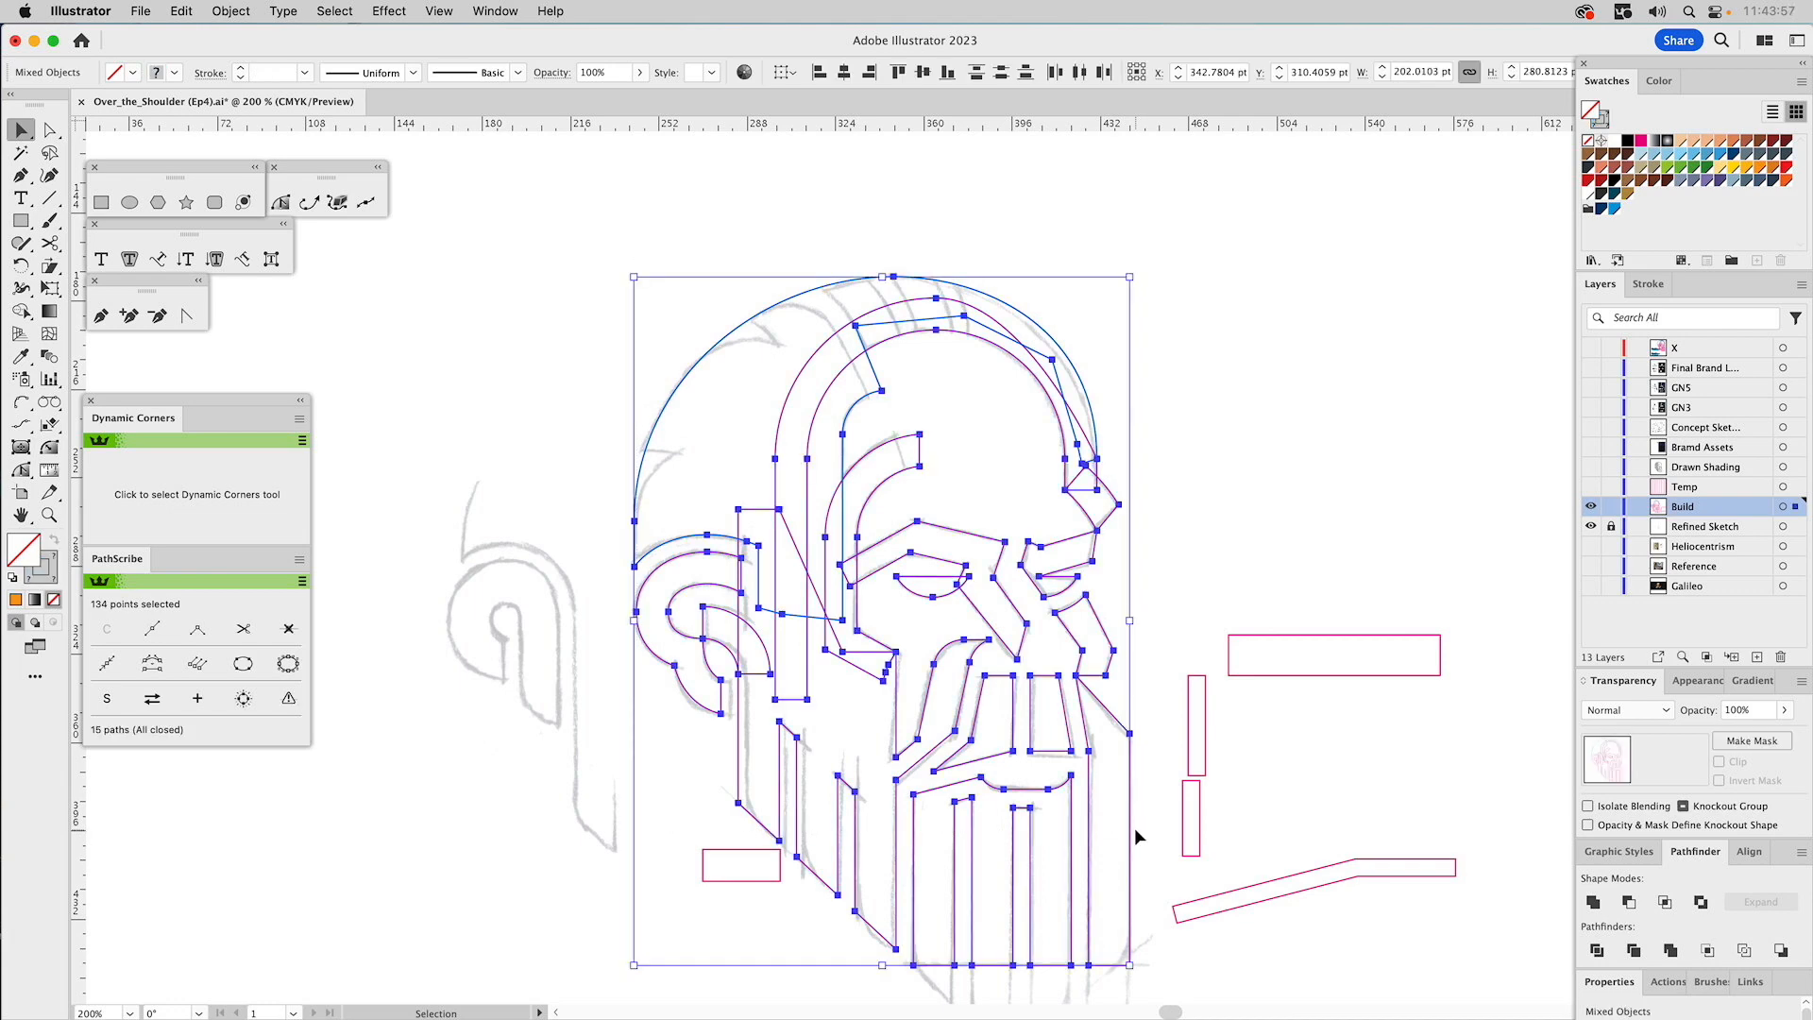
left_click(1593, 903)
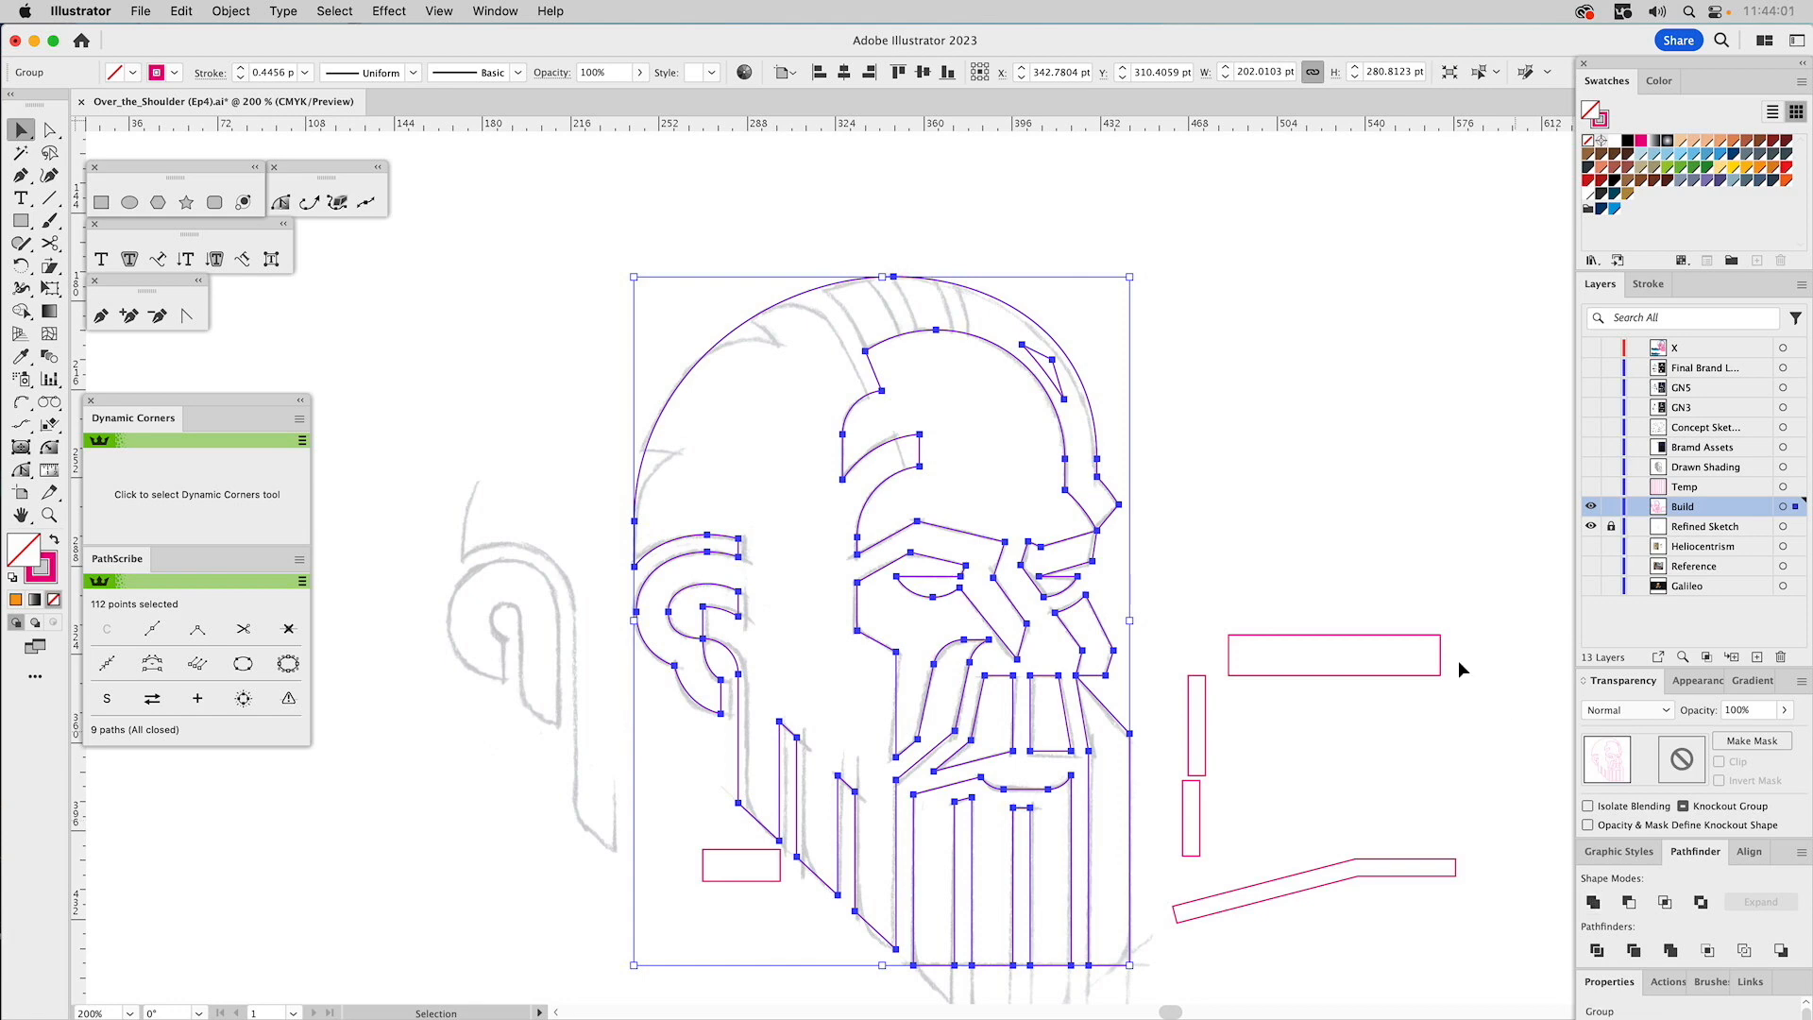
left_click(1371, 477)
Delete the stray triangular sliver inside the forehead band of the merged head outline.
key("a")
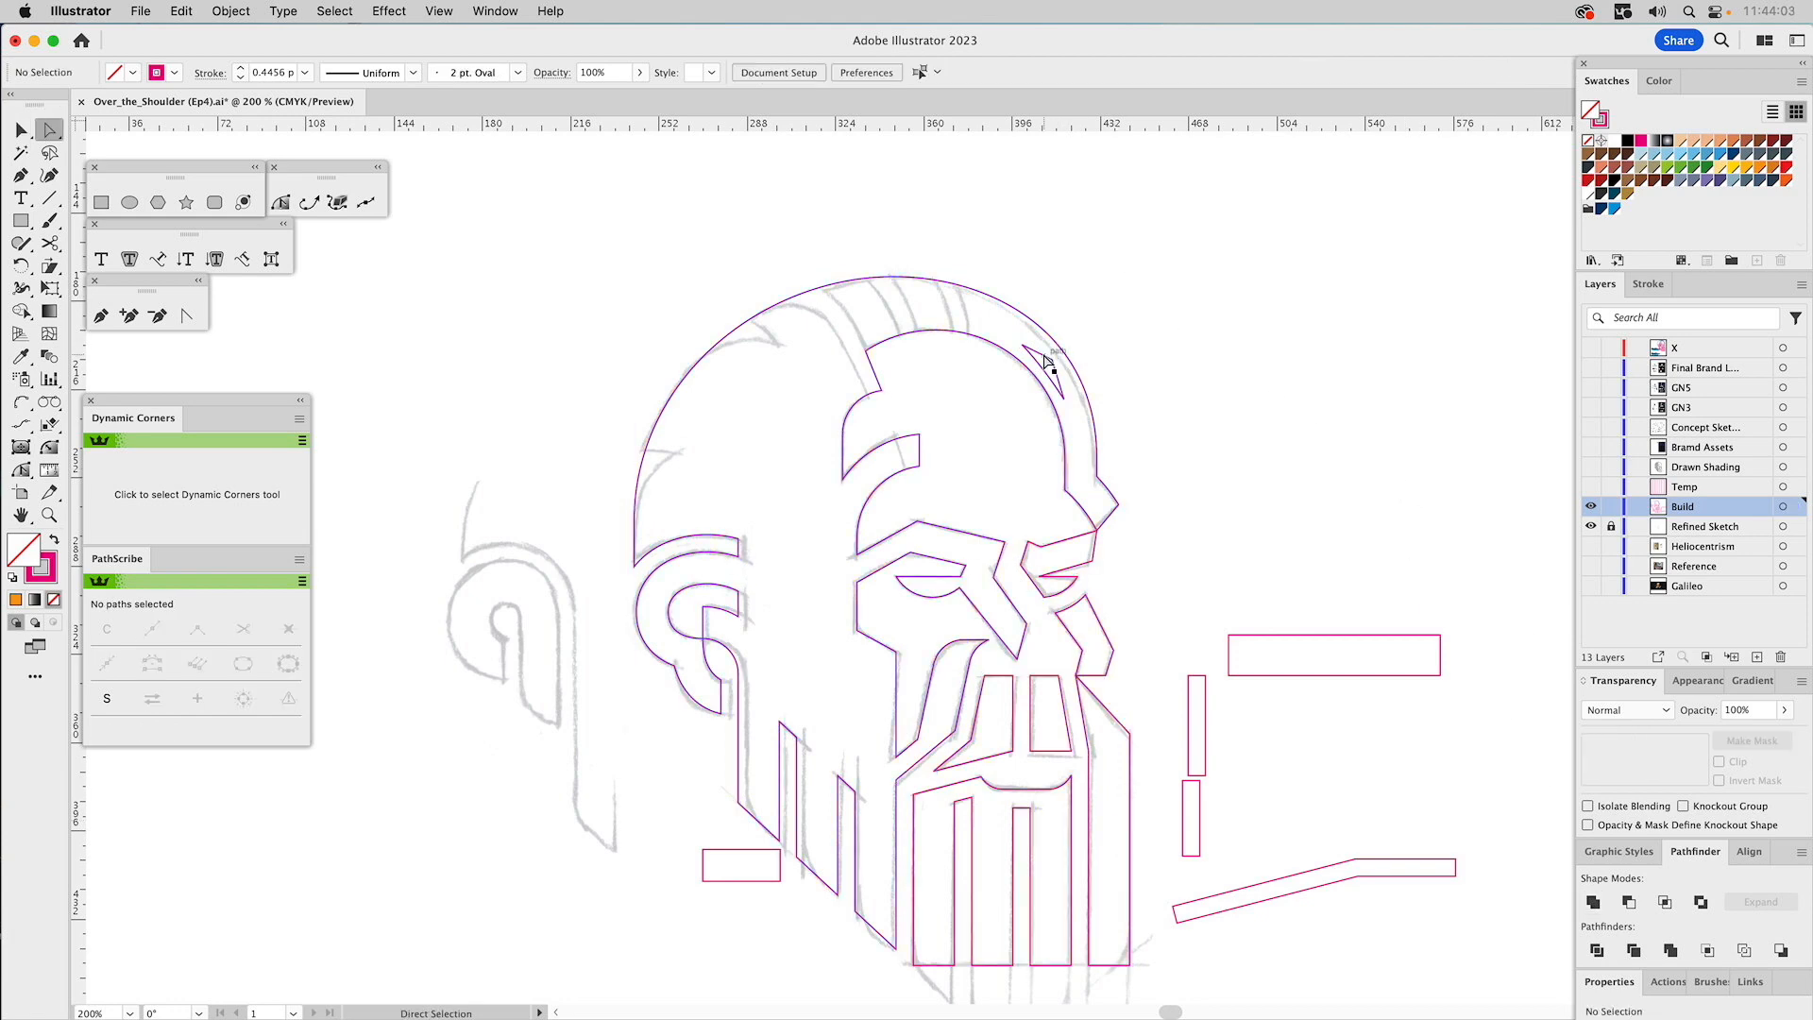
left_click(1050, 362)
key("Delete")
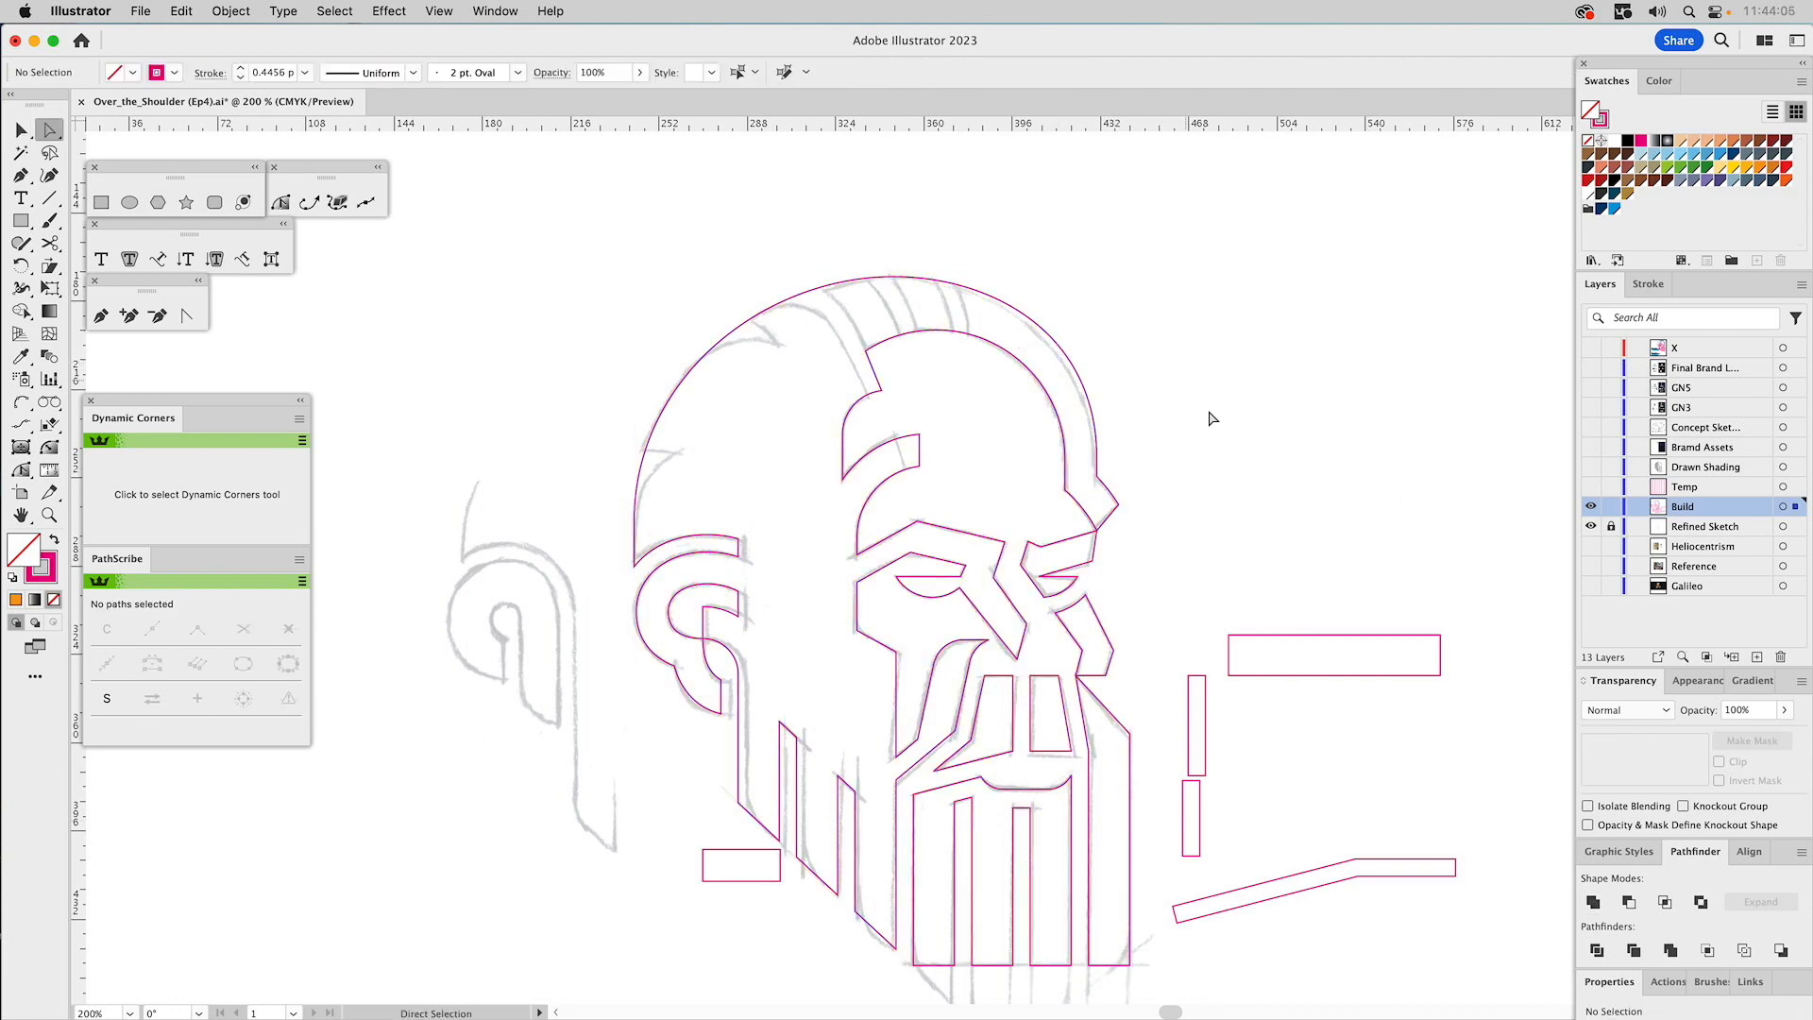
scroll(1213, 418, "down", 3)
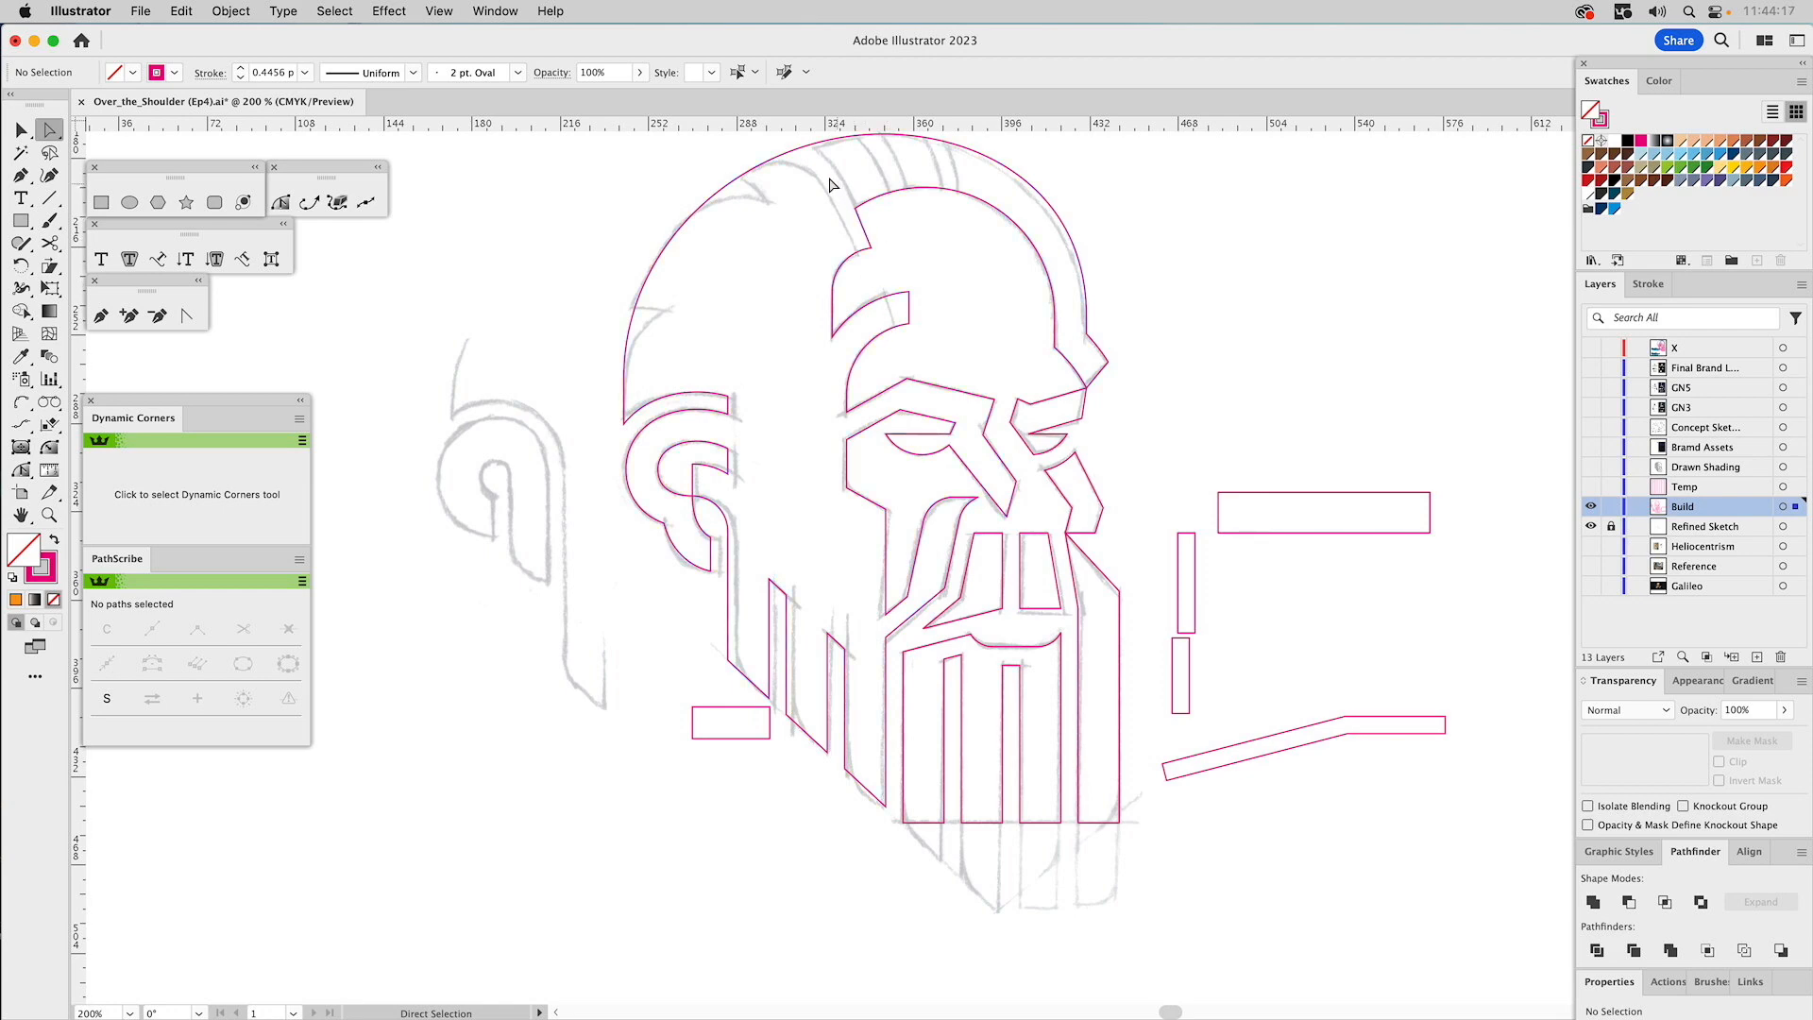
left_click_drag(916, 327, 918, 470)
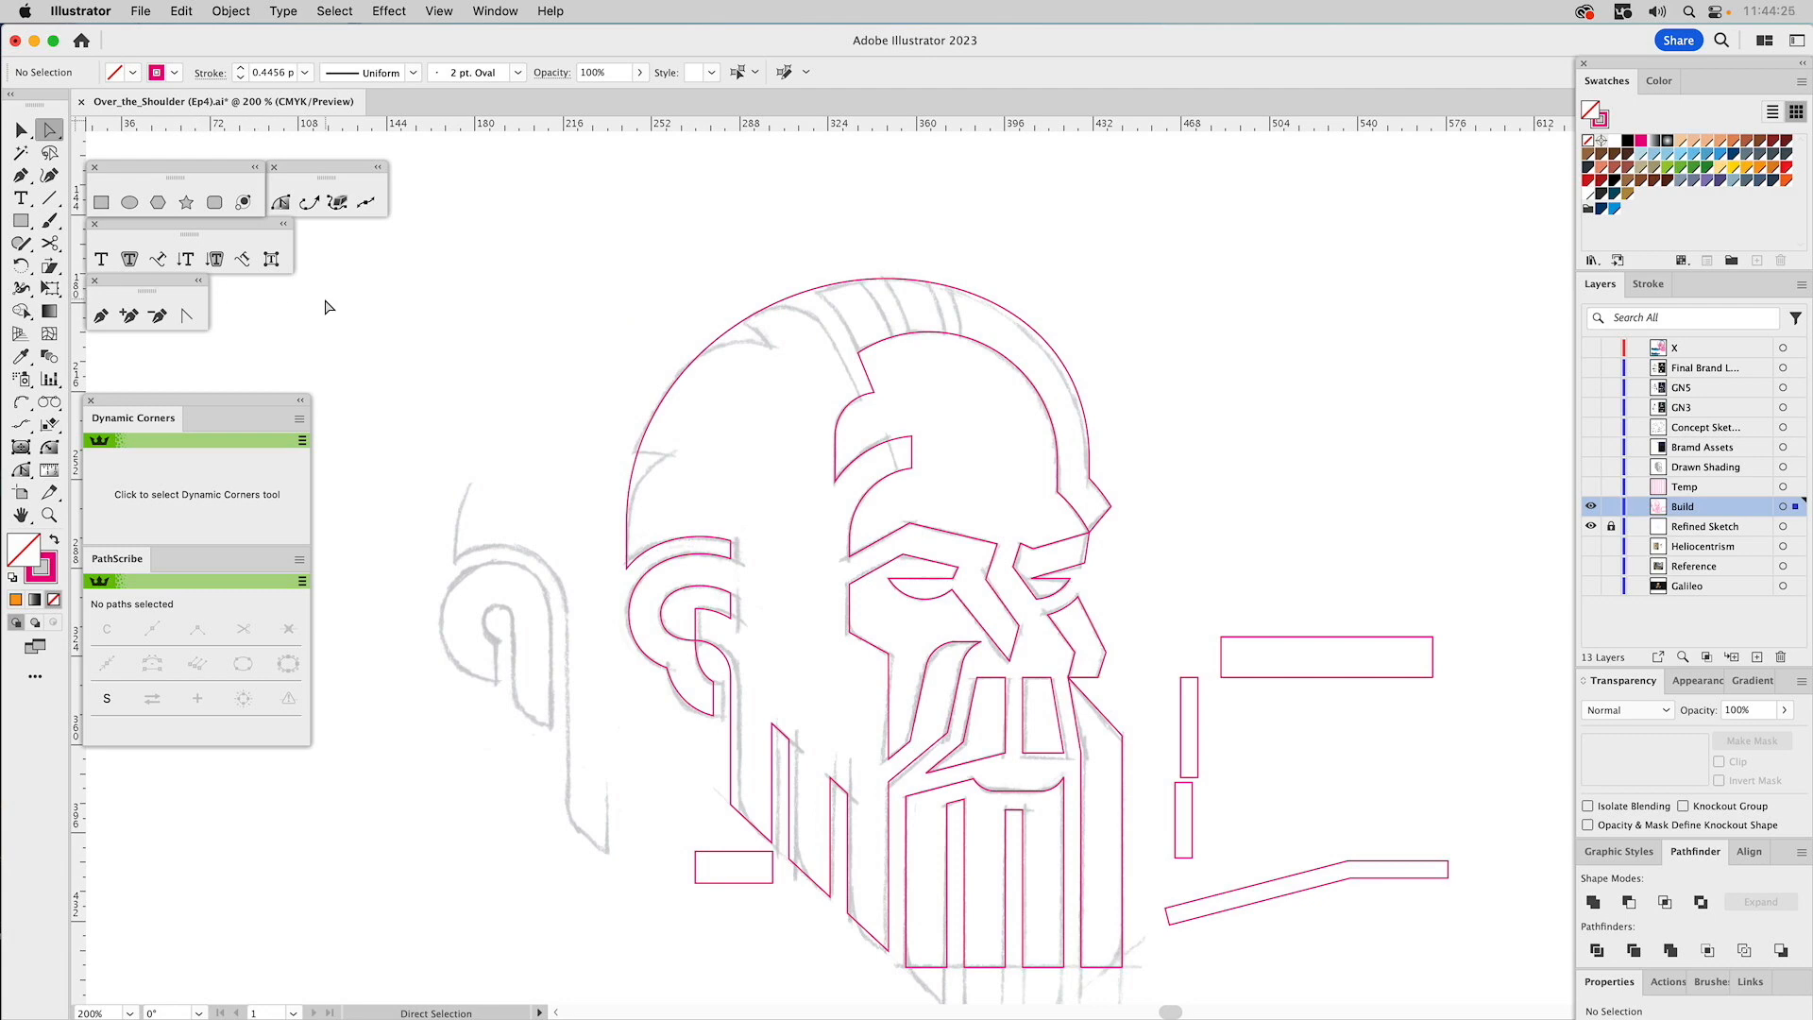
left_click(47, 200)
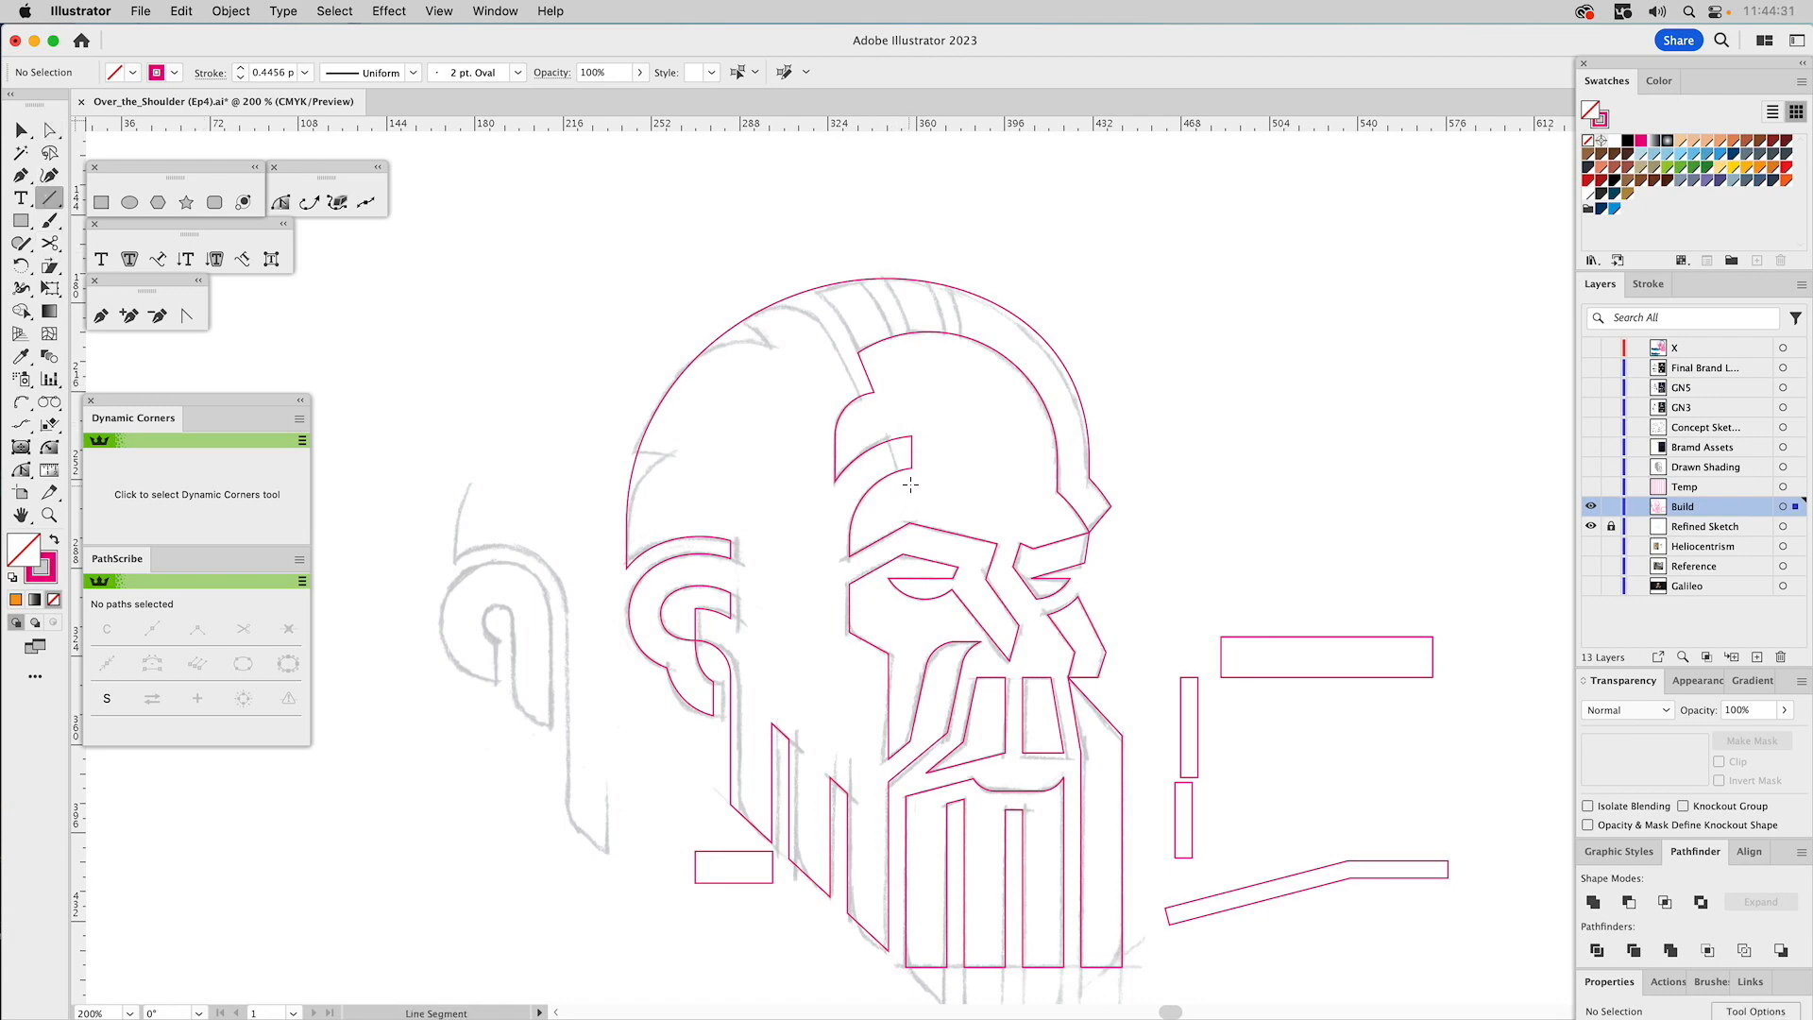
left_click_drag(911, 485, 911, 486)
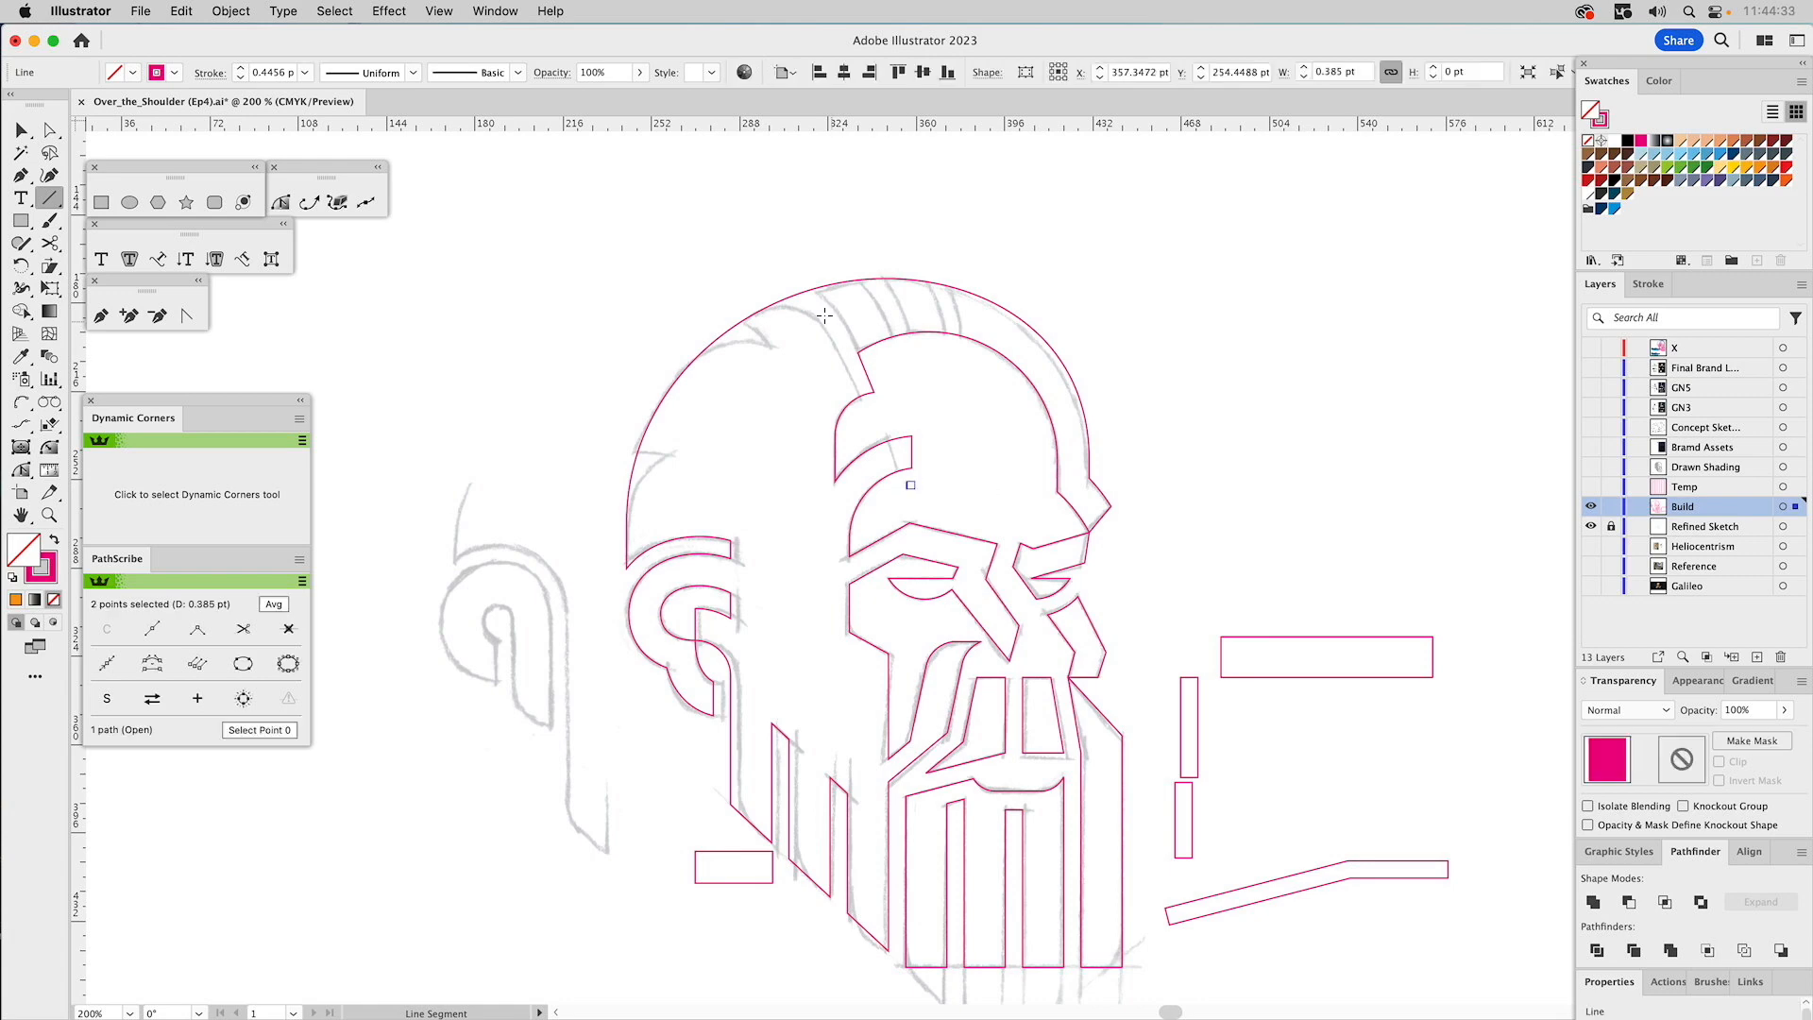
key("Delete")
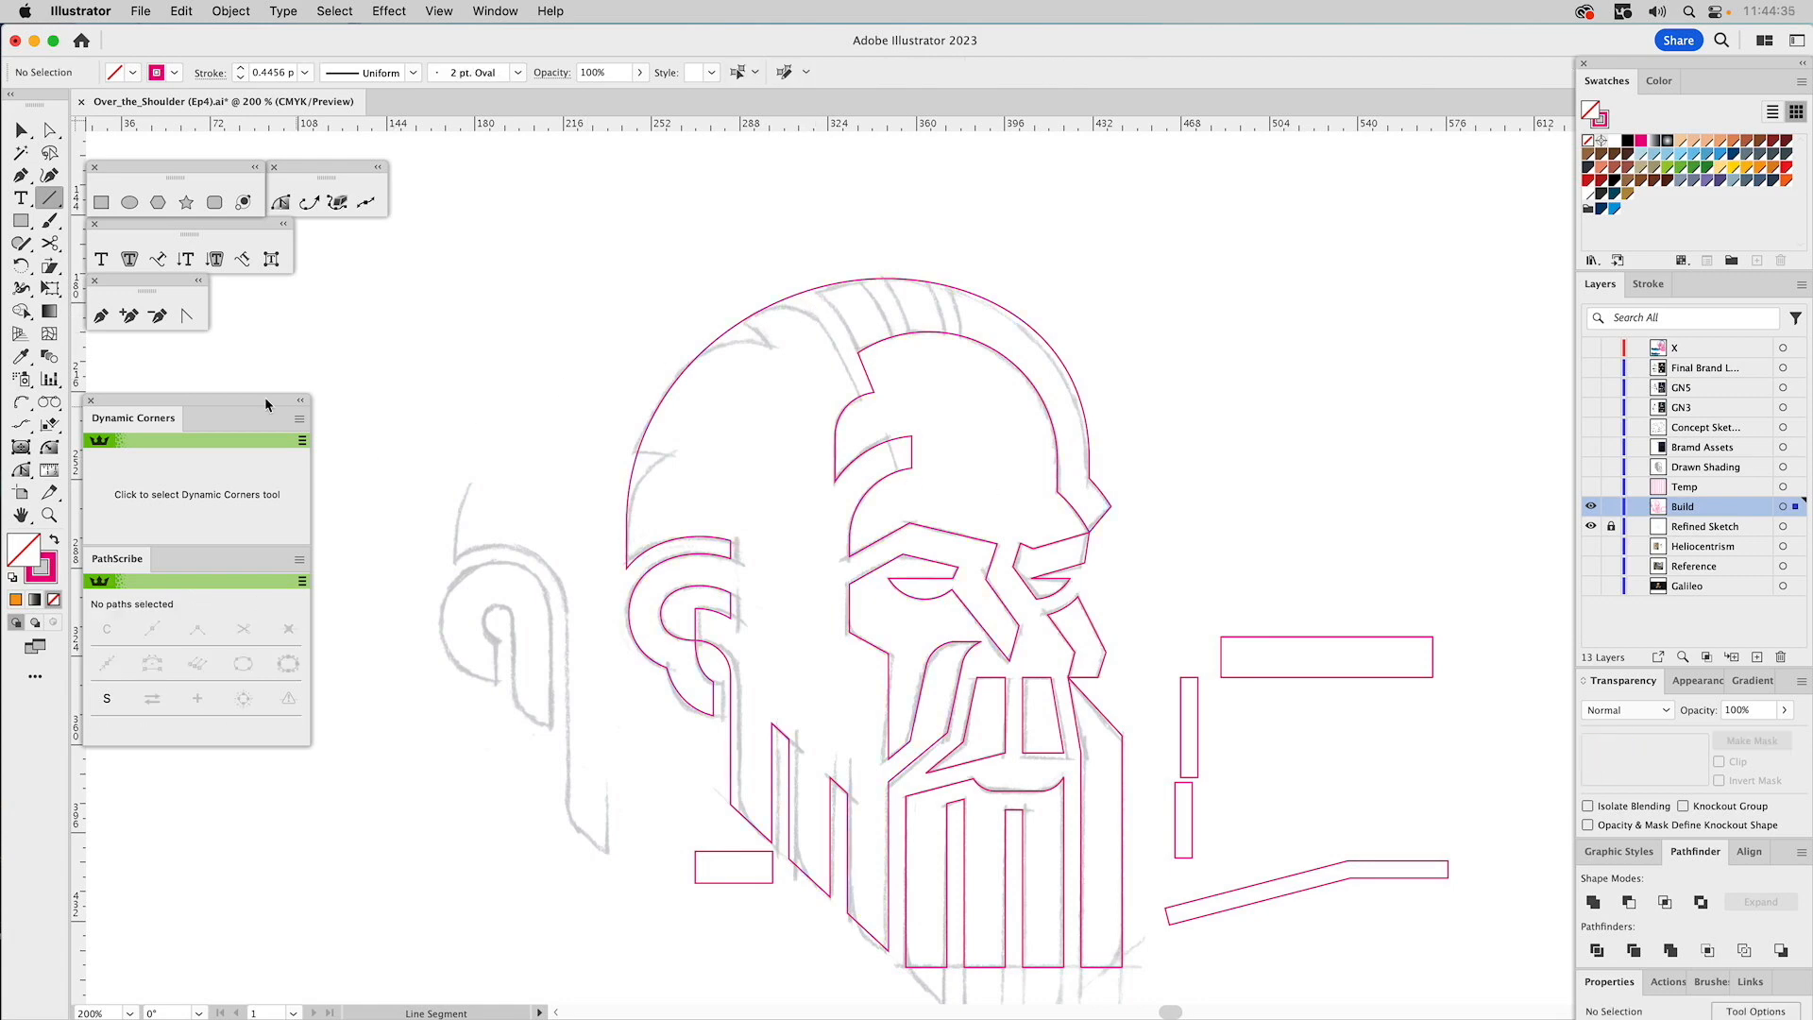
Draw an Arc by Points curve with a radius of about 175 pt from inside the forehead band up past the crown, following the sketched hair strand.
left_click(21, 401)
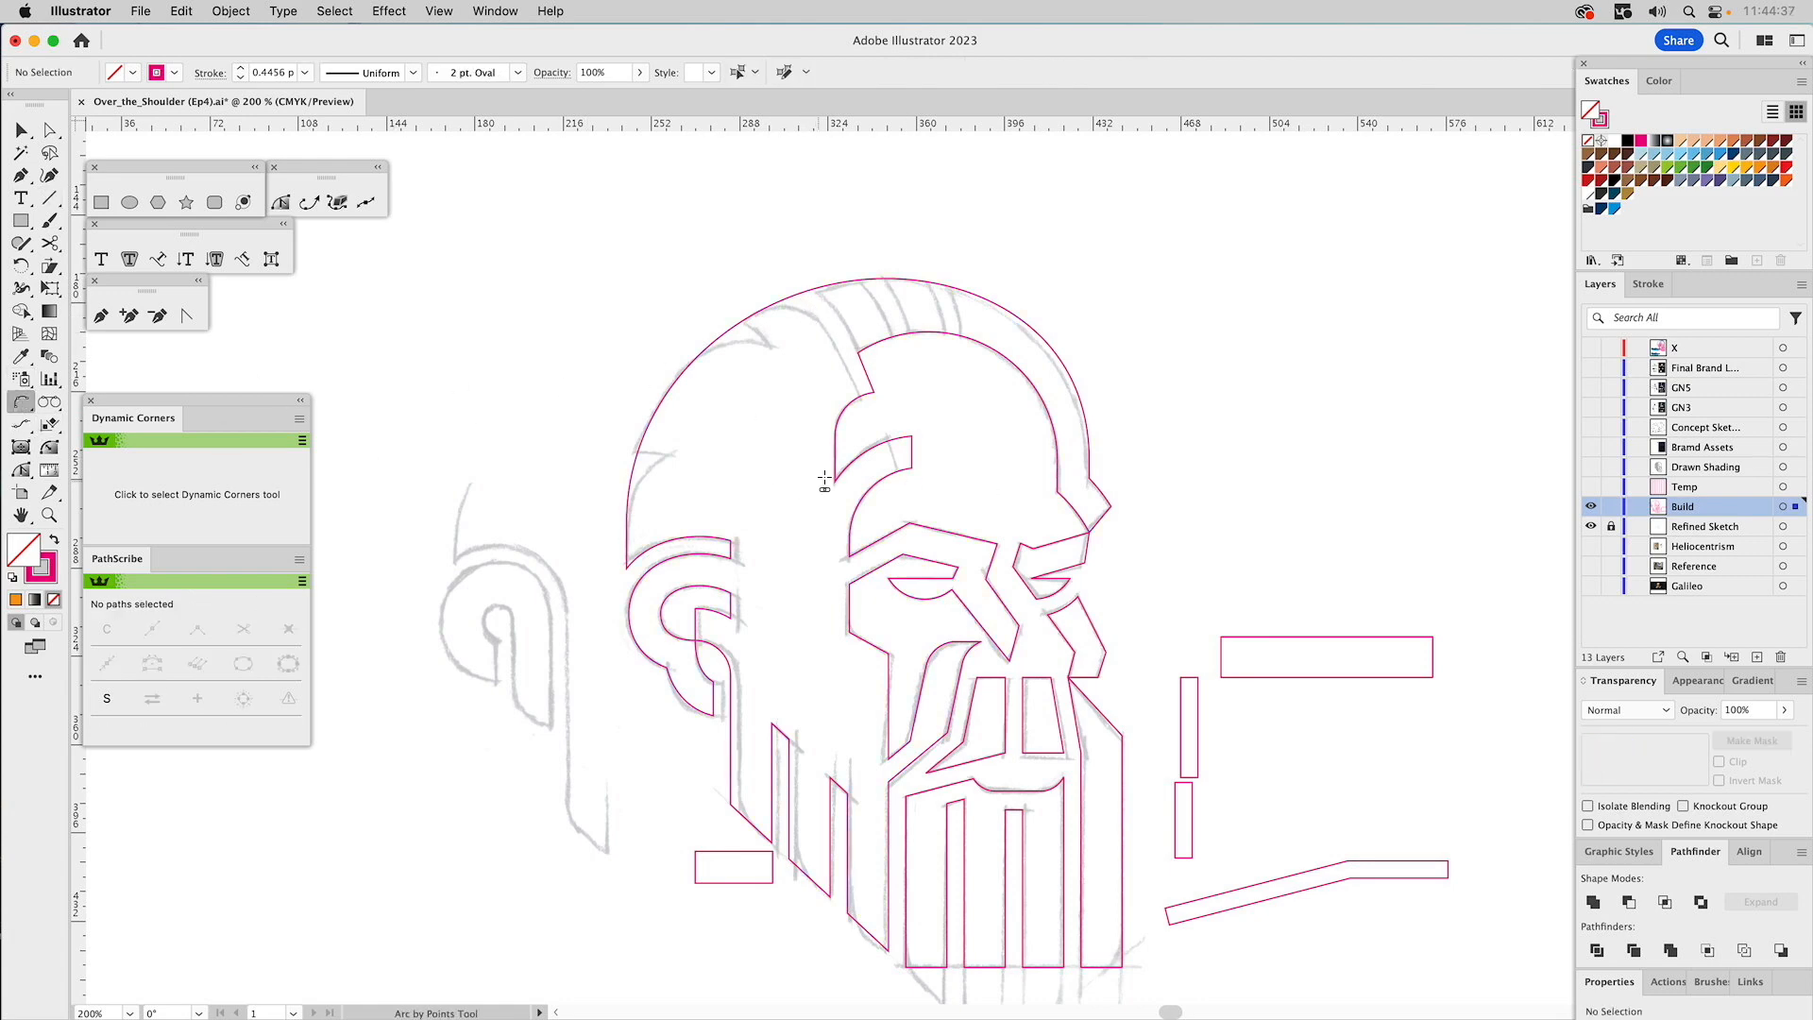
left_click(22, 410)
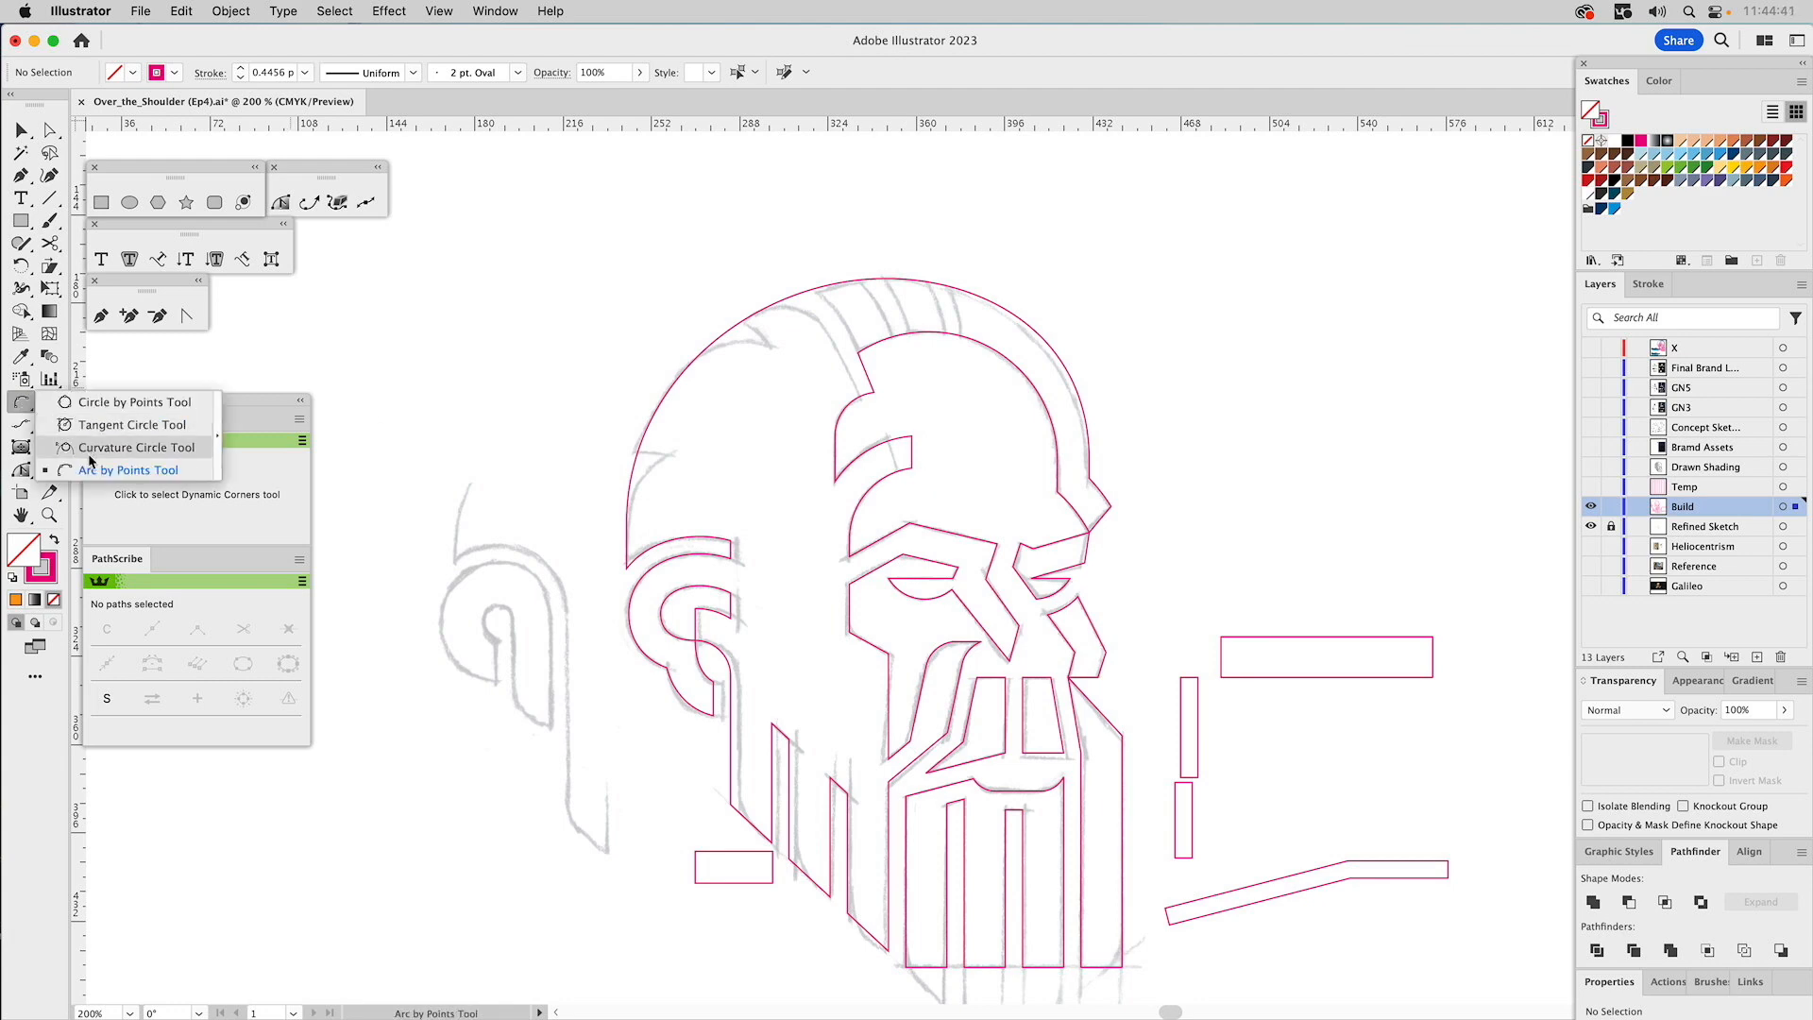
left_click(24, 406)
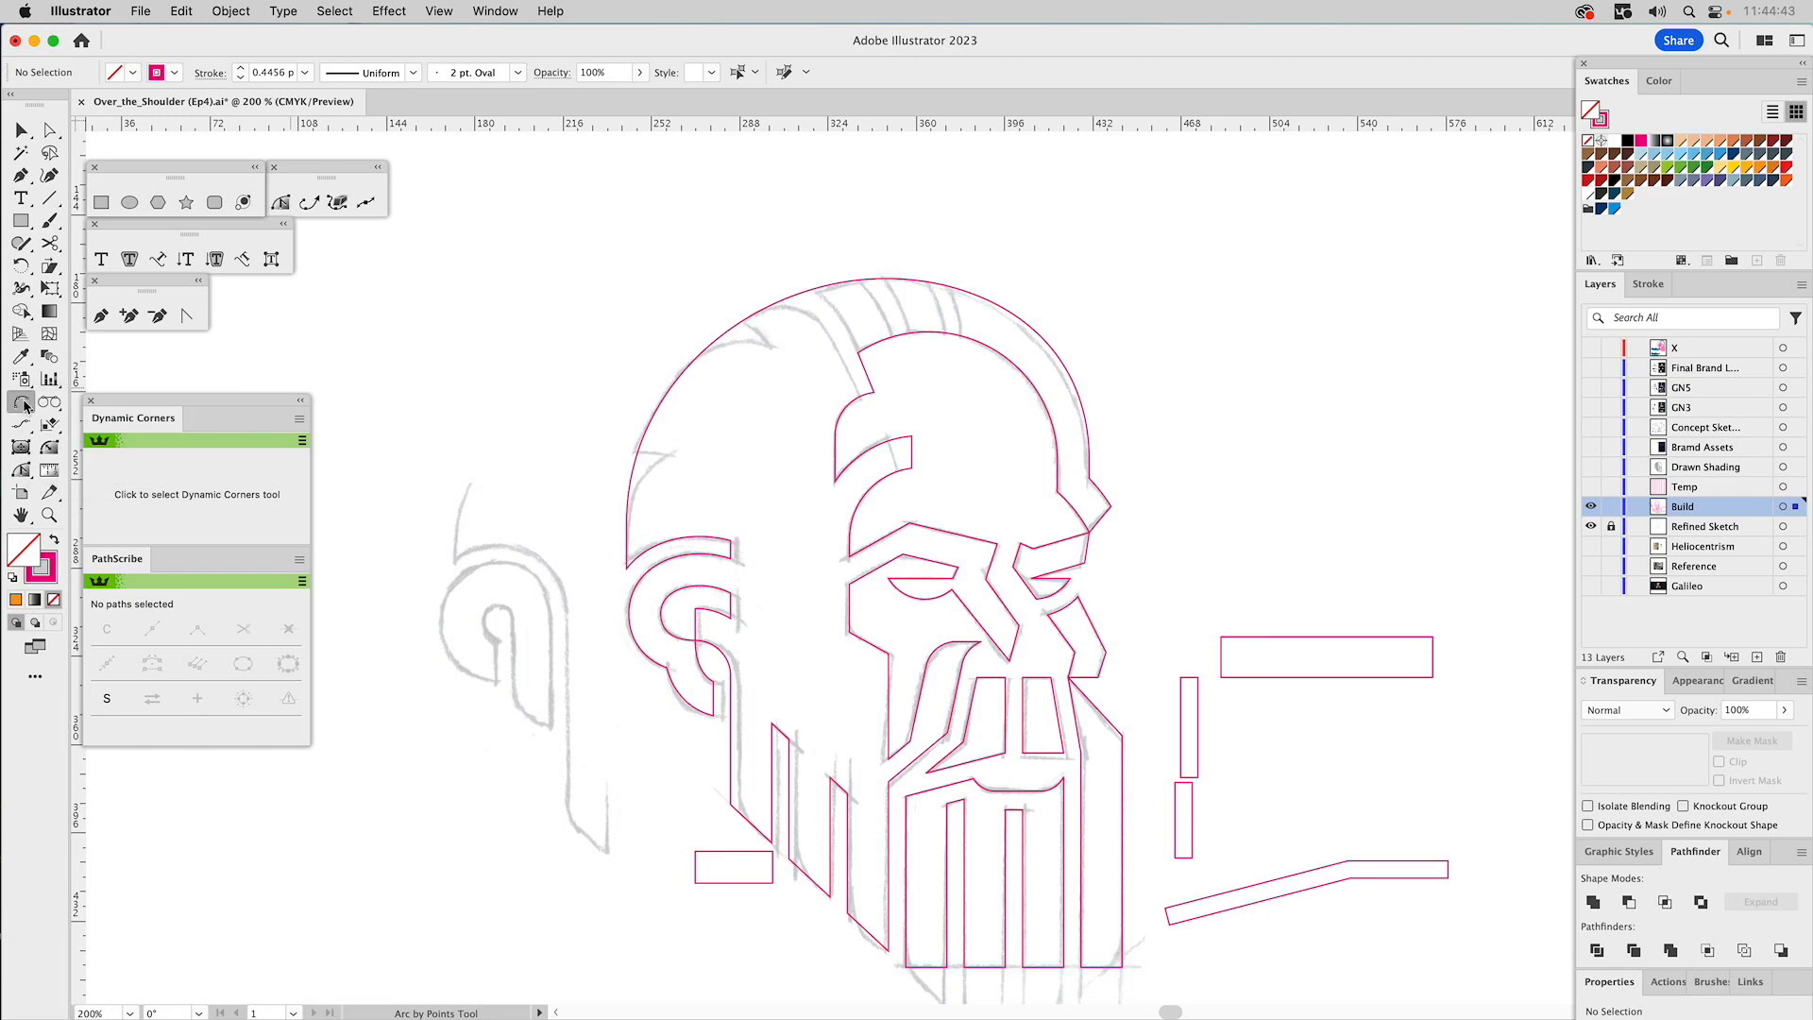
left_click(911, 486)
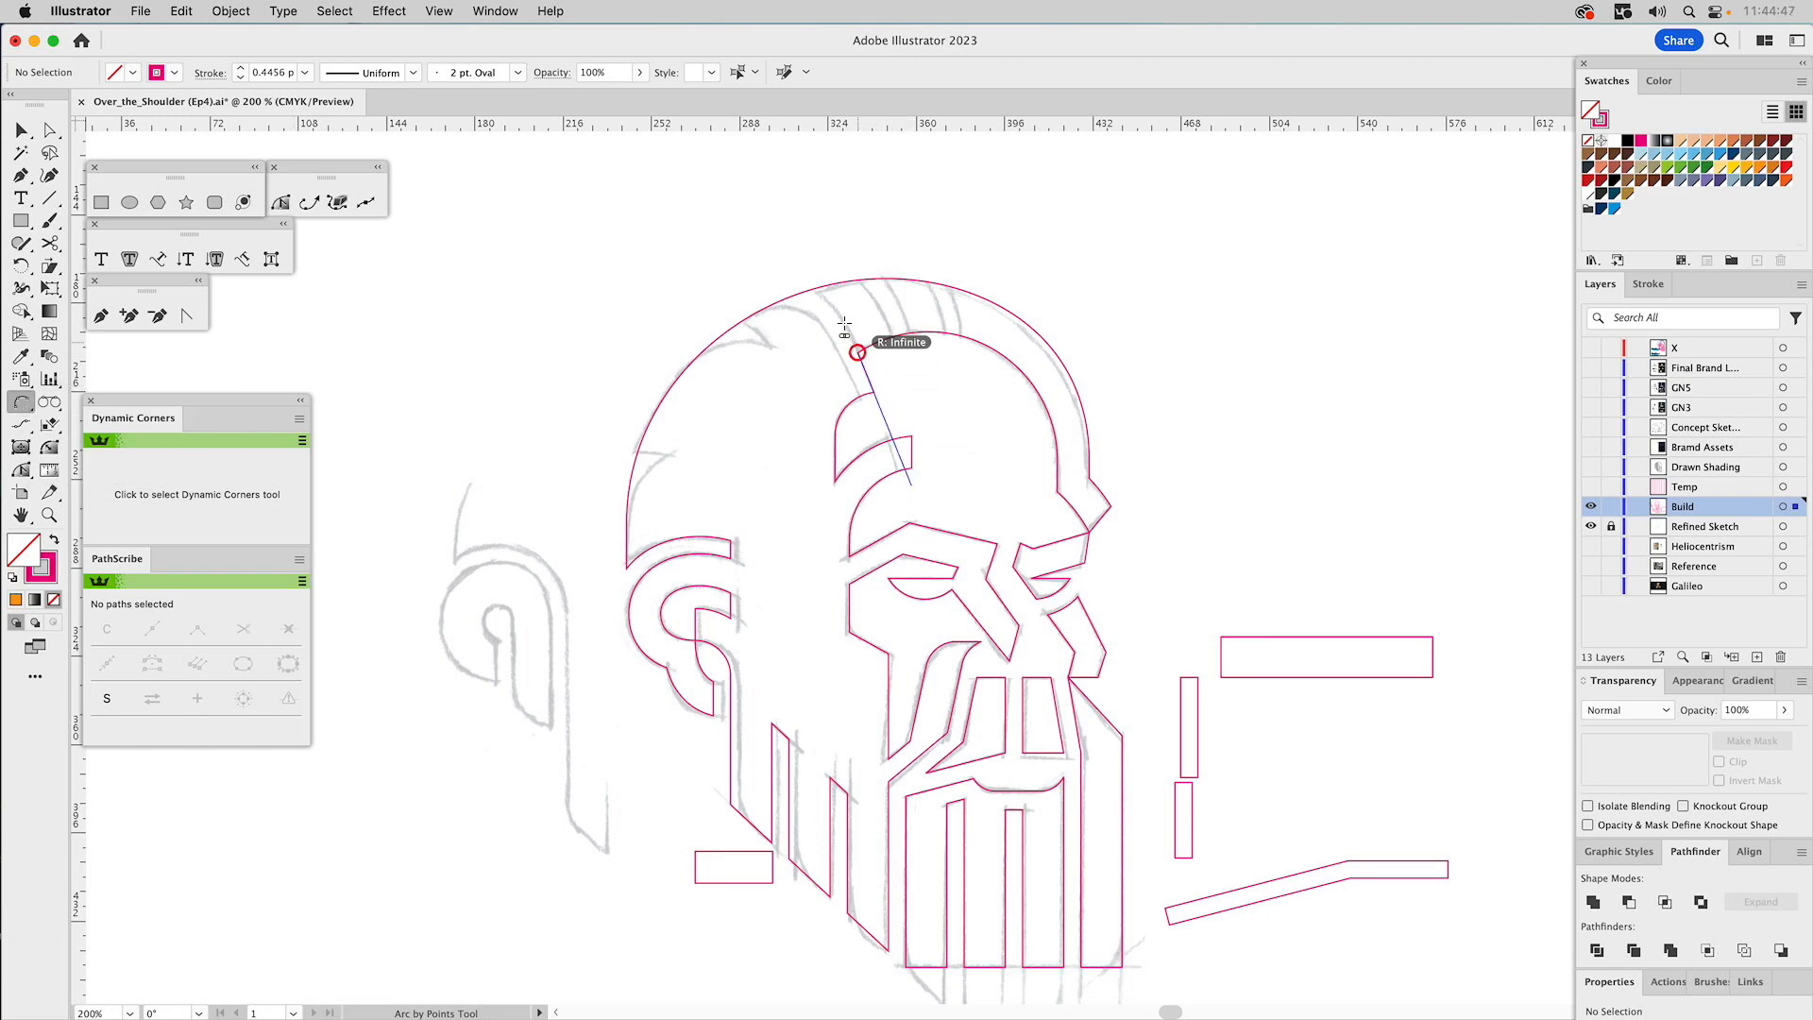
left_click(792, 286)
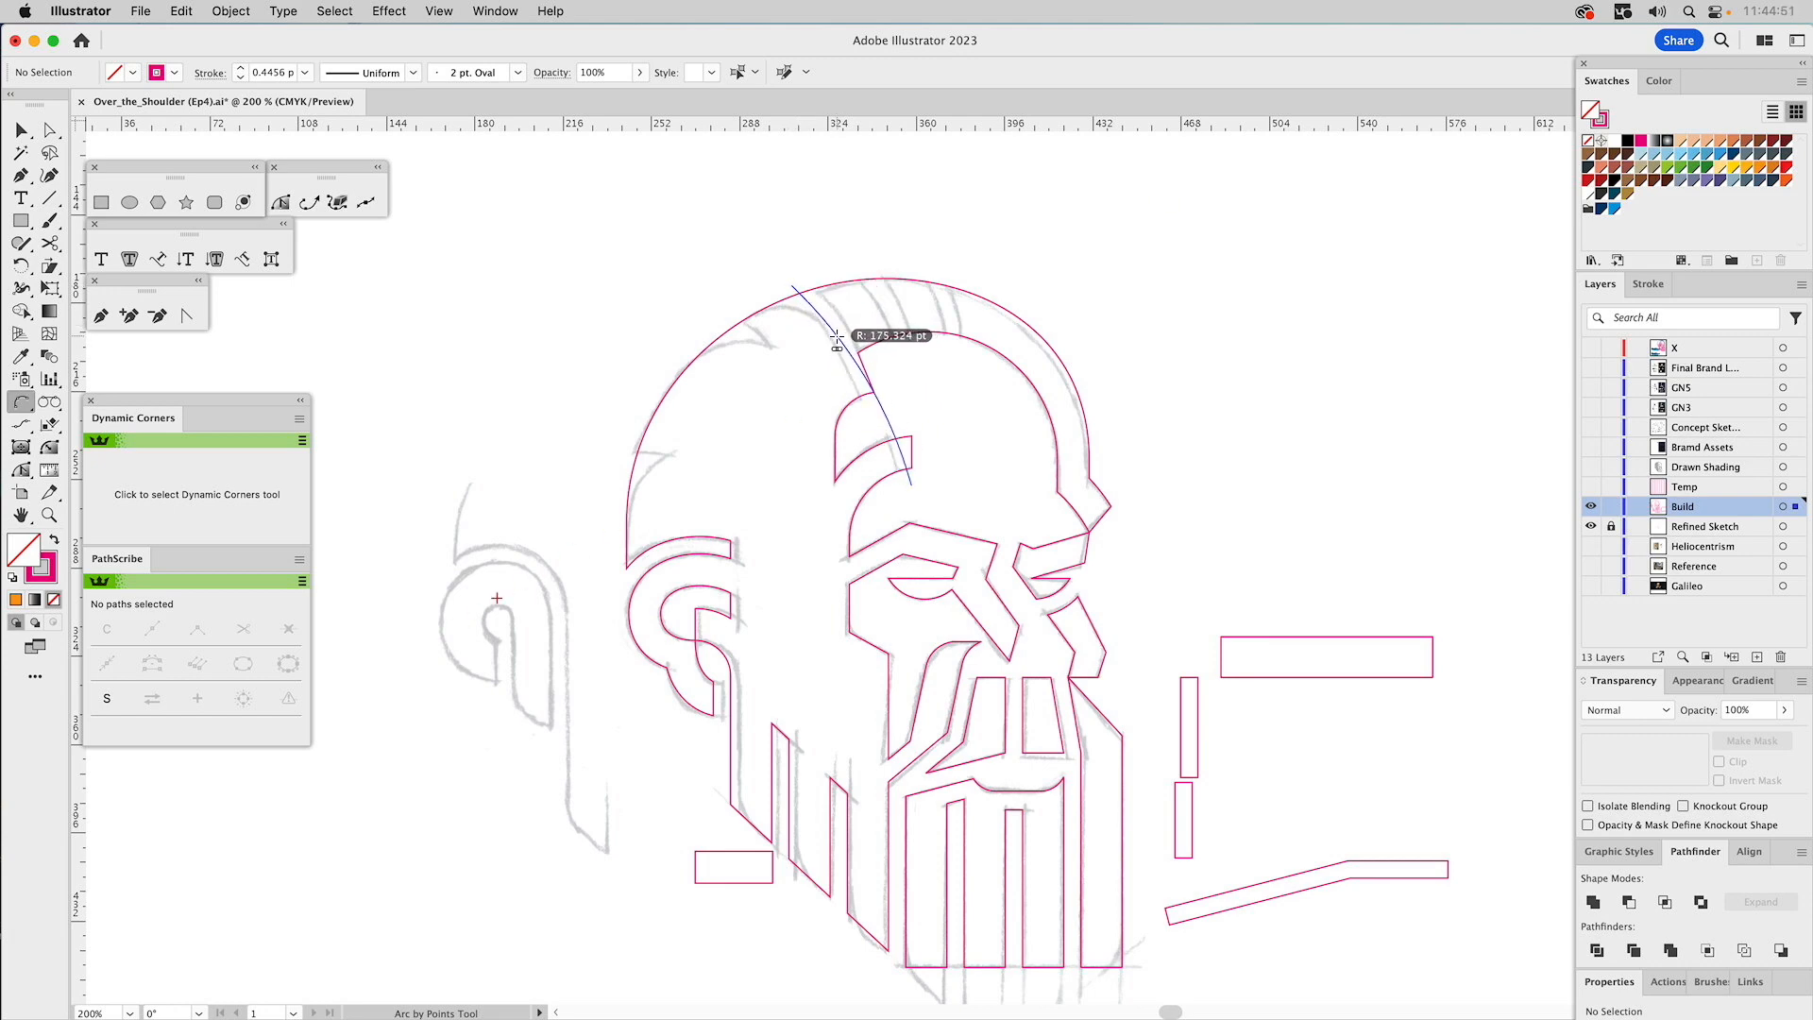
left_click(838, 342)
key("a")
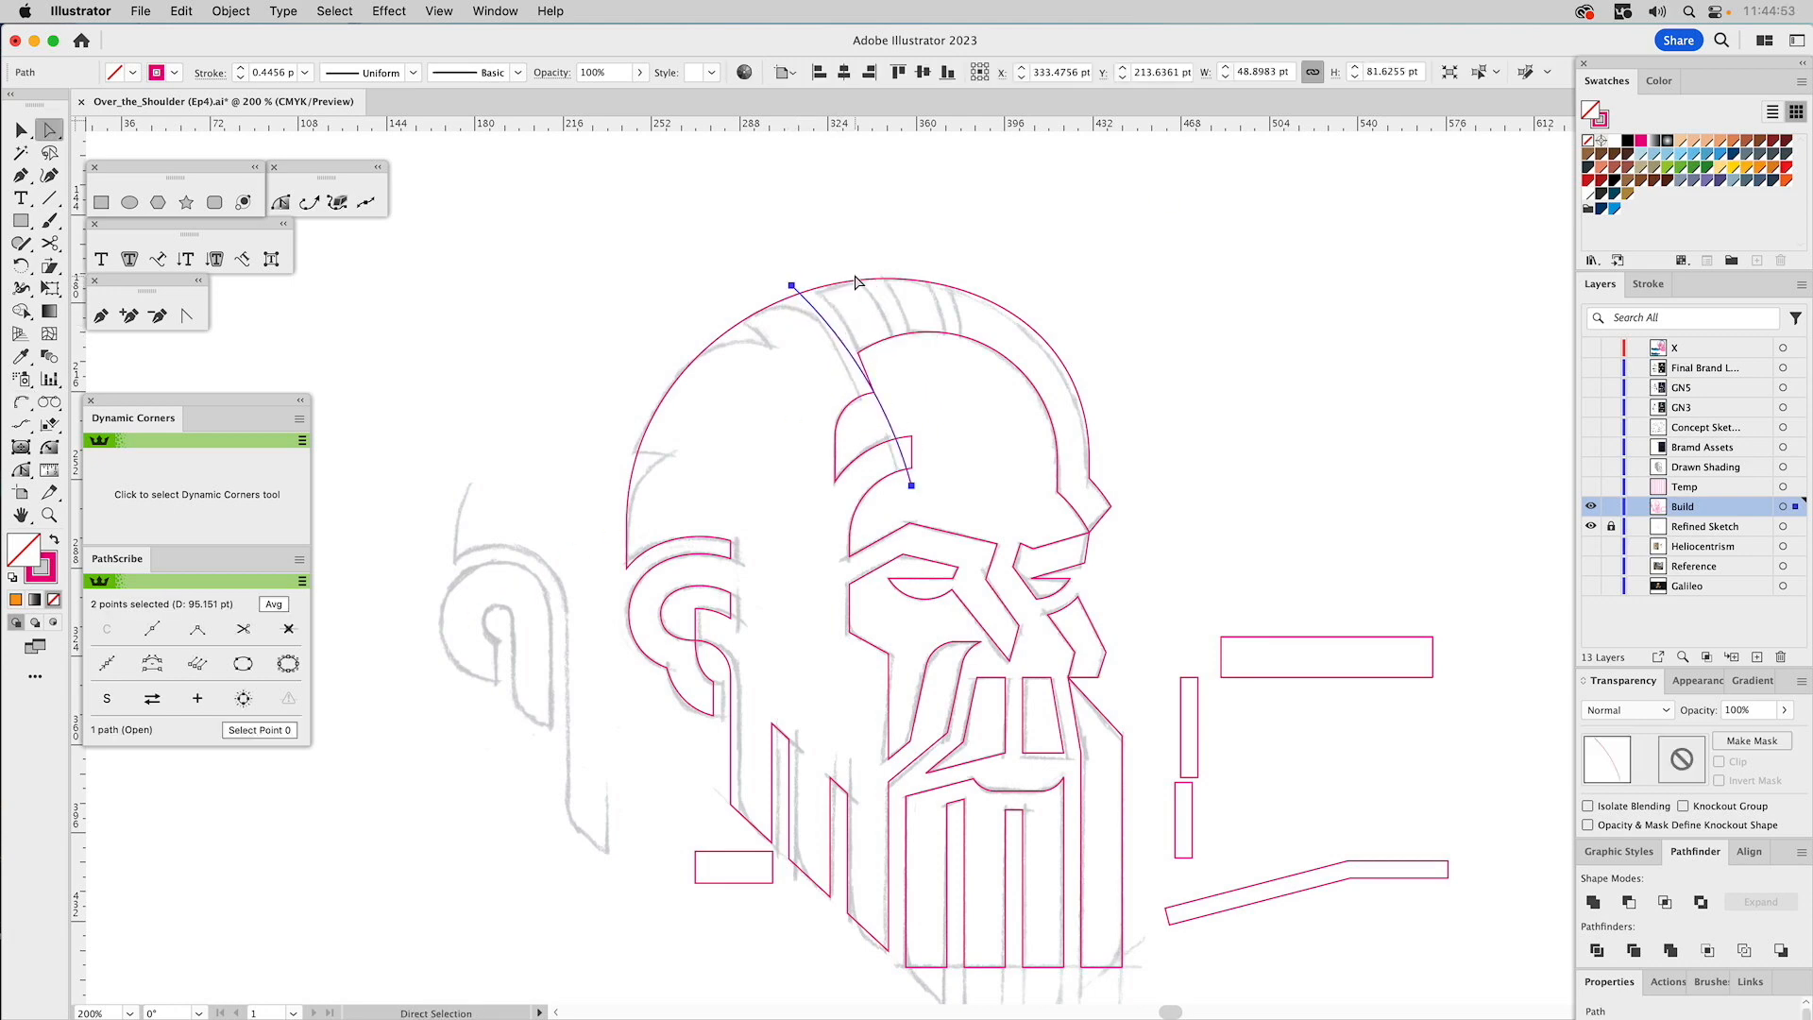
Rotate the hair arc slightly clockwise and nudge it to fit the sketched strand at the hairline.
key("v")
left_click_drag(796, 275, 810, 276)
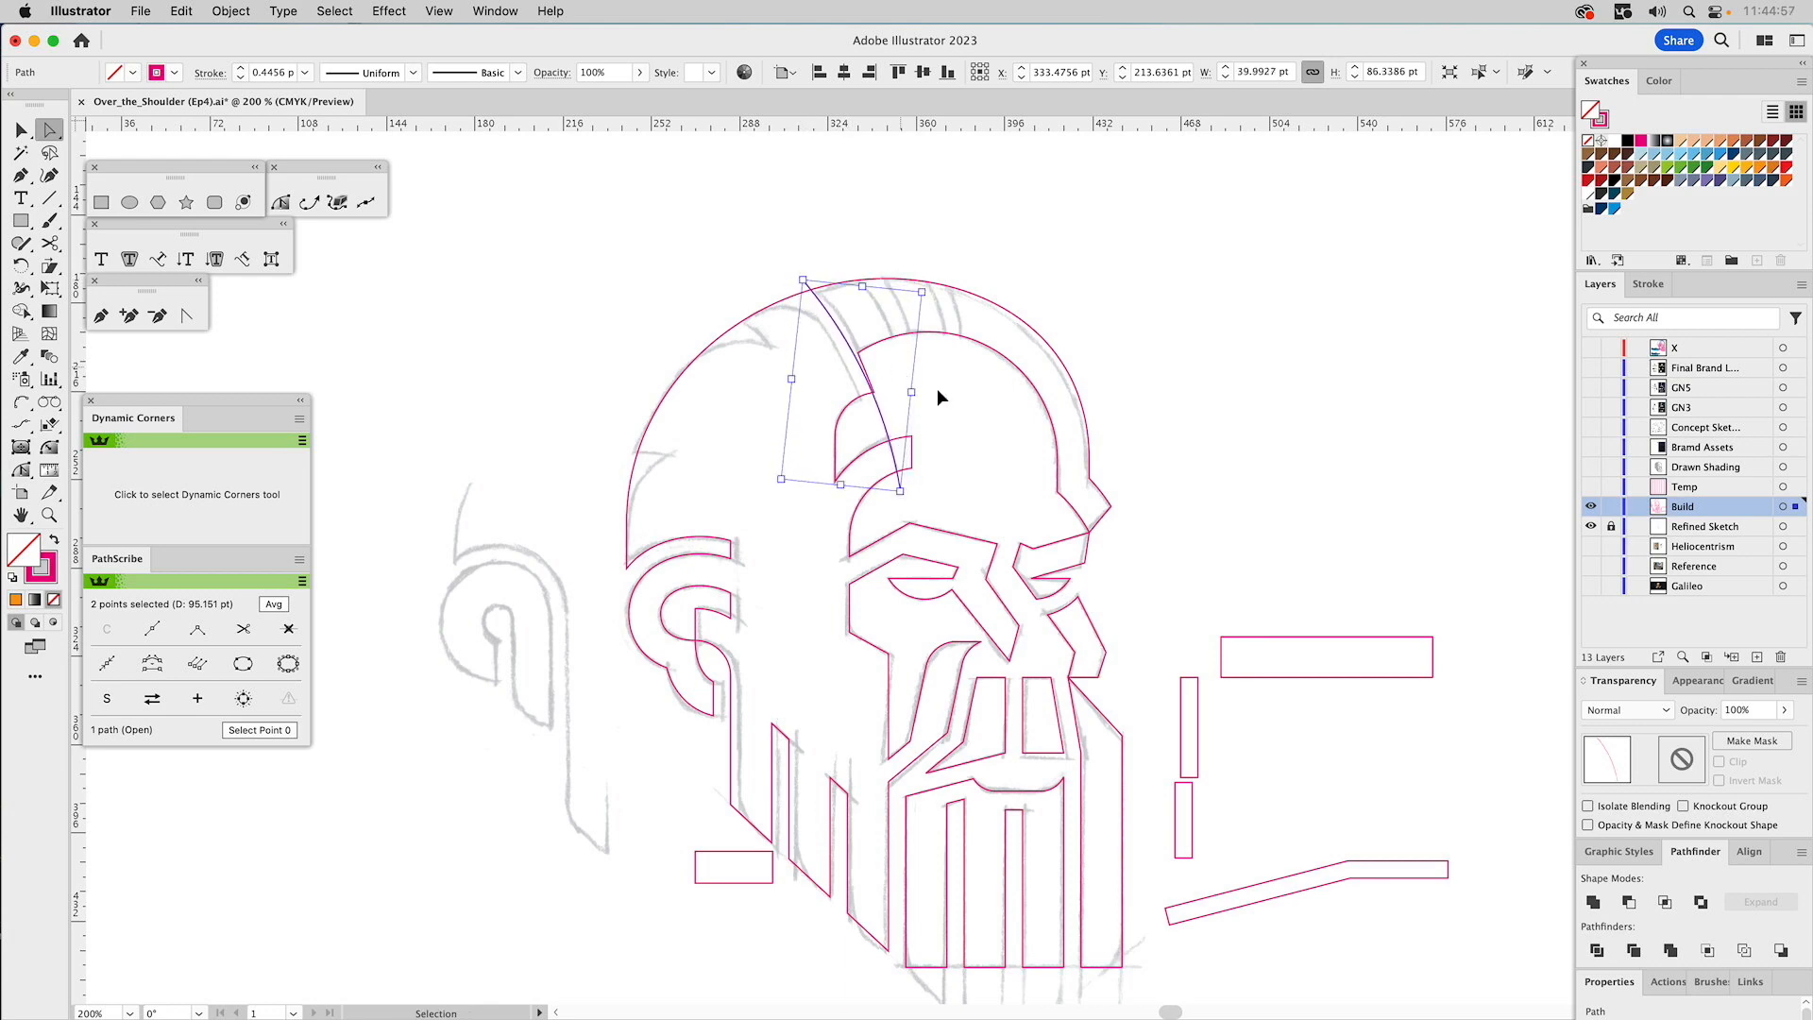
key("v")
left_click(898, 370)
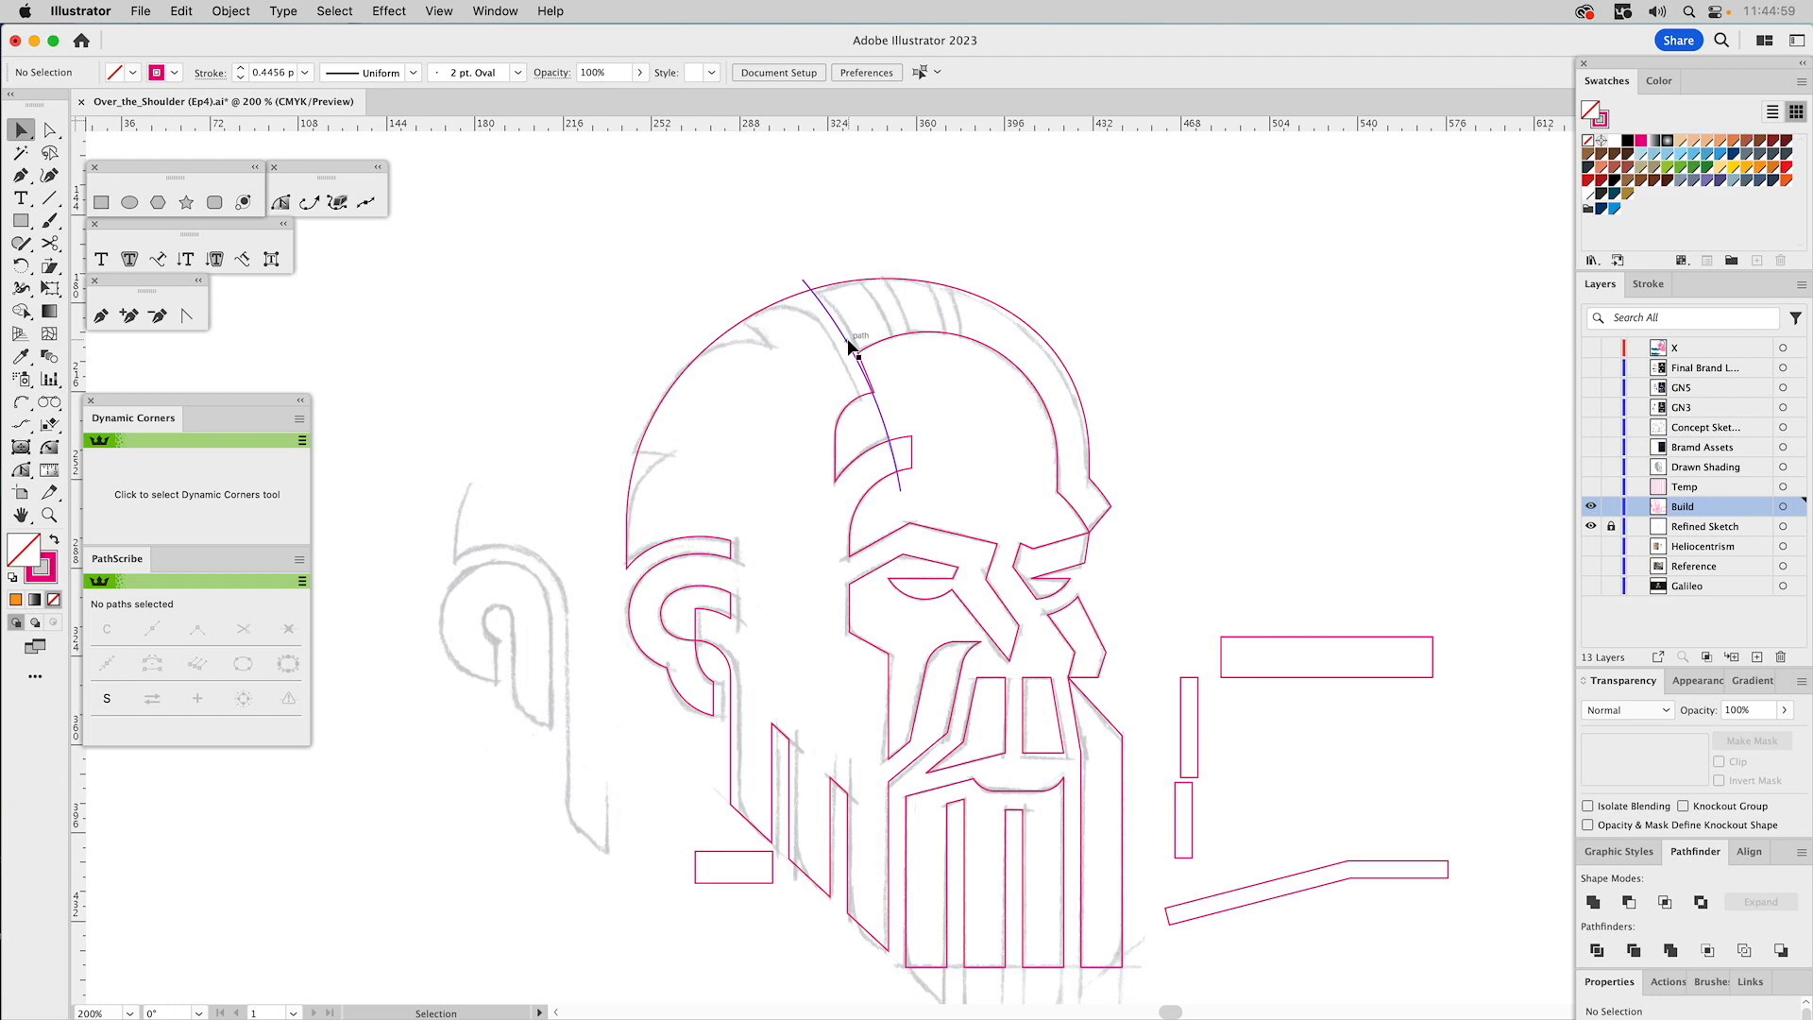
left_click(868, 391)
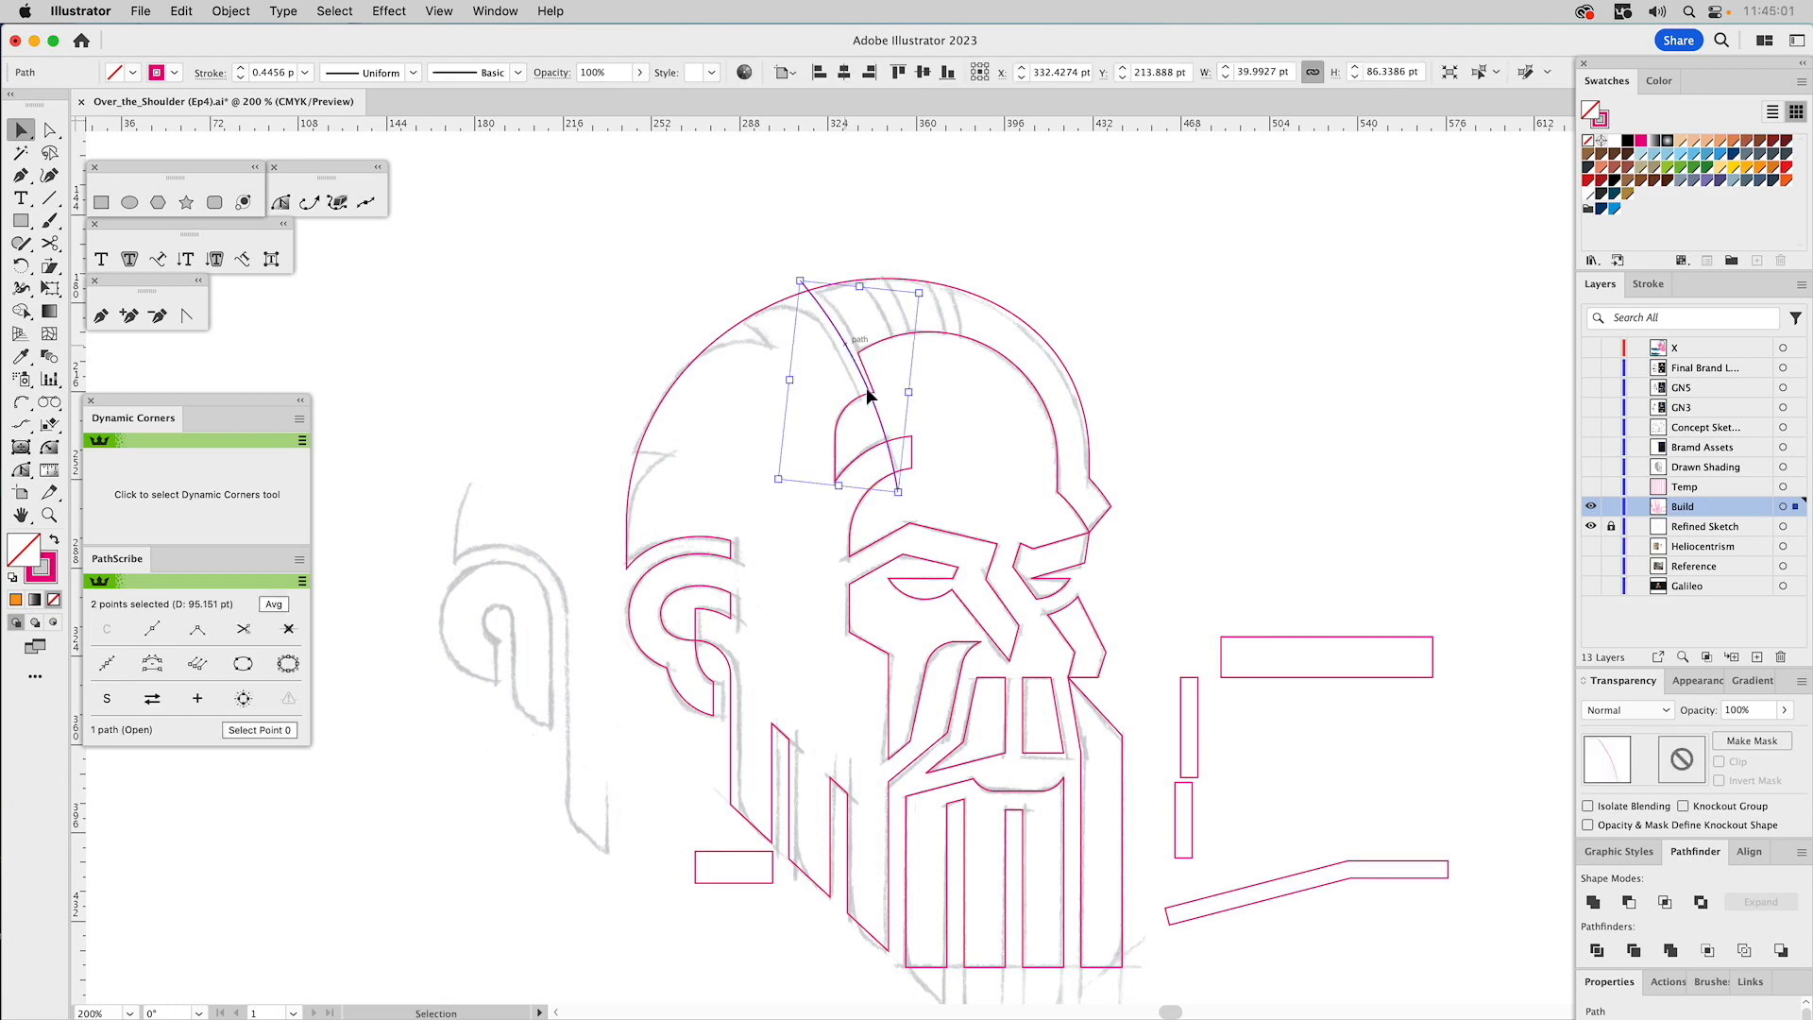
Set the hair arc's stroke weight to 7.0583 pt, matching the width of the upper narrow vertical reference rectangle.
left_click(1196, 727)
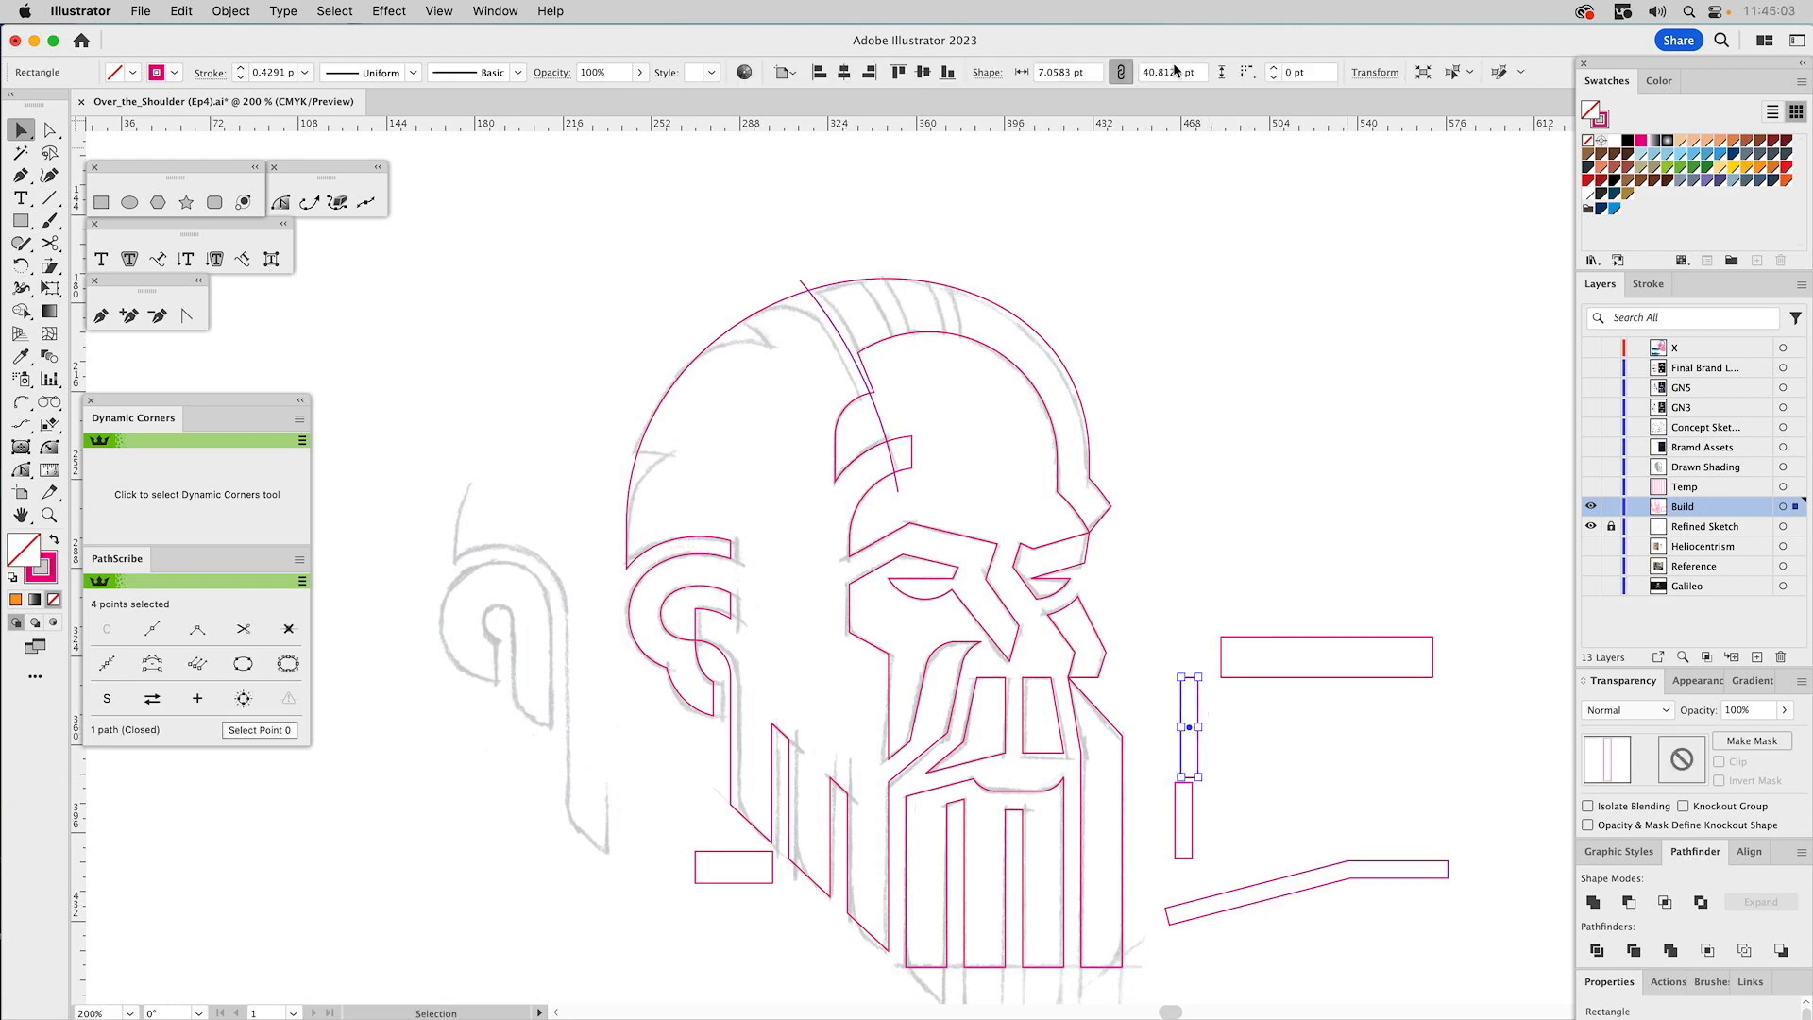
double_click(1063, 73)
left_click(824, 331)
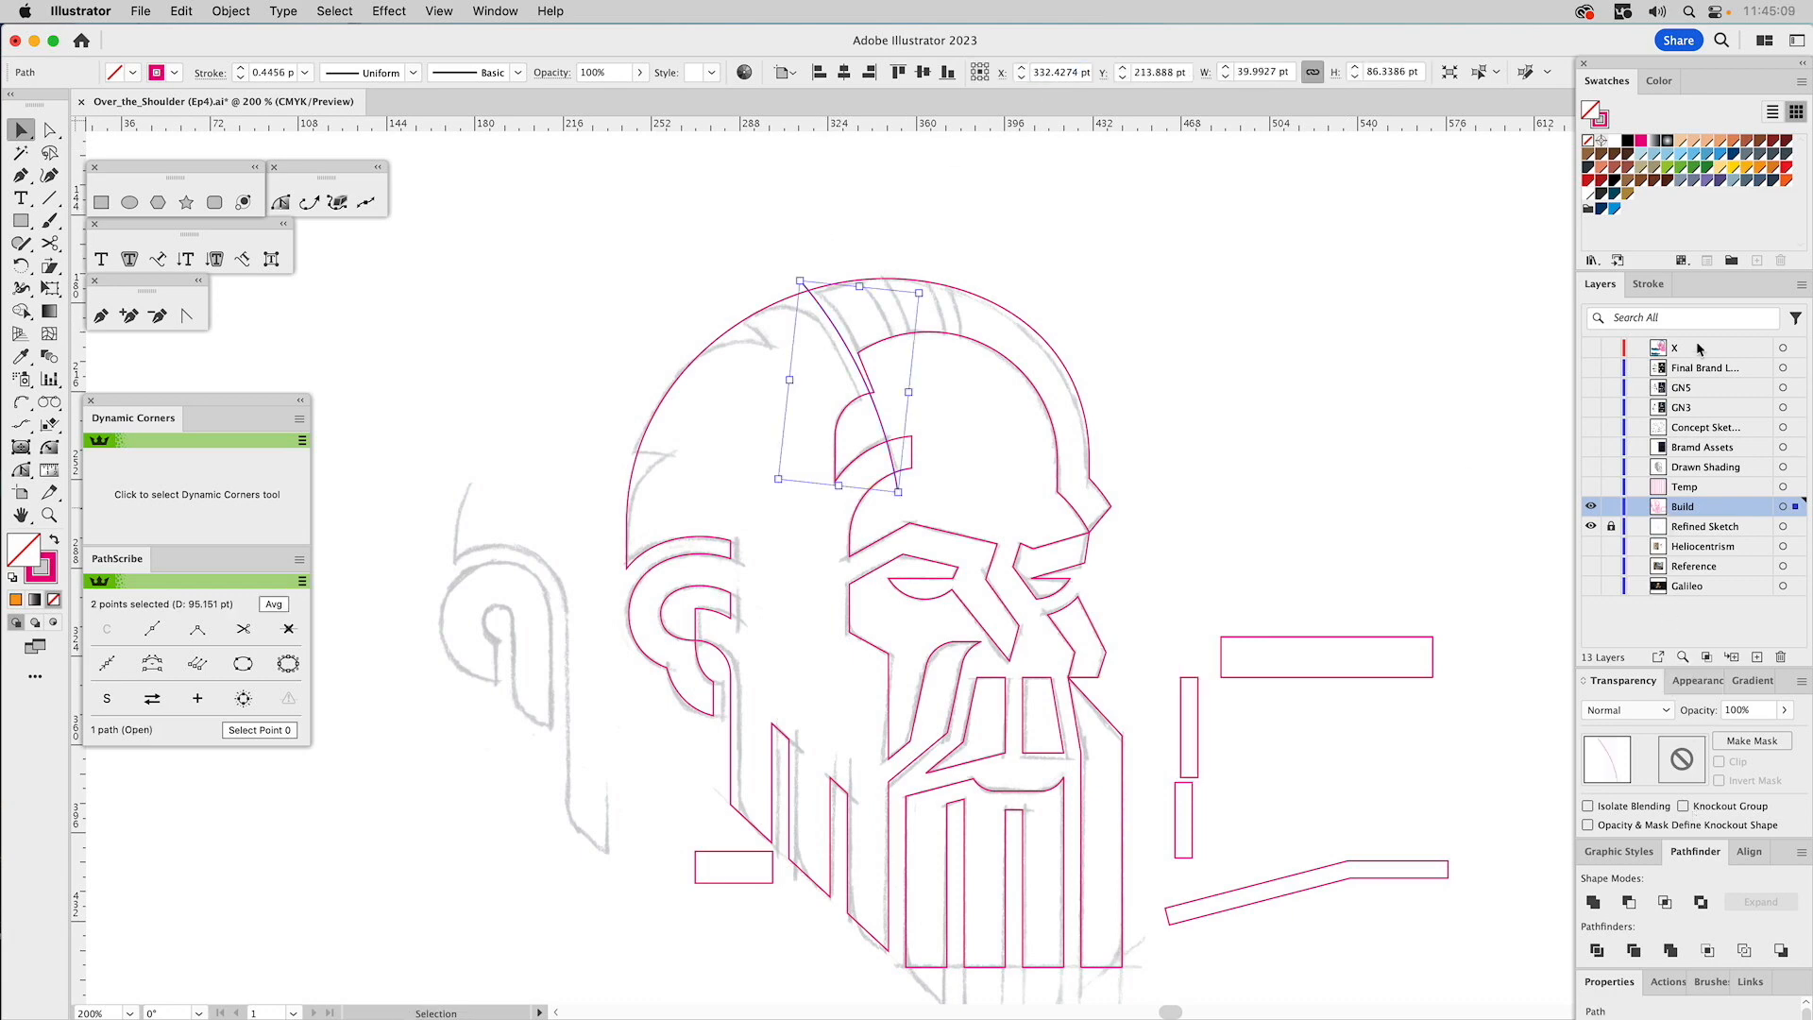
left_click(1648, 283)
double_click(1675, 313)
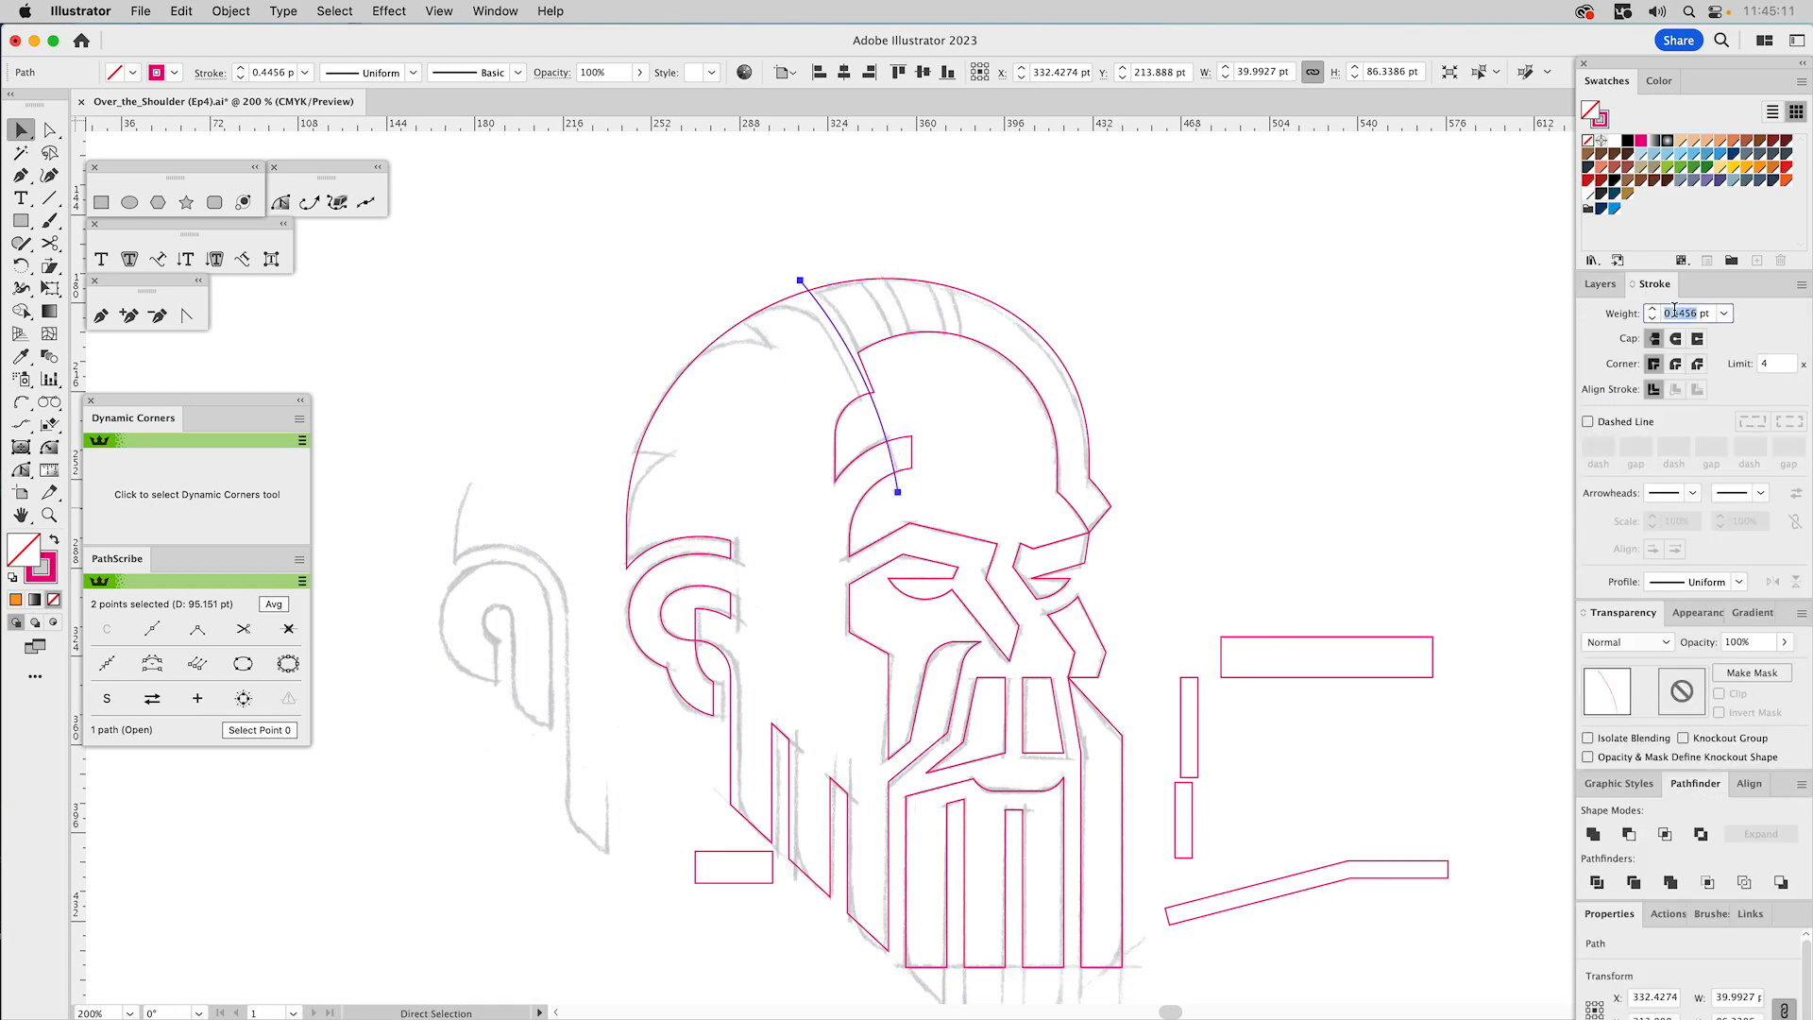
type("7.0583")
key("Return")
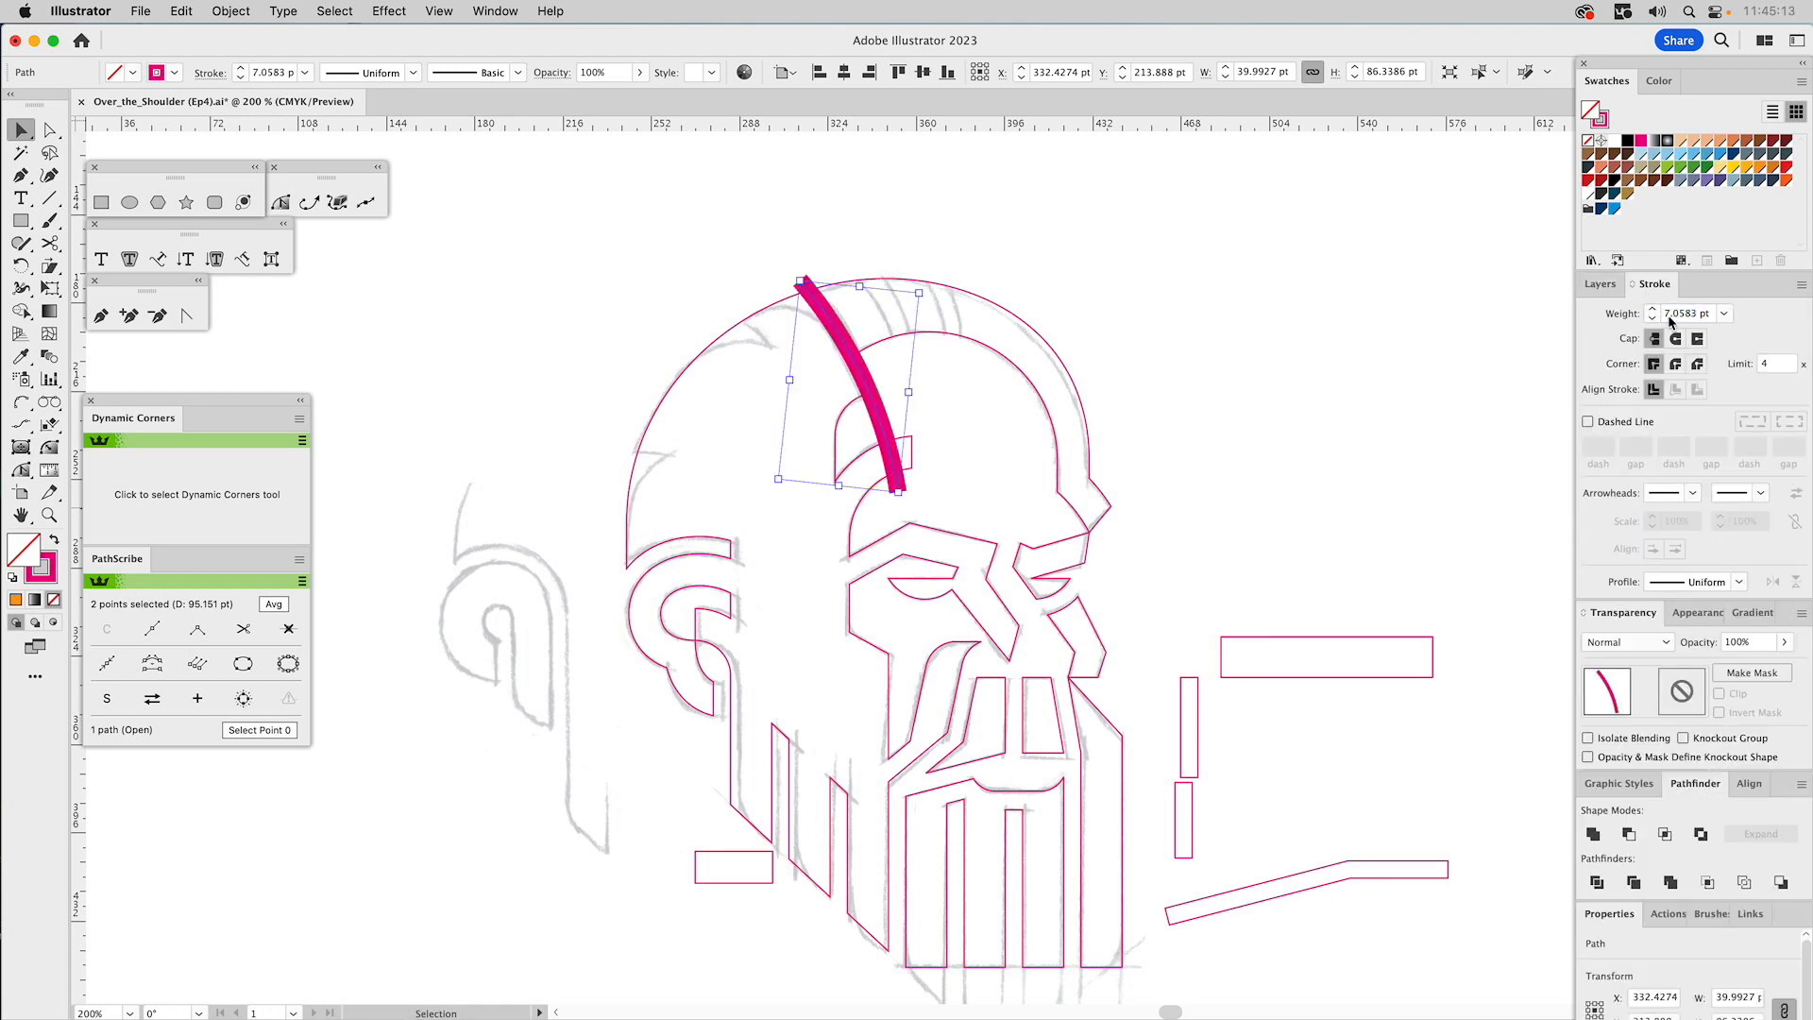
left_click(1199, 253)
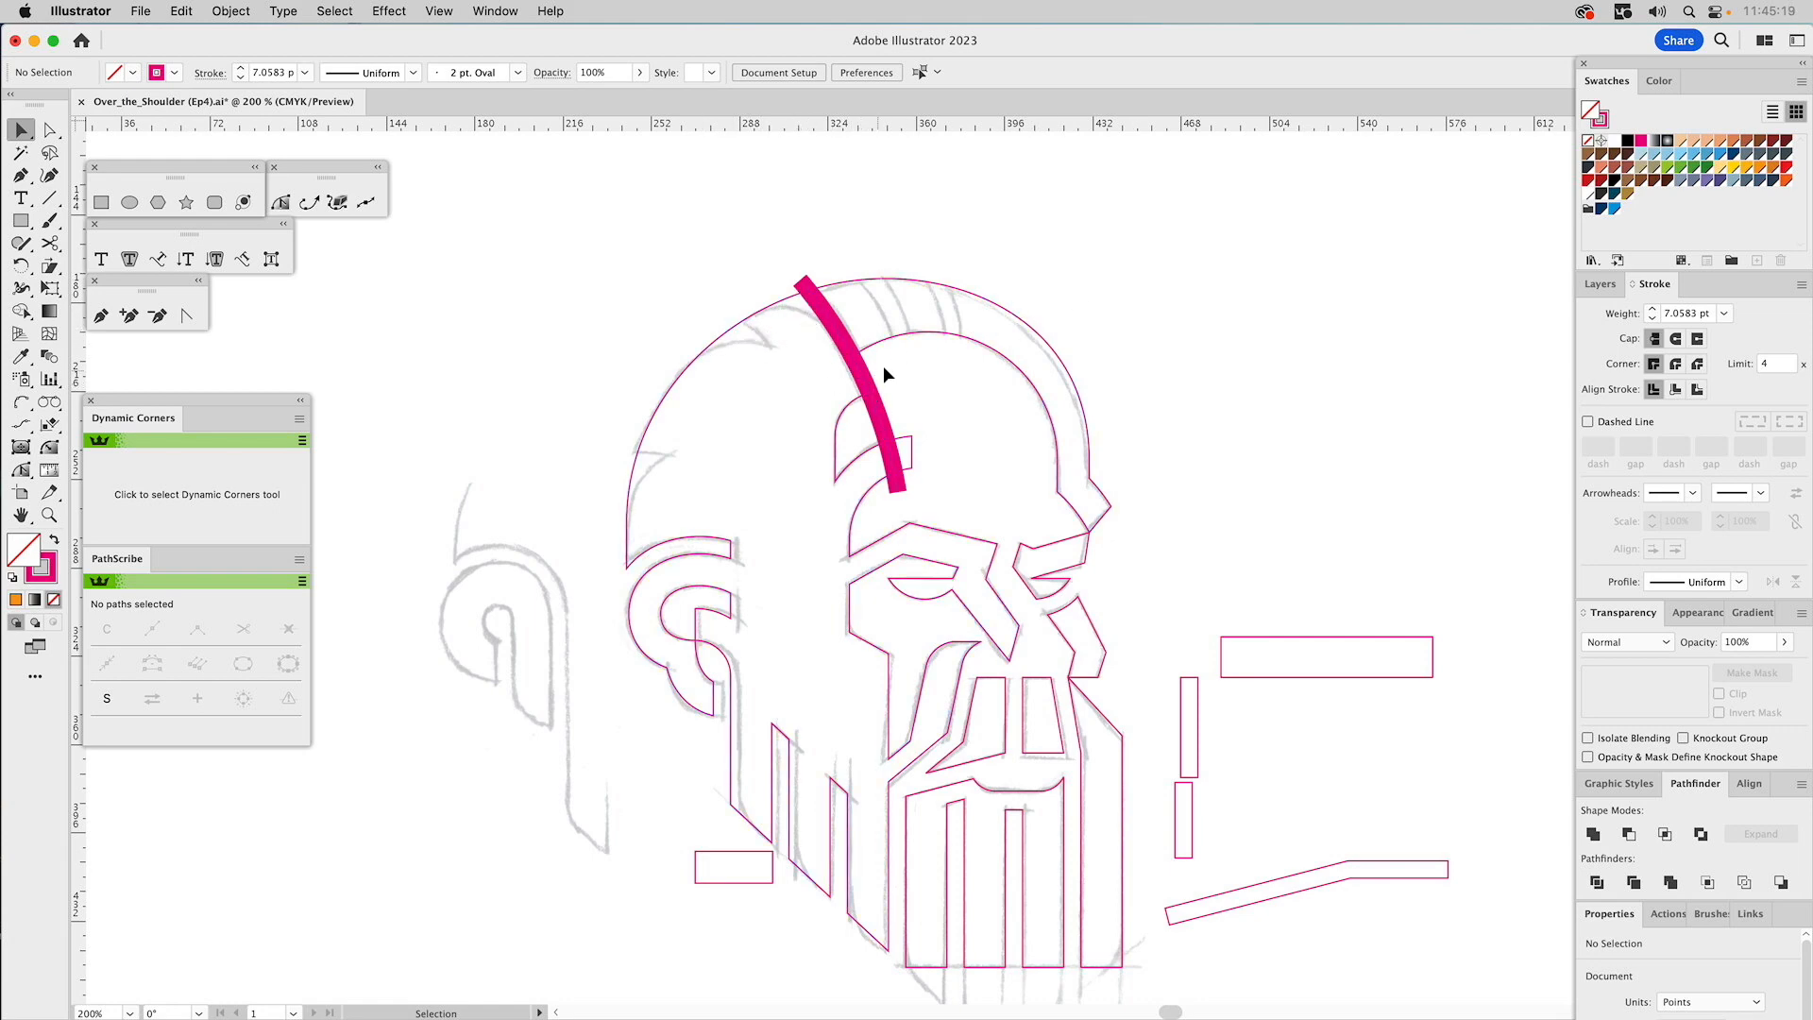
Duplicate the thick hair arc twice up and across the crown to make three evenly stepped stripes over the sketched strands.
left_click(881, 406)
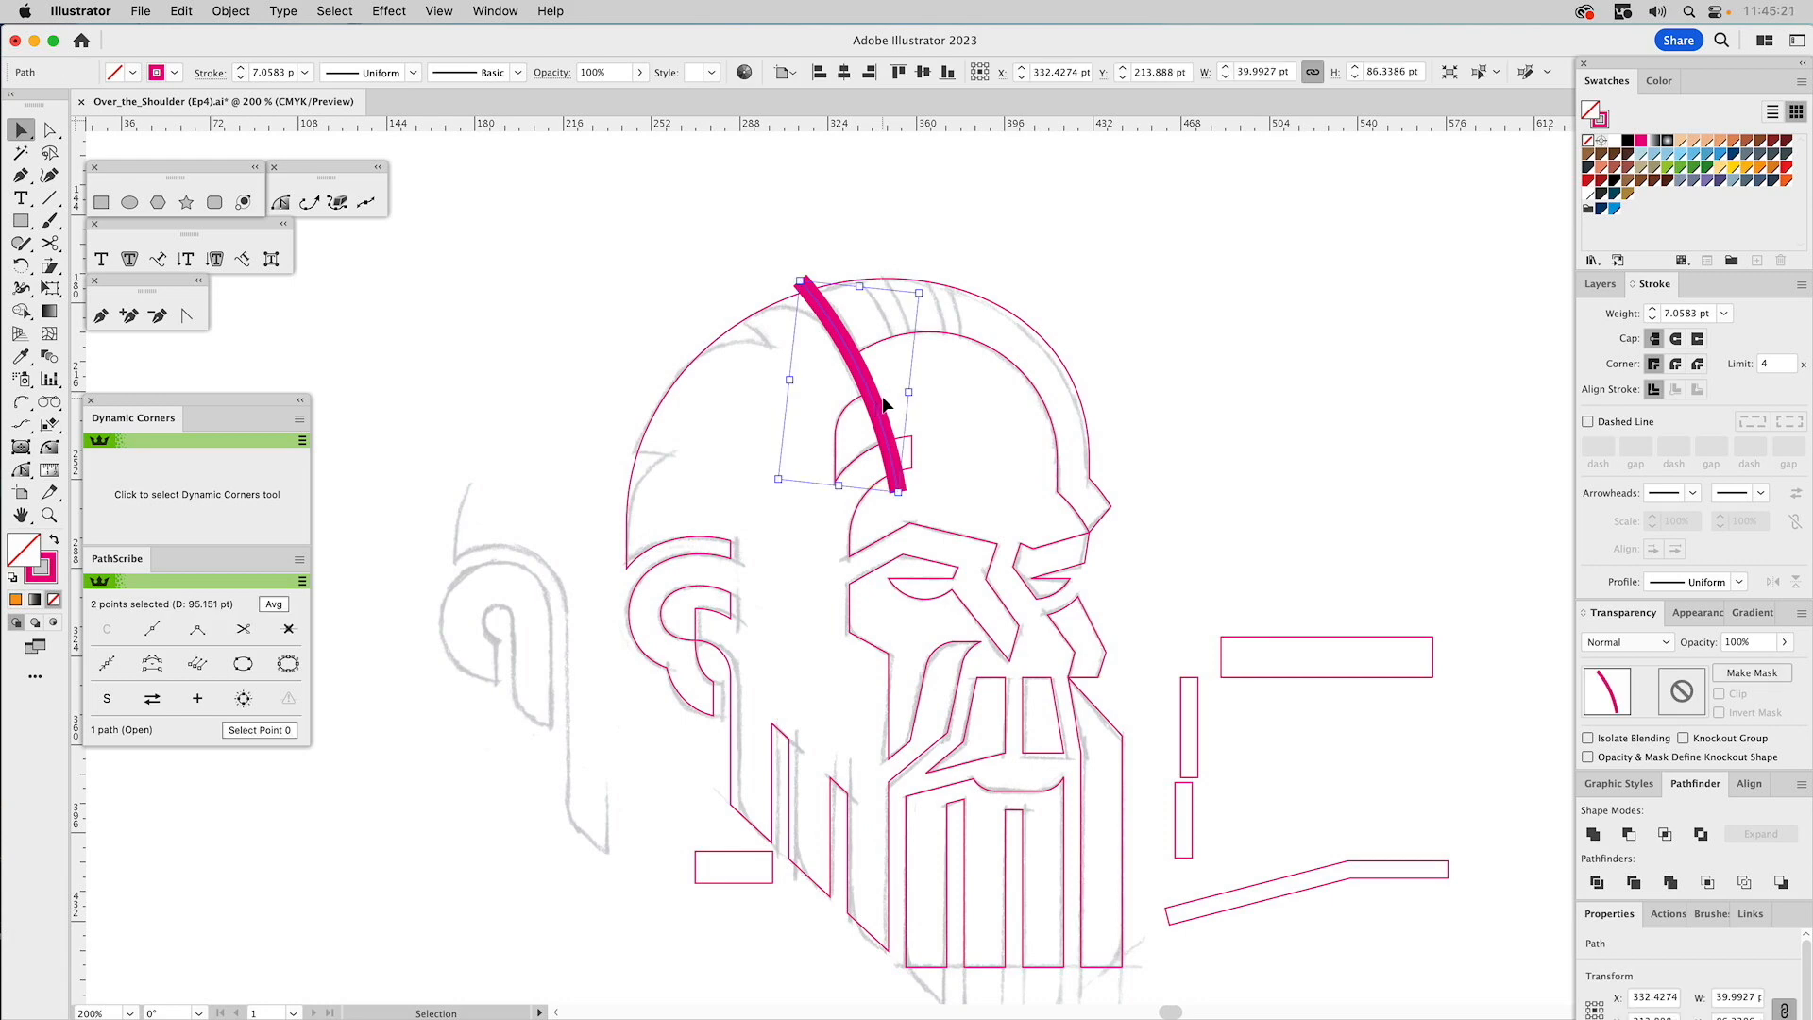
left_click_drag(881, 408, 909, 351)
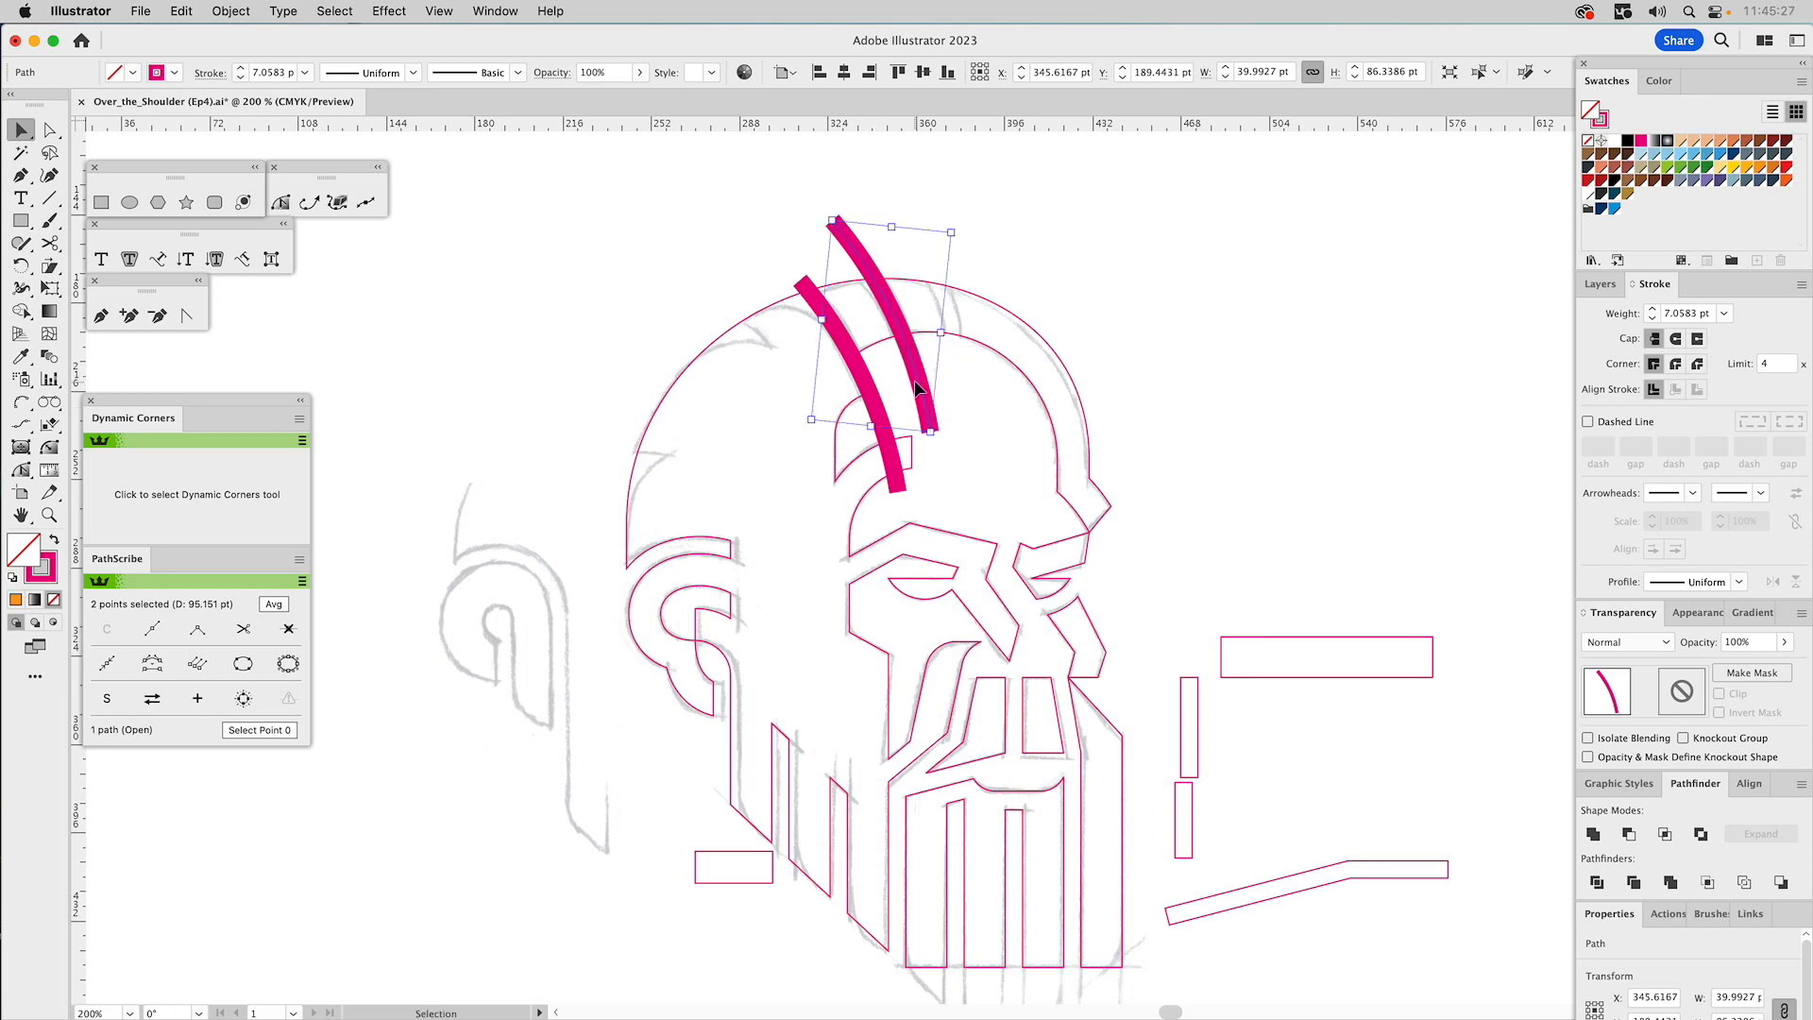
left_click(875, 404, "shift")
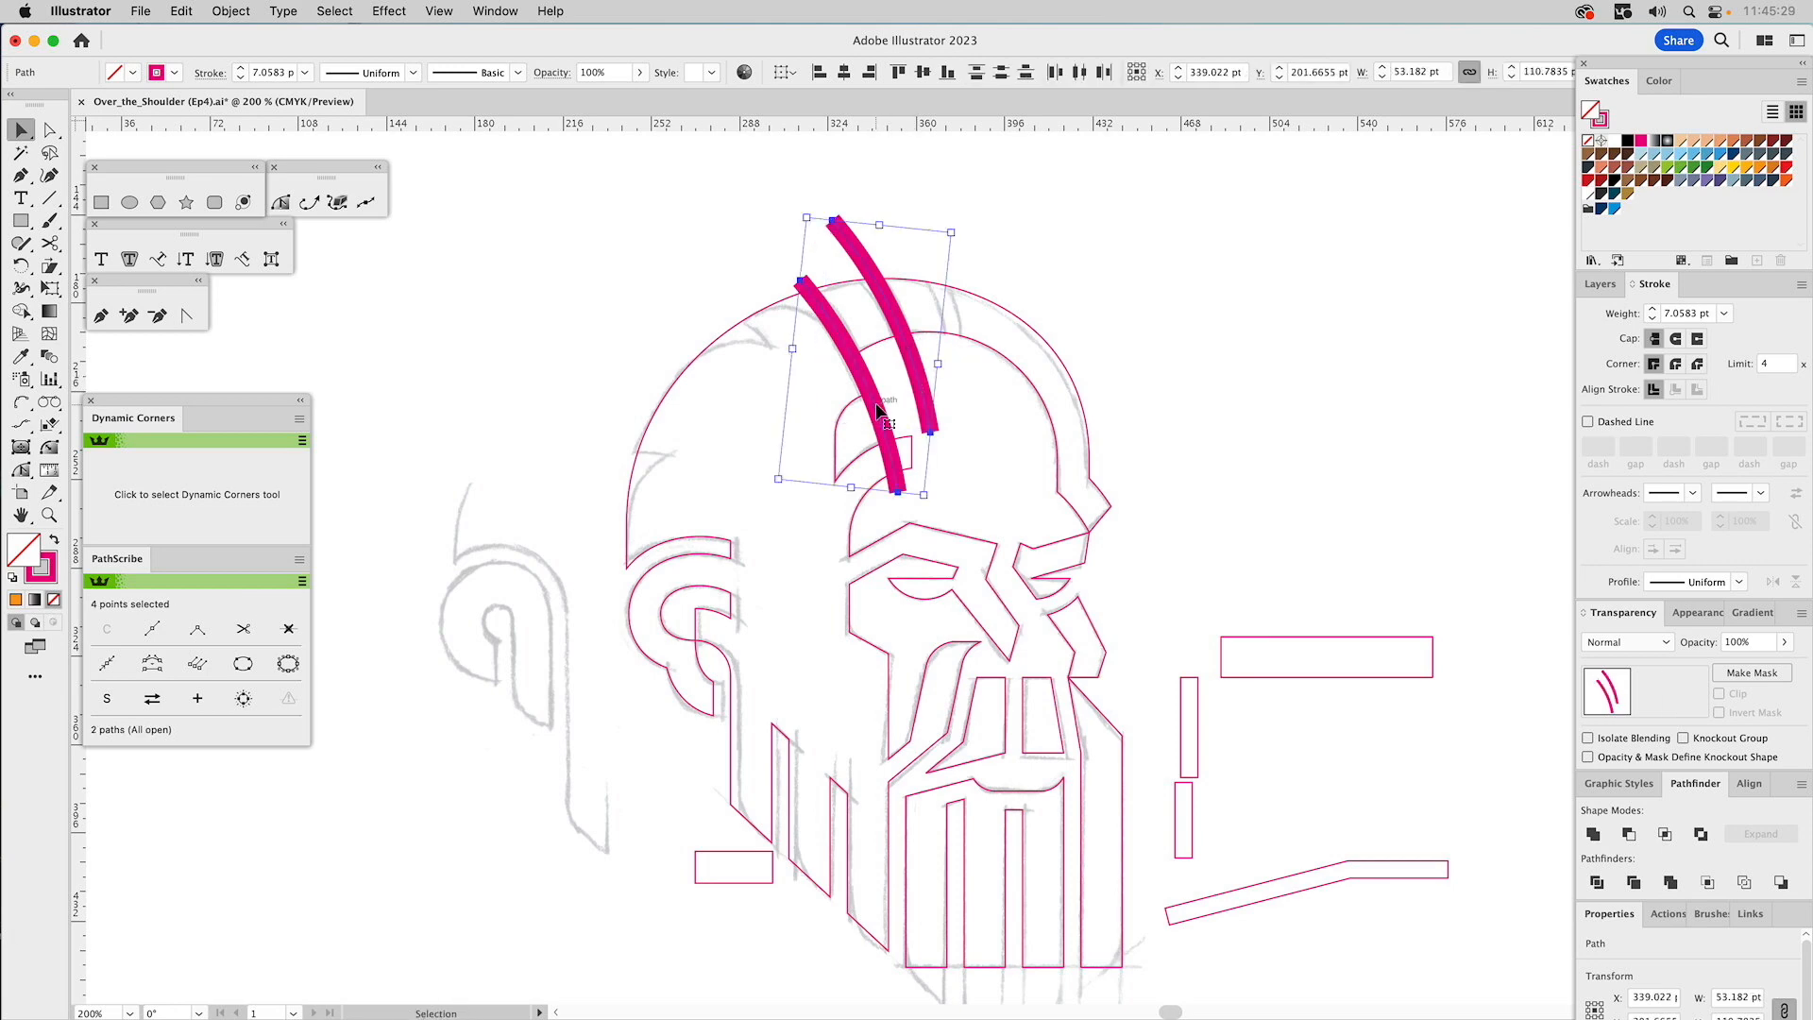
left_click_drag(877, 413, 913, 365)
left_click(933, 269, "shift")
left_click(947, 270)
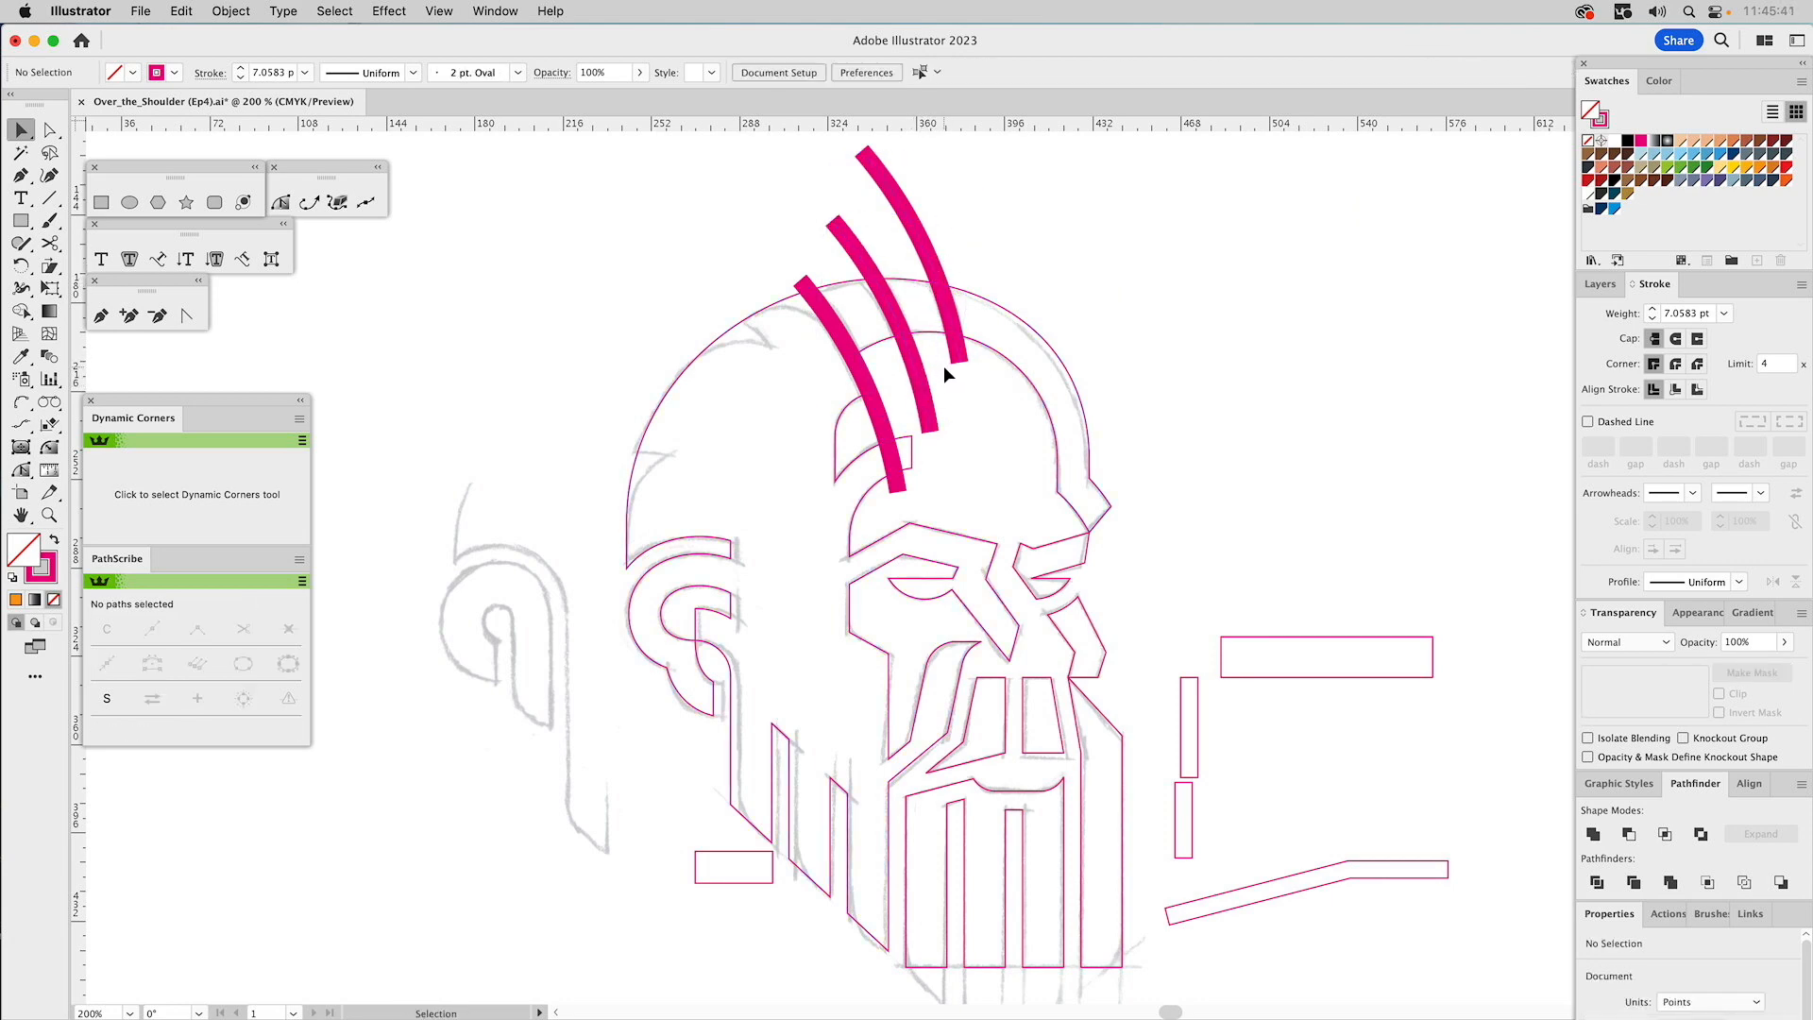
Convert all three thick hair arcs to closed shapes with Outline Stroke.
left_click(923, 396)
left_click(884, 425, "shift")
left_click(954, 331, "shift")
left_click(231, 10)
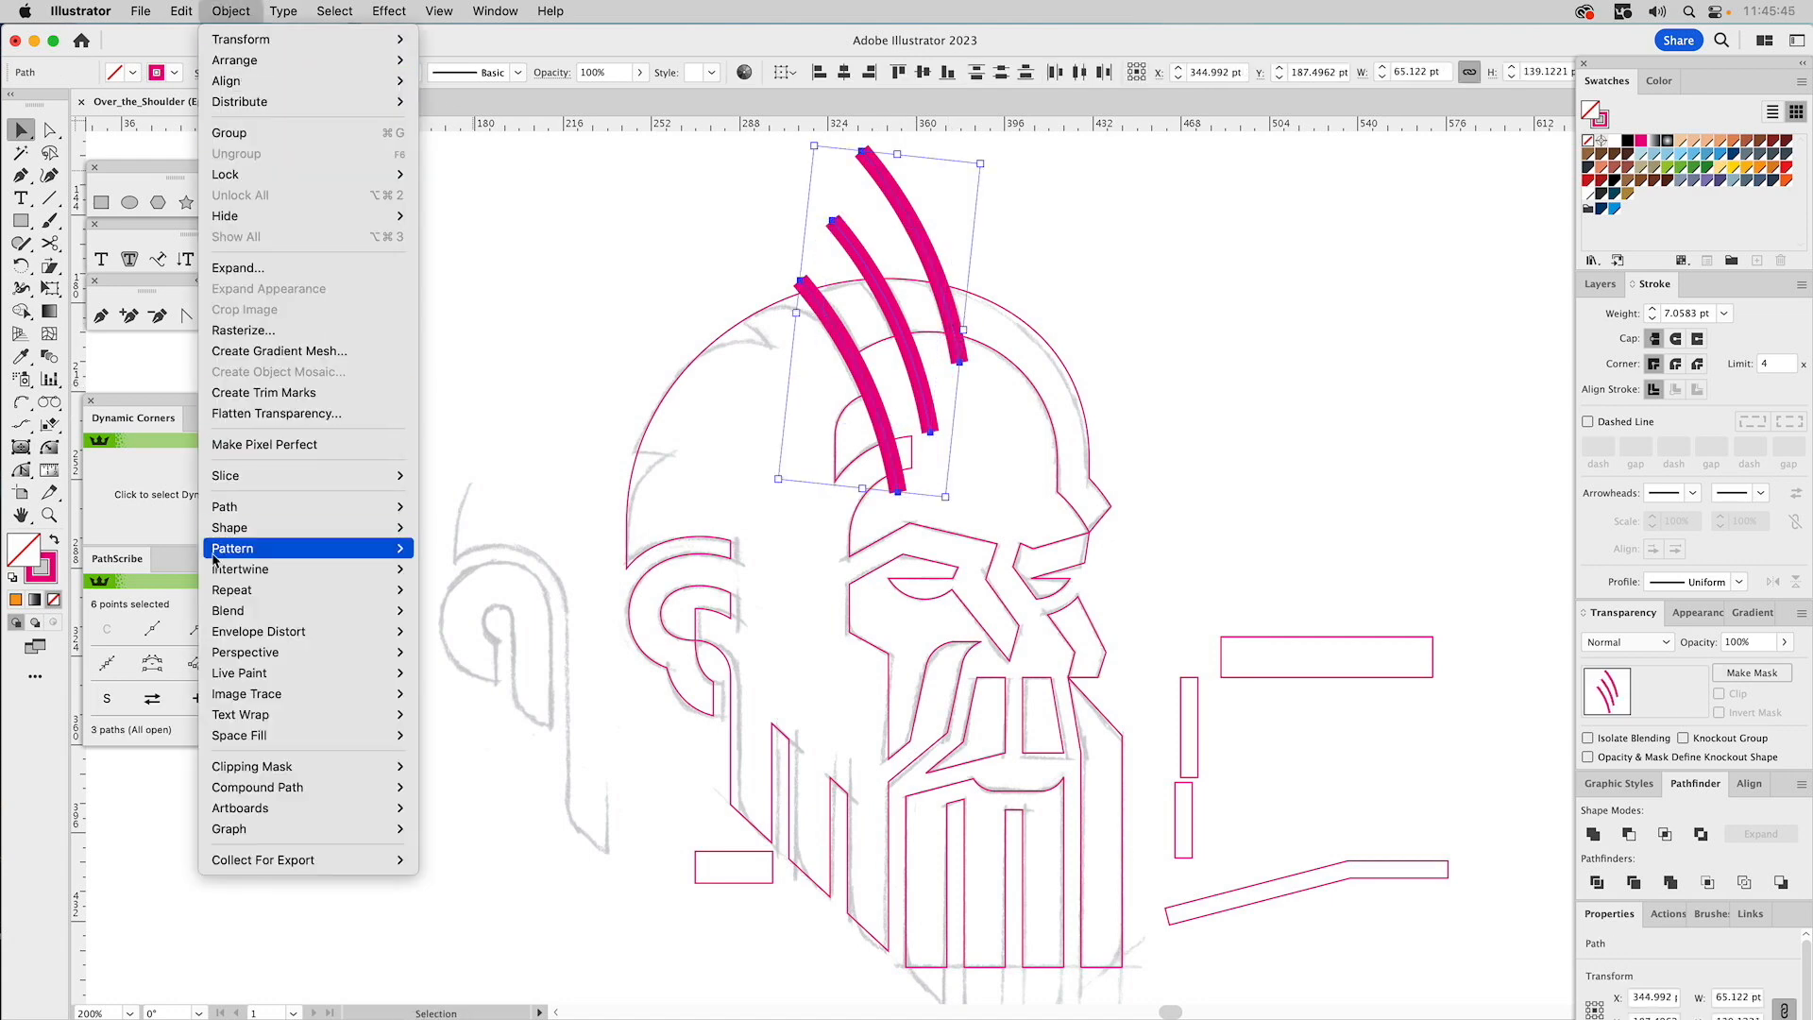
mouse_move(226, 507)
left_click(456, 580)
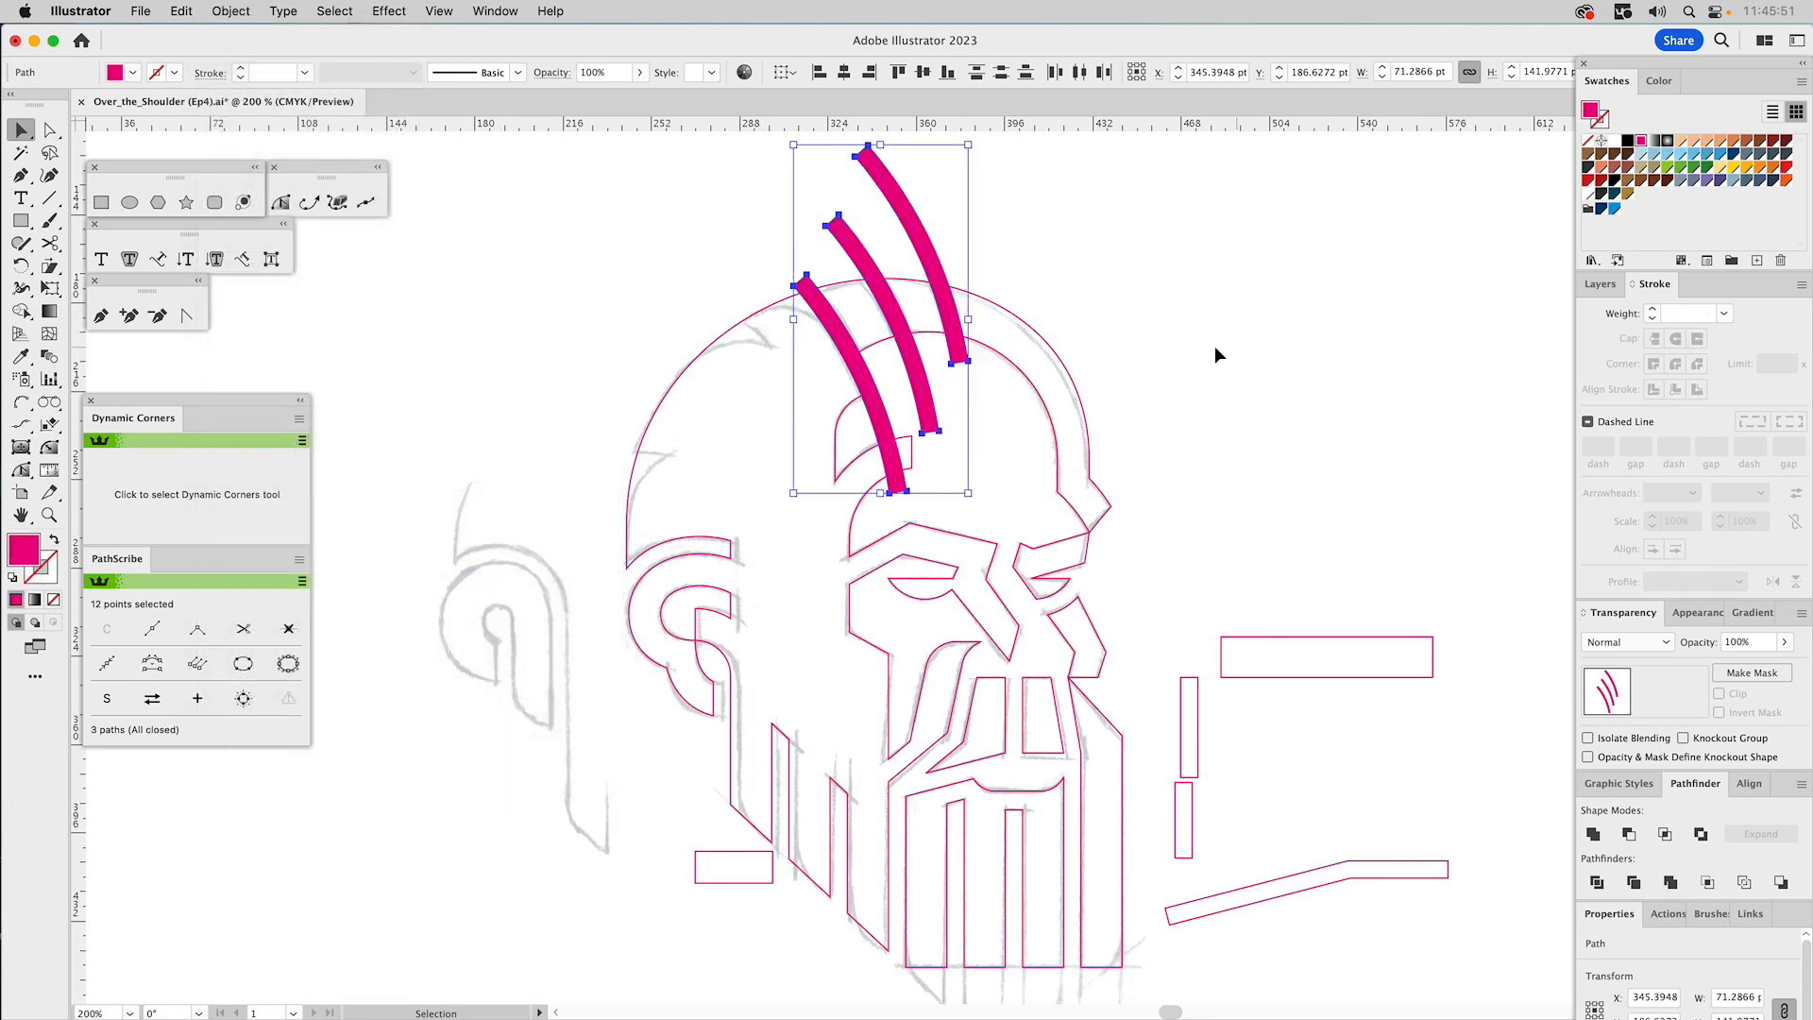
Match the three hair stripes to the head outline's thin 0.4456 pt stroke, recolour them blue and combine them with Unite.
key("i")
left_click(1053, 345)
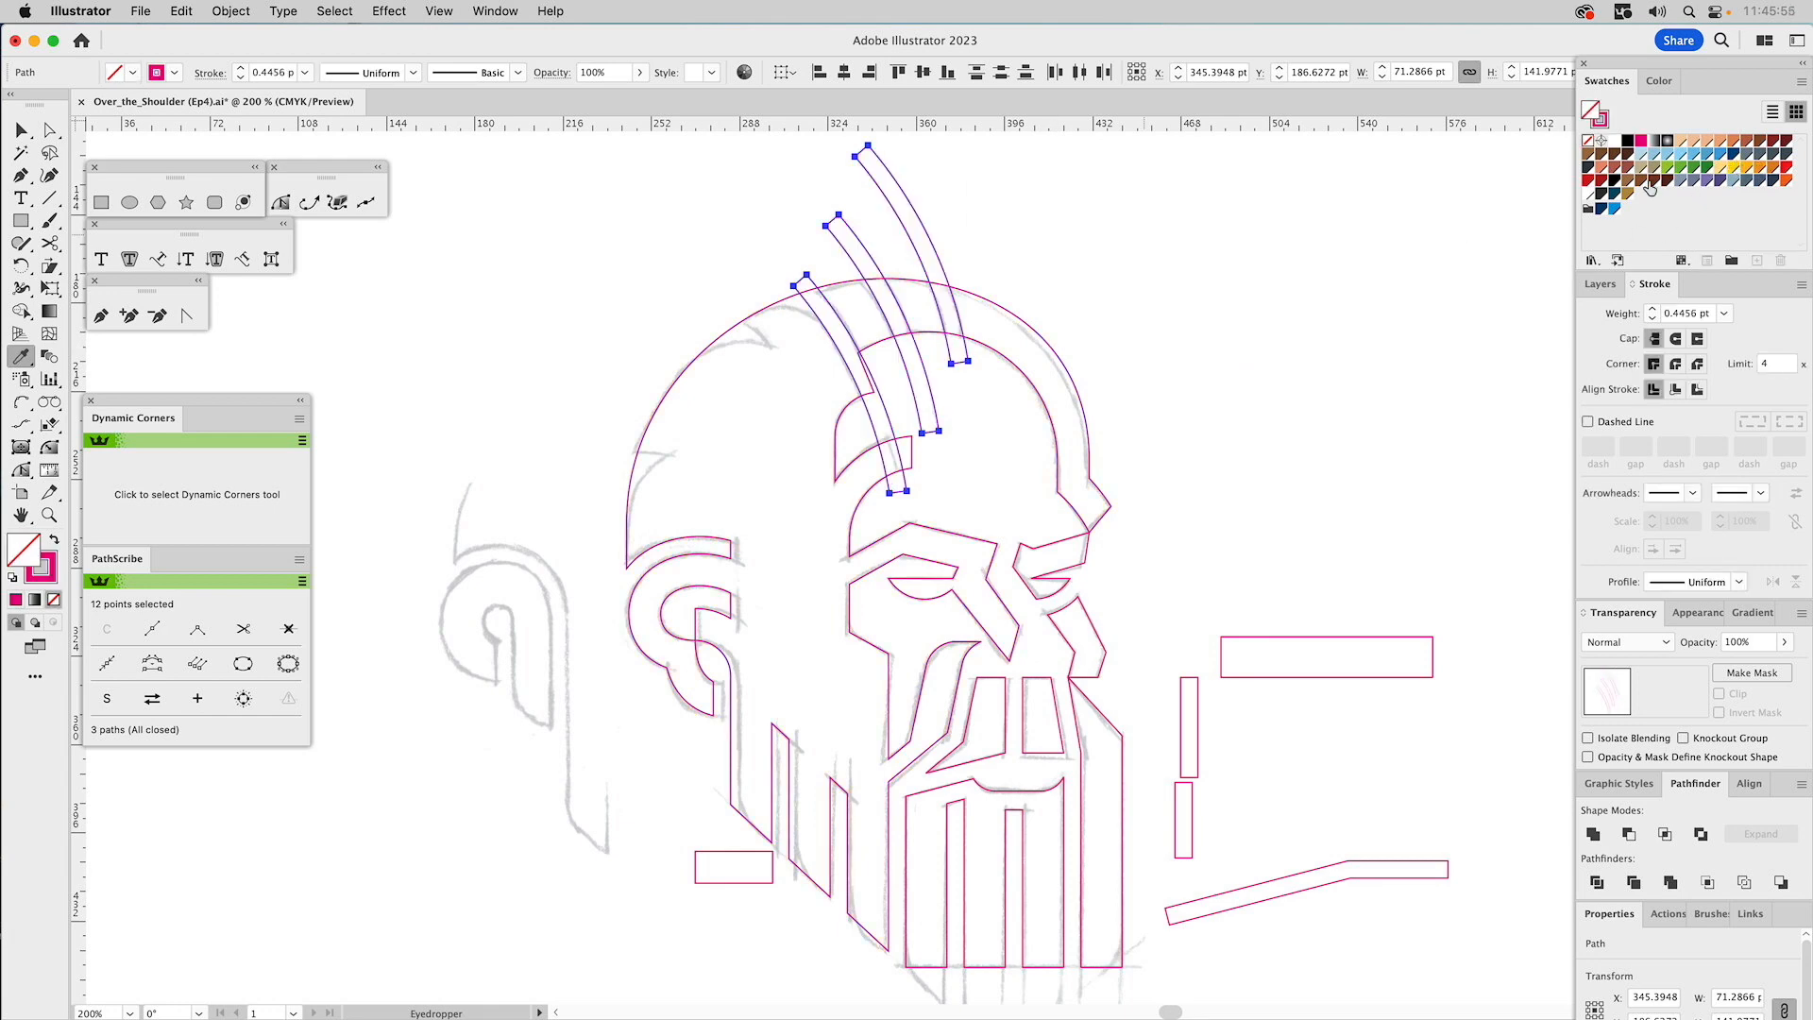
left_click_drag(1615, 209, 1600, 119)
left_click(1593, 833)
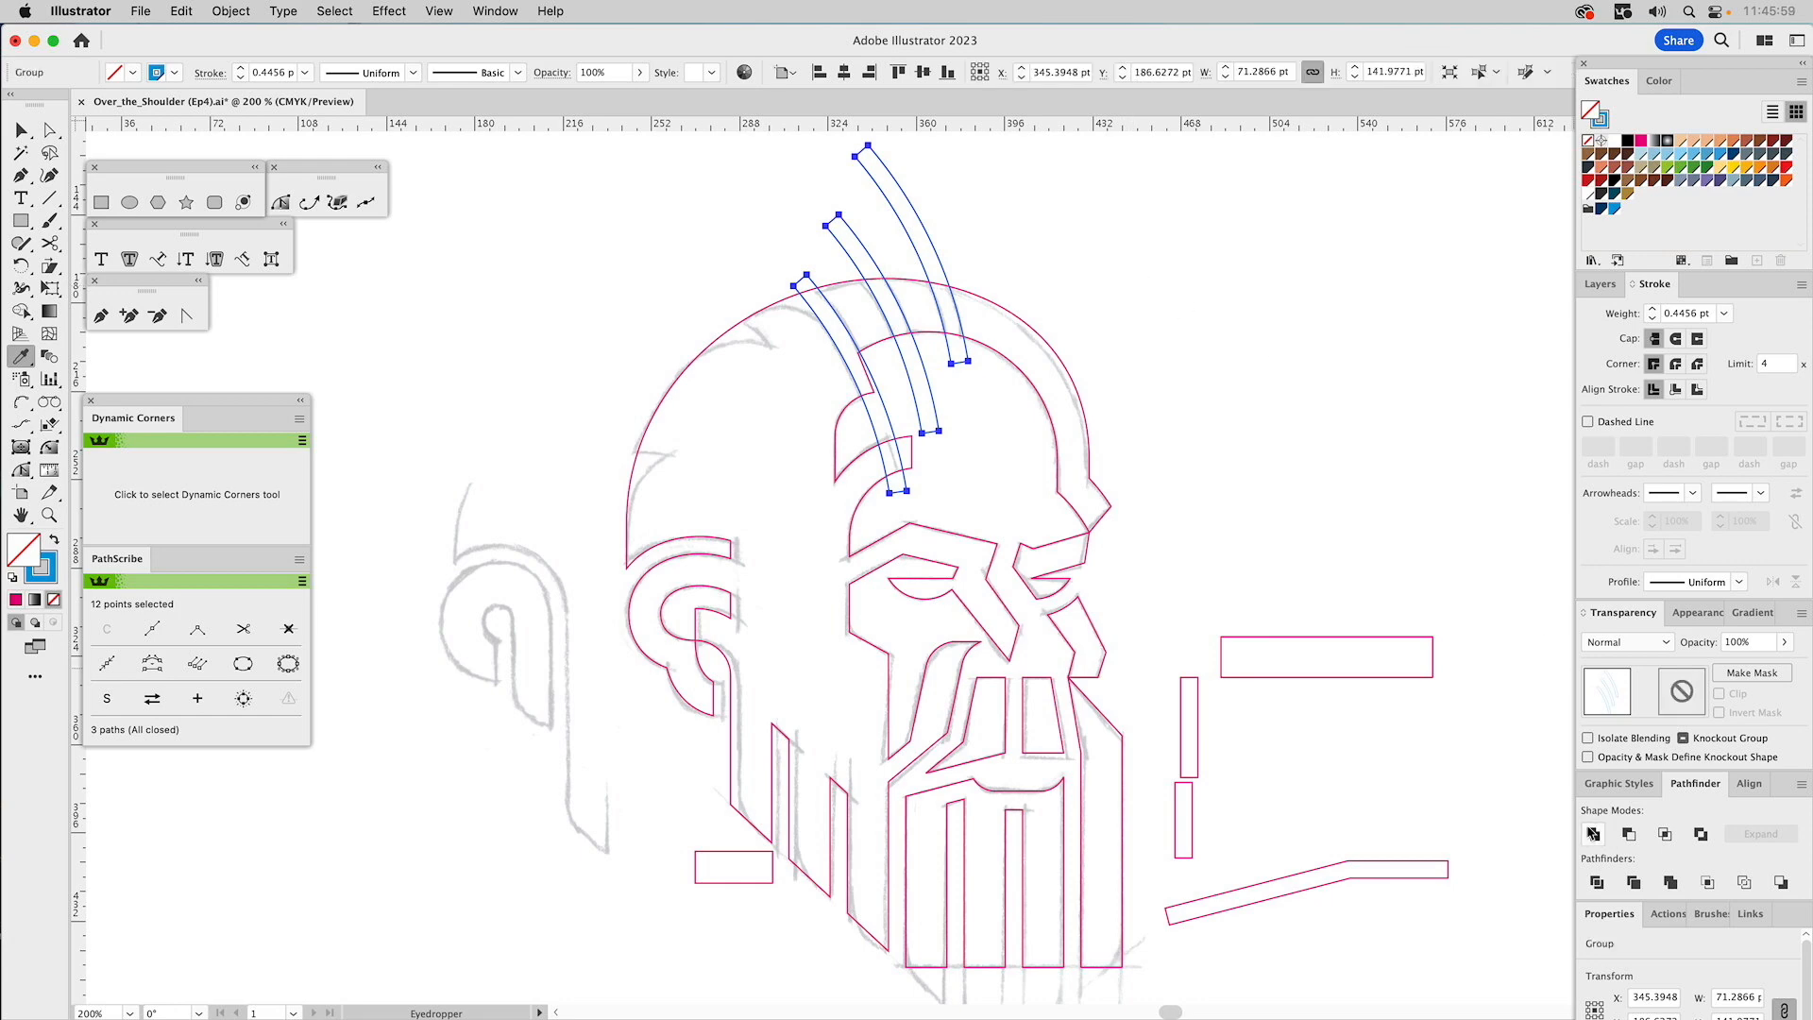
left_click(1088, 228, "super")
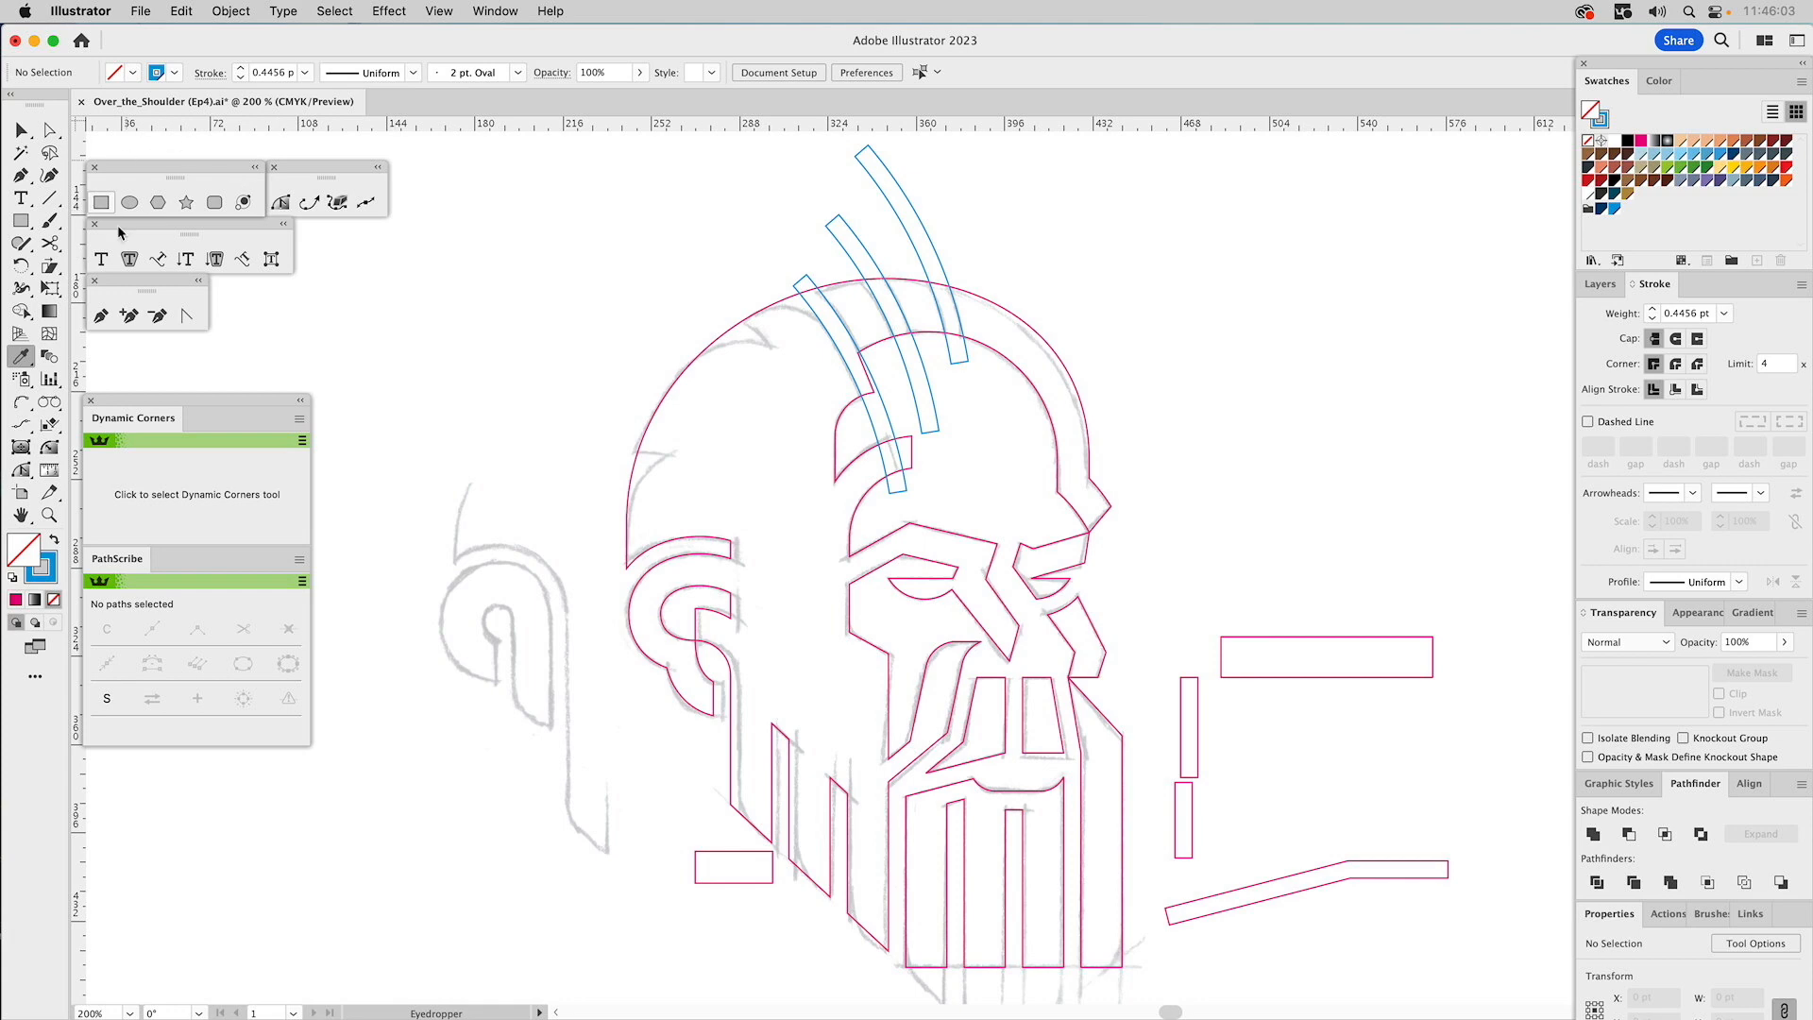
Draw a closed four-point Pen shape over the brow end of the first hair stripe, curving one side along the stripe.
left_click(101, 315)
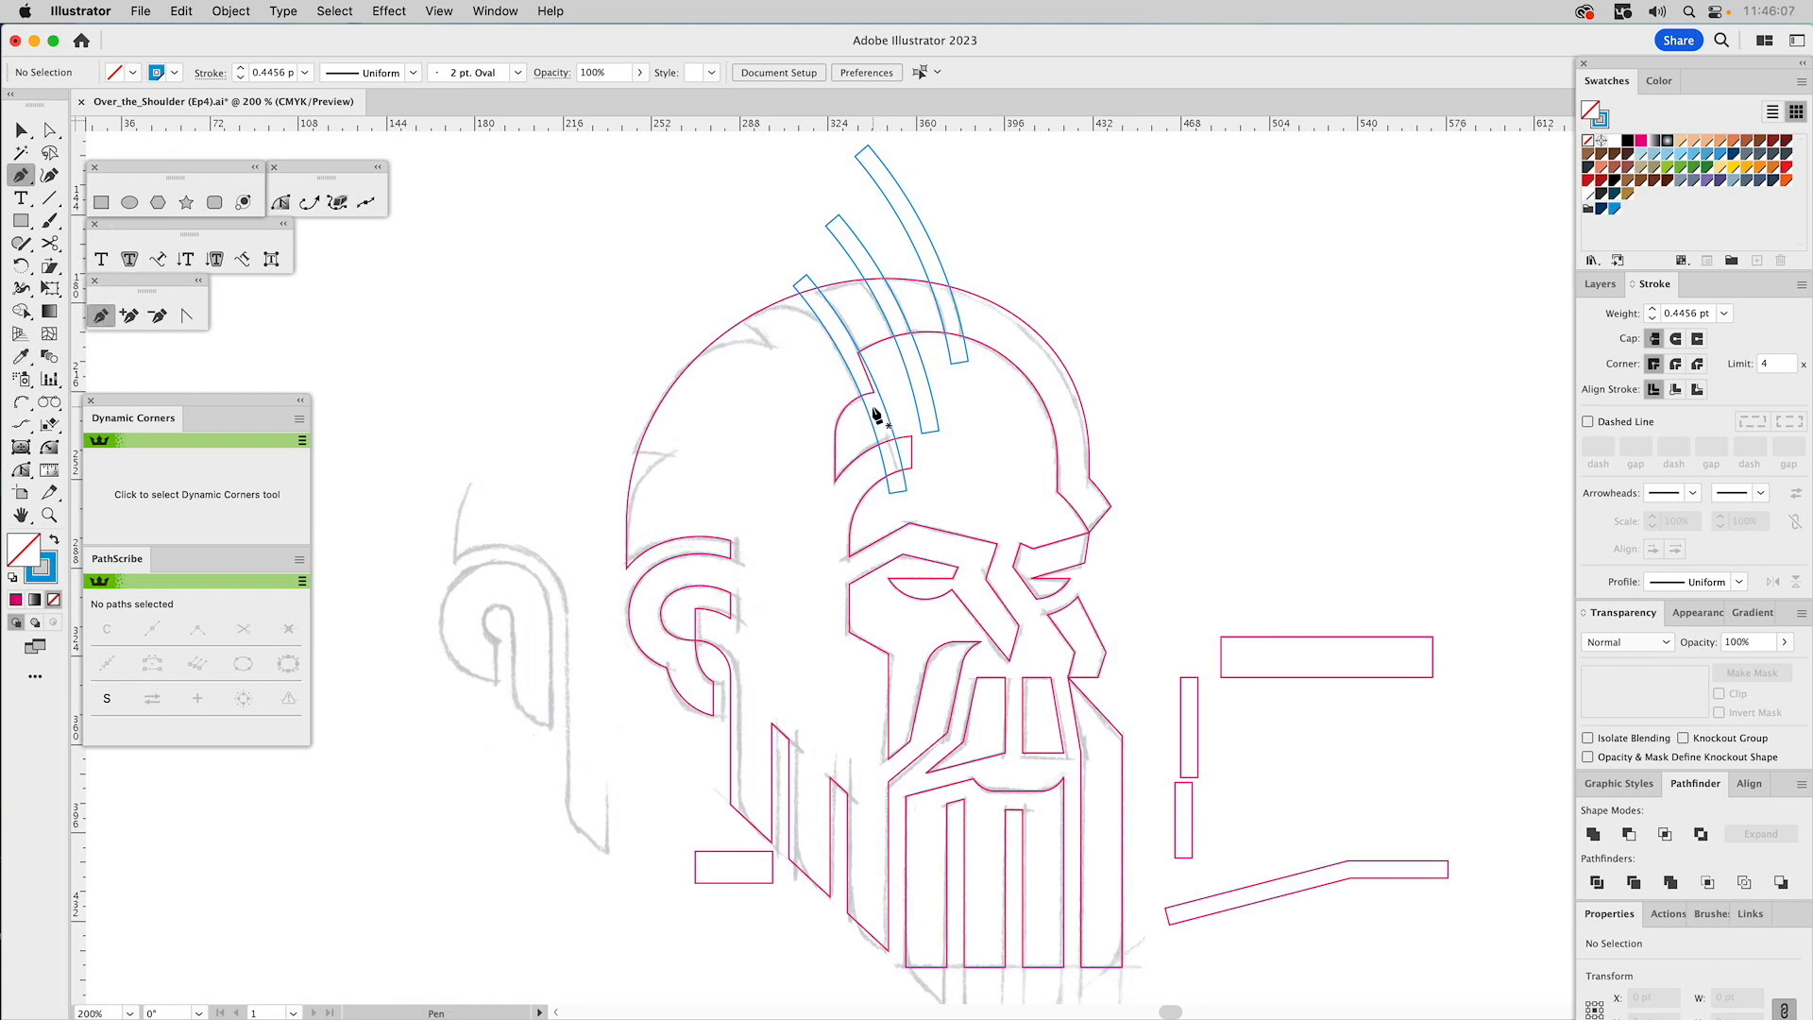
left_click_drag(873, 406, 905, 496)
left_click(904, 496)
left_click(966, 462)
left_click(947, 389)
left_click(874, 407)
Merge the four-point shape with the hair stripes using Unite and make the result a compound path.
key("v")
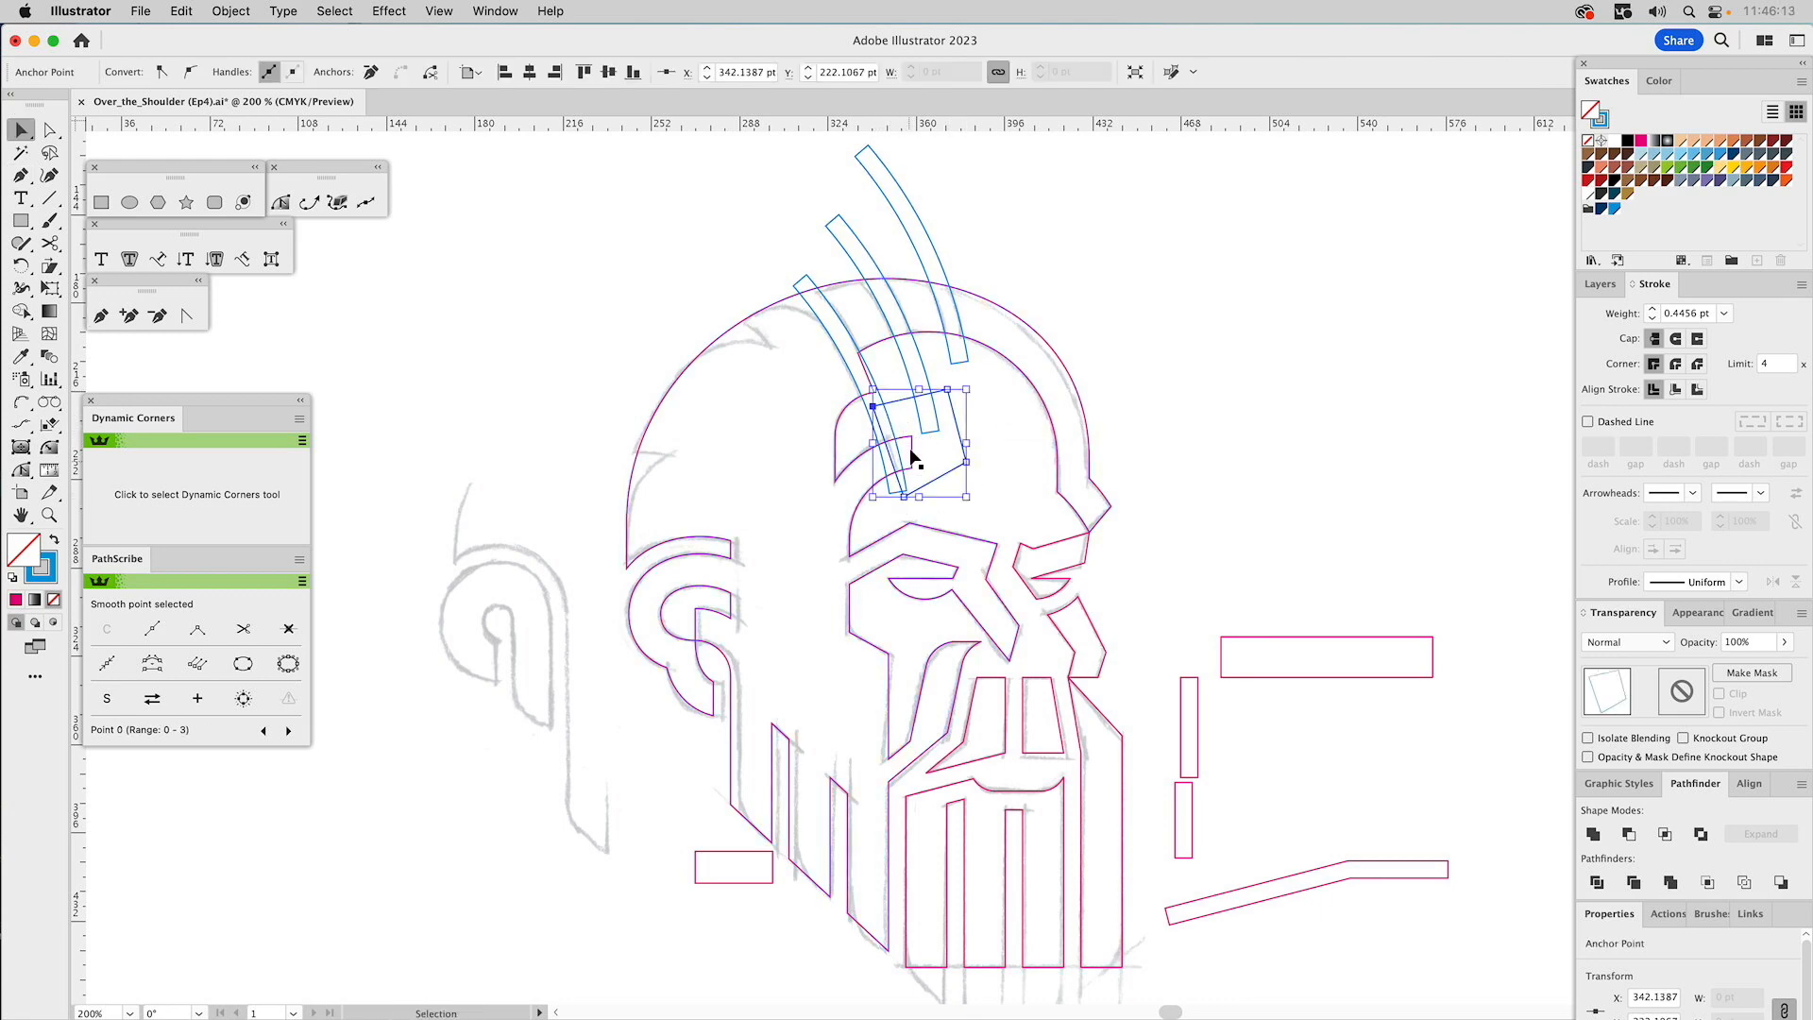
left_click(890, 433)
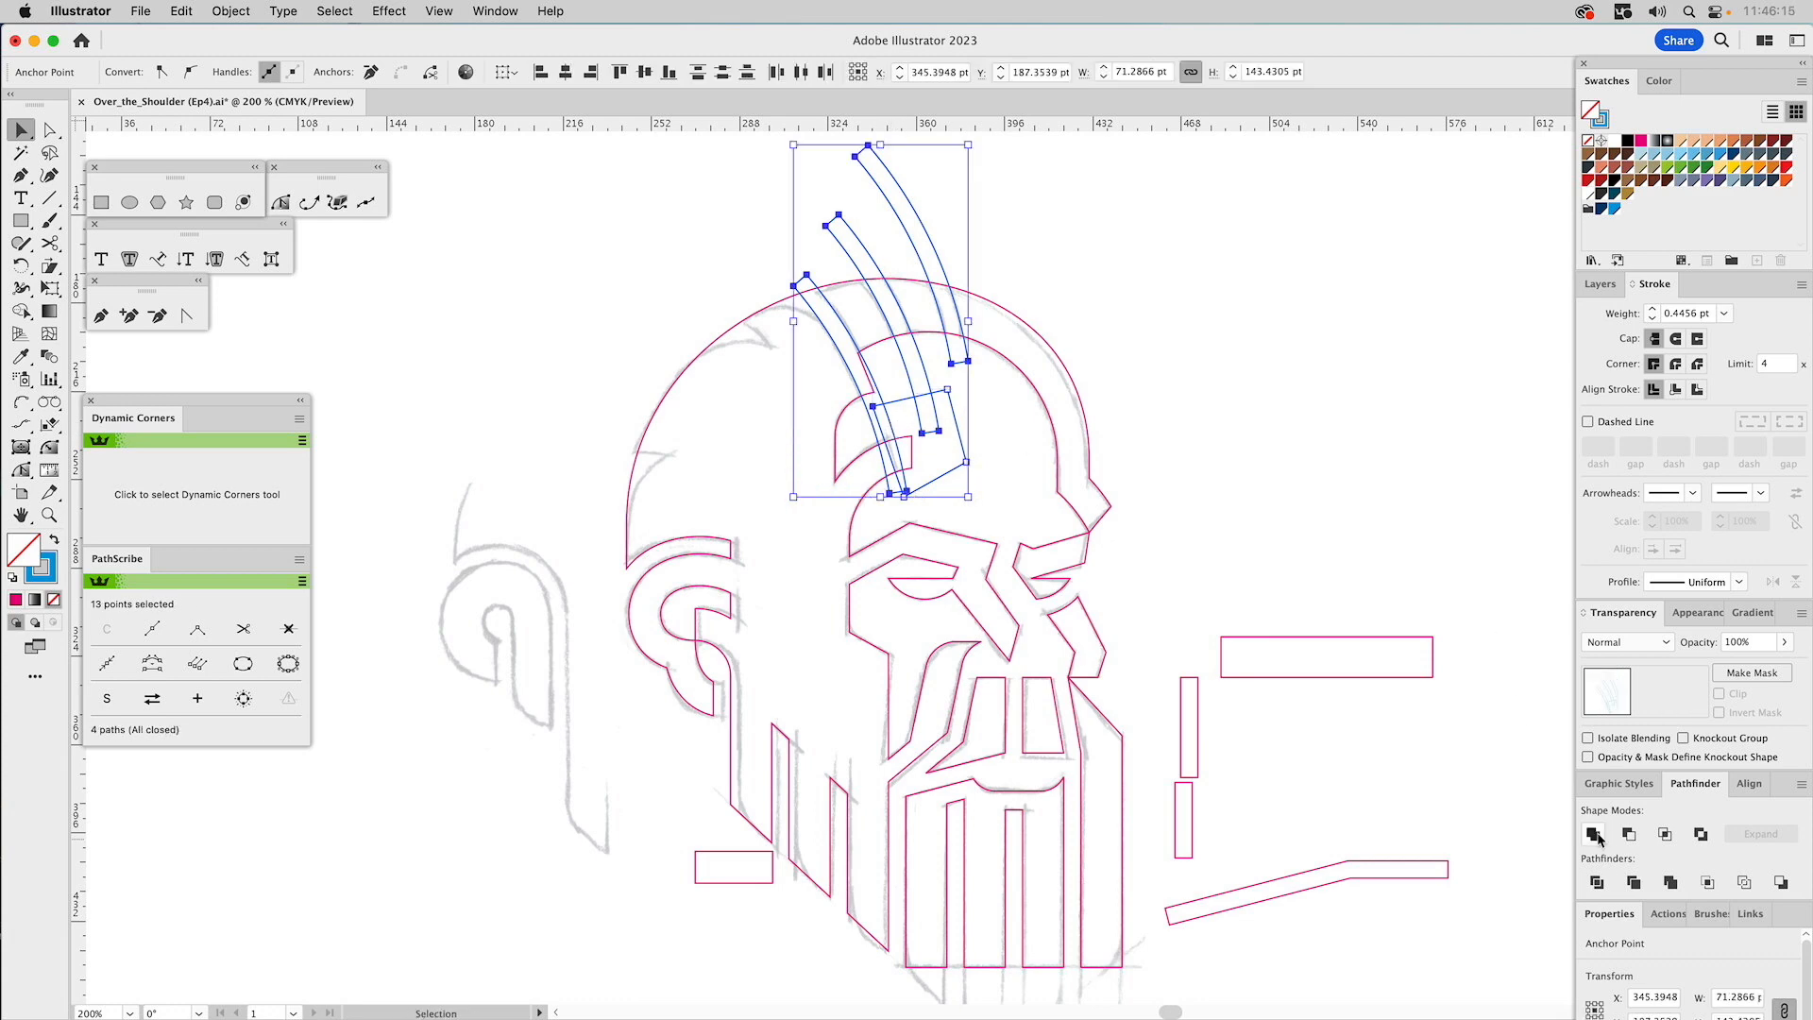
key("super+8")
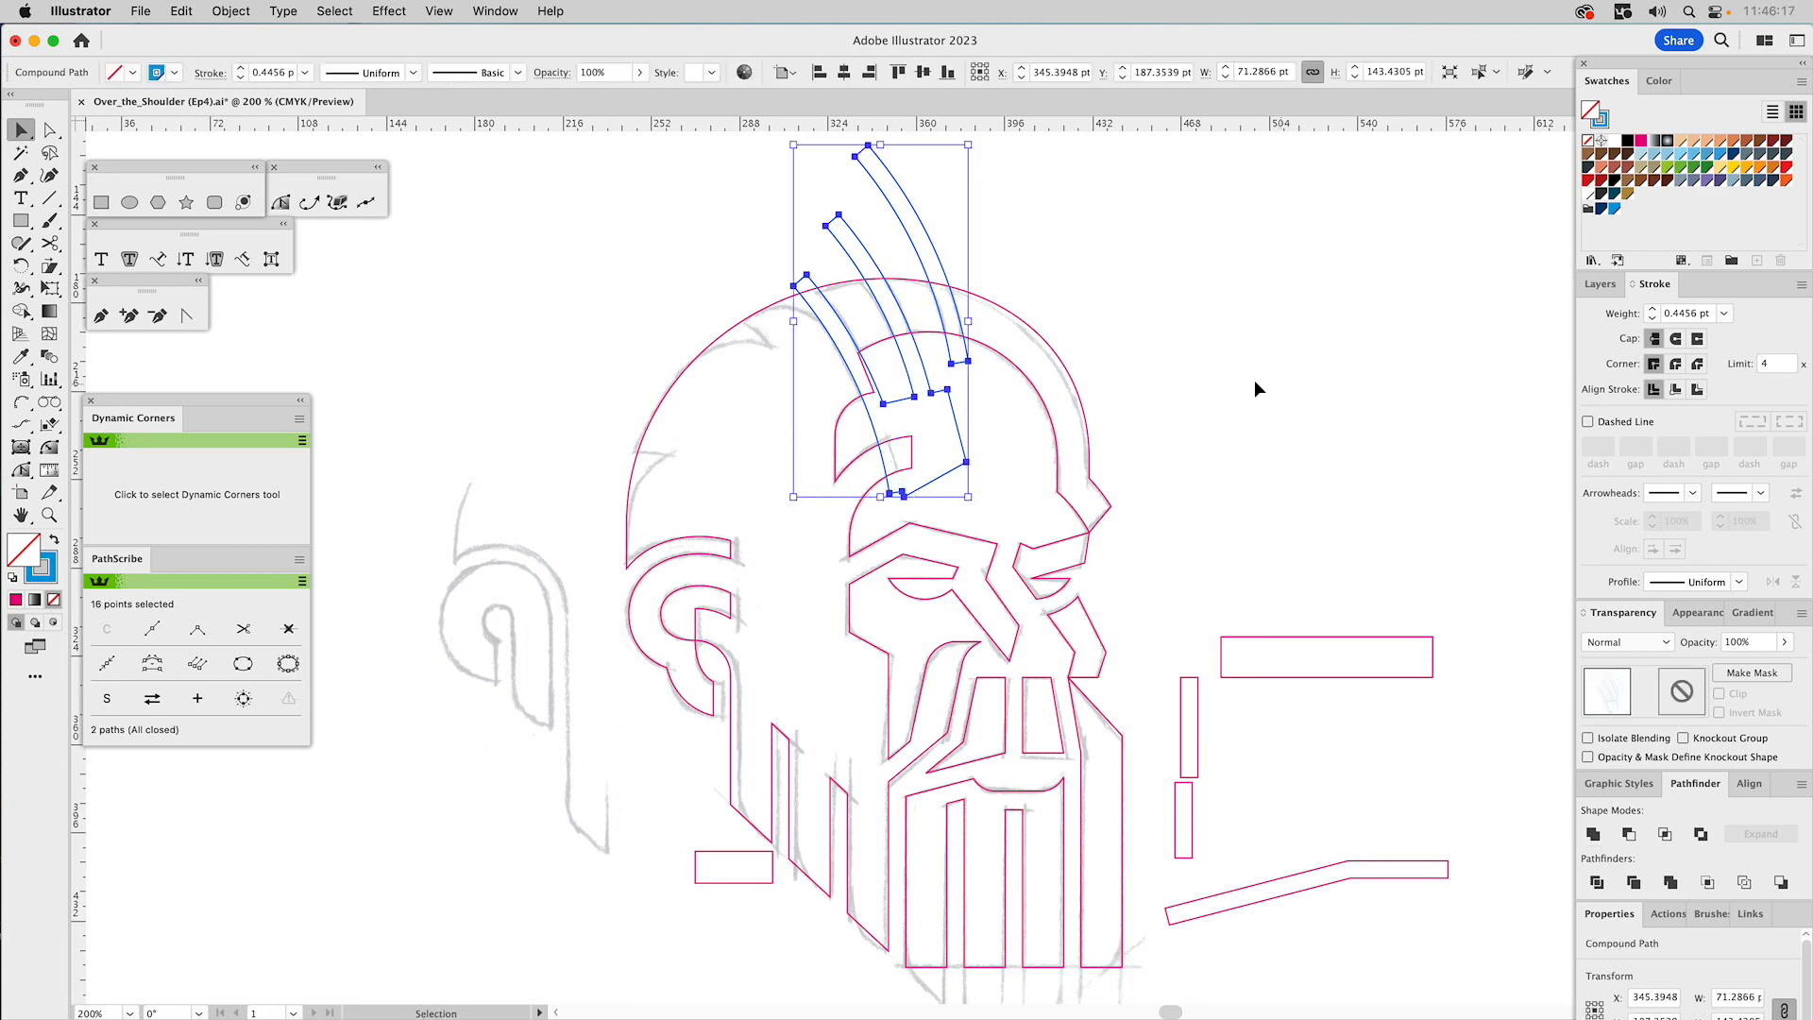
Try subtracting the blue hair stripe shapes from the head outline with Minus Front.
left_click(989, 348, "shift")
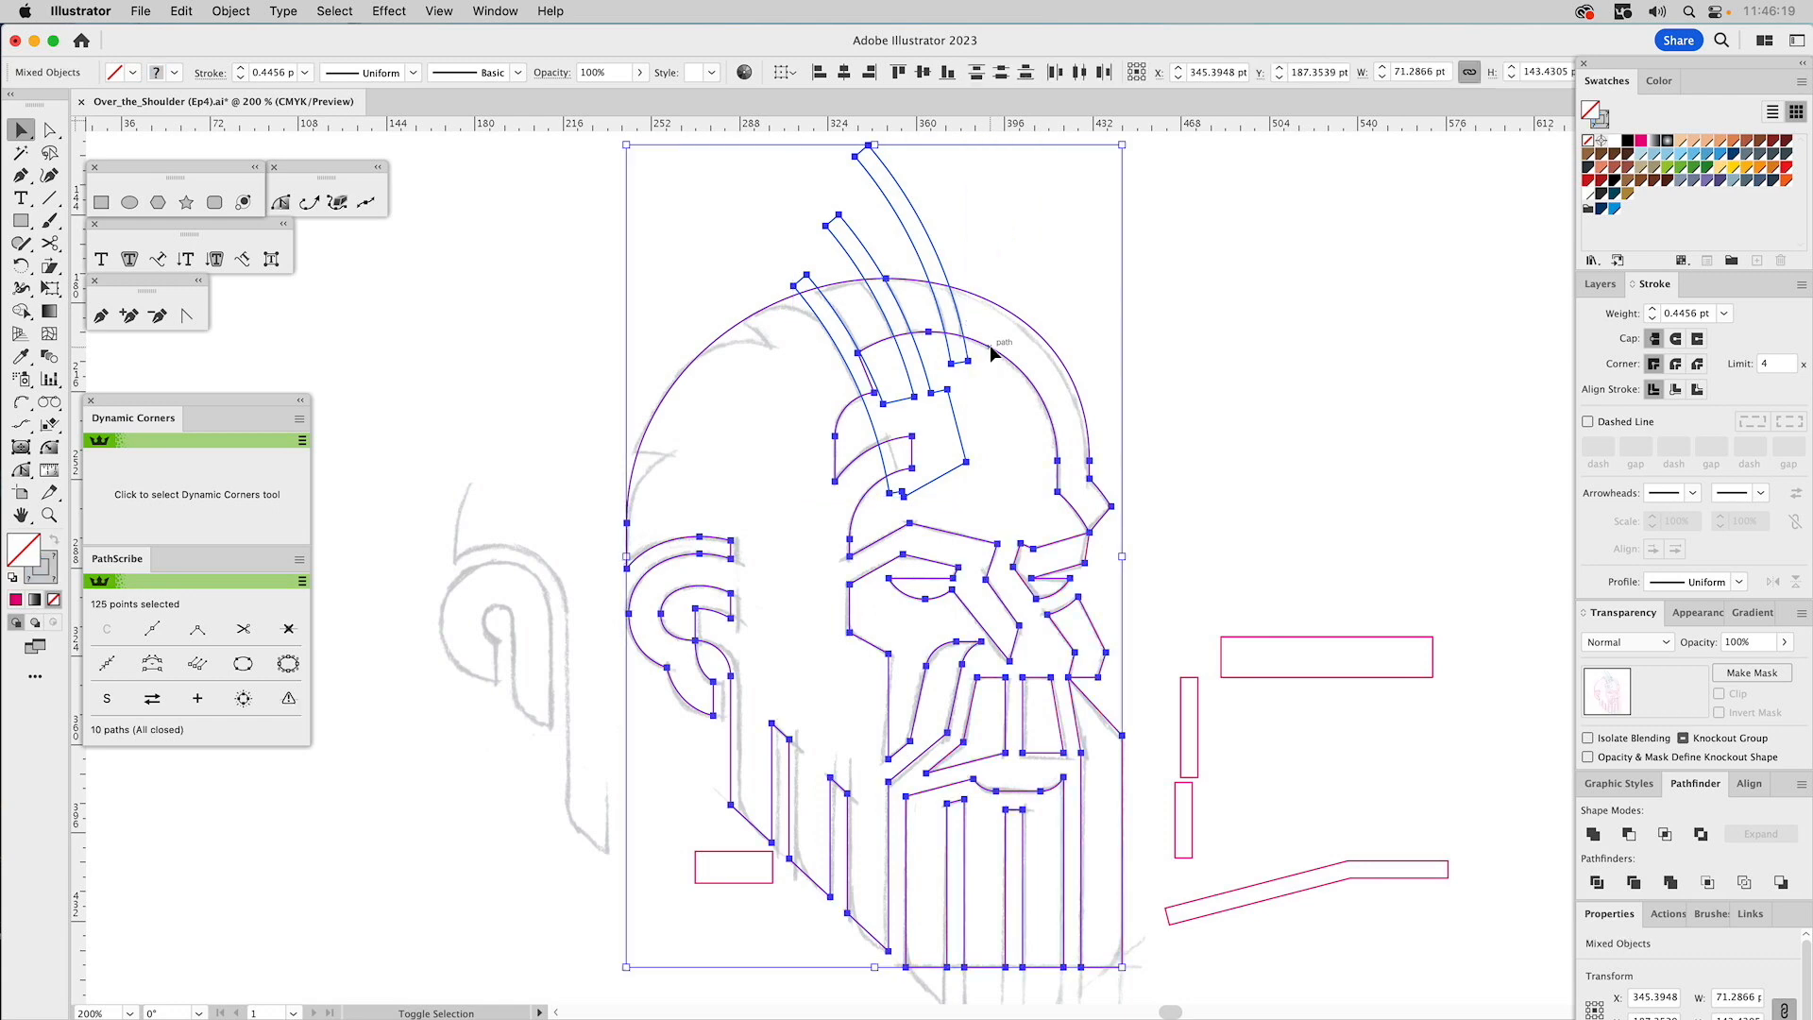
left_click(1627, 838)
key("super+z")
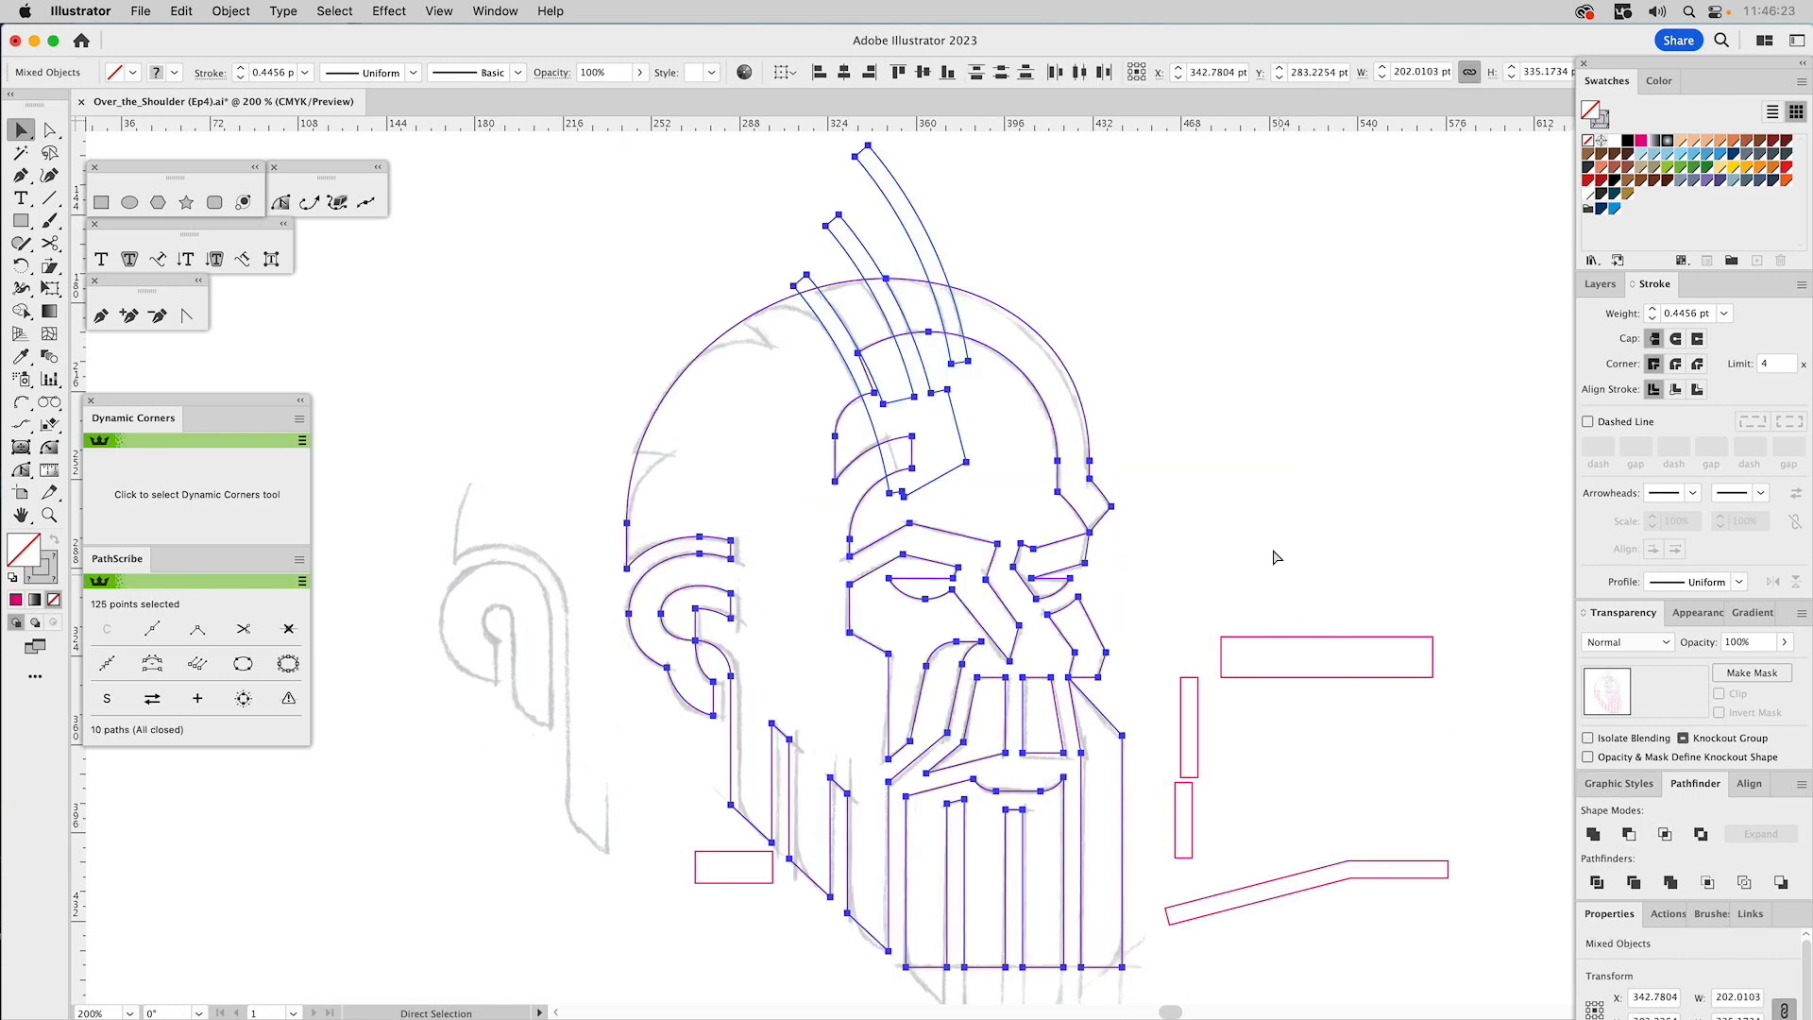
left_click(1242, 527)
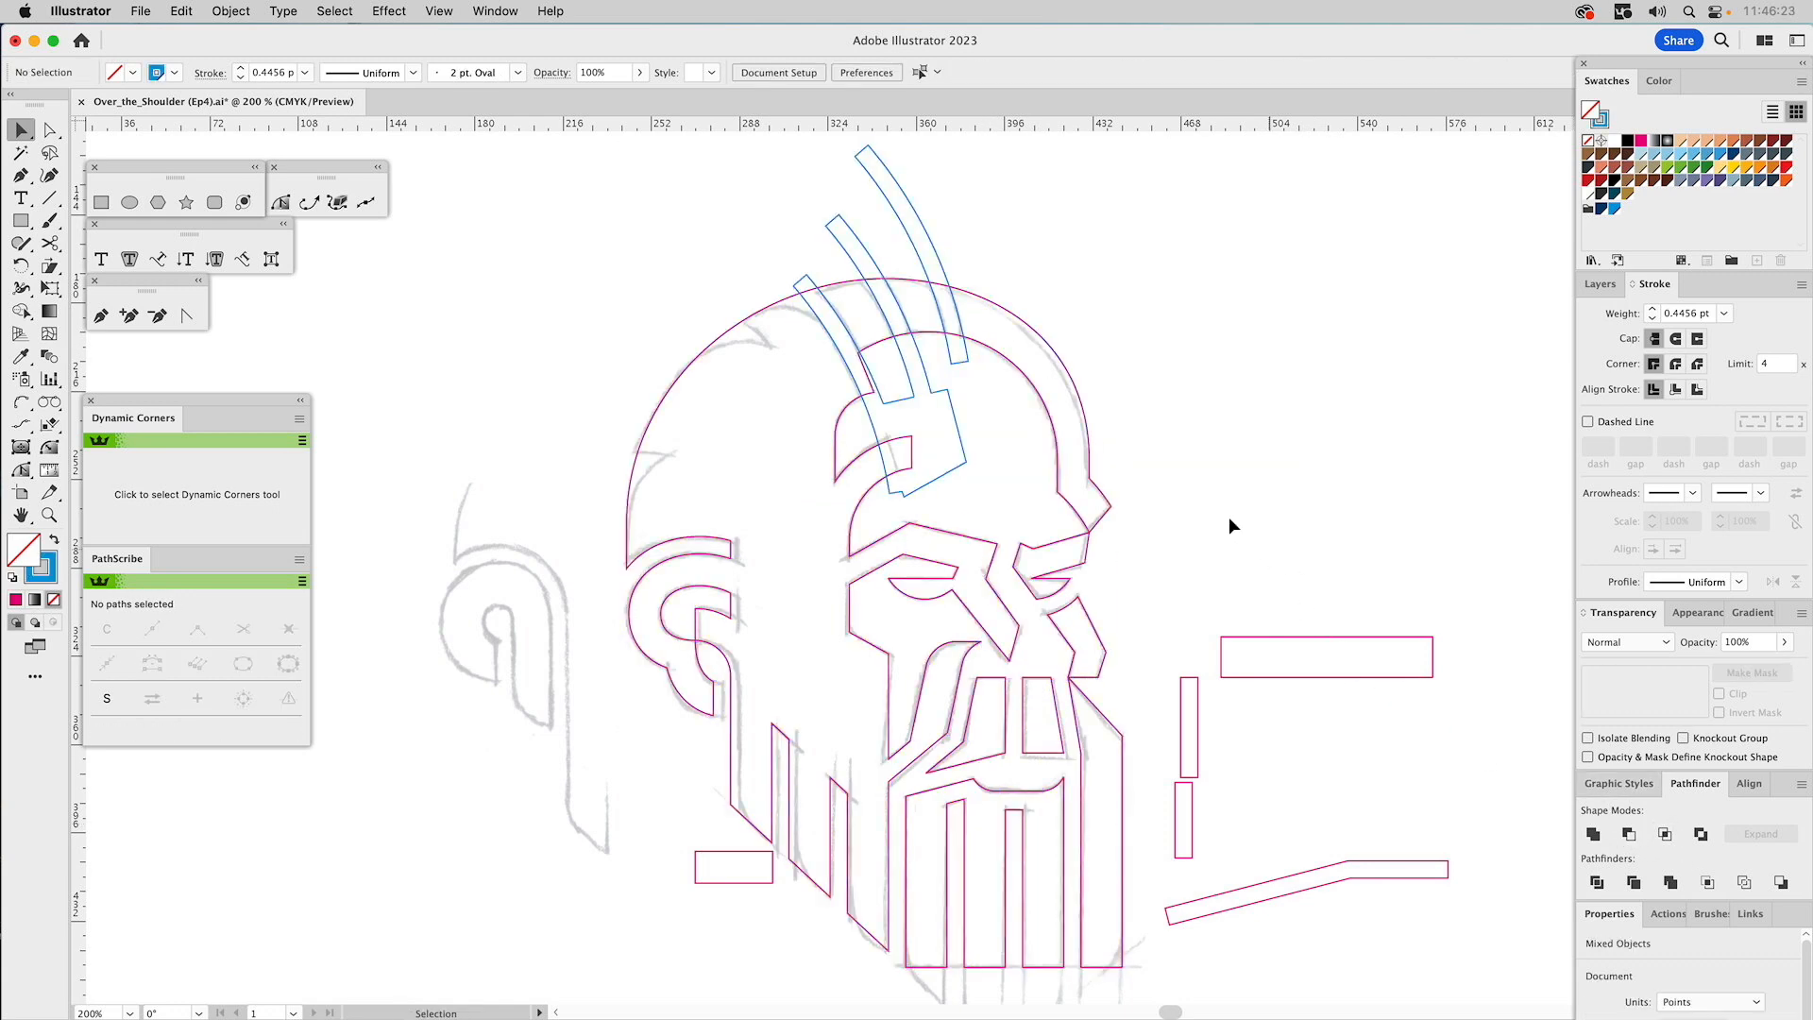
Convert the grouped head outline into a single compound path.
left_click(1091, 477)
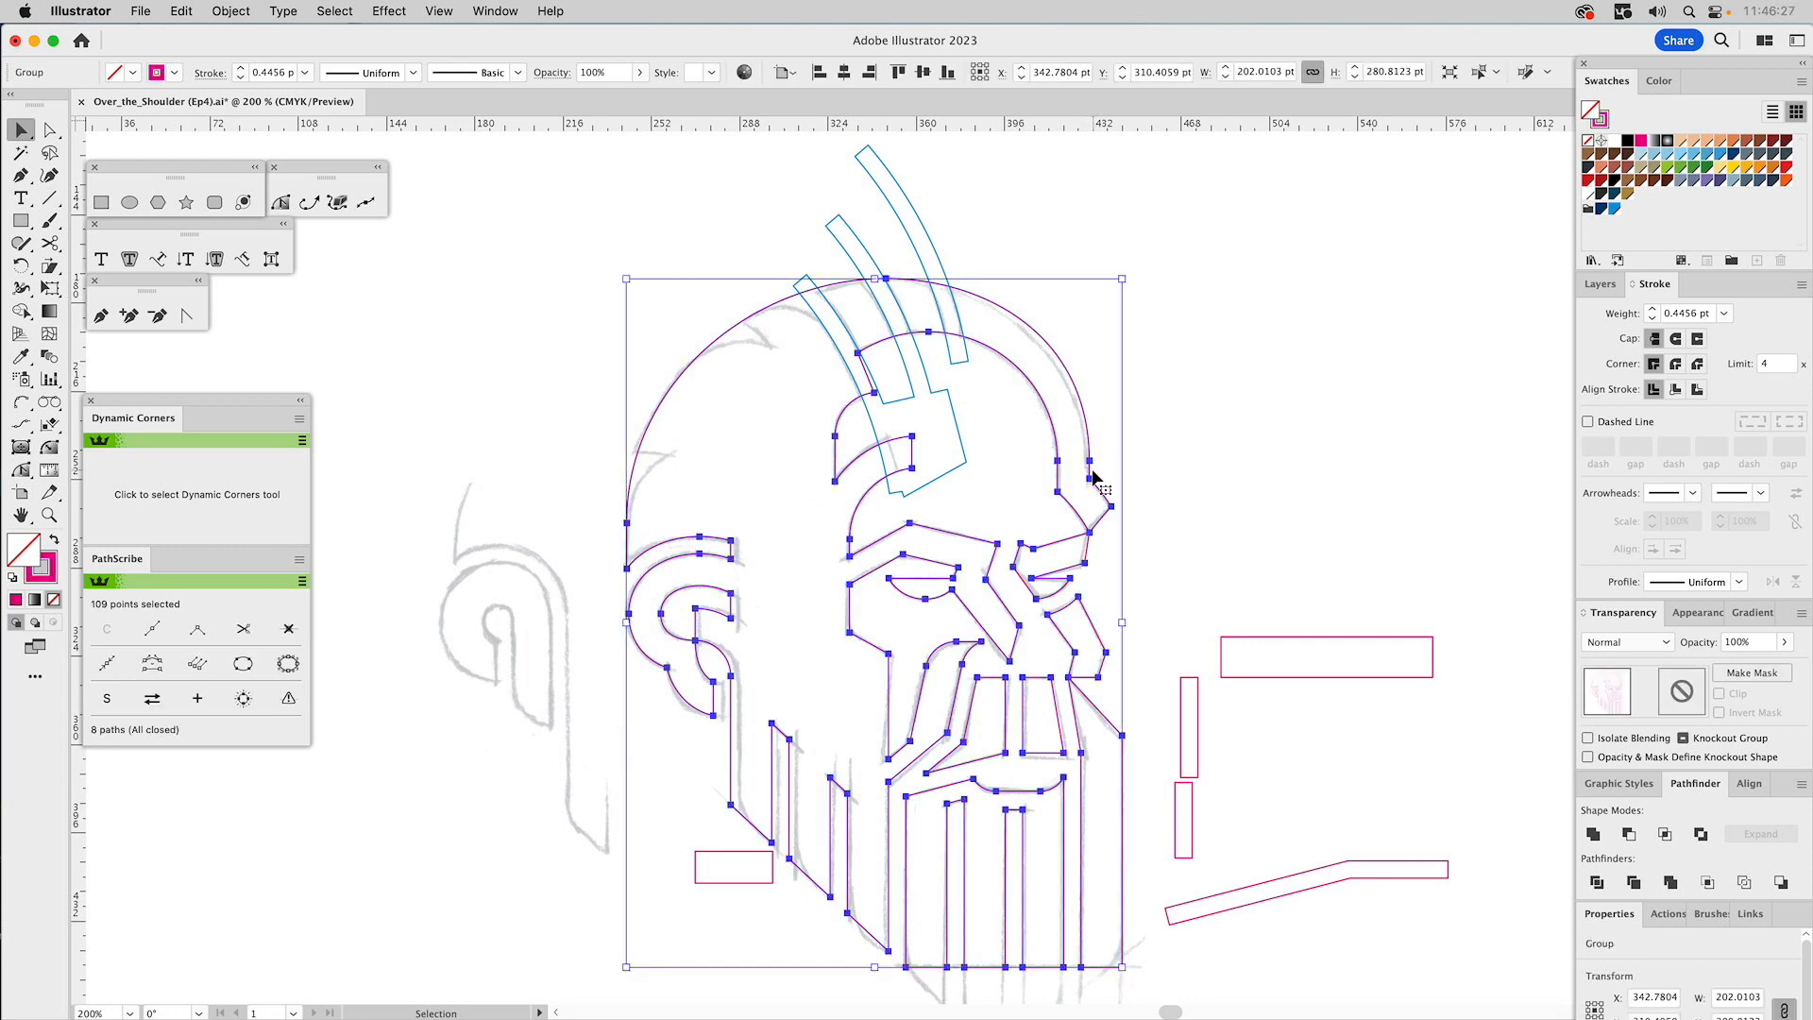
left_click(1691, 612)
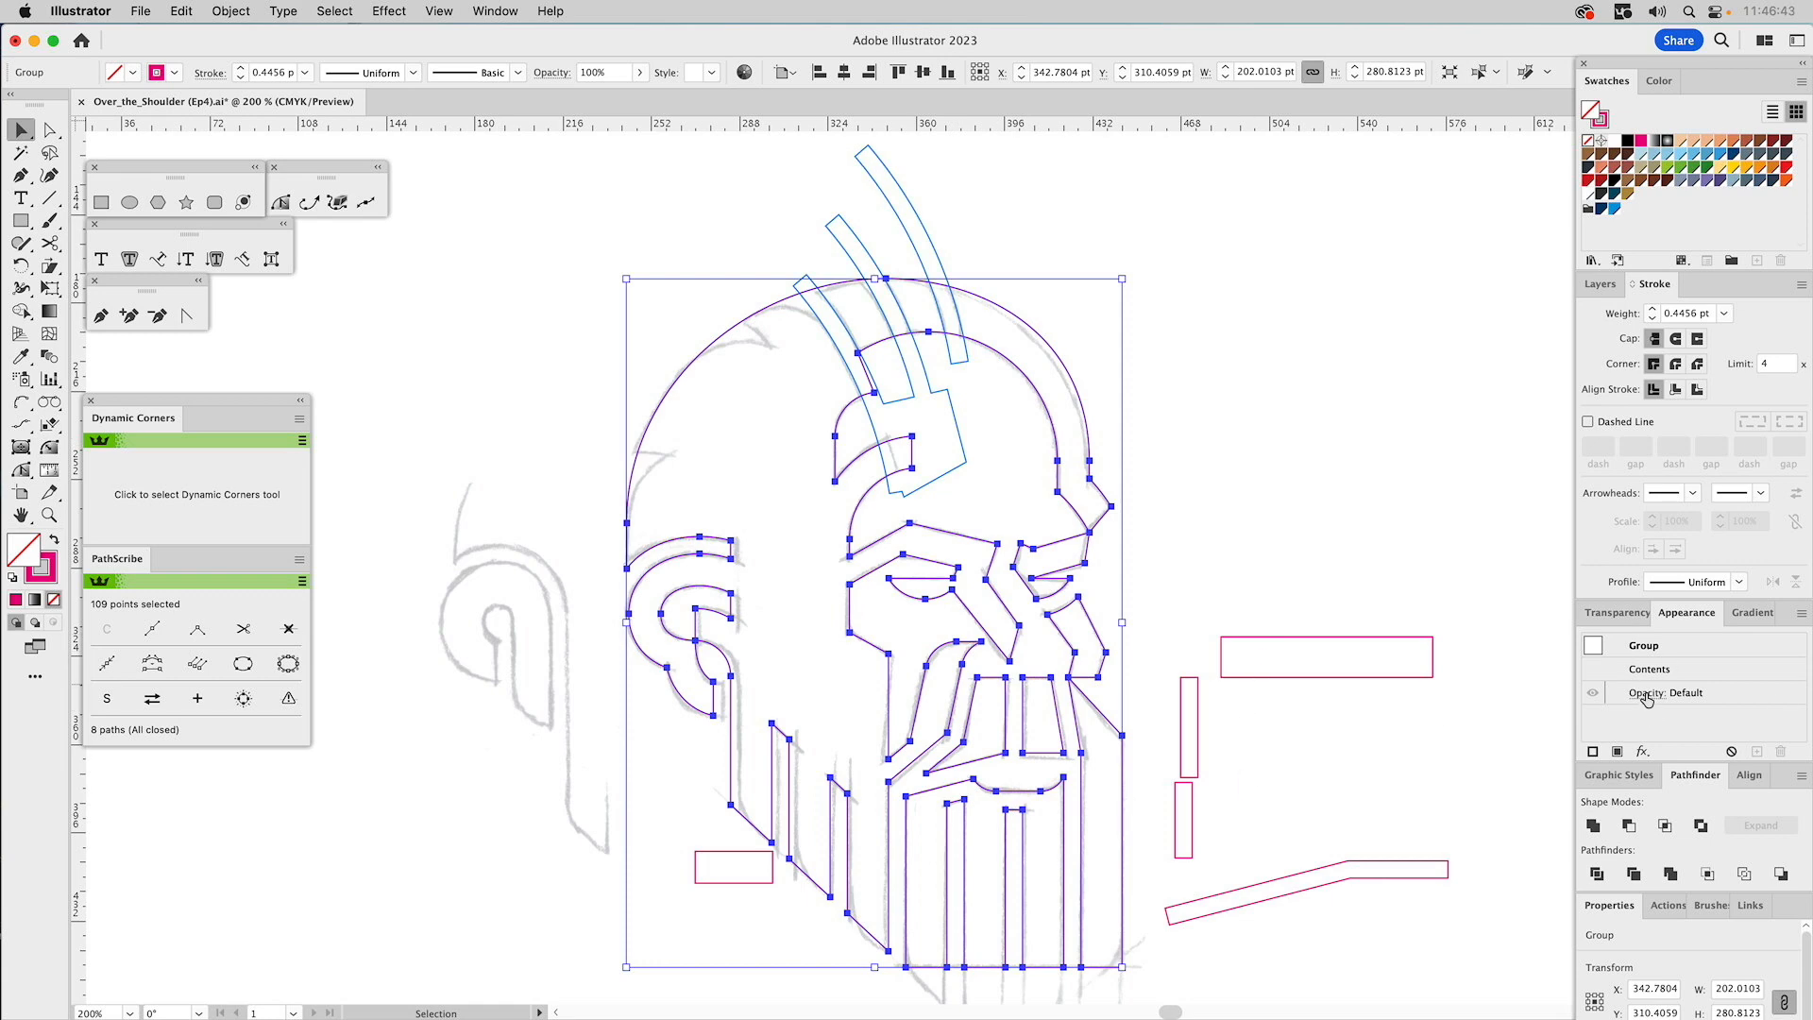
key("super+8")
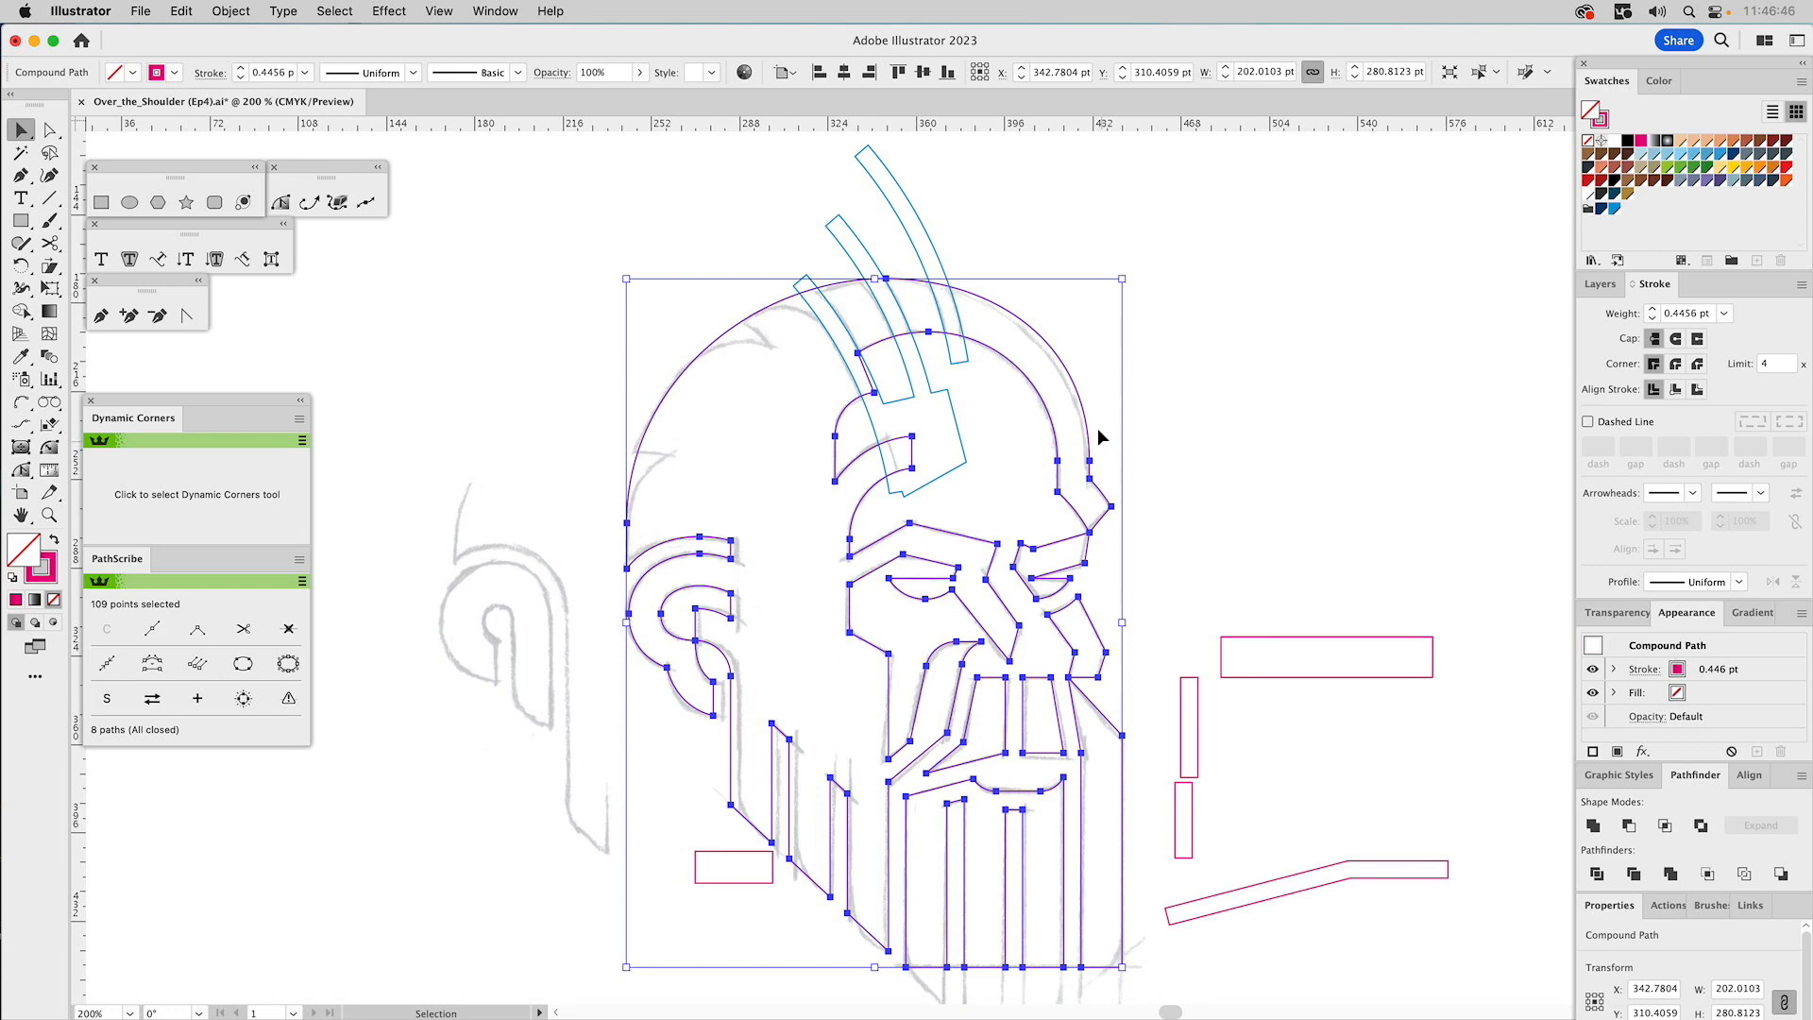
Subtract the blue hair stripe shapes from the head outline with Minus Front and make the result a compound path.
left_click(921, 357, "shift")
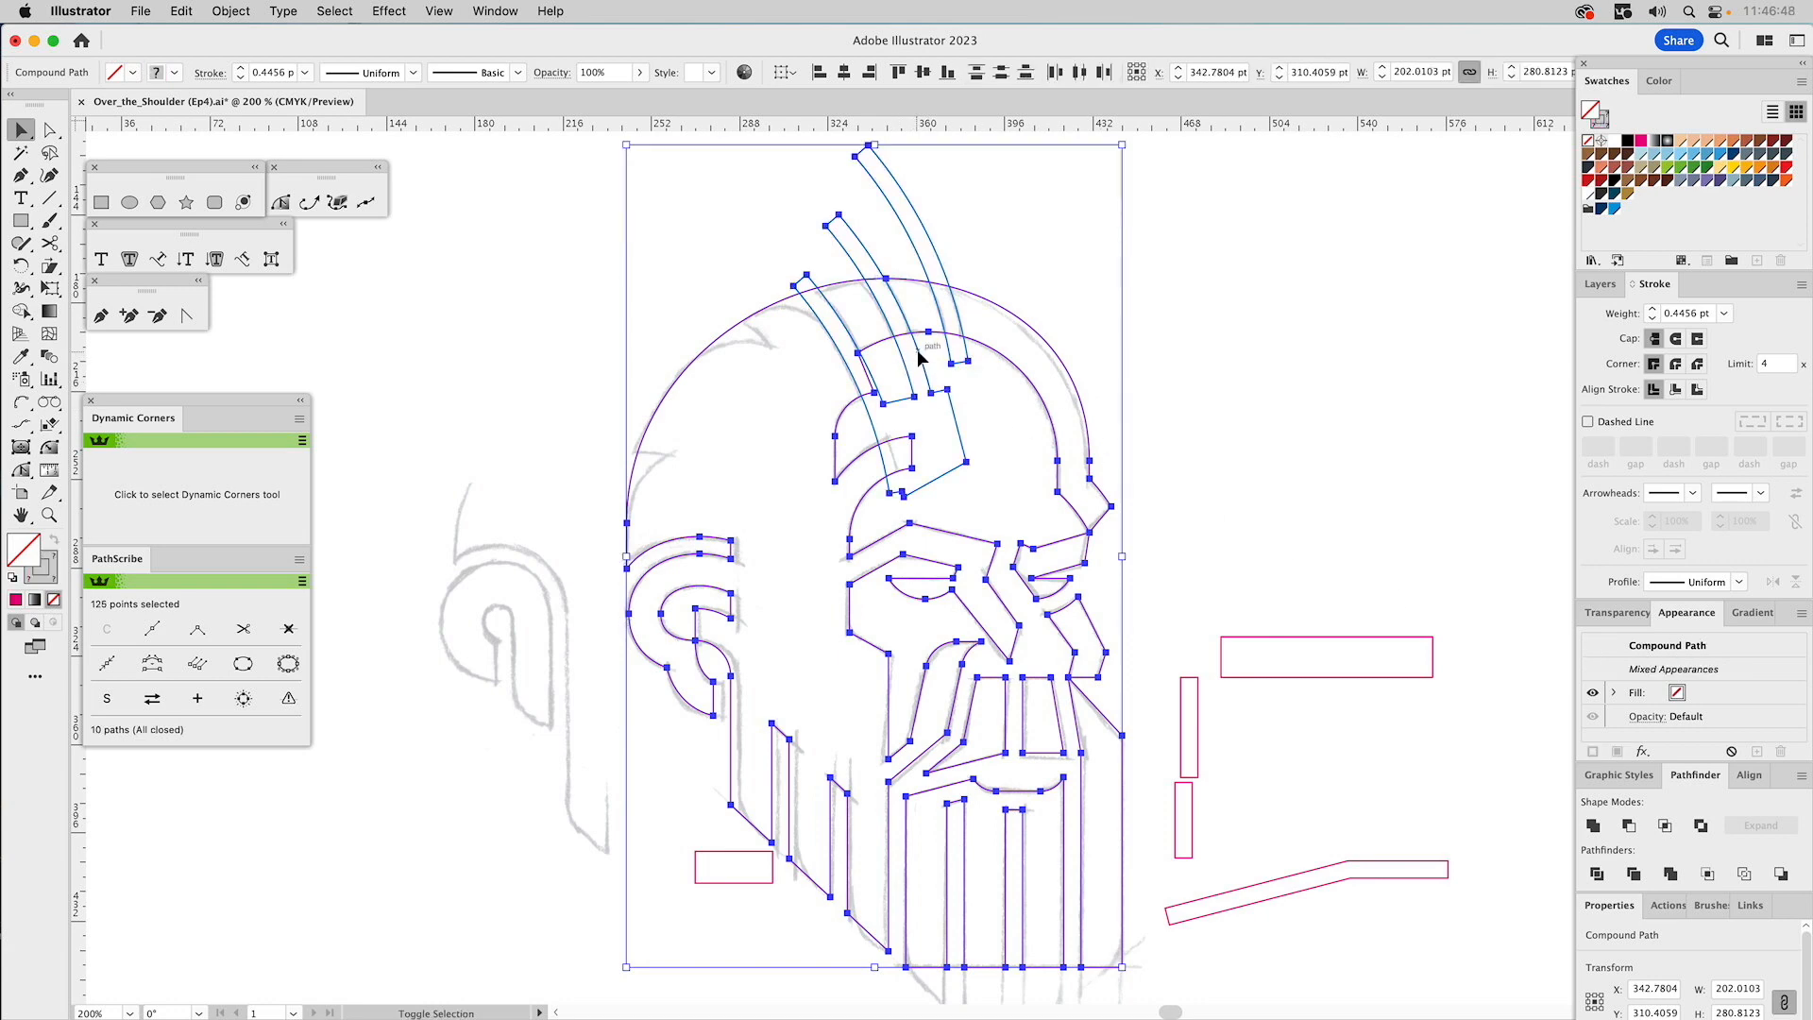
left_click(1628, 826)
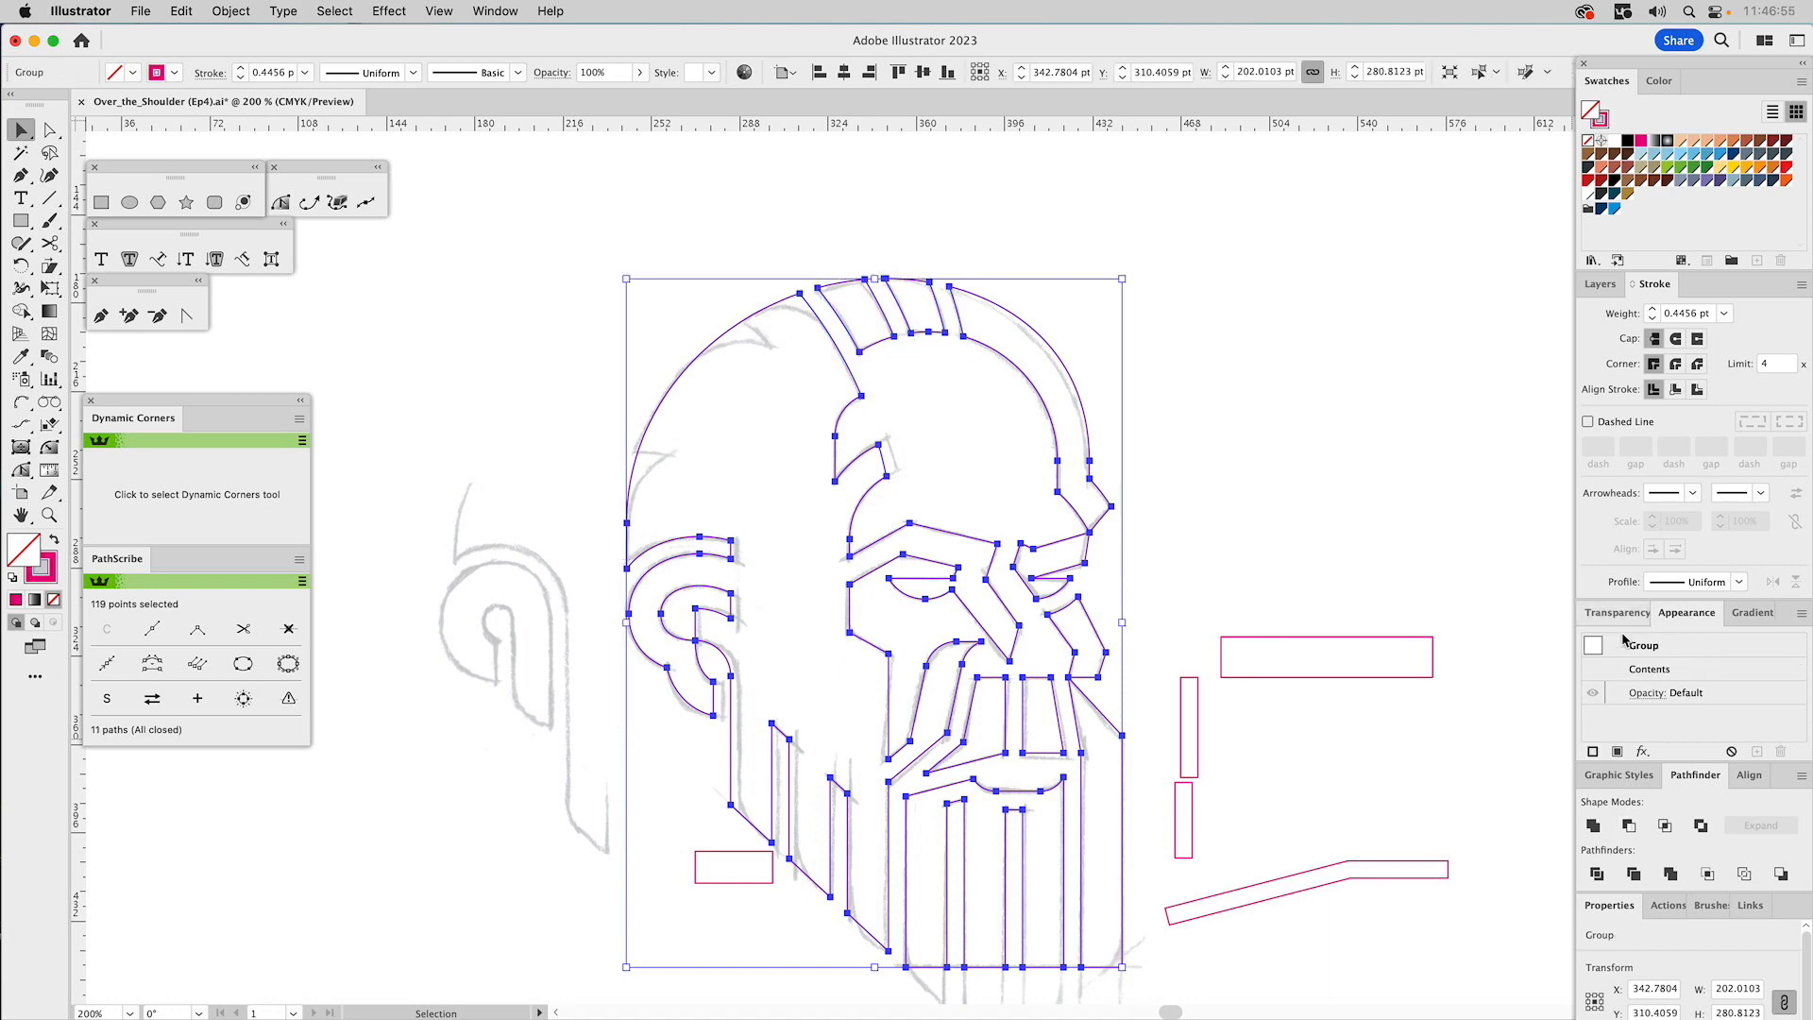
key("super+8")
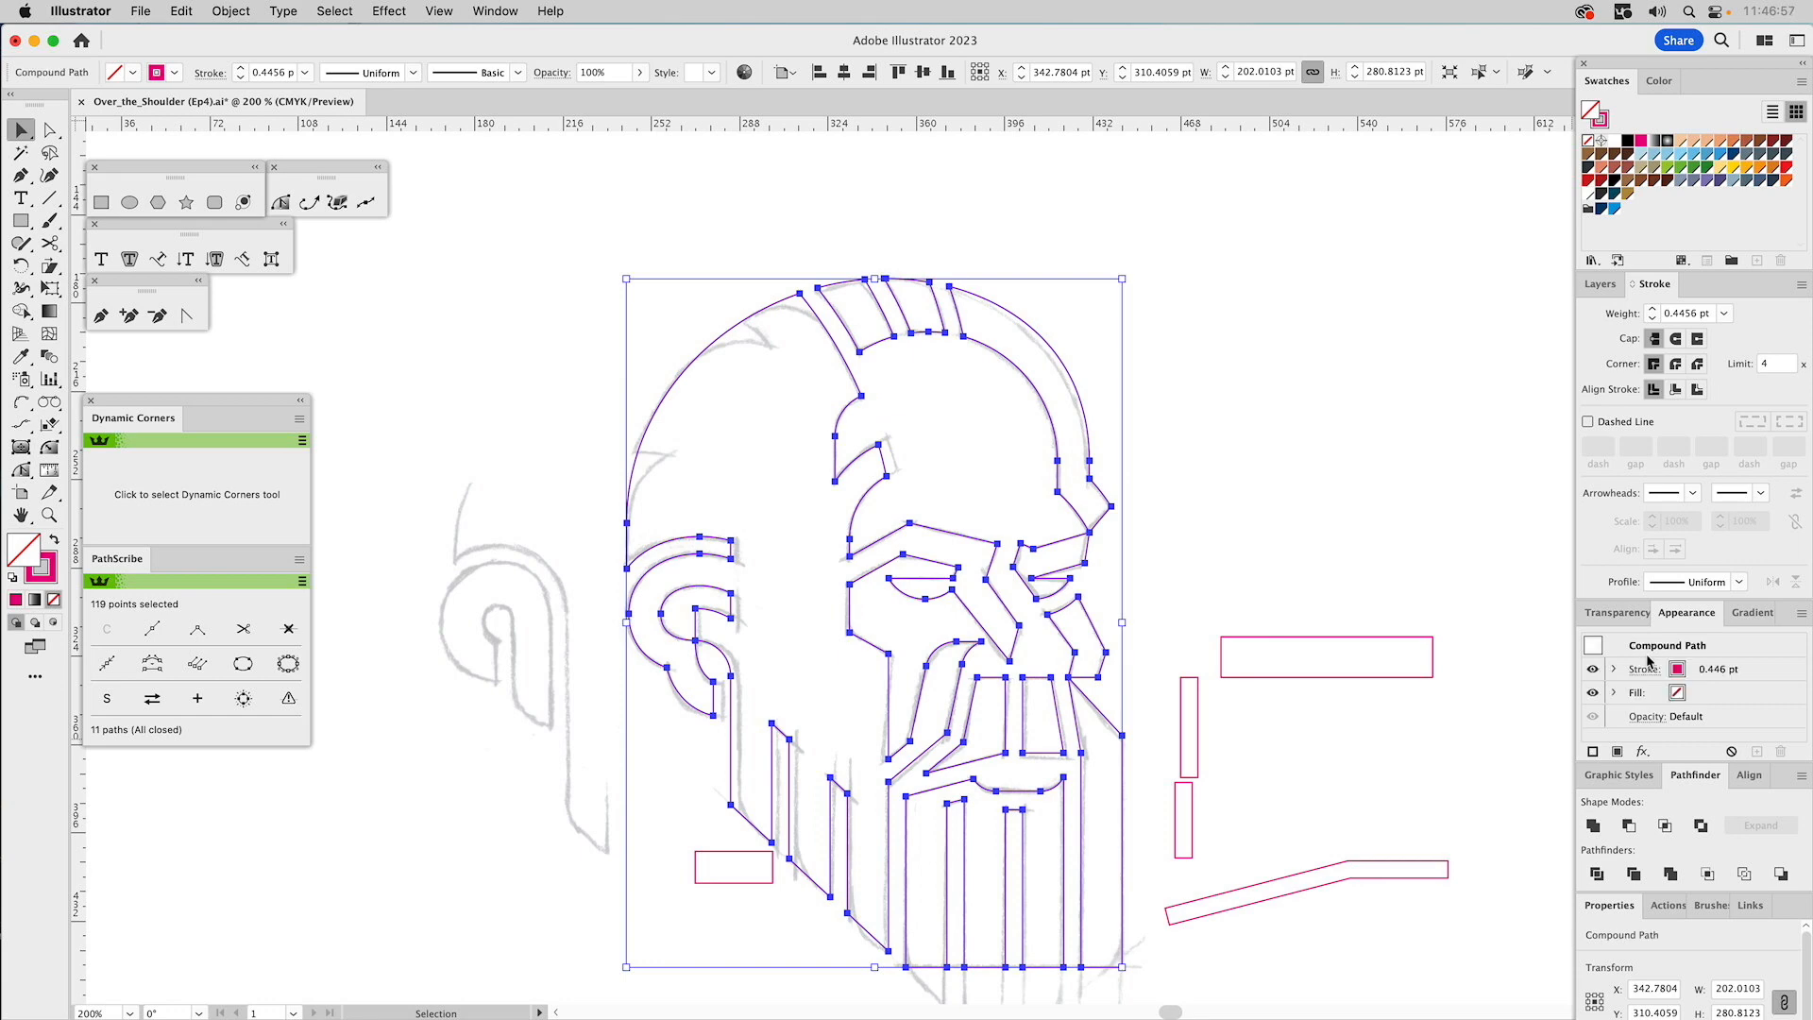
Move the small spare rectangle from beside the neck to above the other spare shapes beside the face.
left_click(1227, 501)
left_click_drag(1227, 501, 1255, 445)
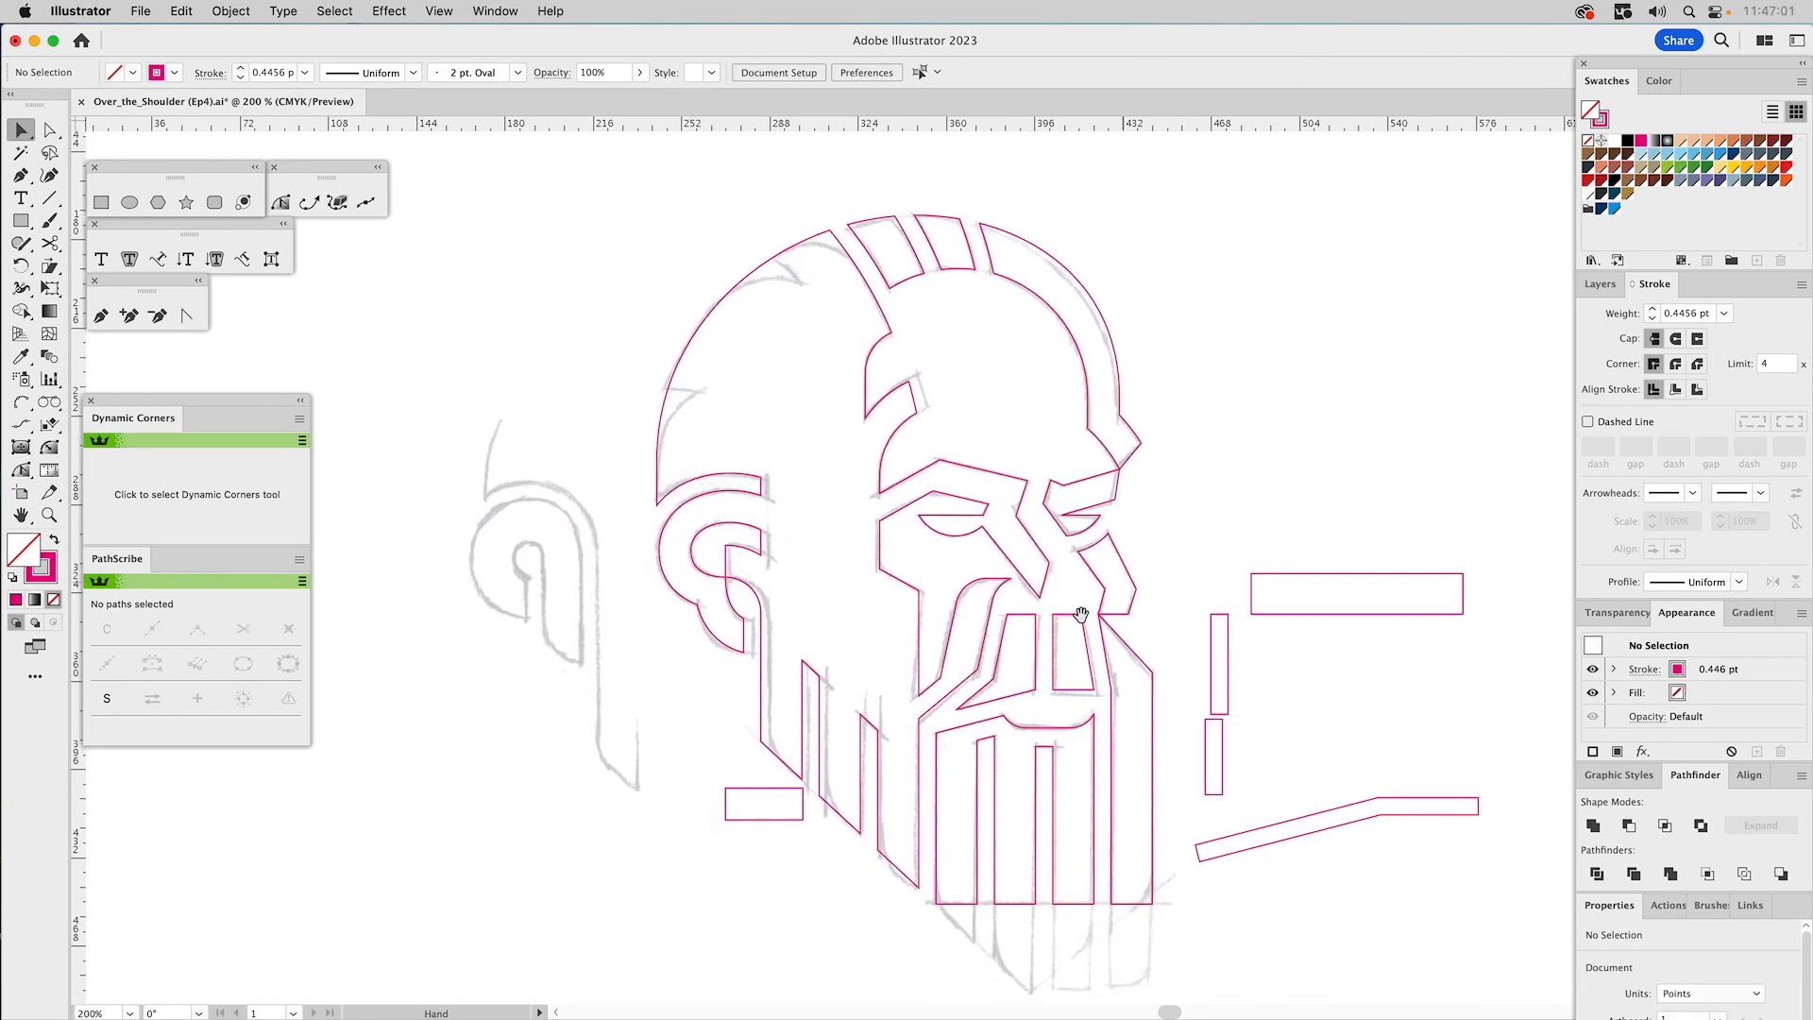
left_click_drag(780, 801, 1309, 503)
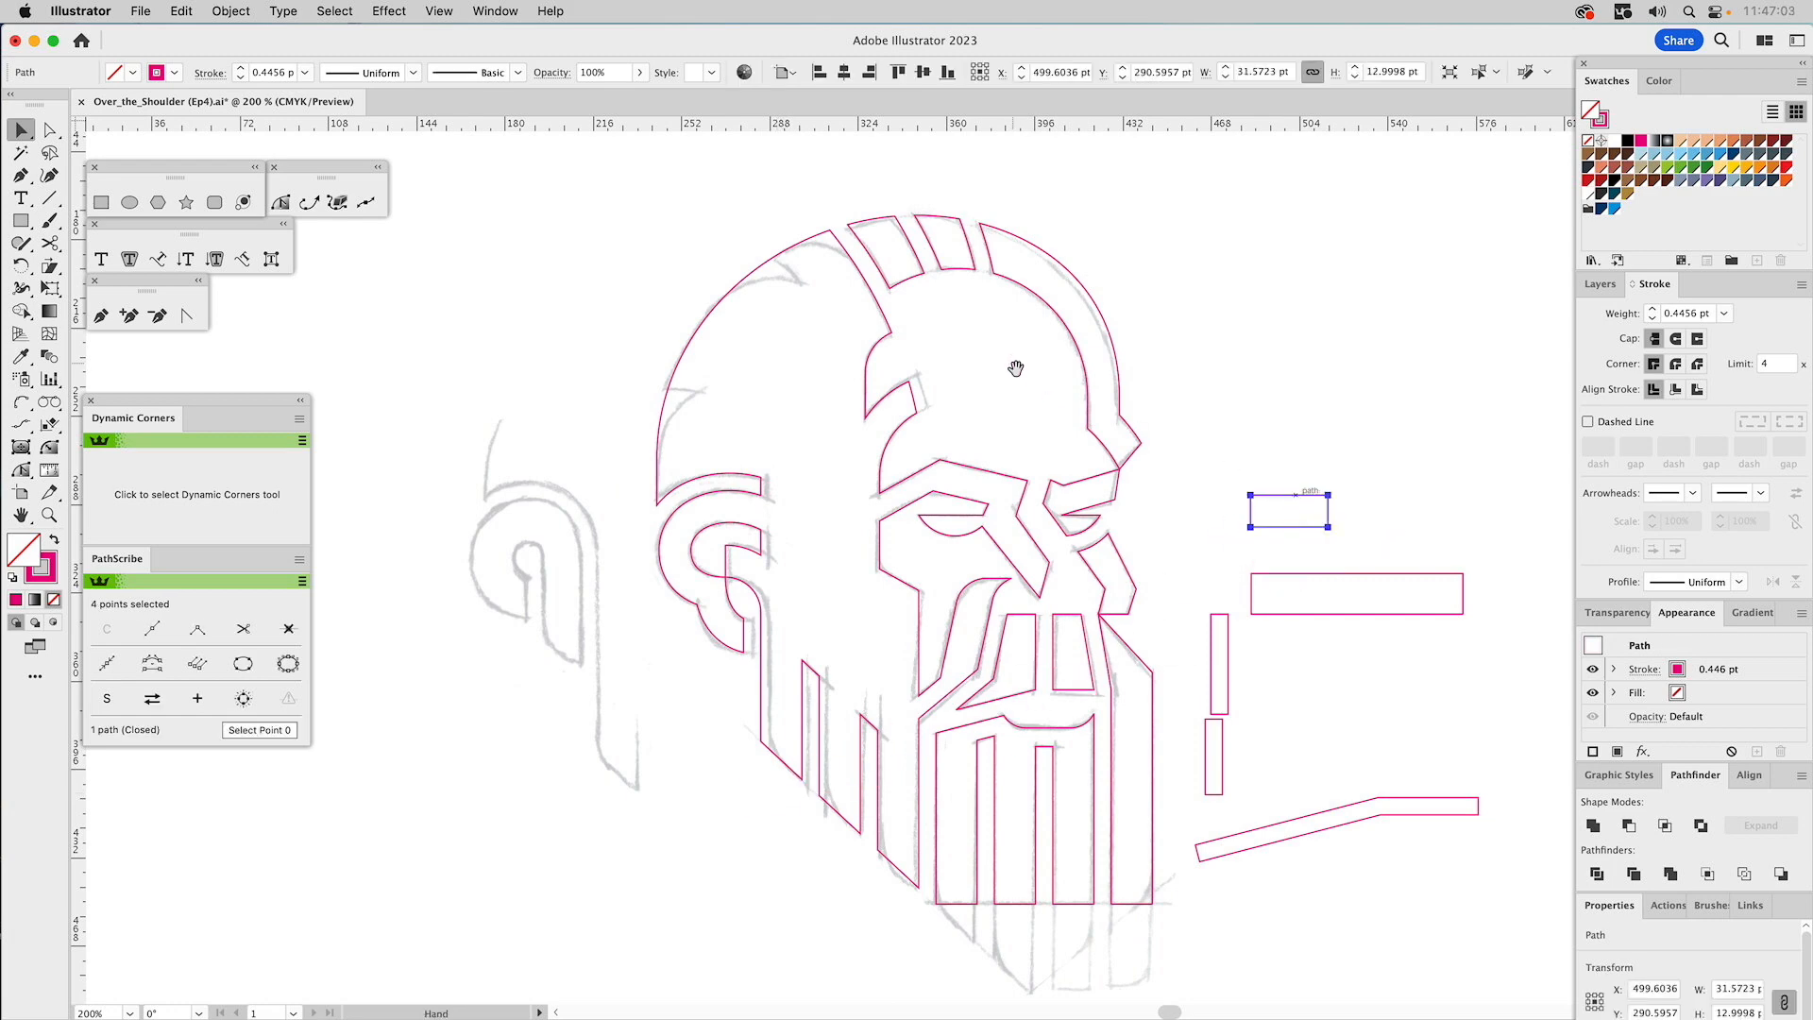
left_click_drag(1016, 360, 1070, 536)
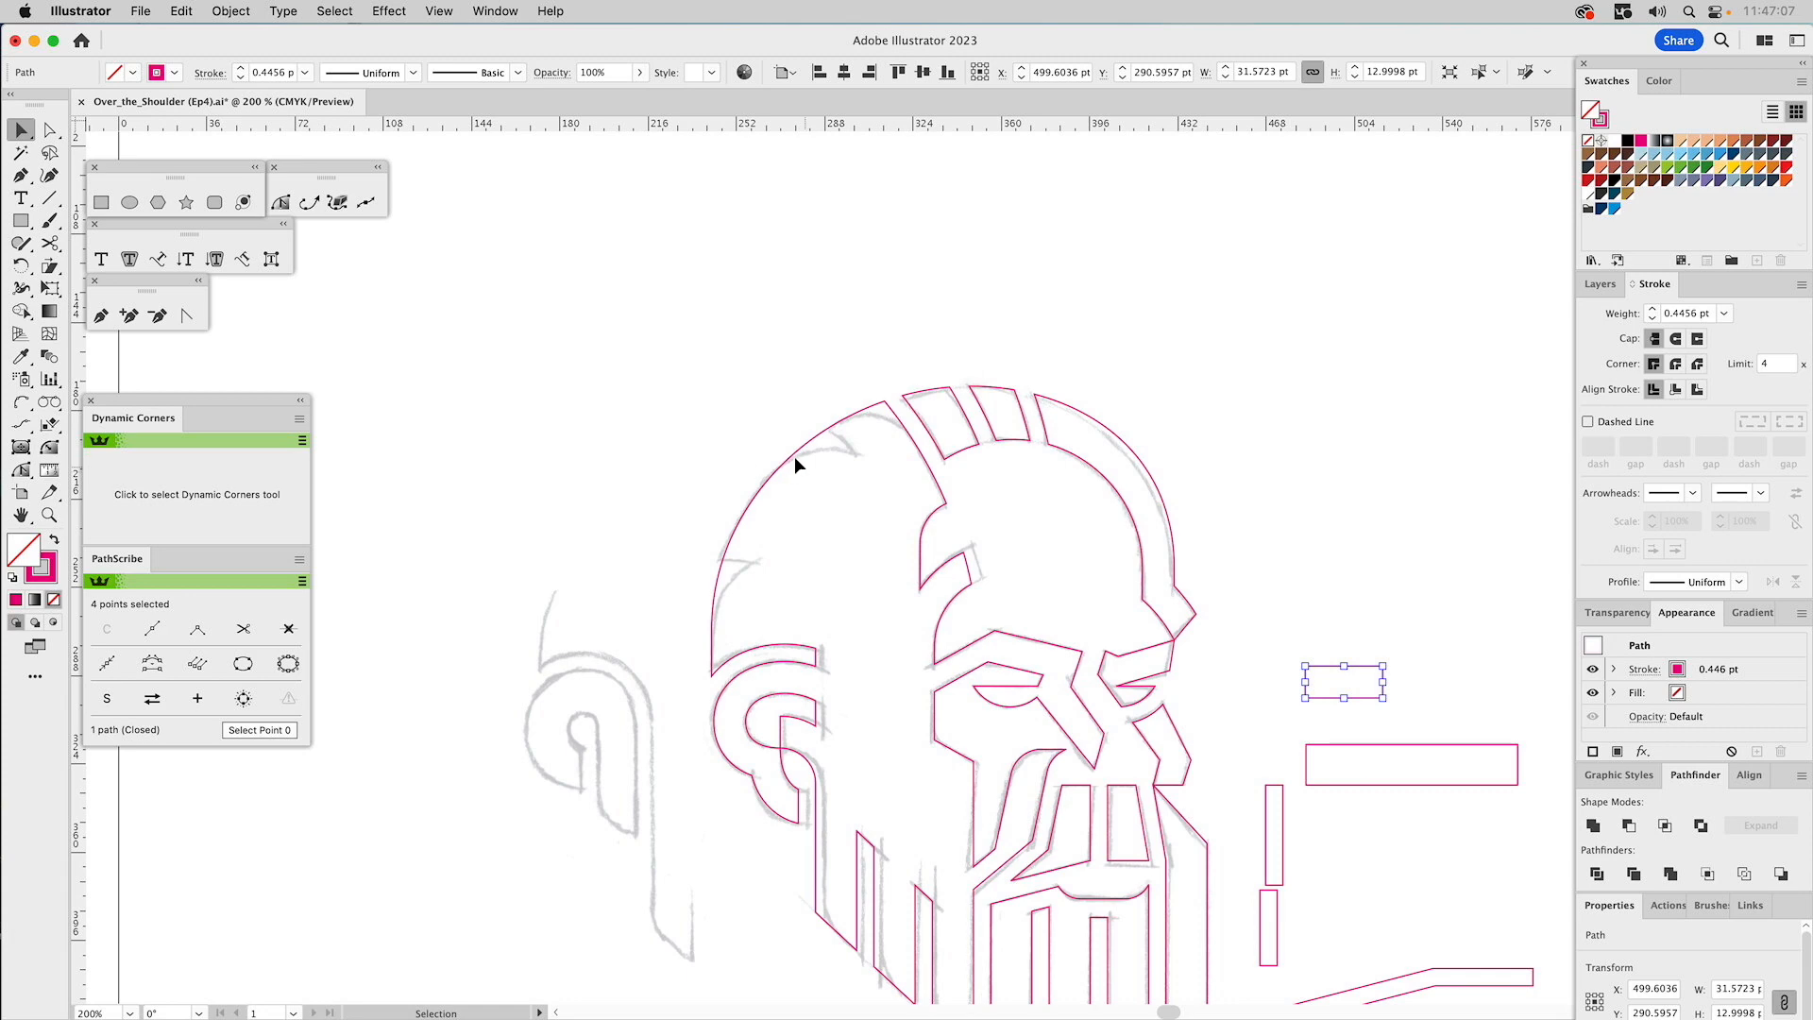
Draw a closed three-arc shape with the Arc by Points tool over the upper sketched notch at the back of the head.
left_click(49, 514)
left_click_drag(579, 348, 1036, 709)
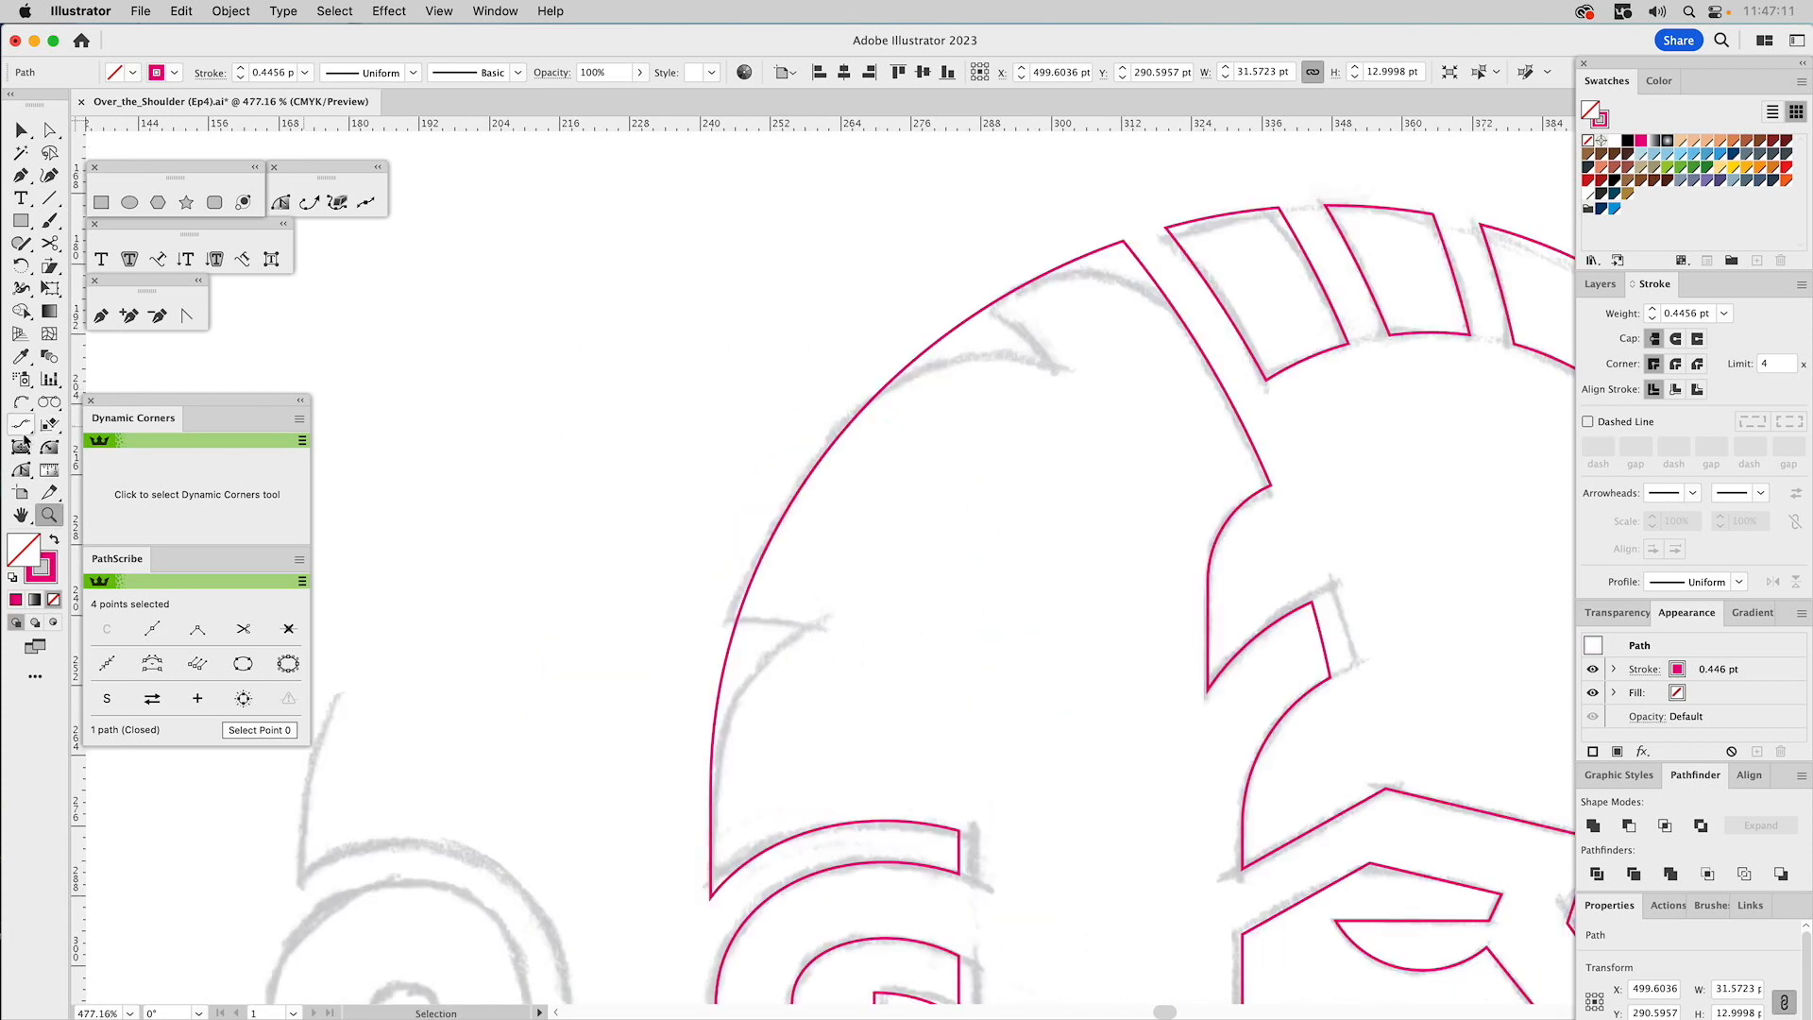
left_click(28, 403)
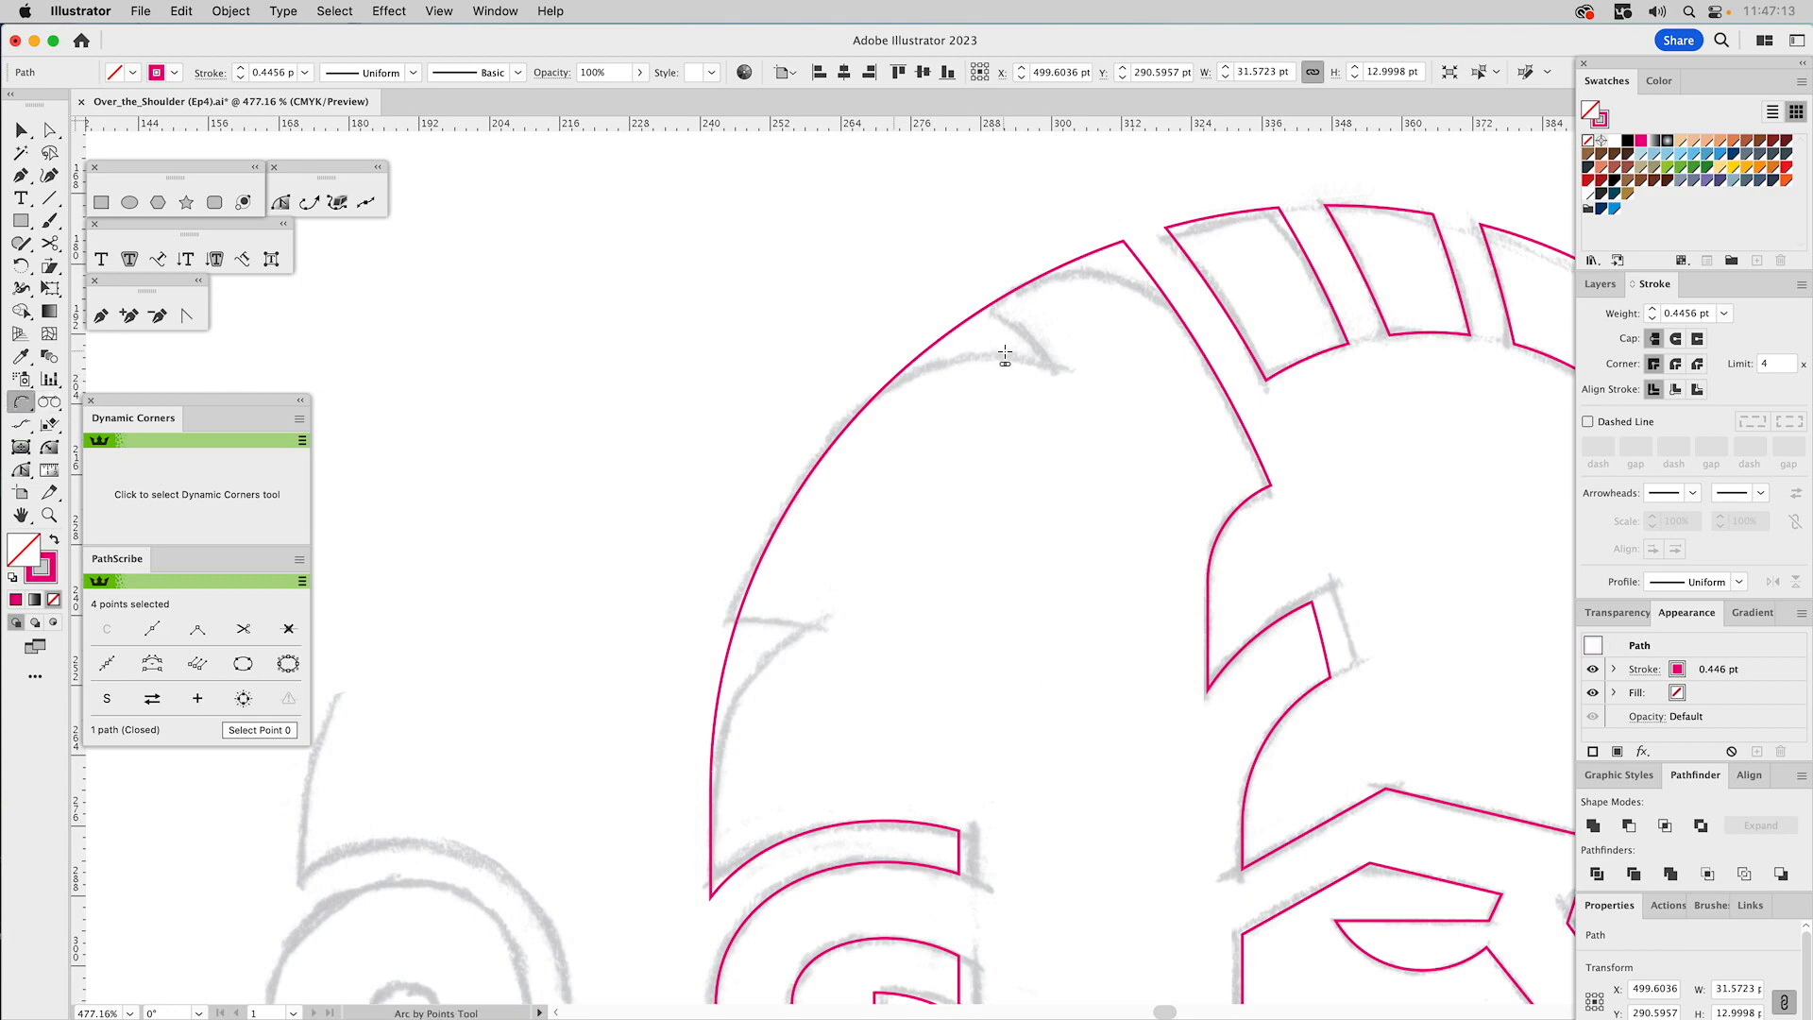
left_click(853, 396)
left_click(1049, 366)
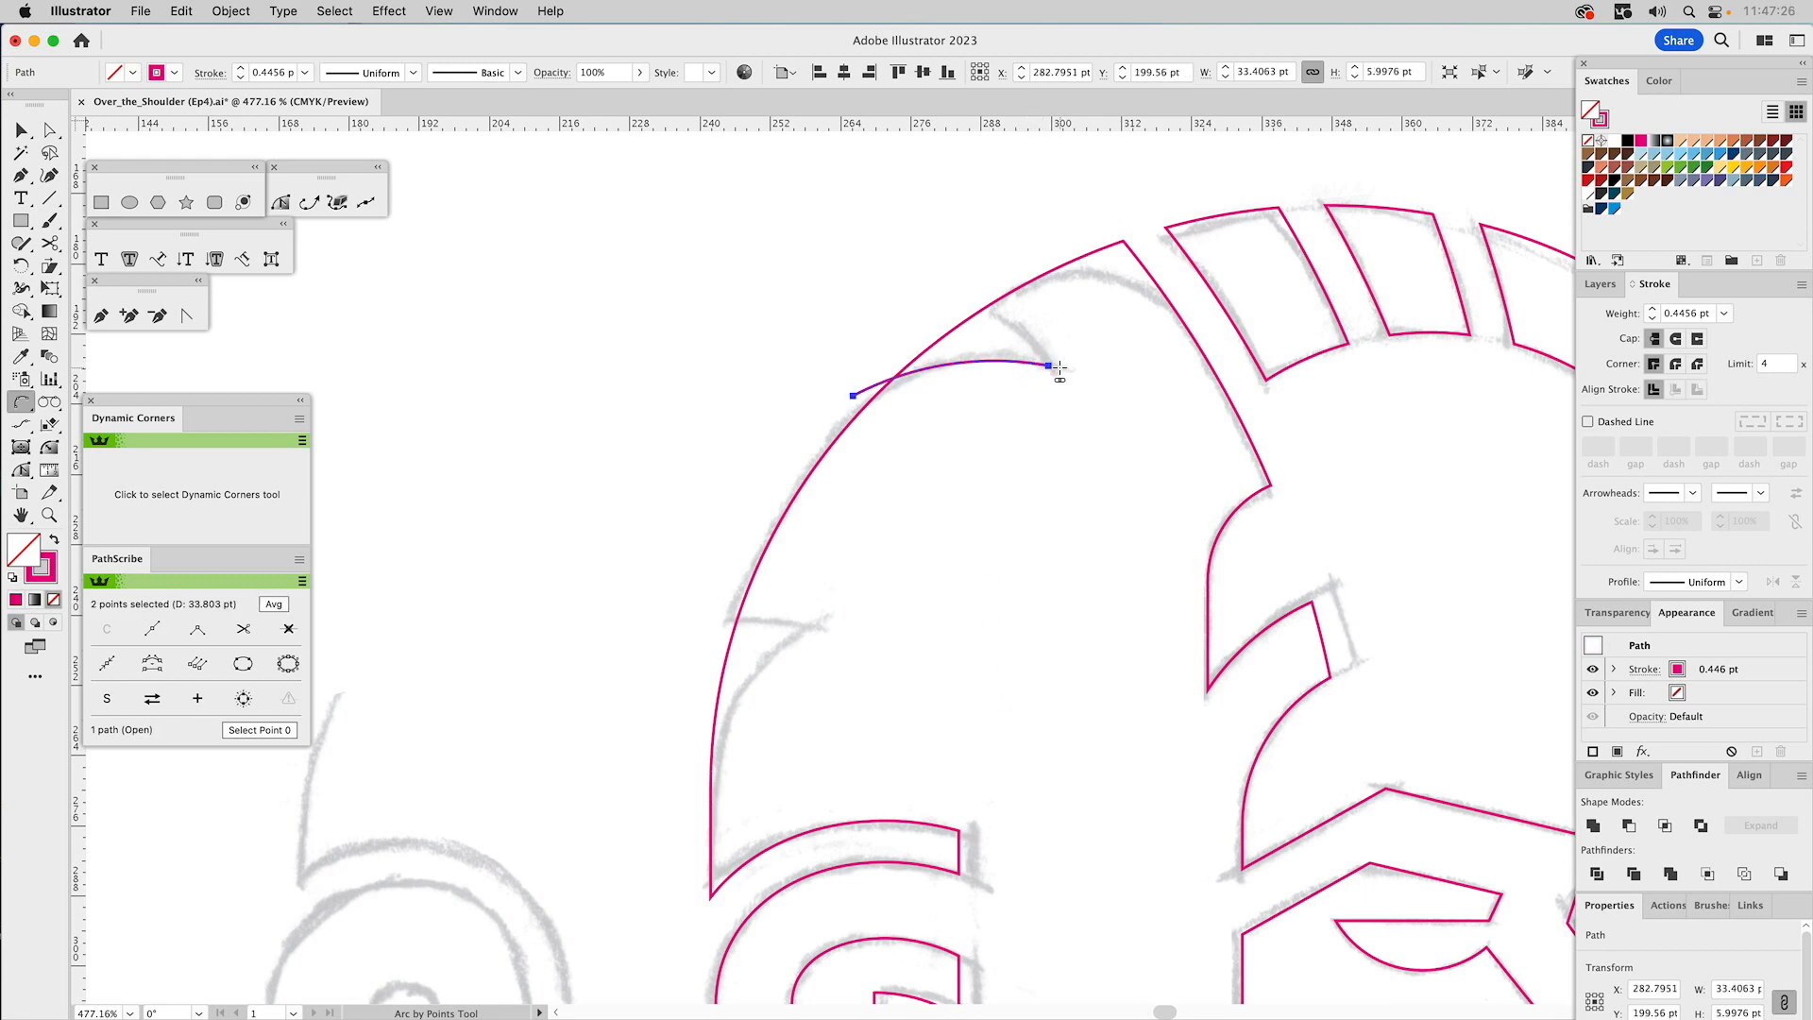
left_click(958, 290)
left_click(957, 290)
left_click(853, 395)
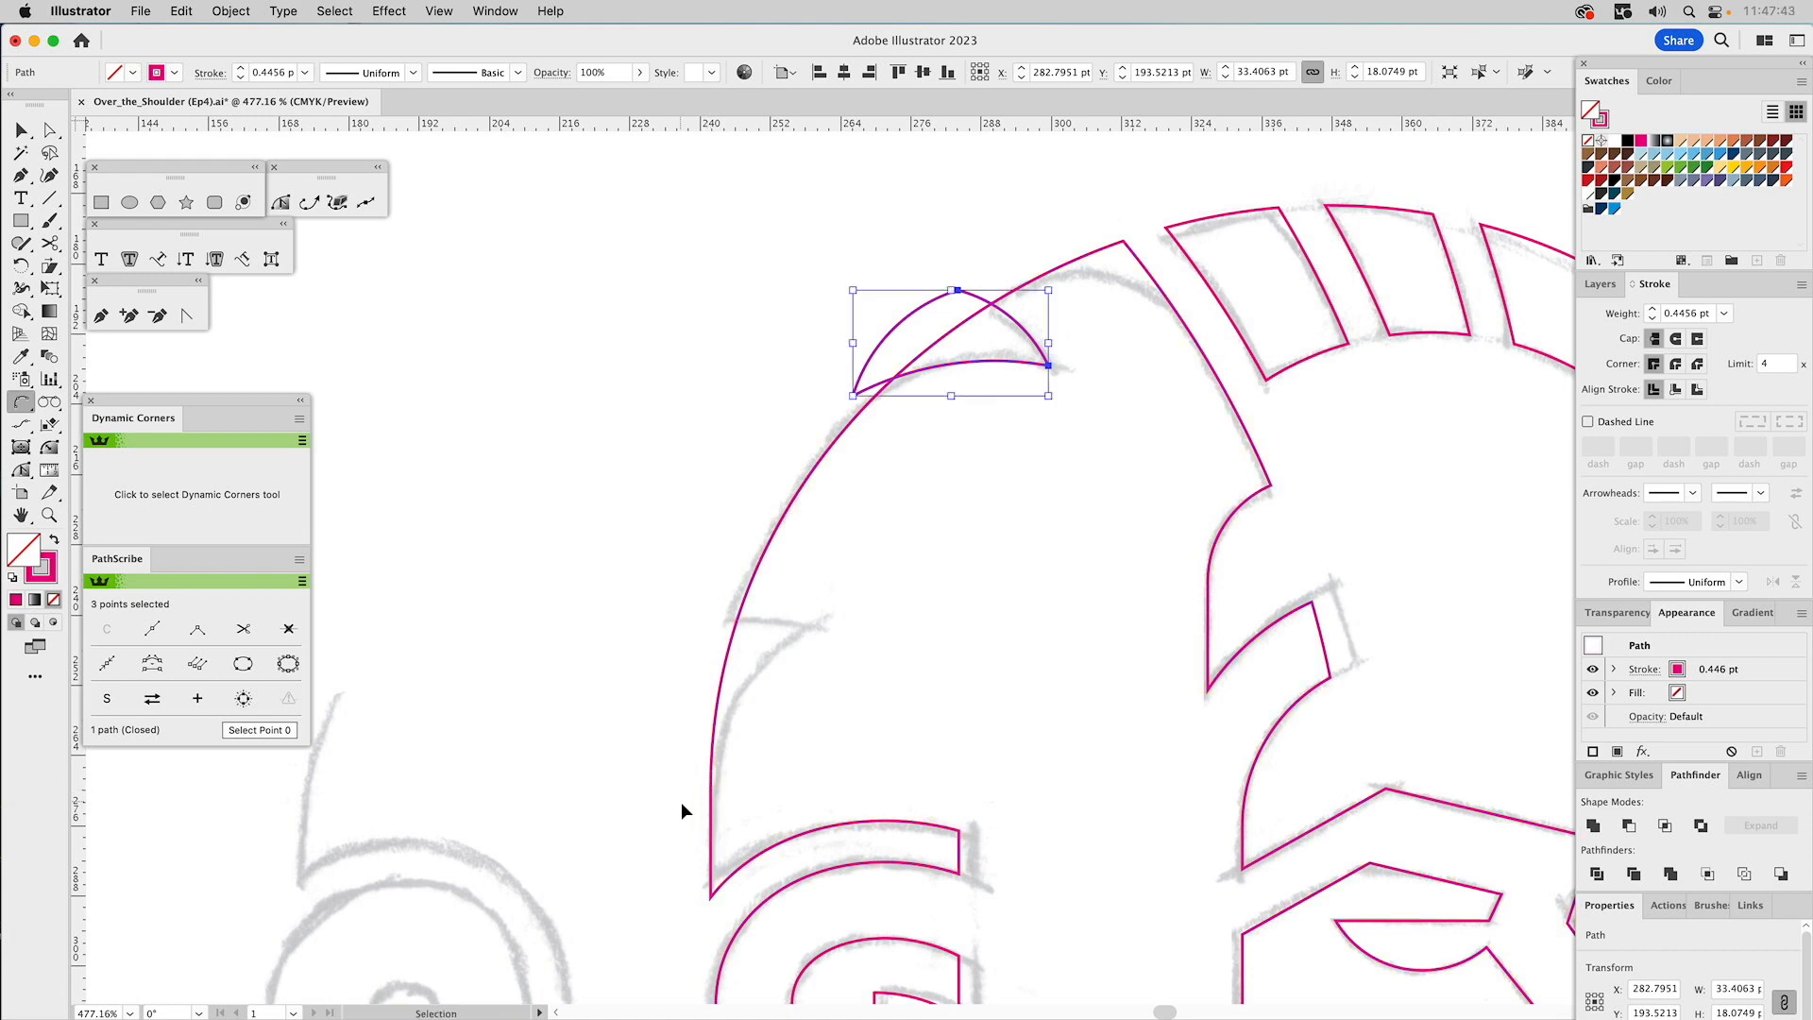
Draw a circle, snap its edge to the head outline's anchor above the ear, and scale it to about 60.47 pt to match the lower notch.
key("a")
left_click(712, 812)
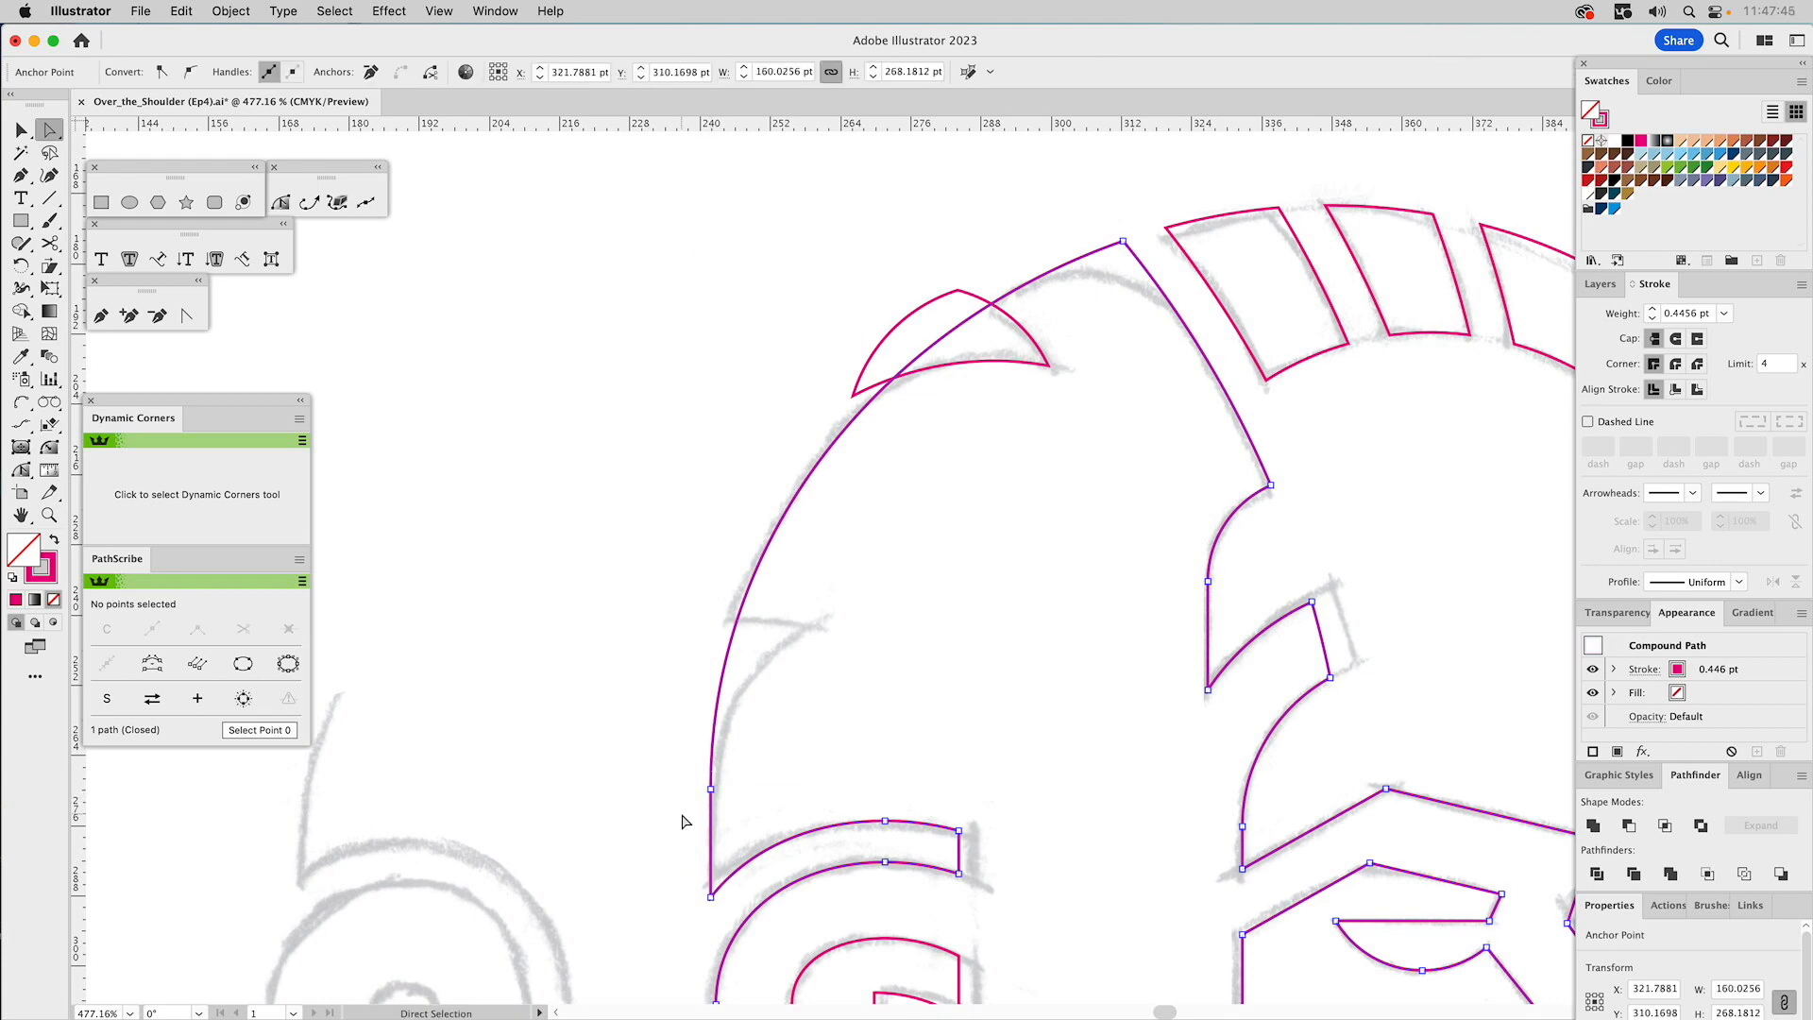
left_click(684, 819)
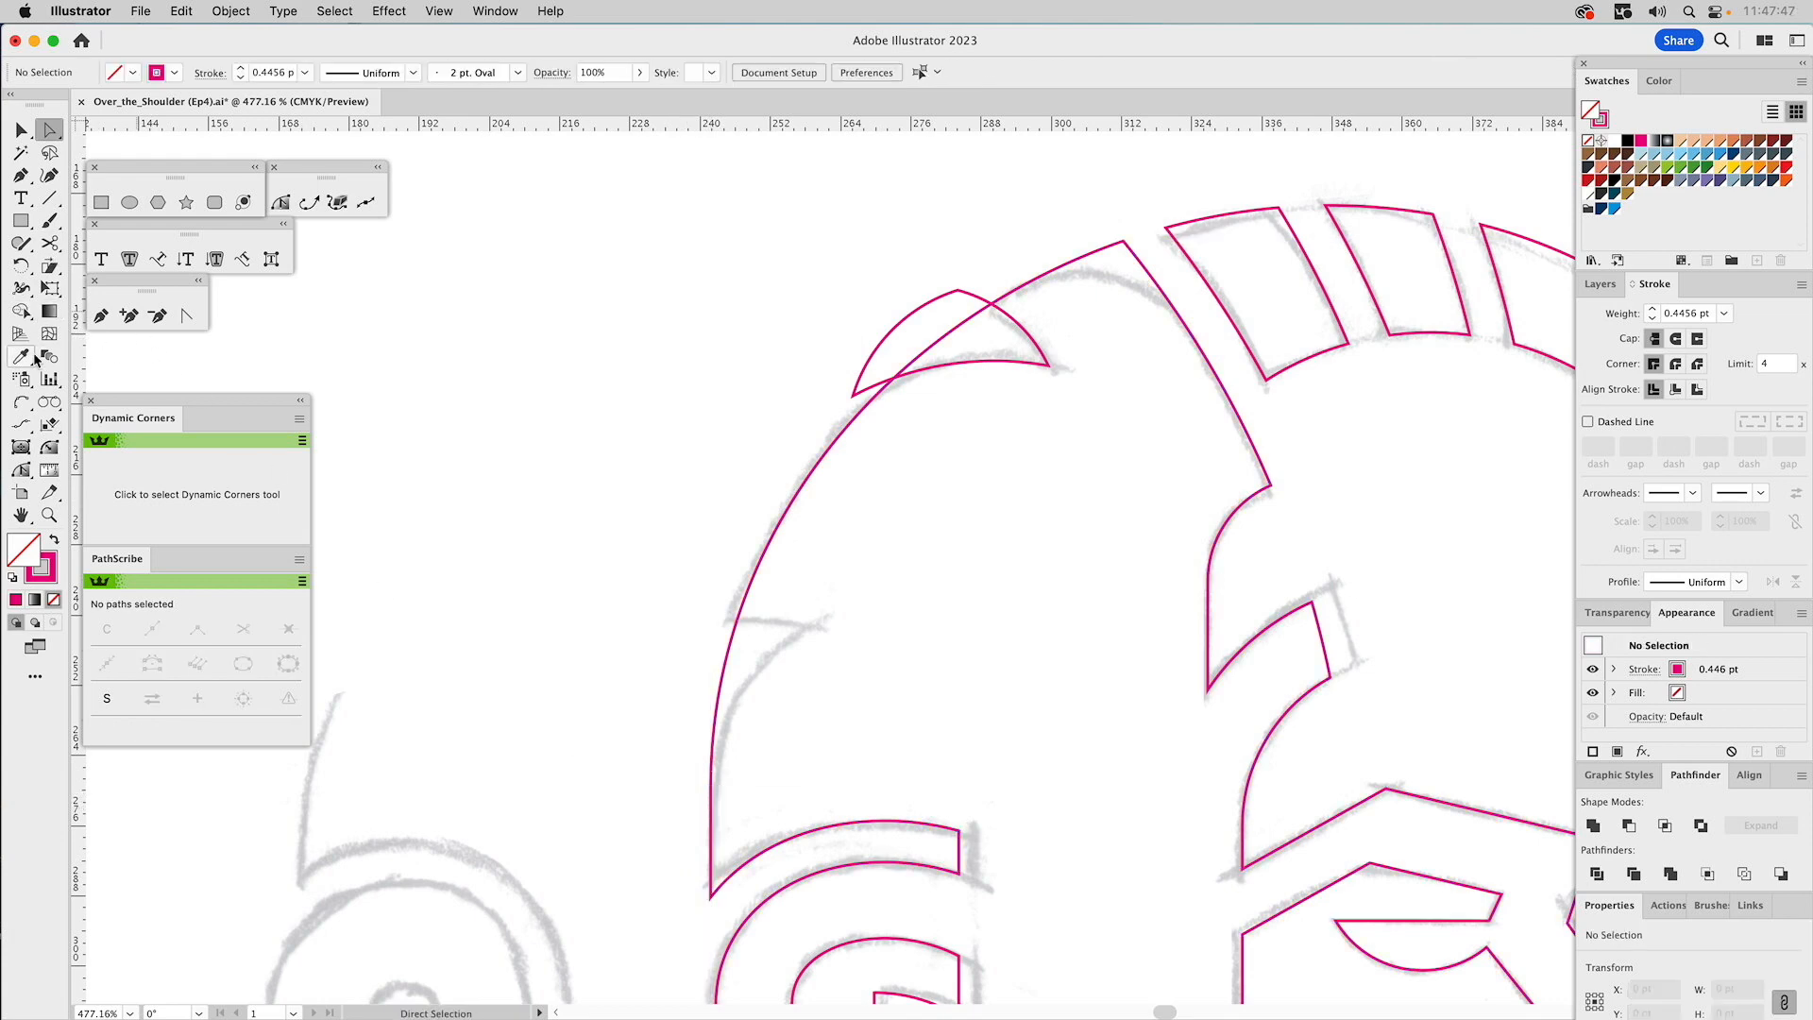
left_click(25, 401)
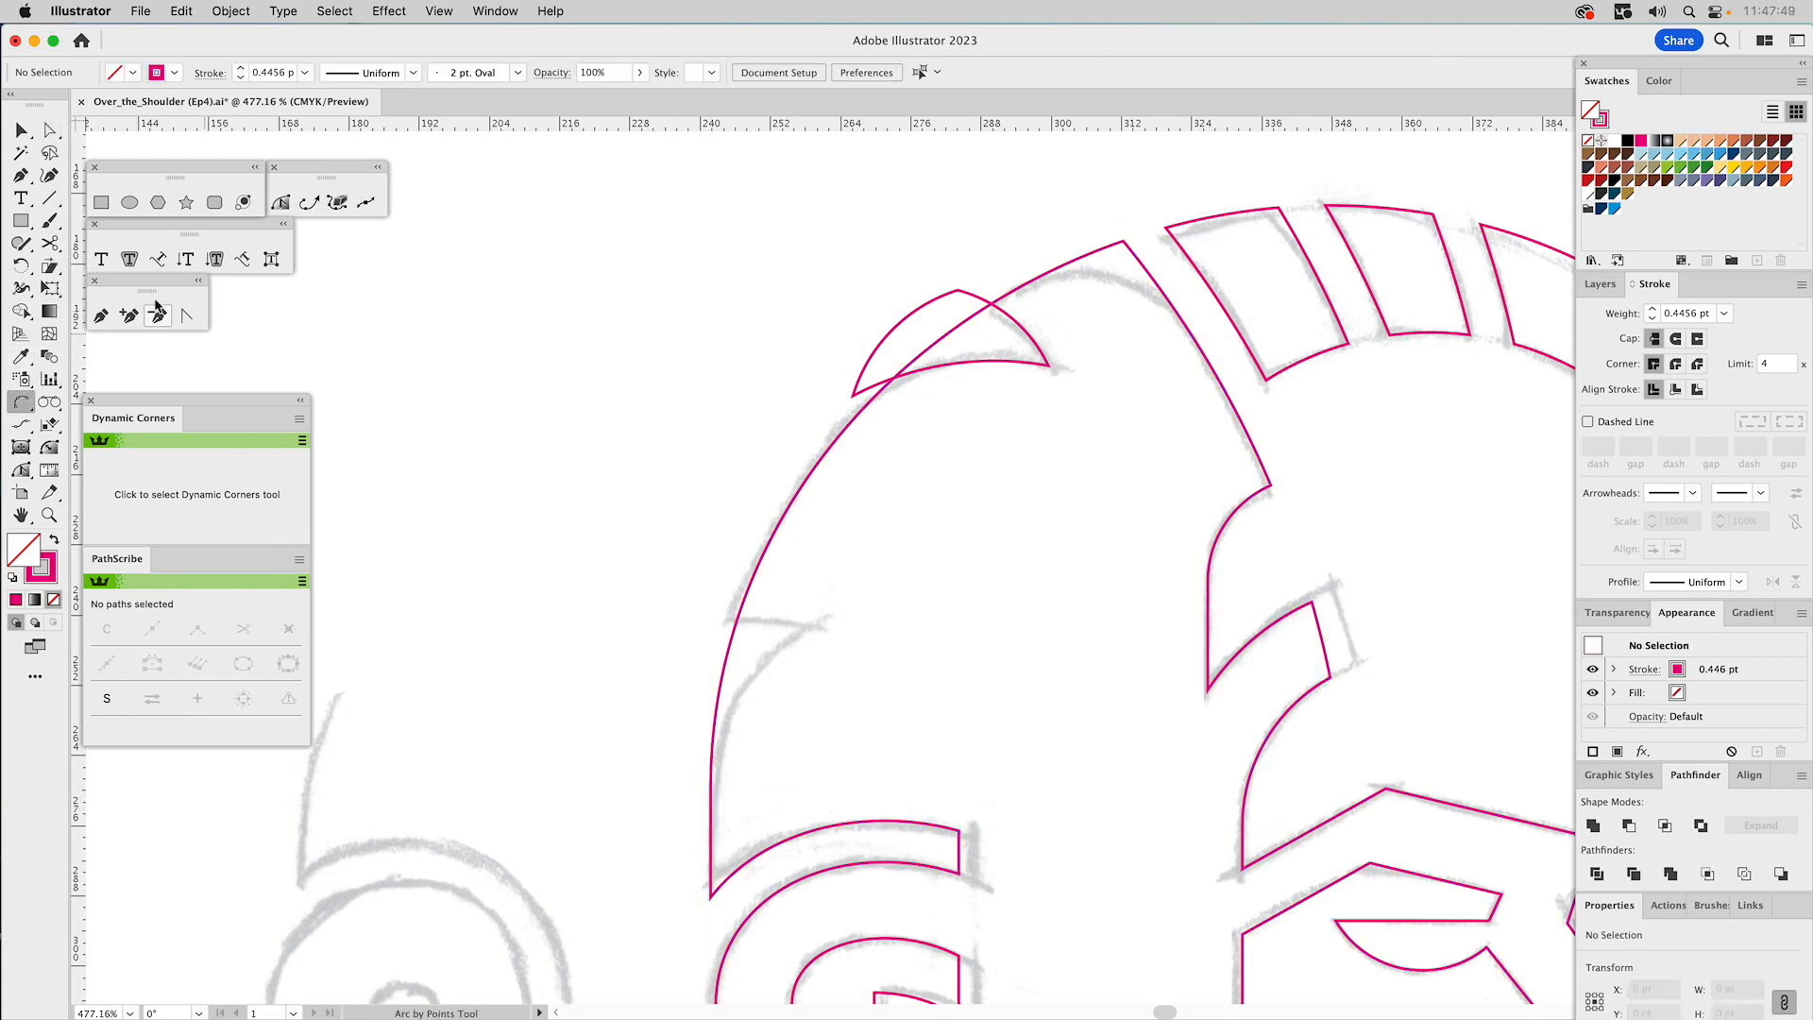
left_click(132, 204)
left_click_drag(1020, 676, 1142, 796)
key("v")
left_click(789, 649)
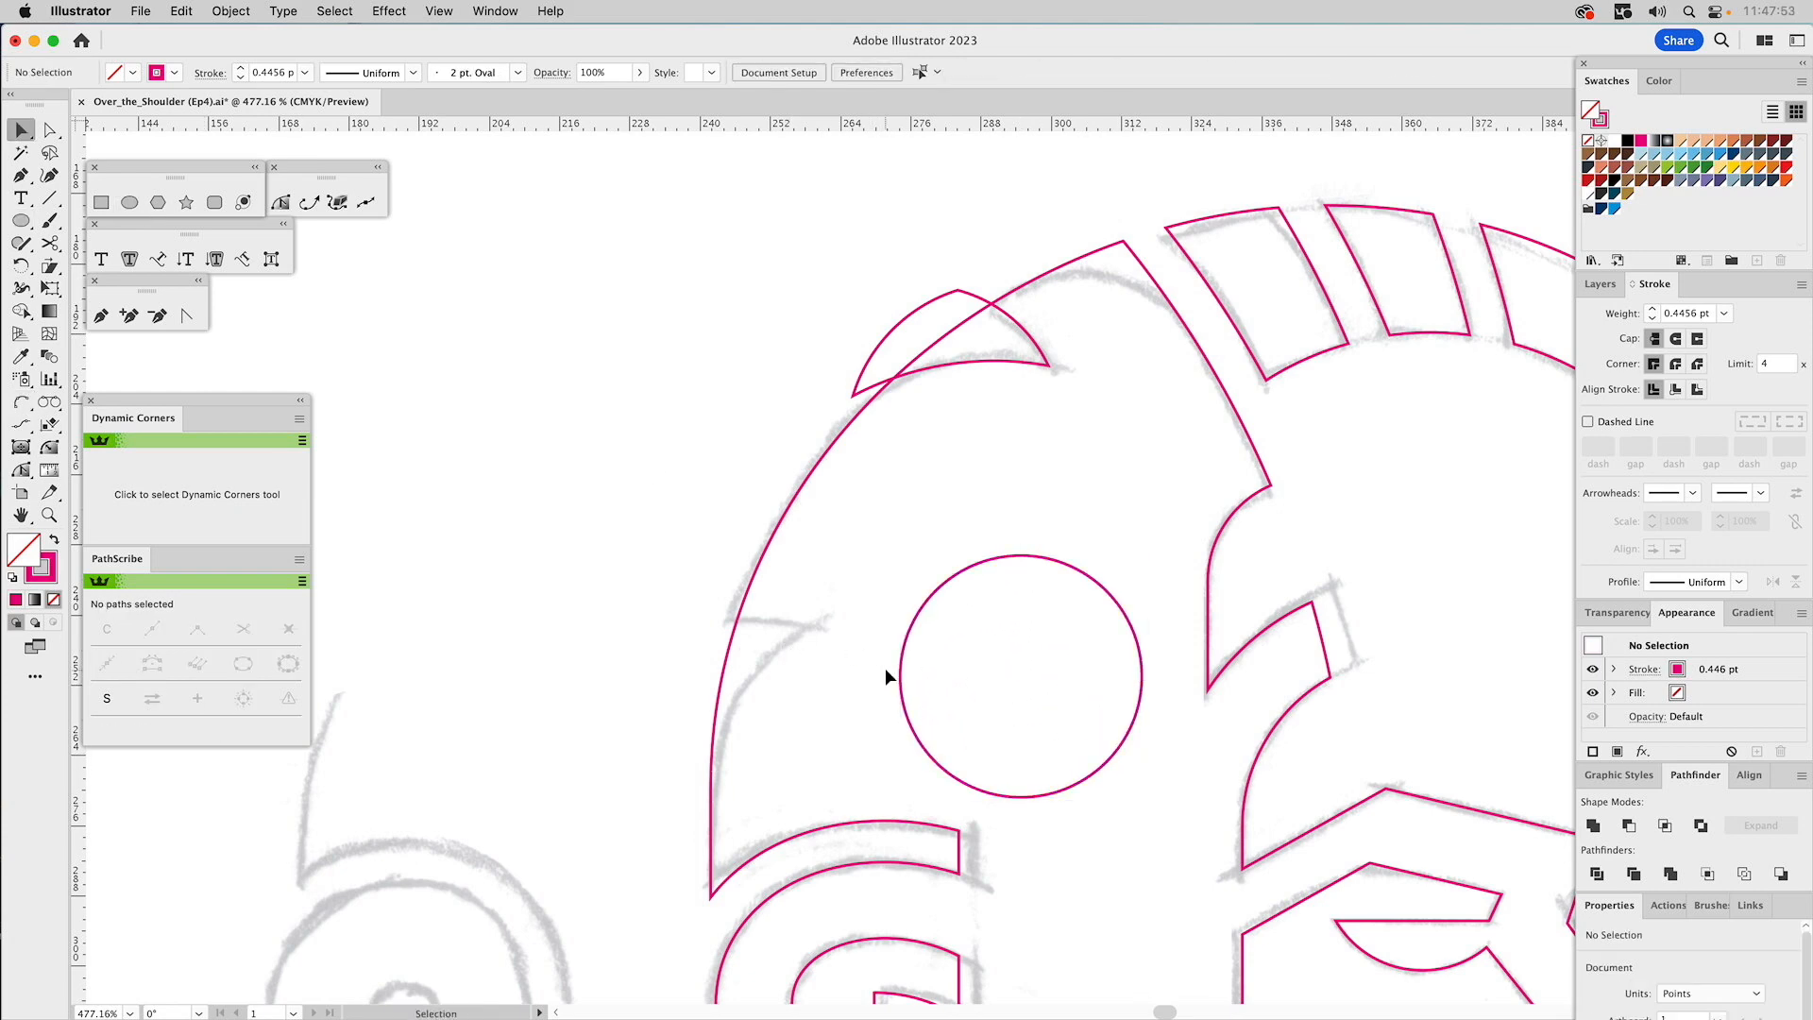
left_click_drag(901, 678, 711, 787)
left_click_drag(959, 794, 1068, 780)
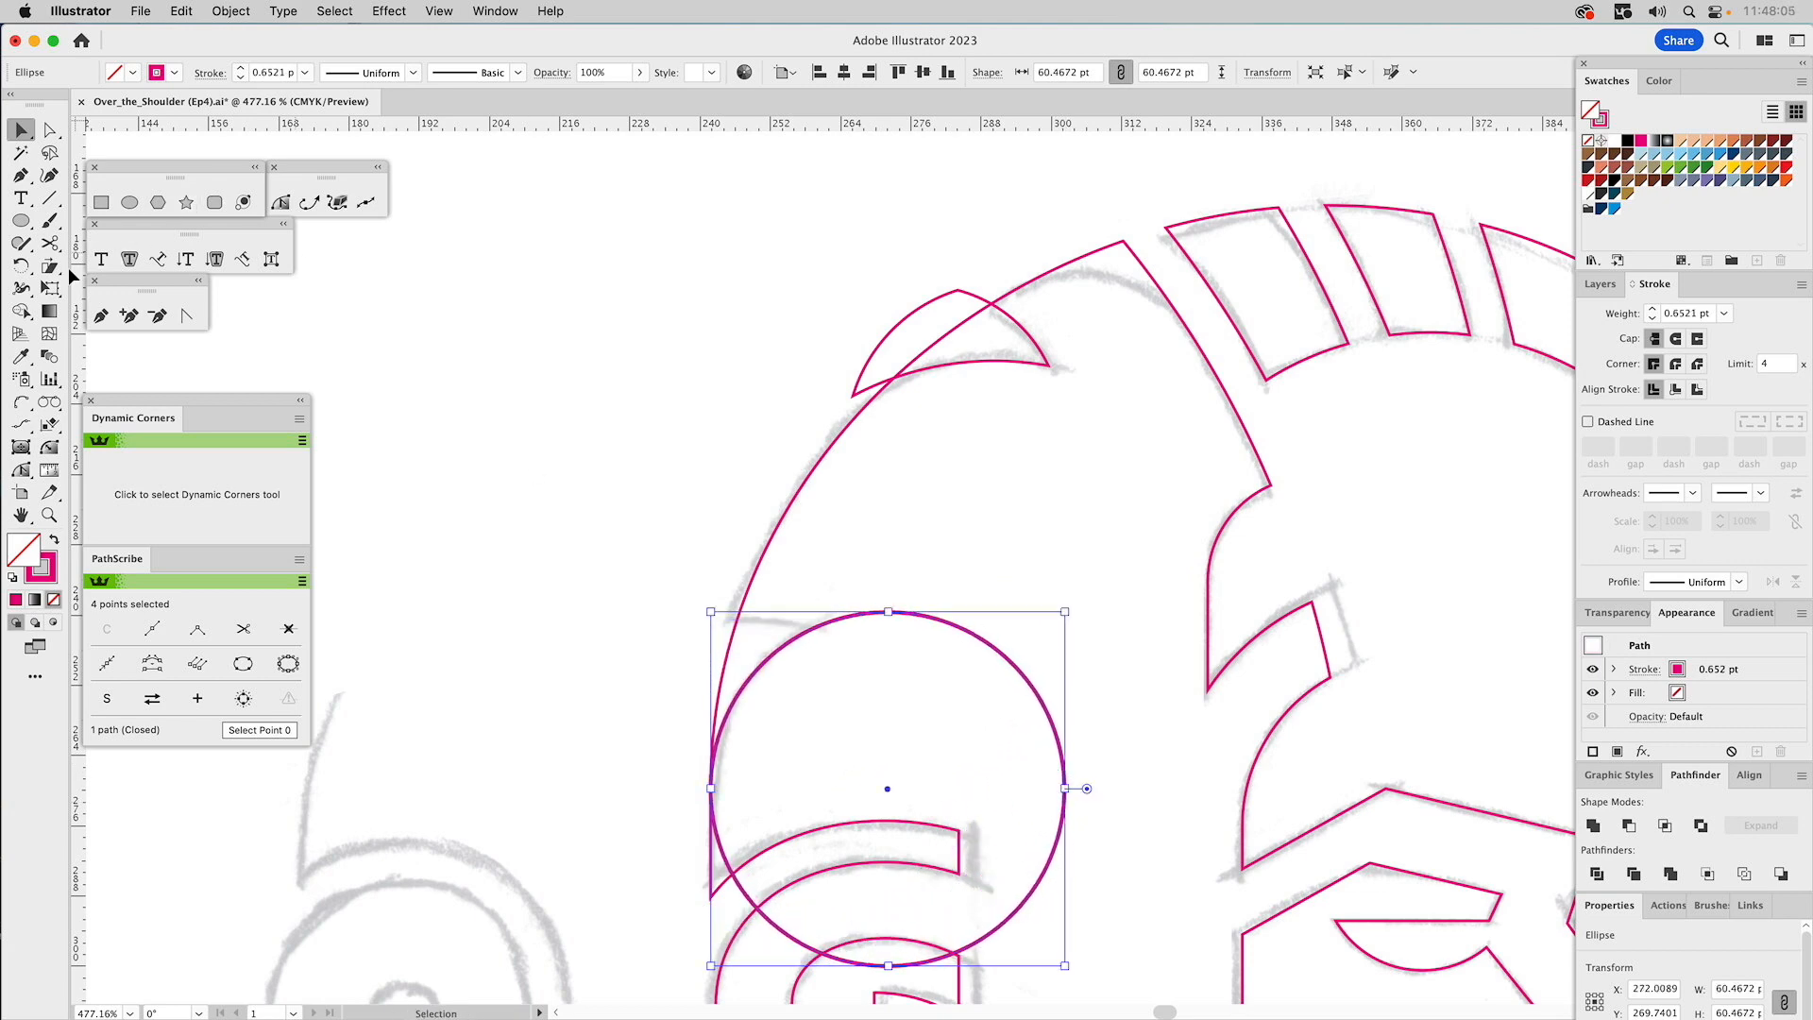
Give the circle the head outline's 0.4456 pt stroke and cut it with Scissors down to the arc along the lower notch.
key("i")
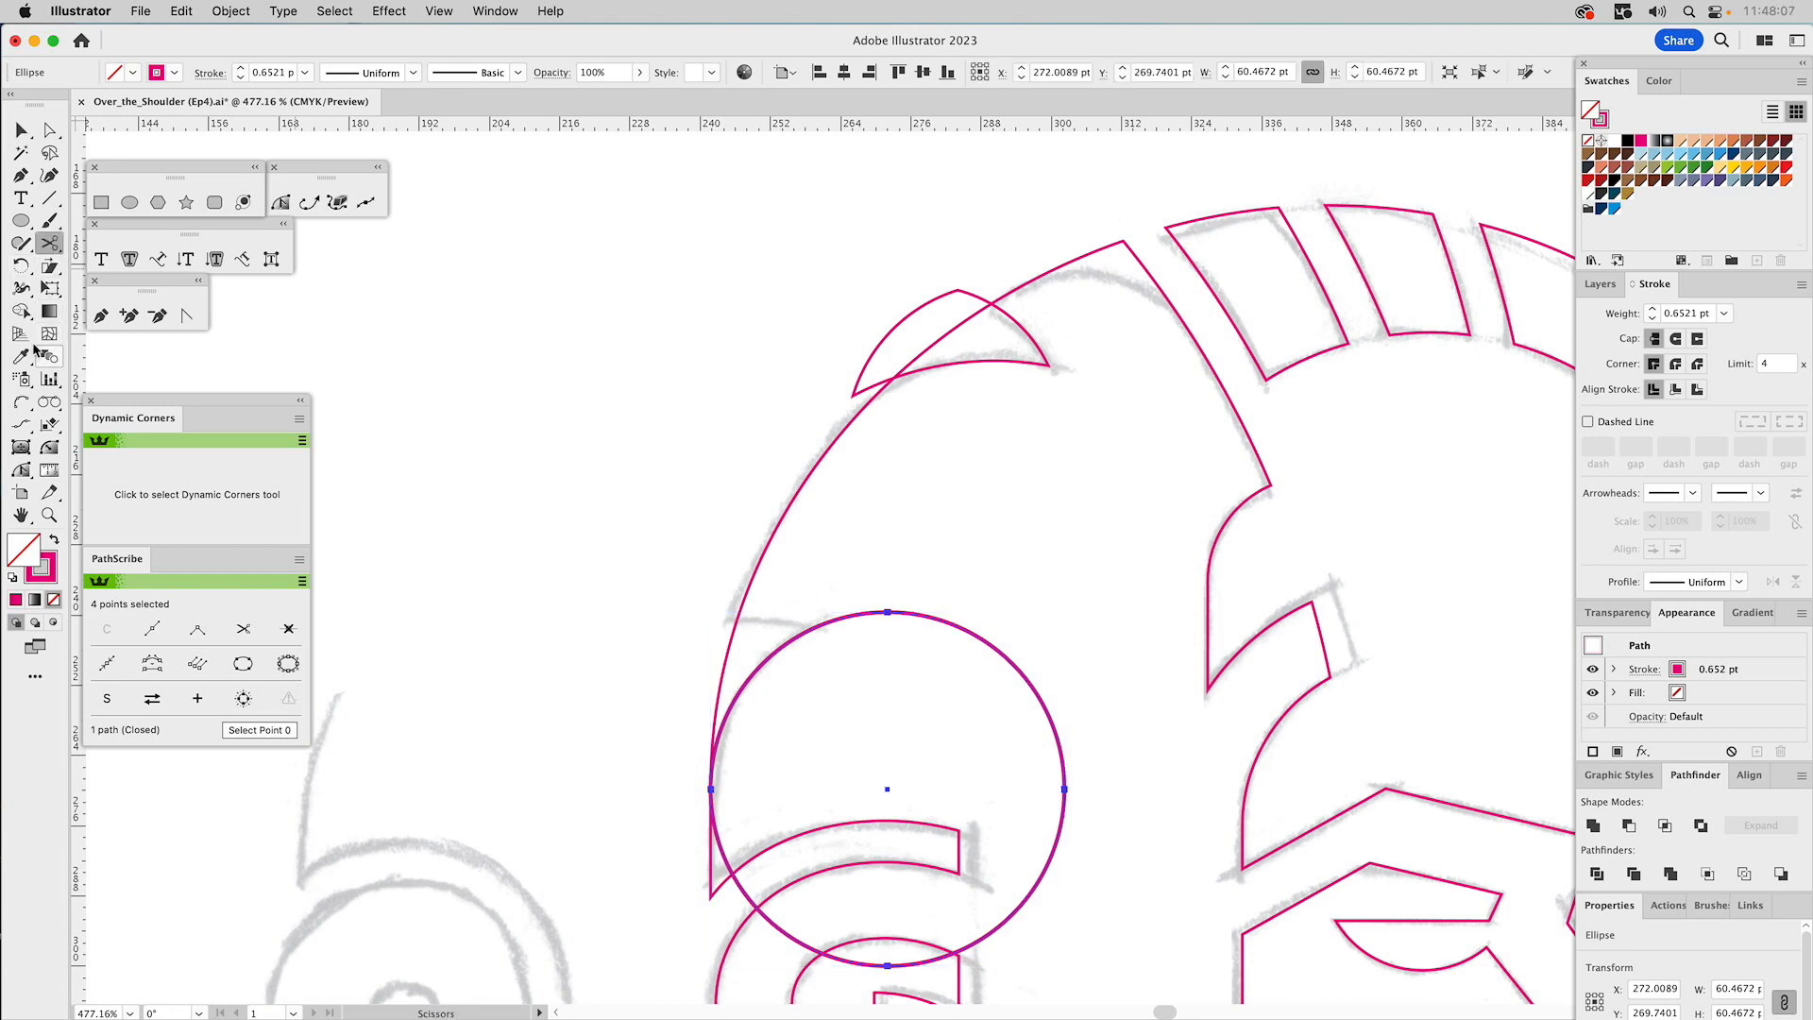
left_click(780, 536)
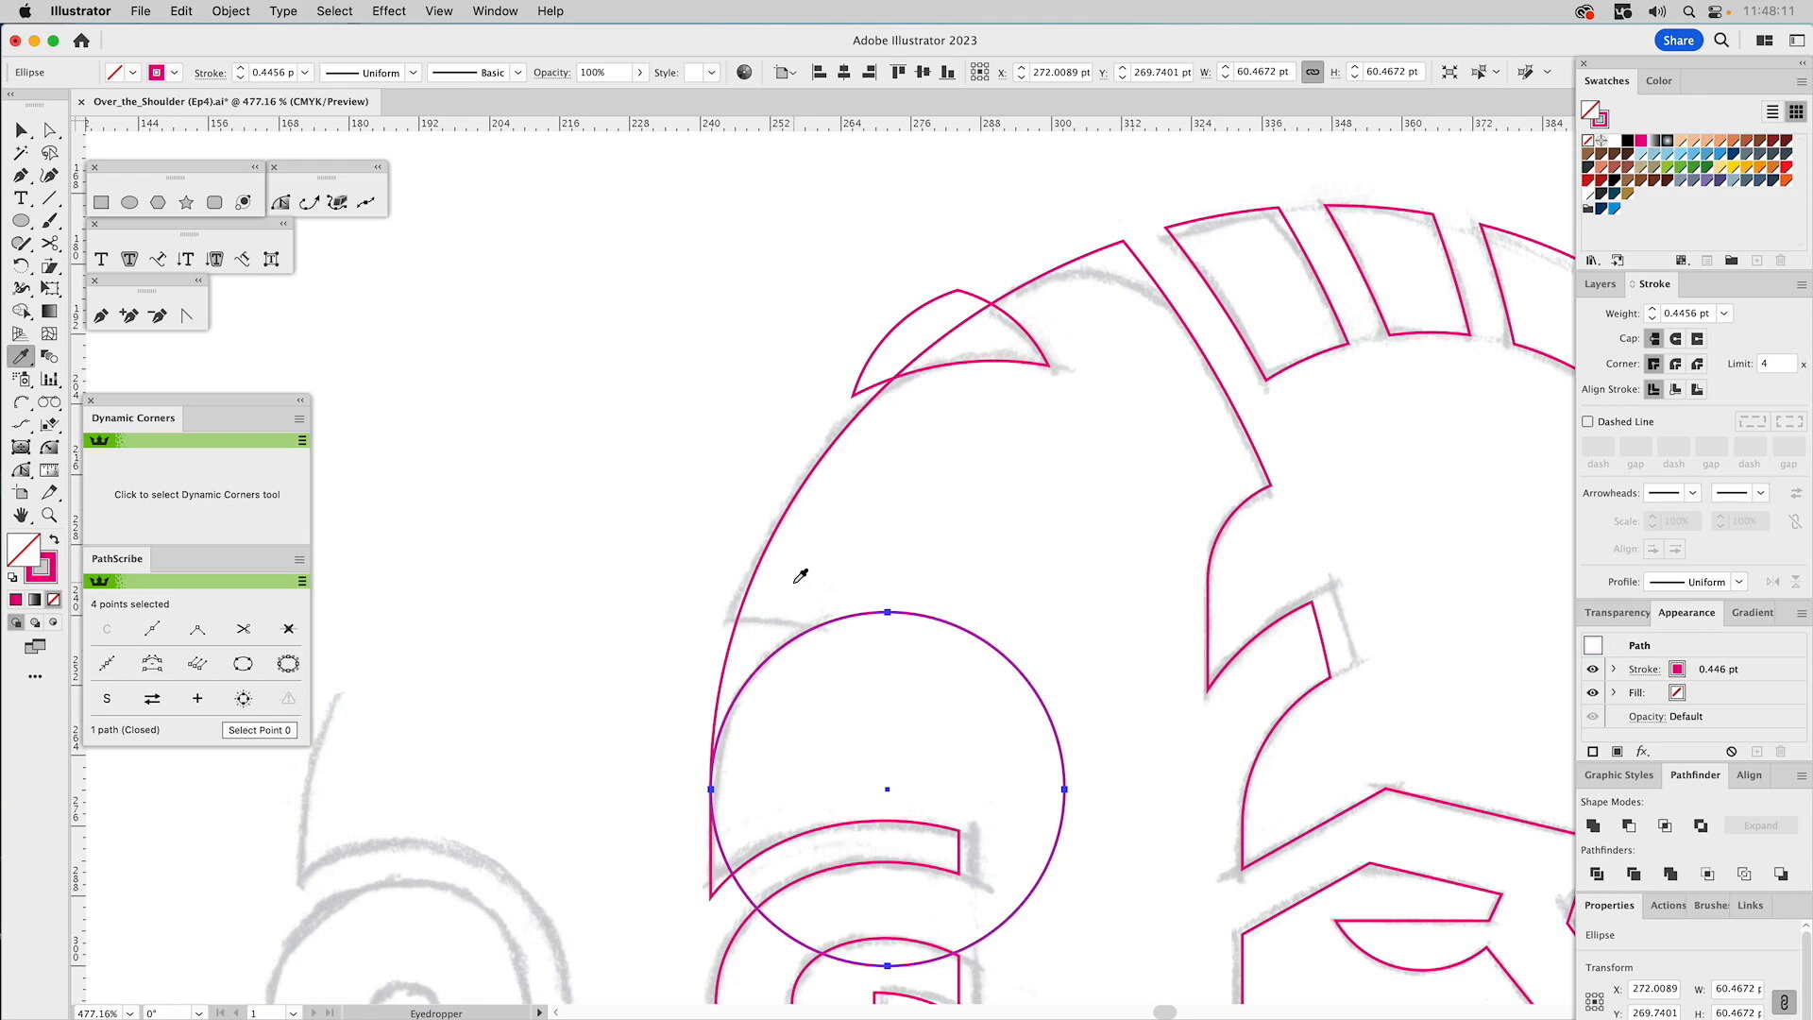
left_click(49, 243)
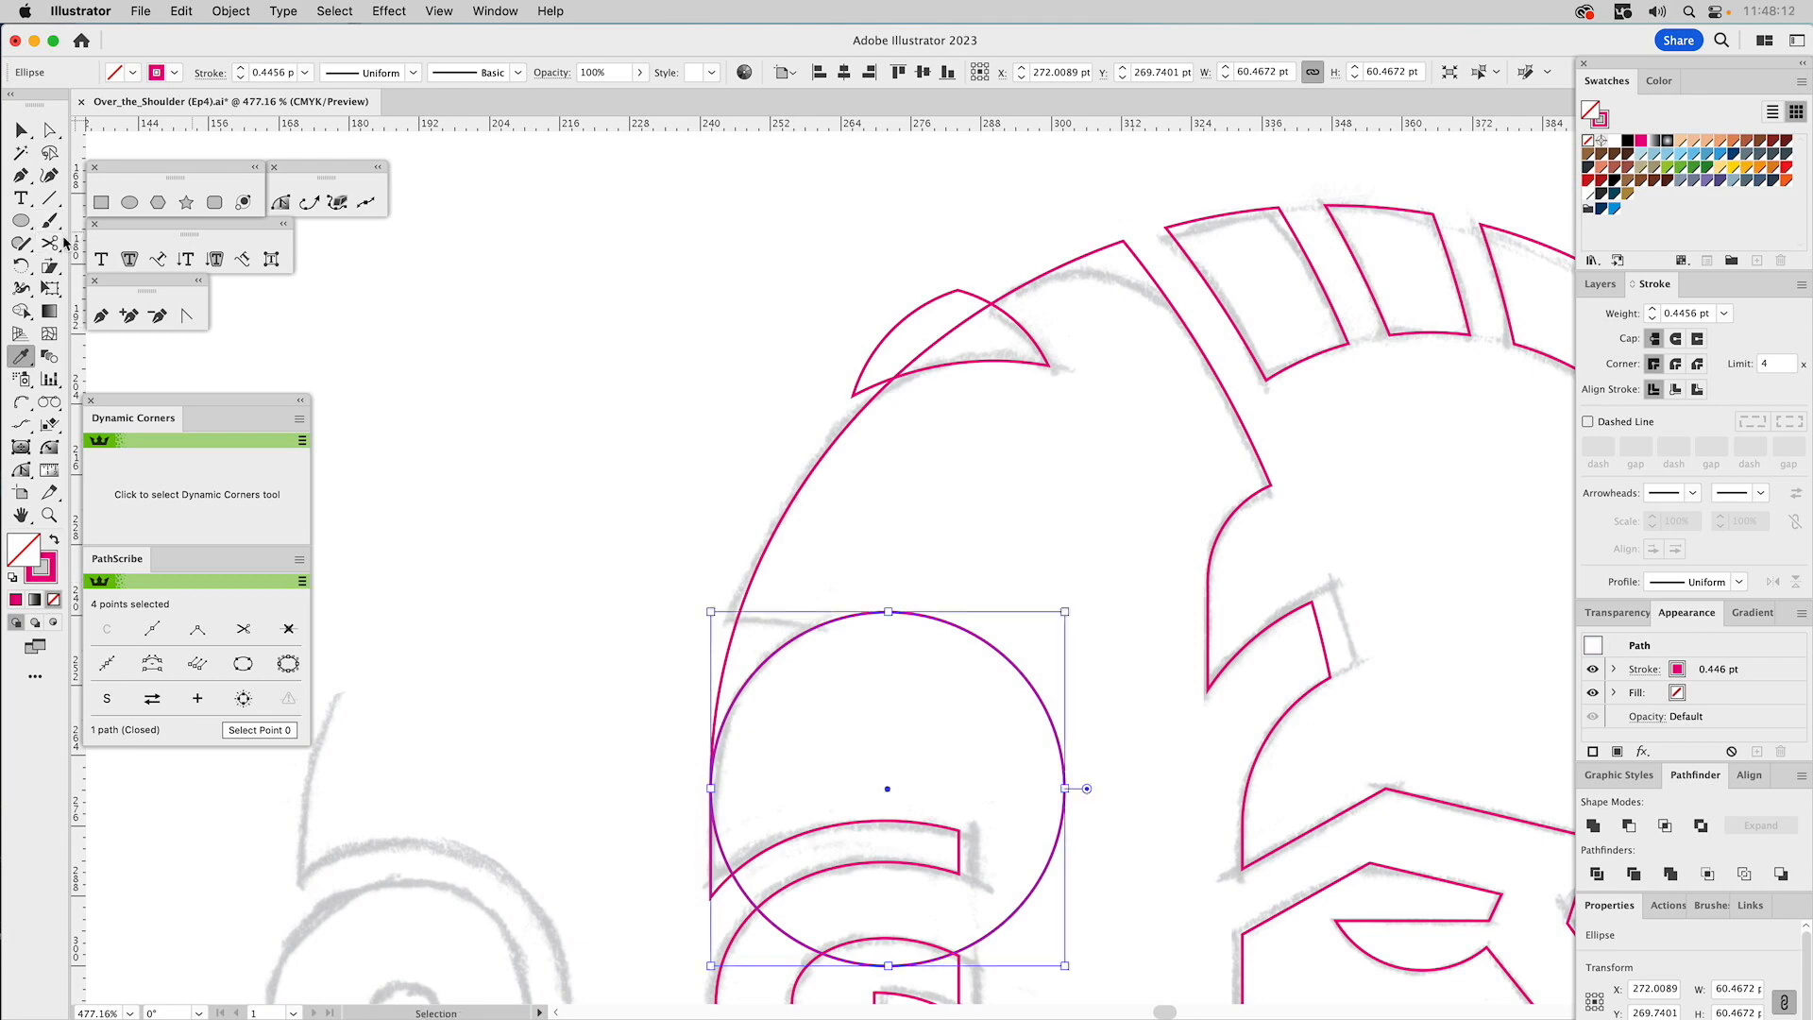
left_click(818, 625)
left_click(710, 789)
key("a")
left_click(952, 626)
key("Delete")
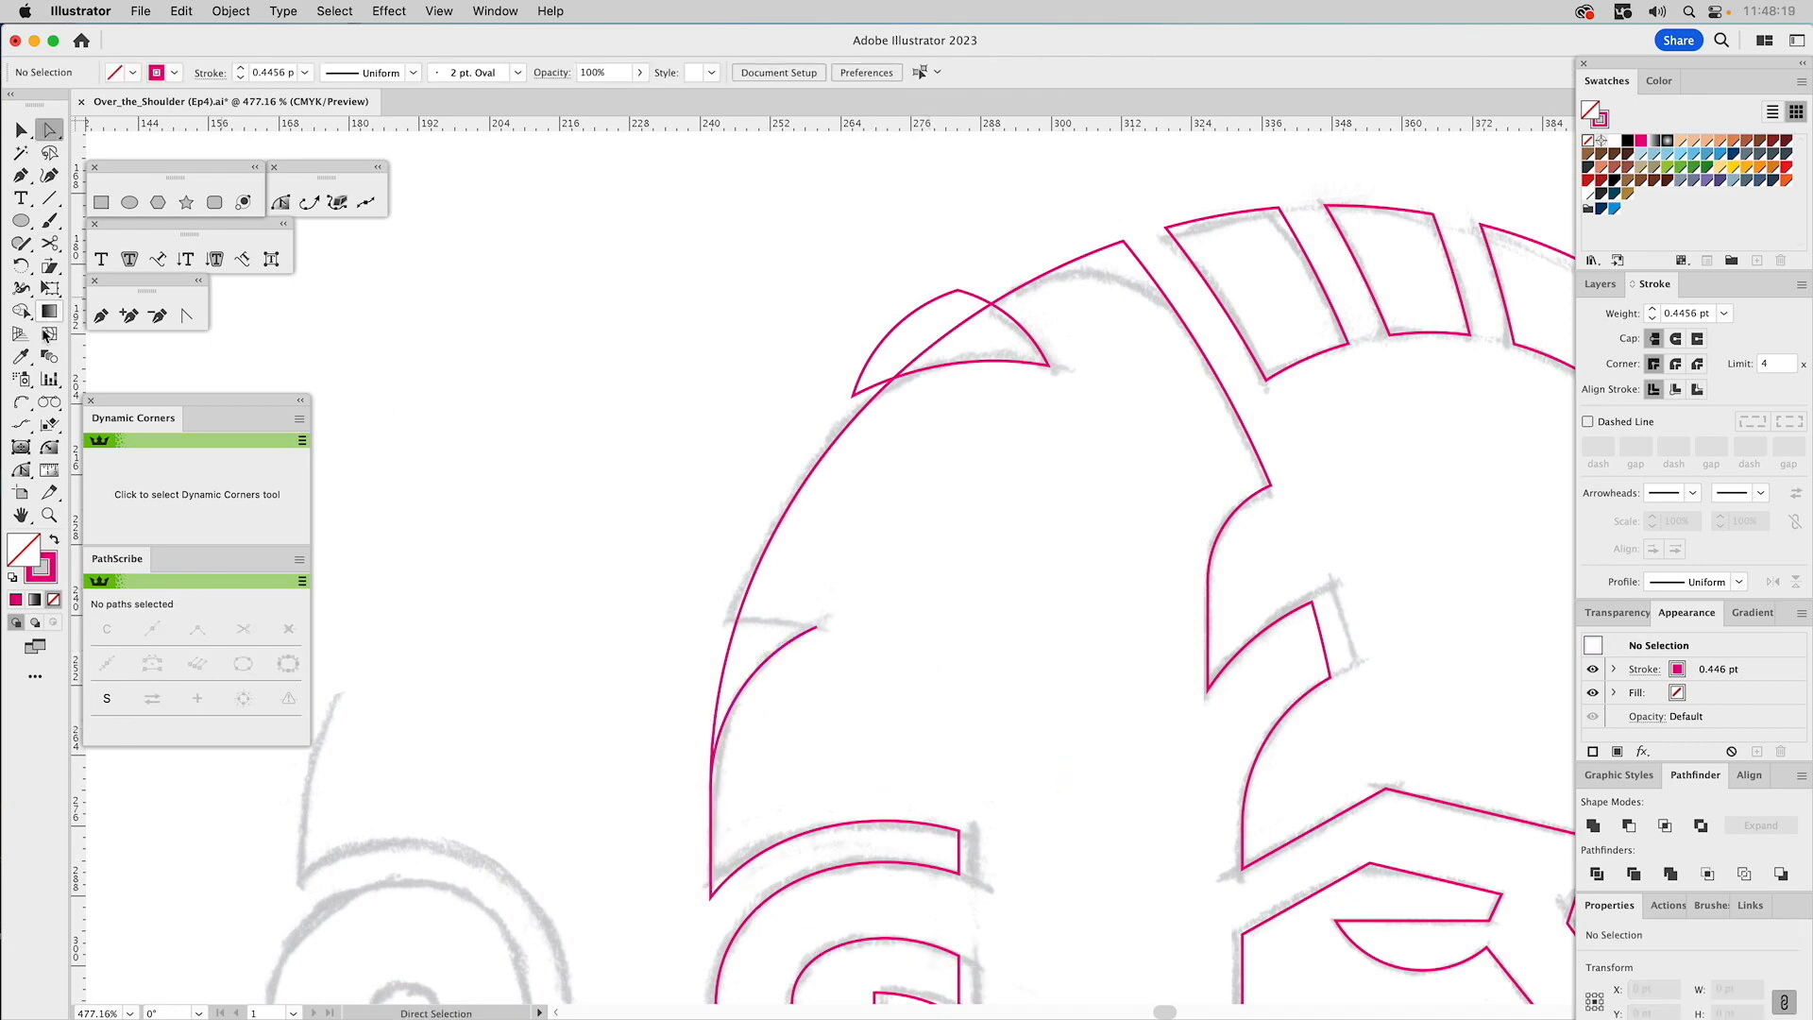
Extend the lower notch arc into a closed three-point shape with Arc by Points, overlapping the outside of the head outline.
key("shift+a")
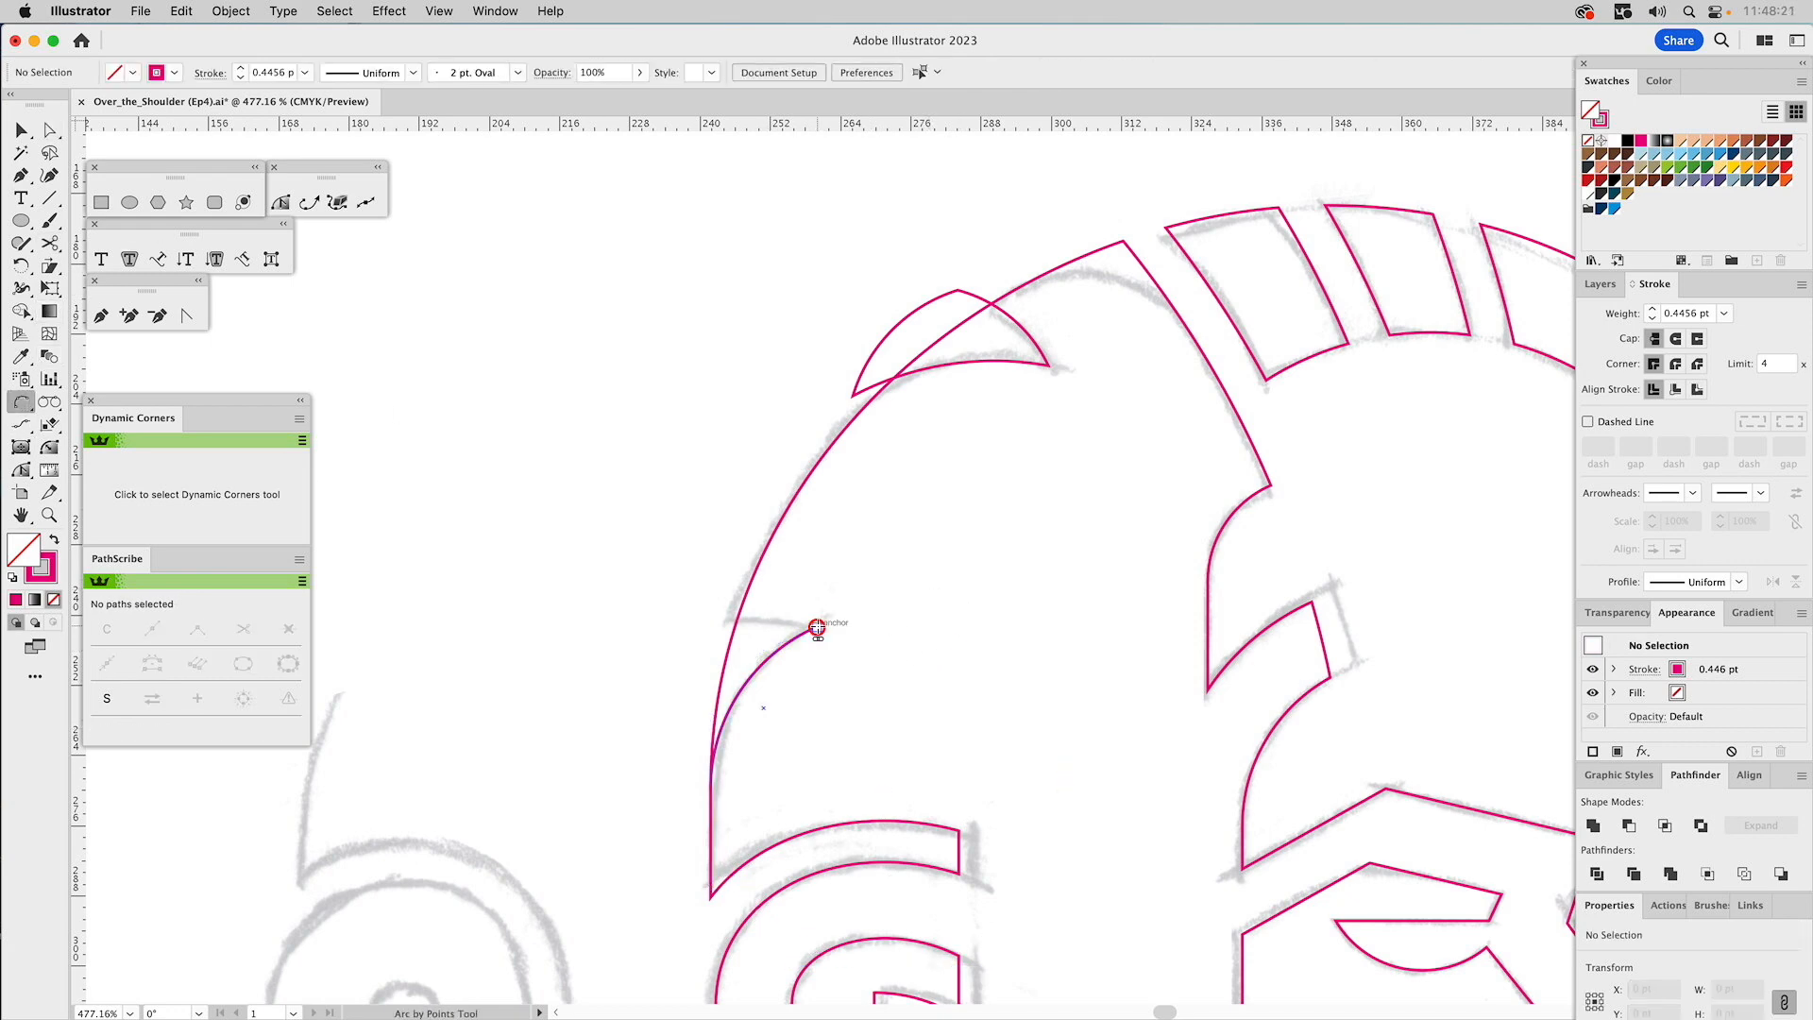
left_click(817, 626)
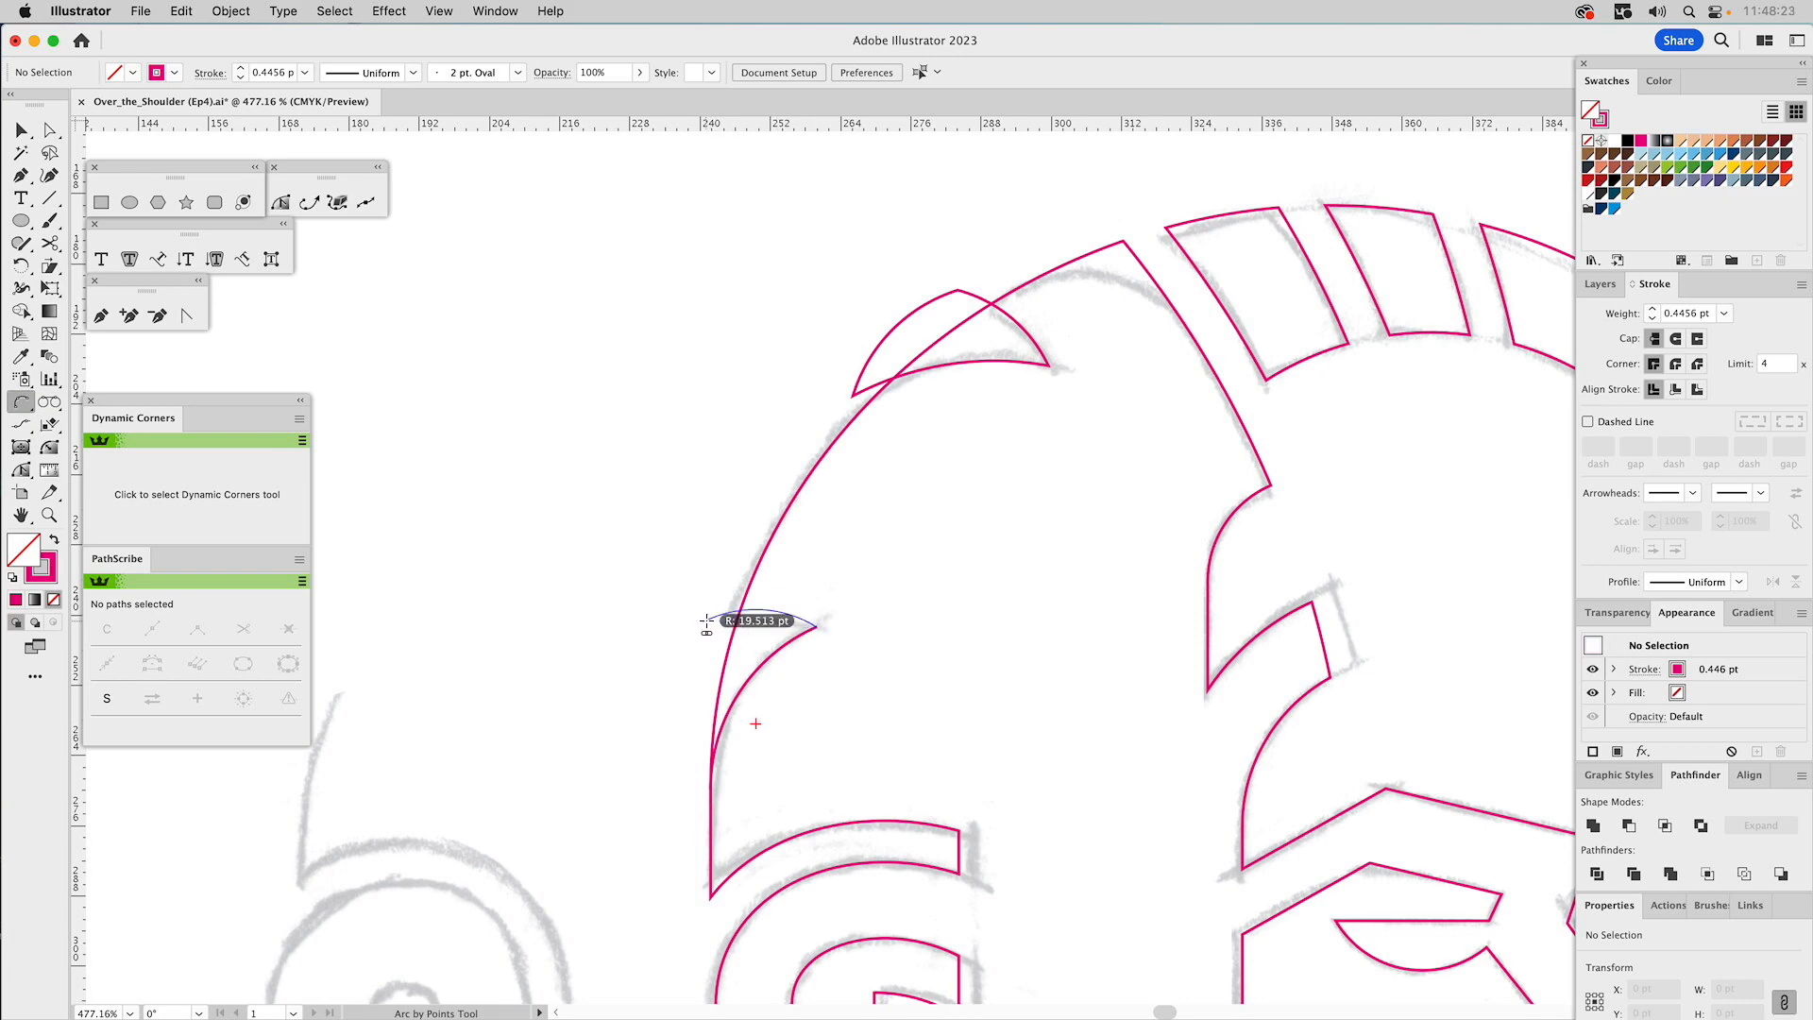
left_click(772, 620)
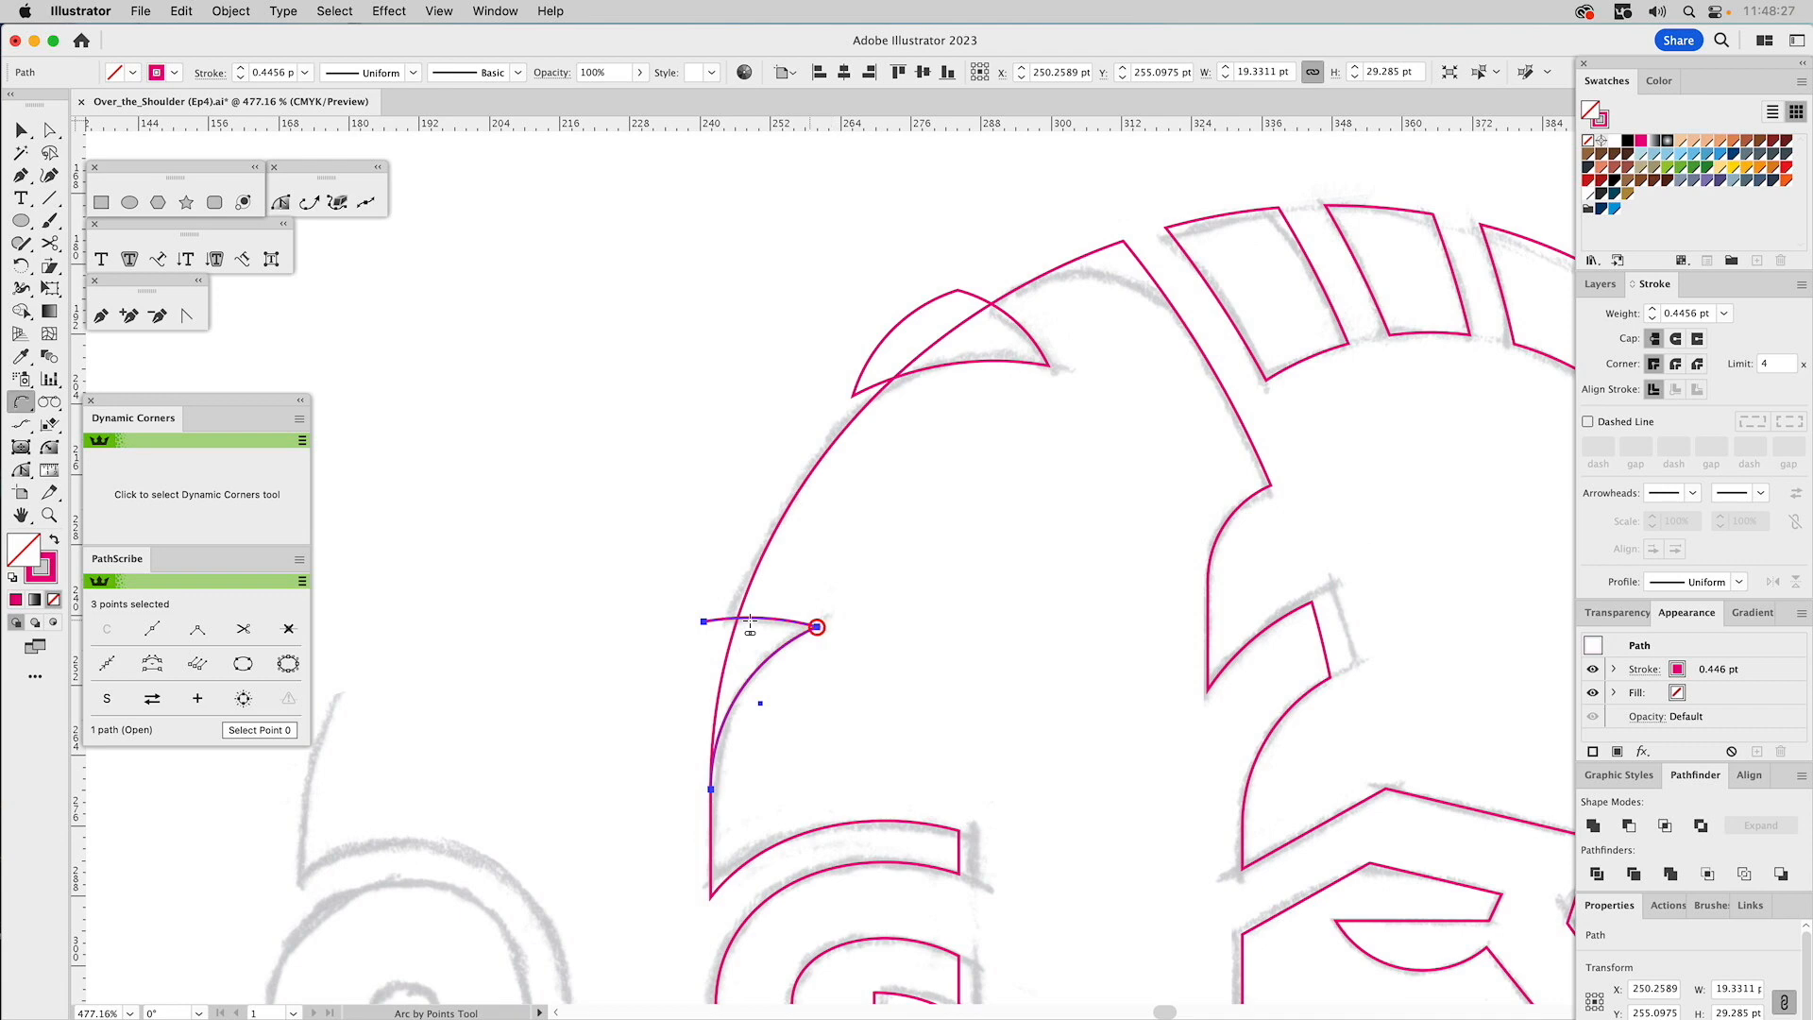
left_click(704, 620)
left_click(711, 789)
left_click(696, 753)
Combine the two notch shapes into one compound path with Unite and fill it orange.
key("v")
left_click(687, 495)
left_click(723, 625)
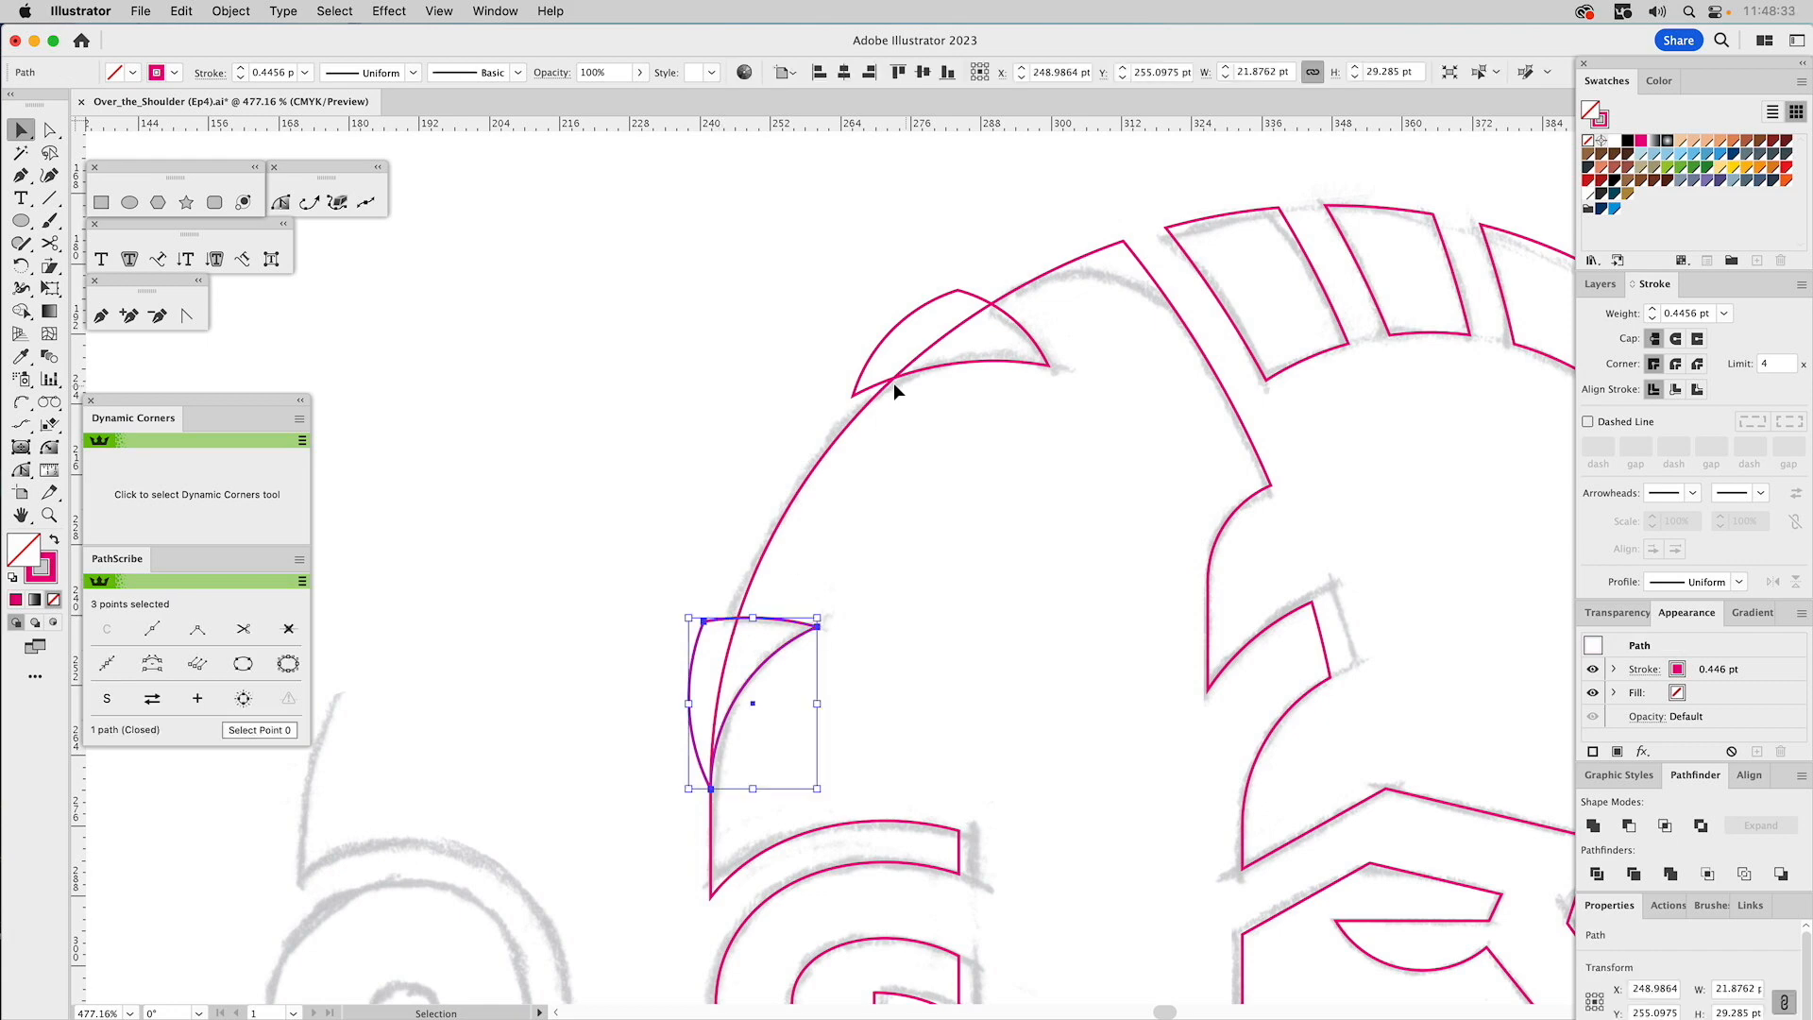
left_click(886, 347, "shift")
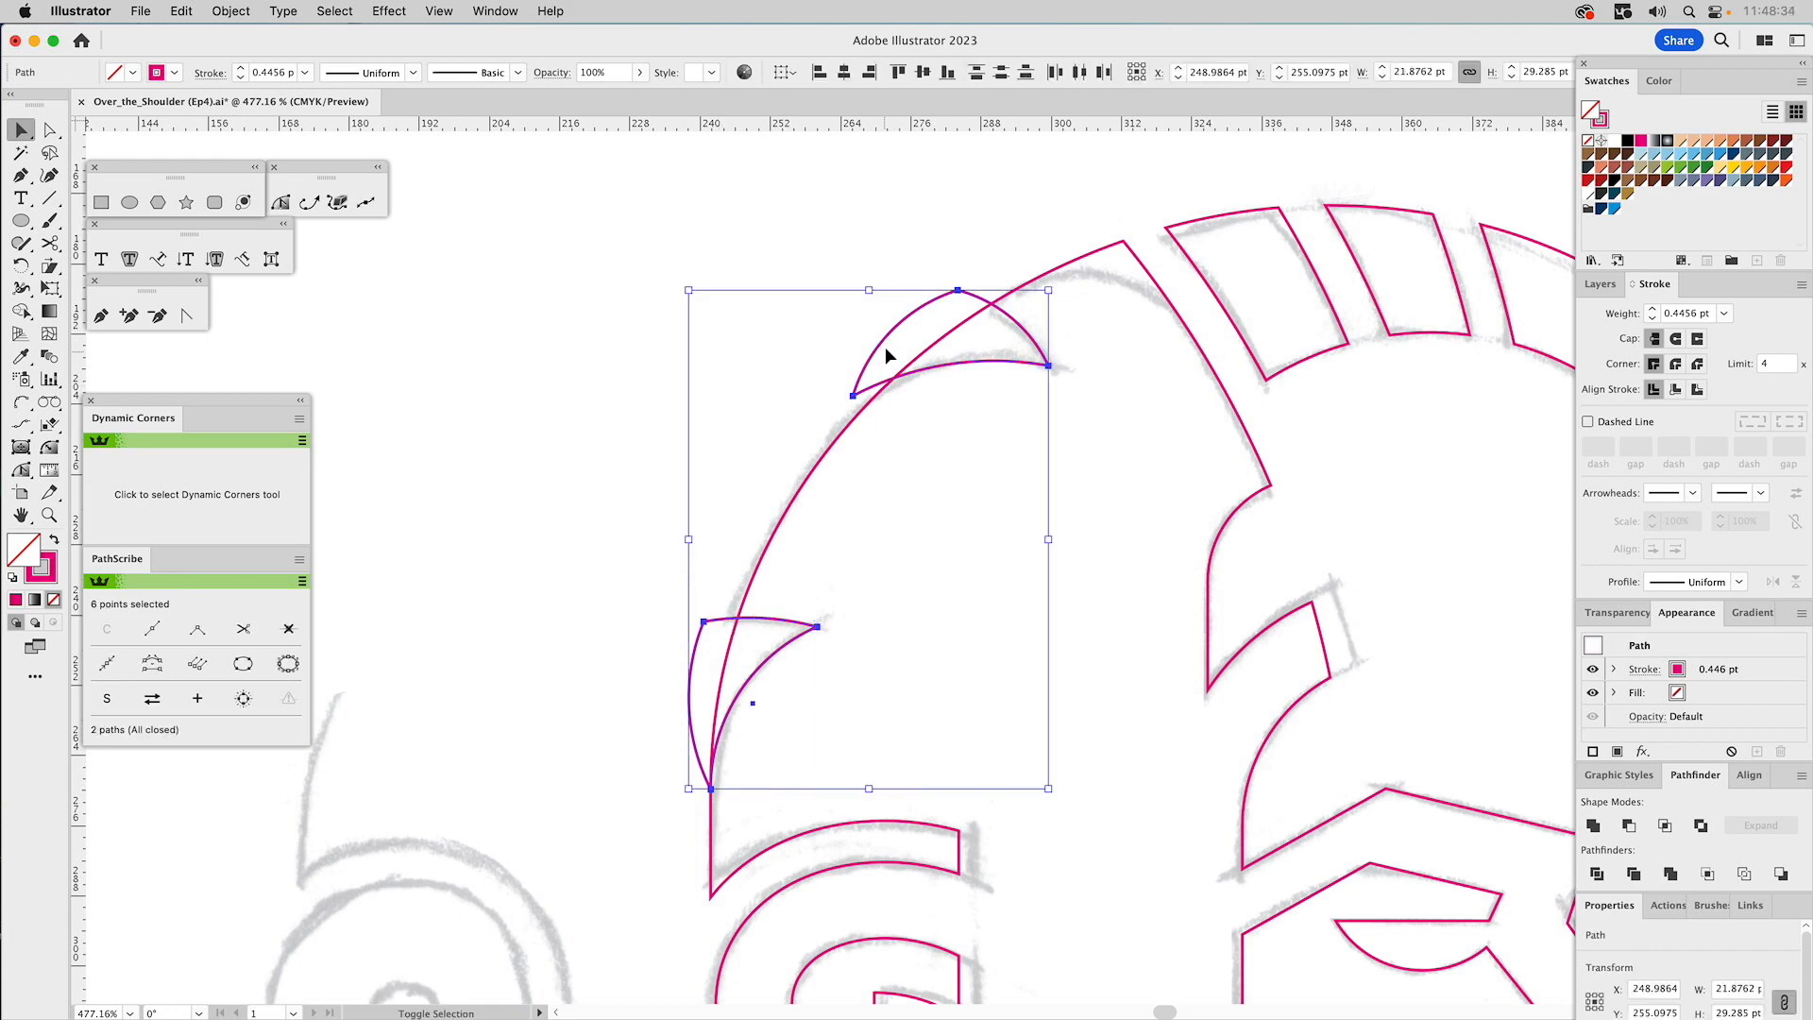
left_click(1594, 827)
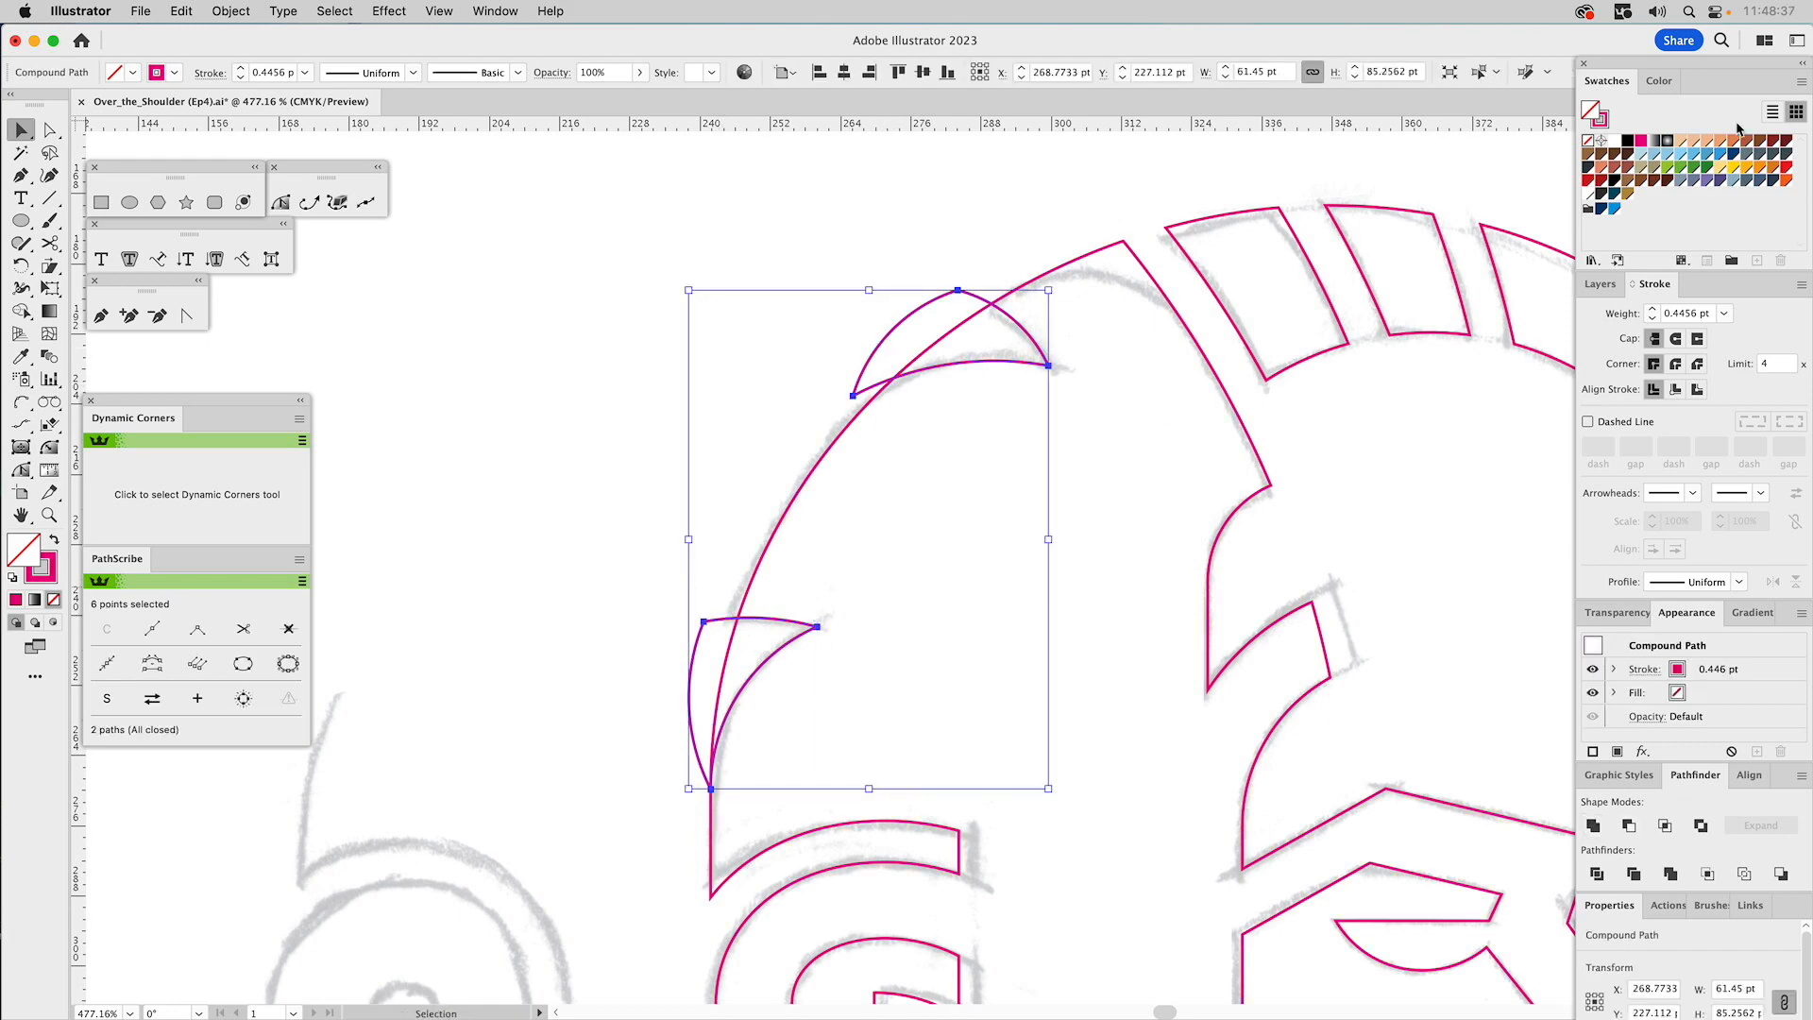
left_click(1762, 168)
Subtract the orange notch shapes from the head outline with Minus Front and make the result a compound path.
scroll(1178, 473, "down", 5)
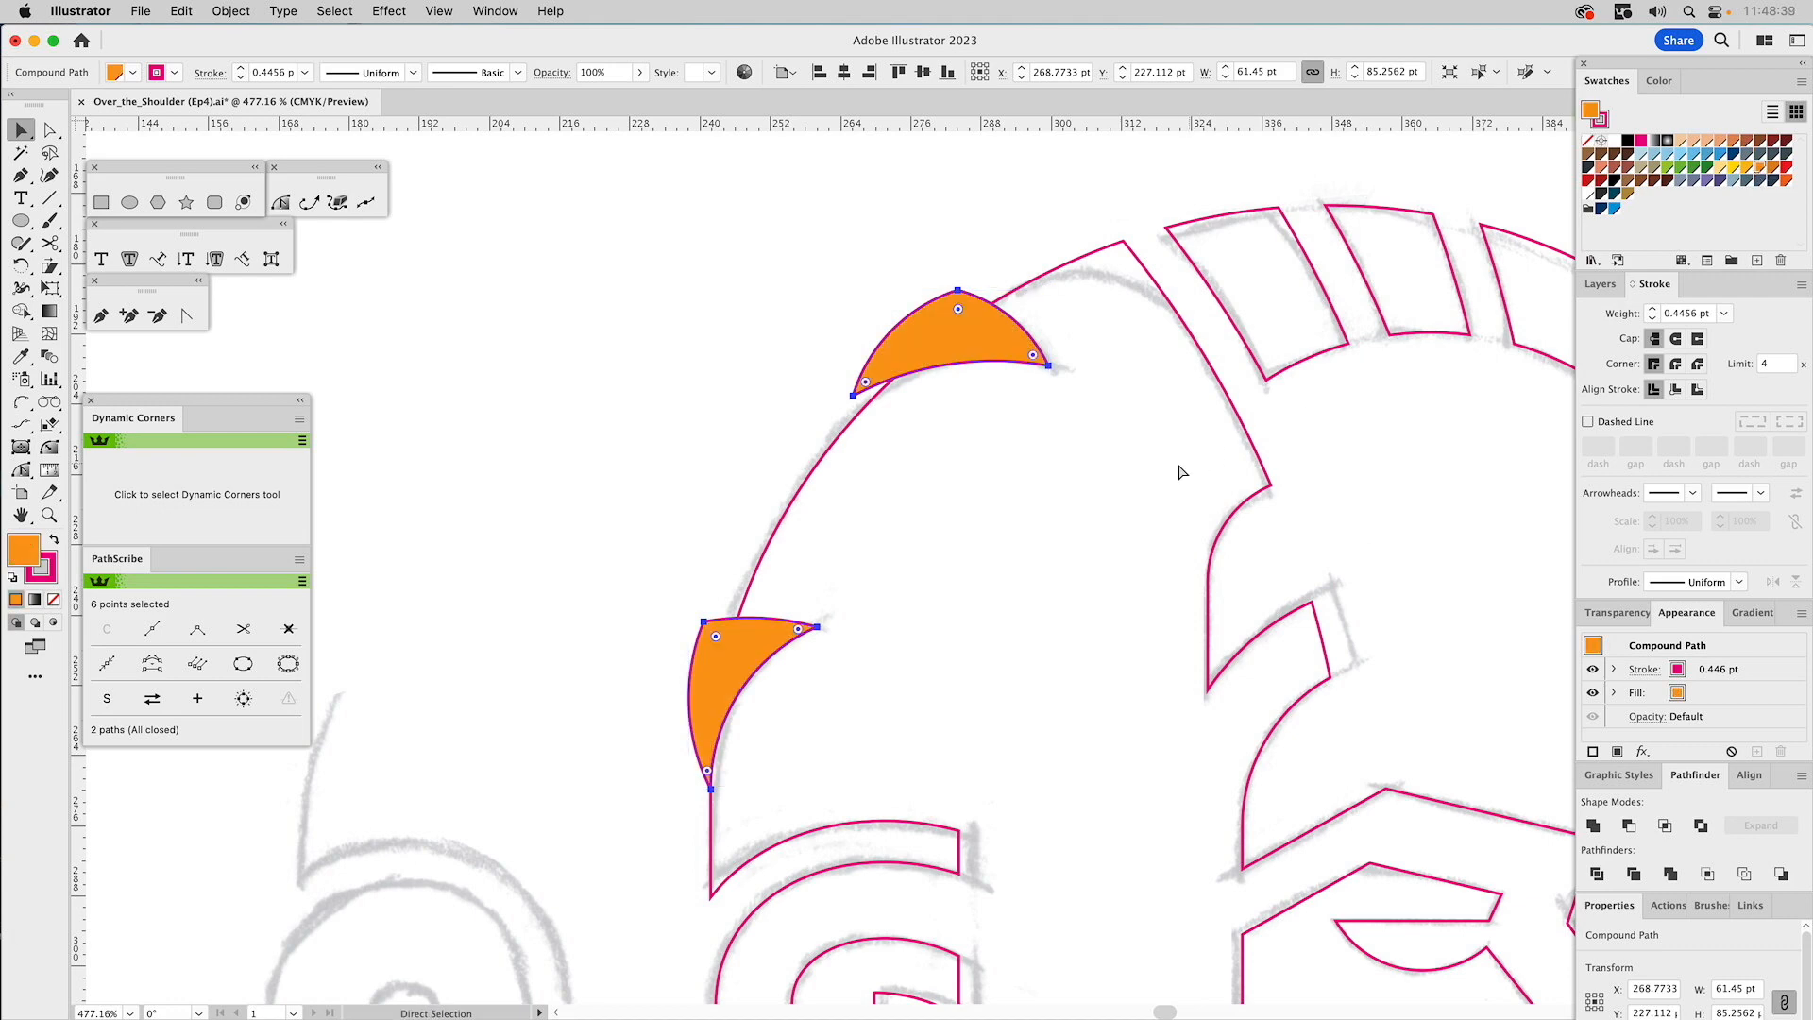
left_click(853, 408)
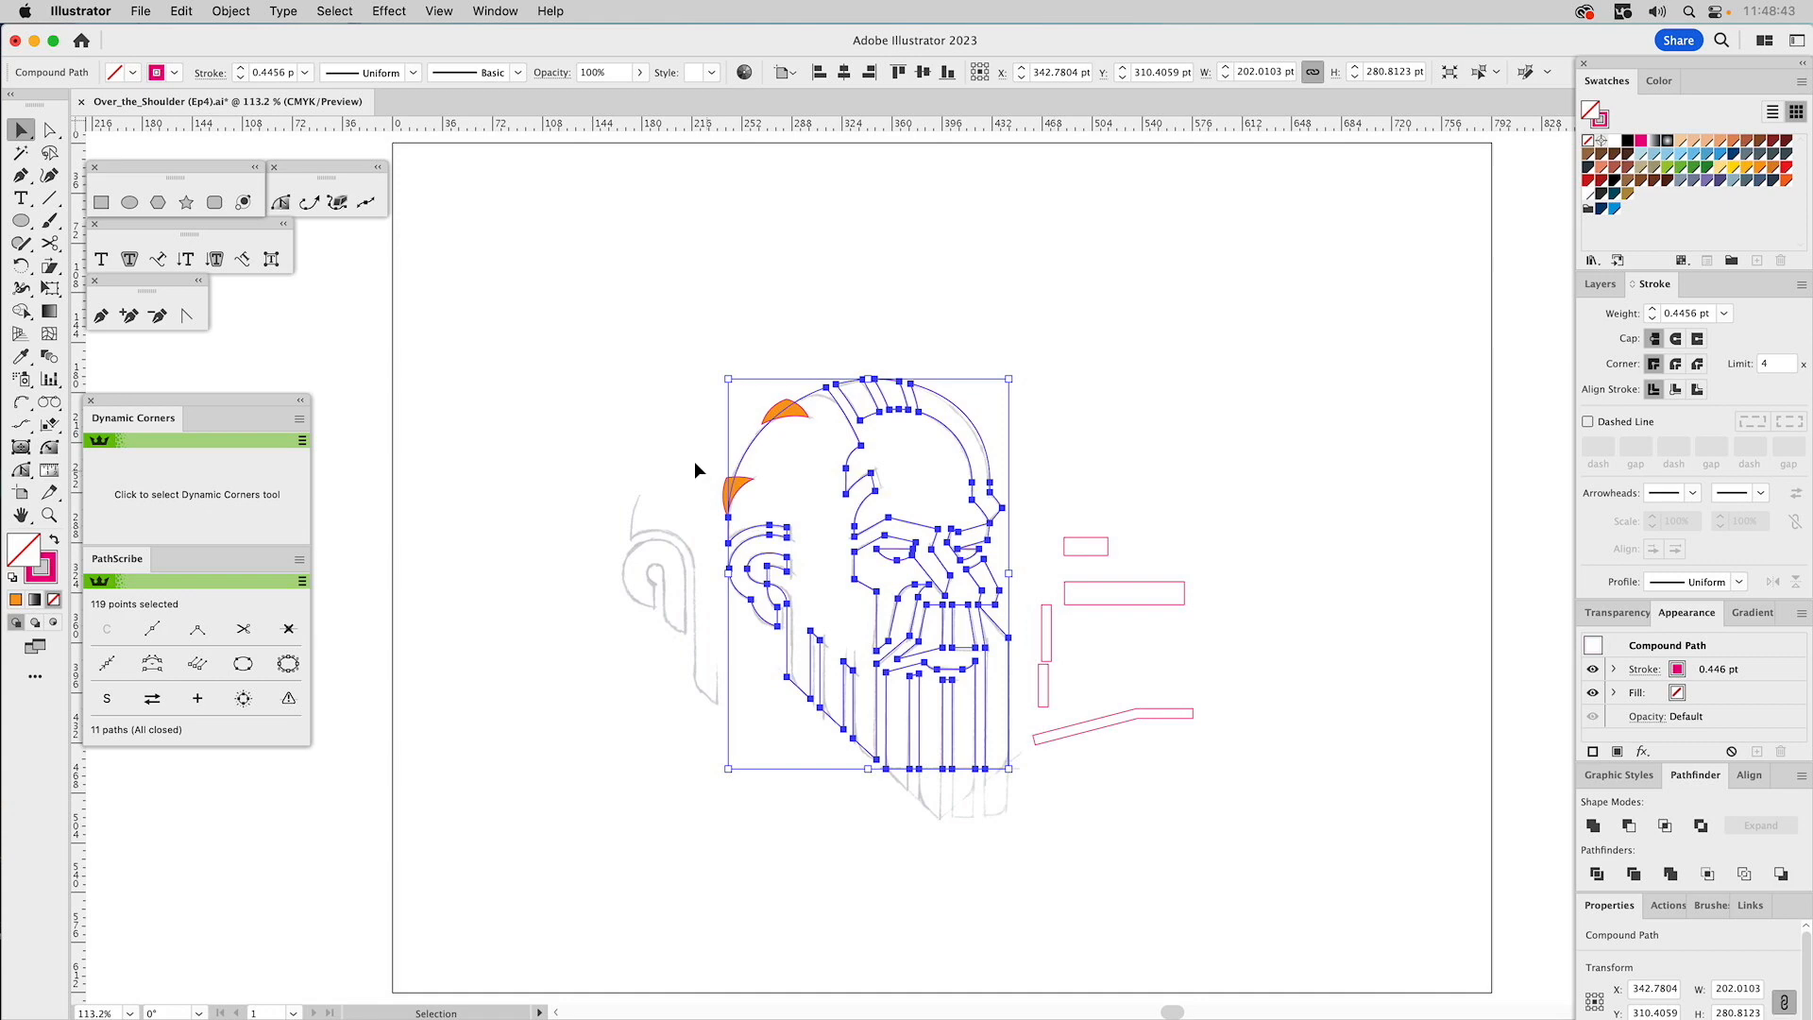
left_click(810, 417, "shift")
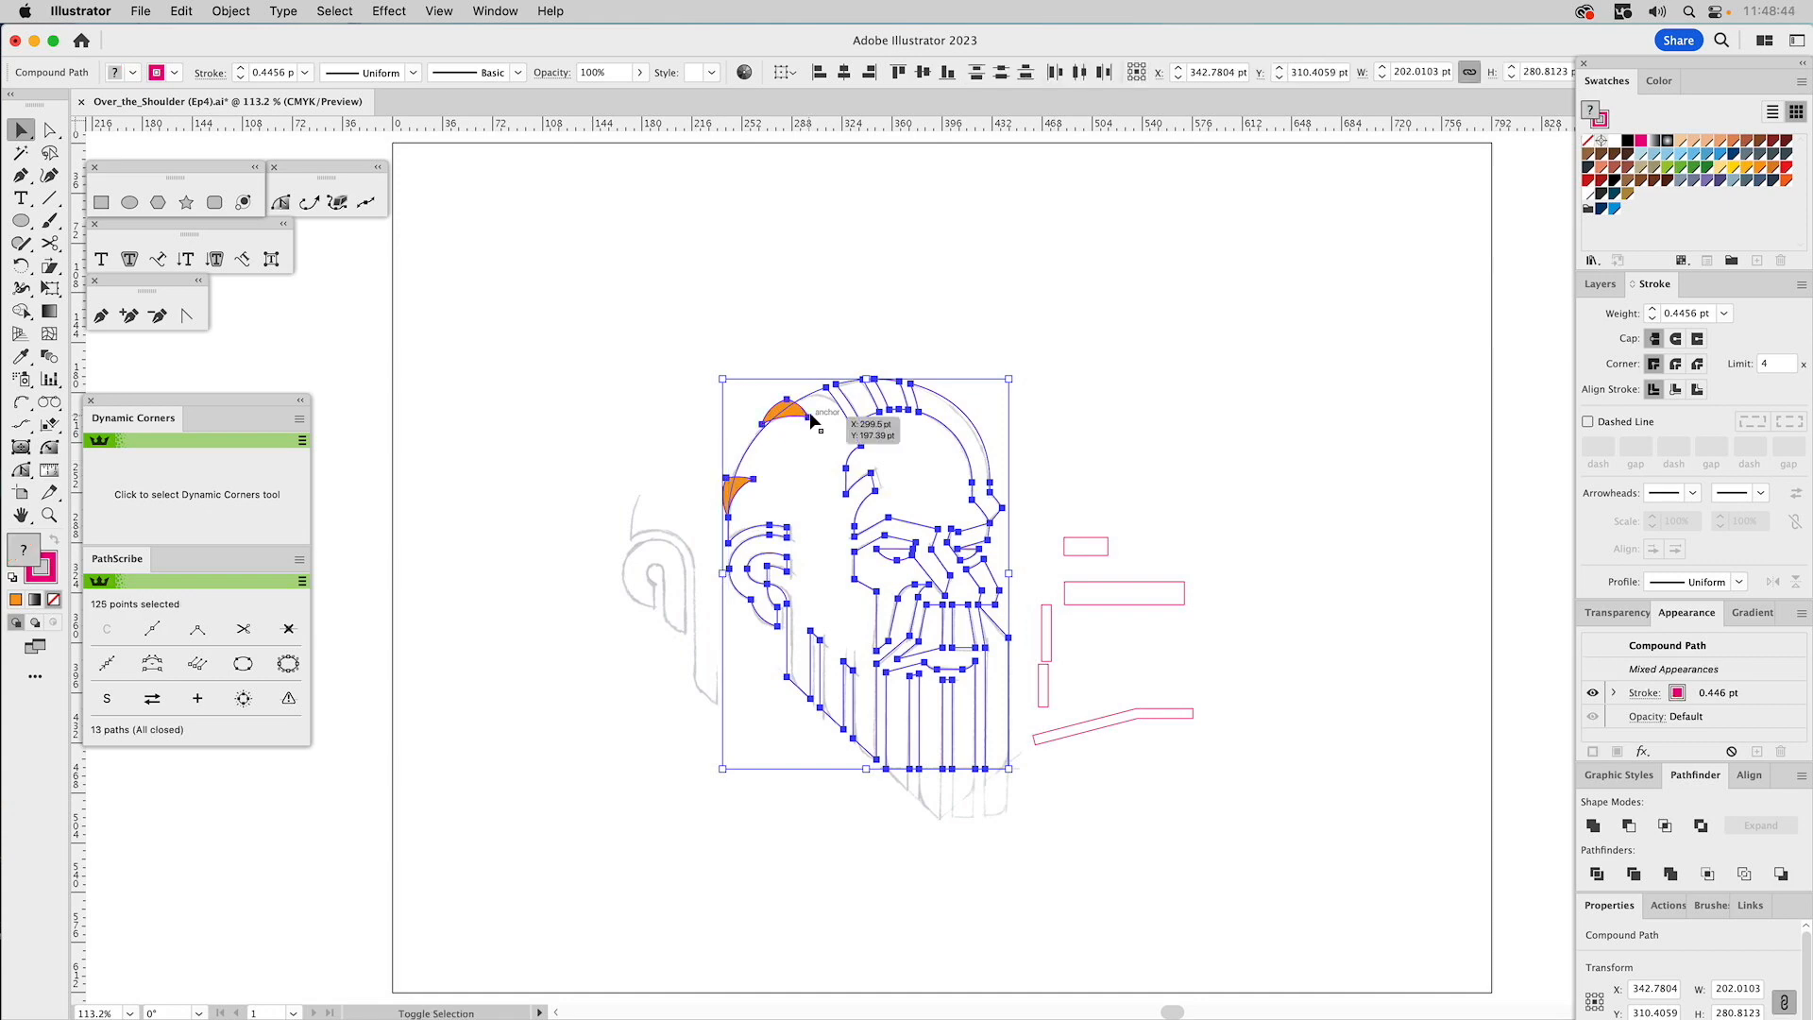
left_click(1628, 824)
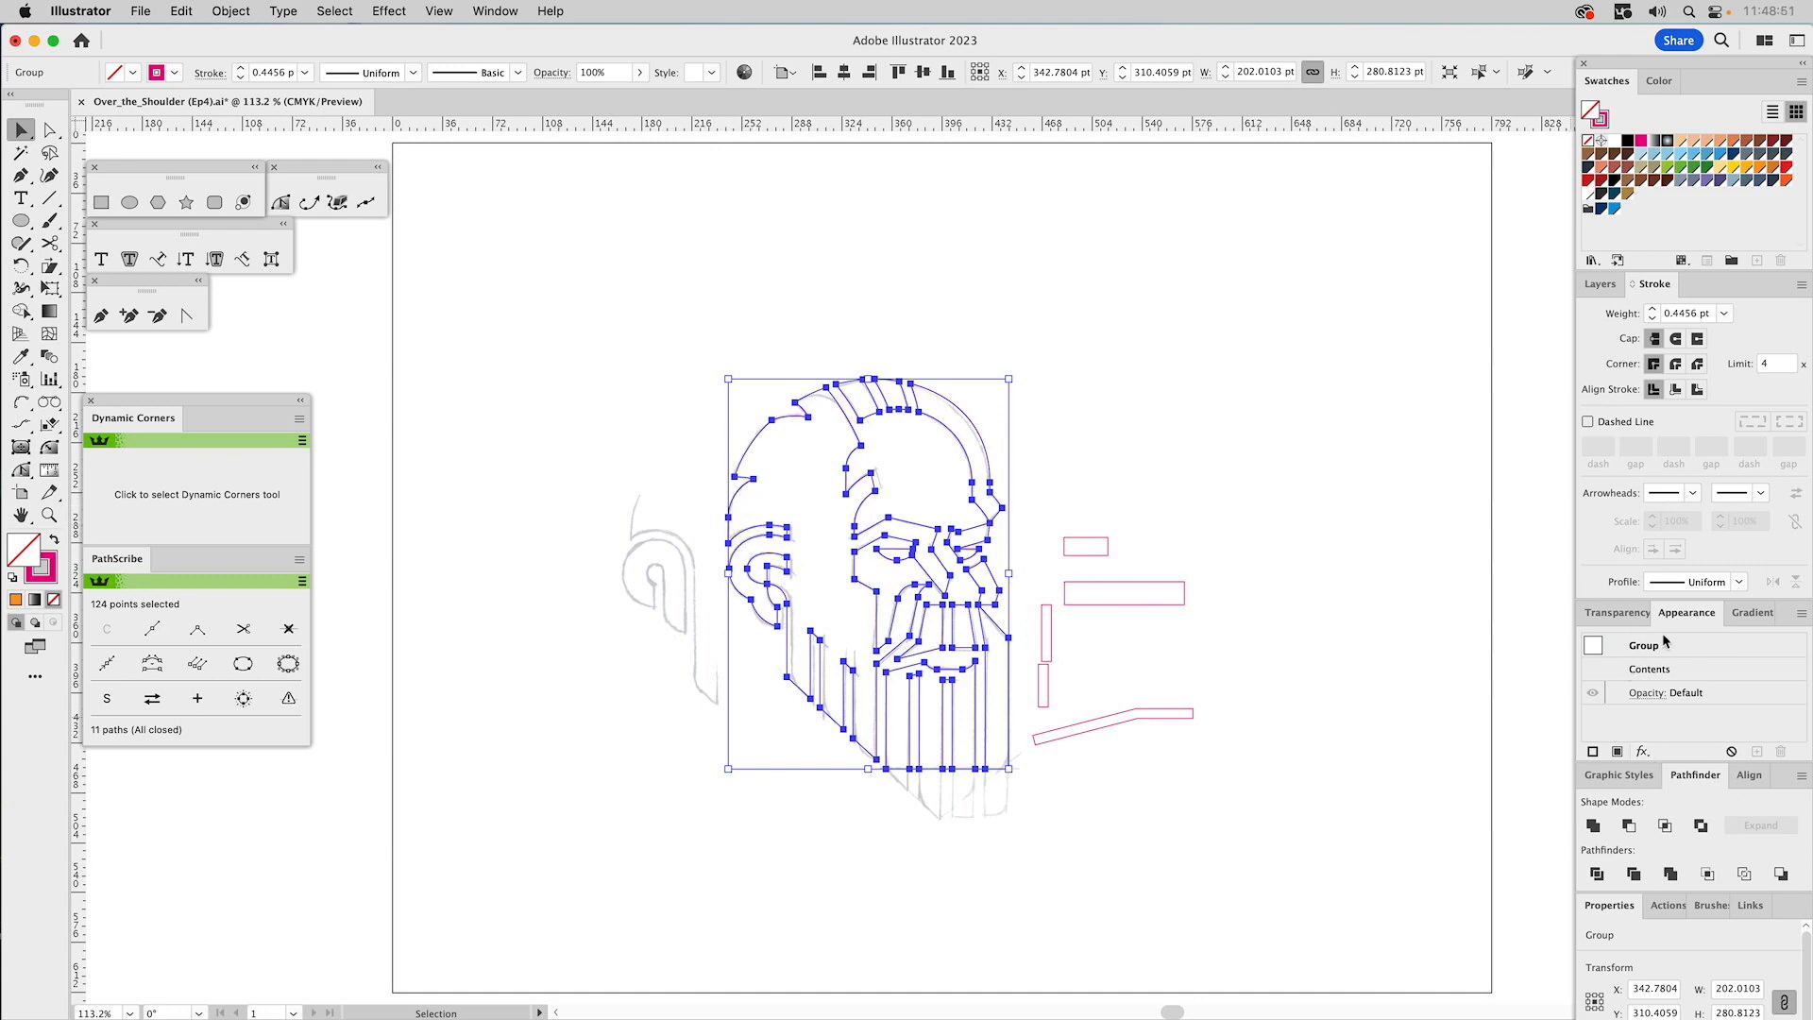
key("super+8")
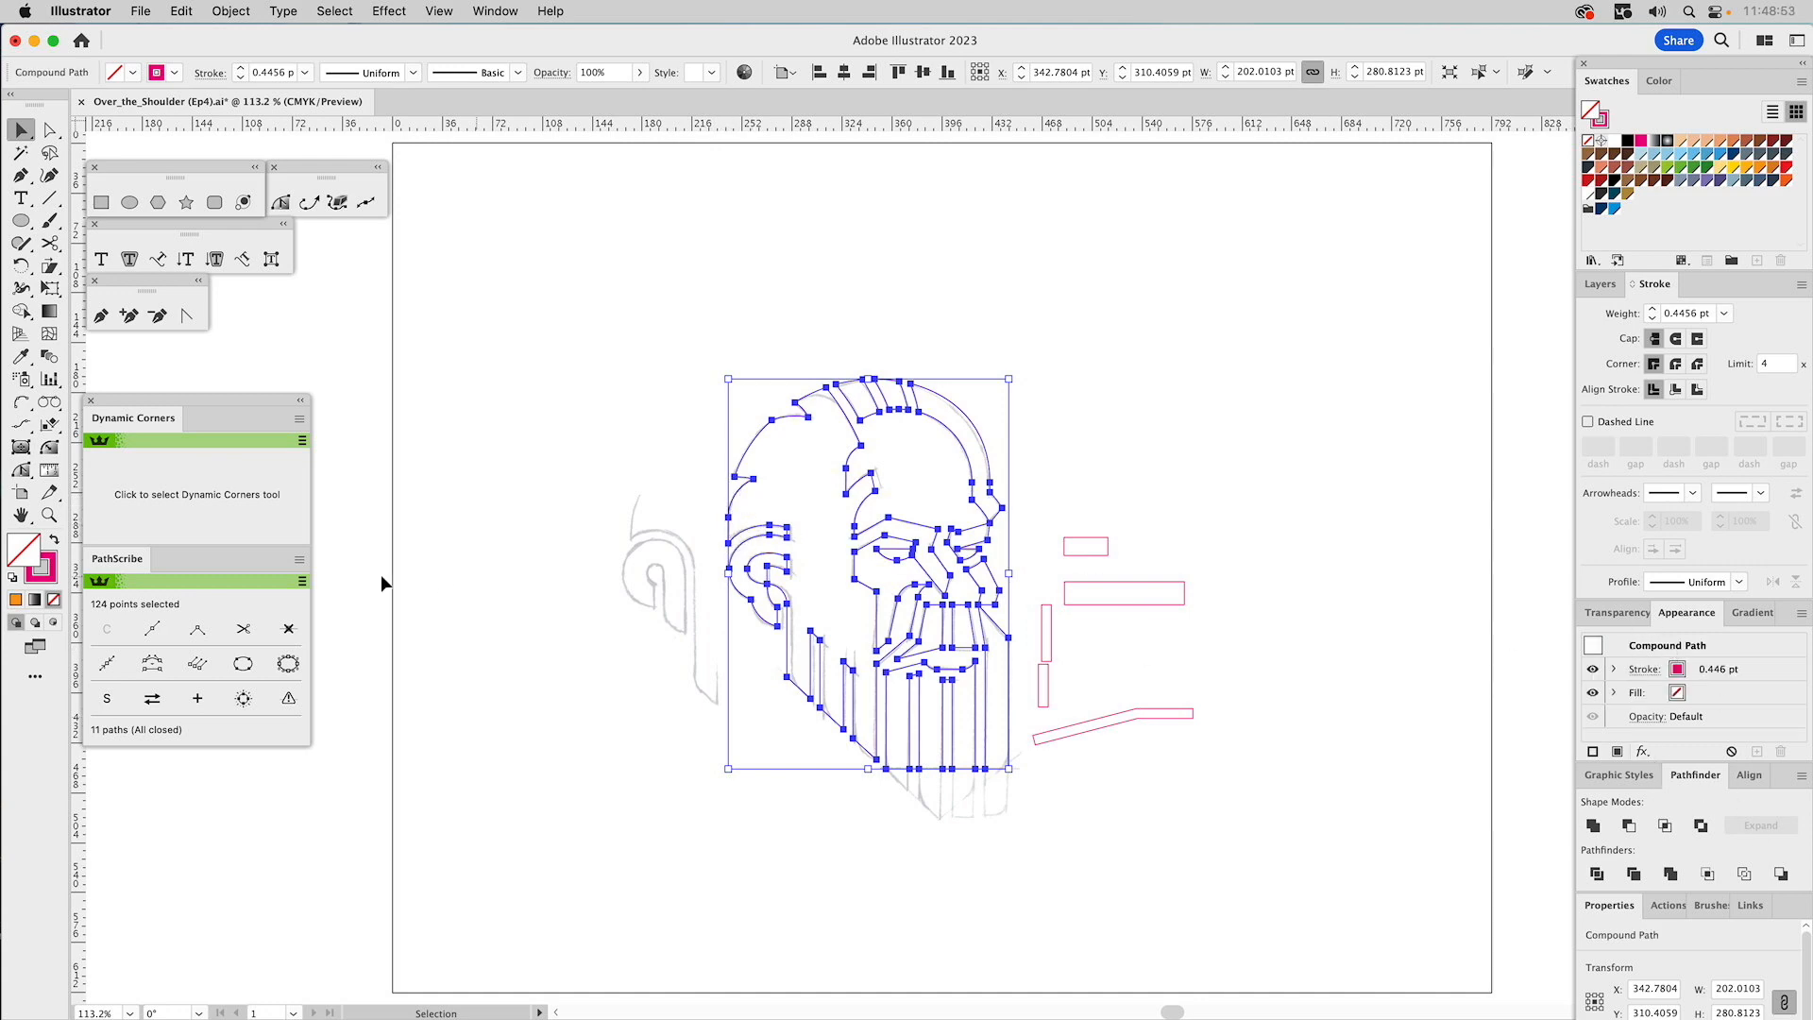
Try moving the anchor point above the ear on the back hair contour slightly inwards, and undo the move.
left_click(49, 515)
left_click_drag(712, 464, 867, 619)
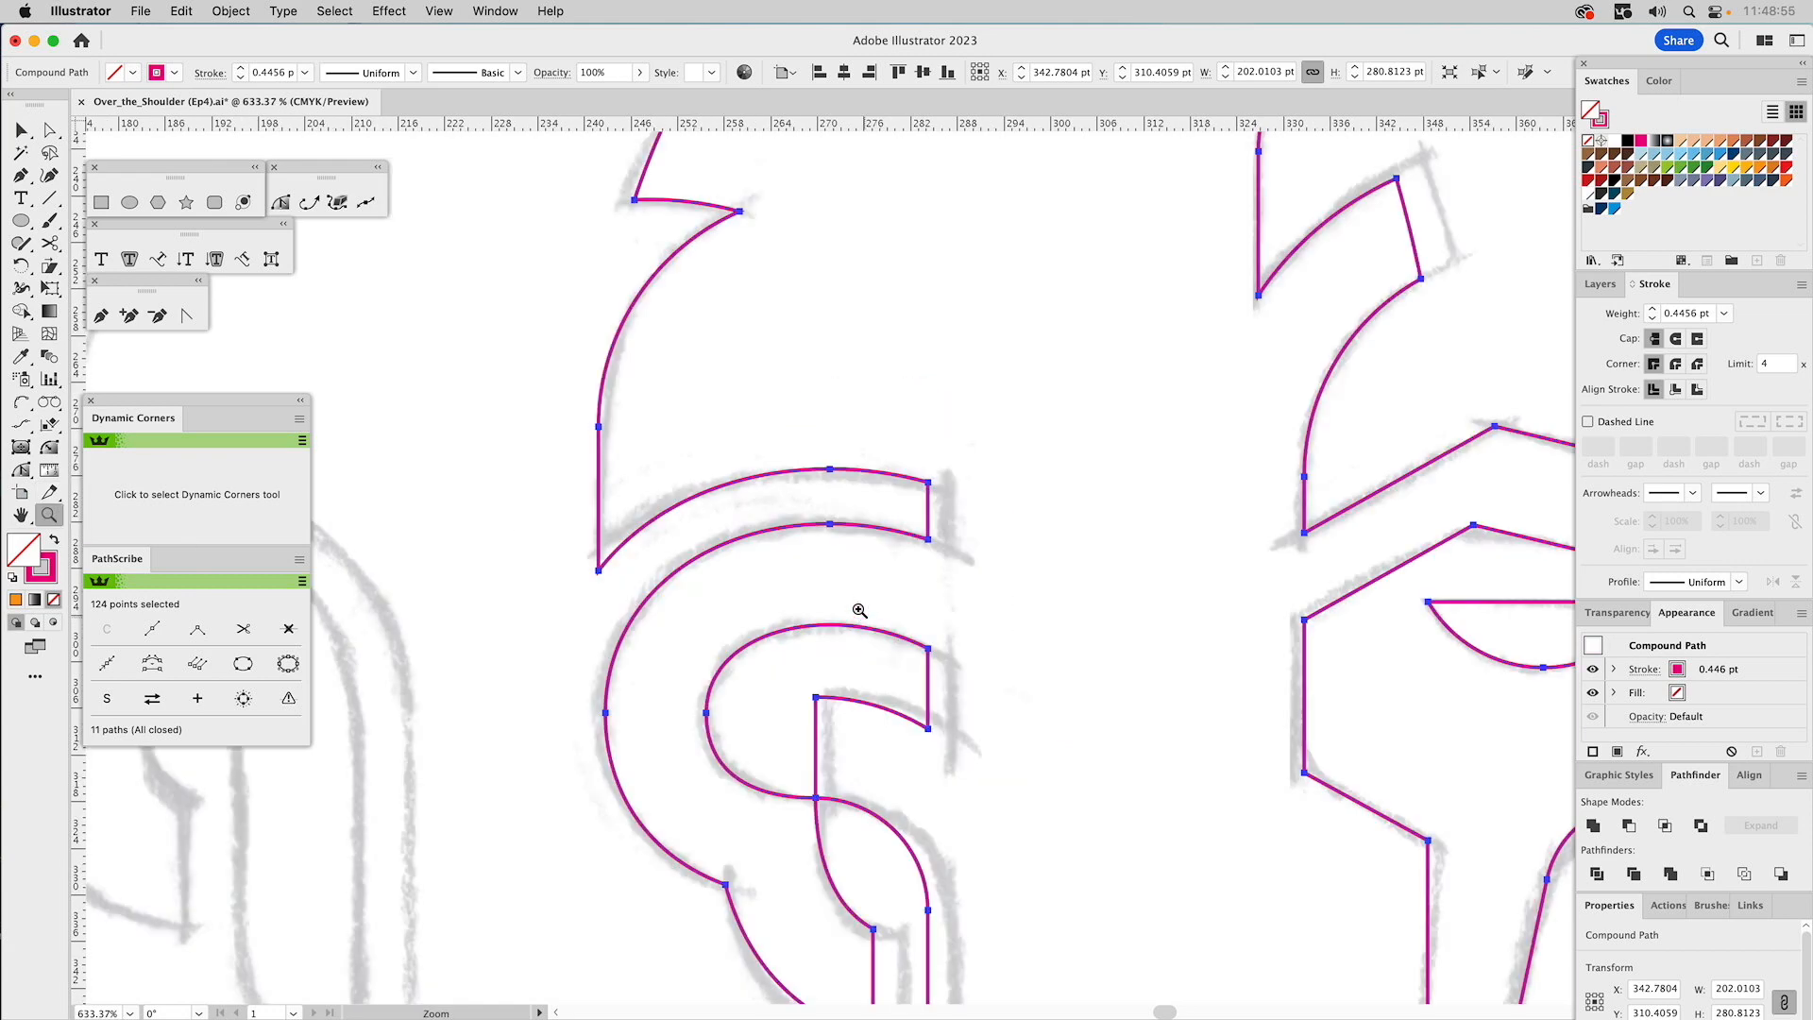
key("a")
left_click(661, 453)
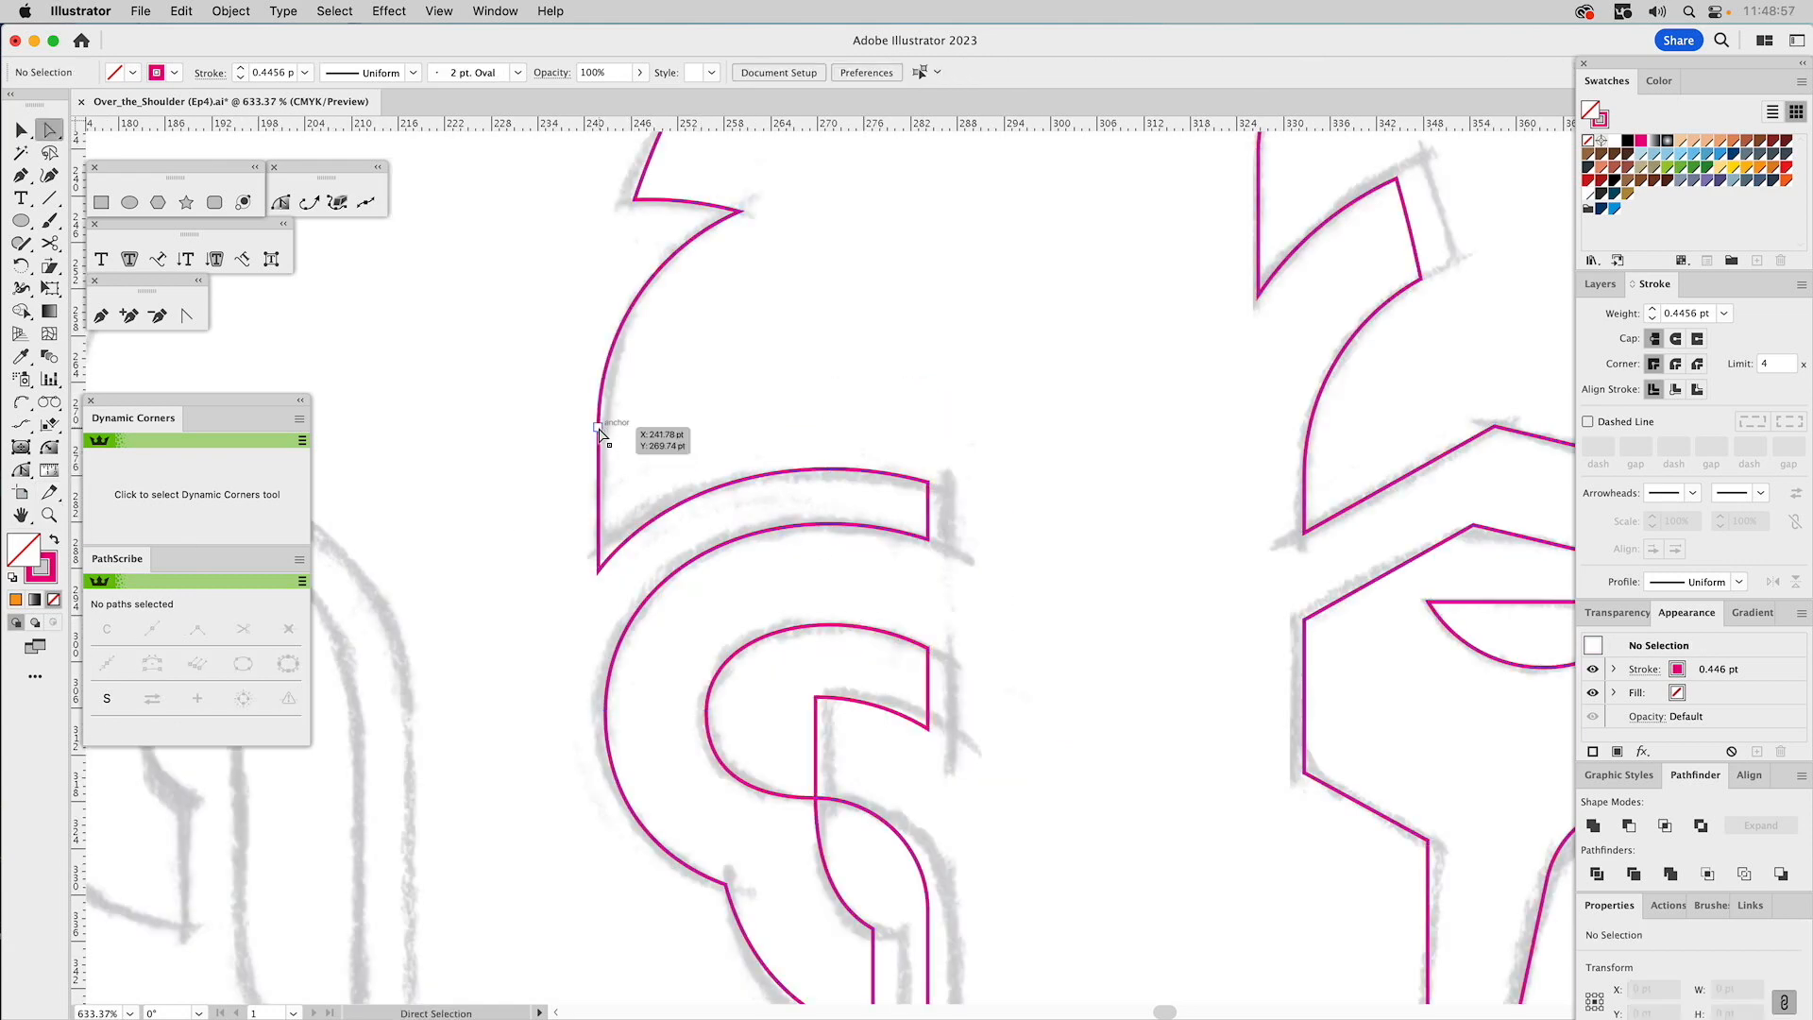
left_click_drag(601, 433, 619, 433)
key("super+z")
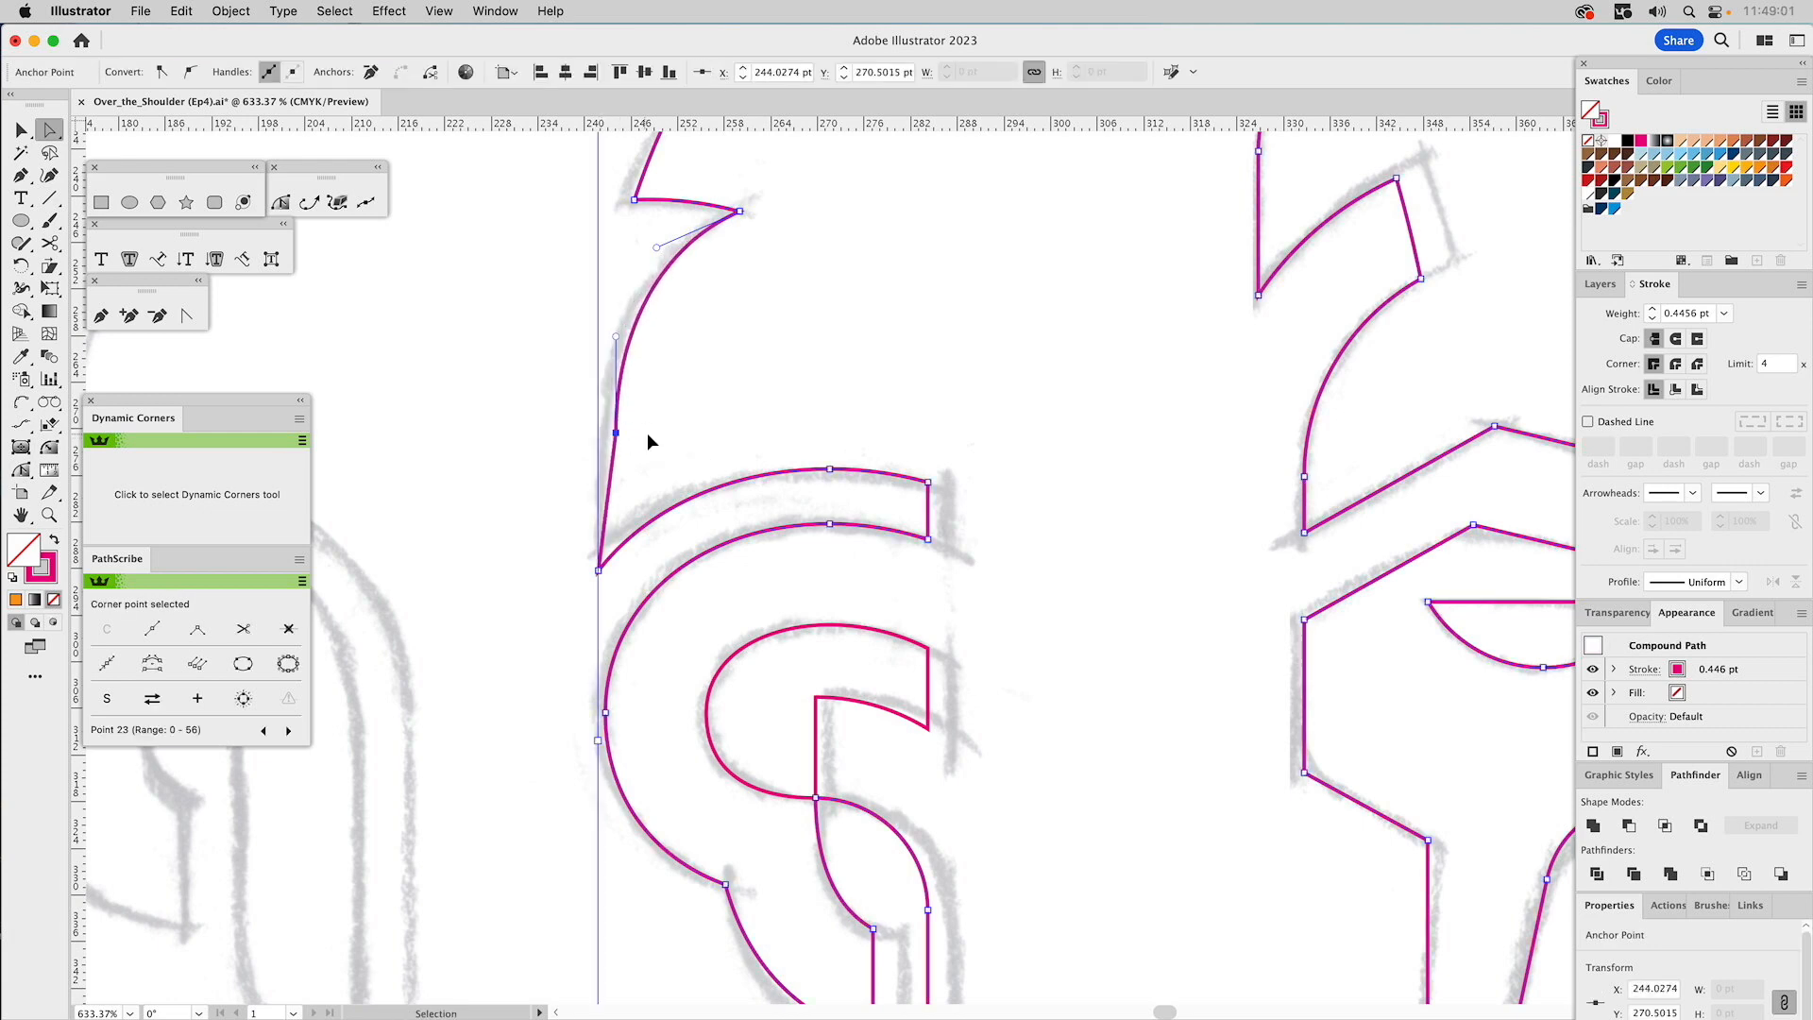
left_click(689, 431)
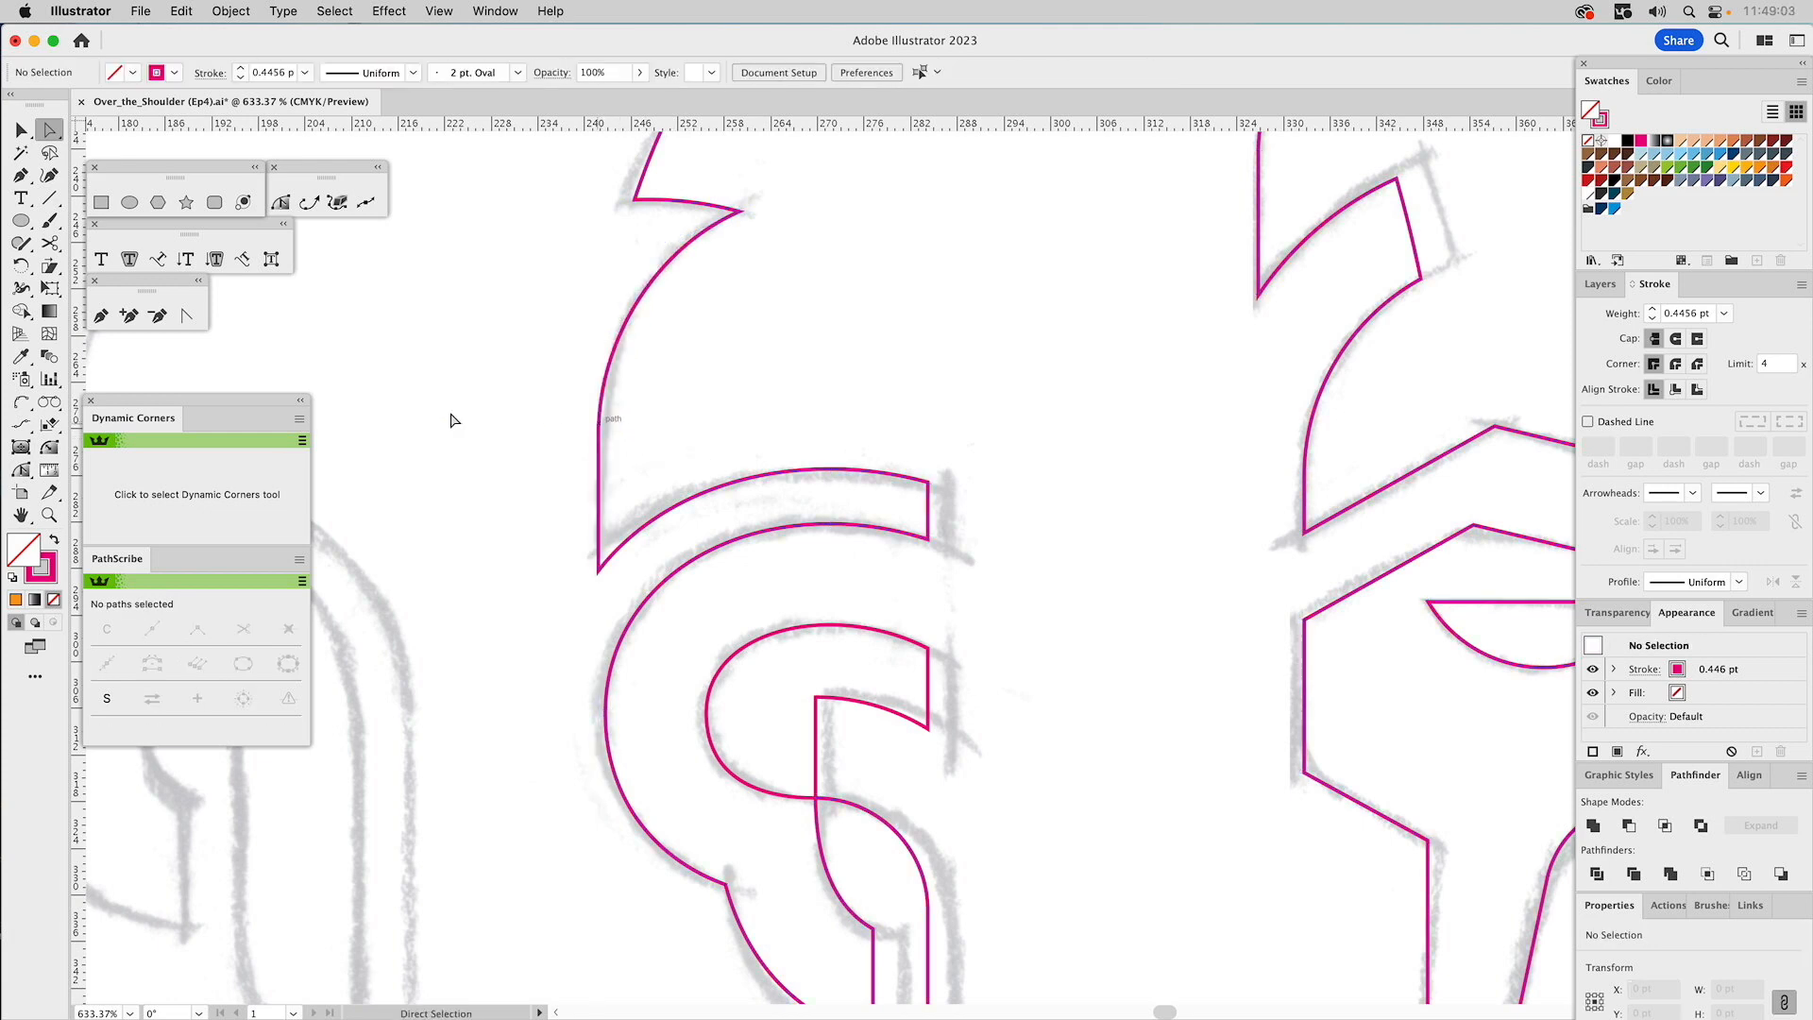
Select the whole head outline and examine the precision and redundant-point settings in the Pathfinder options, leaving them as they are.
left_click(49, 514)
left_click(781, 402, "alt")
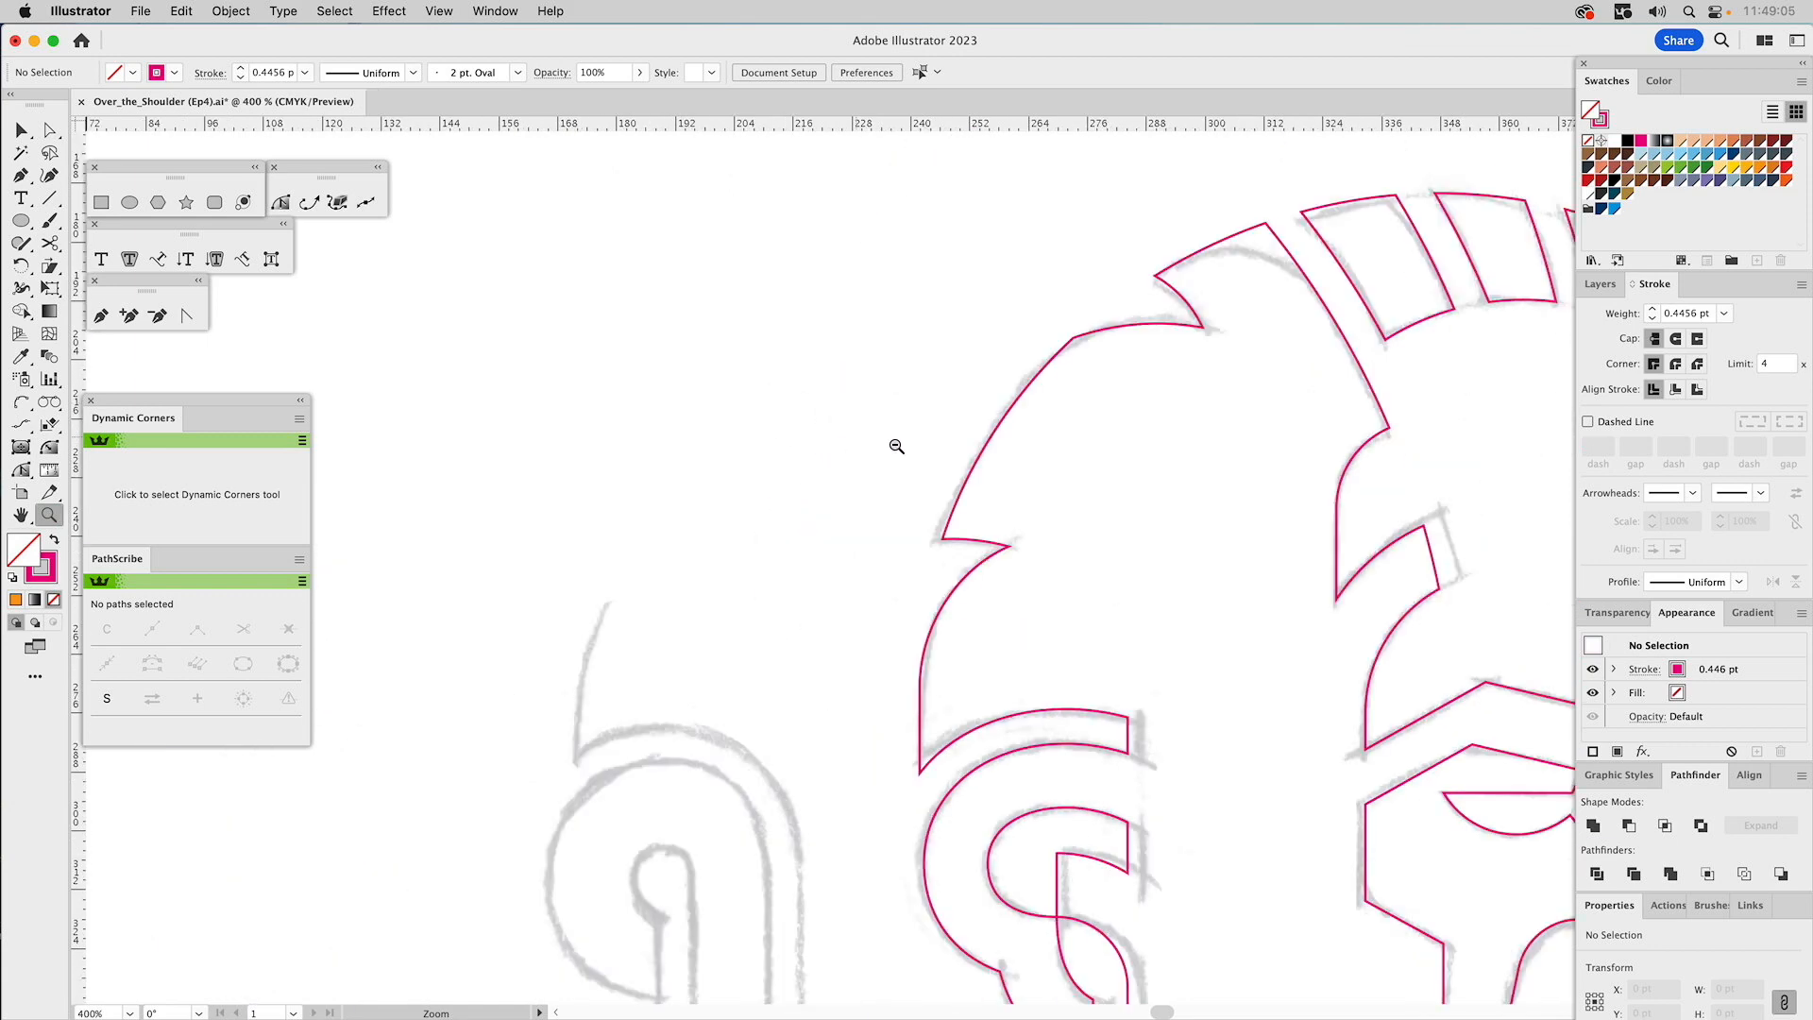
left_click(898, 445, "alt")
left_click_drag(1113, 571, 797, 311)
key("v")
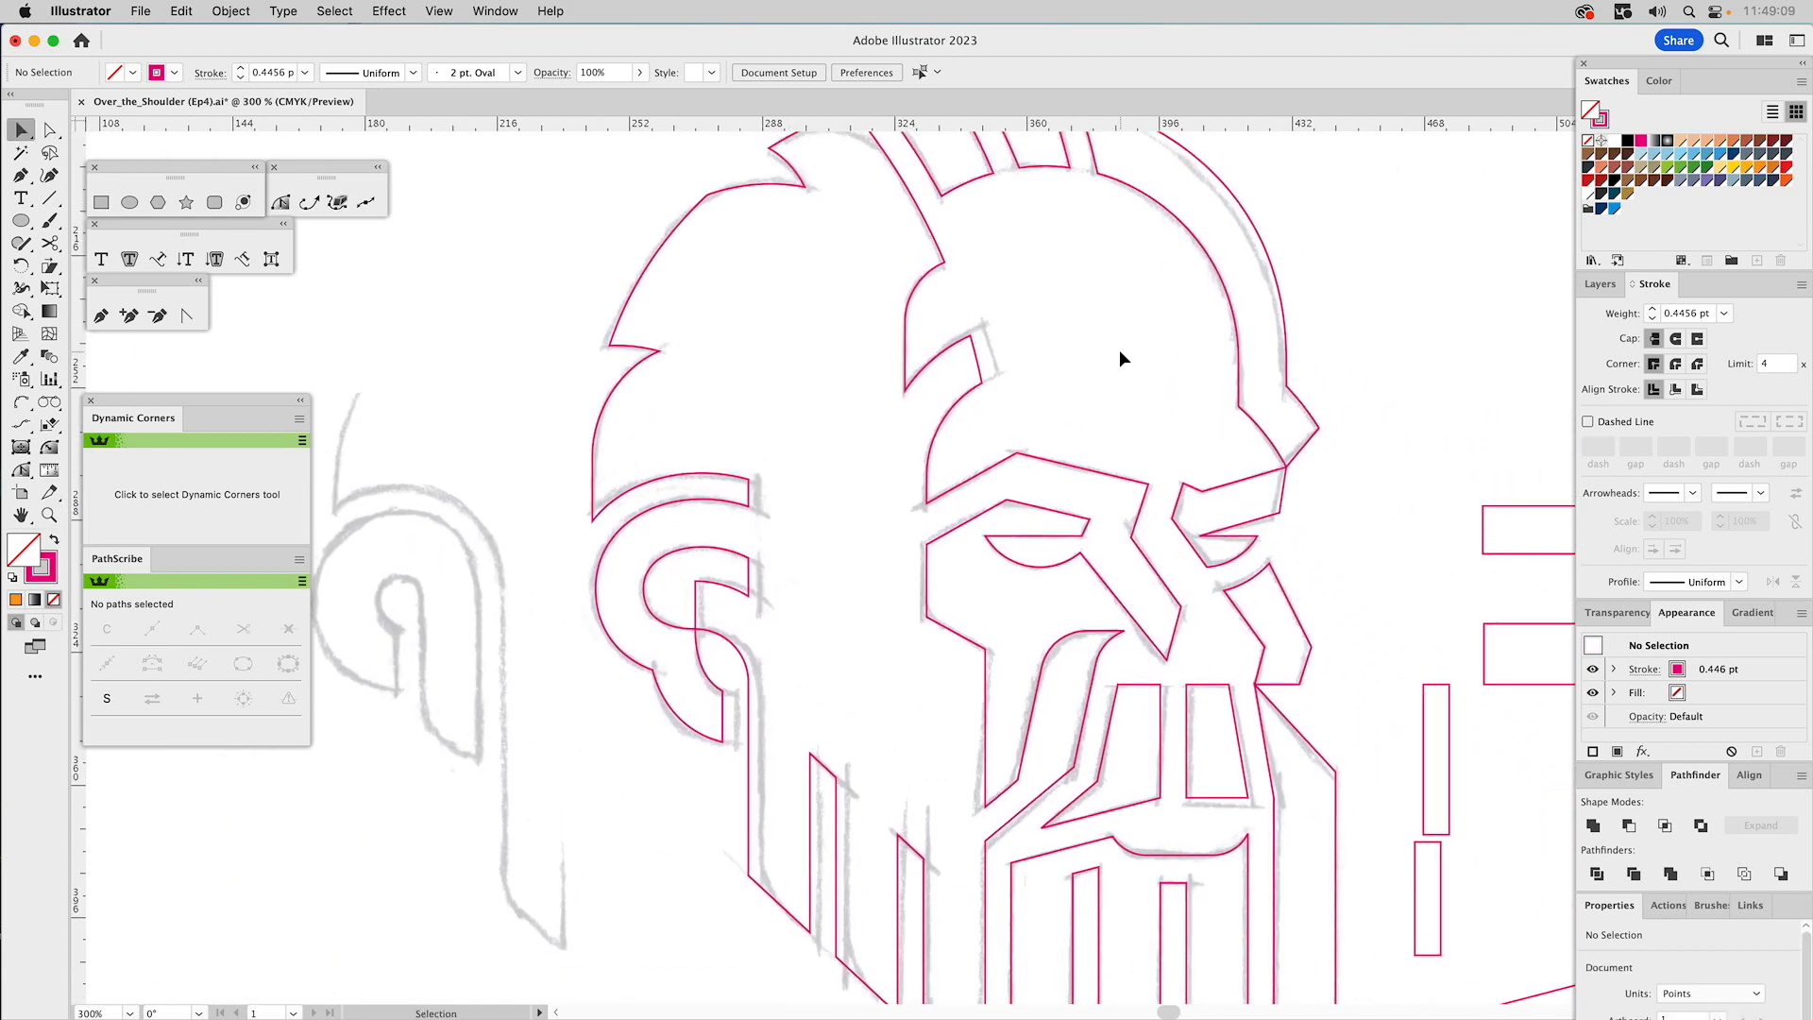
key("super+a")
key("super+0")
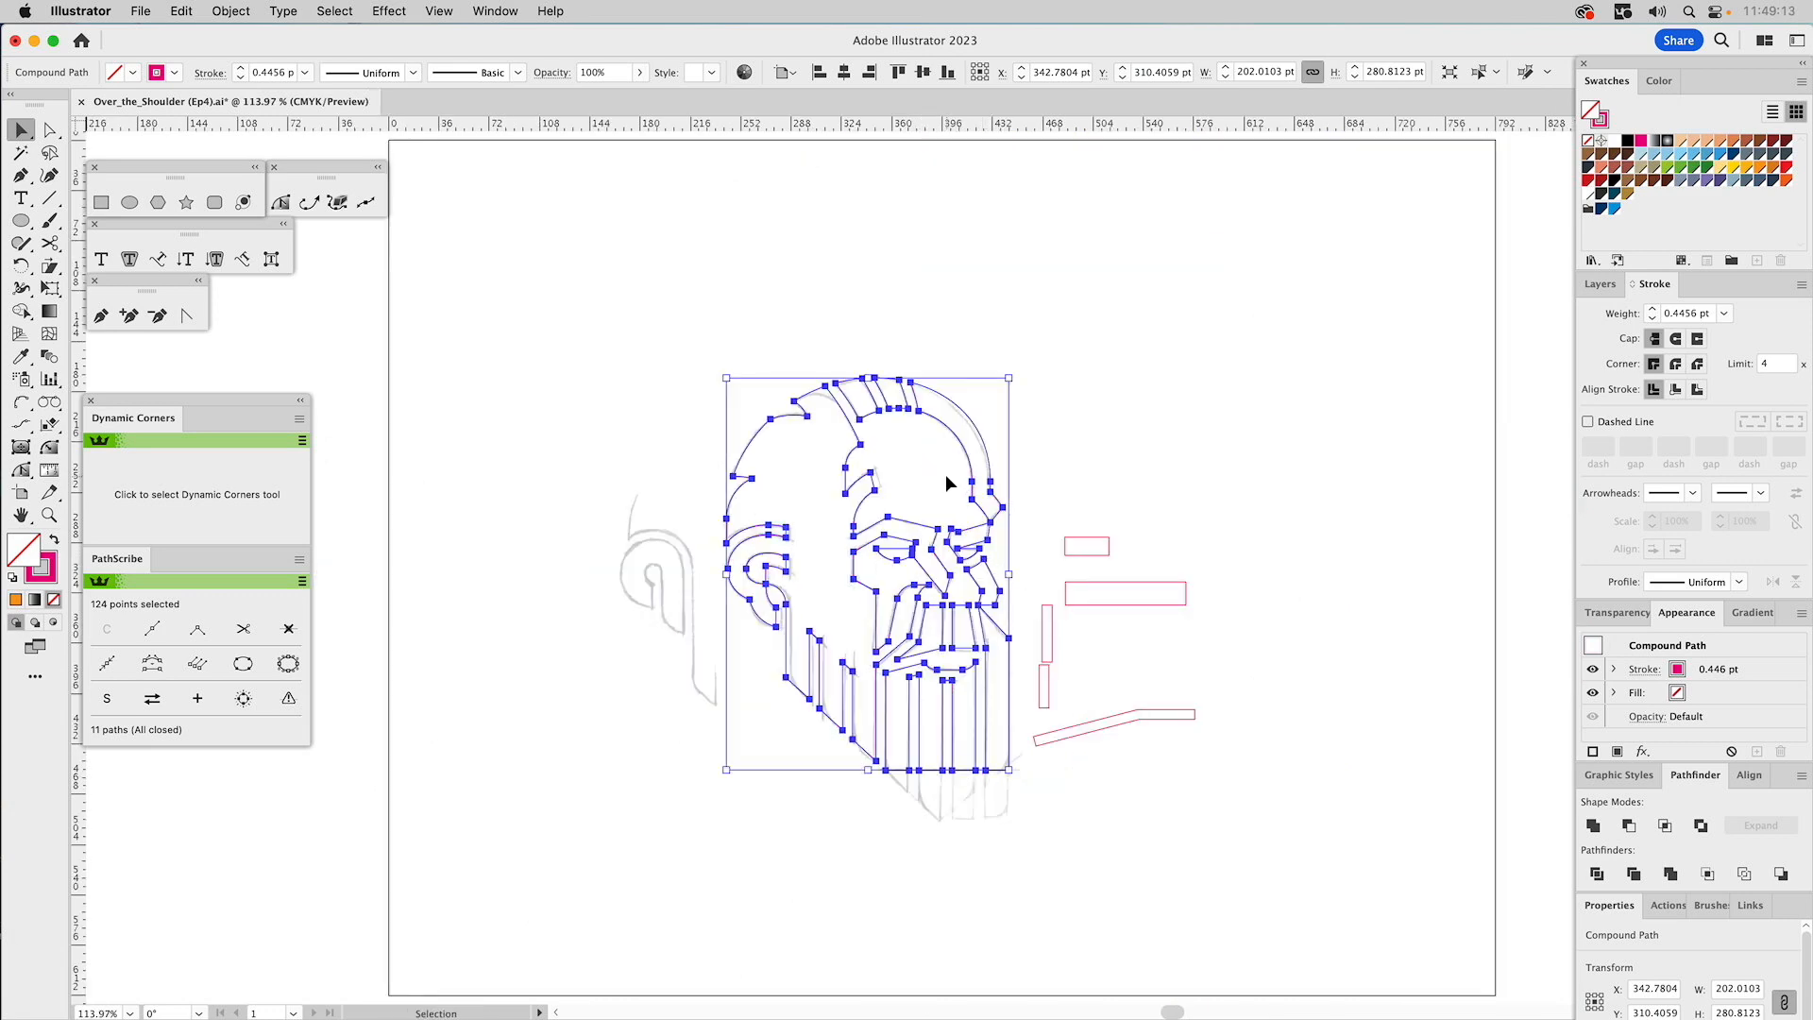
left_click(1801, 776)
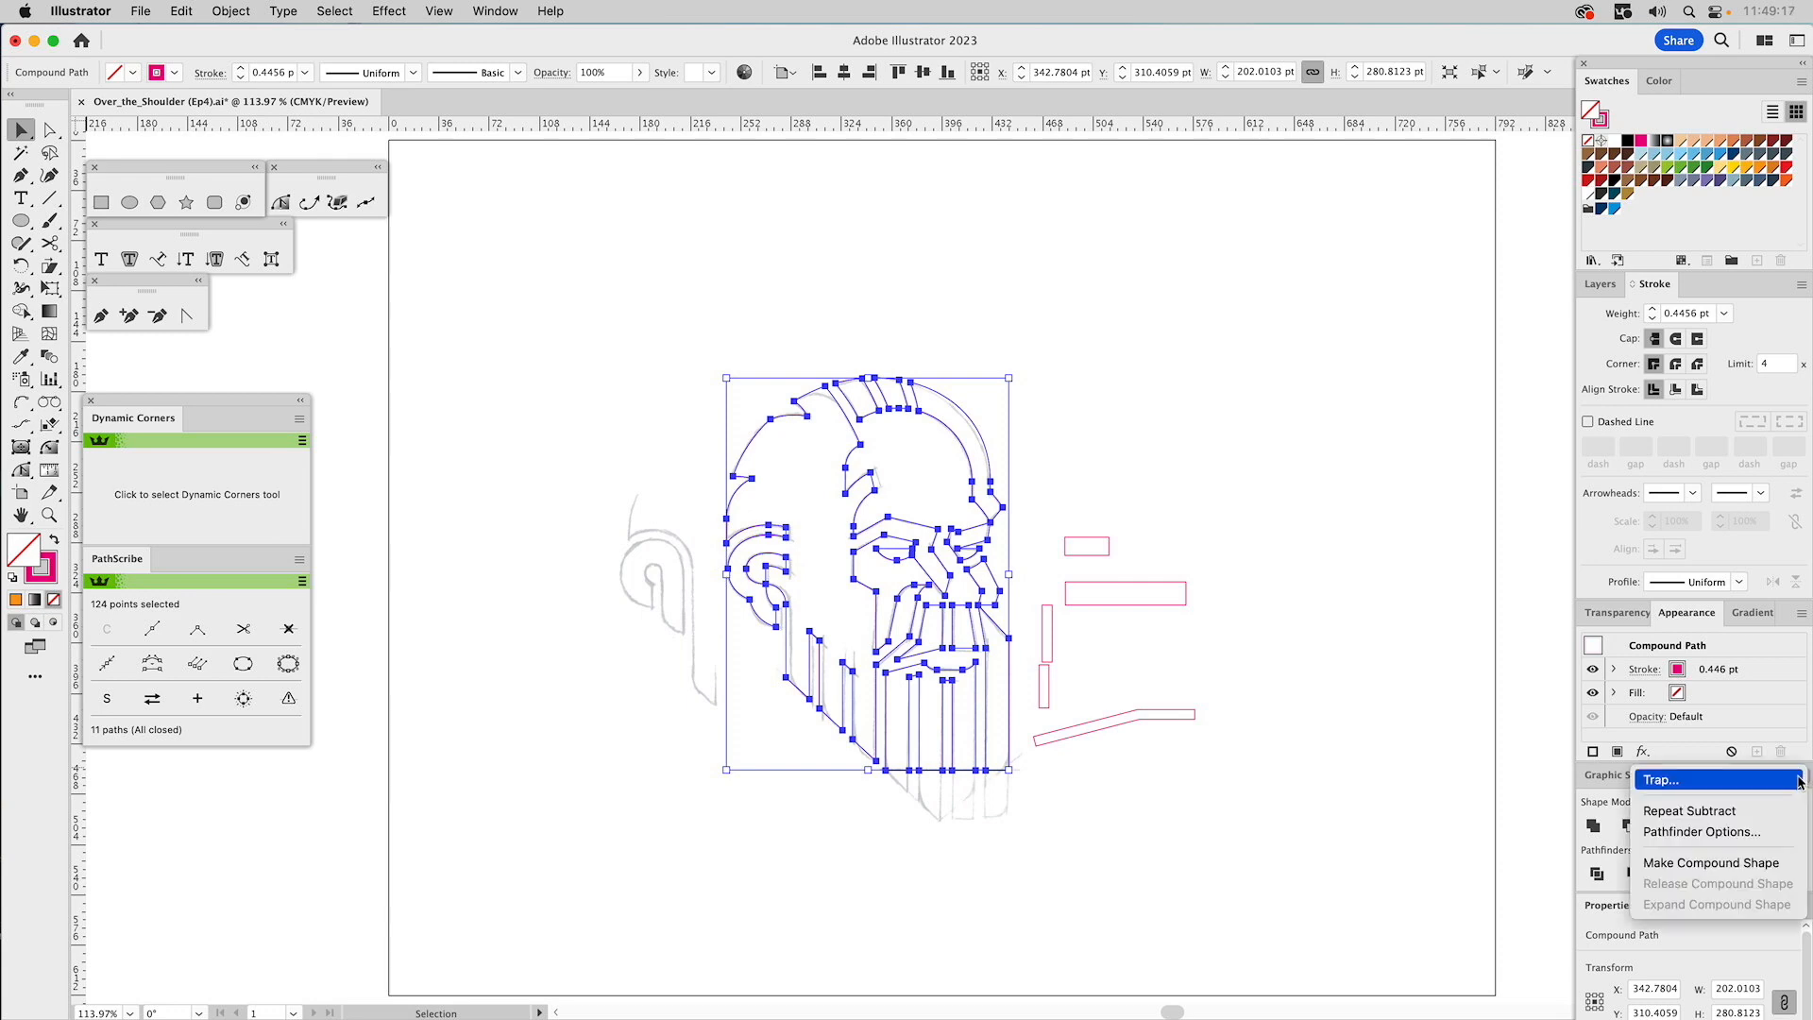
left_click(1726, 832)
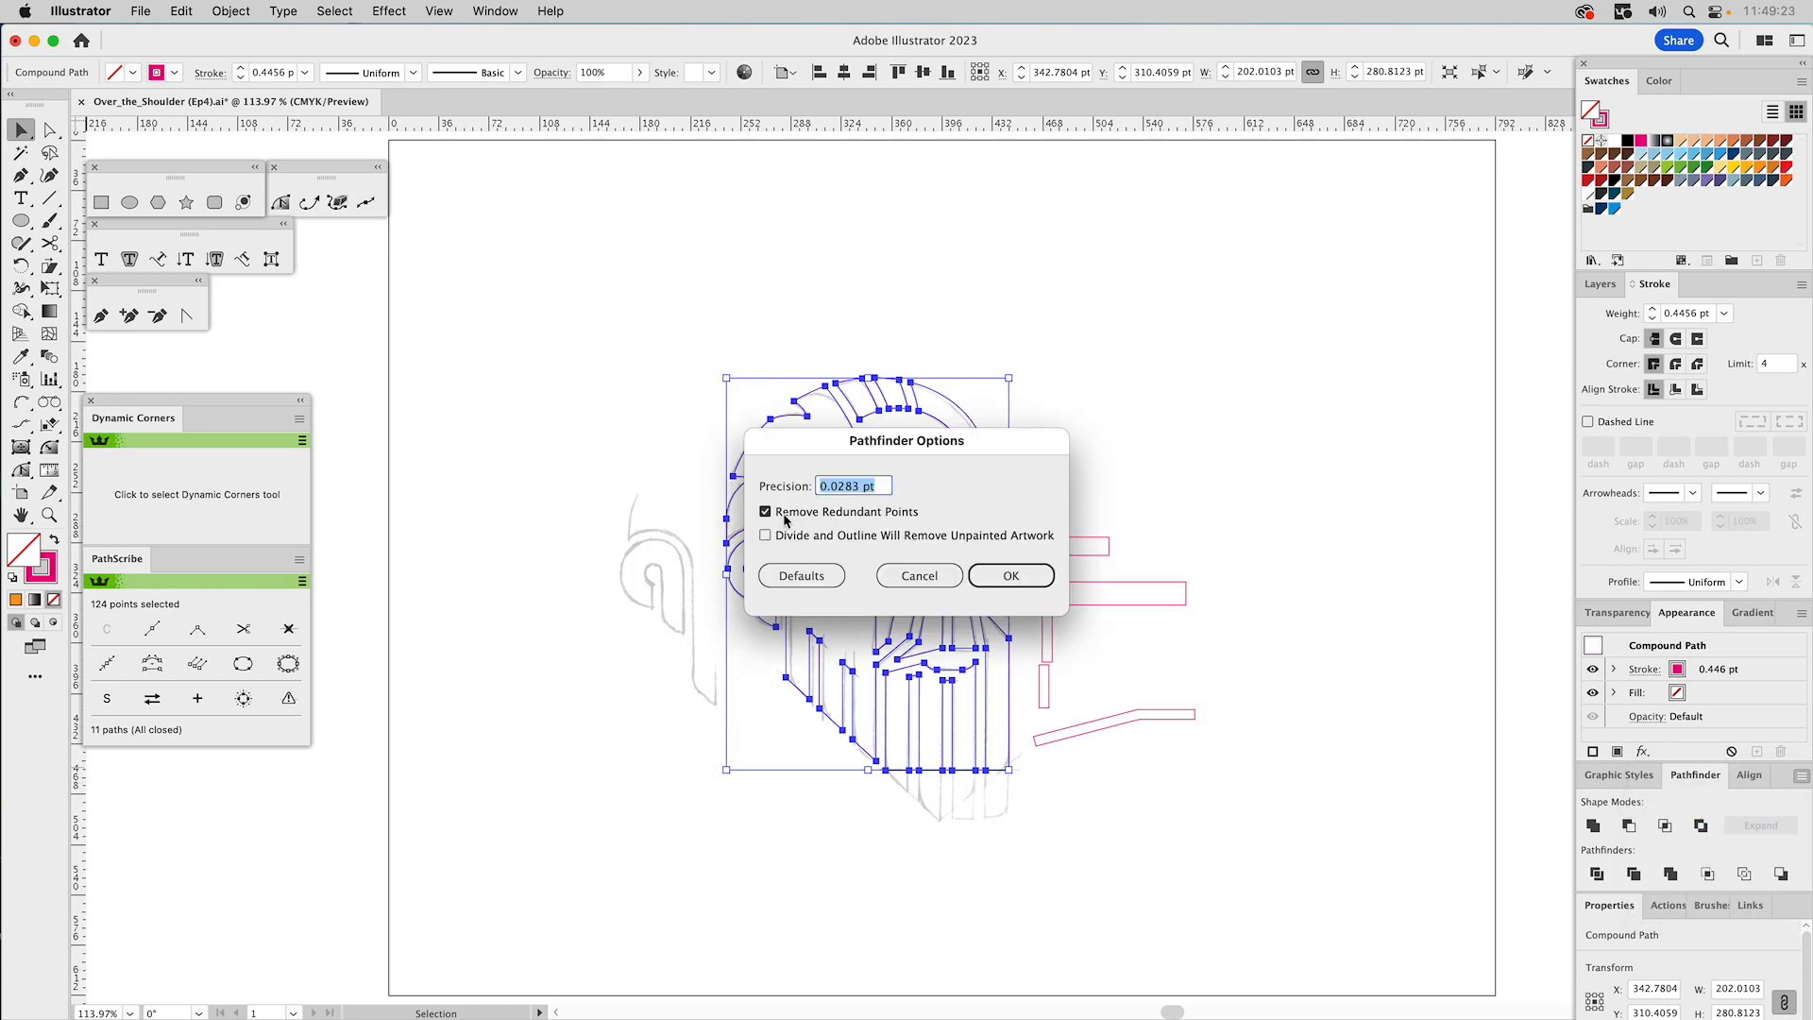
left_click(916, 577)
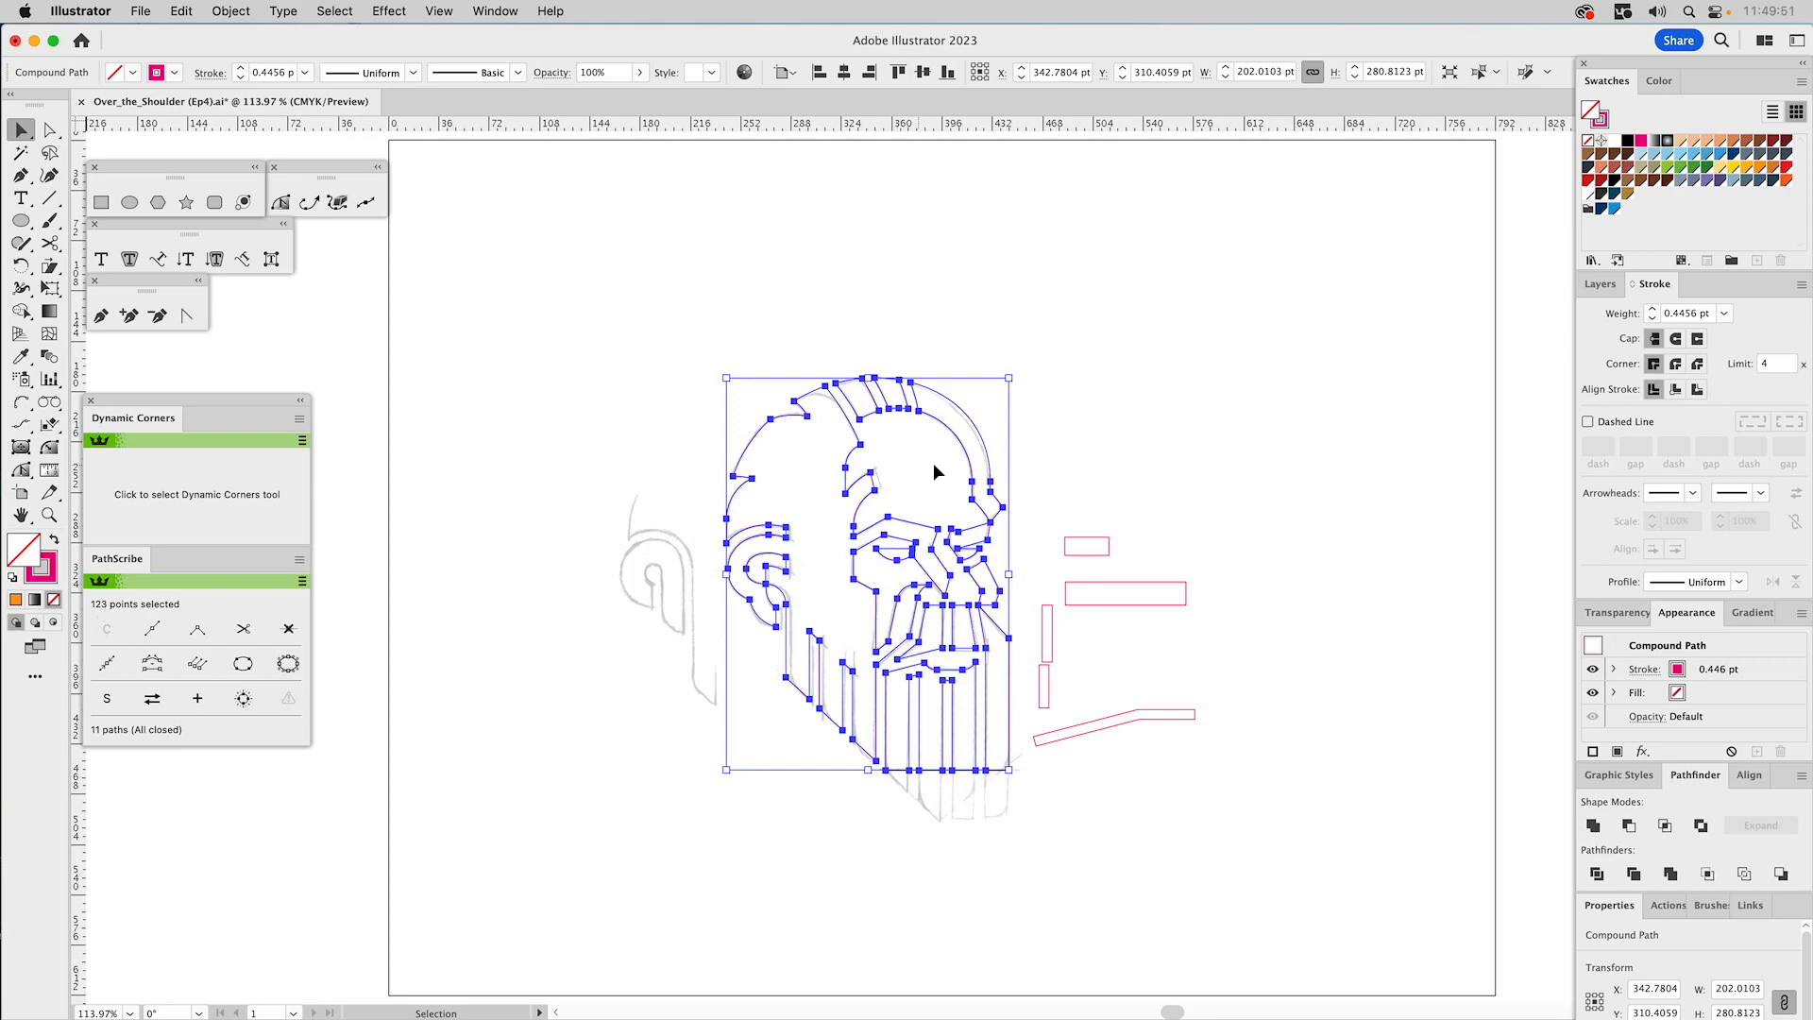
Select the head outline, check which layer holds it in the layer list, and deselect it.
left_click(1093, 406)
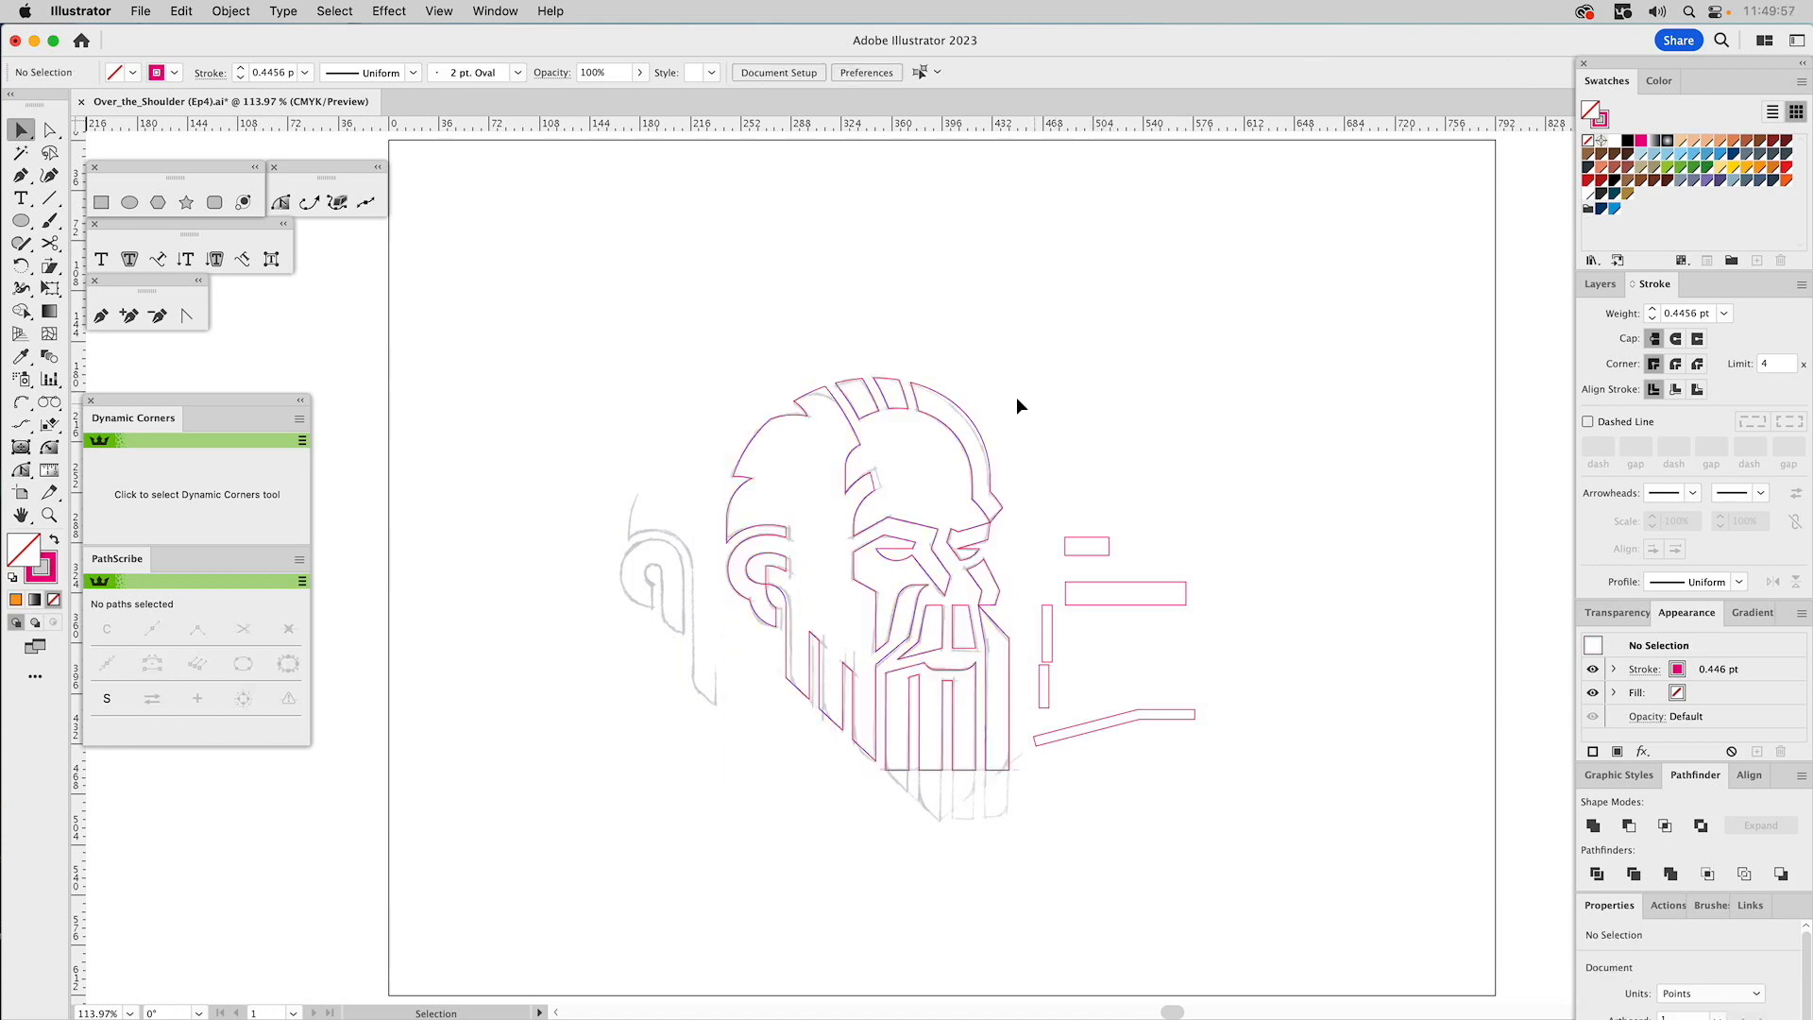
key("z")
left_click_drag(1131, 836, 1275, 929)
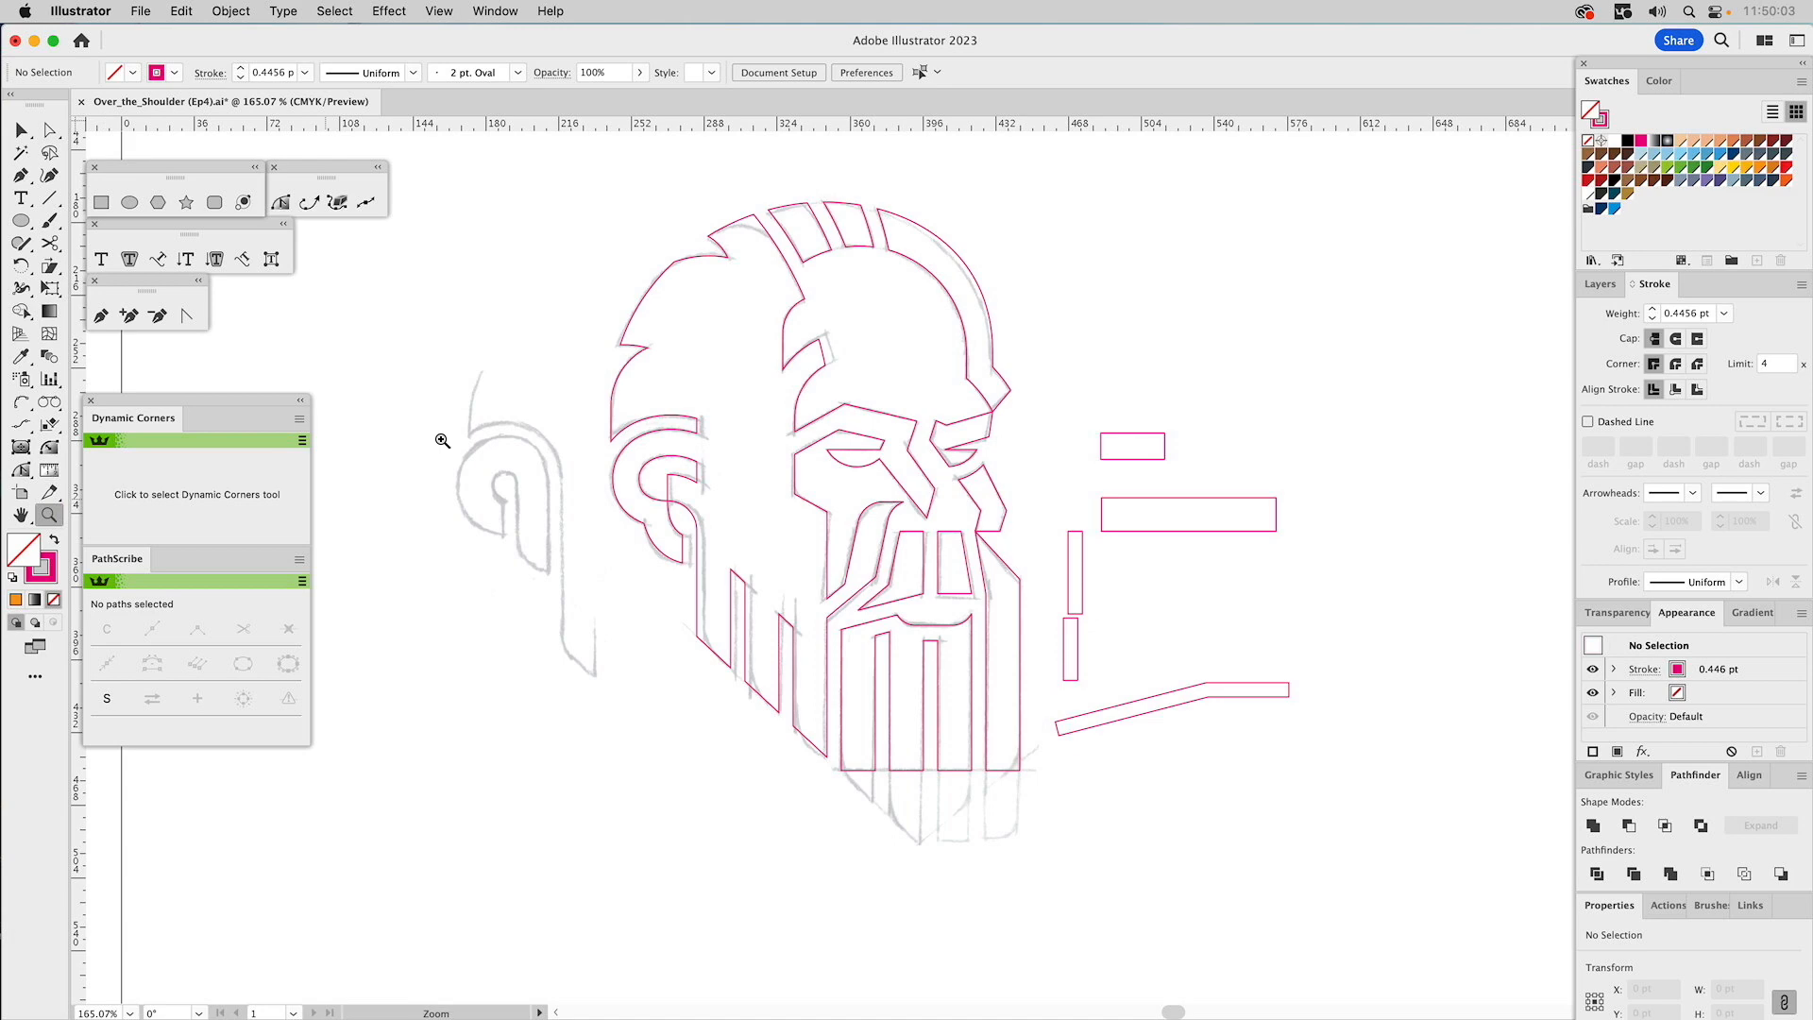
key("v")
left_click_drag(631, 182, 861, 416)
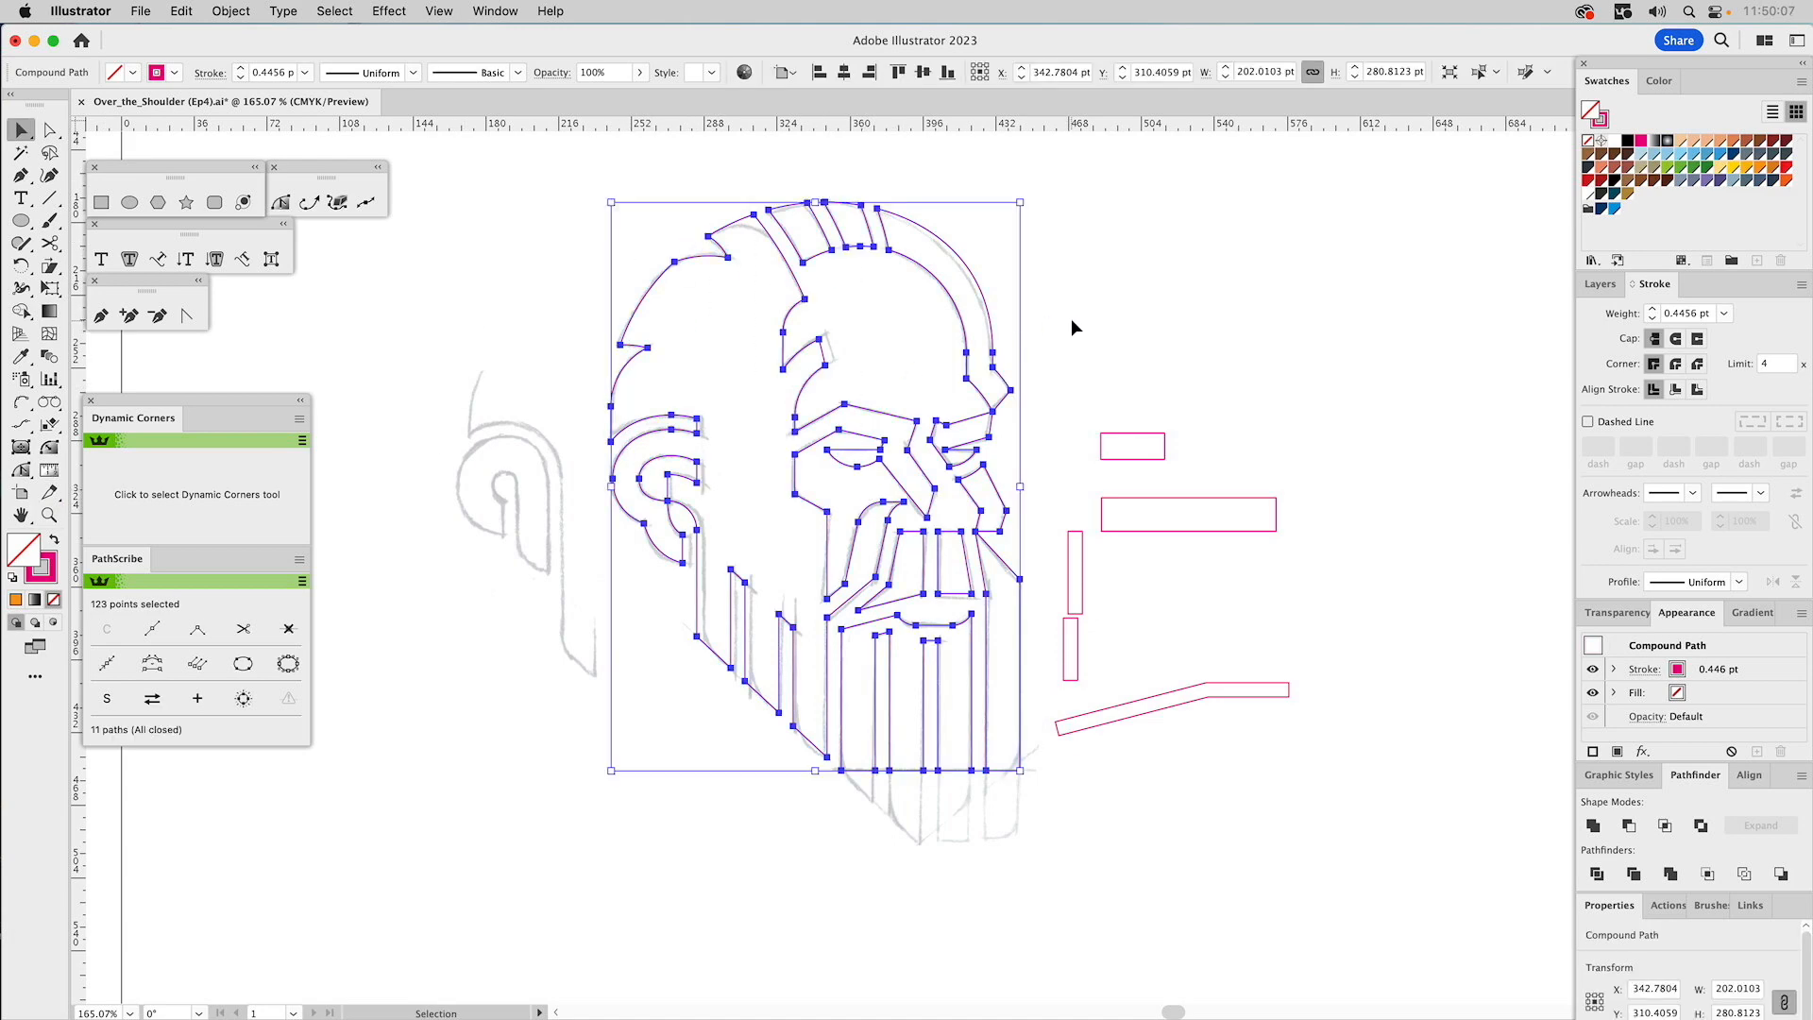
left_click(1600, 285)
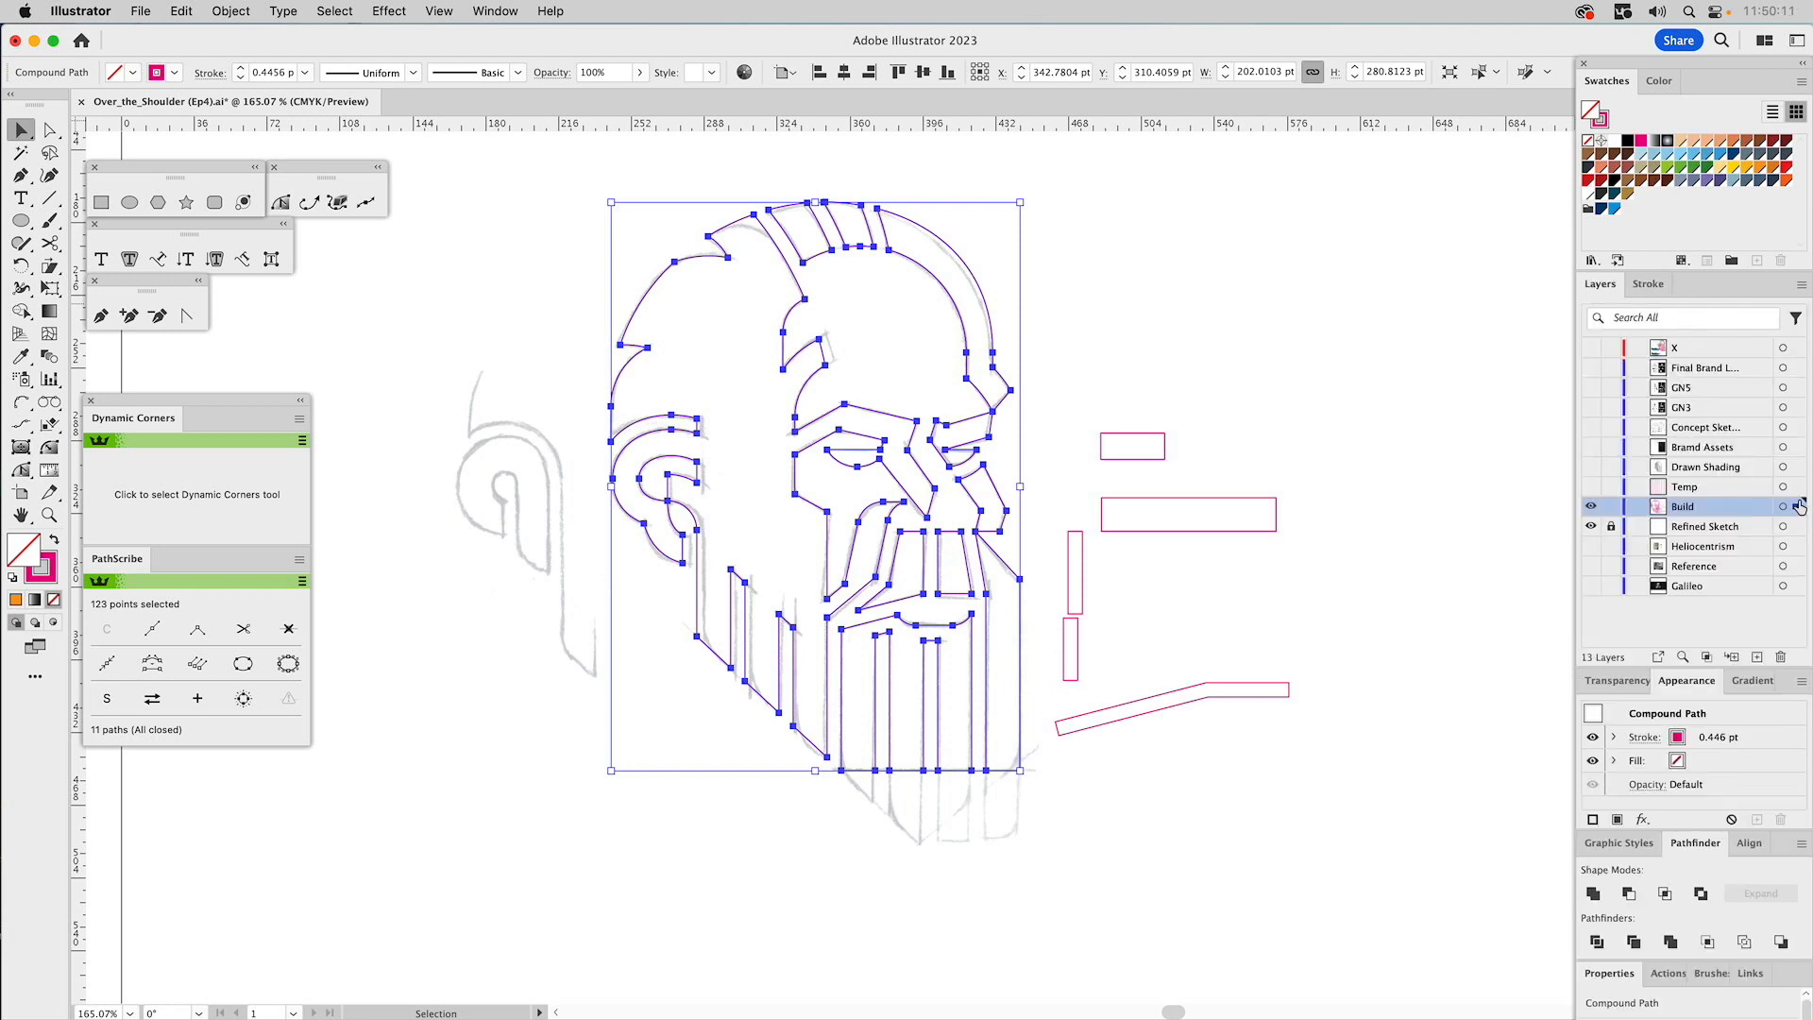
left_click(863, 384)
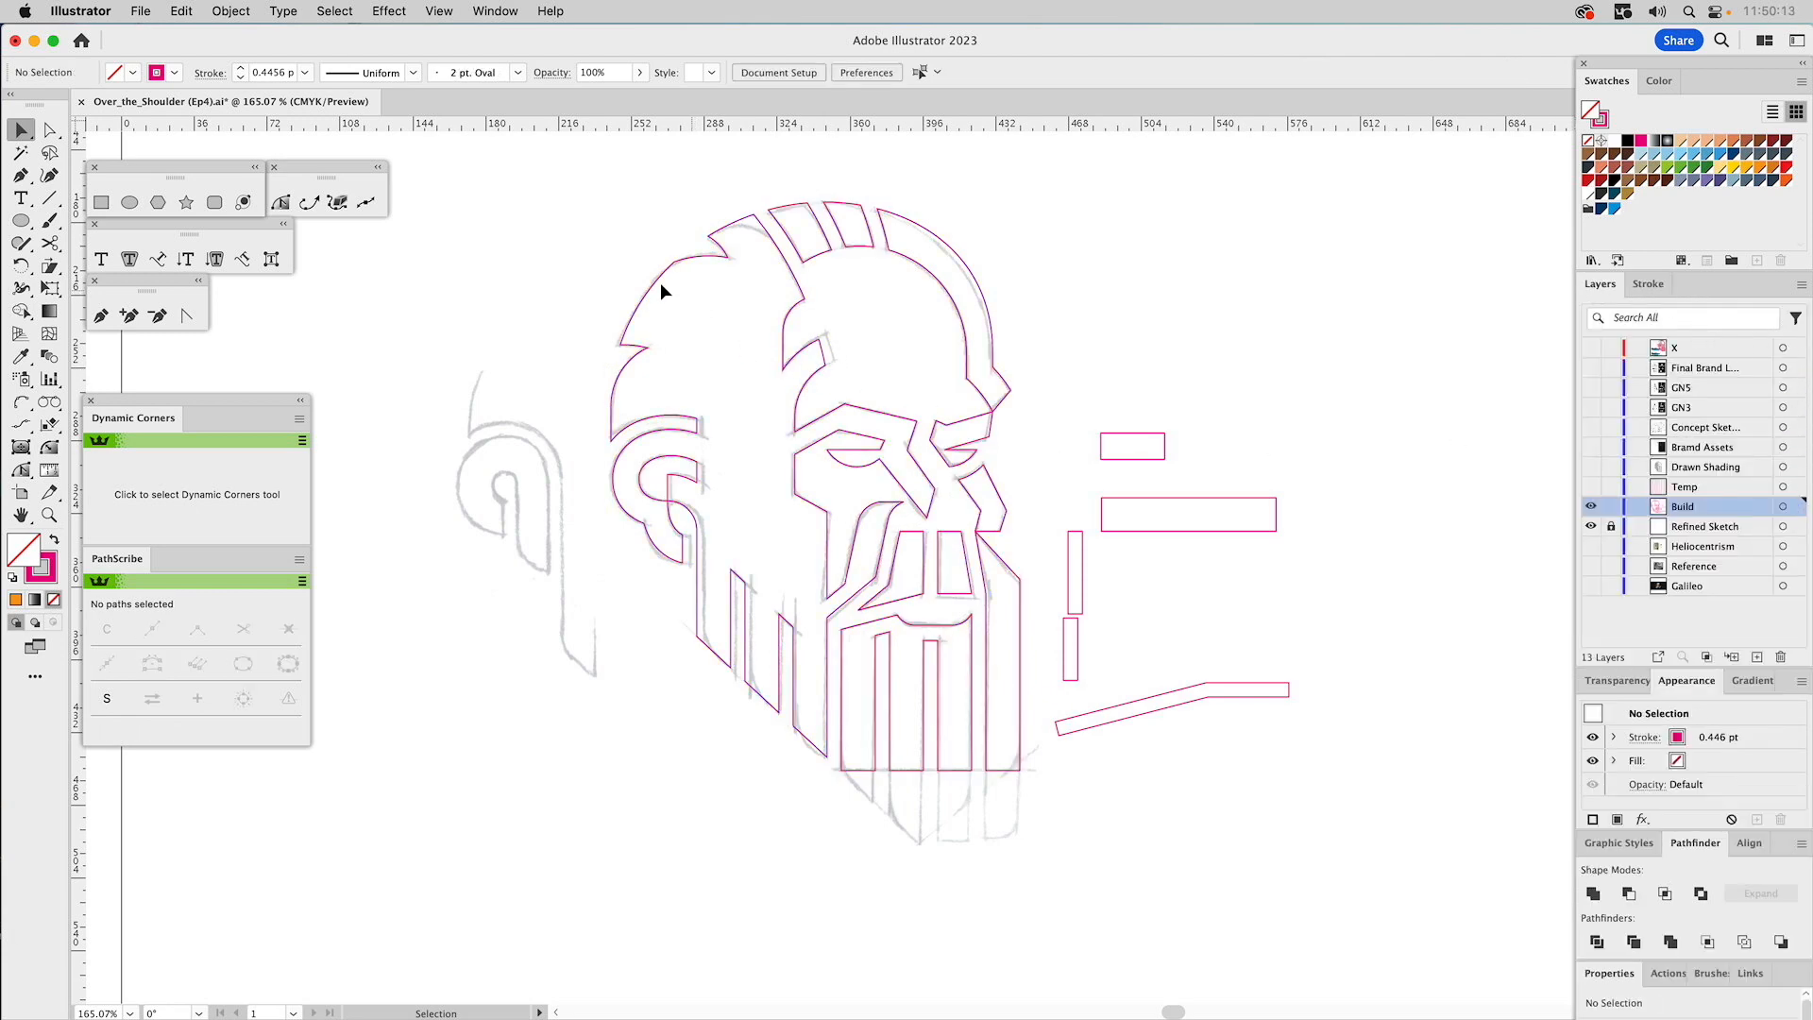
Round the pointed corner at the top of the back hair section to 31.288 pt with Dynamic Corners.
left_click(49, 515)
left_click_drag(554, 168, 1259, 819)
left_click_drag(633, 233, 731, 375)
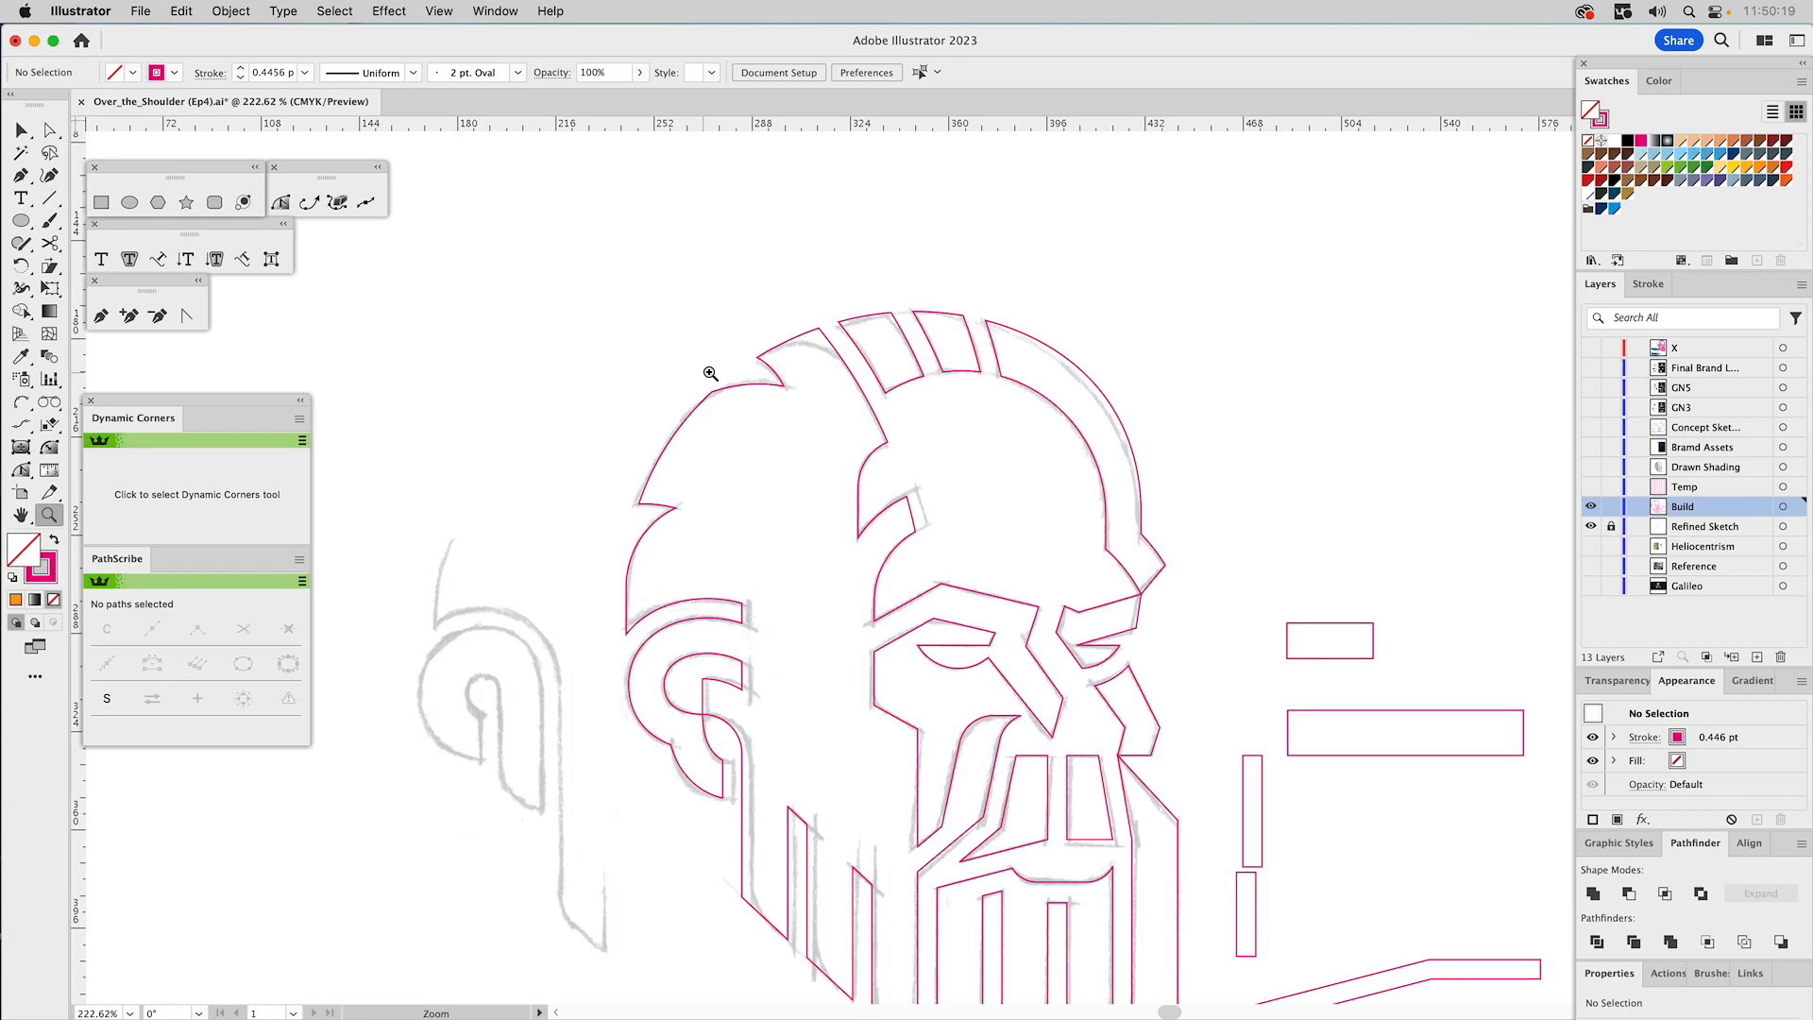
left_click(53, 448)
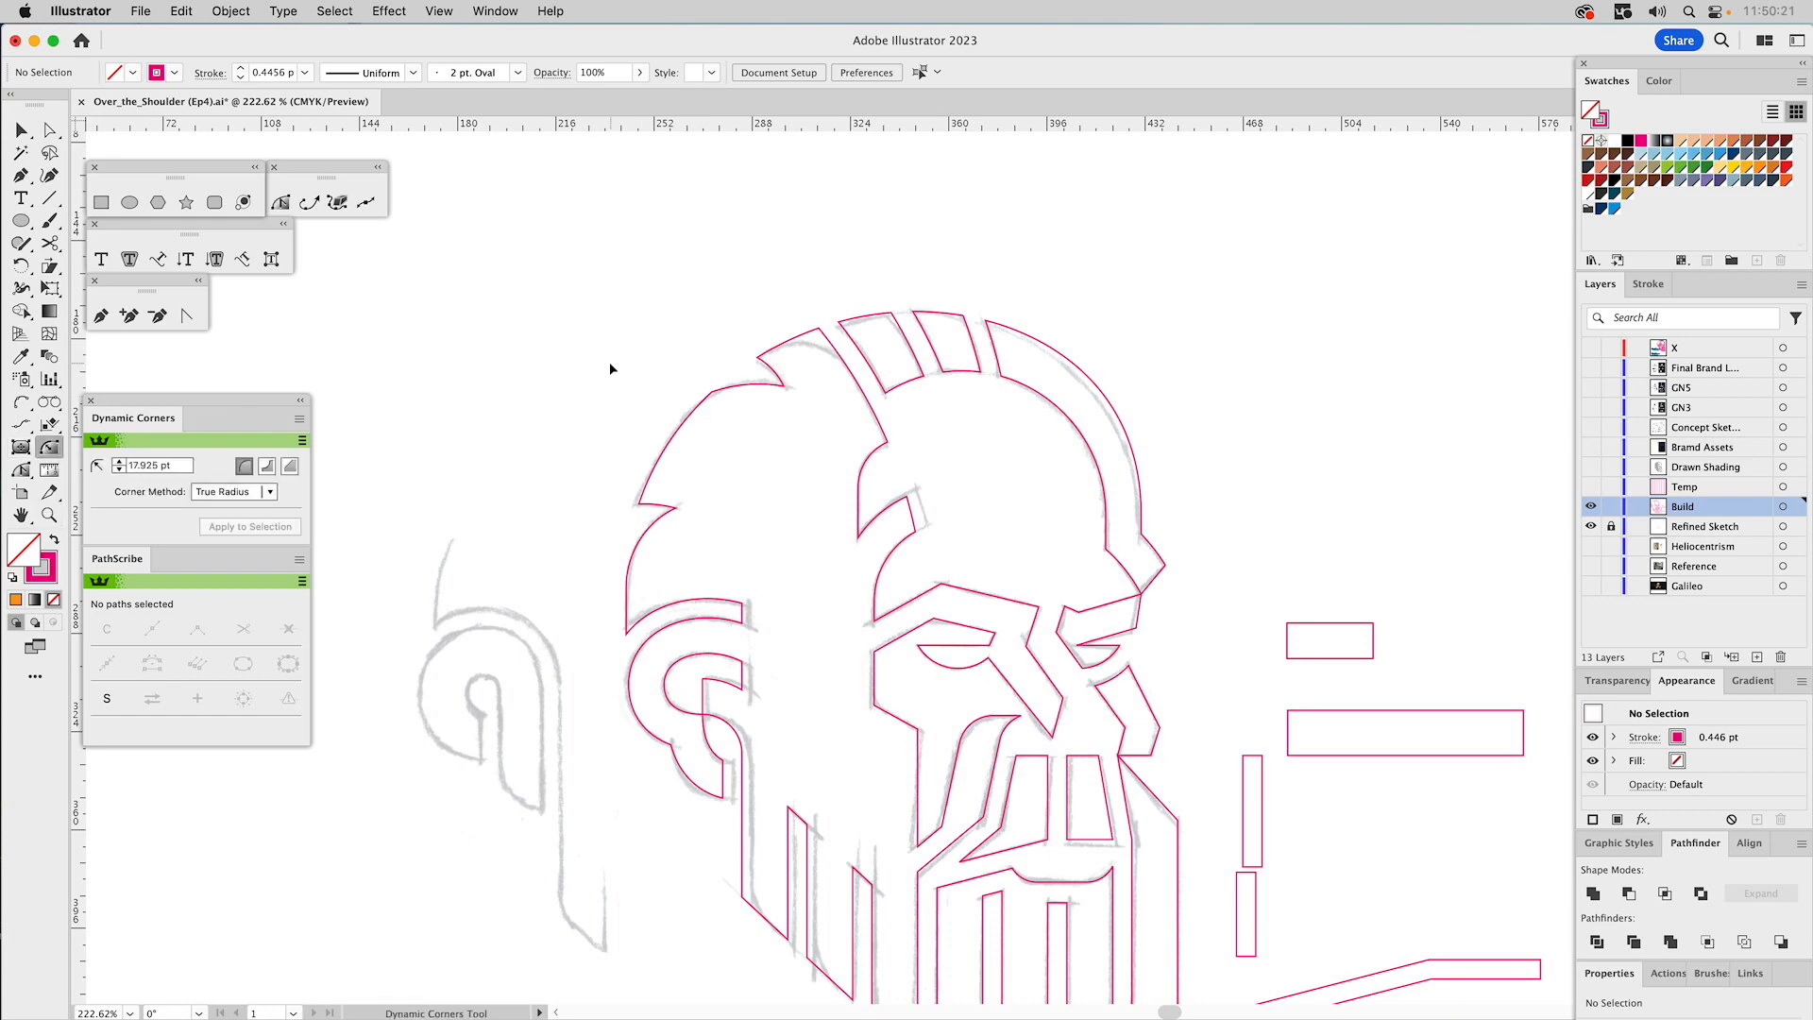
left_click_drag(822, 336, 744, 473)
key("v")
left_click(538, 423)
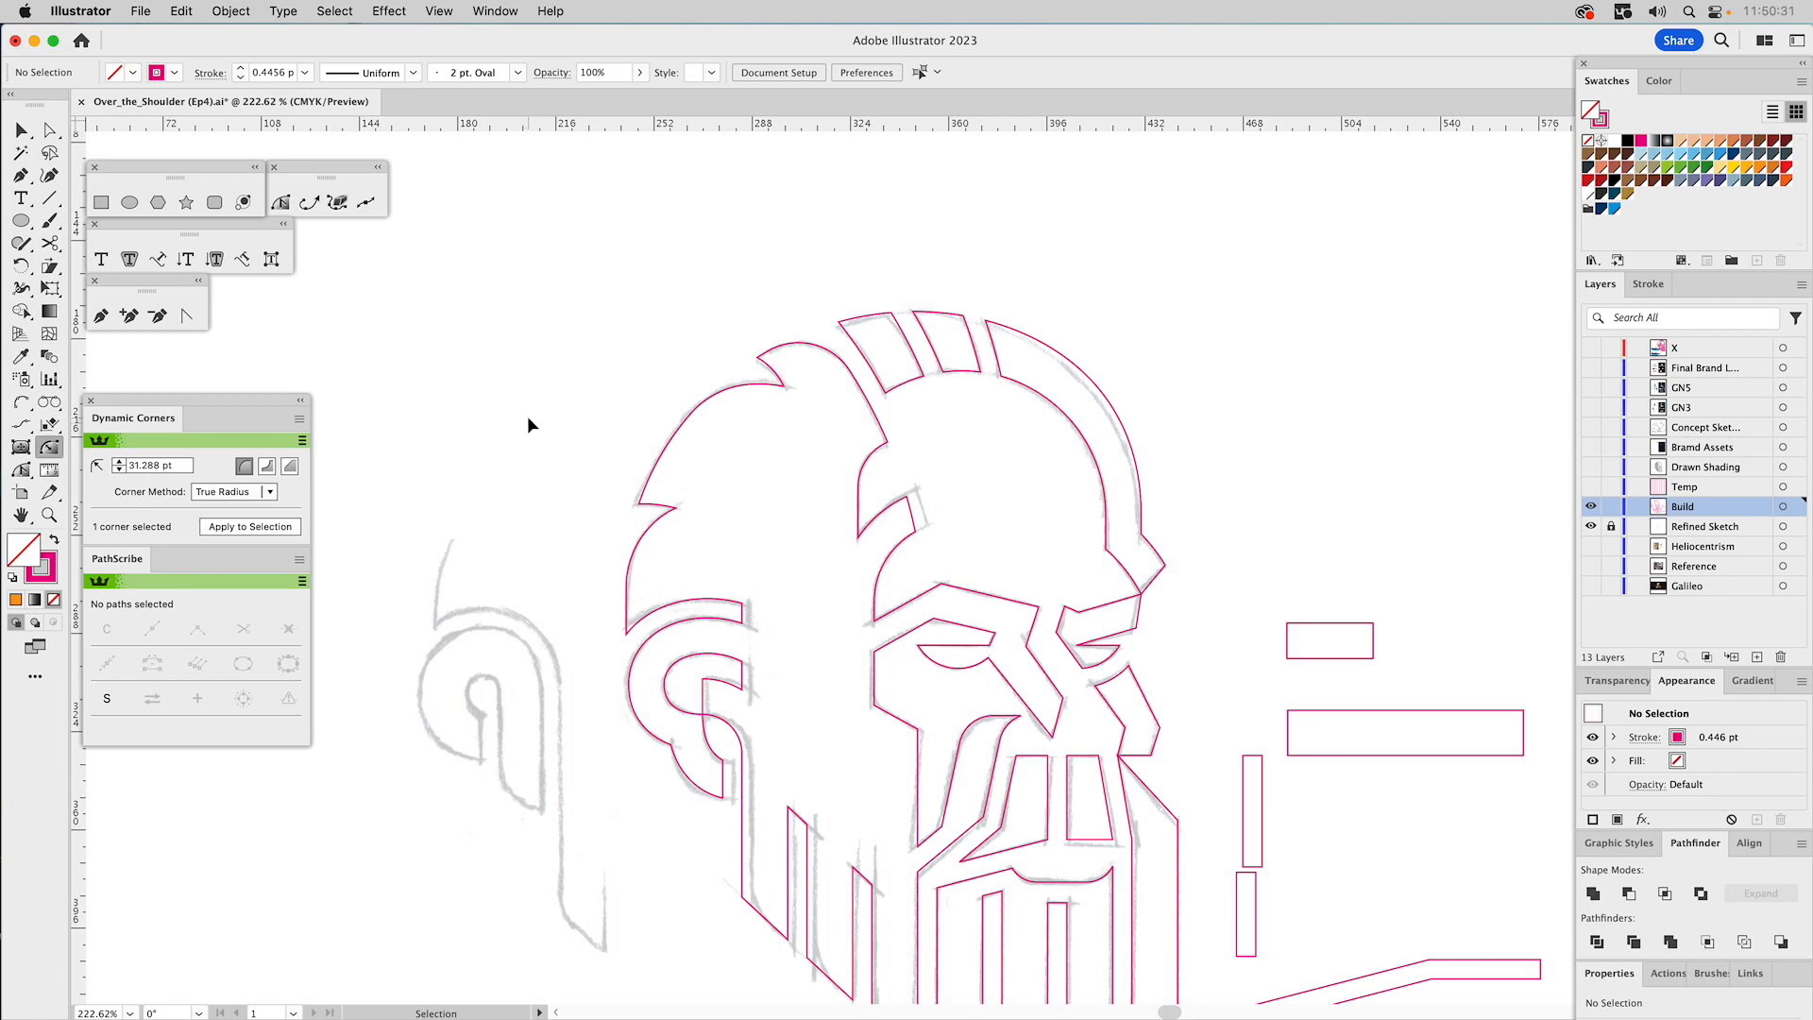
Round the outer lower corners of the three slanted side beard strands to 10.907 pt with Dynamic Corners.
left_click_drag(1134, 586, 1096, 266)
left_click_drag(706, 583, 731, 557)
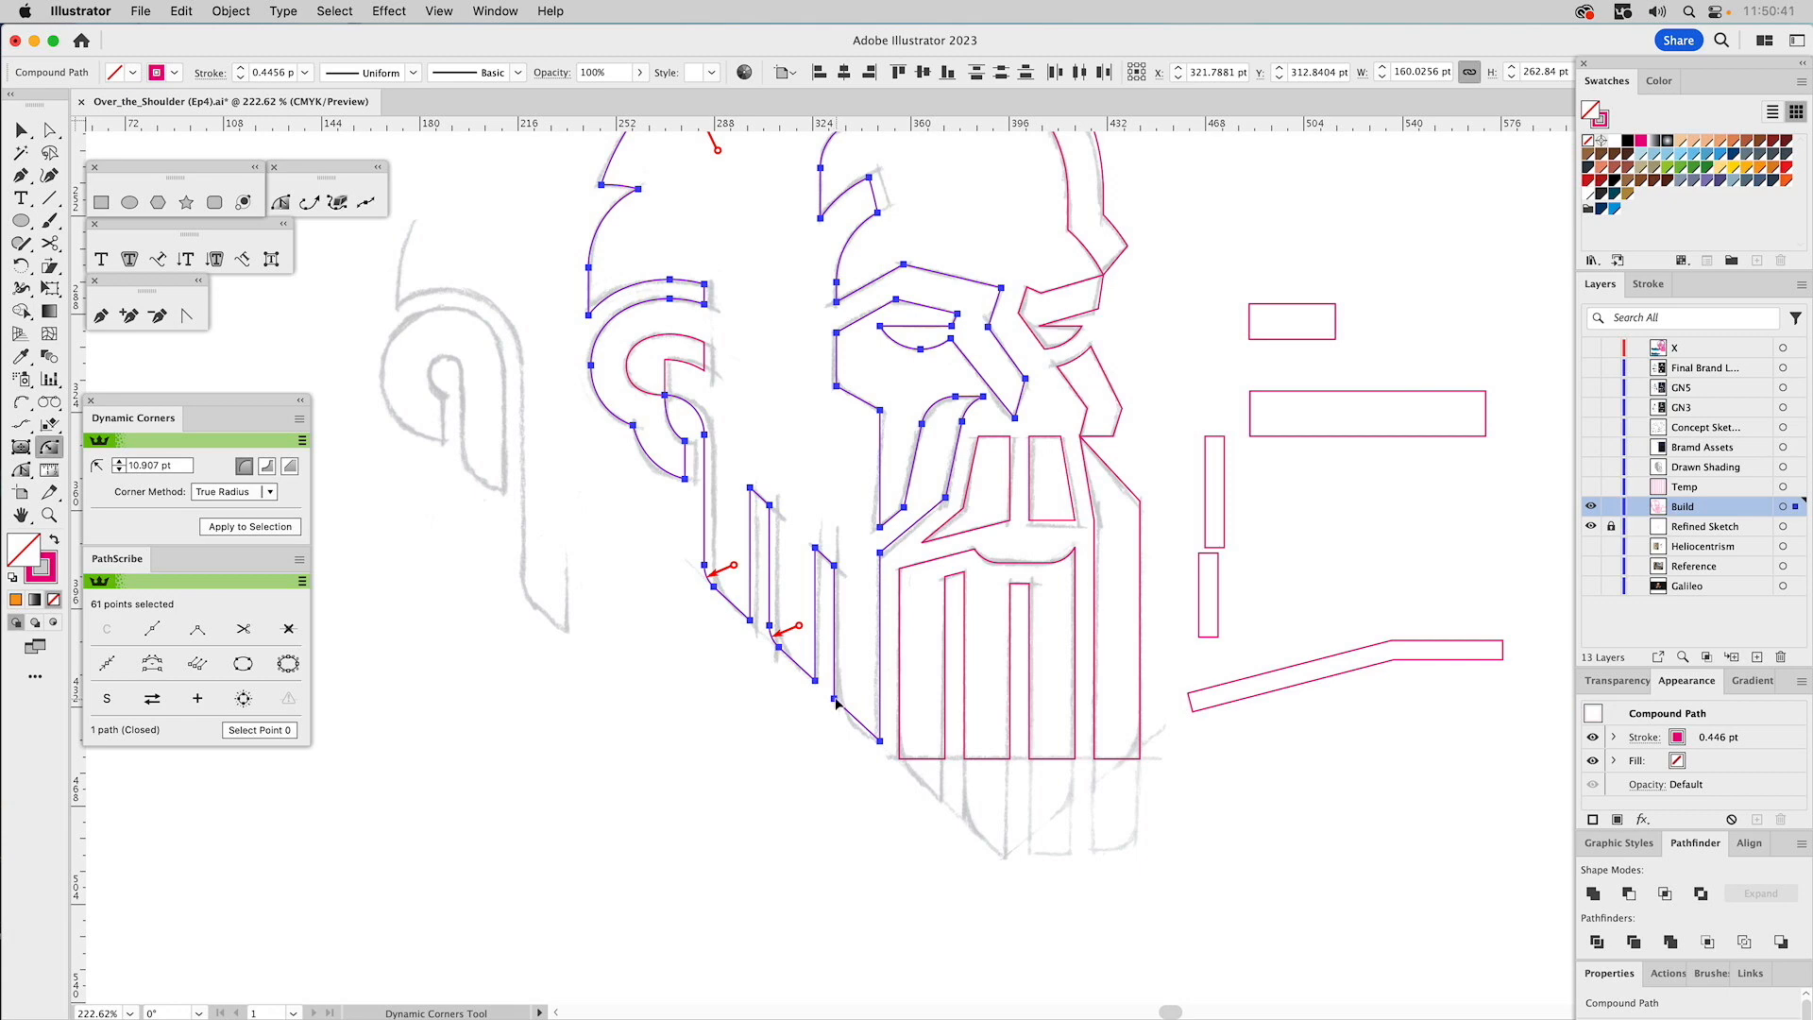
left_click(772, 643)
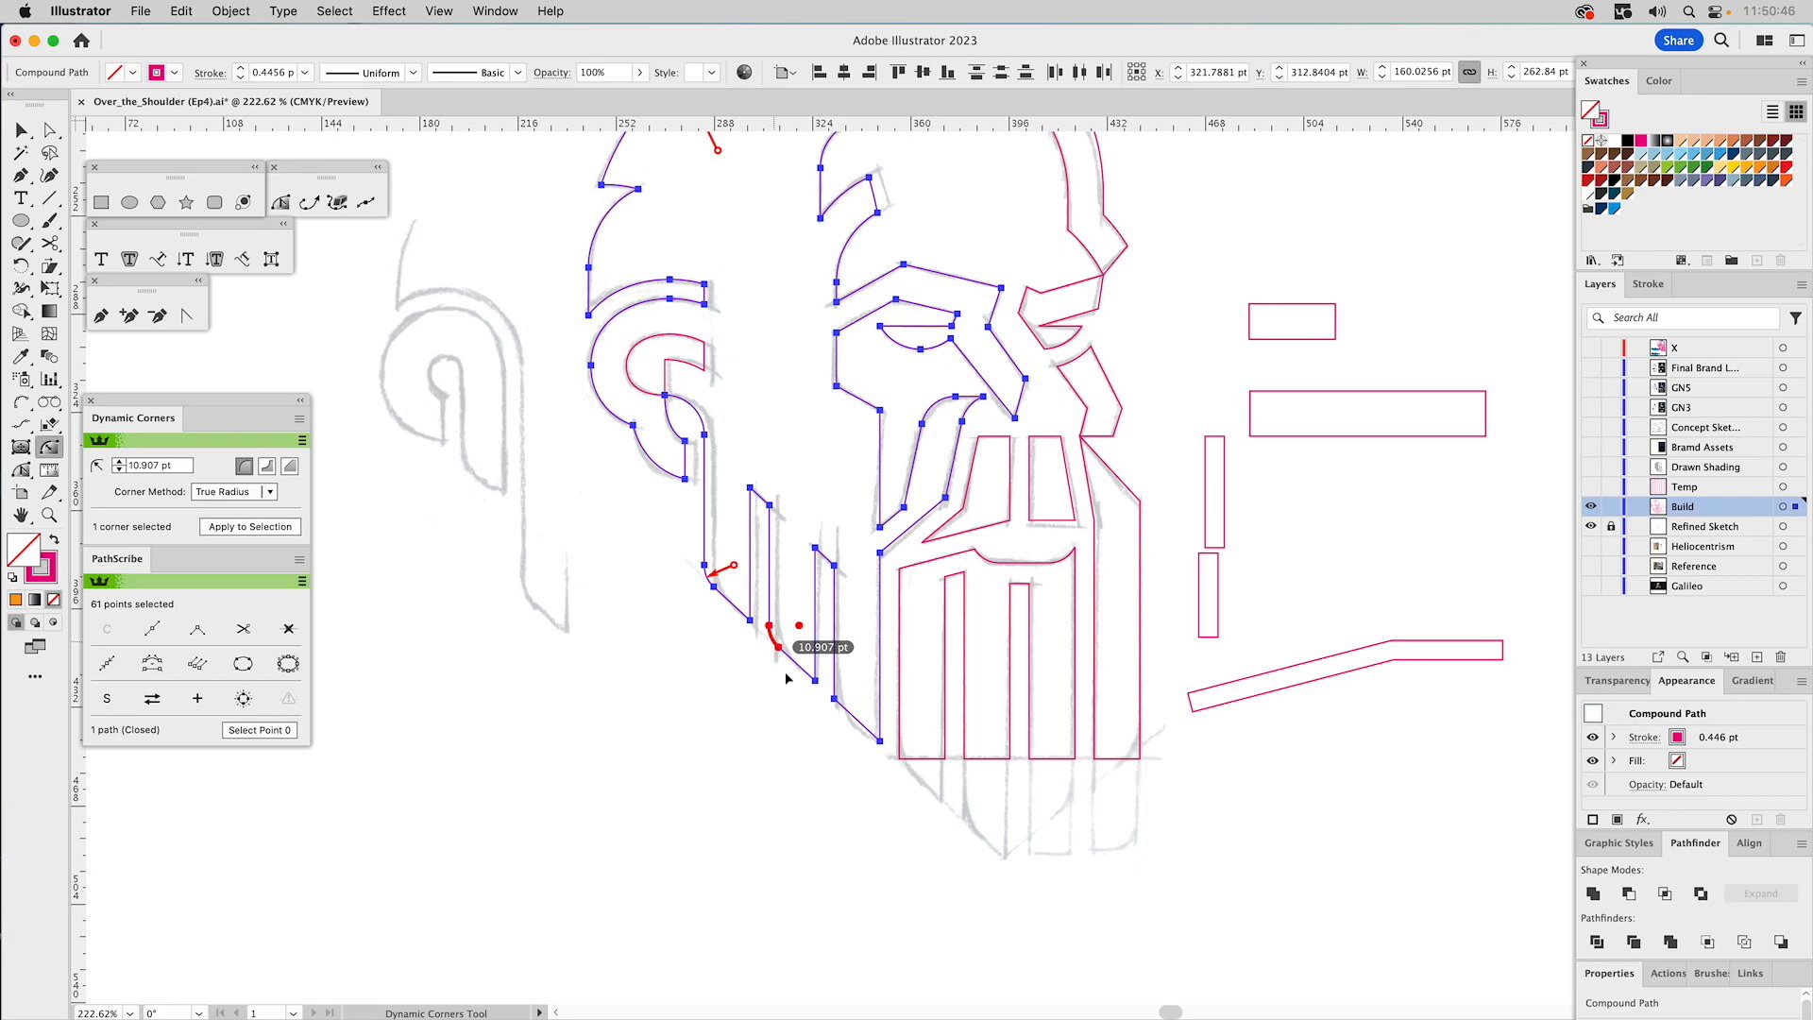
left_click(834, 700)
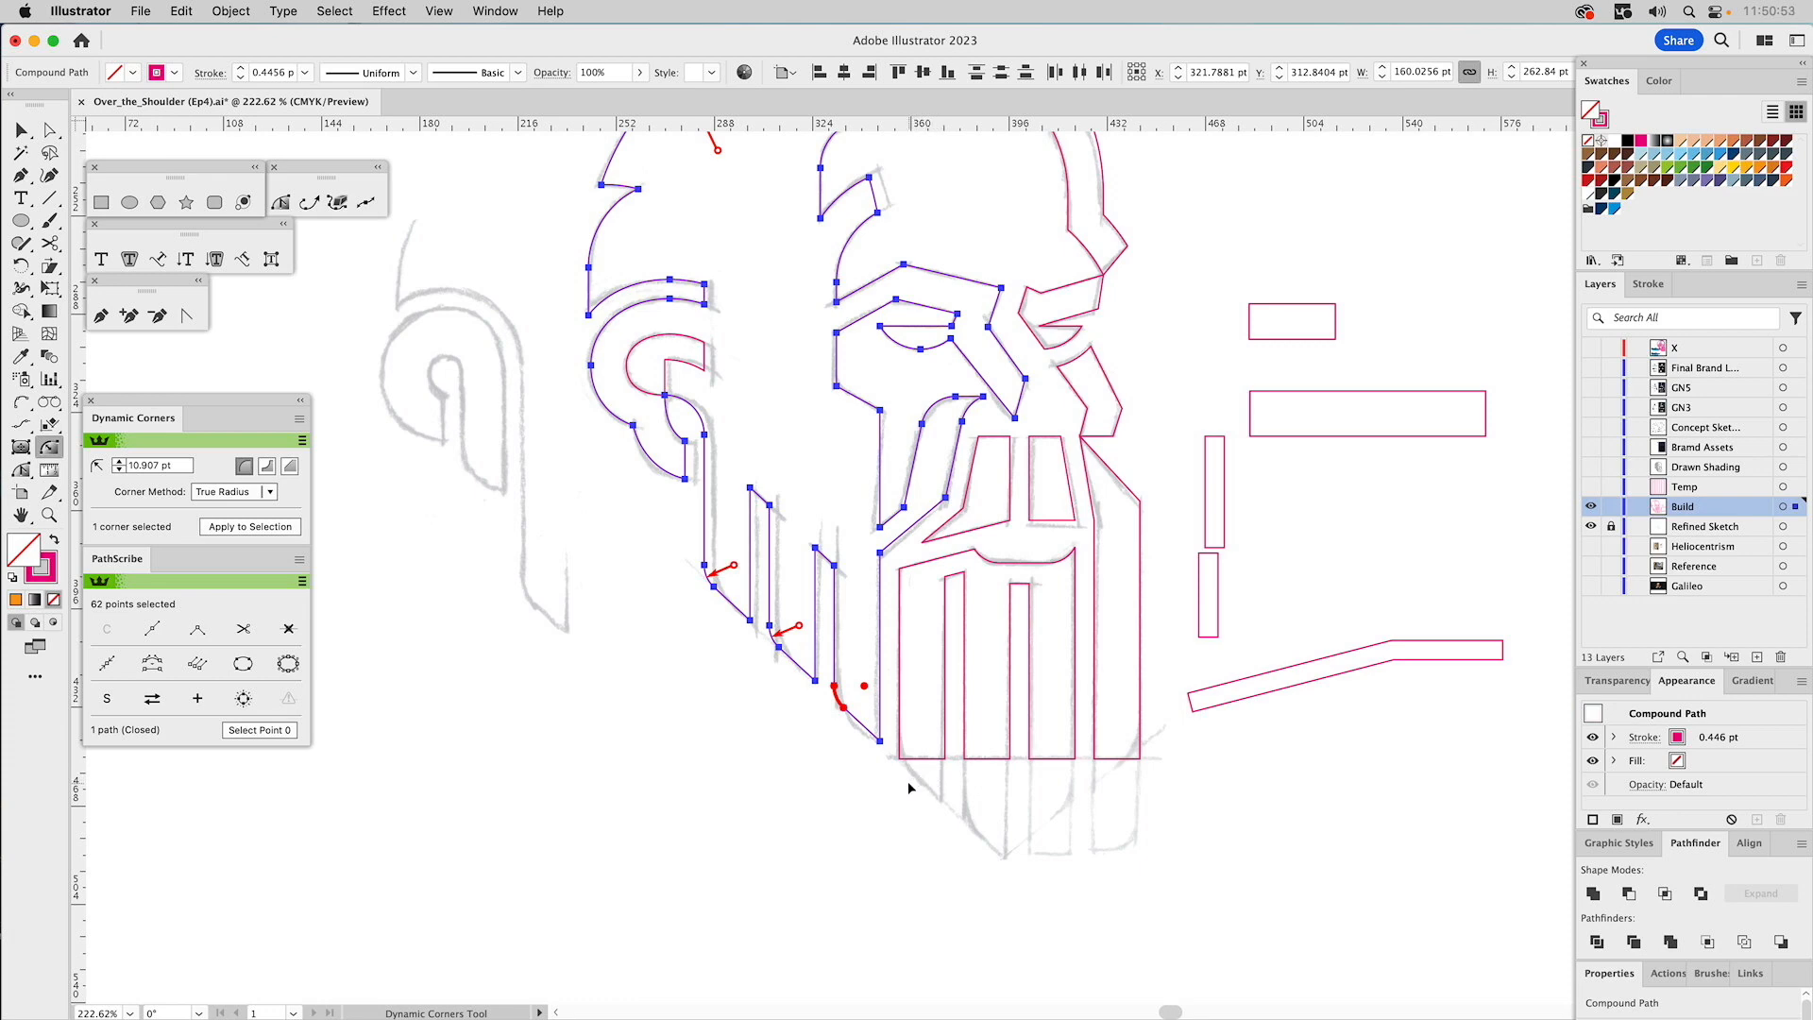
Fill the head compound path with black and remove its stroke.
left_click(49, 515)
left_click_drag(686, 238, 1315, 870)
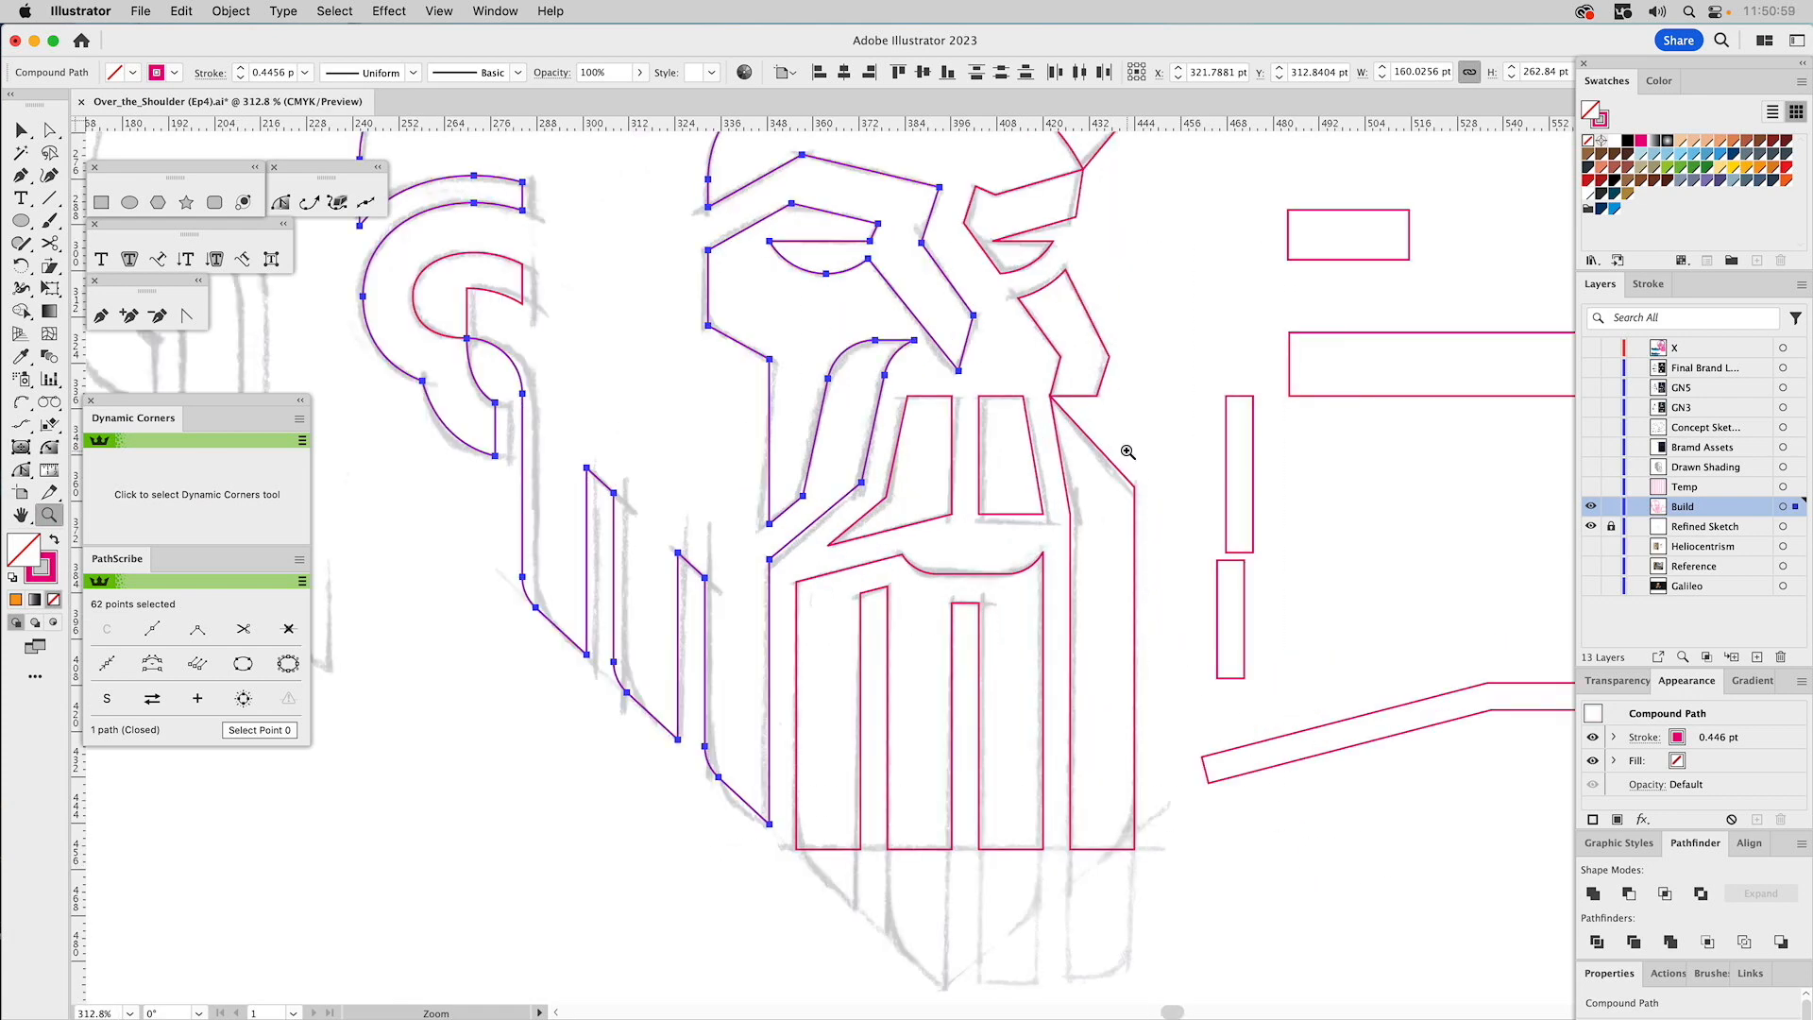
key("v")
left_click(1153, 167)
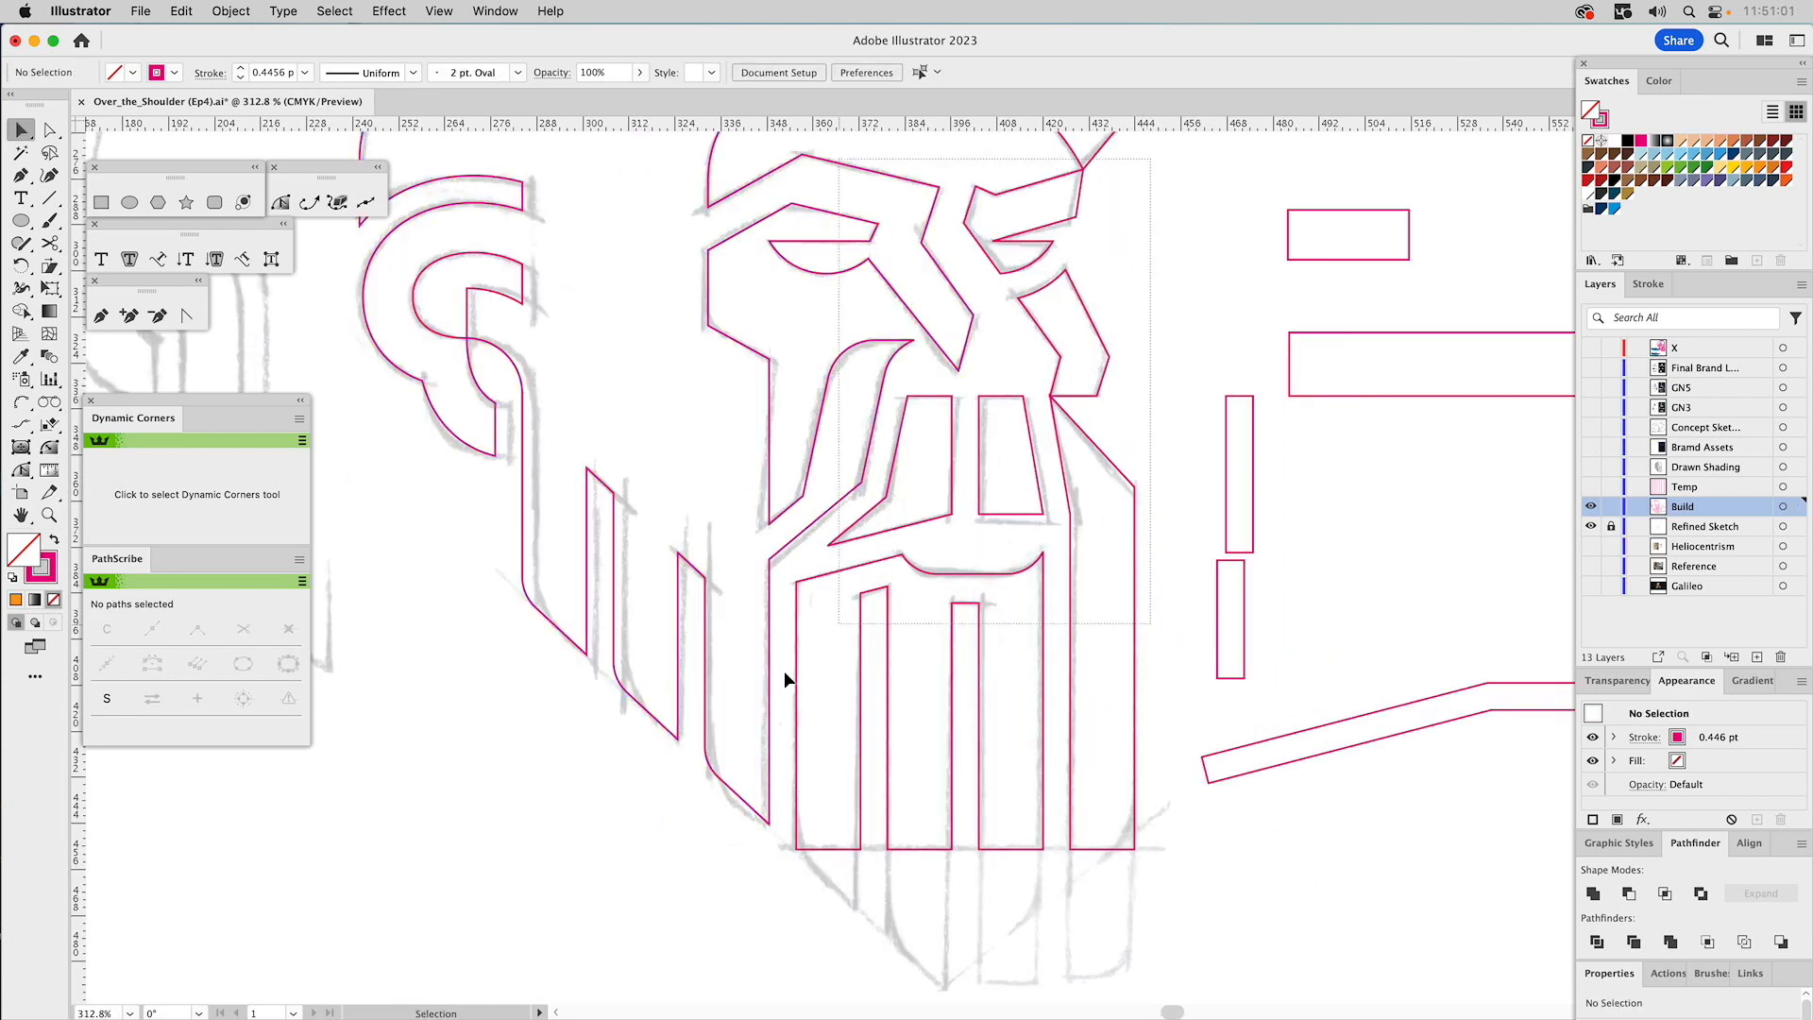
left_click(770, 697)
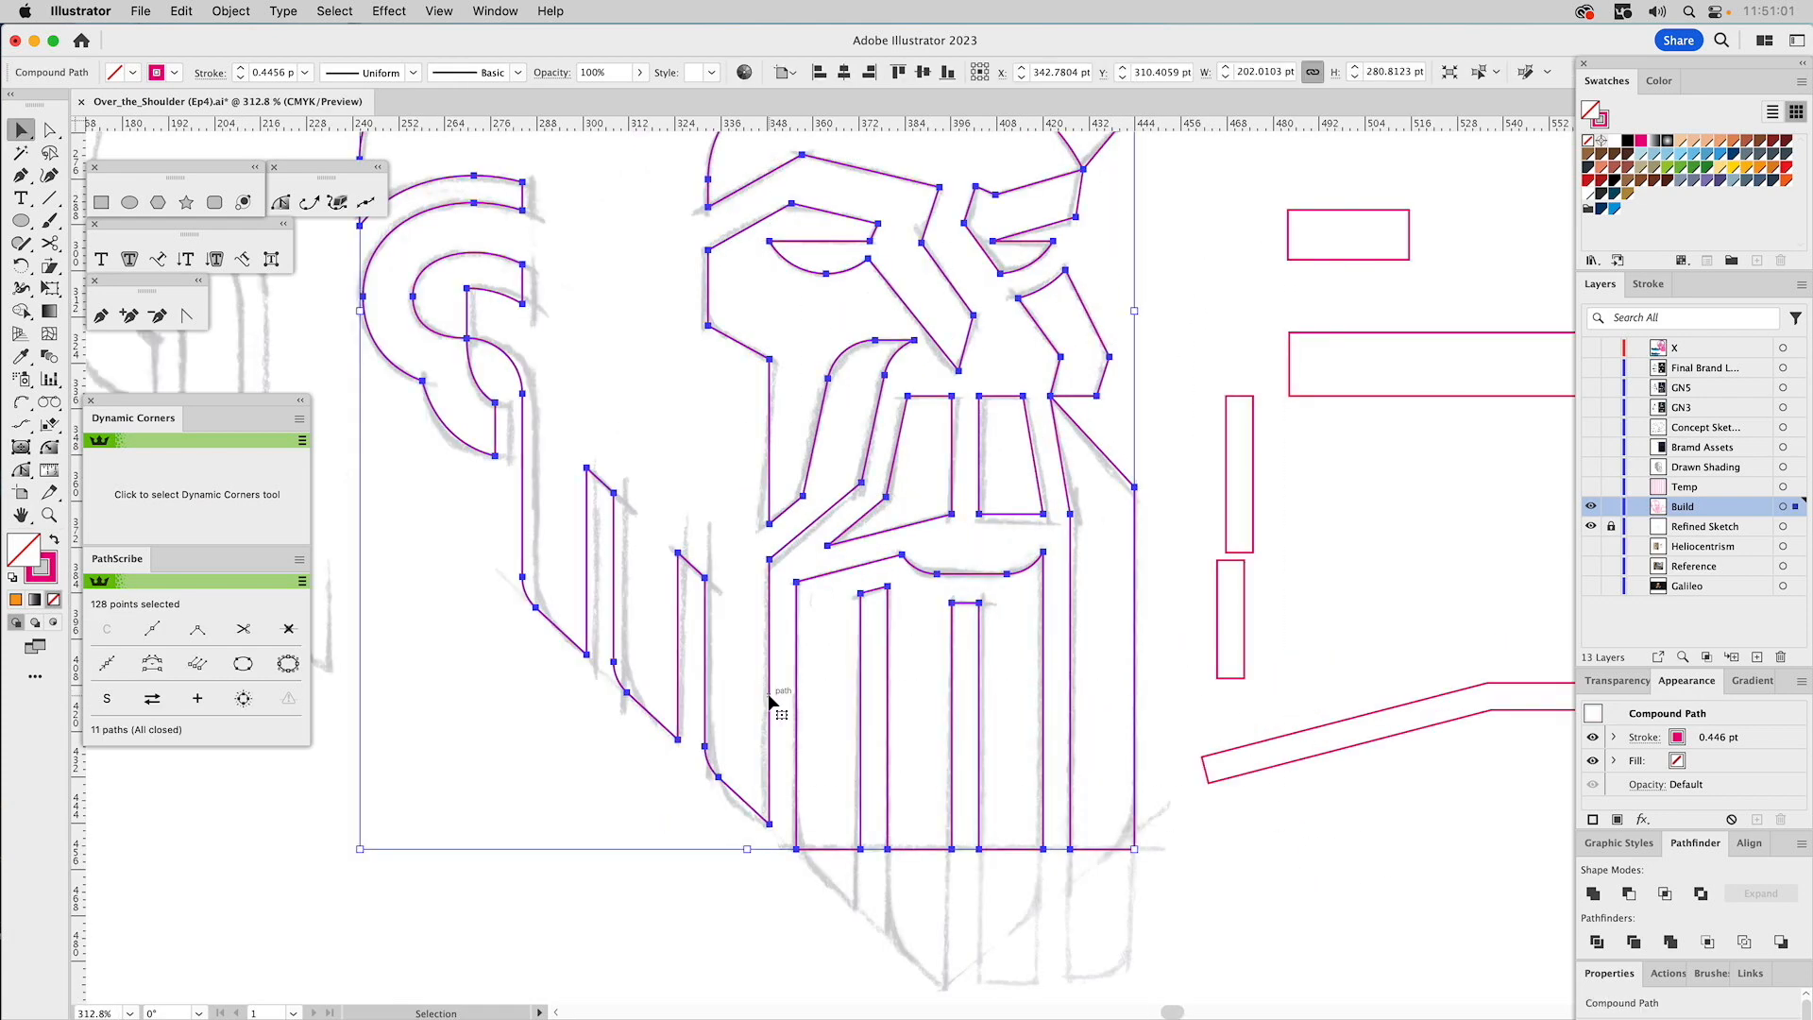
left_click(1614, 180)
left_click(1588, 140, "shift")
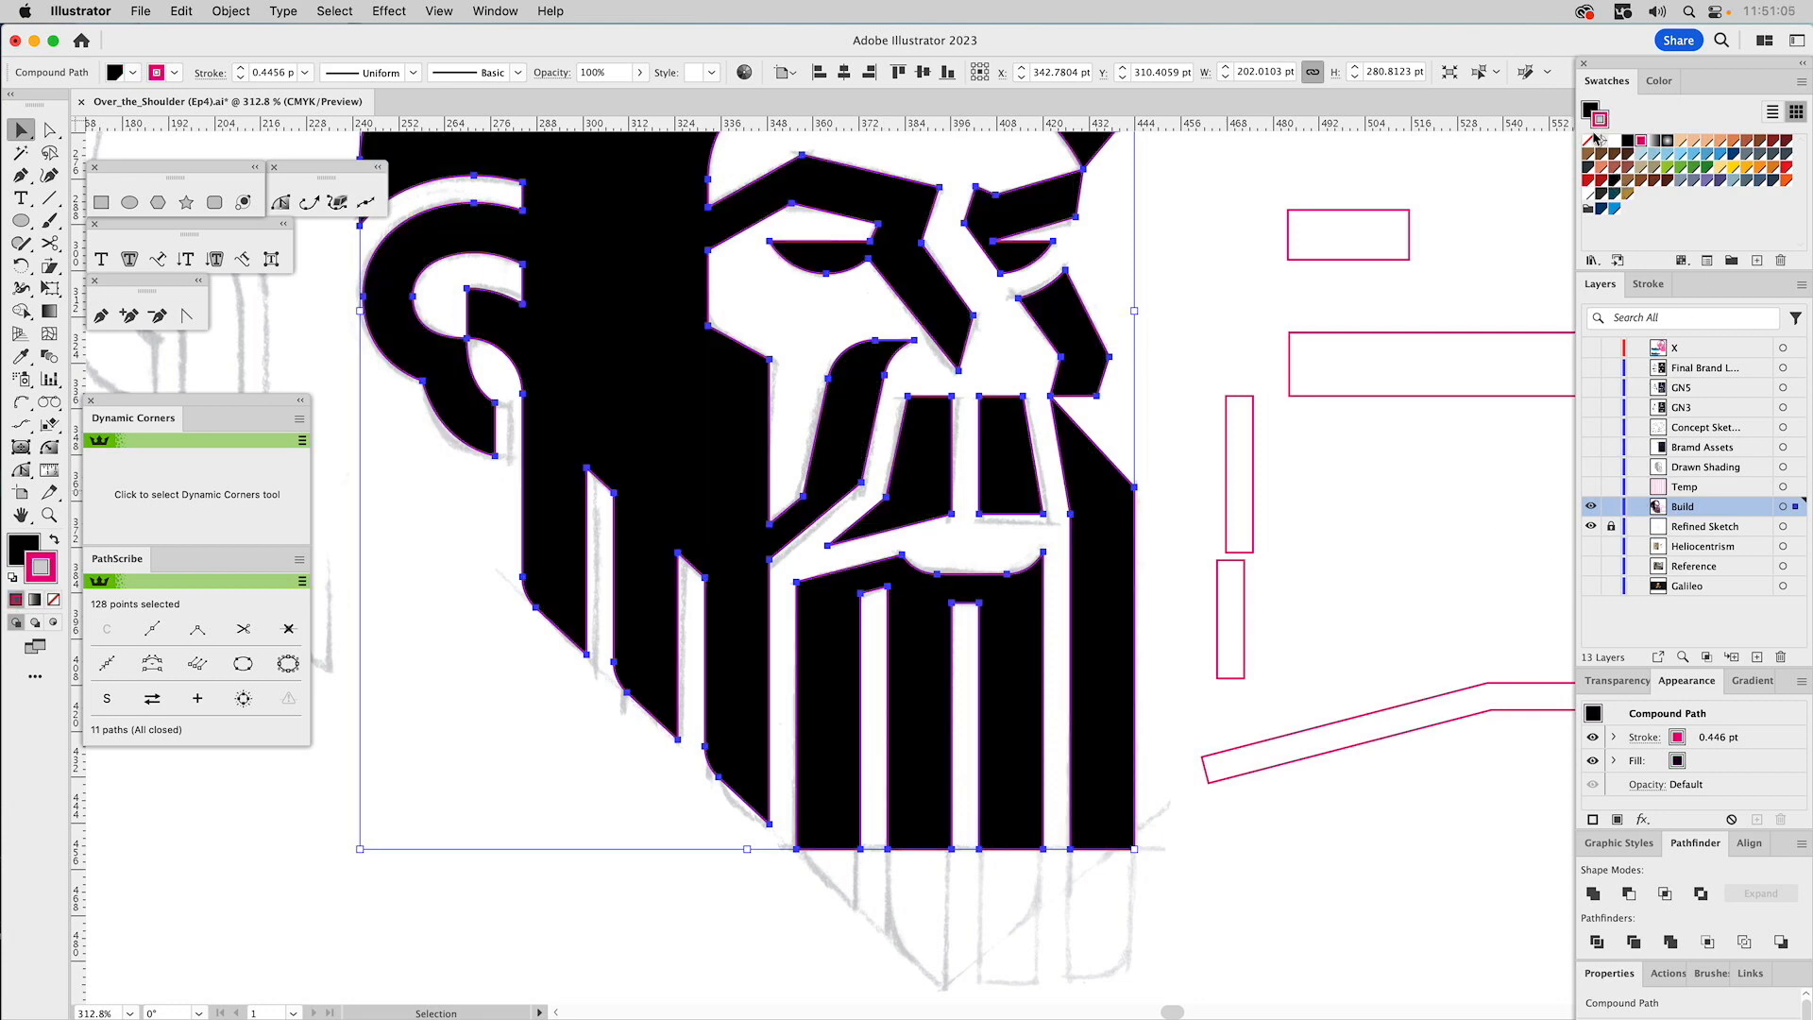
left_click(1232, 287)
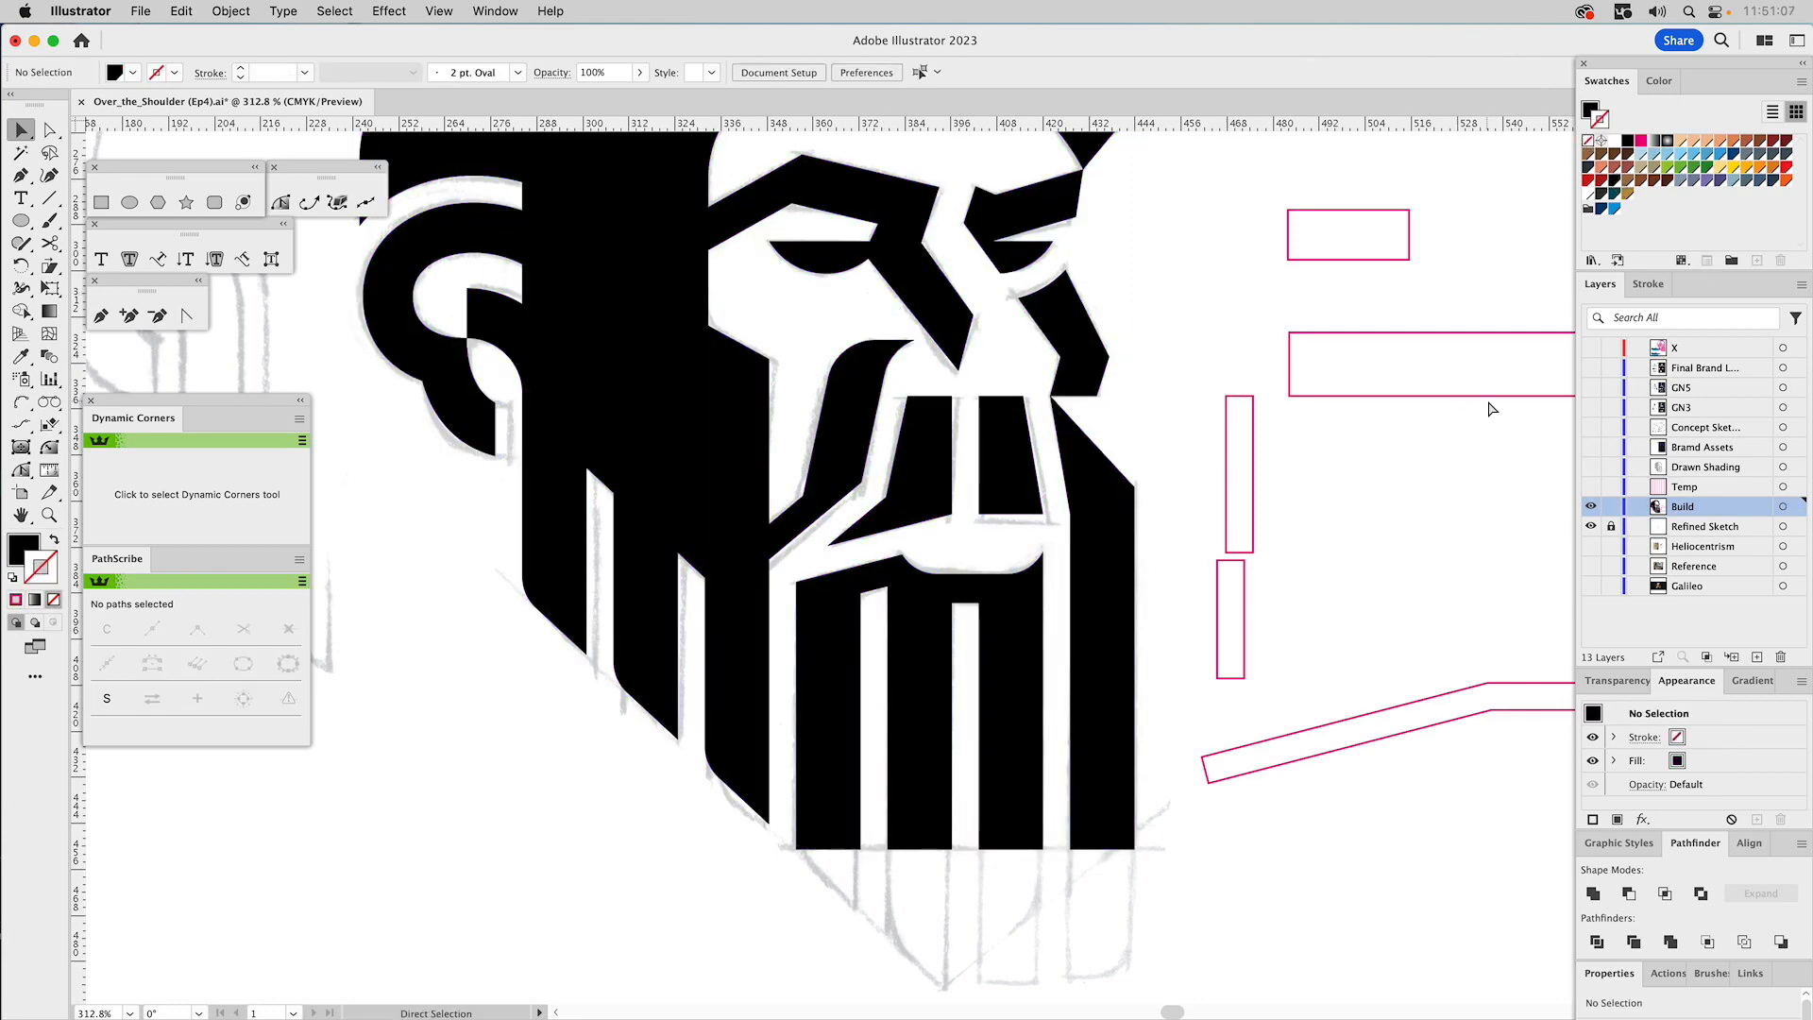
Move the loose guide shapes beside the head to the X layer and hide the Refined Sketch layer.
key("super+0")
left_click_drag(1032, 513, 1185, 788)
left_click_drag(1790, 511, 1793, 350)
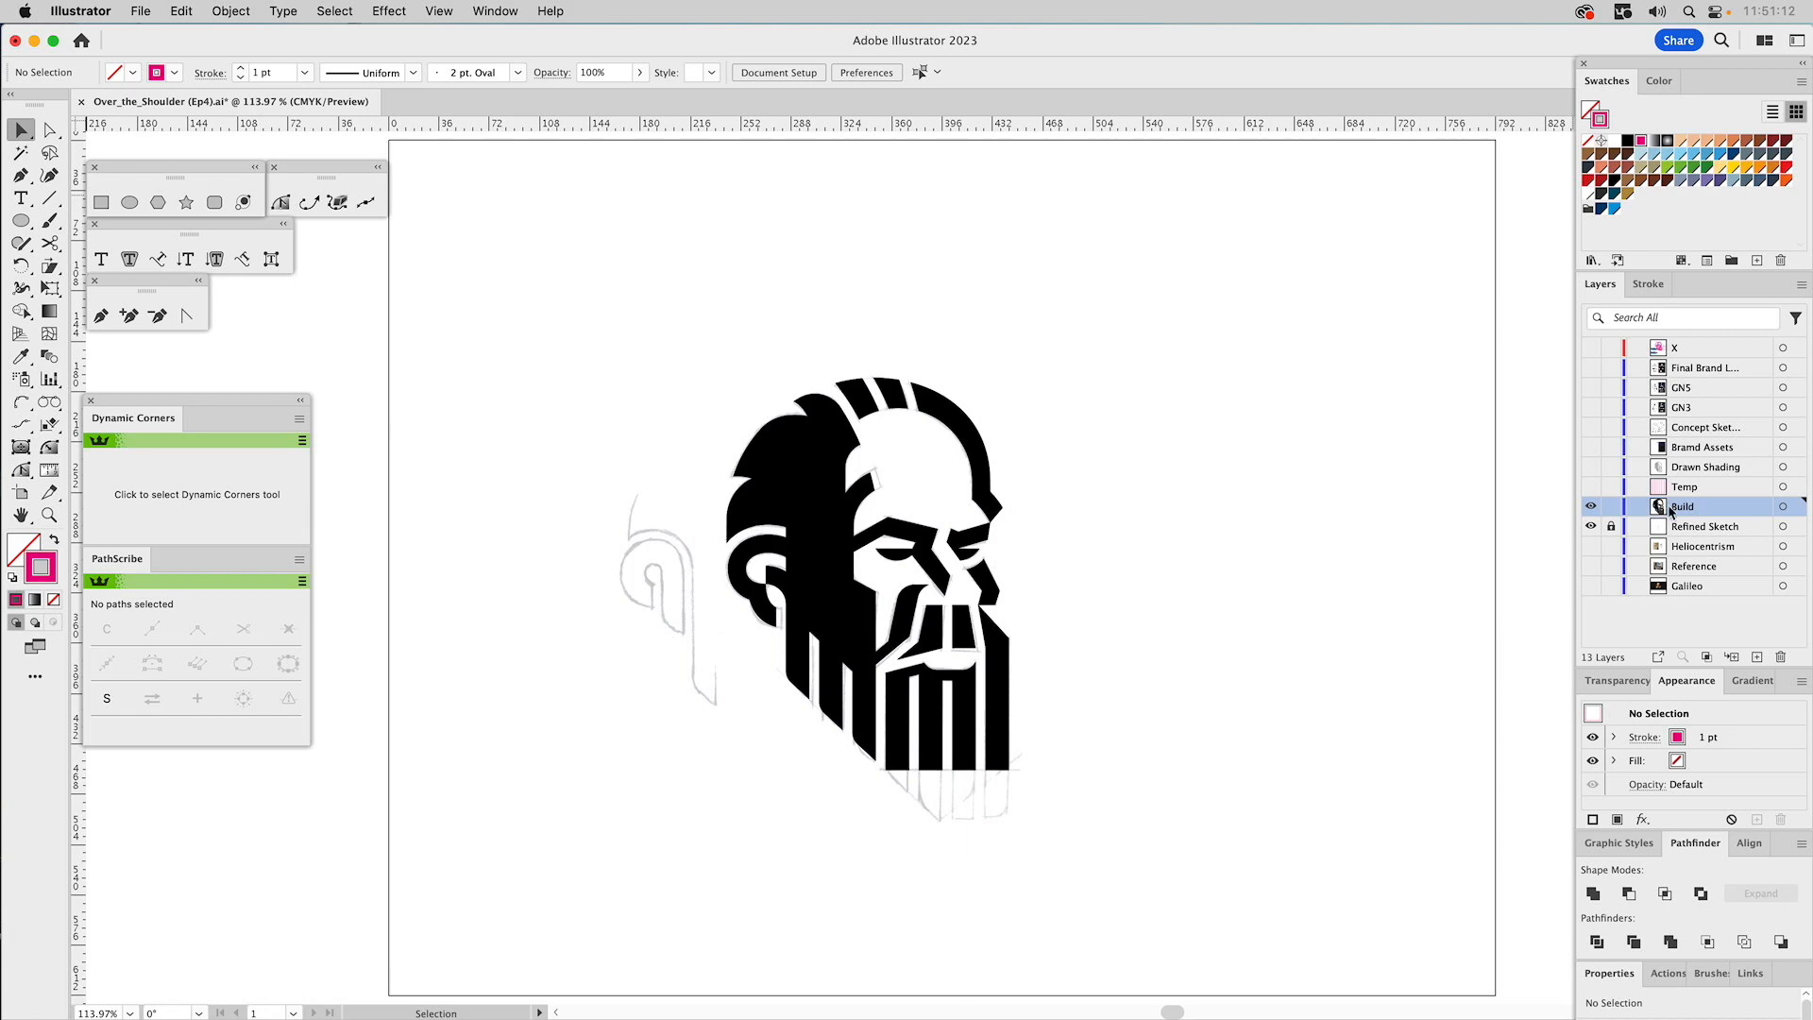
left_click(1591, 526)
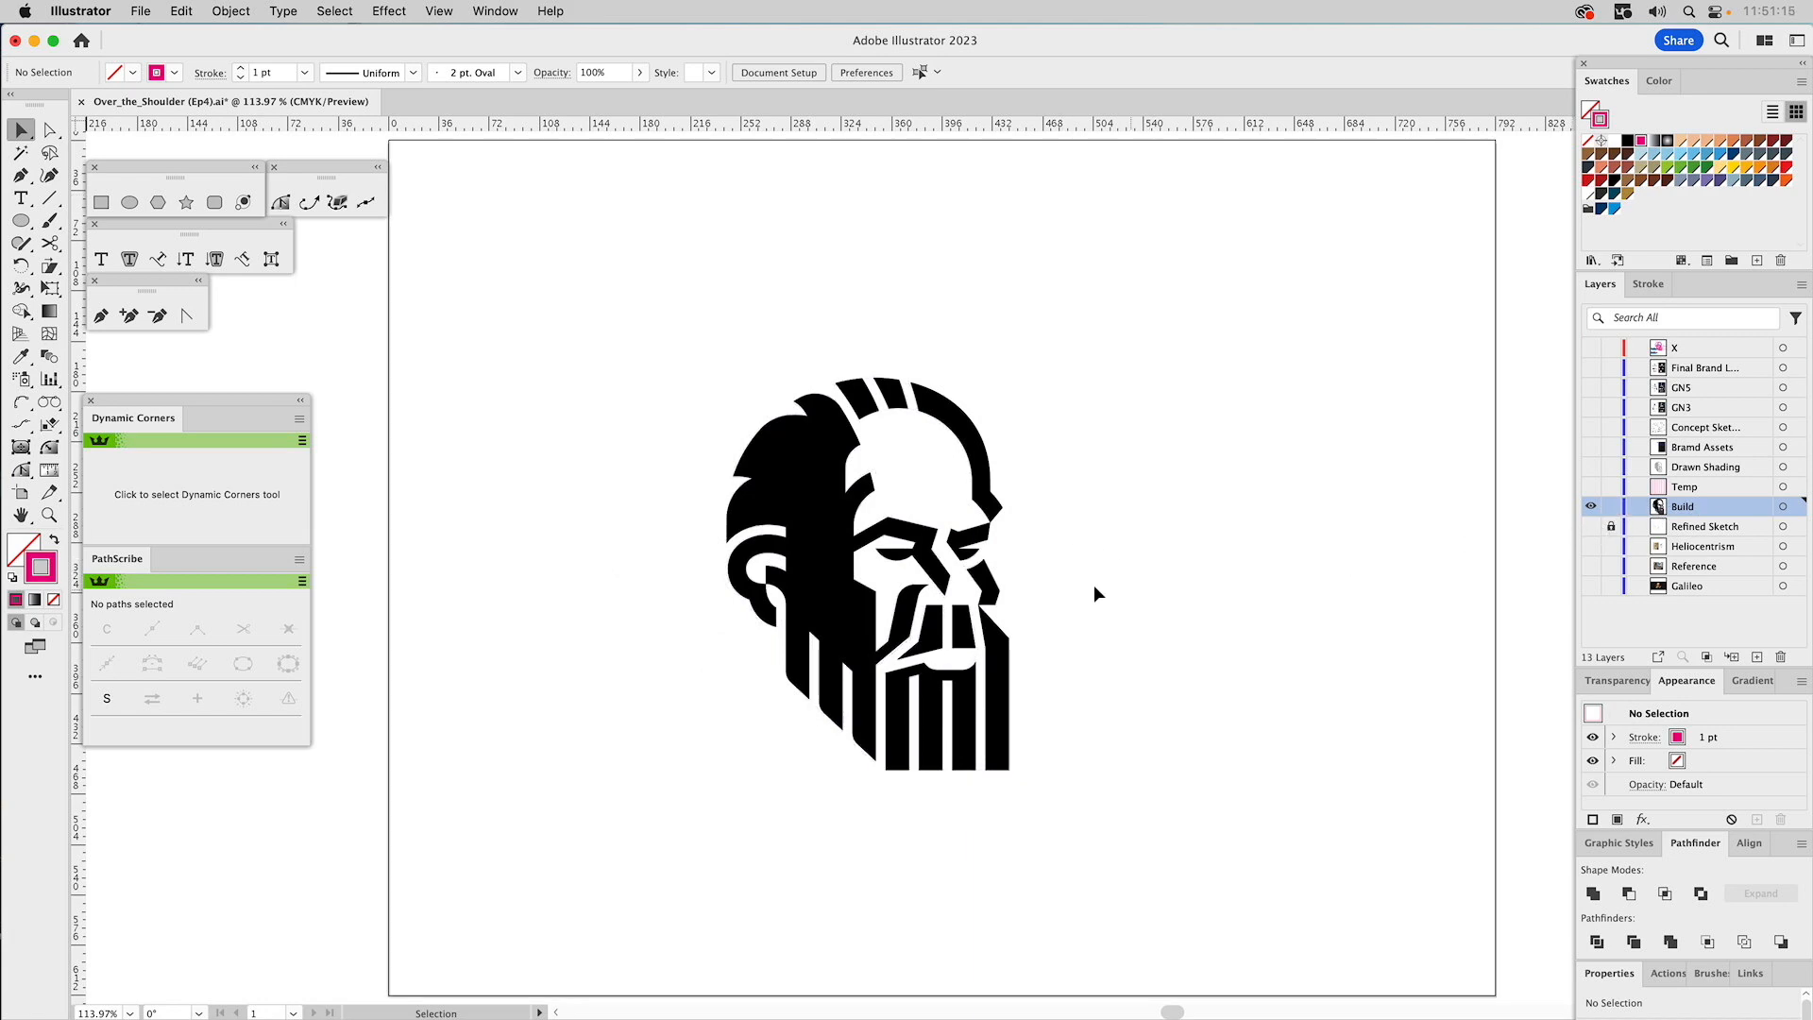
Round the sharp bottom tips of the three slanted side beard strands to 0.343 pt with Dynamic Corners.
left_click(49, 515)
left_click_drag(661, 323, 1220, 939)
left_click_drag(554, 376, 1135, 780)
left_click(49, 446)
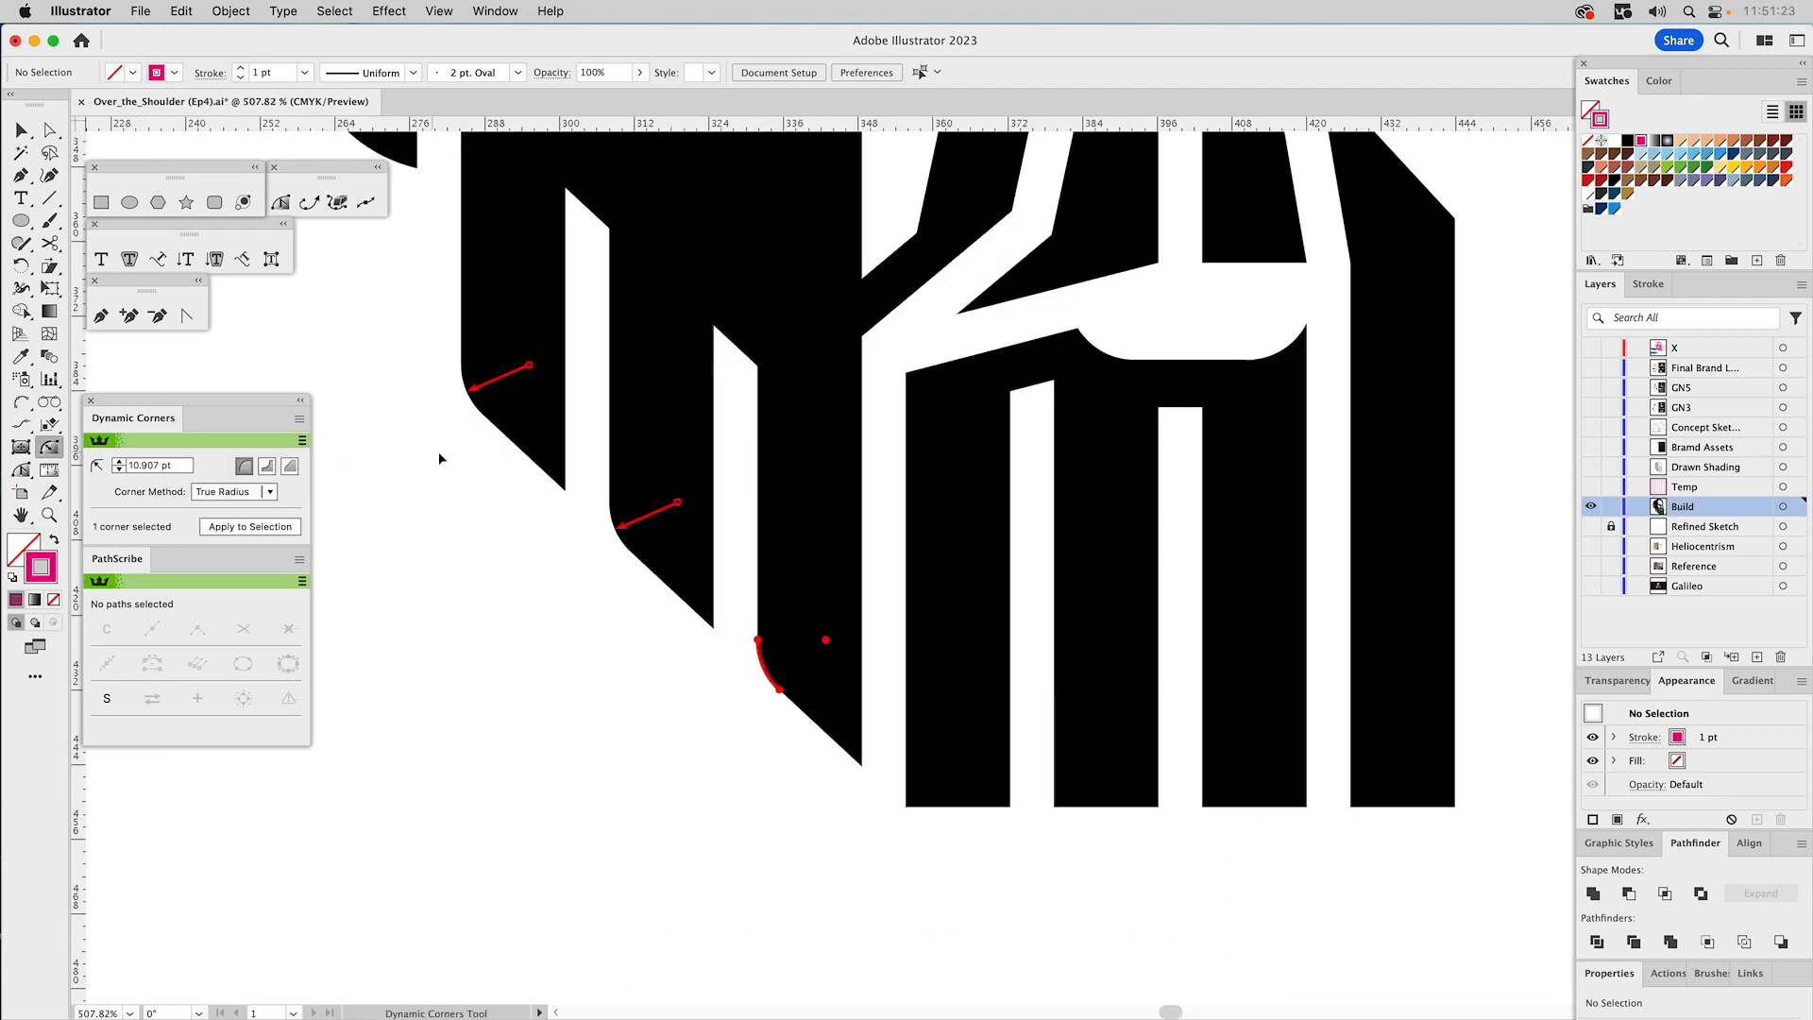
left_click(565, 489)
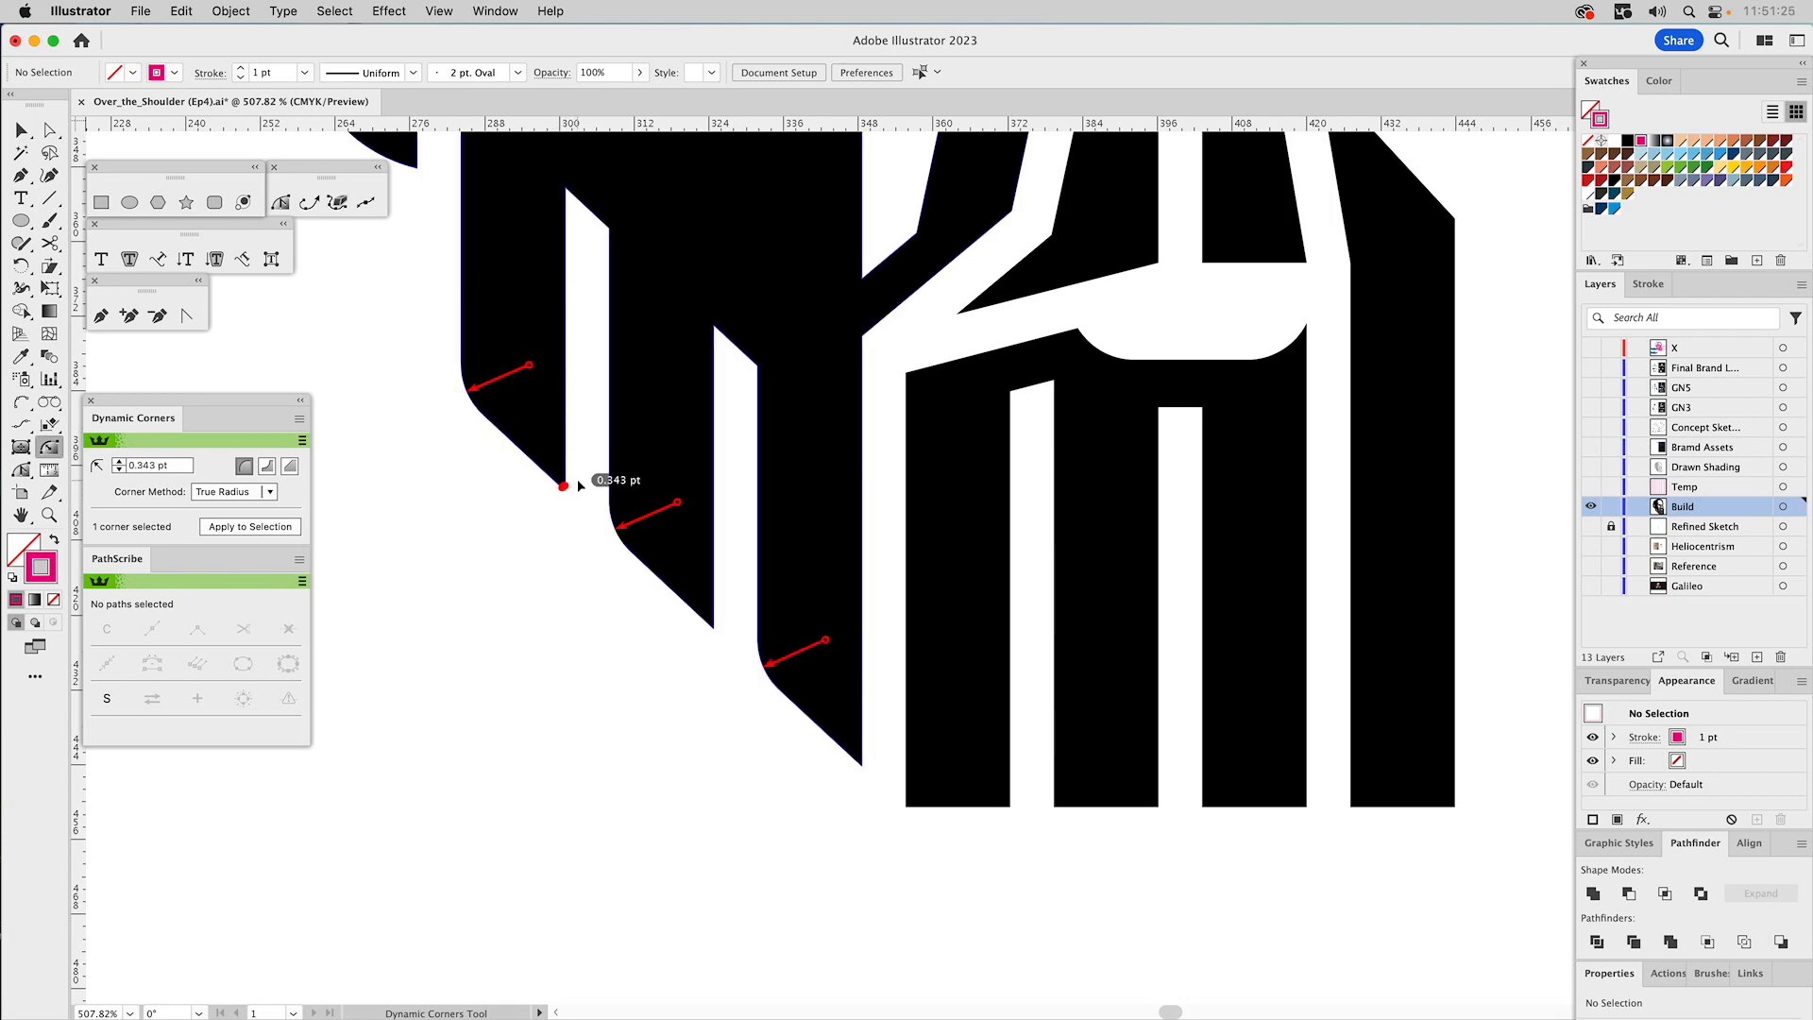
left_click(579, 484)
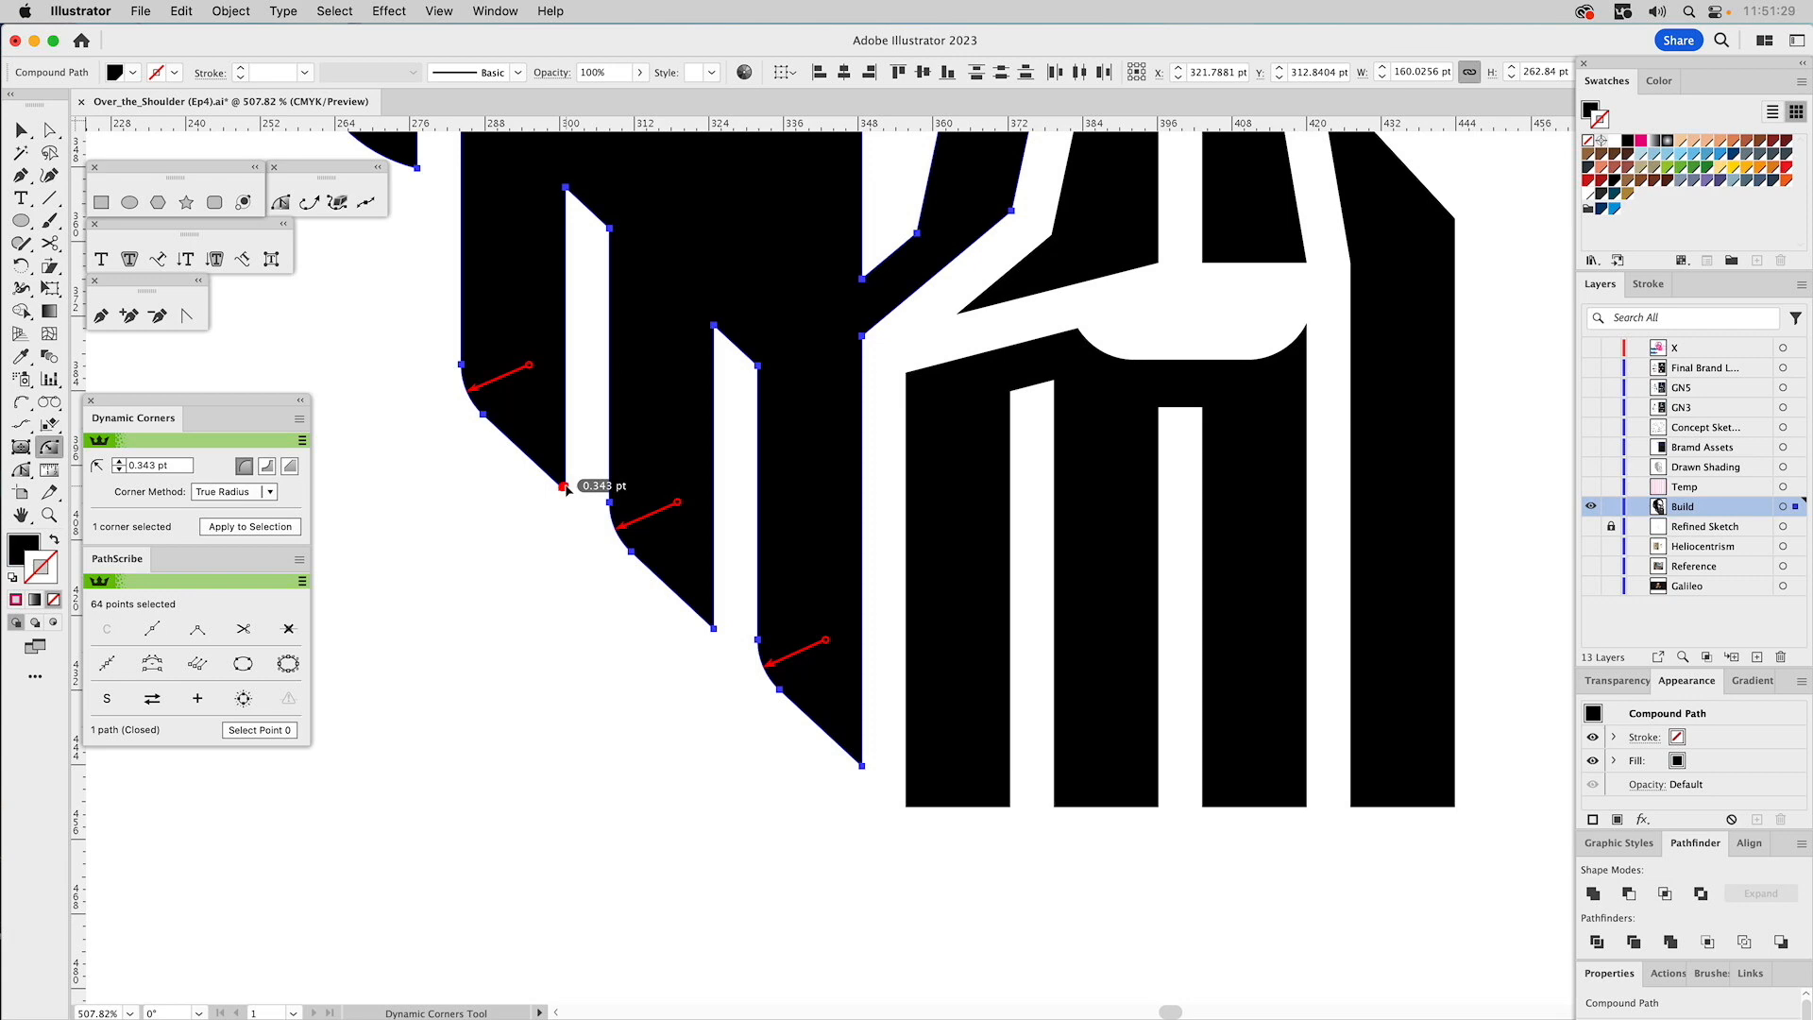
left_click(713, 626, "shift")
left_click(861, 763, "shift")
Try rounding the outer lower corner of the first straight front beard strand to 0.343 pt with Dynamic Corners.
left_click(908, 805, "shift")
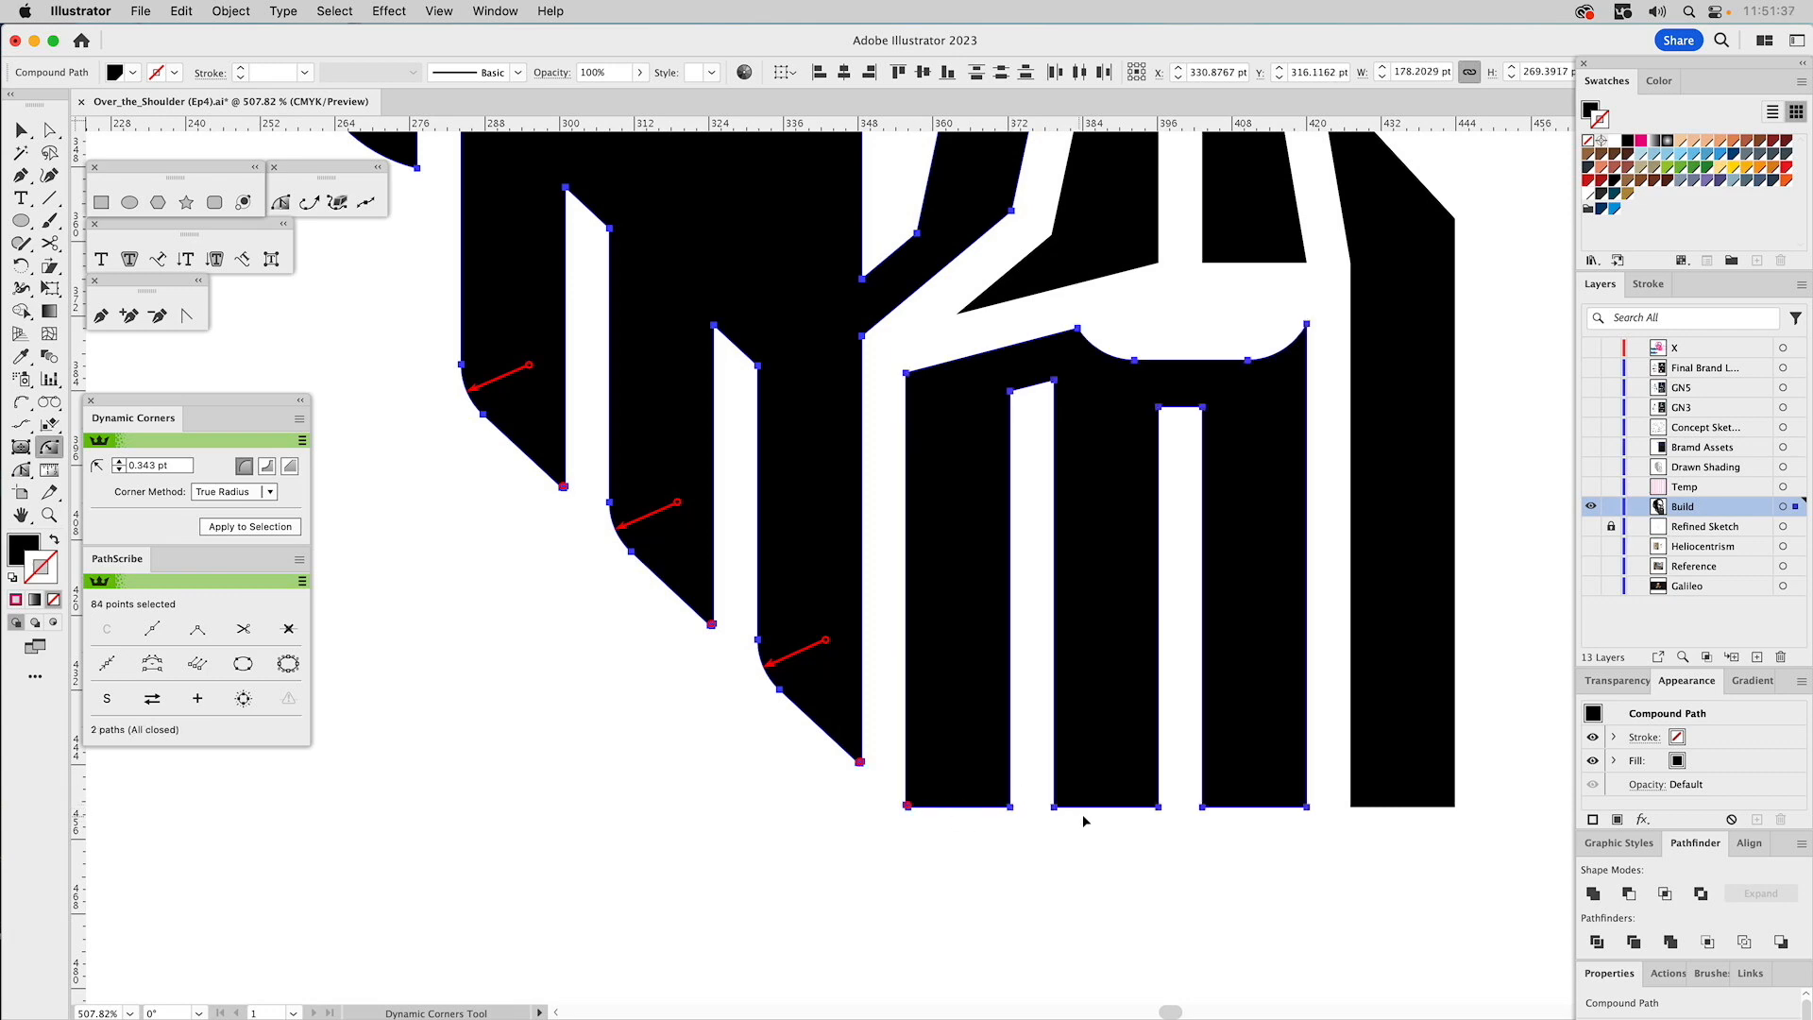
key("v")
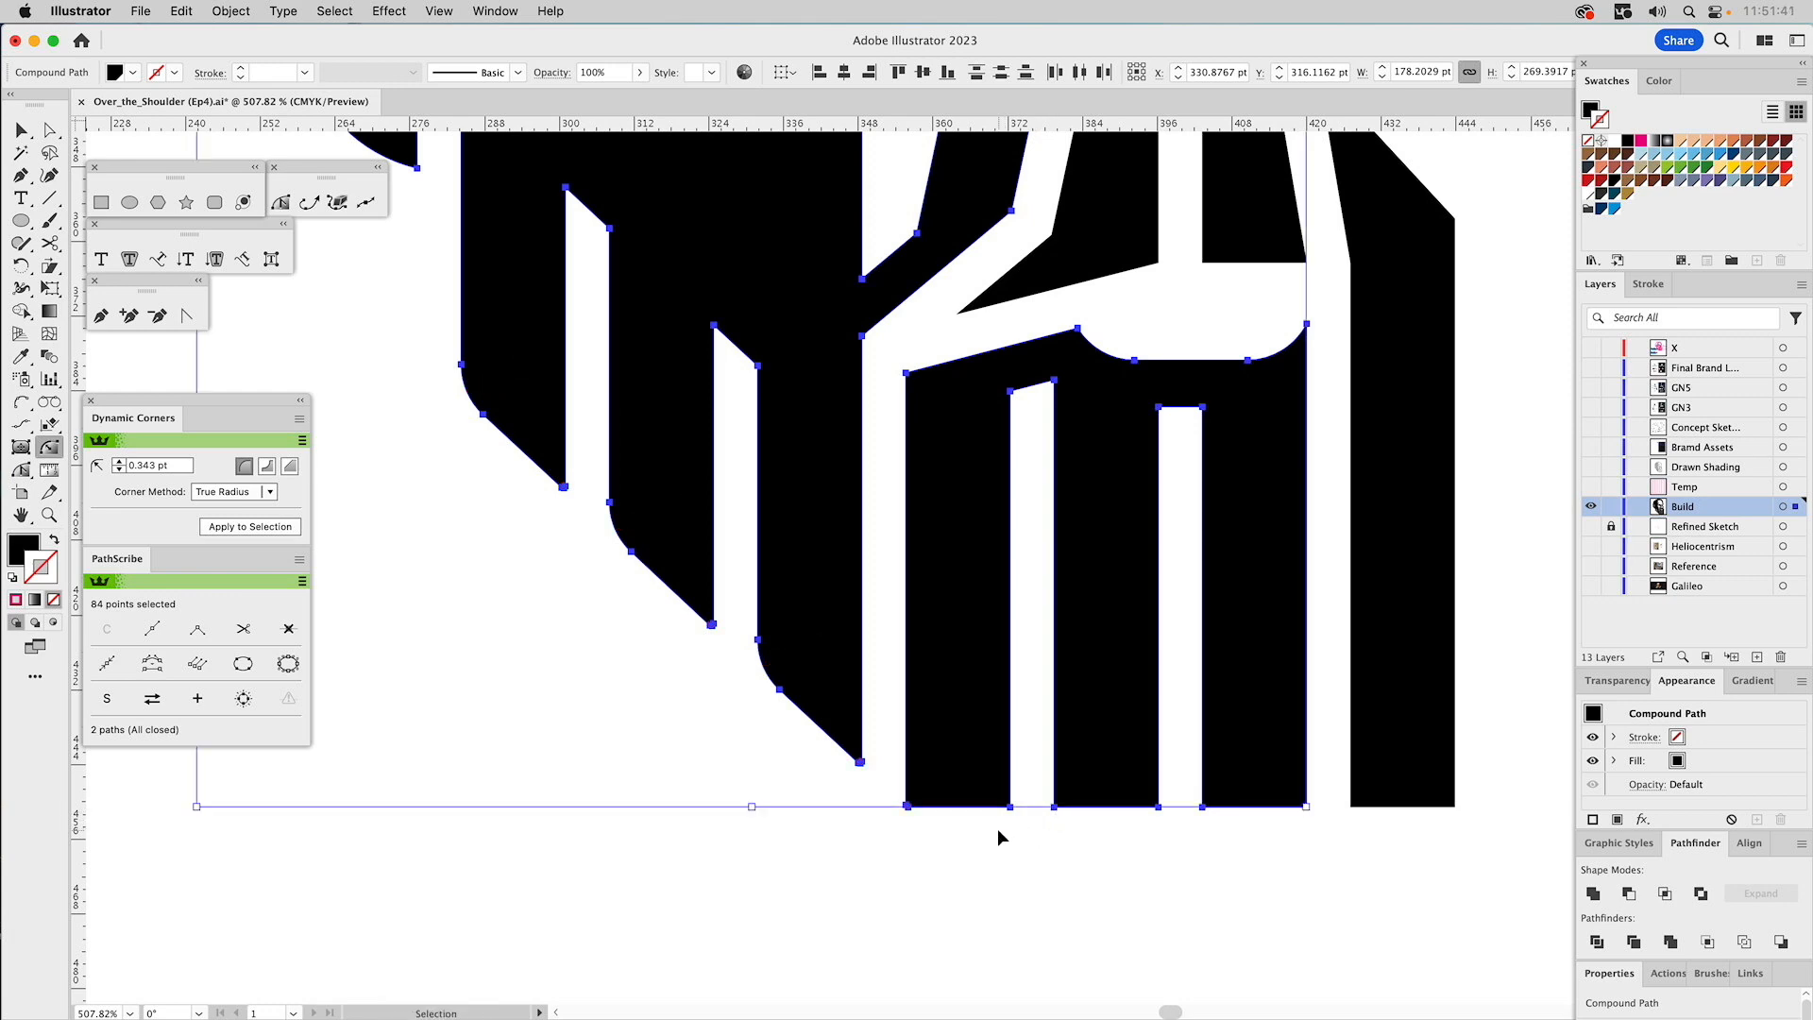
Round all the bottom corners of the four straight front beard strands to about 0.43 pt.
key("a")
left_click(945, 803, "shift")
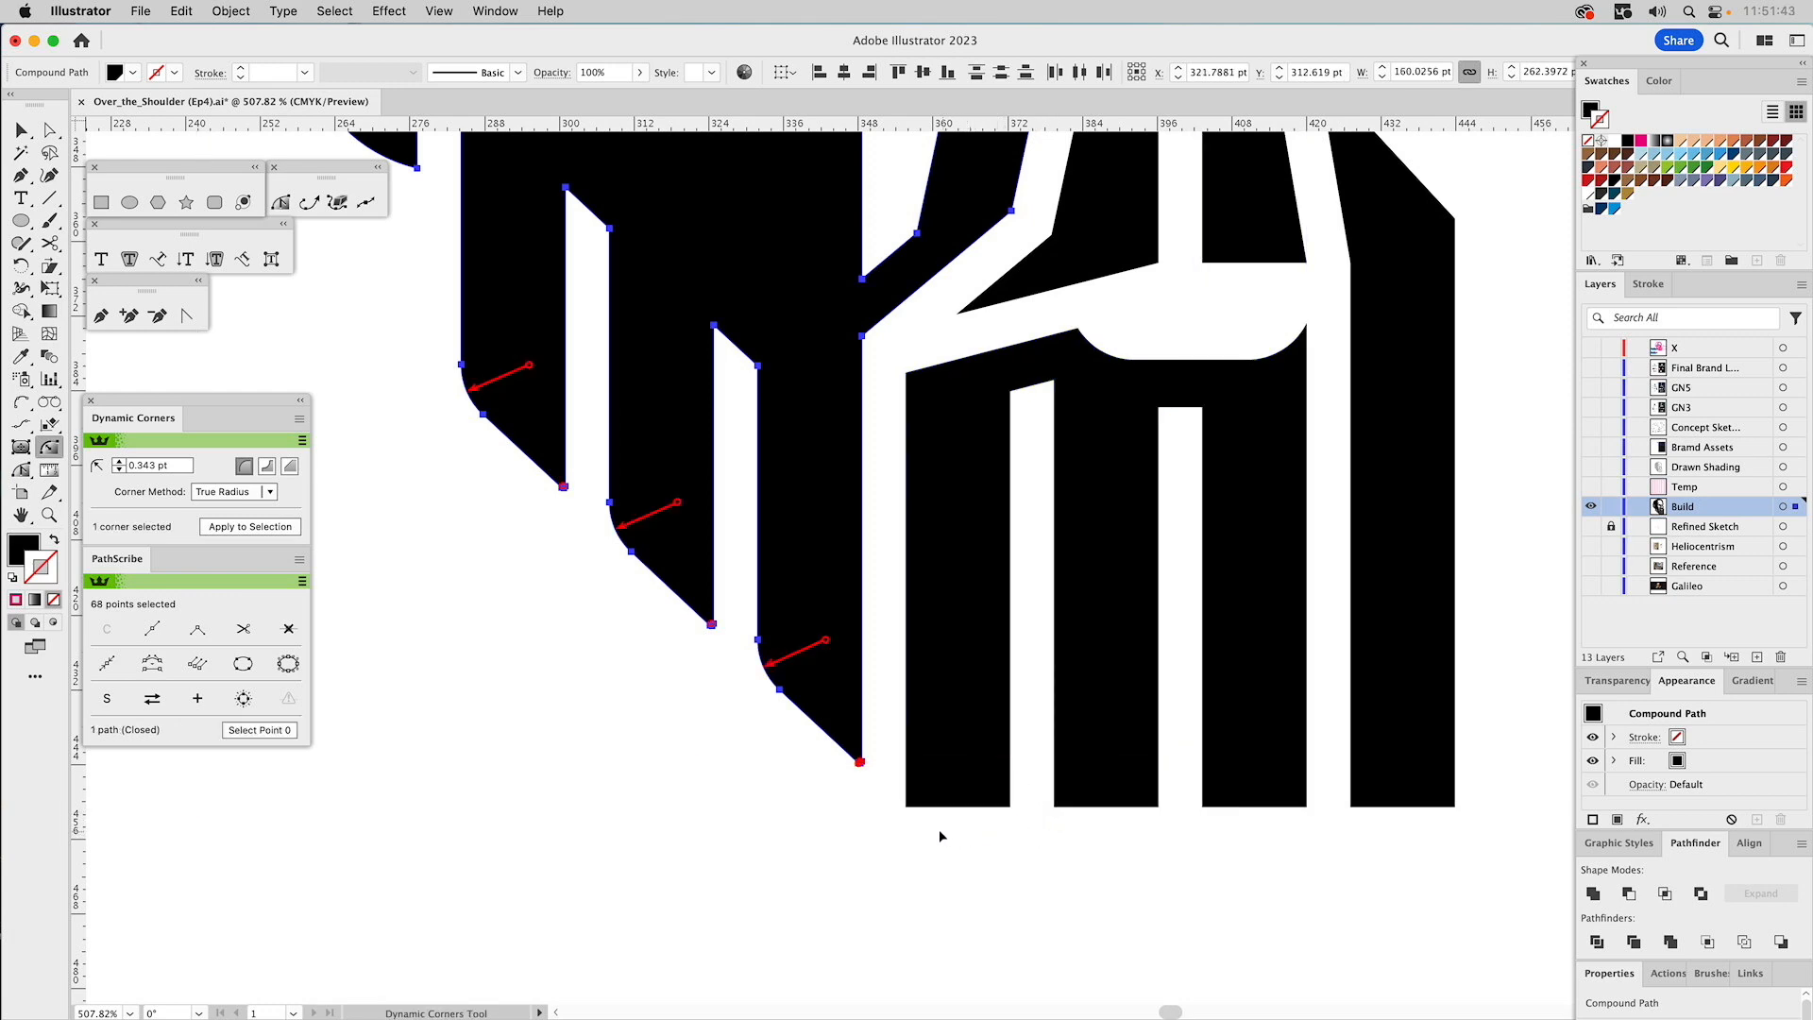
left_click_drag(893, 802, 1469, 833)
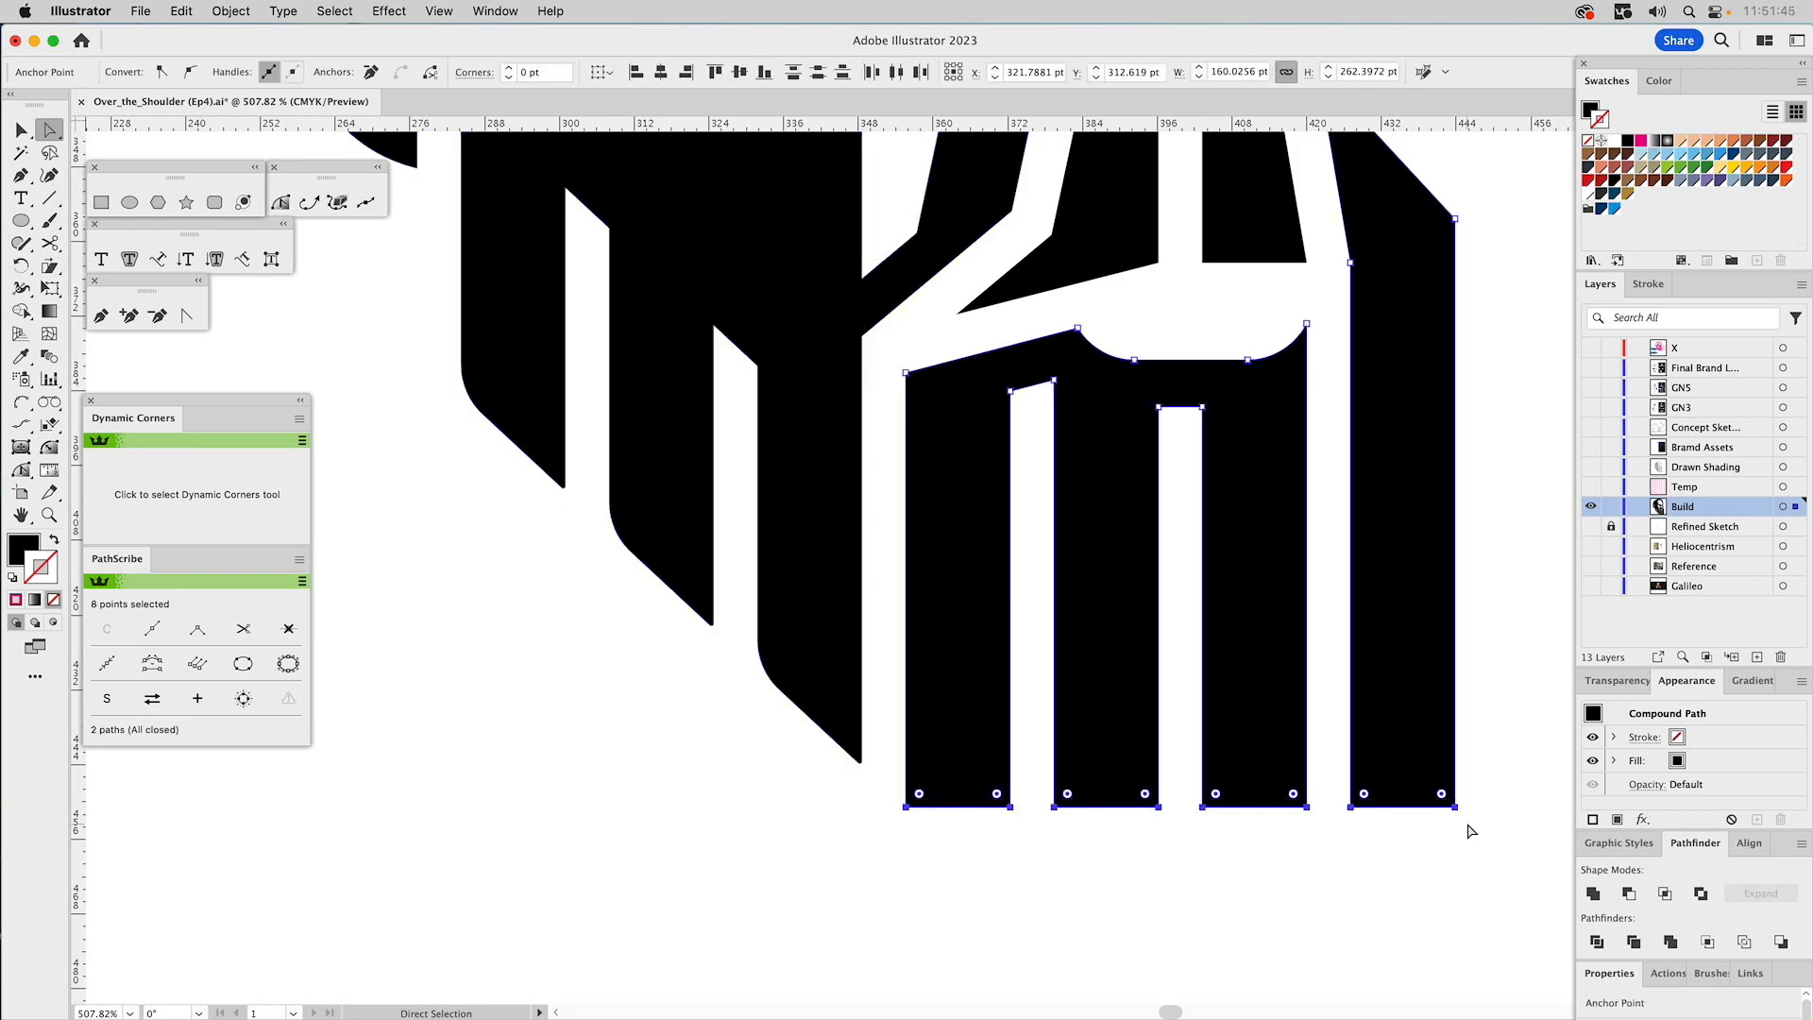
left_click_drag(1364, 793, 1363, 821)
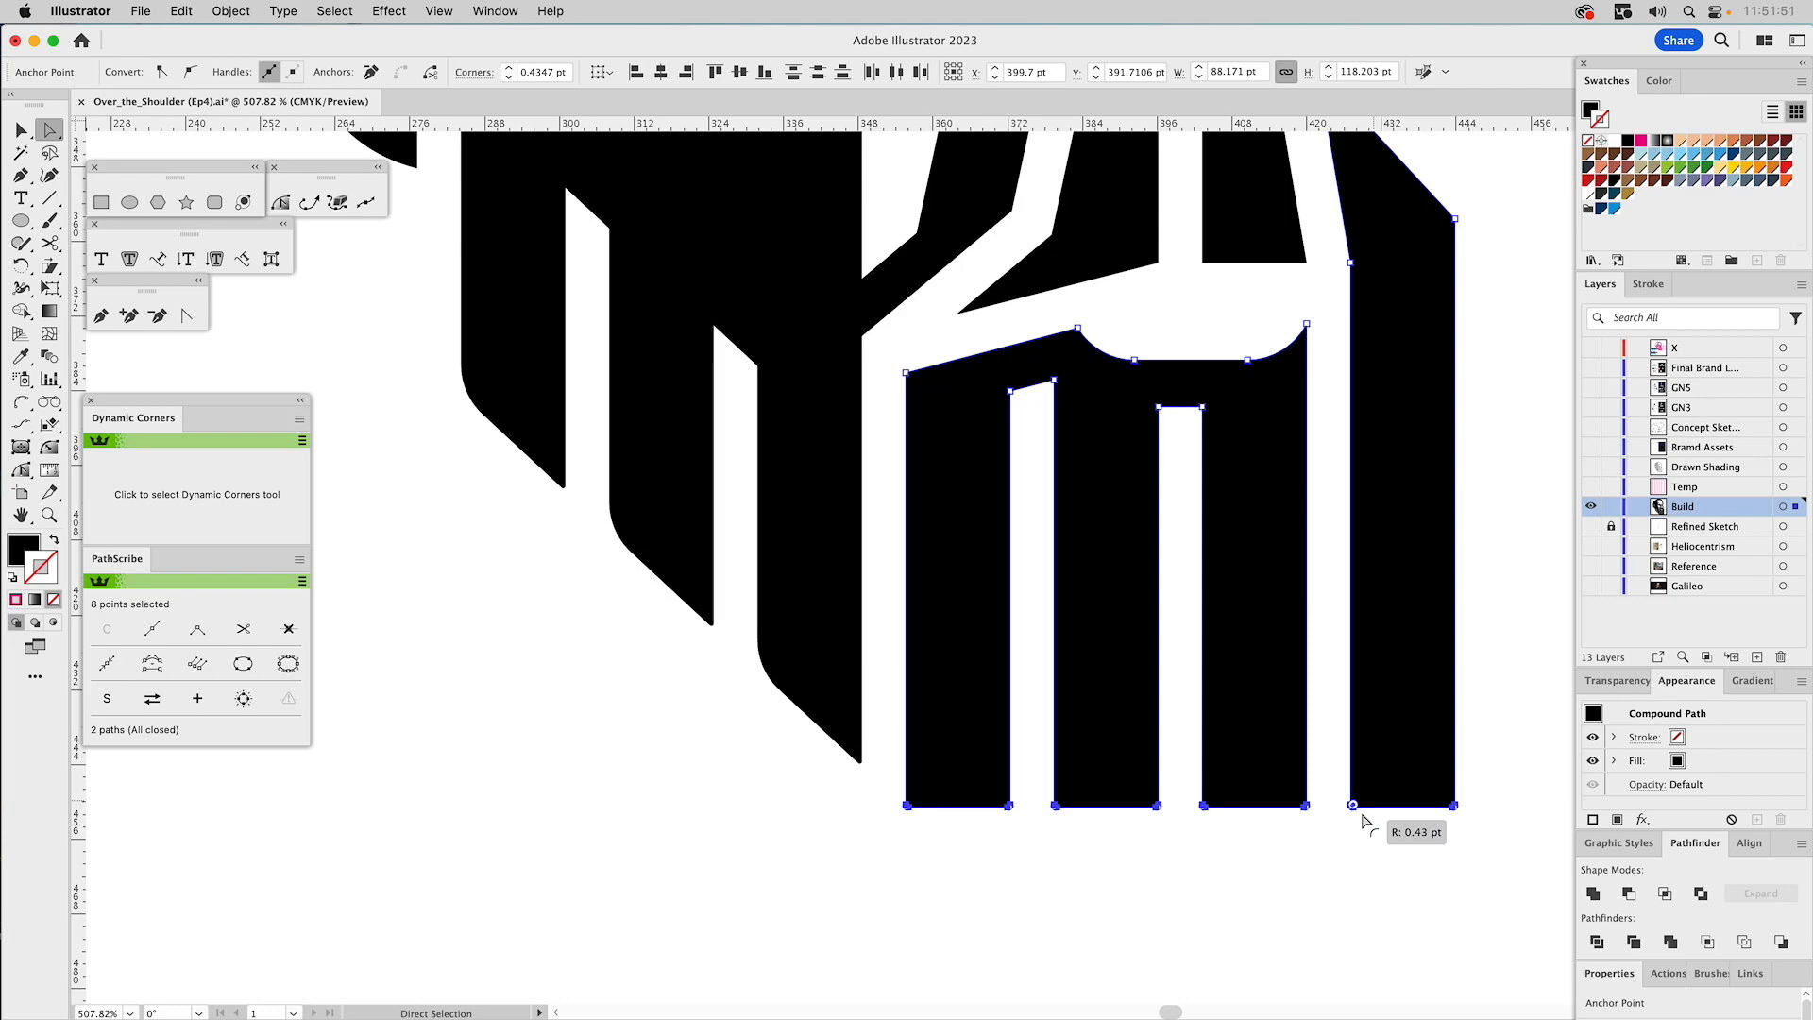
left_click_drag(1363, 821, 1362, 822)
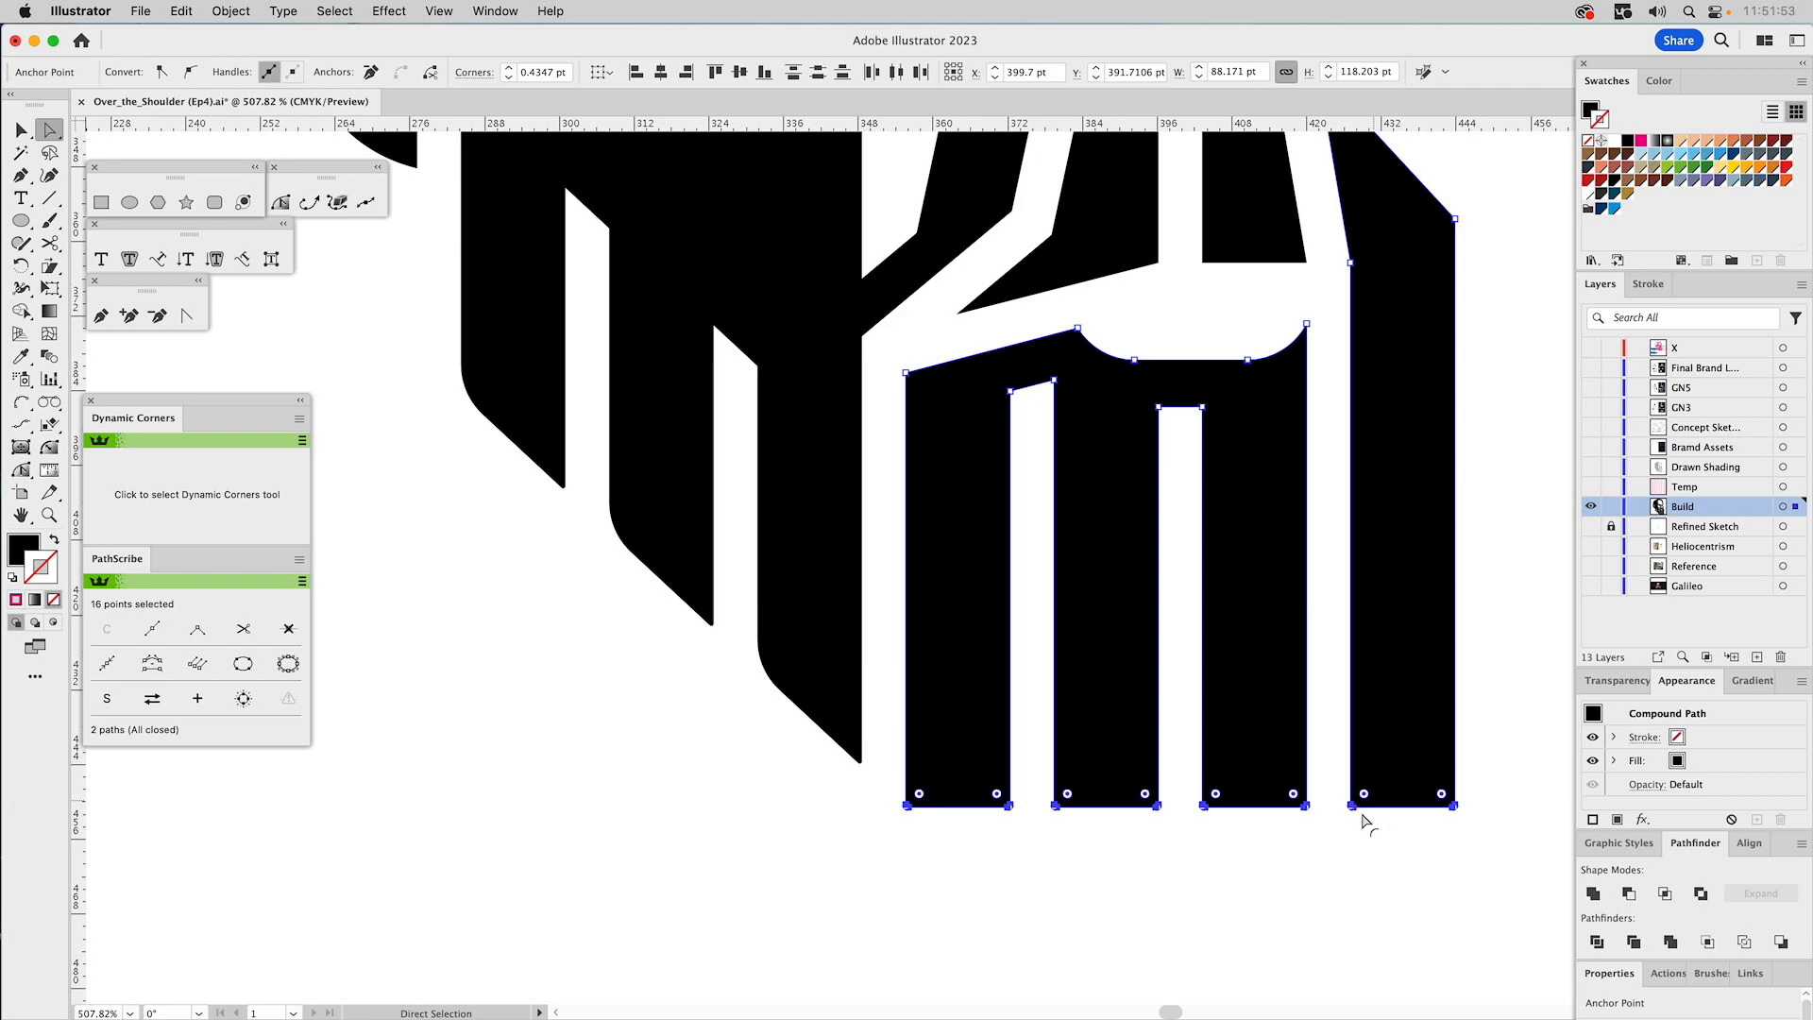
left_click(1324, 873)
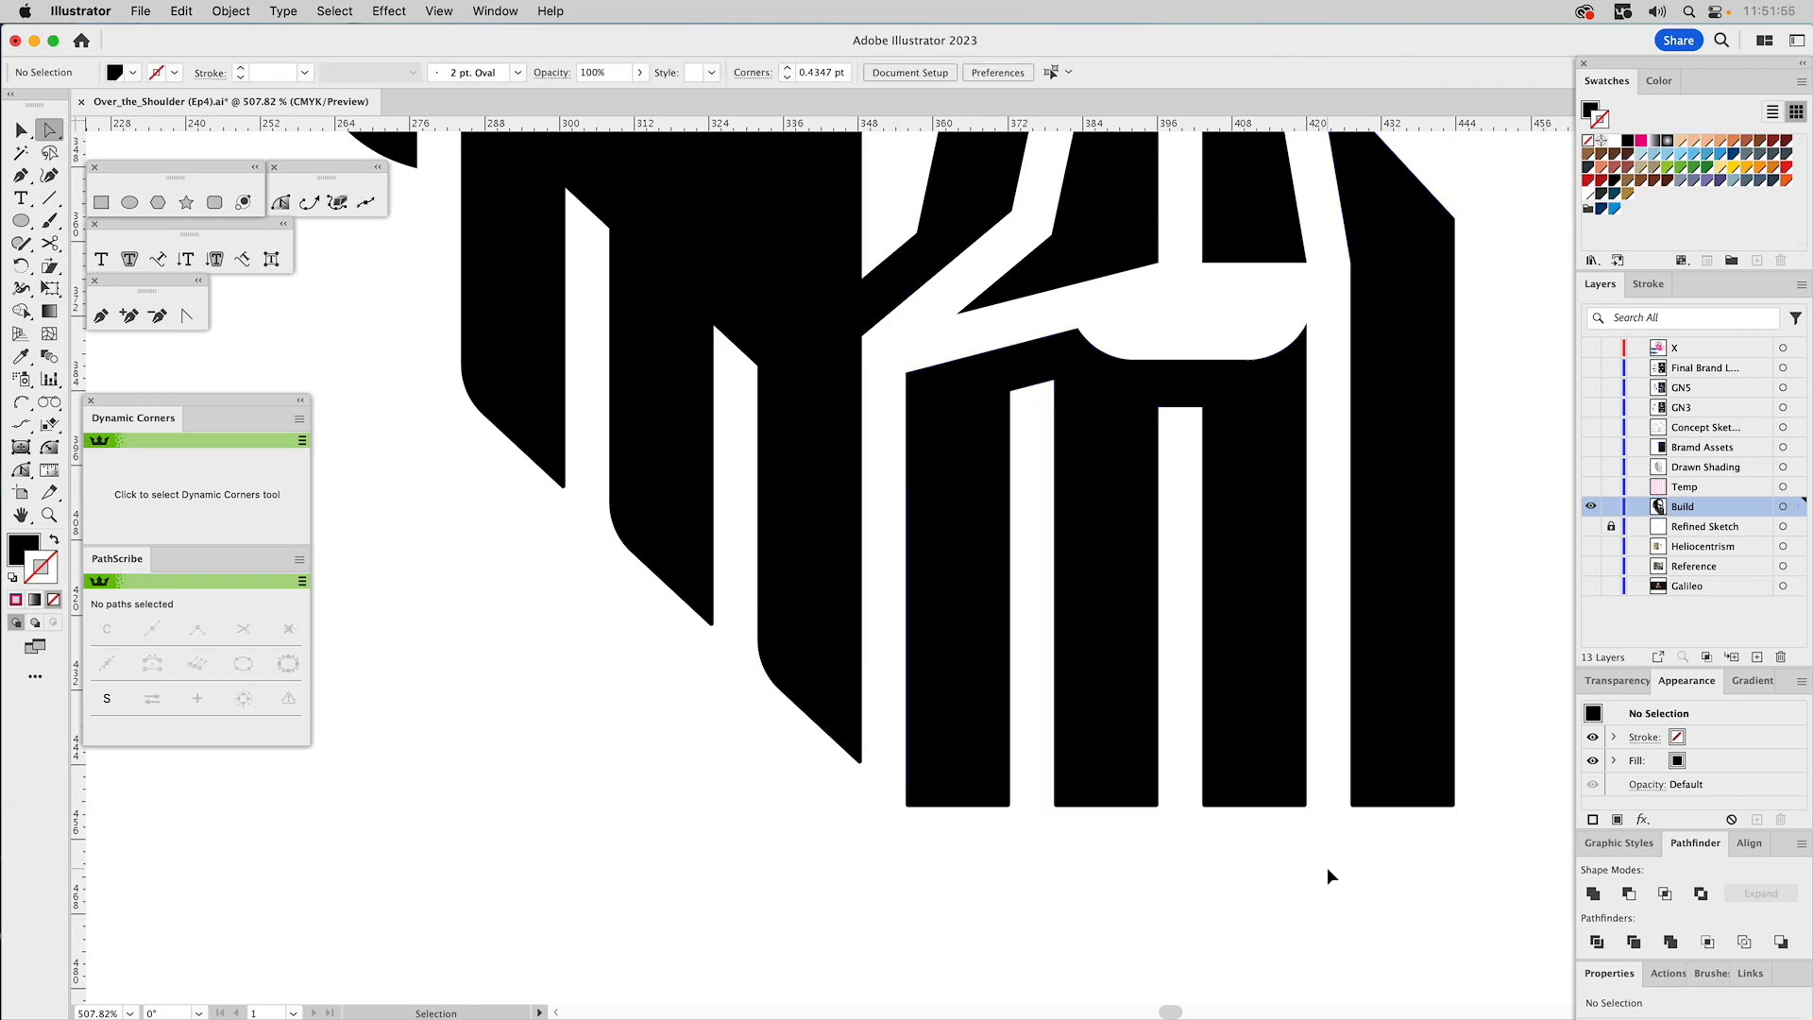
Sample the 0.435 pt radius from the first straight strand's bottom corner with Dynamic Corners, and round the front beard's upper corners and left moustache tip.
left_click_drag(1145, 526, 1076, 689)
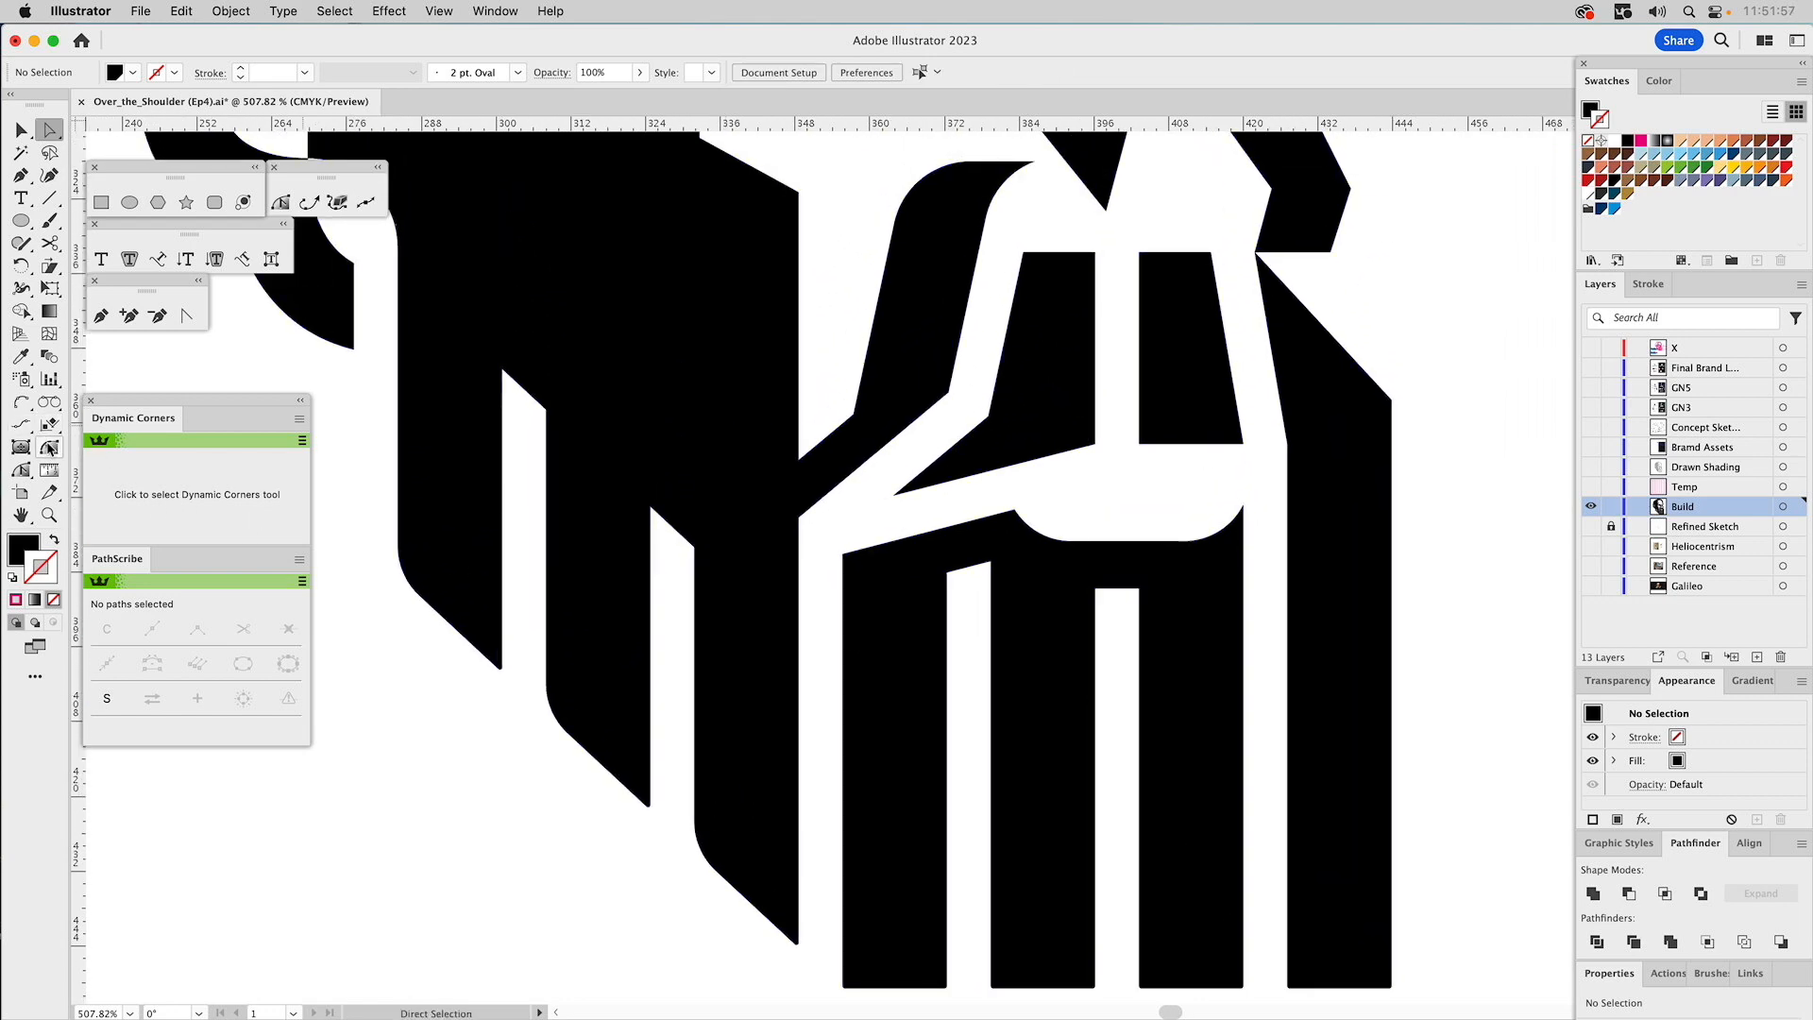
left_click(50, 448)
scroll(728, 599, "down", 3)
scroll(728, 599, "right", 1)
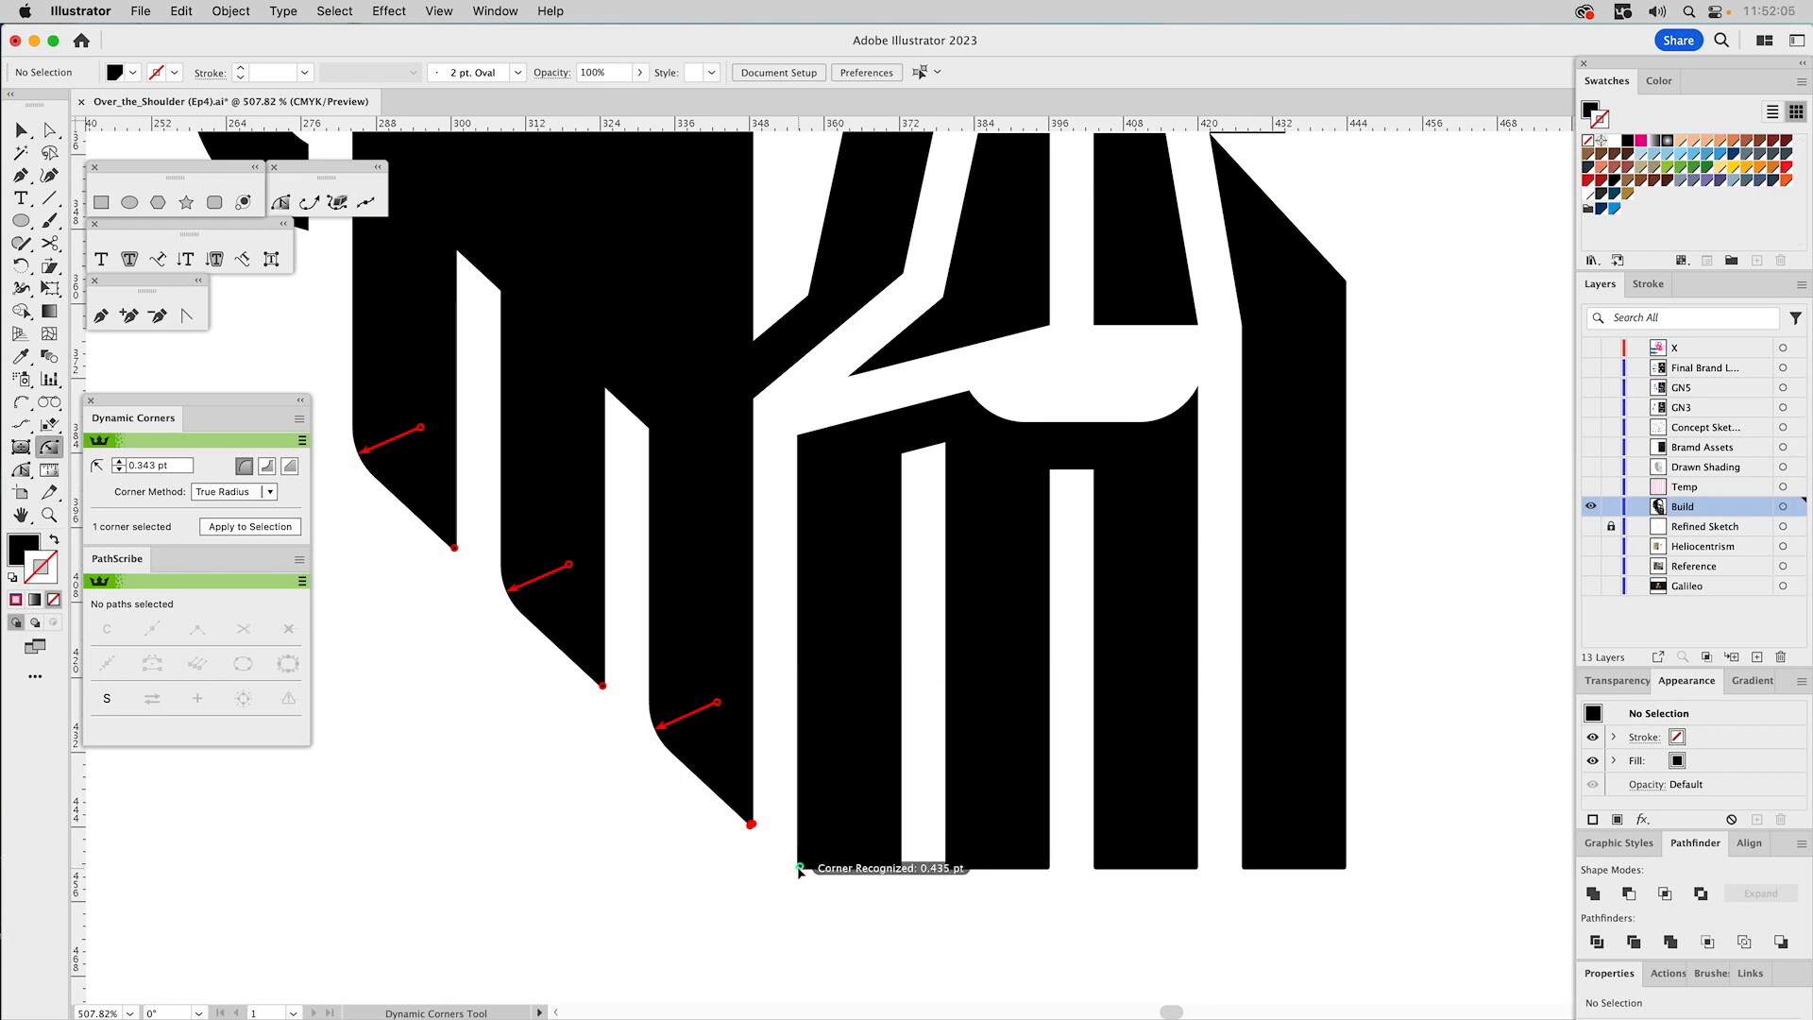
left_click(800, 868)
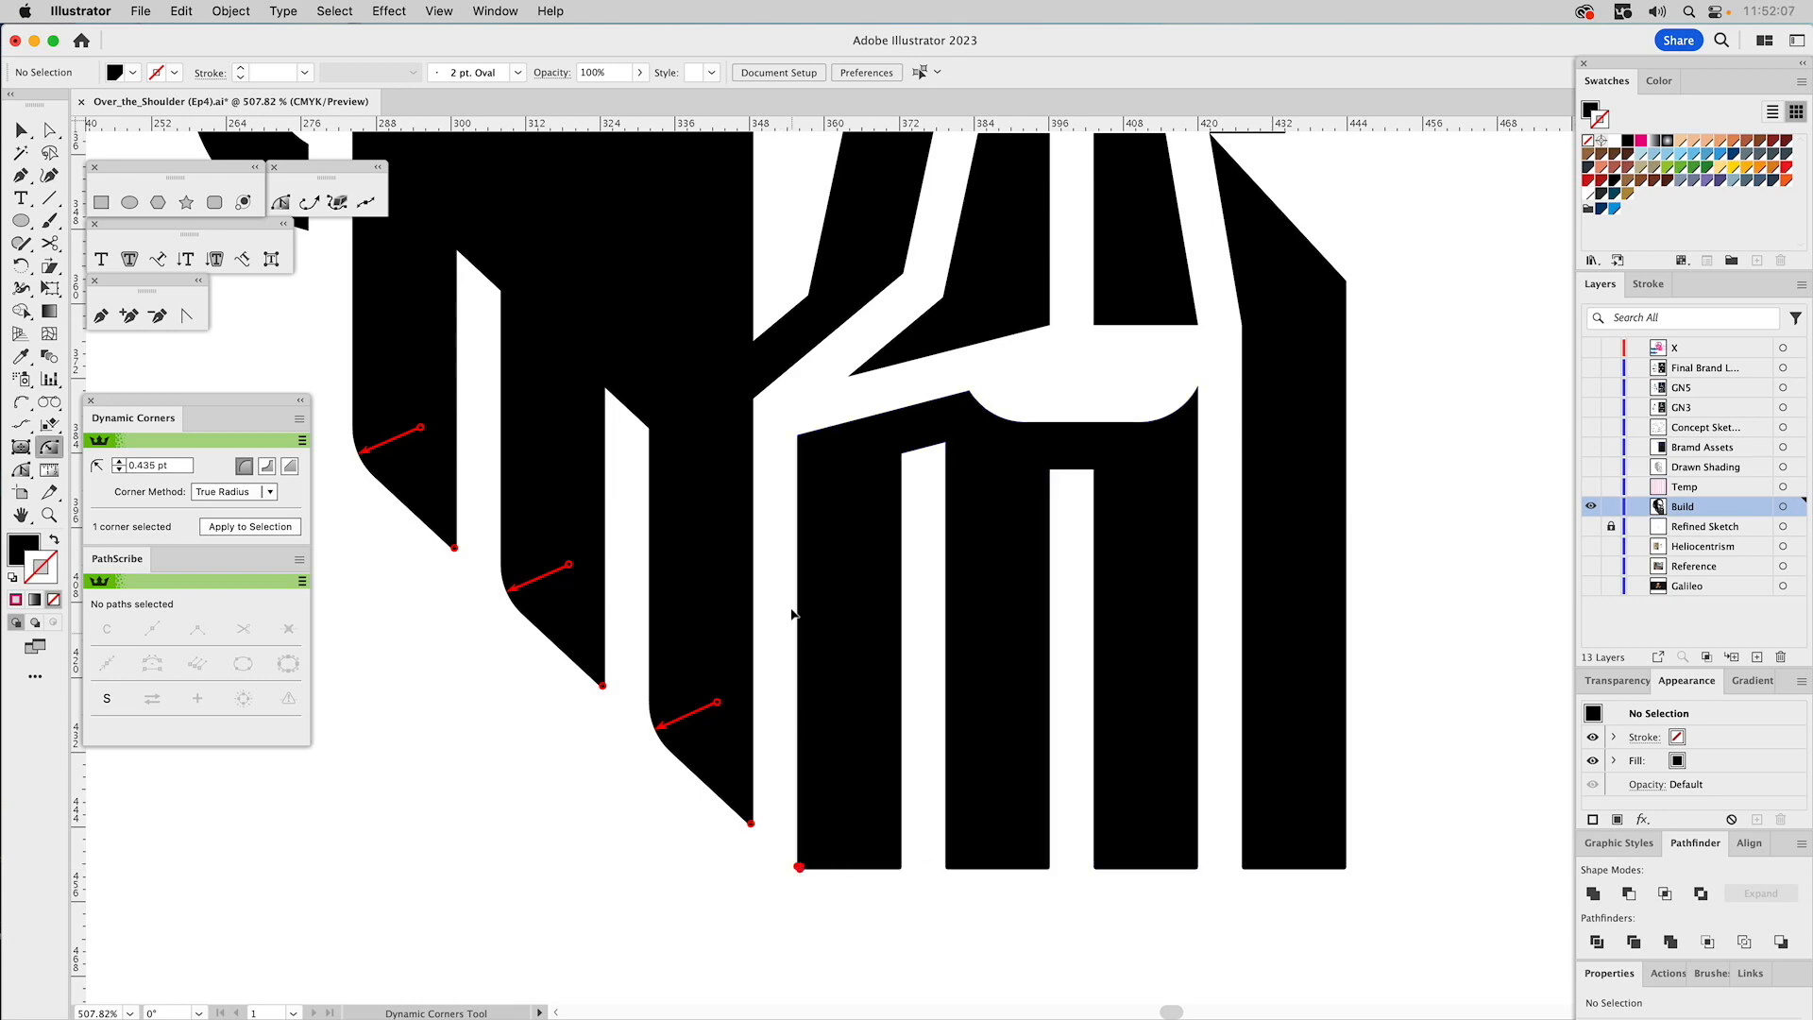
left_click(800, 438)
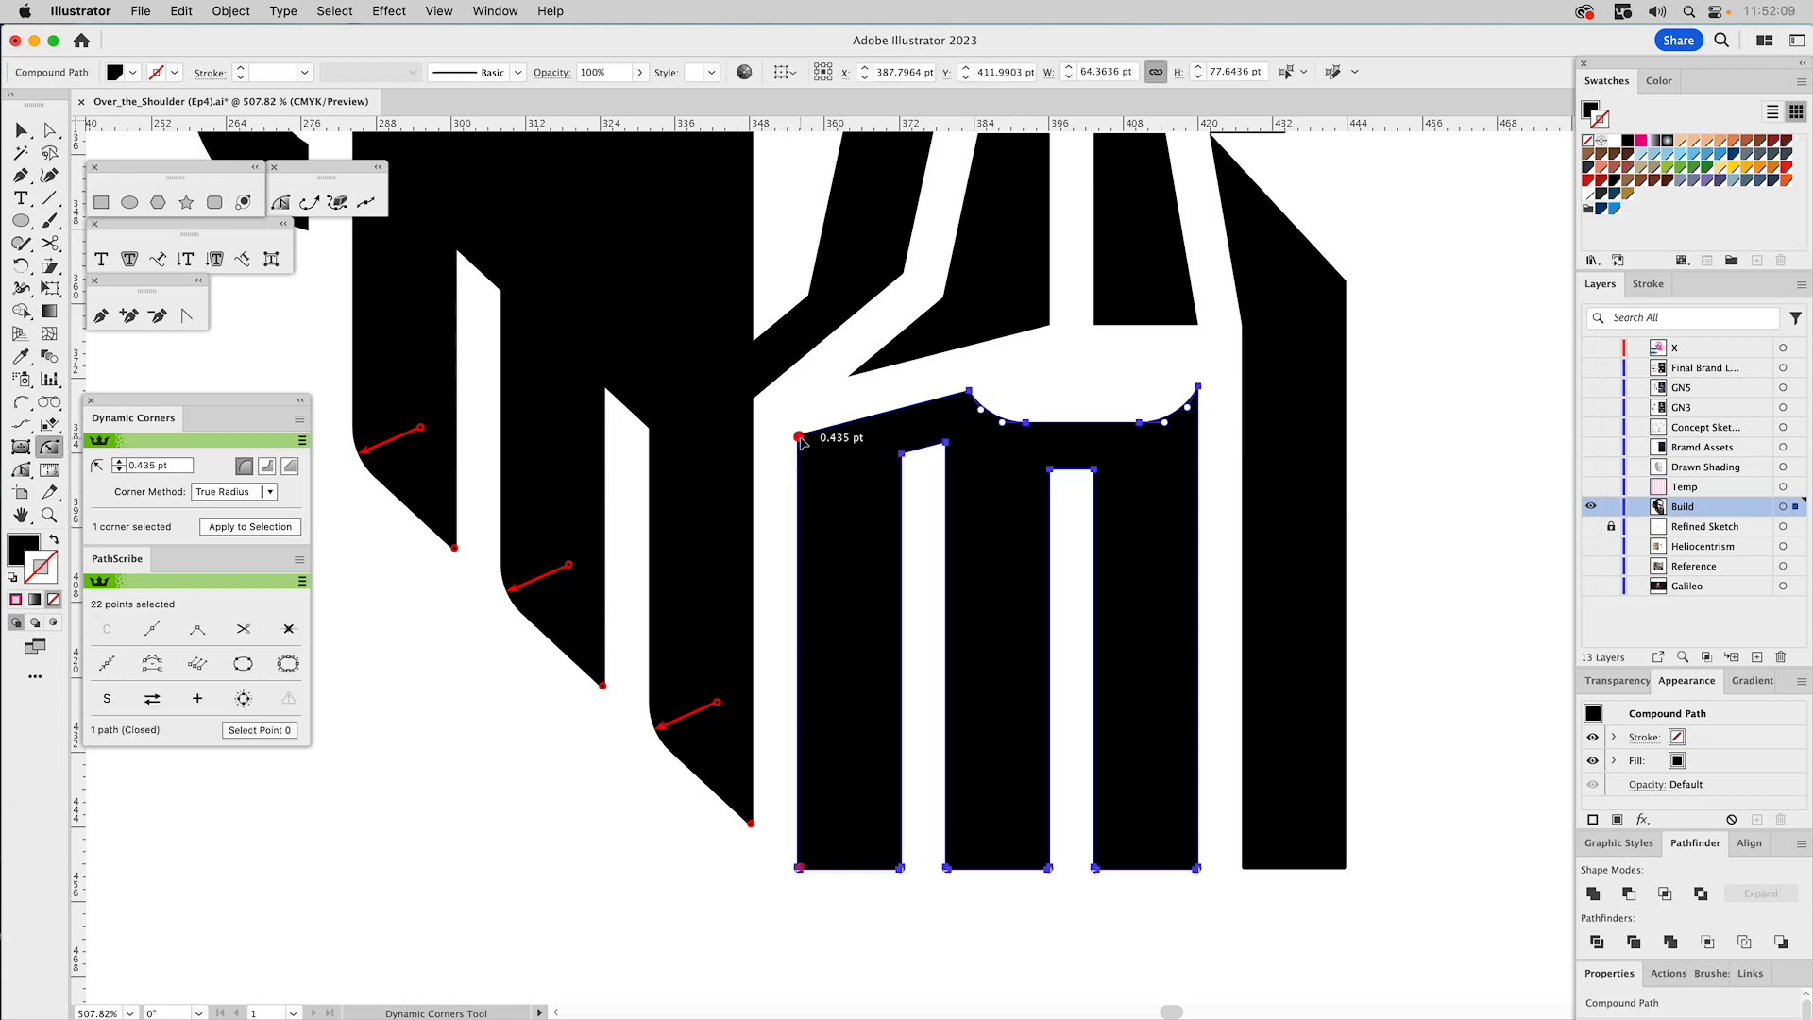
left_click(856, 371, "shift")
left_click(969, 393, "shift")
left_click(1200, 387, "shift")
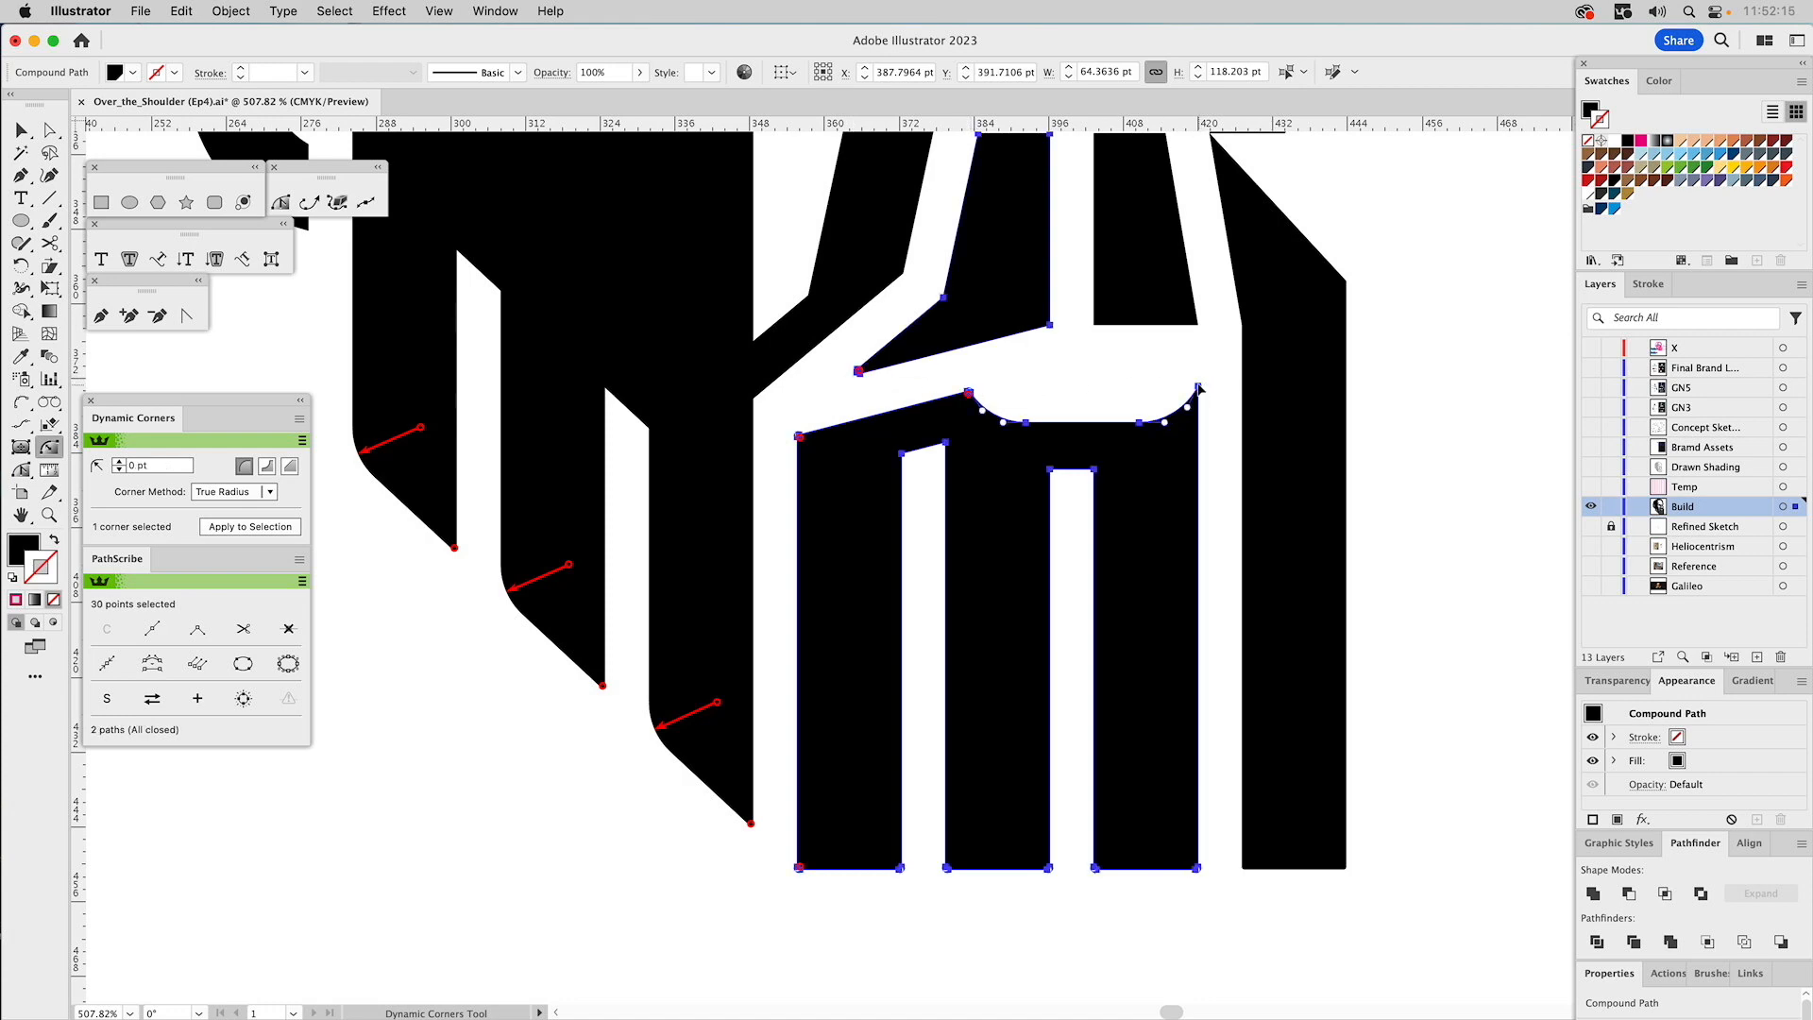
left_click(1199, 388, "shift")
Round the lower corners of both moustache pieces and the upper corners of the left piece to 0.435 pt.
left_click_drag(1206, 324, 1149, 525)
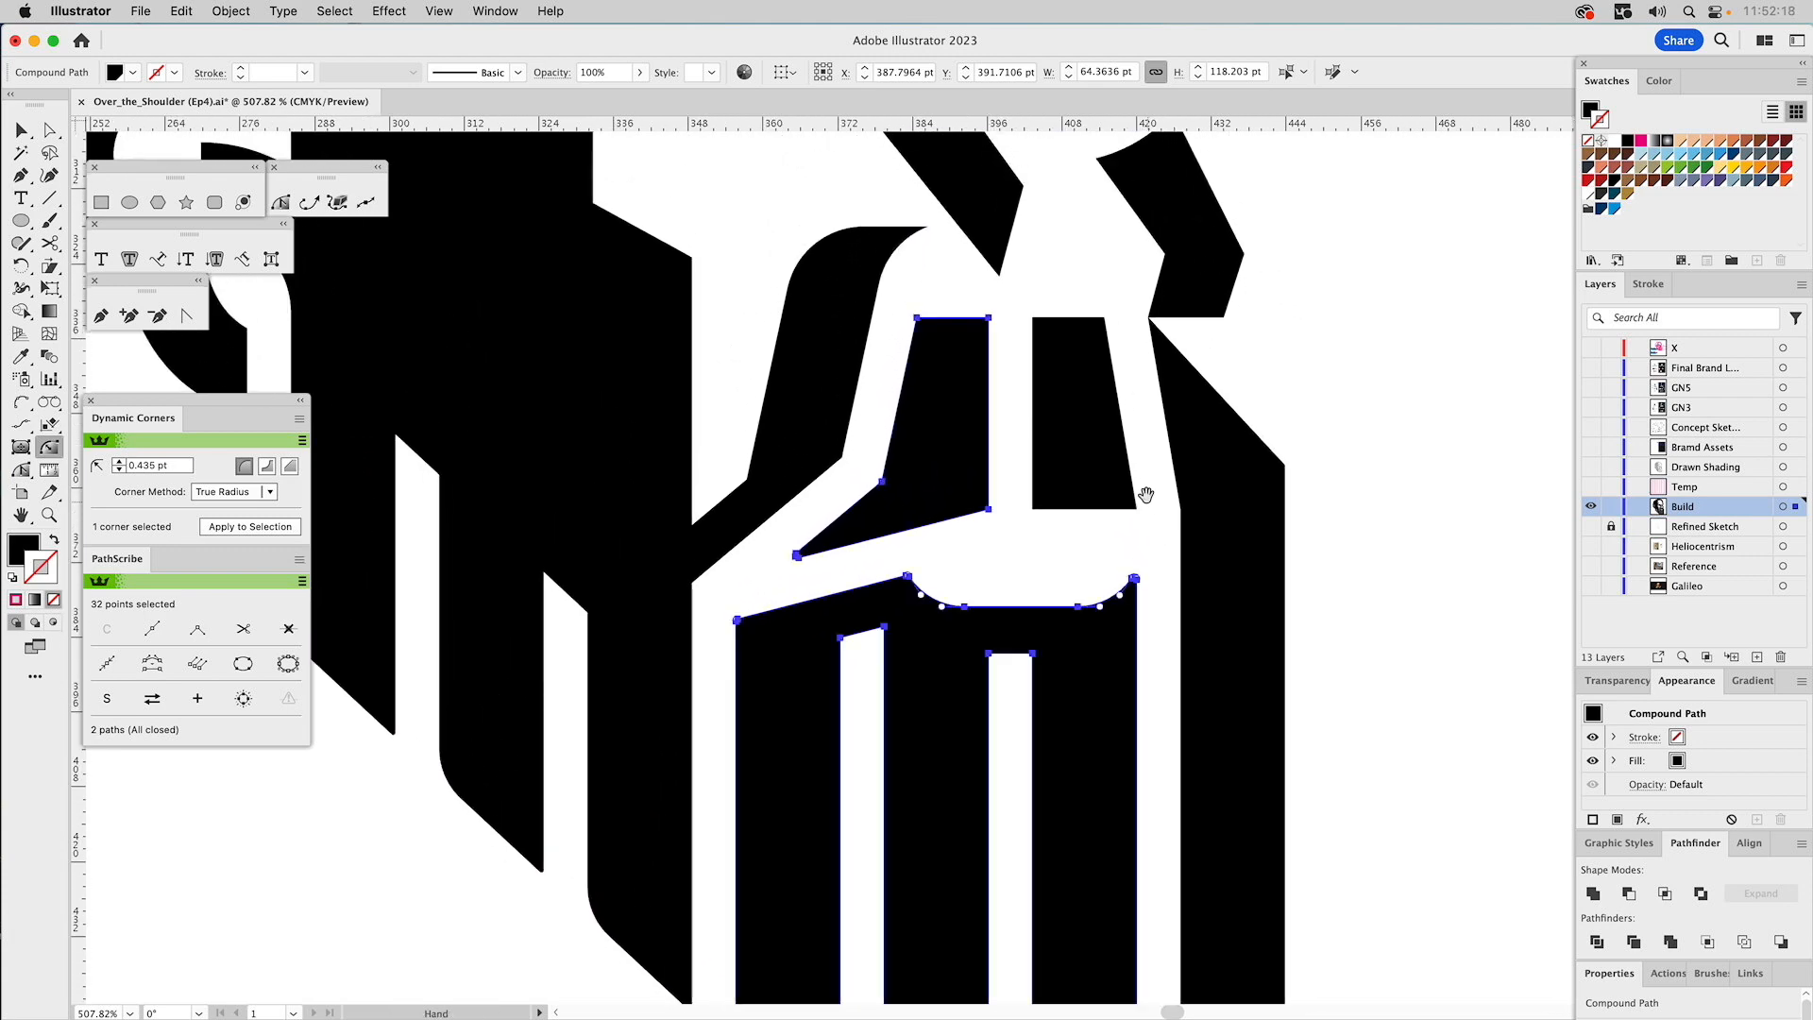
left_click(1036, 510, "shift")
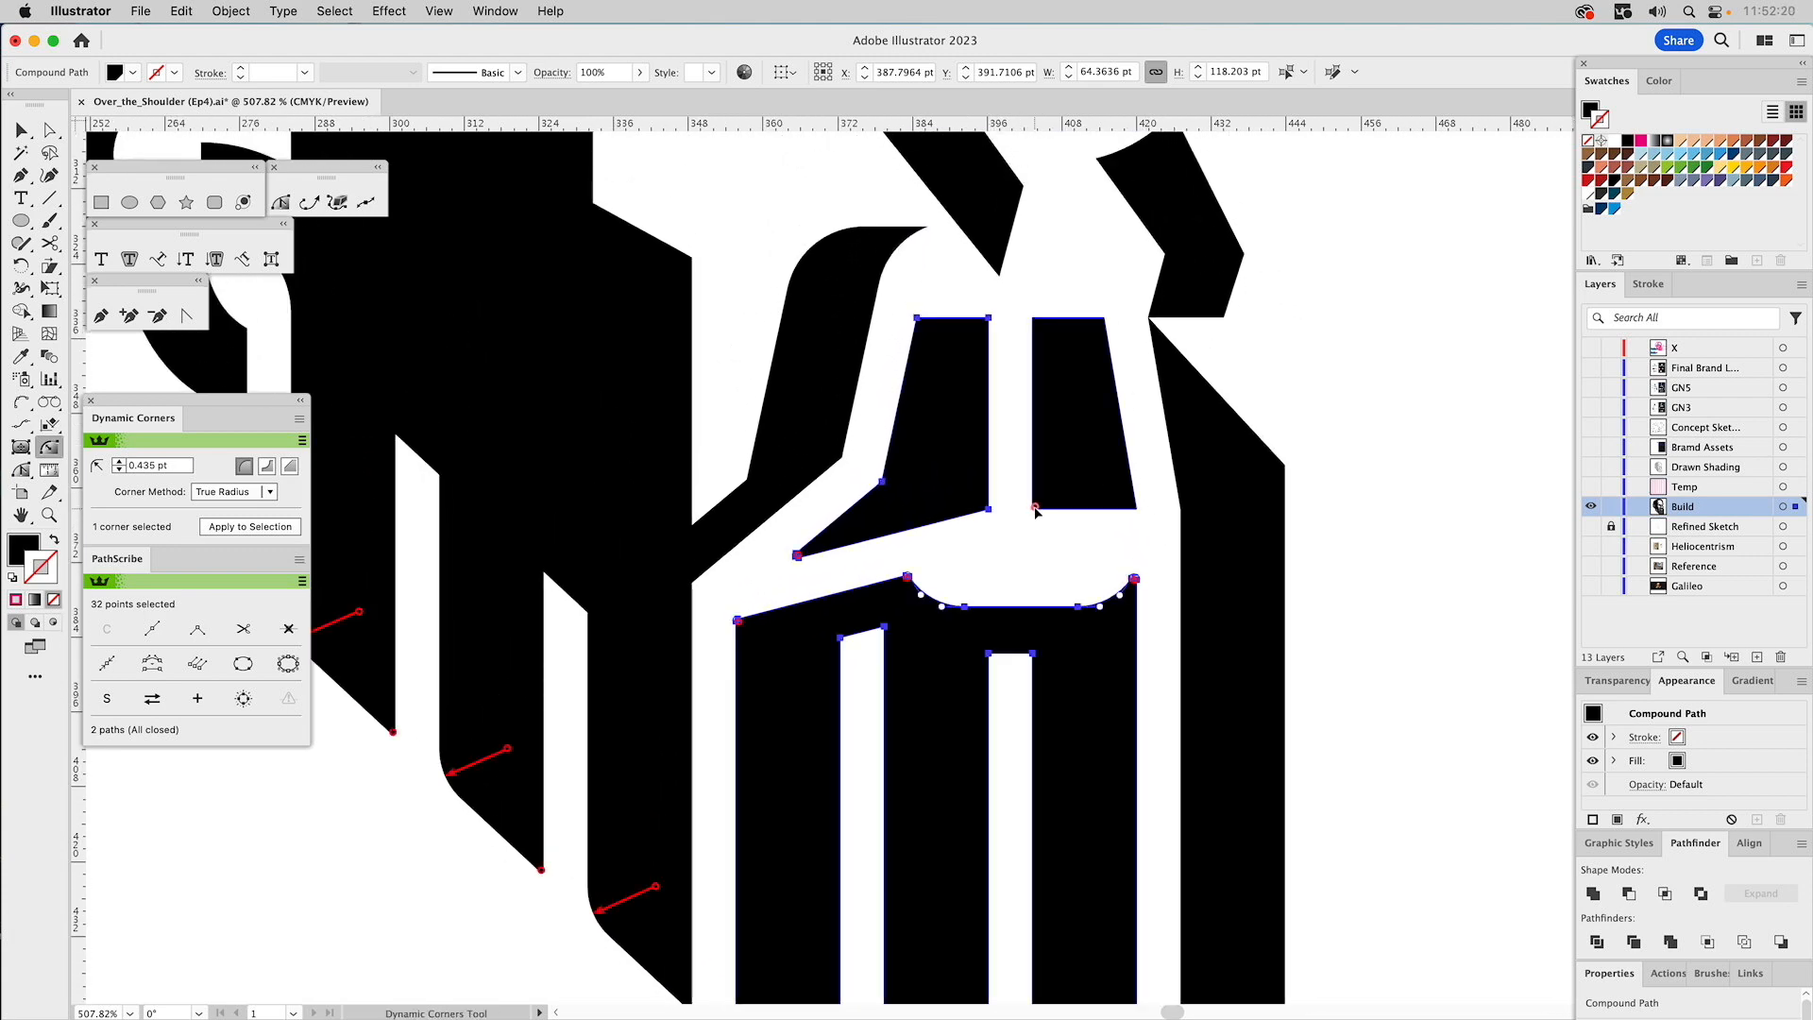
left_click(1136, 510, "shift")
left_click(988, 322, "shift")
left_click(918, 320, "shift")
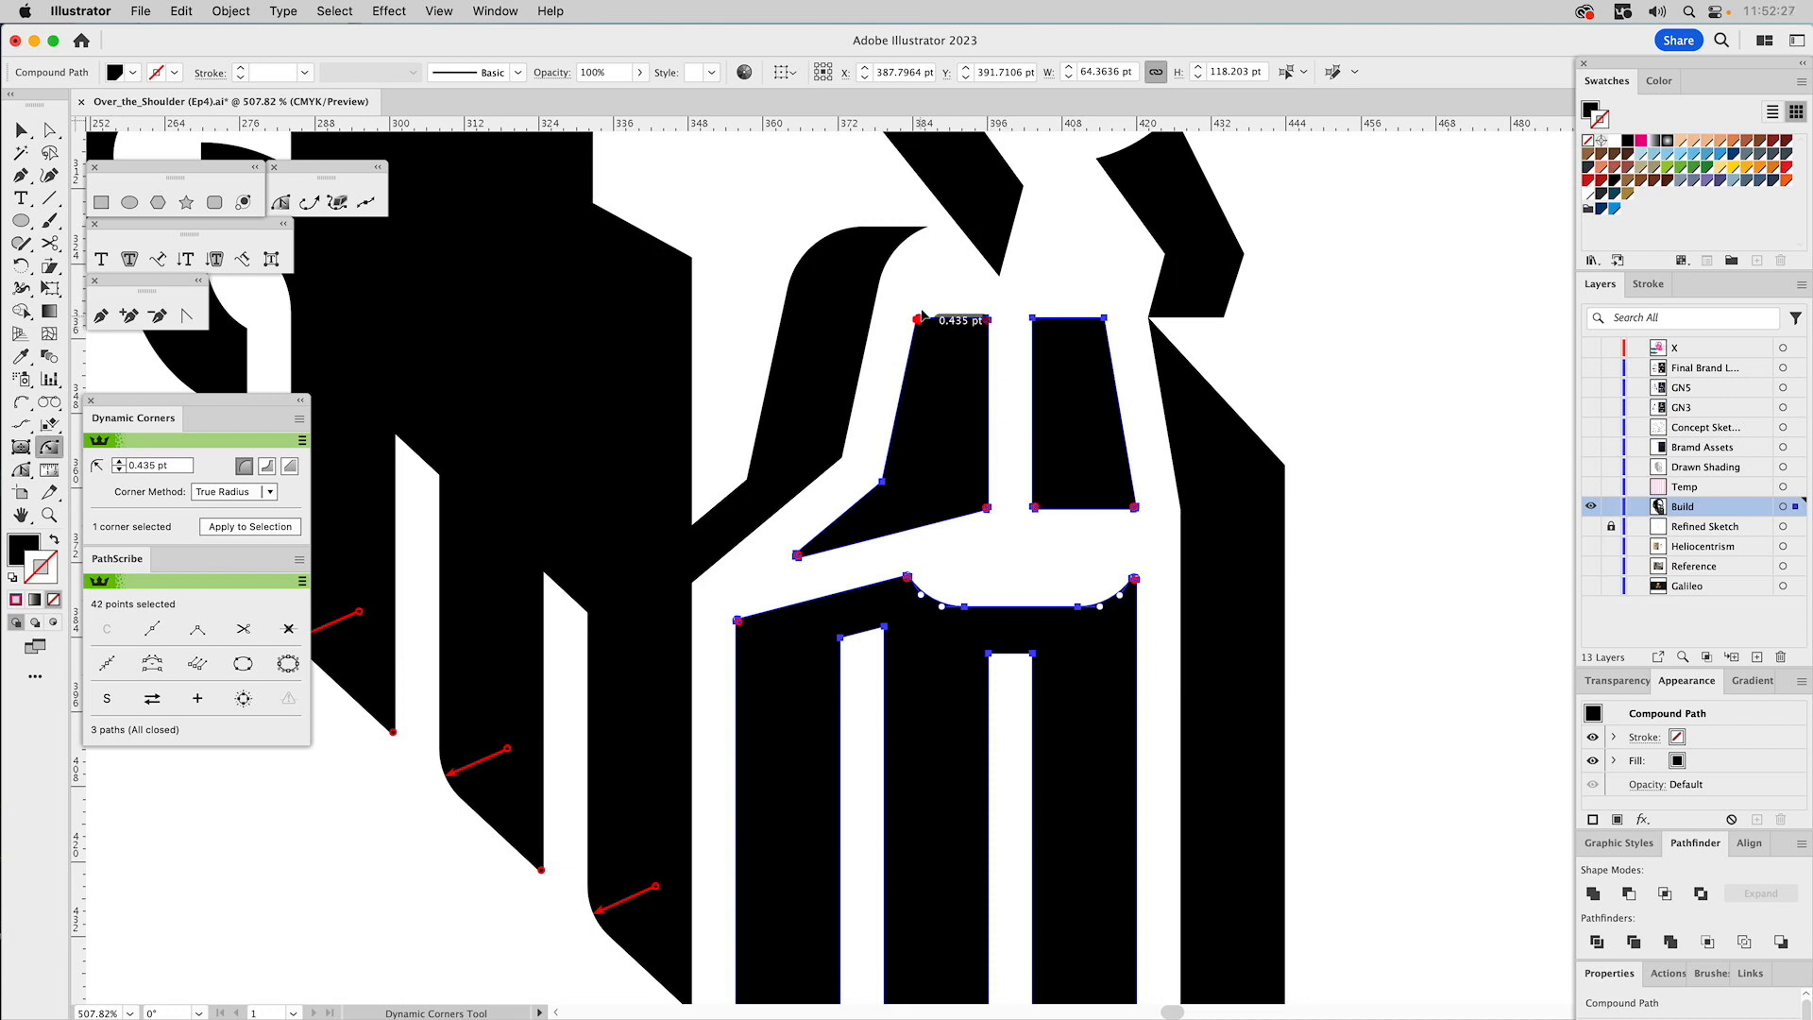
Round the upper tip of the curved cheek line and the two corners of the nose tip to 0.435 pt.
left_click(918, 230, "shift")
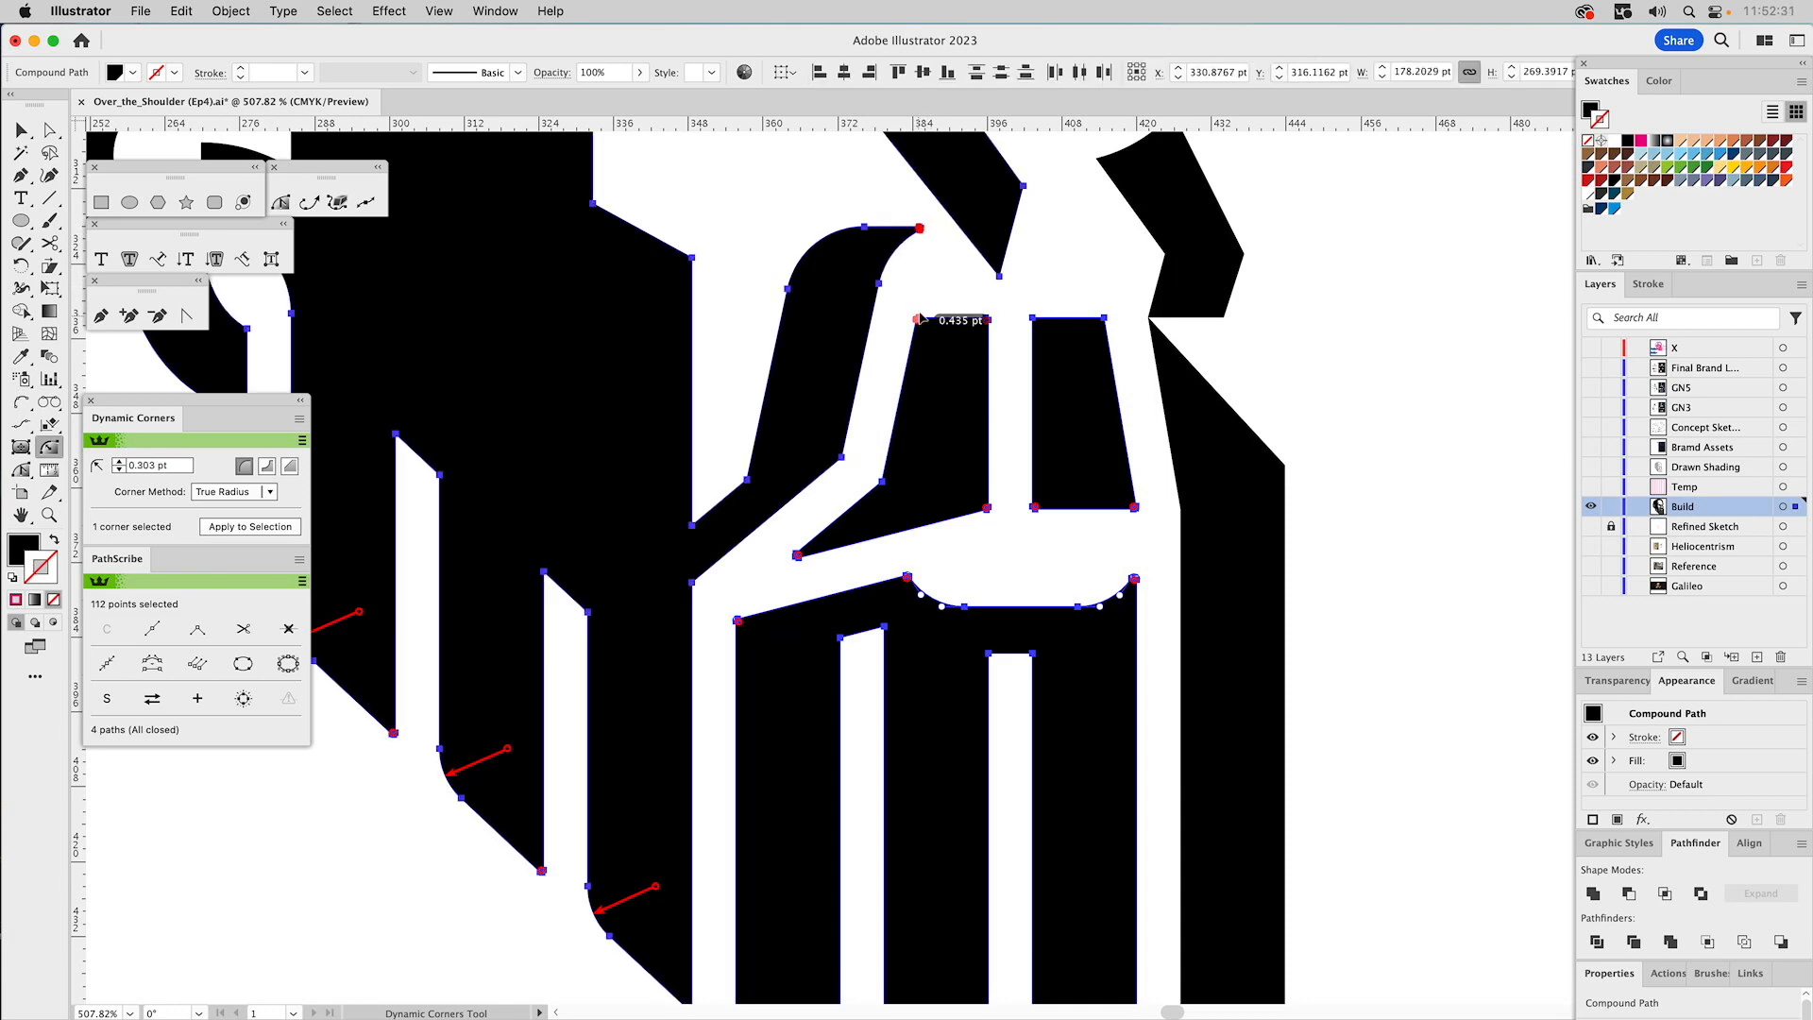
left_click(999, 275)
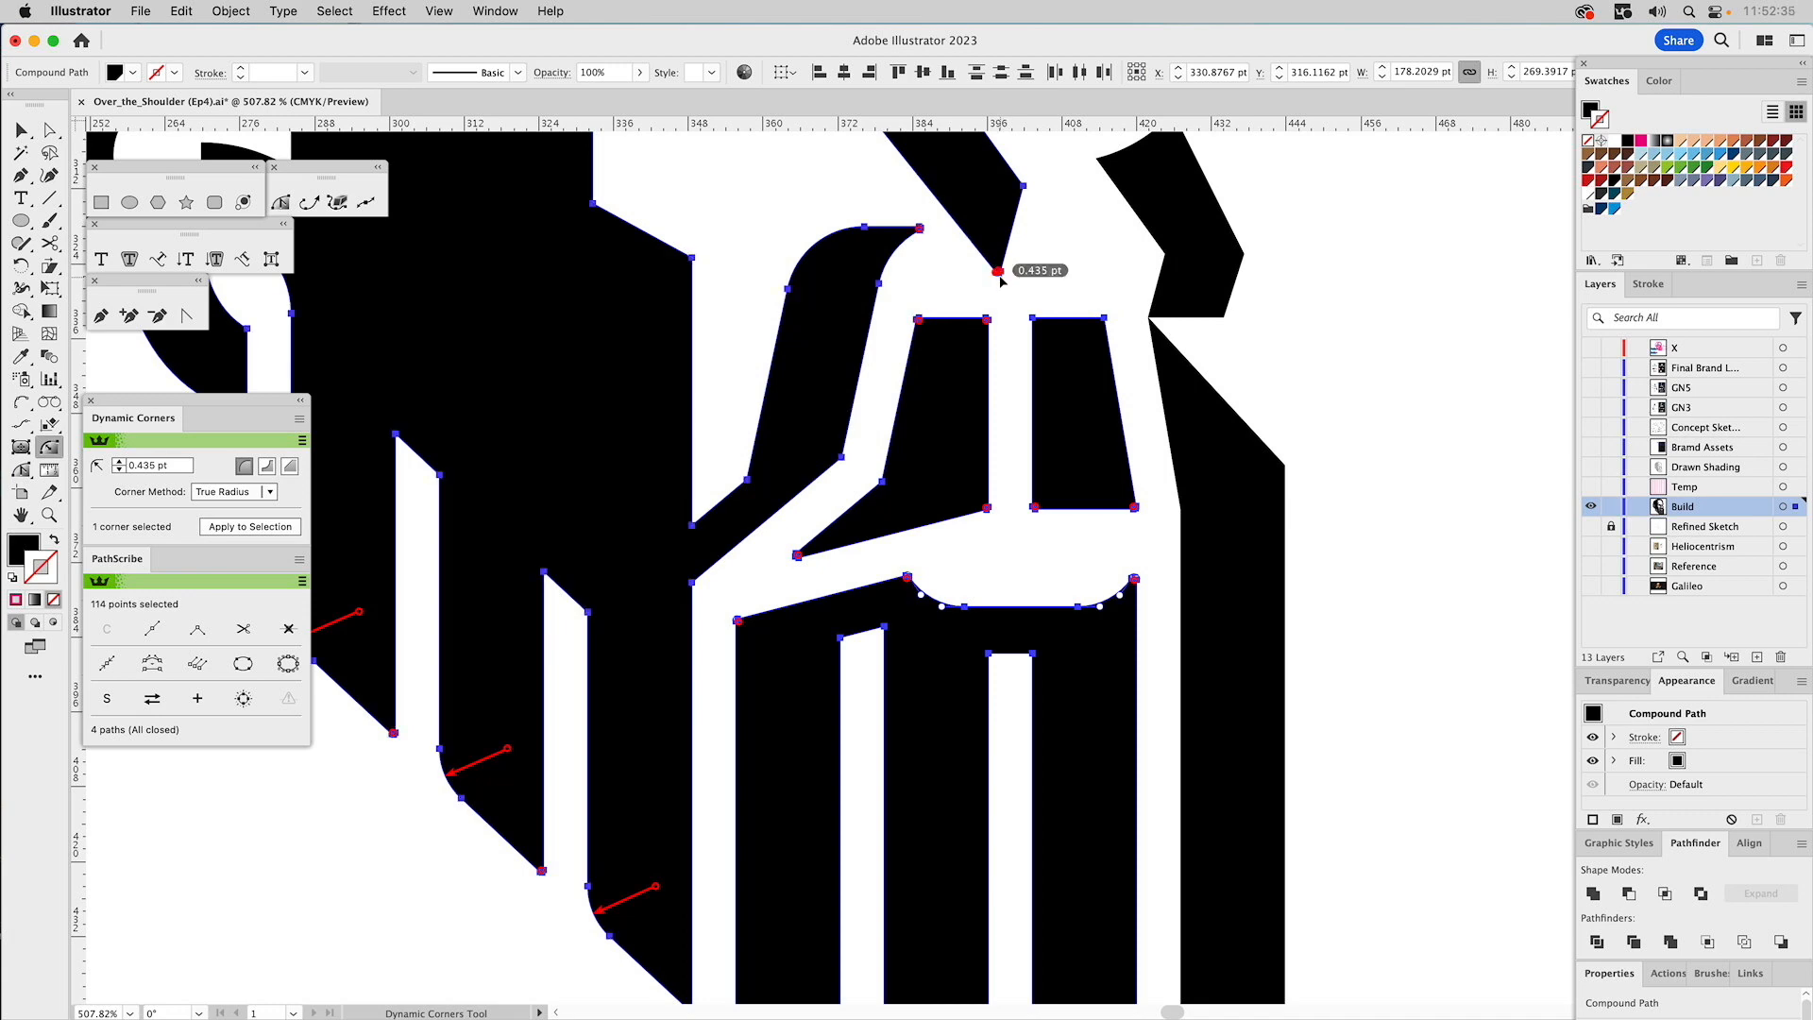
left_click(1023, 187)
Round the two lower outer corners and both upper corners of the far cheek shape to 0.435 pt.
left_click(1224, 317)
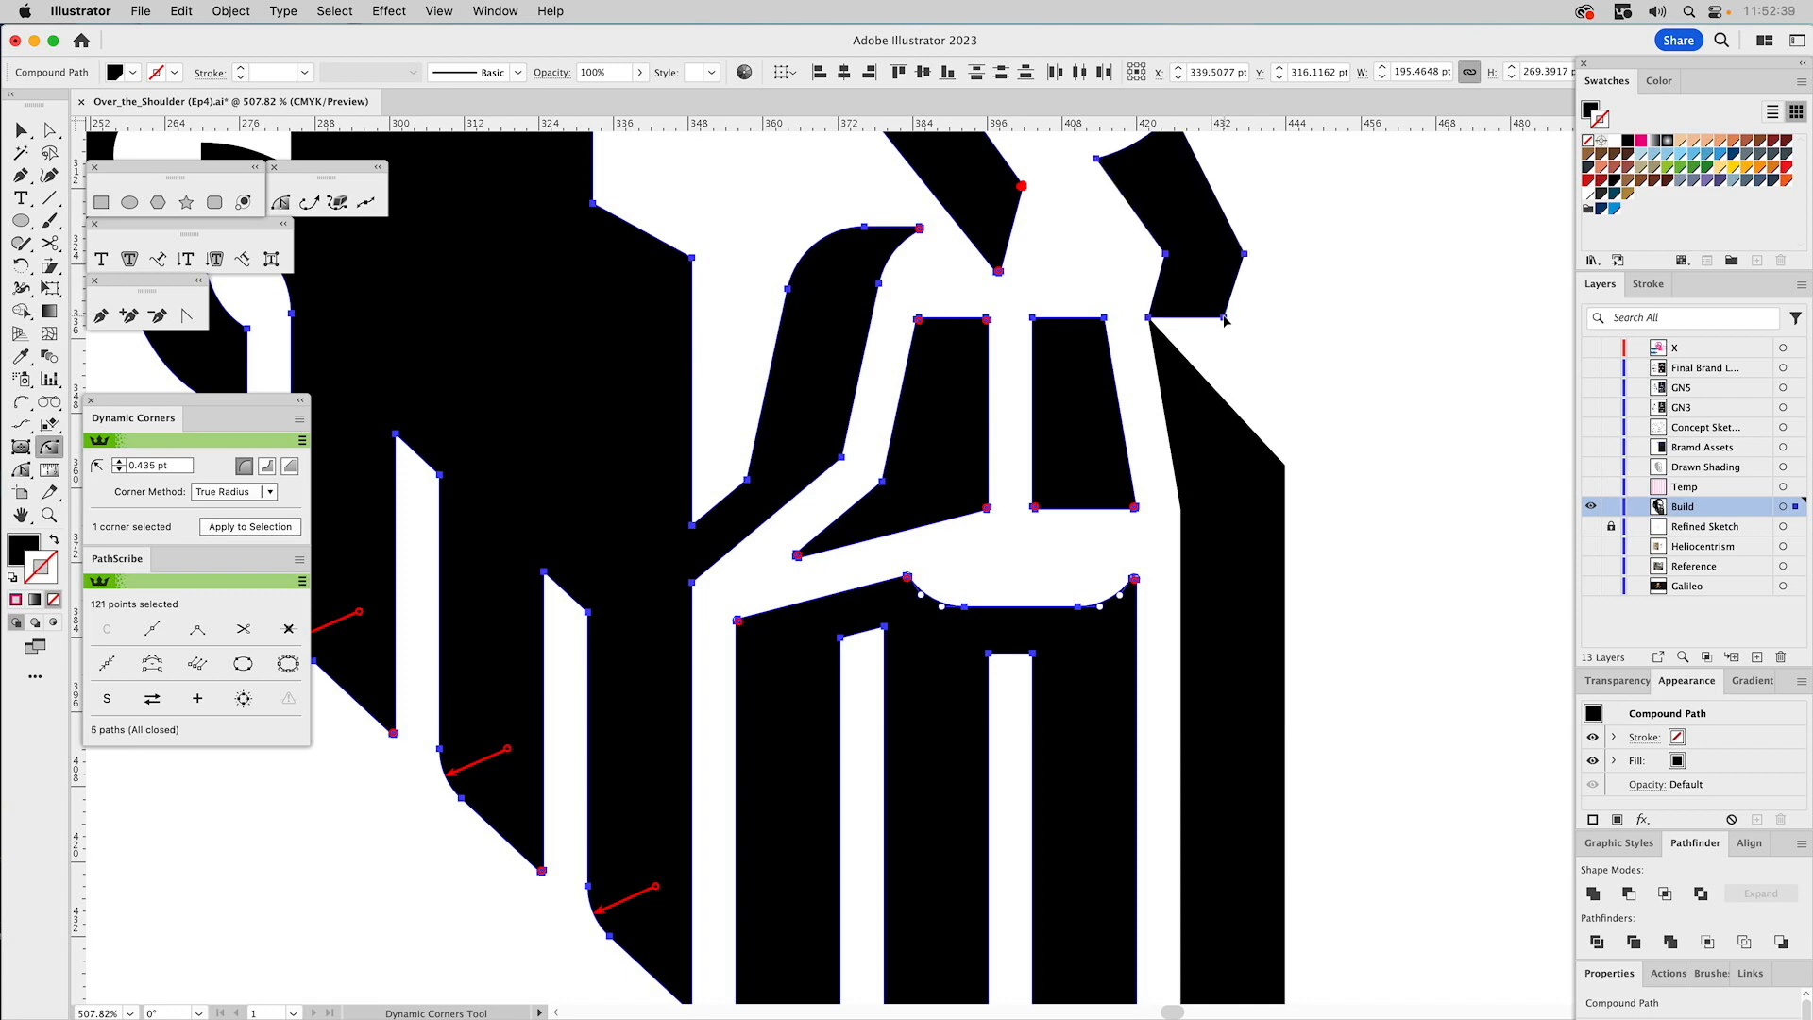
left_click(1242, 256)
scroll(1245, 258, "up", 5)
left_click(1225, 341)
left_click(1223, 340)
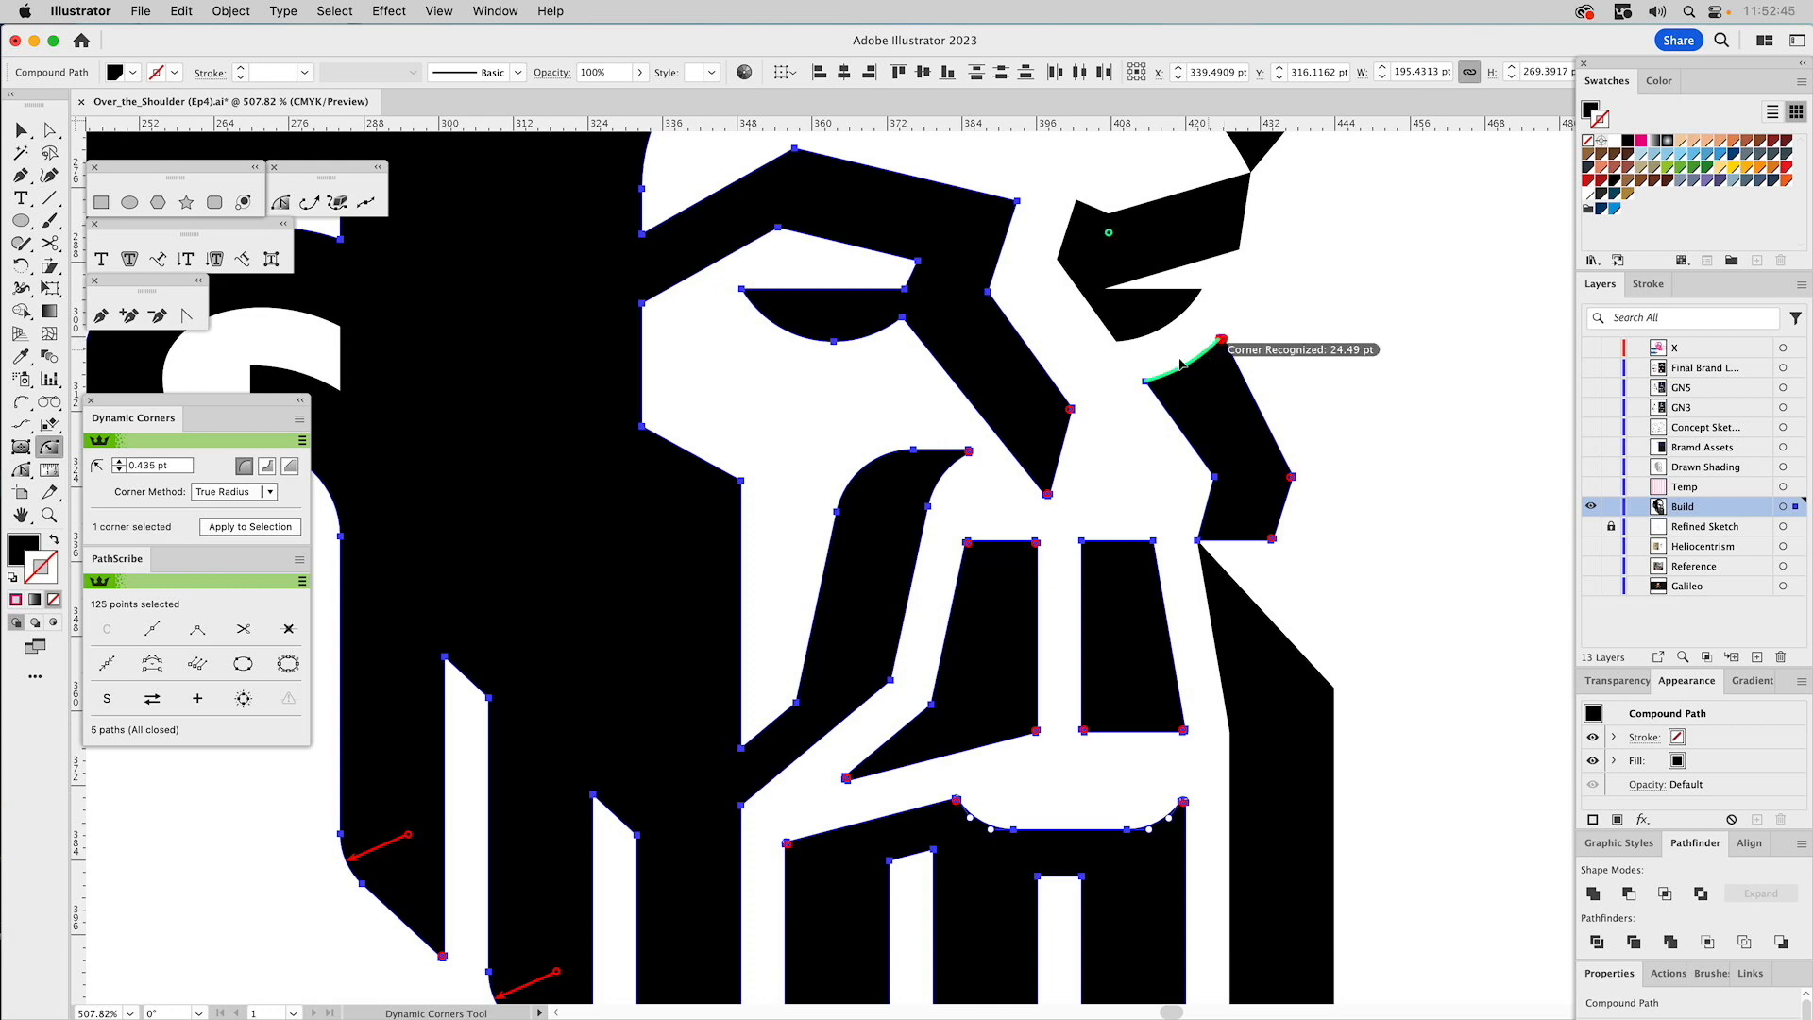
left_click(1148, 383)
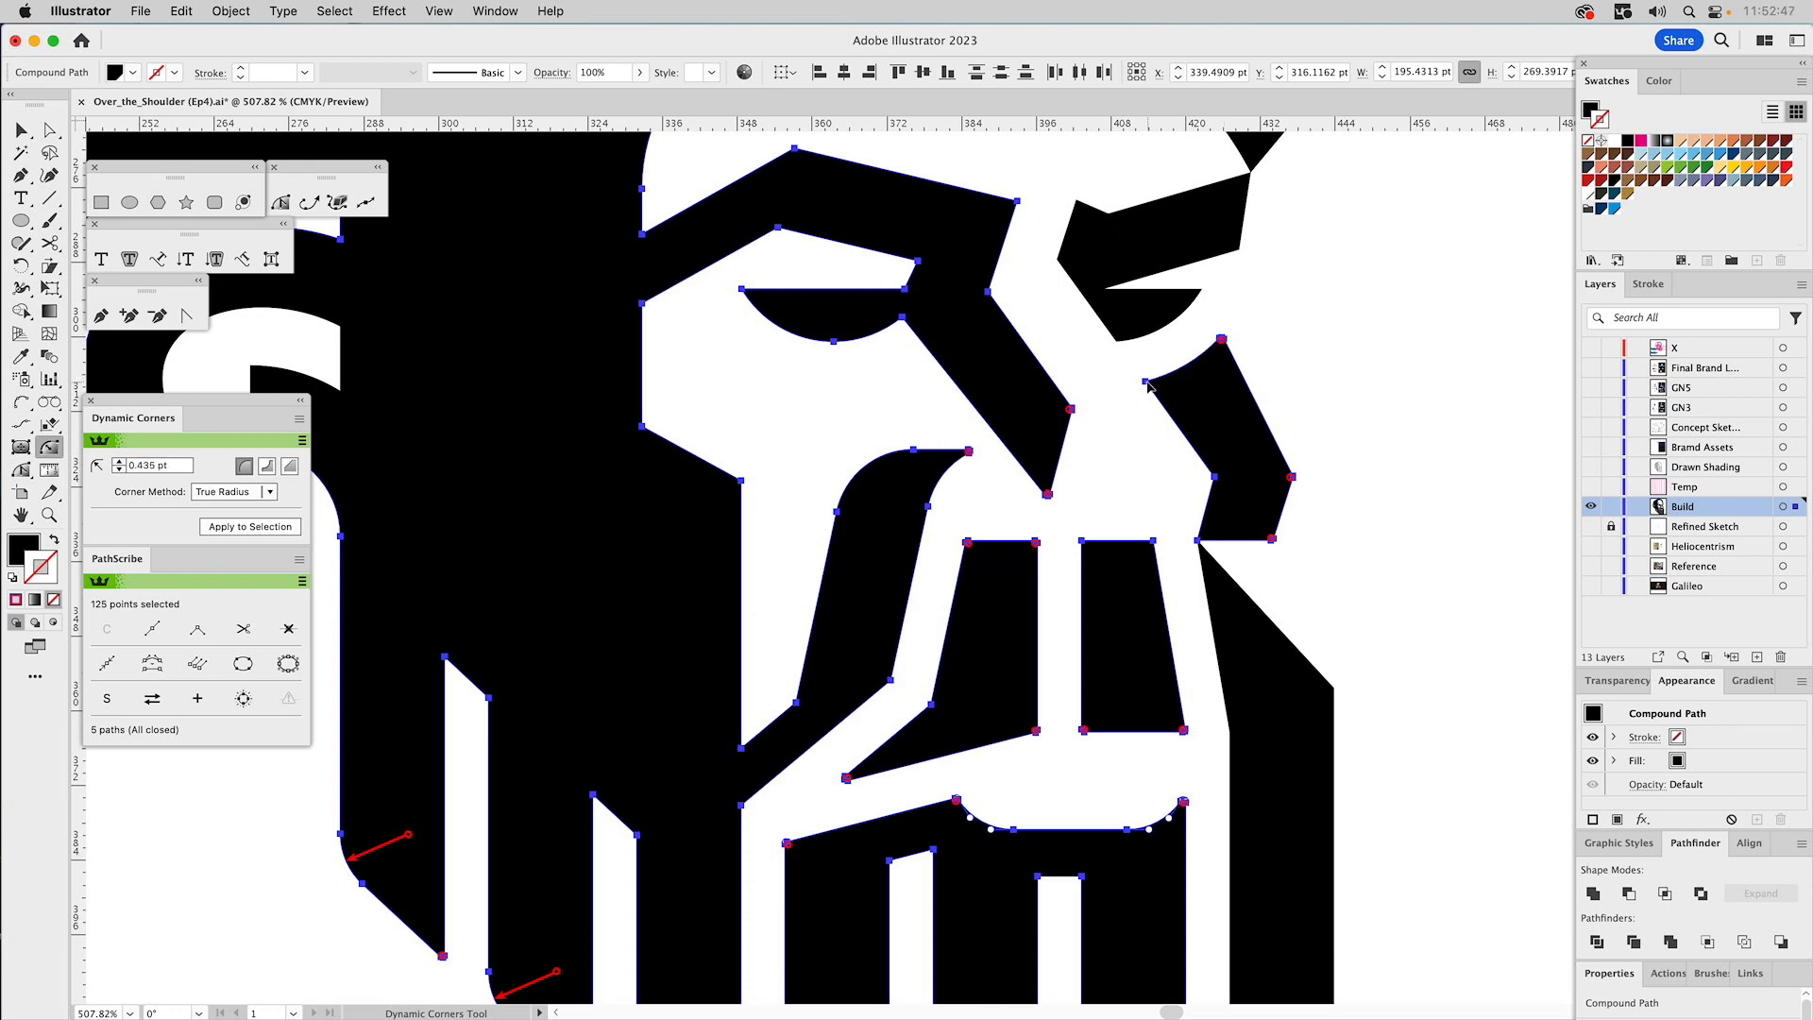
left_click(1148, 383)
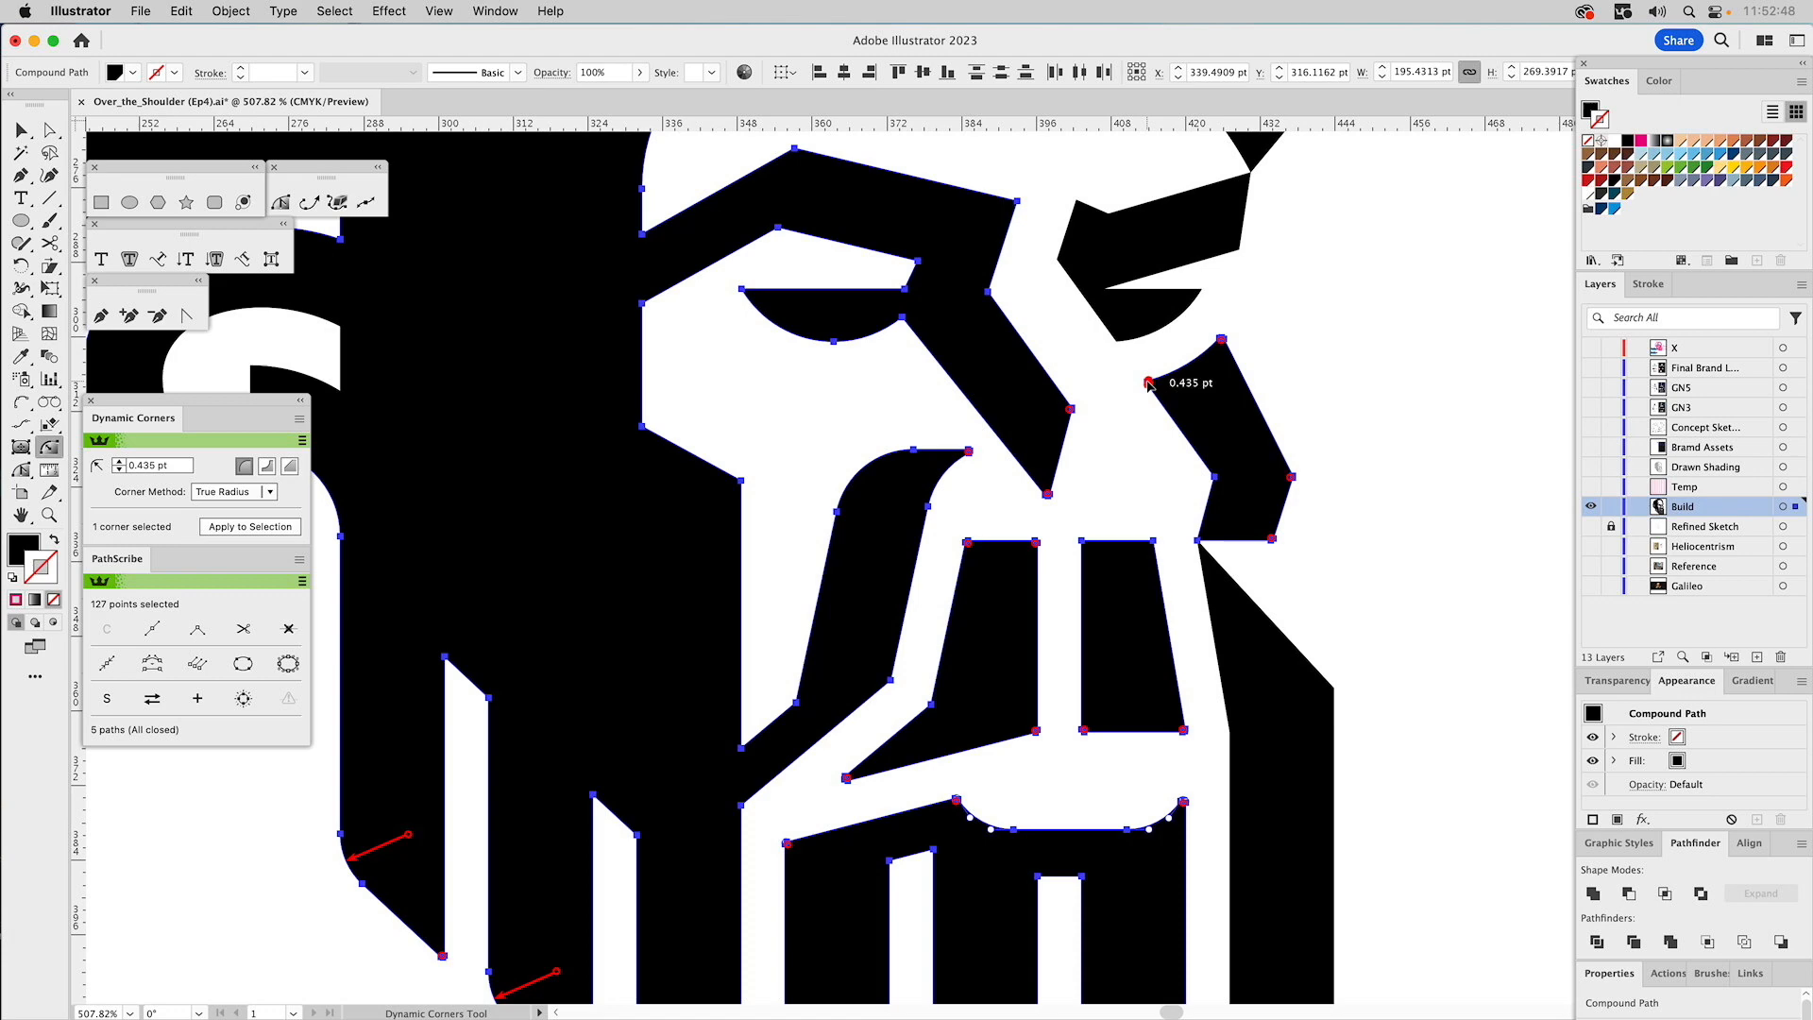
Round the far eye's corners, the far brow's inner corners and the near brow's inner corner to 0.435 pt.
left_click(1199, 293)
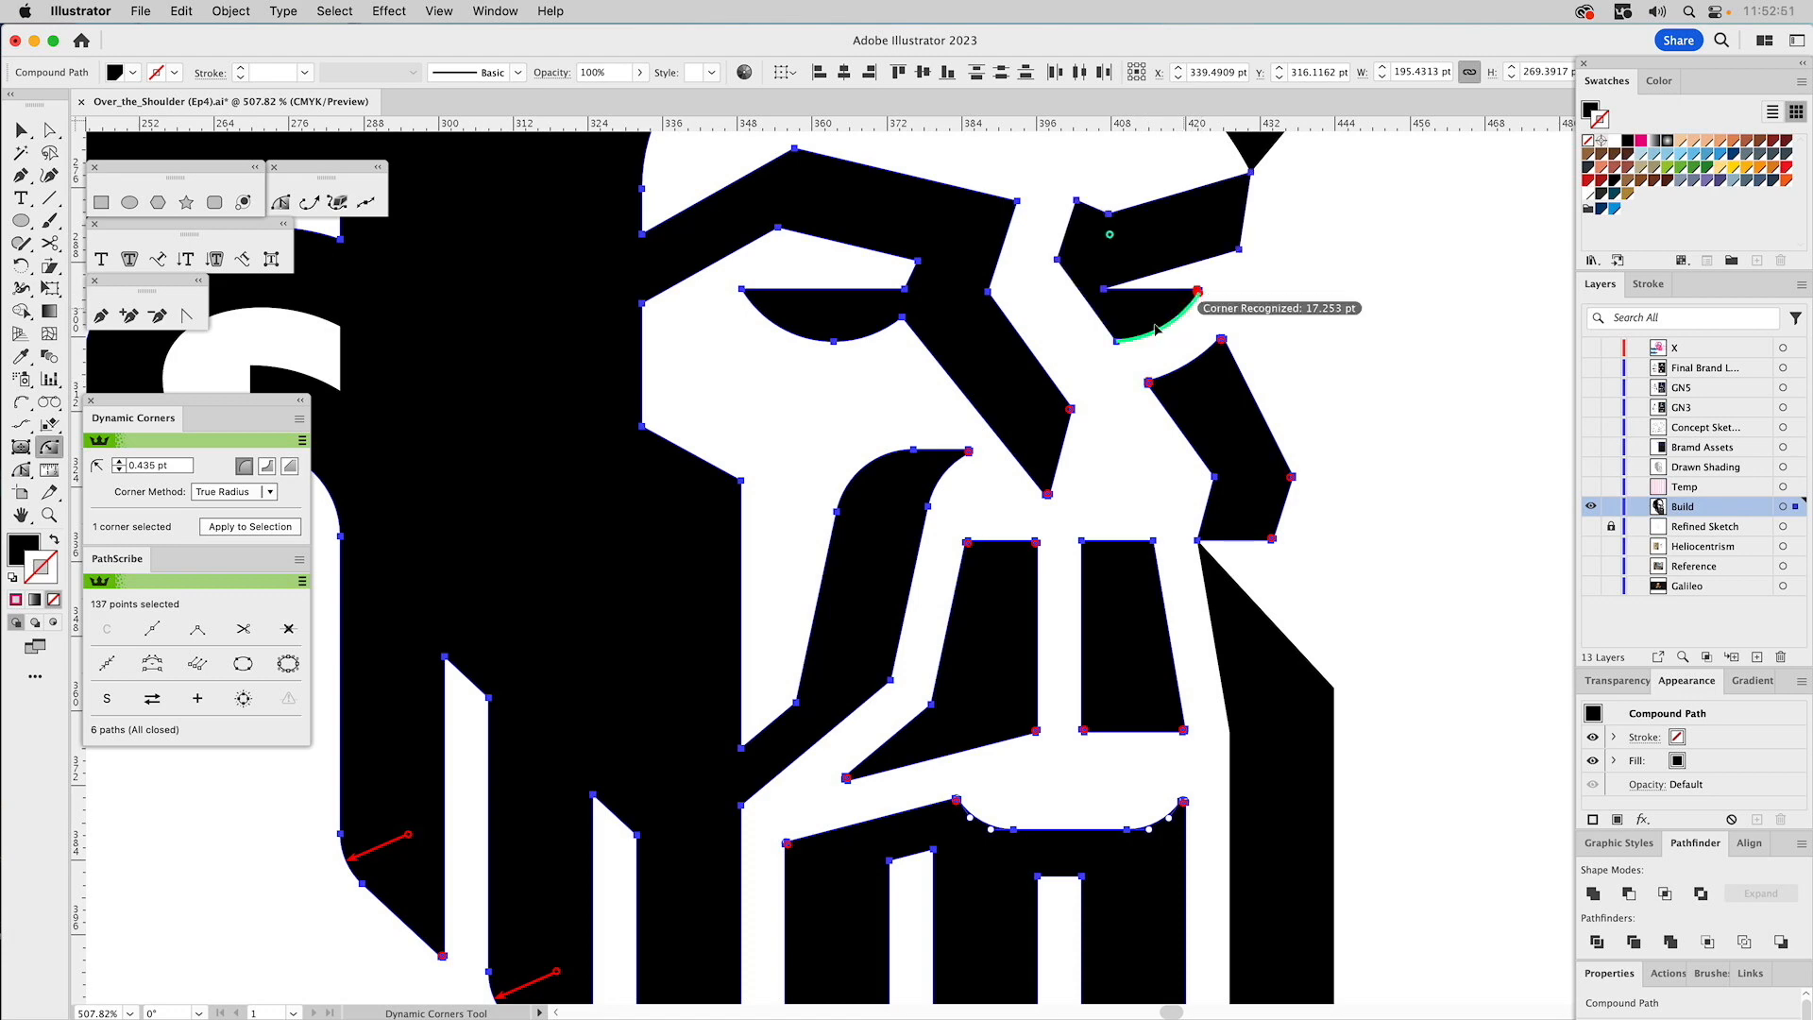
left_click(1118, 340)
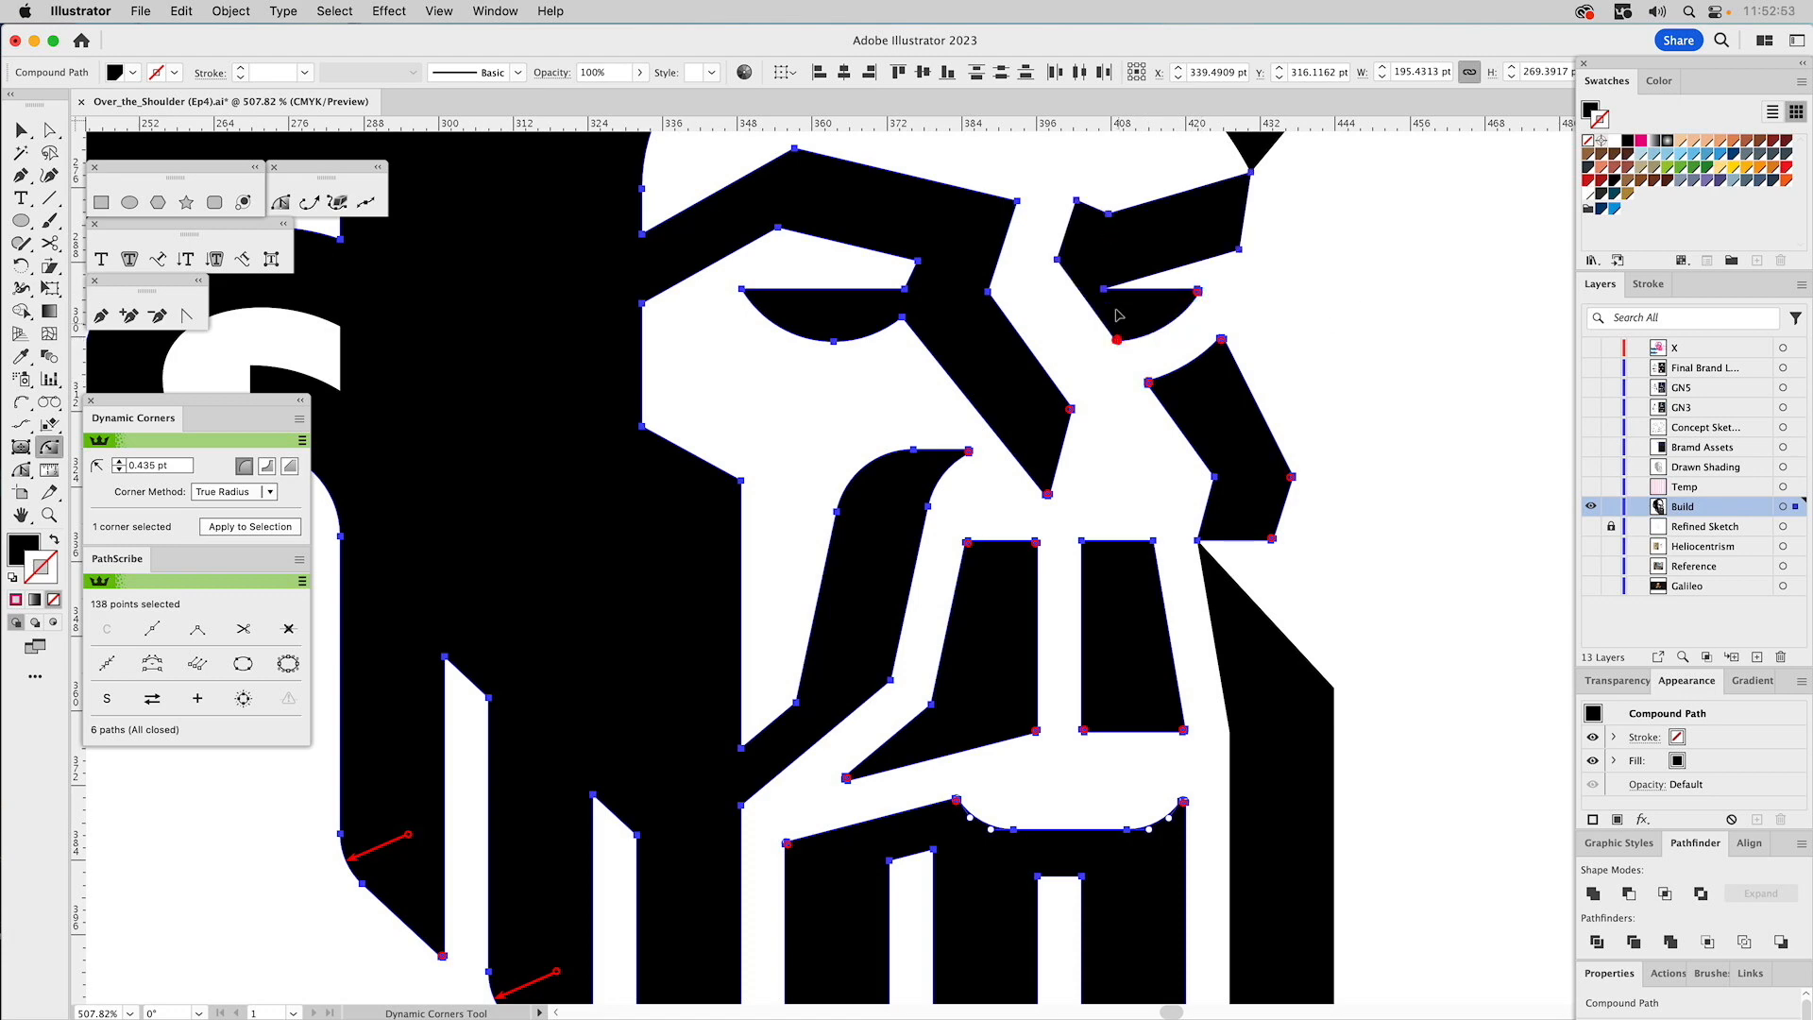
left_click(1077, 203)
left_click(1017, 202)
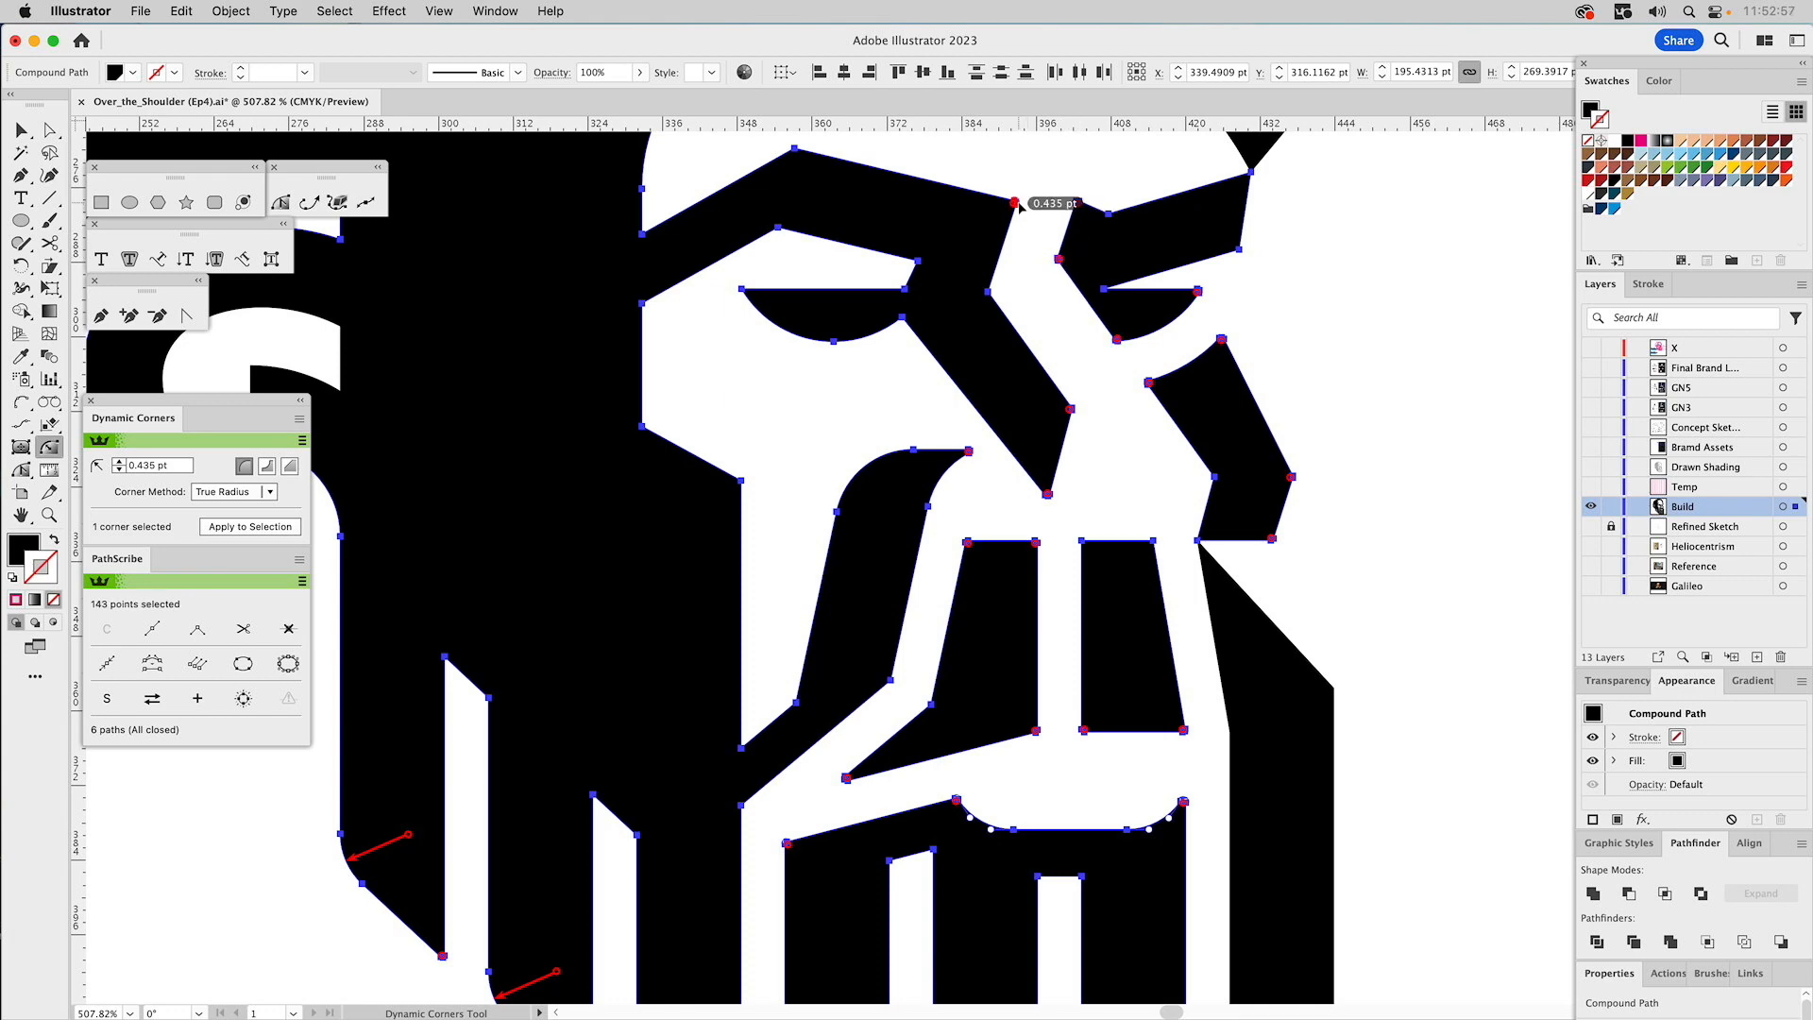
Round the near eye's outer corner to 0.435 pt and the near eyebrow's peak to 2.52 pt.
left_click(745, 292)
left_click_drag(799, 158, 819, 300)
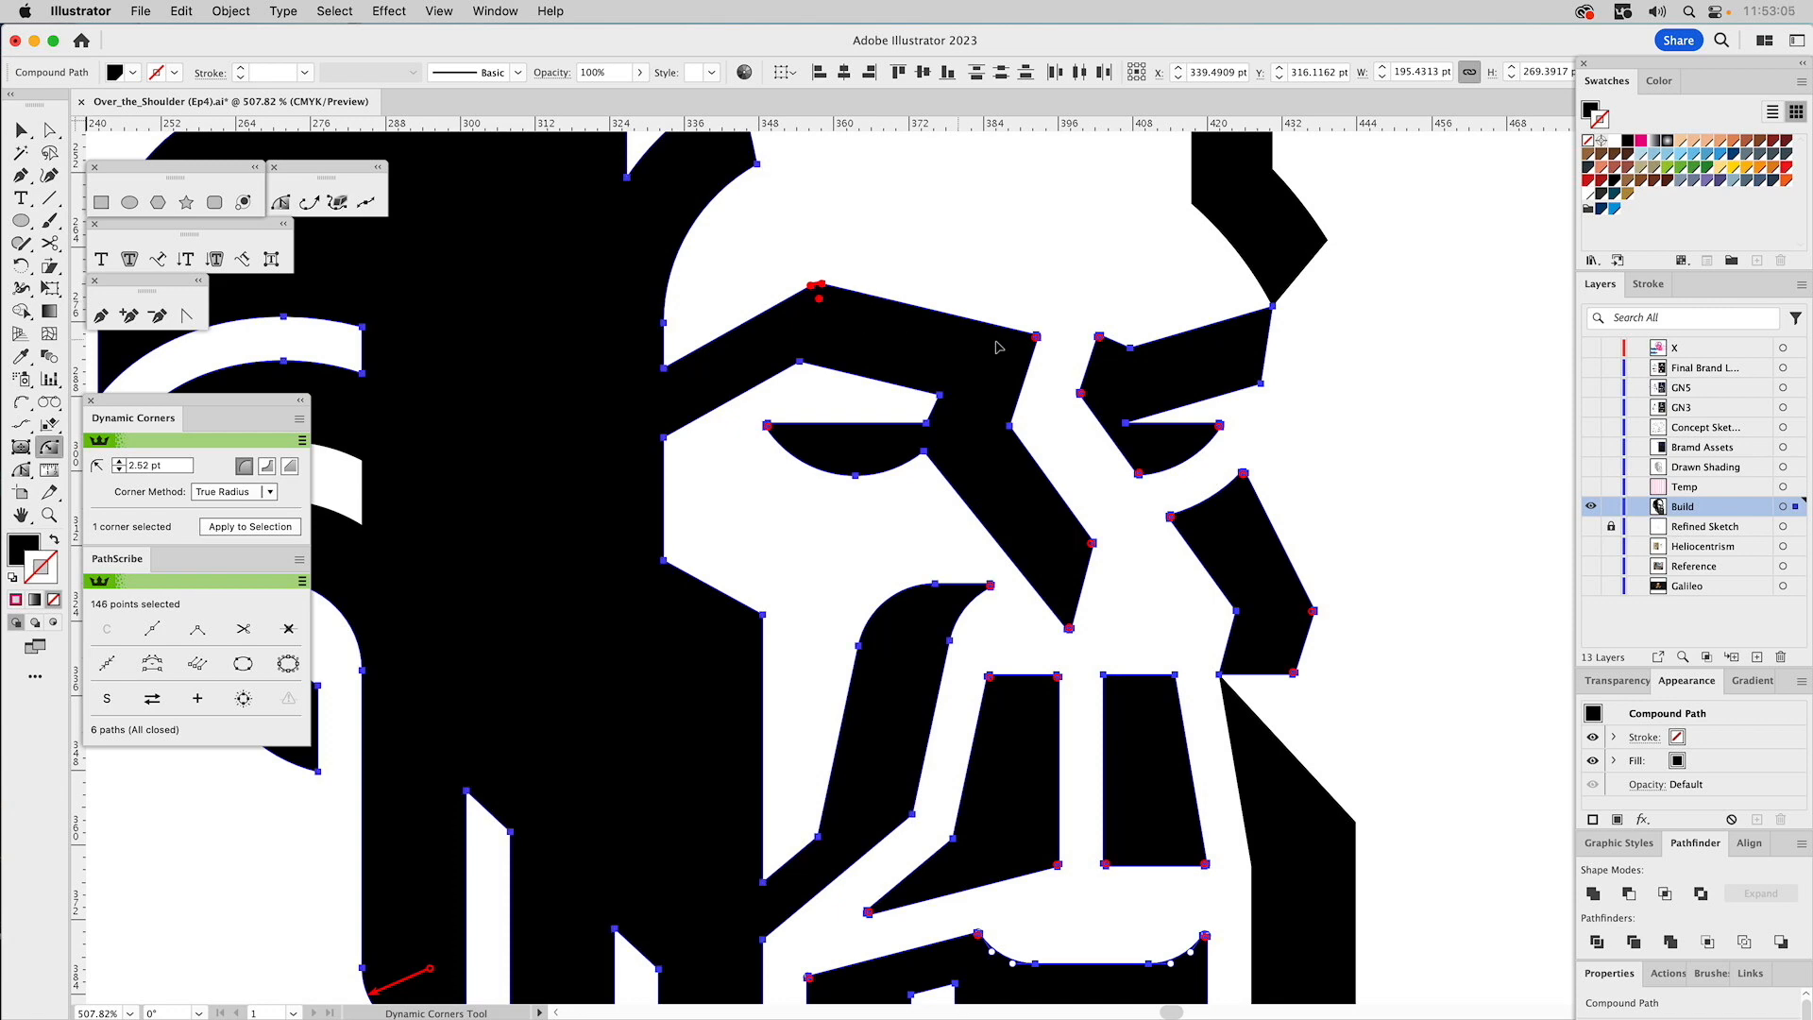
Round the far eyebrow's lower outer corner, and round the outer upper corner of the last beard strand to 10.907 pt.
mouse_move(1262, 387)
left_click(1261, 386)
left_click_drag(1393, 605, 1308, 191)
left_click(428, 710)
left_click(1267, 402)
key("space")
left_click_drag(1370, 606, 1402, 762)
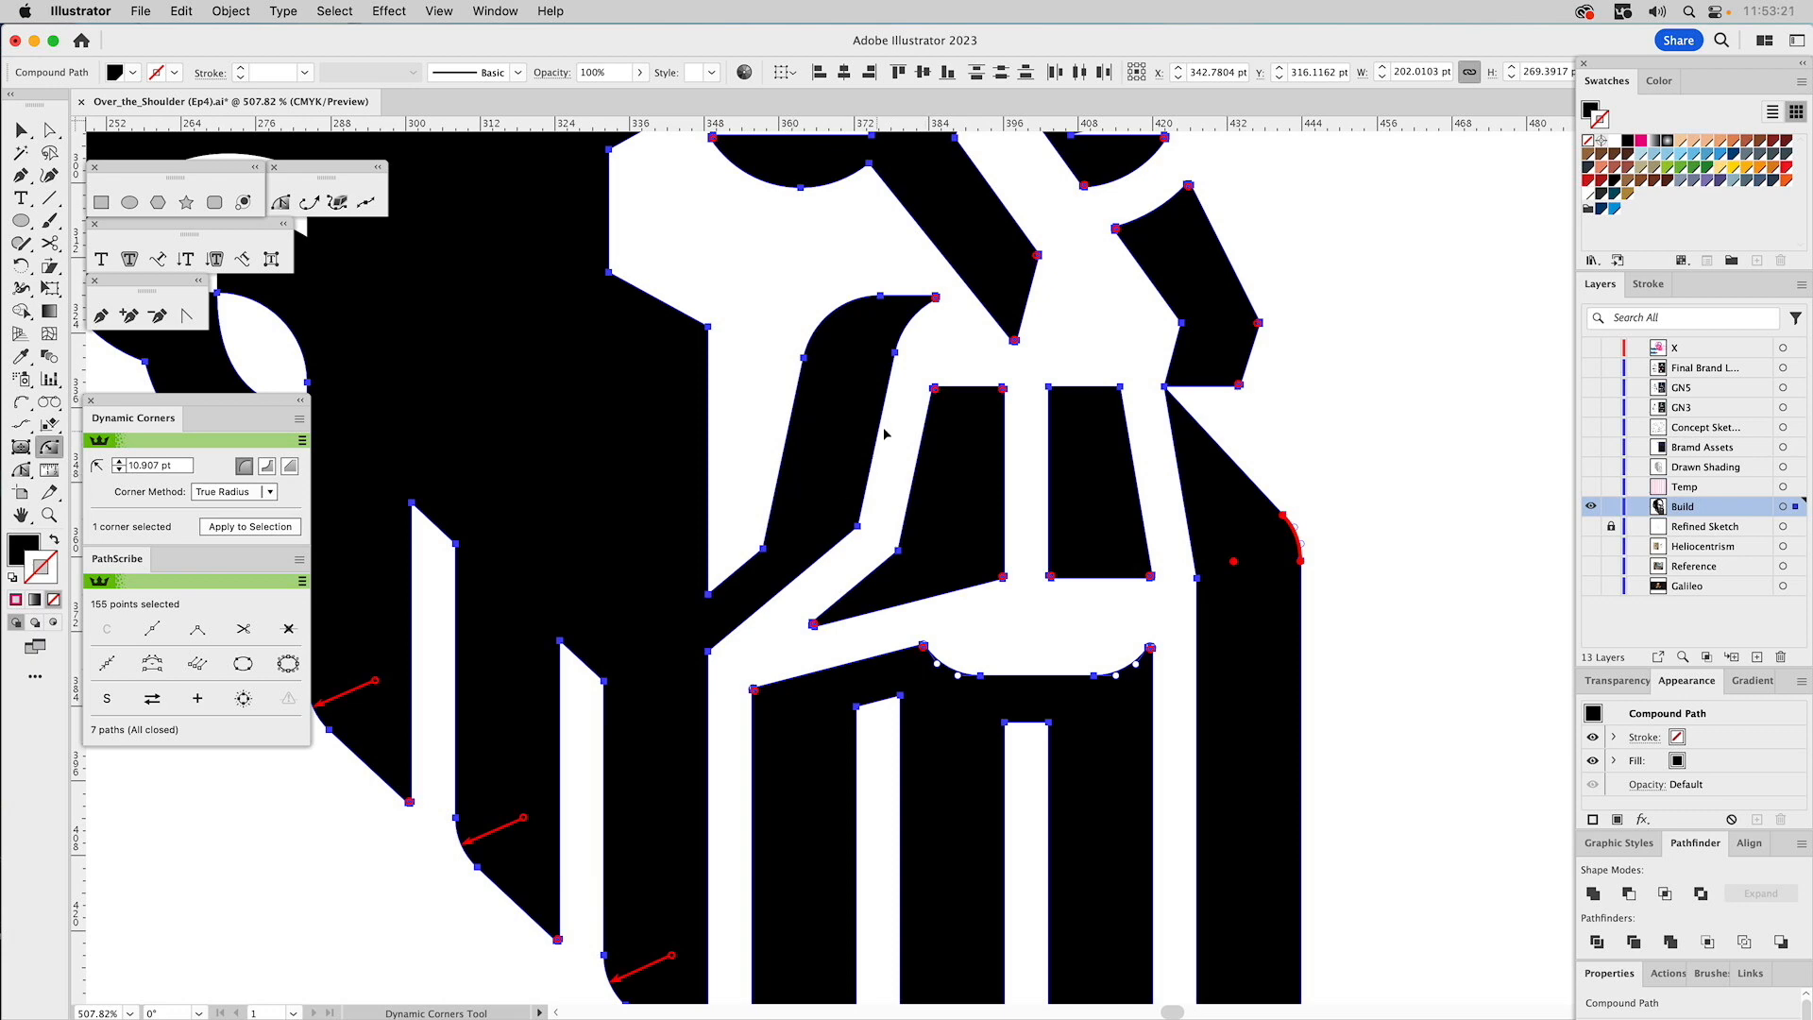
Reuse the 0.435 pt radius to round the far moustache piece's upper corners, the cheek line's lower bend and the notch beside it.
left_click(934, 389)
left_click(1051, 389)
left_click(1119, 389)
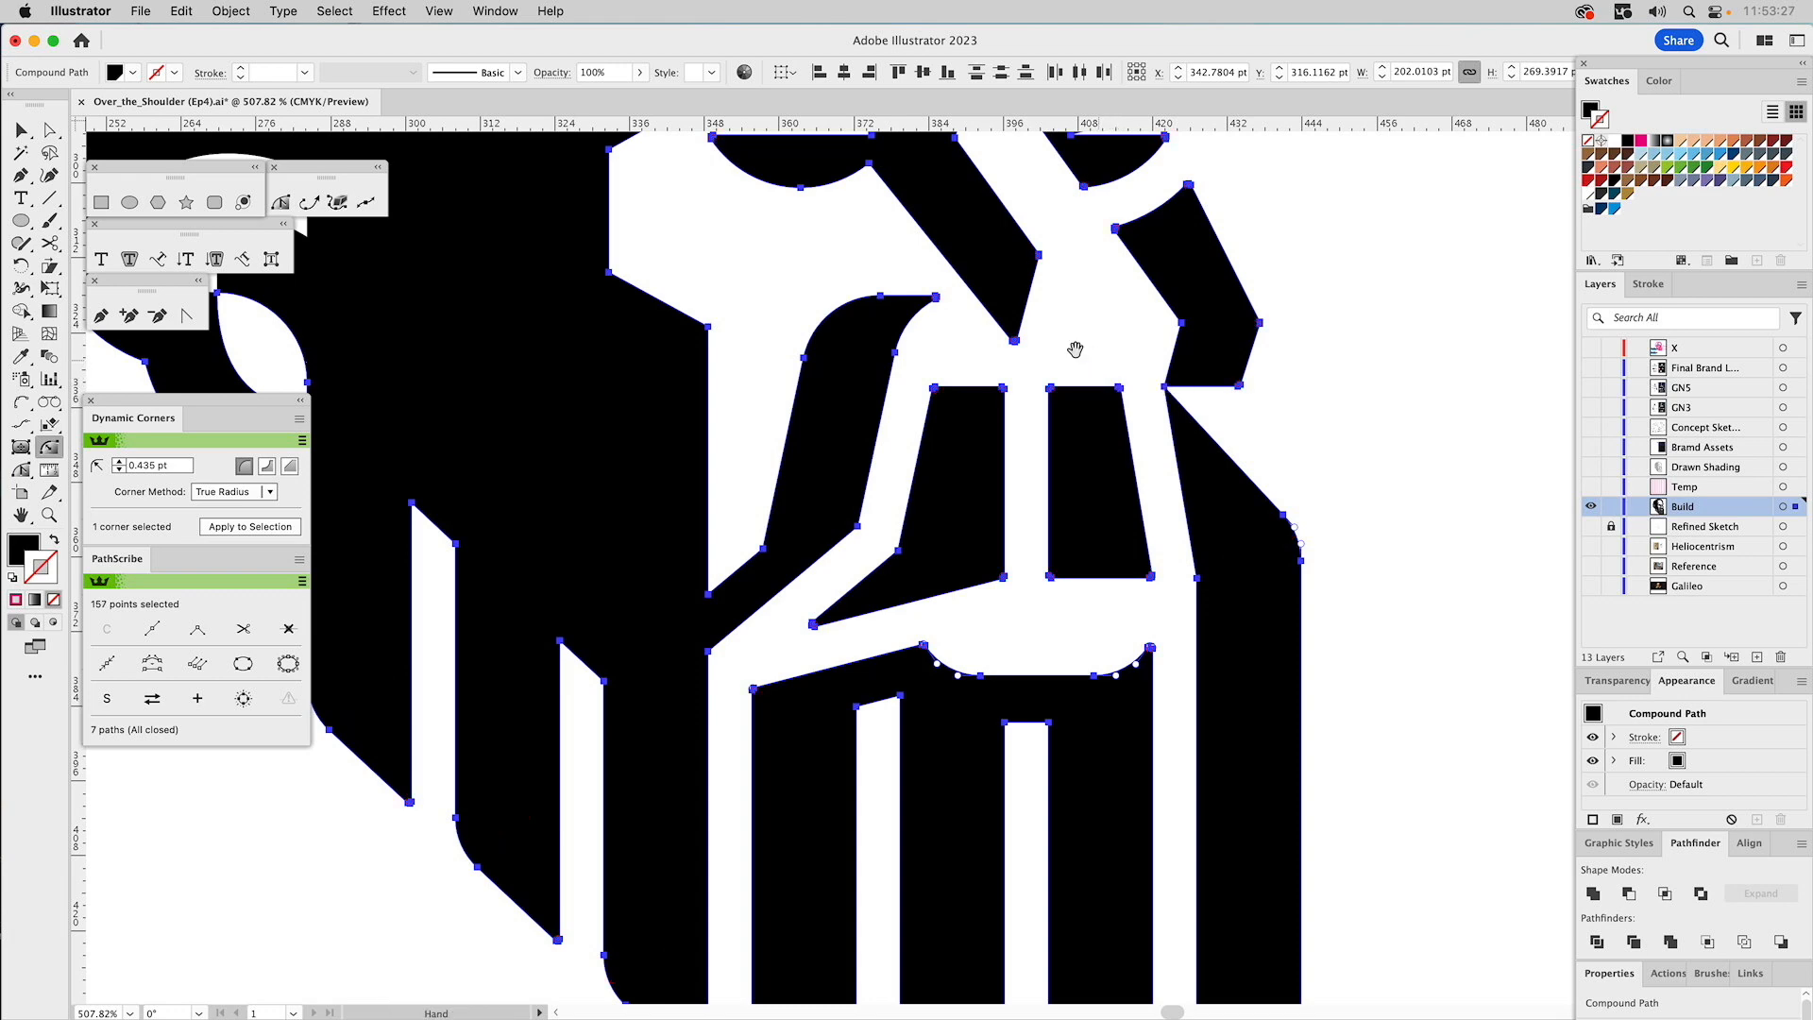
left_click(856, 526)
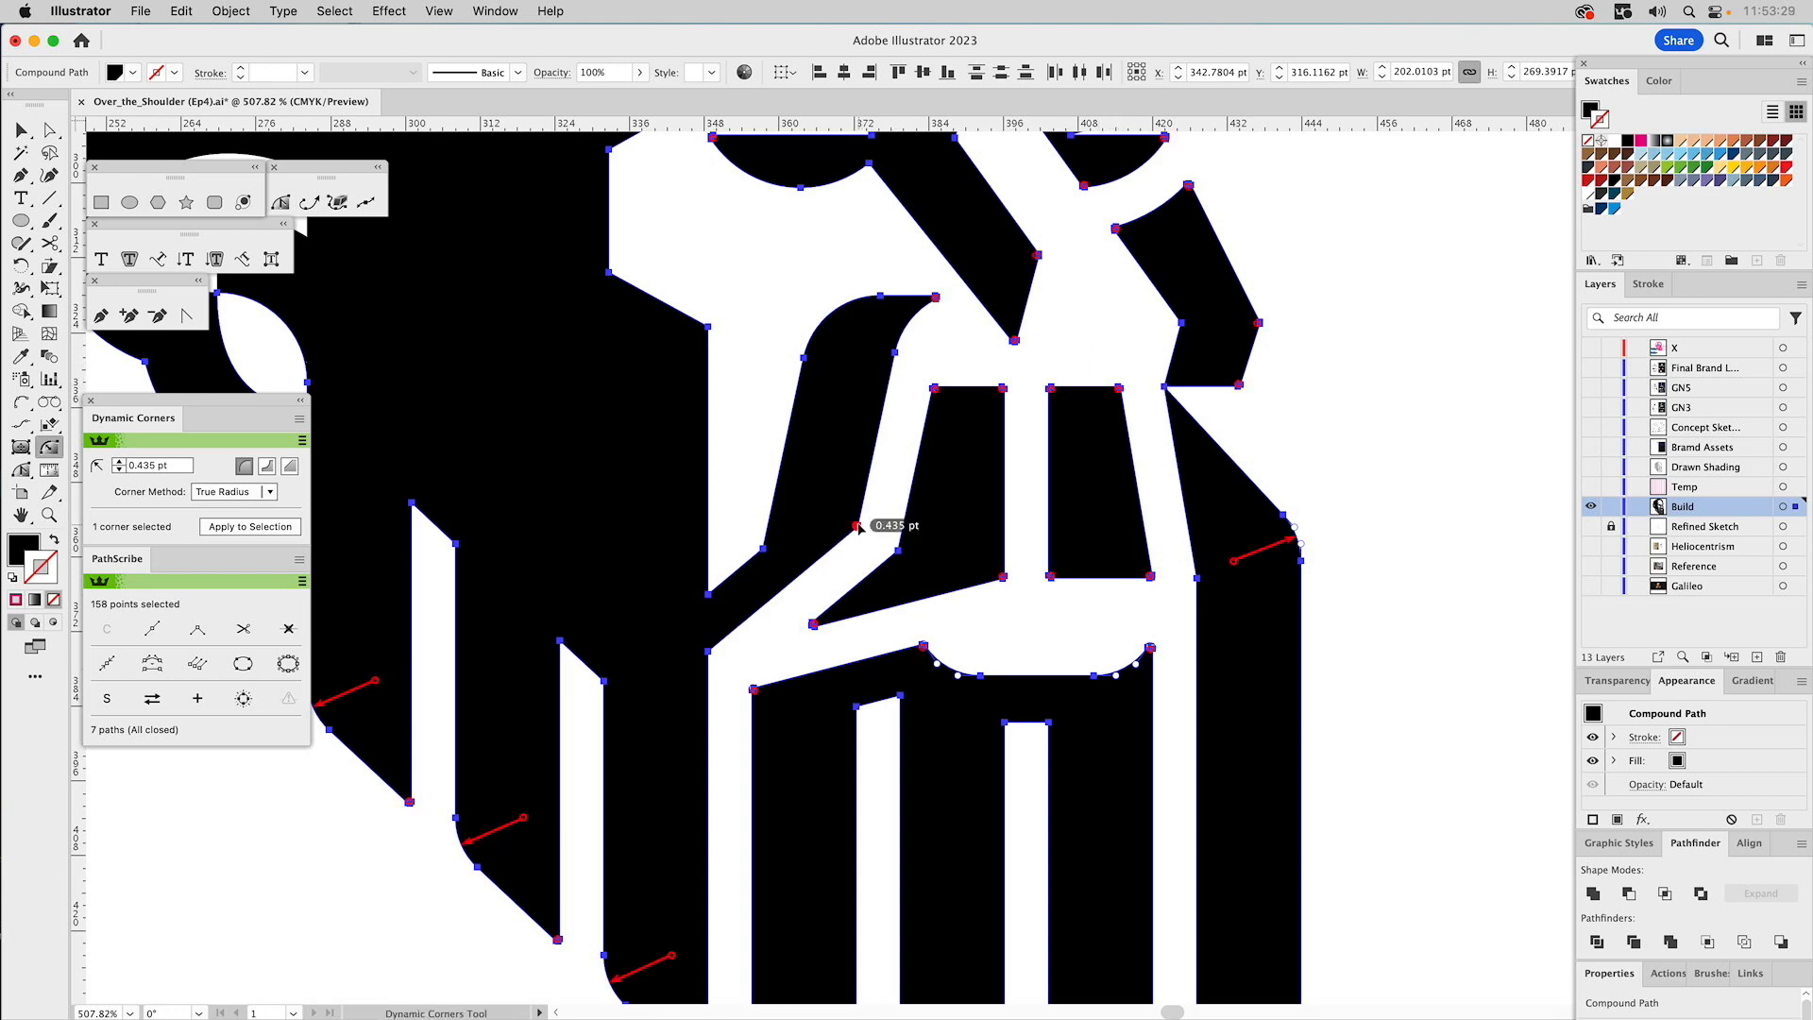
left_click(708, 593)
Round the two inner temple corners beside the near eye to 5.657 pt, and the notch above the near brow to 0.435 pt.
left_click_drag(689, 267, 707, 515)
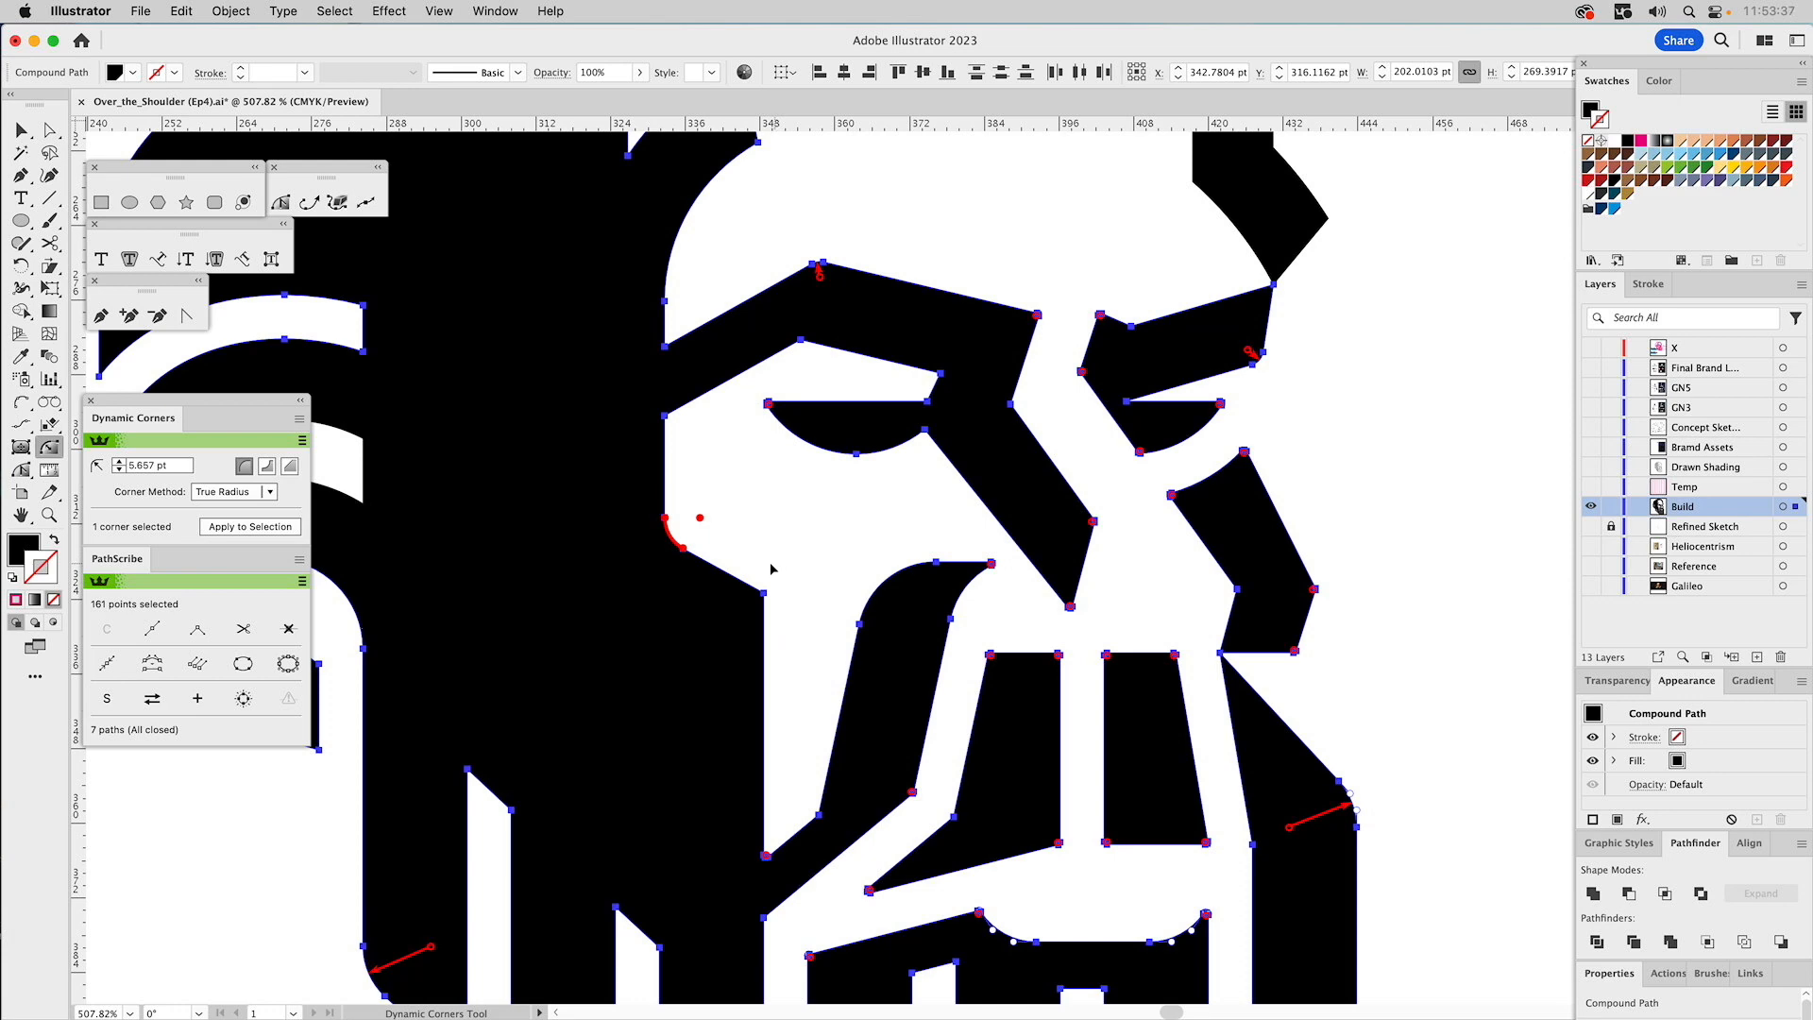
left_click(667, 417)
left_click(1036, 316)
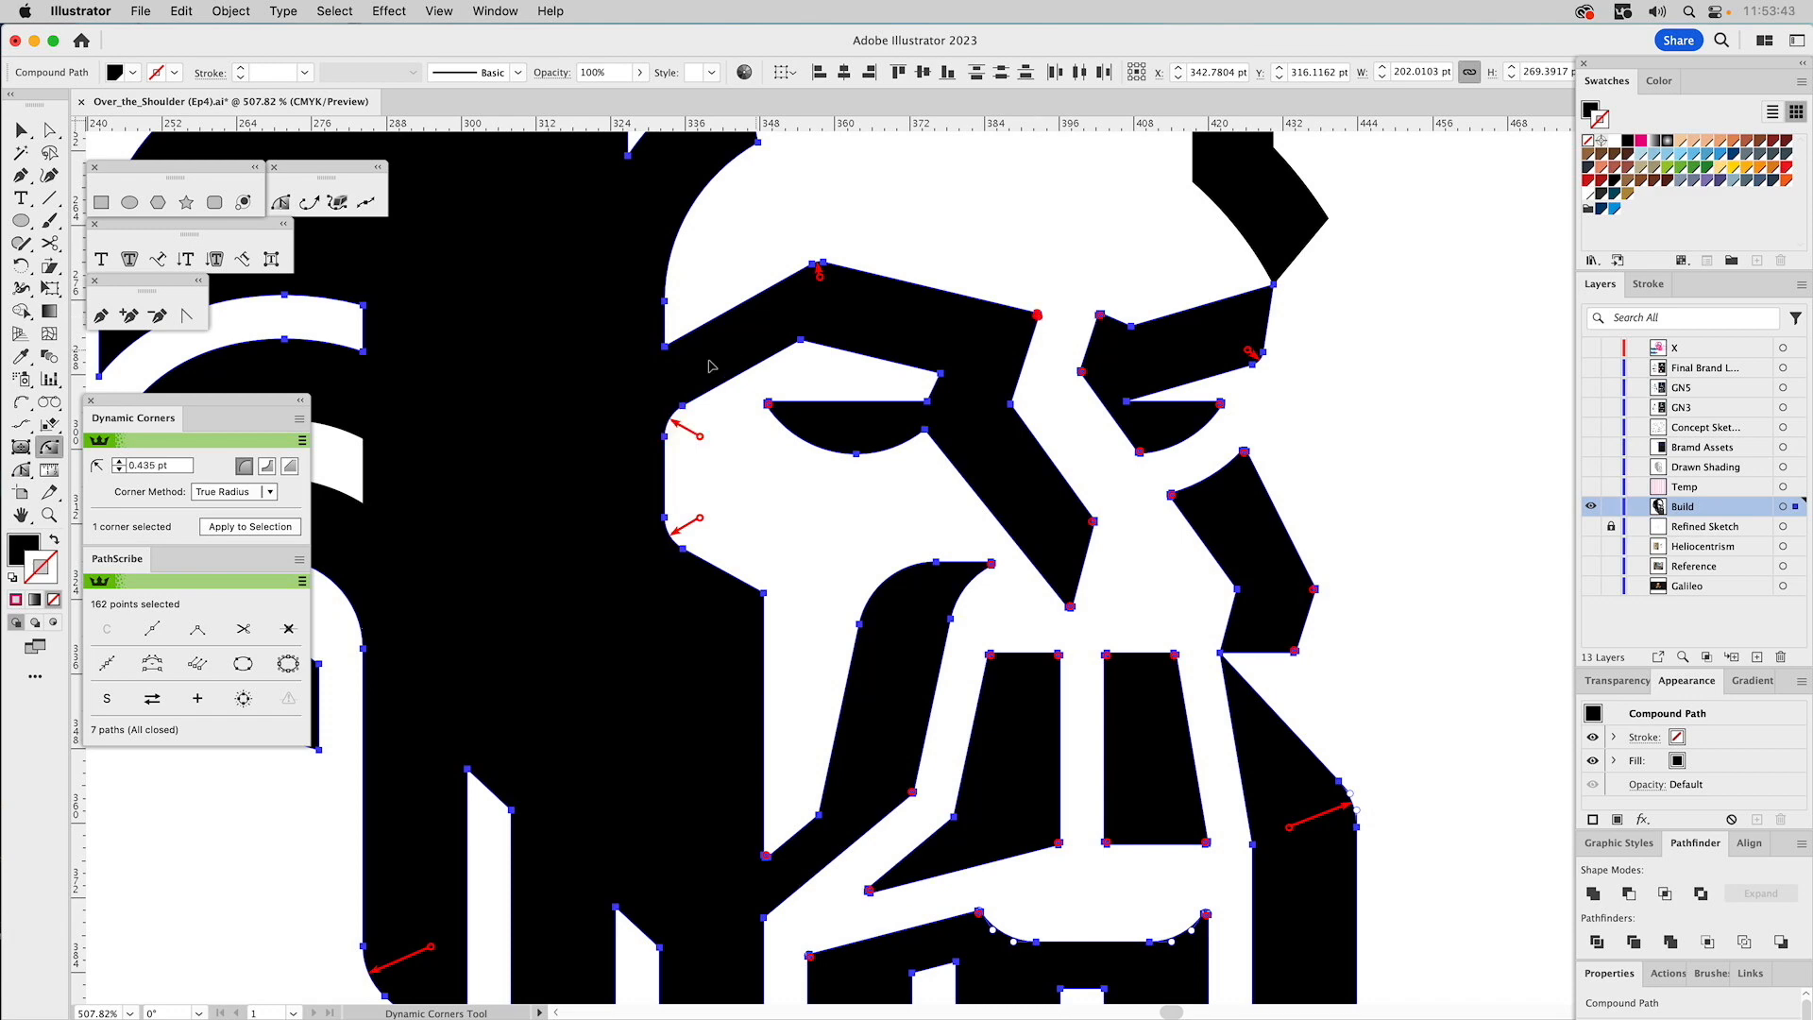
left_click(666, 346)
Round both end corners of the forehead hair lock and the notch behind it to 0.435 pt.
scroll(680, 340, "up", 5)
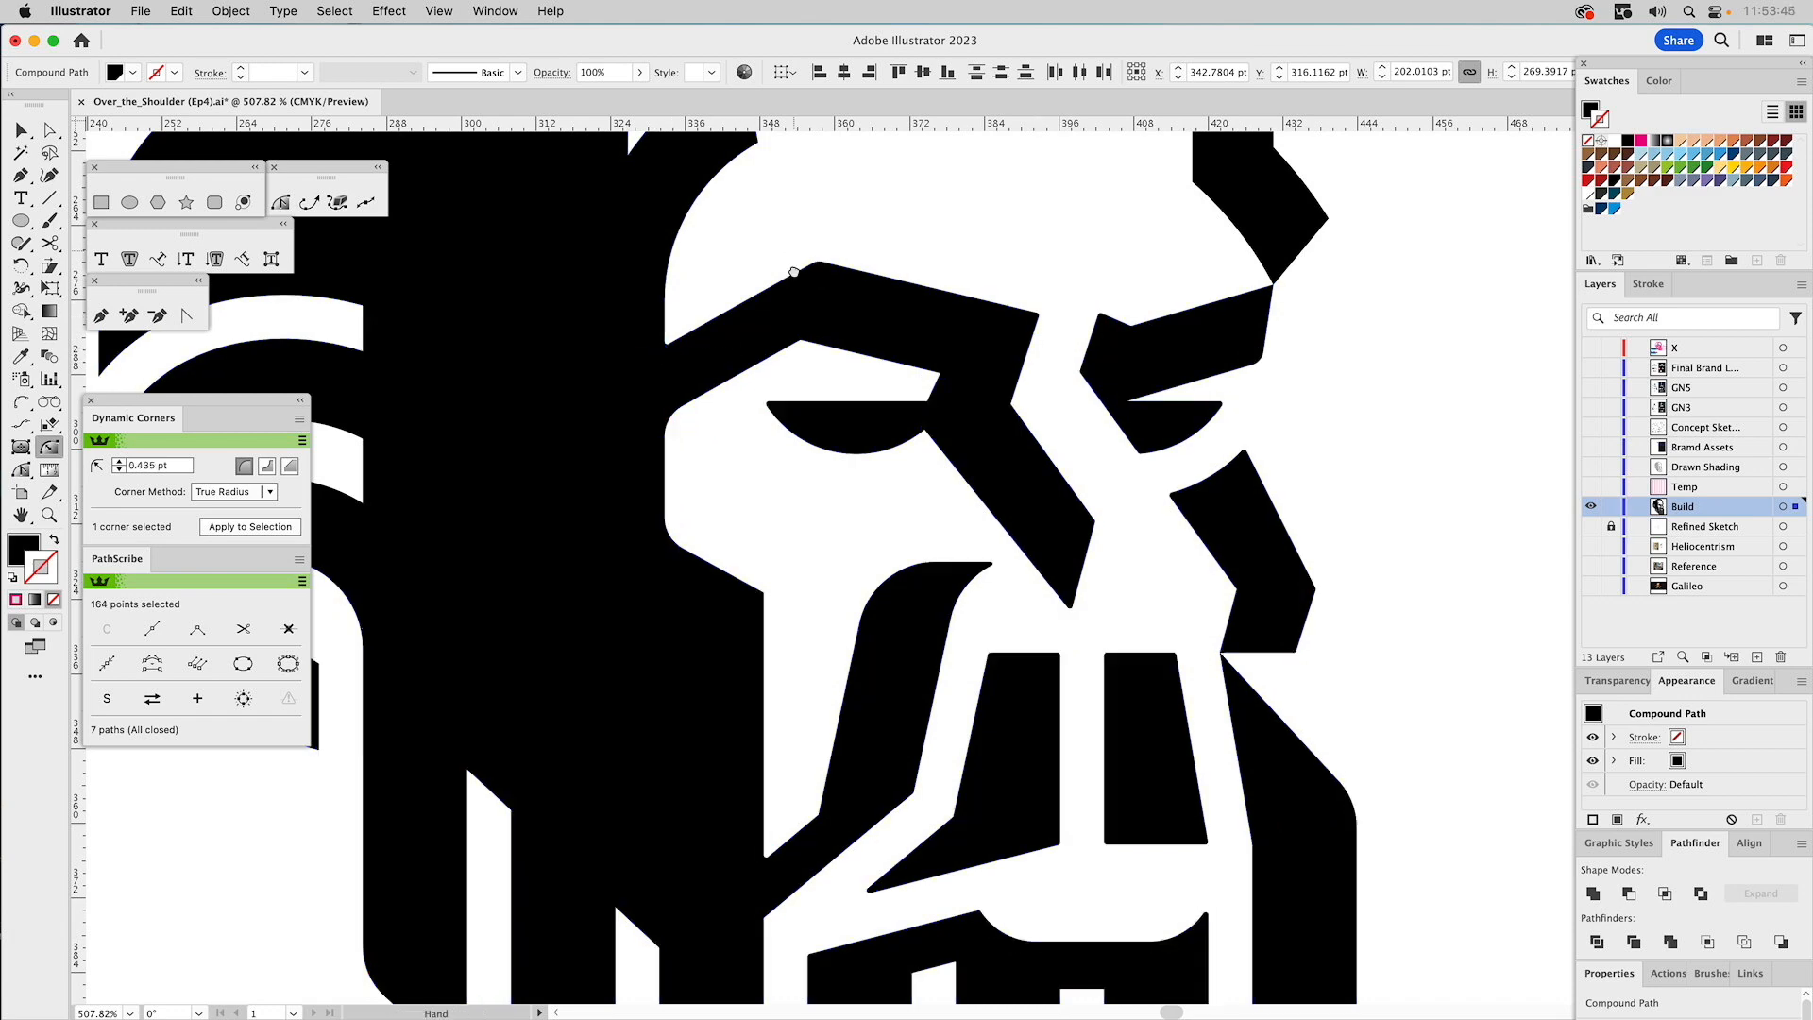
left_click(756, 282)
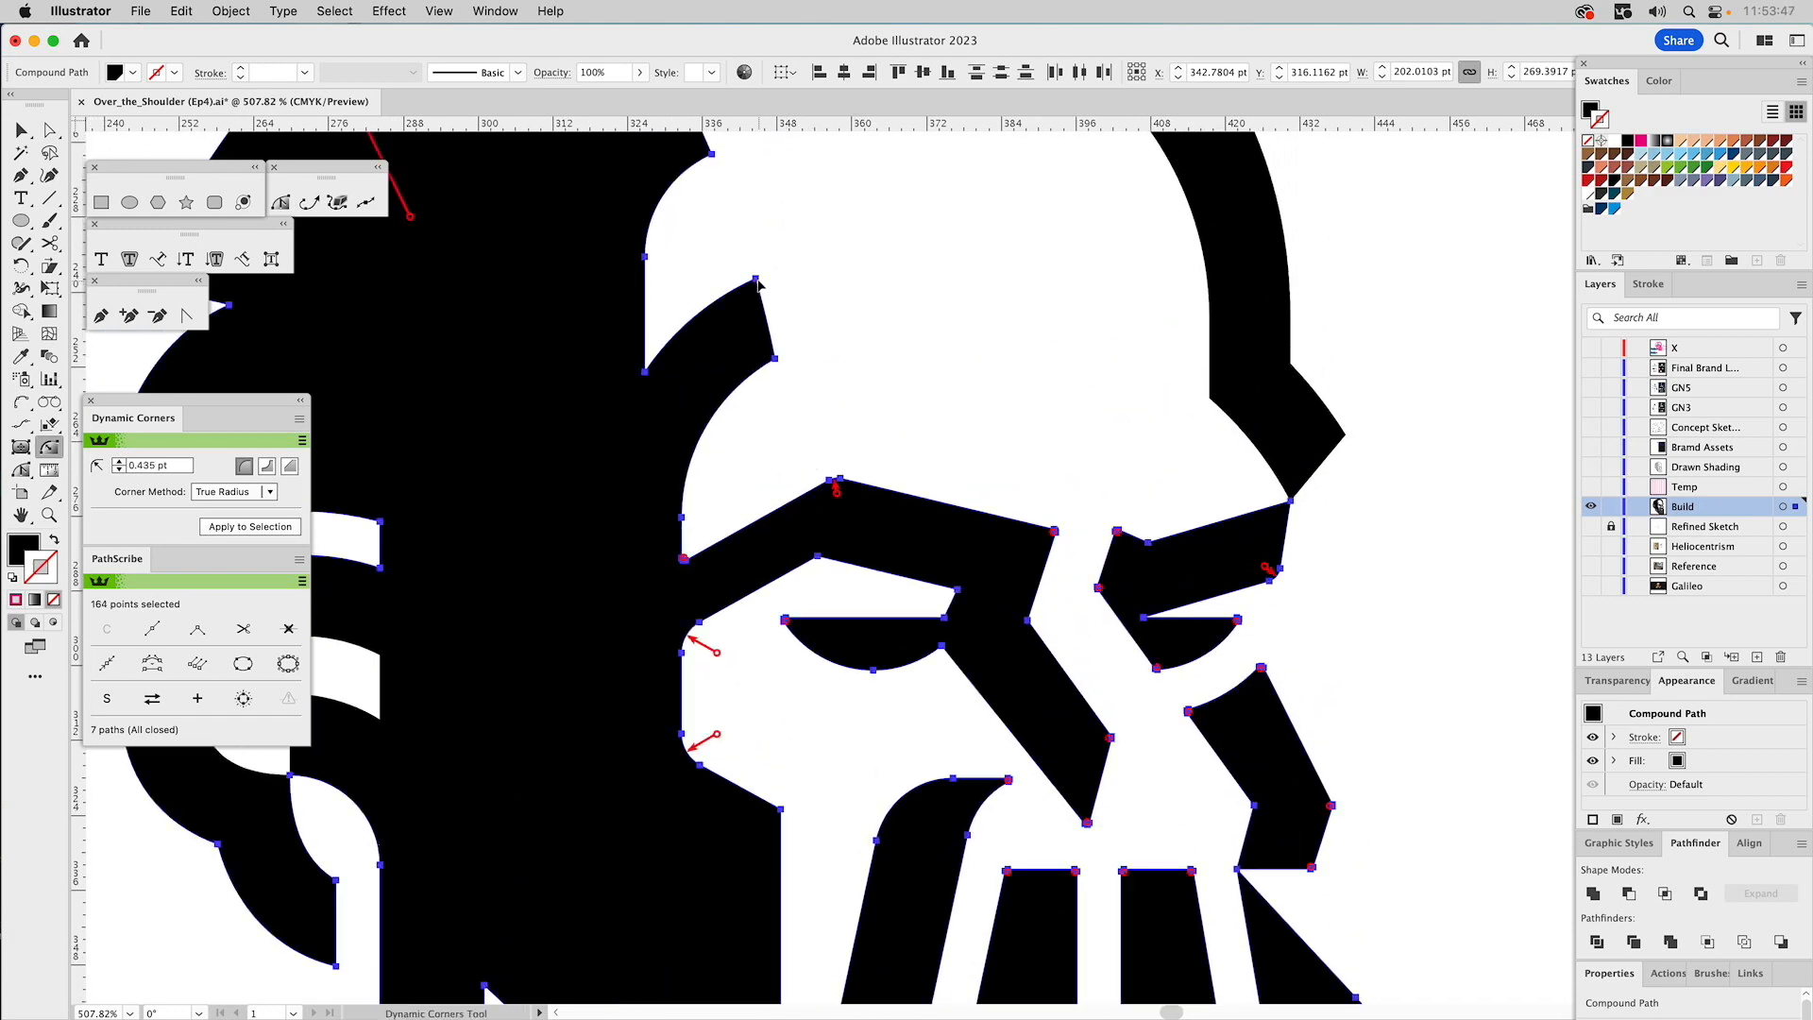
left_click(775, 360)
left_click(647, 365)
Round the pointed tips of the two upper hair waves at the back of the head to 0.435 pt.
scroll(793, 242, "up", 10)
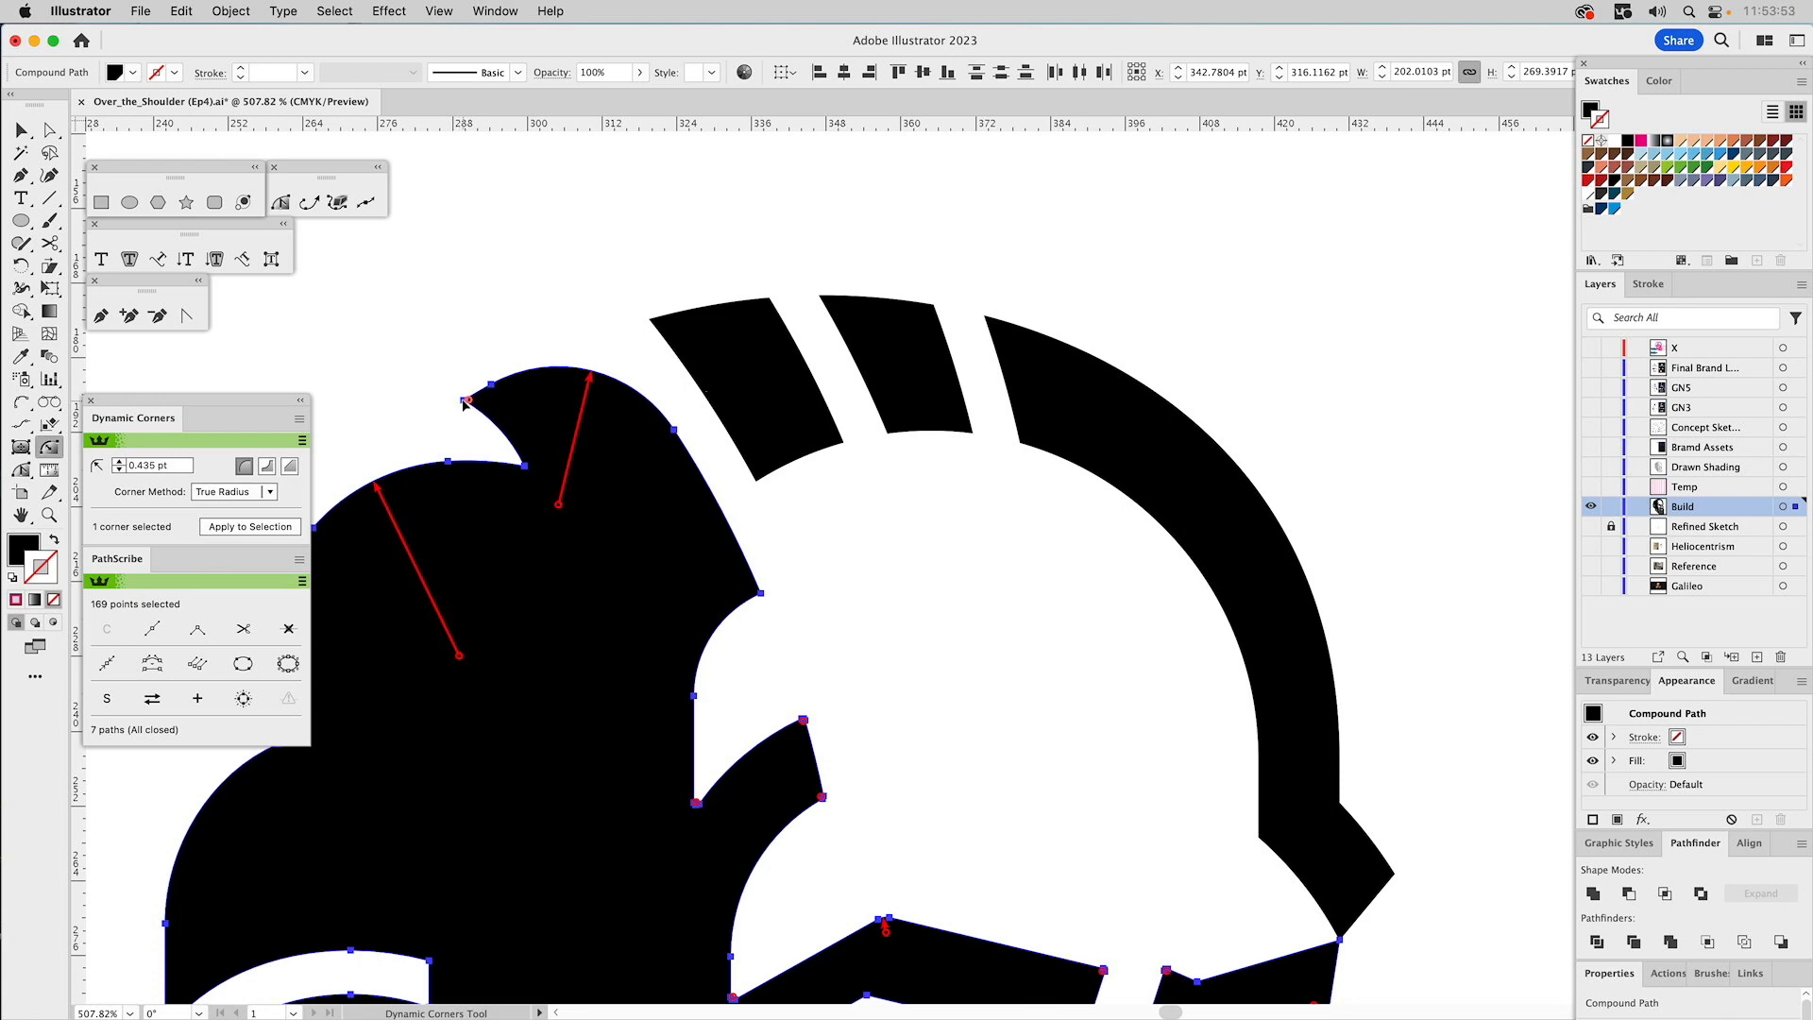
scroll(457, 416, "left", 10)
scroll(457, 416, "down", 2)
left_click(661, 632)
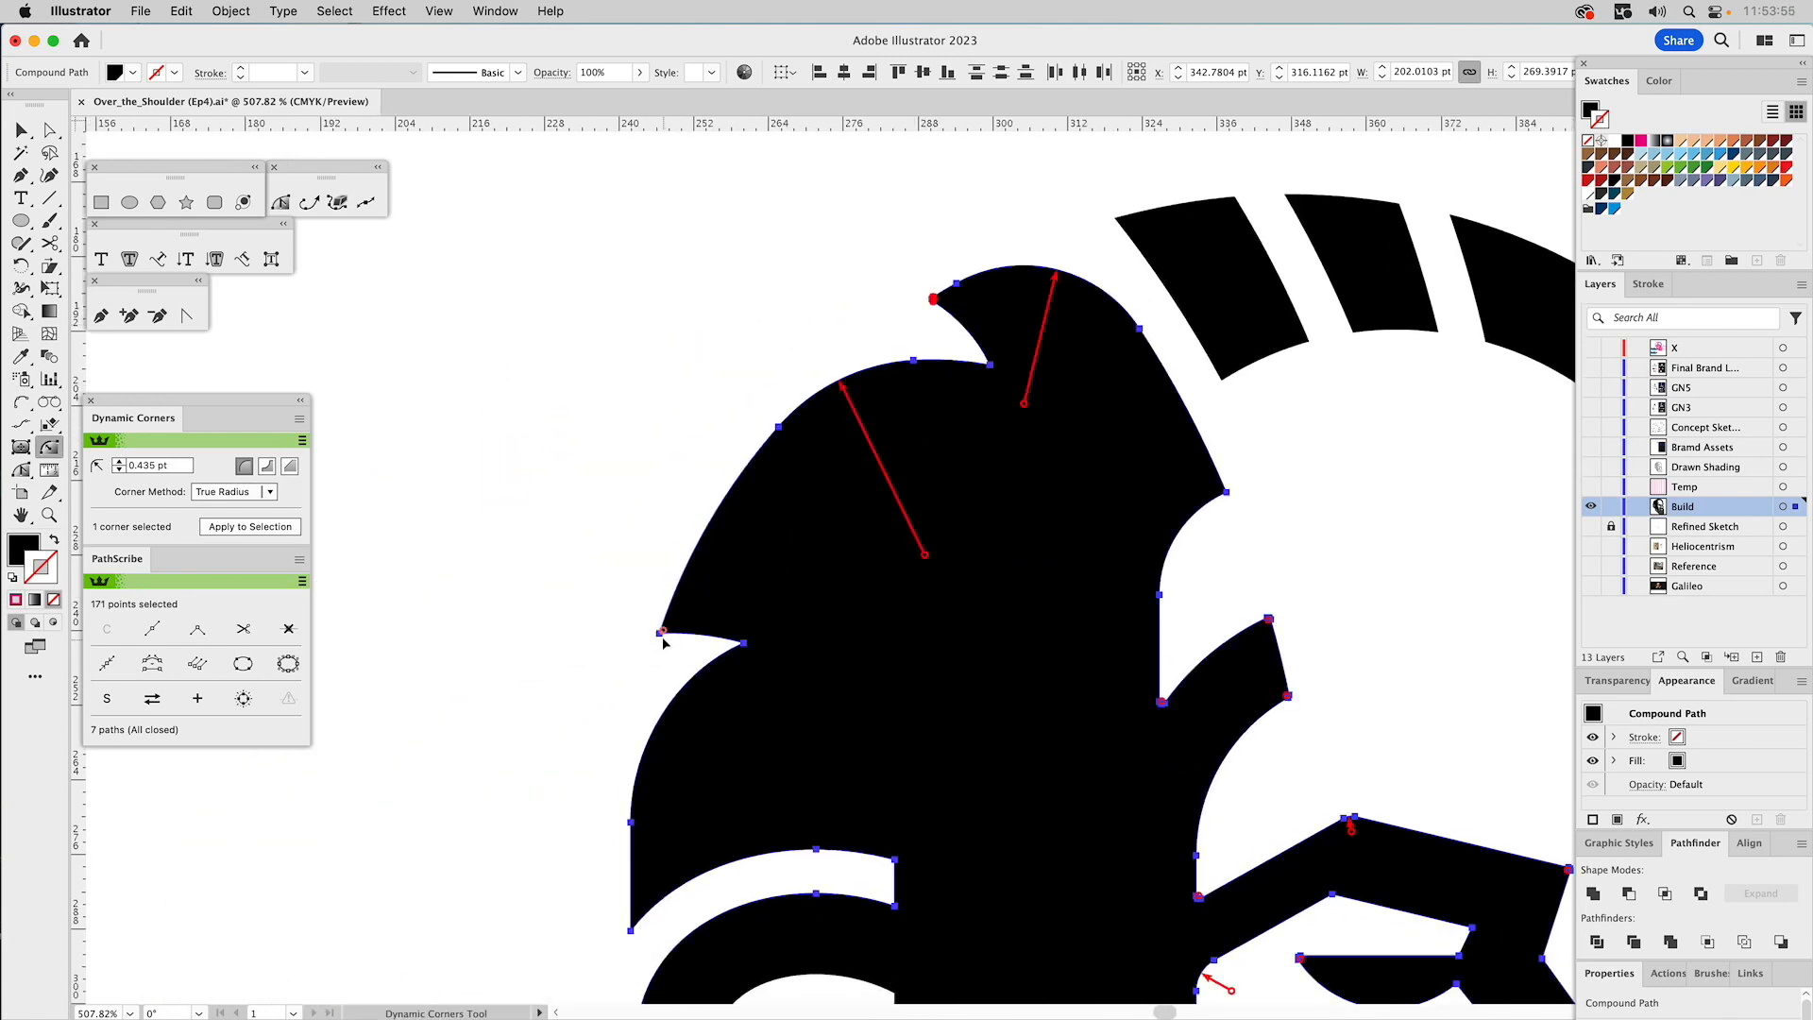
scroll(666, 642, "down", 8)
scroll(680, 659, "left", 2)
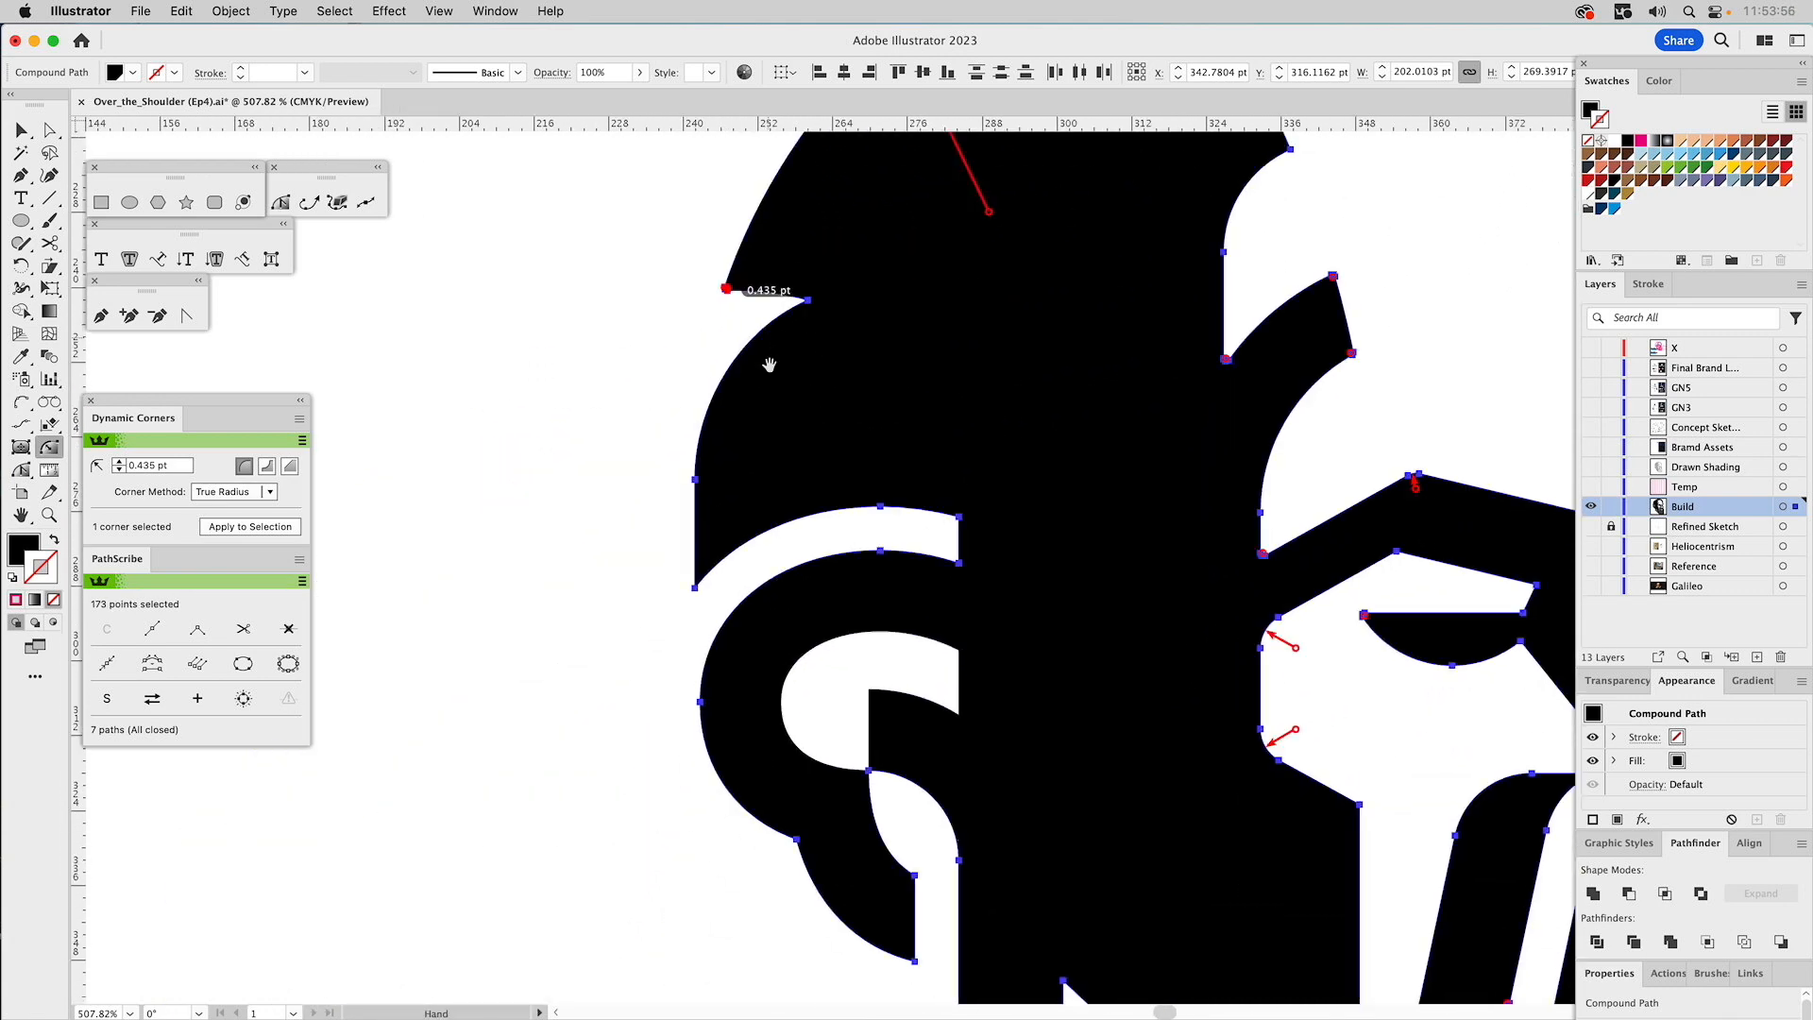
Round the sharp corners where the hair's lower edge meets the ear and inside the ear with a 0.435 pt radius.
left_click(697, 584)
left_click(958, 560)
left_click(958, 519)
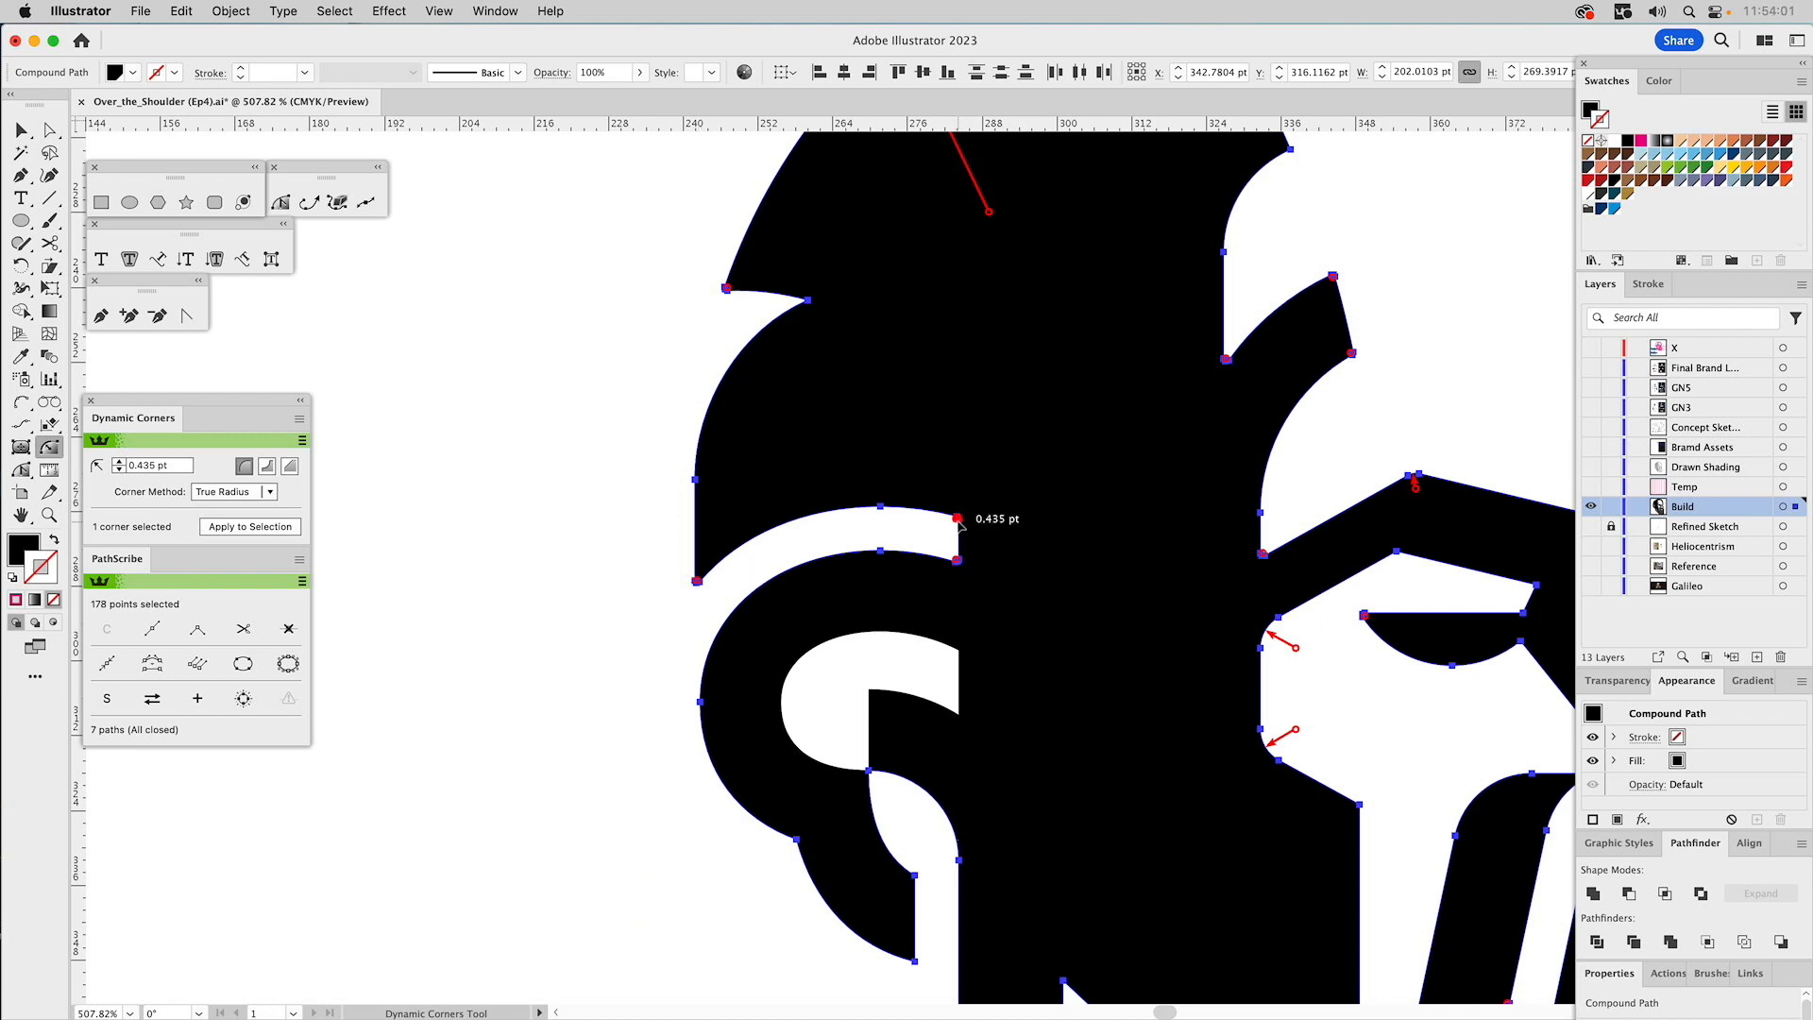
left_click(870, 692)
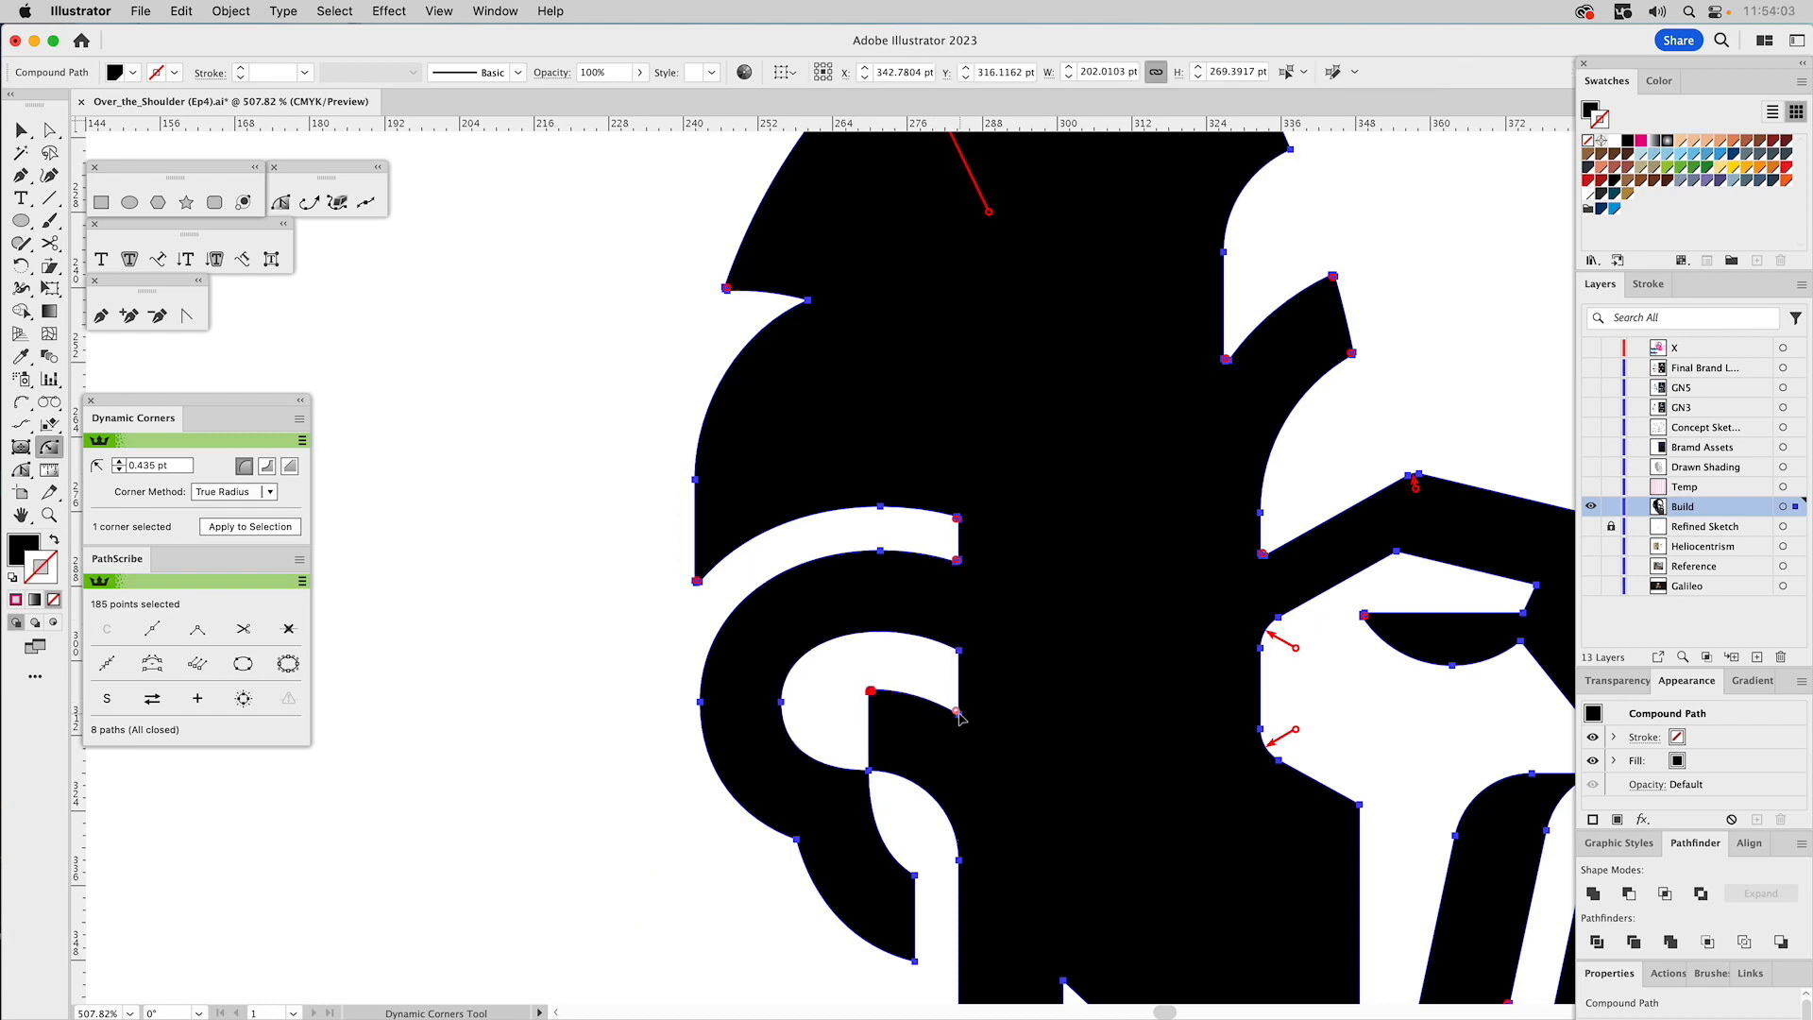
left_click(958, 651)
Round the upper corners of the two narrow slits in the side beard with a 0.435 pt radius.
left_click_drag(1152, 637, 932, 251)
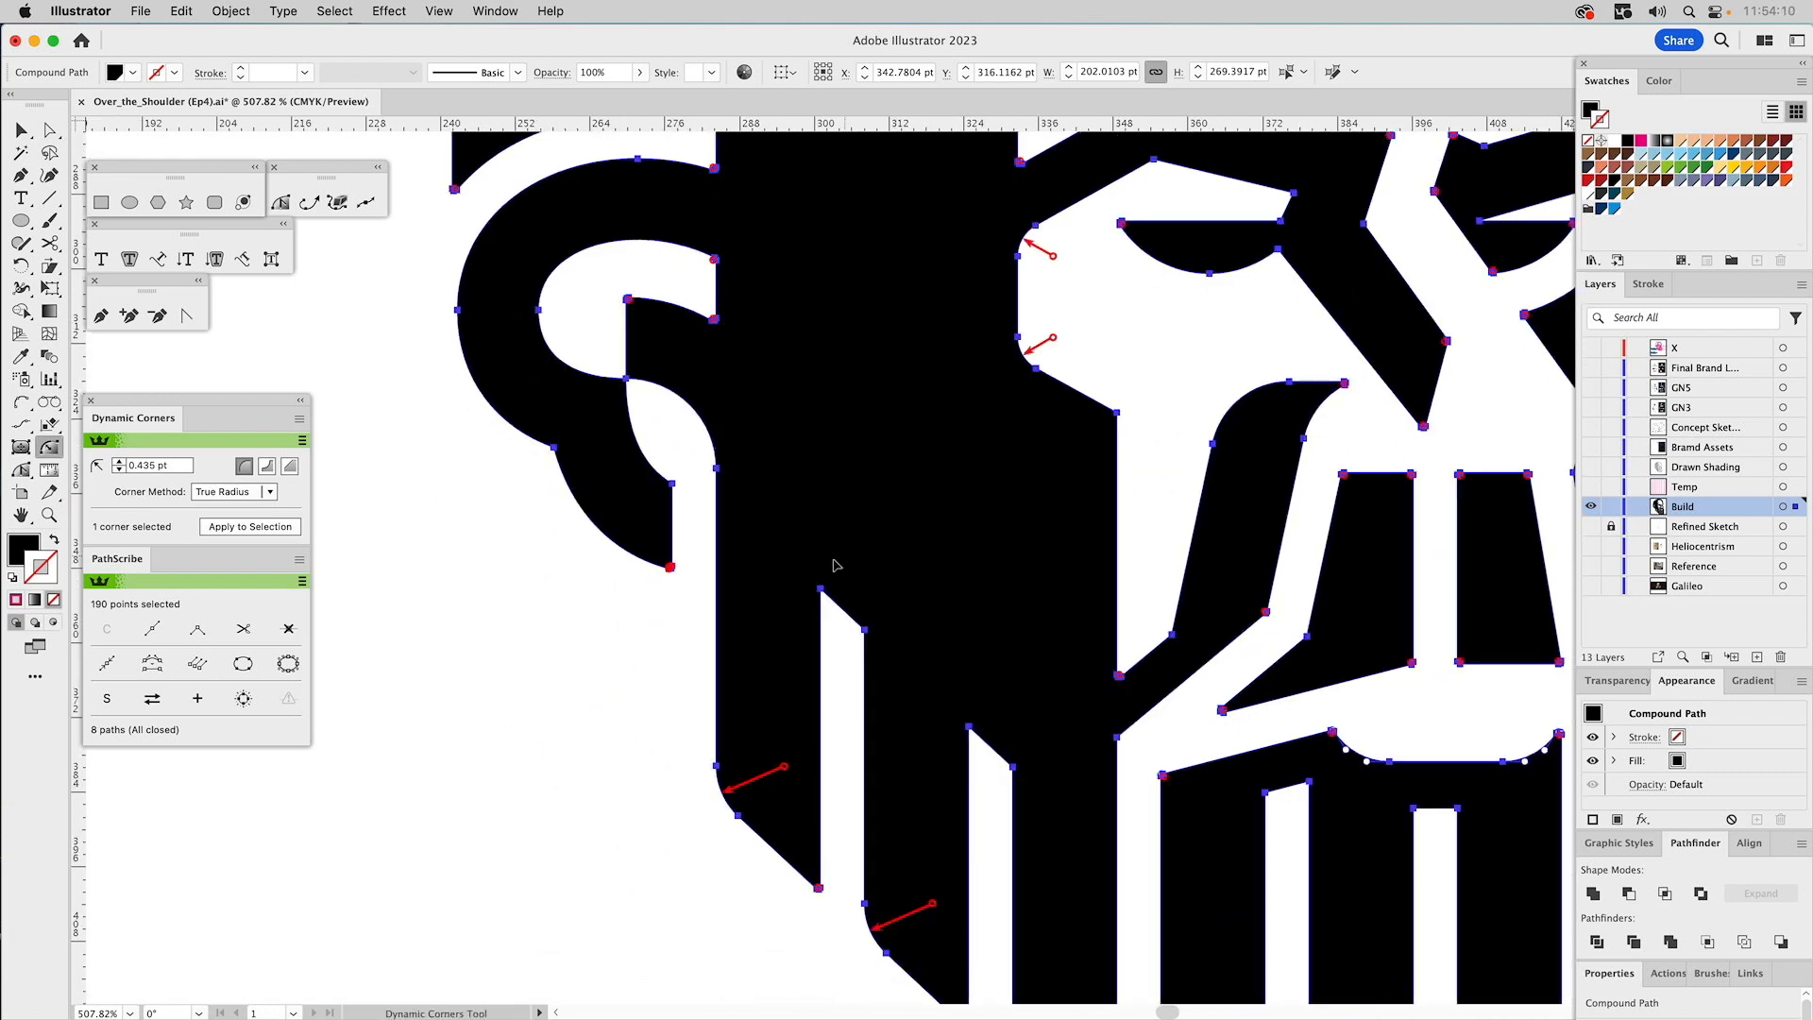
left_click(821, 592)
left_click(864, 630)
left_click(971, 731)
left_click(1013, 768)
Give the first front beard strip's upper outer corner and the facing cheek corner larger roundings, using up to a 6.512 pt radius.
scroll(1012, 768, "down", 5)
scroll(1012, 768, "right", 6)
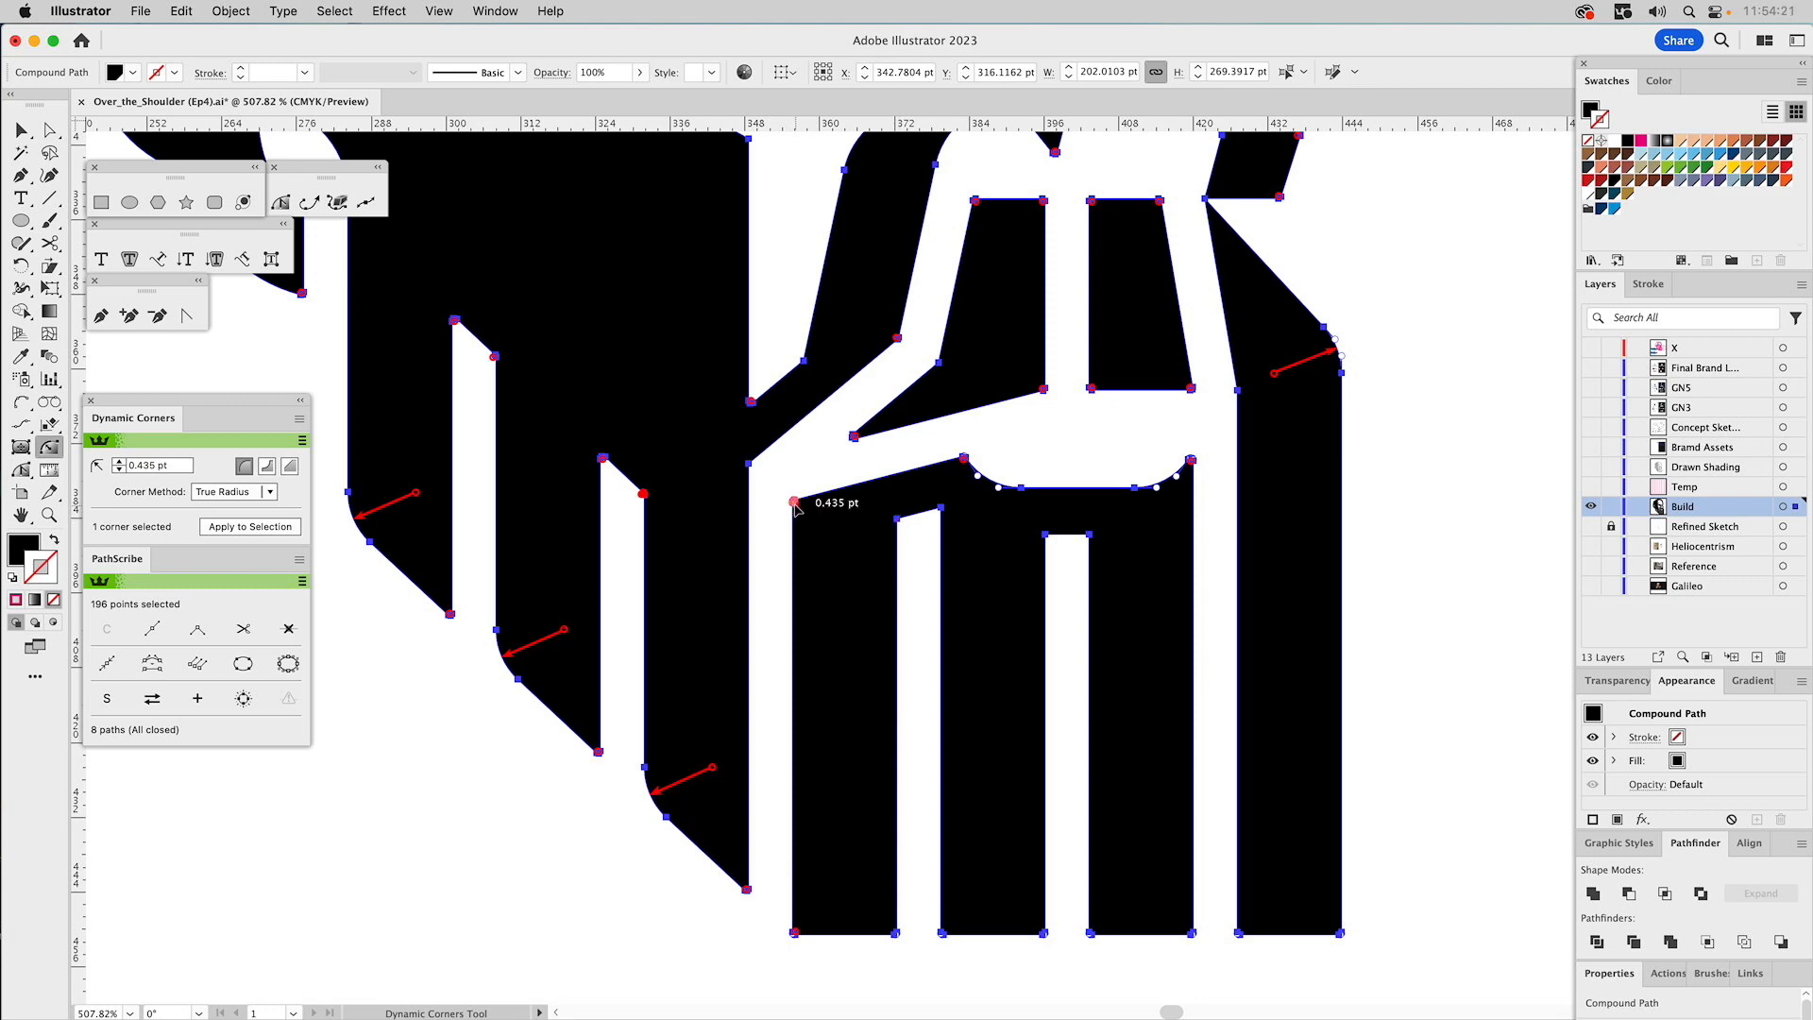
mouse_move(795, 502)
left_mouse_down()
mouse_move(805, 520)
mouse_move(781, 480)
mouse_move(803, 503)
left_mouse_up()
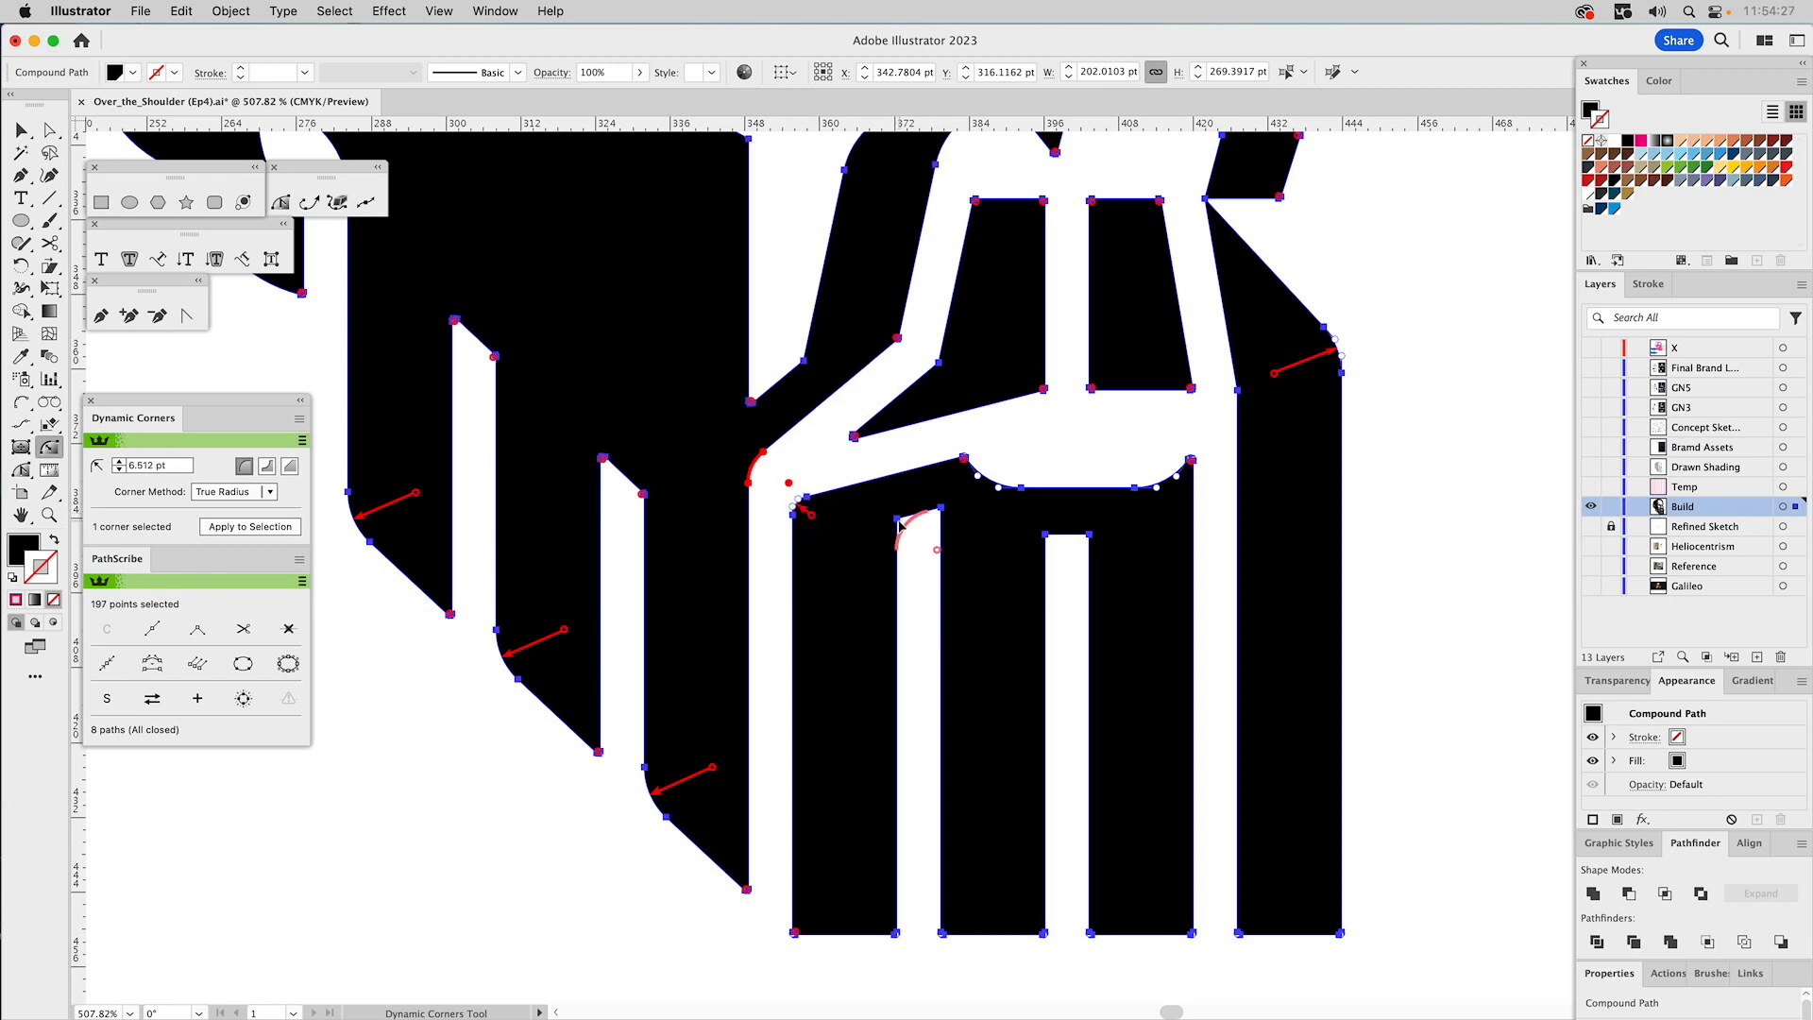
Round the upper corners of the first two slits in the front beard with a 0.435 pt radius.
left_click(965, 460)
left_click(898, 519)
left_click(940, 509)
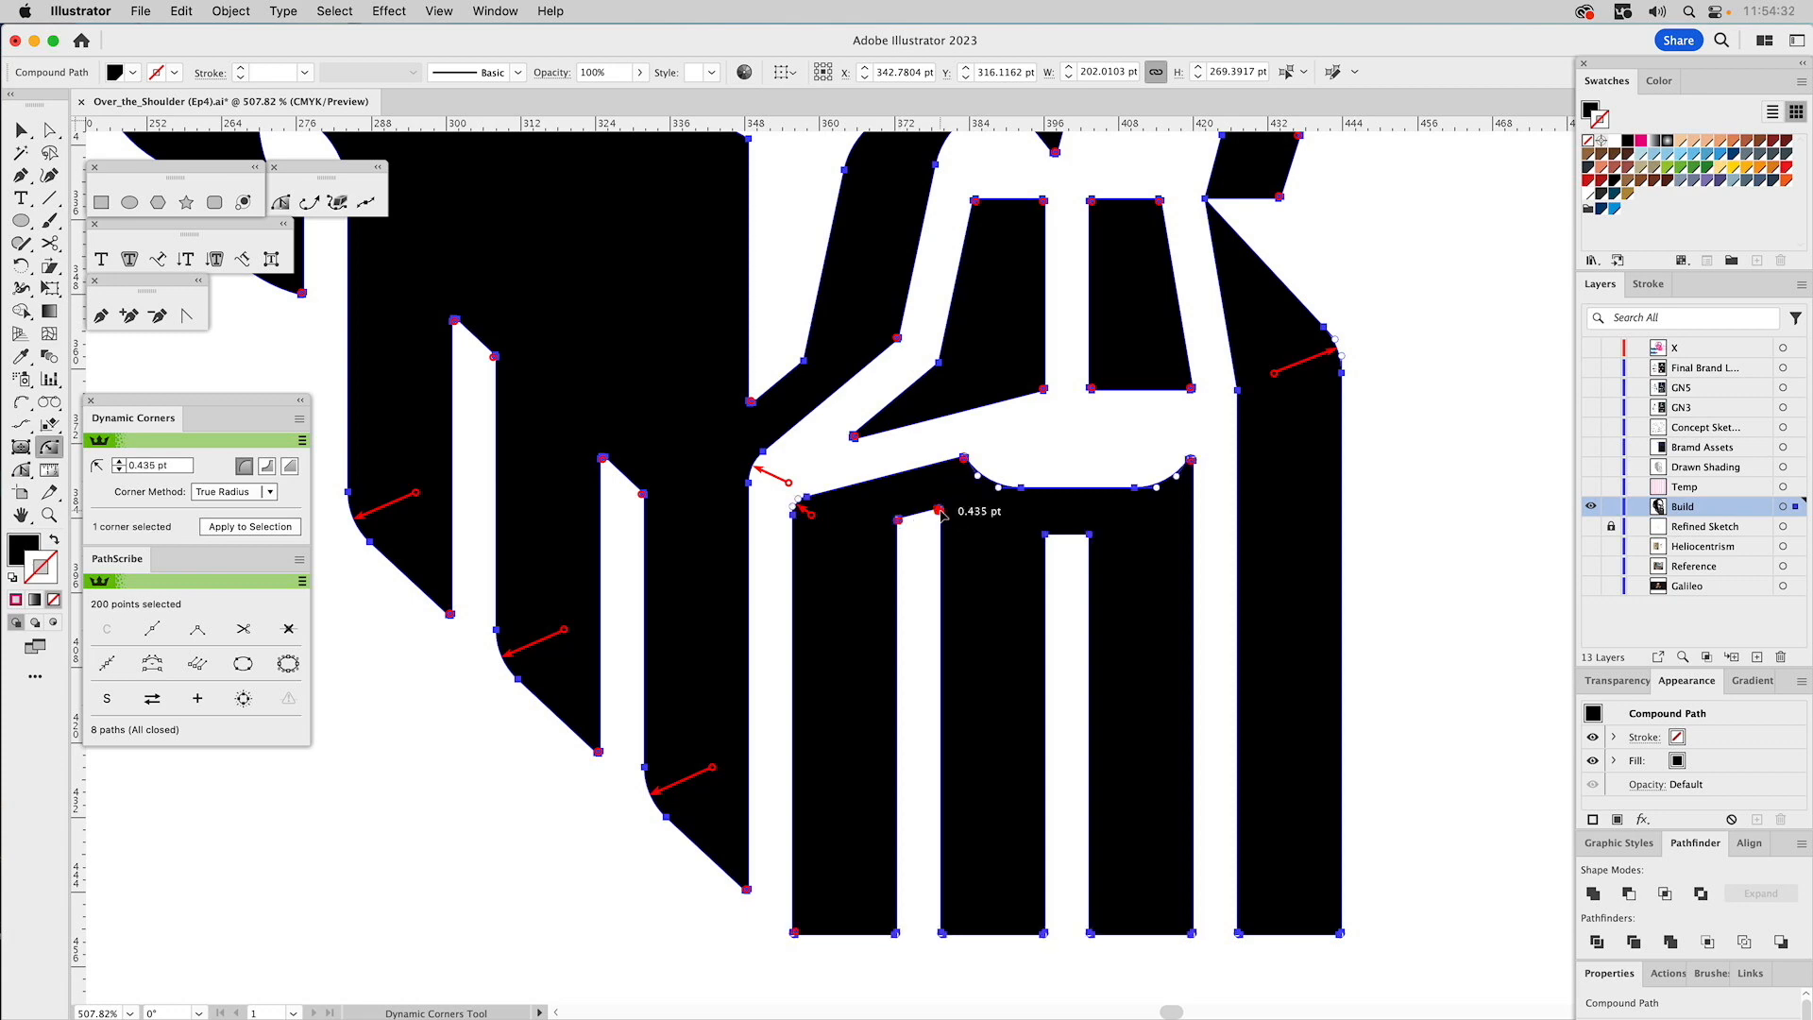
left_click(1046, 539)
left_click(1047, 538)
left_click(1089, 537)
Round the inner corner of the nose-side shape at 0.435 pt and the eyelid corners beside the nose bridge at 0.25 pt.
key("space")
left_click_drag(1171, 249, 1222, 574)
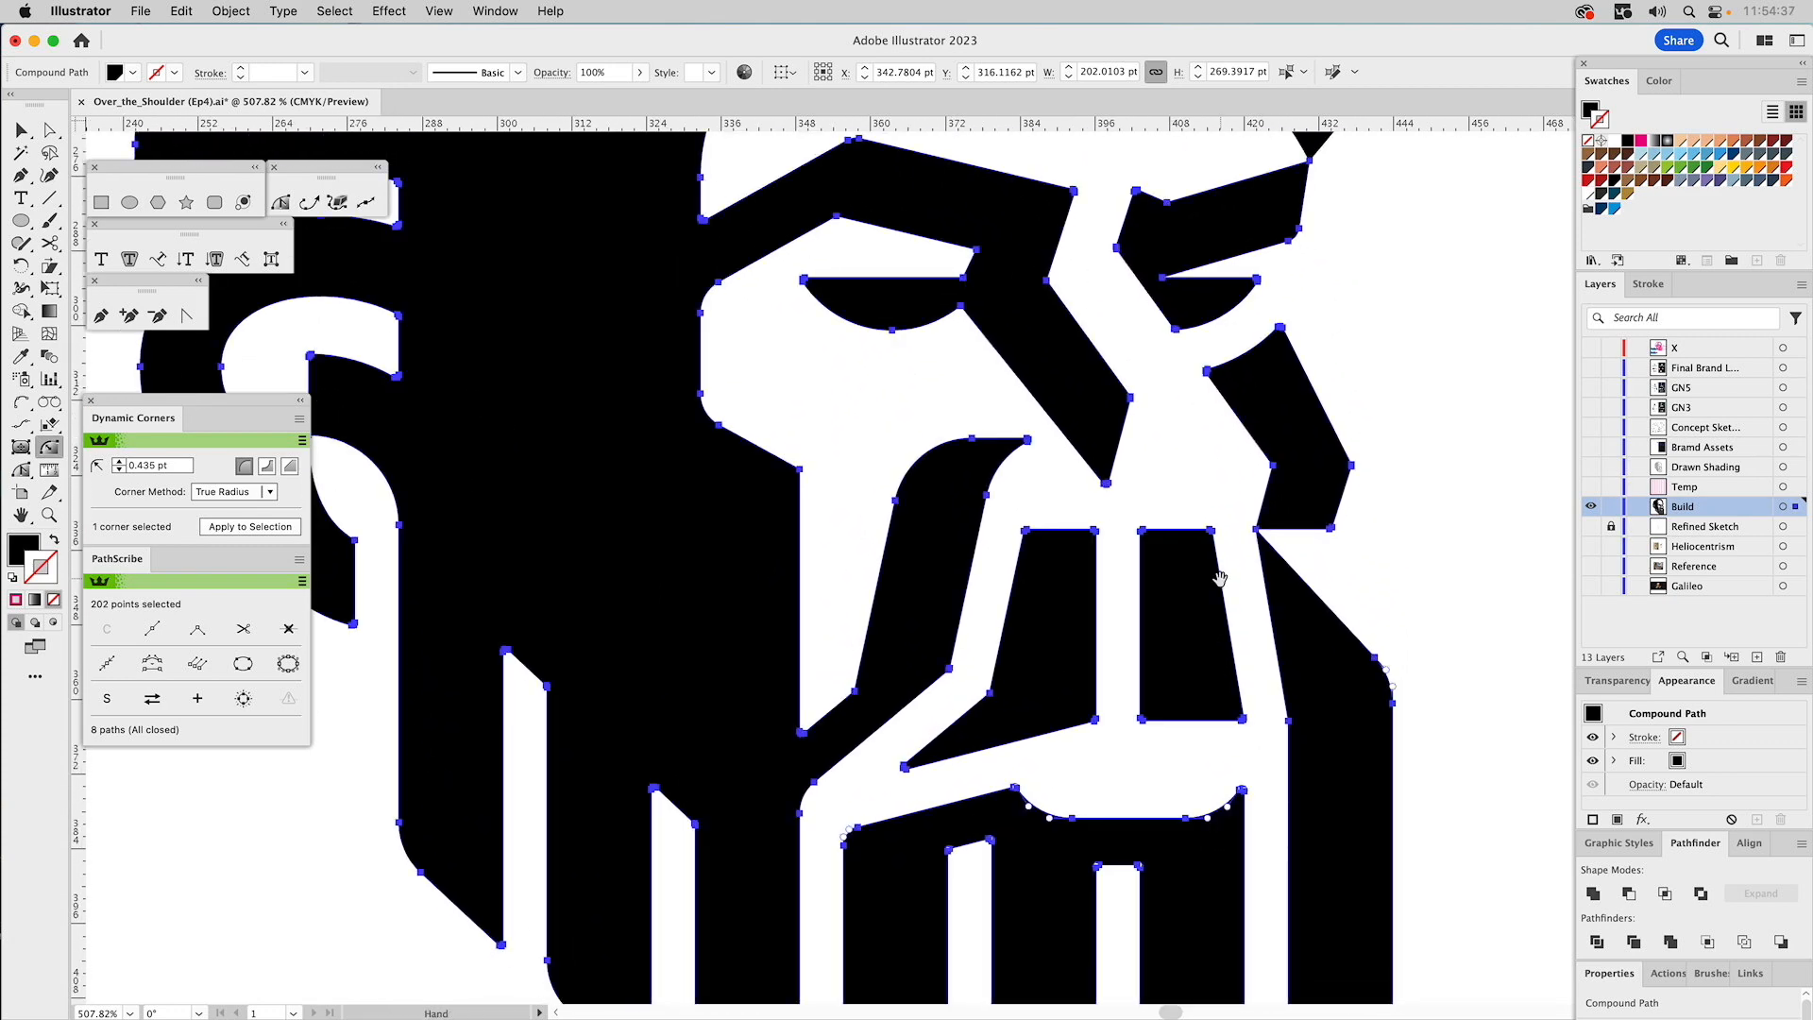
left_click(1272, 466)
key("space")
left_click_drag(1163, 279, 1199, 491)
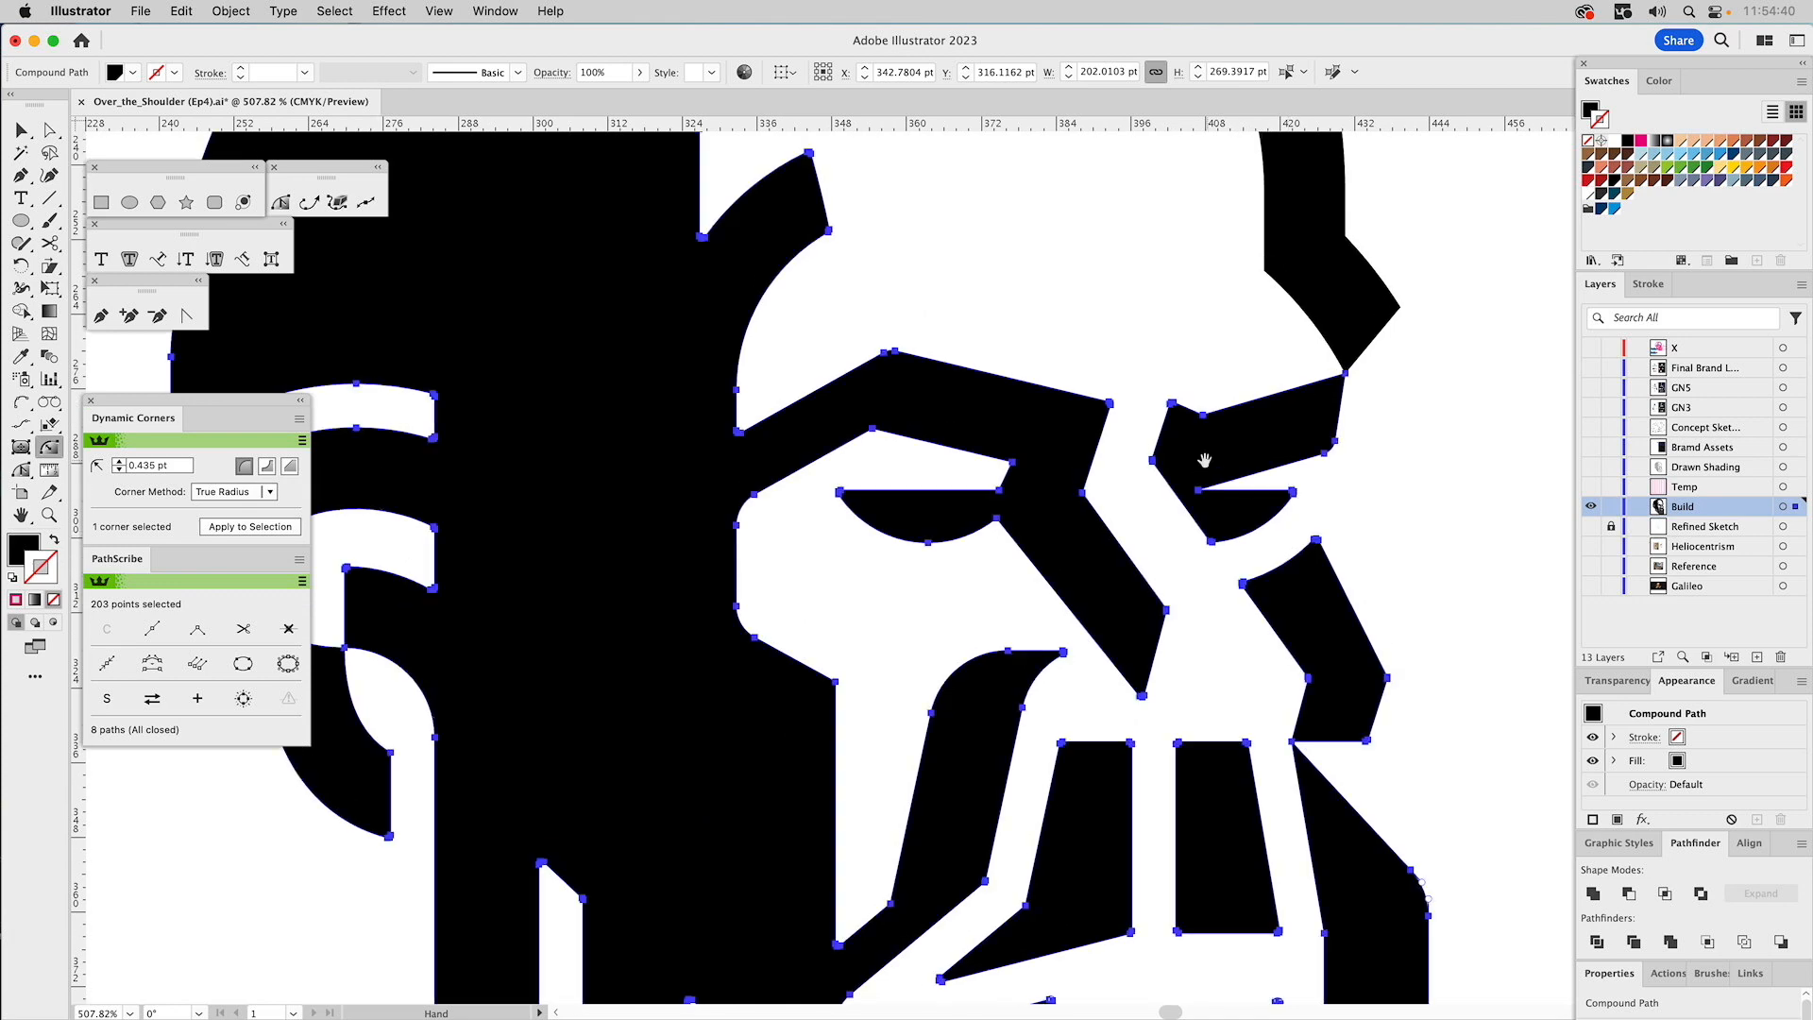
left_click(1198, 492)
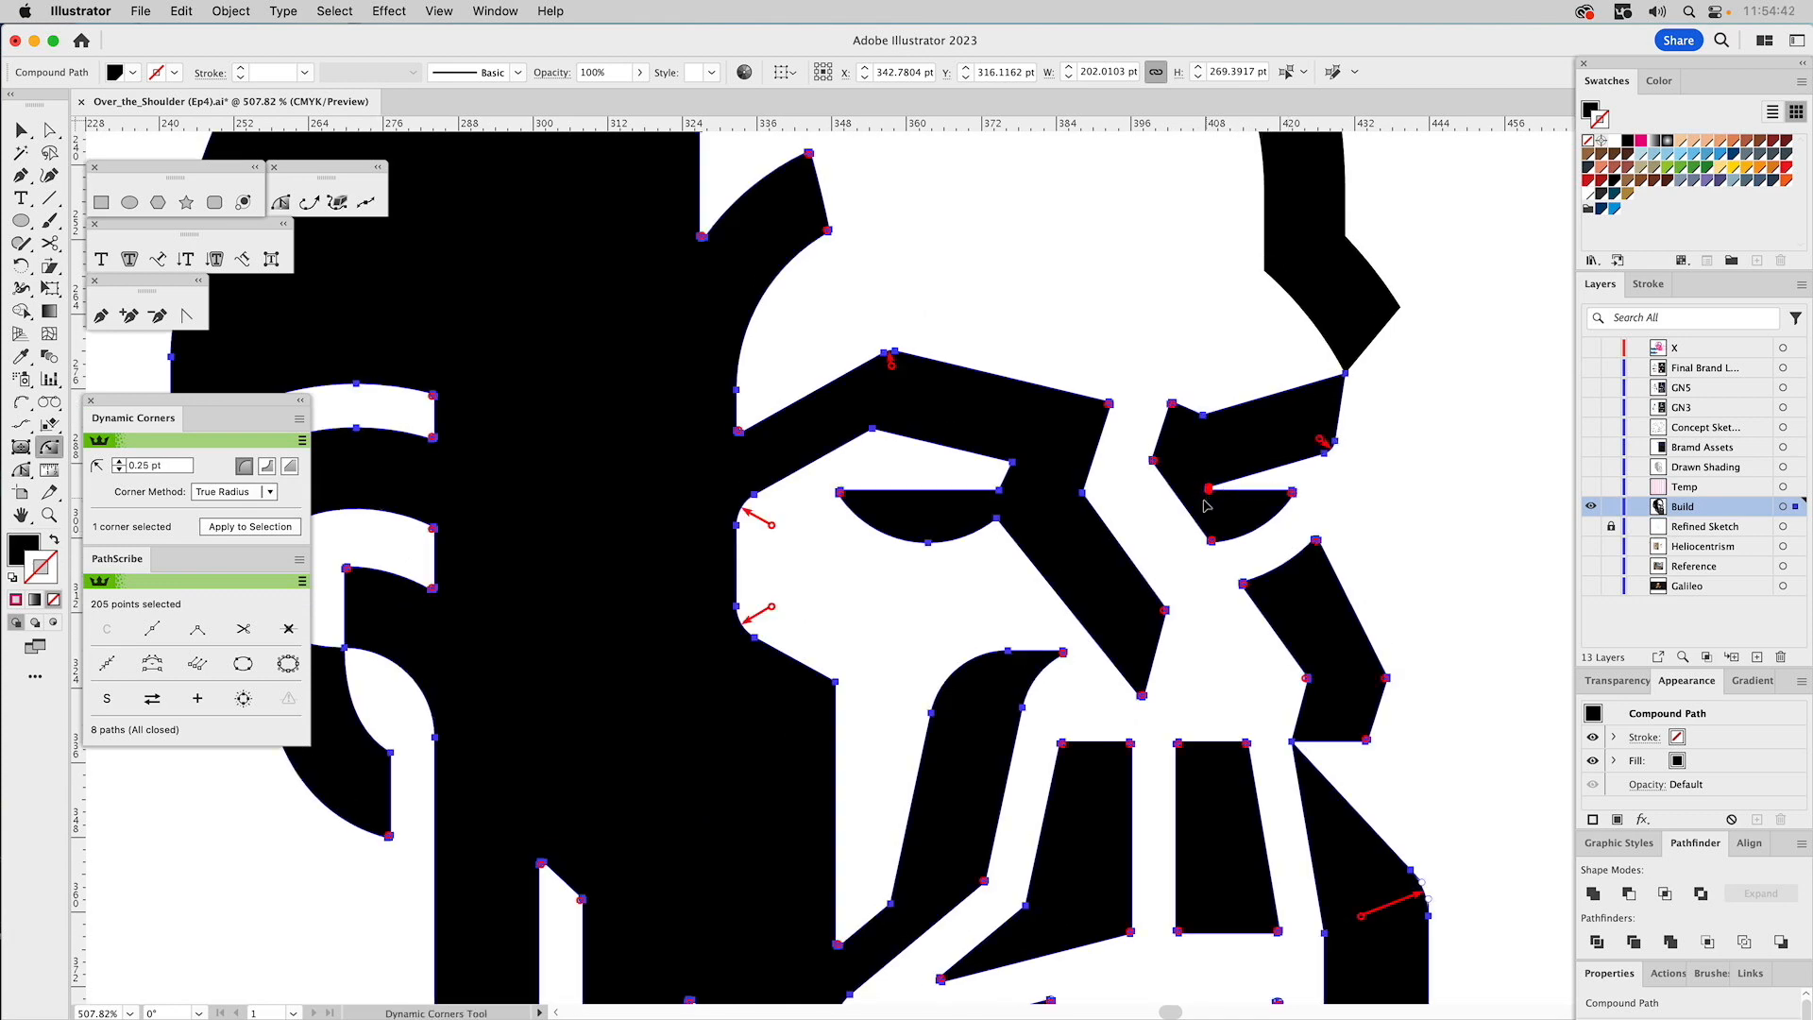
left_click(1000, 493)
Round the protruding brow tip and both corners at the upper end of the forehead outline with a 0.25 pt radius.
key("space")
left_click_drag(1188, 245, 1093, 567)
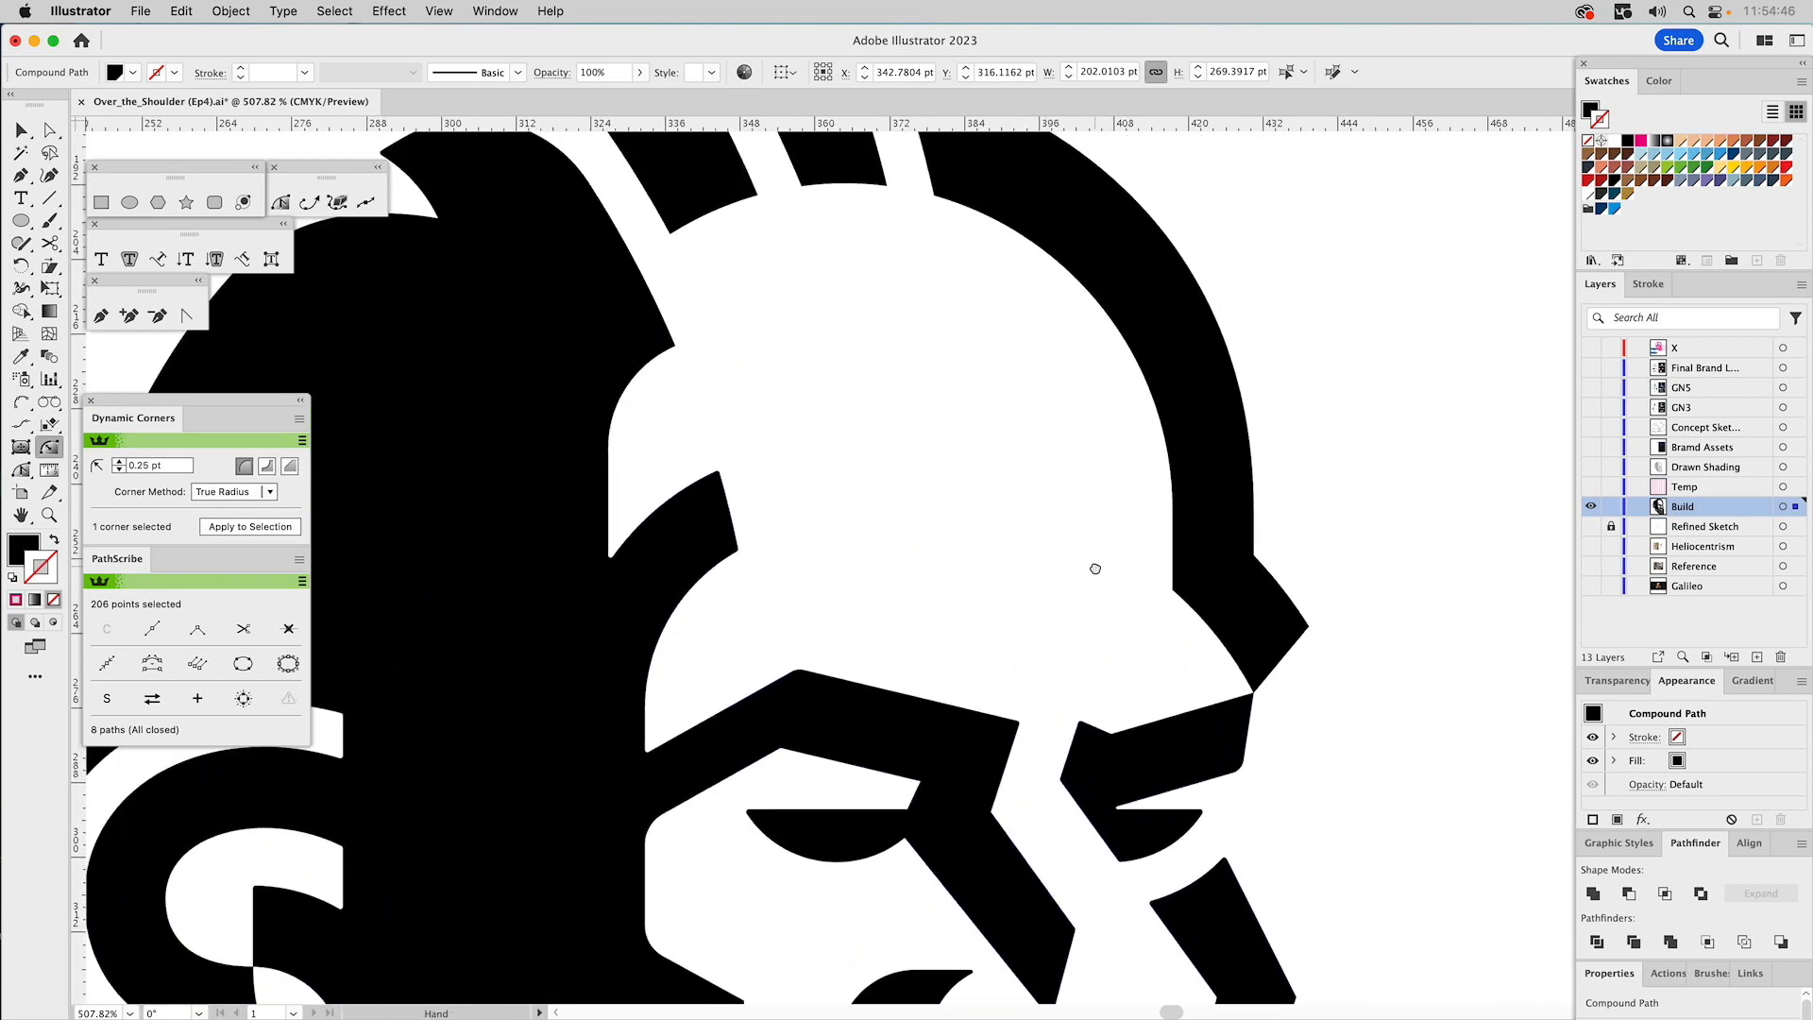
left_click(1308, 627)
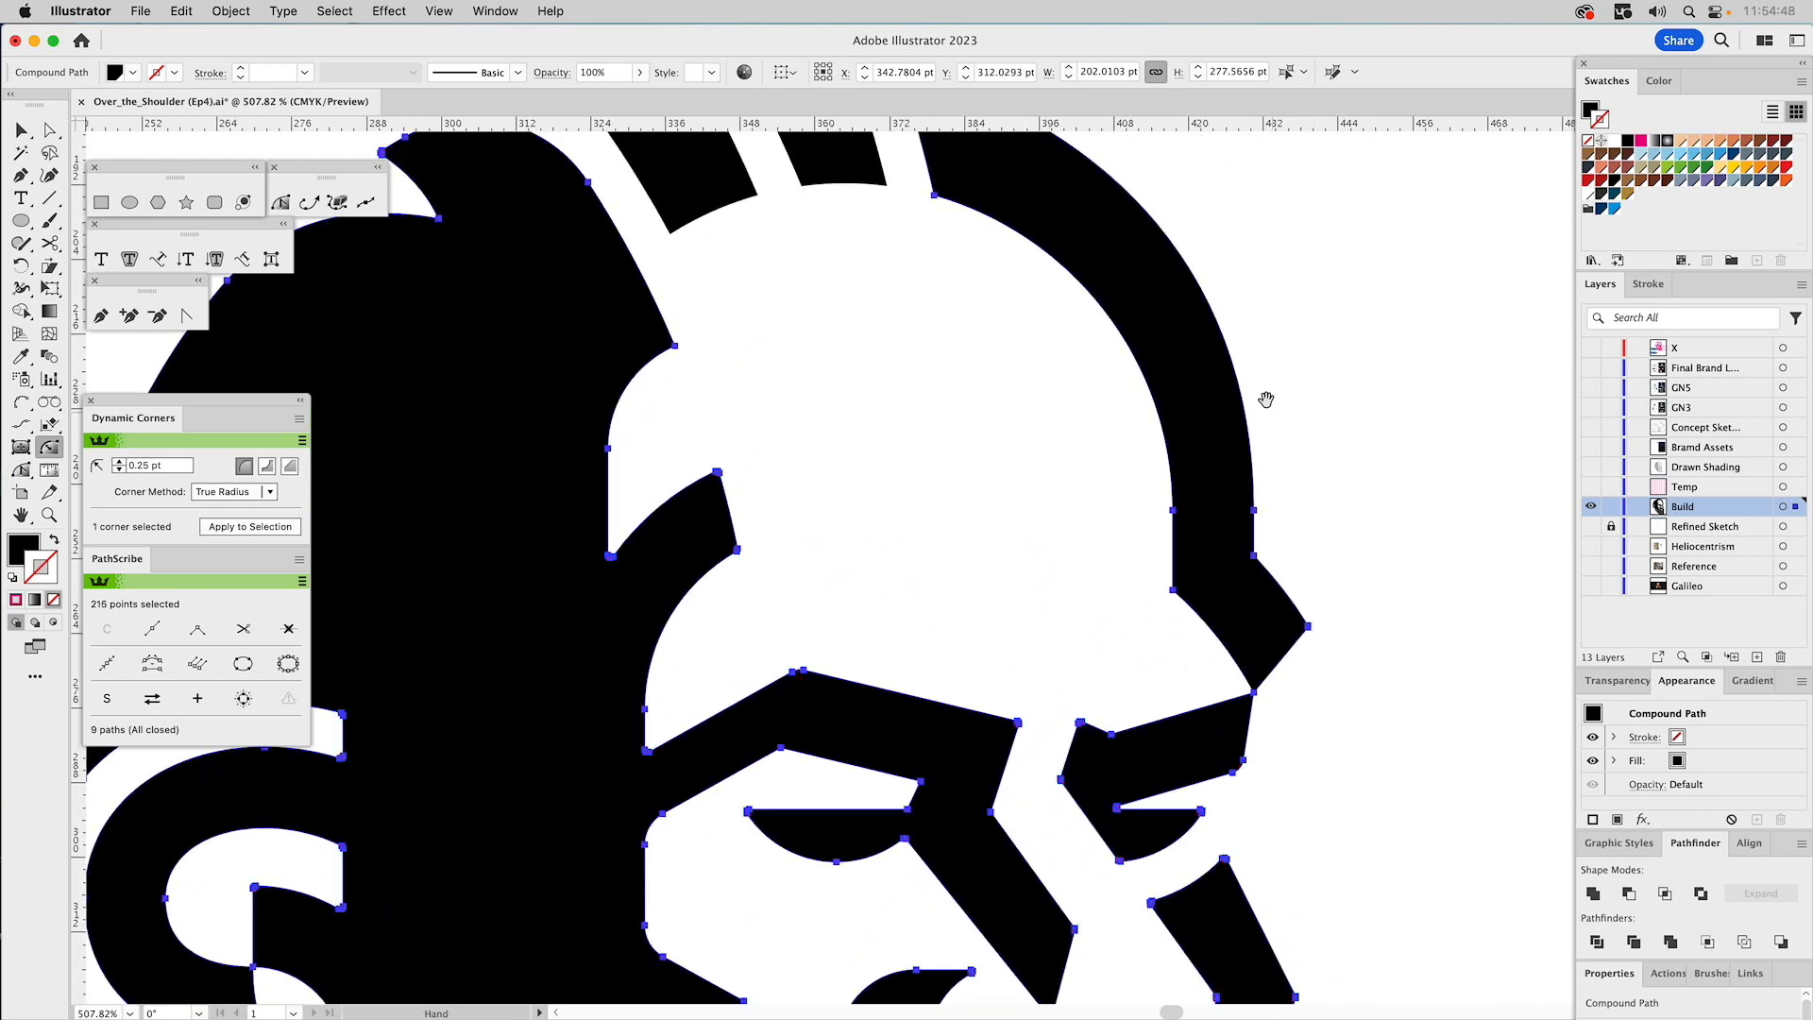
scroll(1267, 396, "up", 5)
scroll(1267, 397, "left", 2)
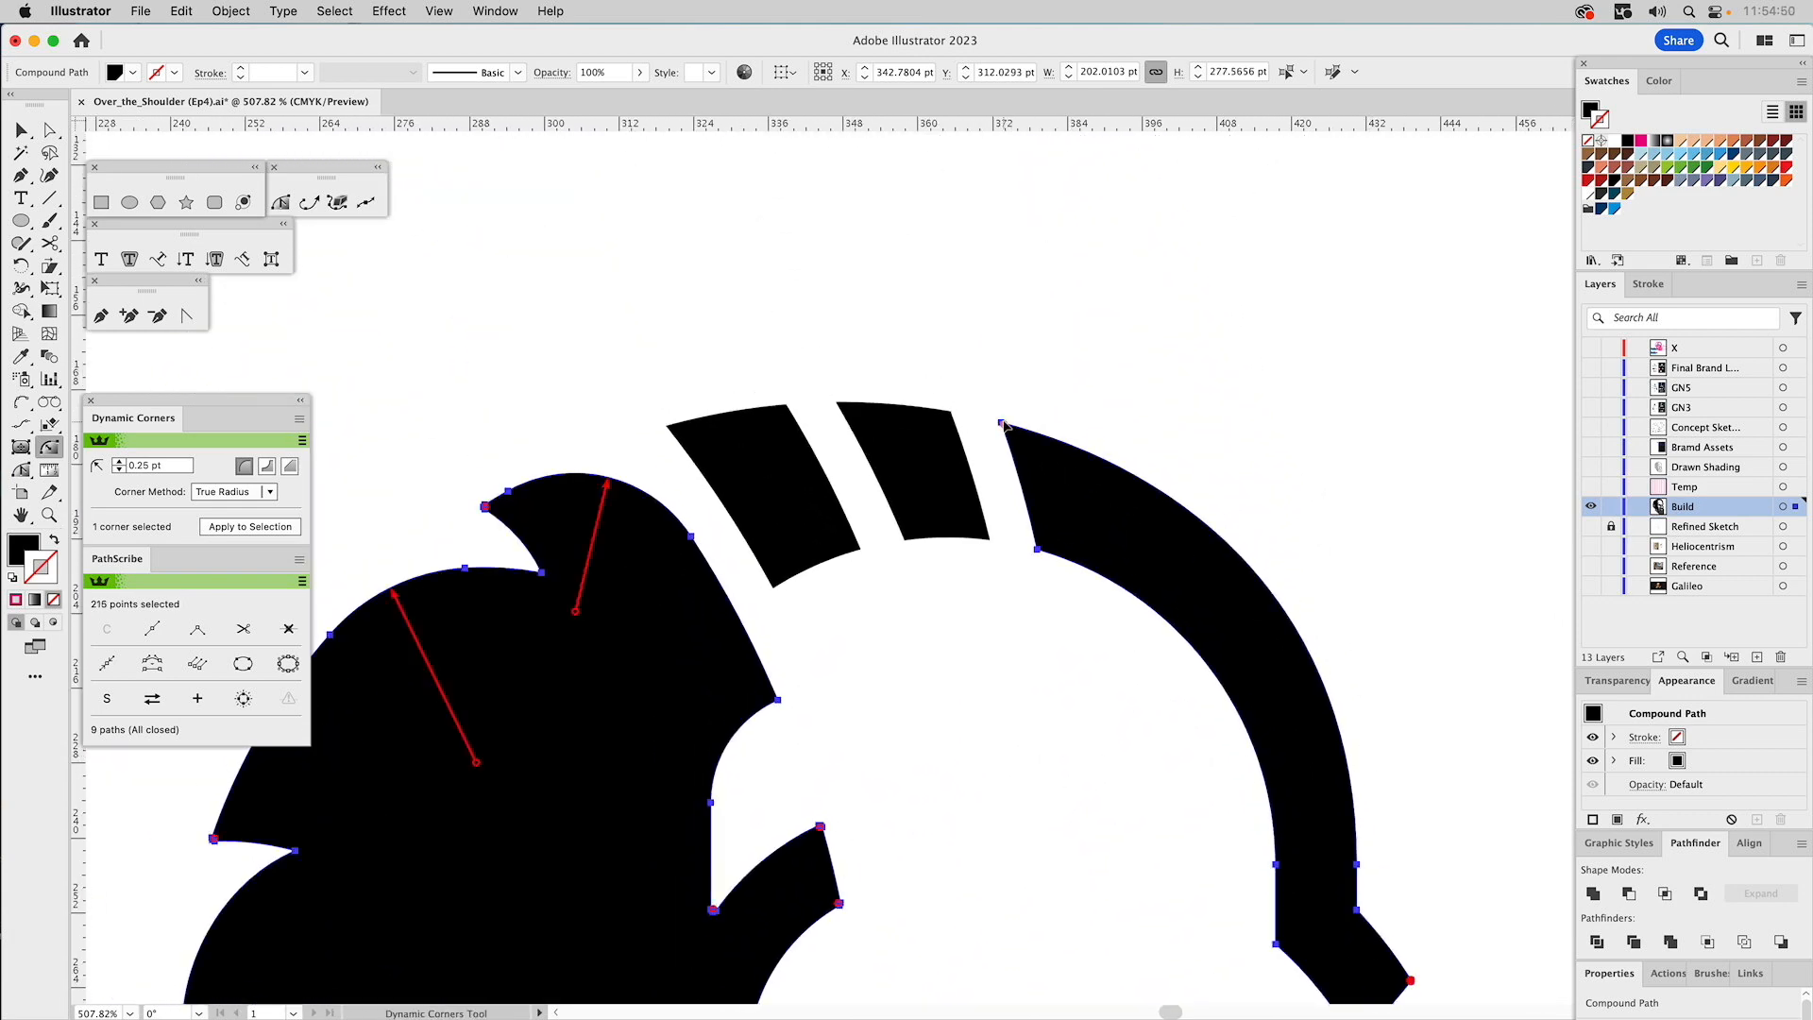
left_click(1002, 424)
left_click(1038, 549, "shift")
Round the corners of the two separate hair stripes and the pointed hairline corner with a 0.25 pt radius.
left_click(905, 541, "shift")
left_click(906, 541, "shift")
left_click(990, 540, "shift")
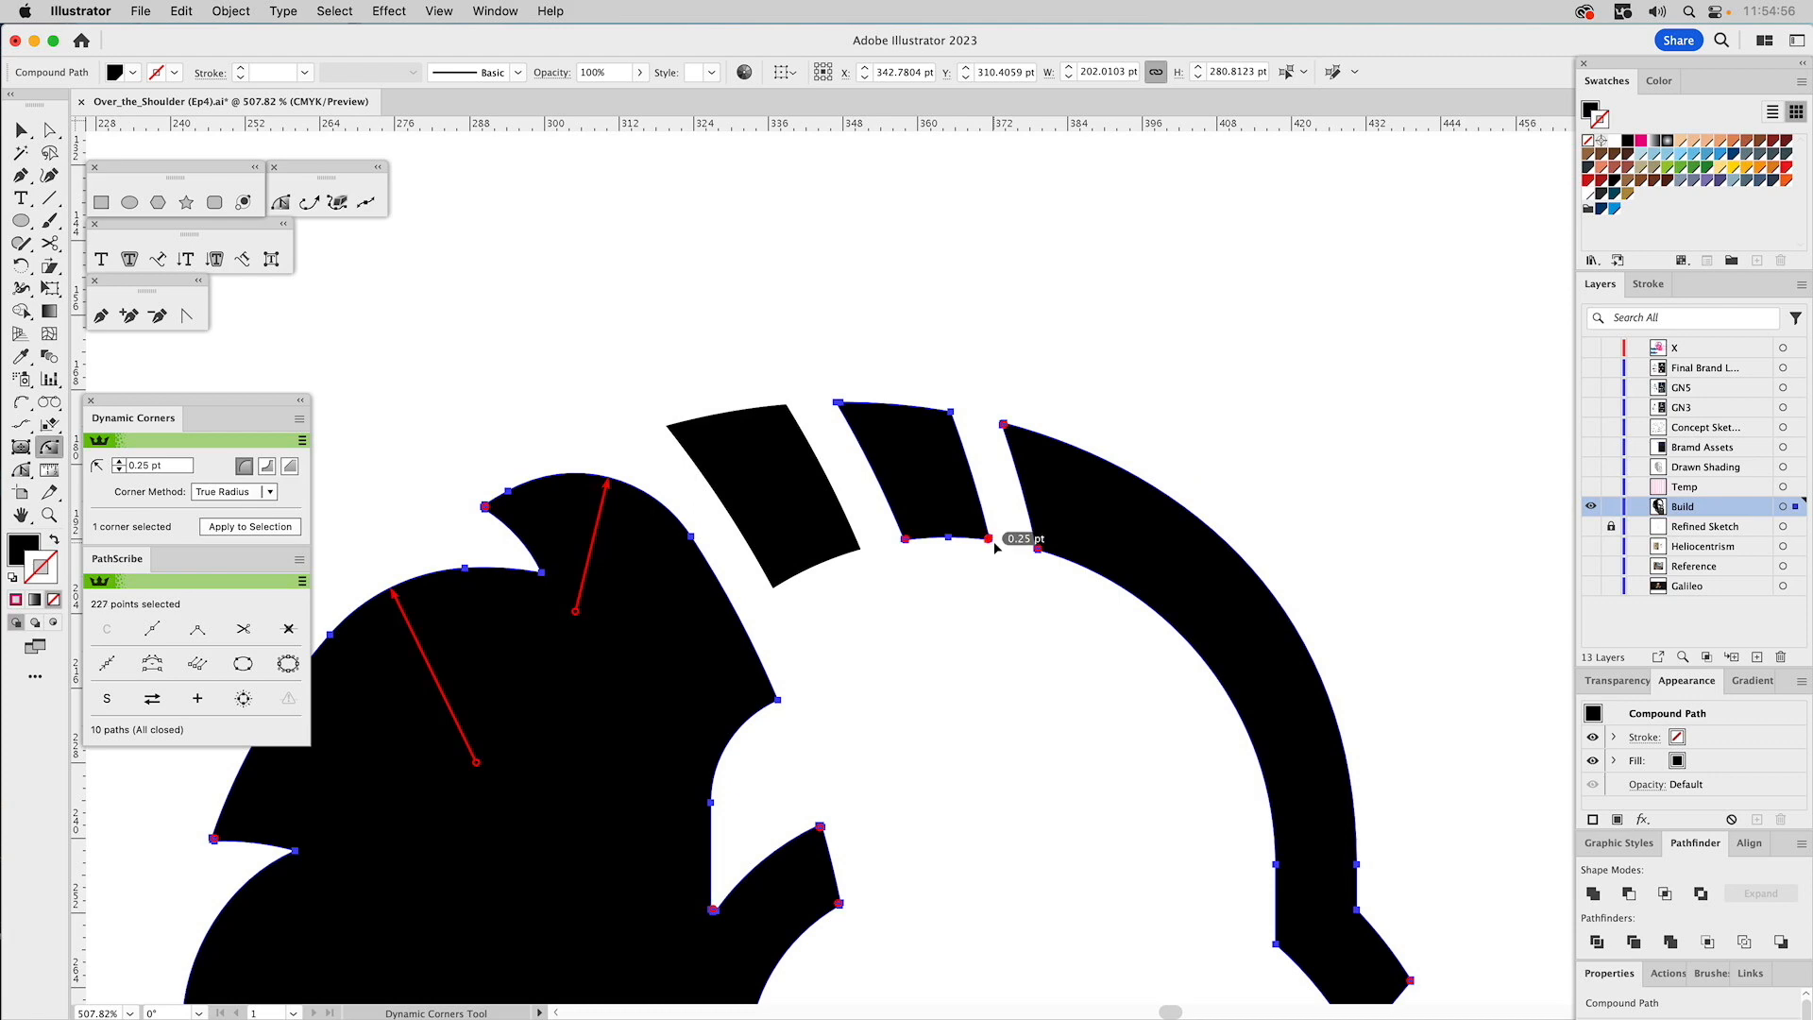
left_click(950, 412, "shift")
left_click(667, 427, "shift")
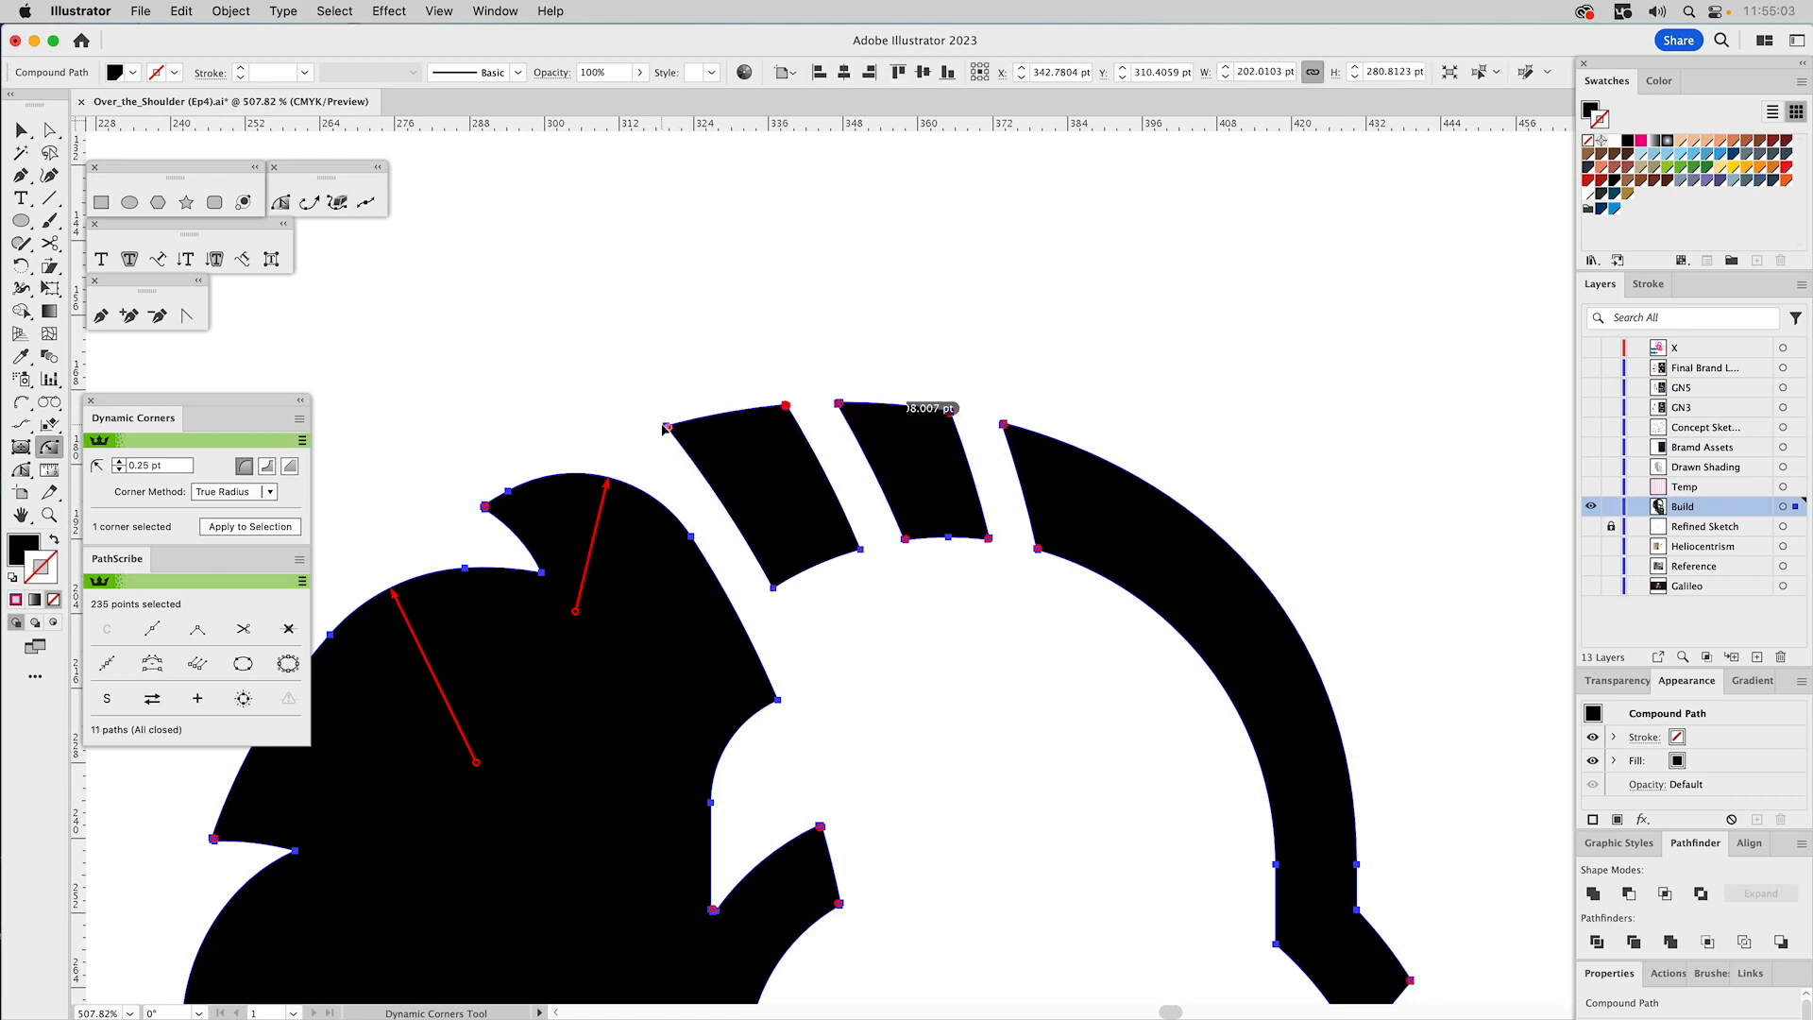
left_click(774, 586, "shift")
left_click(860, 550, "shift")
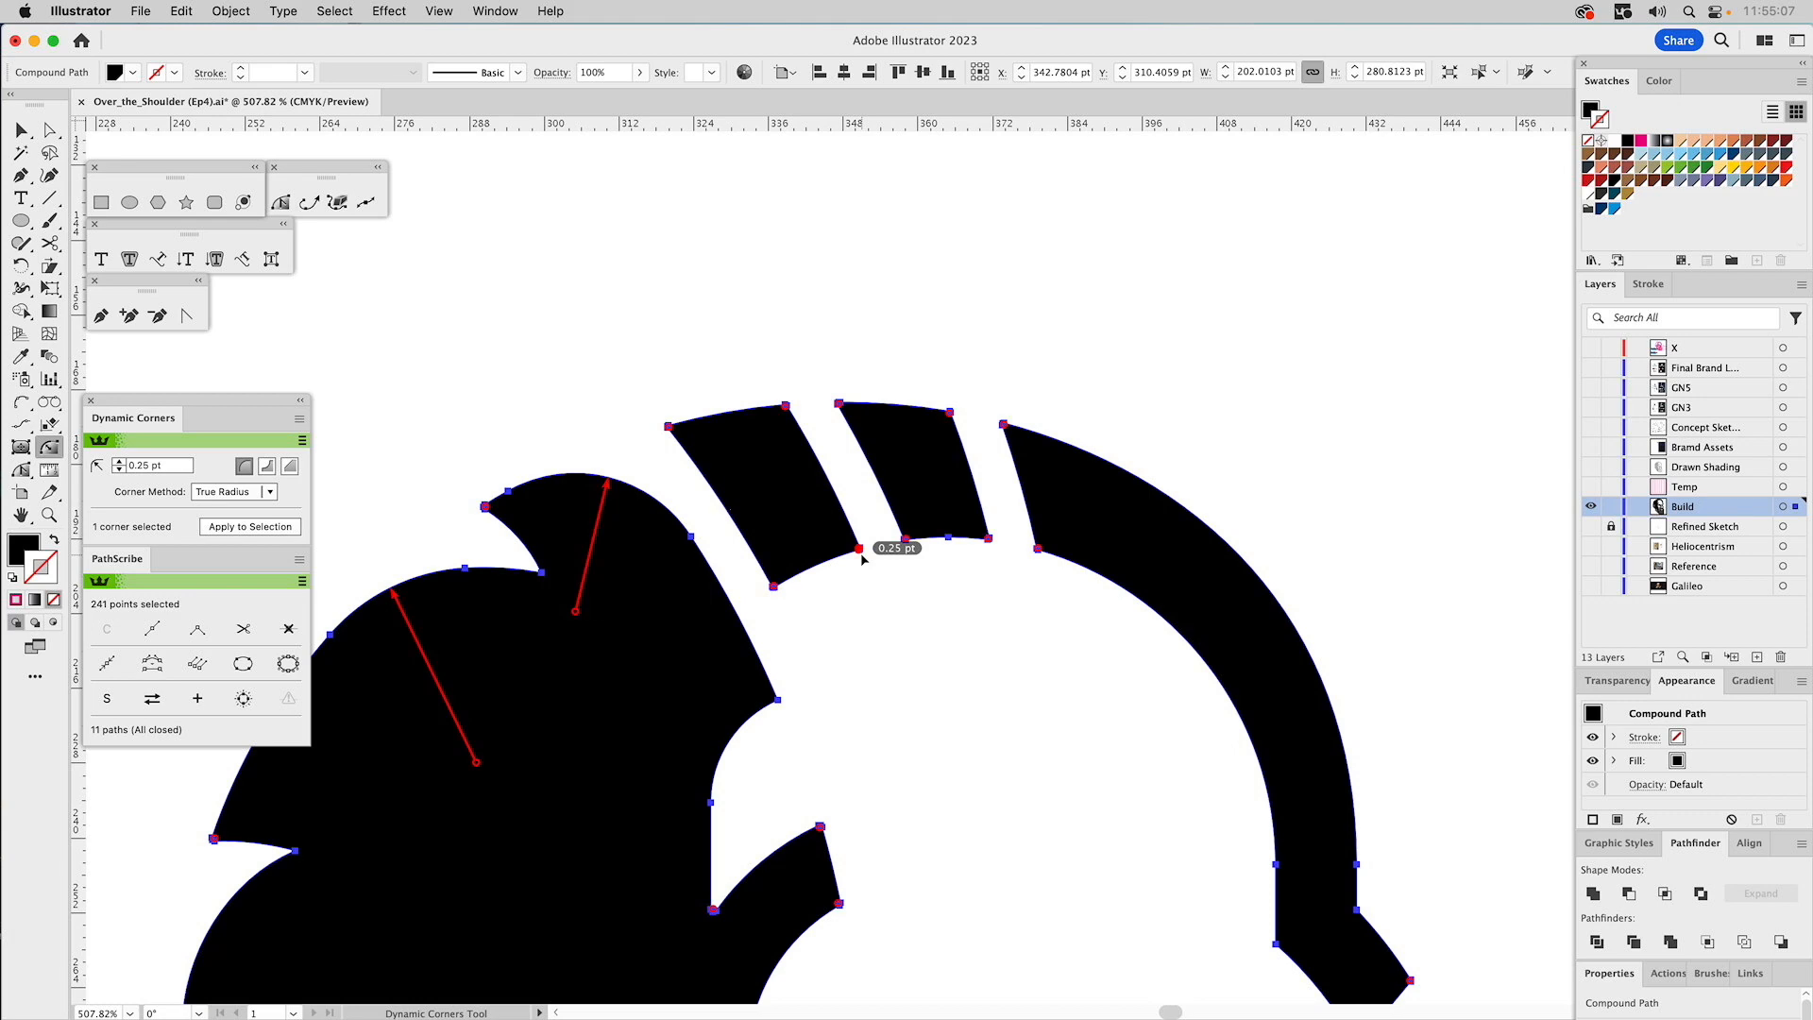
left_click(776, 700, "shift")
Examine the whole head silhouette with its rounded corners, checking it both deselected and as one selected compound path.
left_click(50, 515)
left_click(949, 543, "alt")
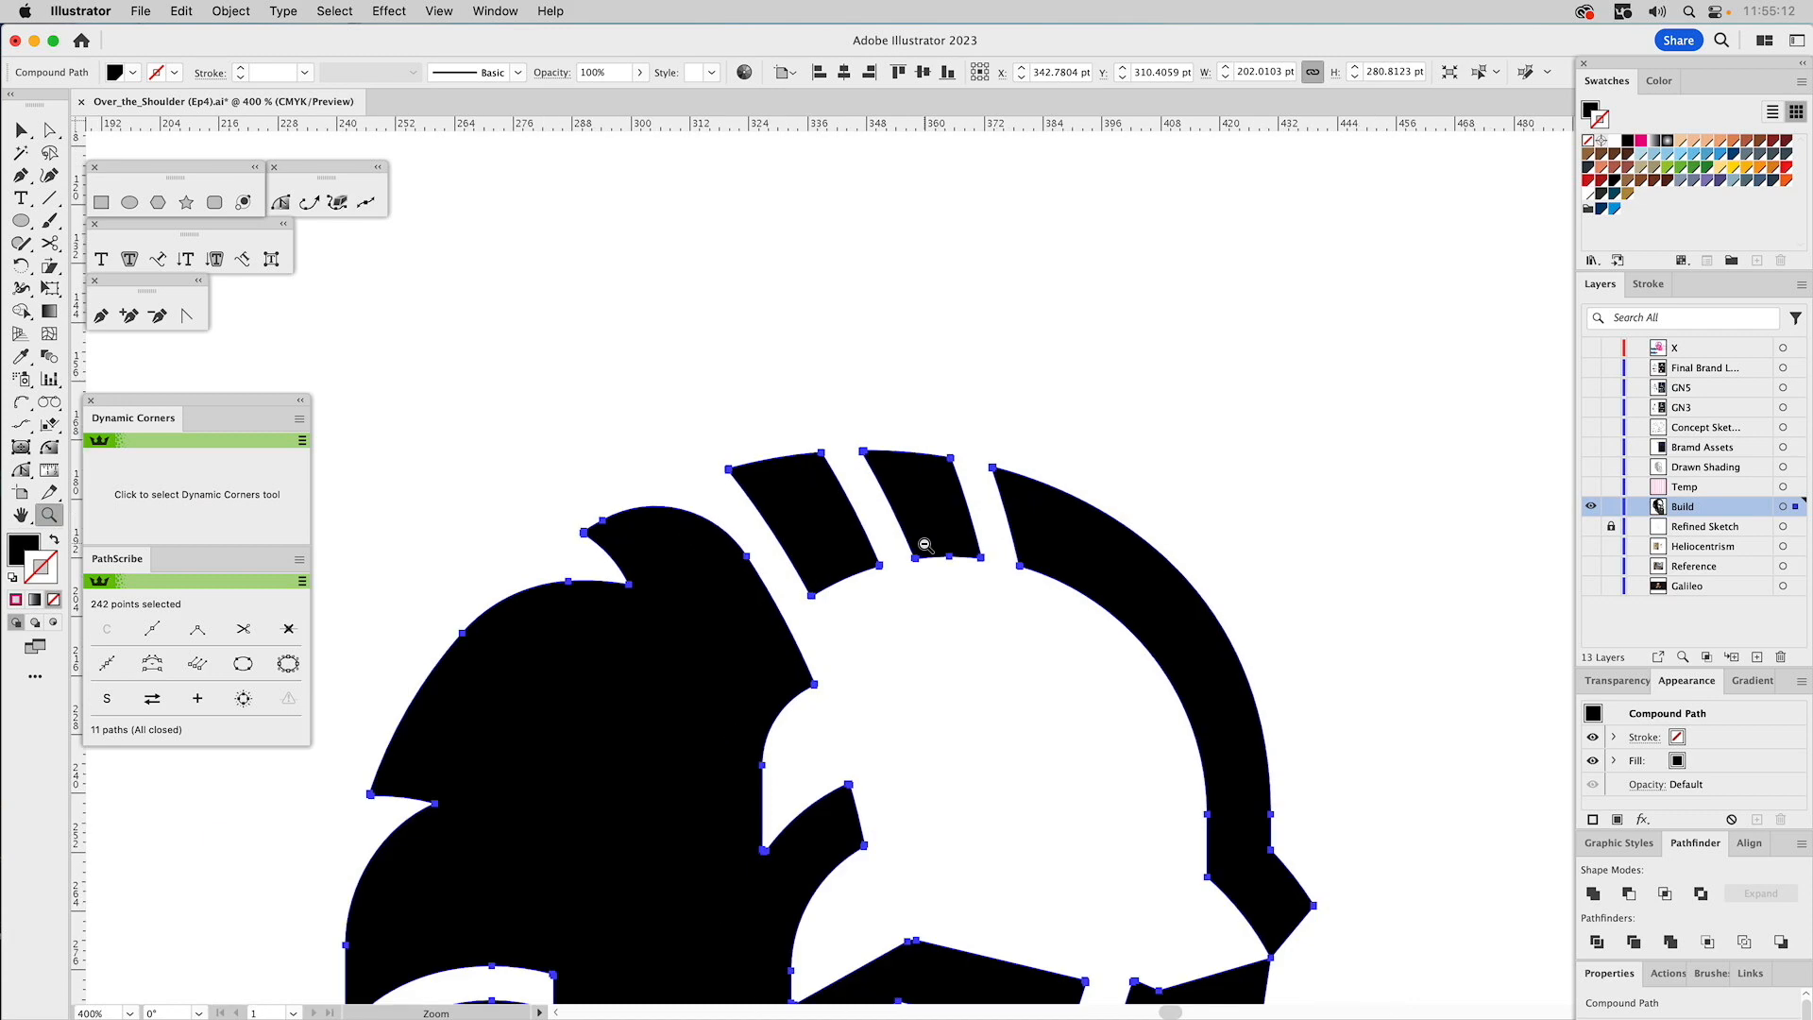
left_click(926, 548, "alt")
scroll(927, 547, "down", 6)
key("a")
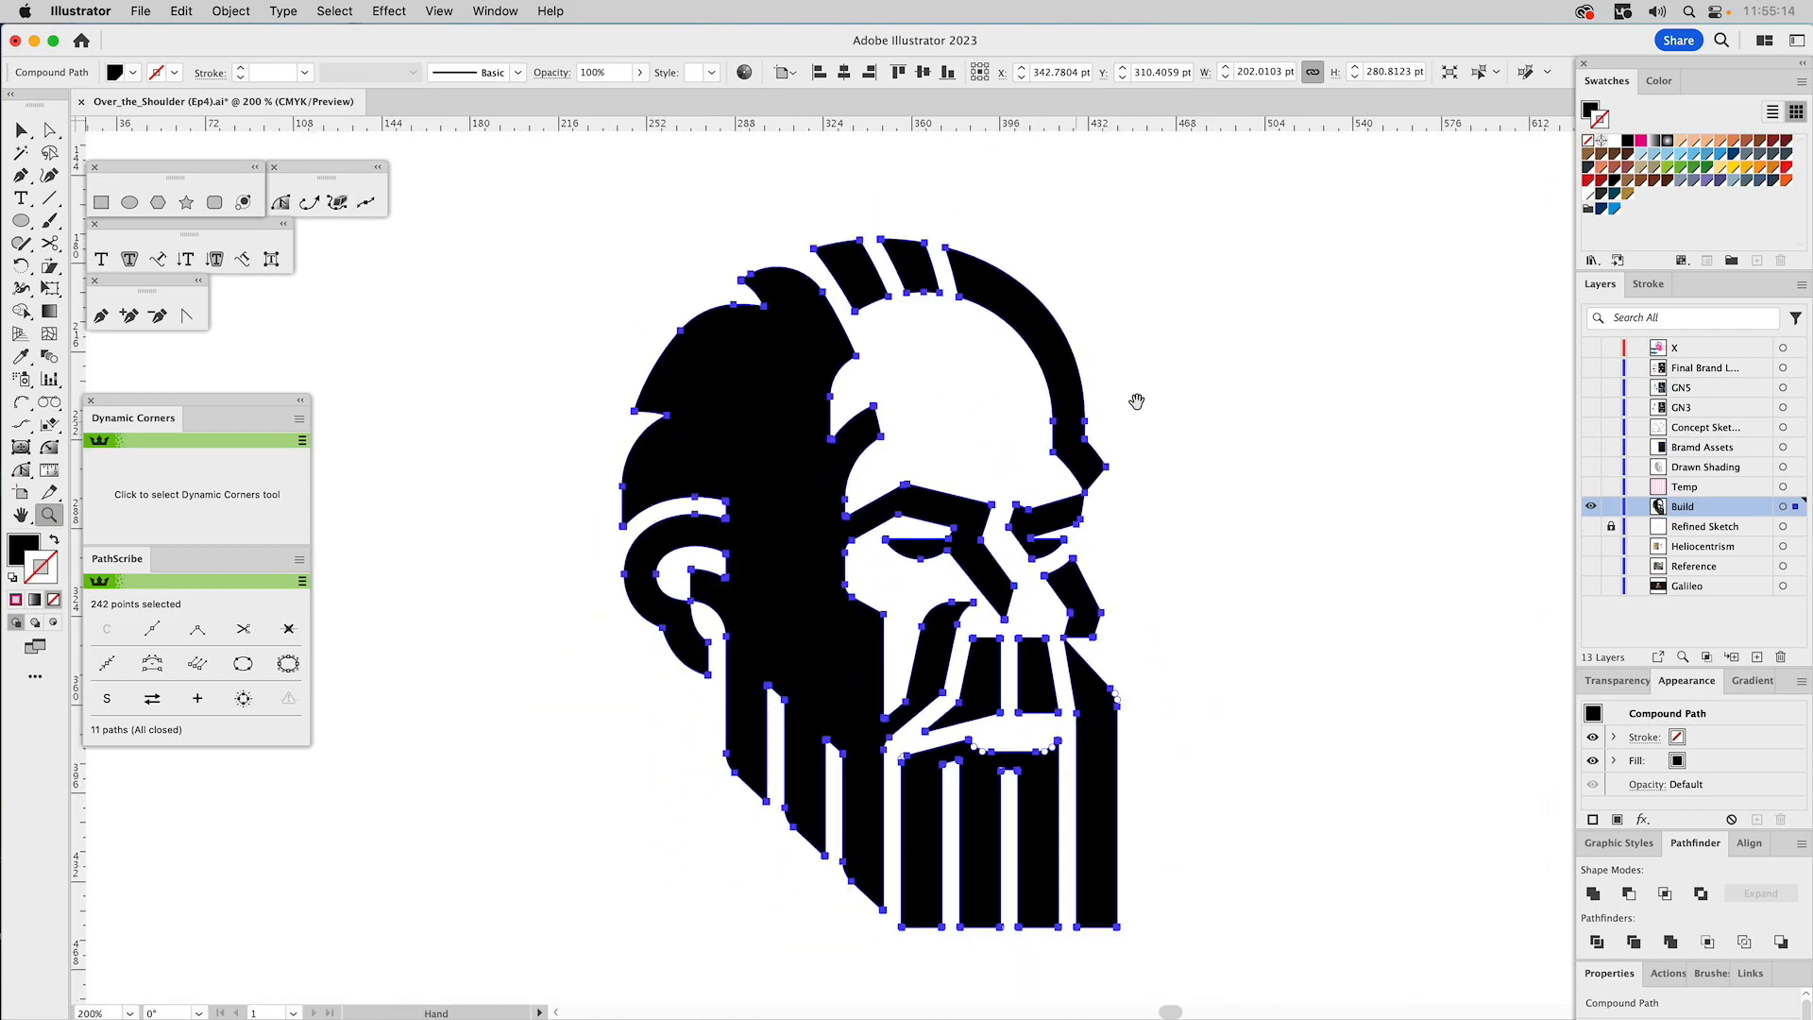
left_click(1263, 427)
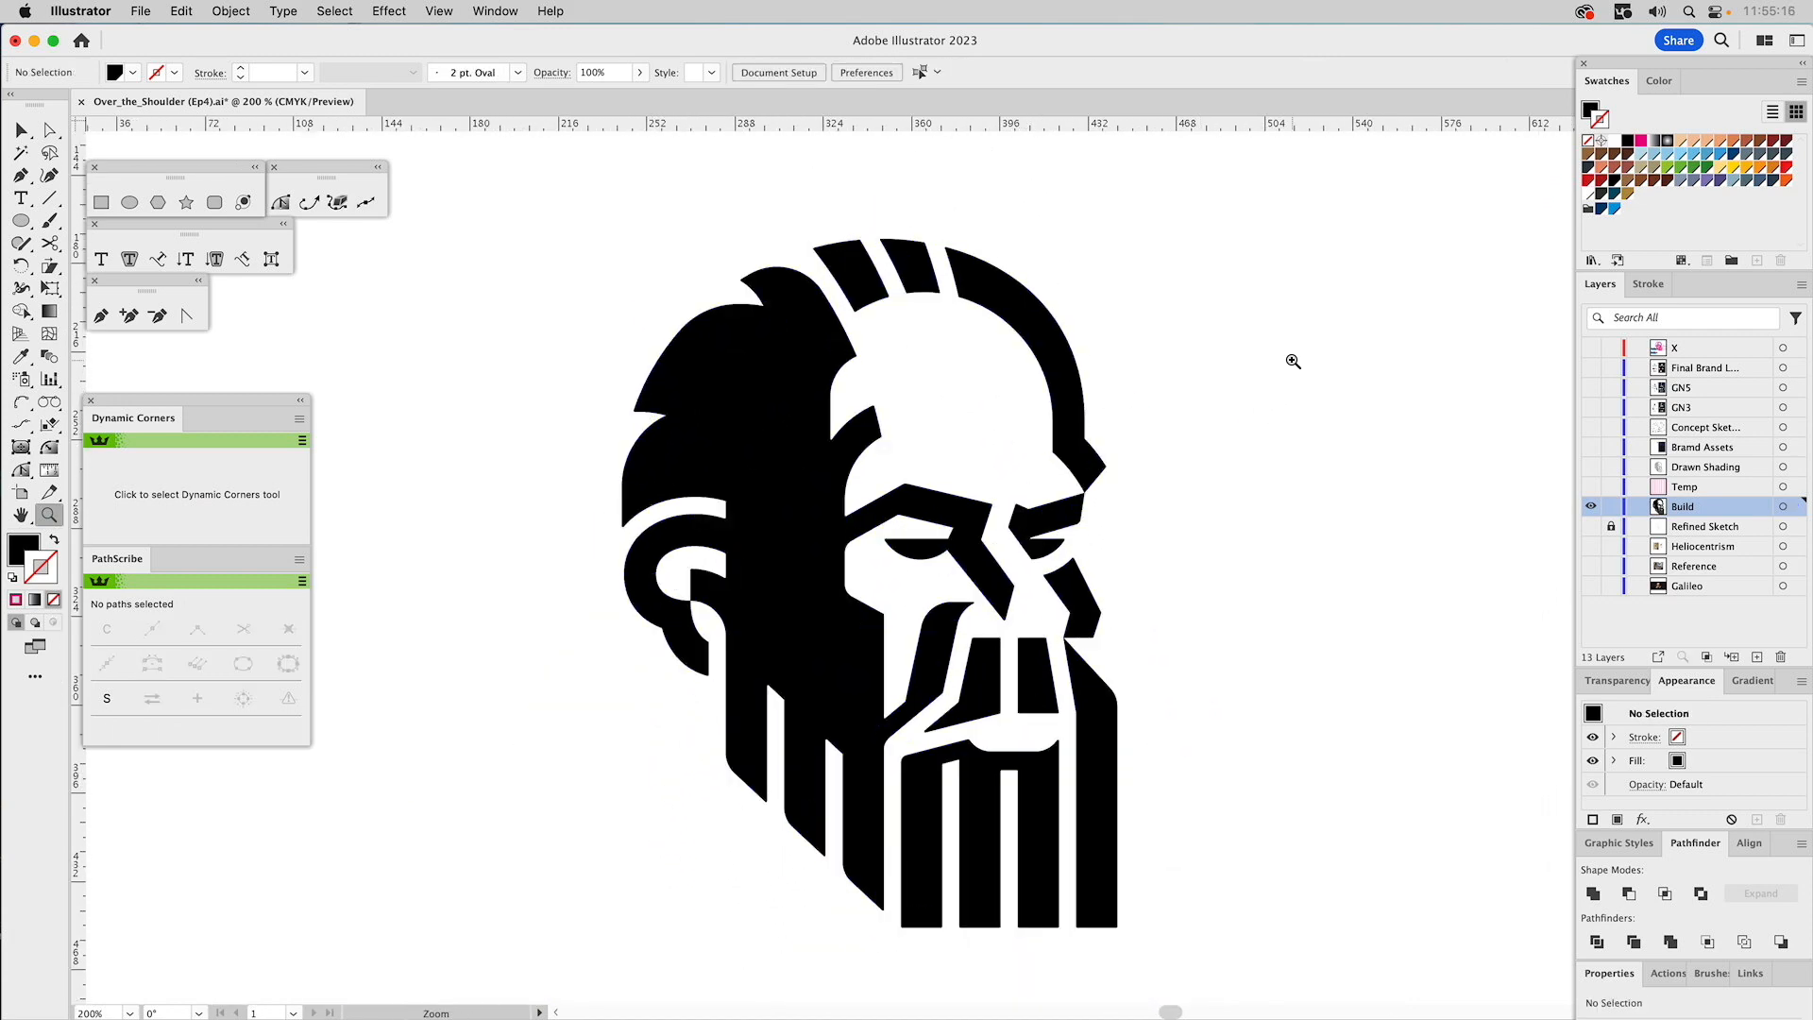
key("v")
left_click(971, 274)
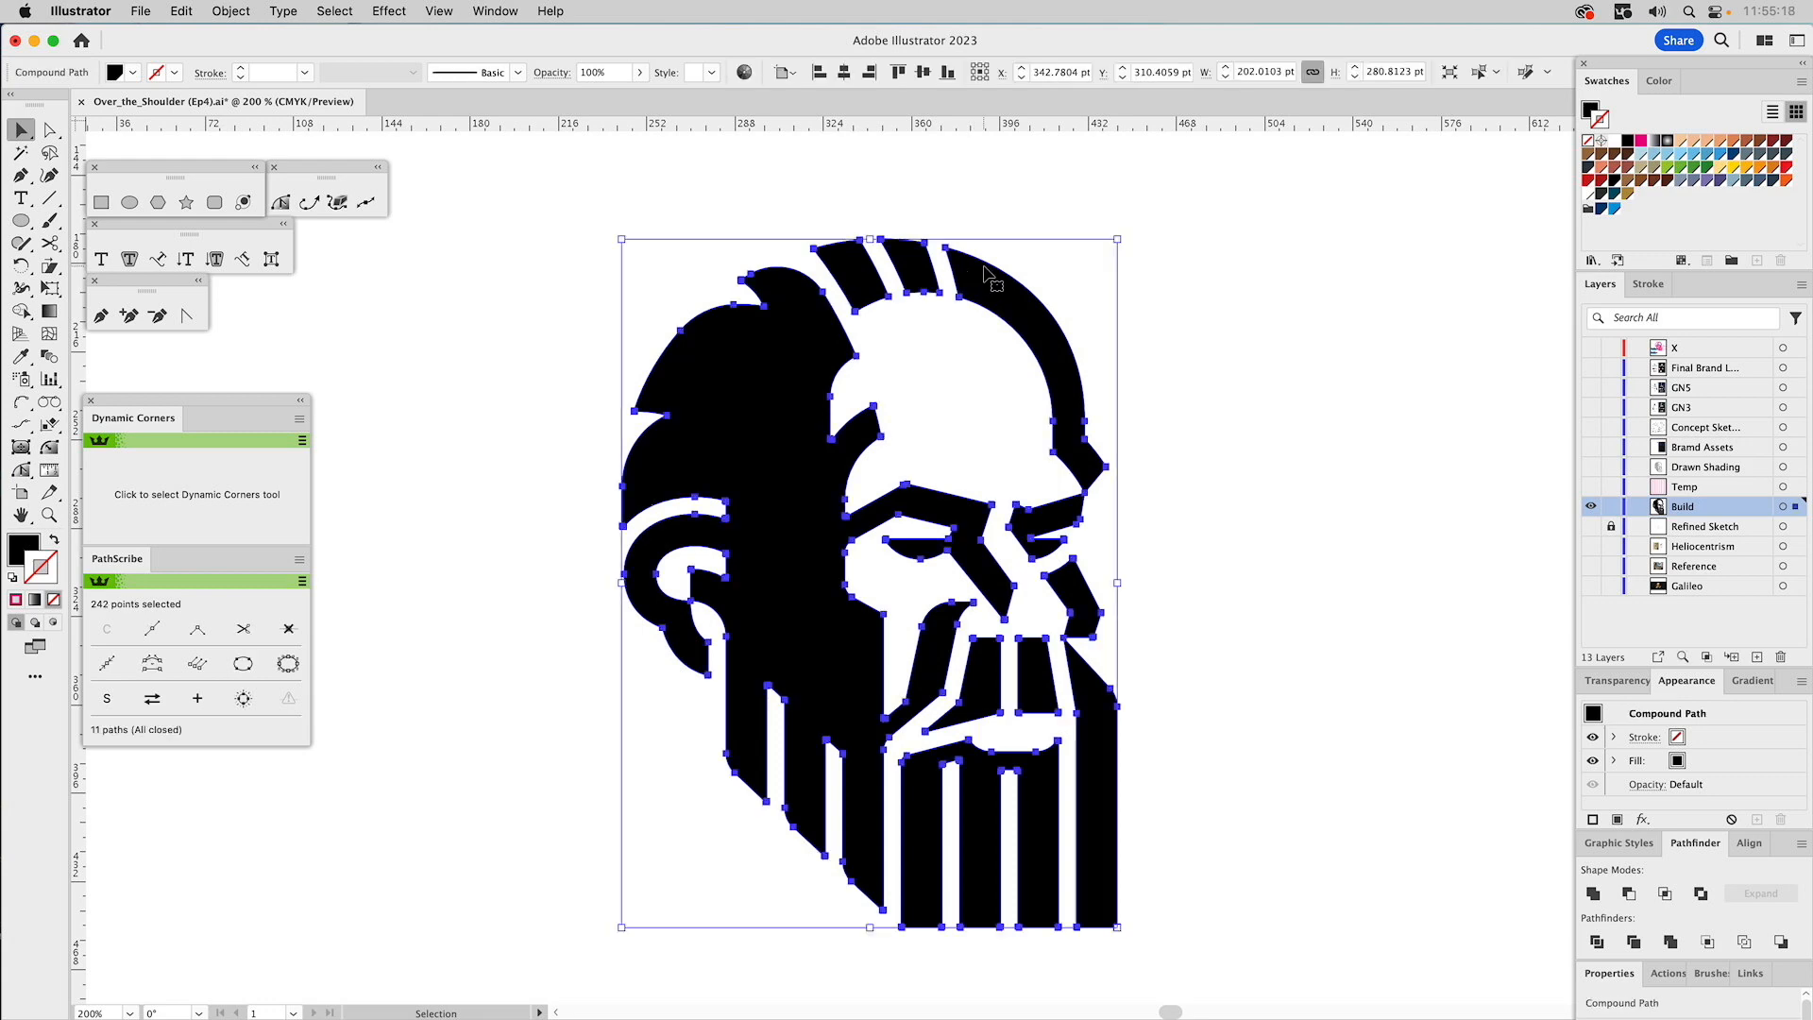
left_click(1248, 533)
key("super+0")
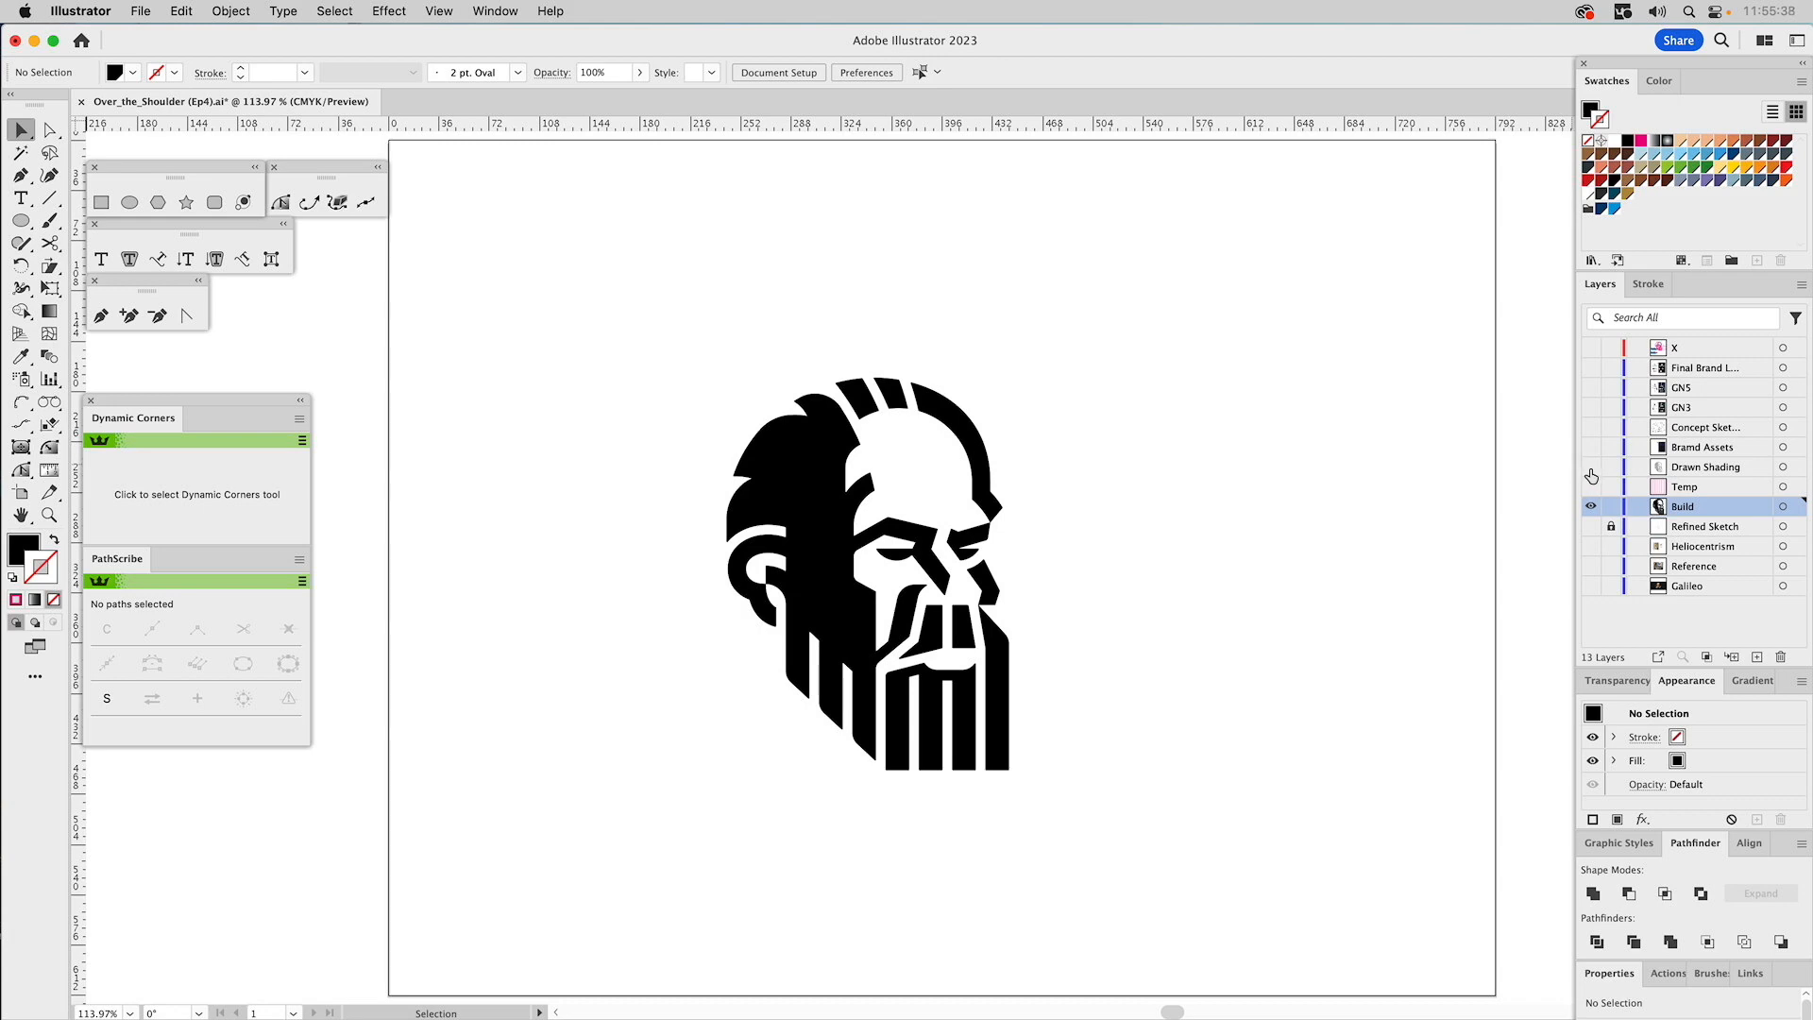
Save the document and show the Drawn Shading layer, comparing its sketch with the Build artwork.
key("super")
key("super+s")
left_click(1593, 468)
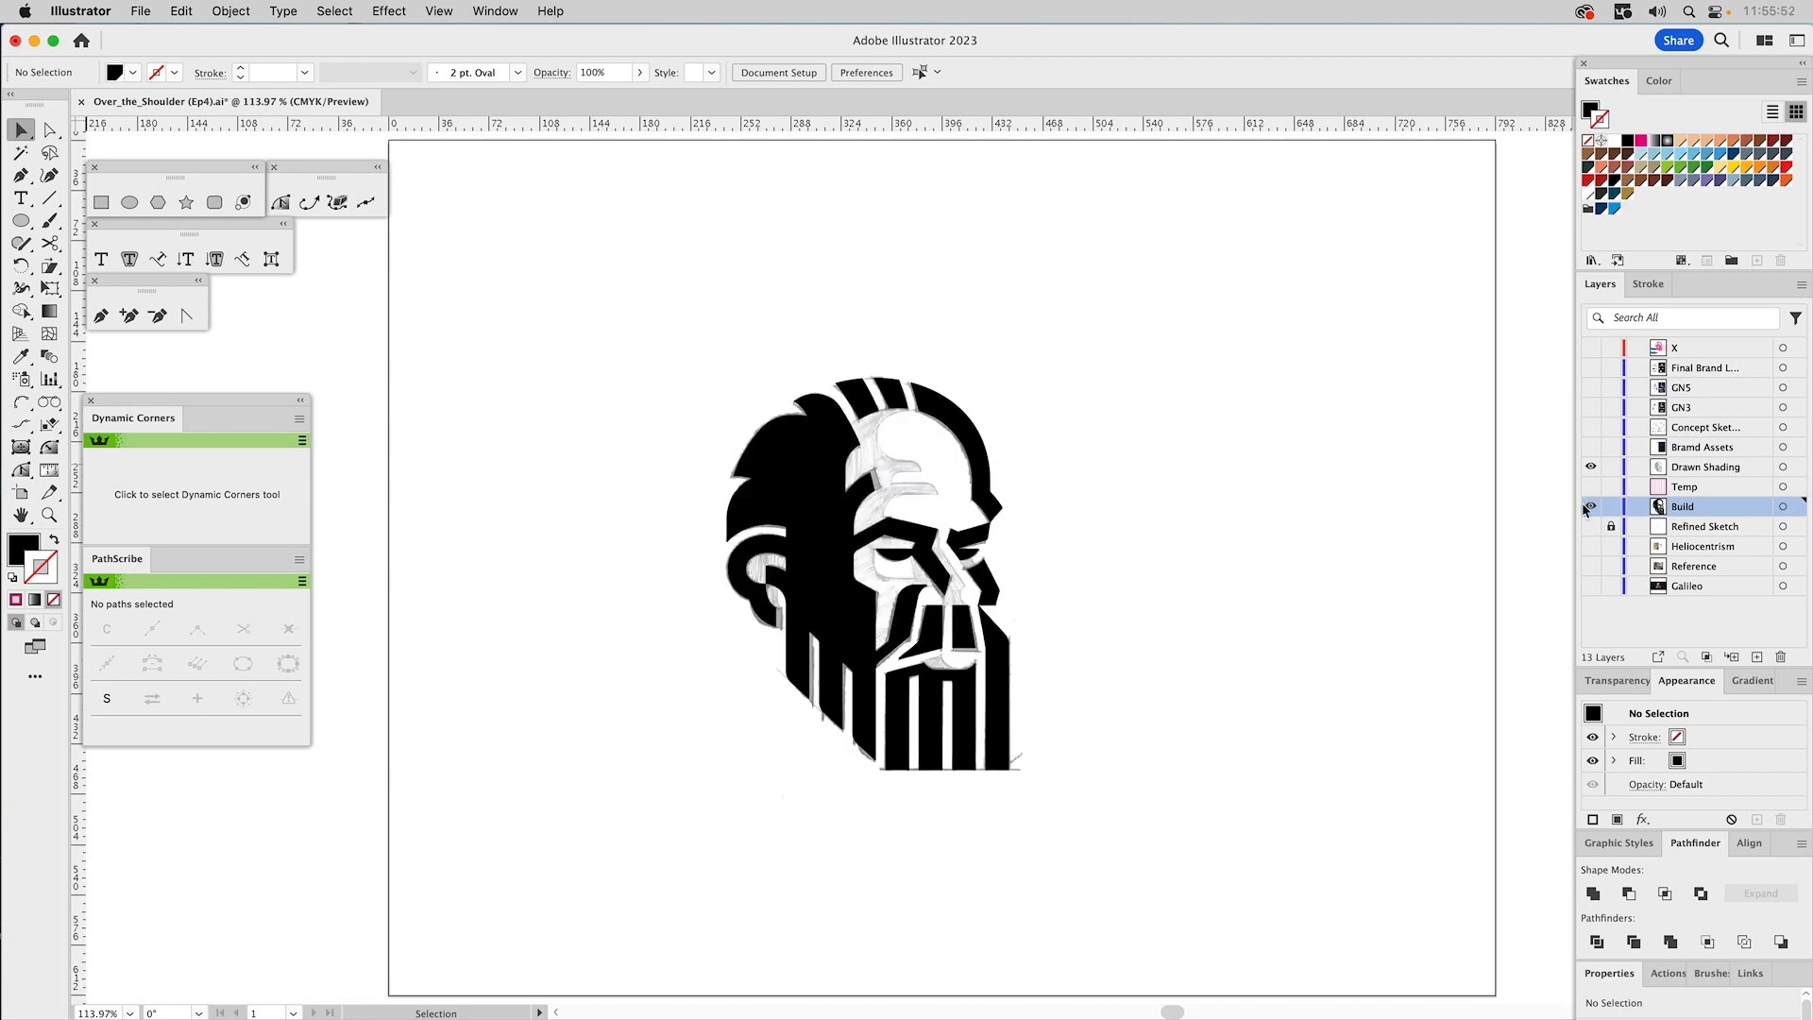
left_click(1590, 508)
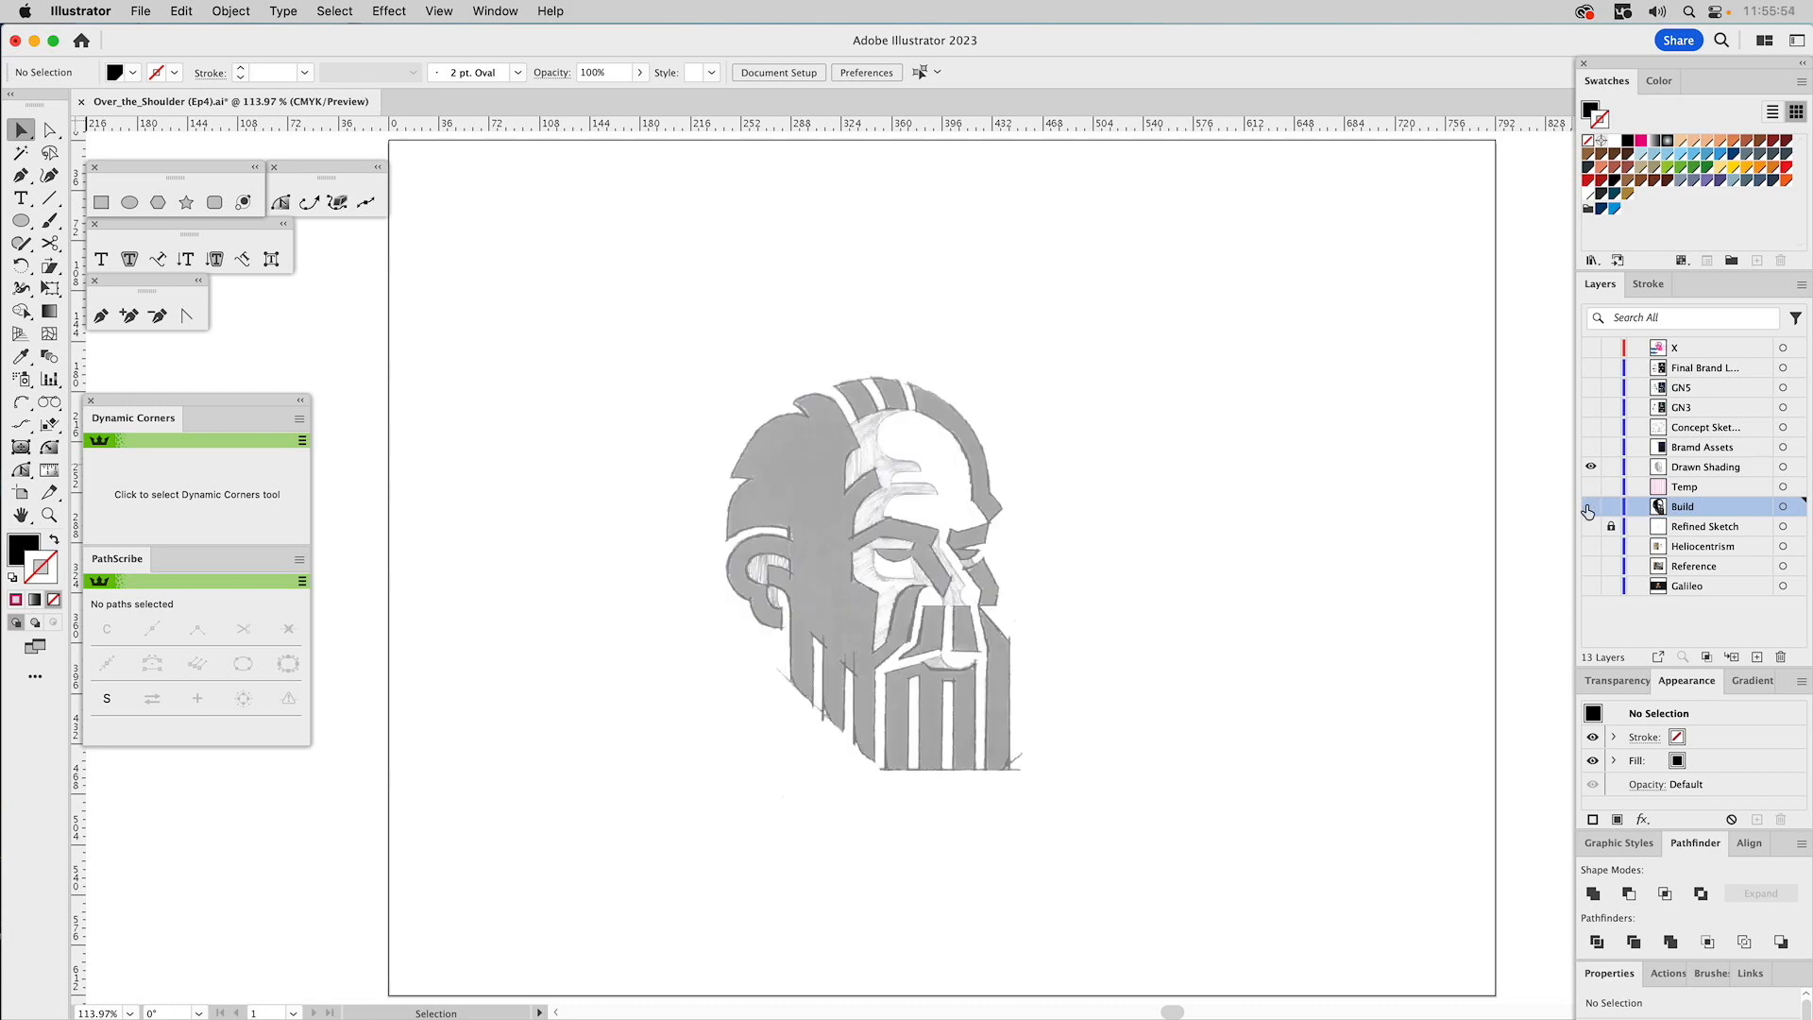
left_click(1589, 507)
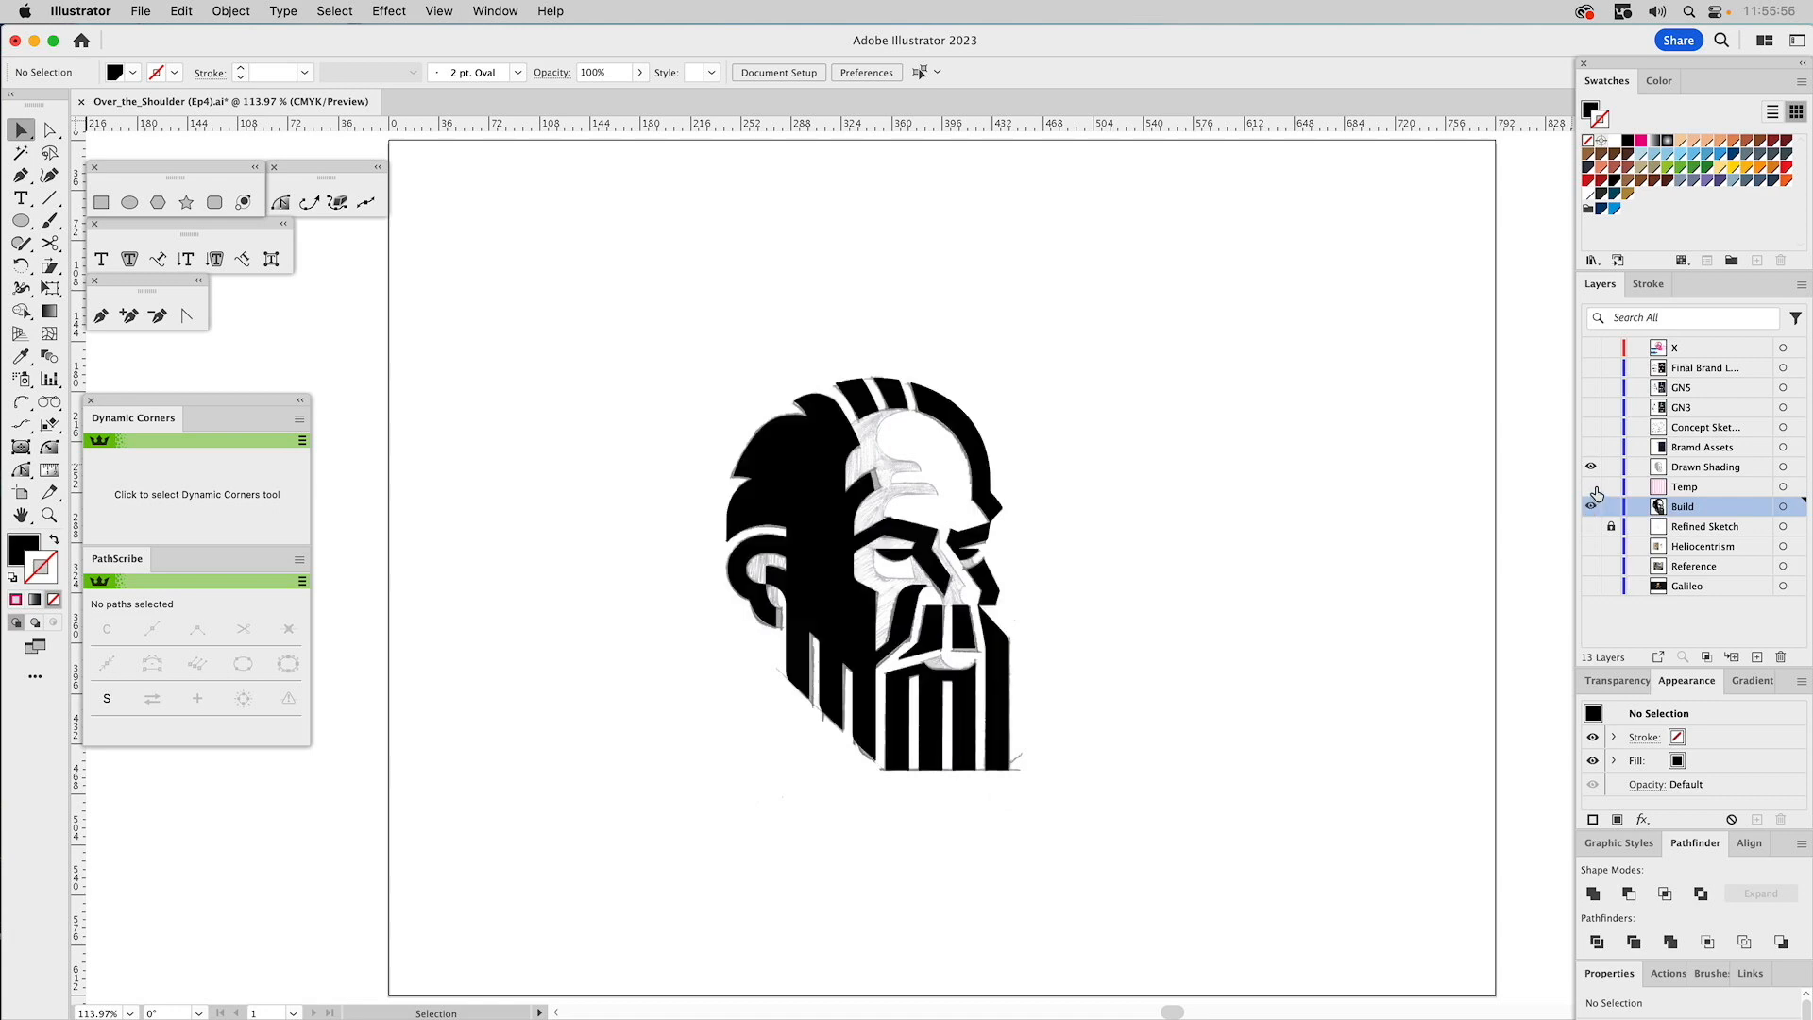
Show the construction paths of layer X over the enlarged head and shading sketch.
left_click(49, 515)
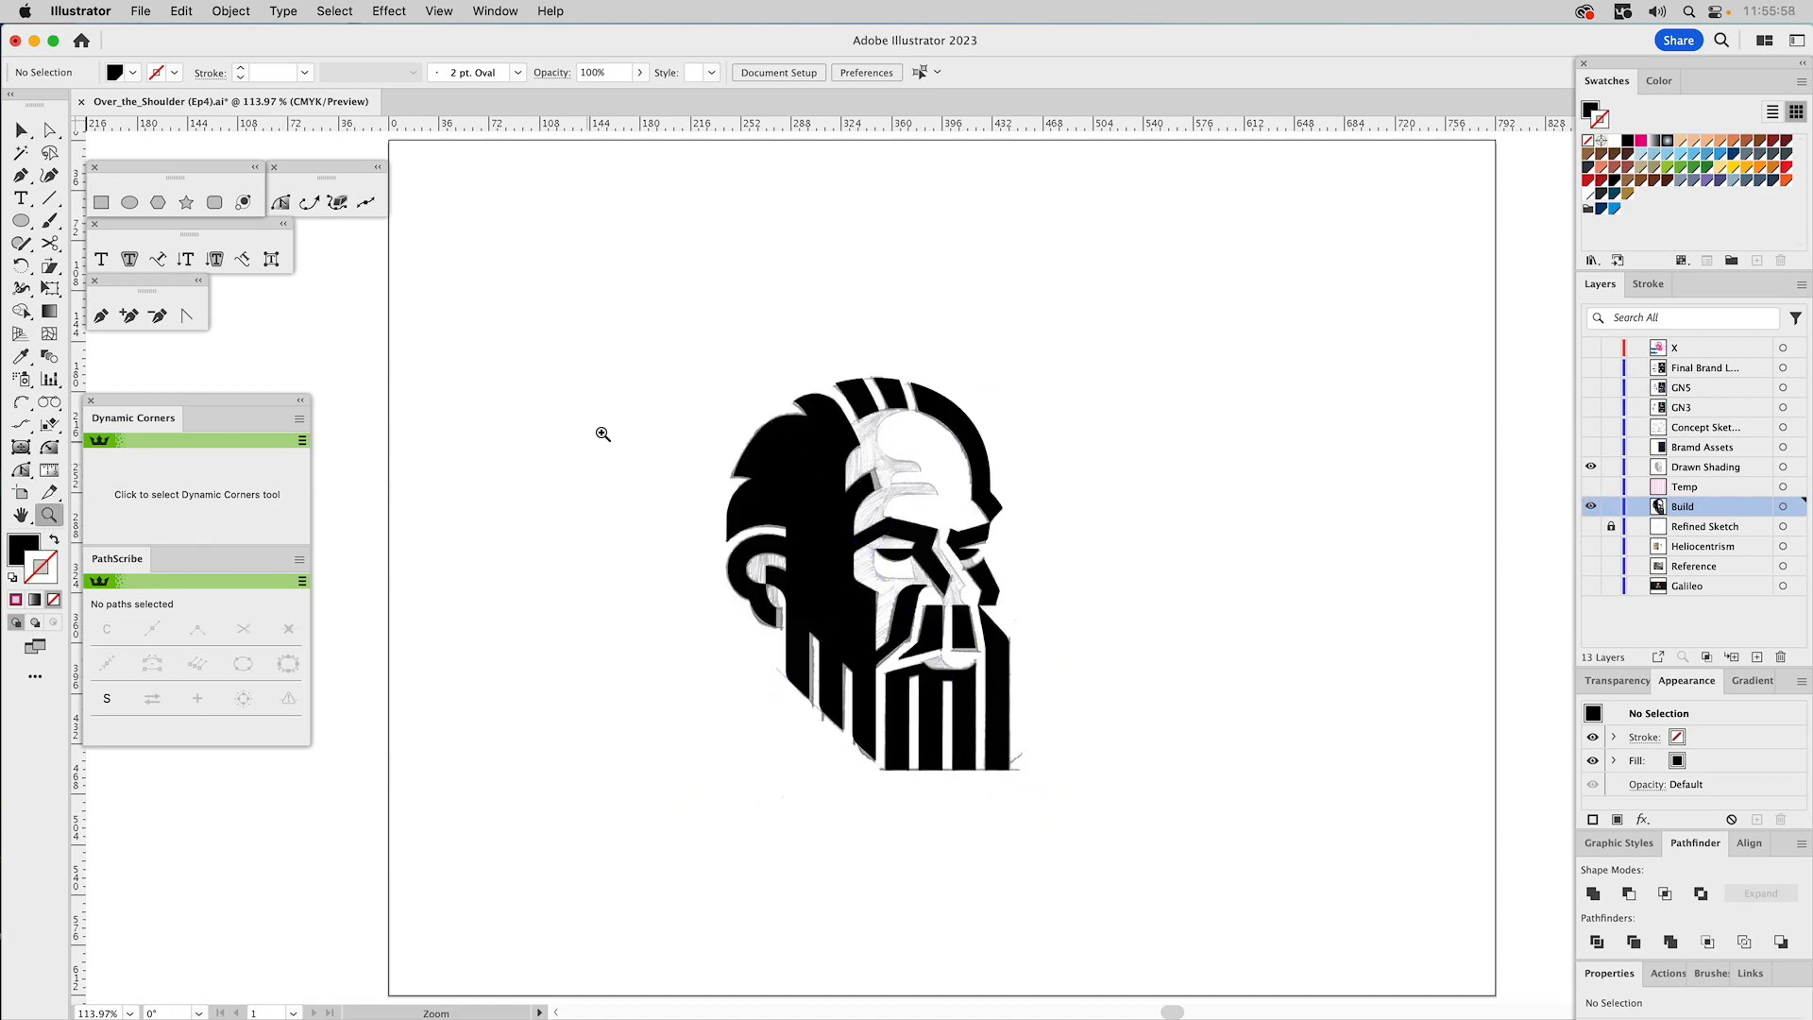
left_click_drag(633, 338, 1121, 842)
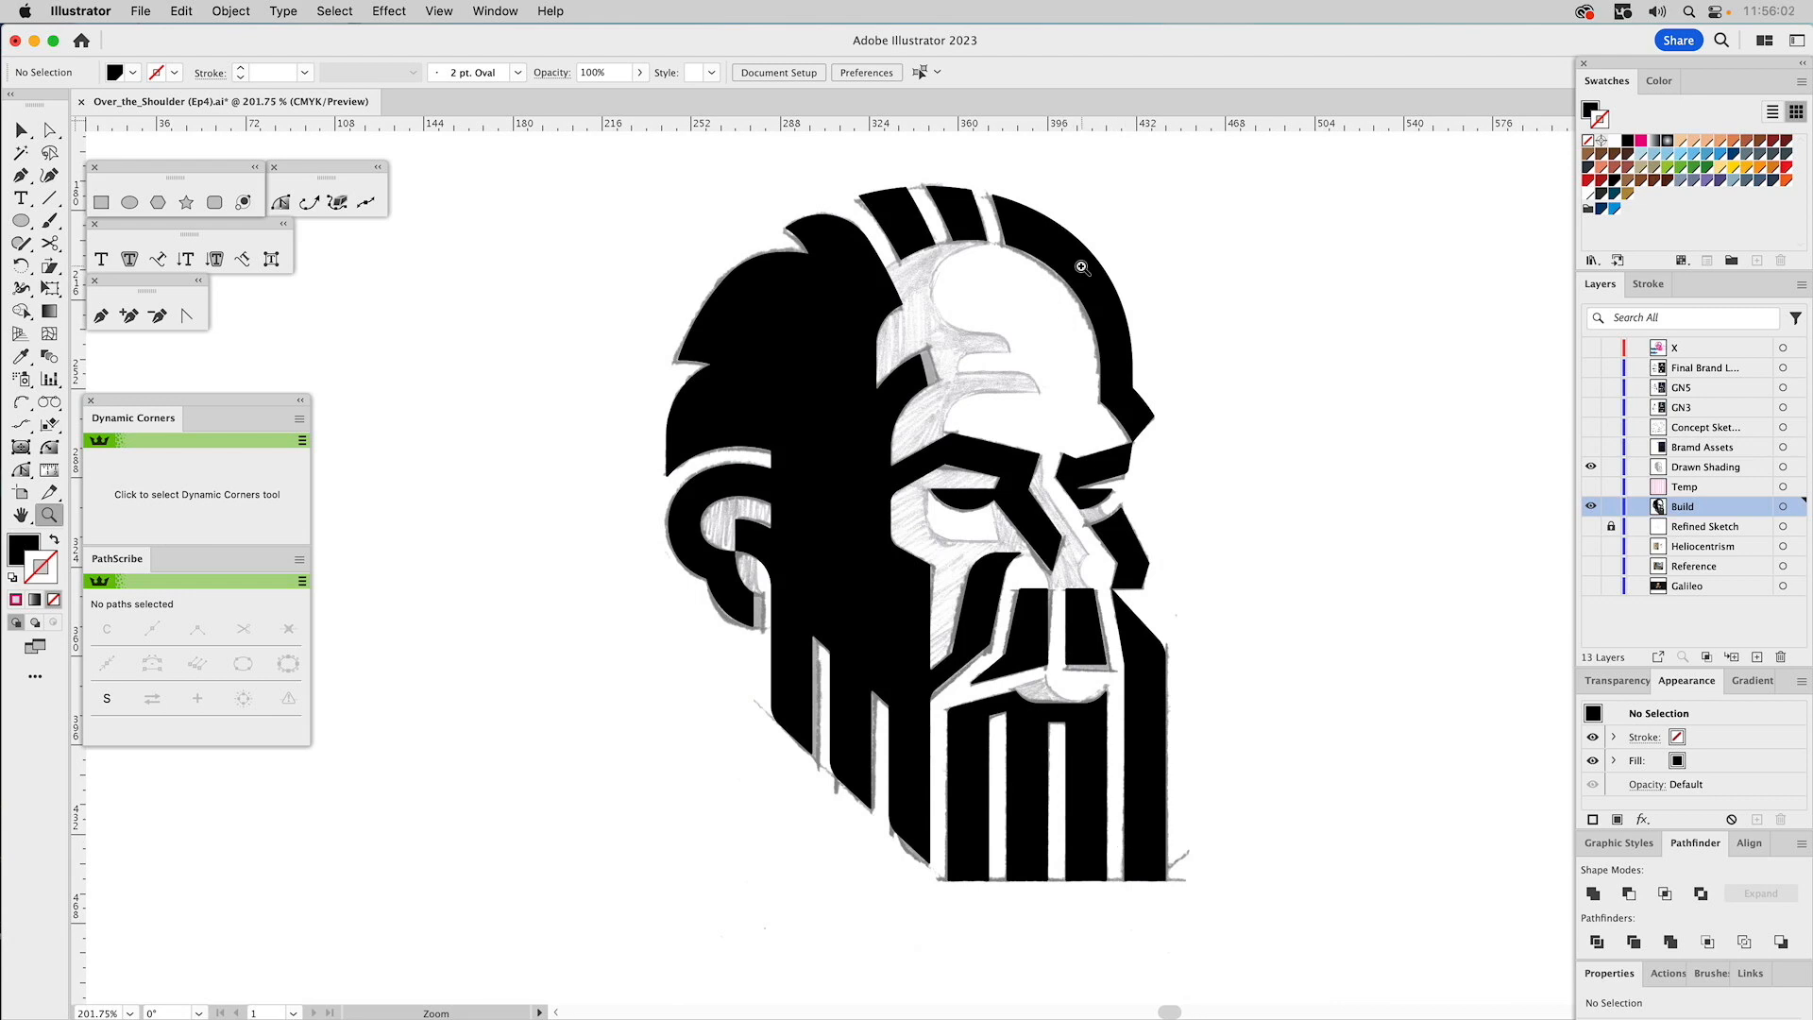
key("v")
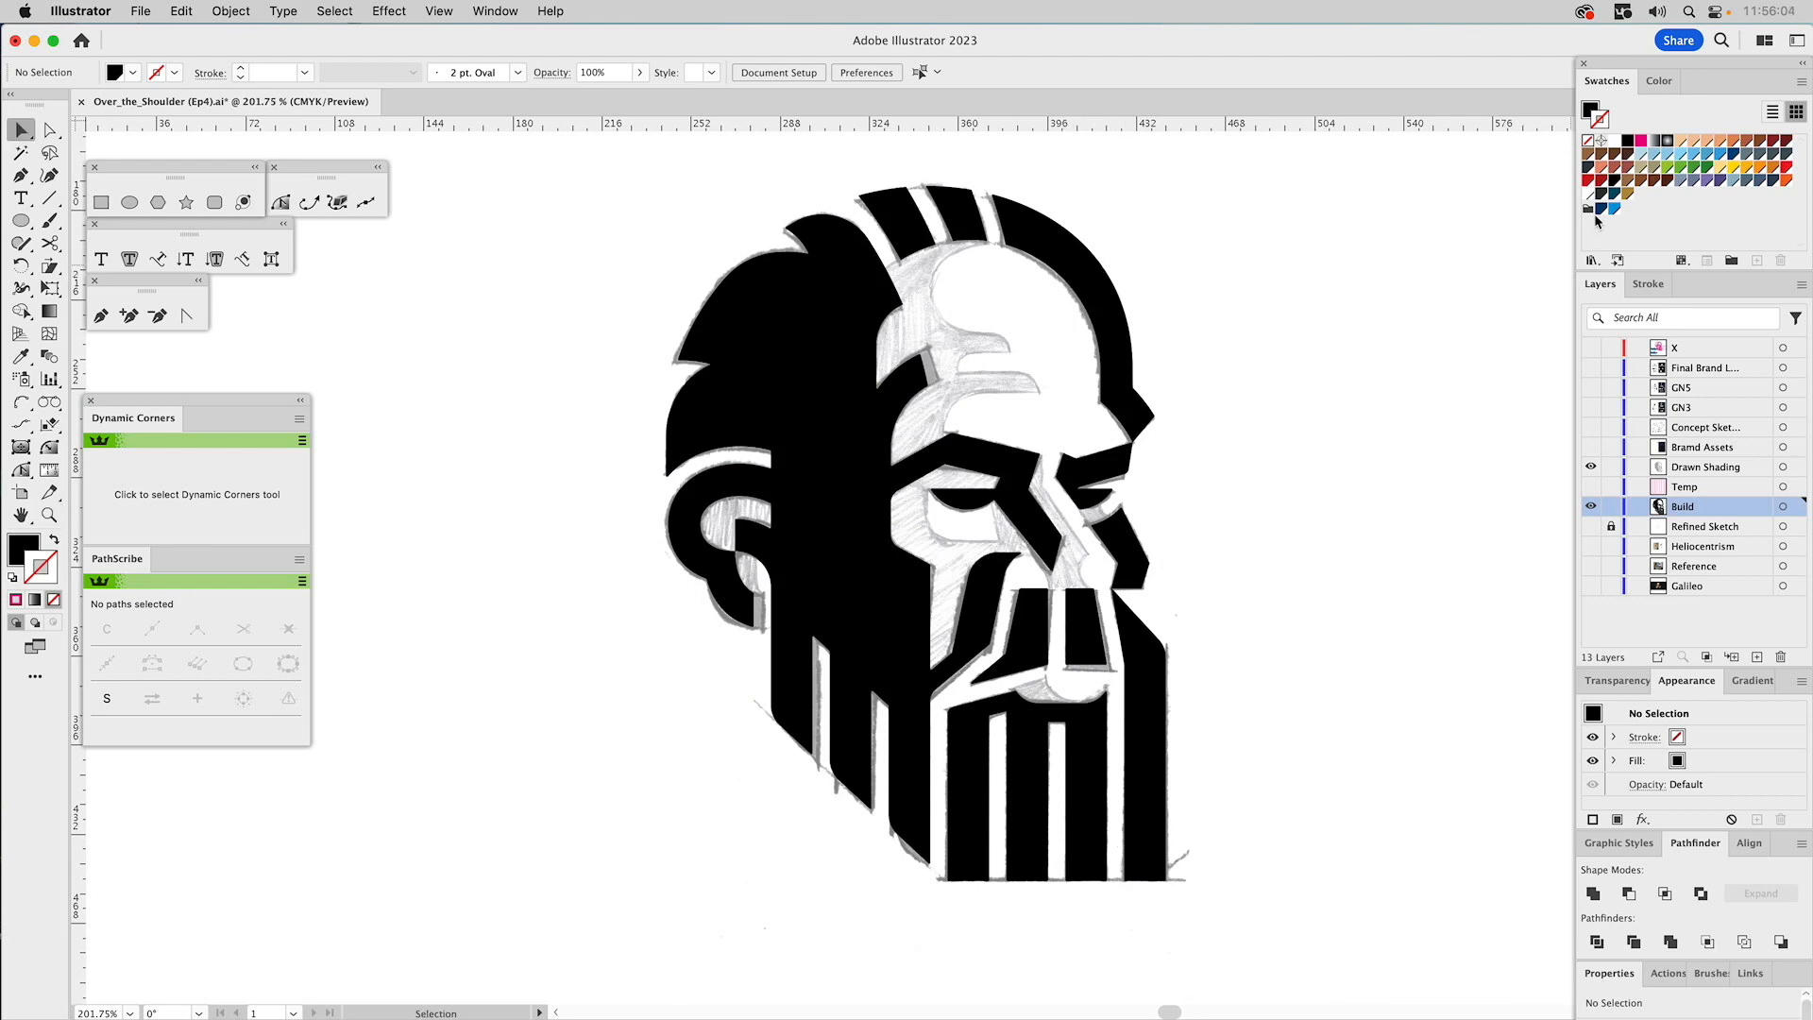
left_click(1590, 348)
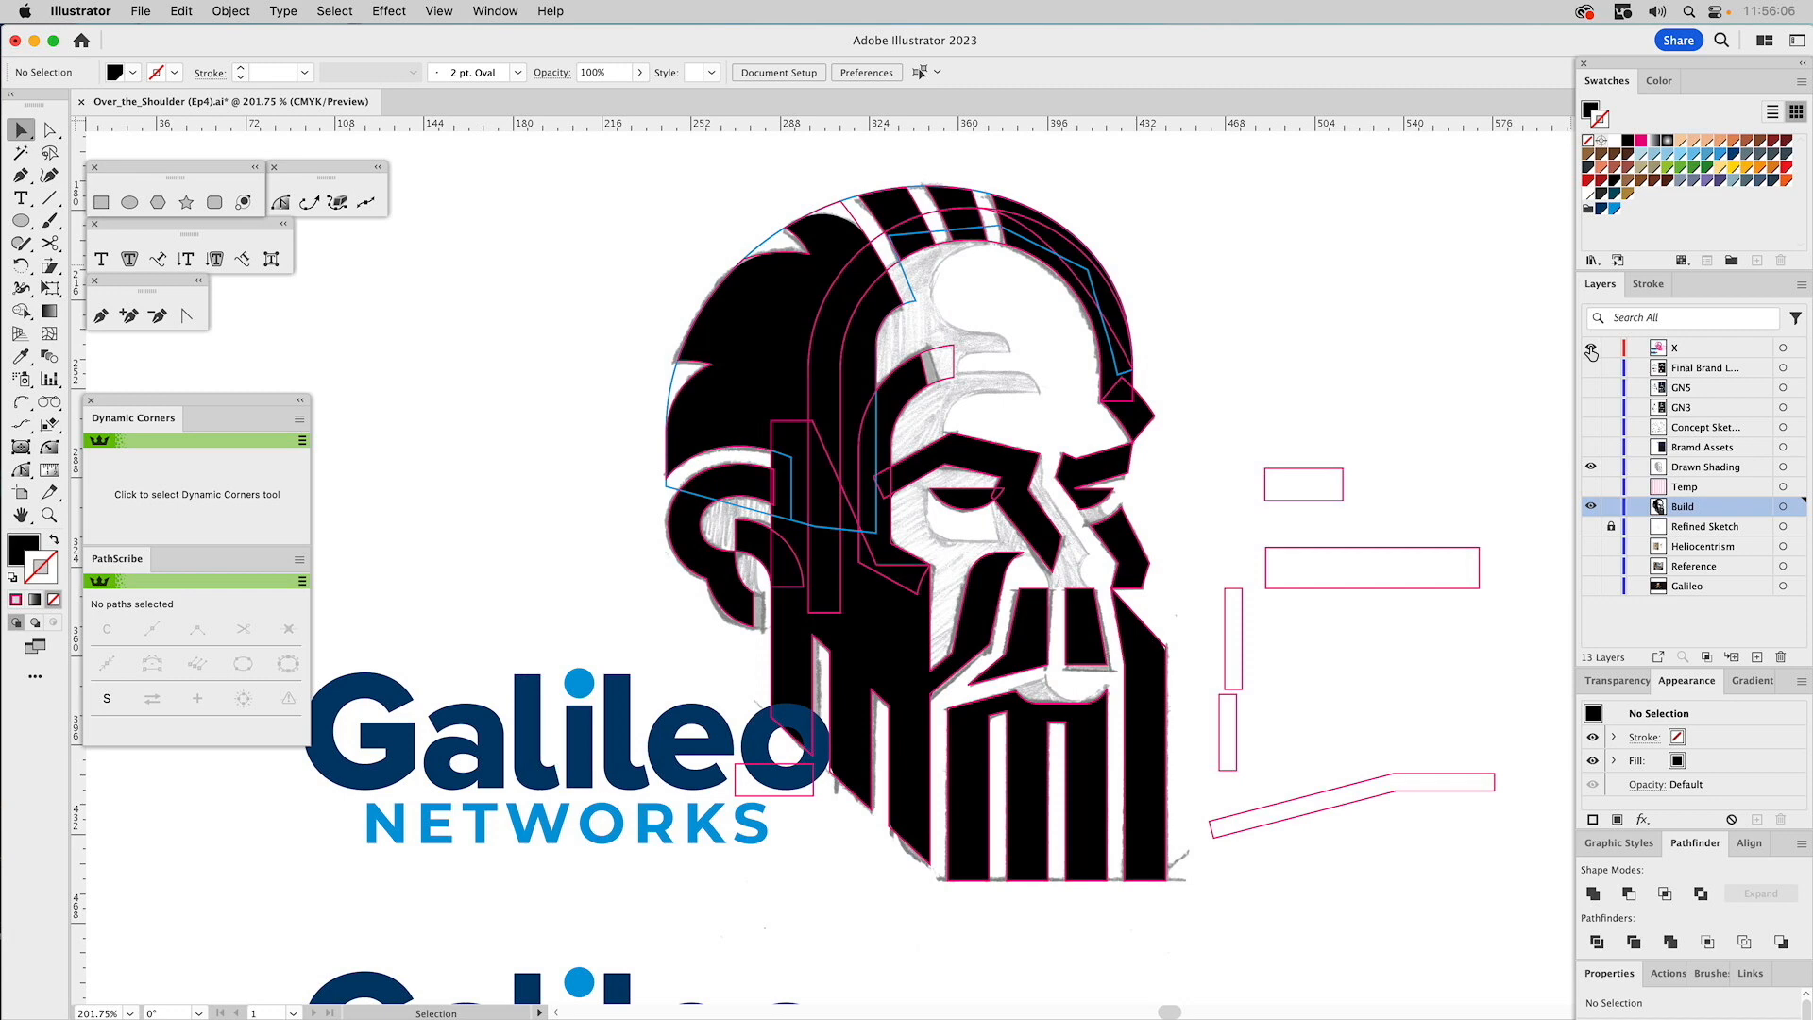
left_click(1591, 349)
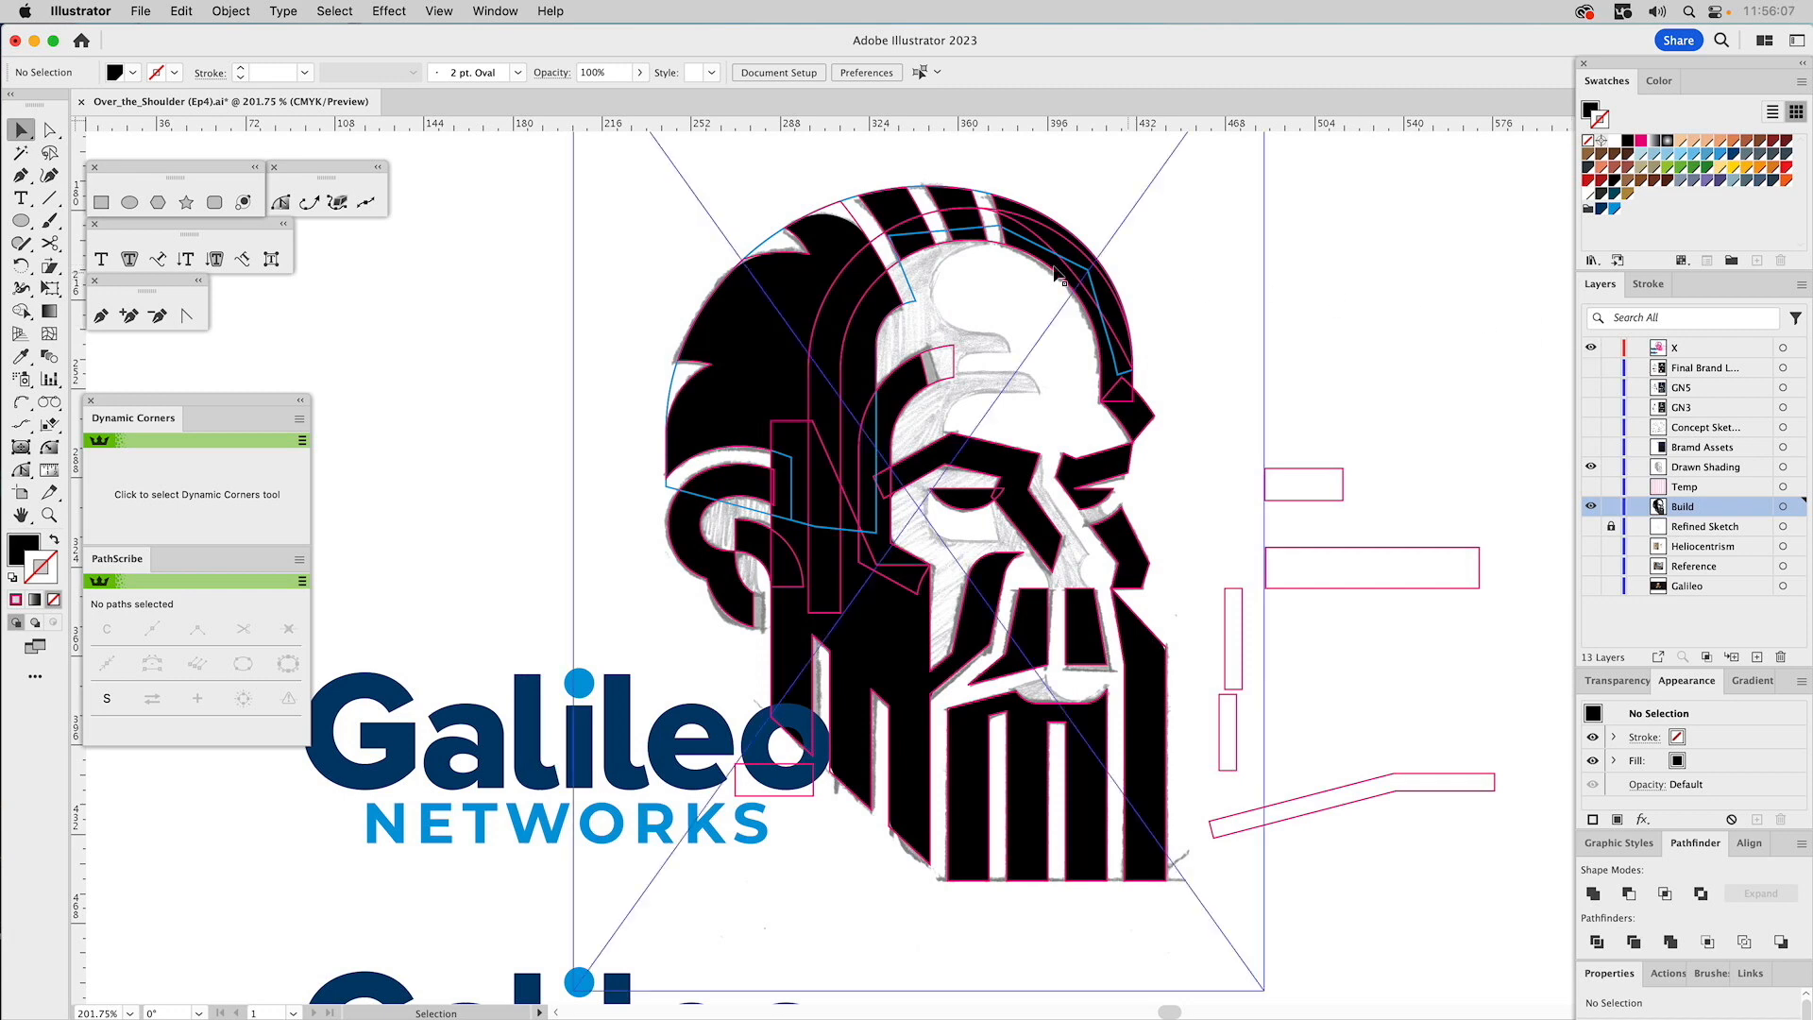
Isolate the construction group on layer X, copy the magenta curved band over the forehead, and exit isolation.
key("ctrl+semicolon")
key("ctrl+a")
double_click(893, 271)
left_click(894, 271)
key("a")
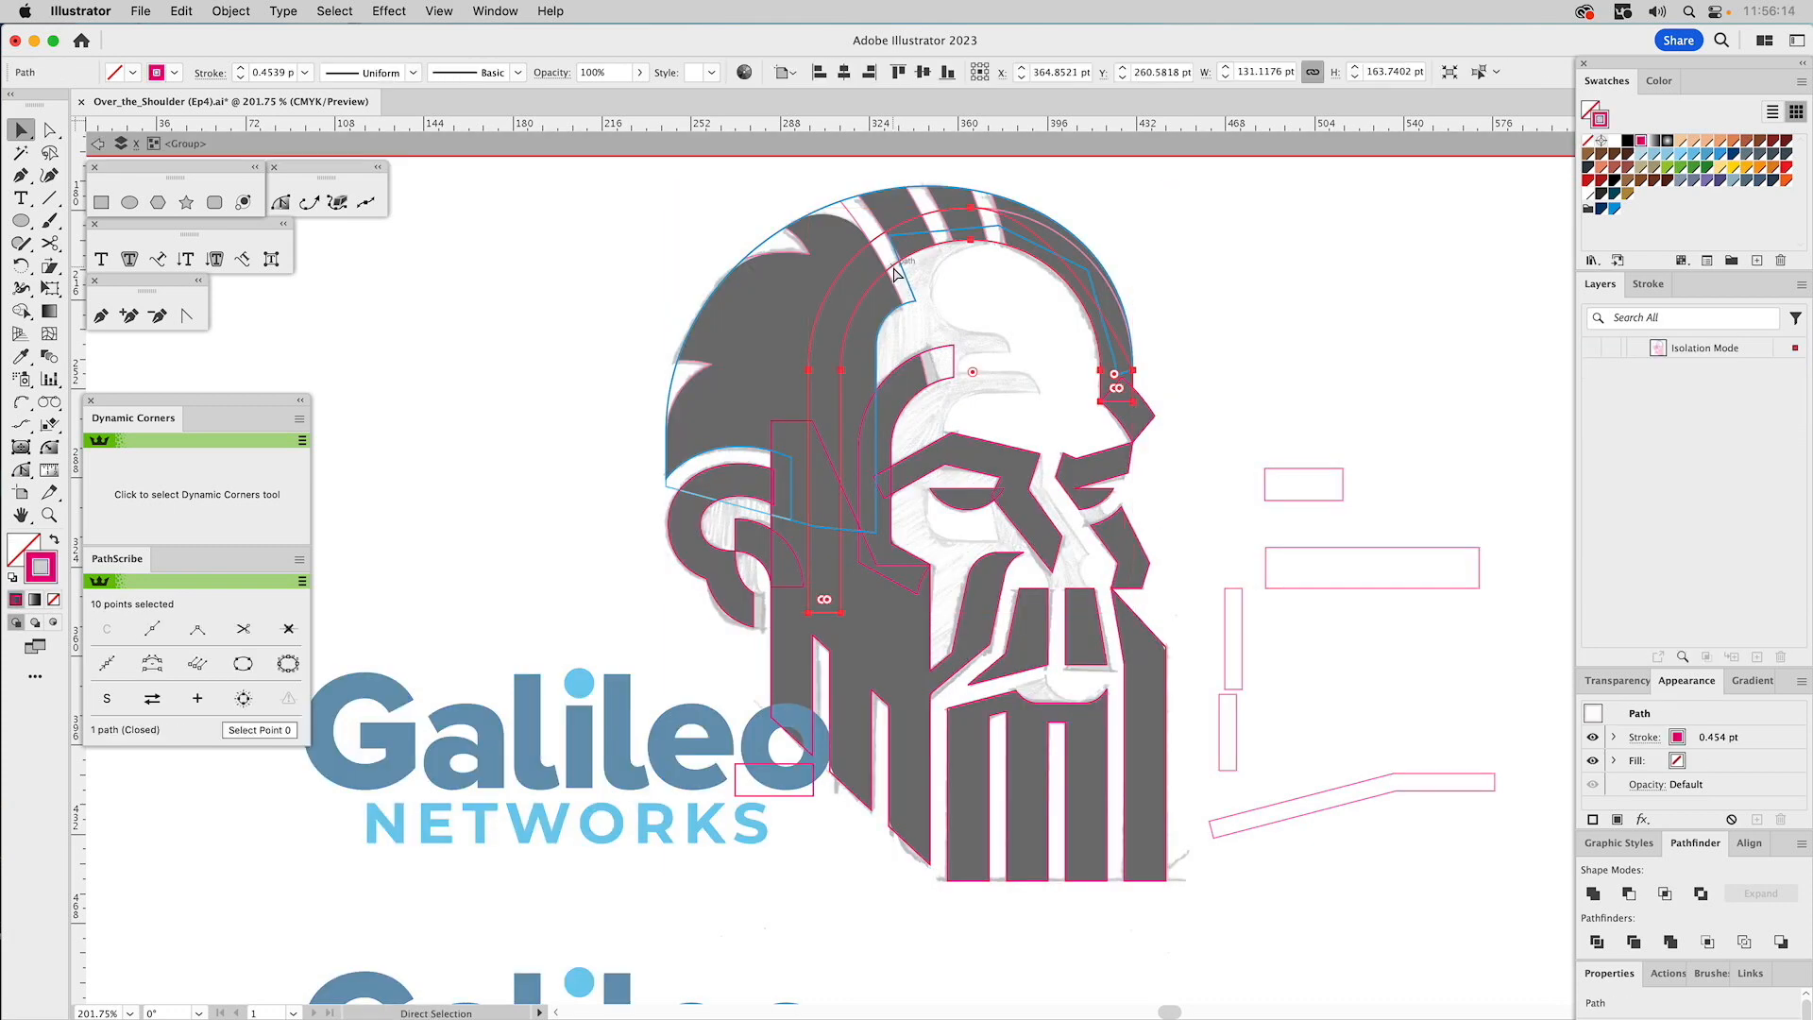
key("v")
left_click(1228, 333)
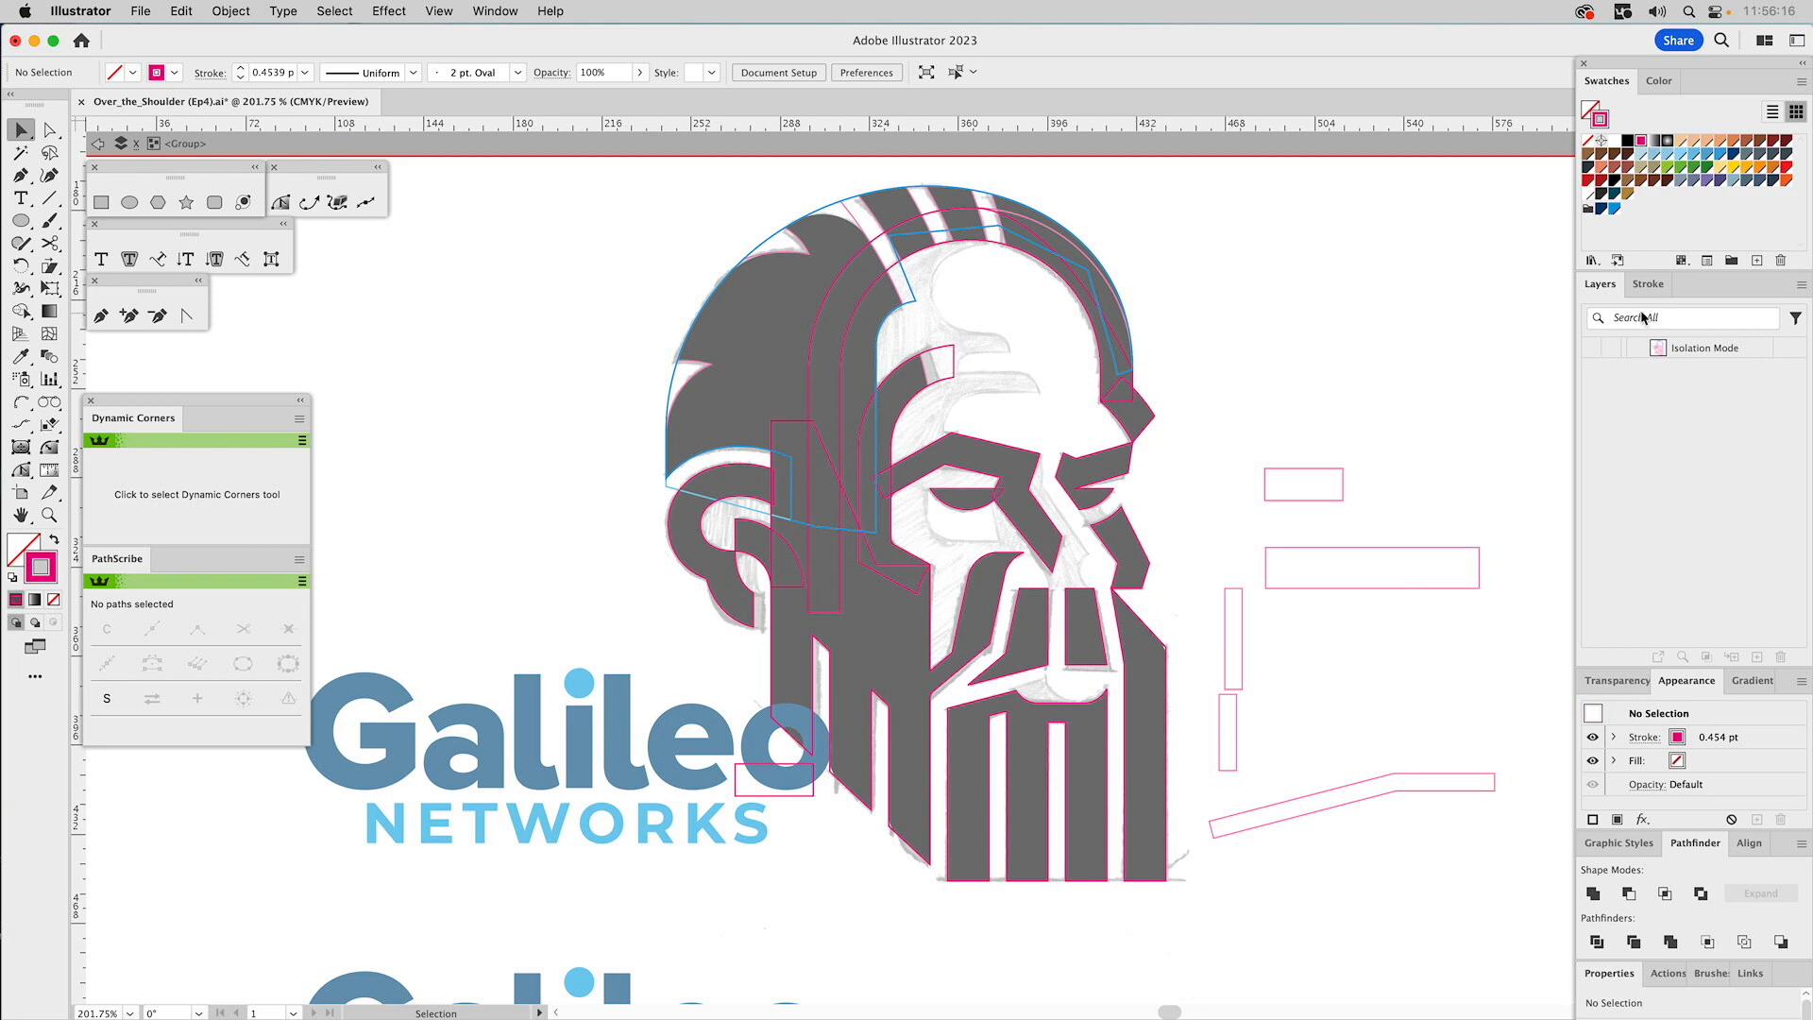
double_click(1392, 297)
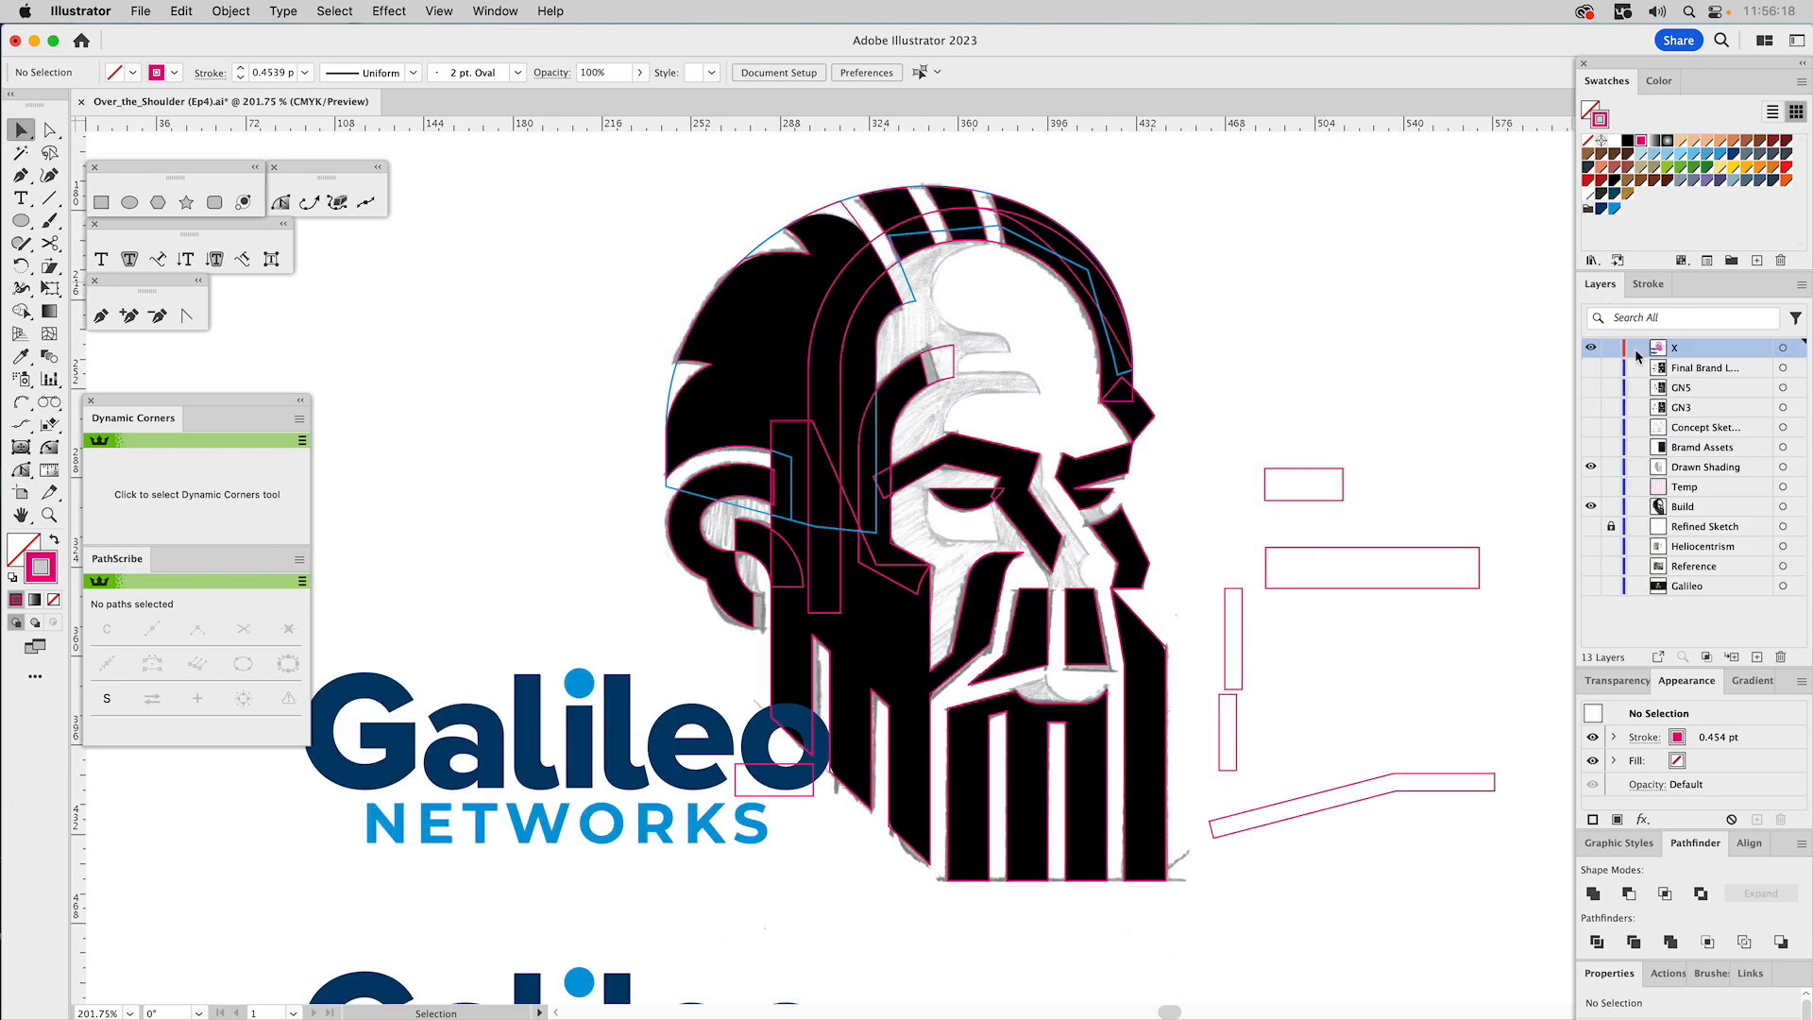
Hide layer X and paste the copied curved band in place on the Drawn Shading layer.
left_click(1592, 347)
left_click(1697, 472)
key("a")
left_click(1695, 470, "alt")
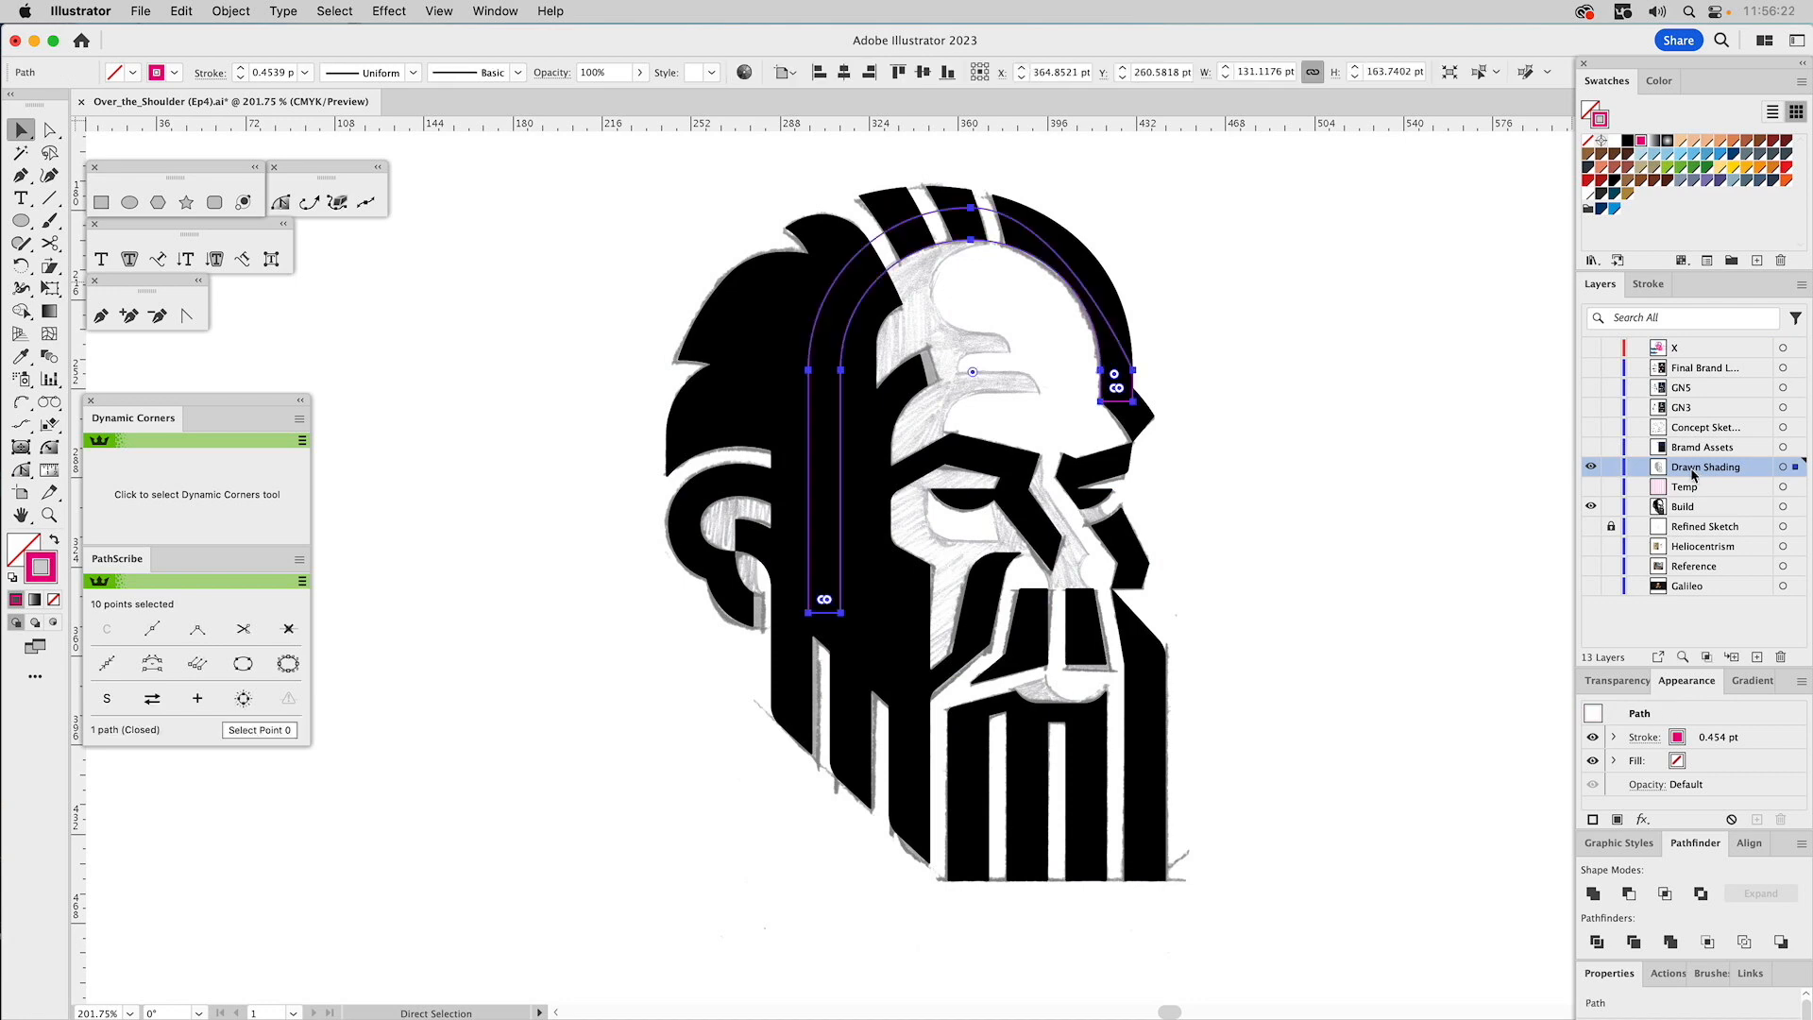
Cut the curved band at its lower inner corner and near the top of the inner arc, deleting everything but the inner curve.
key("v")
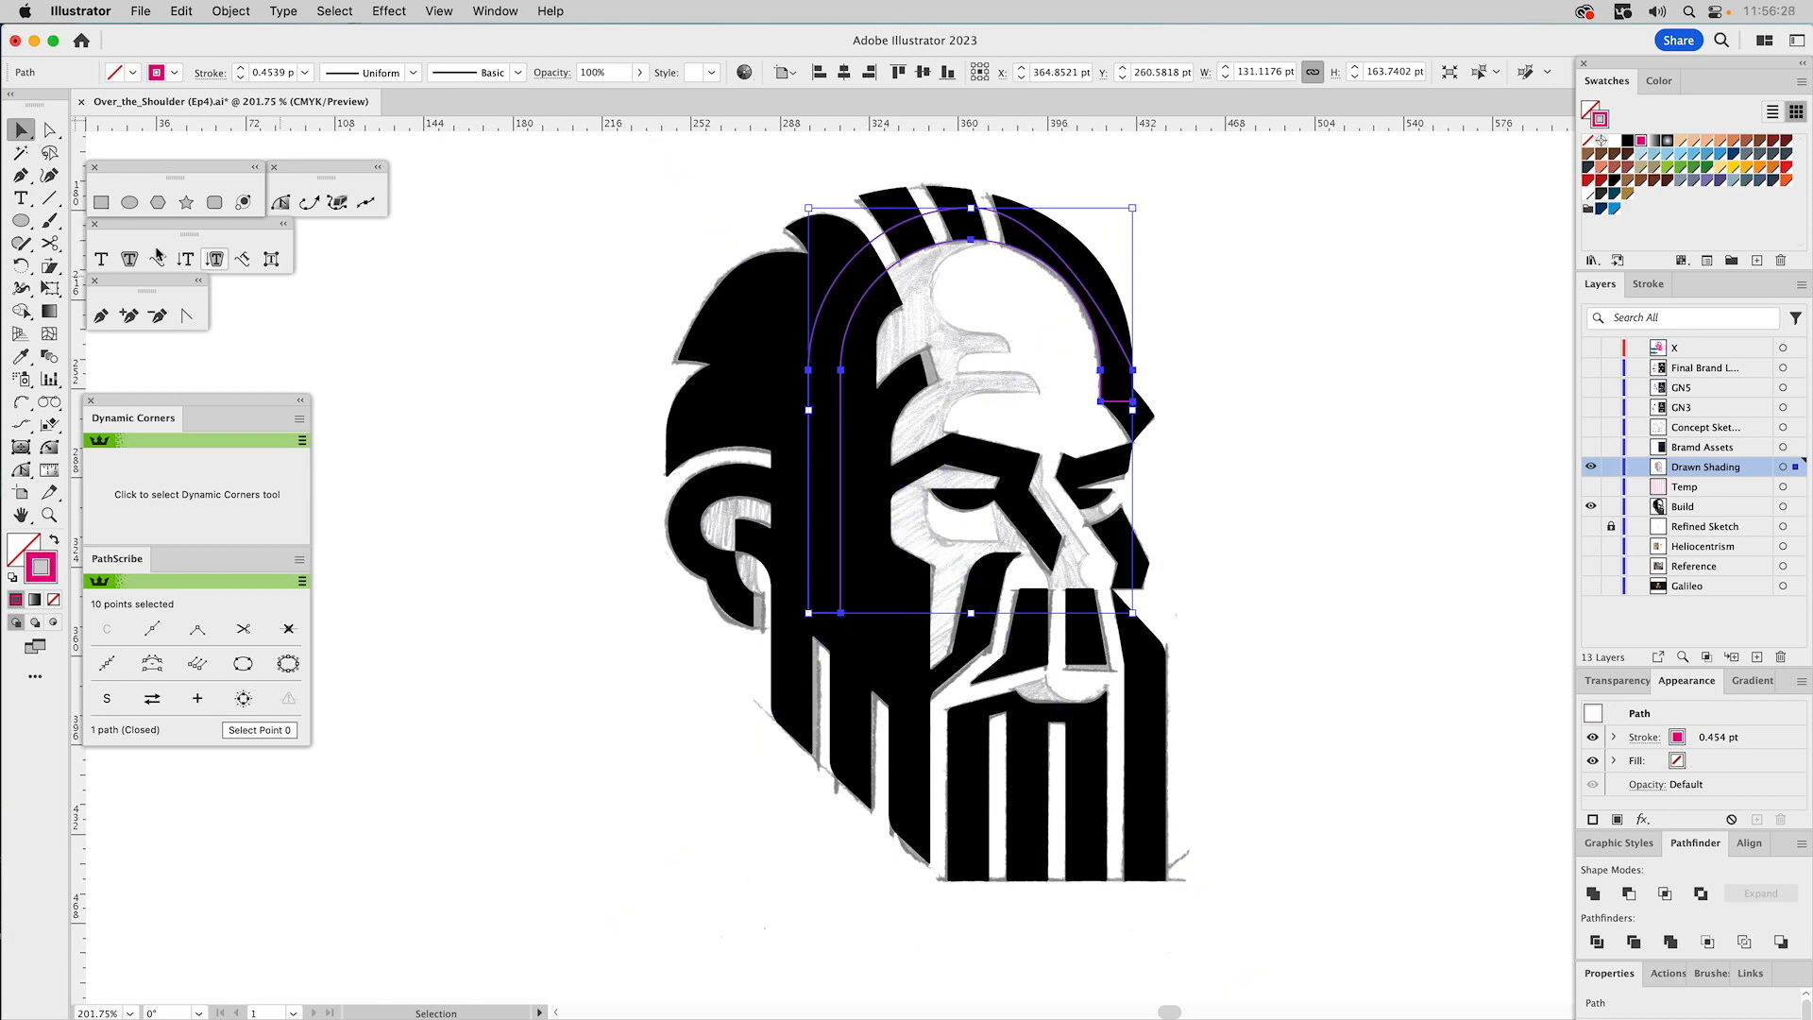
left_click(50, 242)
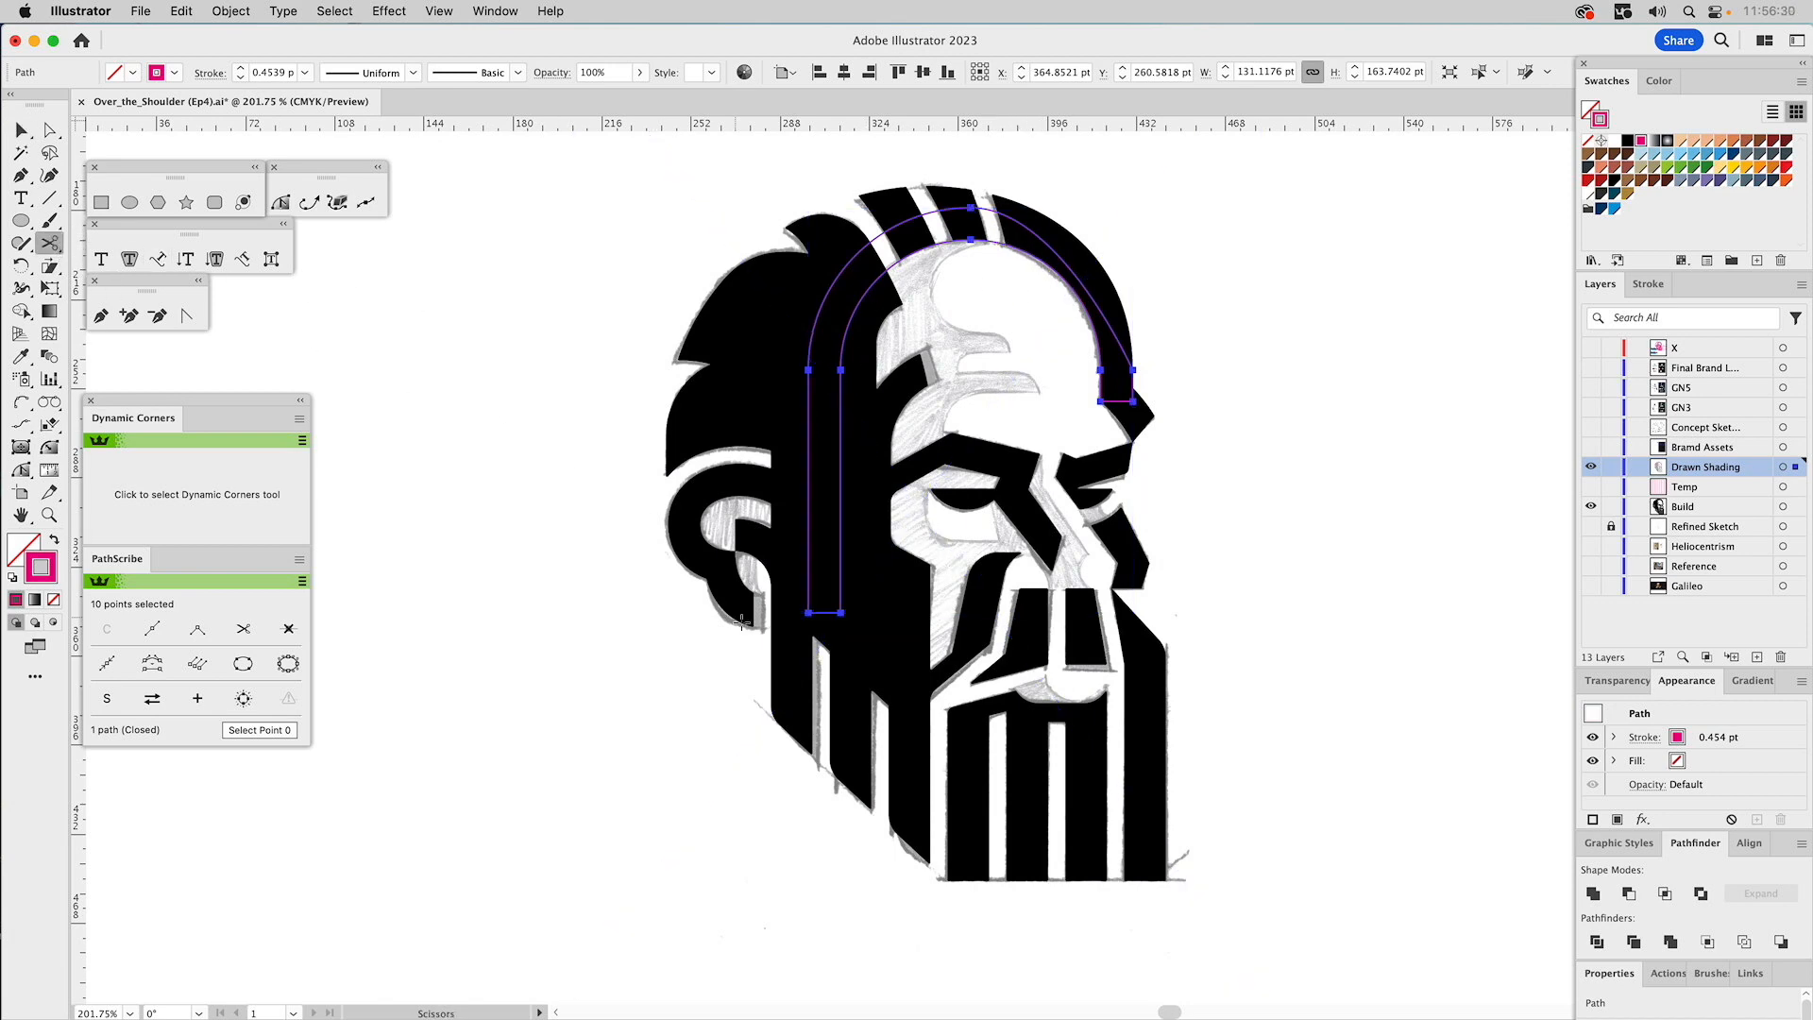
left_click(840, 612)
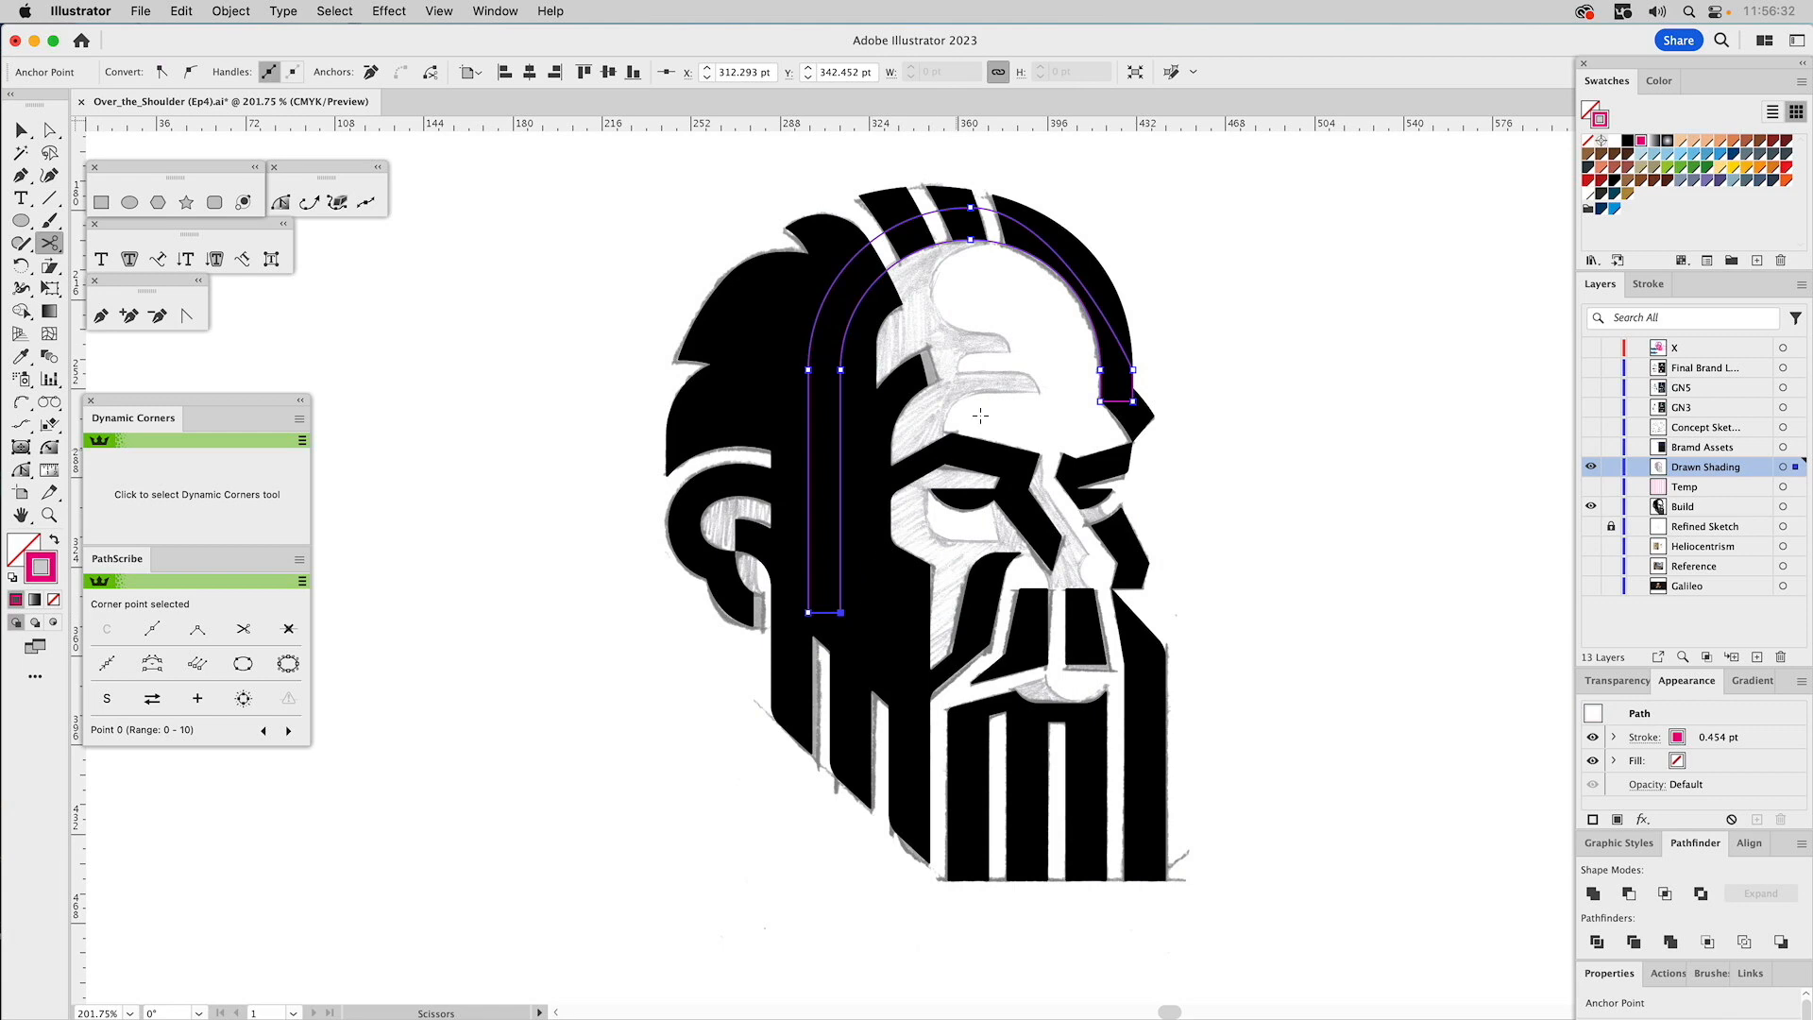
left_click(988, 240)
key("a")
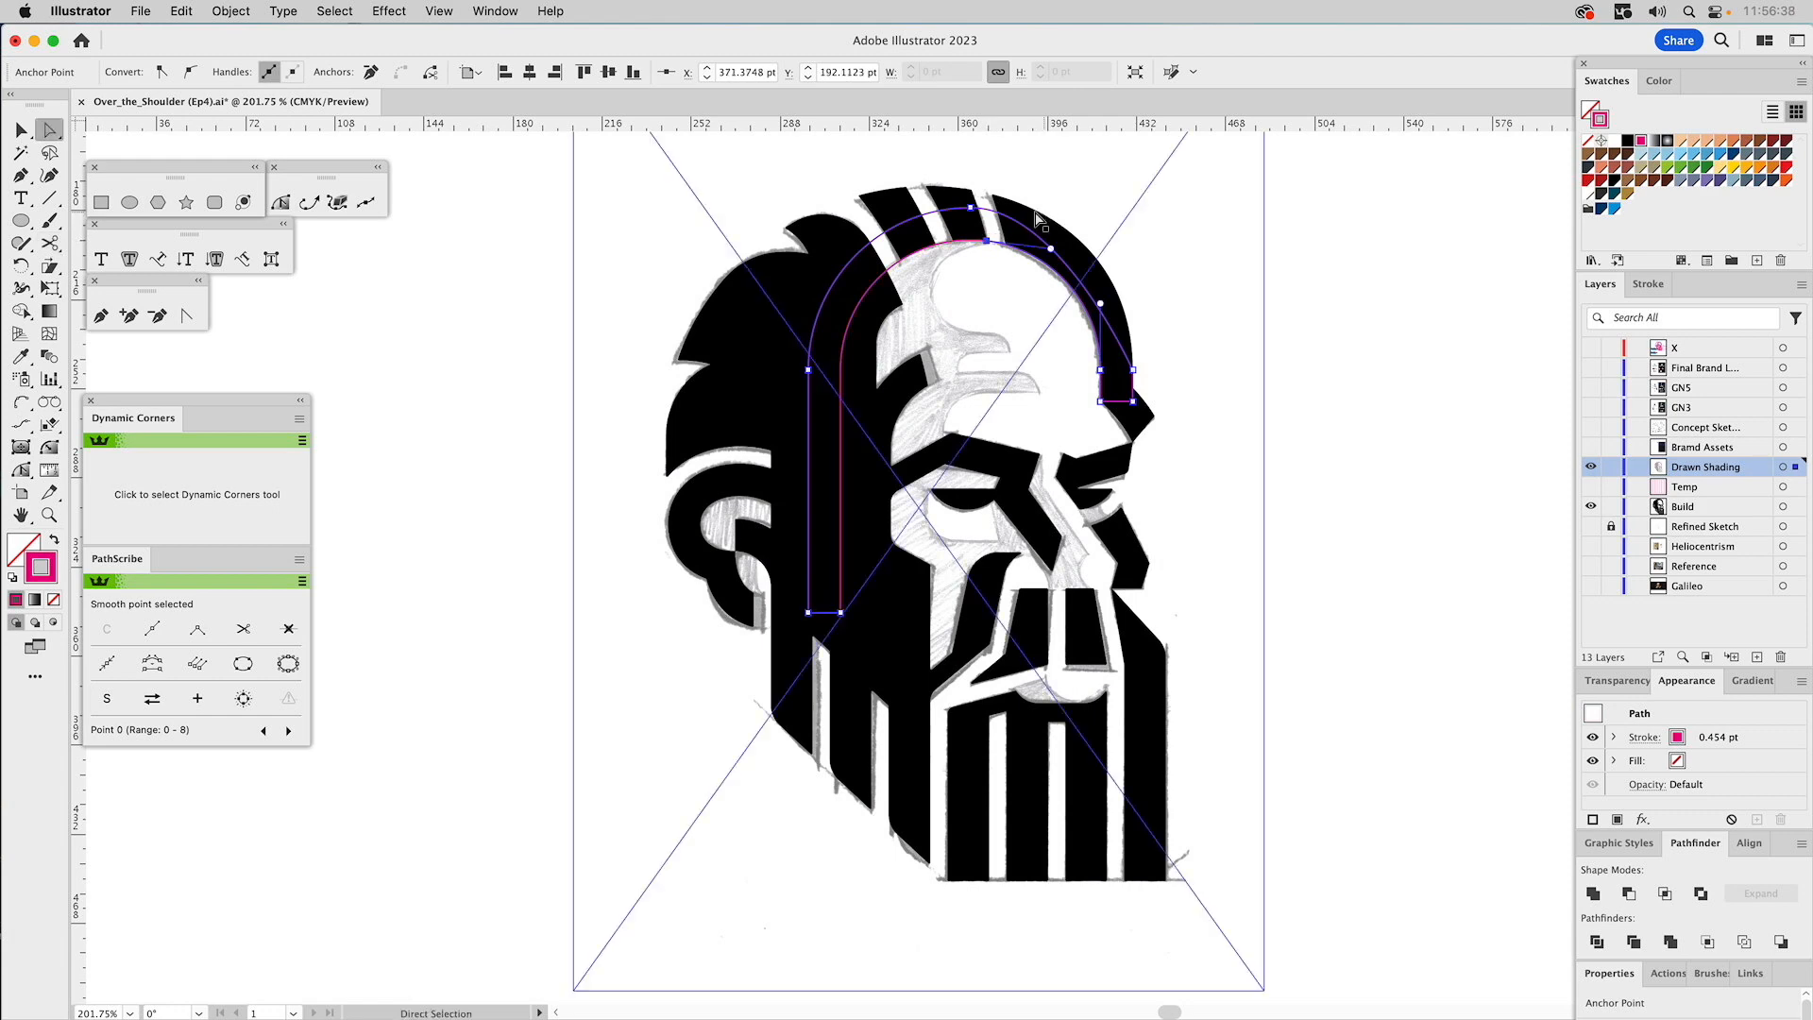
key("super+shift+a")
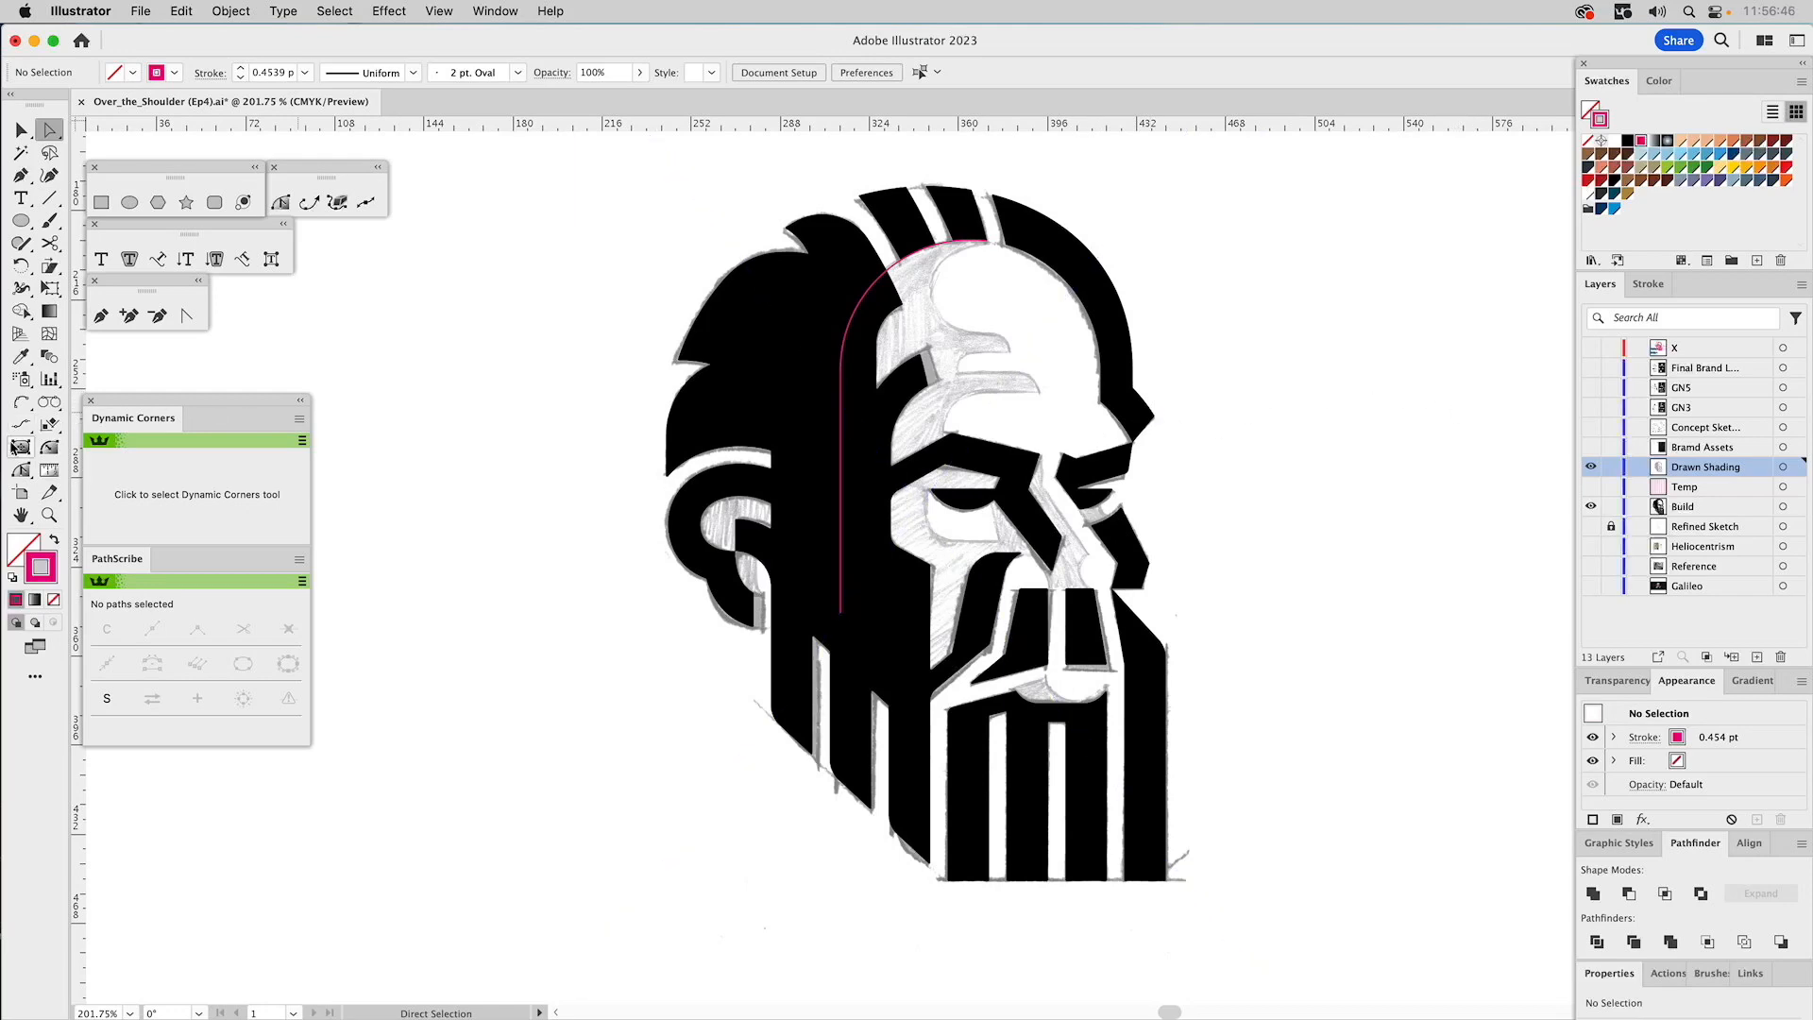
left_click(1611, 466)
left_click(1611, 466)
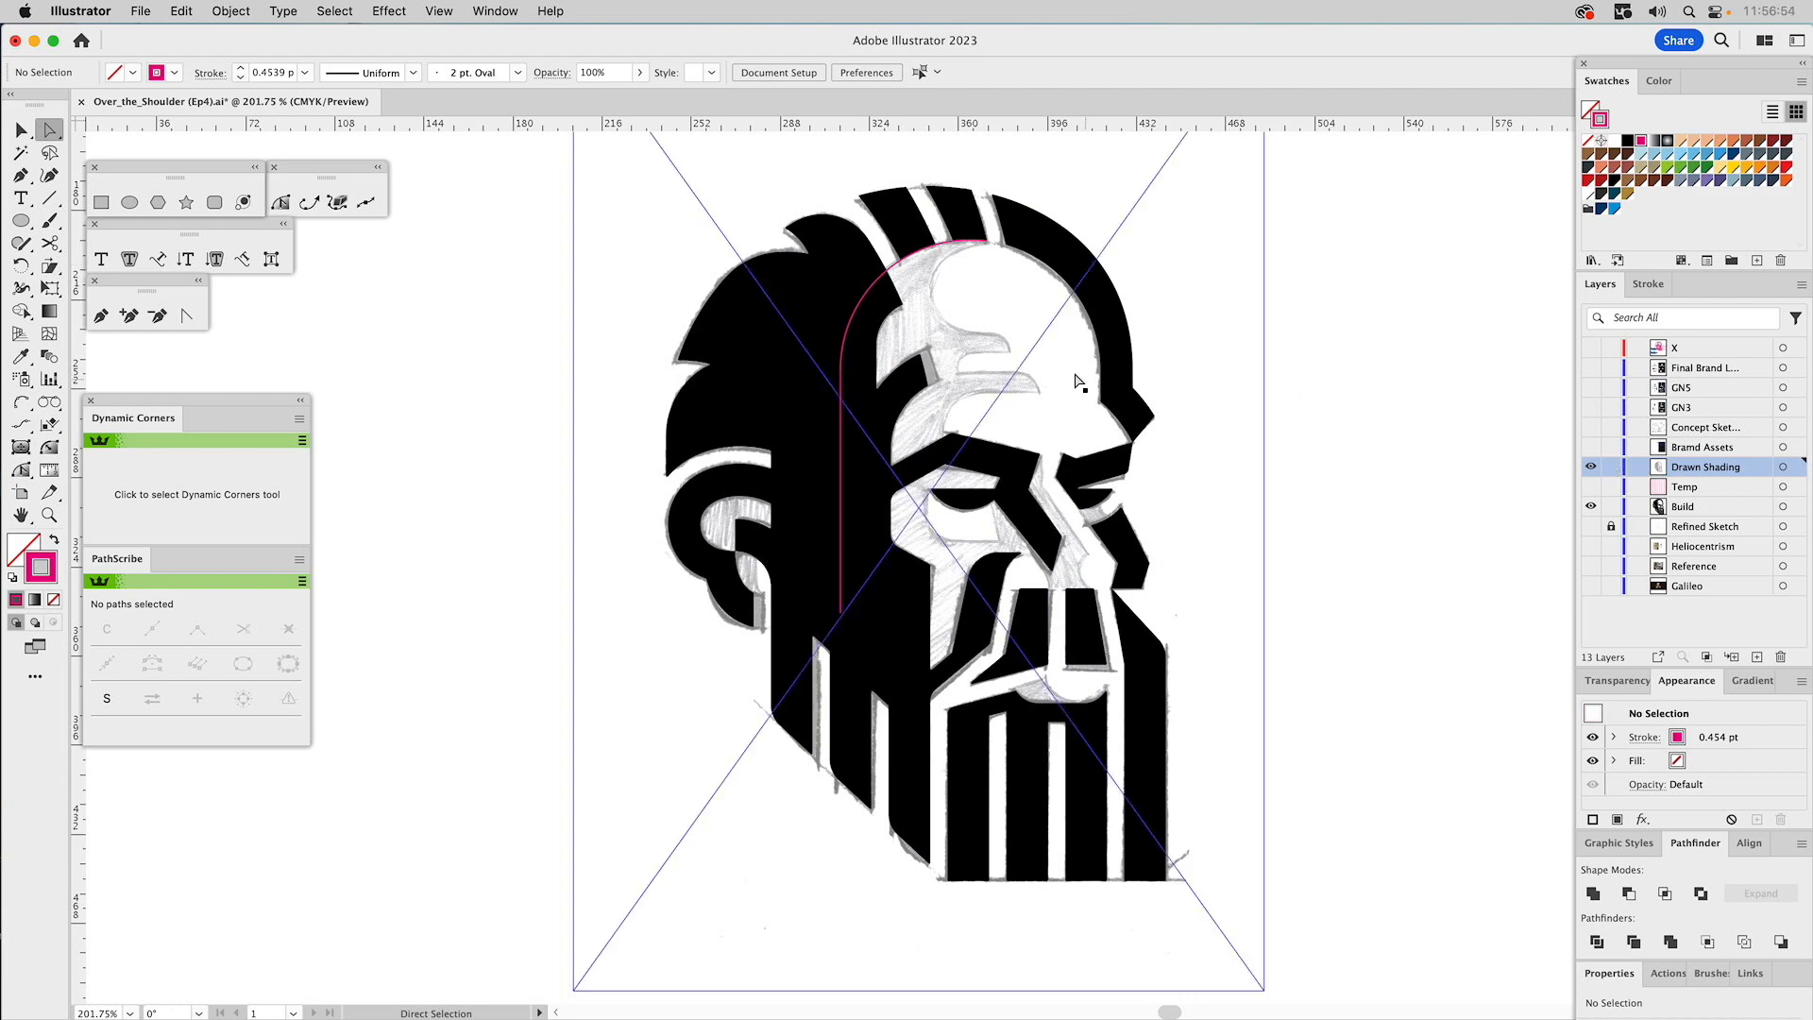
Add a layer named Shading above Drawn Shading and move the remaining inner curve onto it.
key("v")
left_click(894, 270)
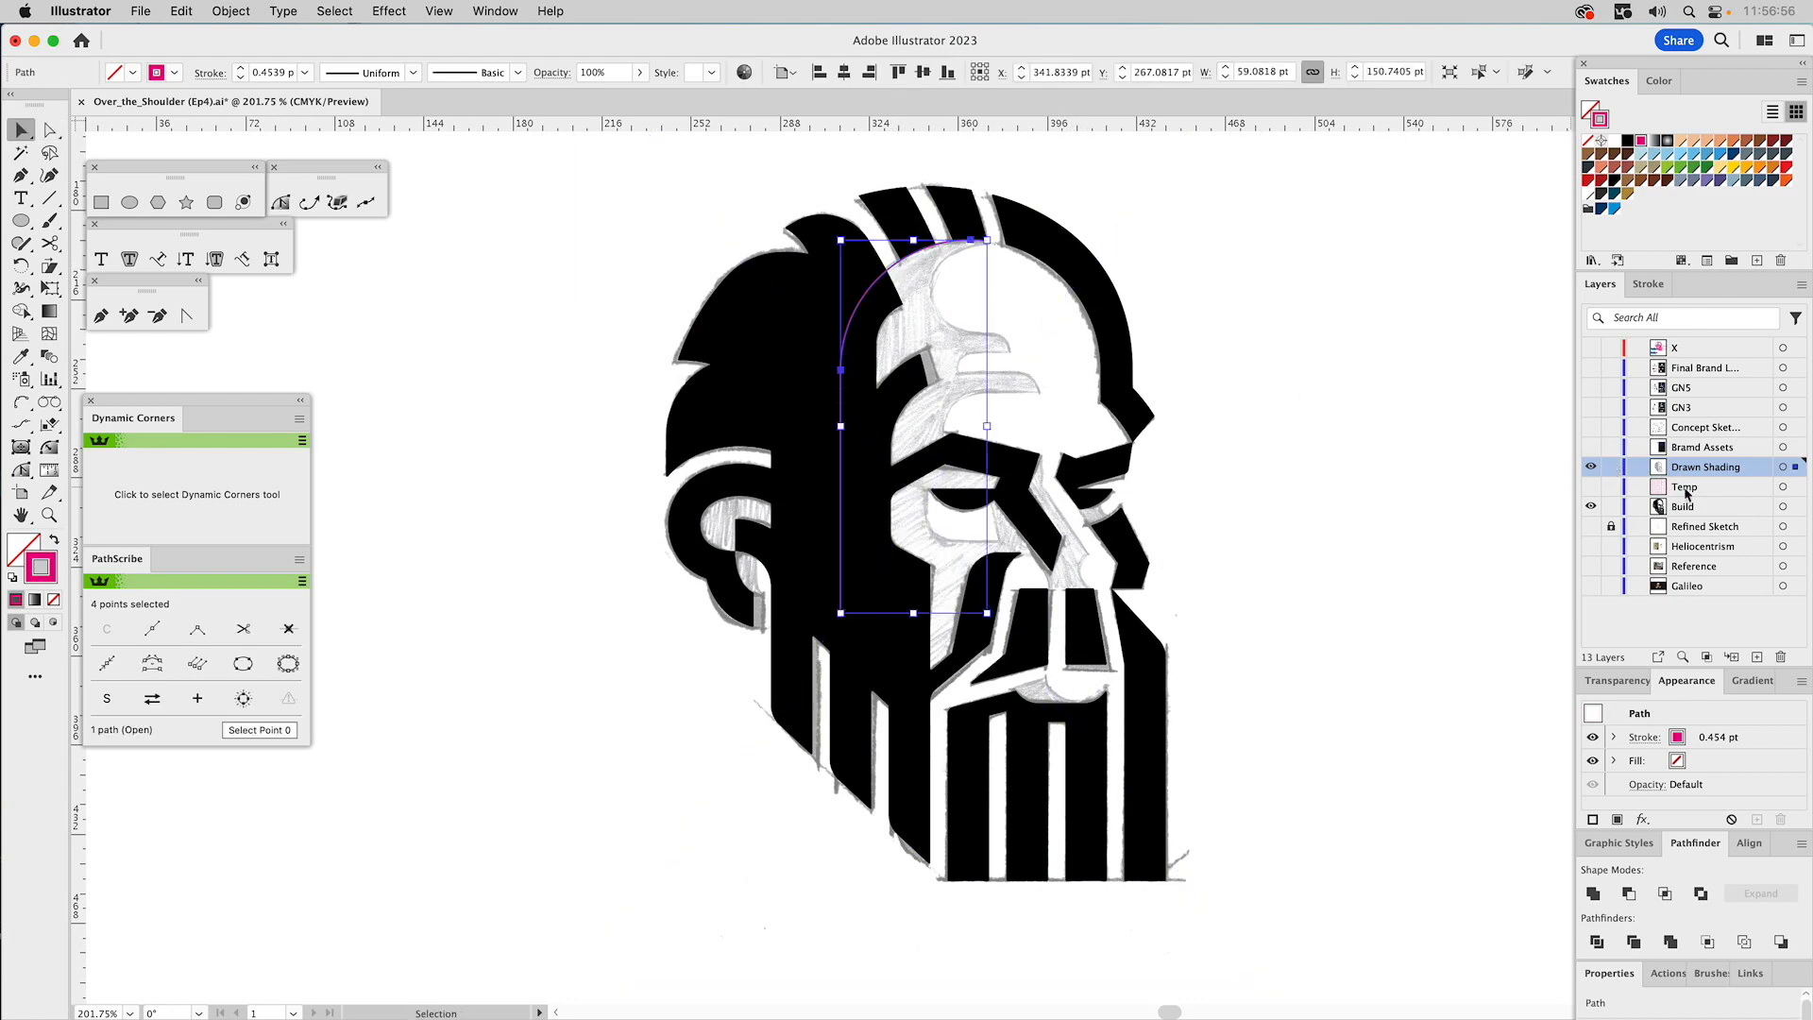
left_click(1756, 657)
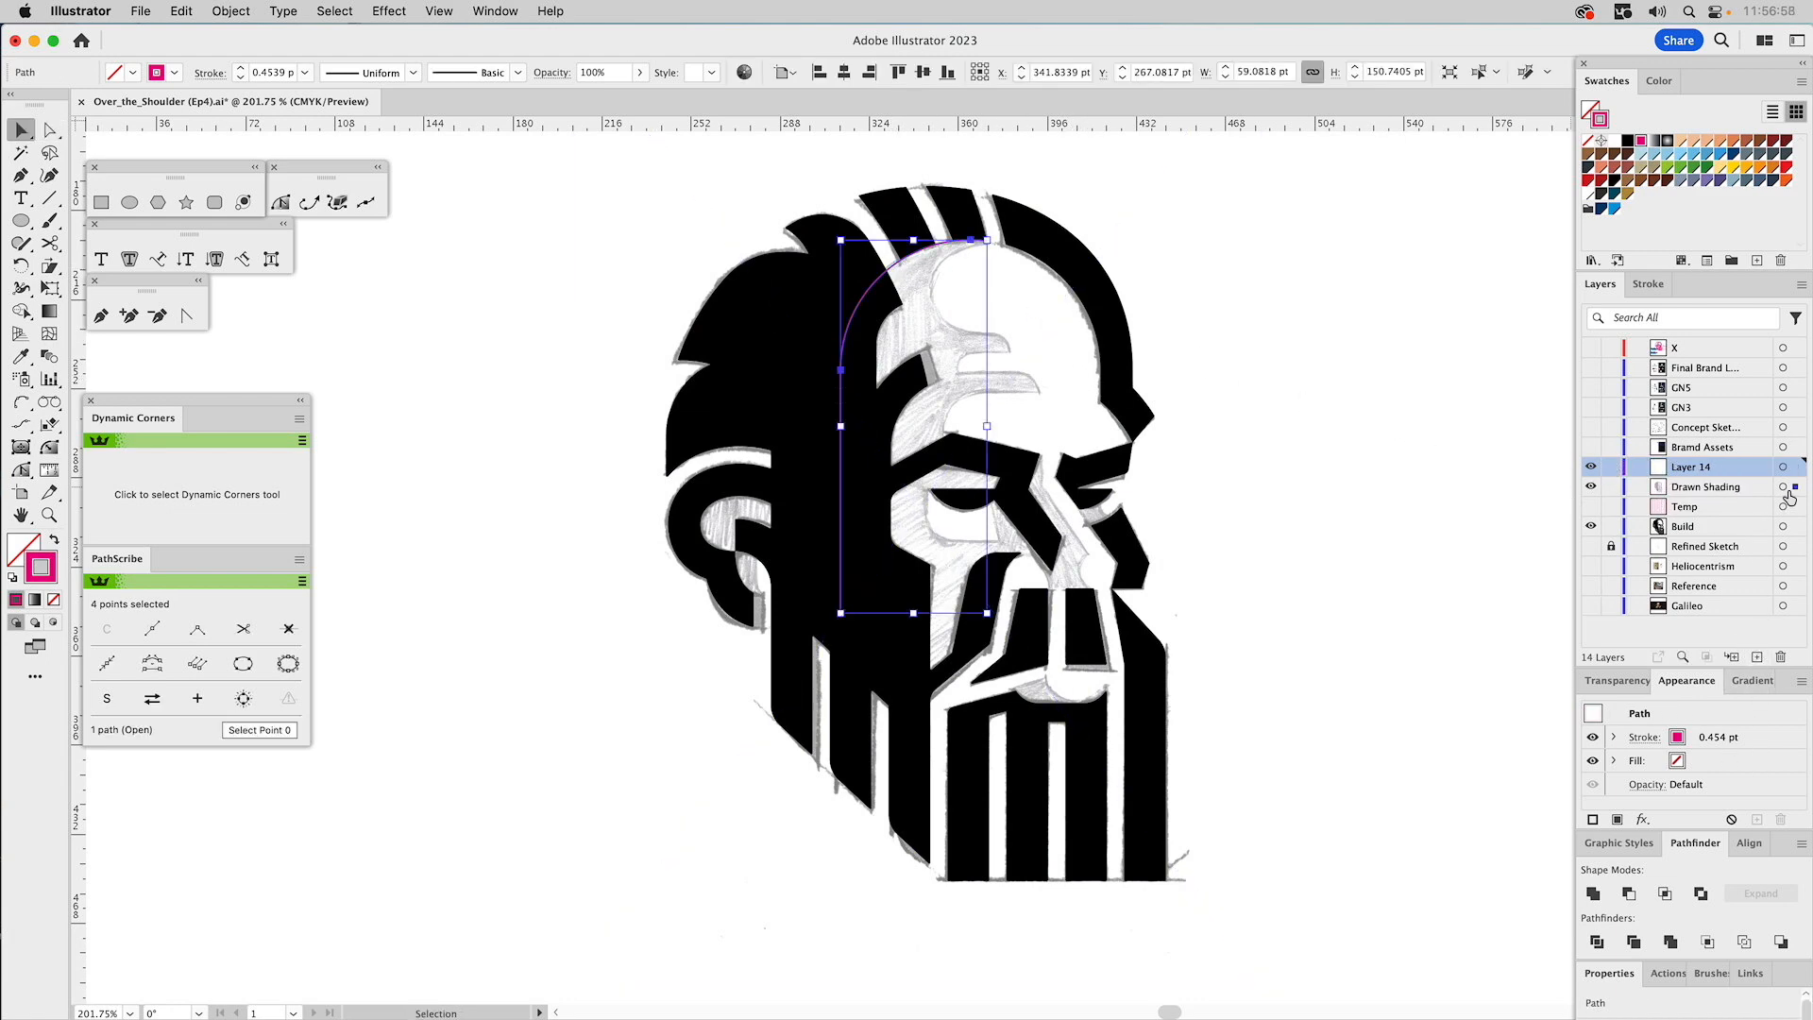
left_click_drag(1795, 488, 1795, 467)
double_click(1699, 467)
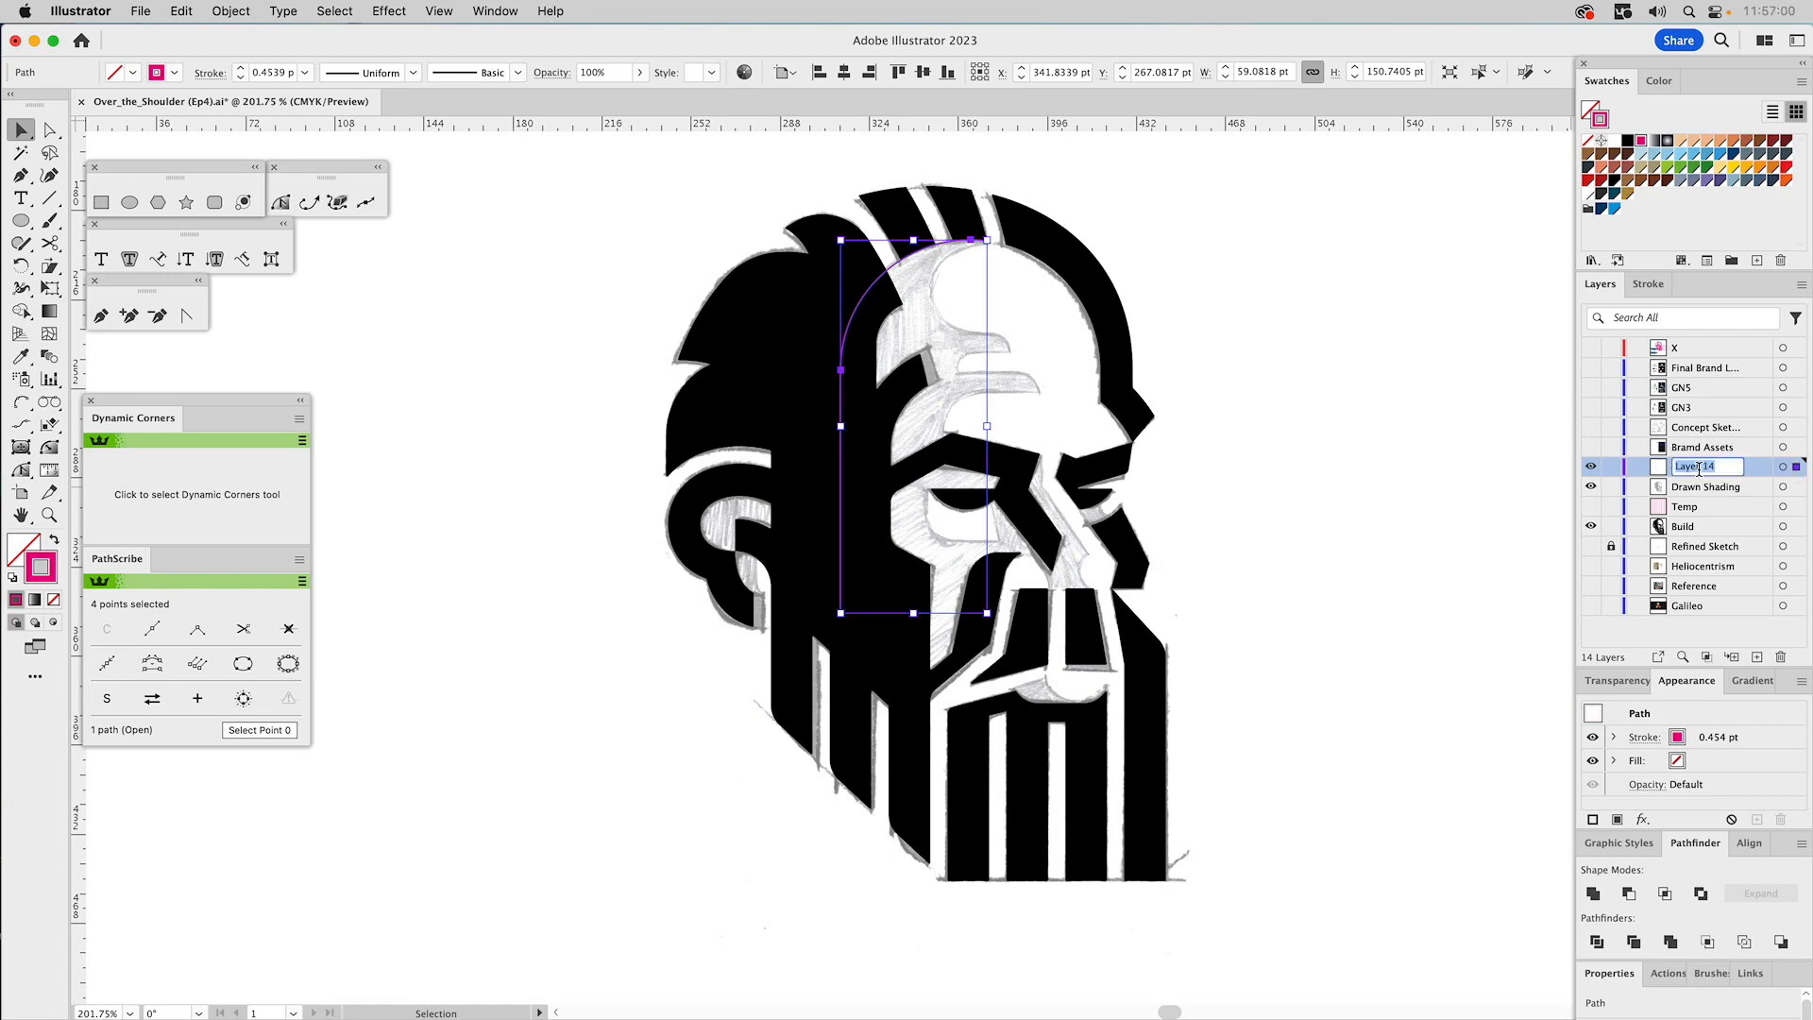
type("Sha")
key("Return")
Change the Shading layer's highlight color in its layer options, lock the Drawn Shading layer, and clear the selection.
double_click(1753, 473)
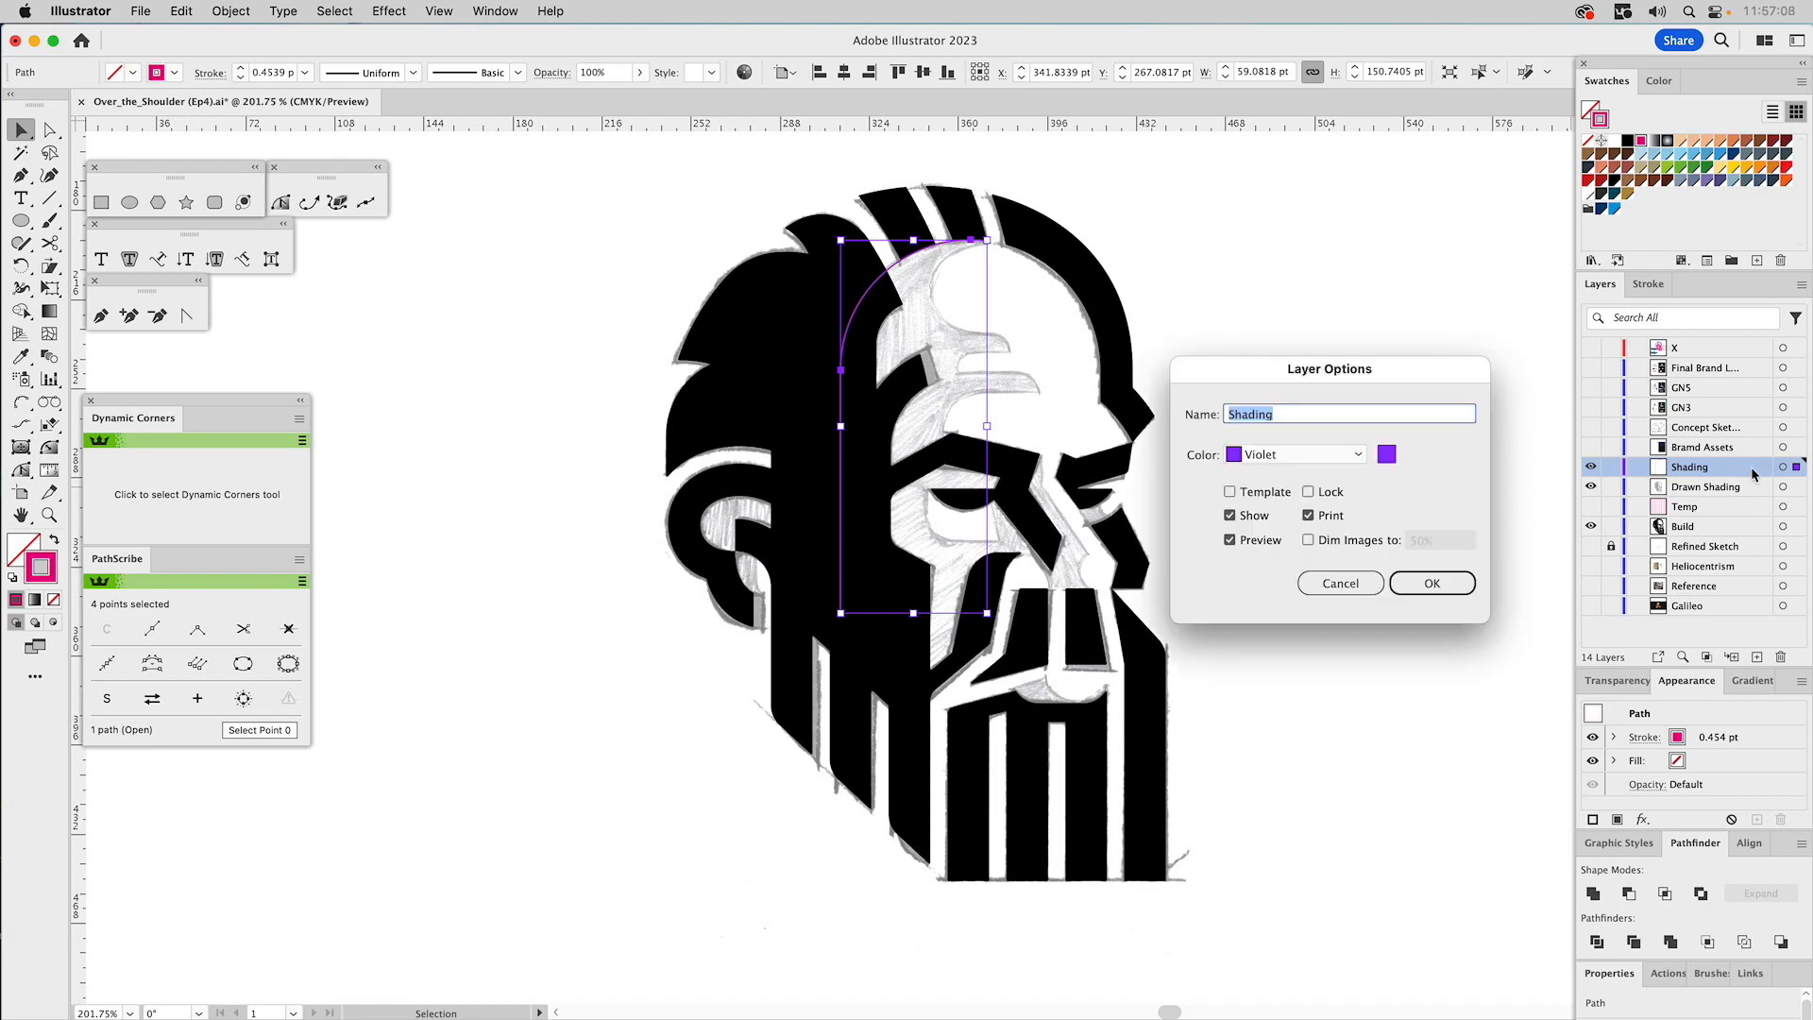
left_click(1320, 463)
left_click(1304, 529)
left_click(1454, 583)
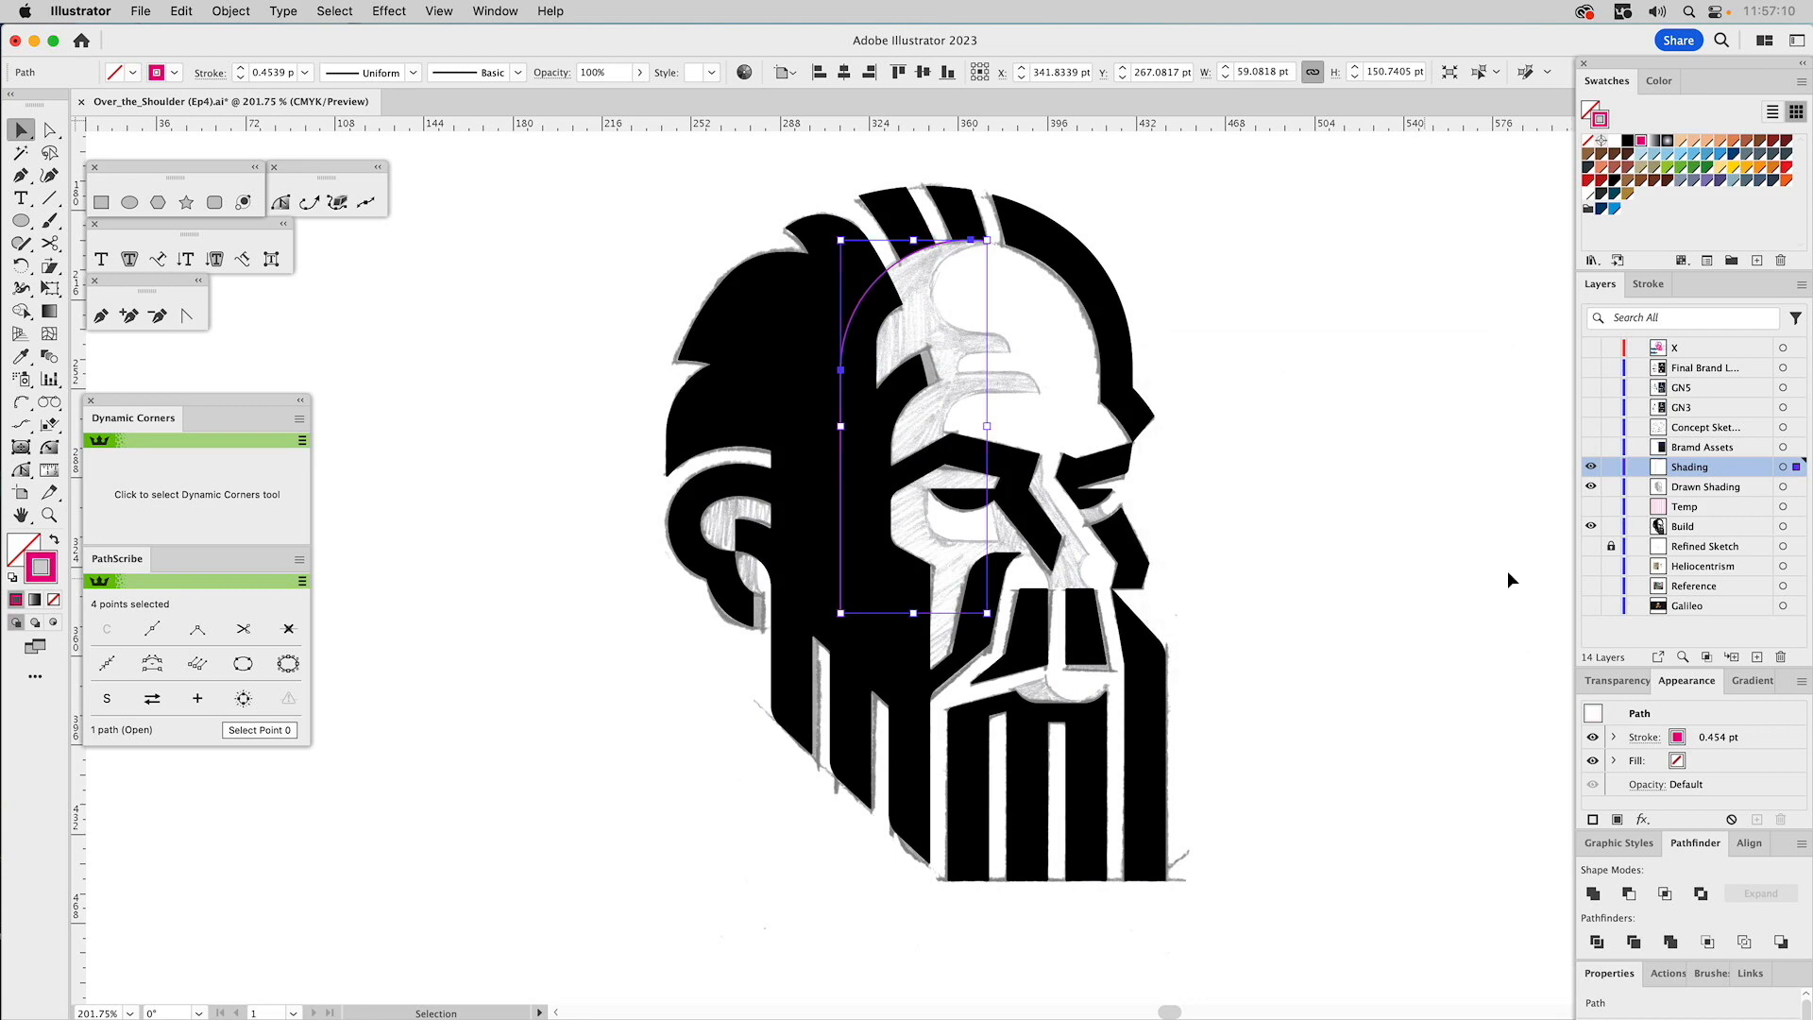
left_click(1612, 487)
left_click(472, 370)
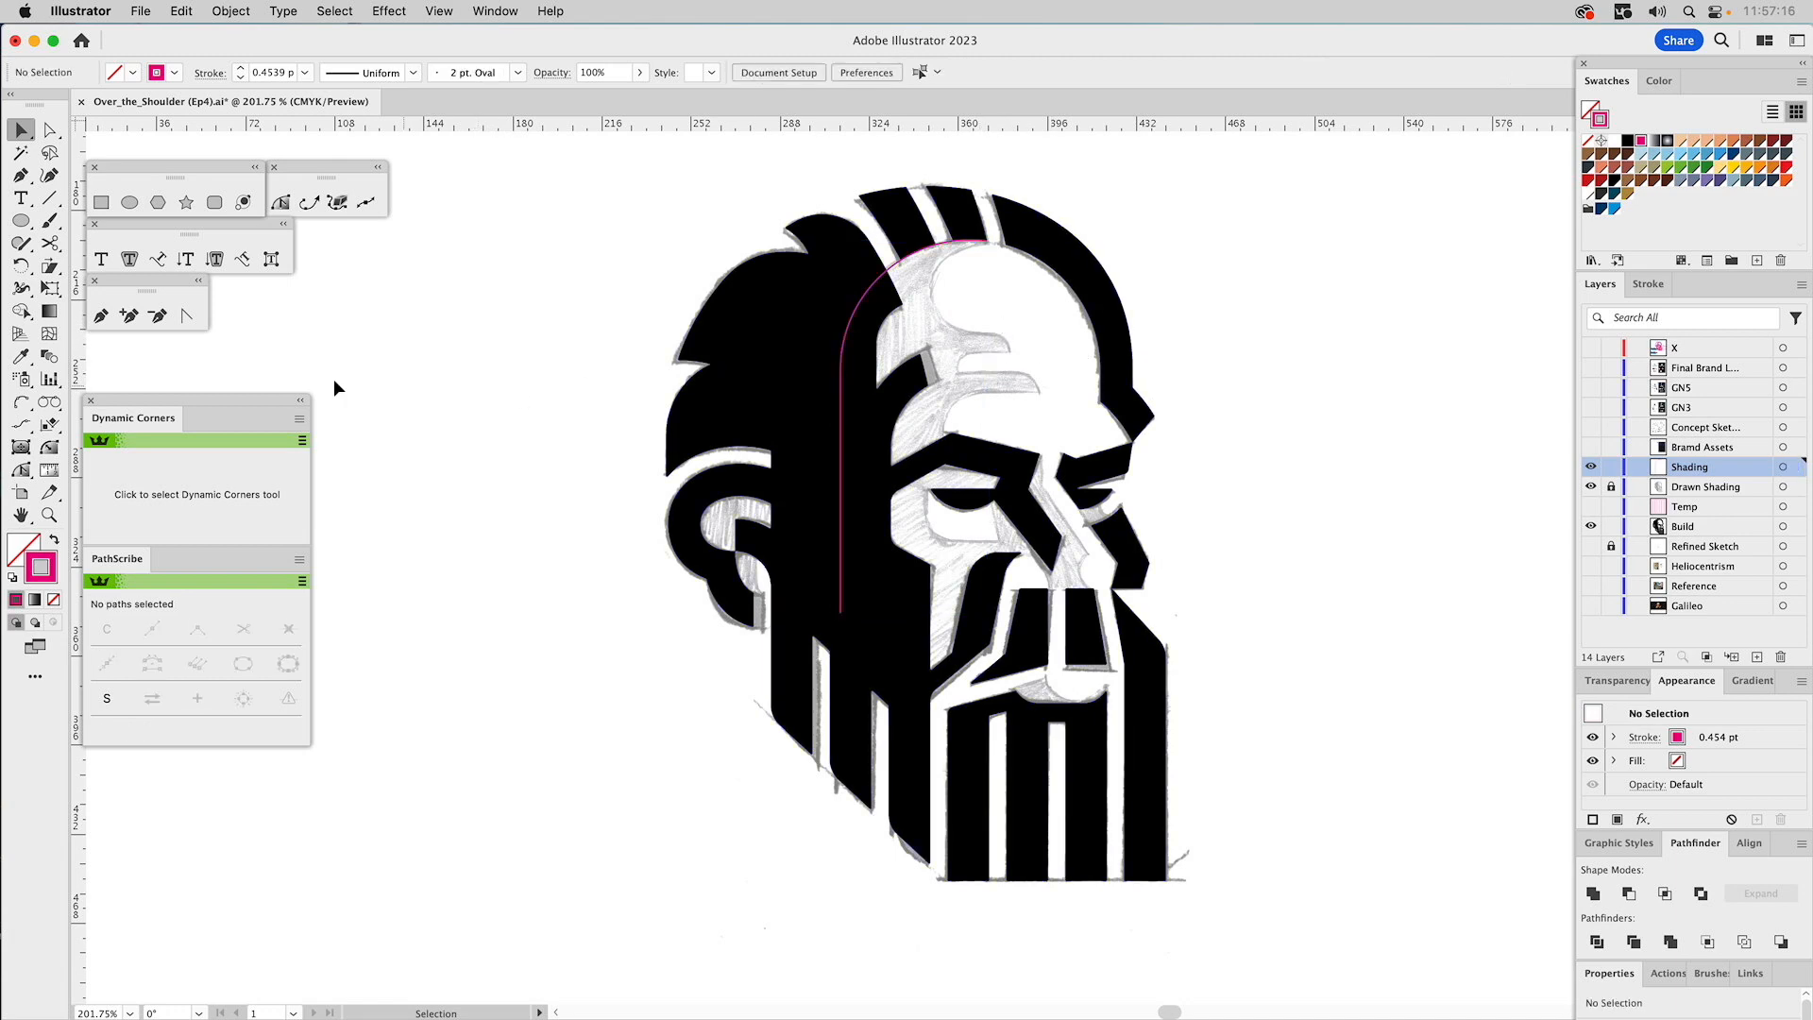
Copy the upper narrow vertical rectangle beside the face from layer X to the Shading layer, hide X, and move the copy beside the nose.
left_click(1593, 349)
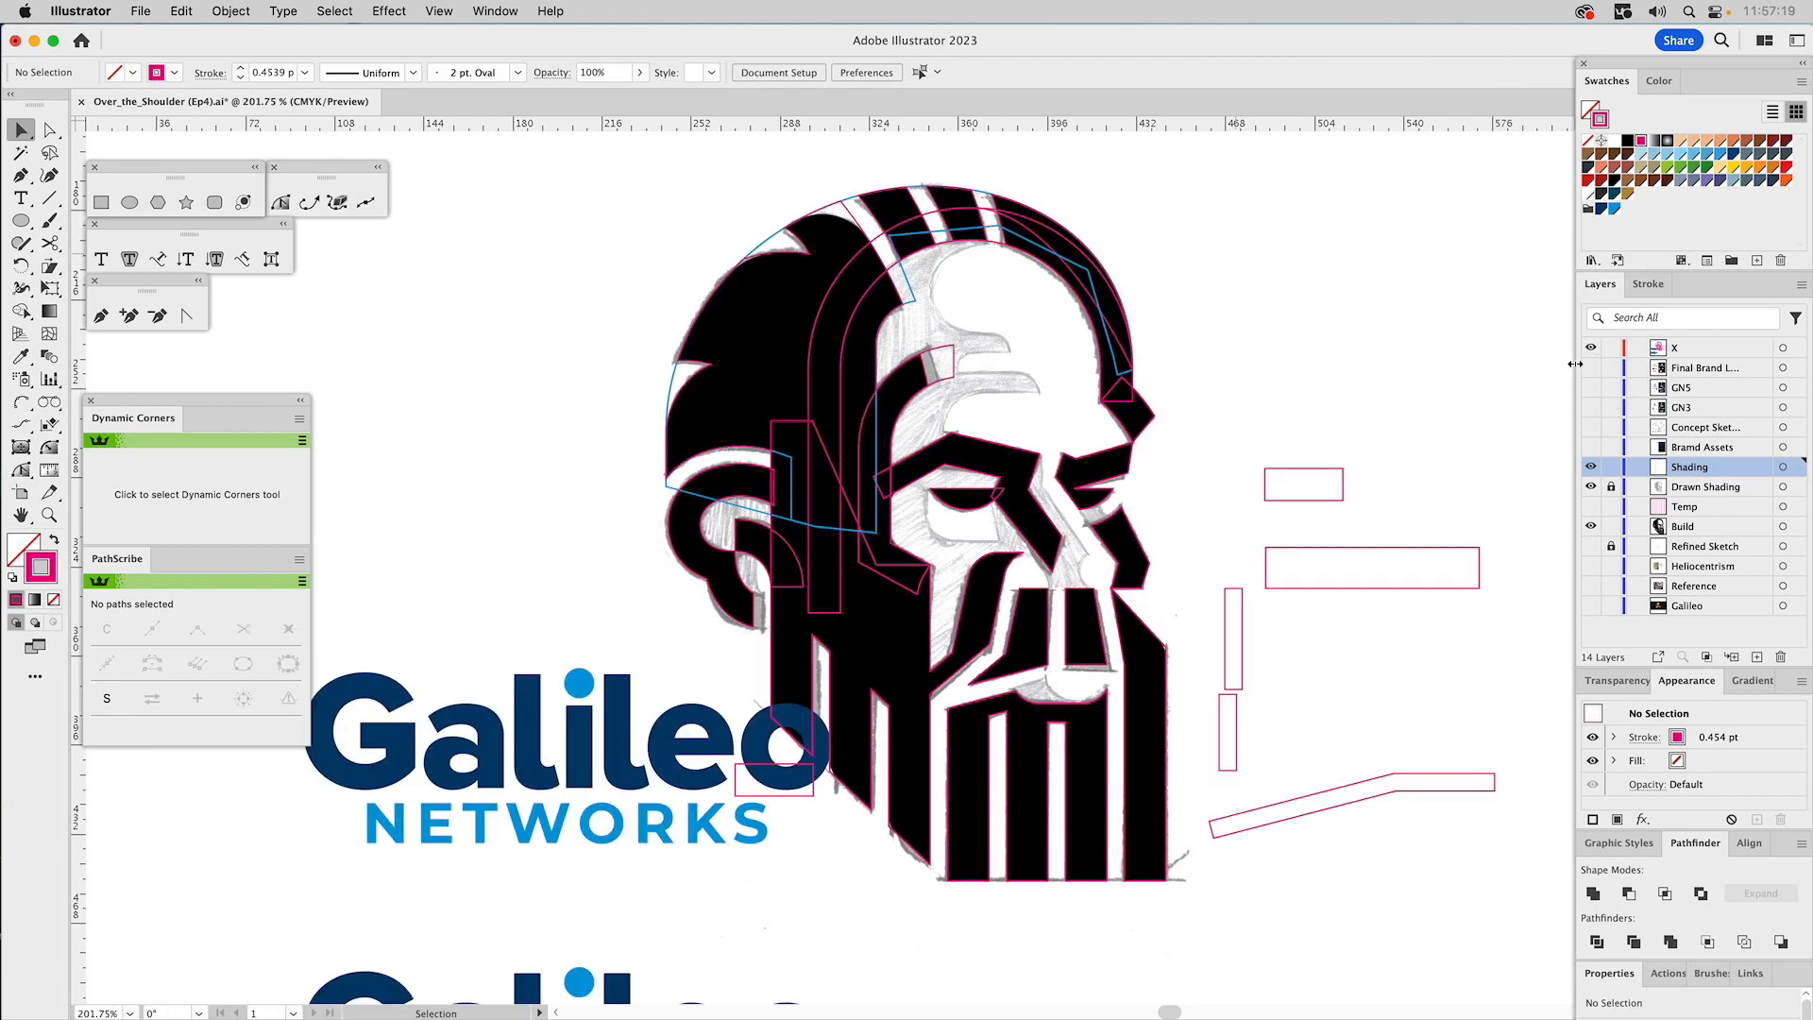
left_click(1242, 616)
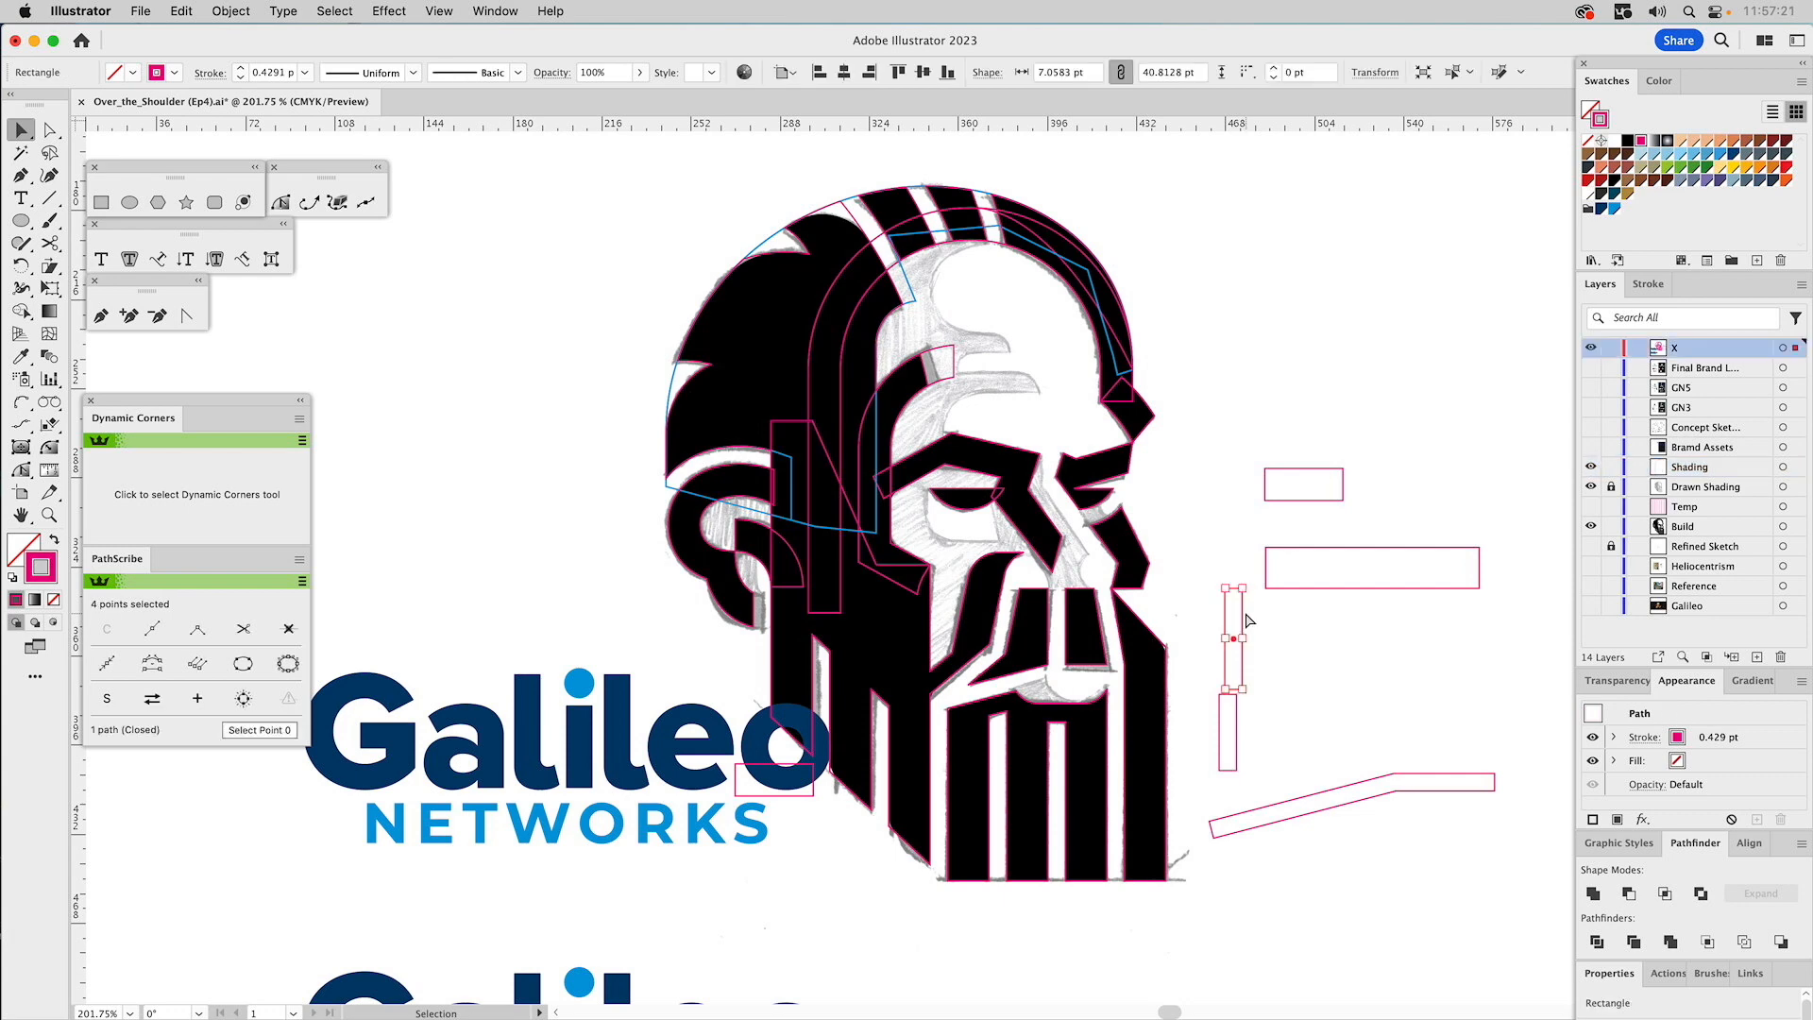
left_click(1591, 350)
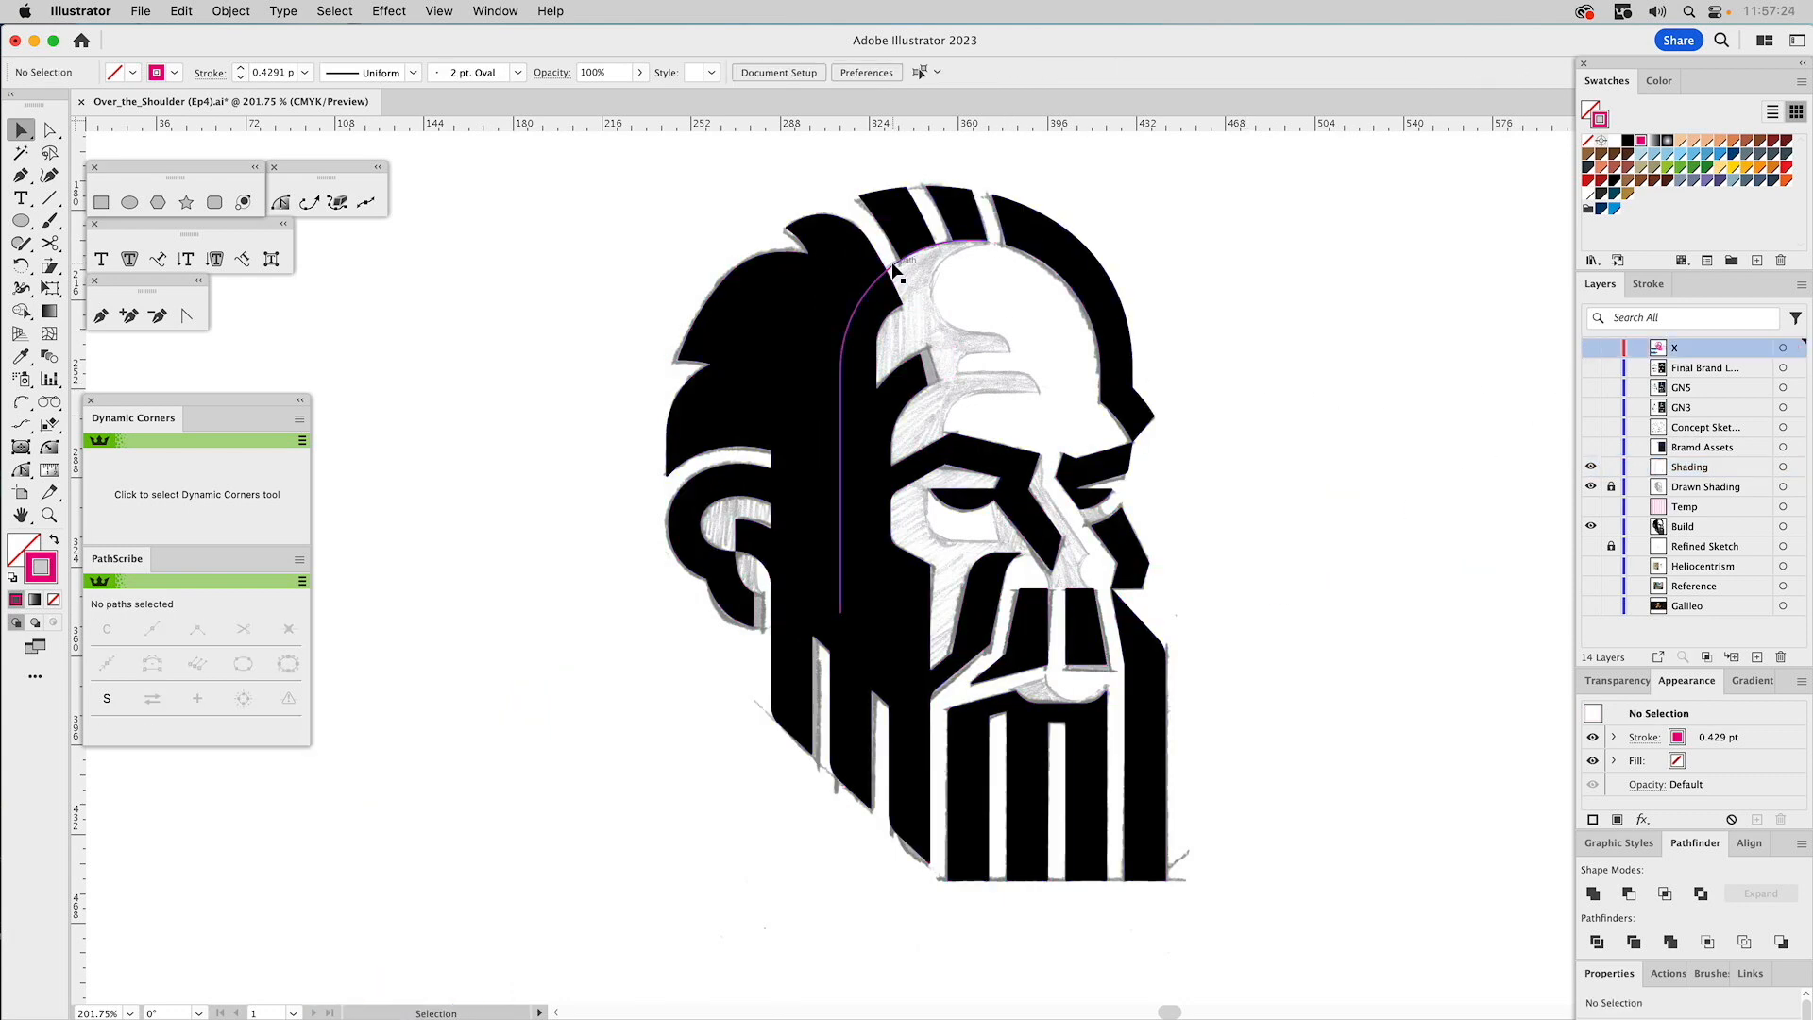
left_click(943, 567)
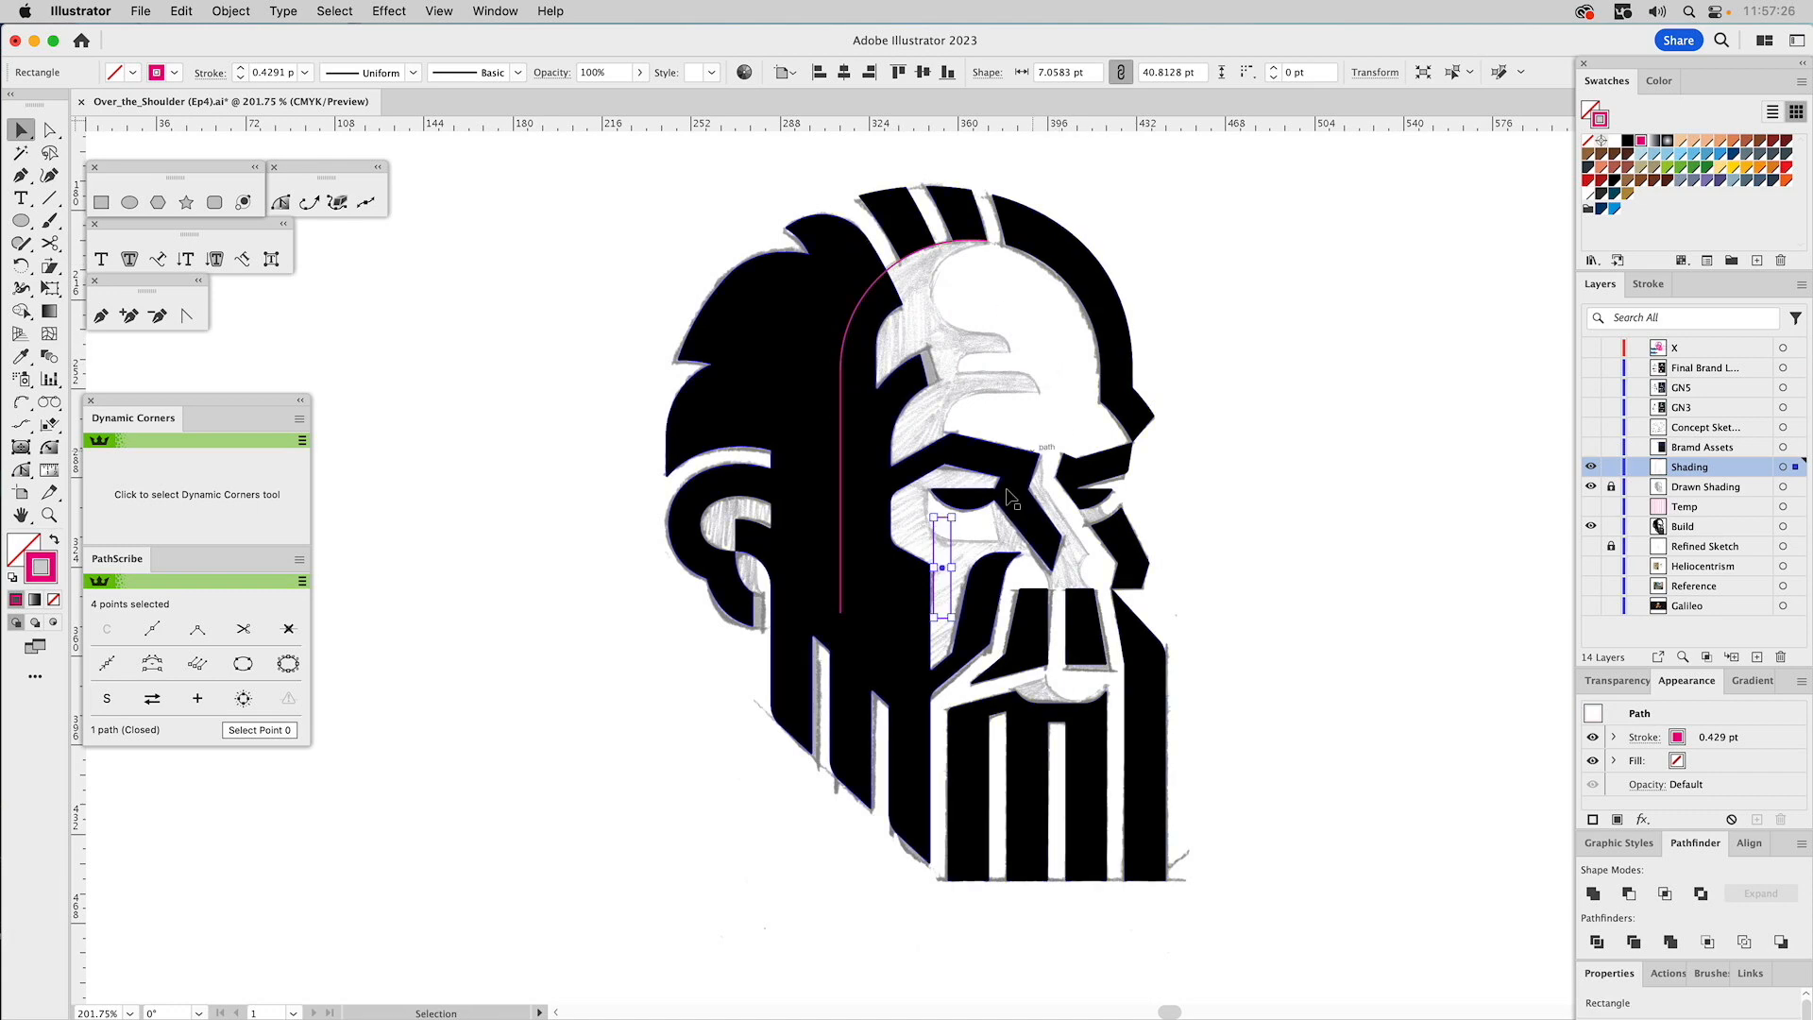
left_click_drag(951, 532, 1226, 512)
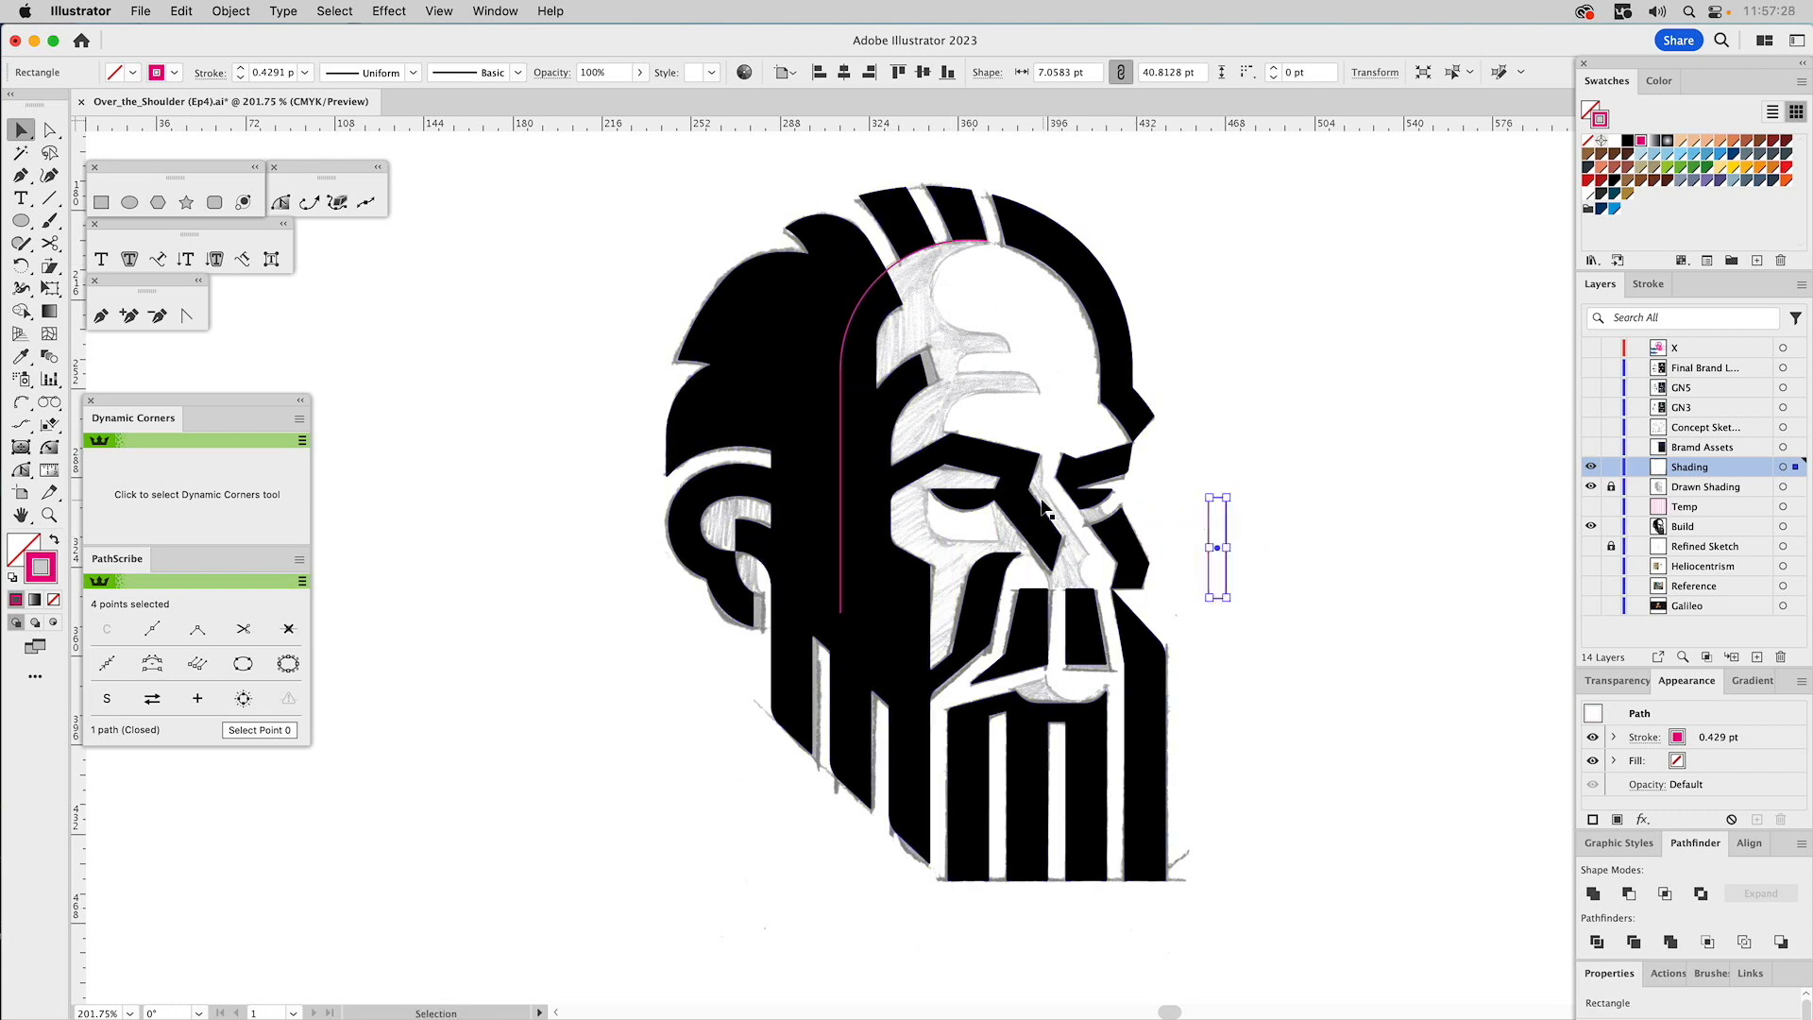
Rotate the narrow rectangle to horizontal and place it over the lower sketched forehead wrinkle.
left_click(50, 515)
left_click_drag(784, 183, 1307, 650)
key("v")
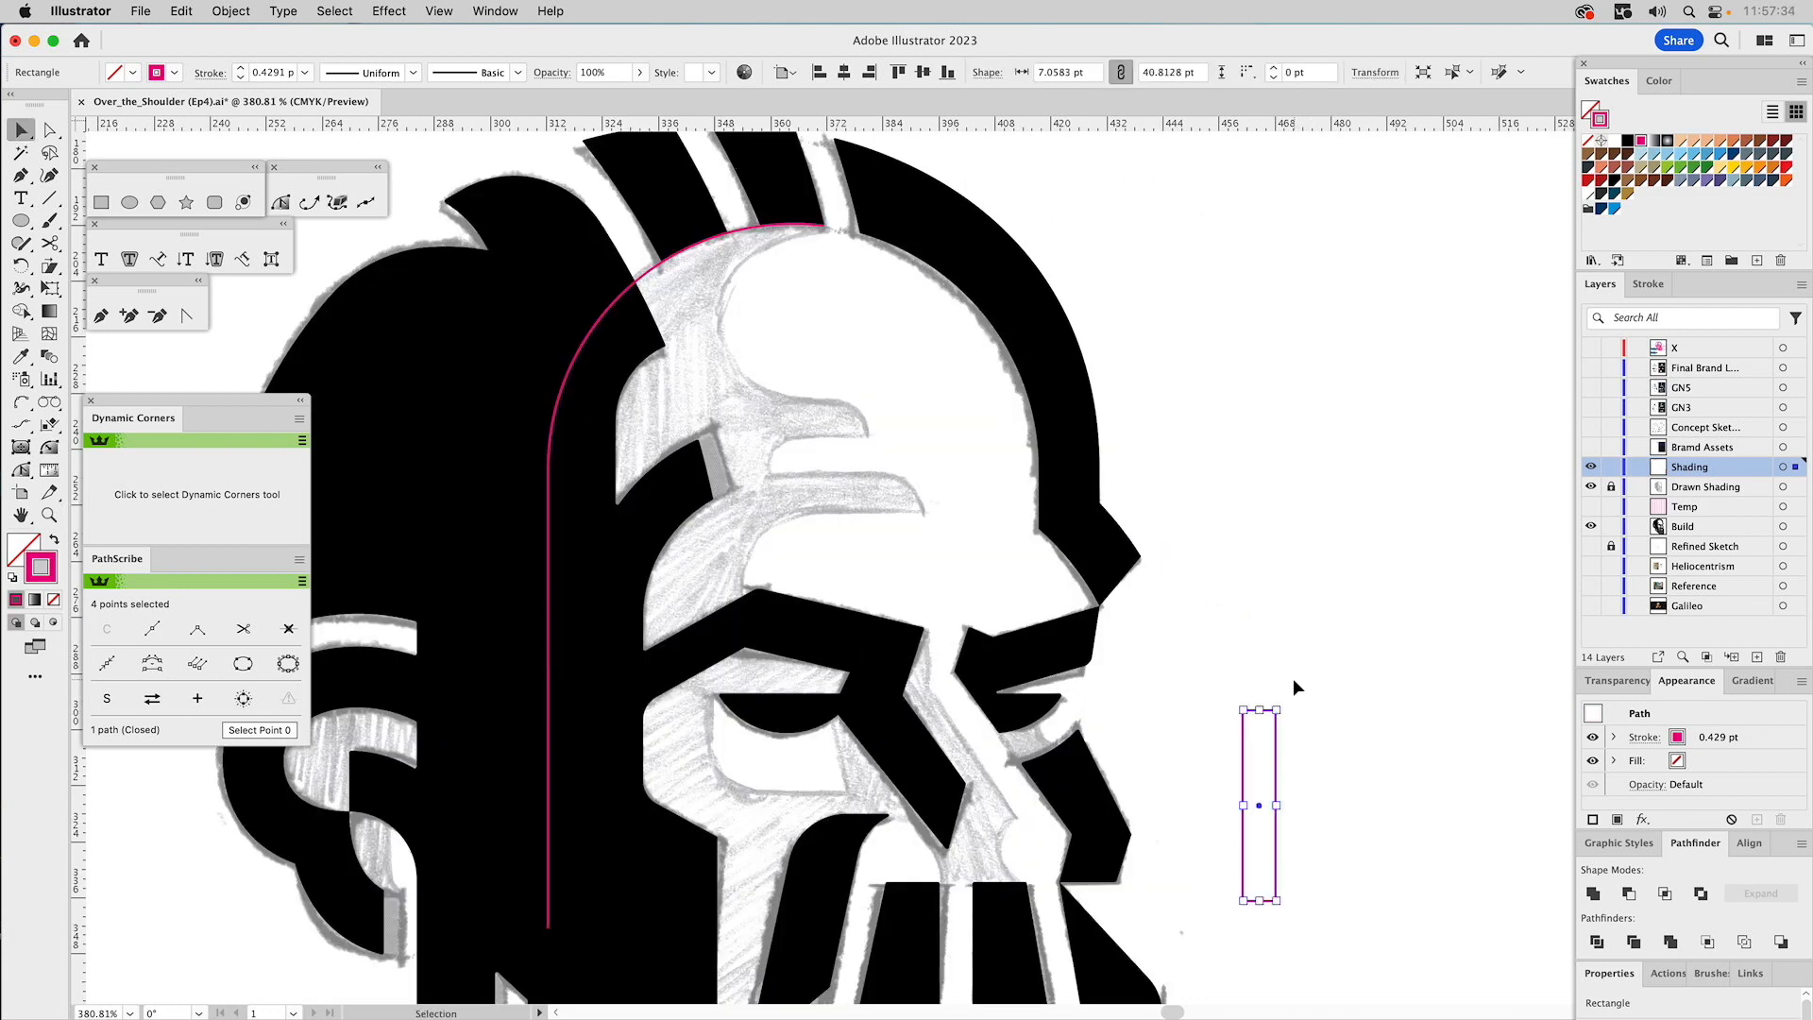
left_click(1251, 720)
left_click(1260, 716)
left_click_drag(1266, 701, 1377, 798)
left_click(1244, 732)
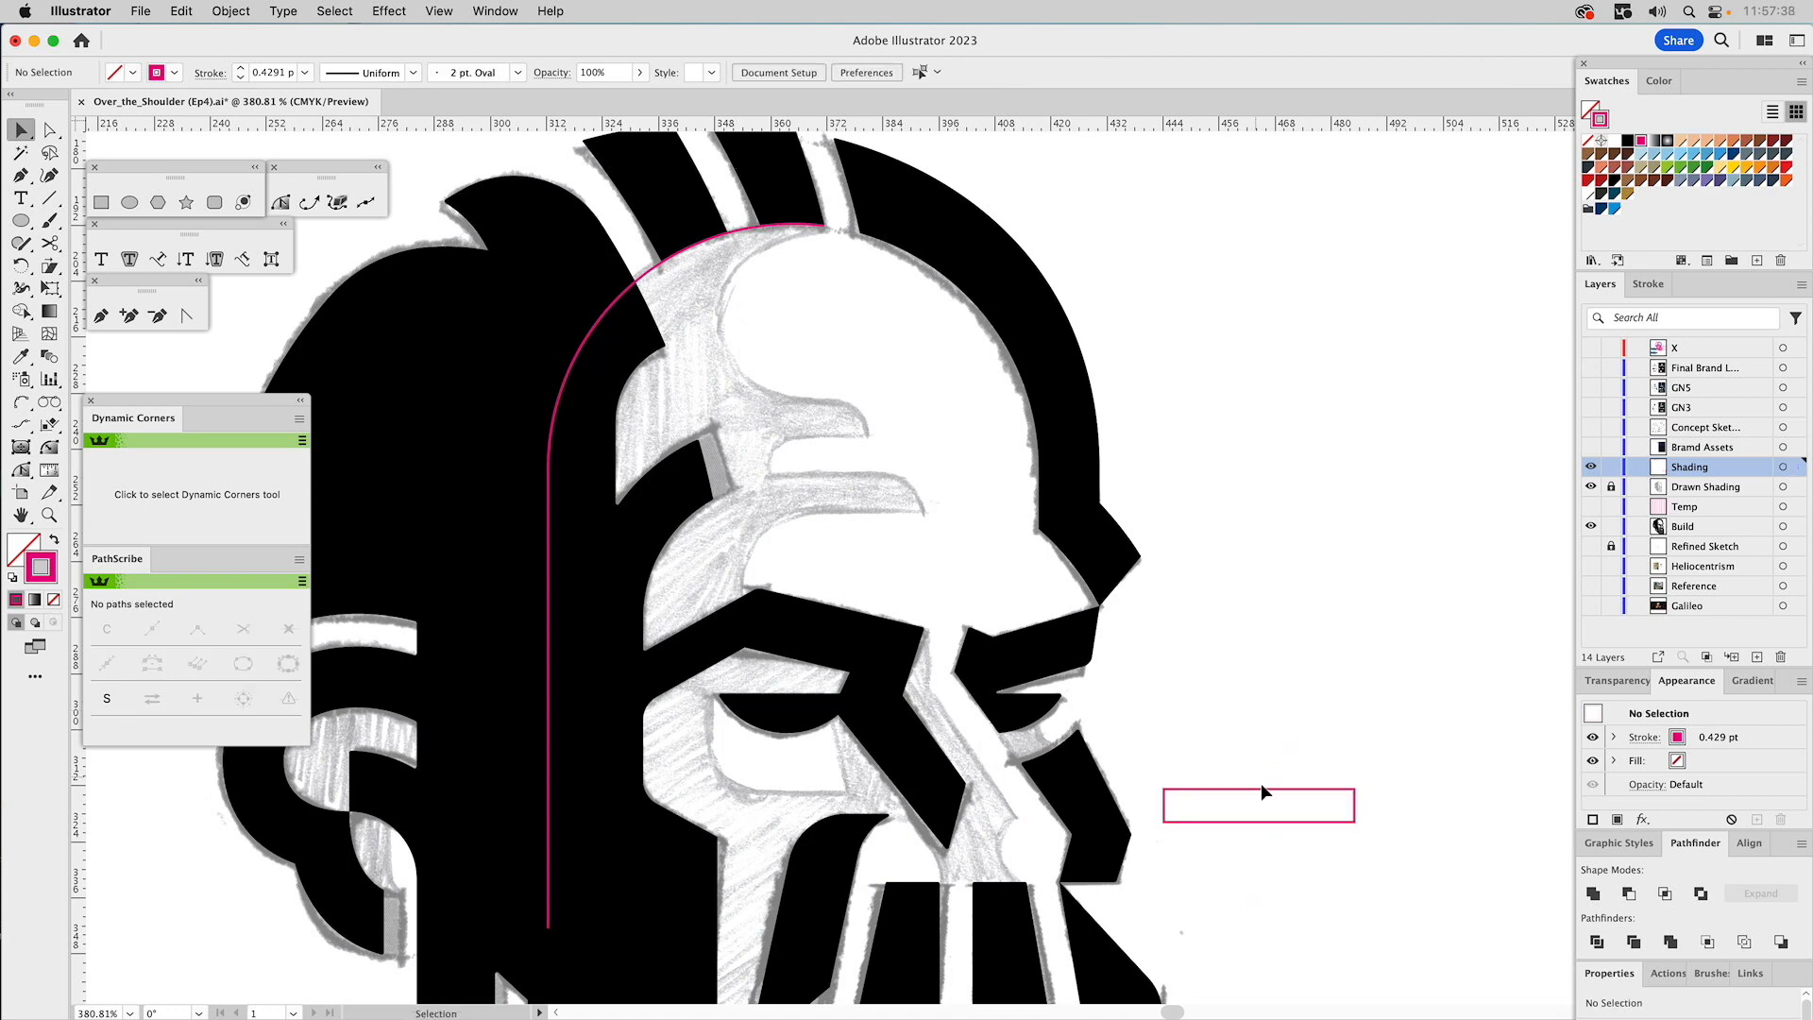
left_click_drag(1350, 814, 925, 518)
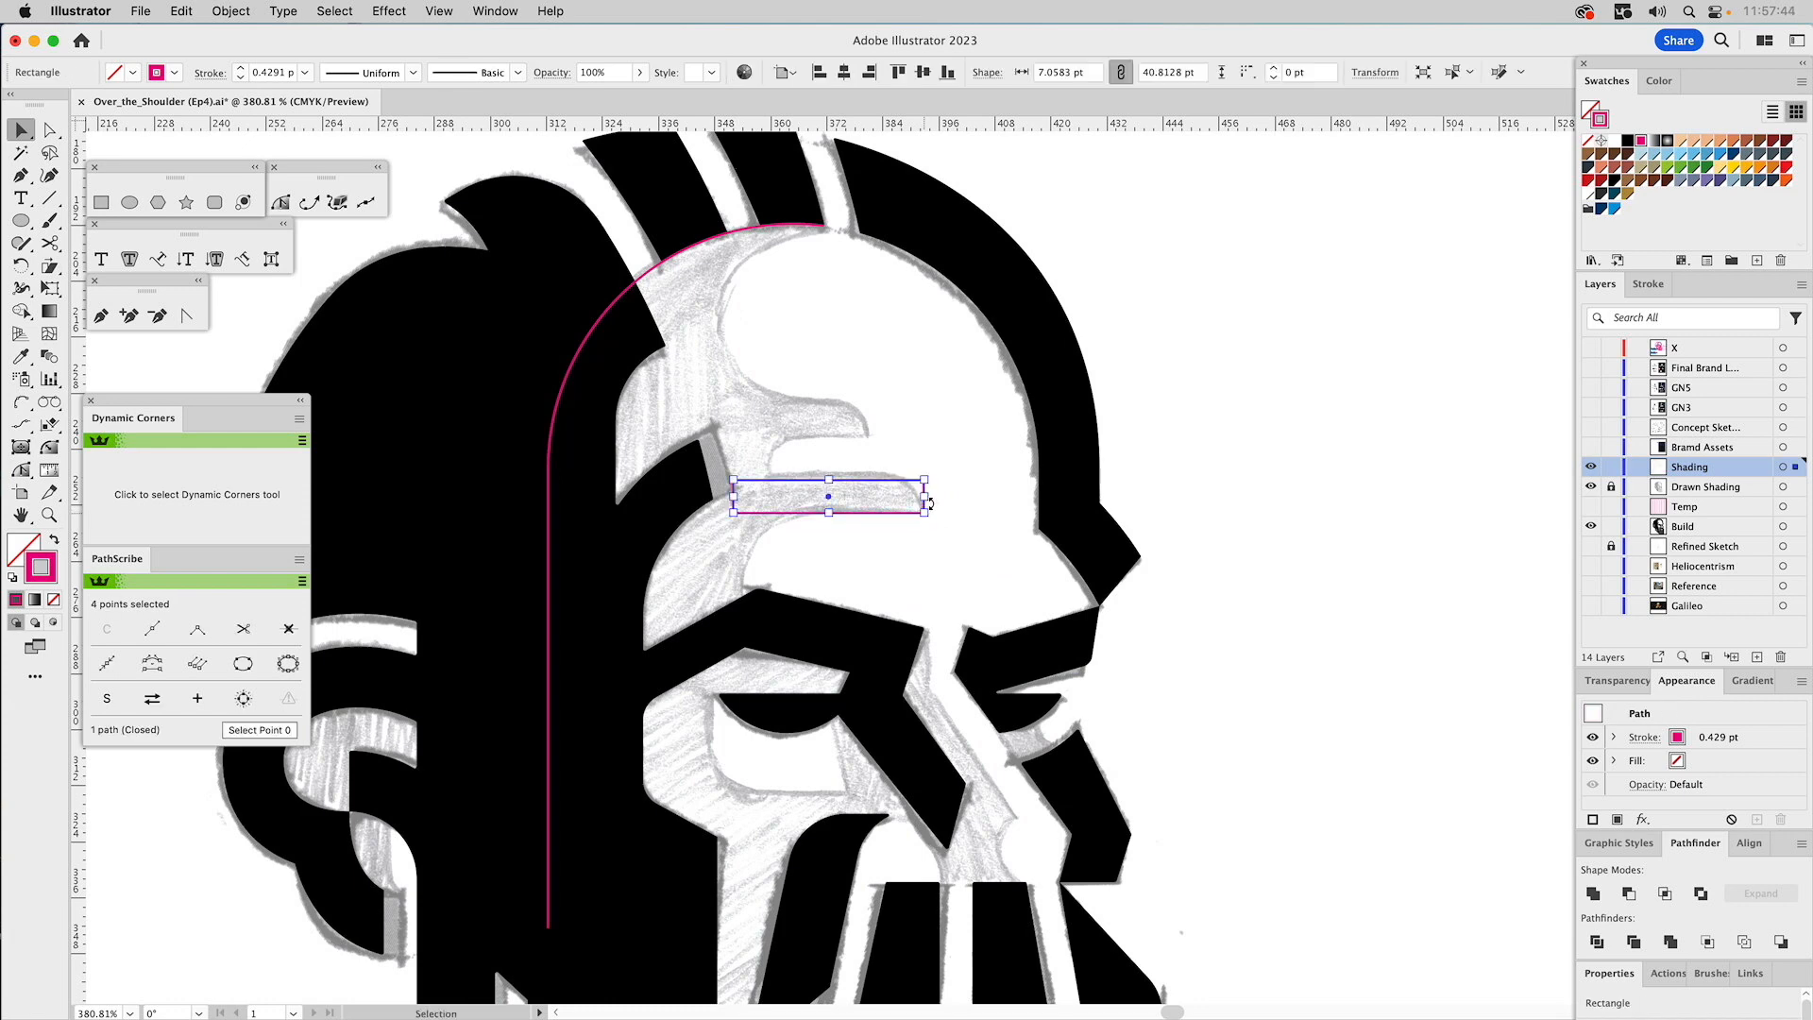
Duplicate the horizontal rectangle upward and fit the copy over the upper sketched forehead wrinkle.
key("a")
left_click_drag(920, 513, 890, 480)
key("v")
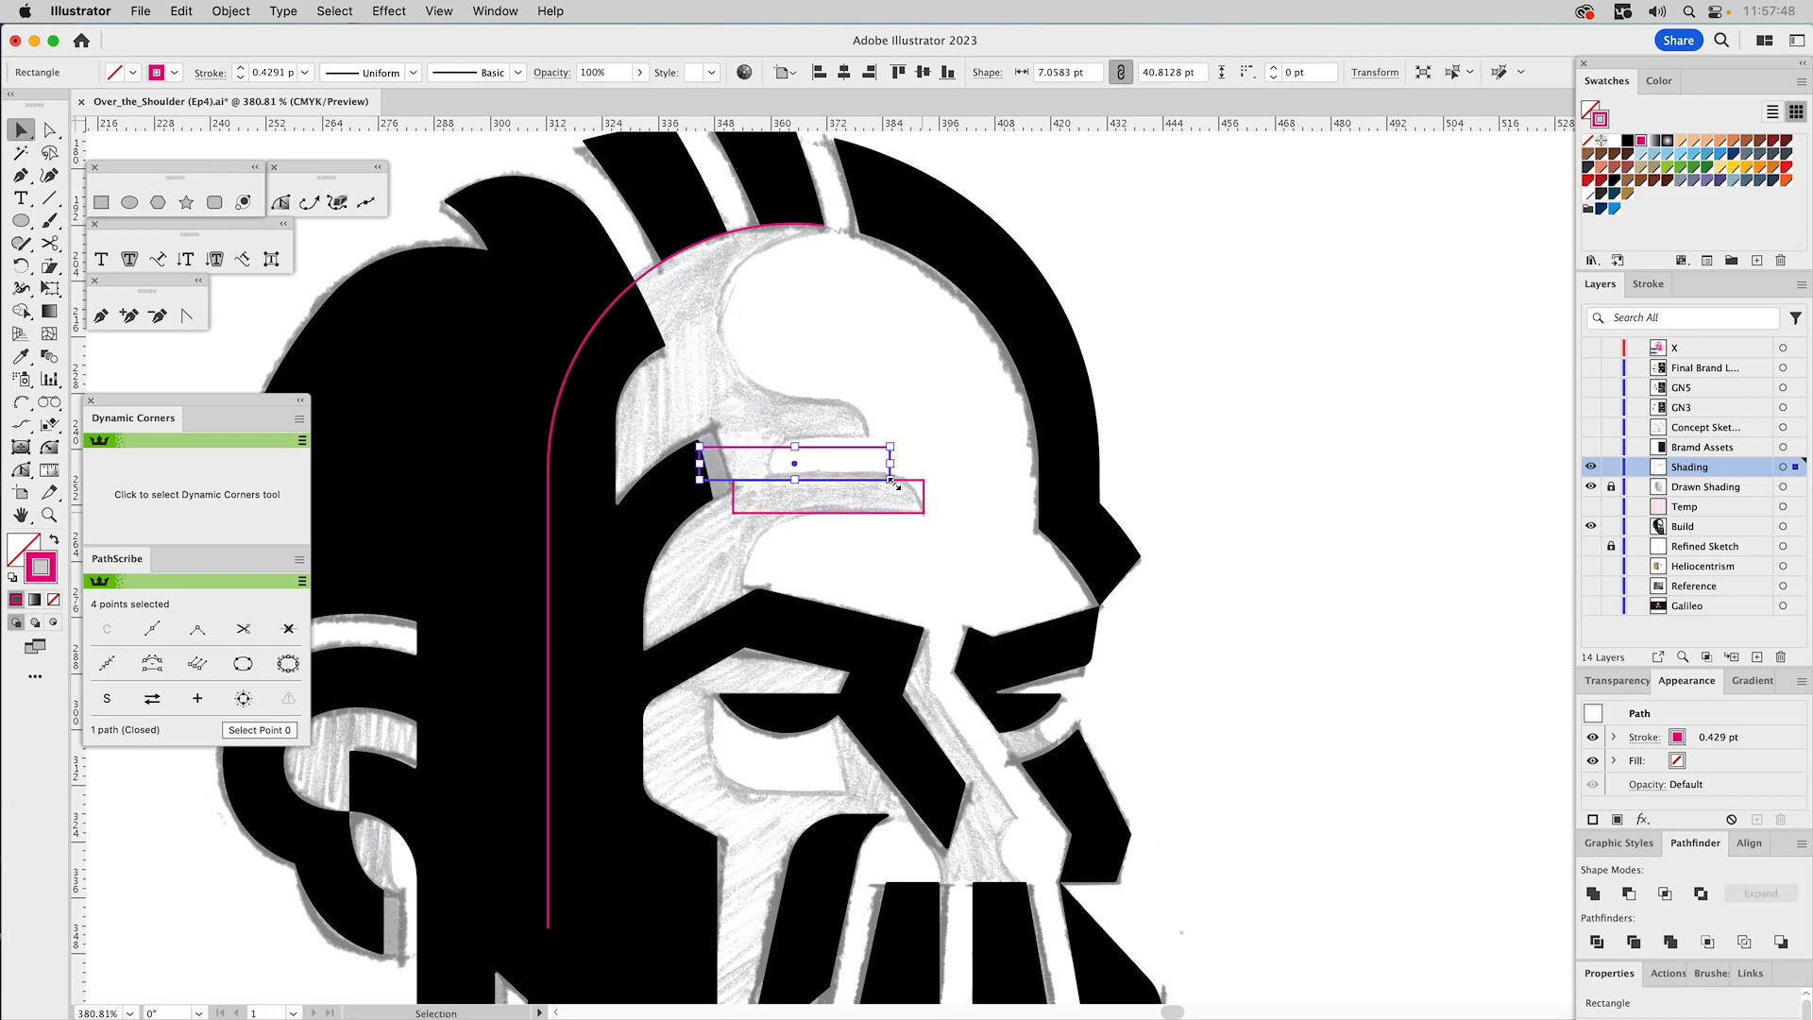
key("a")
left_click_drag(892, 486, 893, 454)
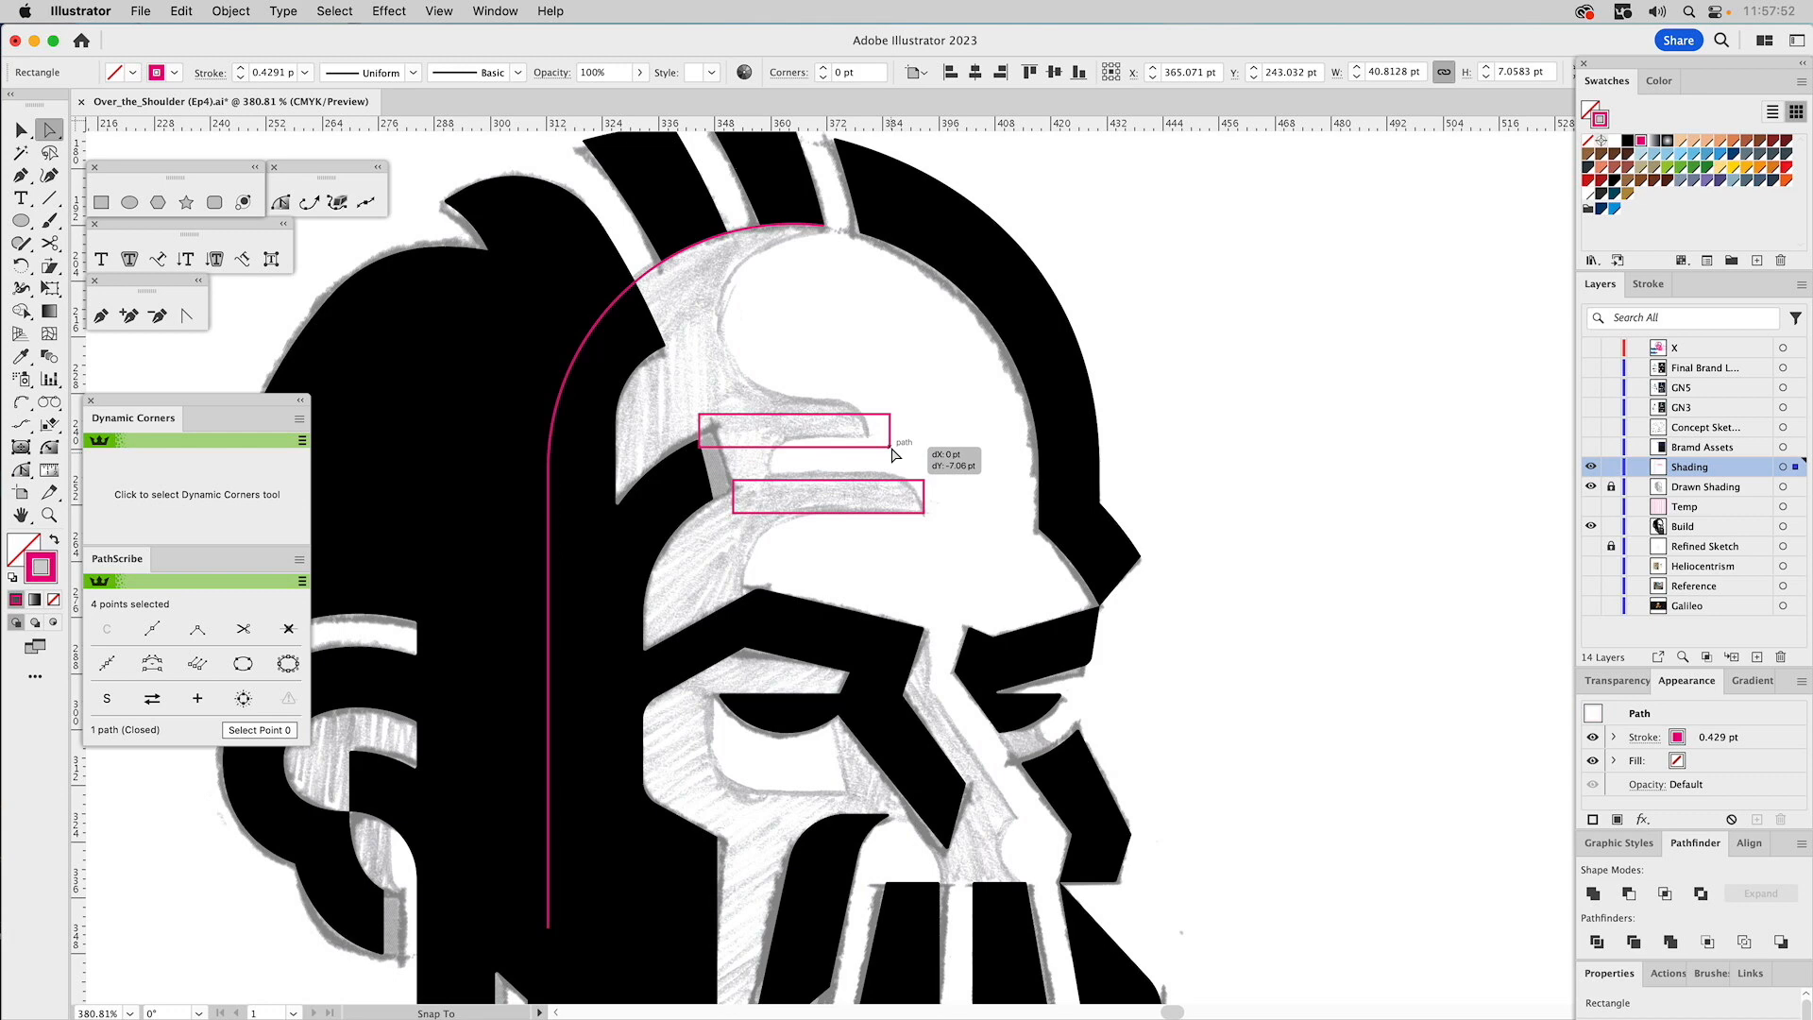
left_click_drag(892, 446, 872, 434)
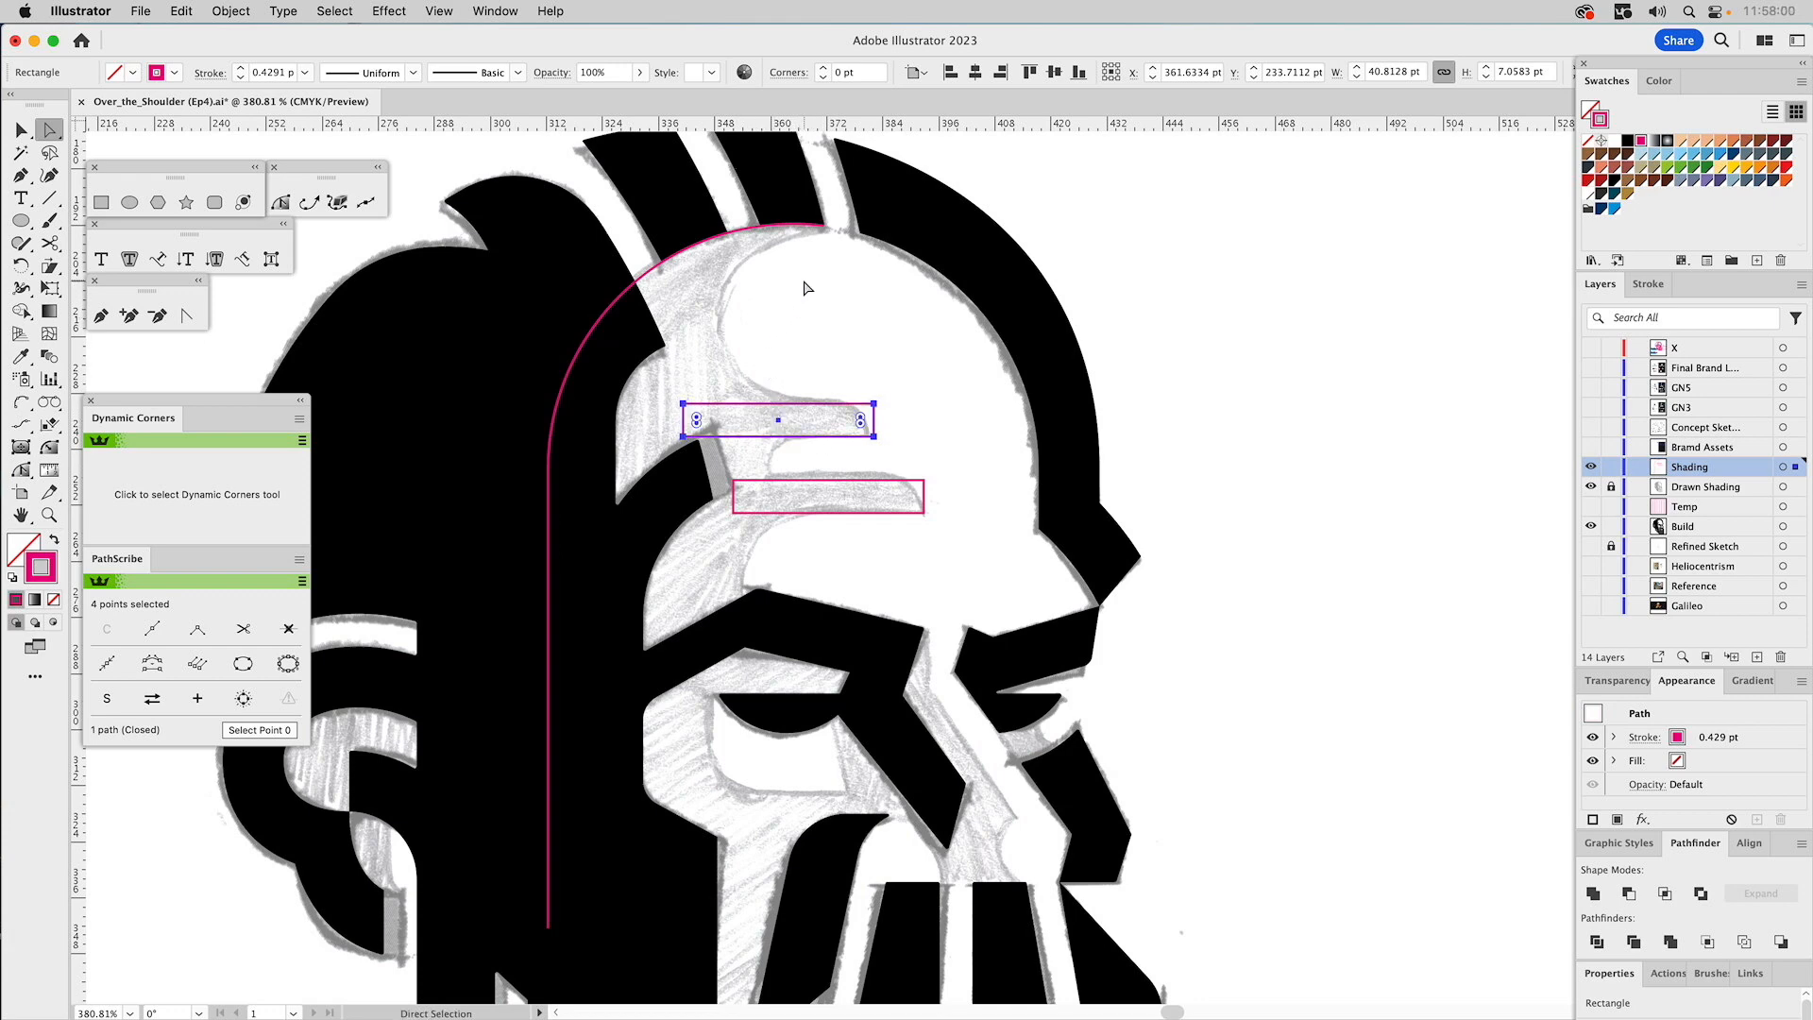
Draw a circle about 38.16 pt wide between the upper rectangle and the arc, and align it with the sketched forehead curve.
left_click(130, 202)
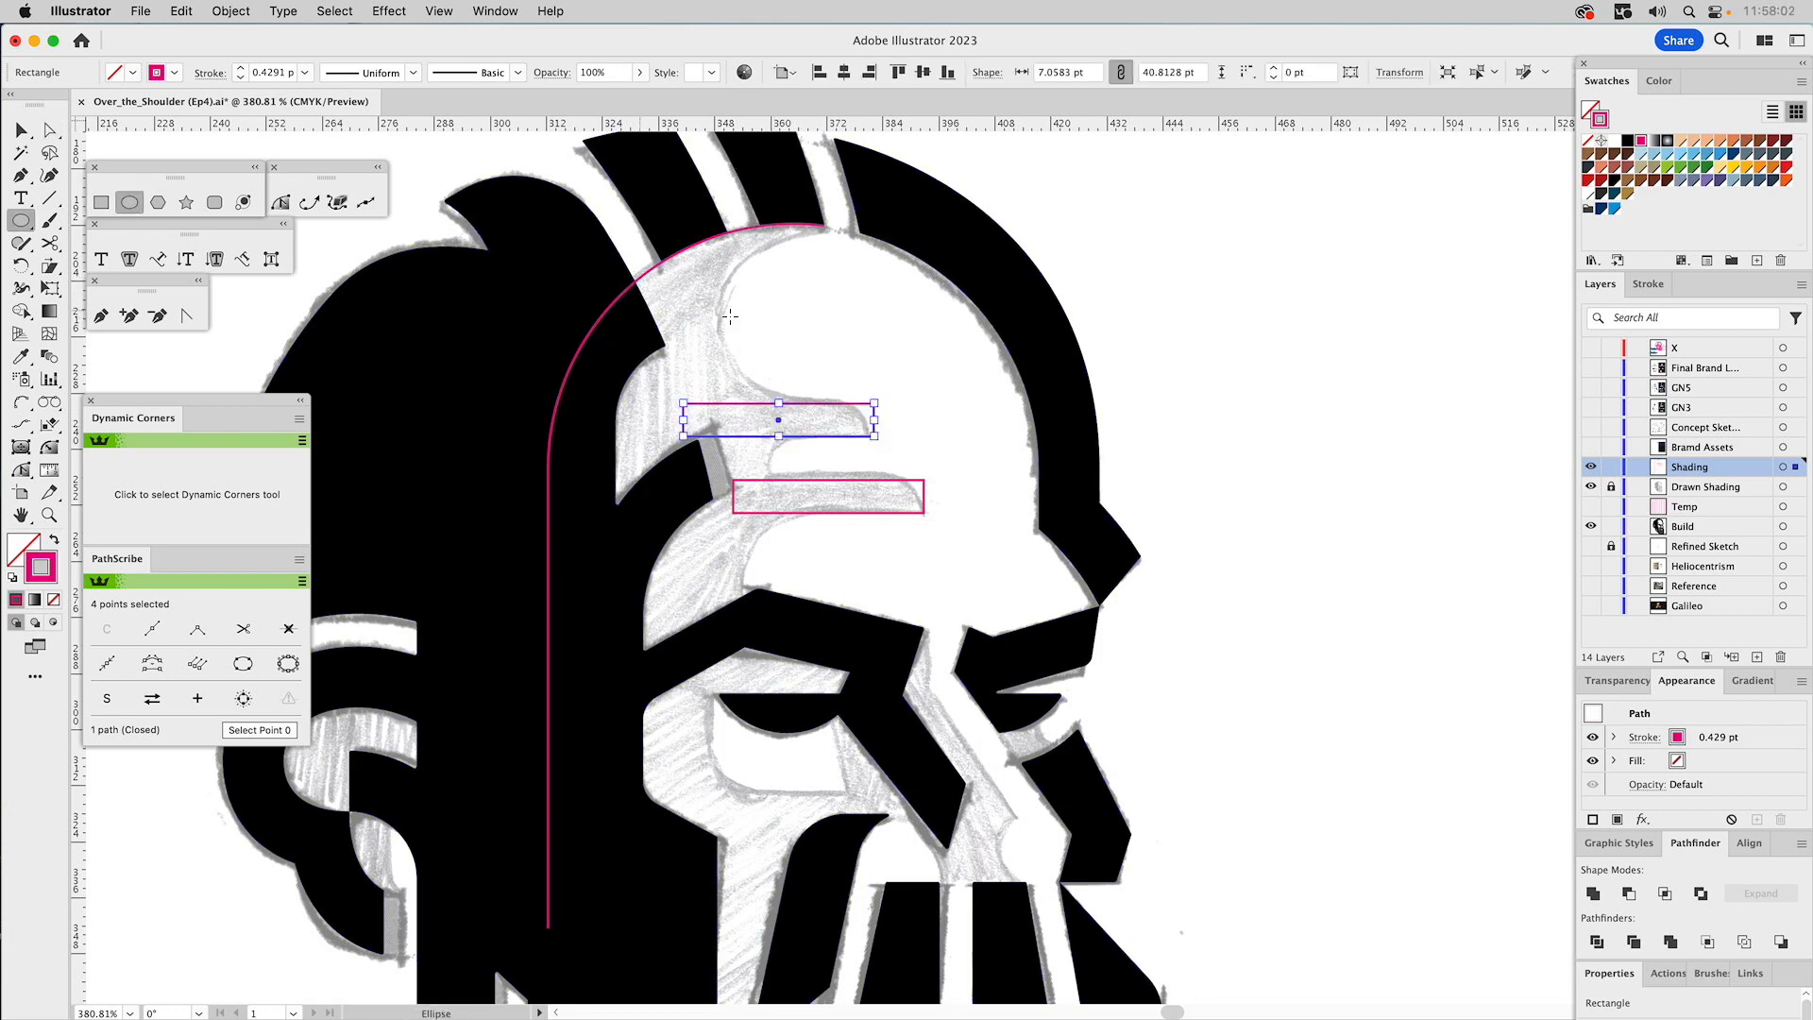
left_click_drag(821, 403, 826, 226)
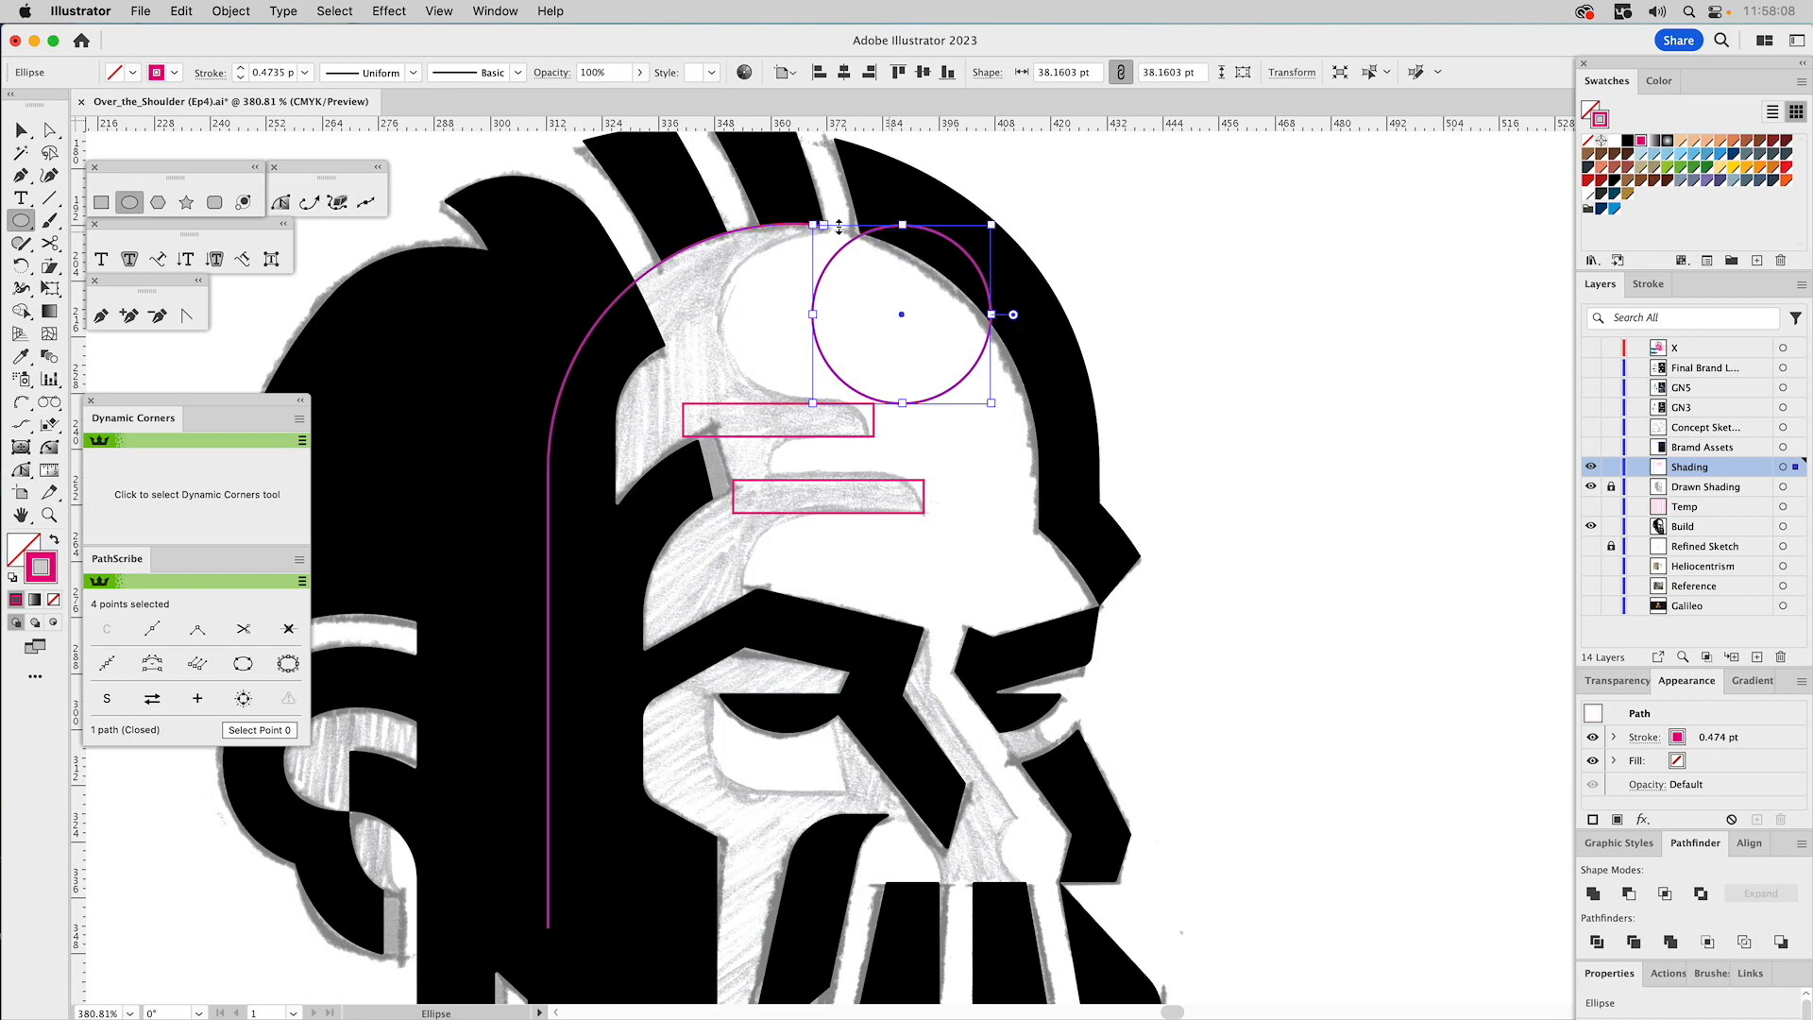
key("v")
left_click(1226, 223)
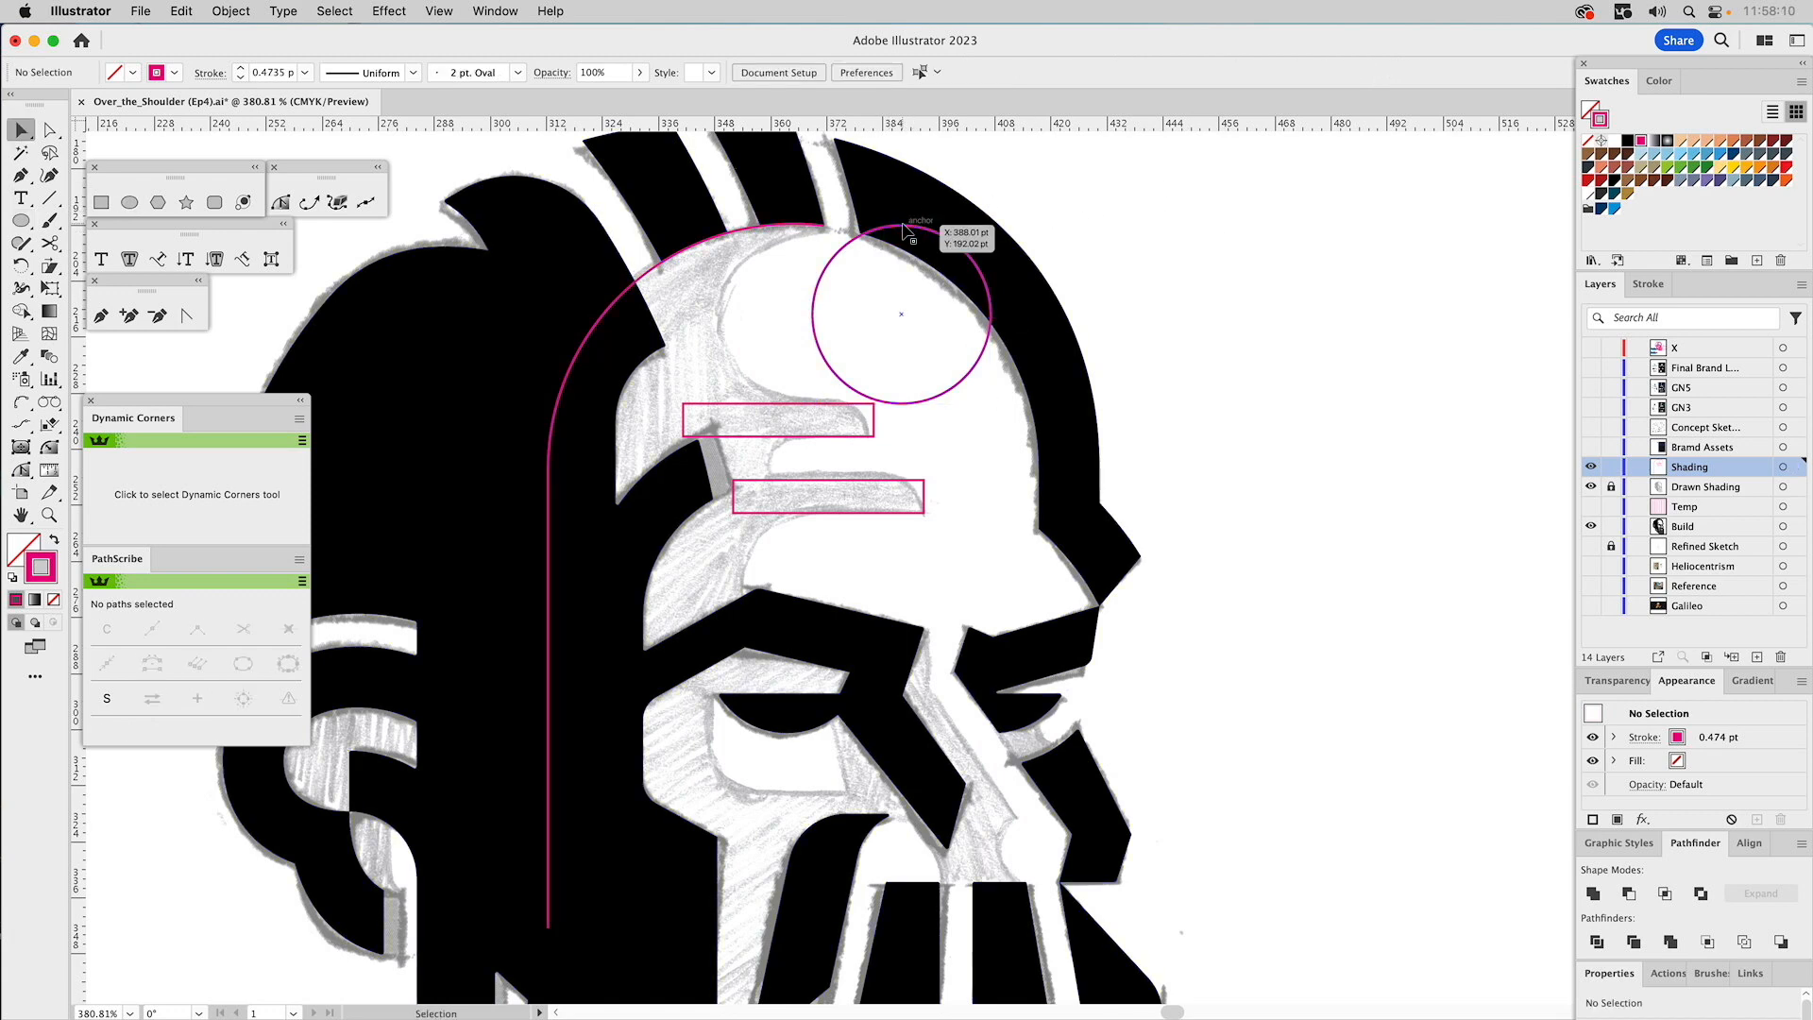
left_click_drag(906, 234, 809, 228)
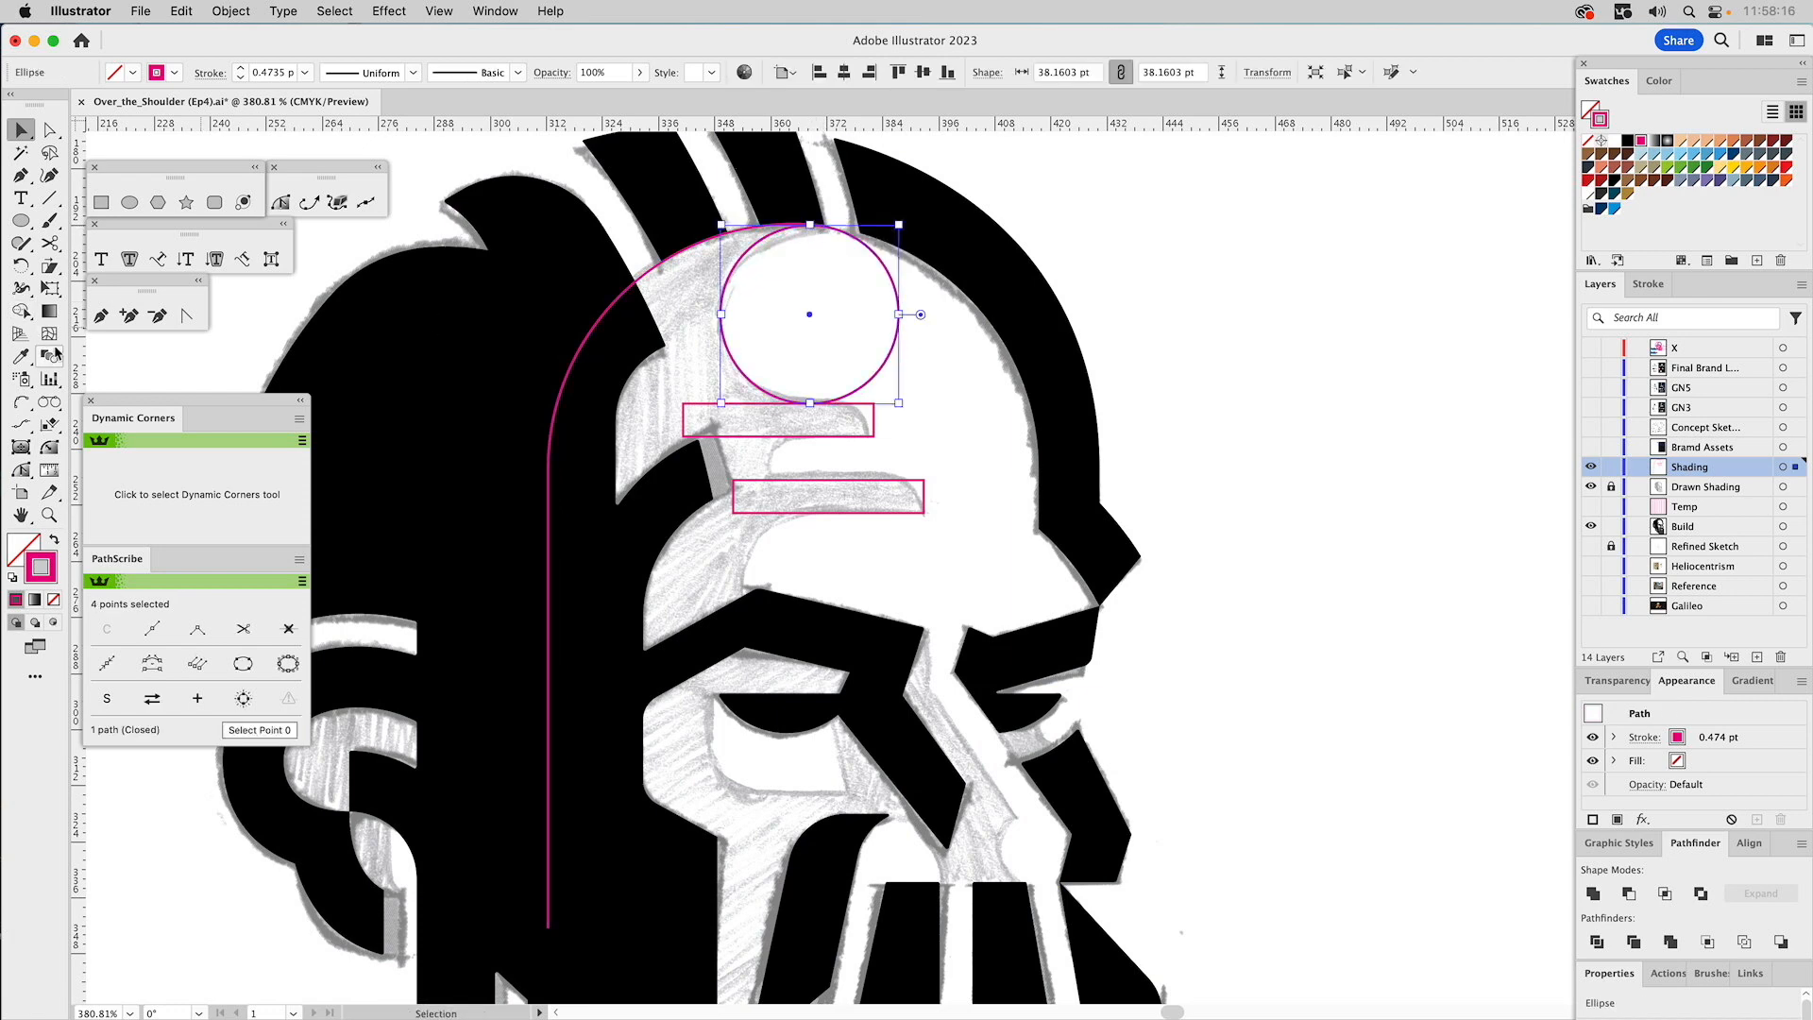
Square off the circle's two right-hand rounded corners with the Dynamic Corners tool, leaving its left half round.
left_click(49, 447)
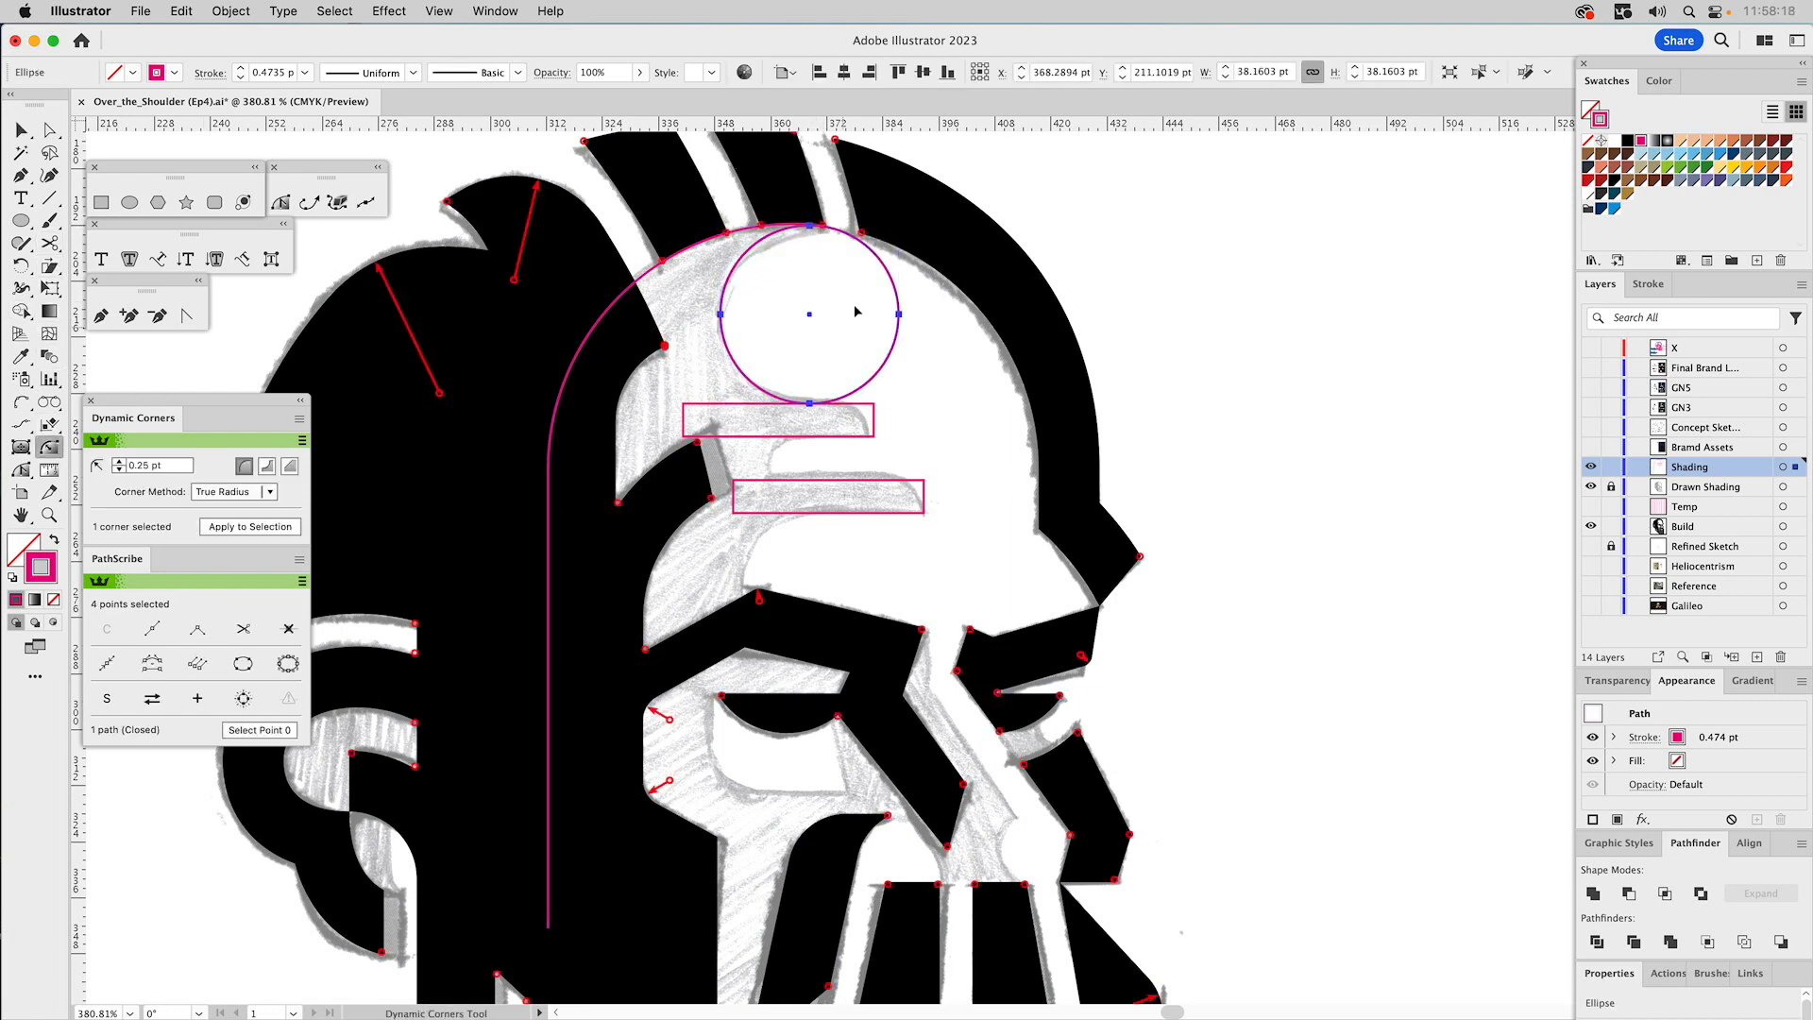
left_click(883, 260)
left_click(892, 361)
Cut the squared circle's upper and lower straight edges and delete the square end, leaving an open C-shaped curve.
left_click(54, 245)
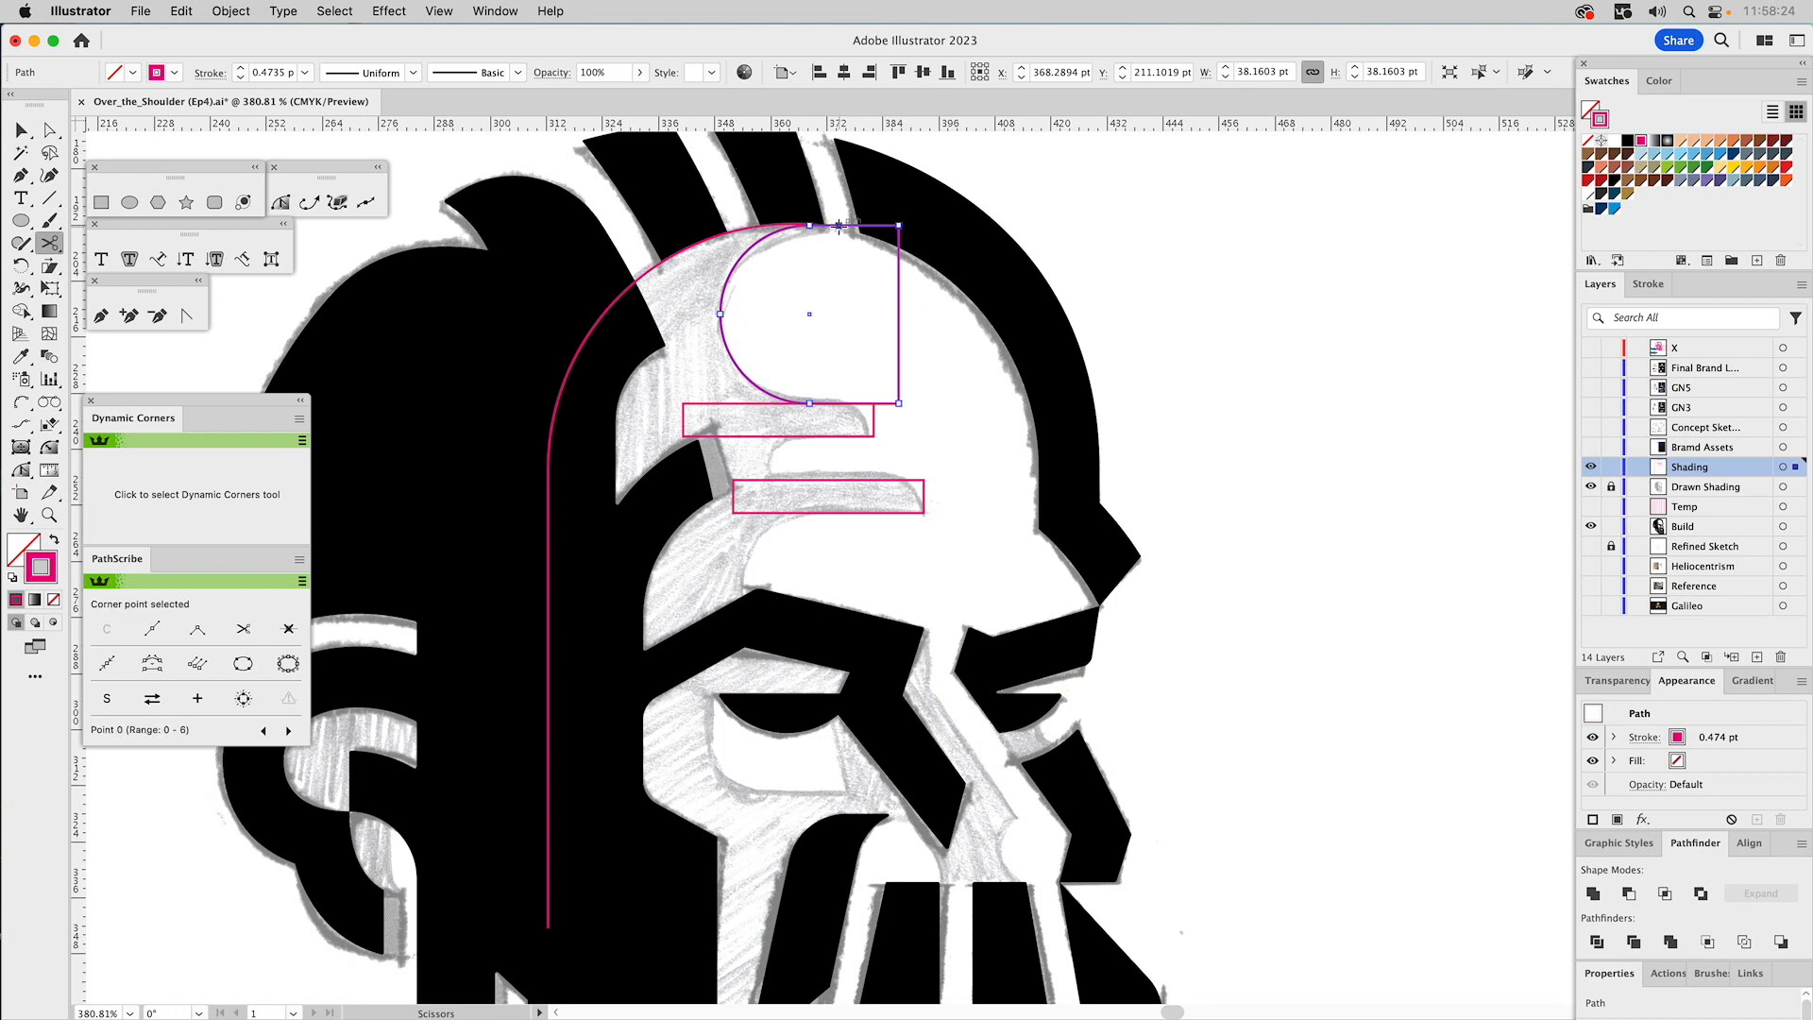
left_click(840, 226)
left_click(840, 403)
key("a")
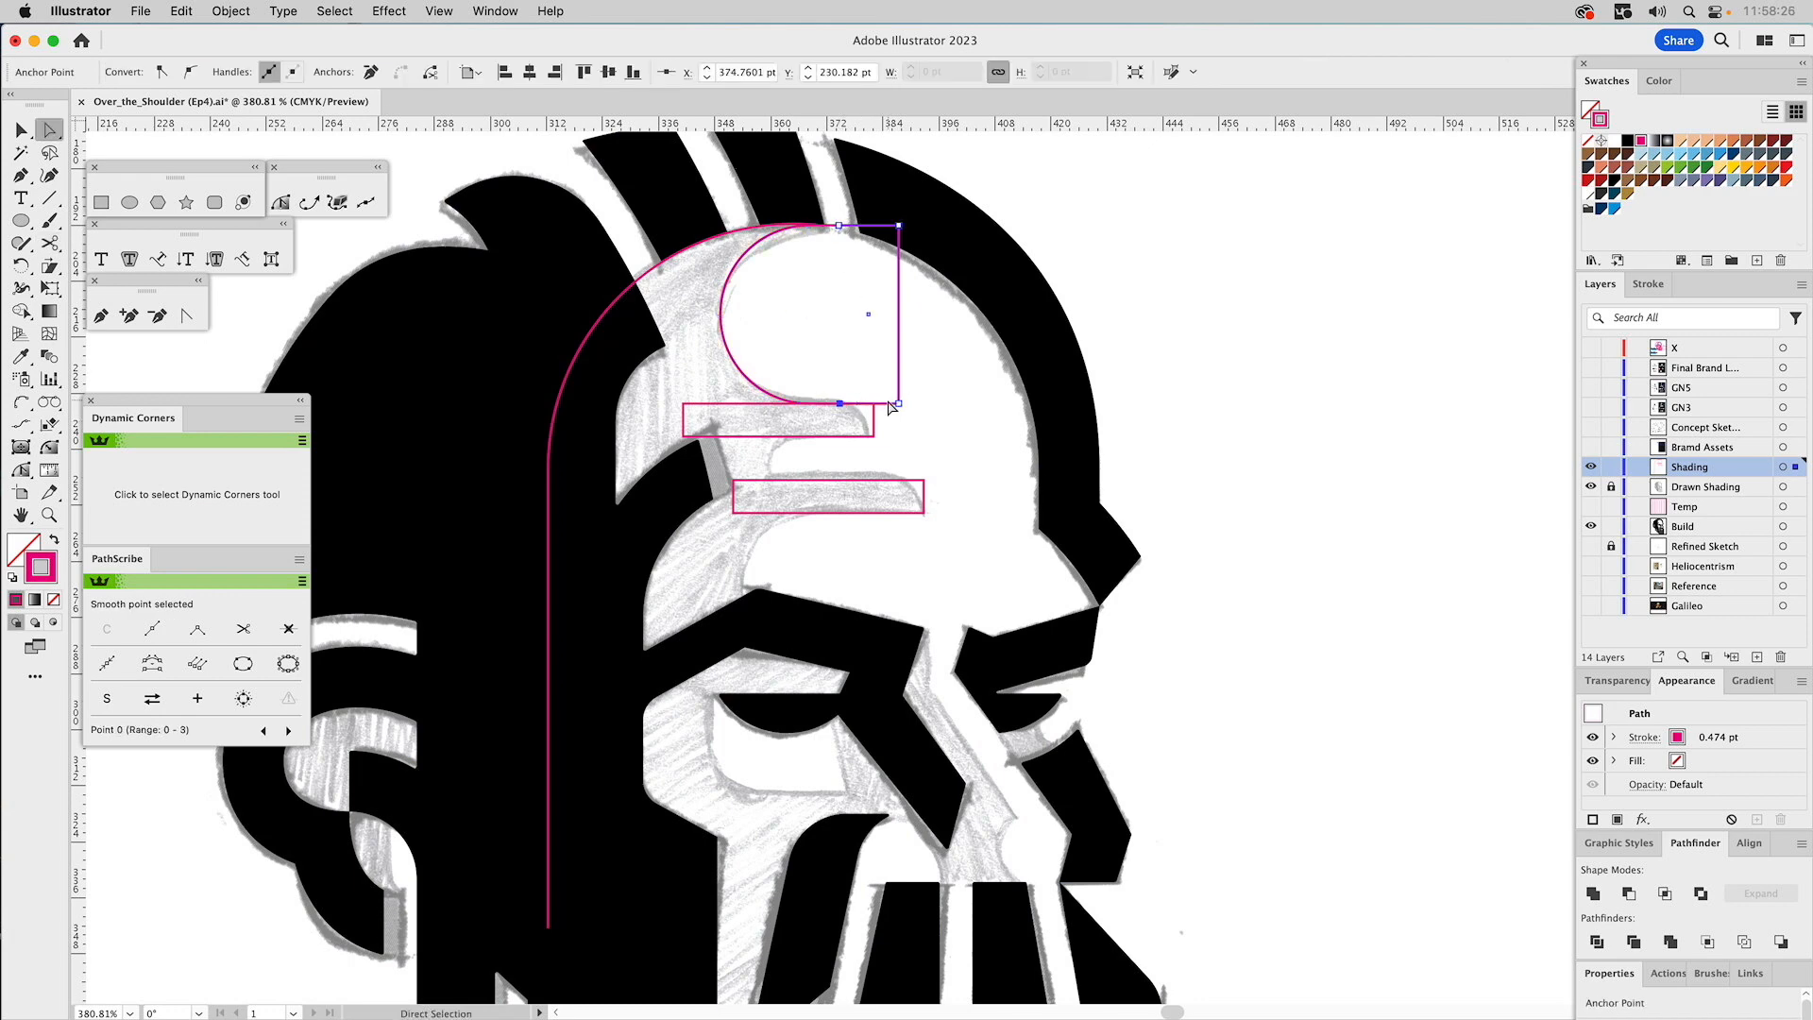
key("plus")
key("Delete")
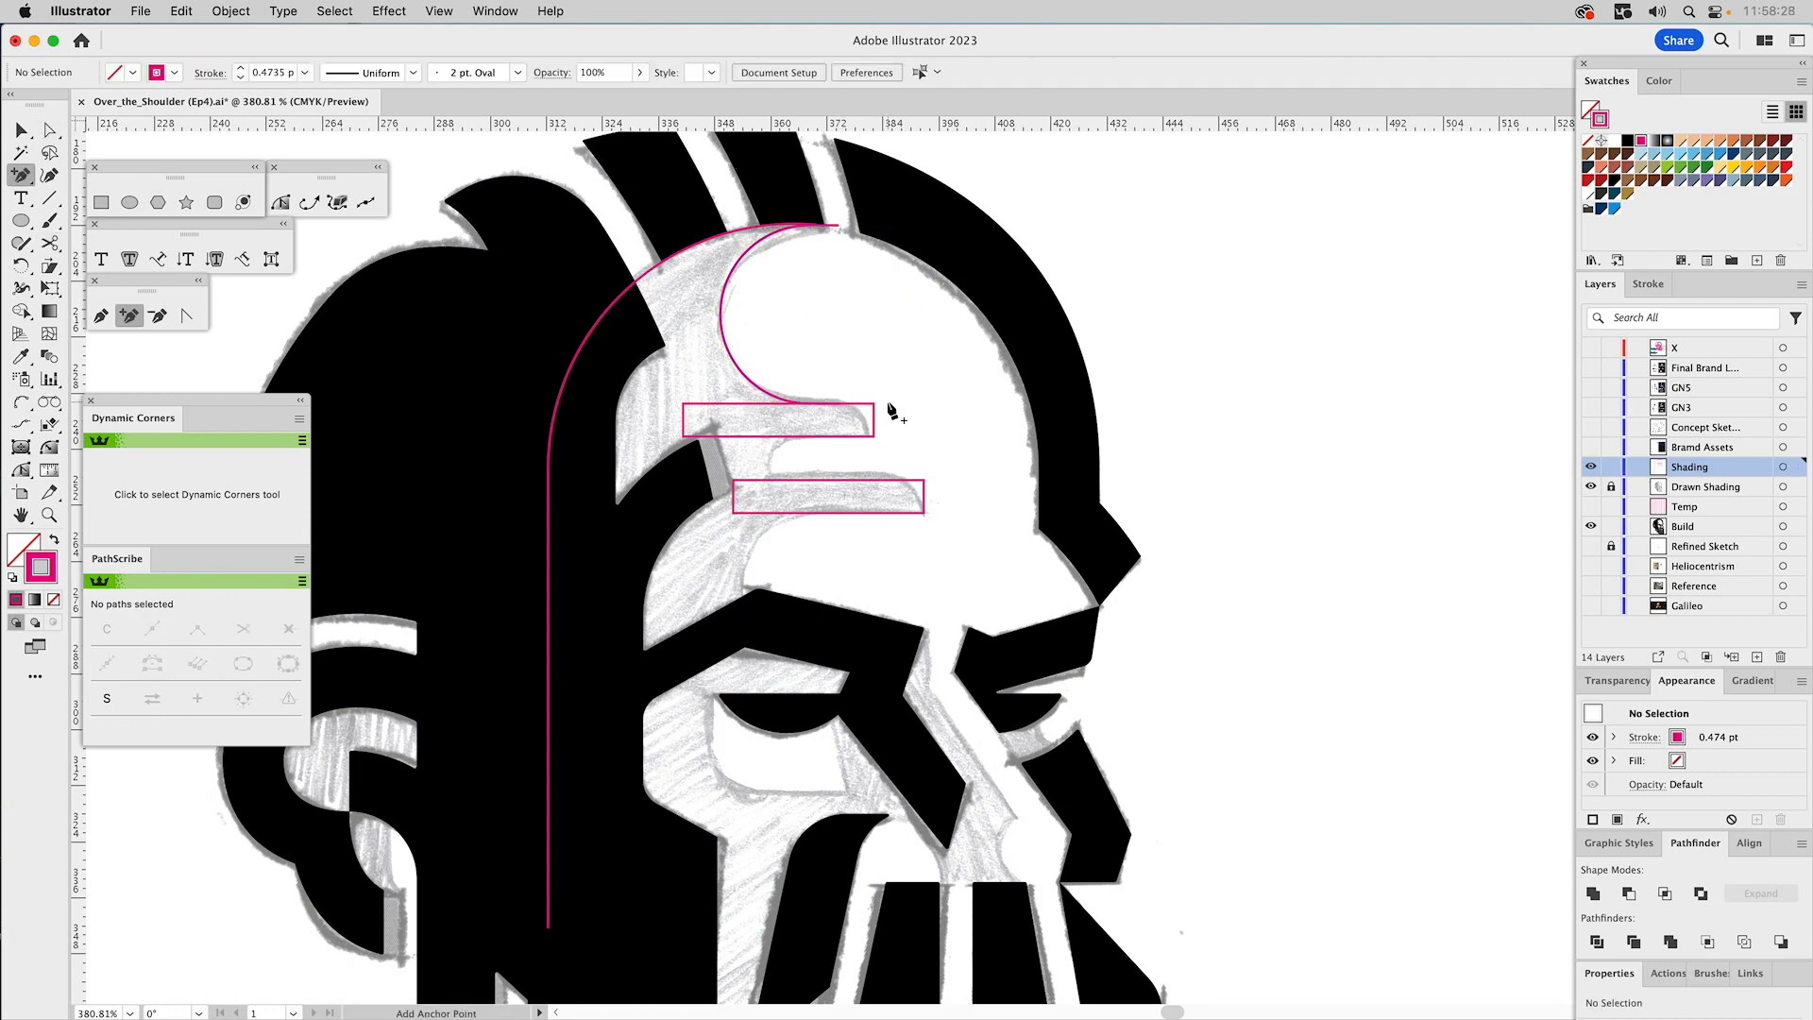
Add an anchor point on the upper part of the C-shaped curve and snap its upper end to the outer arc's endpoint.
left_click(840, 228)
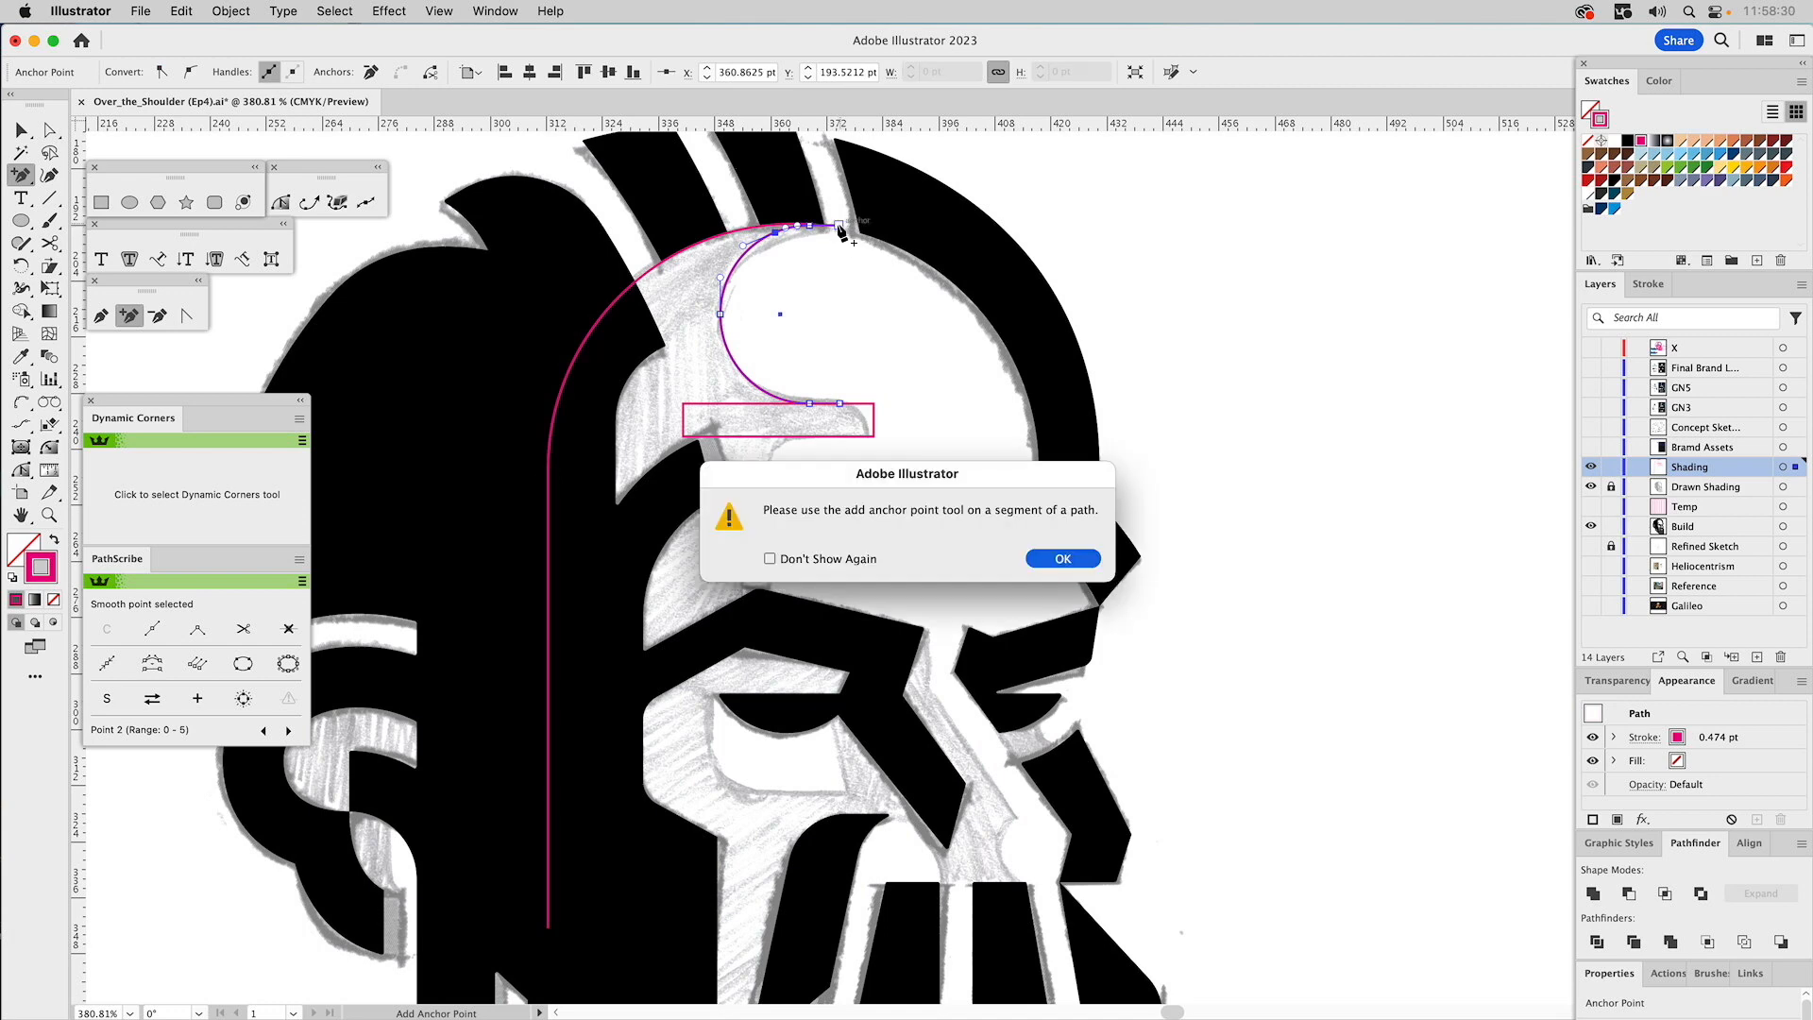
left_click(1039, 560)
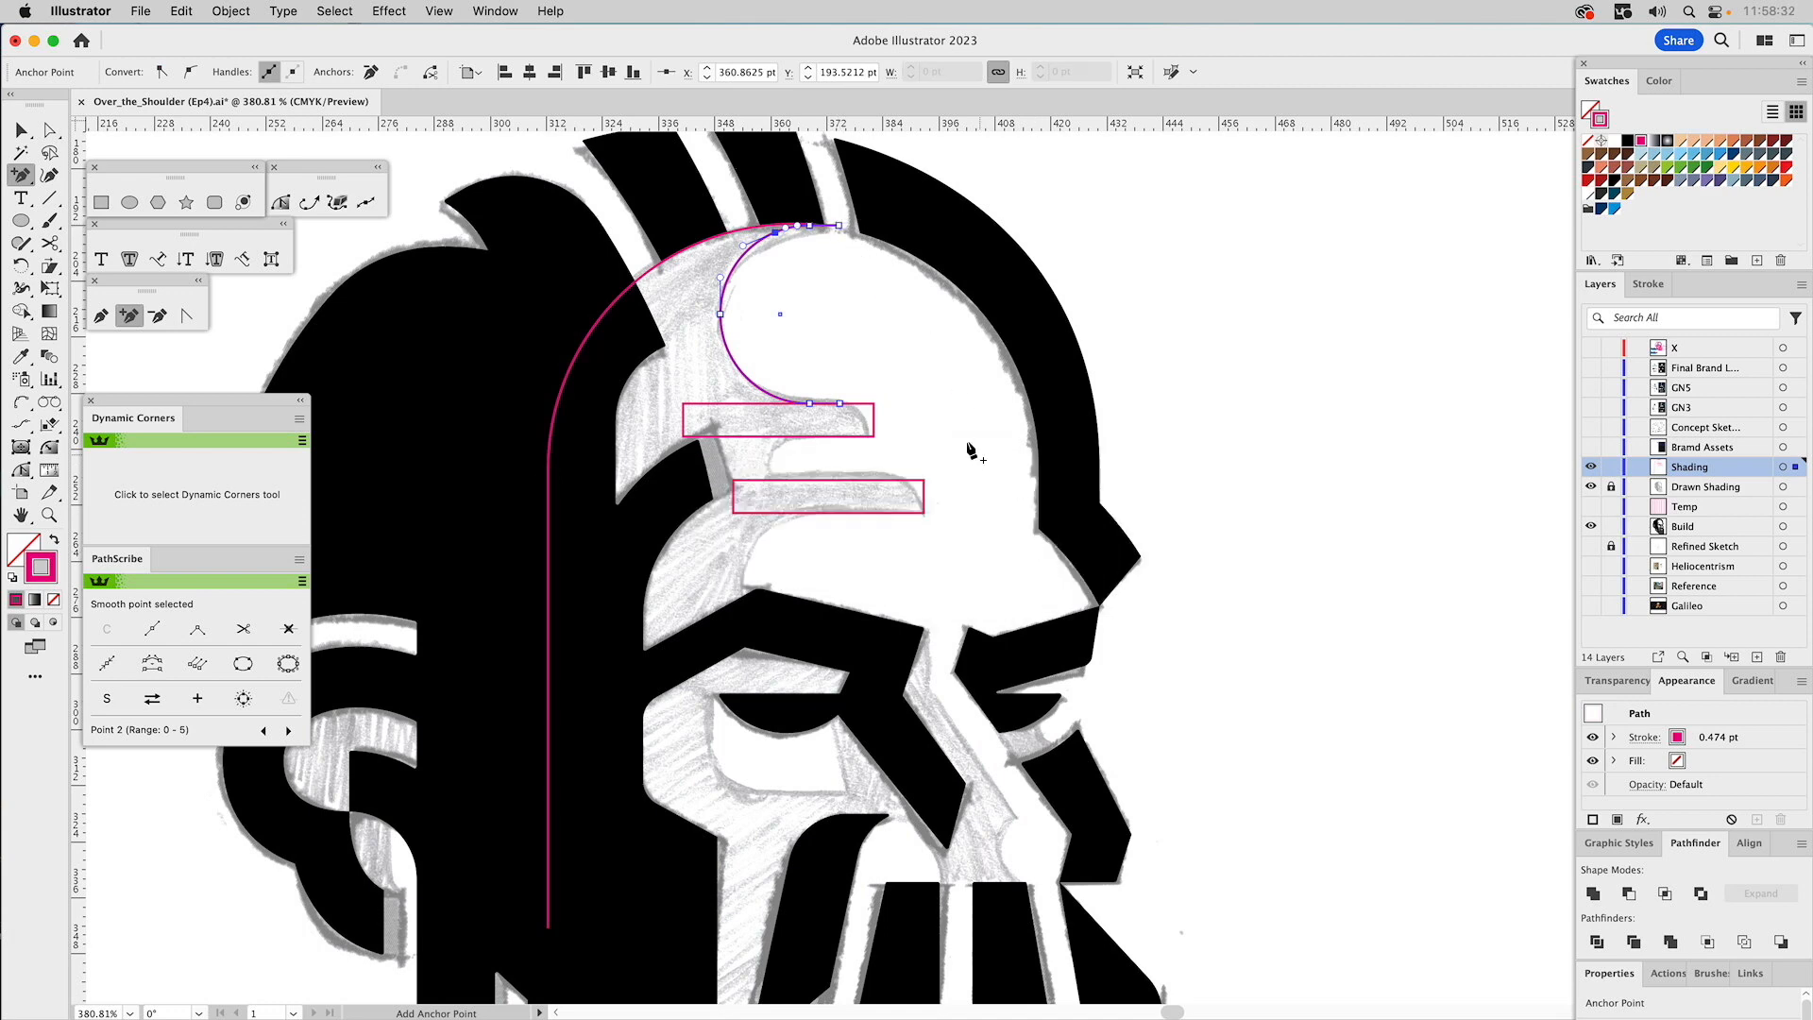
key("a")
left_click_drag(843, 229, 830, 233)
Try to join the outer arc's upper endpoint to the C-shaped curve's upper endpoint, and undo pulling the joined corner downward.
key("v")
left_click(1316, 230)
left_click(754, 231)
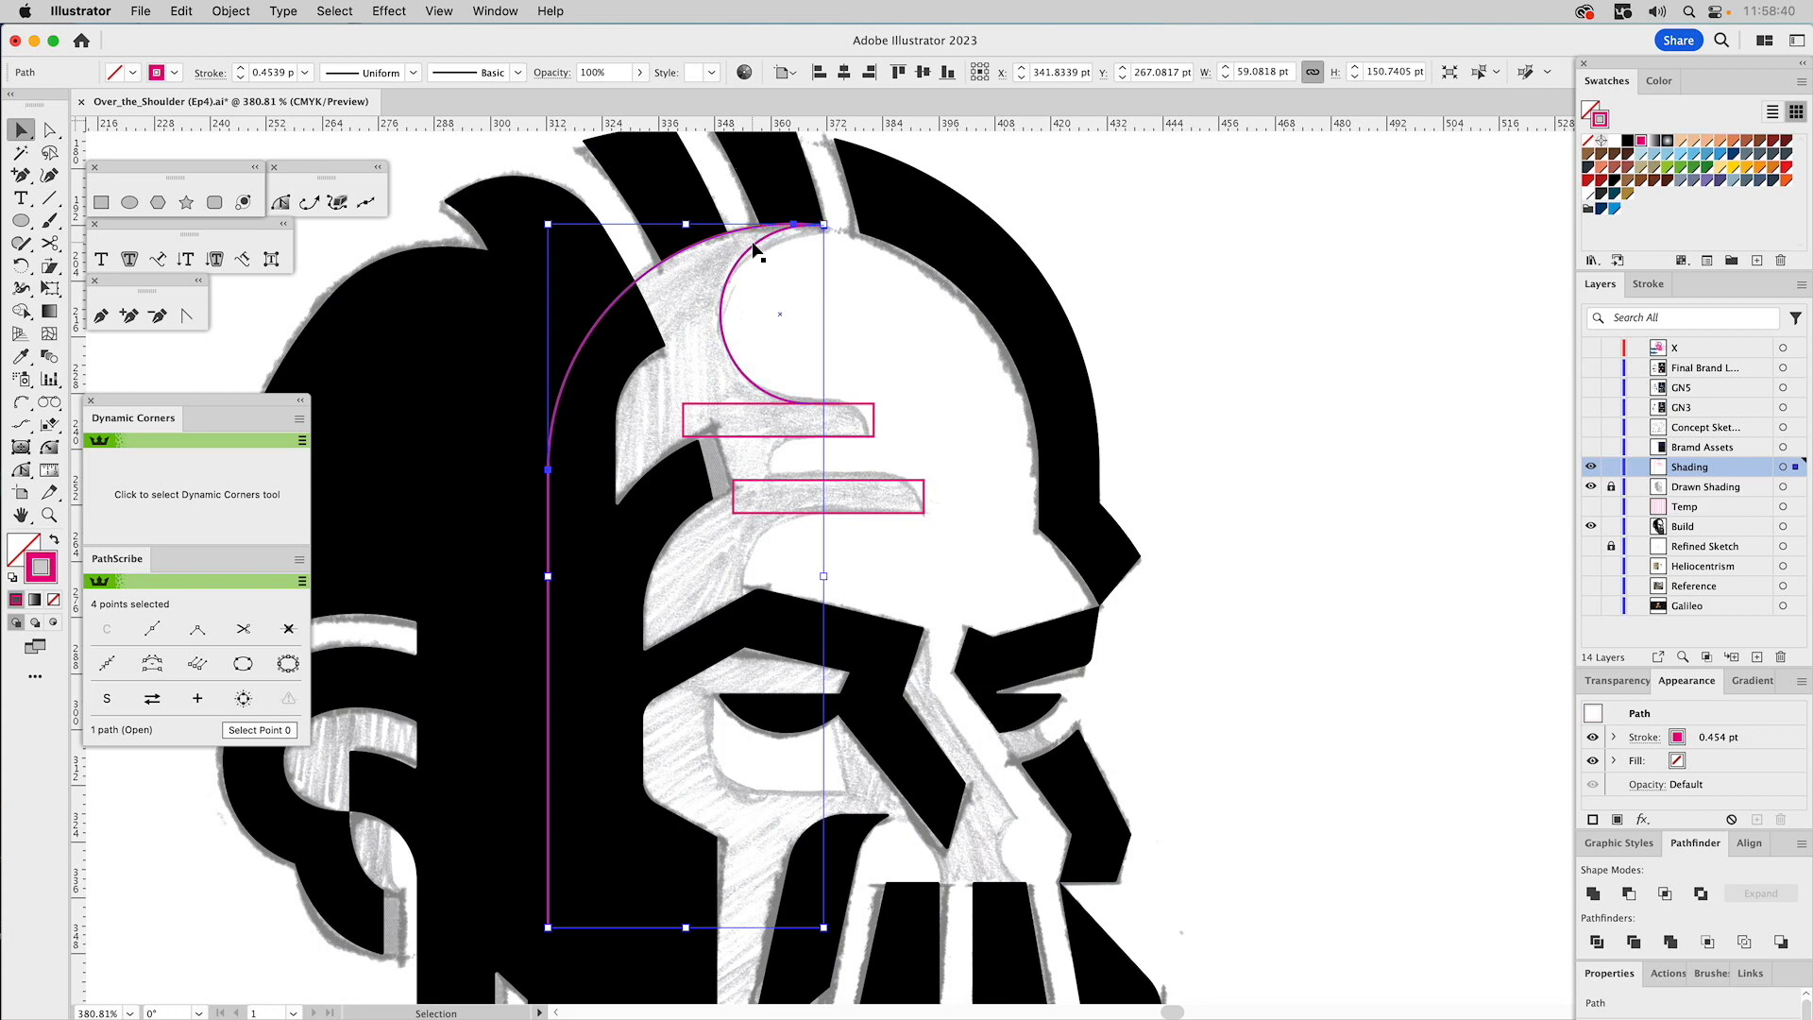
key("a")
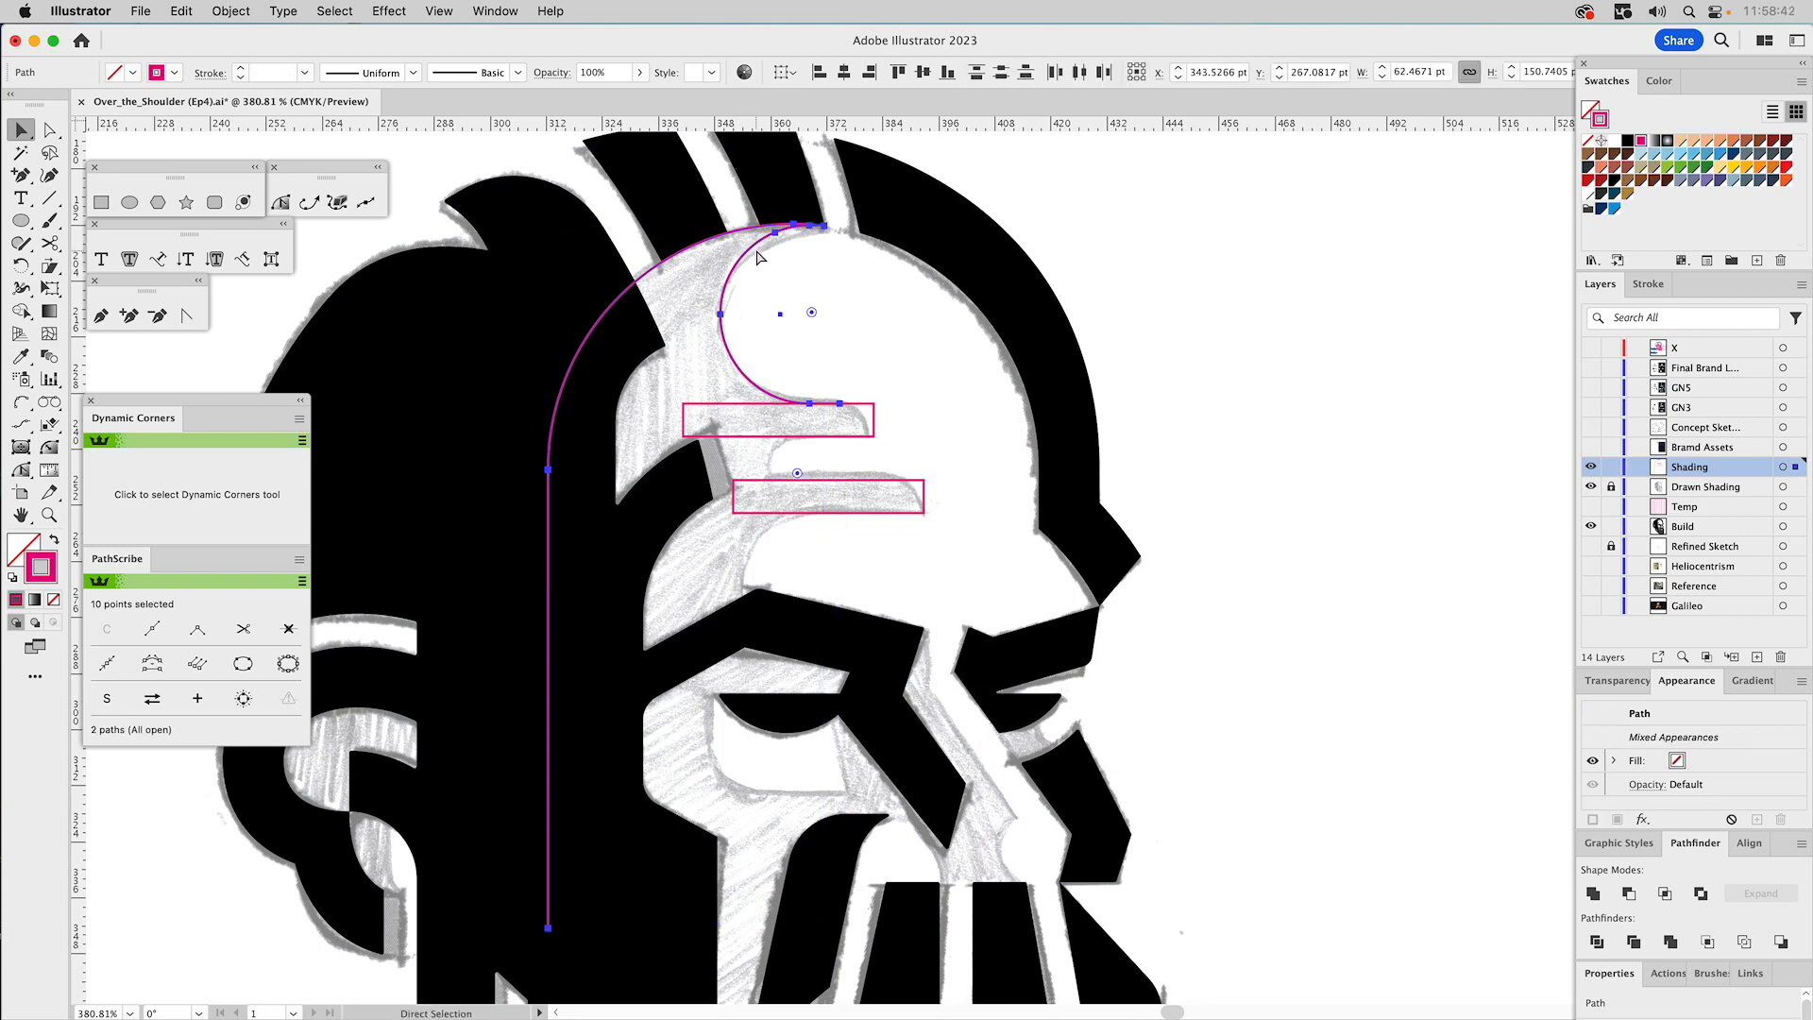
double_click(756, 247)
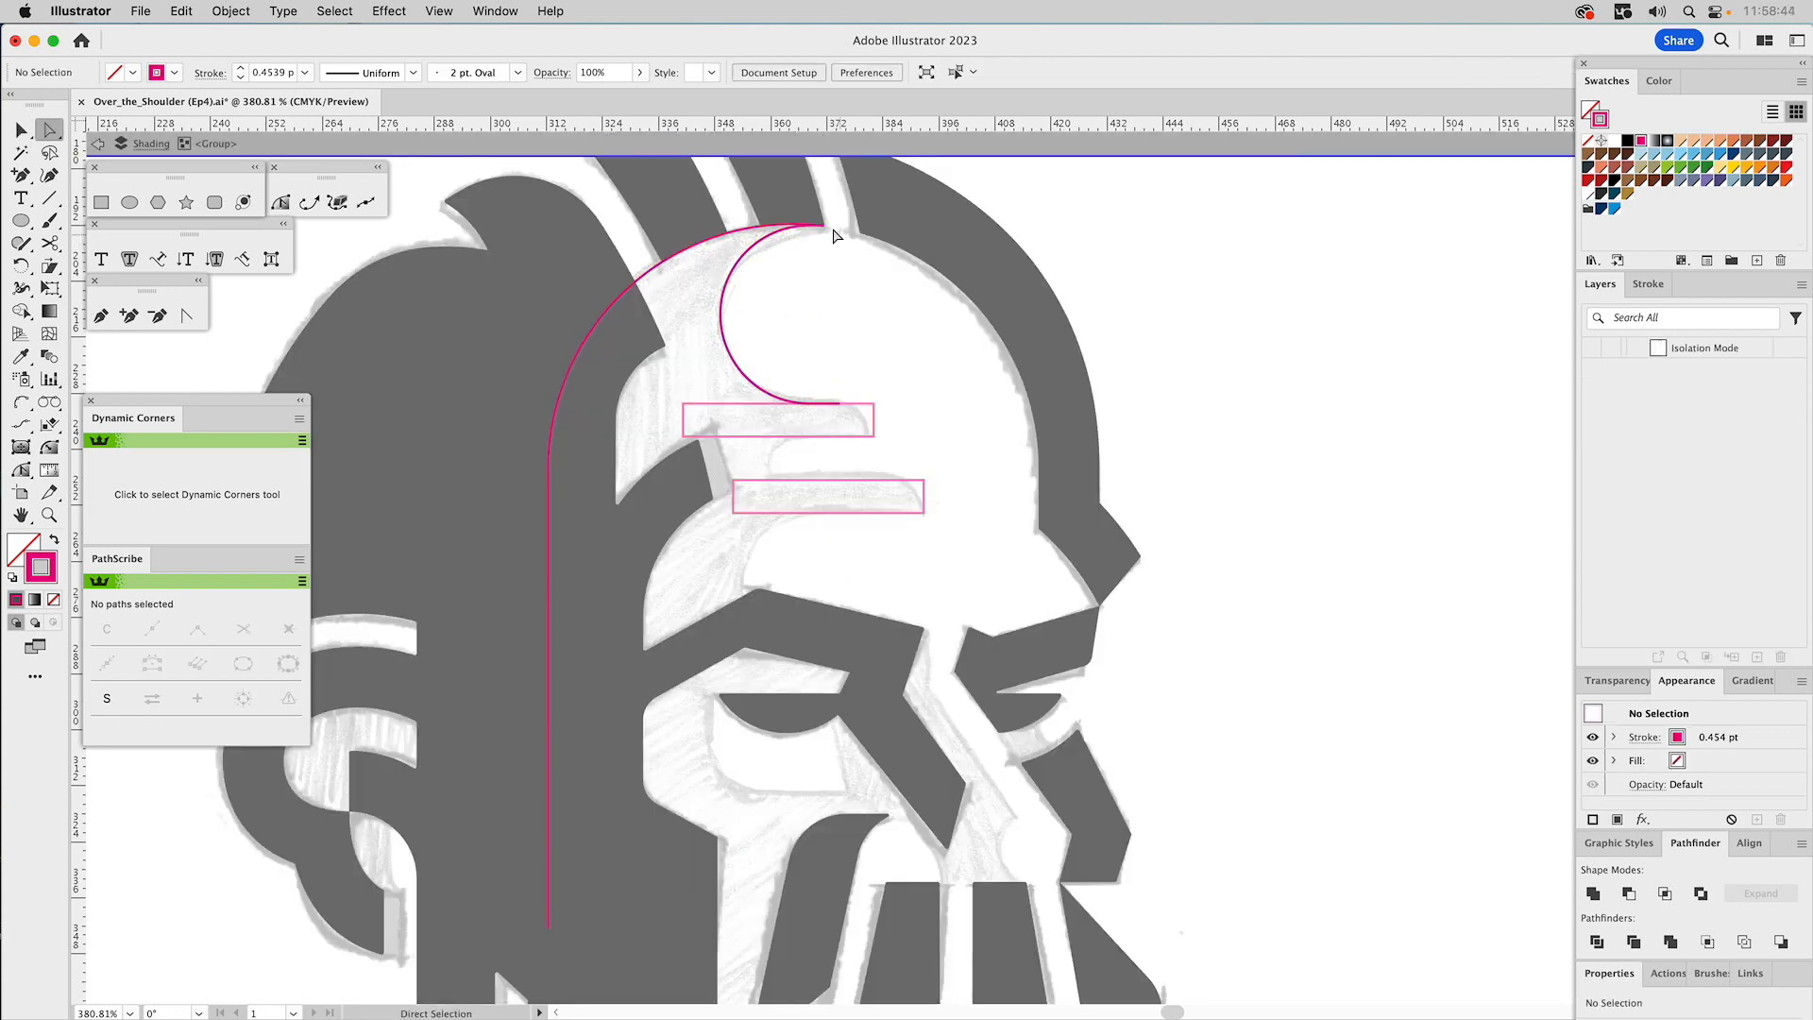
left_click_drag(825, 245, 820, 248)
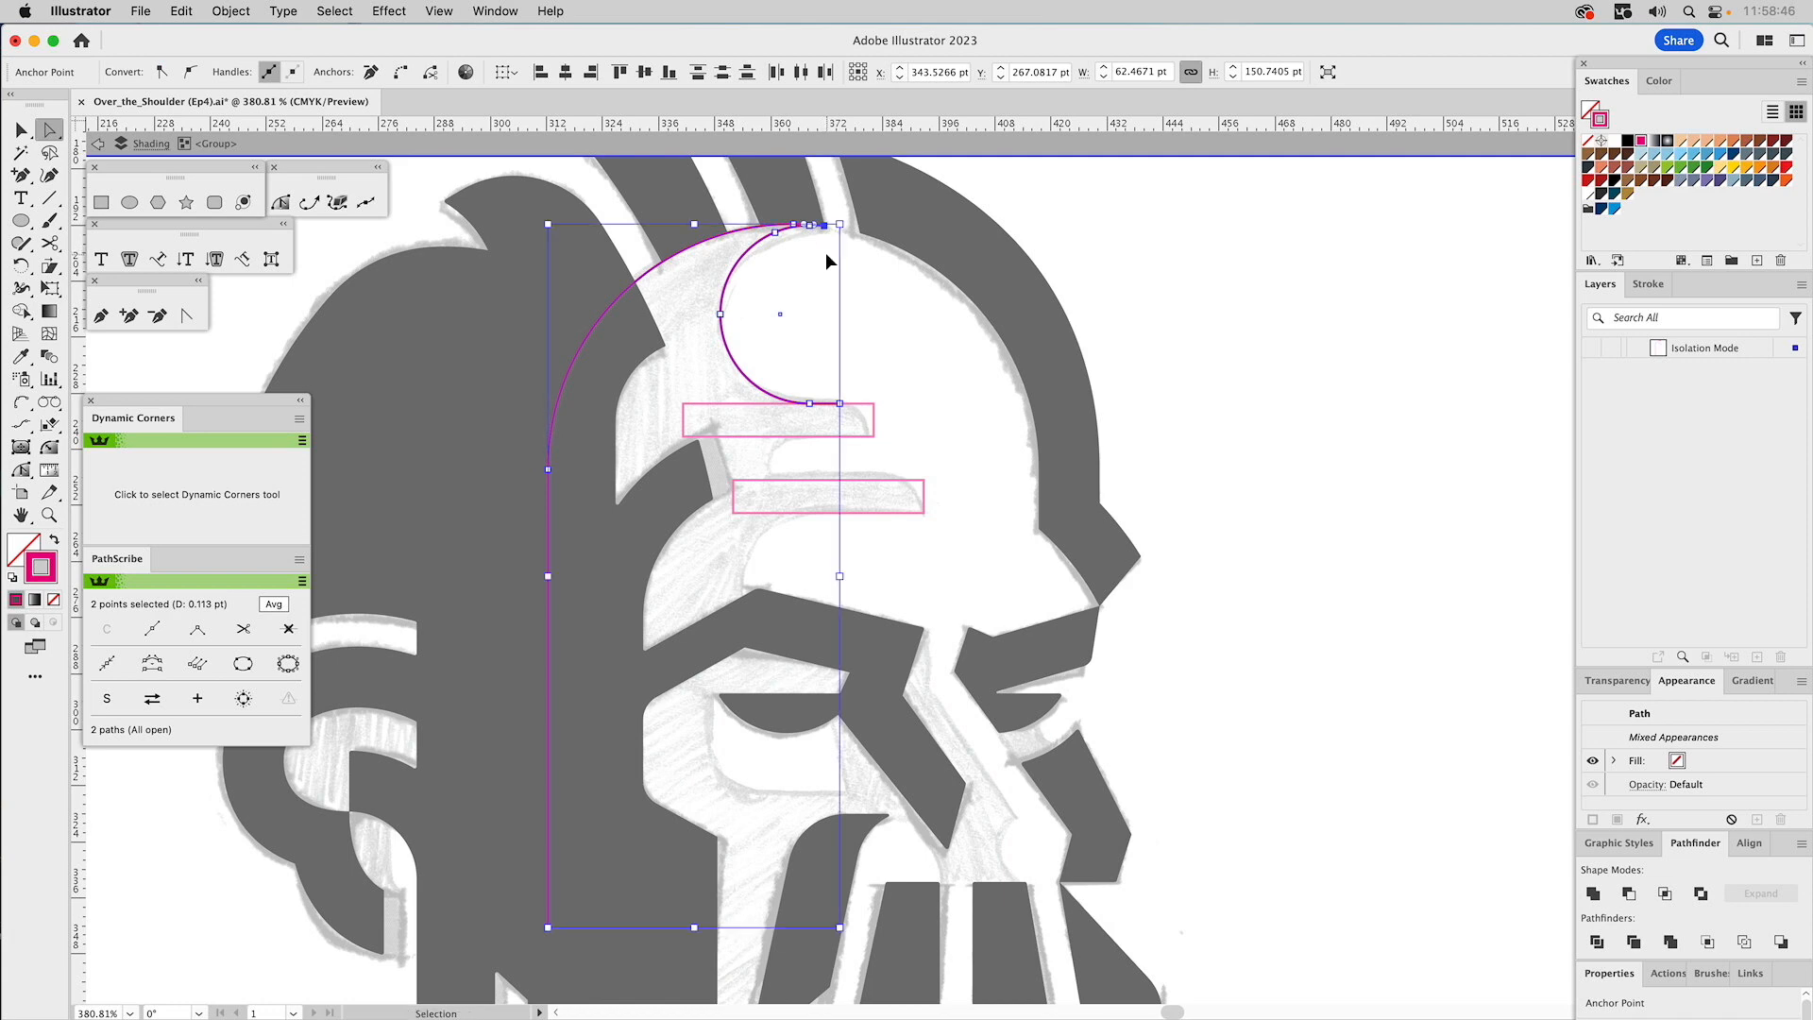
left_click(839, 227)
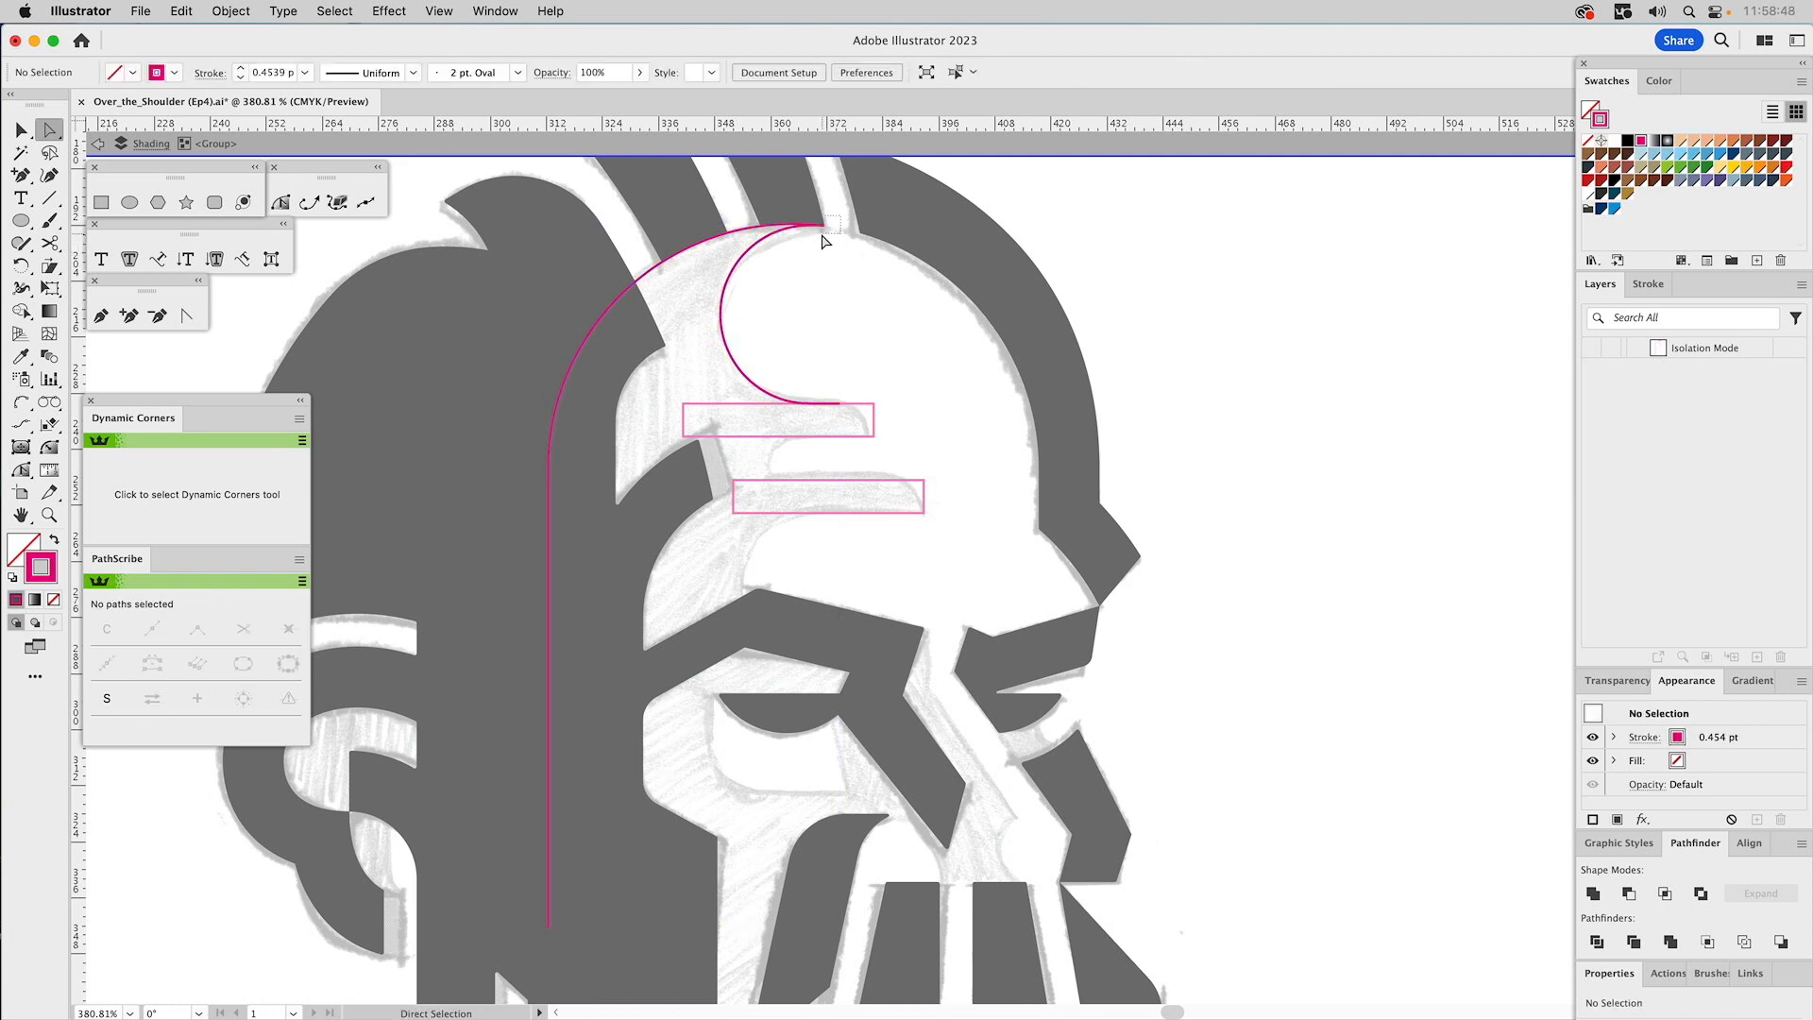
left_click_drag(821, 234, 831, 246)
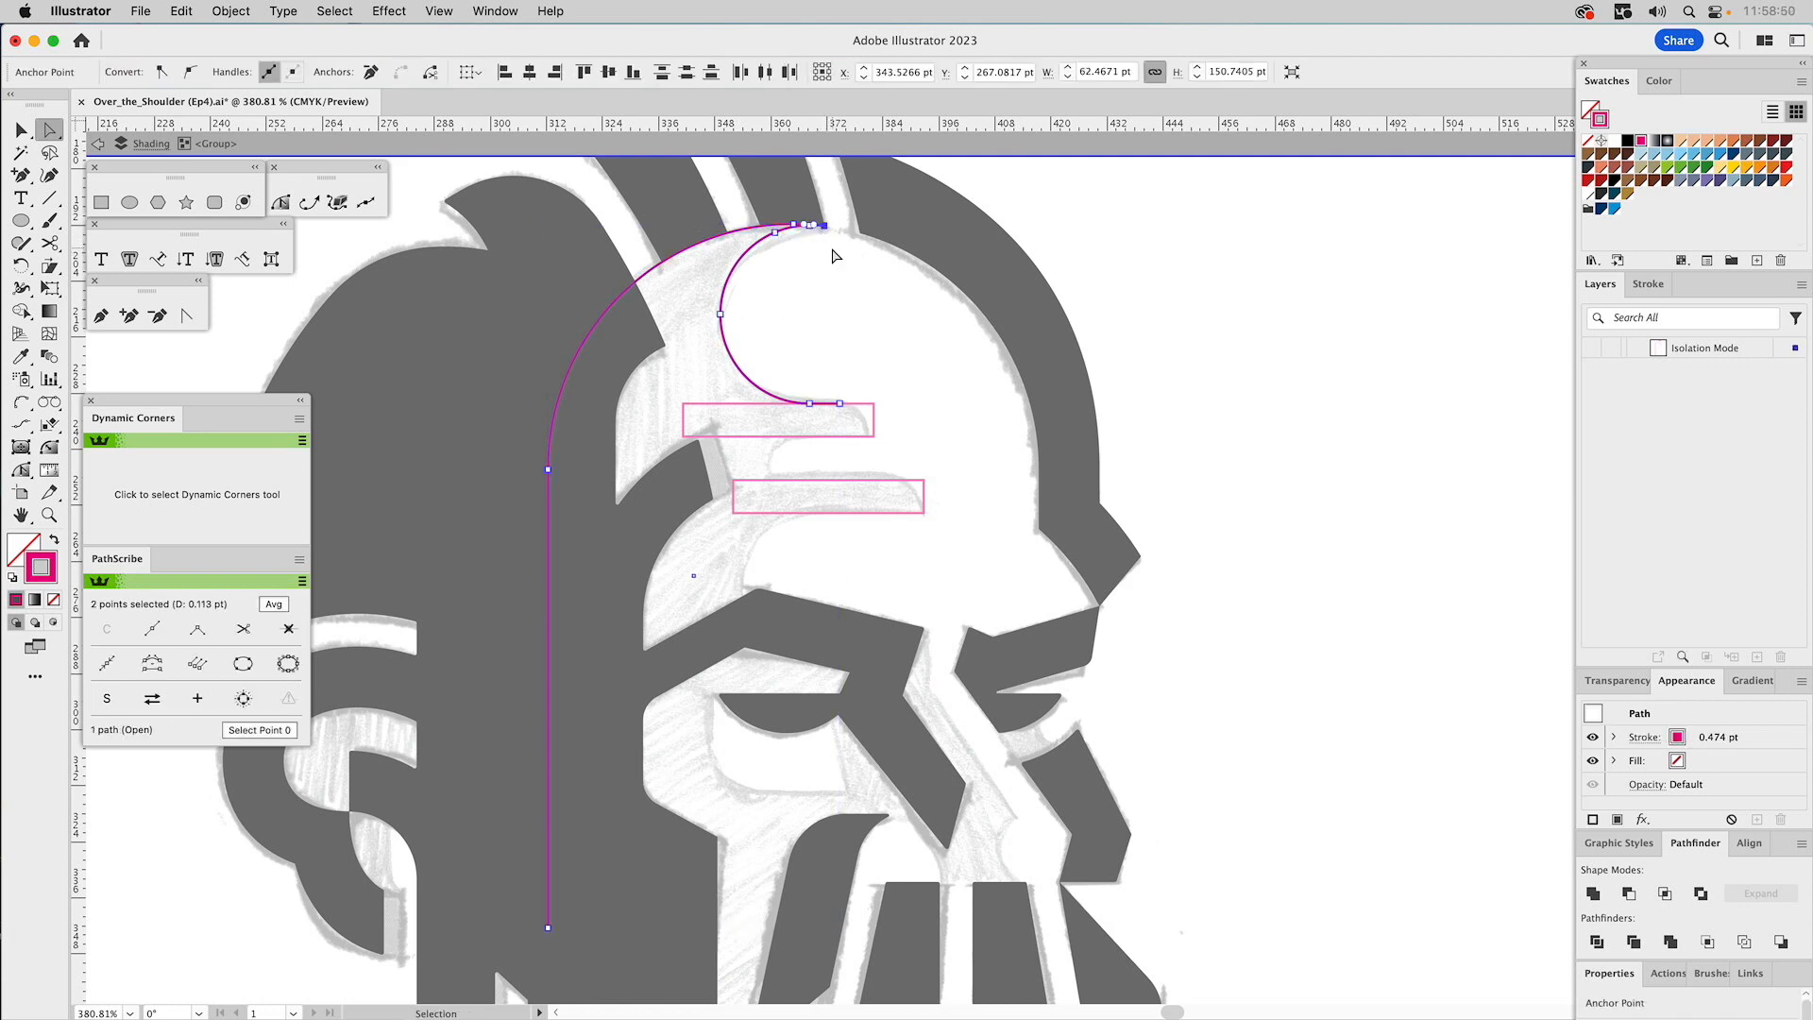
left_click(835, 259)
left_click_drag(827, 229, 828, 259)
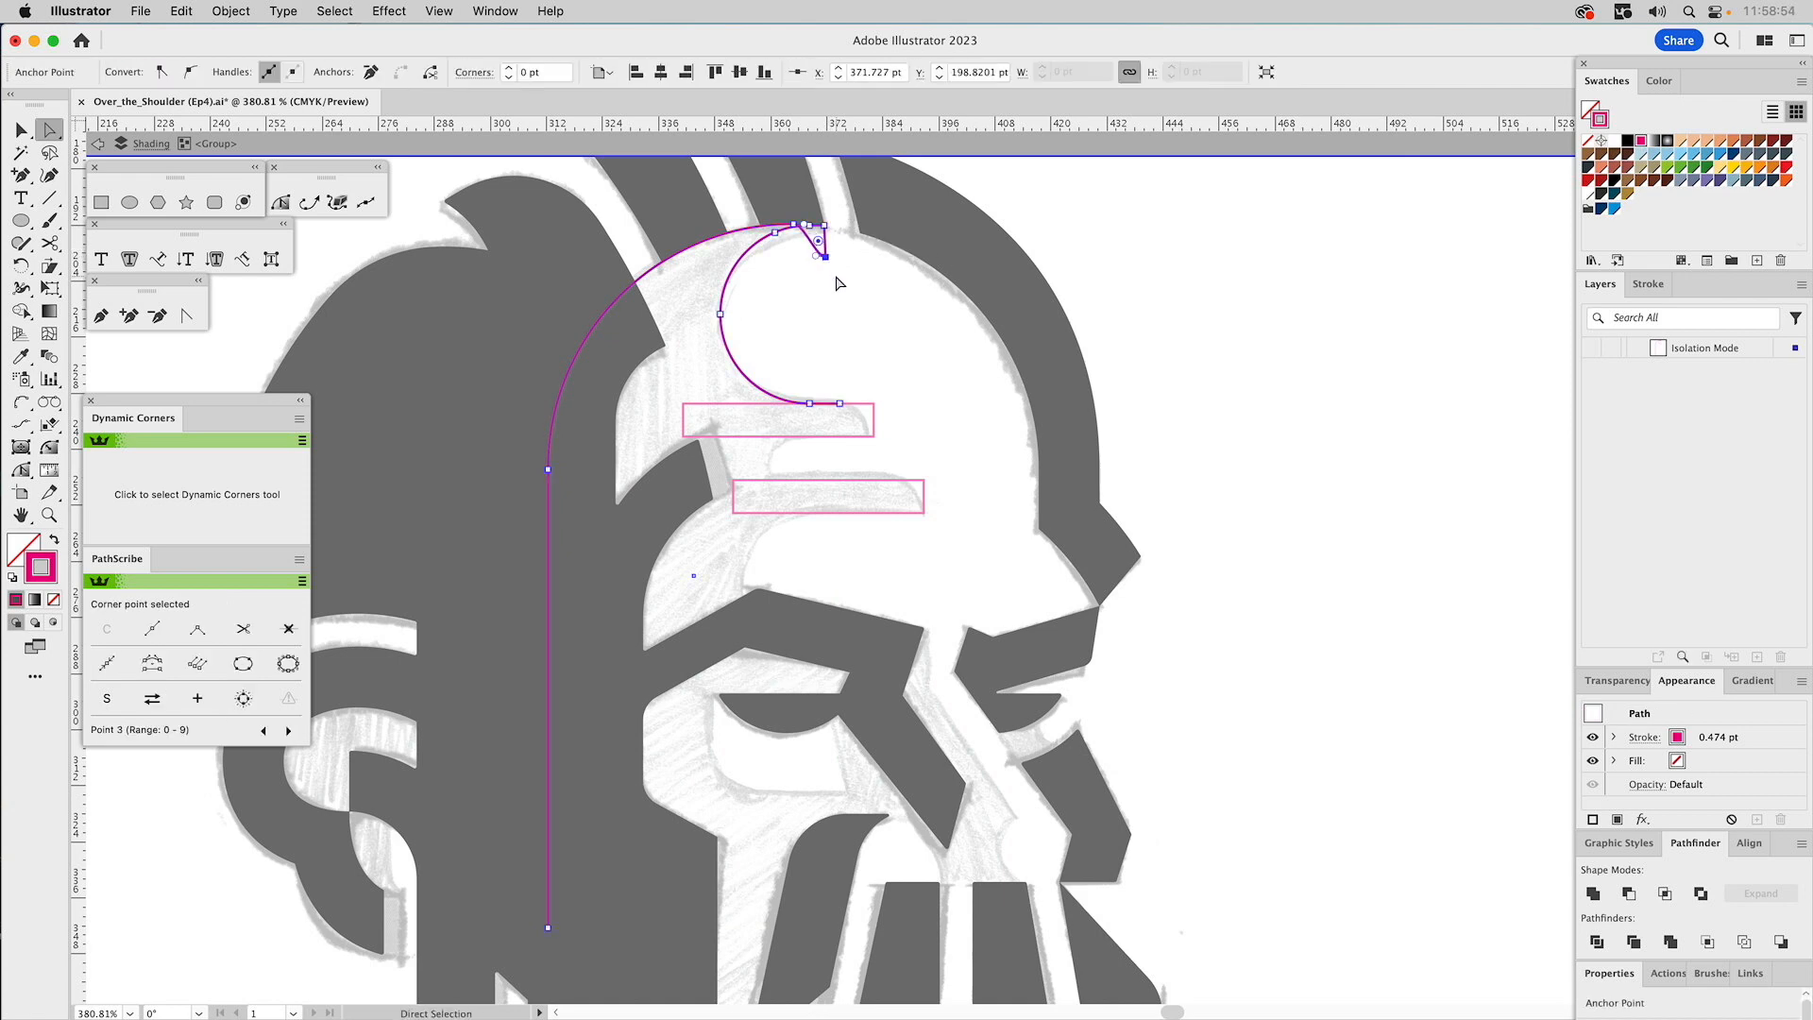
key("super+z")
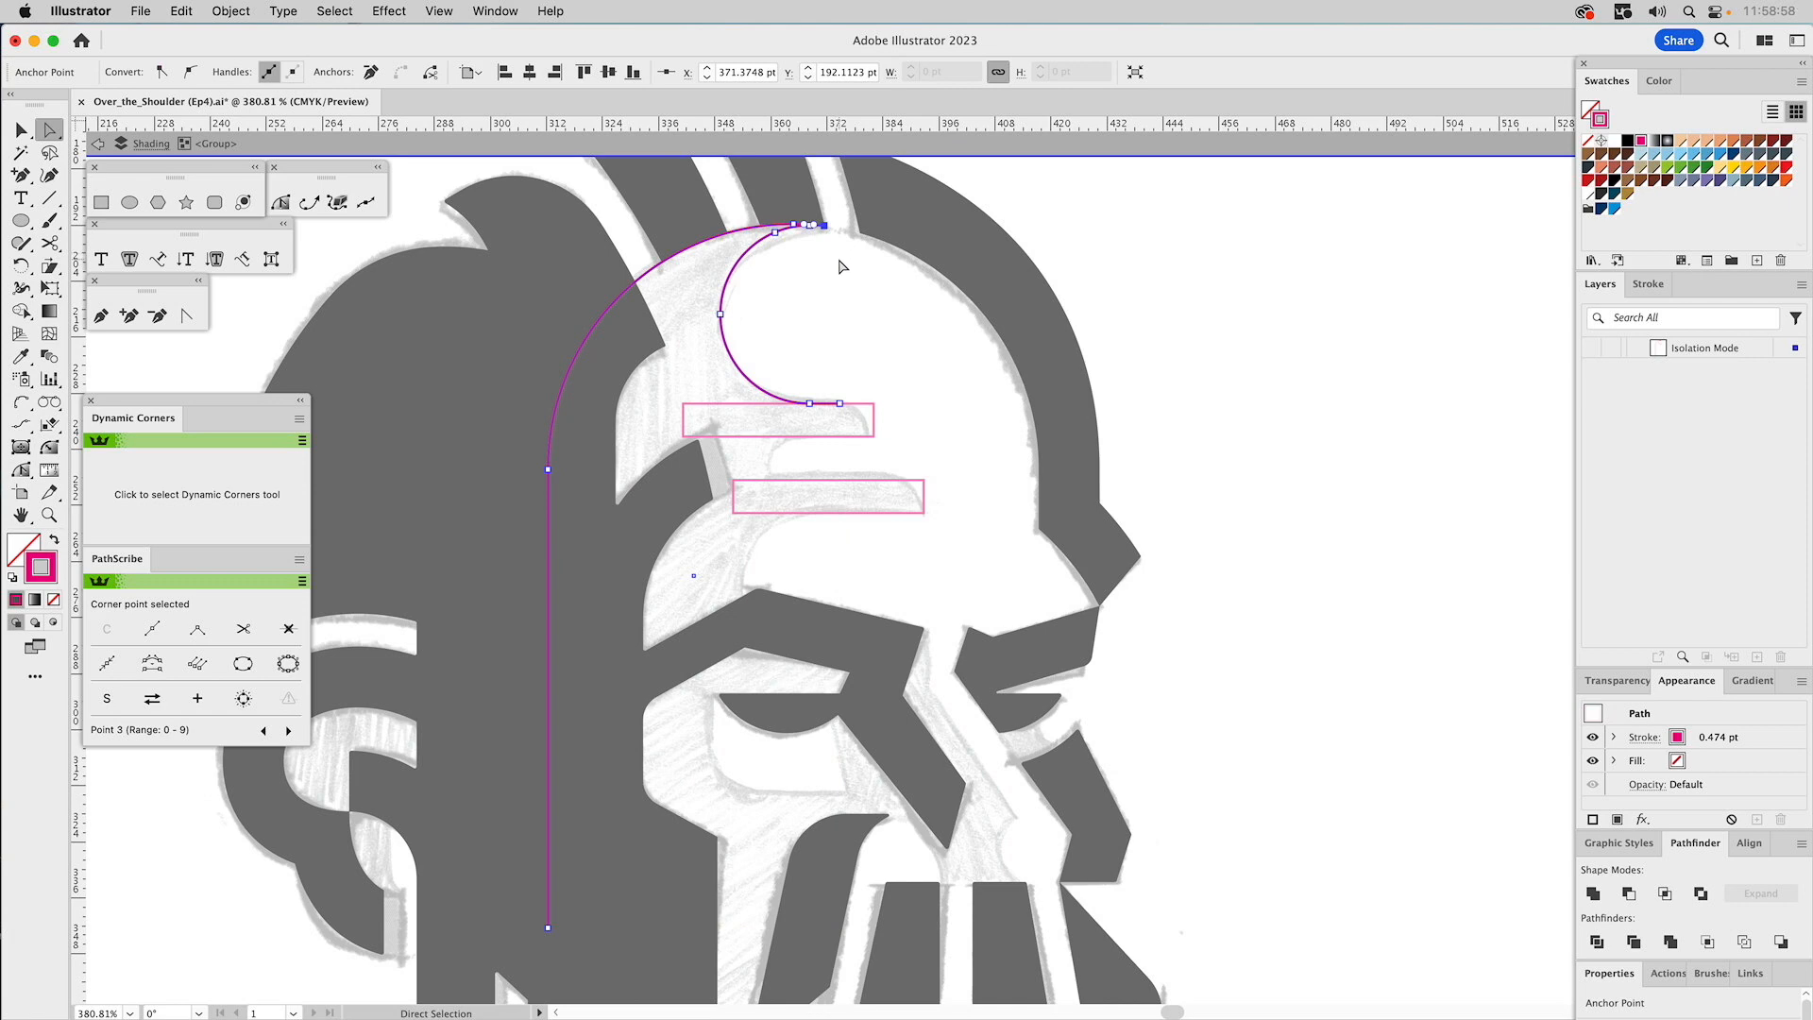
Try removing the surplus anchor point where the arc meets the C-shaped curve, and undo back to two separate paths.
left_click(829, 233)
left_click(289, 630)
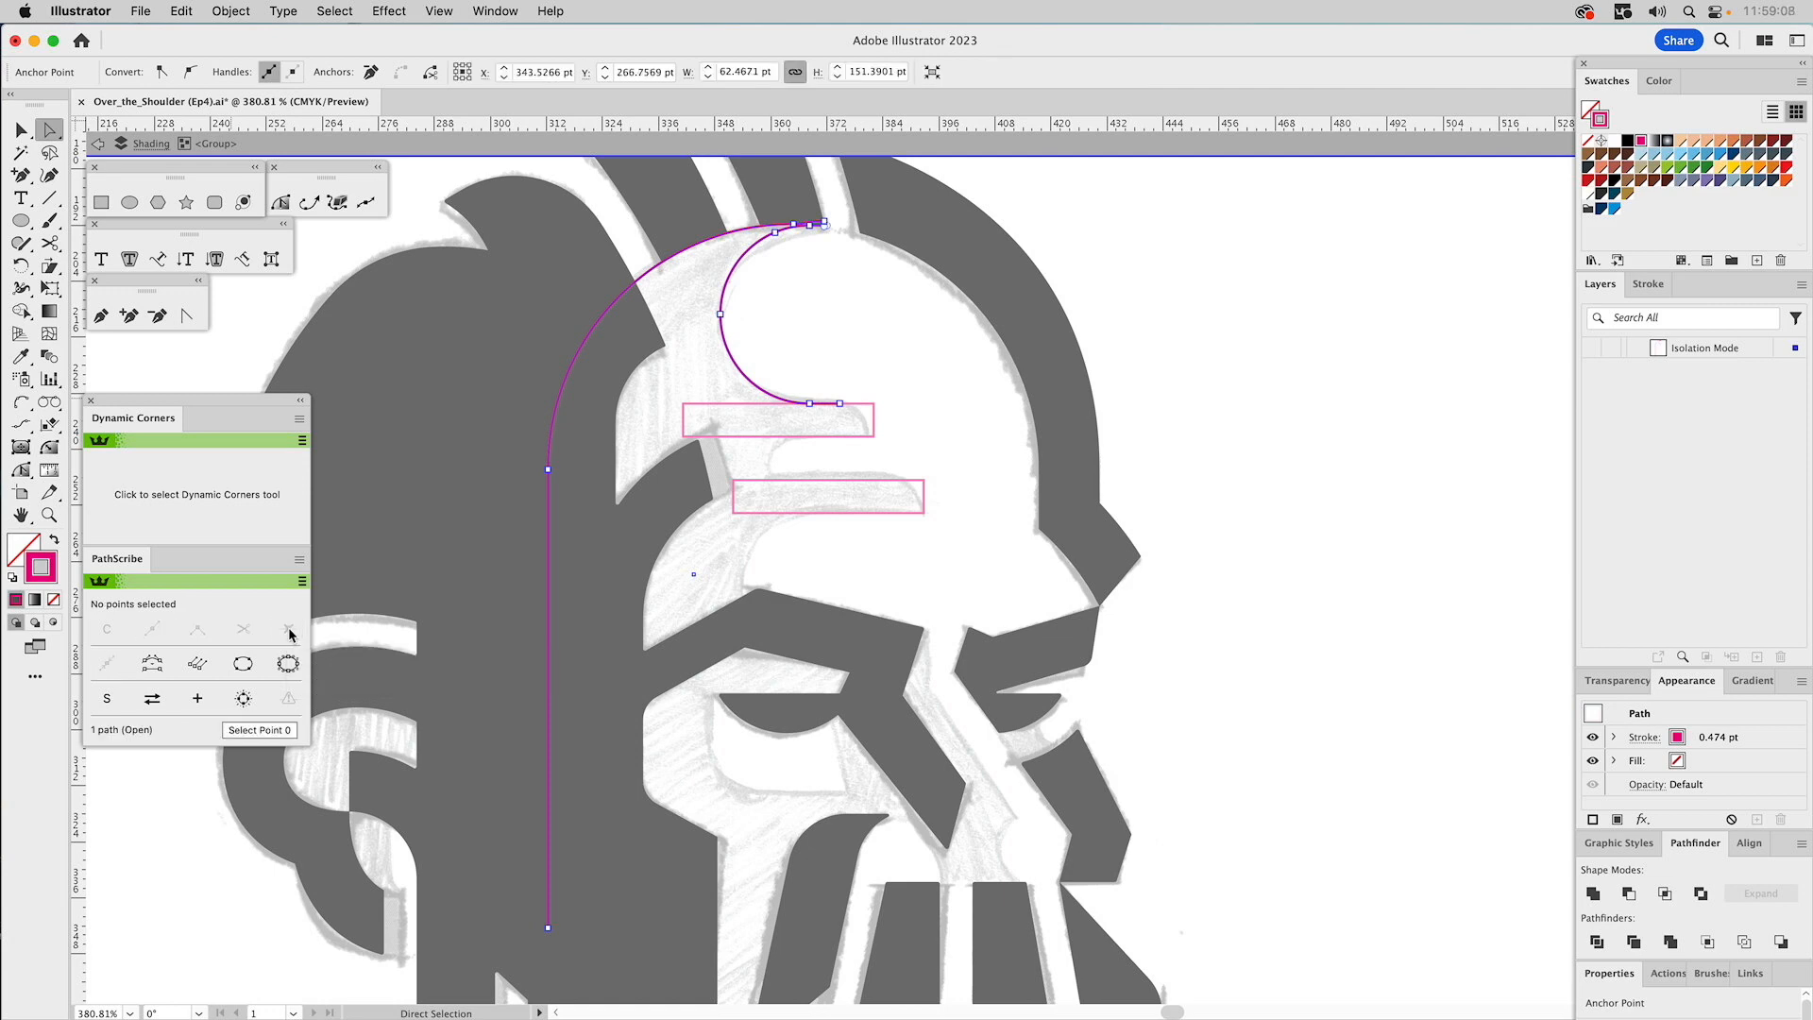
left_click(825, 224)
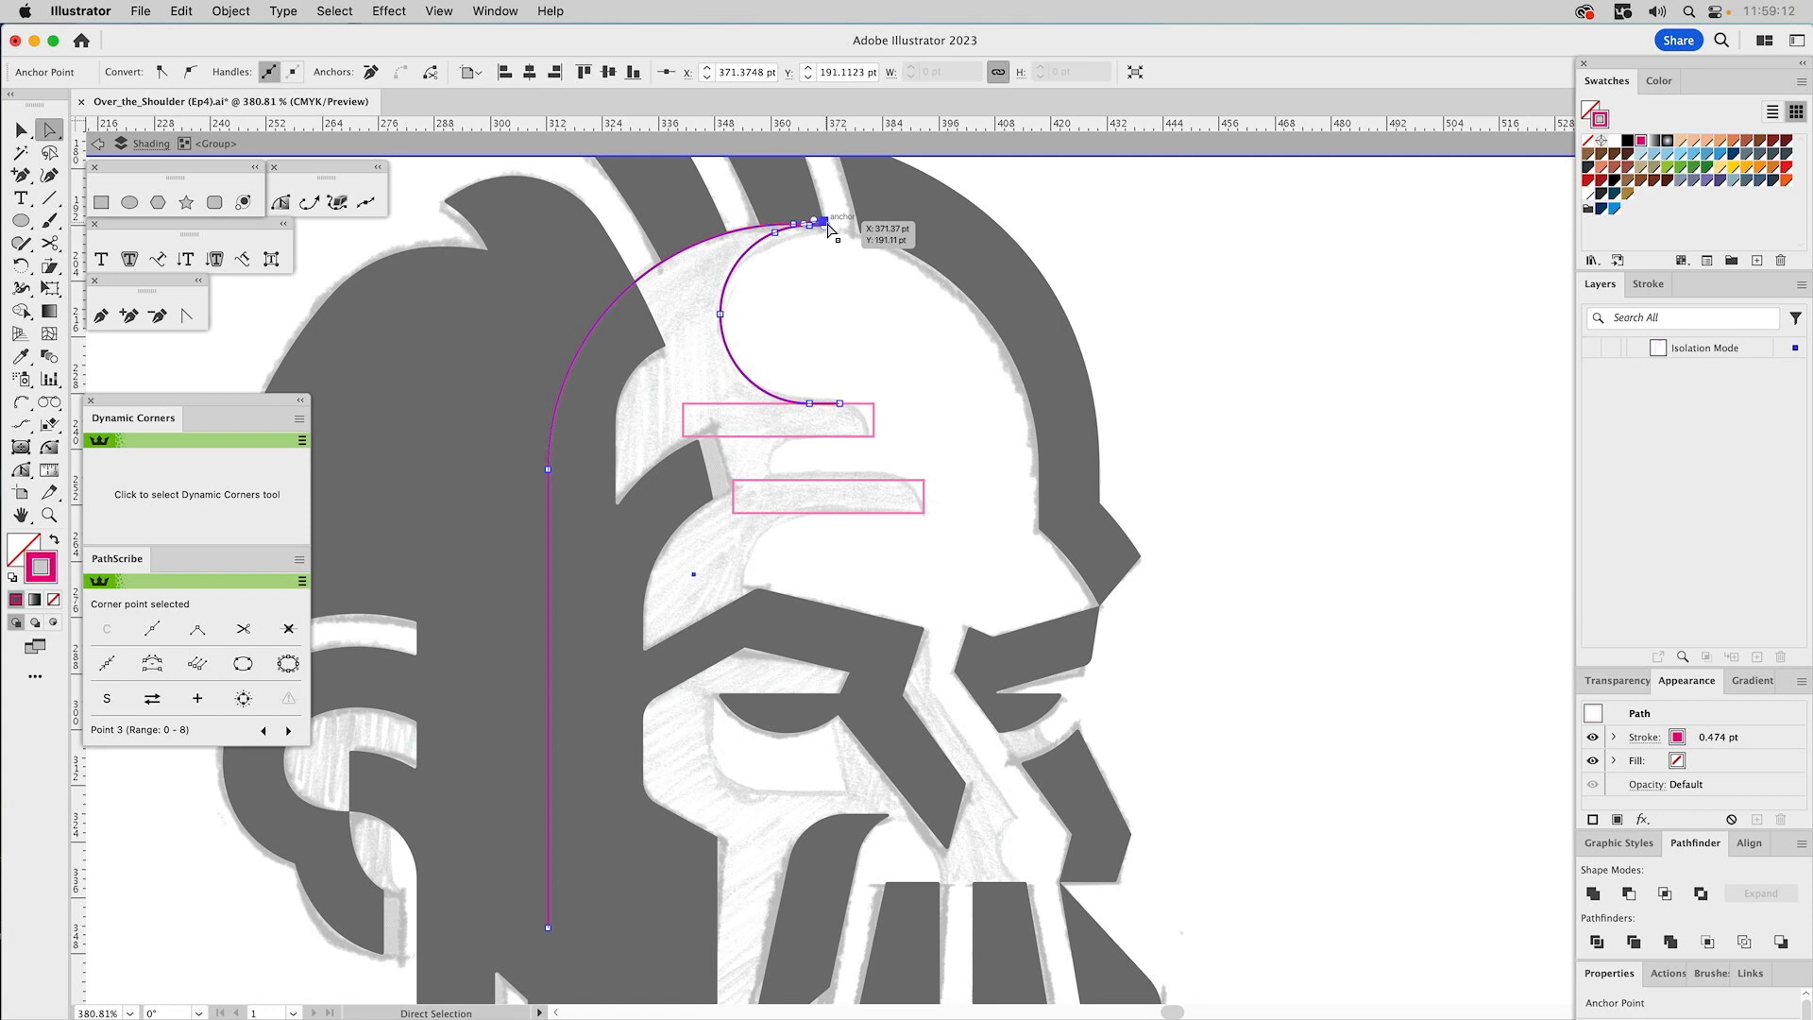
left_click(845, 302)
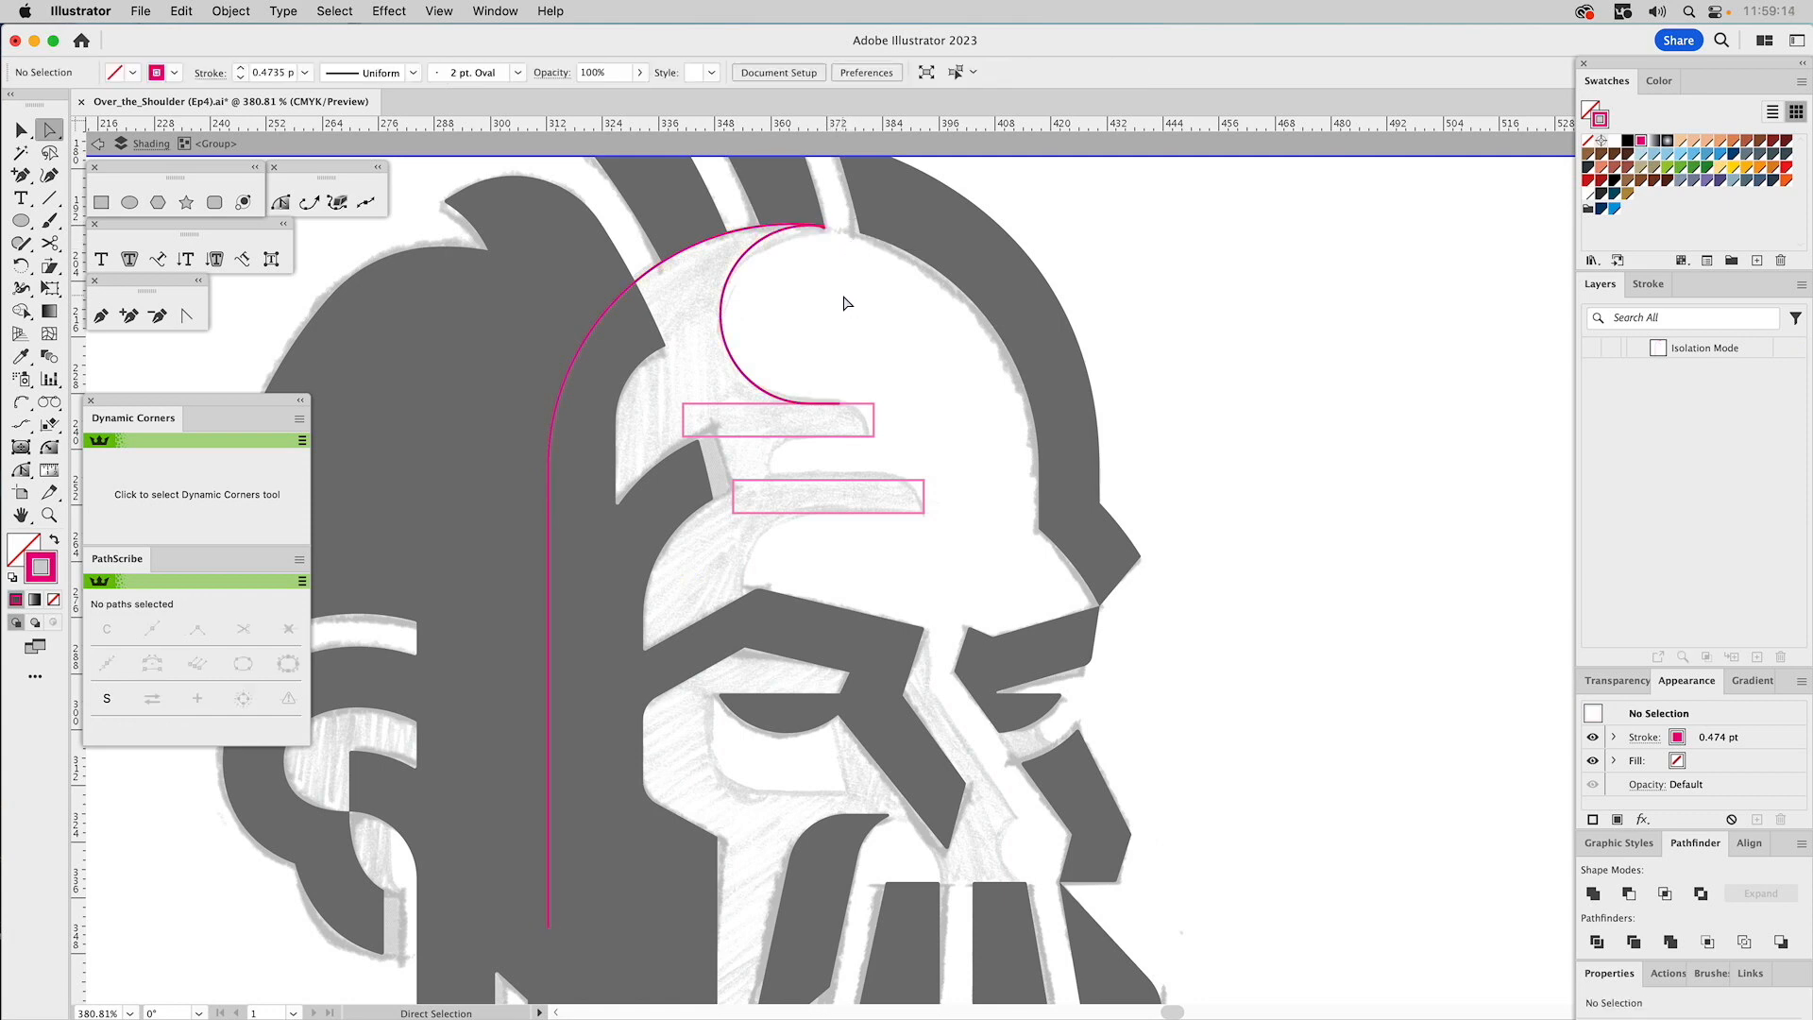
key("cmd+z")
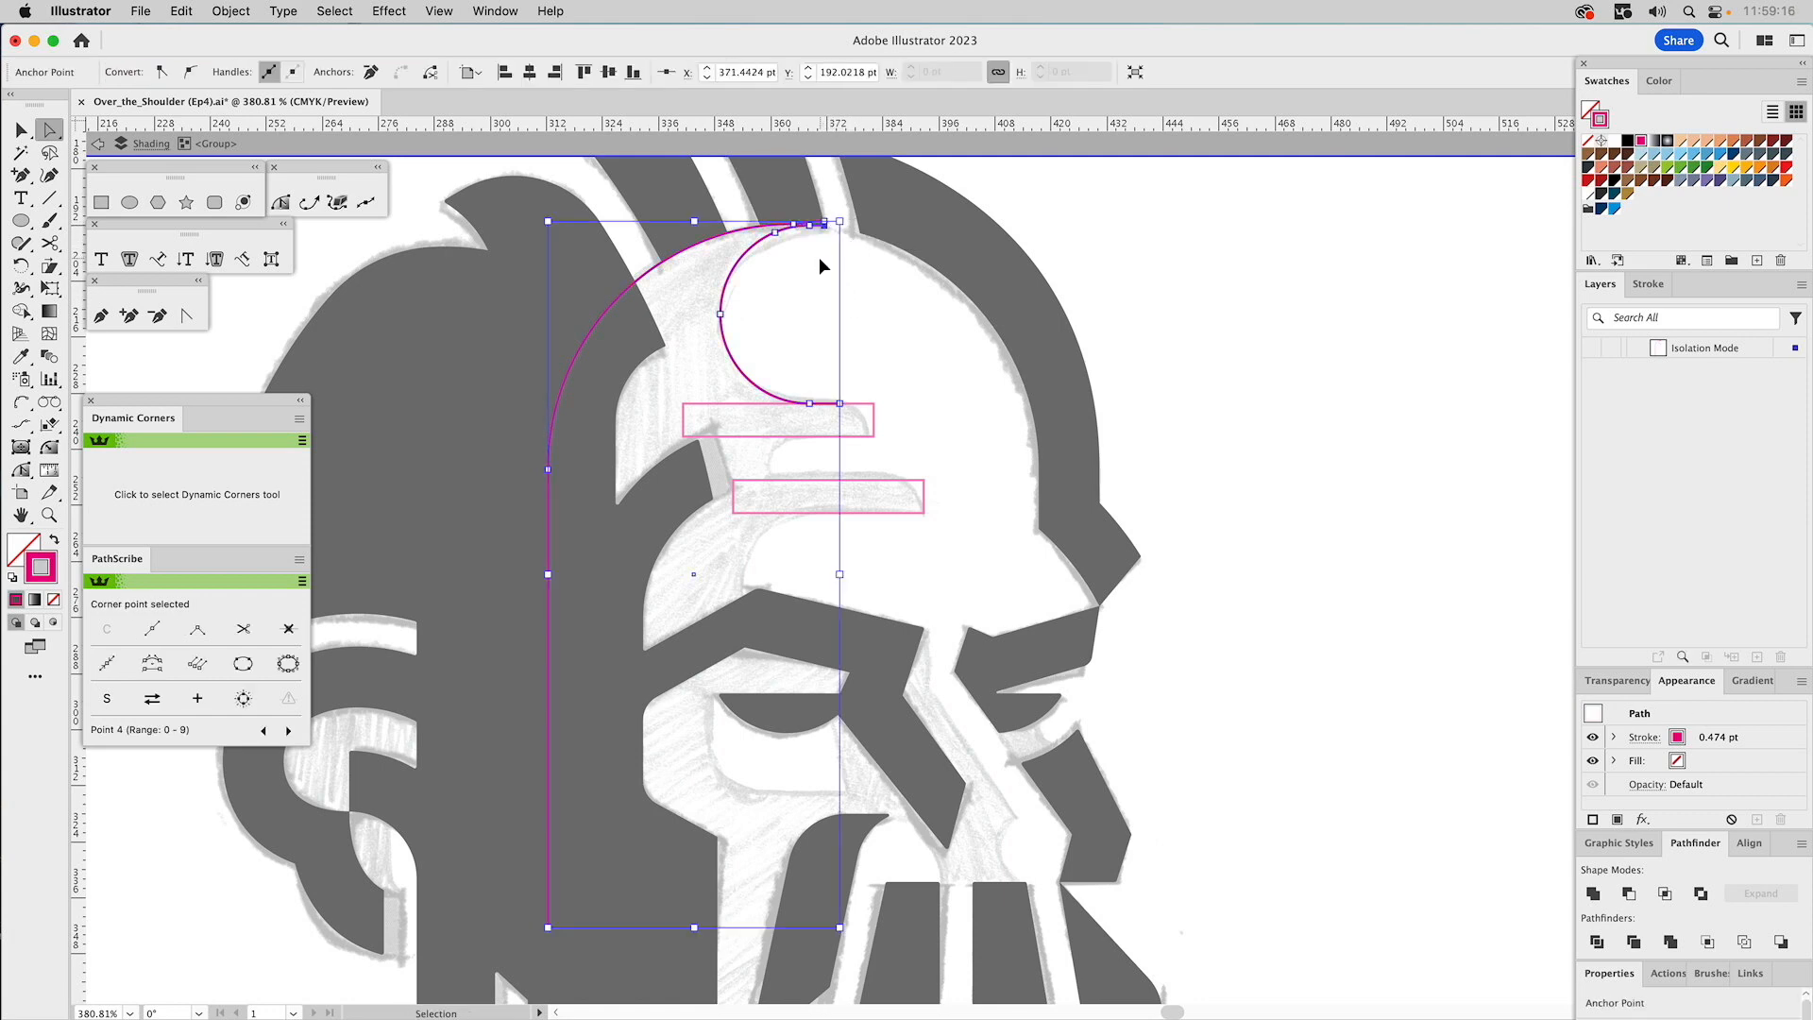
key("cmd+z")
key("cmd+z")
key("cmd+z")
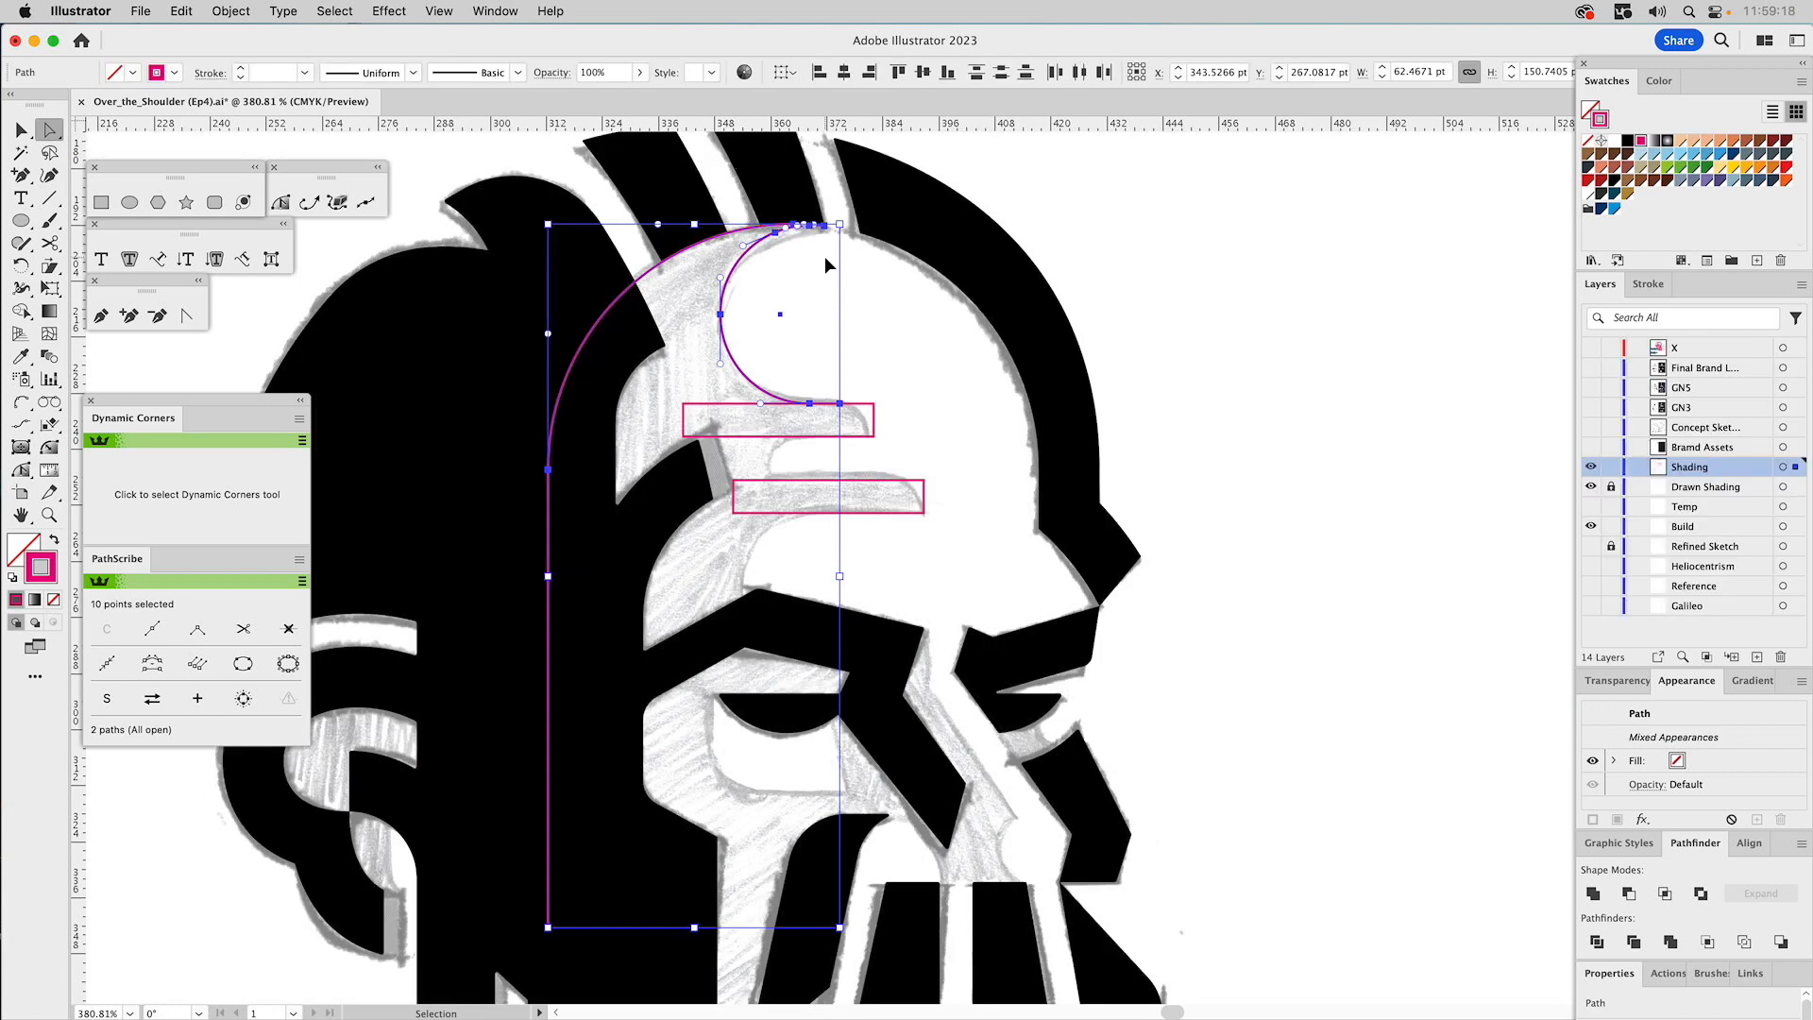
Extend the C-shaped curve's upper end horizontally to about X 390.73 pt and close the path with PathScribe.
left_click(1173, 235)
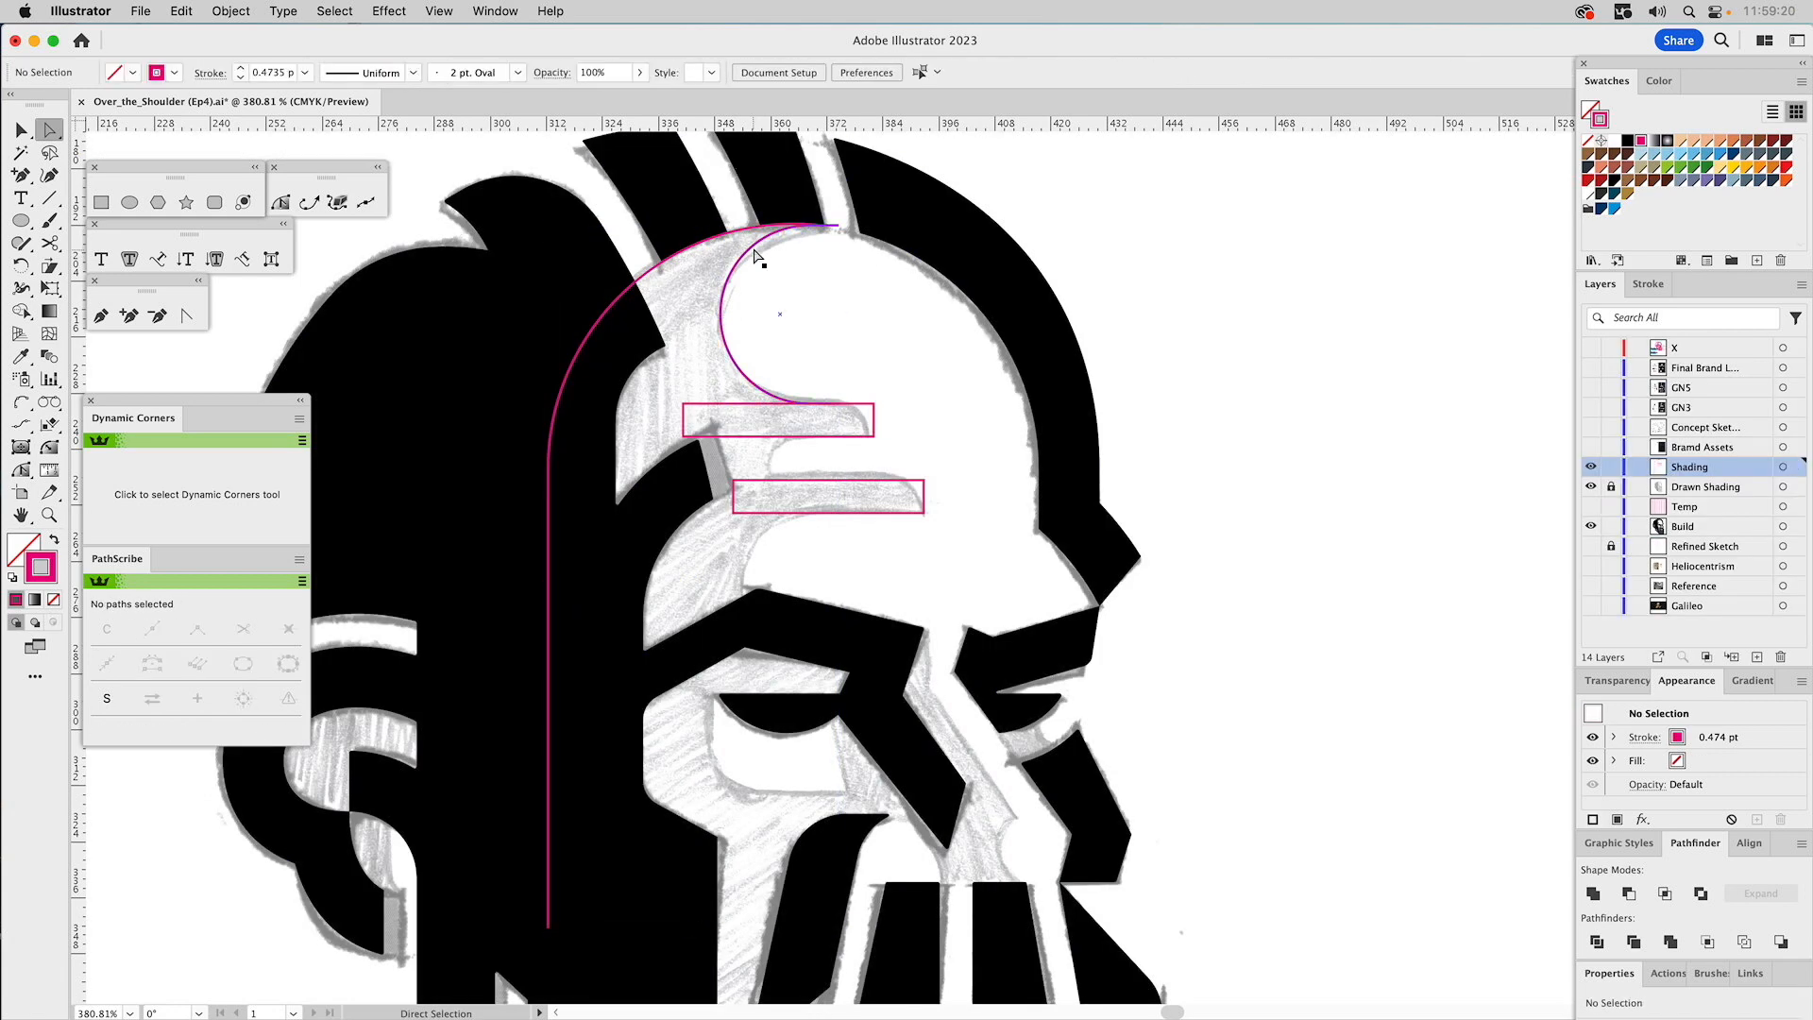
left_click_drag(839, 226, 914, 226)
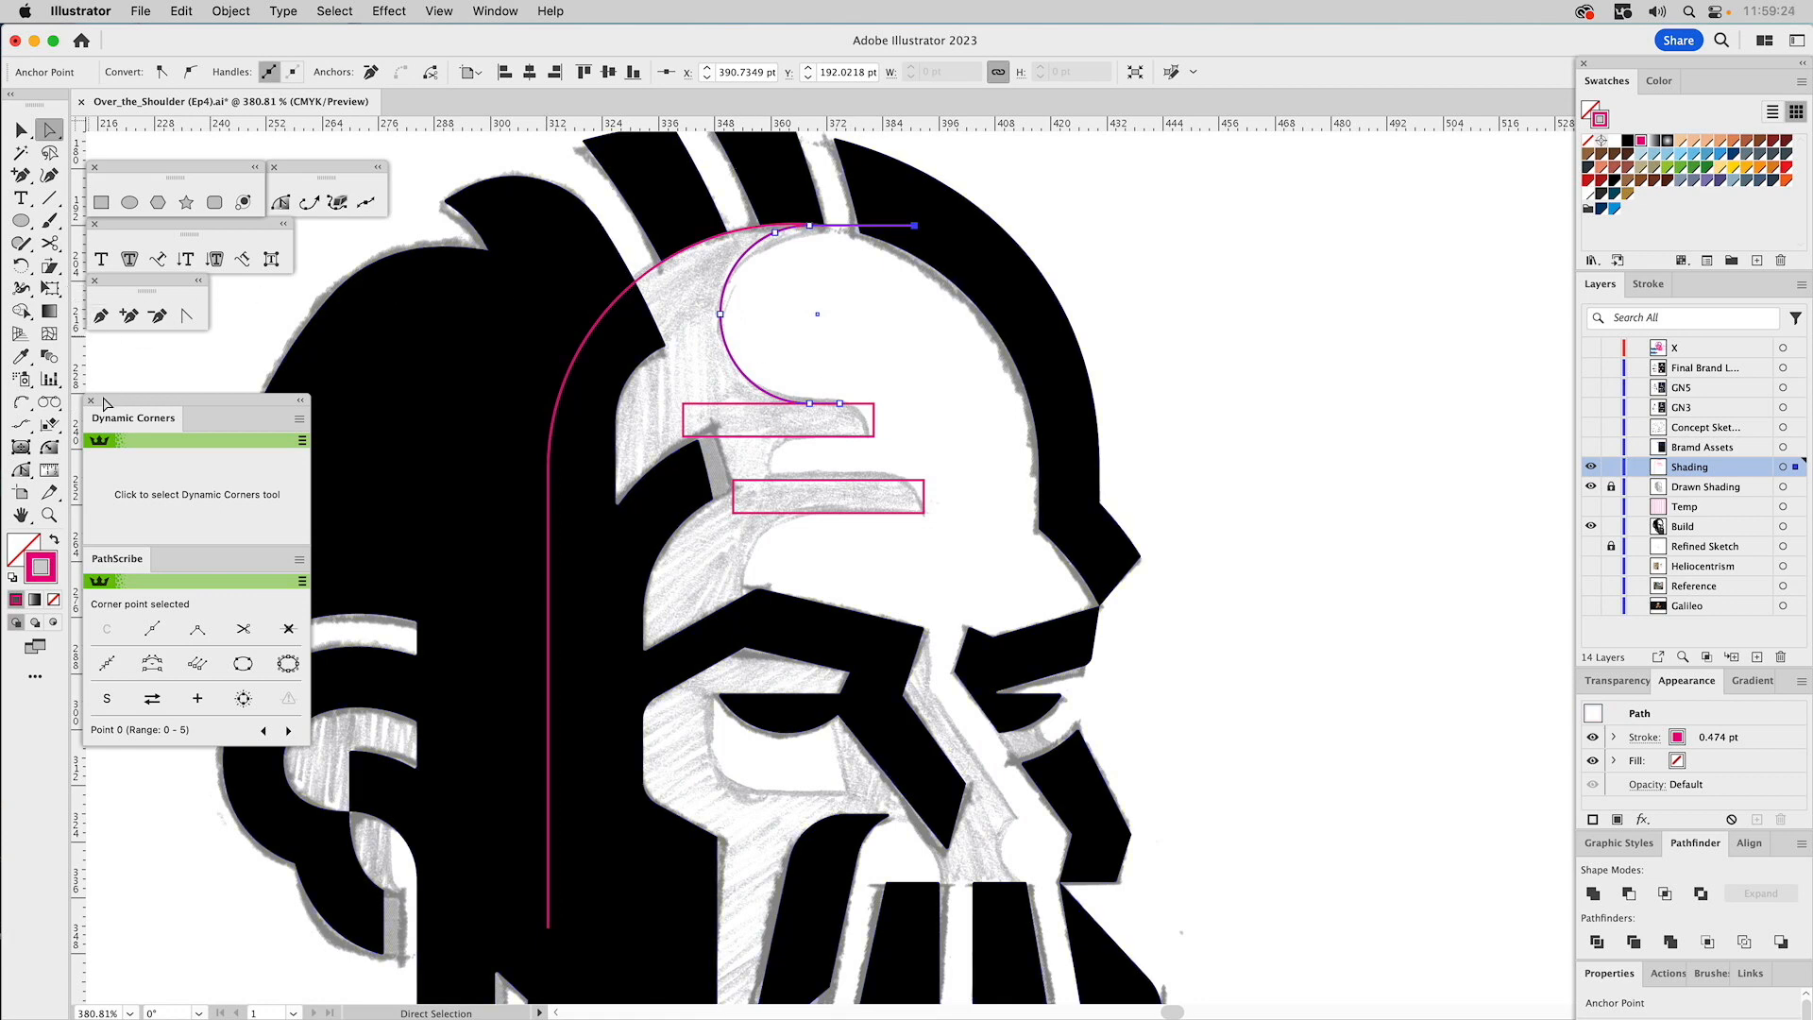
left_click(298, 418)
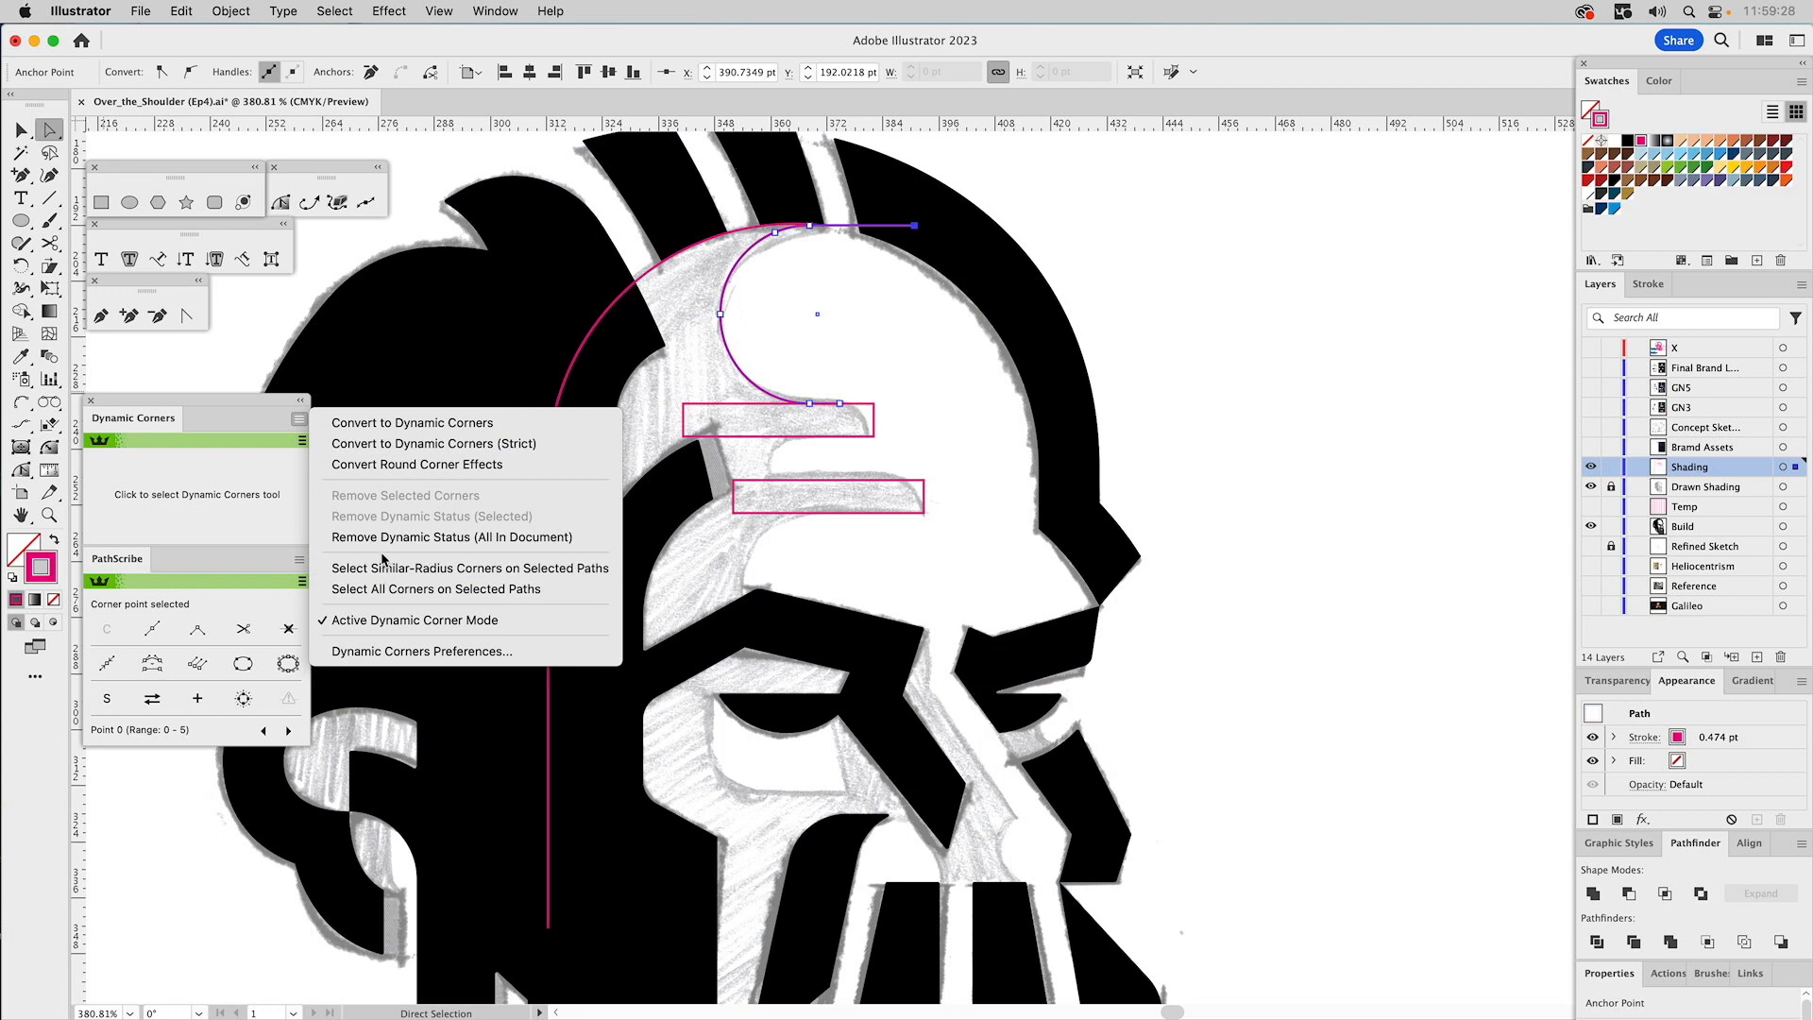
left_click(293, 562)
left_click(298, 560)
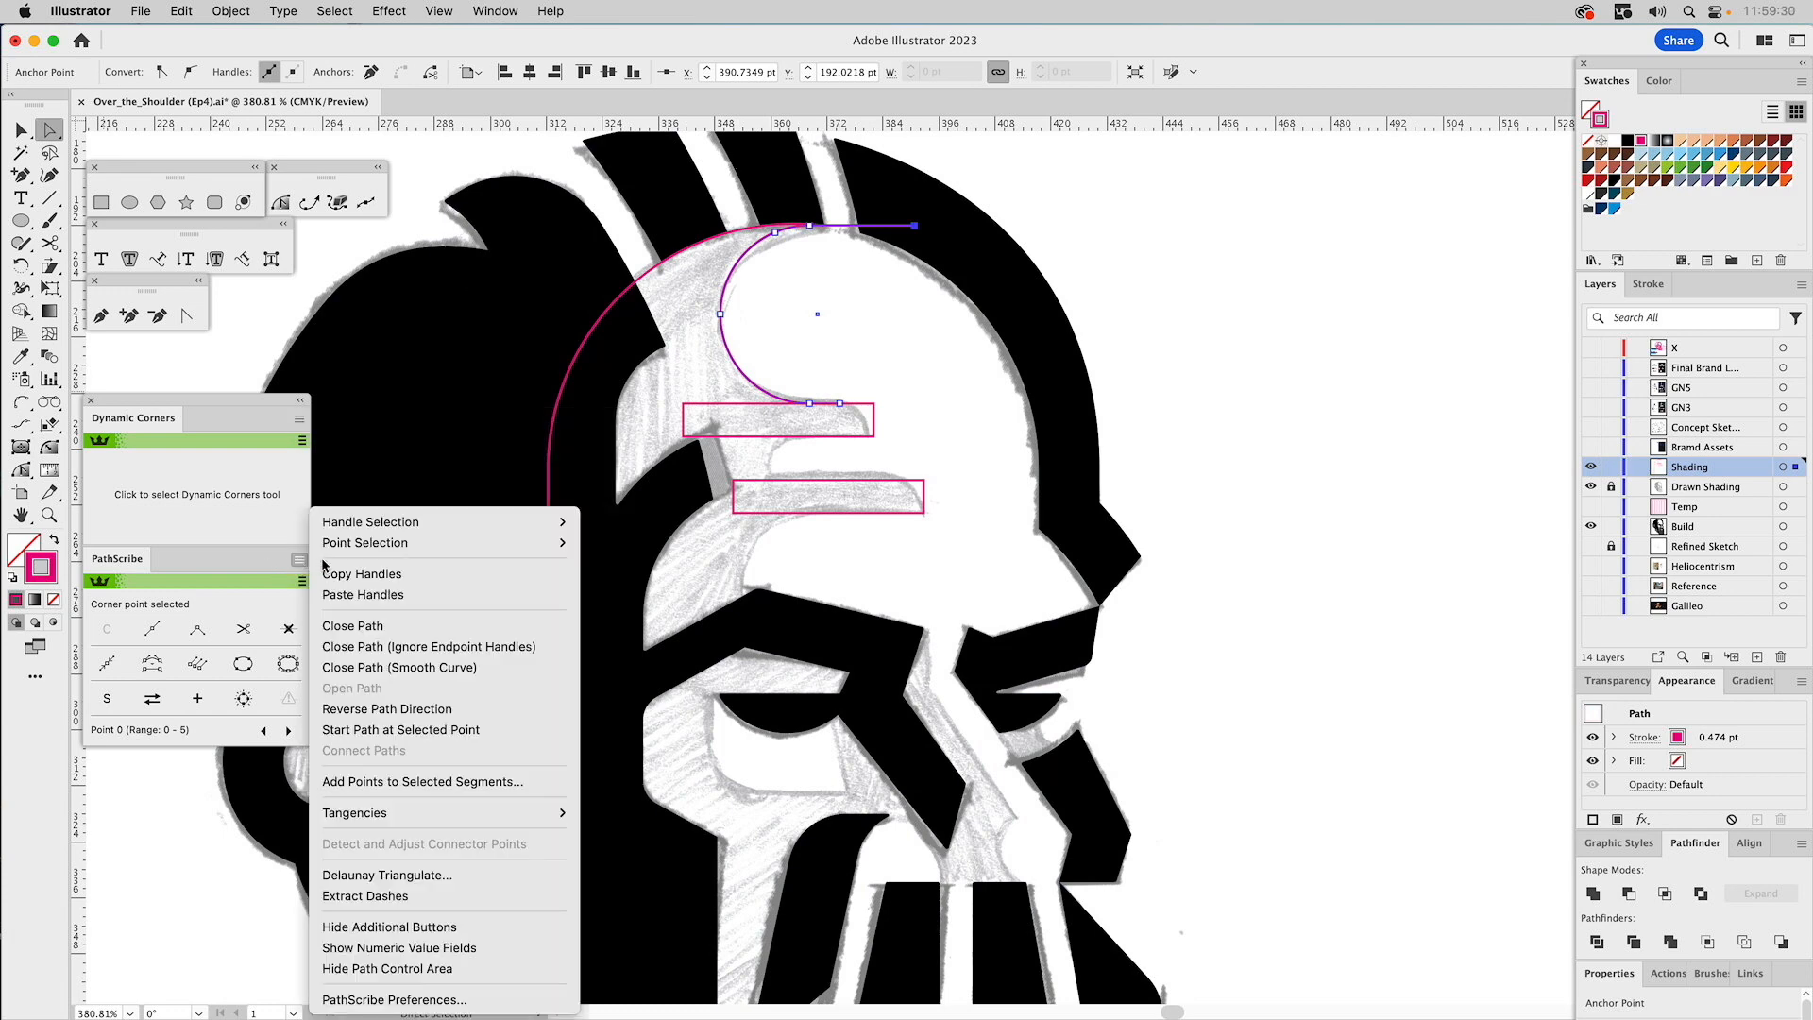
left_click(353, 626)
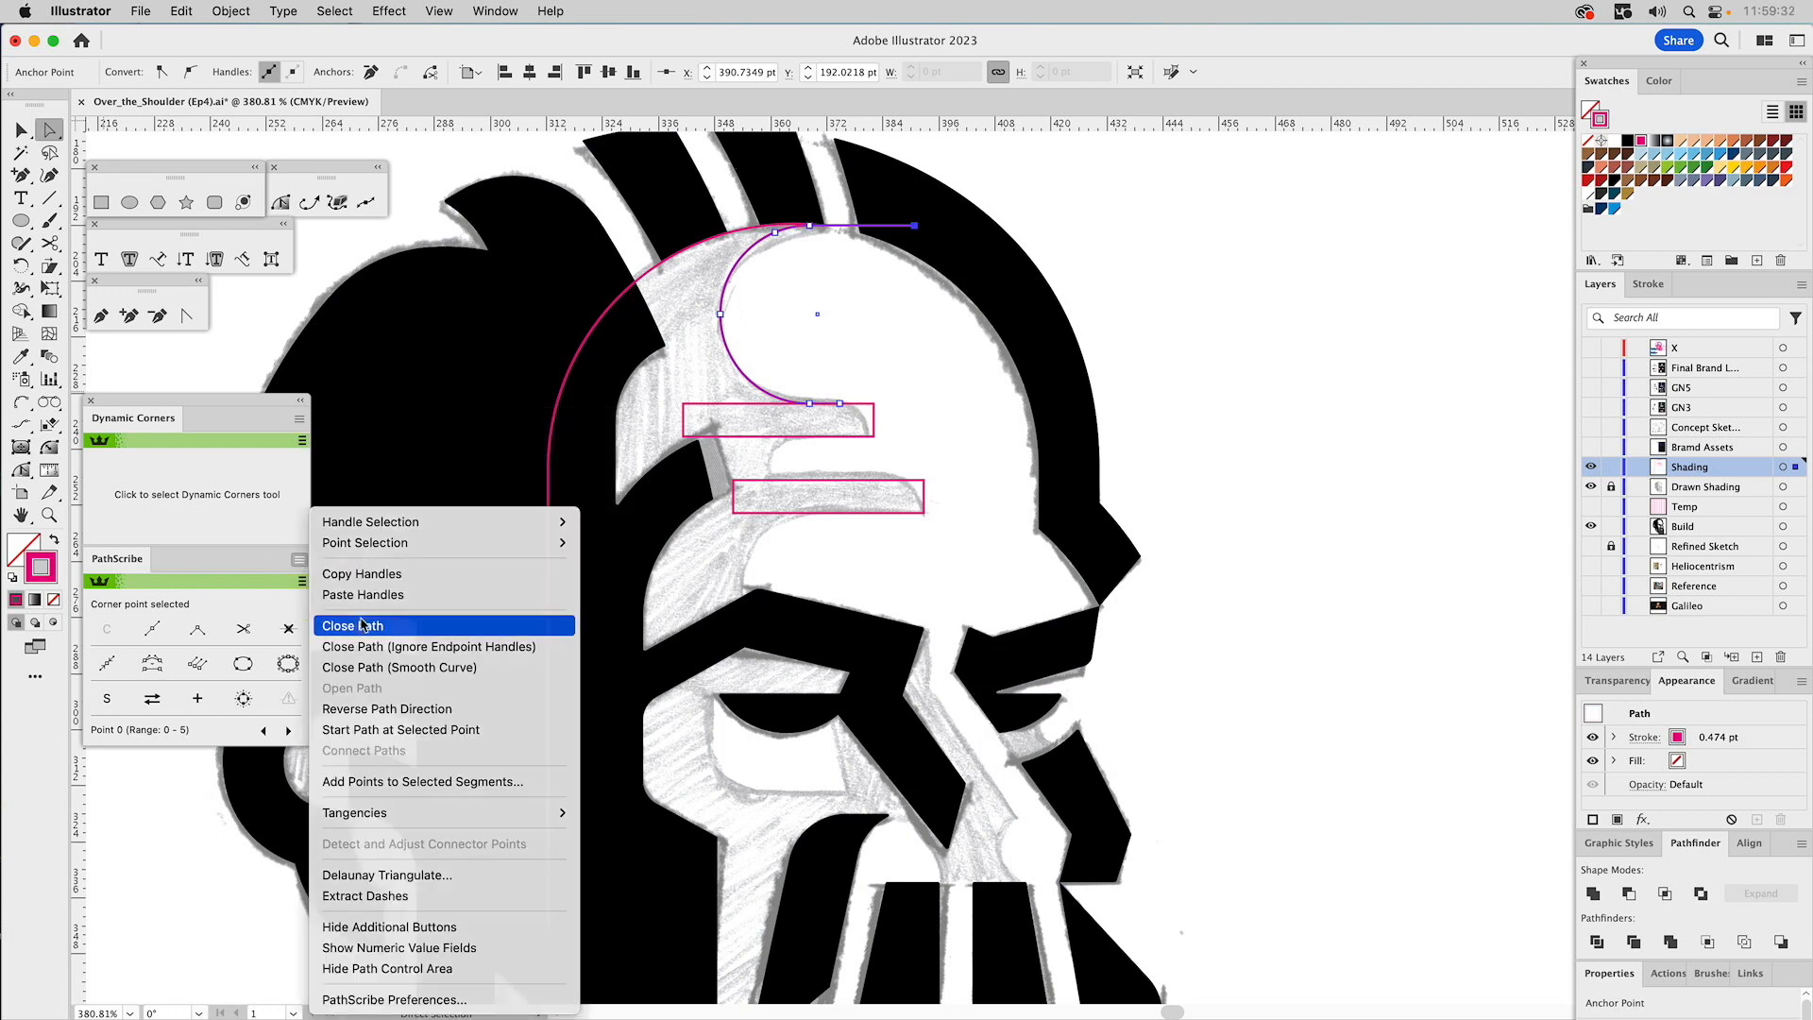
key("v")
left_click(1178, 295)
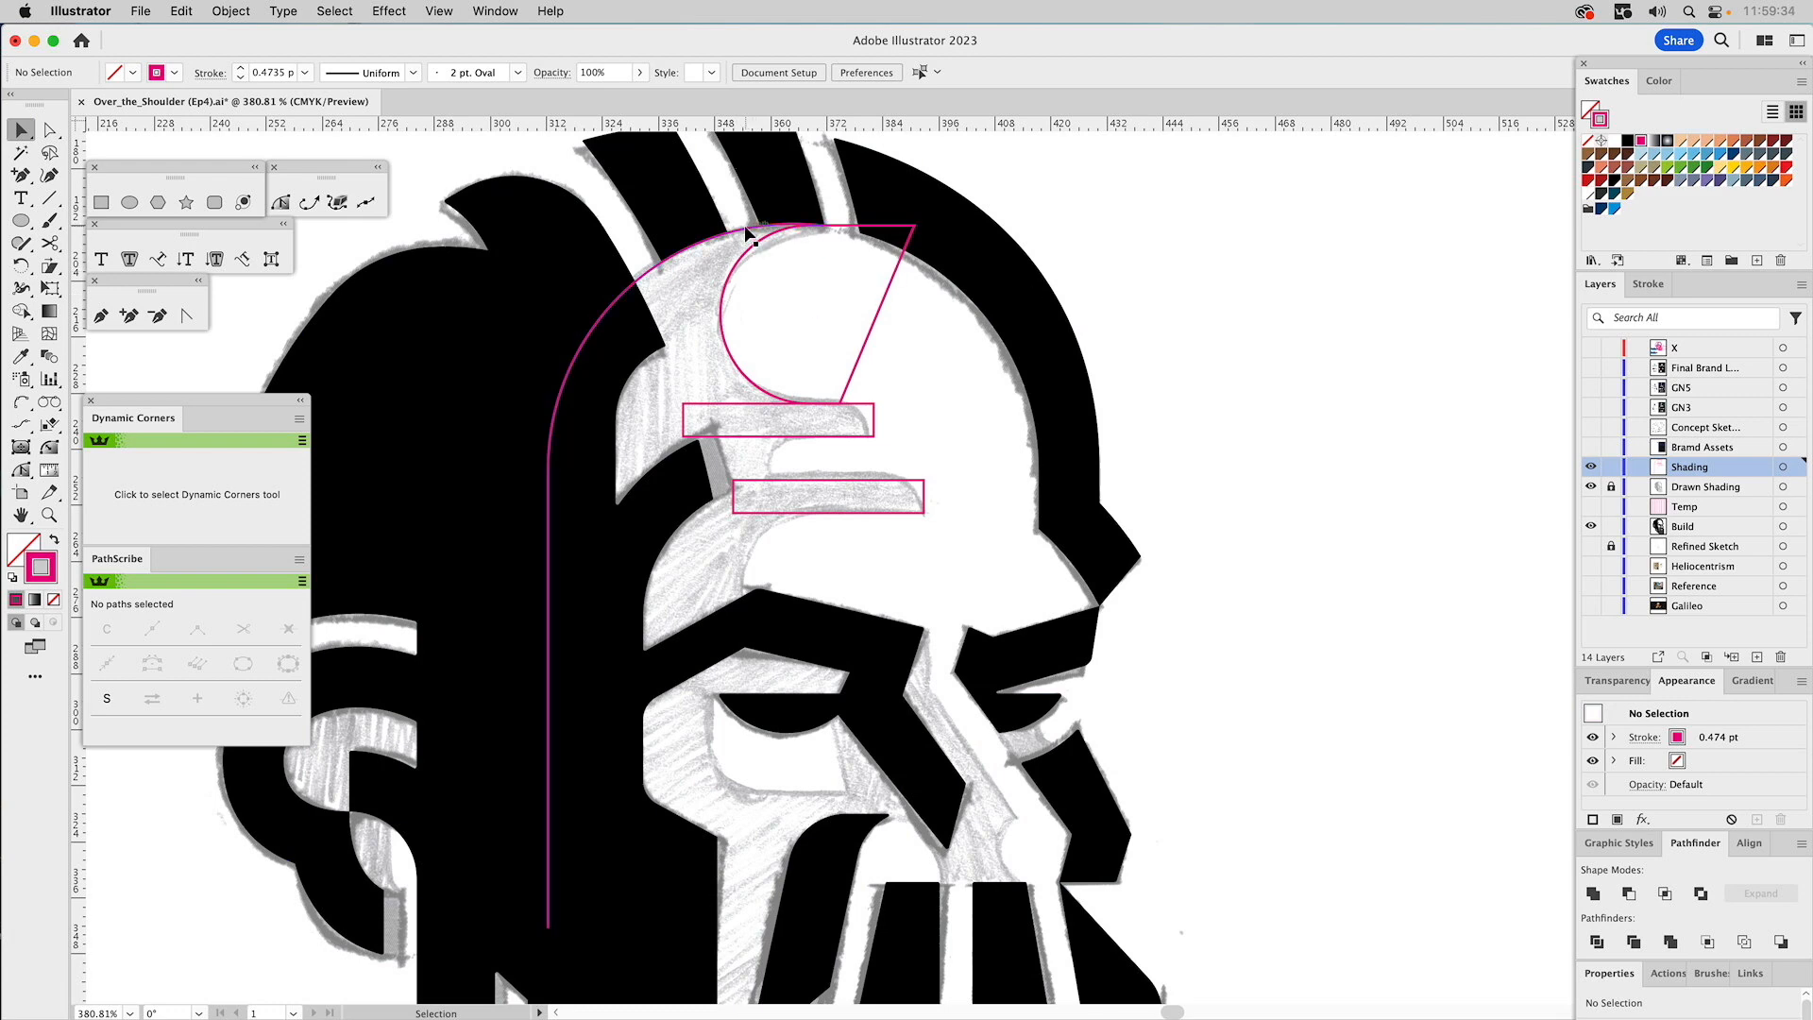
Draw a stepped Pen path from the outer arc's upper endpoint down through both forehead rectangles to just inside the eyebrow.
left_click(746, 228)
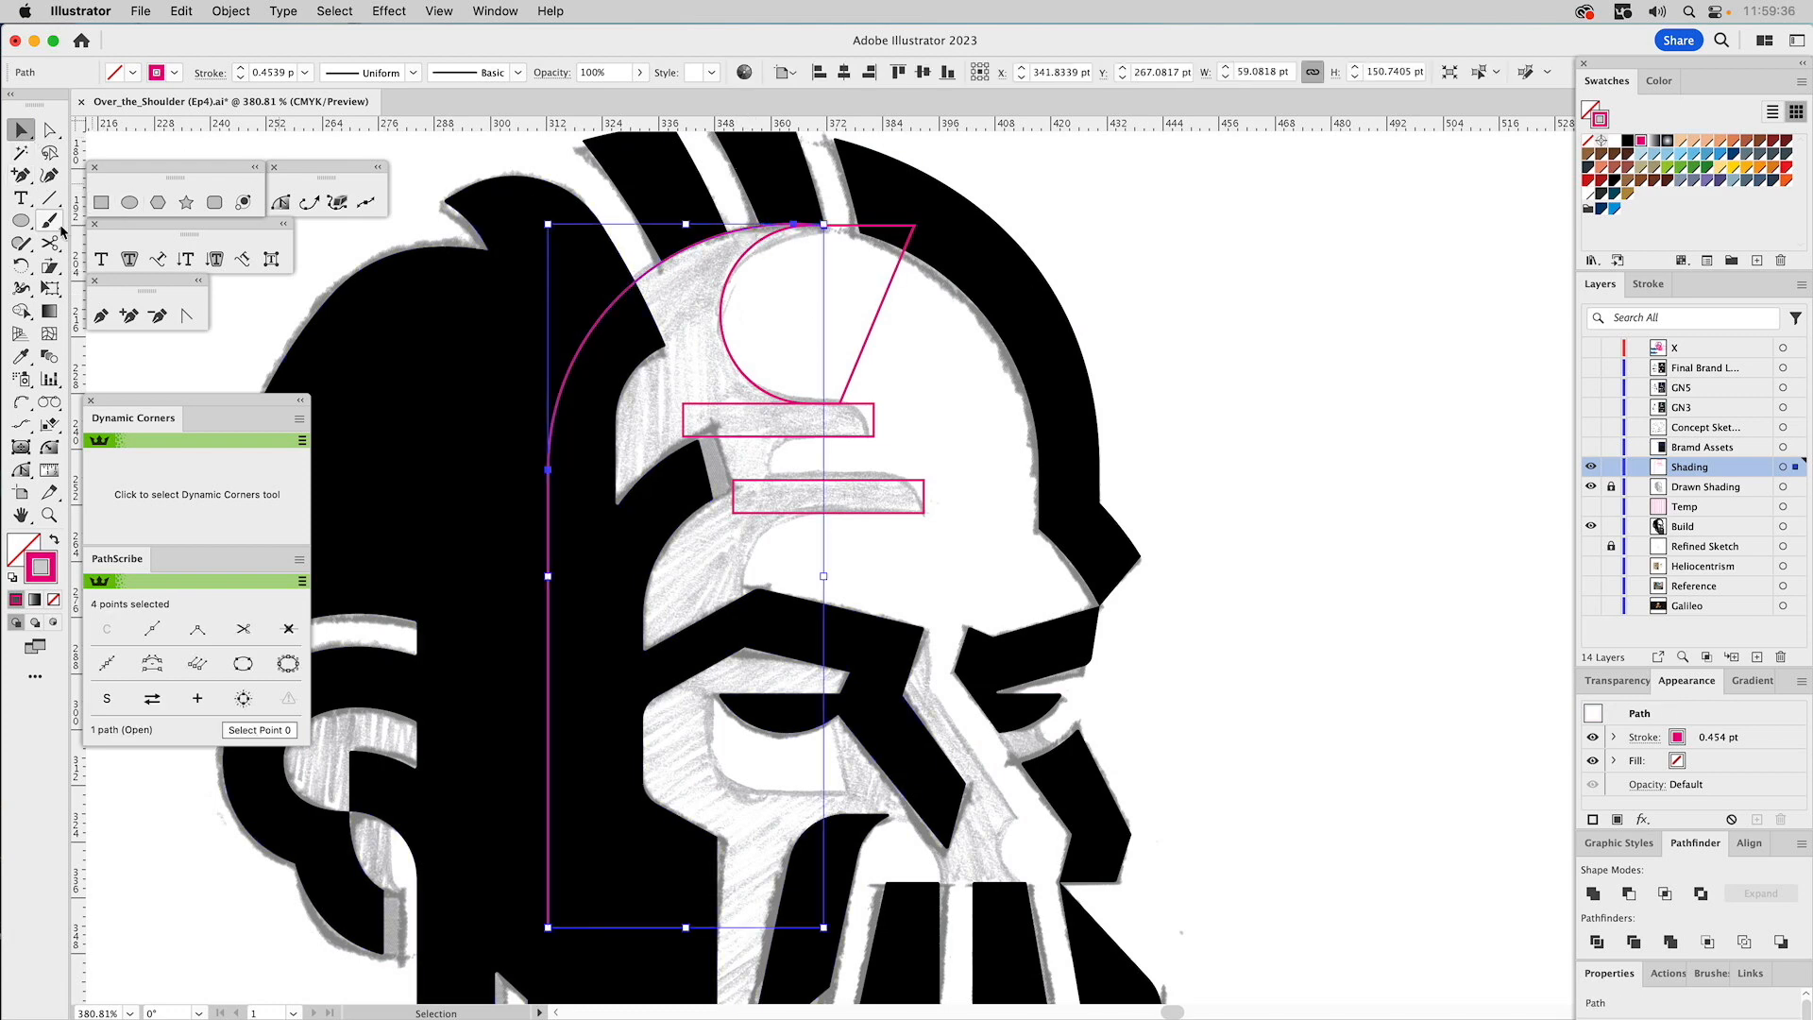
left_click(101, 315)
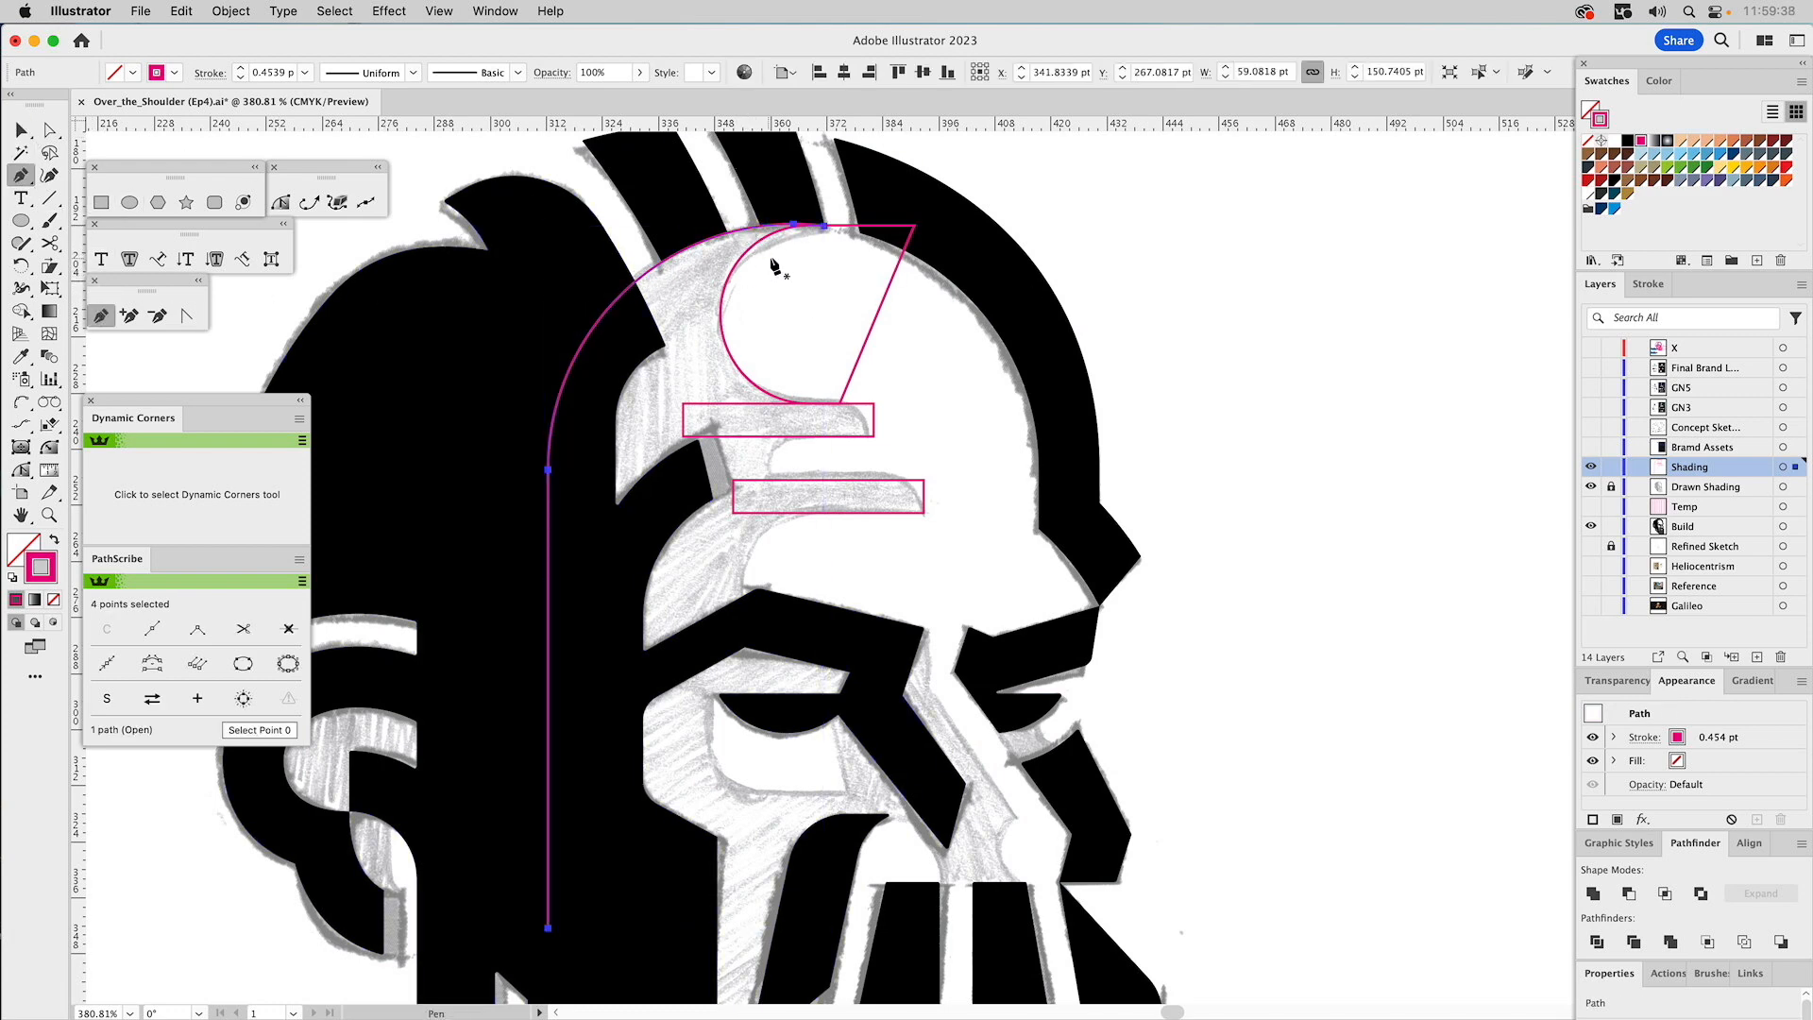
left_click(825, 228)
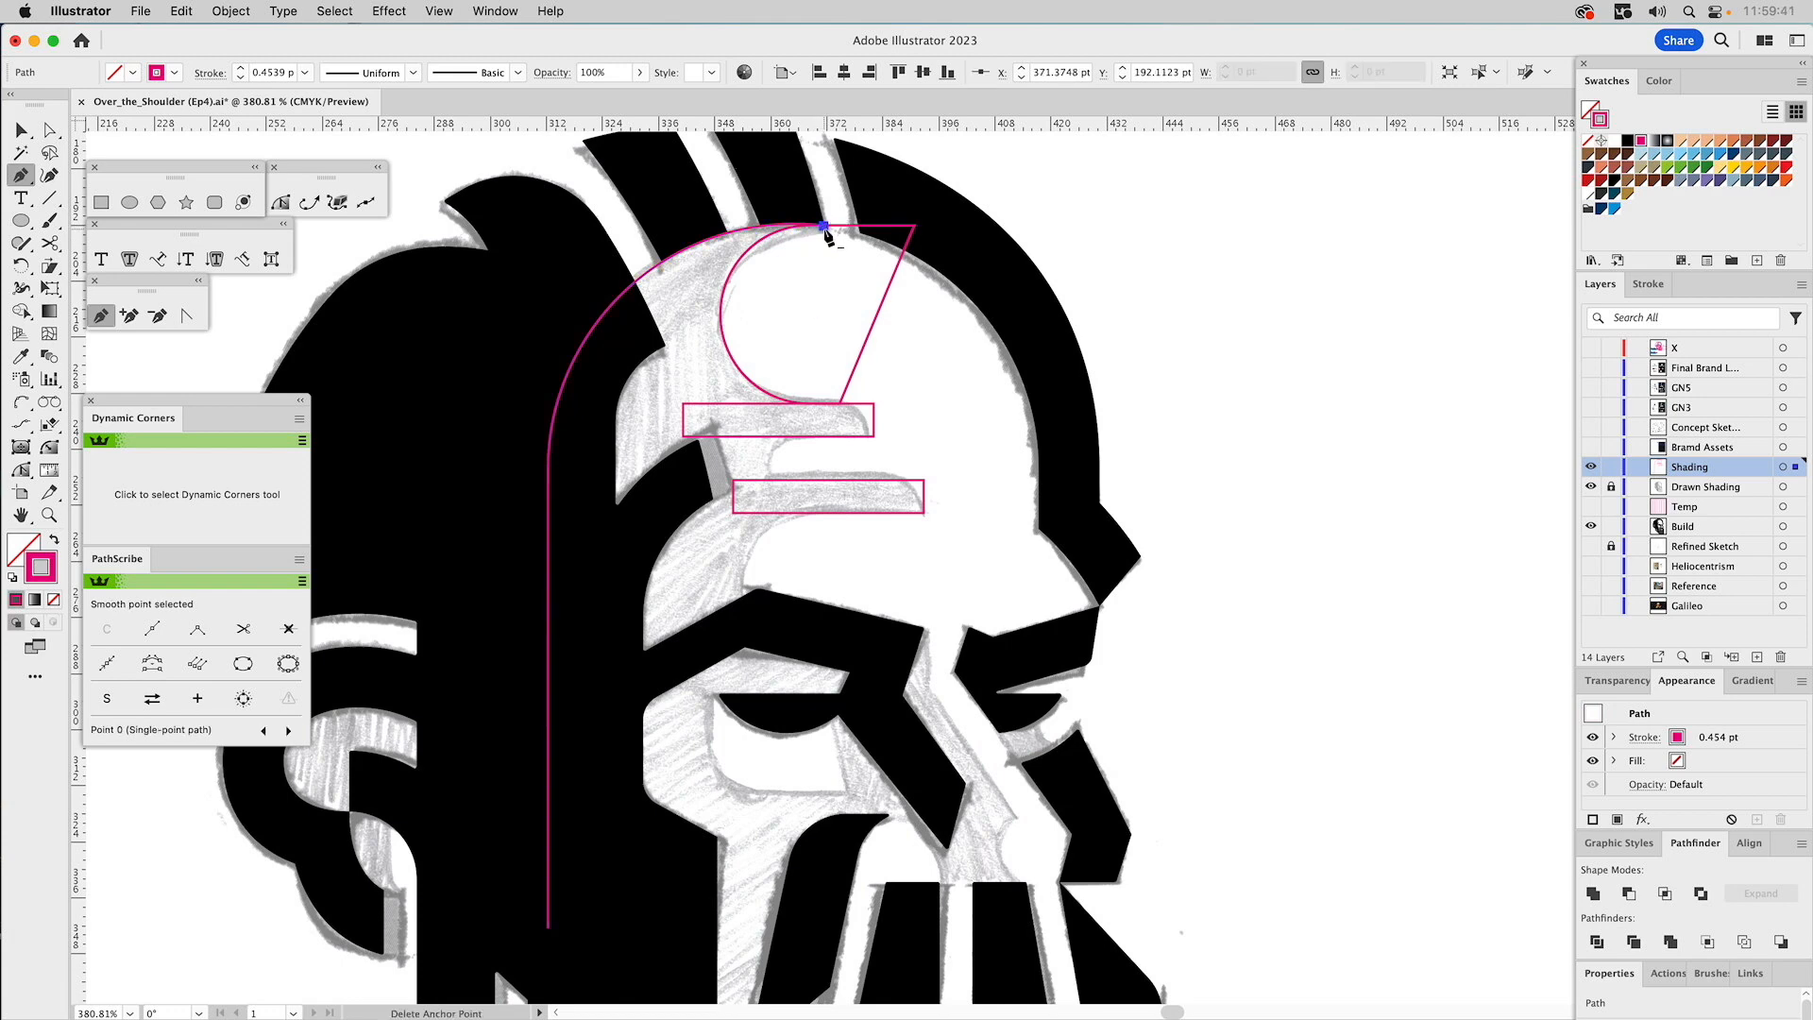
left_click(824, 437)
left_click(769, 436)
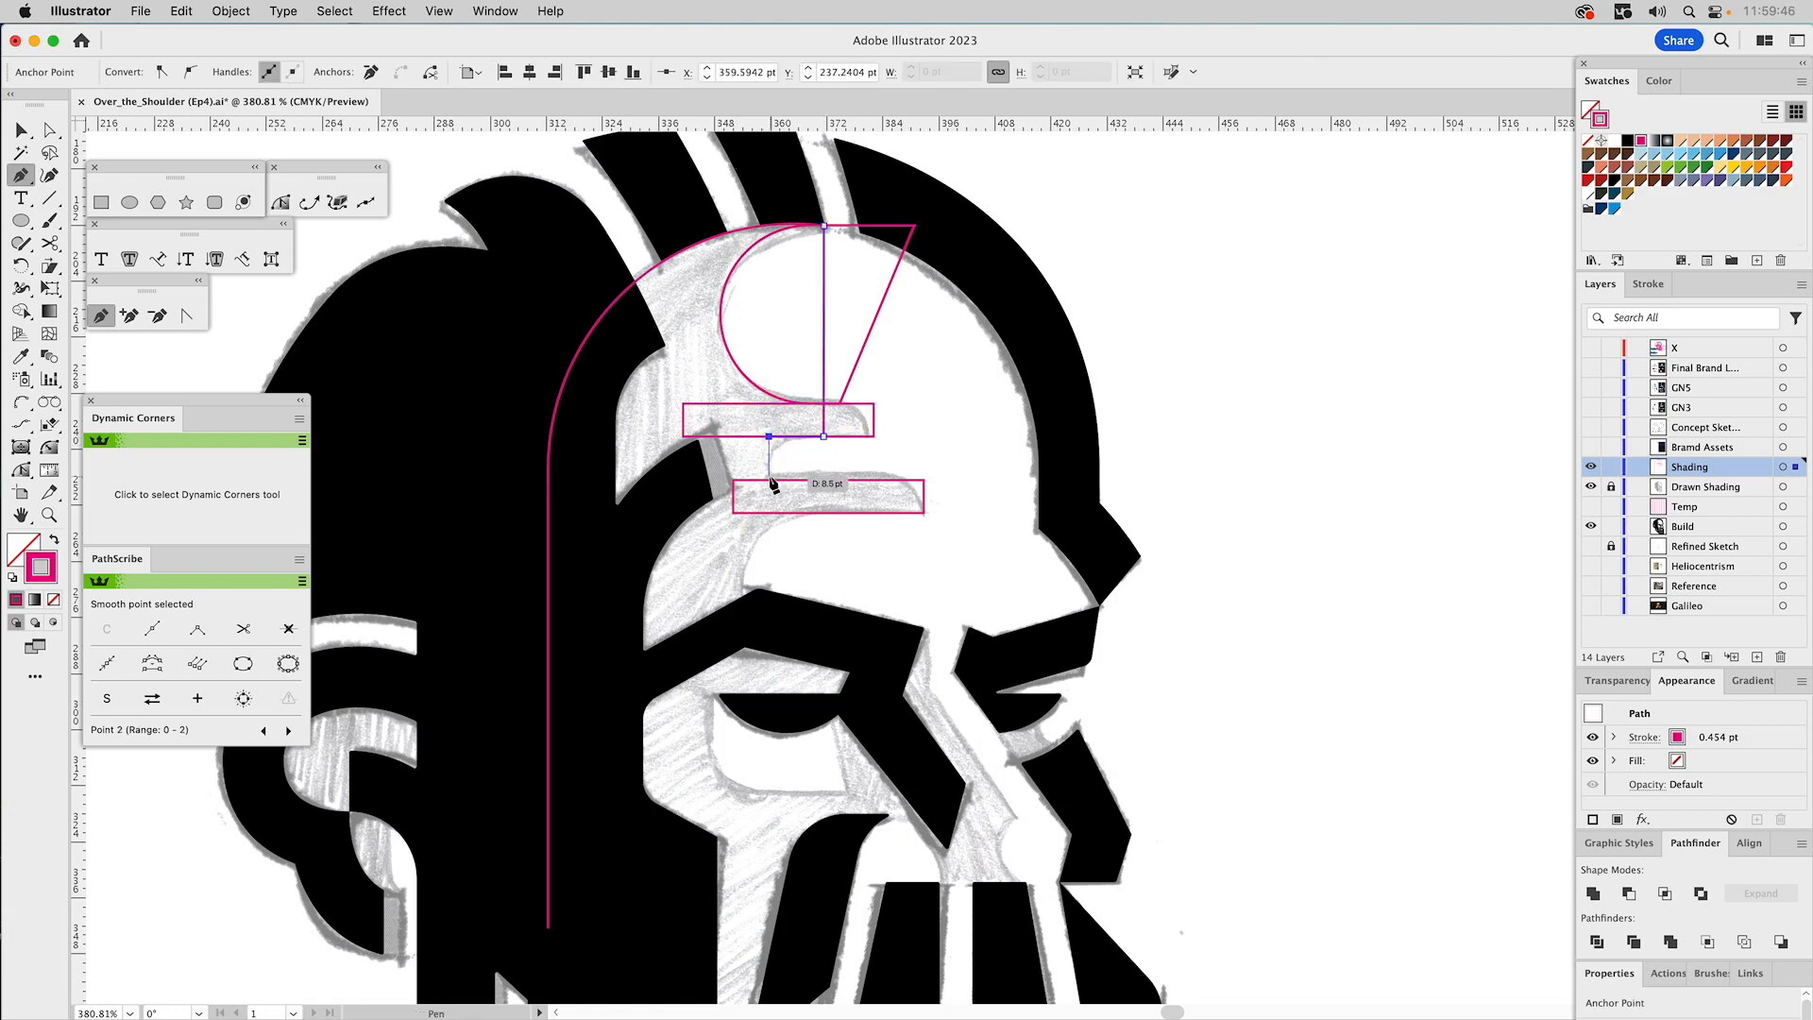
left_click(769, 480)
left_click(828, 496)
left_click(828, 512)
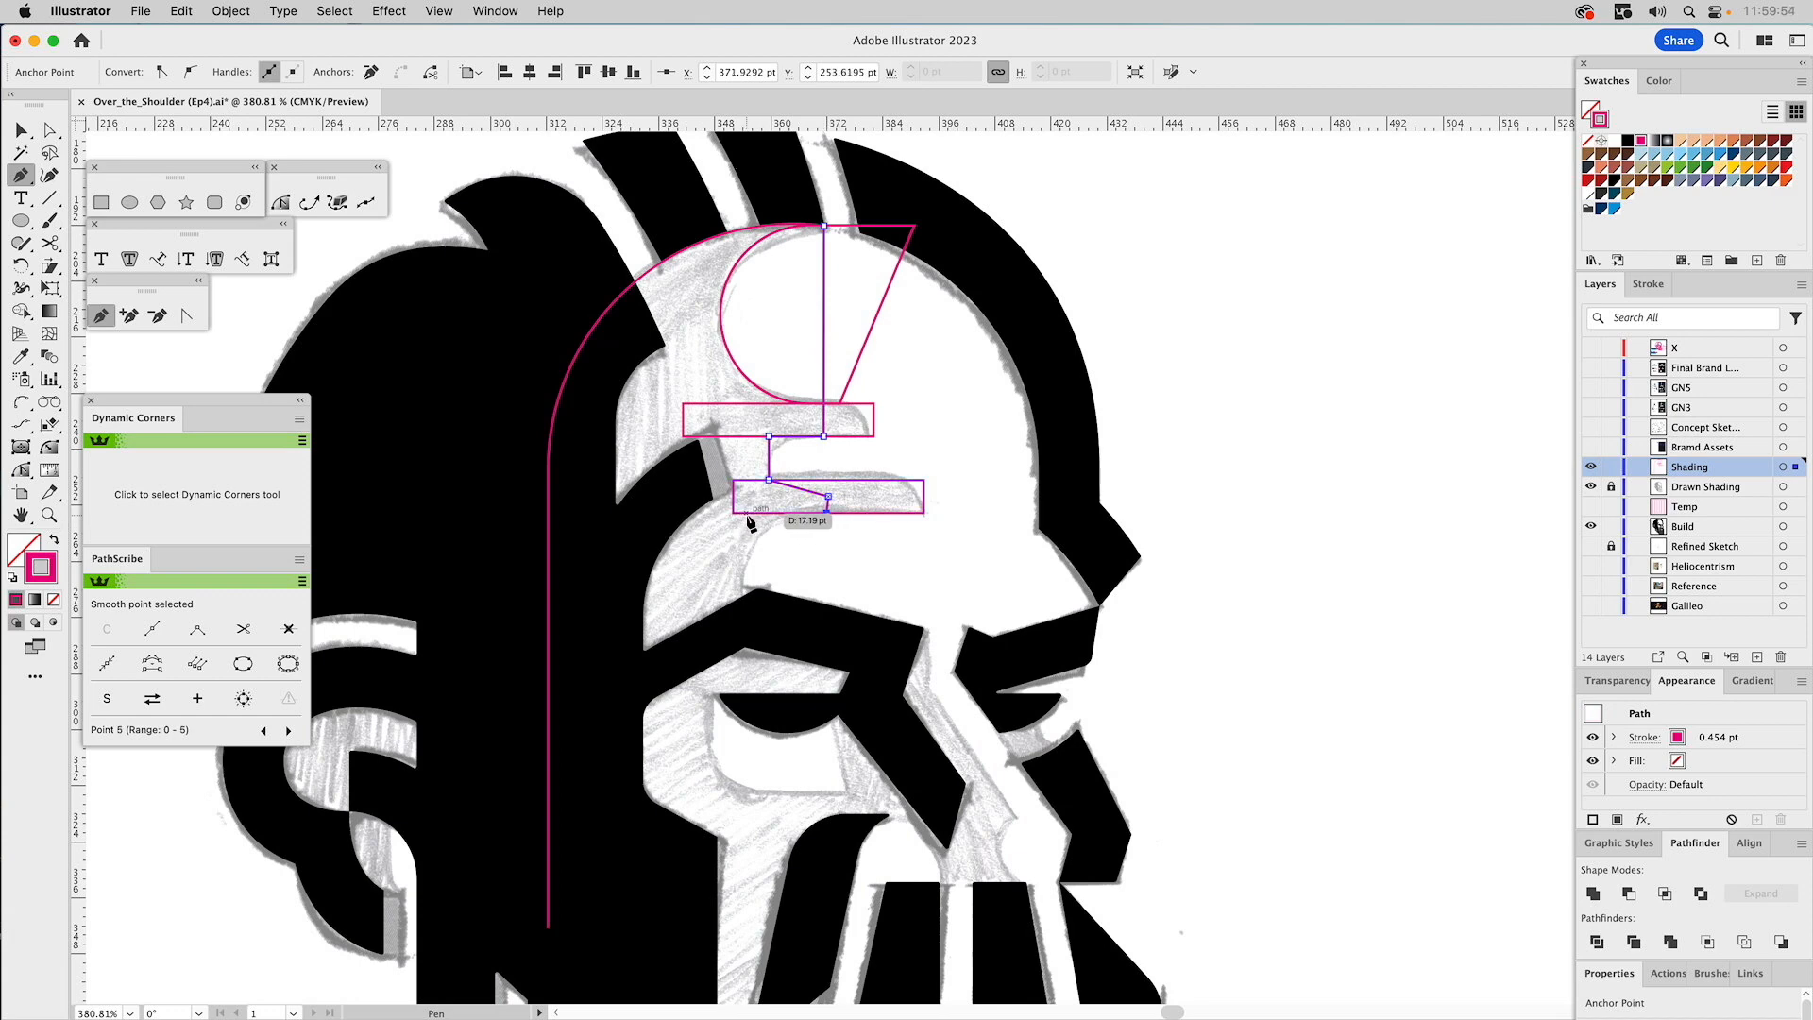
left_click(767, 513)
left_click(767, 608)
left_click(775, 600, "super")
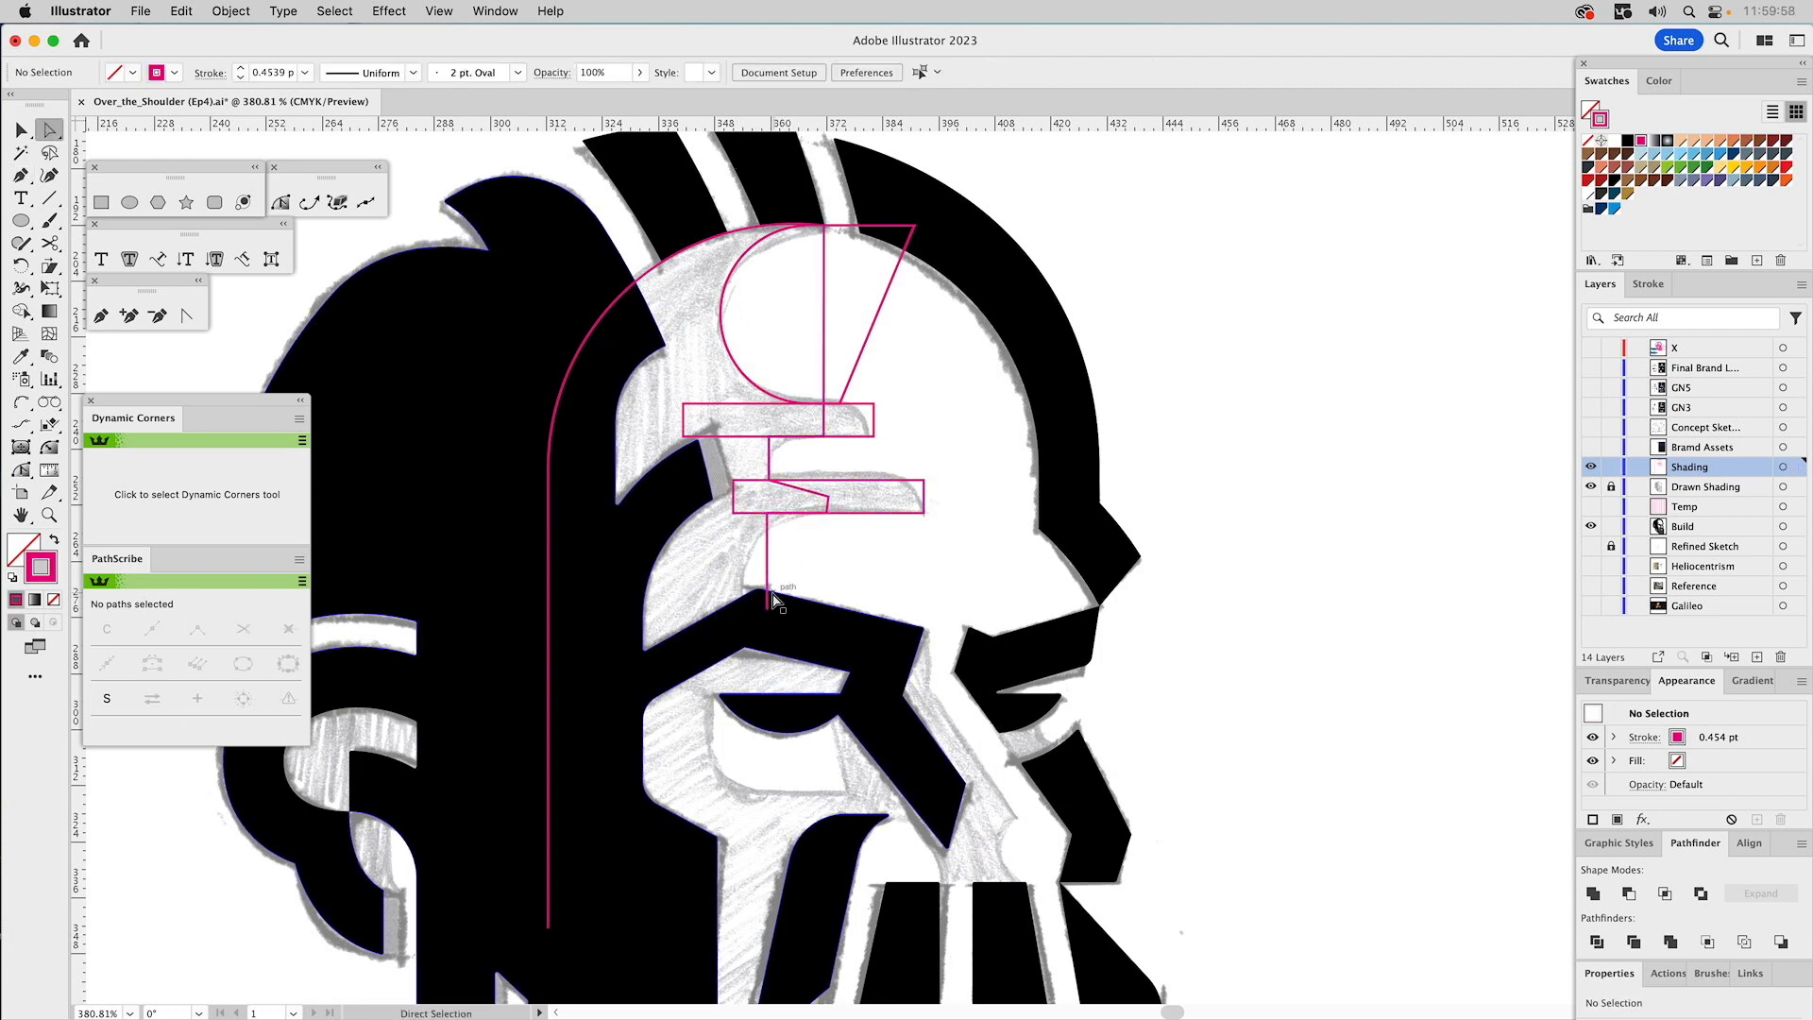
Shift the stepped path's lowest vertical segment left to the sketched shading edge, and move its lower corner inside the lower rectangle.
left_click(767, 595)
left_click(769, 589)
mouse_move(769, 588)
left_mouse_down()
mouse_move(798, 595)
mouse_move(742, 592)
left_mouse_up()
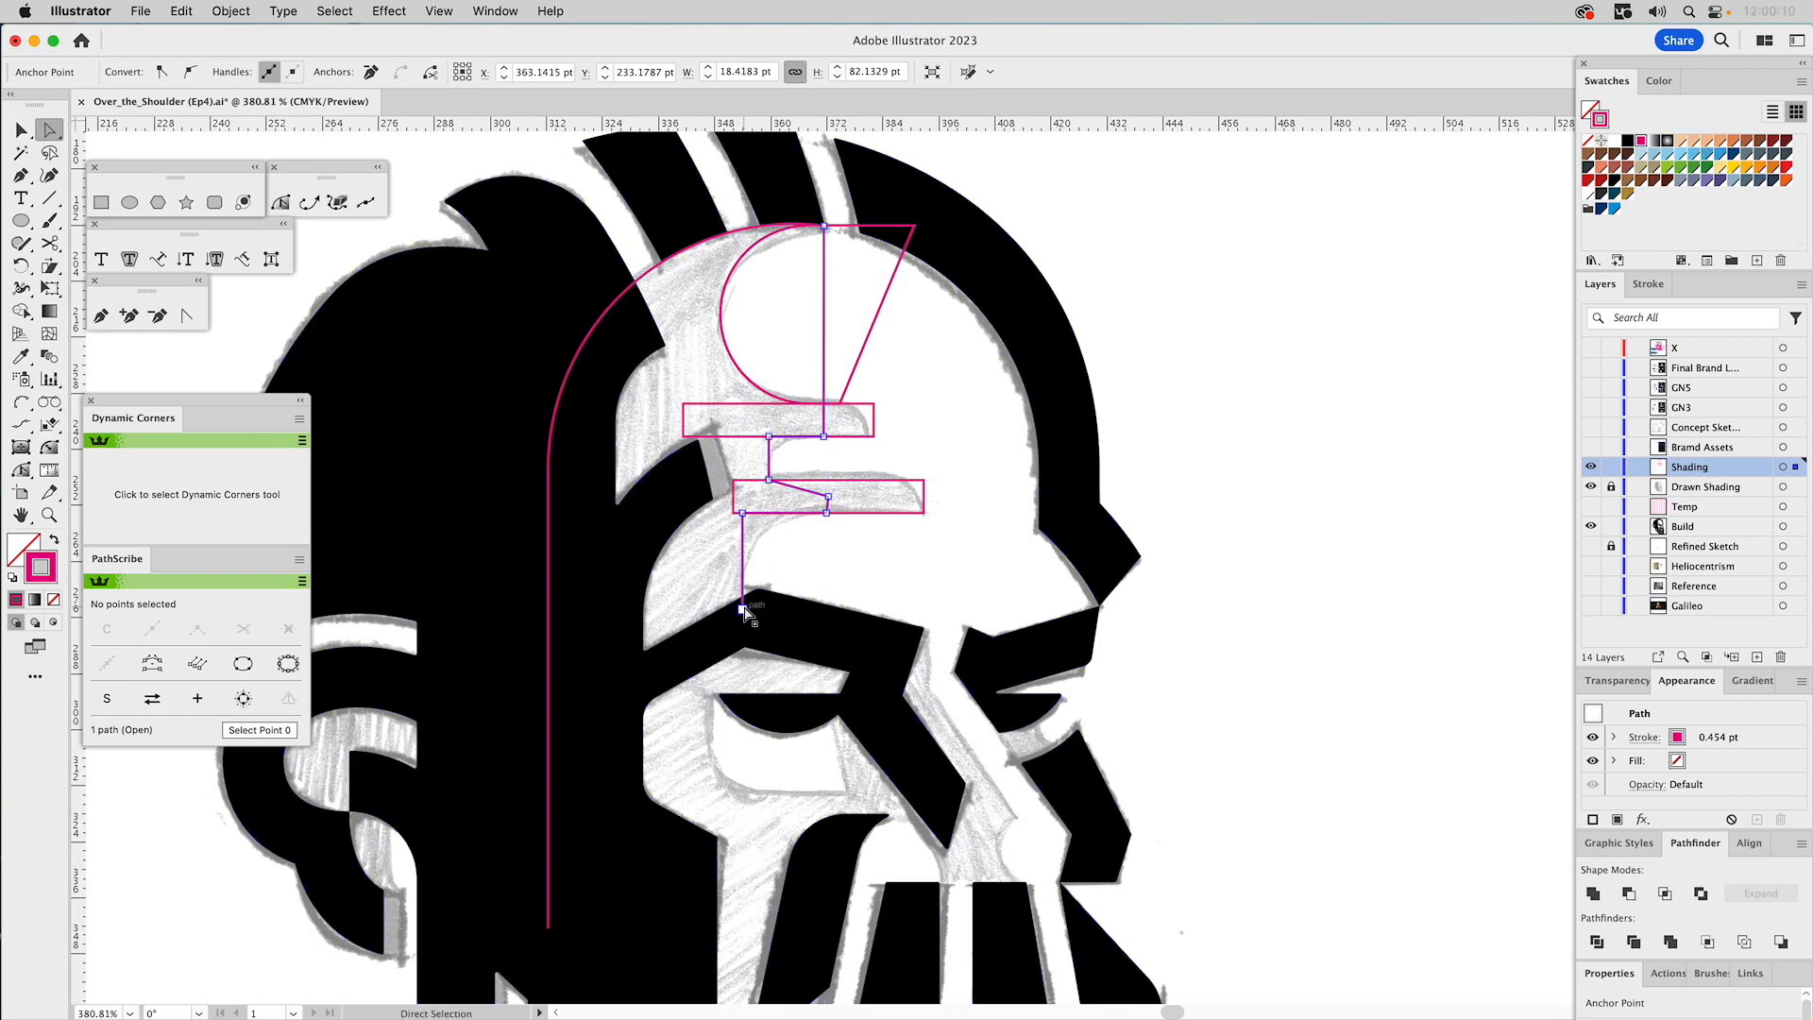
left_click_drag(827, 514, 796, 505)
key("v")
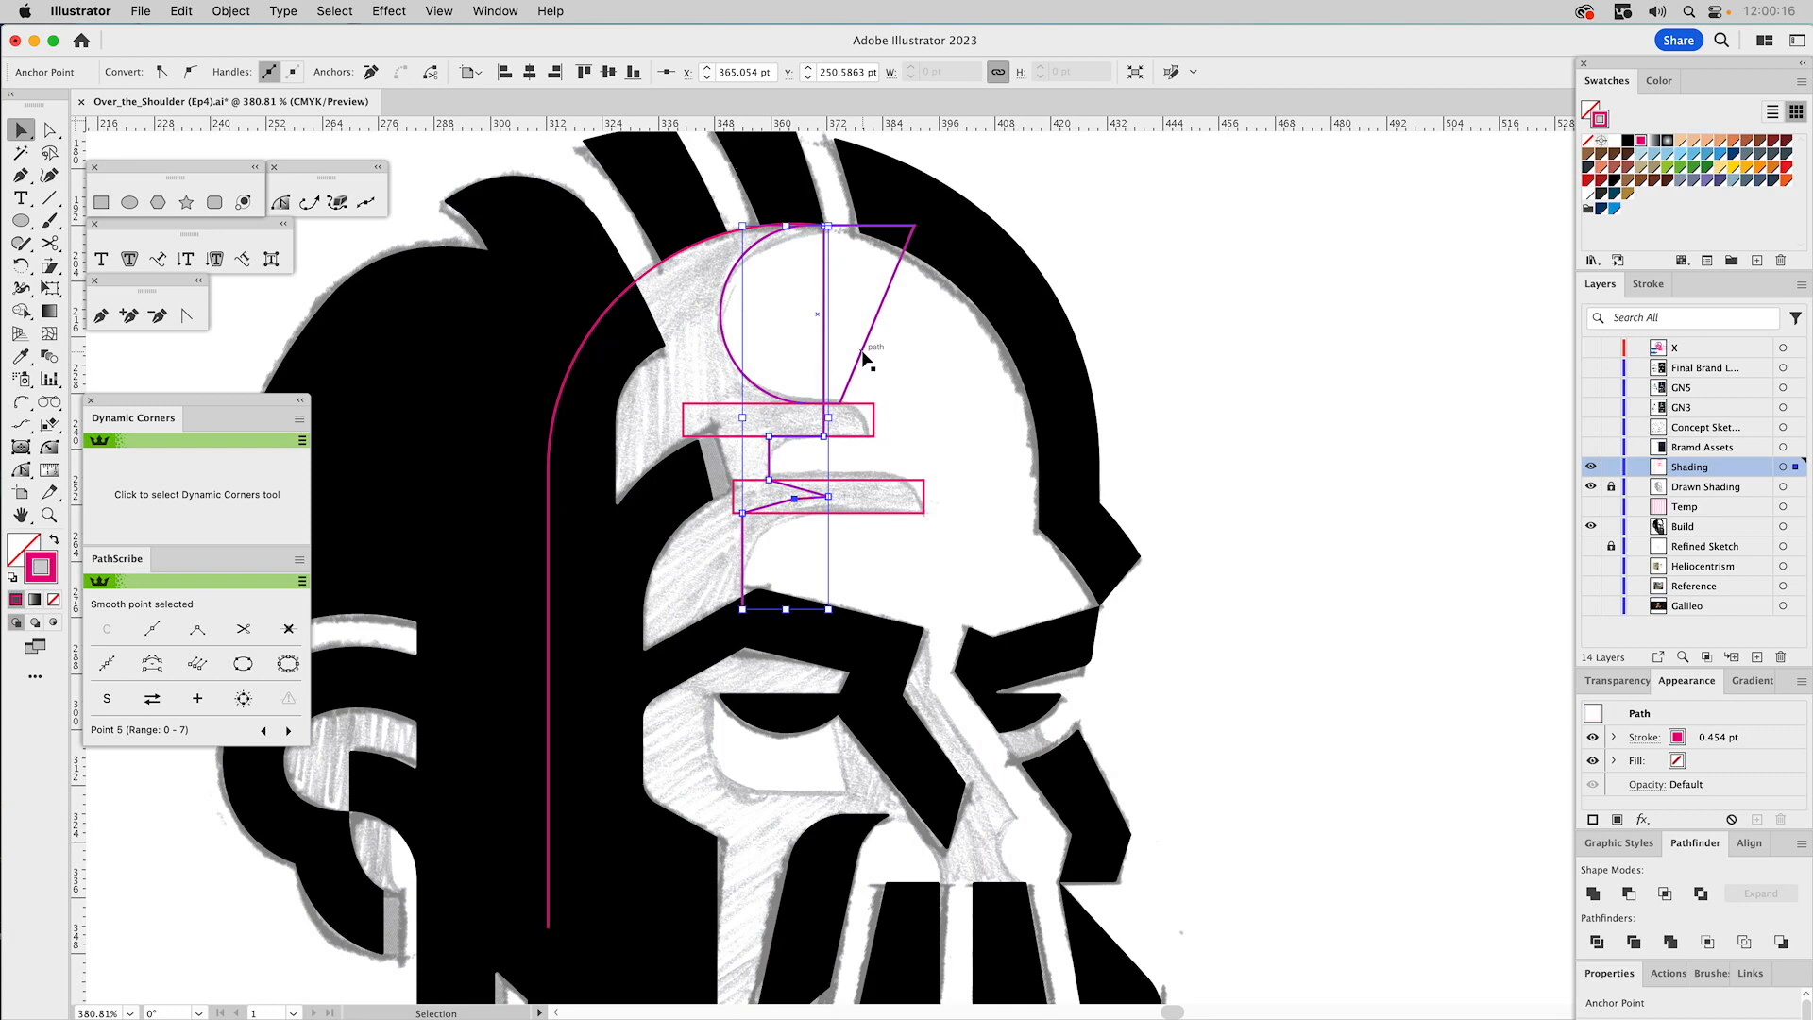
Shorten the outer arc's straight leg to about Y 291.43 pt and continue it through the eyebrow, closing onto the stepped path's lower end.
key("a")
left_click_drag(557, 927, 560, 690)
left_click(101, 315)
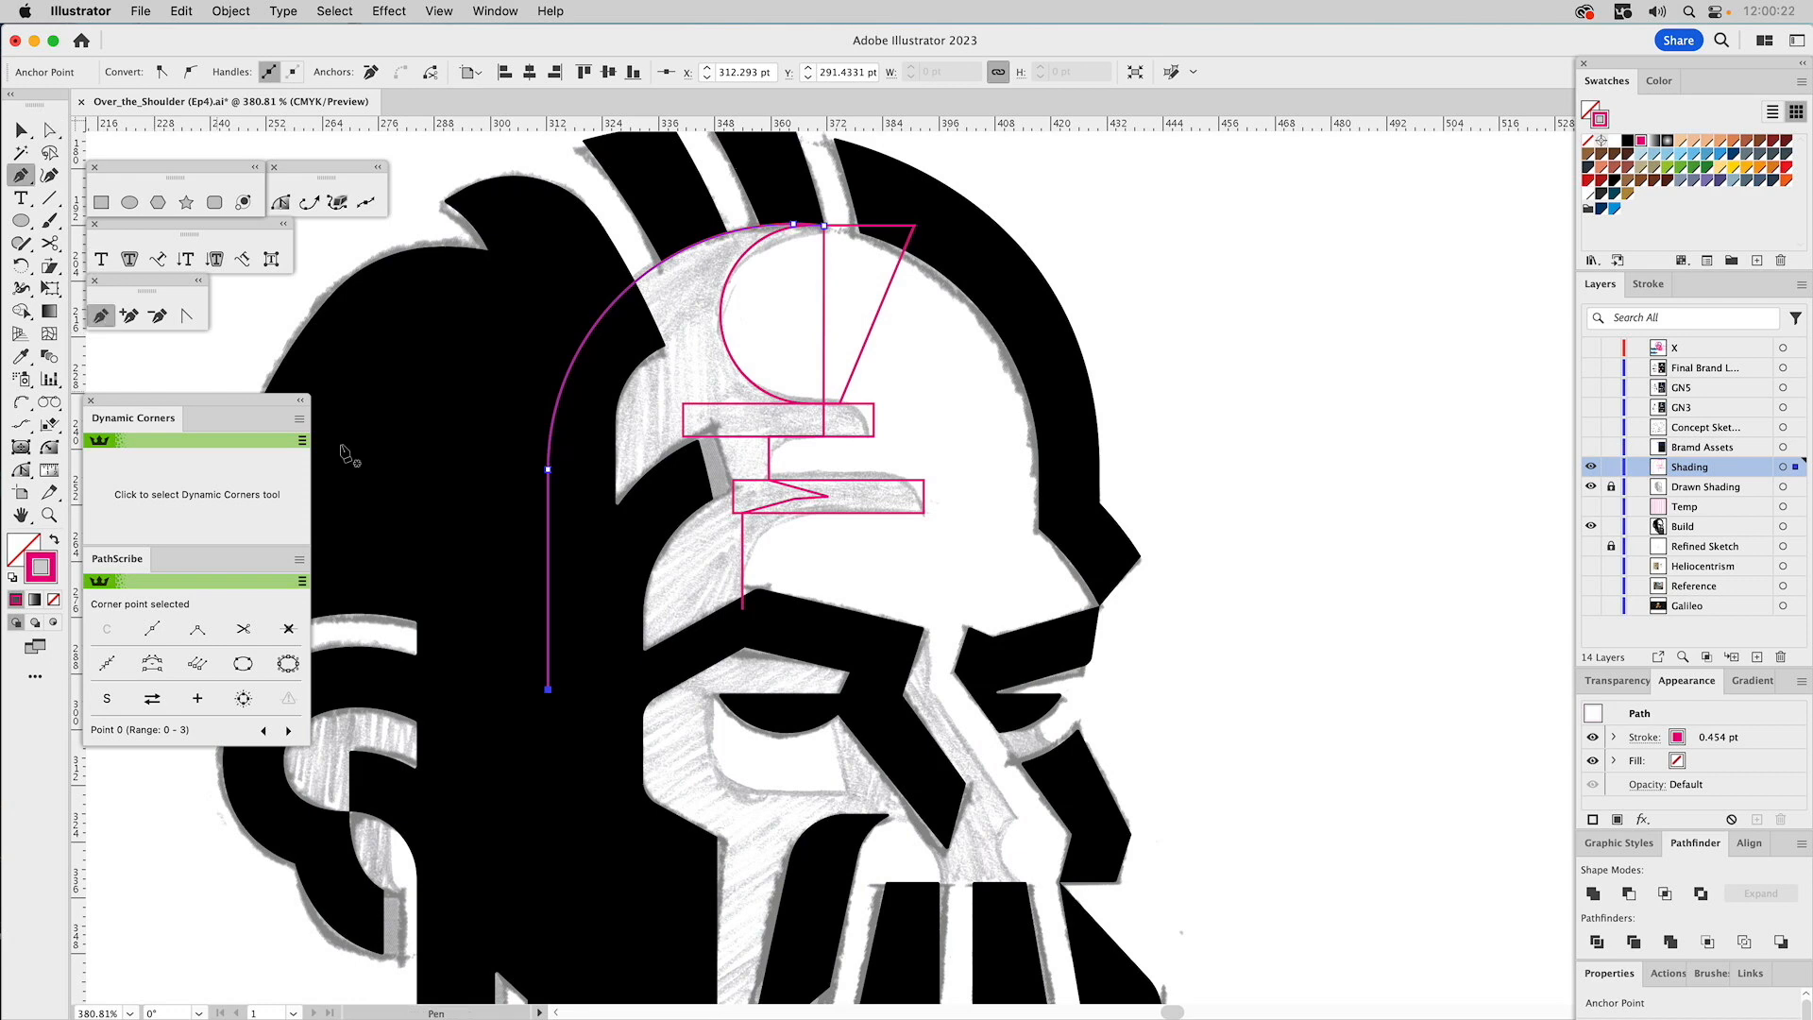
left_click(548, 689)
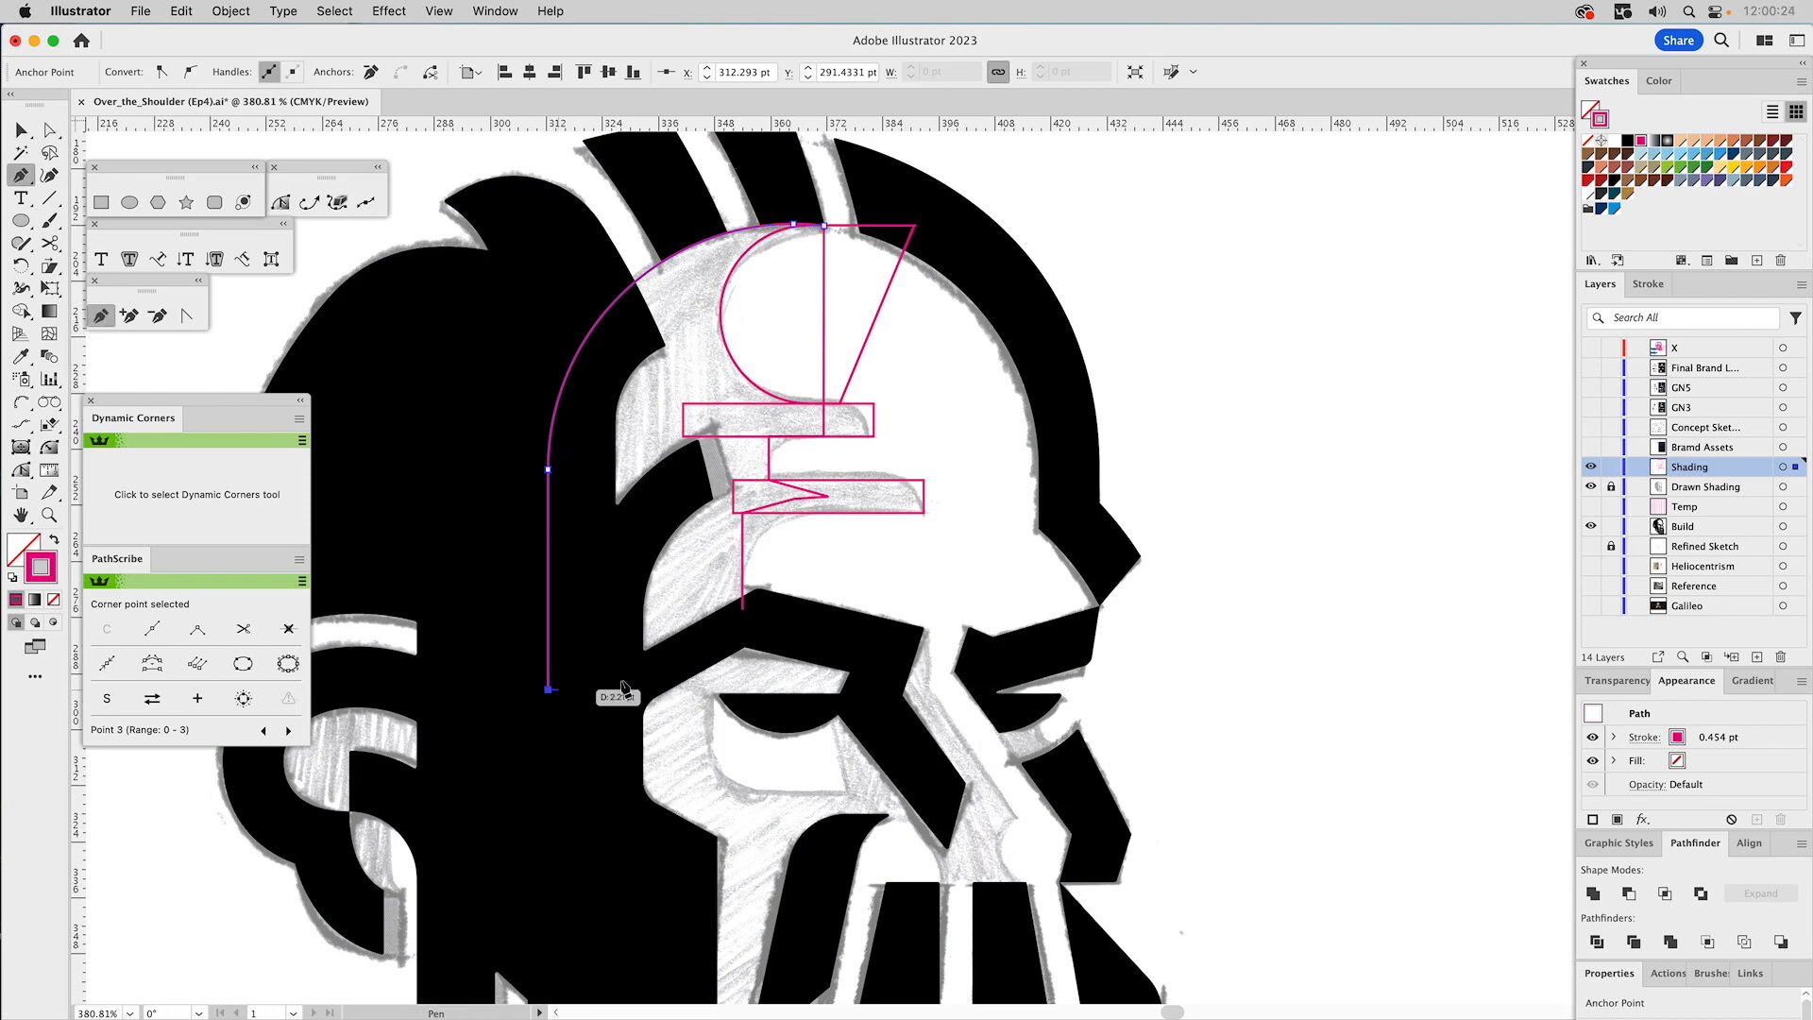
left_click(777, 634)
left_click(877, 616)
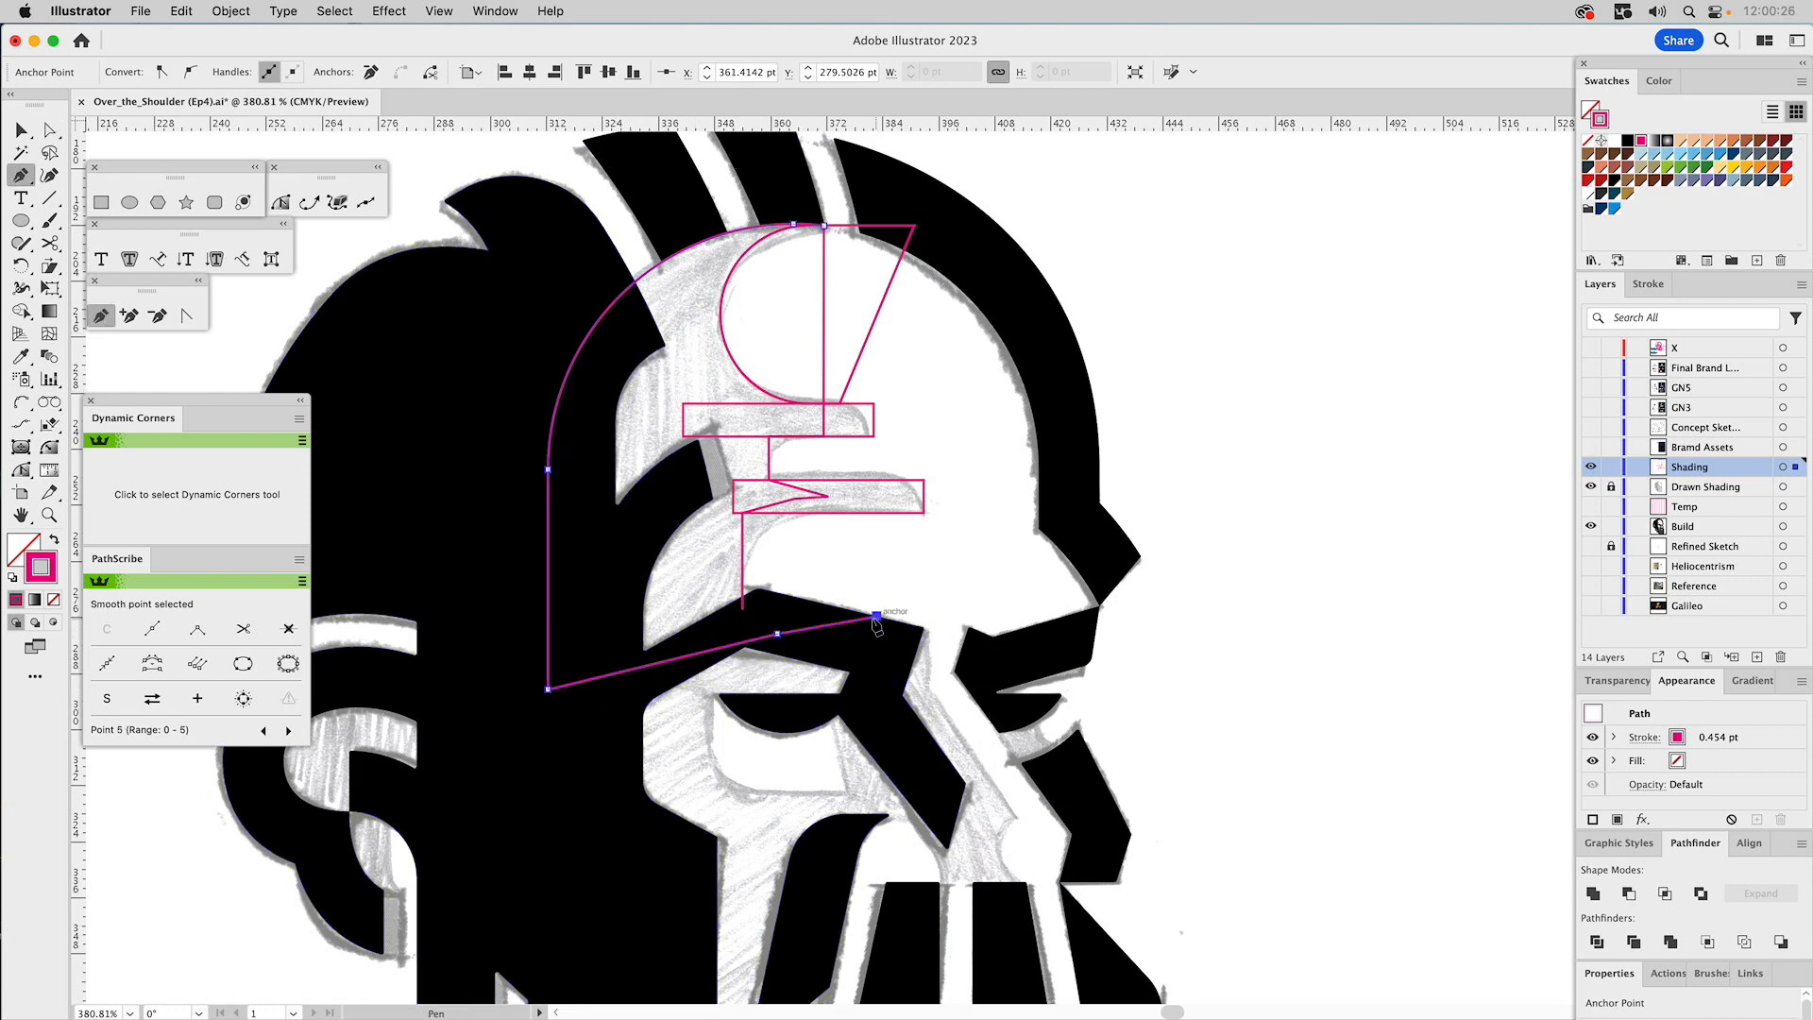
left_click_drag(763, 589, 751, 608)
left_click(743, 607)
key("a")
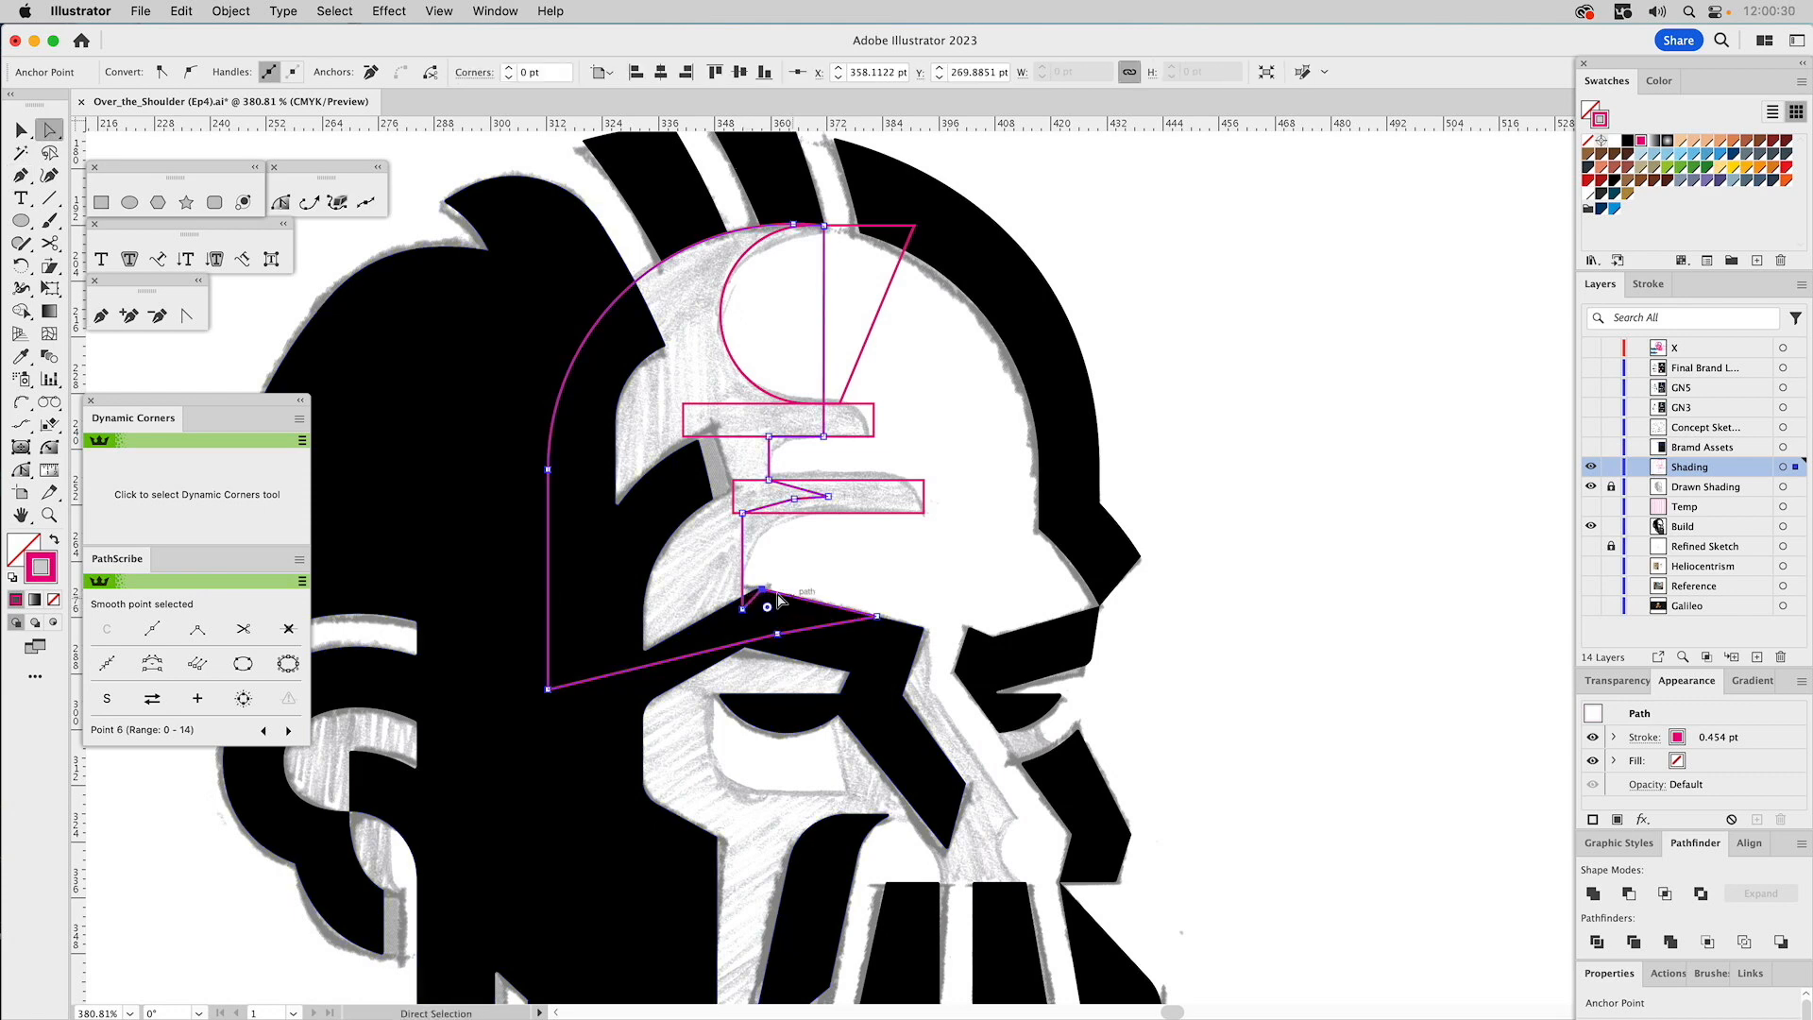
Add an anchor point on the shape's upper eyebrow edge, shift it left together with the neighbouring corner point, and deselect.
left_click(129, 316)
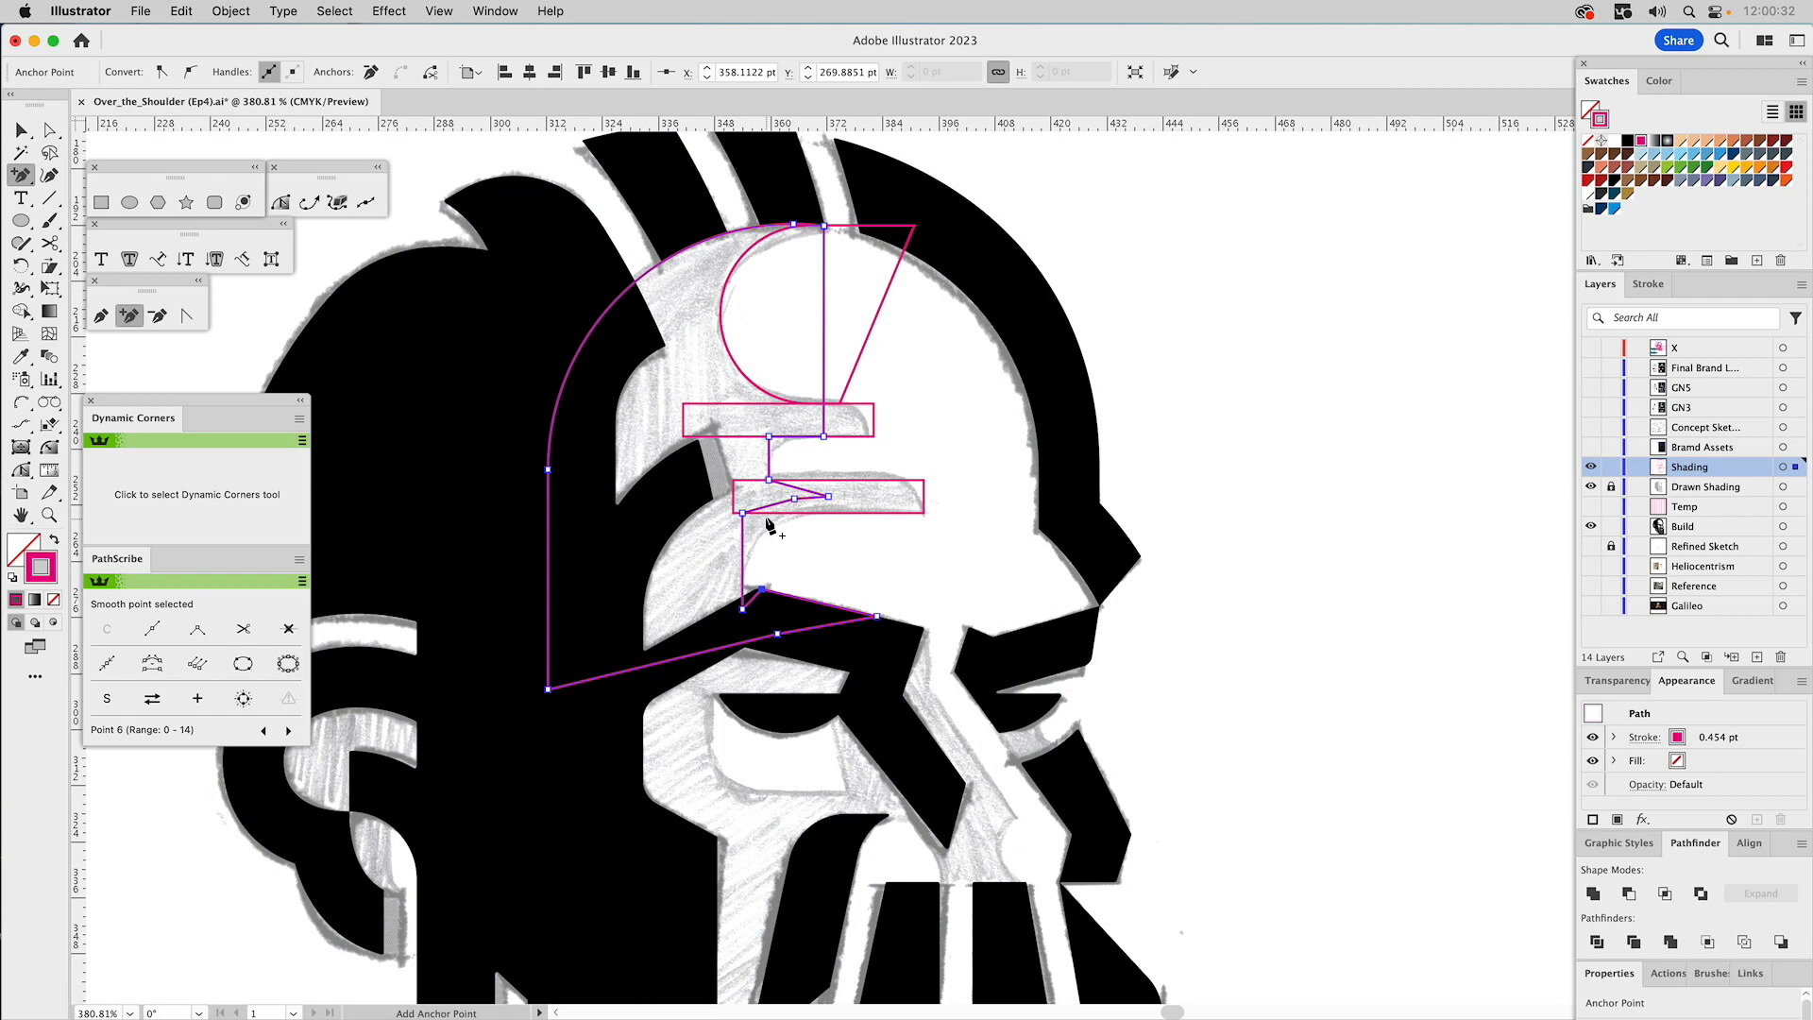
left_click(827, 605)
key("a")
left_click_drag(828, 607, 788, 601)
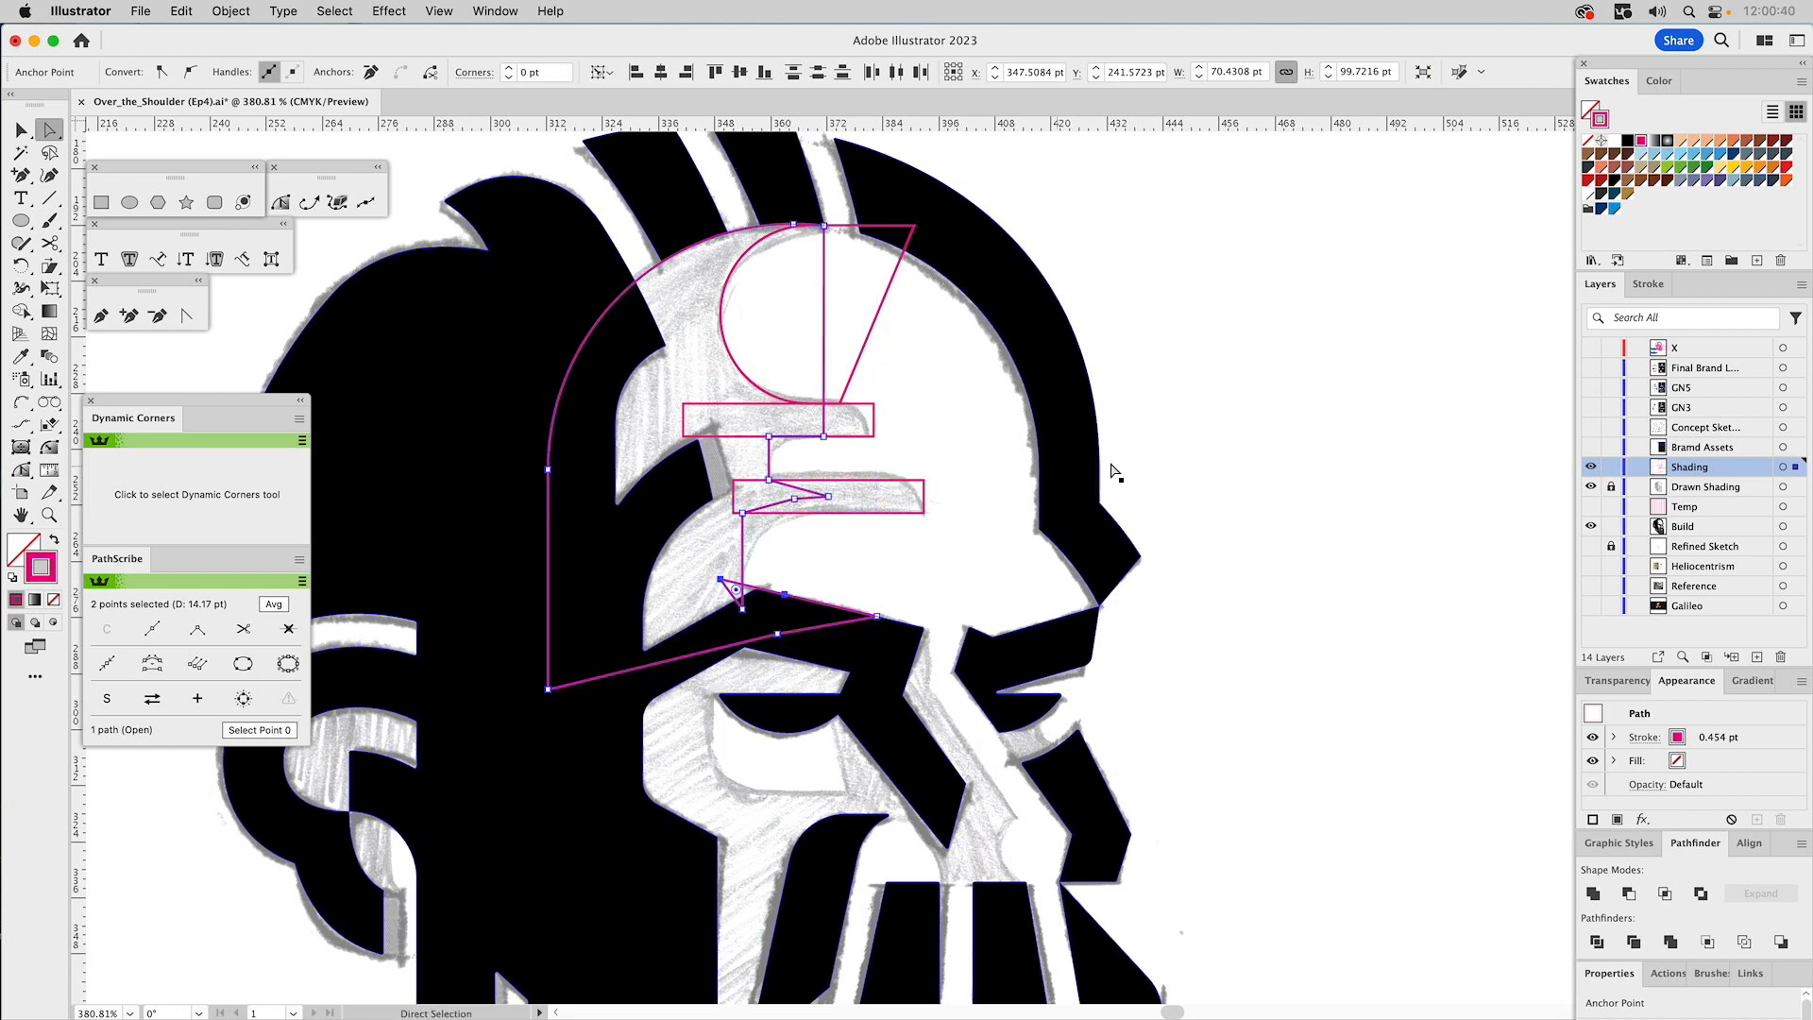
key("v")
key("super+shift+a")
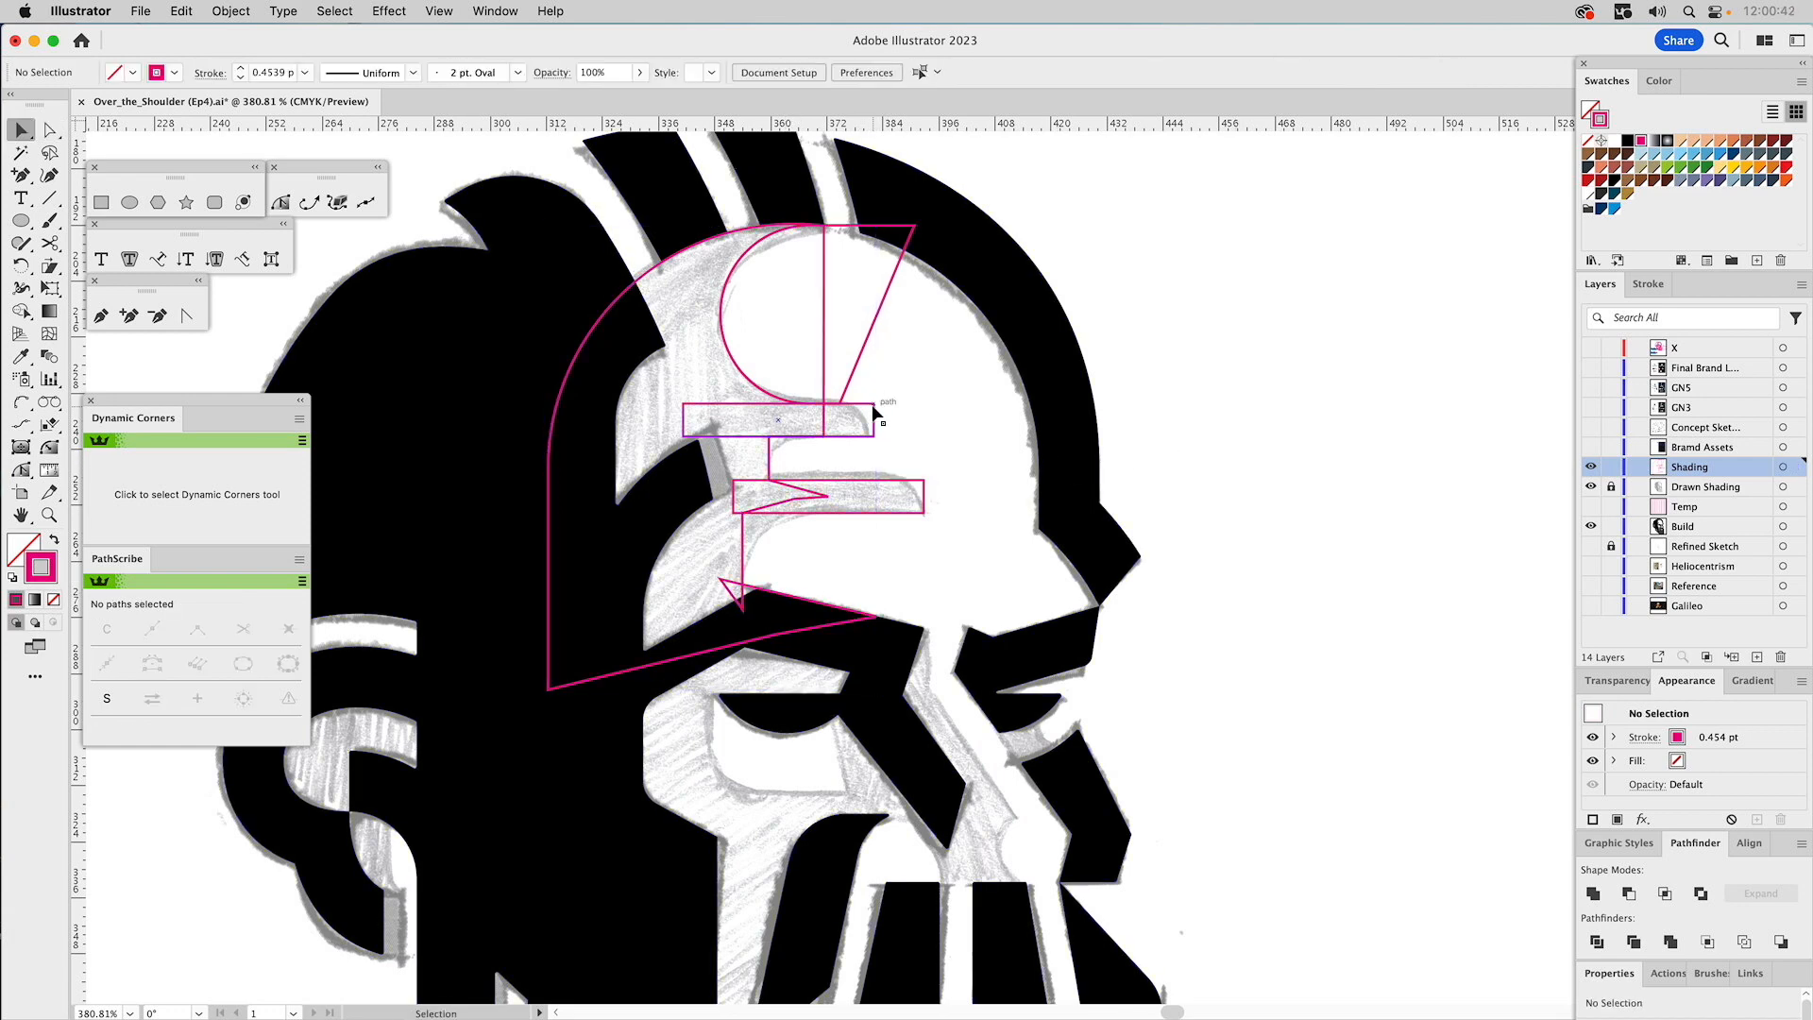
Duplicate the lower forehead rectangle onto the empty canvas area beyond the face.
left_click(874, 413)
left_click(847, 480)
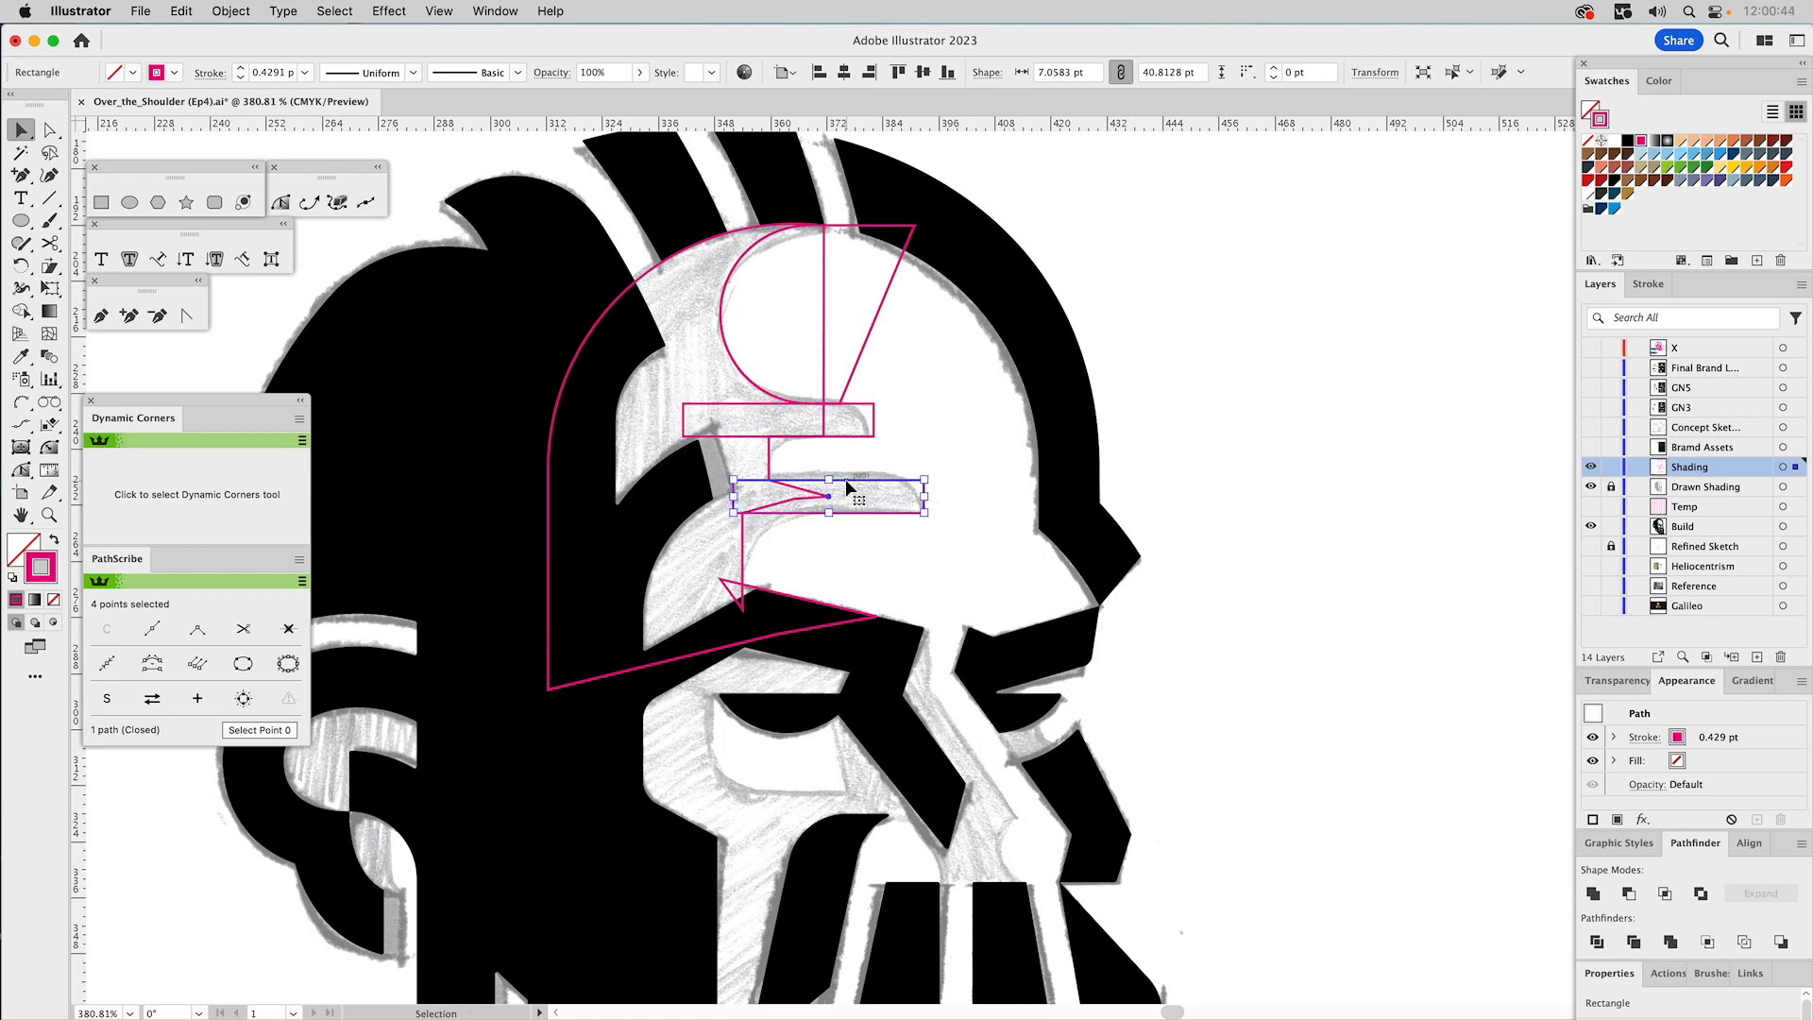
left_click_drag(850, 482, 1298, 704)
Unite both forehead rectangles with the large stepped shading outline into one shape.
left_click(818, 487)
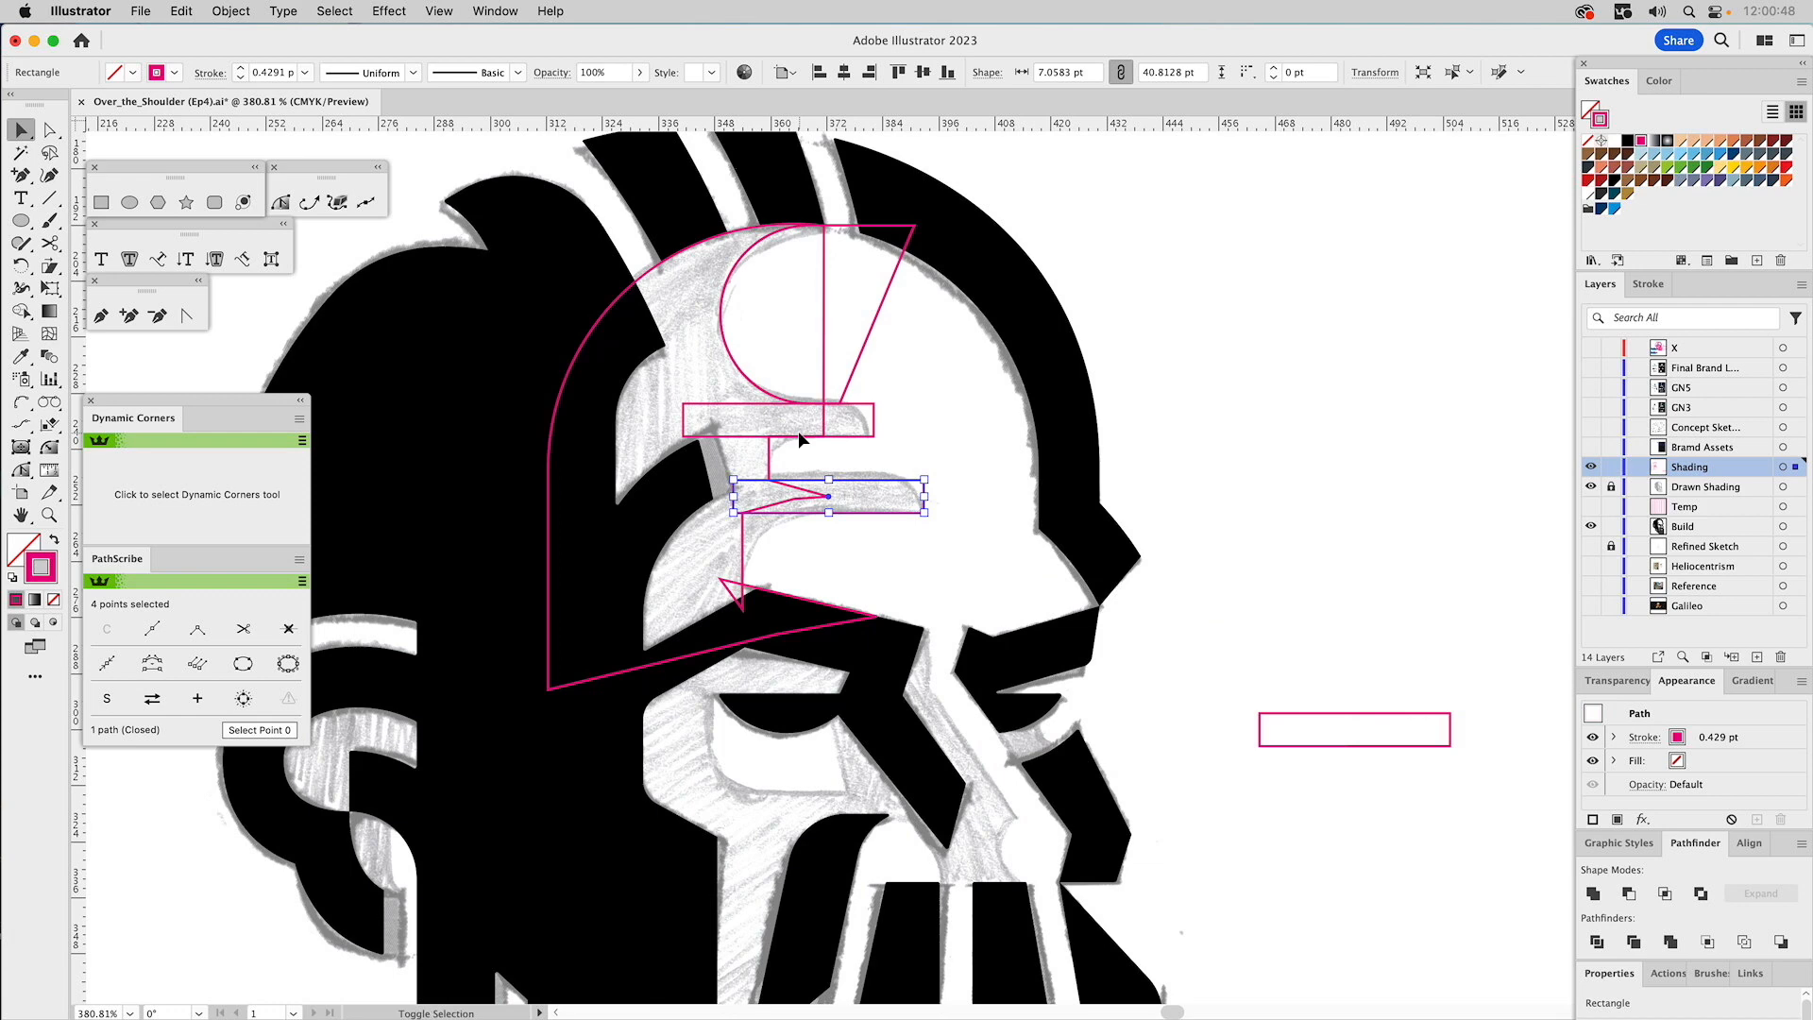
left_click(798, 437, "shift")
left_click(770, 462, "shift")
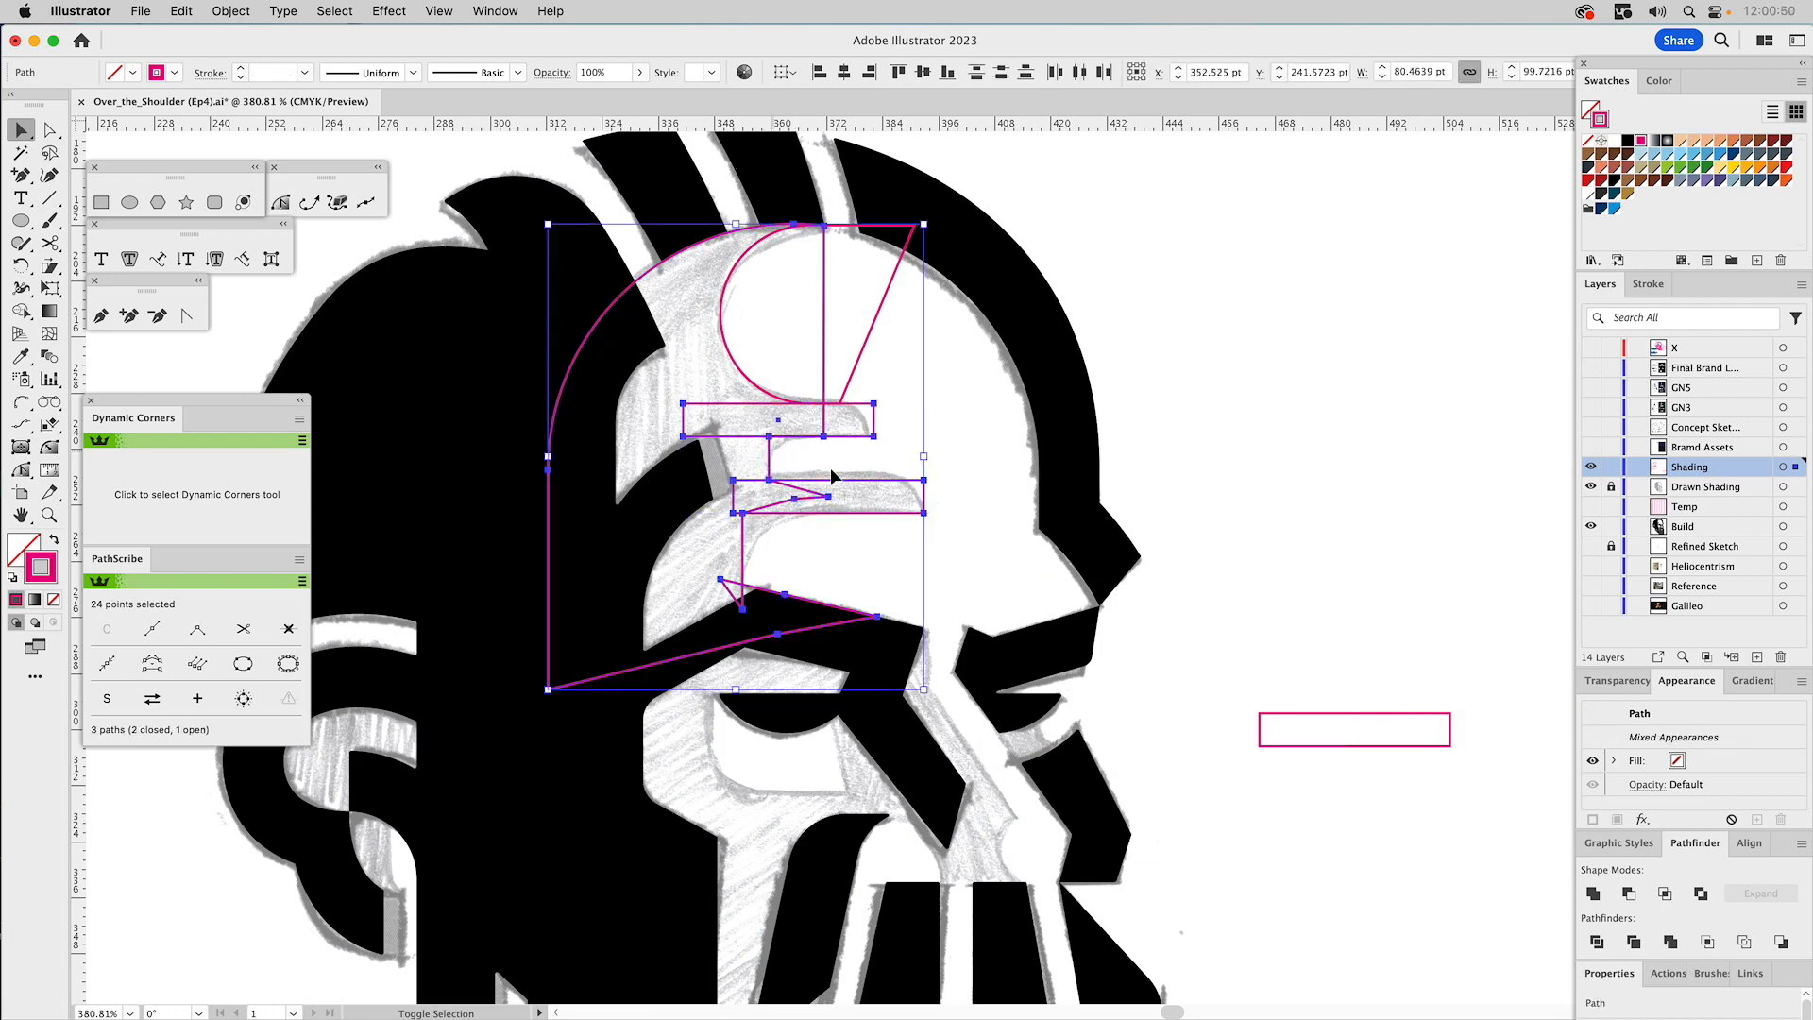
left_click(1593, 894)
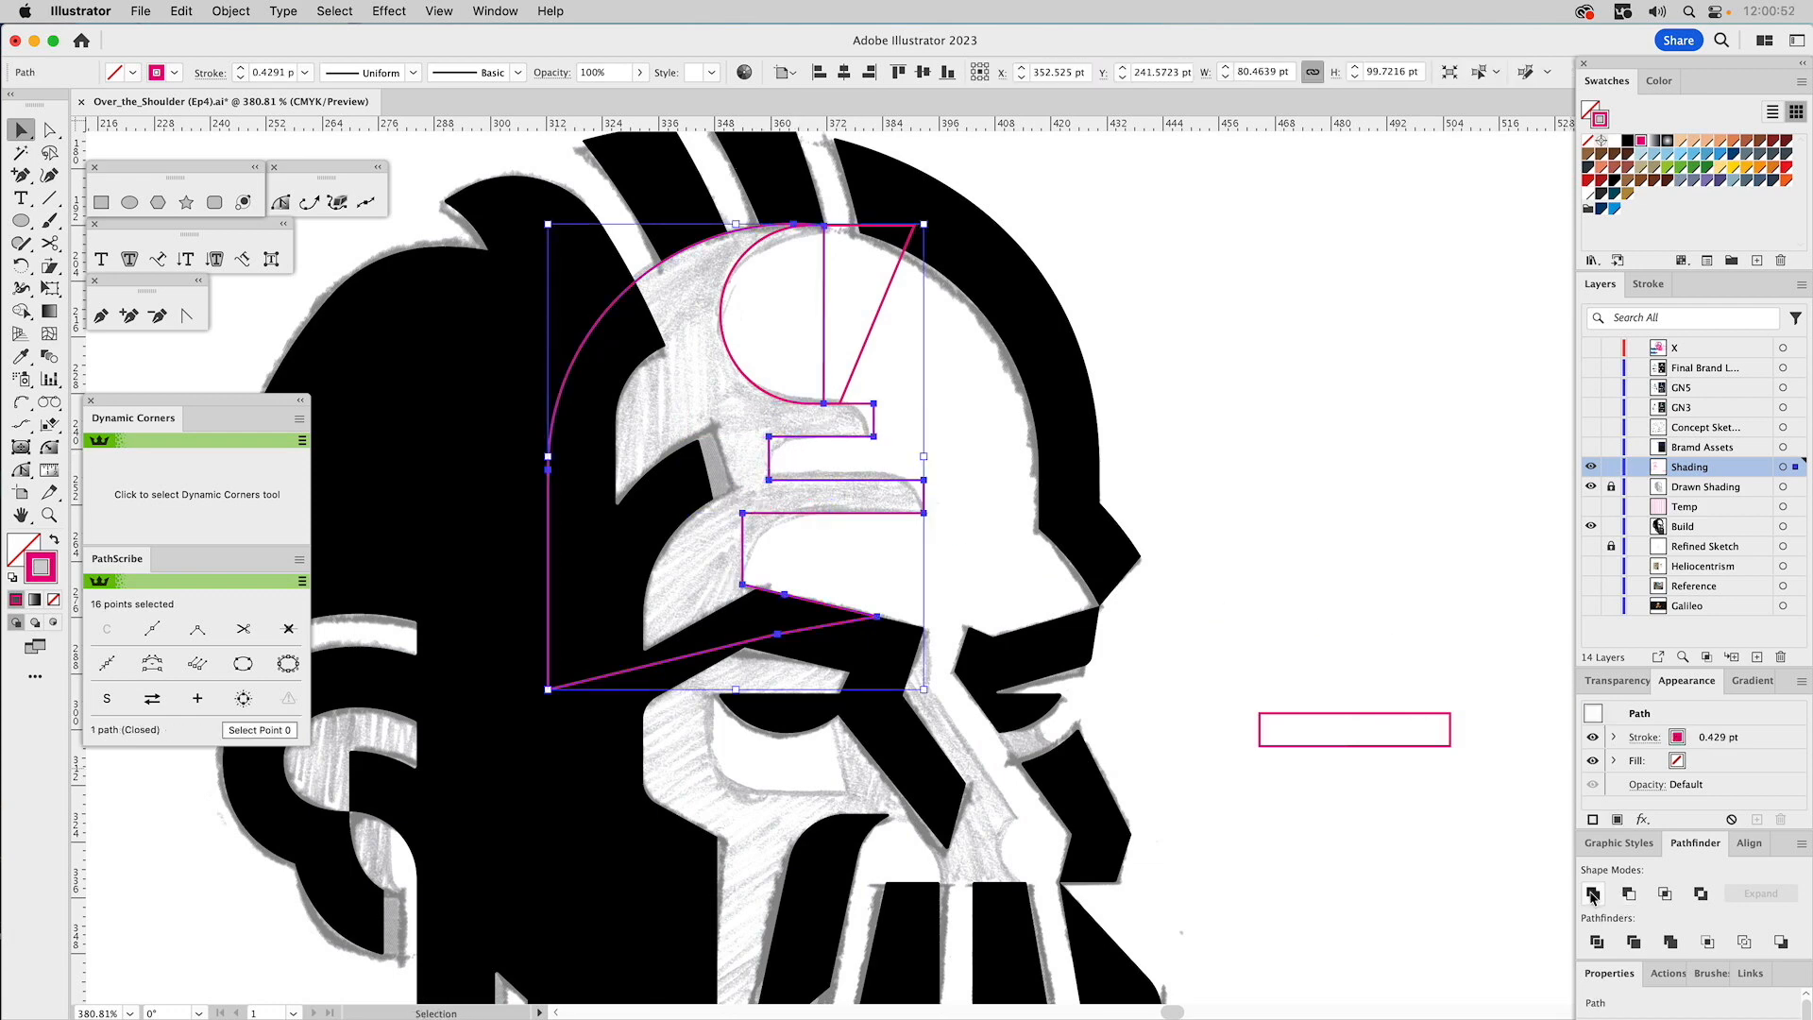
Shift the united shape's eyebrow corner points left so its lower edge ends just inside the near eyebrow's outer part.
key("a")
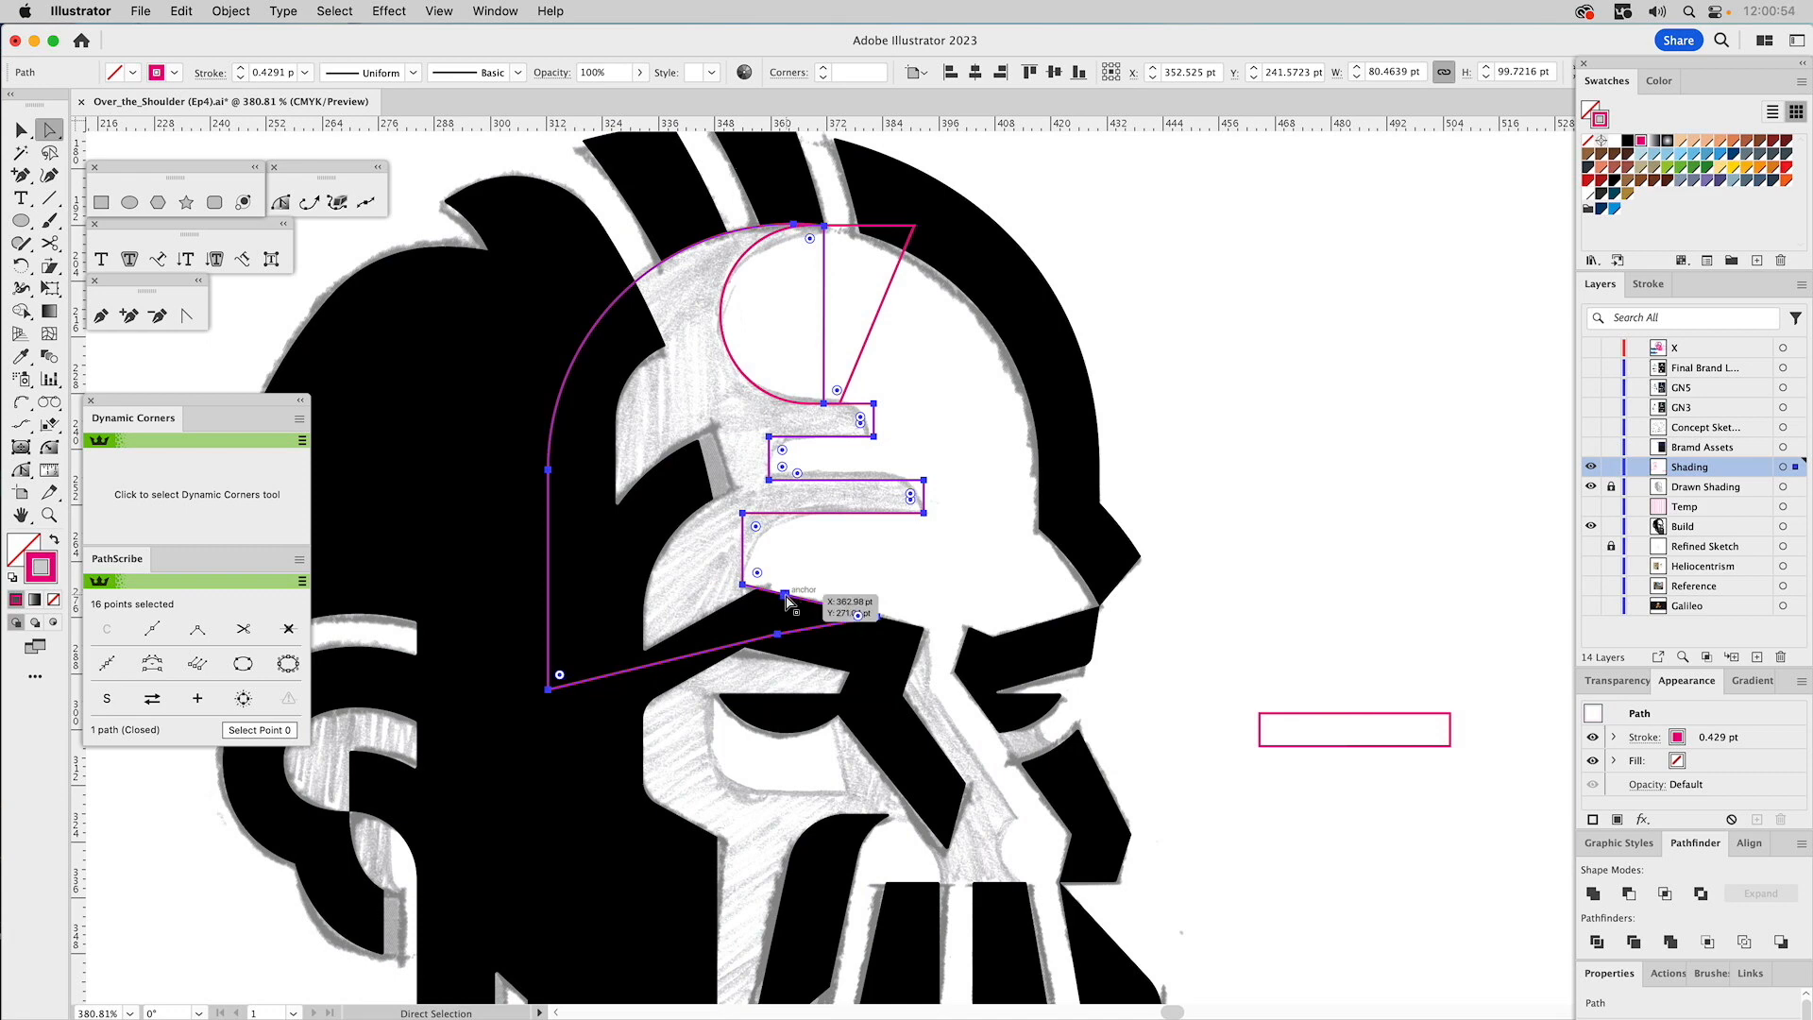
left_click_drag(788, 602, 765, 593)
left_click_drag(867, 624, 720, 641)
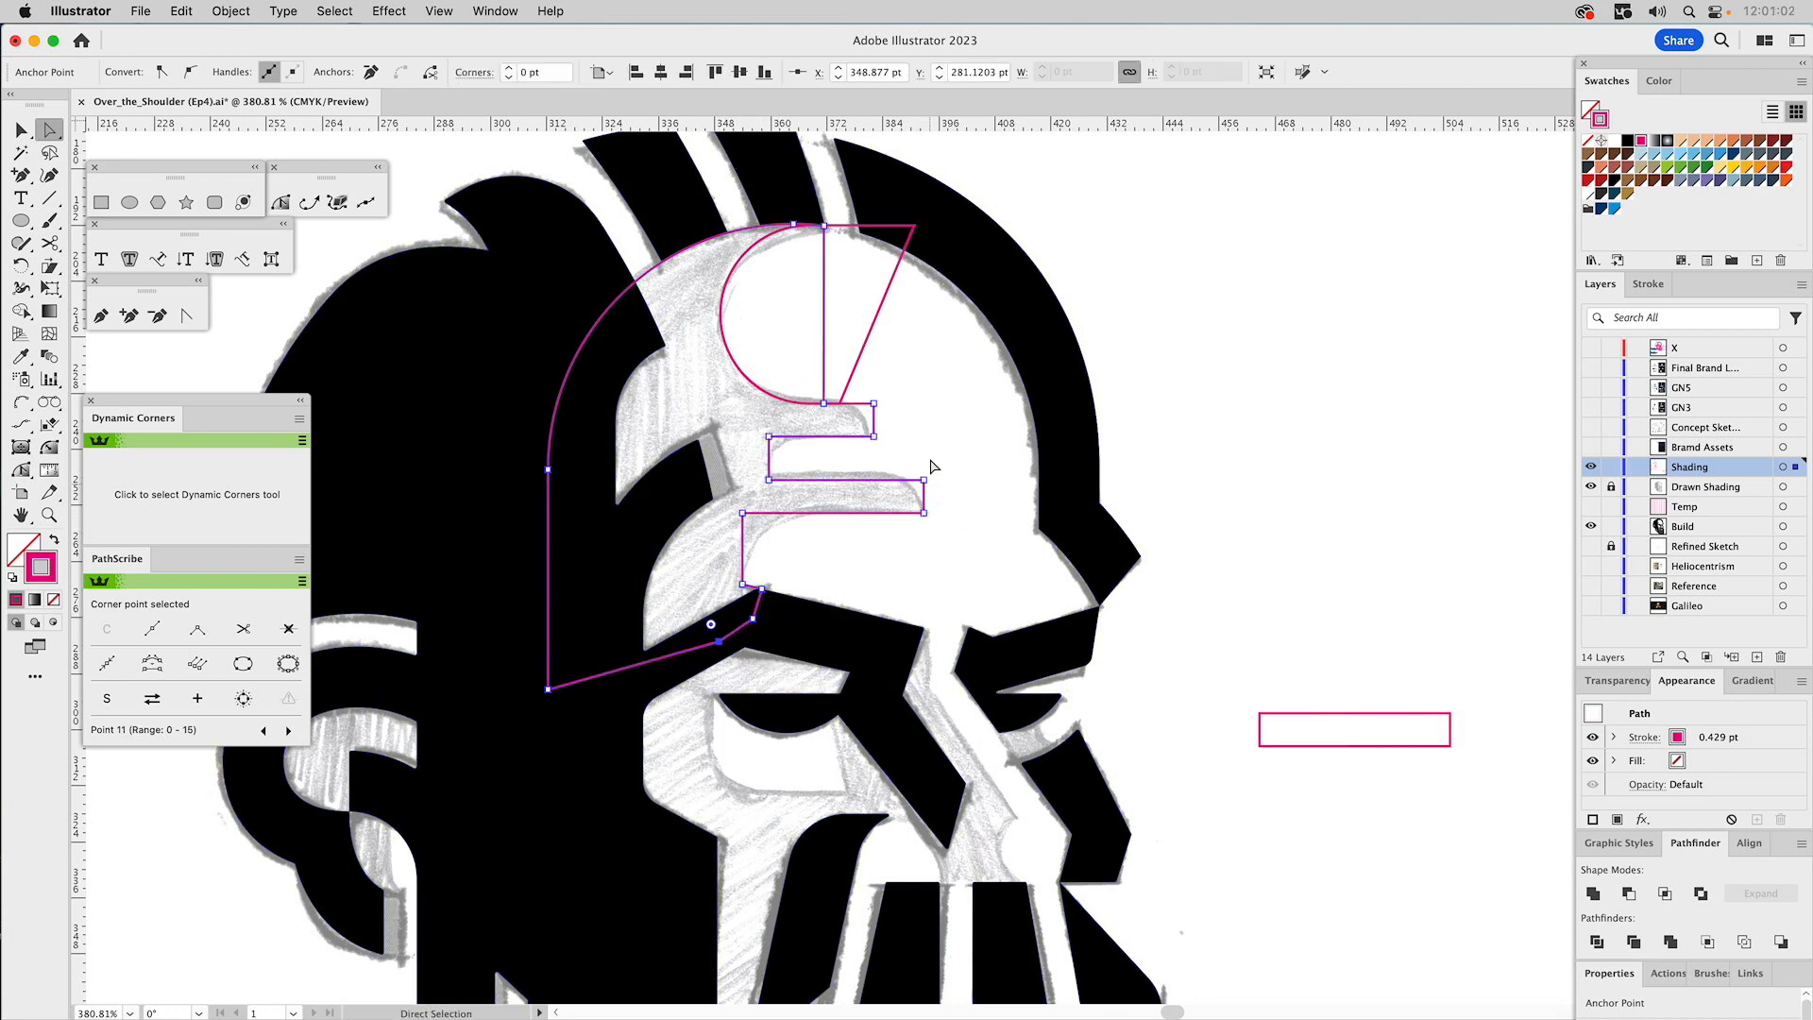
Fill the rounded forehead path with orange and subtract it from the united shading shape using Minus Front.
key("v")
left_click(876, 320)
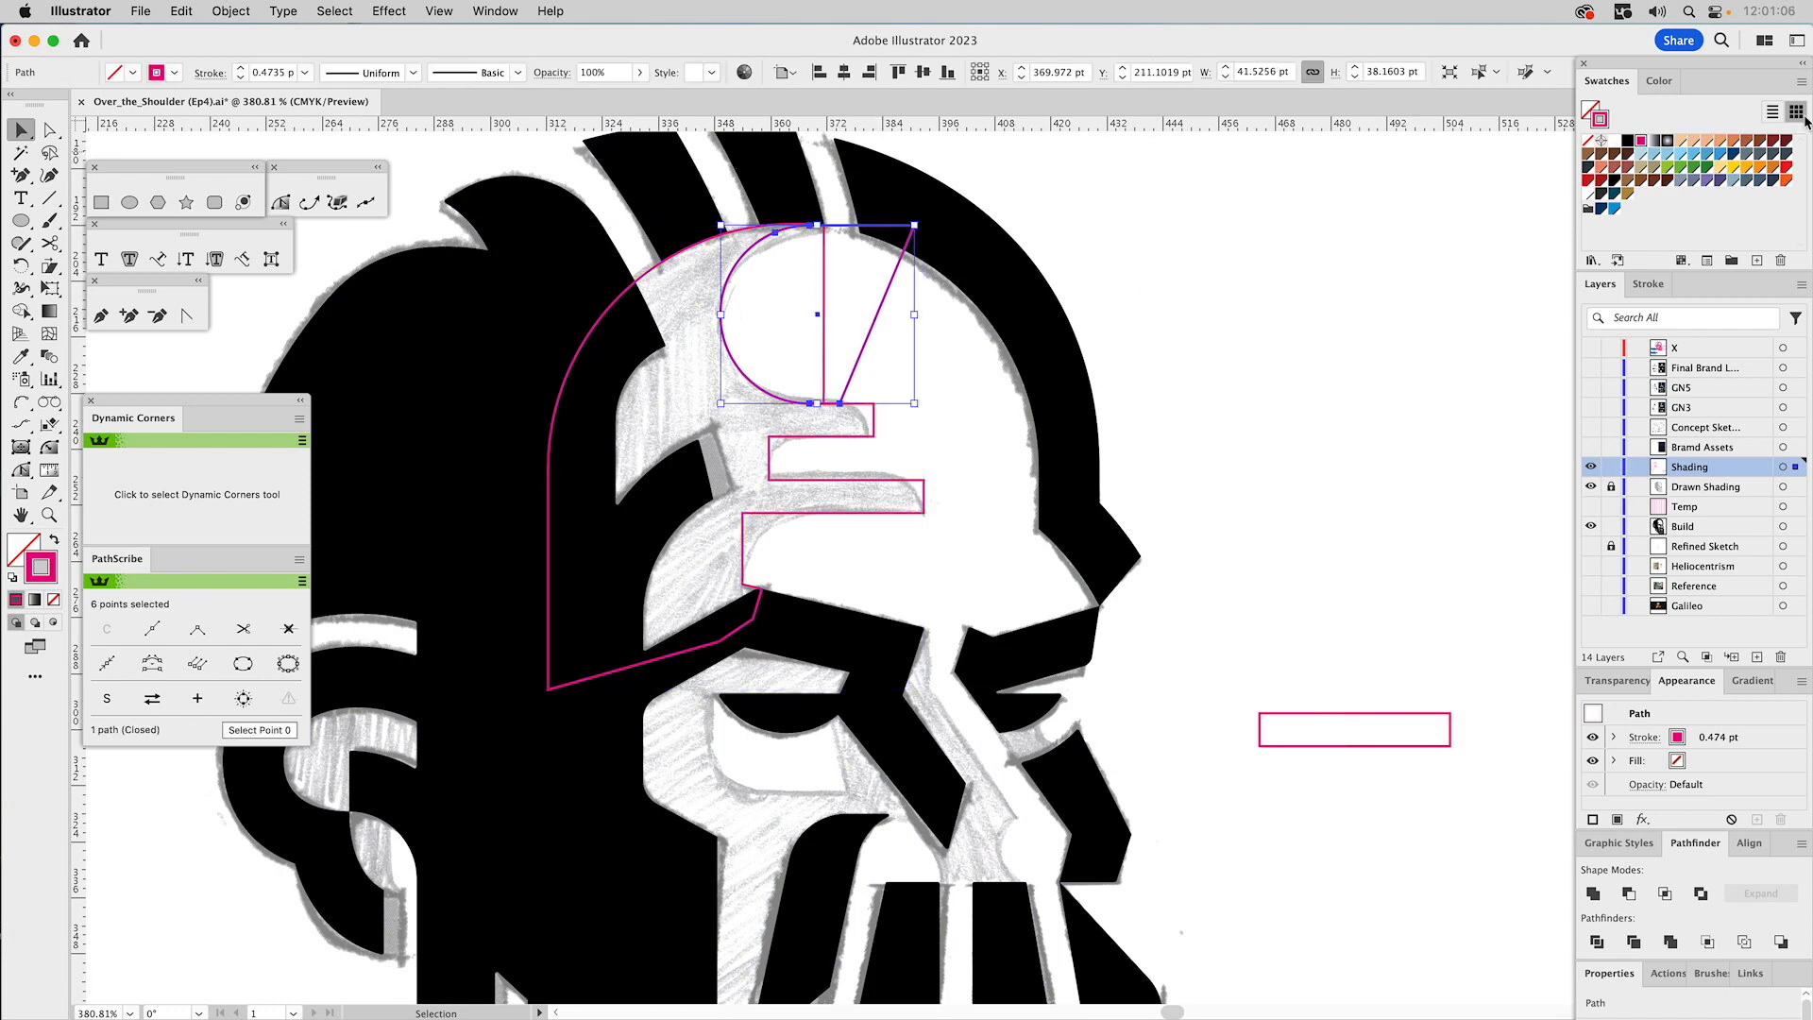
left_click(1760, 170)
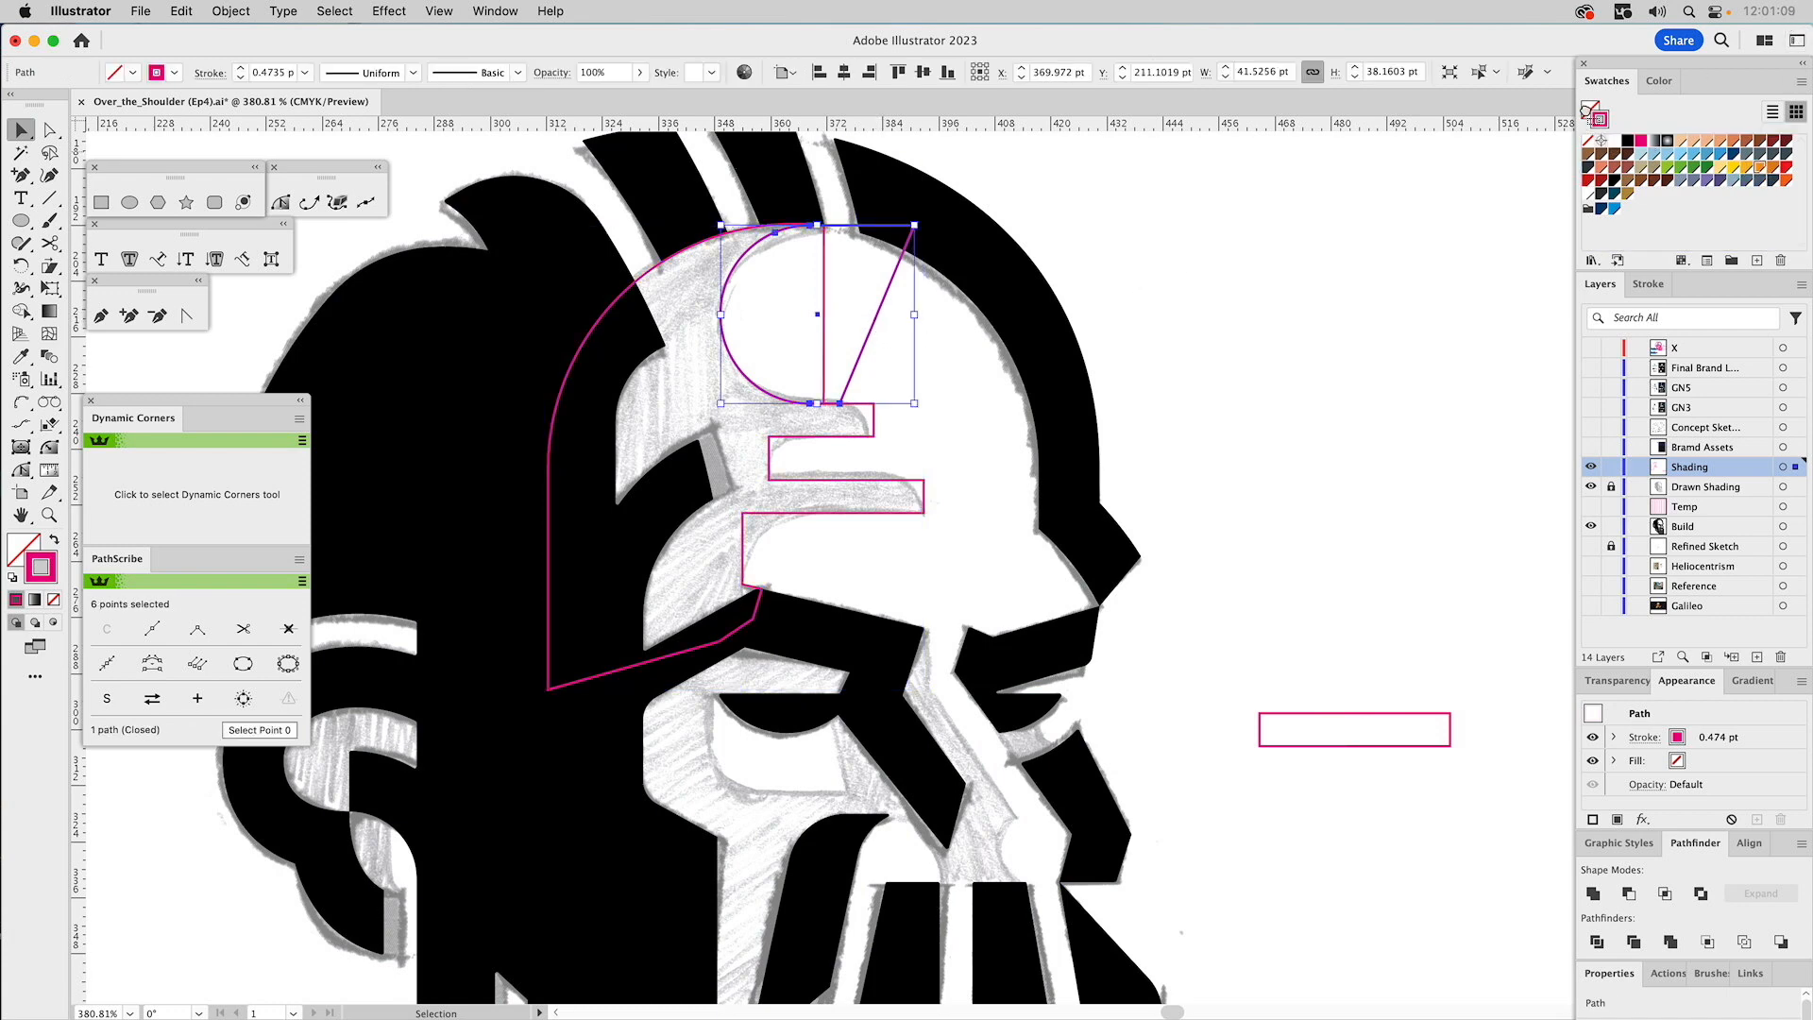
left_click(743, 236, "shift")
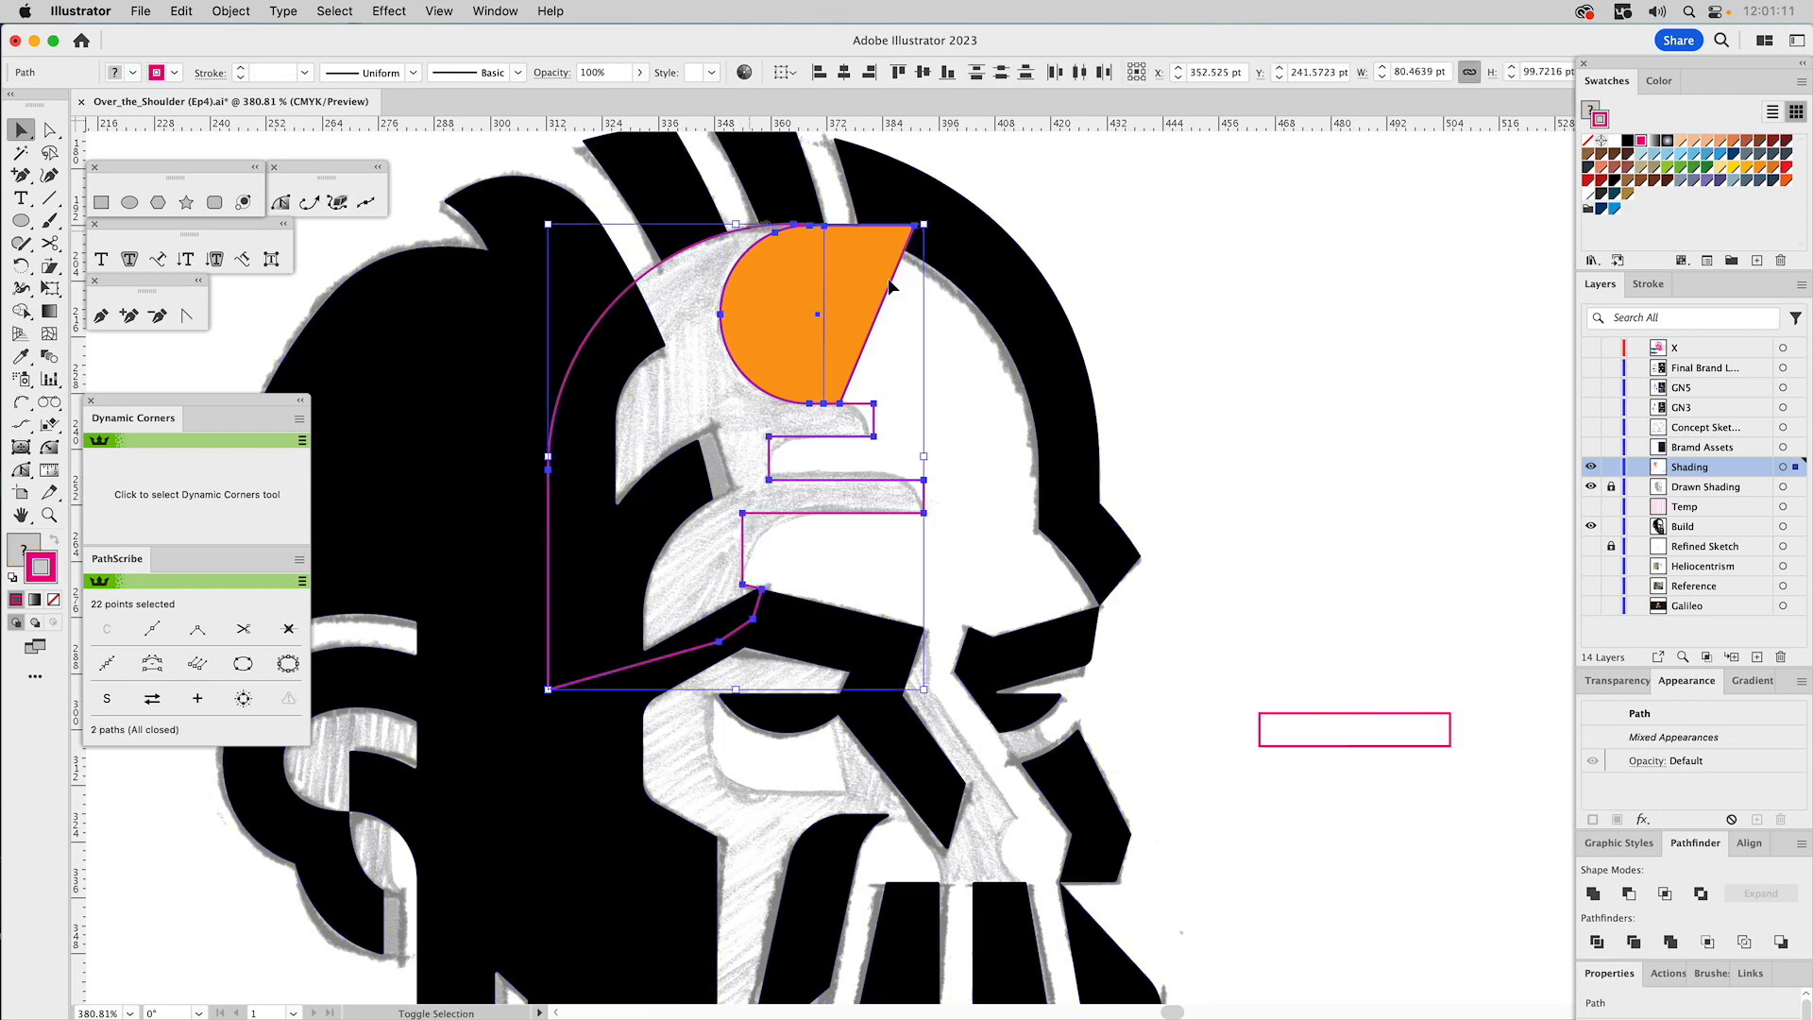
left_click(1628, 893)
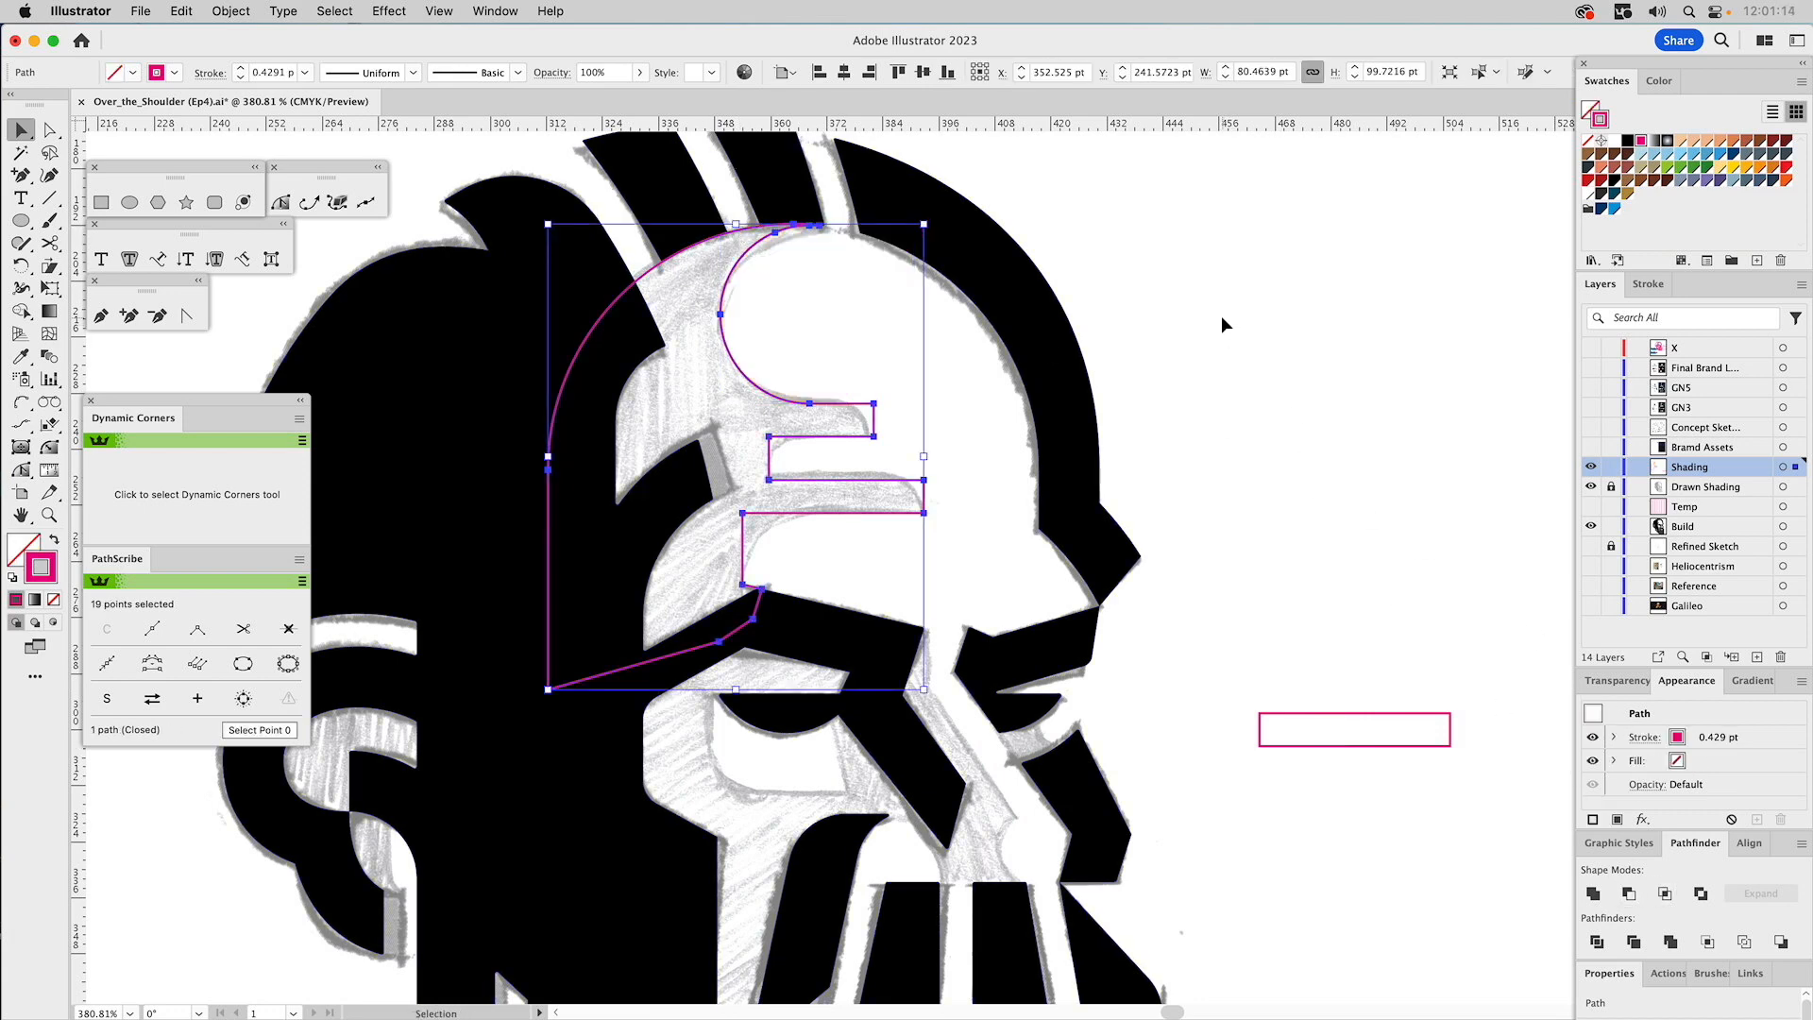
Round the upper tip corners of both forehead shading bars to the maximum radius, about 7.06 pt on the lower bar.
key("a")
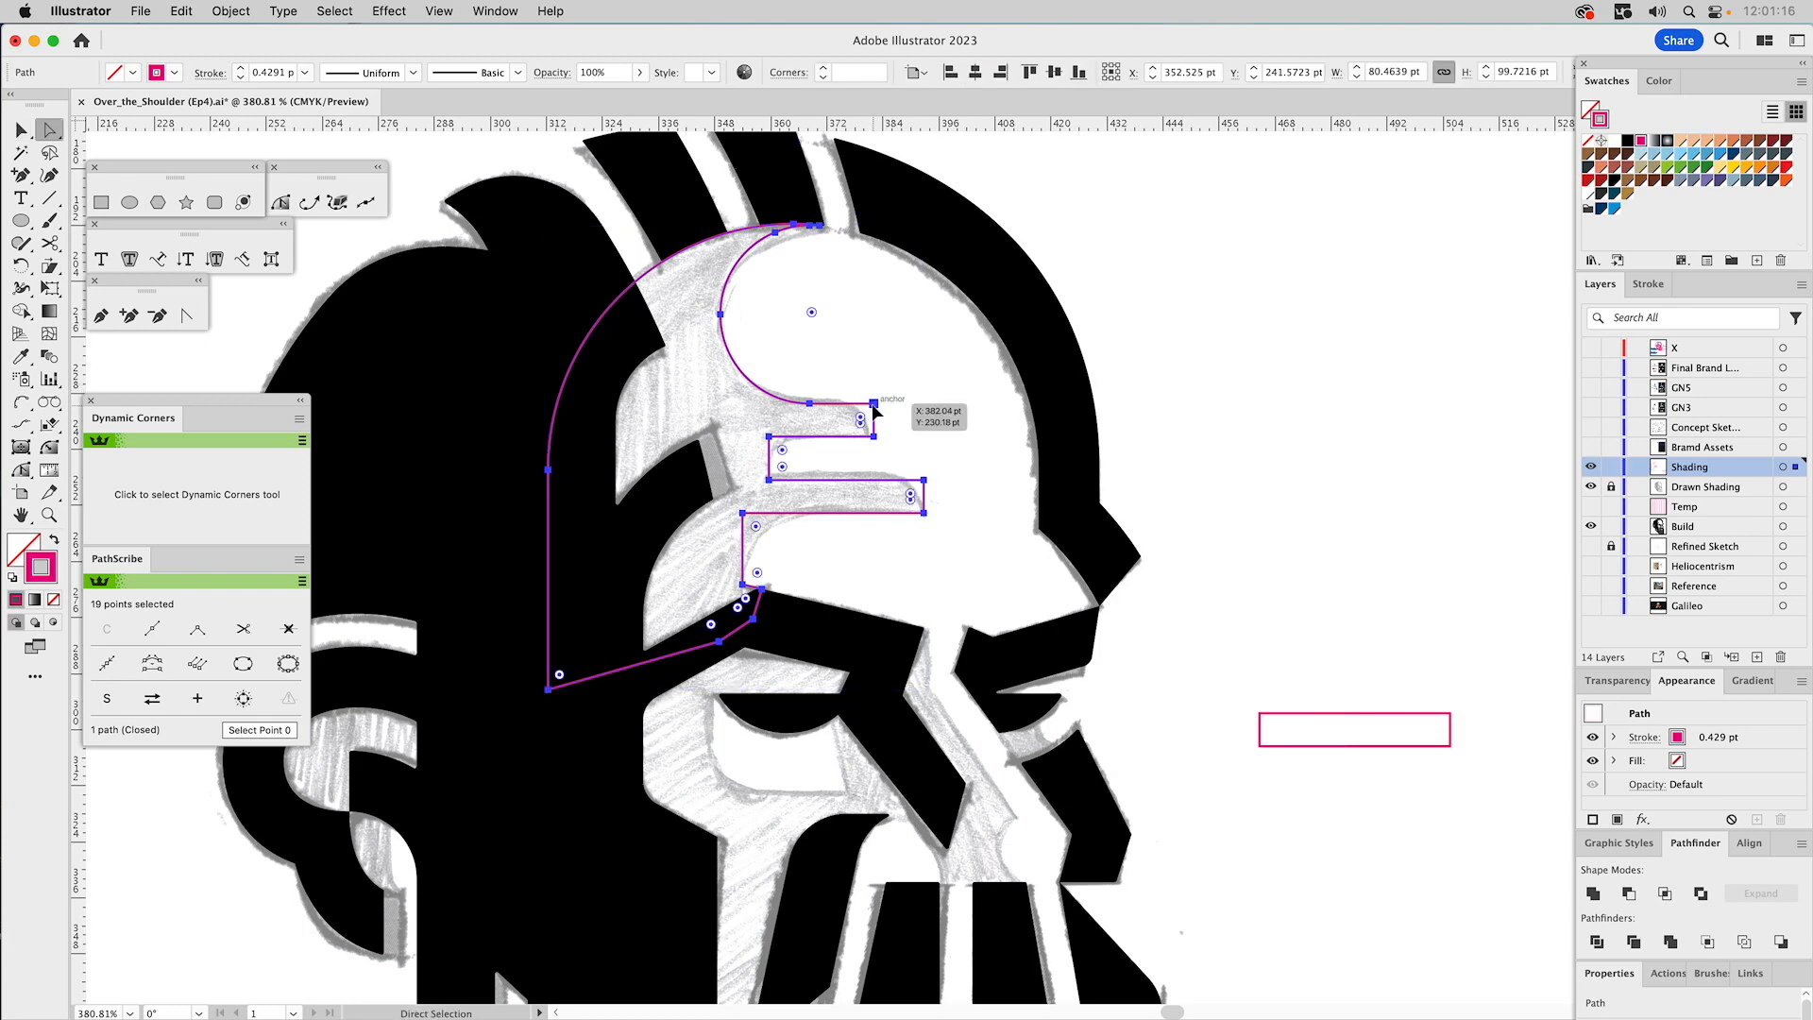
left_click(874, 403)
left_click_drag(862, 416, 810, 463)
left_click(922, 481)
left_click_drag(912, 494, 832, 559)
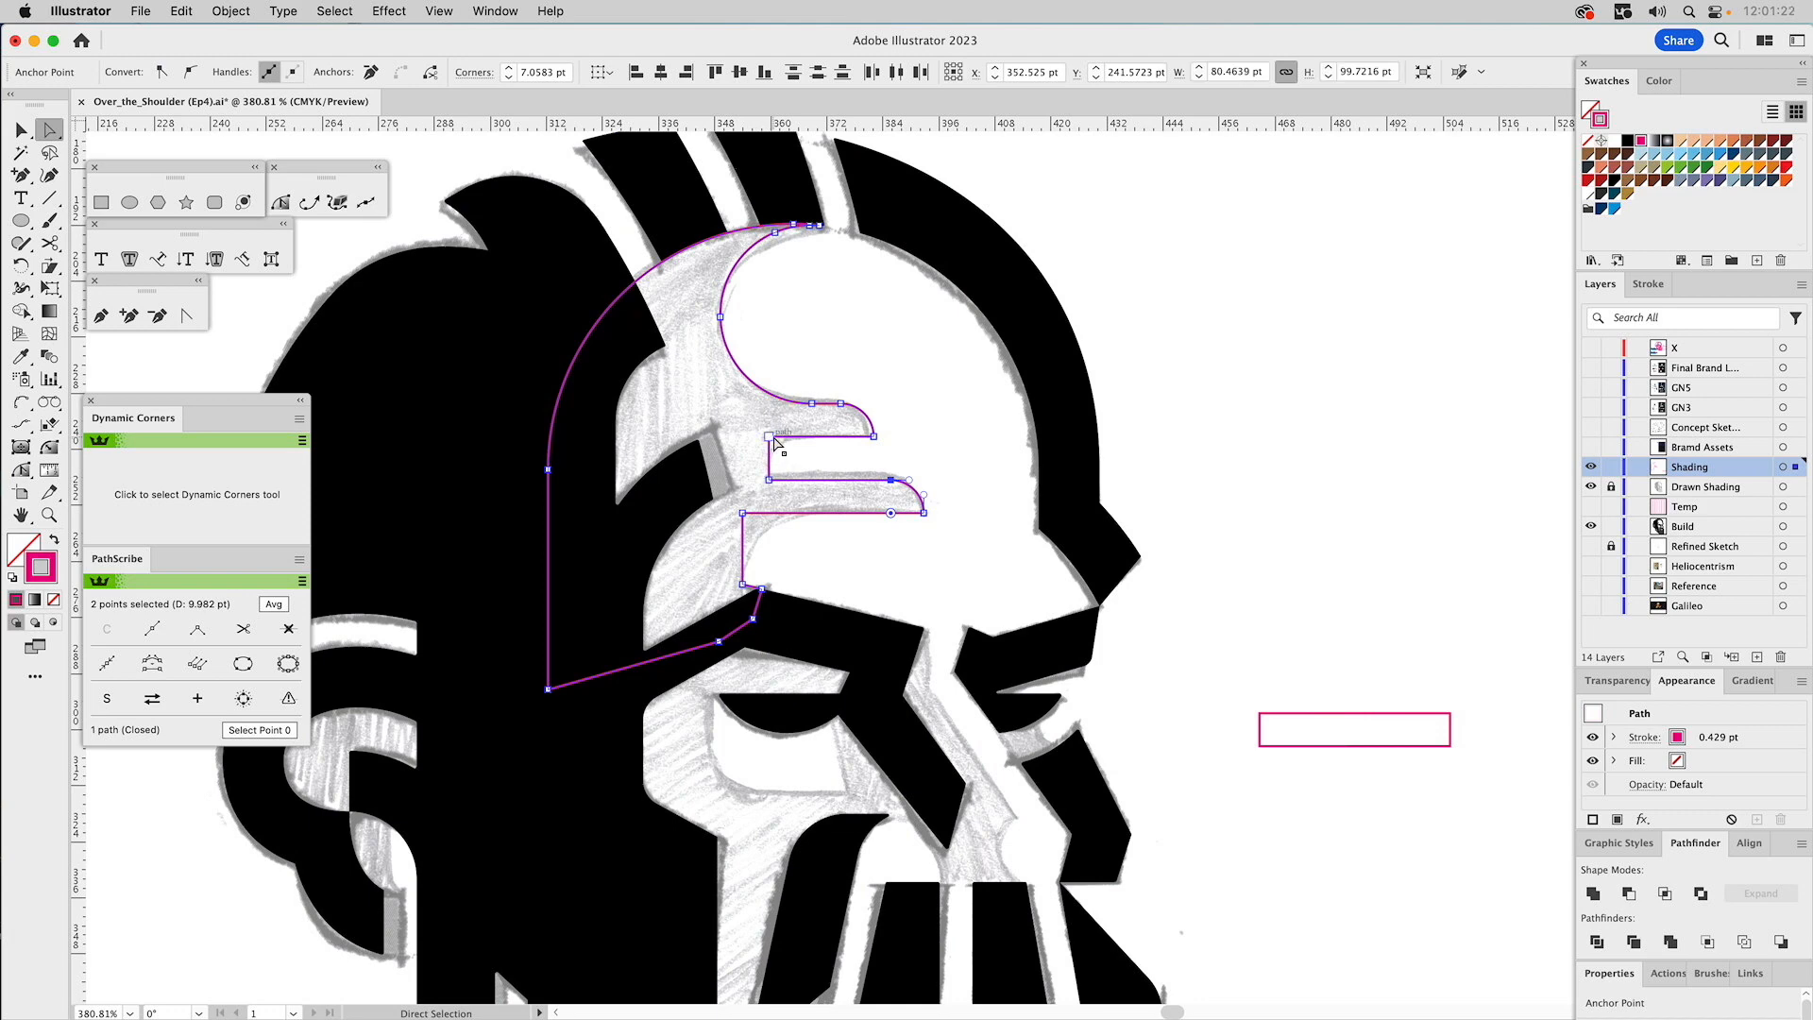
Round the inner corner between the two bars to about 9.32 pt and the corner beneath the lower bar to match the sketch.
left_click(770, 439)
left_click_drag(783, 453, 835, 516)
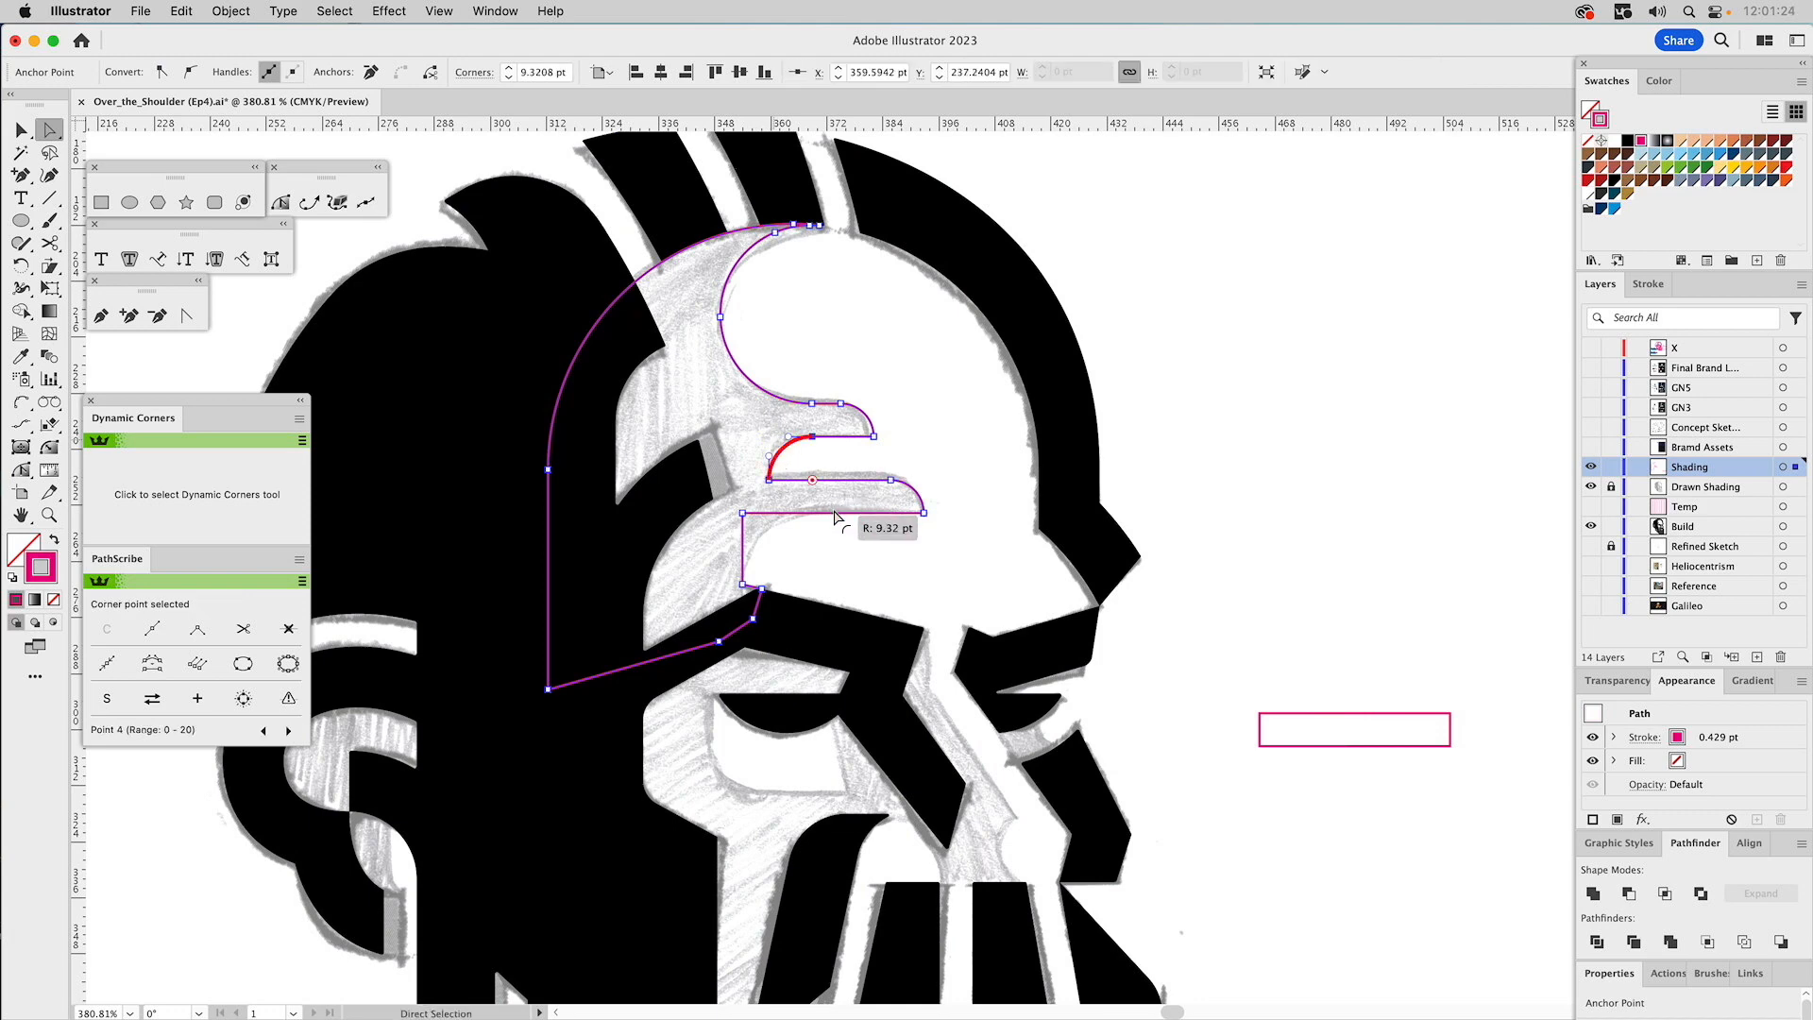
left_click(743, 514)
left_click_drag(756, 528, 838, 597)
left_click(1295, 453)
Place a copy of the spare rectangle over the far eye, its upper-left corner at the far eyebrow's inner edge.
key("space")
left_click_drag(1286, 453, 1280, 433)
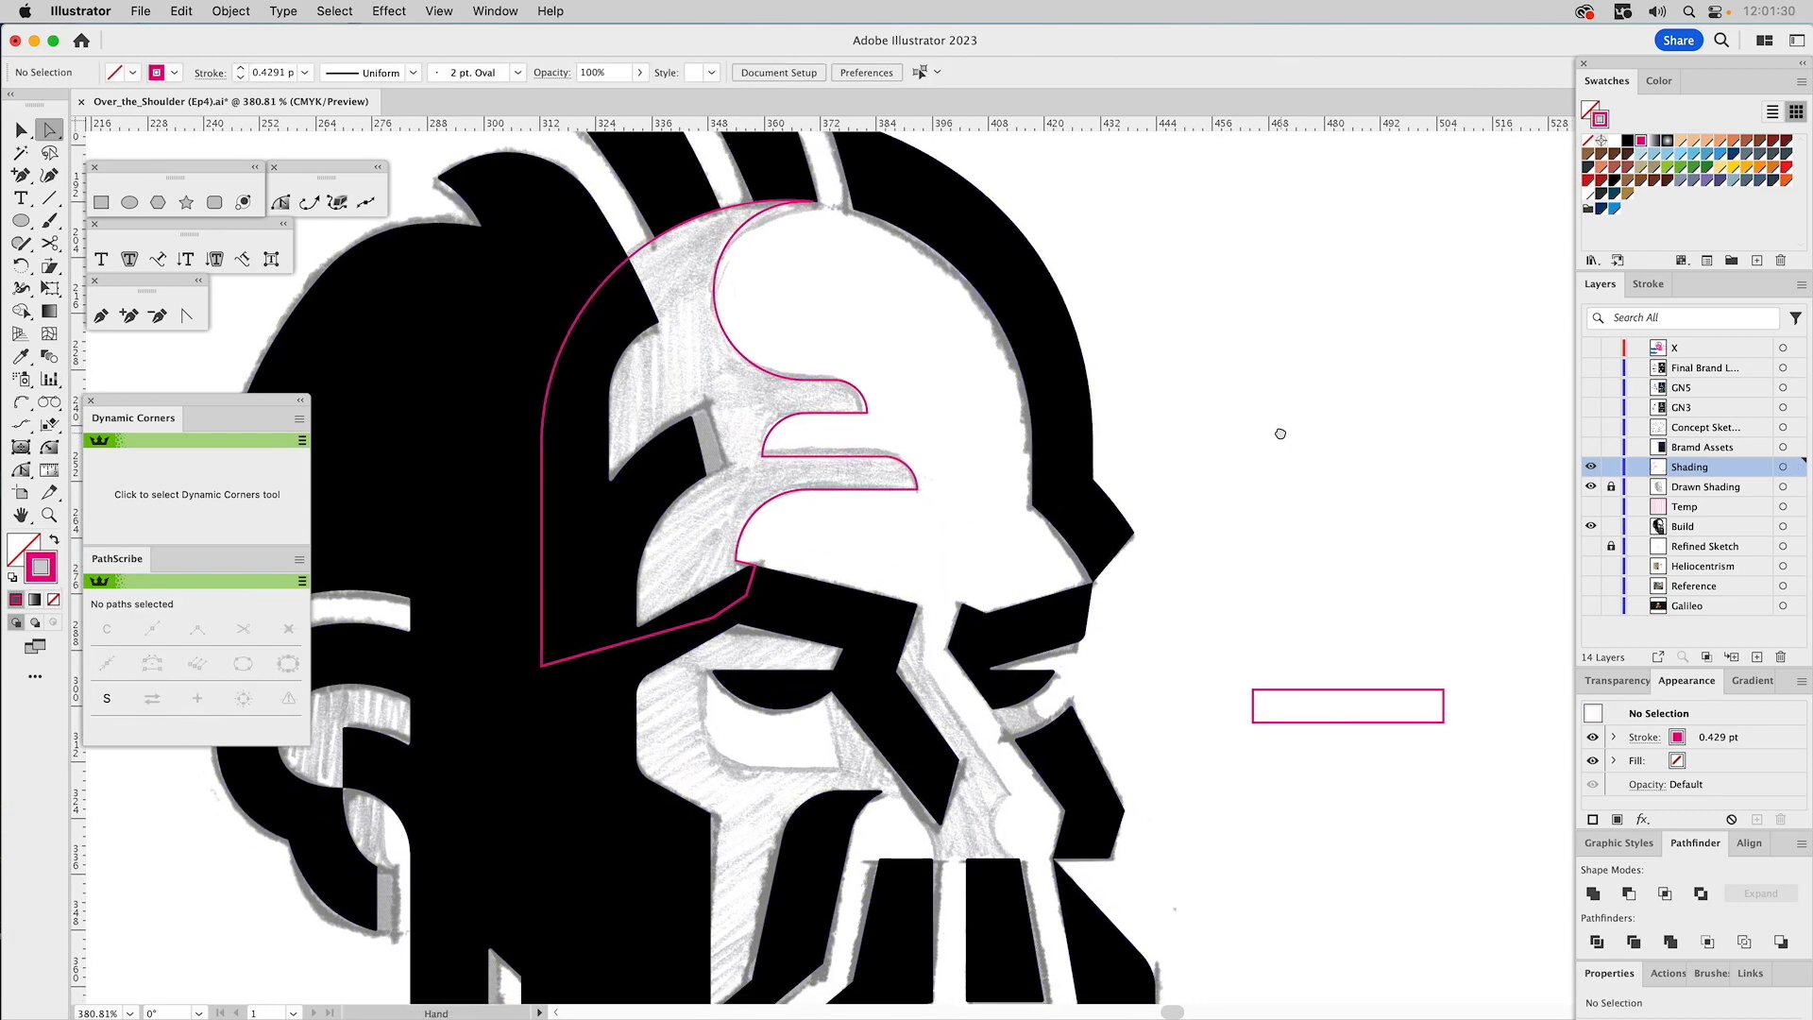
scroll(1280, 434, "down", 5)
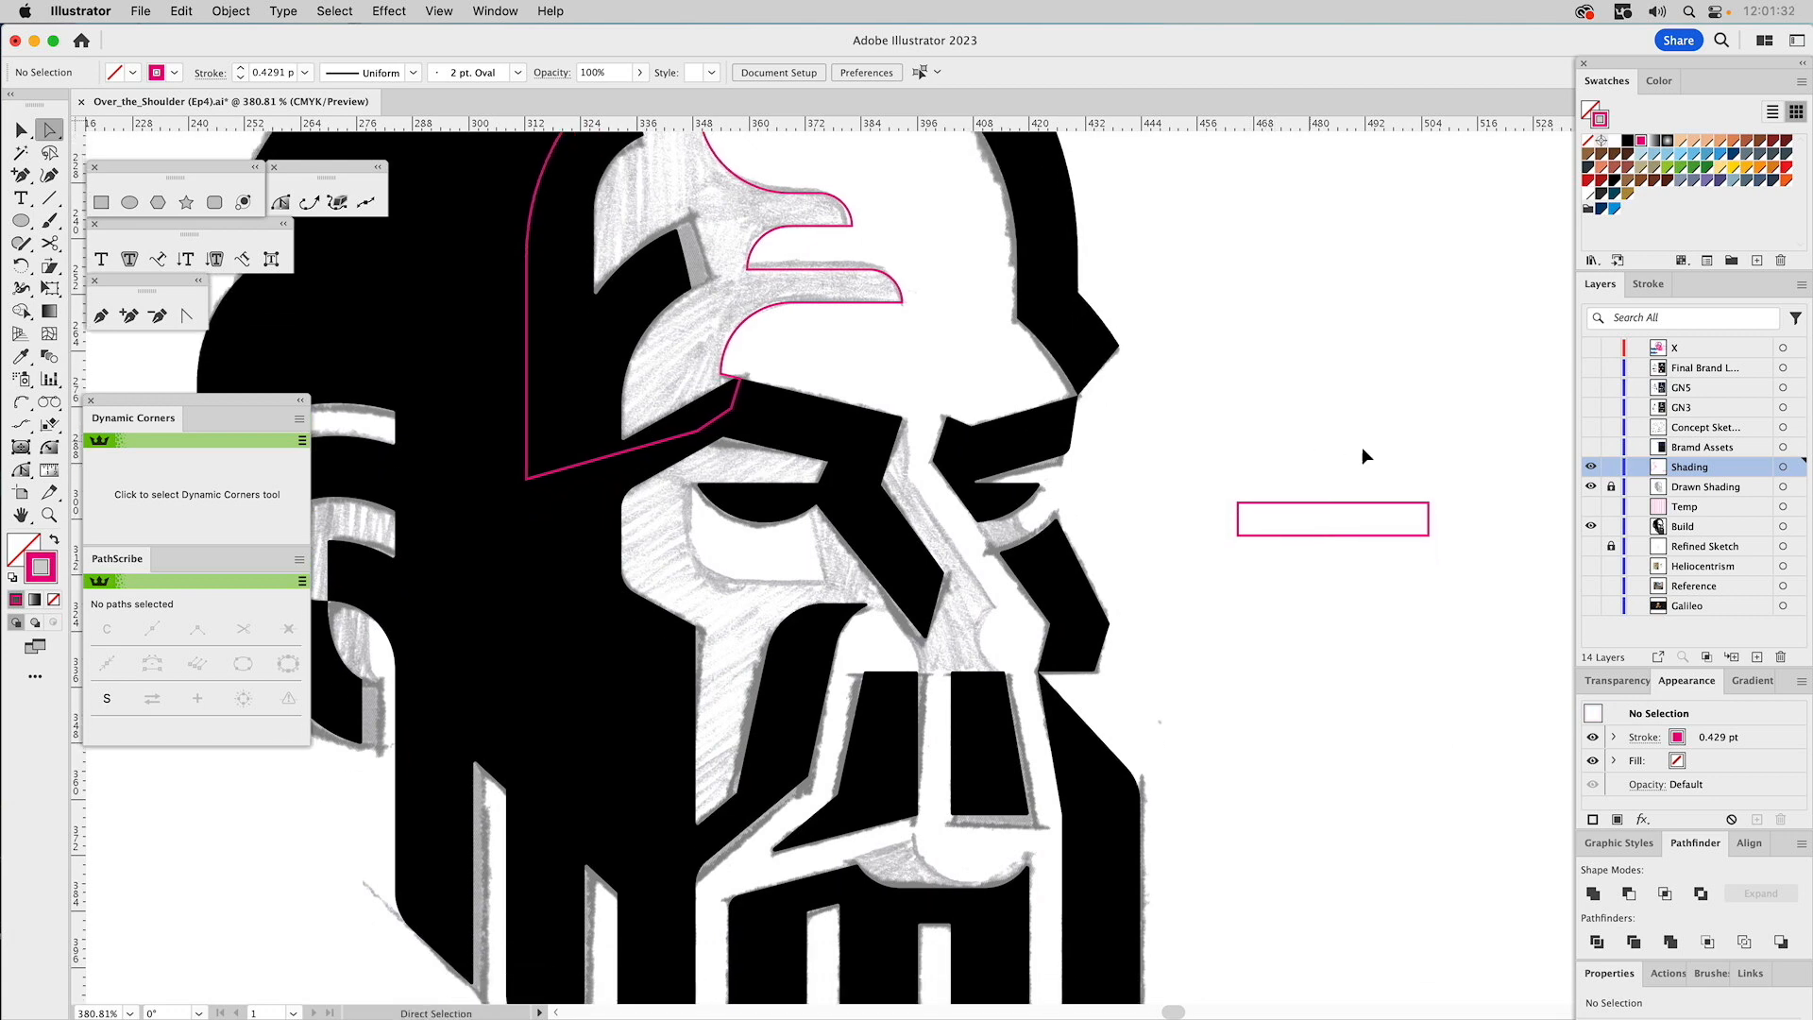
key("space")
left_click_drag(1363, 502, 1302, 379)
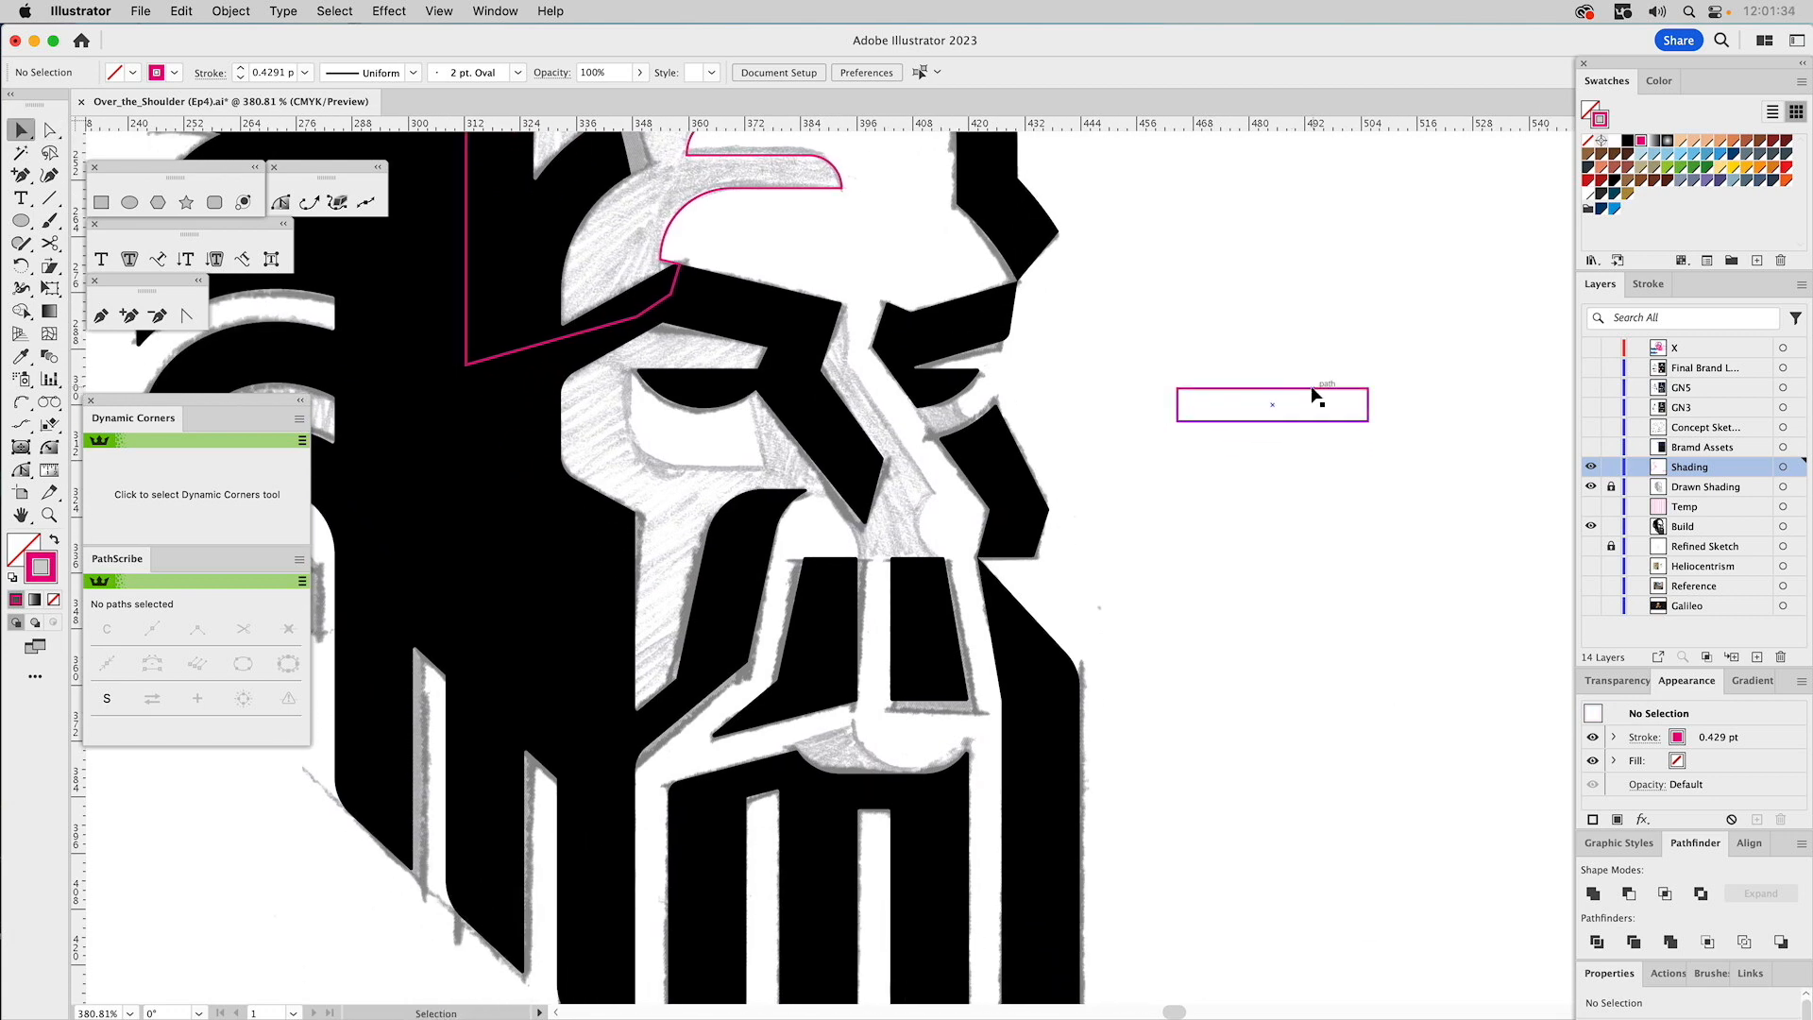
left_click(1320, 398)
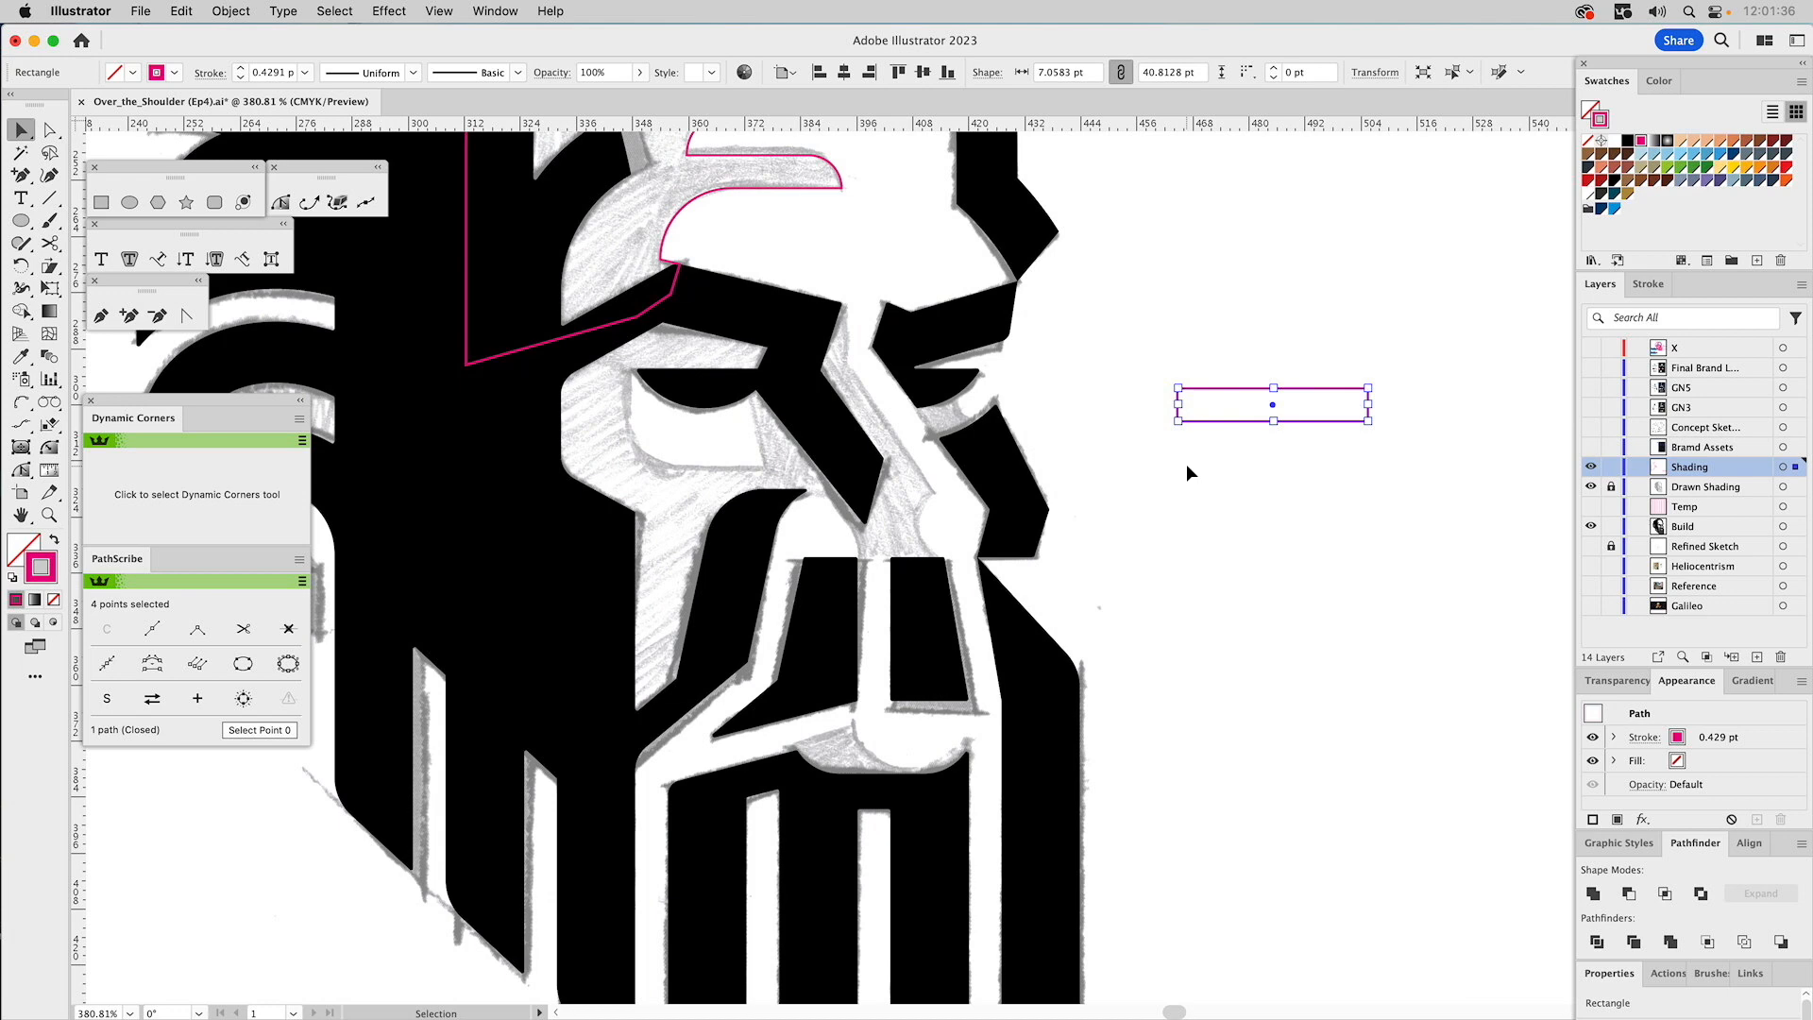
left_click_drag(1188, 421, 873, 351)
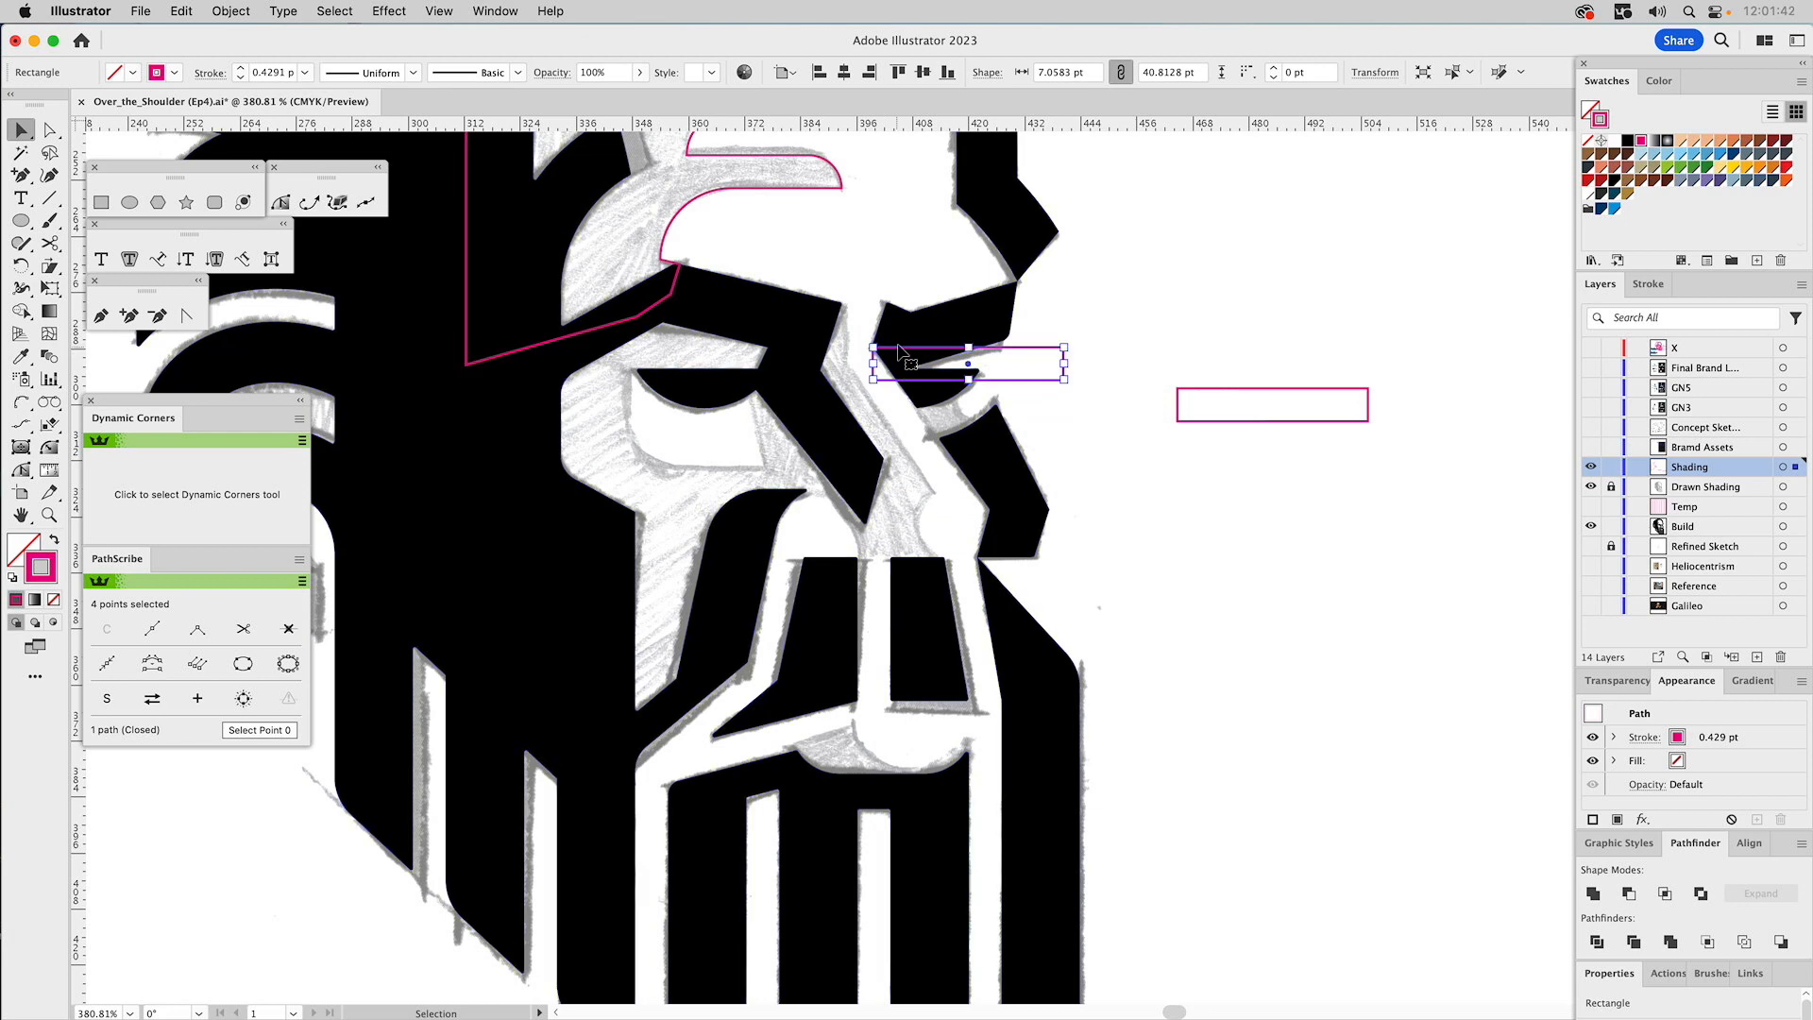
left_click(1072, 311)
left_click_drag(902, 356, 878, 358)
Rotate the copied rectangle about its upper-left corner until it runs diagonally down the nose bridge.
left_click(21, 267)
left_click(873, 347)
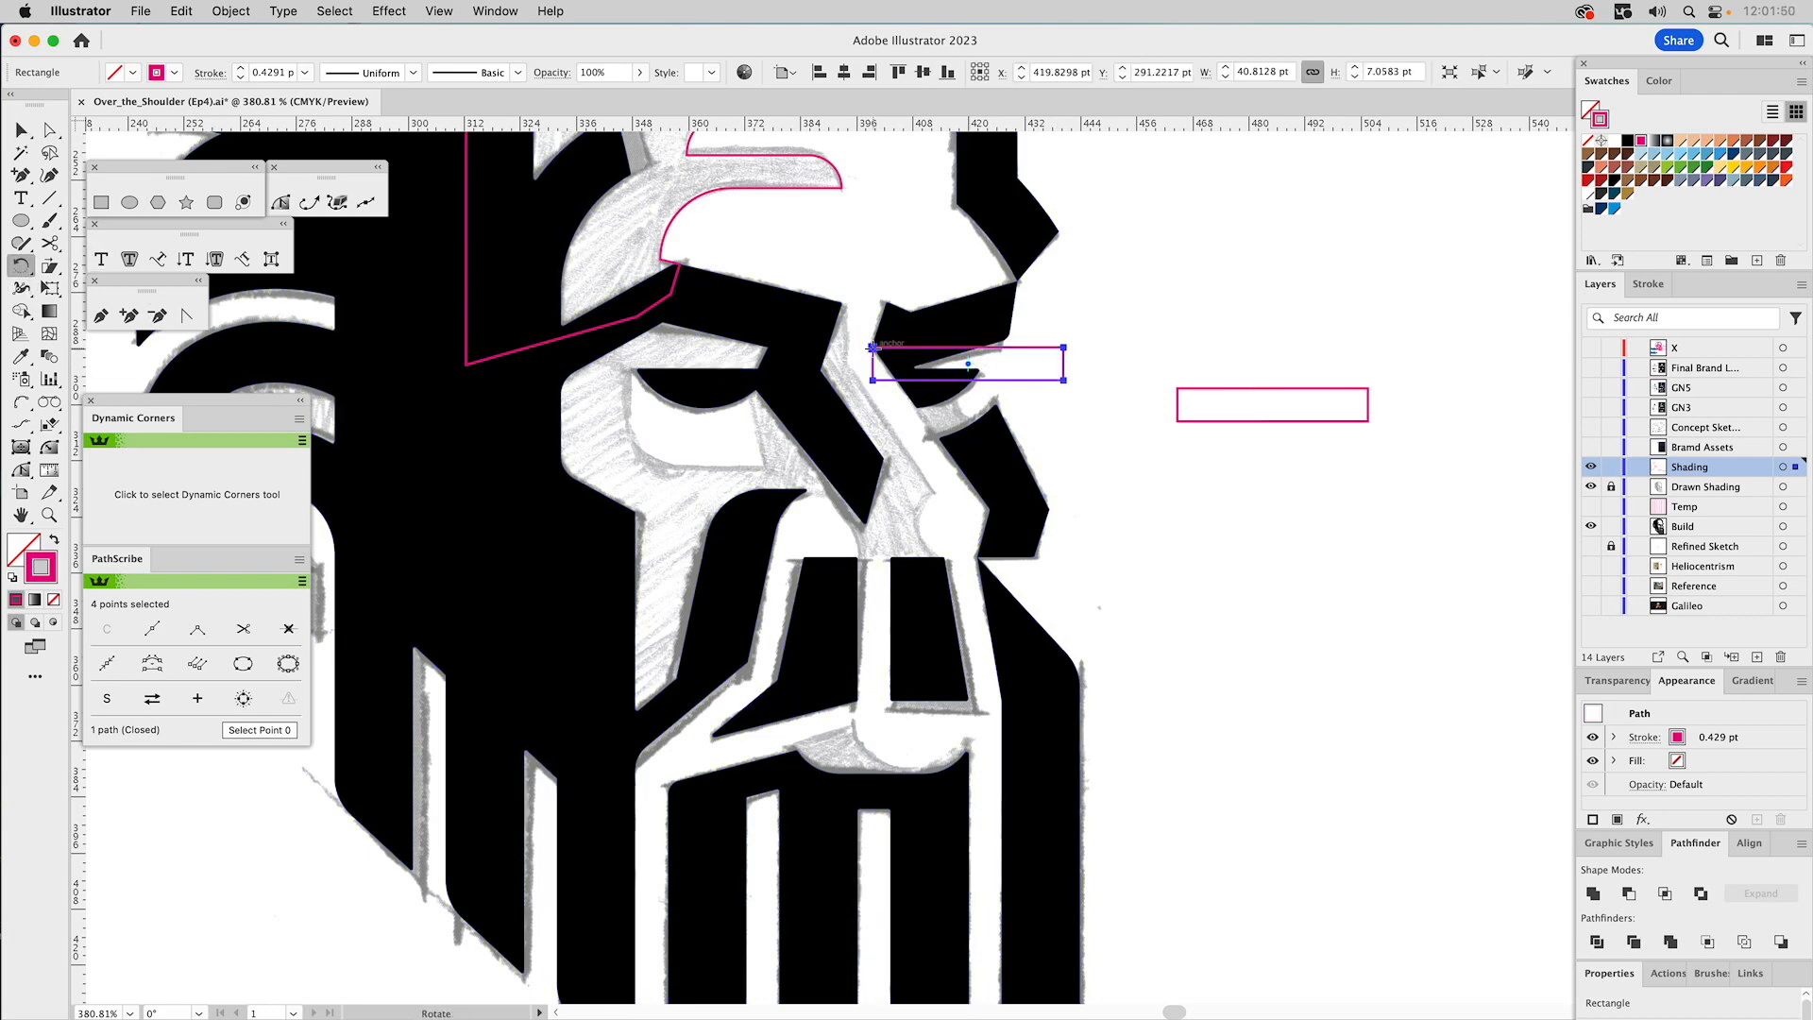
left_click_drag(1037, 355, 993, 457)
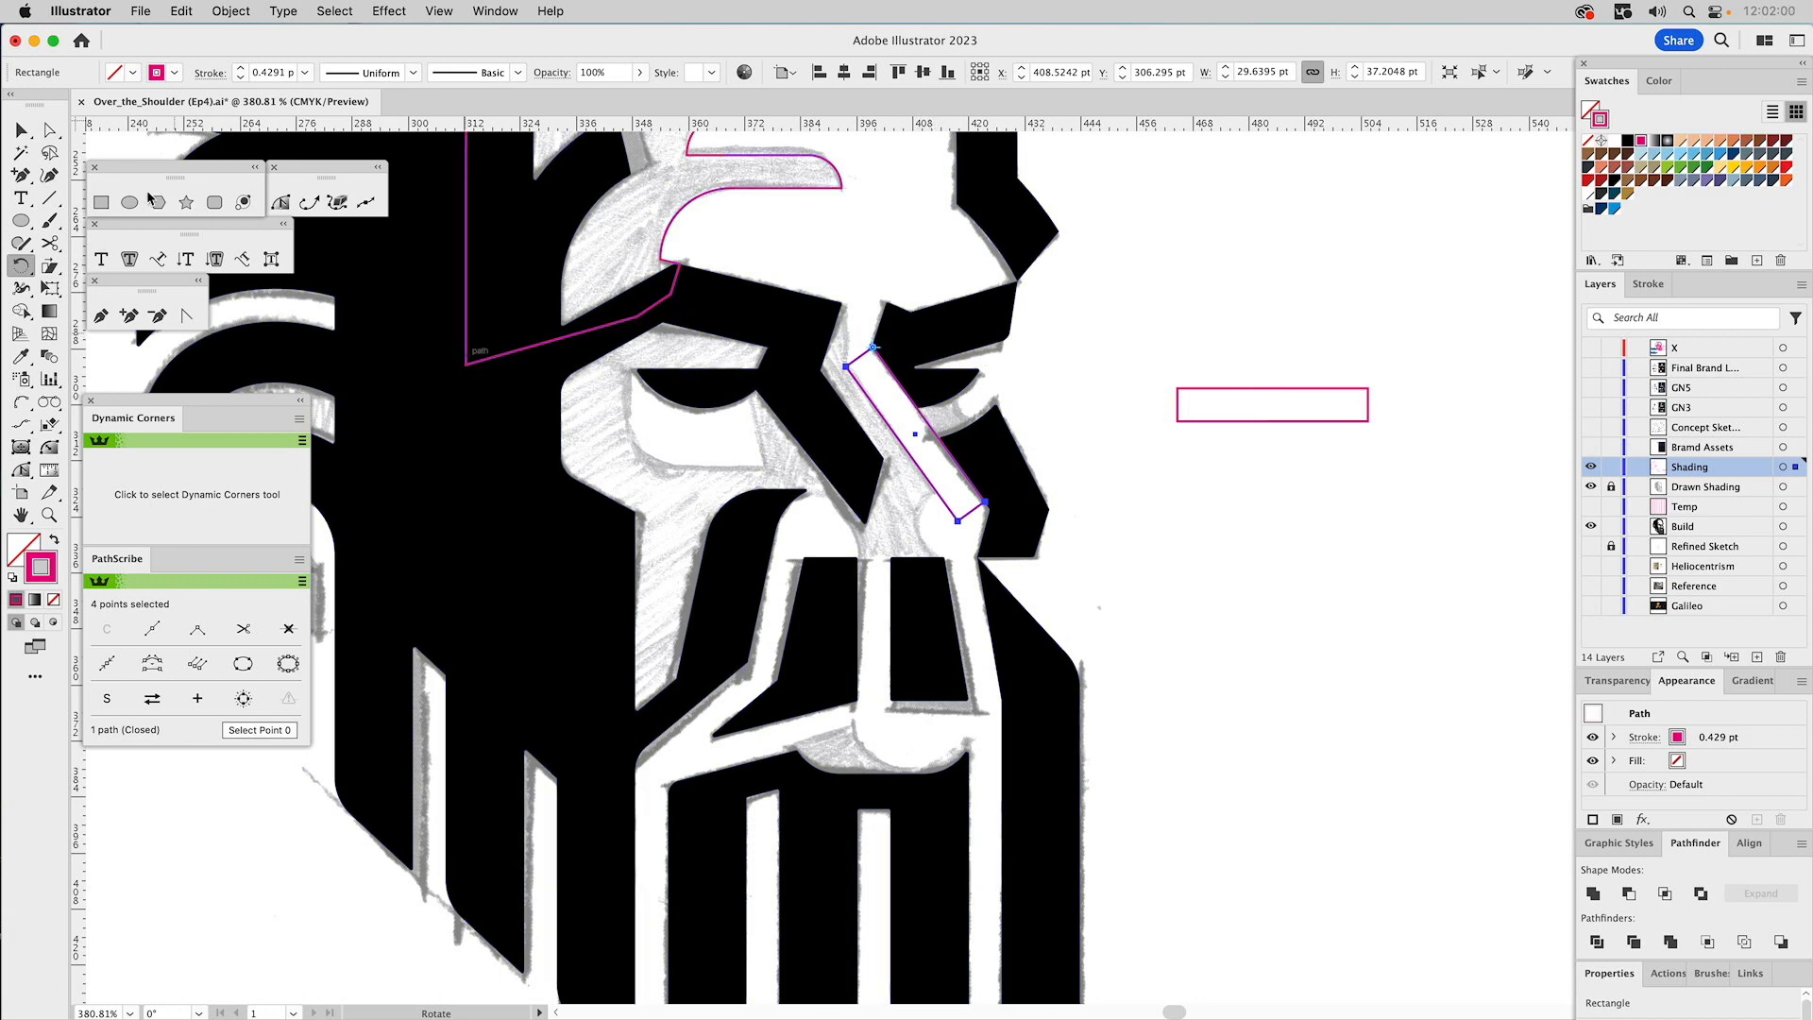
Draw a circle about 8.9 pt wide at the far eye and a closed Pen shape around the sketched shading beneath it.
key("l")
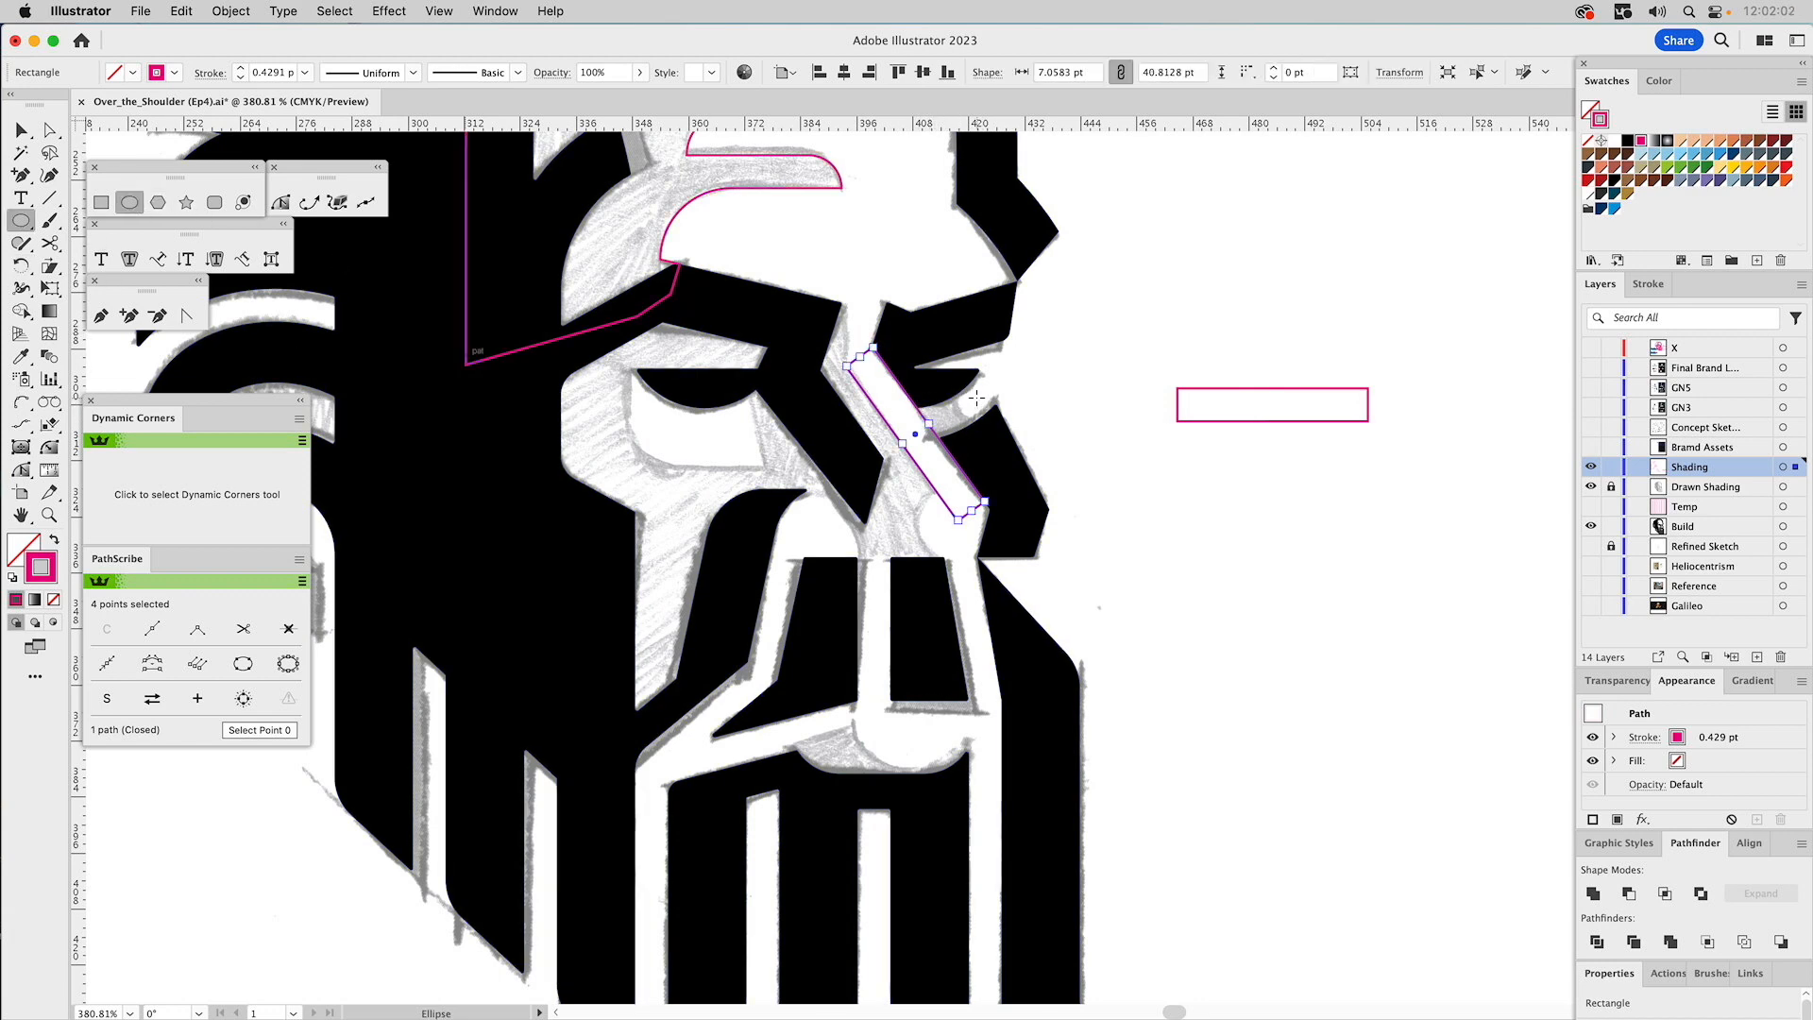
left_click_drag(976, 397, 998, 421)
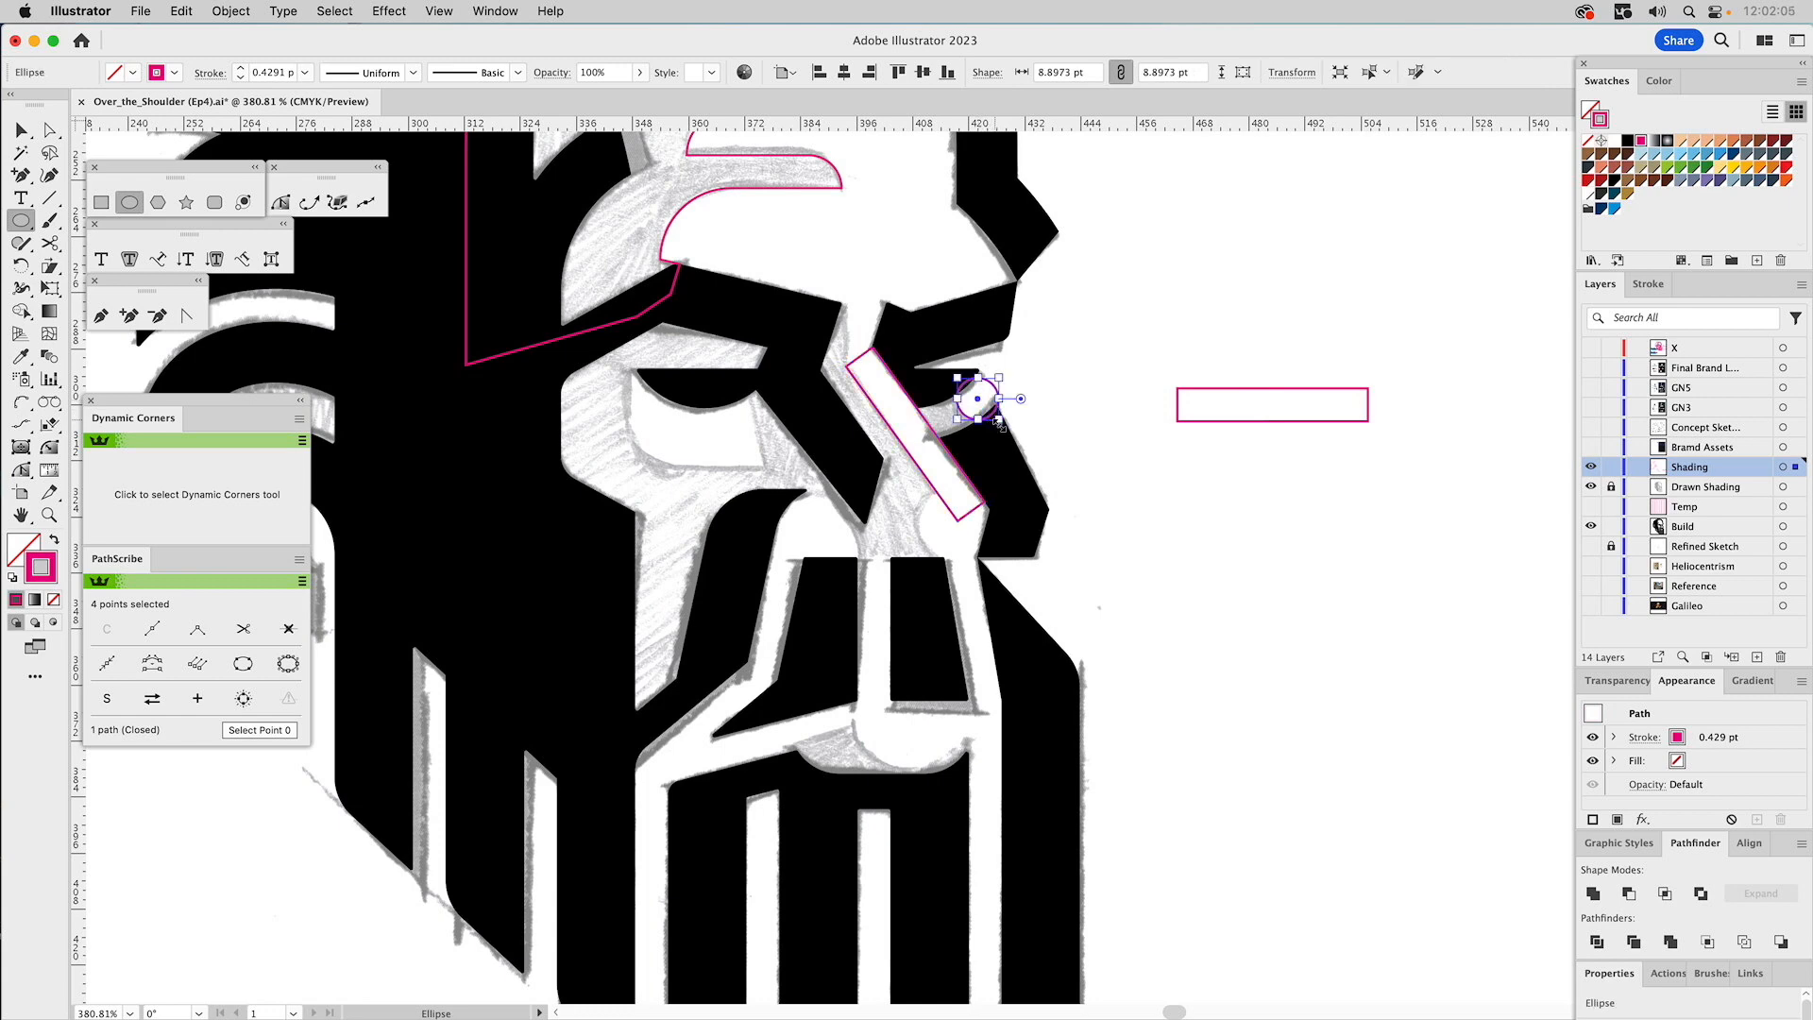
left_click(101, 316)
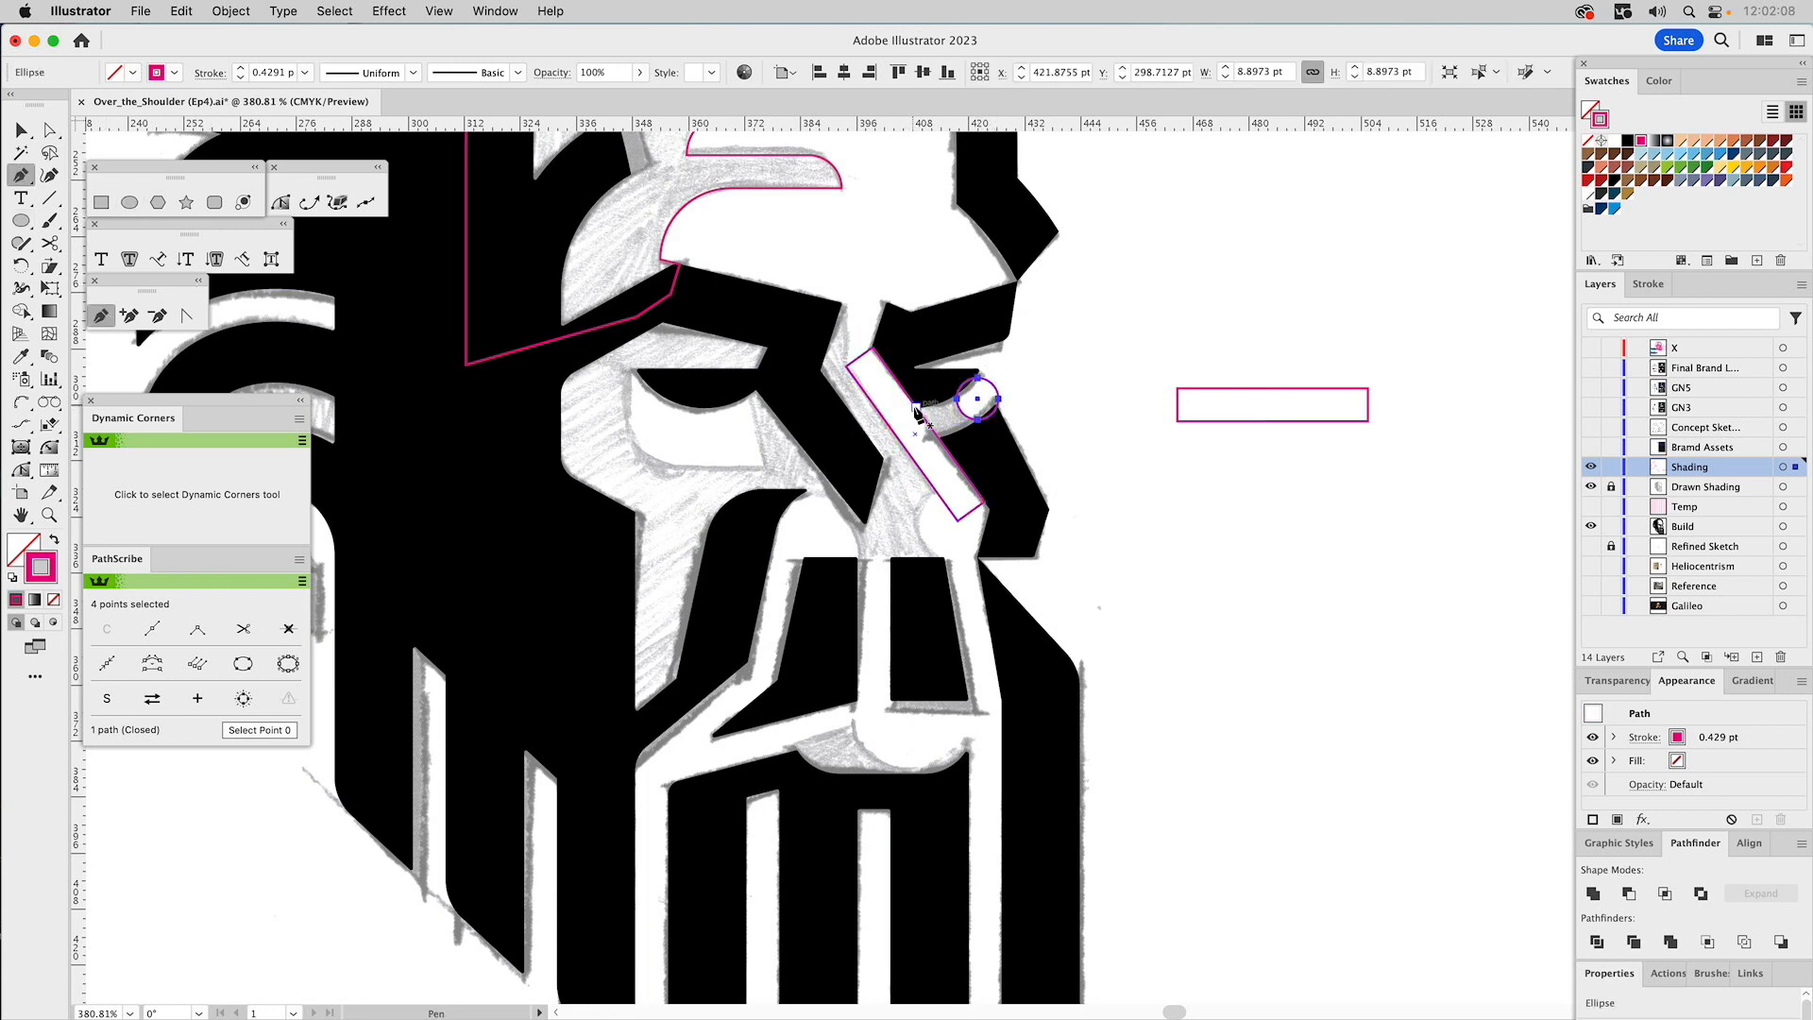
left_click(916, 407)
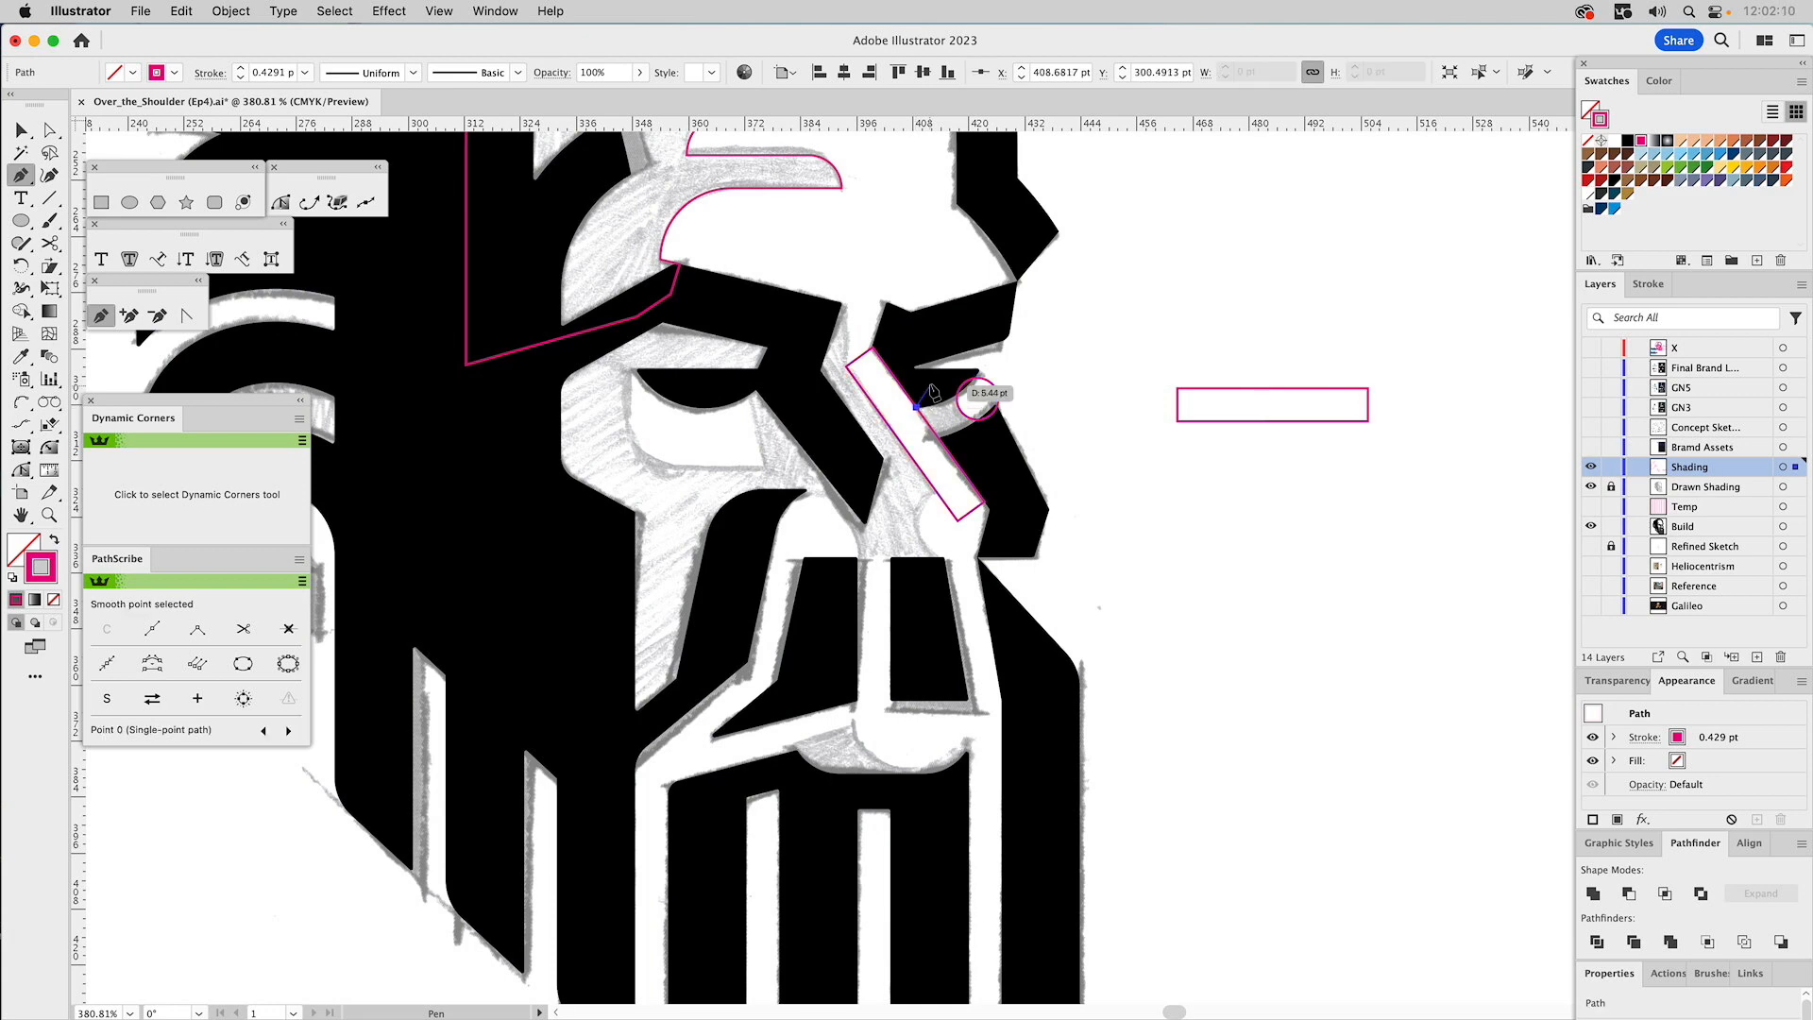
left_click(931, 387)
left_click_drag(974, 385, 918, 415)
left_click(993, 424)
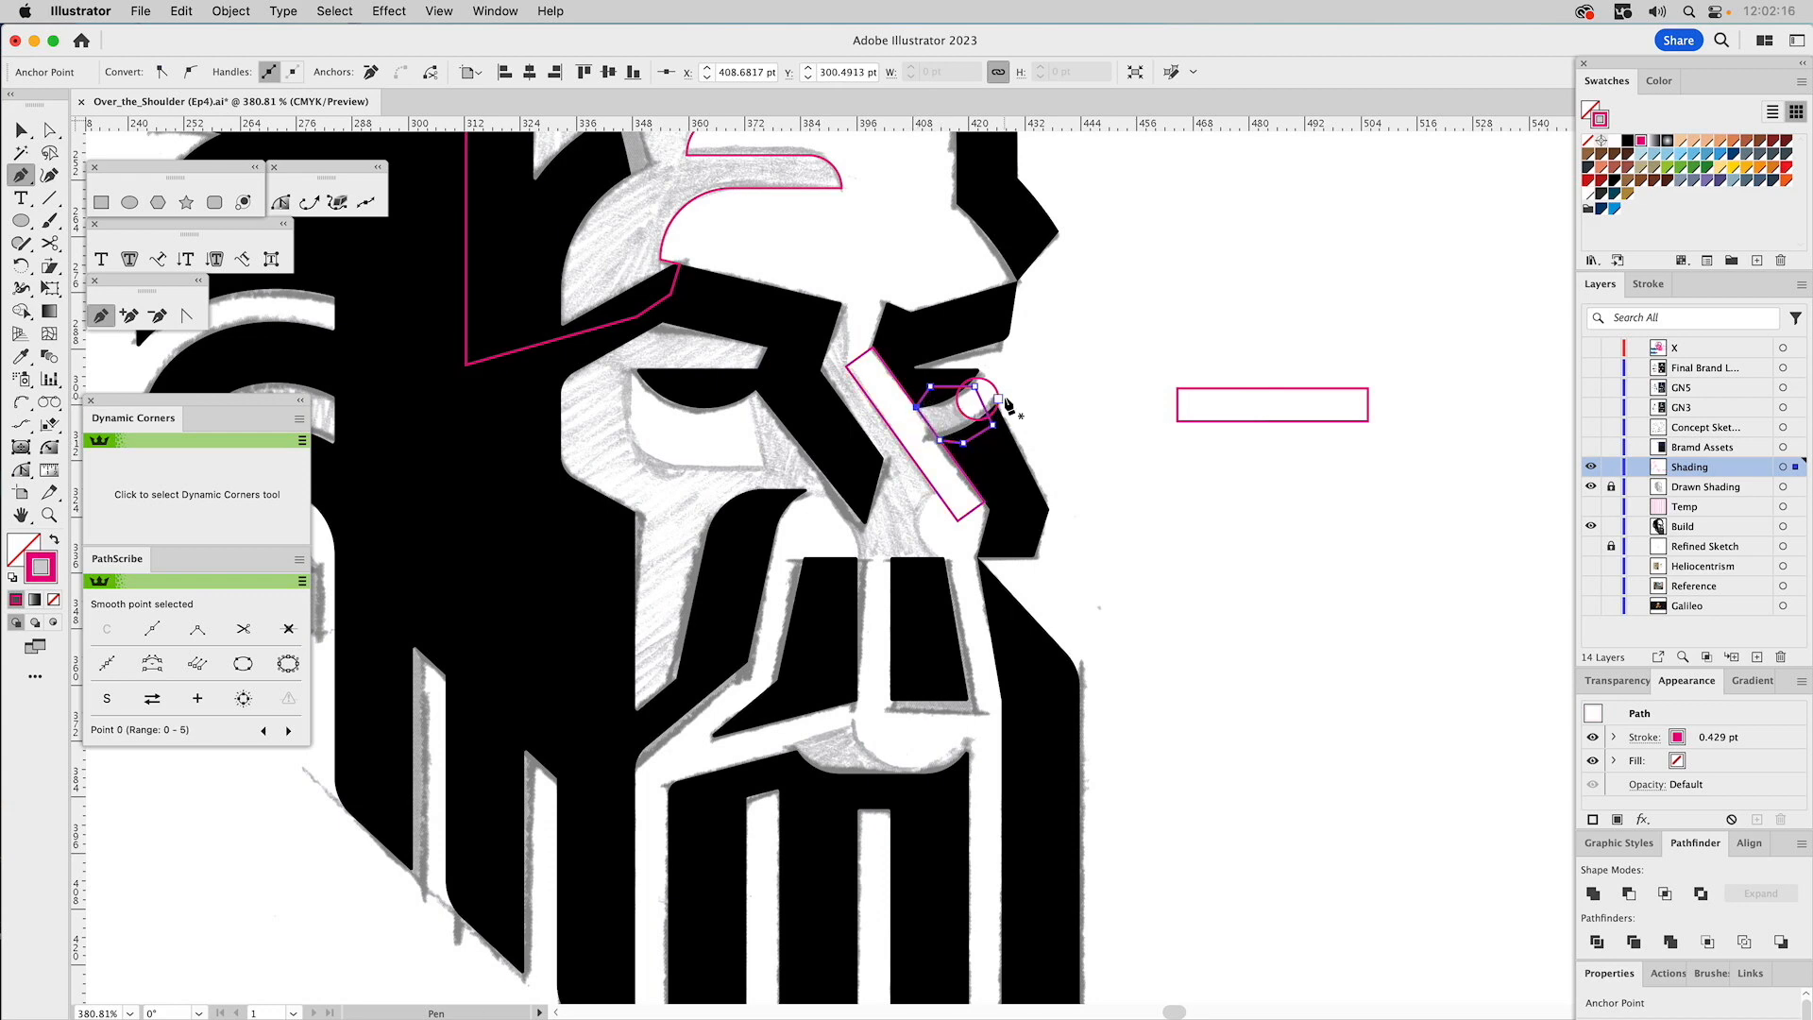
Subtract the circle from the far eye's Pen-drawn shading shape and deselect.
key("v")
left_click(1054, 379)
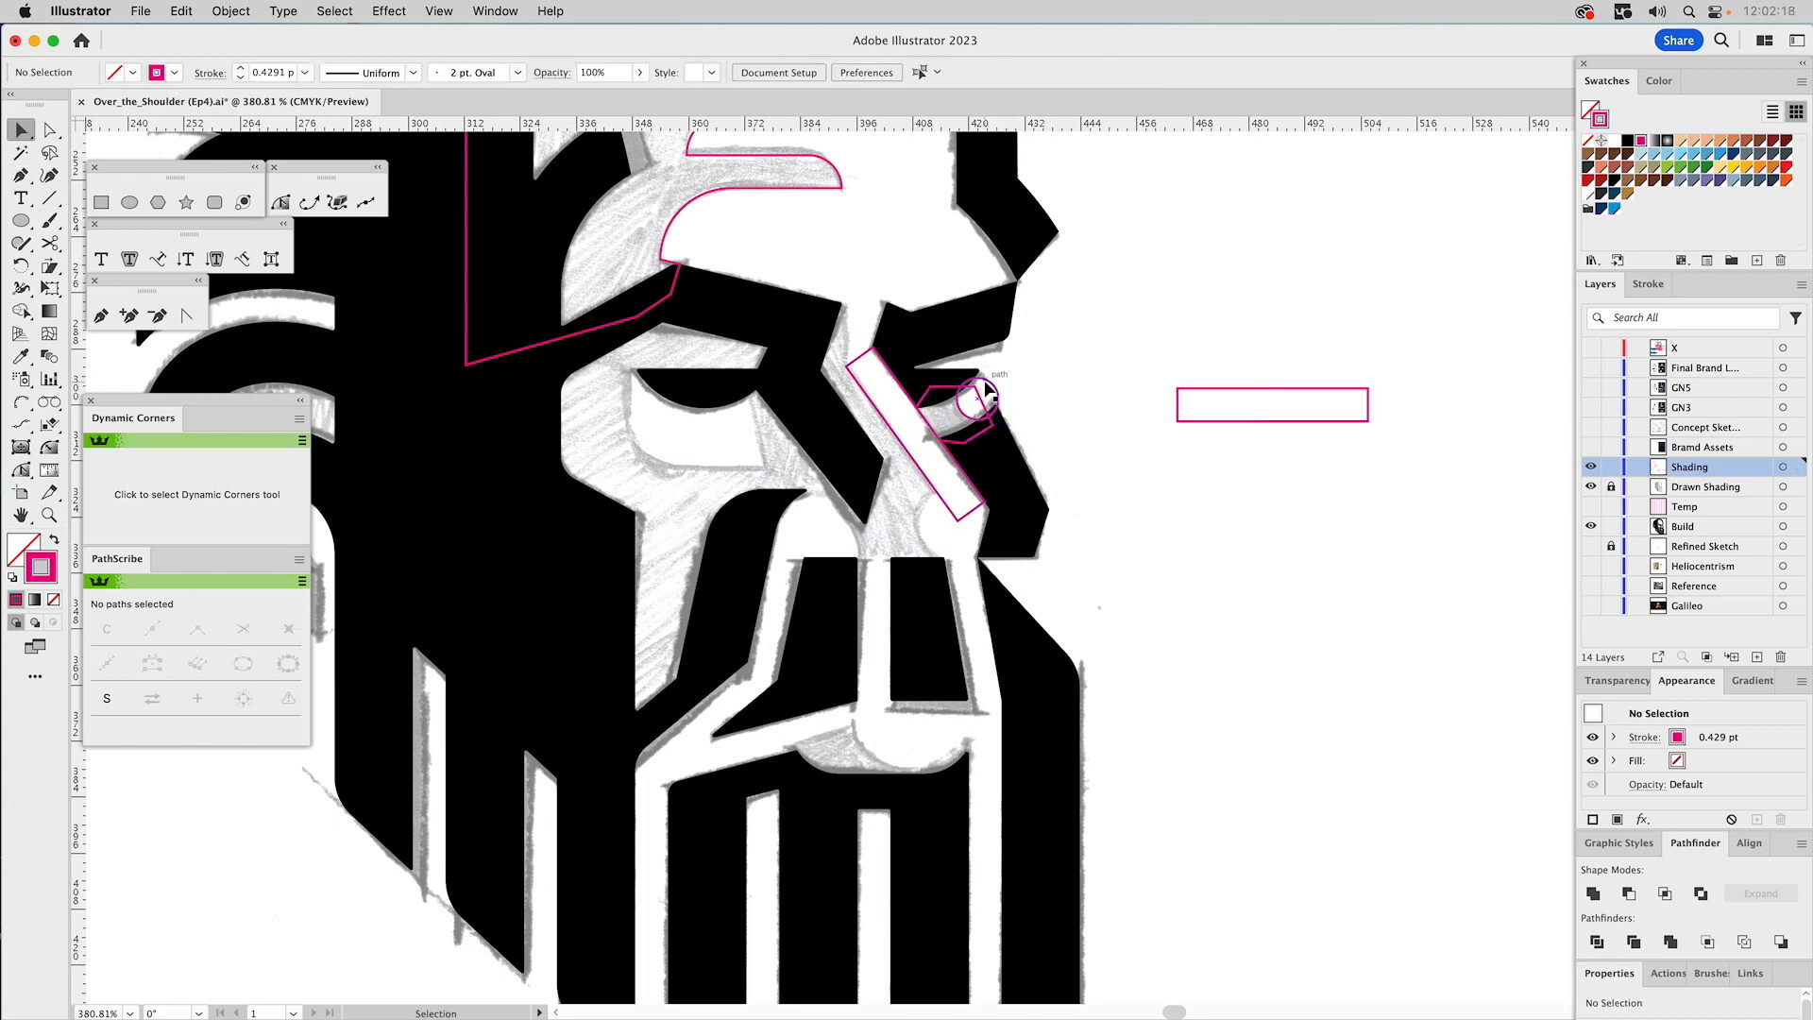
left_click(986, 388)
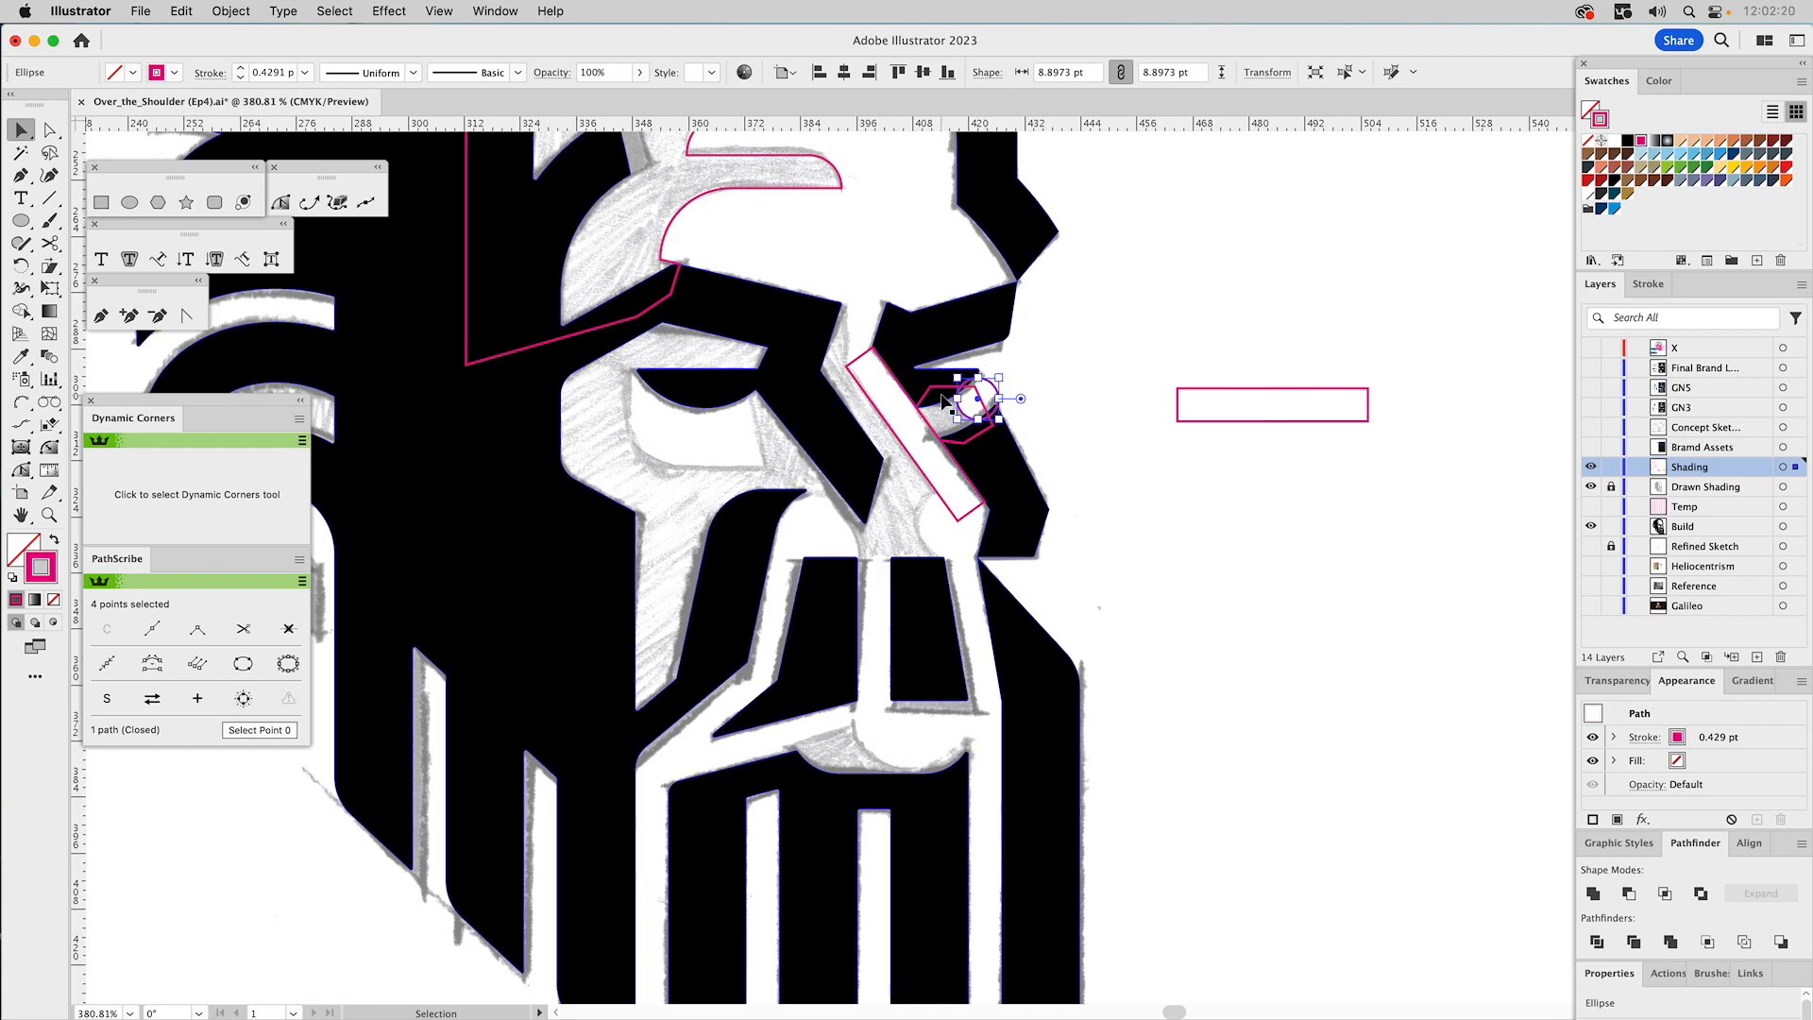
left_click(947, 395, "shift")
left_click(1628, 895)
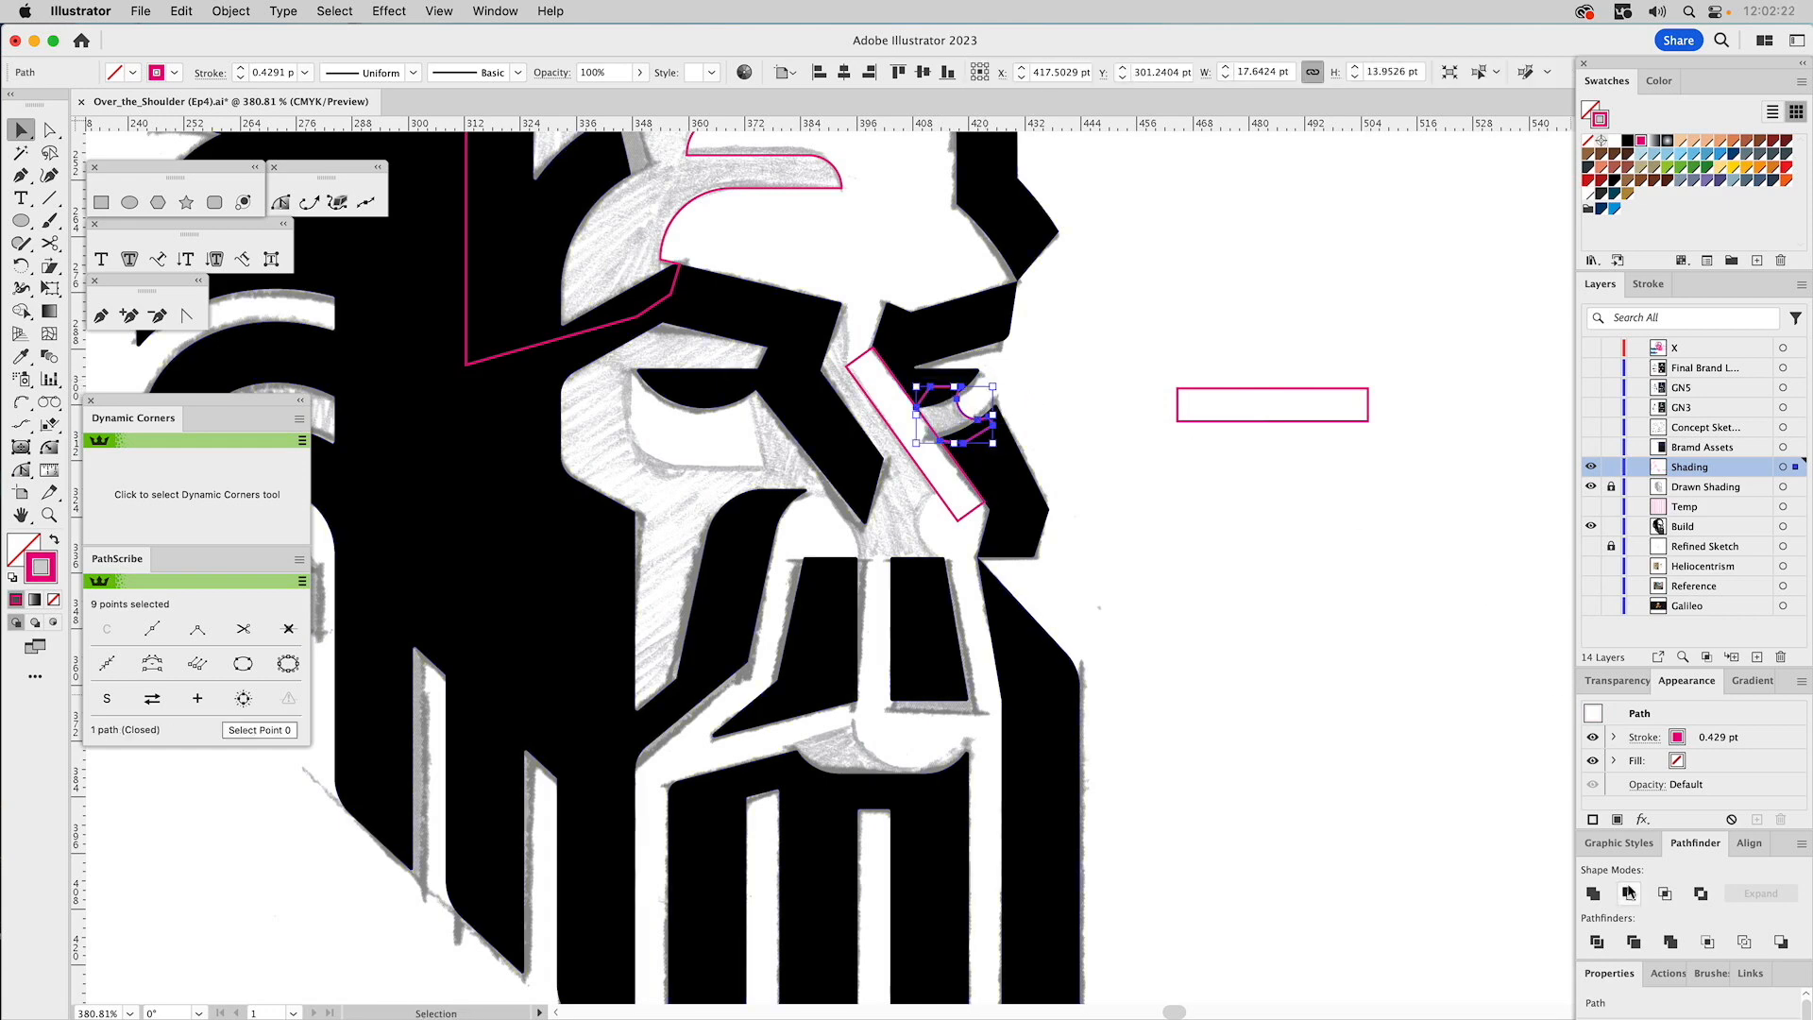
left_click(1279, 607)
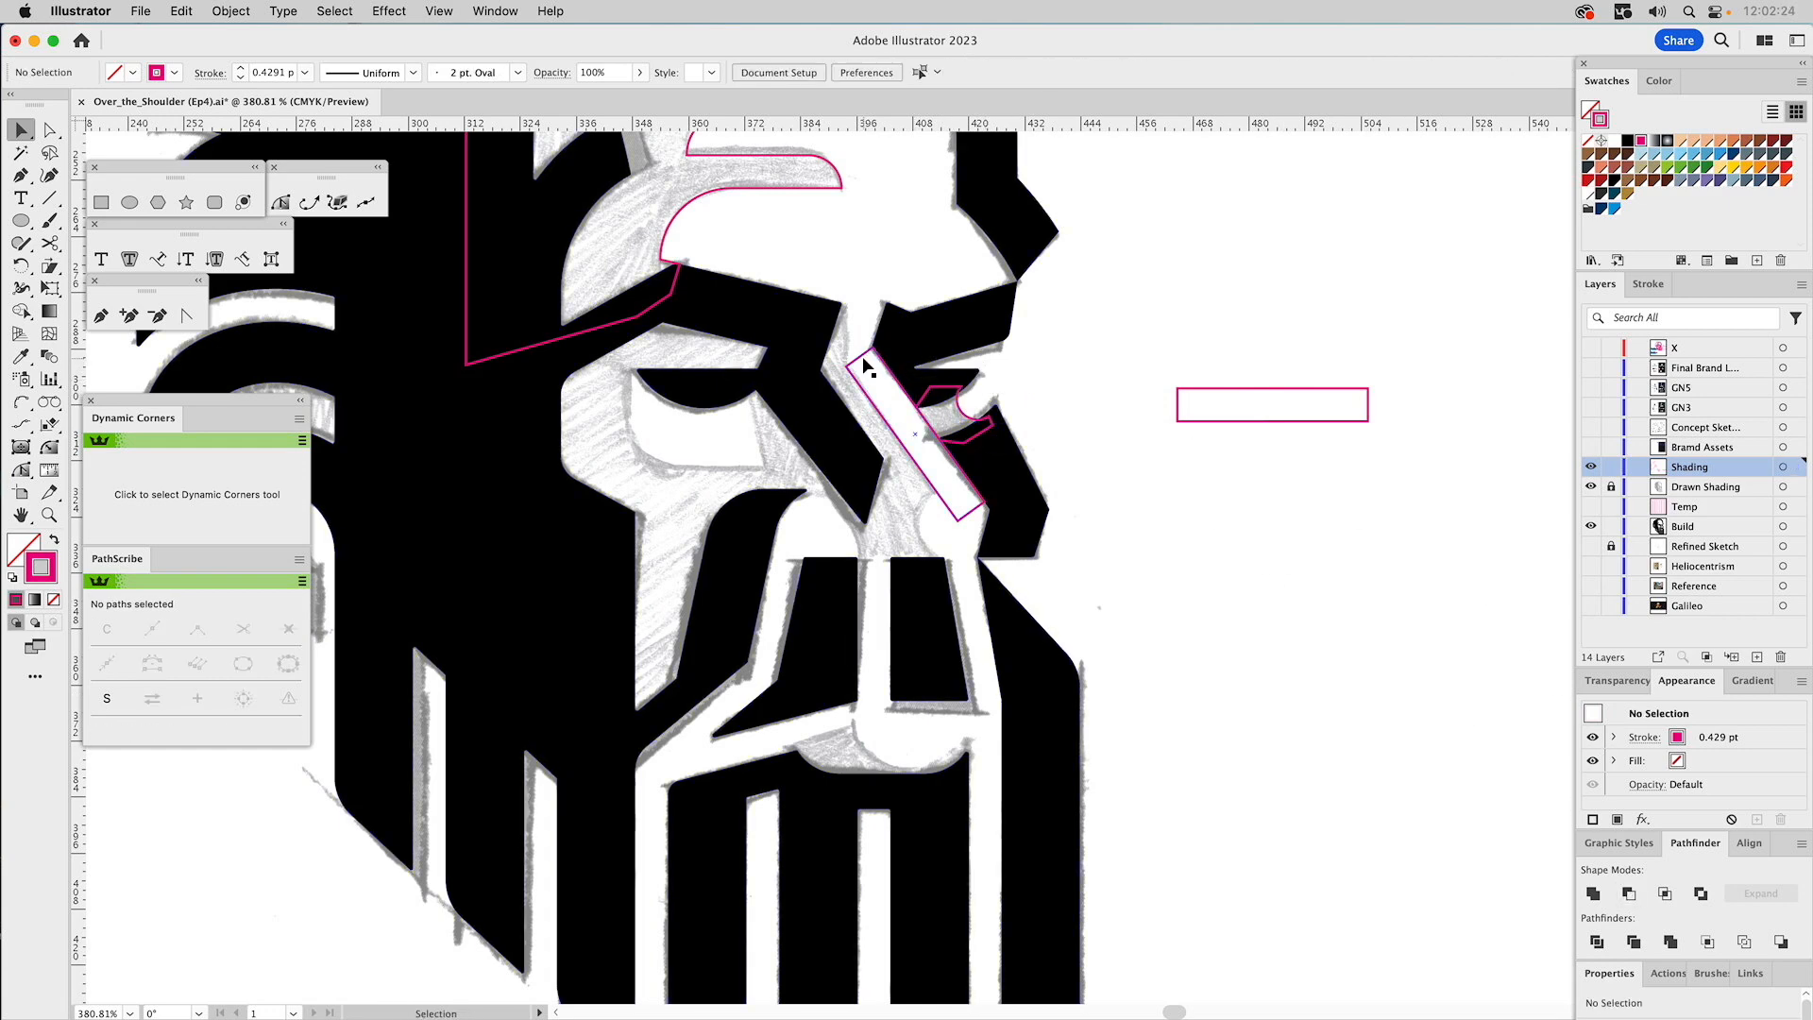
Draw an open Pen path from the nose-bridge rectangle's upper corner along the brow, around the near eye, and up into the cheek crease; deselect.
left_click(100, 316)
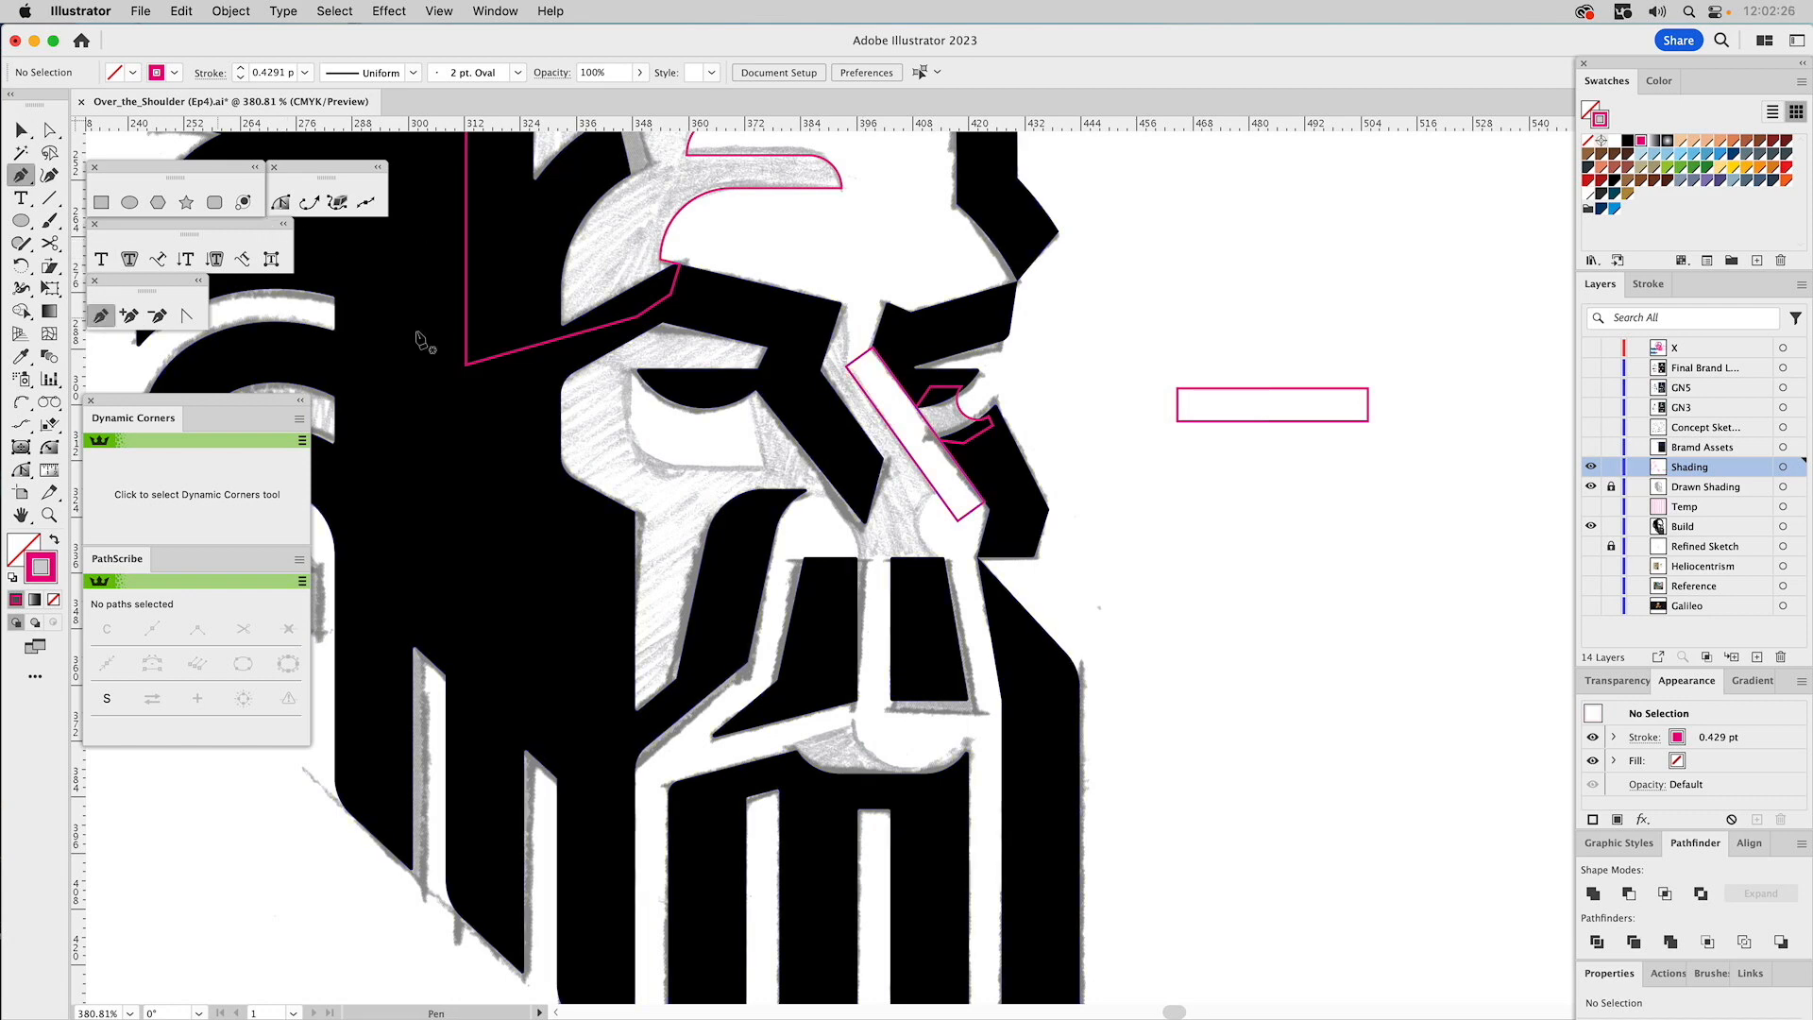
left_click(847, 365)
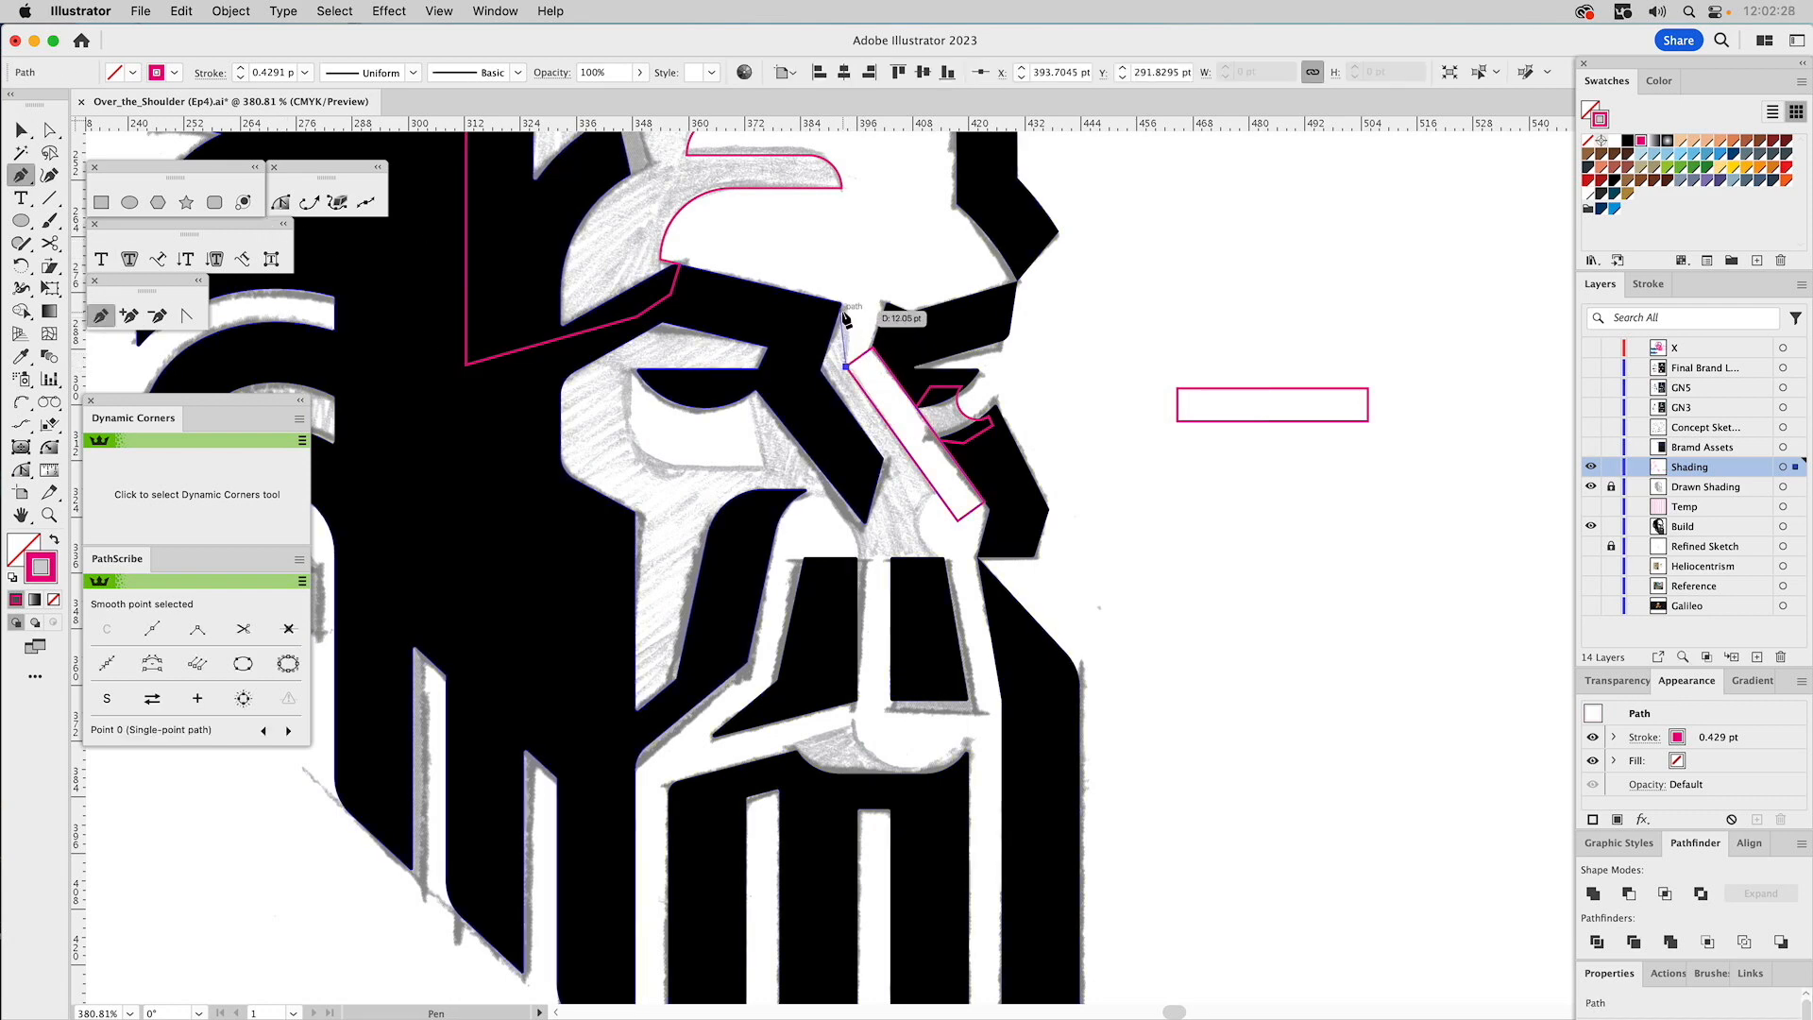
left_click(842, 305)
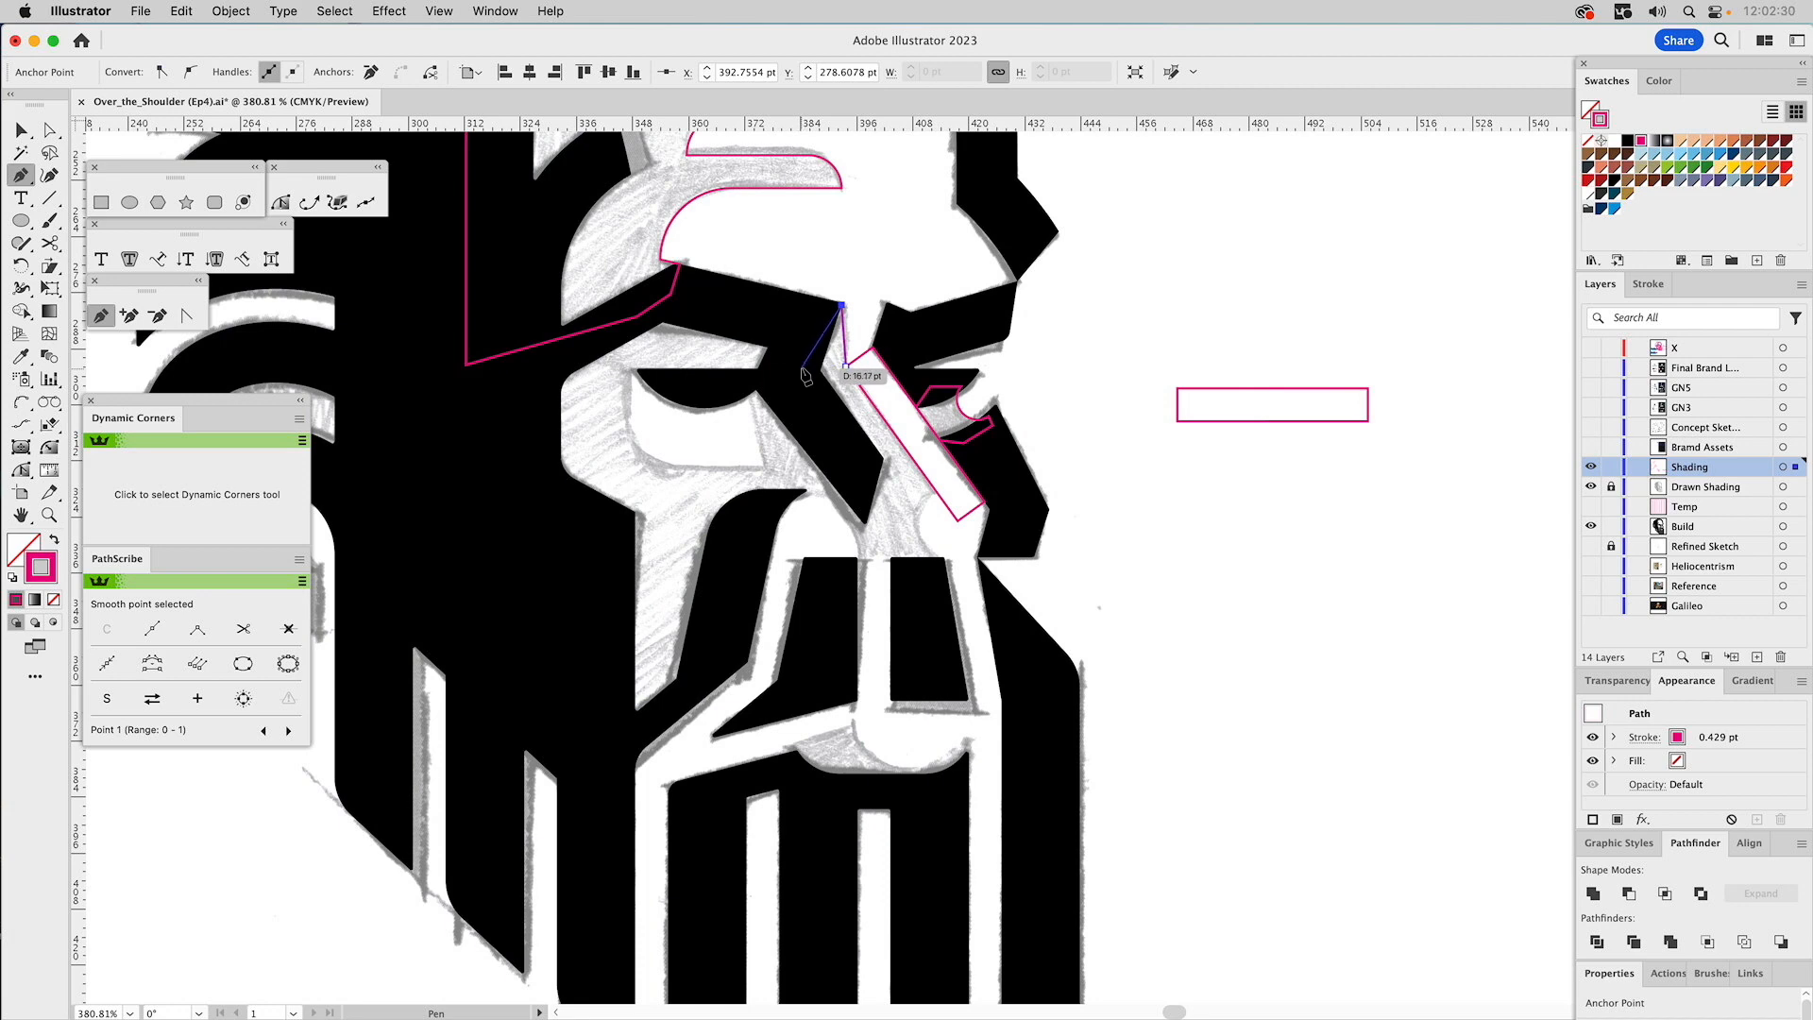
left_click(665, 309)
left_click(532, 380)
left_click(539, 552)
left_click(630, 732)
left_click(717, 653)
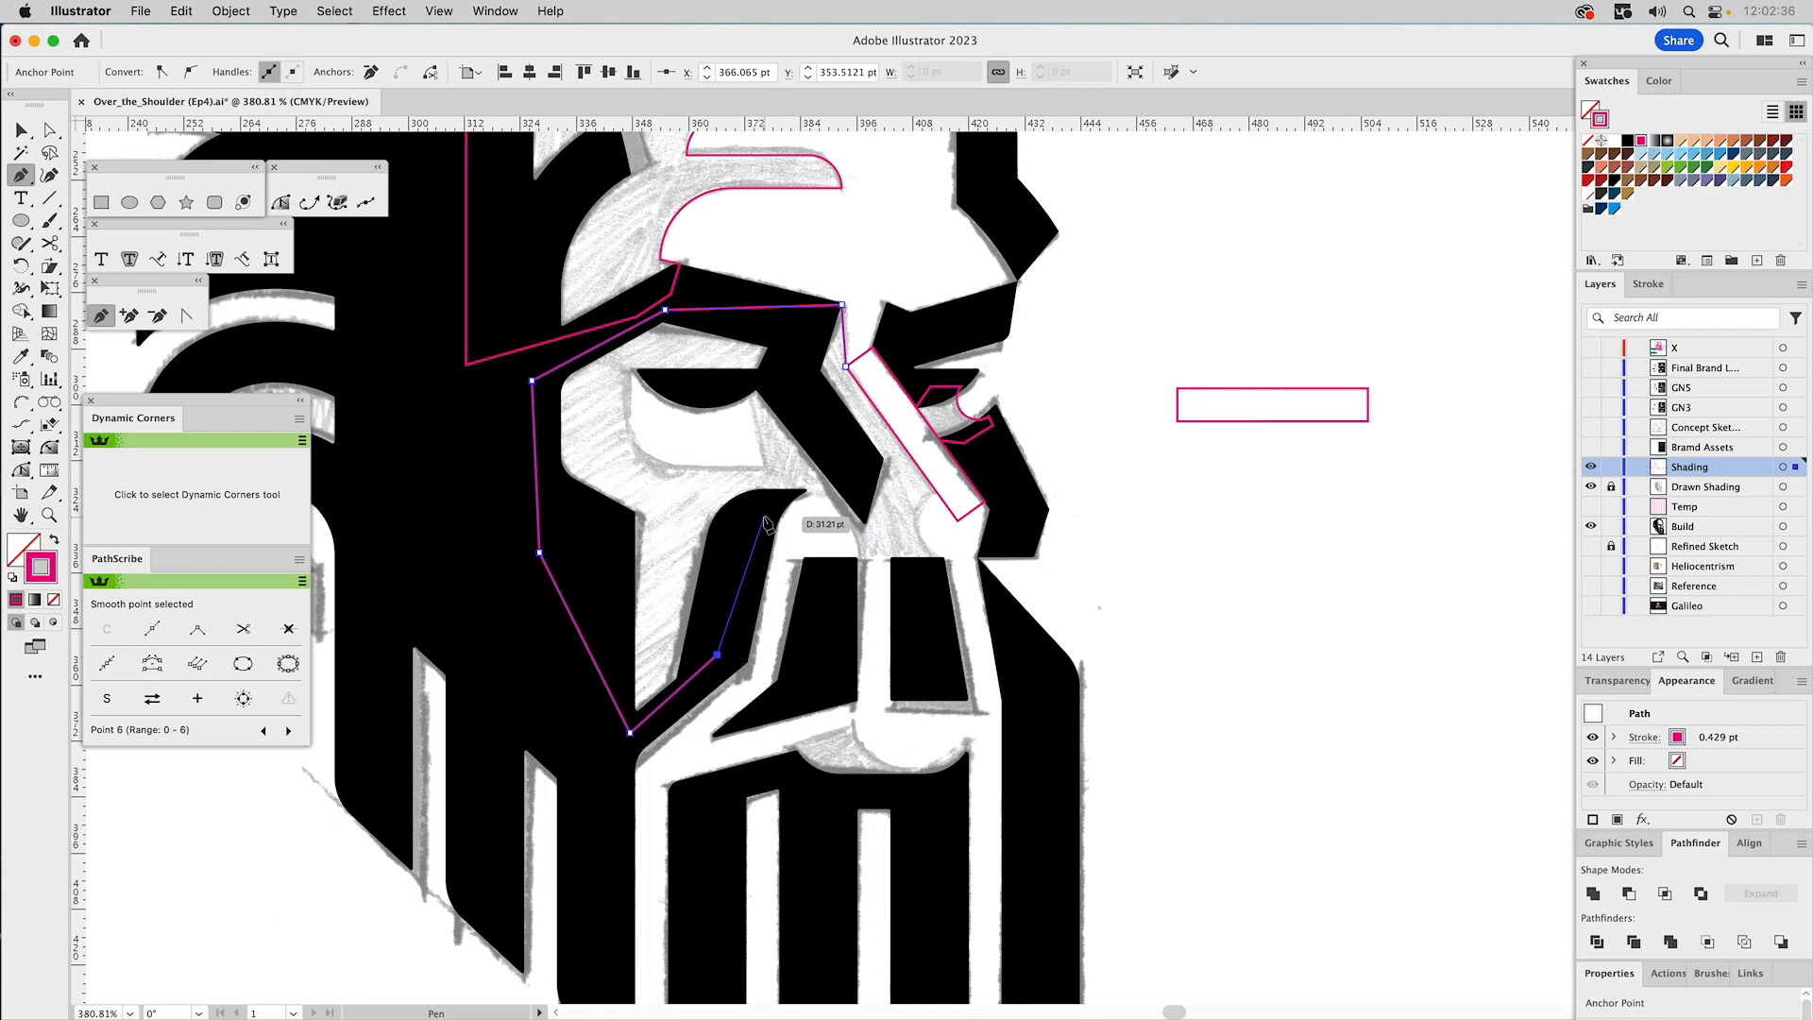
left_click(746, 543)
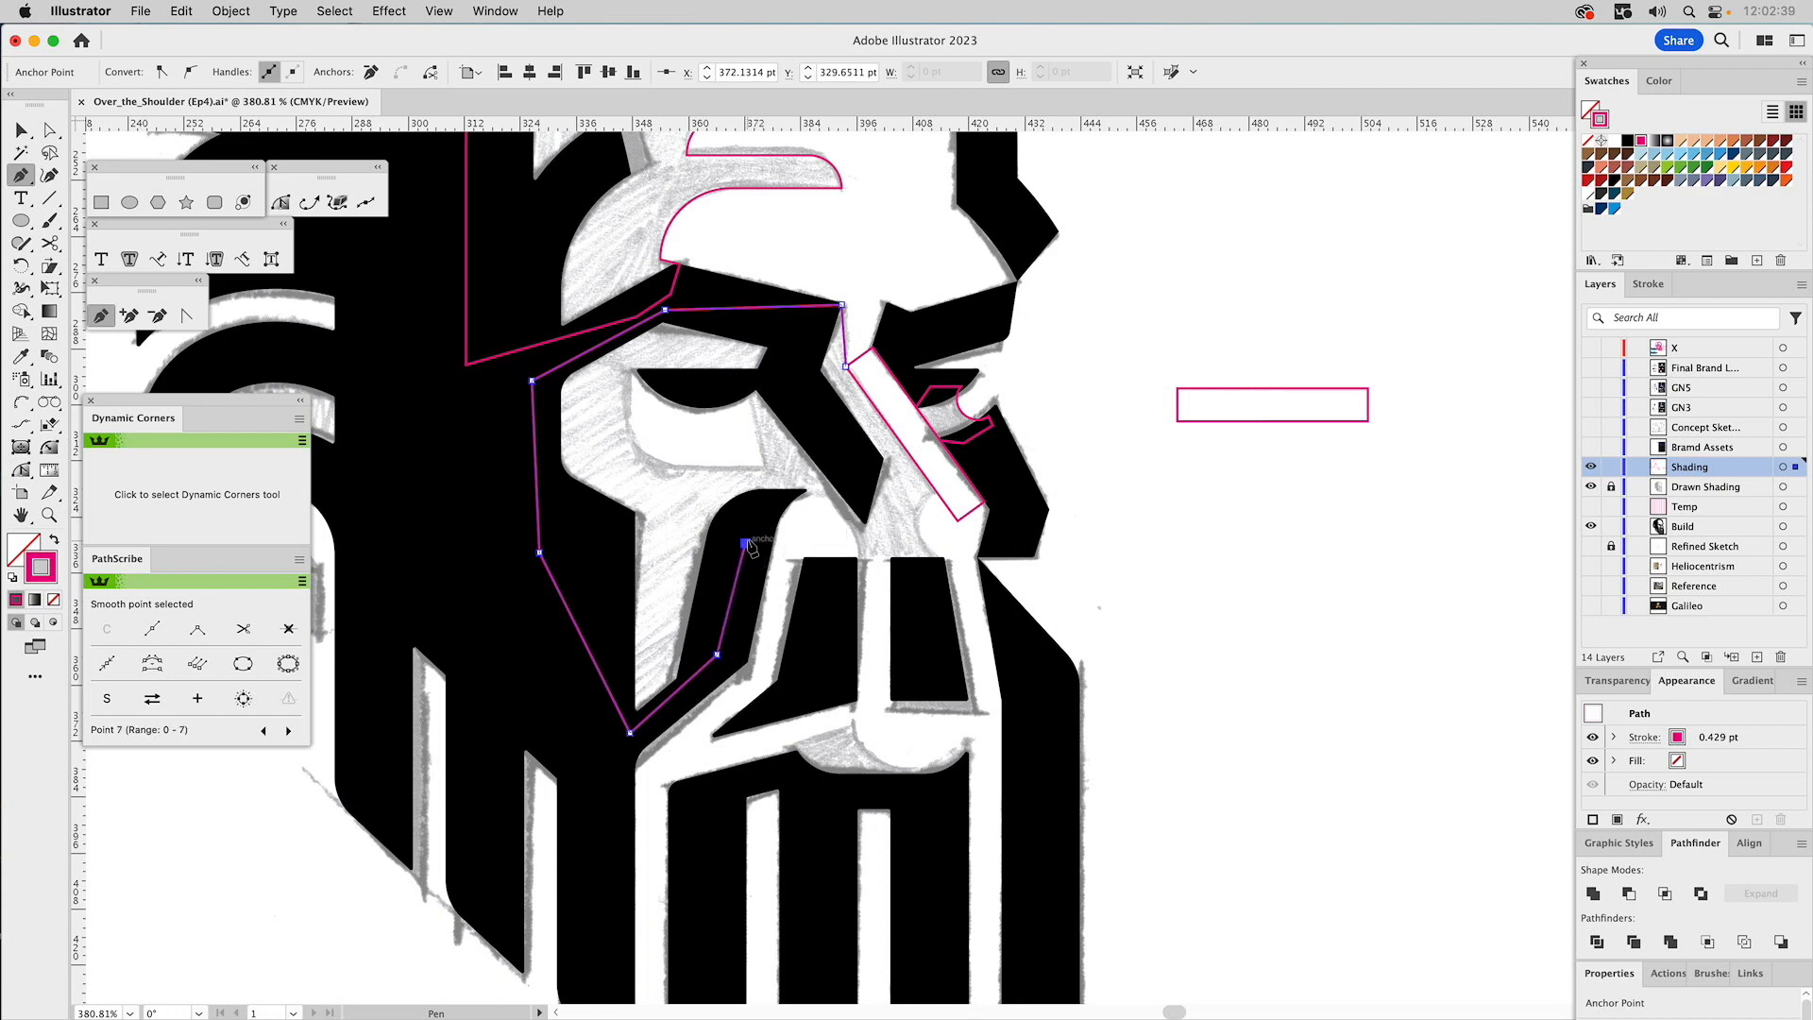
left_click(1086, 406, "super")
Continue the Pen path from its start down the rectangle's edge, across the top of the nose shapes to the black nose-bridge tip; deselect.
left_click(849, 364)
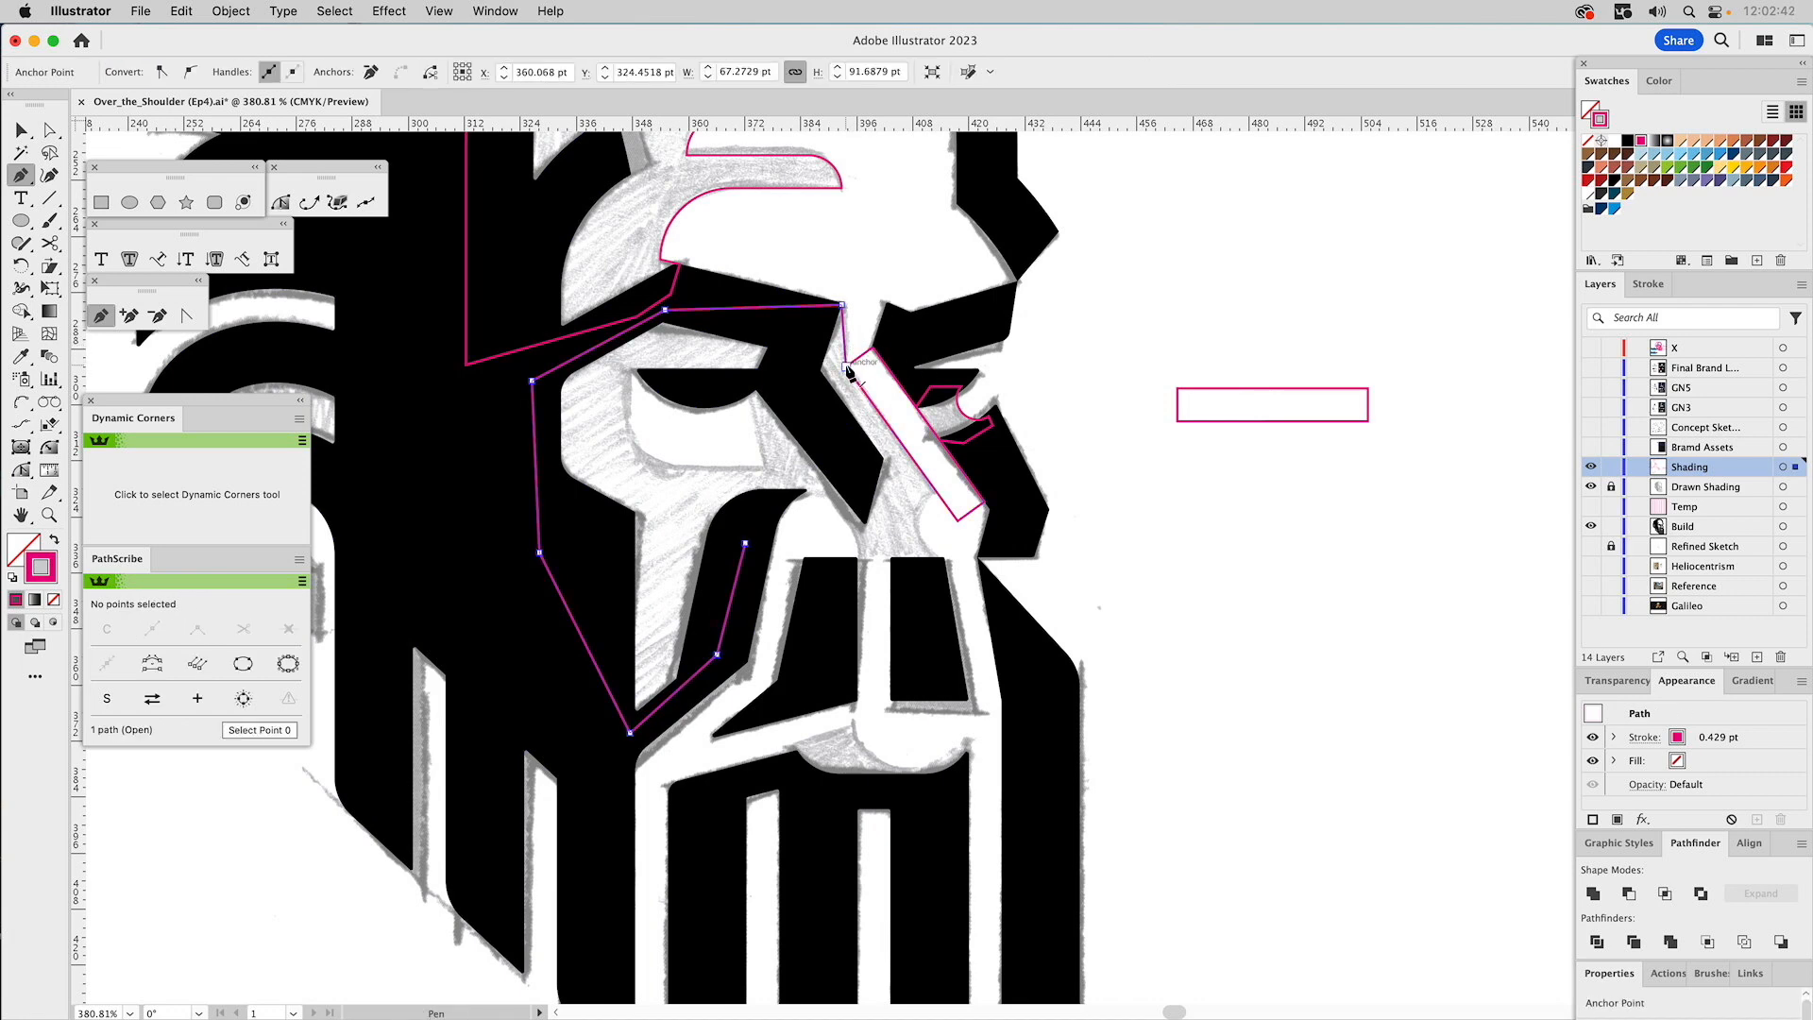
left_click(849, 366)
left_click(948, 508)
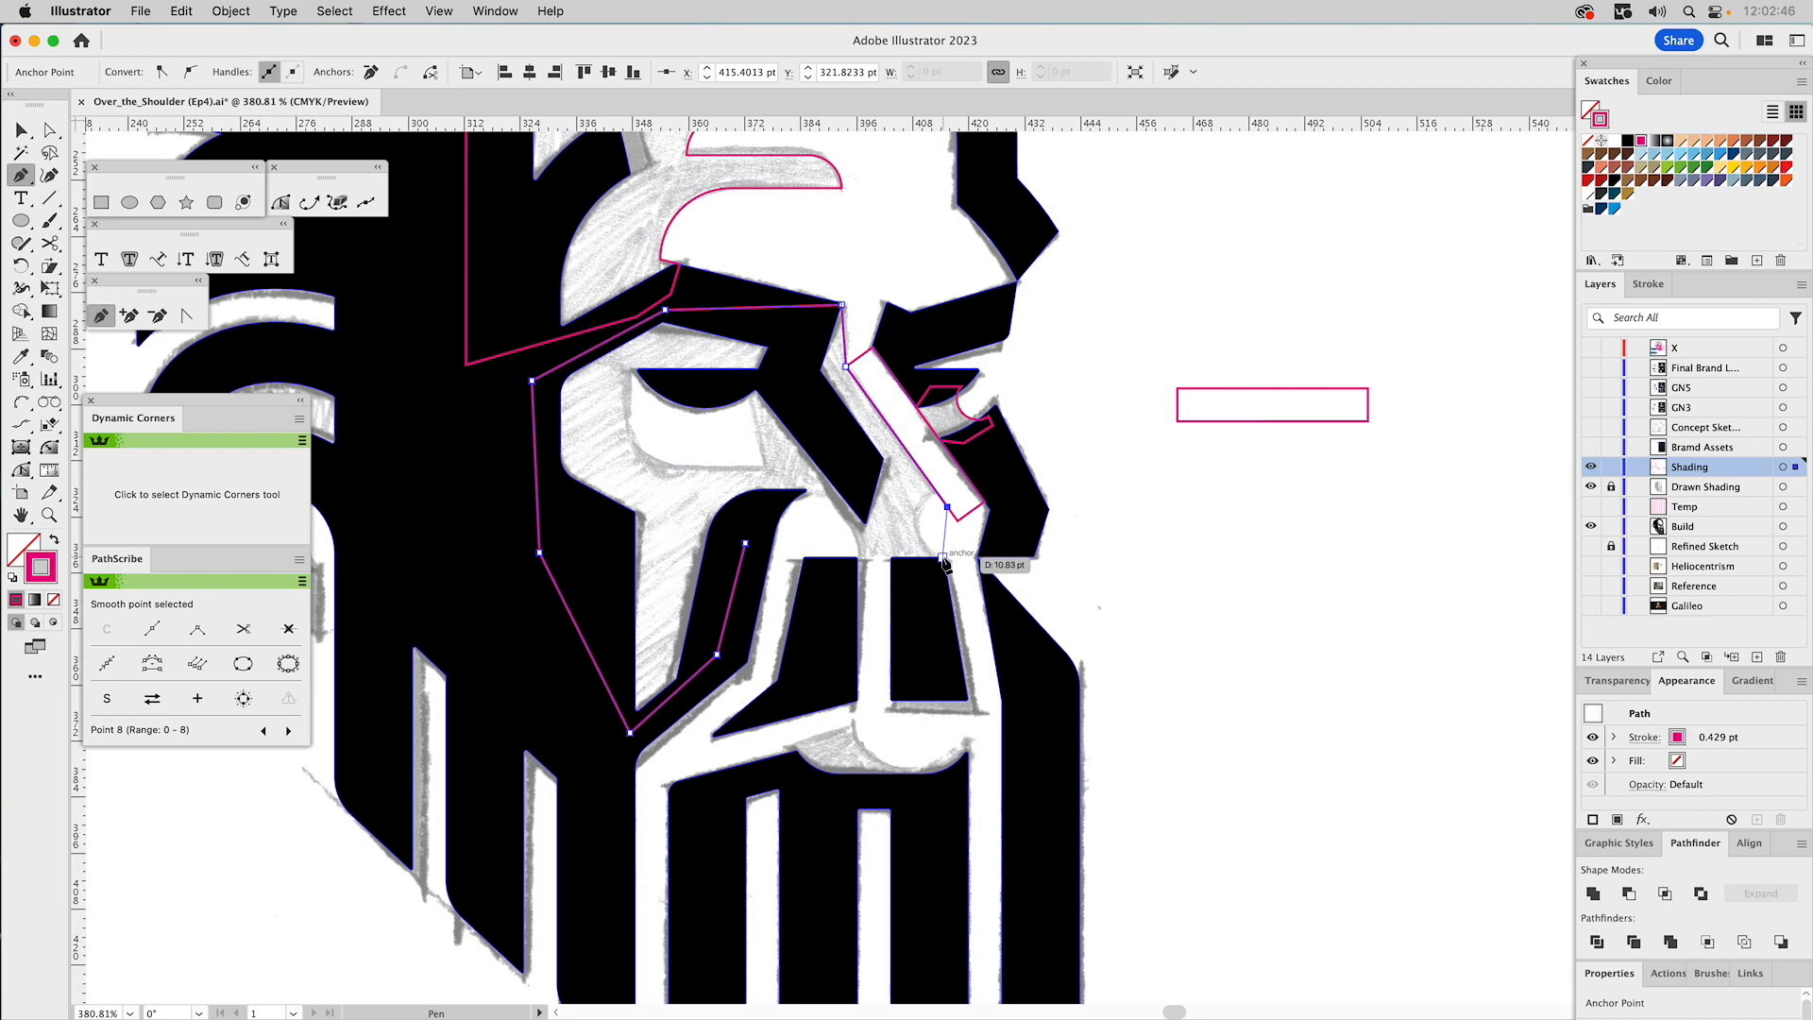
left_click(943, 556)
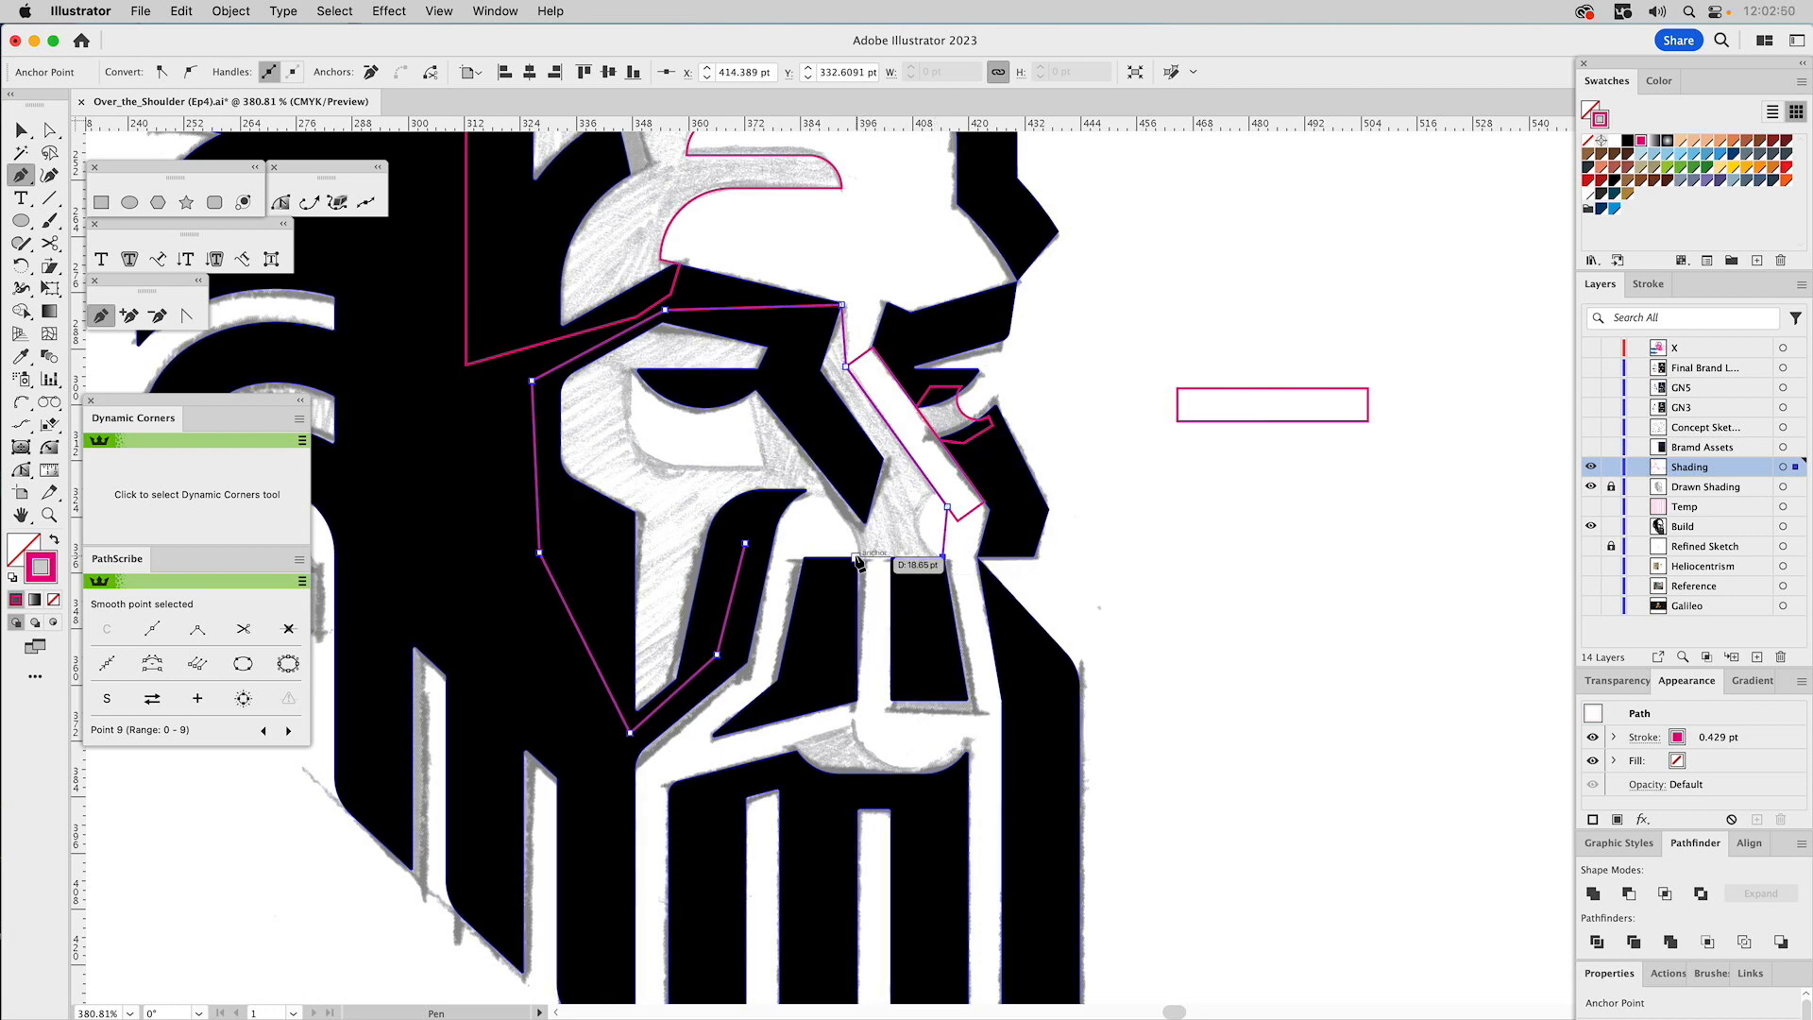
left_click(856, 559)
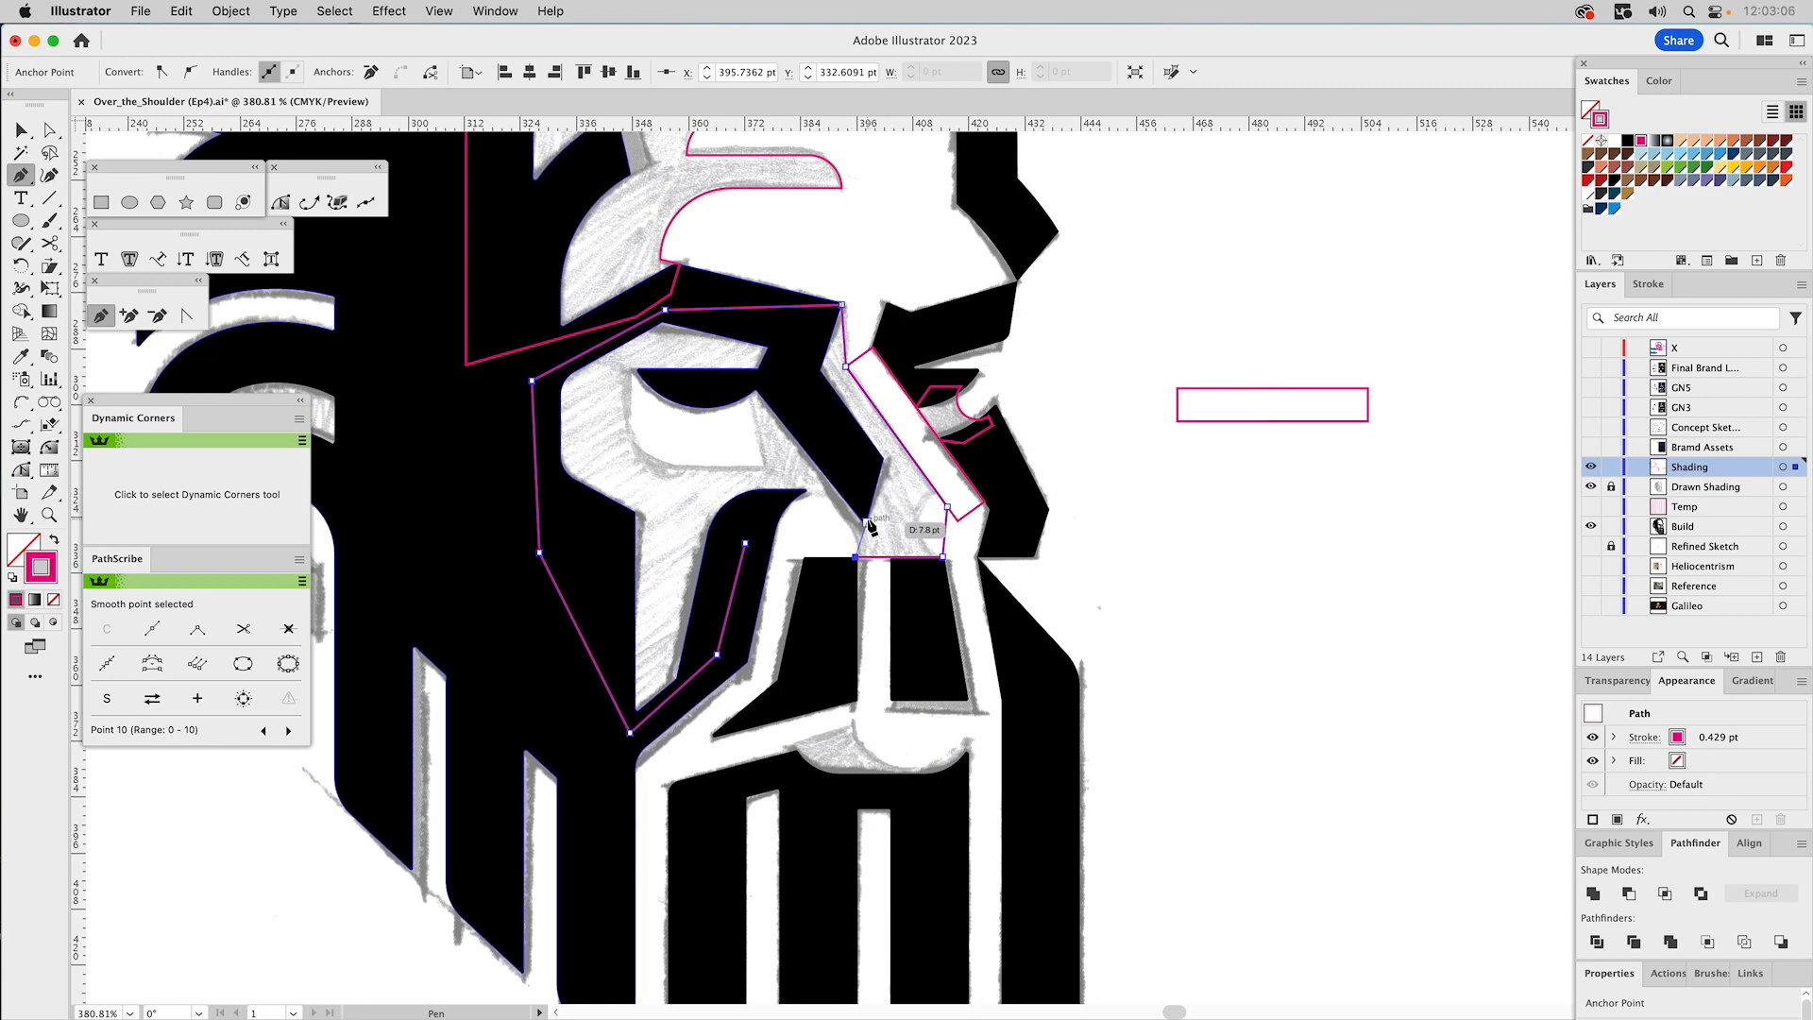
left_click(866, 520)
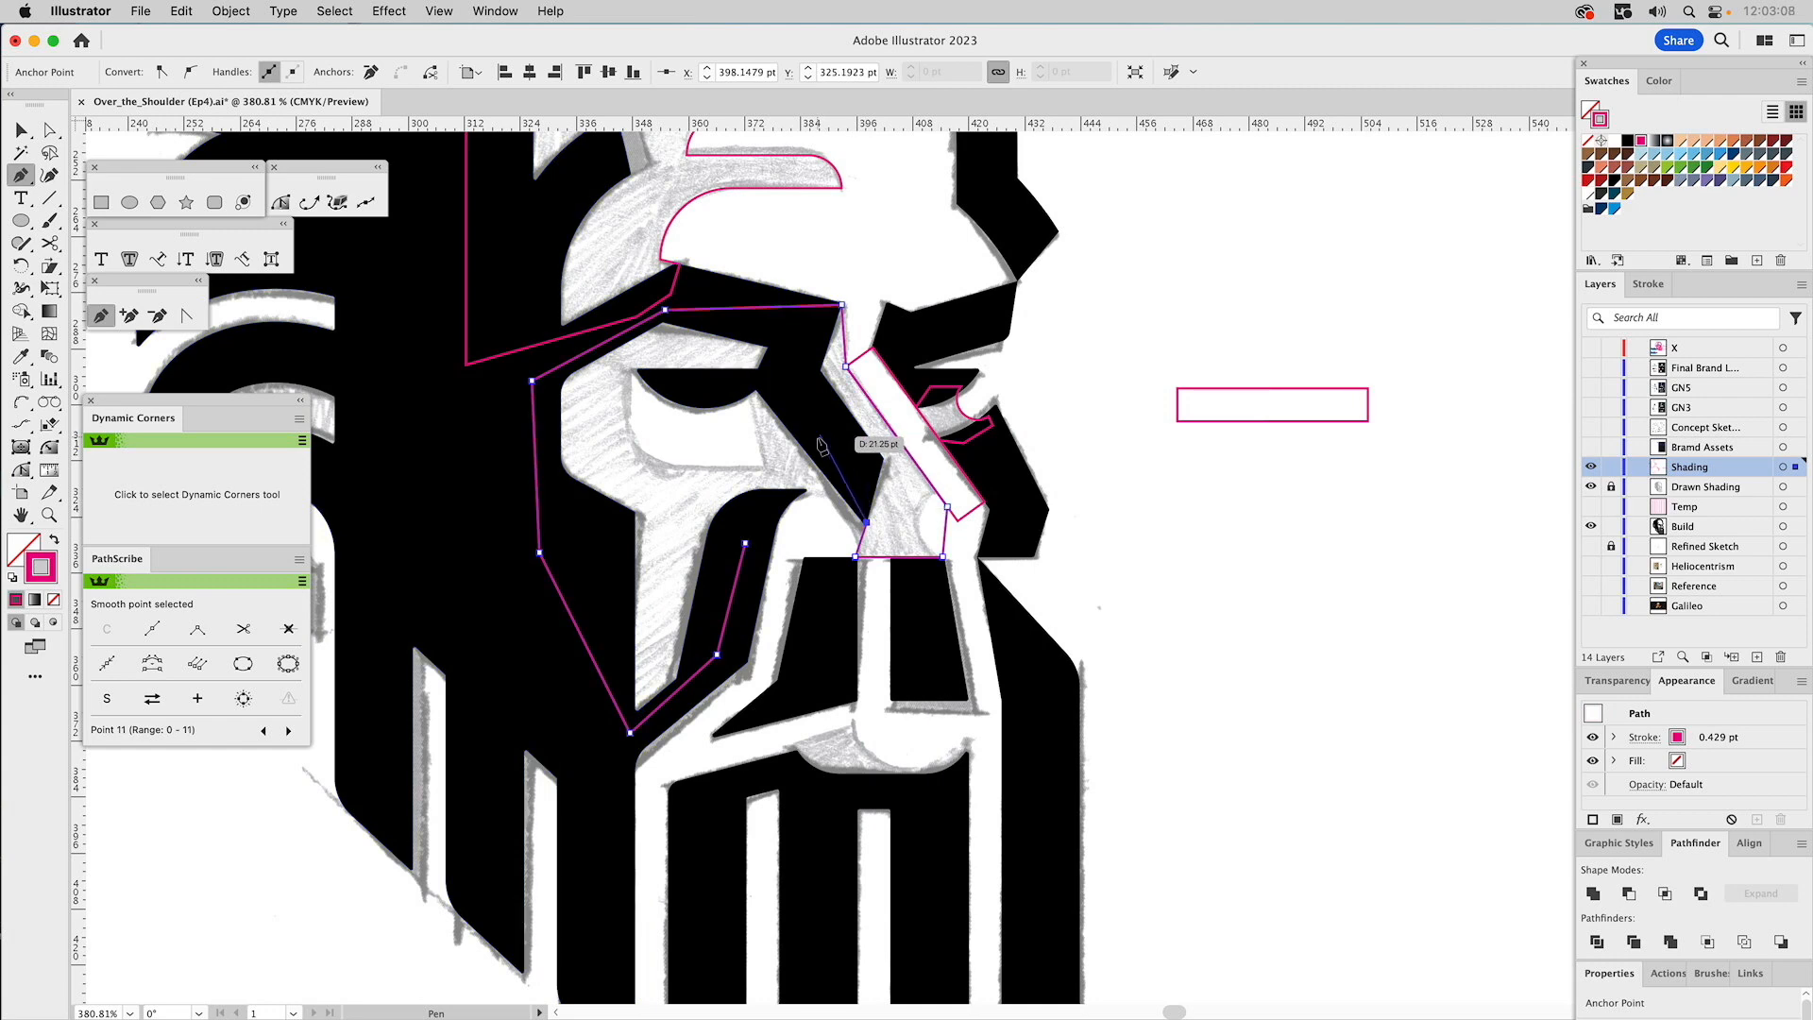
key("super")
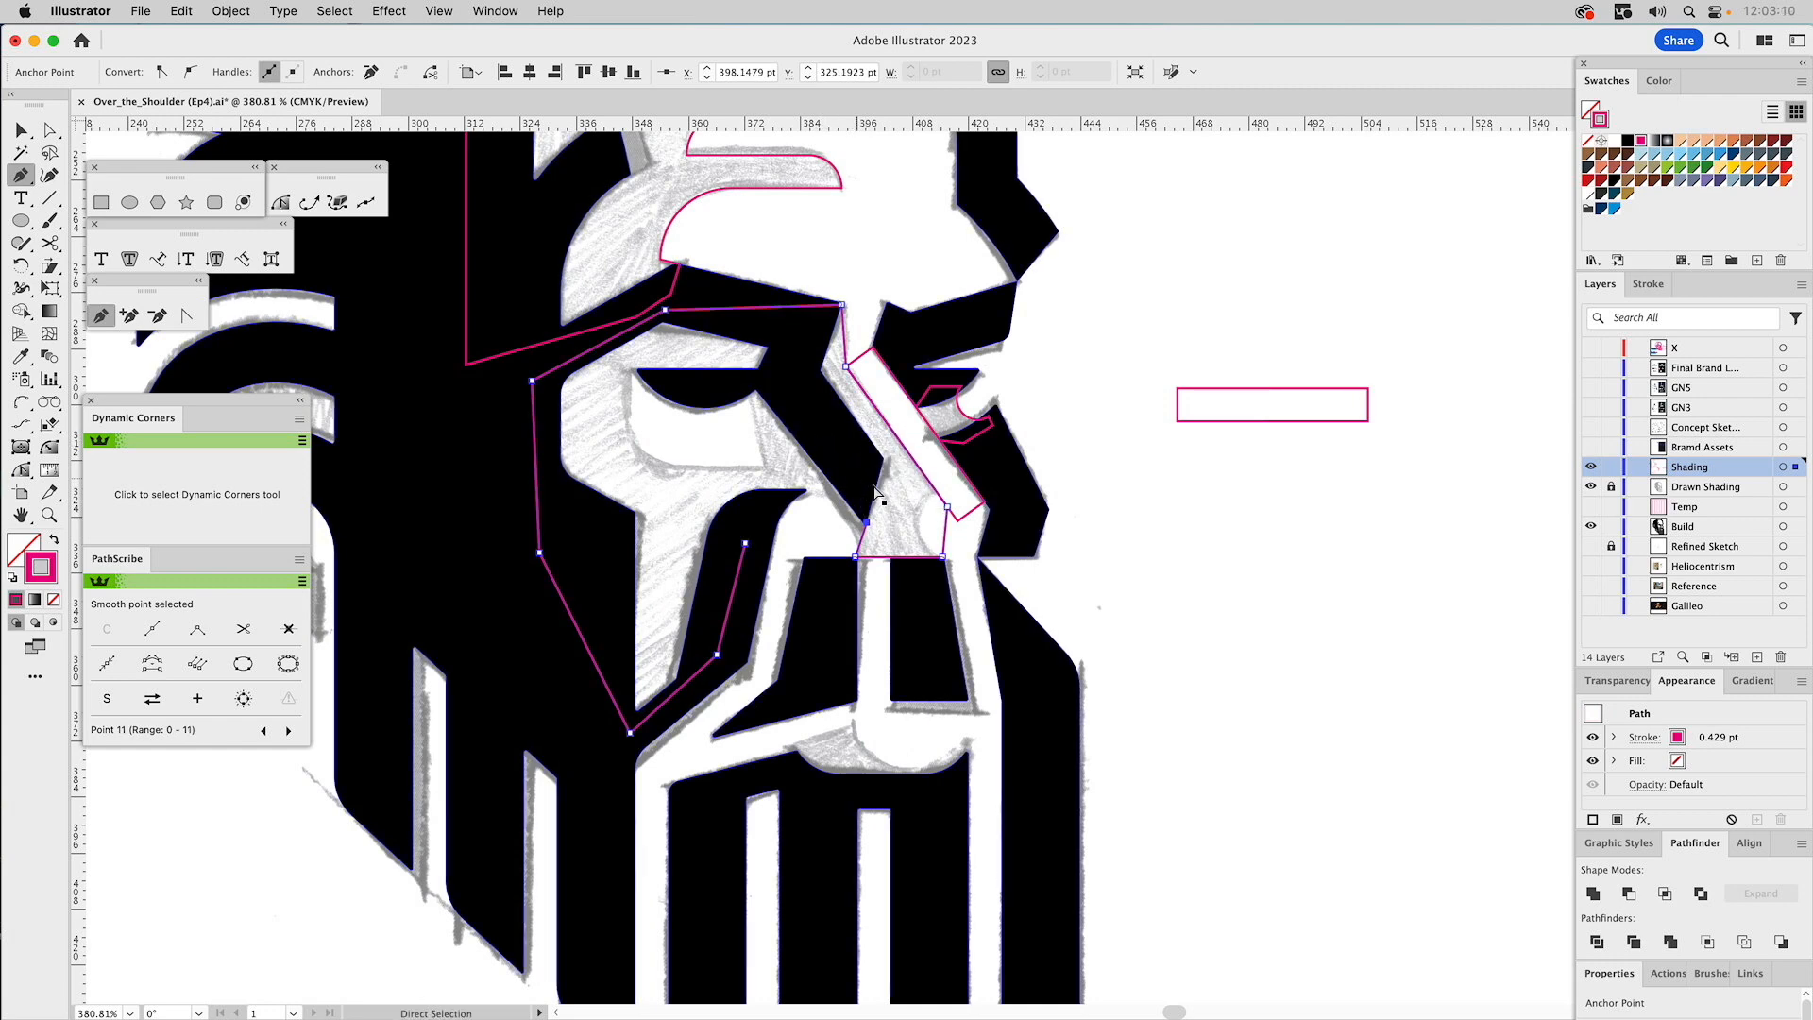
left_click(1096, 524, "super")
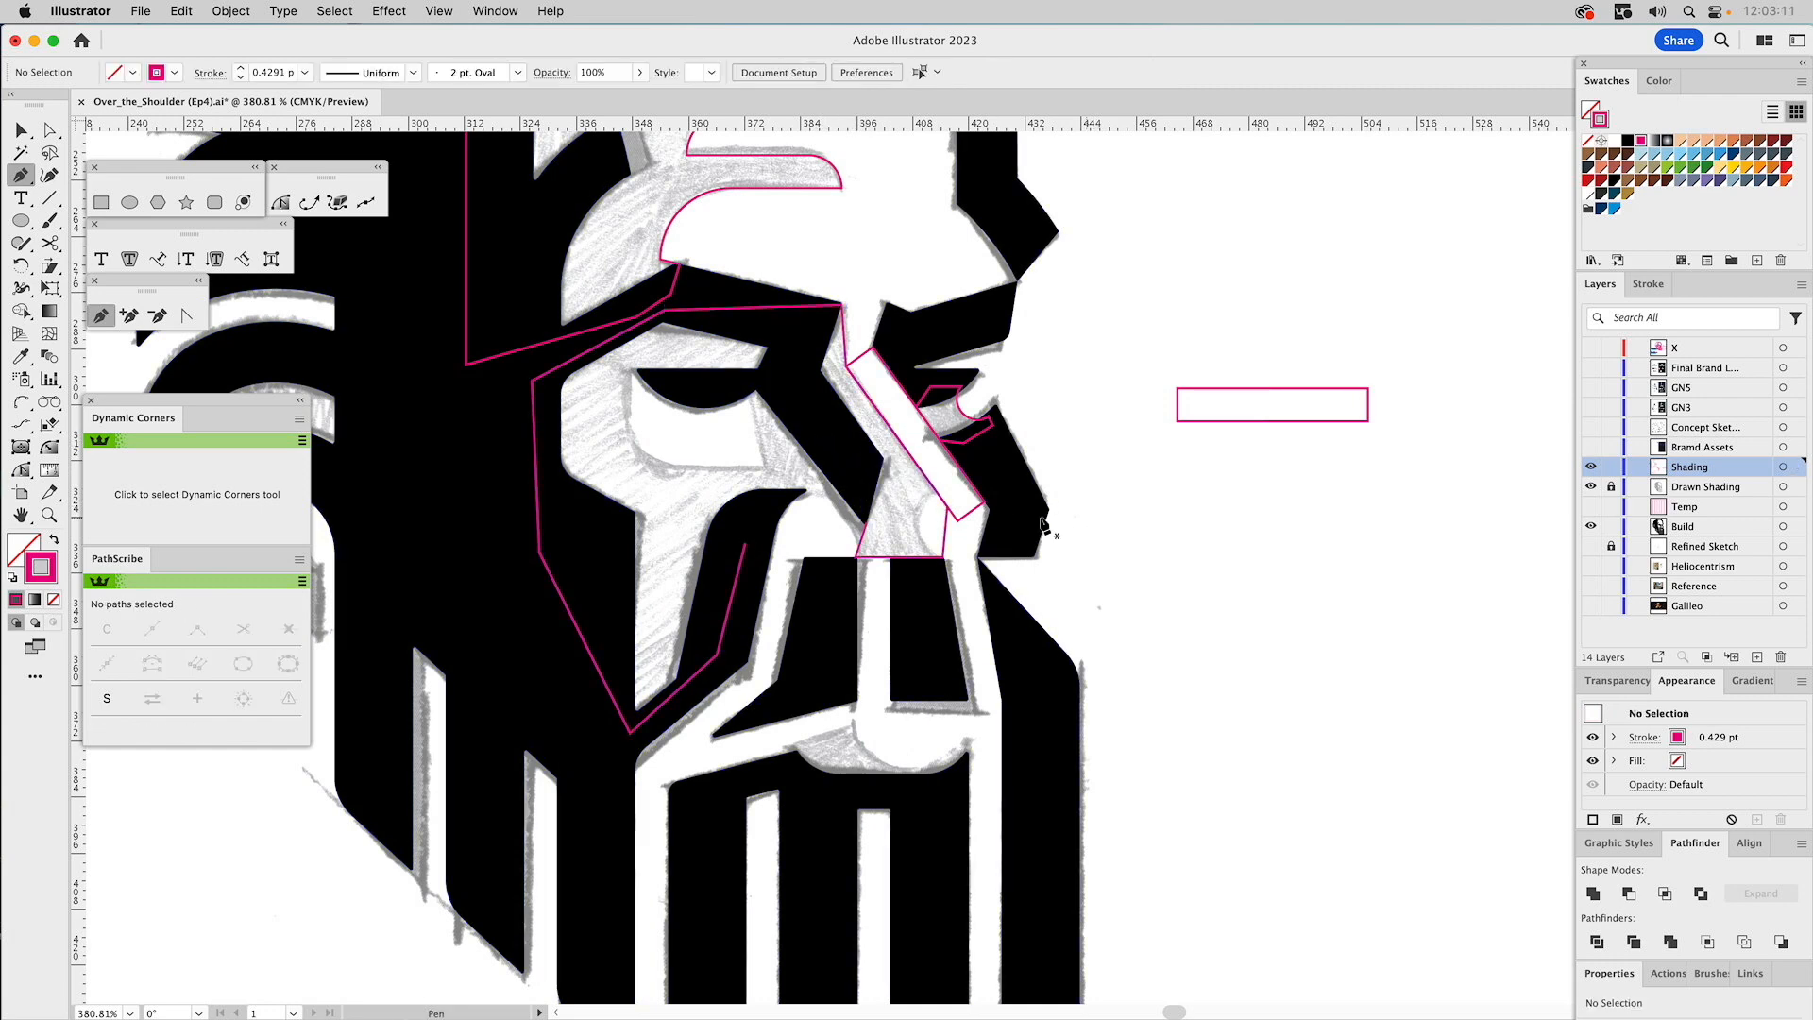
Duplicate the black head compound path in place and give the copy an orange stroke with no fill.
key("v")
double_click(781, 511)
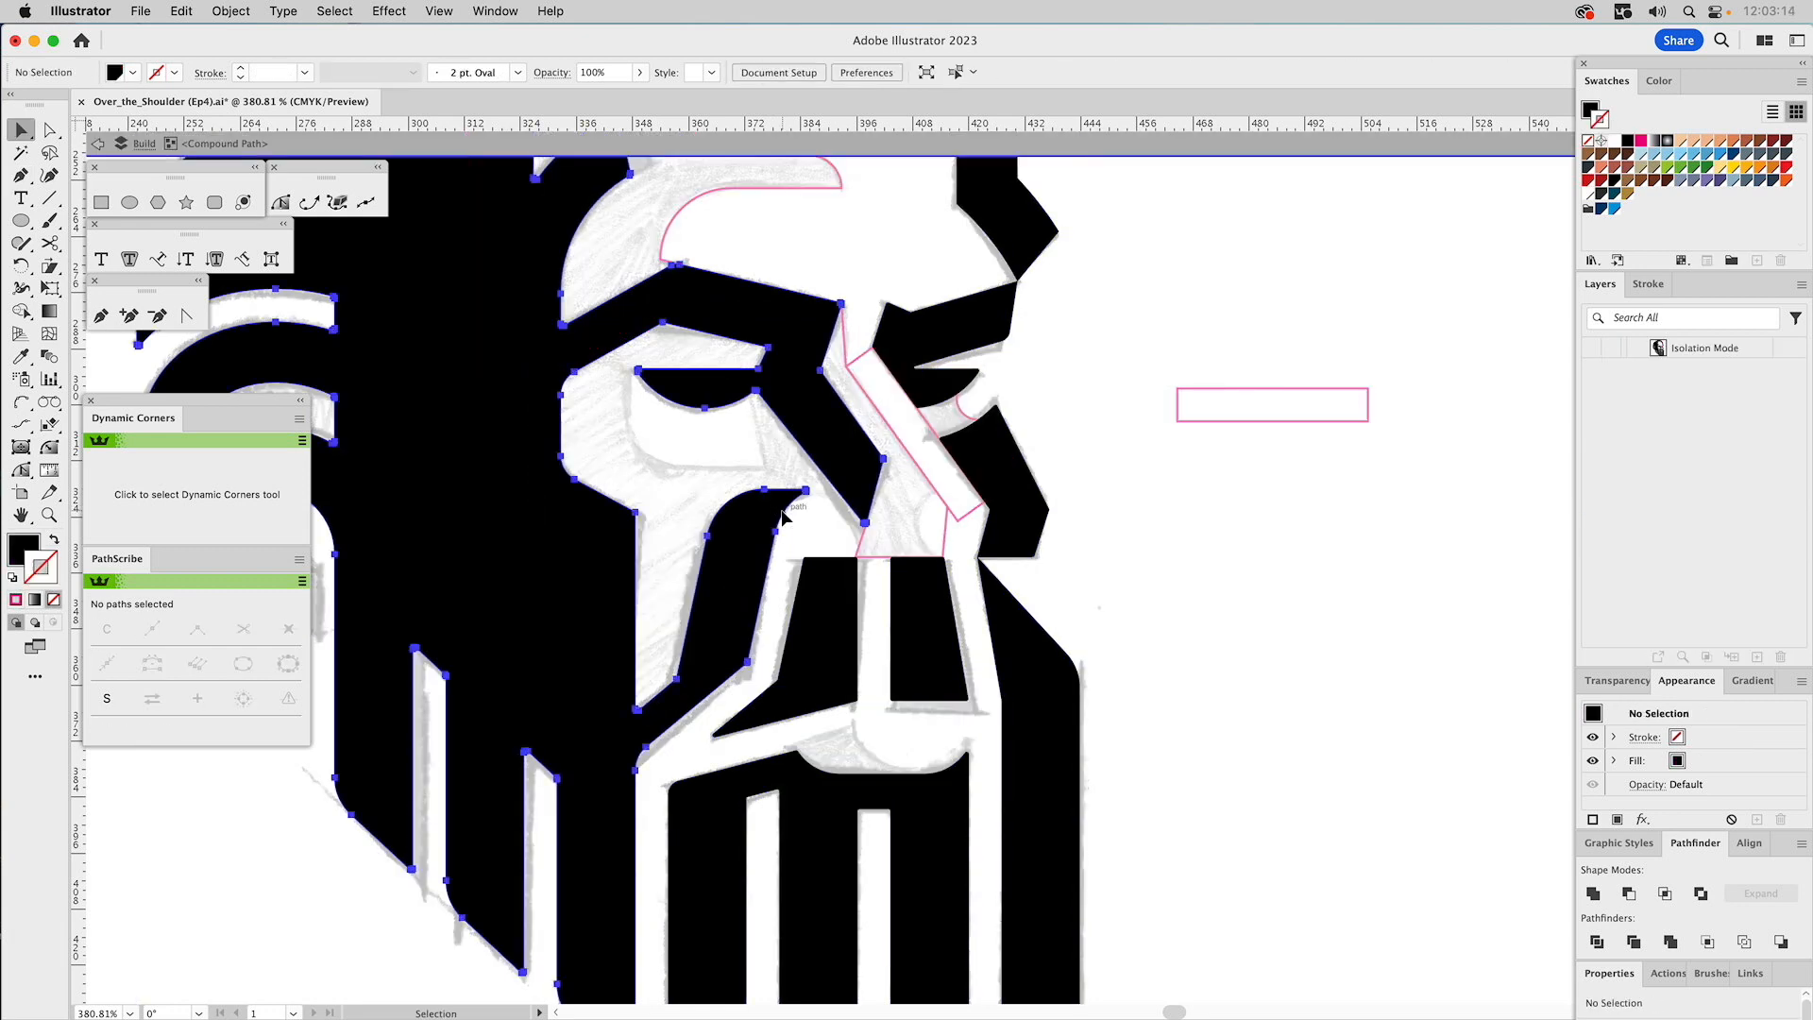
left_click(782, 517)
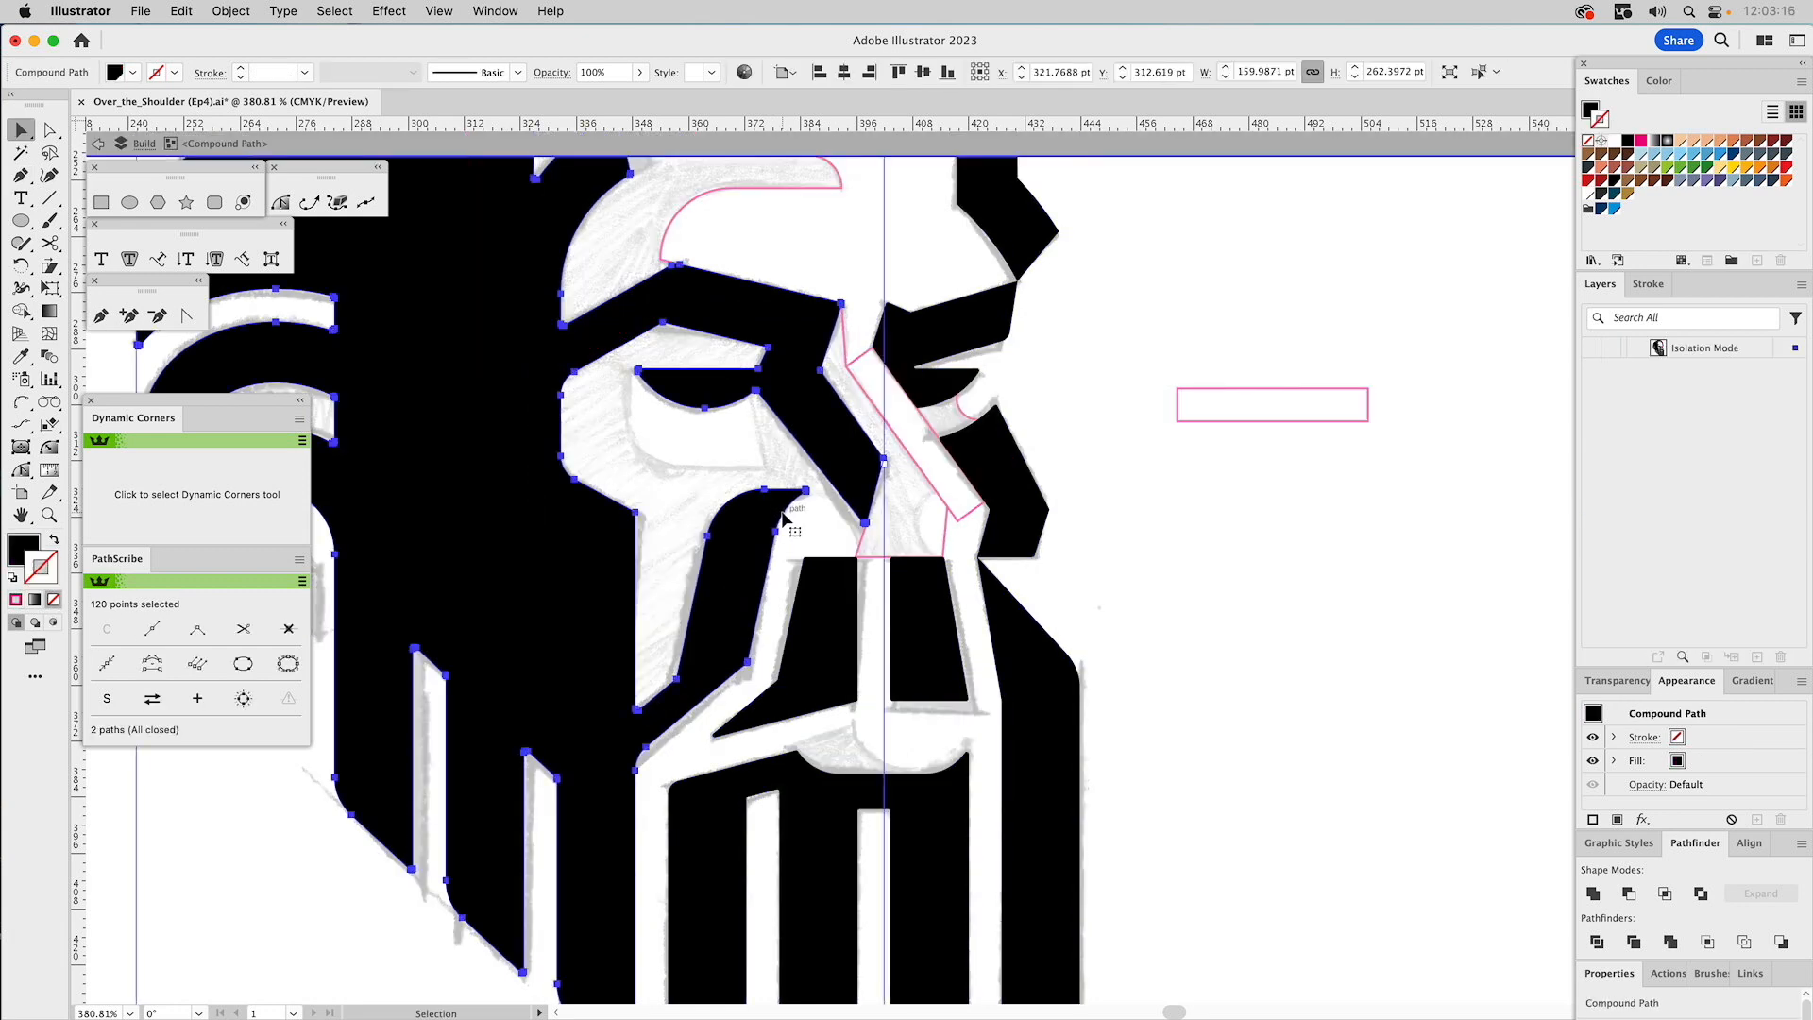
double_click(1154, 527)
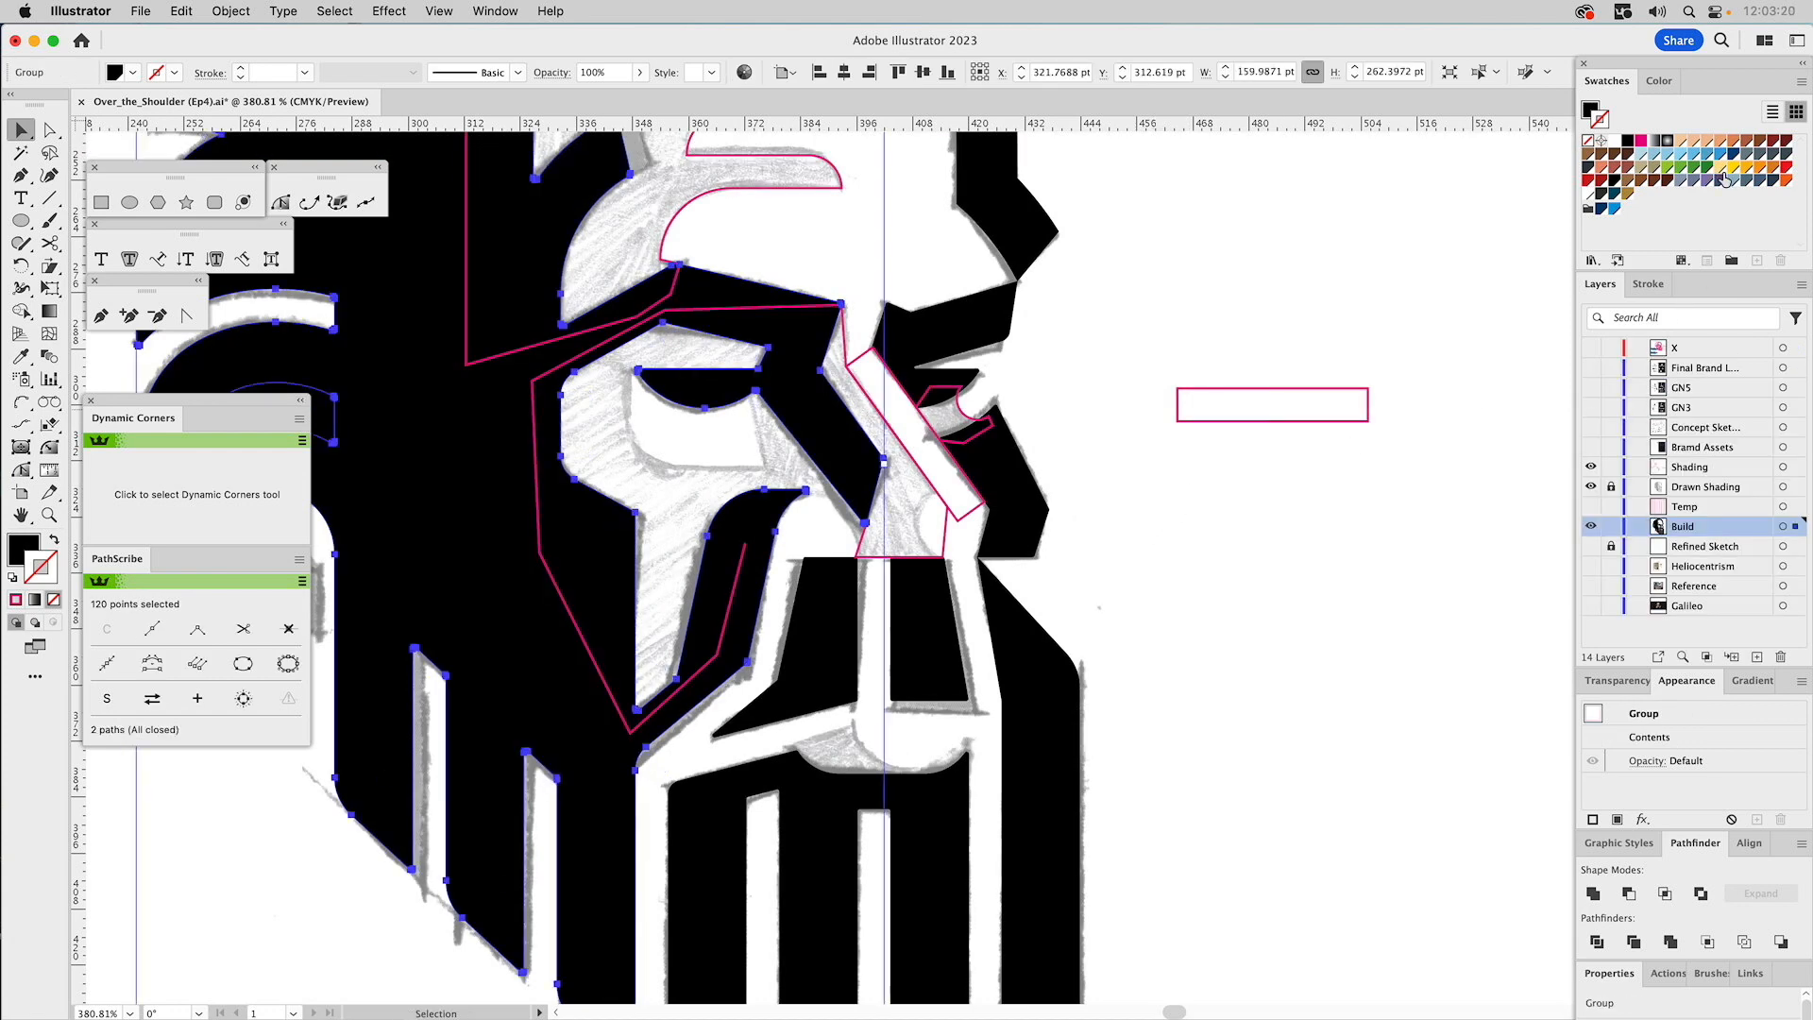
left_click(1761, 168)
left_click_drag(1602, 118, 1601, 117)
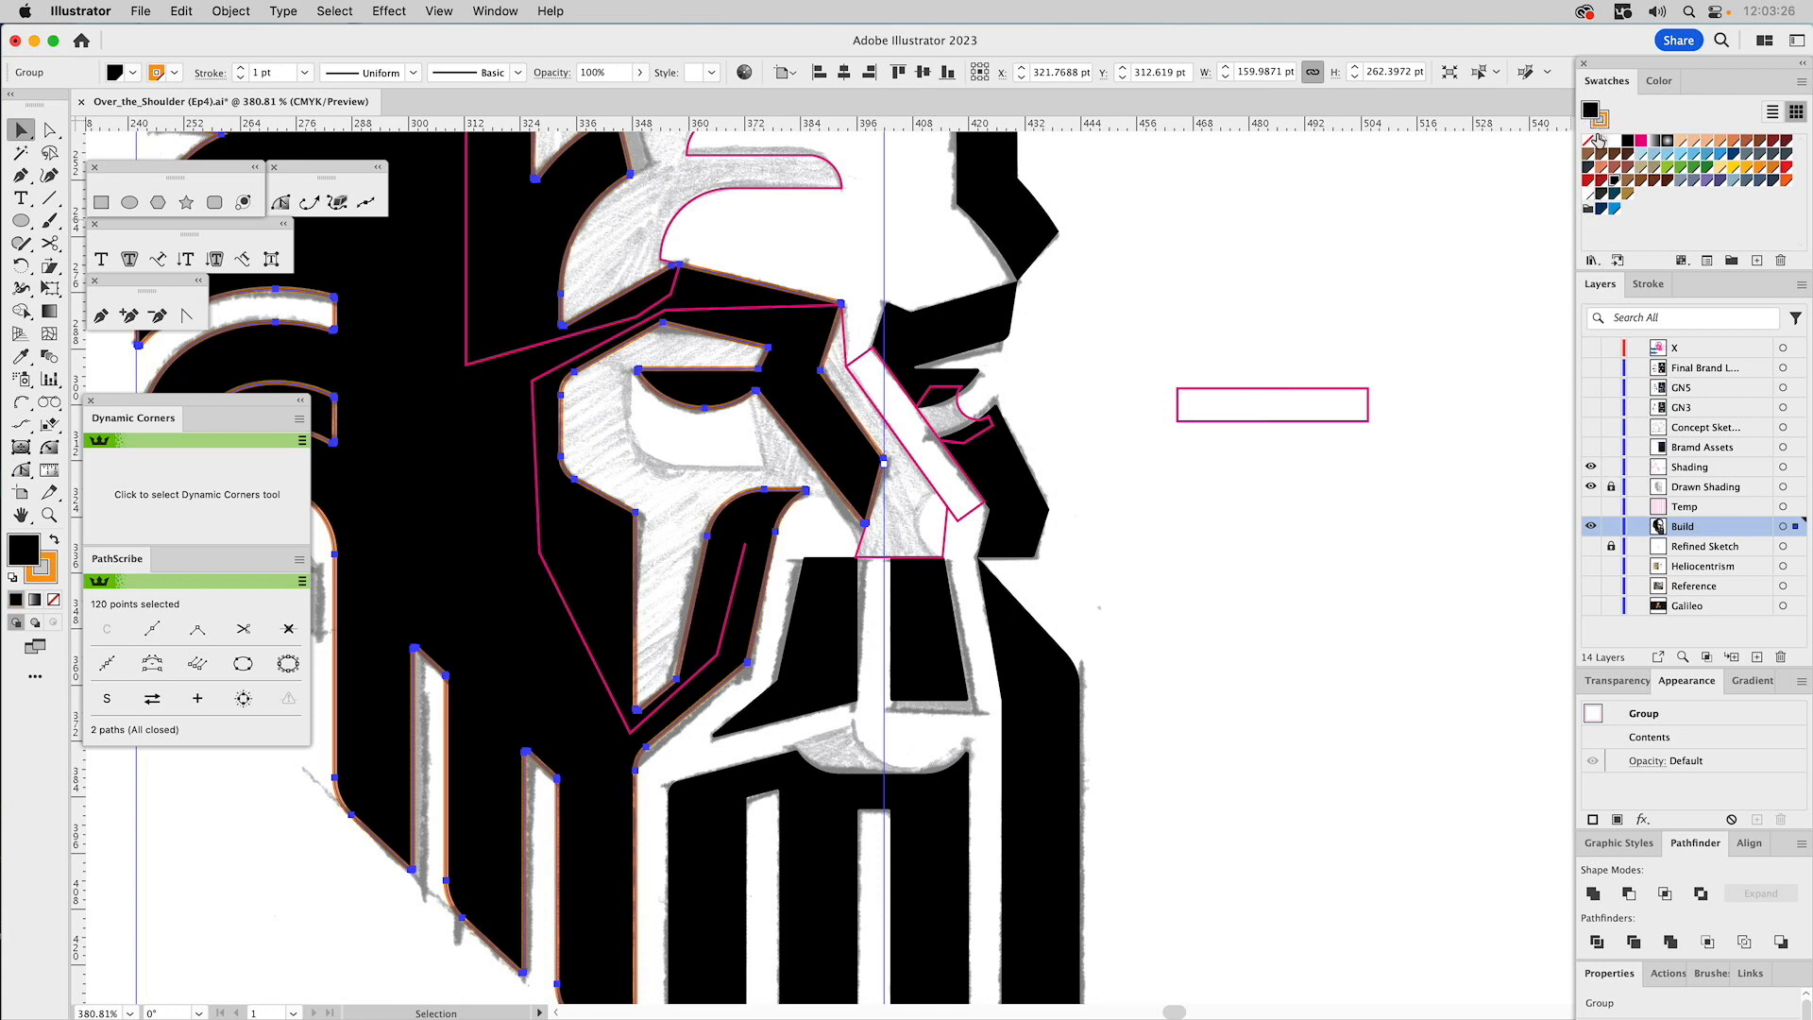
left_click(1588, 141)
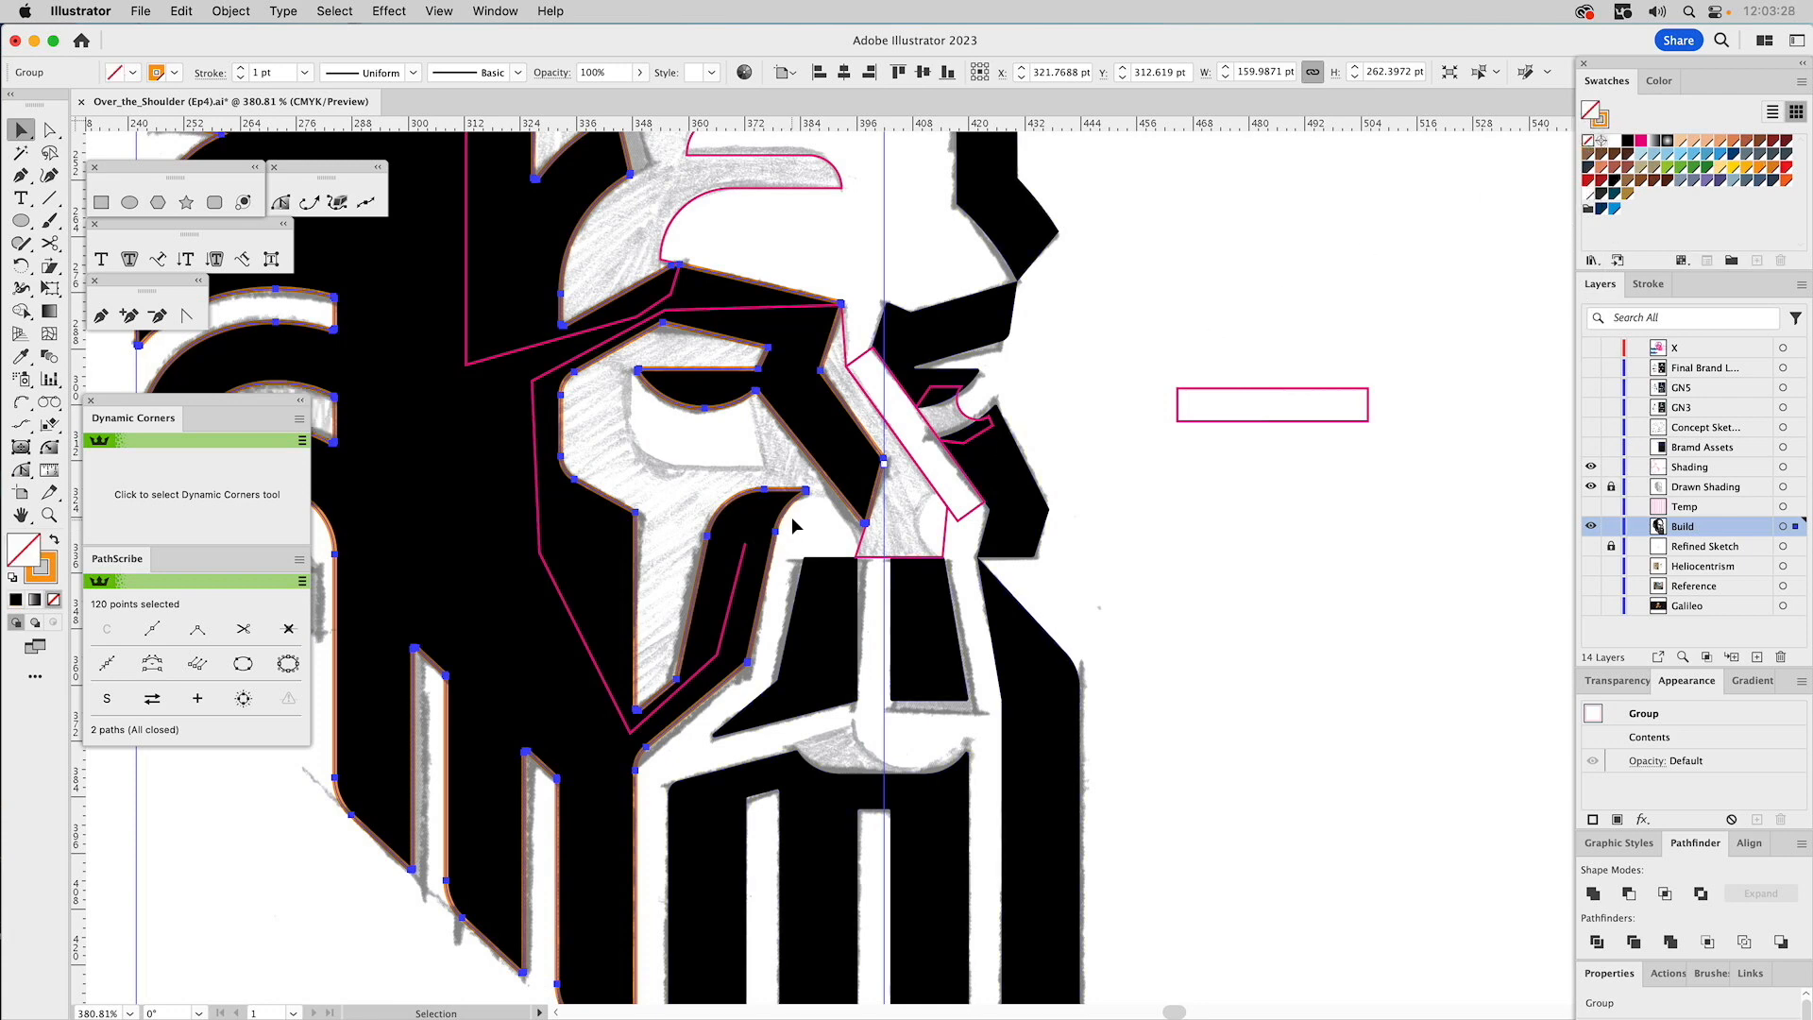
Hide the Drawn Shading layer and set the orange outline's stroke weight to 0.25 pt.
left_click(1590, 486)
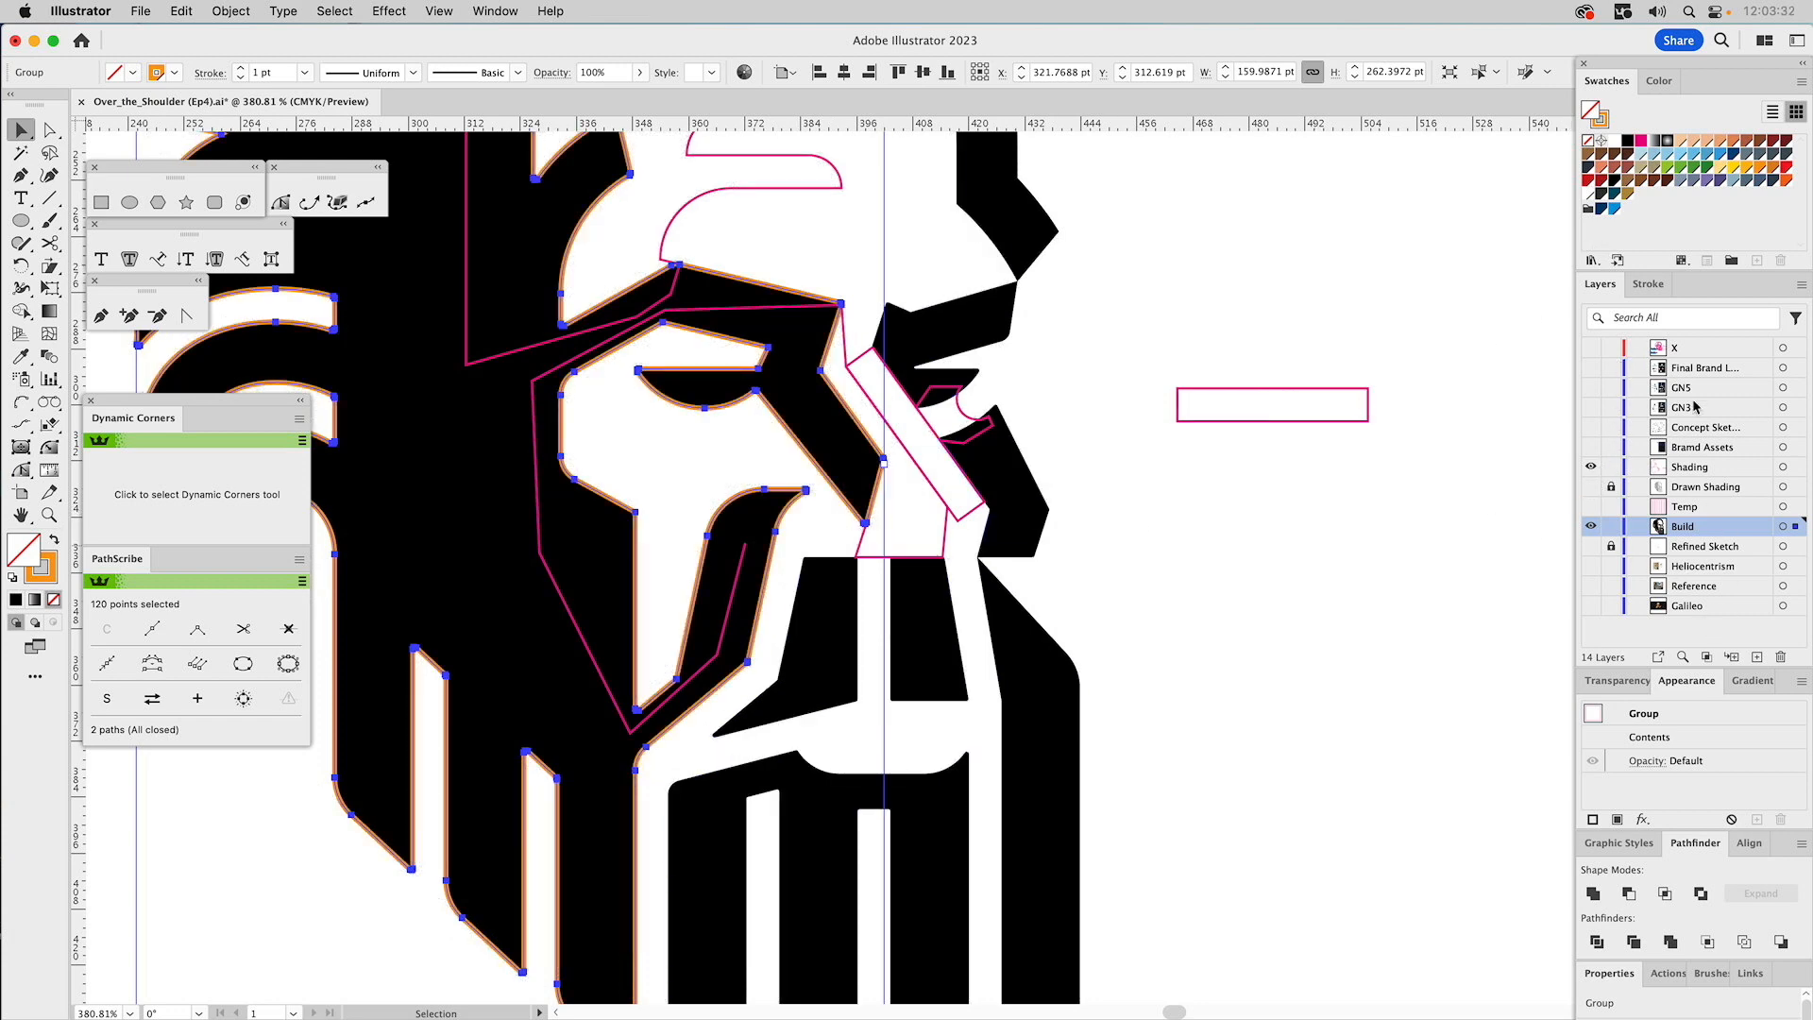
left_click(1655, 284)
left_click(1732, 316)
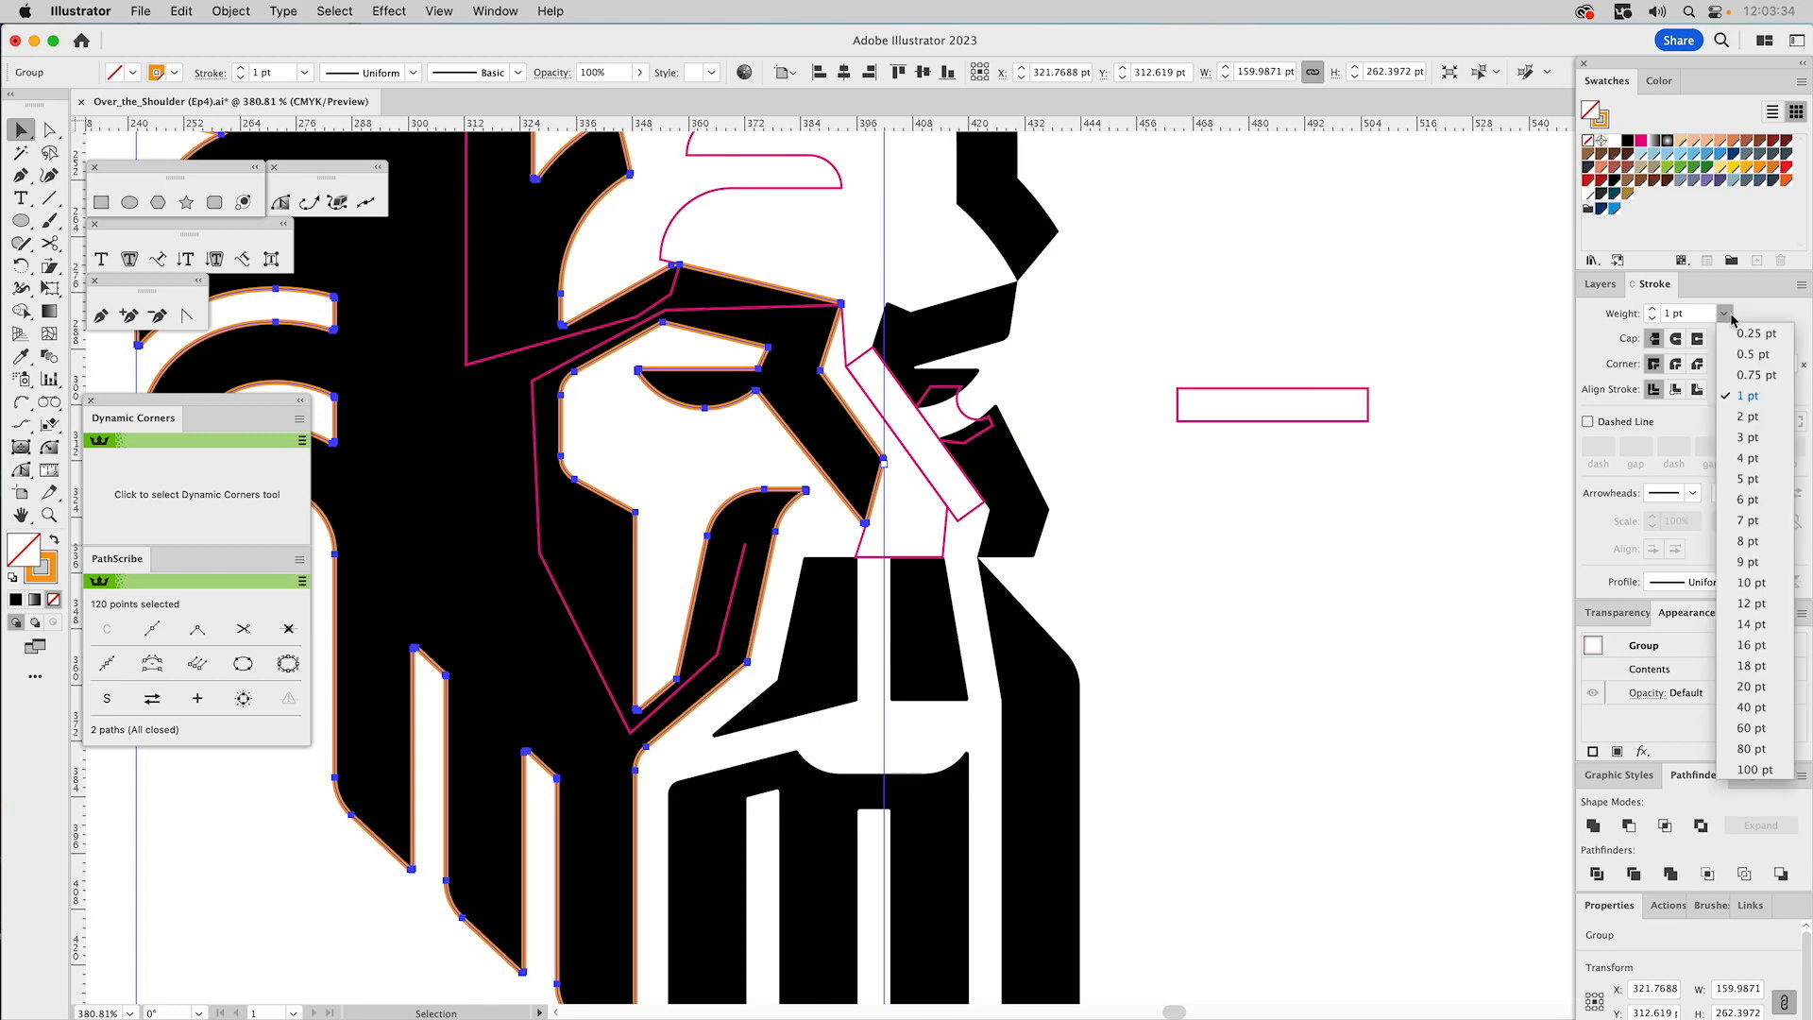
left_click(1745, 336)
Cut the orange outline around the cheek crease's inner curve with Scissors and delete the long remainder of that path.
key("c")
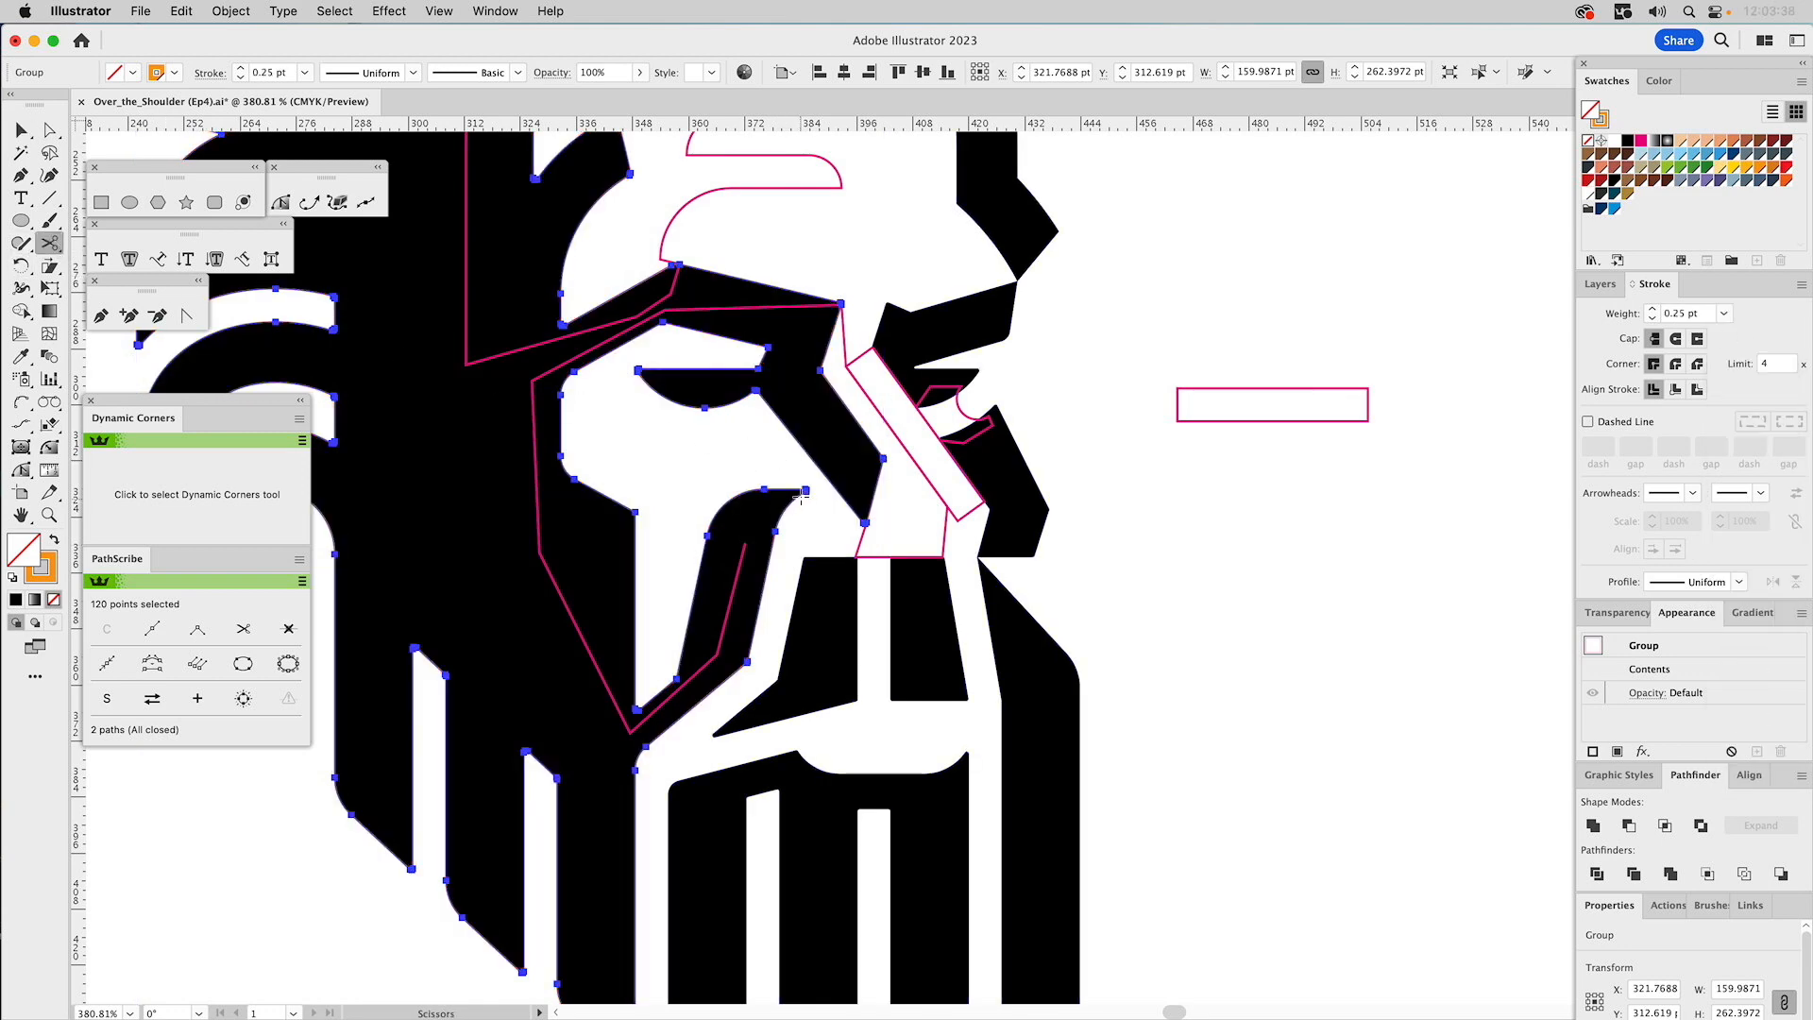
left_click(801, 491)
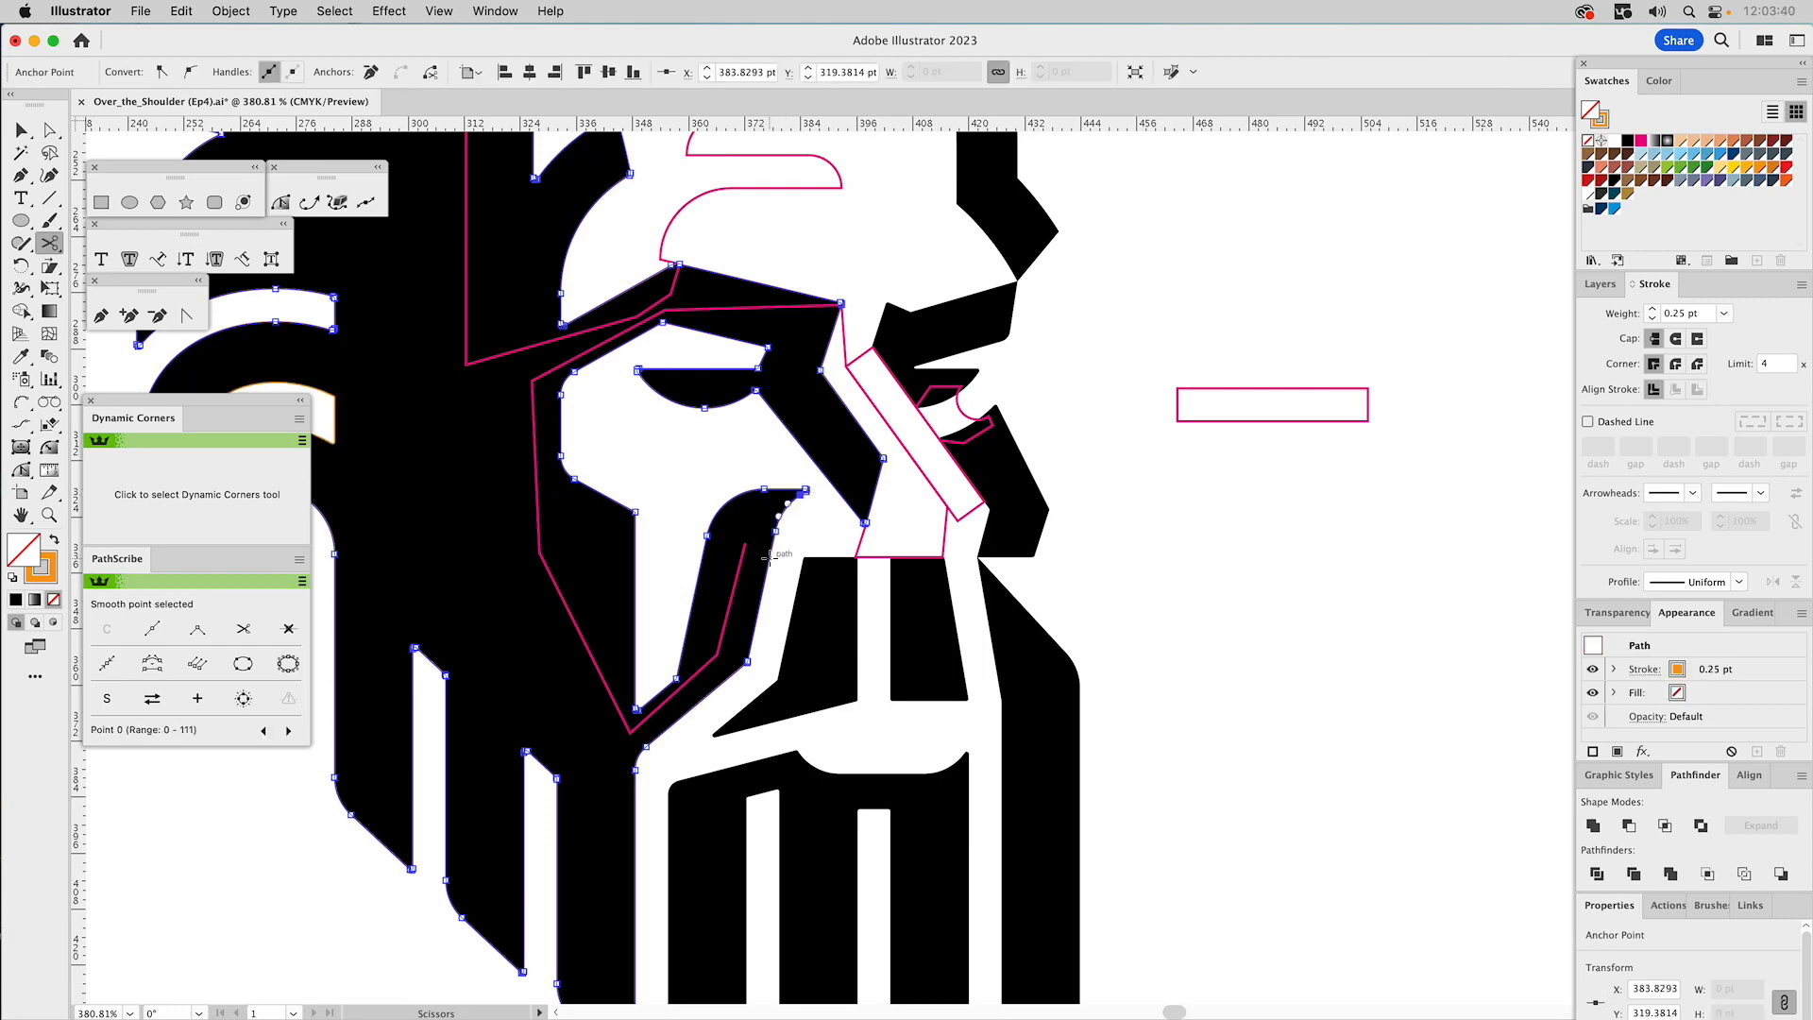
key("a")
left_click(1096, 557)
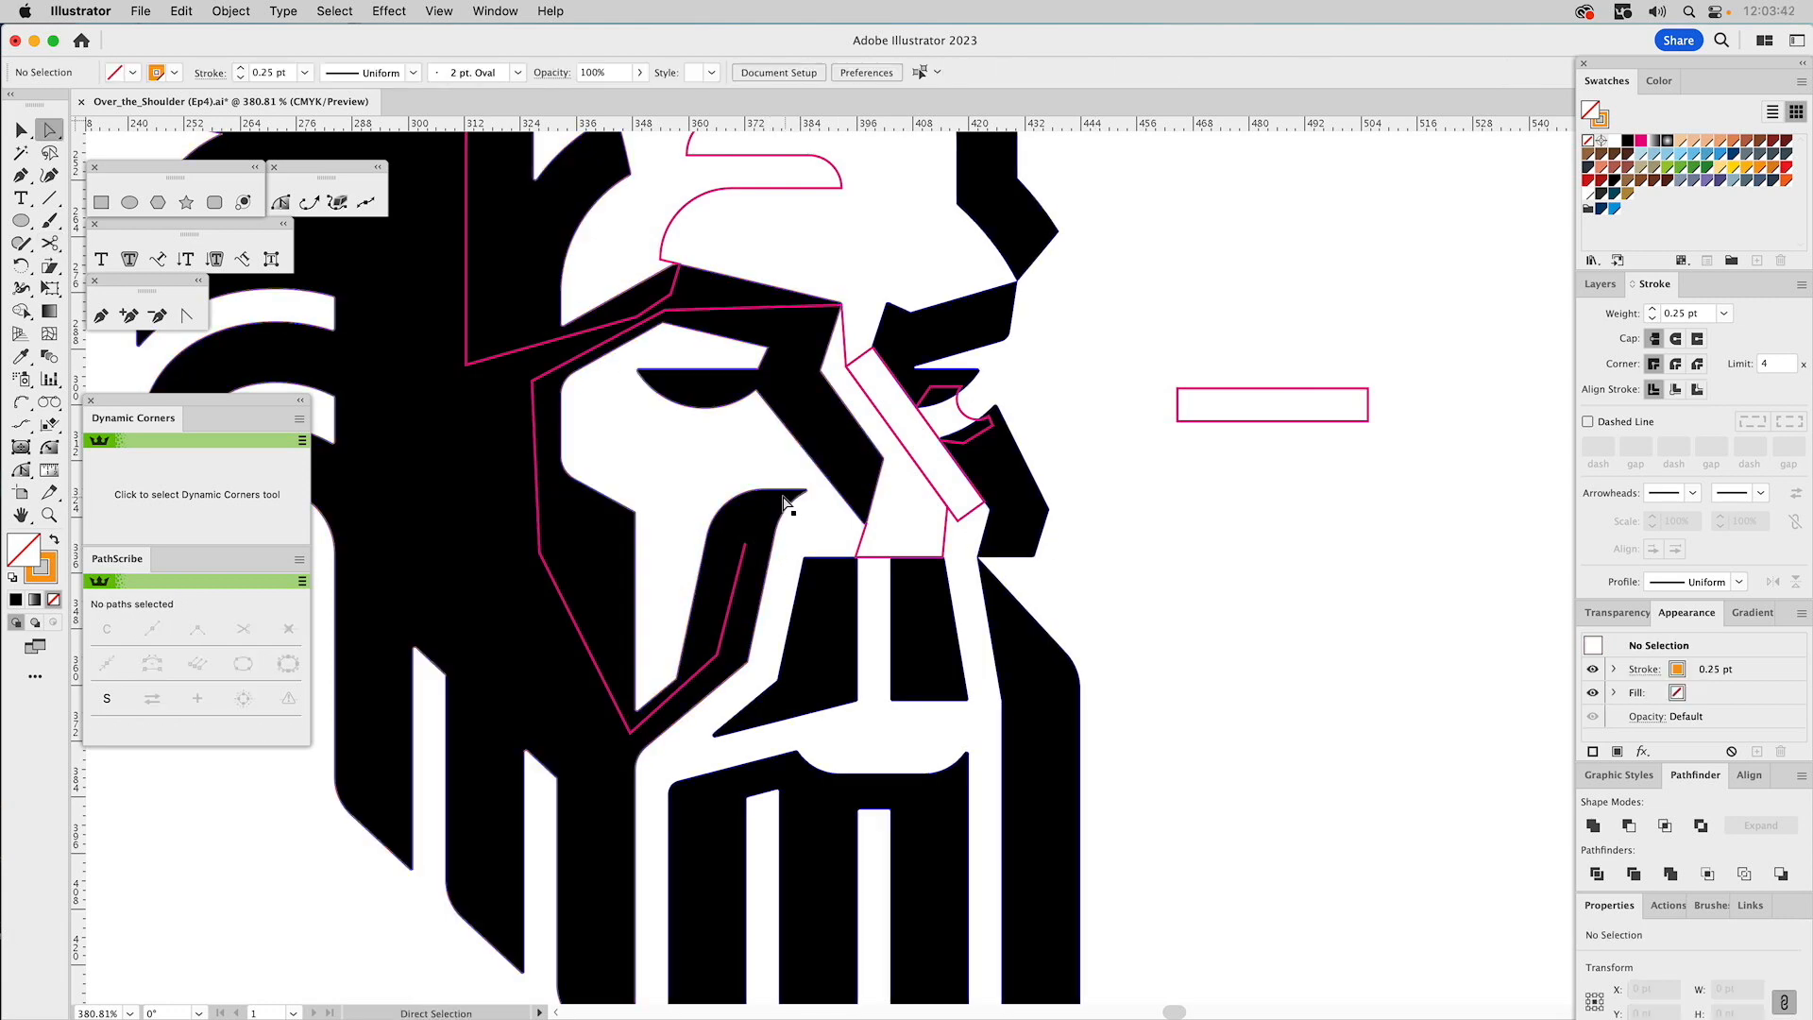
left_click(782, 498)
left_click(788, 505)
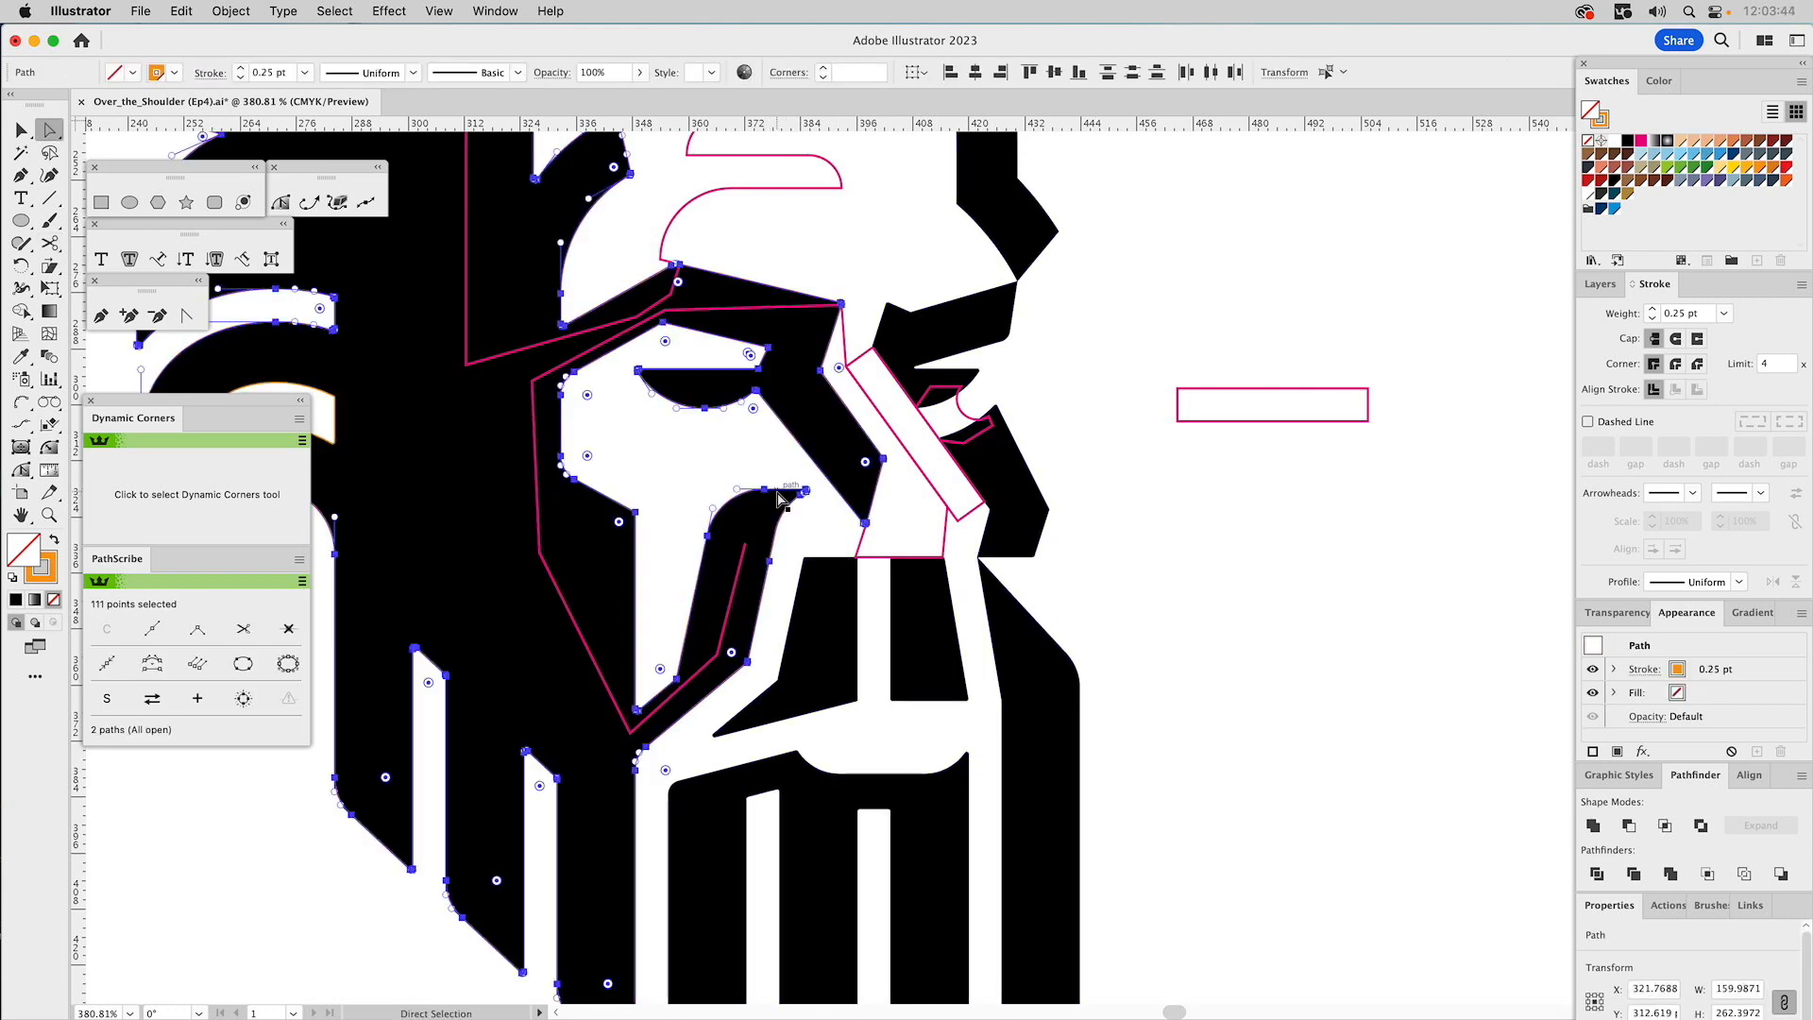
Lengthen the orange cheek curve from its upper end with the Extend Path tool until it arcs into the black nose-bridge shape.
key("super+space")
left_click_drag(578, 417, 1009, 694)
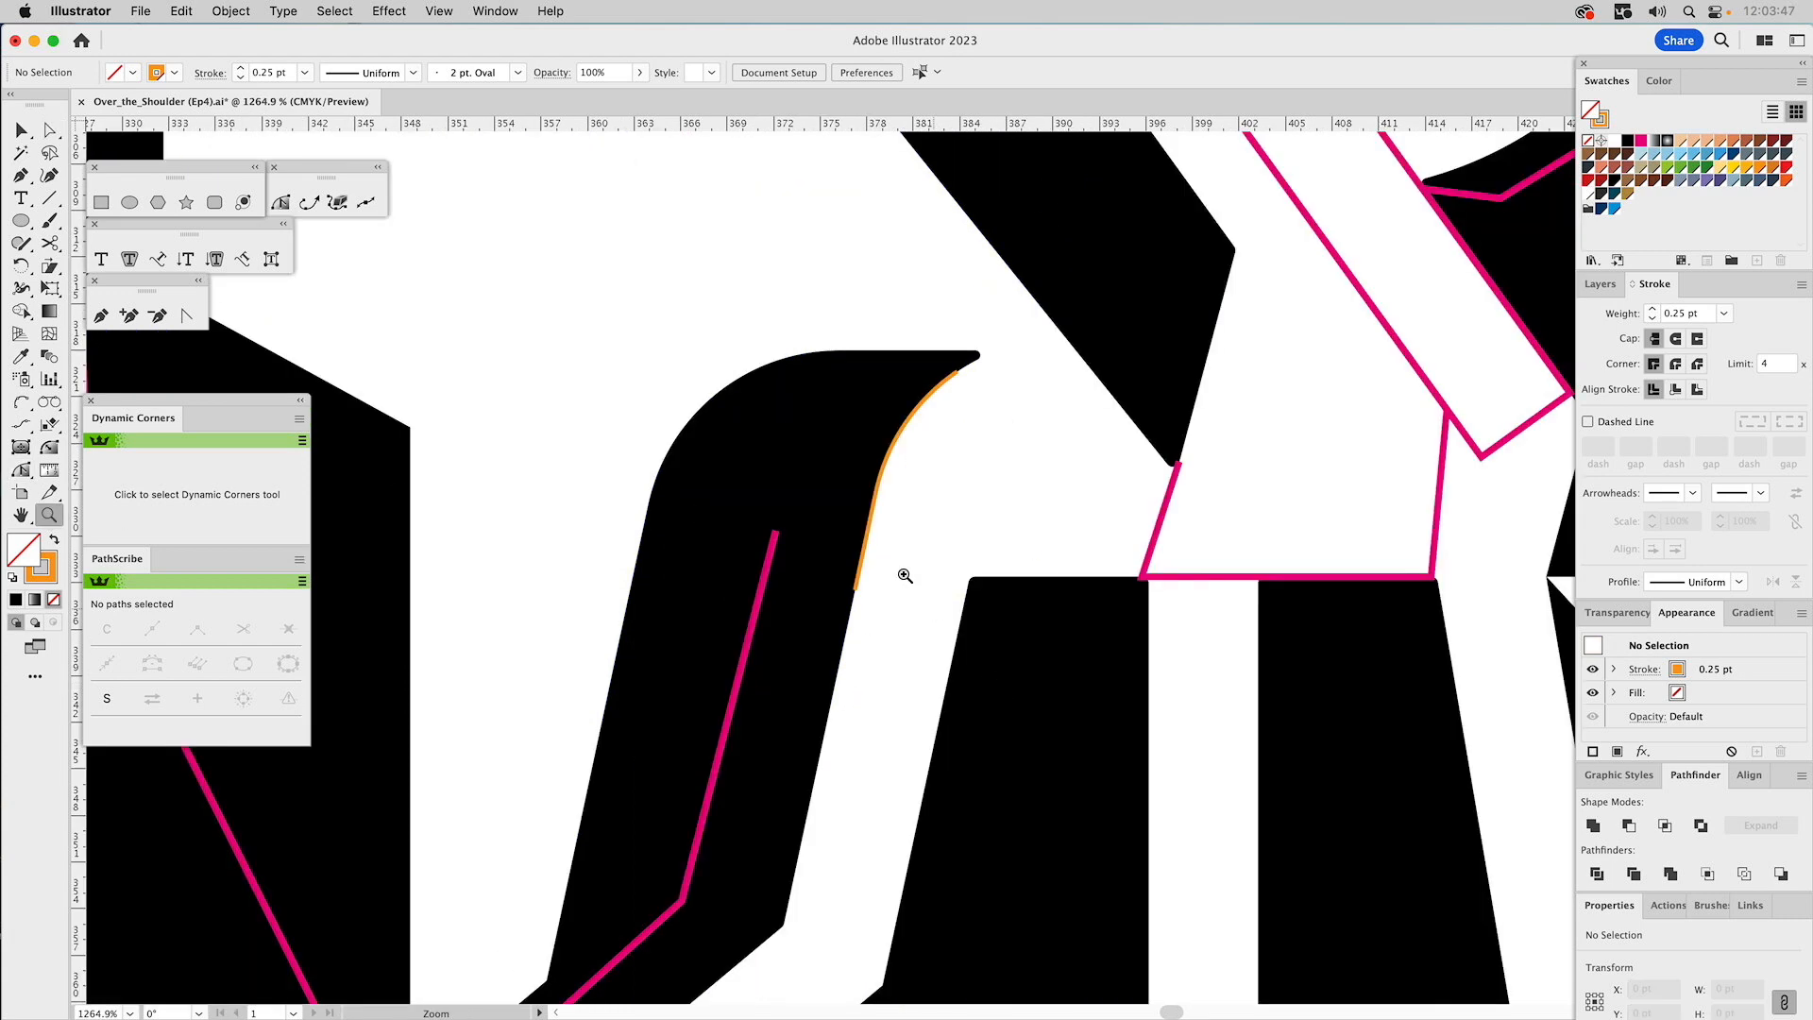
left_click(952, 379)
left_click(958, 373)
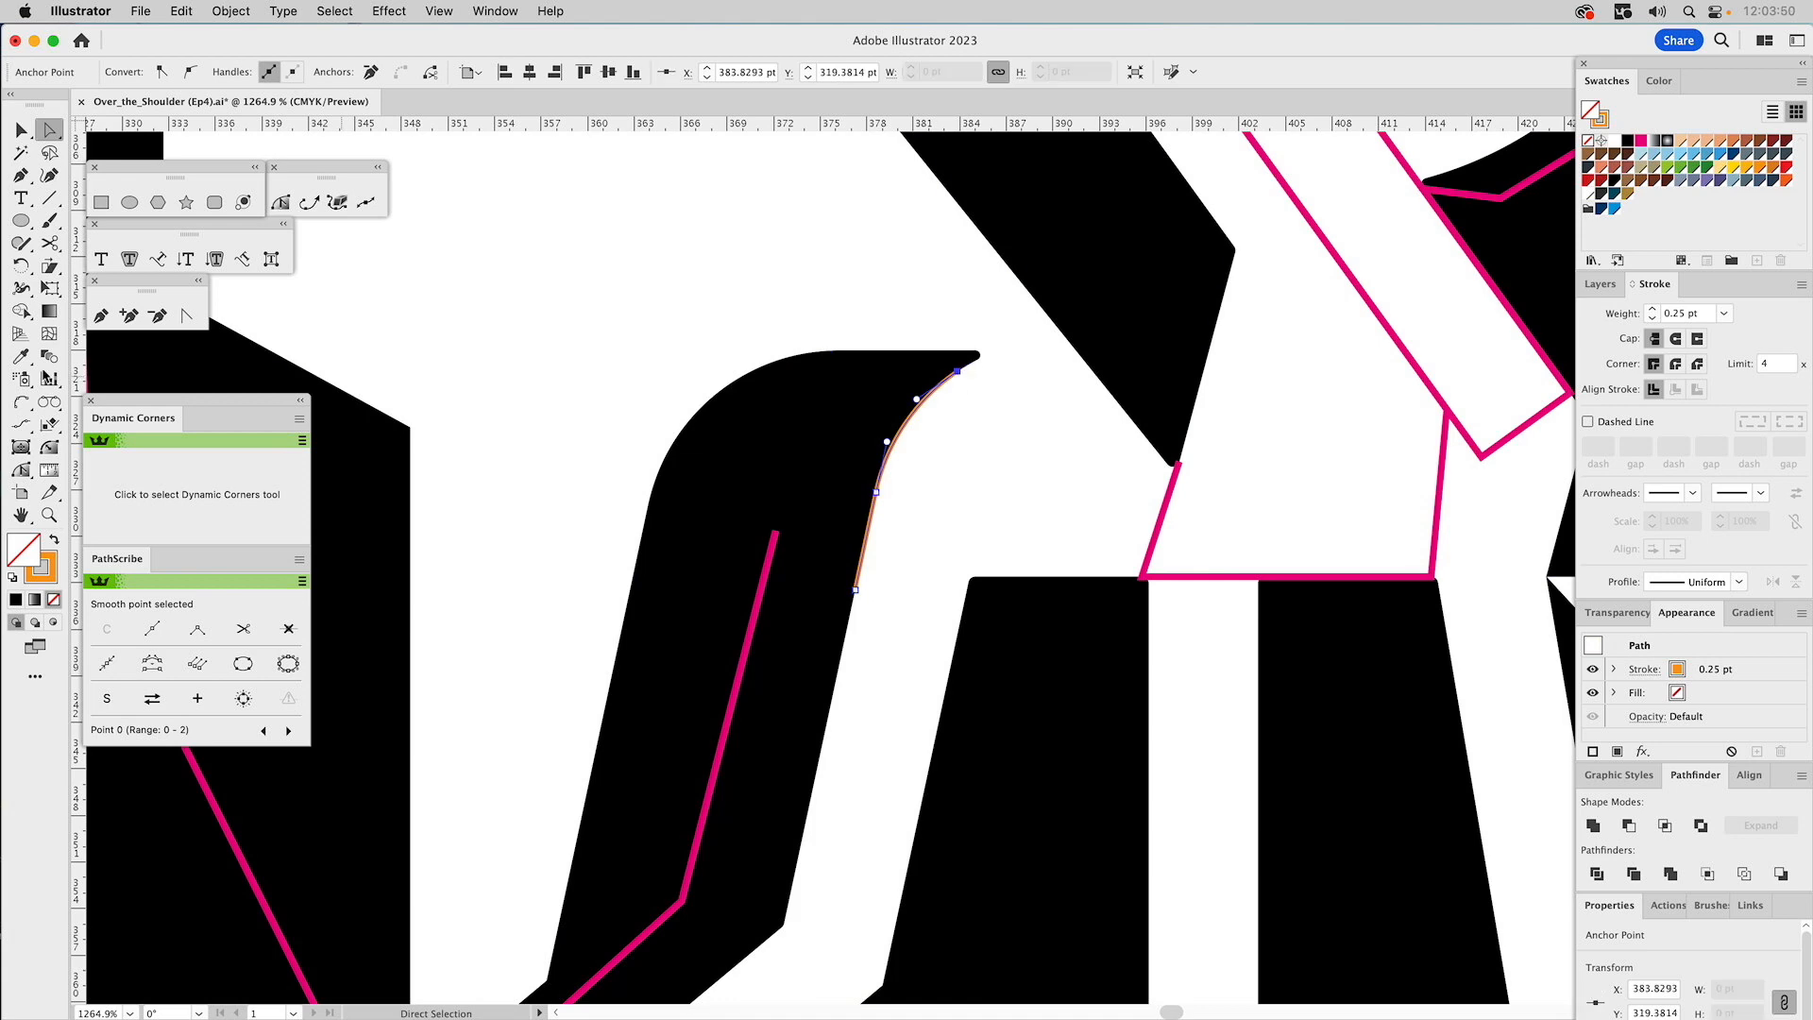
left_click(22, 470)
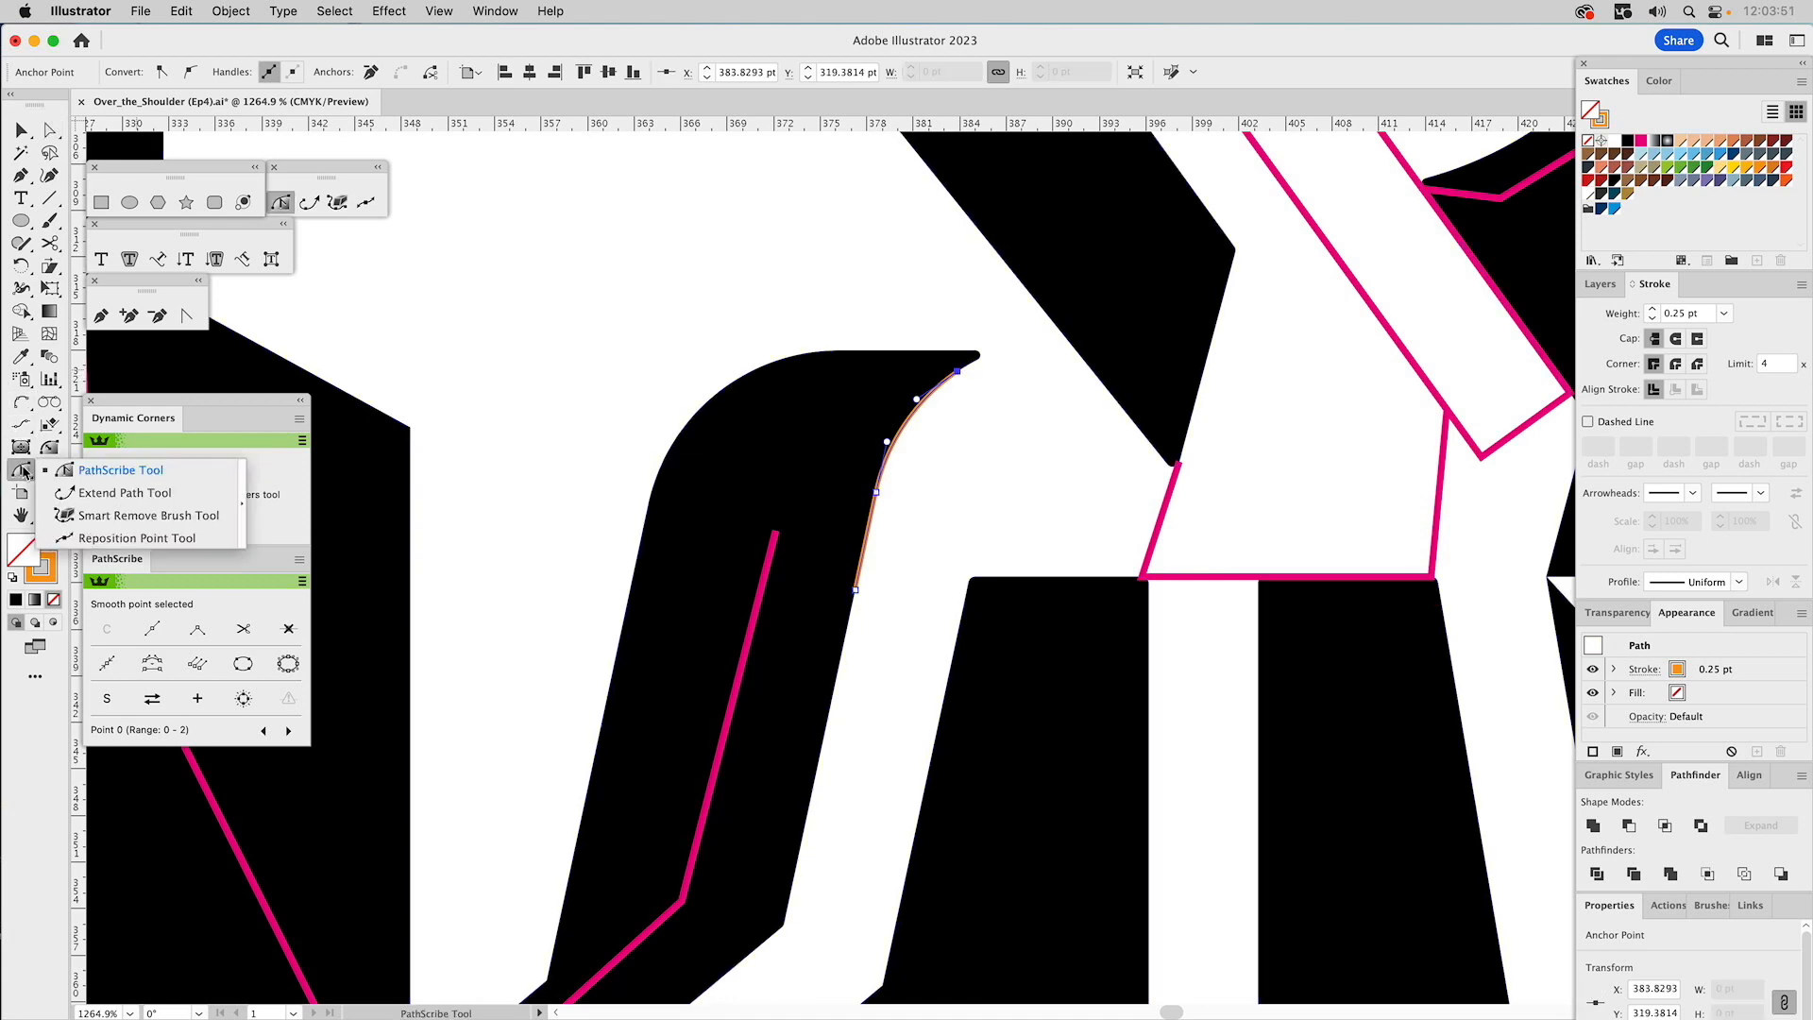
left_click(123, 492)
left_click_drag(958, 375, 1118, 366)
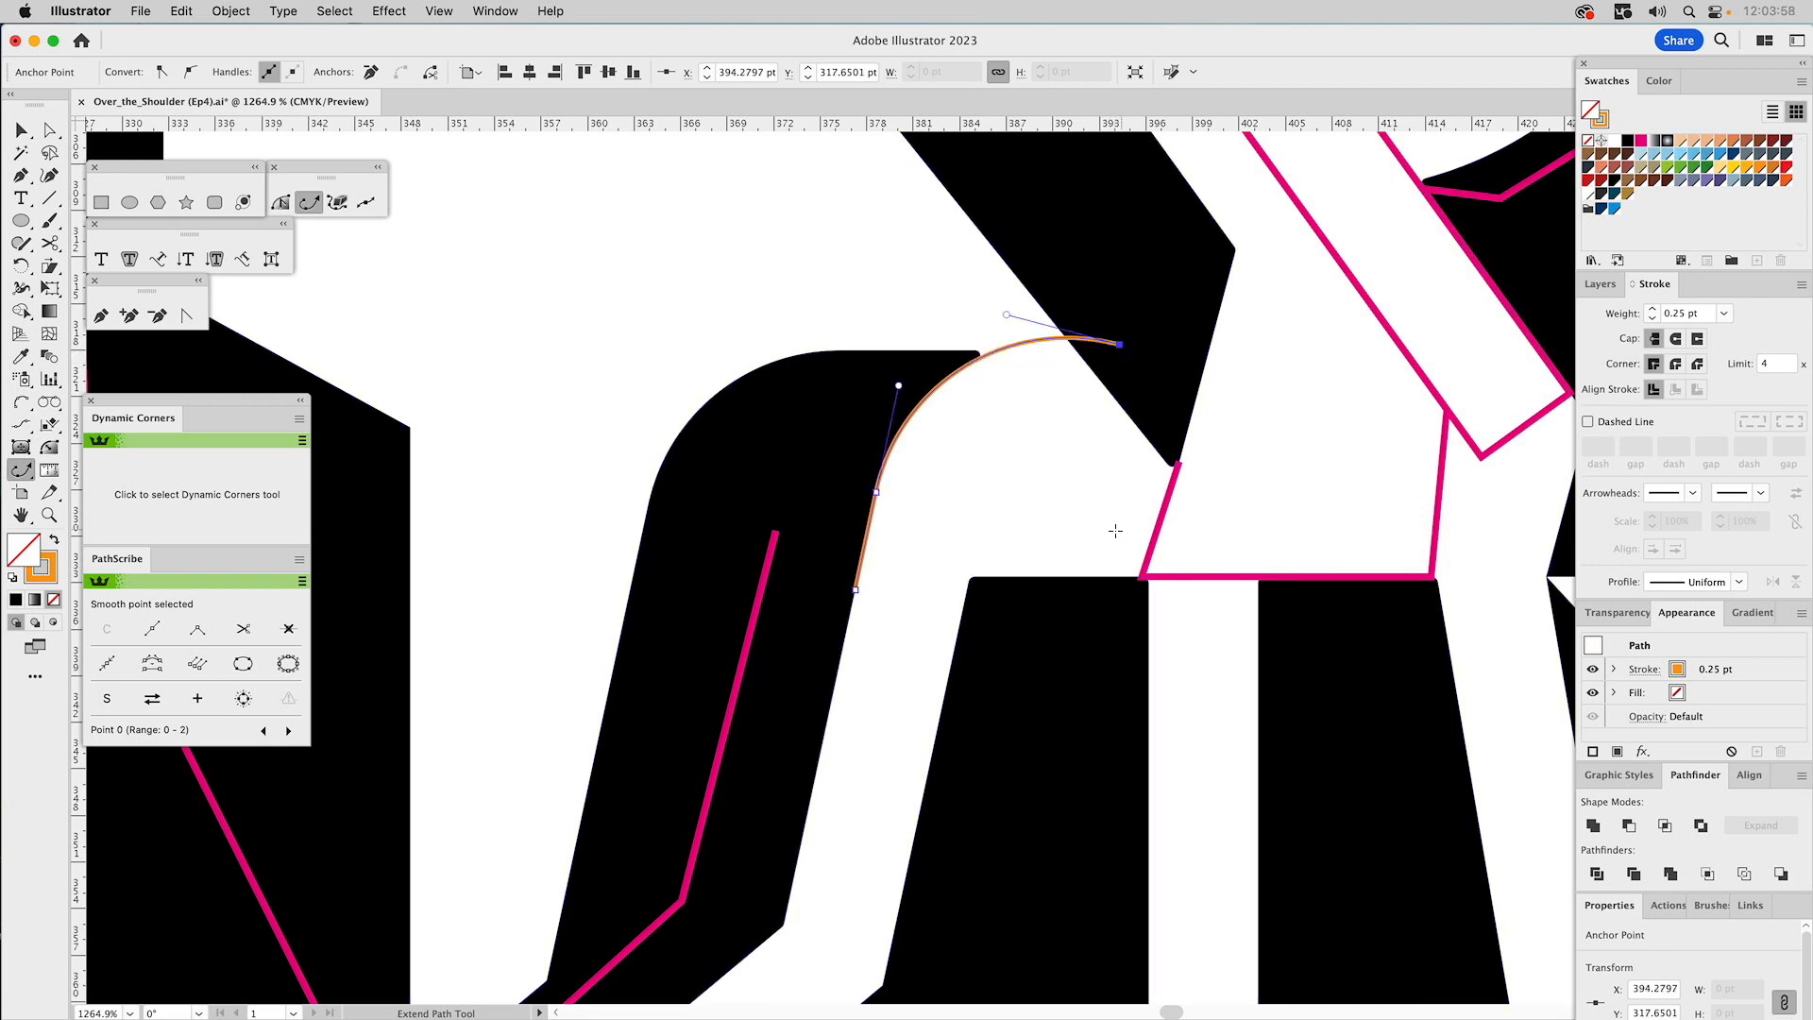
Move the orange curve's lower end onto the magenta path's open end in the cheek crease and join the two paths.
key("a")
left_click_drag(855, 591, 776, 530)
key("v")
left_click(781, 554)
key("super+a")
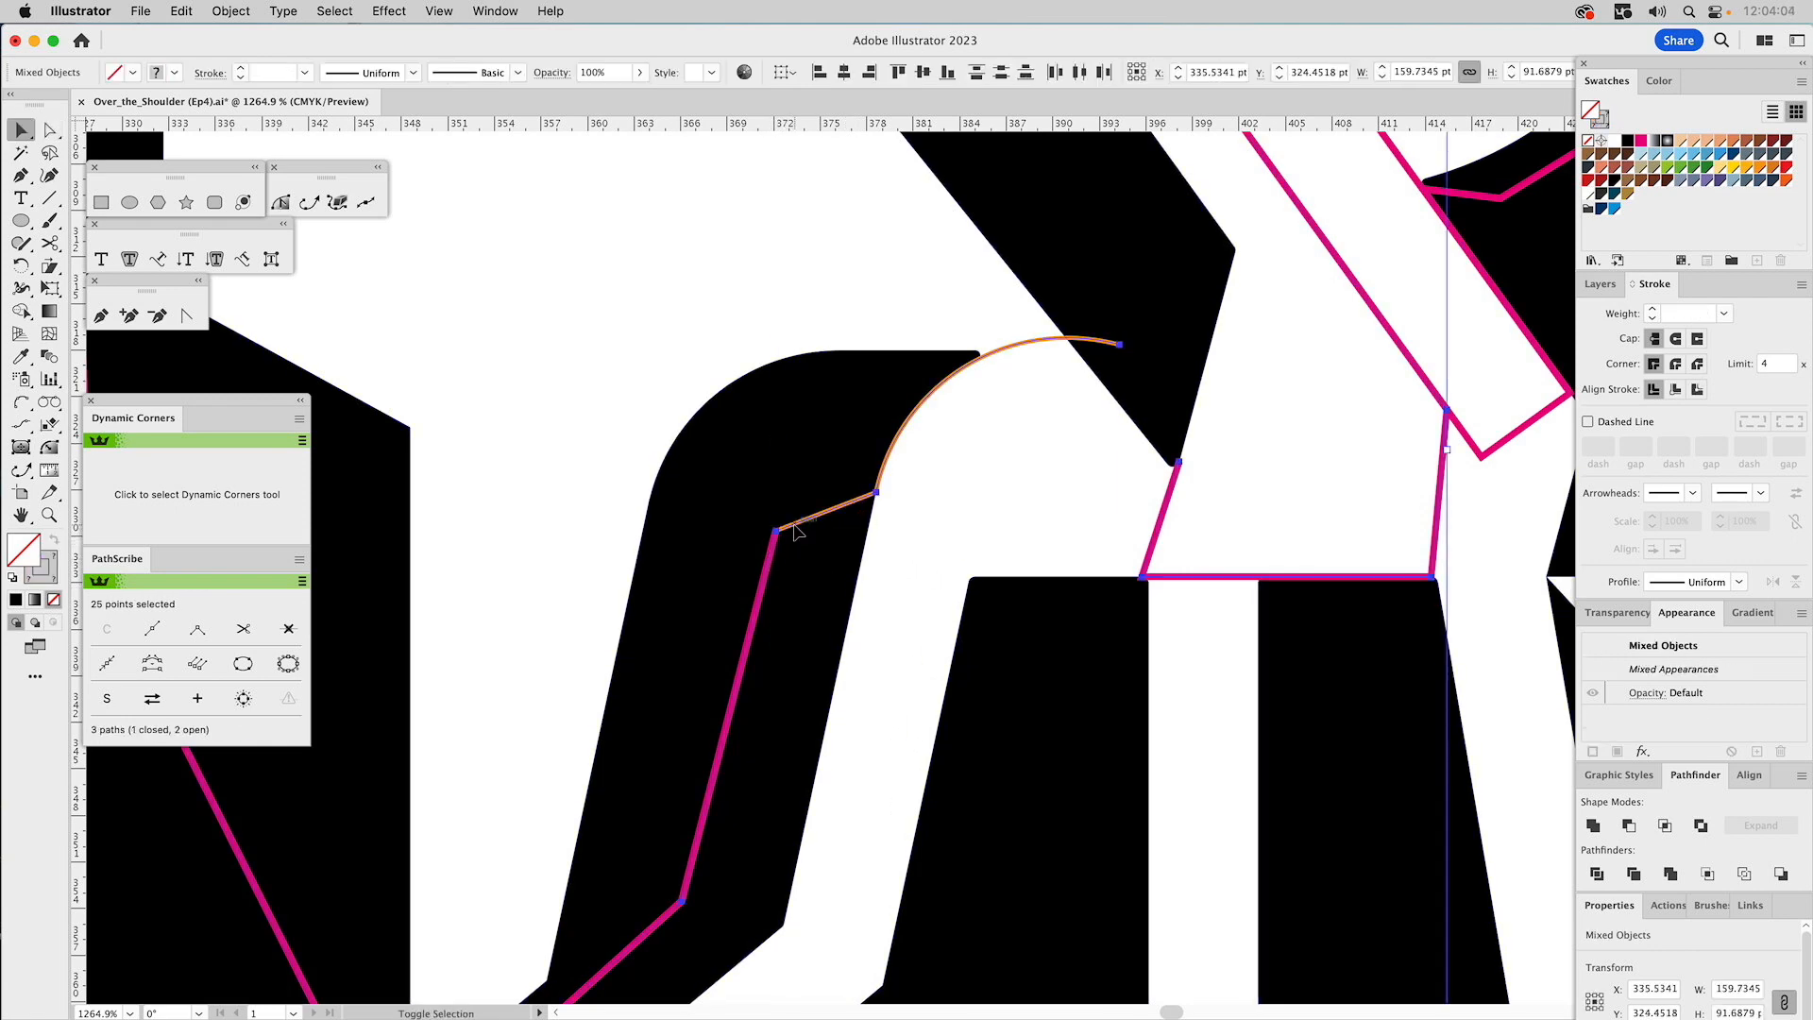
double_click(792, 525)
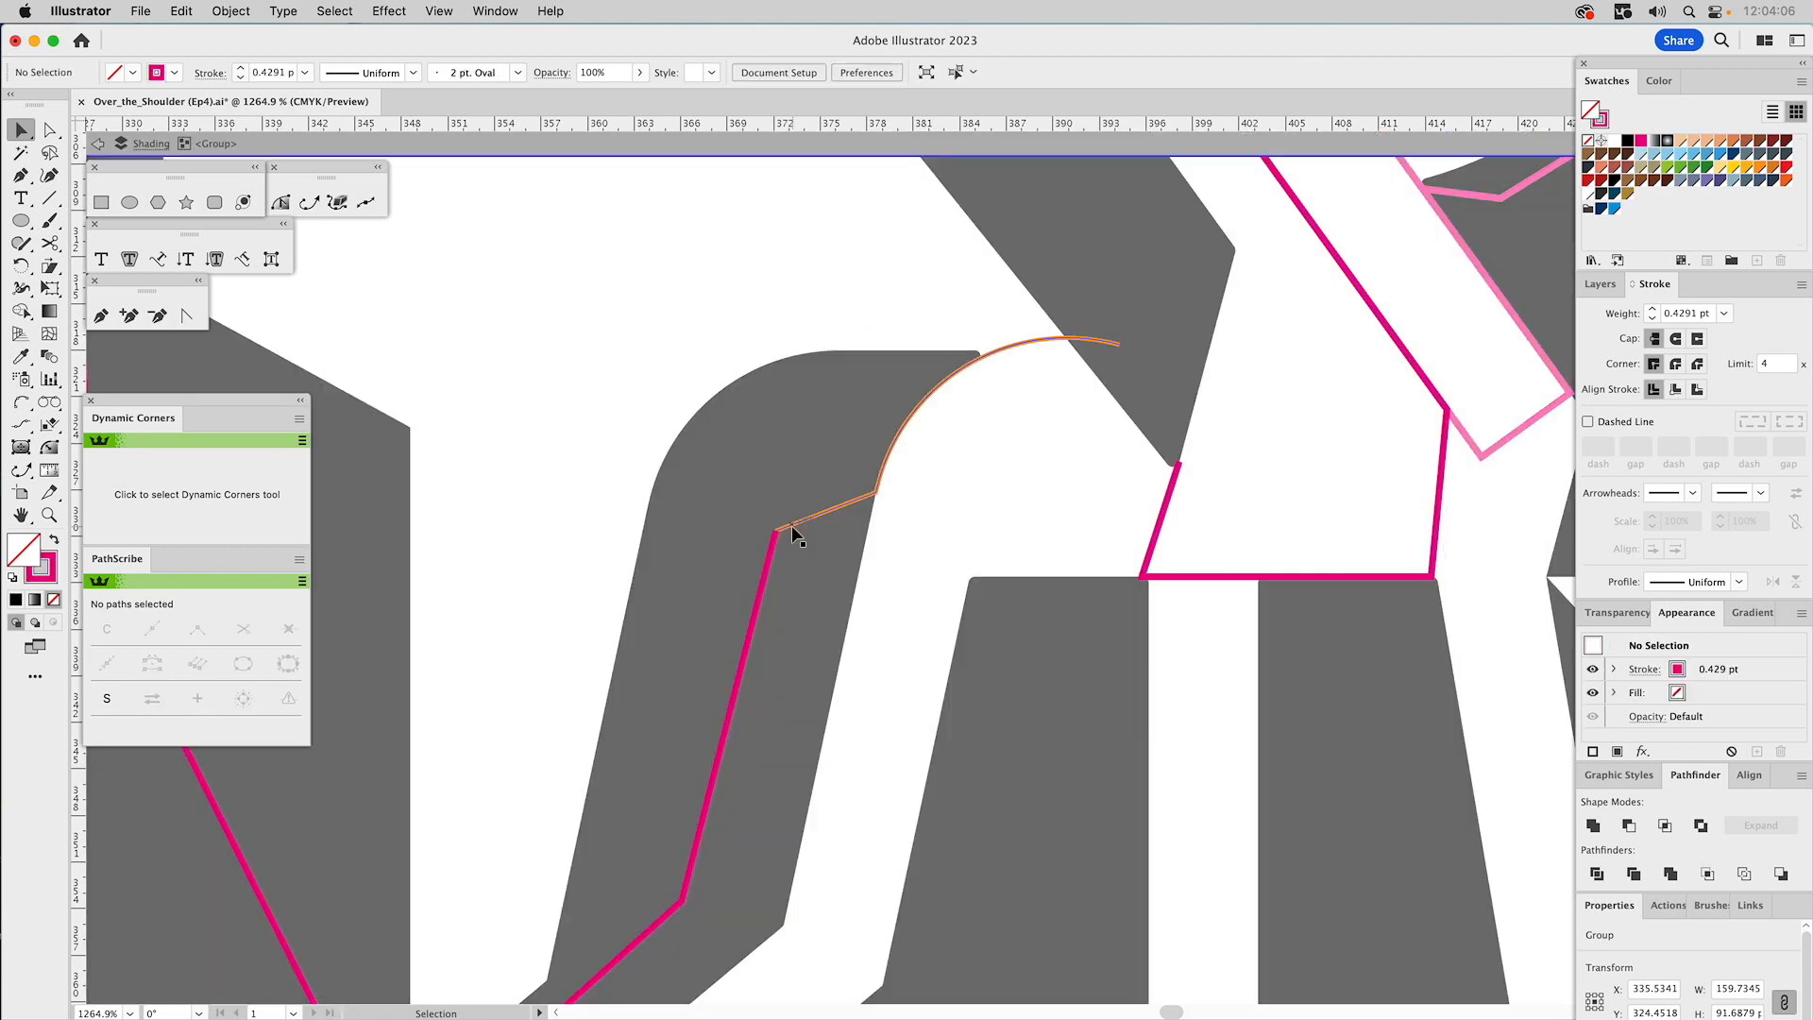
key("a")
left_click(775, 532)
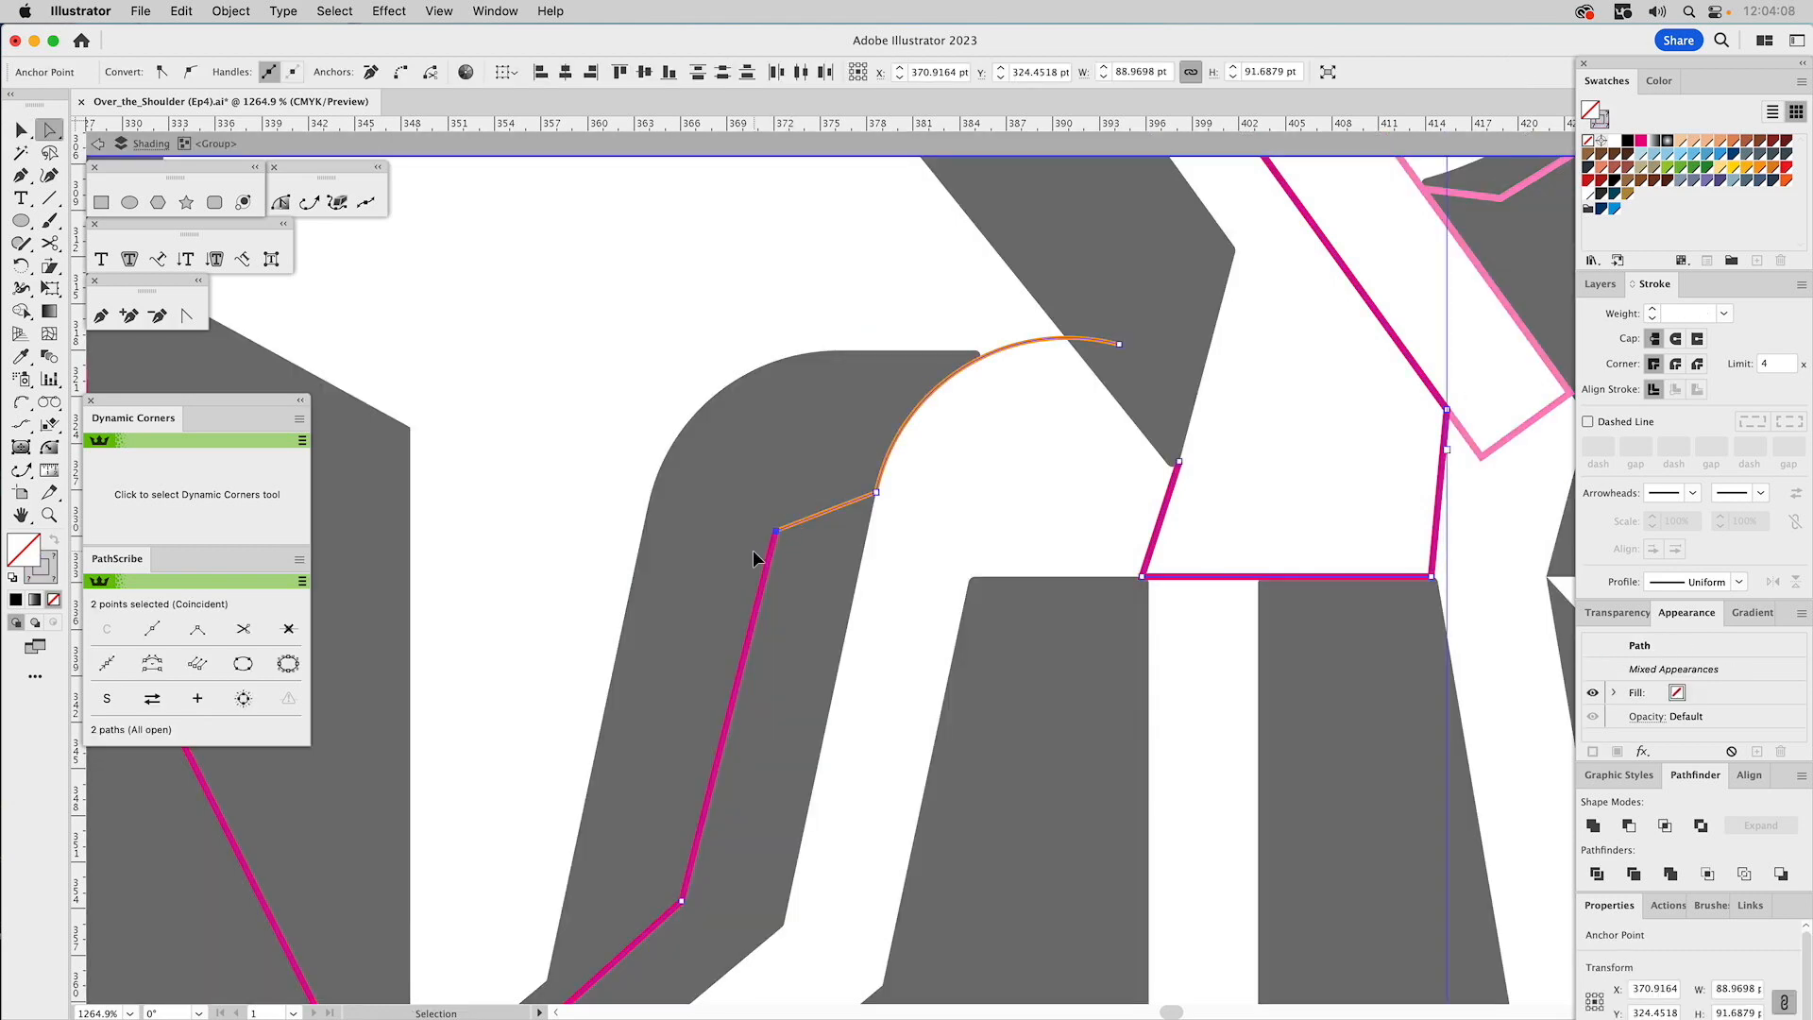
double_click(946, 532)
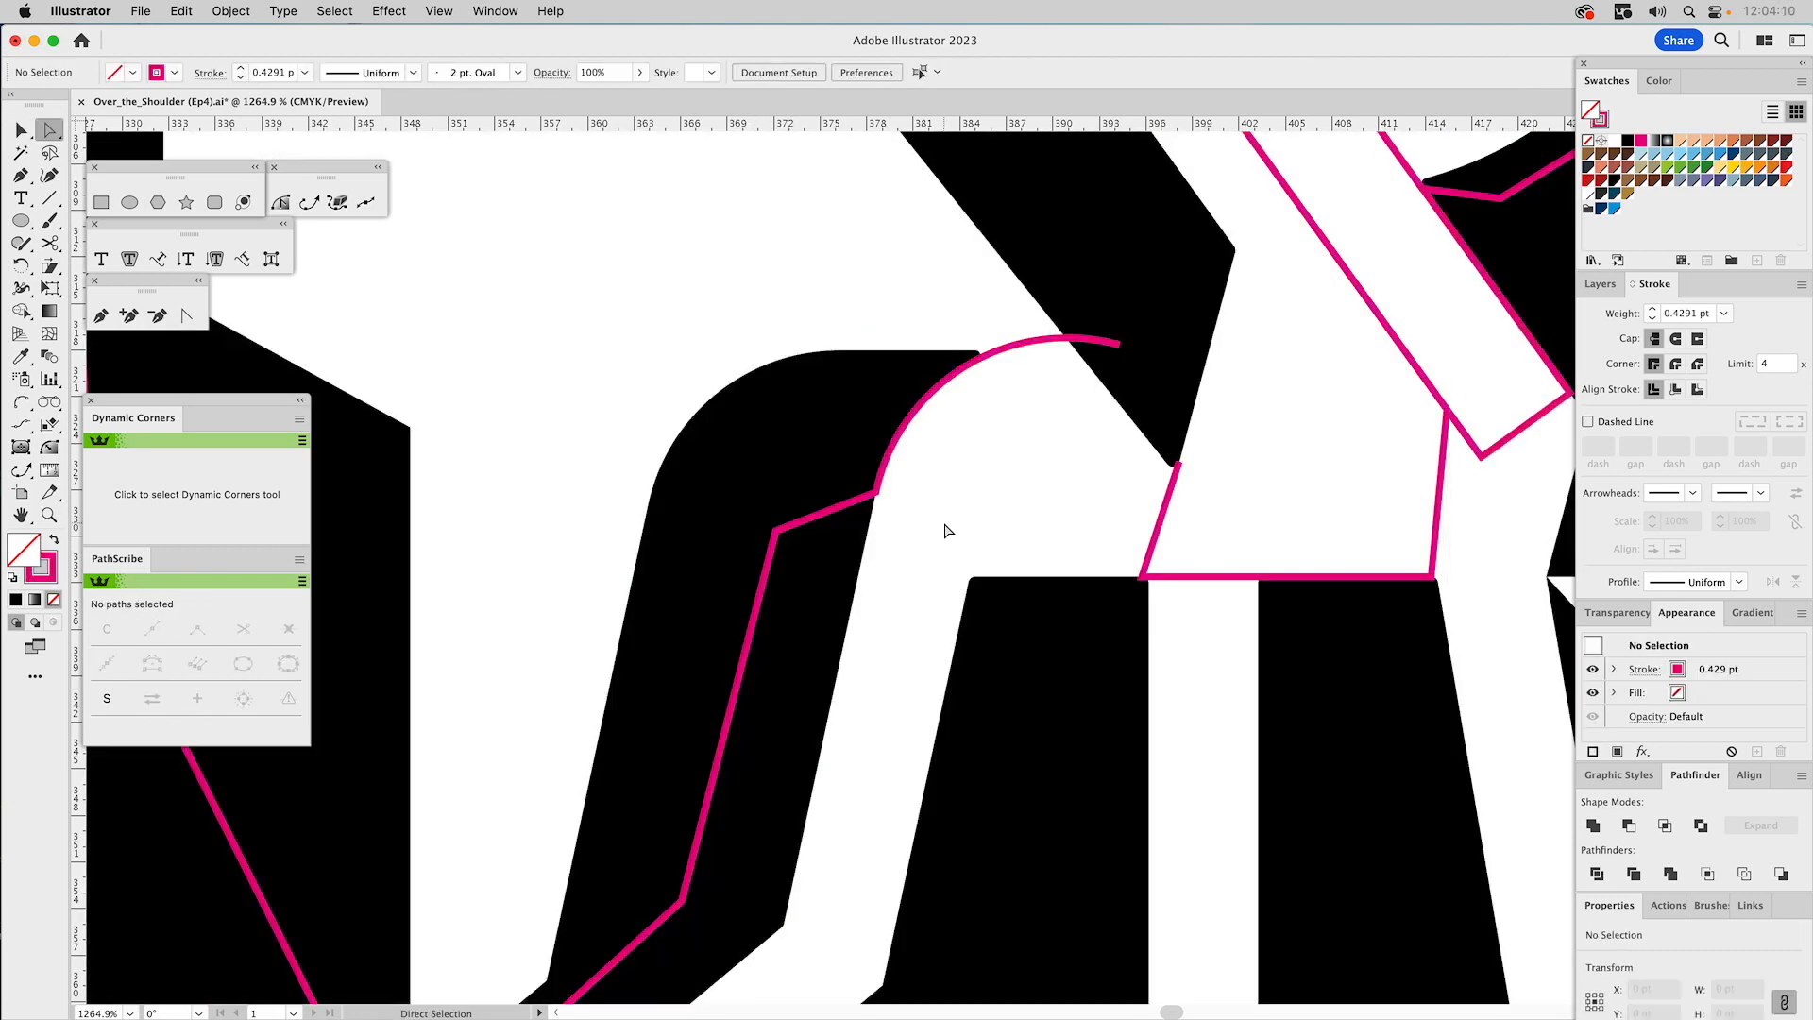
Close the near-eye shading shape with a Pen segment from the cheek curve's end to the path's endpoint at the nose-bridge tip.
left_click(101, 316)
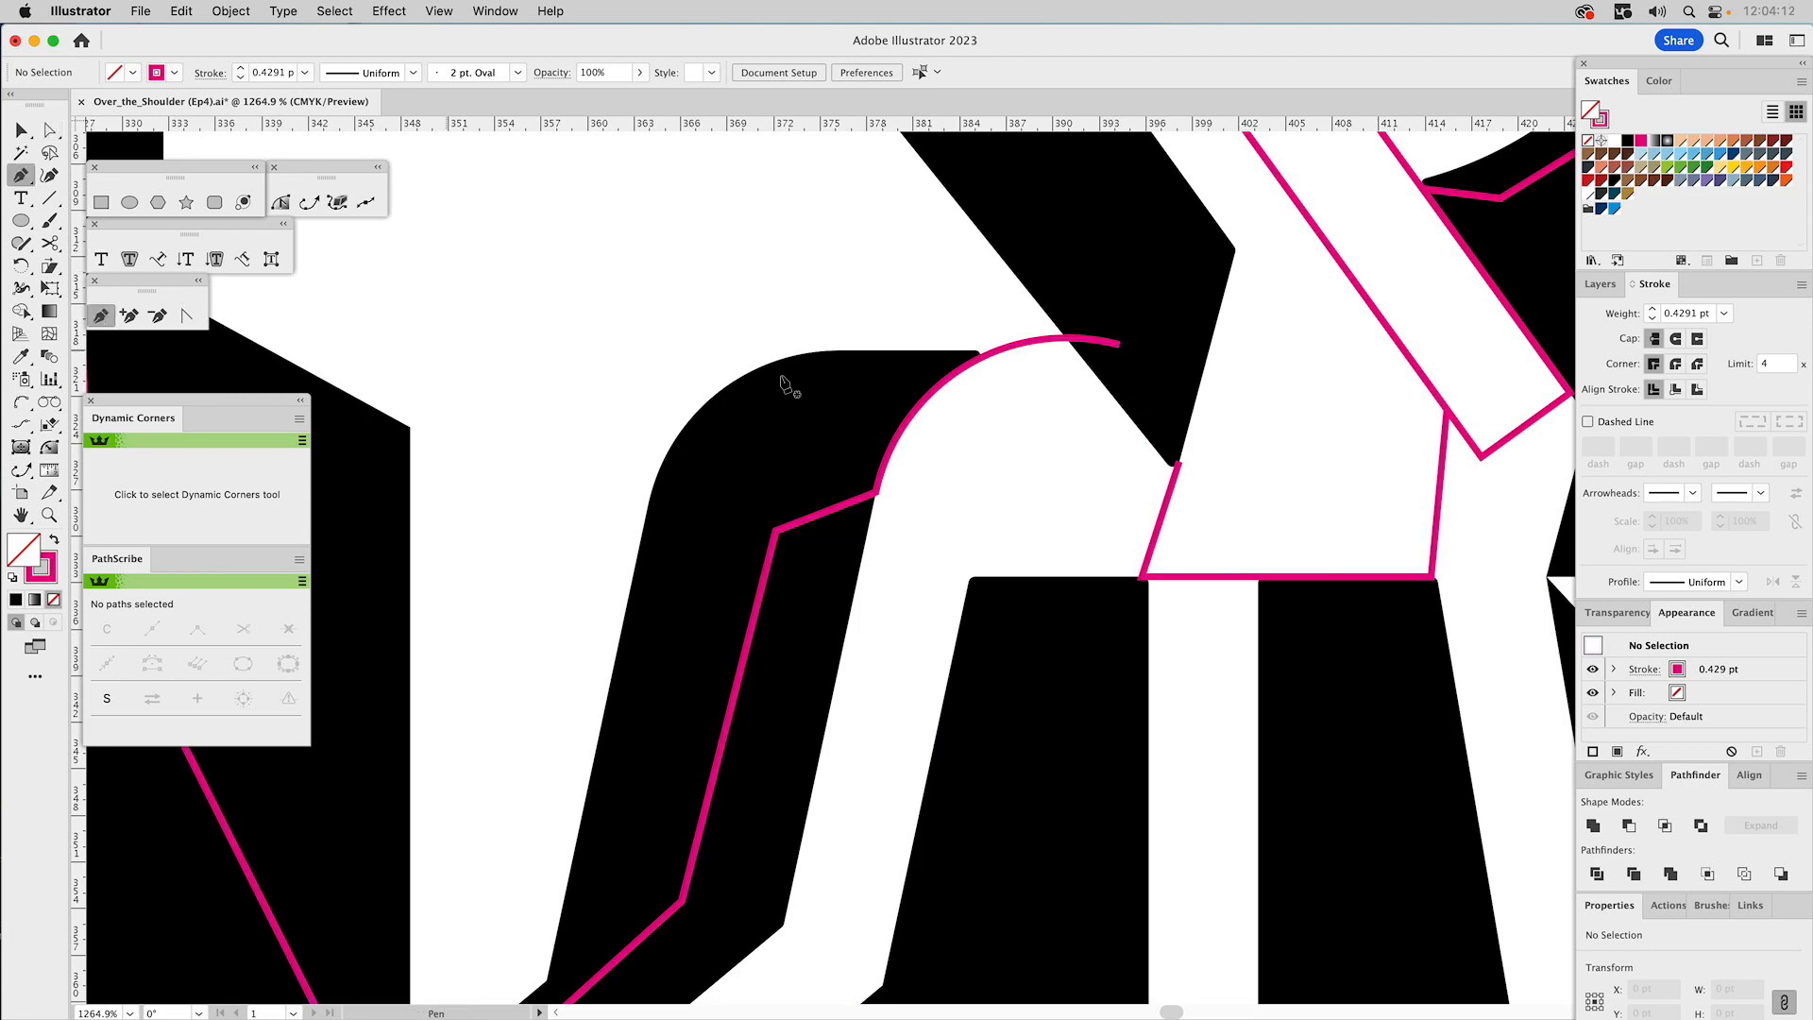
left_click(1118, 345)
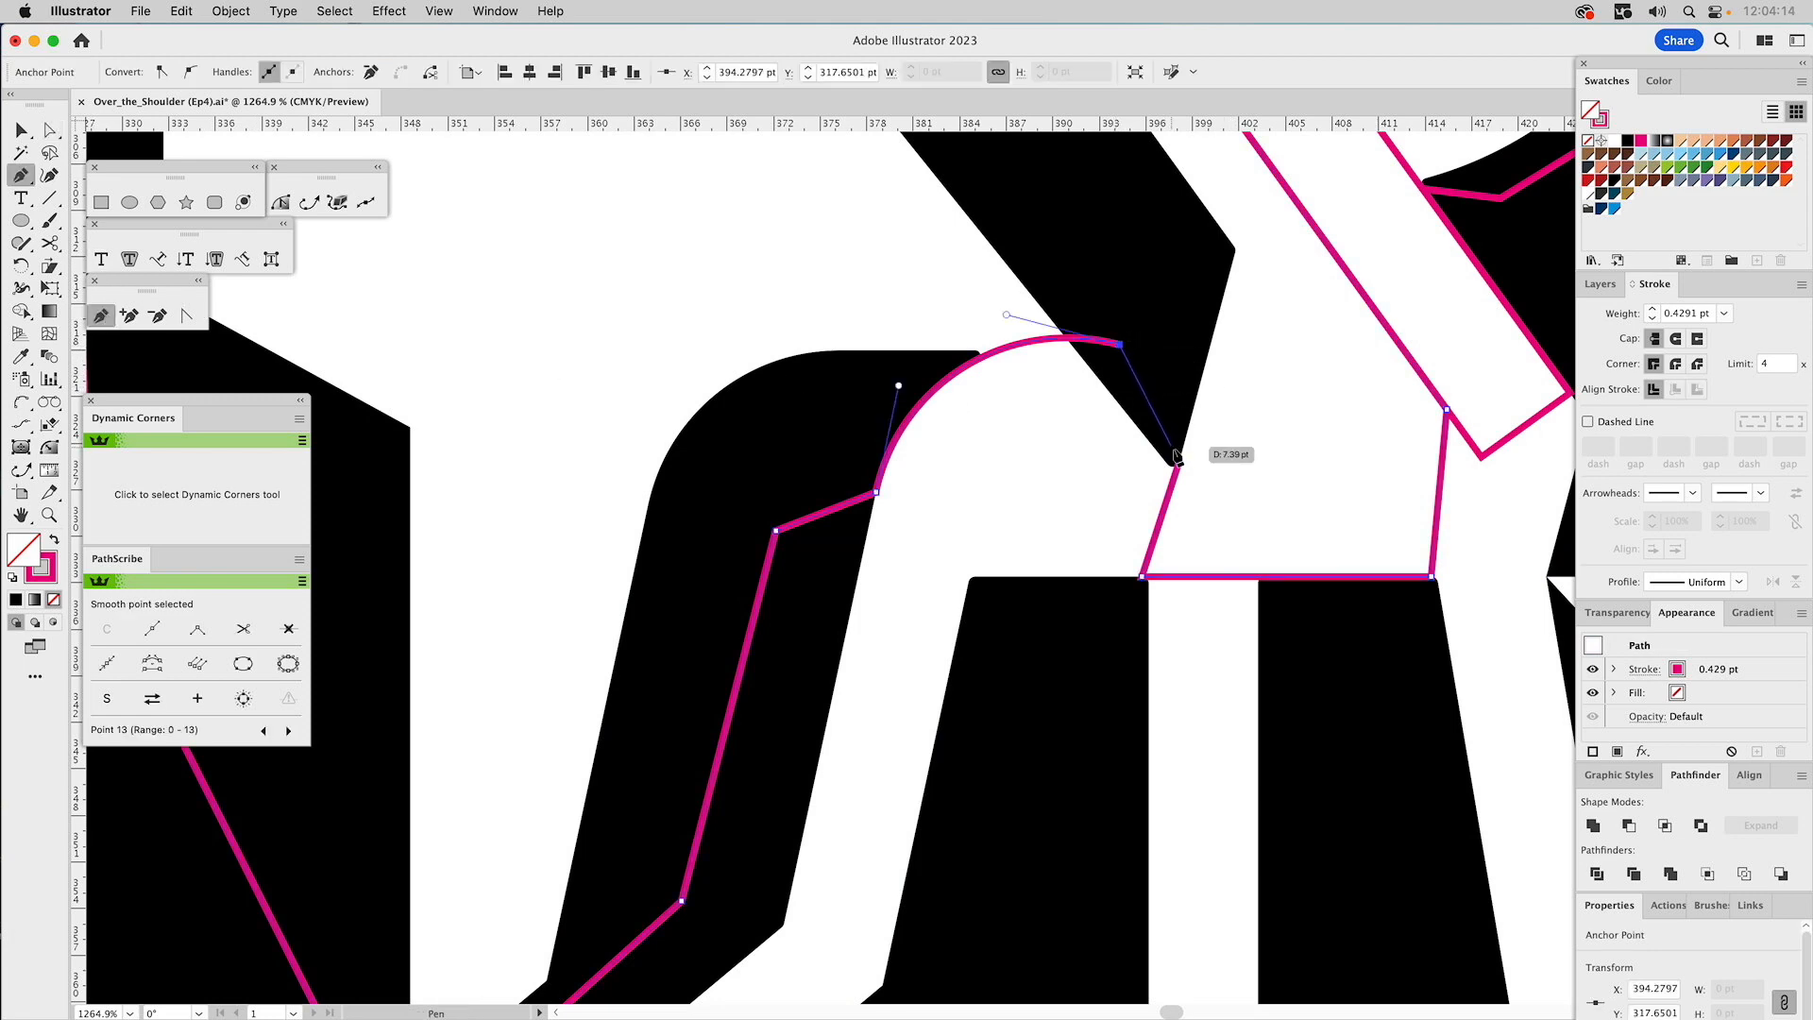
left_click(1178, 463)
left_click(47, 515)
left_click(877, 519, "alt")
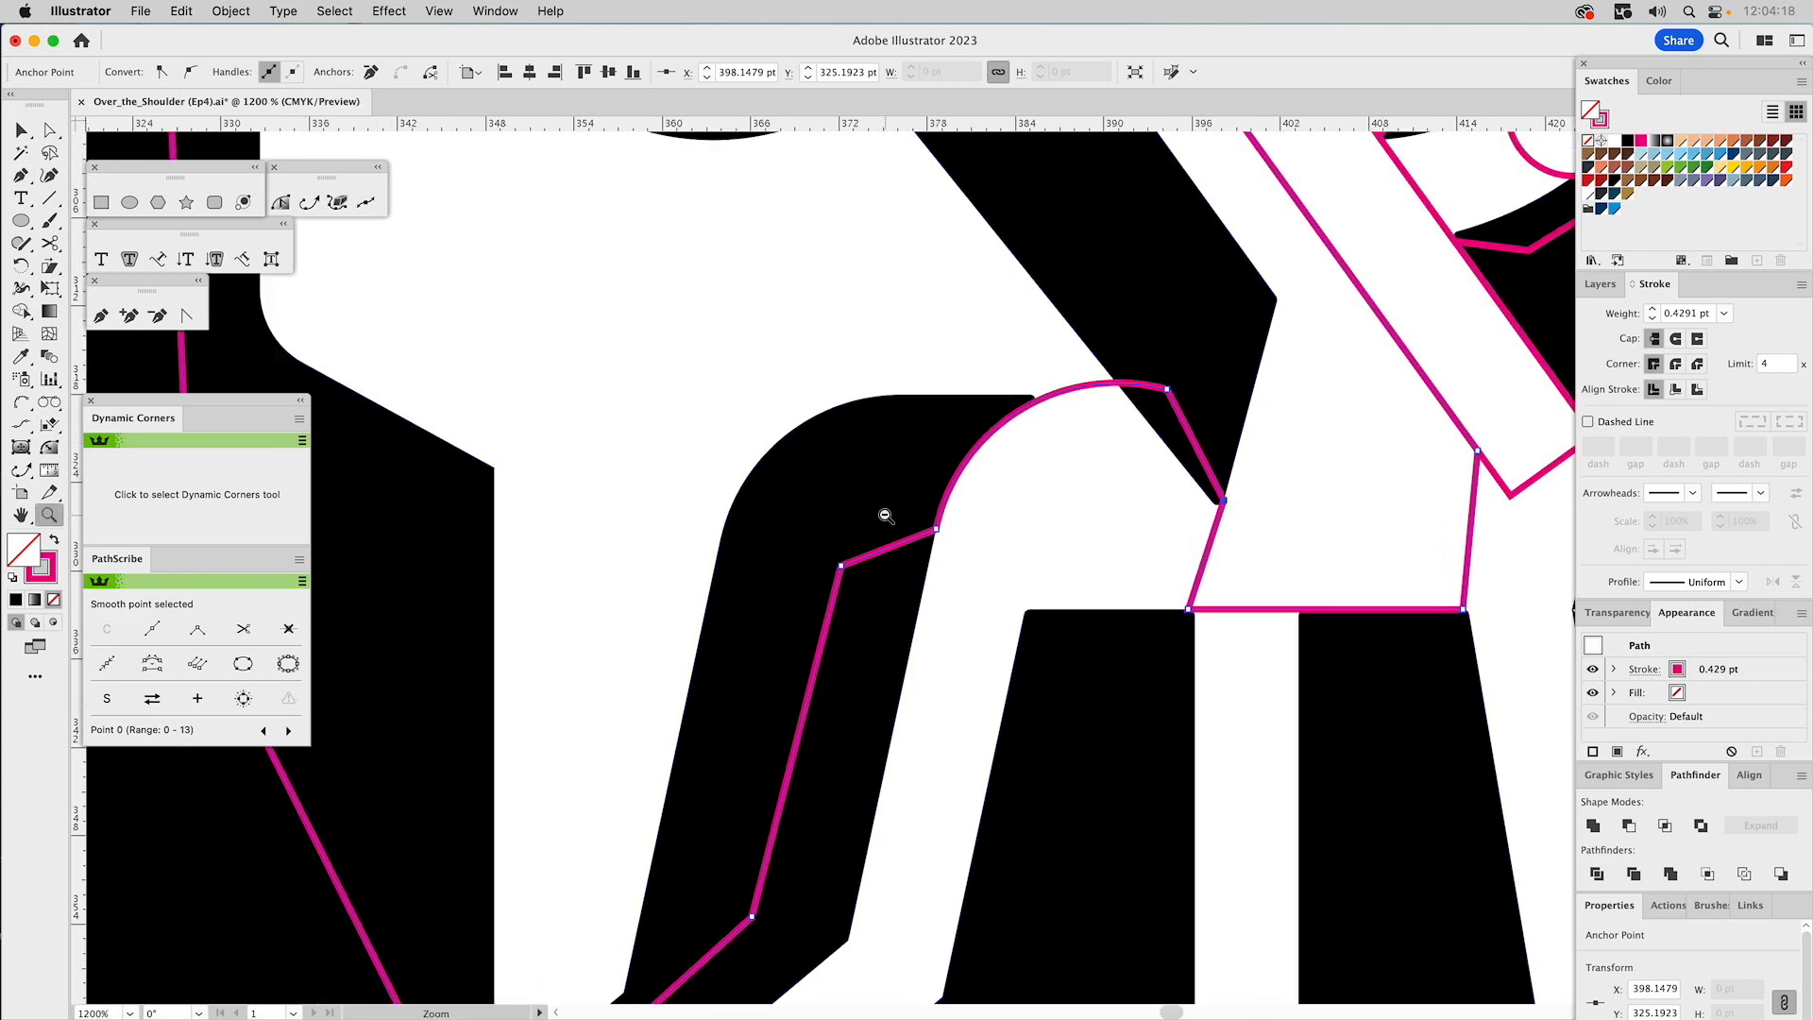
left_click(880, 518, "alt")
left_click(893, 518, "alt")
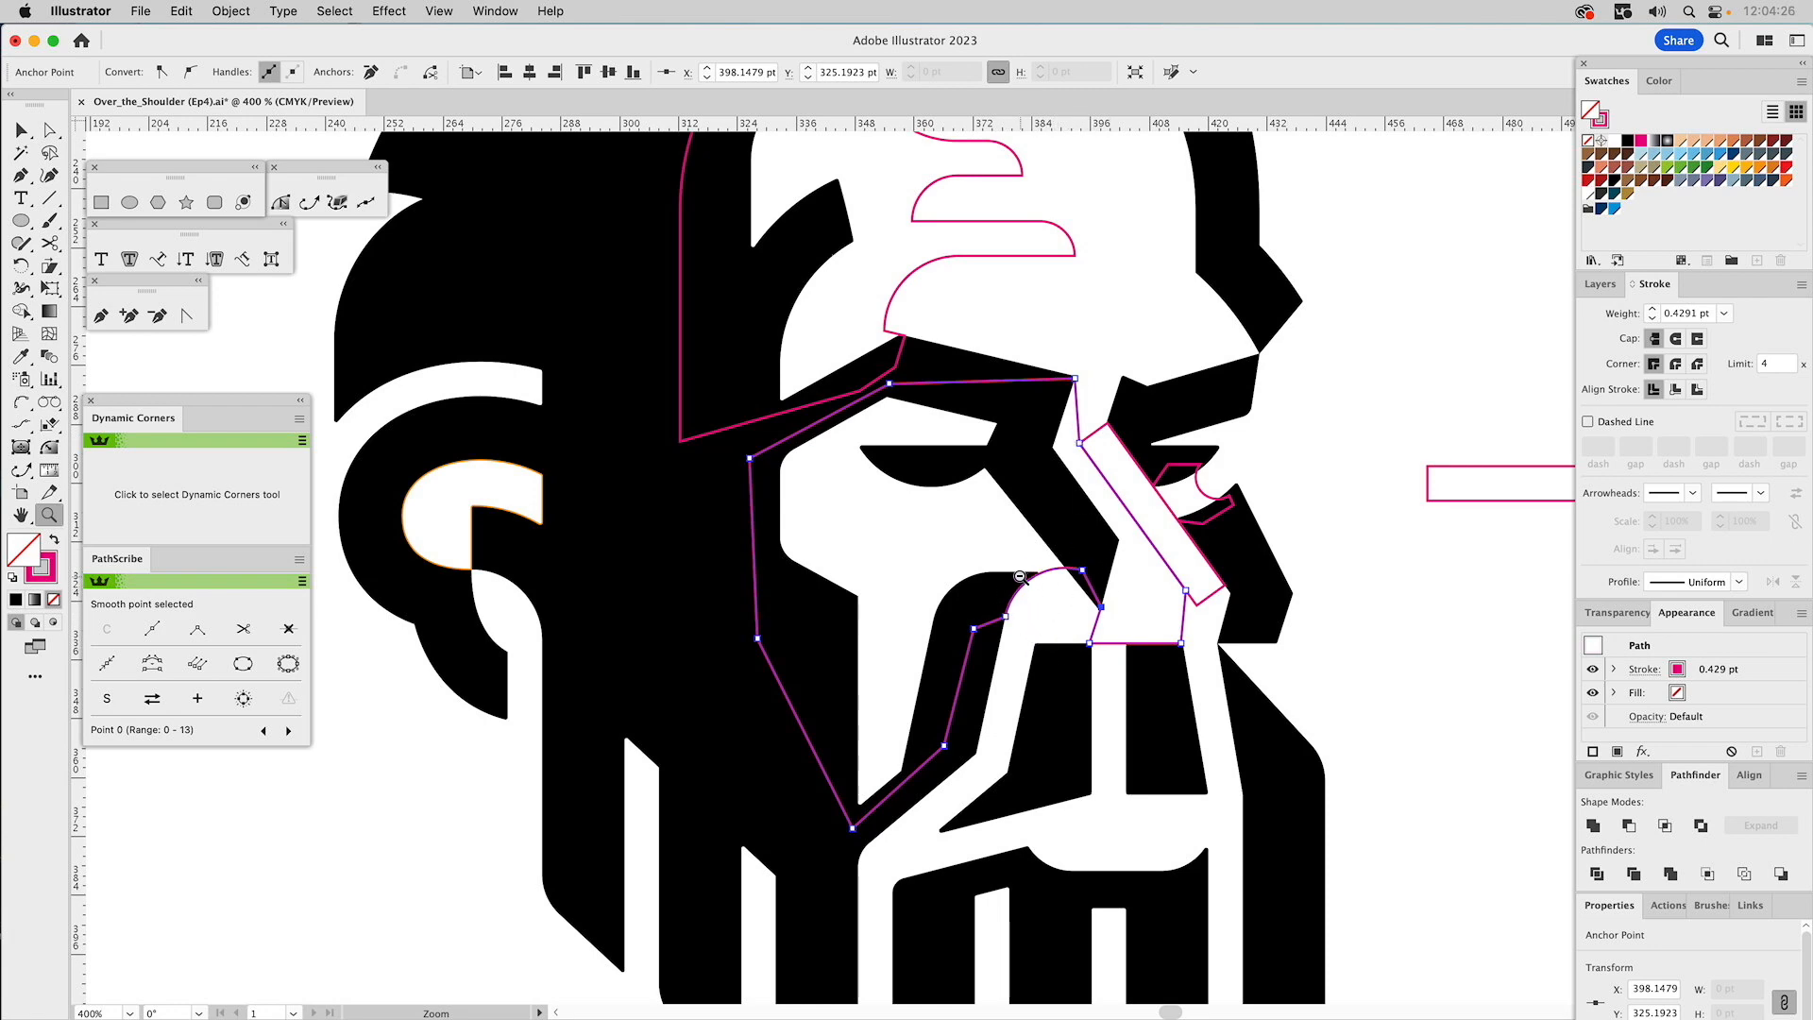
Draw a closed four-sided Pen shape beneath the near eye, with its upper corners on the two ends of the black eyelid.
key("a")
left_click(101, 313)
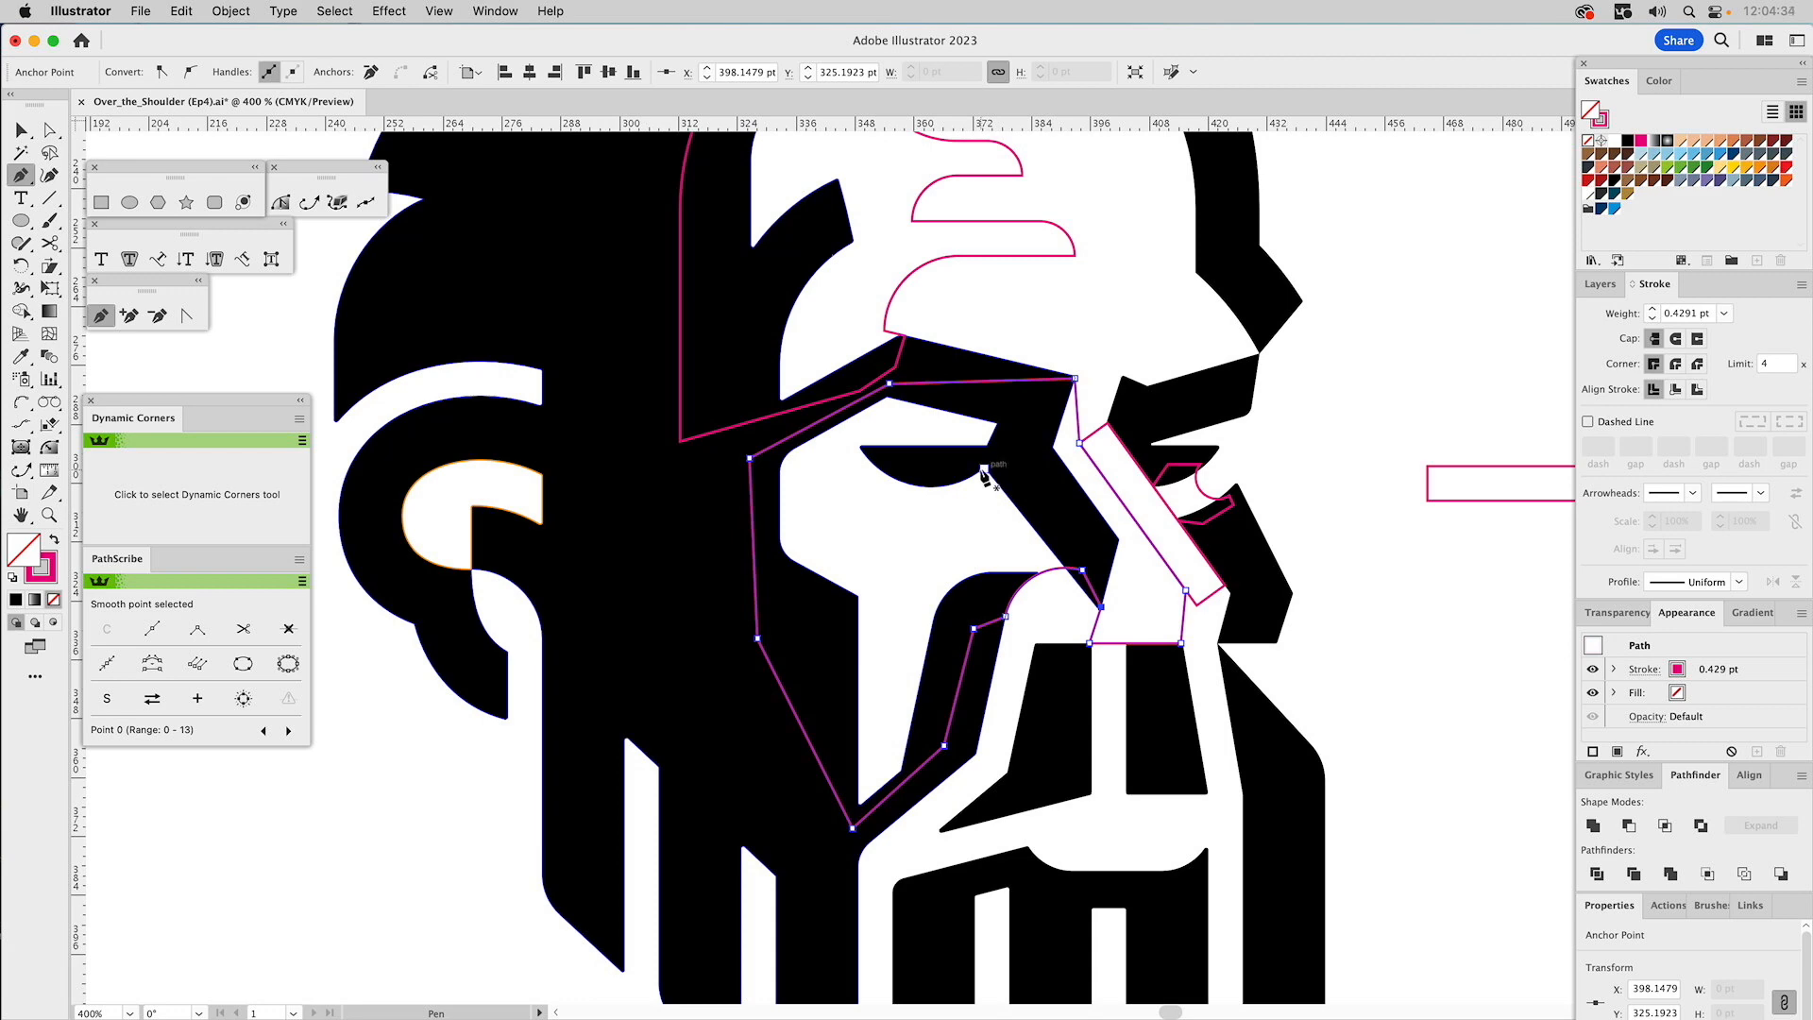
left_click(984, 468)
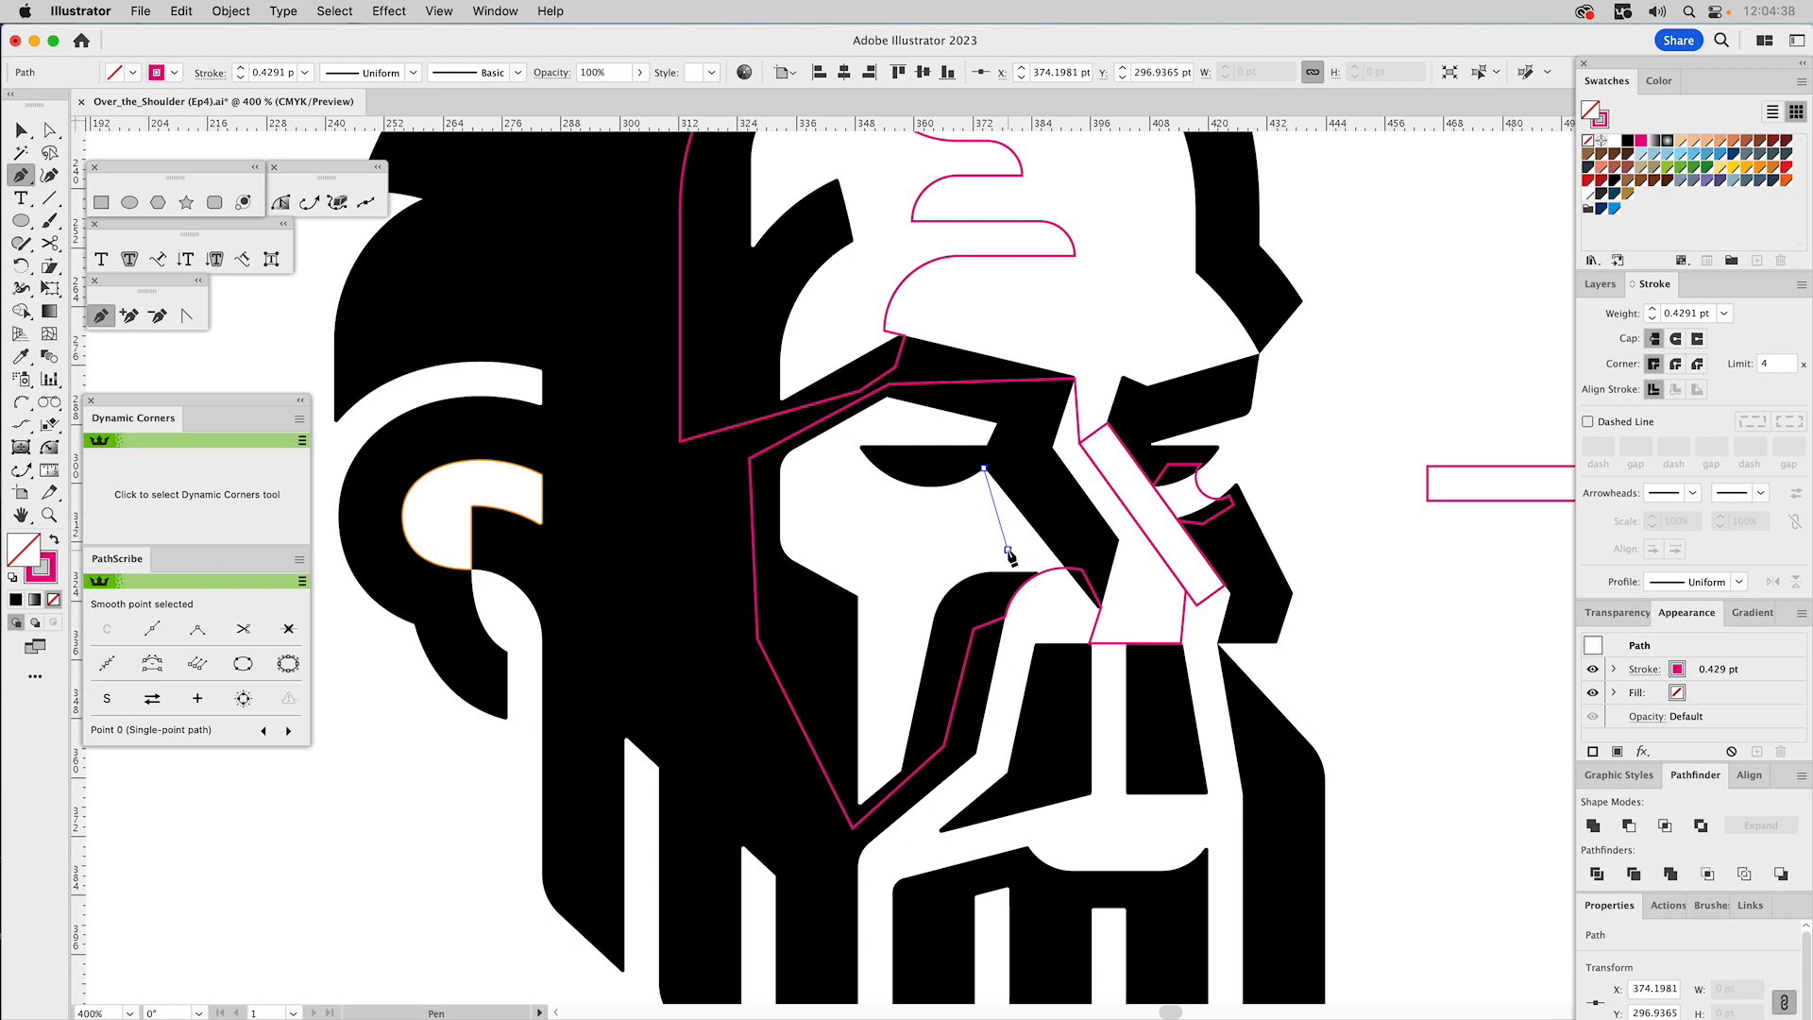
left_click(1008, 548)
left_click(848, 549)
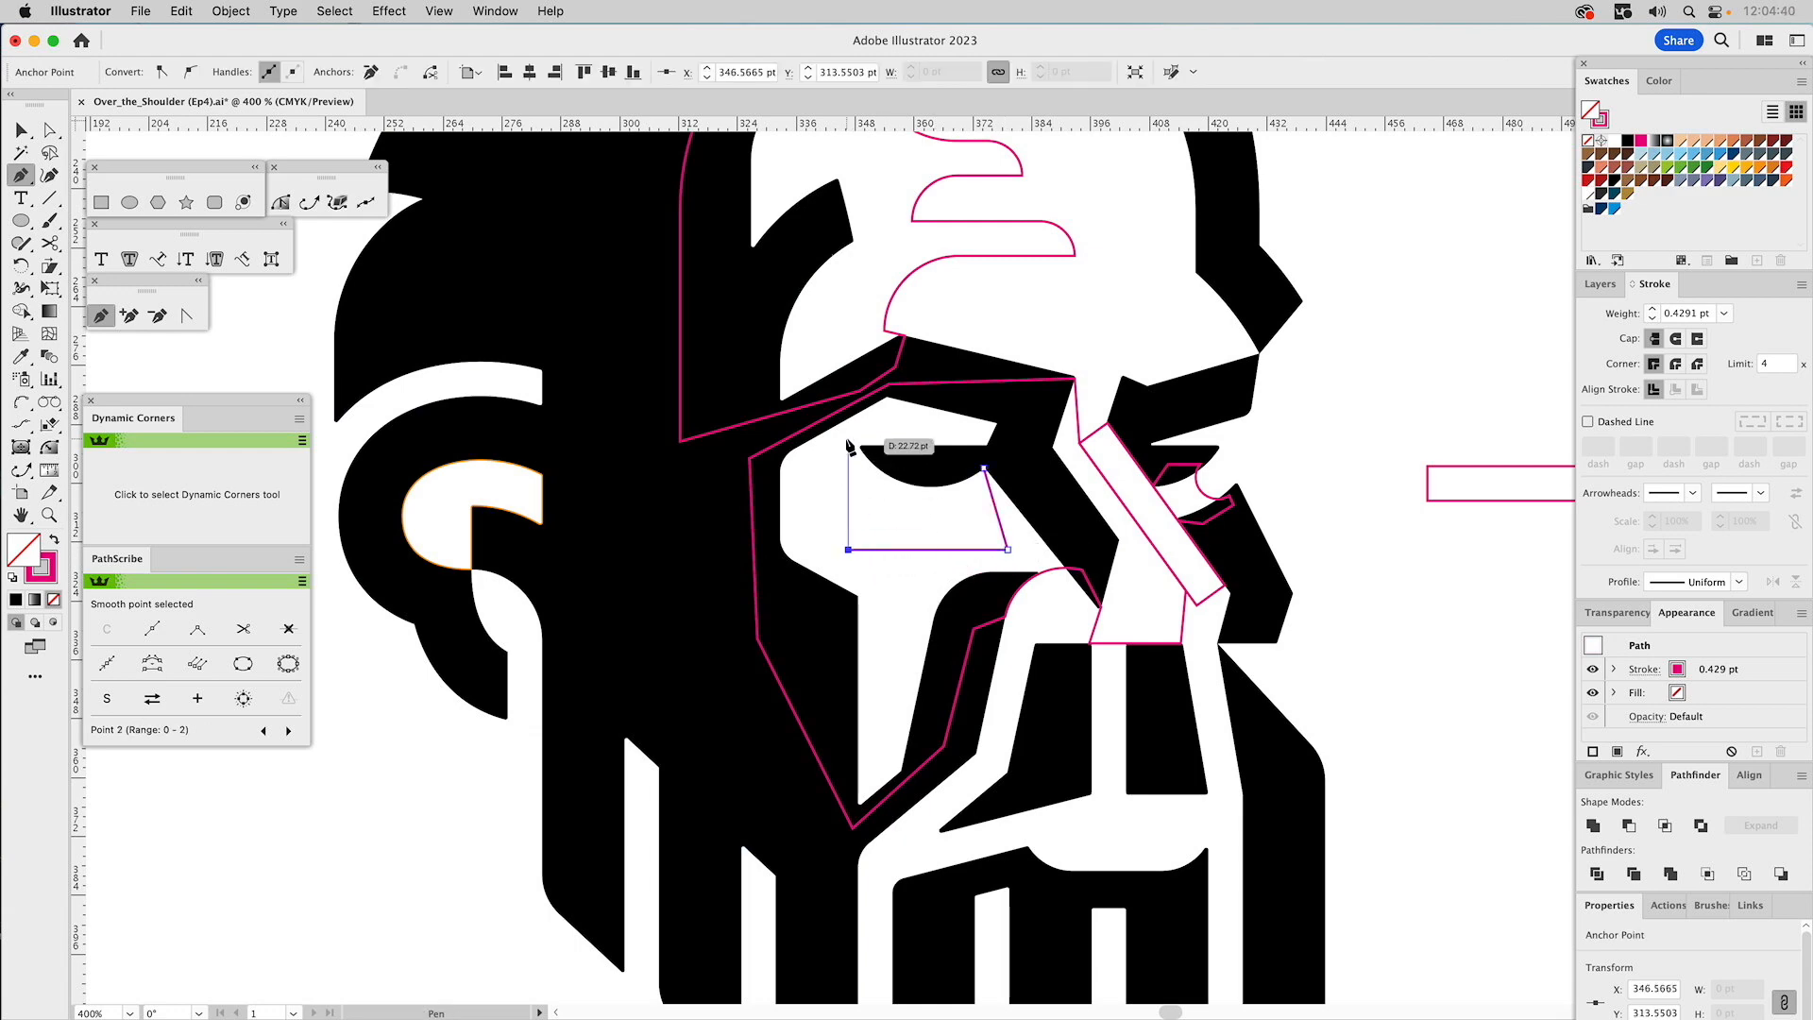
left_click(848, 432)
key("a")
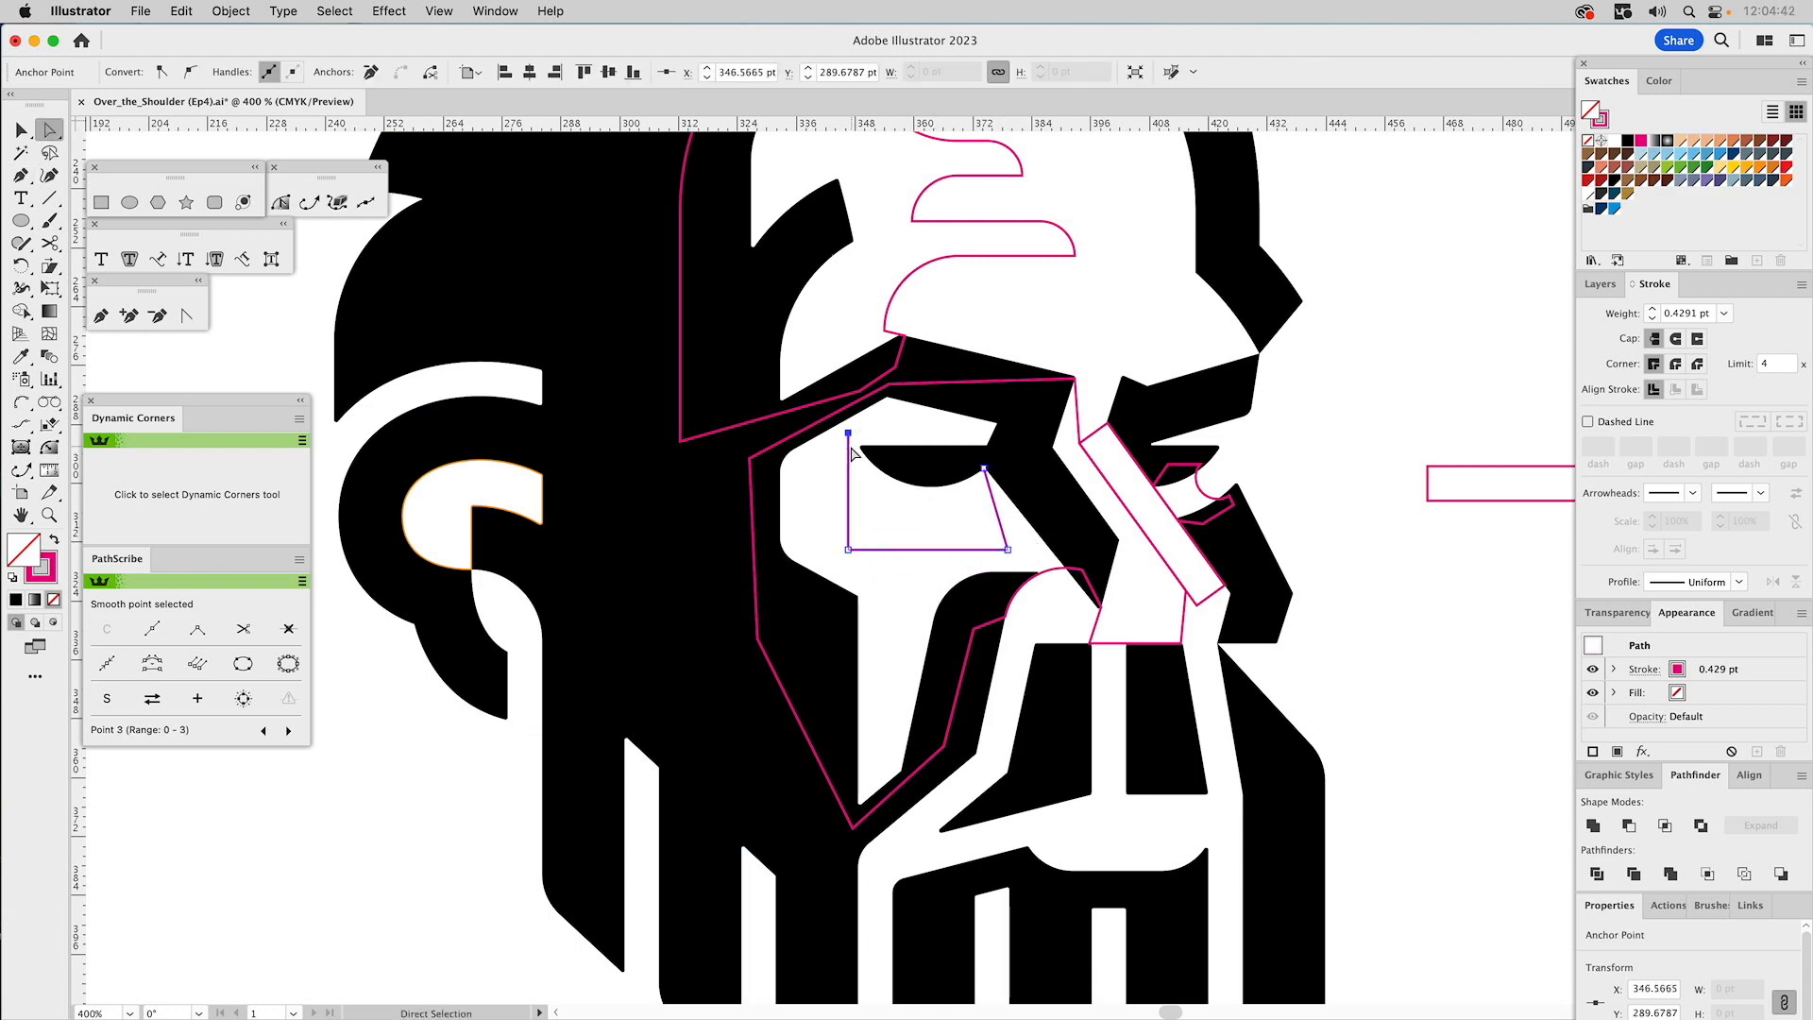
left_click_drag(853, 454, 862, 455)
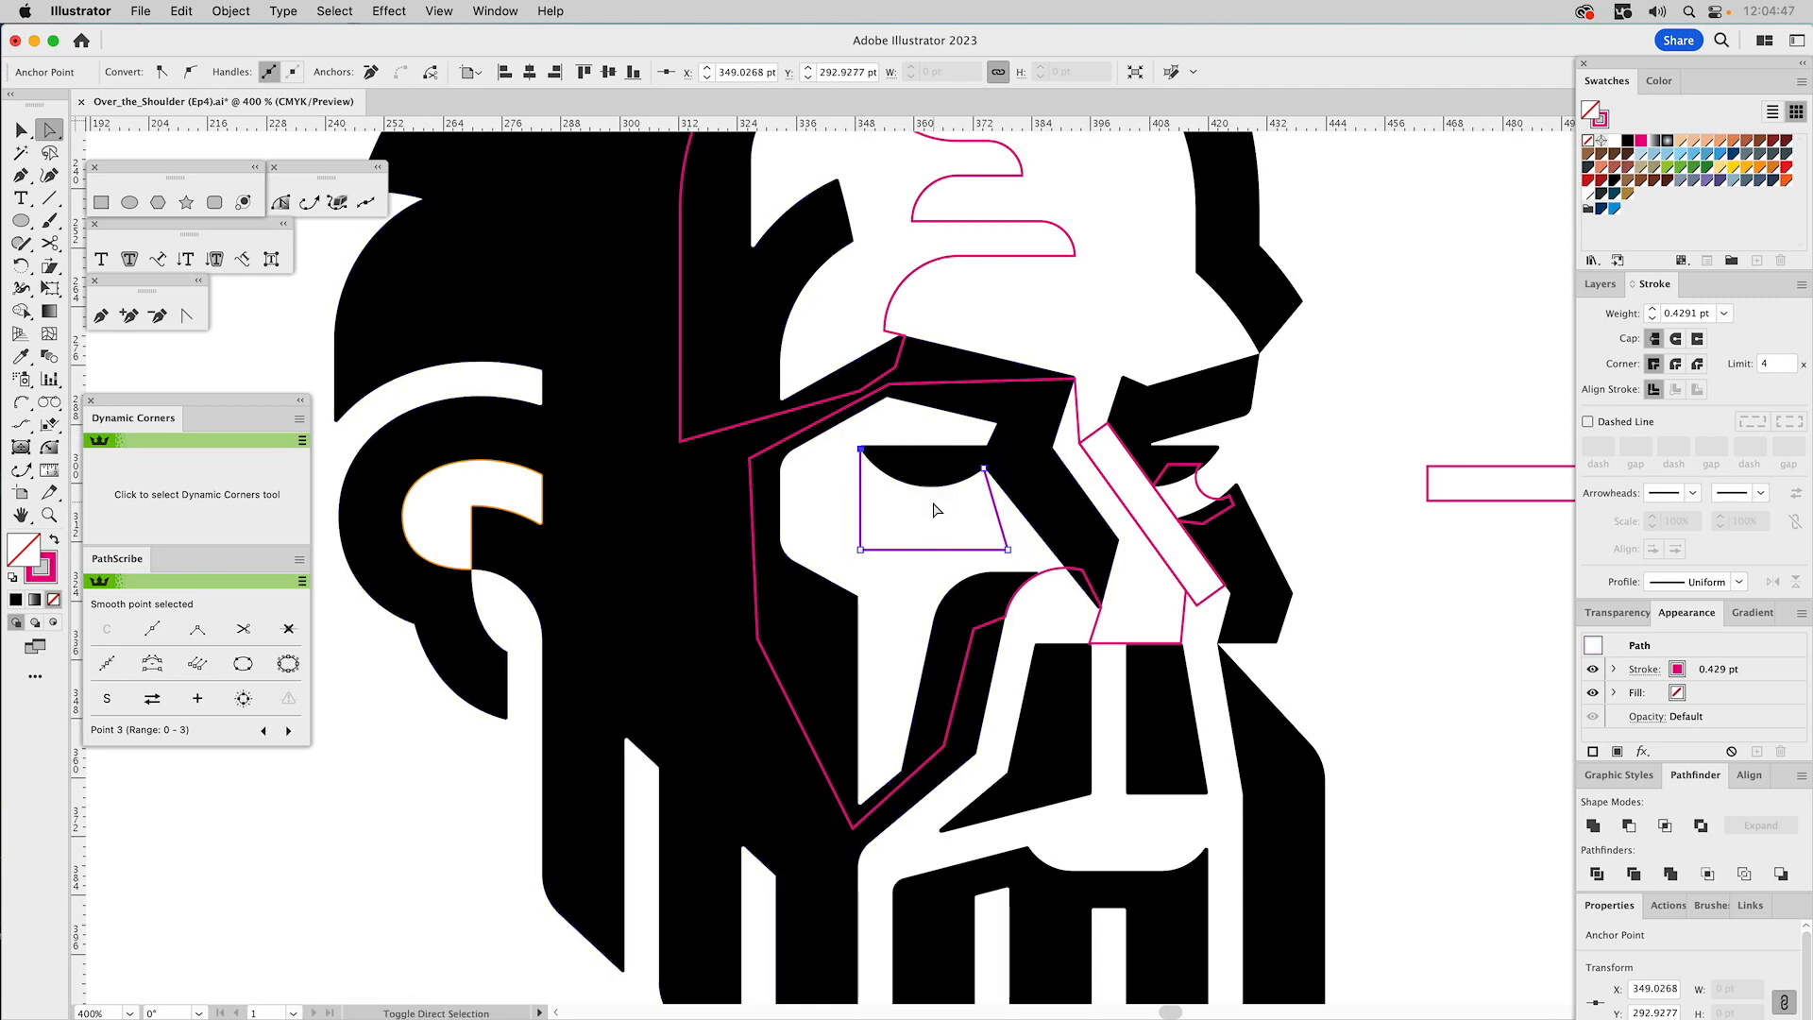
left_click(101, 315)
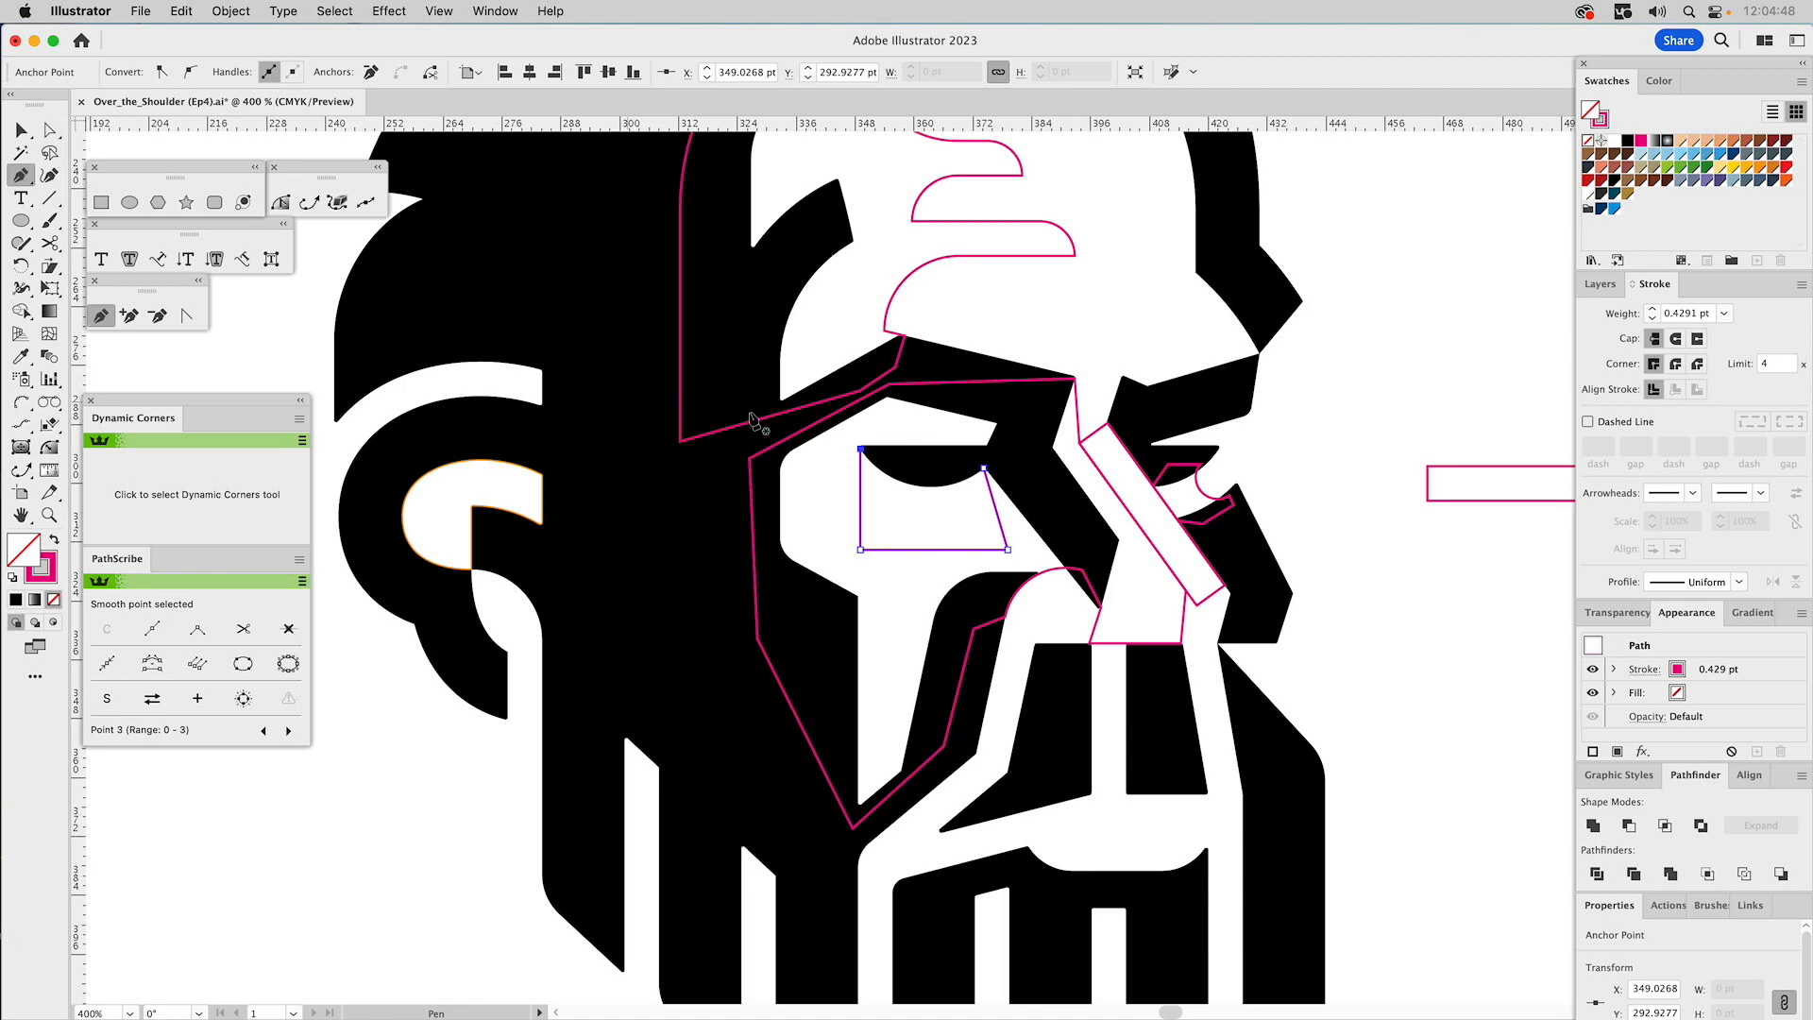
left_click(861, 451)
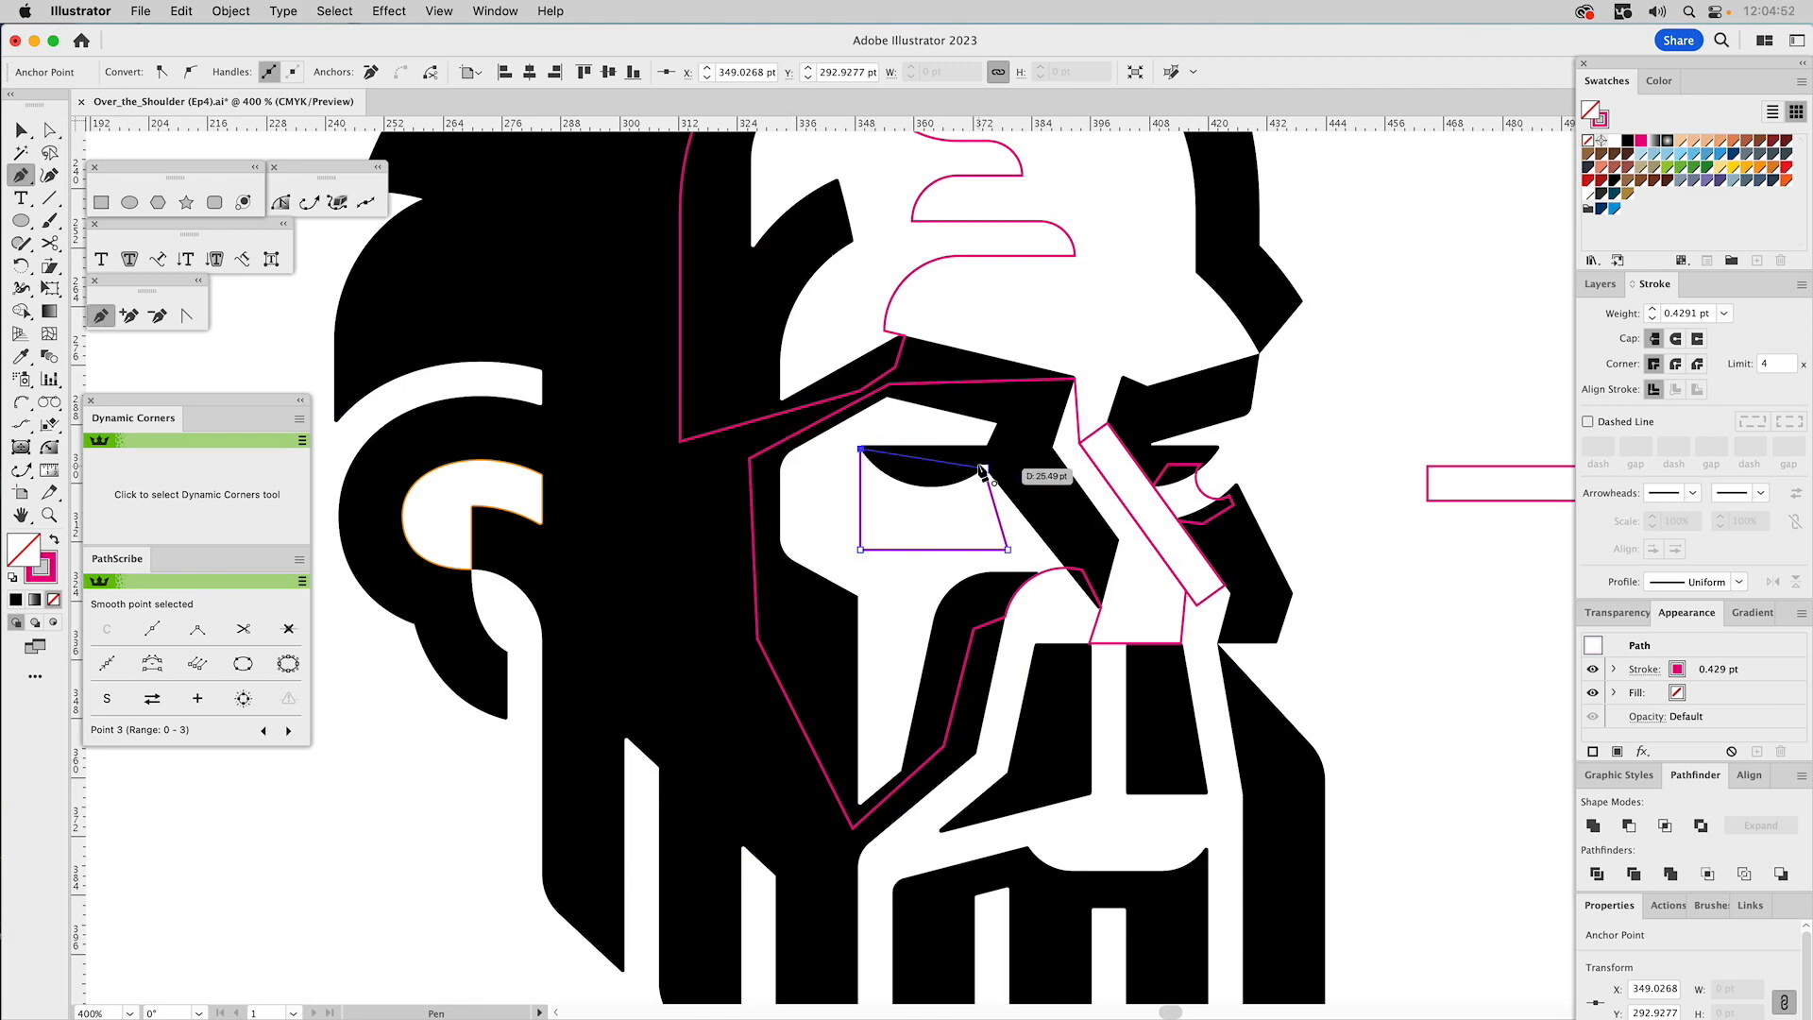
left_click(985, 469)
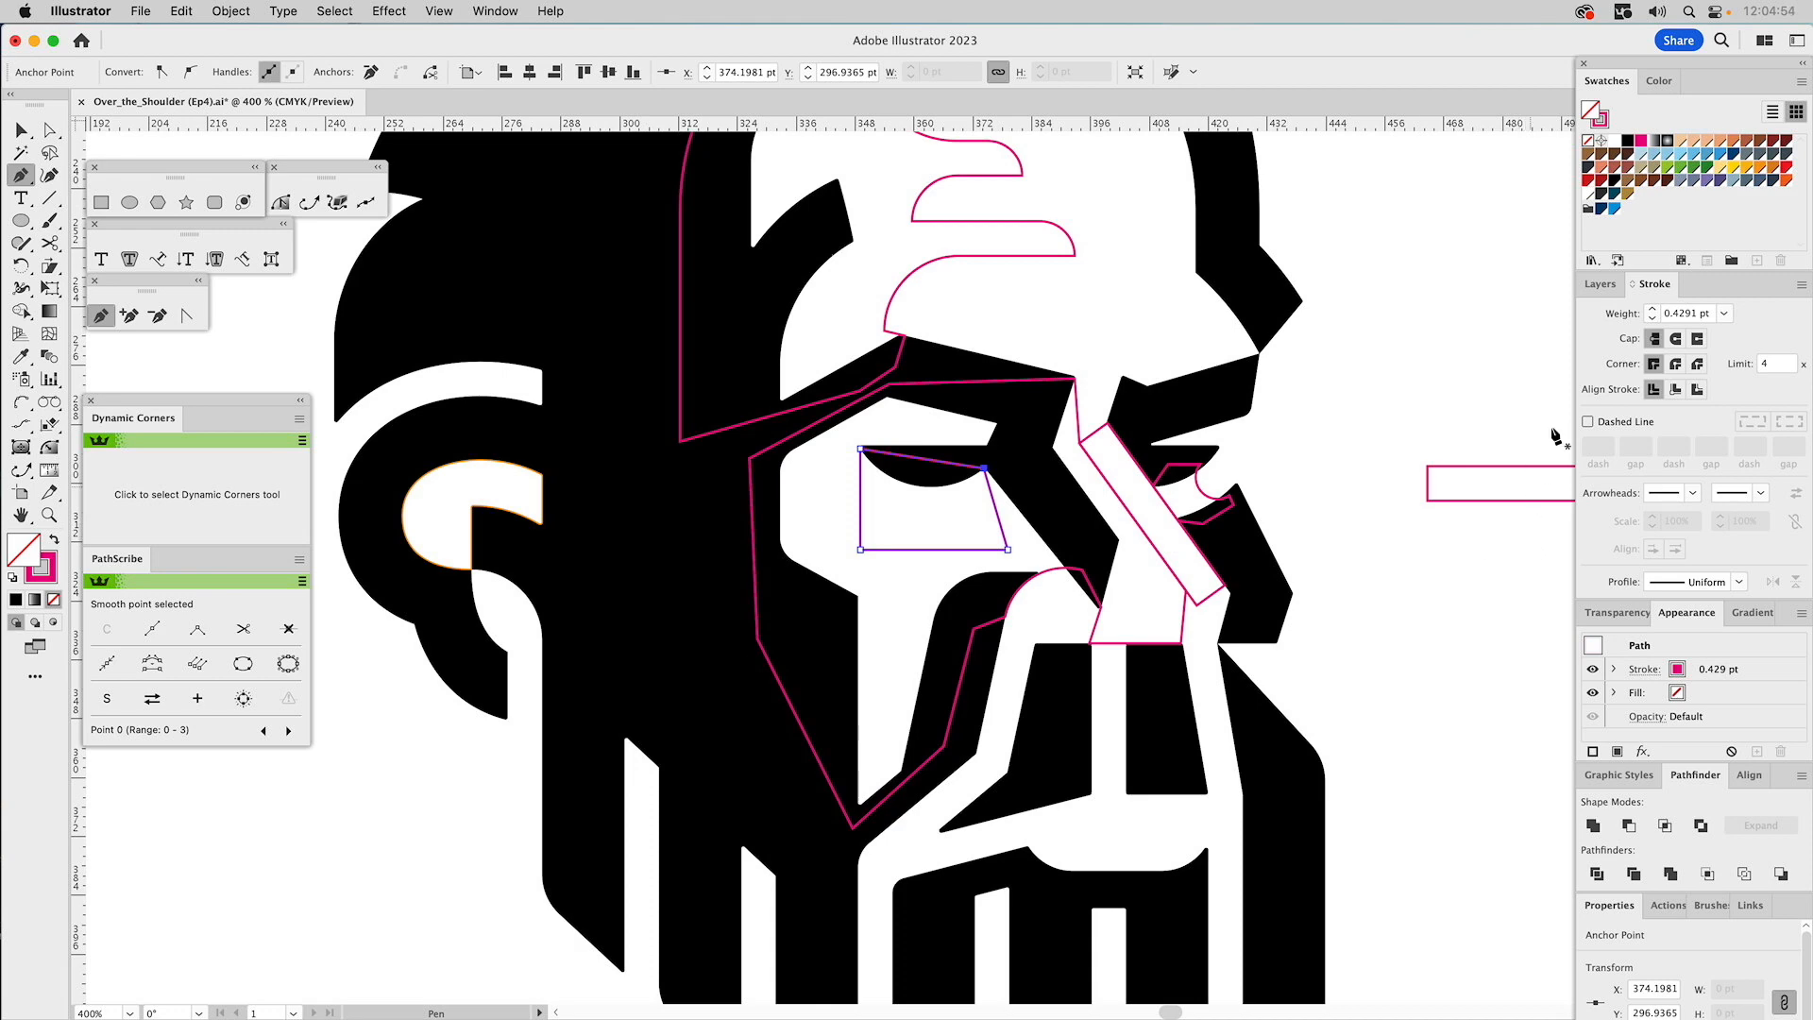
Copy the spacer rectangle from beside the head to just above the cheek crease, under the near-eye shape.
key("v")
left_click(1472, 399)
left_click(1459, 463)
left_click_drag(1426, 502, 1013, 578)
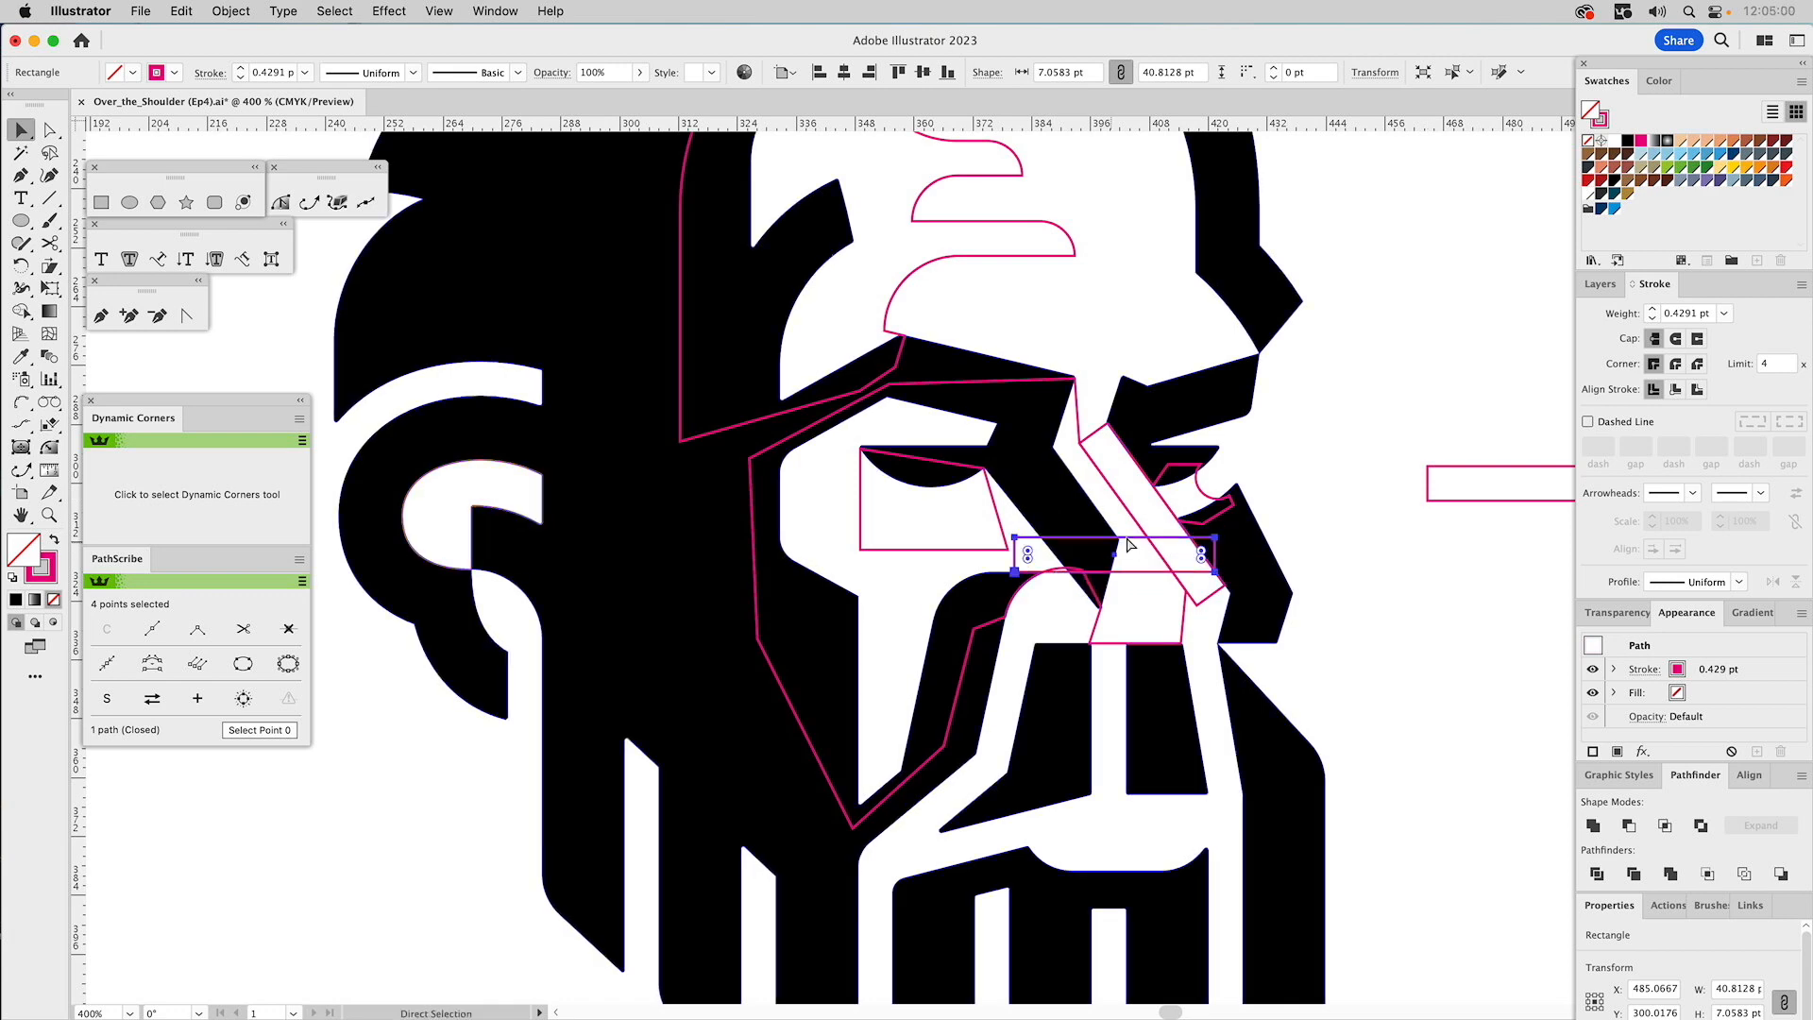
left_click_drag(1132, 545, 954, 550)
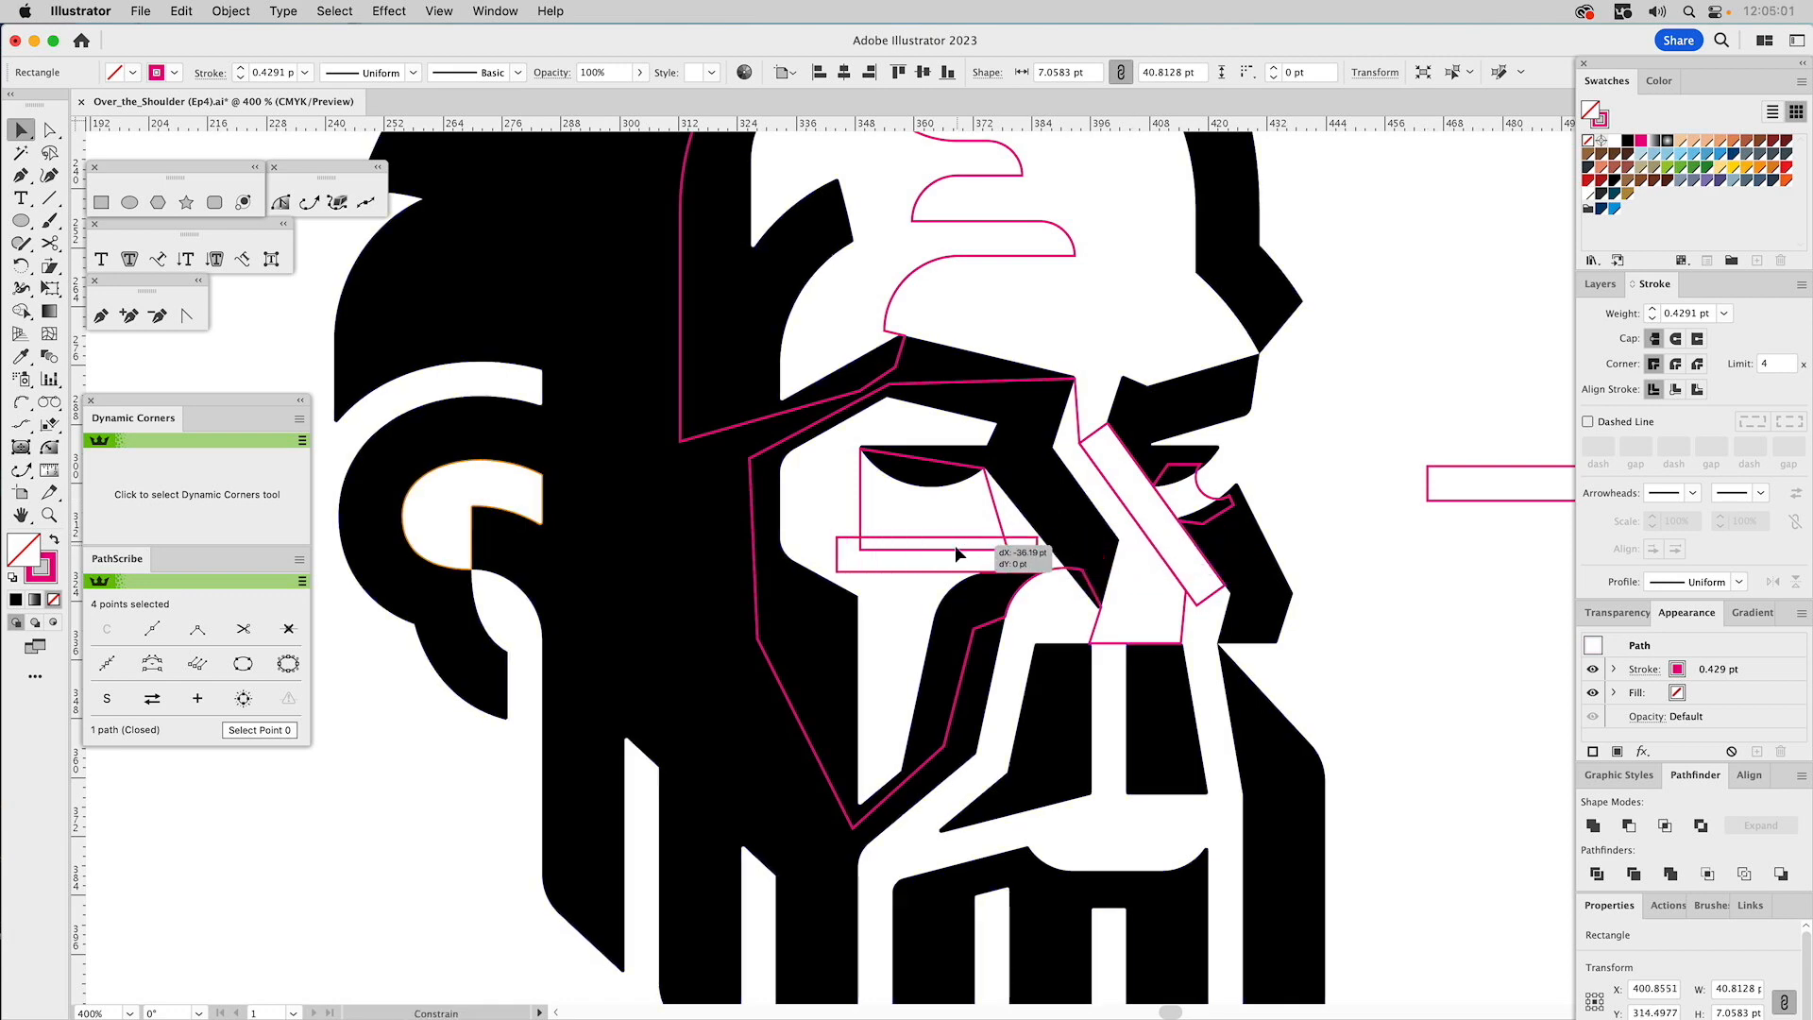
Subtract the copied spacer rectangle from the near-eye shape with Minus Front.
left_click(1001, 526, "shift")
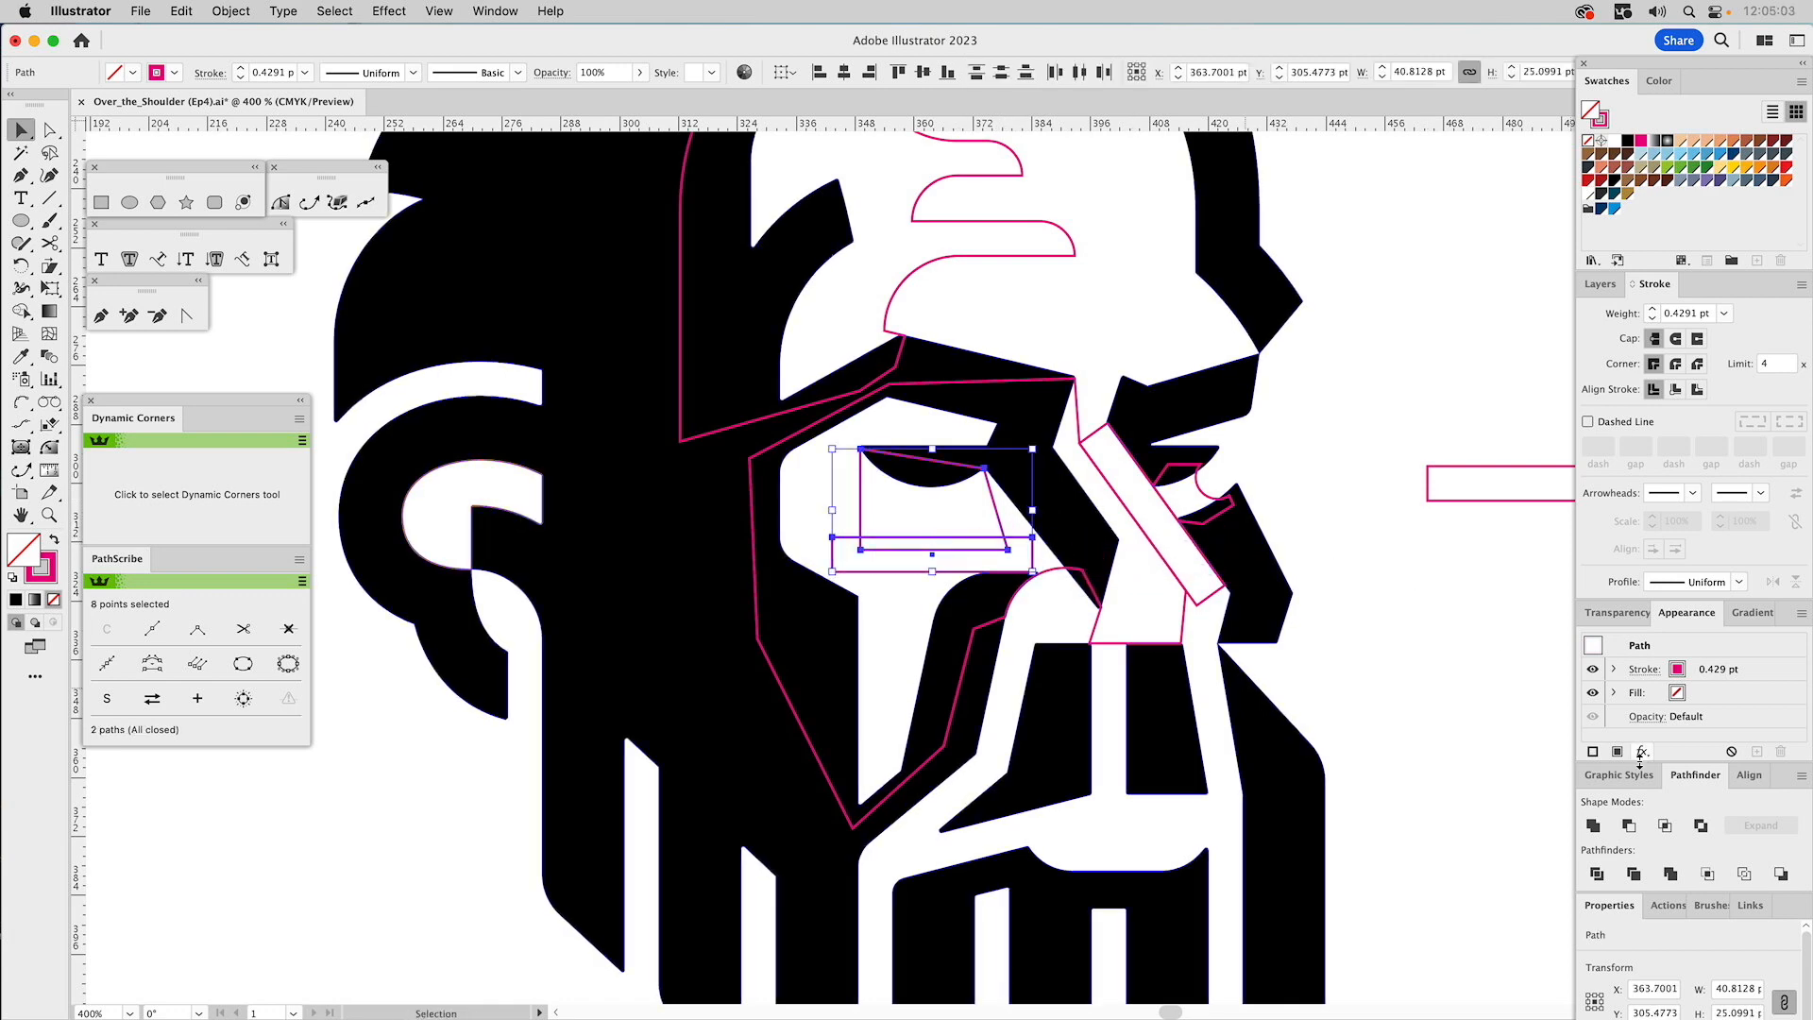
left_click(1632, 826)
left_click(1399, 687)
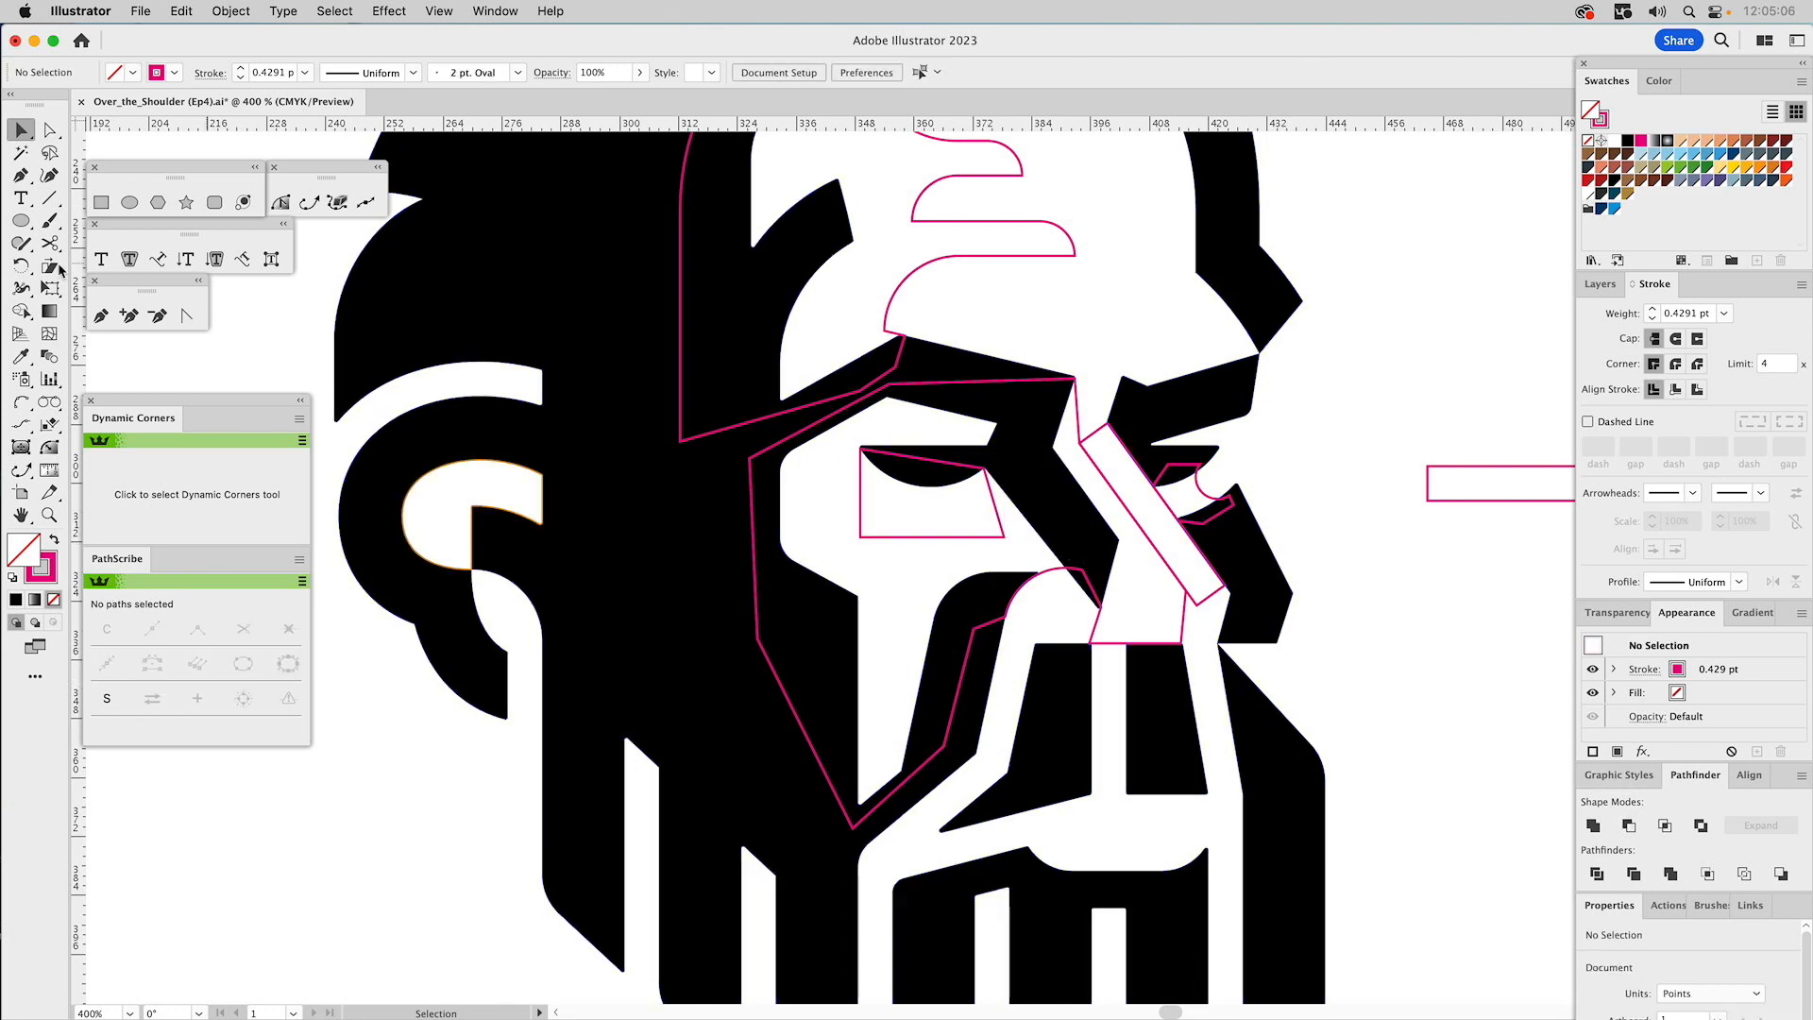
Round the lower-left corner of the near-eye shape with its live corner control, and deselect the shape.
key("a")
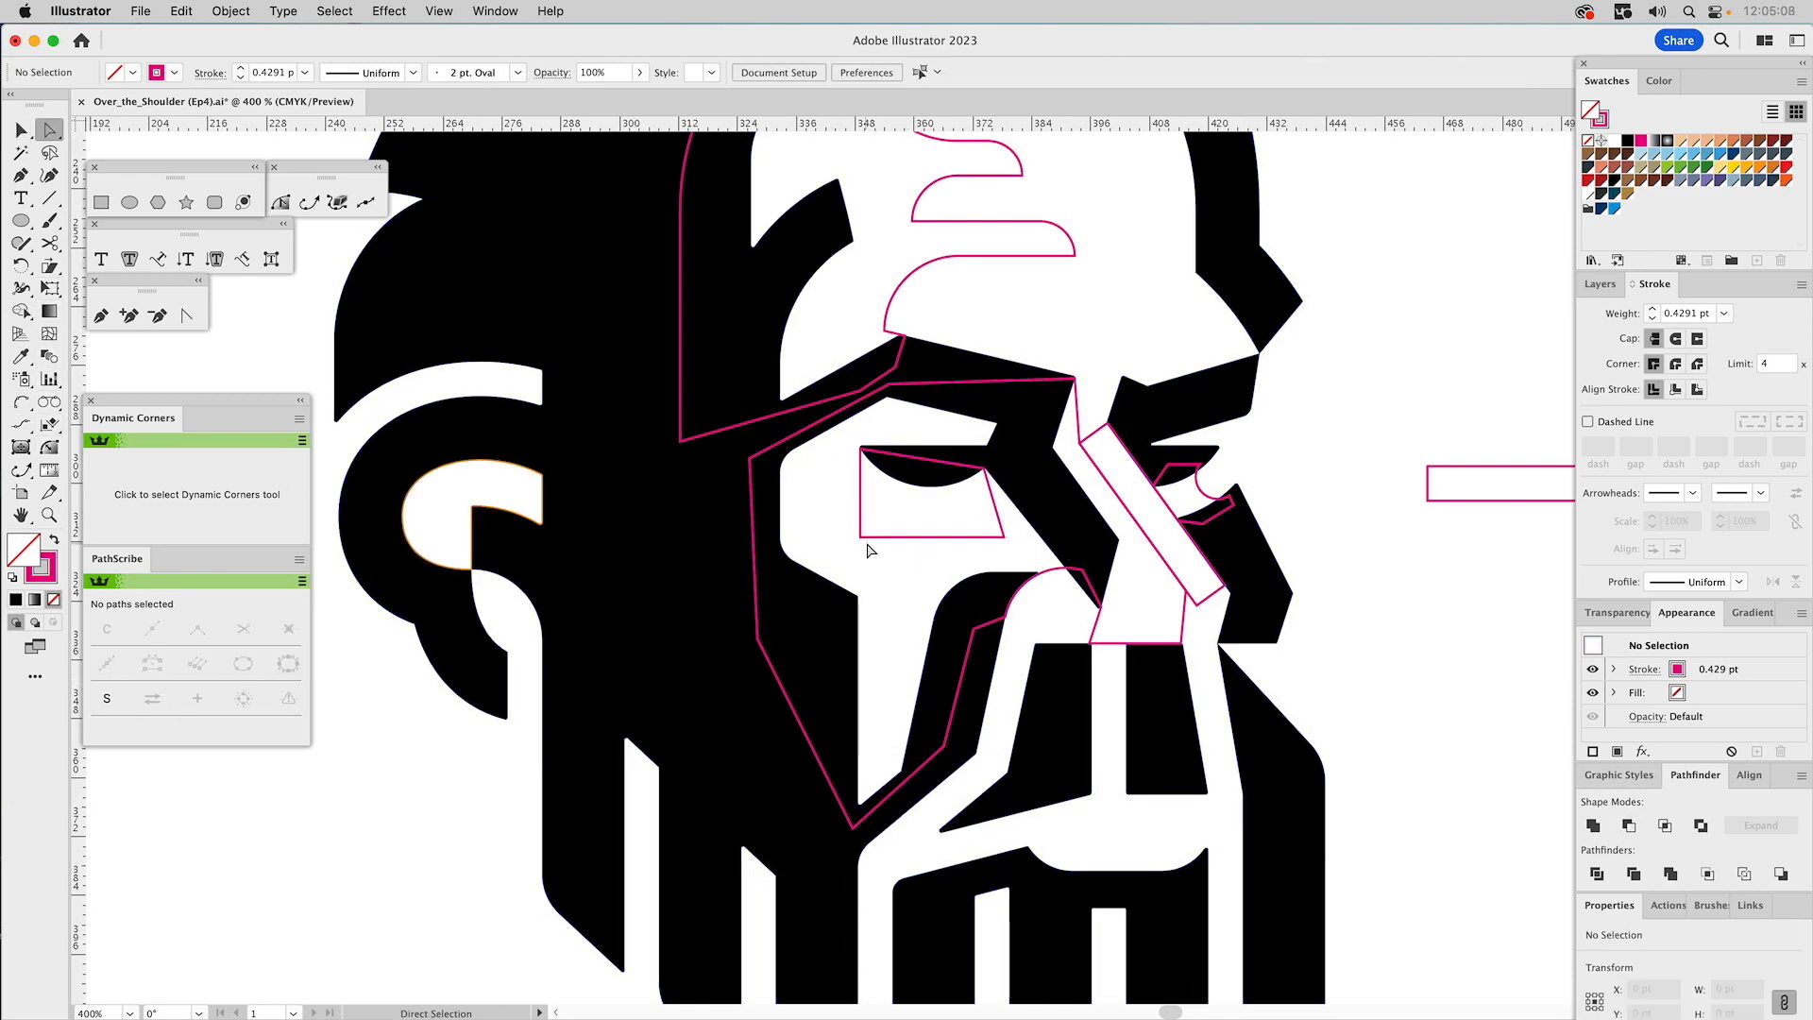
left_click(867, 537)
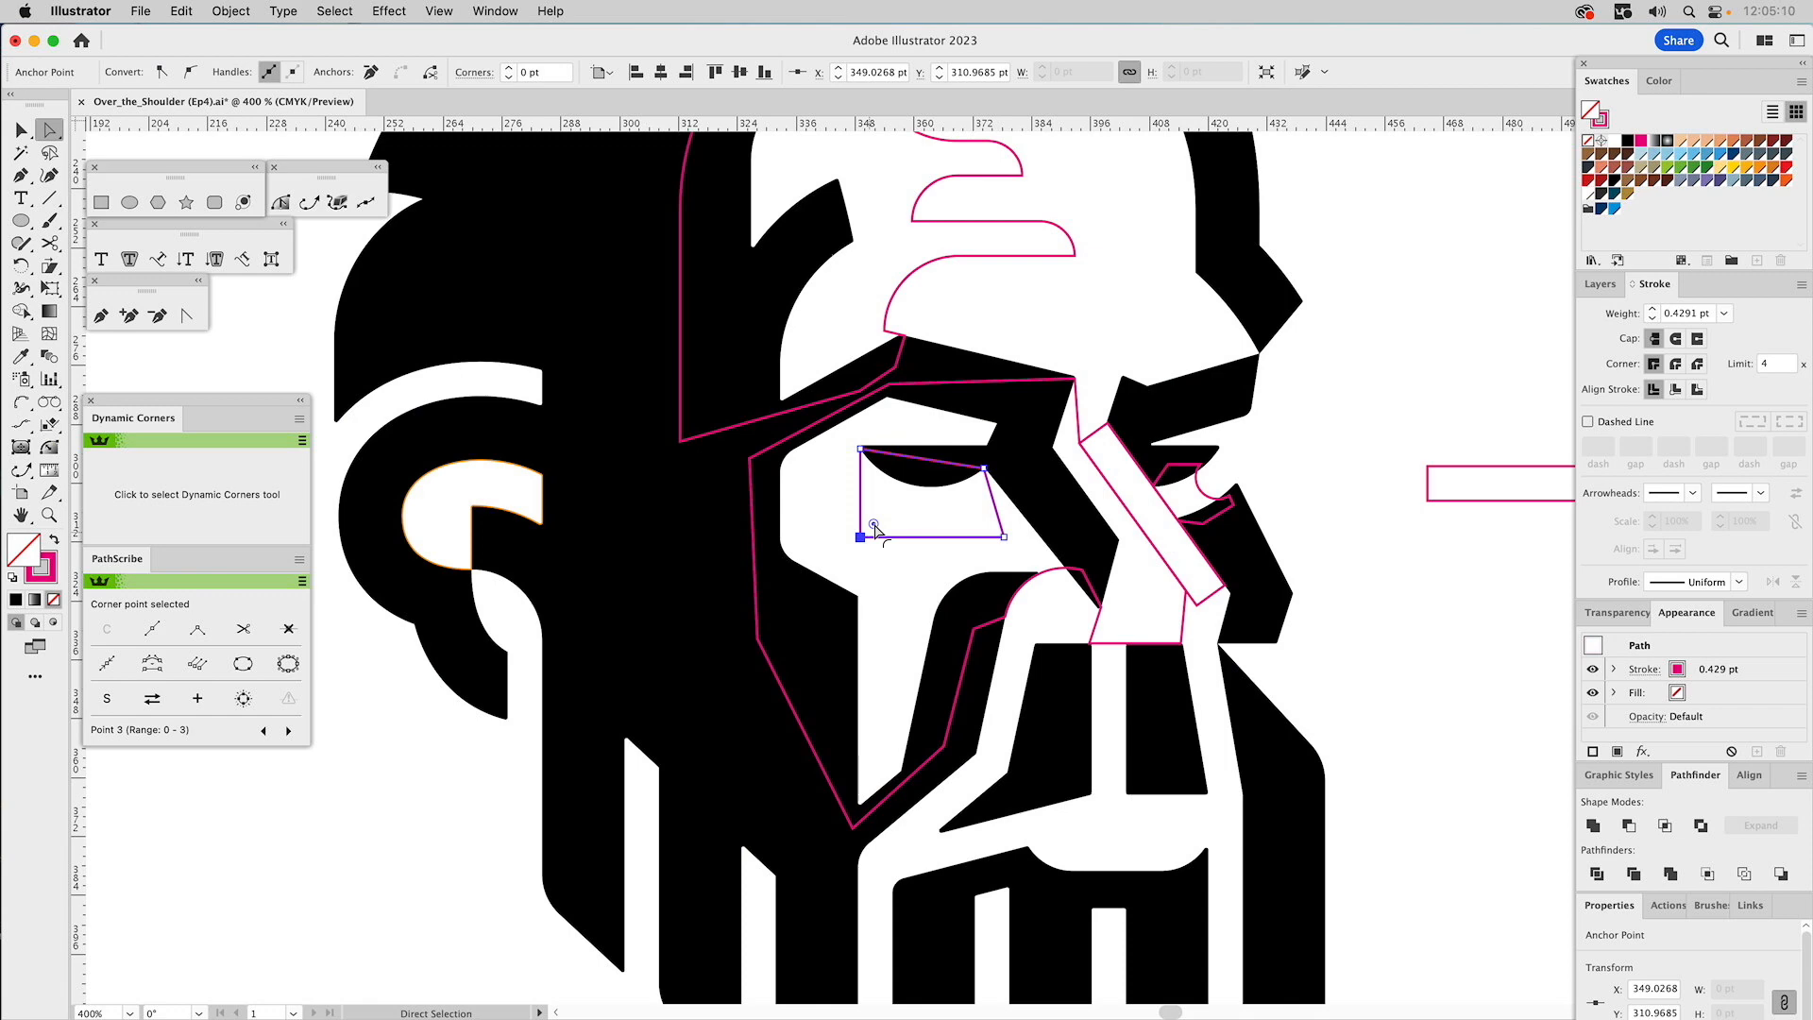
left_click_drag(875, 525, 884, 514)
key("v")
left_click(1348, 472)
key("space")
left_click_drag(1348, 472, 1445, 332)
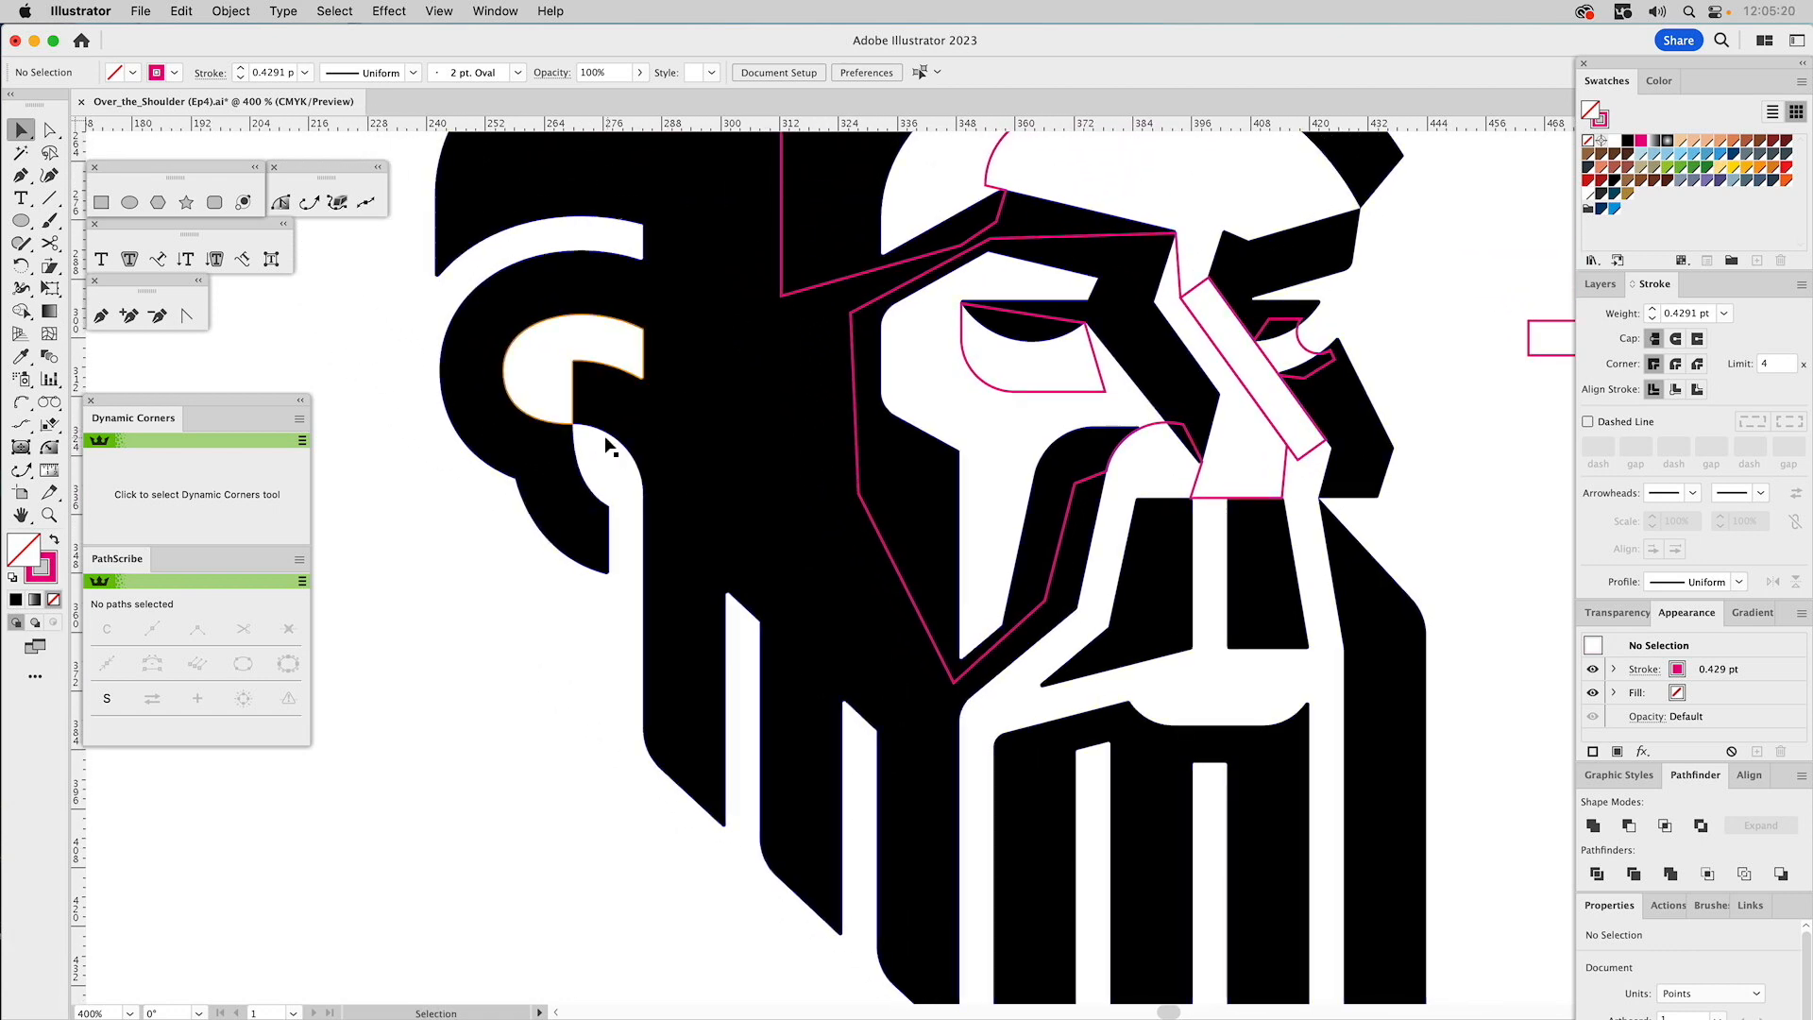
Isolate the group containing the orange ear curve, delete that curve and exit isolation mode.
left_click(581, 365)
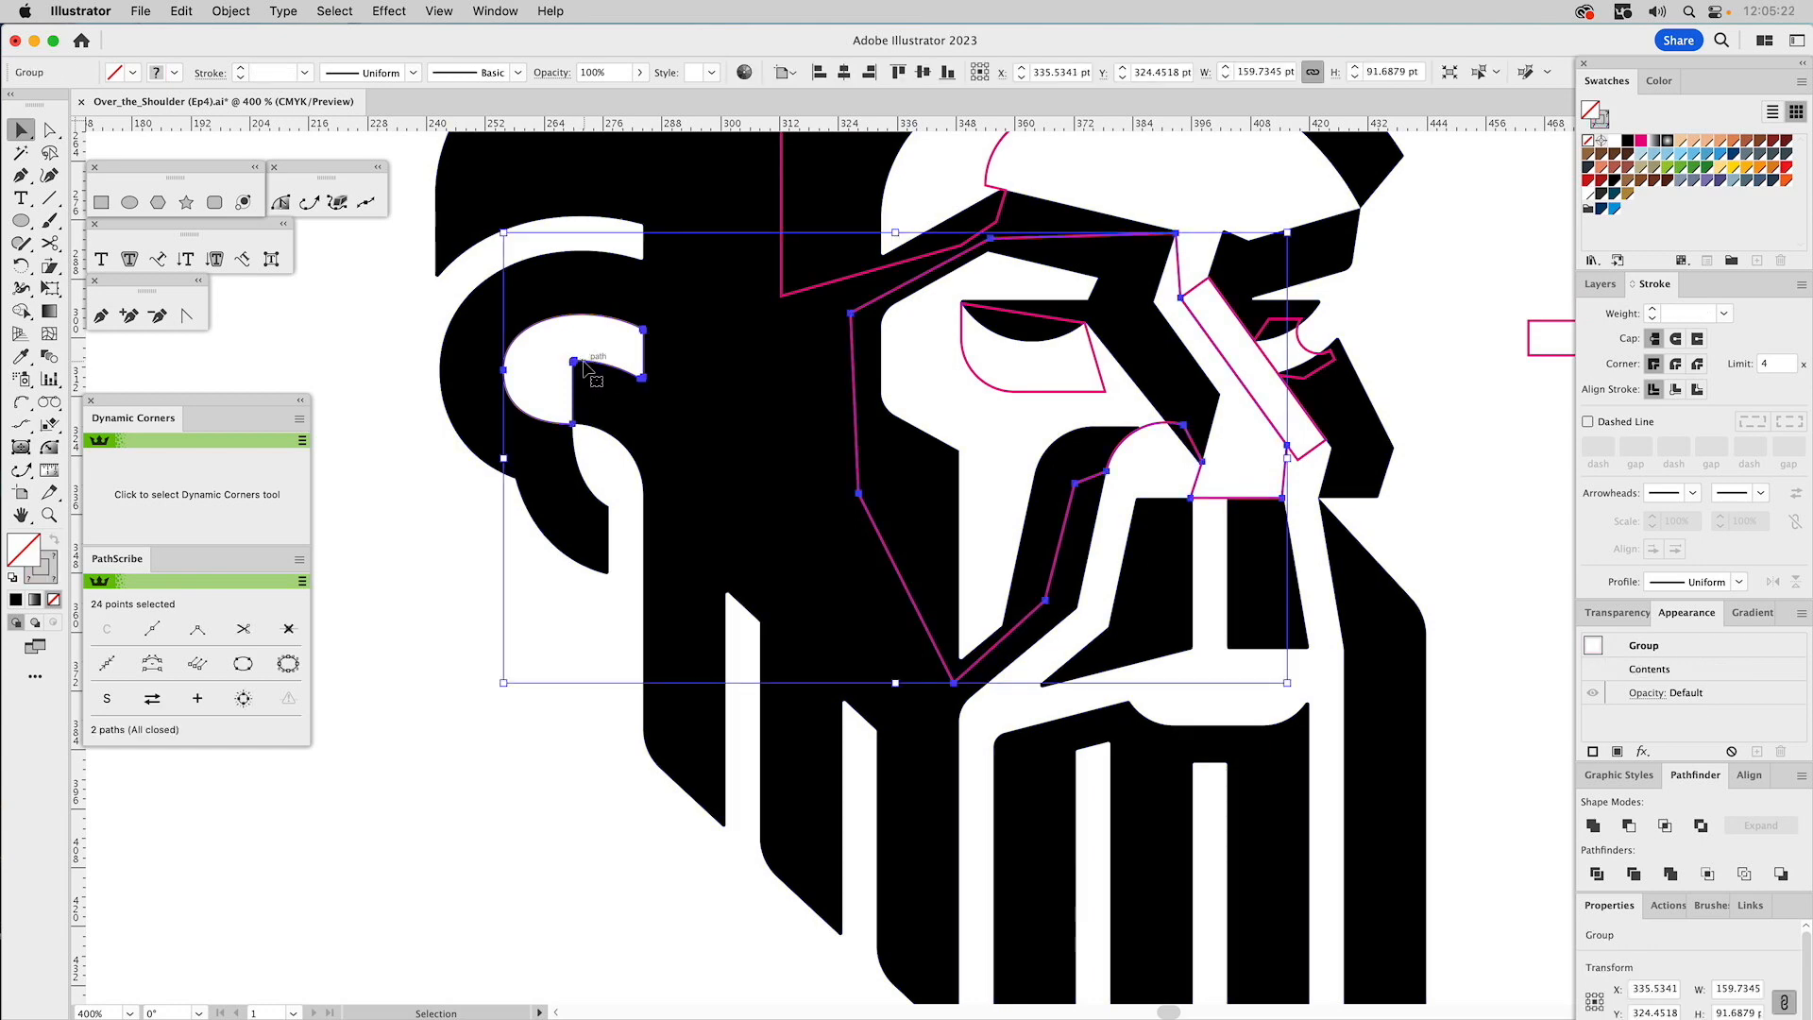
double_click(585, 368)
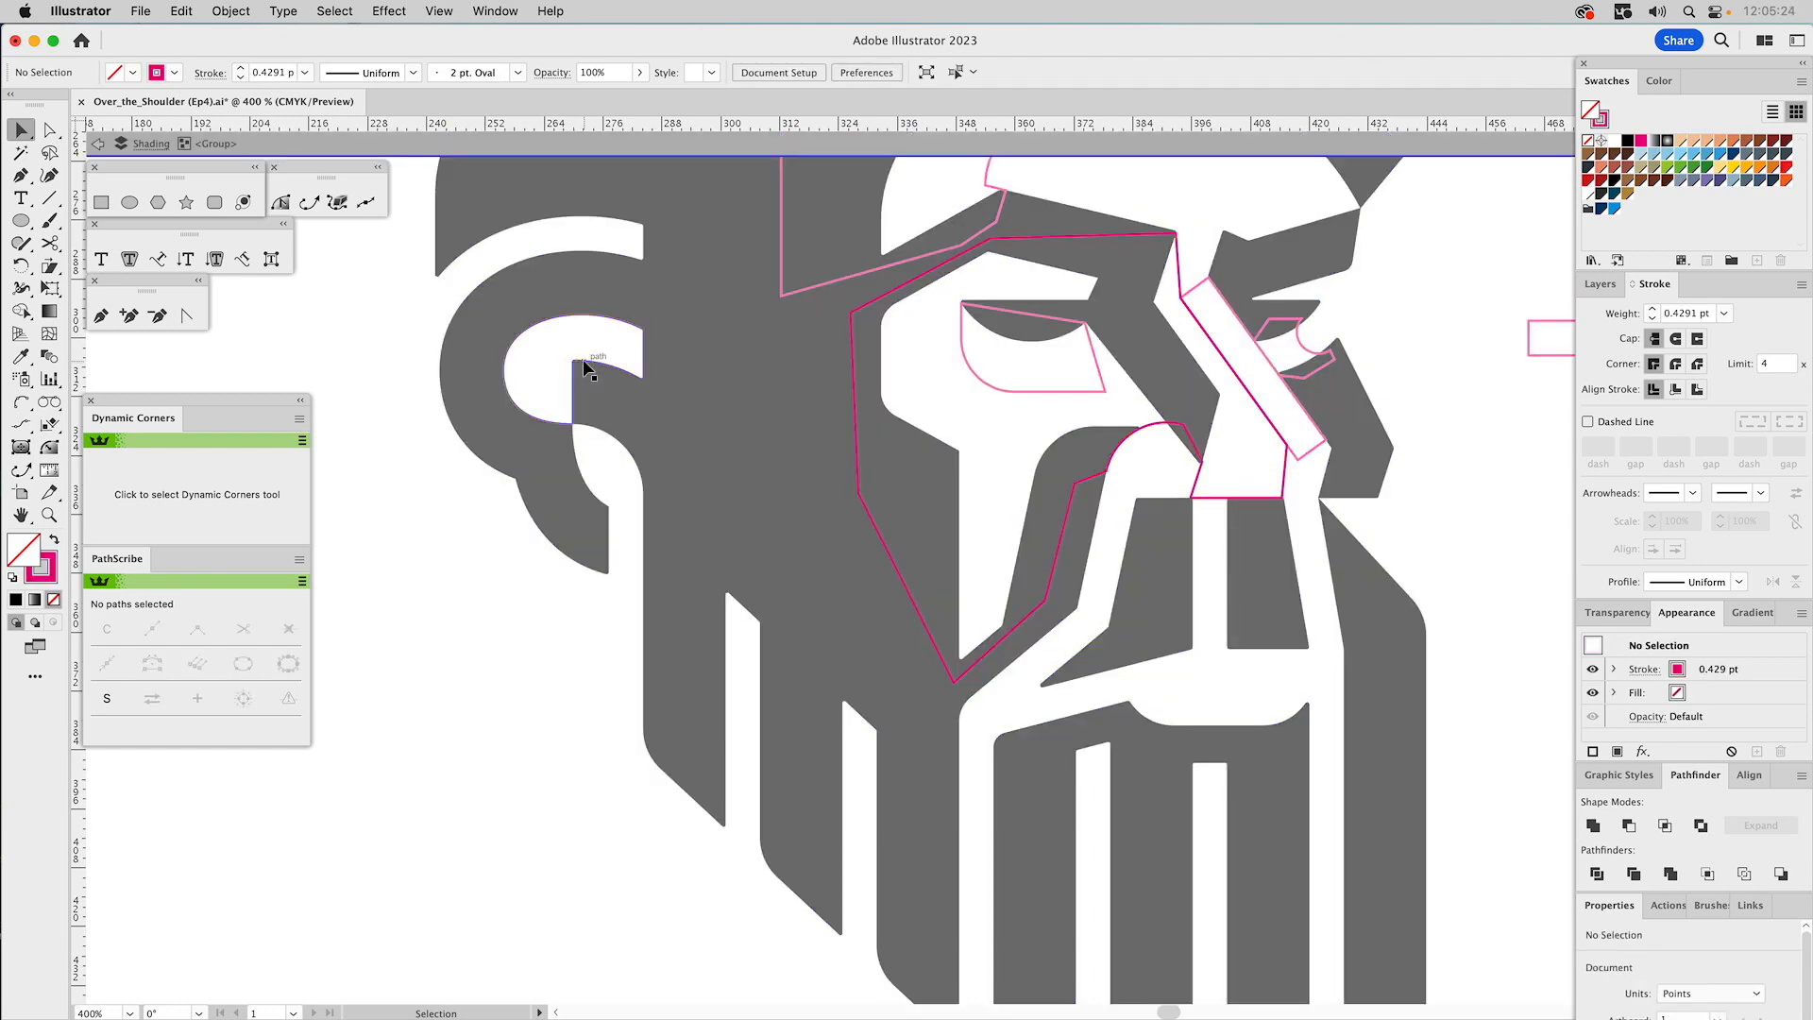
left_click(605, 359)
key("super+shift+a")
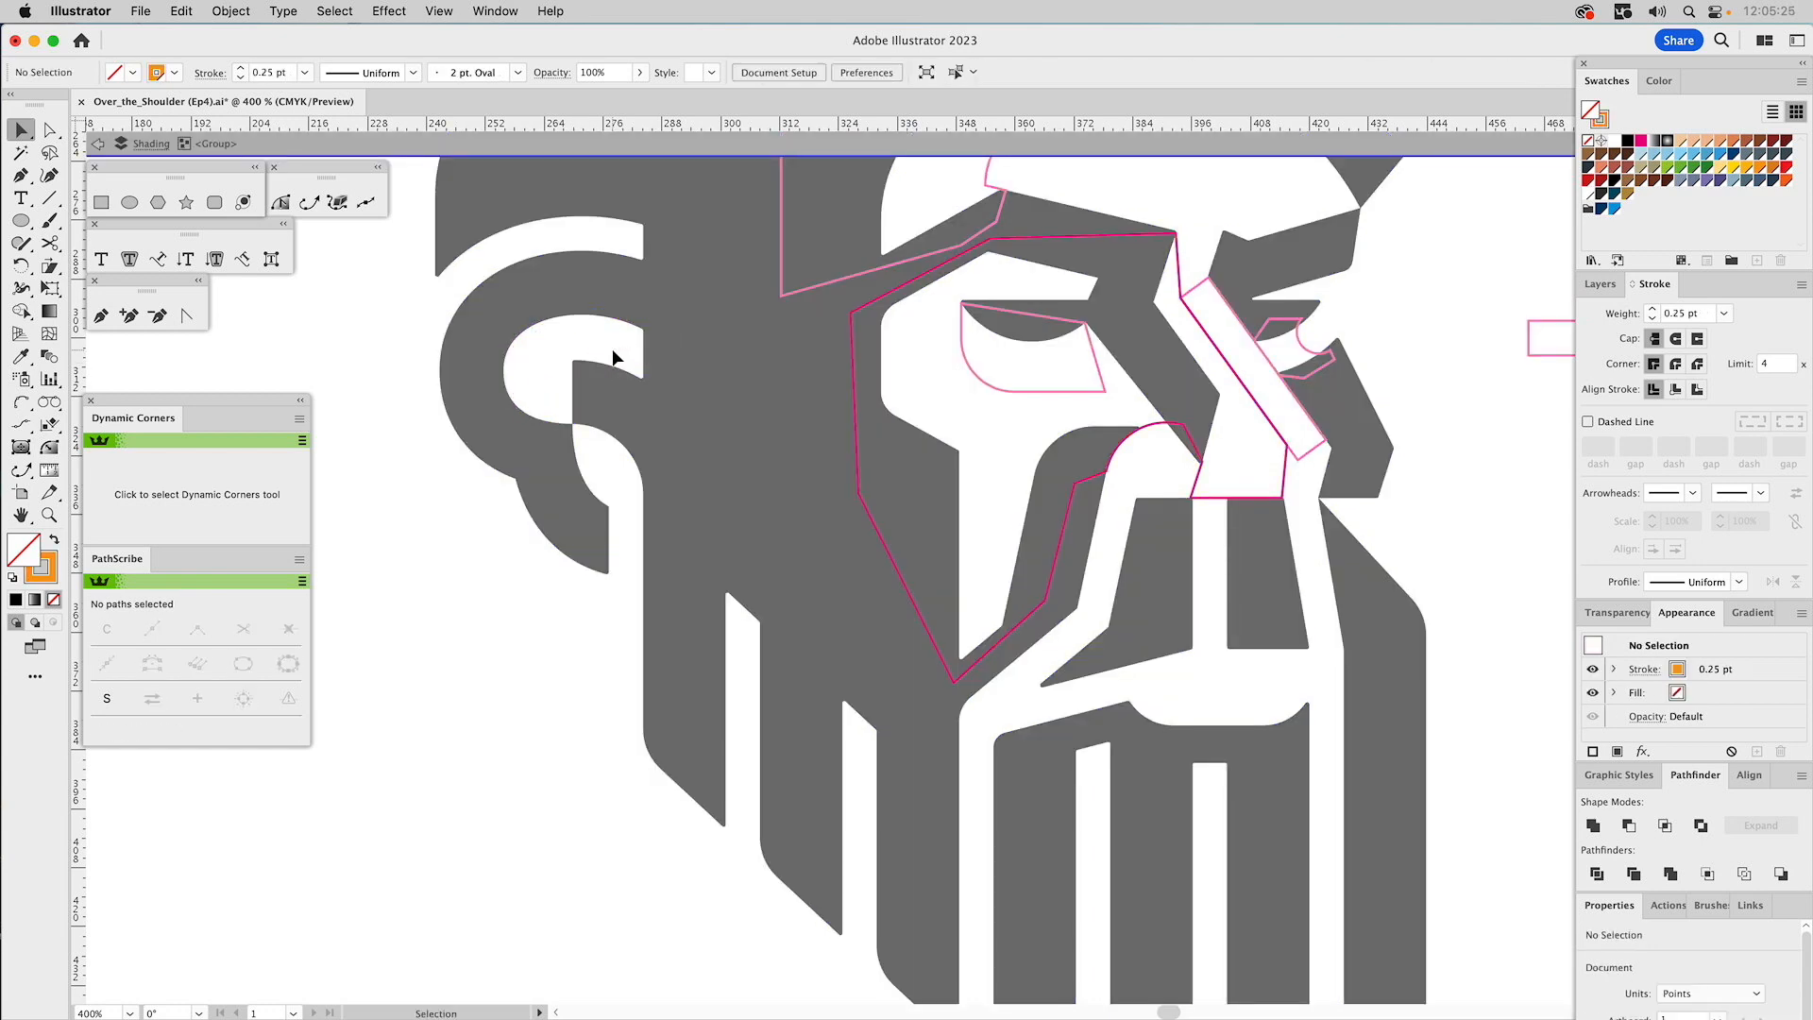
double_click(1490, 489)
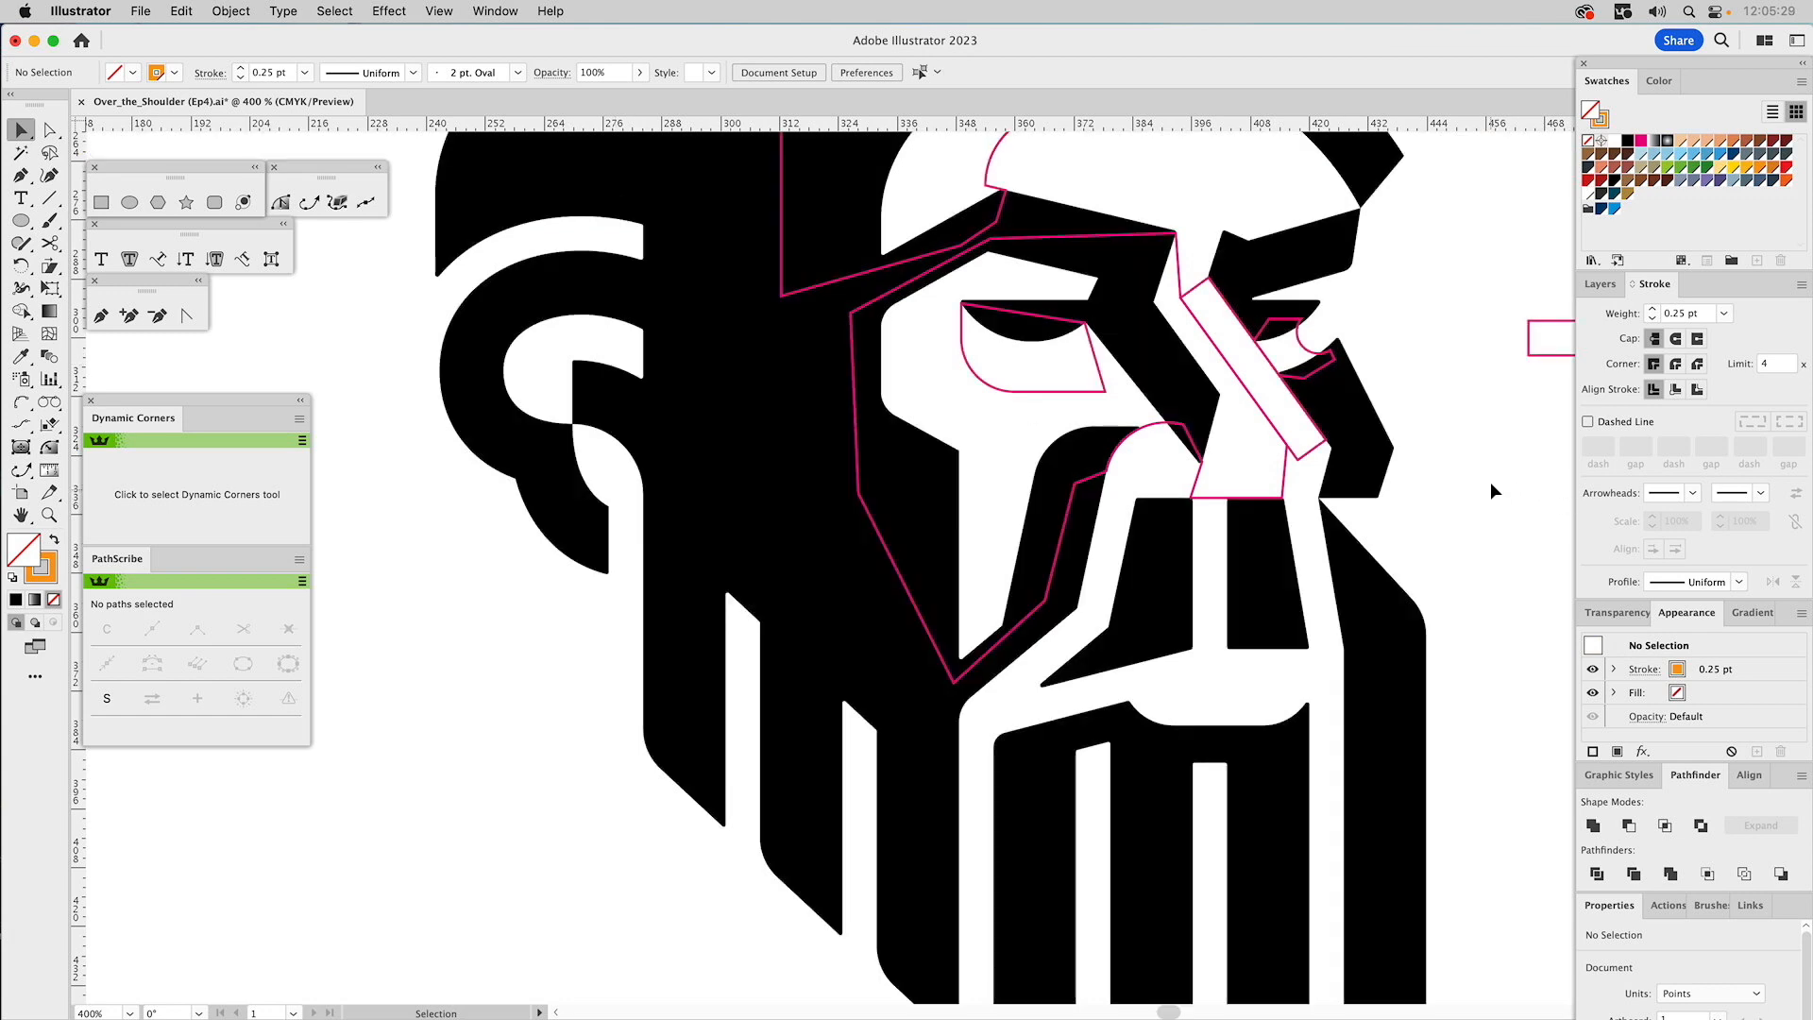
Combine the near-eye shape and the surrounding face shading shape into a compound path.
left_click(898, 291)
left_click(1094, 357)
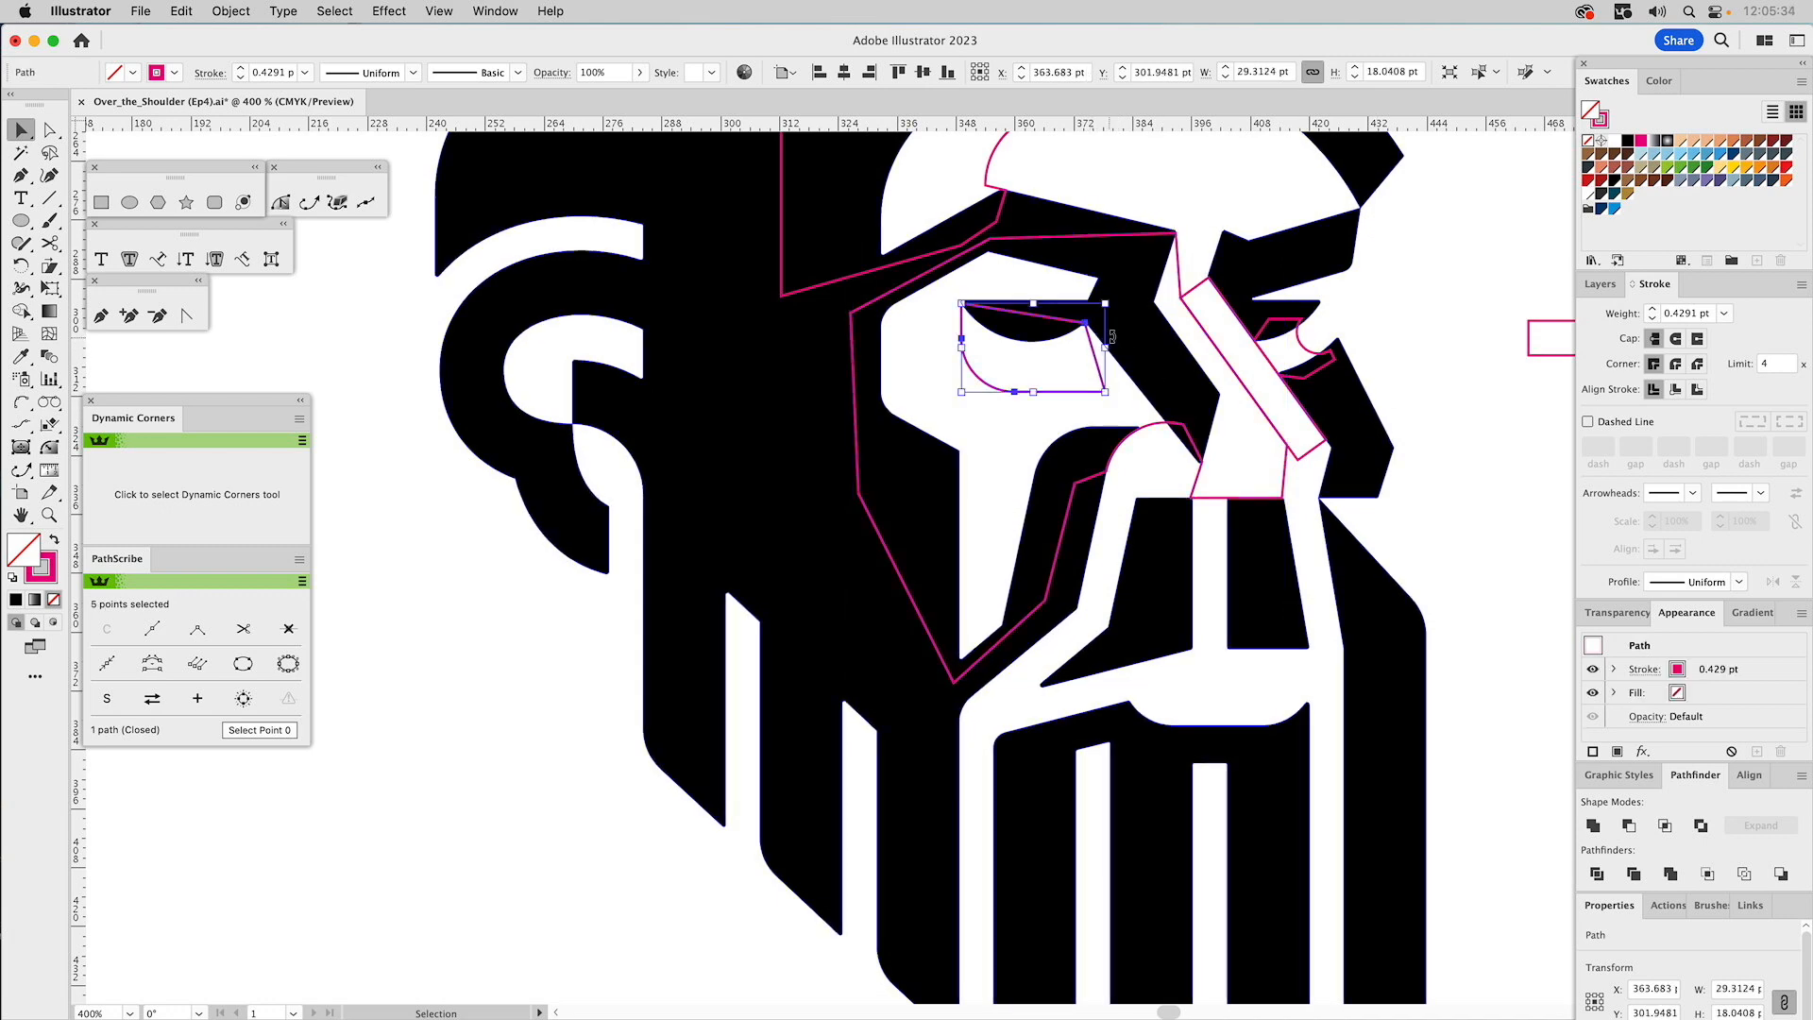
left_click(1178, 274, "shift")
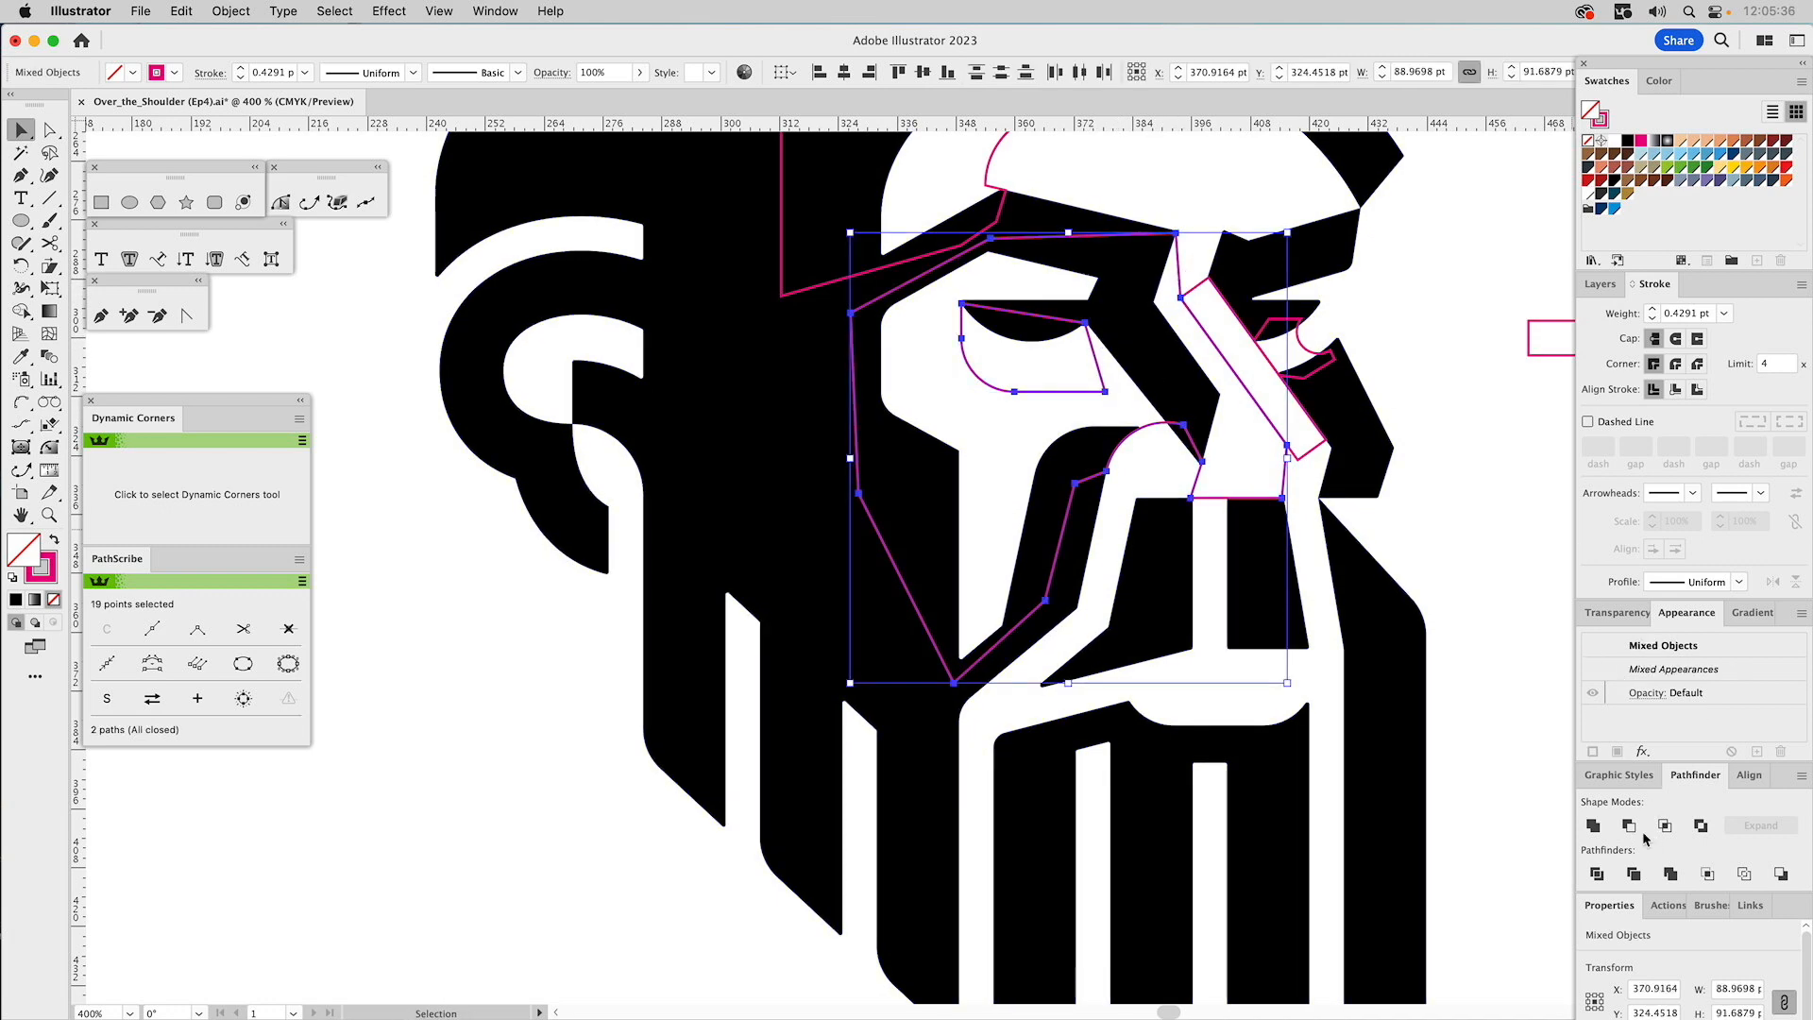
key("super+8")
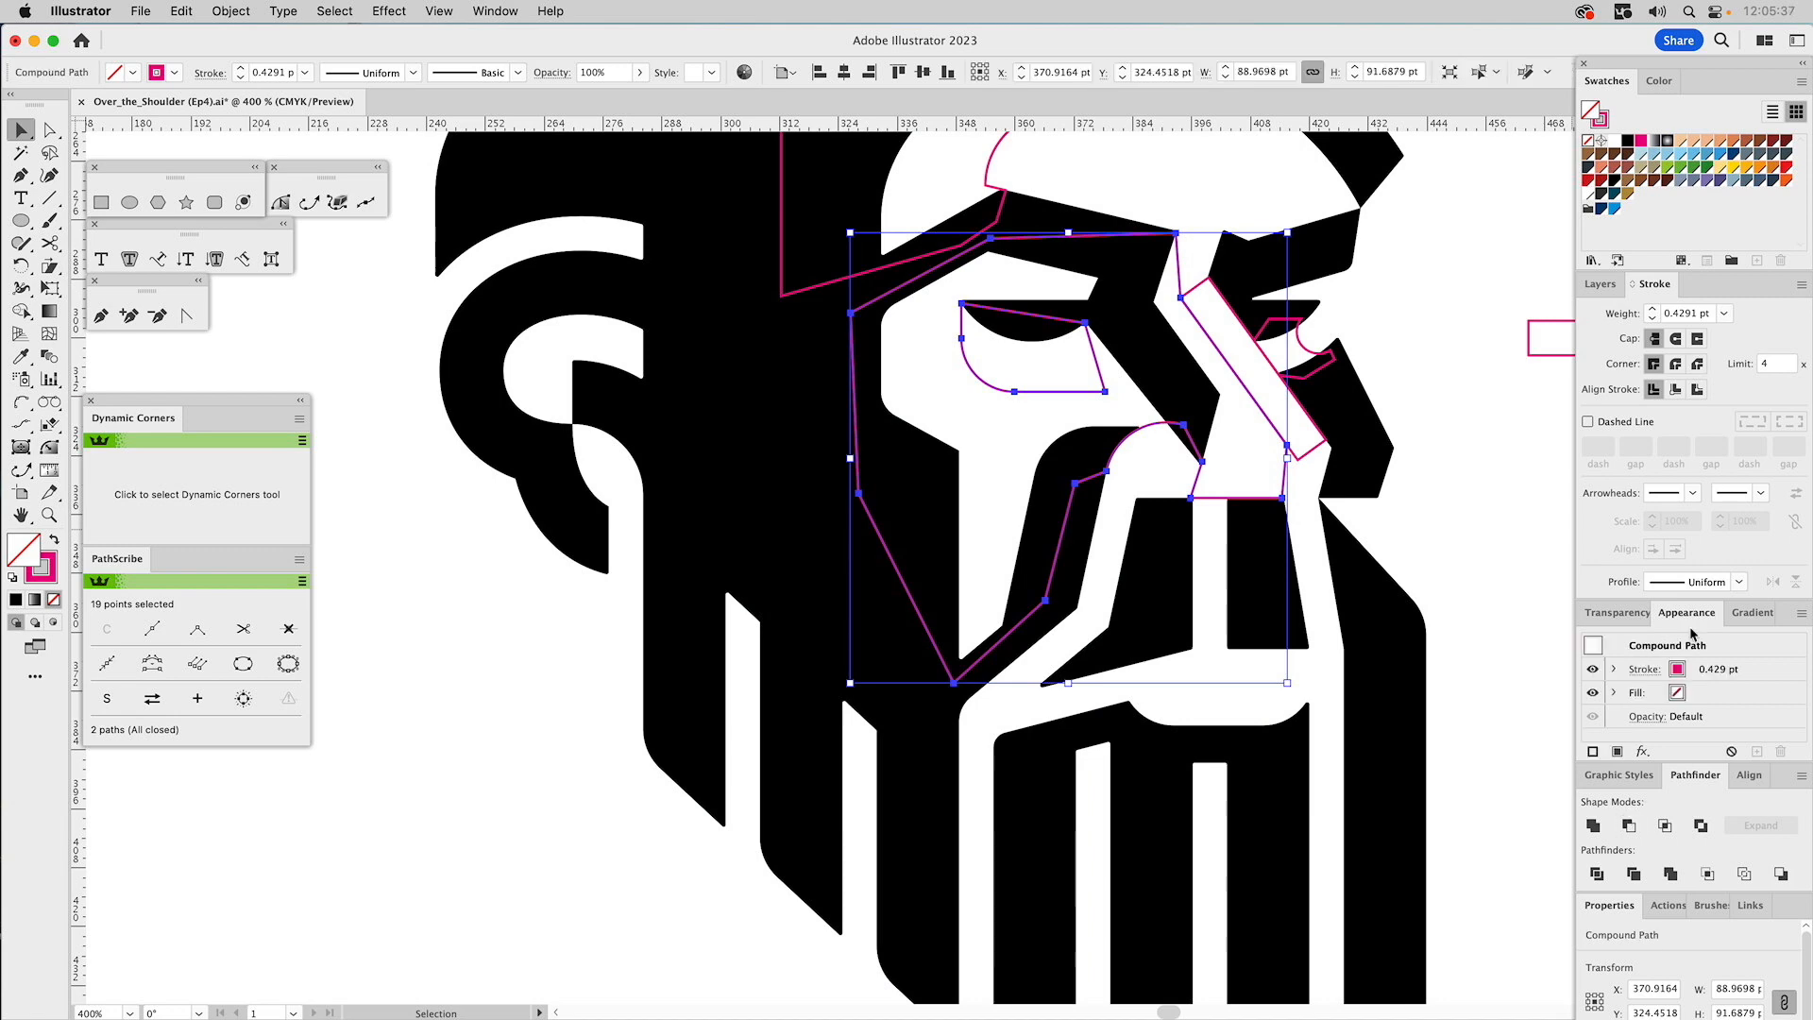
Try an orange fill on the face shading compound path and undo it.
left_click(1749, 168)
key("super+z")
left_click(1426, 324)
Draw a closed eight-point Pen shape around the ear's inner opening, running through the black ear outline down to the lobe.
left_click_drag(803, 400, 895, 553)
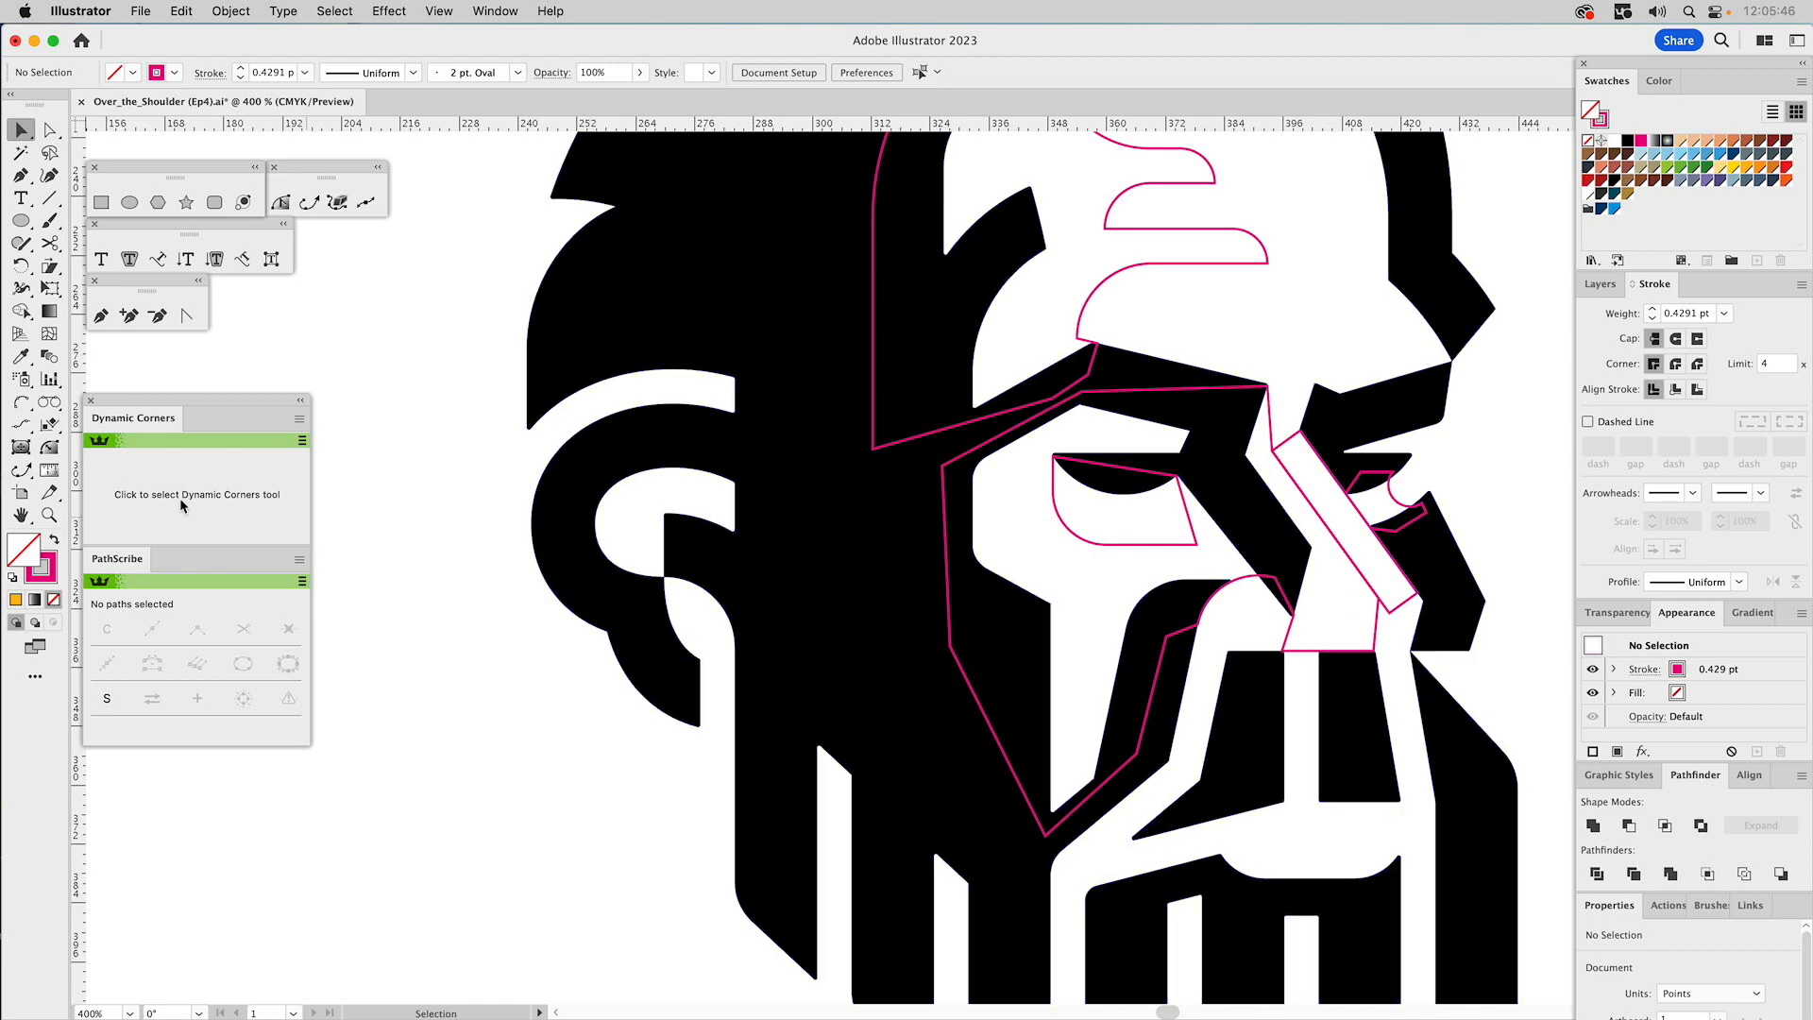
left_click(101, 316)
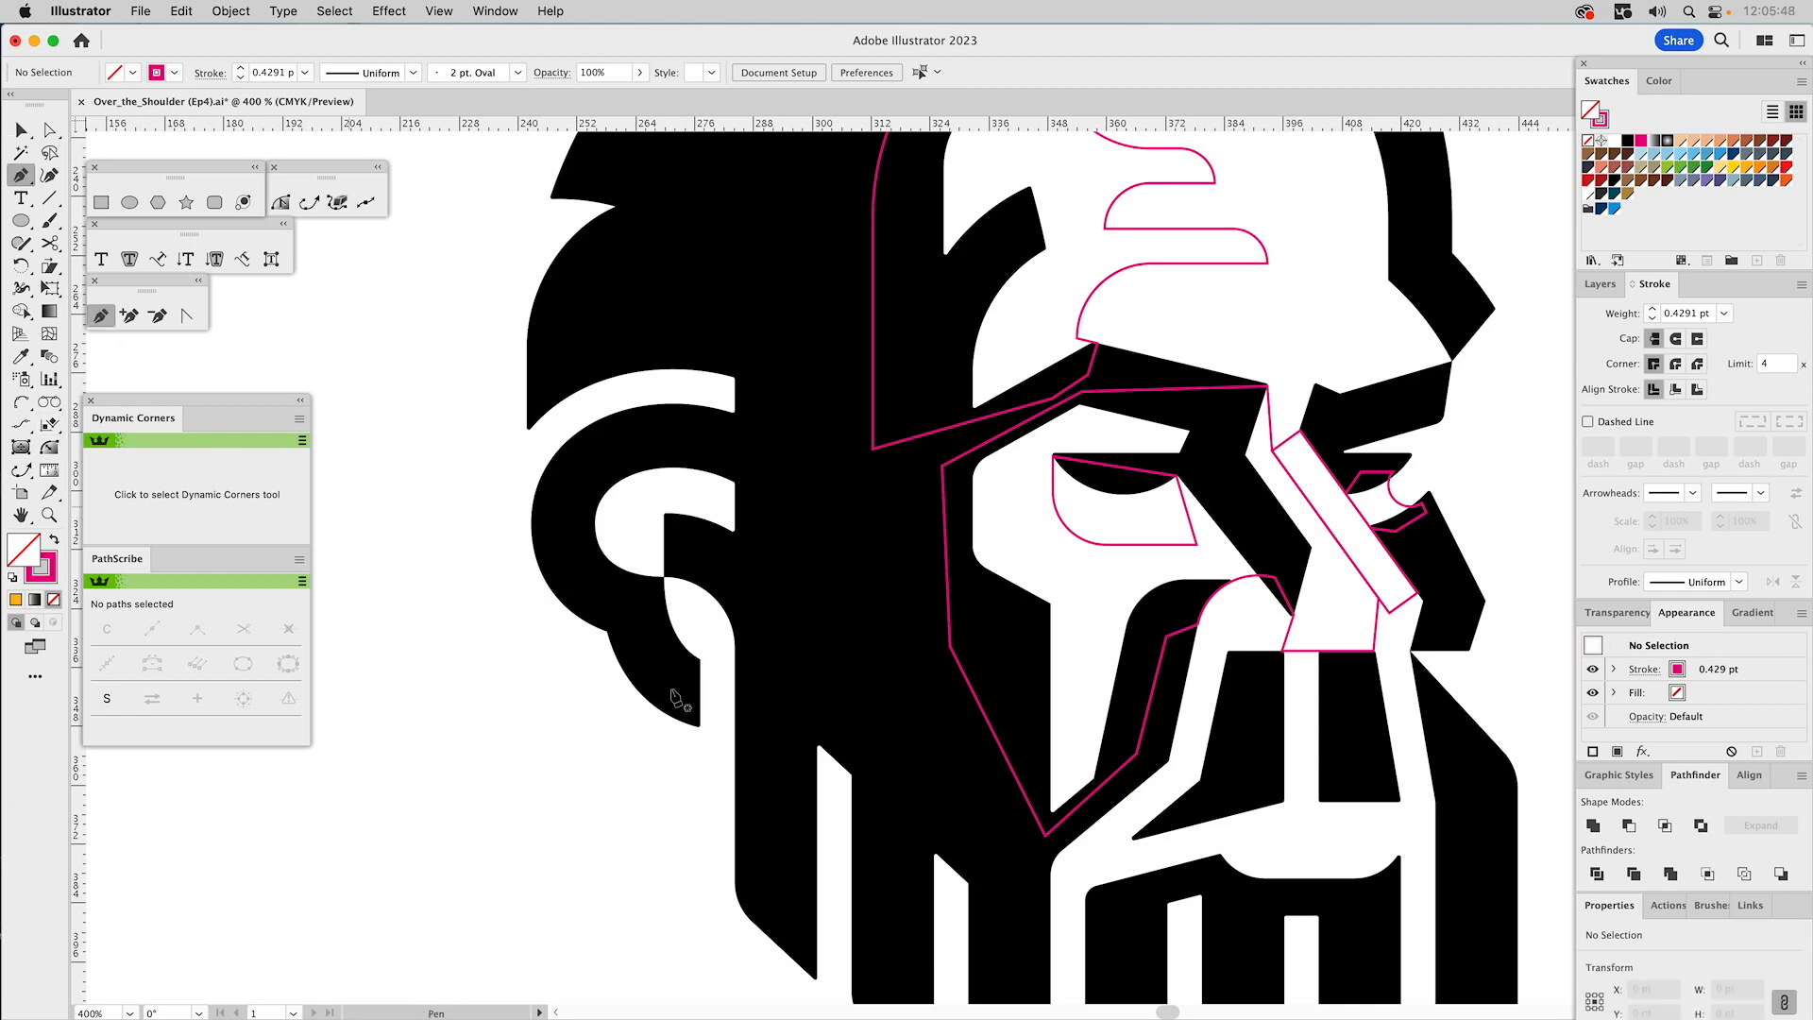
left_click_drag(674, 688, 701, 666)
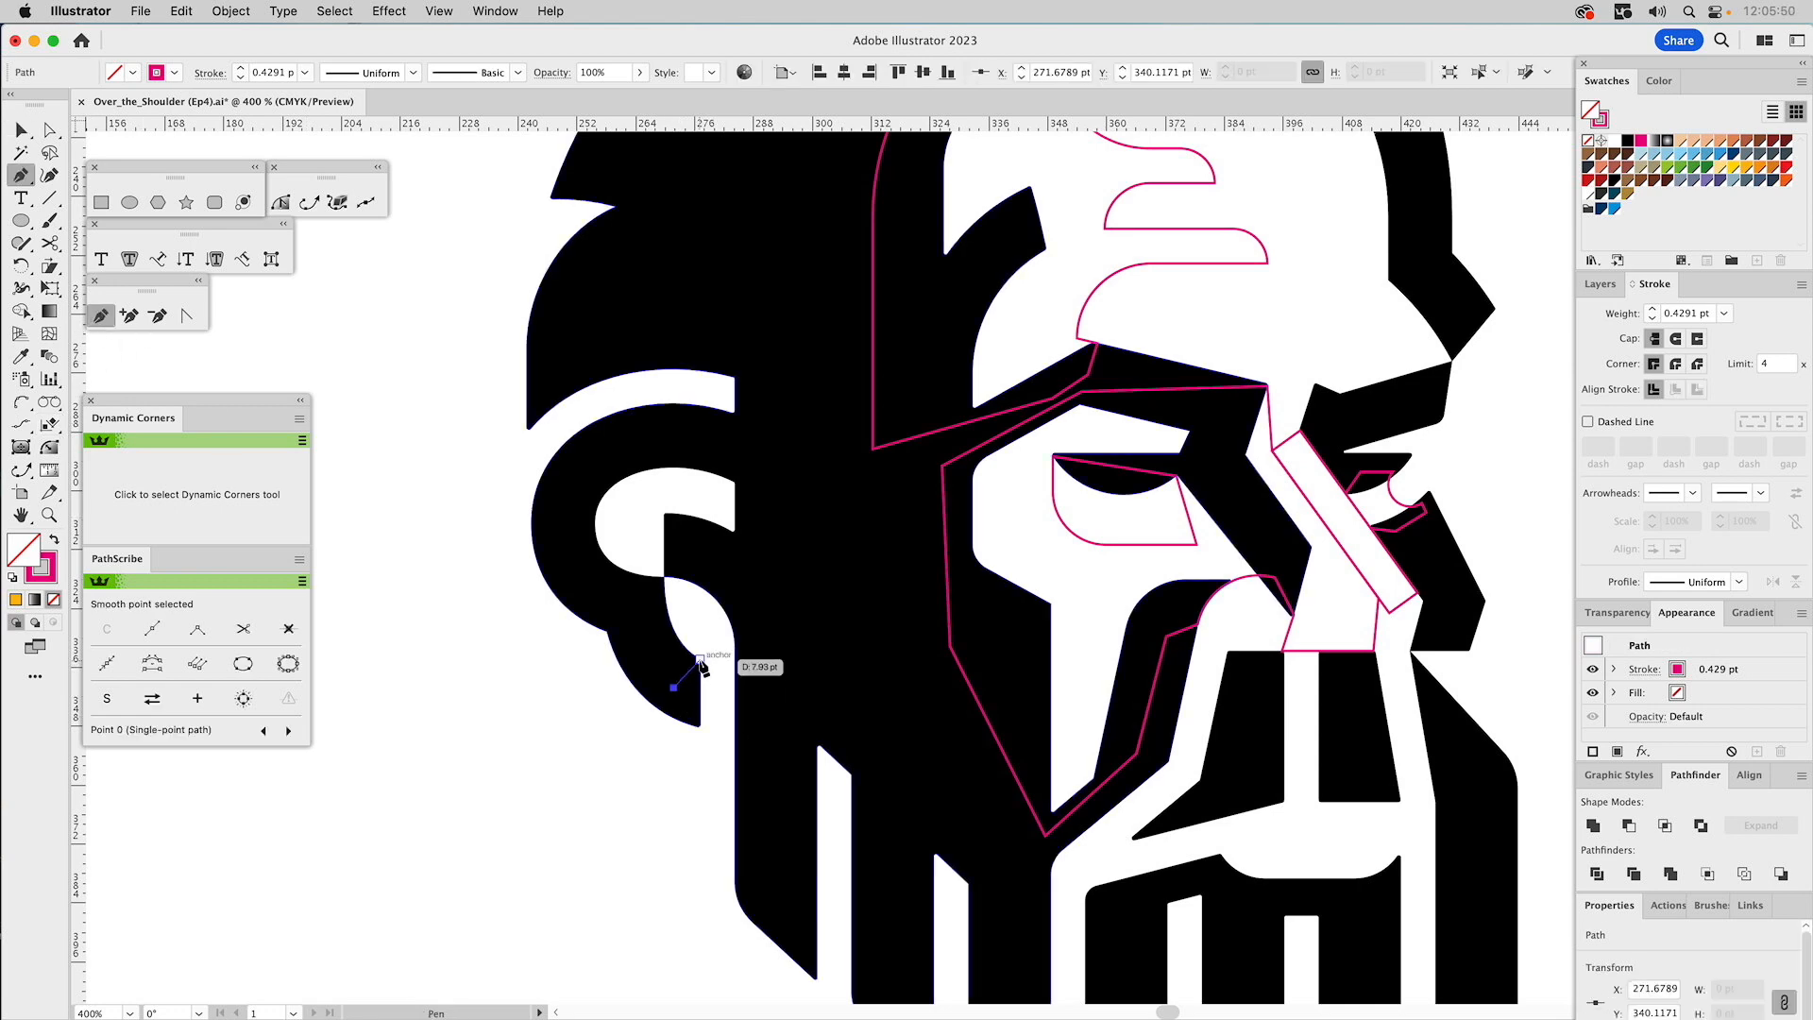
left_click(700, 660)
left_click(700, 554)
left_click(771, 550)
left_click(787, 456)
left_click(594, 445)
left_click(559, 520)
left_click(629, 623)
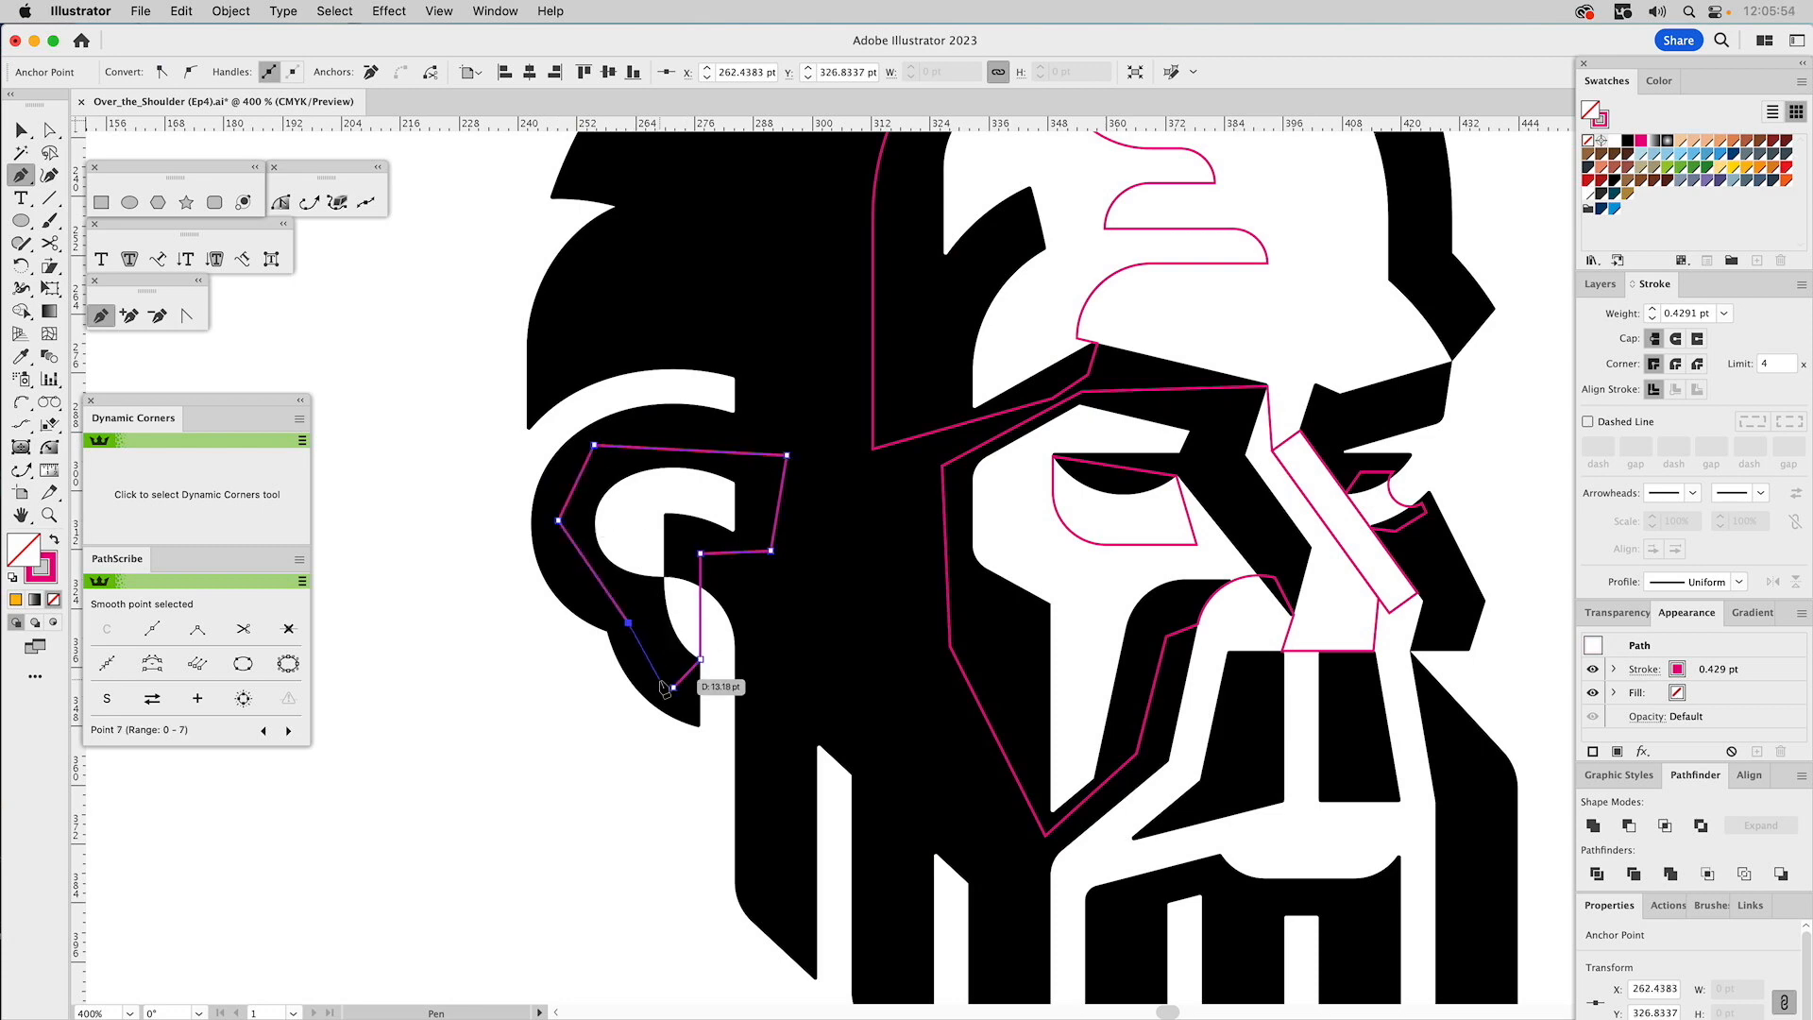
left_click(673, 687)
left_click(609, 756, "super")
Draw a line along the sloping edge left of the lip notch and move it up the slope to start at the notch's left corner.
left_click_drag(1136, 765, 856, 439)
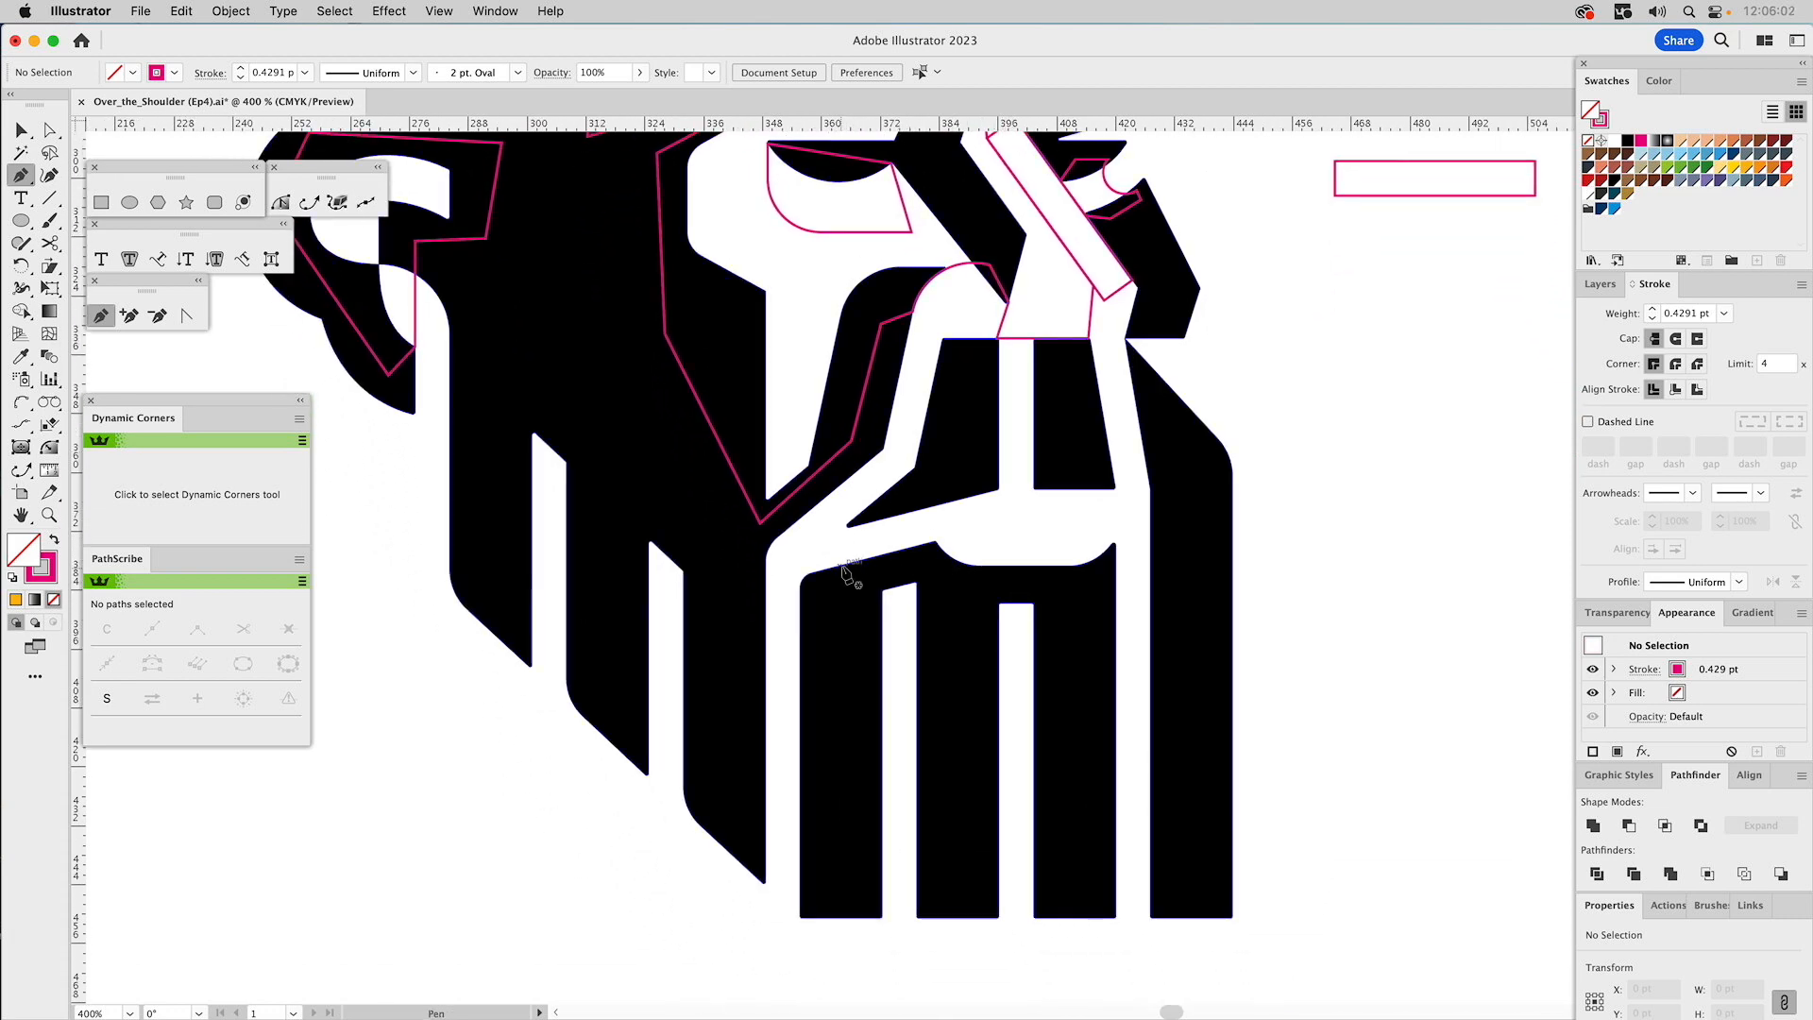
left_click_drag(841, 567, 991, 543)
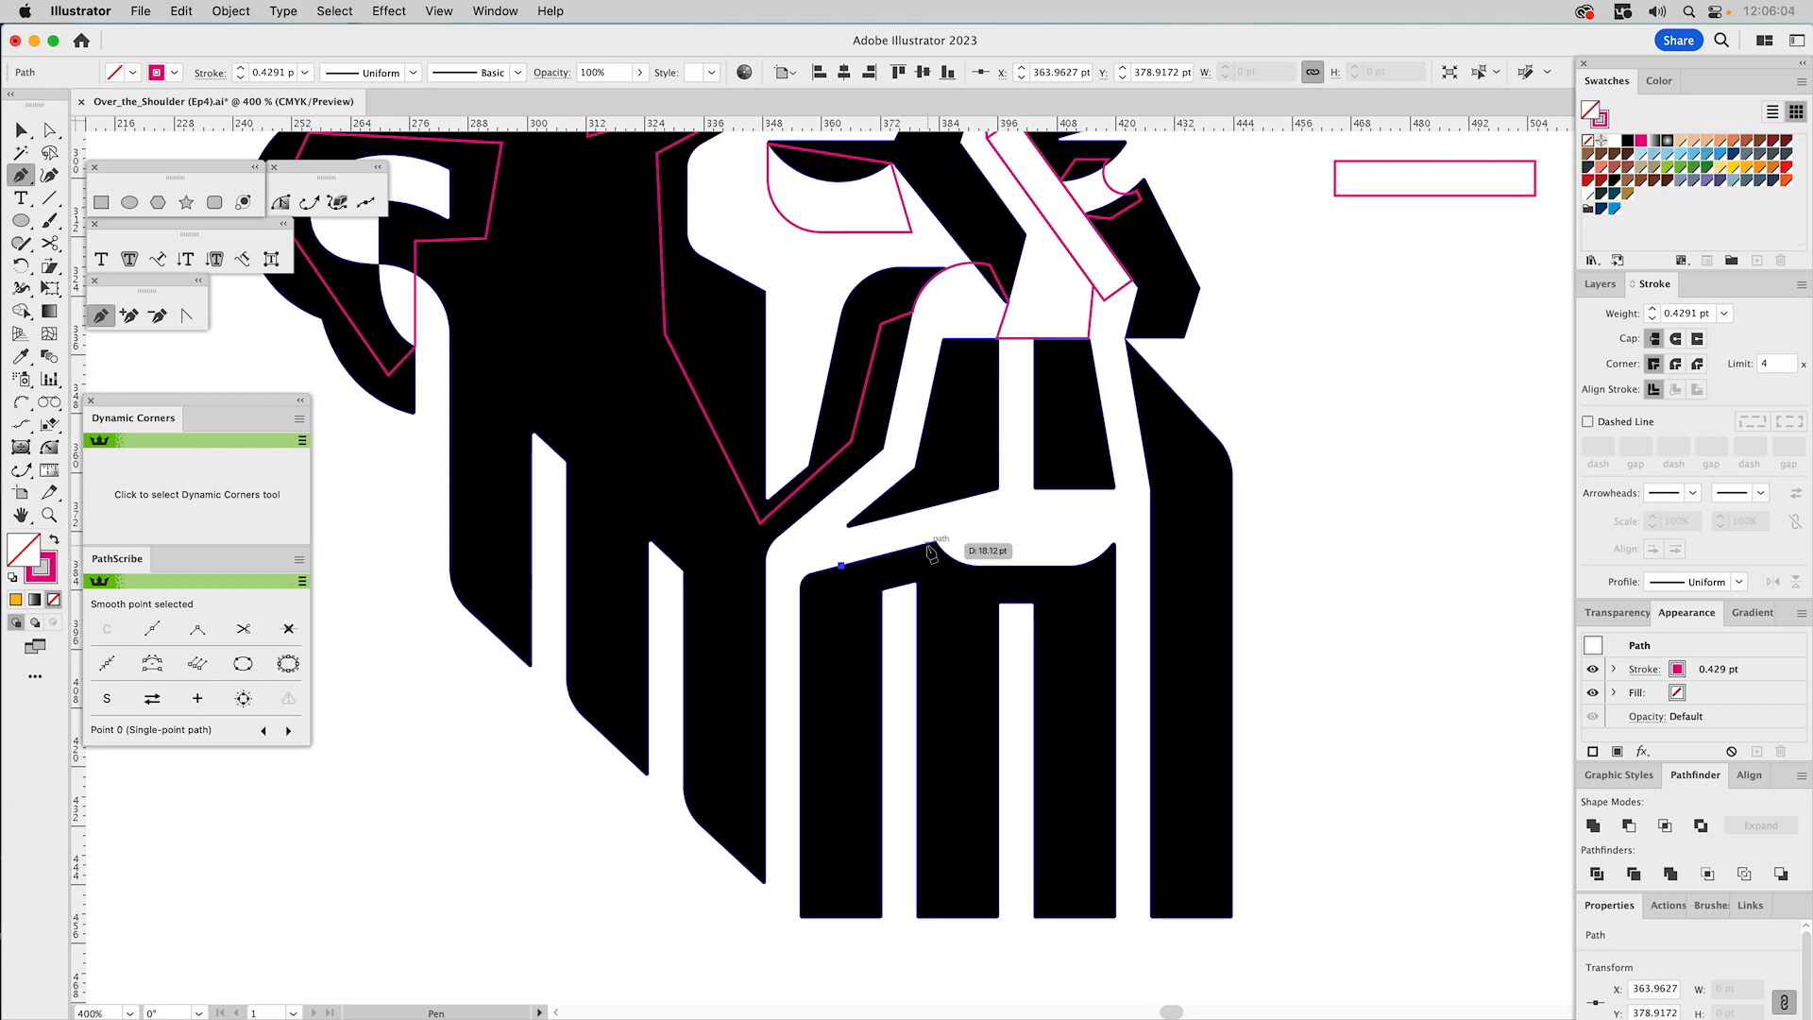
left_click(931, 546)
key("v")
key("super+shift+a")
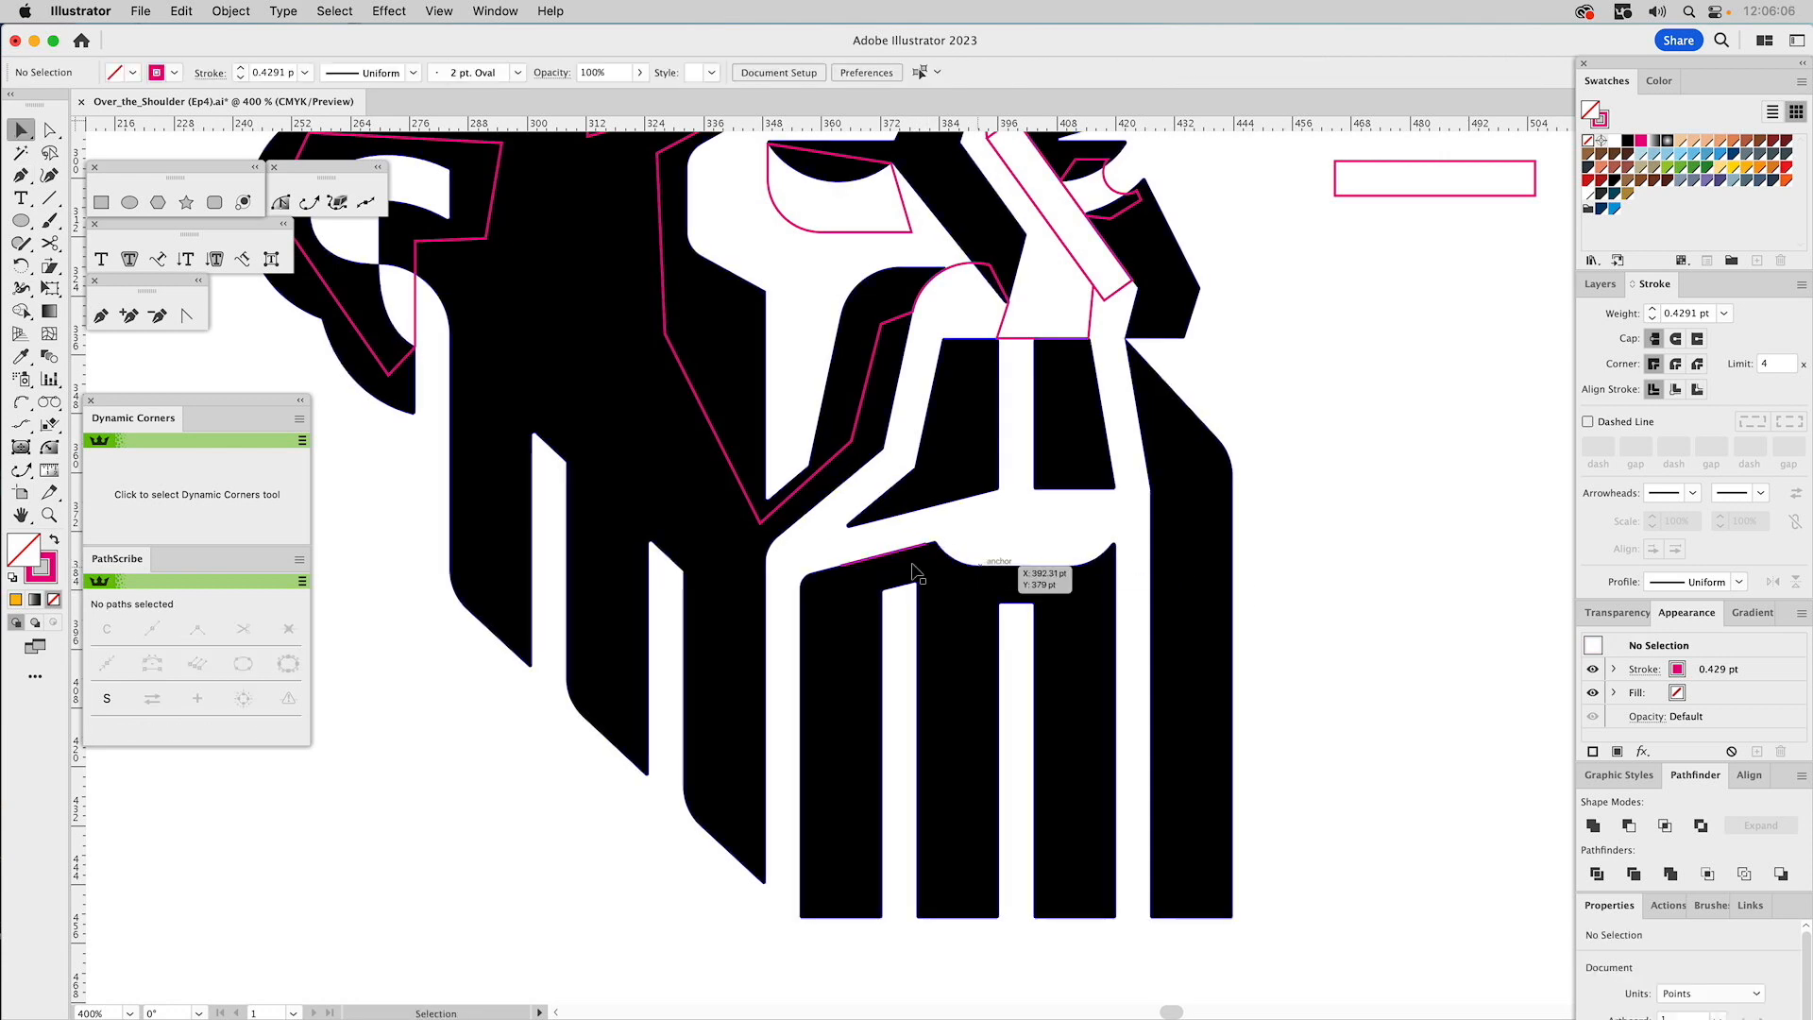
left_click_drag(848, 568, 935, 546)
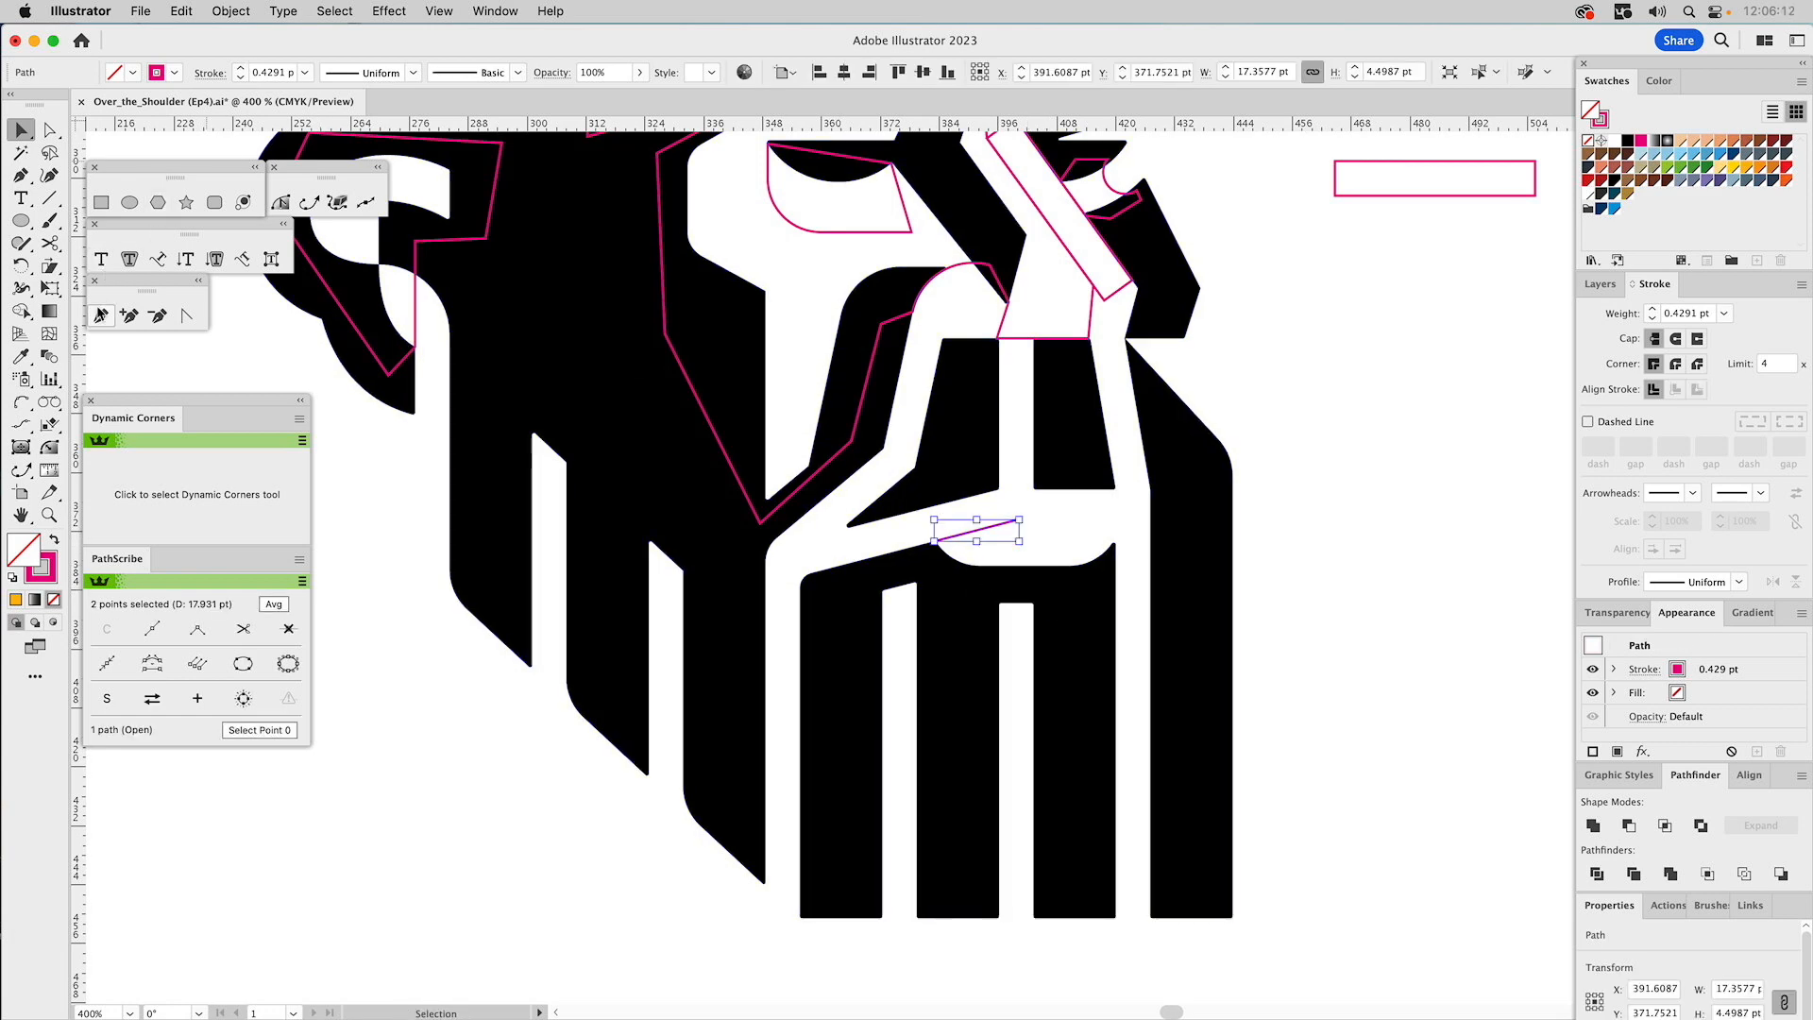
Extend the sloping line with the Pen into a closed six-point shape around the lip notch, running through the black area below it.
left_click(104, 317)
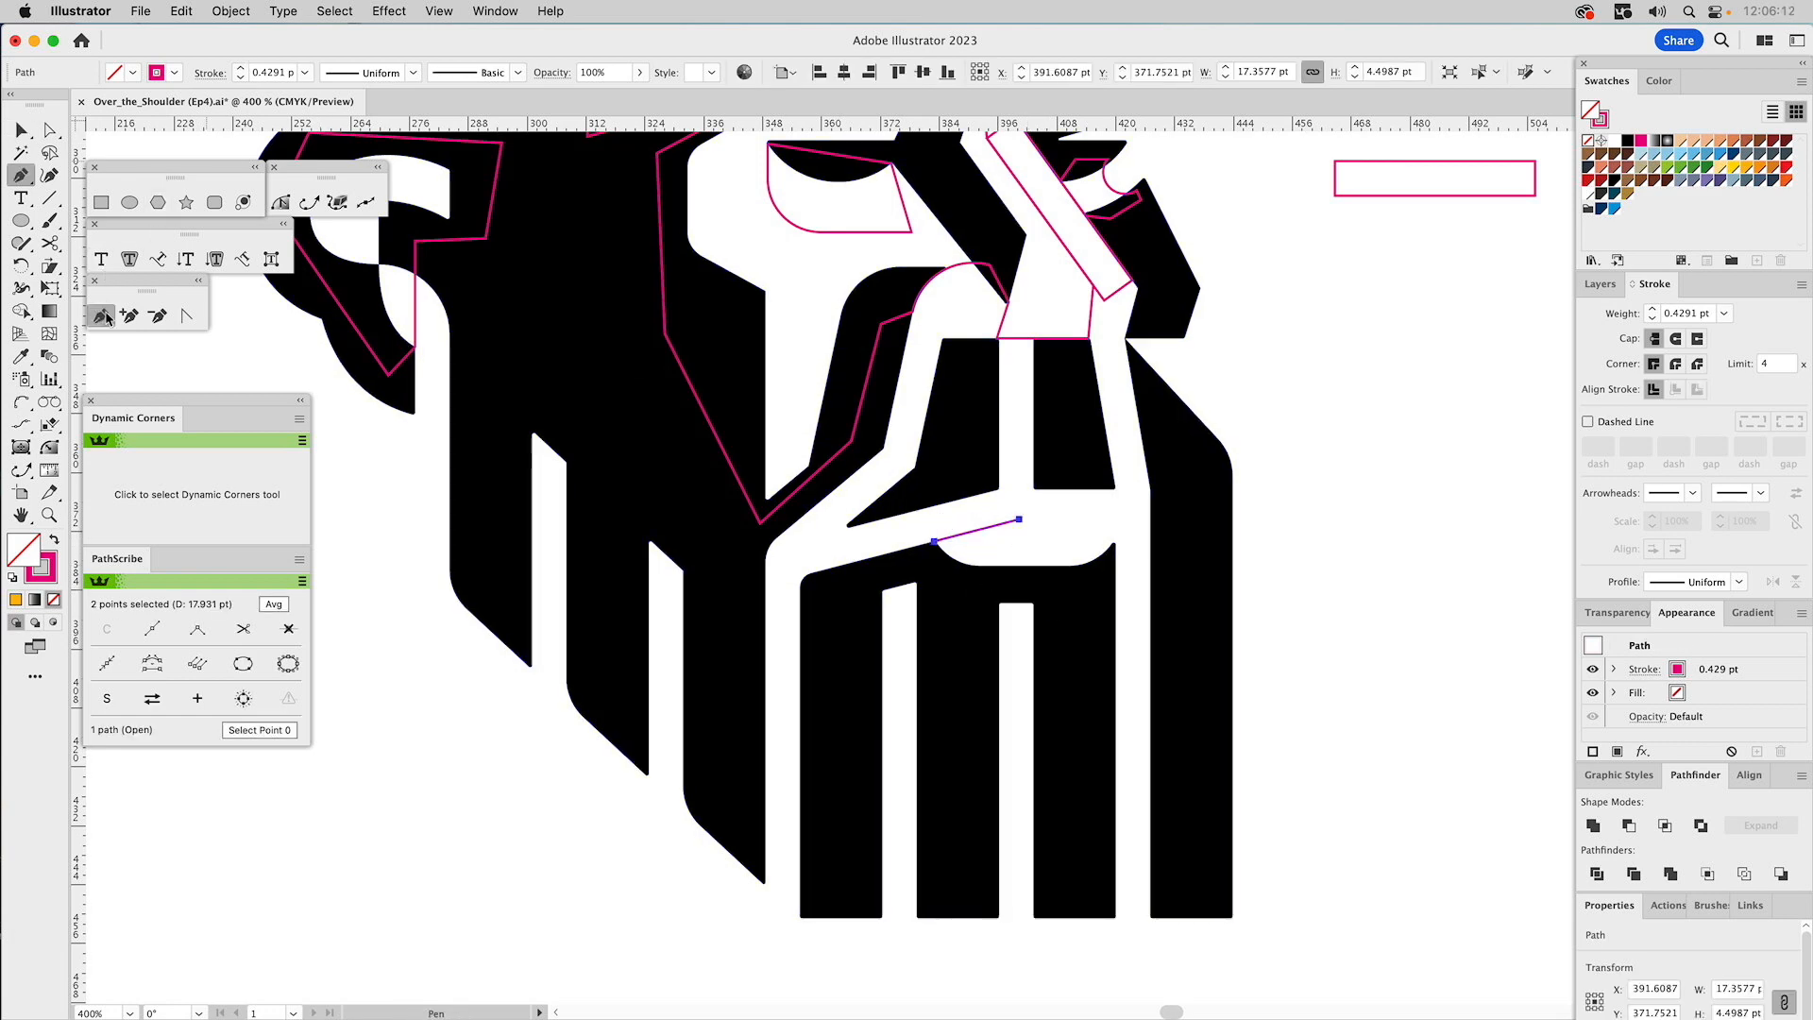
left_click(935, 546)
left_click(930, 570)
left_click_drag(985, 589, 1094, 591)
left_click(1093, 587)
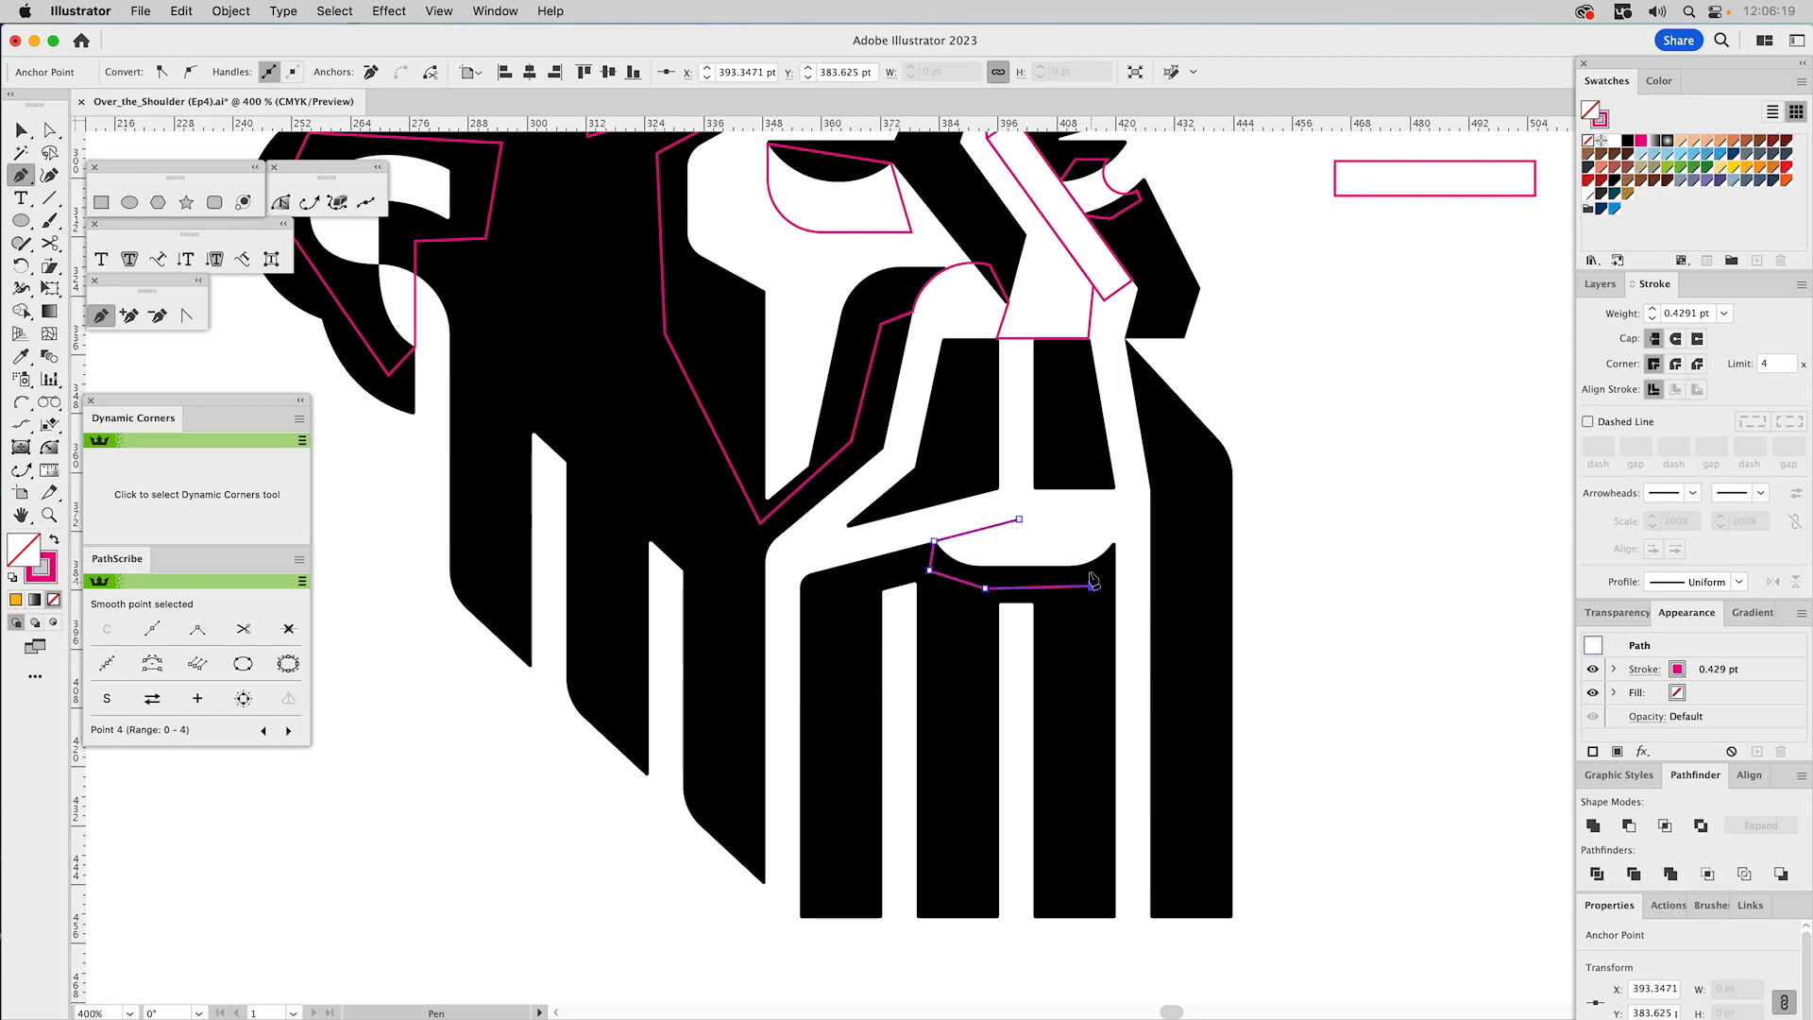
left_click(1090, 518)
left_click(1019, 518)
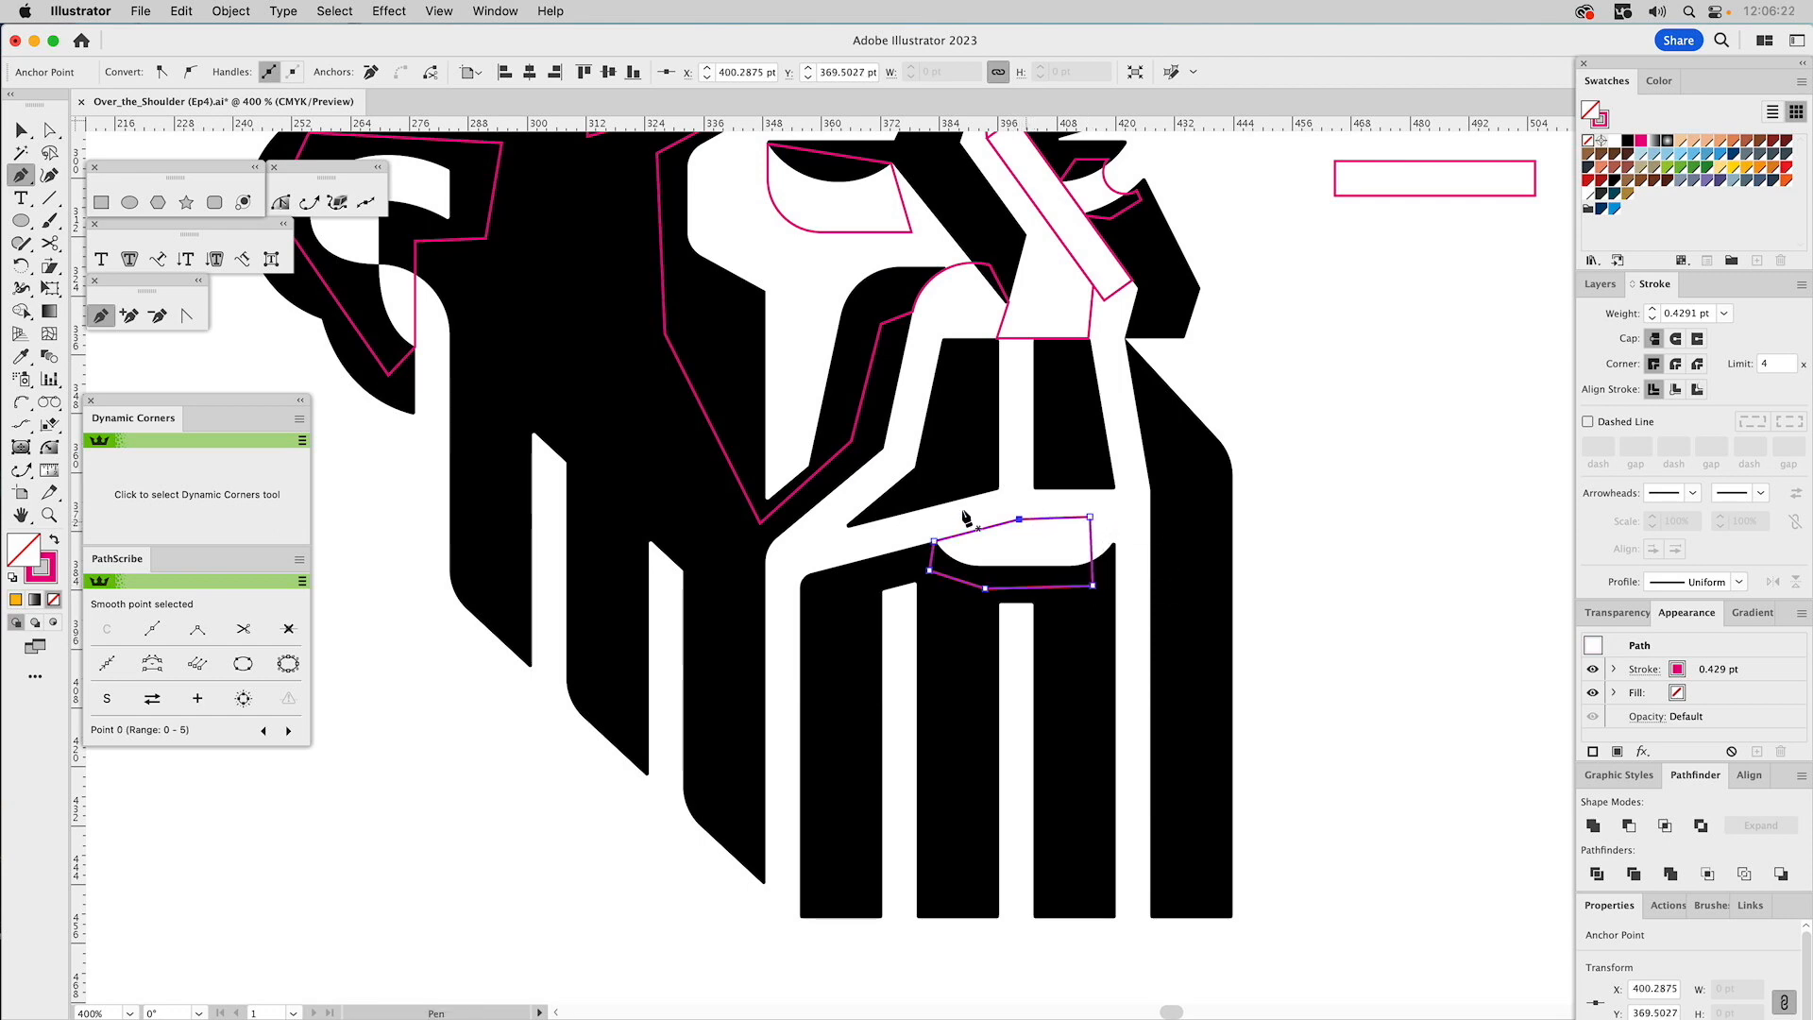
Draw a circle about 13.5 pt wide over the lower lip notch and square off its right-hand corners.
left_click(130, 202)
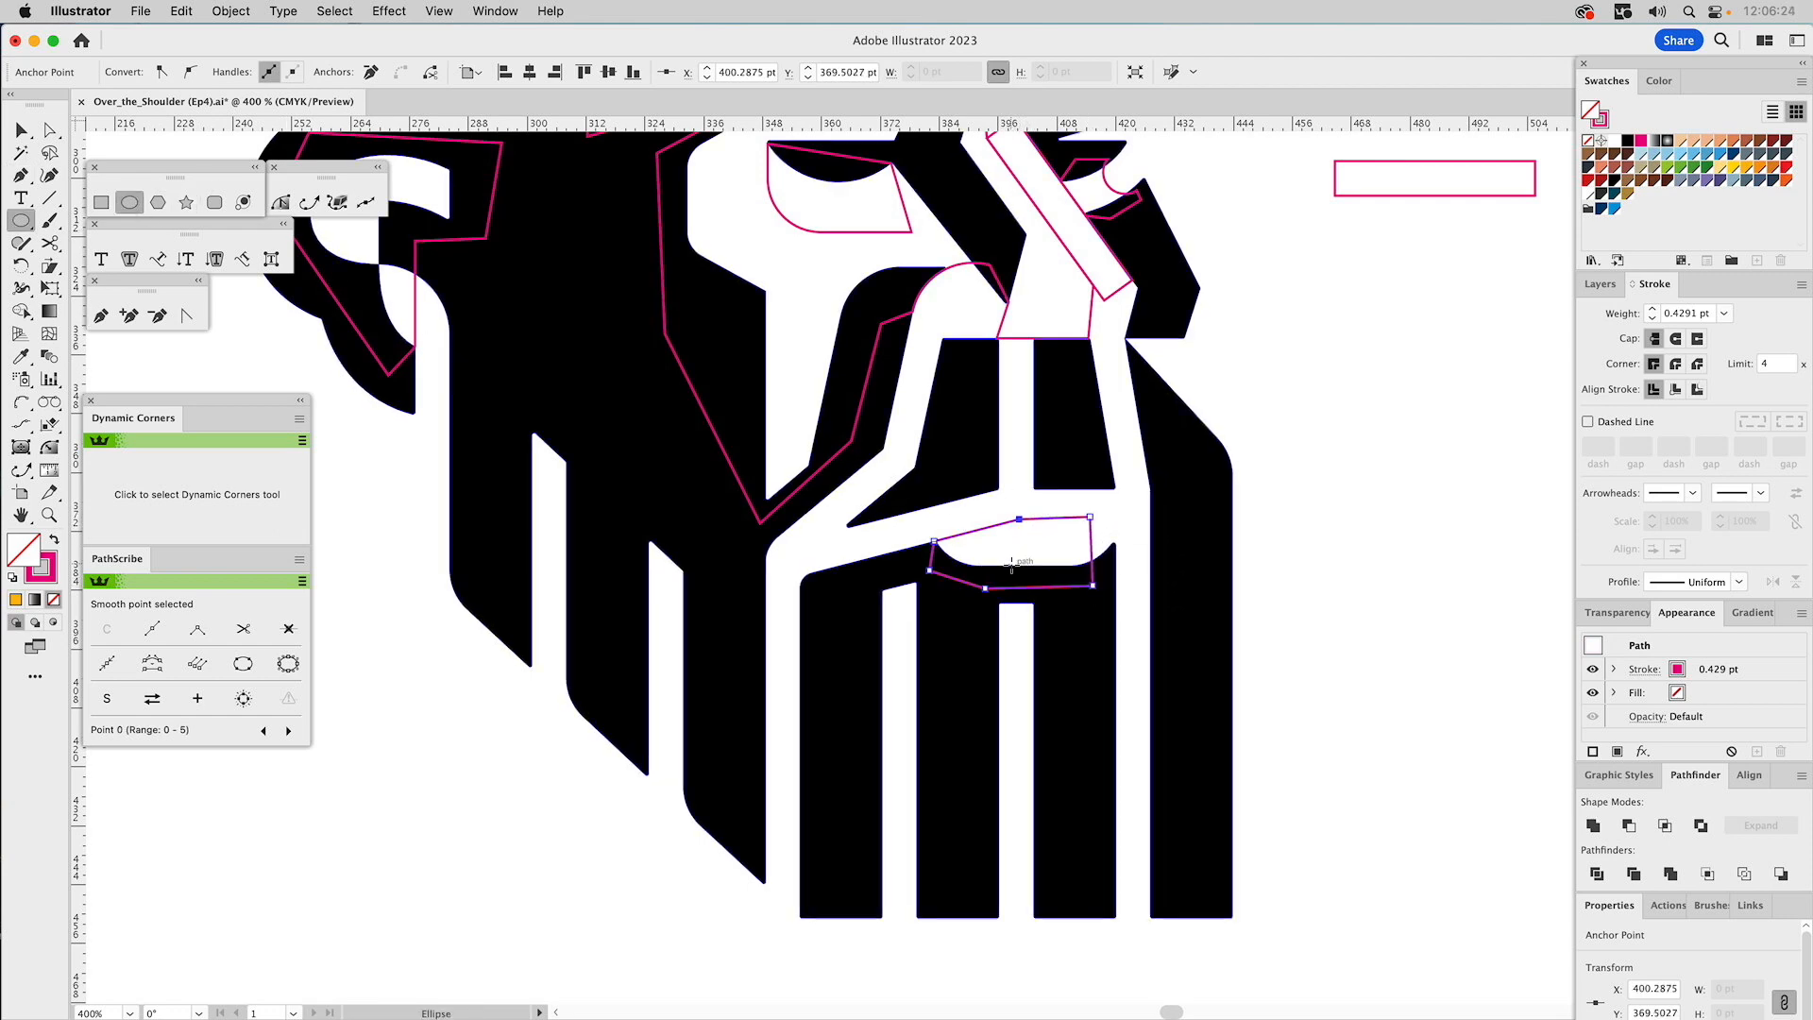
left_click_drag(1012, 565, 1079, 498)
left_click(189, 494)
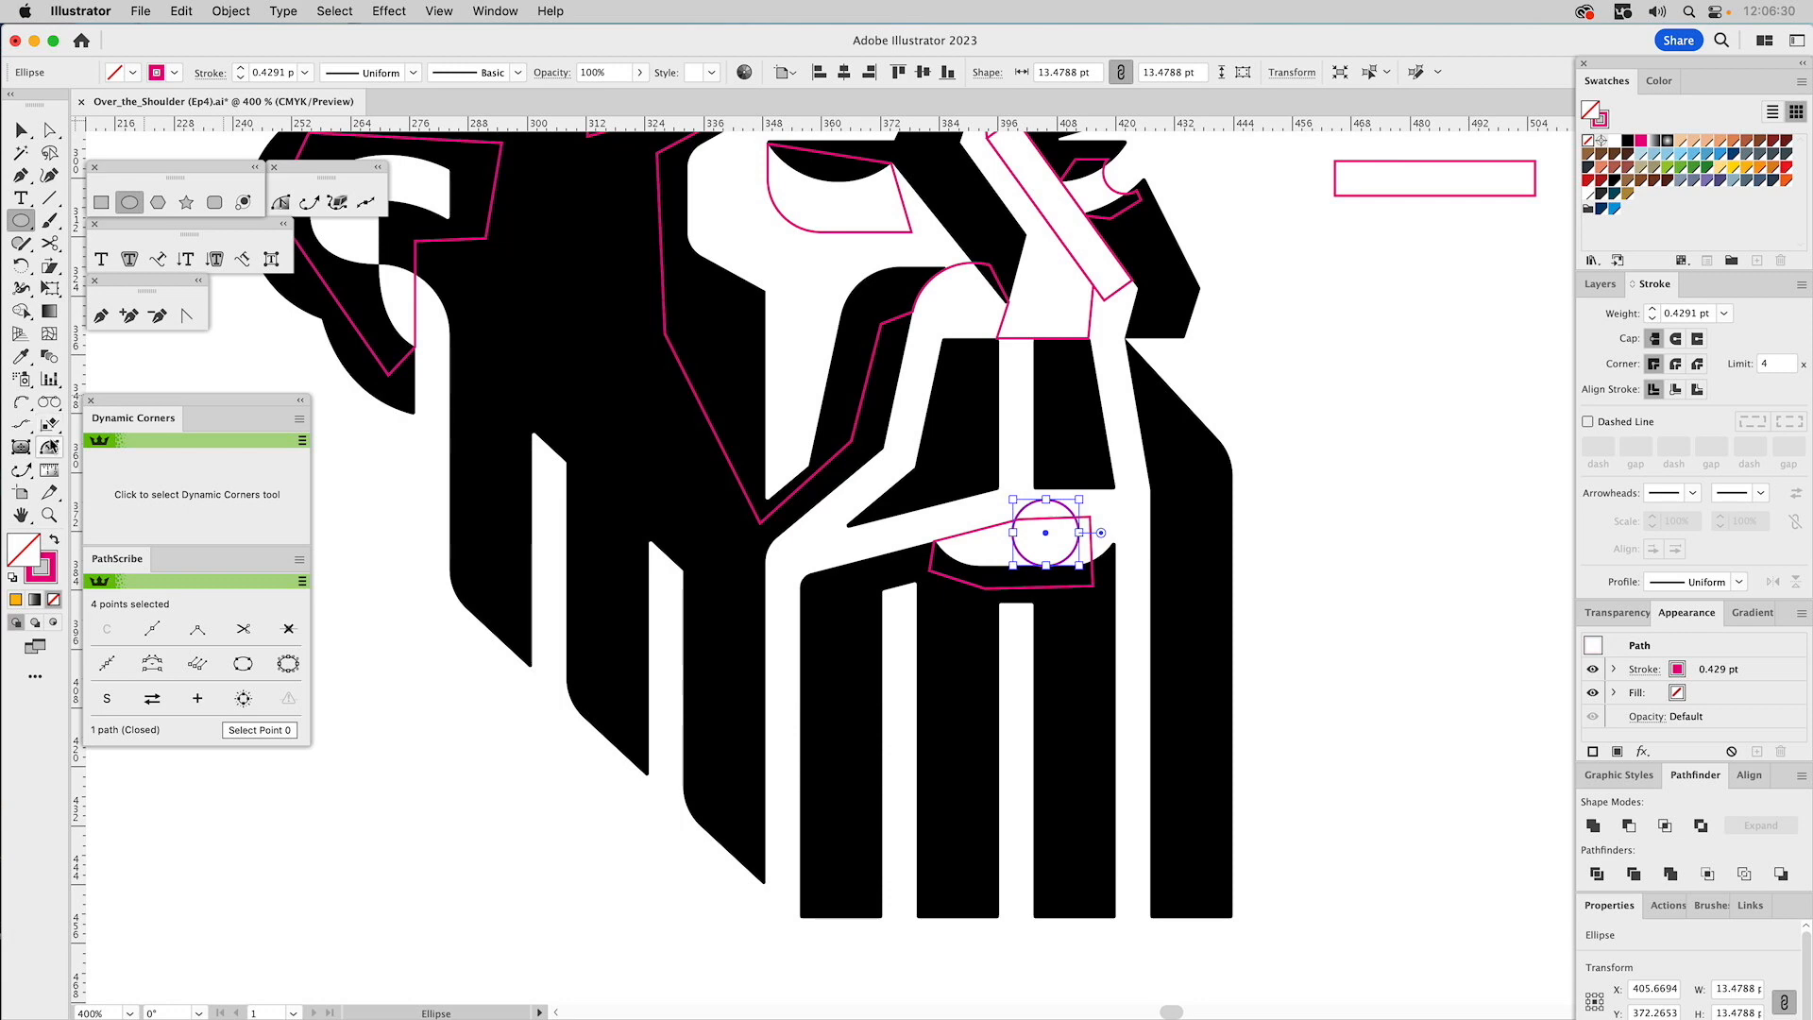
left_click_drag(1064, 511, 1127, 588)
key("a")
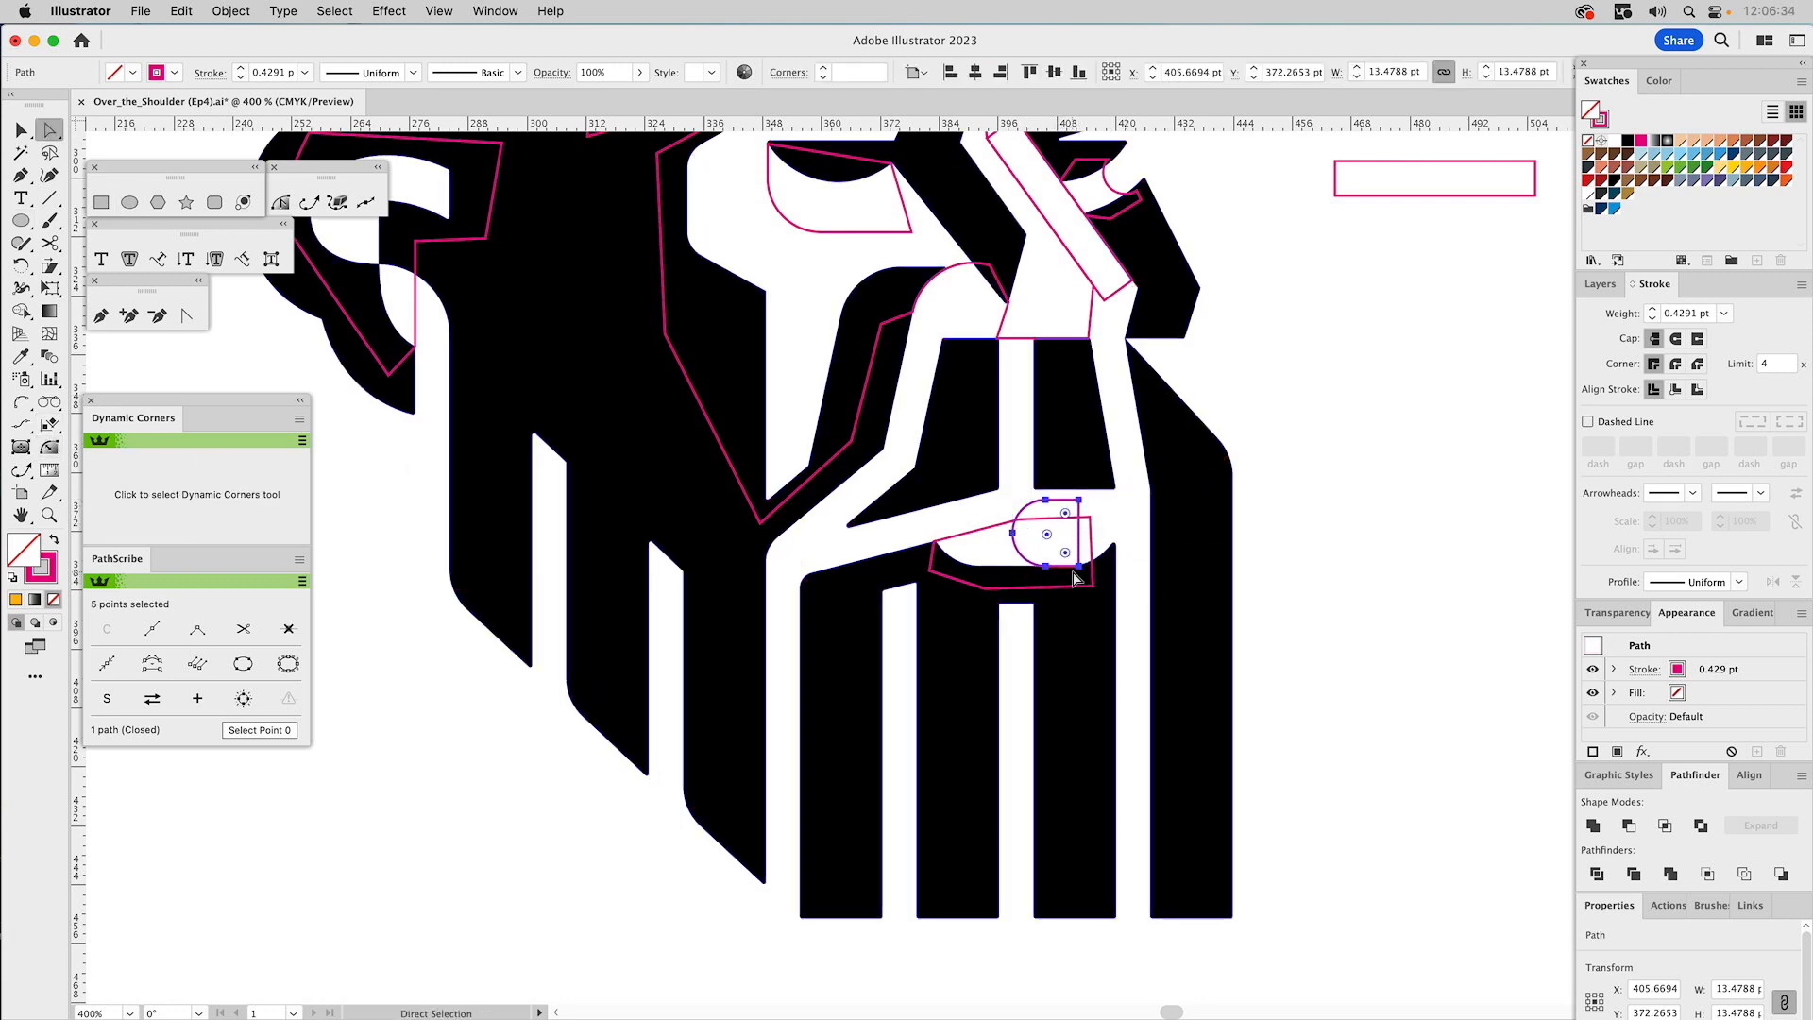
Stretch the half-rounded shape's straight right end to make it about 38 pt wide and shift the shape slightly left over the lip notch.
left_click(1078, 500)
left_click_drag(1132, 515, 1252, 515)
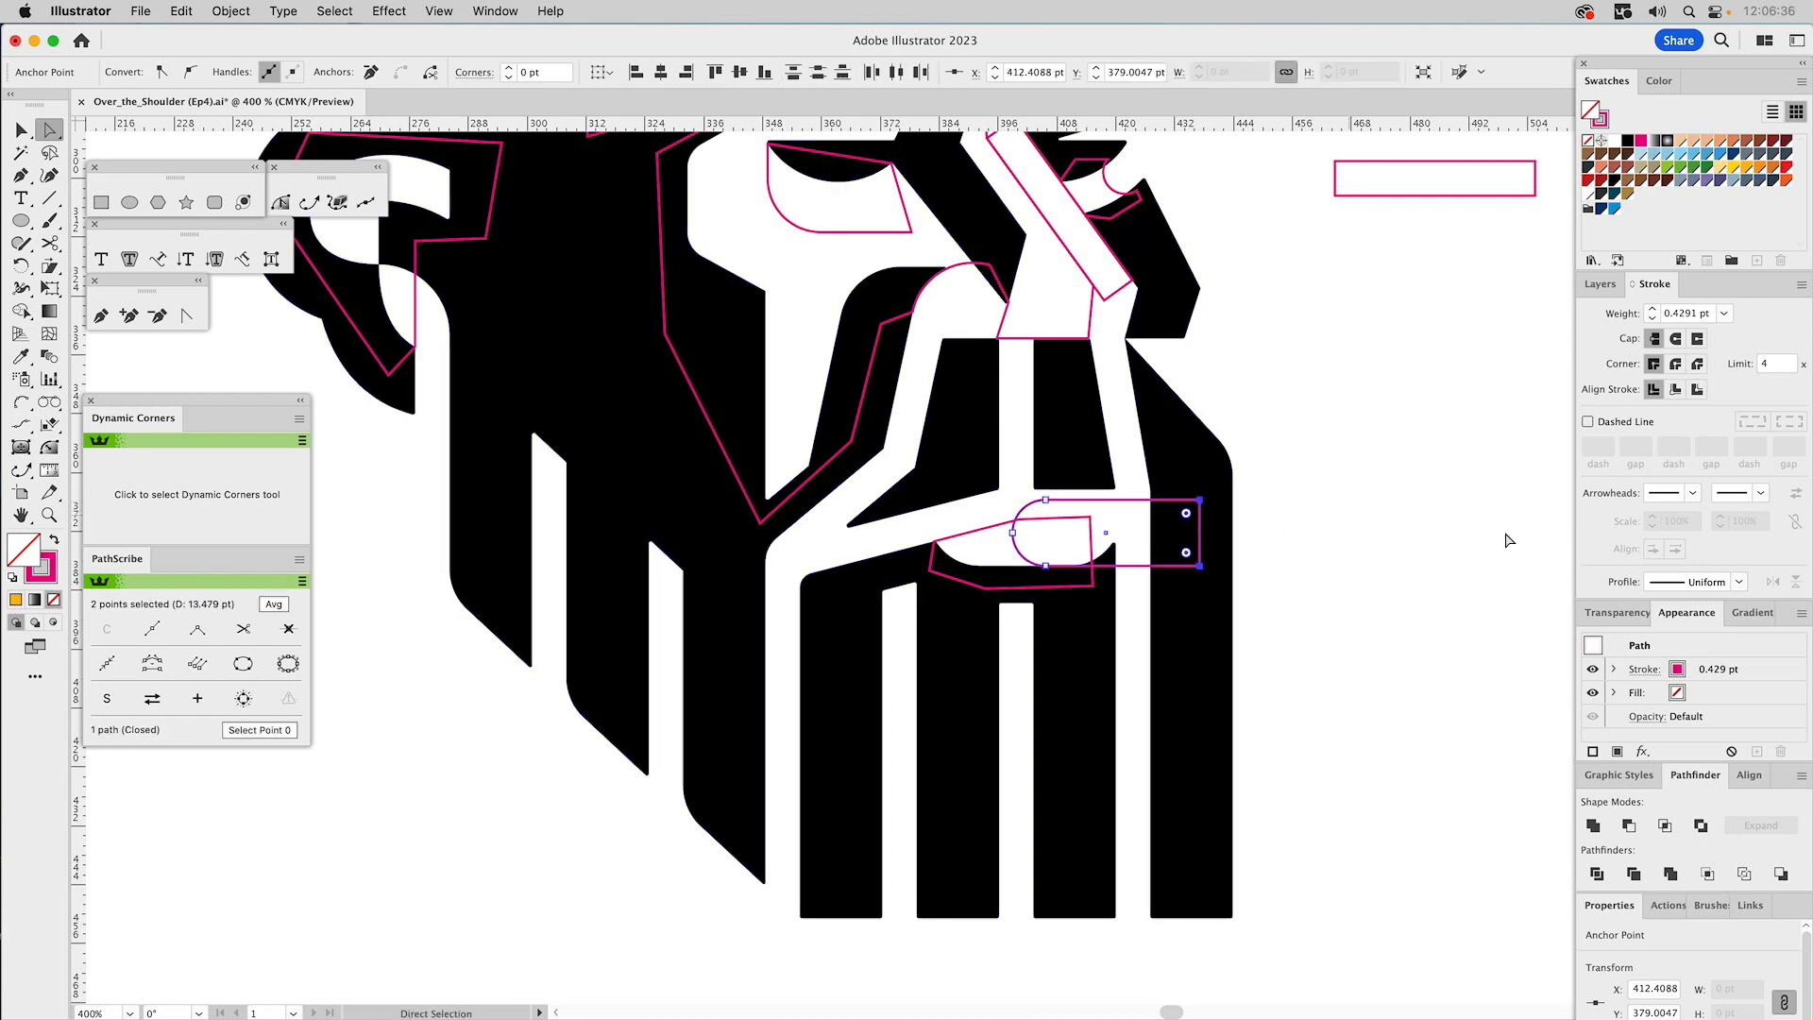
key("v")
left_click(1366, 520)
left_click_drag(1136, 508, 1016, 565)
Move the two right-hand corner points of the lip shading shape left to about the middle of the notch.
key("a")
left_click(1093, 585)
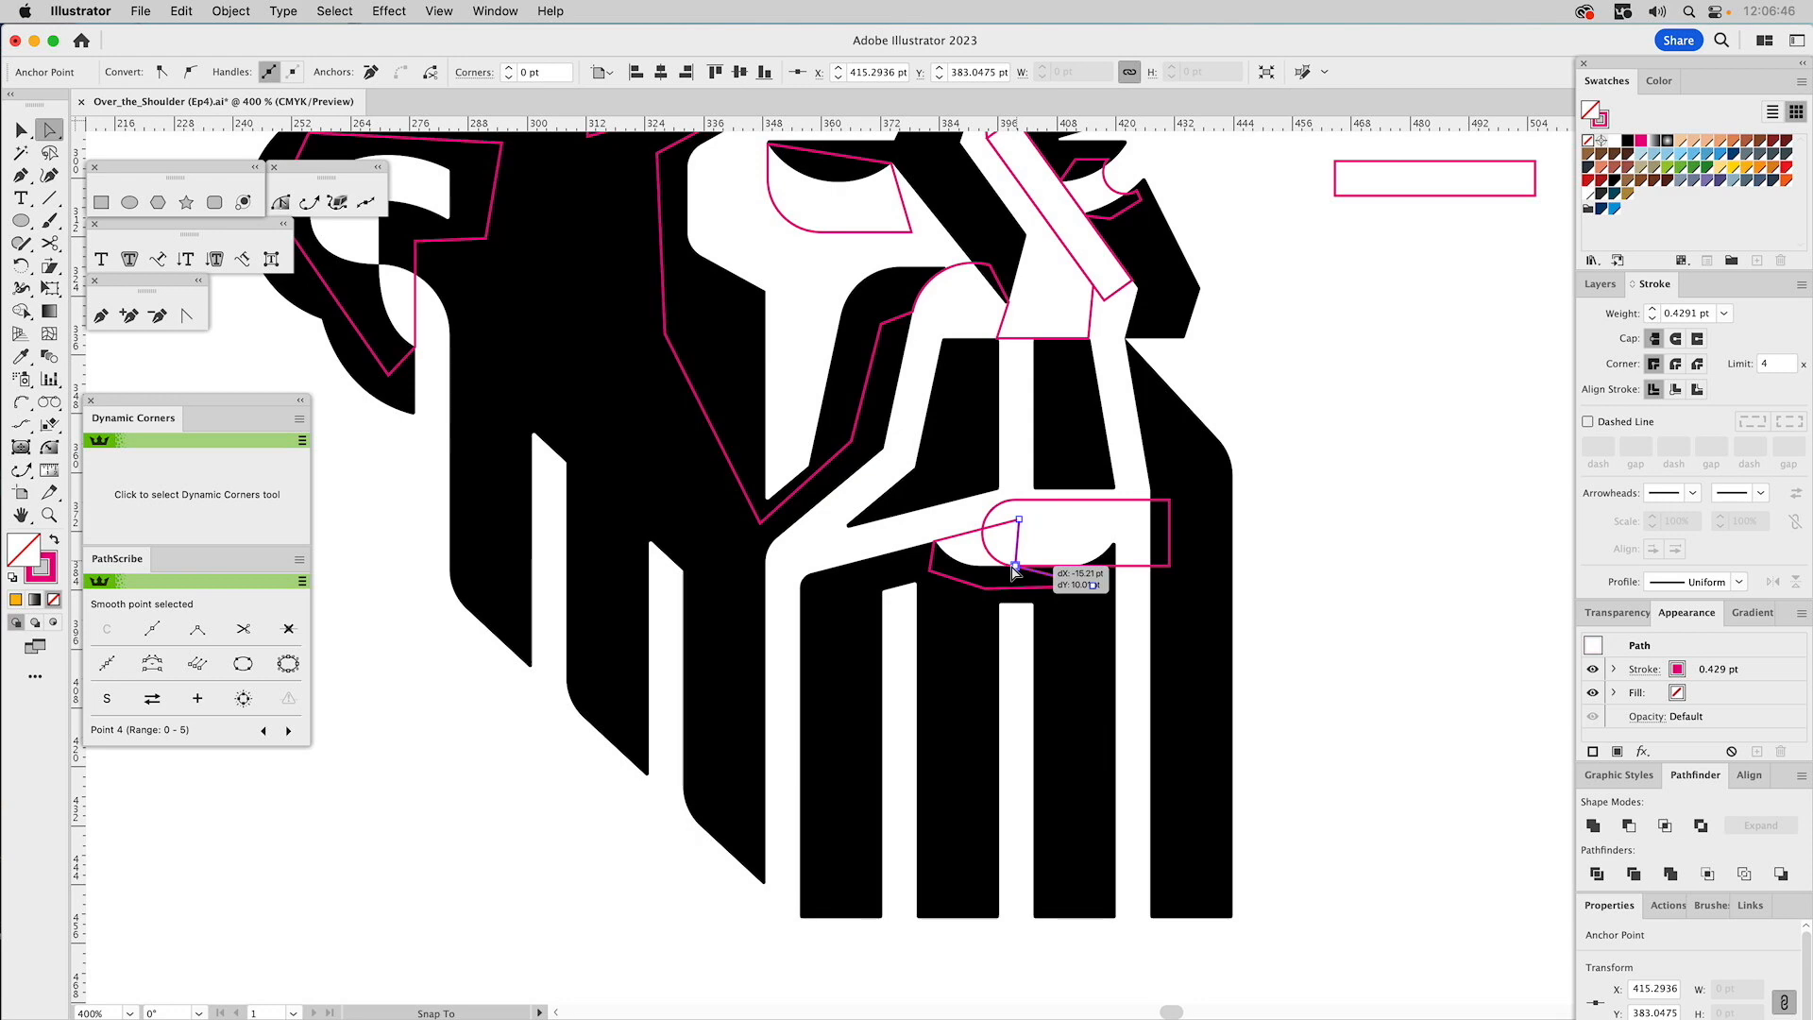
mouse_move(1020, 566)
left_mouse_down()
mouse_move(1086, 587)
mouse_move(1018, 588)
left_mouse_up()
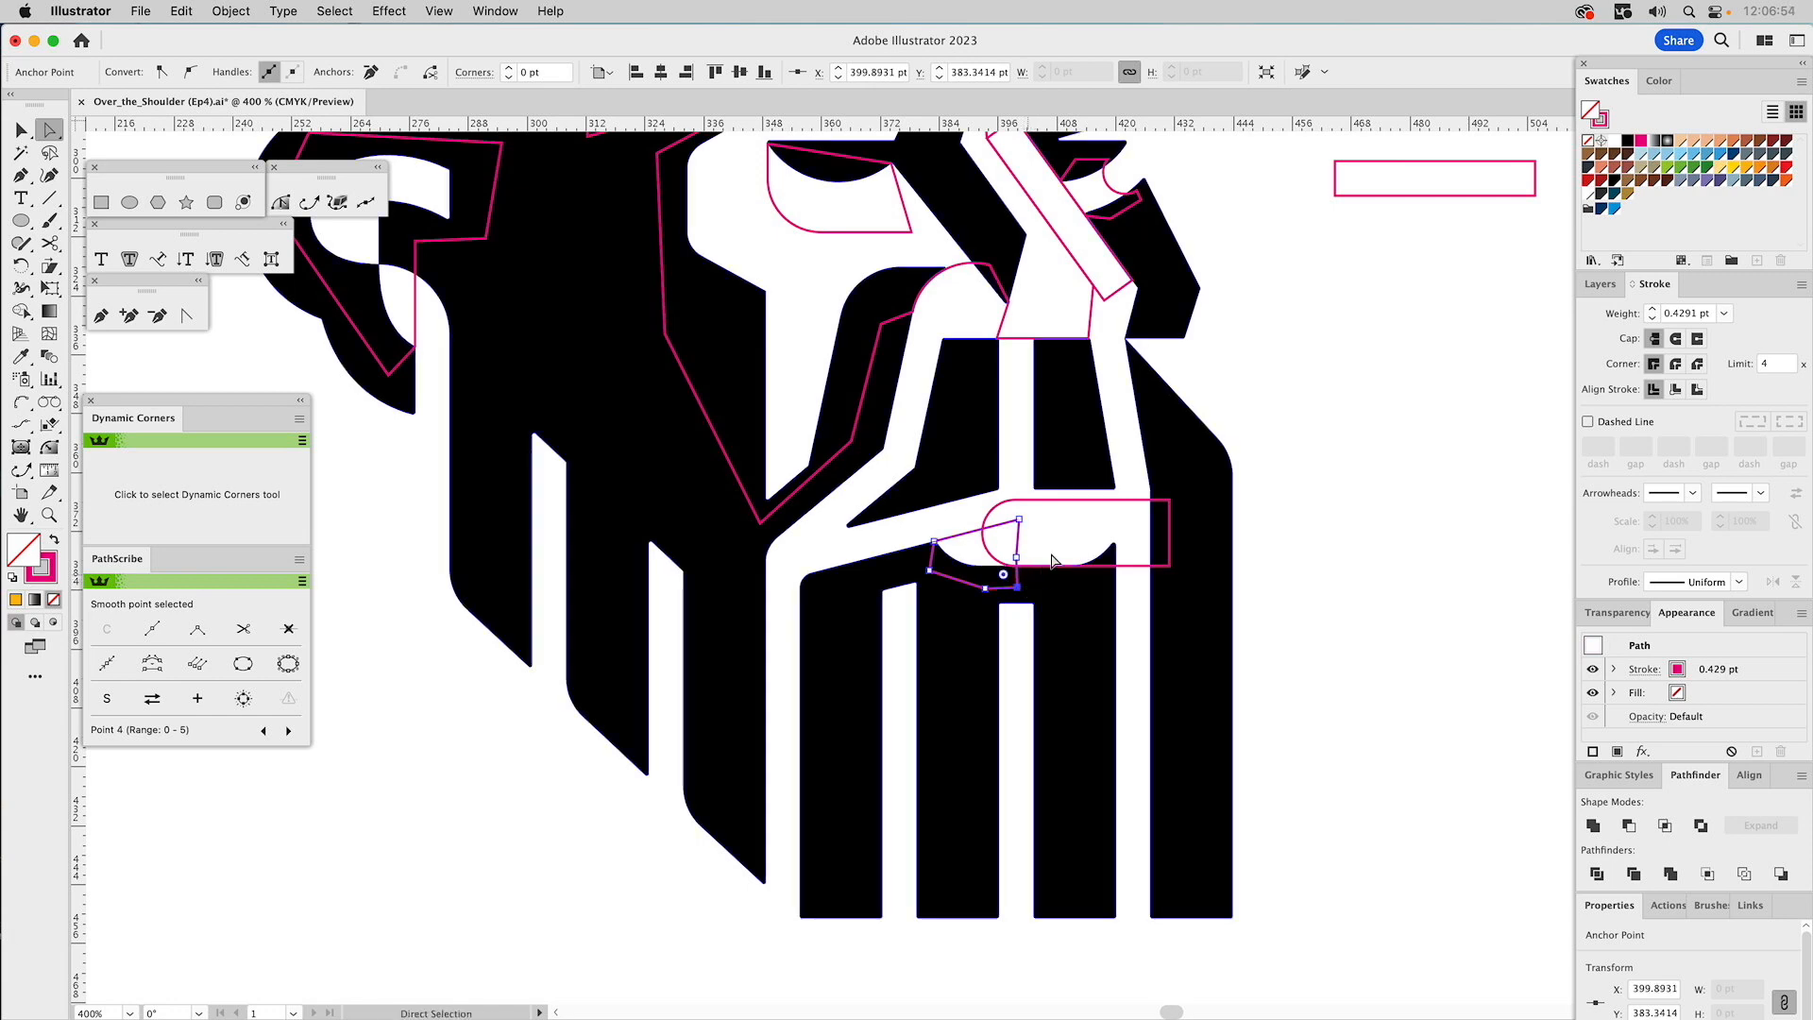
Subtract the half-rounded shape from the lip shading shape with Minus Front.
key("b")
key("v")
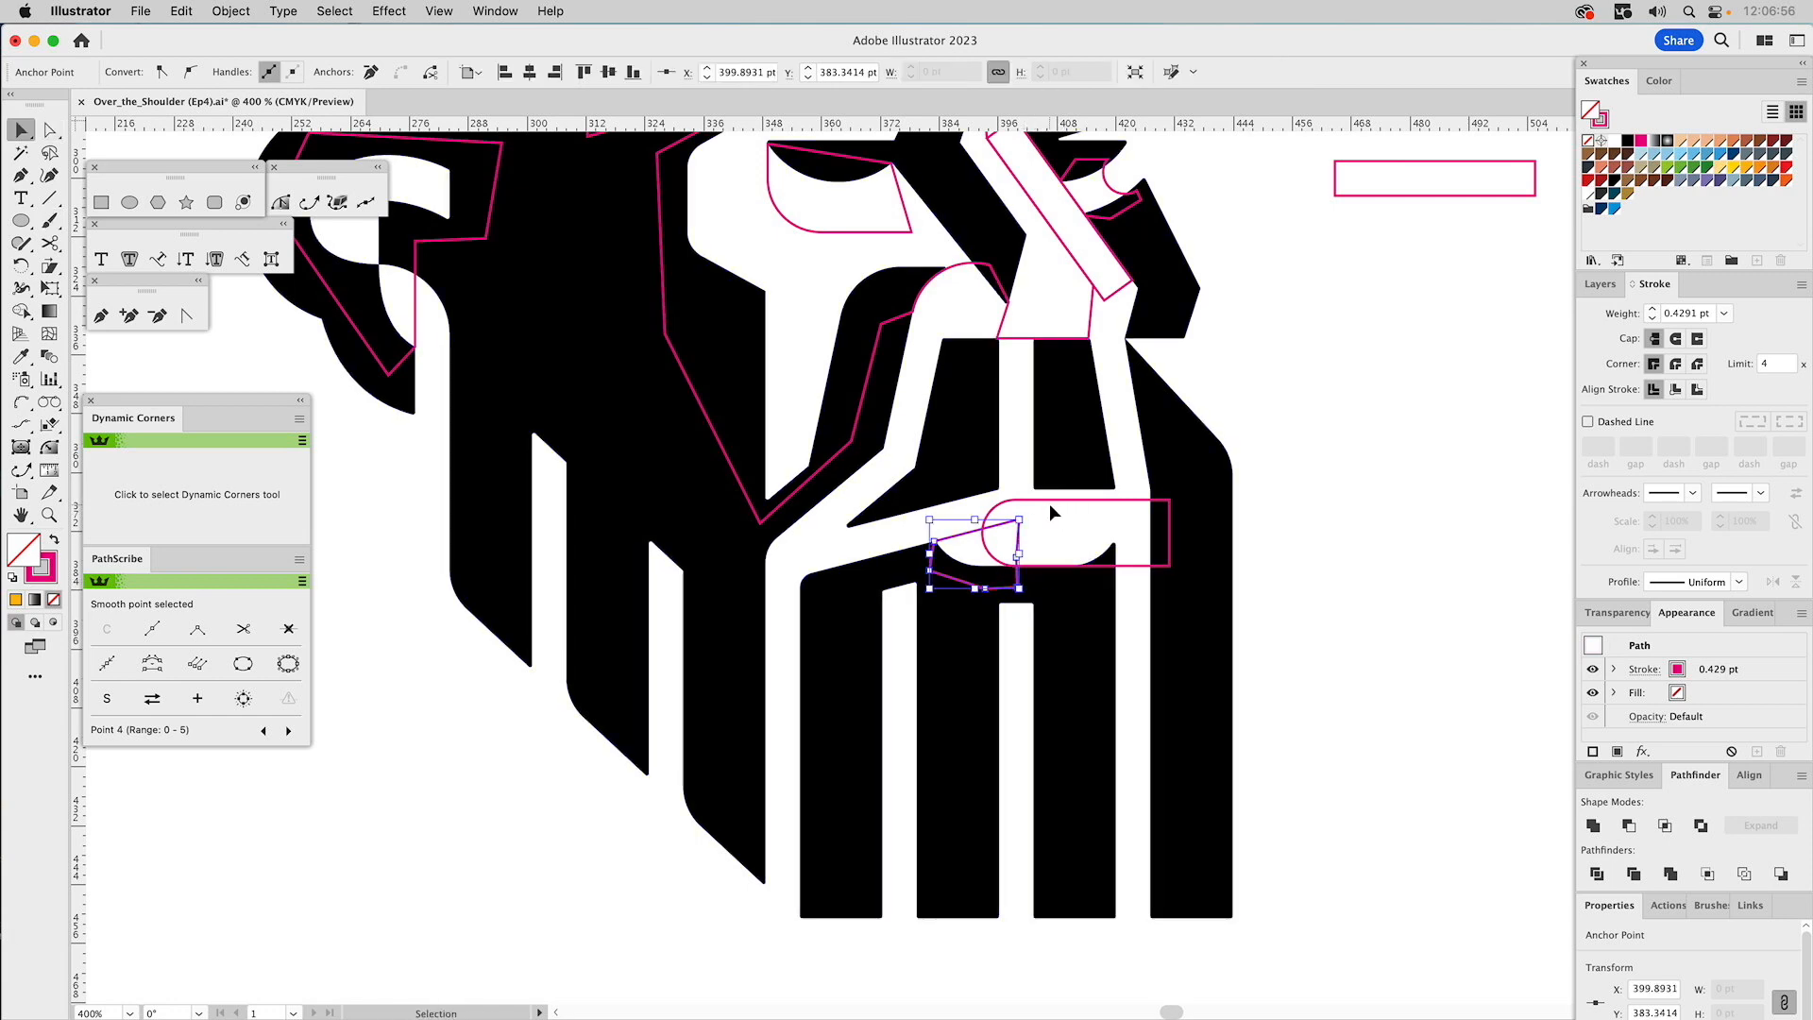
left_click(1051, 501)
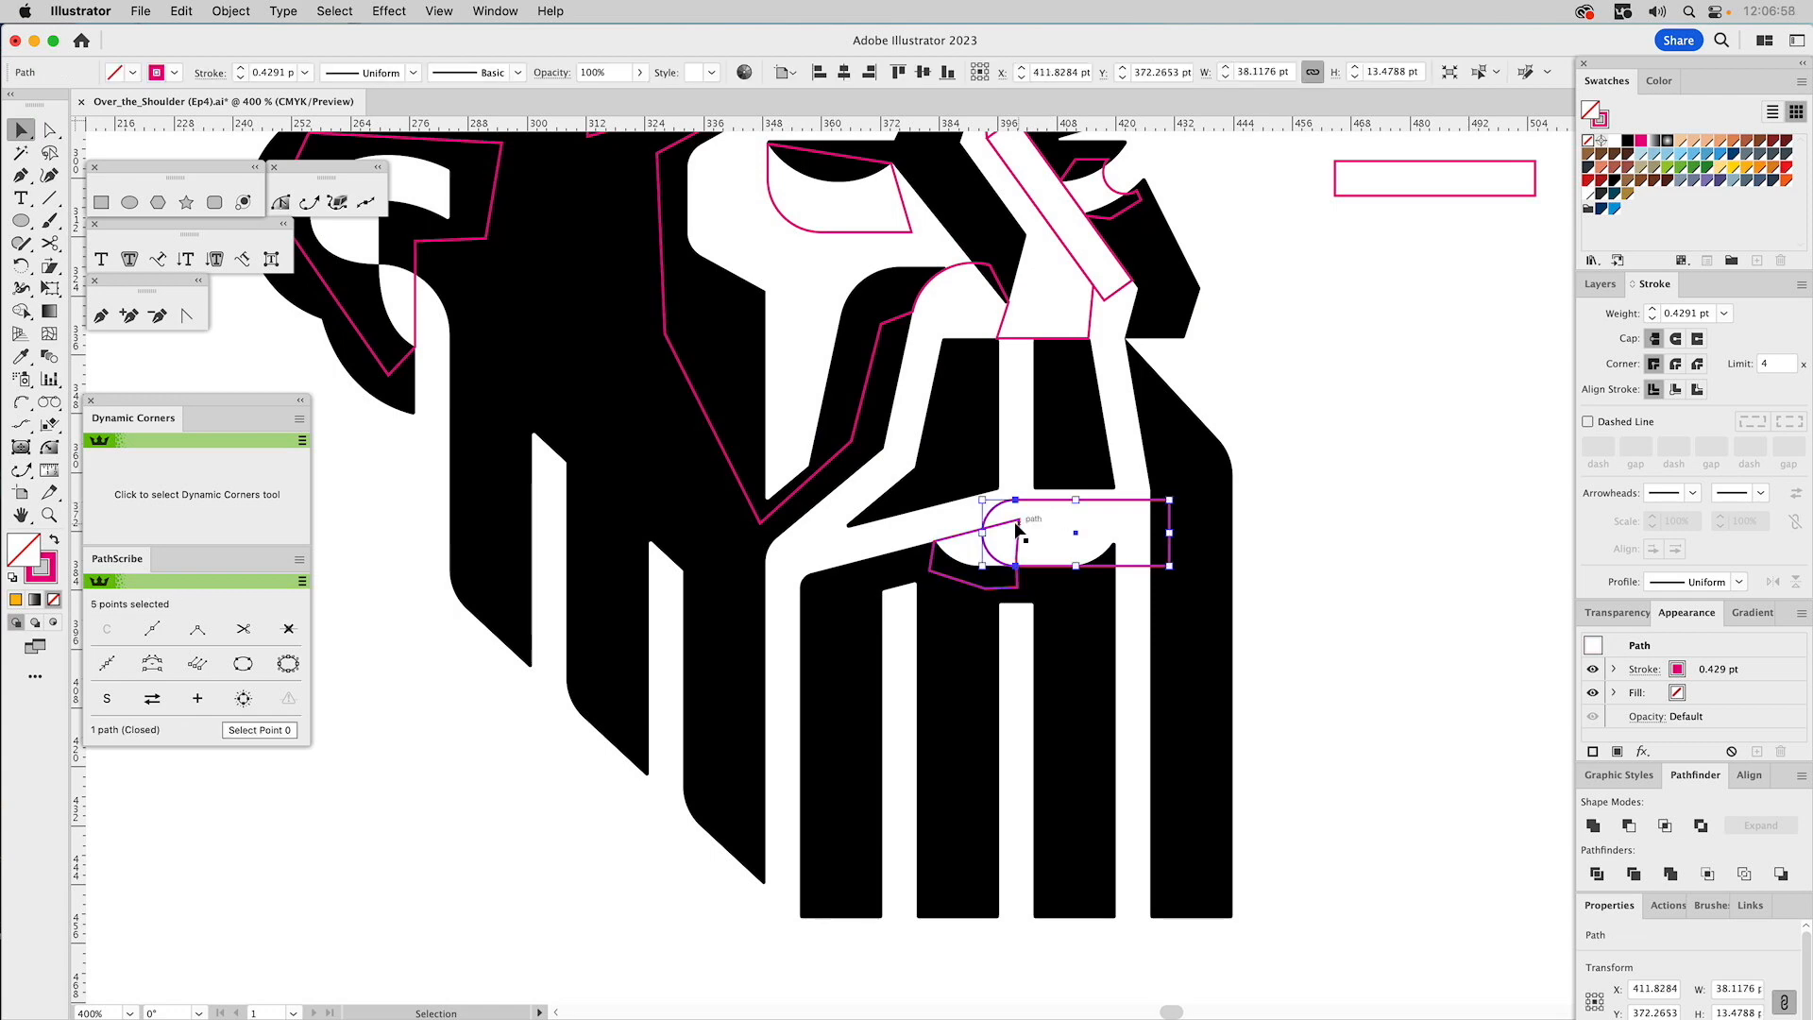
left_click(1019, 525, "shift")
left_click(1629, 825)
left_click(1416, 445)
Delete the slanted guide rectangle along the nose bridge.
left_click_drag(1202, 292, 1288, 546)
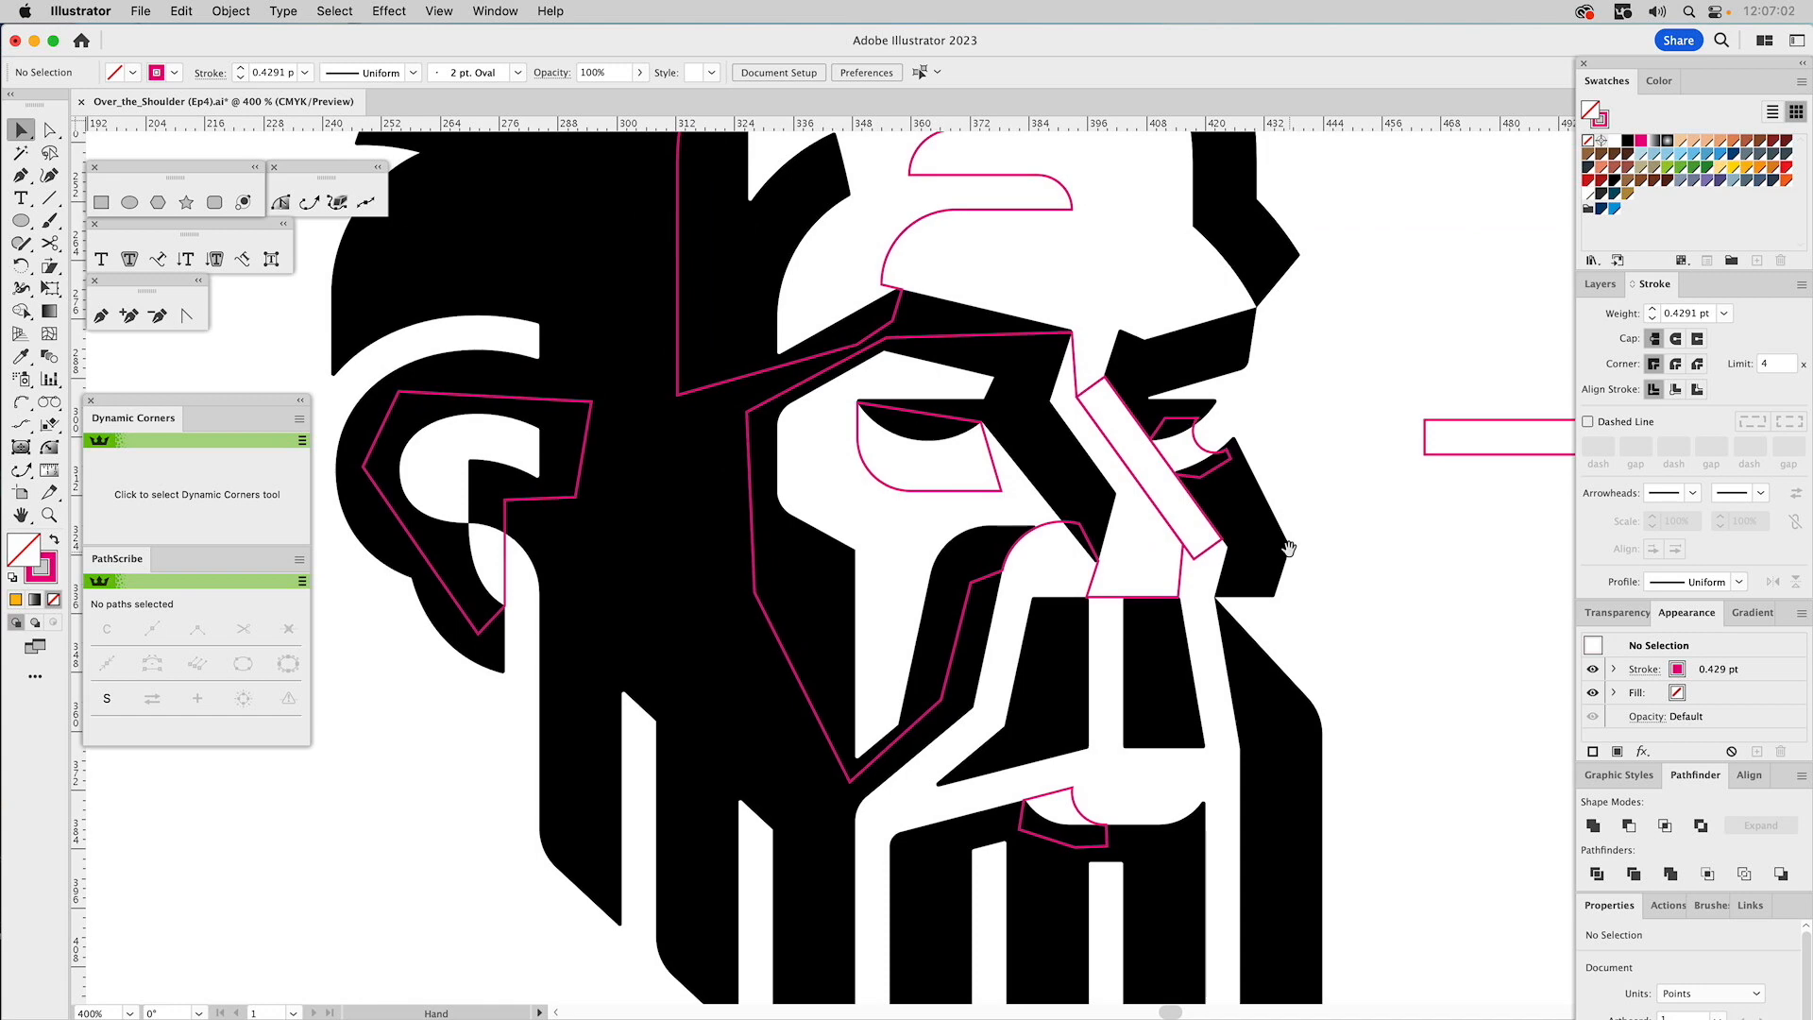
left_click(1204, 559)
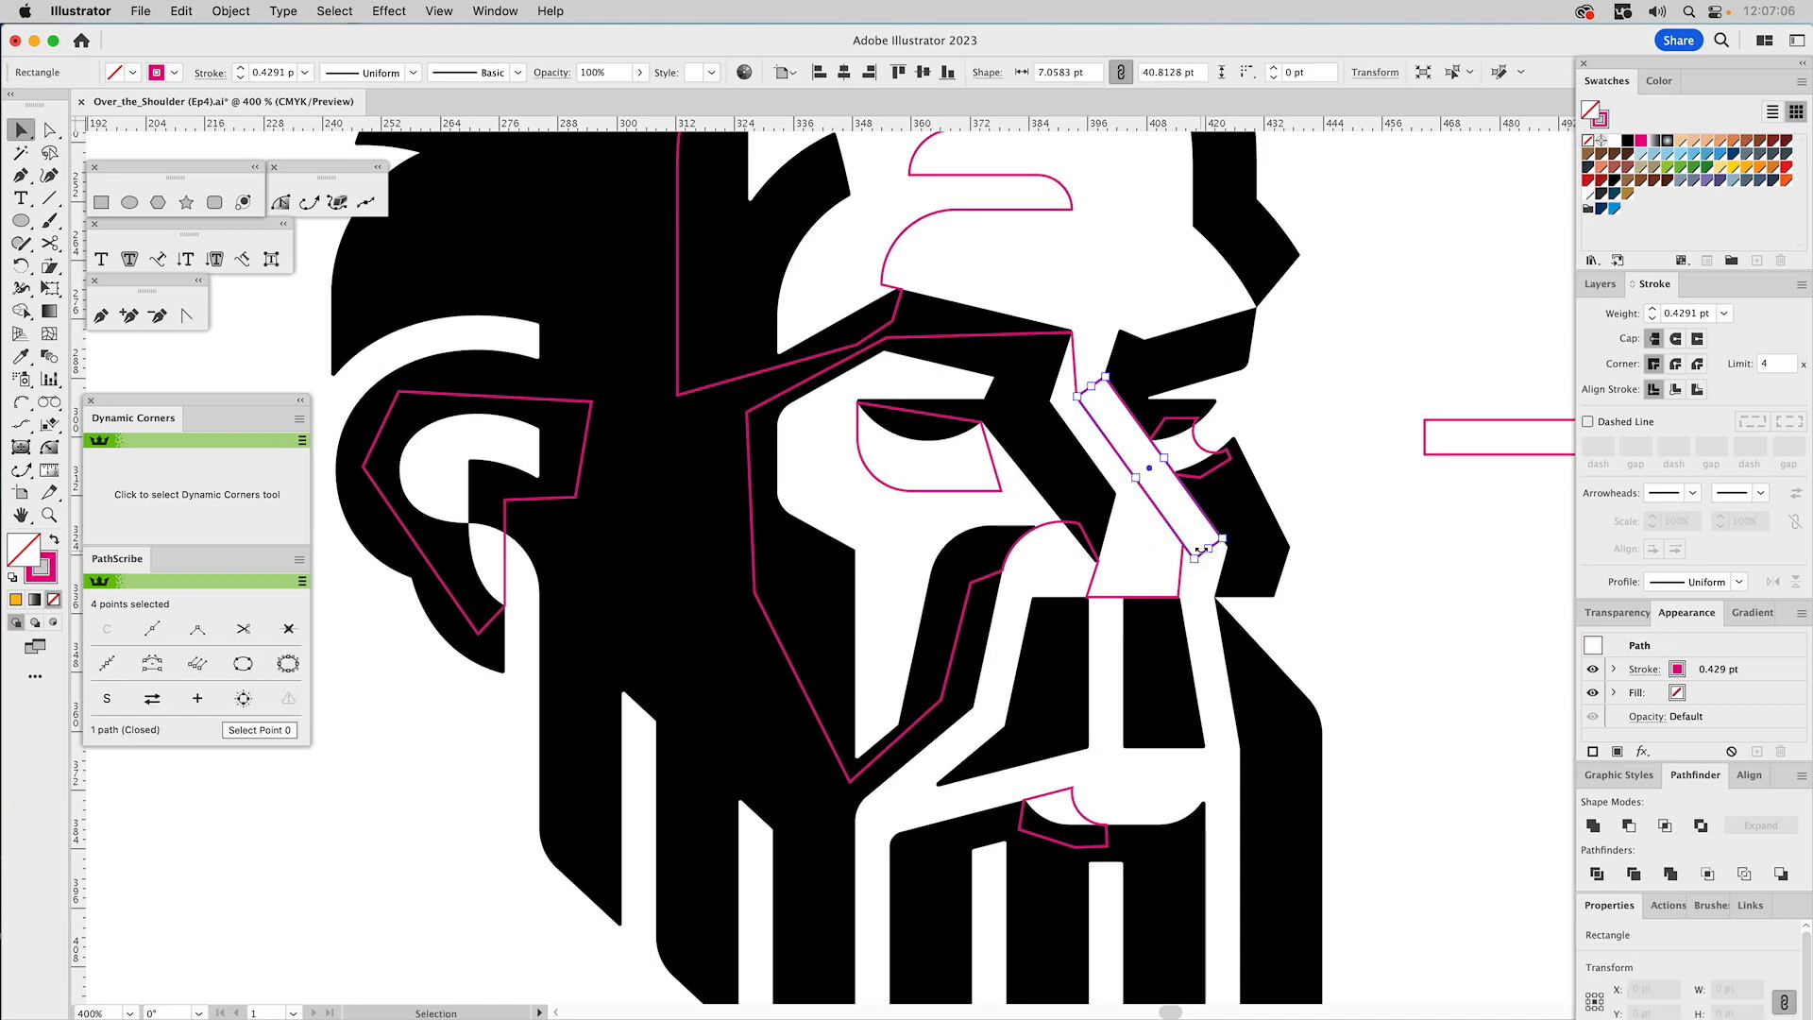
key("Delete")
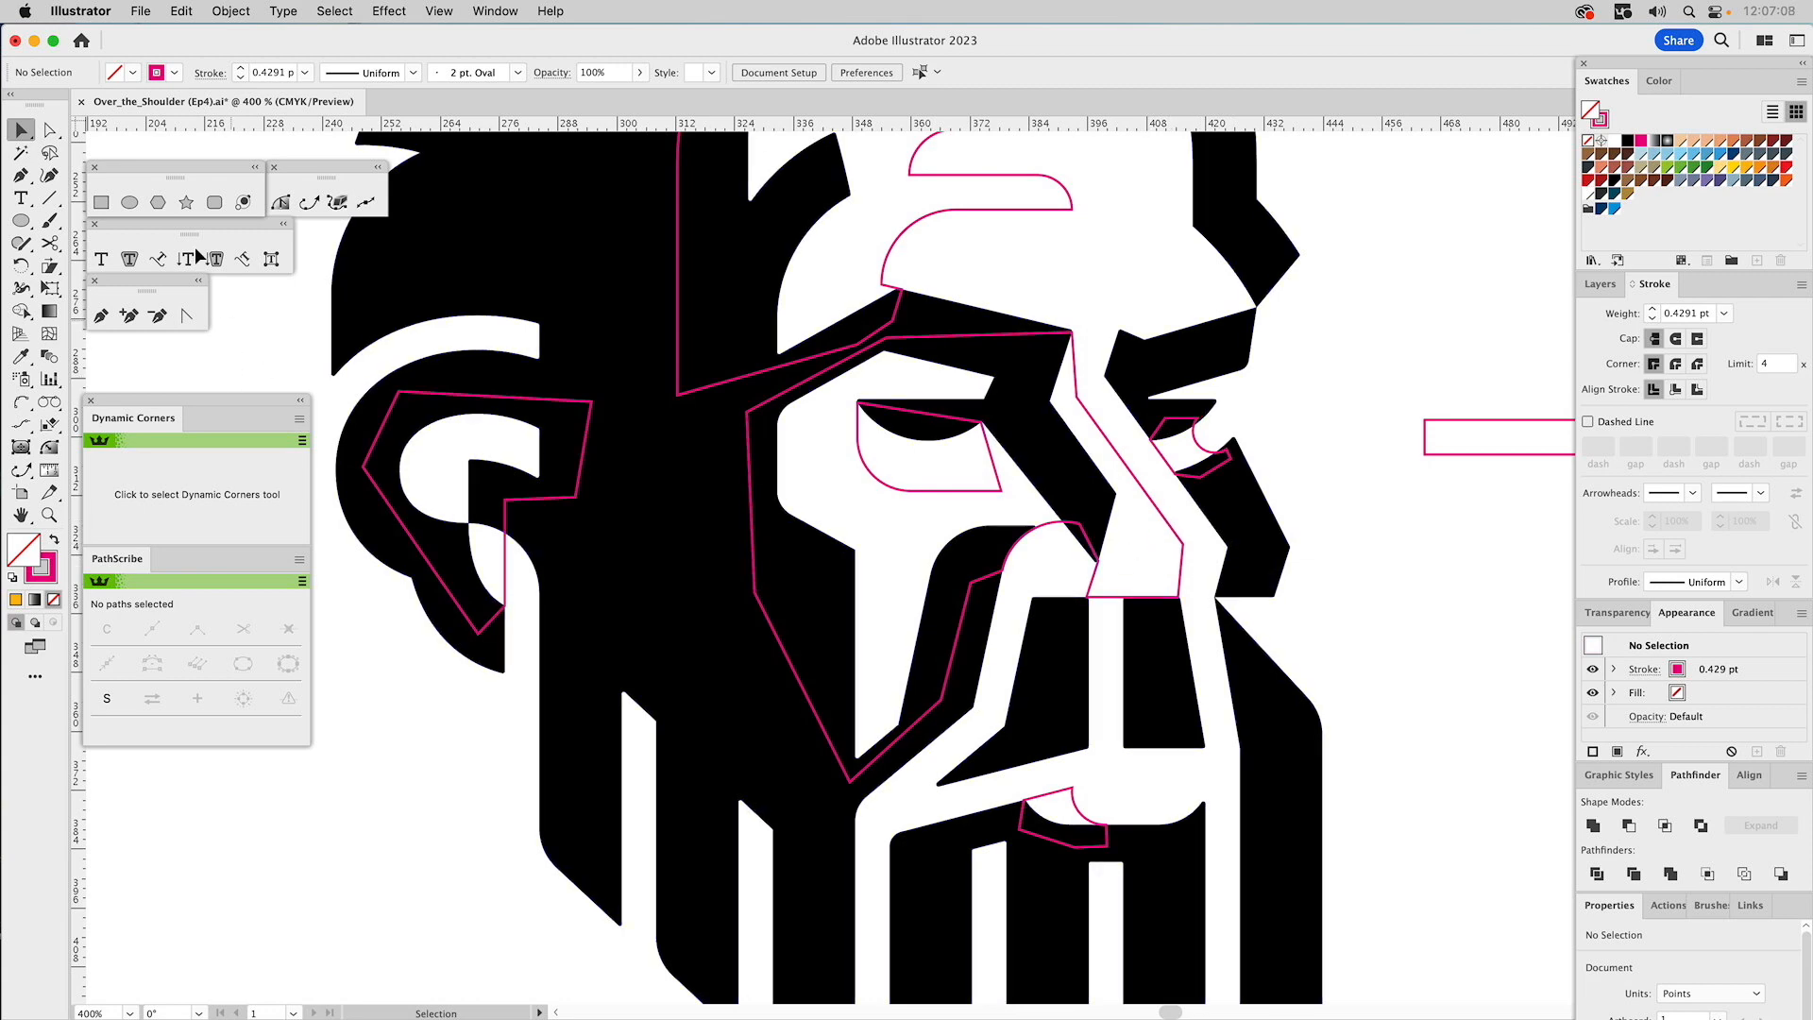
Draw a circle about 19.25 pt wide over the nose tip and snap its left point to the face shading's lower right nose corner.
left_click(129, 202)
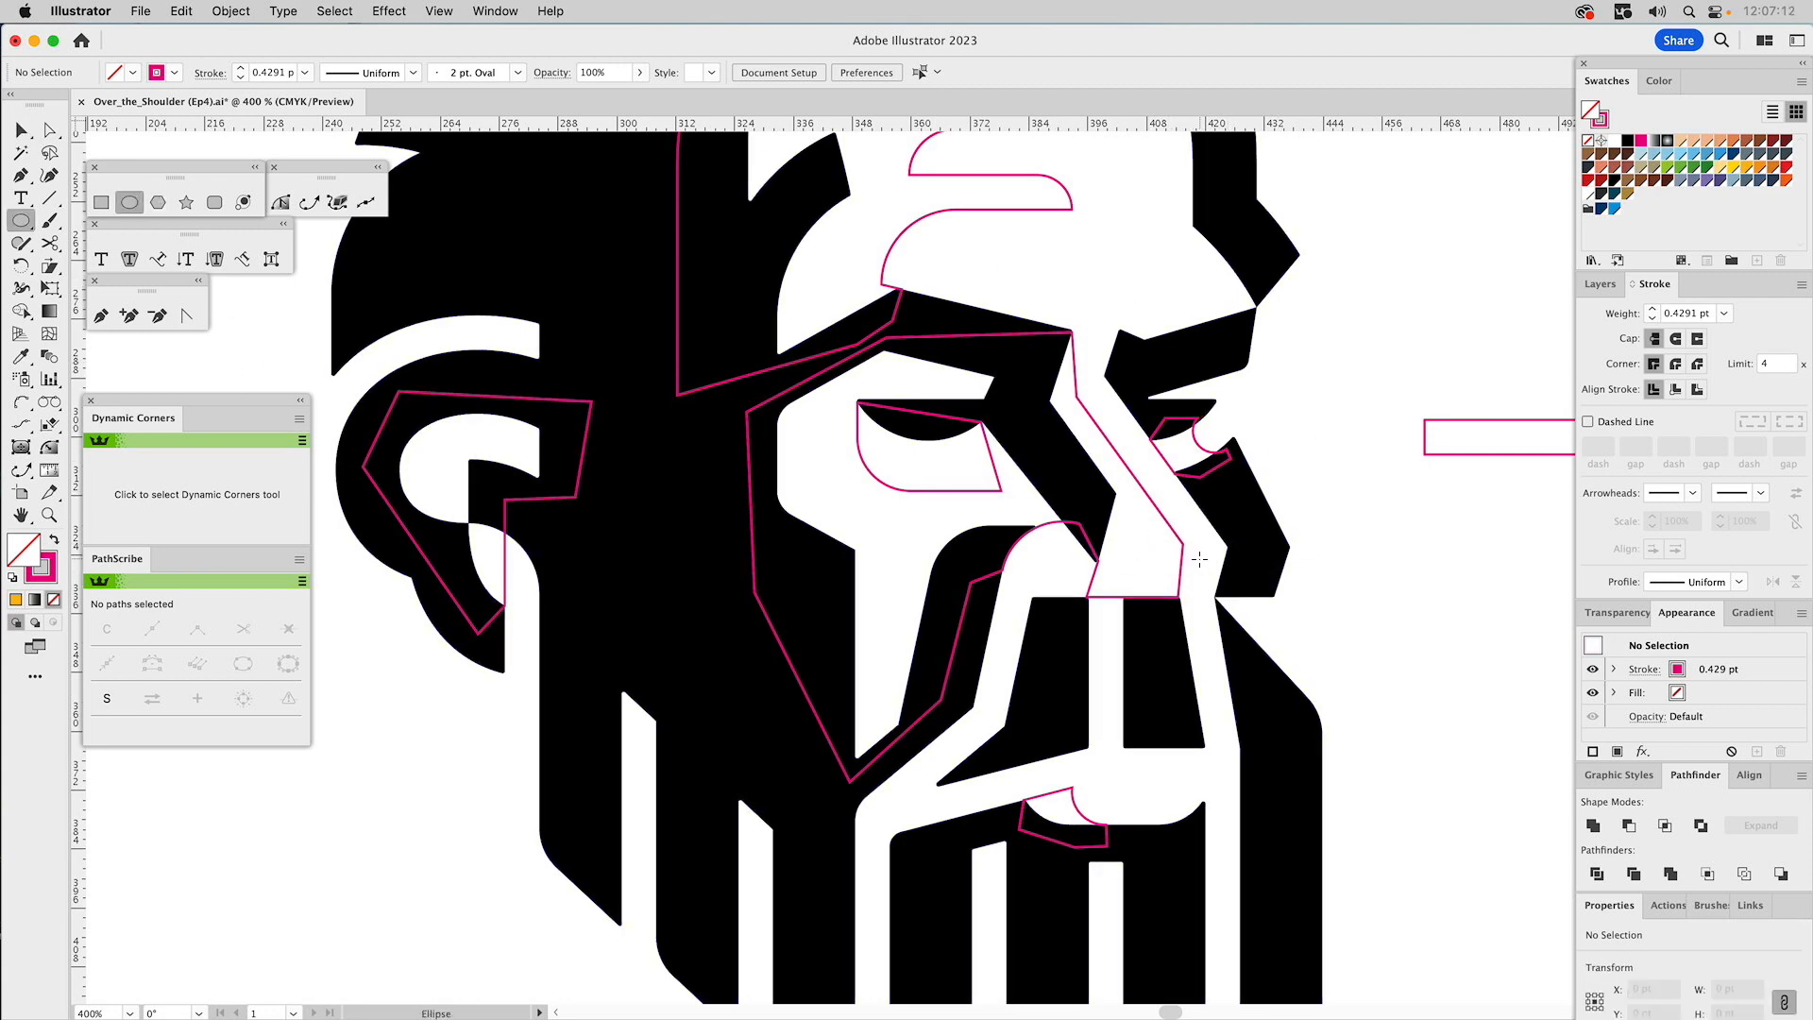
left_click_drag(1198, 557, 1246, 602)
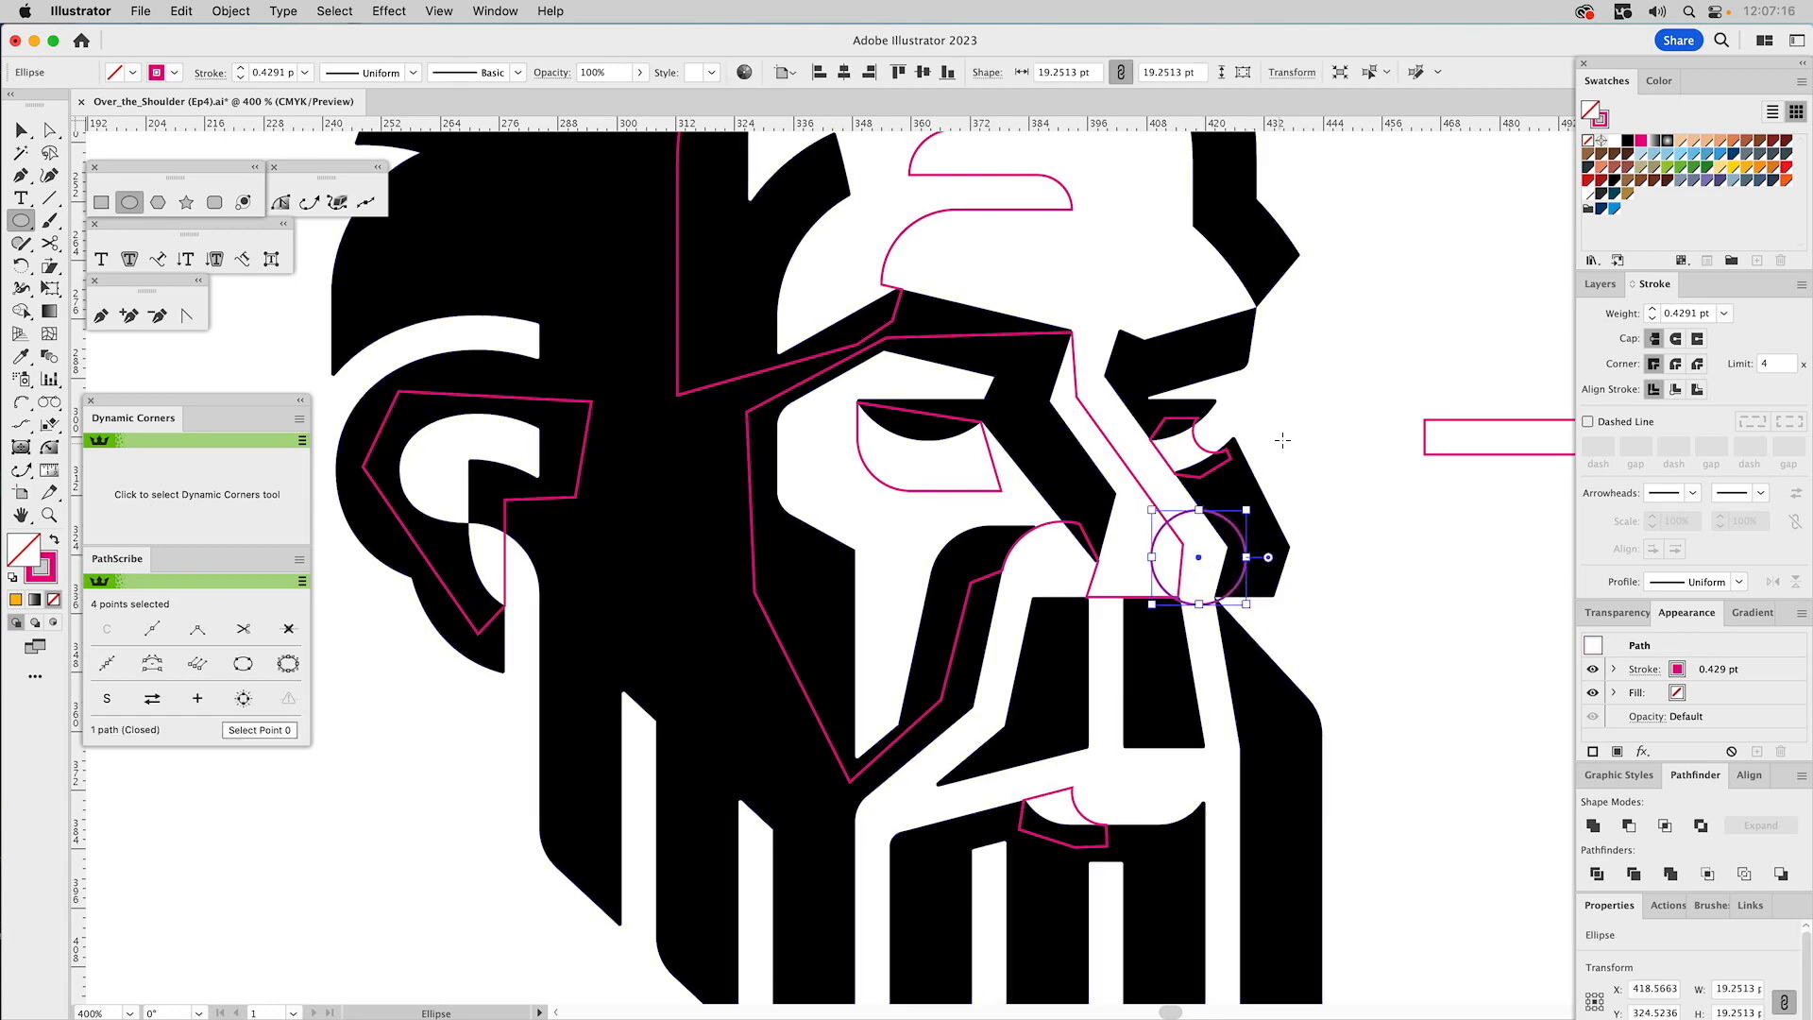
key("v")
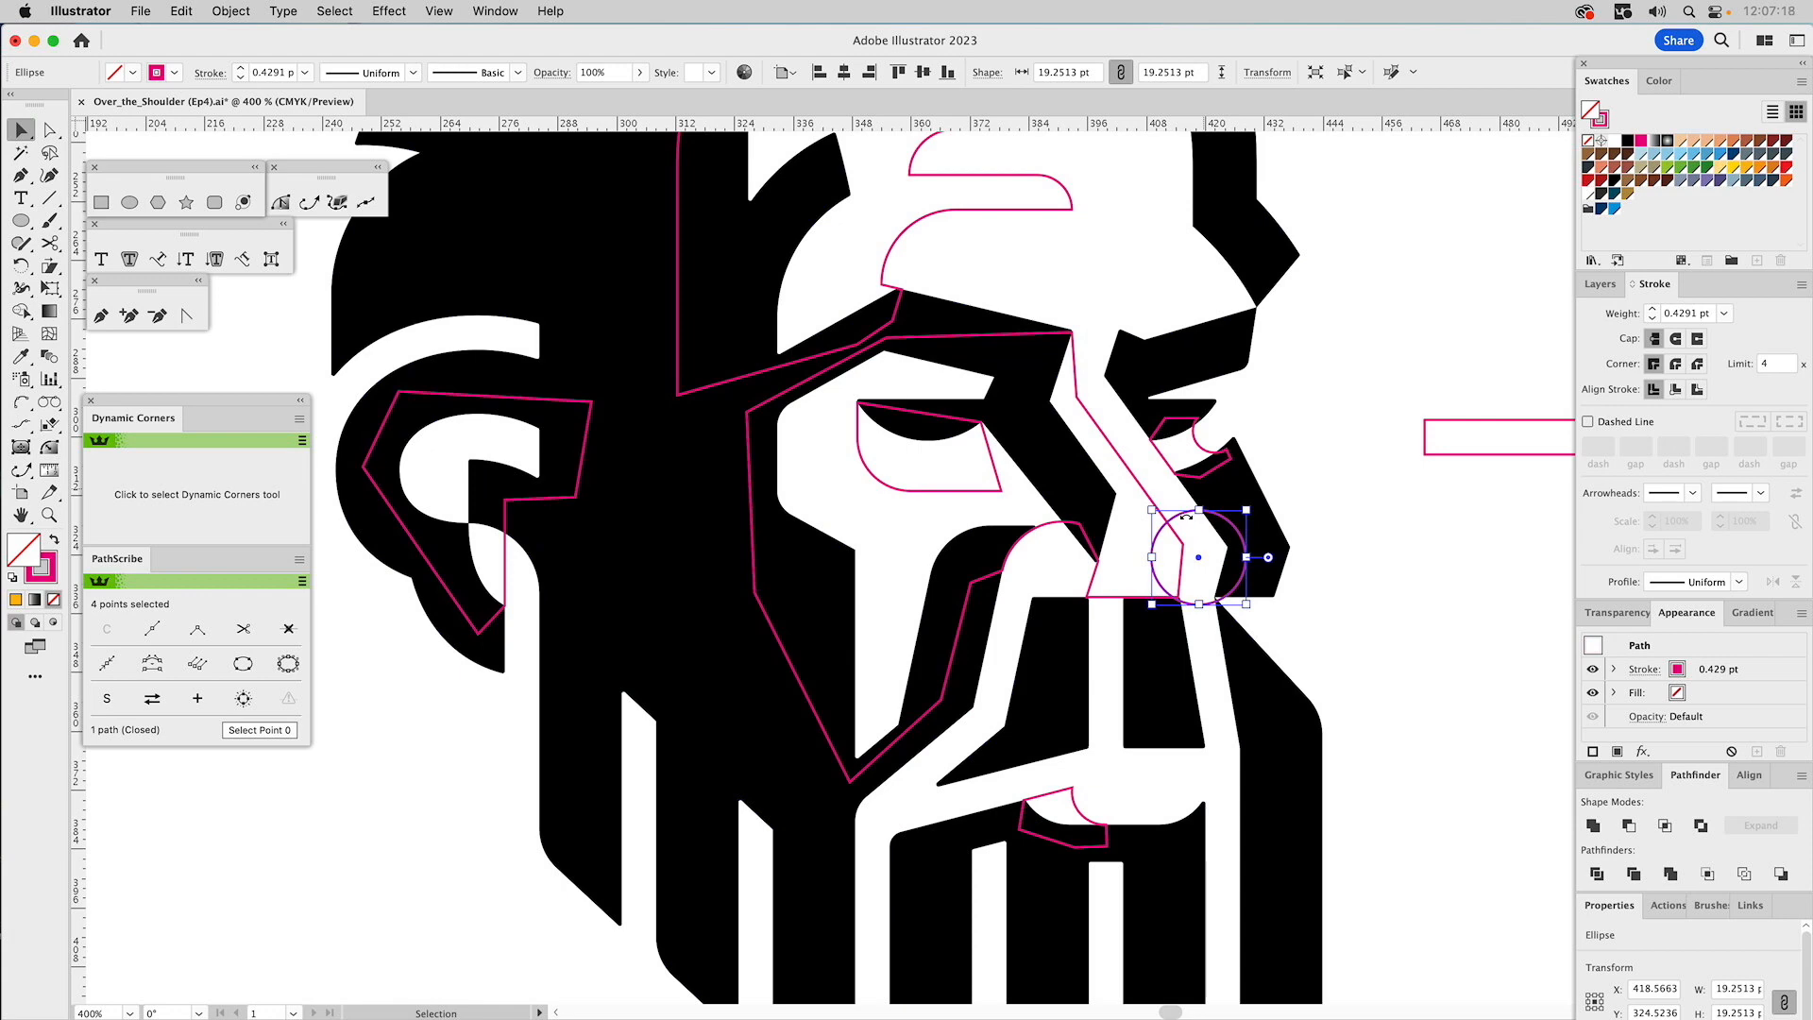
left_click_drag(1181, 517, 1178, 601)
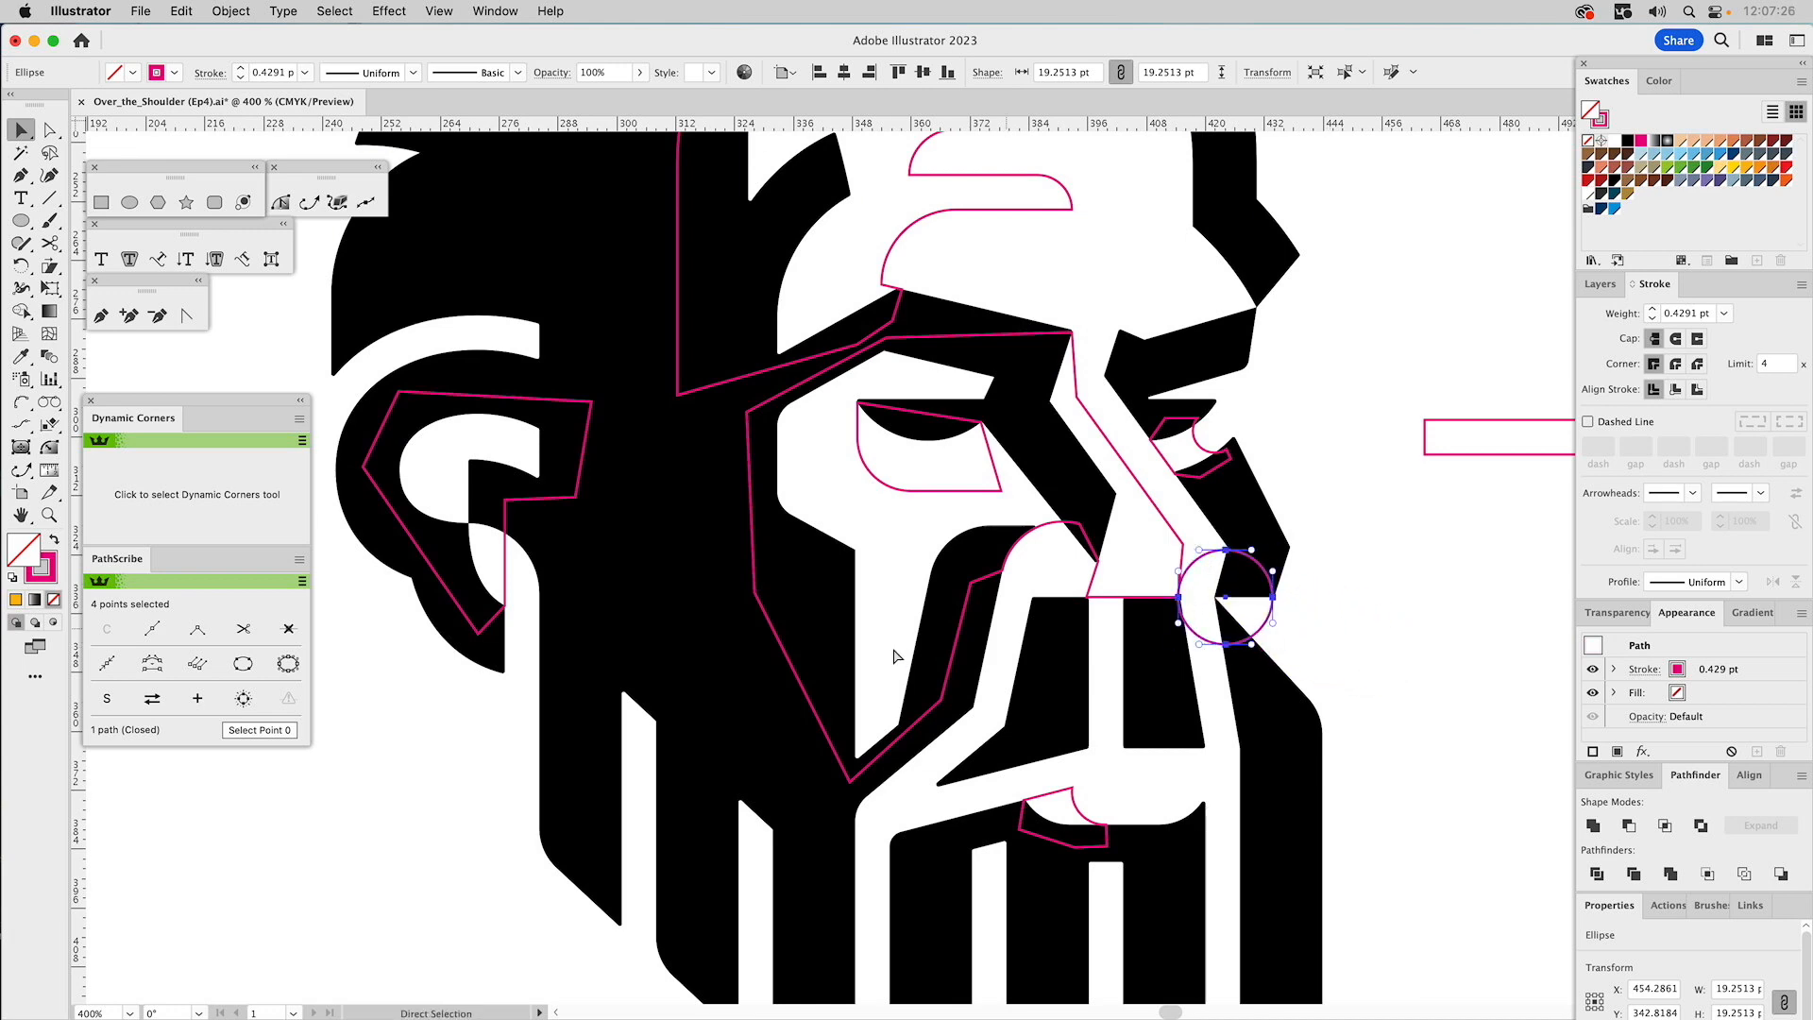
Rotate the nose circle about the shading's lower right nose corner until it sits upward over the nose tip.
left_click_drag(21, 266, 75, 268)
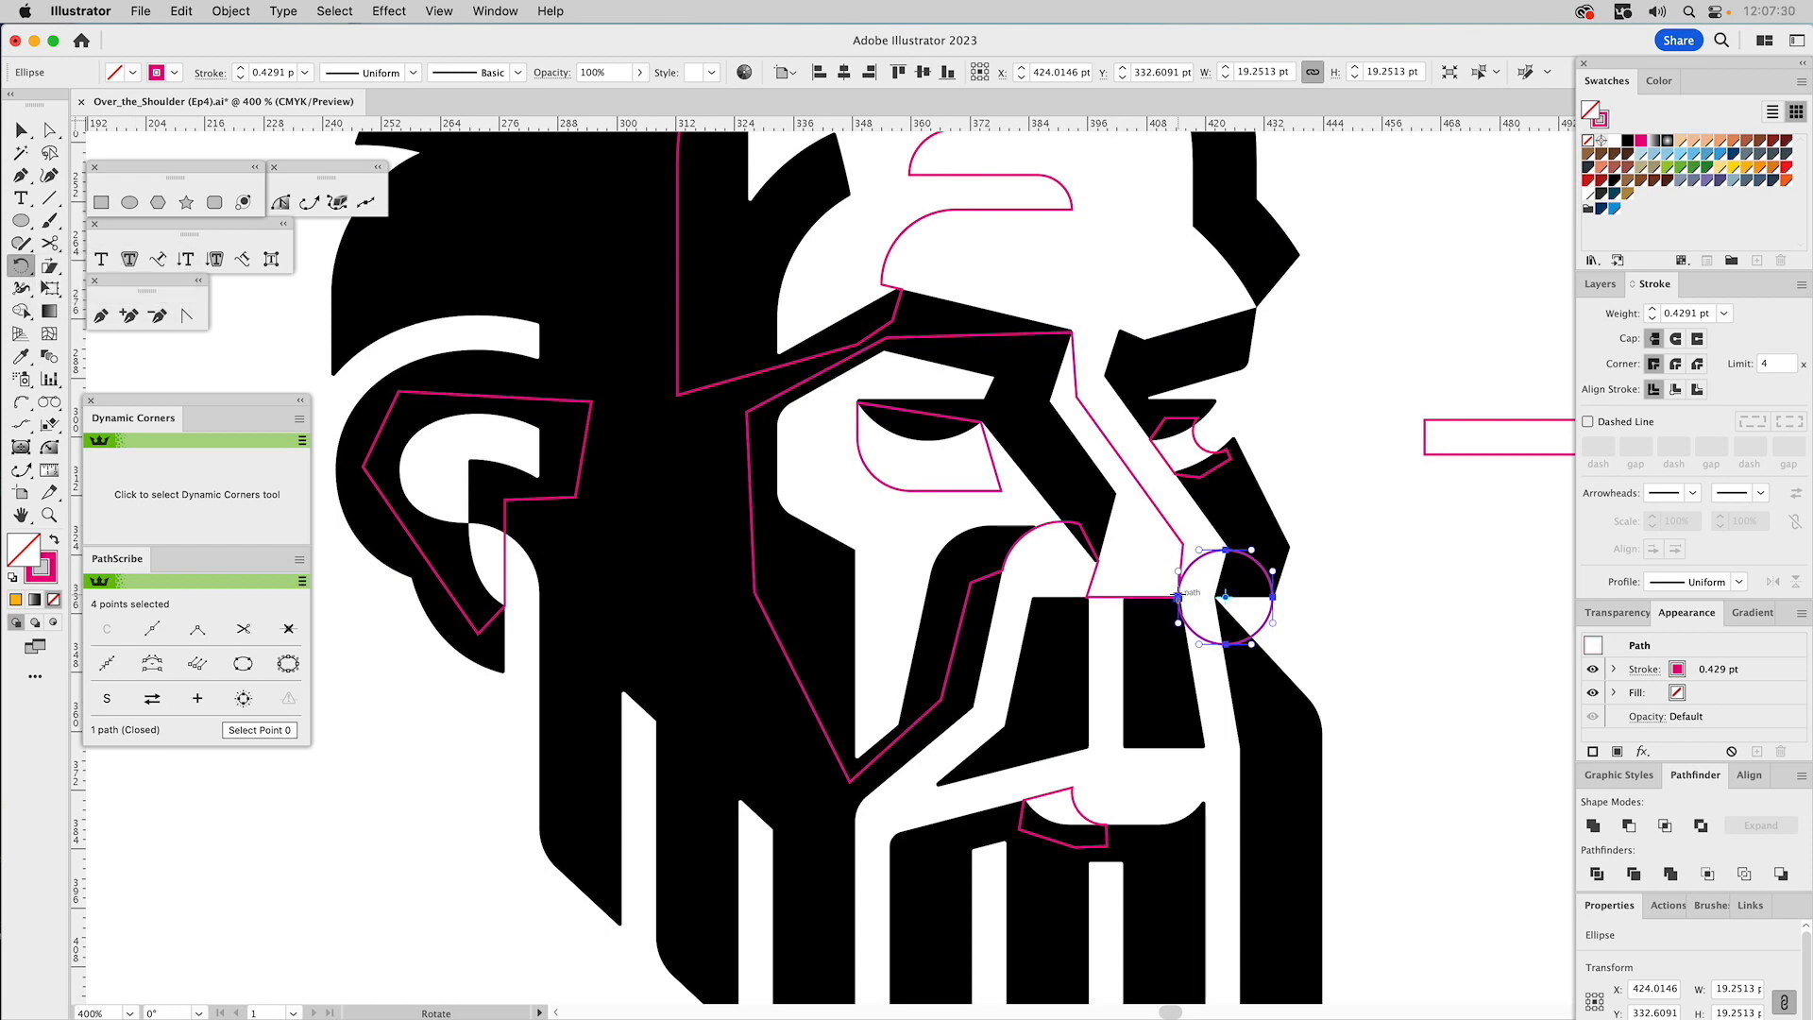
left_click_drag(1183, 602, 1295, 379)
left_click_drag(1294, 384, 1296, 386)
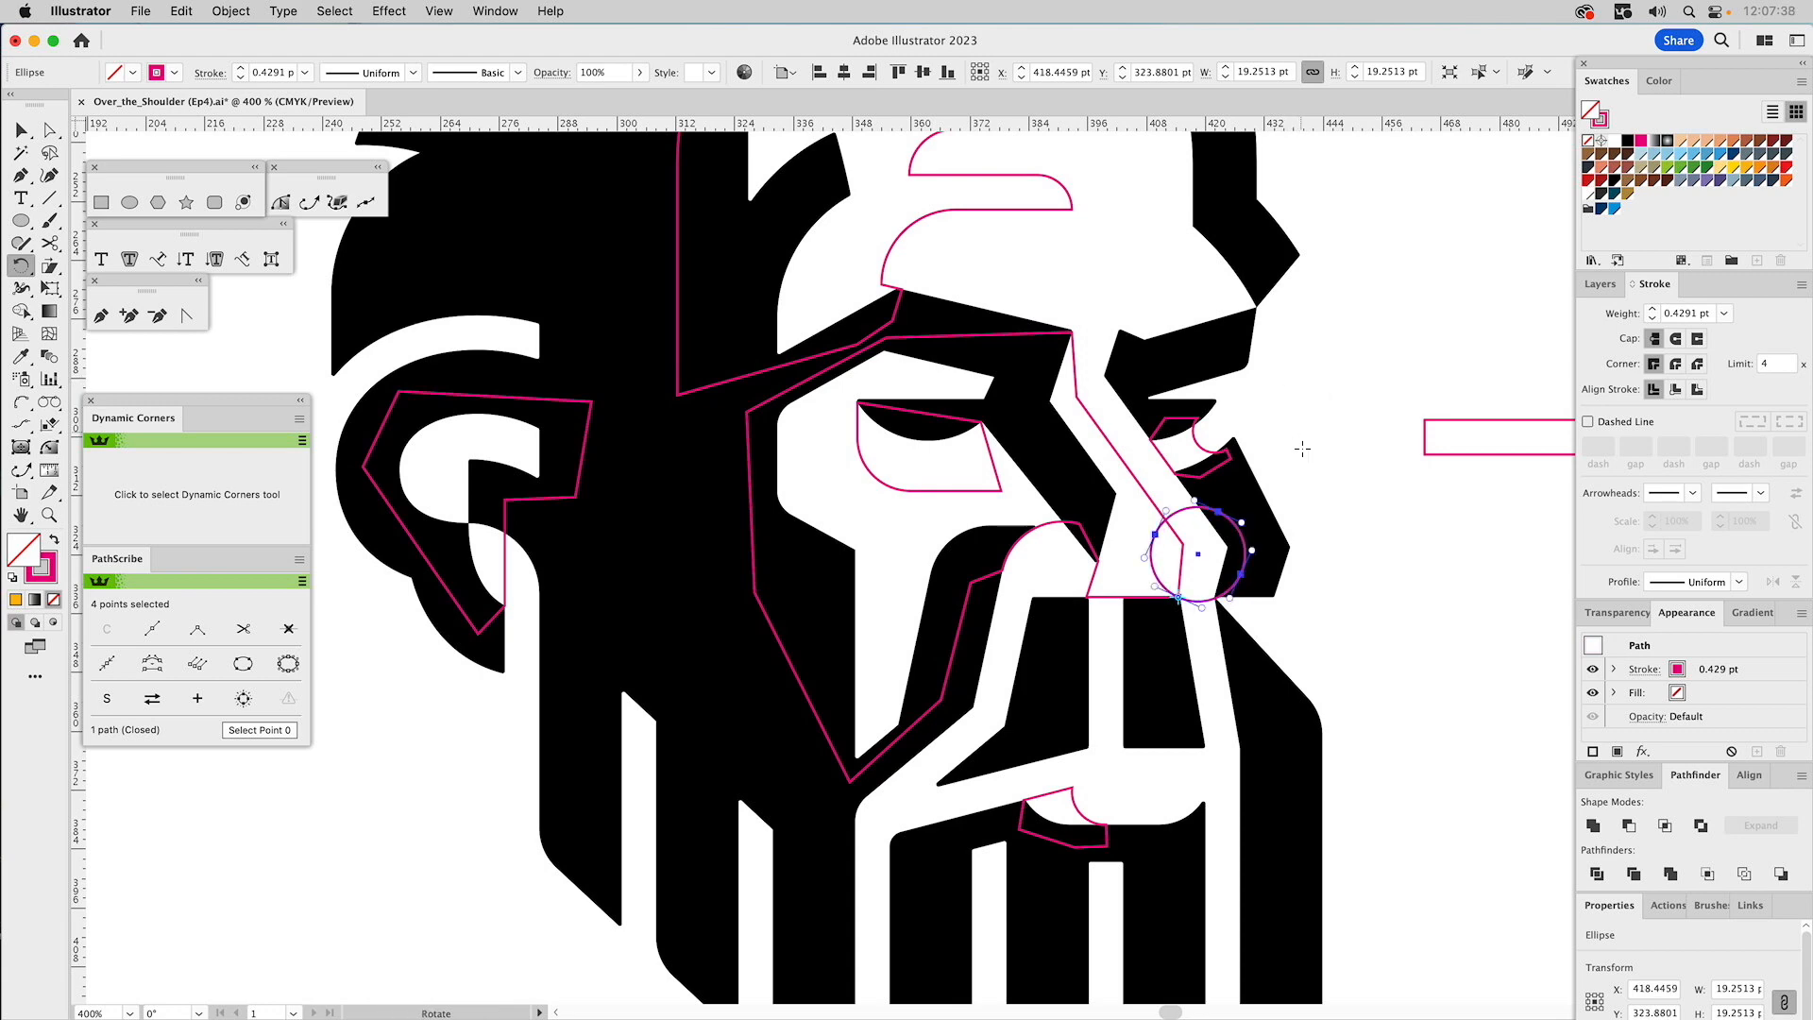
Subtract the nose circle from the face shading compound path with Minus Front.
key("v")
left_click(1174, 535, "shift")
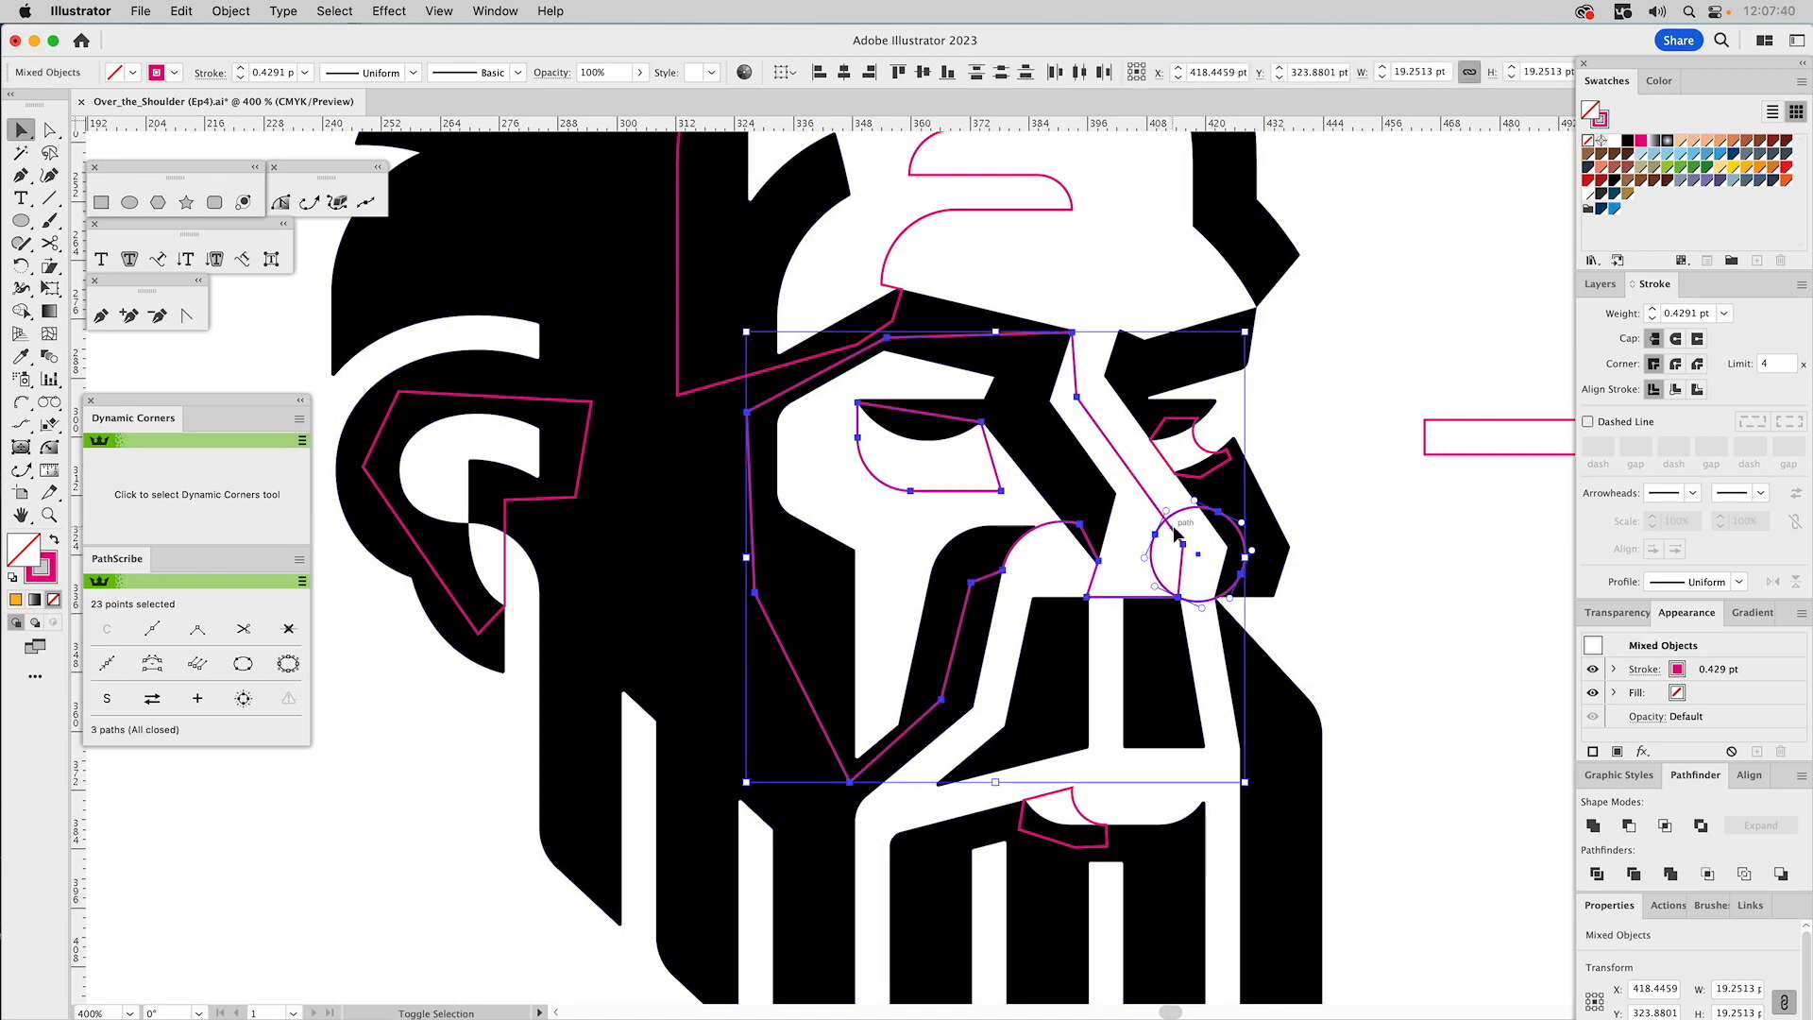
left_click(1628, 826)
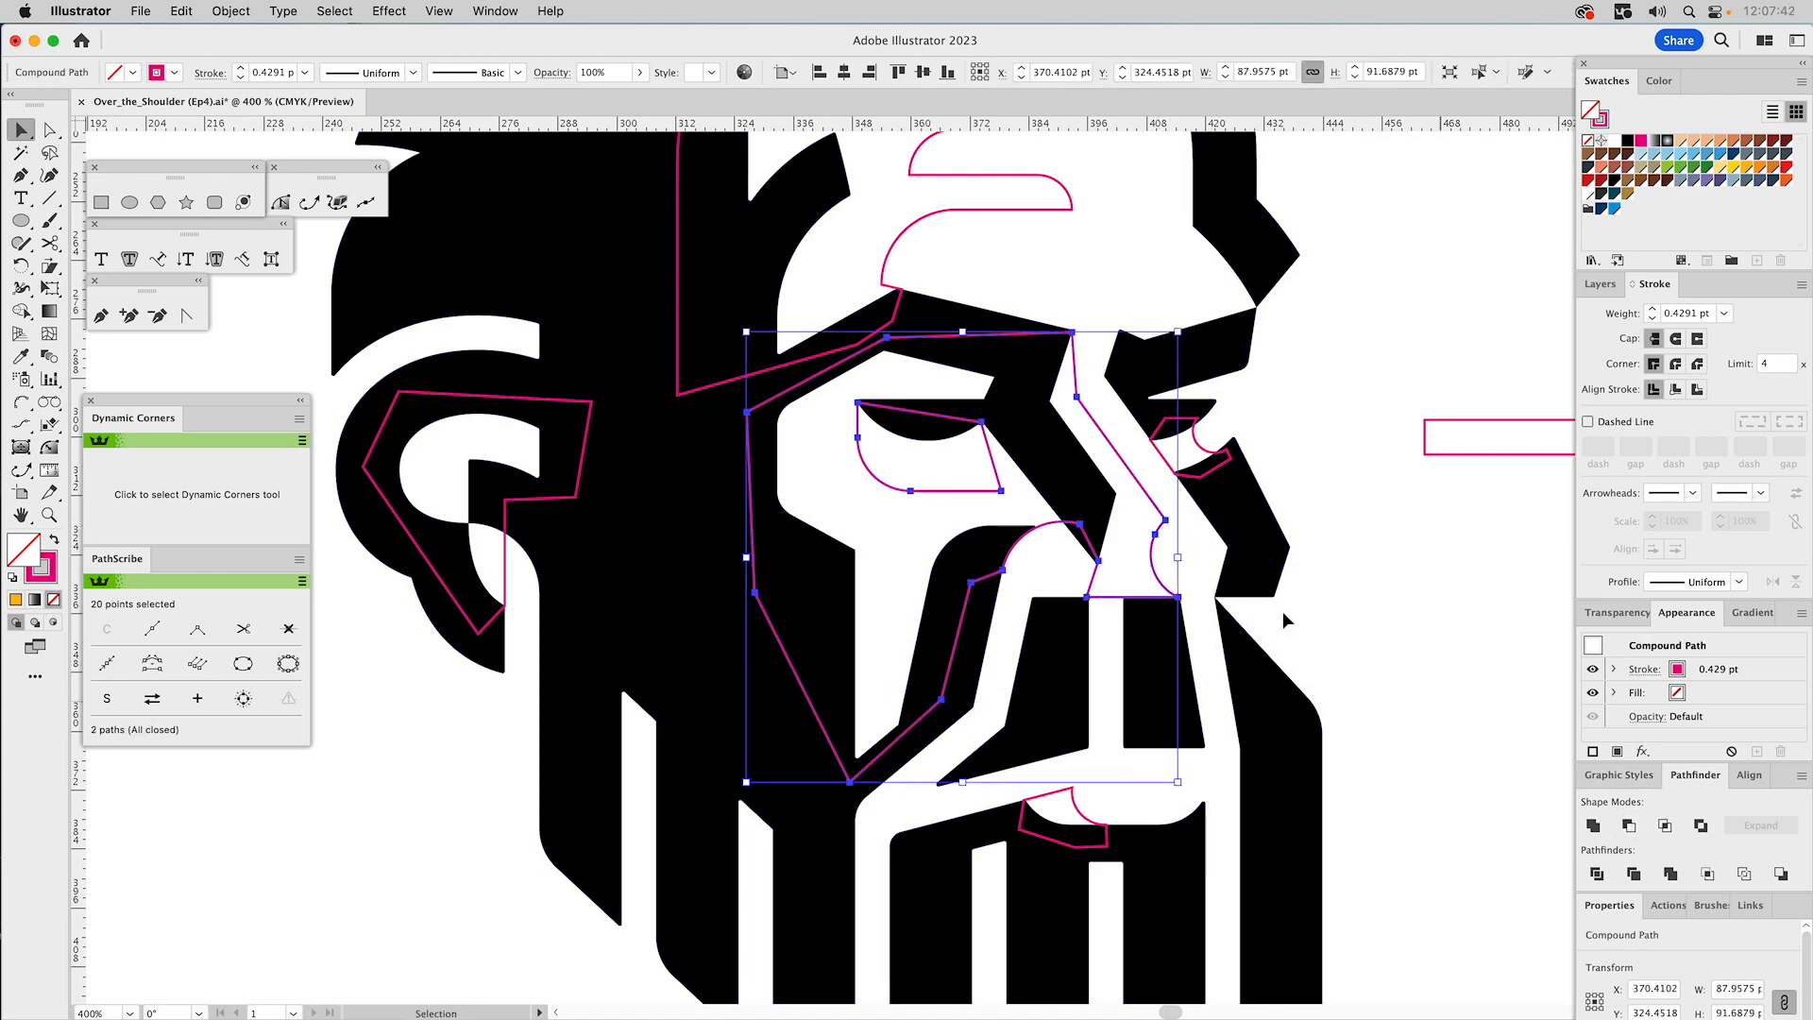
left_click(1353, 599)
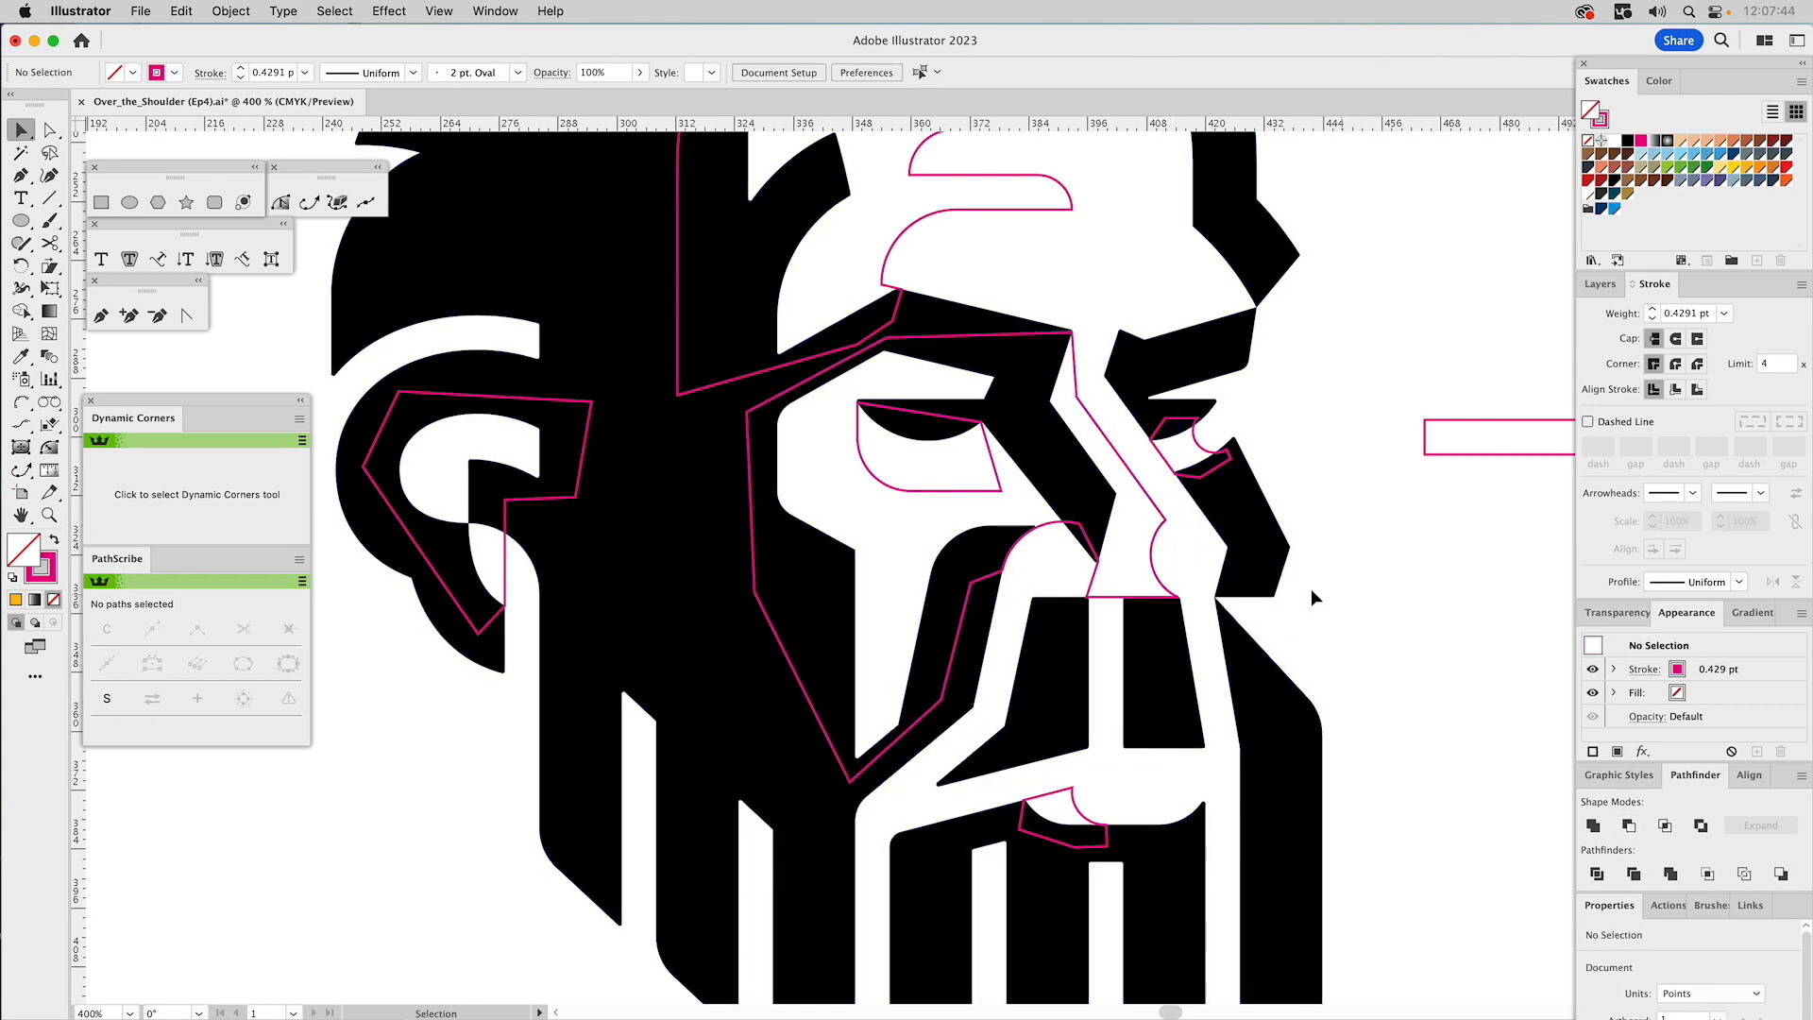
Give the forehead, face, right eye, lip and ear shading shapes a slate grey fill and no stroke.
left_click(49, 516)
left_click(946, 495, "alt")
left_click(967, 506, "alt")
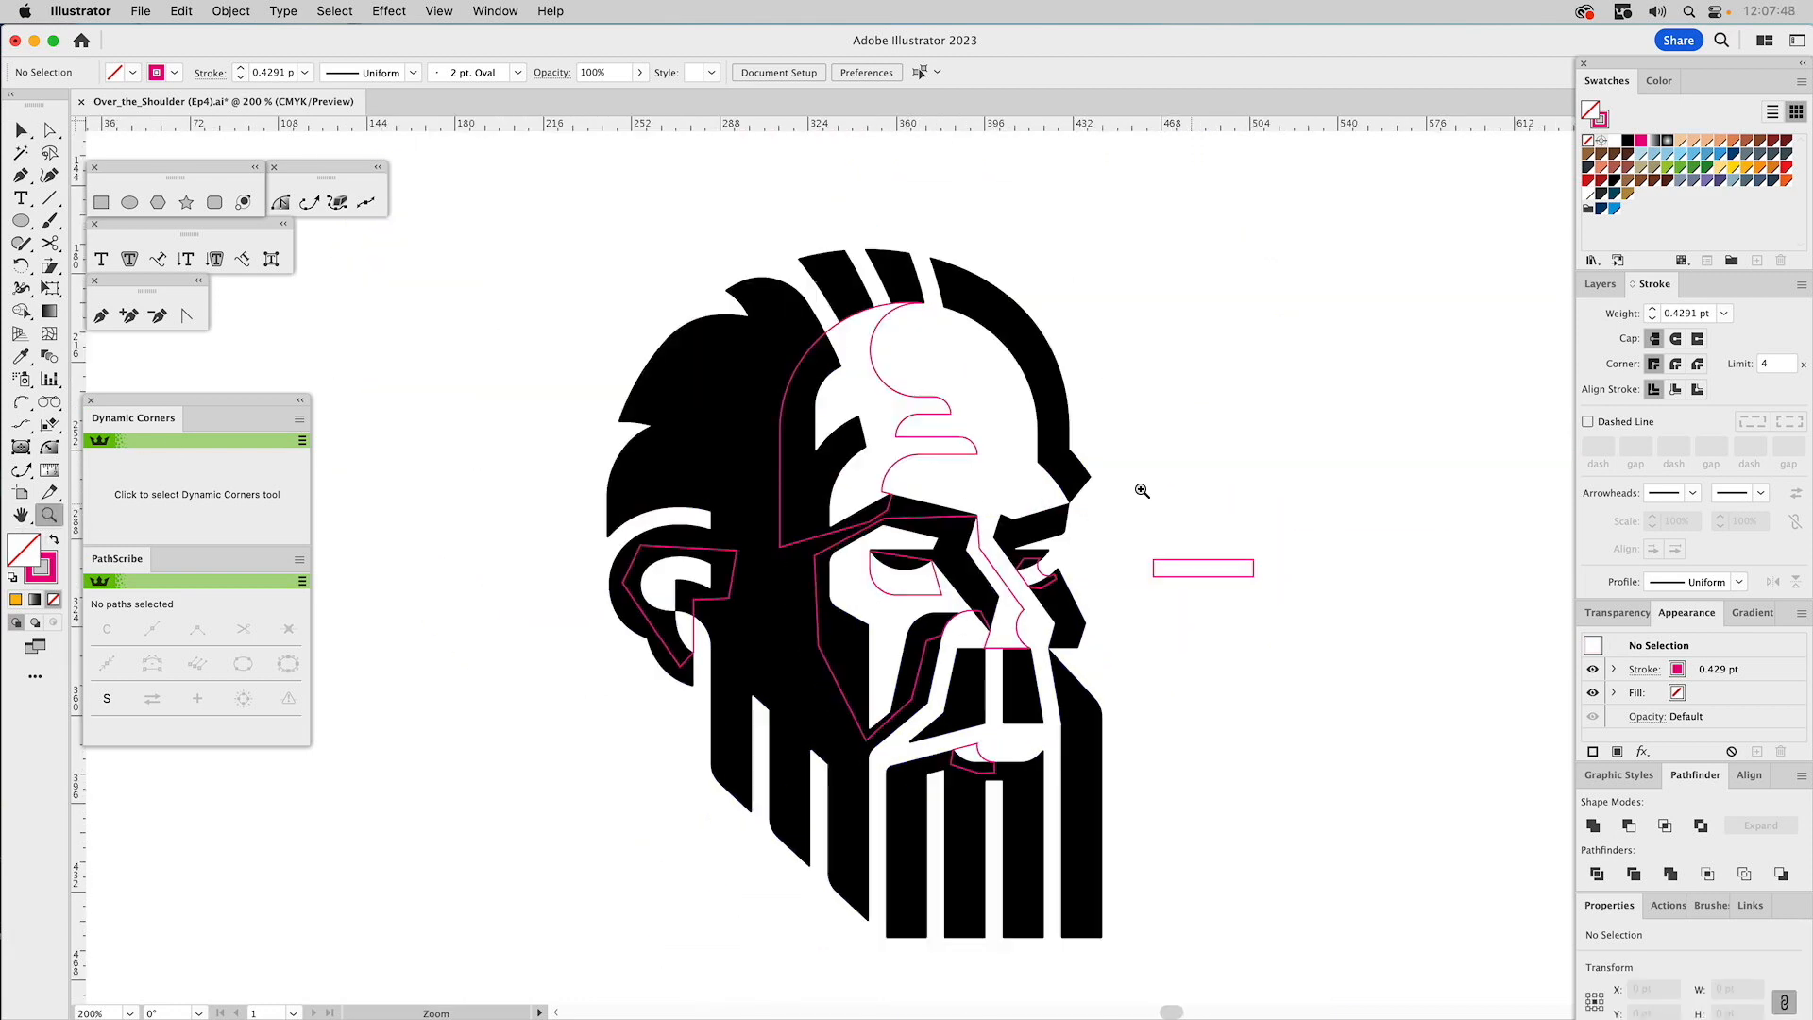
key("v")
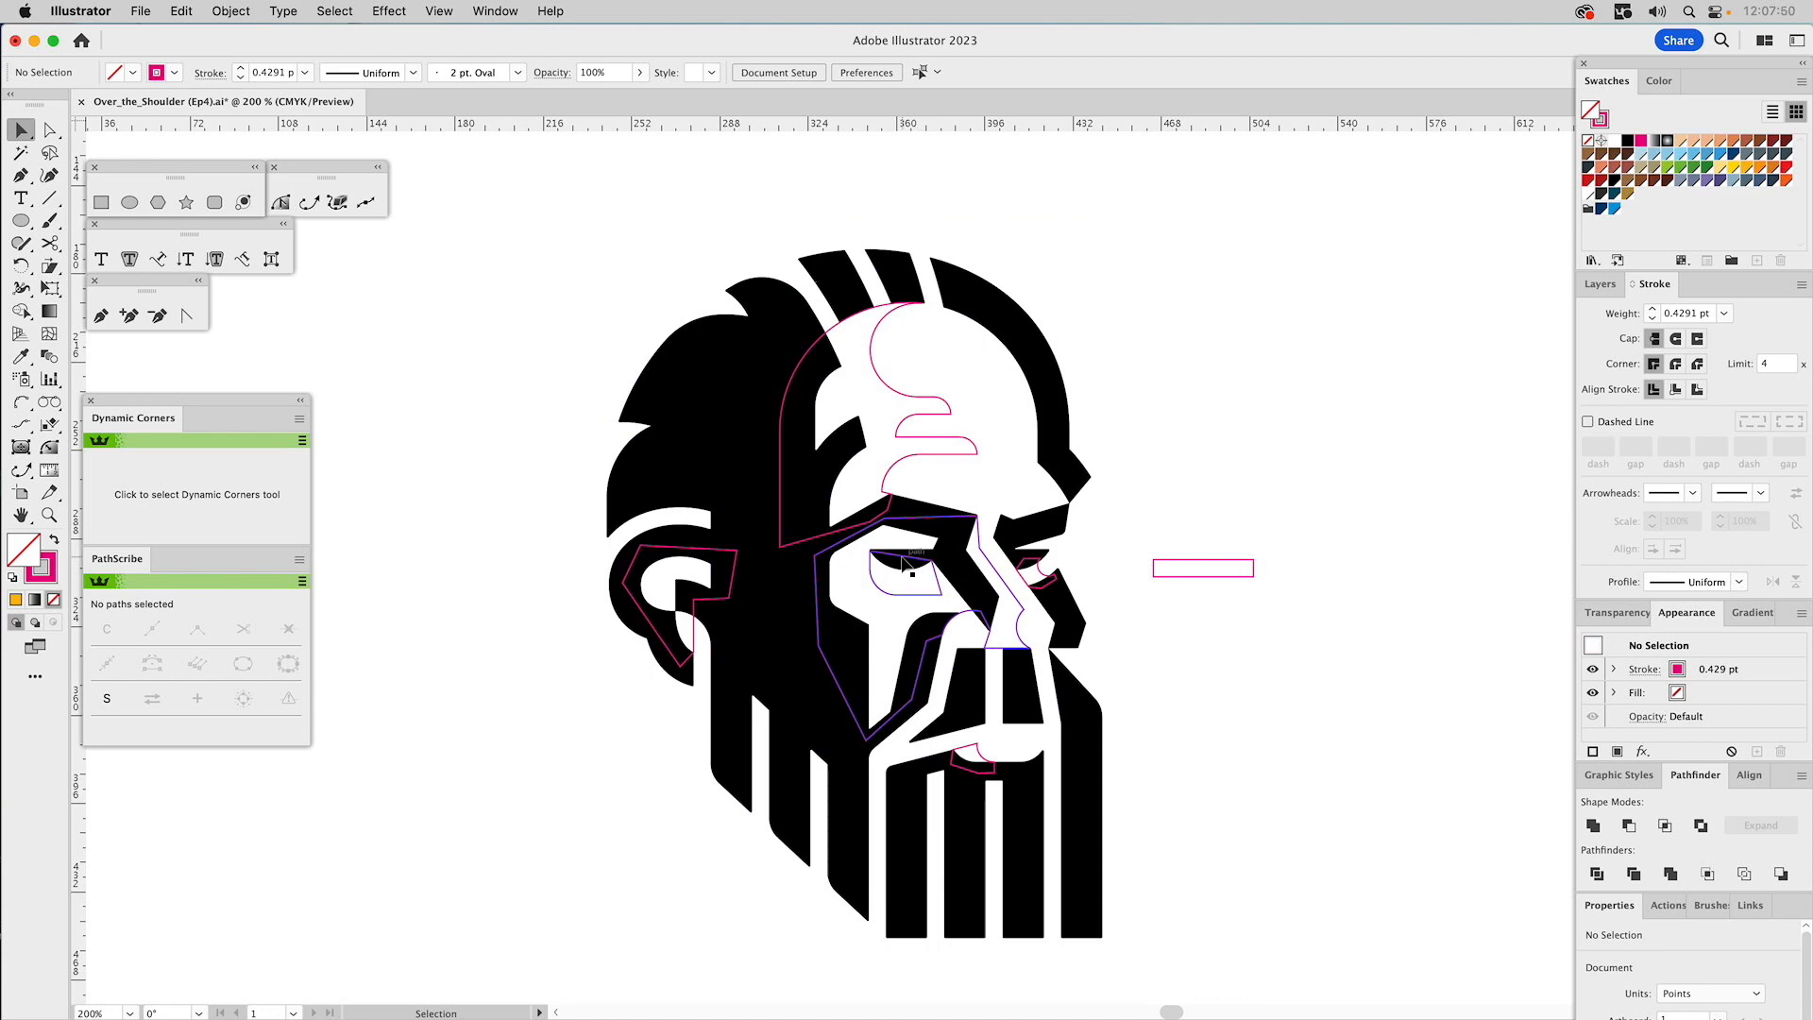
left_click(903, 564)
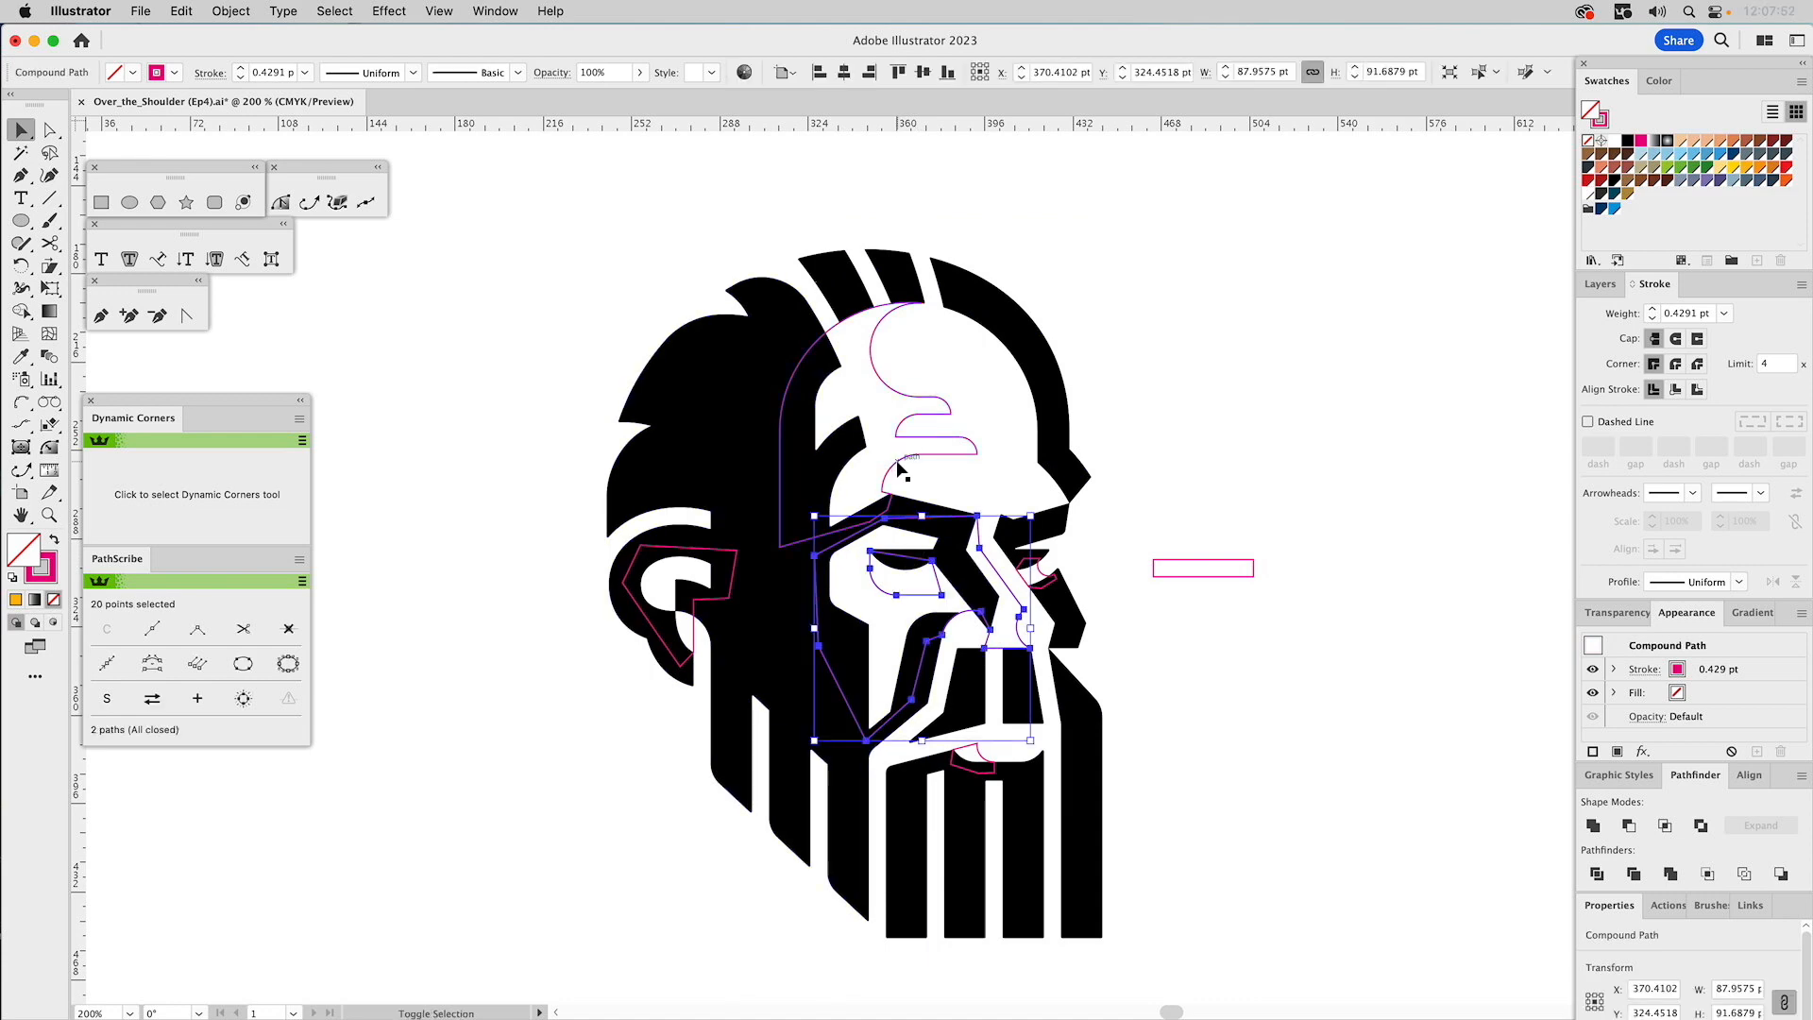
left_click(1007, 524, "shift")
left_click(1043, 574, "shift")
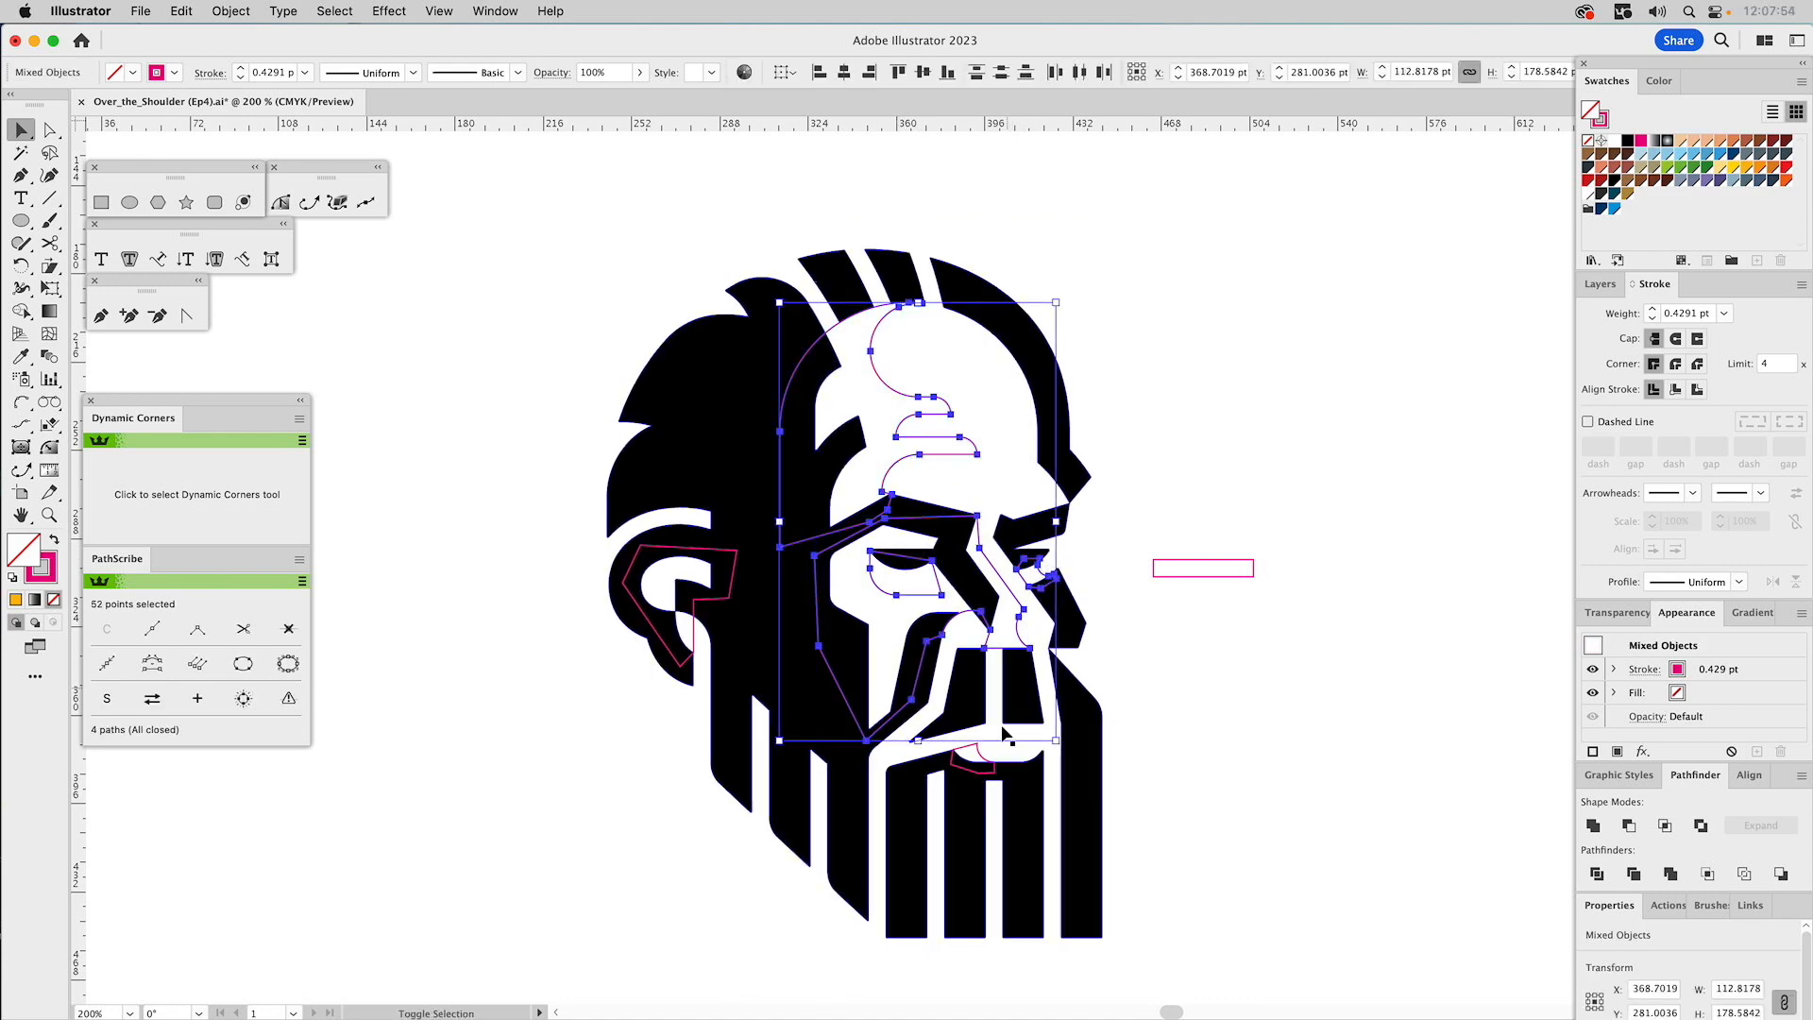
left_click(982, 761, "shift")
left_click(696, 631, "shift")
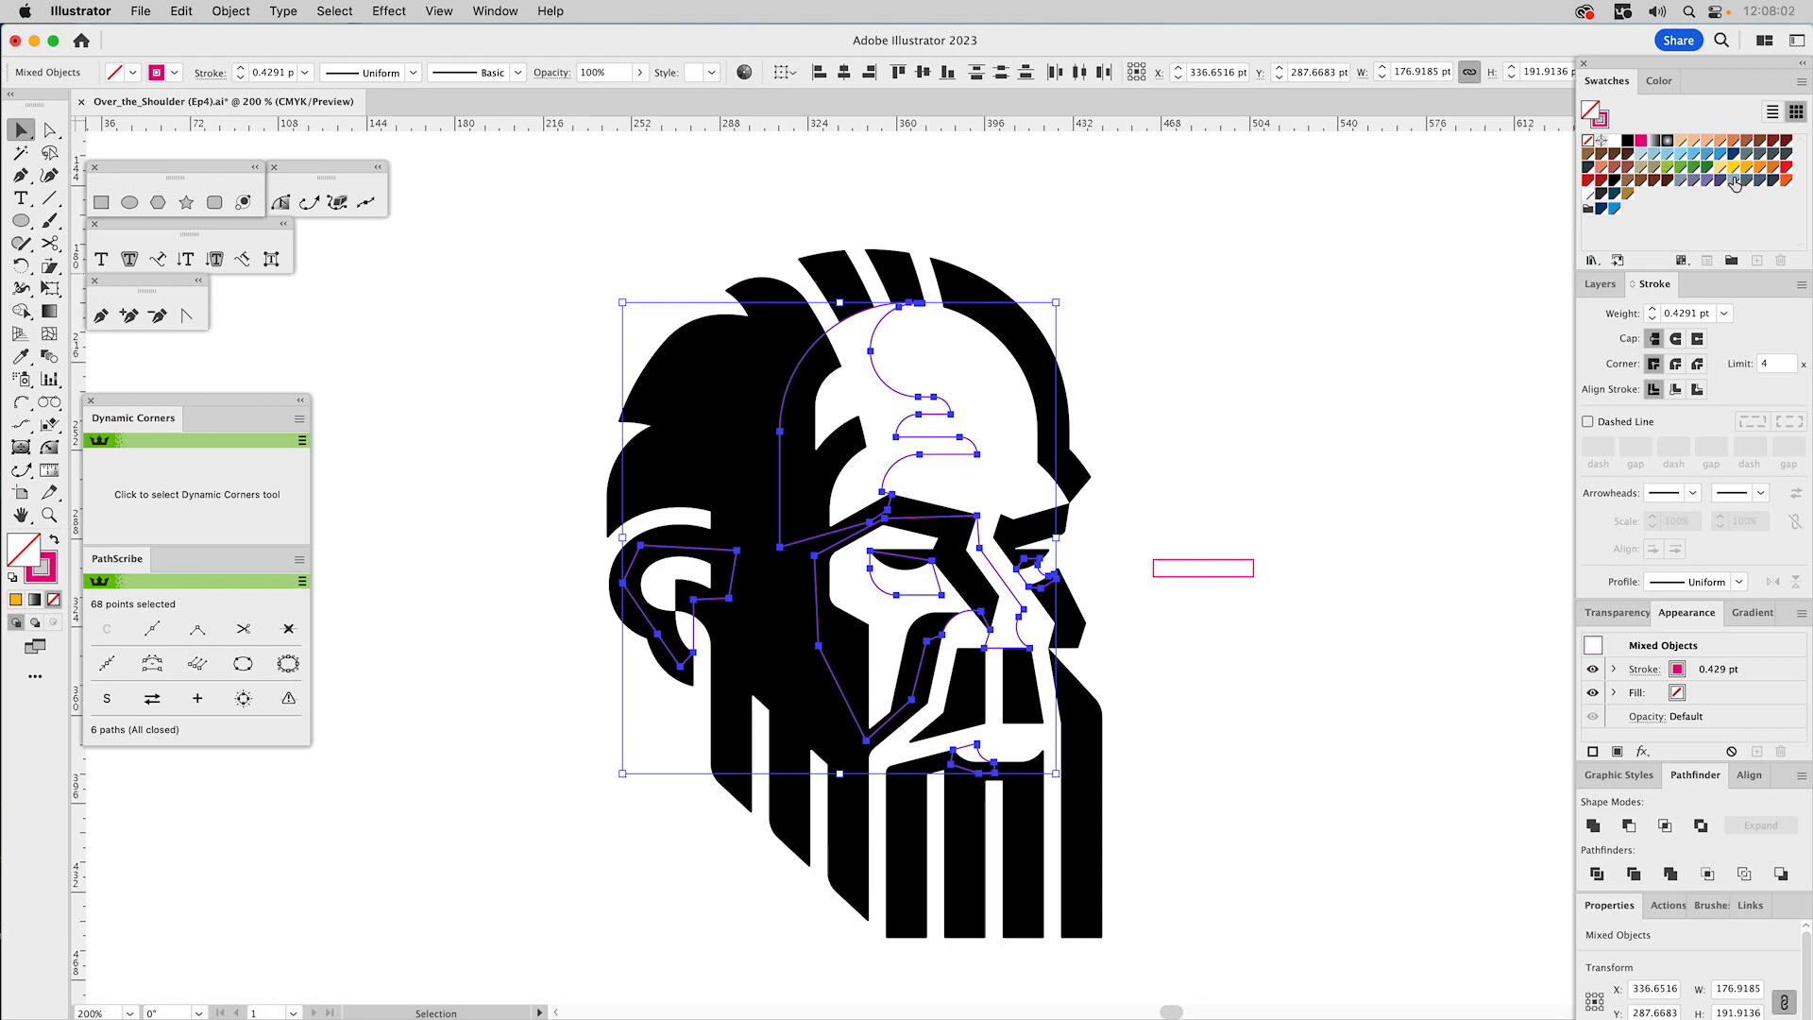
left_click_drag(1745, 156, 1605, 118)
left_click(1603, 121)
left_click(1588, 140)
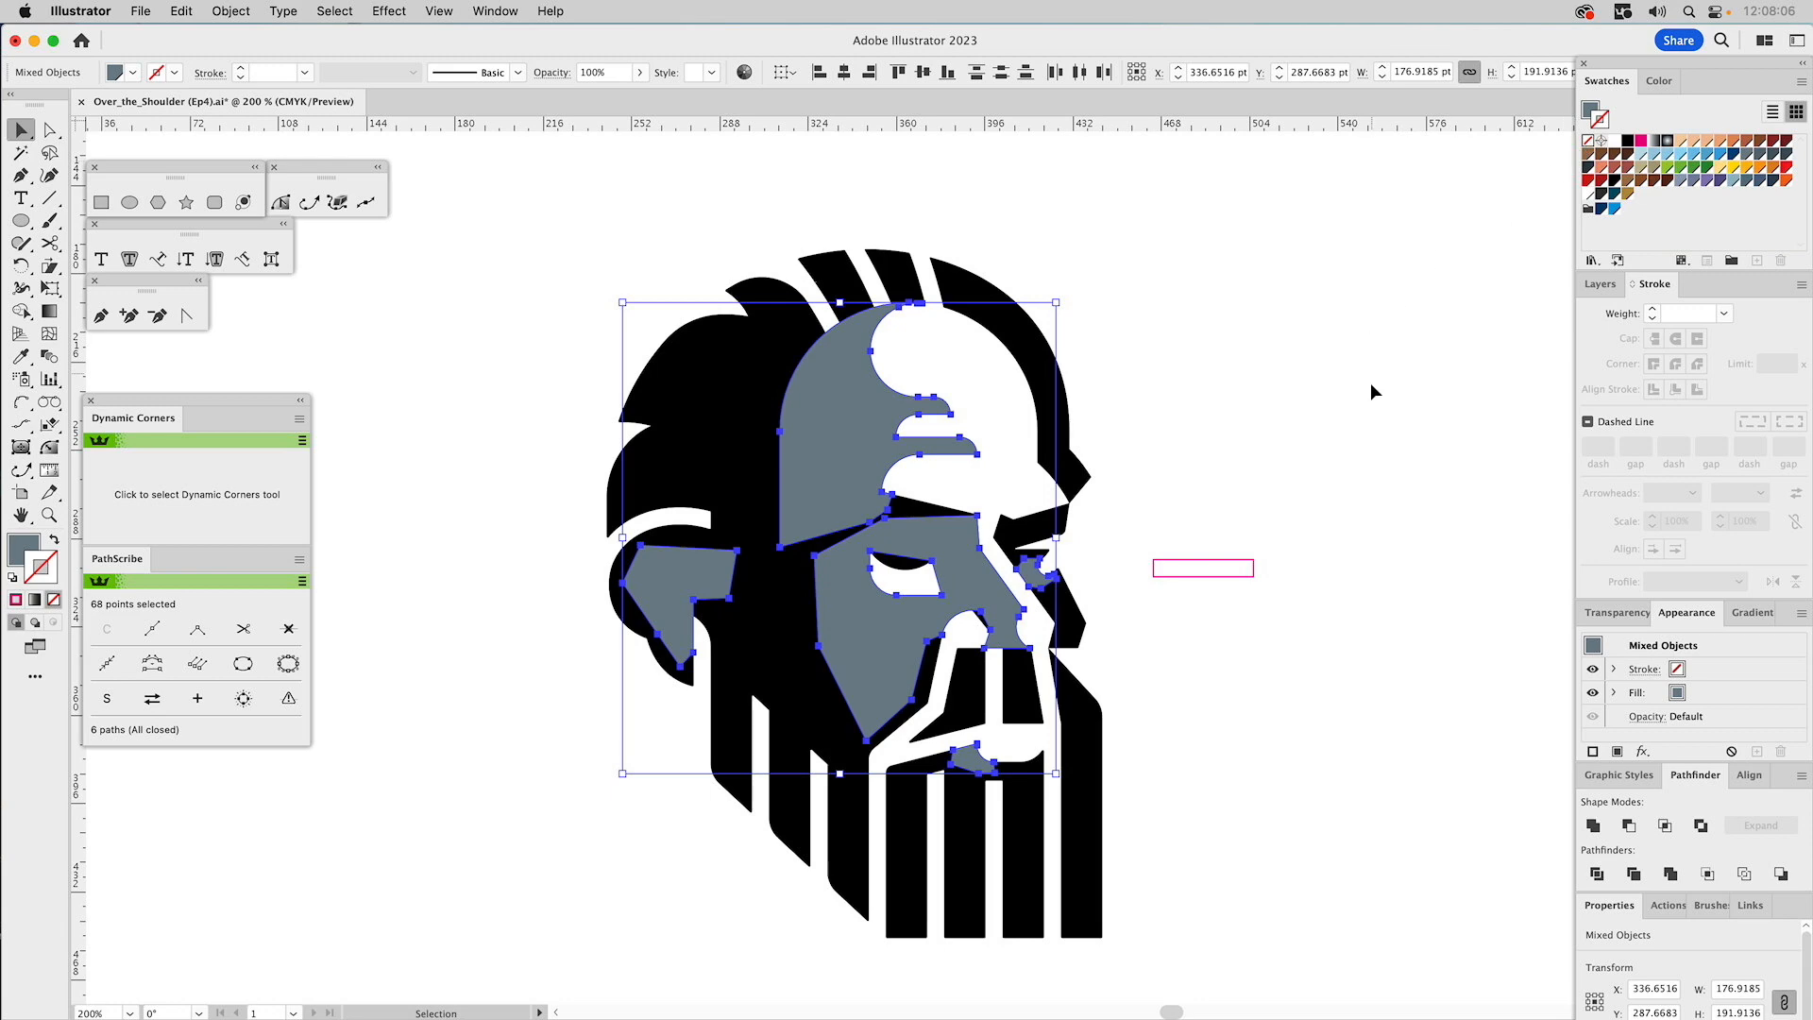
Unite the grey shading shapes and make the result a compound path.
left_click(1596, 826)
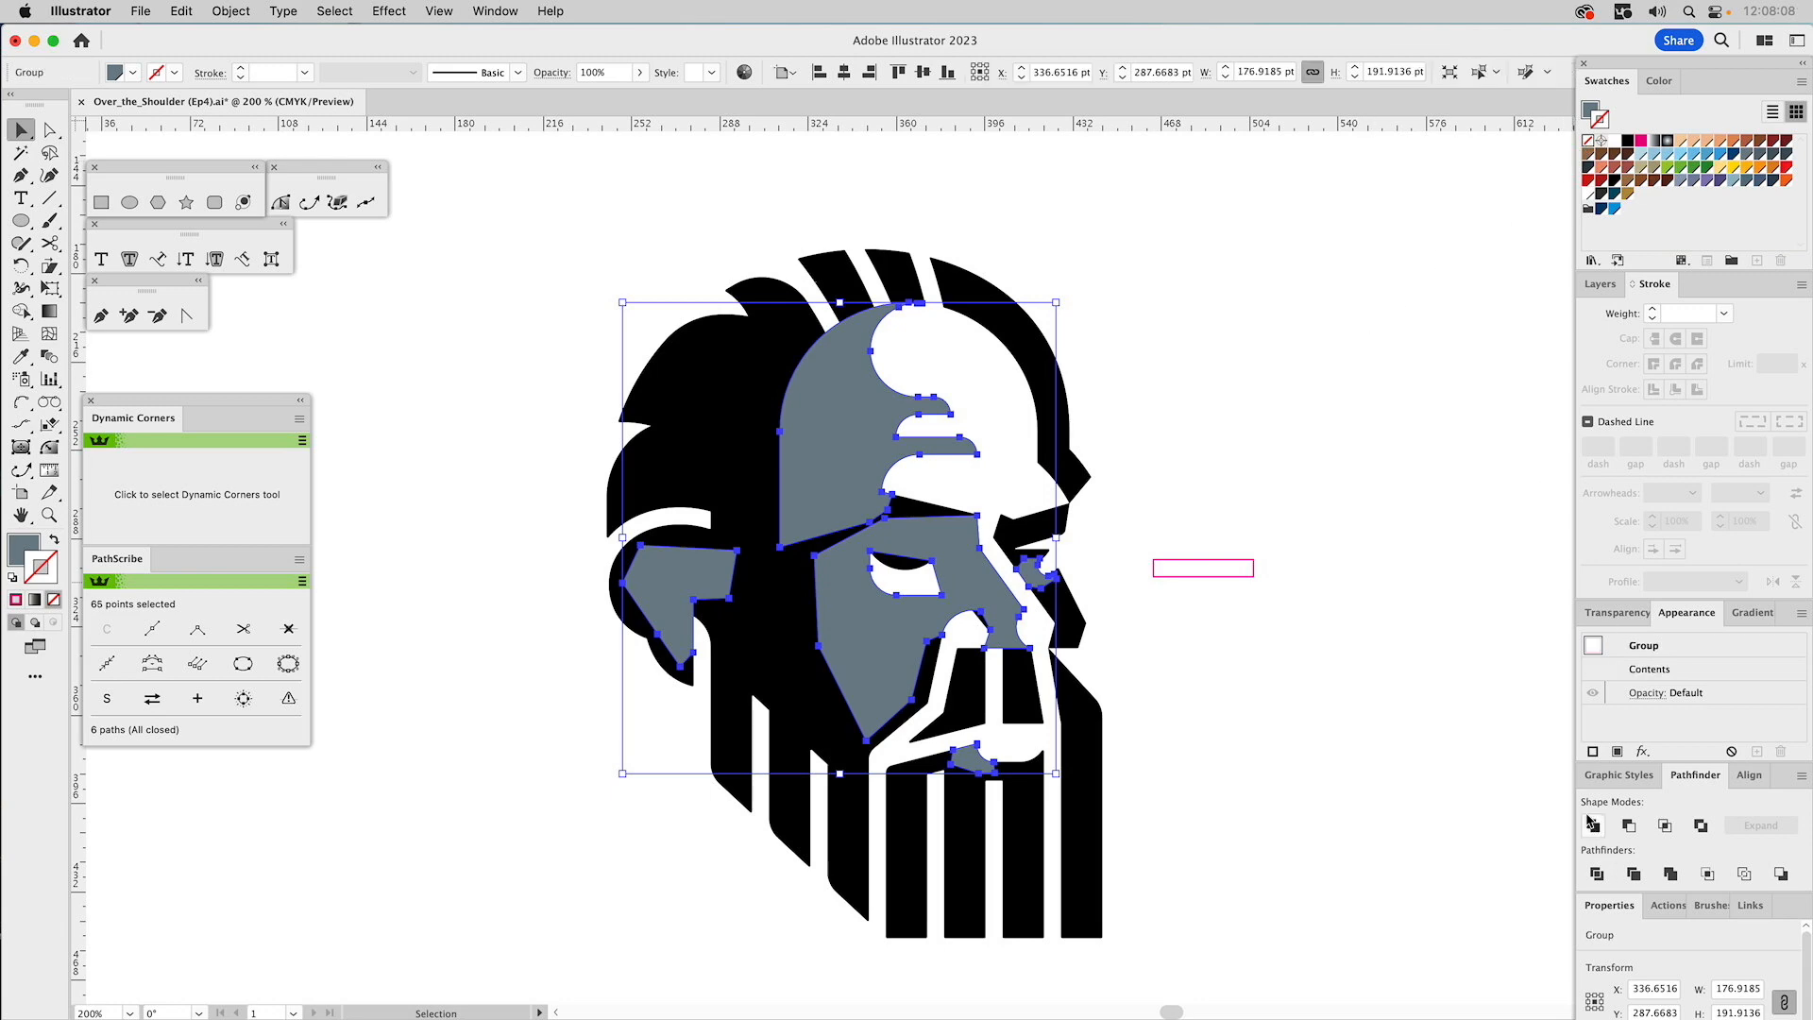
key("super+8")
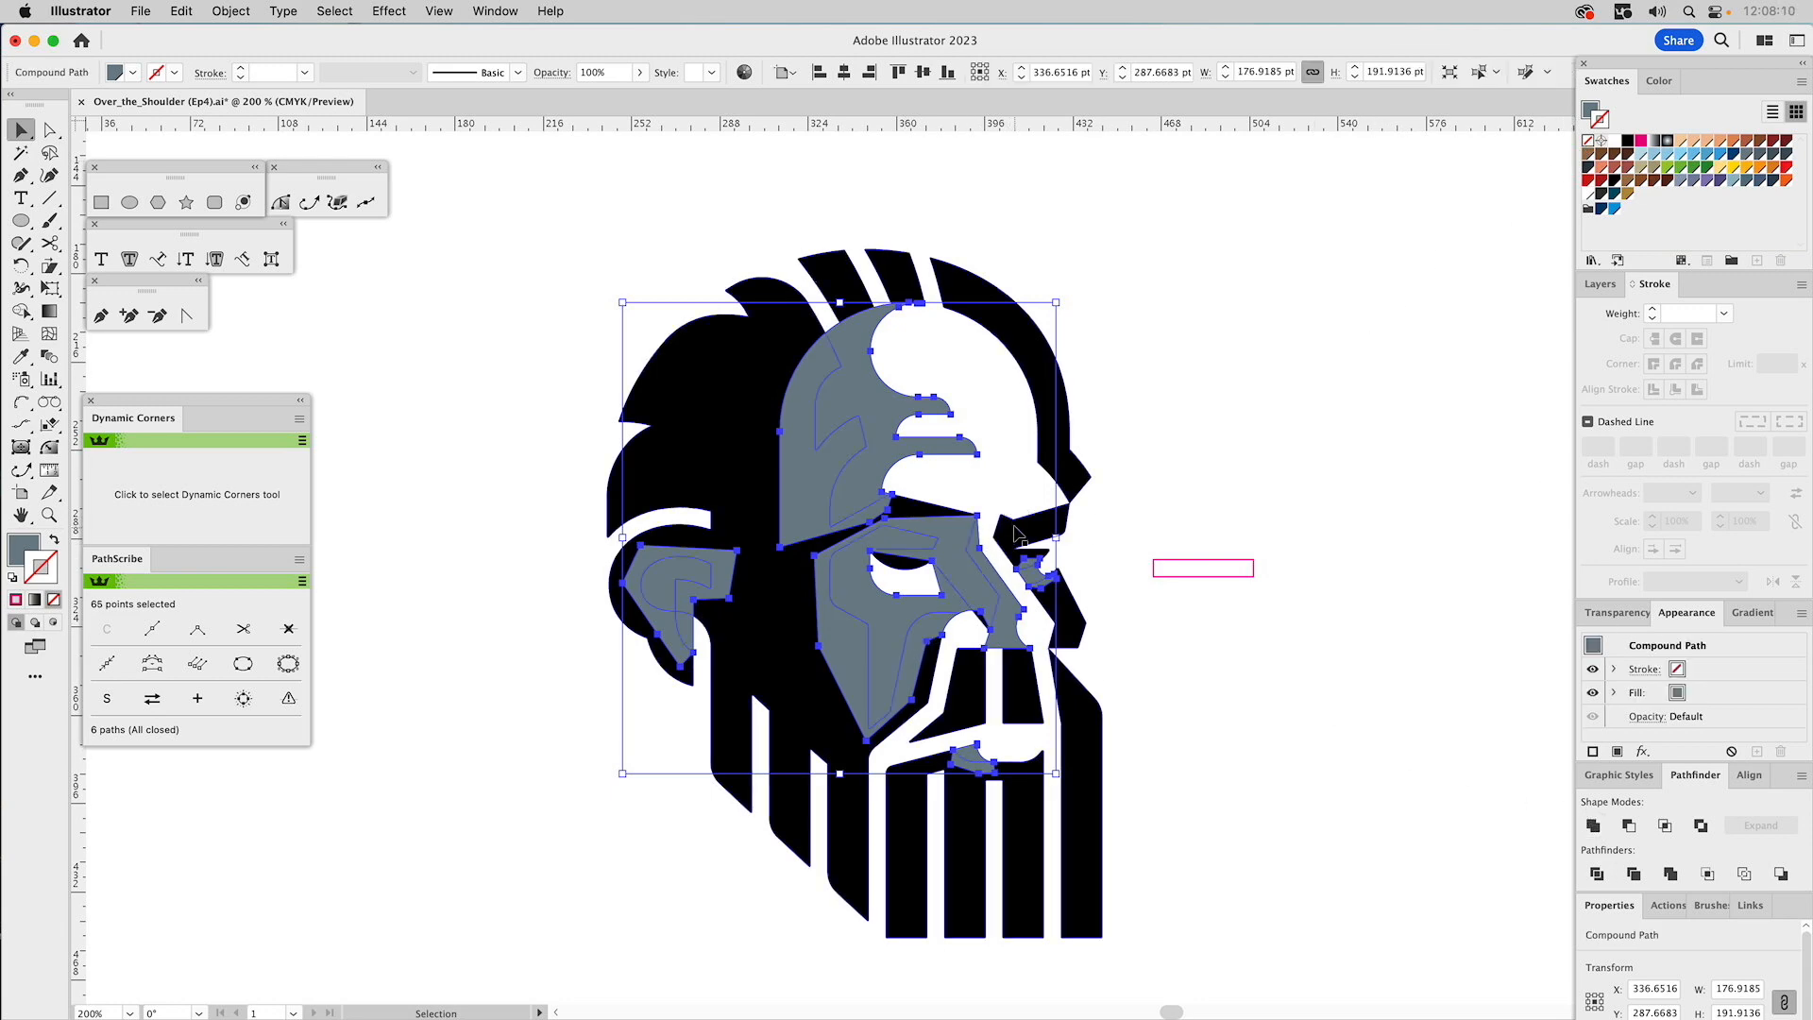
Copy the black head artwork from the Build layer to the Shading layer and fill the copy with magenta.
left_click(1015, 533, "shift")
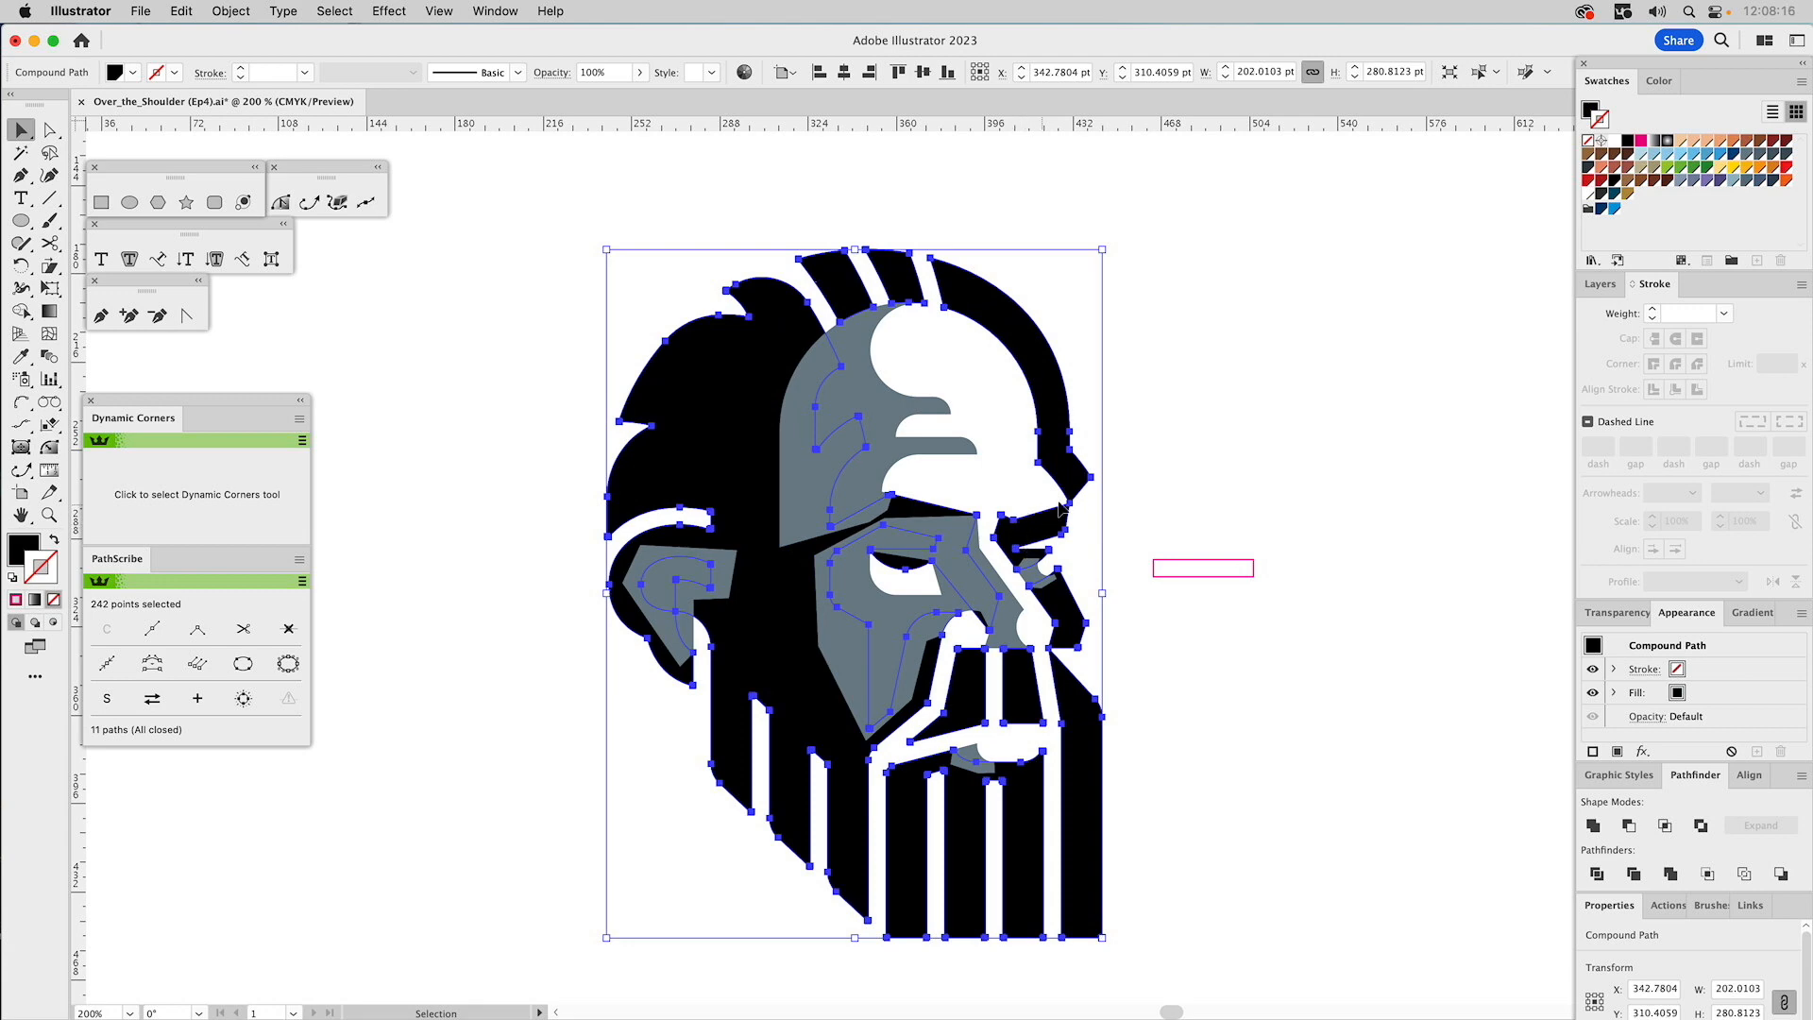
left_click(1600, 283)
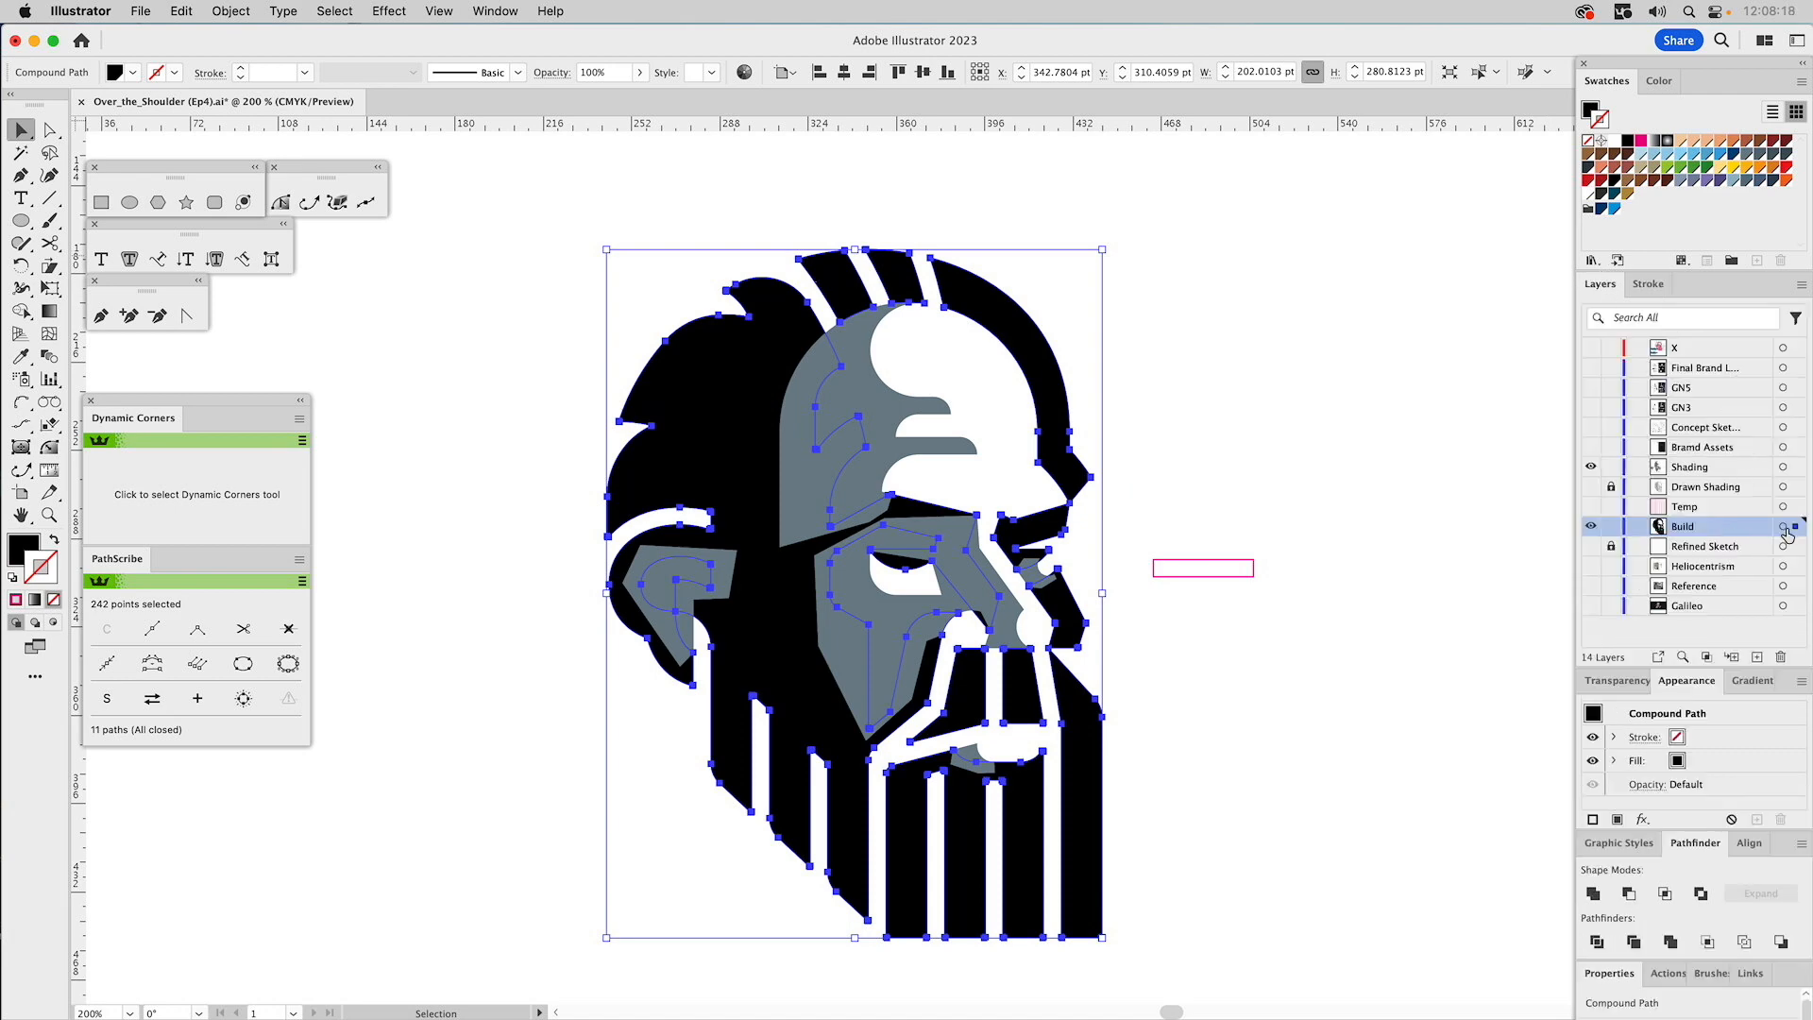
left_click_drag(1796, 532, 1795, 467)
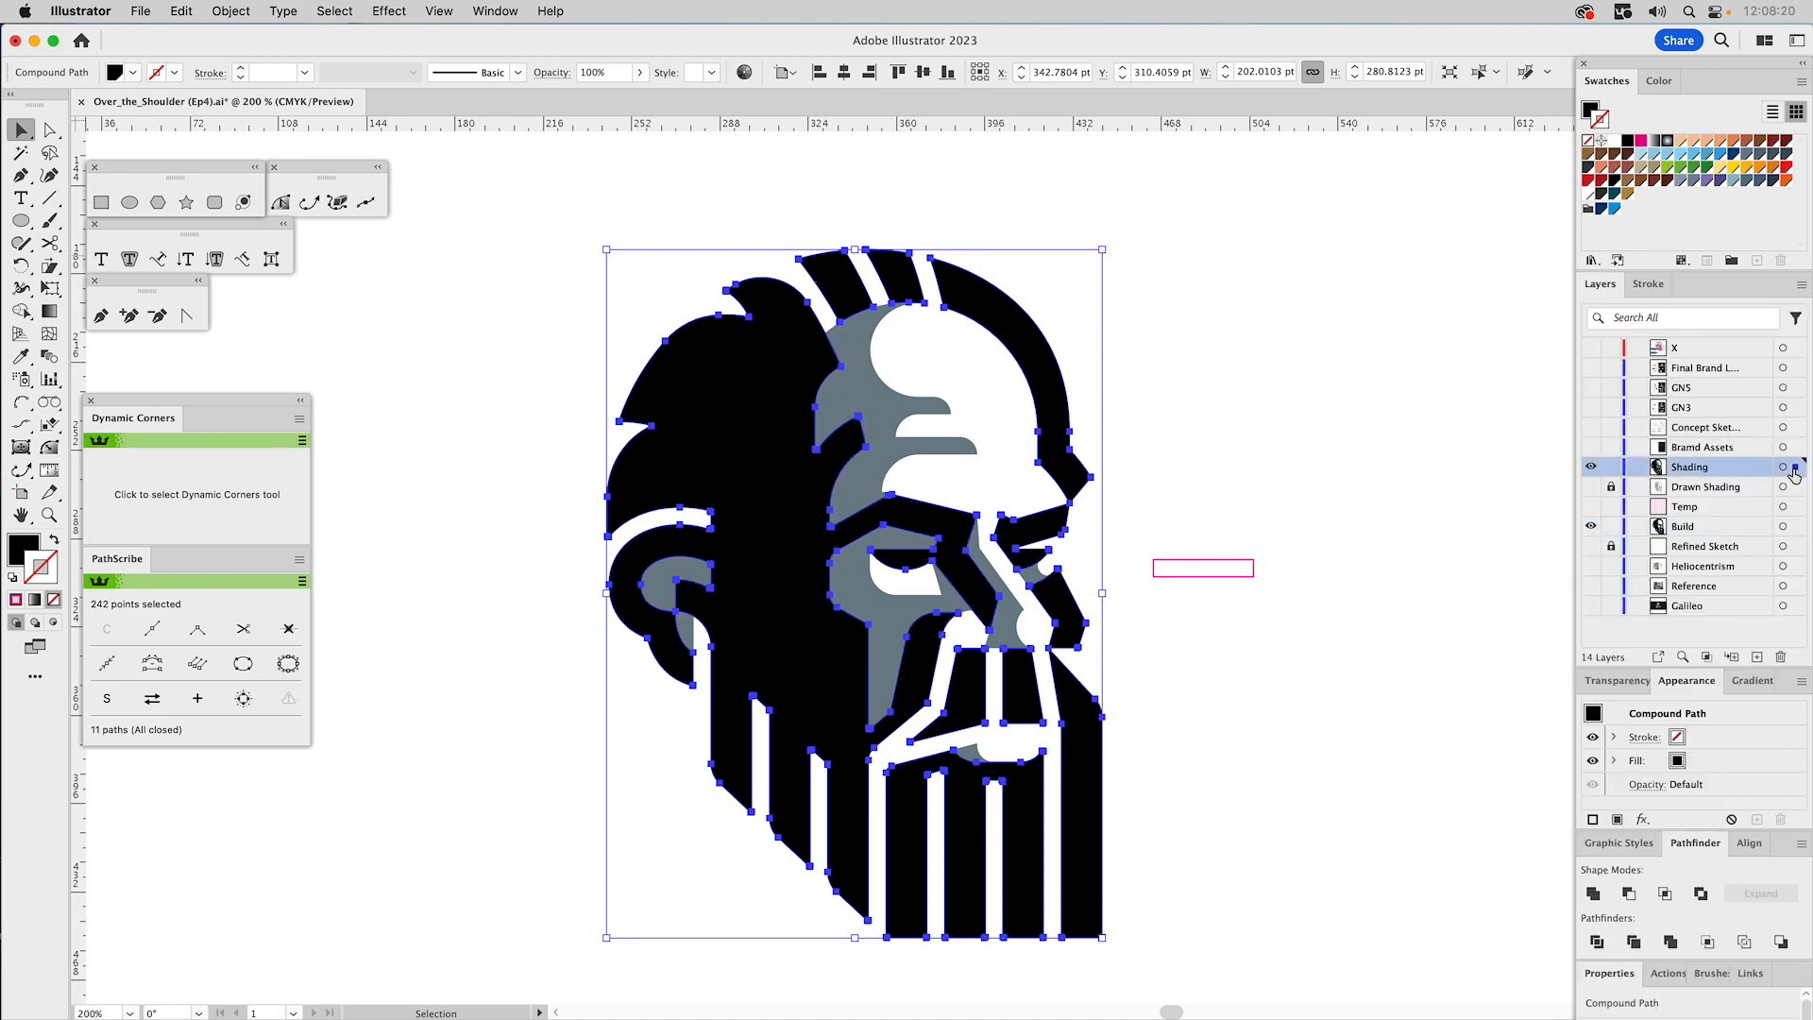
left_click_drag(1639, 143, 1586, 115)
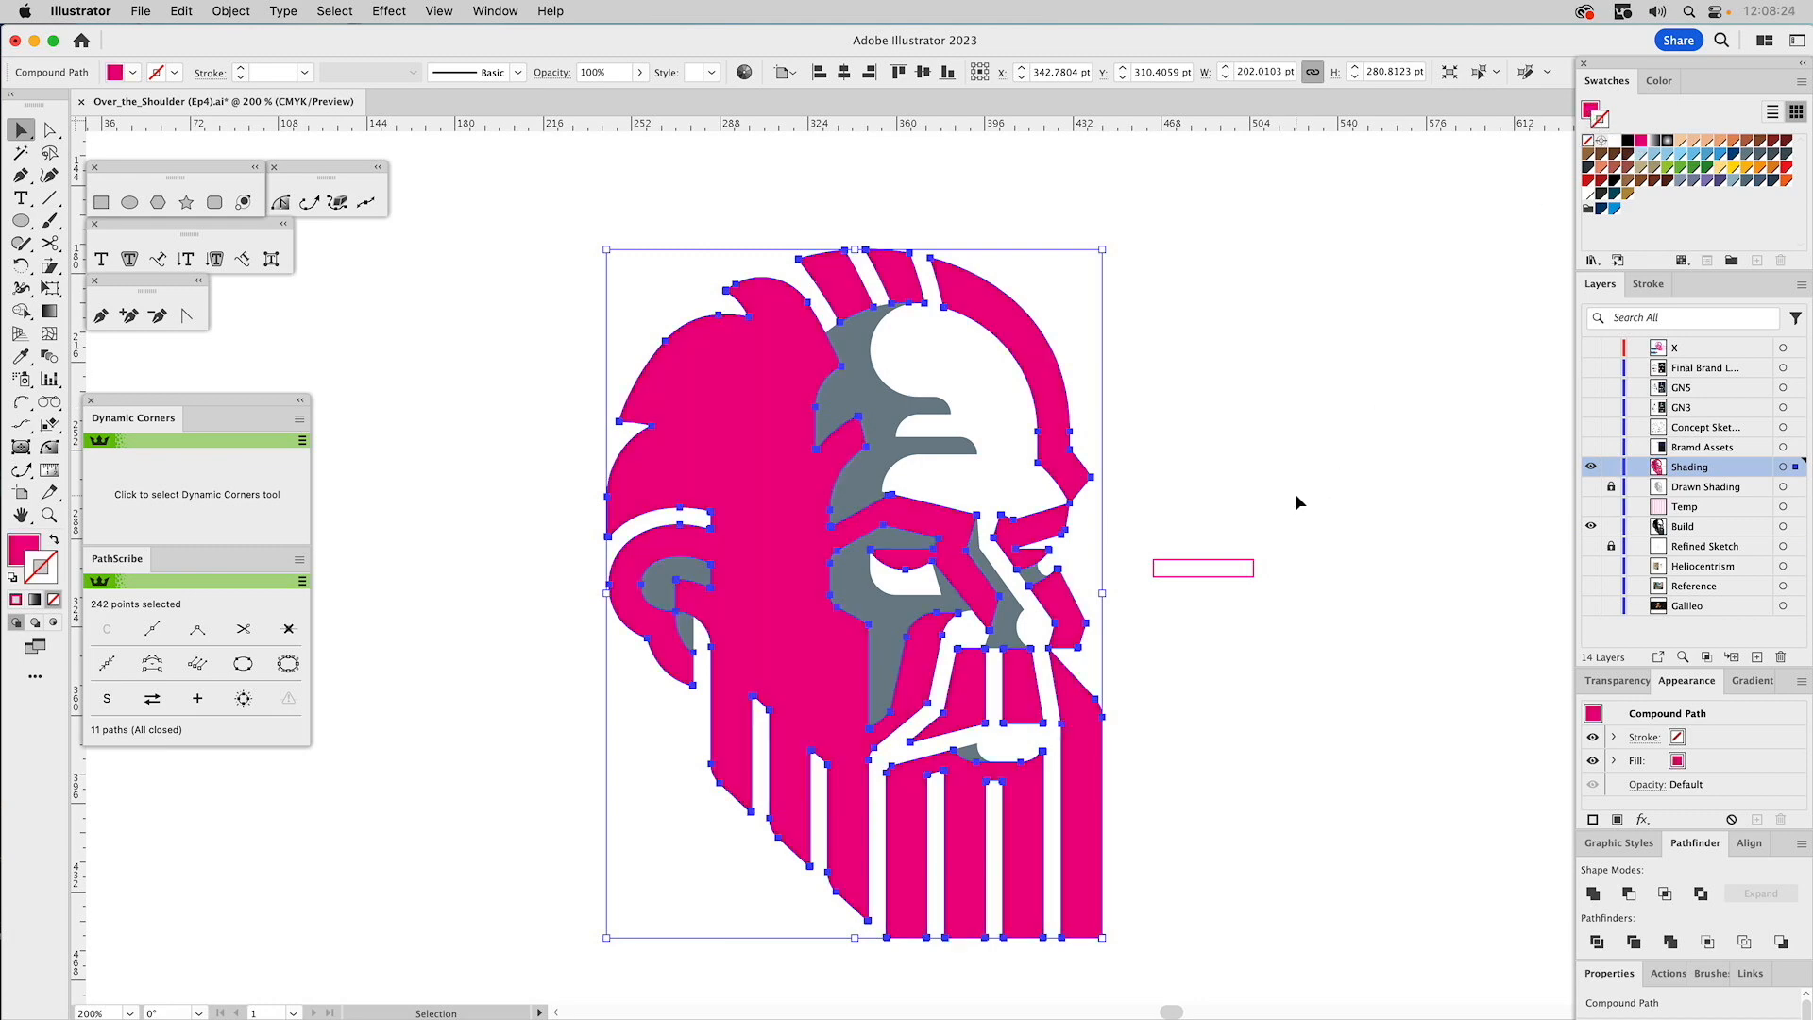
Subtract the magenta head copy from the grey shading with Minus Front and make the result a compound path.
left_click(899, 620, "shift")
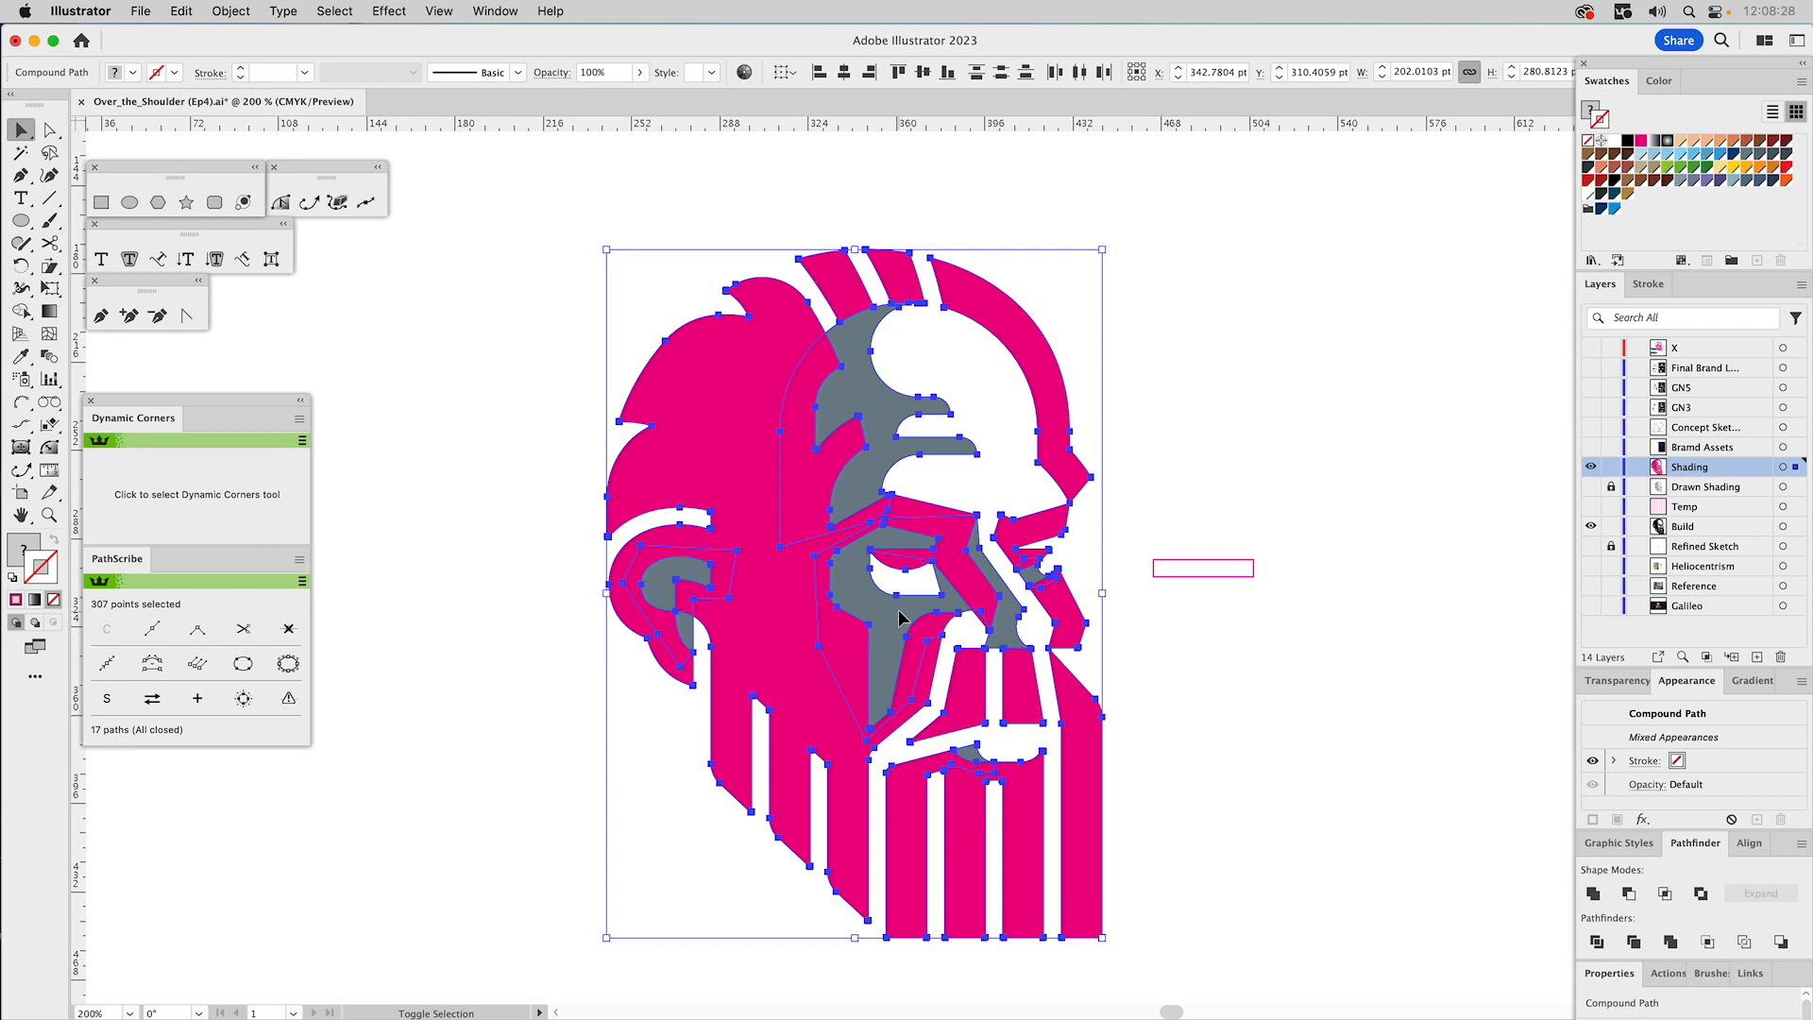
left_click(1629, 892)
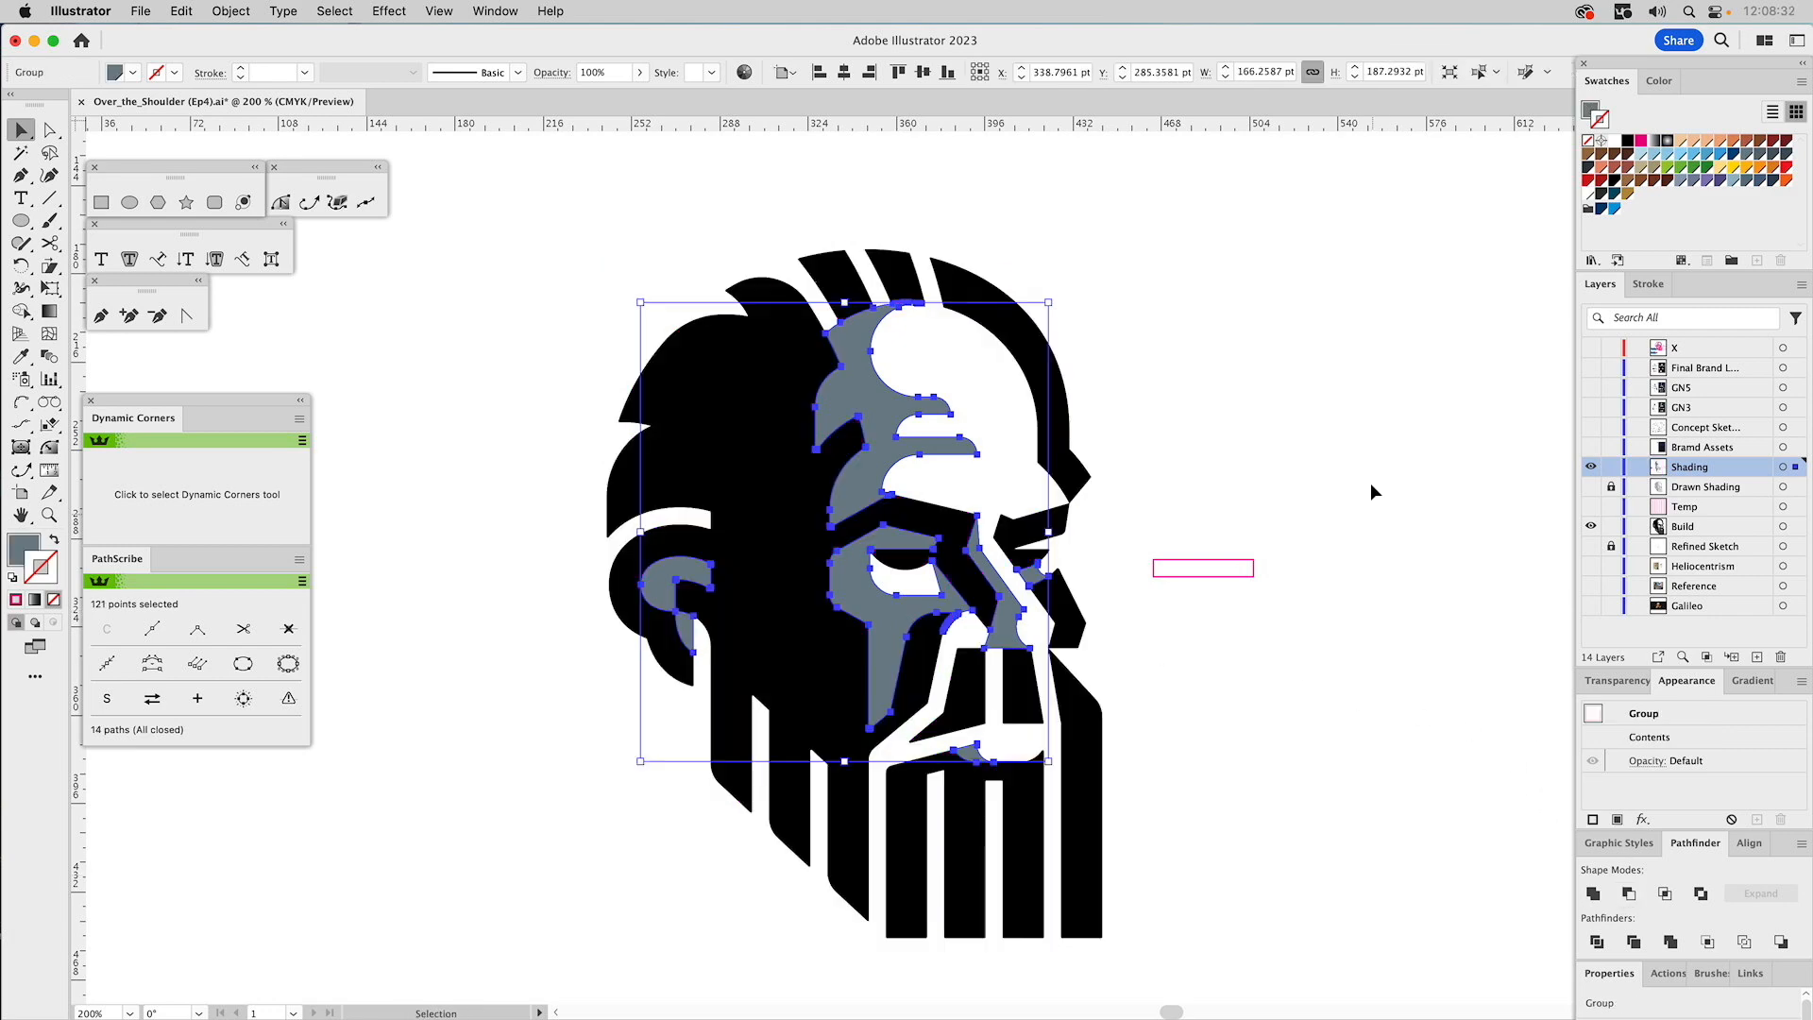
key("super+8")
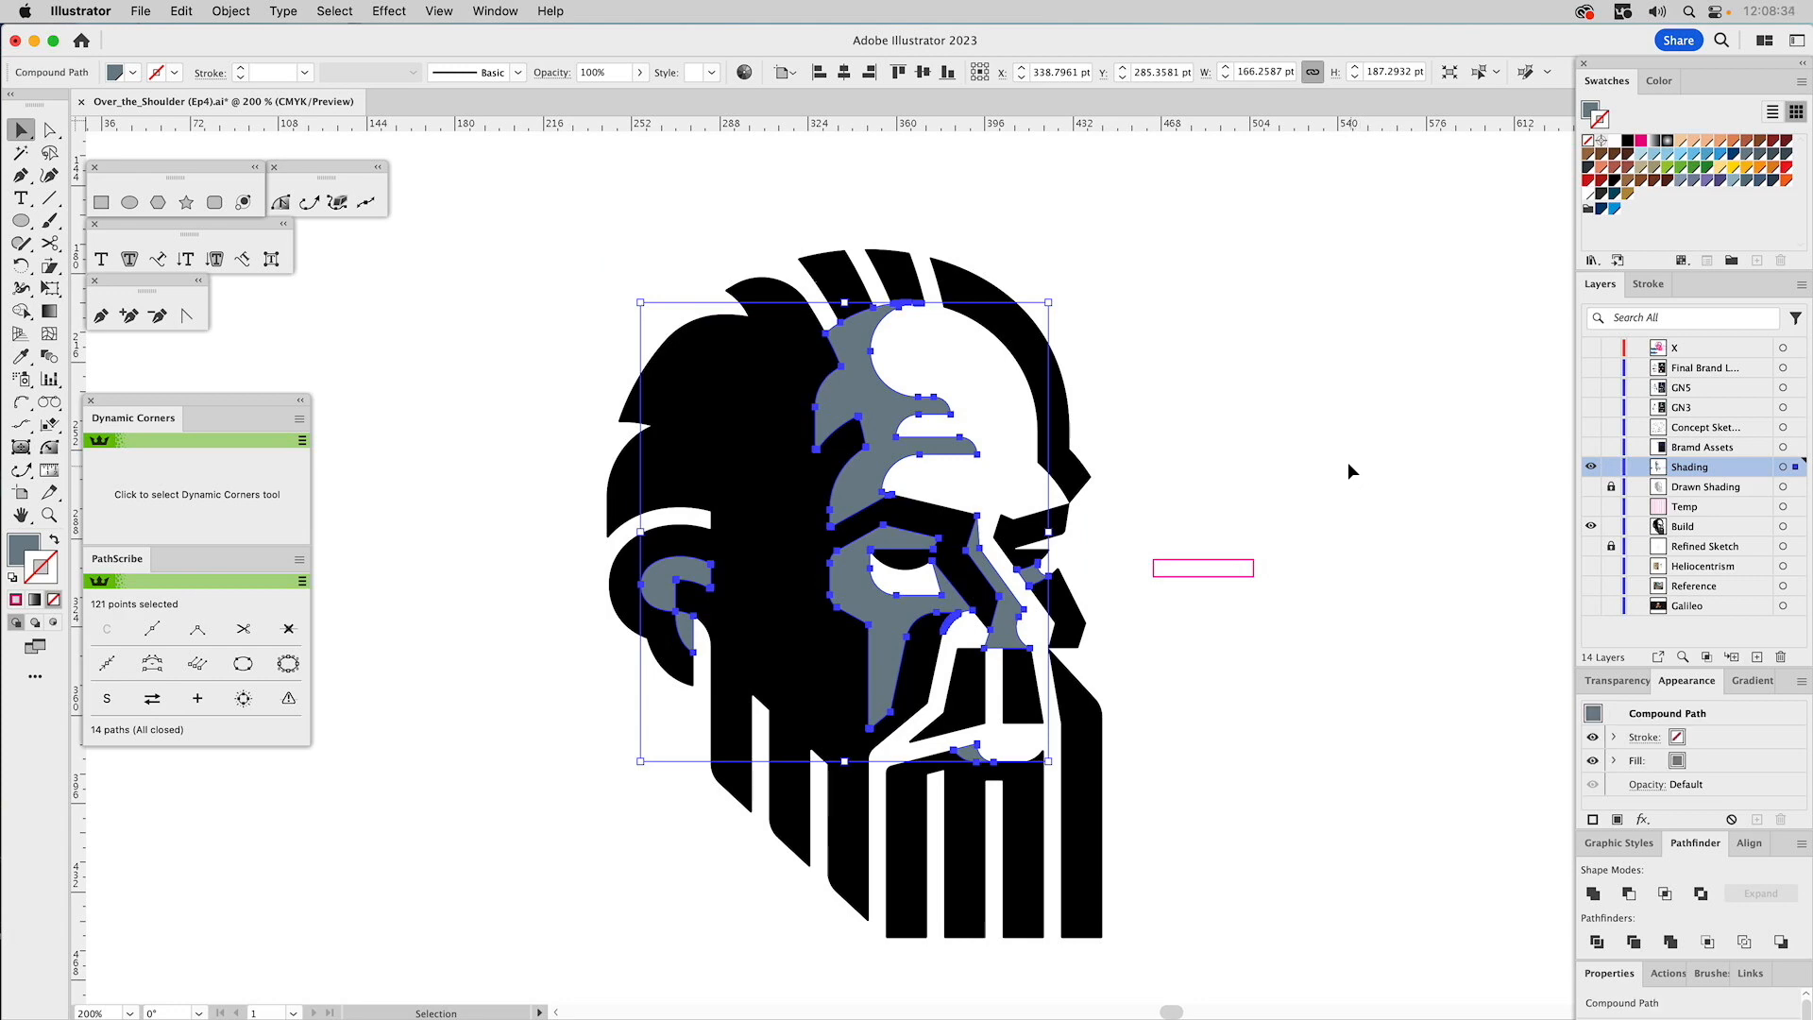
Fill the head's shading with a blue-grey swatch and delete the stray magenta rectangle beside the face.
left_click_drag(1682, 185, 1591, 112)
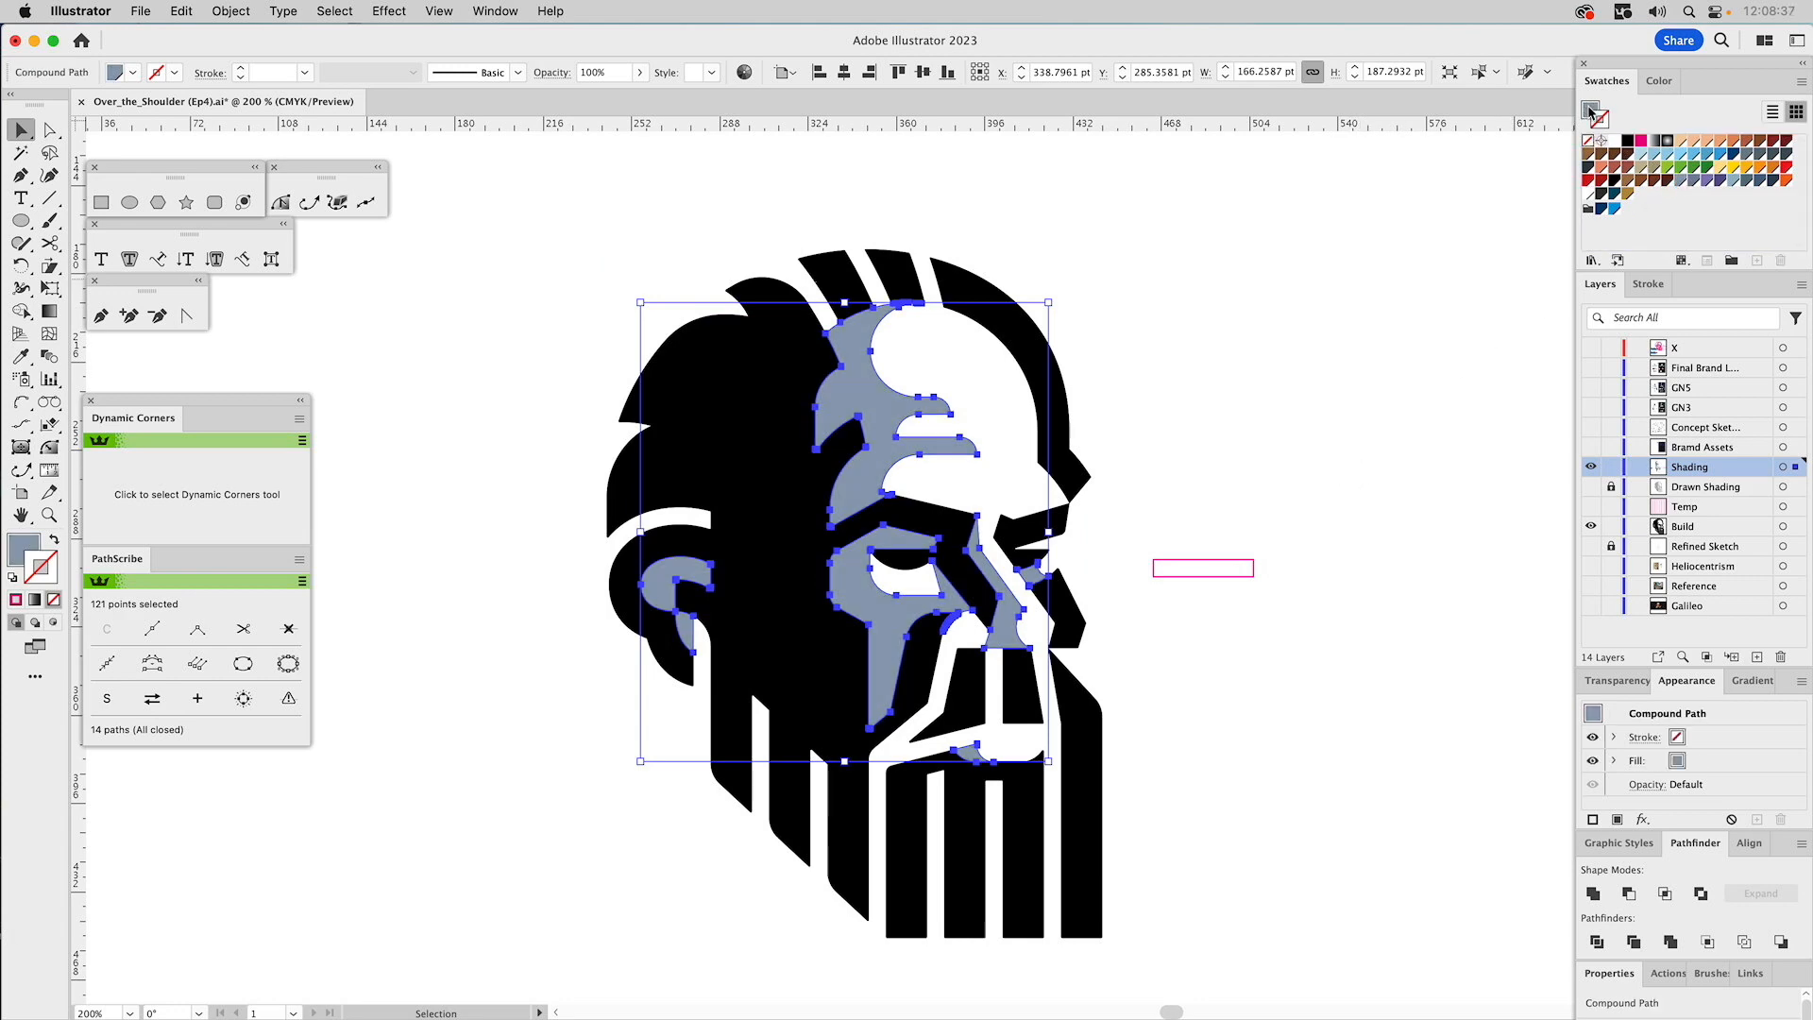
left_click(1360, 375)
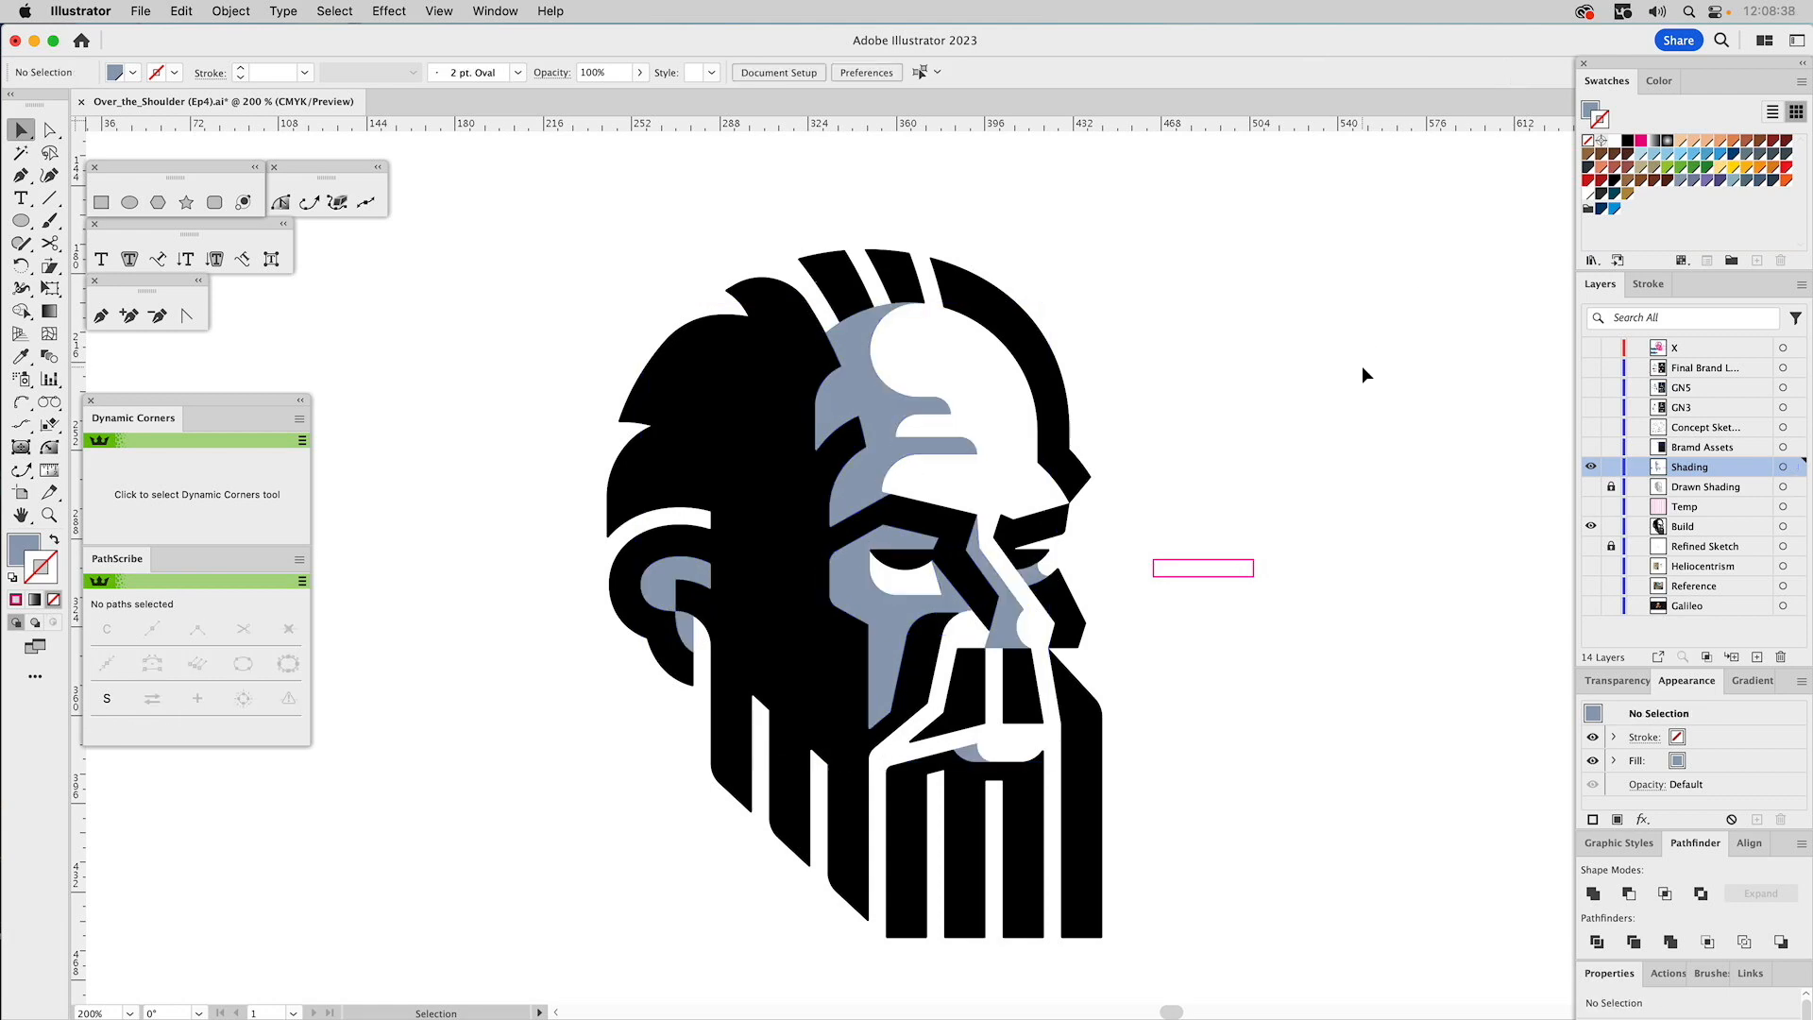
left_click(1211, 569)
key("Delete")
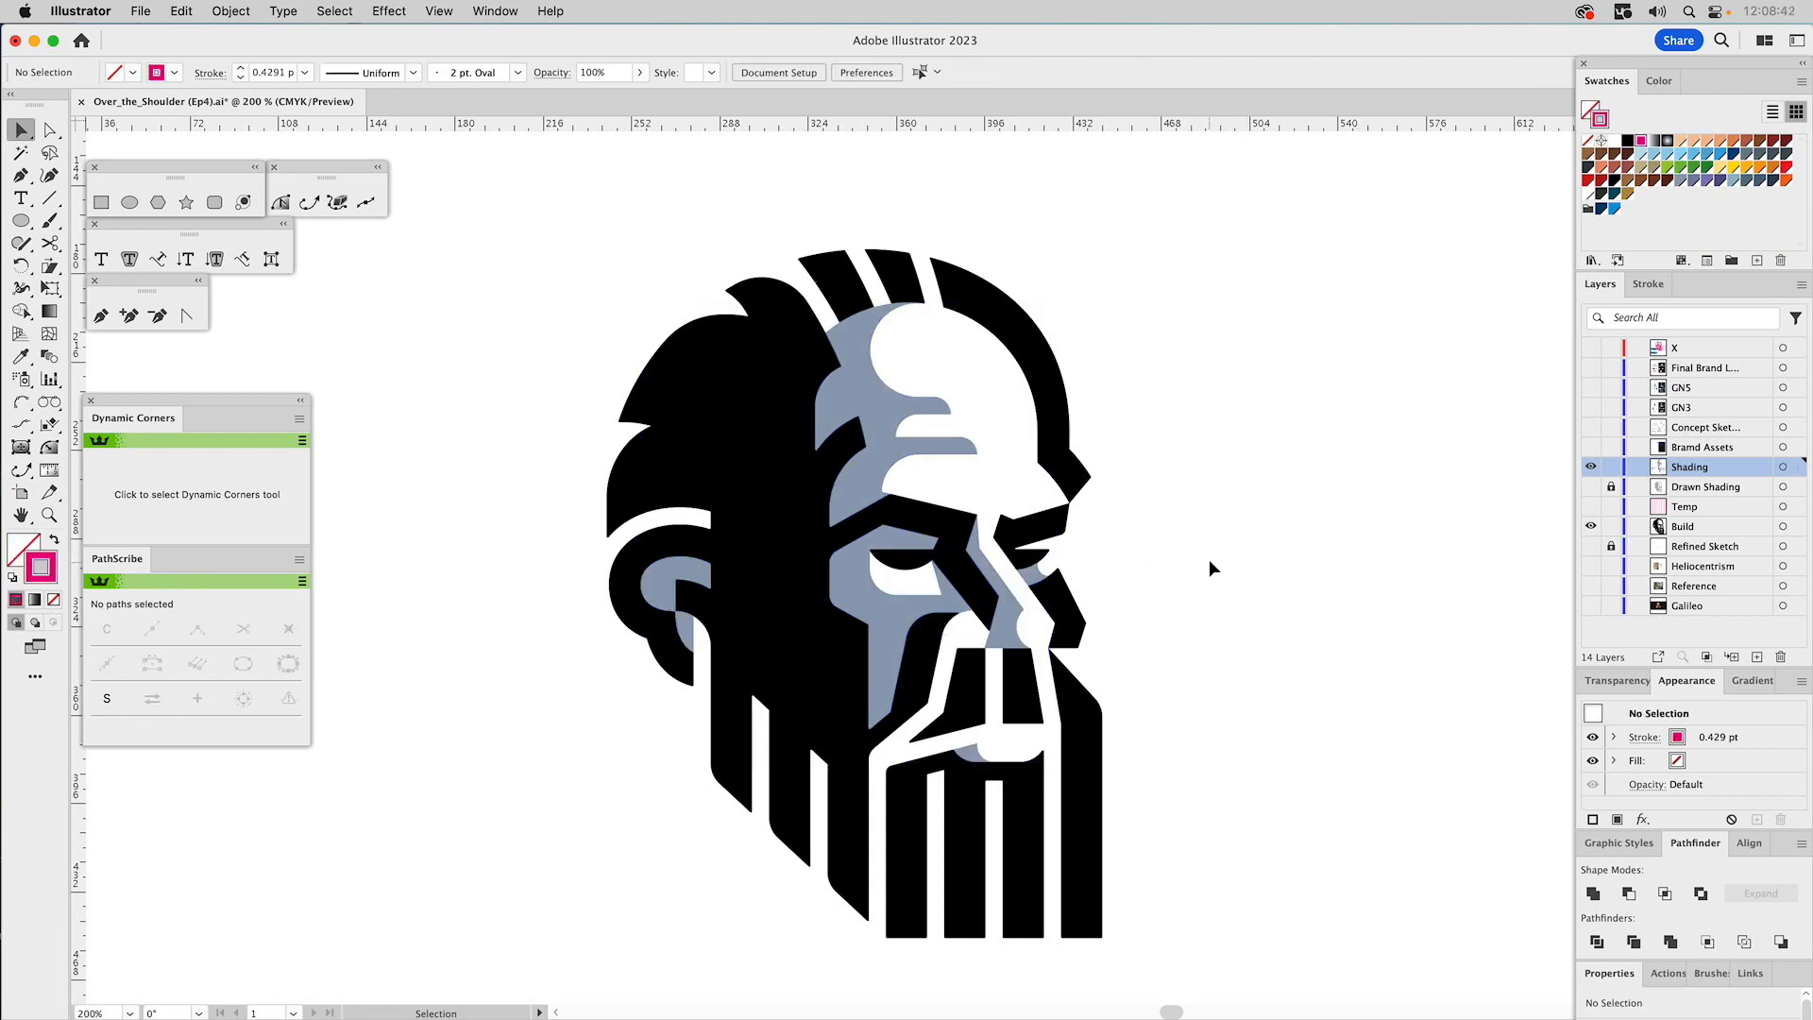
Group the black head with its shading on the Shading layer and move the group to the artboard's upper left area.
key("super+0")
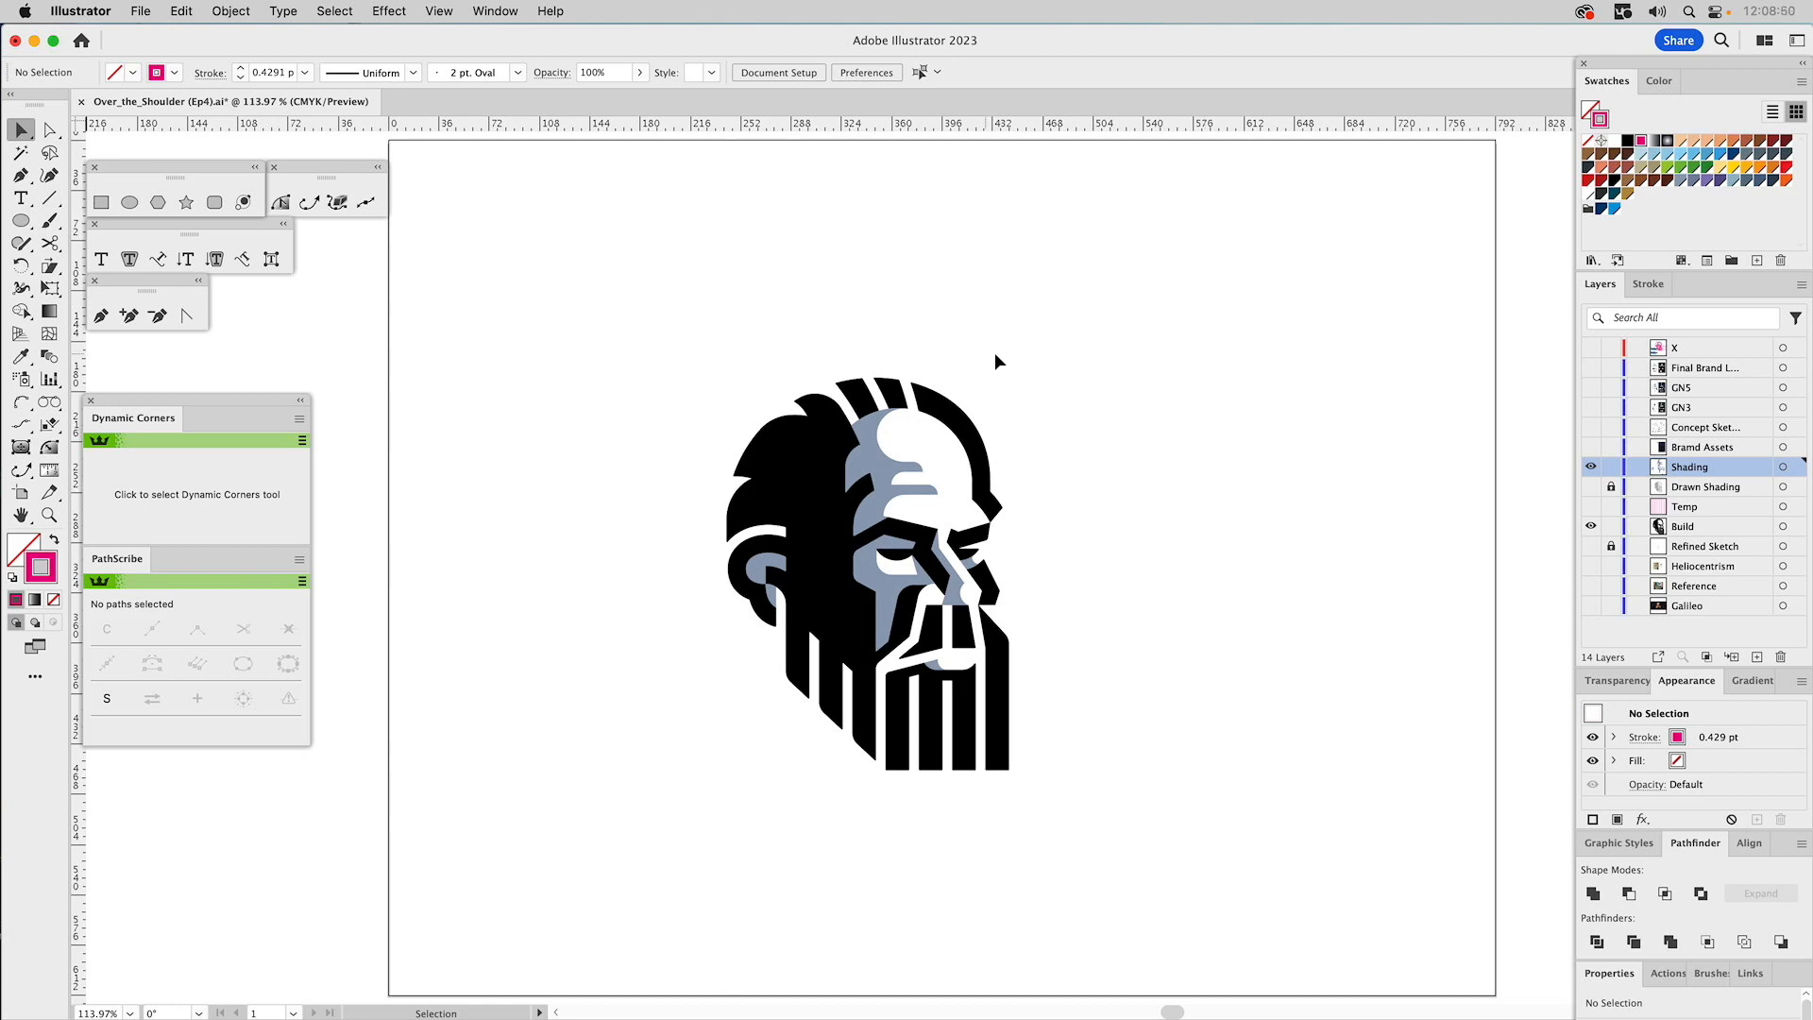
left_click_drag(999, 360, 706, 690)
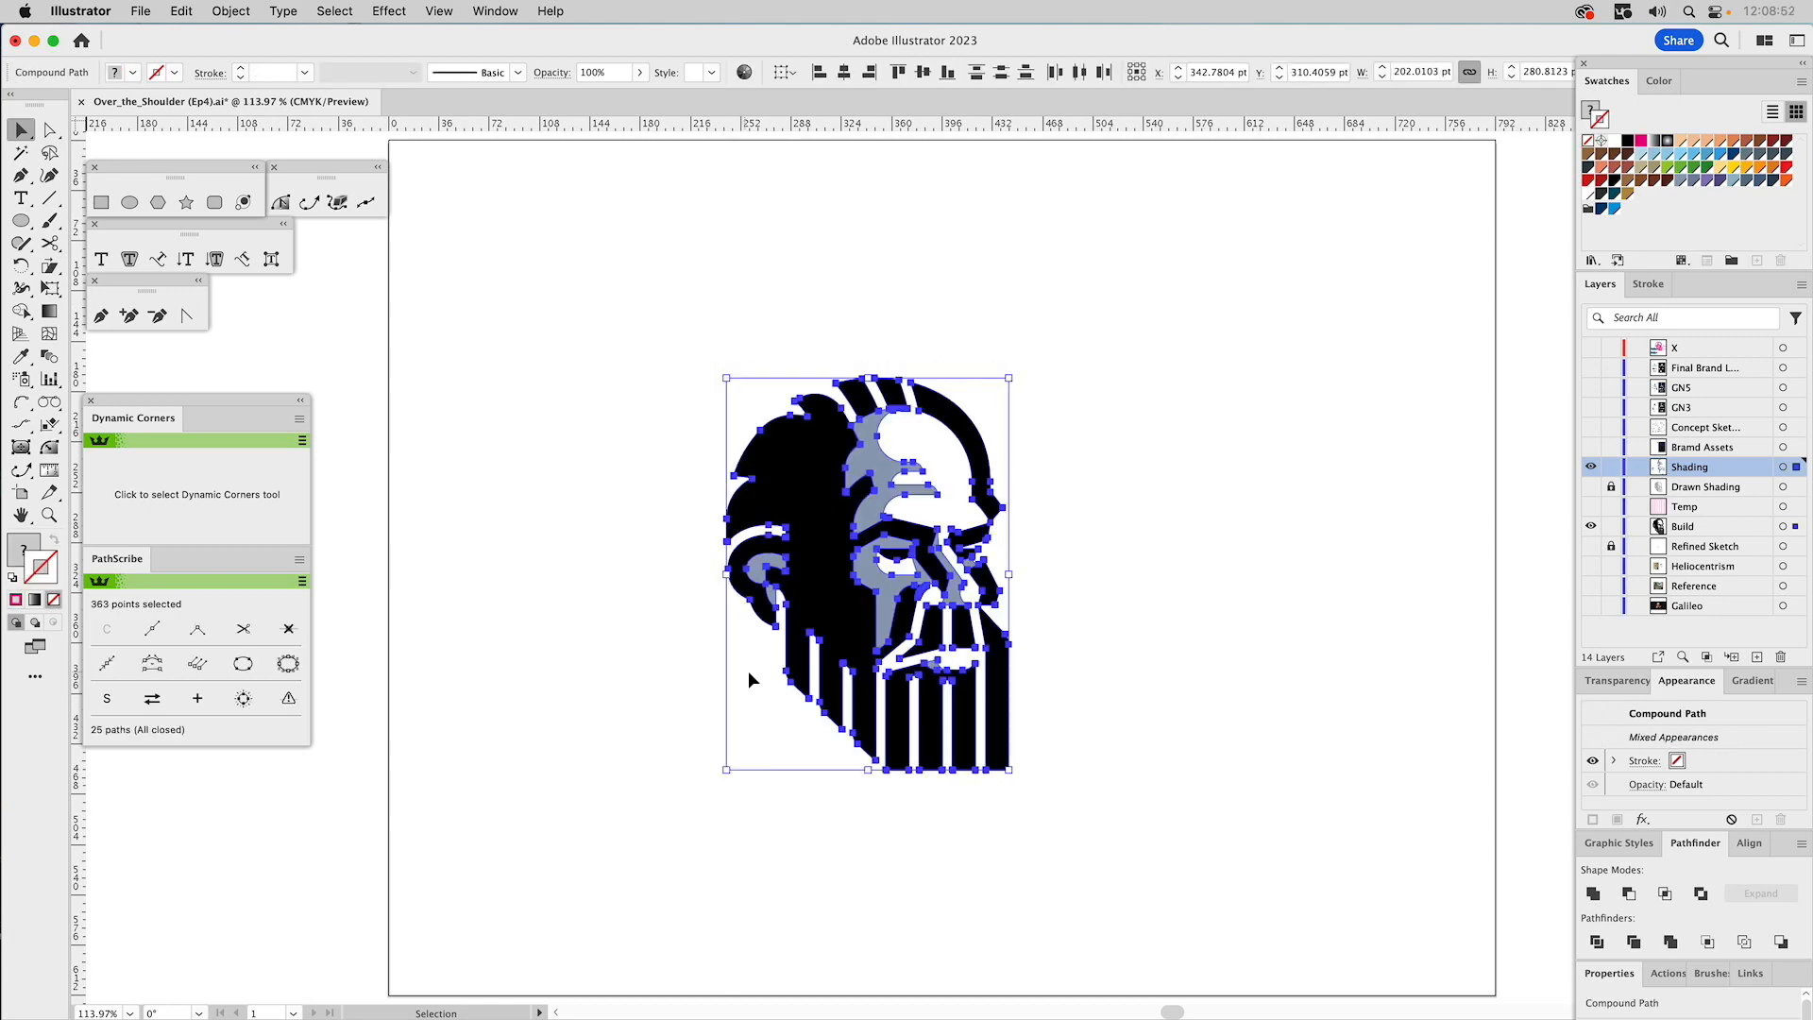
left_click(792, 666)
left_click_drag(830, 529, 683, 398)
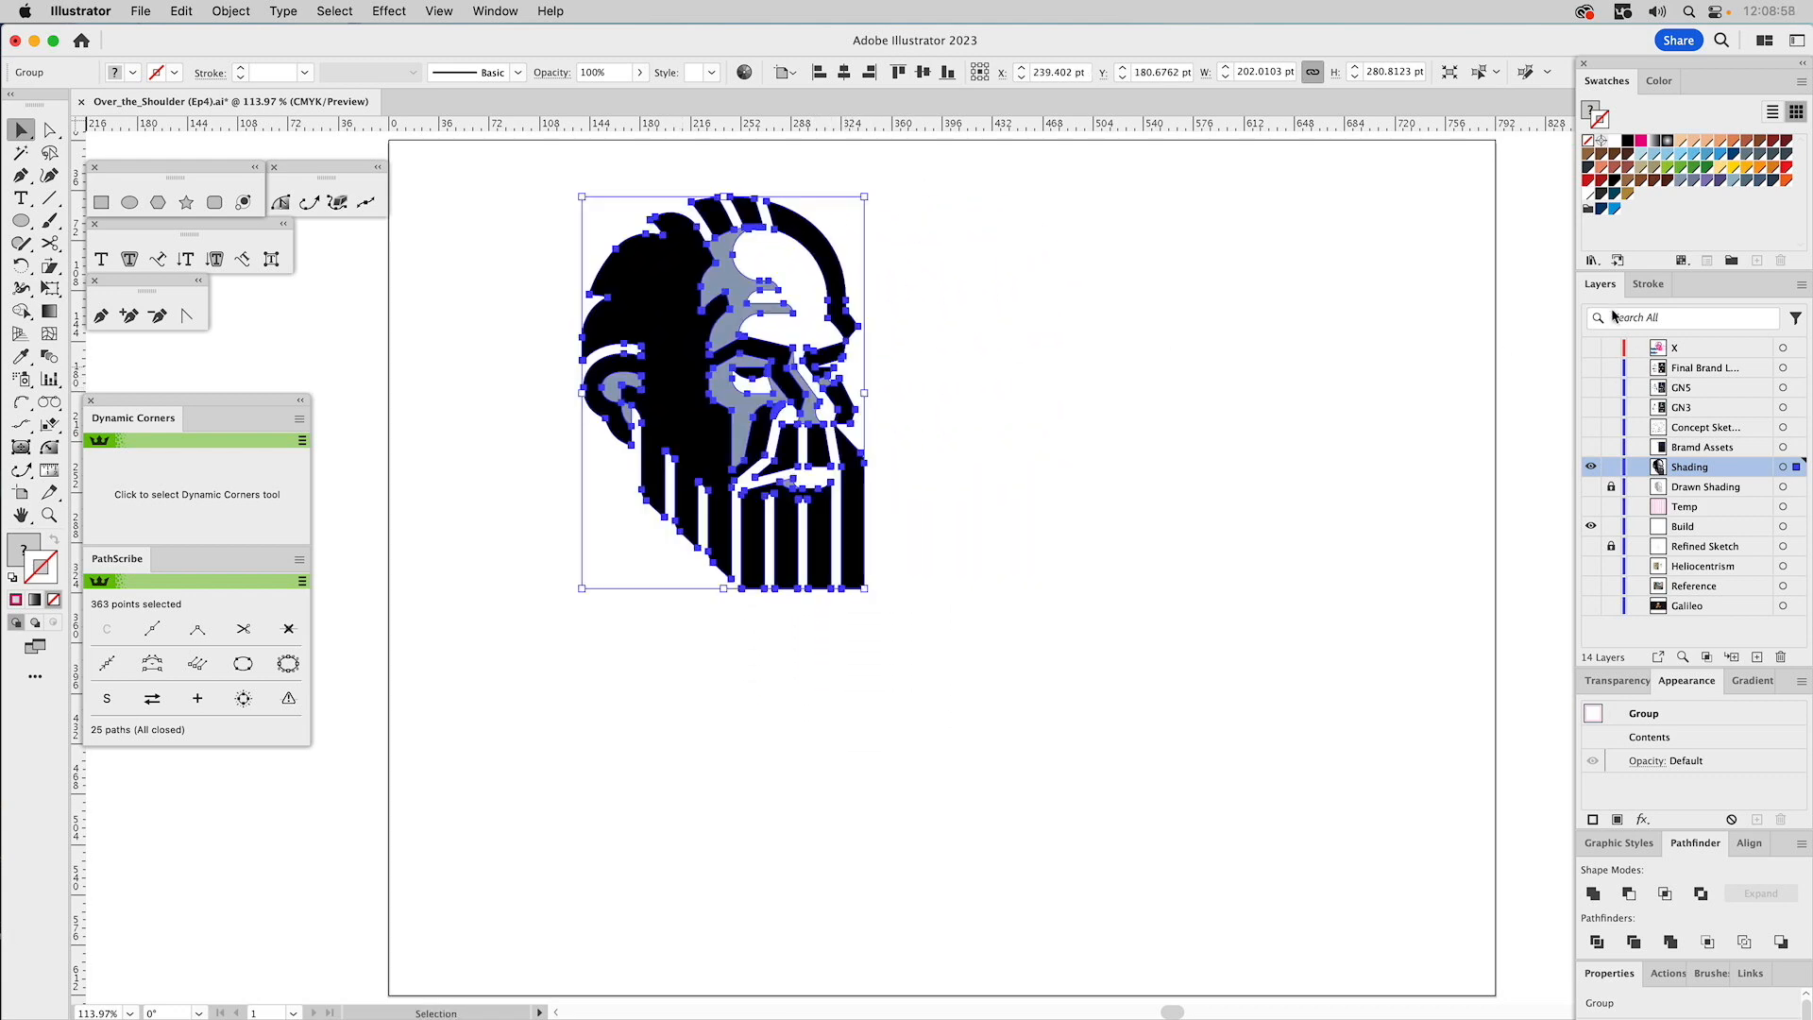
Show the X layer, copy both Galileo Networks wordmarks from it, and hide the layer again.
left_click(1592, 351)
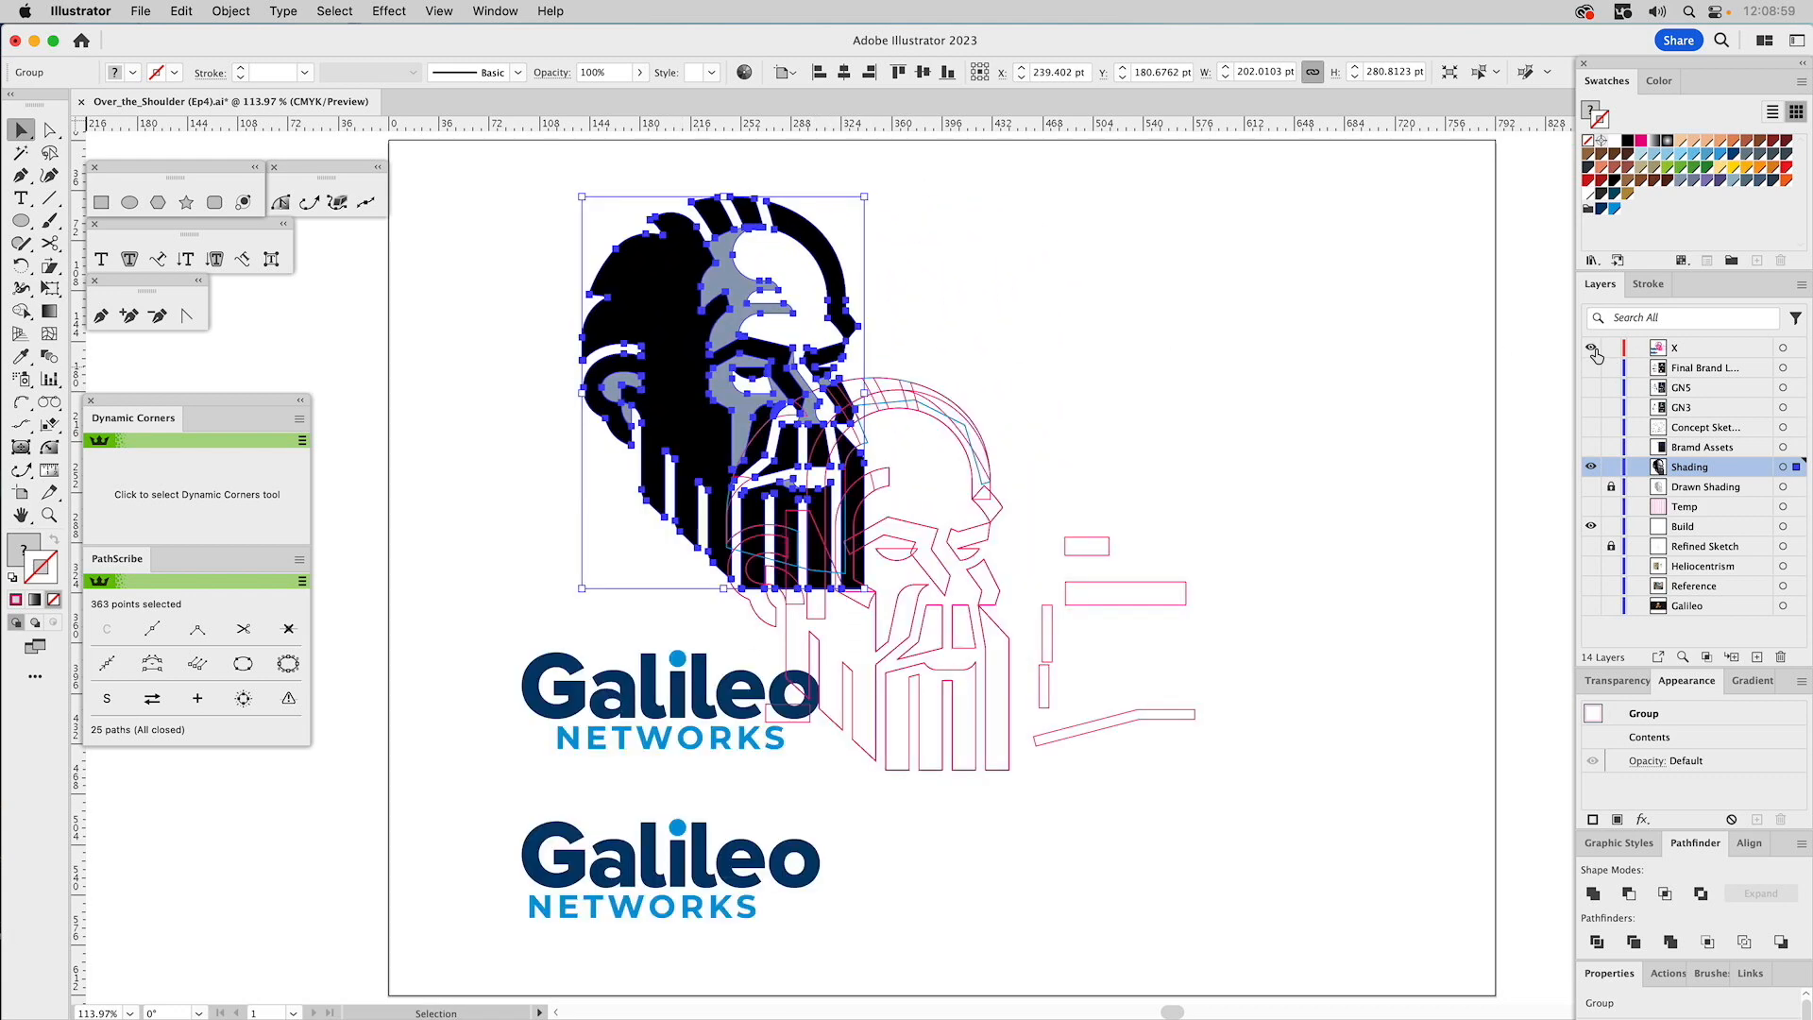
left_click(694, 690)
left_click(699, 850, "shift")
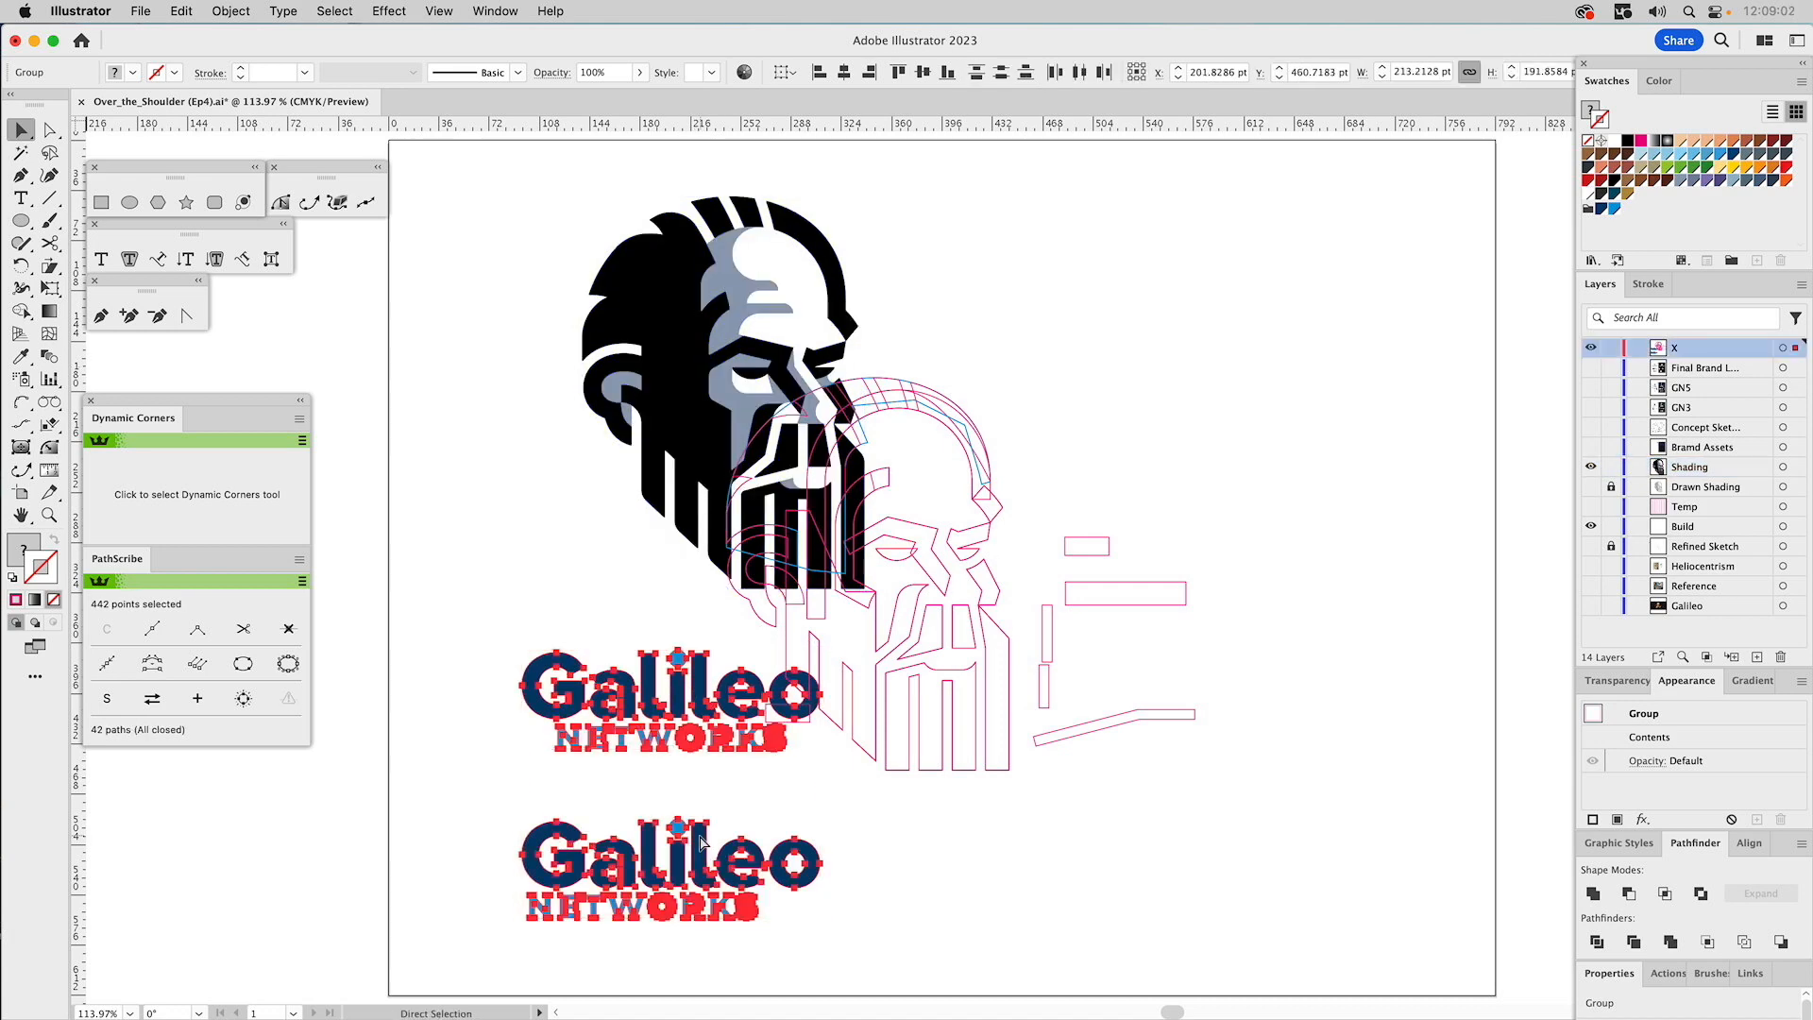
left_click(1592, 351)
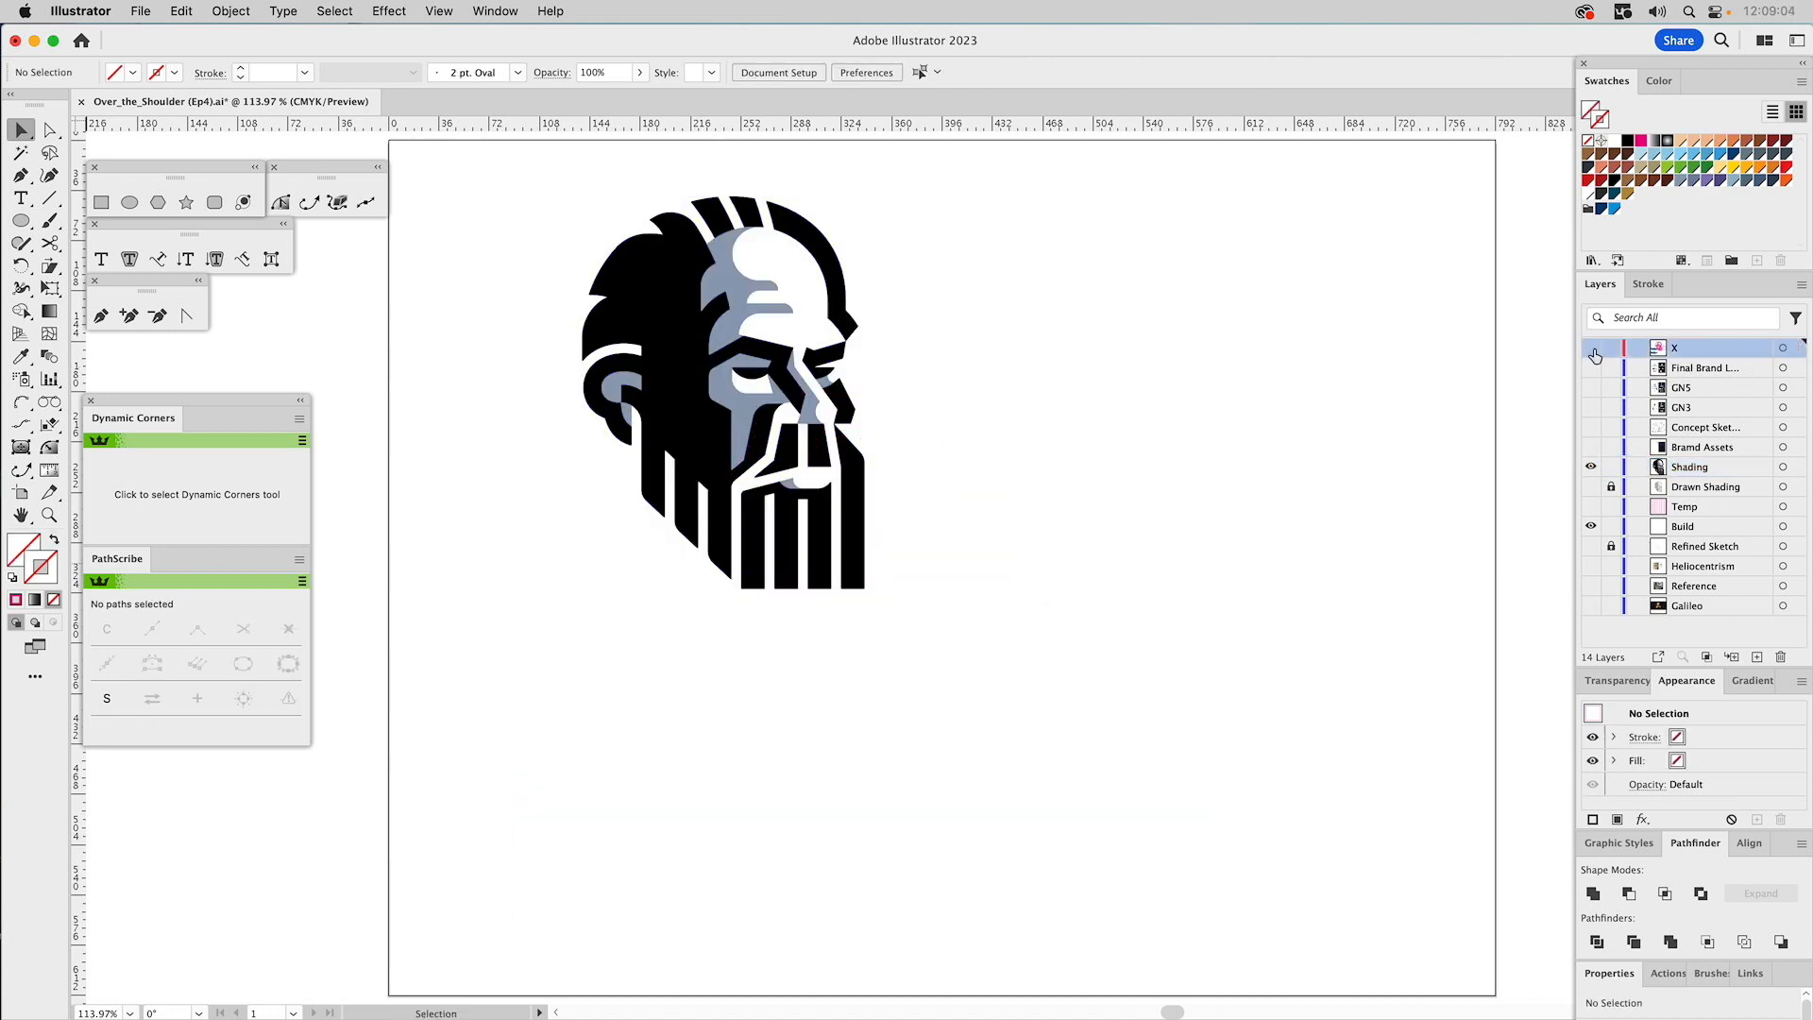
Paste the wordmarks on the Shading layer below the head and move the lower one to the artboard's right edge.
left_click(1692, 472)
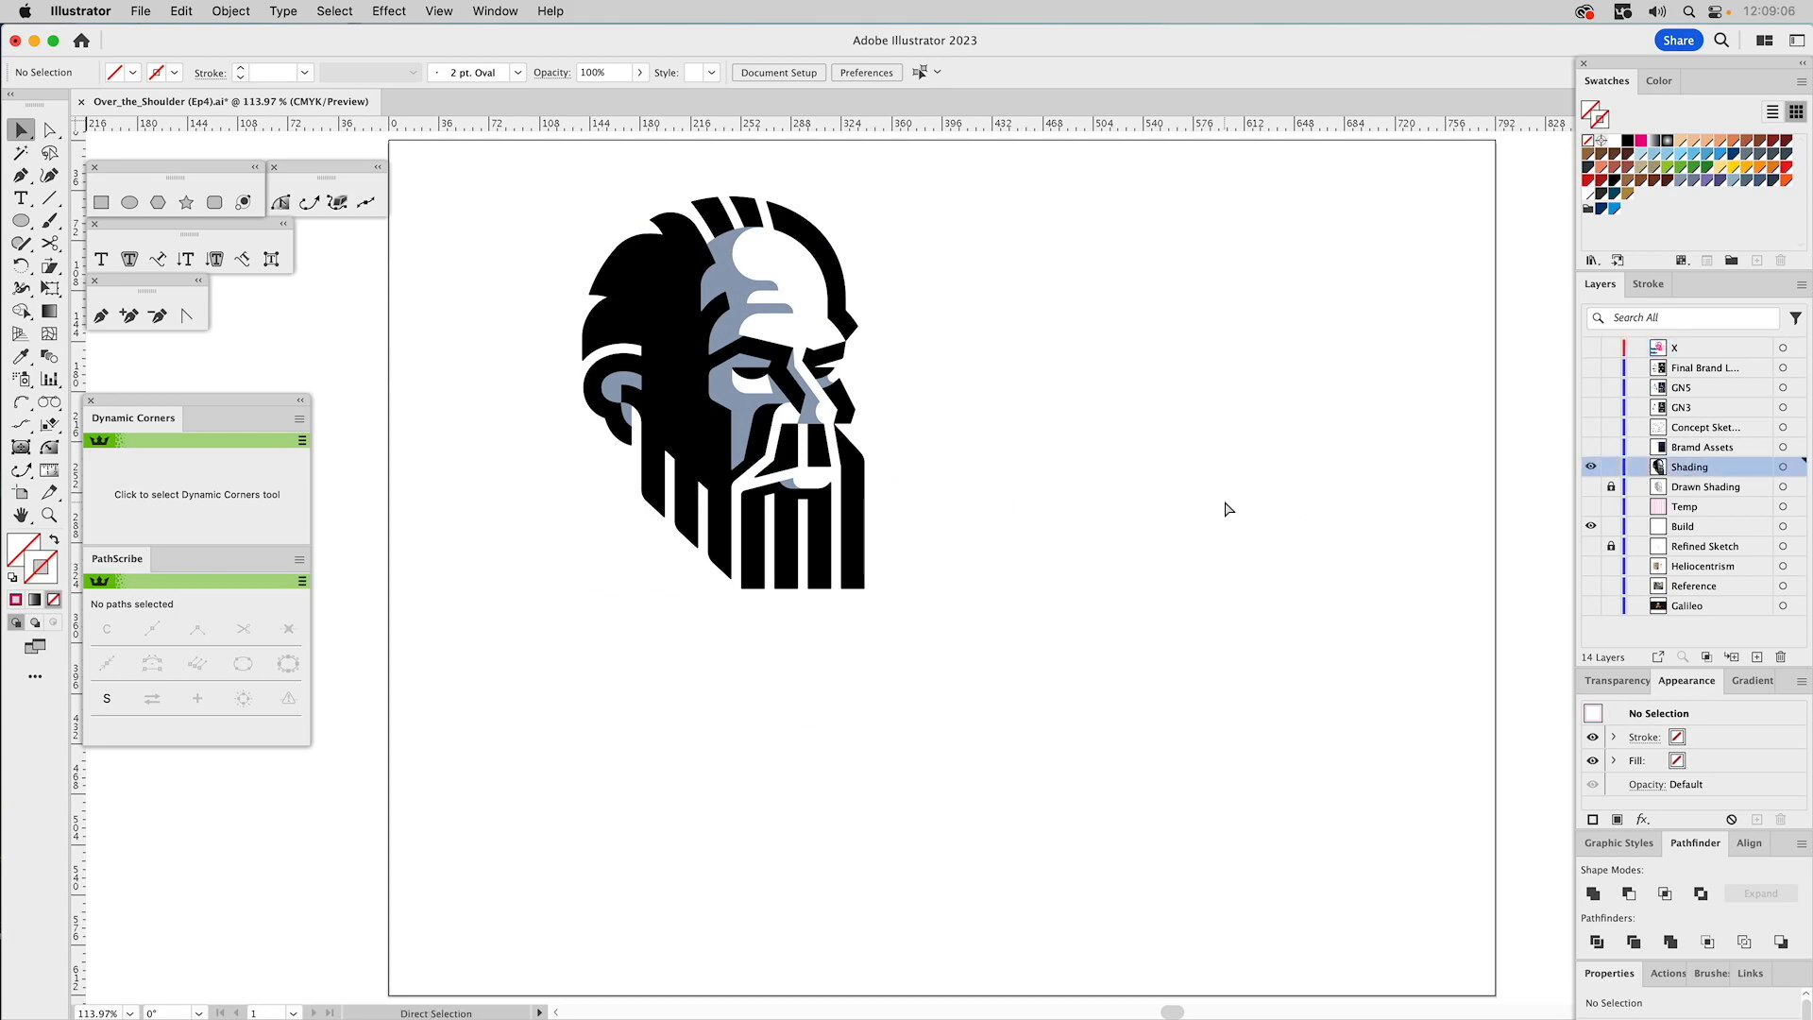
key("super+v")
mouse_move(1051, 475)
left_mouse_down()
mouse_move(979, 591)
mouse_move(786, 704)
left_mouse_up()
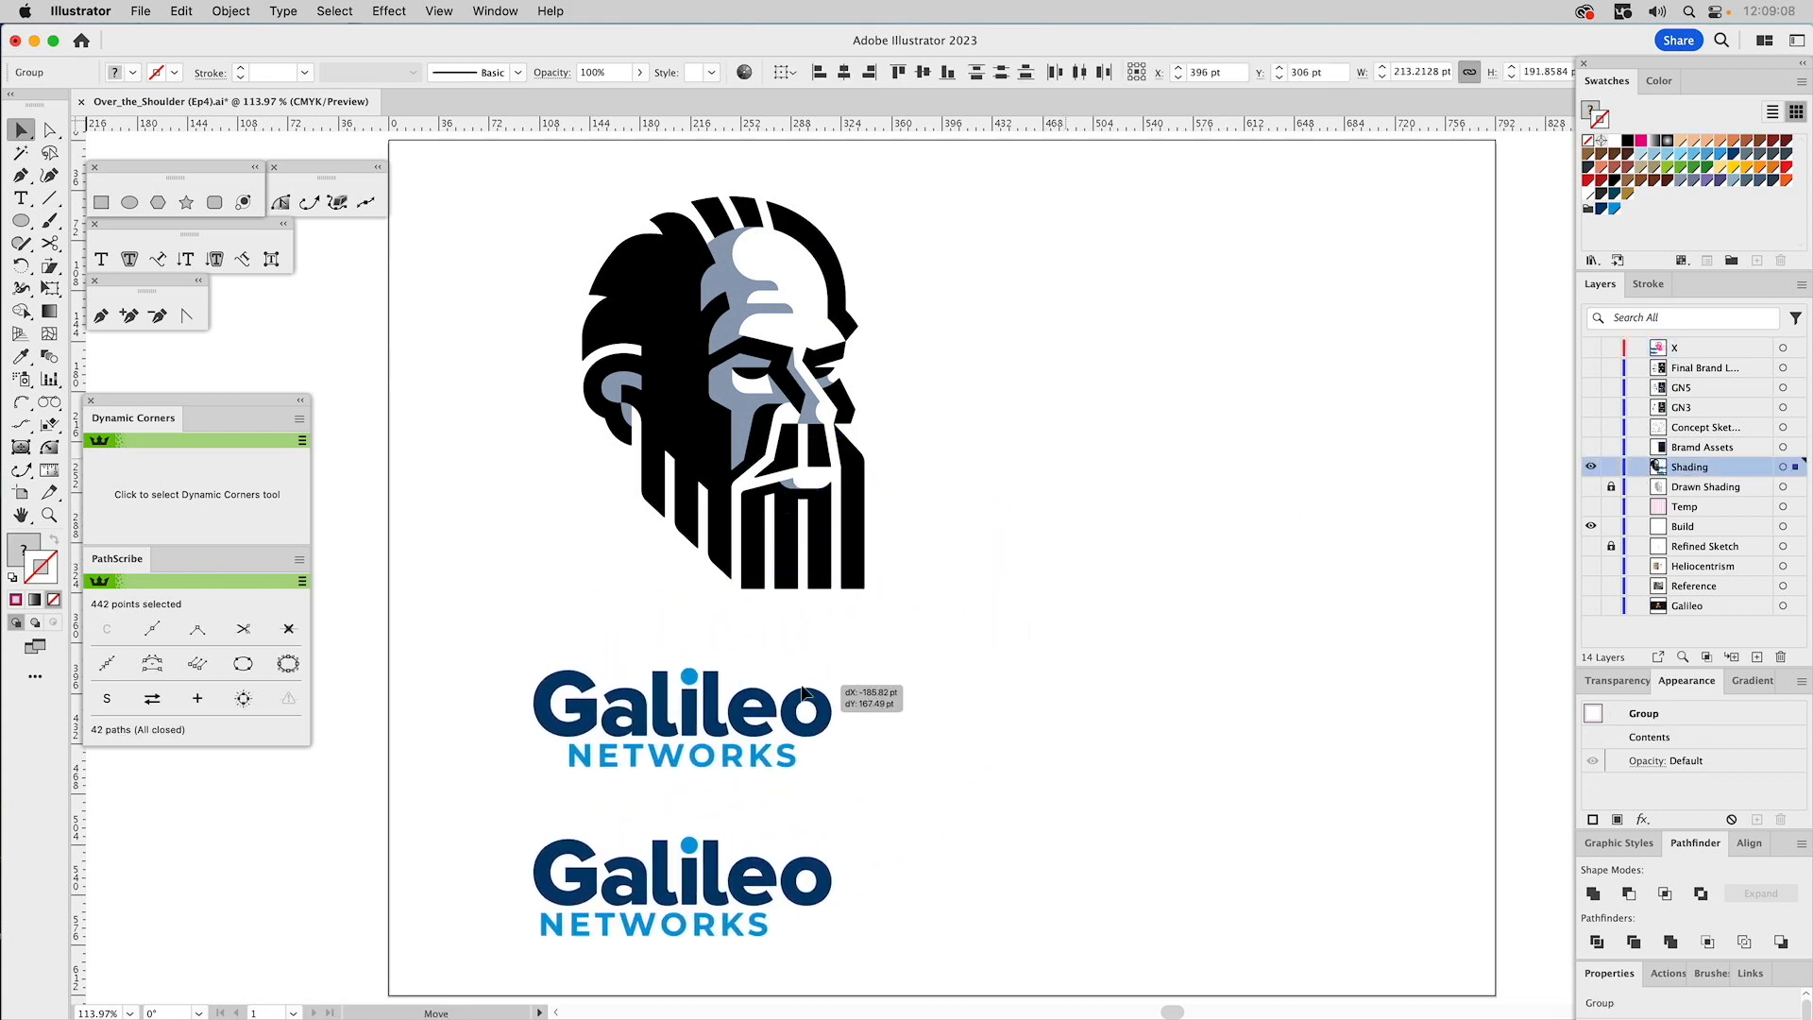
left_click(911, 796)
left_click_drag(706, 859, 1359, 745)
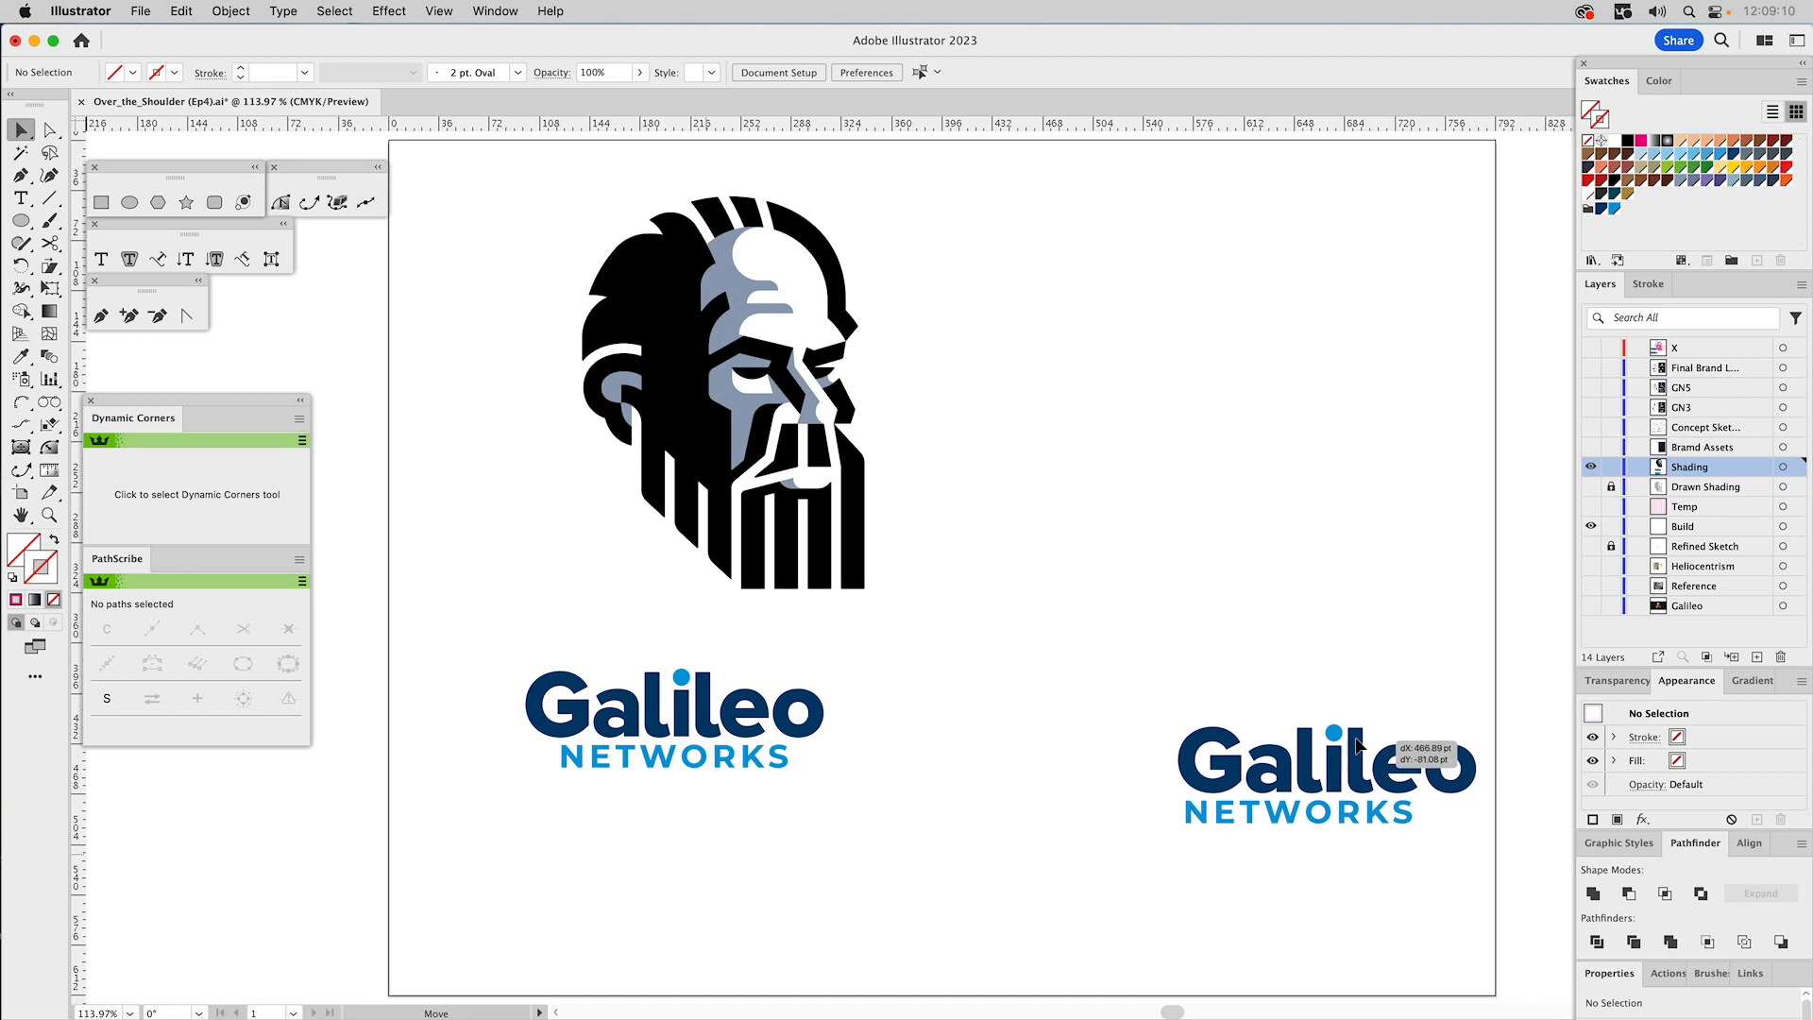
Scale the head group down proportionally to about 104 by 144 pt above the Galileo wordmark.
left_click(763, 352)
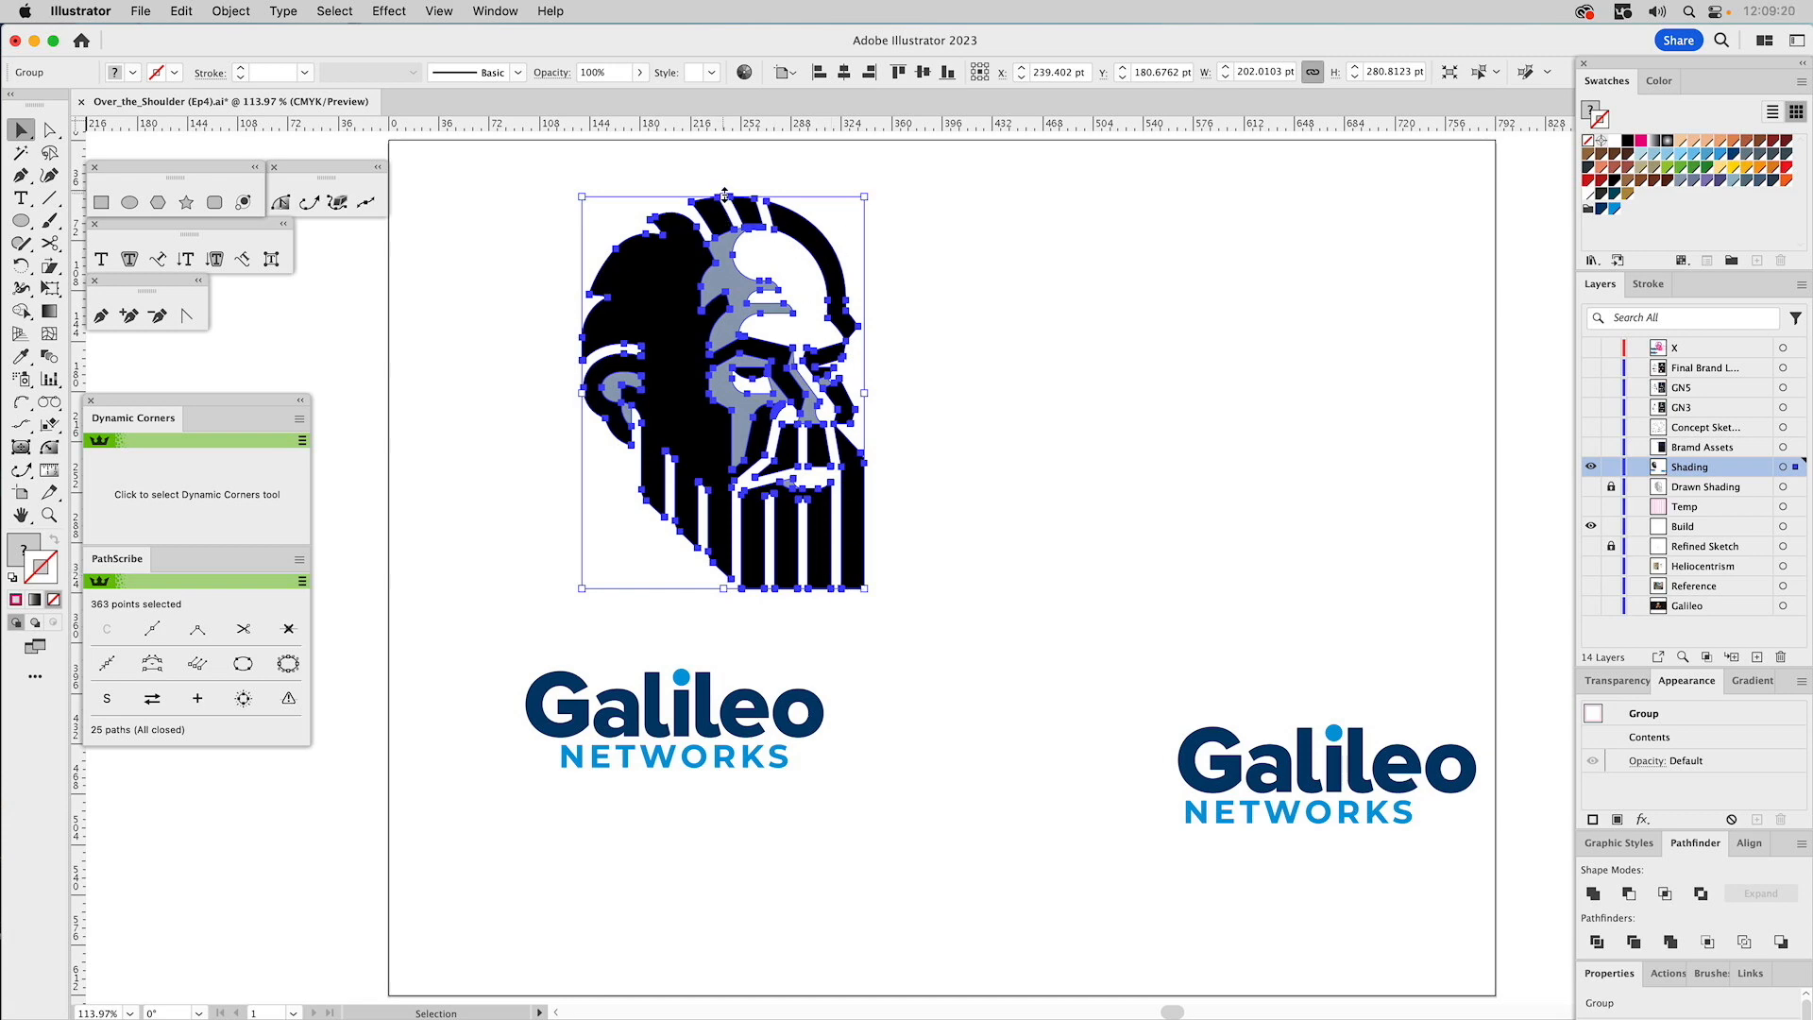
left_click_drag(724, 195, 733, 375)
left_click(846, 514)
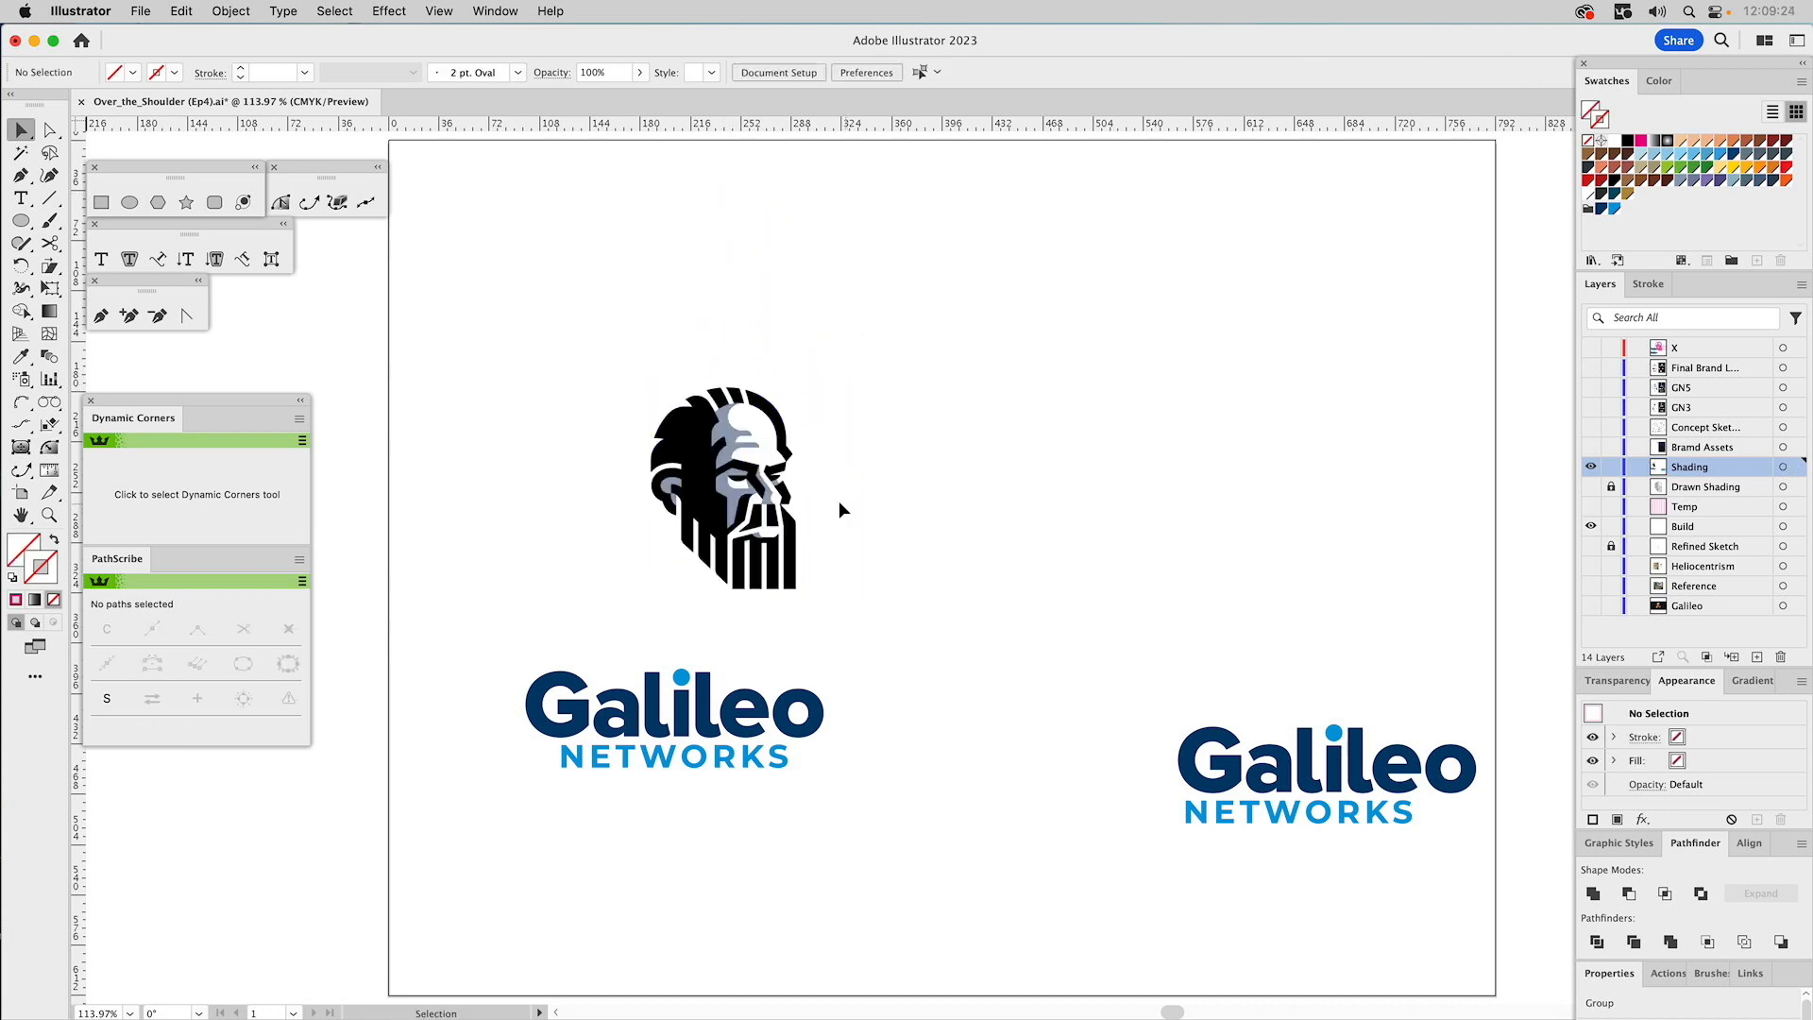
Recolor the black head artwork with the navy blue sampled from the Galileo lettering.
key("a")
left_click(707, 476)
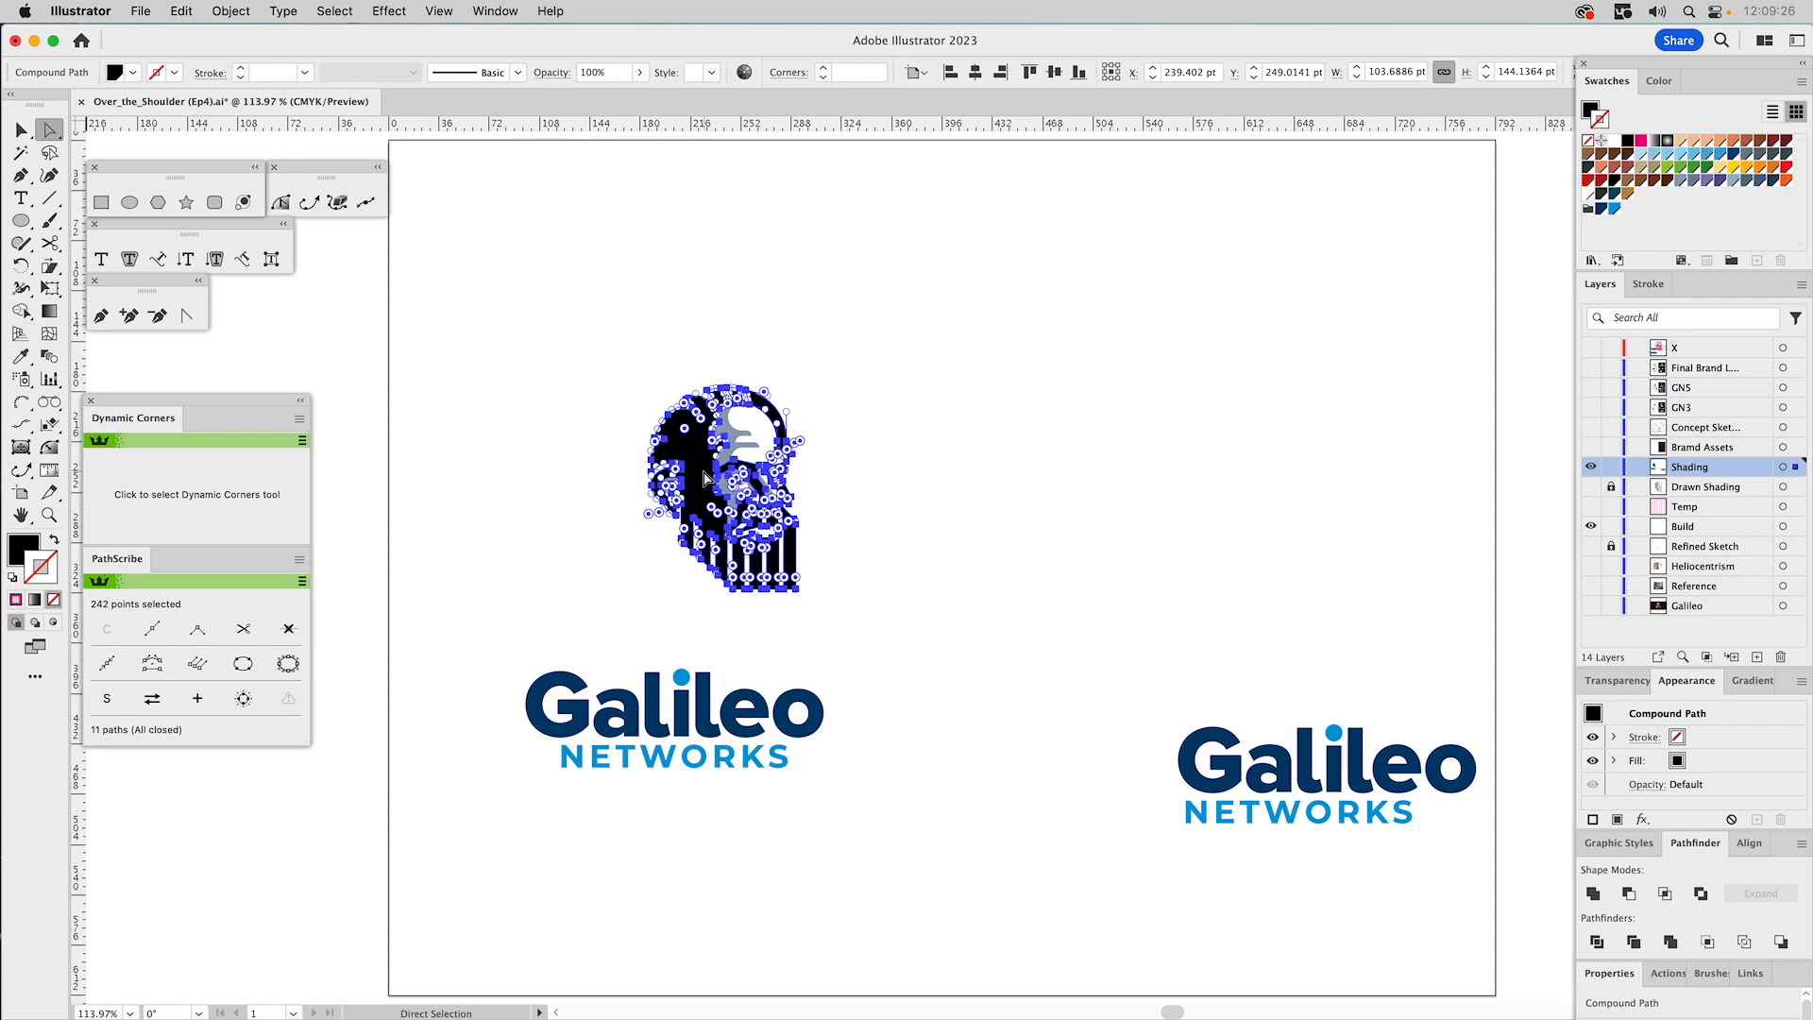
key("i")
left_click(661, 713)
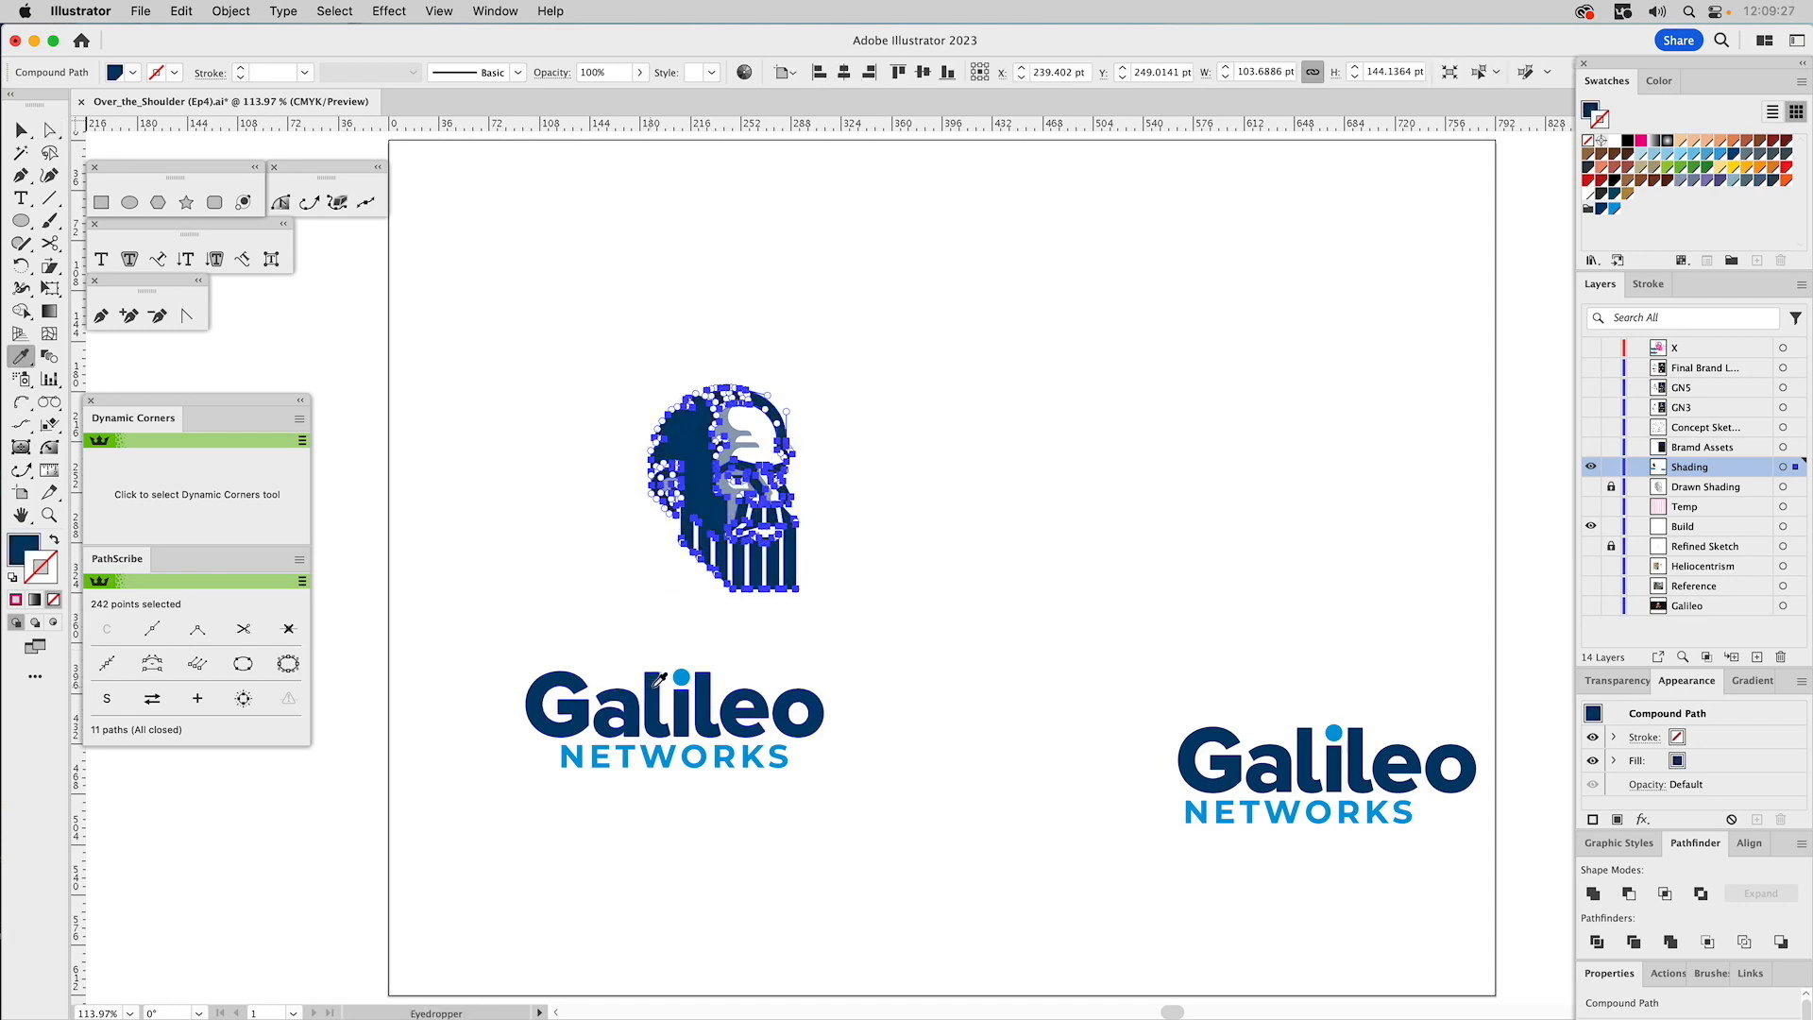
left_click(874, 568)
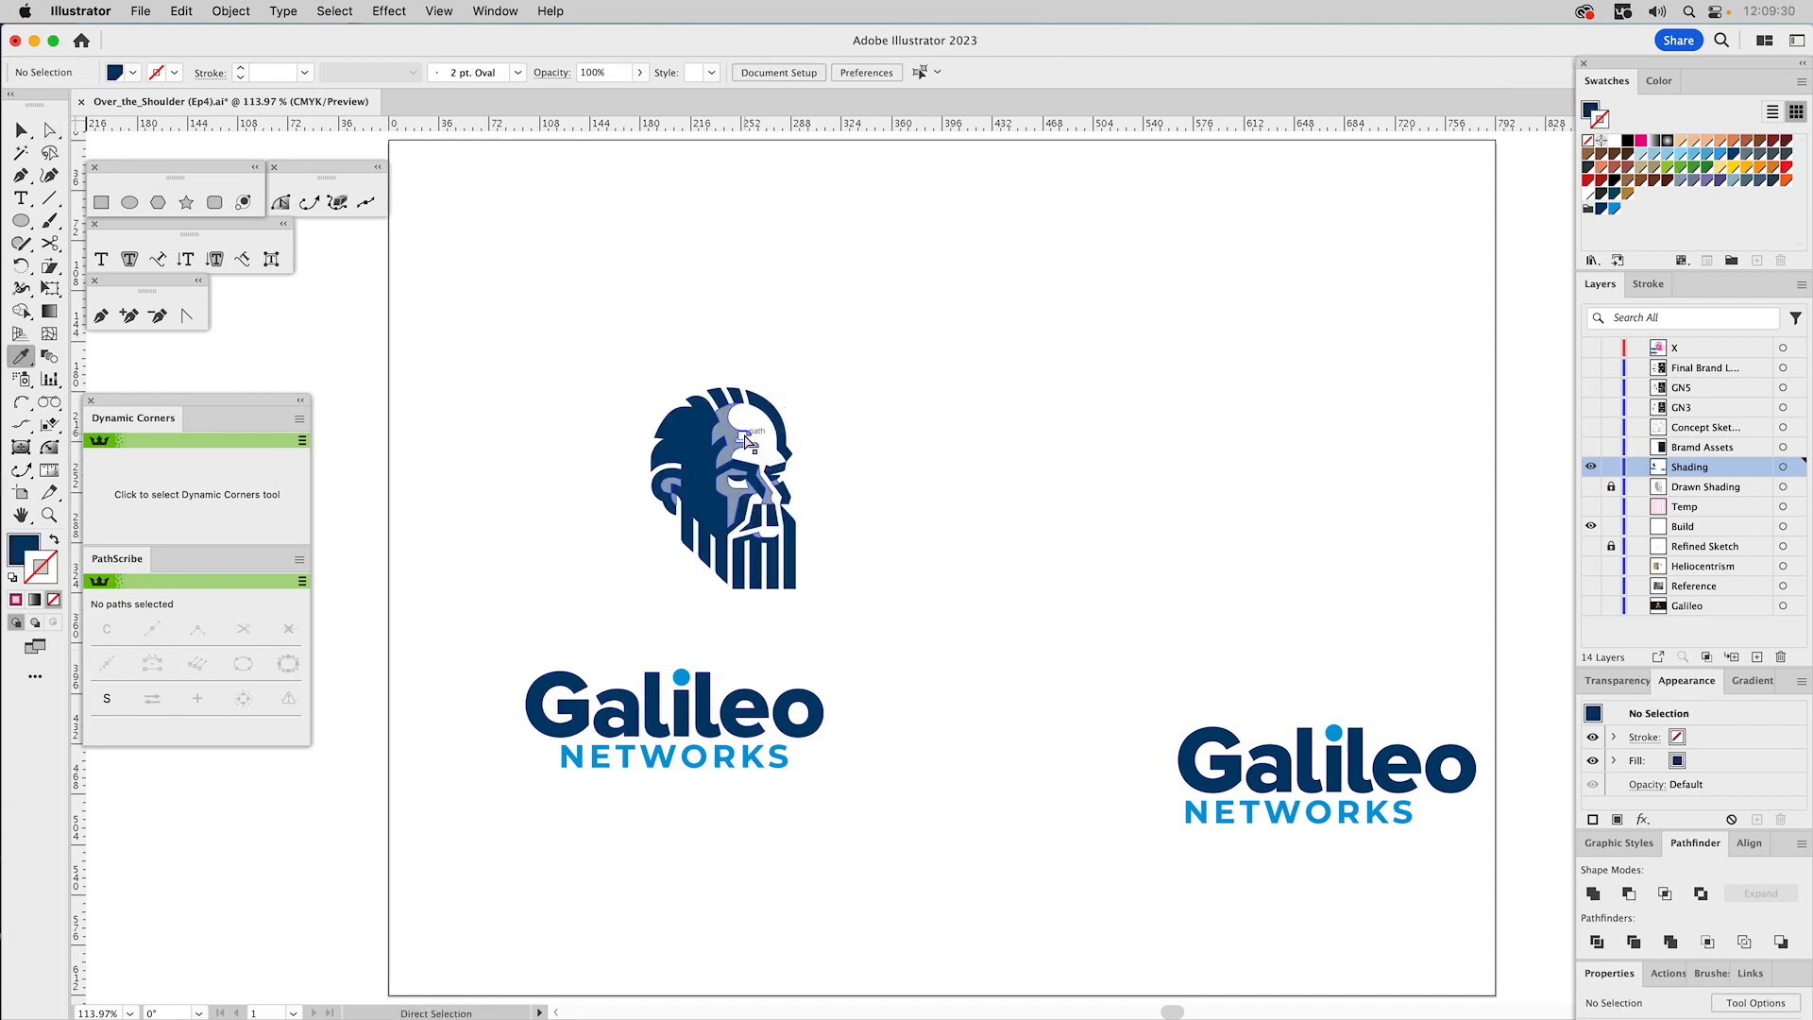
Fill the head's shading with the bright blue sampled from the wordmark's i dot and set its tint to 50%.
left_click(746, 440)
key("i")
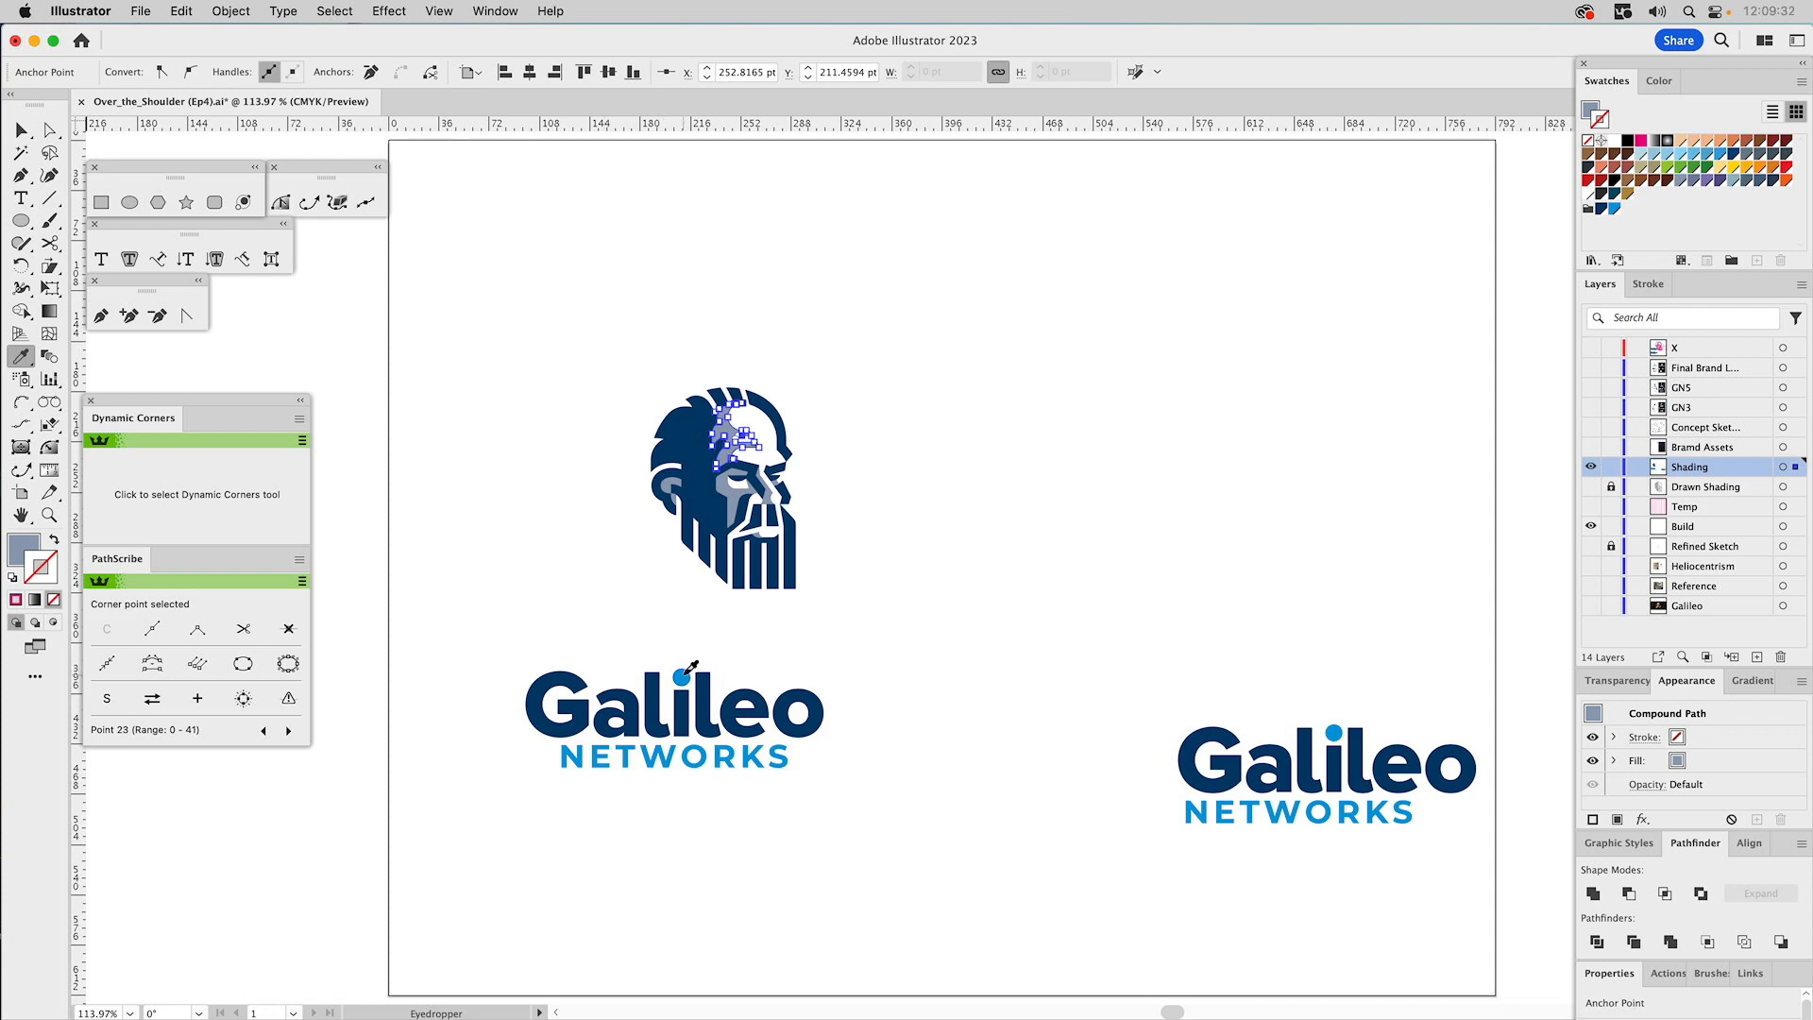
left_click(682, 674)
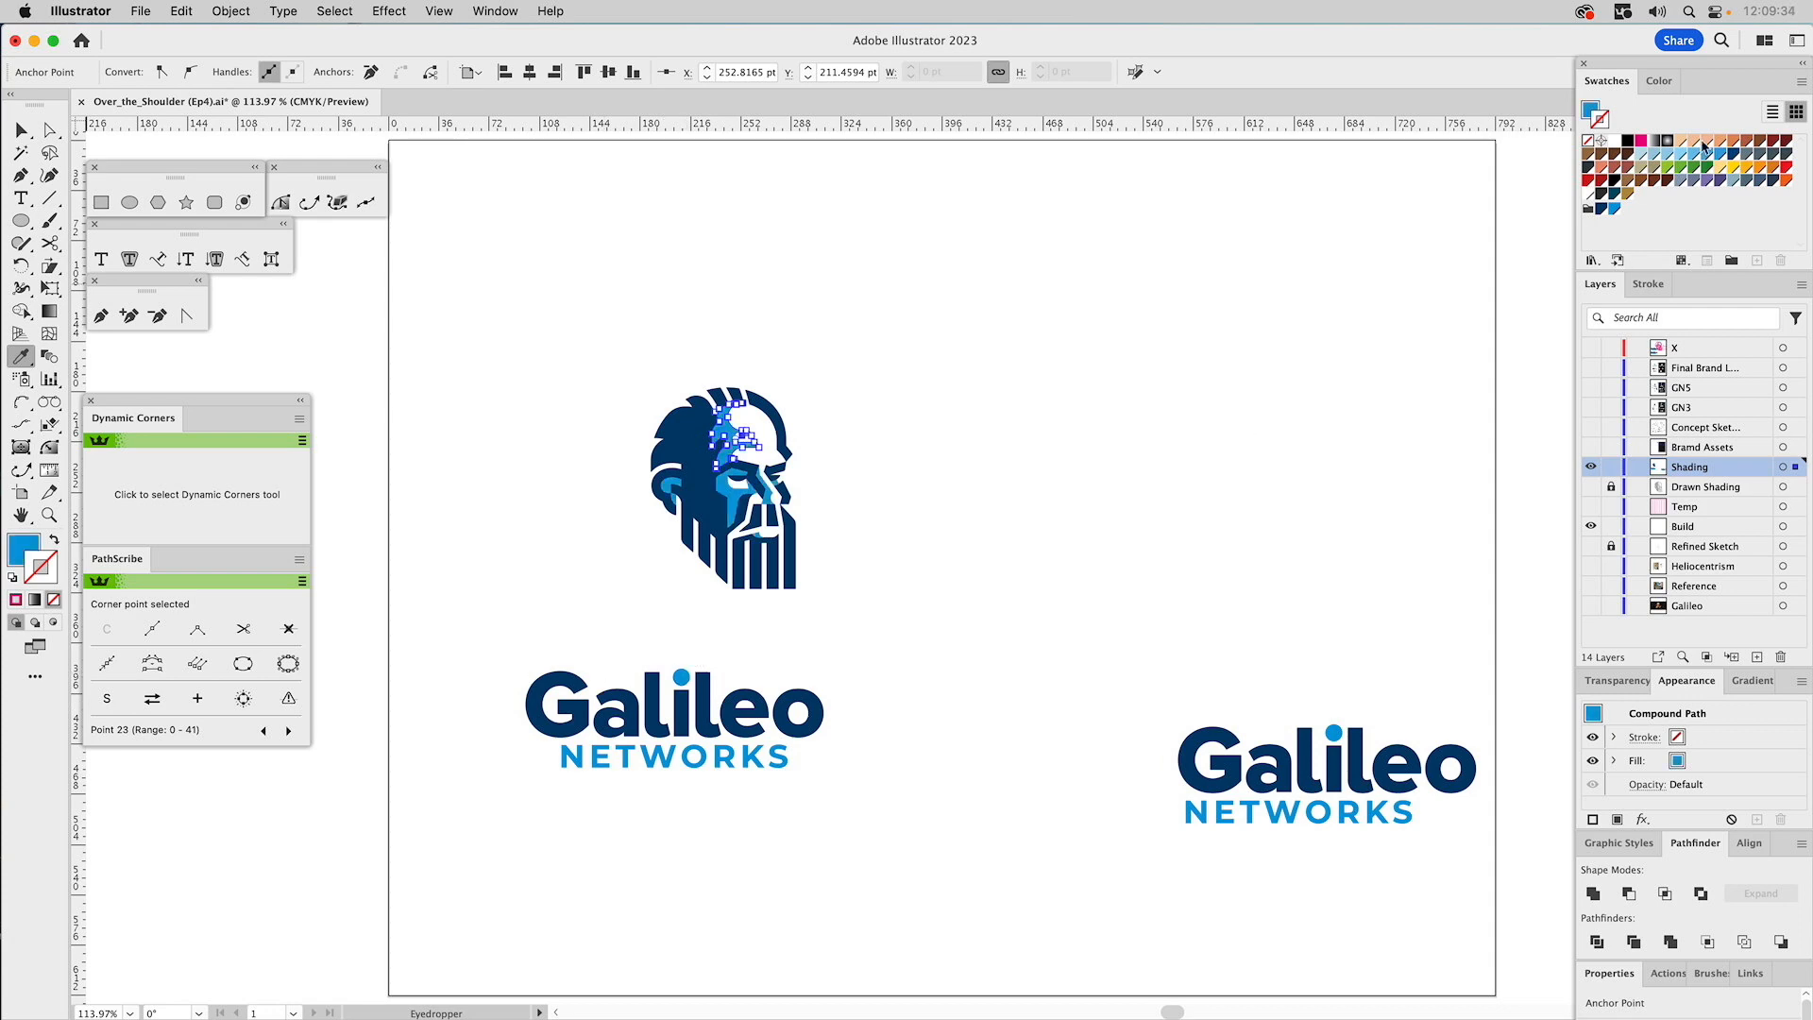
left_click(1593, 110)
left_click(1662, 81)
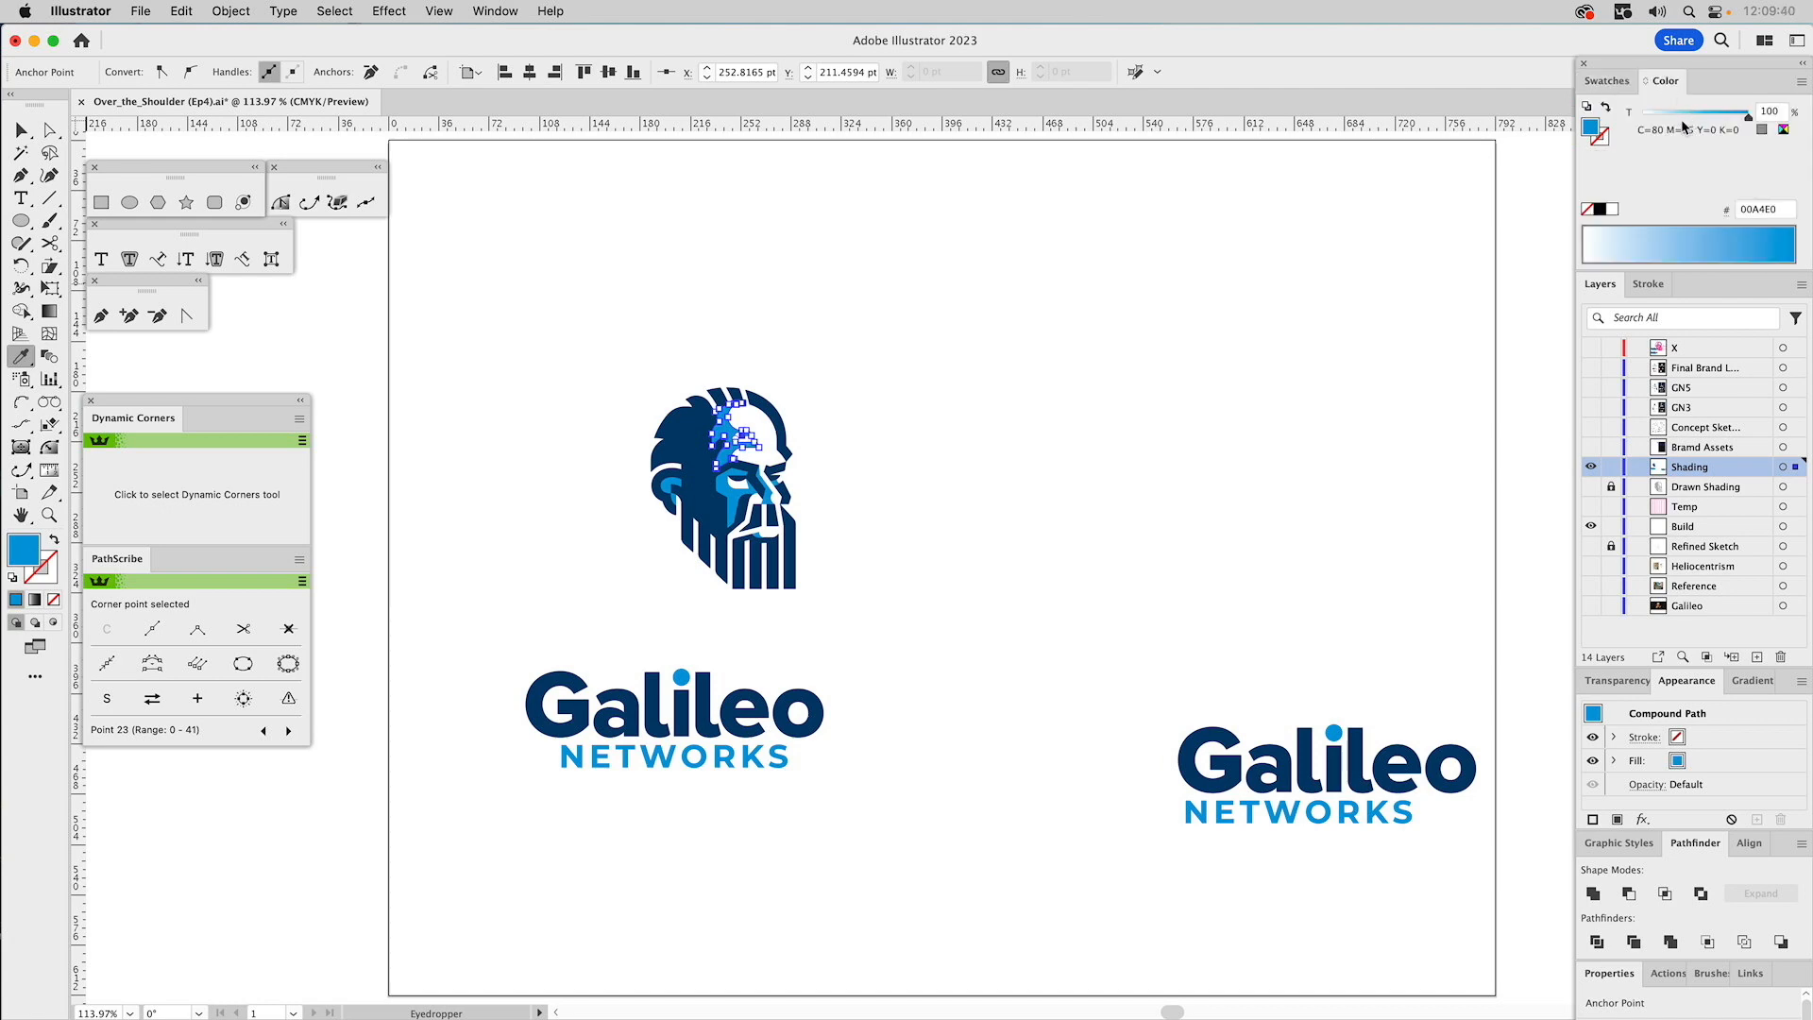
left_click(1685, 114)
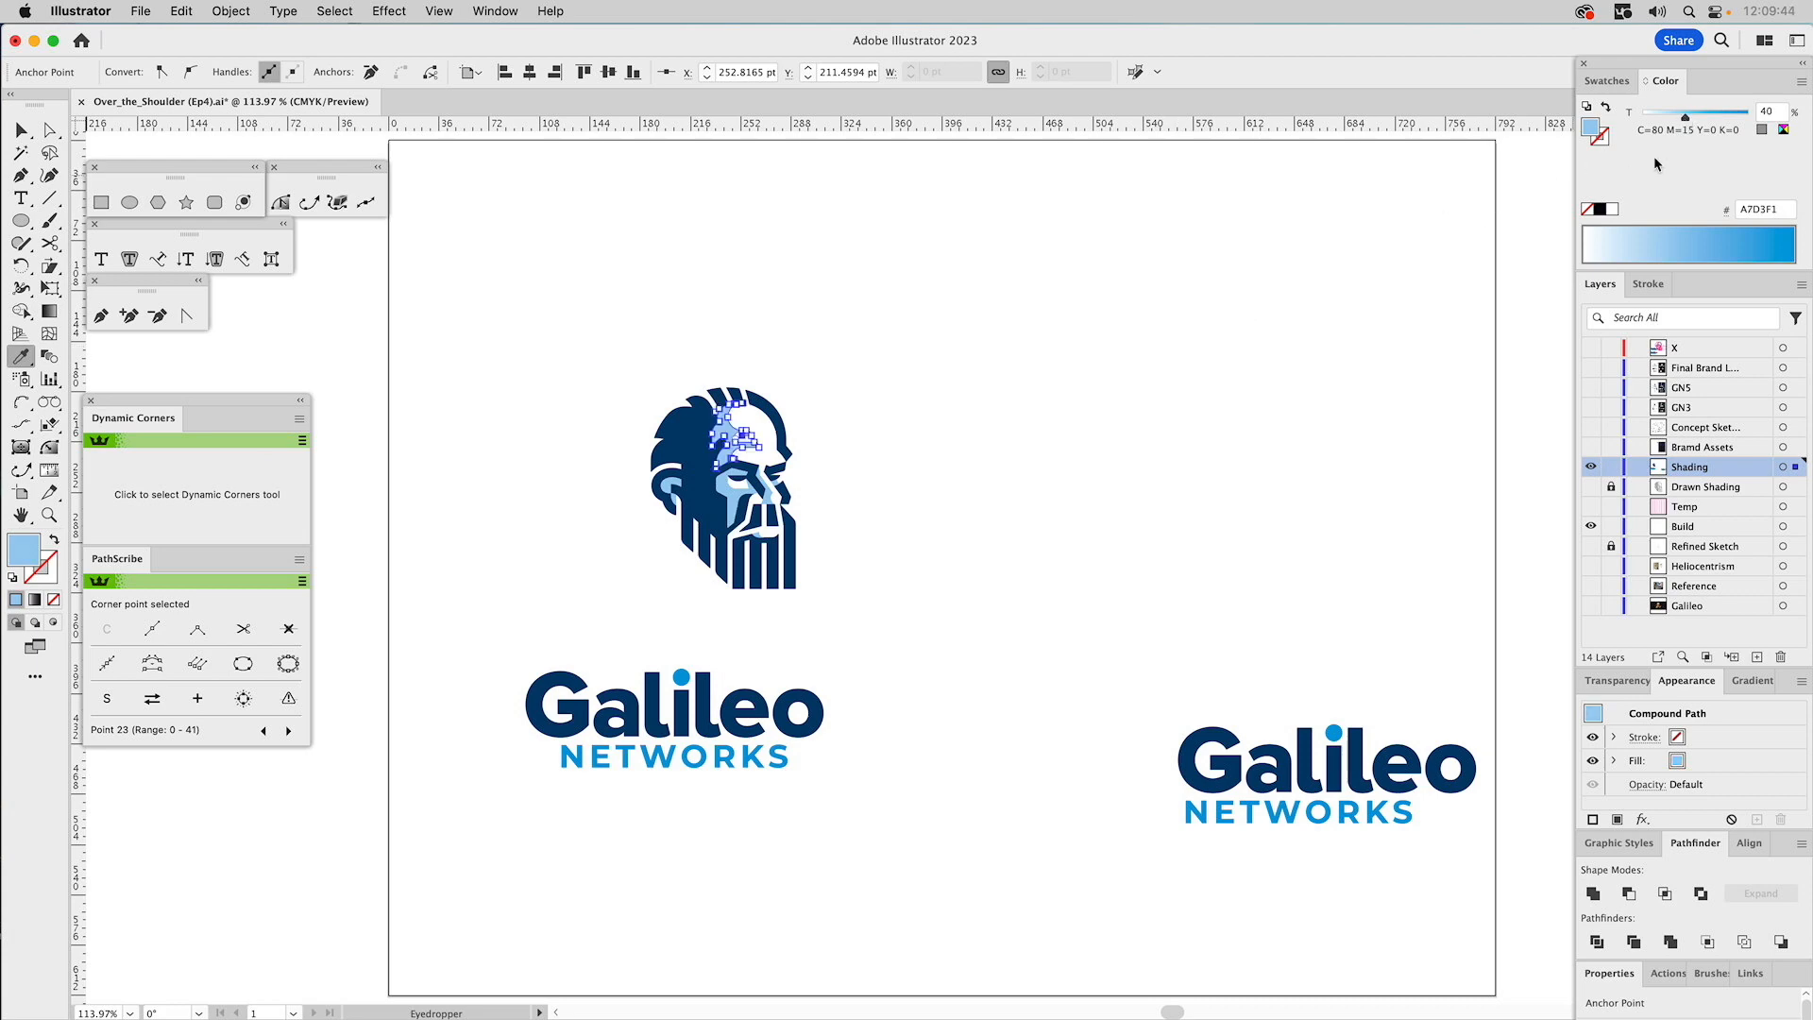
left_click_drag(1690, 115, 1698, 117)
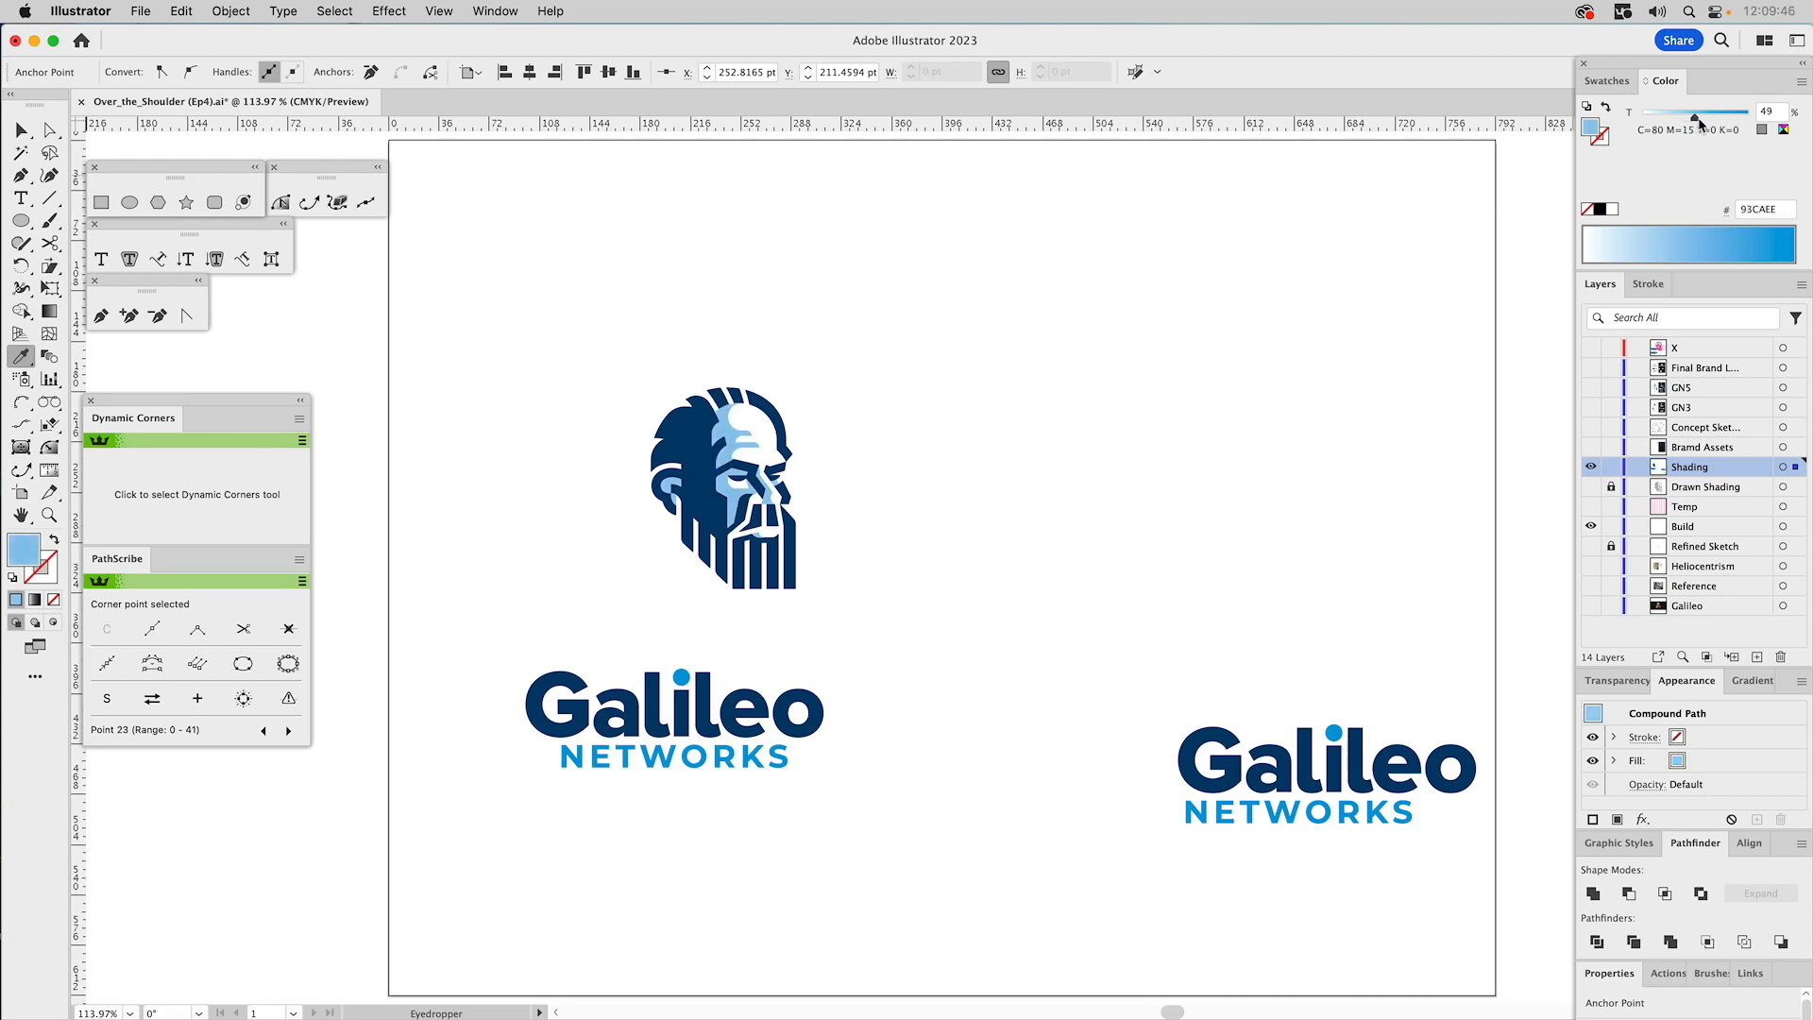
key("super+shift+a")
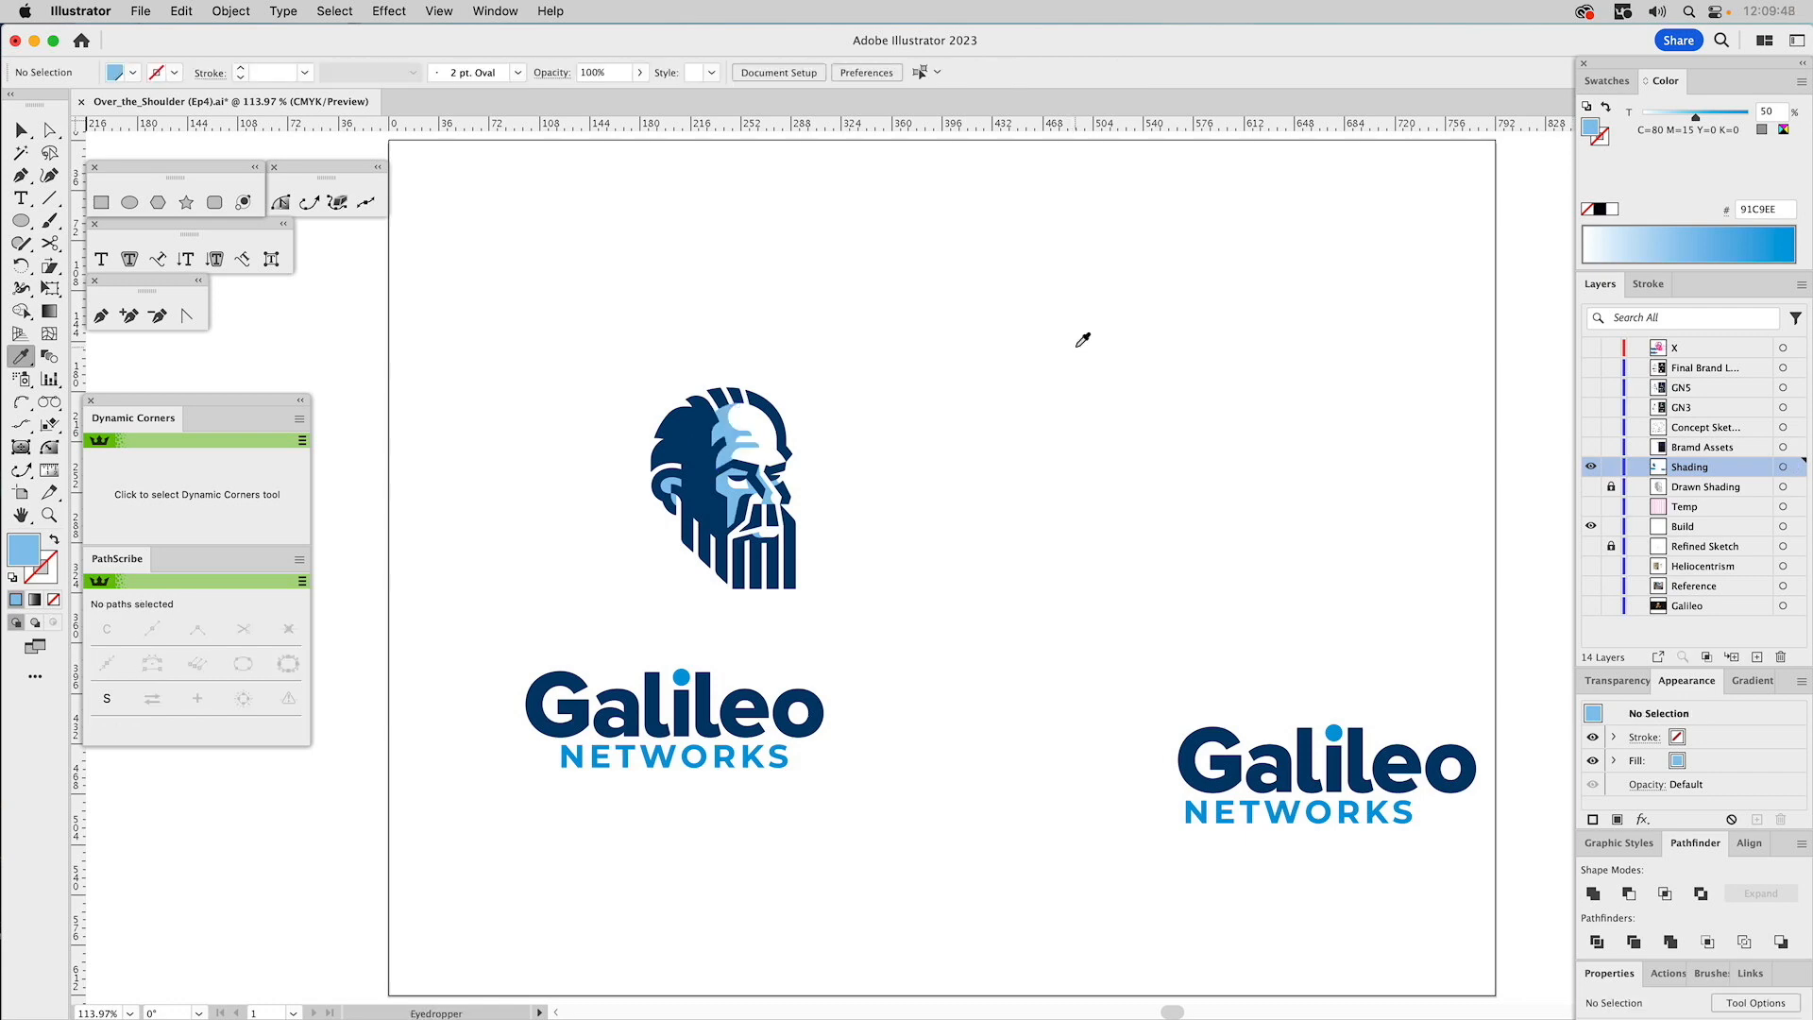
Move the head group down and to the left so it sits directly above the Galileo lettering.
key("v")
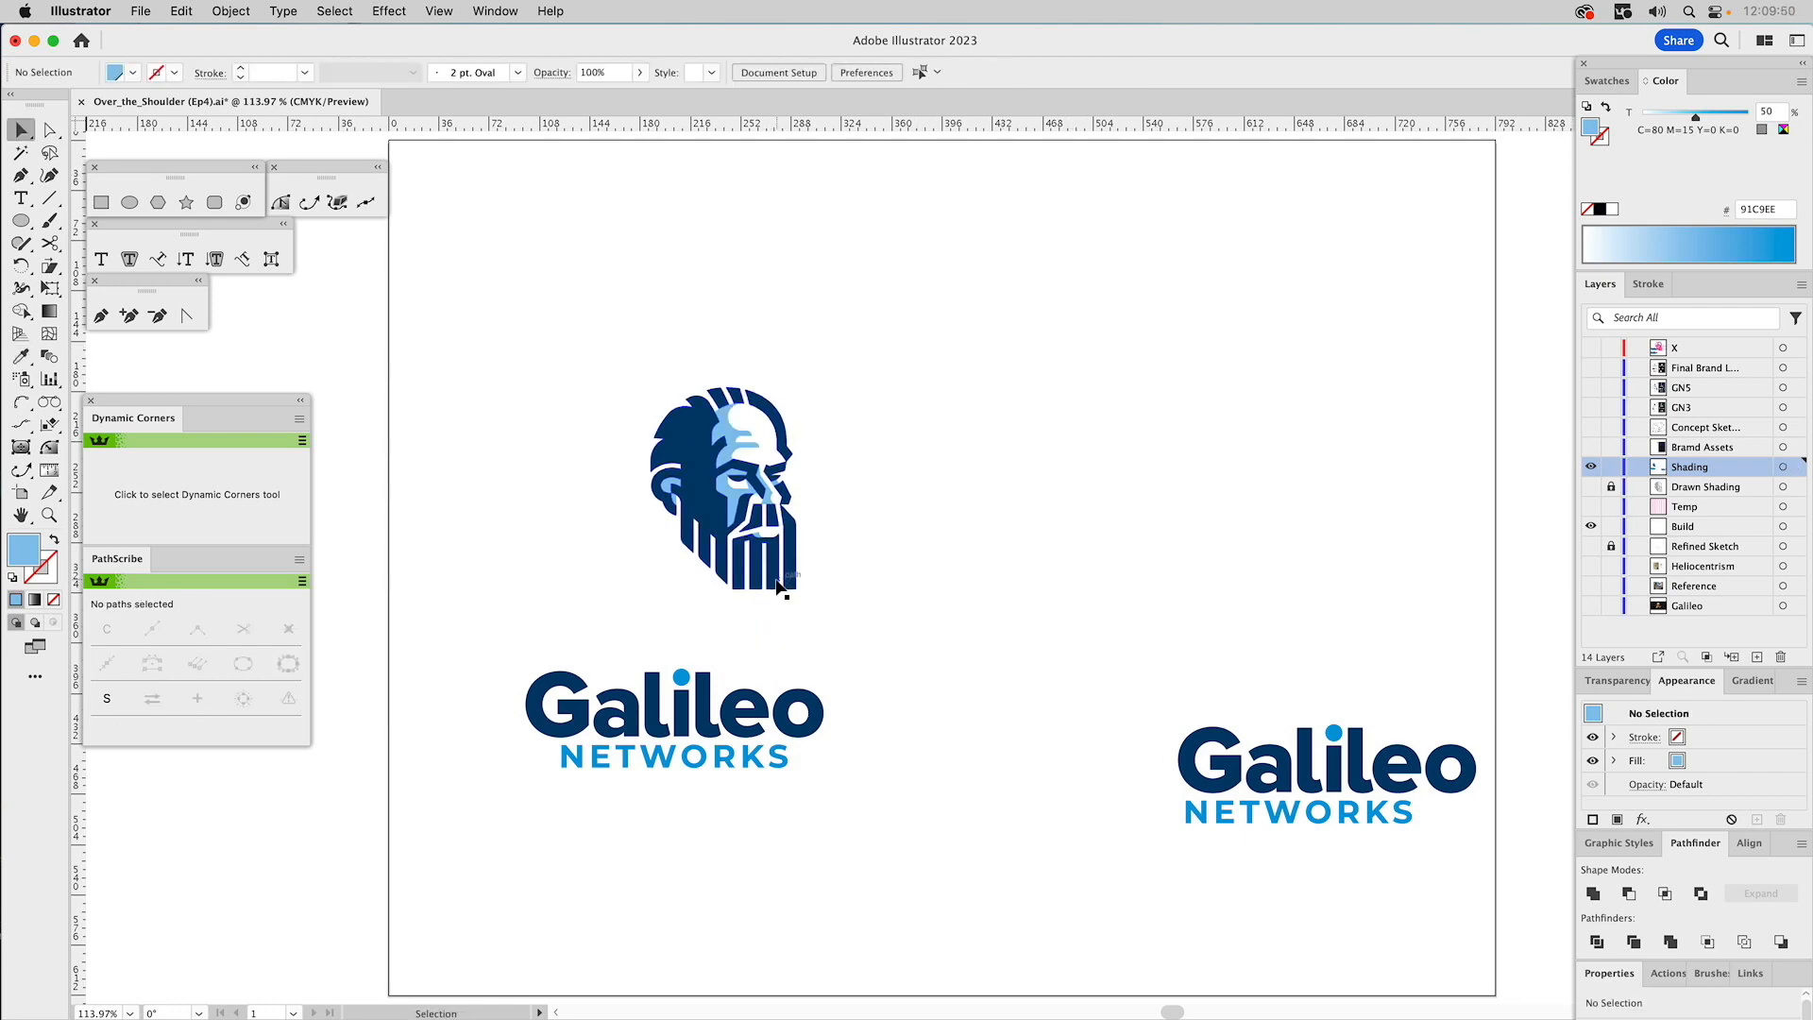
left_click_drag(782, 583, 729, 612)
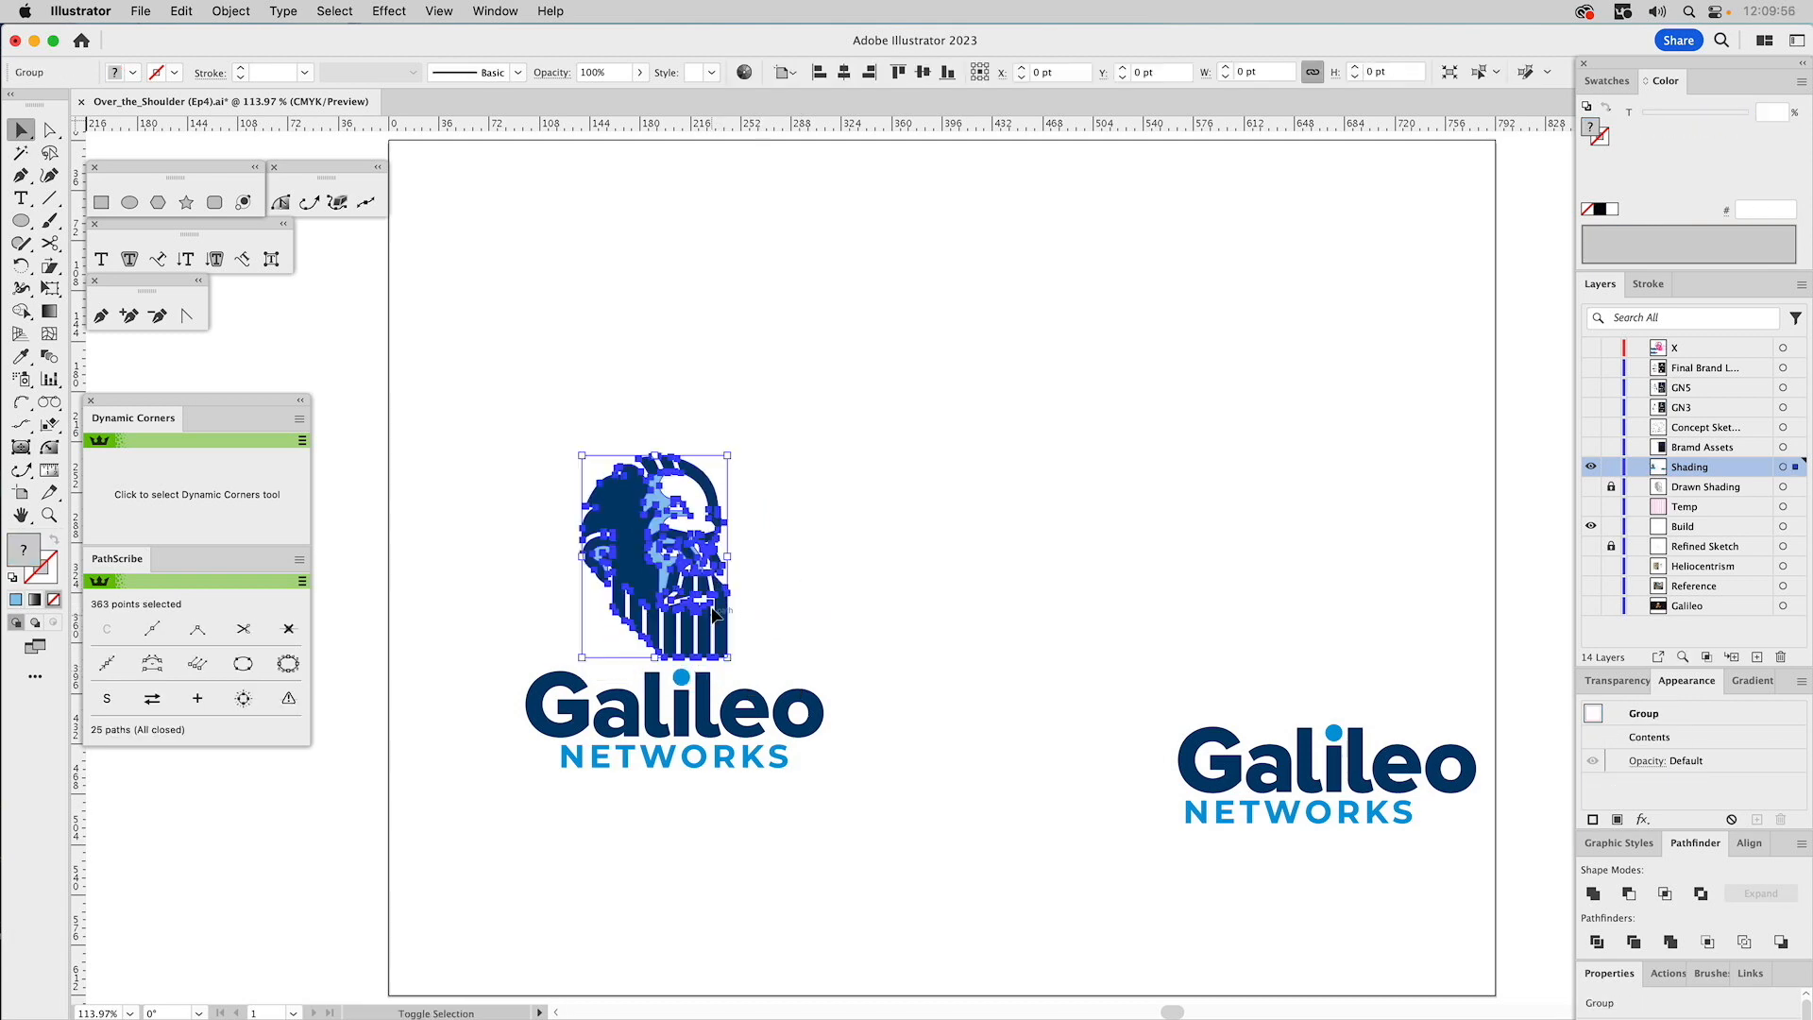
left_click(818, 565)
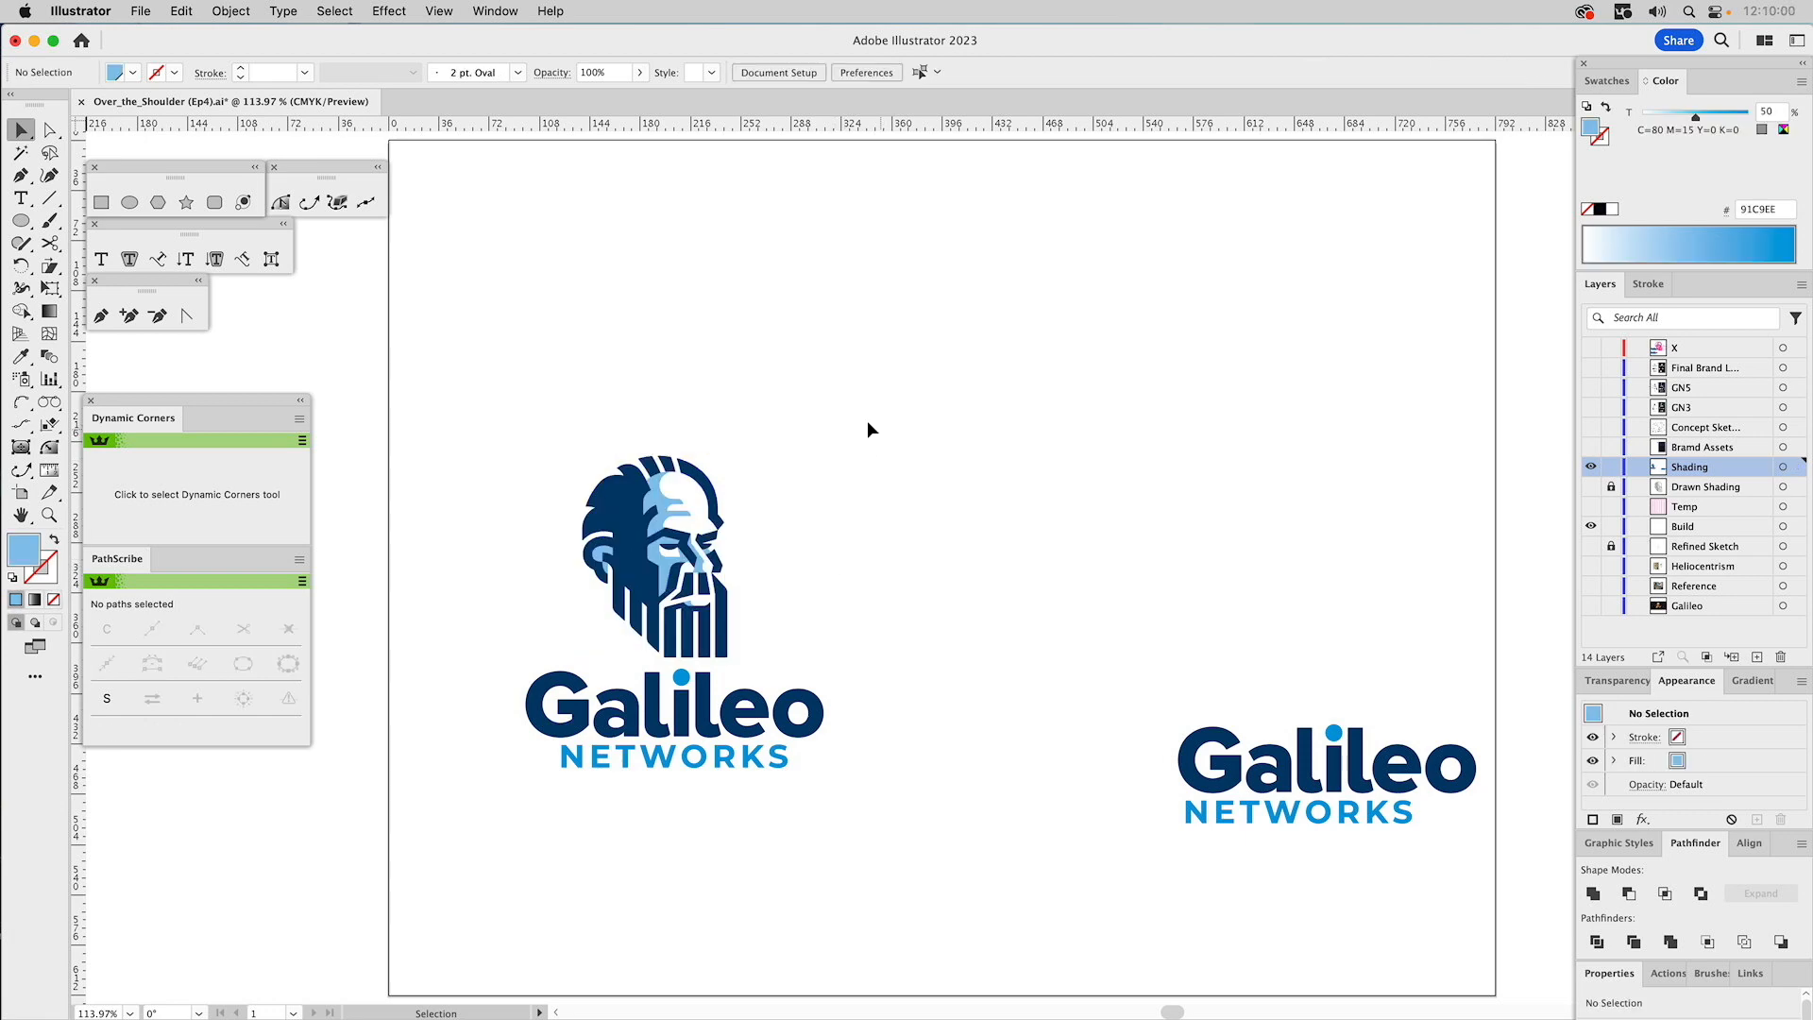
Draw an ellipse about 149 by 64 pt beside the head and apply the 0.75 pt magenta outline graphic style.
left_click(130, 204)
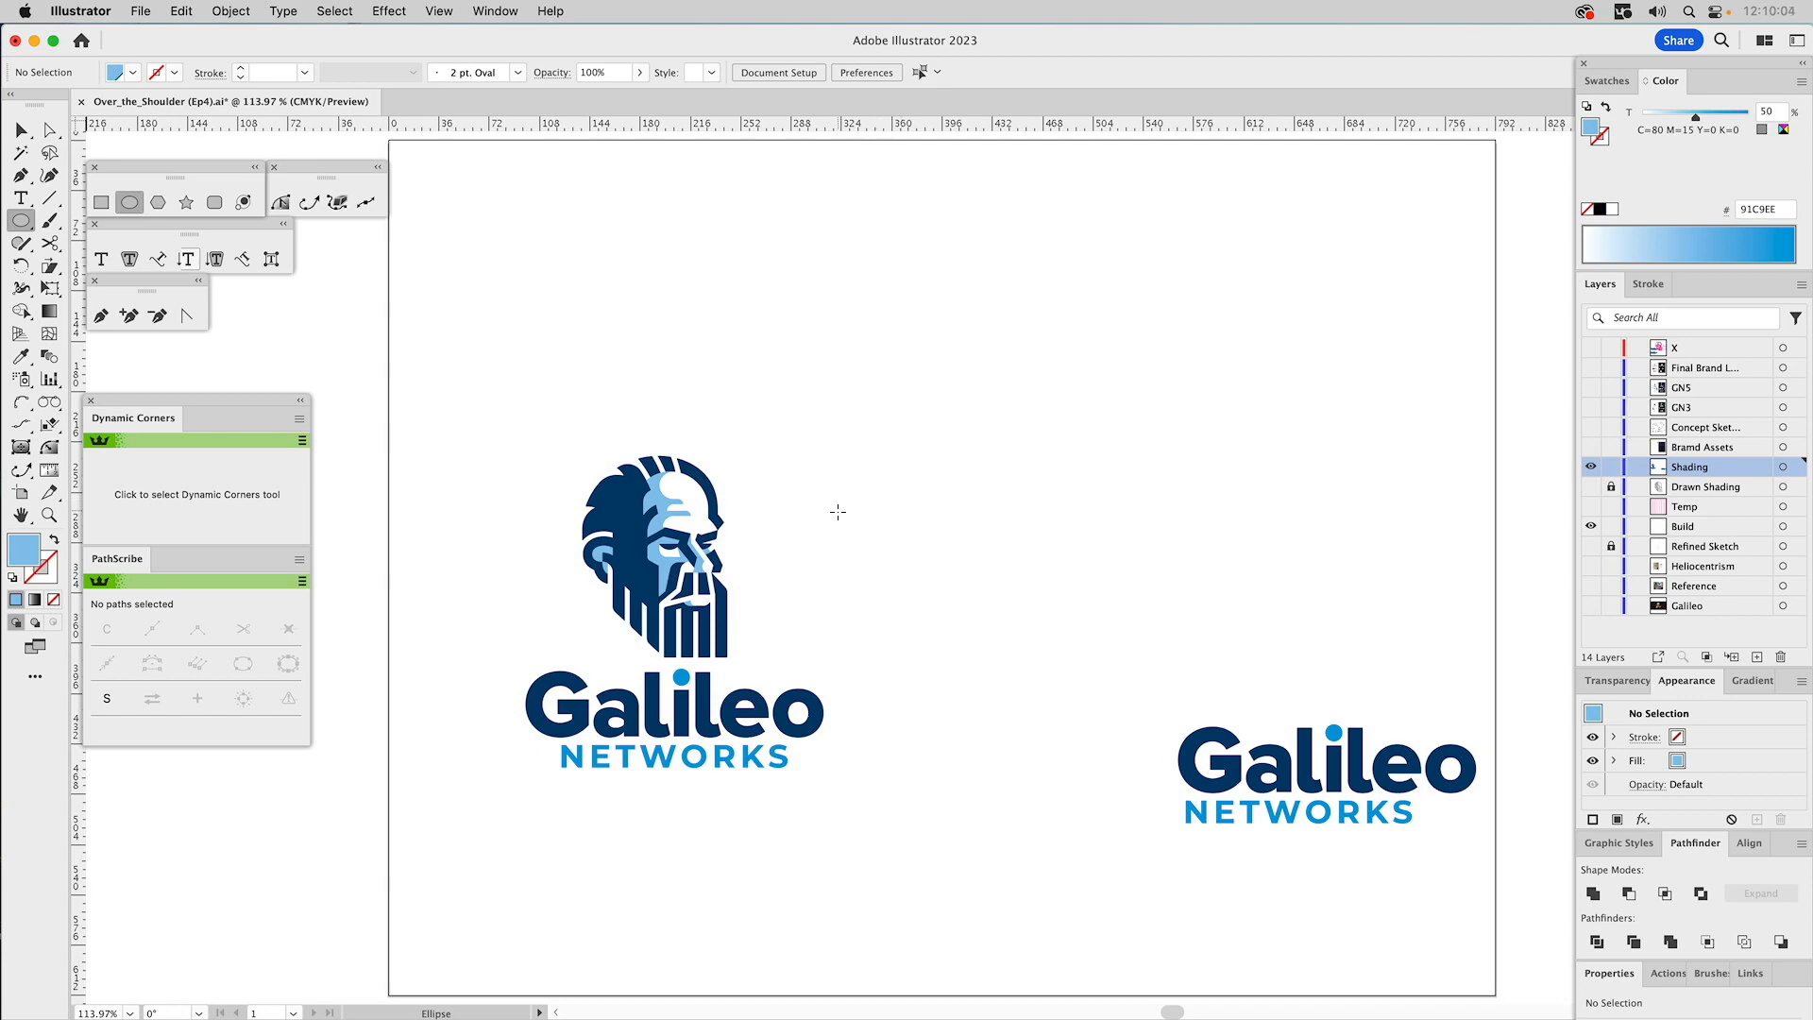
left_click_drag(834, 515, 938, 559)
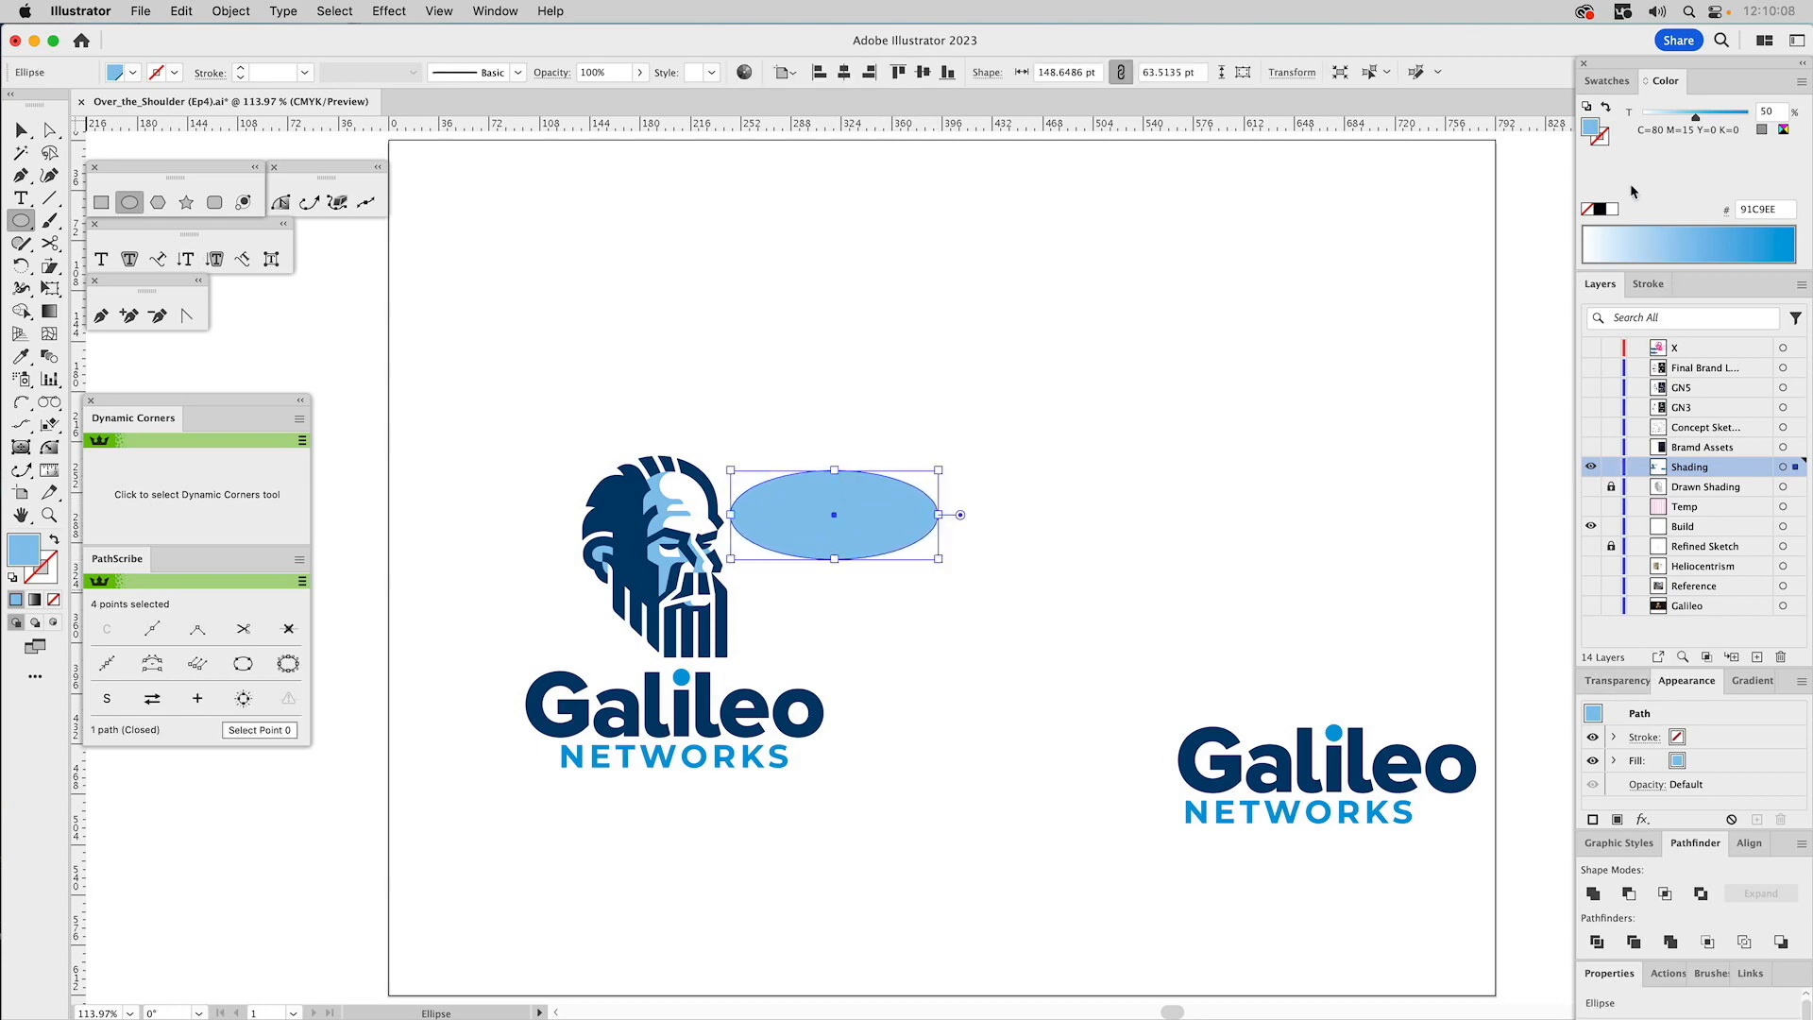
left_click(1607, 80)
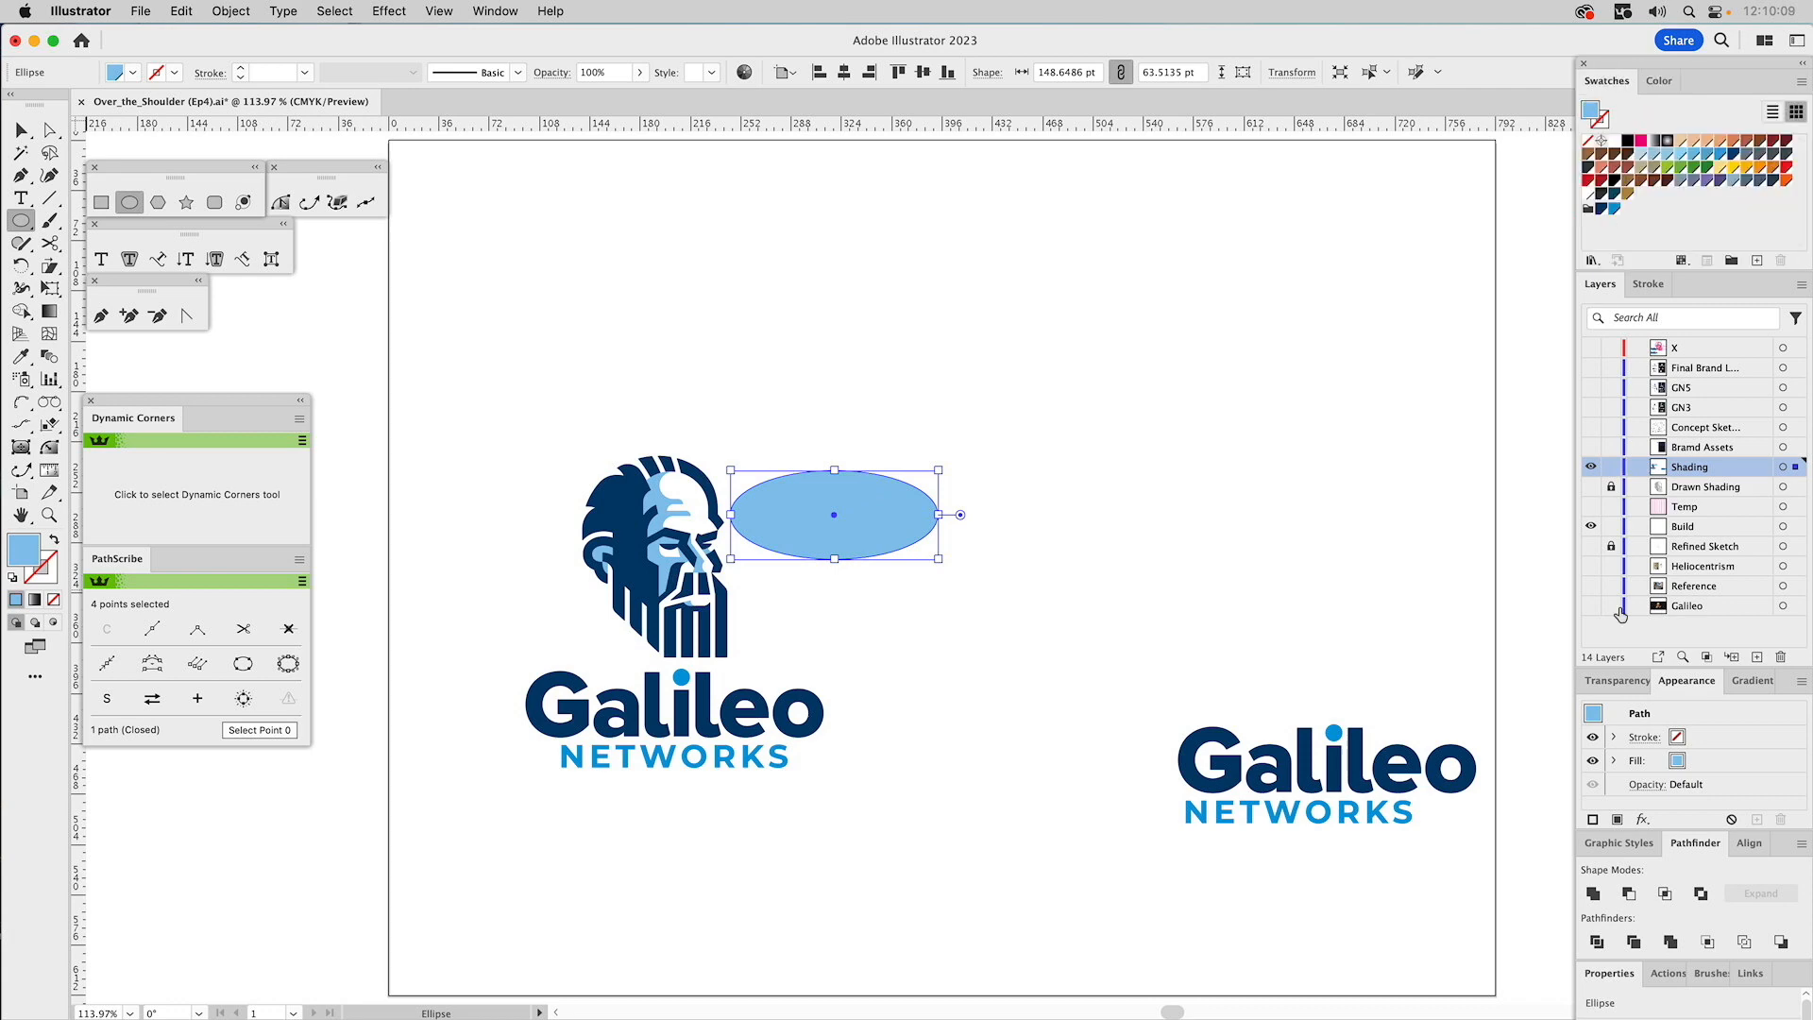
left_click(1649, 842)
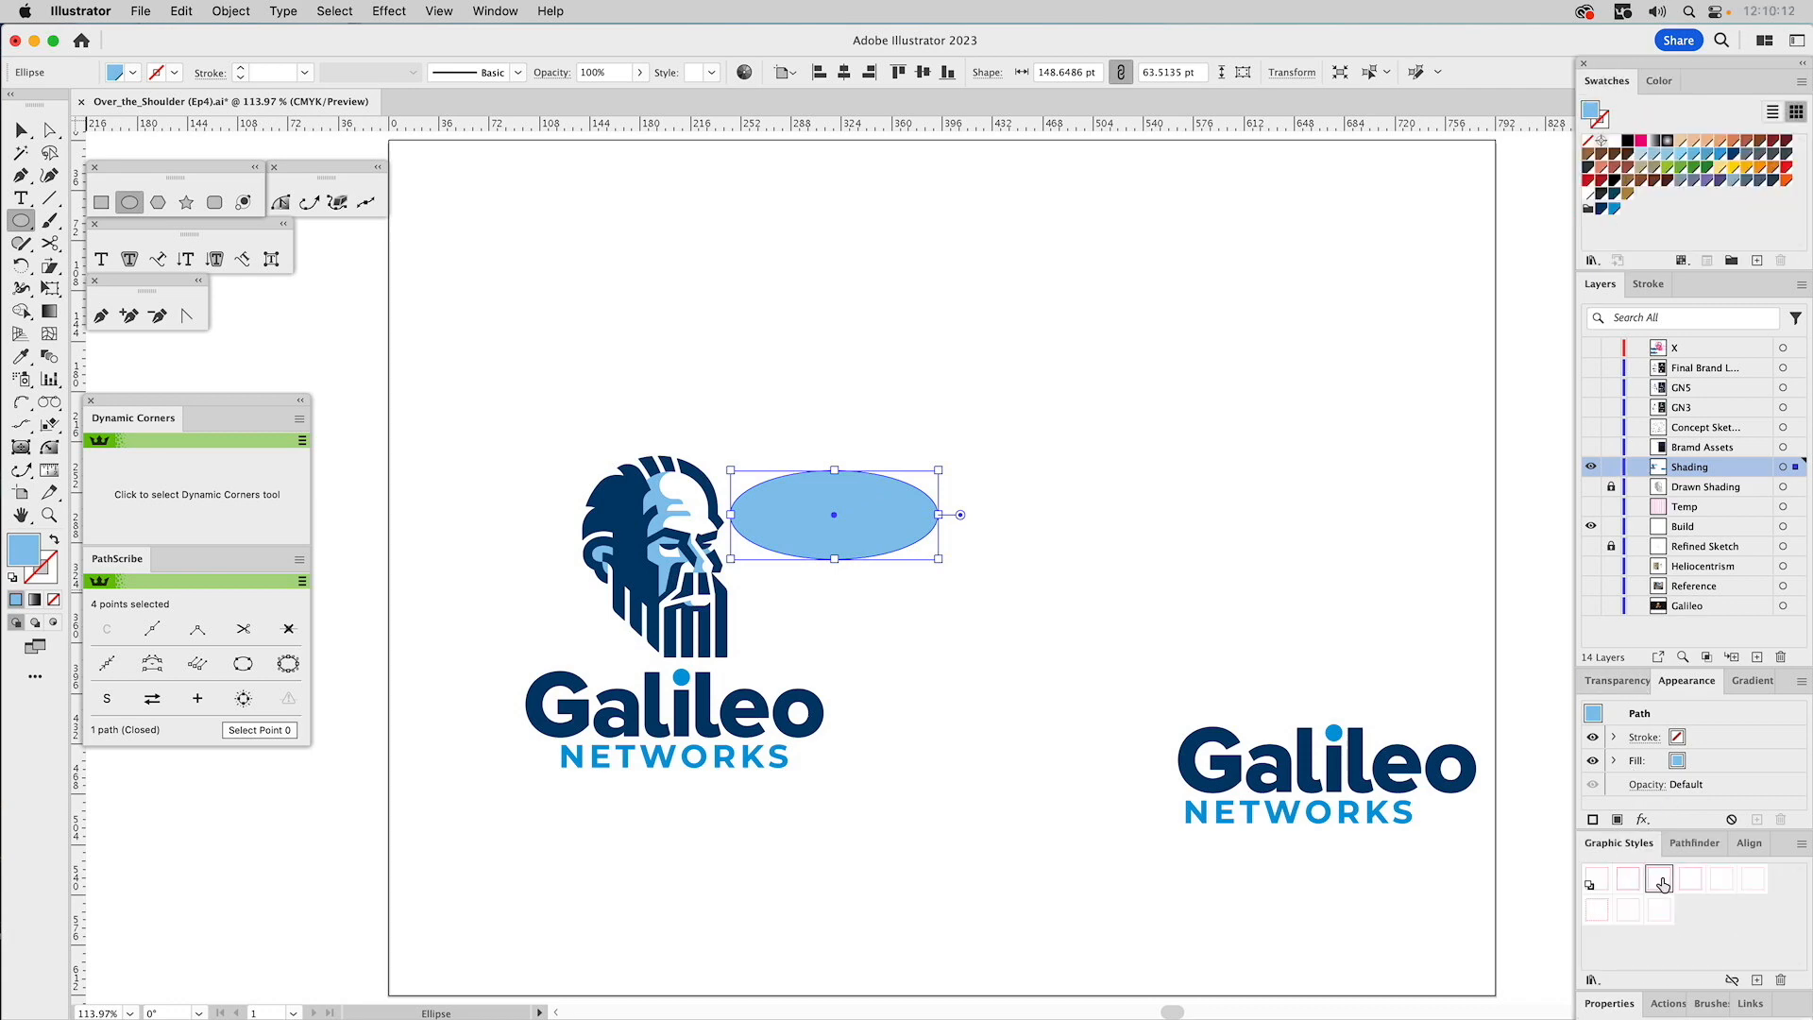
left_click(1659, 878)
key("v")
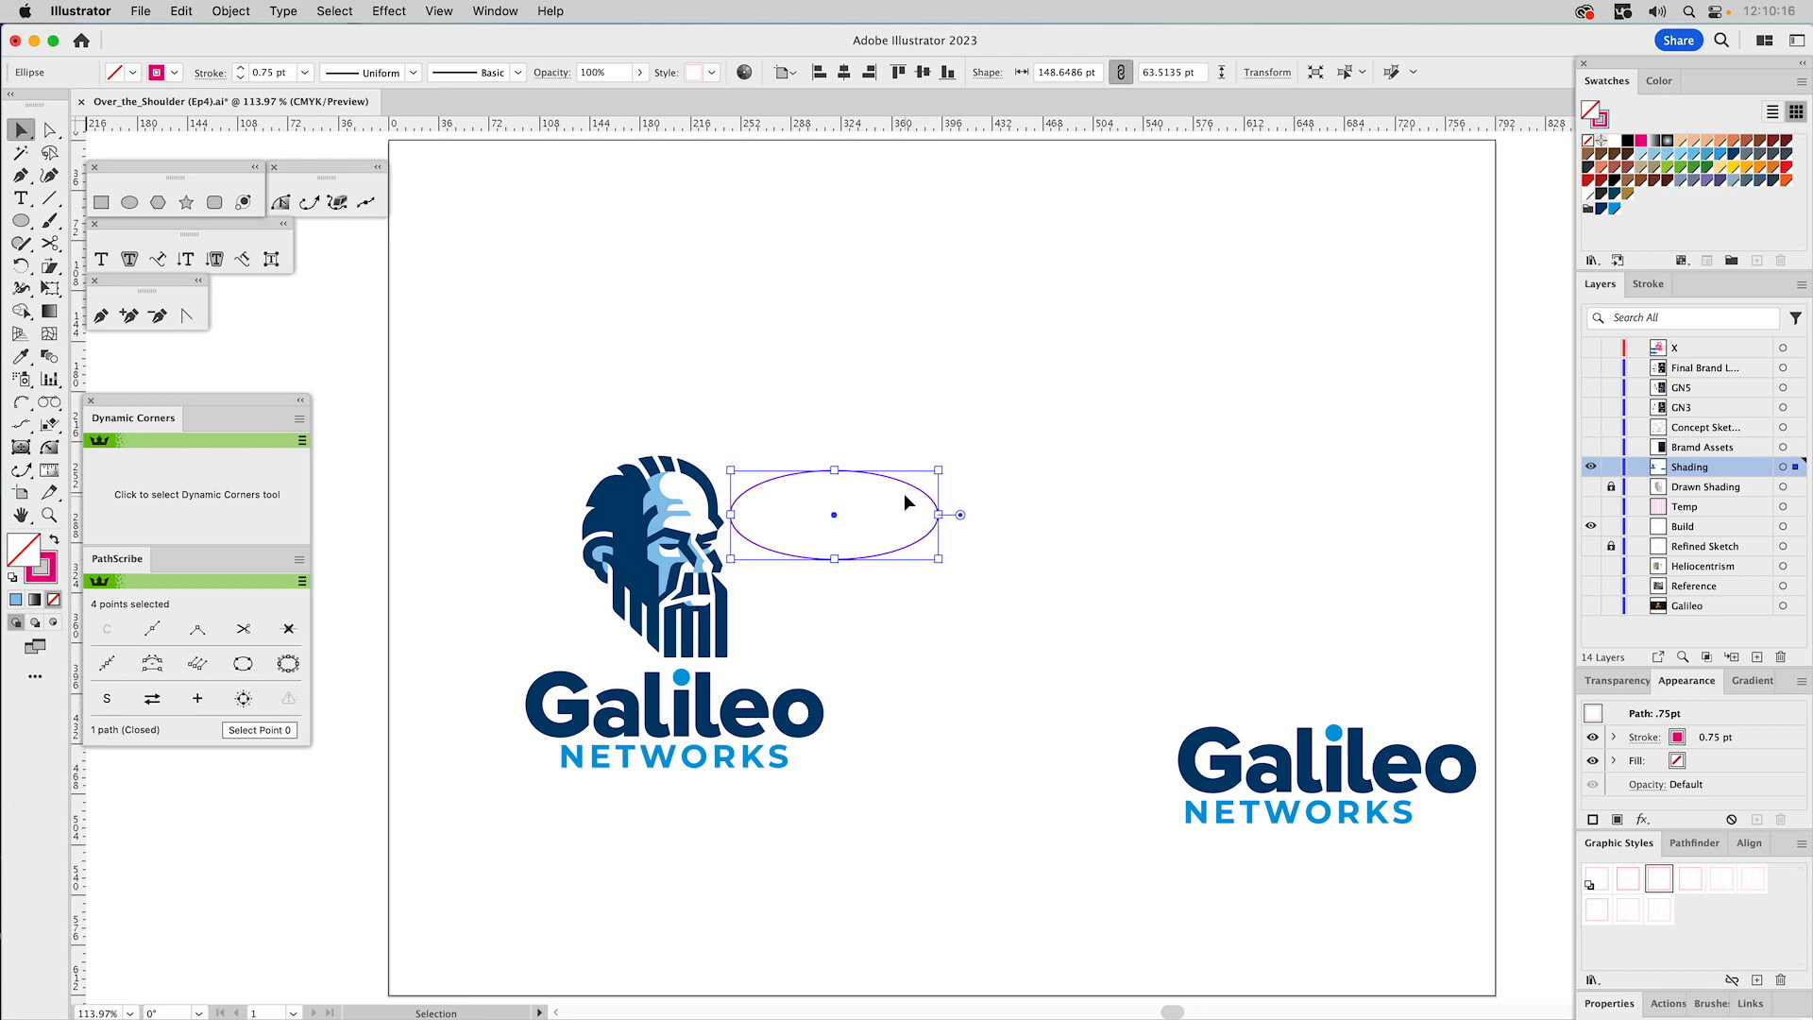
Move the ellipse farther right of the head and add an enlarged copy around it, about 238 by 102 pt.
left_click_drag(905, 479, 1007, 477)
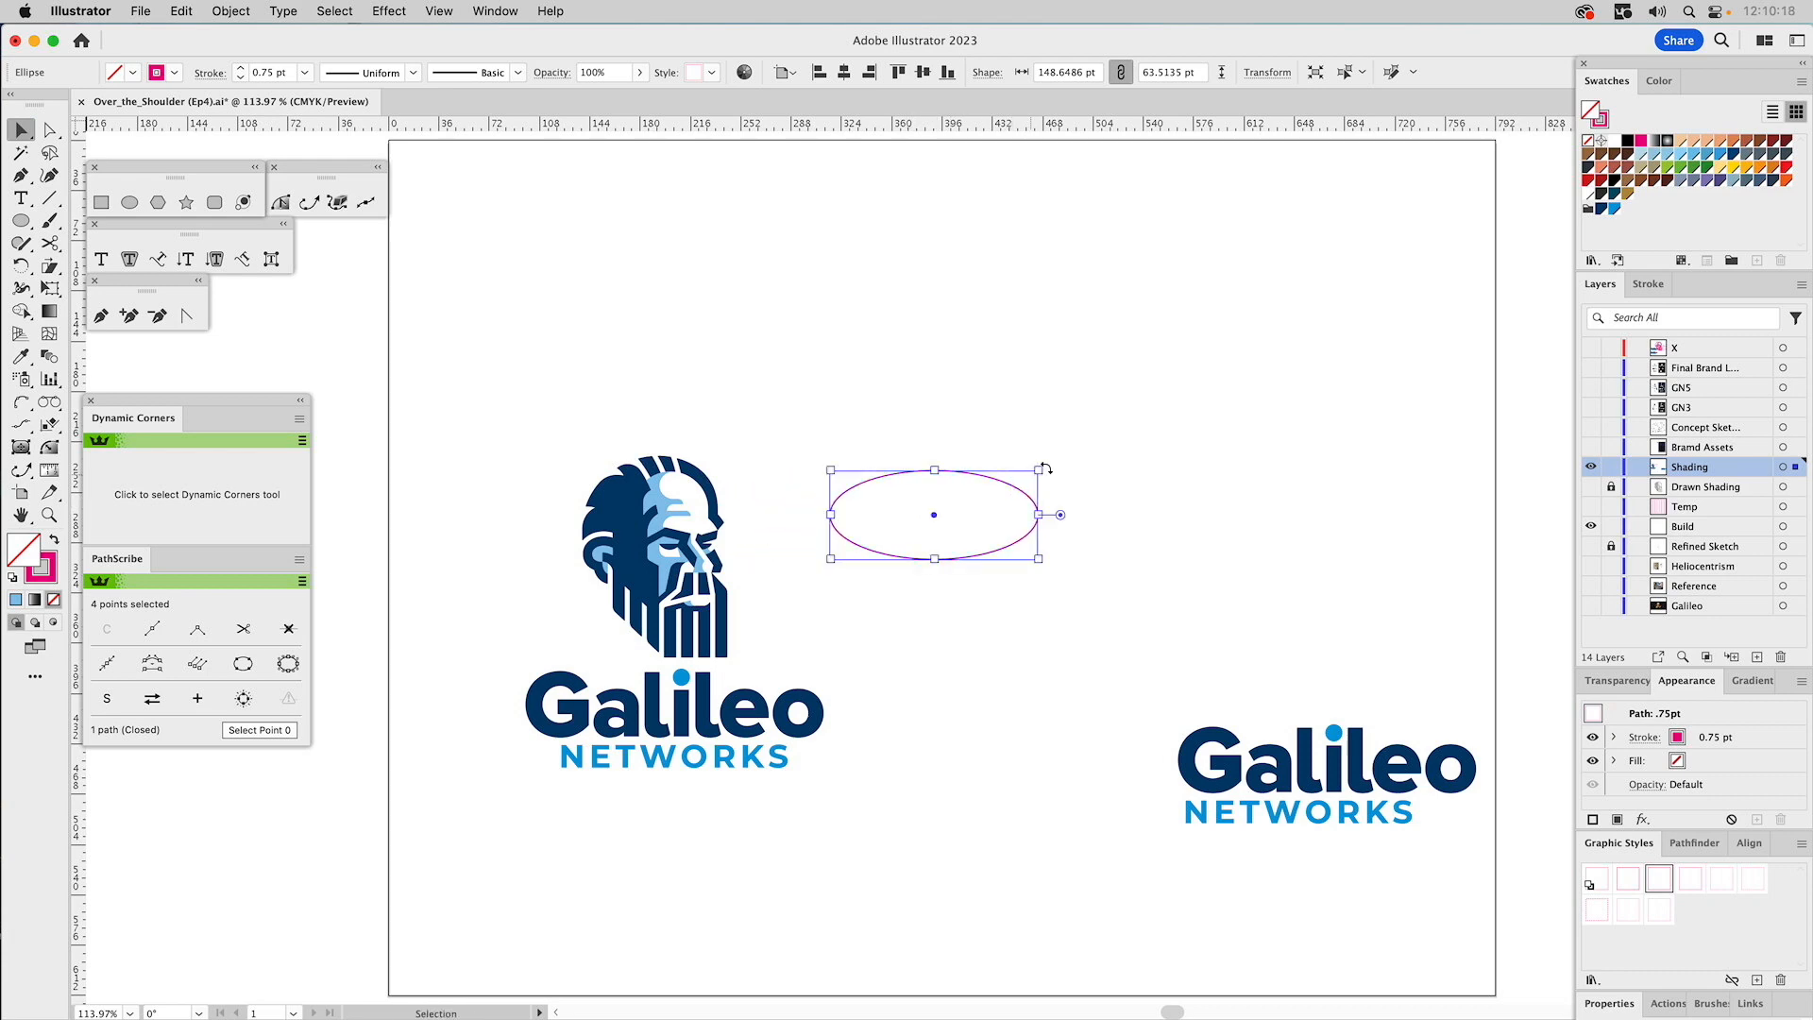
left_click_drag(1040, 470, 1086, 451)
left_click_drag(934, 578, 937, 593)
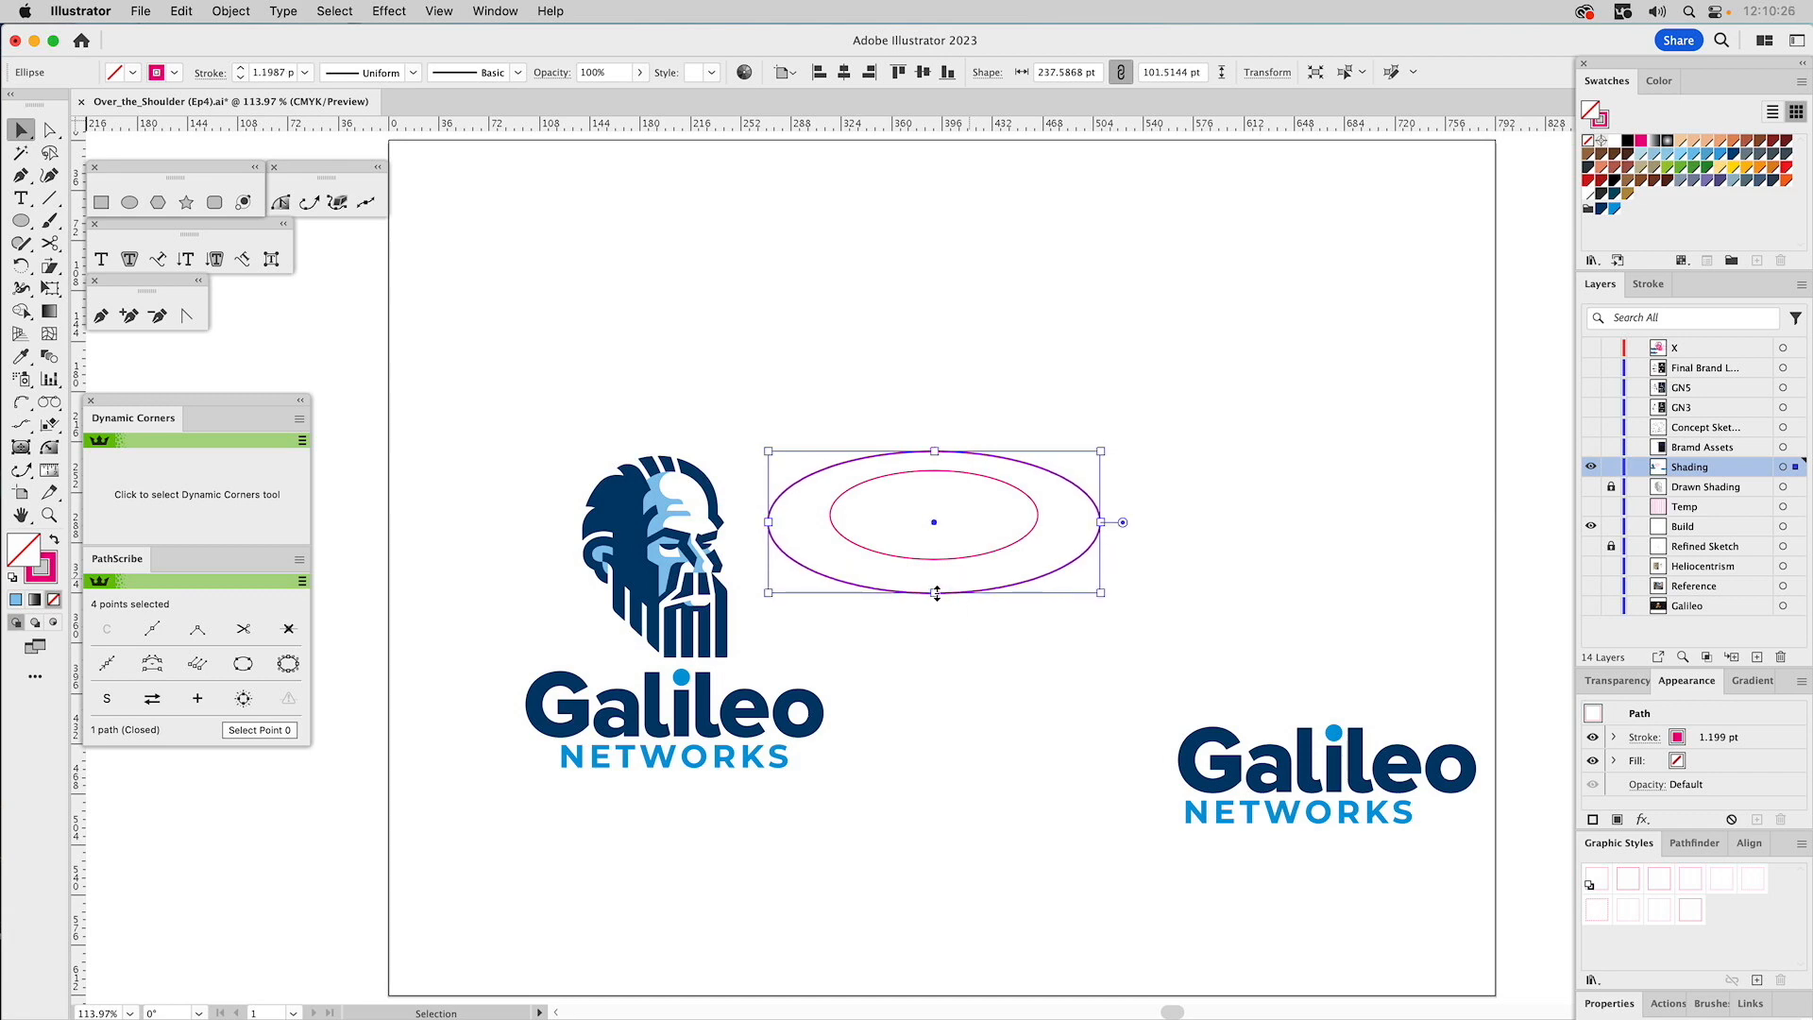
Give both ellipses the dark navy swatch as stroke color and set the stroke weight to 2 pt.
left_click_drag(967, 431, 906, 509)
key("i")
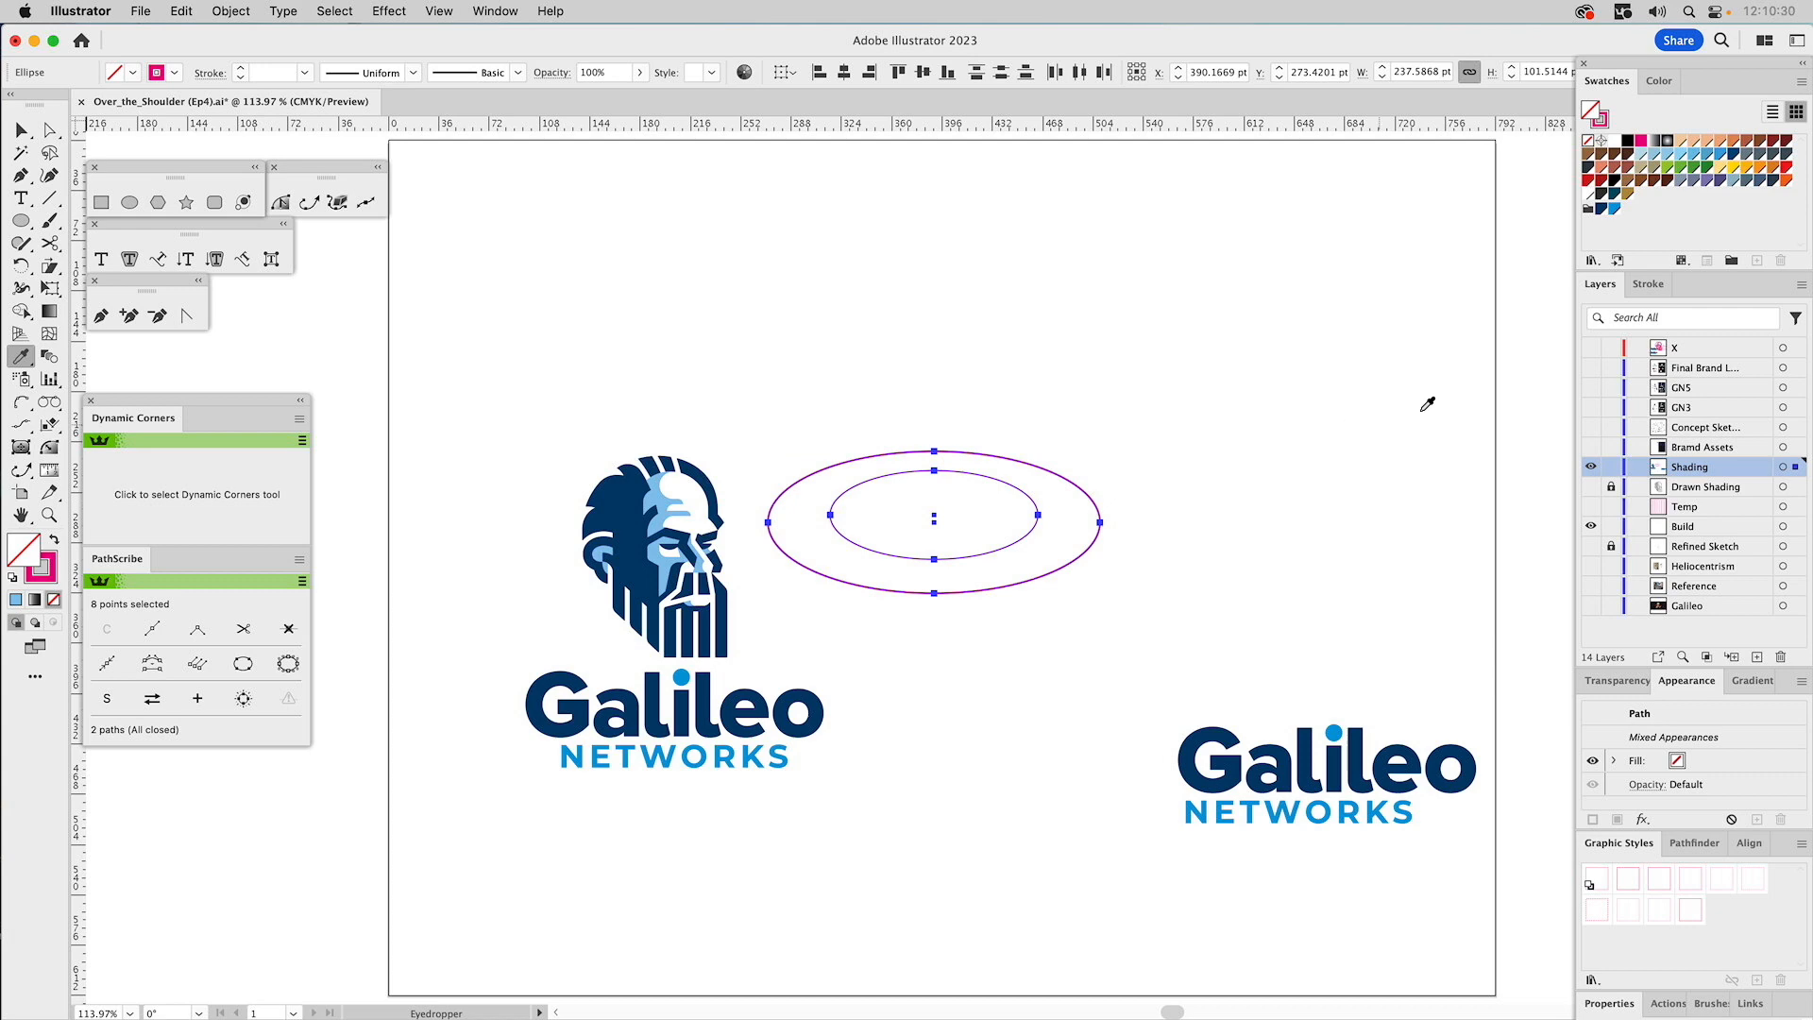
left_click(1601, 158)
left_click(1601, 138)
left_click(1652, 285)
left_click(1652, 317)
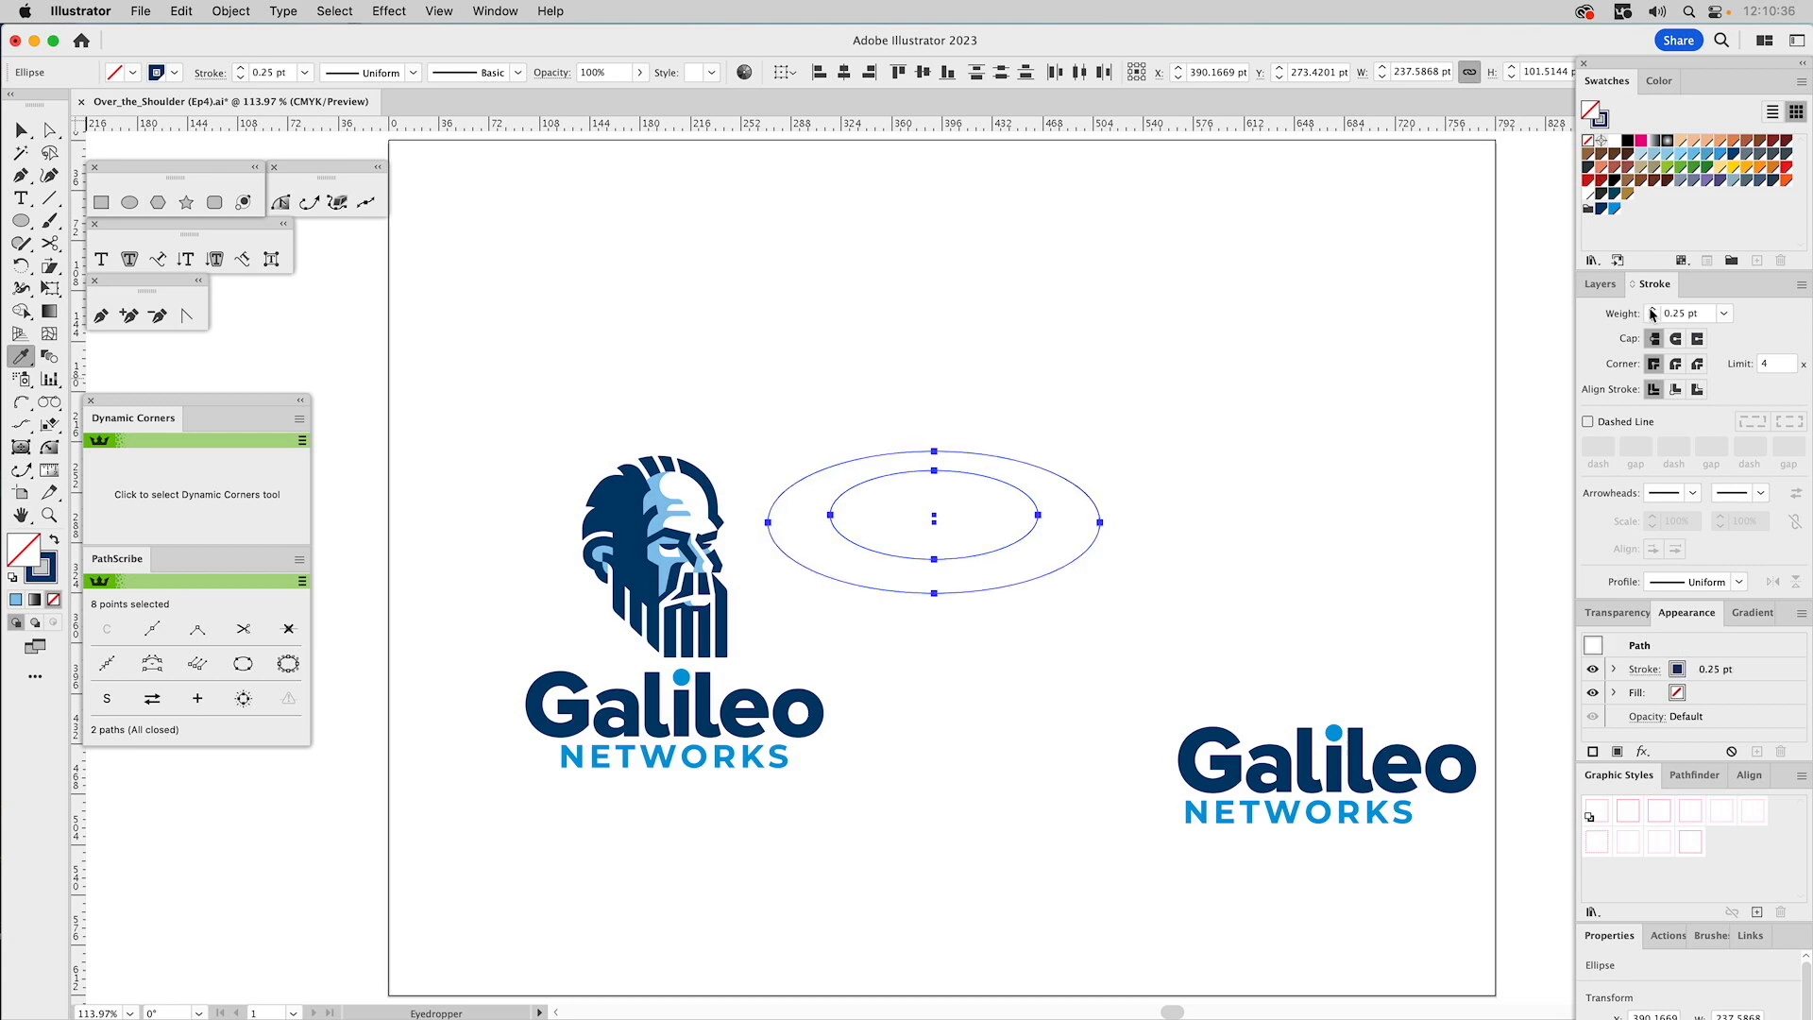
left_click(1652, 311)
left_click(1652, 312)
left_click(1652, 312)
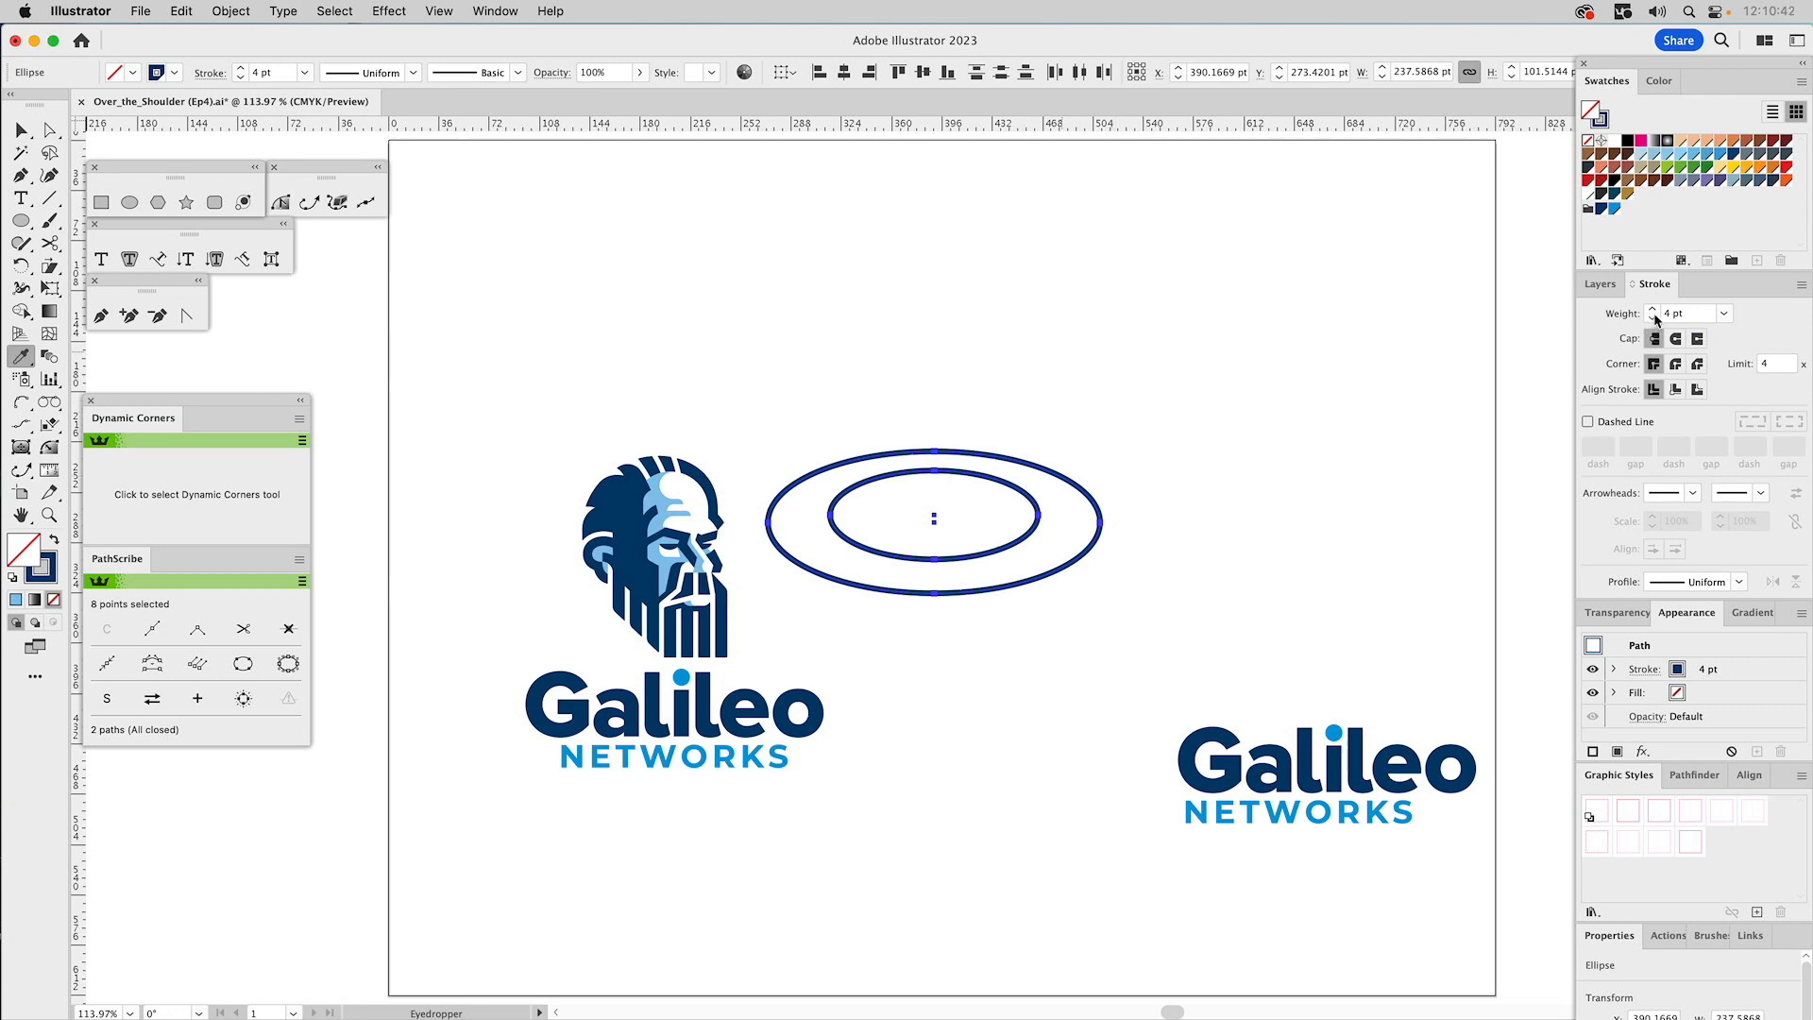
left_click(1653, 318)
left_click(1653, 318)
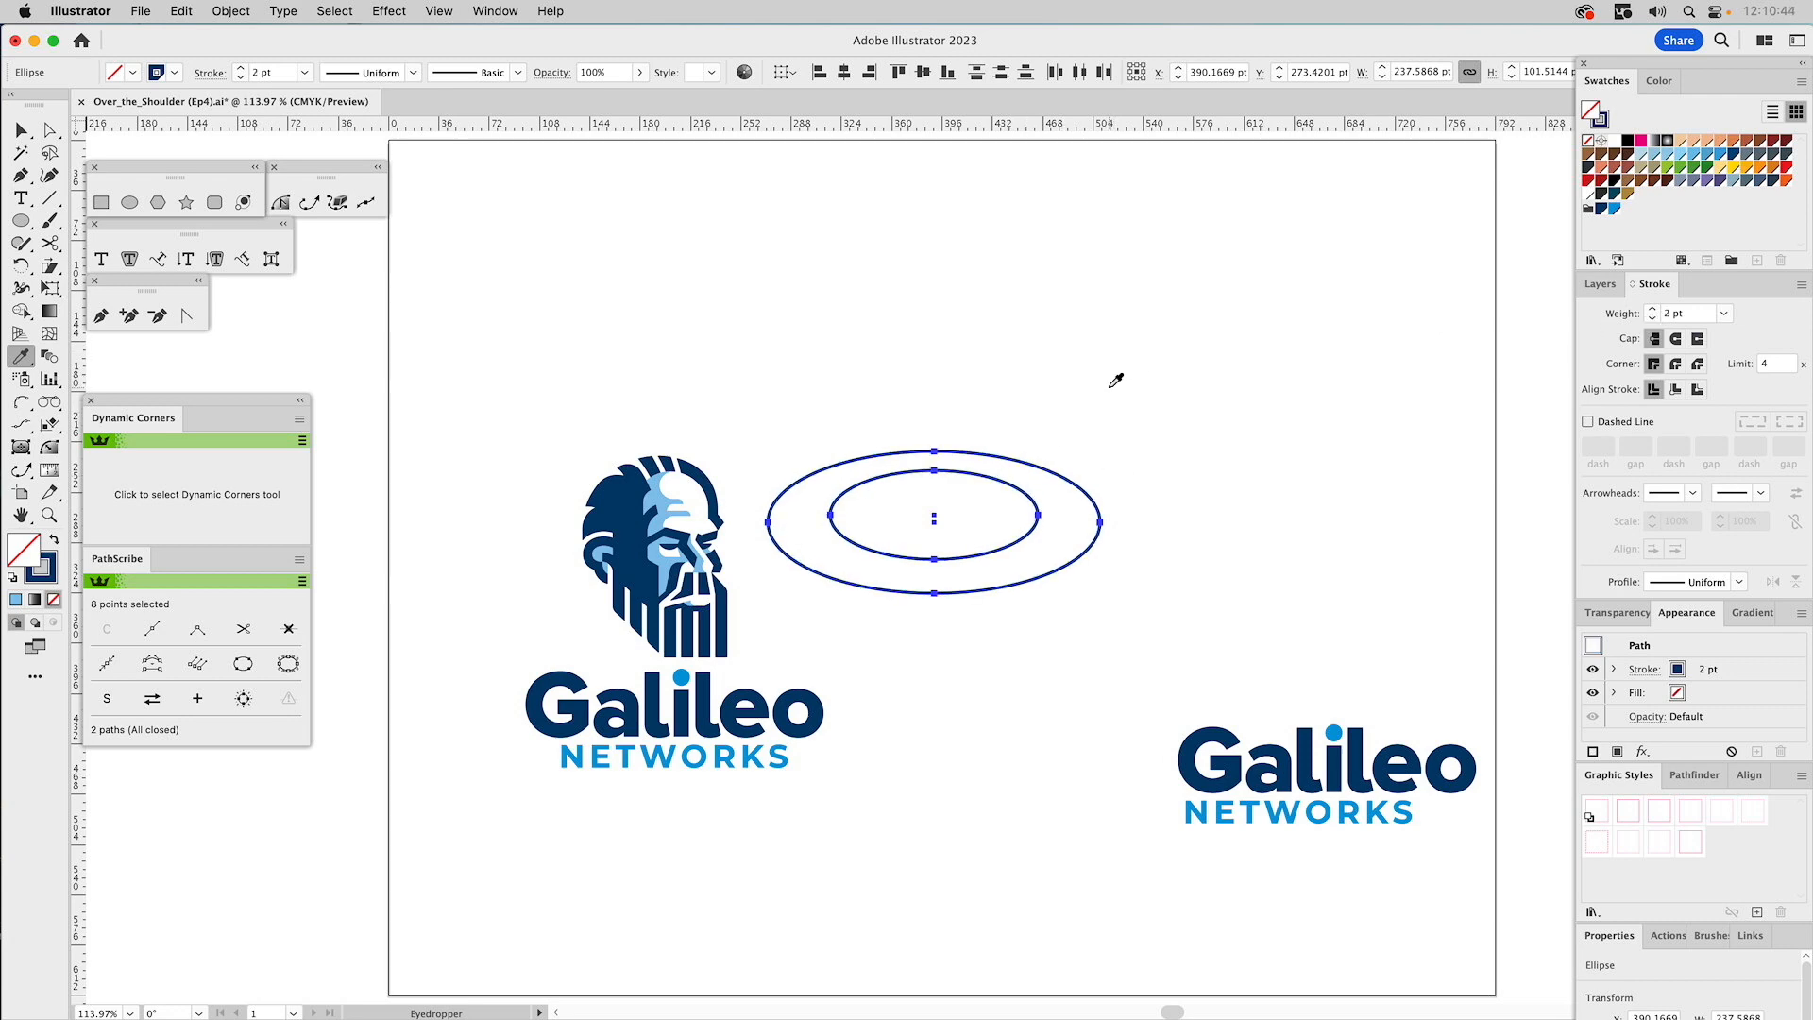
Group the two ellipses, tilted so their right side rises, and center them around the head above the wordmark.
key("v")
key("ctrl+g")
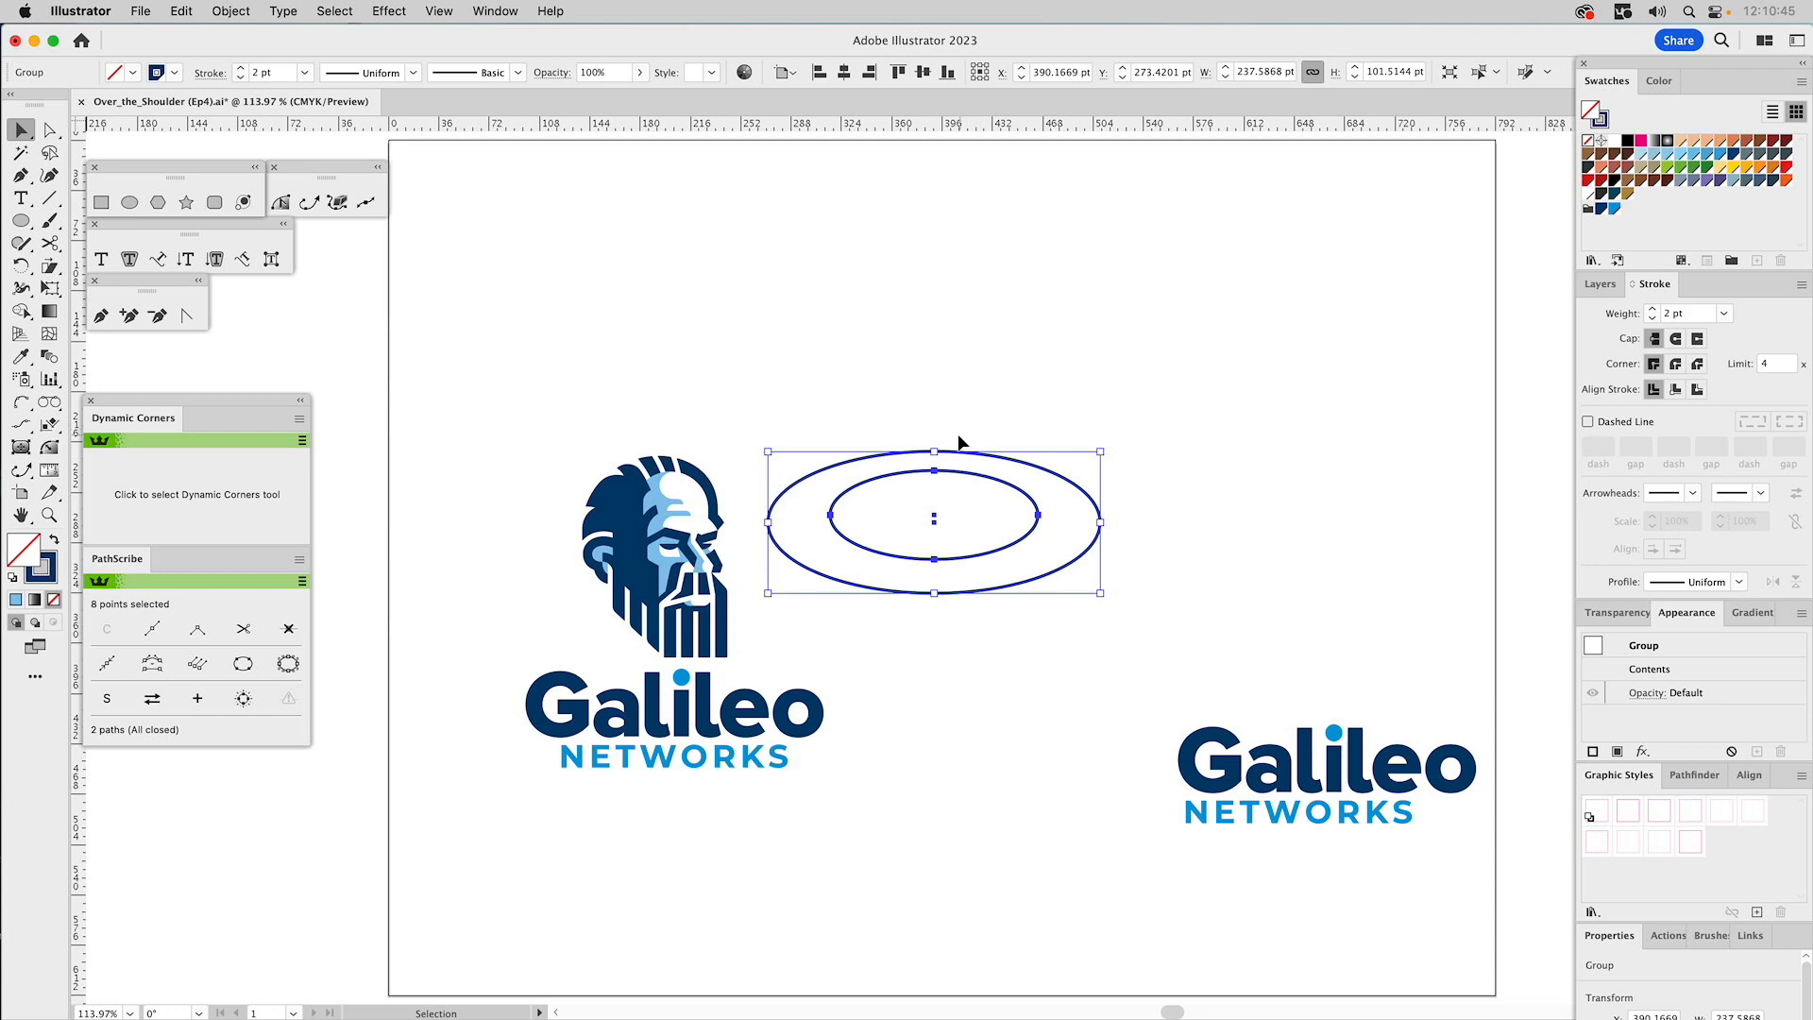
left_click_drag(935, 445, 673, 500)
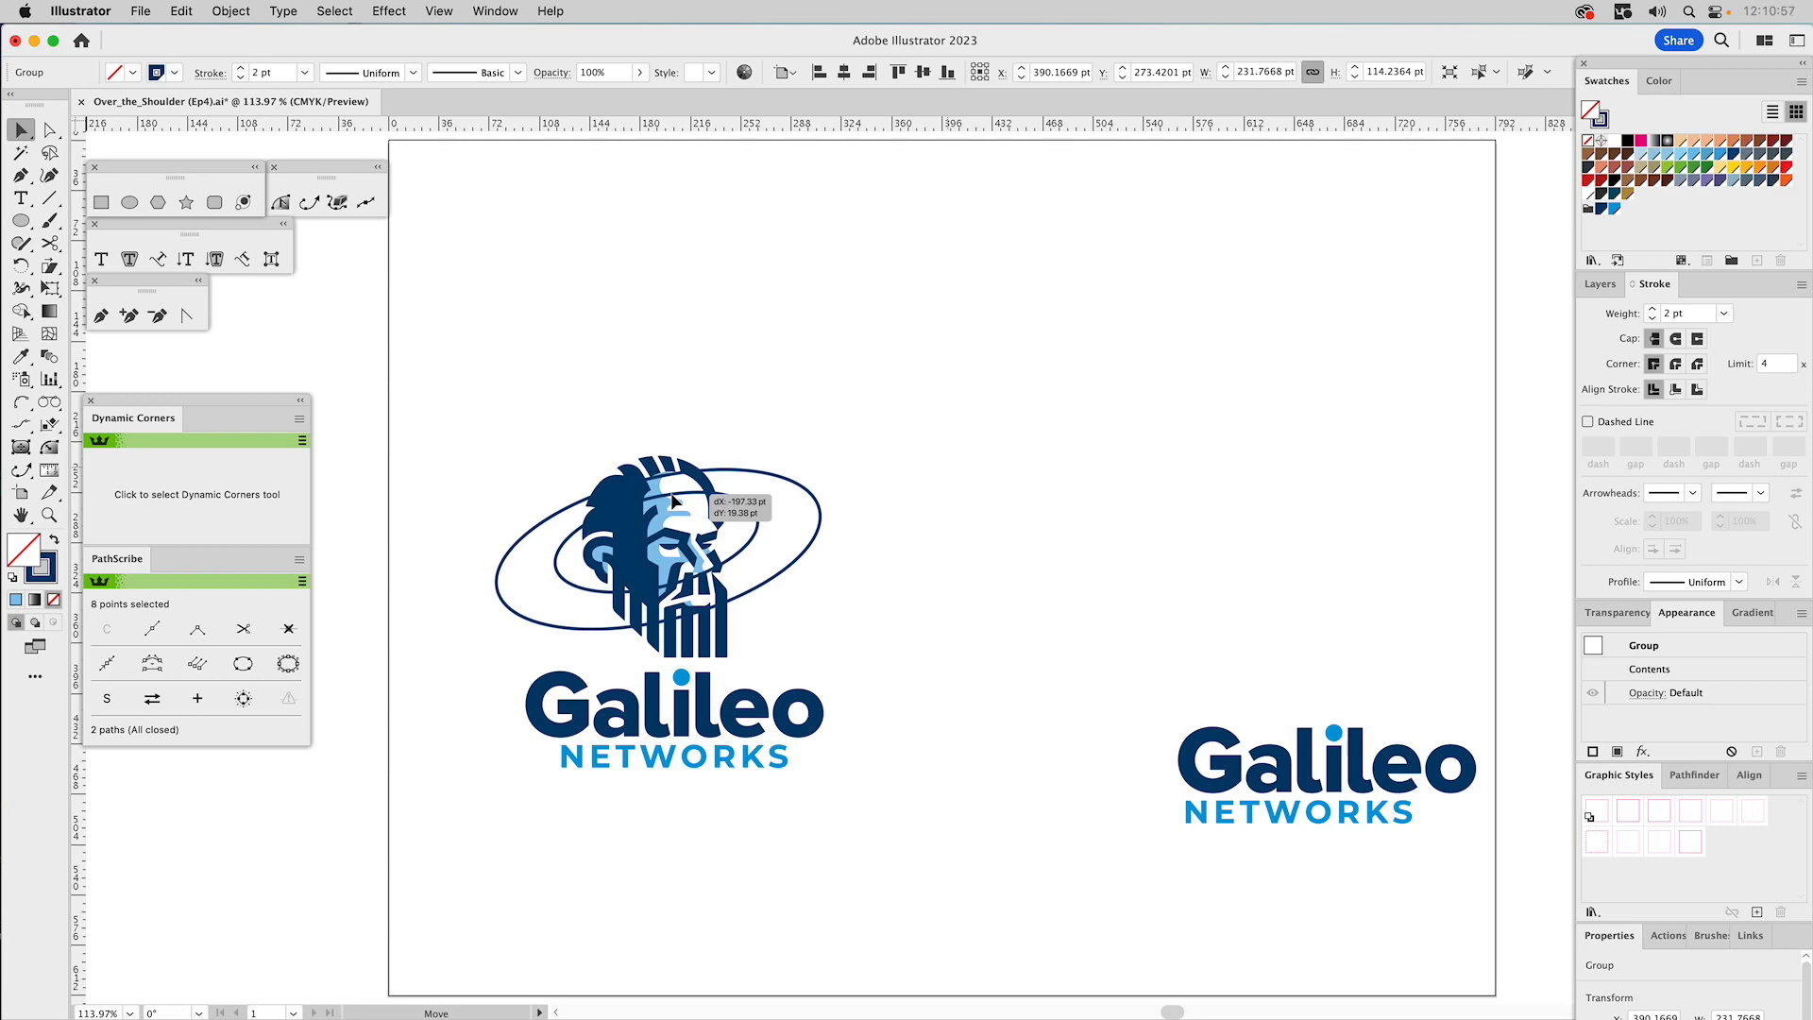
left_click_drag(671, 493, 673, 492)
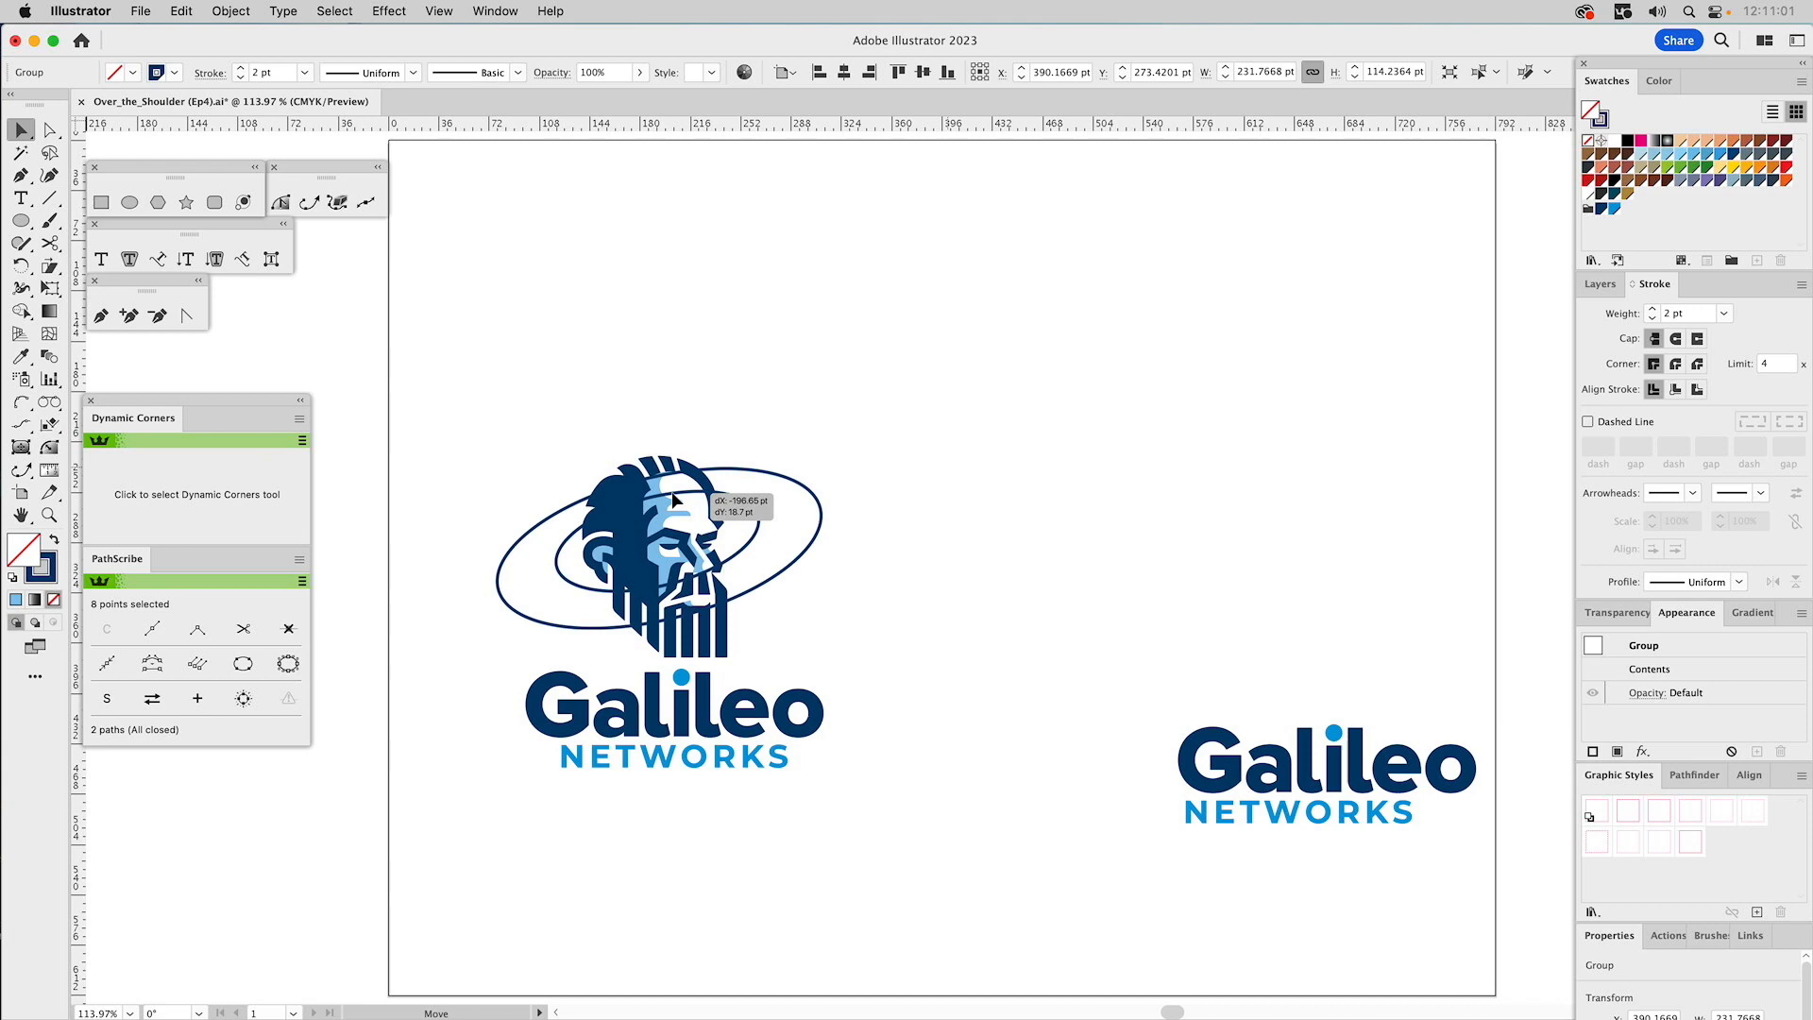
left_click_drag(671, 491, 672, 491)
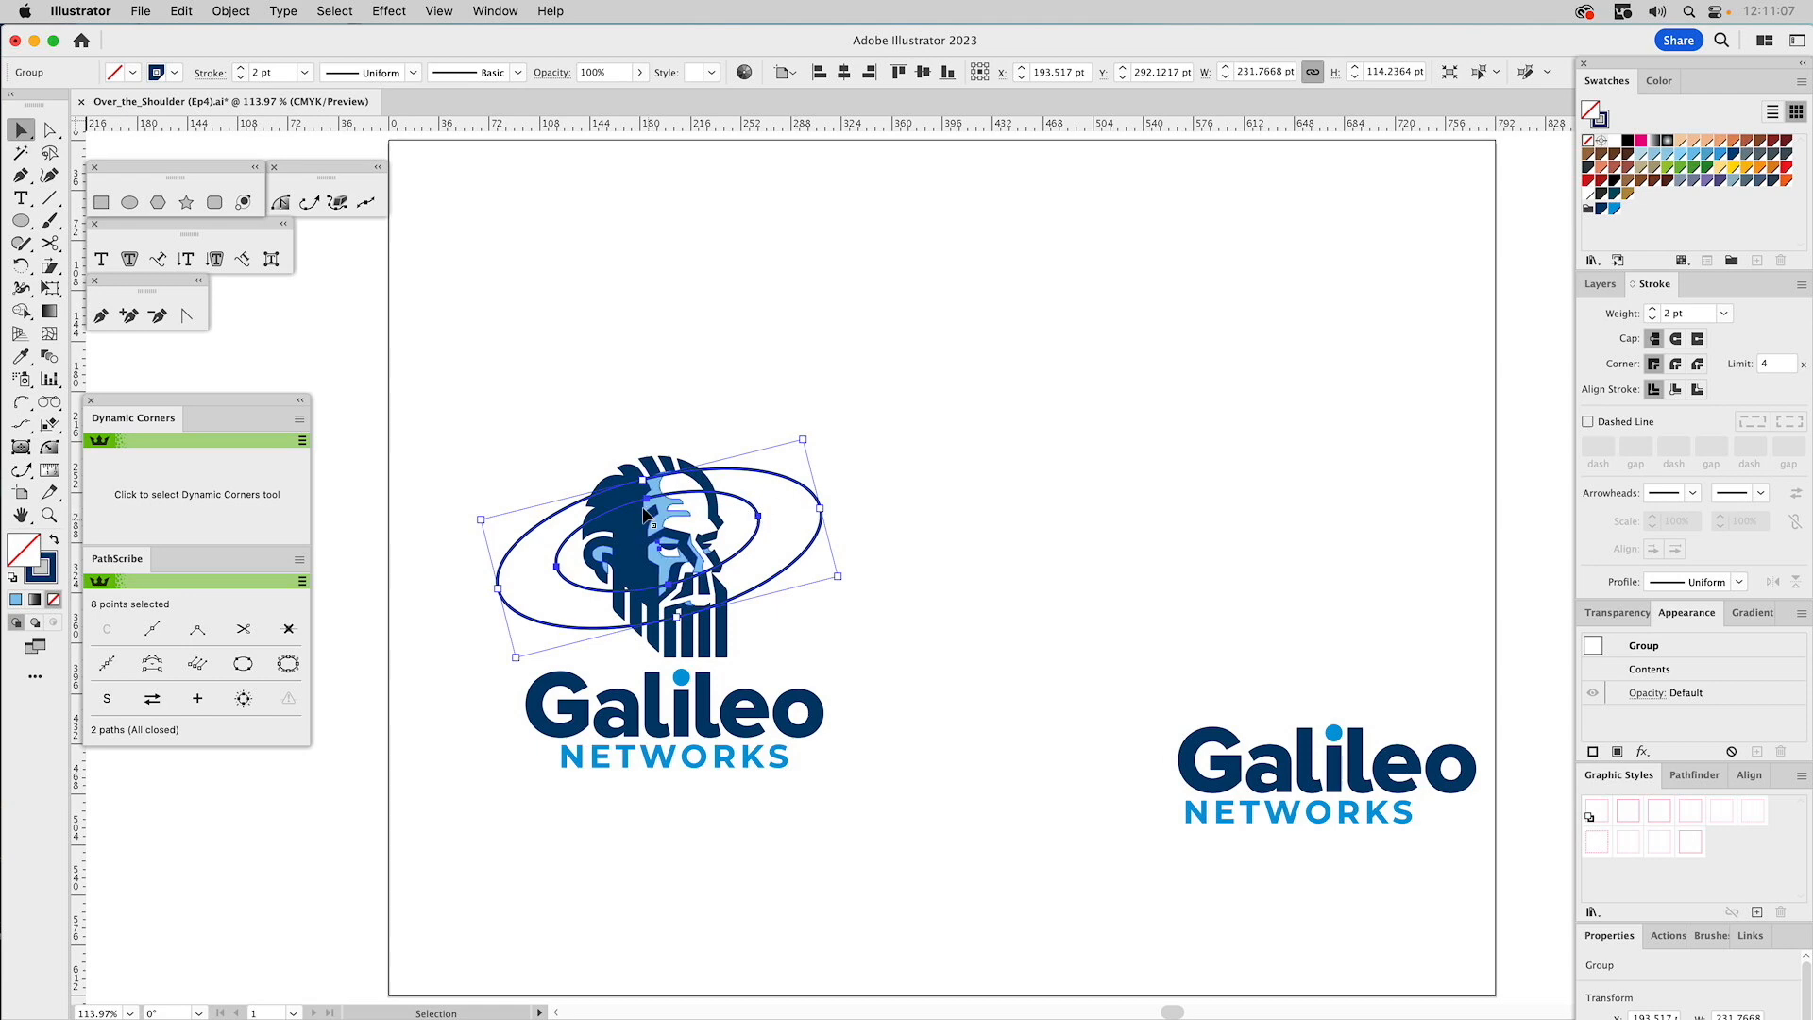
Measure the thickness of the forehead's shading line with a small temporary rectangle and delete it.
left_click(49, 515)
left_click_drag(439, 411, 927, 748)
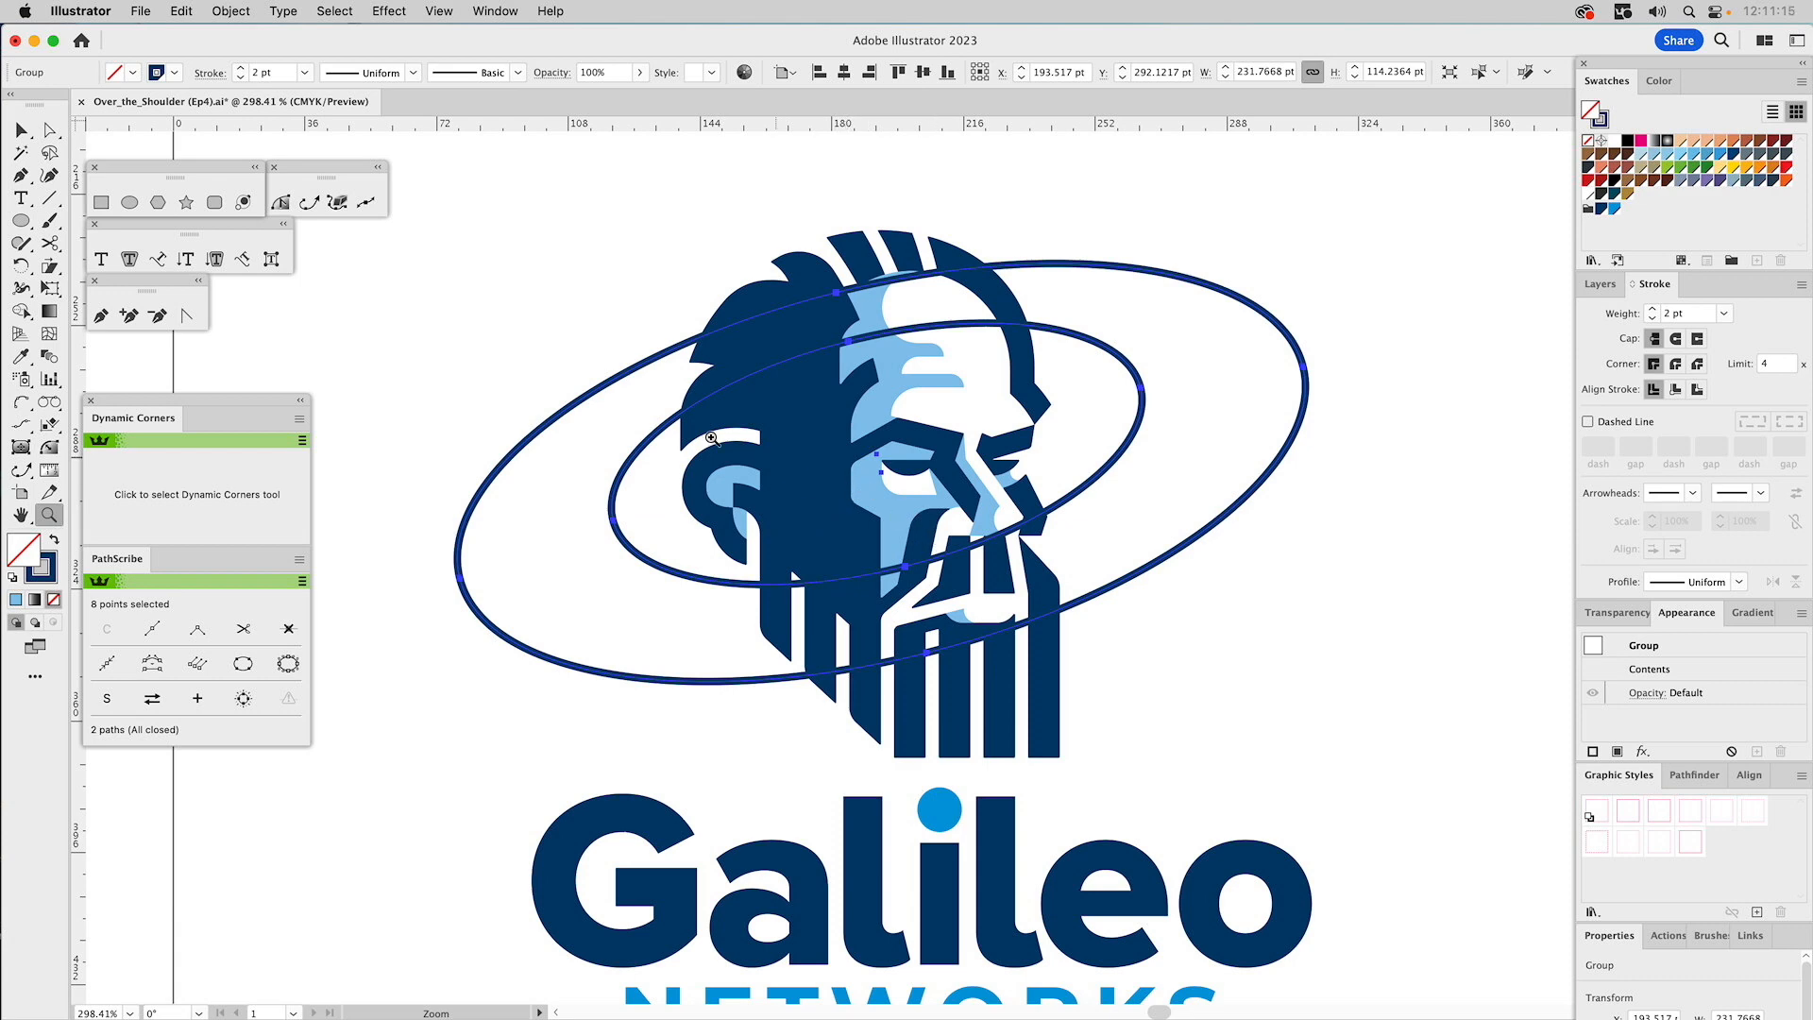
left_click(102, 204)
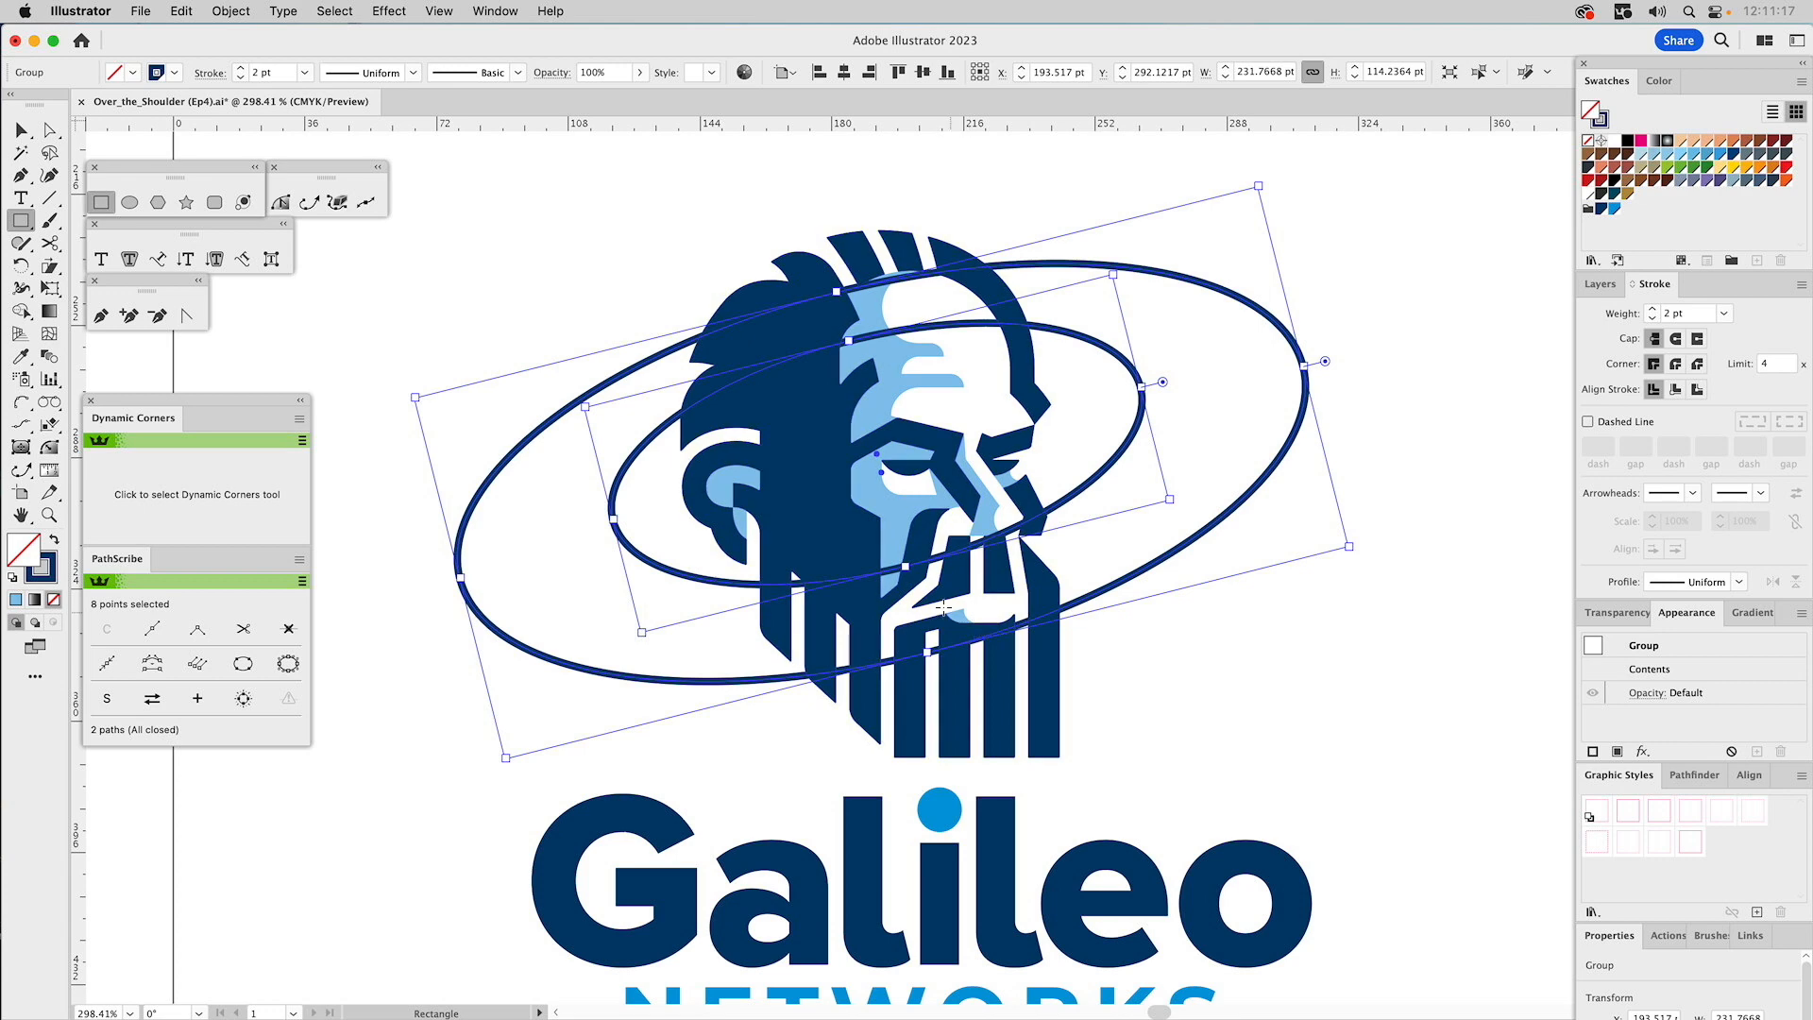
left_click_drag(927, 371, 961, 390)
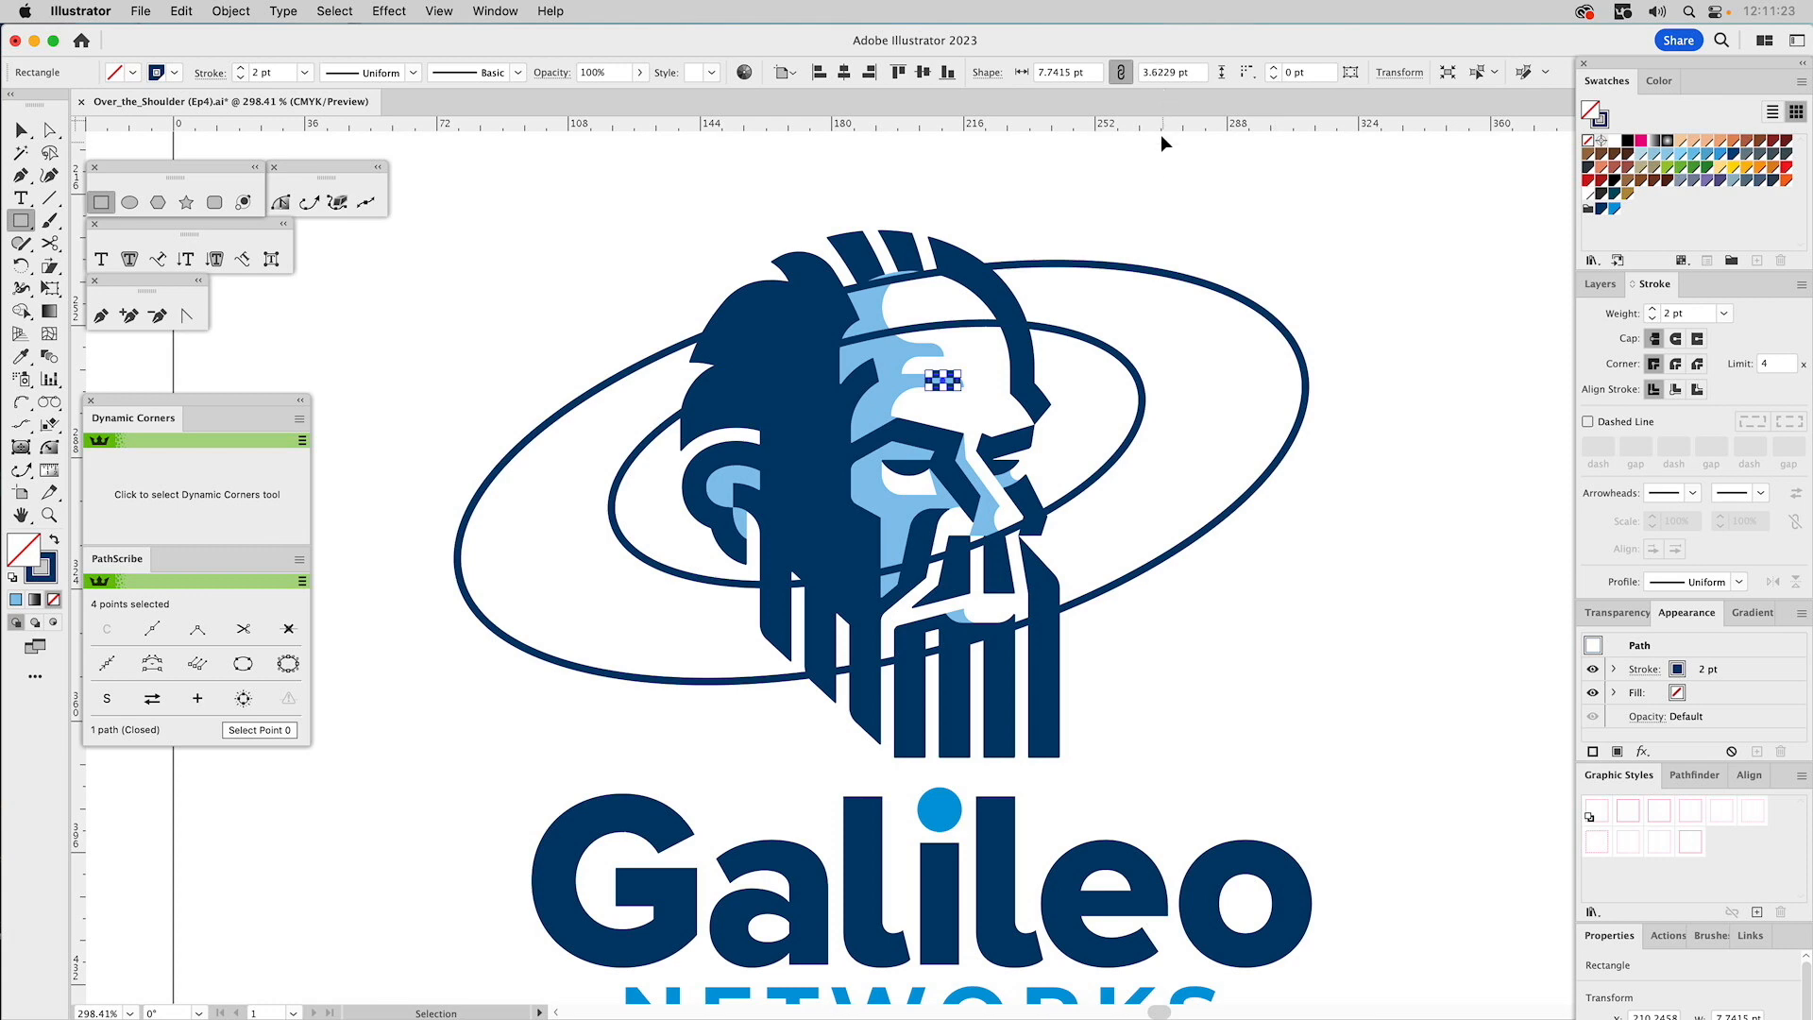
key("v")
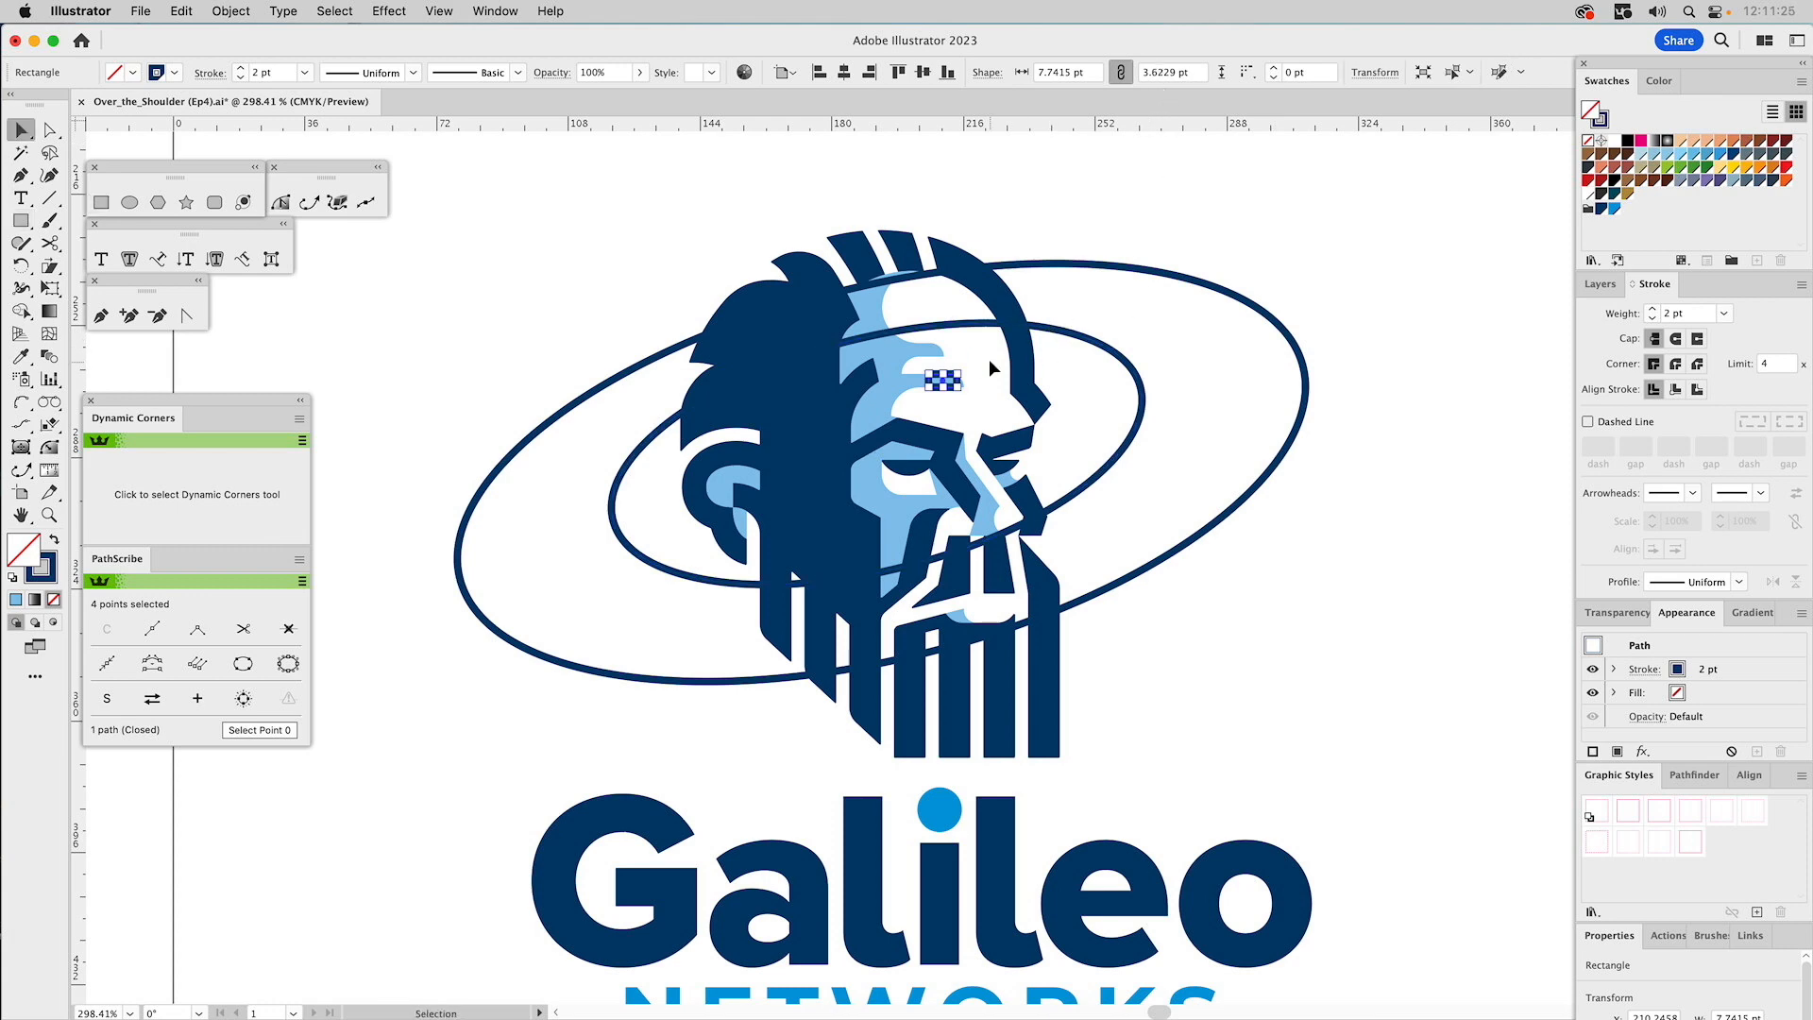
key("Delete")
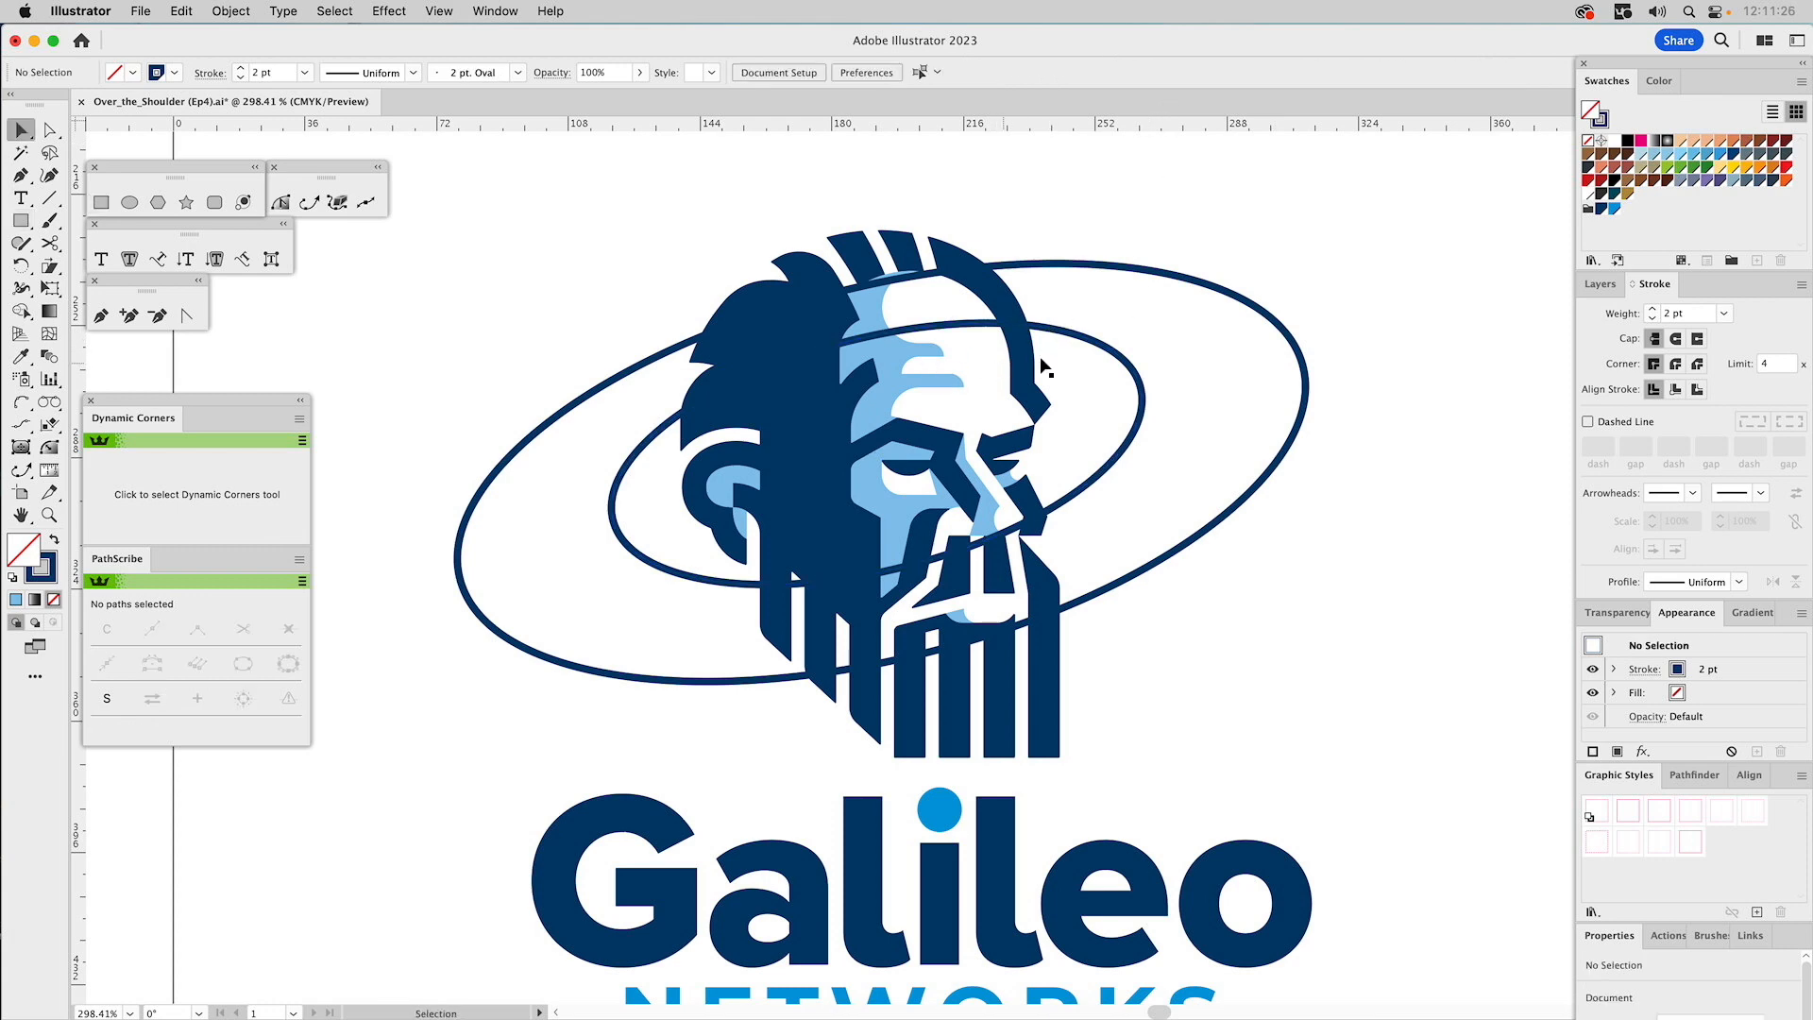
Try a 1.8 pt stroke weight on the ring group and set it back to 2 pt.
left_click(1094, 342)
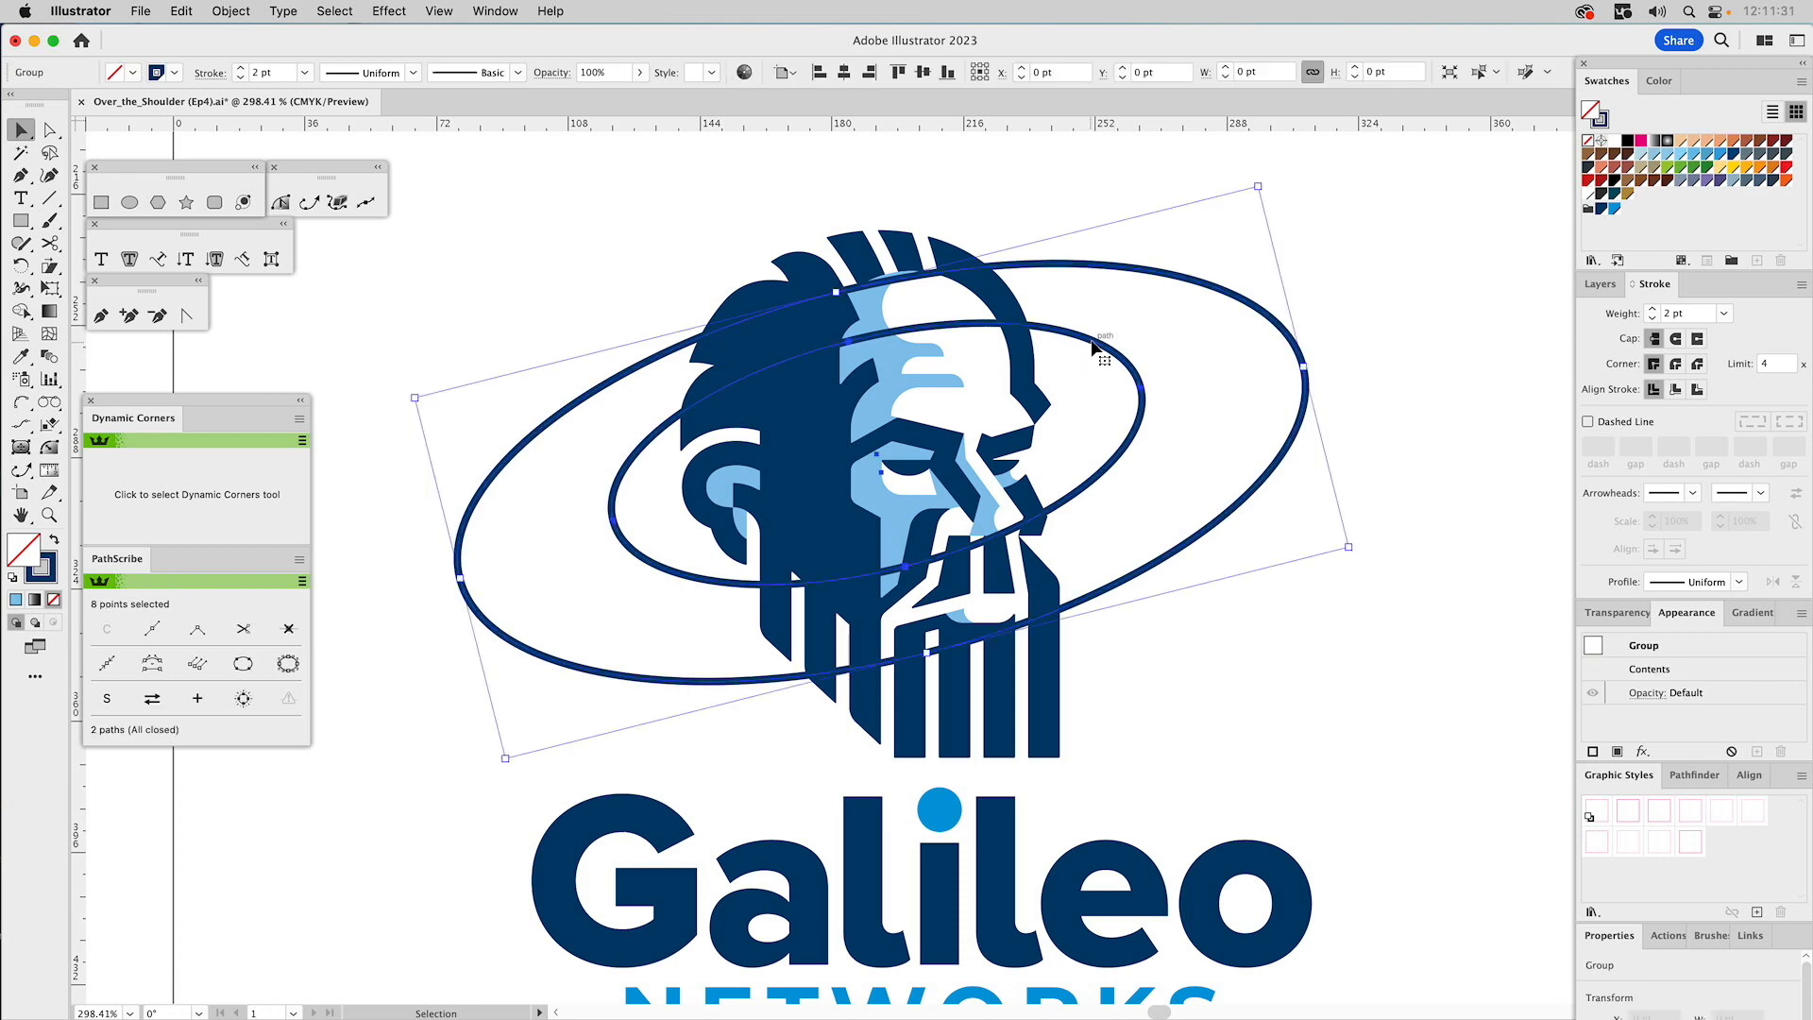
double_click(1669, 315)
type("1.8")
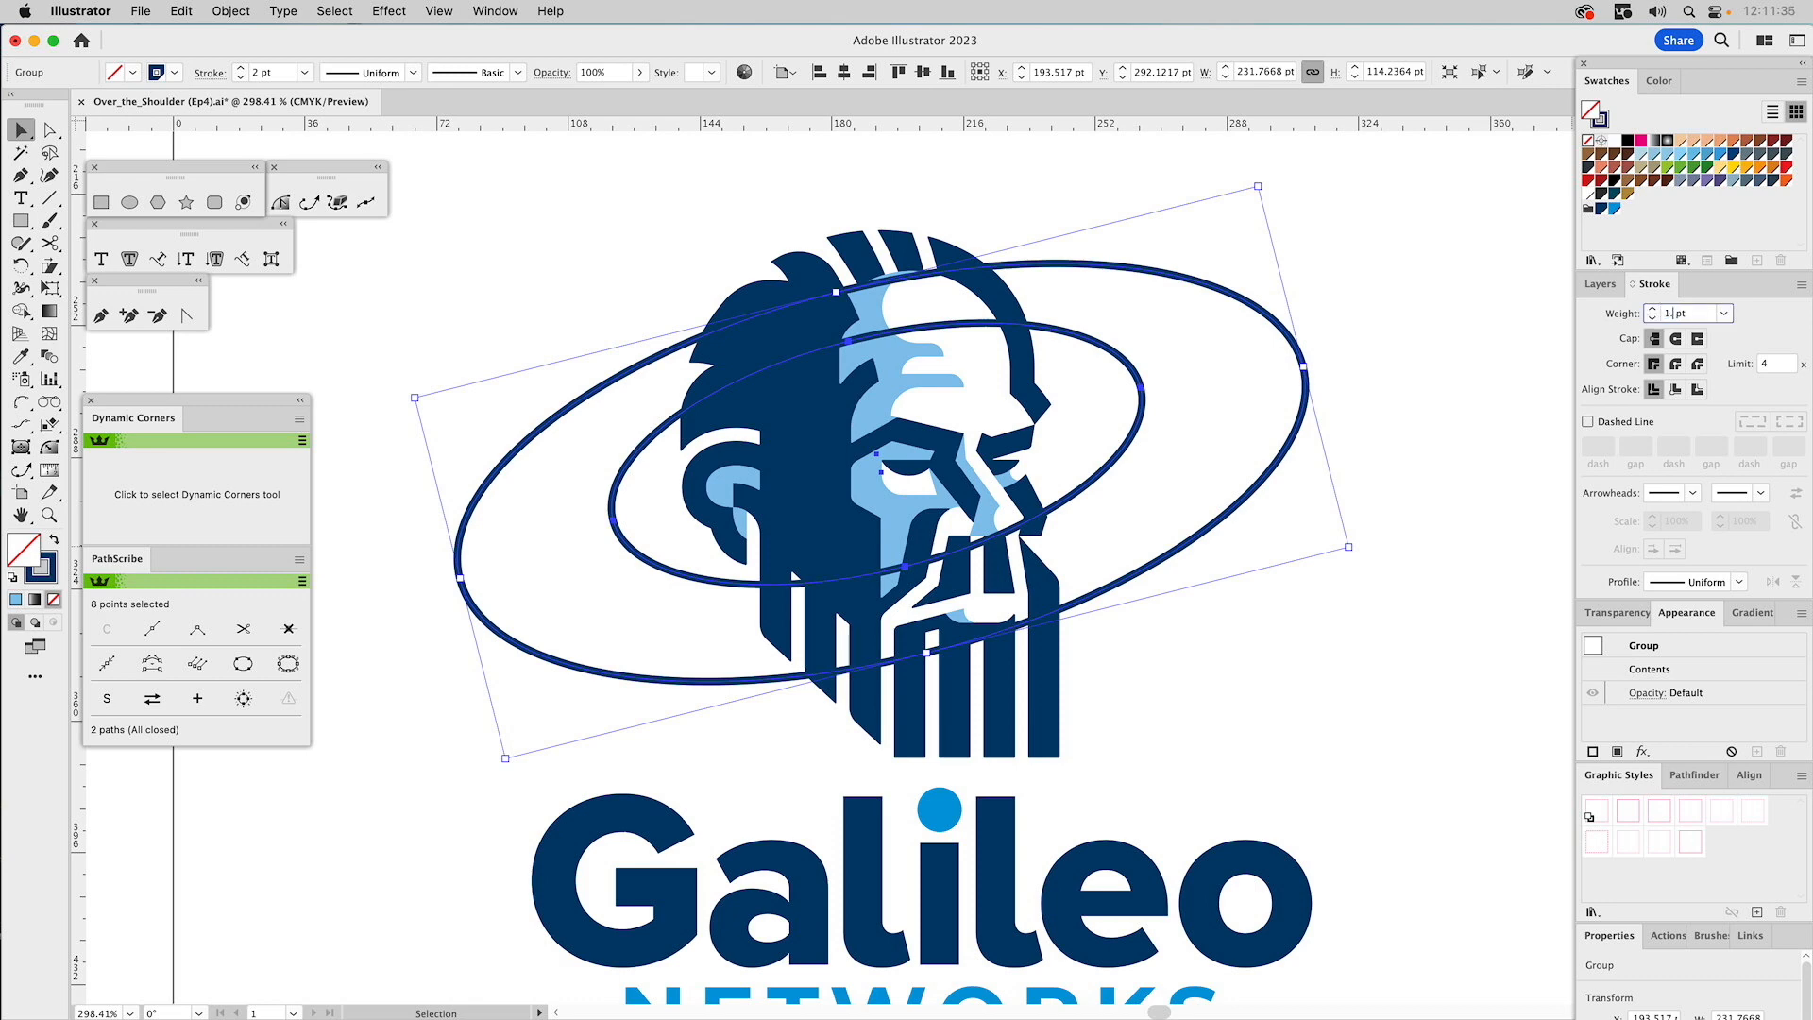
key("Return")
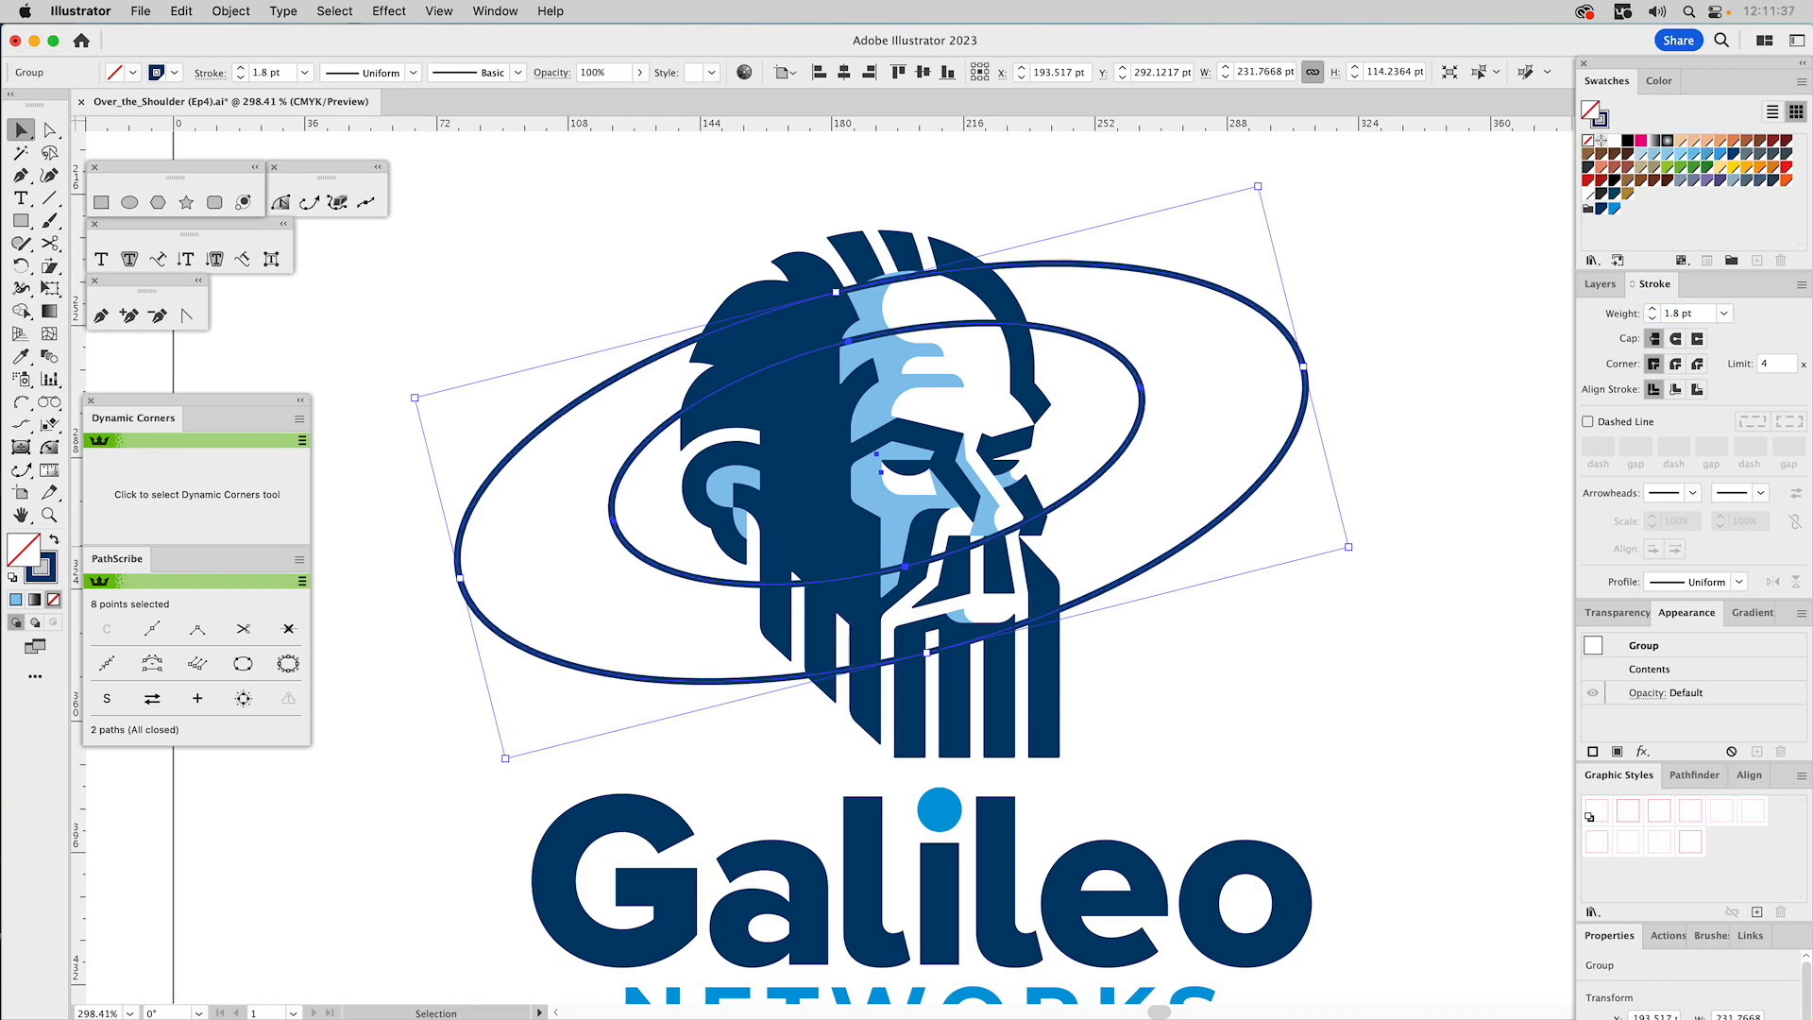
left_click(1652, 312)
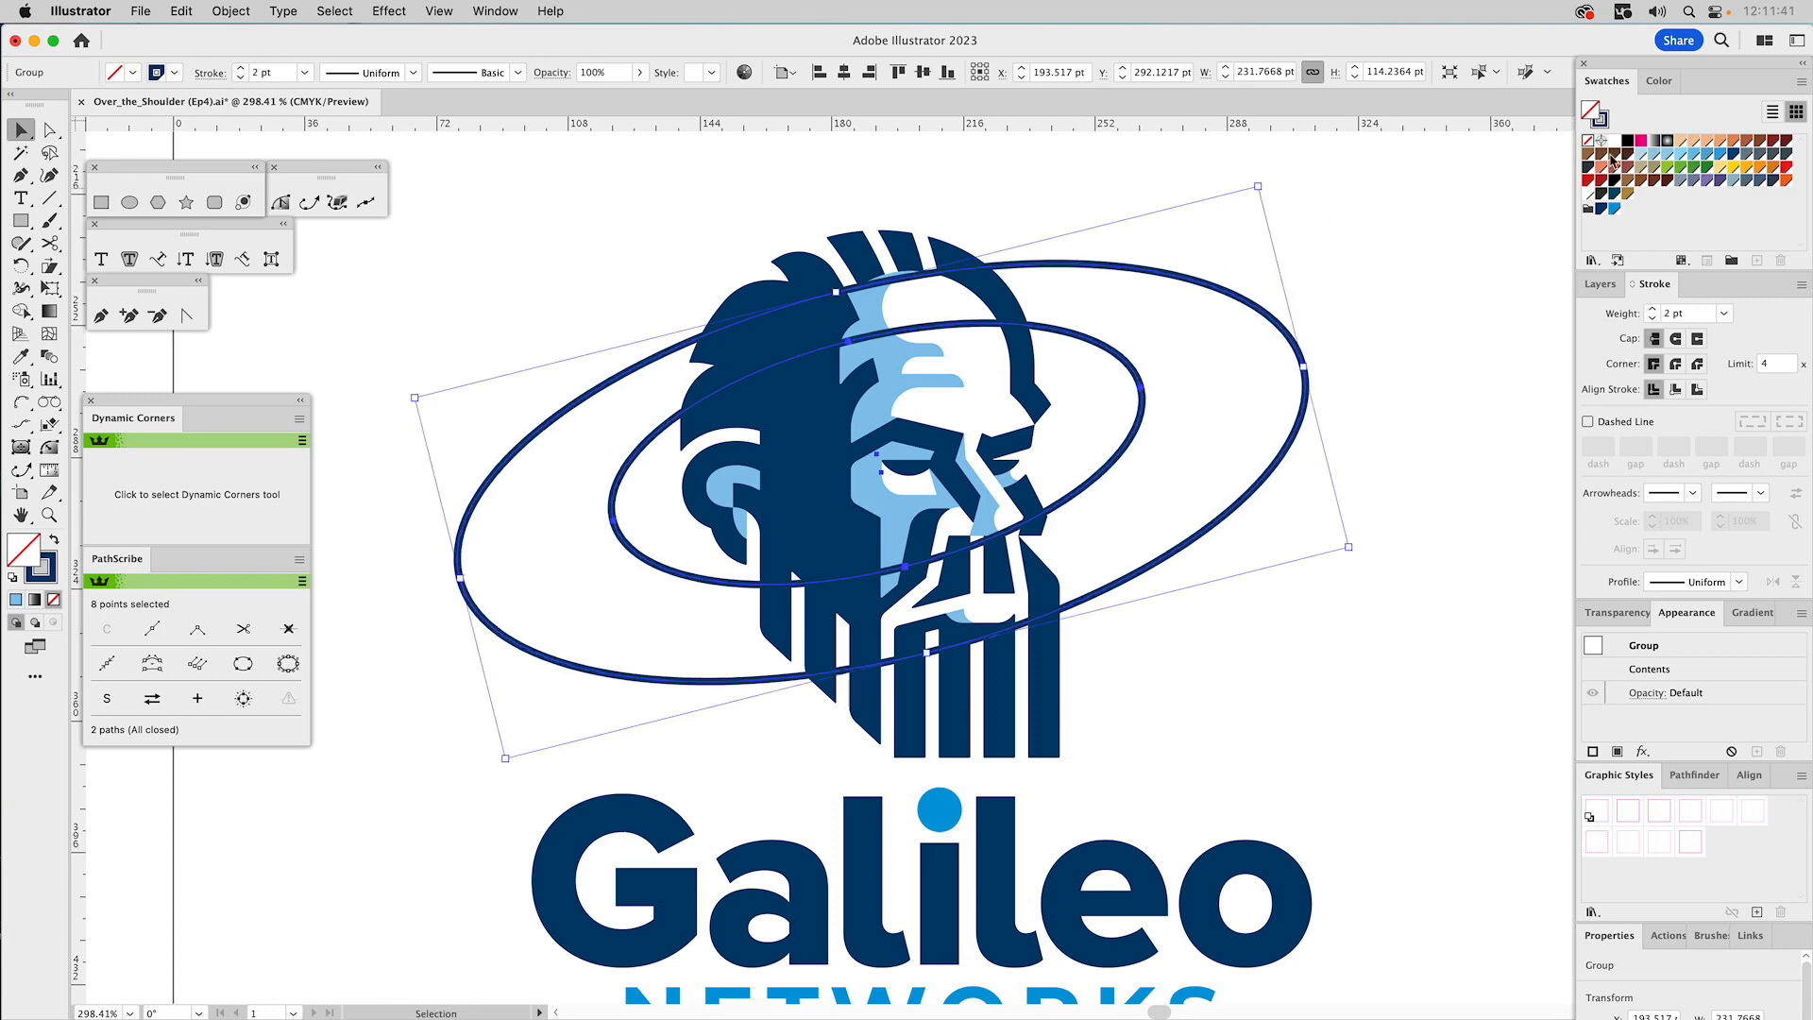
Recolor the ring group's stroke magenta and deselect the rings.
left_click(1641, 139)
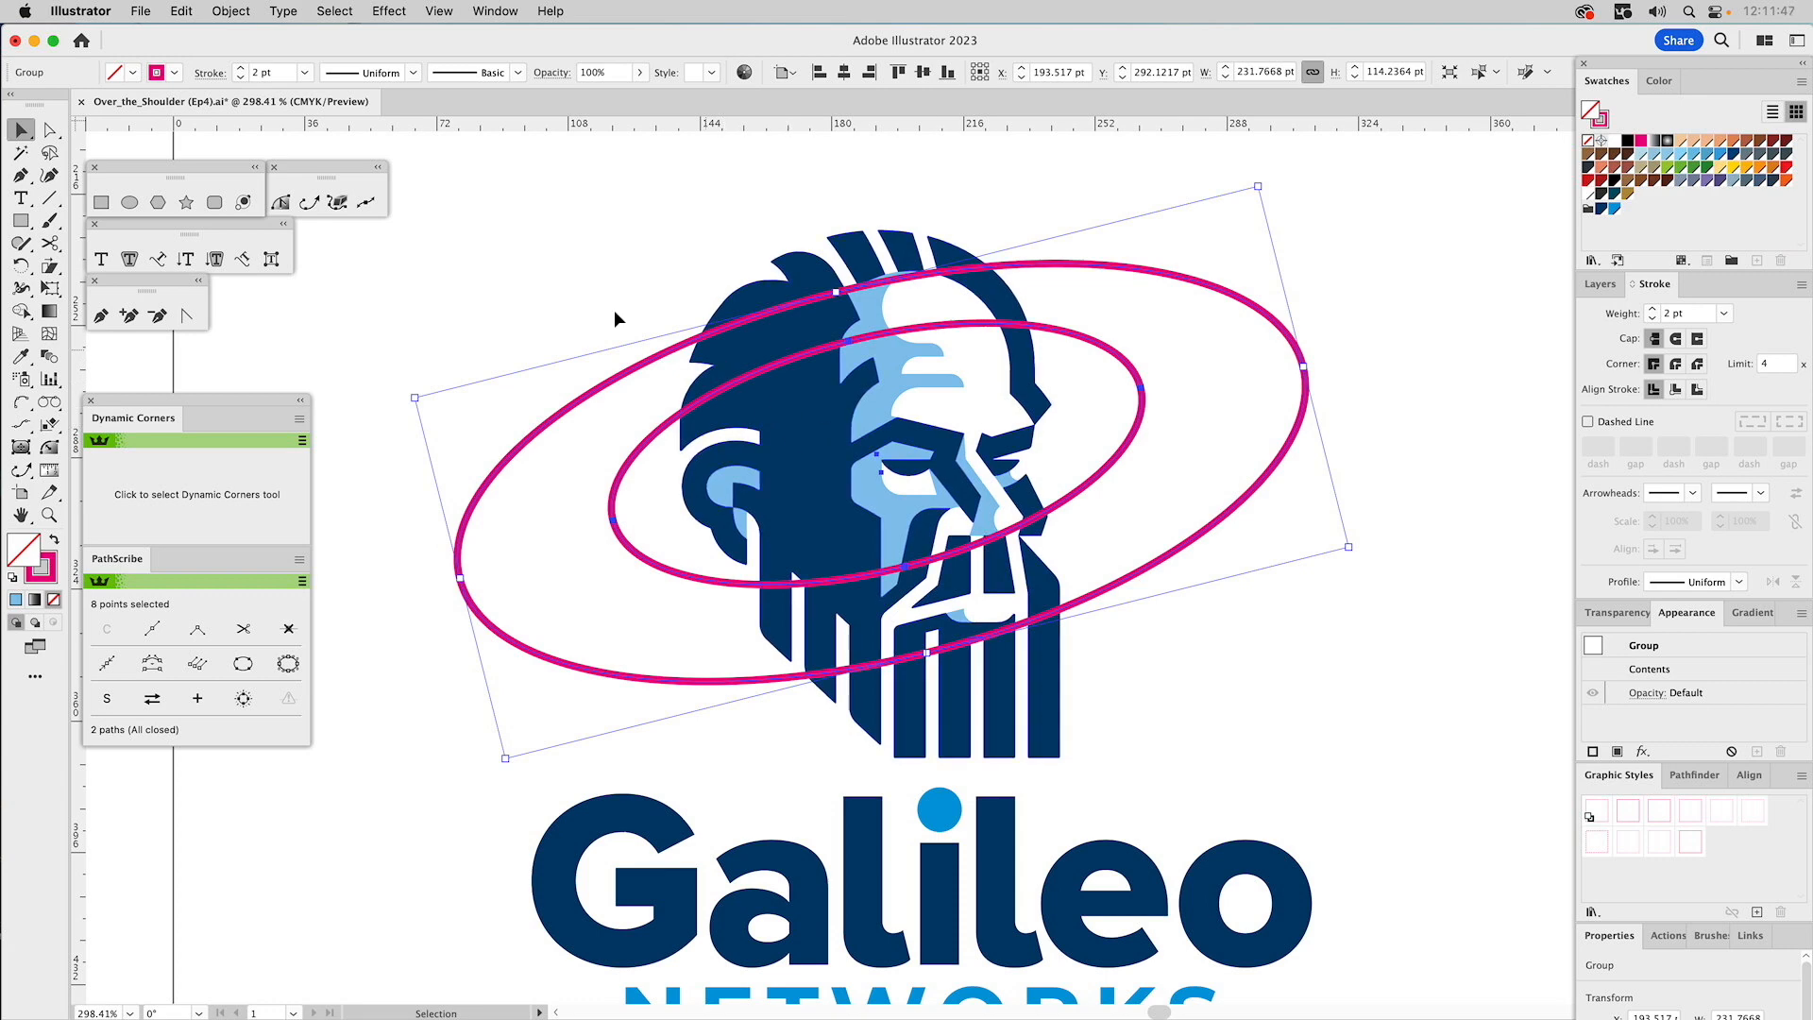
left_click(229, 12)
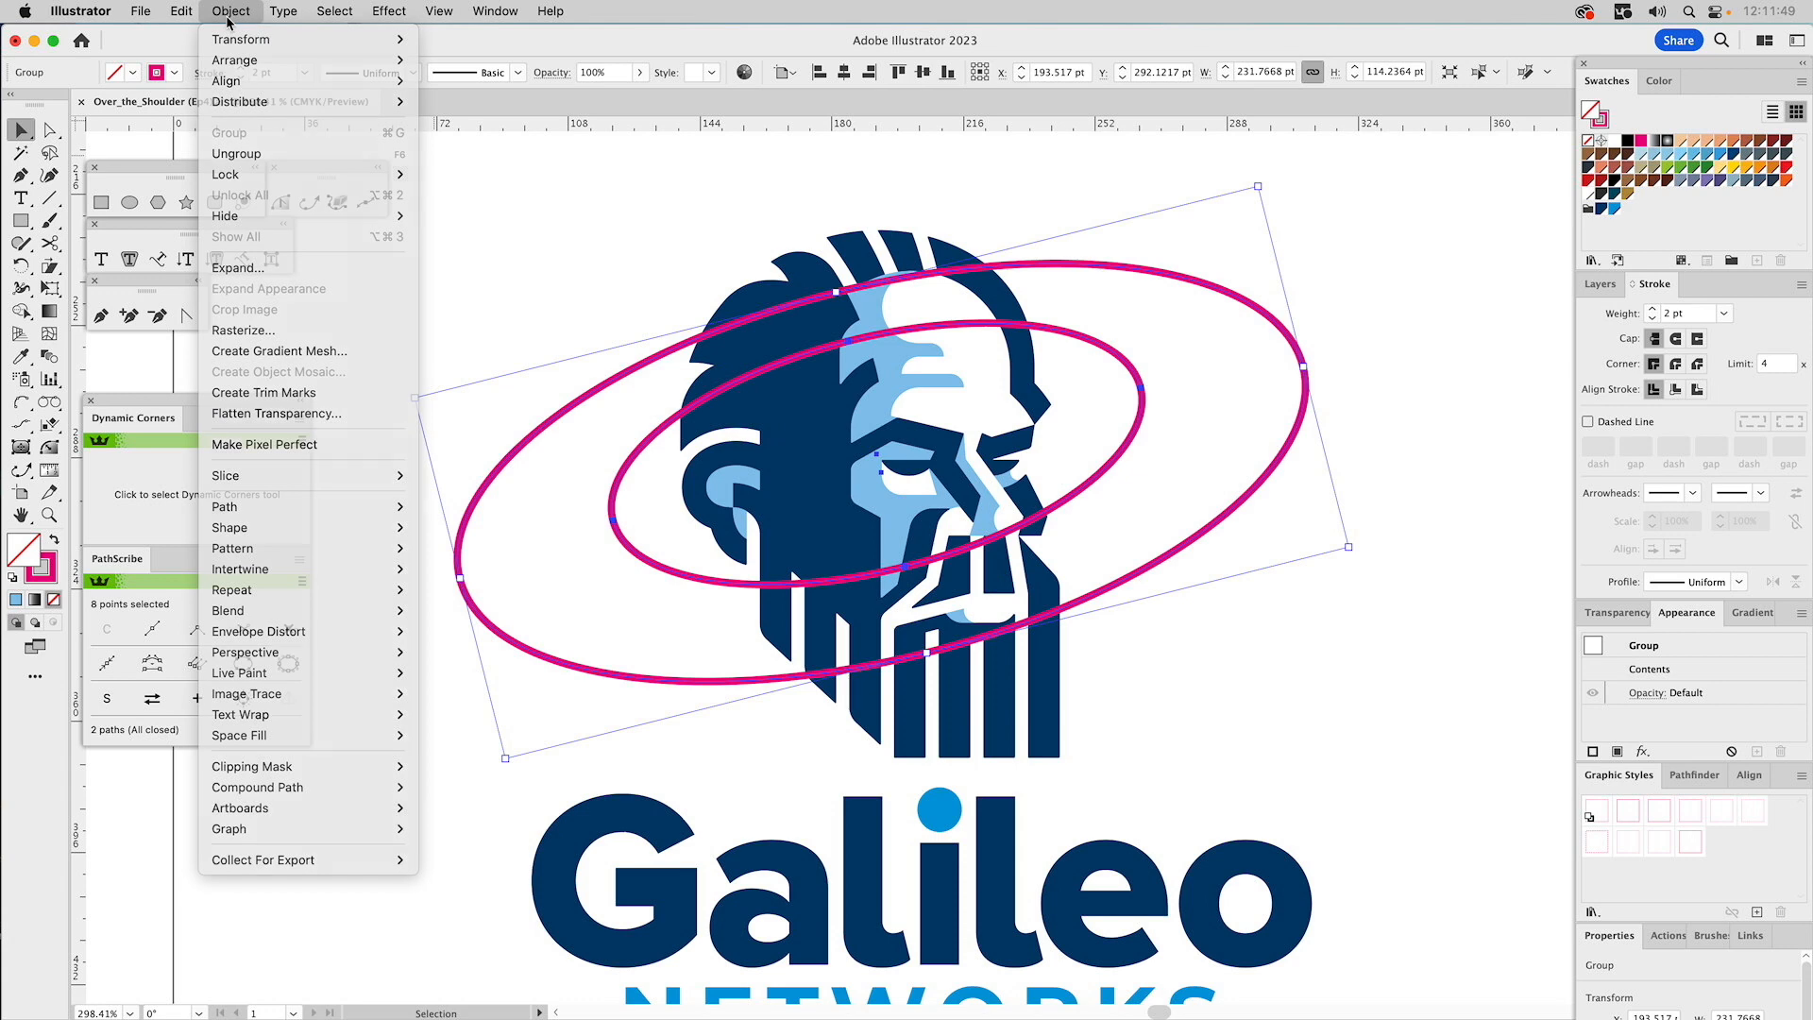
left_click(459, 189)
left_click(461, 195)
Draw circles about 19, 13 and 17 pt wide on the outer ring's upper right, inner ring's right and outer ring's lower right.
left_click(129, 203)
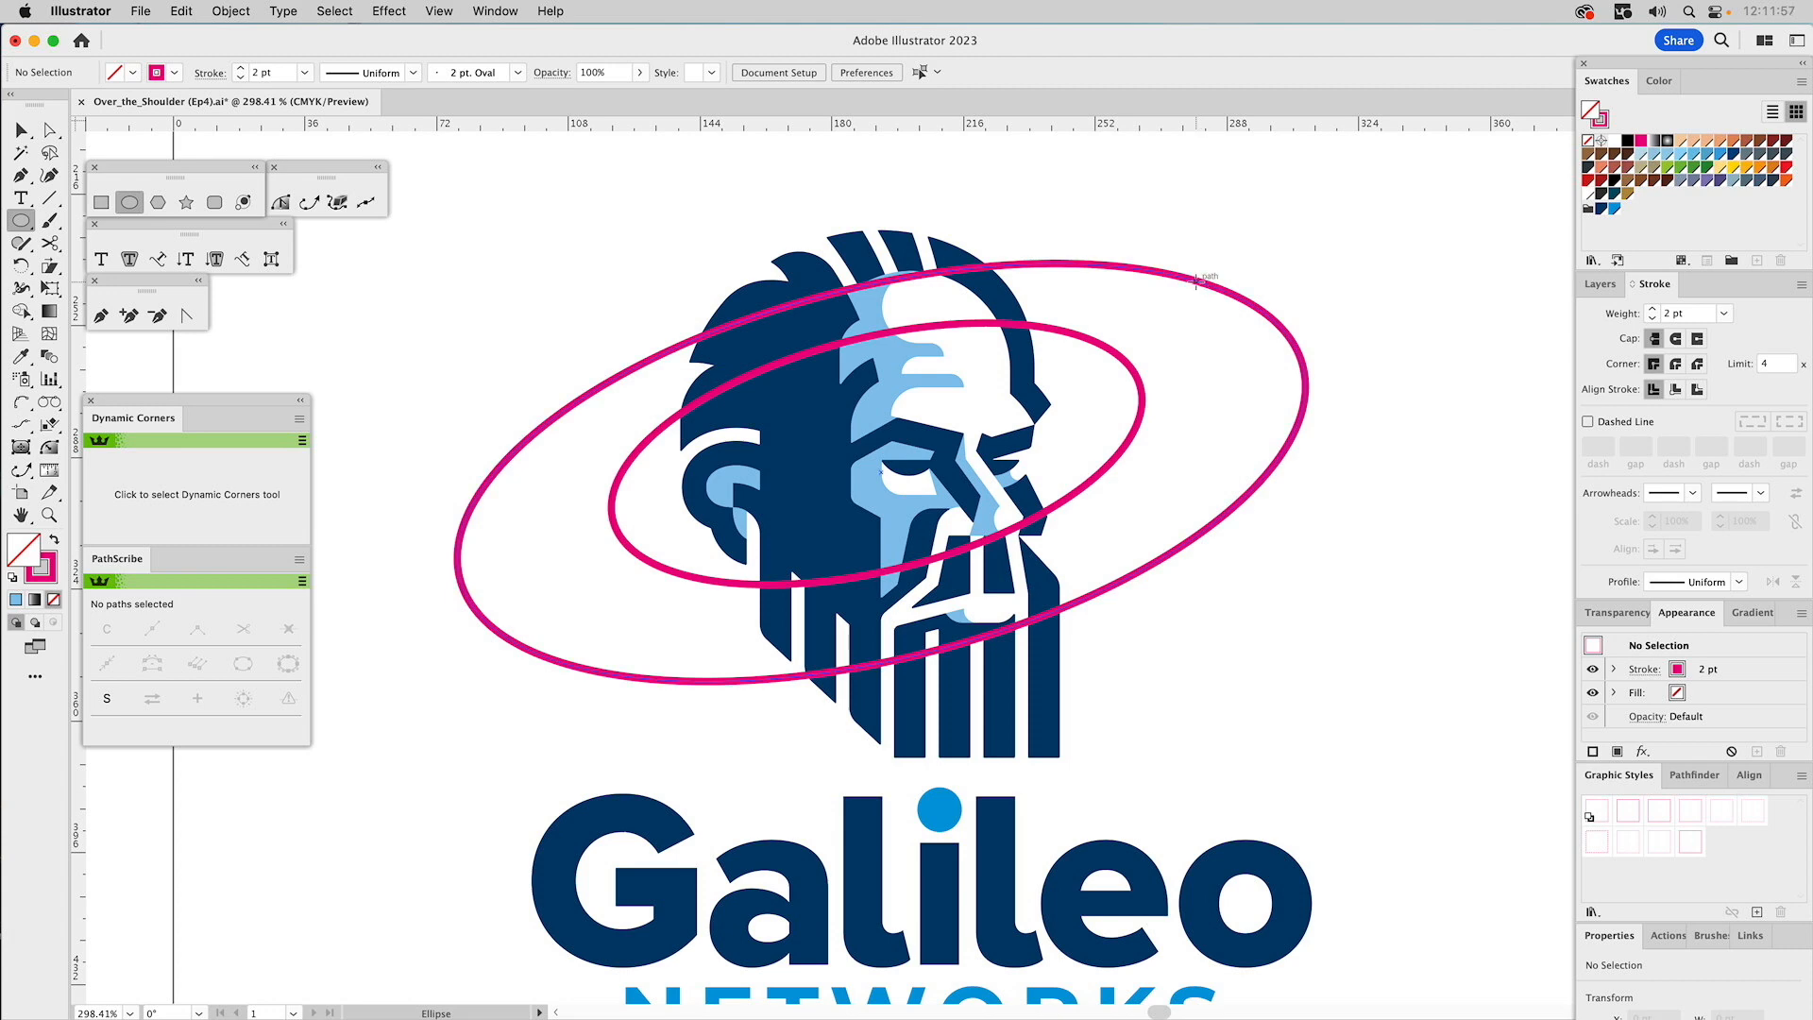
left_click_drag(1196, 281, 1231, 308)
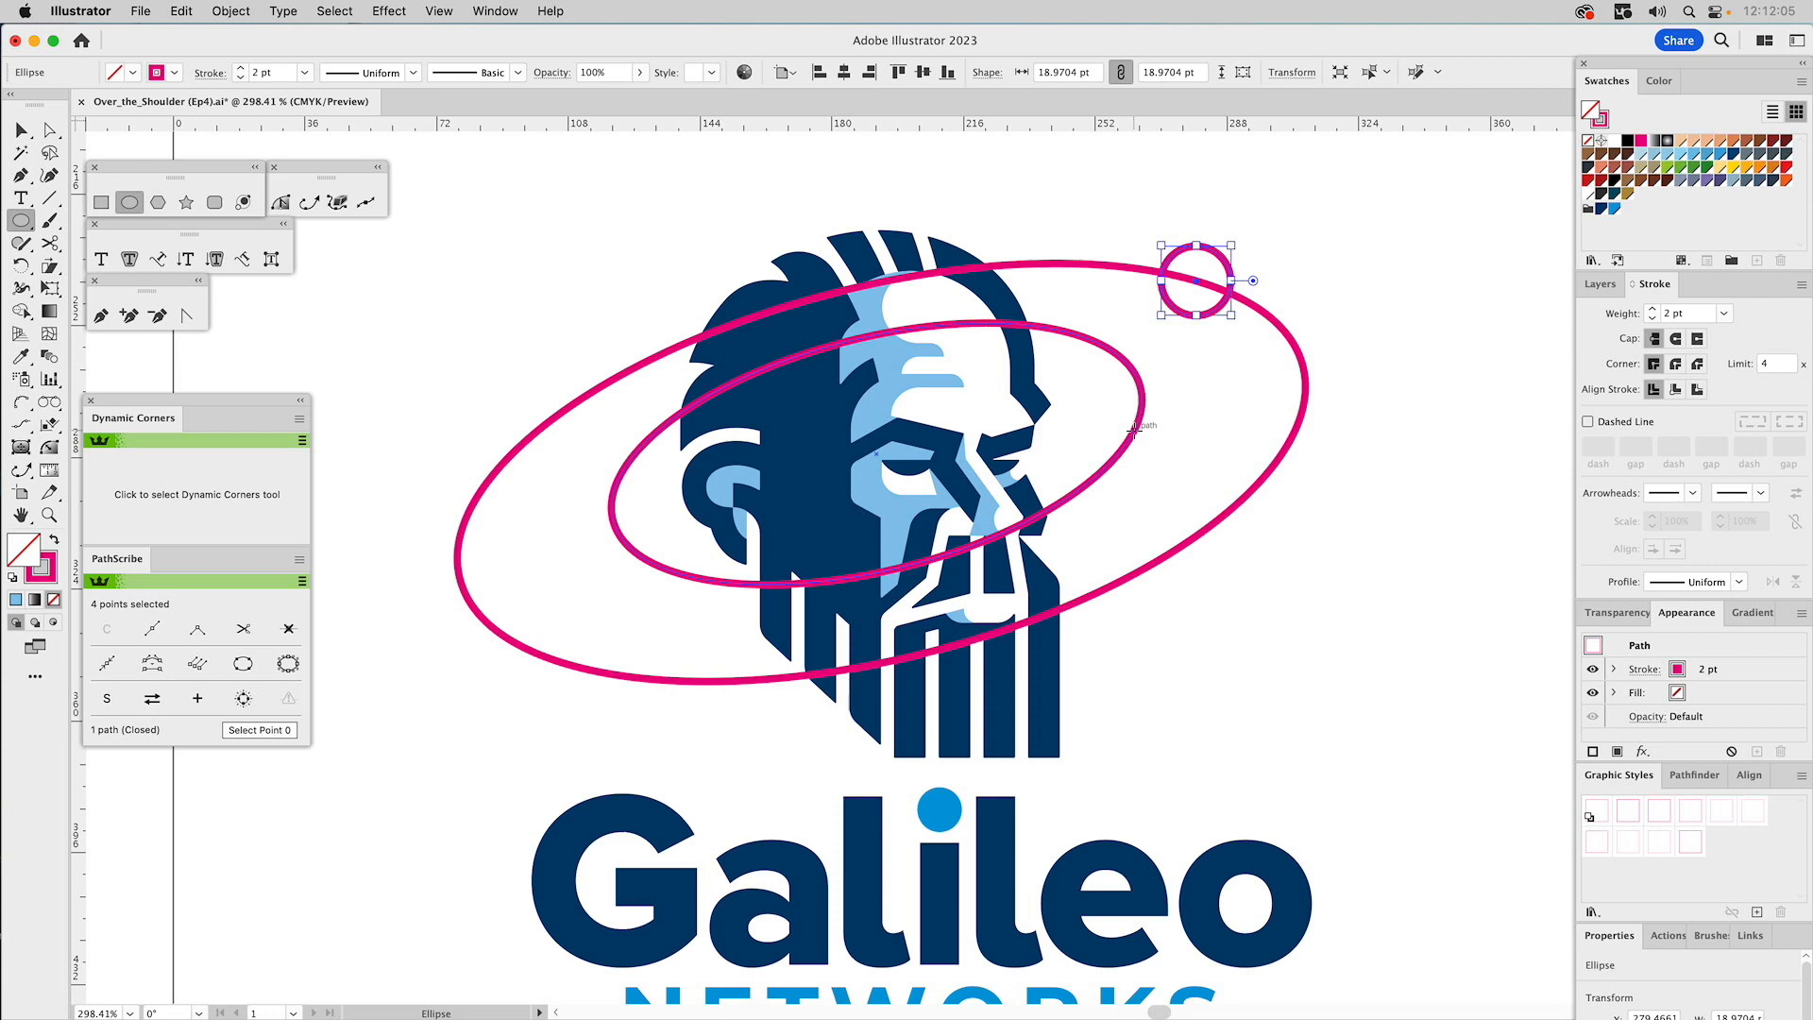
left_click_drag(1130, 439, 1153, 457)
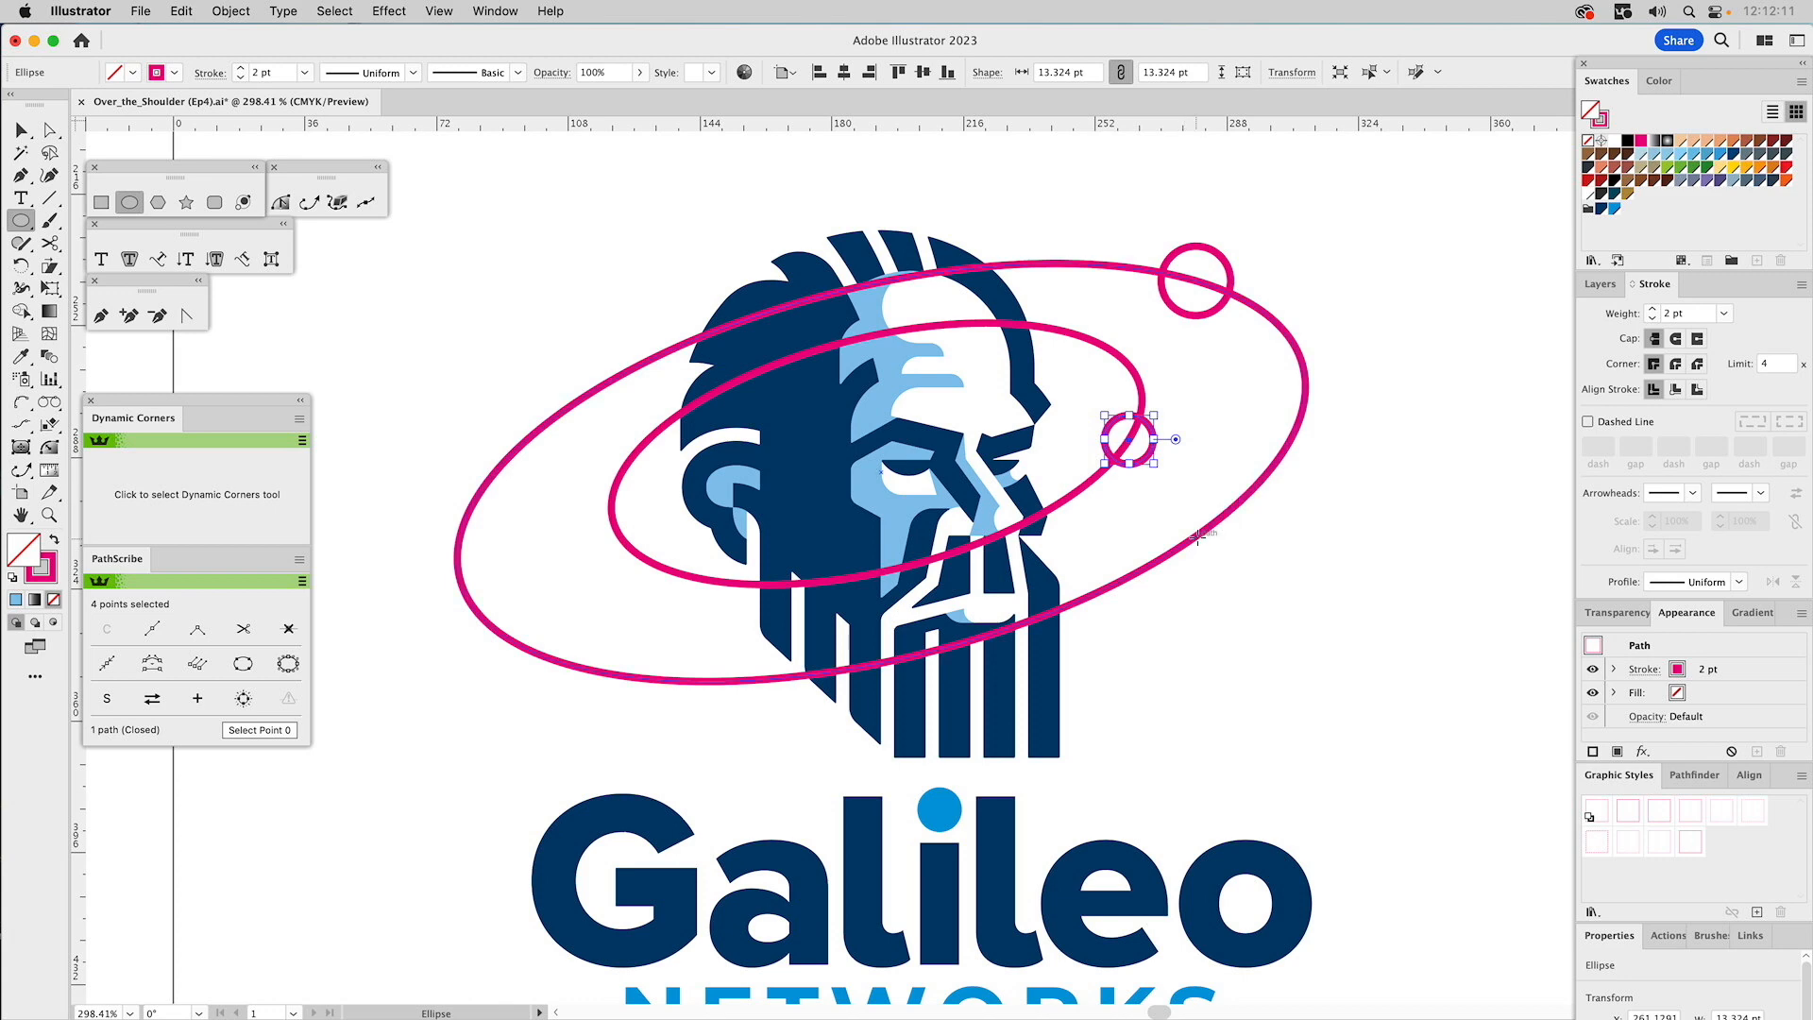
left_click_drag(1196, 536, 1228, 566)
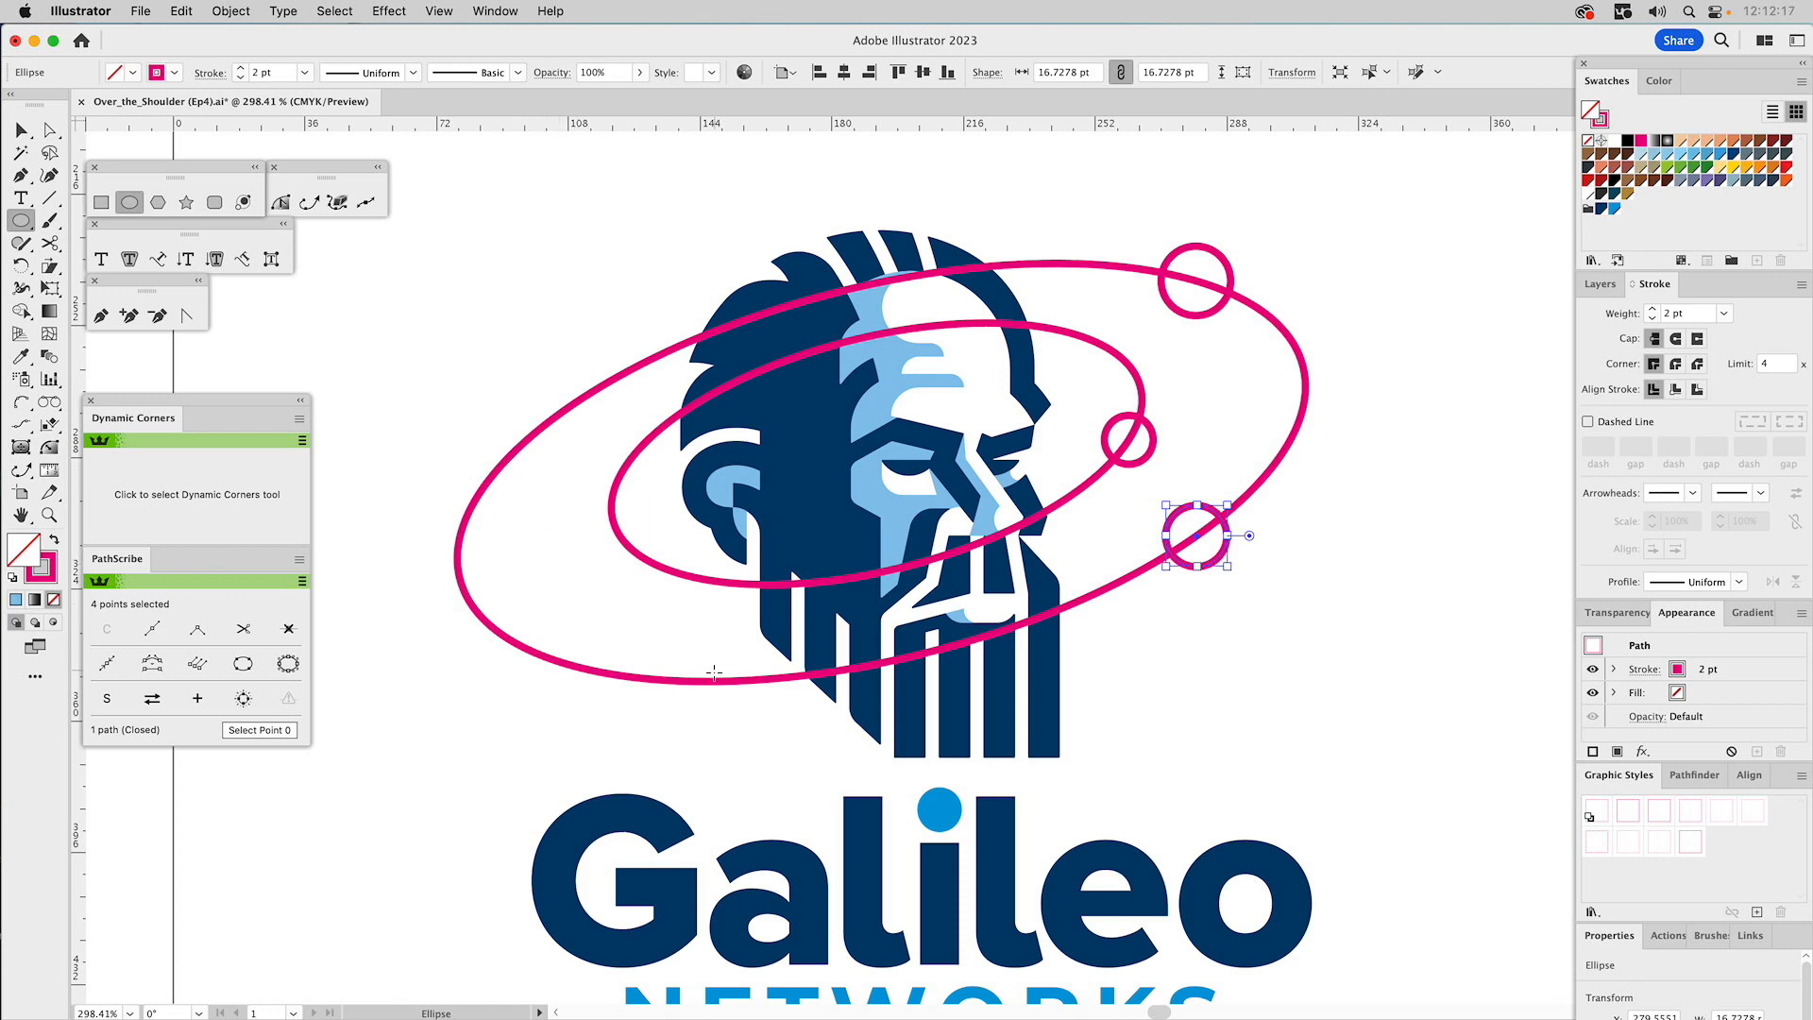
Draw circles about 14, 10.5 and 20.5 pt wide on the outer ring's lower left, inner ring's lower left and outer ring's upper left.
left_click_drag(702, 681, 727, 701)
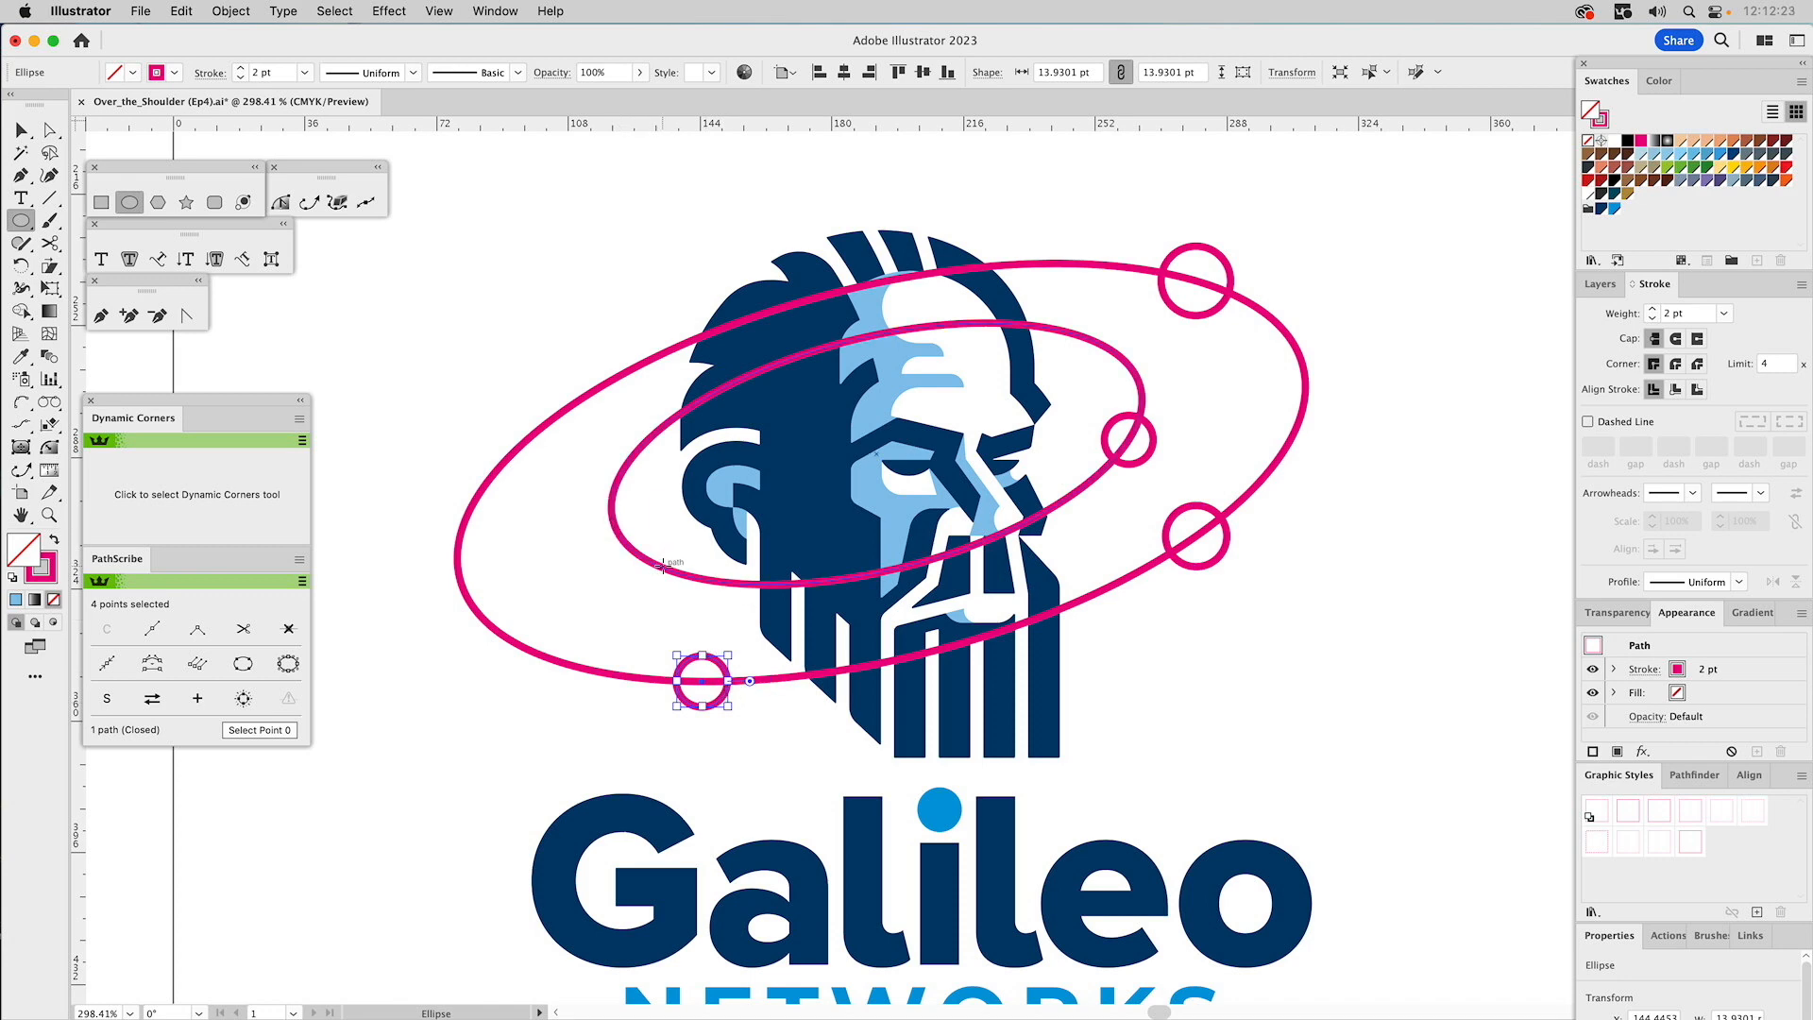
left_click_drag(662, 567, 682, 576)
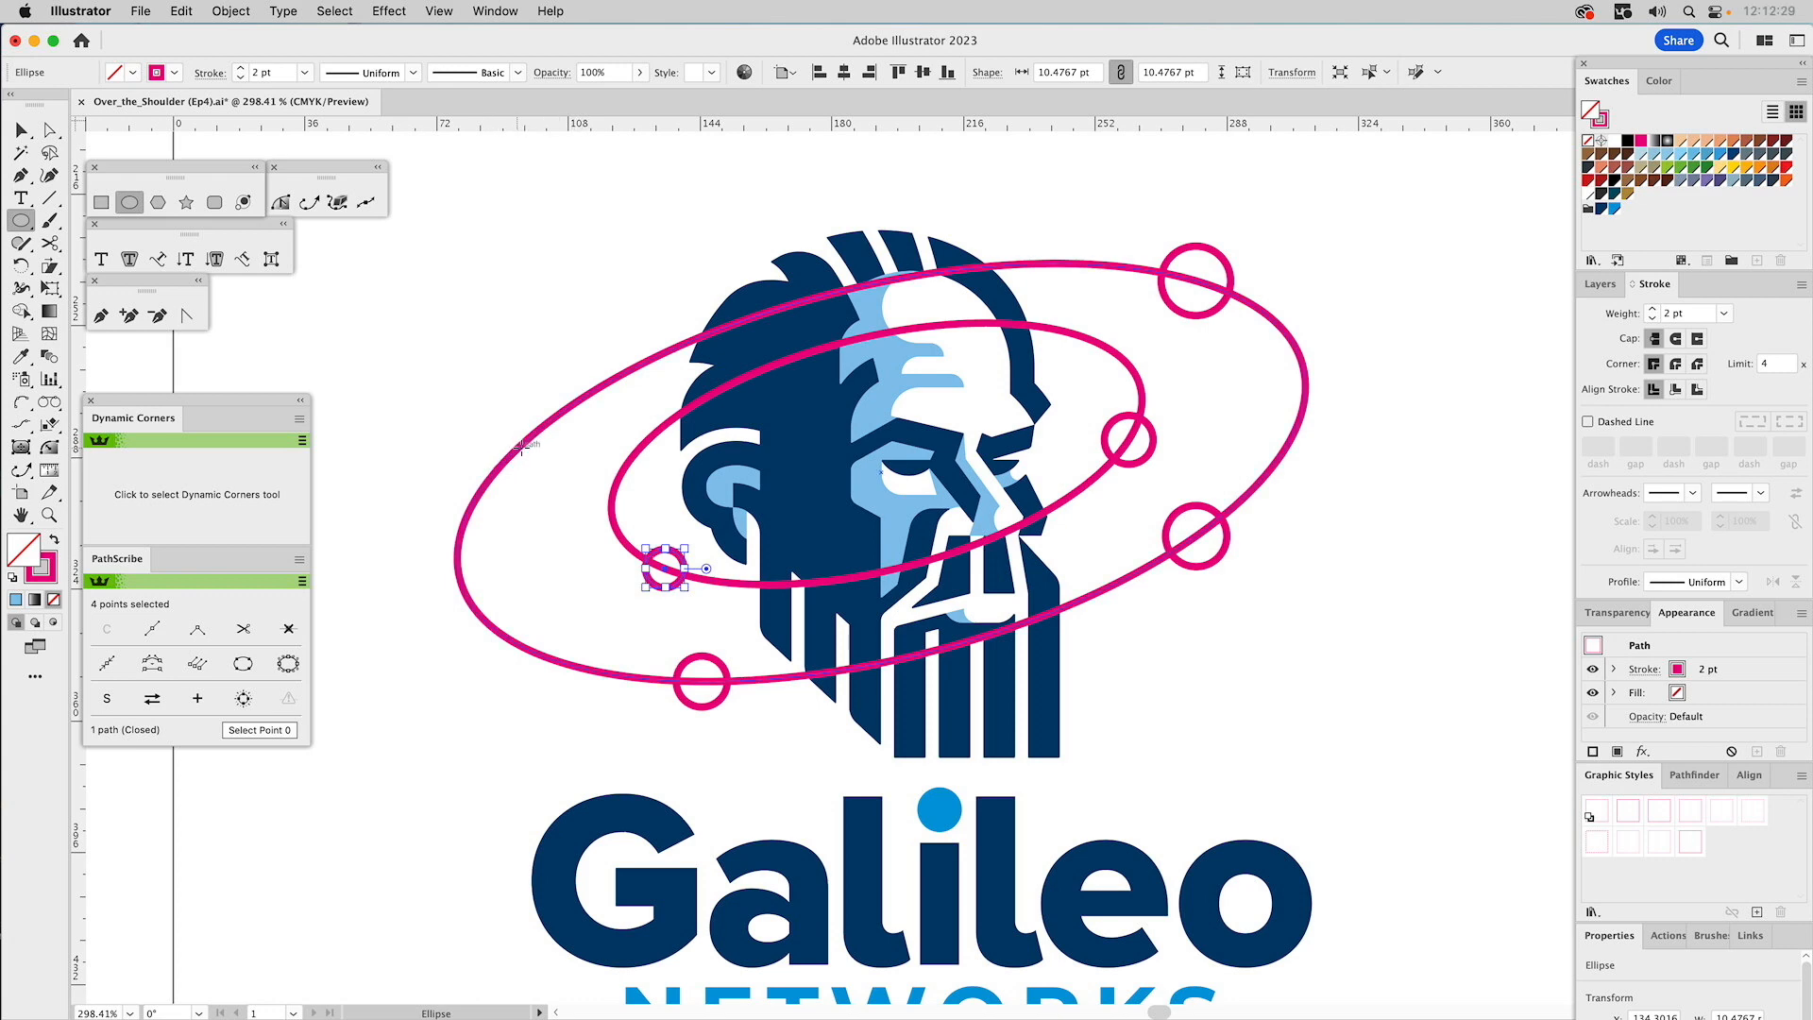
left_click_drag(520, 448, 558, 467)
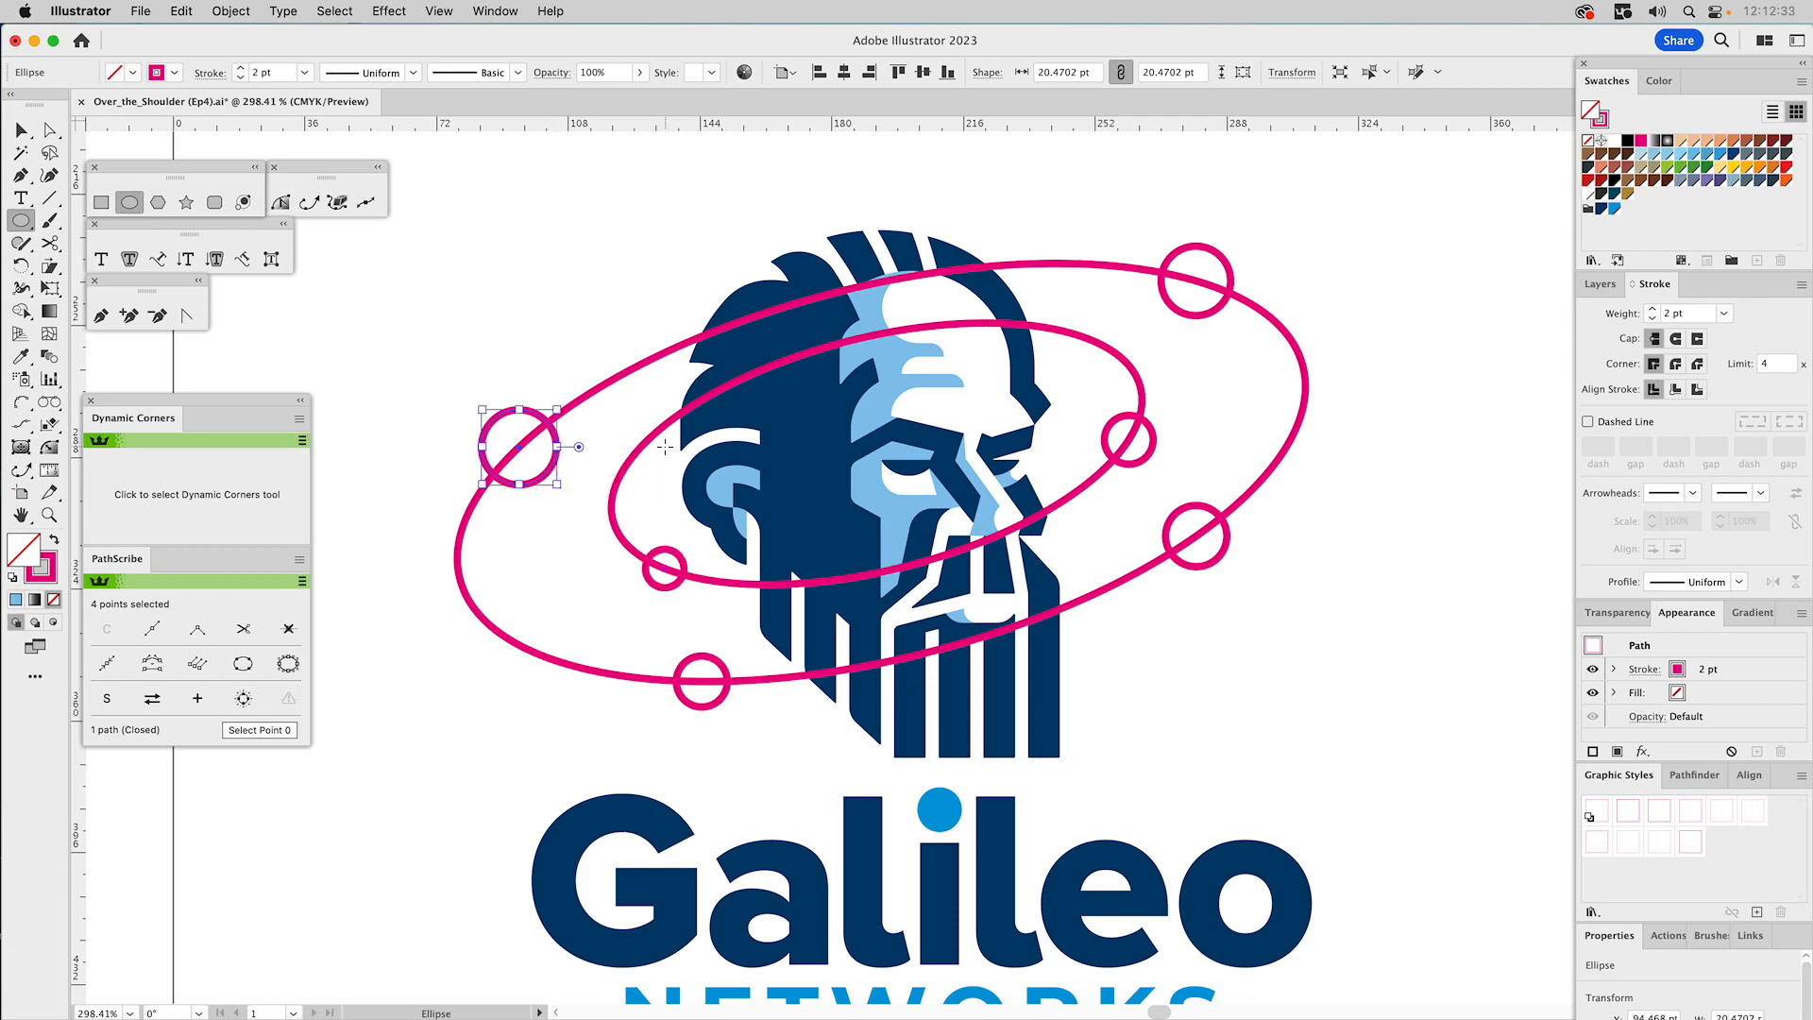
Fill all six orbit circles with the bright blue sampled from the dot of the wordmark's i.
key("v")
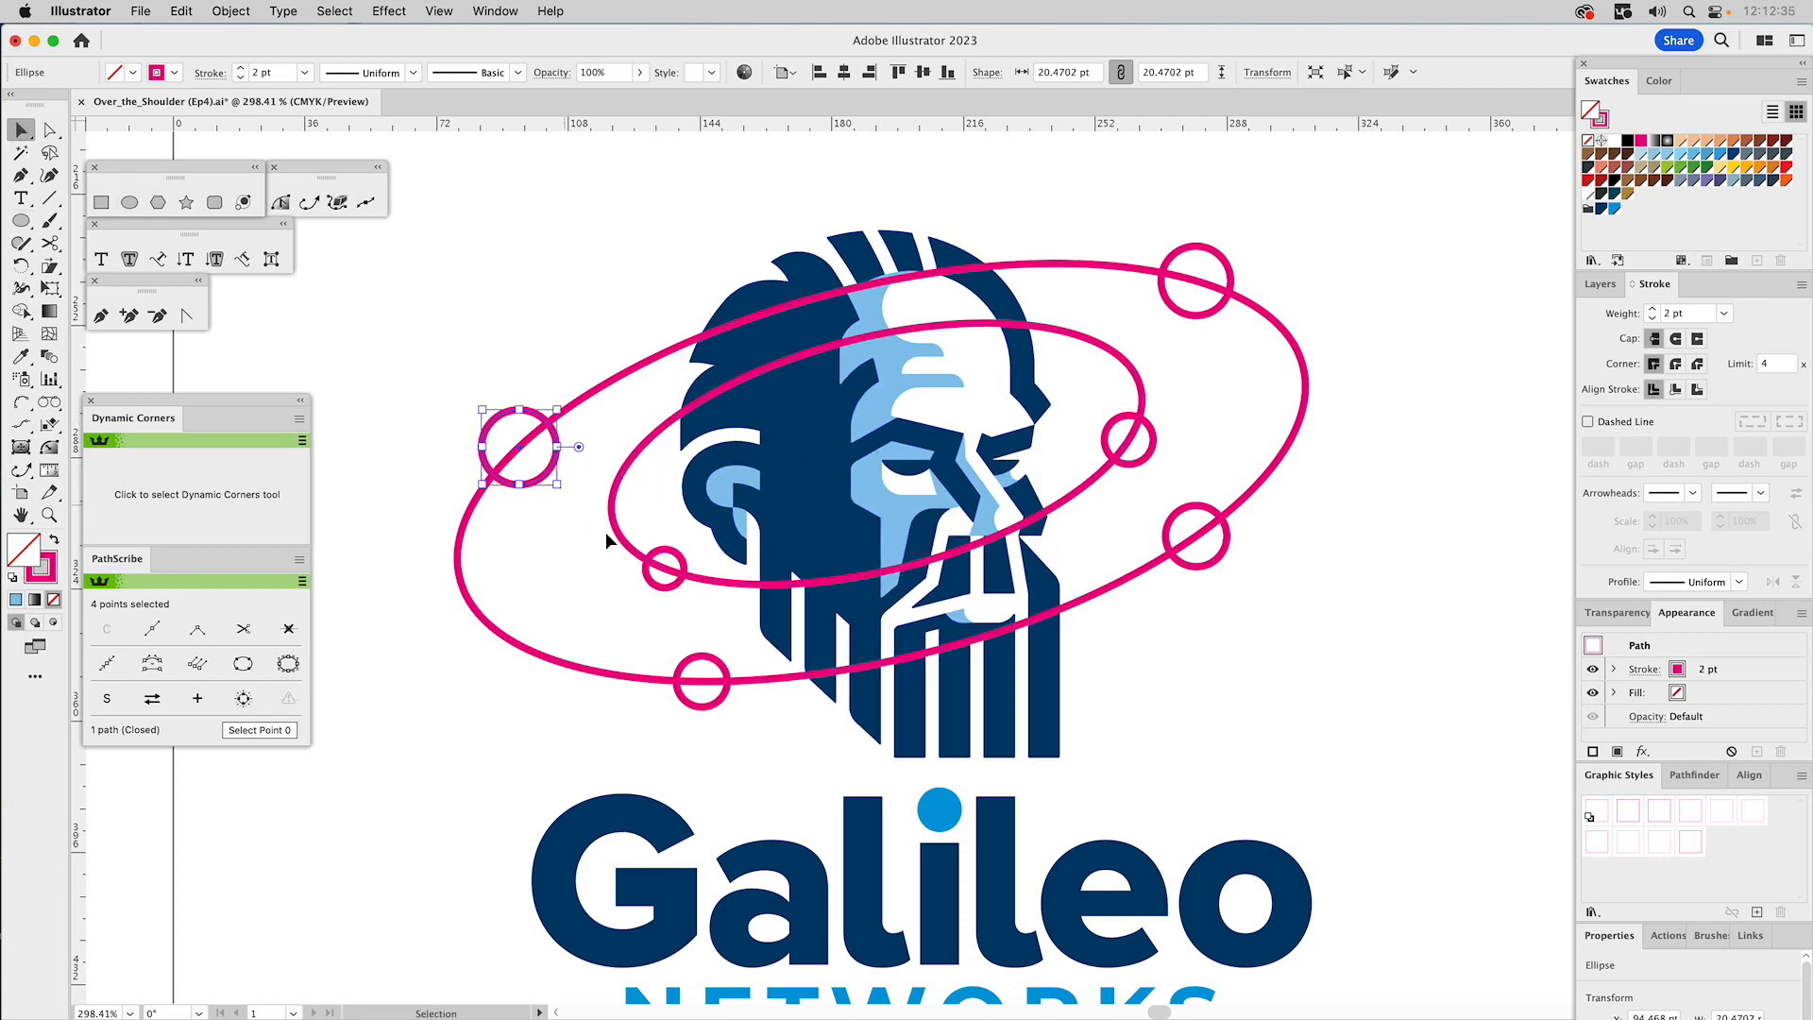
left_click(667, 549, "shift")
left_click(701, 658, "shift")
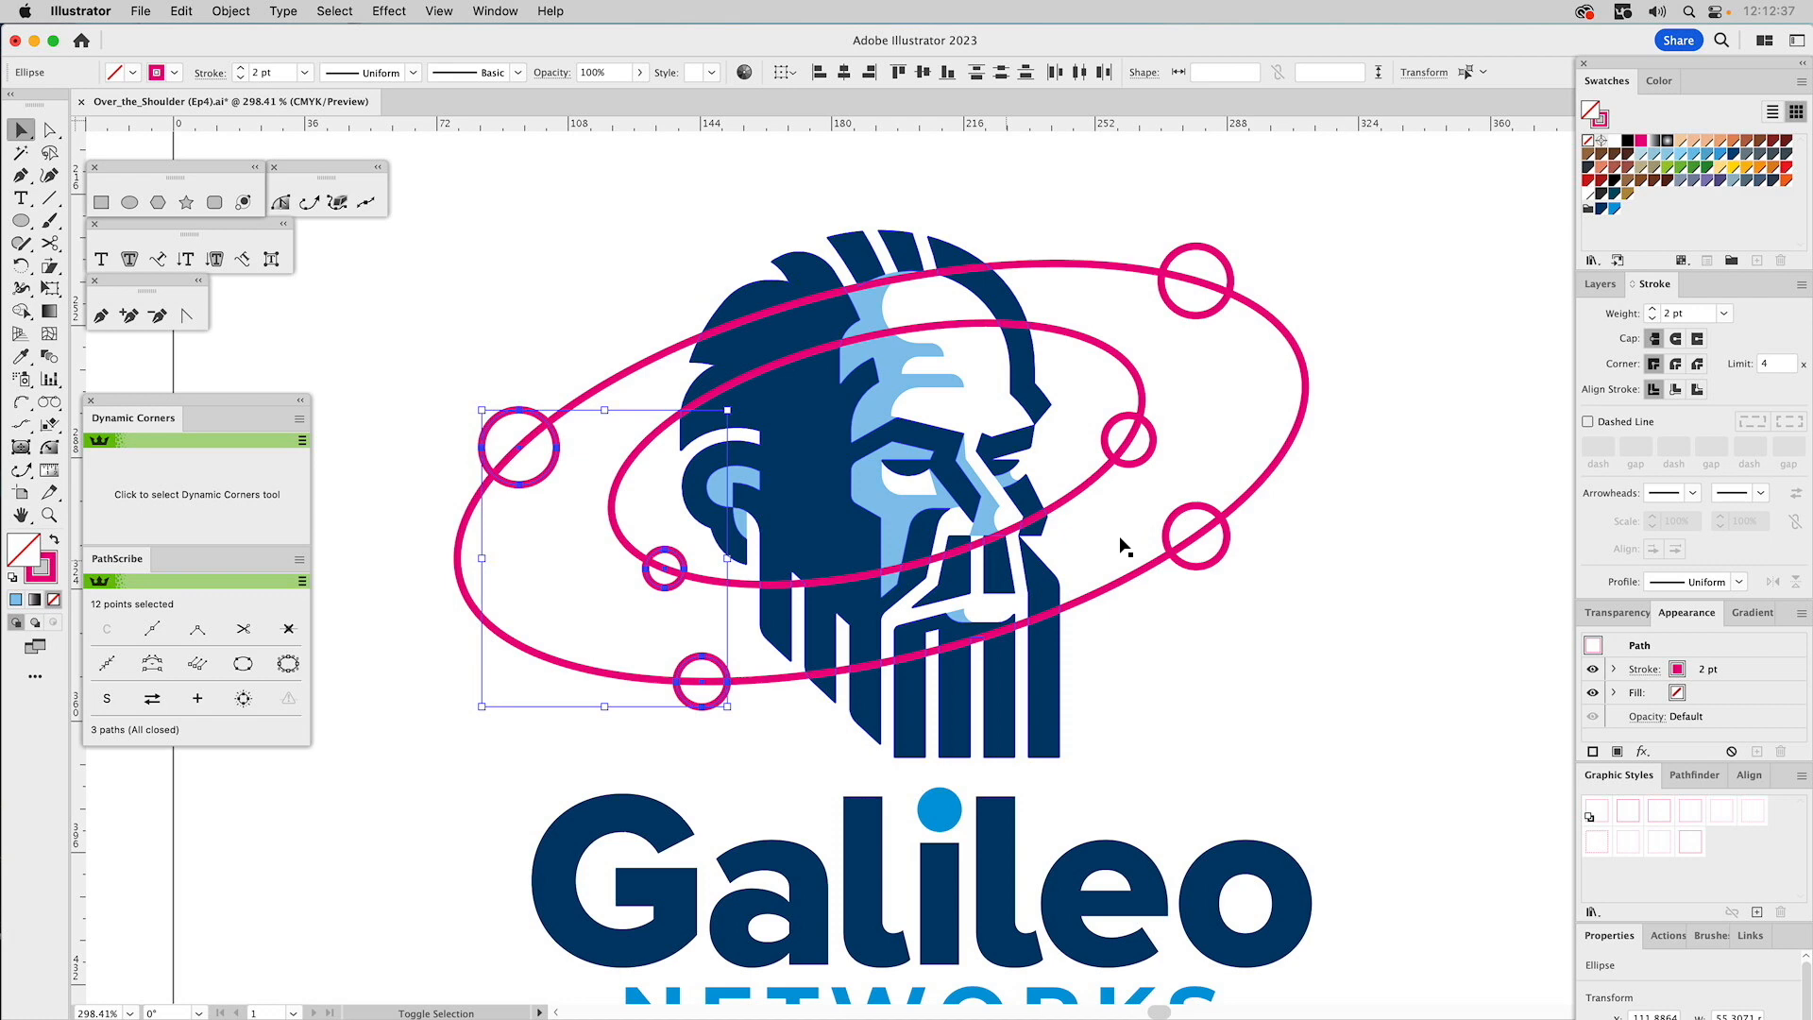
left_click(1212, 507, "shift")
left_click(1155, 434, "shift")
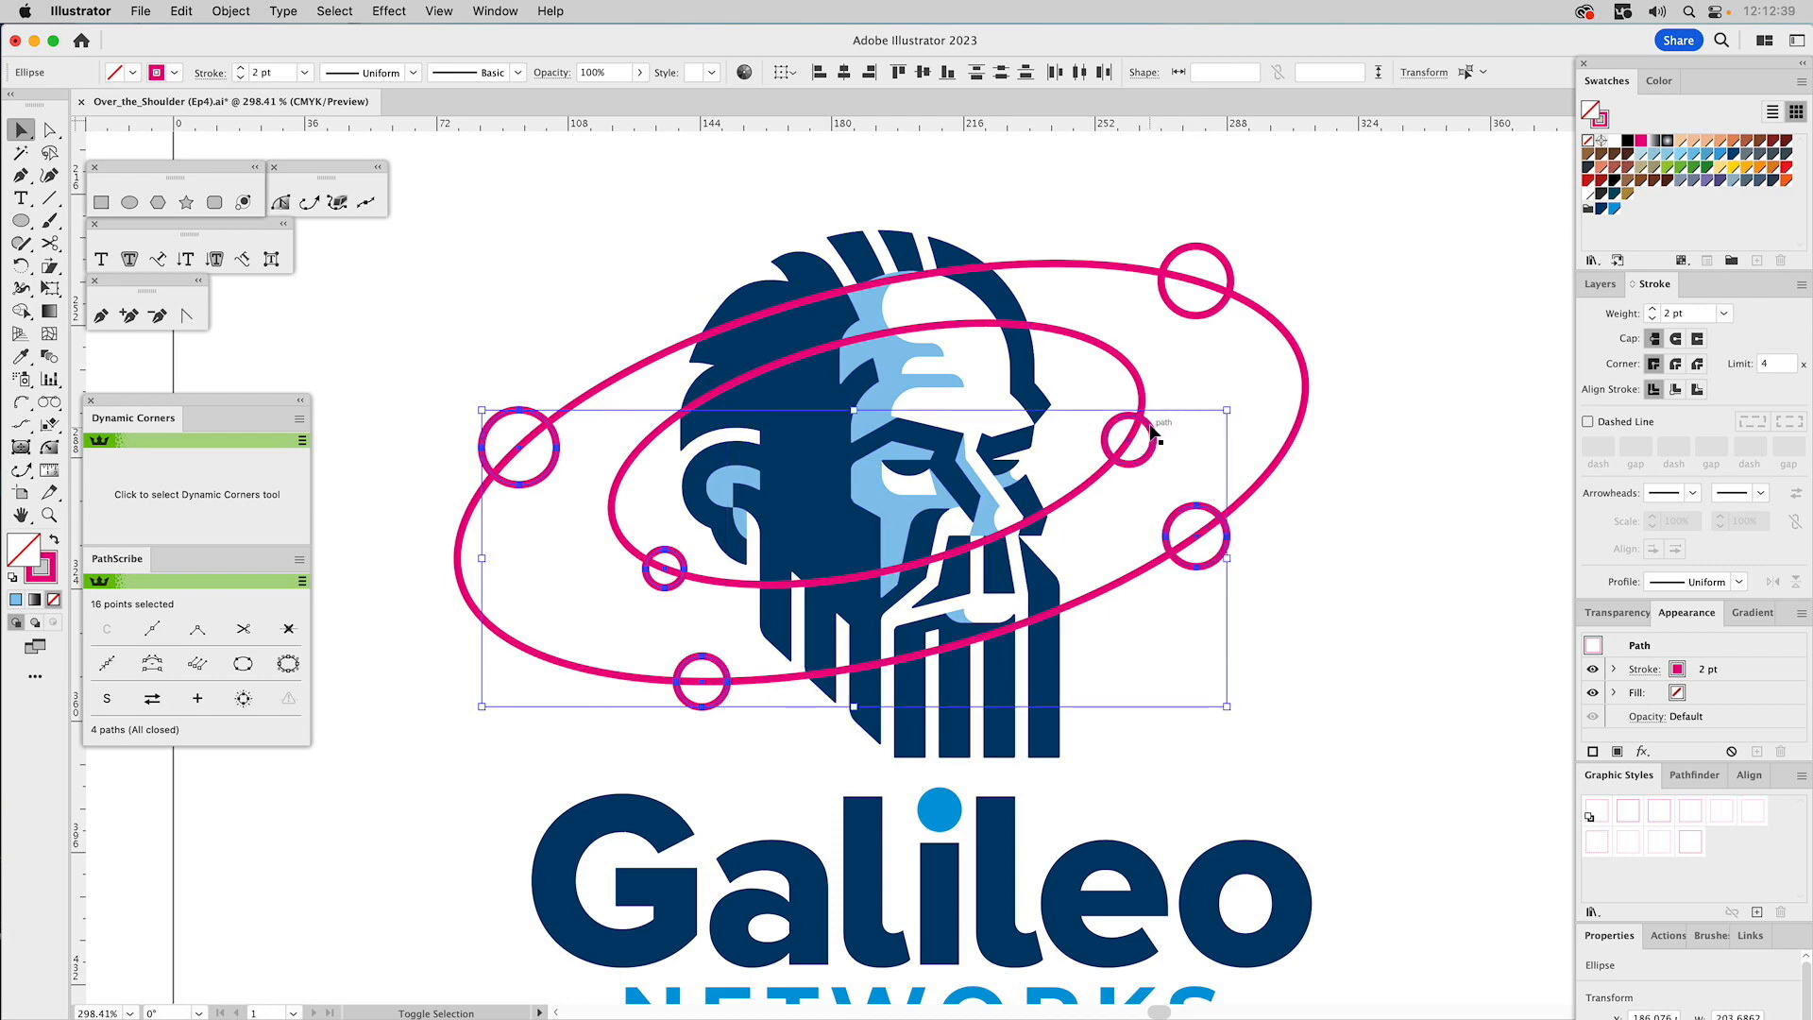
left_click(1222, 306, "shift")
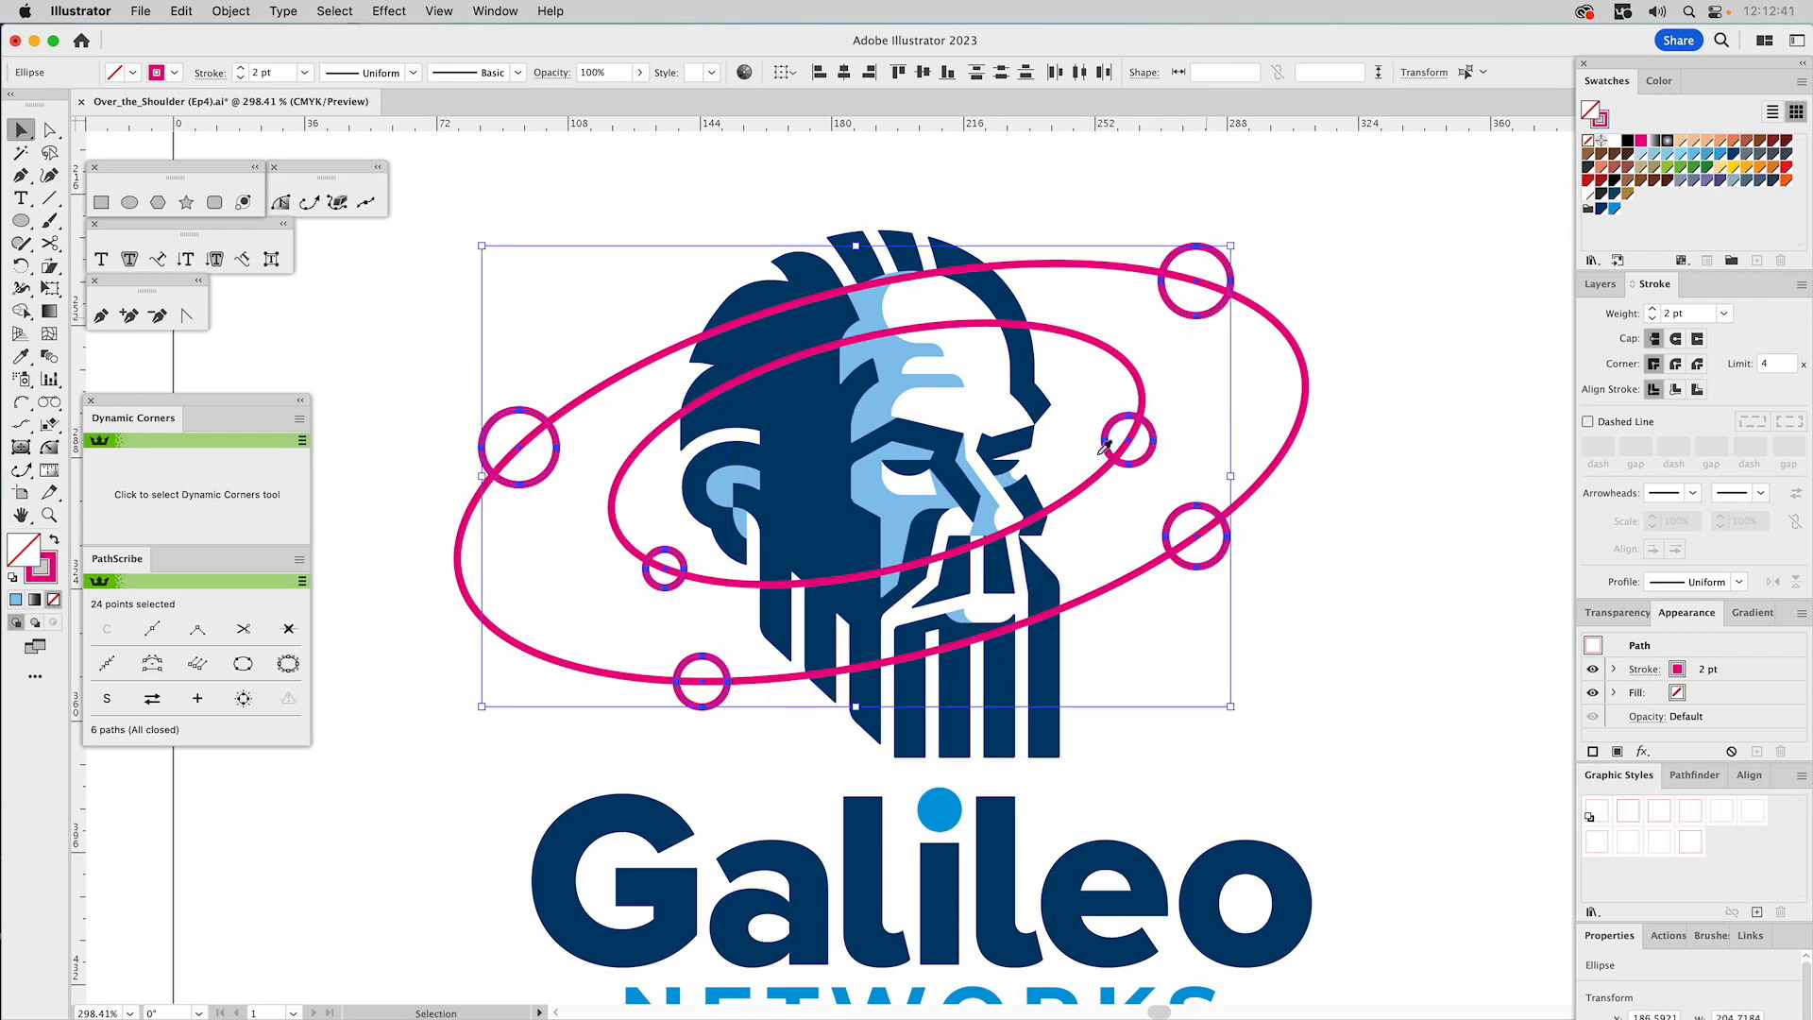
key("i")
left_click(940, 810)
Recolor the ring group's stroke with the bright blue brand color and deselect it.
key("v")
left_click(1113, 356)
key("i")
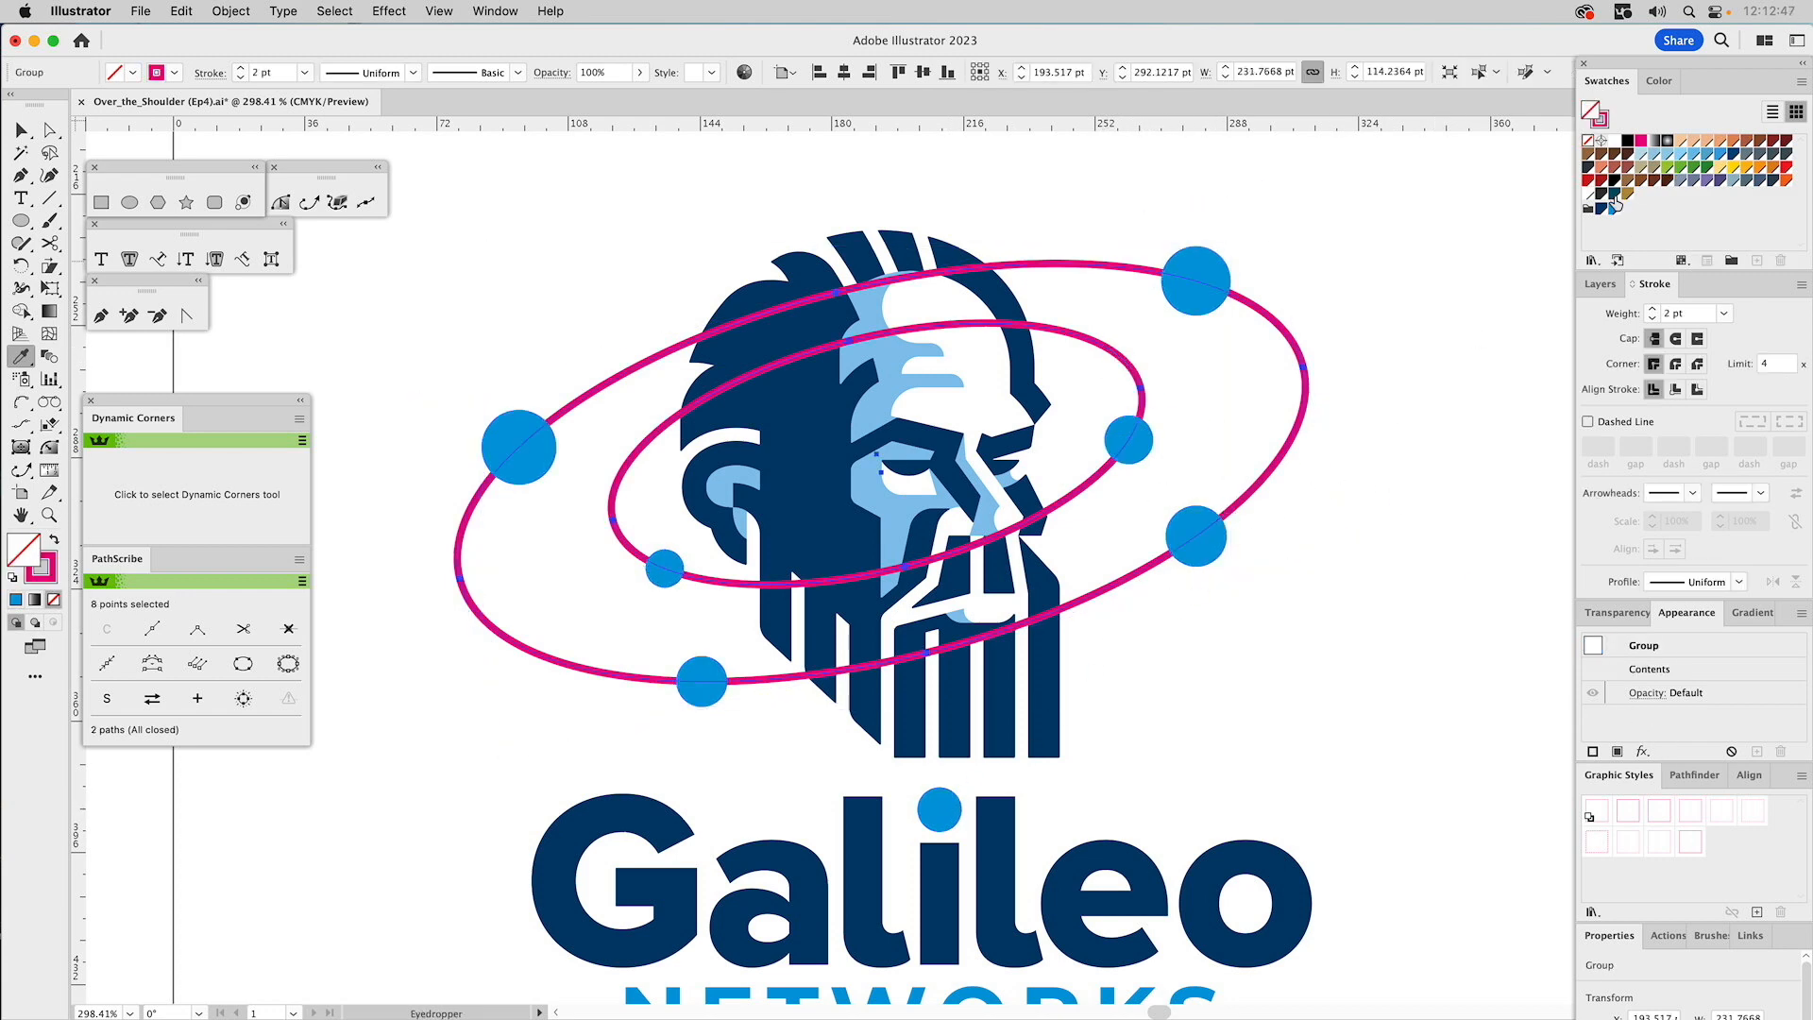
left_click(1593, 164)
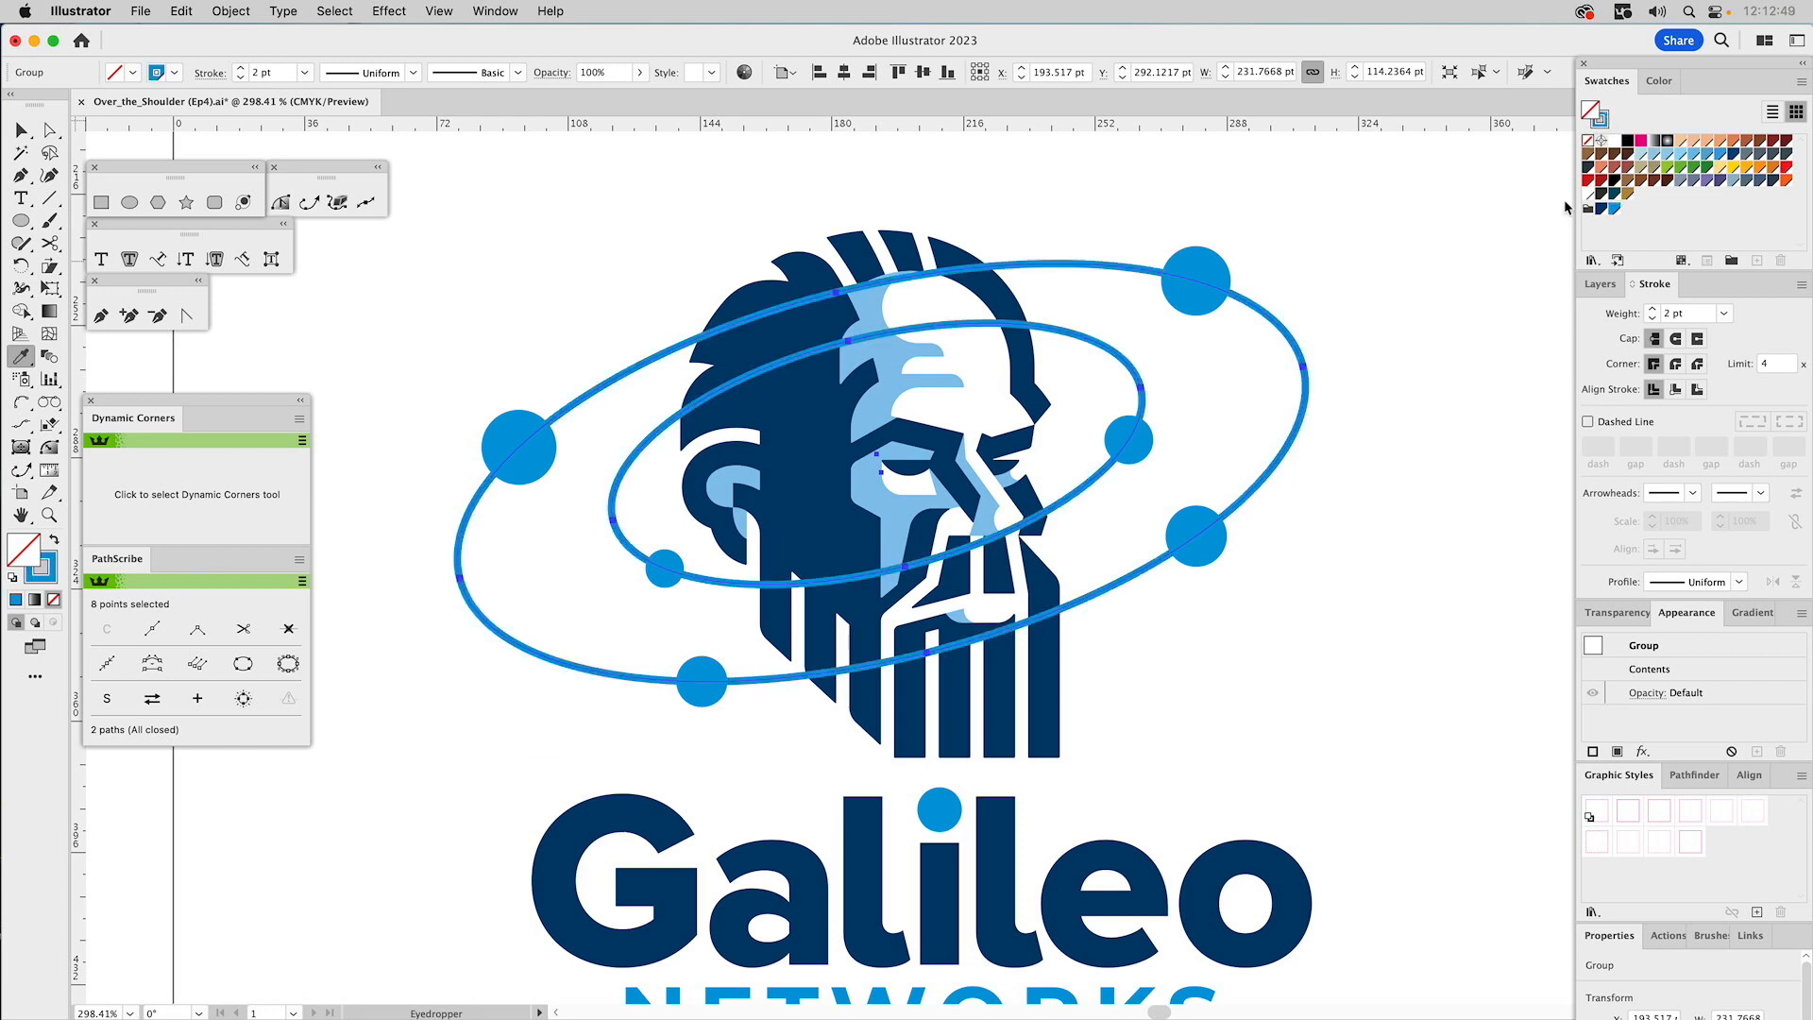
key("super+shift+a")
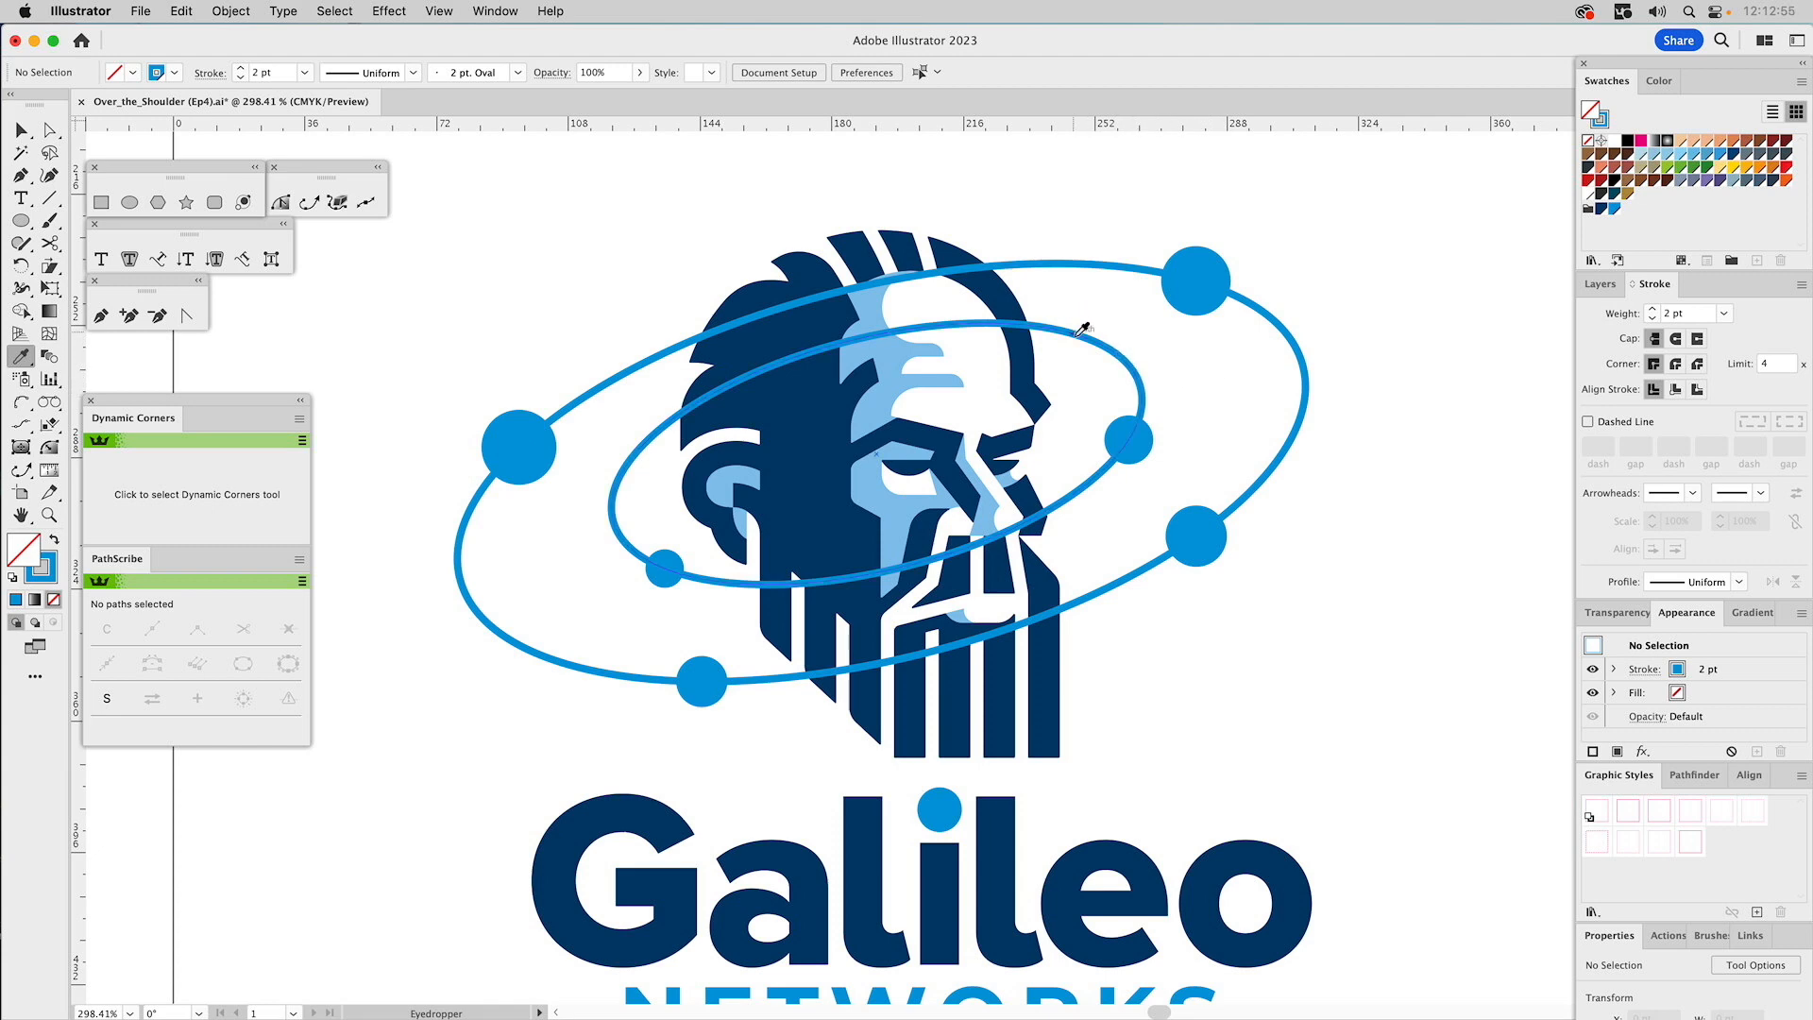
Set the ring group's stroke weight to 3 pt.
key("v")
left_click(1080, 330)
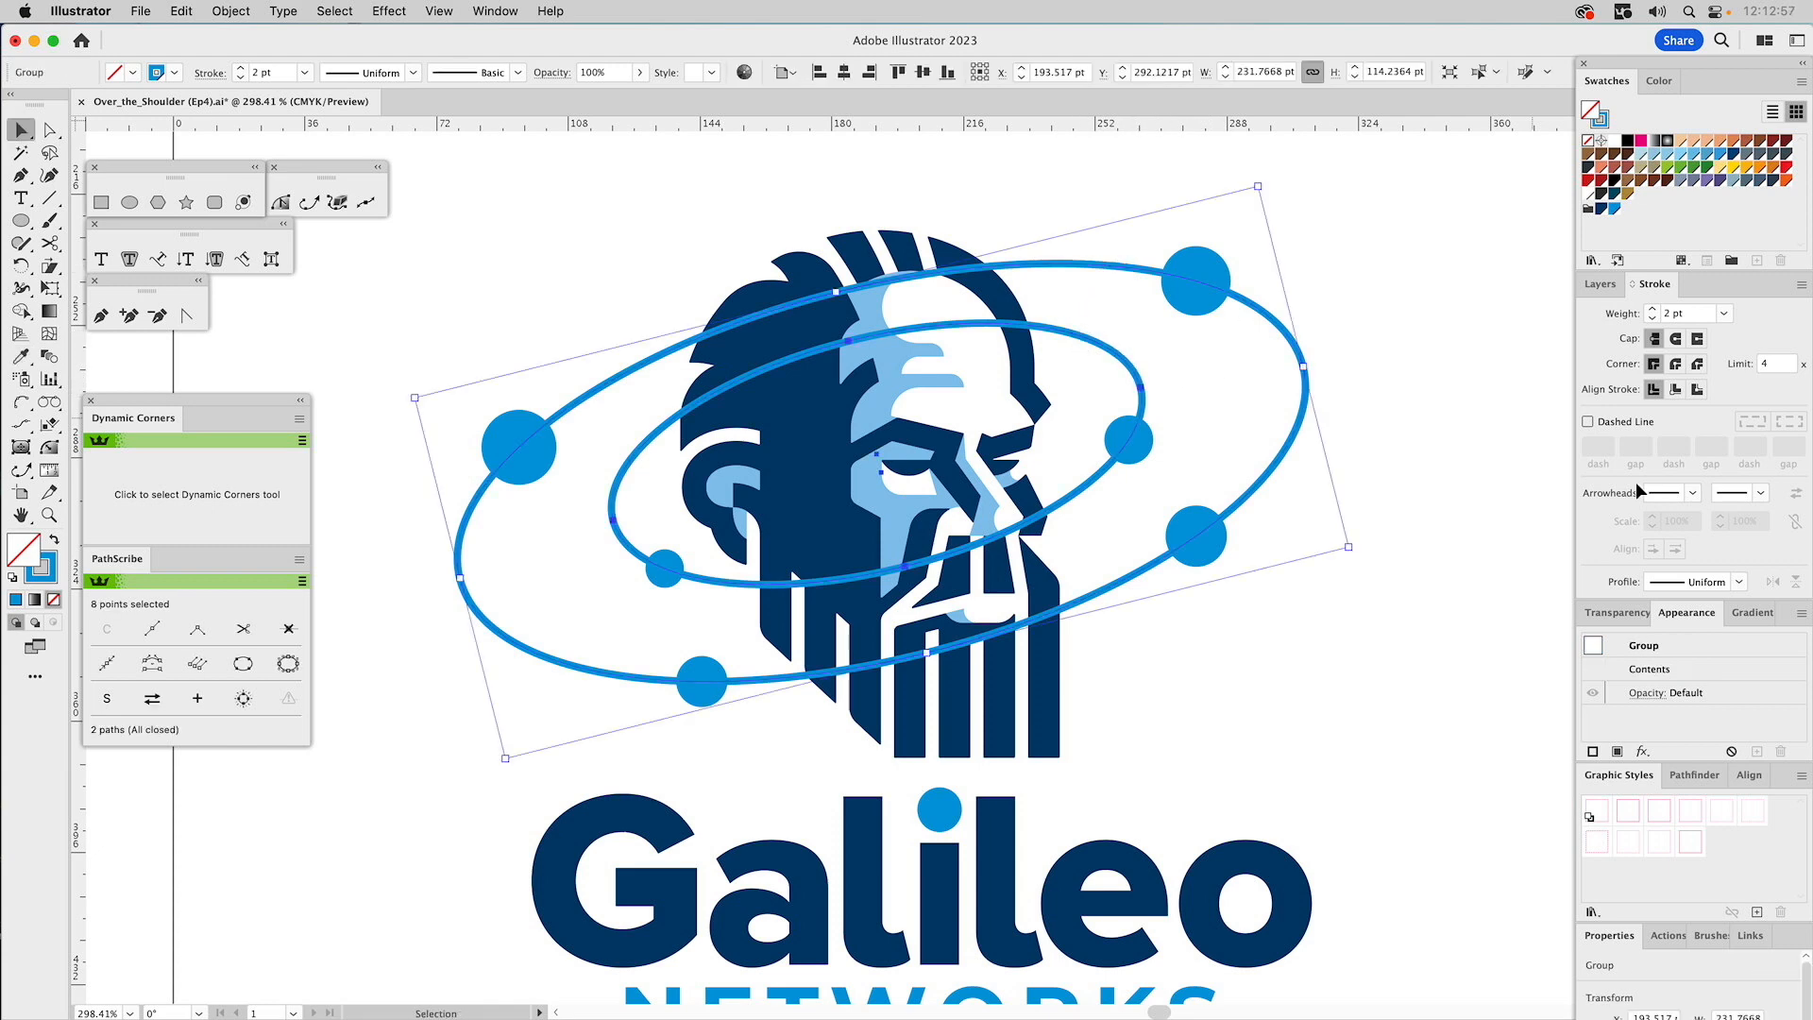
left_click(1653, 311)
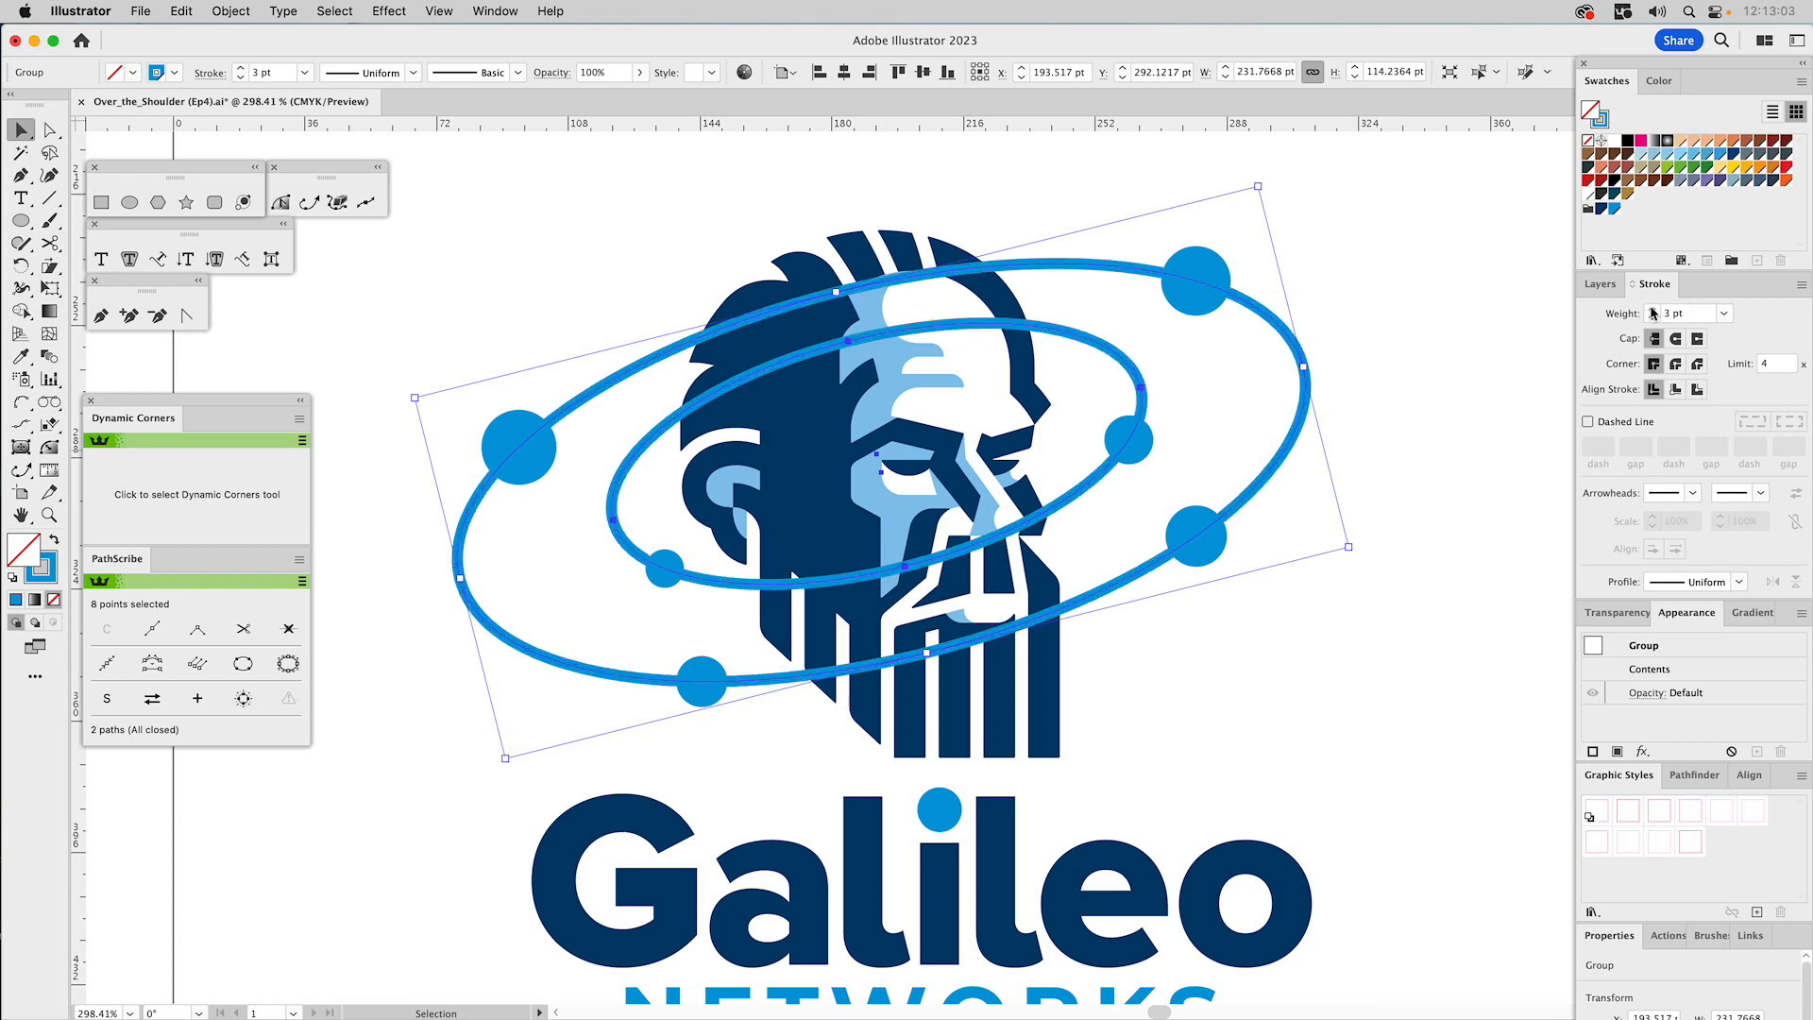
Convert the ring group's strokes to filled shapes with Outline Stroke.
left_click(230, 11)
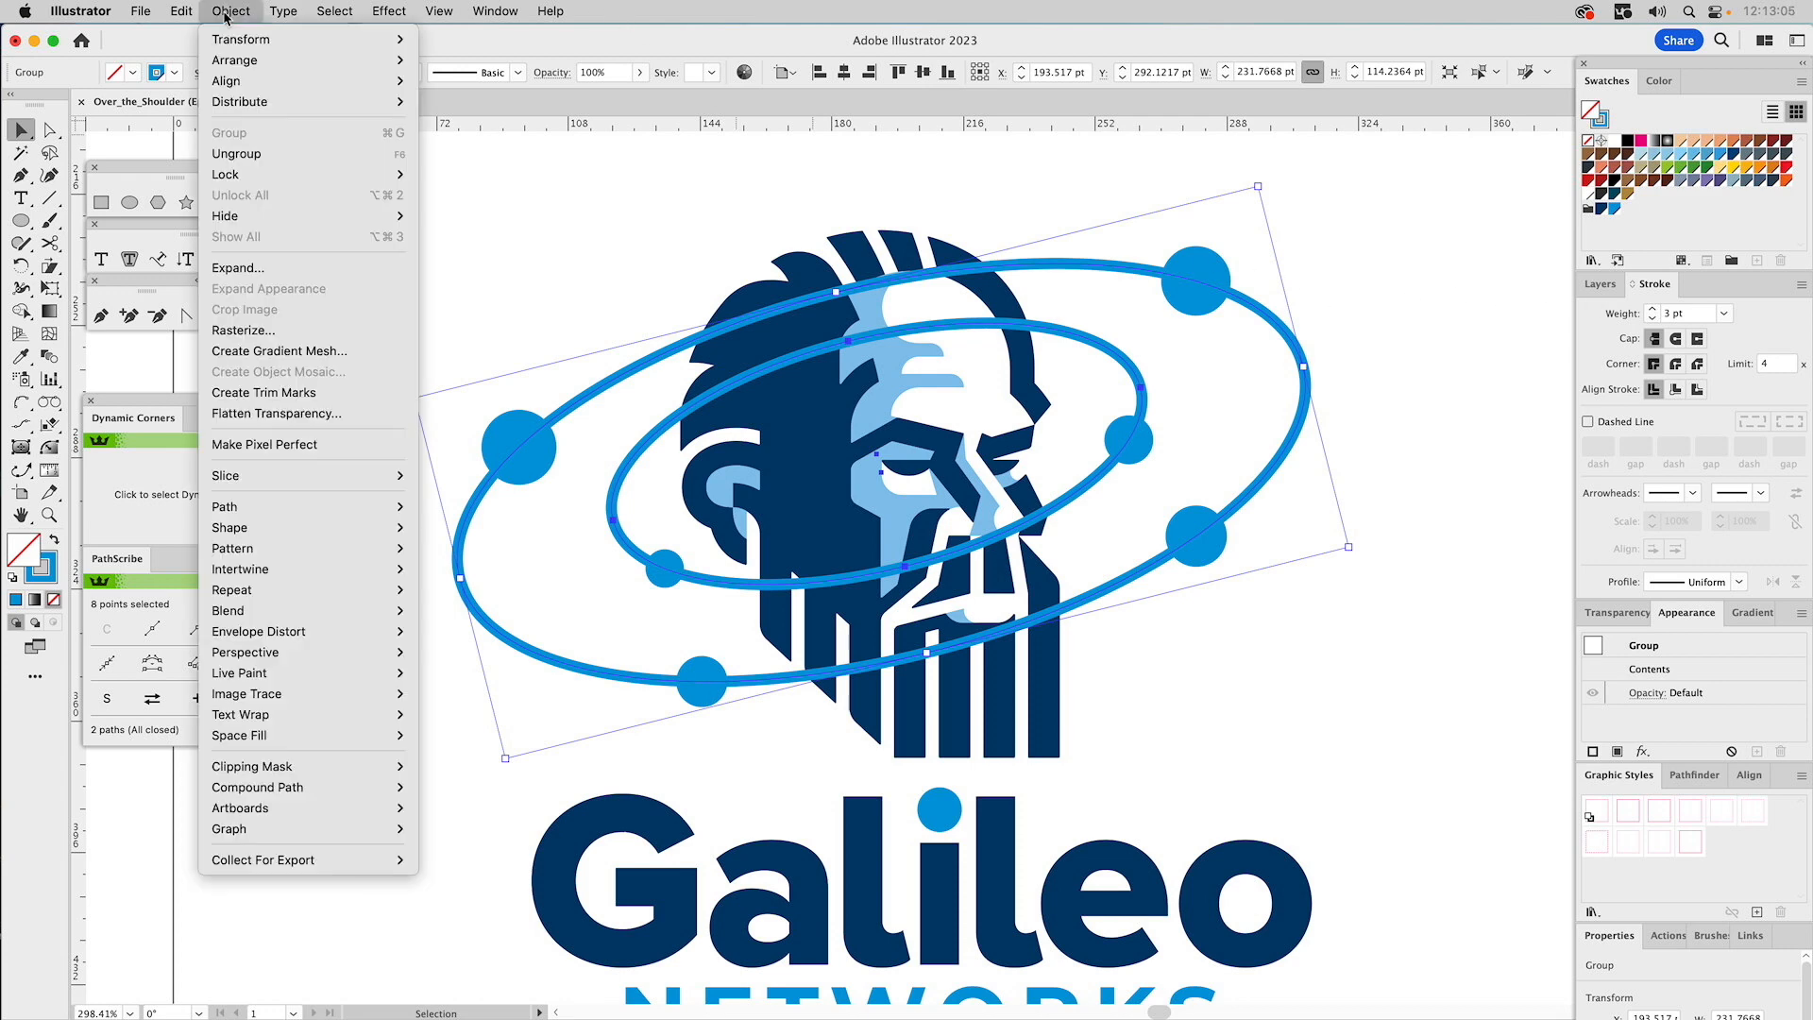
mouse_move(255, 515)
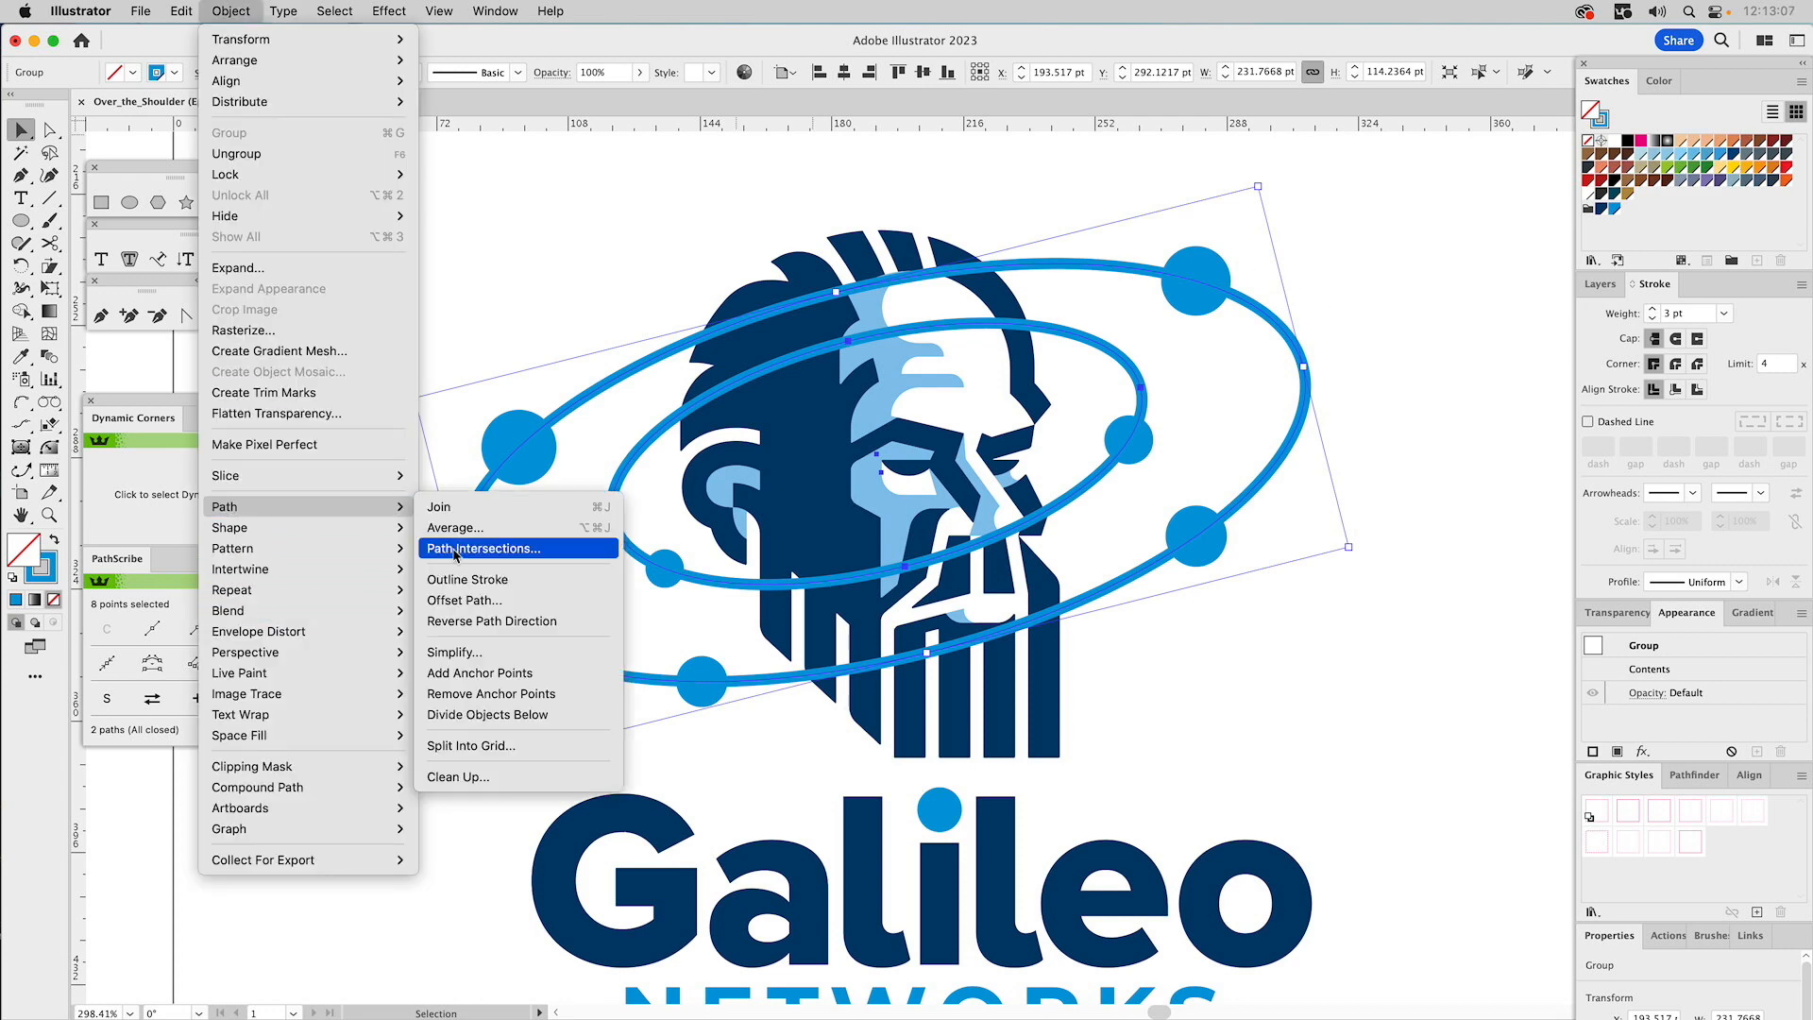
left_click(449, 580)
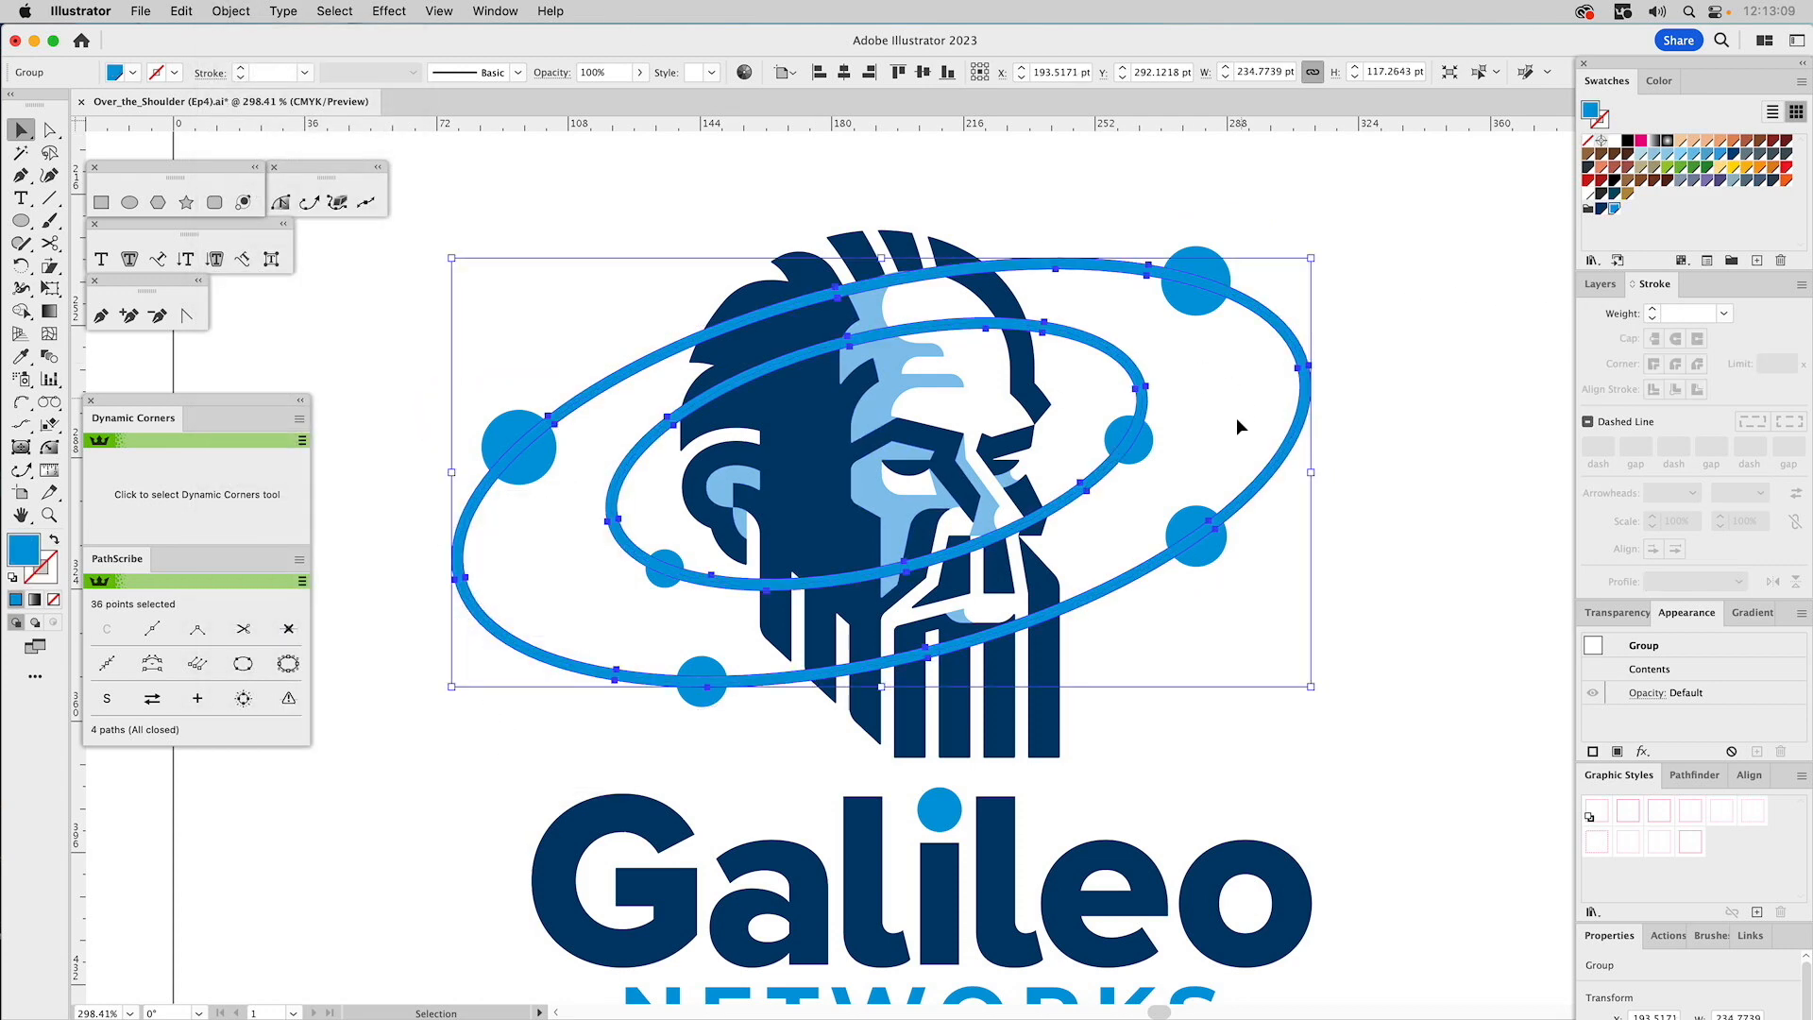
Unite the outlined orbit rings with all six planet circles into one shape group and deselect it.
left_click(1205, 519, "shift")
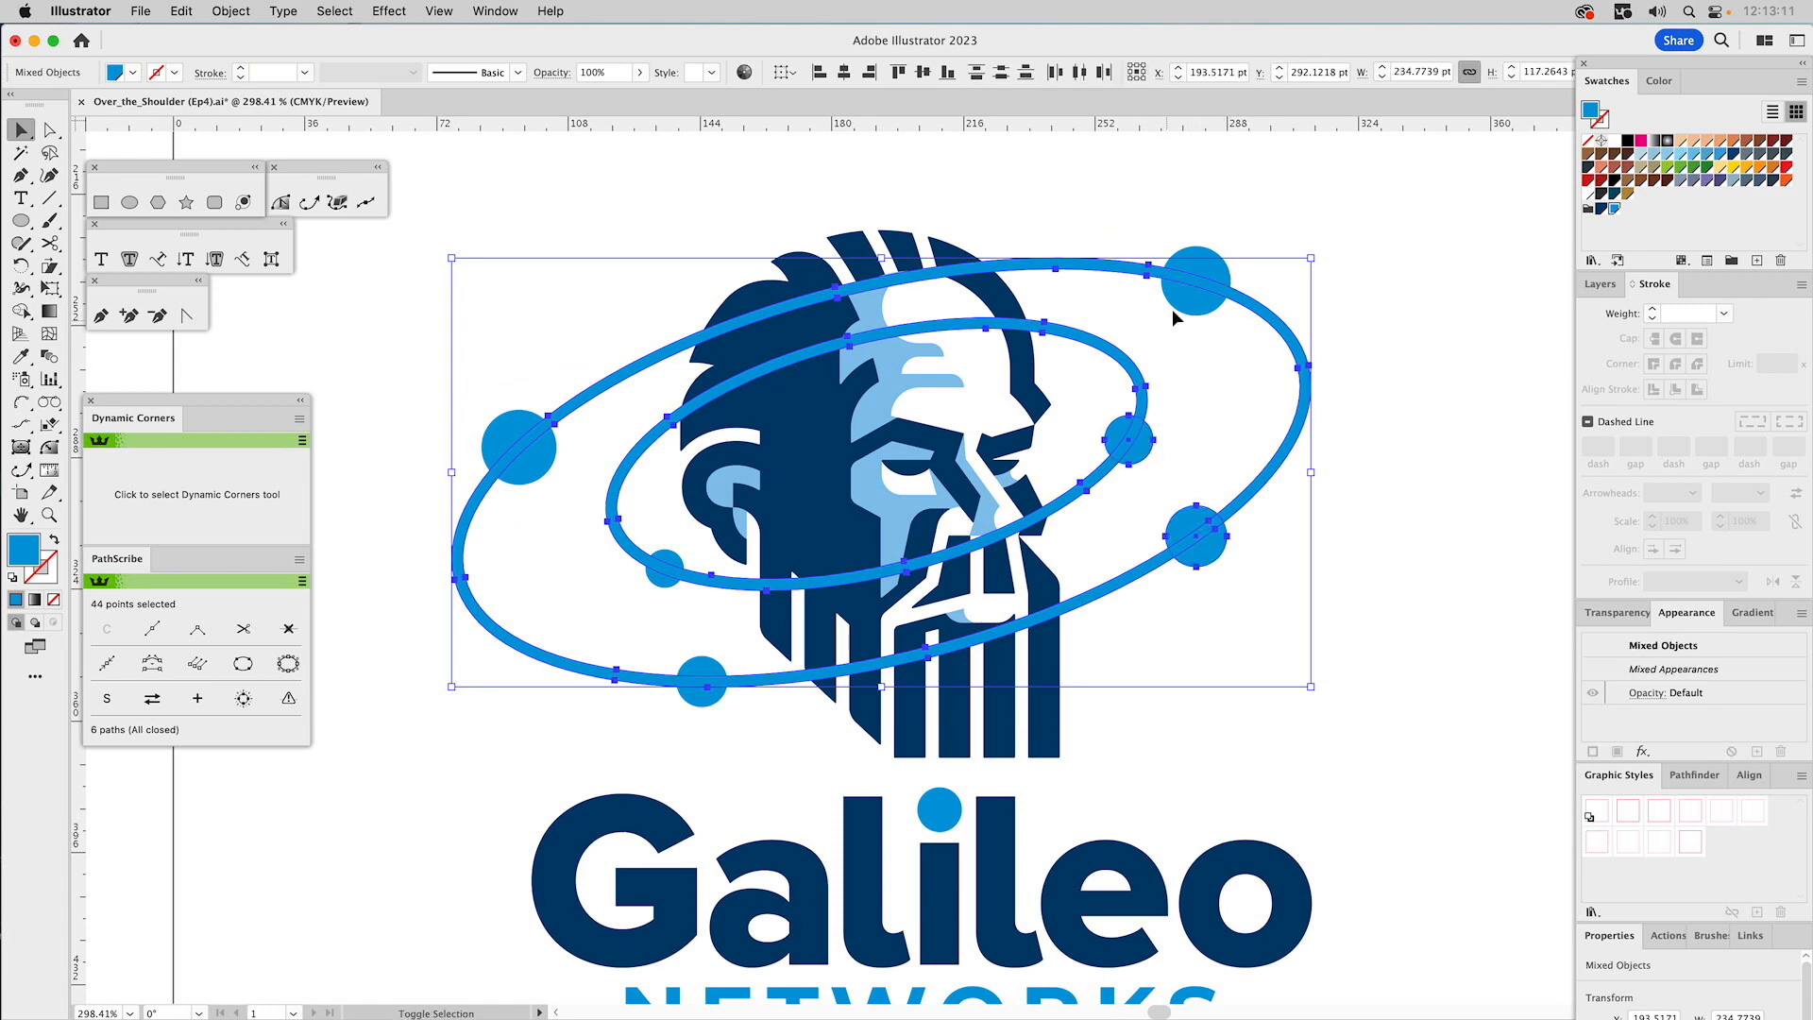
left_click(1190, 253, "shift")
left_click(700, 678, "shift")
left_click(663, 567, "shift")
left_click(549, 470, "shift")
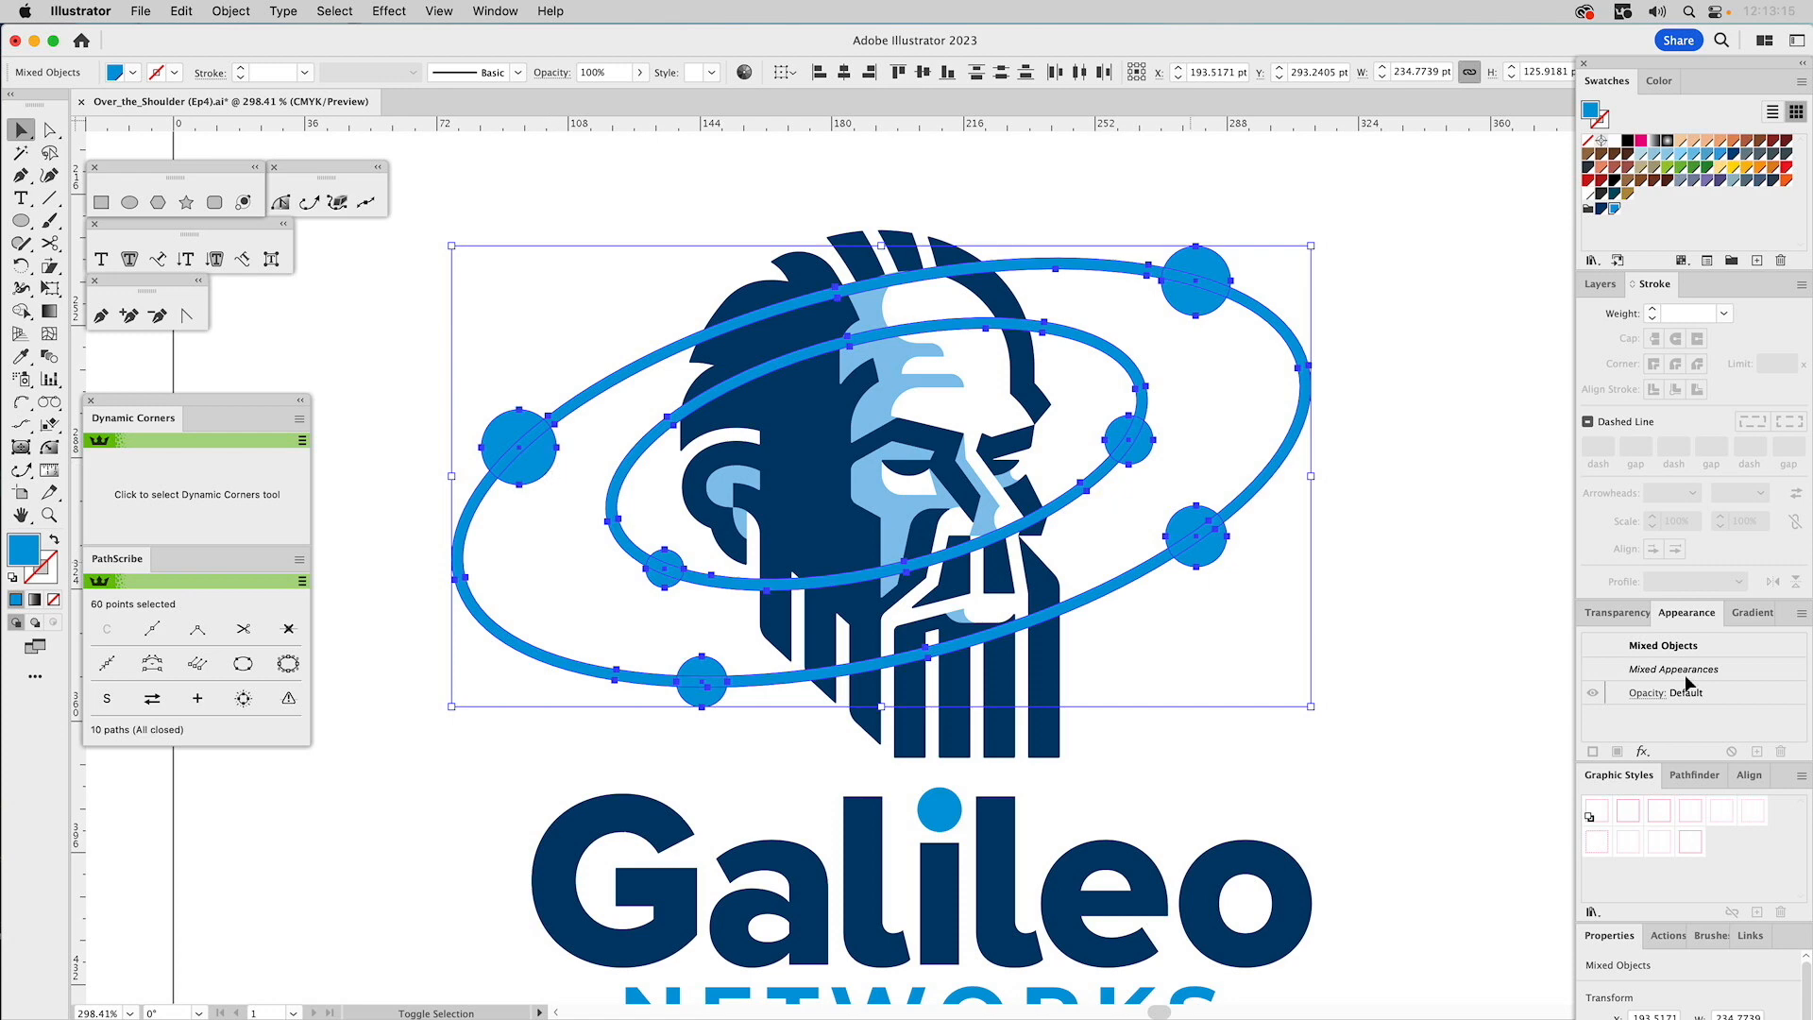
left_click(1599, 283)
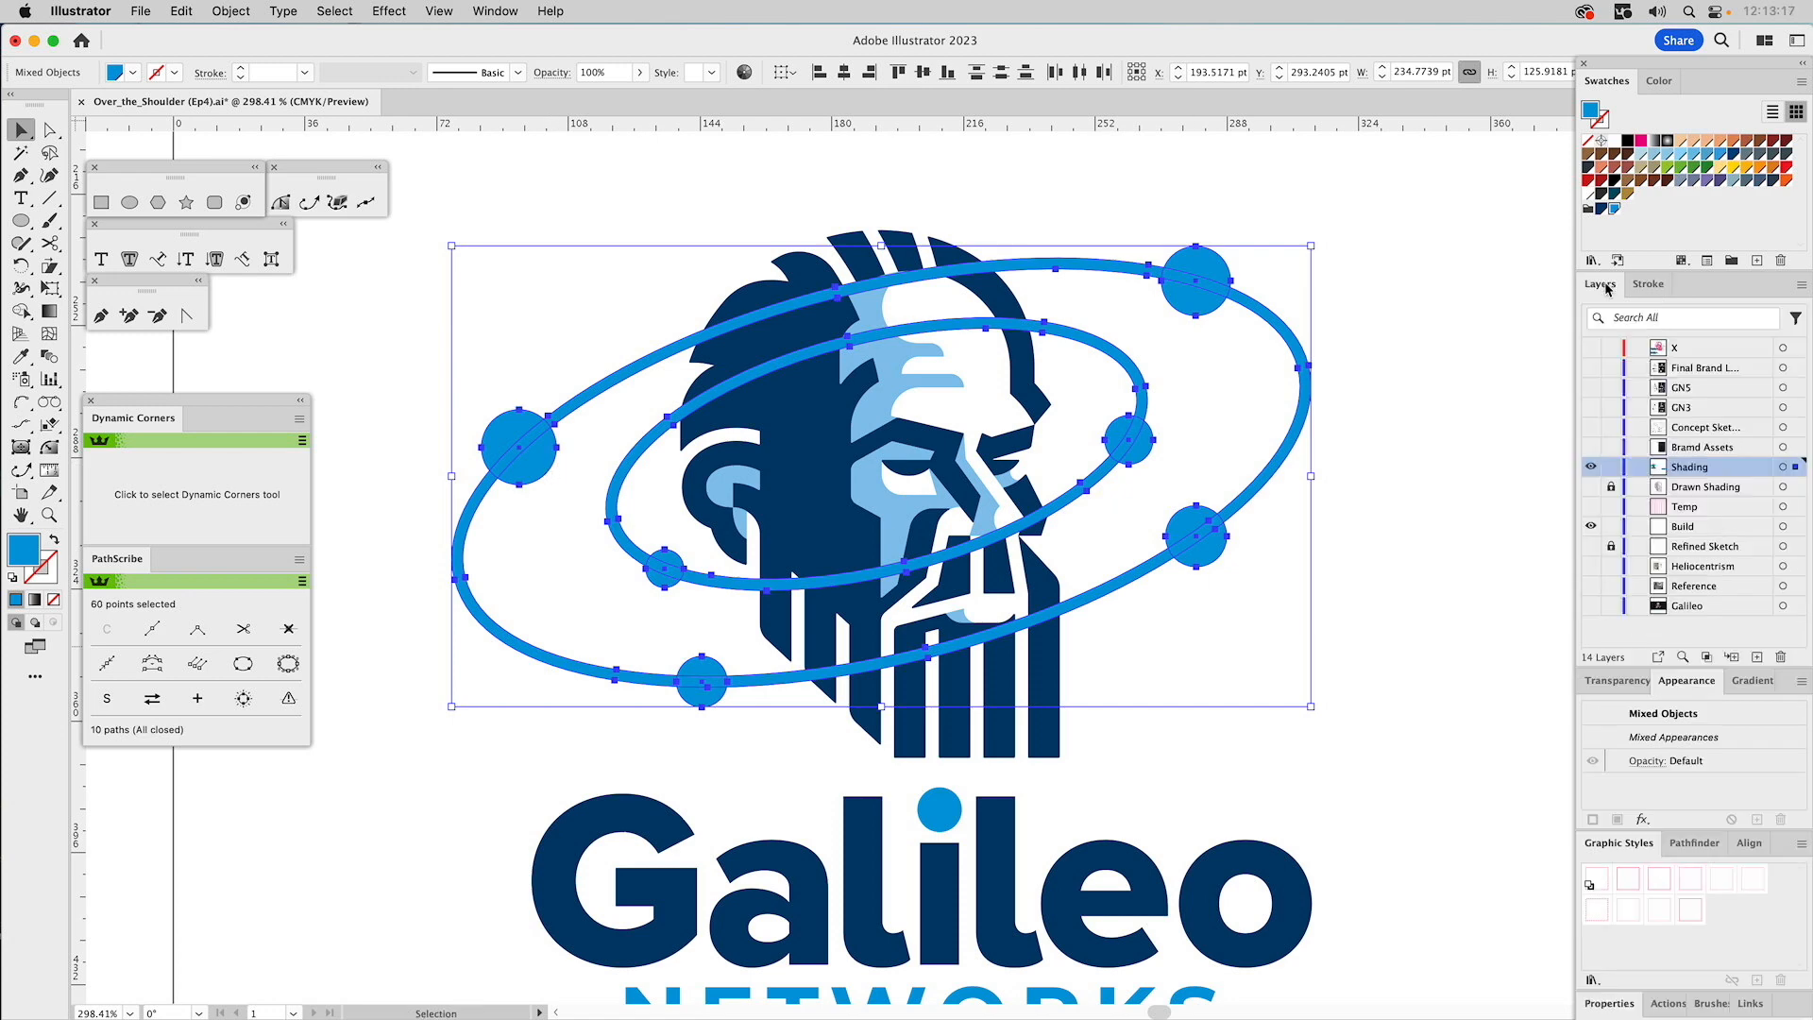
left_click(1695, 842)
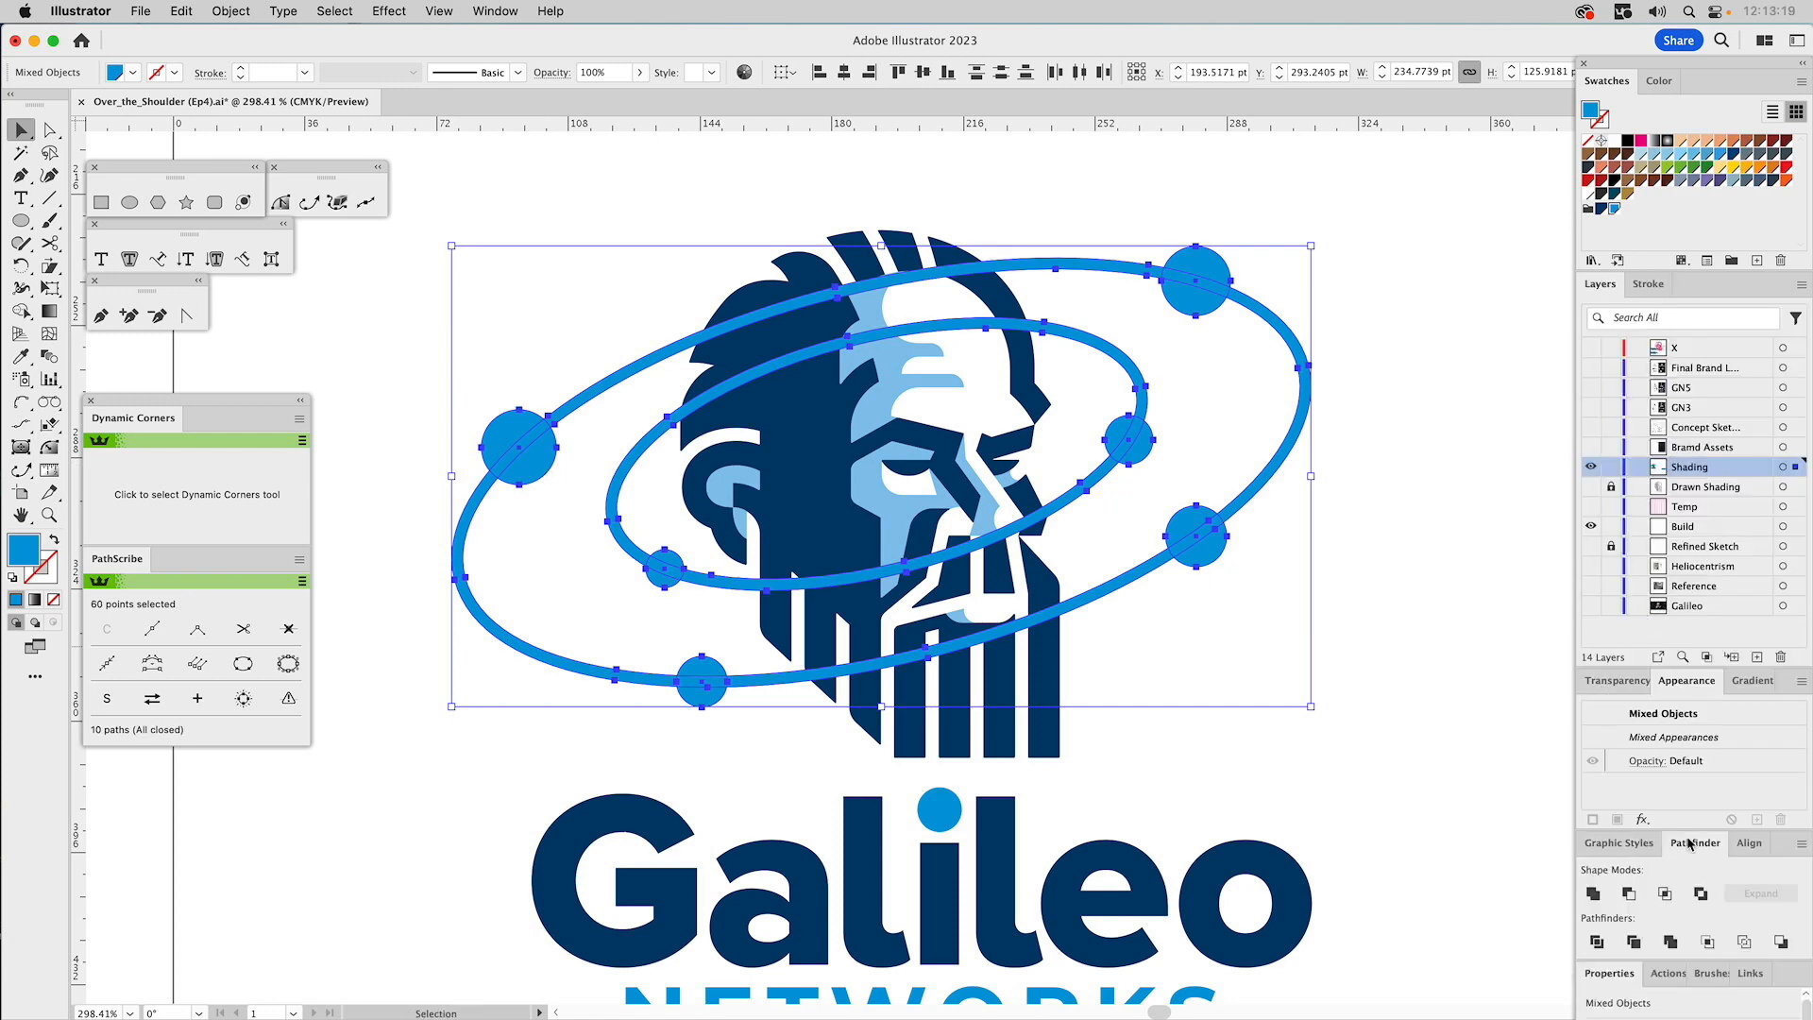
left_click(1593, 894)
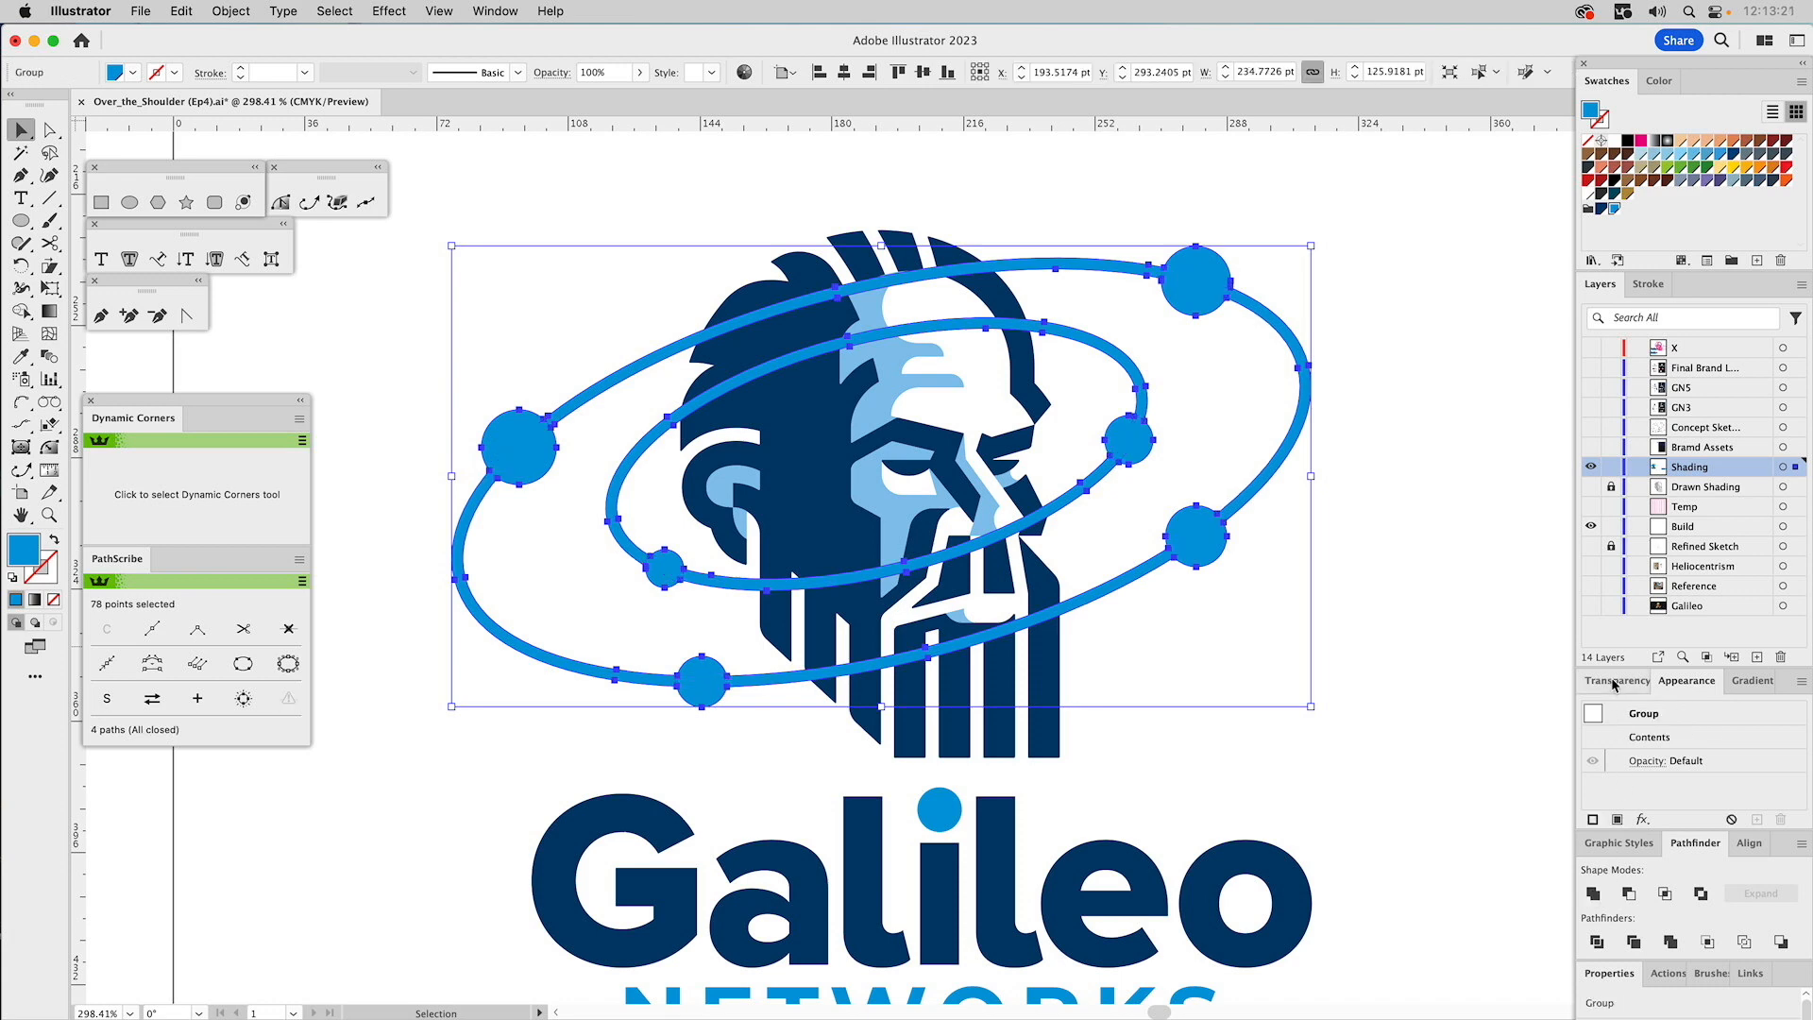
left_click(1454, 596)
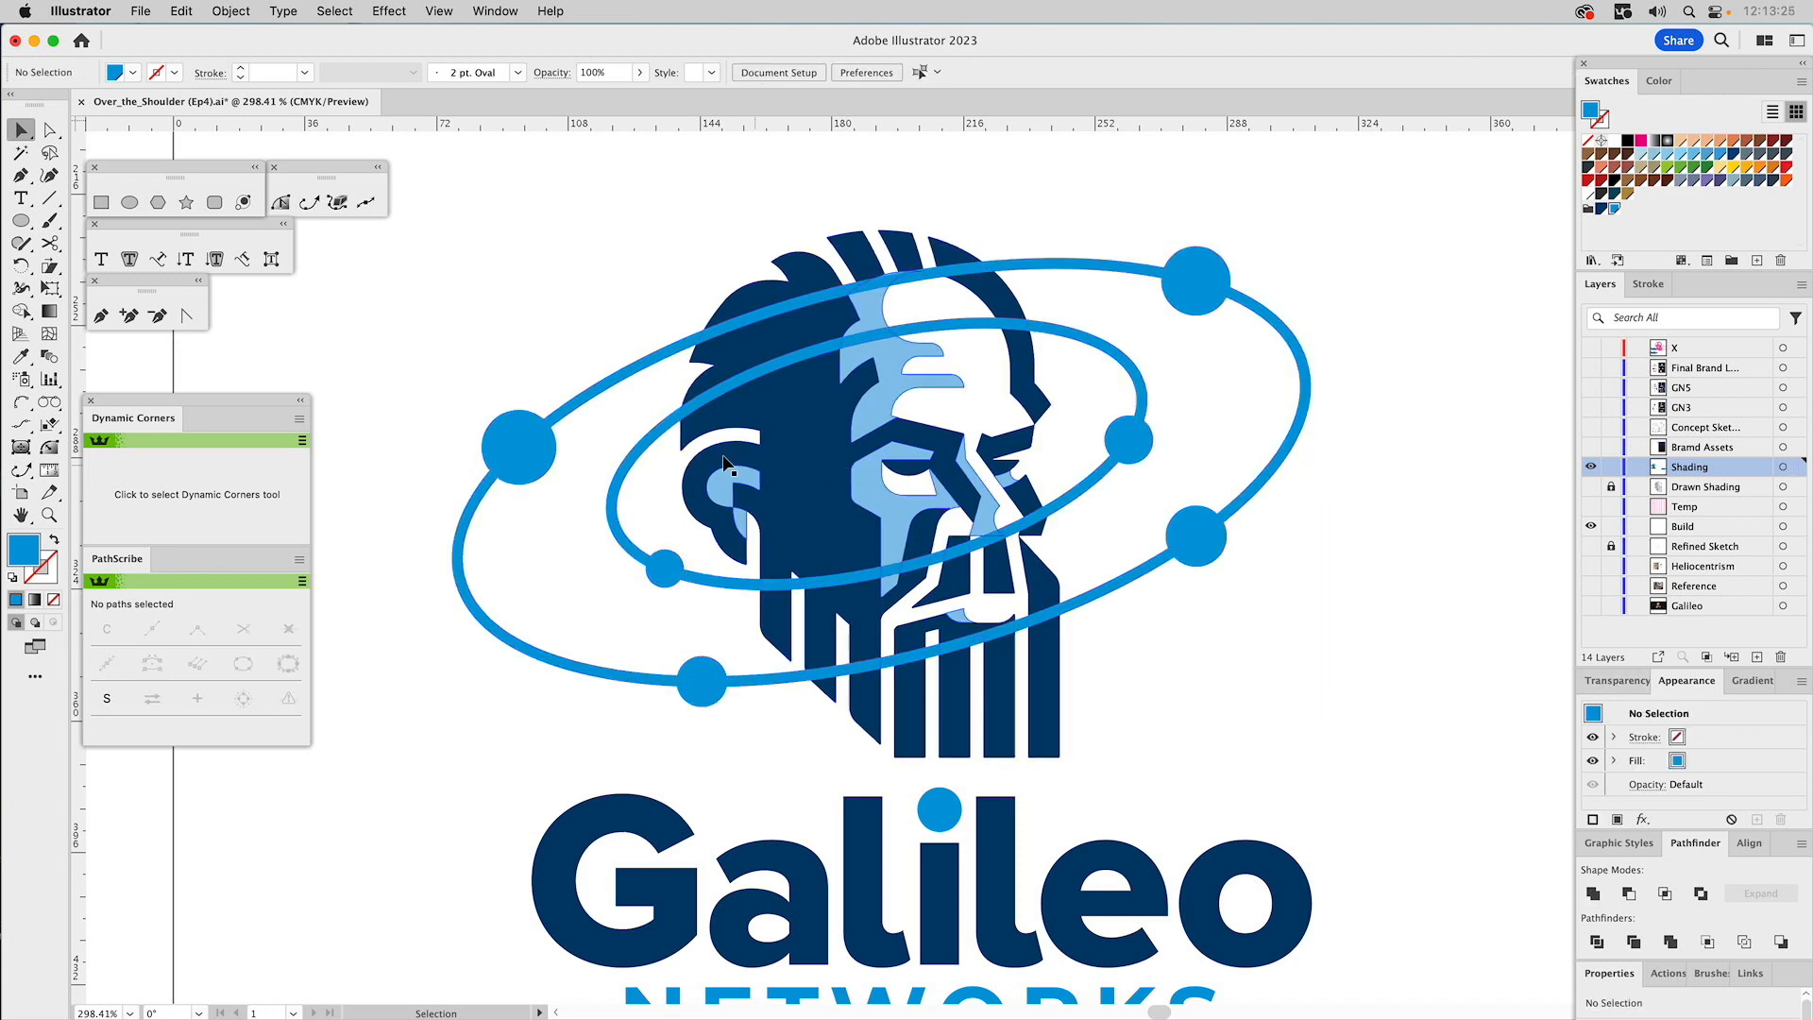
Copy the navy head shape out of its group, paste it in front in place and fill the copy with magenta.
left_click(725, 353)
double_click(724, 353)
left_click(725, 353)
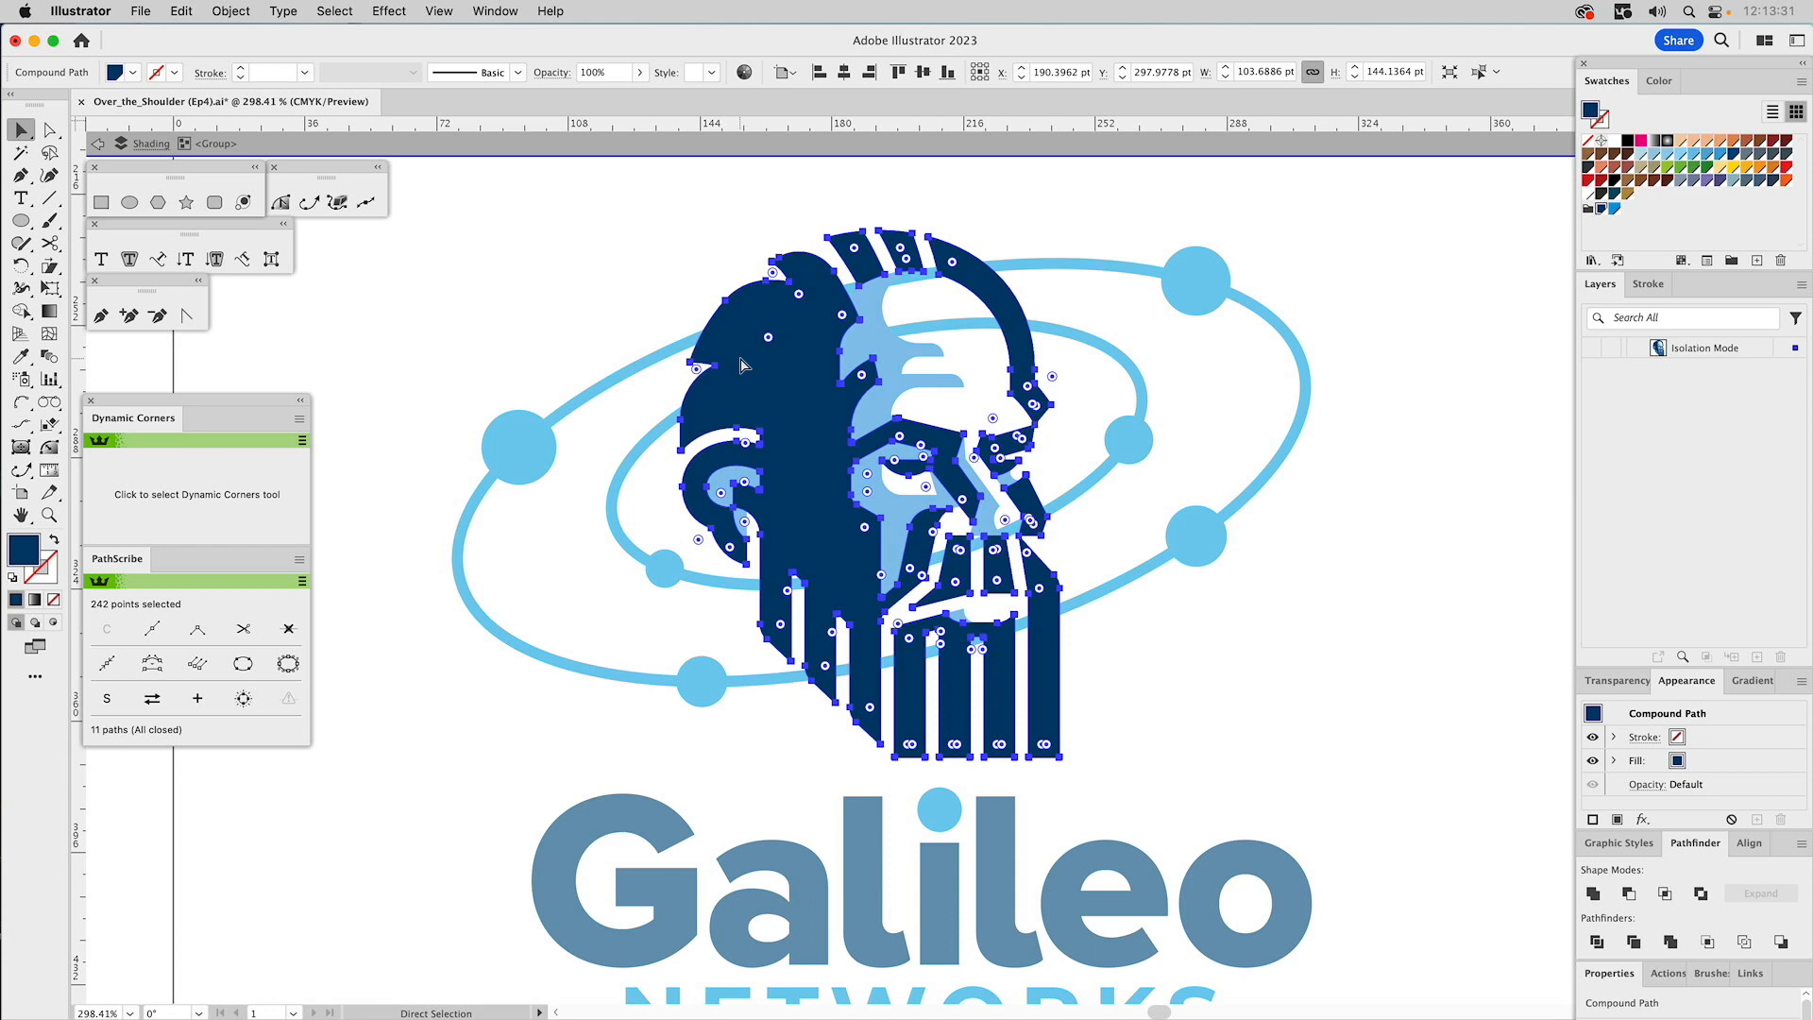
left_click(1234, 674)
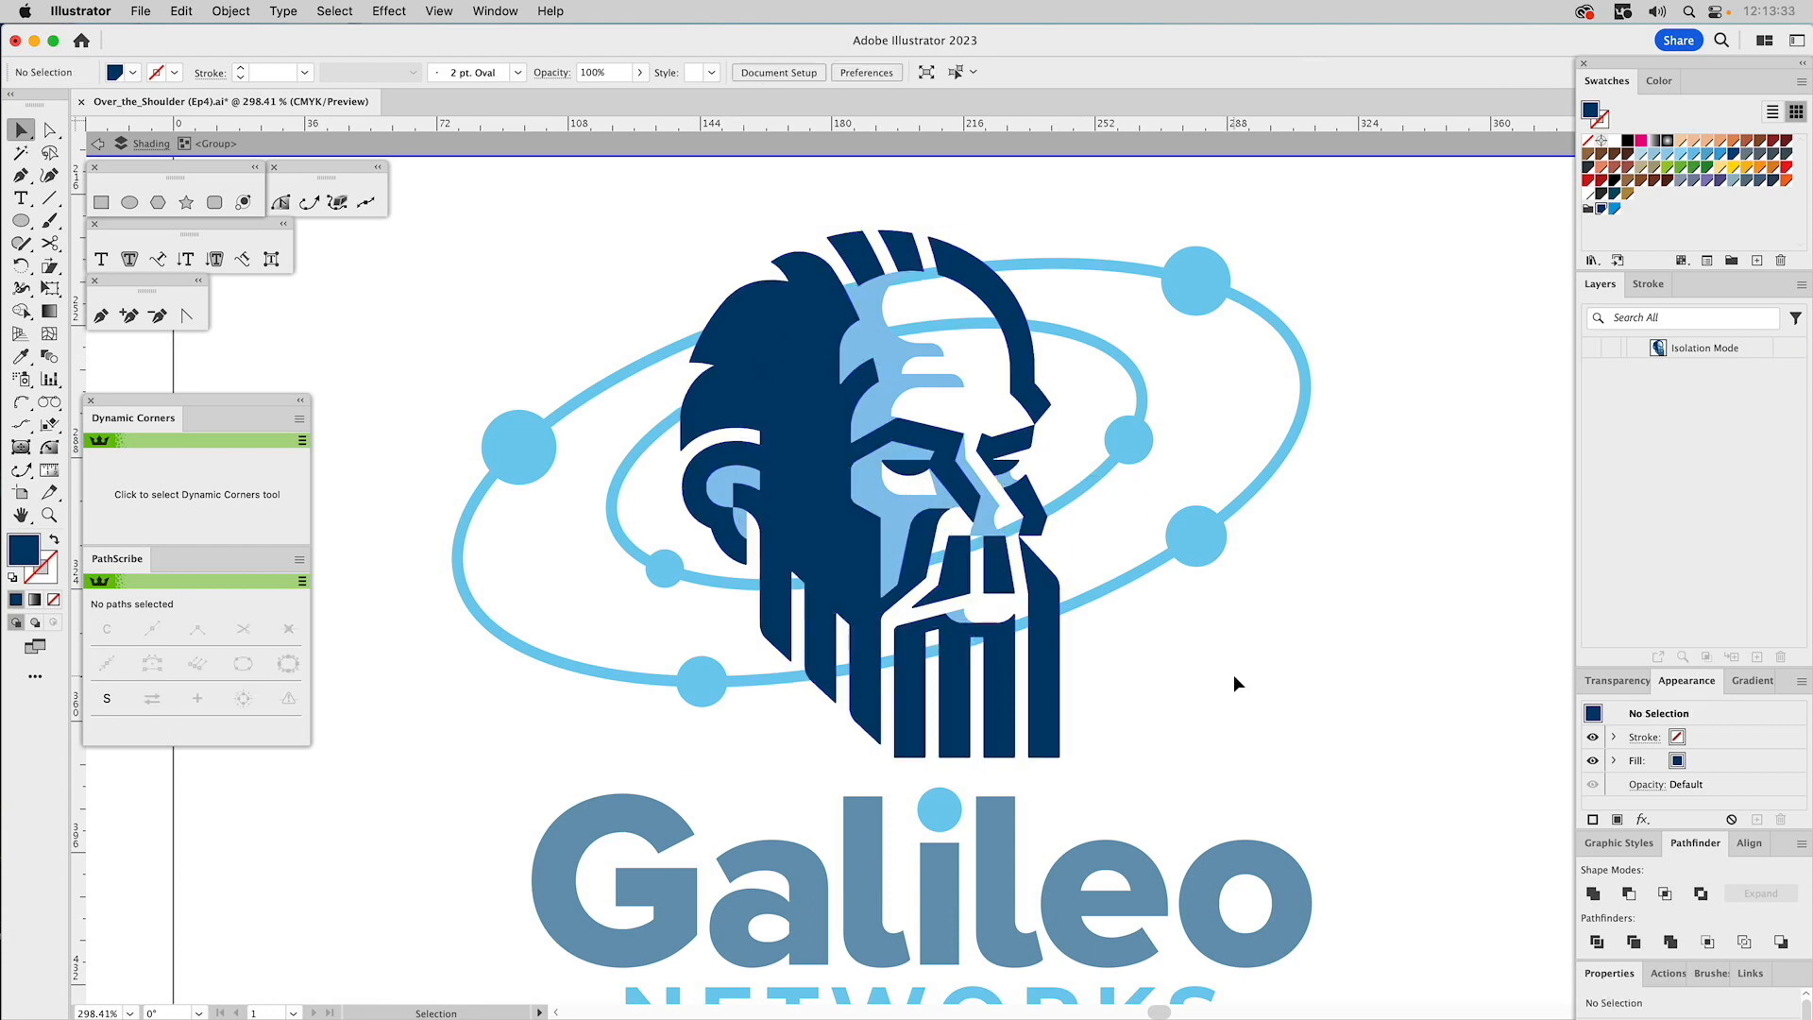
double_click(1233, 674)
key("super+f")
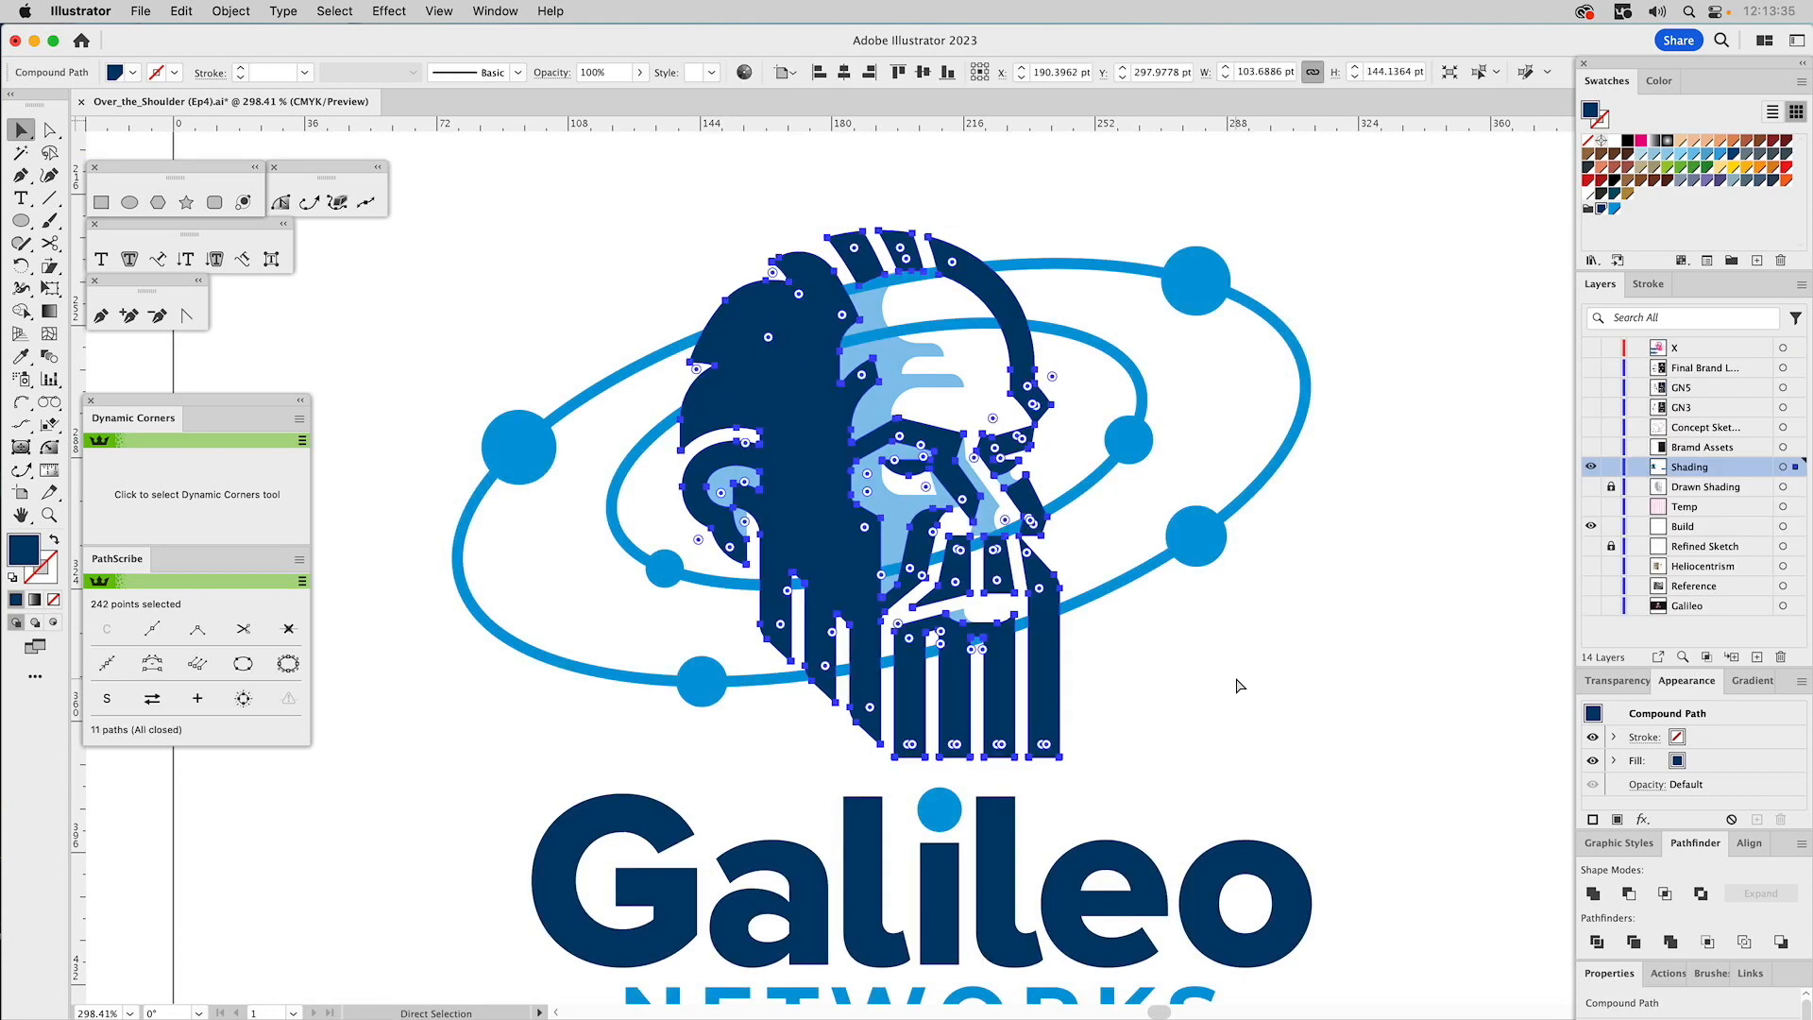
left_click(1642, 140)
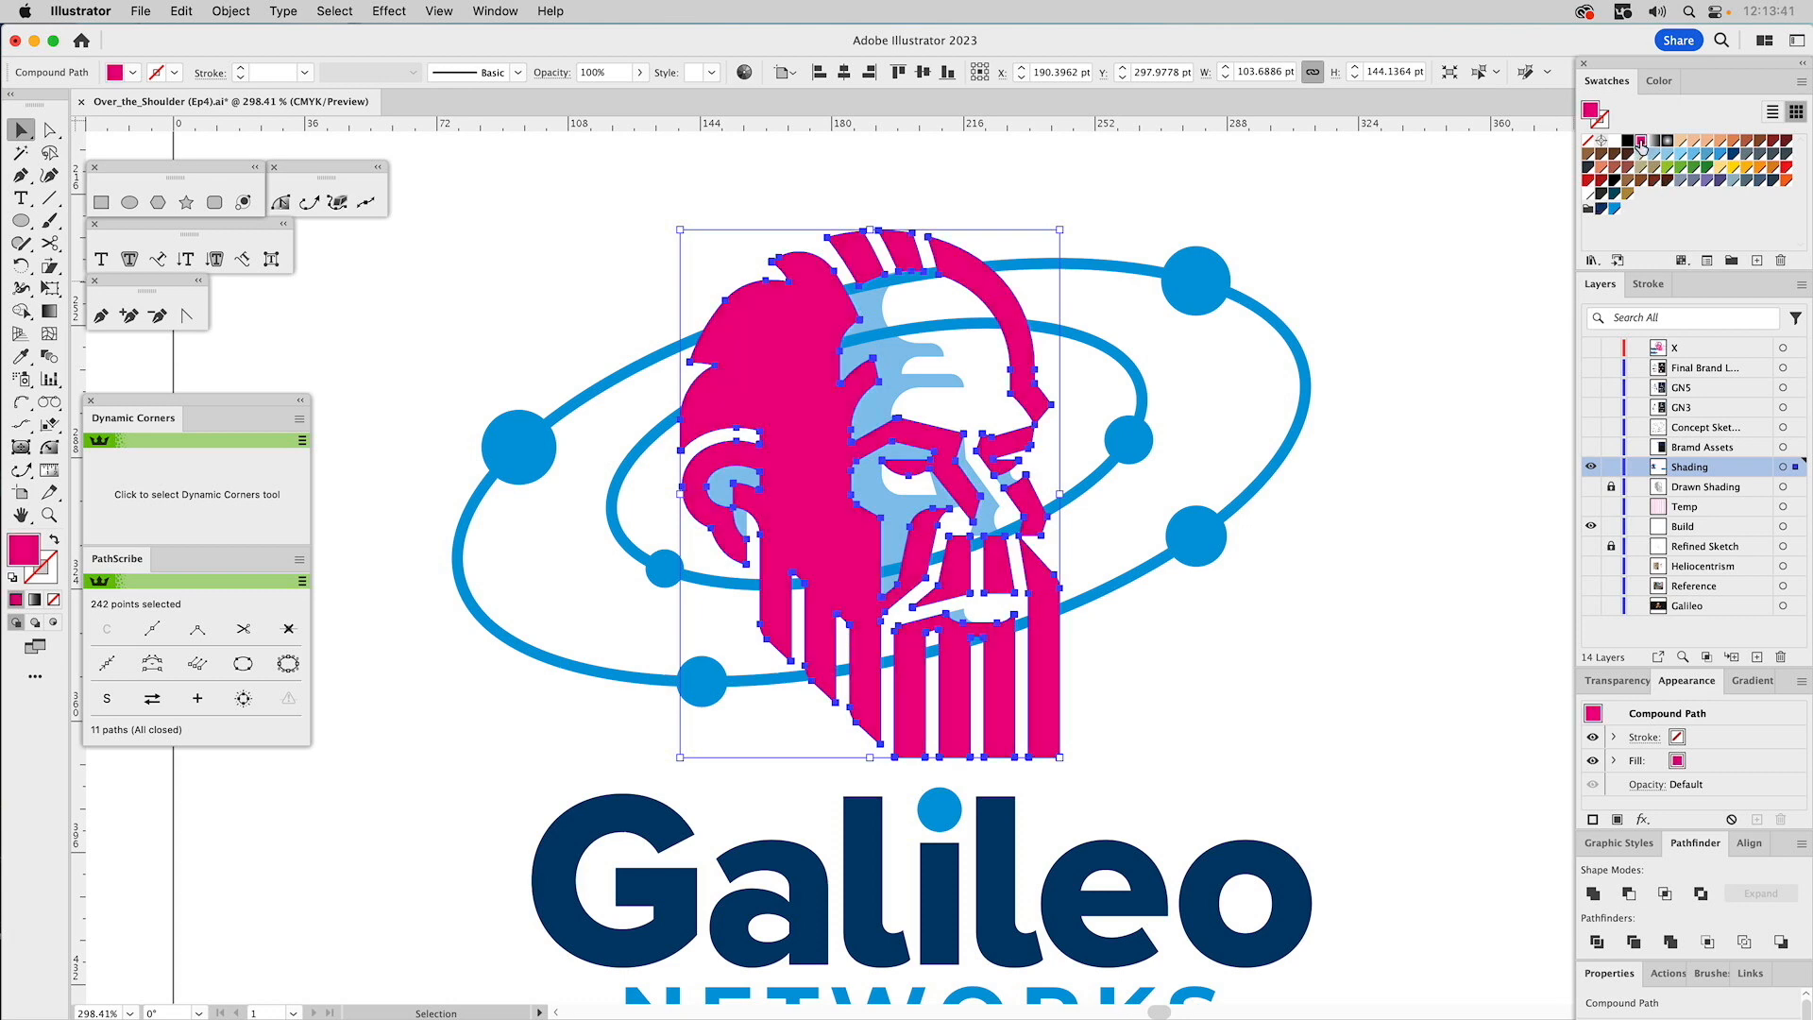
Measure the gap between the beard stripes with a small magenta rectangle drawn to fit it and moved beside the head.
left_click(101, 202)
key("super+shift+a")
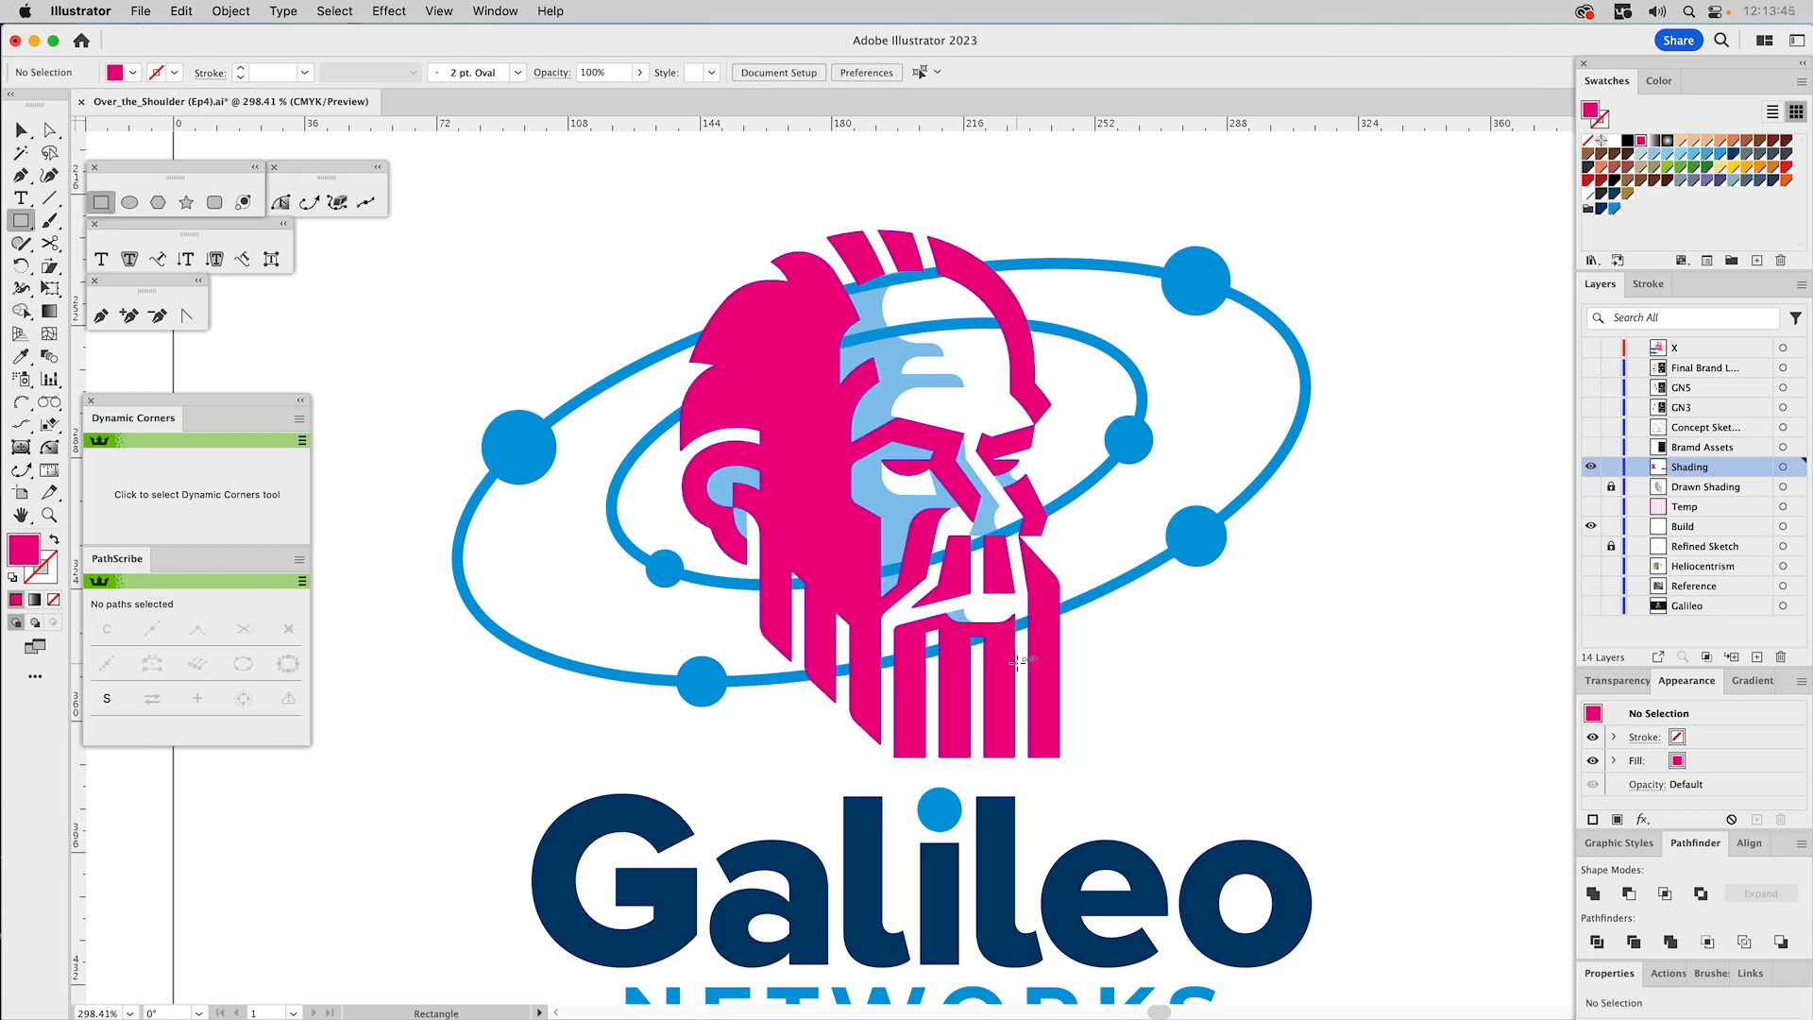
left_click_drag(1016, 664, 1198, 684)
key("v")
left_click(1192, 695)
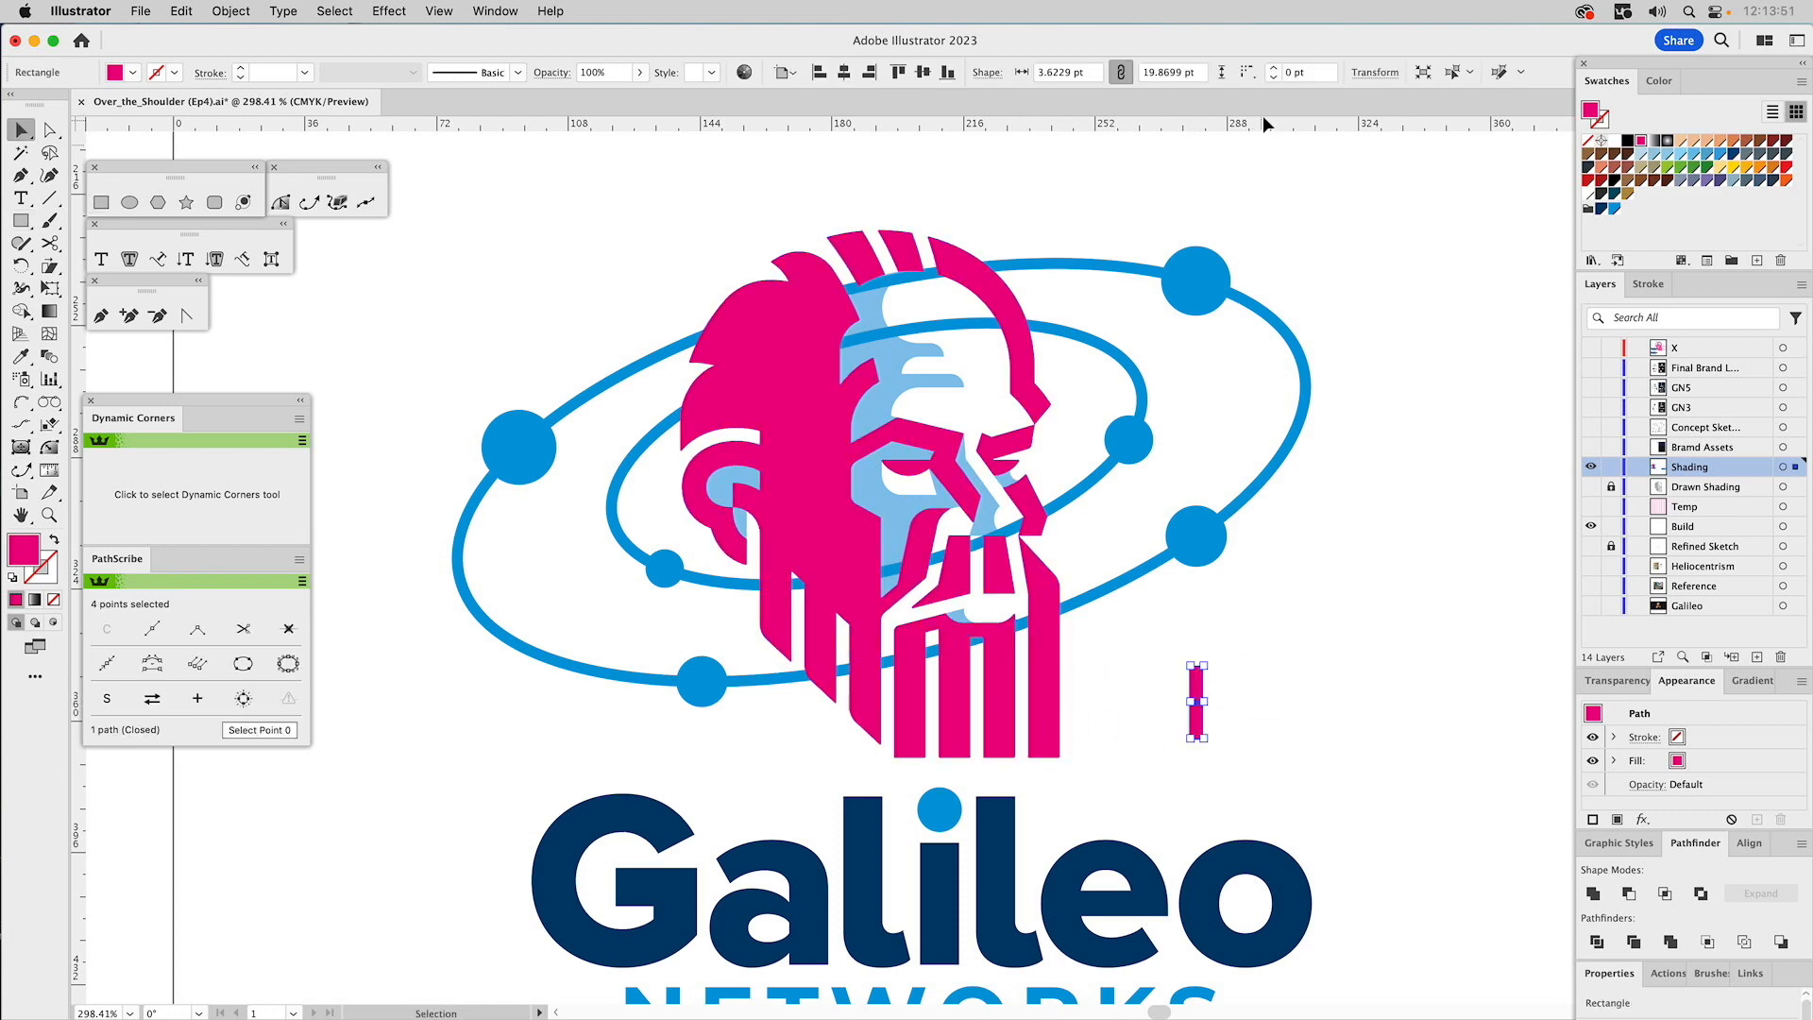
double_click(1051, 72)
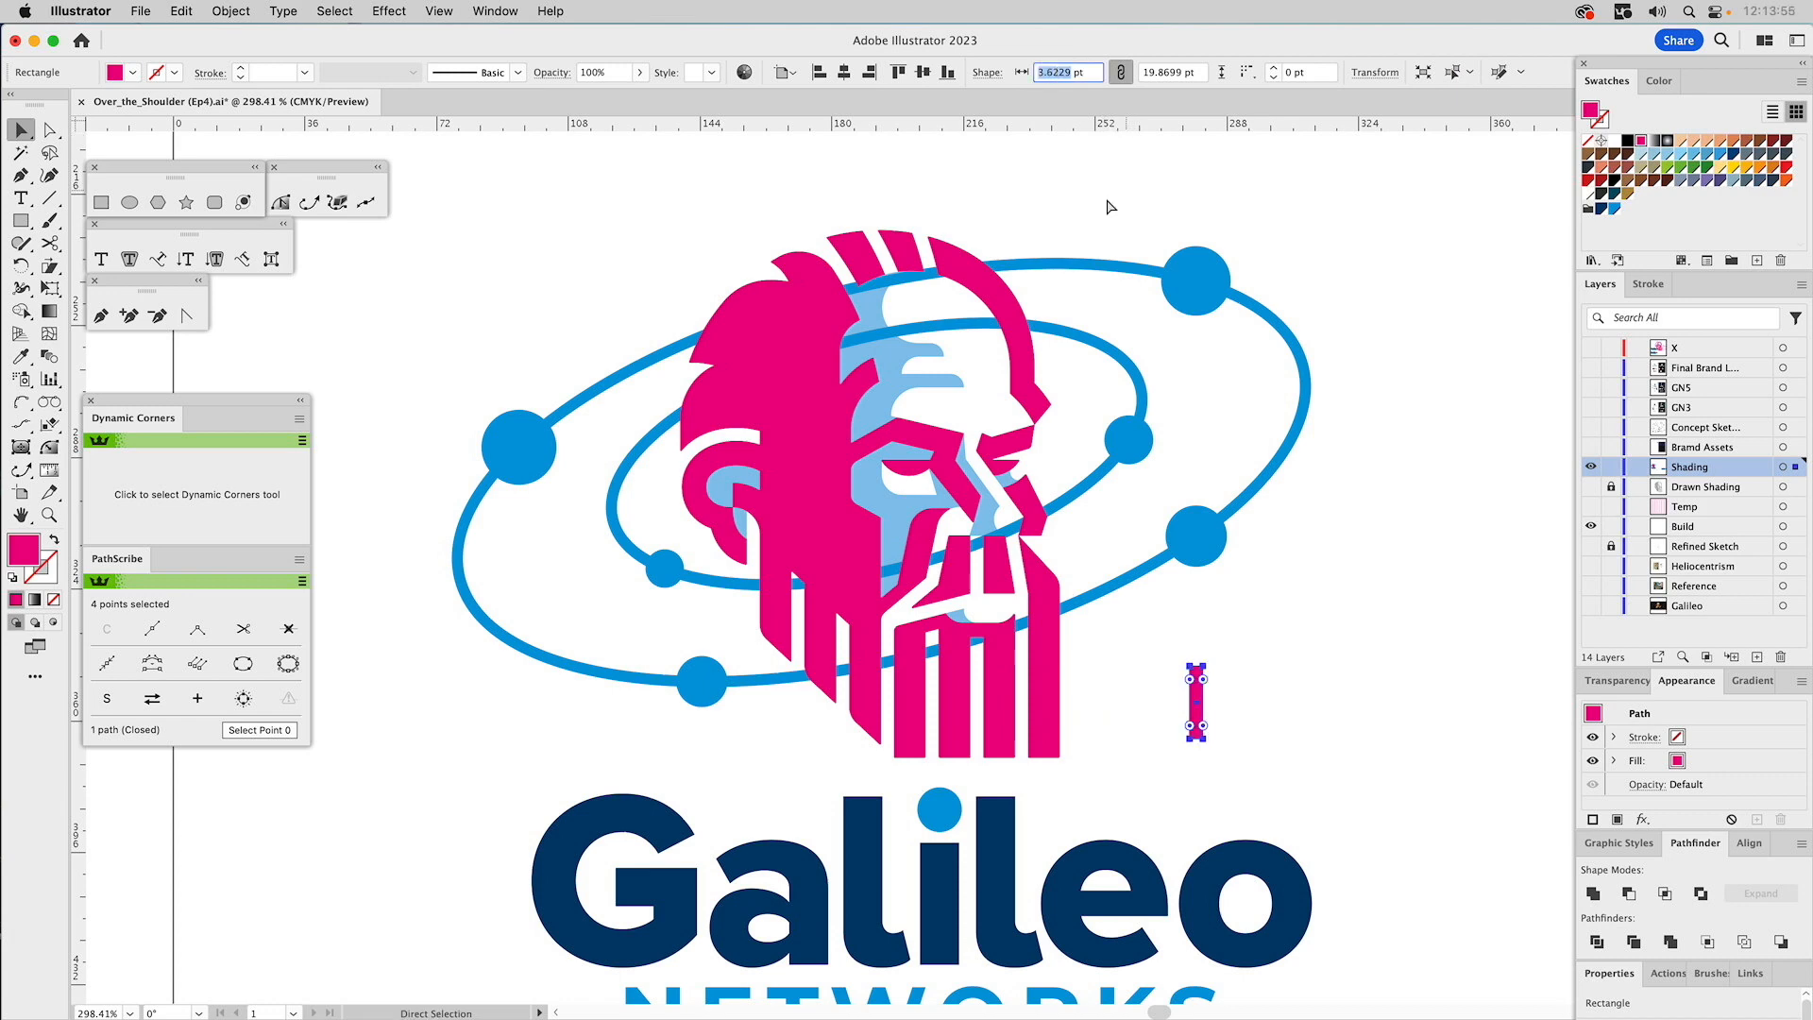
Offset the magenta head copy's path by 3.5 pt.
left_click(955, 271)
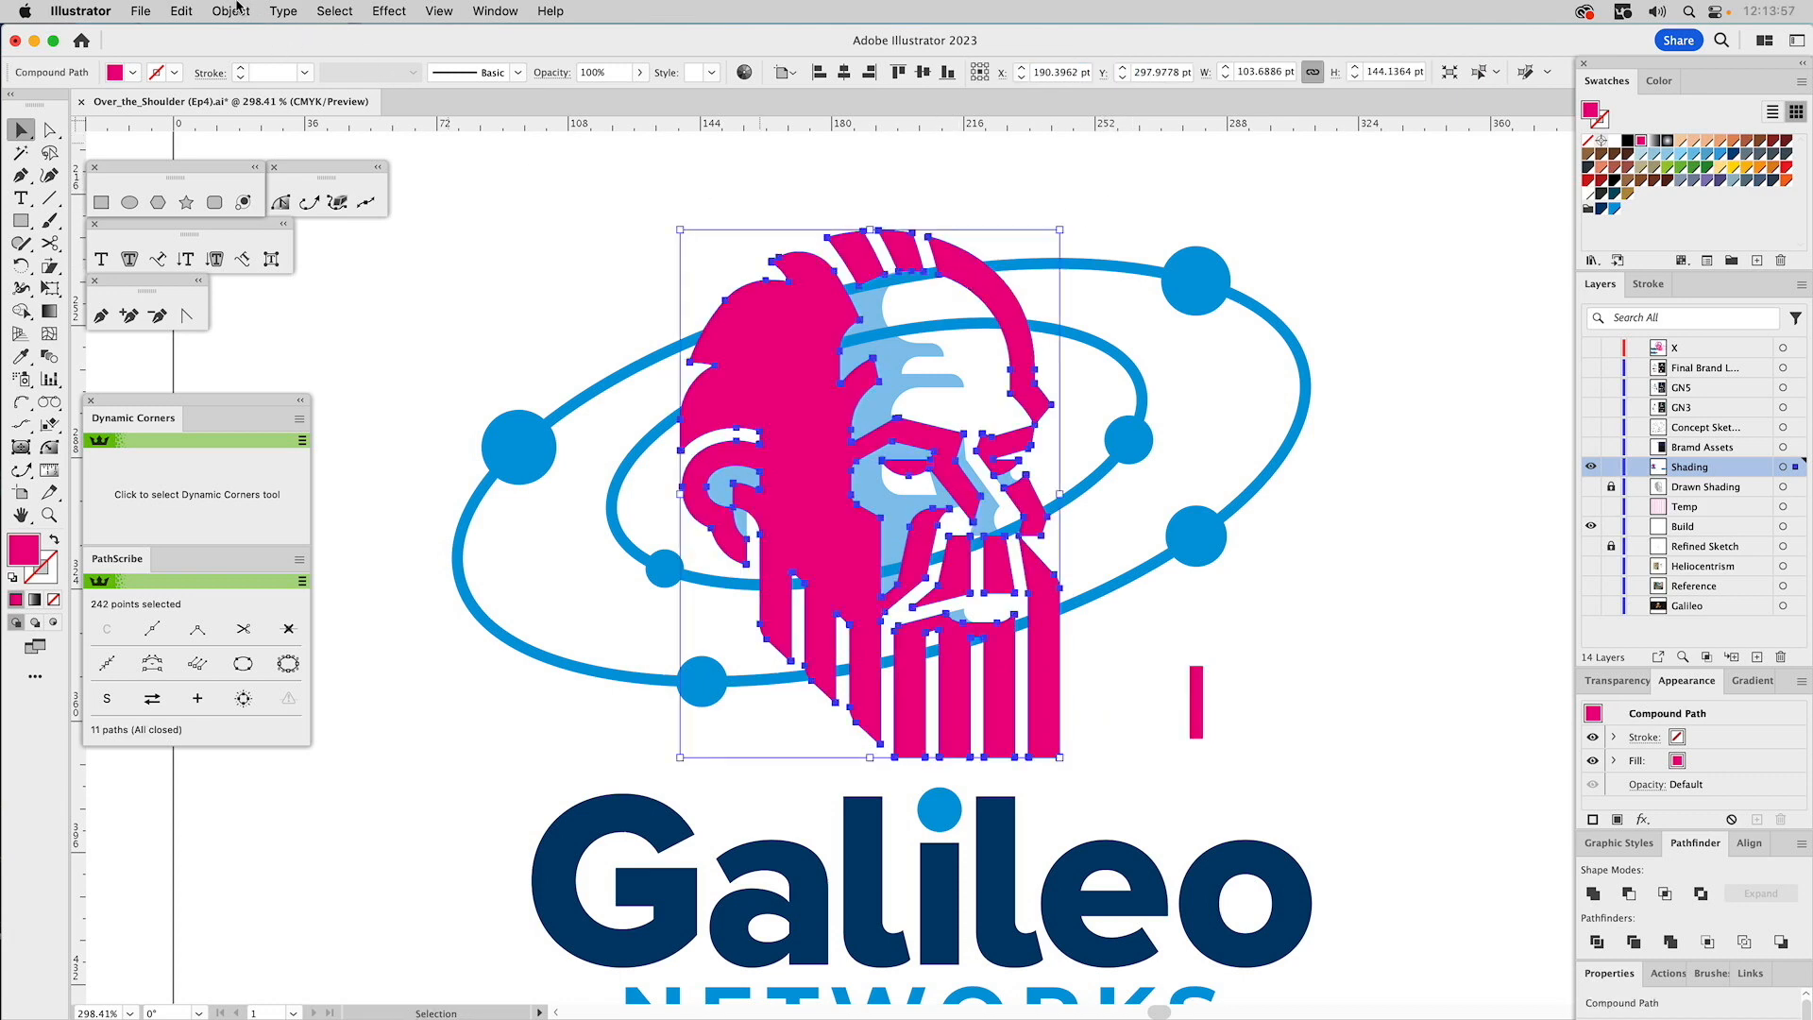
left_click(231, 11)
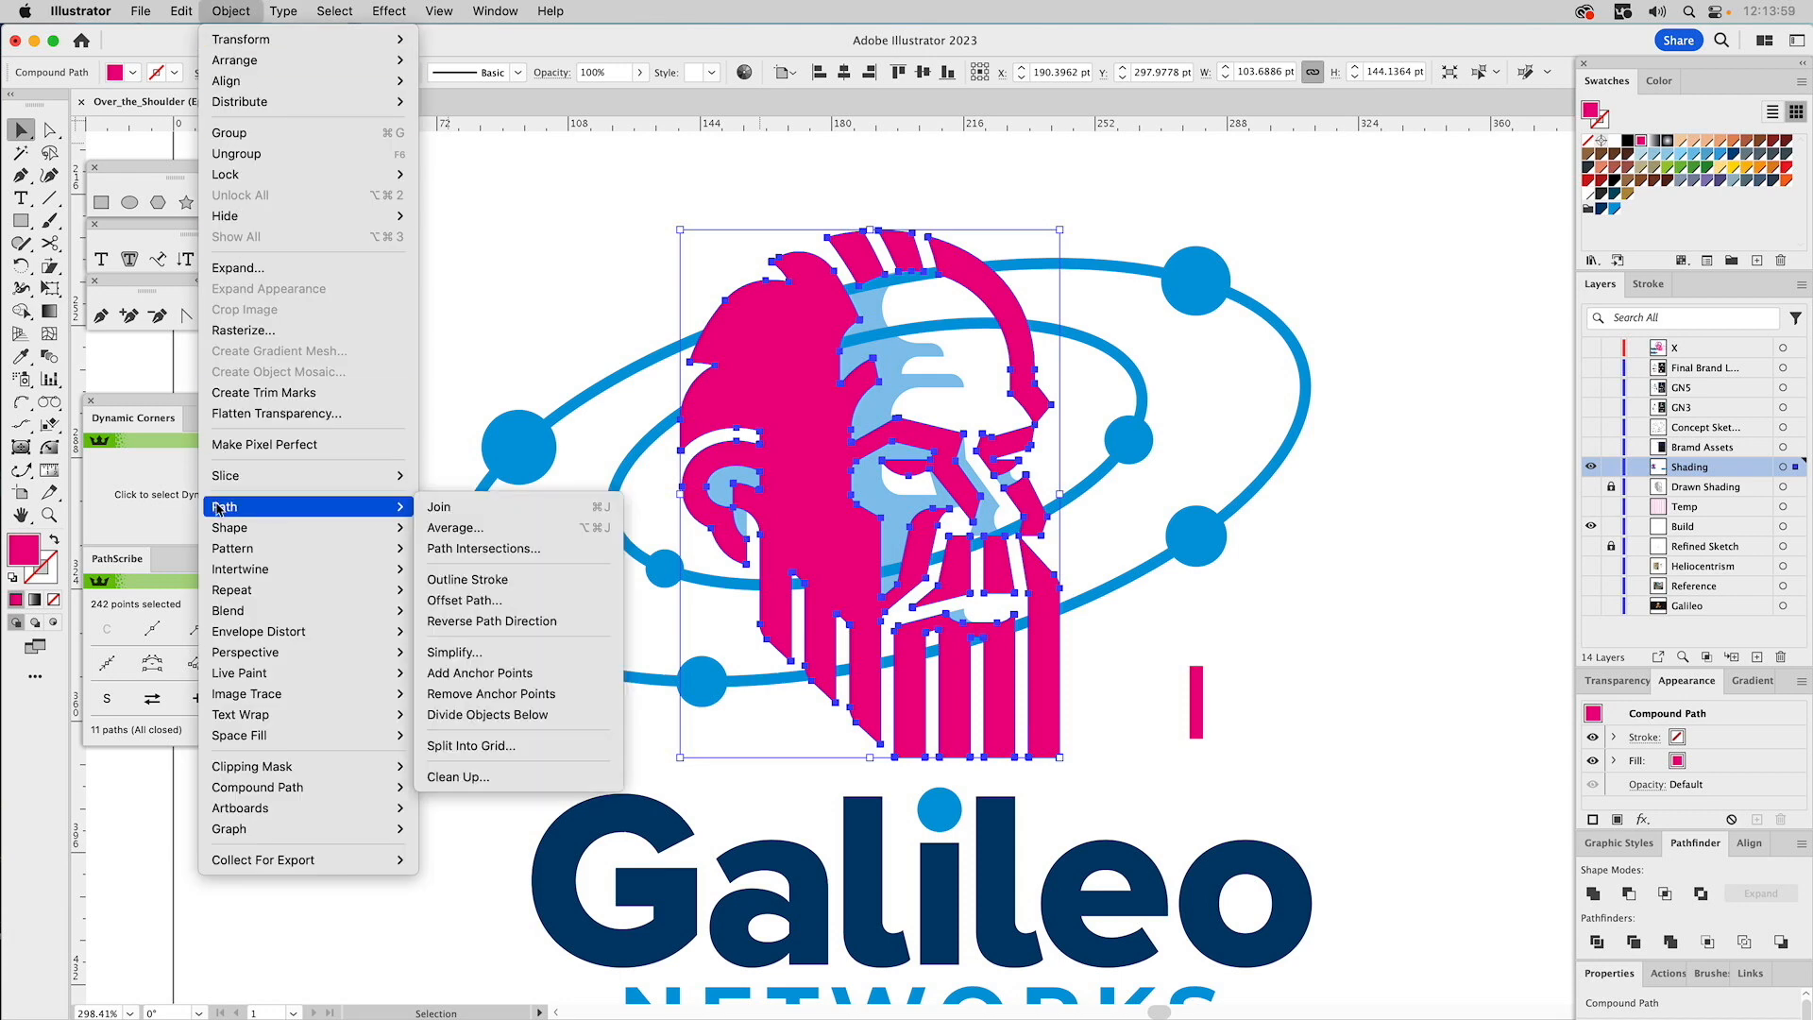
mouse_move(357, 510)
left_click(455, 601)
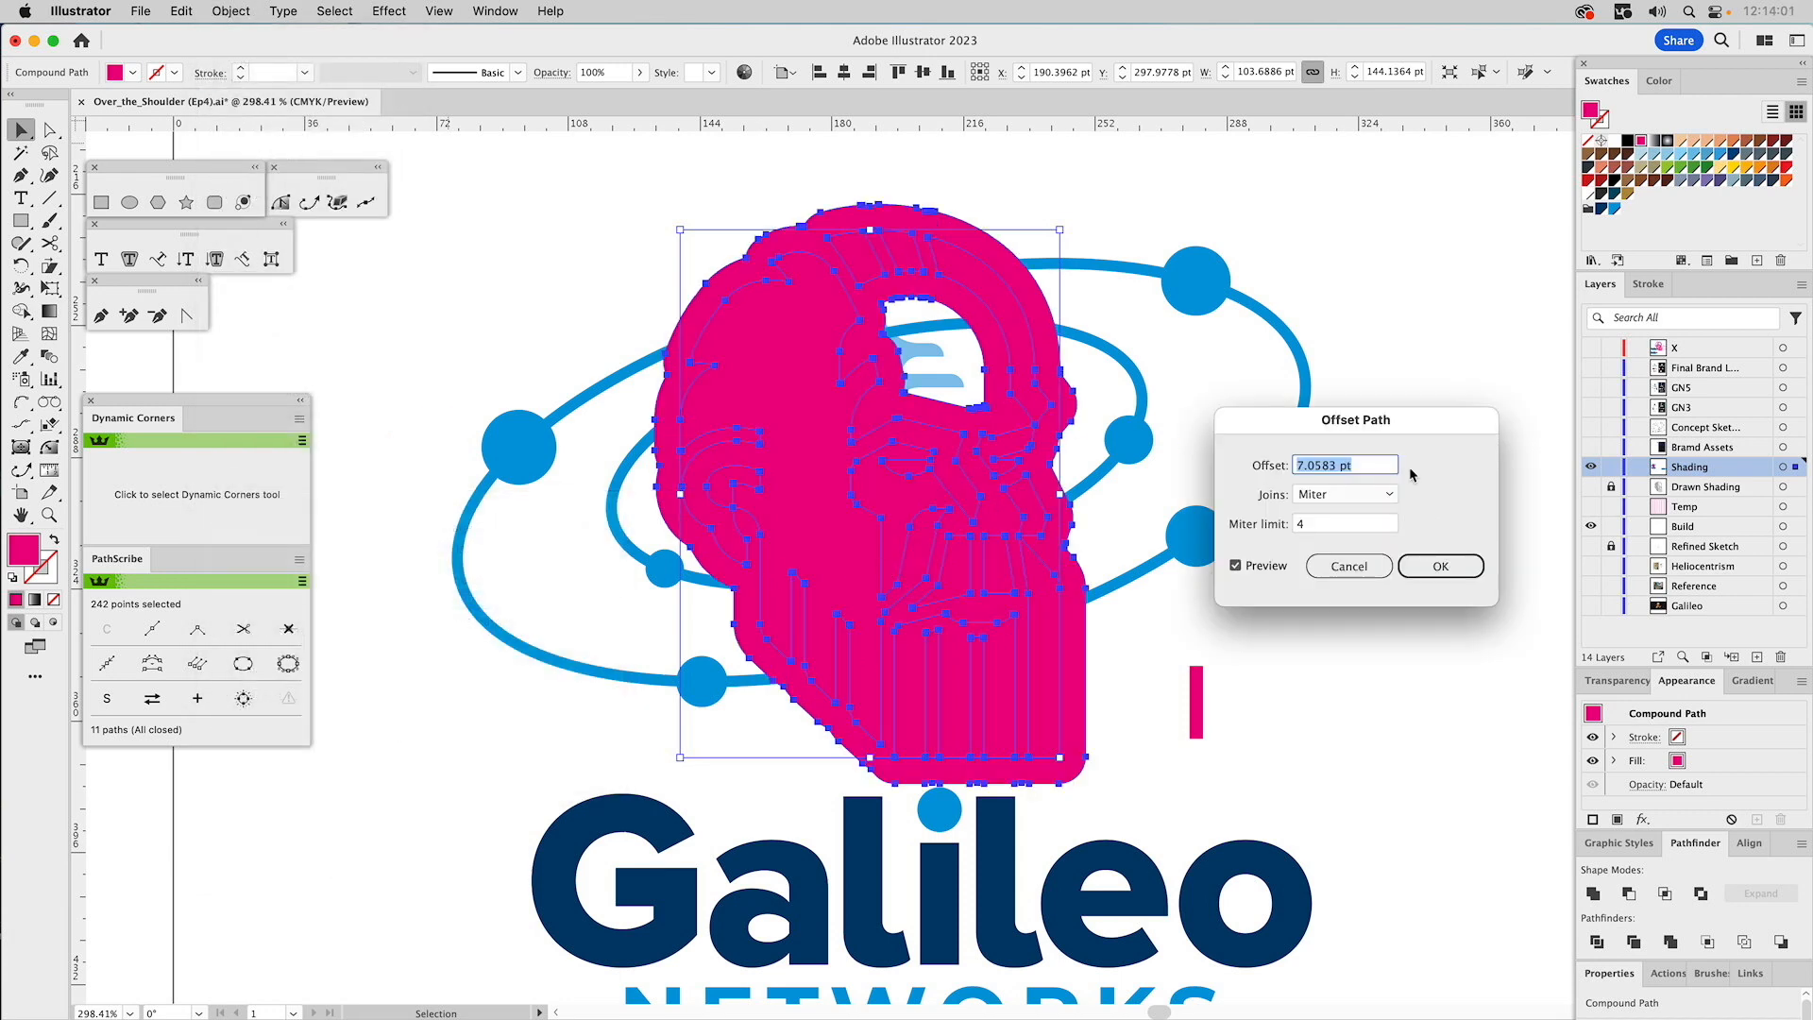
type("3.5")
left_click(1426, 567)
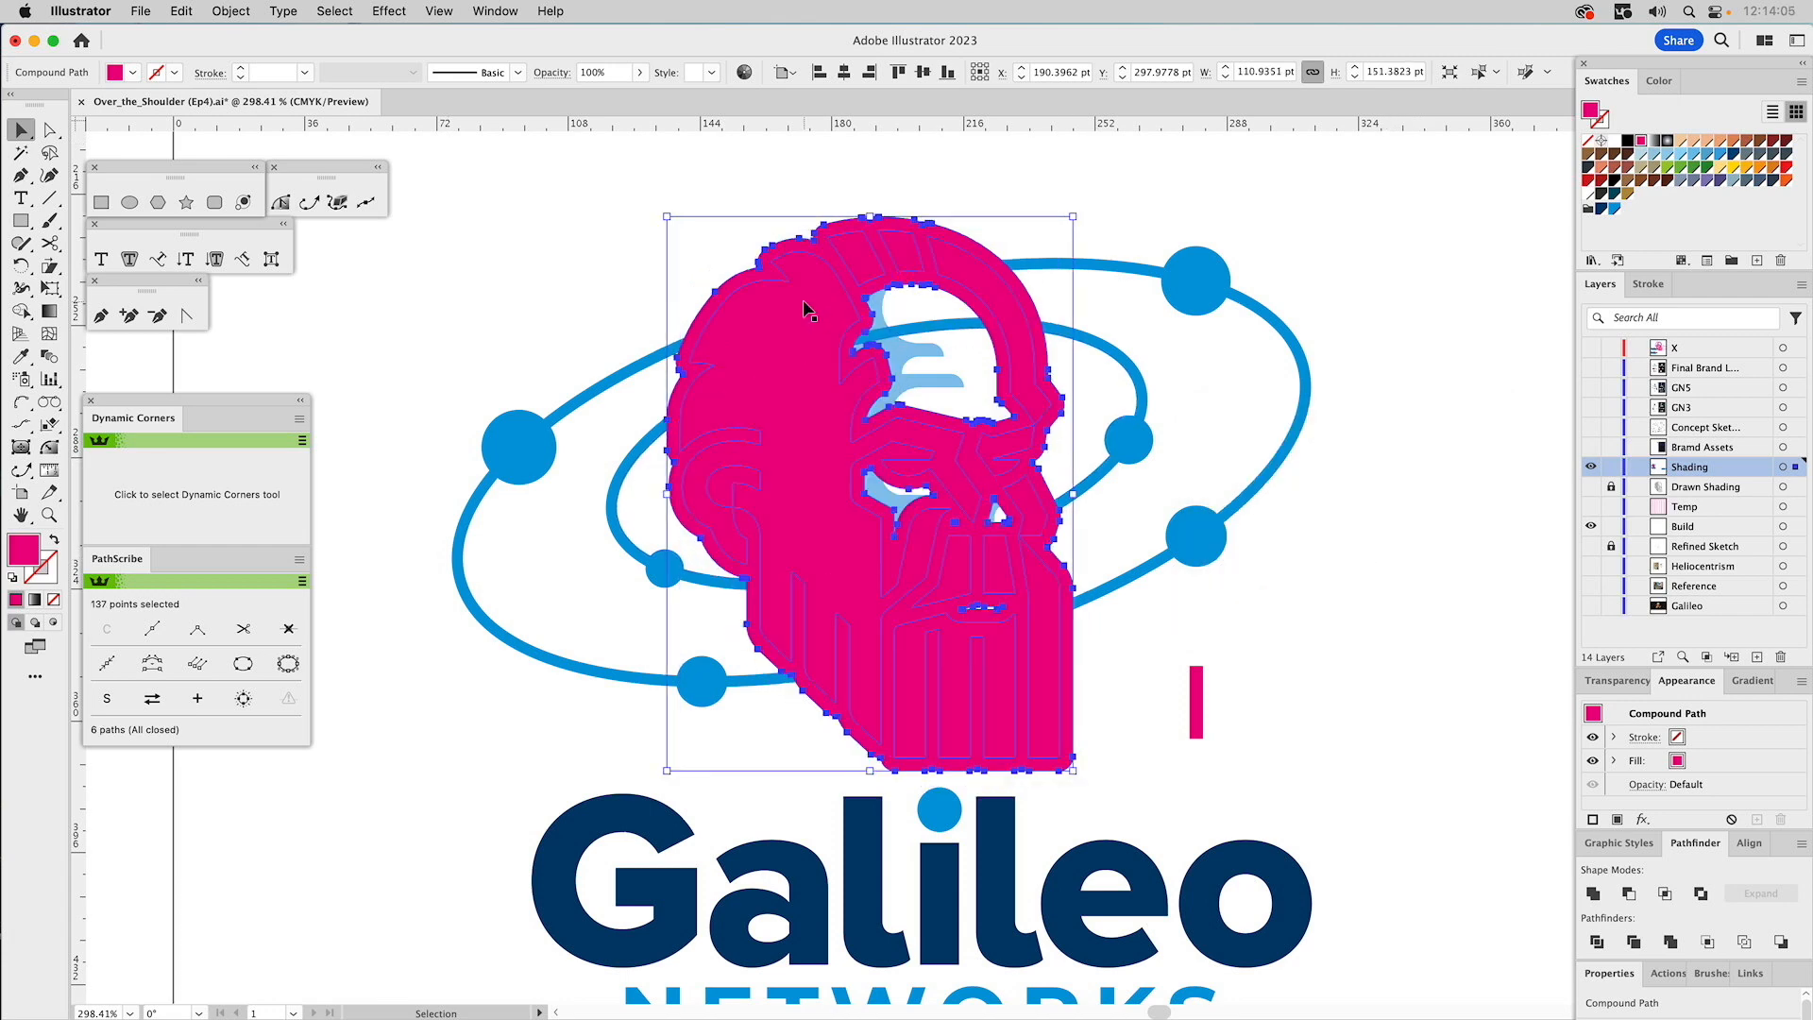
Delete the interior holes of the offset compound path, keeping only its solid outer silhouette.
double_click(764, 263)
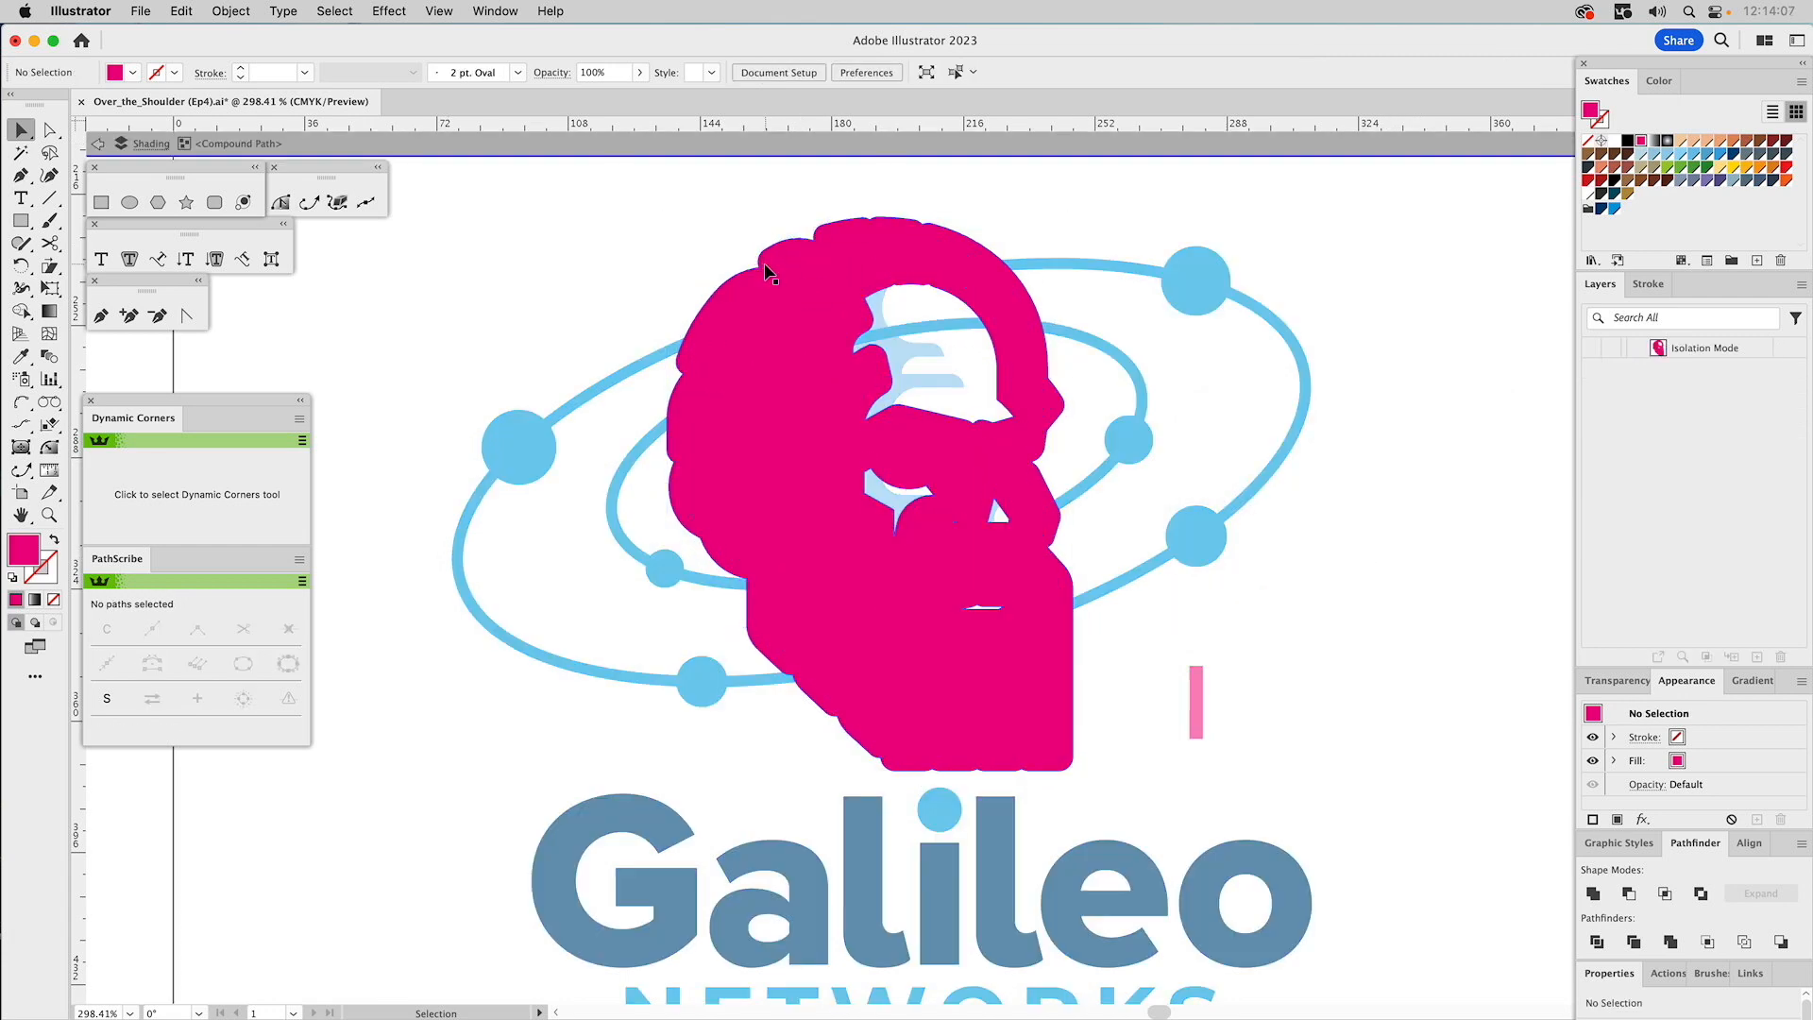
key("super+a")
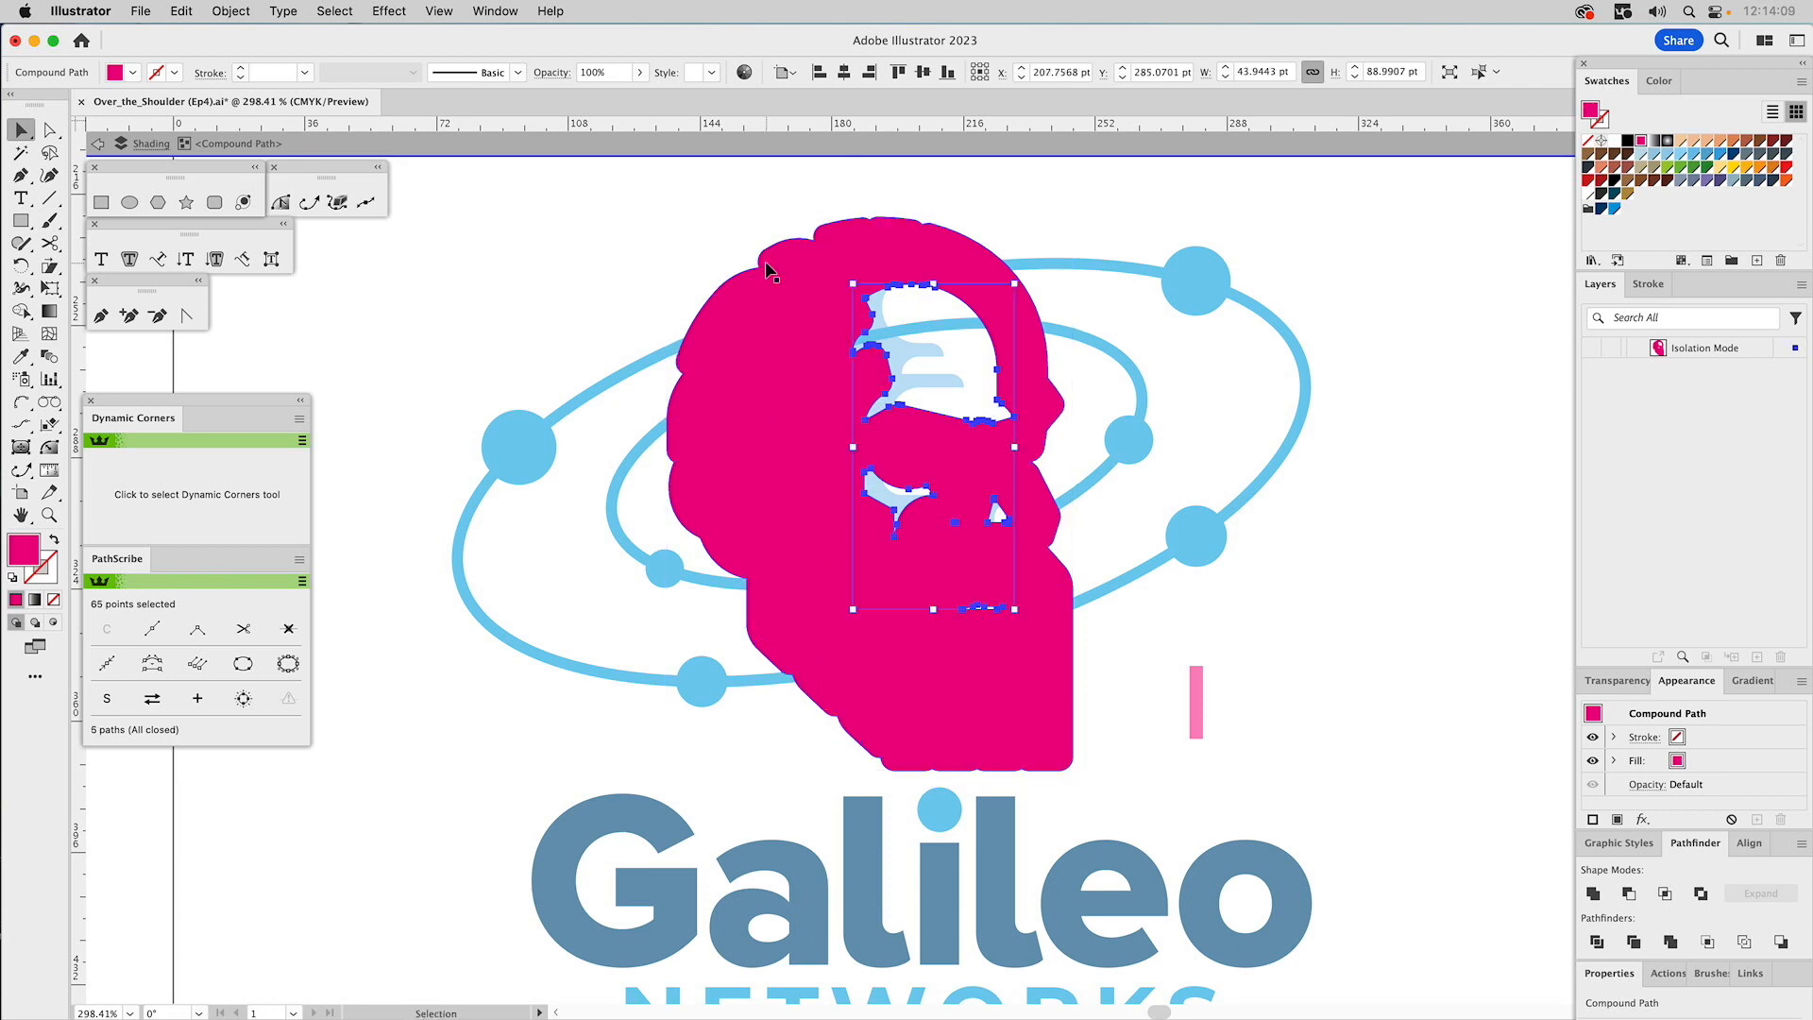
key("super+shift+a")
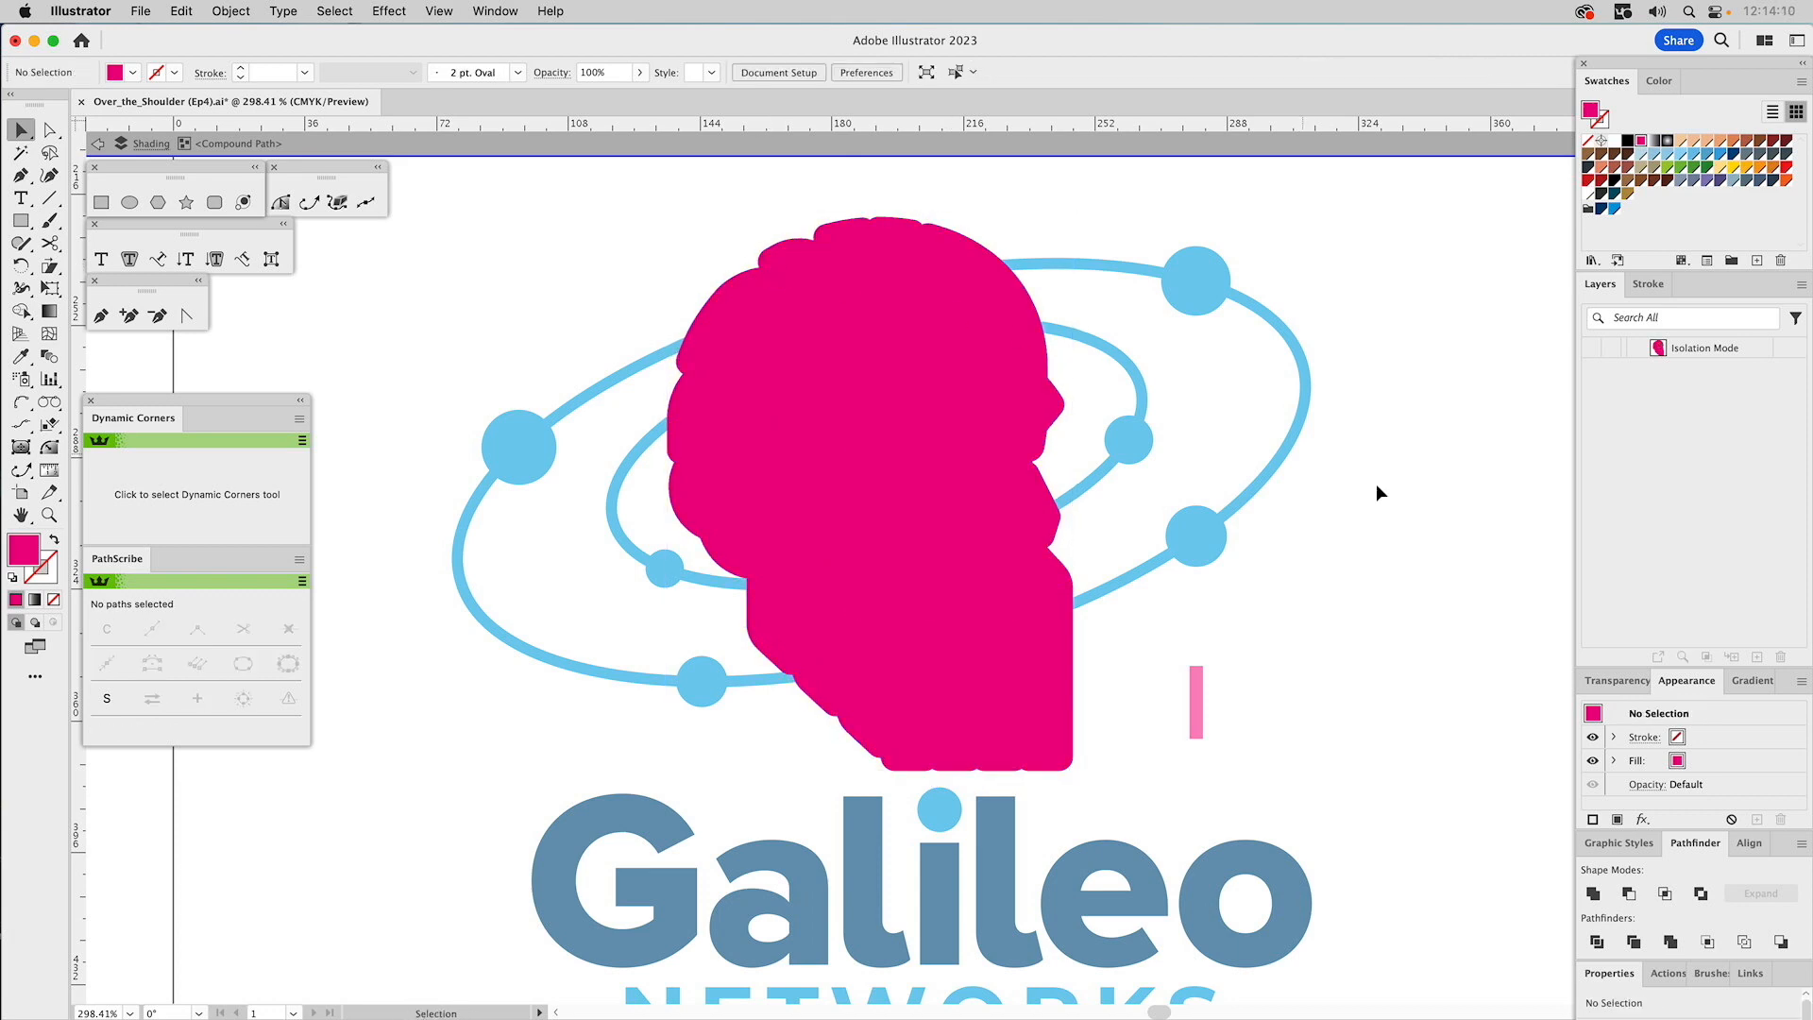
double_click(975, 213)
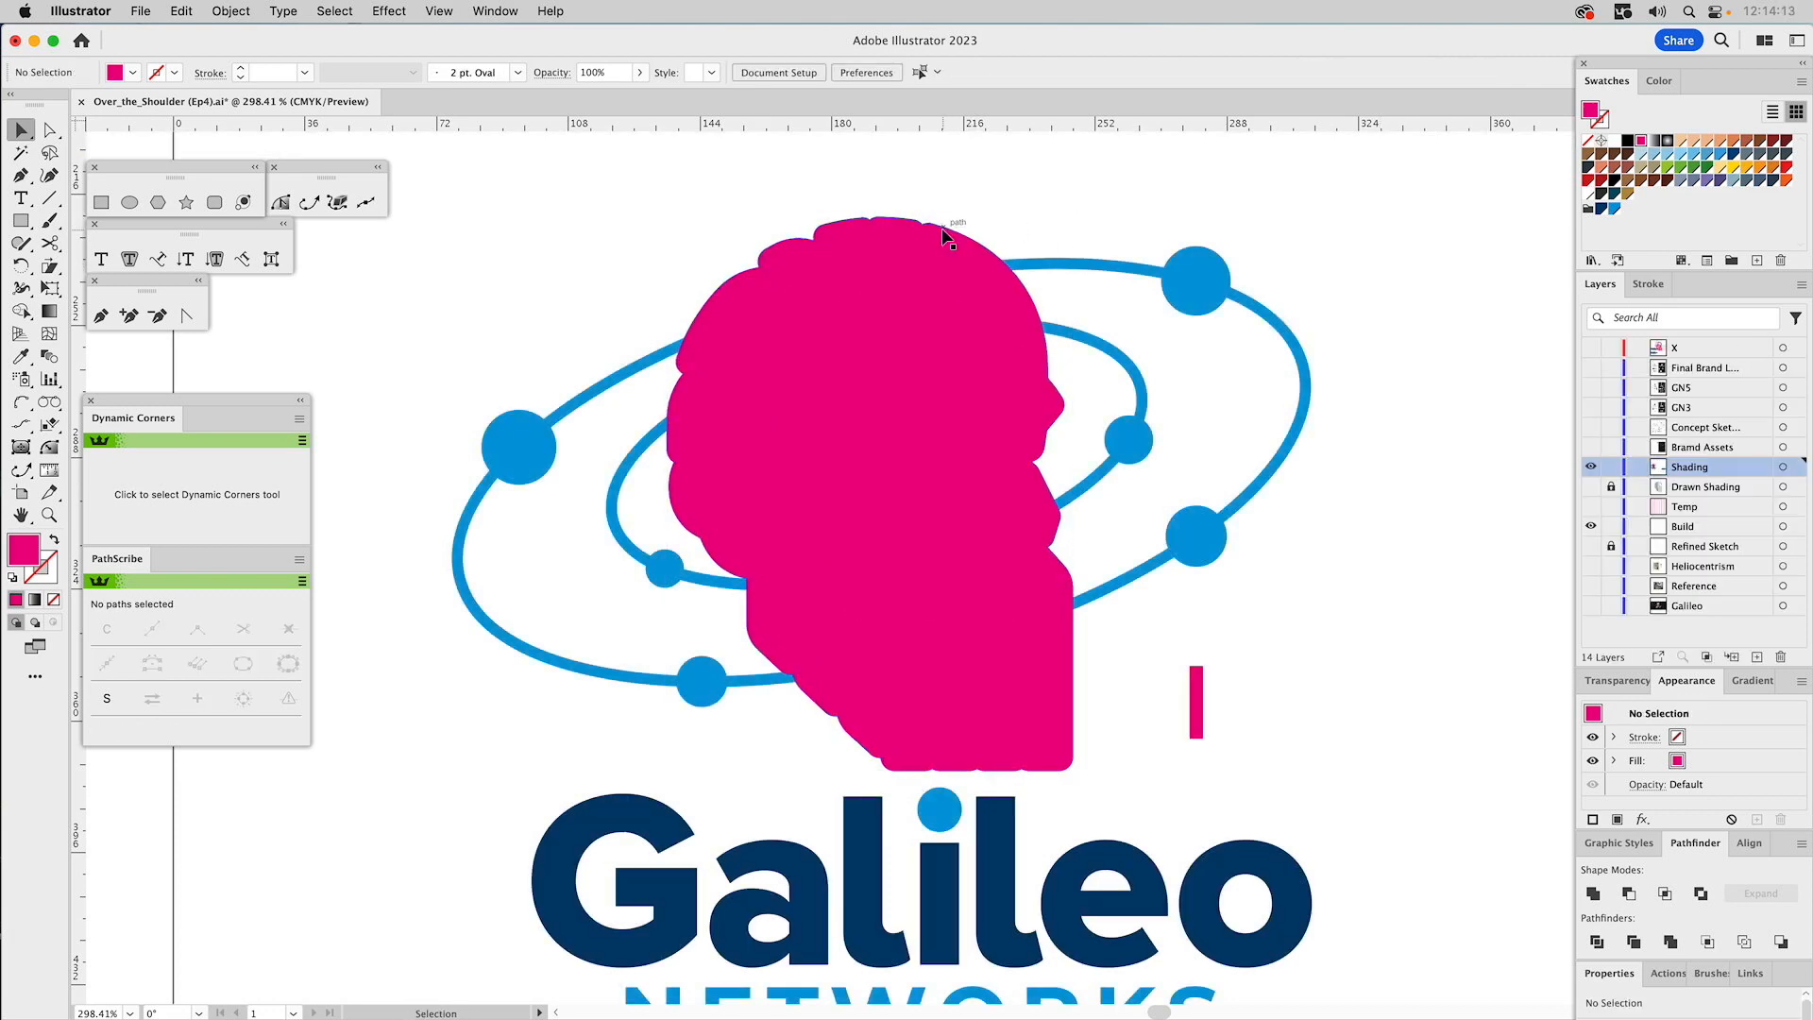
Apply the .5pt magenta outline graphic style to the offset silhouette and delete the magenta head copy.
left_click(942, 230)
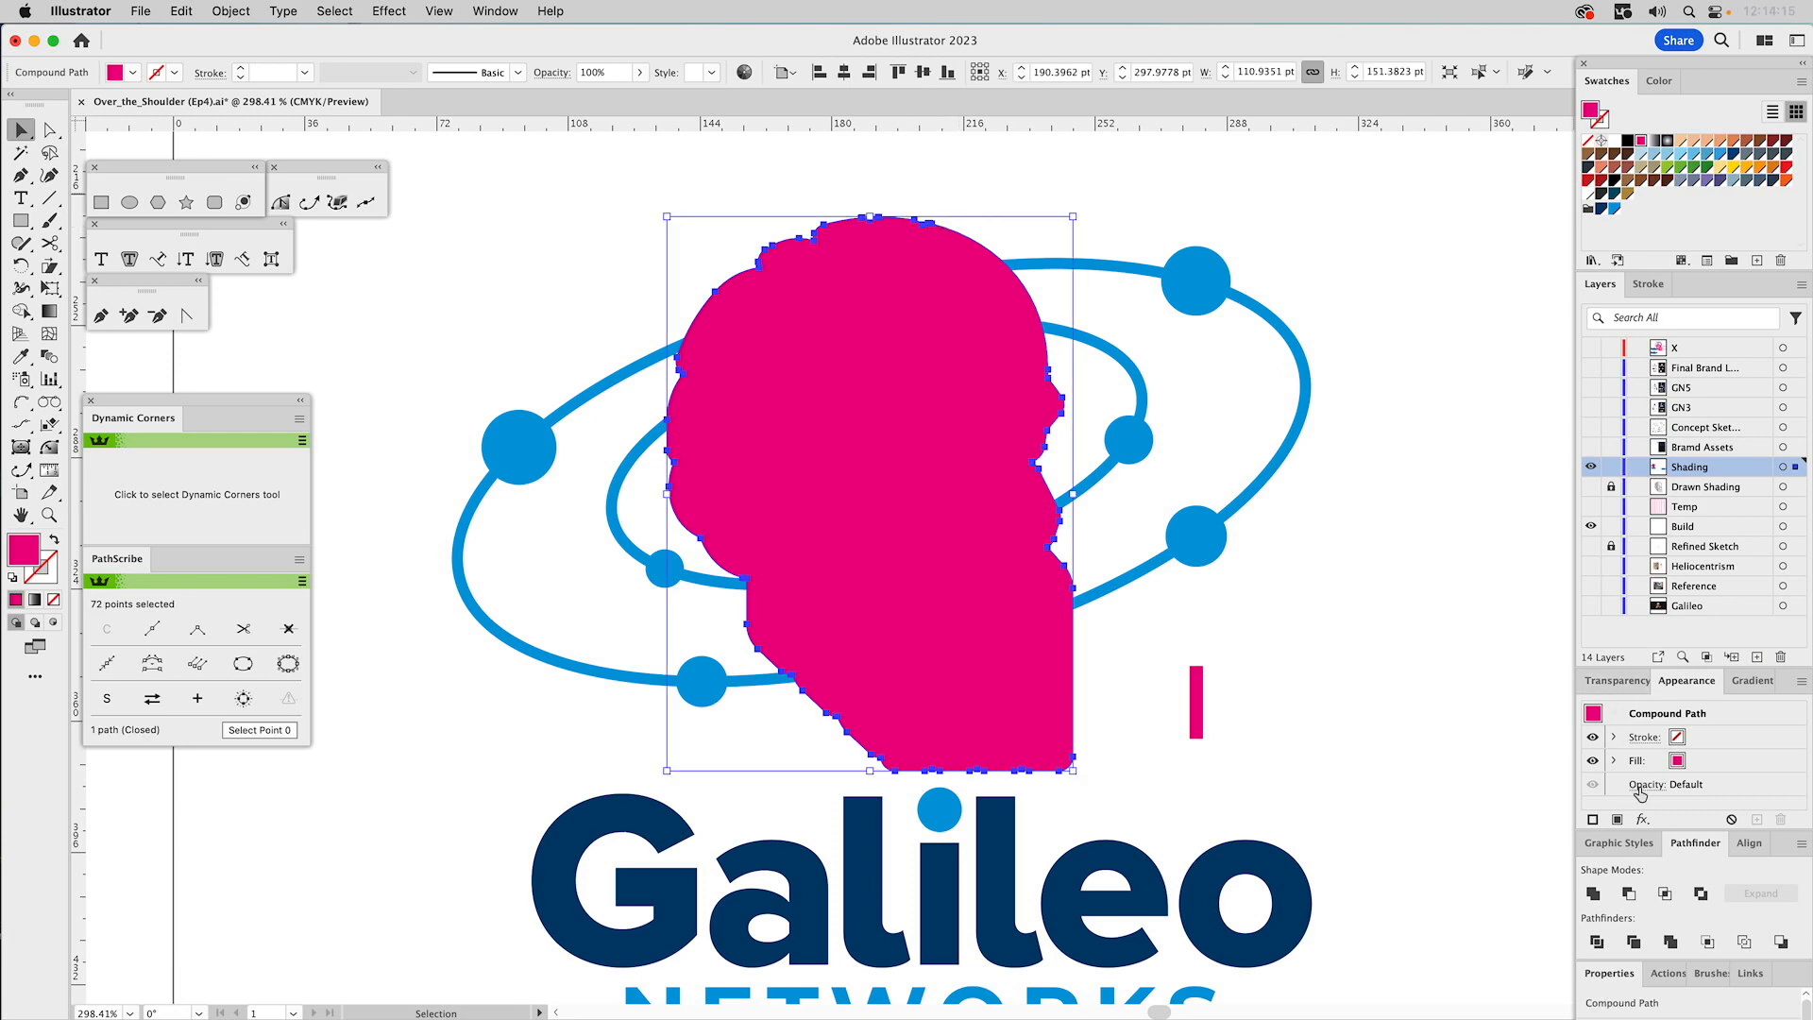
left_click(1626, 845)
left_click(1683, 886)
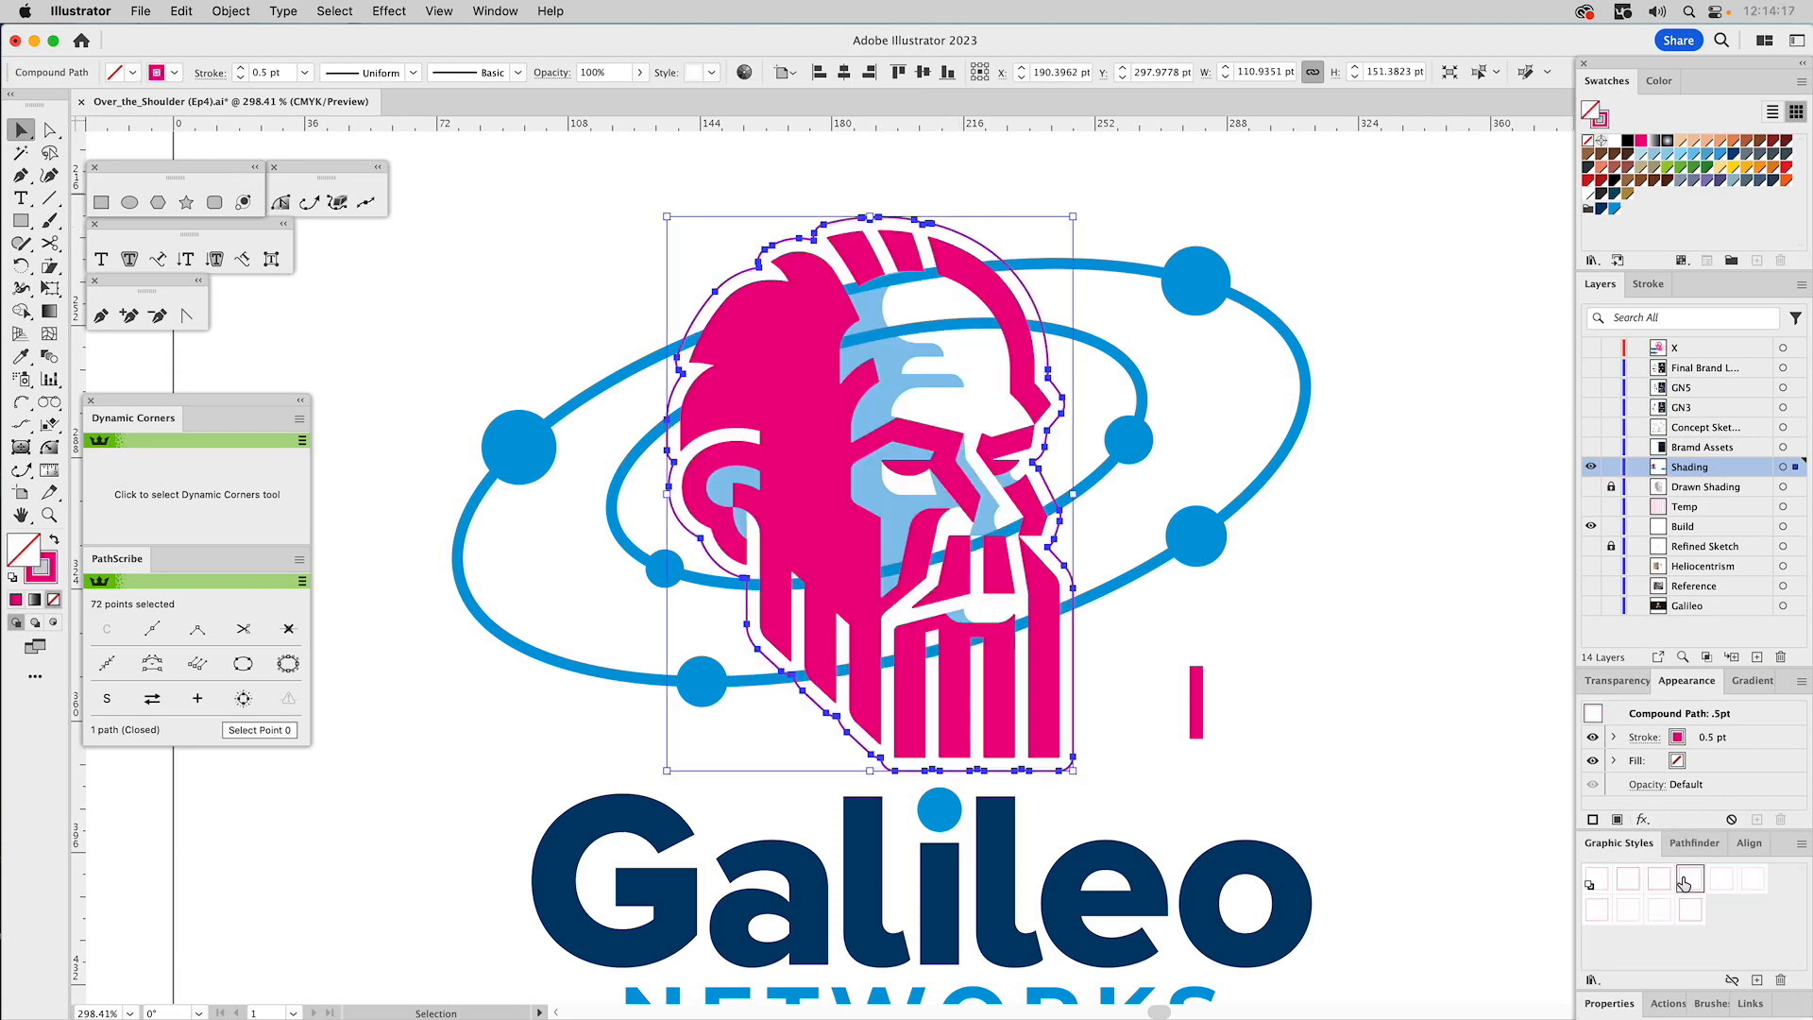
left_click(949, 273)
key("super+shift+a")
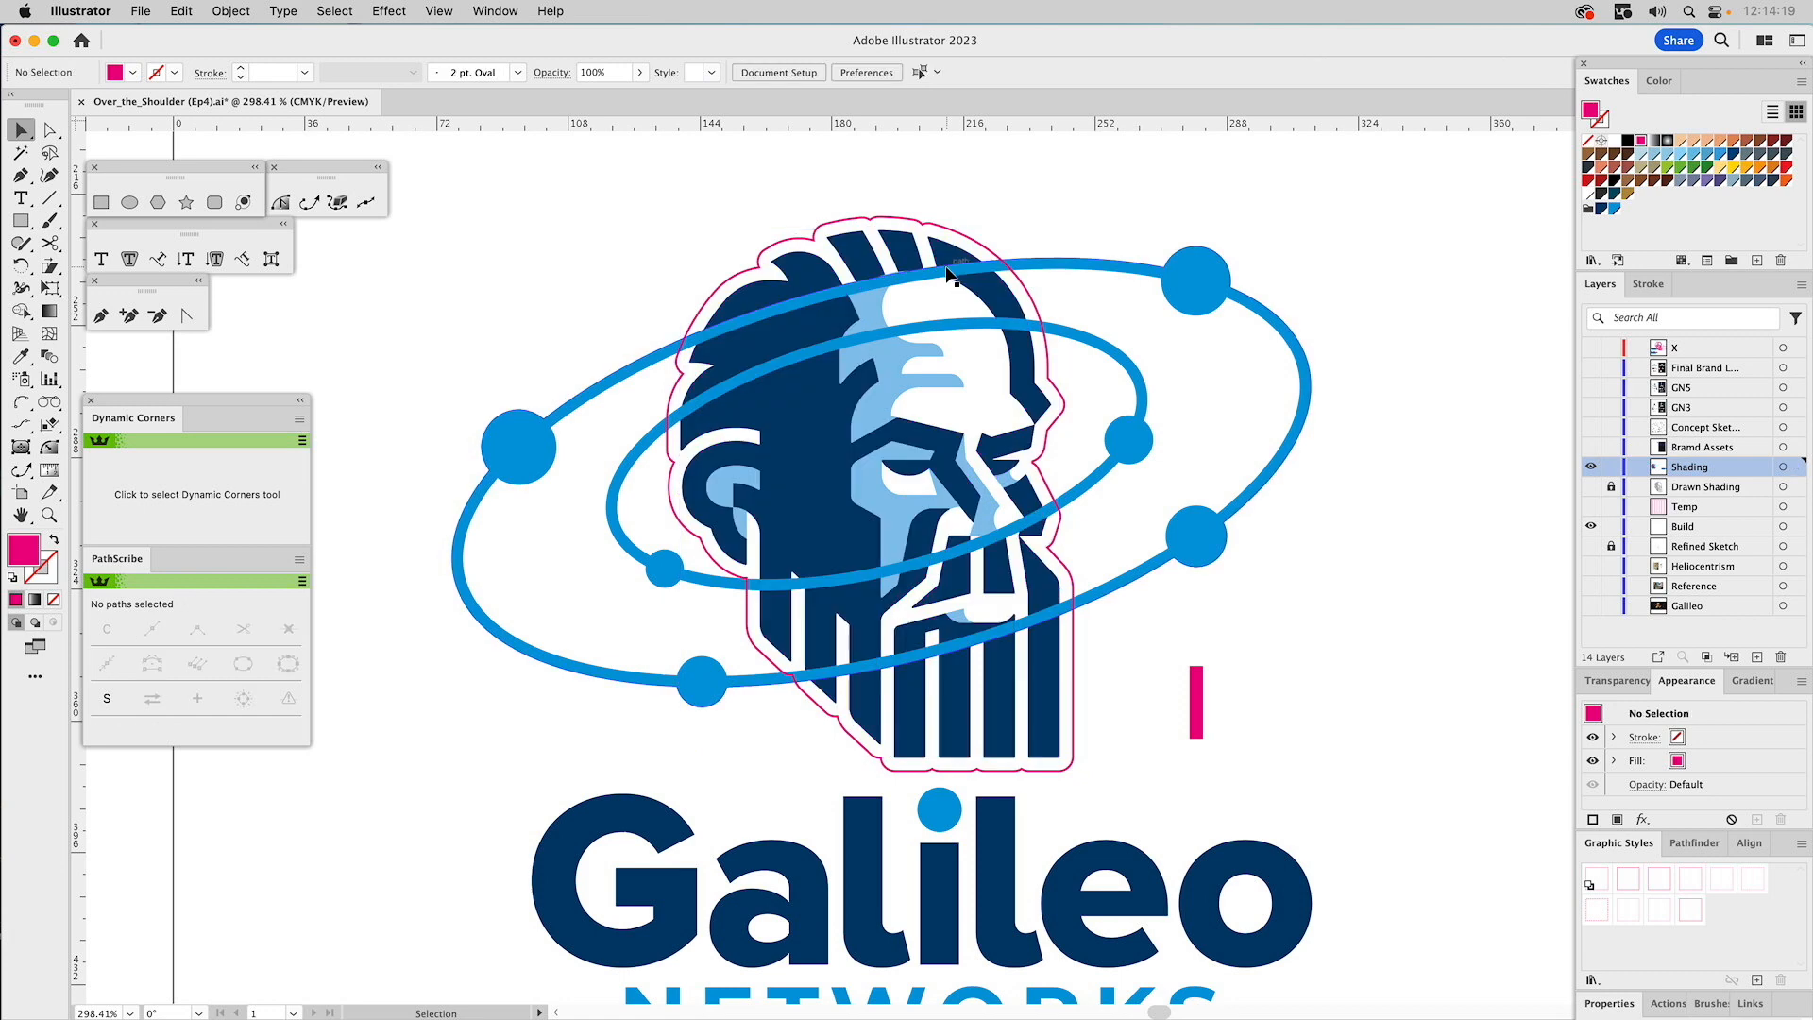
Subtract the head silhouette from the orbit rings with Minus Front and delete the small magenta rectangle.
left_click(934, 225)
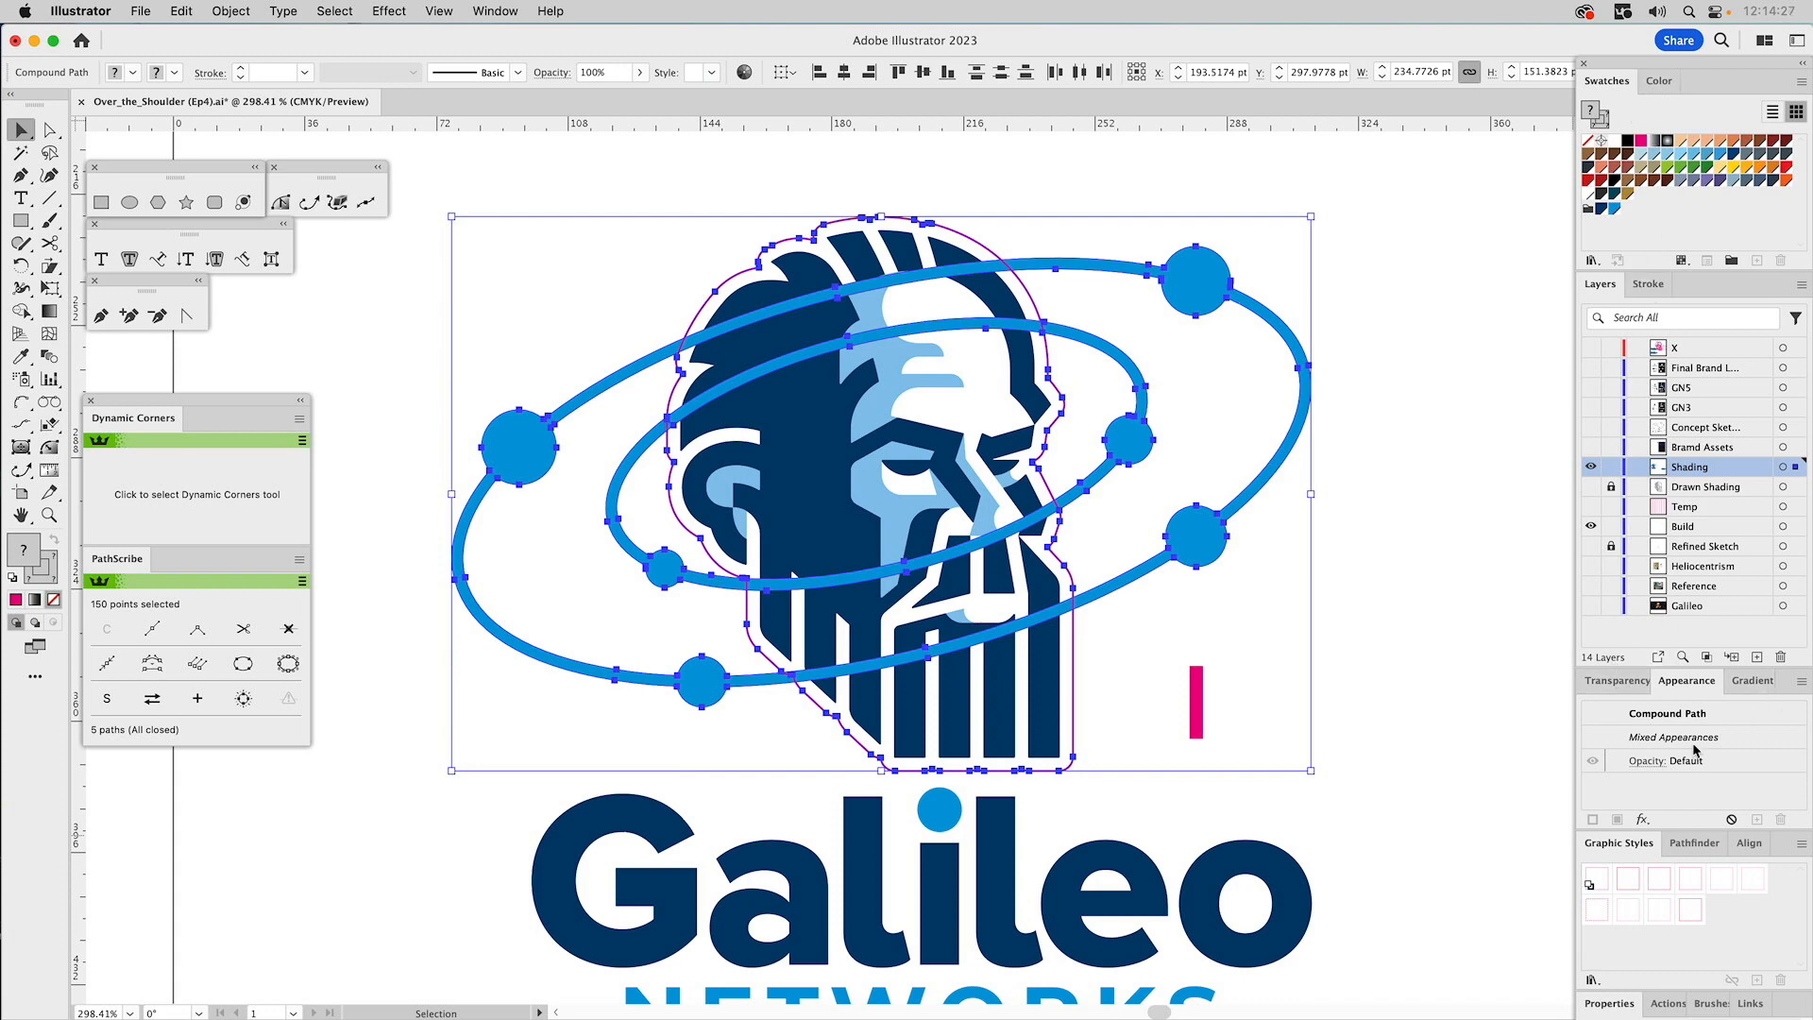
left_click(1695, 843)
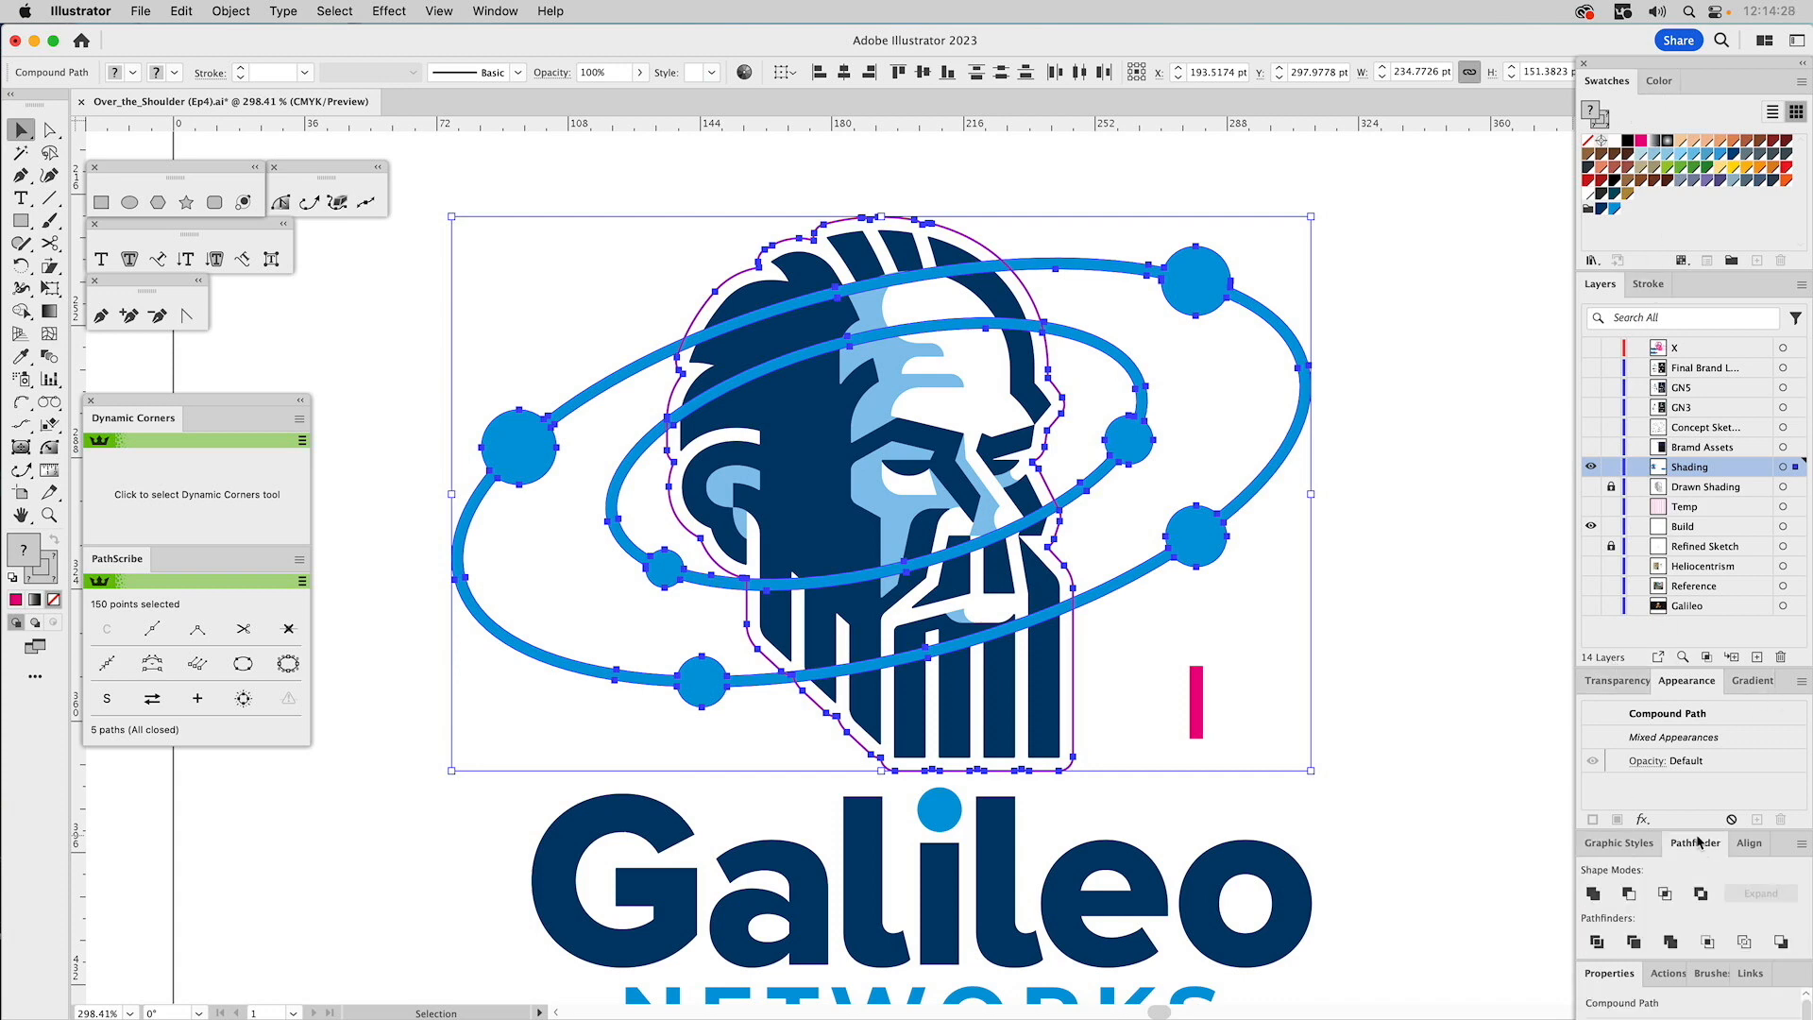
left_click(1636, 898)
left_click(1122, 659)
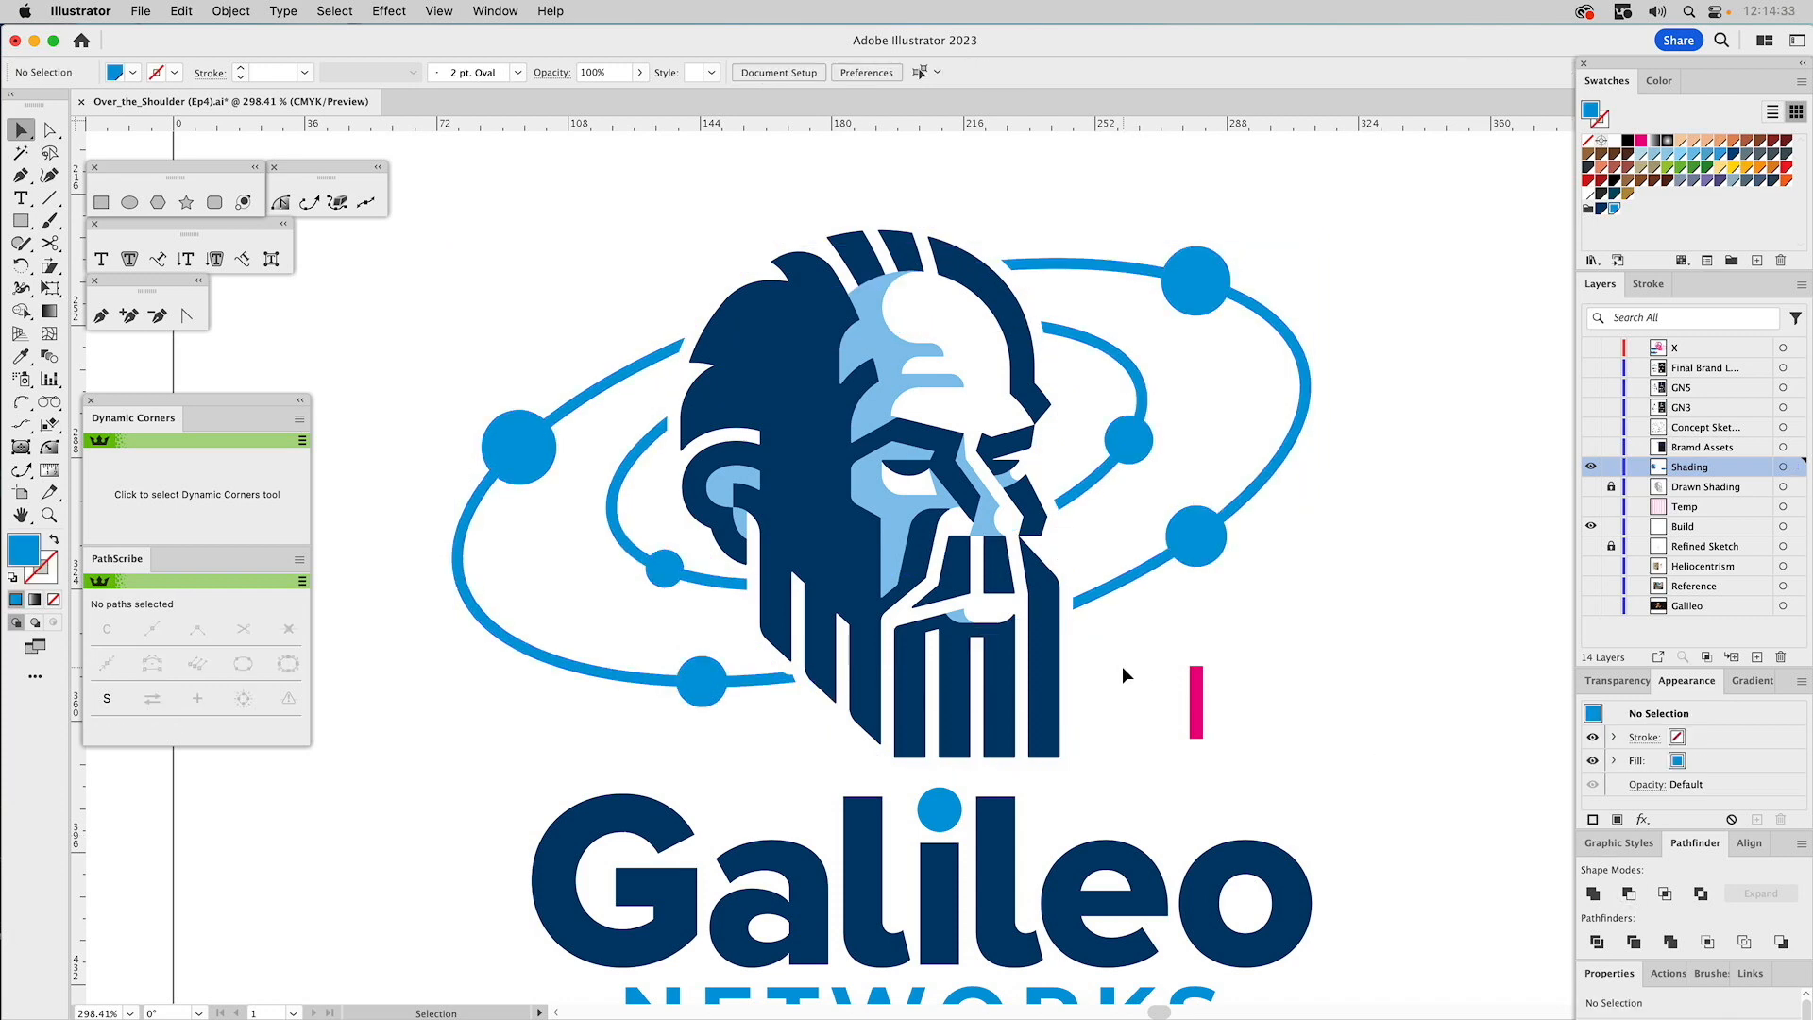
left_click_drag(1163, 658, 1243, 718)
key("Delete")
Group the trimmed orbit rings with the shaded head.
left_click(1122, 436)
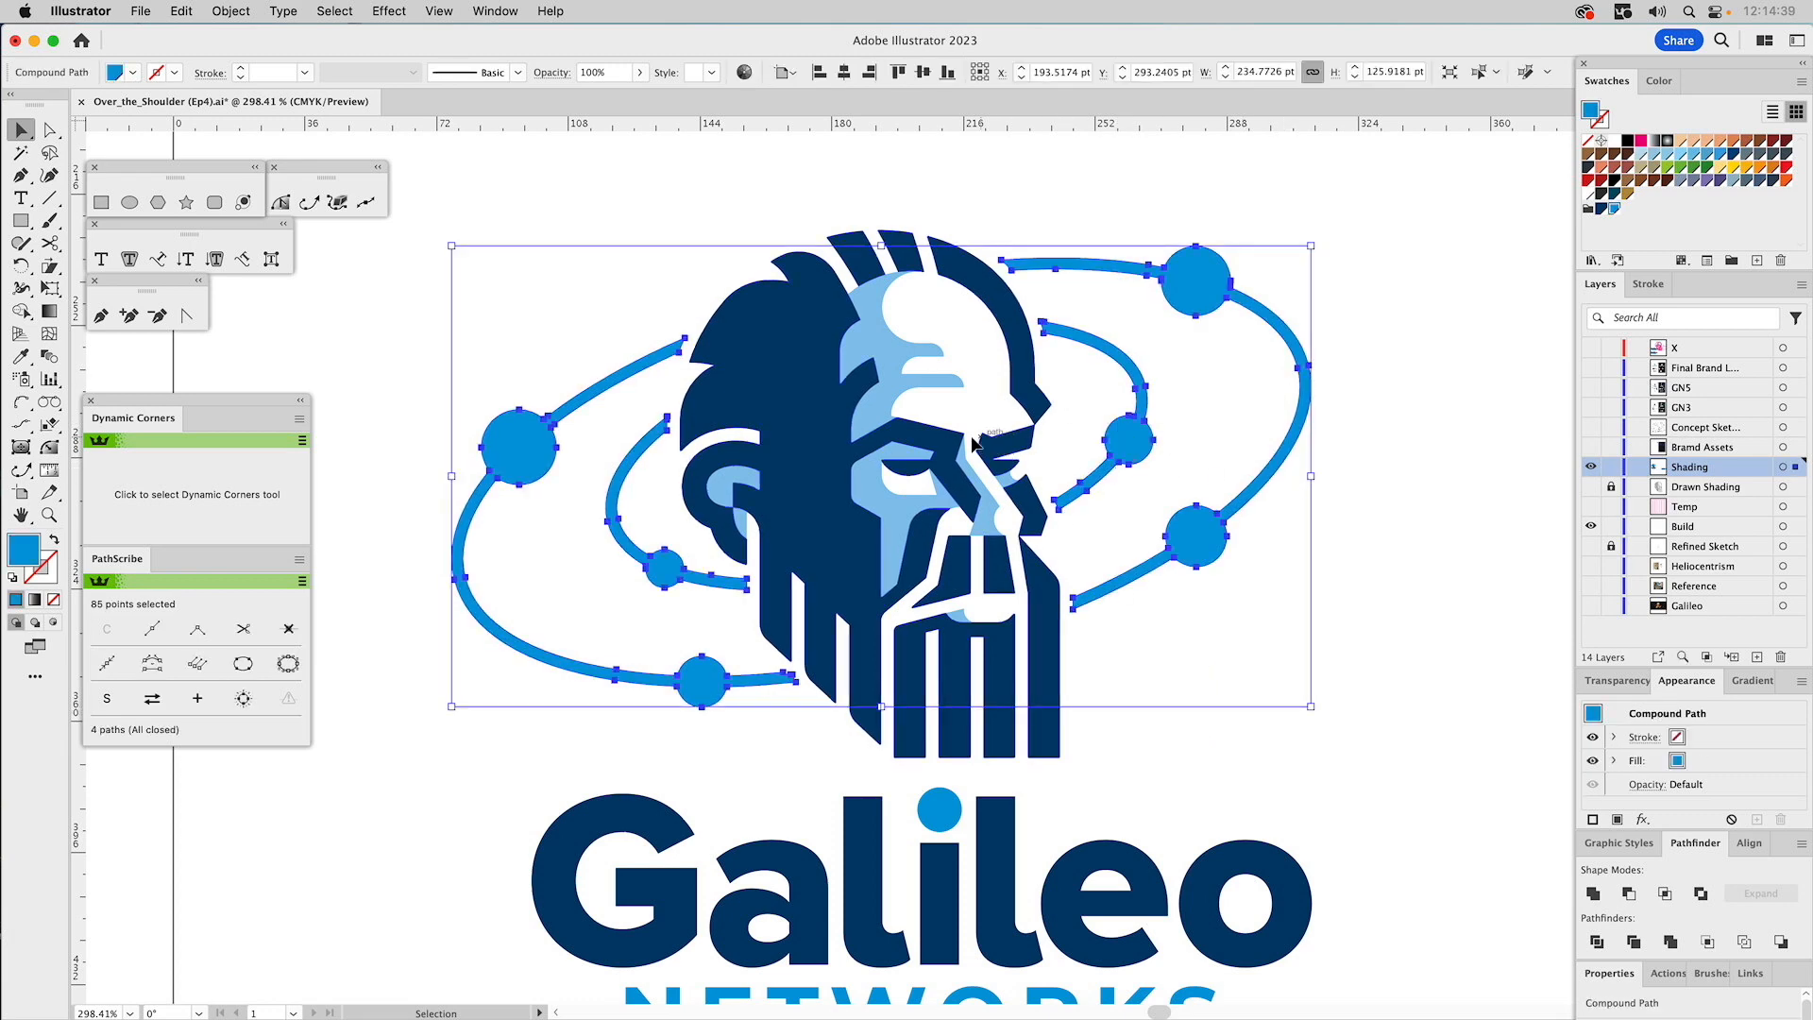
left_click(869, 415, "shift")
key("super+g")
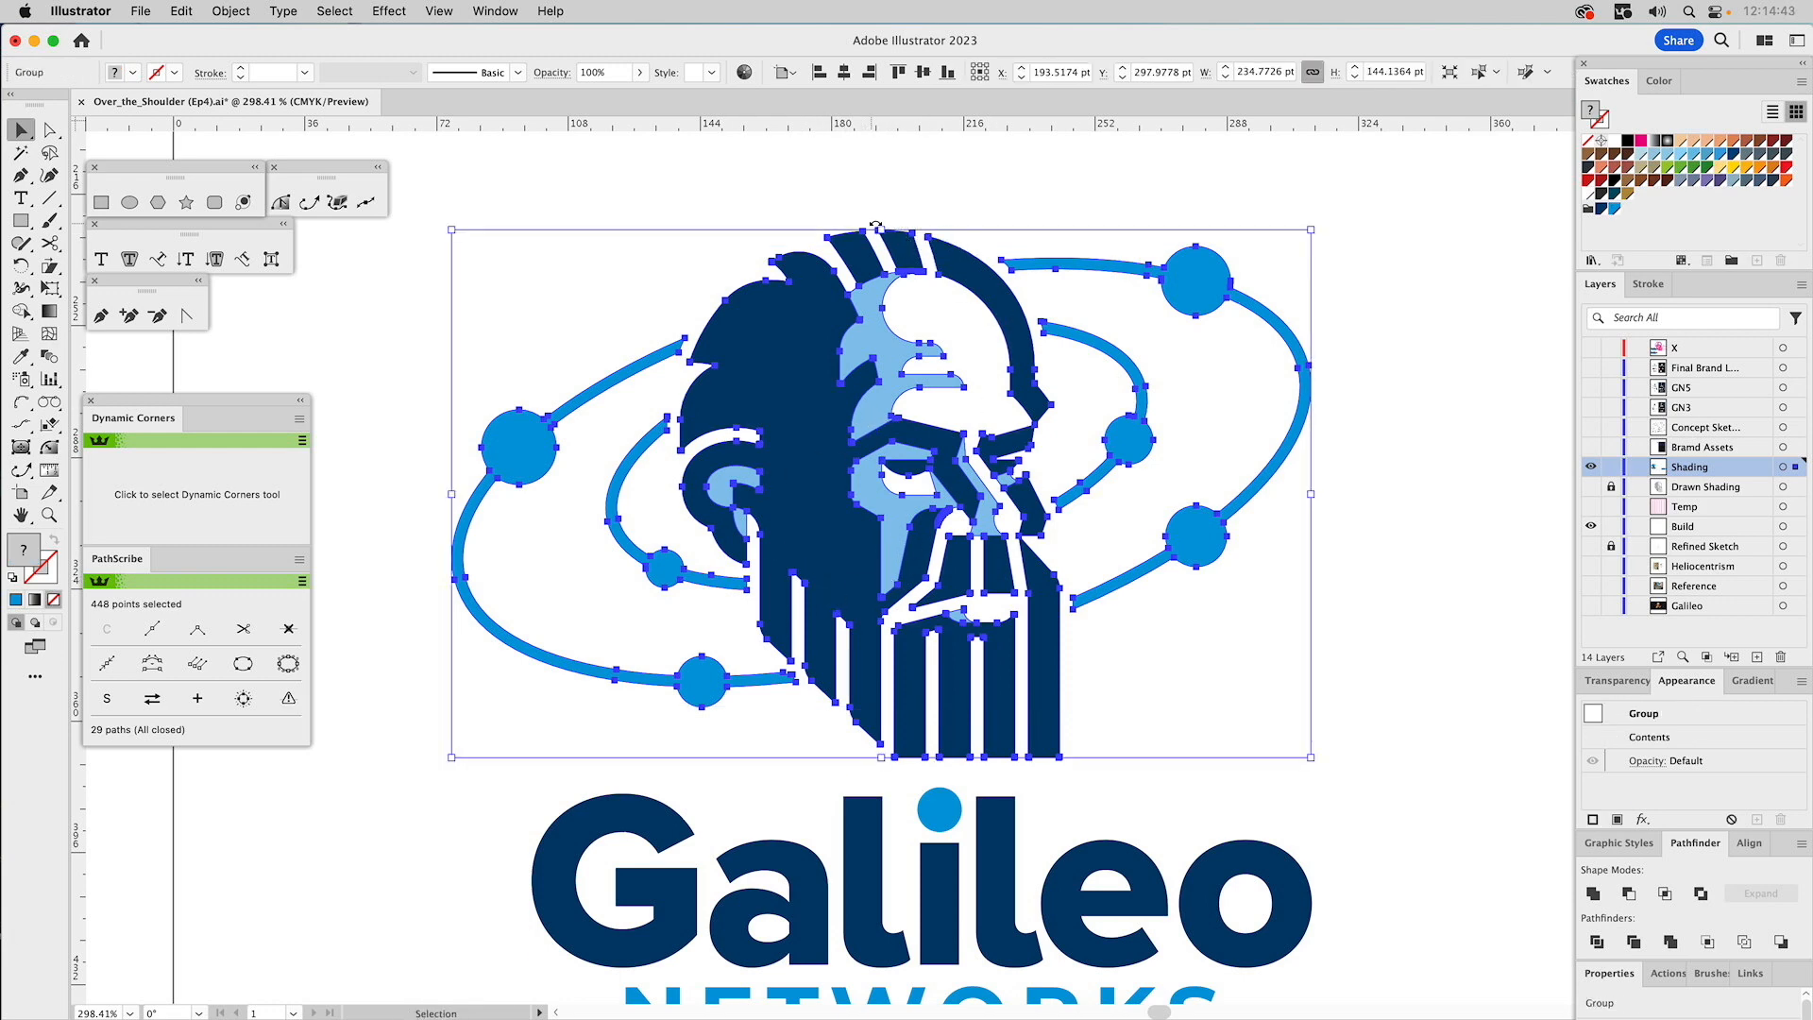
Scale the head-and-orbits group down to about 205.5 pt wide and reposition it above the wordmark.
left_click_drag(880, 227, 889, 295)
mouse_move(1001, 741)
left_mouse_down()
mouse_move(1015, 803)
mouse_move(1012, 723)
left_mouse_up()
left_click(1182, 713)
Move the emblem and its wordmark together to the upper left area of the artboard, and select only the emblem group.
key("super+0")
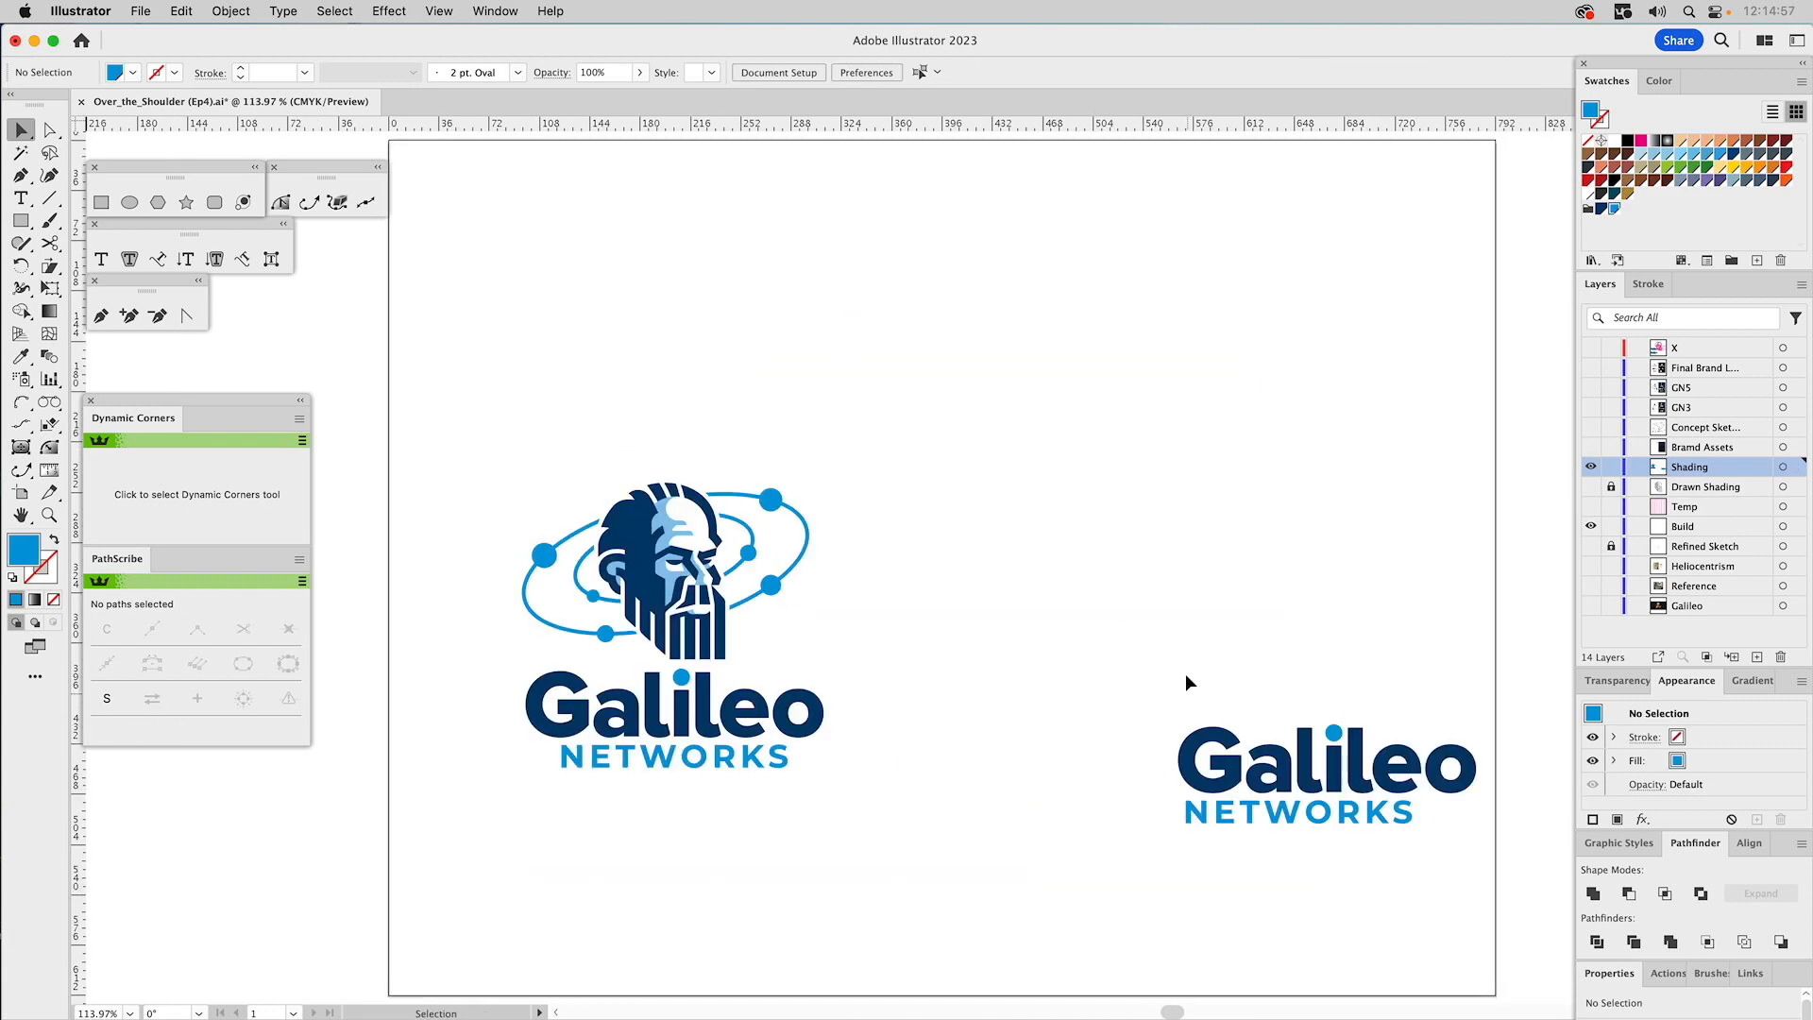
left_click_drag(807, 451, 627, 809)
left_click_drag(688, 643, 696, 385)
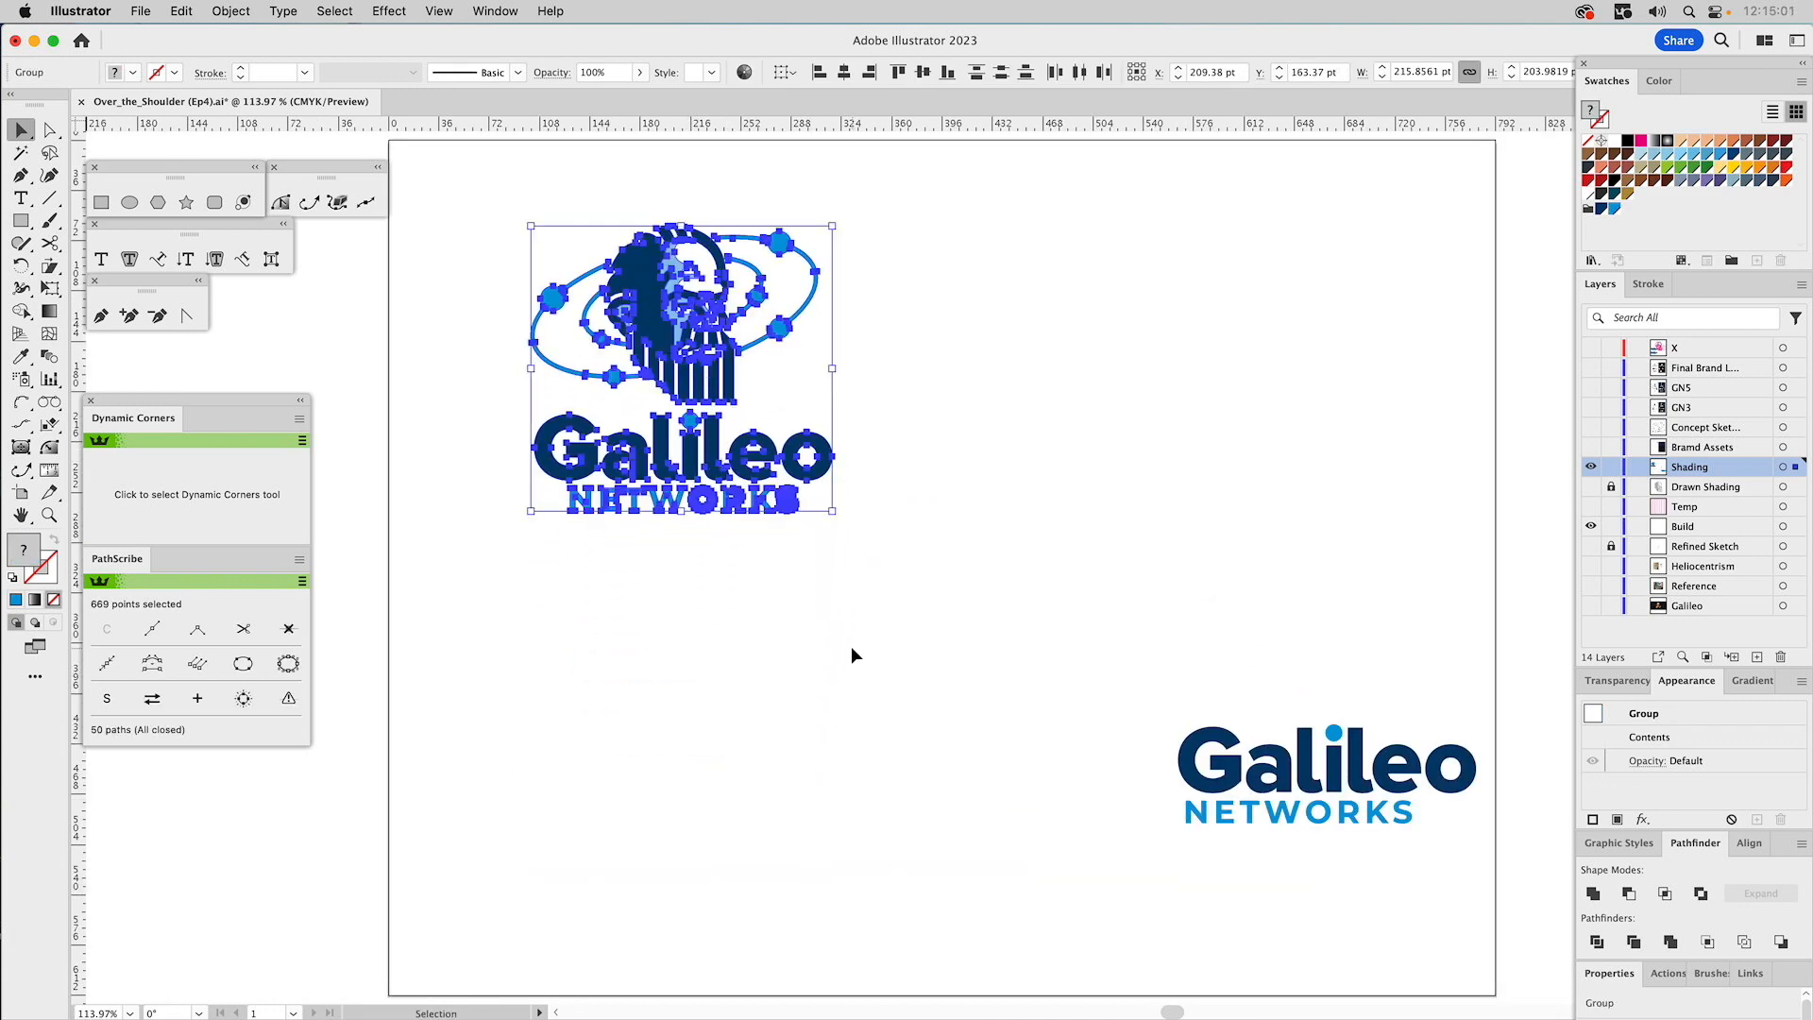
left_click(988, 417)
left_click(661, 260)
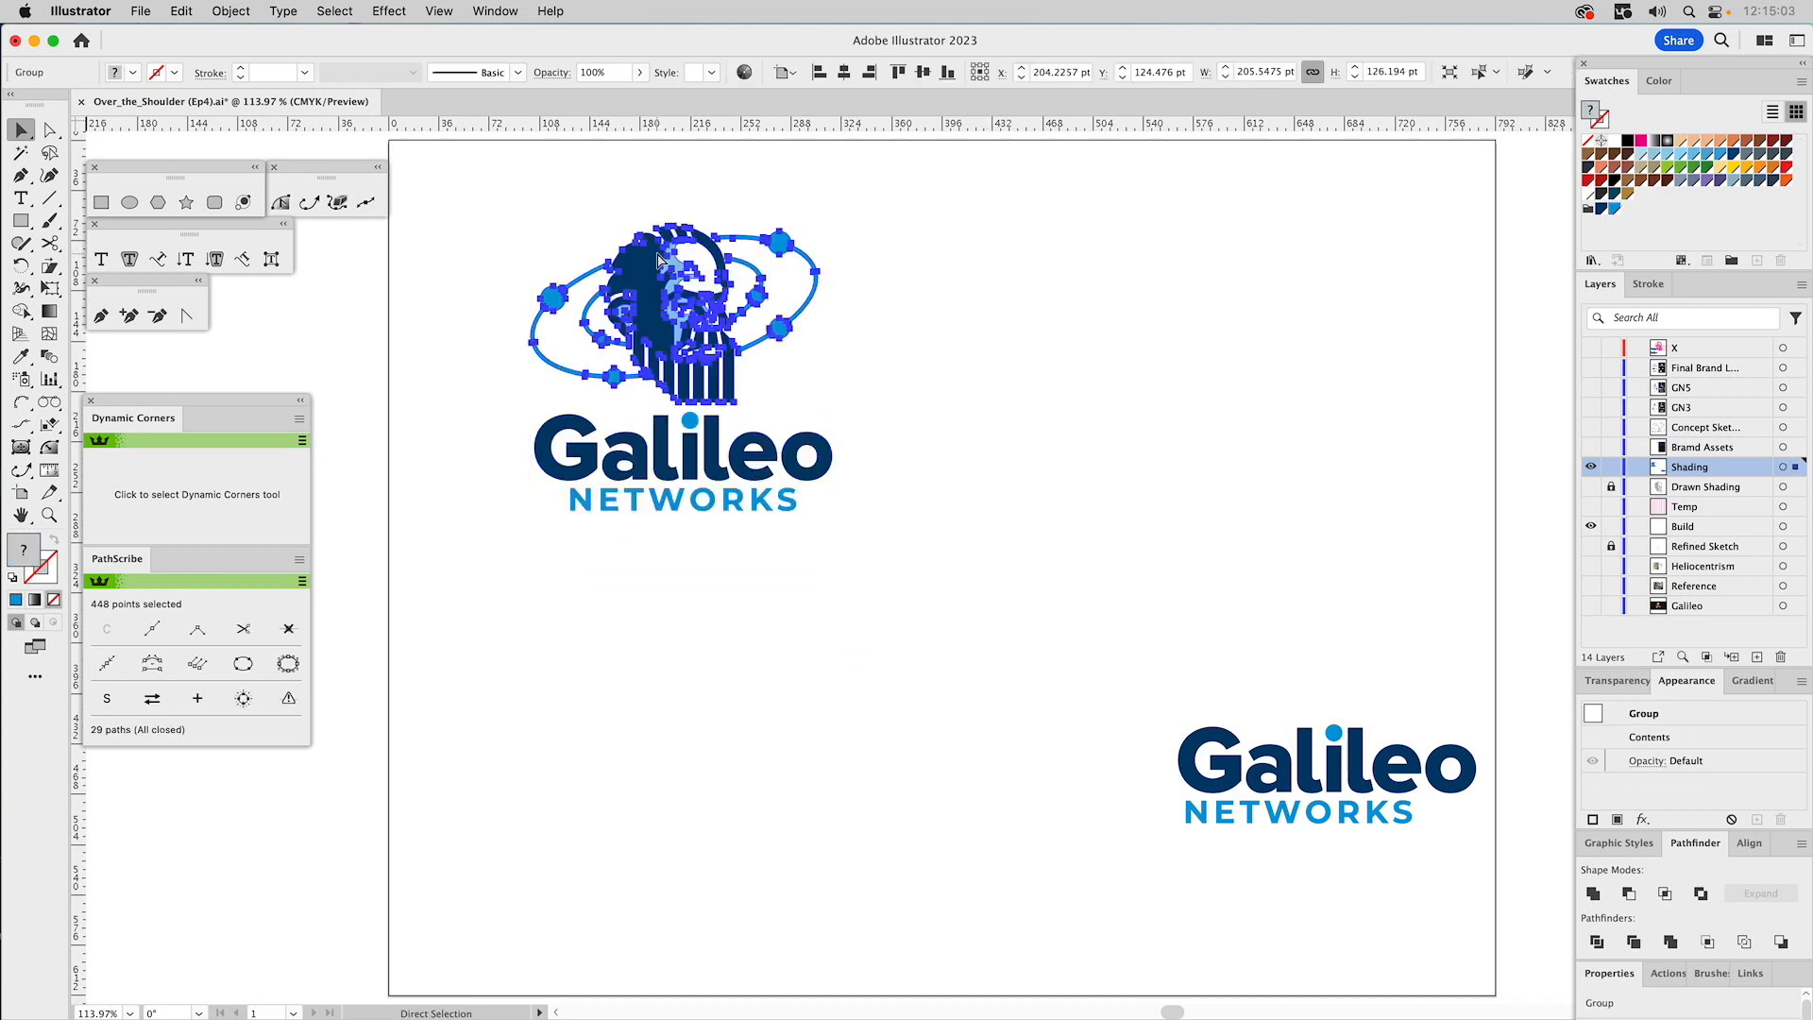
Duplicate the stacked logo's emblem and place the copy just left of the separate Galileo Networks wordmark.
left_click_drag(661, 260, 929, 512)
left_click_drag(988, 613, 1186, 833)
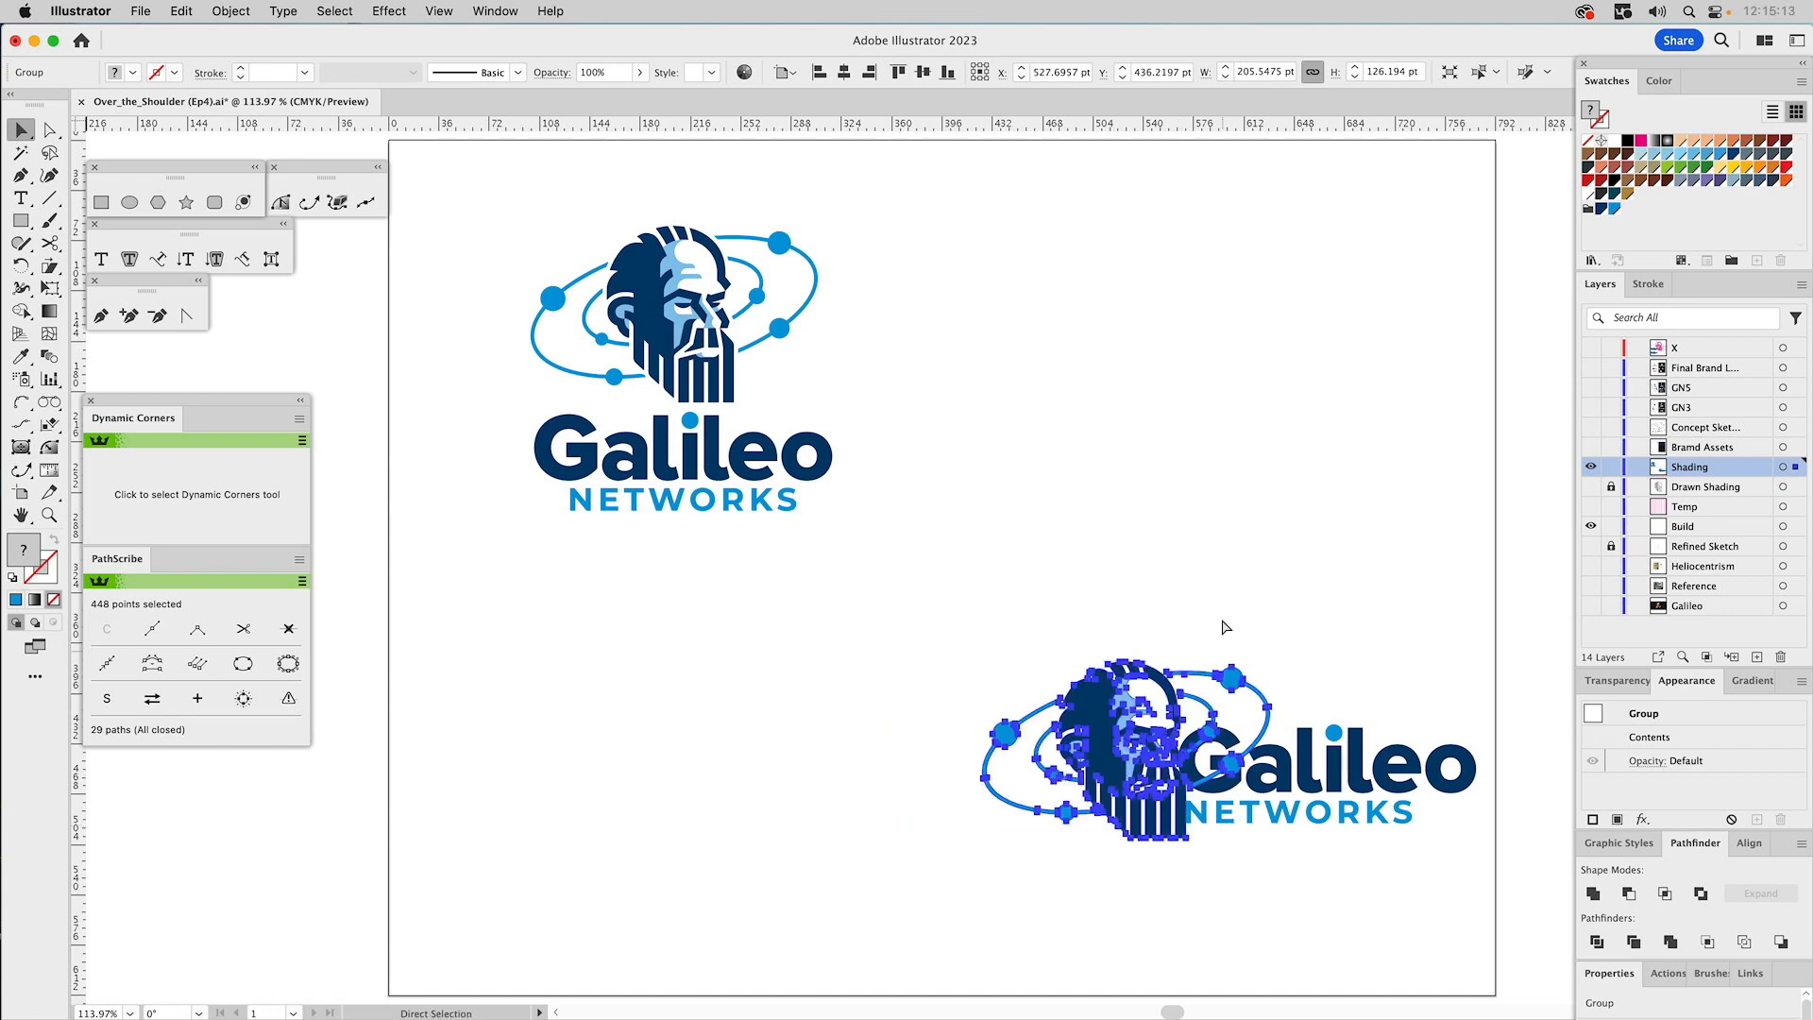
left_click(1215, 627)
left_click_drag(1160, 687, 1084, 693)
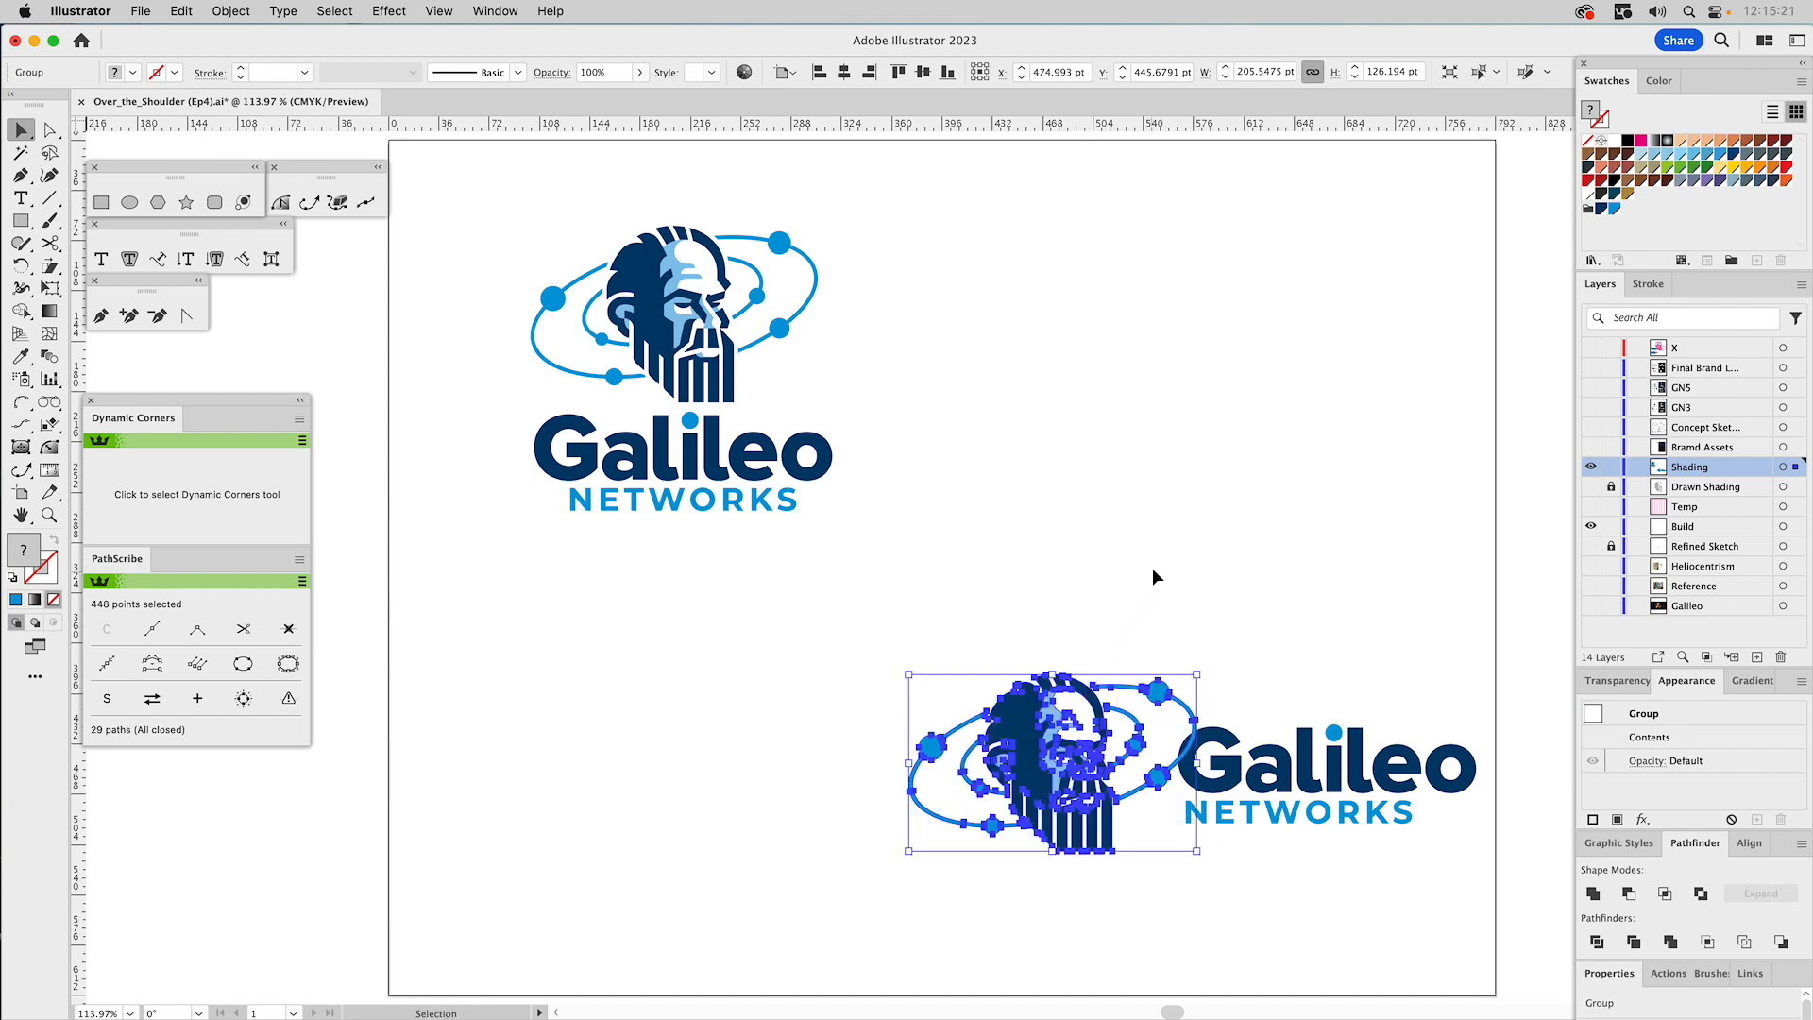
left_click(1224, 735)
left_click(1224, 698)
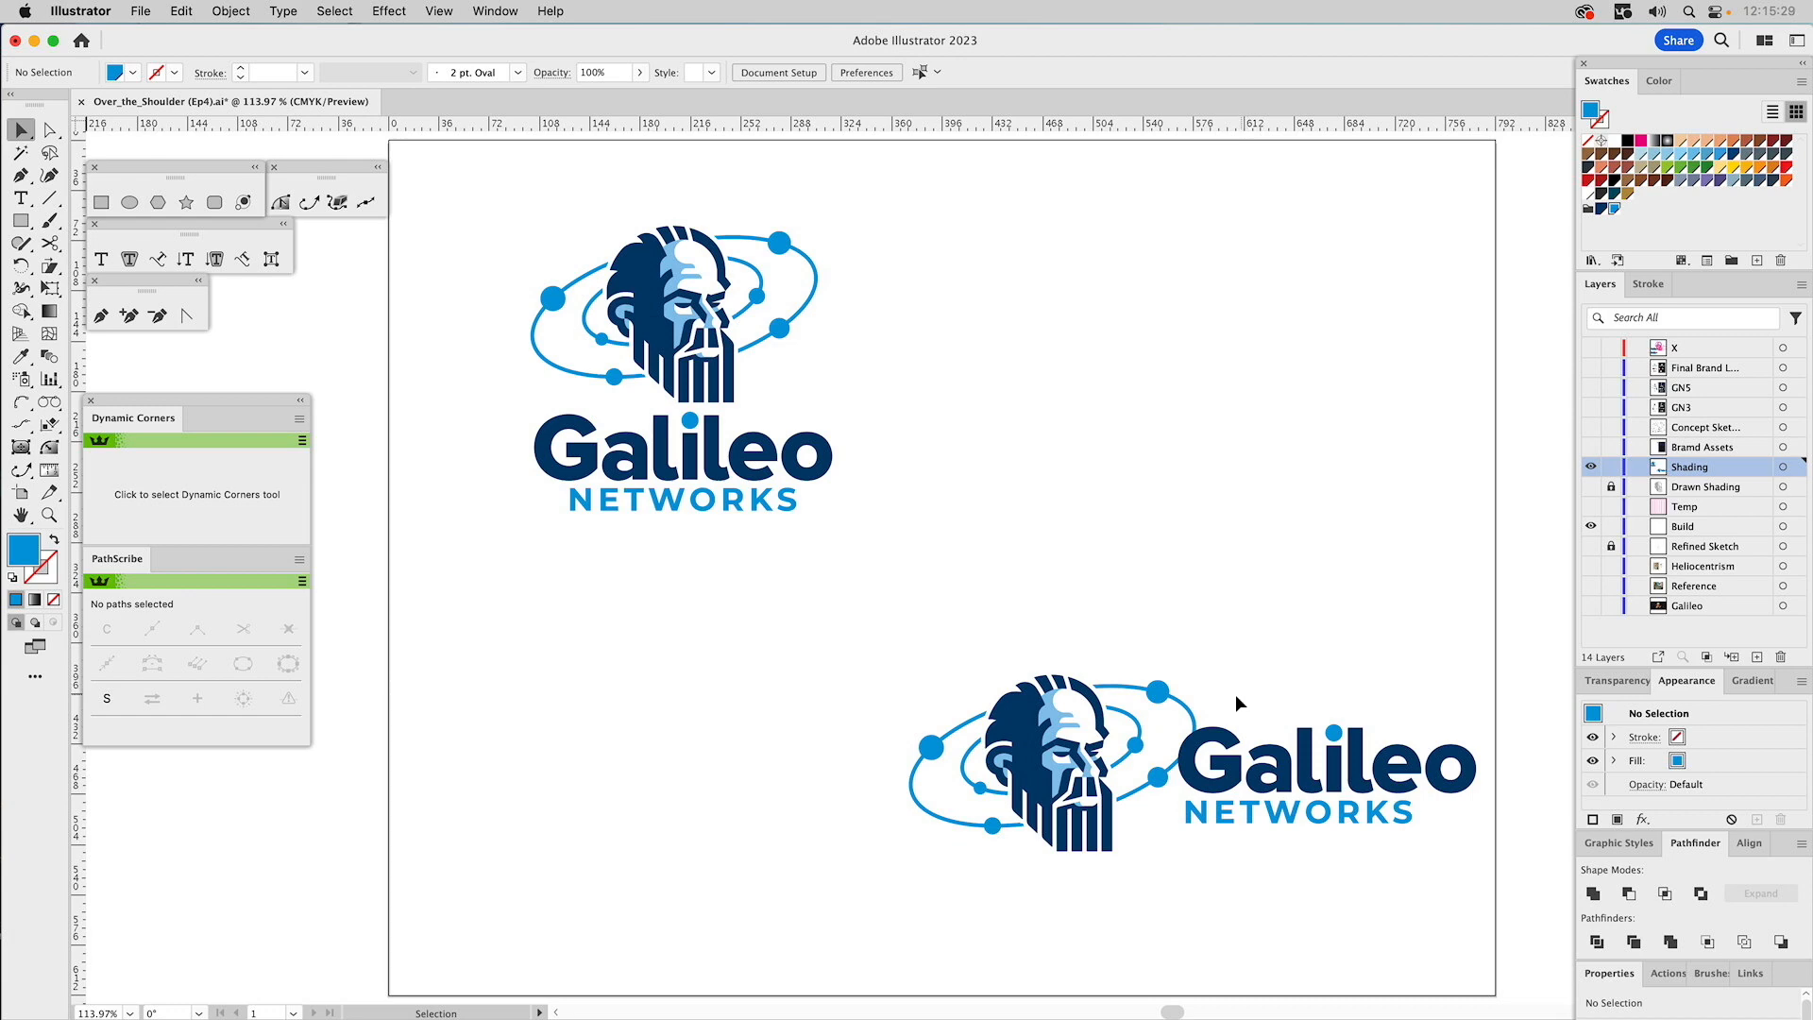
Scale the copied emblem to about 173 pt wide and align it beside the separate wordmark.
mouse_move(1098, 684)
left_mouse_down()
mouse_move(1138, 636)
mouse_move(1087, 651)
left_mouse_up()
key("super+z")
left_click(1269, 684)
left_click_drag(1181, 703, 1161, 709)
left_click_drag(895, 848, 951, 813)
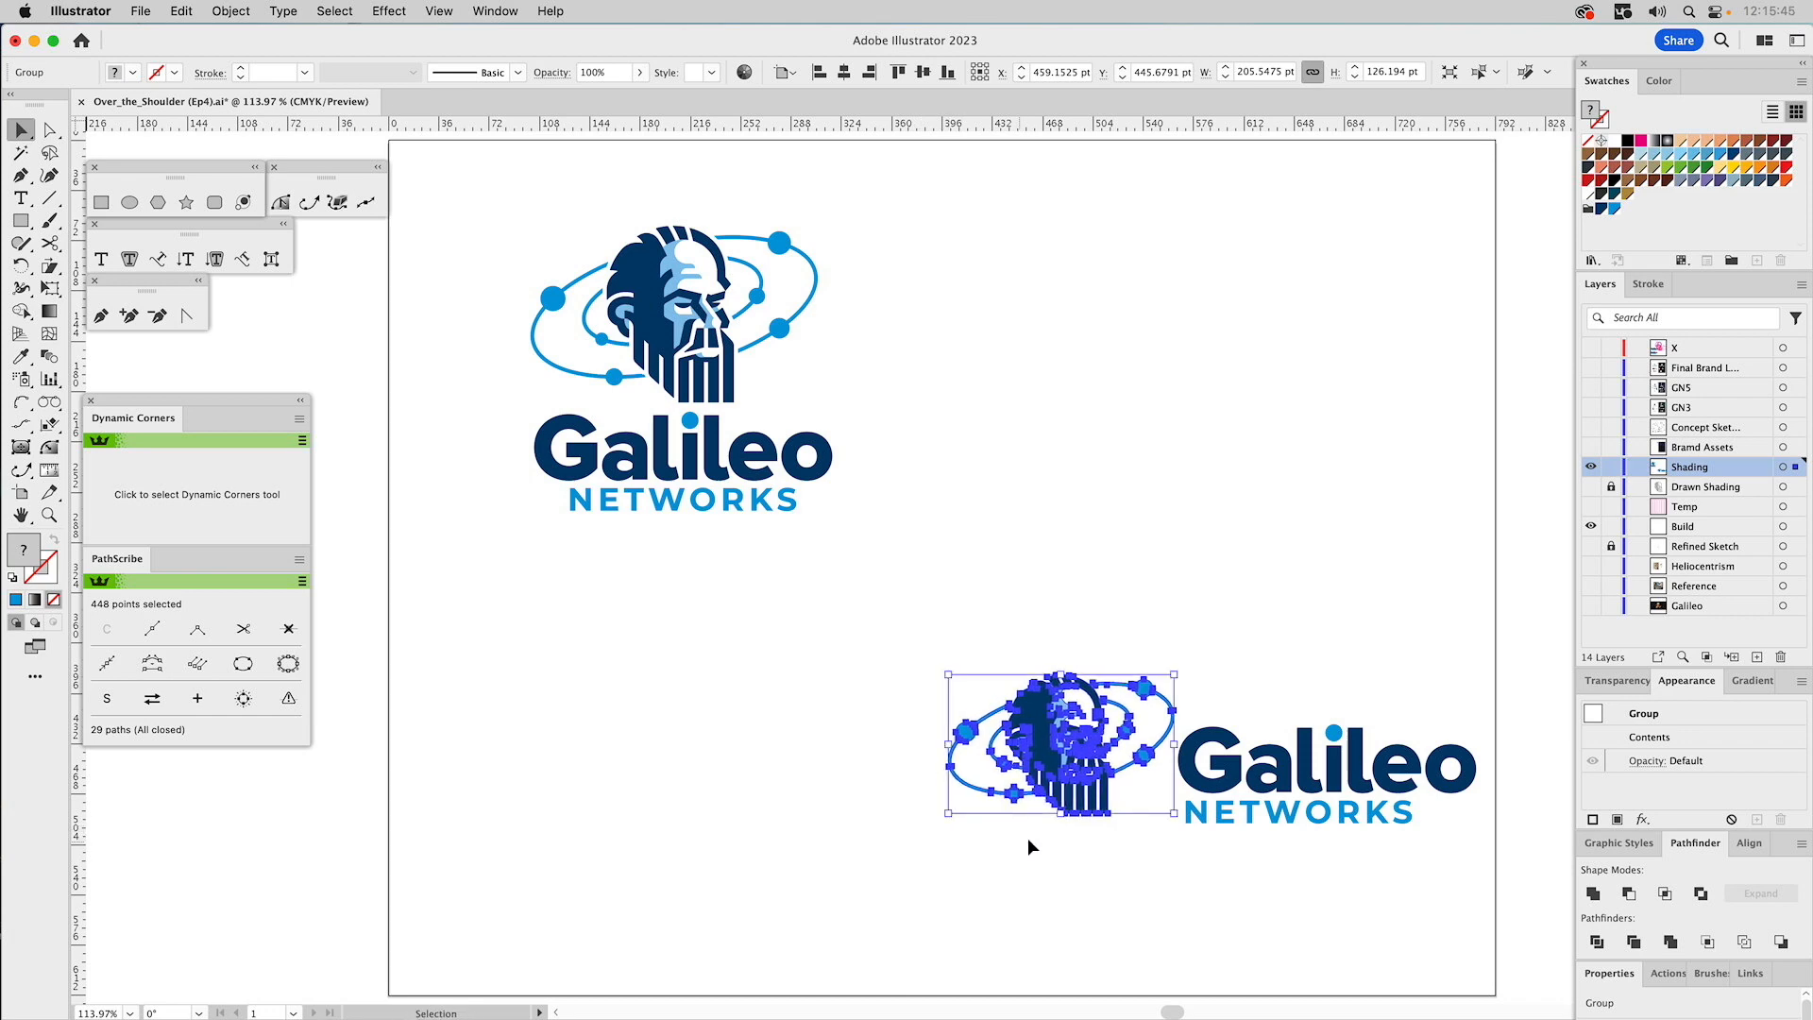
left_click(1028, 840)
left_click_drag(1082, 819, 1186, 829)
left_click(1234, 650)
left_click_drag(1186, 703, 1087, 706)
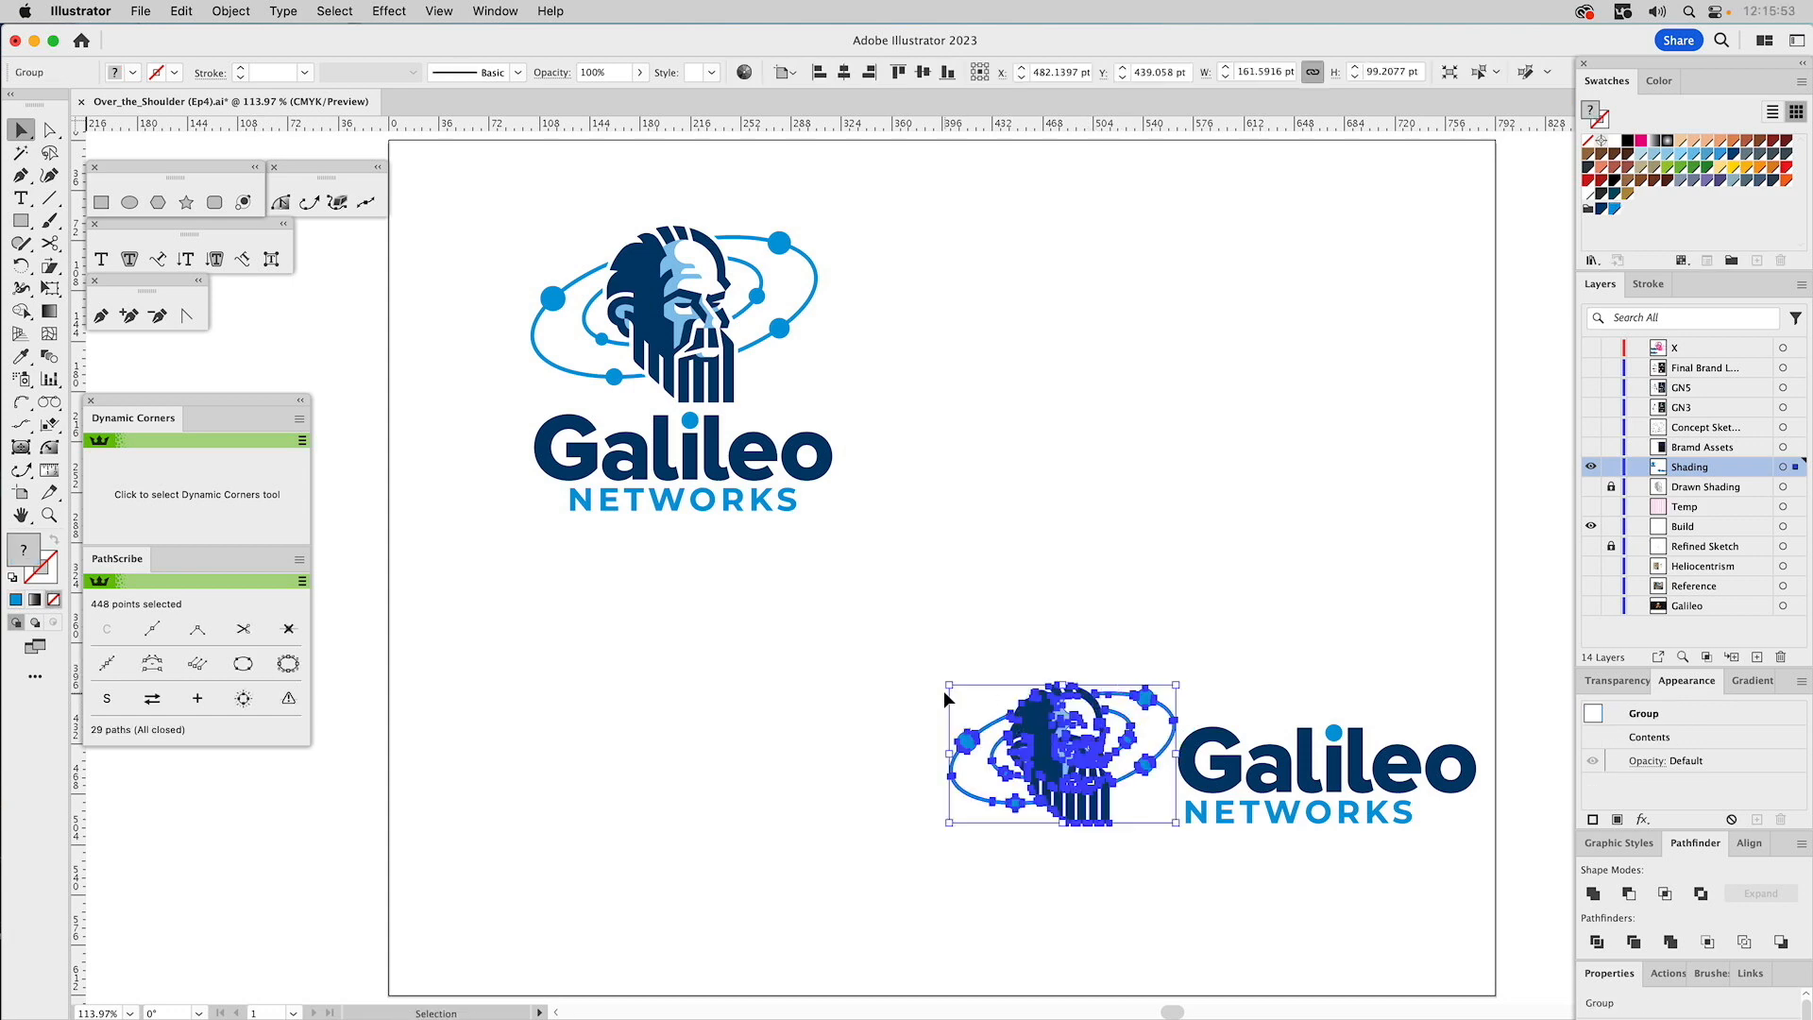
left_click_drag(948, 684, 933, 675)
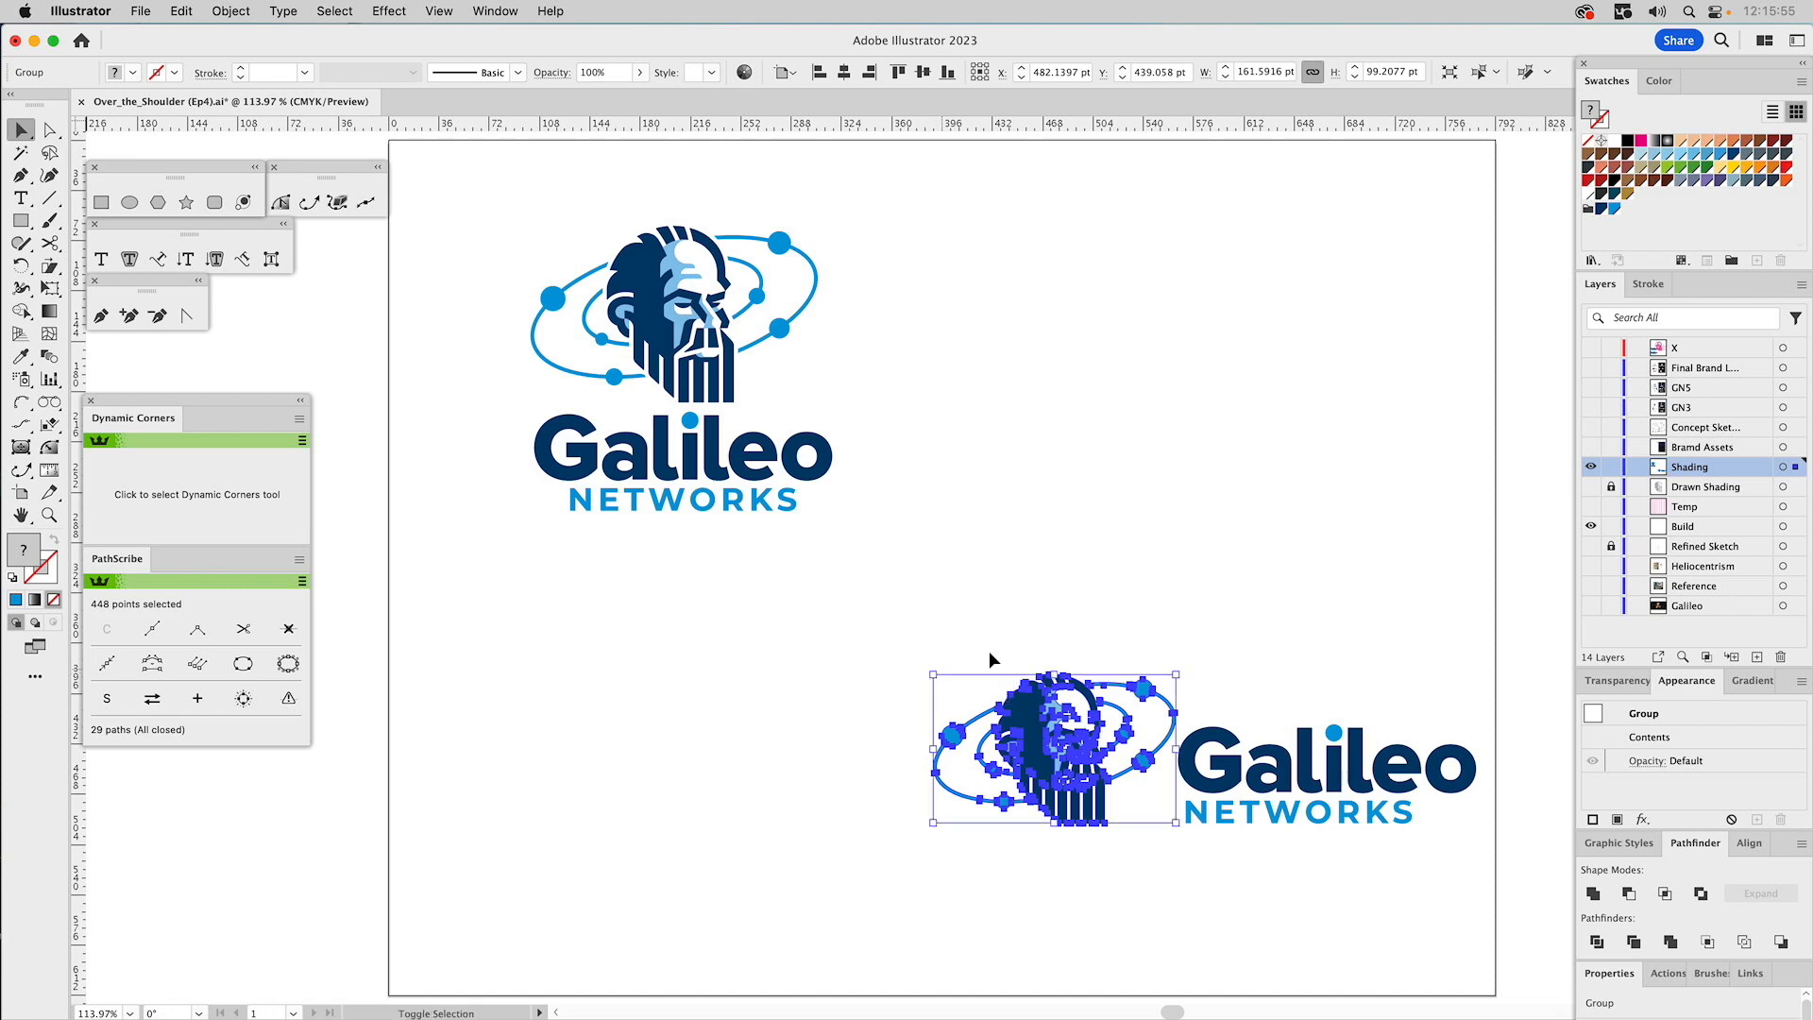
Move the horizontal emblem and wordmark together to just beneath the stacked logo.
left_click(1169, 597)
left_click_drag(1027, 620, 855, 665)
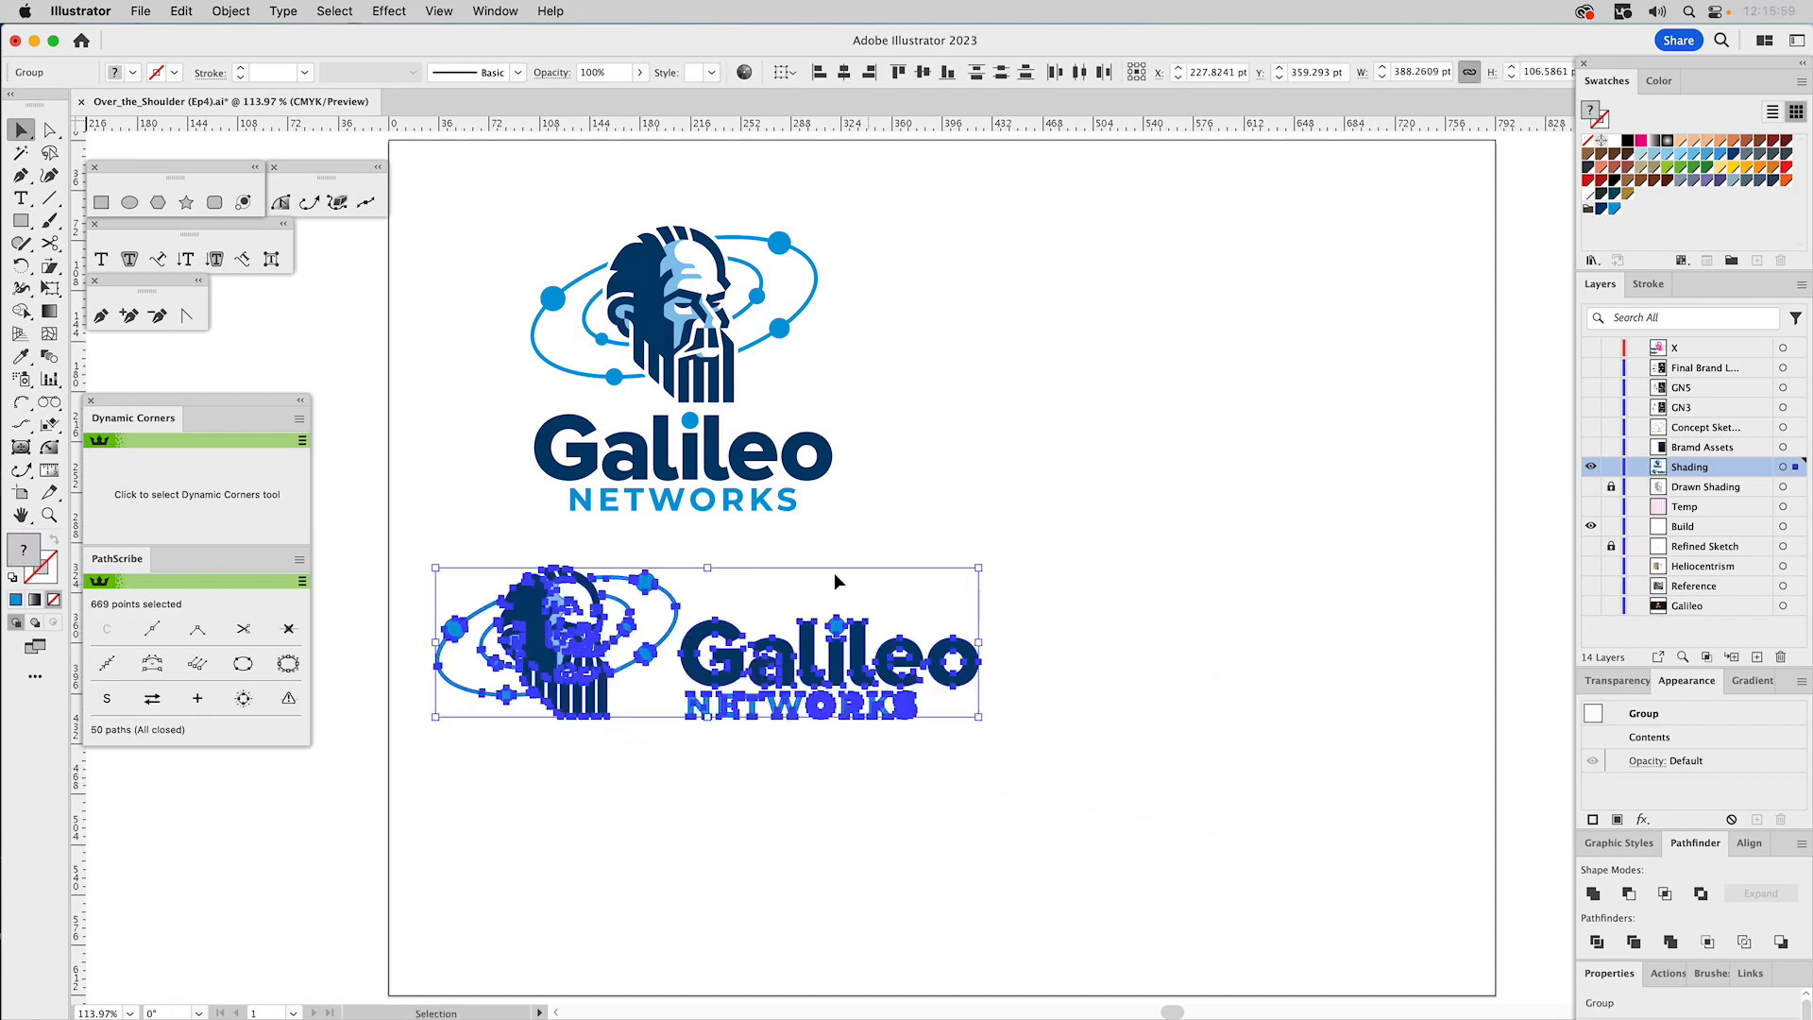
left_click(841, 590)
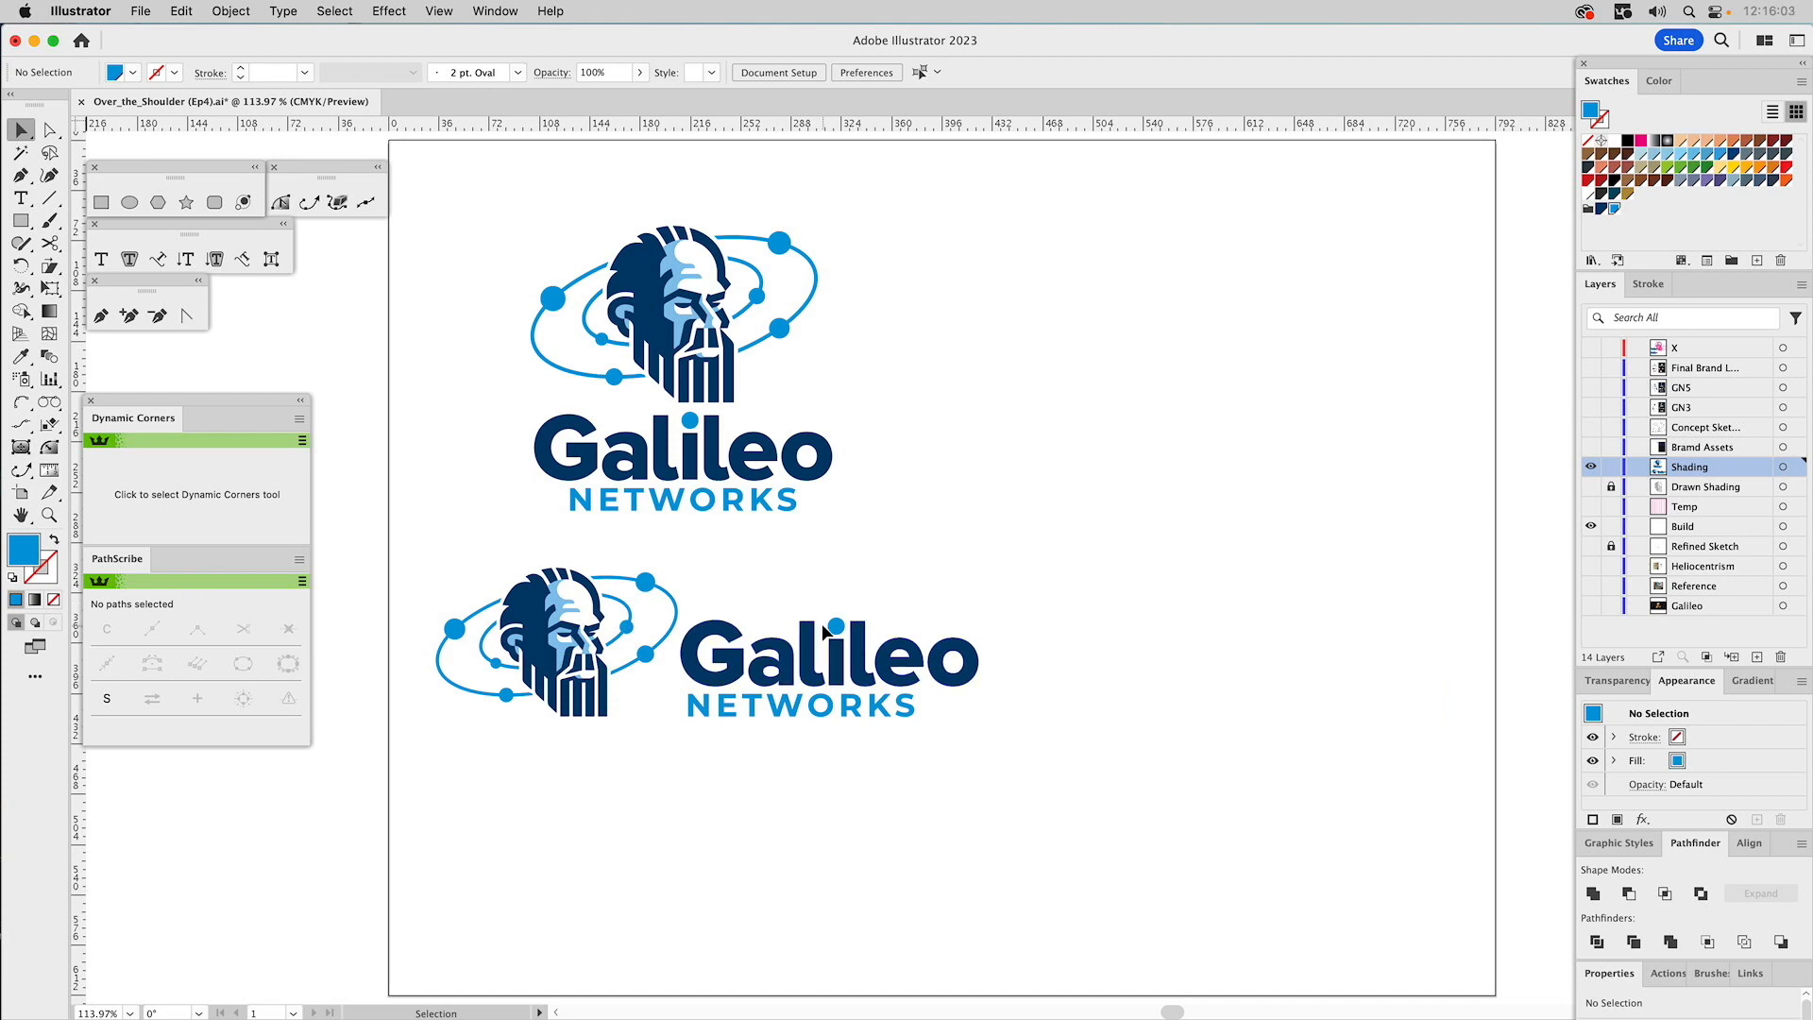
Shrink the horizontal logo's emblem slightly, and group the emblem and wordmark of each logo.
left_click(565, 580)
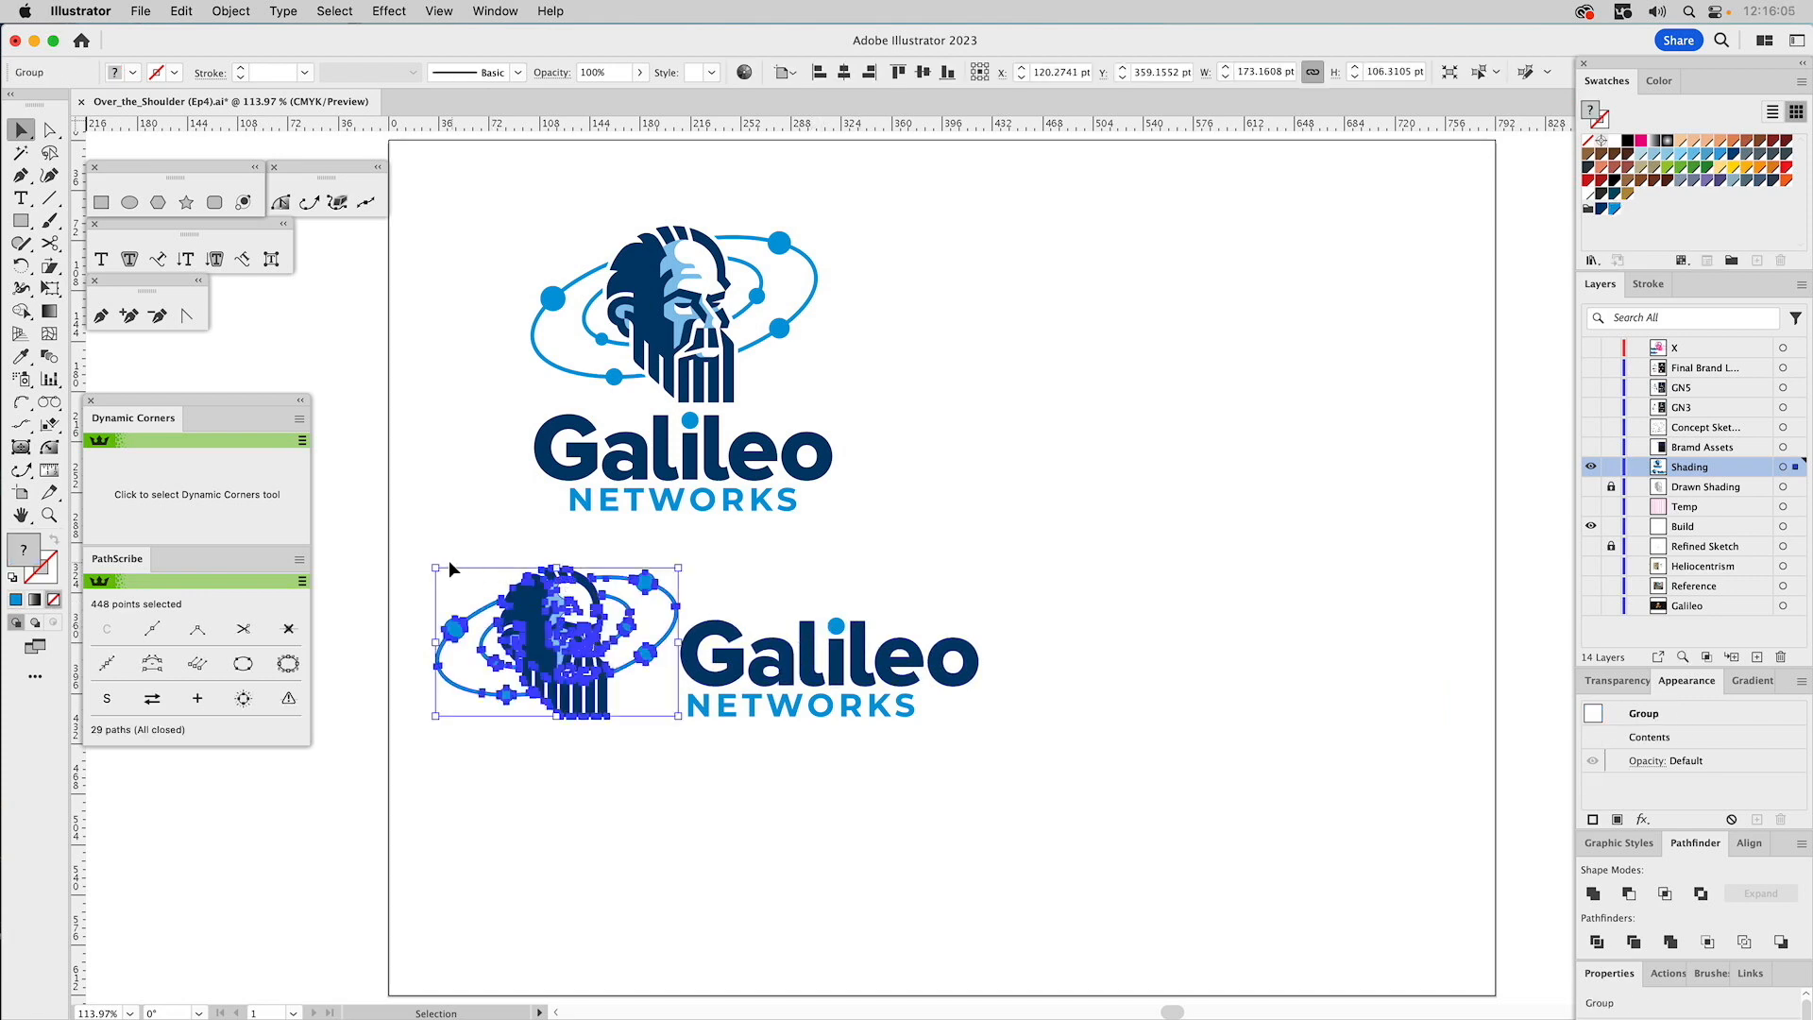
left_click_drag(440, 568, 453, 578)
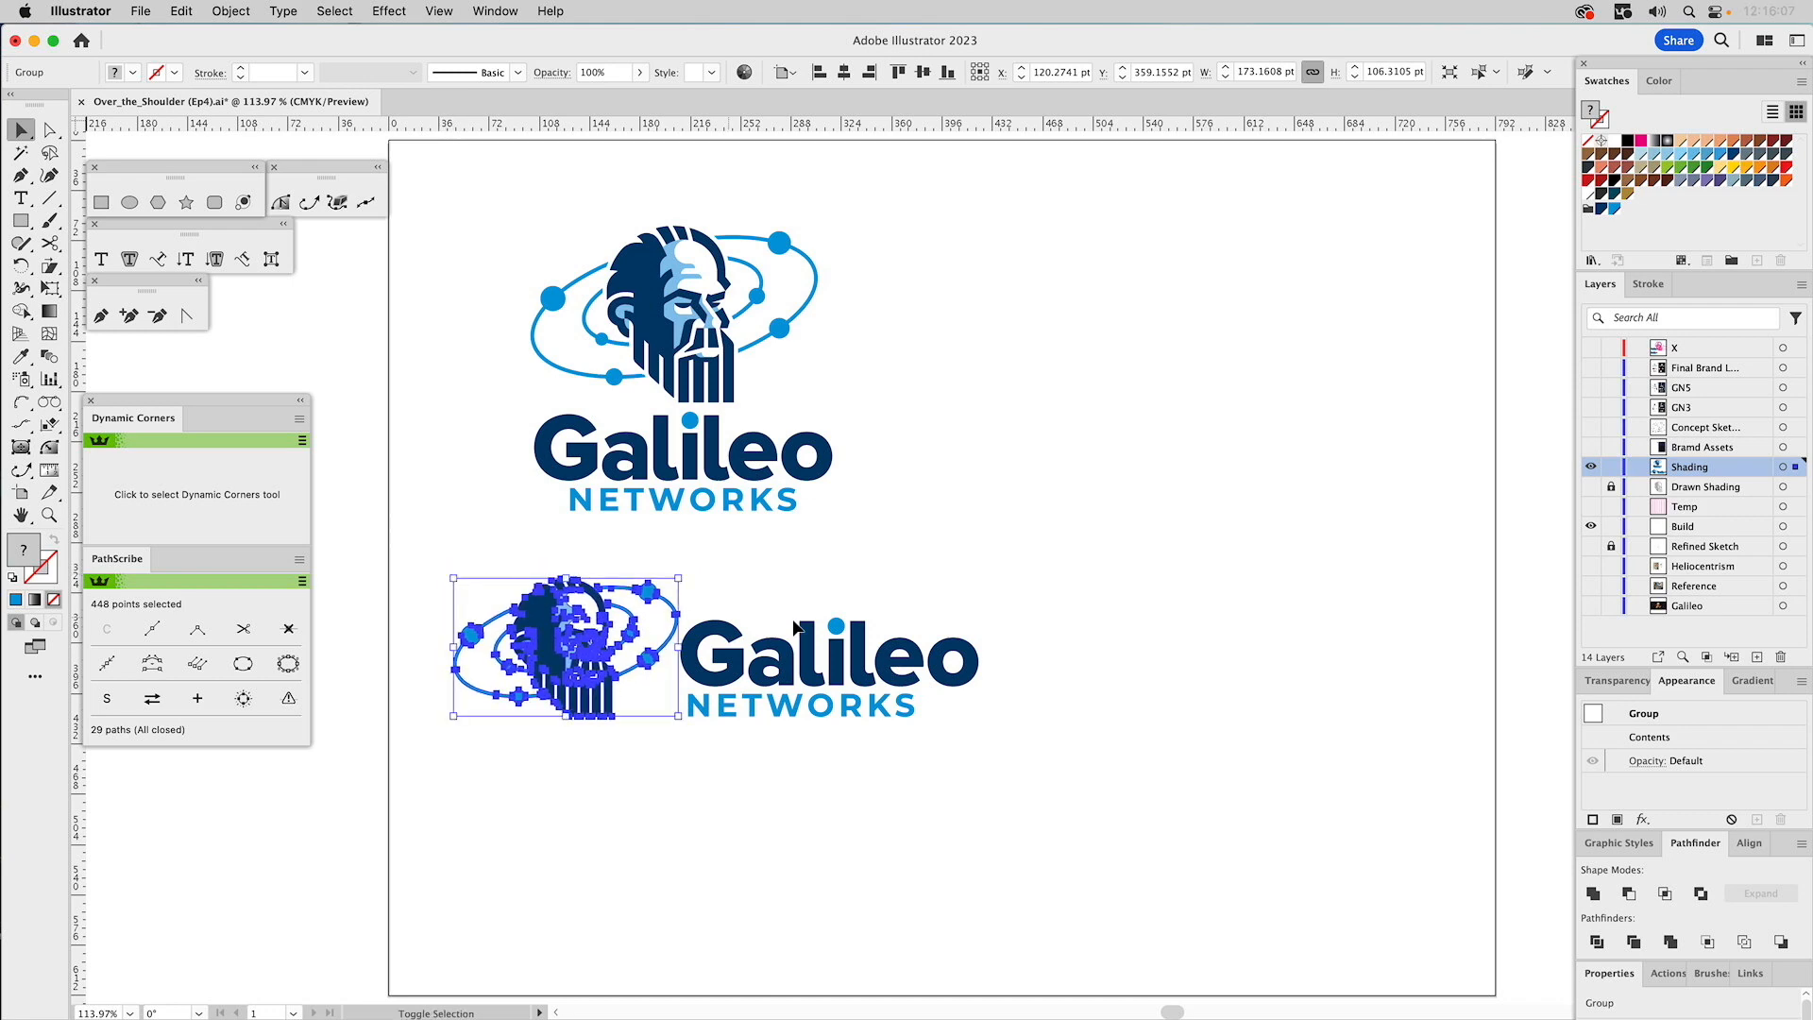
left_click(727, 639, "shift")
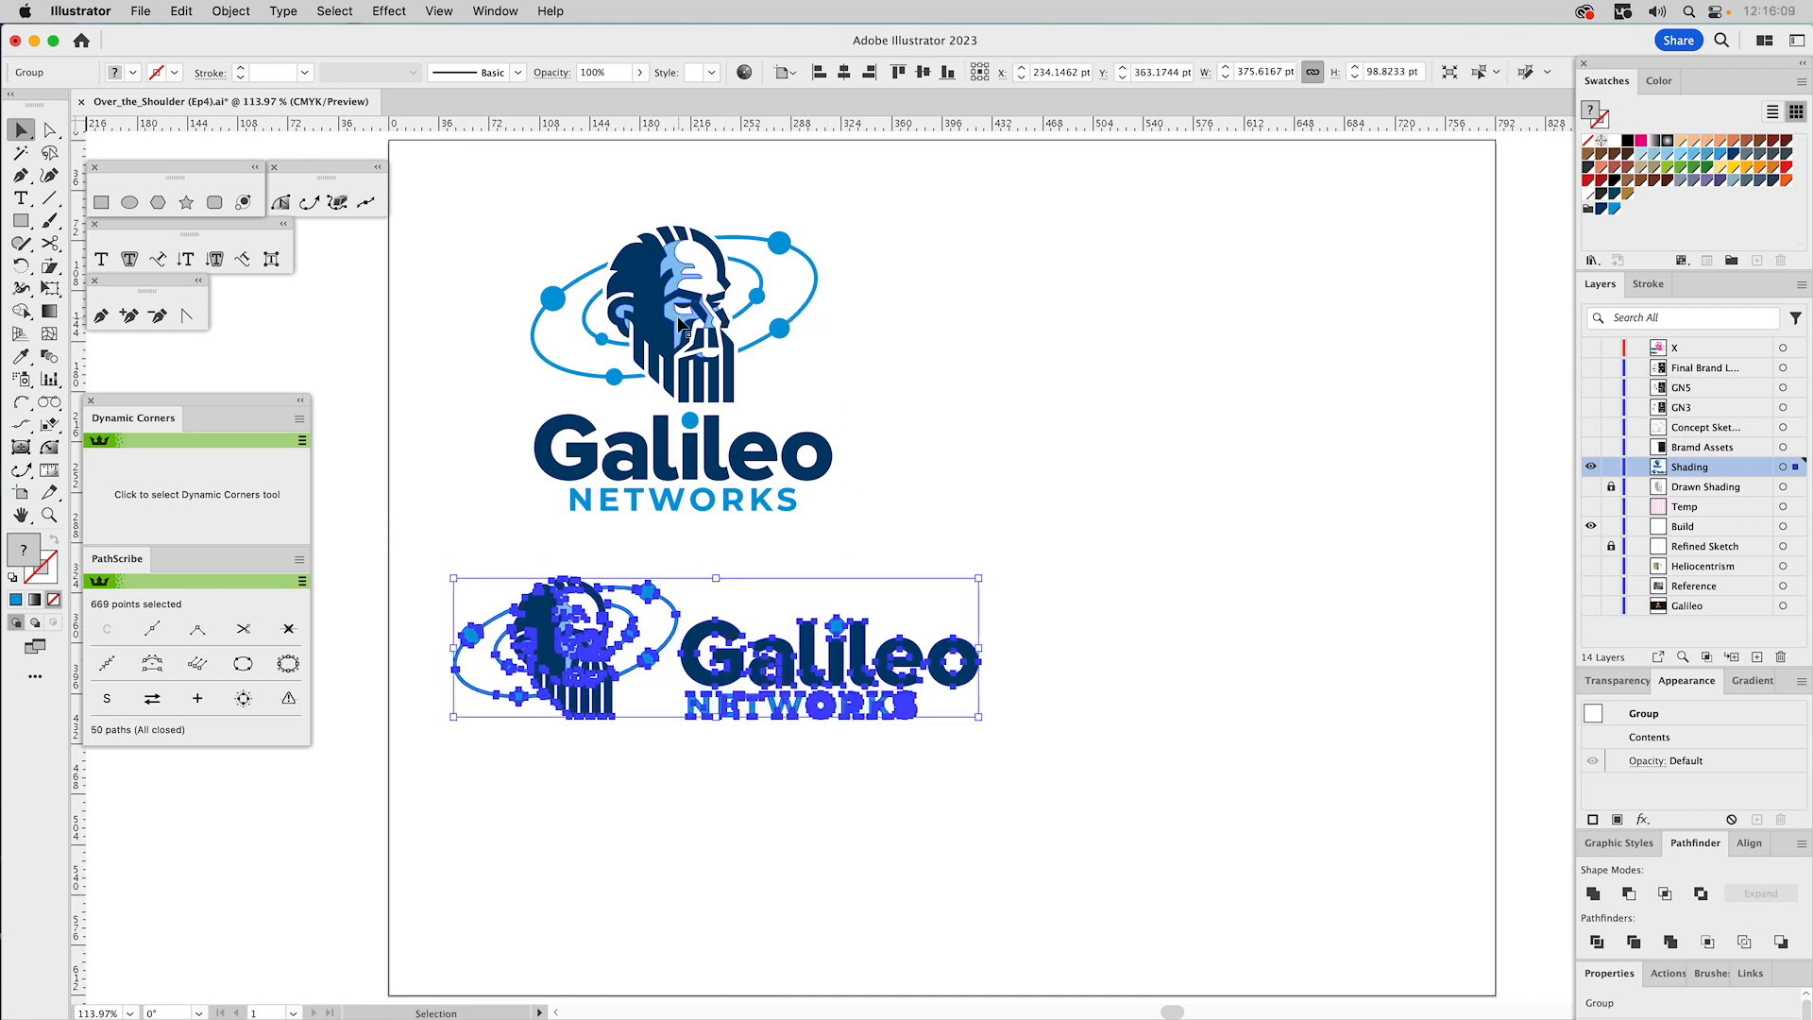
left_click(689, 371)
left_click(695, 454, "shift")
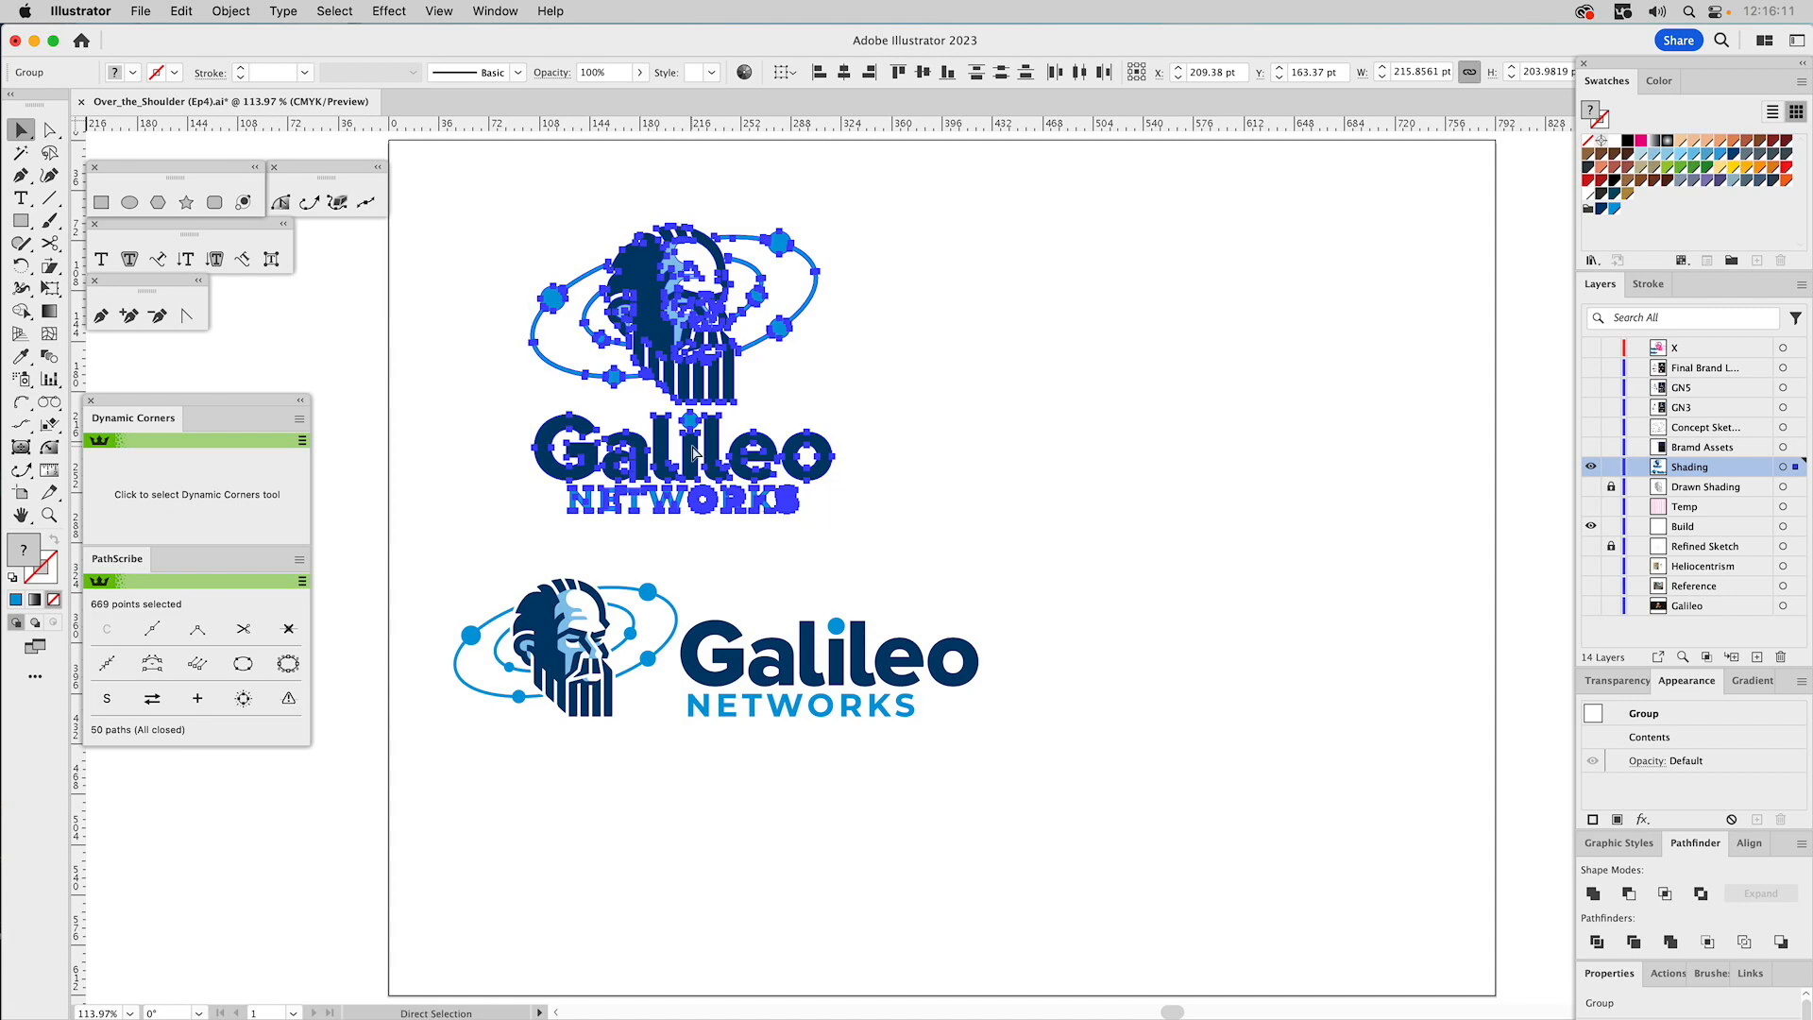
Move both logos from the Shading layer to the brand assets layer above it and make that layer visible.
left_click(582, 584, "shift")
key("a")
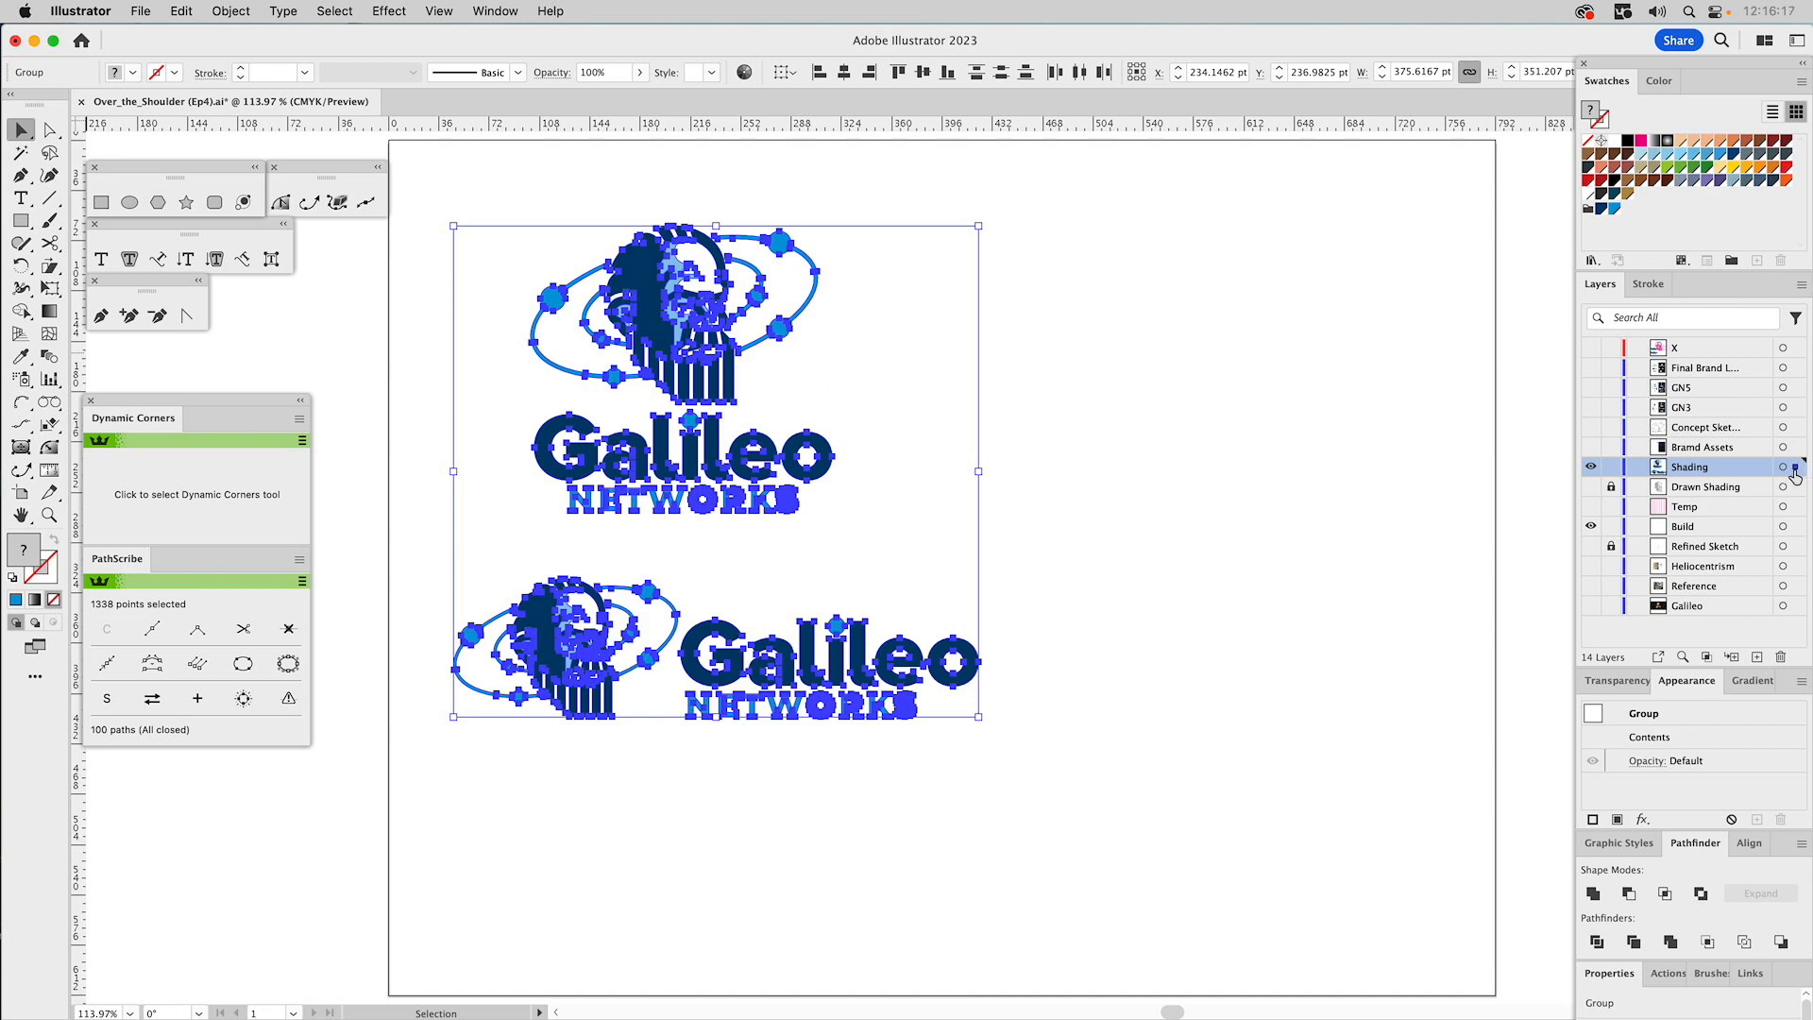
key("super+shift+a")
left_click(1592, 446)
Rename the brand assets layer as Brand Assets.
double_click(1690, 446)
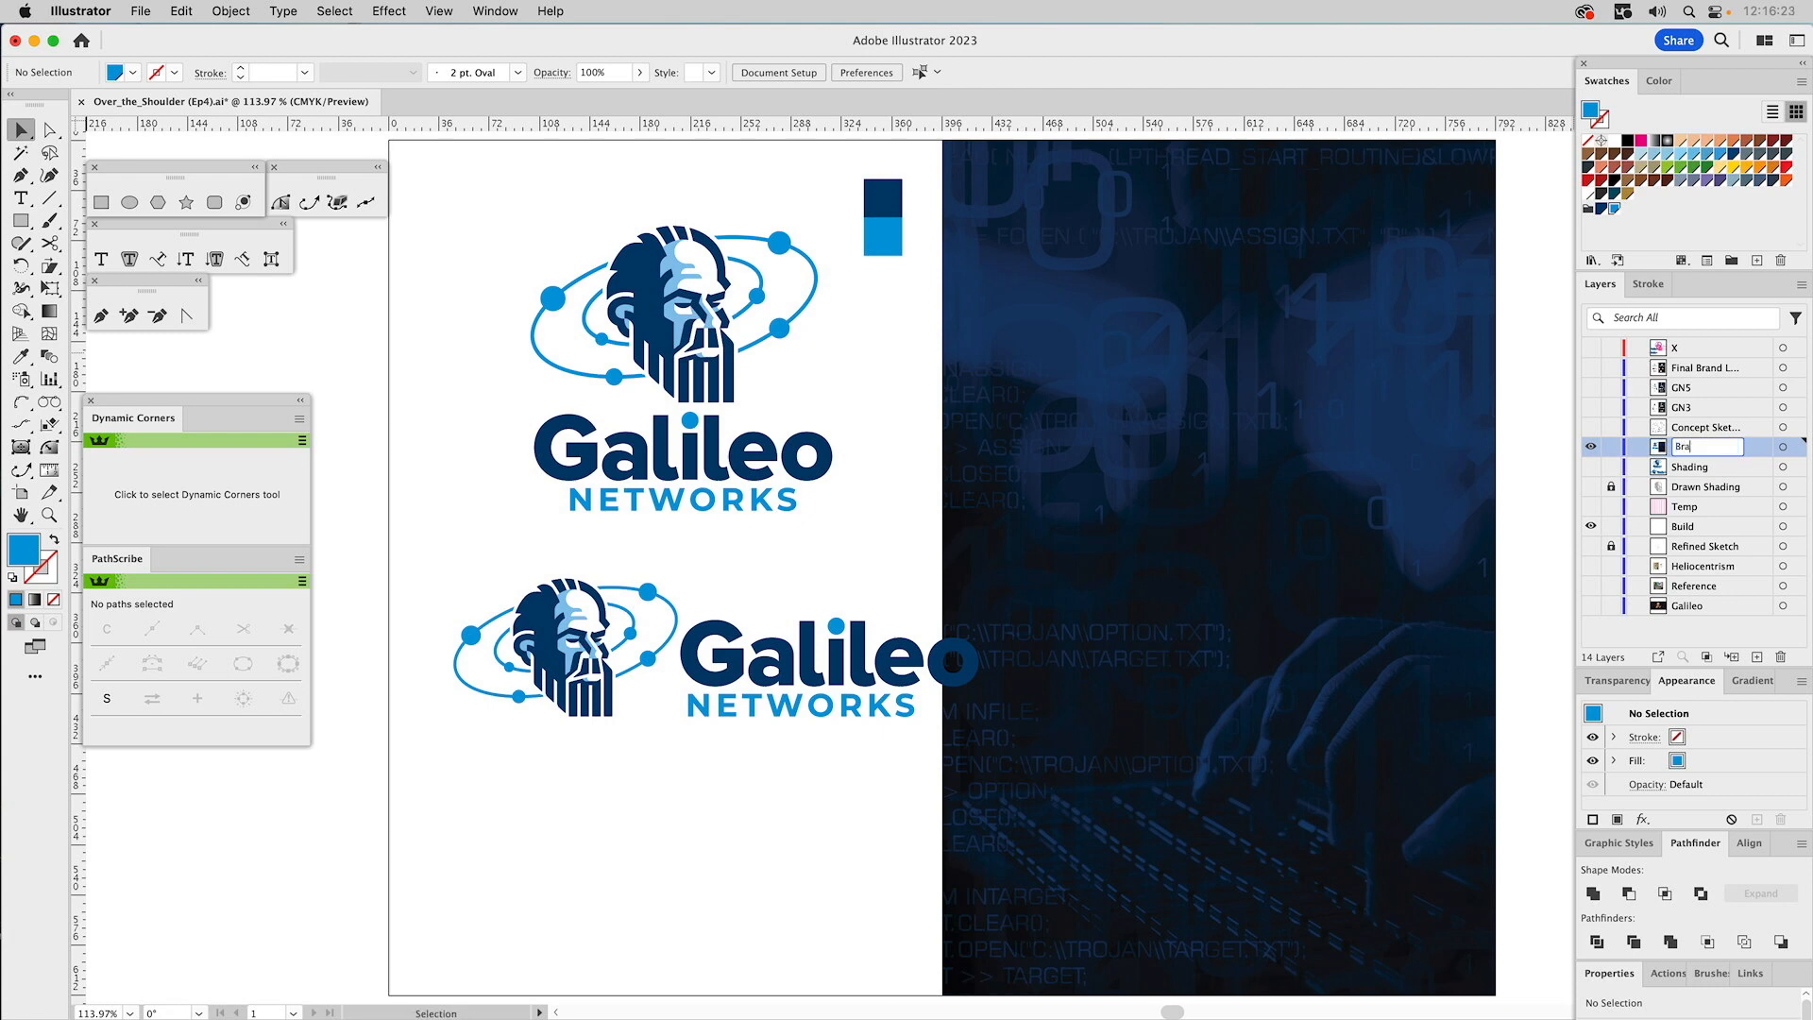
type("Brand Assets")
key("Return")
Reposition both logos on the white half and scale them down together to about 327 pt wide.
left_click_drag(678, 281, 666, 284)
mouse_move(580, 601)
left_mouse_down()
mouse_move(553, 609)
mouse_move(569, 587)
left_mouse_up()
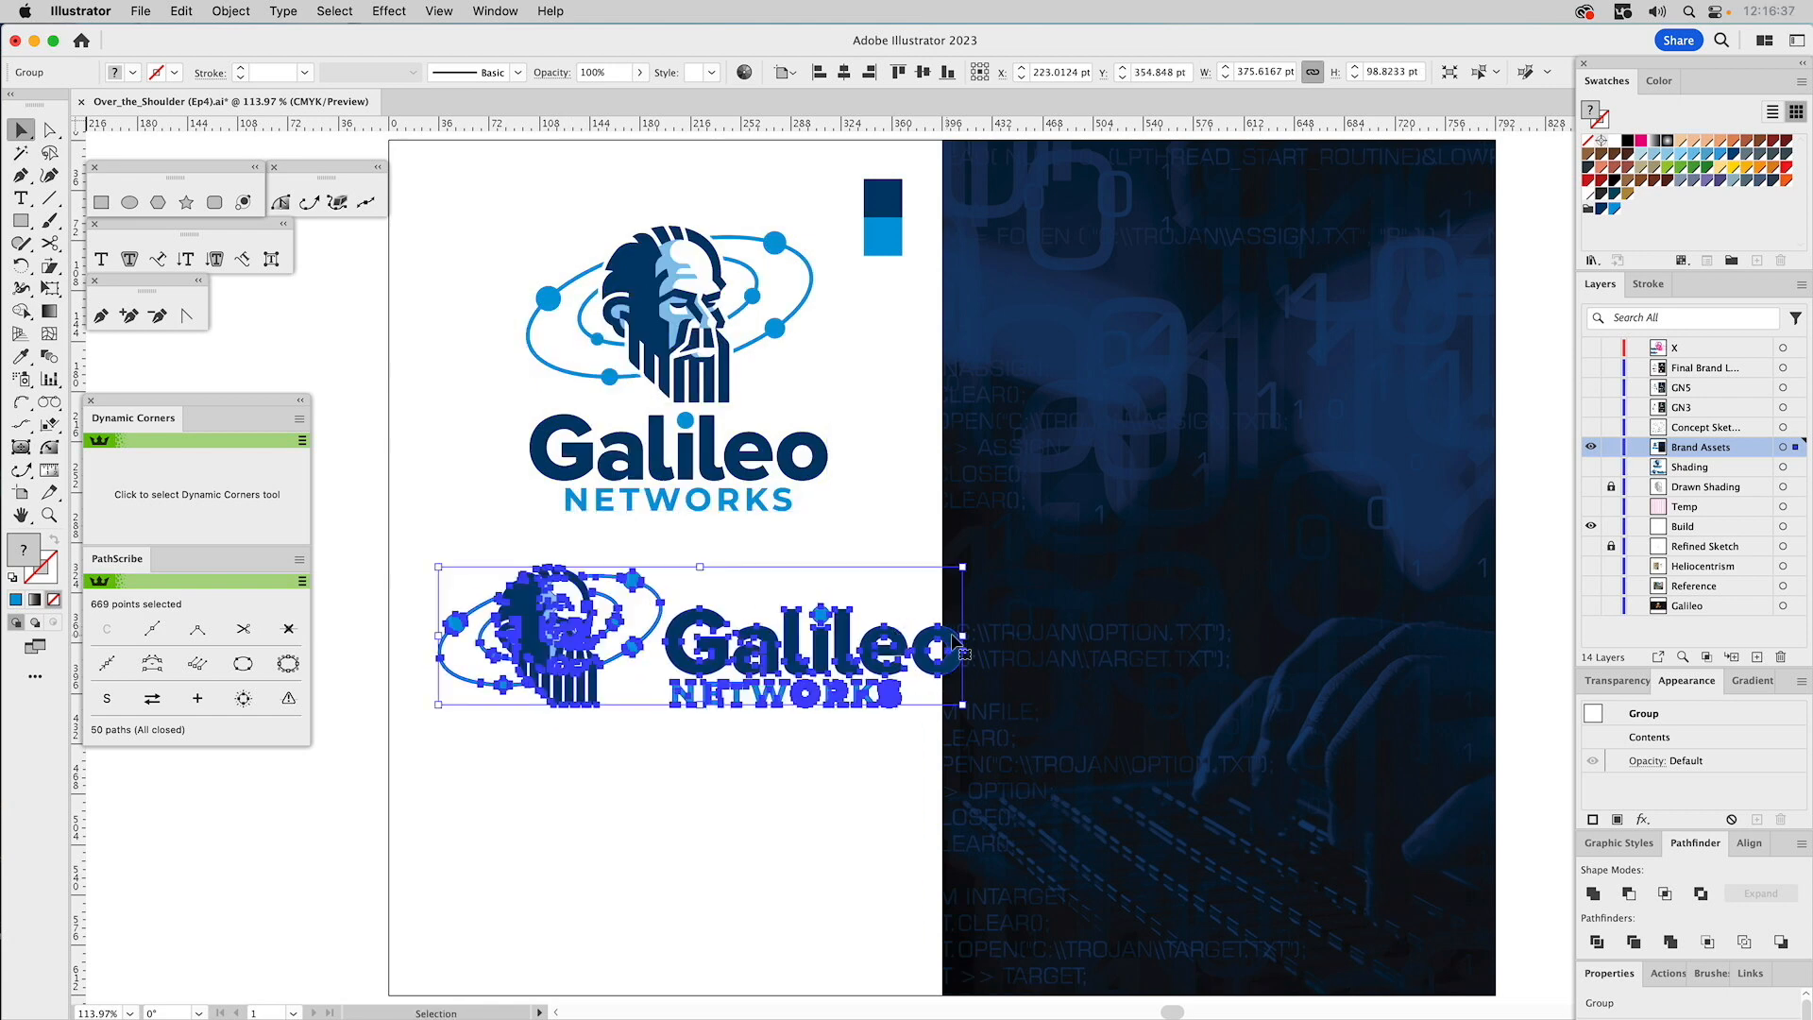
left_click(820, 454, "shift")
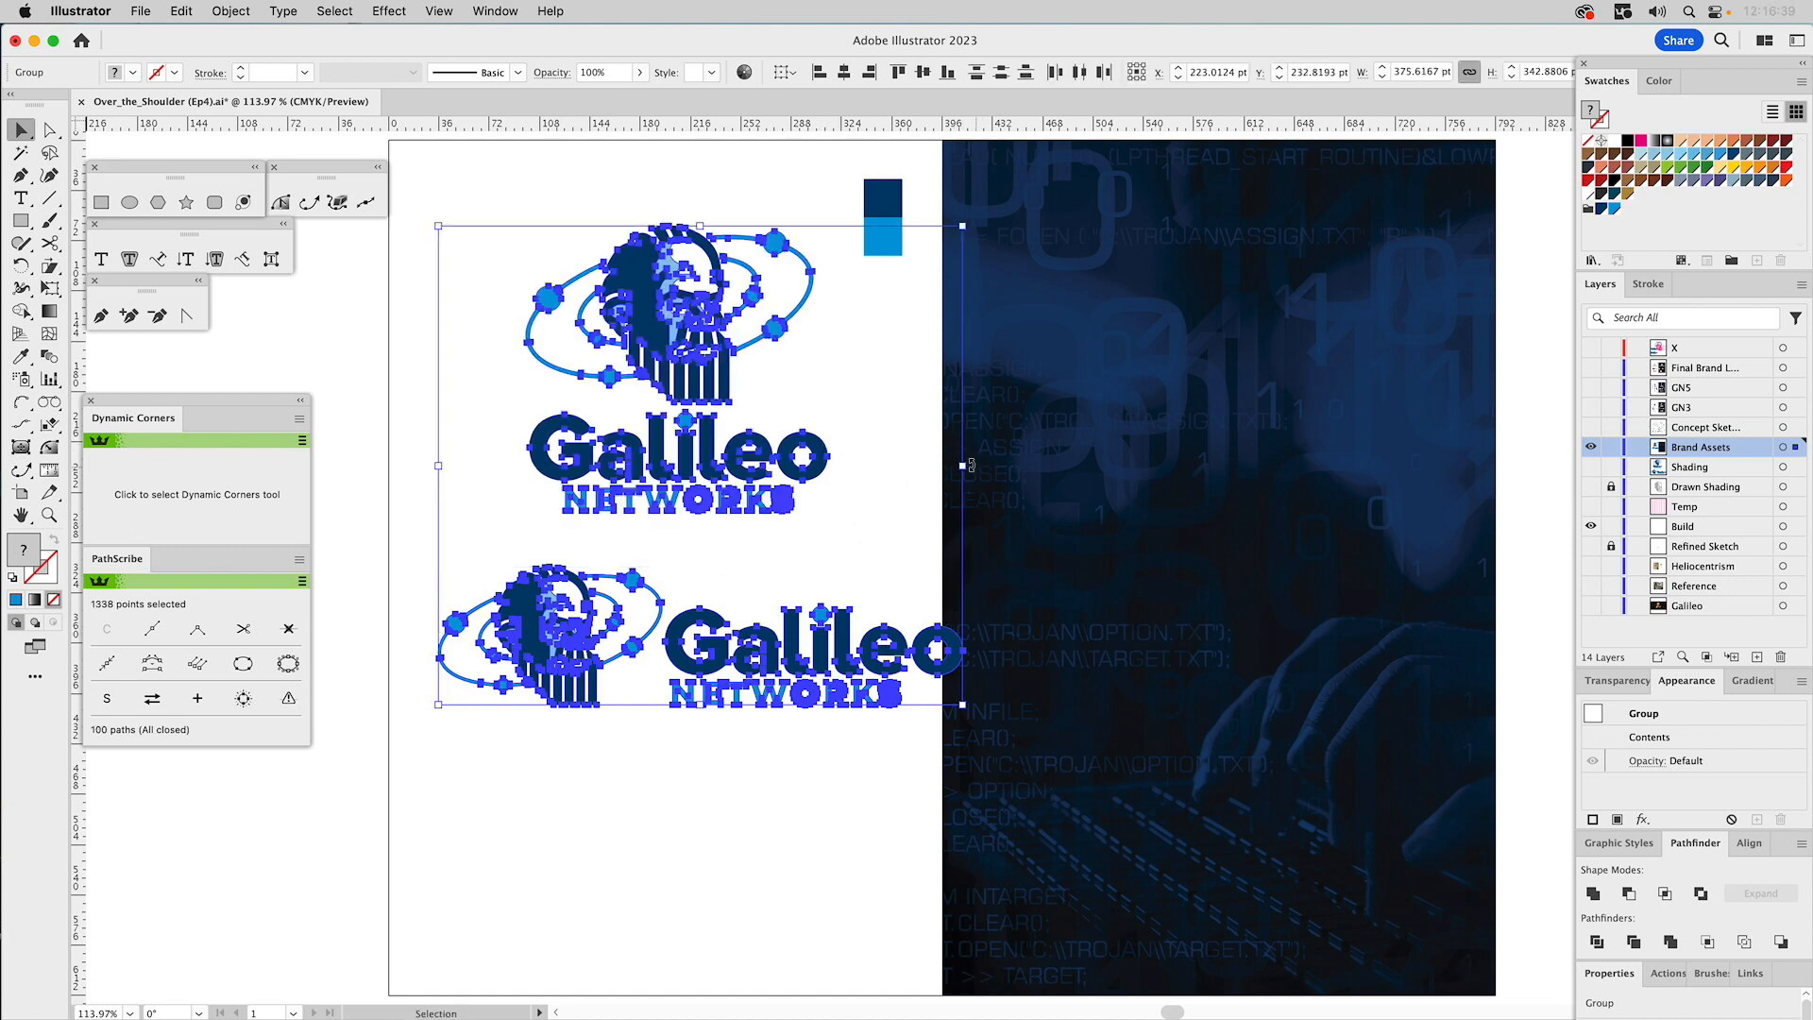
left_click_drag(965, 466, 897, 466)
left_click(862, 478)
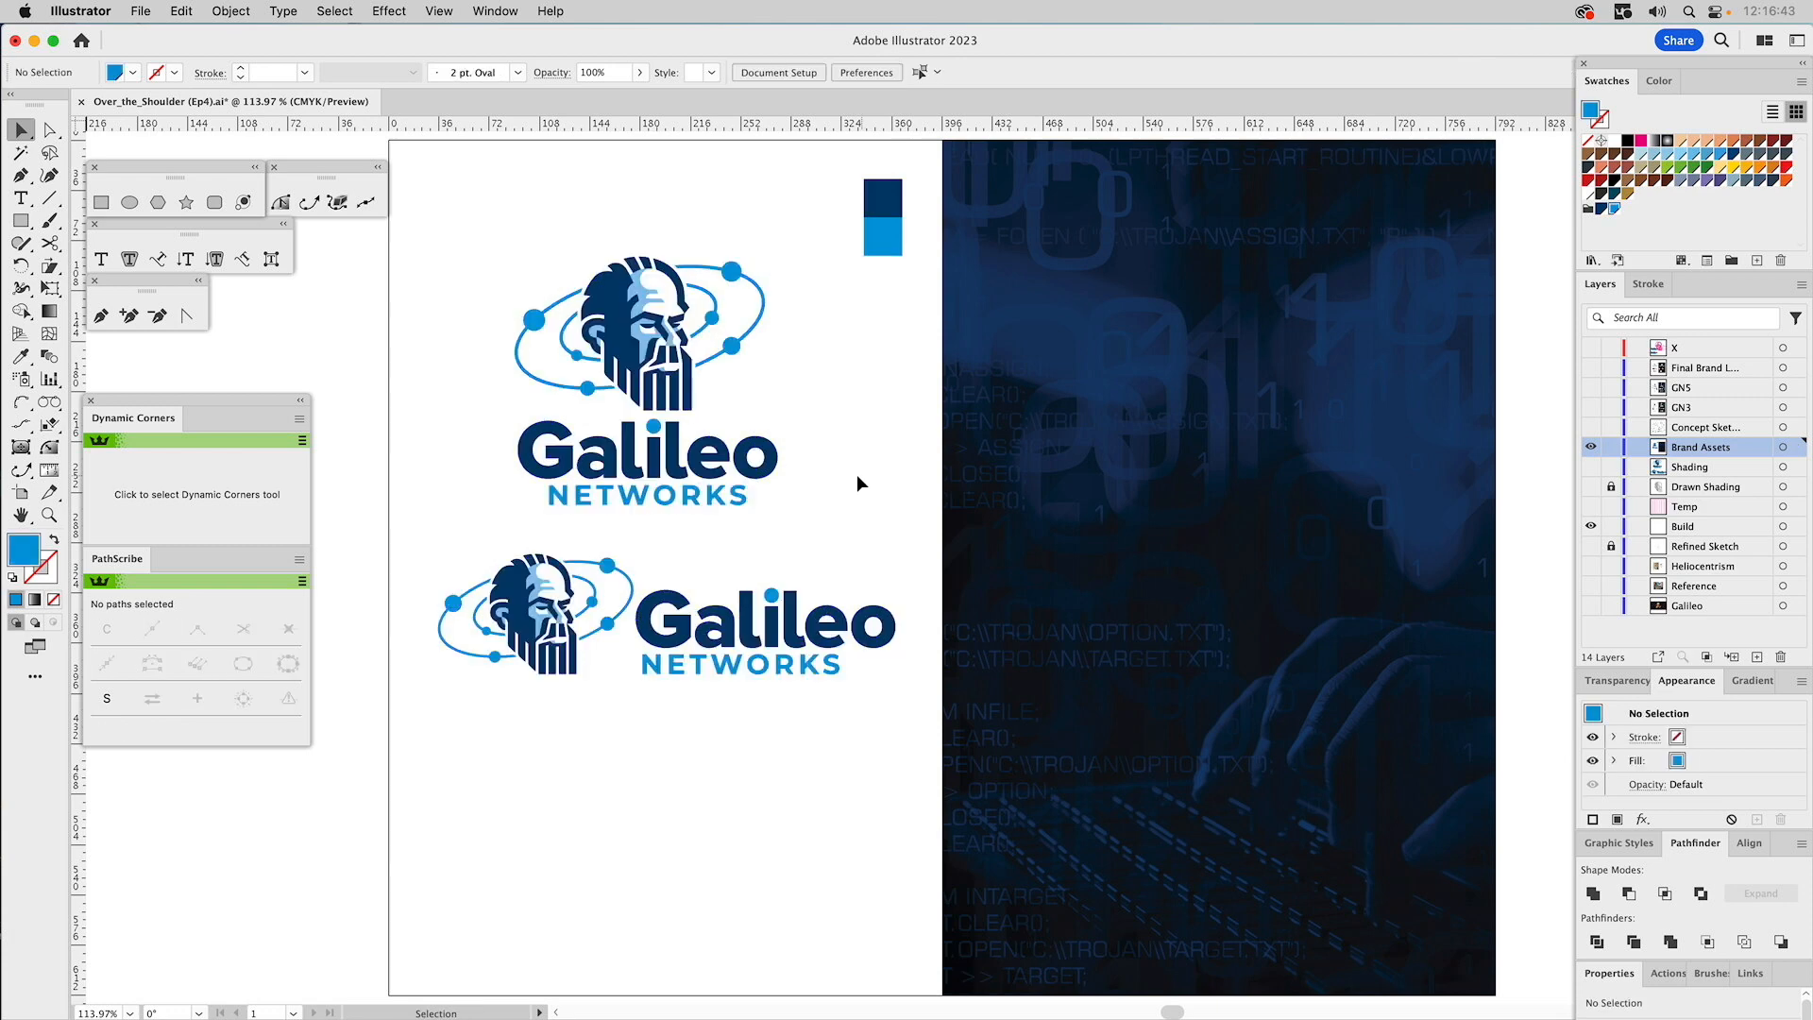
Align the stacked and horizontal logos on their horizontal centers.
left_click(751, 457)
left_click(765, 611, "shift")
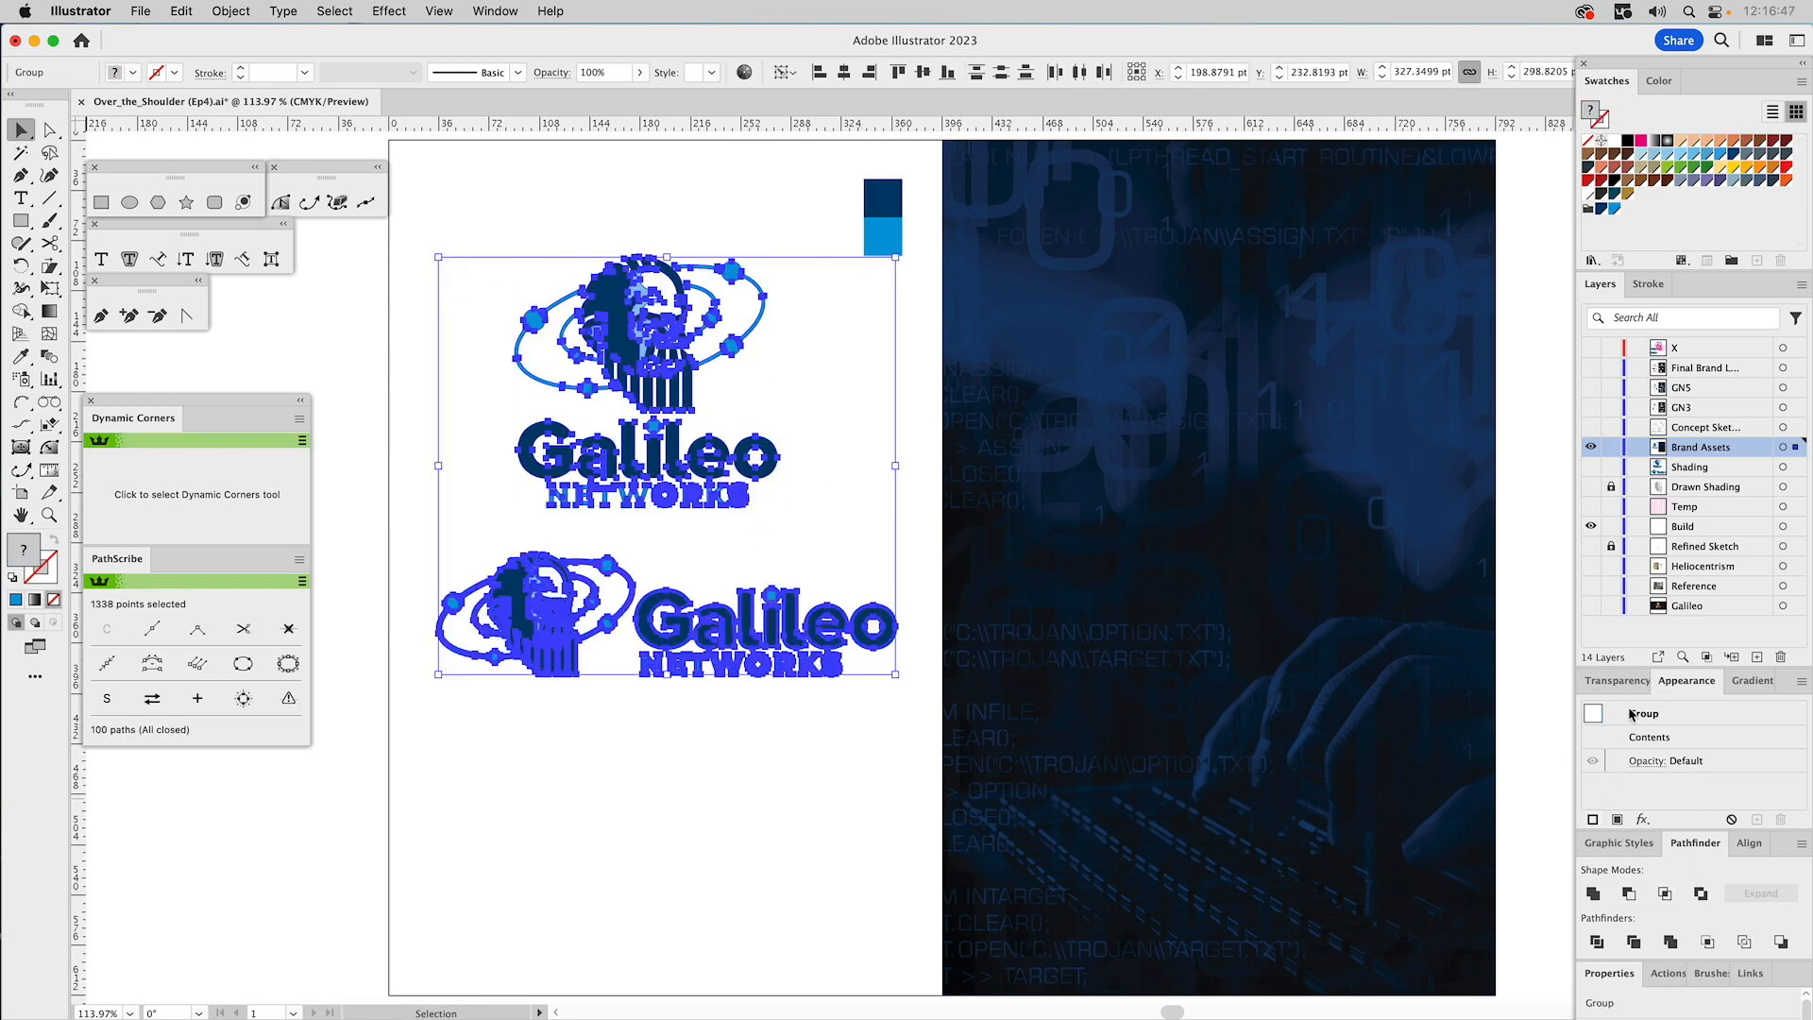
left_click(1748, 843)
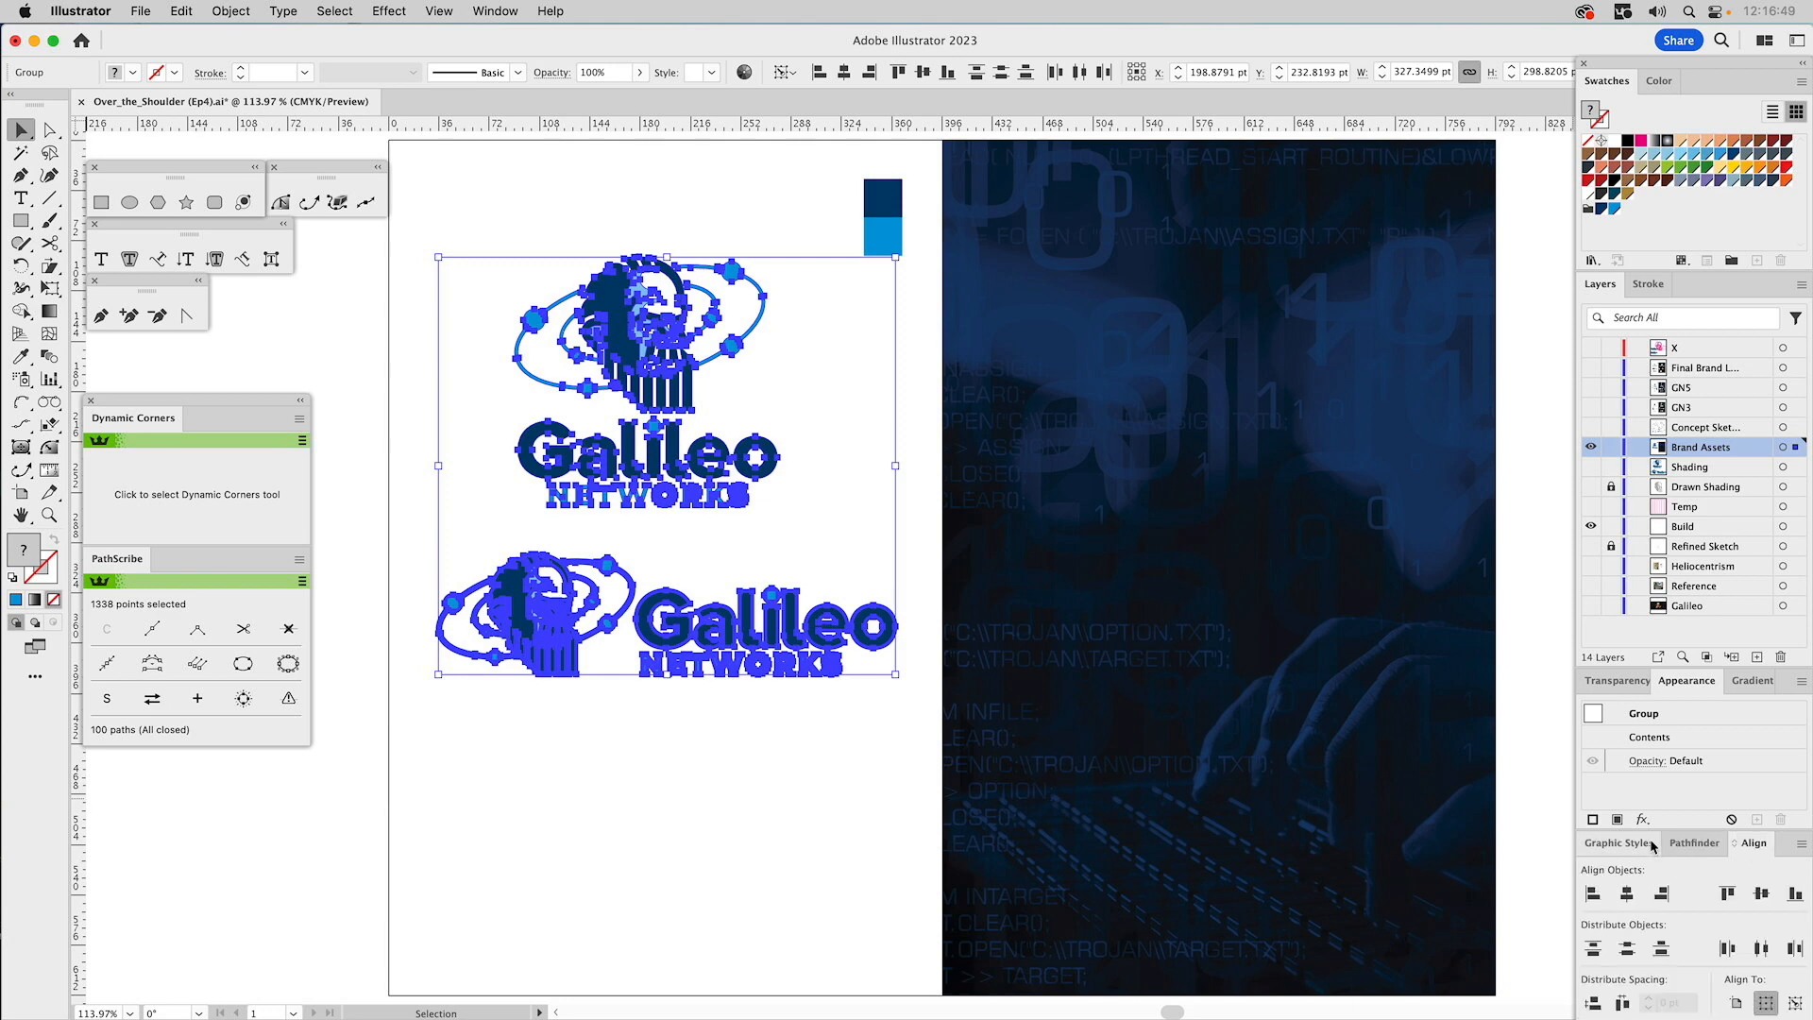
left_click(1627, 893)
left_click(822, 383)
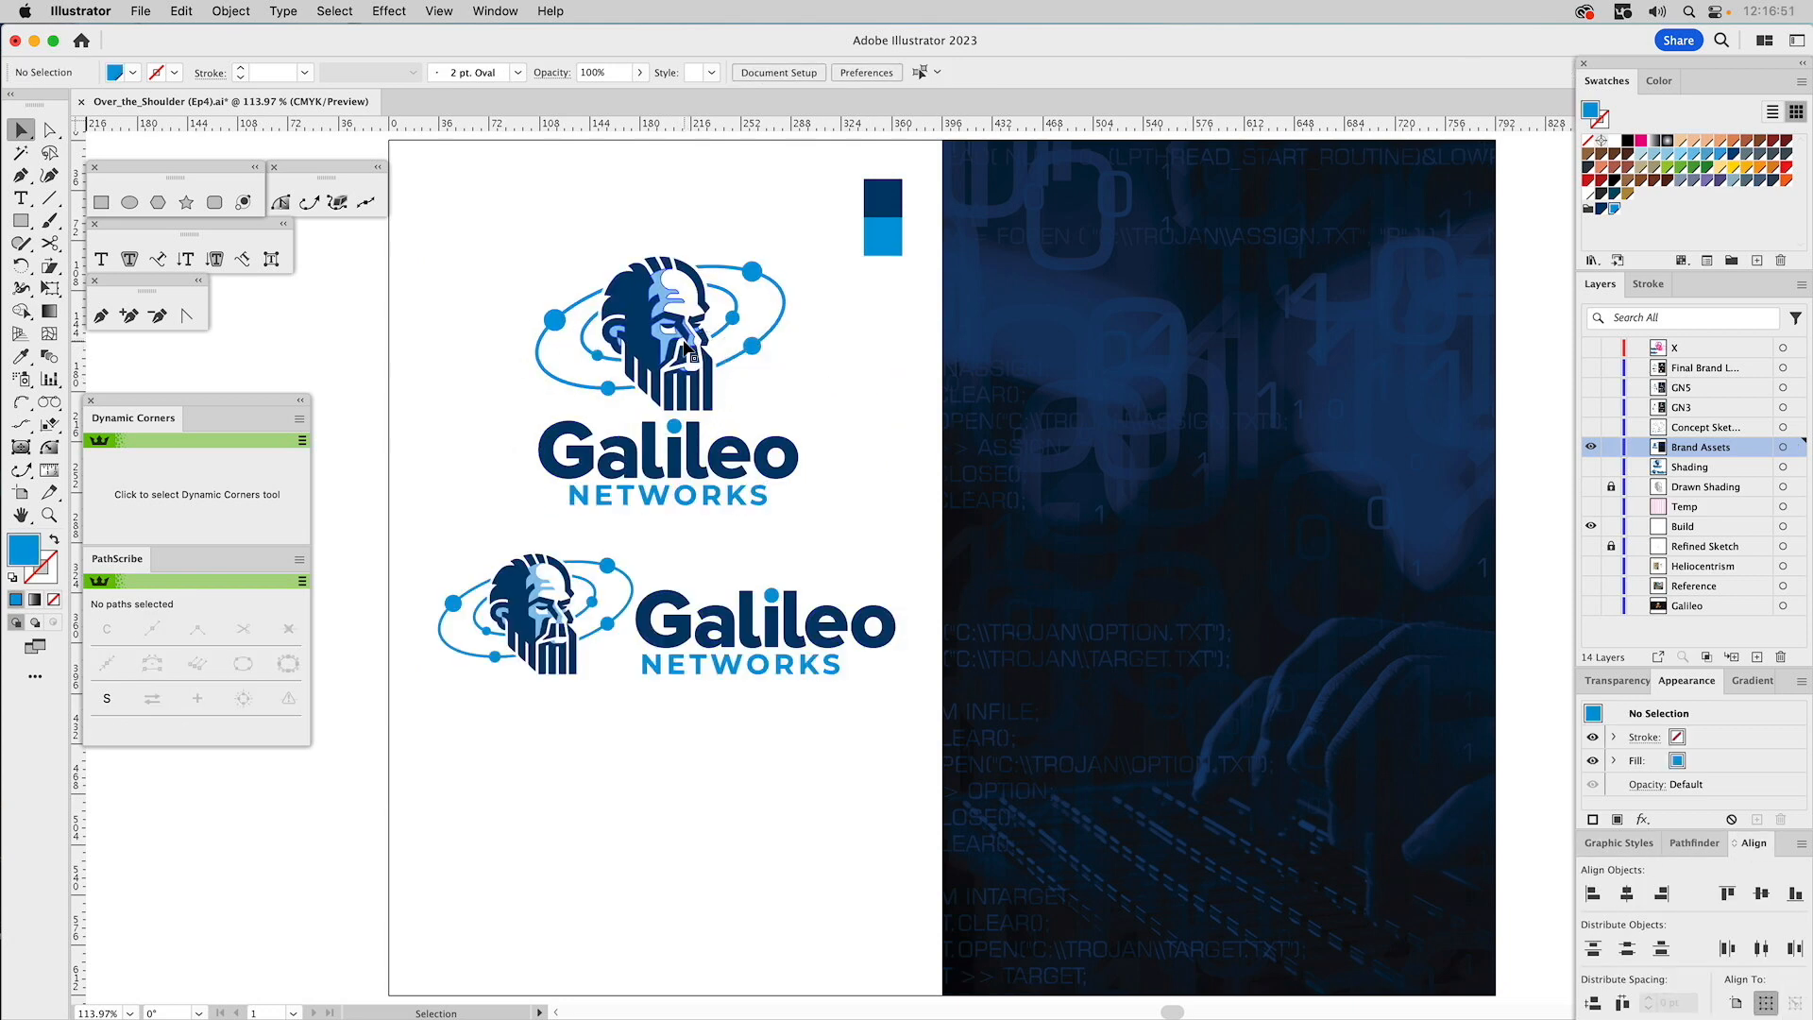
Duplicate the stacked logo, delete the copy's wordmark, and move the remaining emblem to the top of the white half.
left_click(692, 349)
left_click_drag(692, 349, 671, 813)
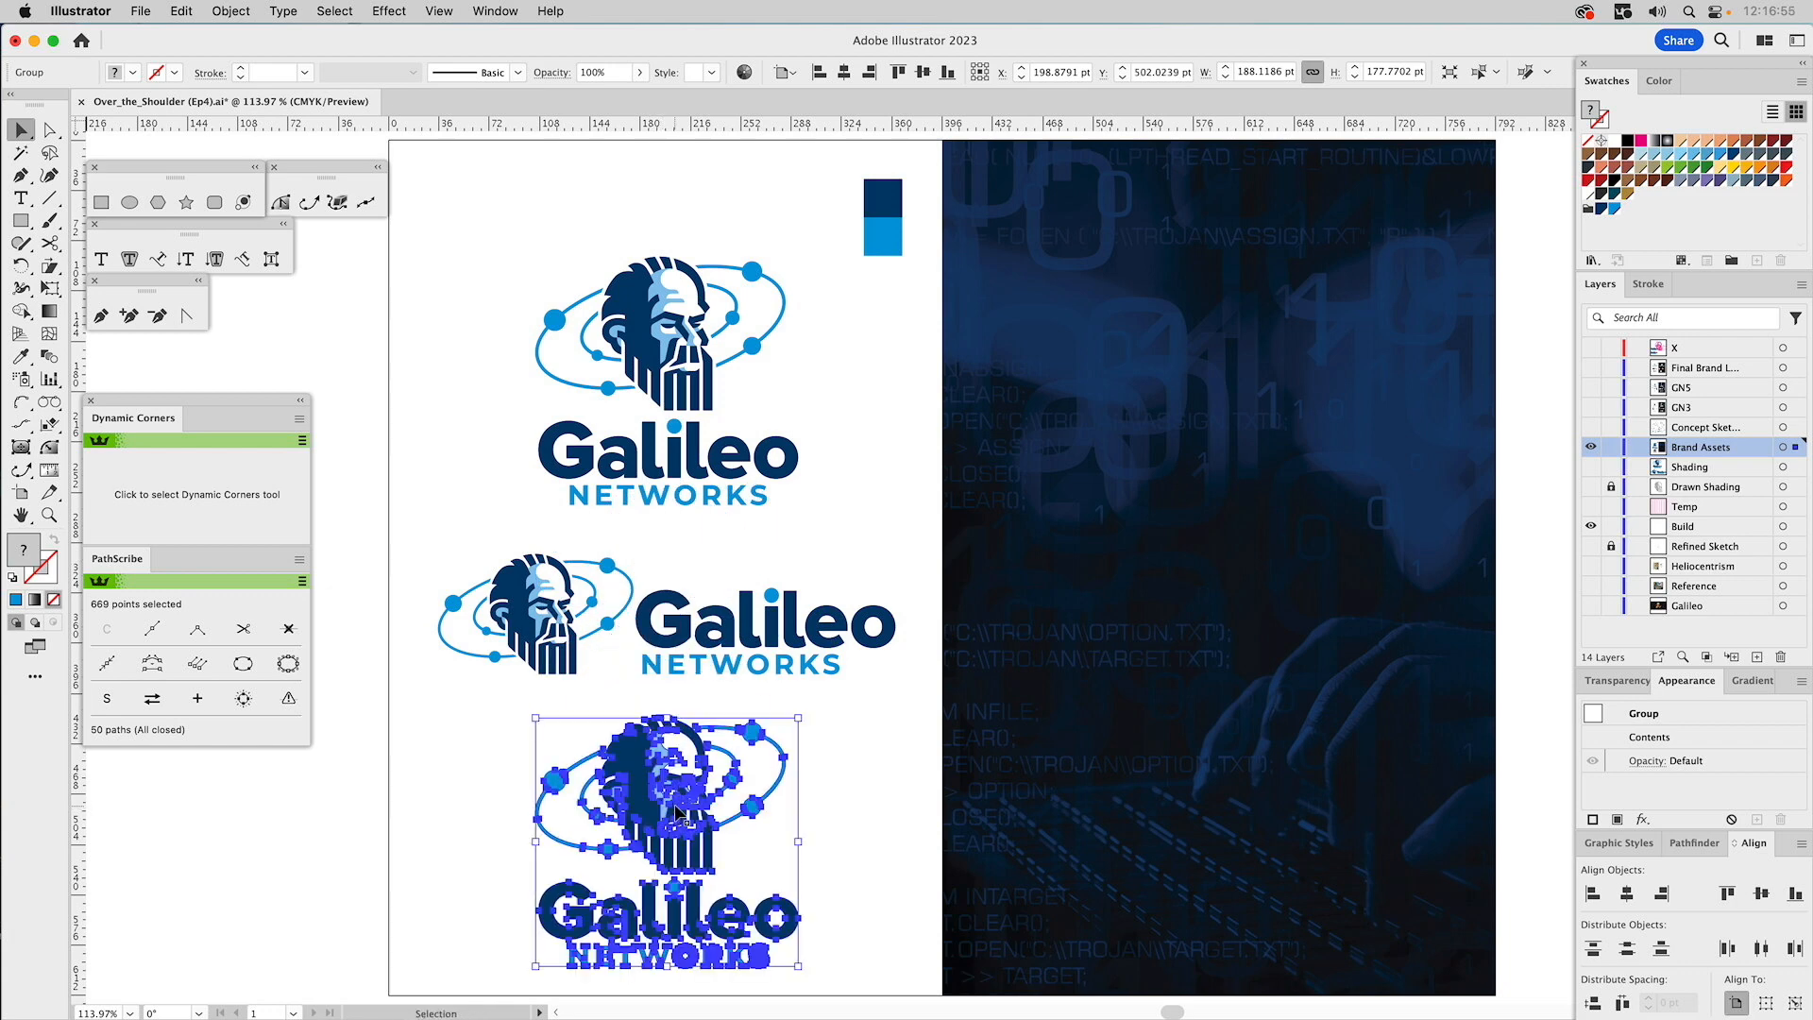
left_click(670, 814, "shift")
key("Delete")
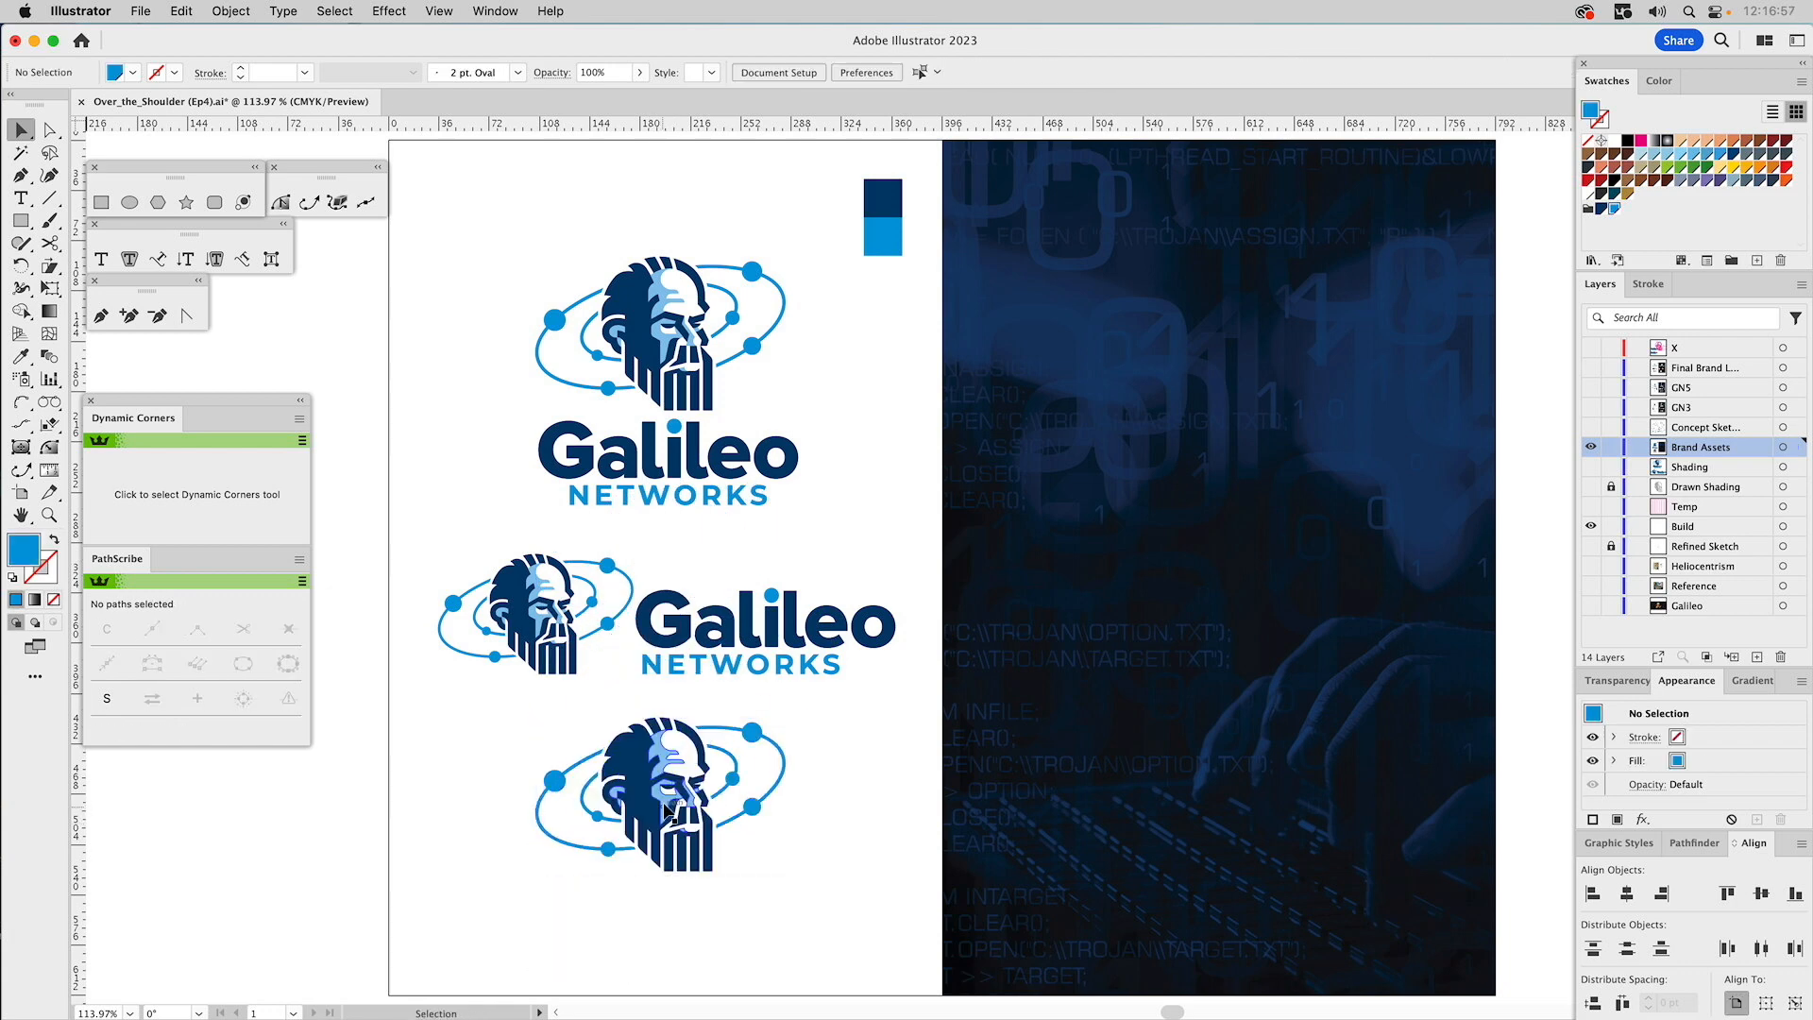
left_click_drag(670, 814, 669, 290)
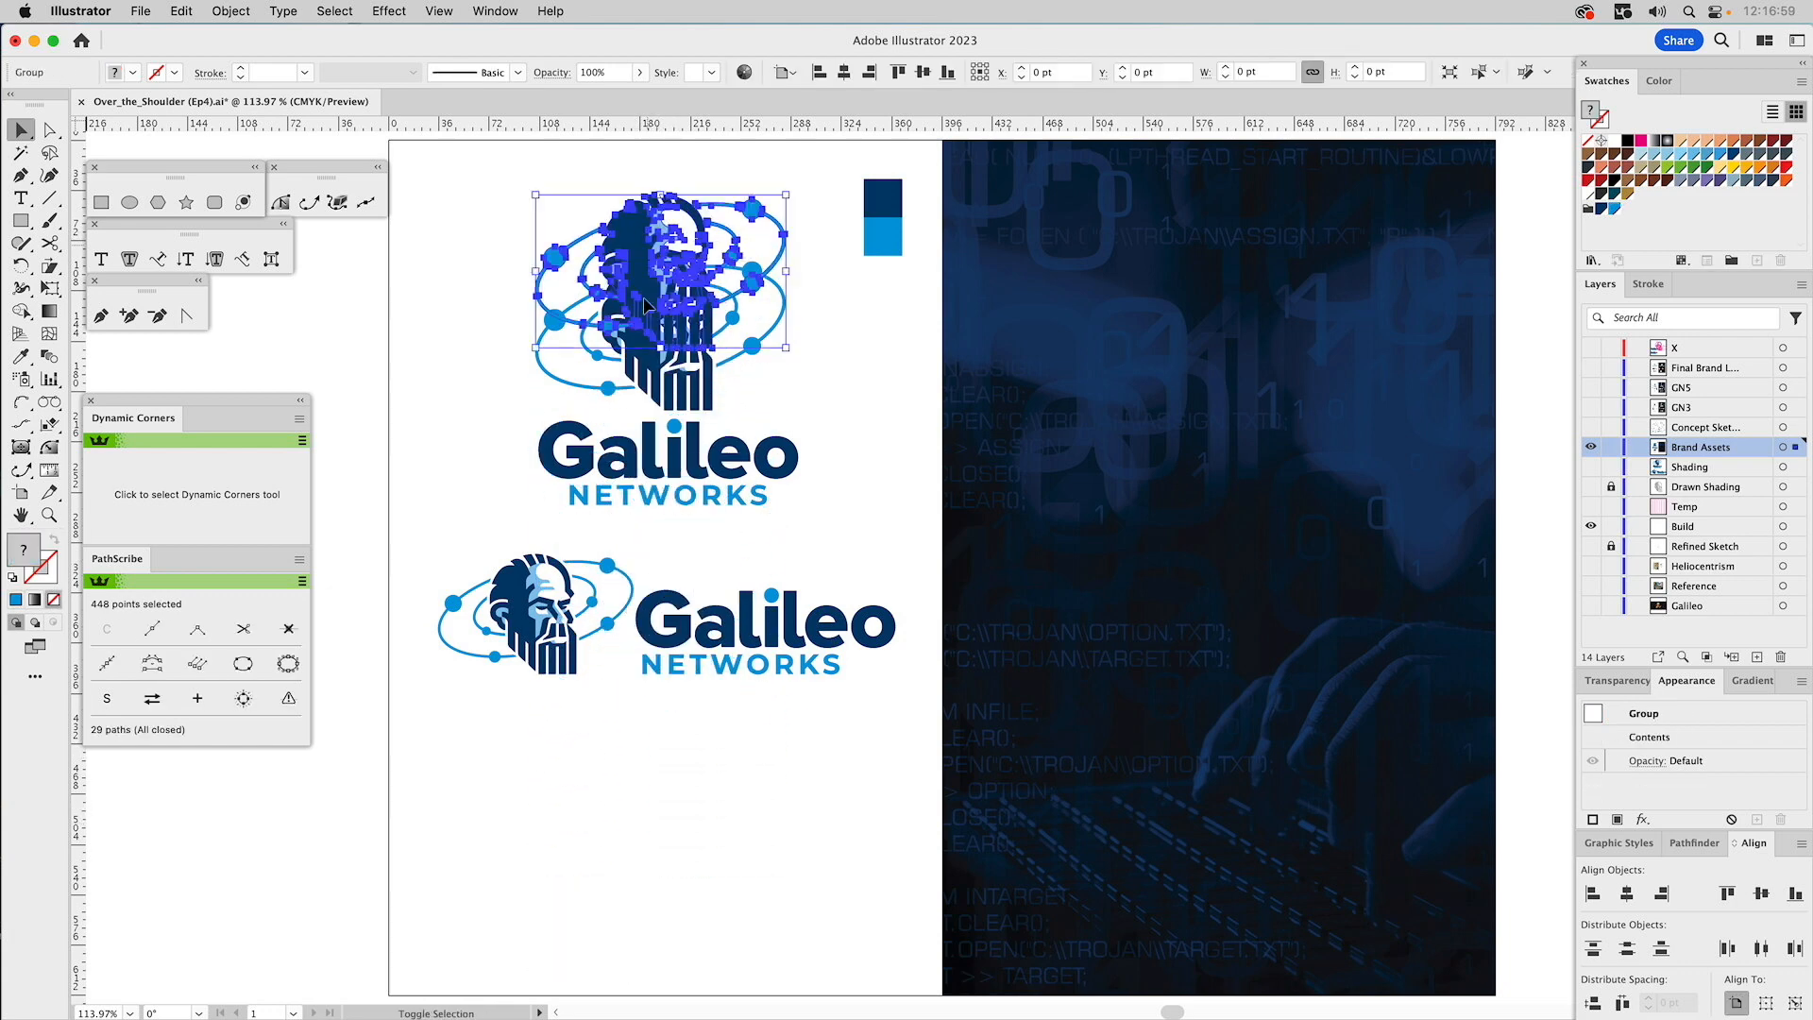
Move the stacked and horizontal logos down, and enlarge the standalone emblem to about 267 pt wide.
left_click(673, 408)
left_click_drag(635, 611, 644, 831)
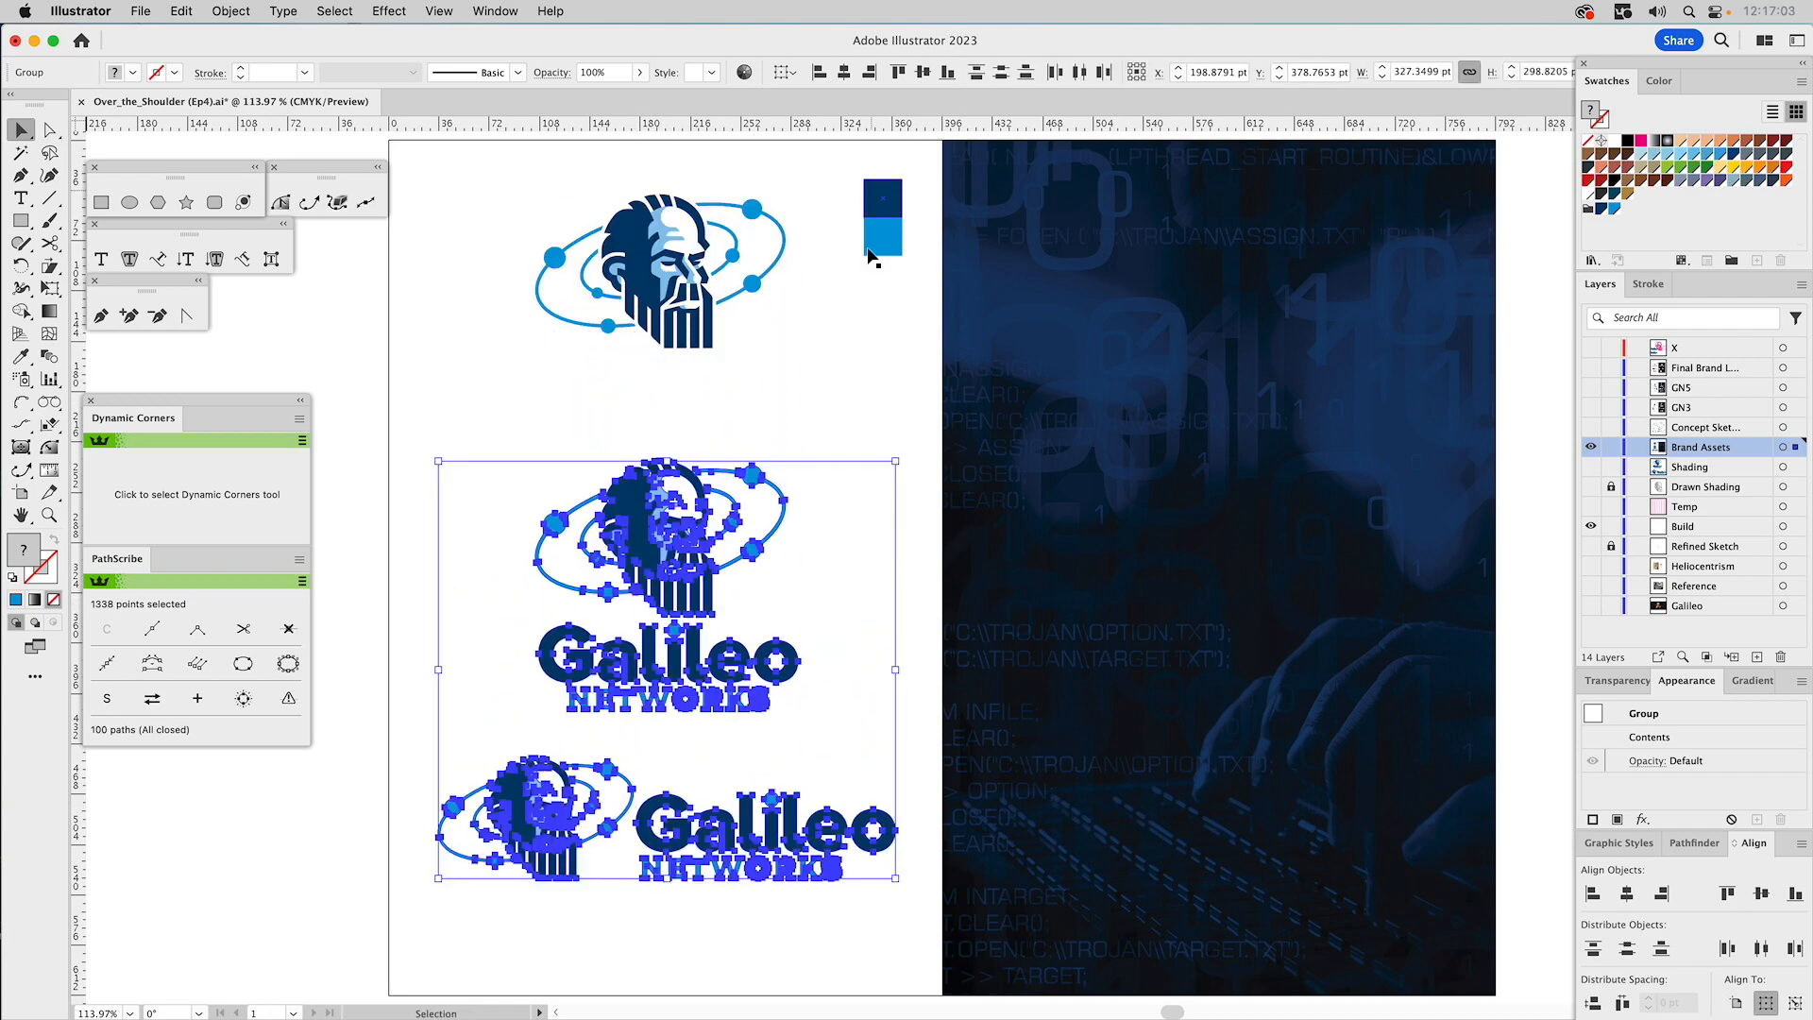
left_click(661, 342)
left_click_drag(661, 347, 676, 425)
left_click(859, 449)
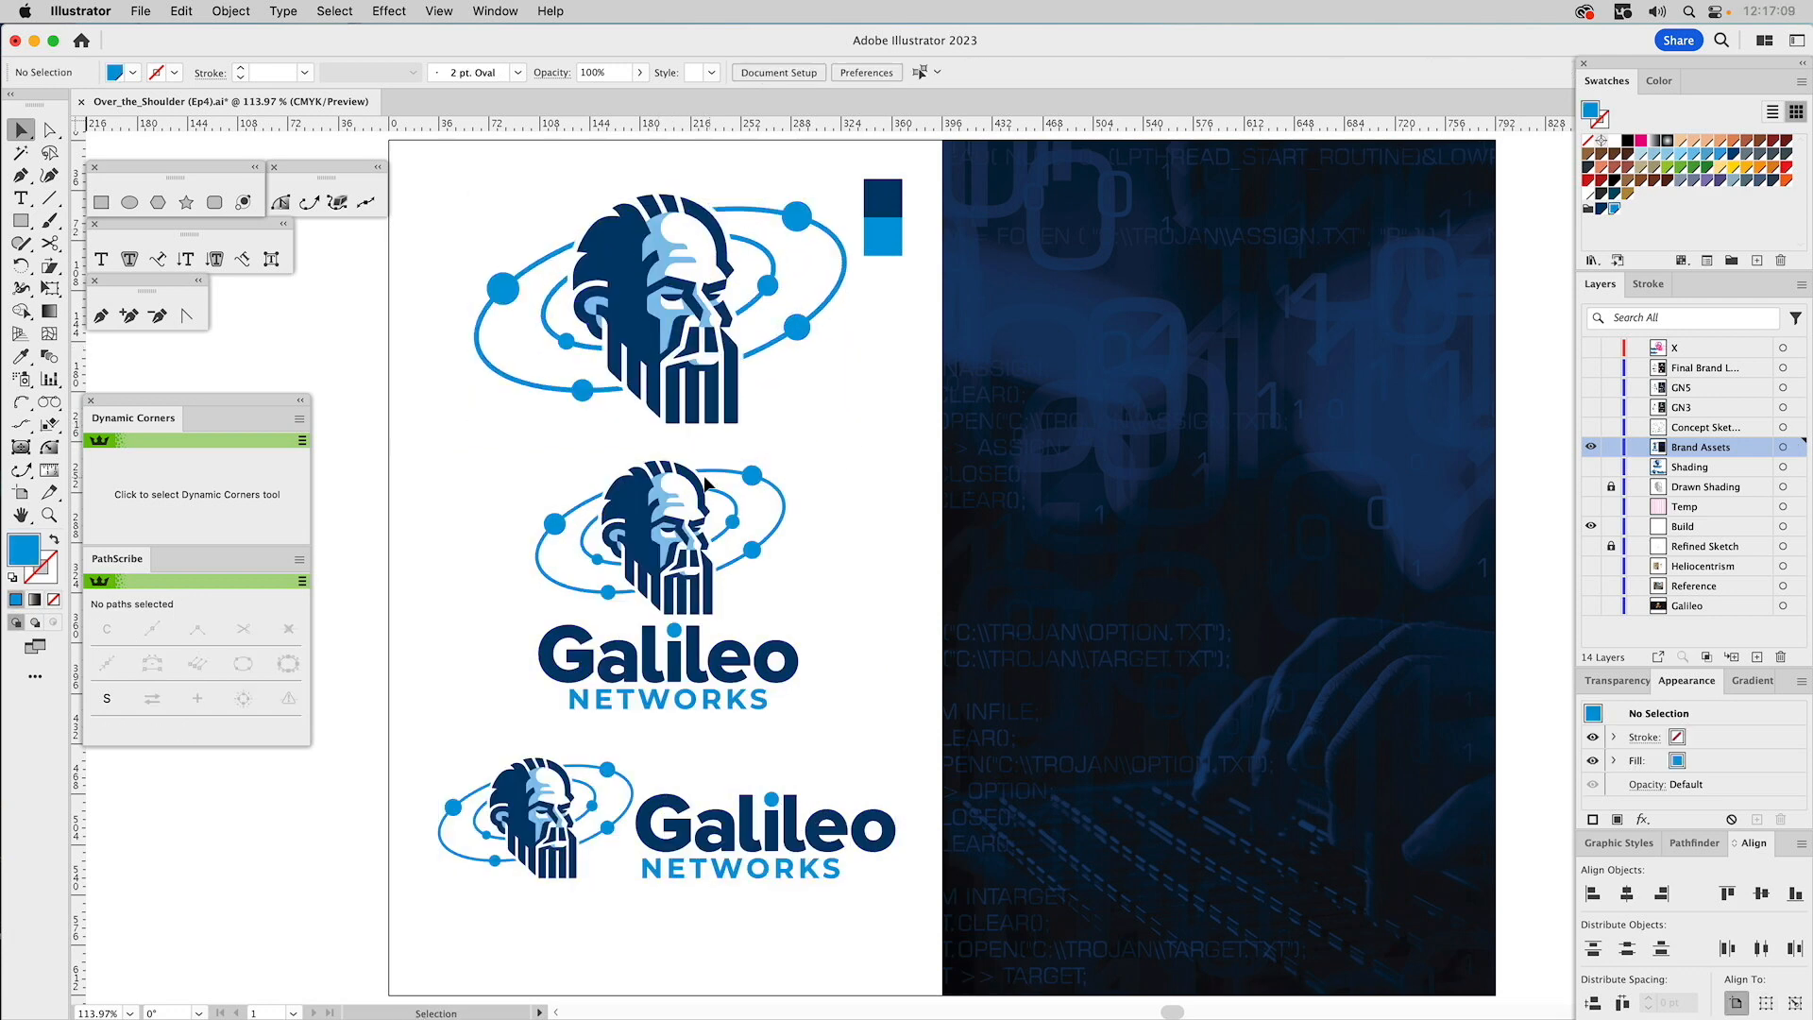
Scale the two wordmark logos down together to about 285 pt wide and shift the artwork down to balance the spacing.
left_click(682, 487)
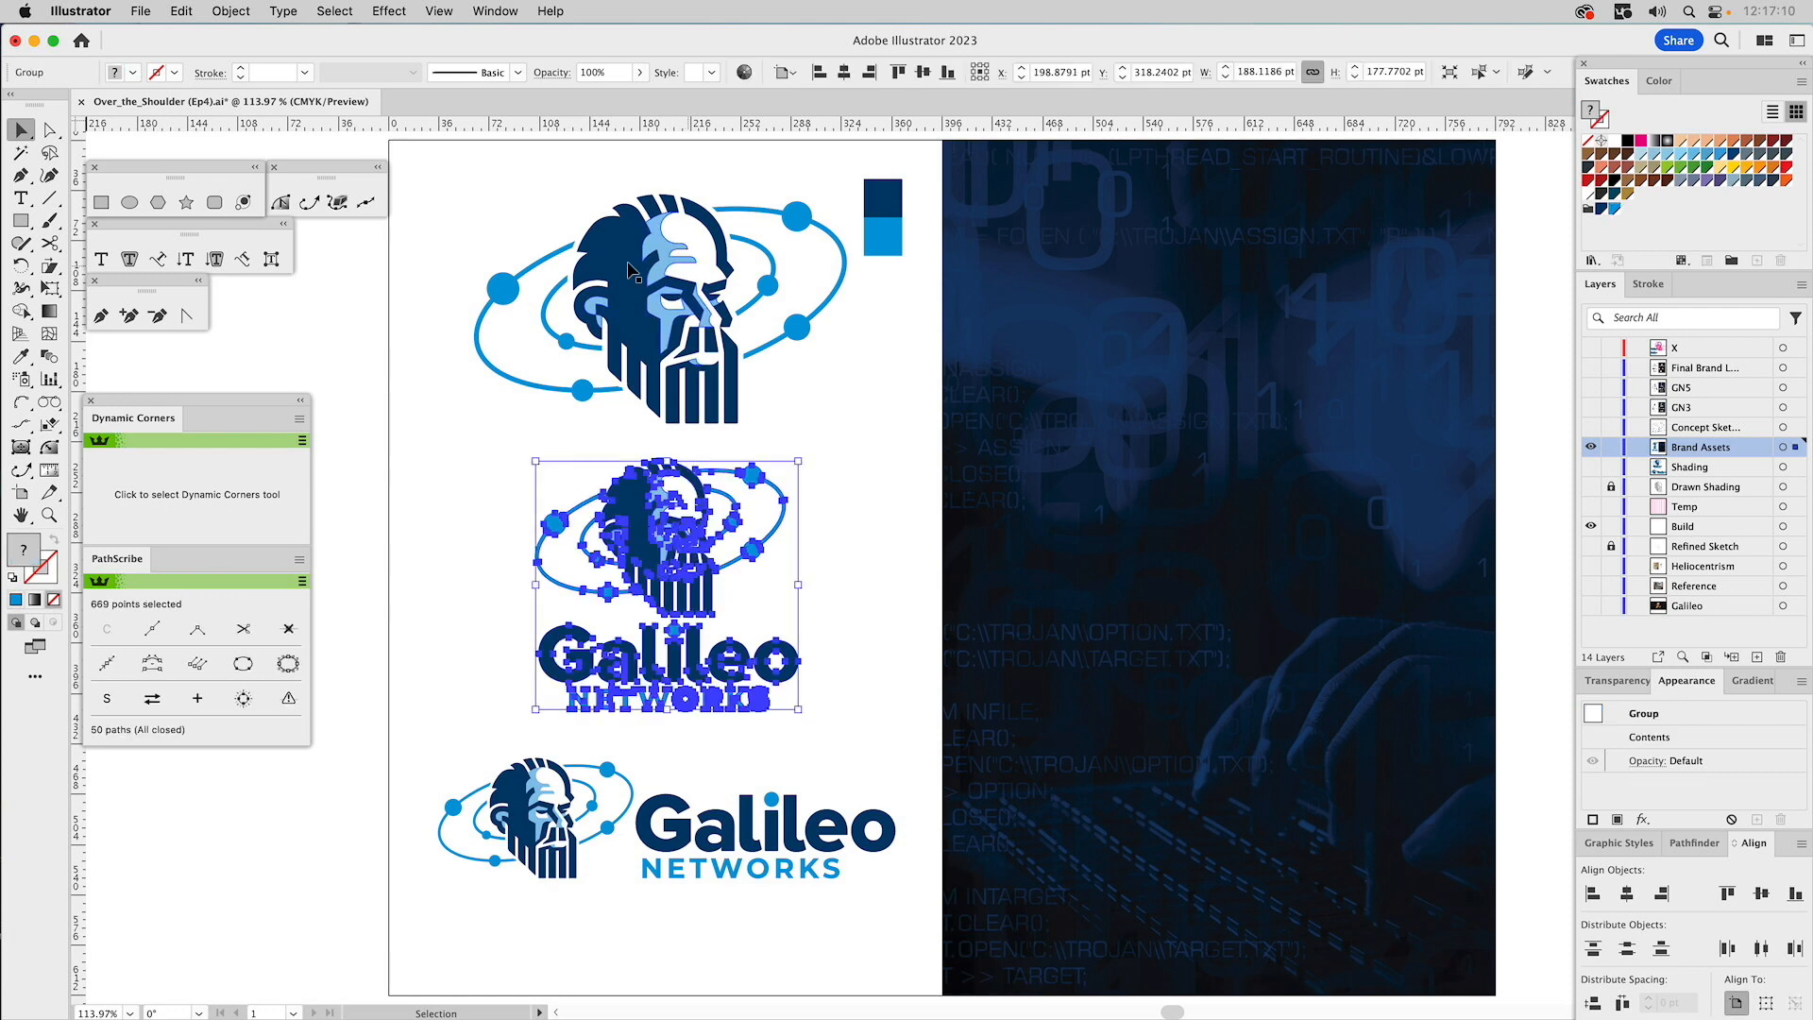
left_click(557, 769, "shift")
left_click_drag(732, 459, 734, 517)
left_click_drag(671, 576, 670, 605)
left_click_drag(775, 412, 927, 489)
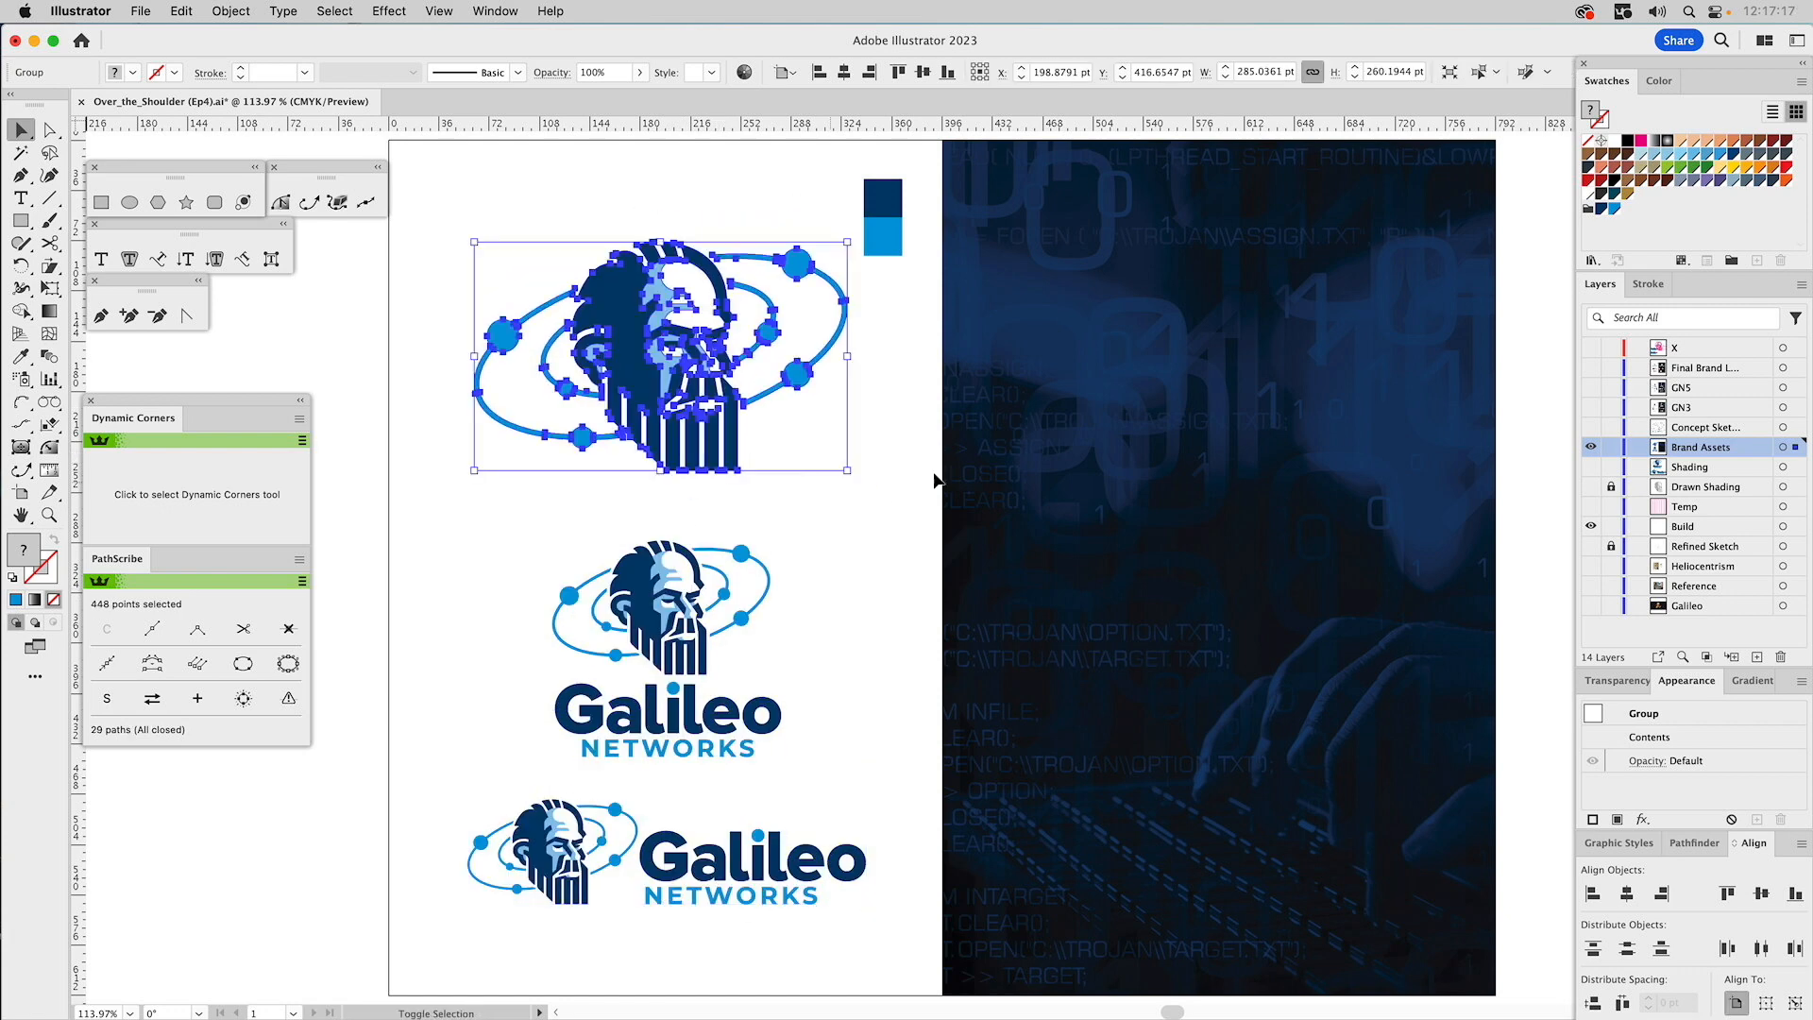
left_click(907, 446)
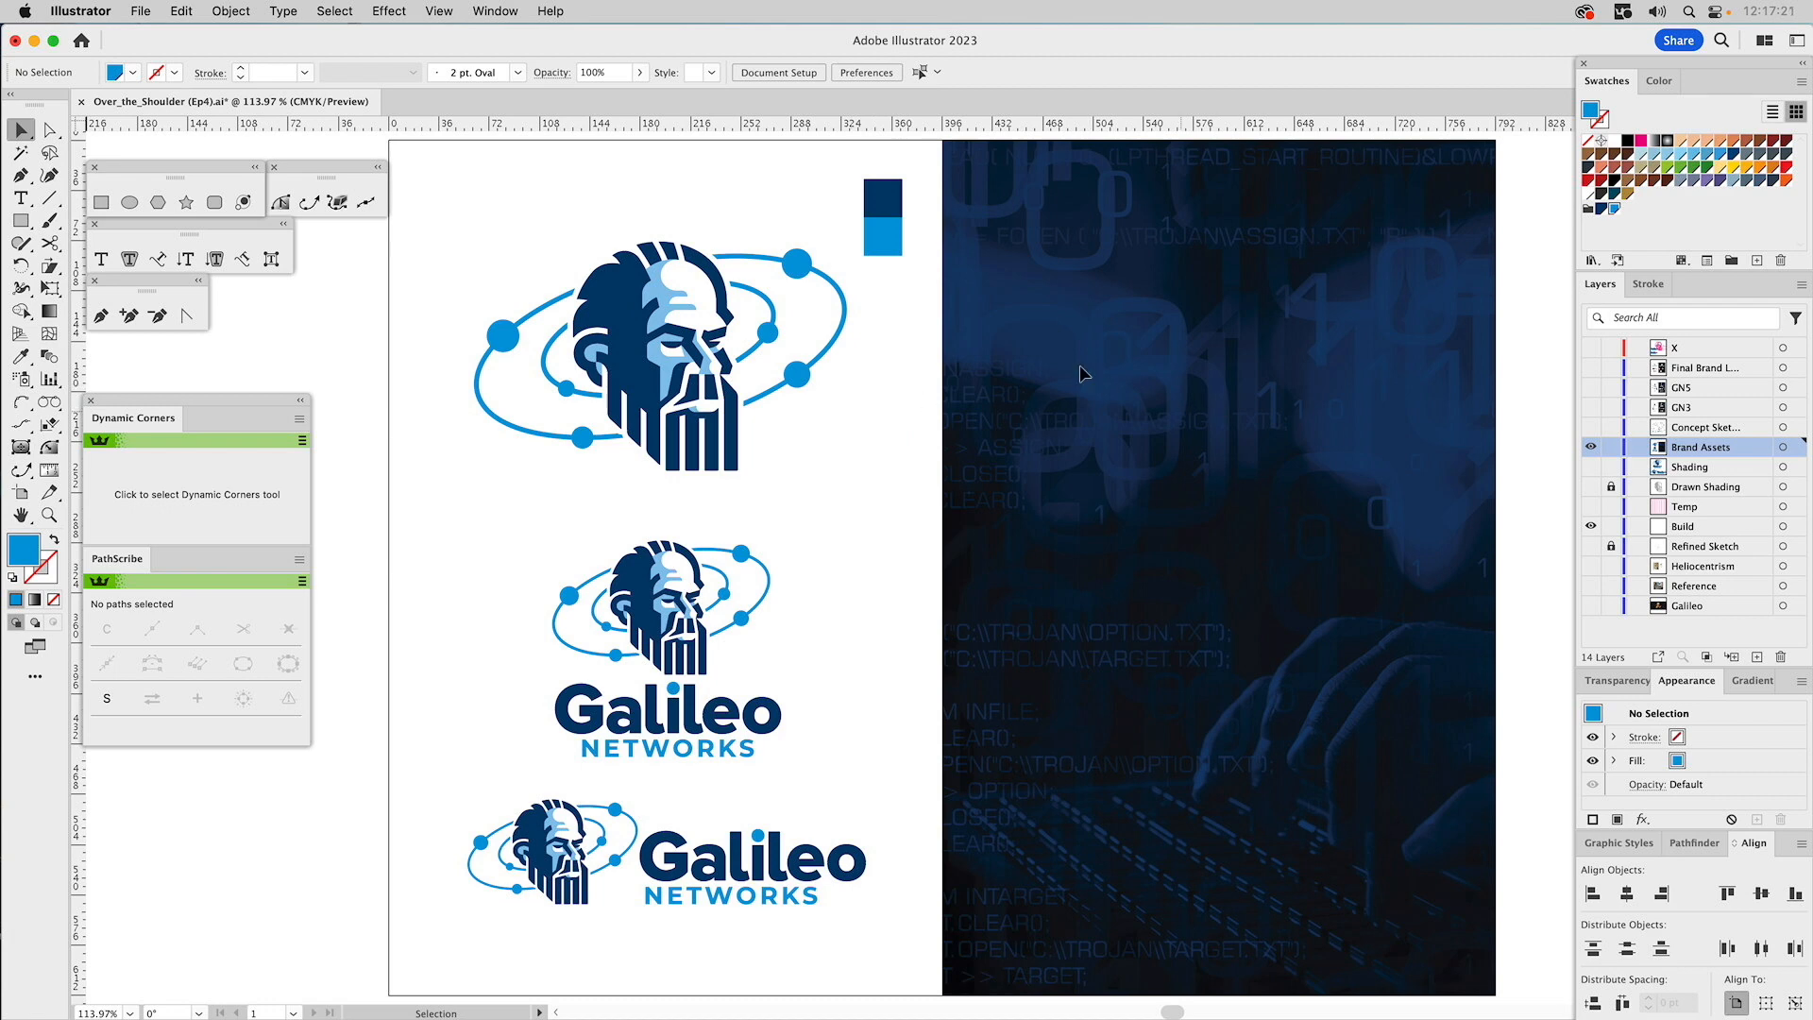
Duplicate the emblem and both logos onto the dark blue half, level with the originals.
left_click(728, 413)
left_click(665, 614, "shift")
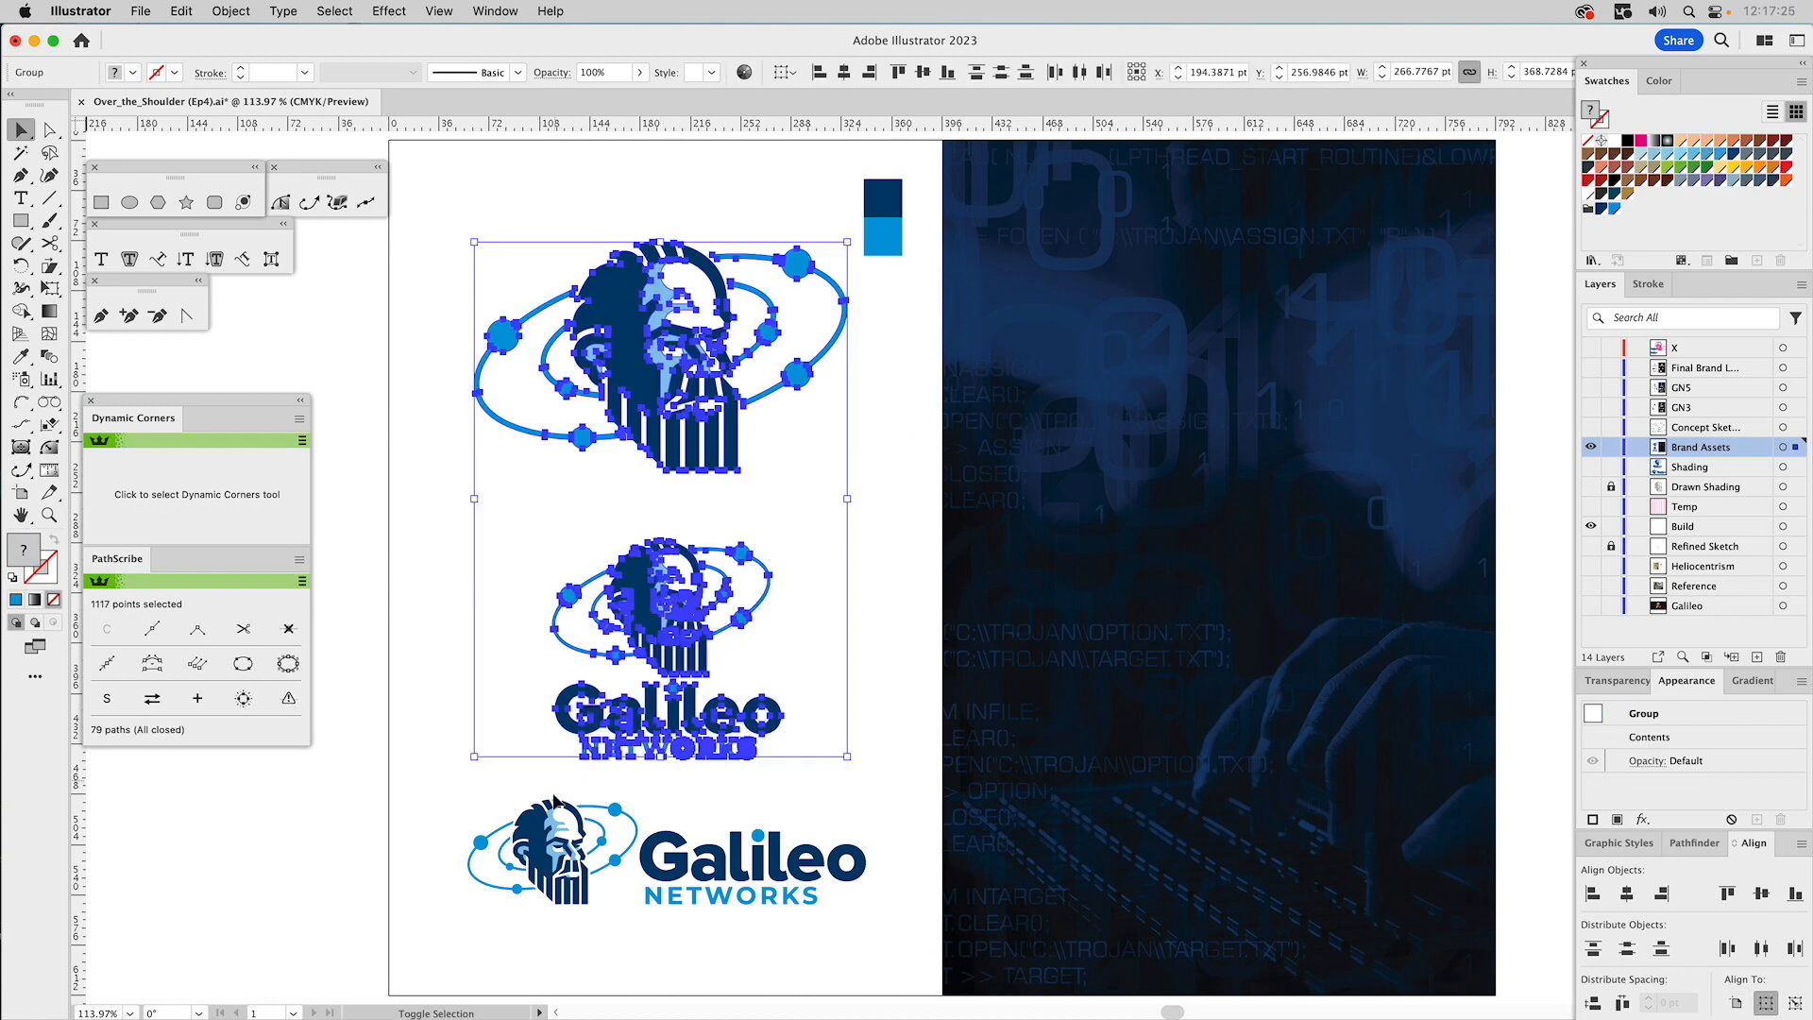
left_click(557, 808, "shift")
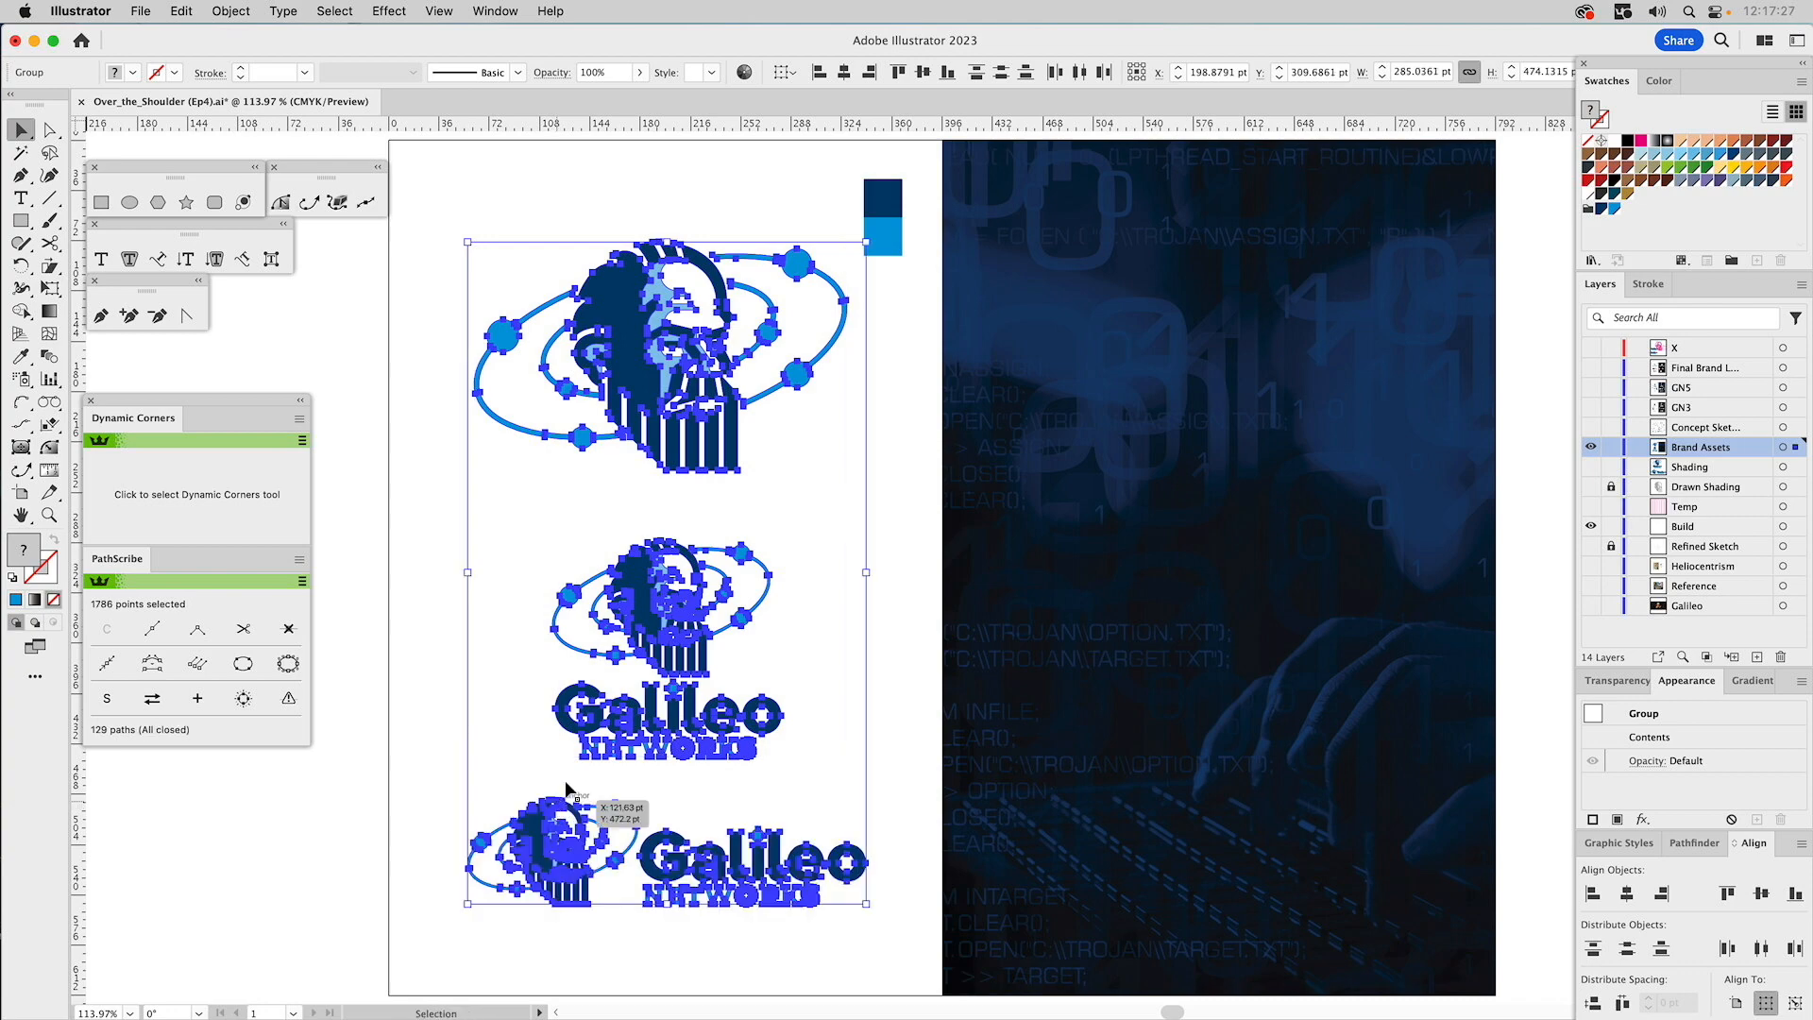
left_click_drag(642, 420, 1192, 424)
left_click(1514, 339)
Fill the navy head shape of the large emblem on the dark background with white.
key("a")
left_click(1172, 298)
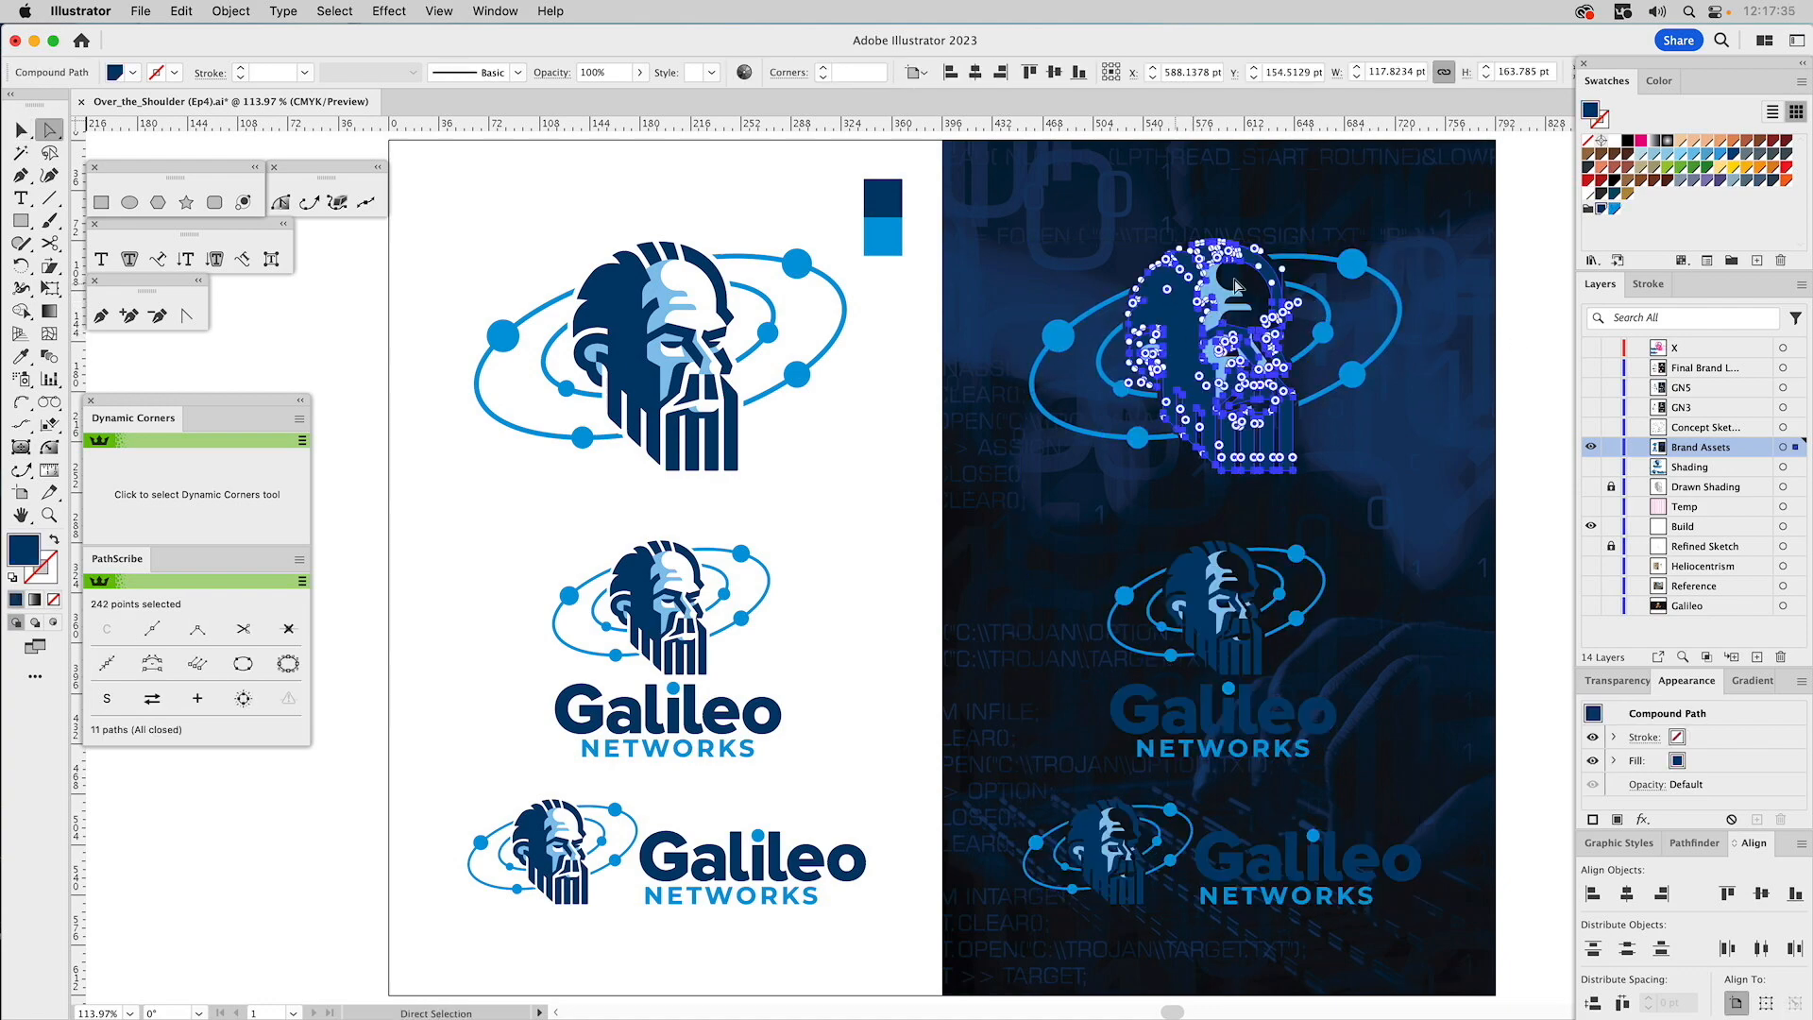
left_click(1611, 140)
left_click(1557, 177)
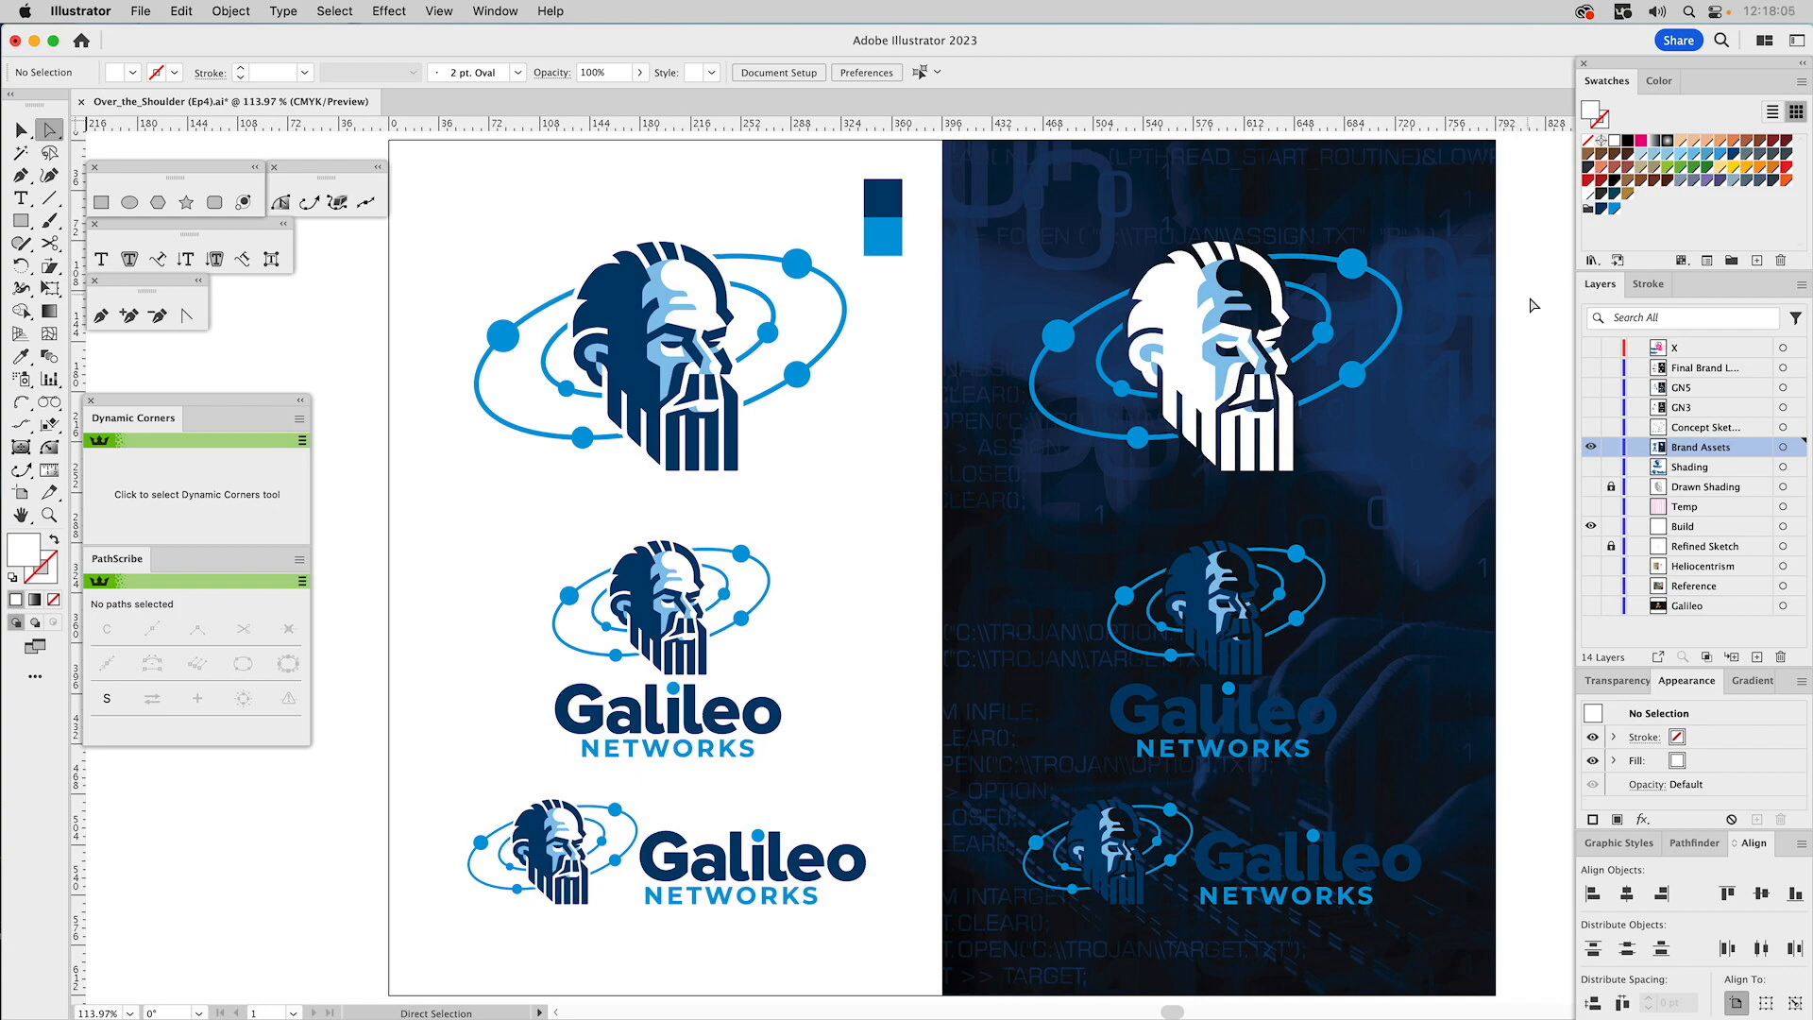
Hide the Brand Assets layer and review the concept sketches and the GN3 design direction by switching layer visibility.
left_click(1591, 429)
left_click(1592, 447)
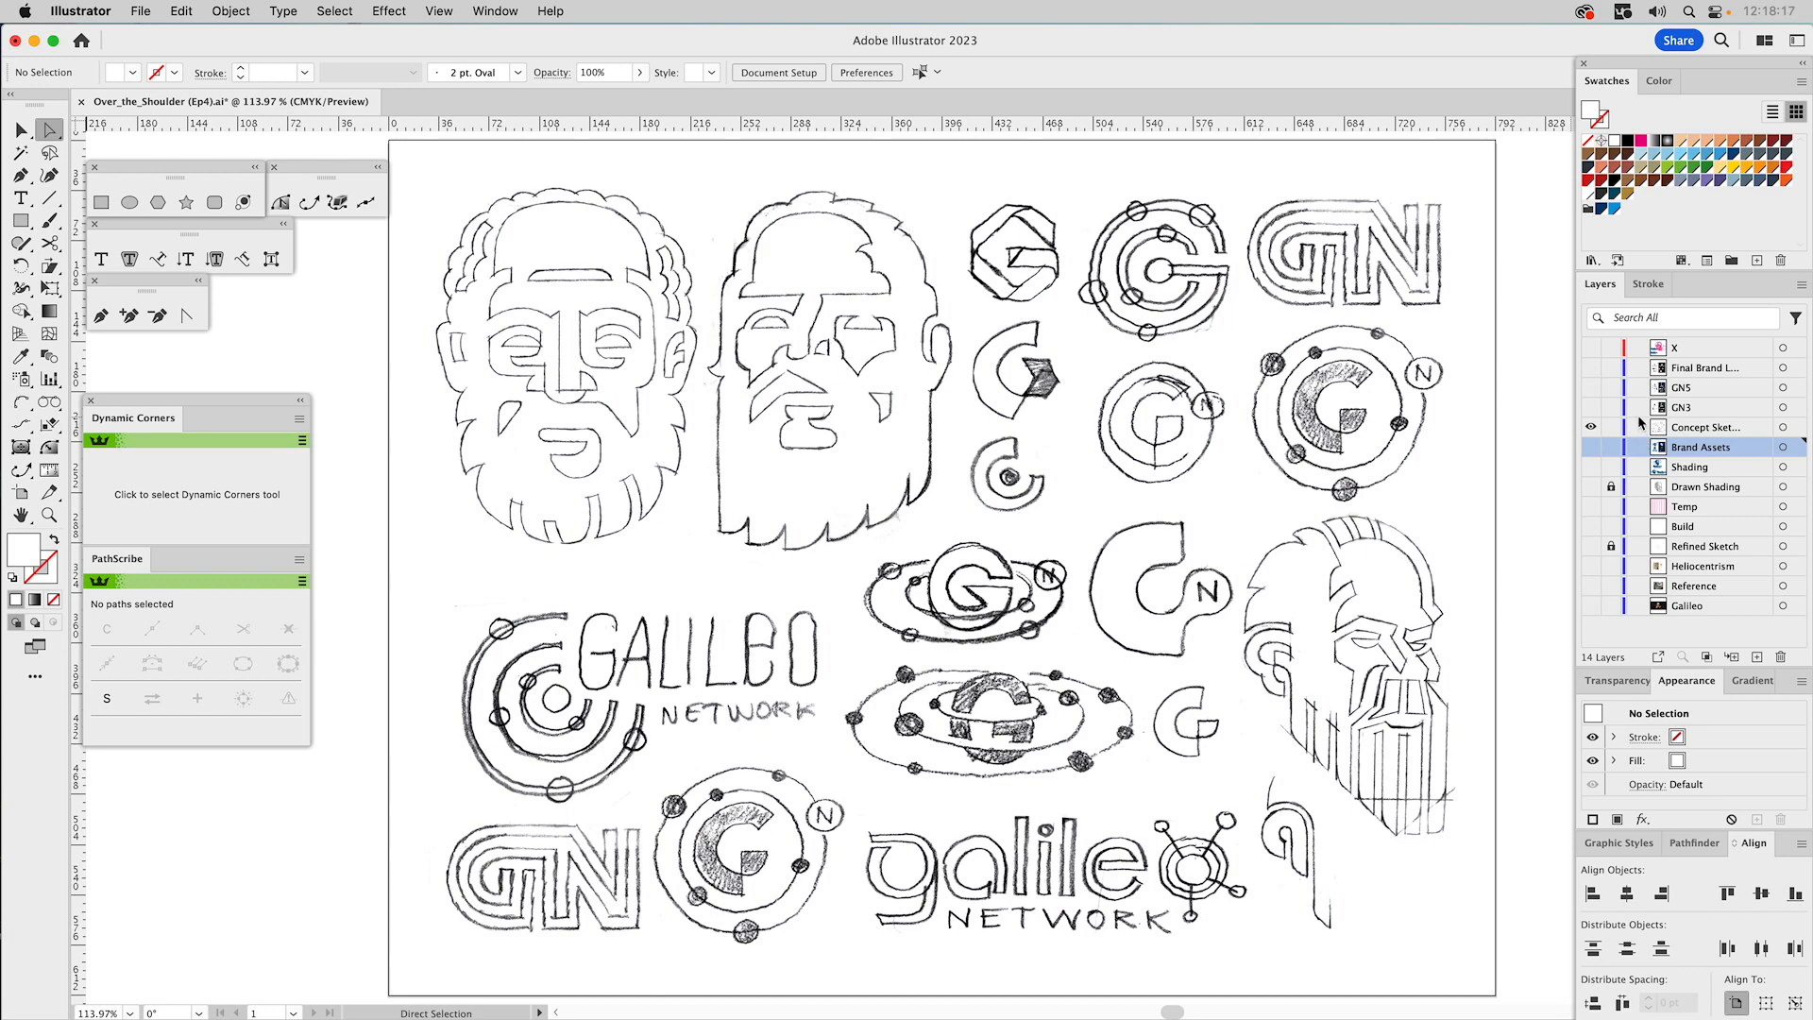
left_click(1591, 425)
left_click(1592, 410)
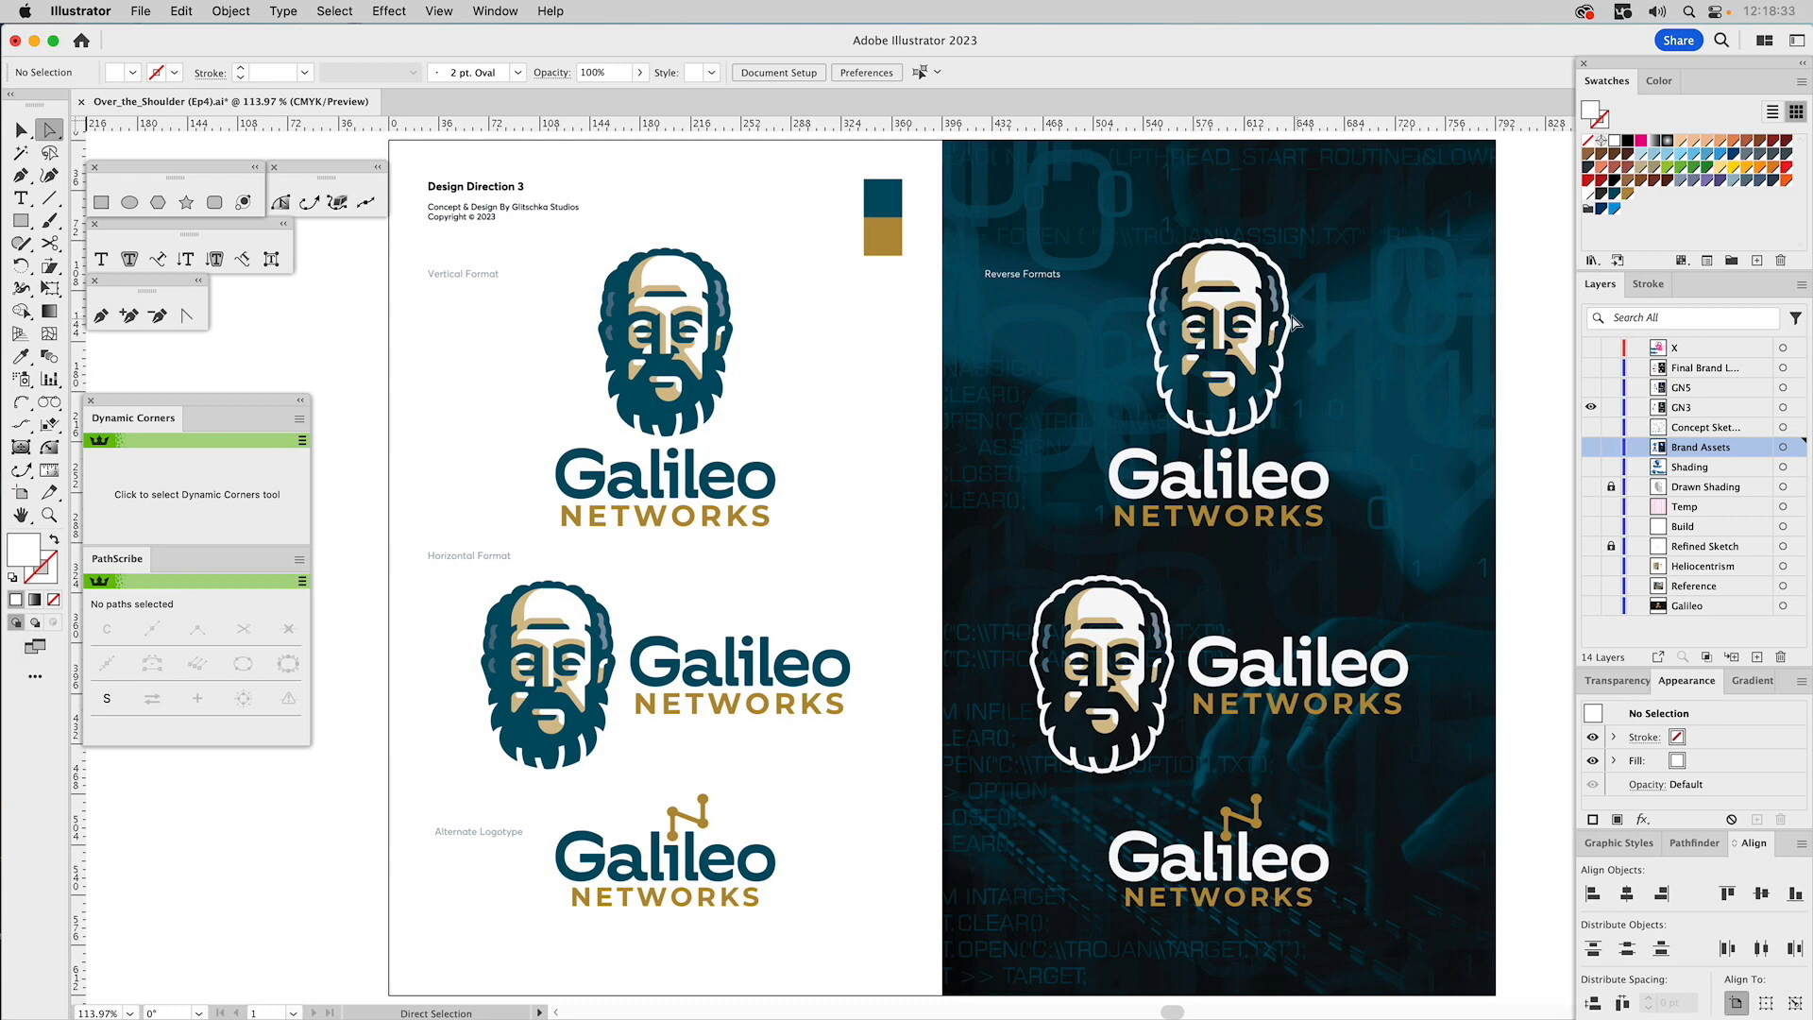
Review the GN5 design direction and the final brand logo layer, hiding the other directions and making the final layer active.
left_click(1592, 389)
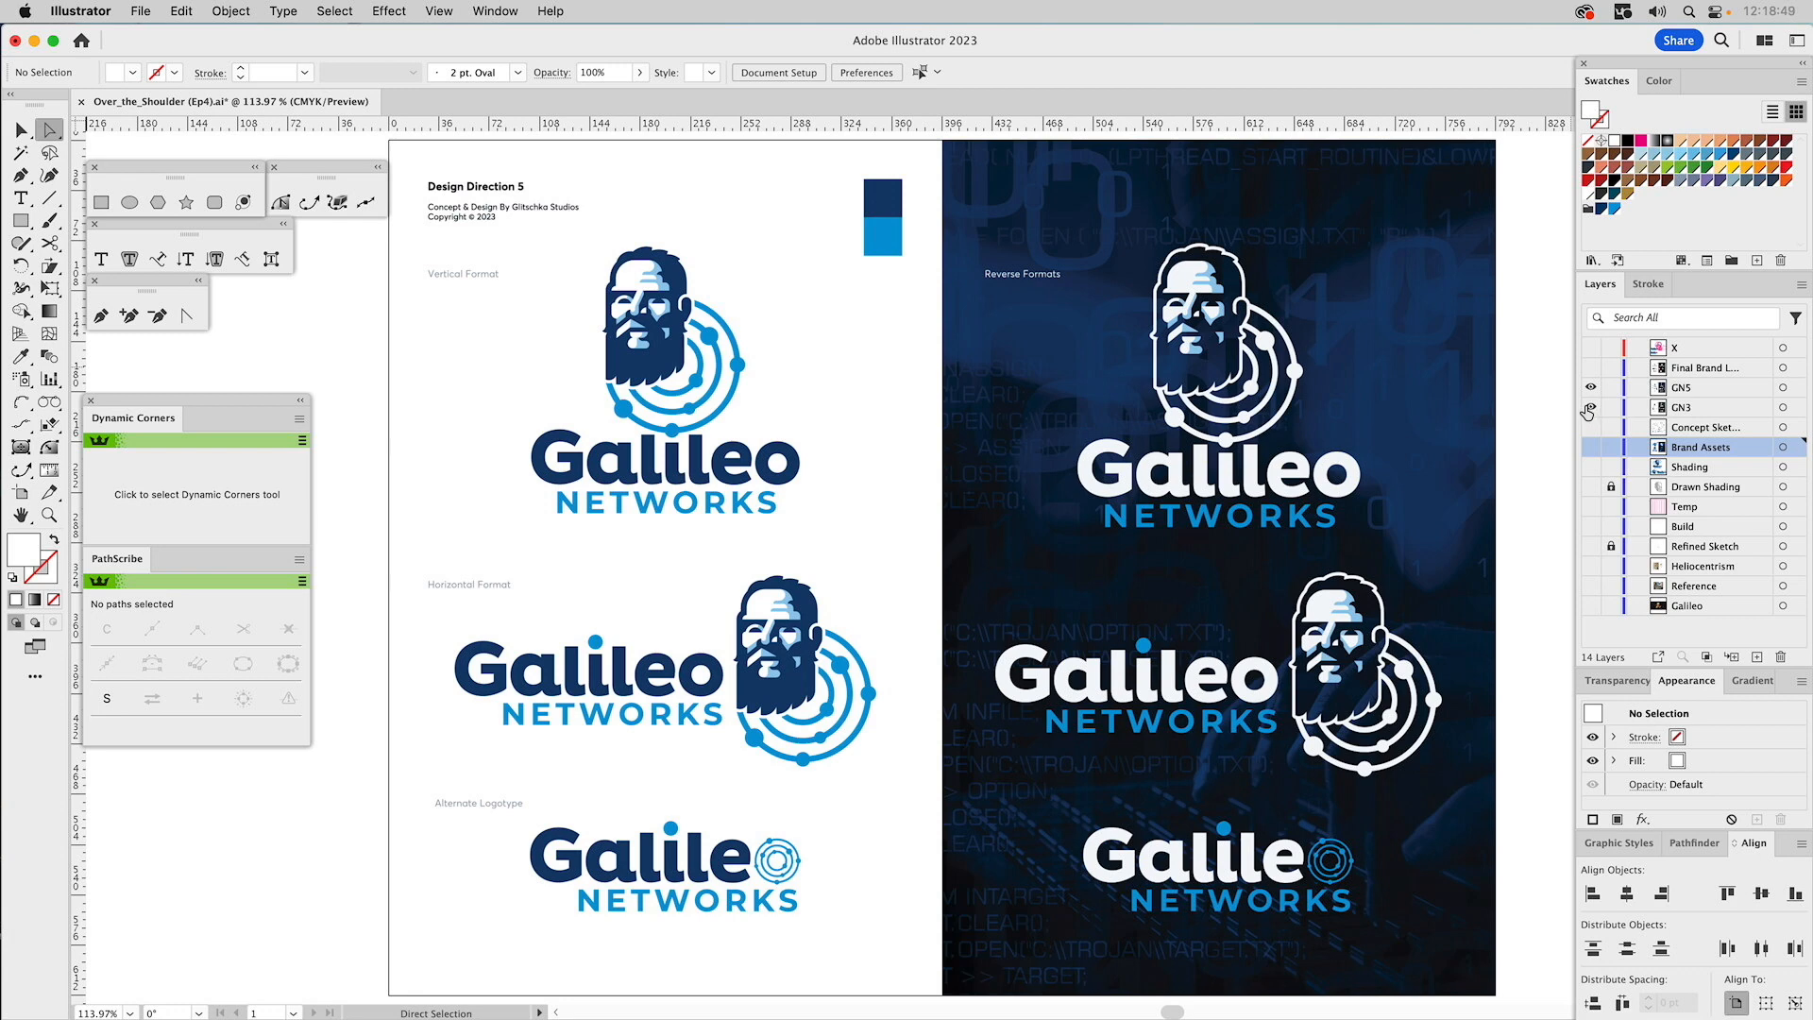
left_click(1590, 407)
left_click(1590, 387)
left_click(1591, 387)
left_click(1591, 407)
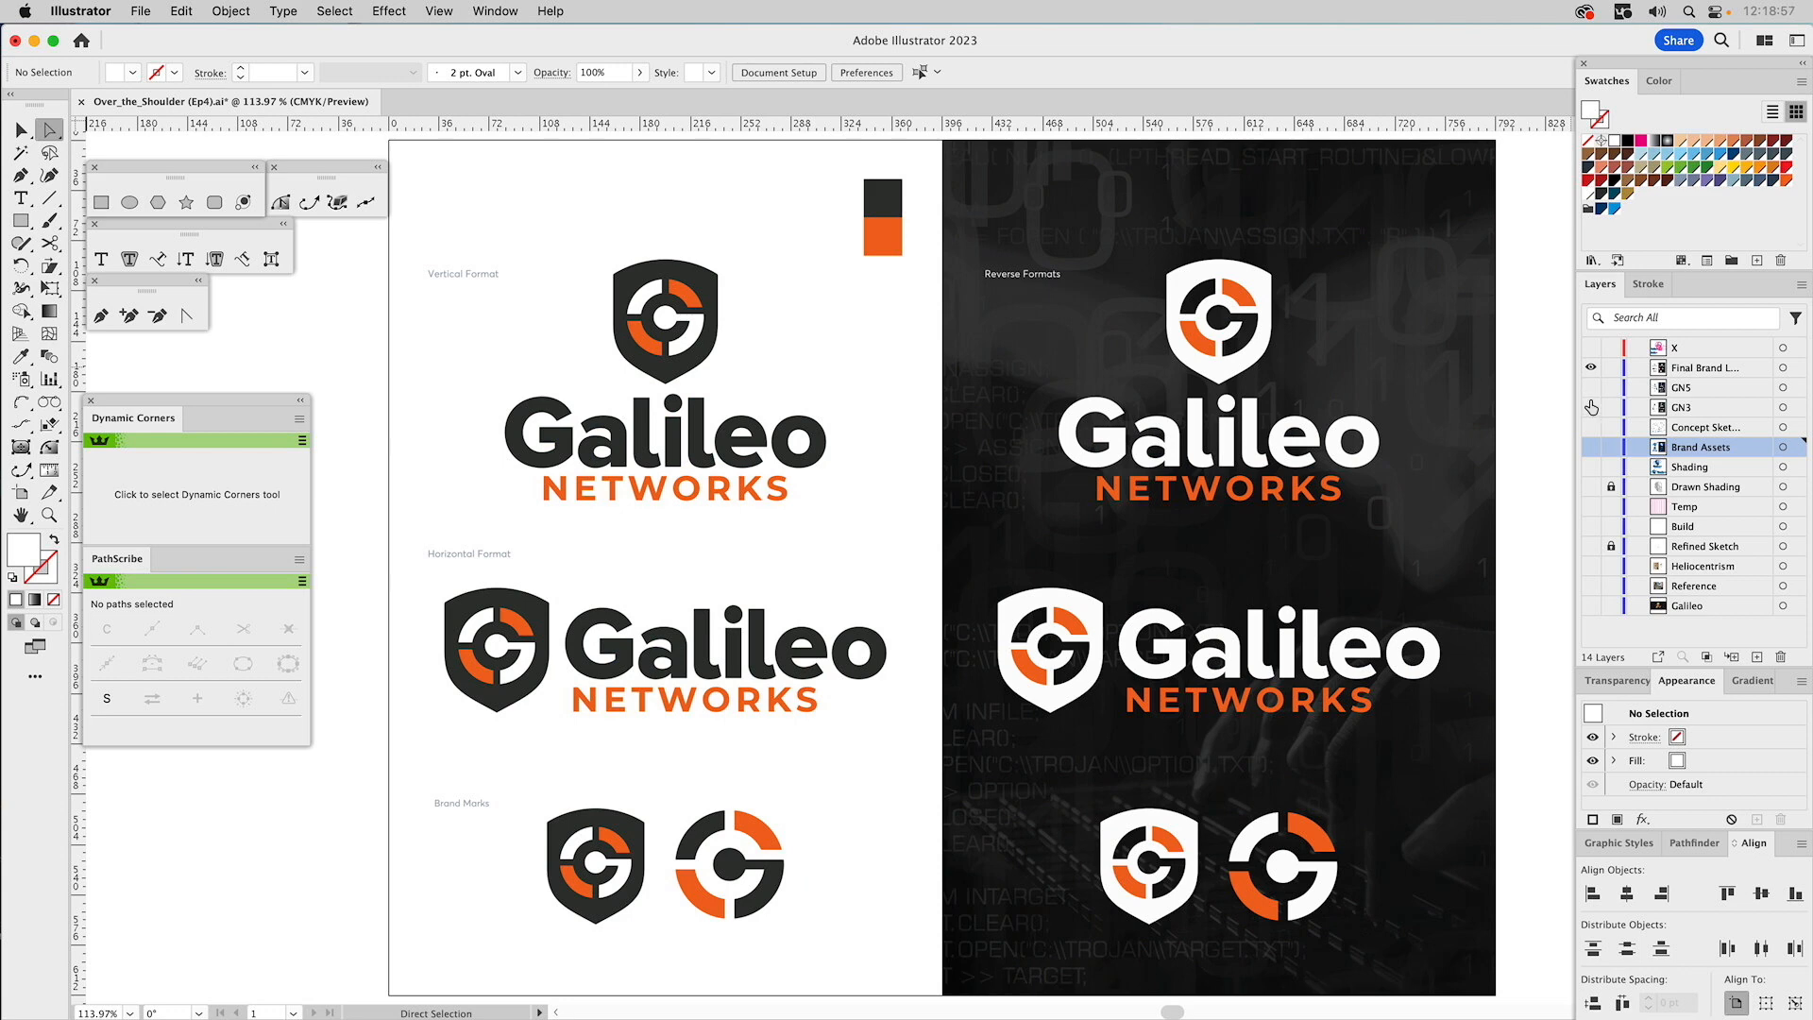
left_click(1682, 373)
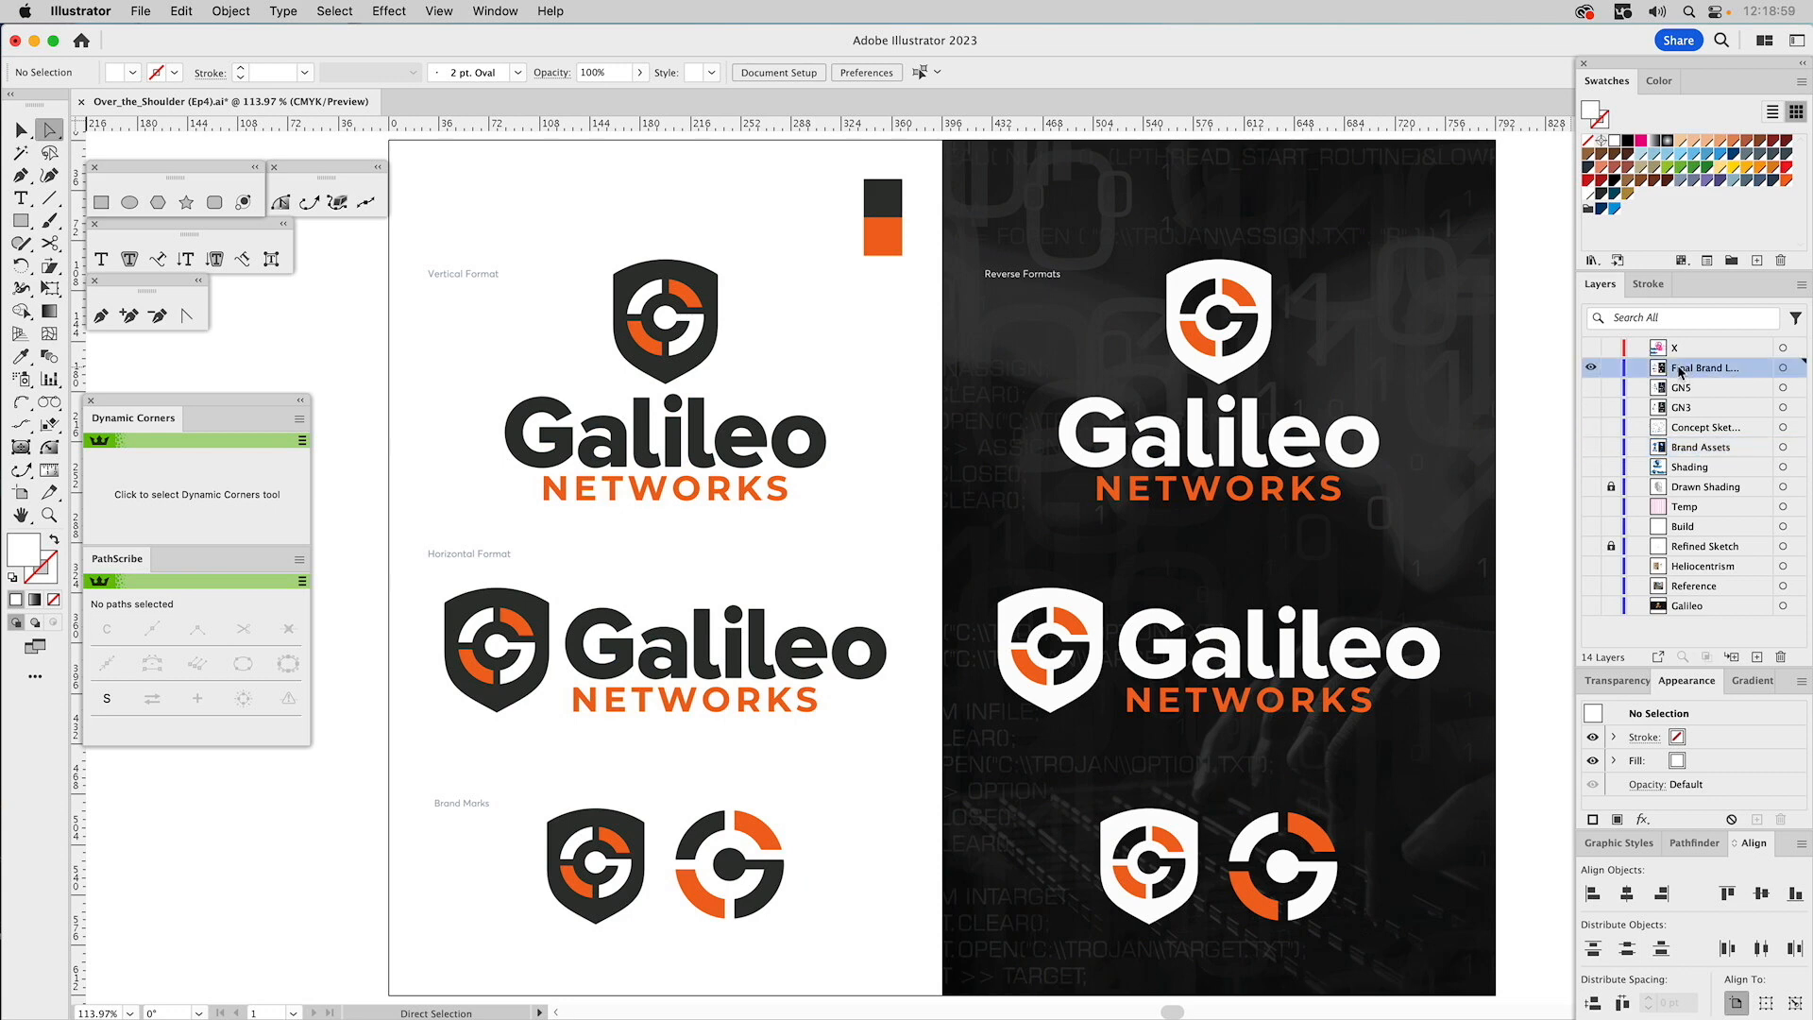